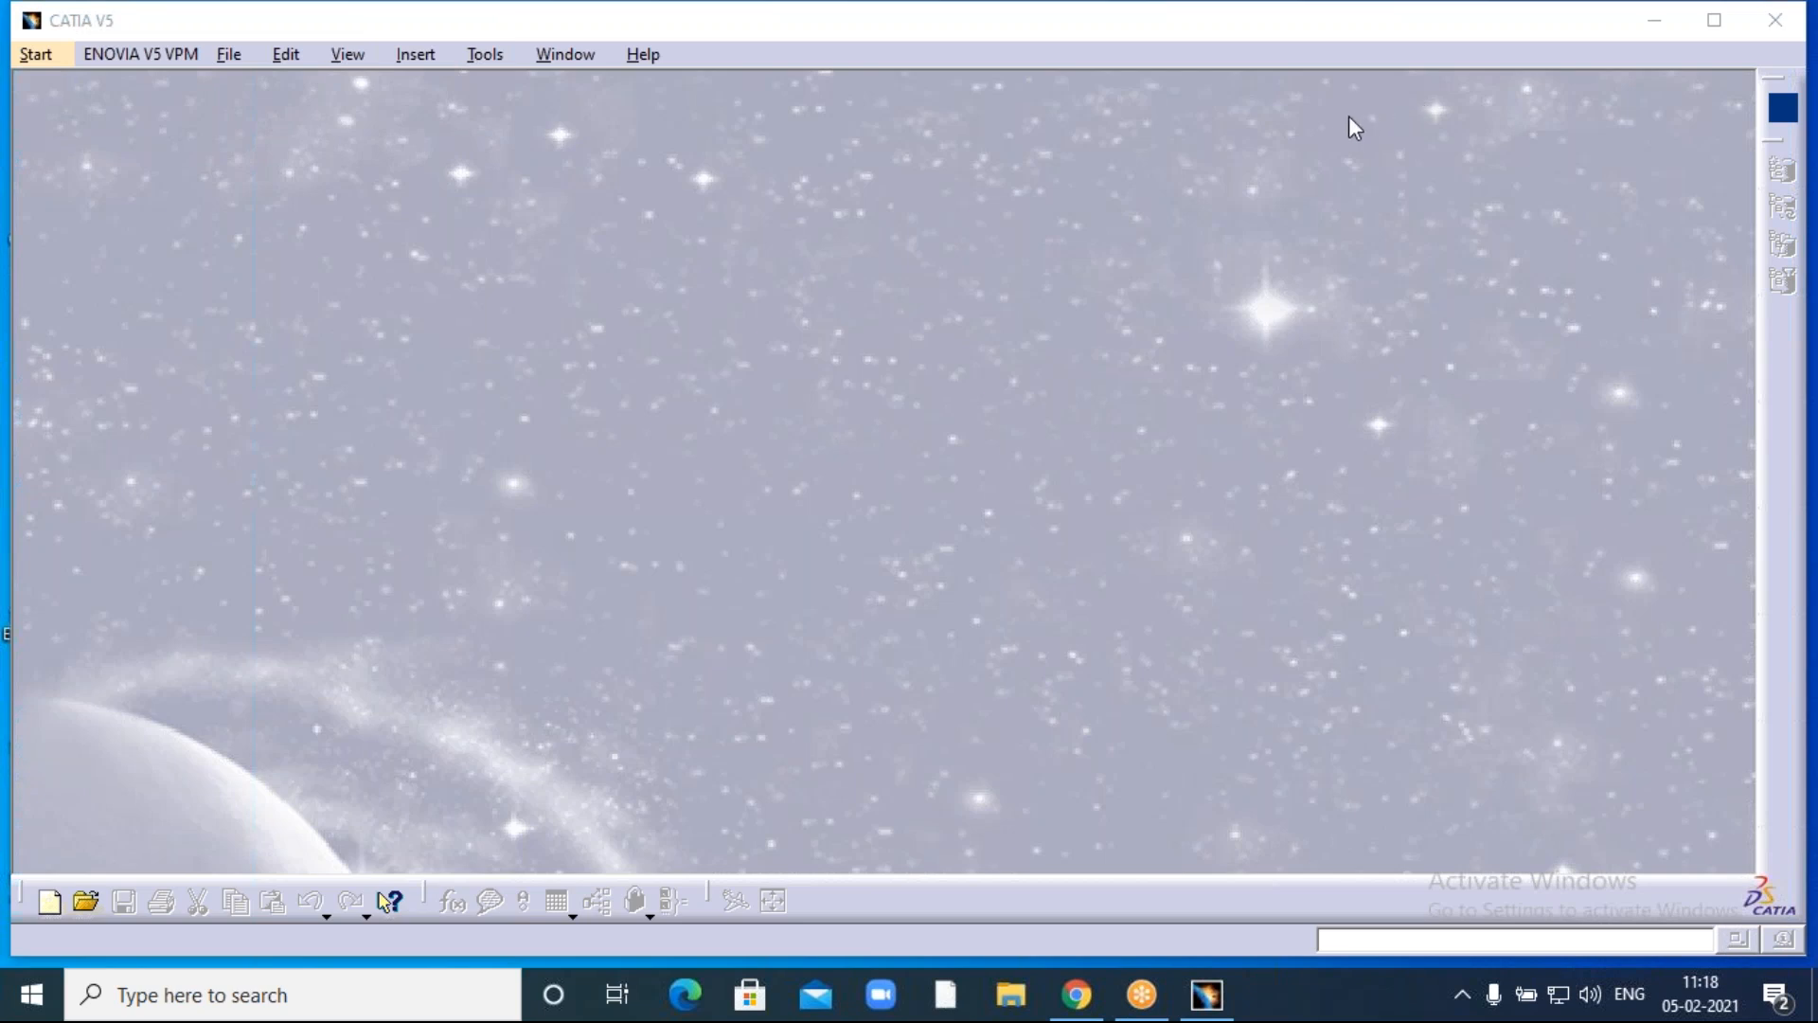
Create a new part in the Part Design workbench, accepting the default part settings.
left_click(35, 58)
mouse_move(85, 117)
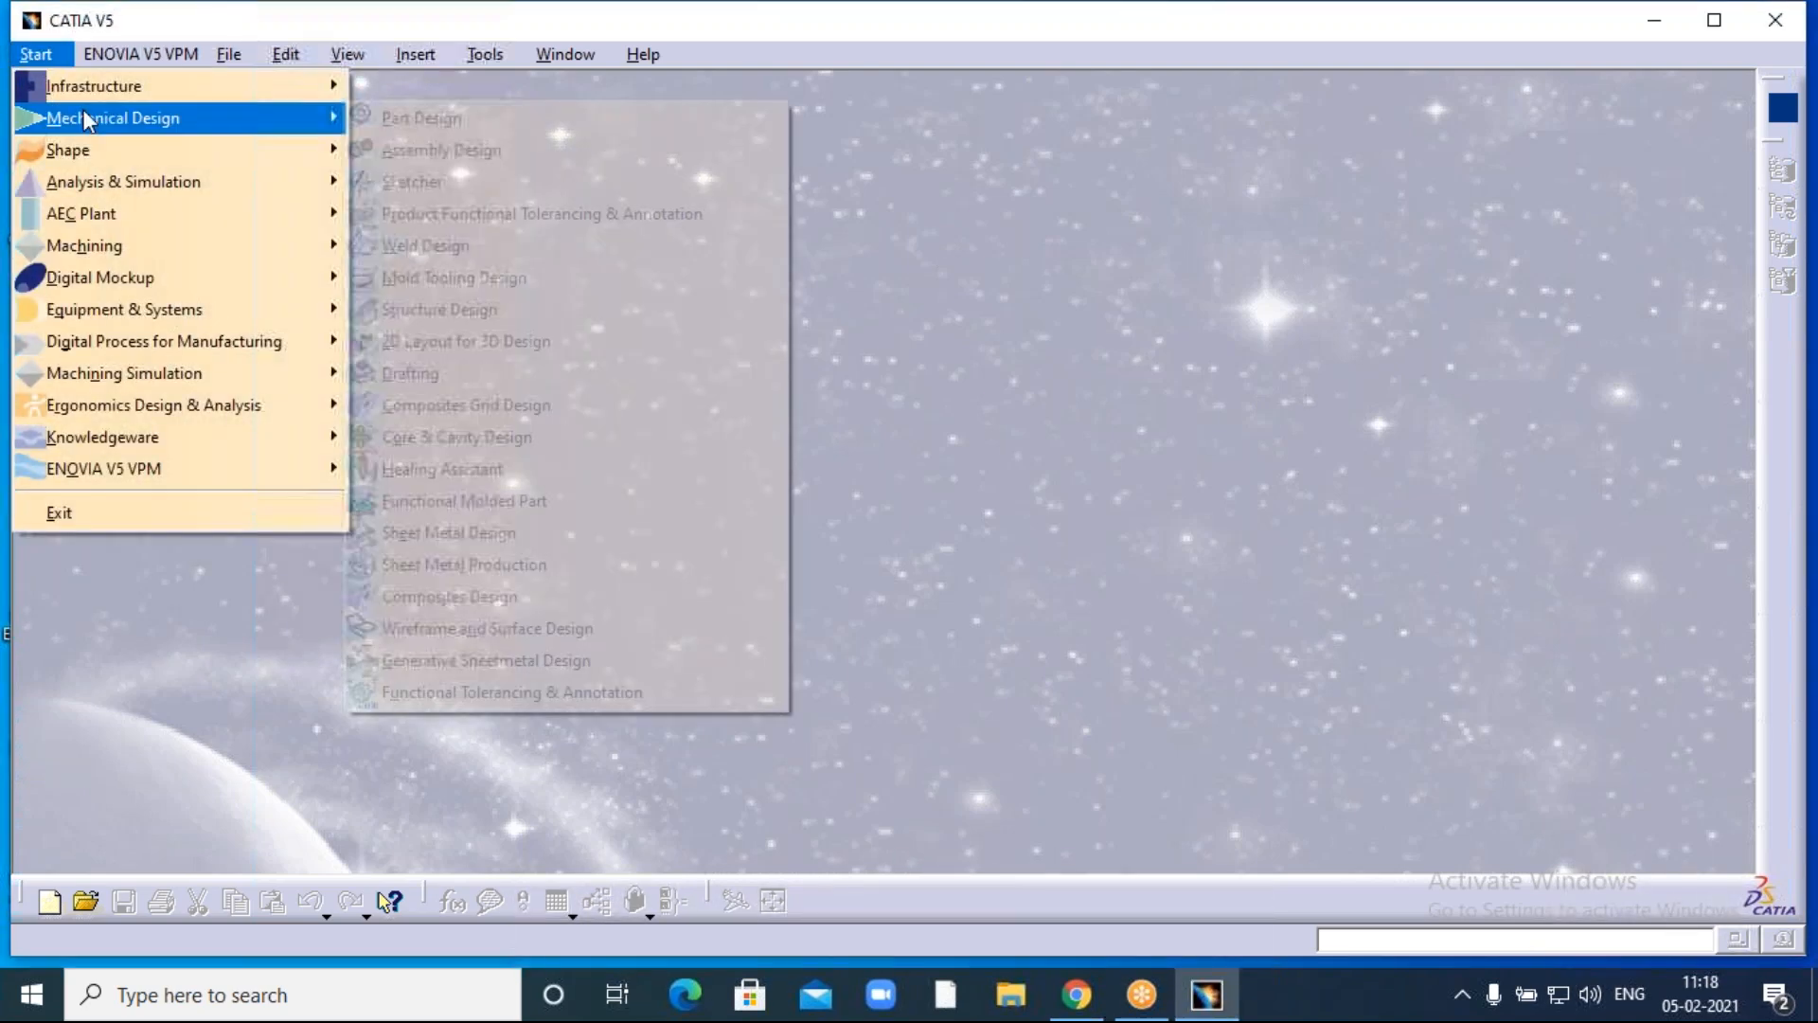
left_click(511, 117)
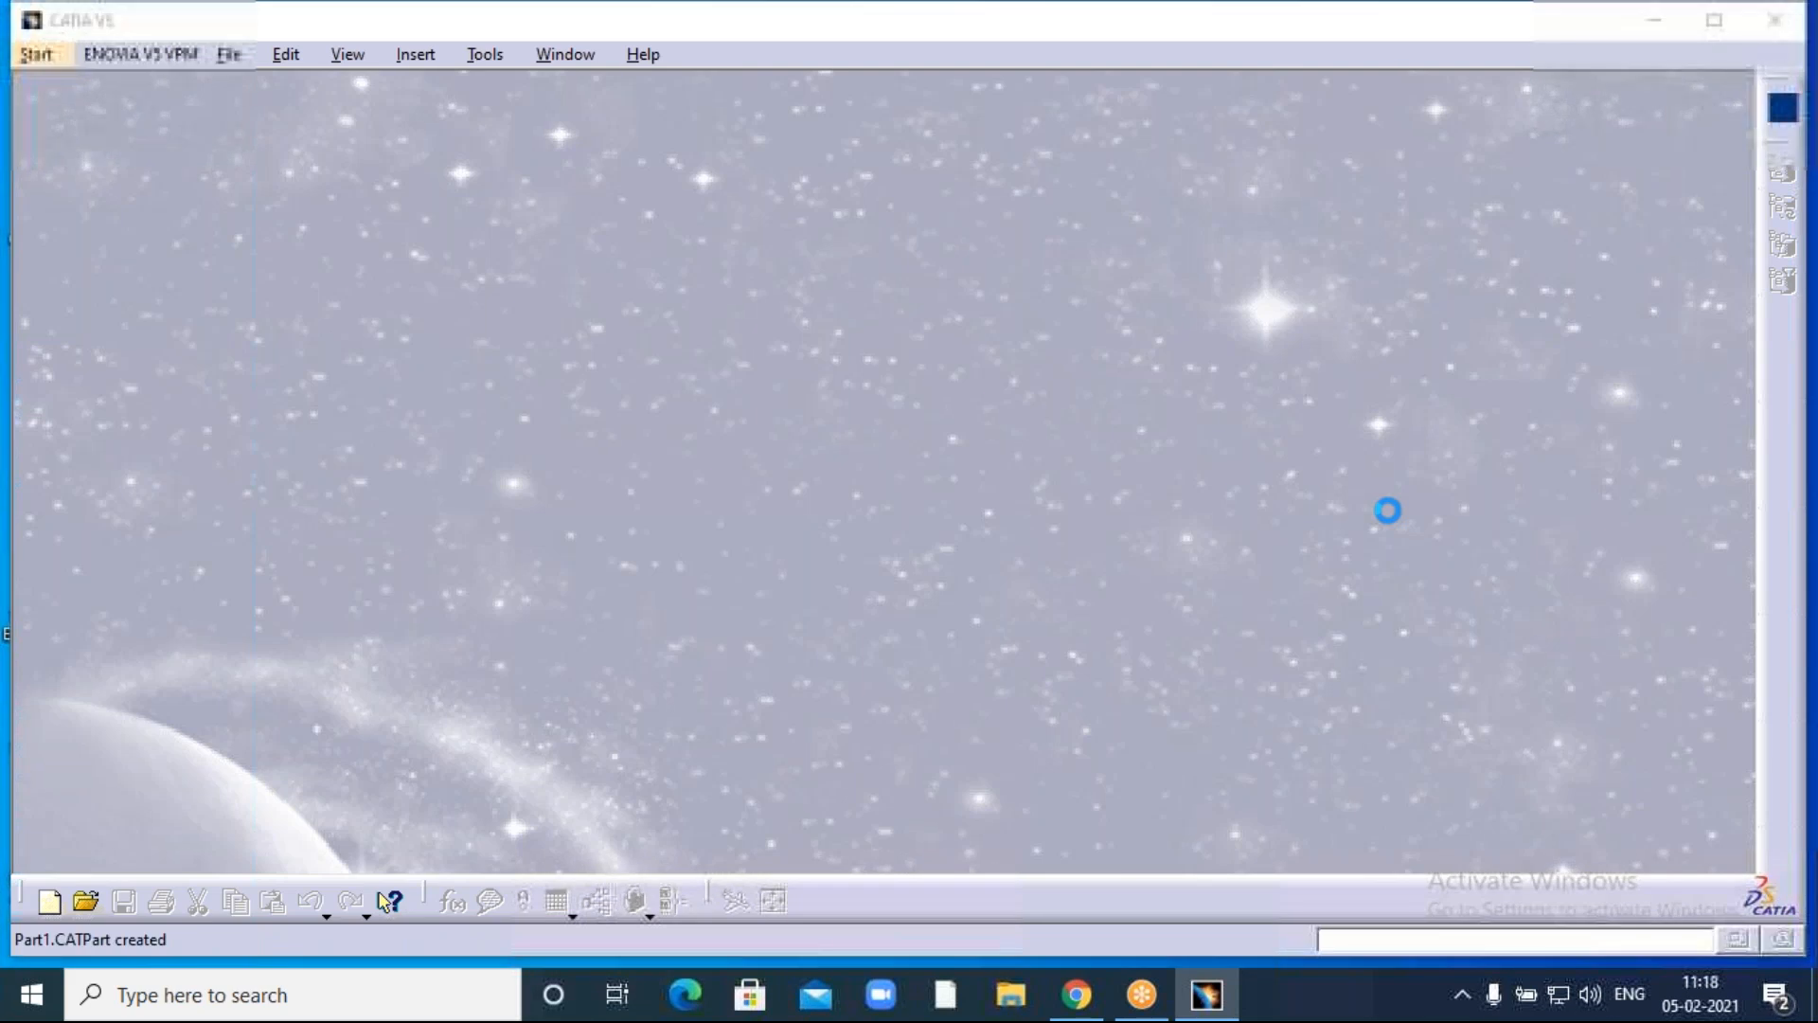
left_click(1594, 830)
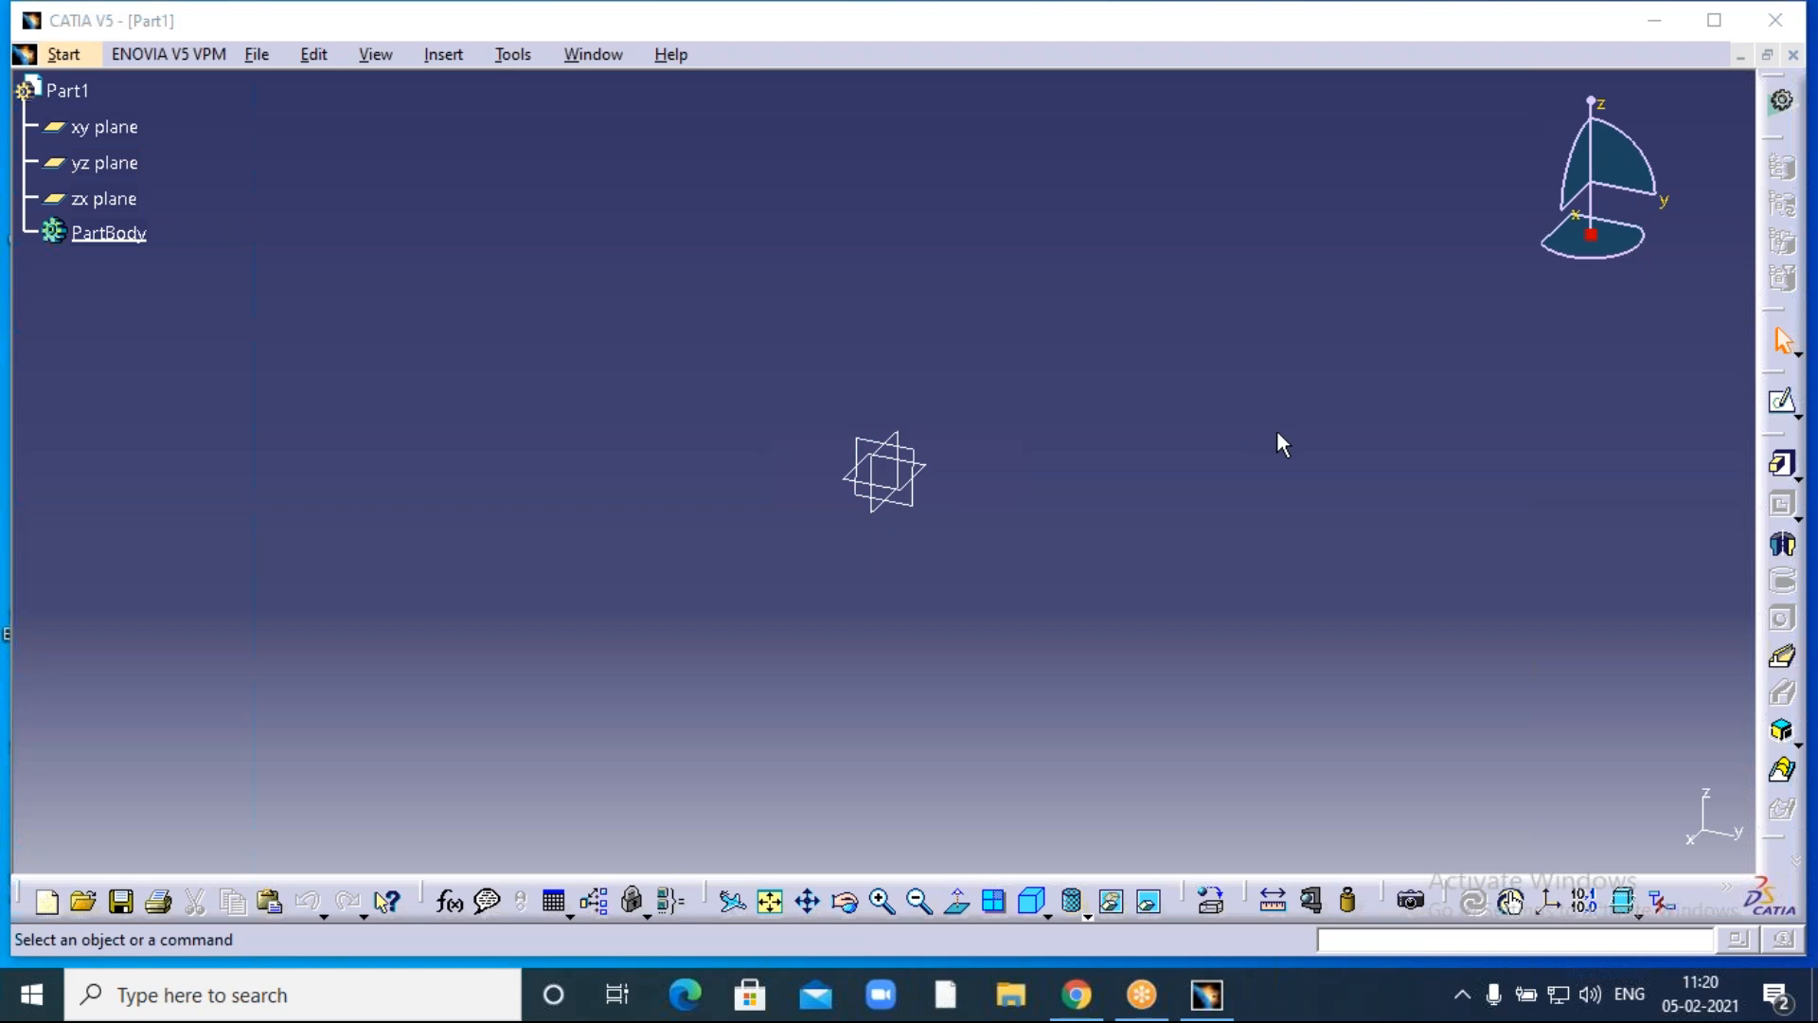
Sketch a closed rectangle about 77 by 62 mm on the yz plane with Profile, its base on the horizontal axis about 9 mm from the origin.
left_click(912, 511)
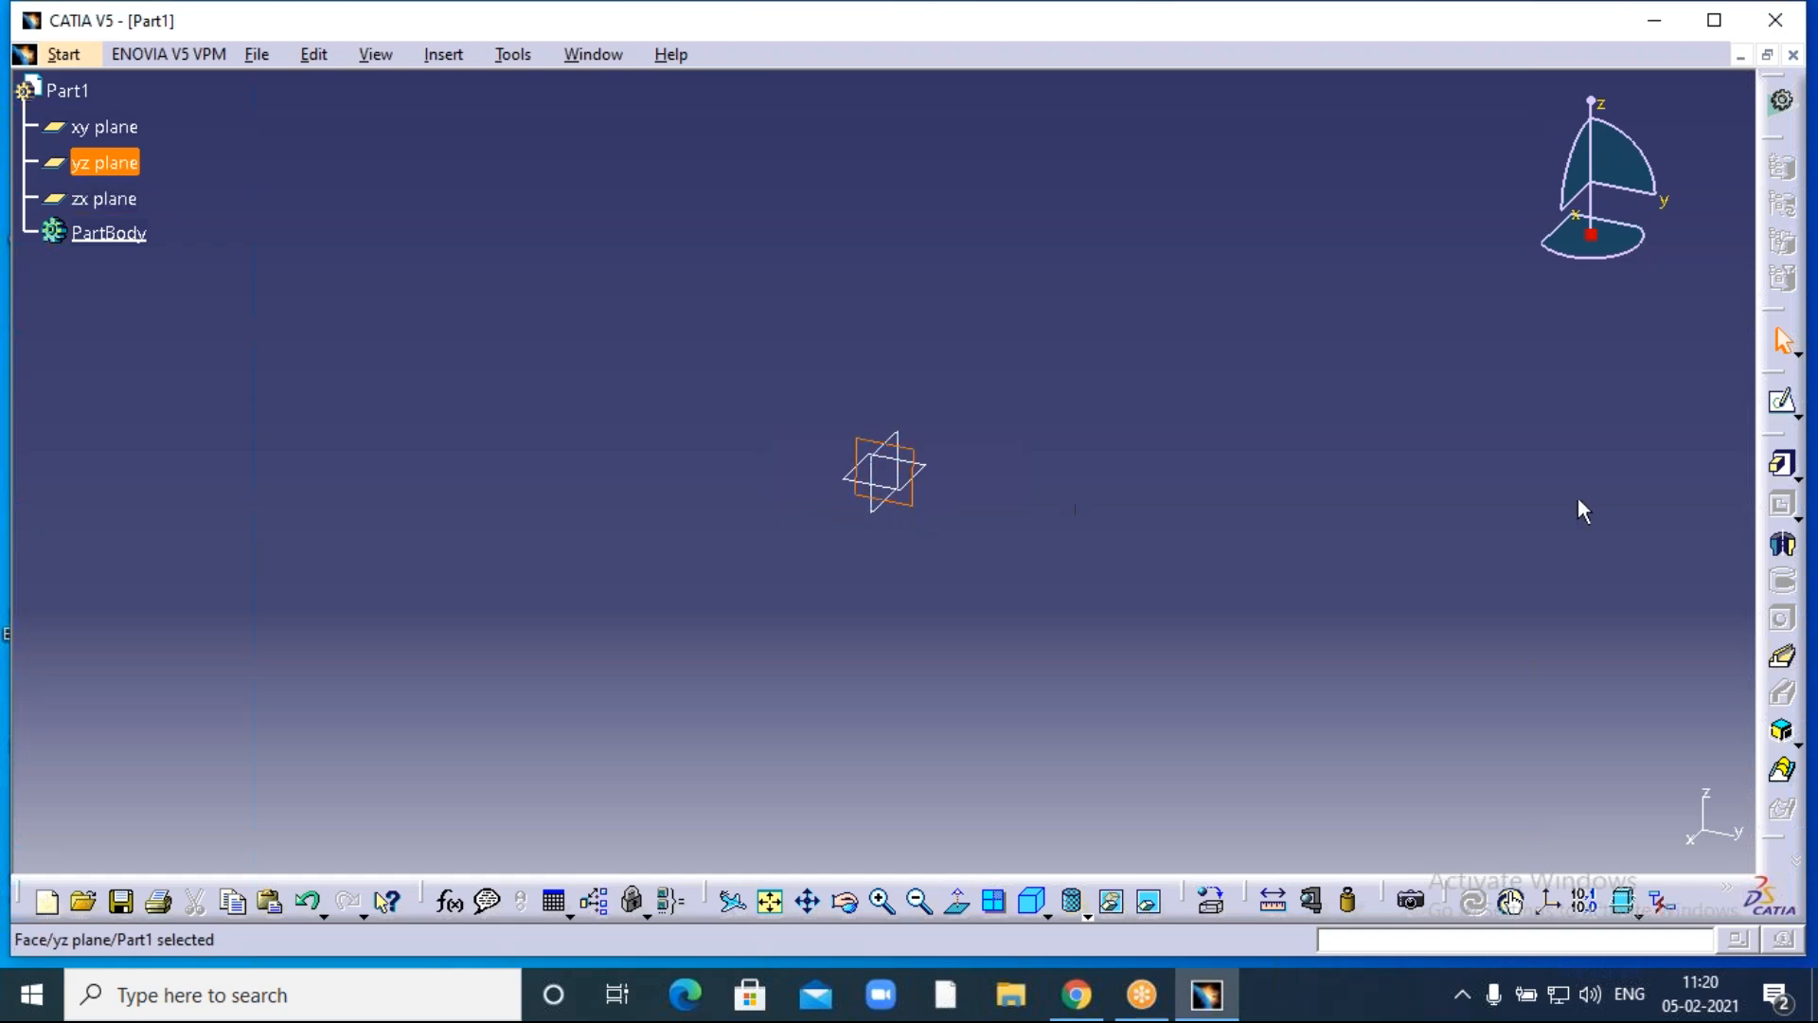
left_click(1785, 409)
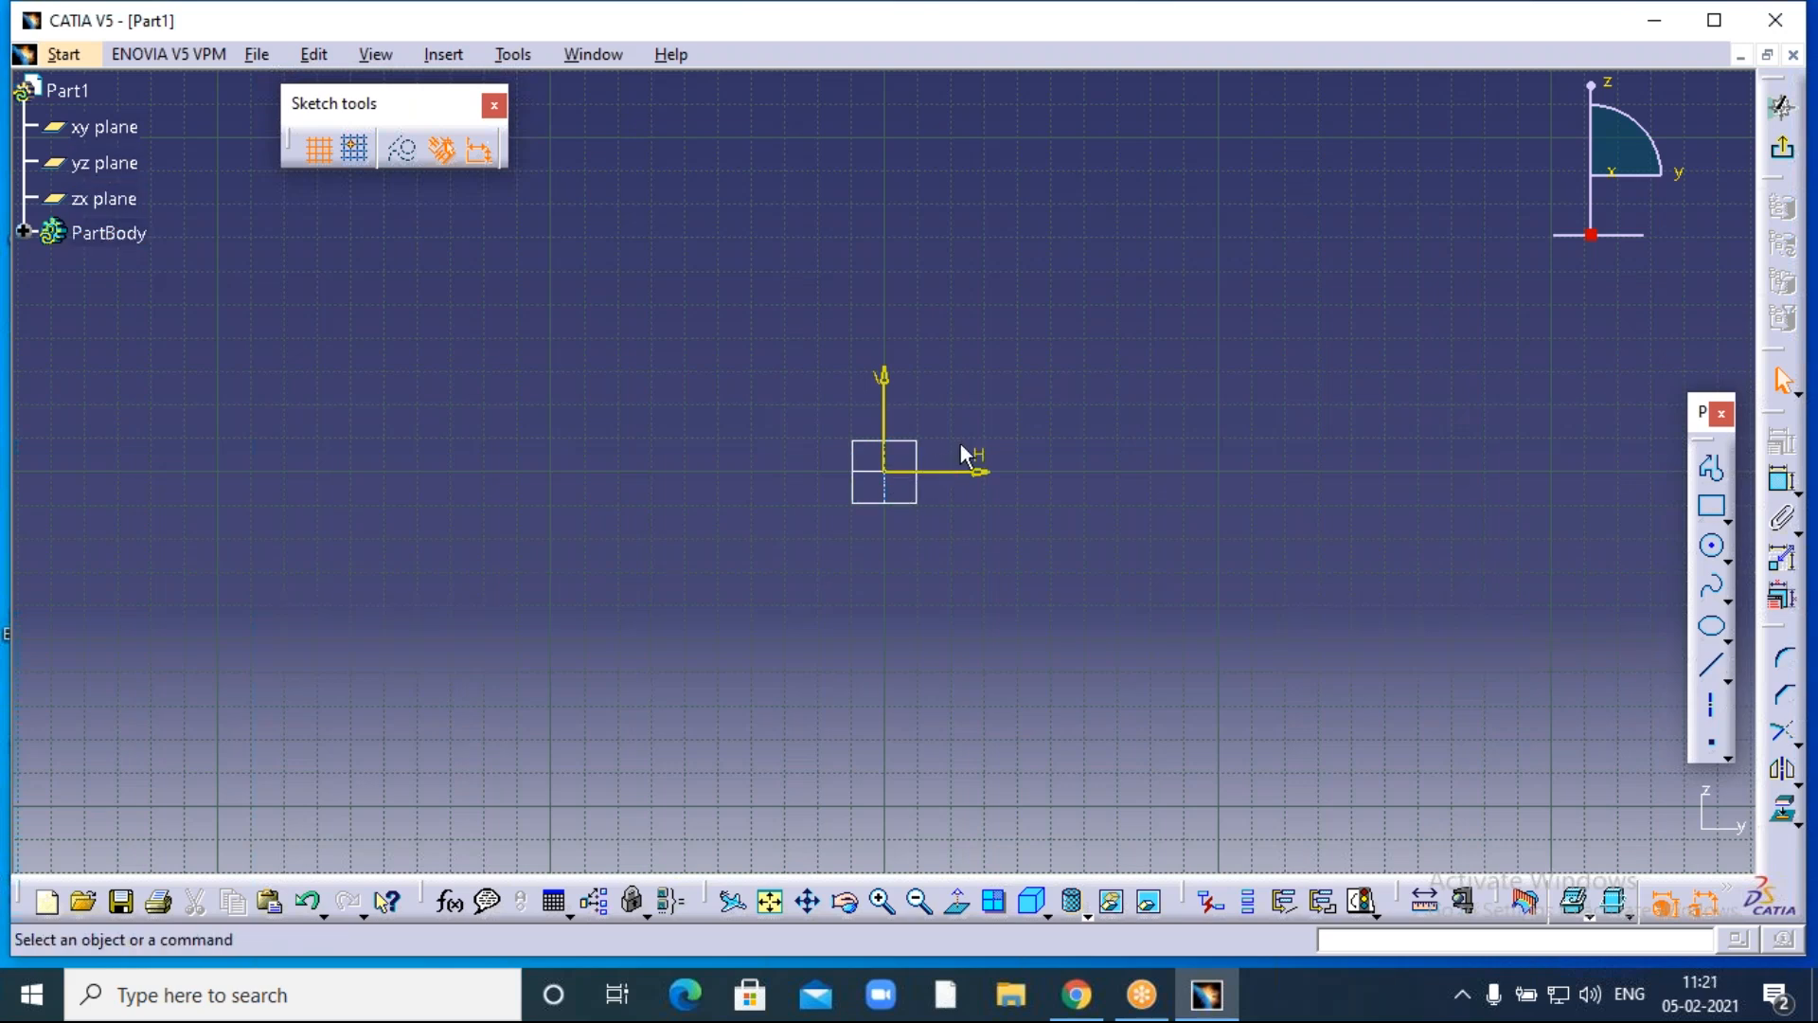
left_click(1711, 467)
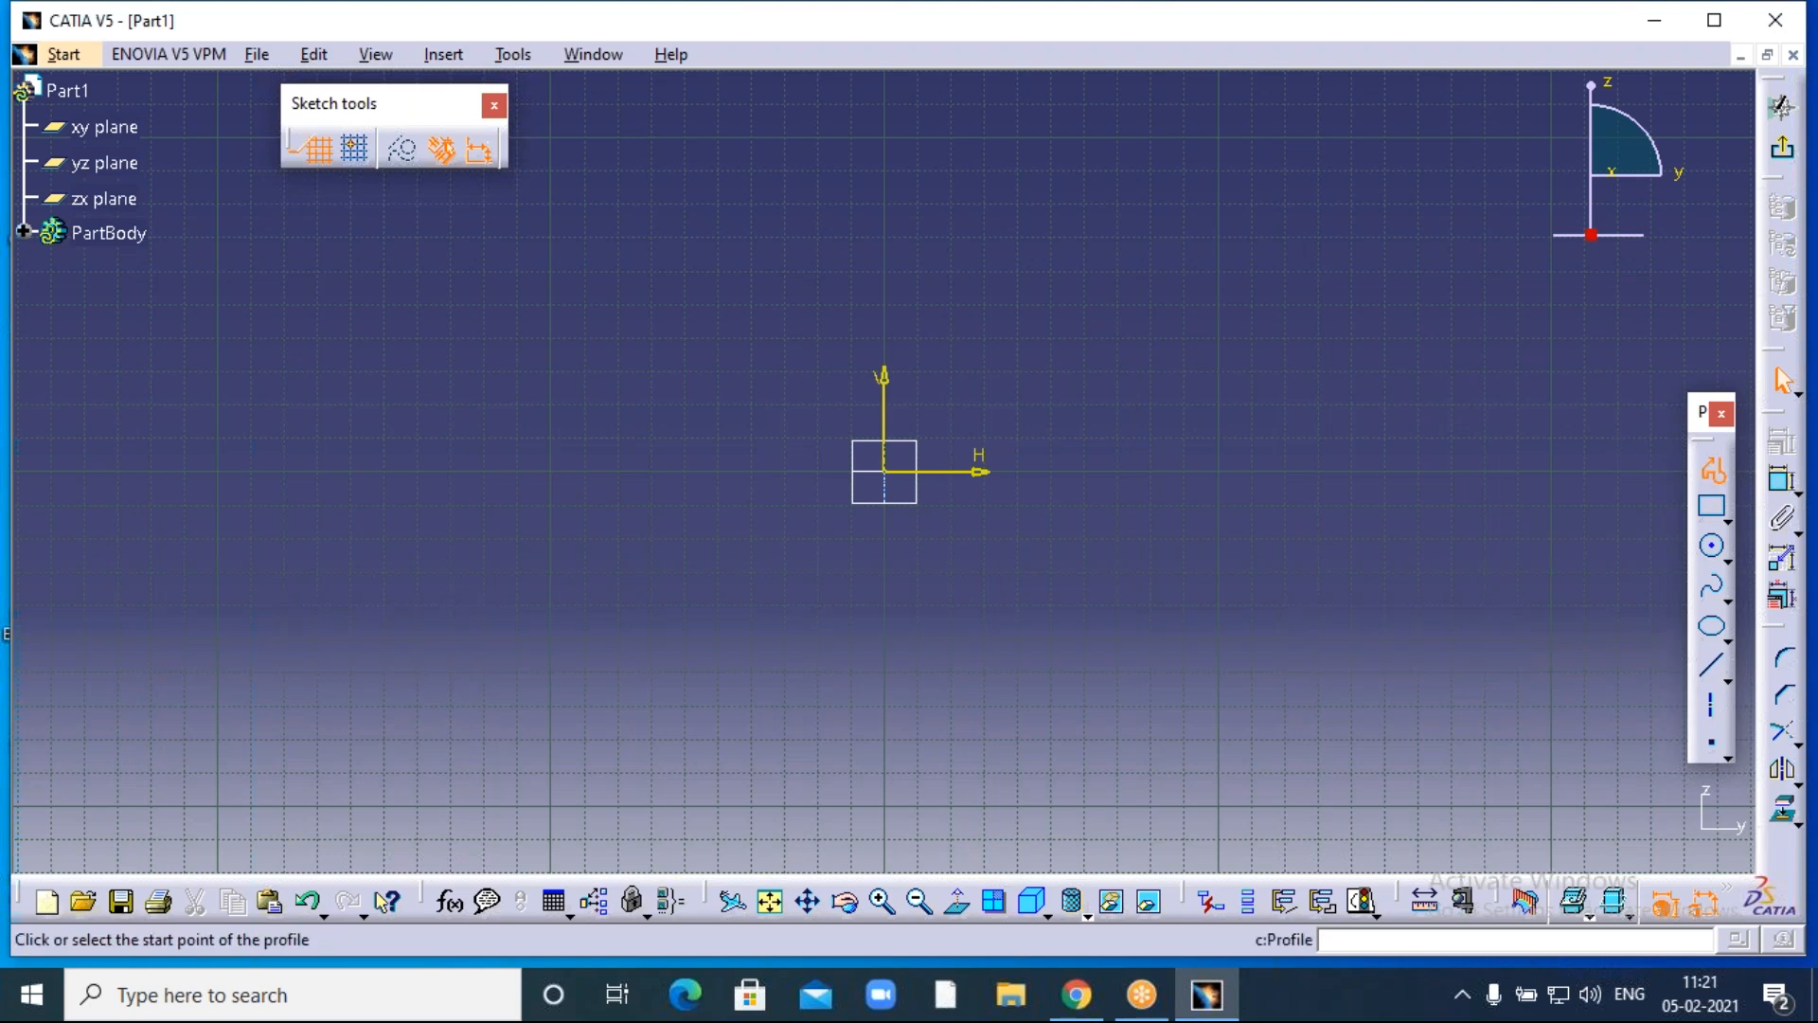
left_click(916, 471)
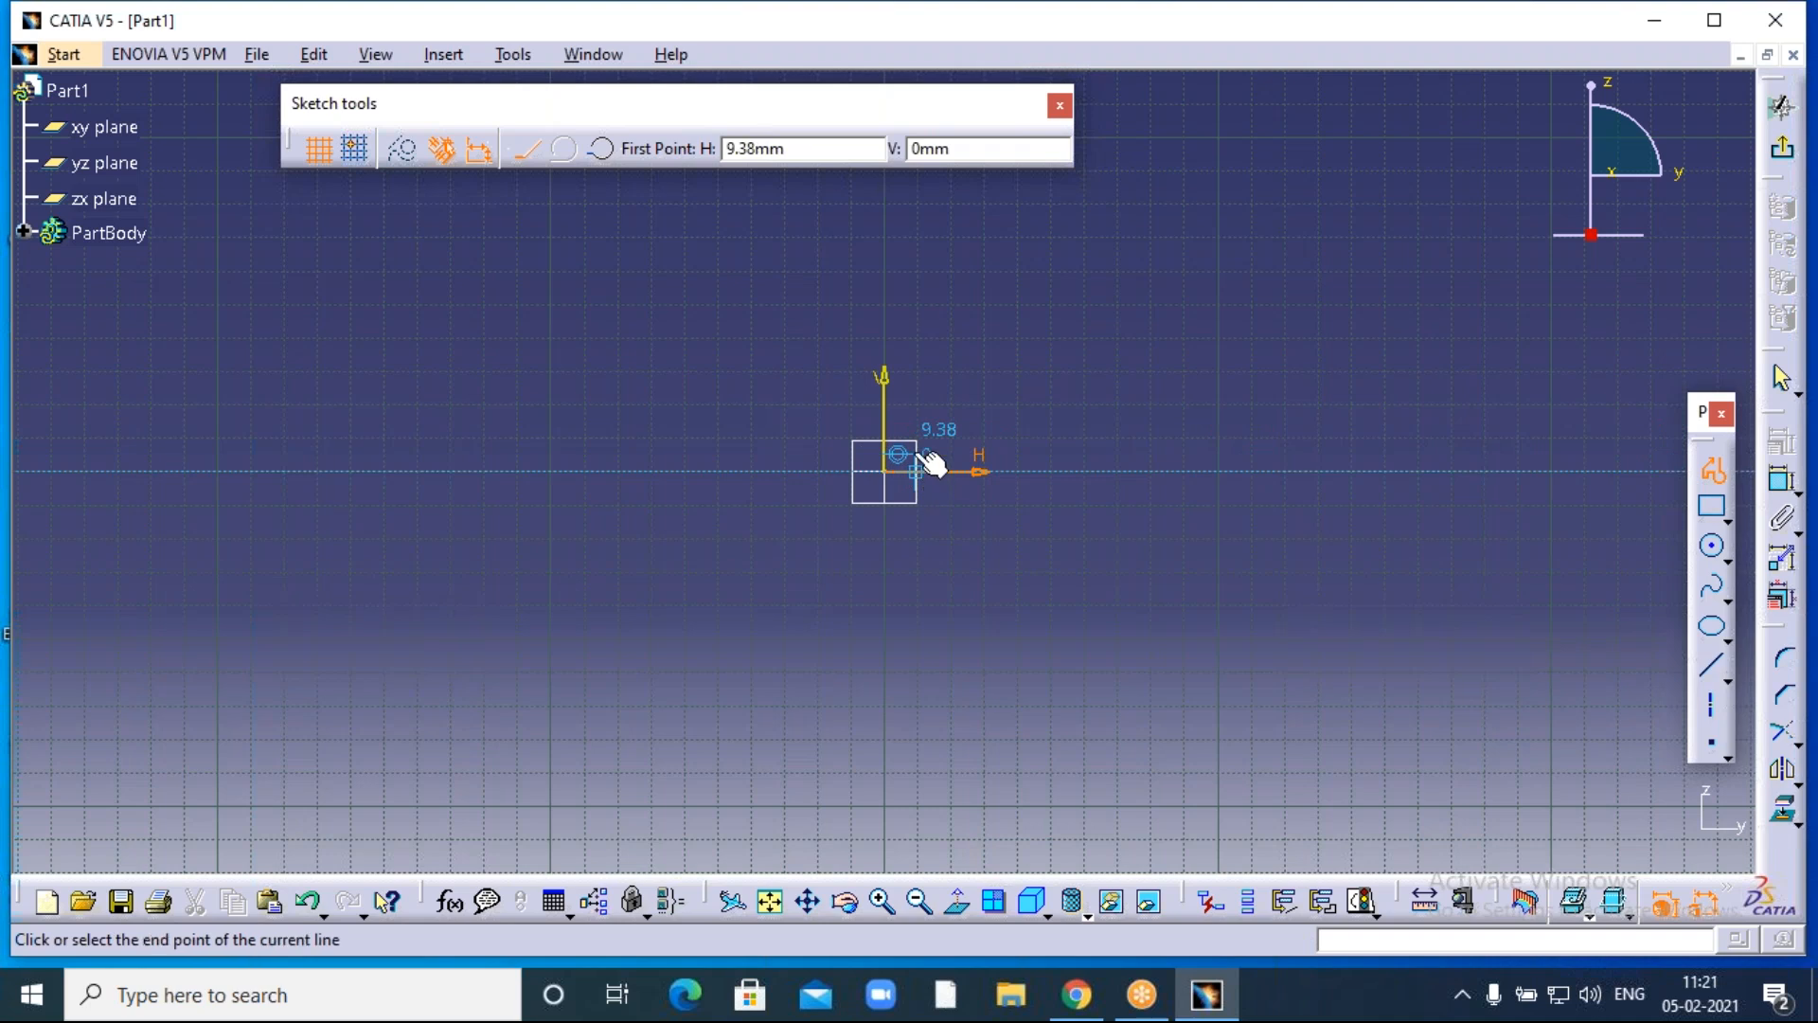
left_click(909, 254)
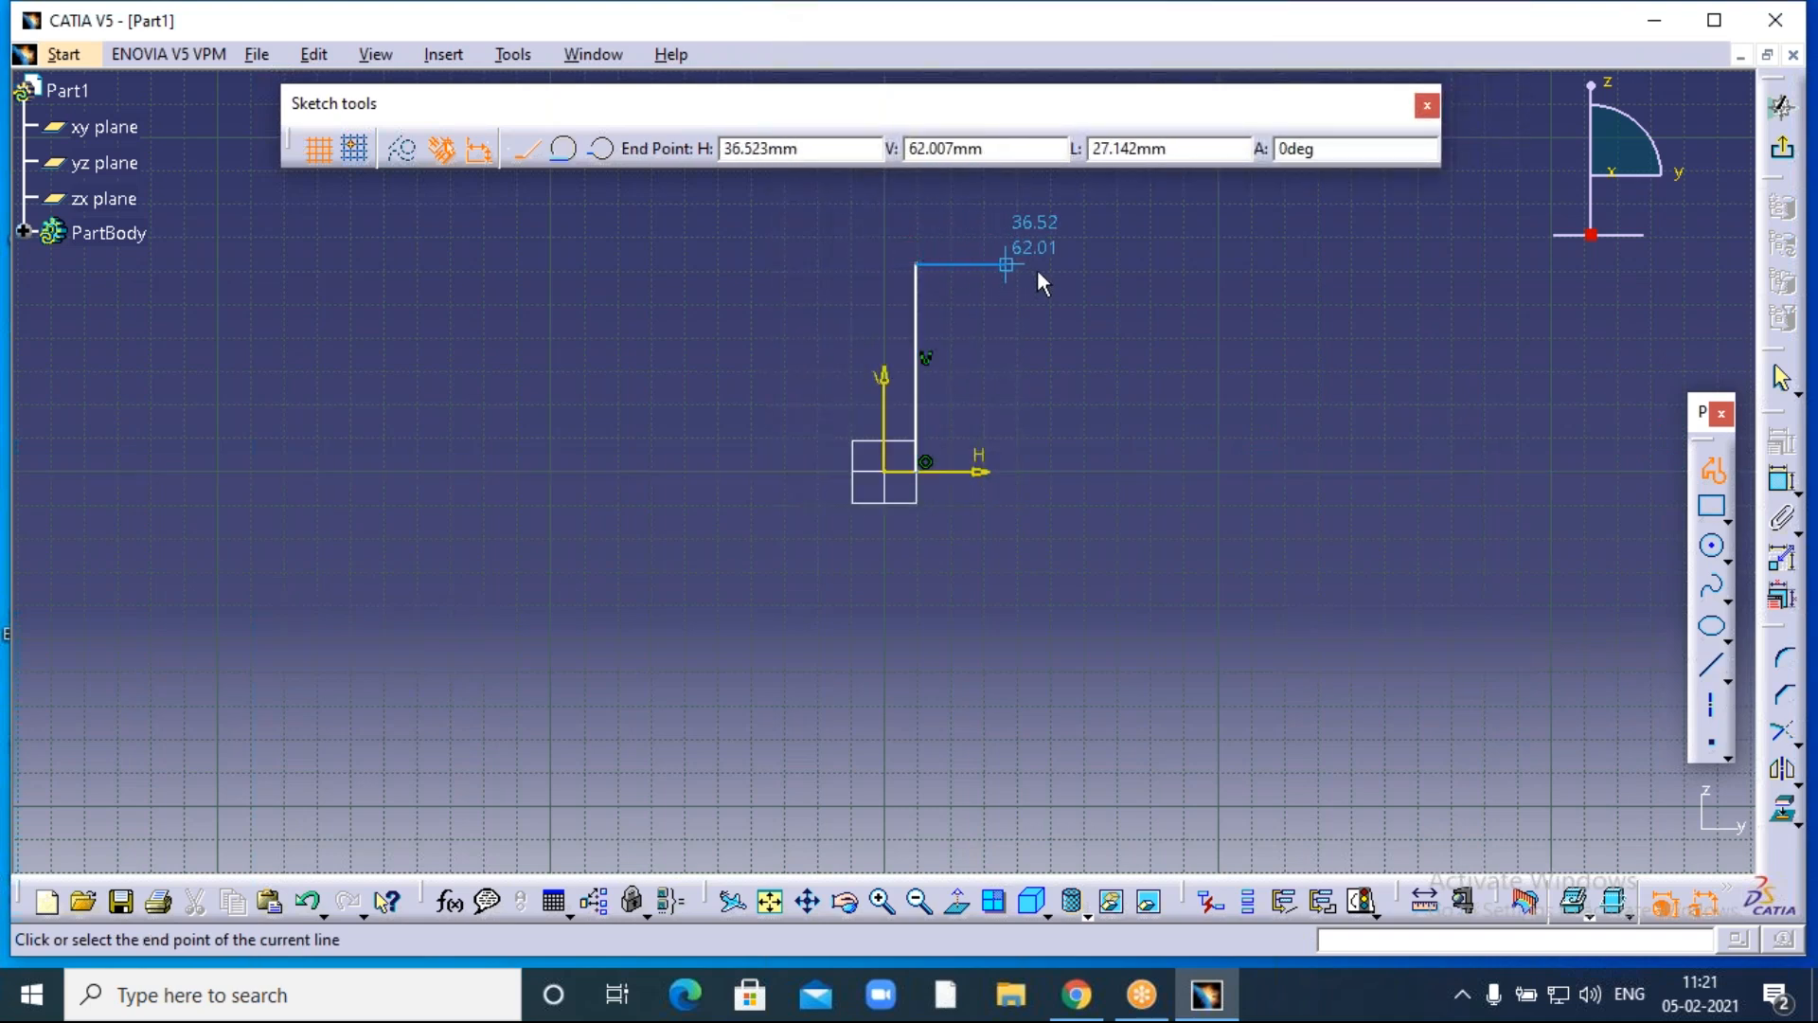
left_click(1173, 264)
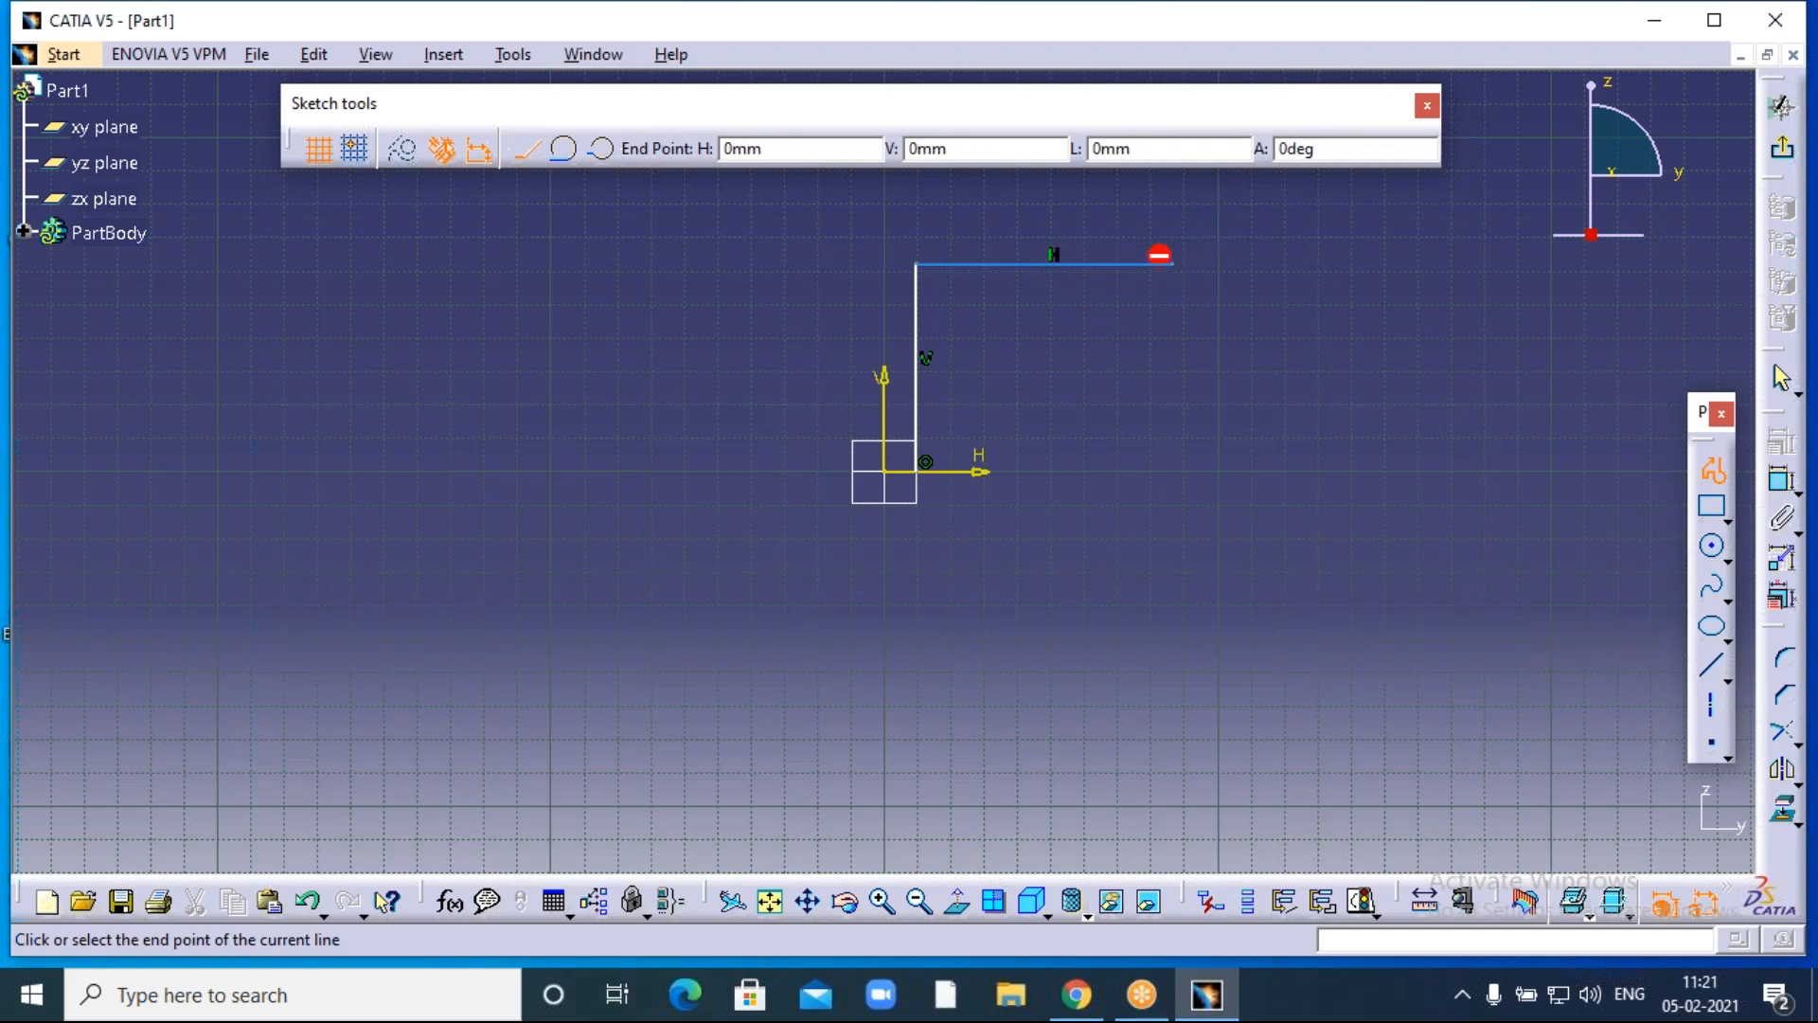
left_click(1170, 473)
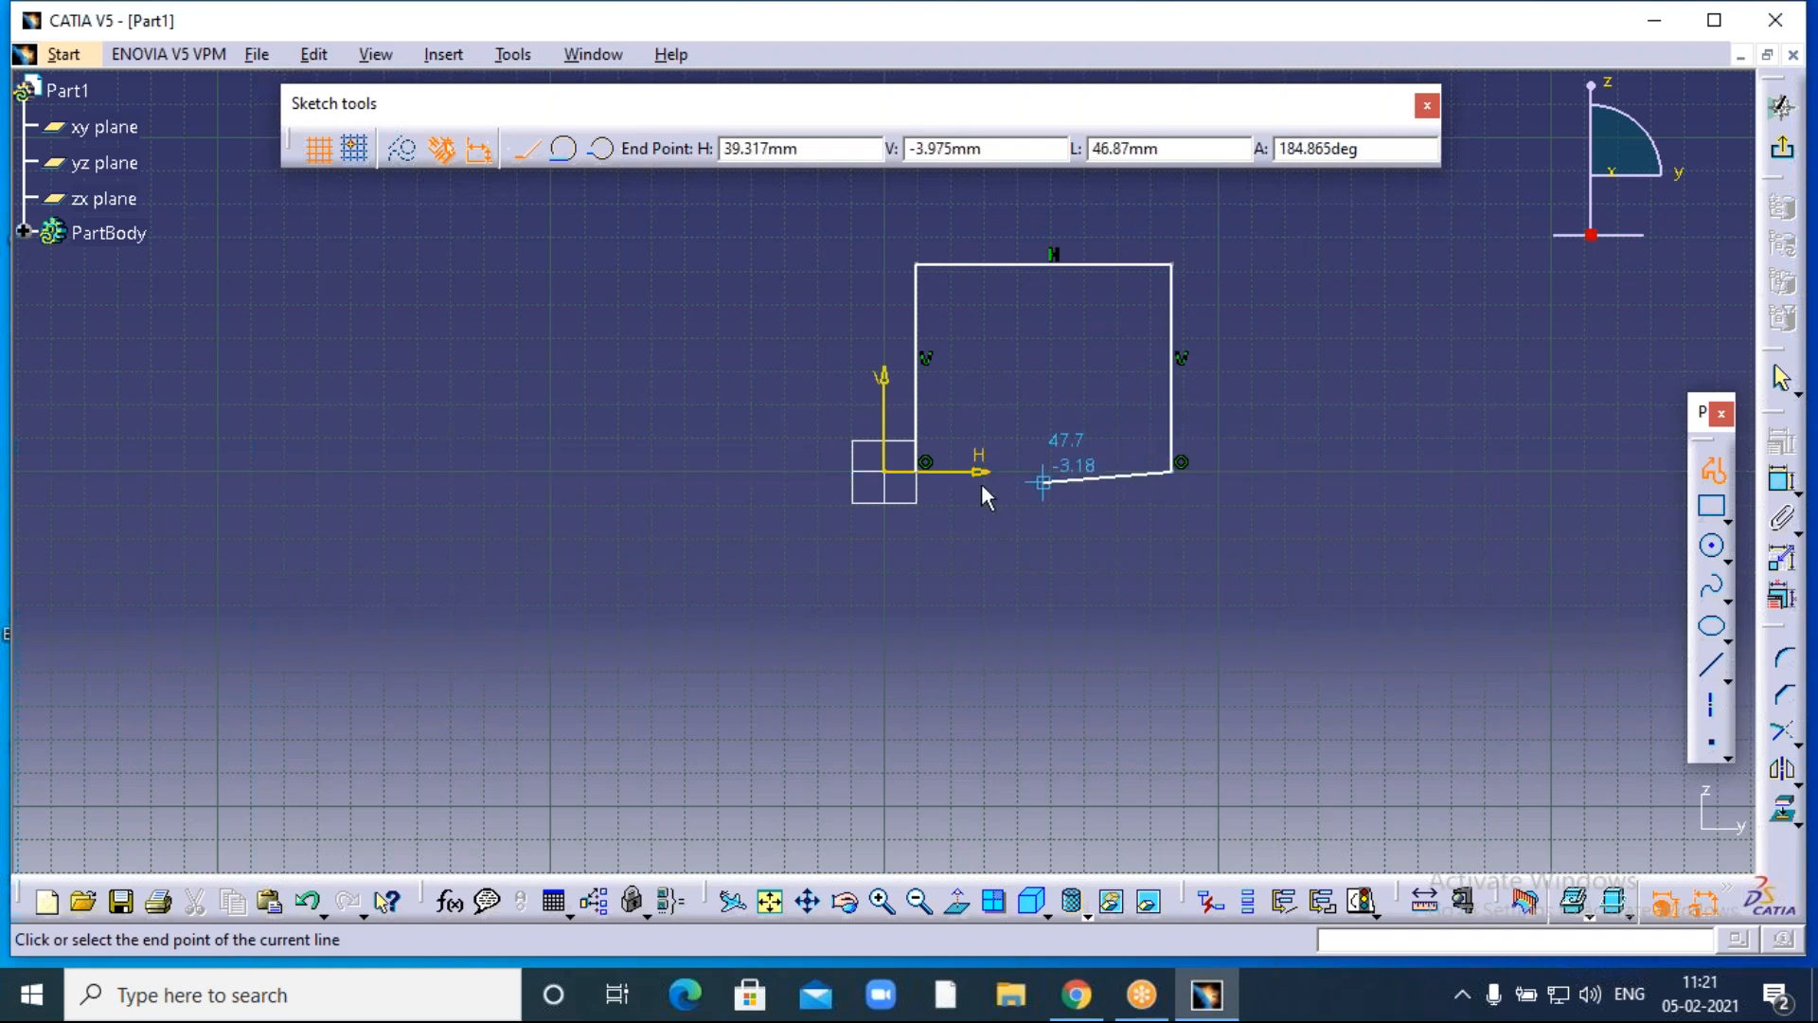
left_click(917, 473)
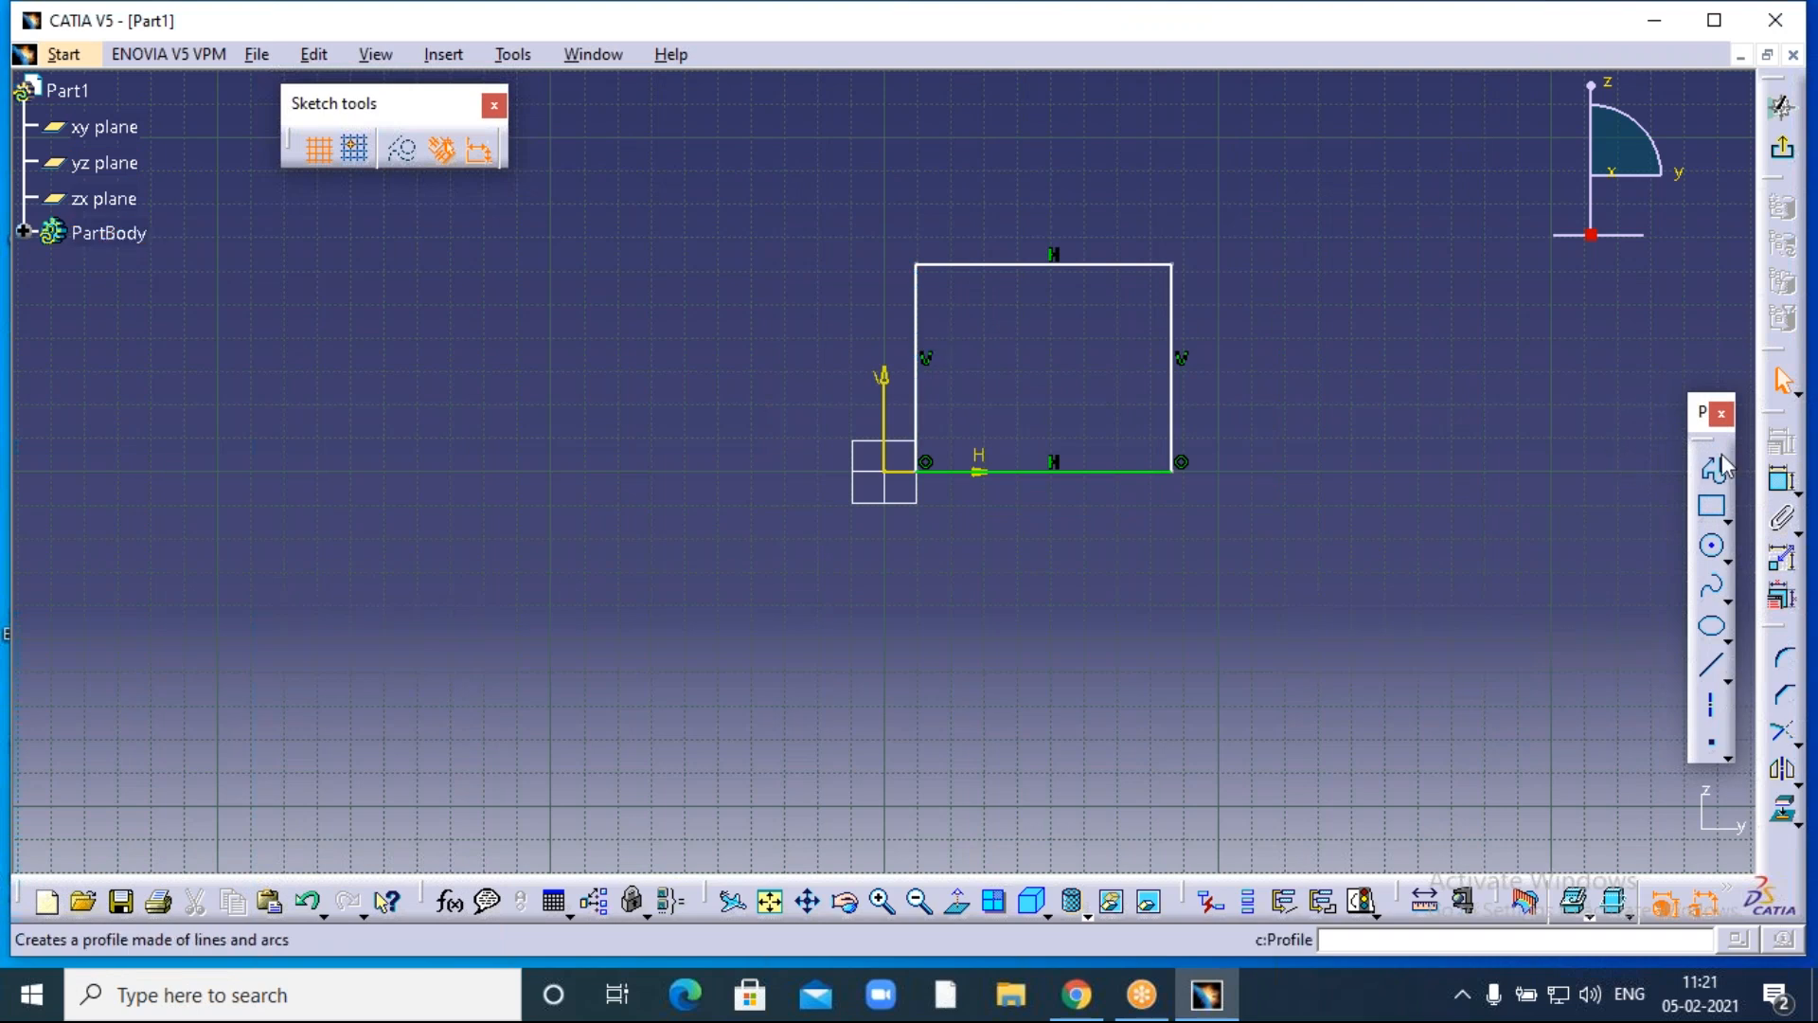
Dimension the rectangle's vertical side and set its height to 60 mm.
left_click(1764, 480)
left_click(917, 374)
left_click(828, 371)
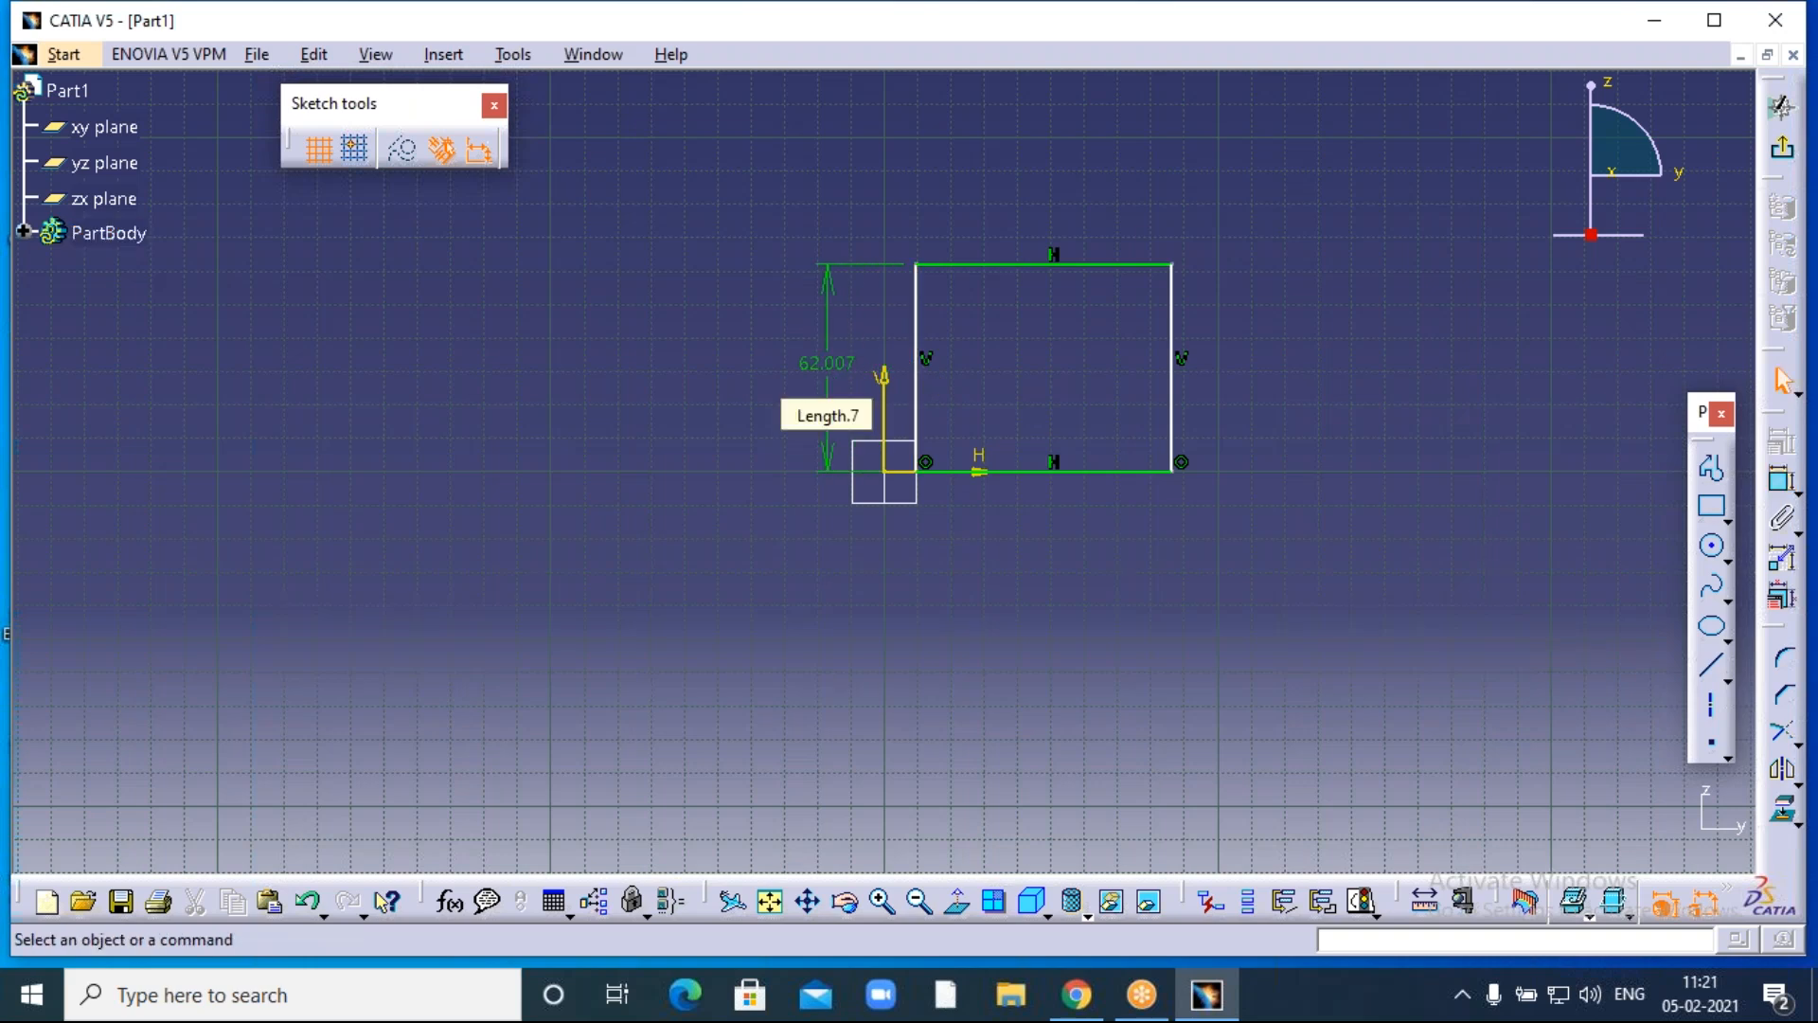
double_click(829, 379)
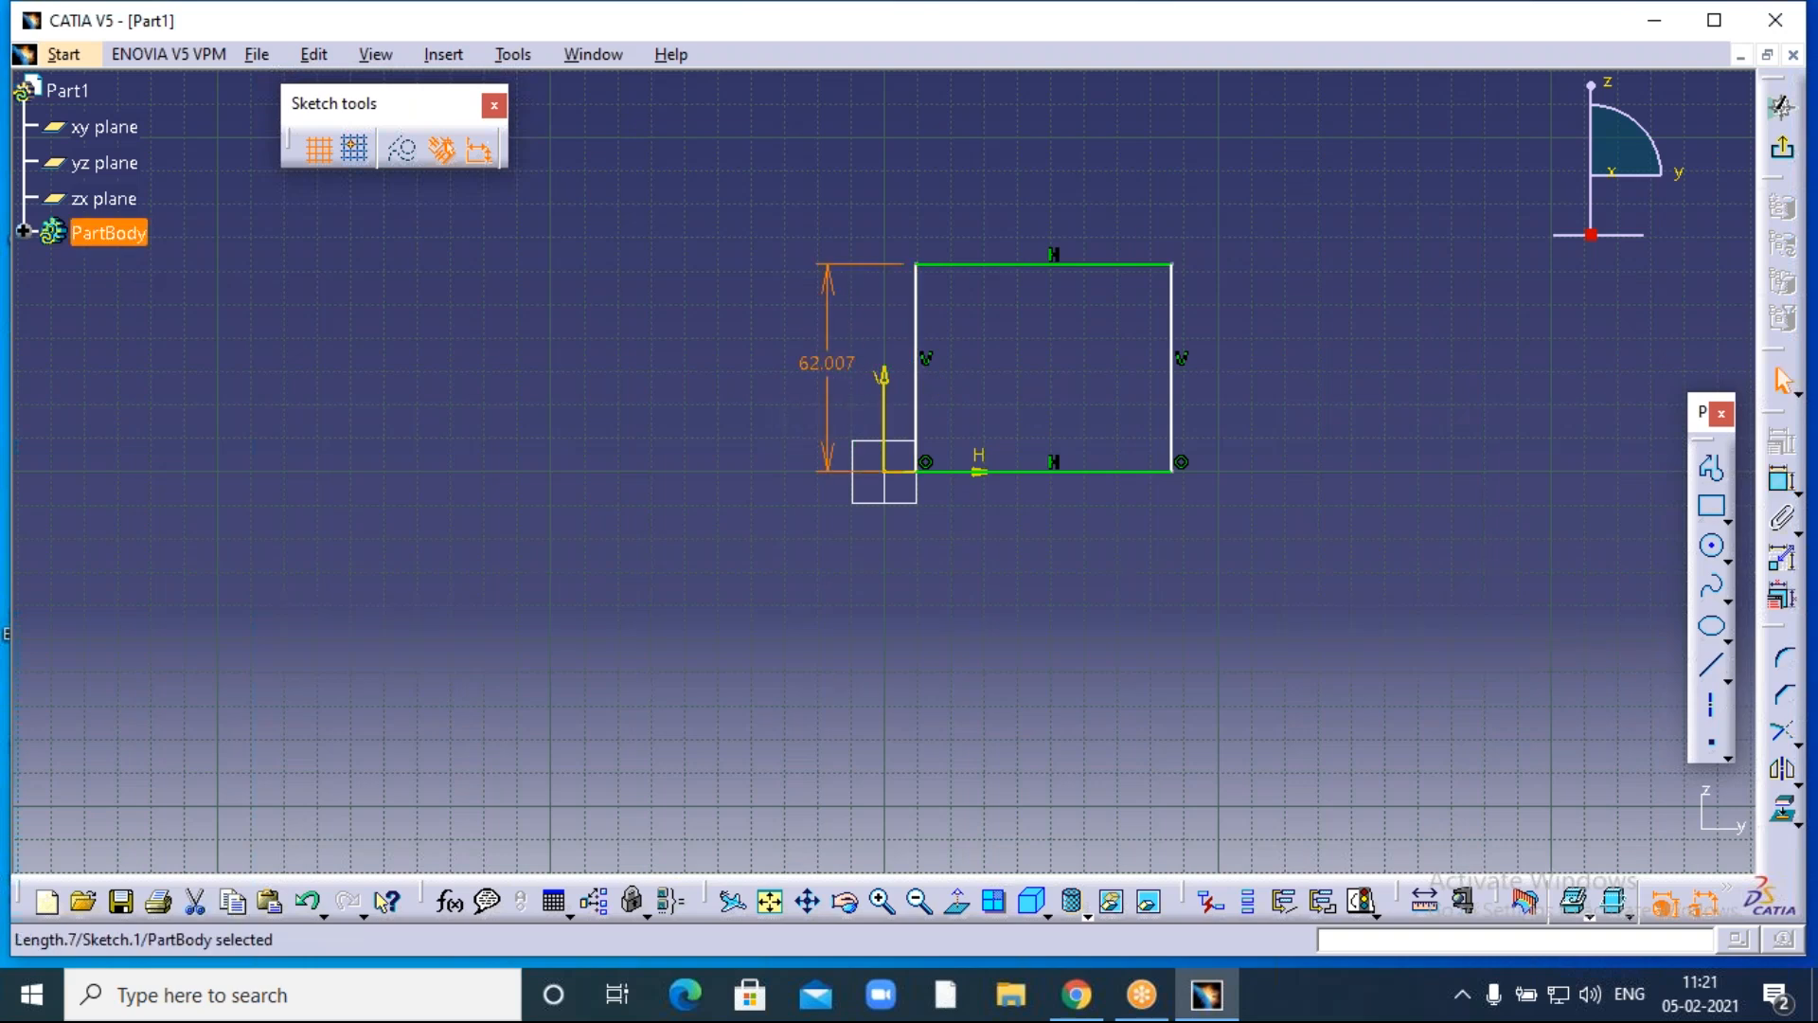
type("60")
left_click(1348, 316)
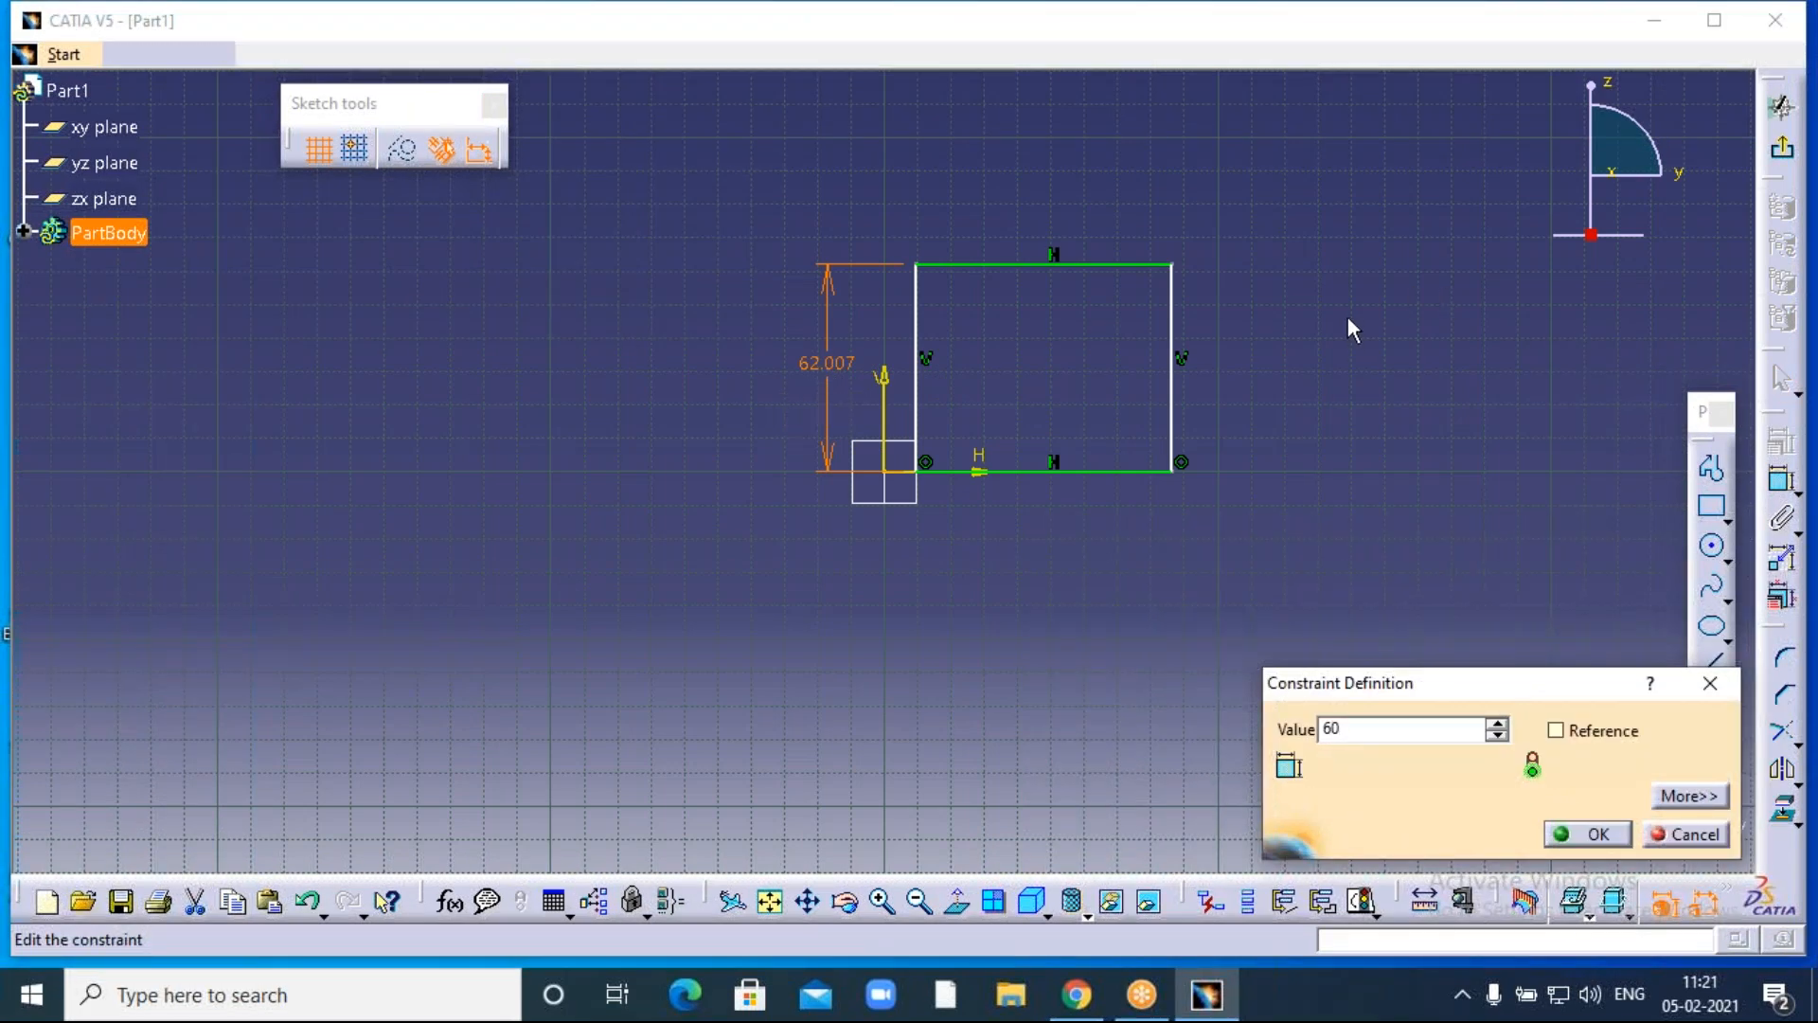
left_click(1598, 836)
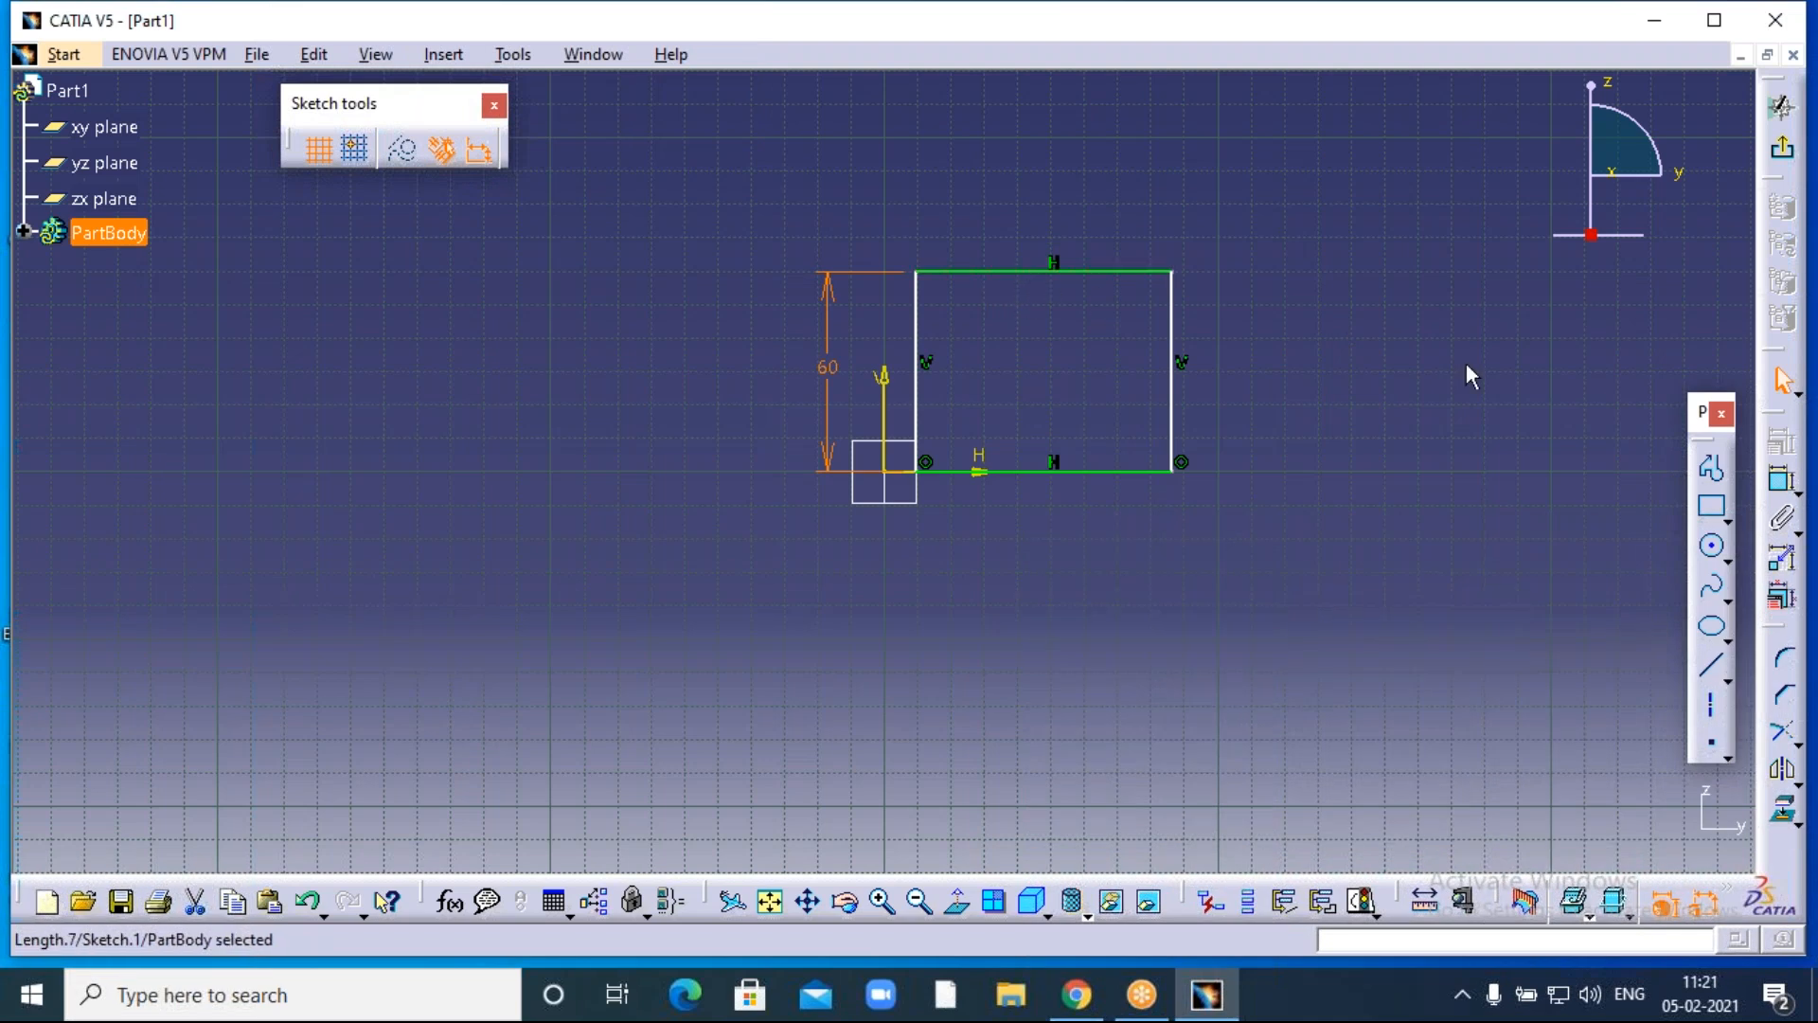
Dimension the rectangle's upper edge, set its width to 80 mm, and exit the sketch.
left_click(1783, 480)
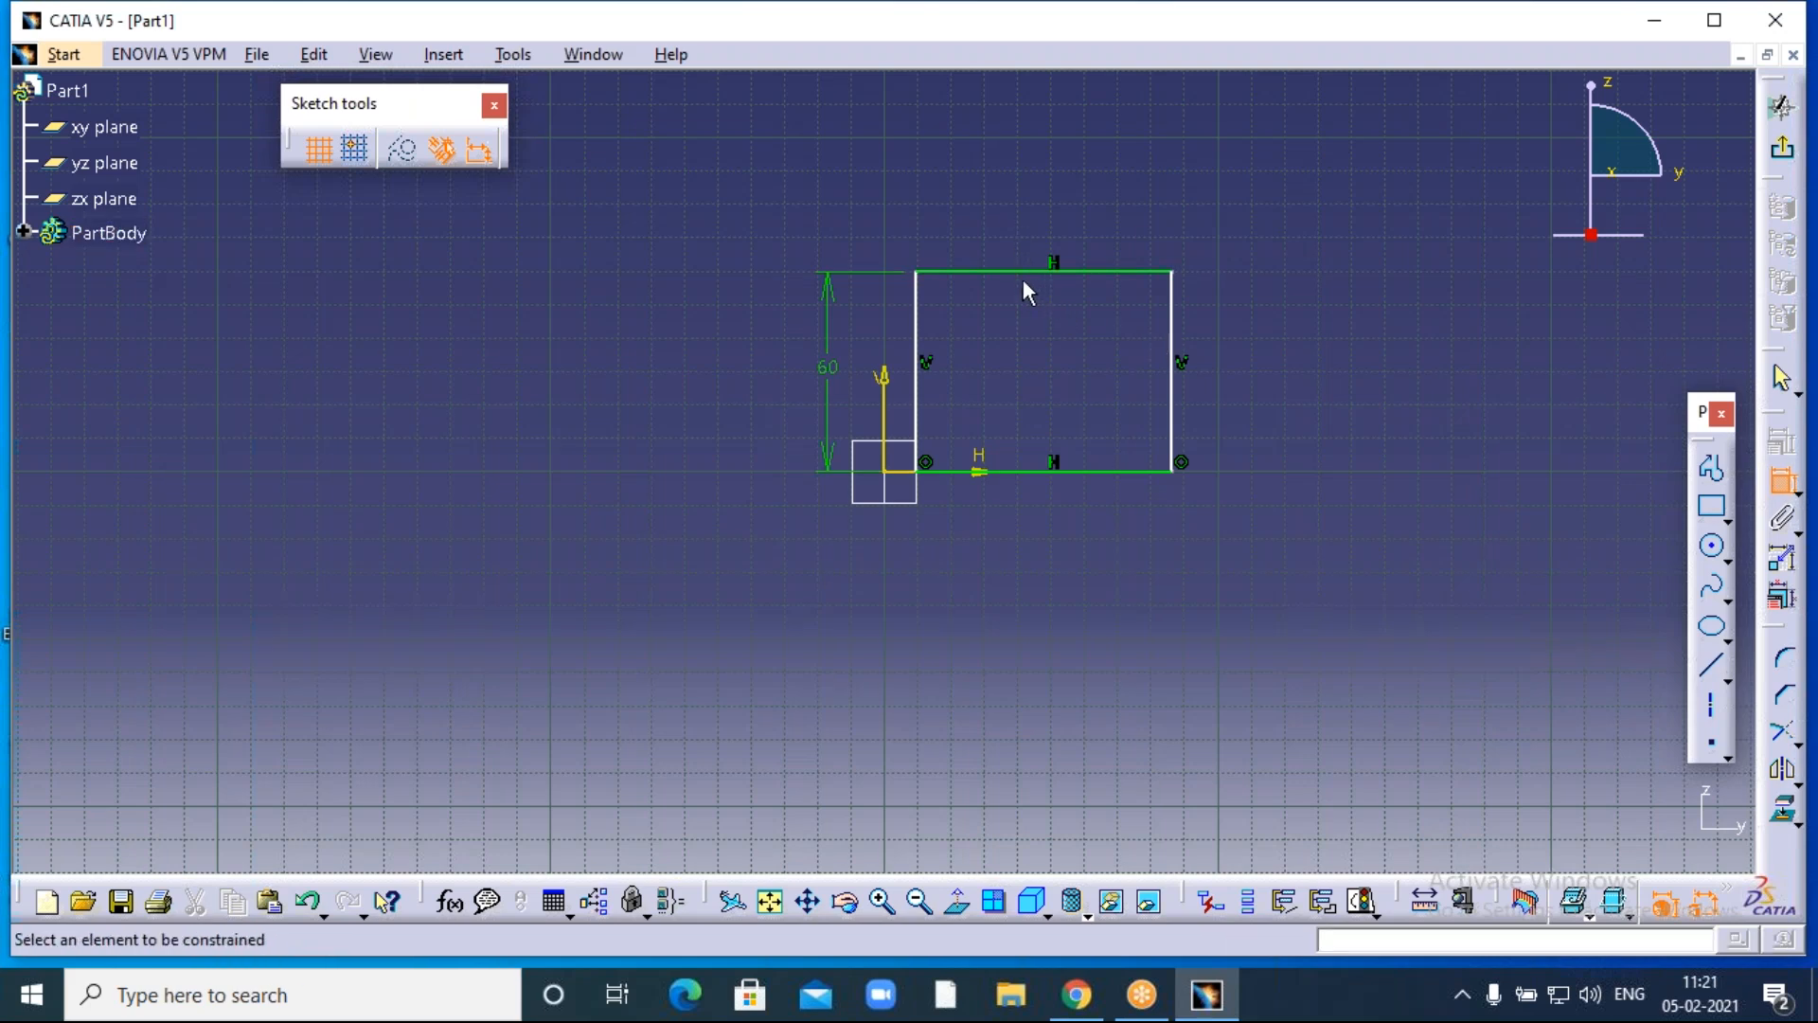
left_click(1027, 272)
left_click(1027, 232)
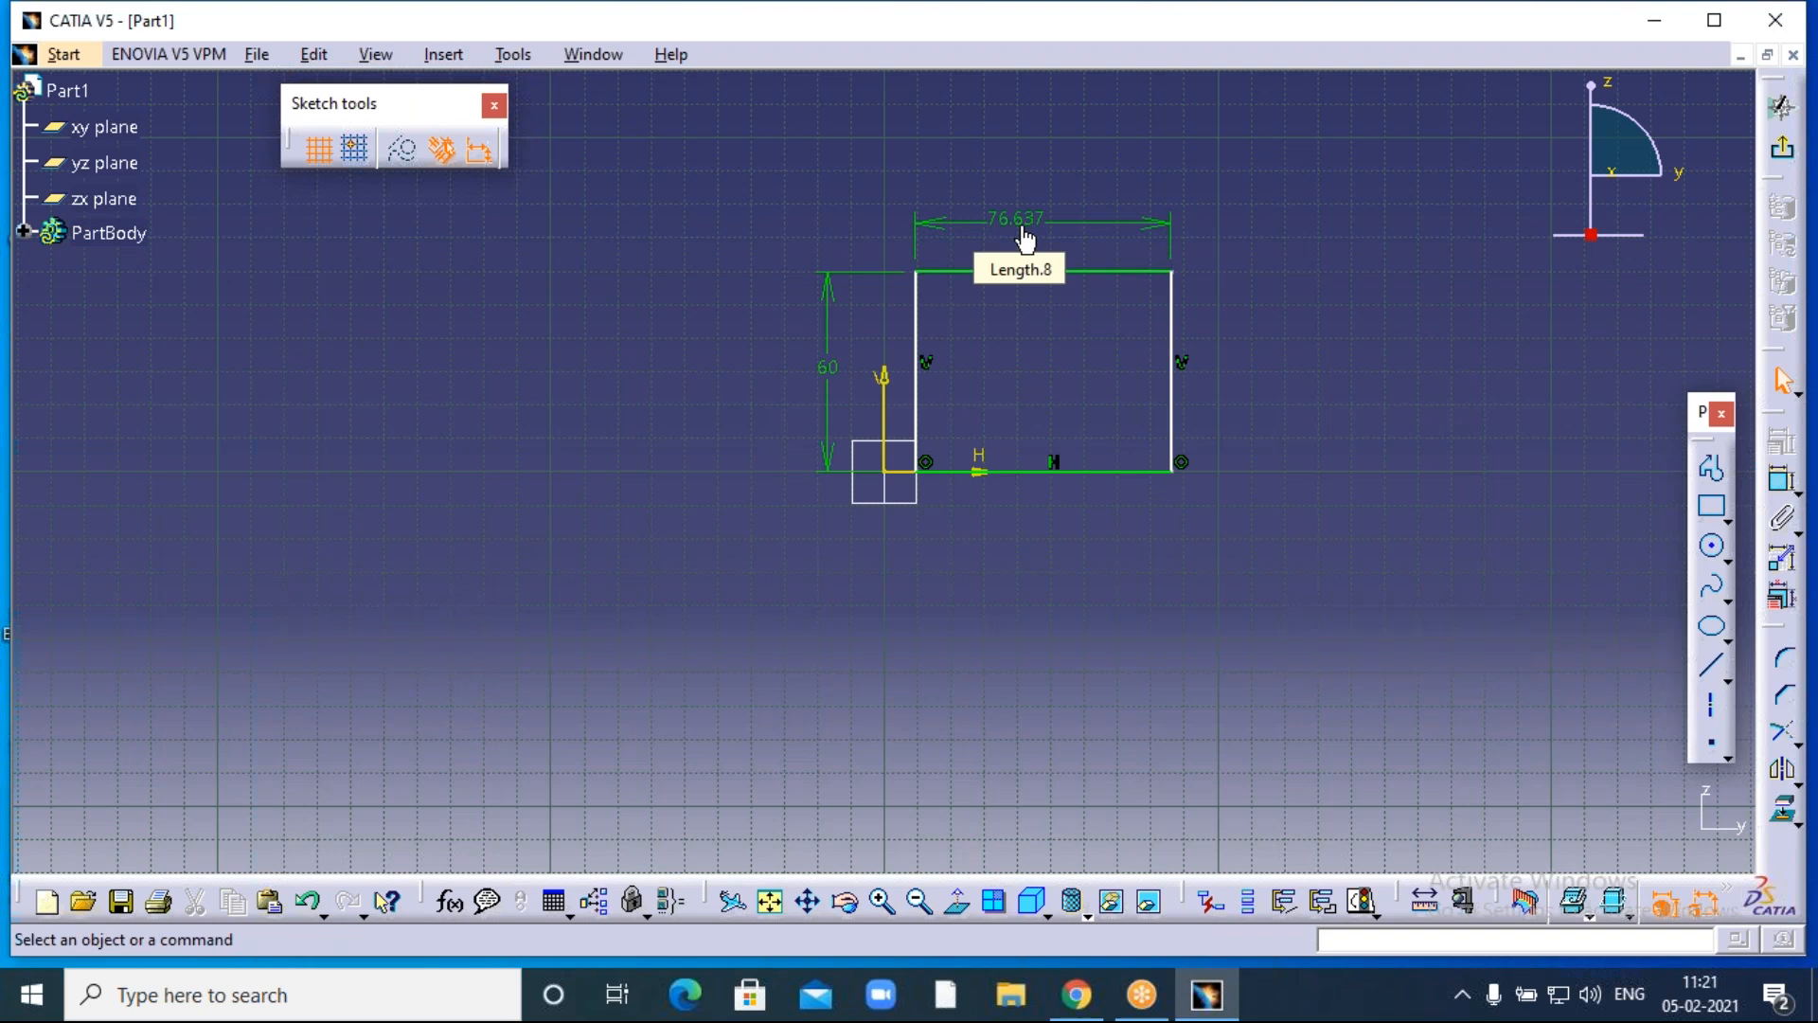
double_click(1039, 232)
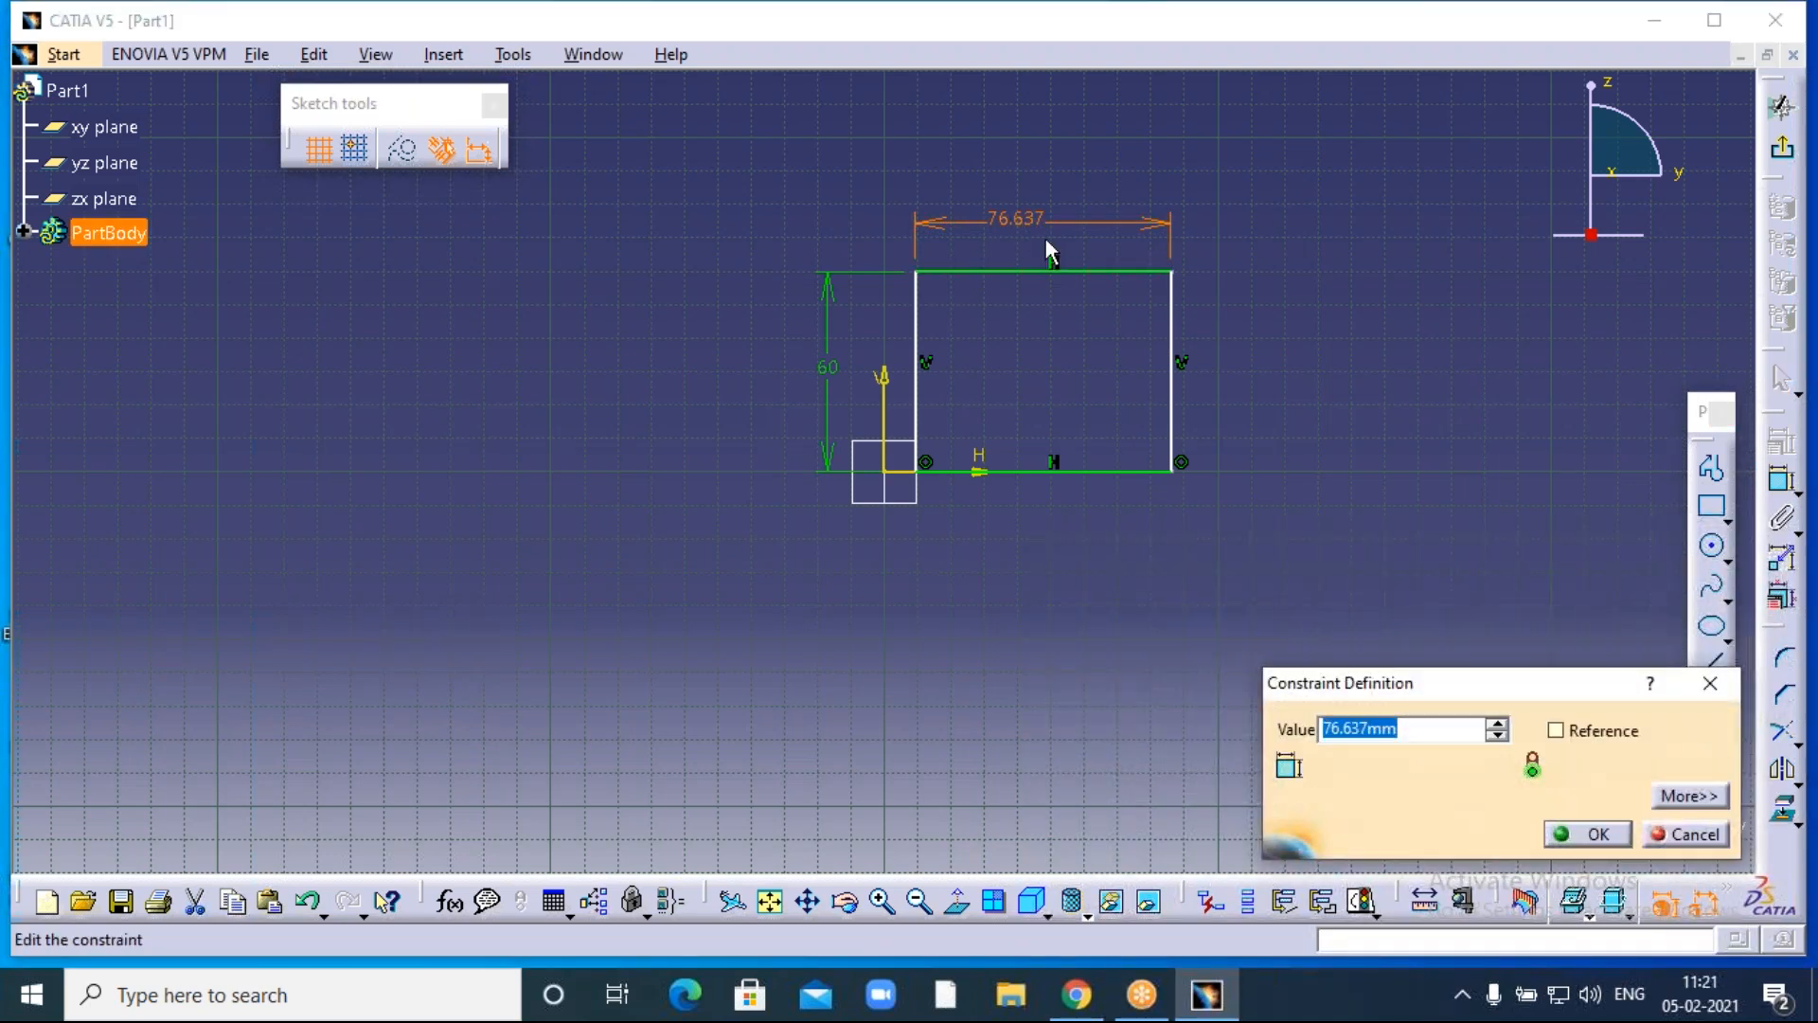
type("80mm")
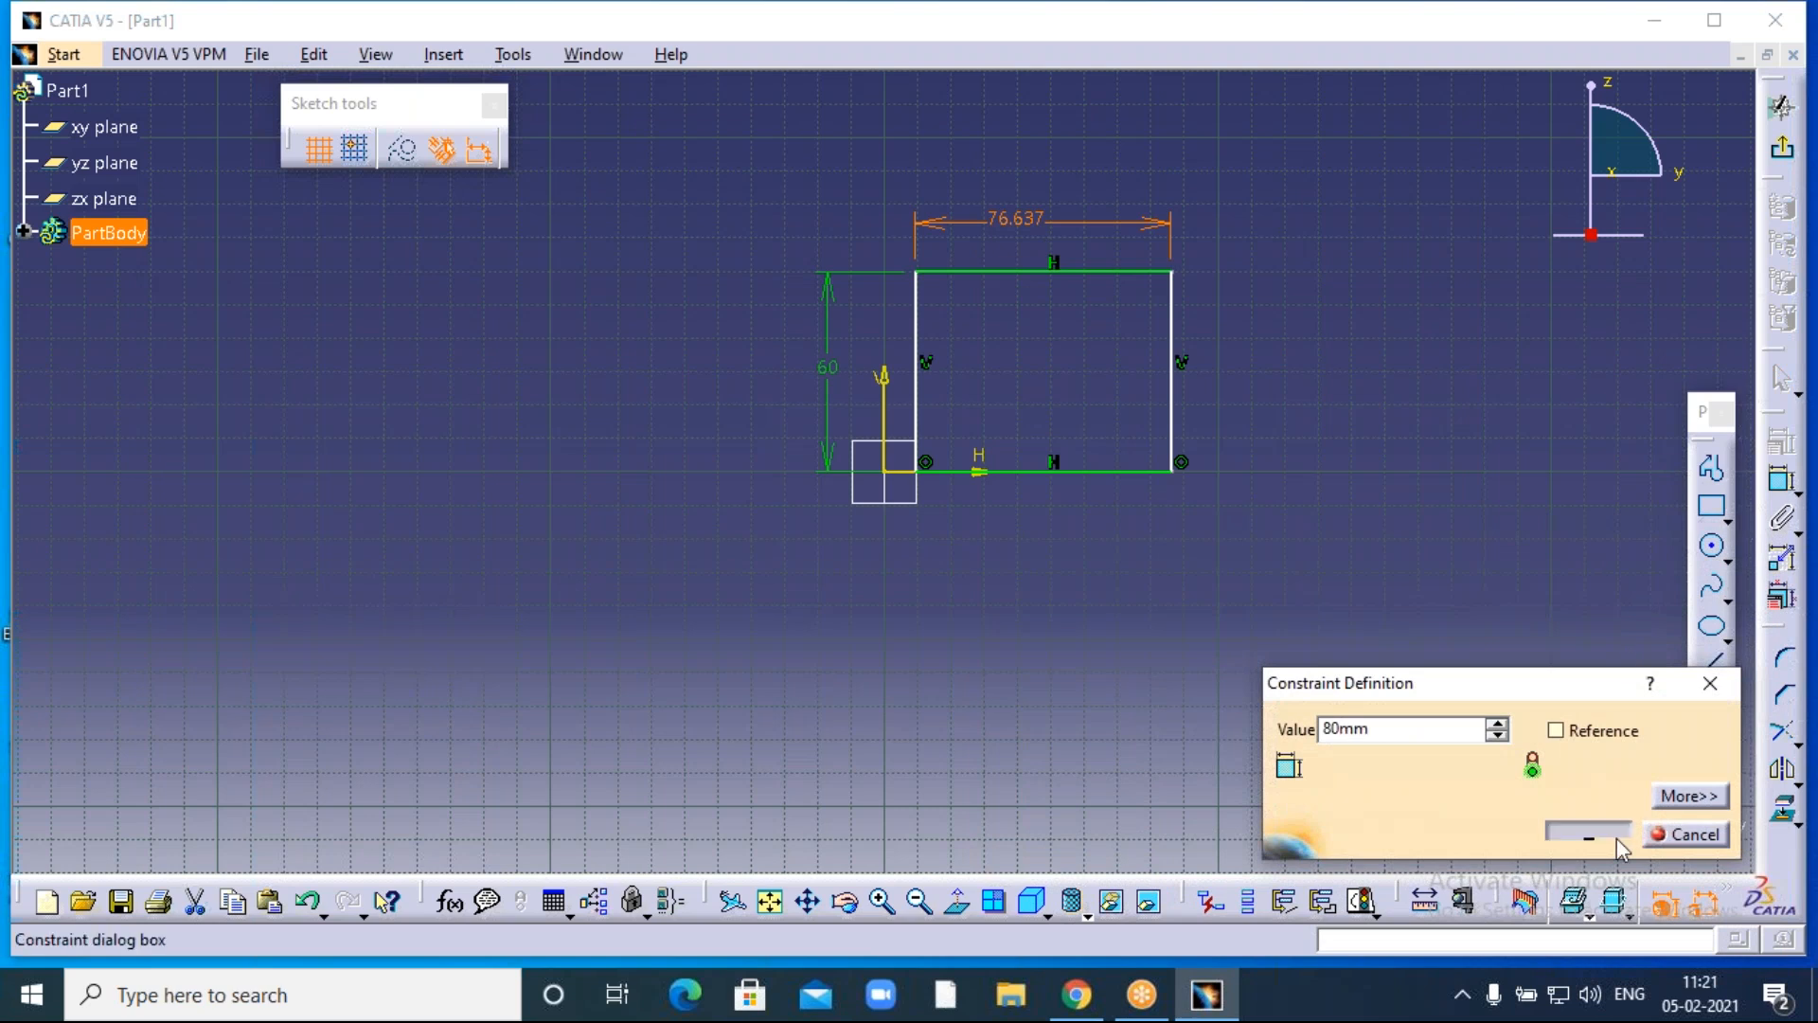
left_click(1586, 833)
left_click(1357, 502)
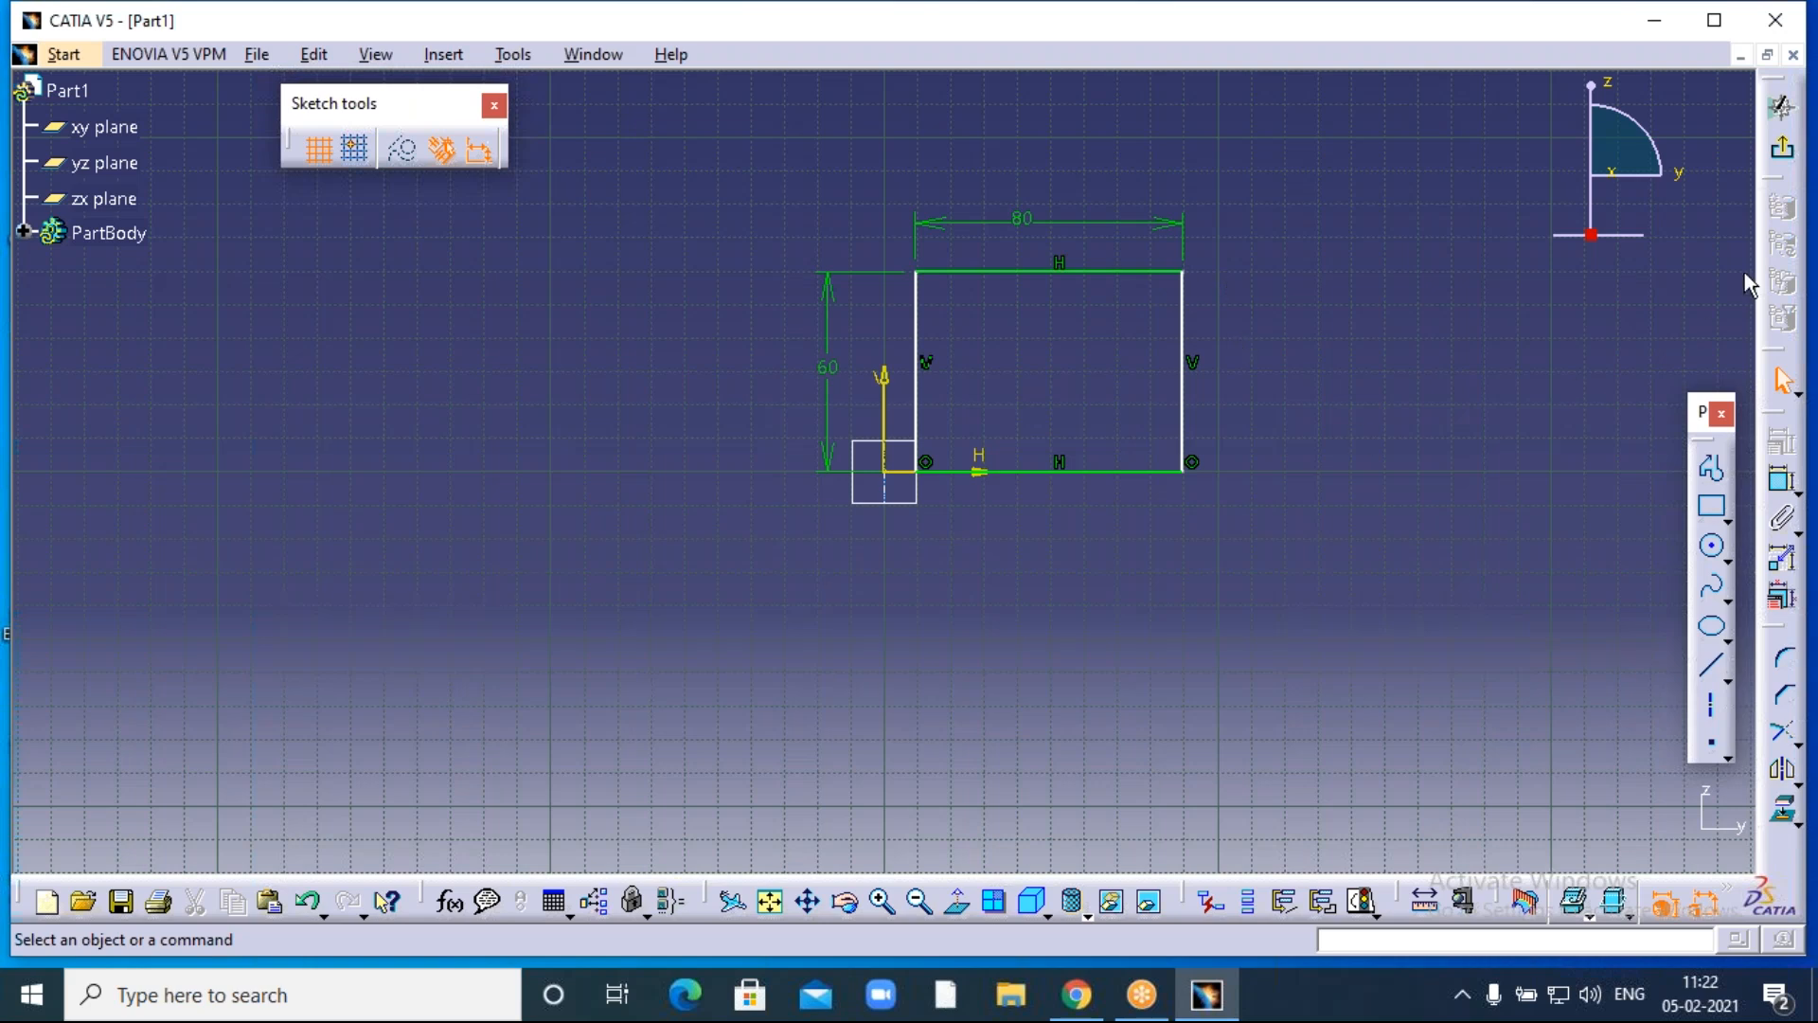
left_click(1784, 156)
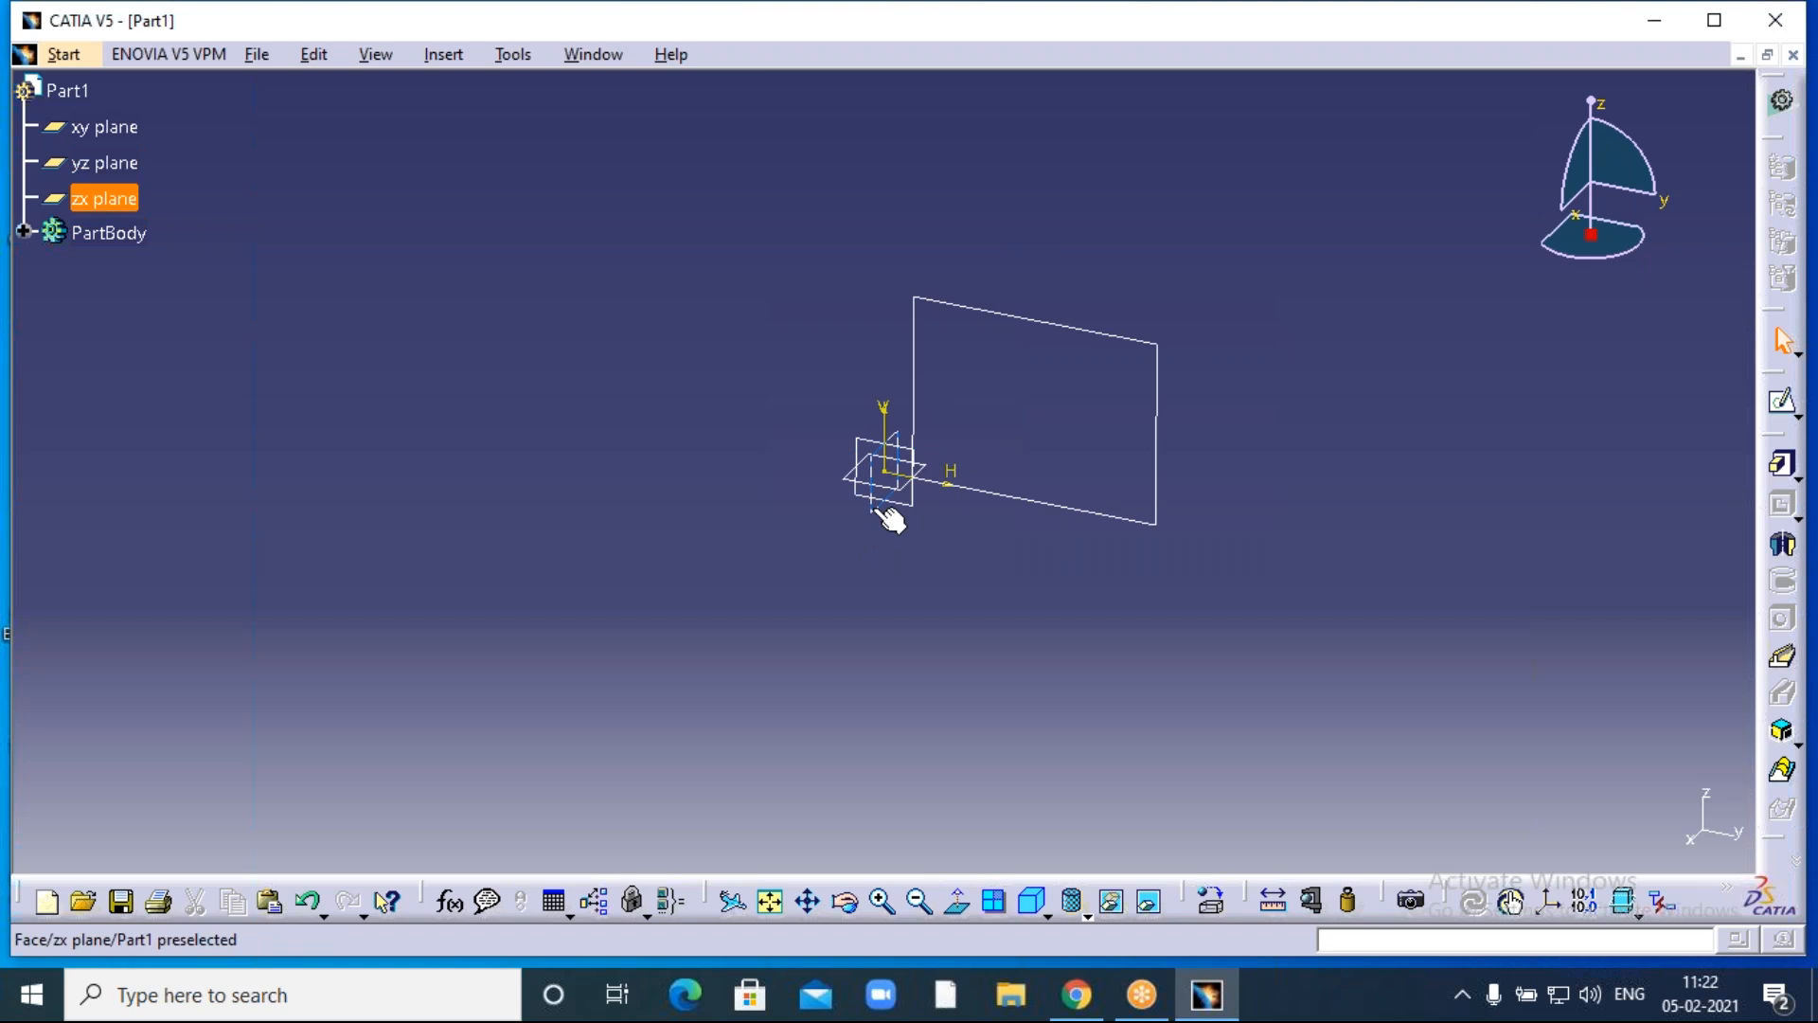
Sketch a closed rectangle about 243 by 68 mm on the zx plane with Profile, starting from the origin.
left_click(889, 517)
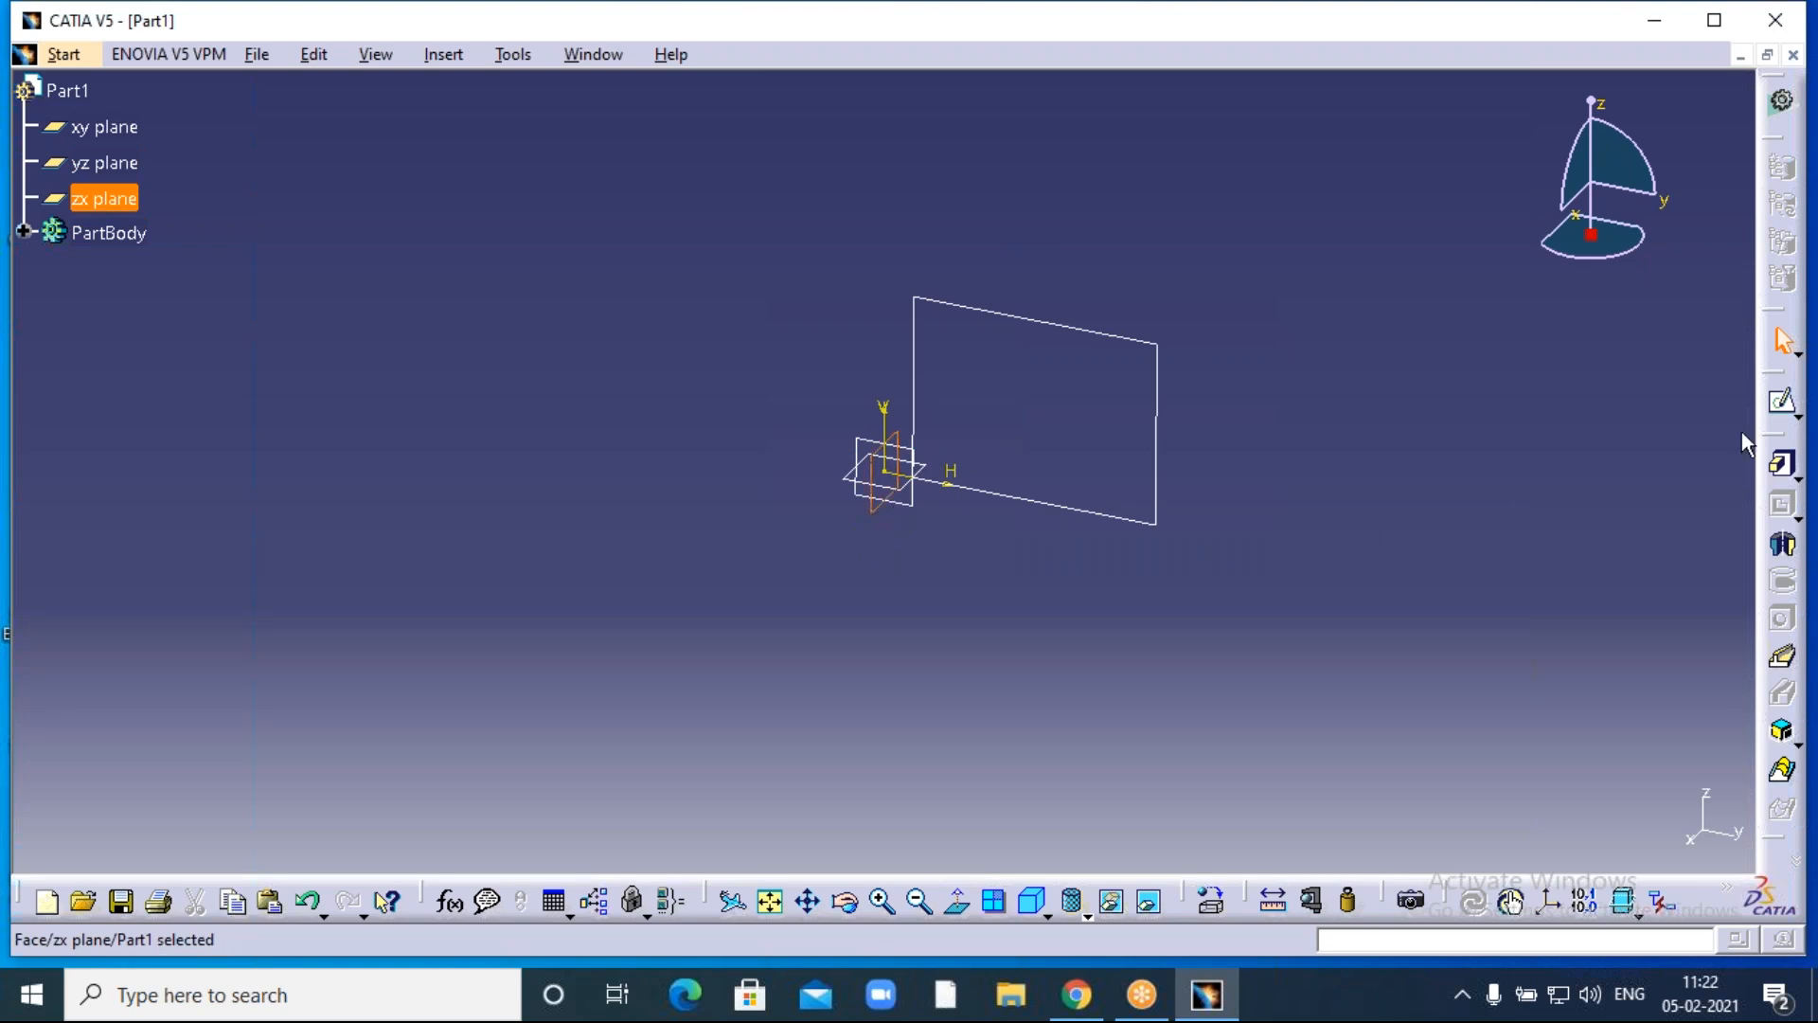
left_click(1784, 407)
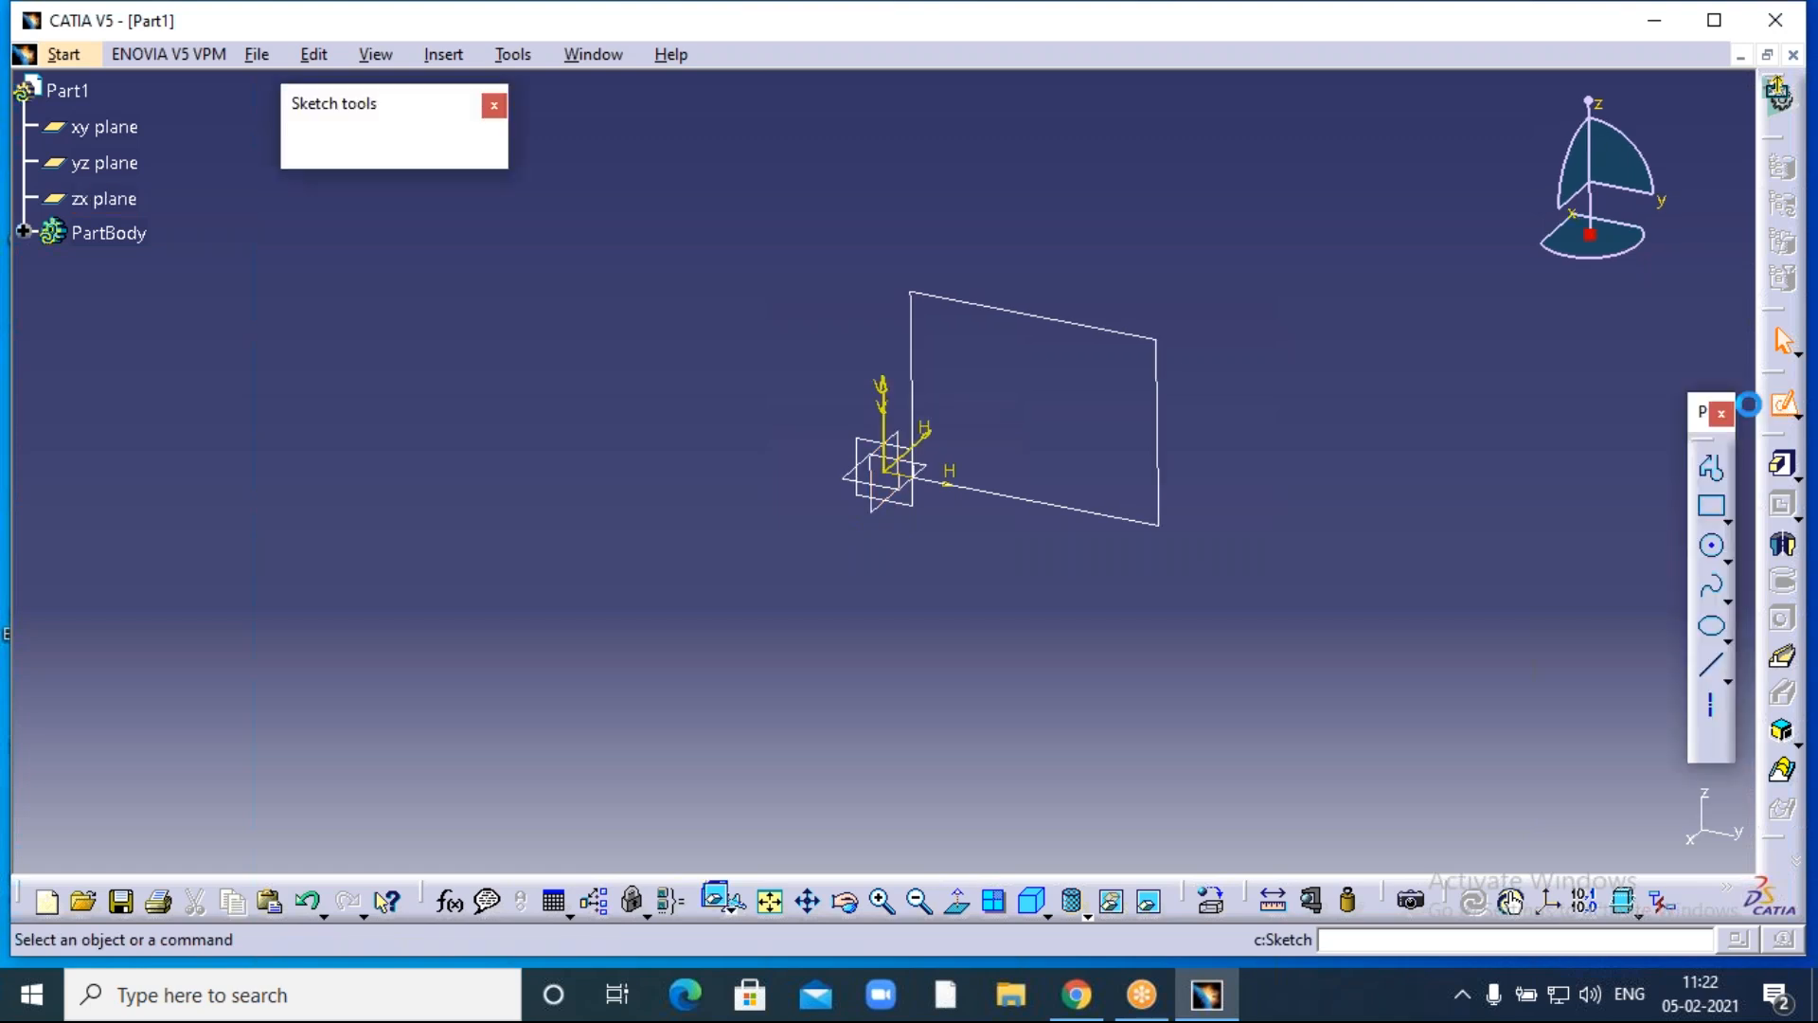
middle_click_drag(1070, 343, 902, 394)
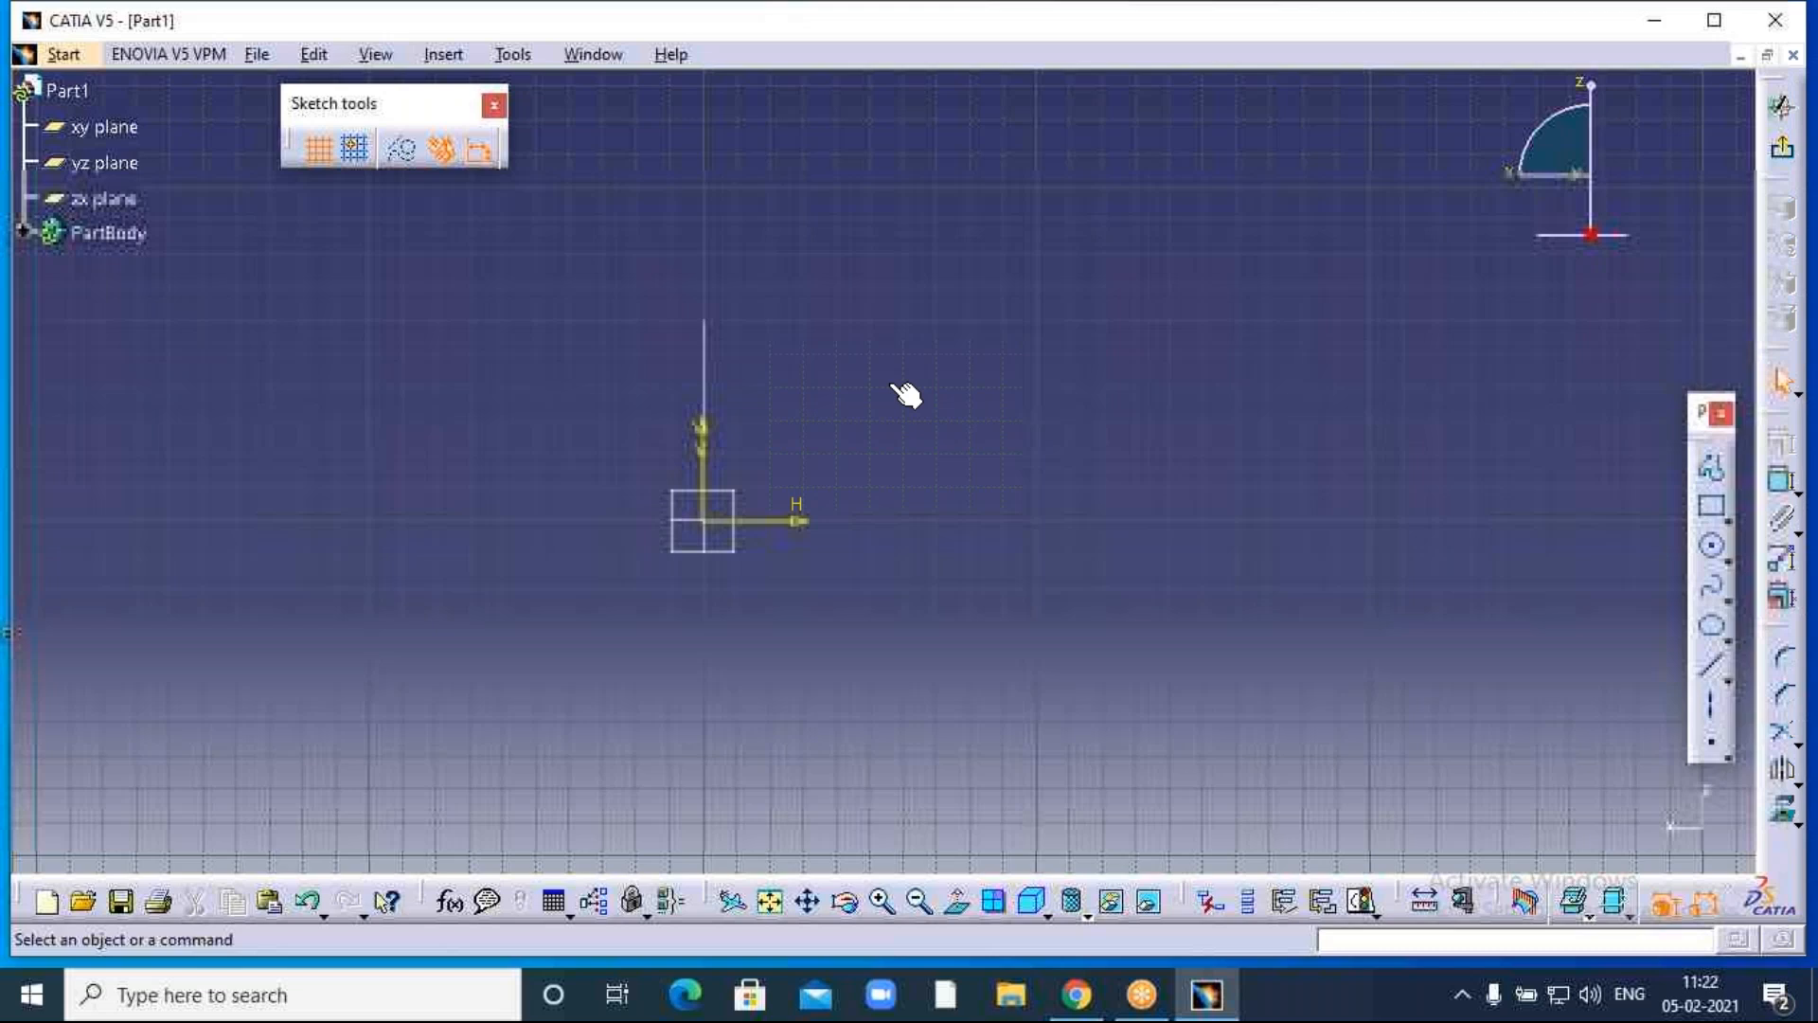
left_click(1710, 468)
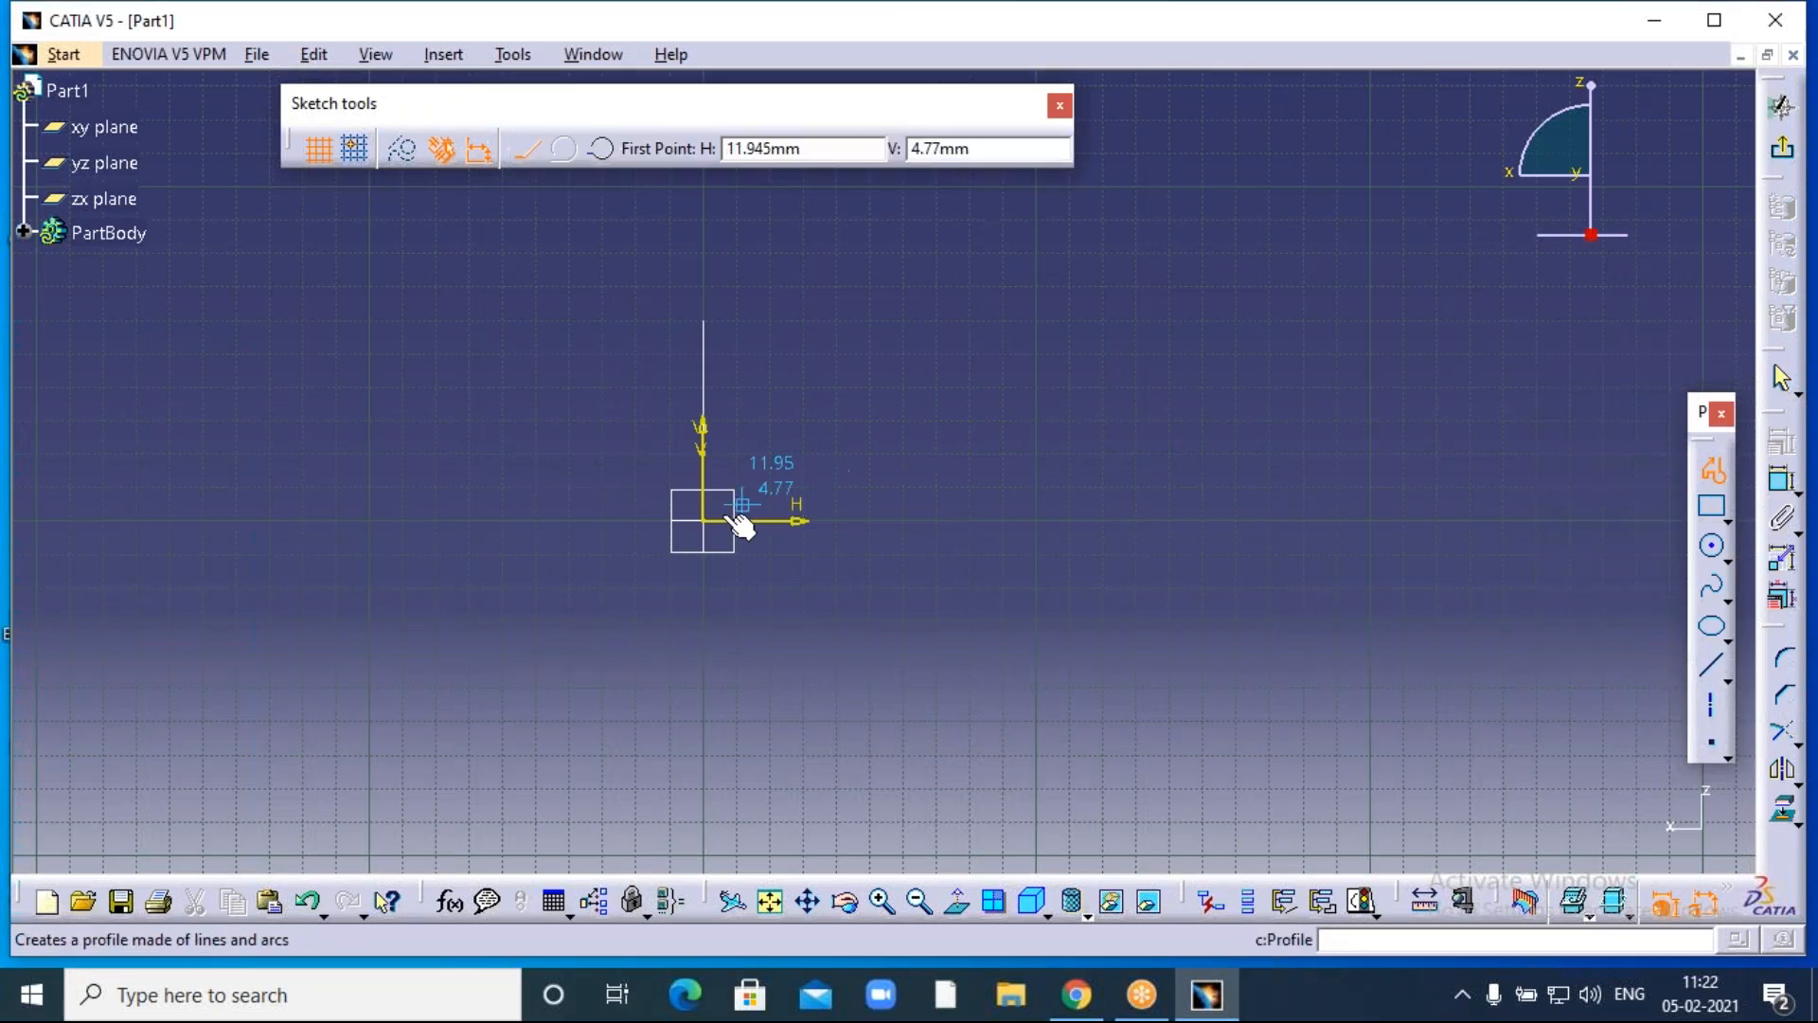
left_click(705, 520)
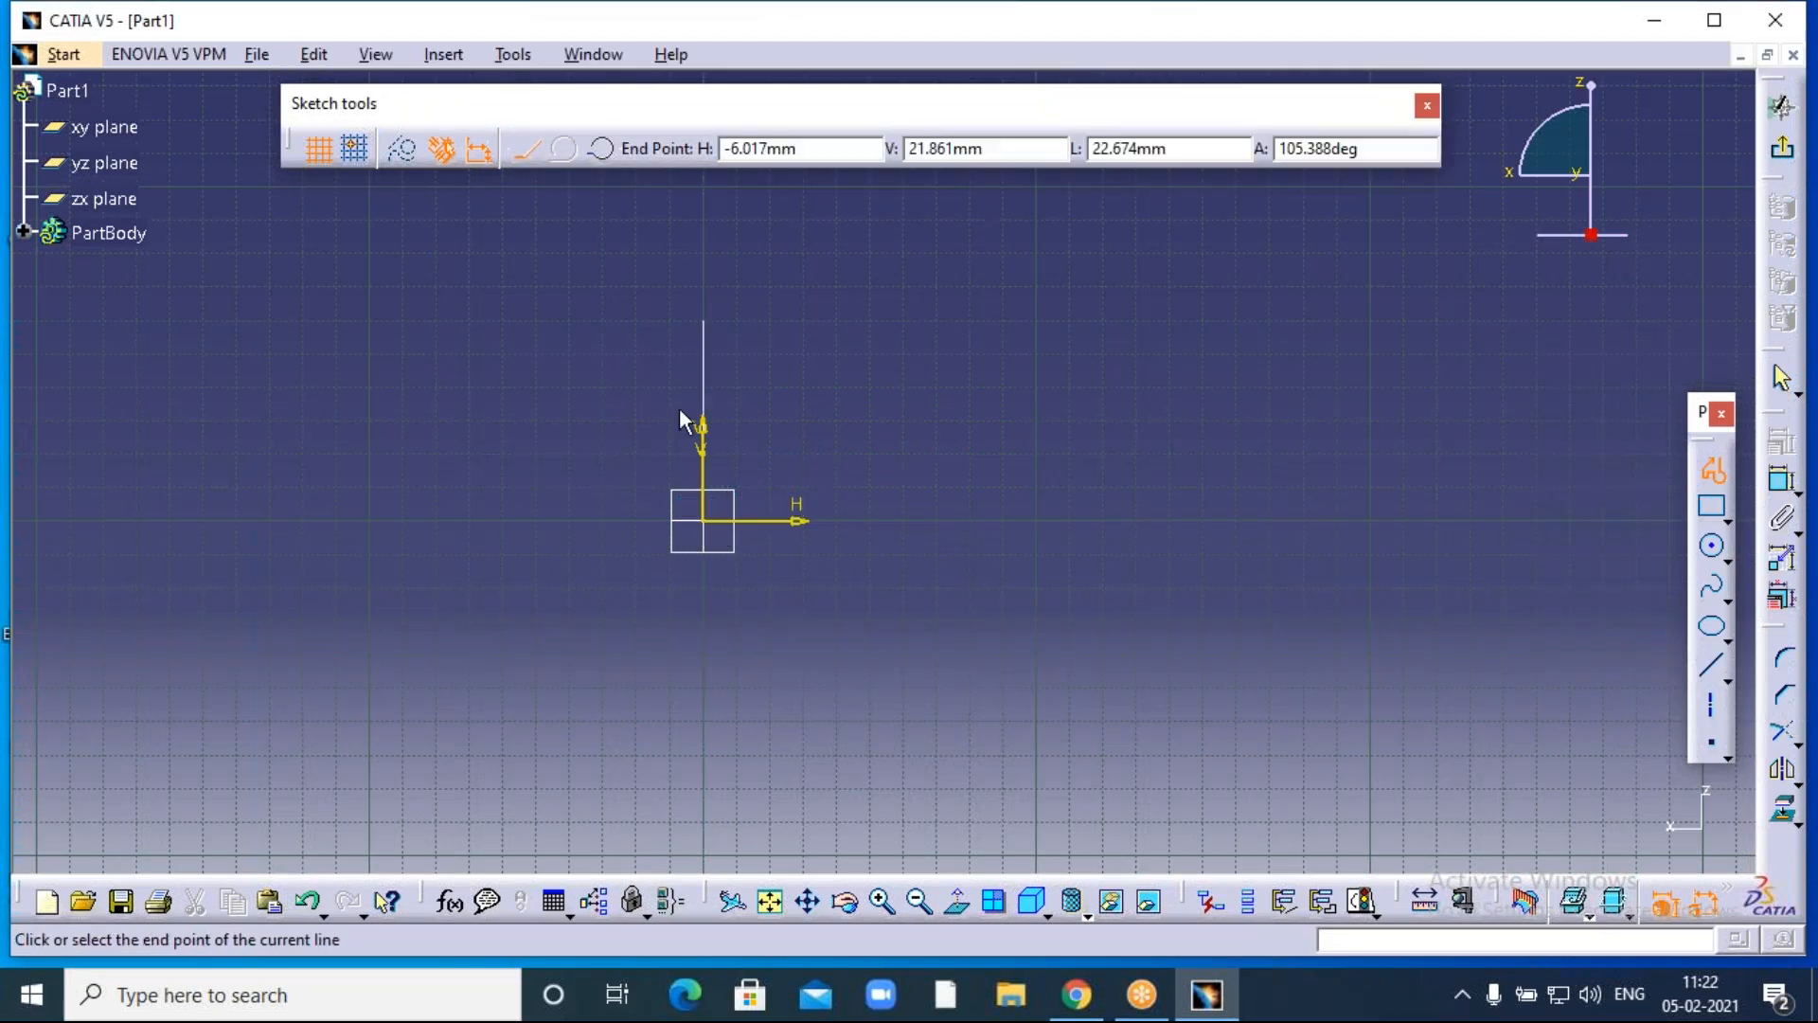
left_click(702, 293)
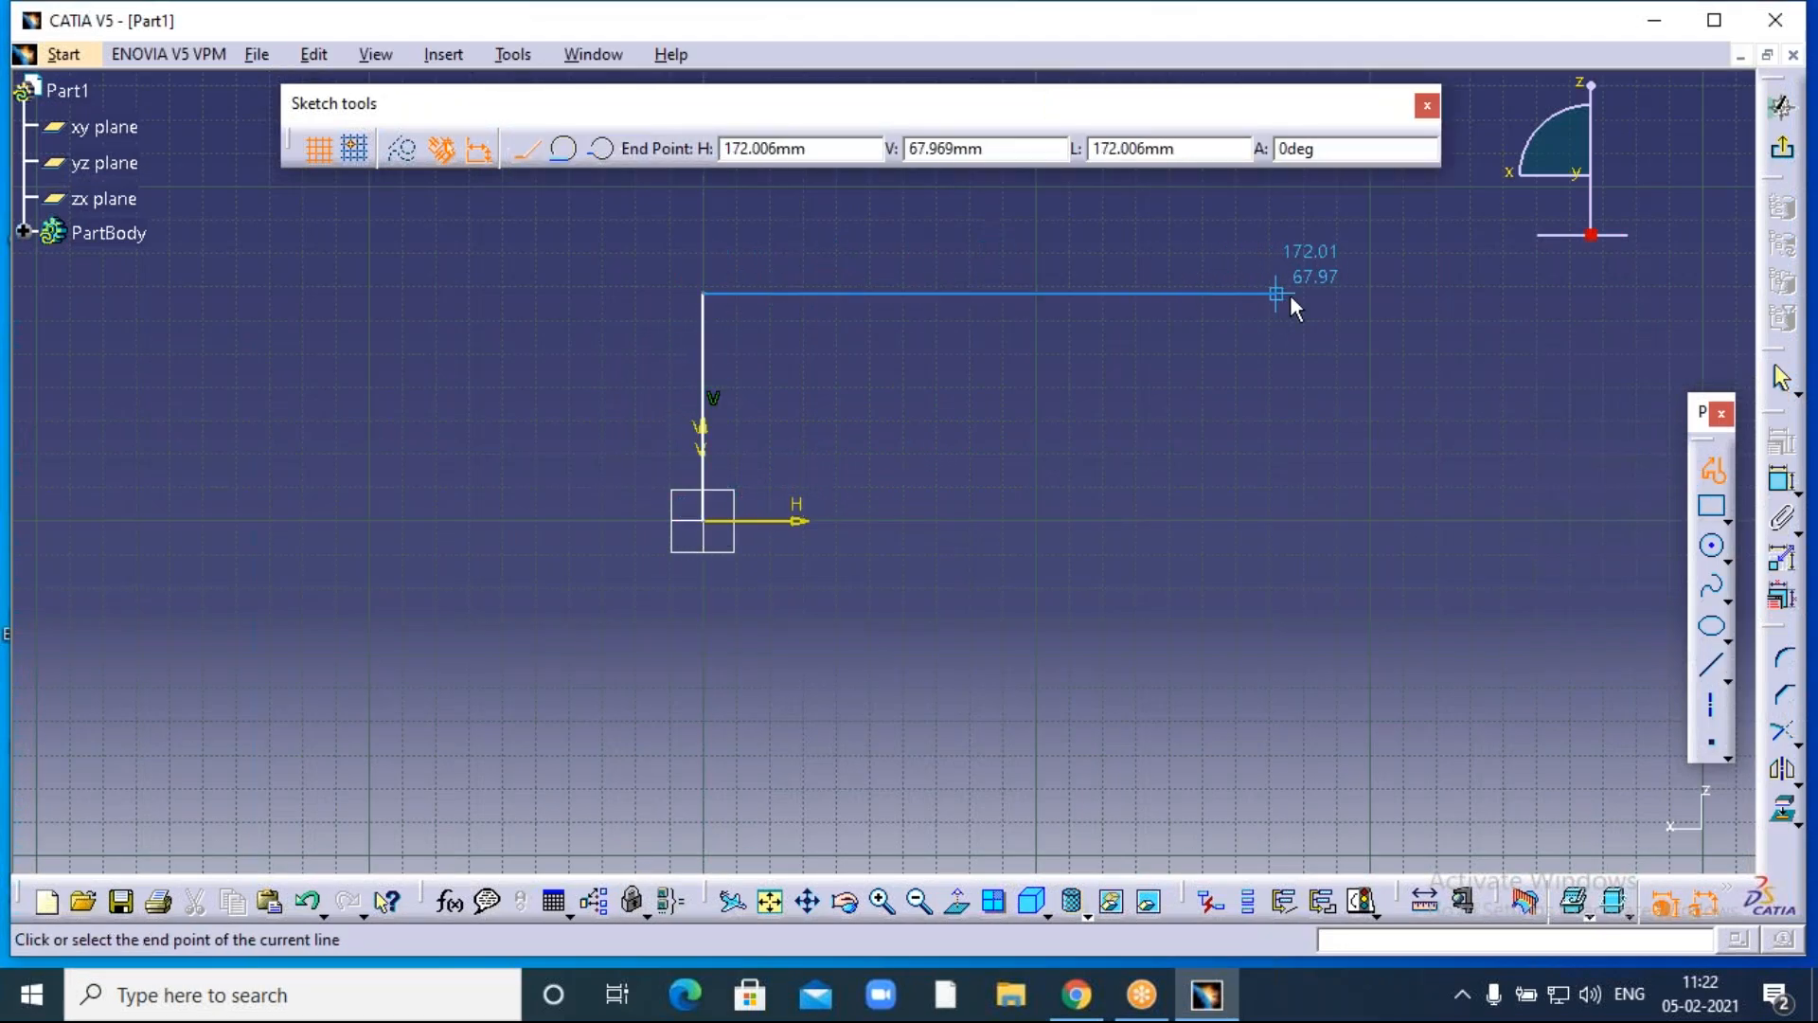
left_click(1516, 293)
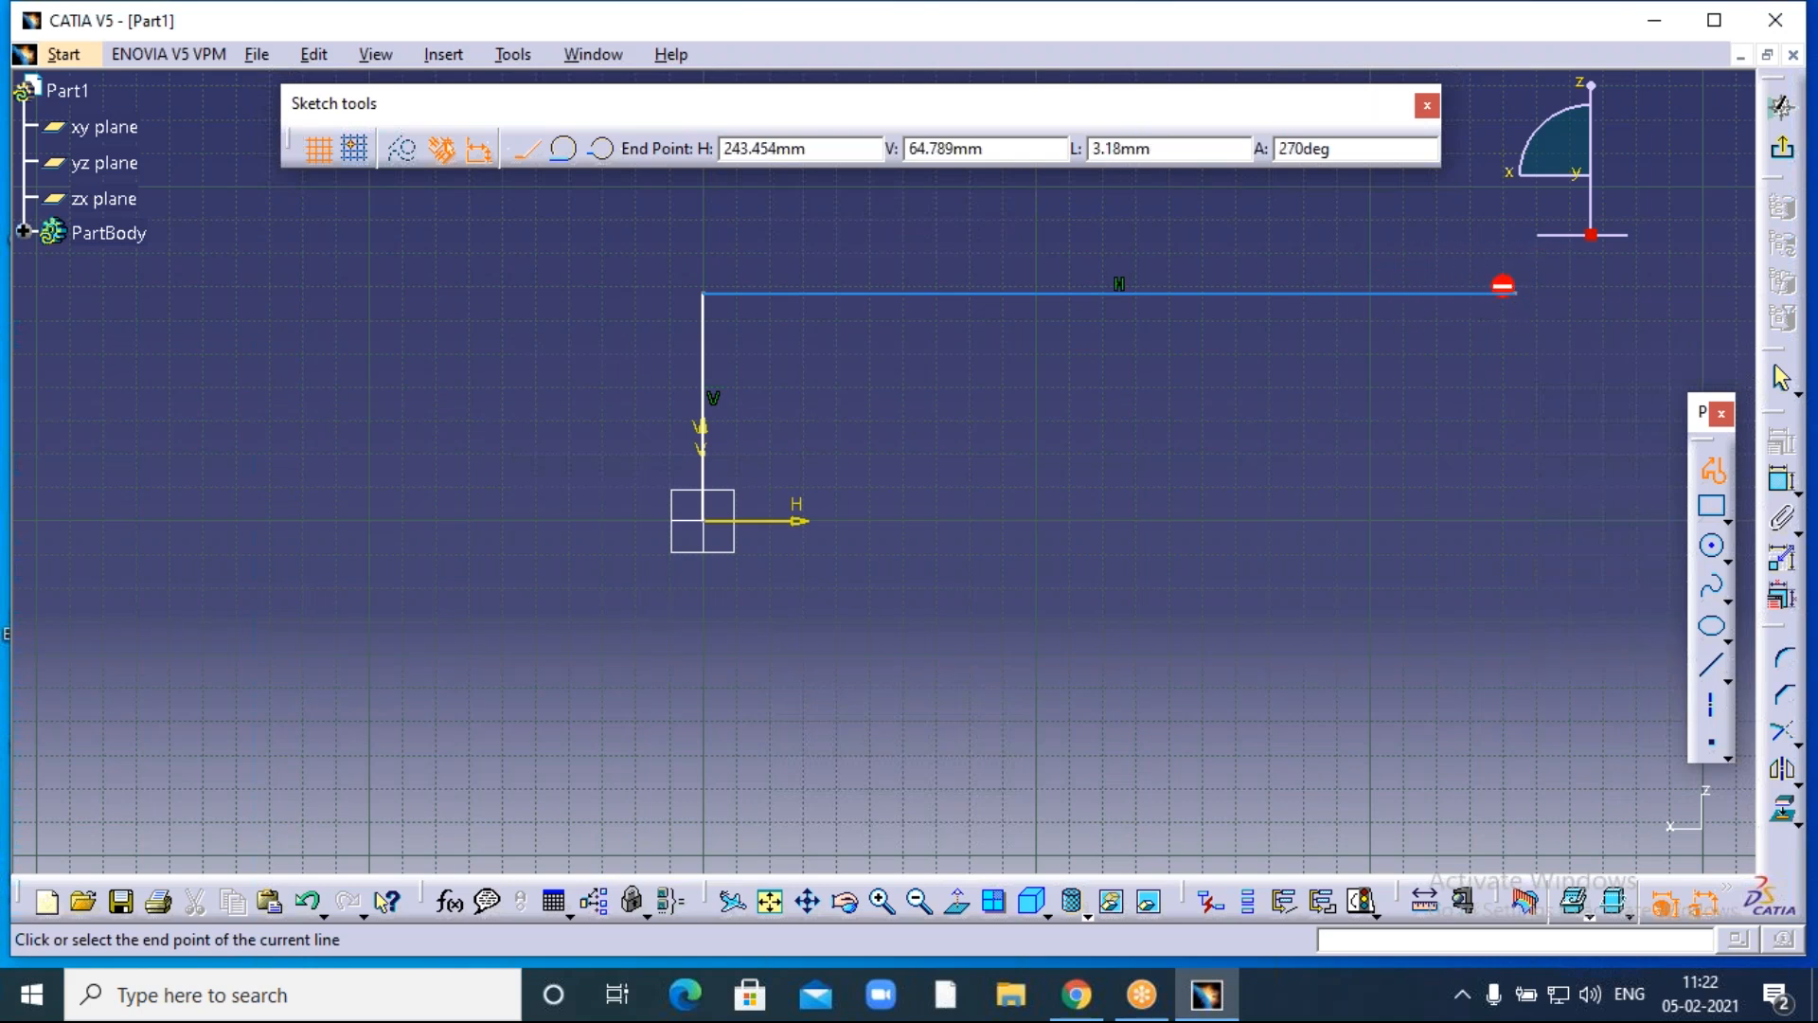
left_click(1513, 519)
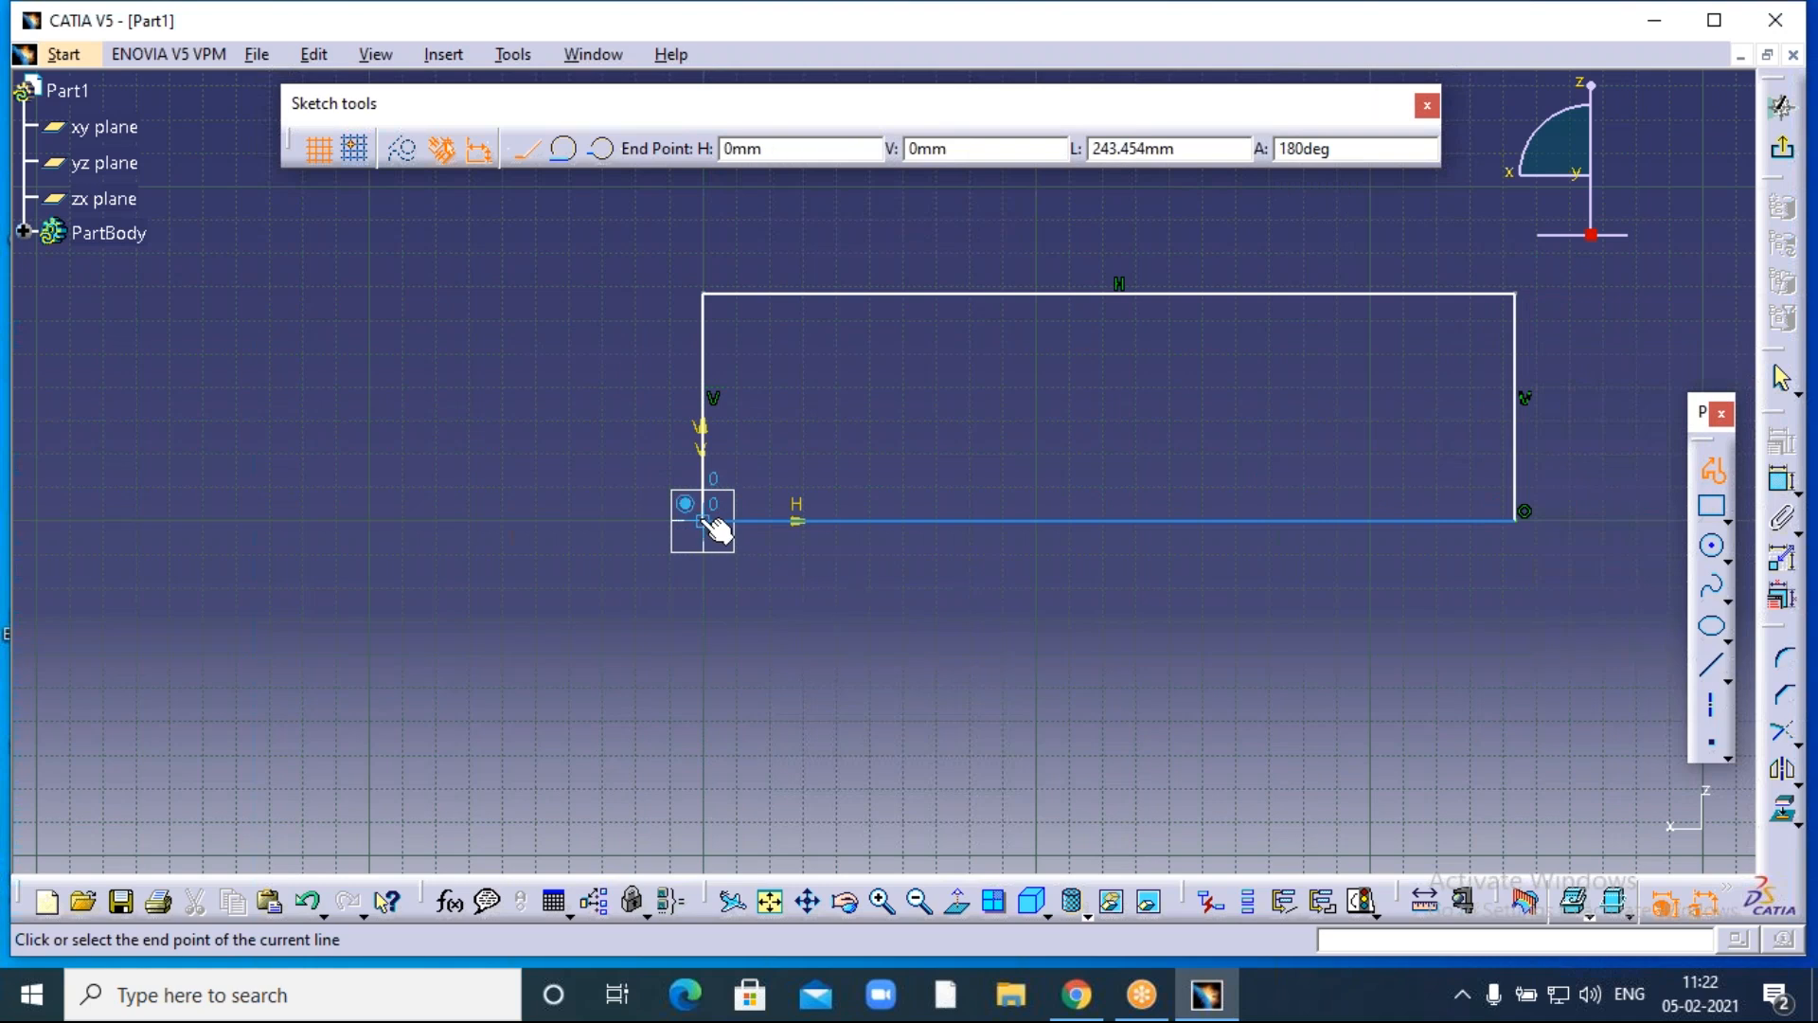
left_click(710, 522)
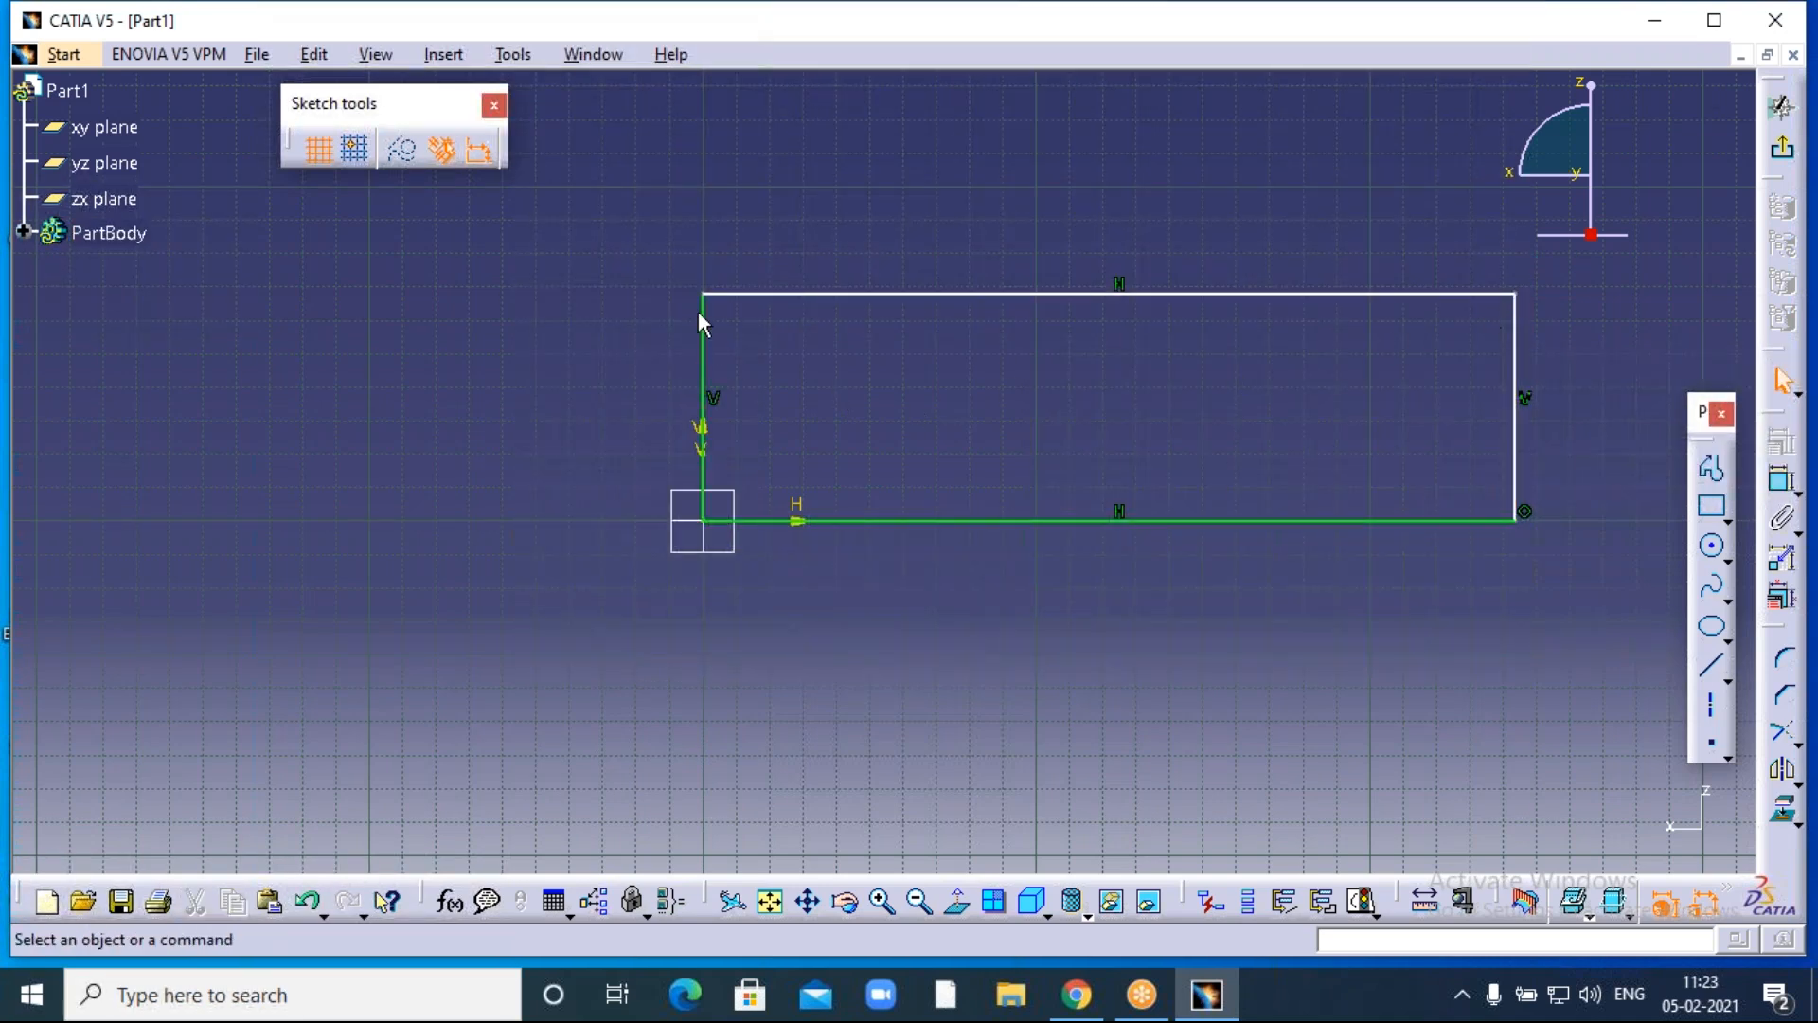
Dimension the vertical side at the origin of the zx-plane rectangle and set it to 60 mm.
left_click(1782, 480)
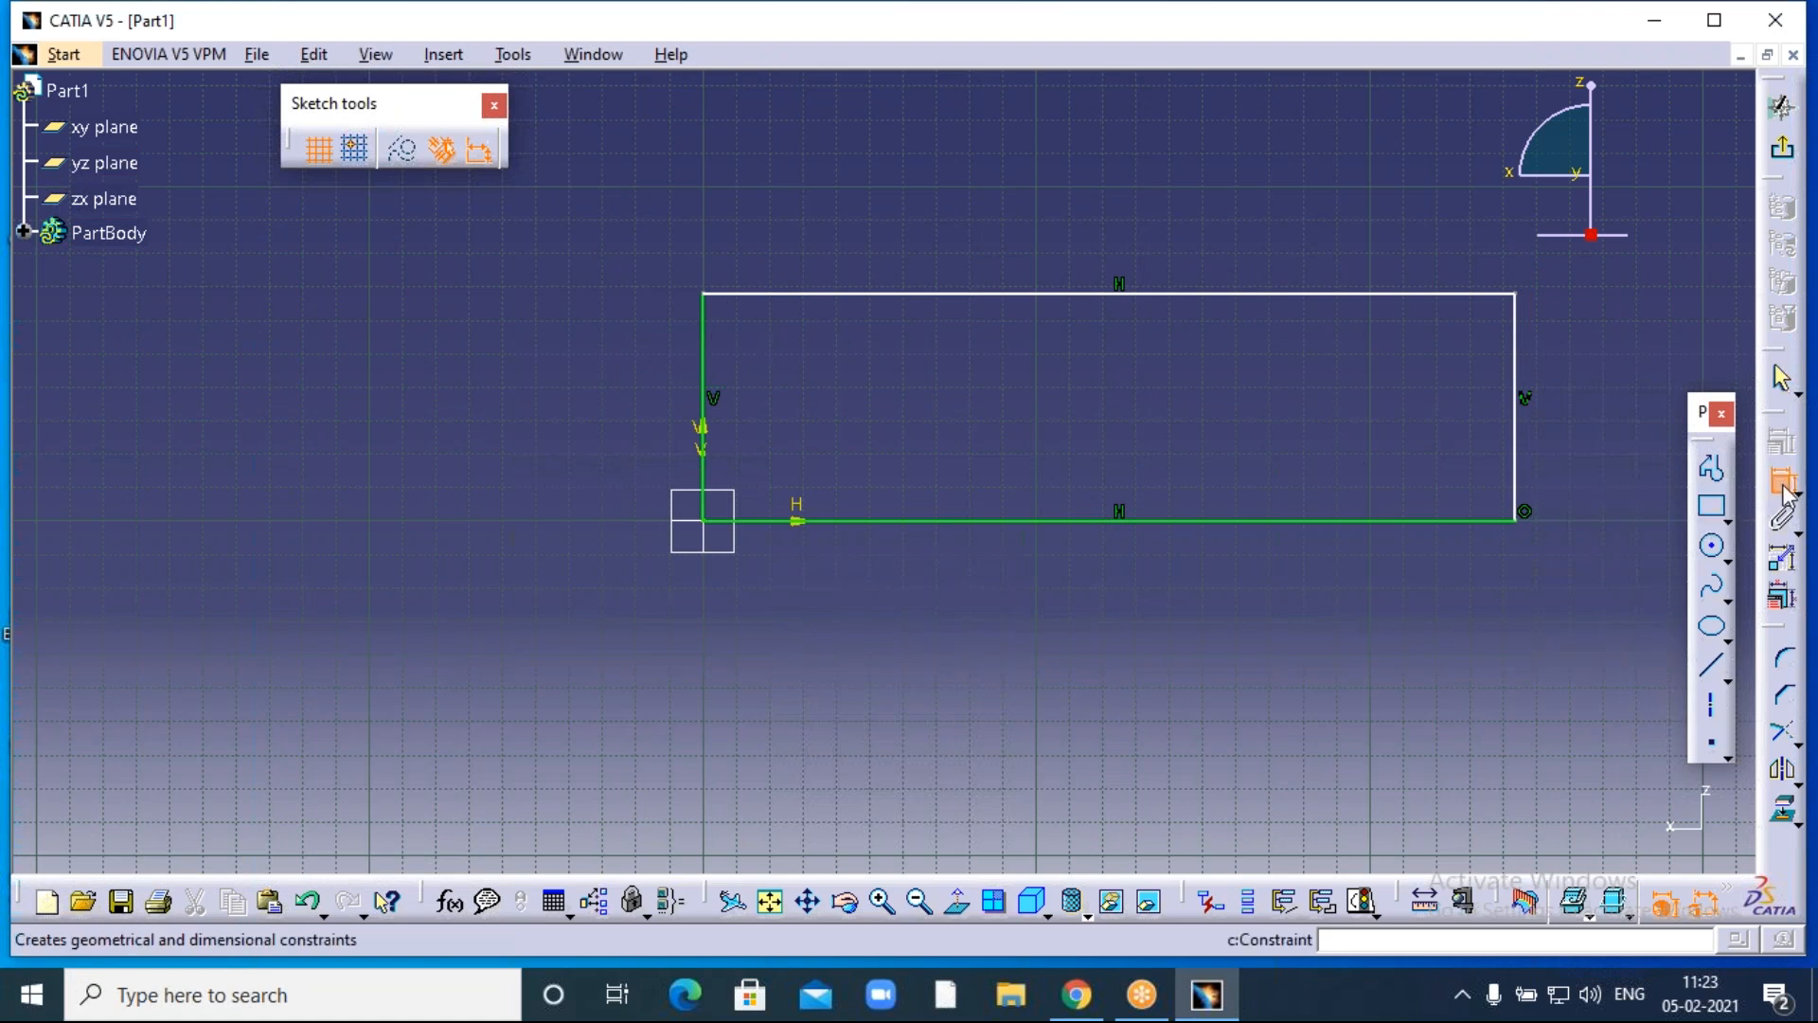
left_click(704, 304)
left_click(613, 381)
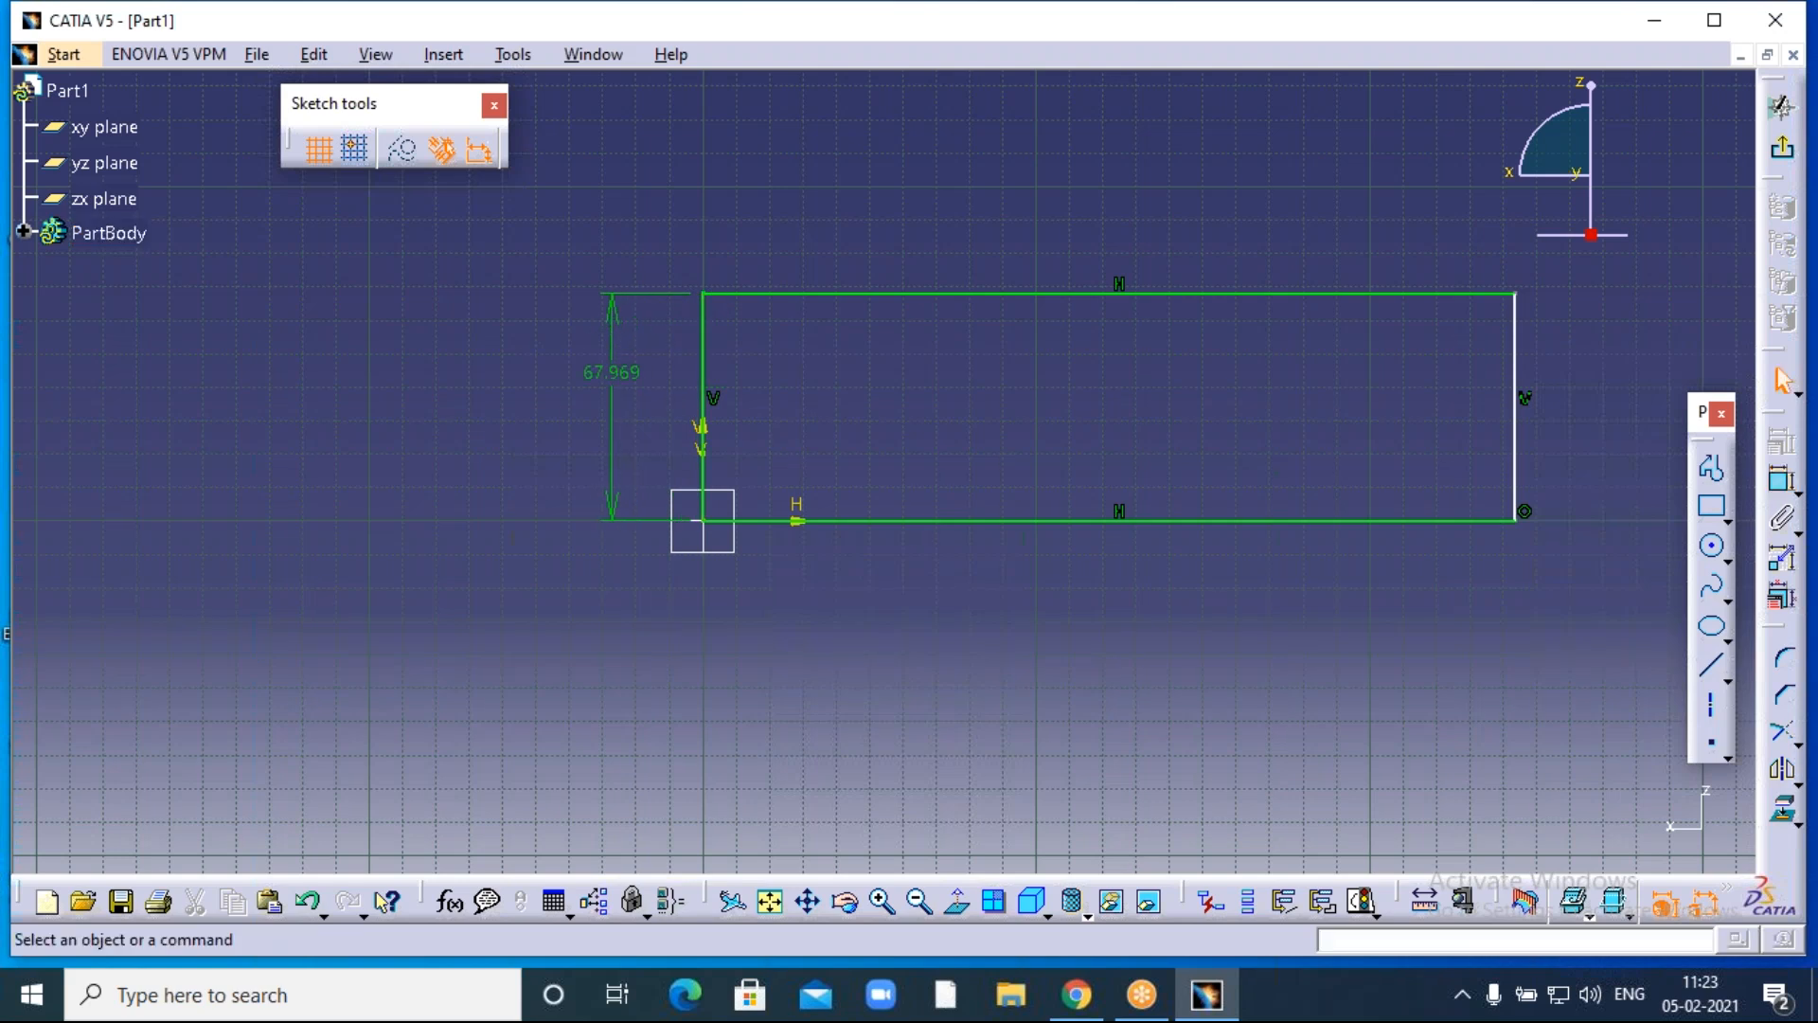
double_click(625, 384)
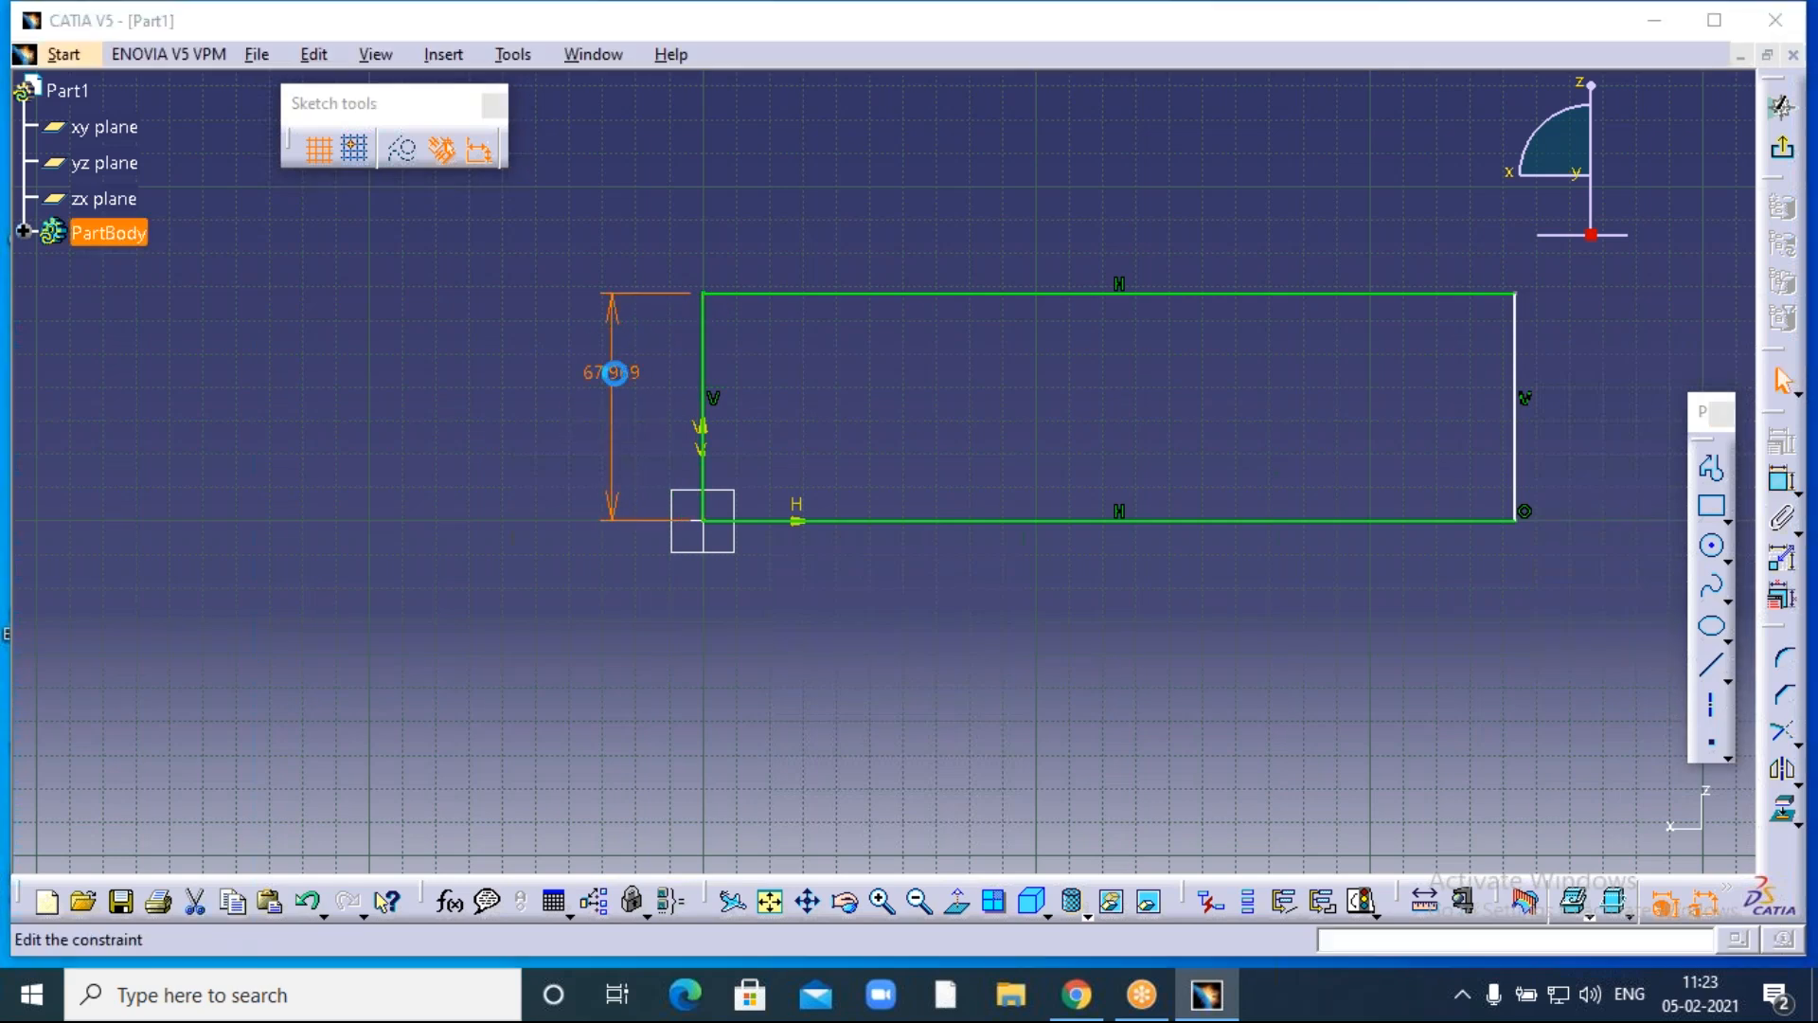
type("60mm")
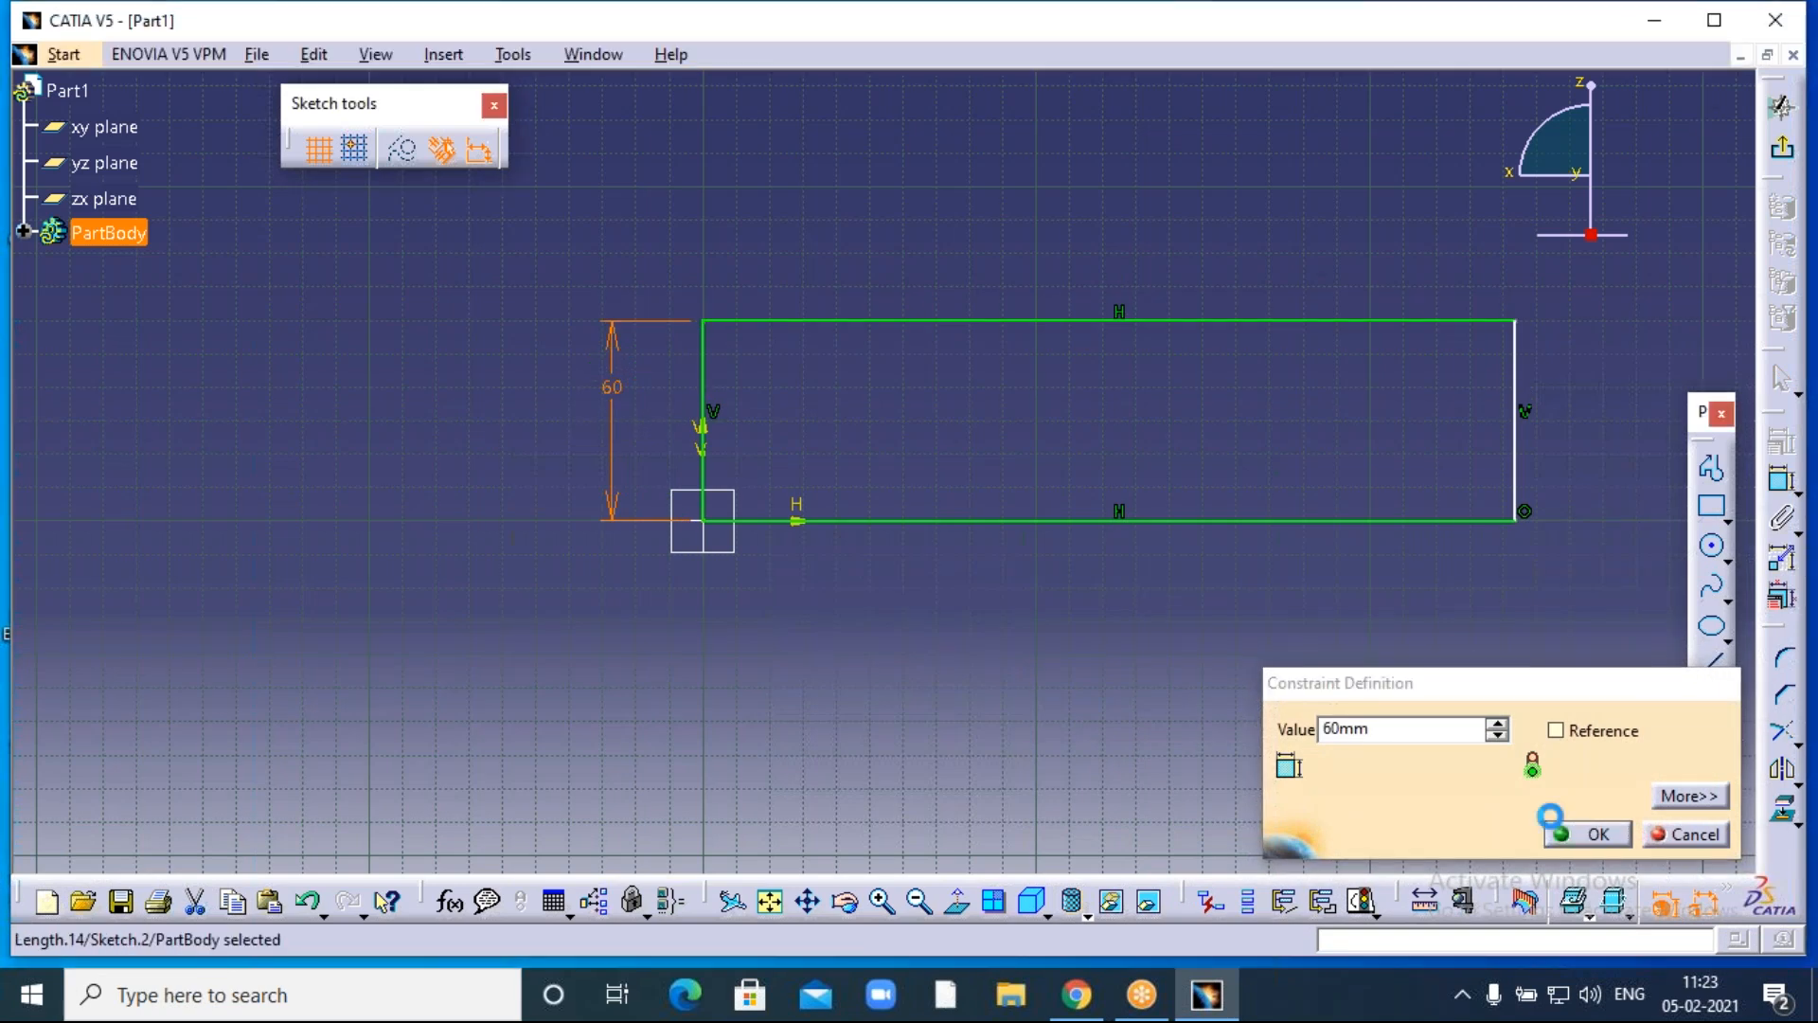
left_click(1577, 836)
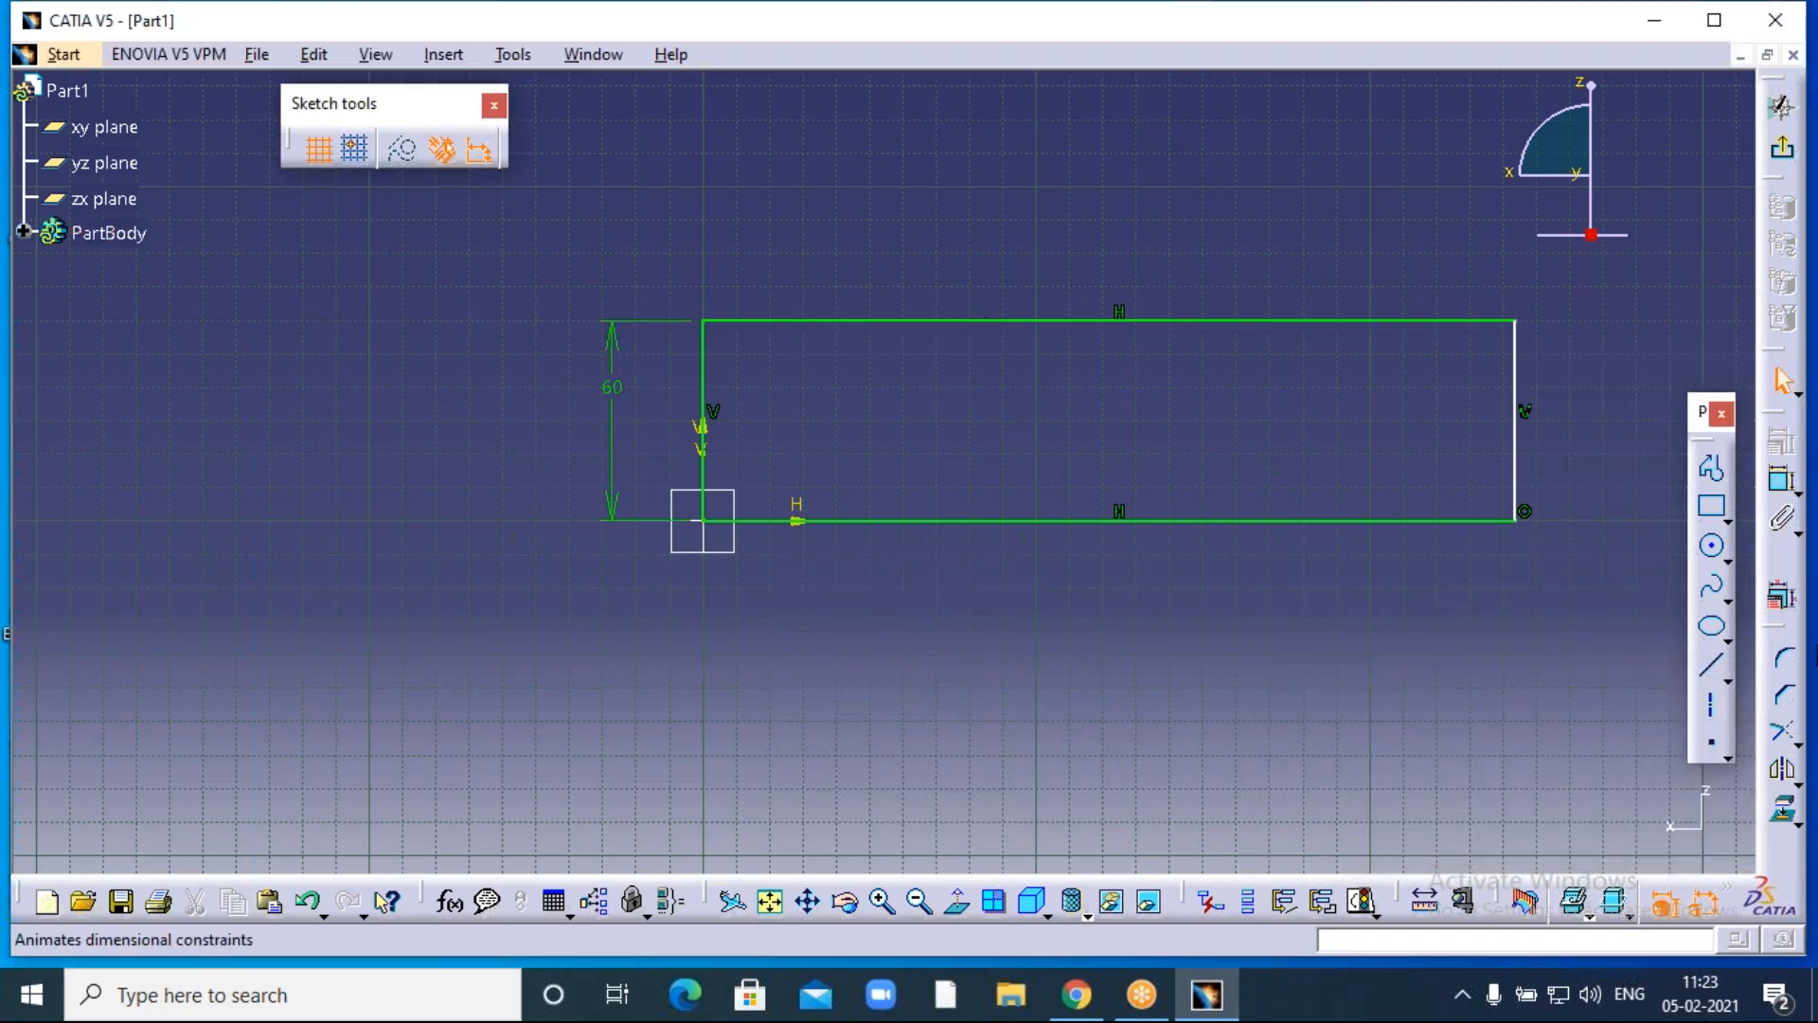
Dimension the upper edge of the zx-plane rectangle, set its length to 250 mm, and exit the sketch.
left_click(1714, 474)
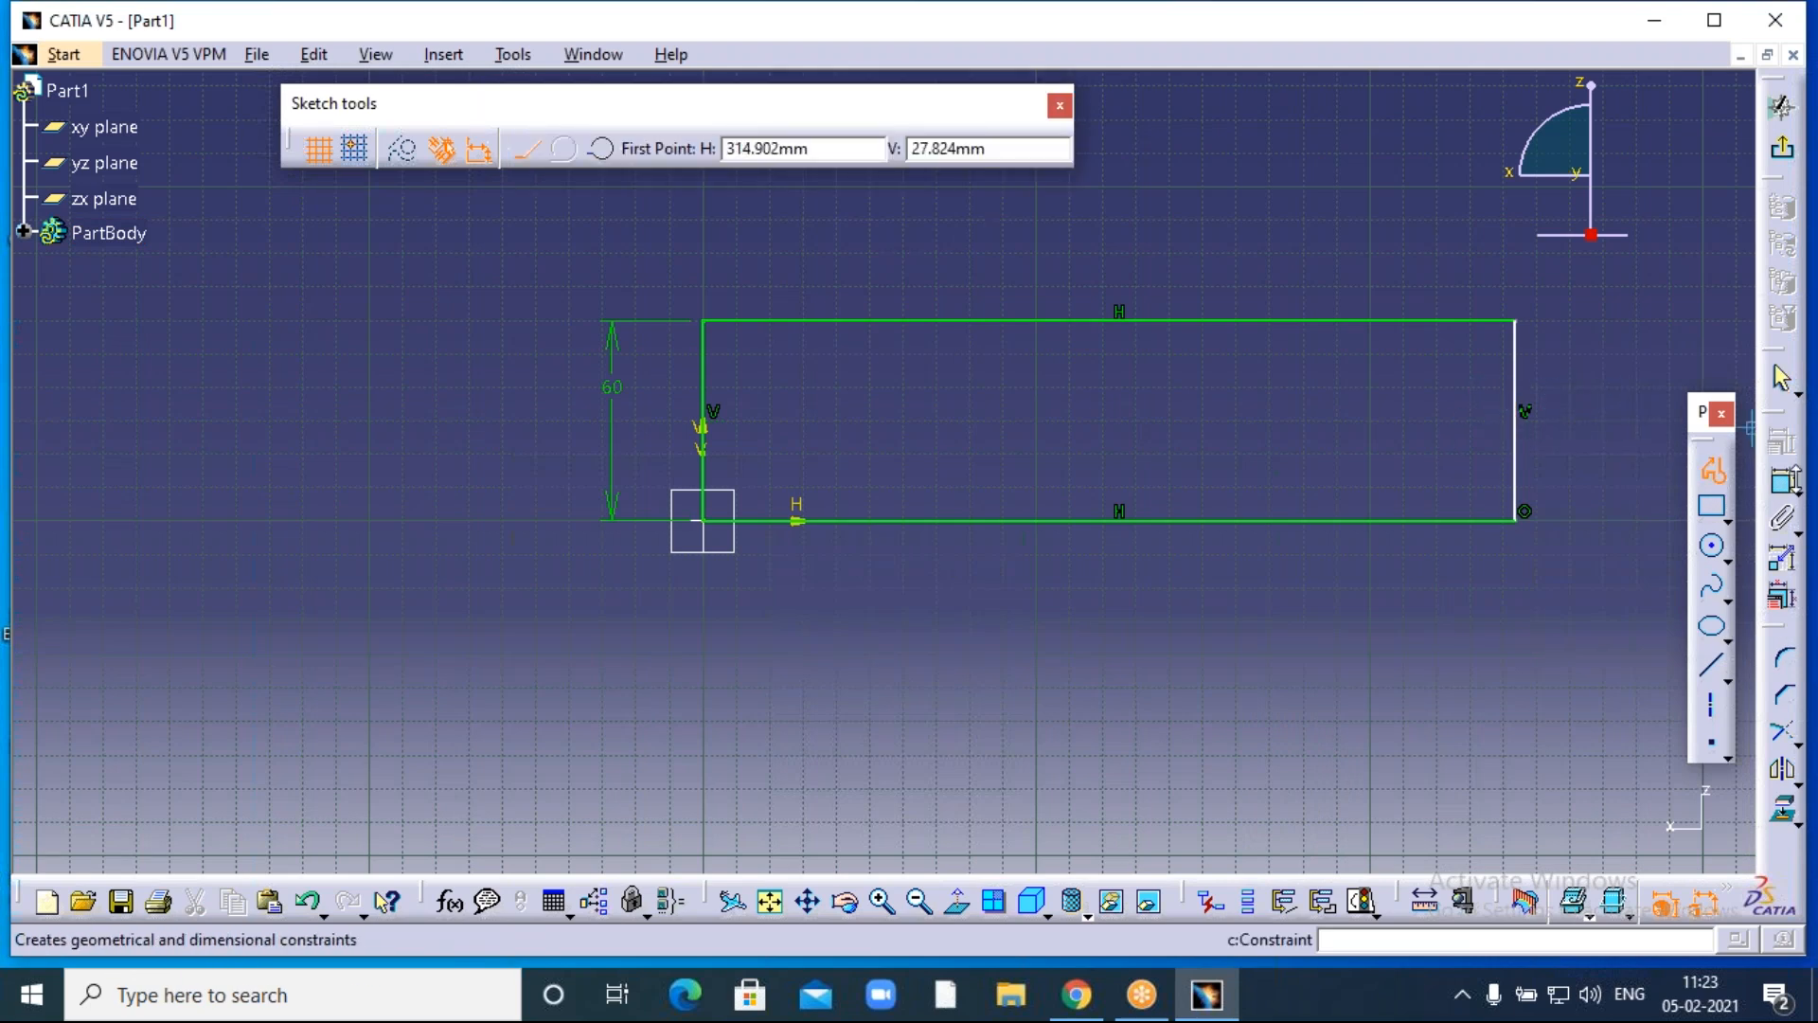
left_click(1789, 494)
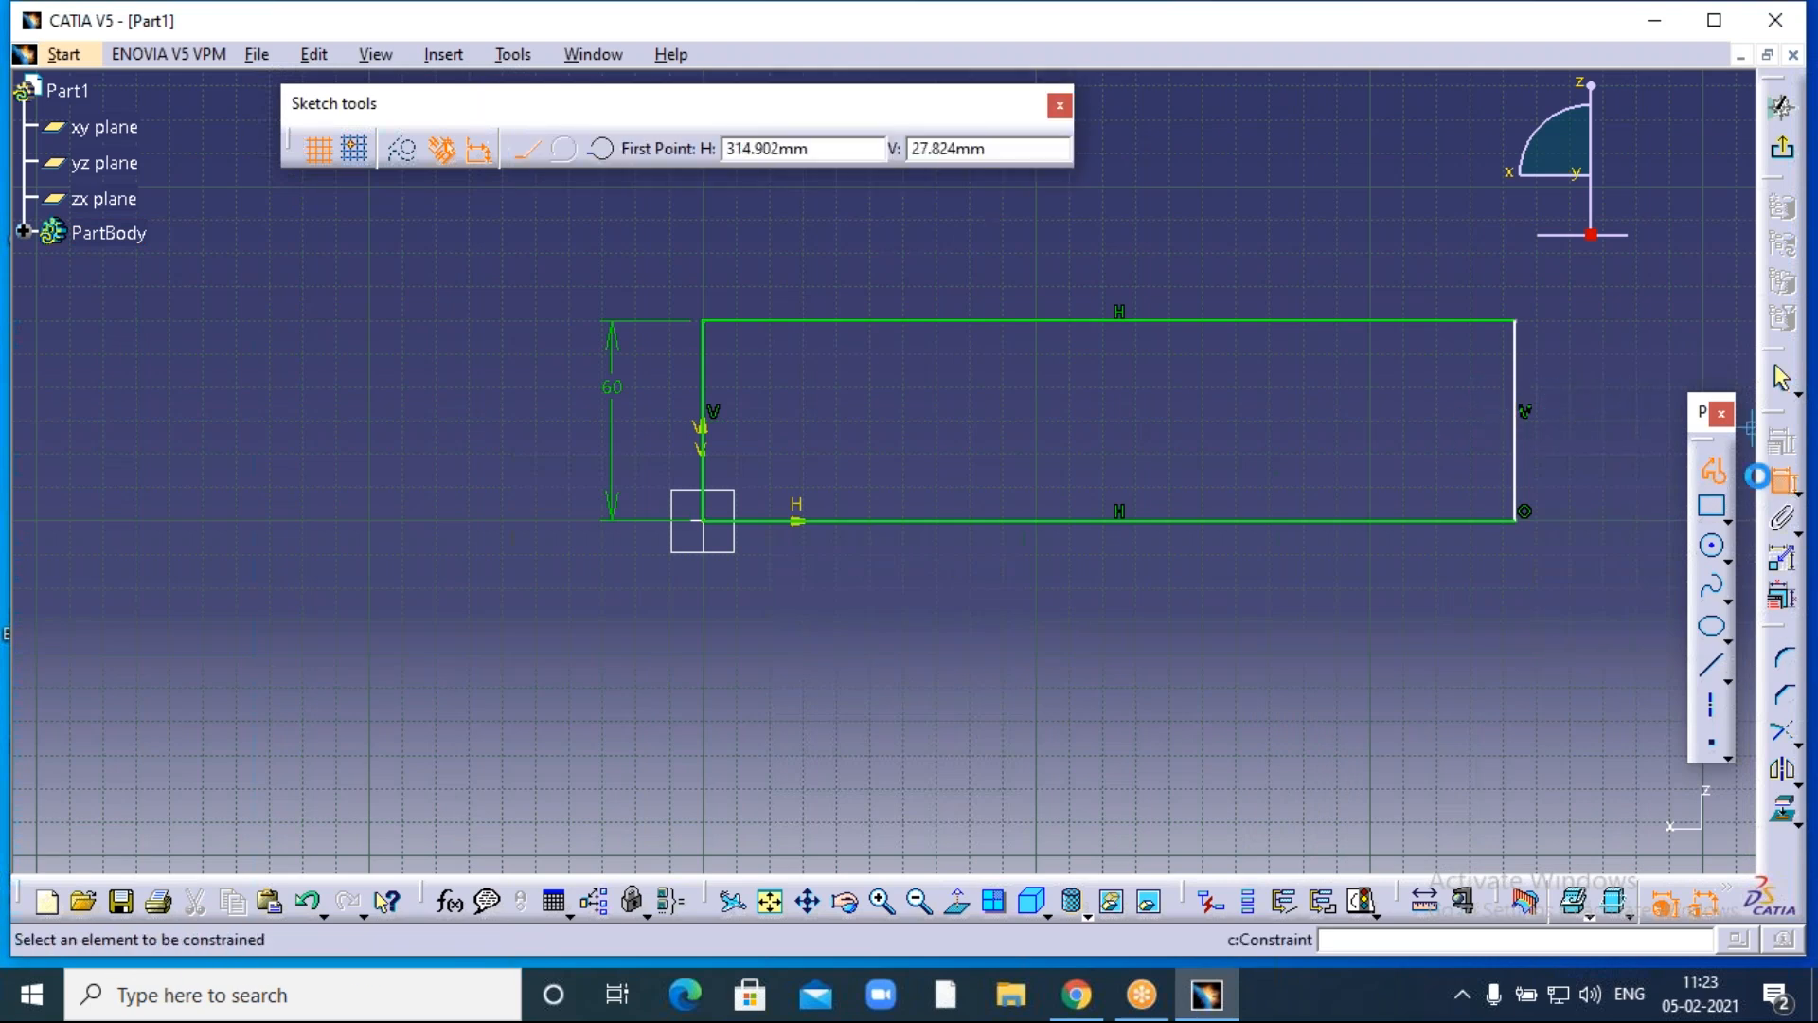
left_click(1047, 321)
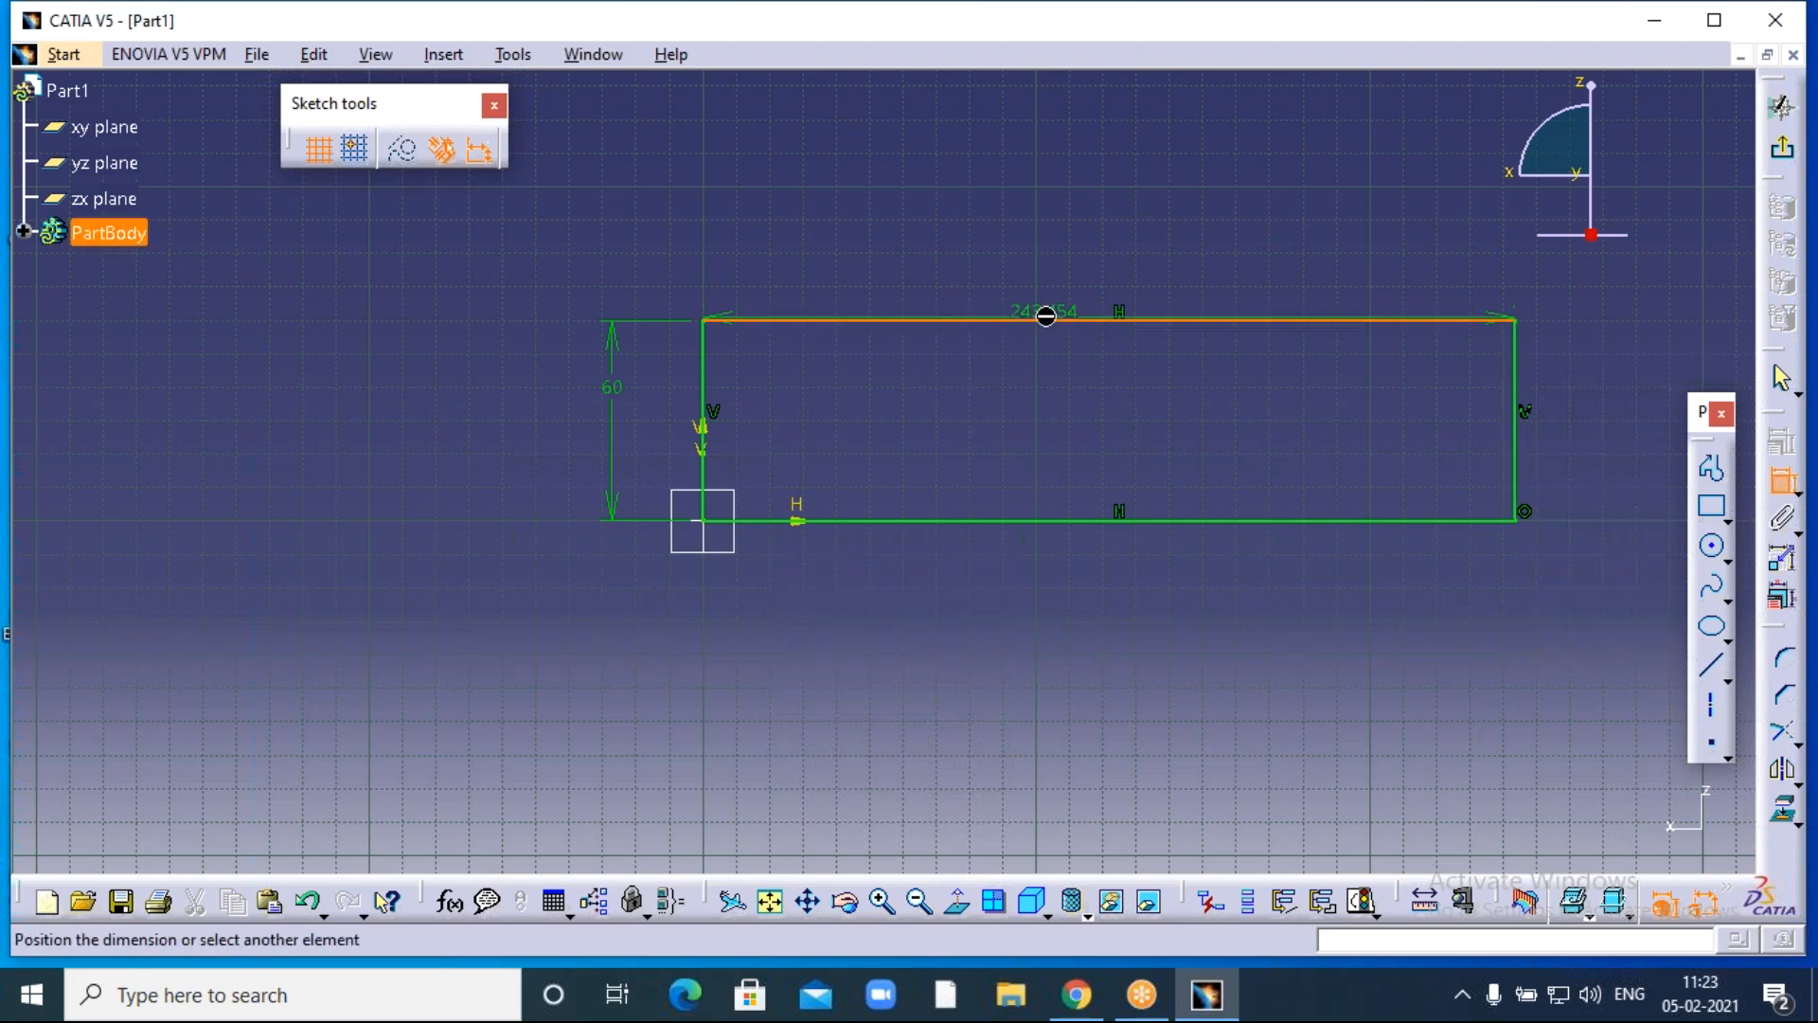
left_click(1050, 266)
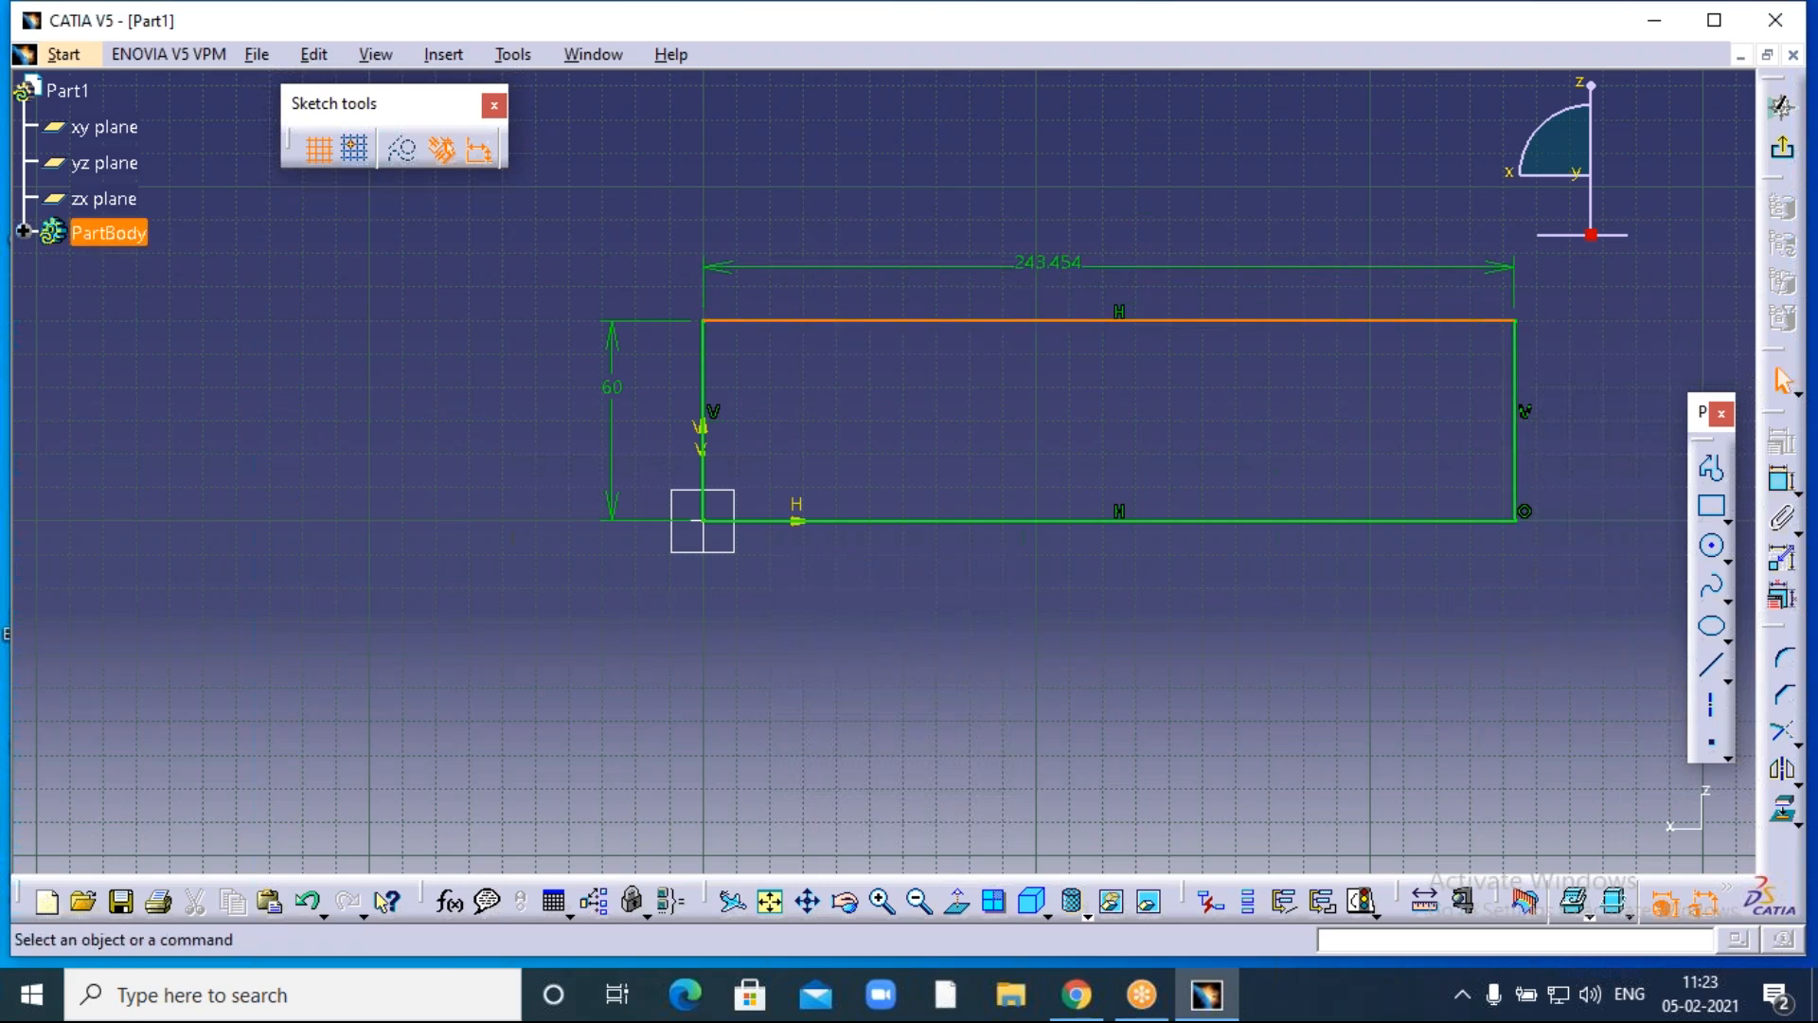
left_click(1058, 281)
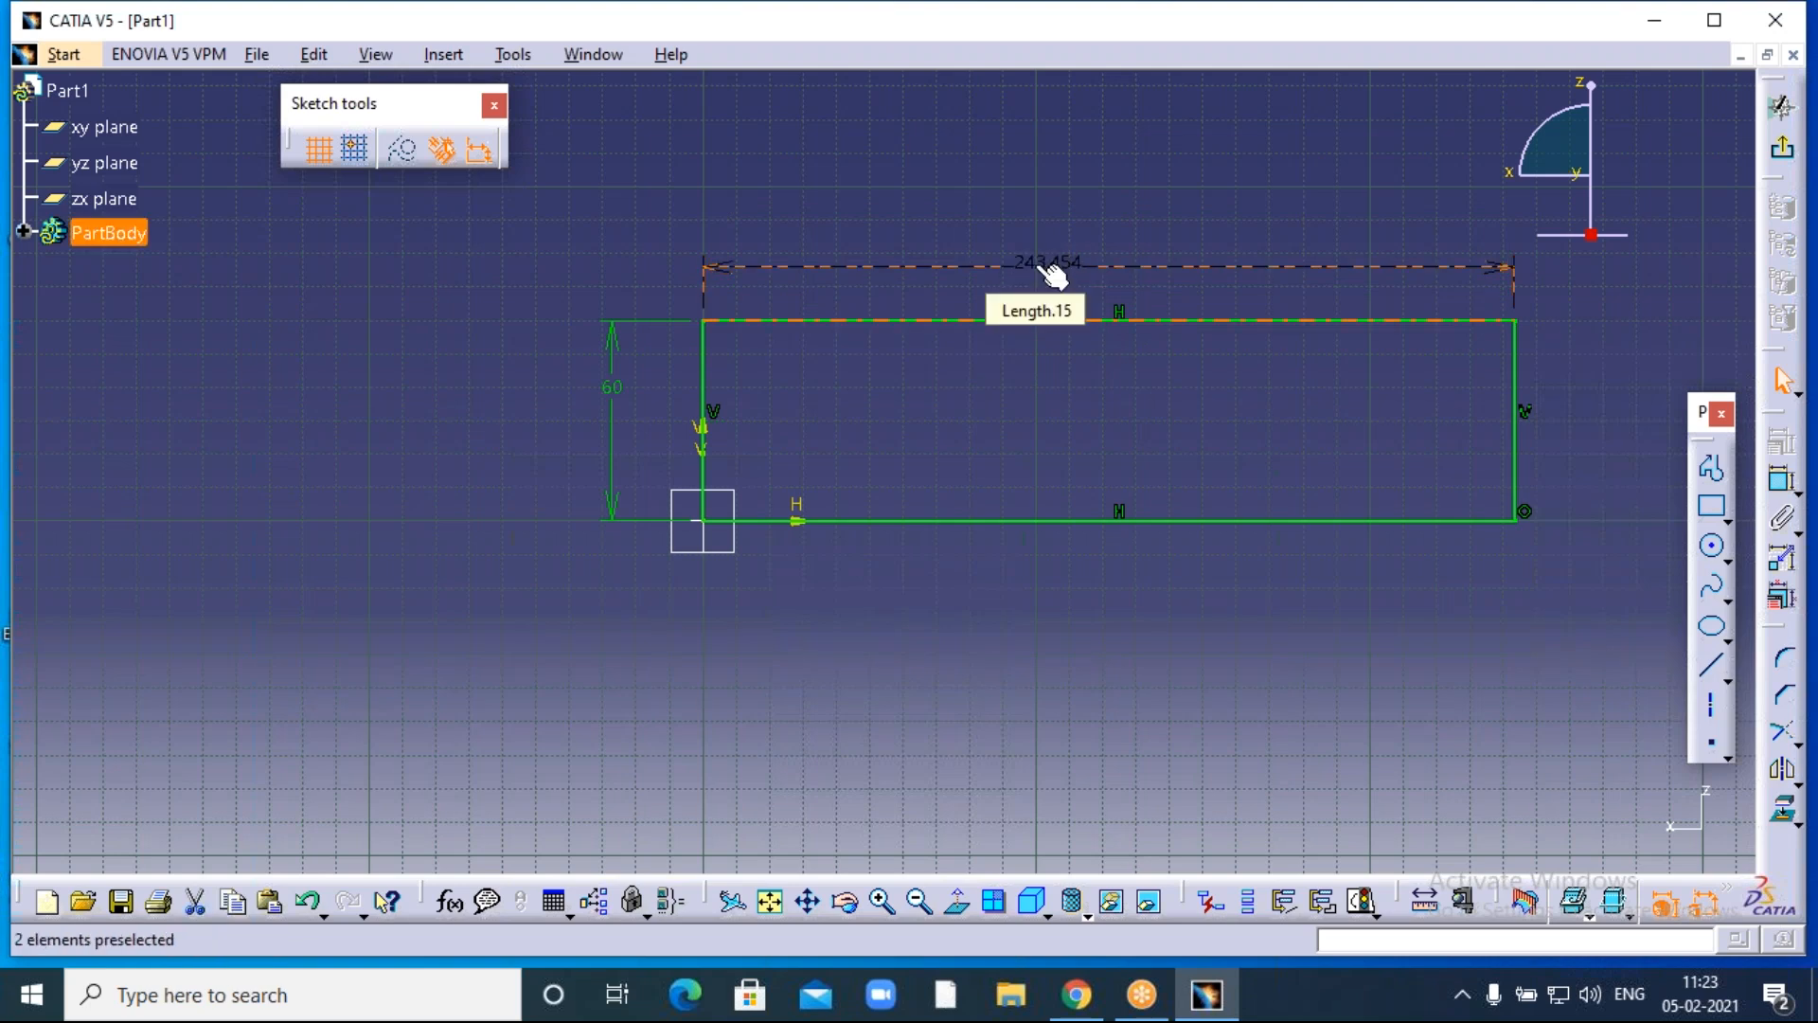
left_click(1056, 382)
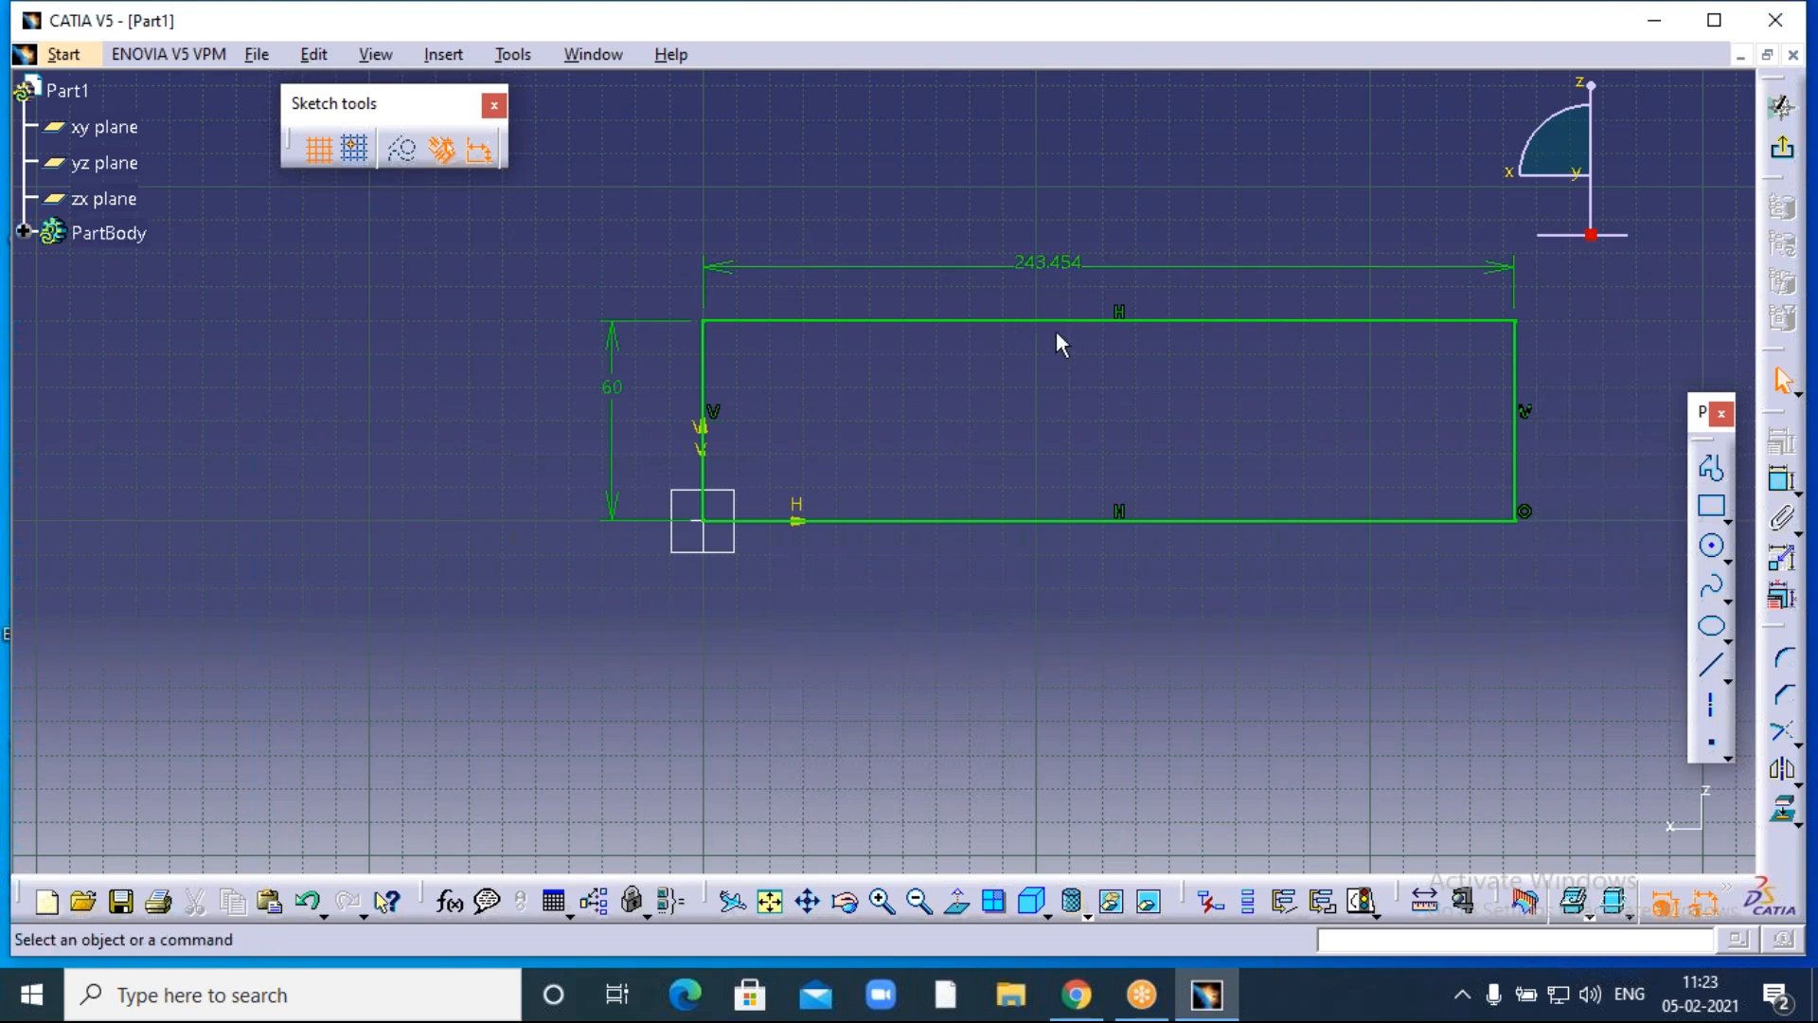
left_click(1066, 268)
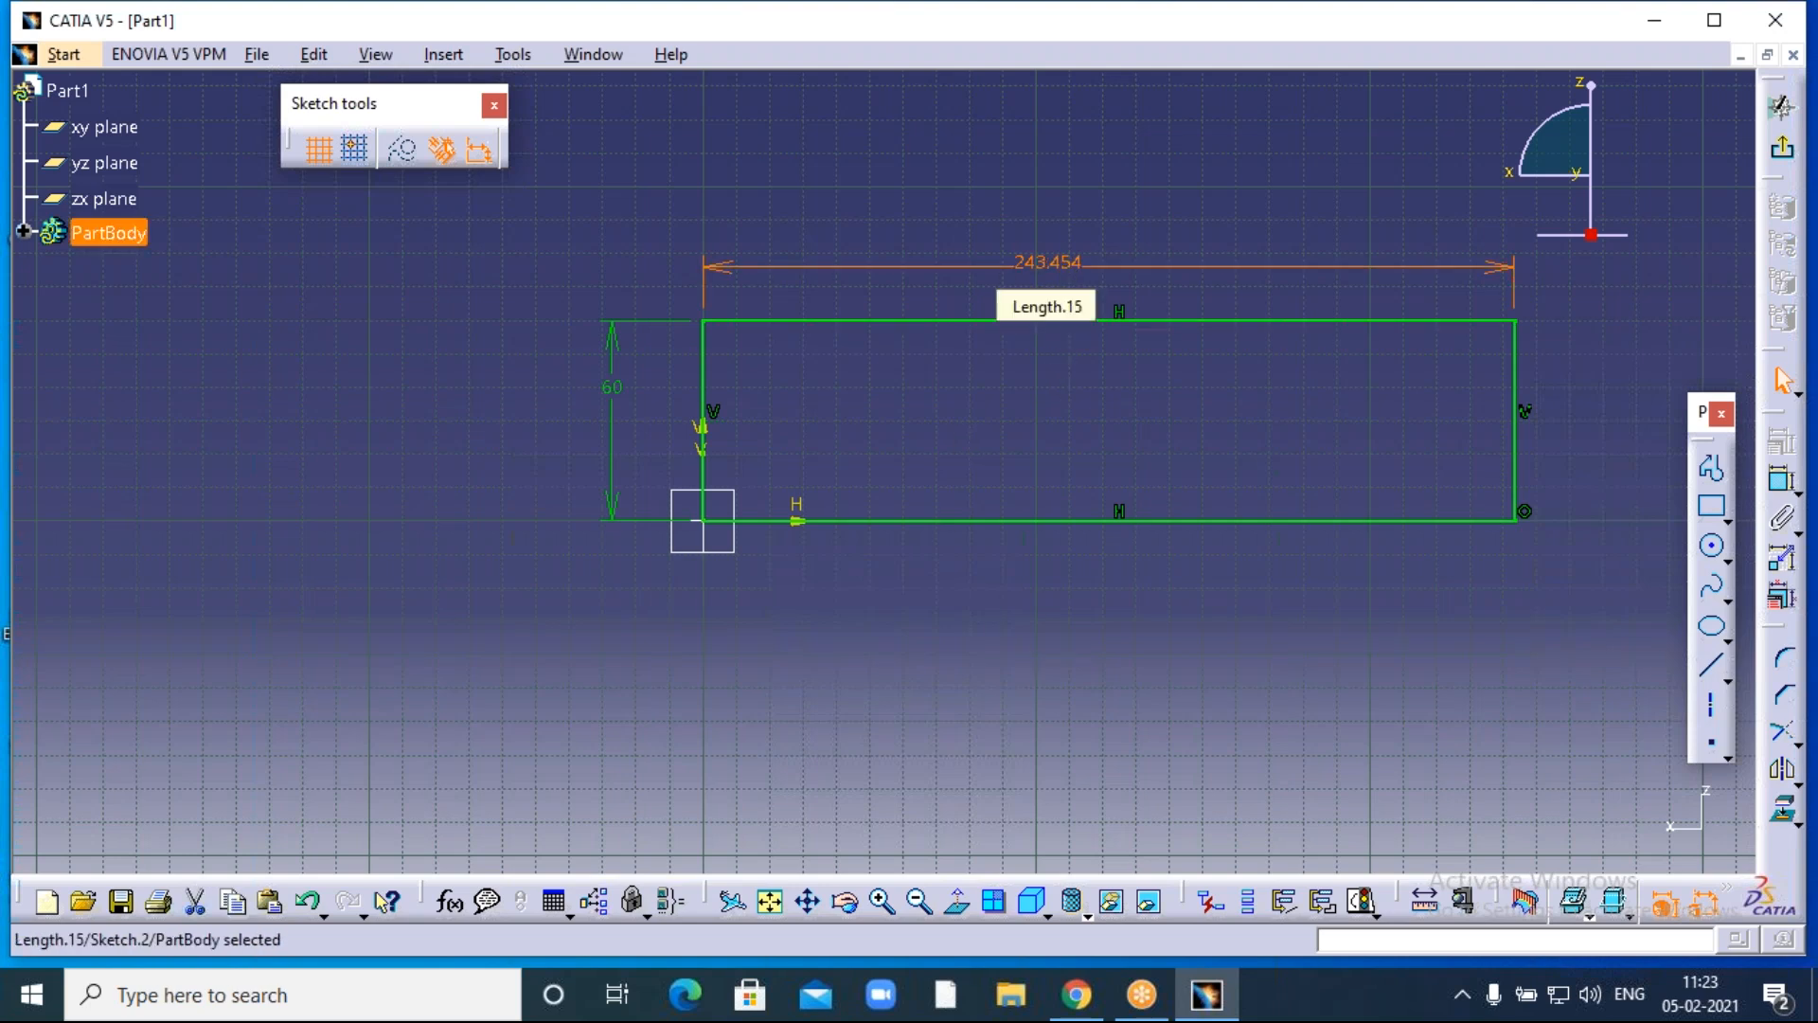
double_click(1065, 267)
type("250")
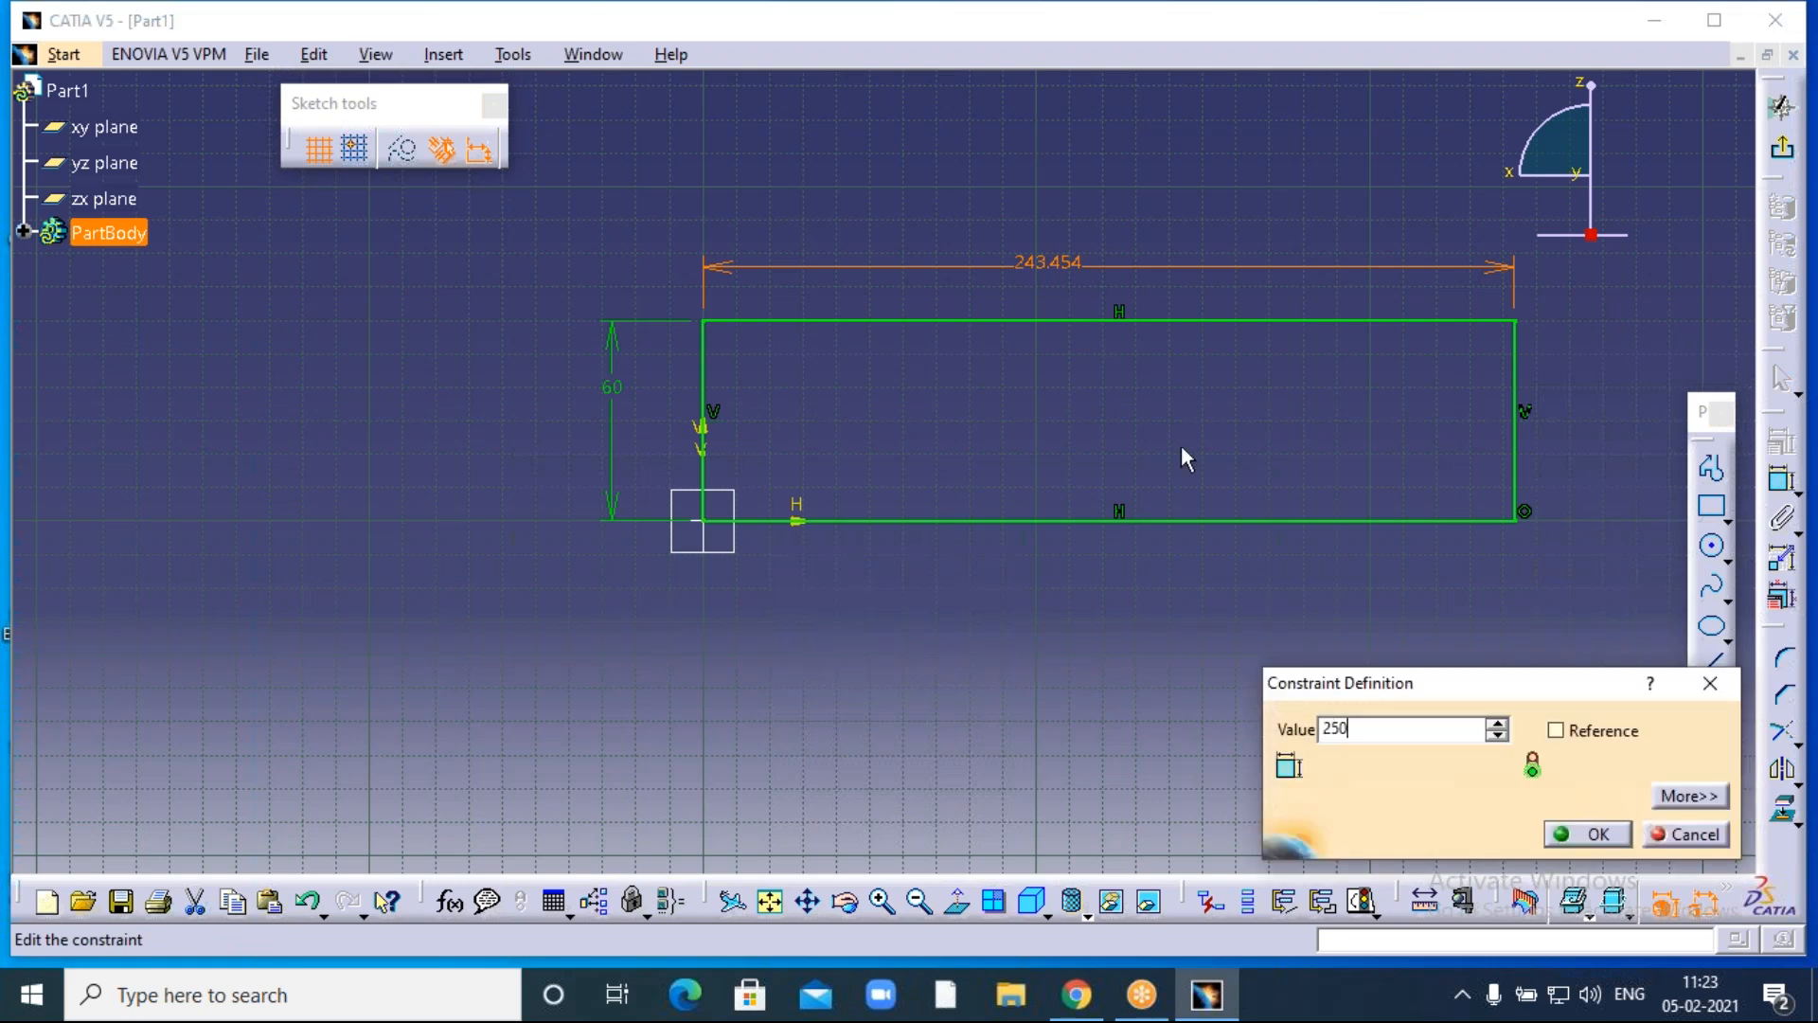
left_click(1579, 834)
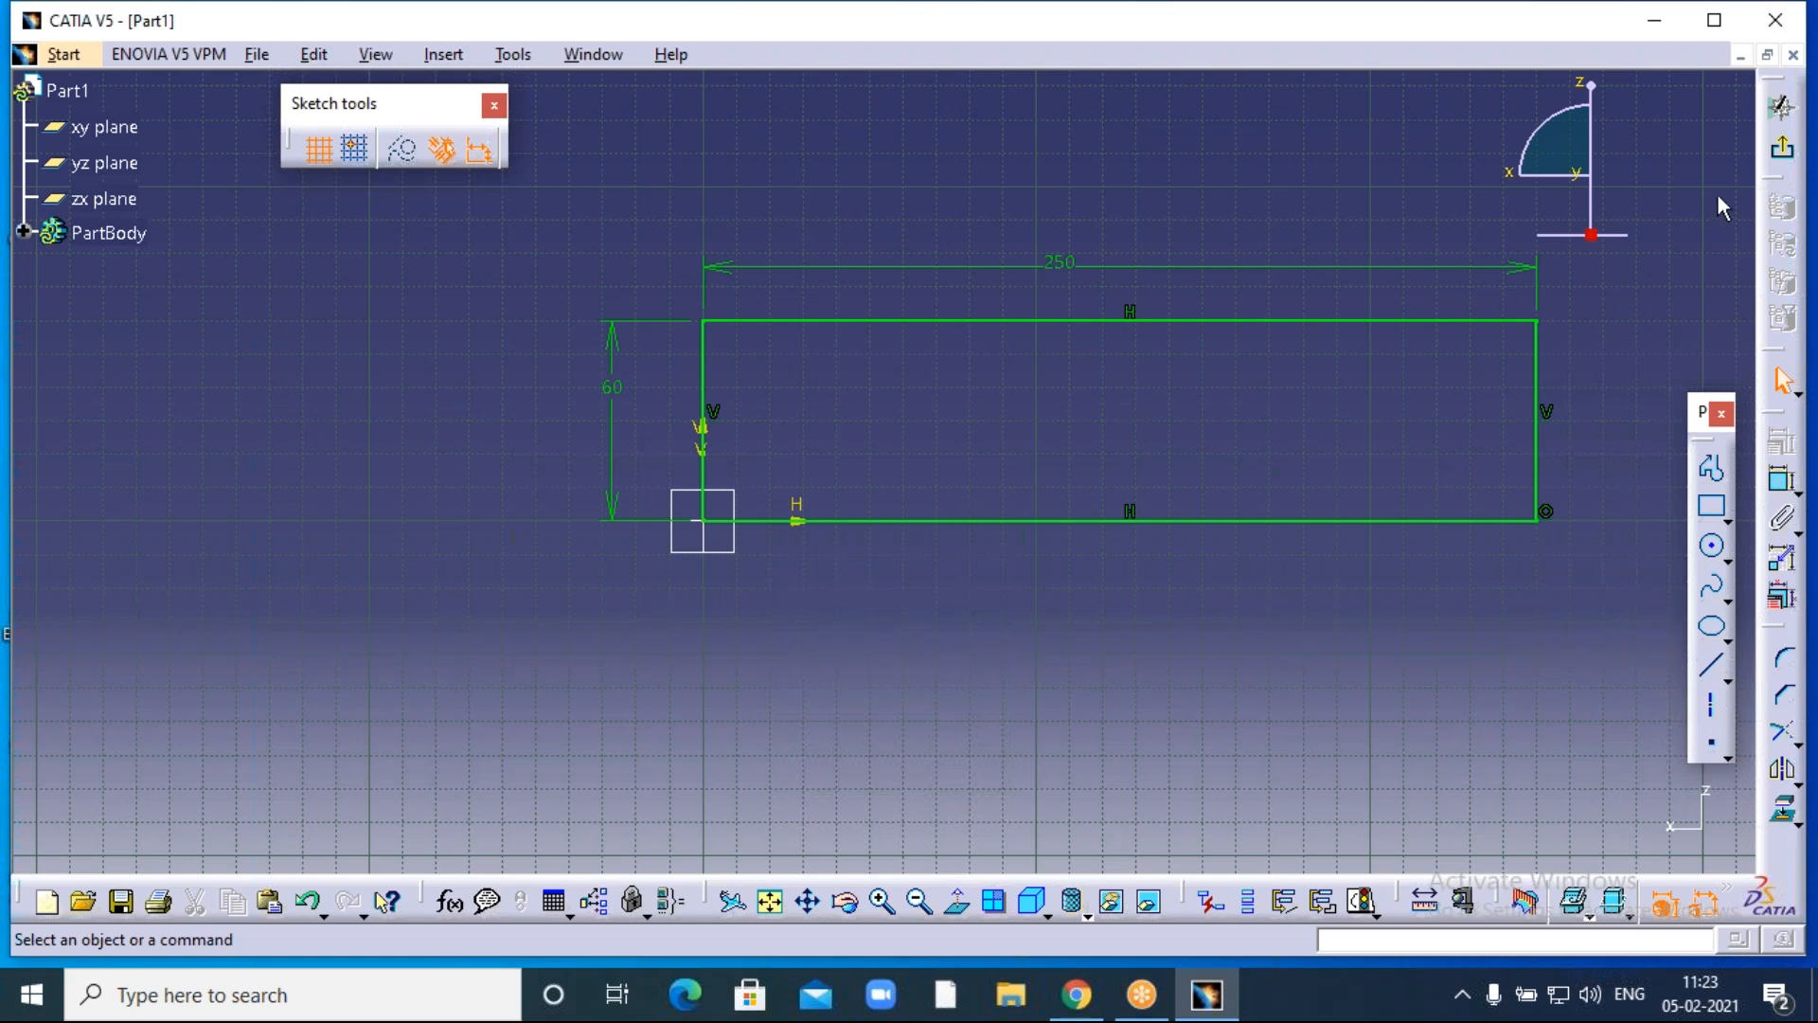
left_click(1781, 148)
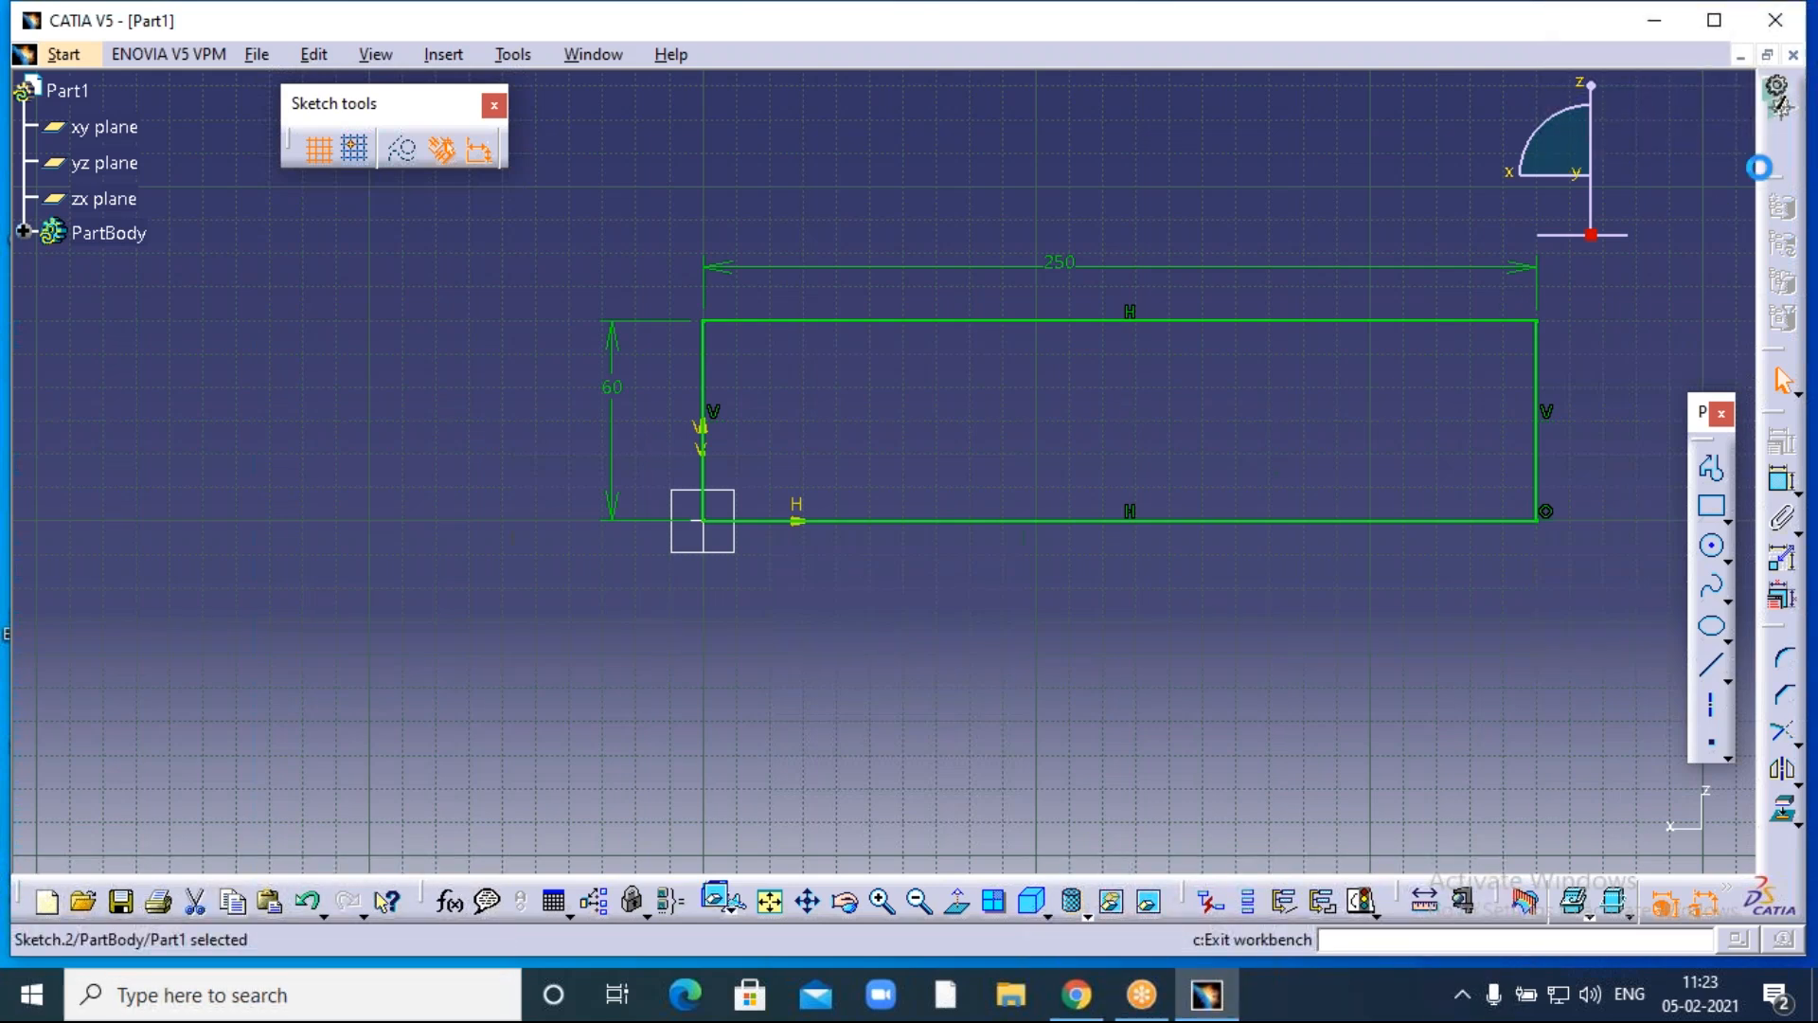
Create a Combine solid using the yz-plane rectangle as first profile and the zx-plane rectangle as second, both normal to profile.
middle_click_drag(1407, 411, 1403, 474)
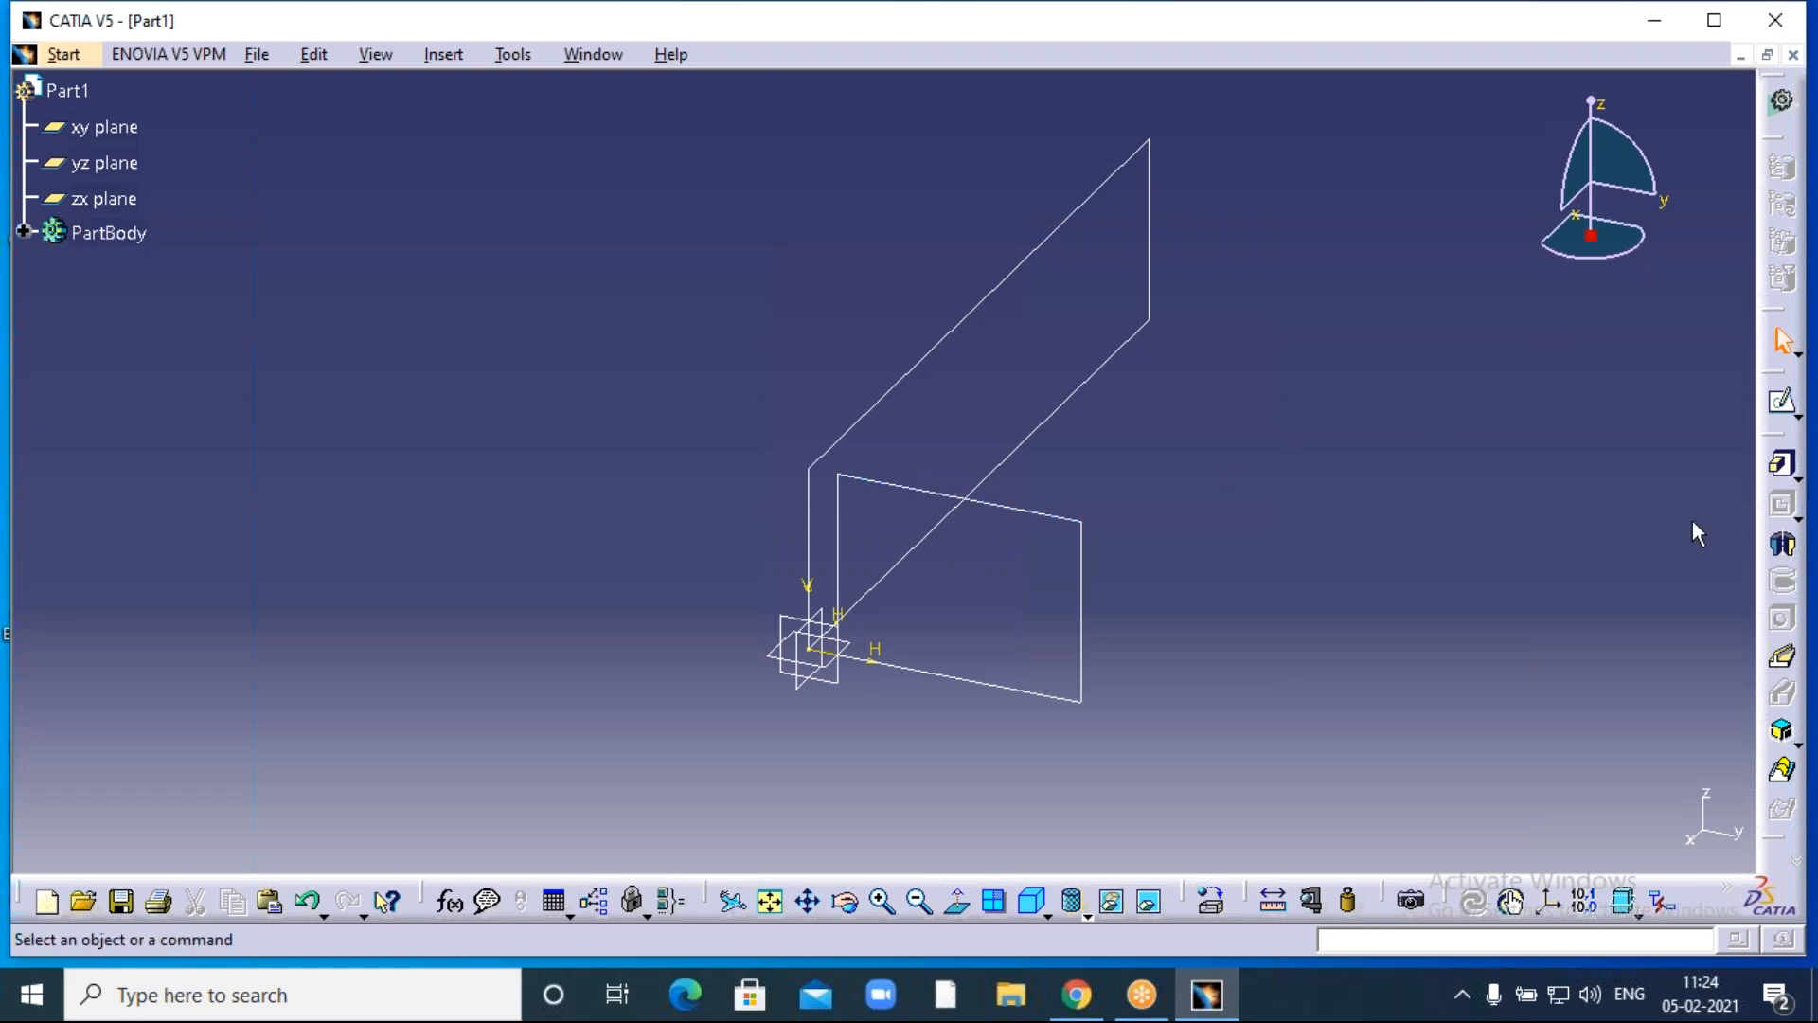
left_click(1783, 734)
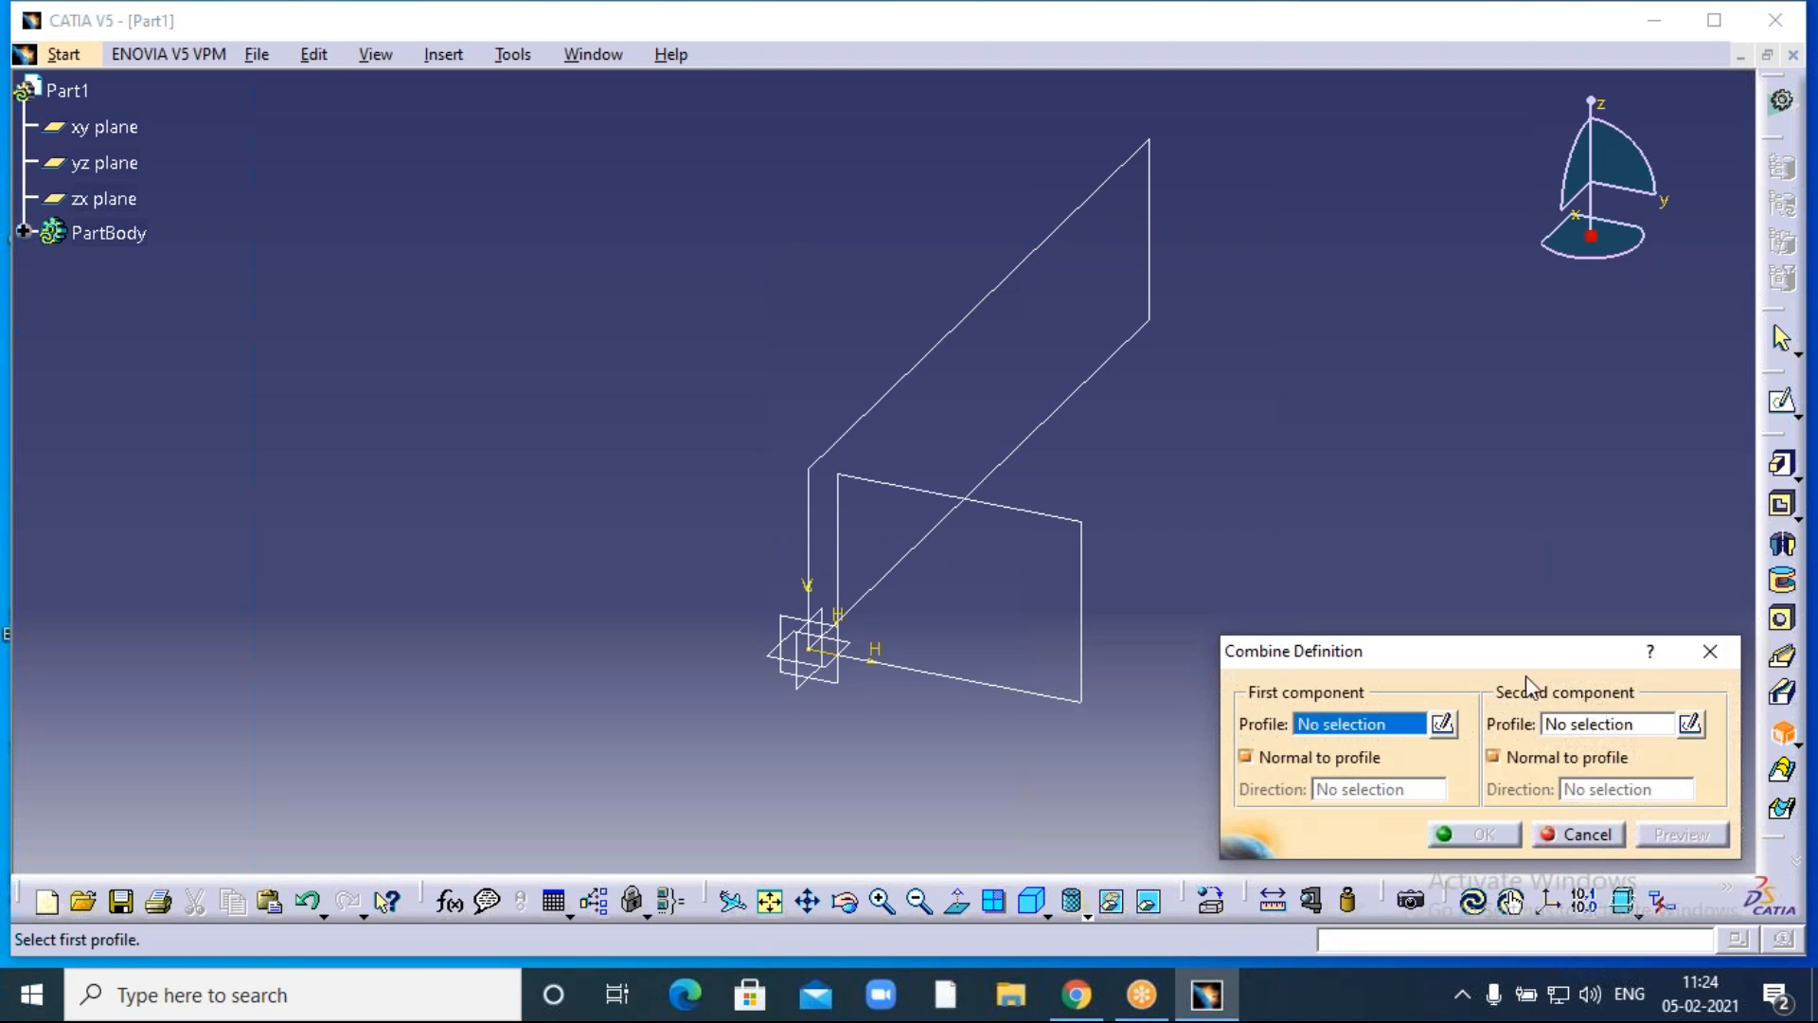
left_click(1051, 520)
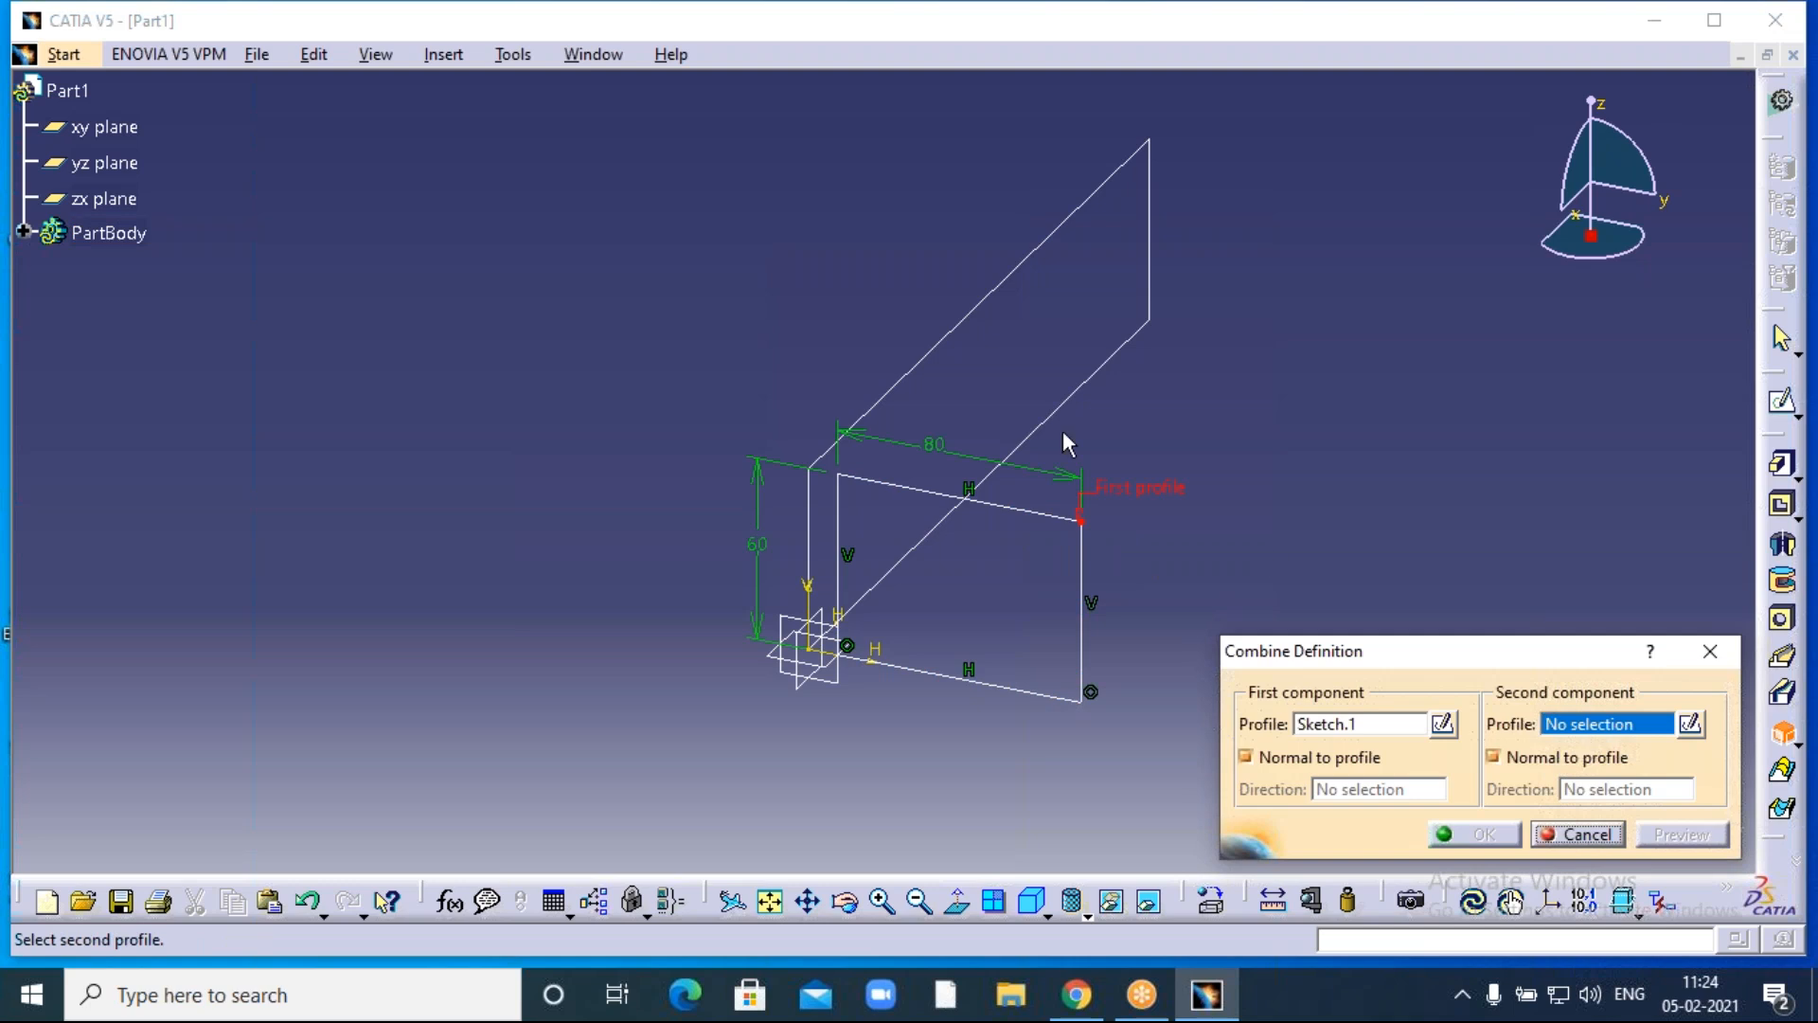
left_click(917, 394)
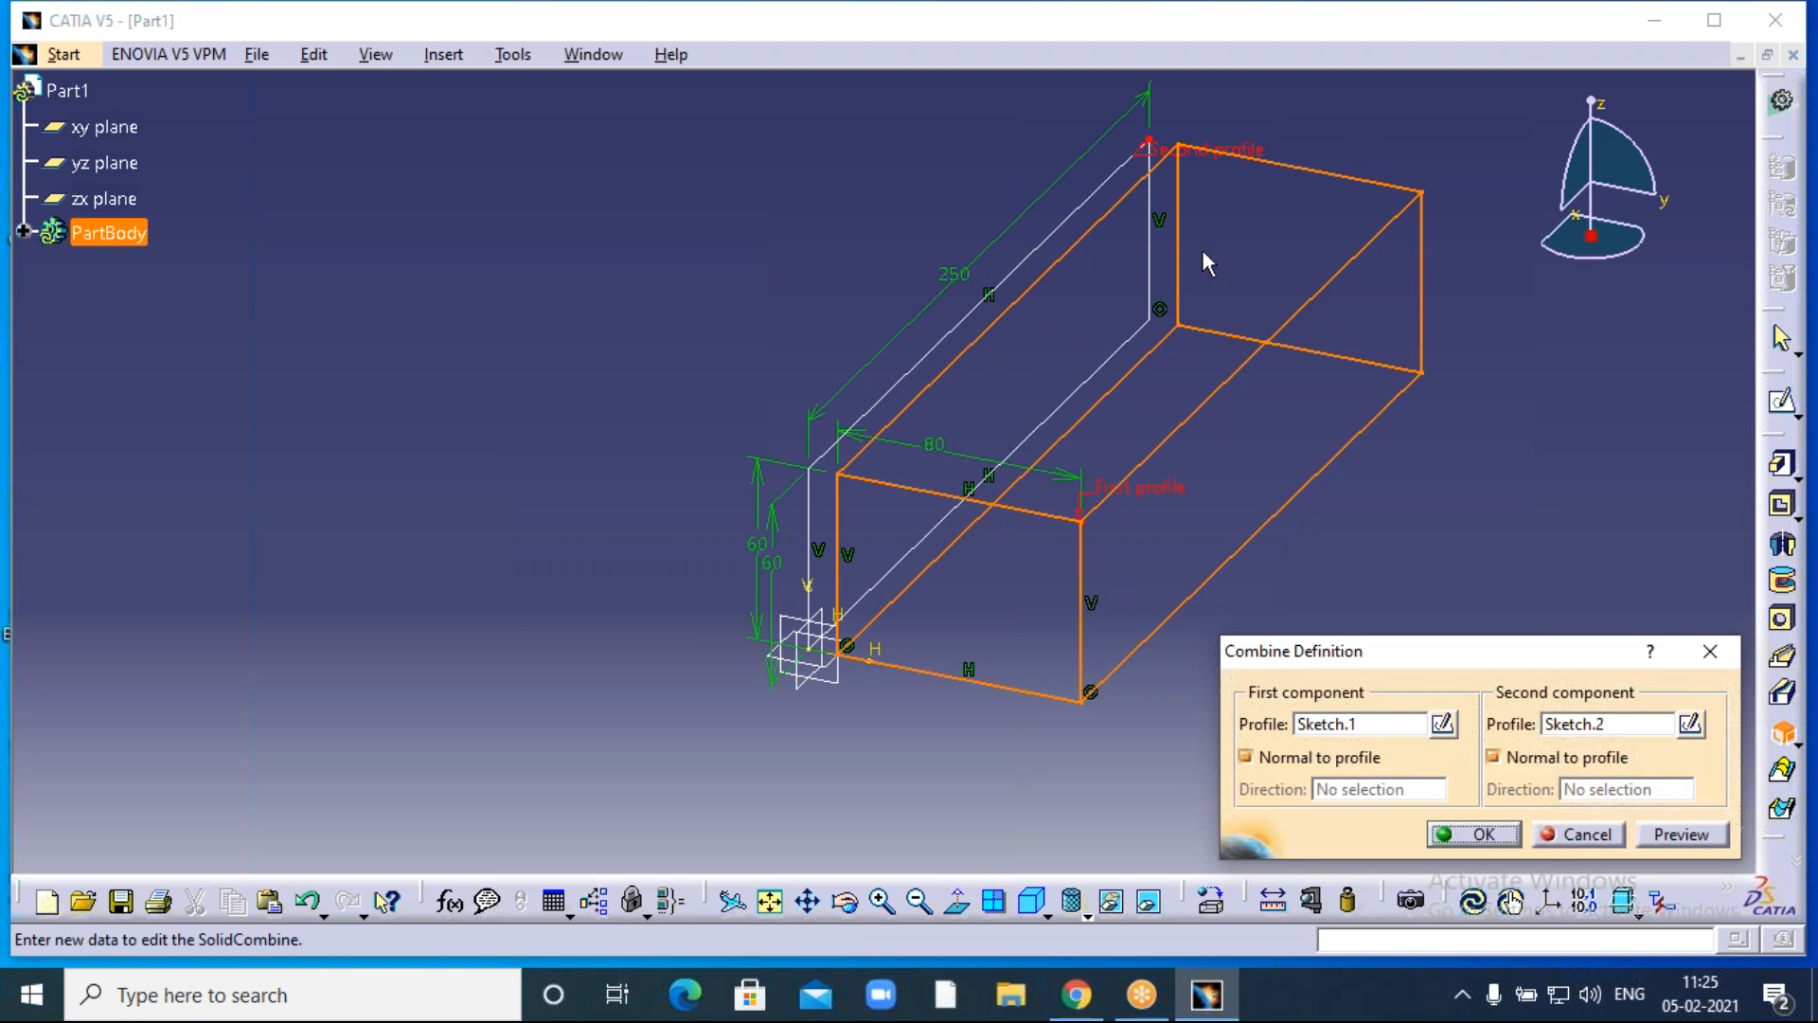
left_click(1483, 834)
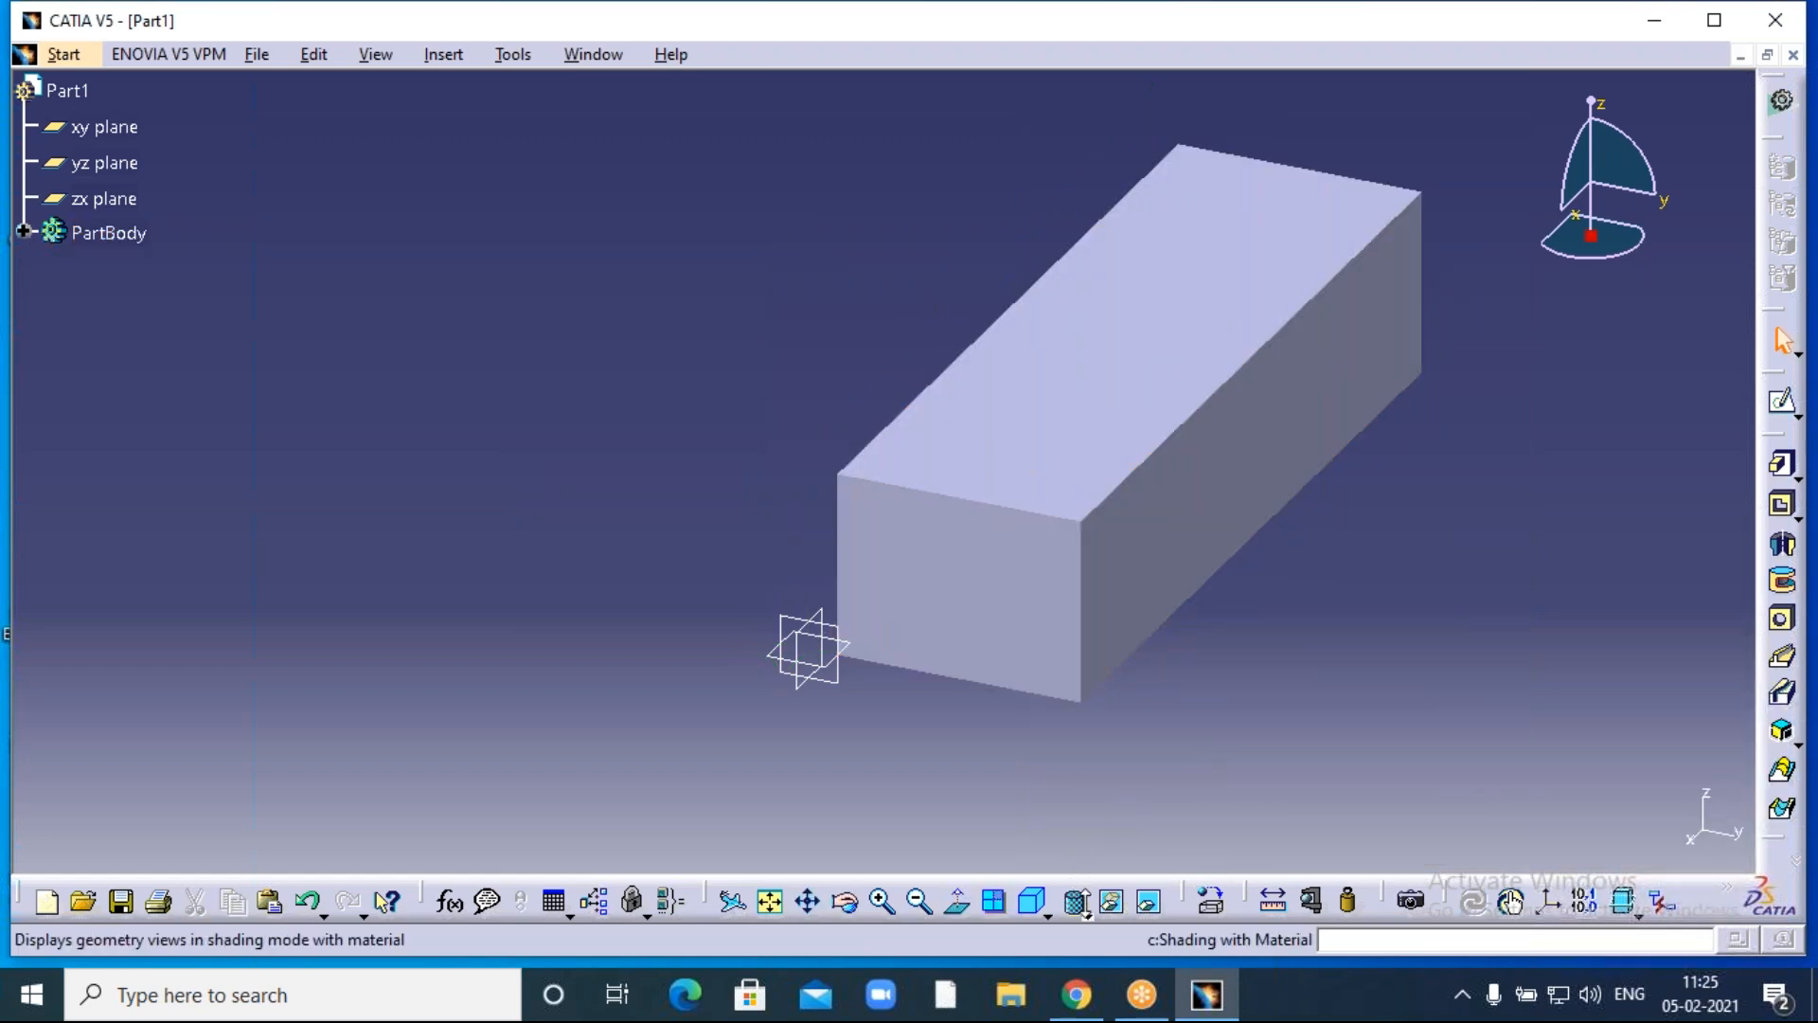
Change the view mode to shading with edges for the combined solid.
left_click(1079, 904)
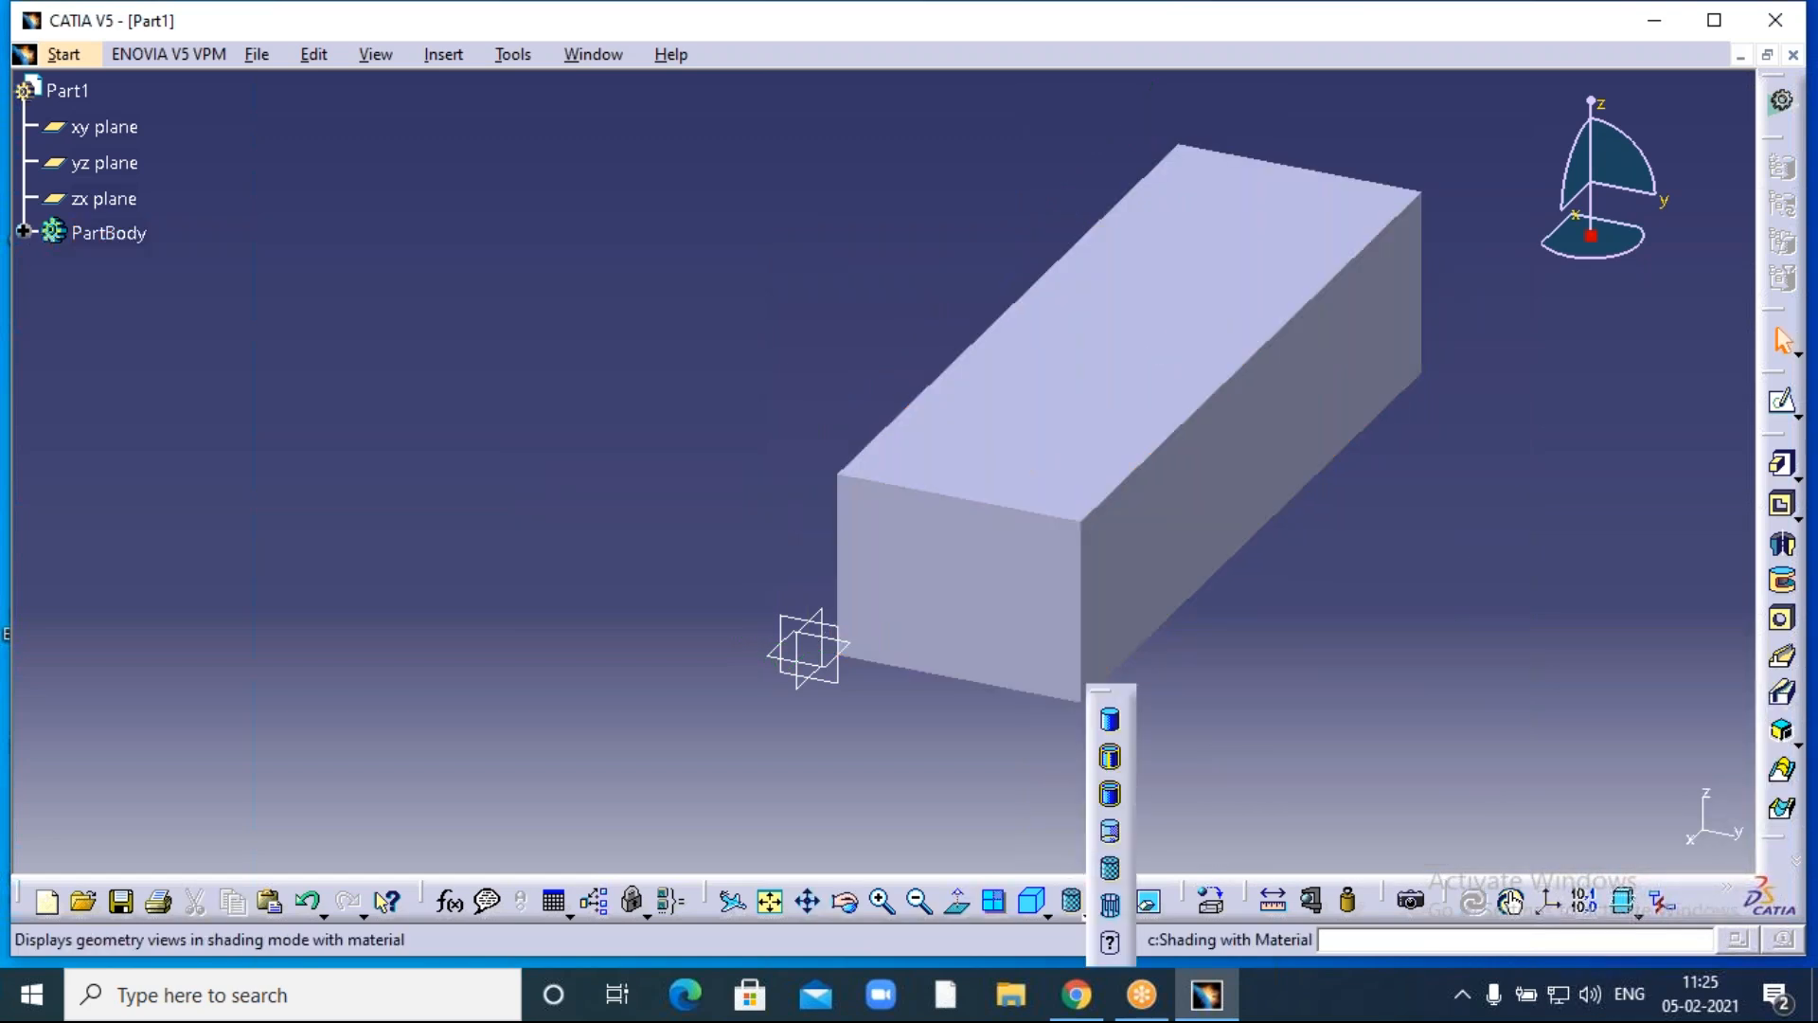
left_click(1111, 798)
middle_click_drag(1473, 580, 1389, 595)
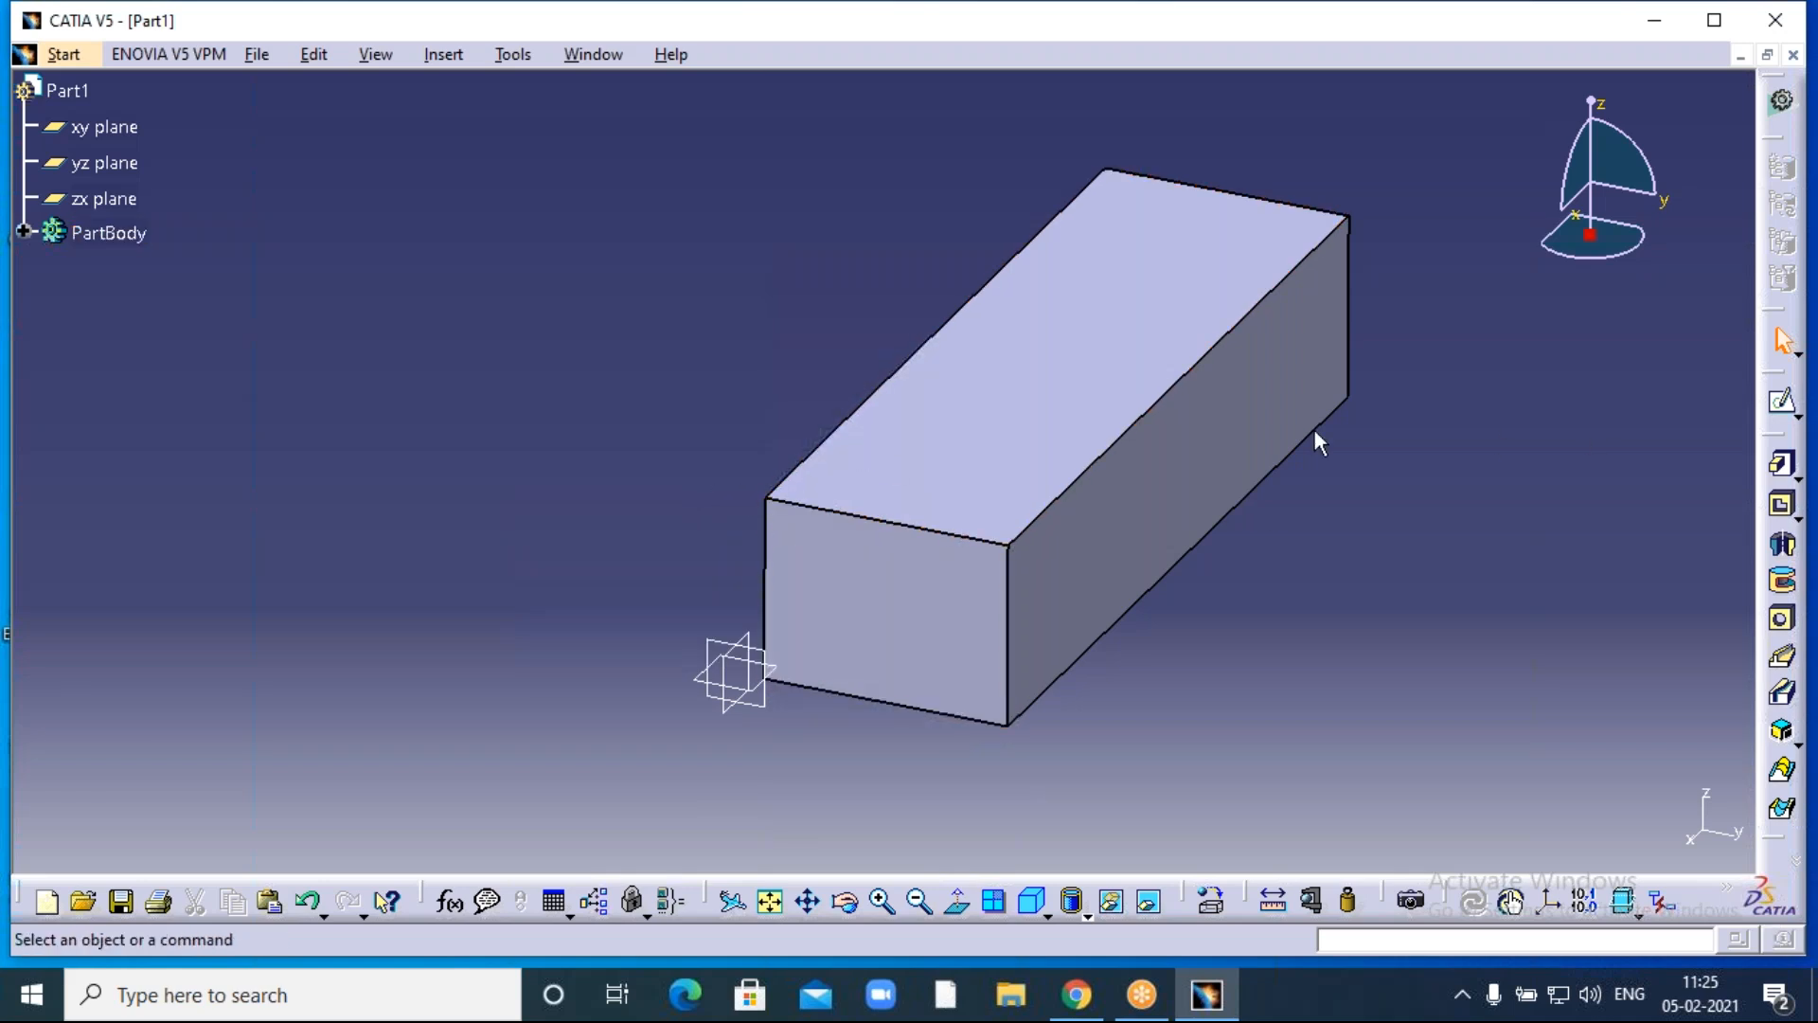
left_click(1289, 52)
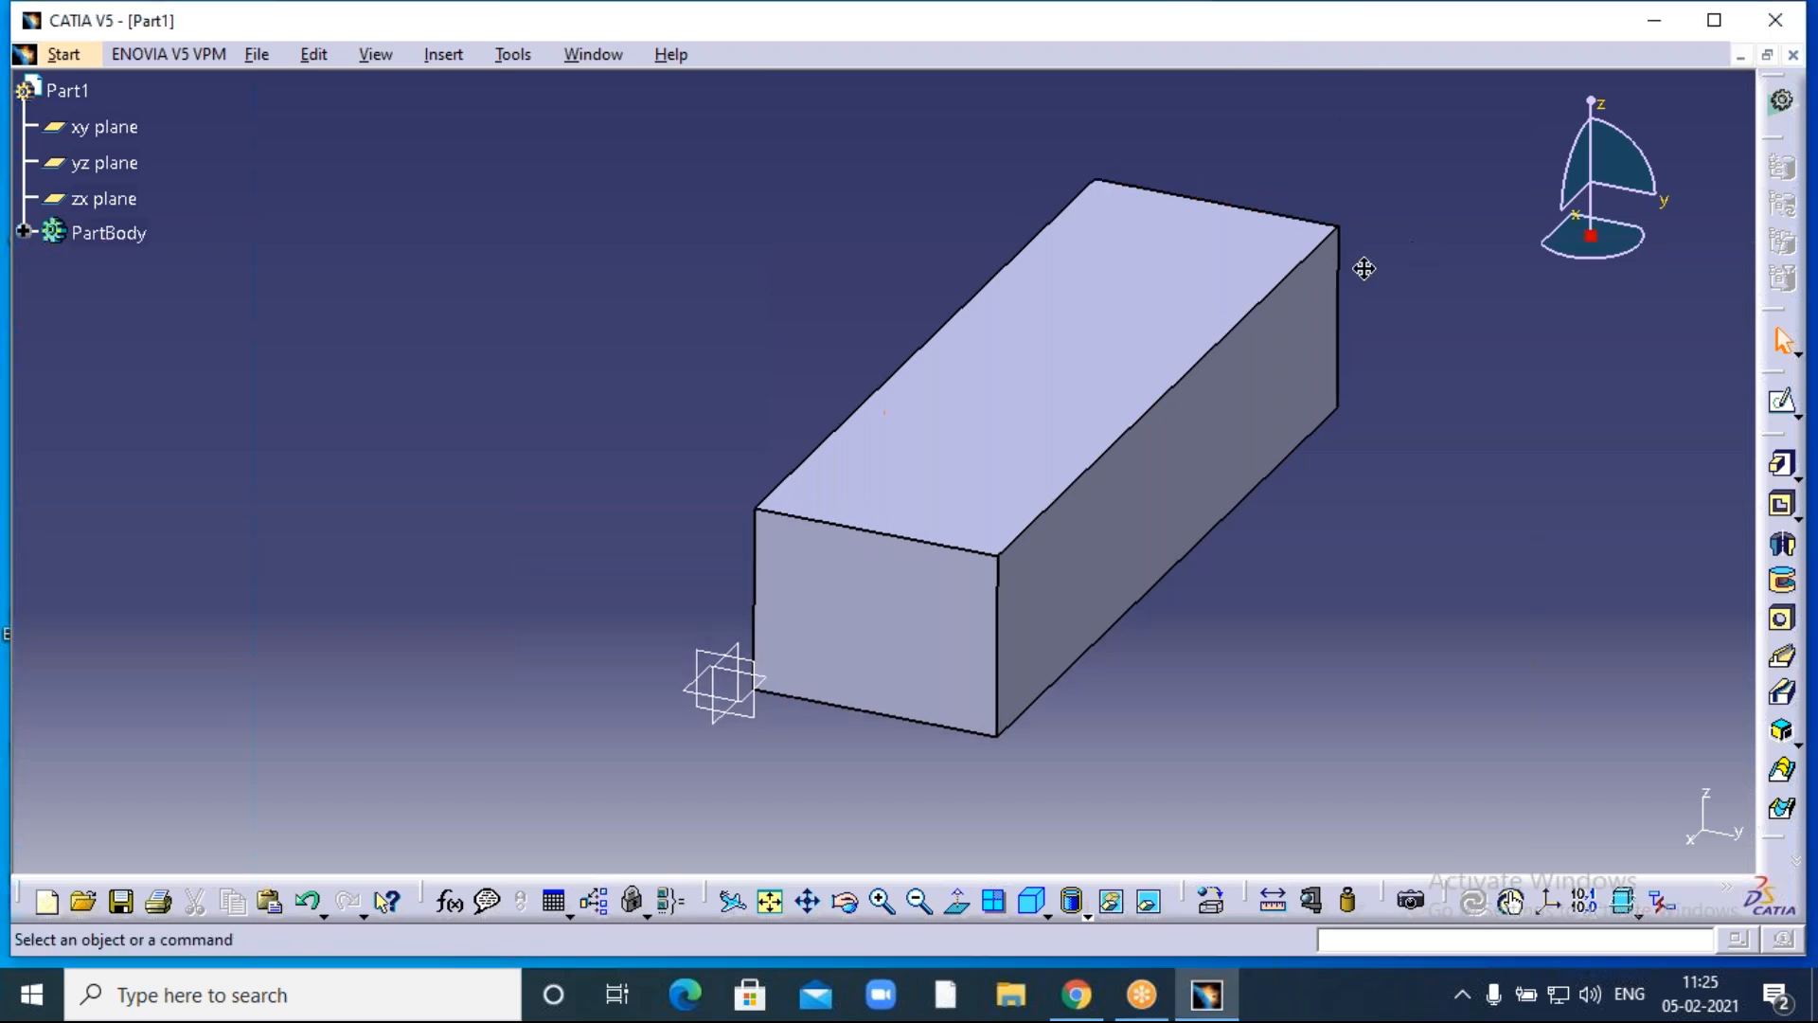
middle_click_drag(1360, 267, 1176, 333)
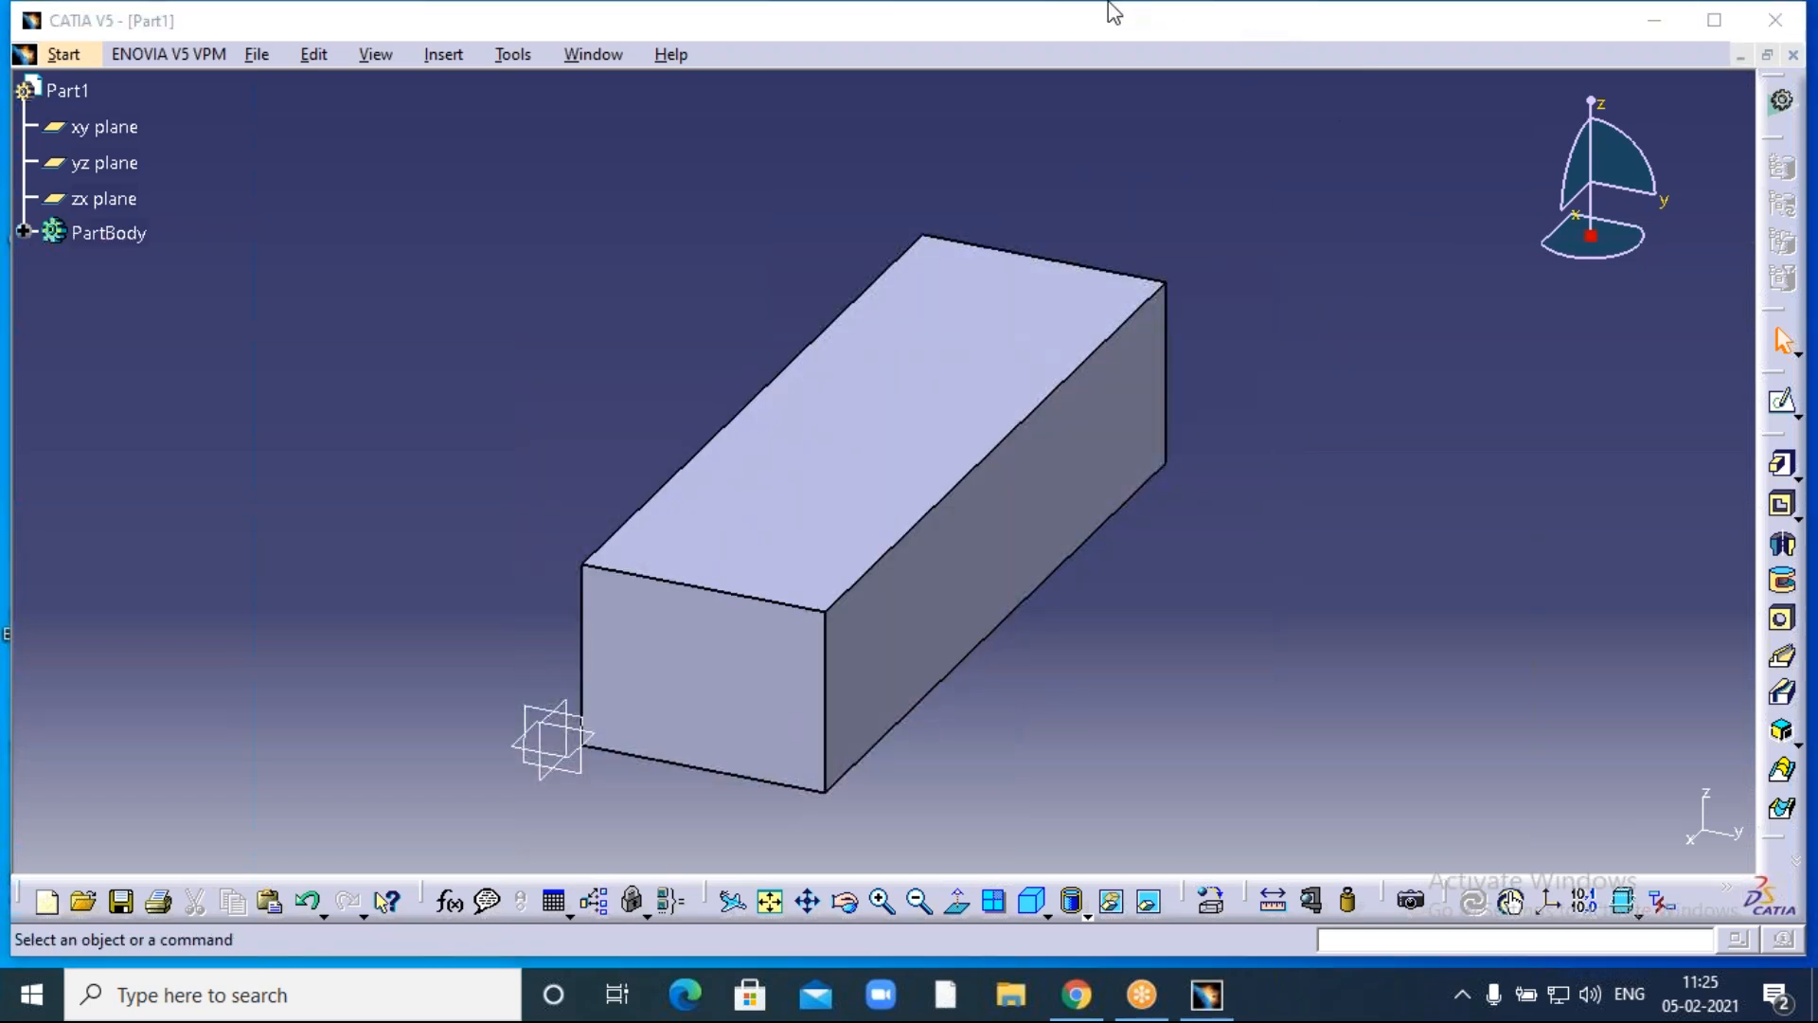
Close the current part and create a new Part Design part named Part1 with hybrid design enabled.
left_click(1793, 55)
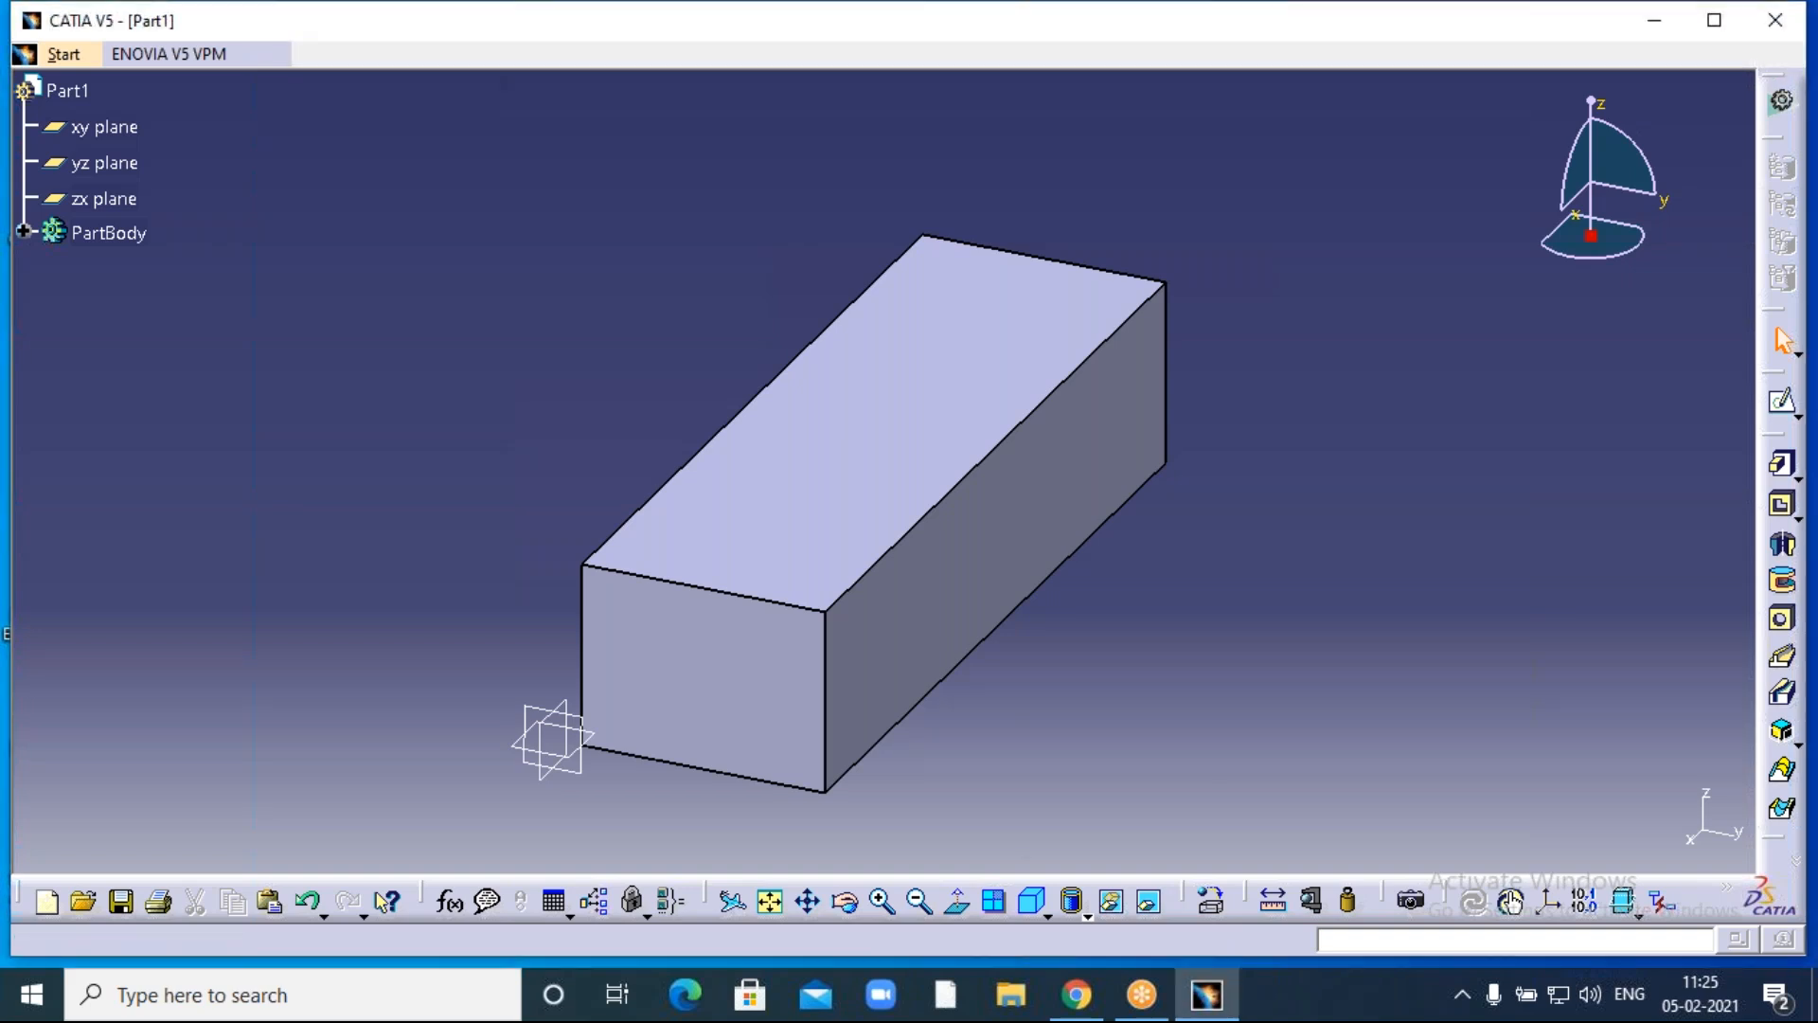
left_click(941, 553)
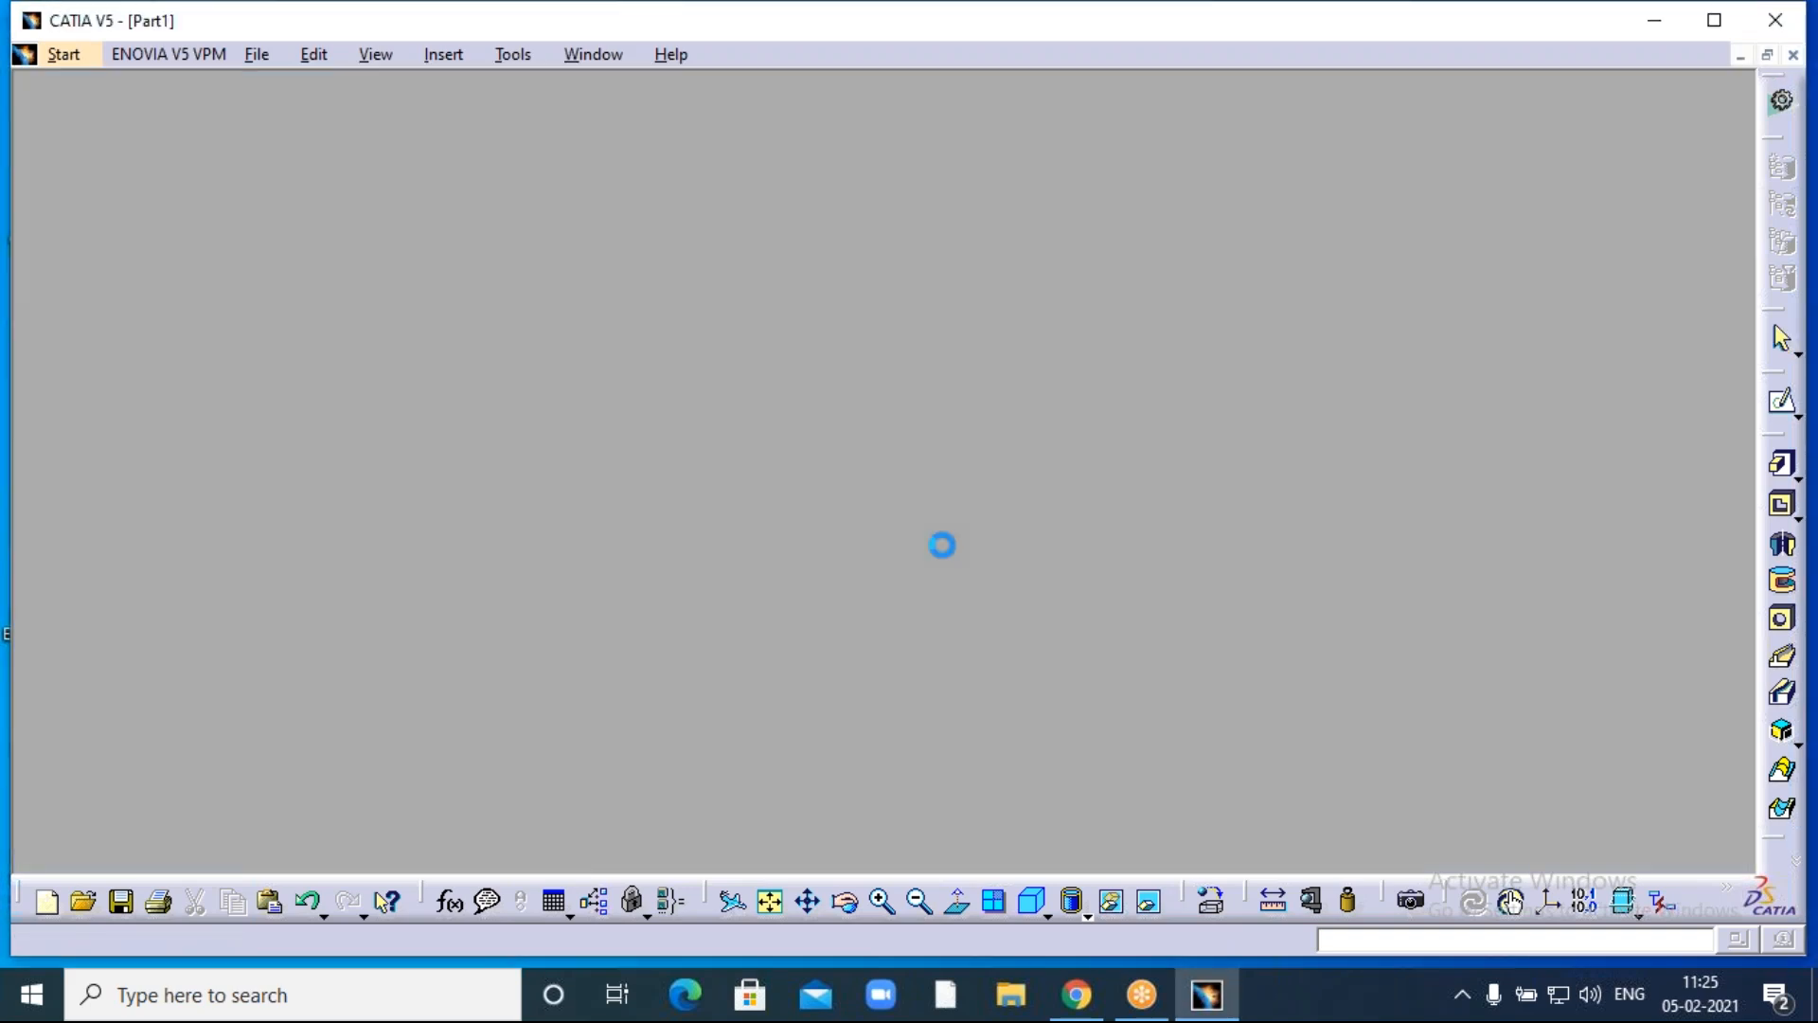
left_click(36, 59)
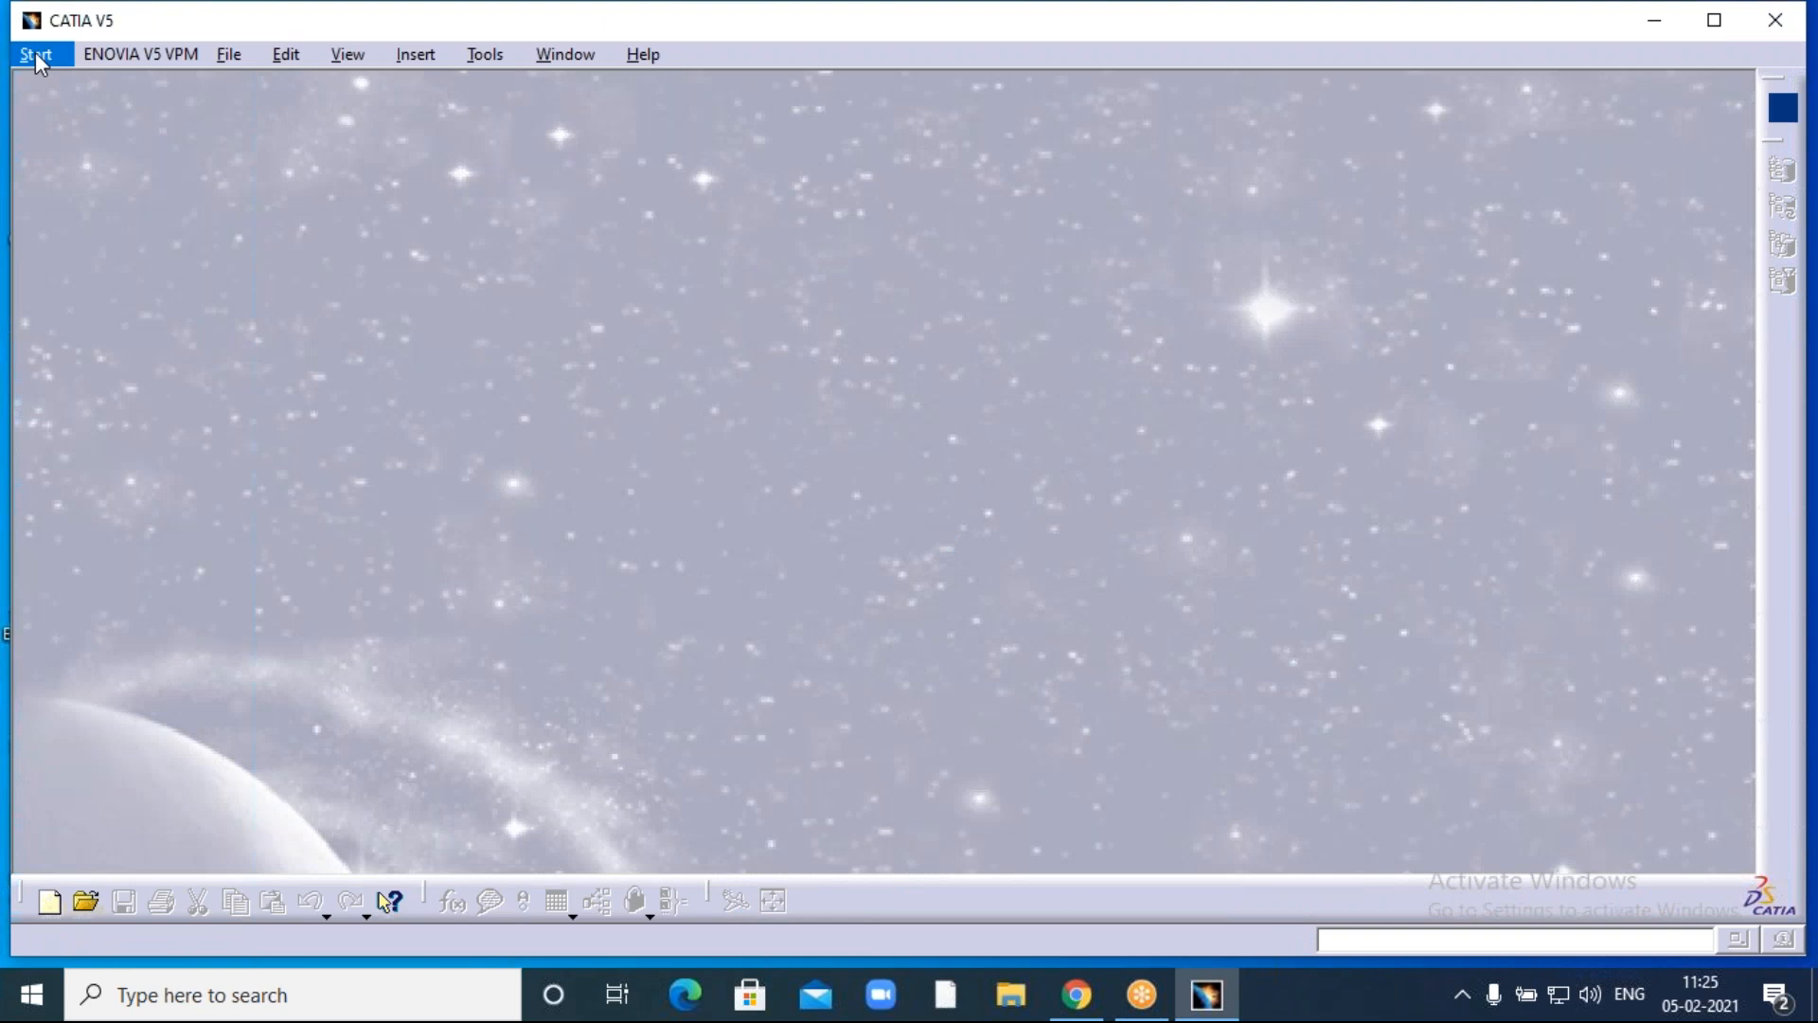
mouse_move(106, 133)
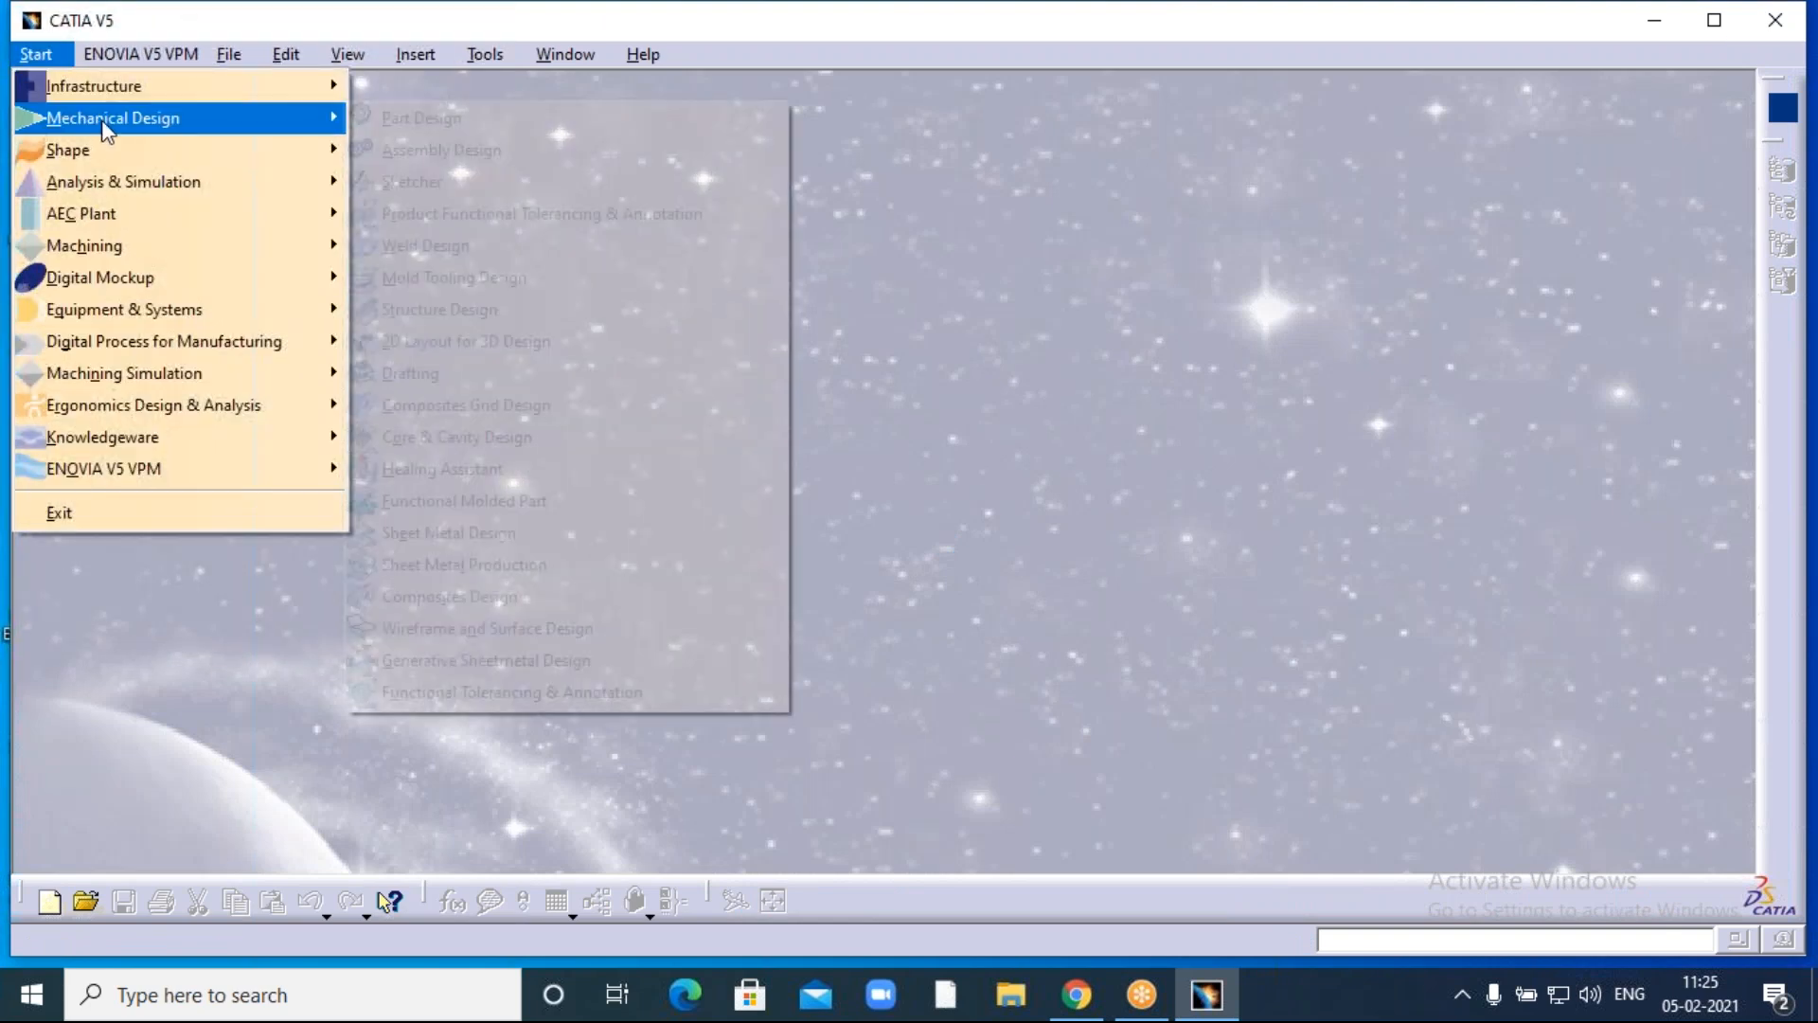
left_click(407, 118)
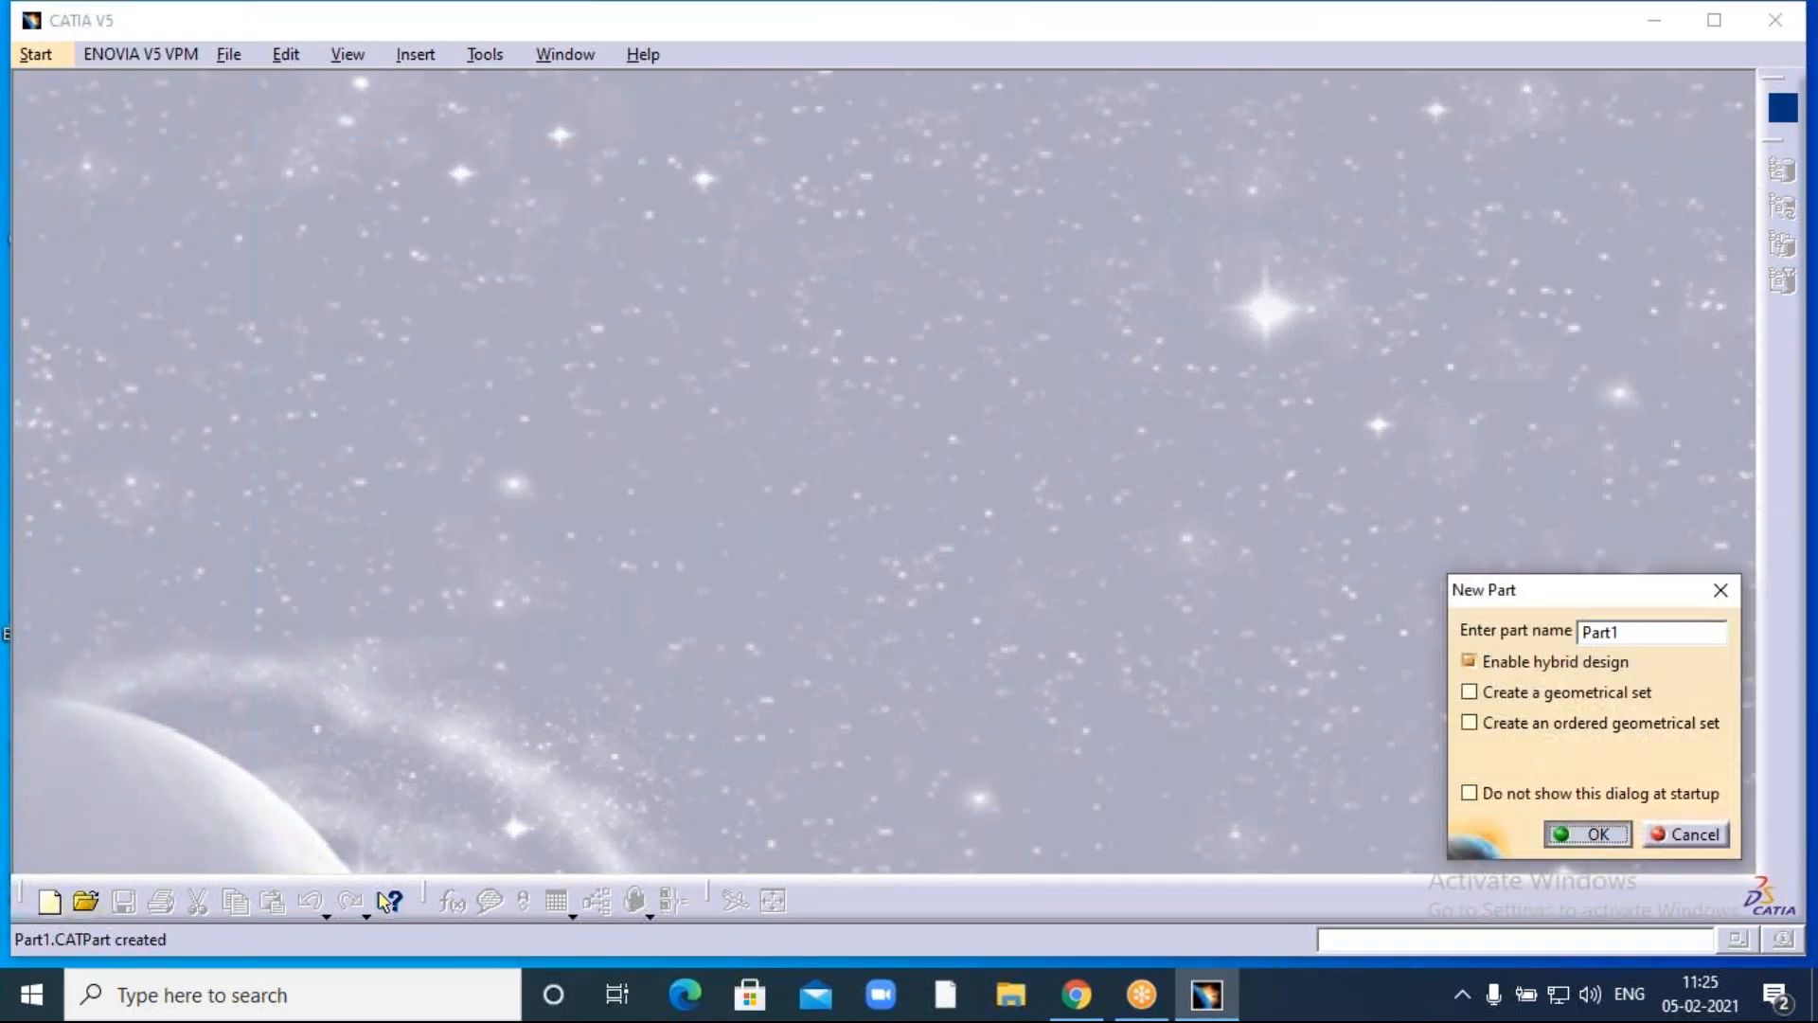
left_click(1574, 831)
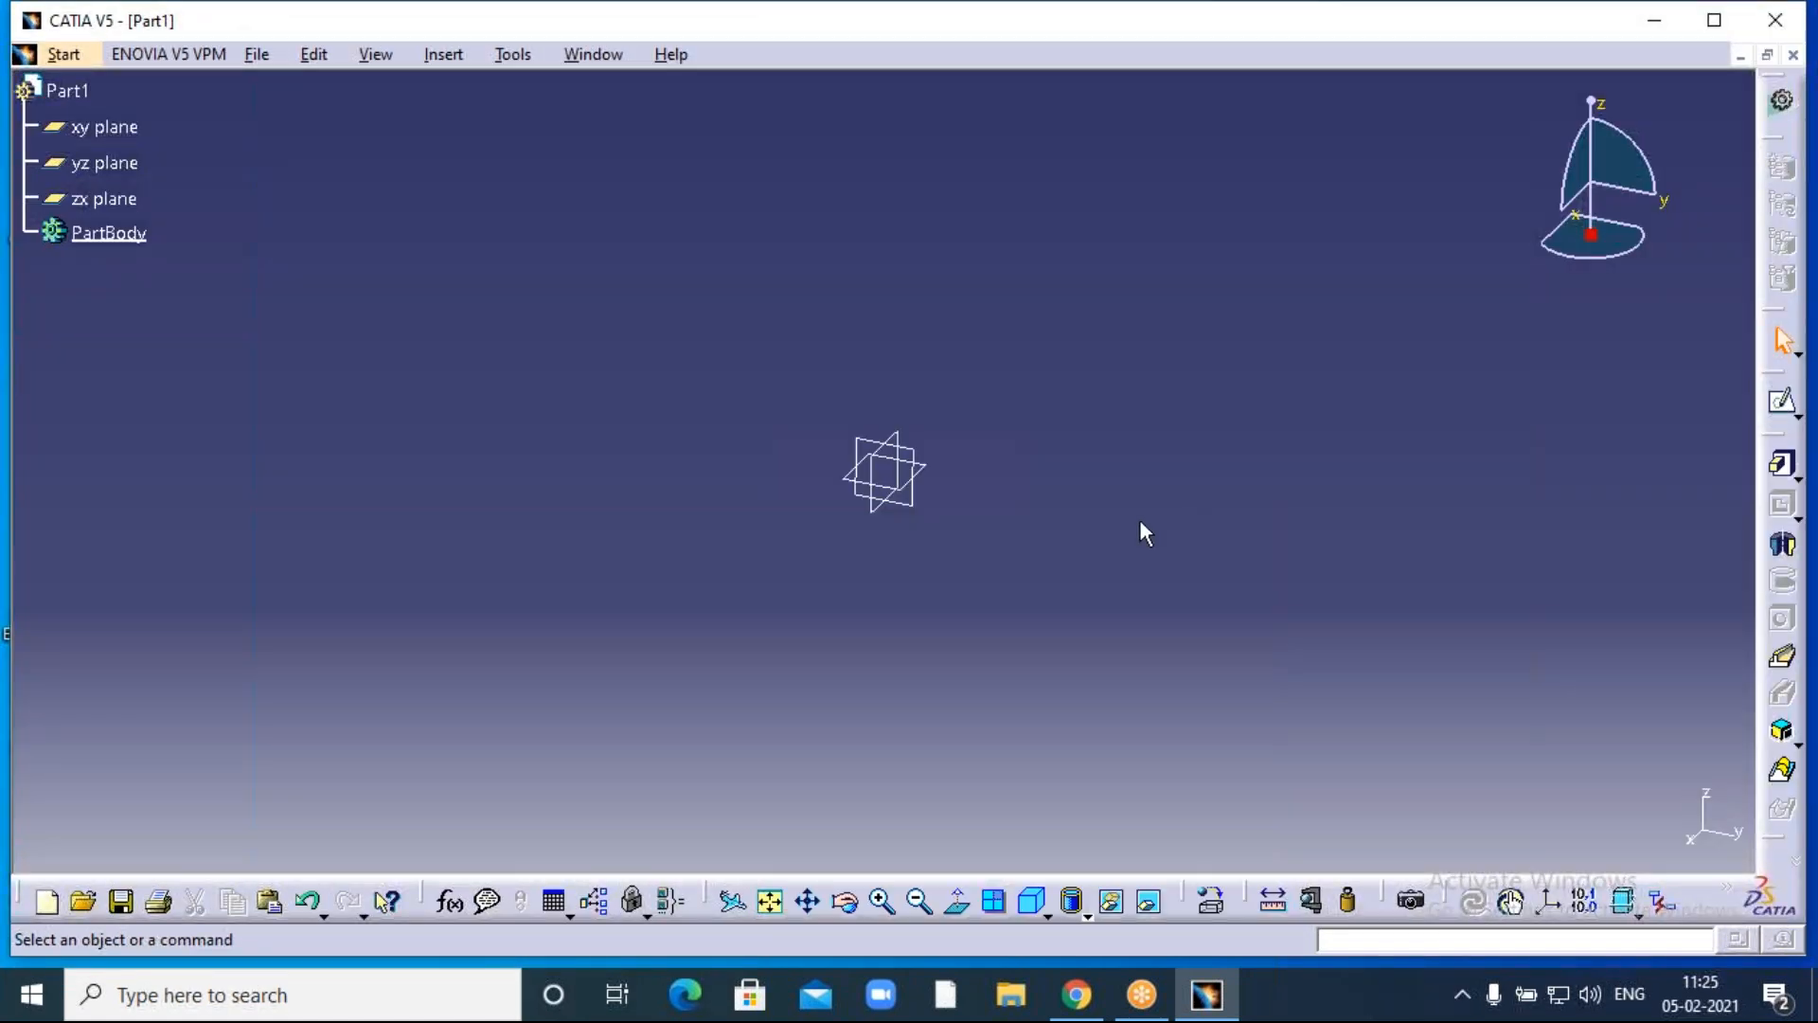
Sketch a rectangle about 72 mm high on the yz plane, beside the origin with its lower edge on the horizontal axis.
left_click(912, 478)
left_click(1782, 402)
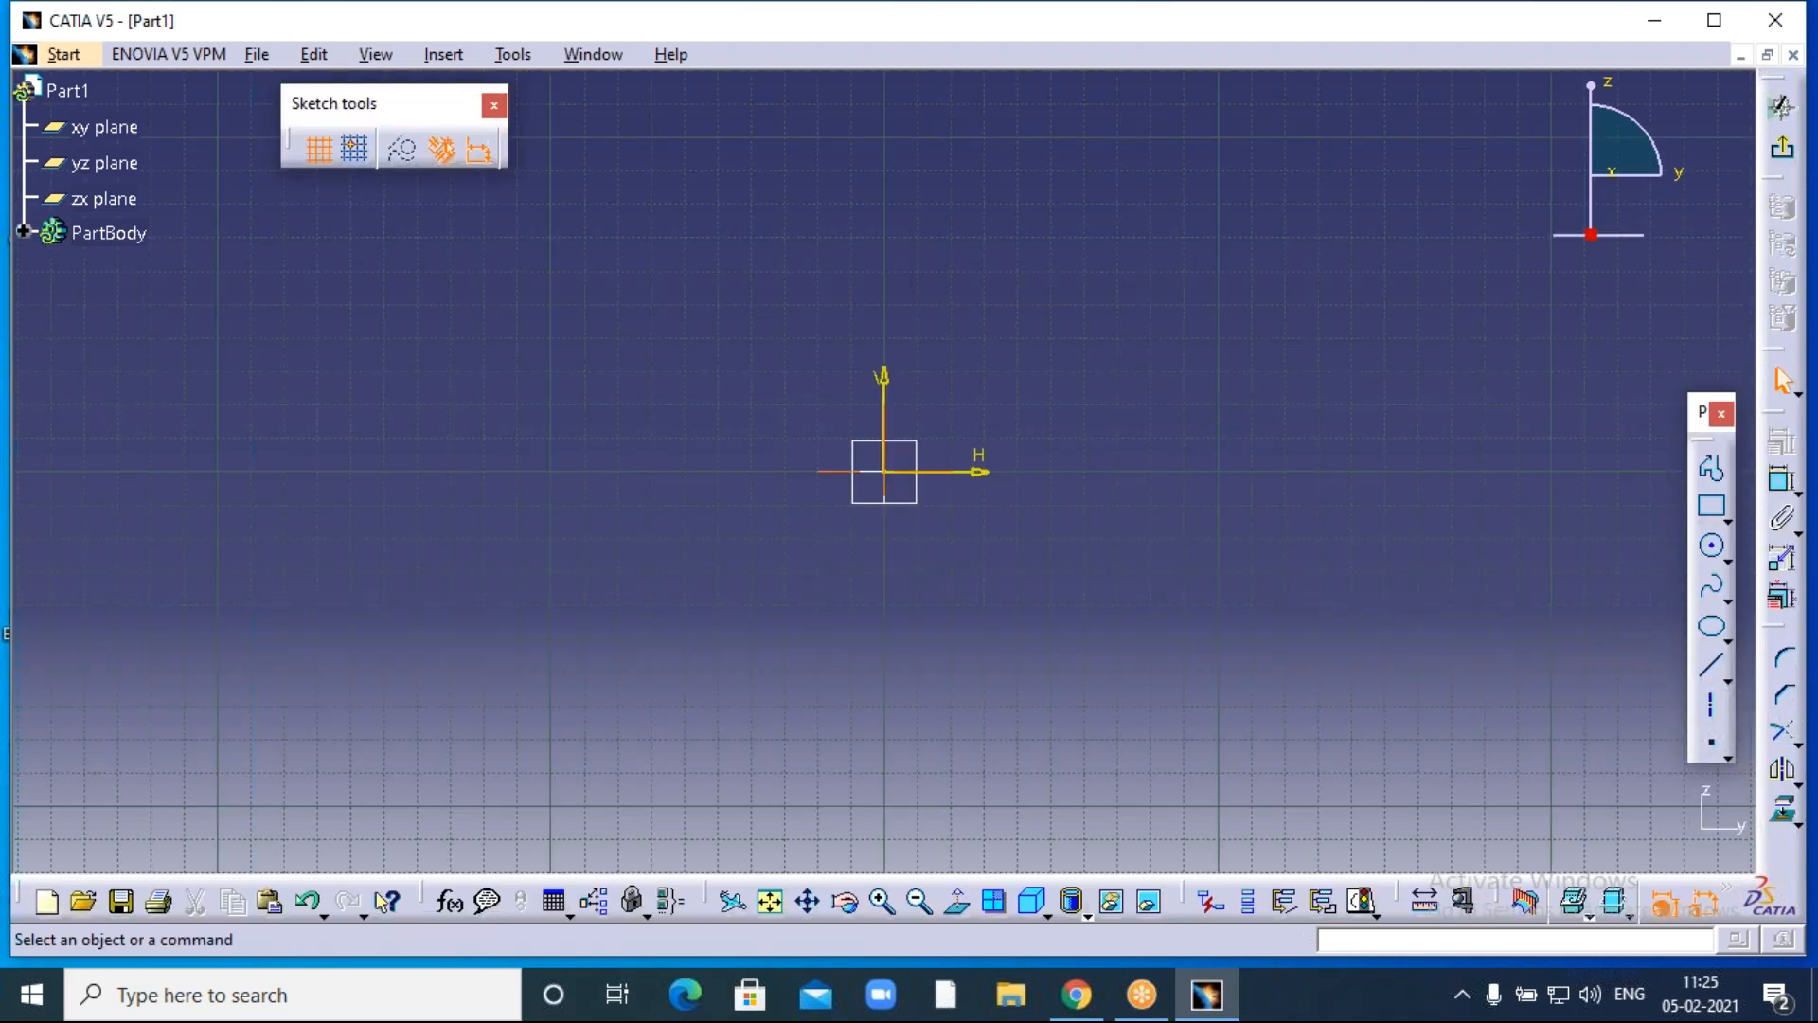
left_click(1713, 473)
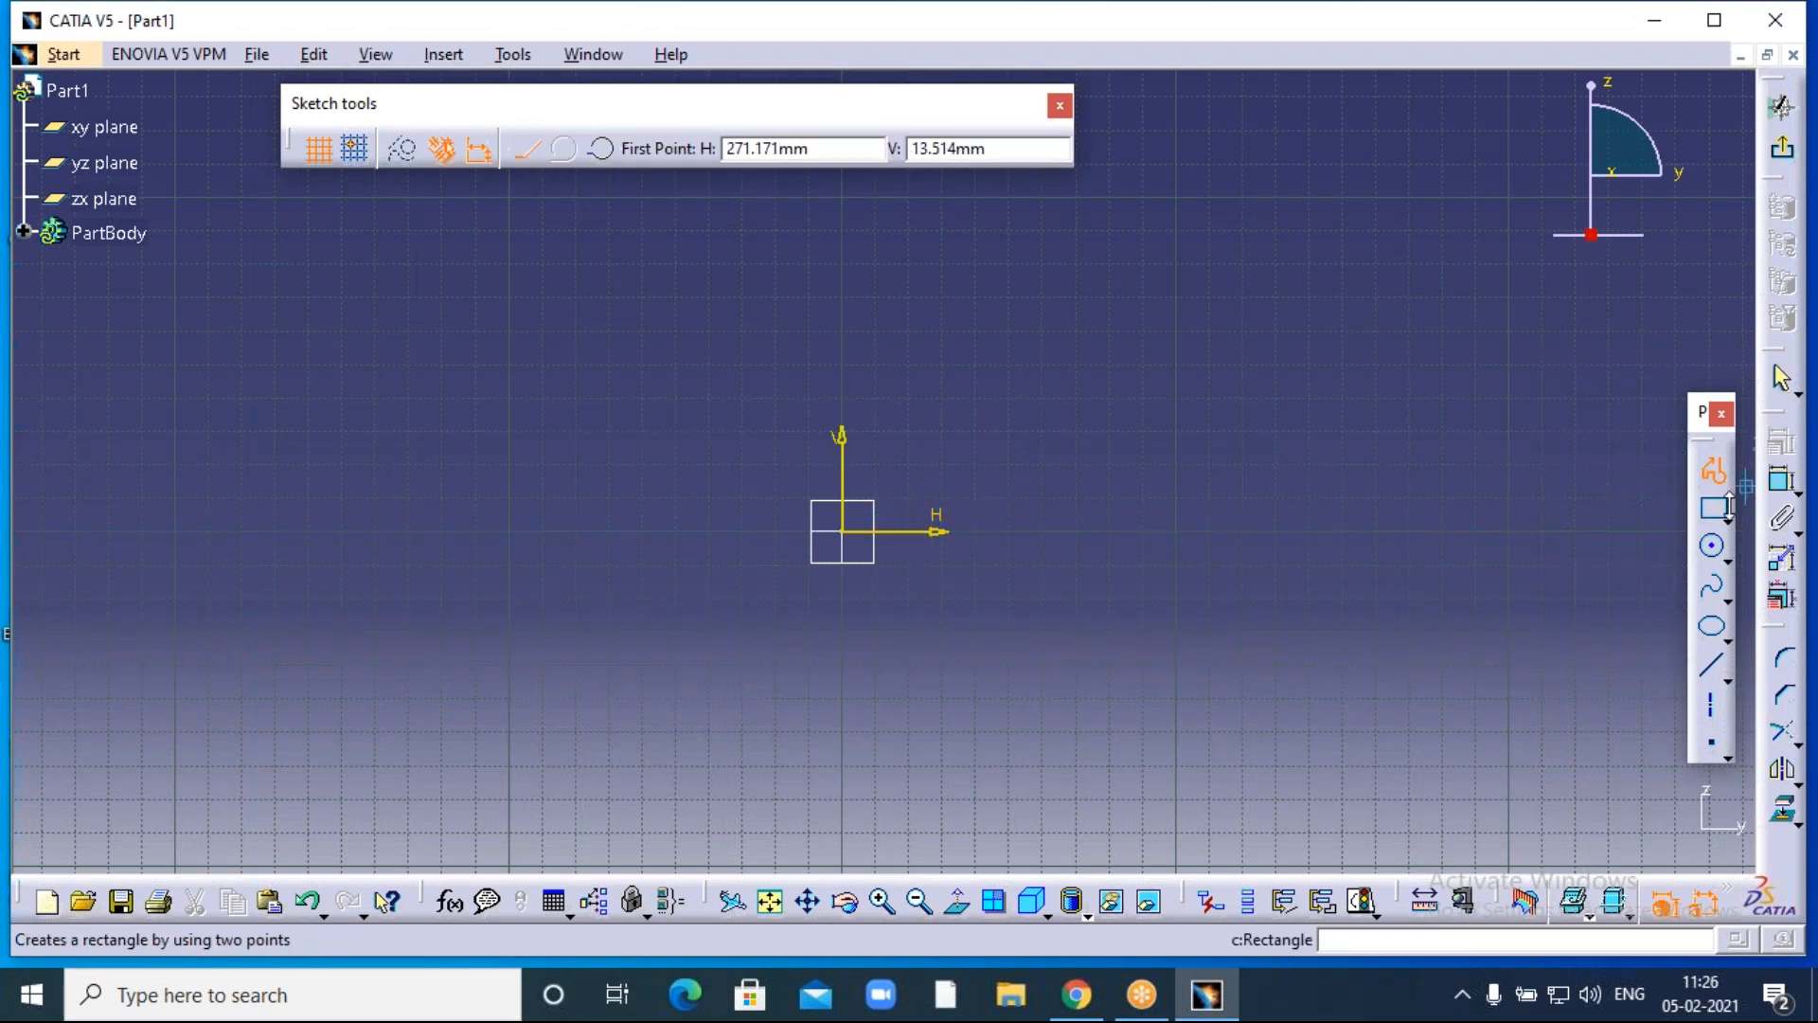
left_click(1728, 512)
left_click(1483, 528)
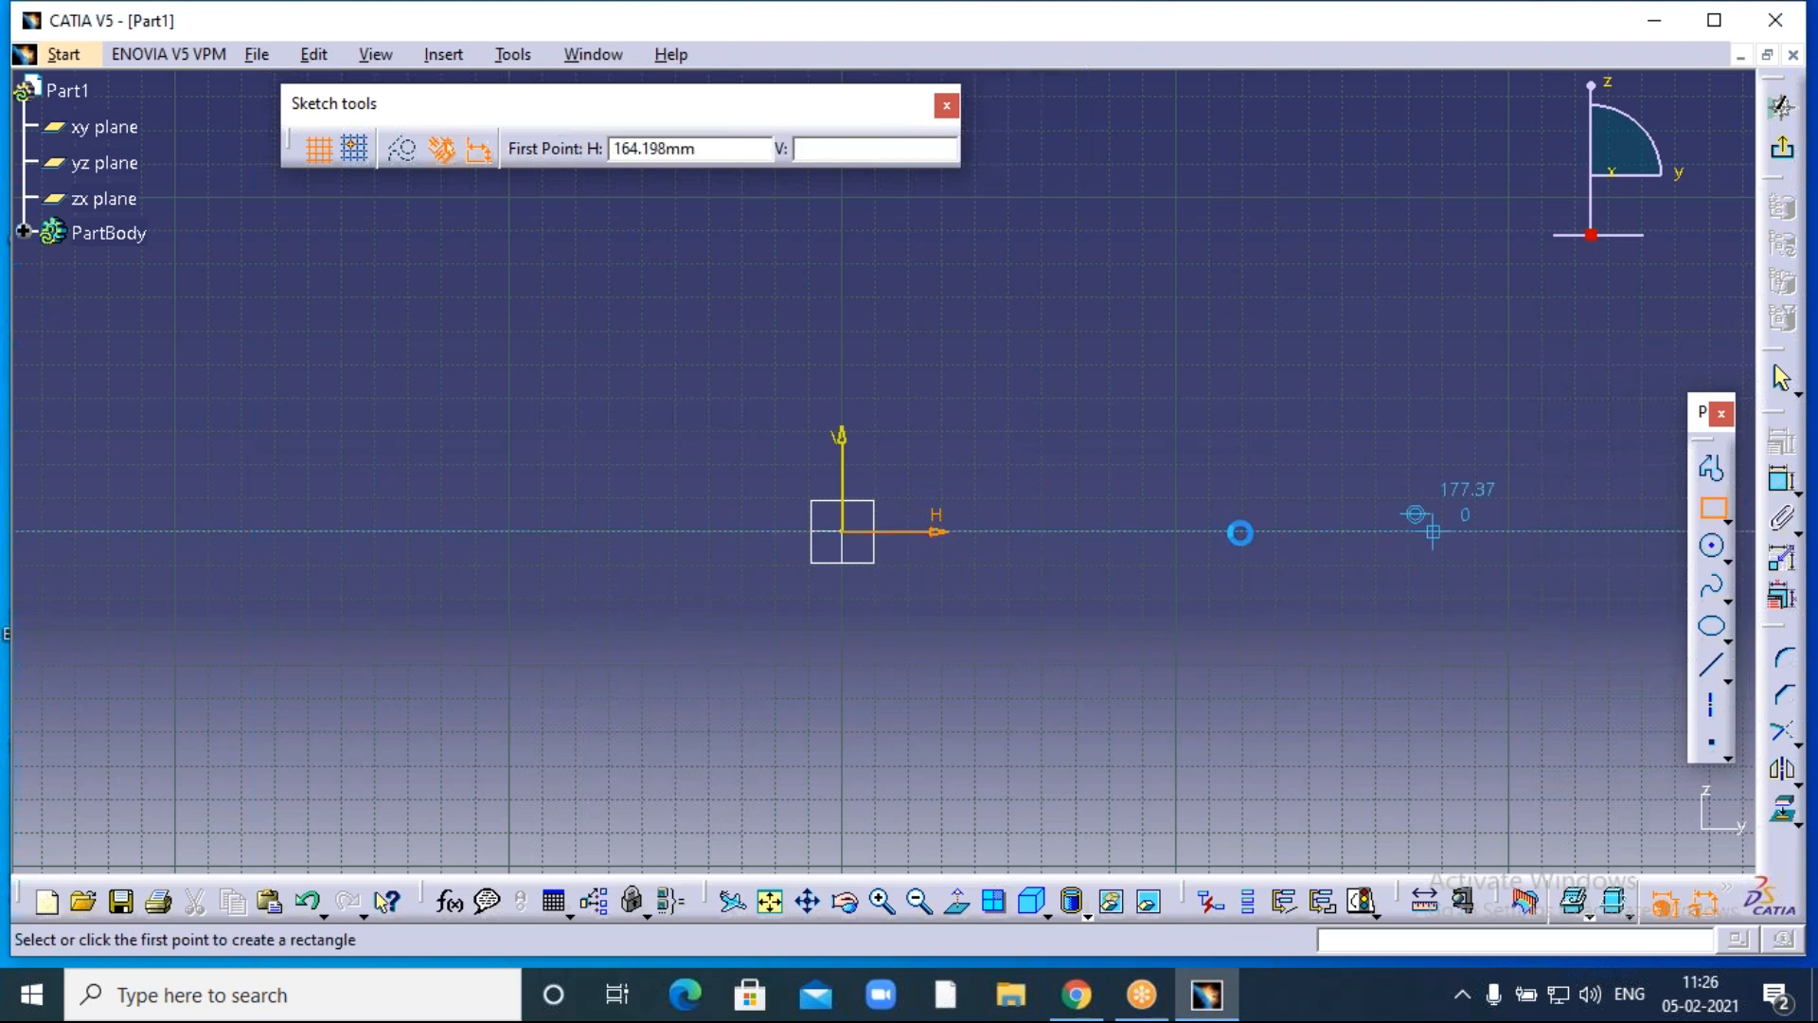
left_click(890, 531)
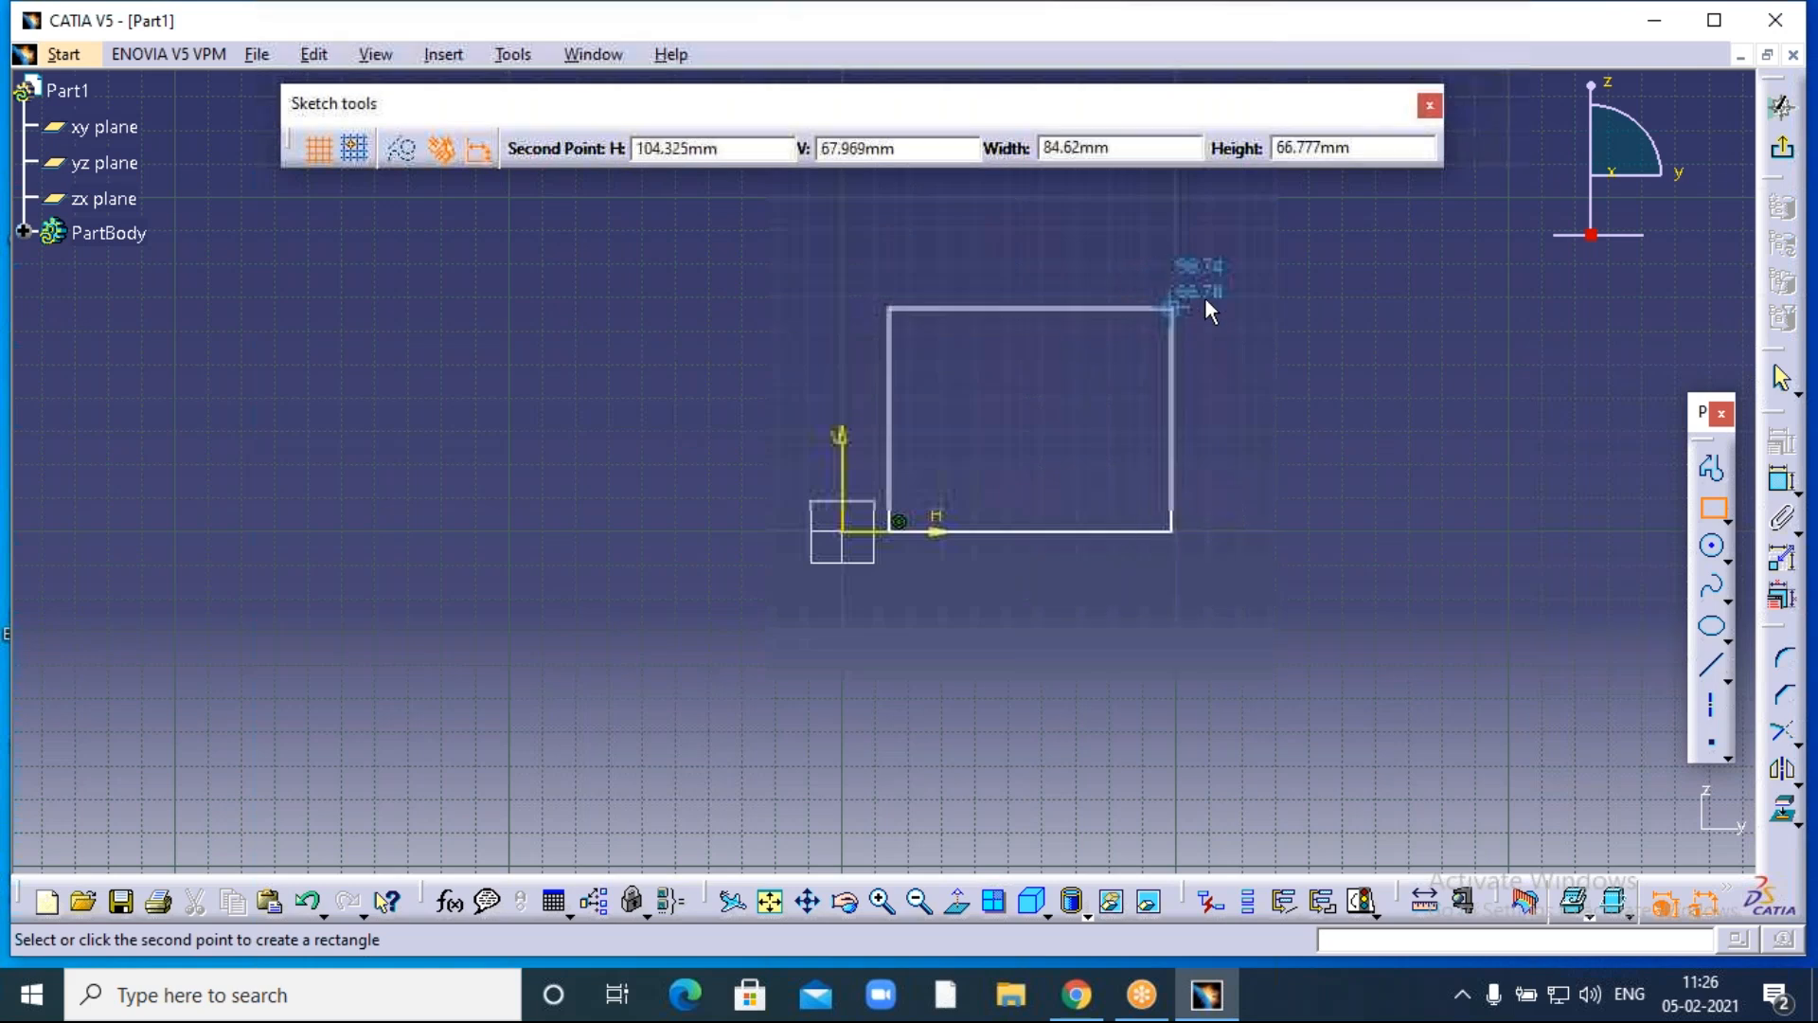
left_click(1240, 288)
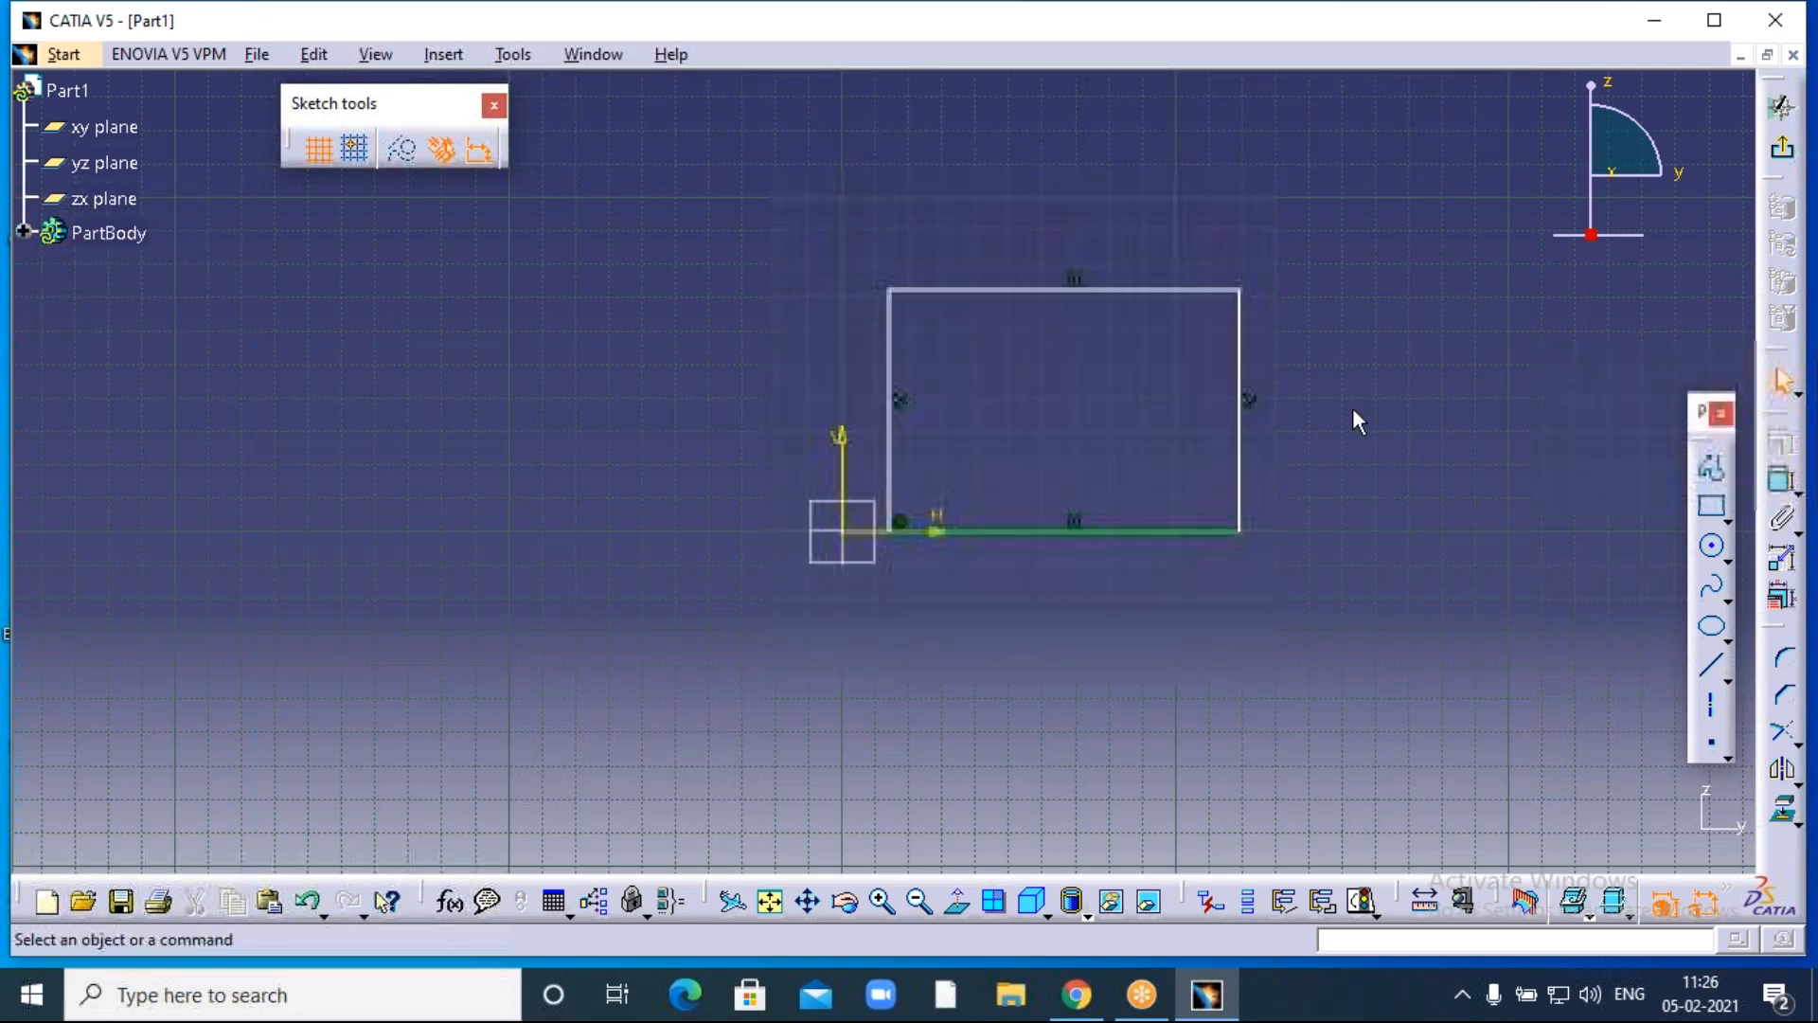
Dimension the rectangle's vertical side farthest from the origin and set its height to 80 mm.
left_click(1785, 485)
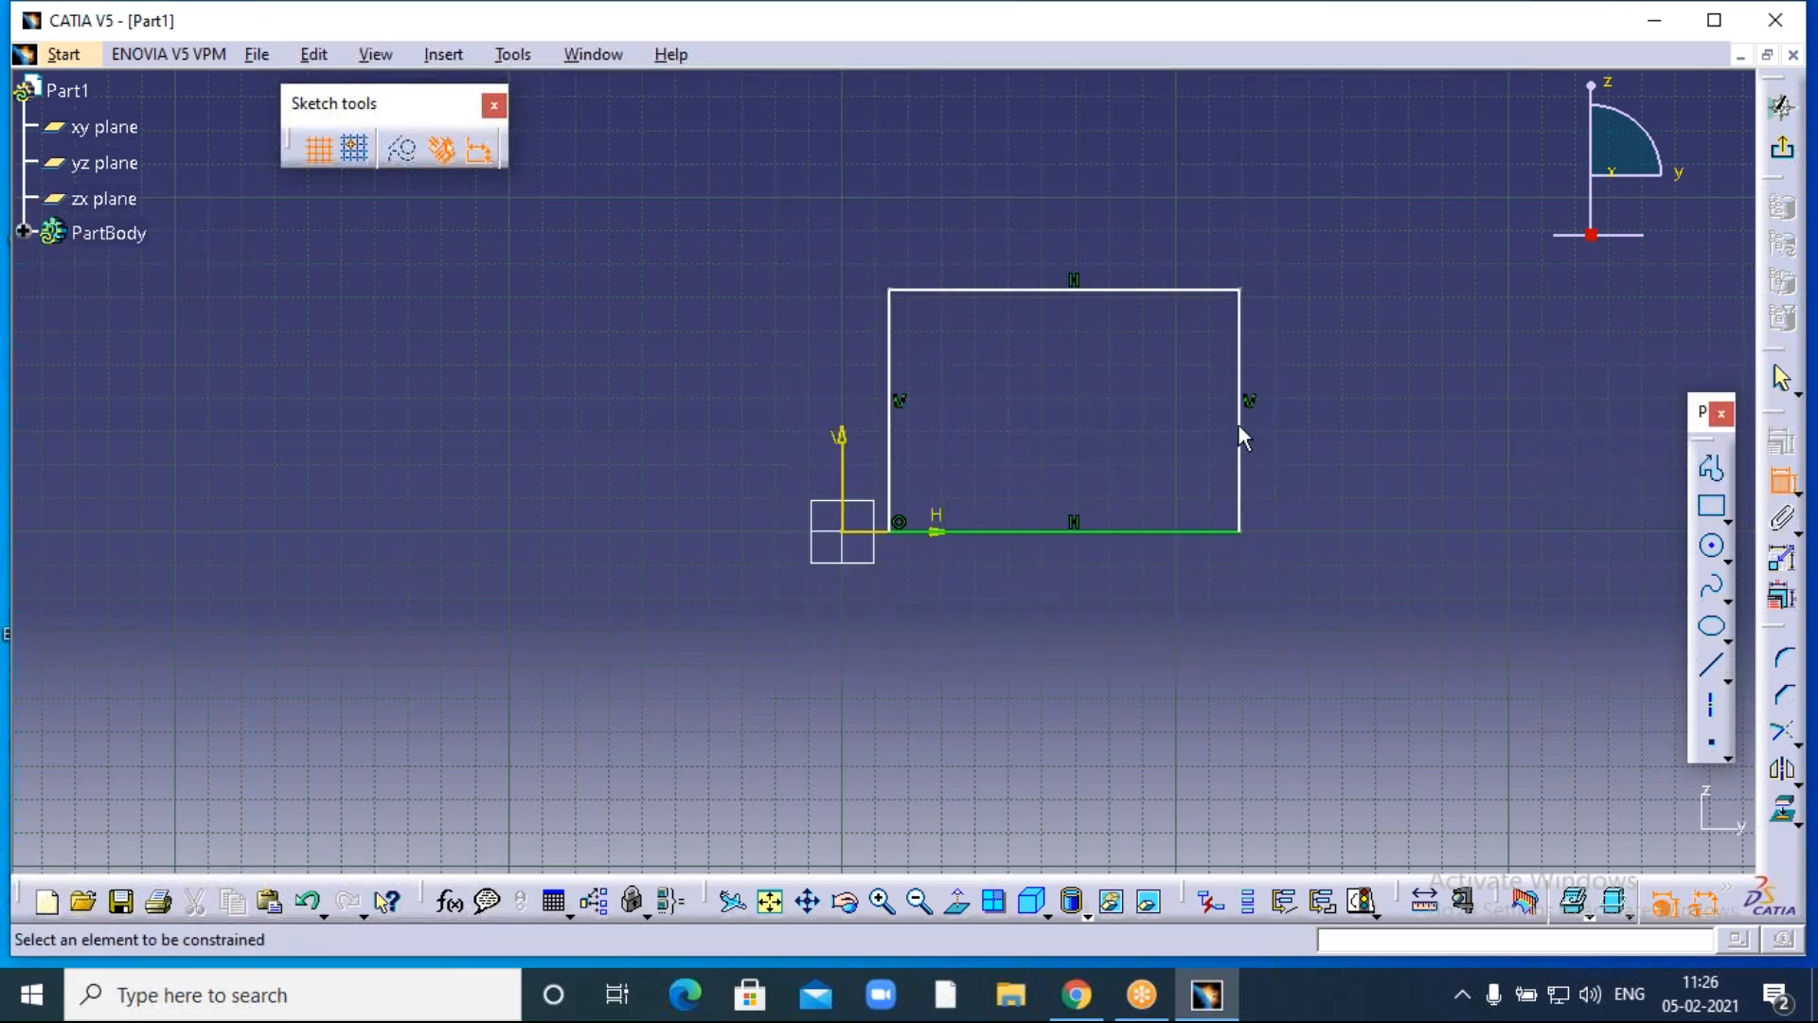
left_click(1238, 423)
left_click(1318, 418)
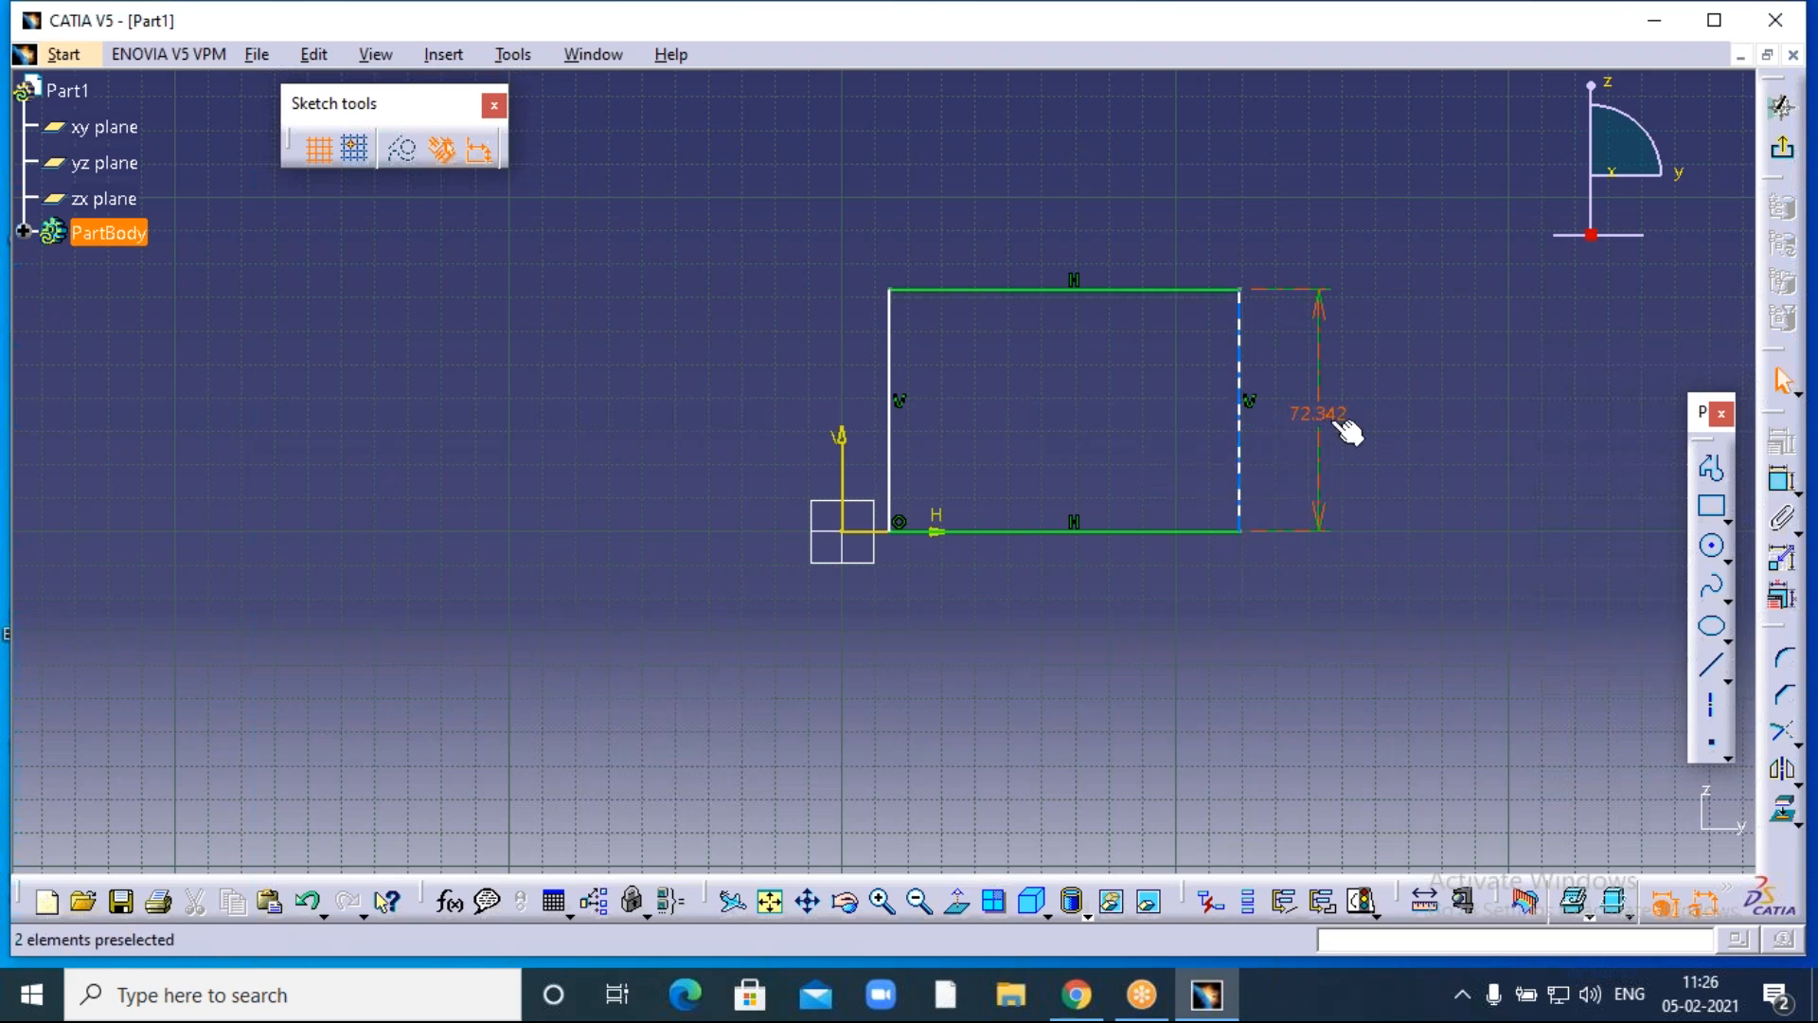
double_click(1318, 419)
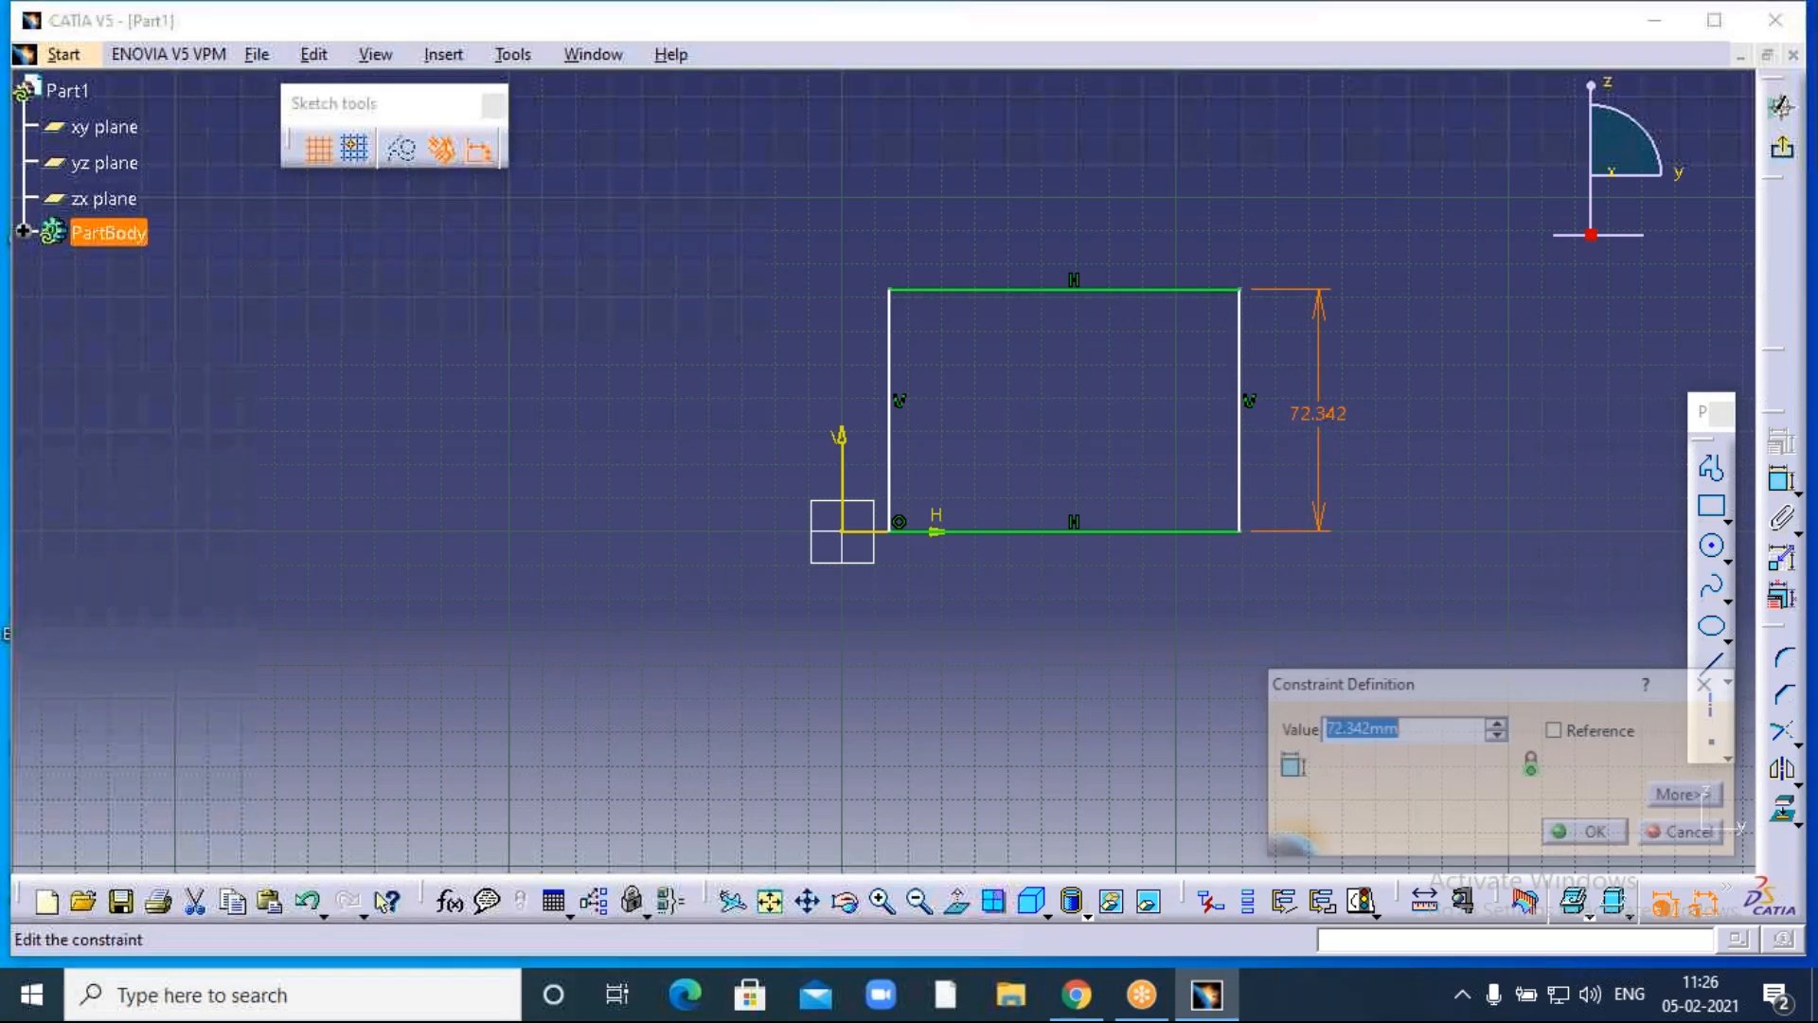
type("80")
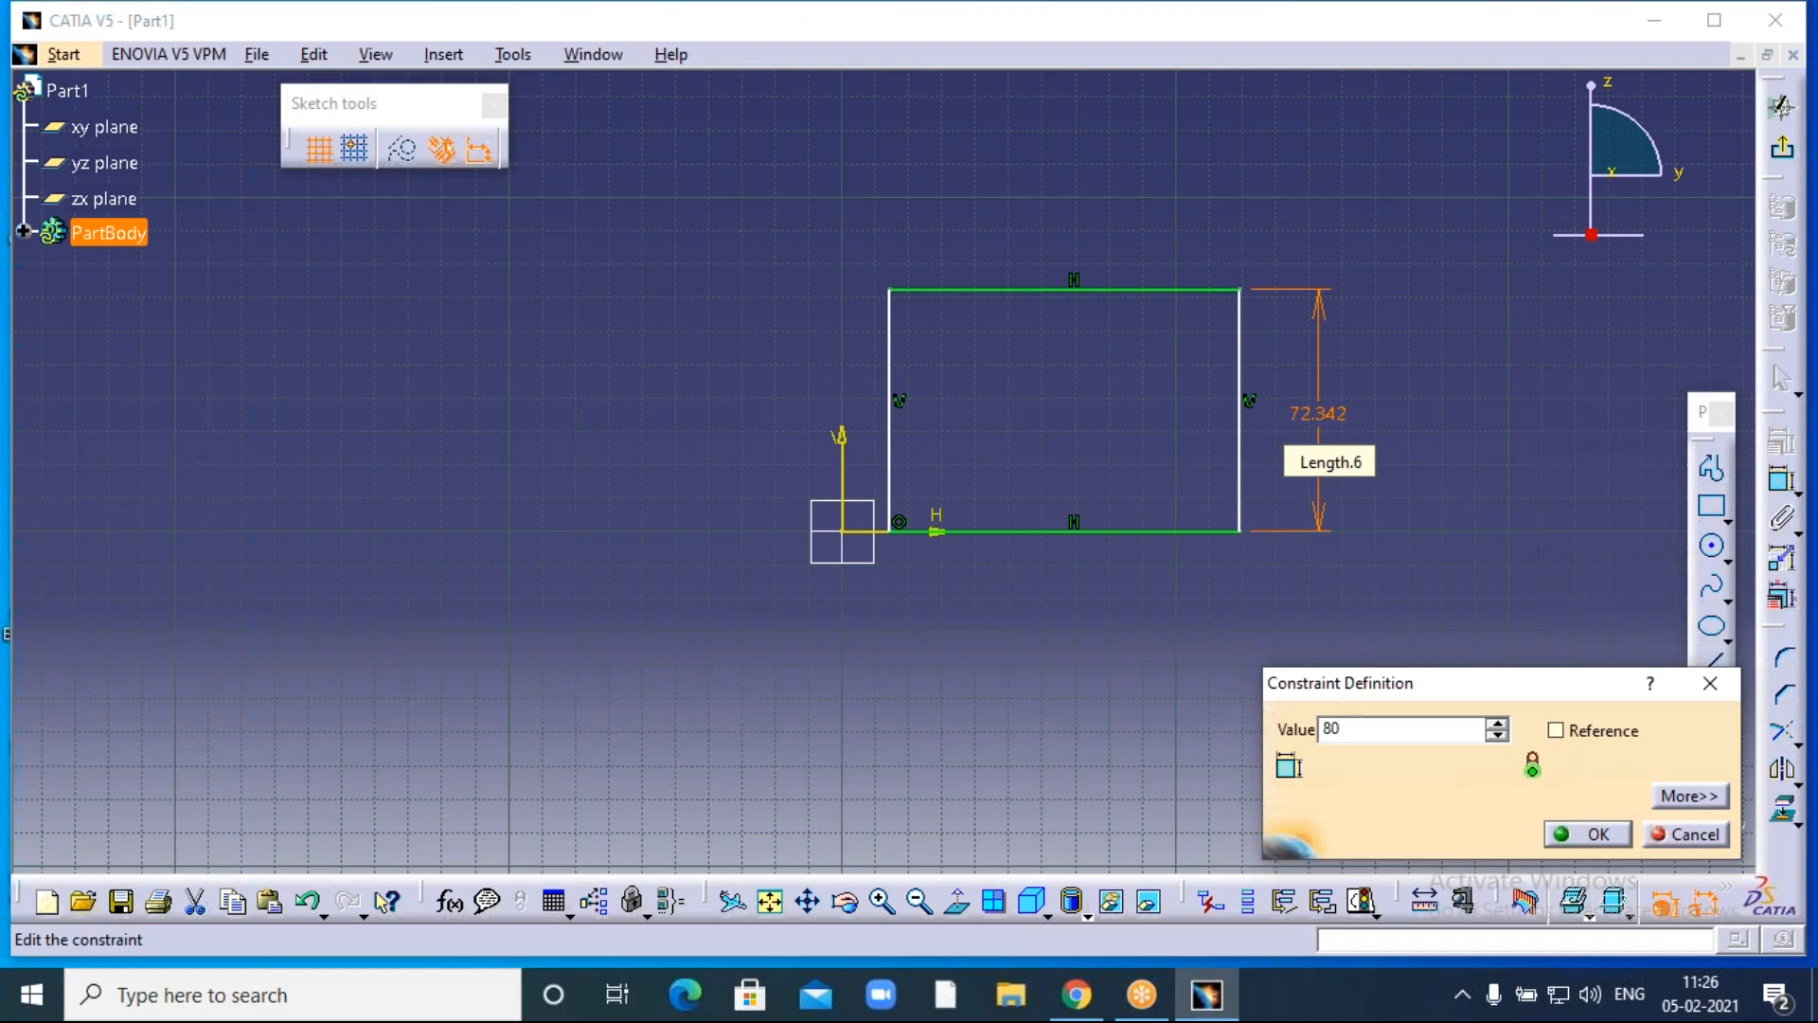
left_click(1577, 833)
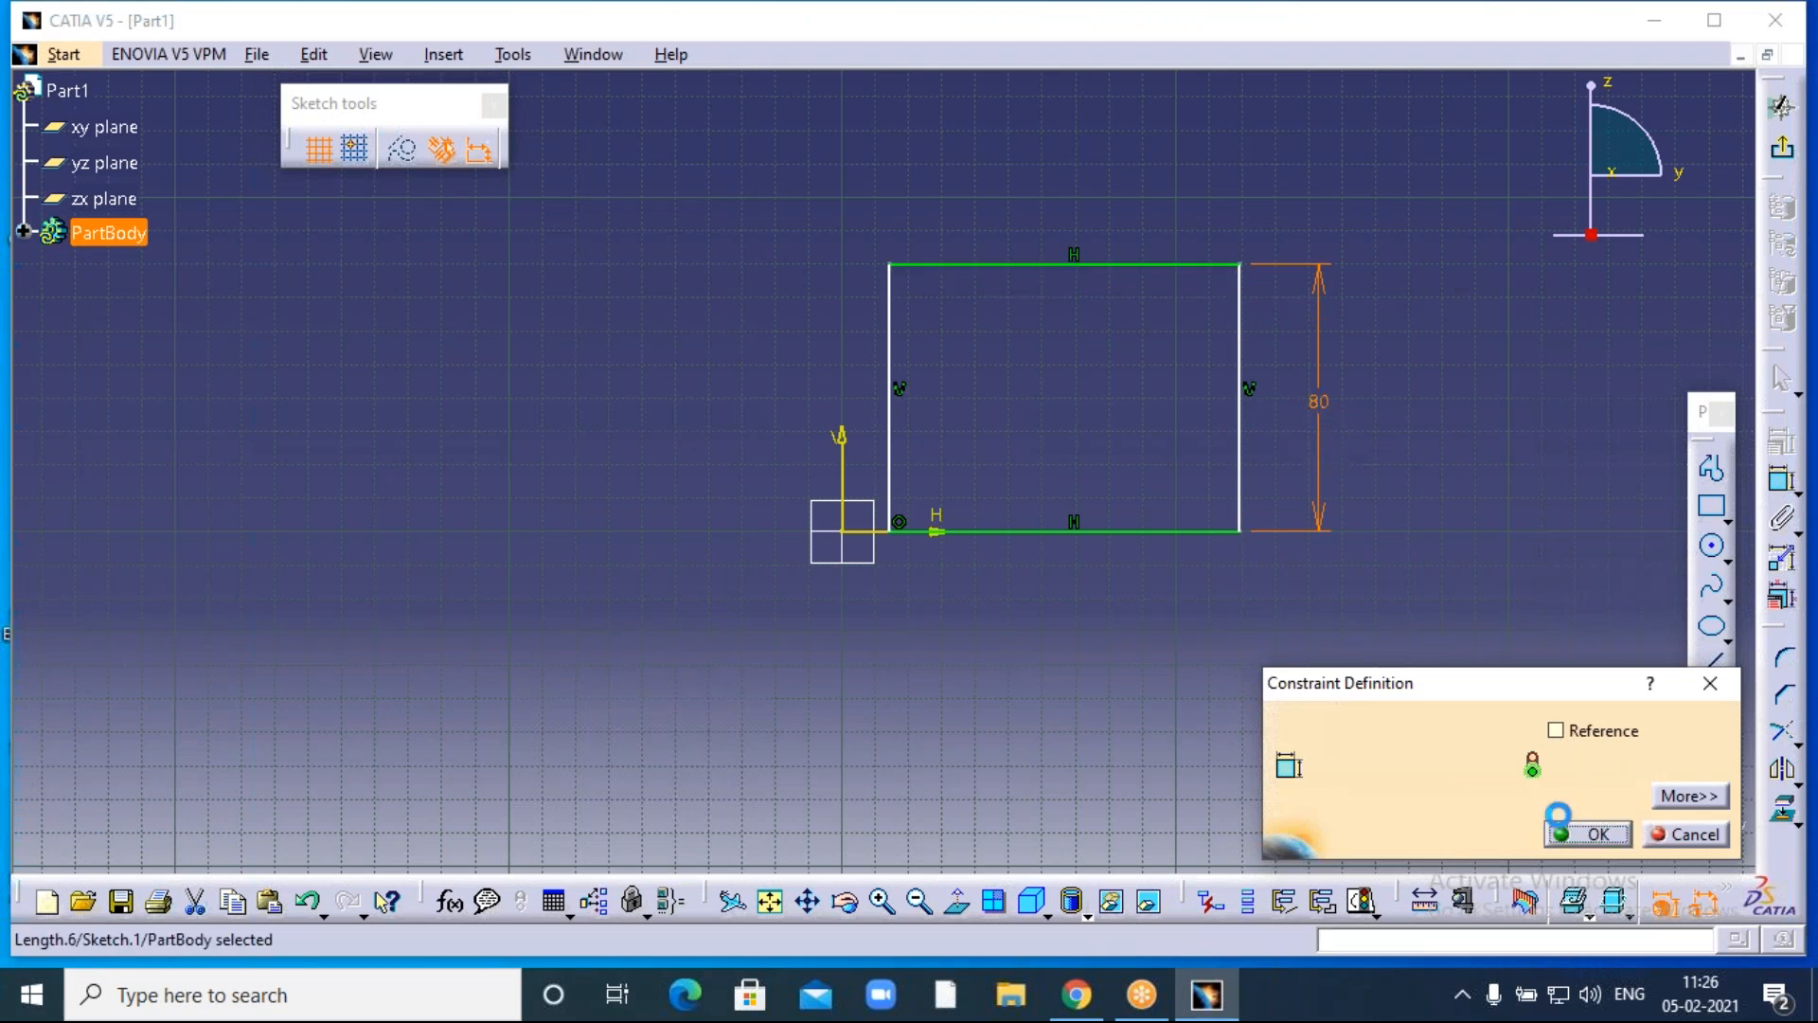
Dimension the rectangle's lower side, set its length to 100 mm, and finish the yz-plane sketch.
left_click(1781, 479)
left_click(1140, 533)
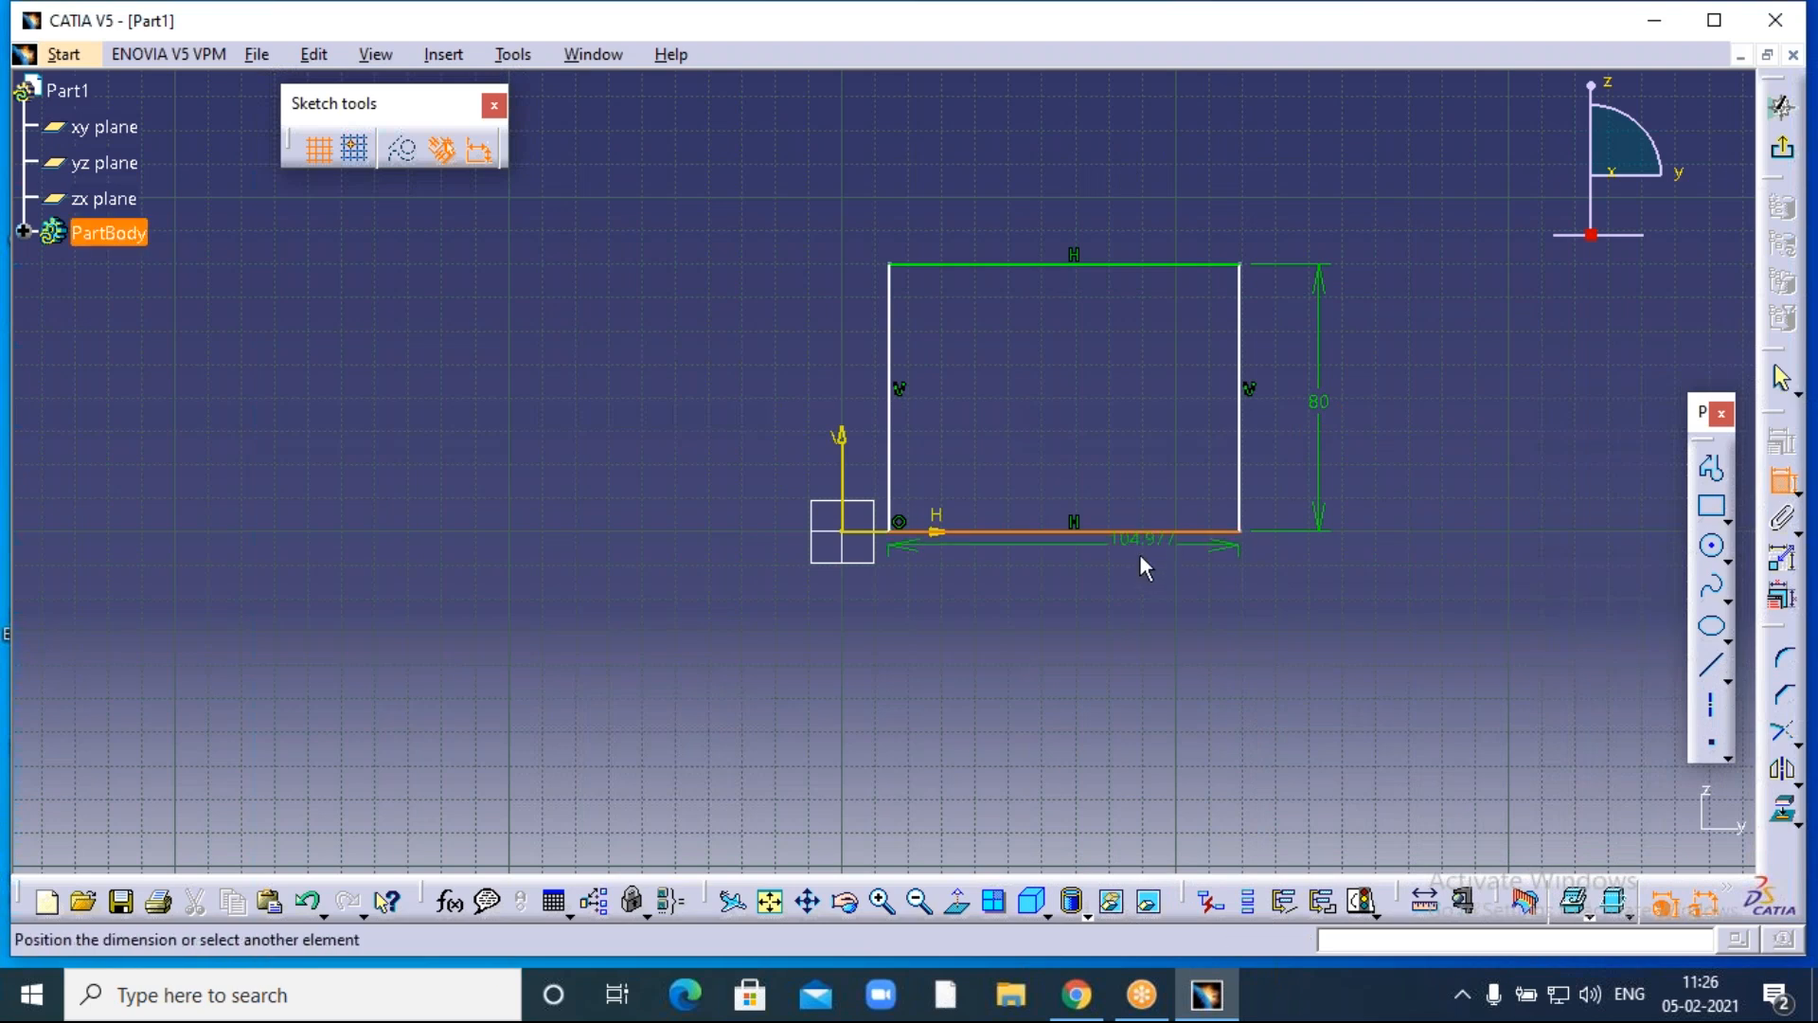
left_click(1066, 623)
left_click(1063, 621)
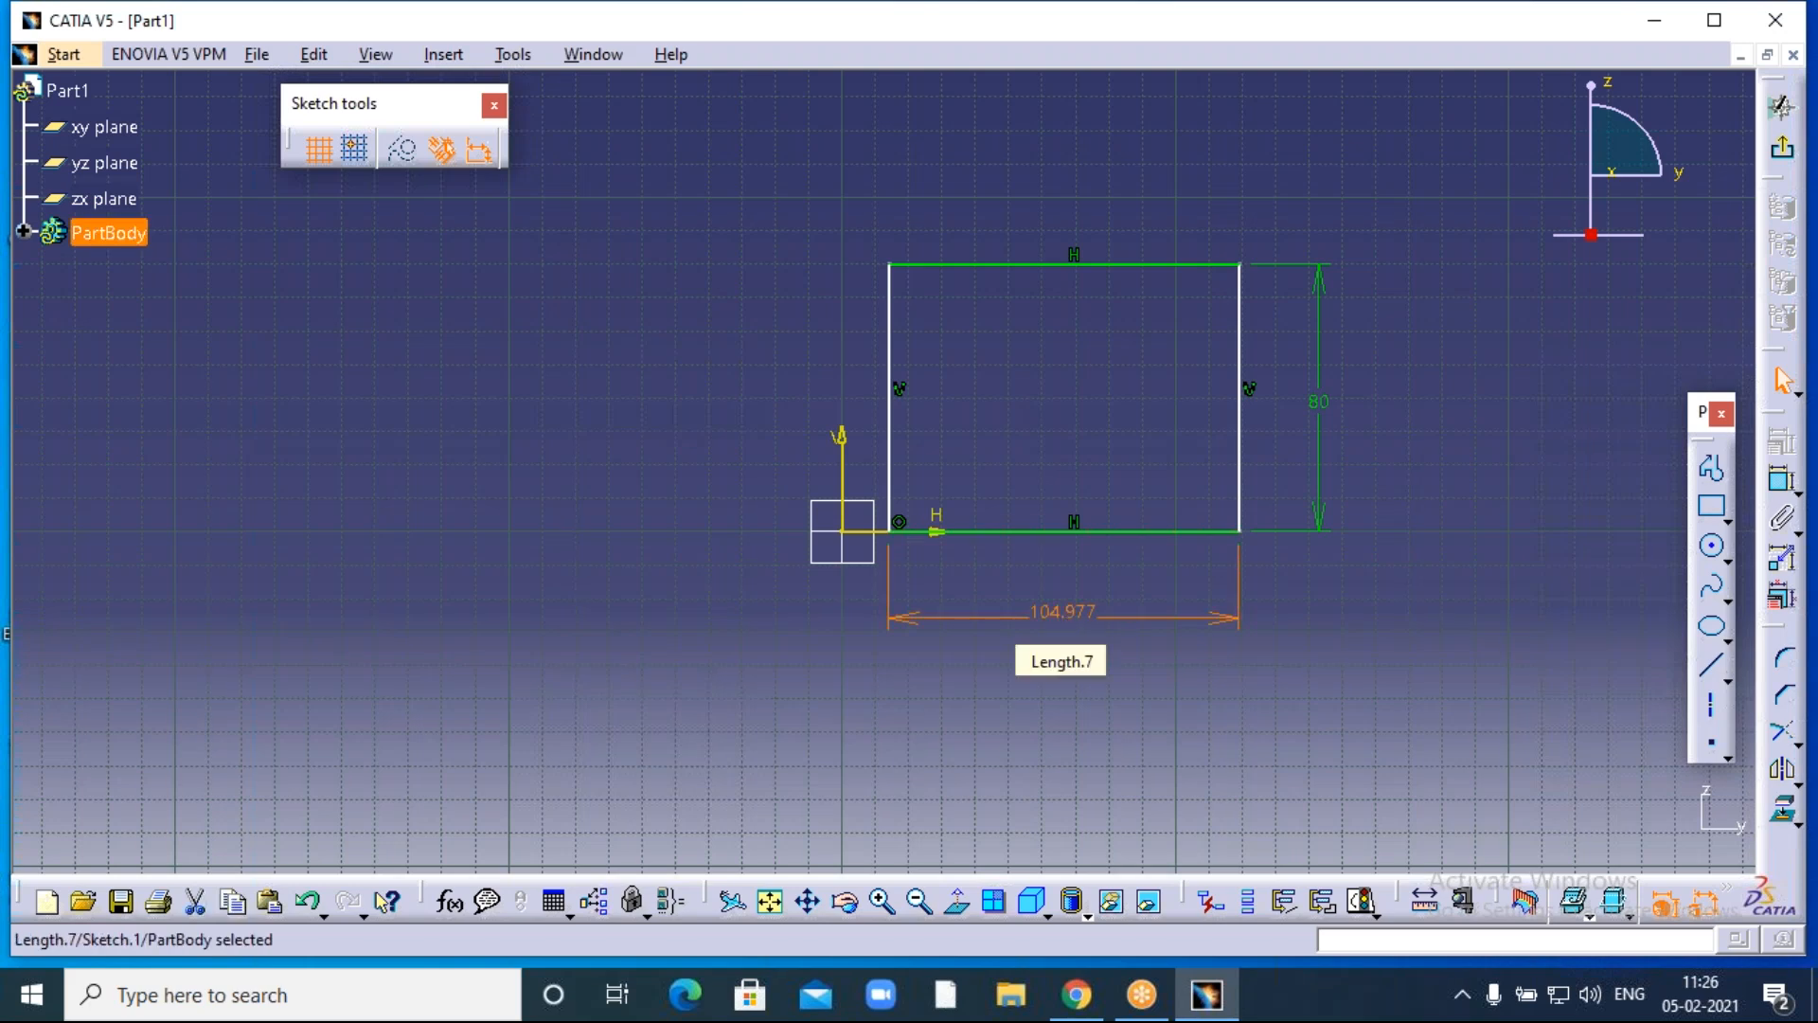
double_click(1070, 622)
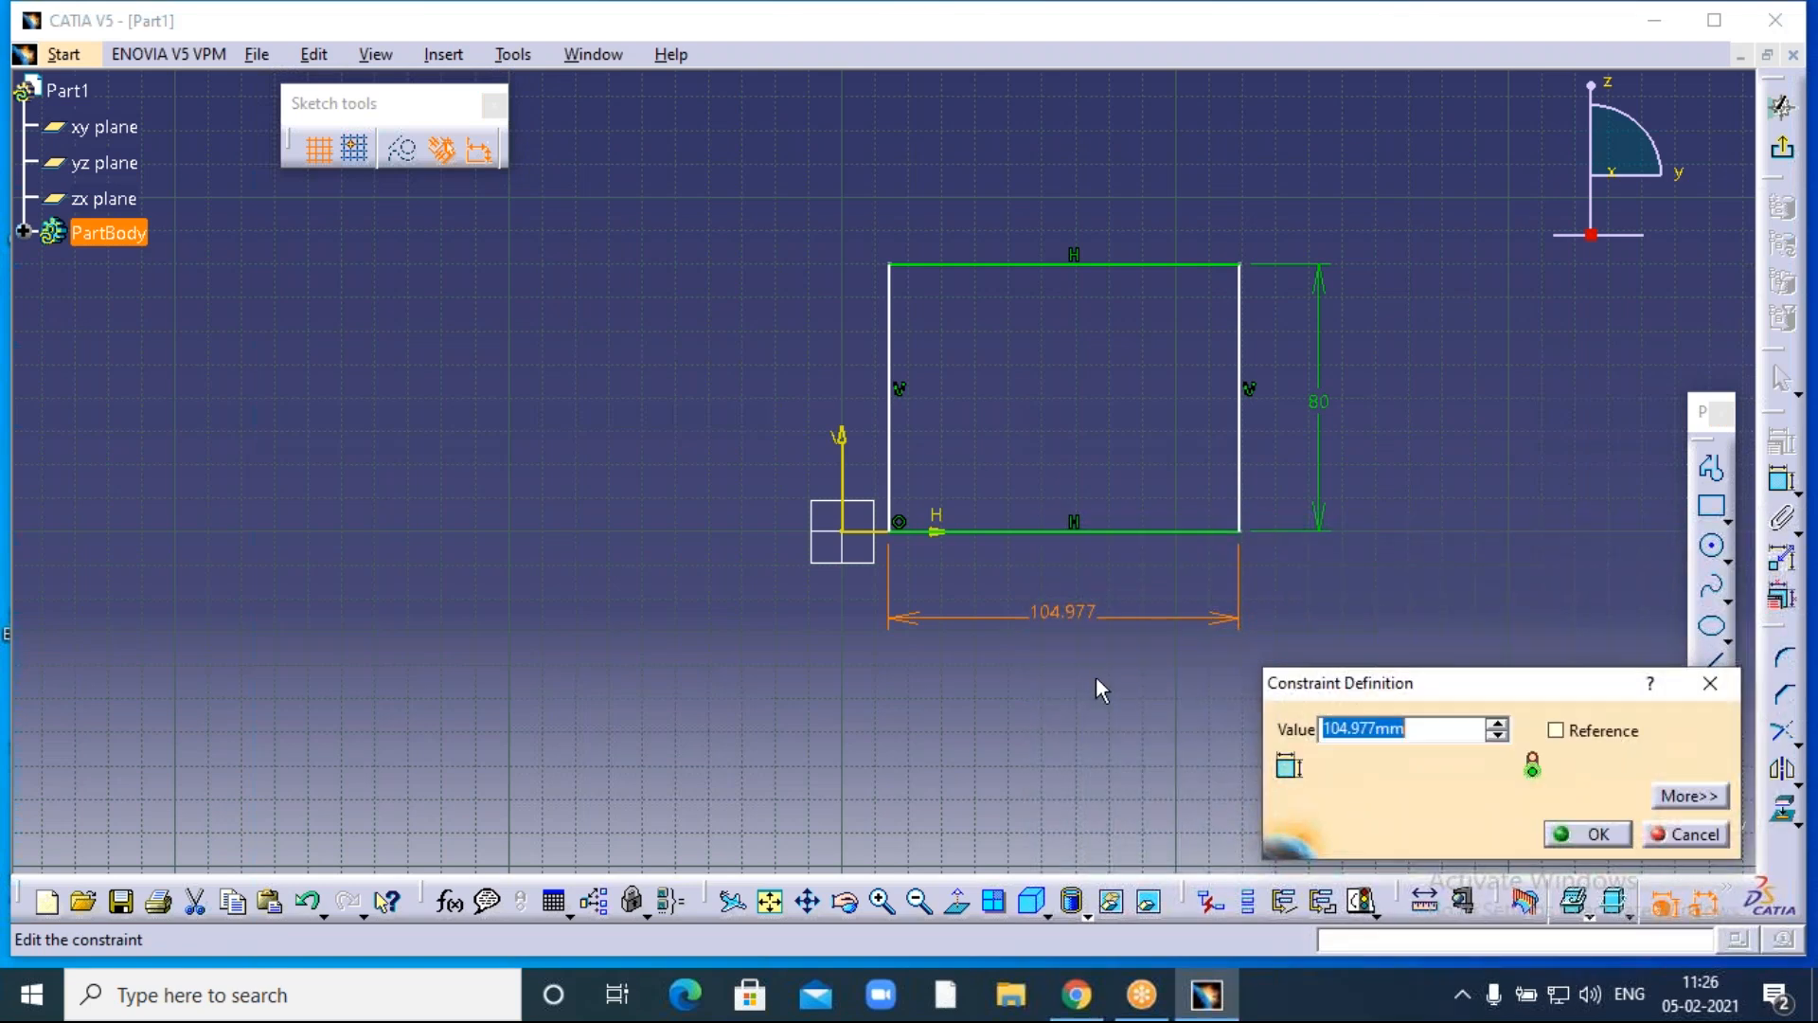
type("100")
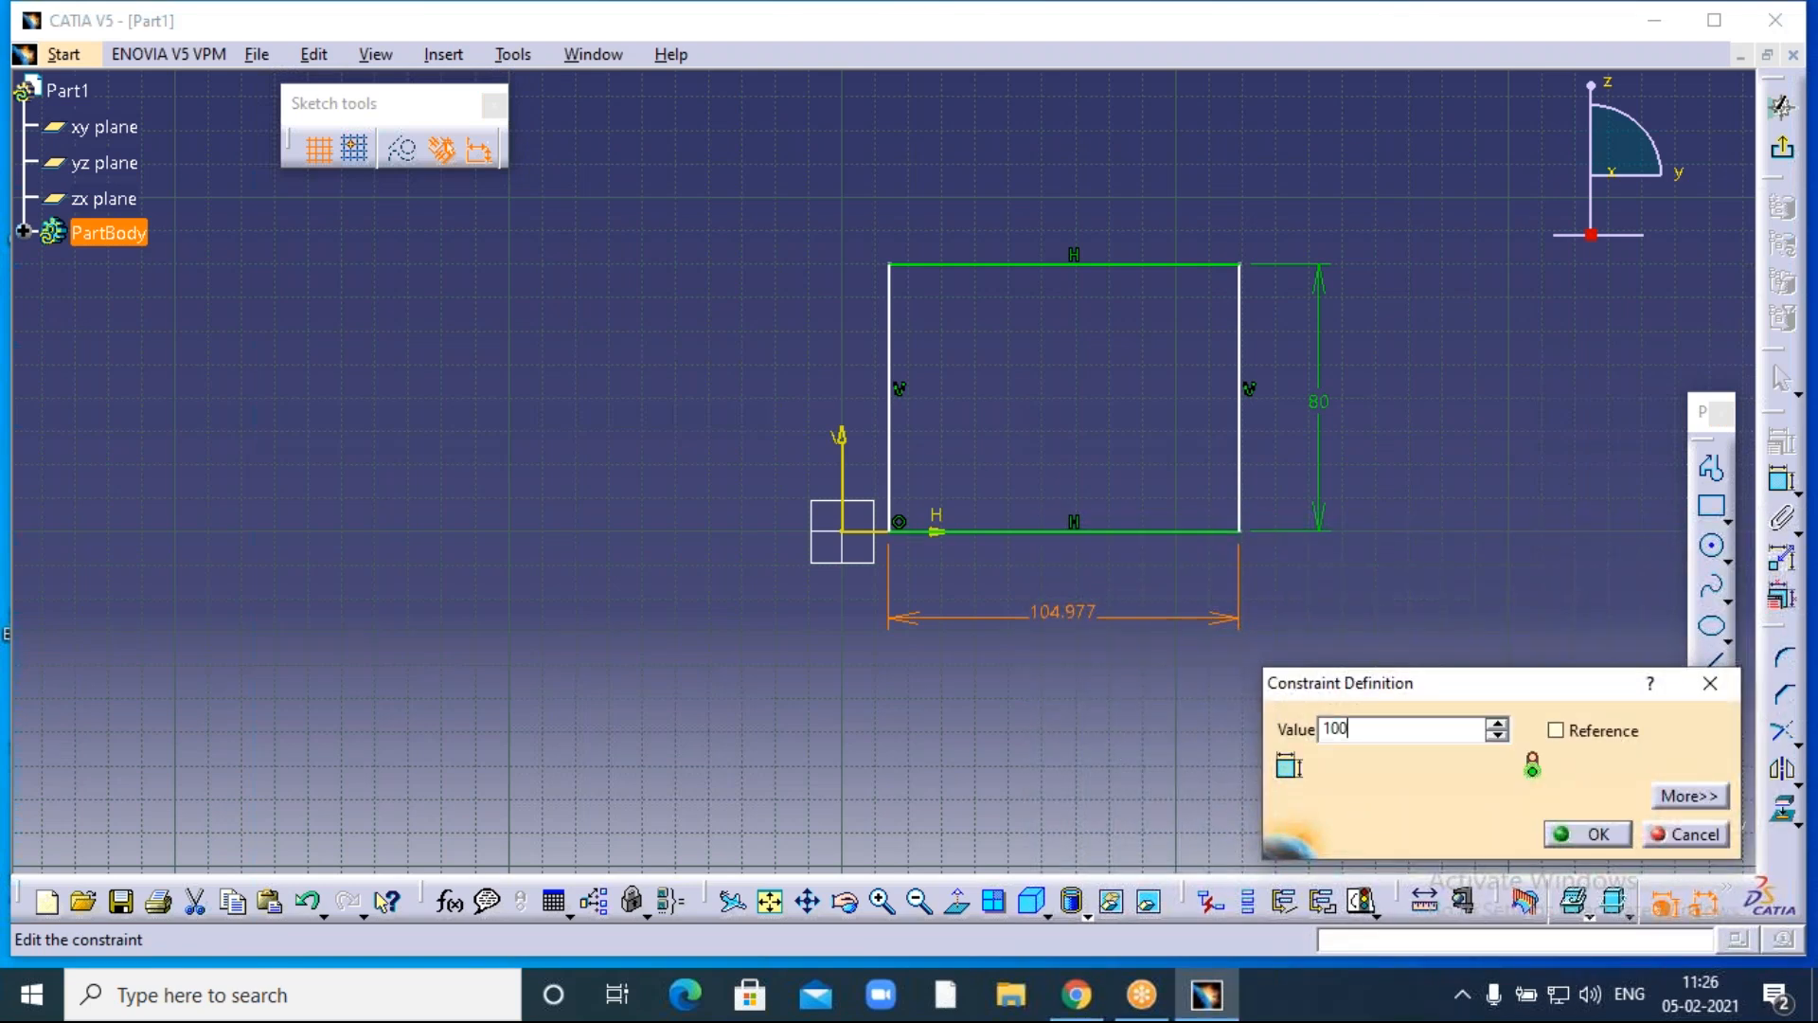
key("Return")
left_click(1595, 837)
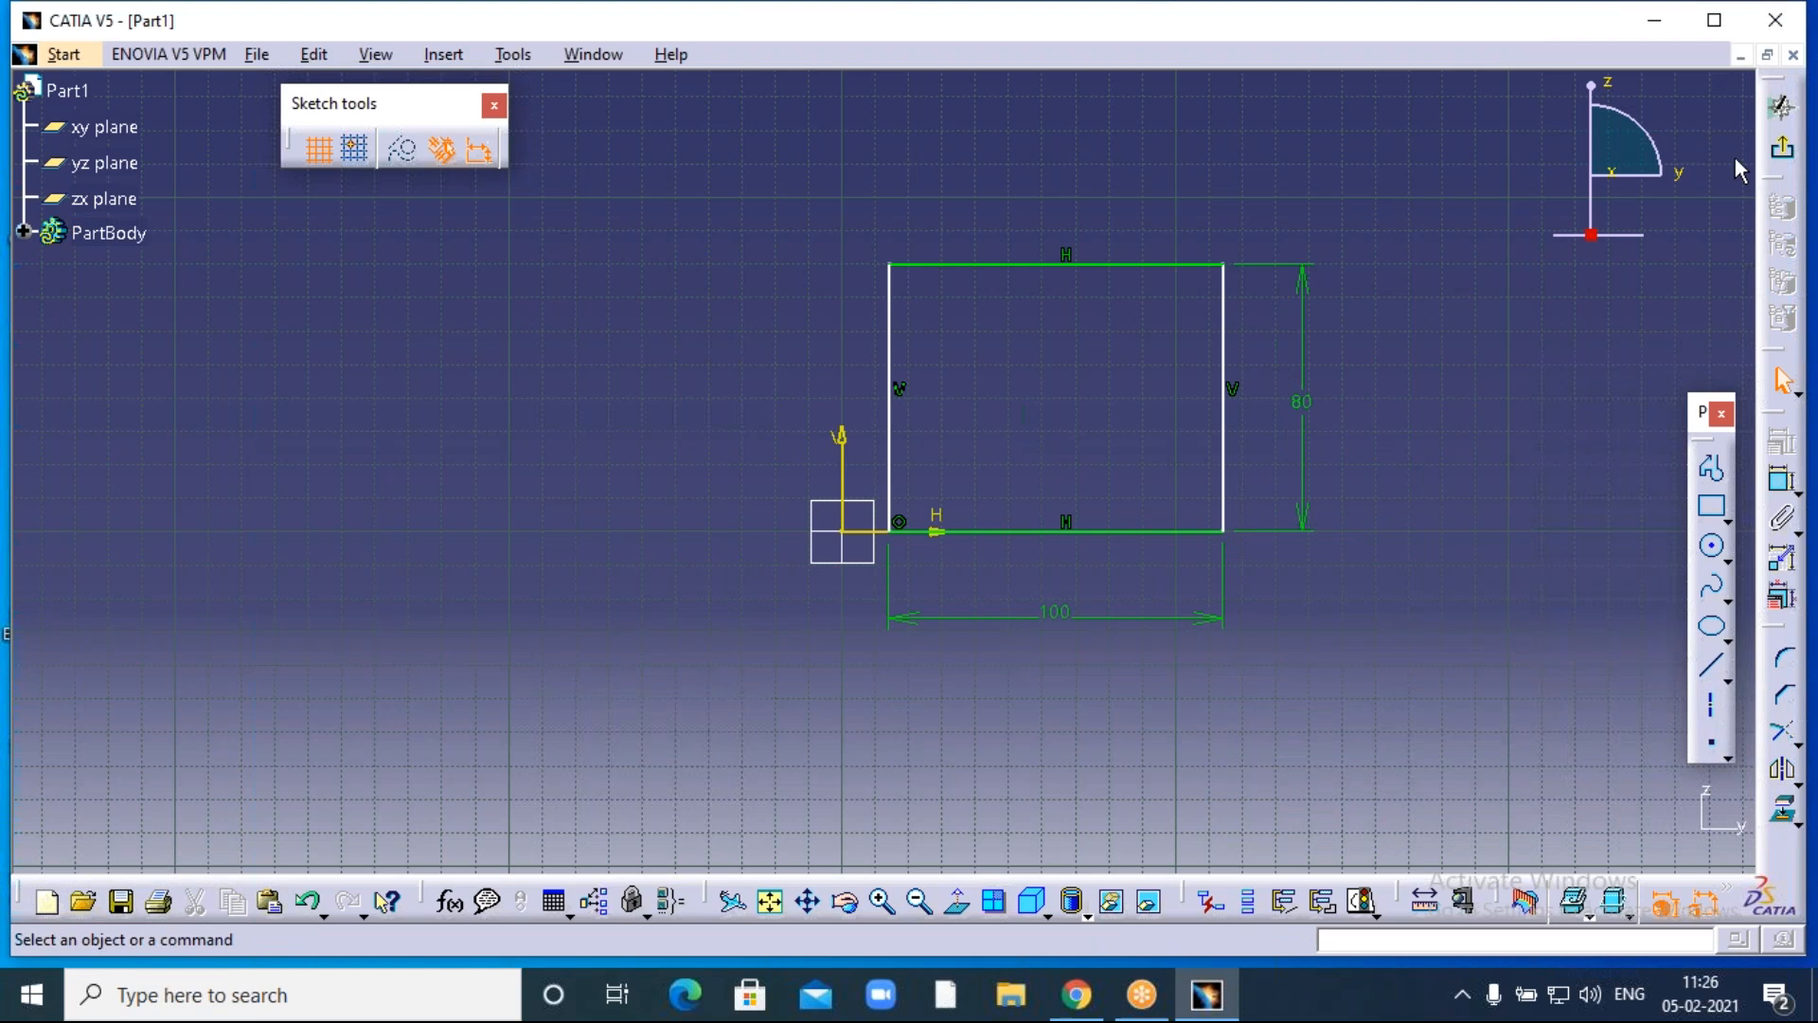
left_click(1782, 147)
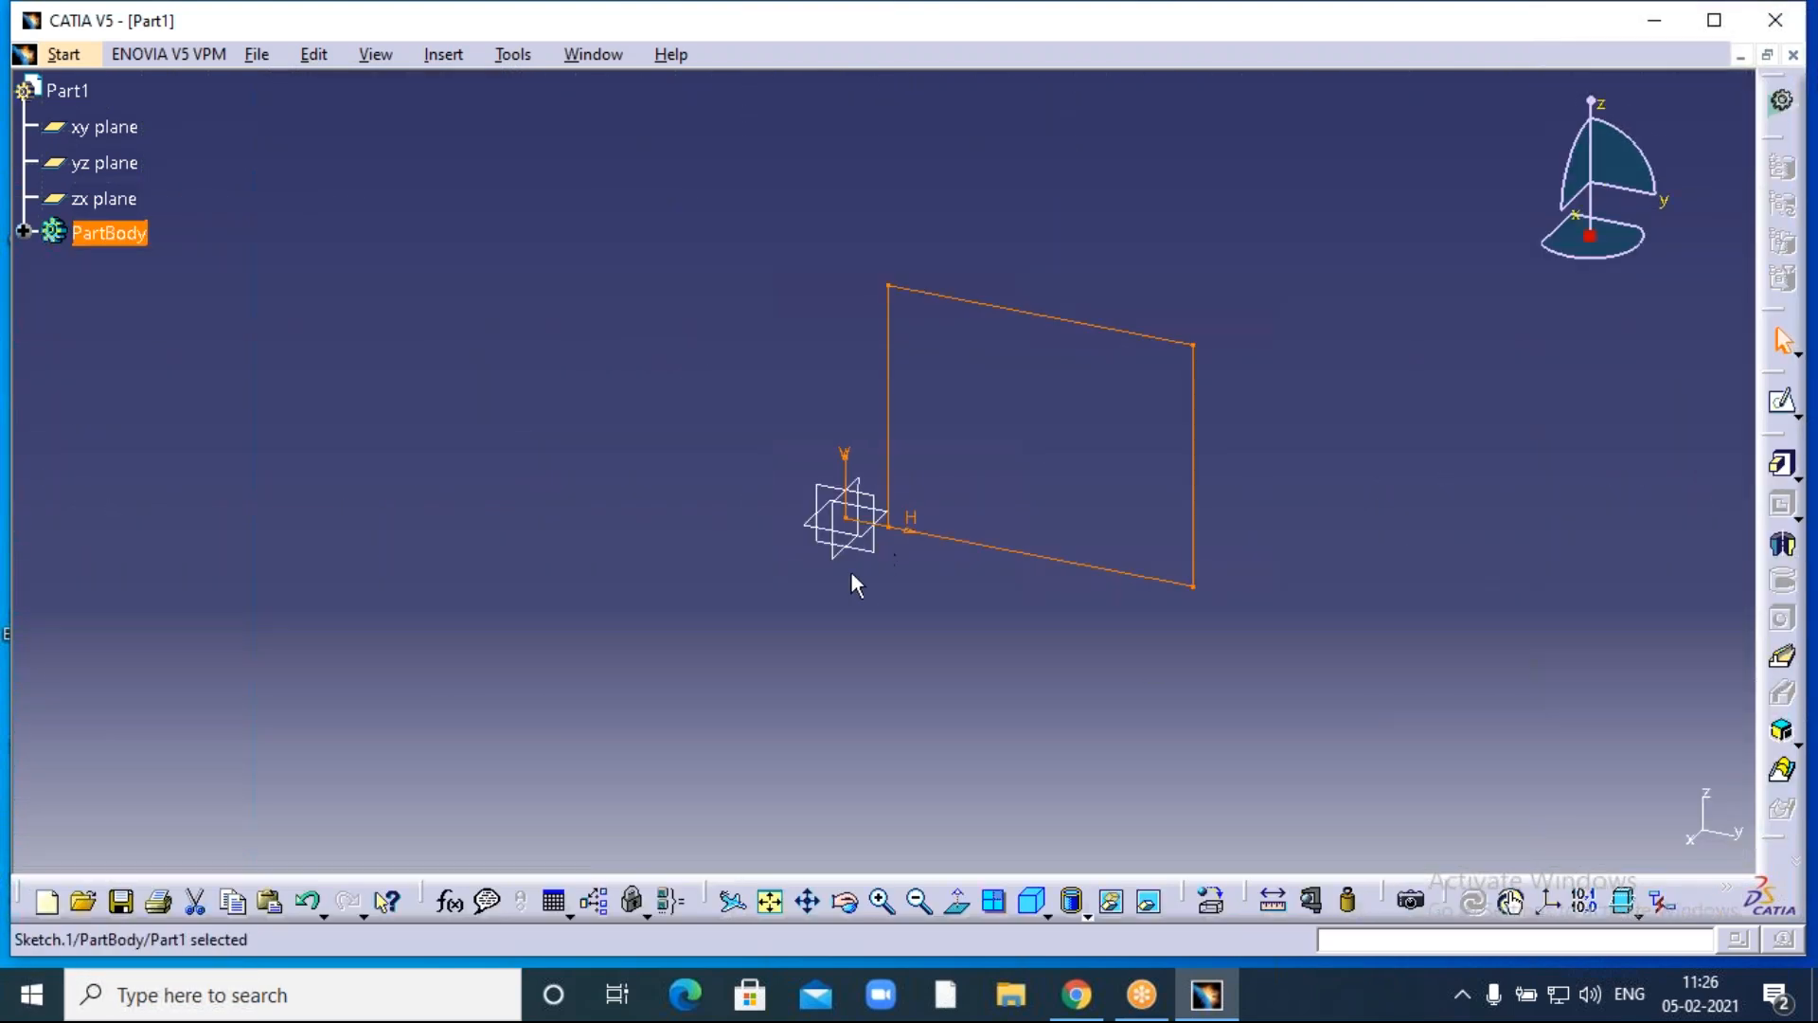
Sketch a closed four-sided tapered profile on the zx plane from the origin, about 87 mm high and 387 mm long, with a short vertical far end.
left_click(828, 556)
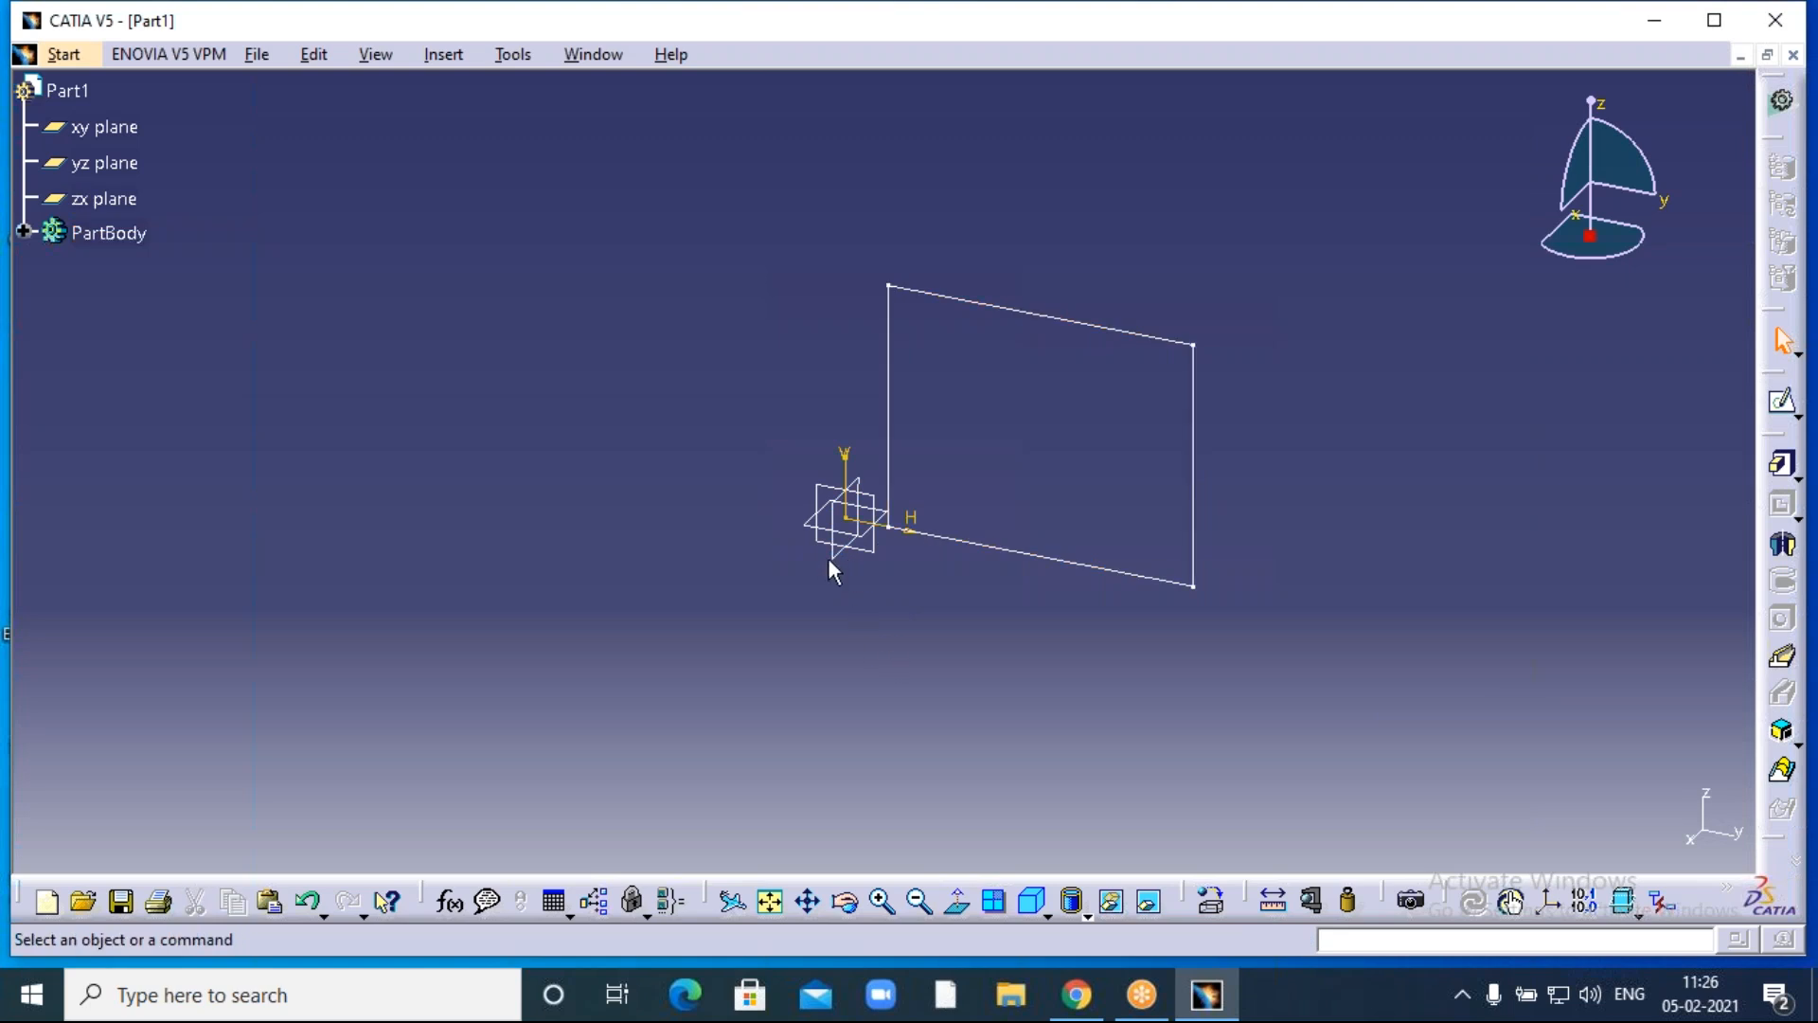
left_click(850, 565)
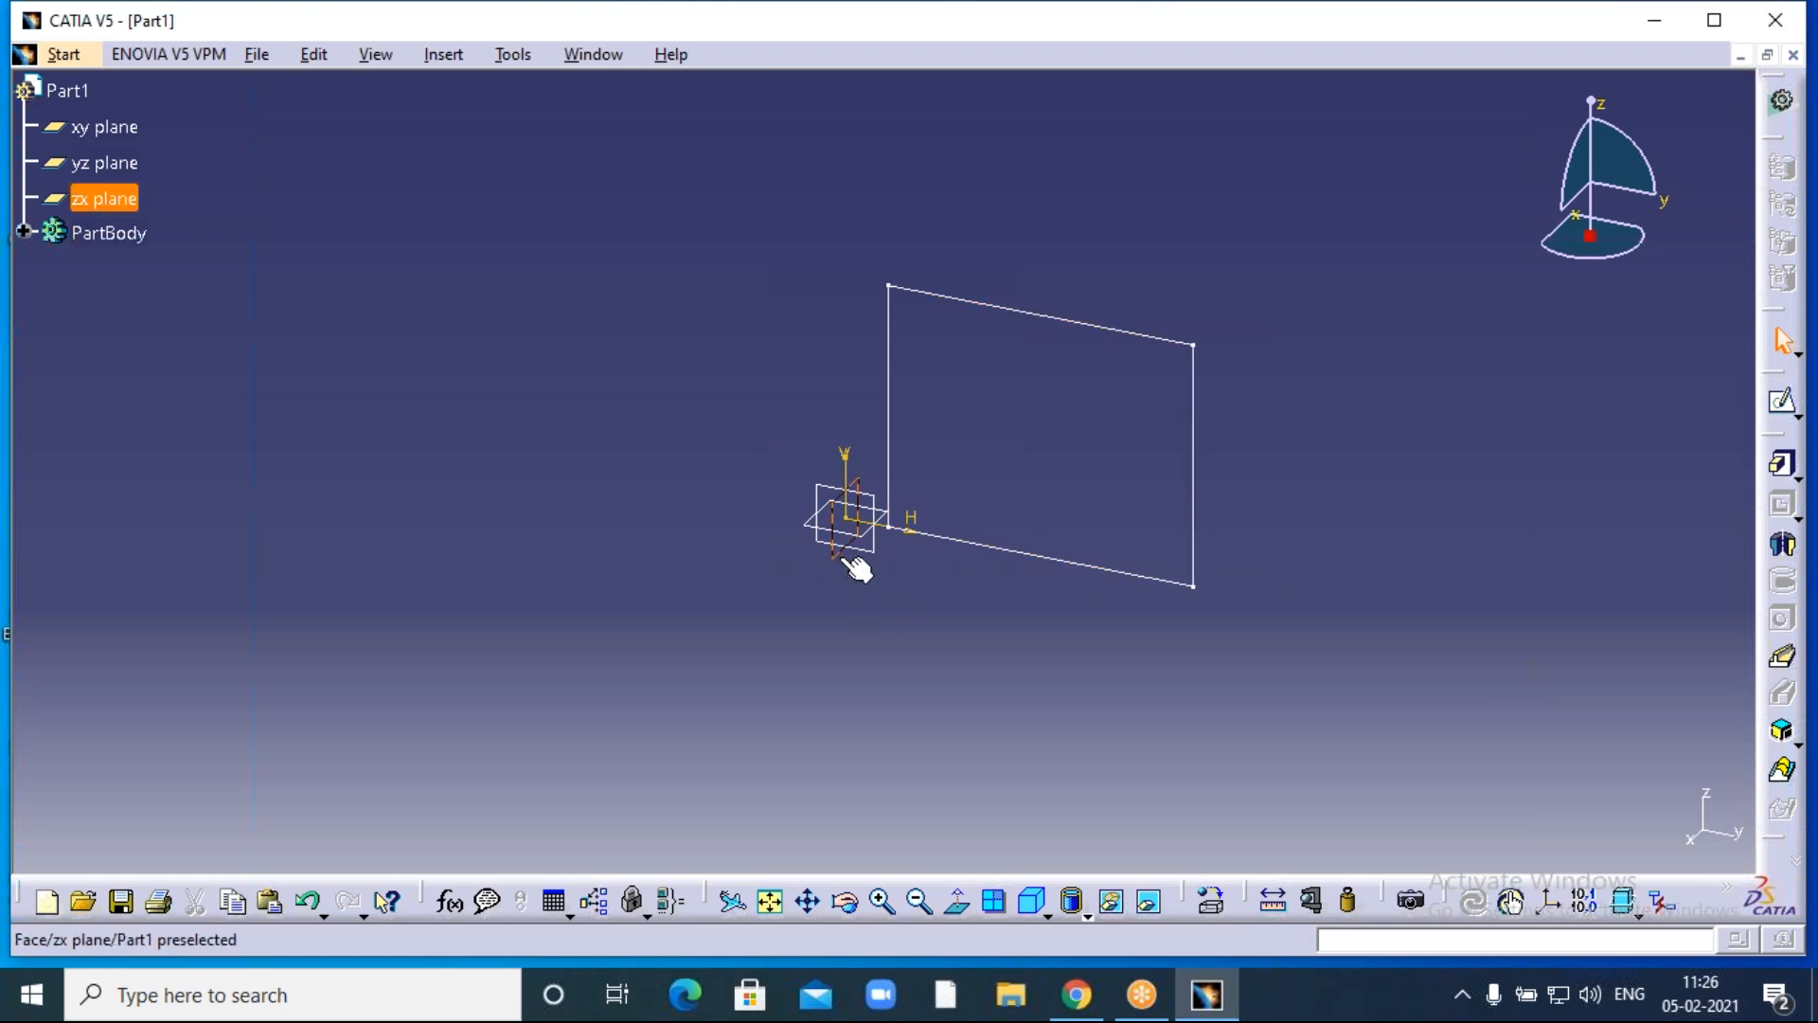
left_click(1784, 408)
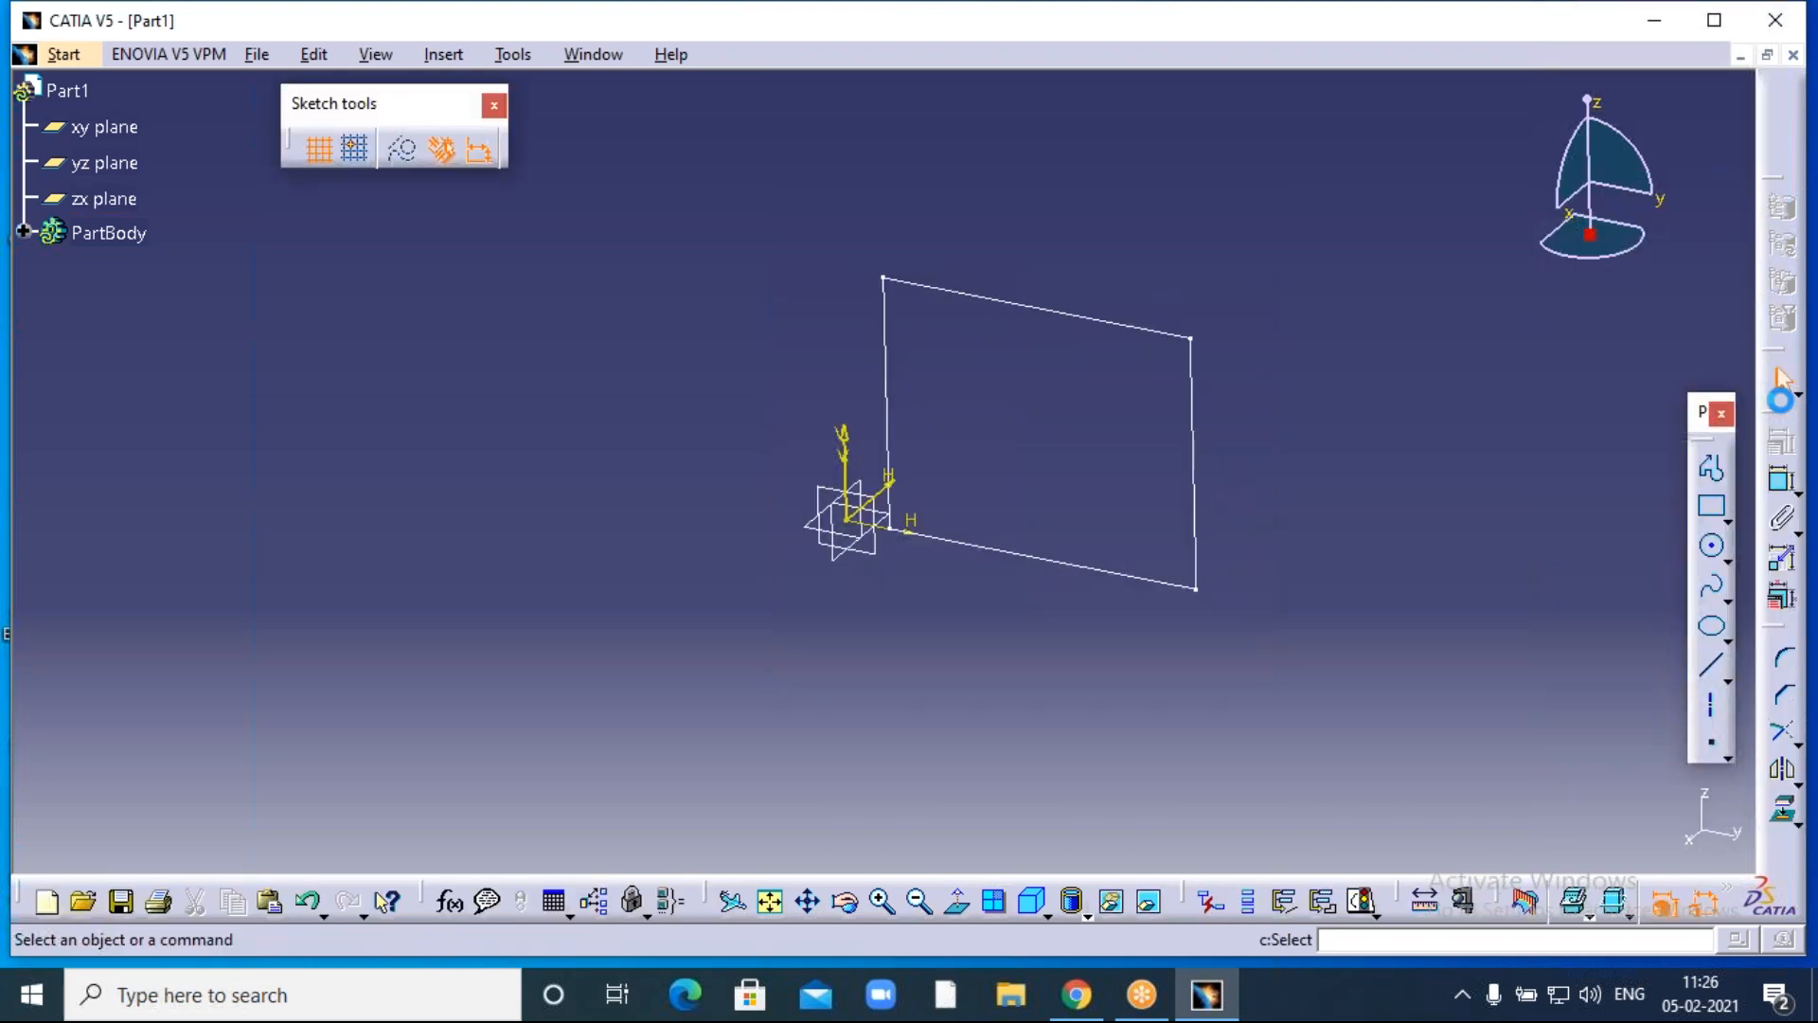
left_click(1711, 470)
left_click(800, 483)
left_click(794, 204)
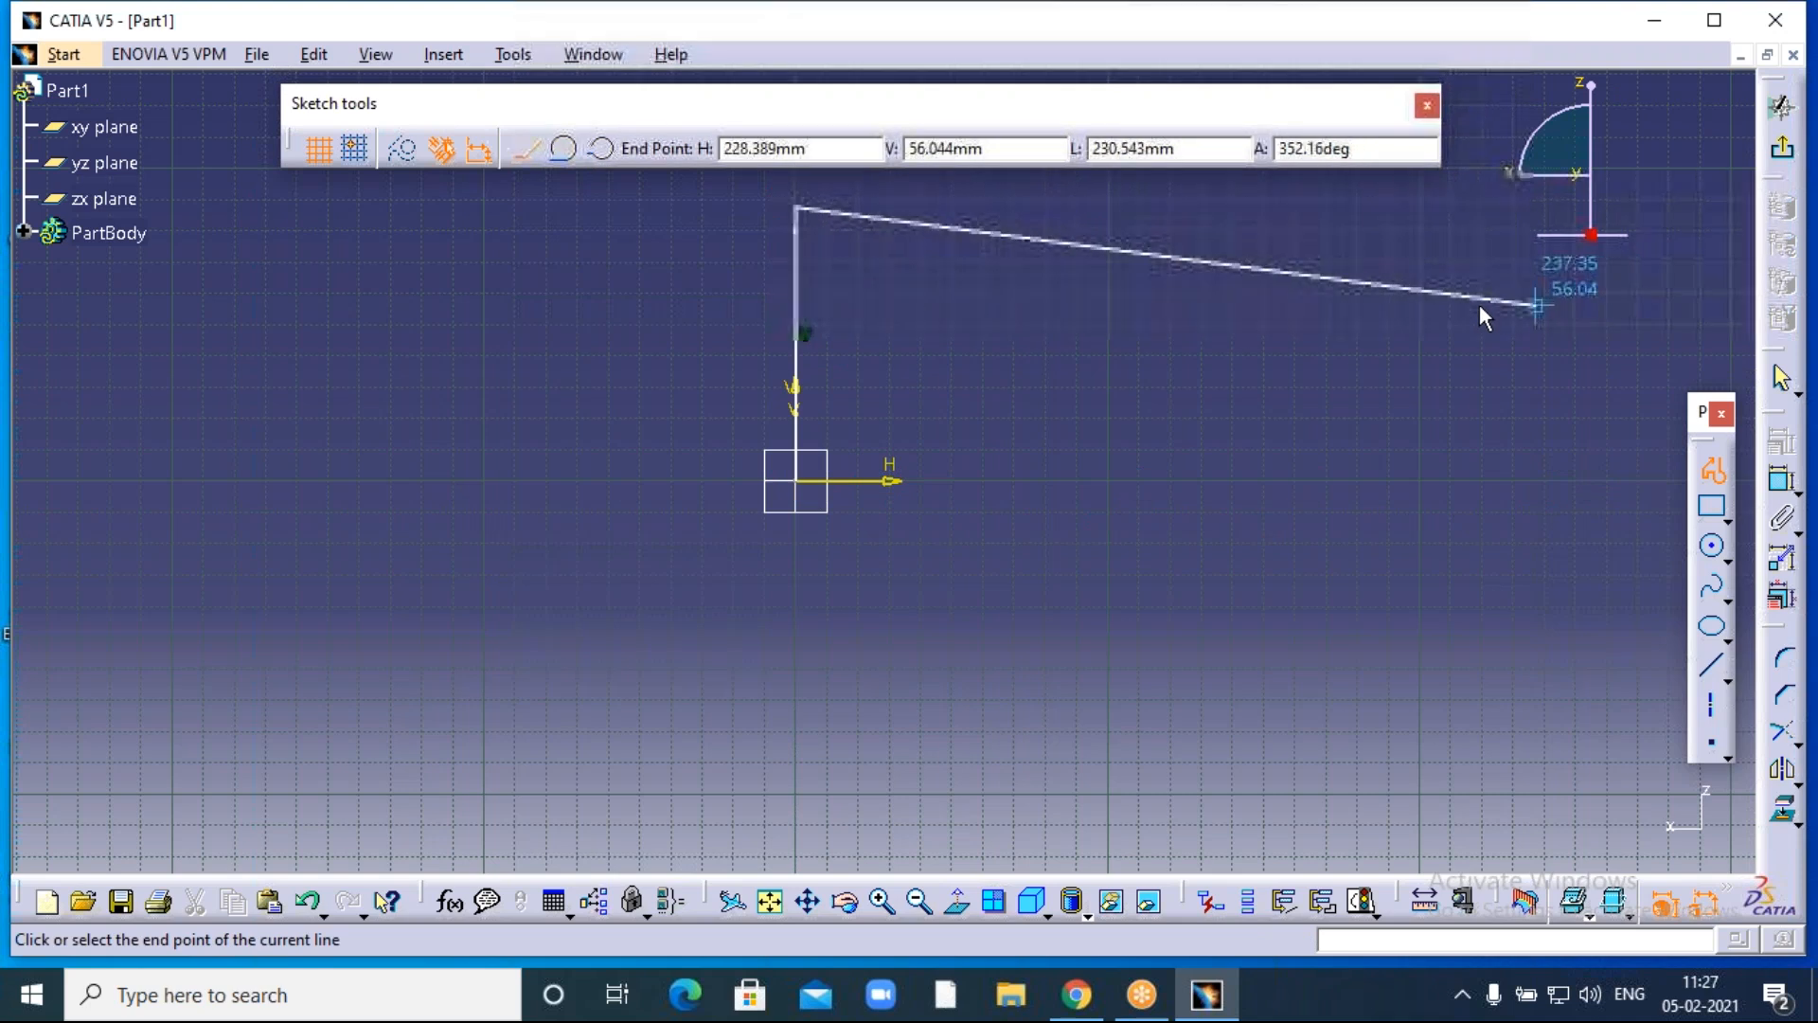
scroll(1408, 331, "up", 1)
middle_click(1403, 333)
middle_click_drag(1404, 333, 1064, 410)
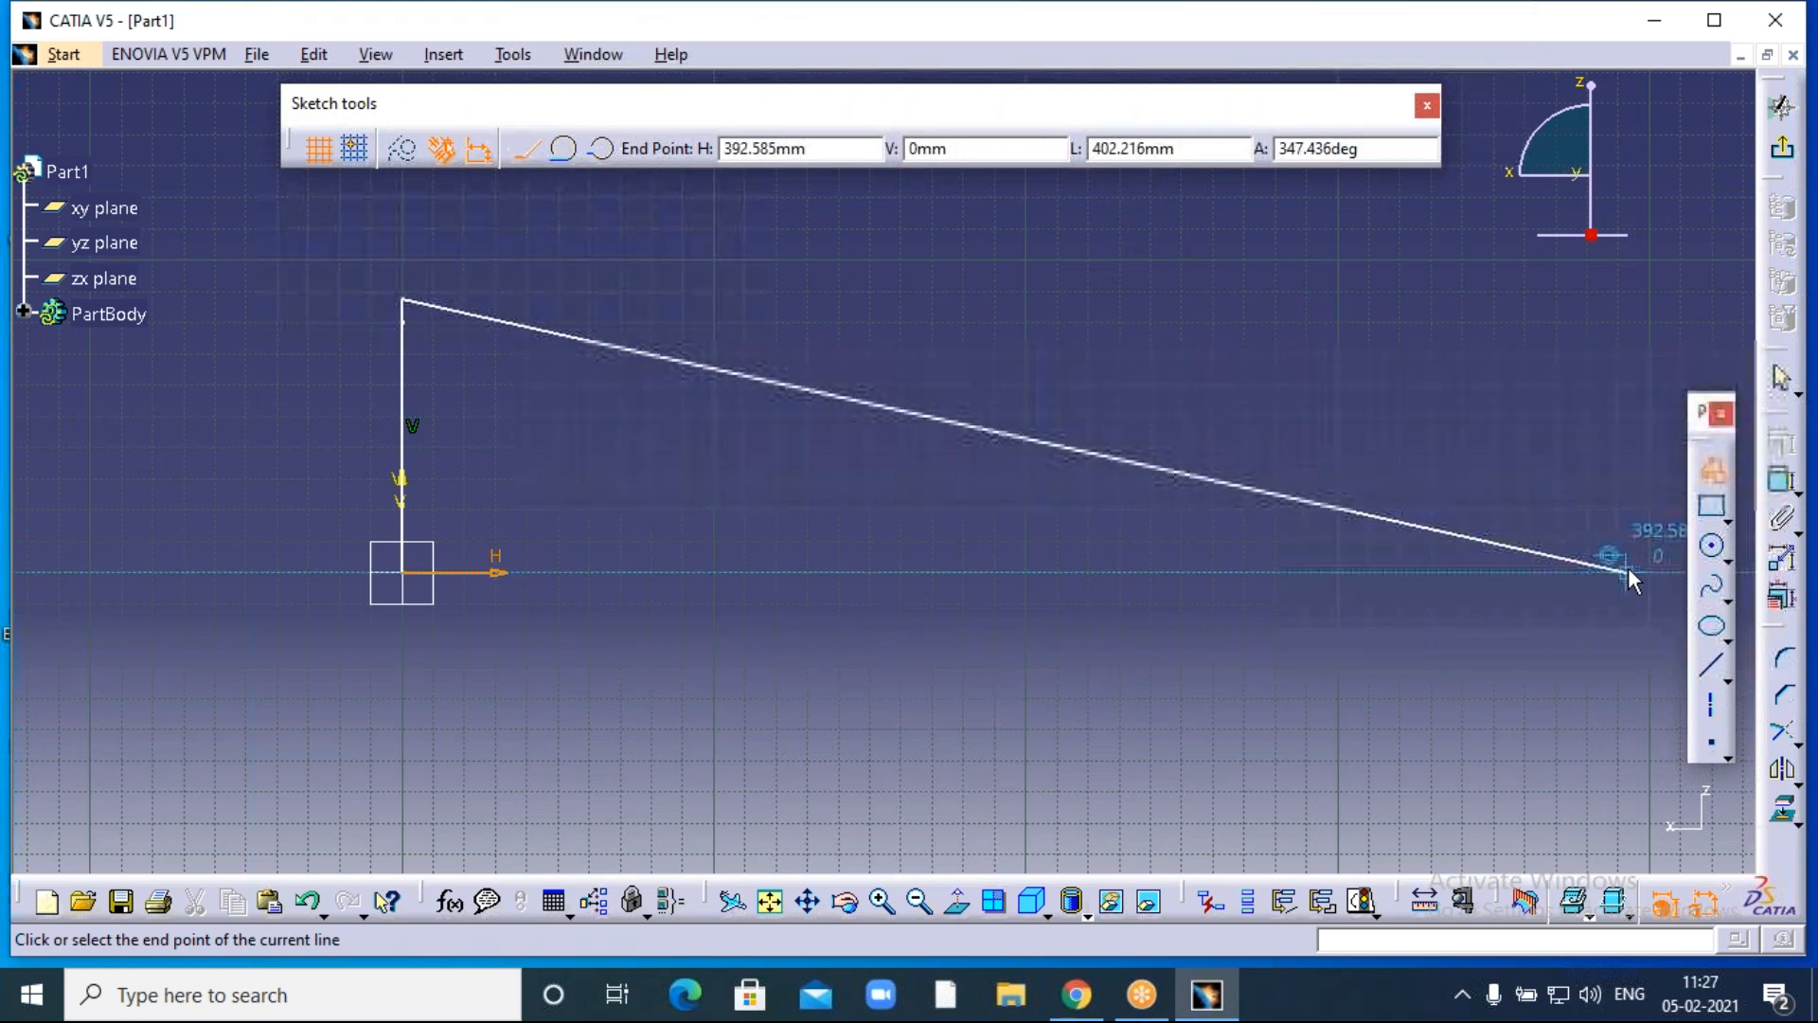
left_click(1611, 504)
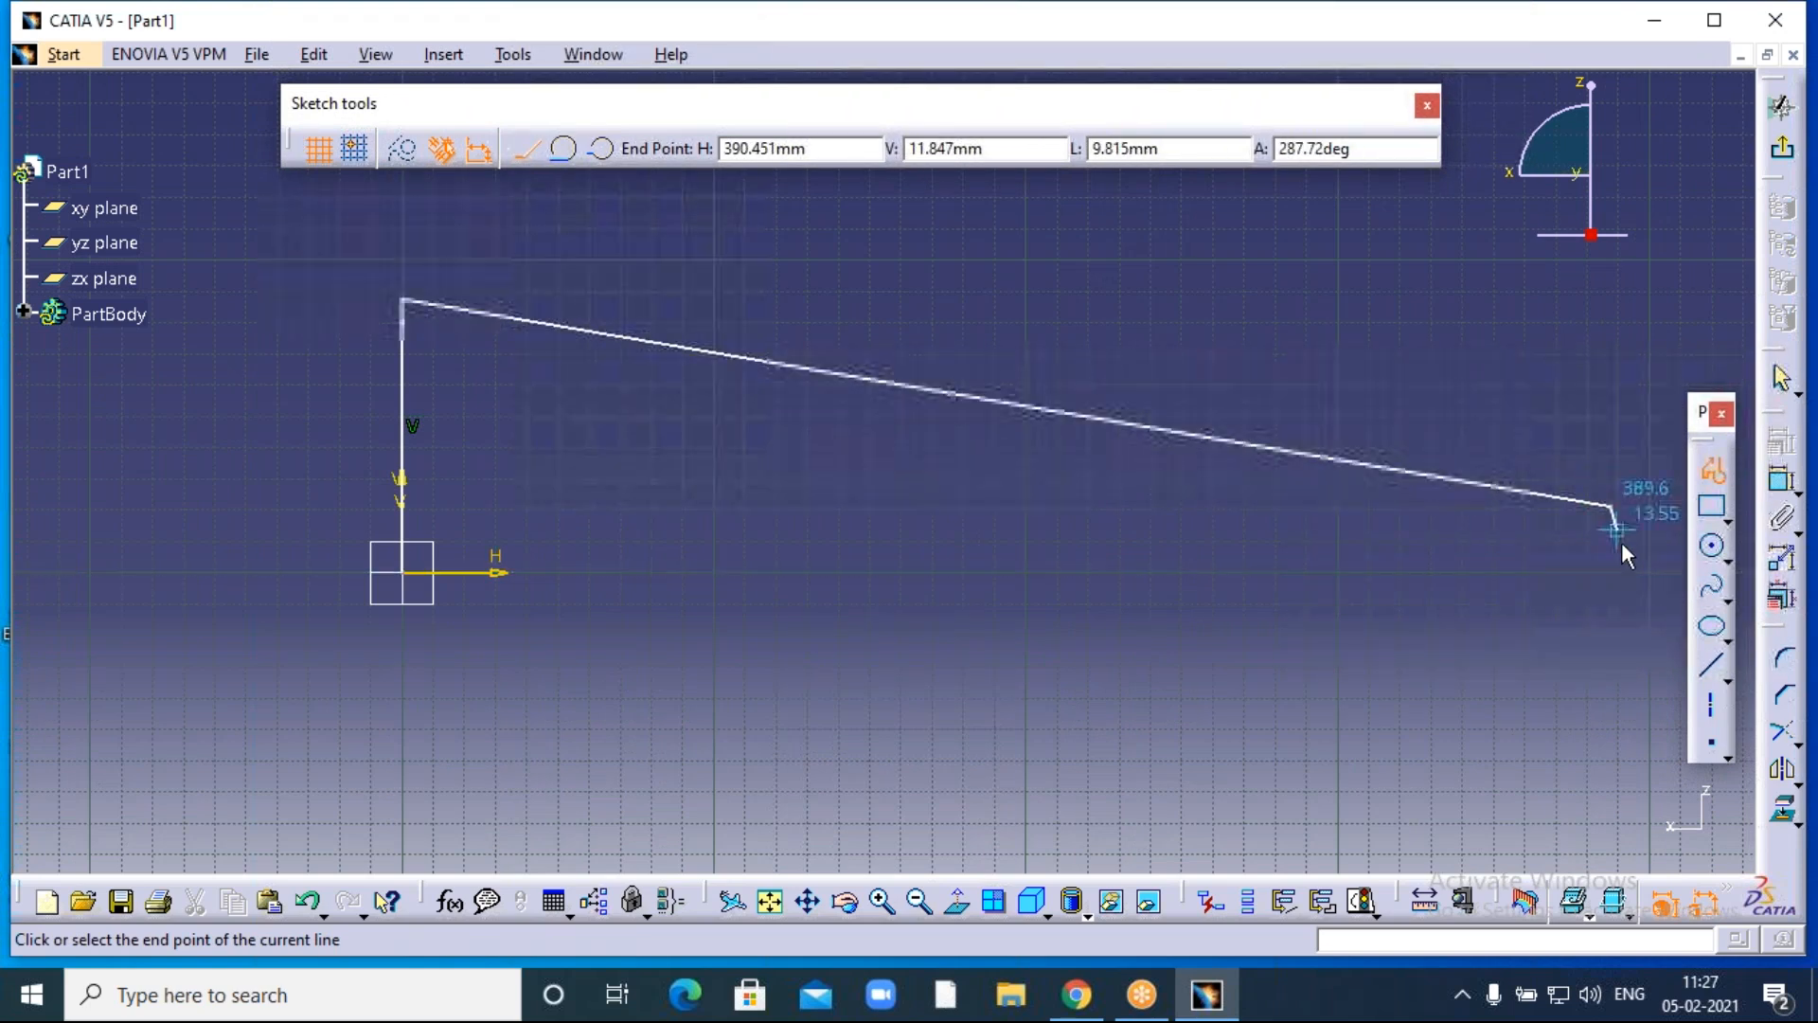
left_click(1611, 571)
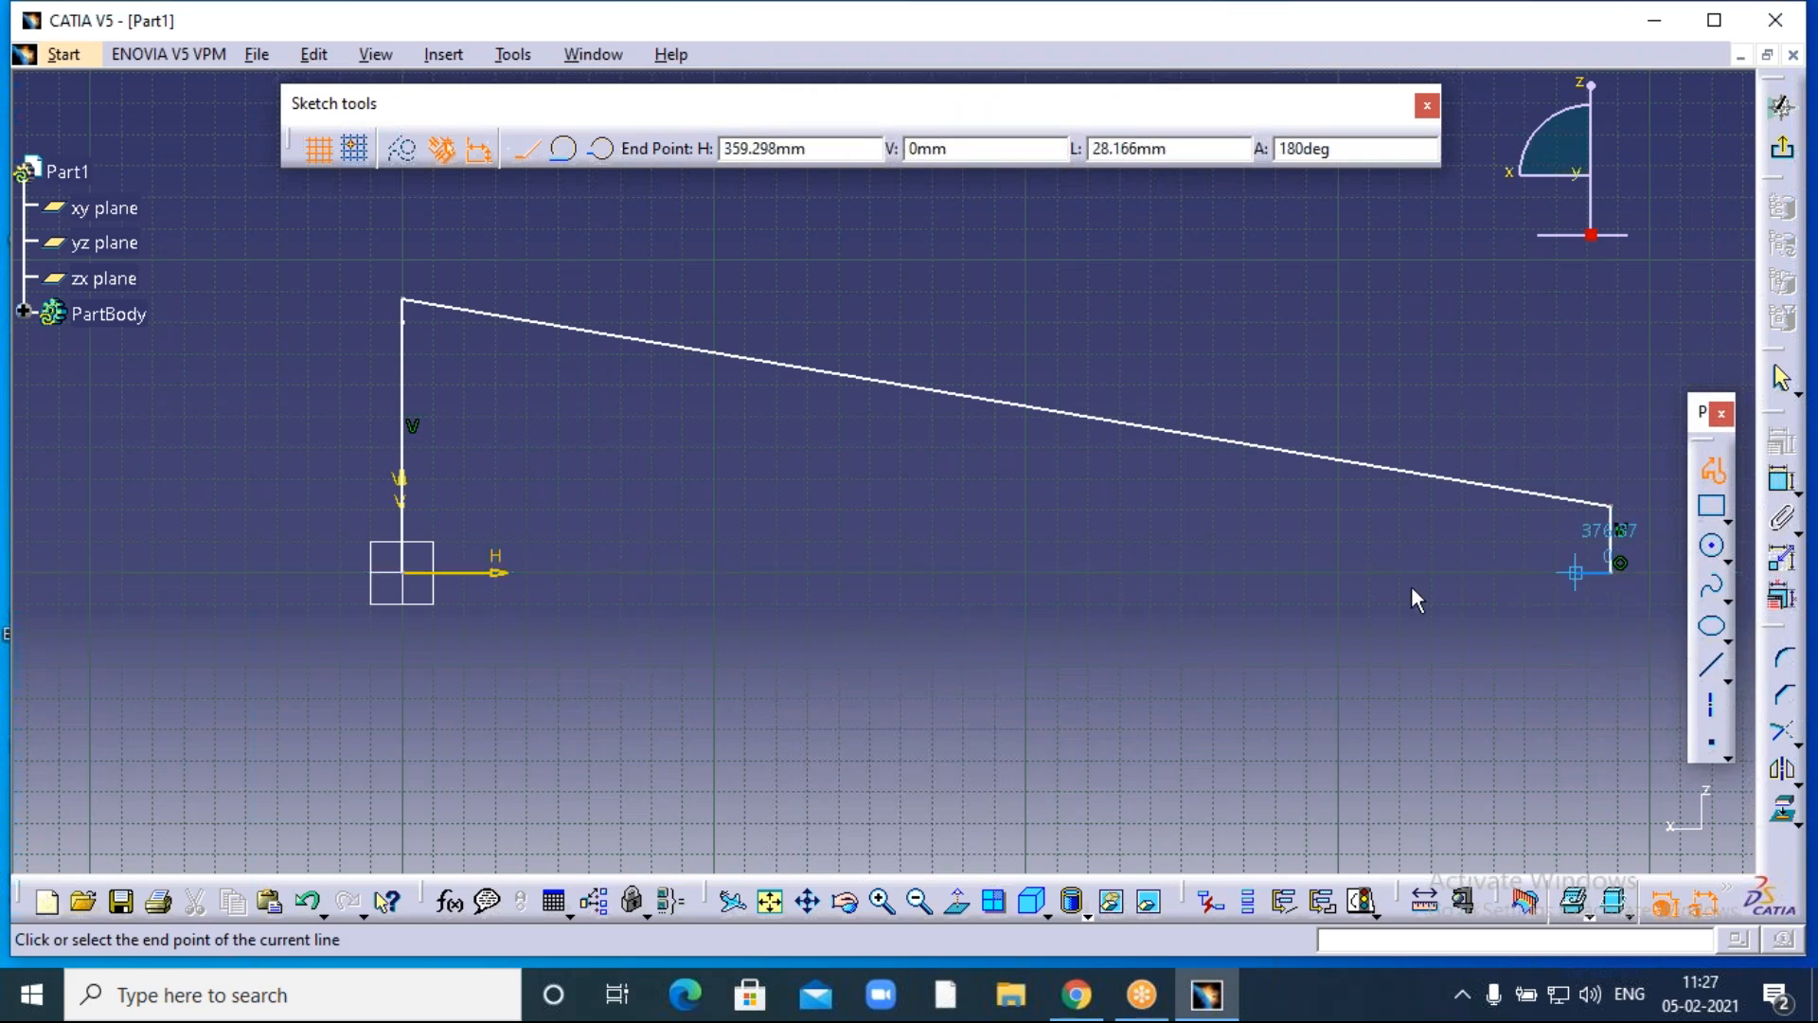
left_click(402, 572)
left_click(771, 653)
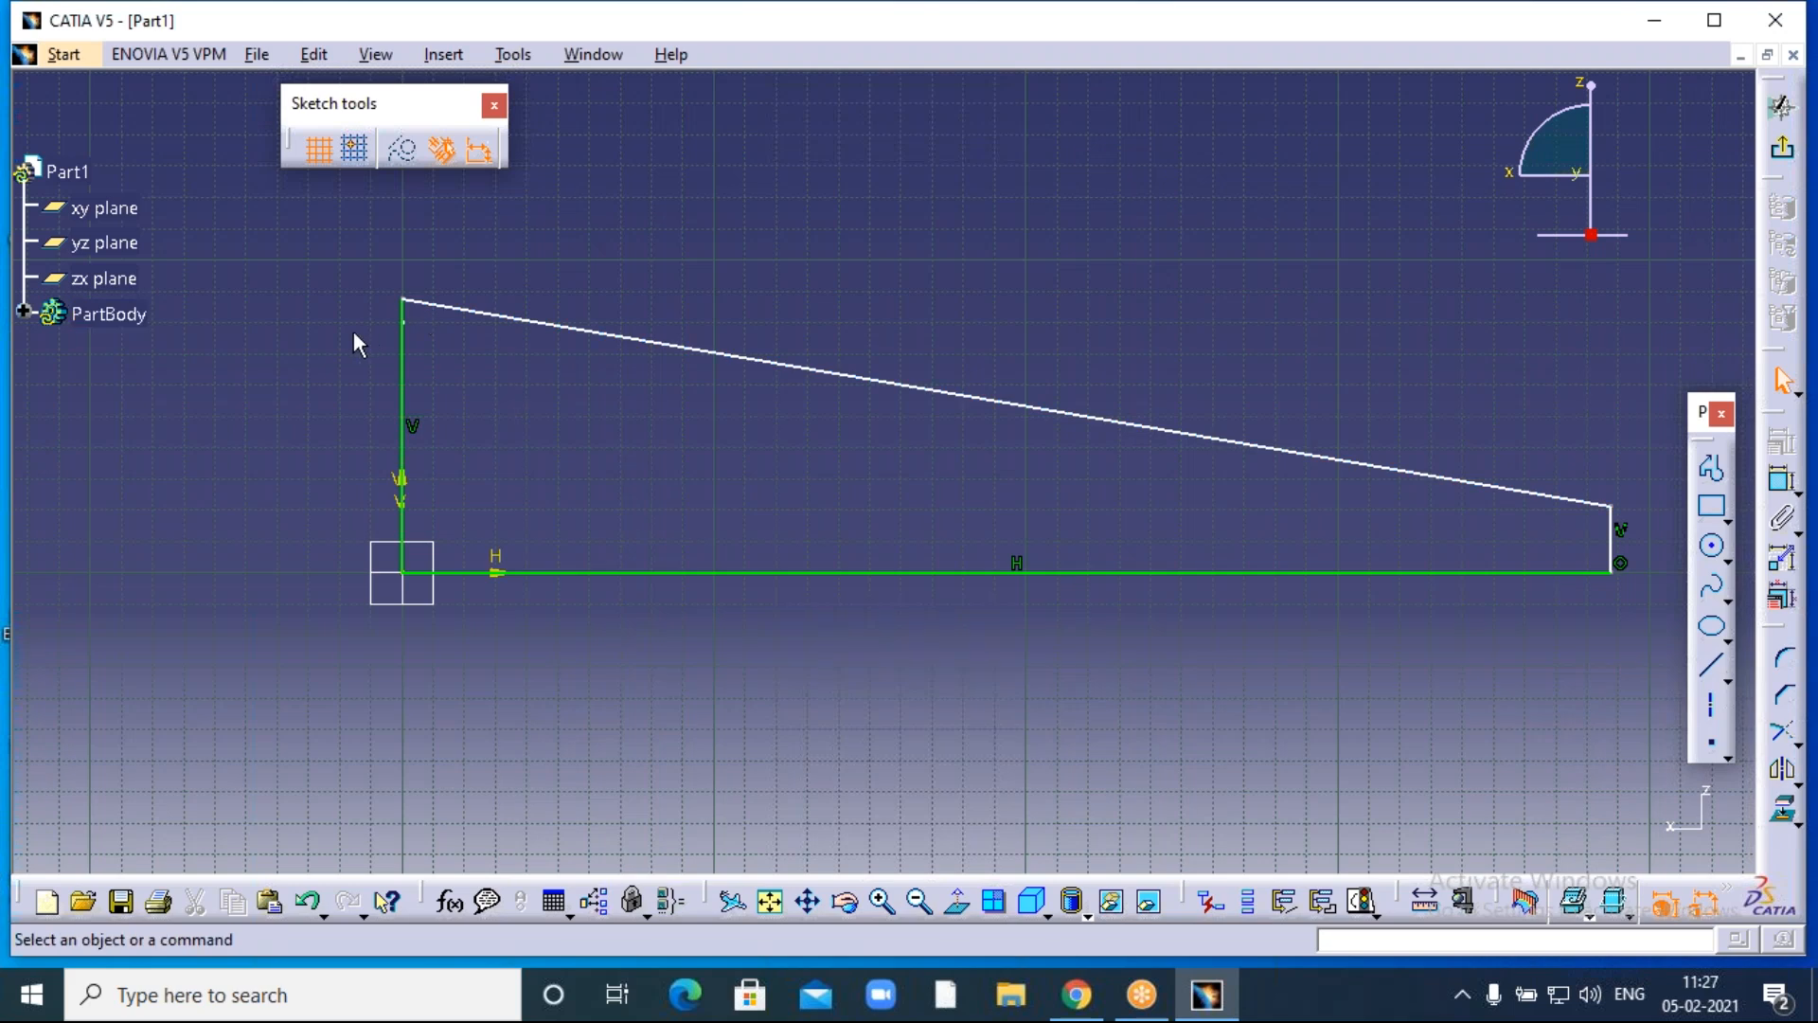
Dimension the tapered profile's tall vertical side at the origin, set it to 80 mm, and finish the zx-plane sketch.
left_click(1785, 485)
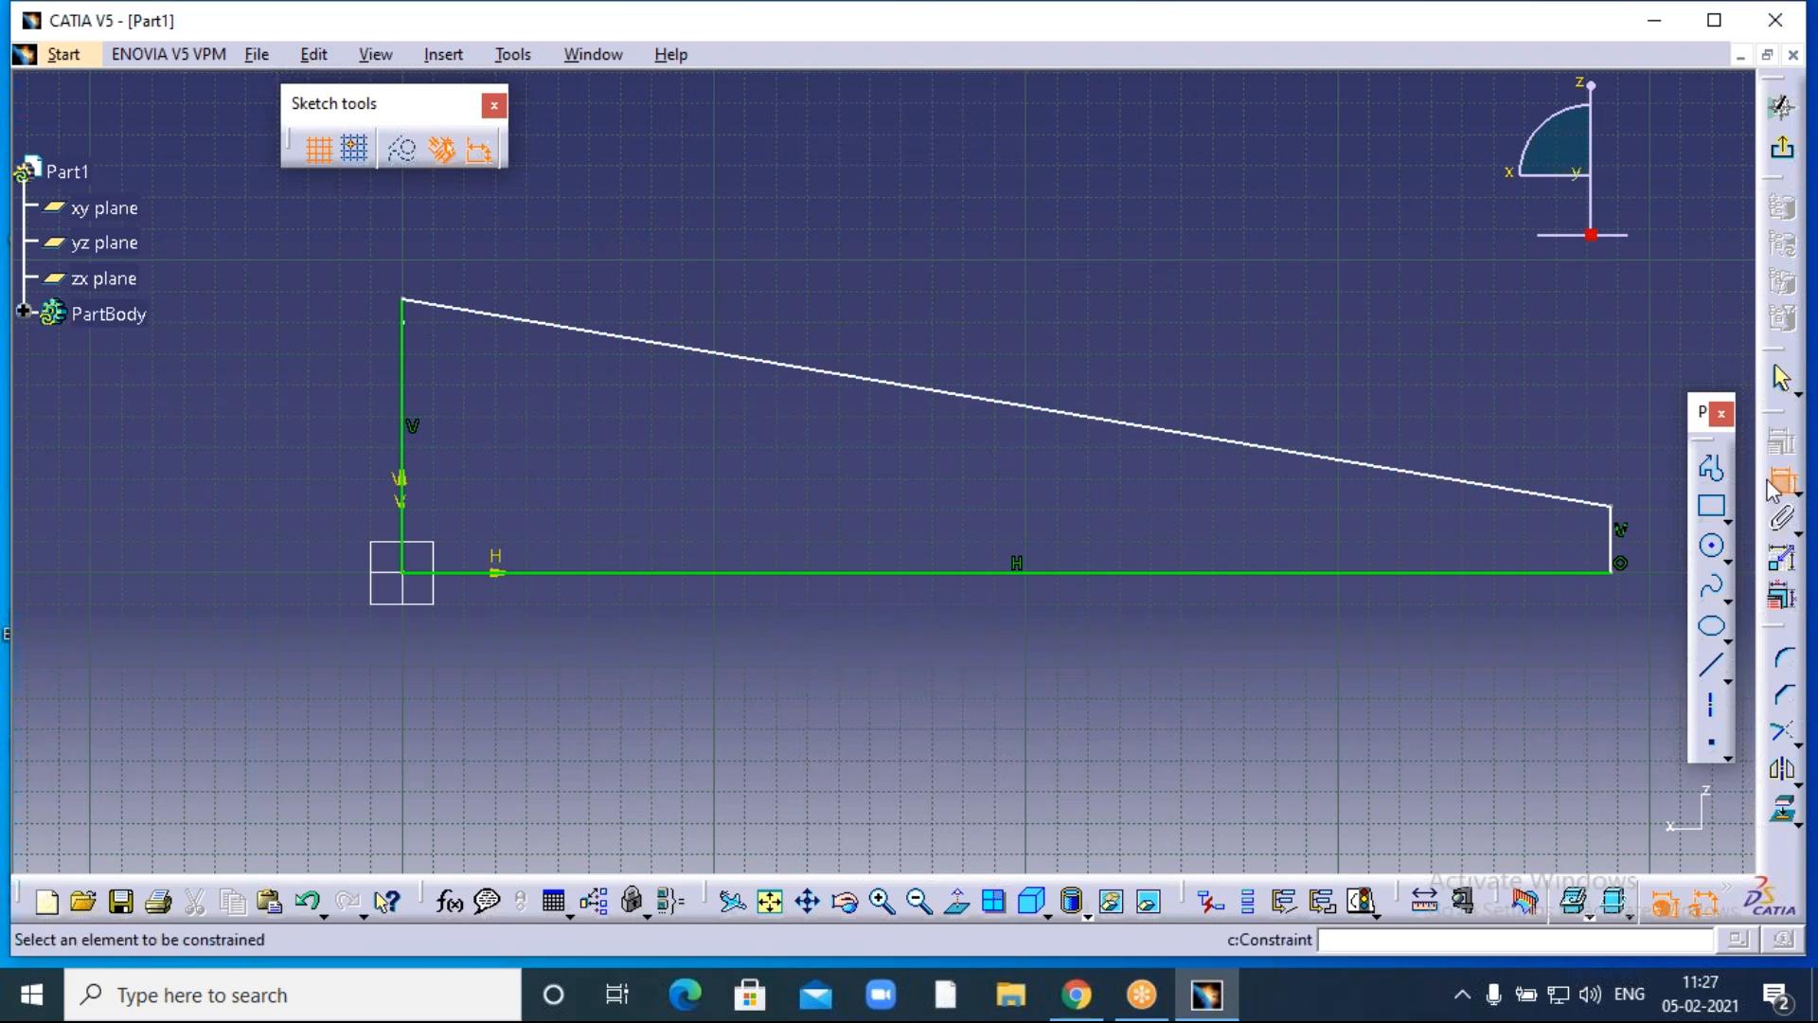
left_click(402, 313)
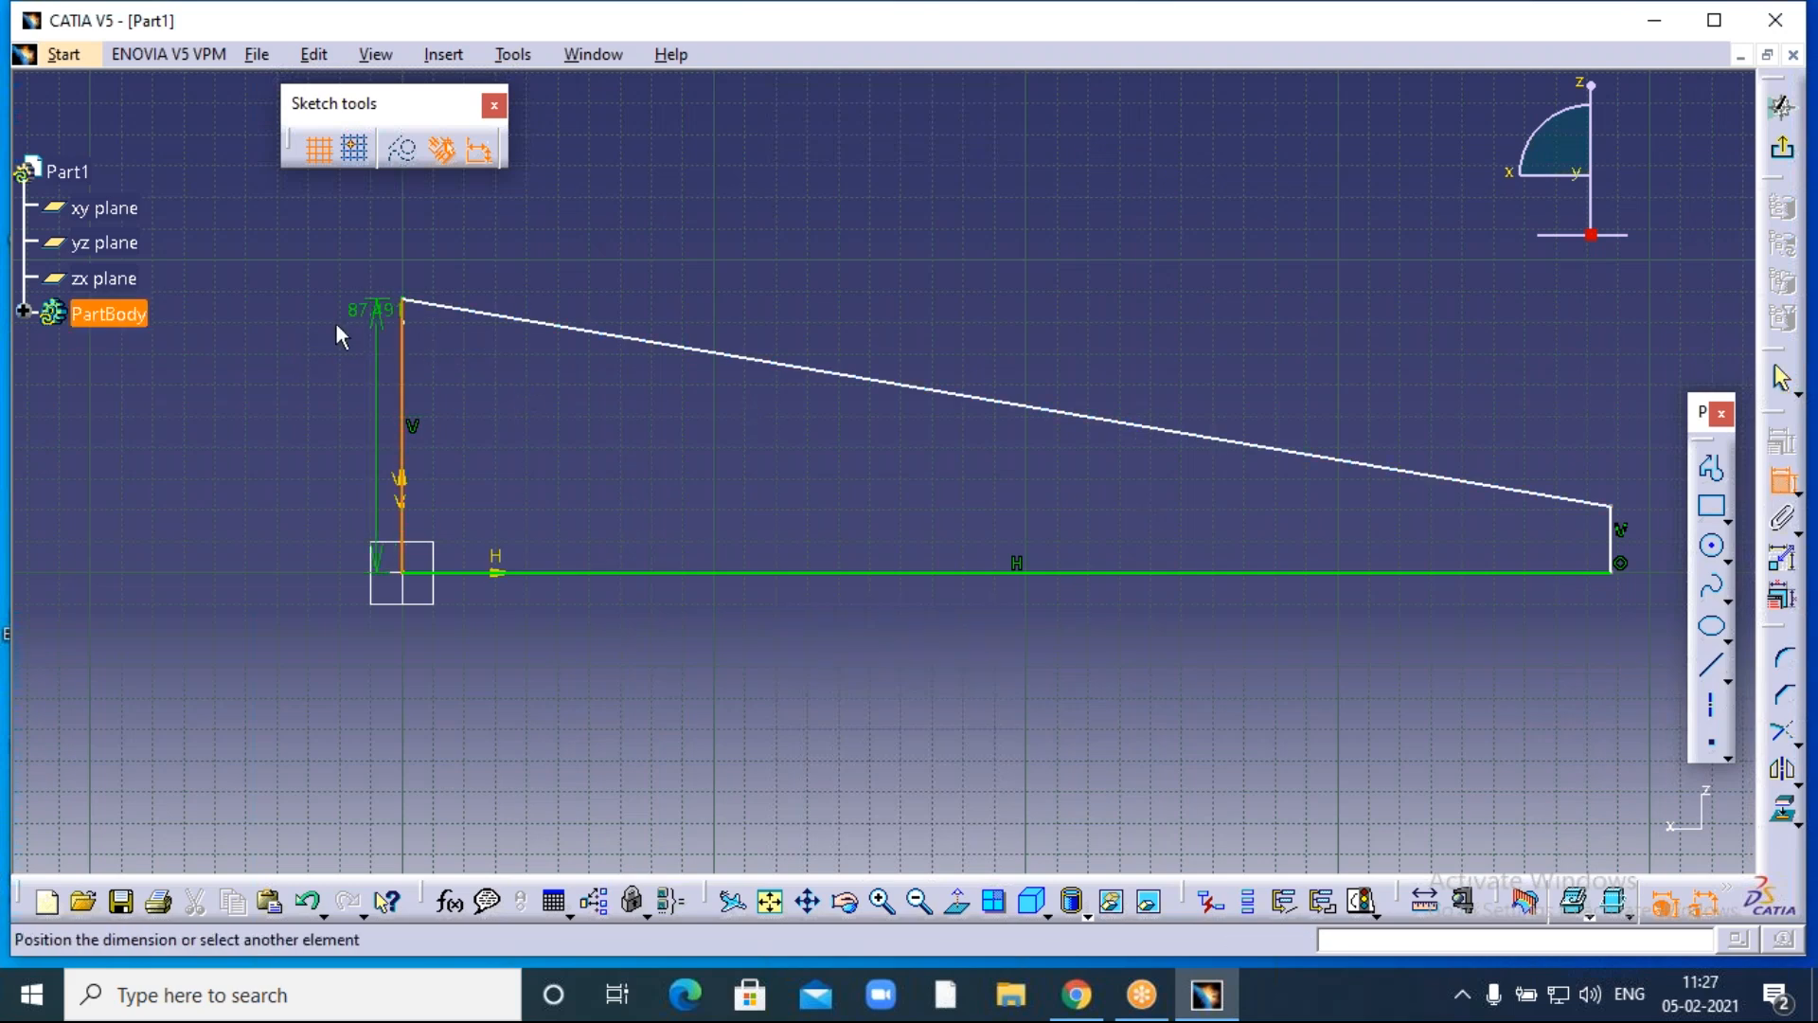
left_click(327, 394)
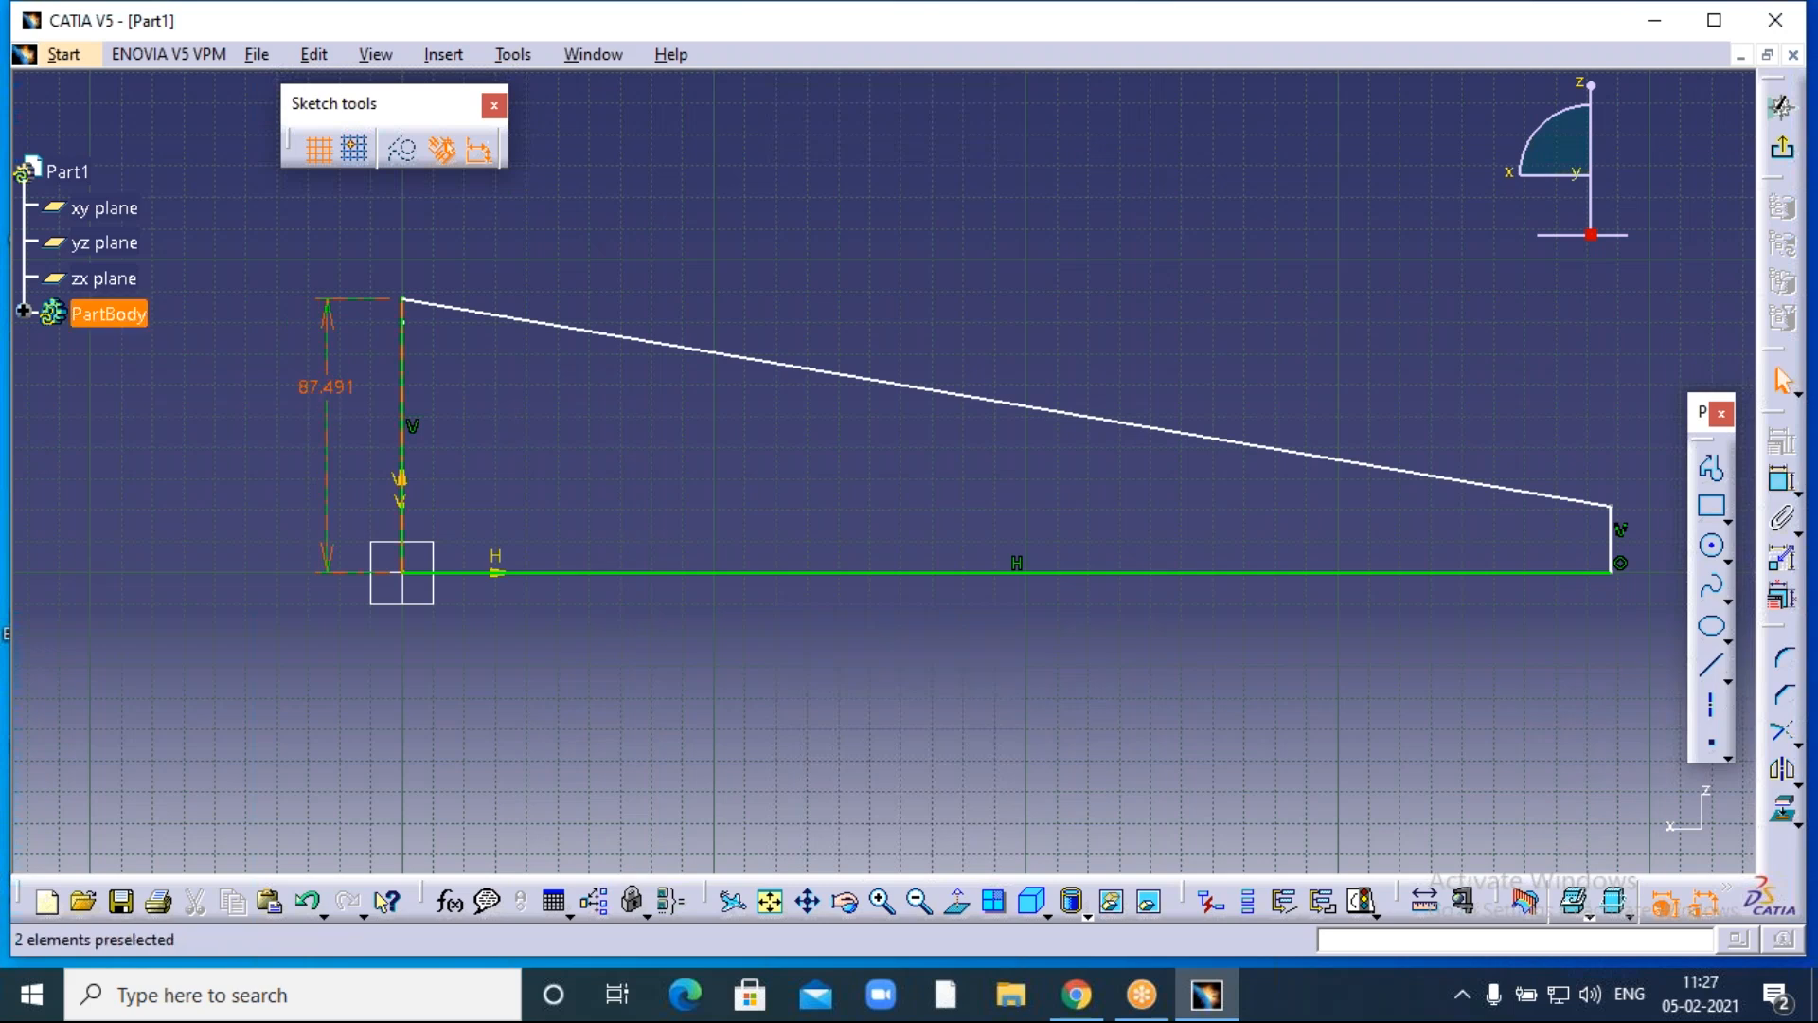
double_click(326, 386)
type("80")
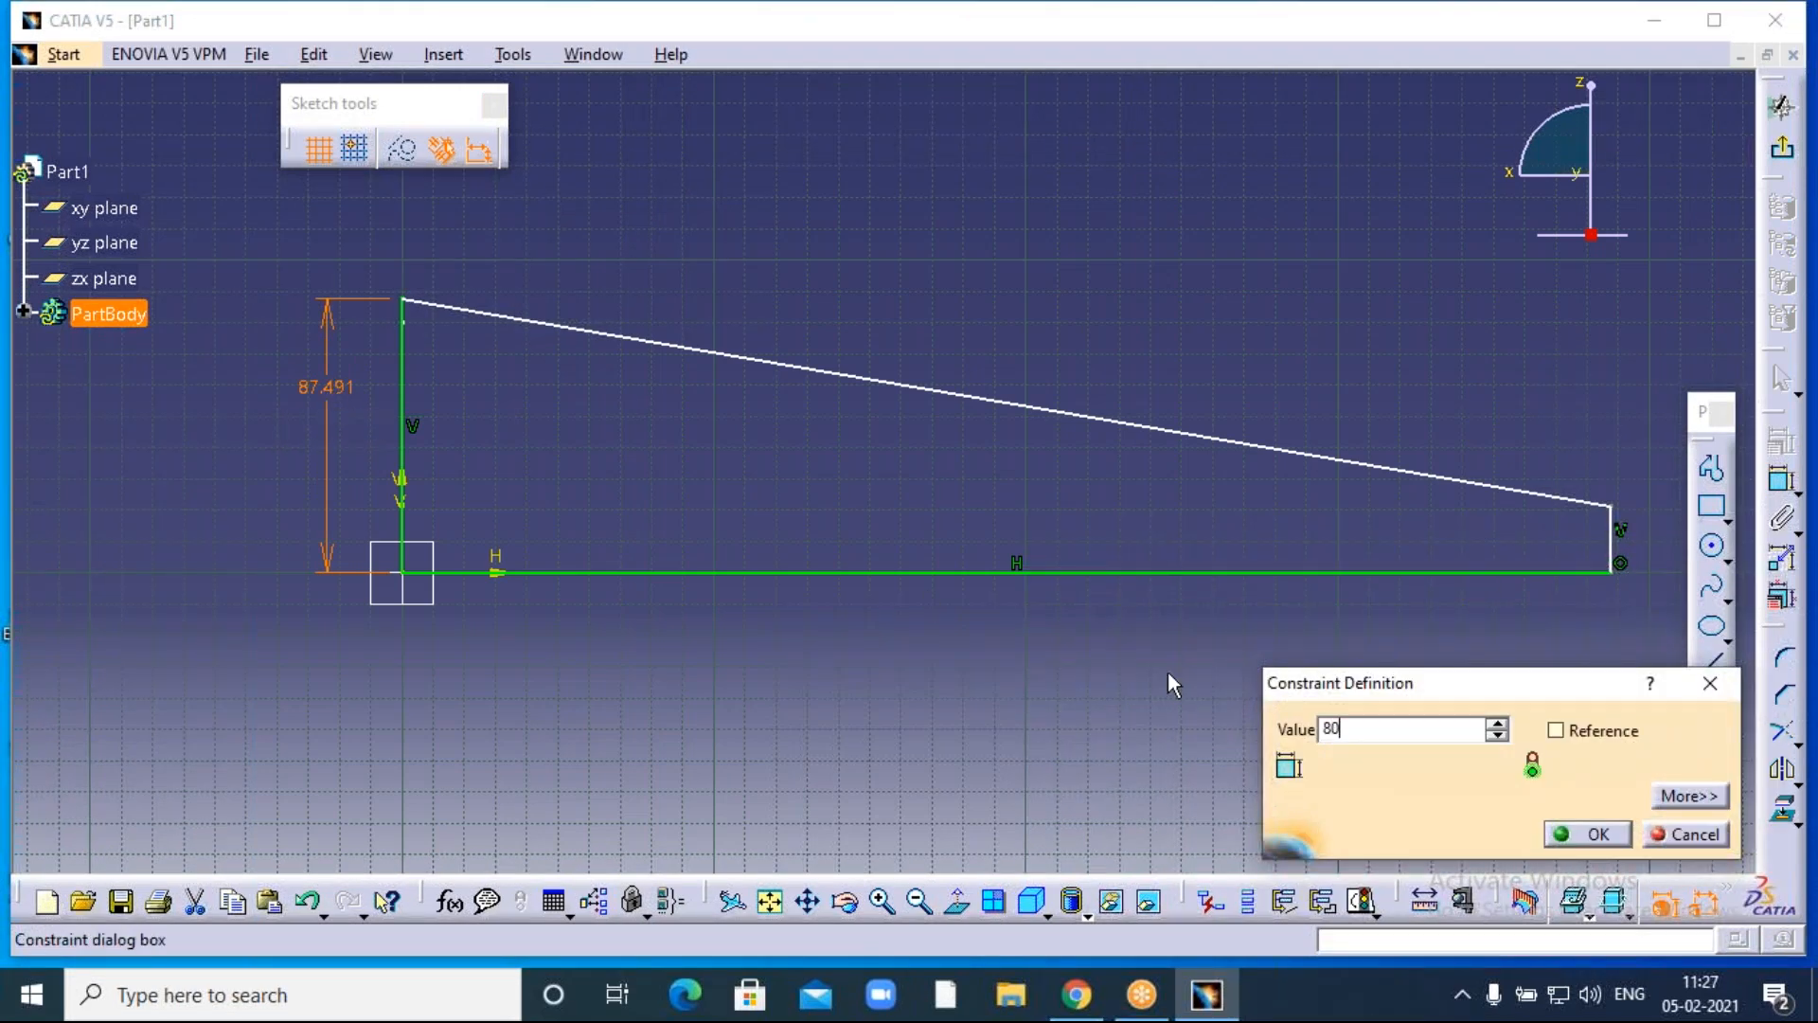
key("Return")
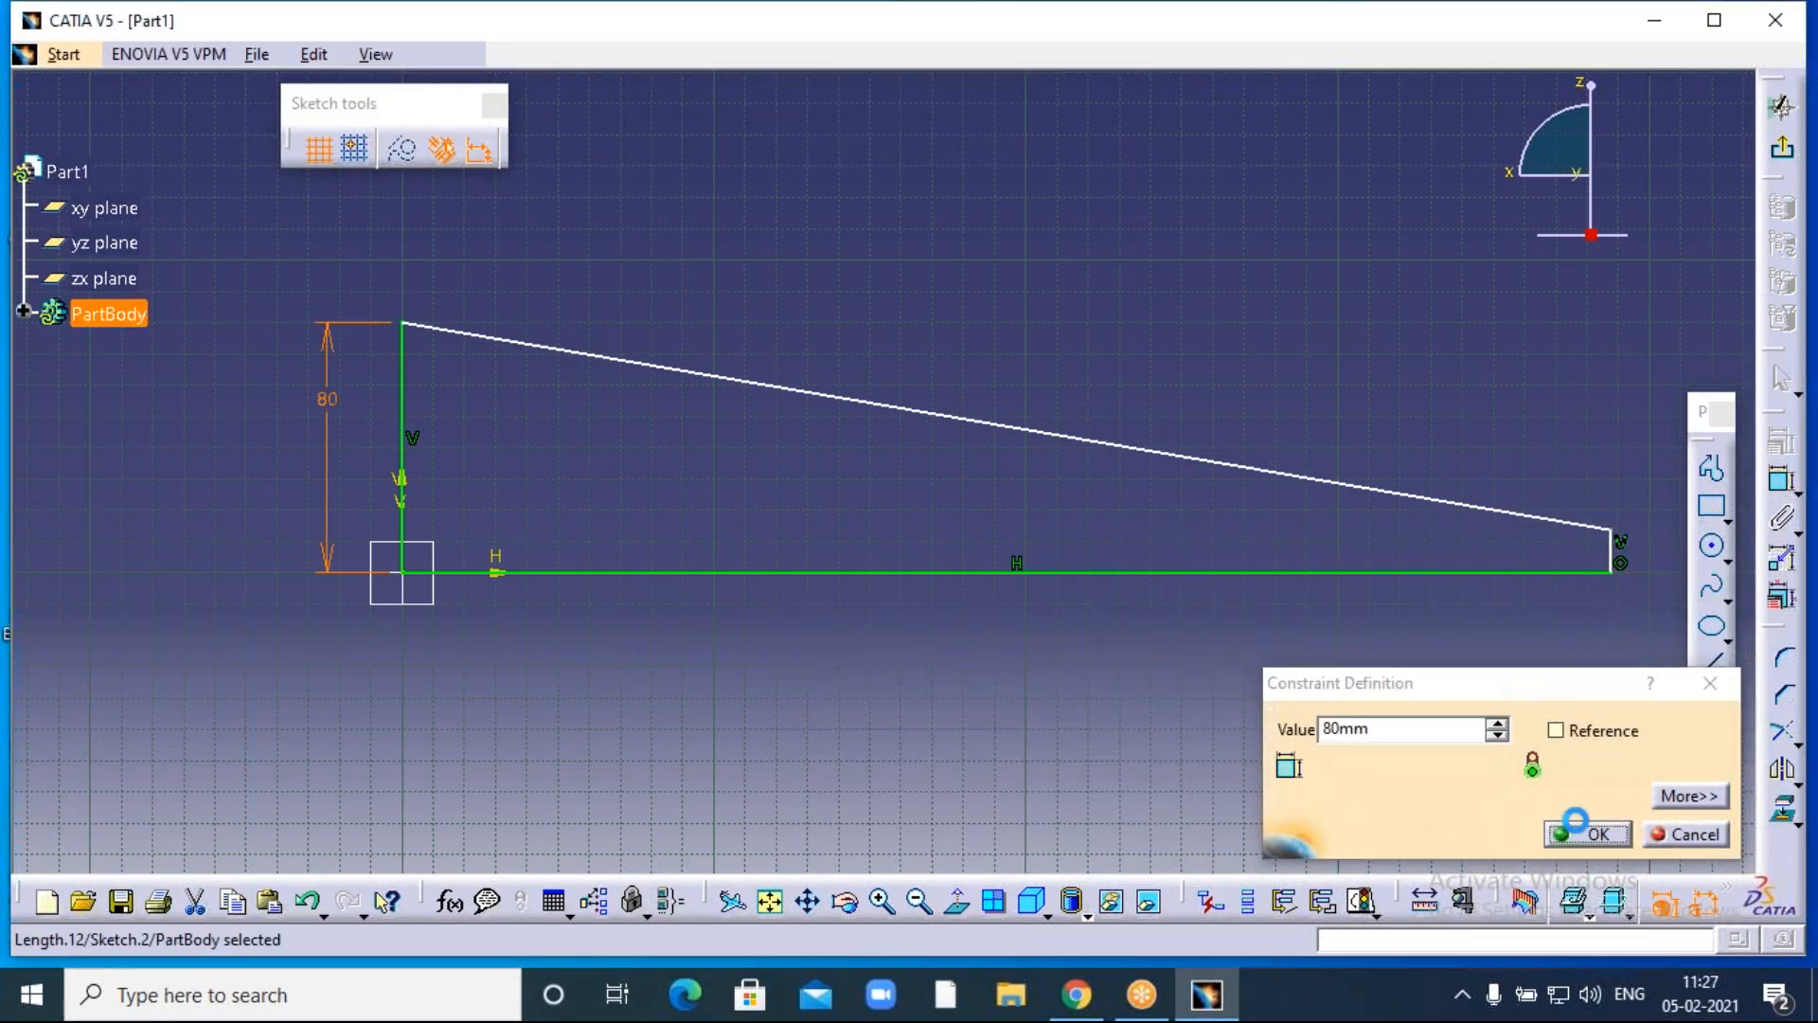
left_click(1589, 833)
mouse_move(884, 470)
middle_mouse_down()
mouse_move(915, 404)
mouse_move(901, 355)
middle_mouse_up()
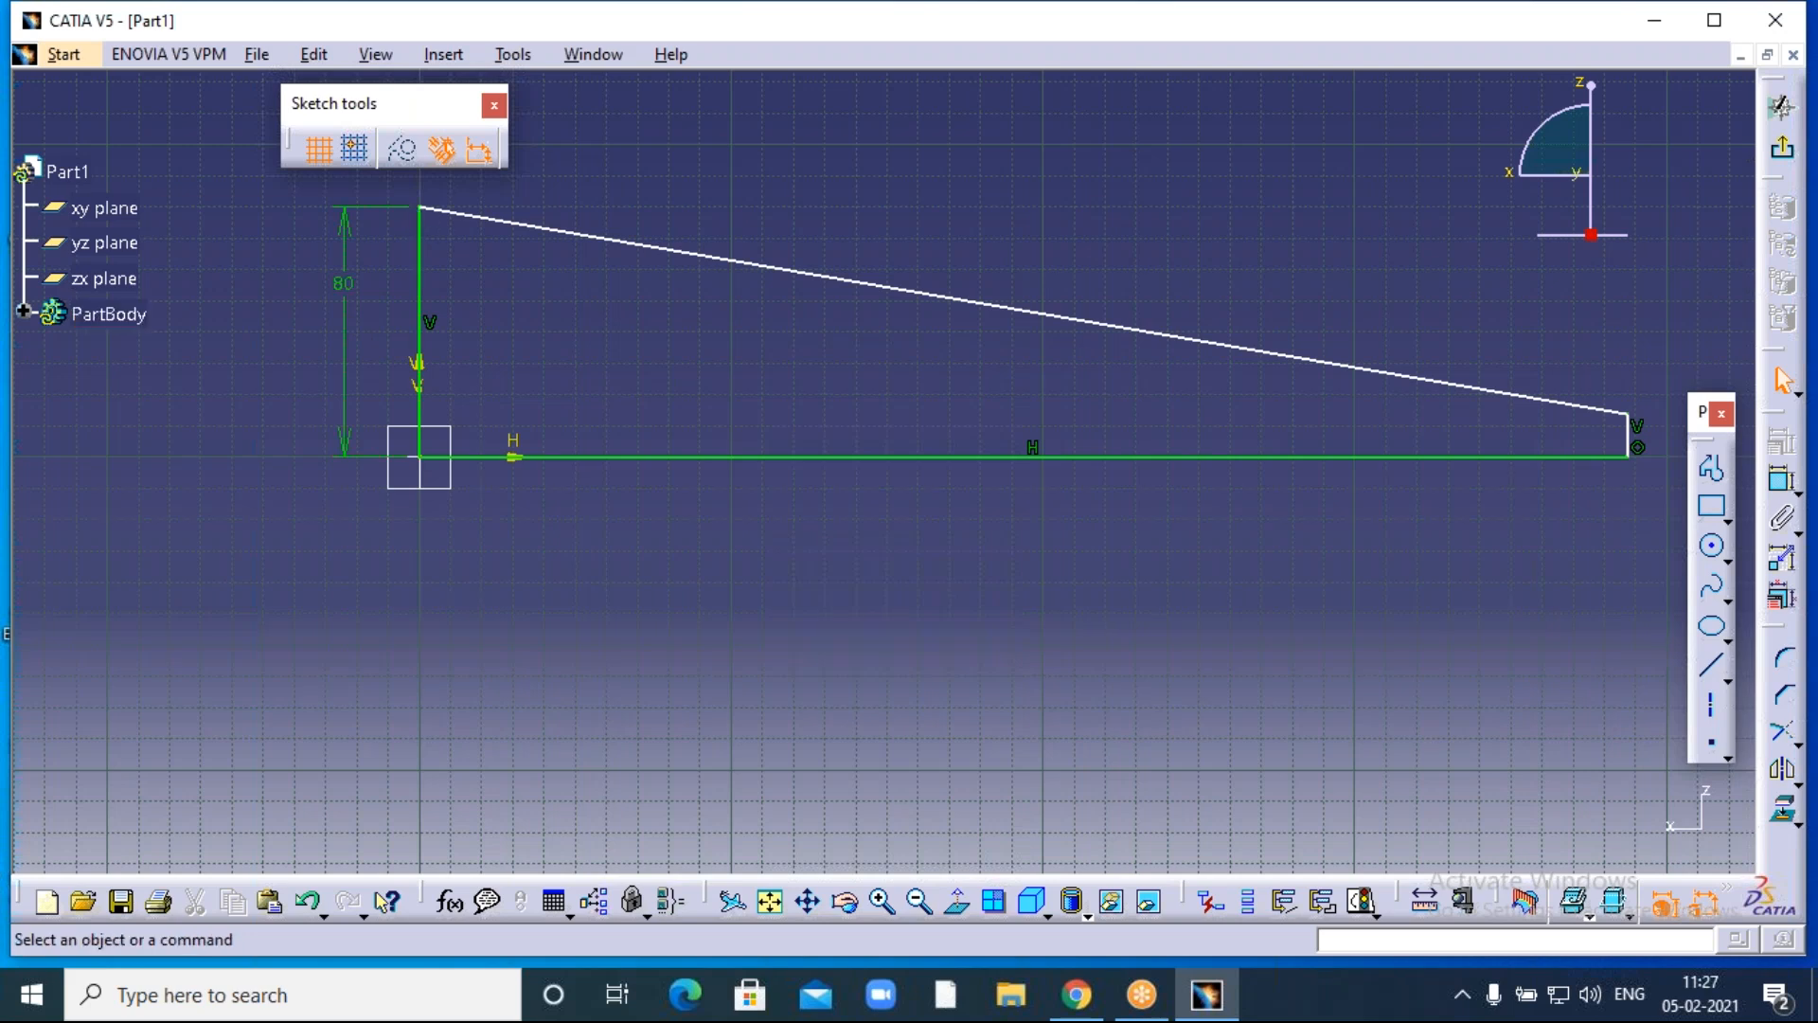
left_click(1784, 154)
key("Escape")
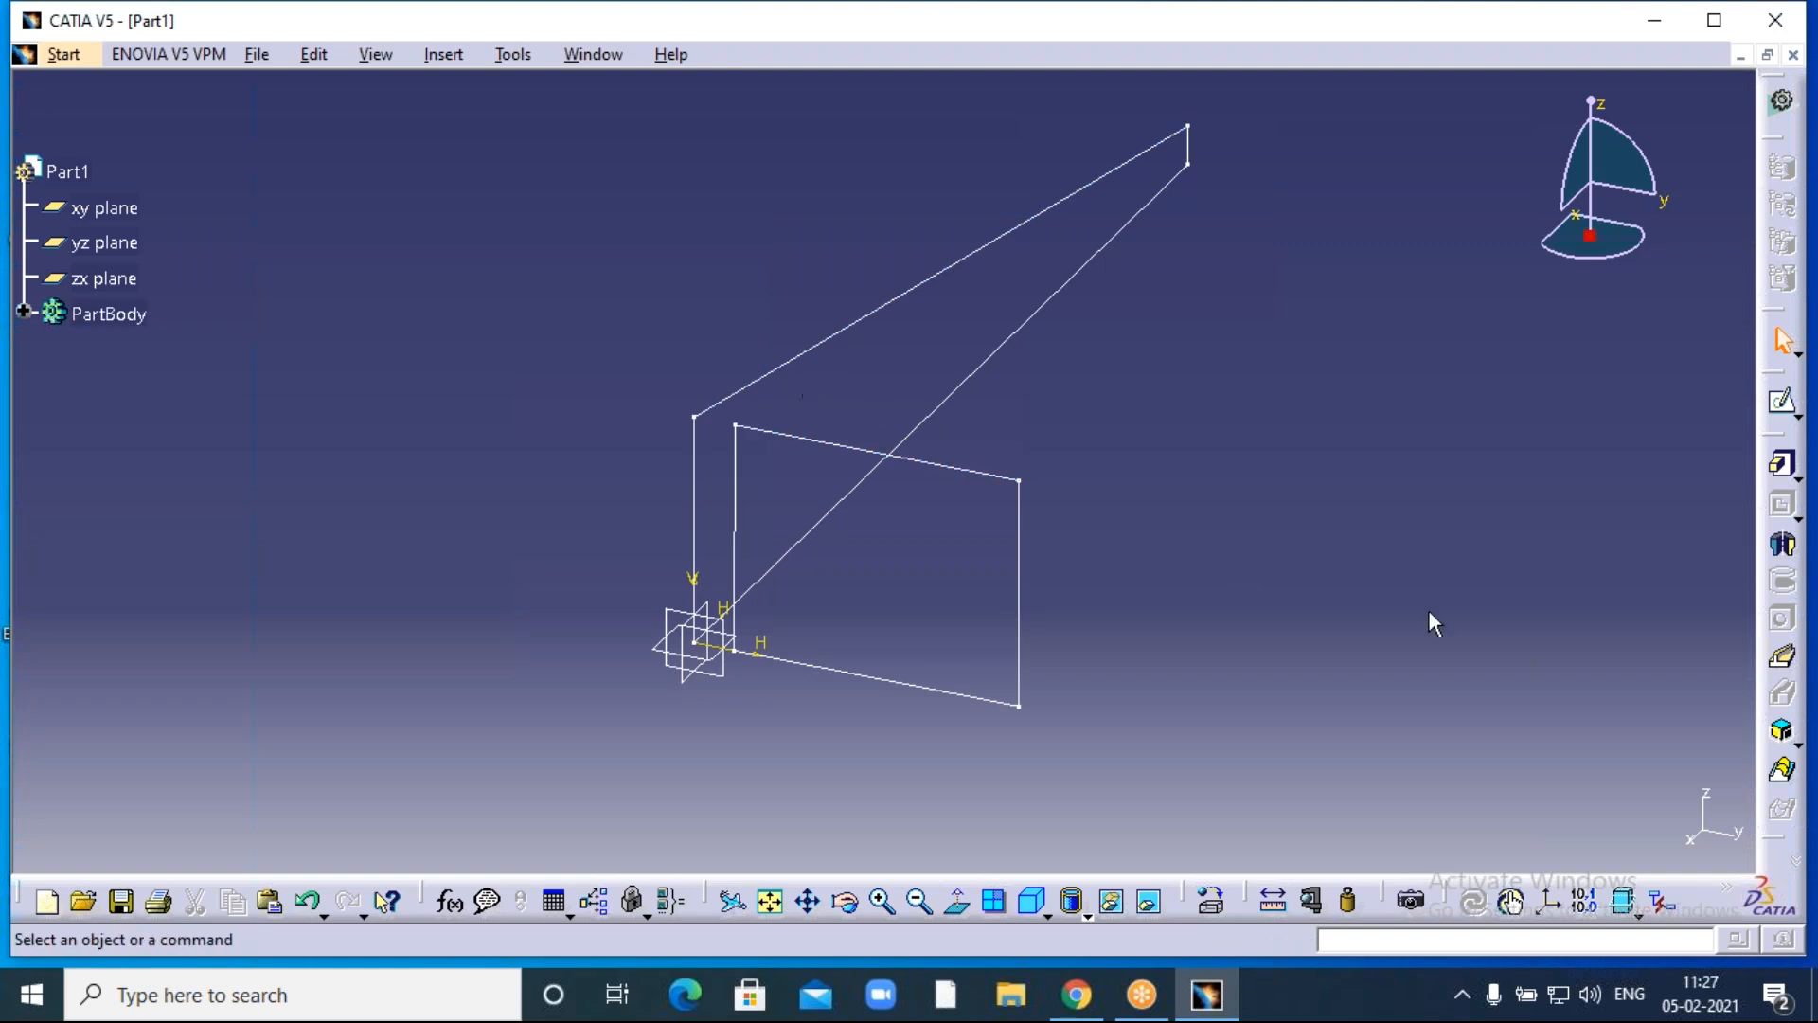
Create a Solid Combine from the yz-plane rectangle and the zx-plane tapered profile, both normal to their profiles.
left_click(1782, 730)
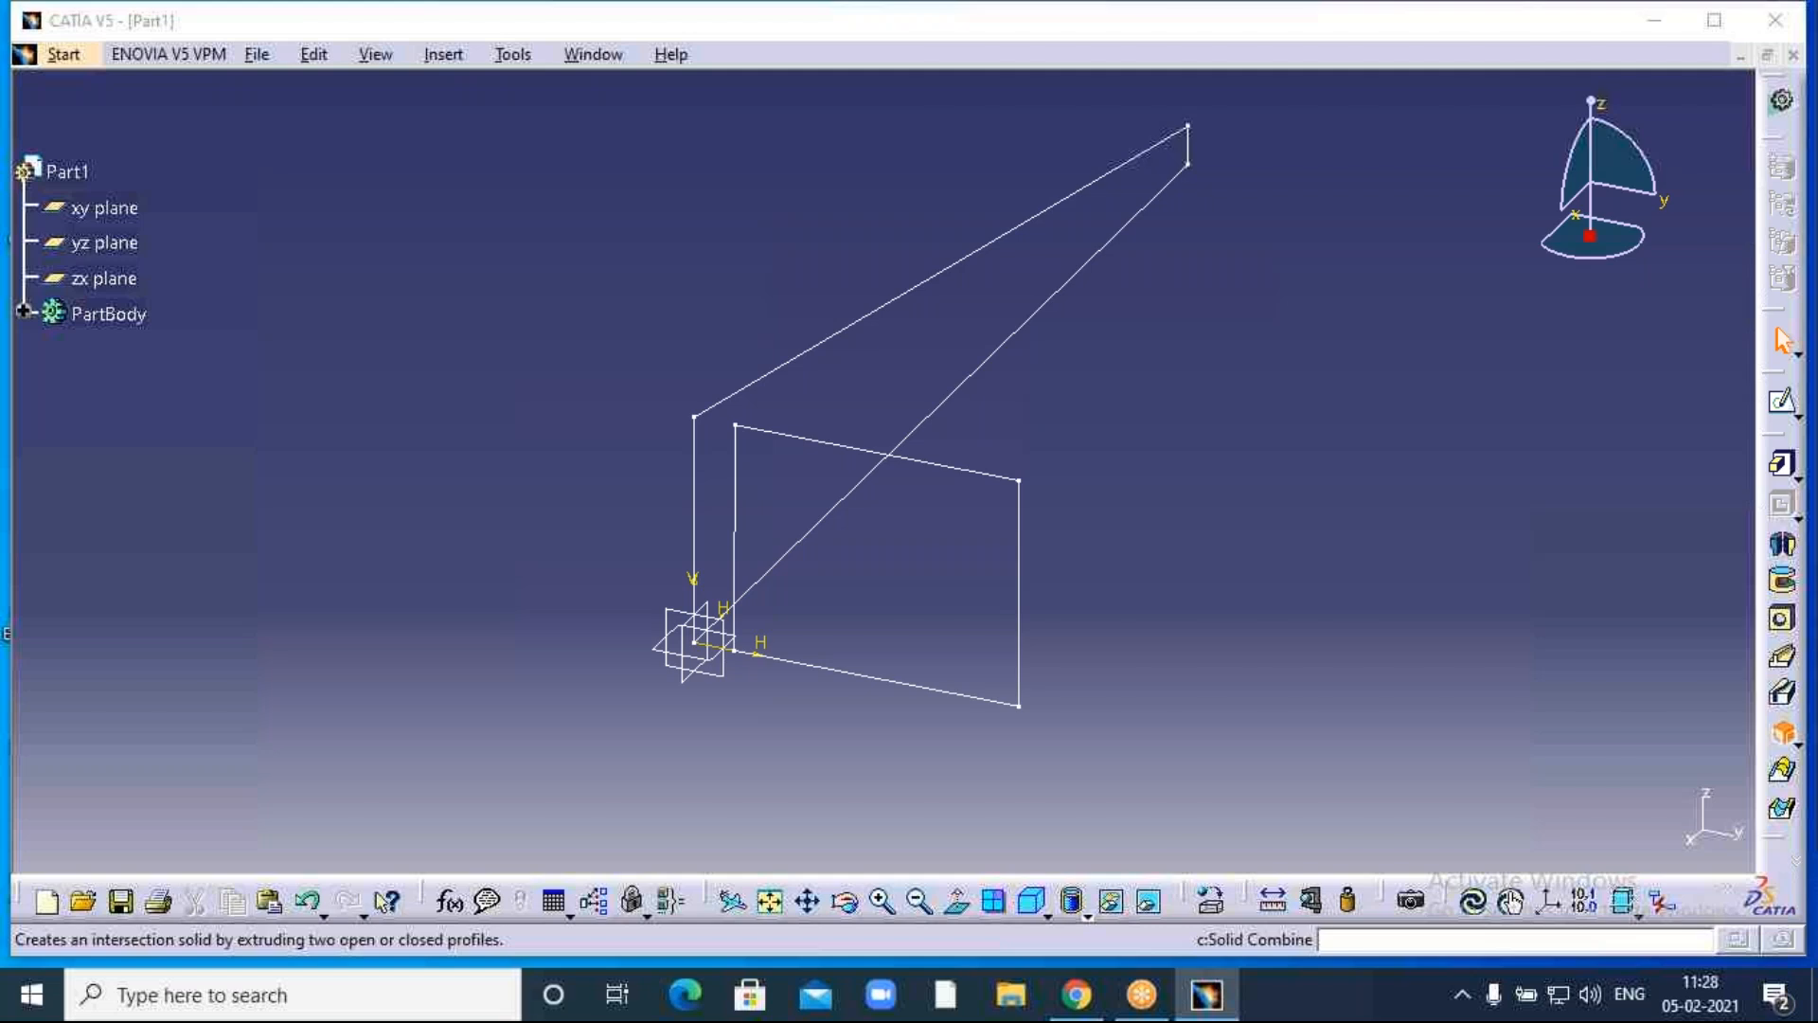
left_click(930, 466)
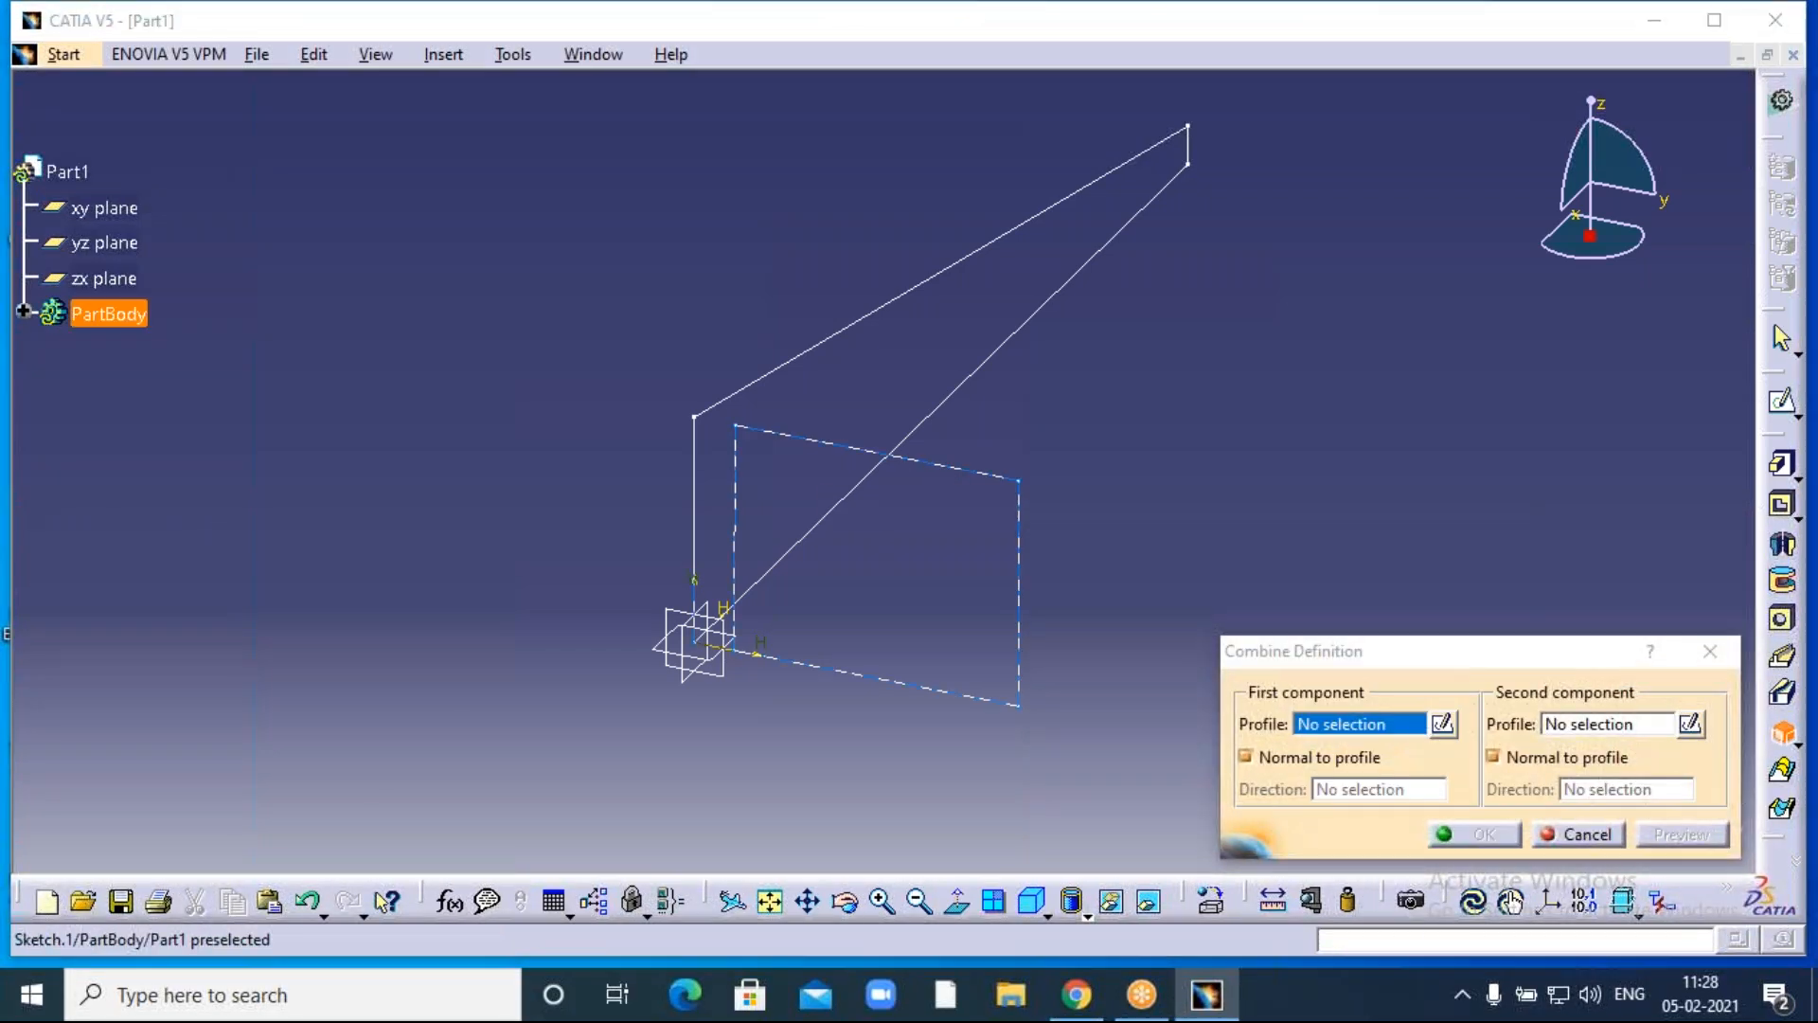
left_click(785, 386)
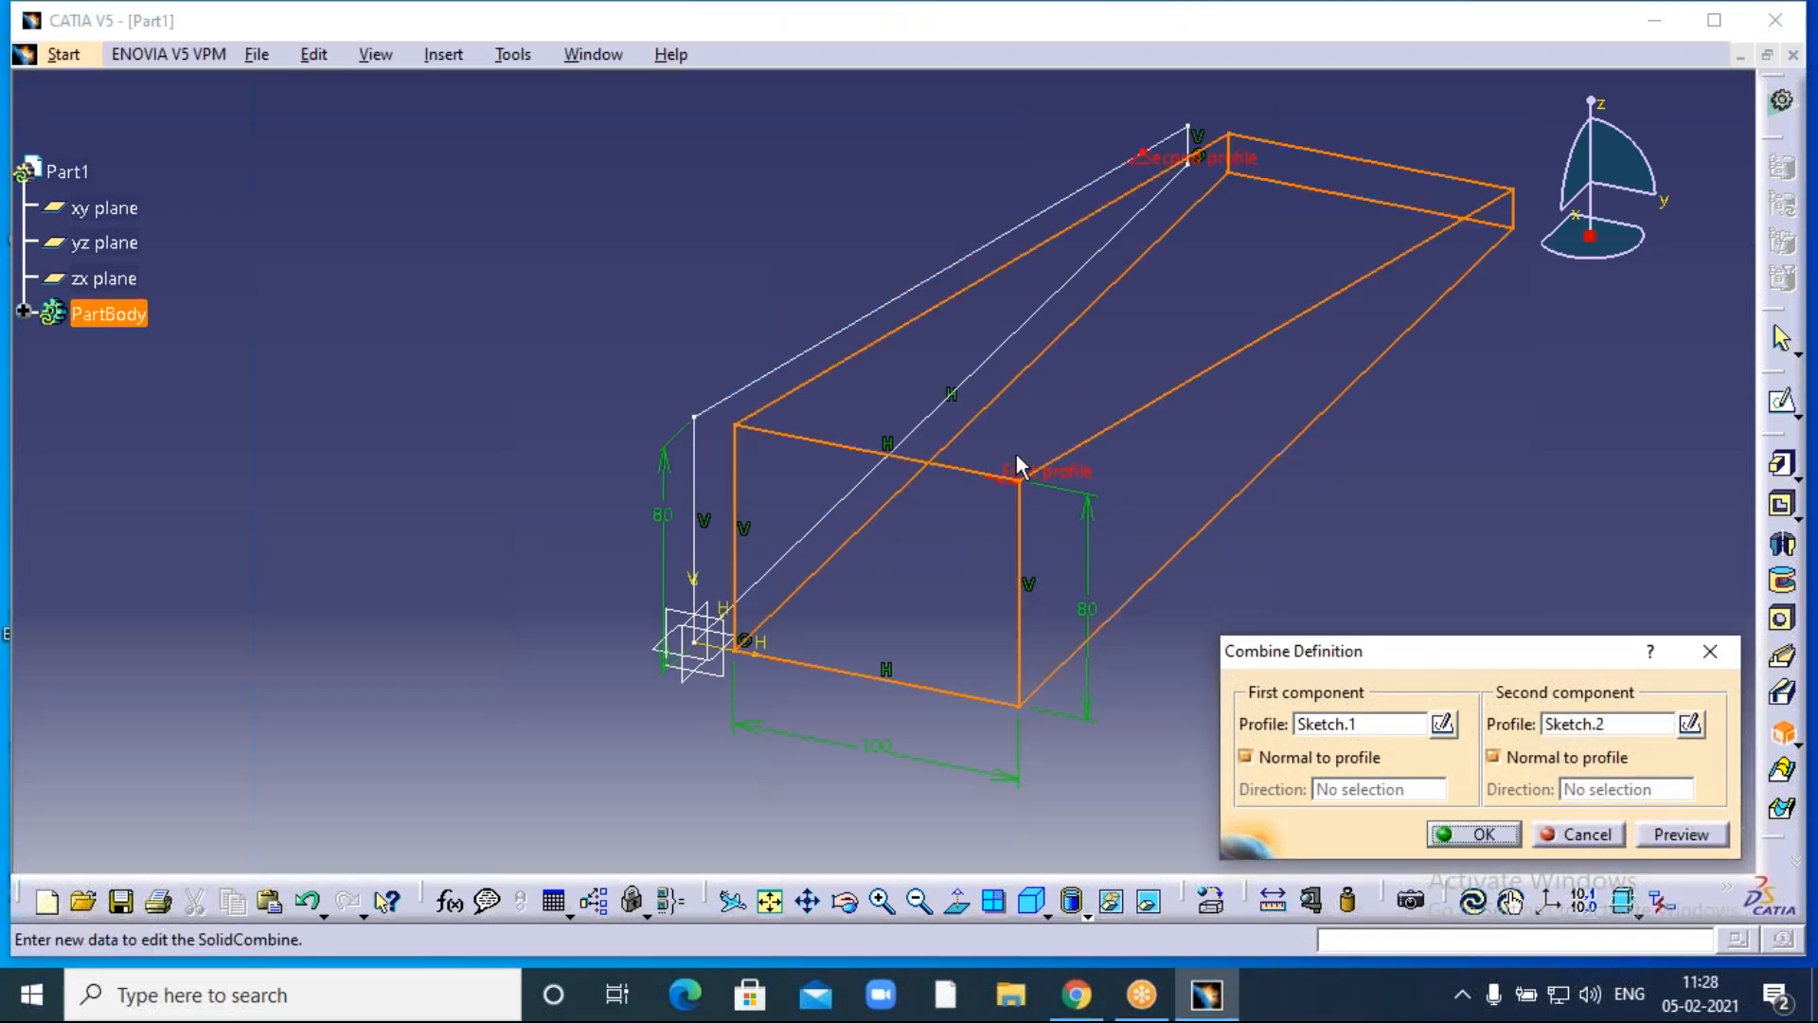
left_click(1483, 835)
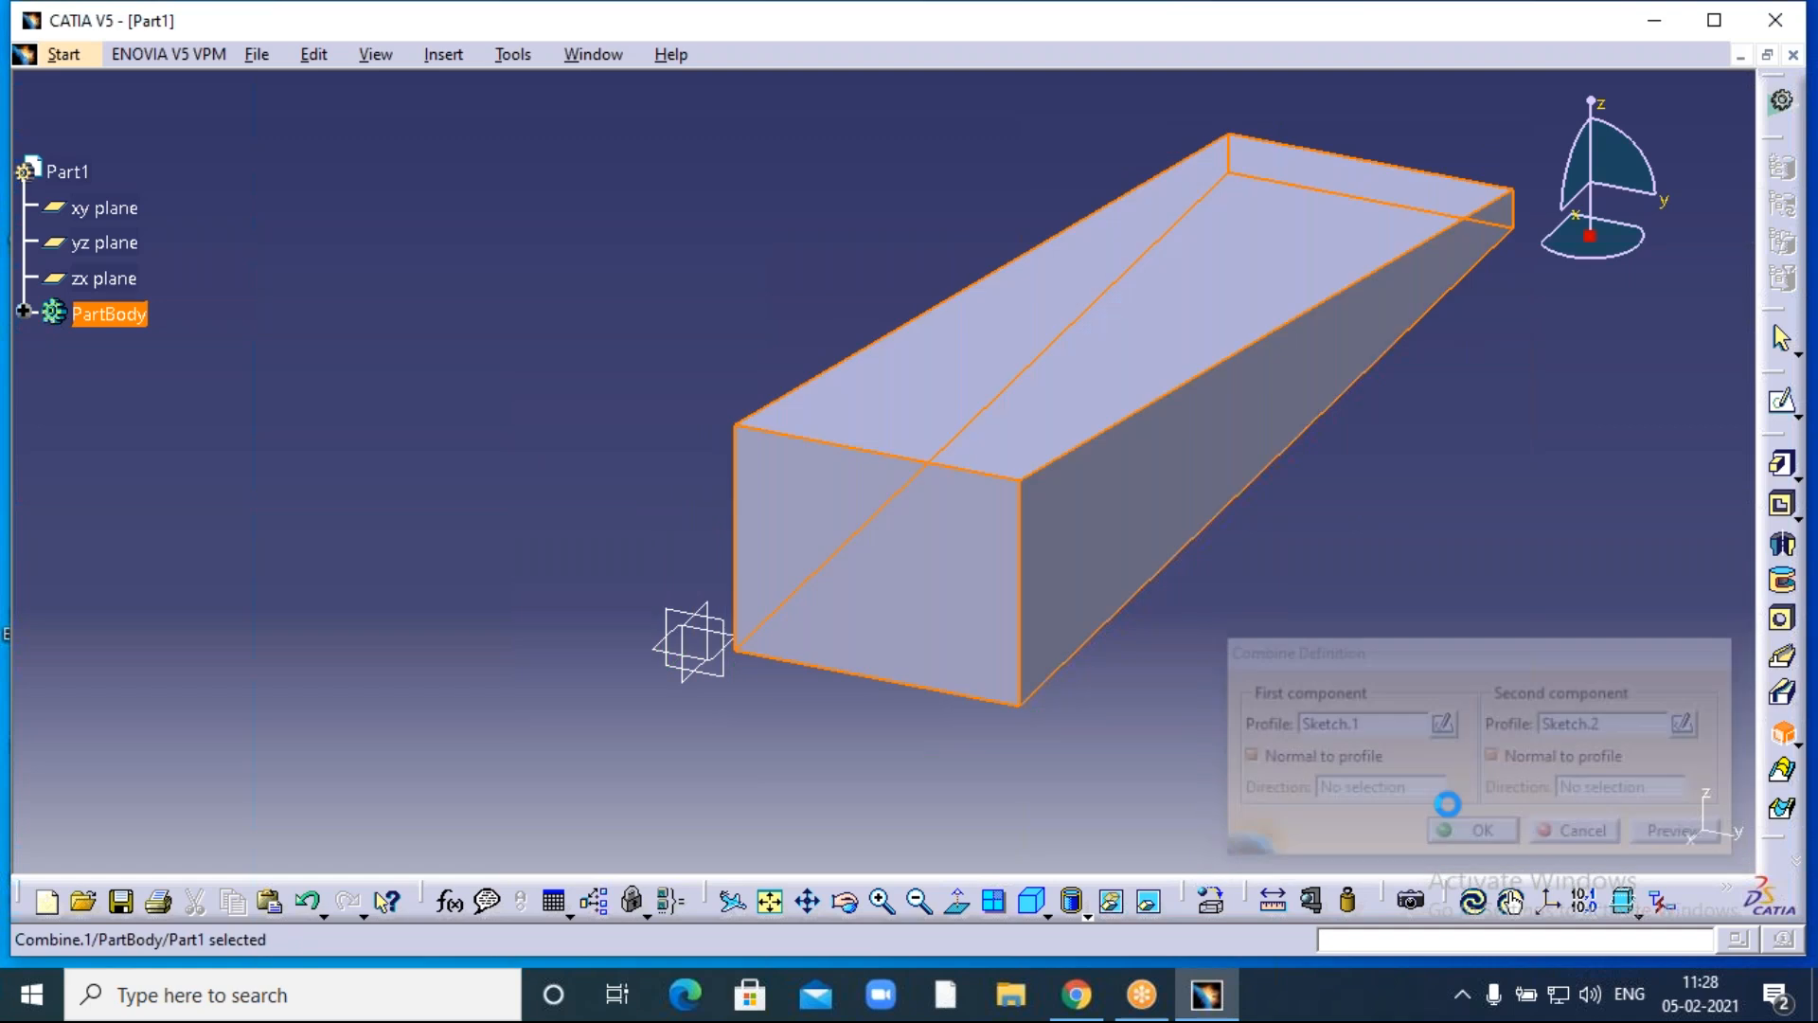
left_click(1403, 574)
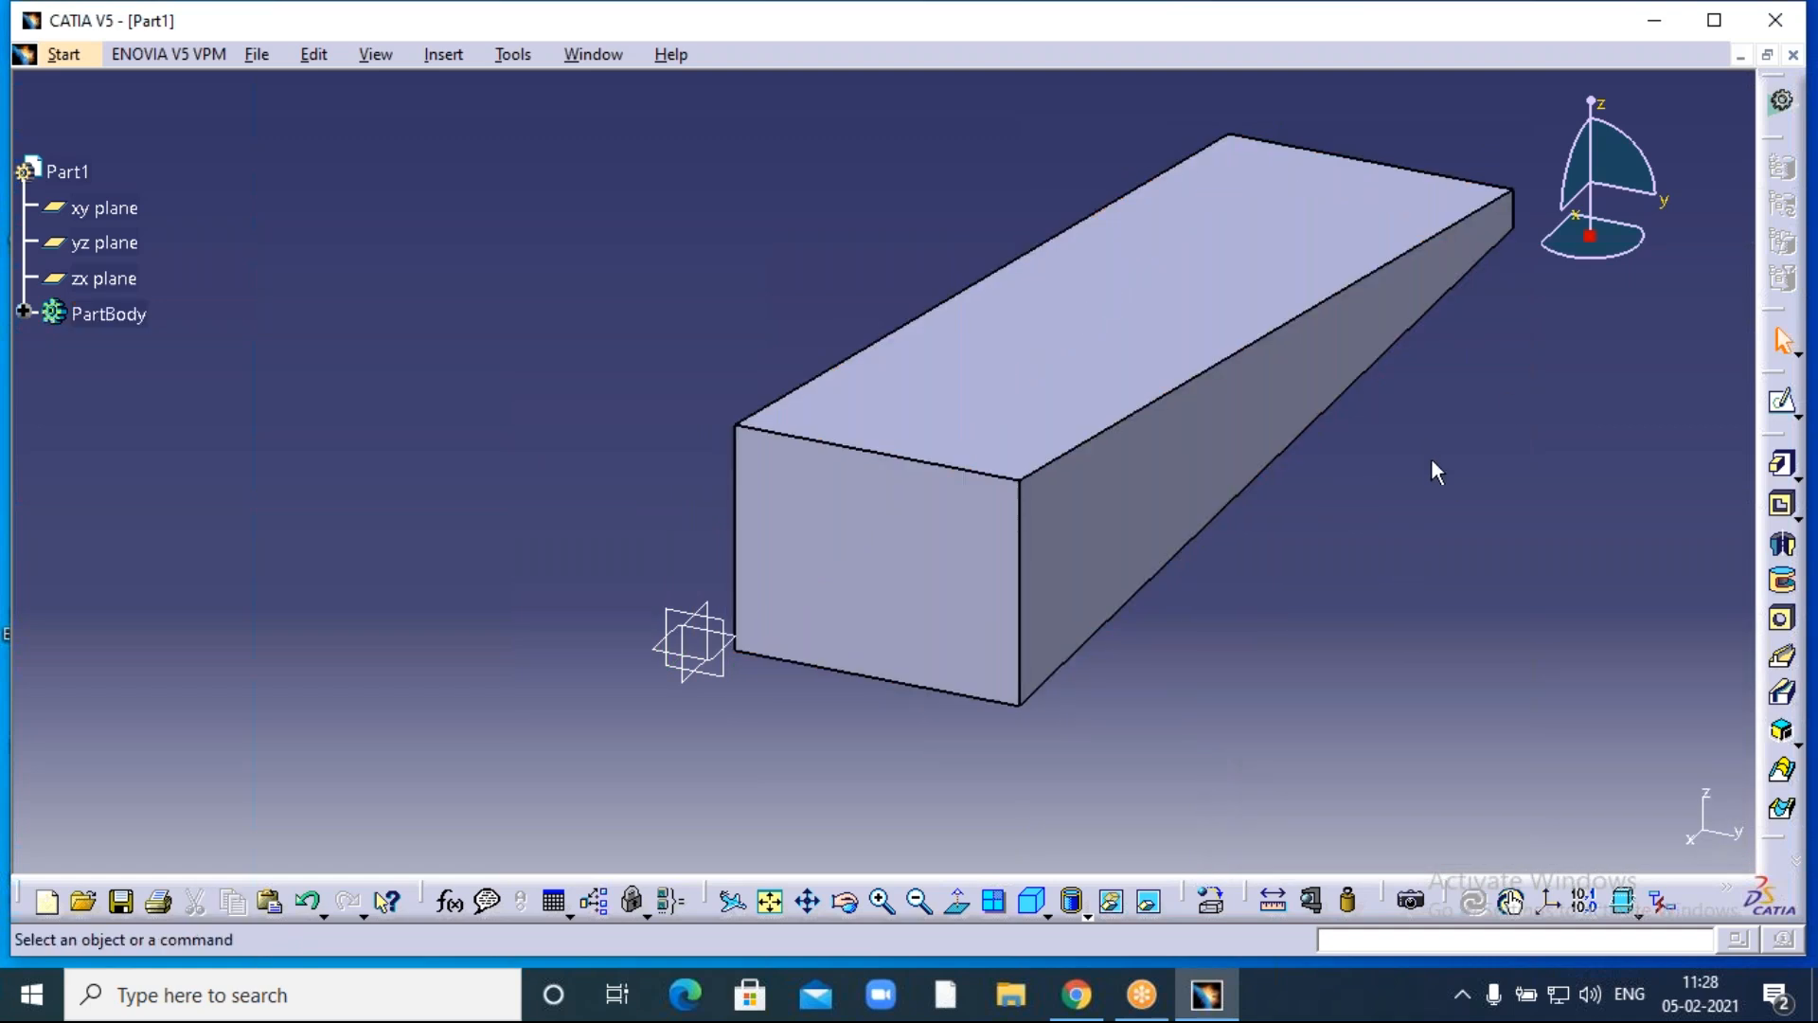
Examine the combined tapered solid from several angles.
middle_click_drag(1438, 468, 1230, 450)
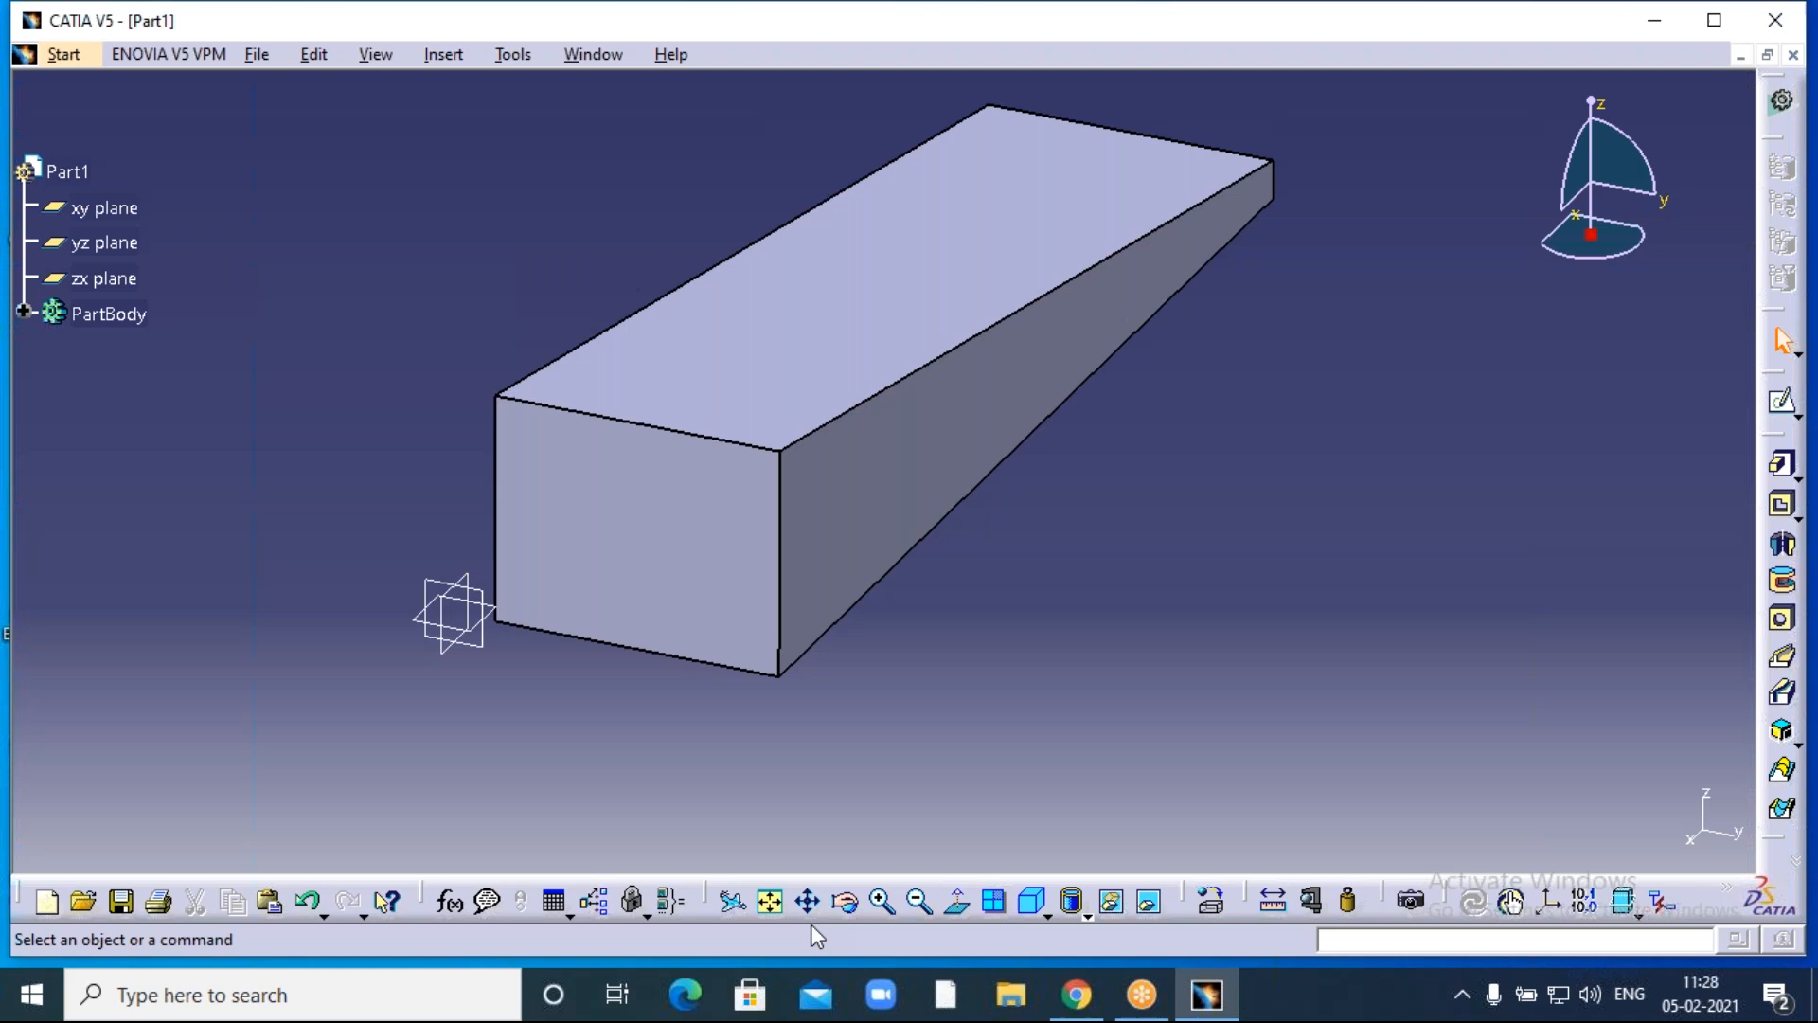
left_click(845, 901)
left_click_drag(857, 798, 532, 744)
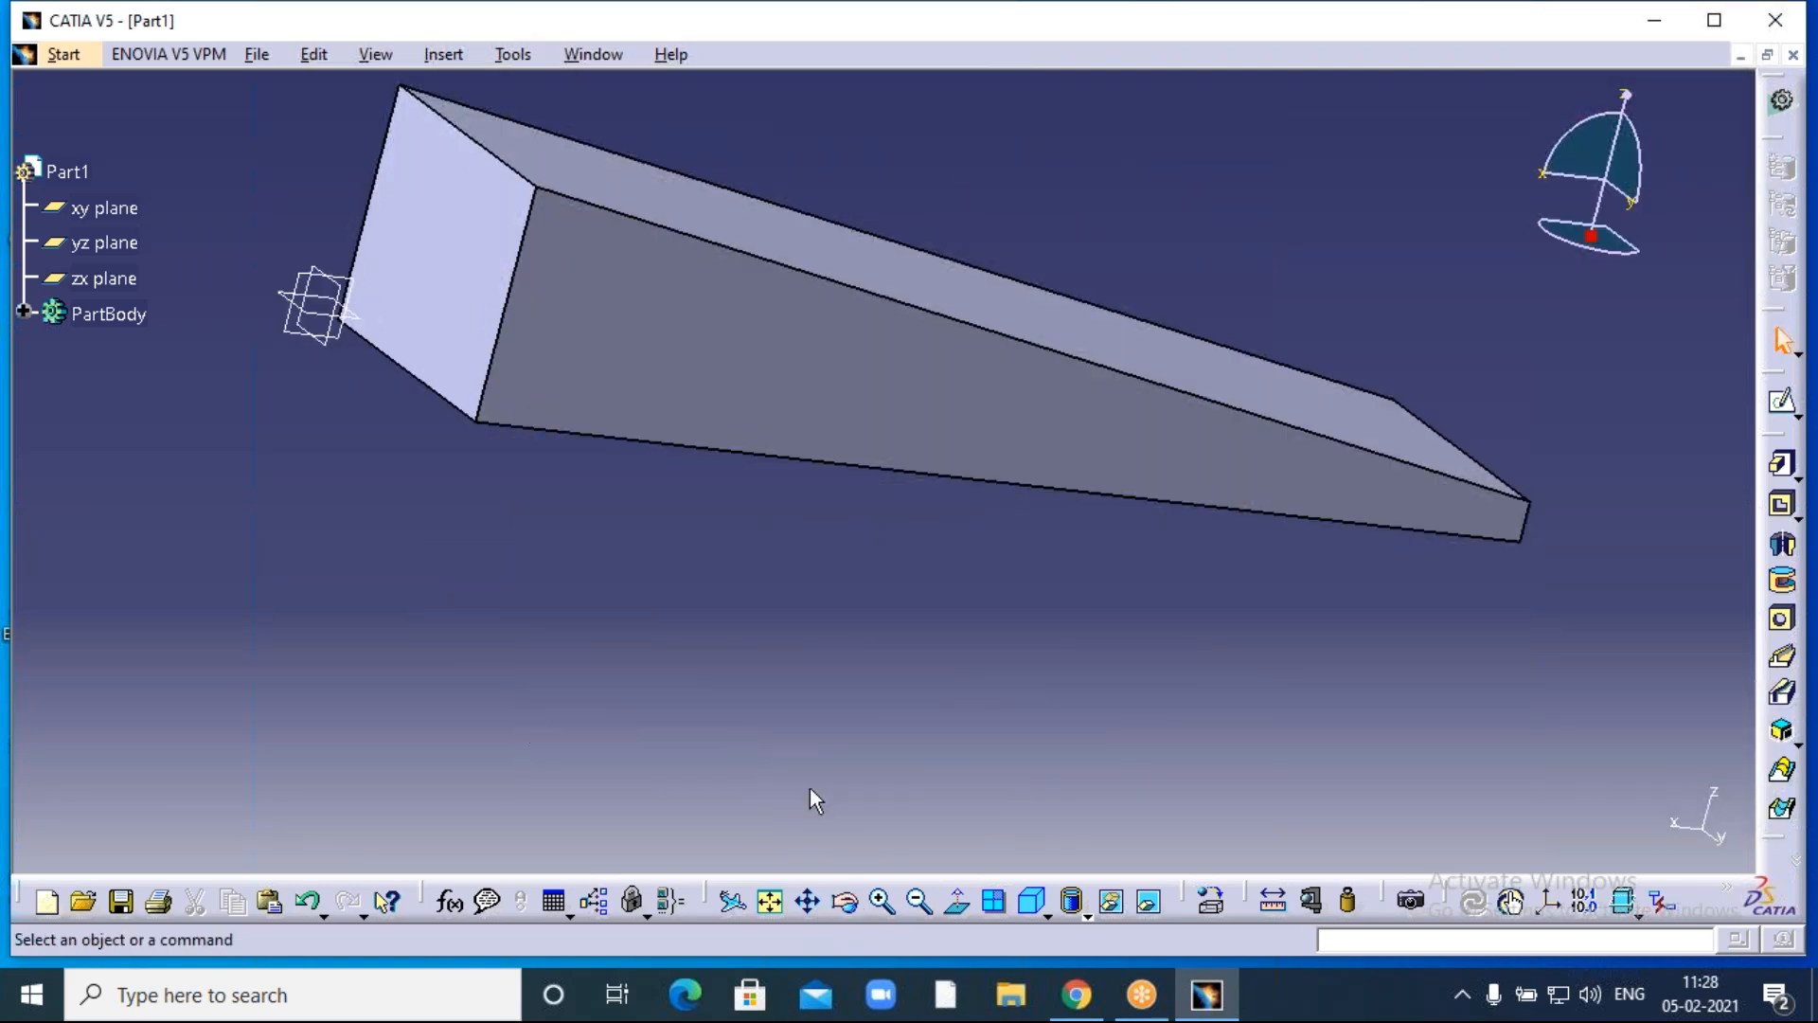
left_click(845, 902)
left_click_drag(1010, 691, 1104, 649)
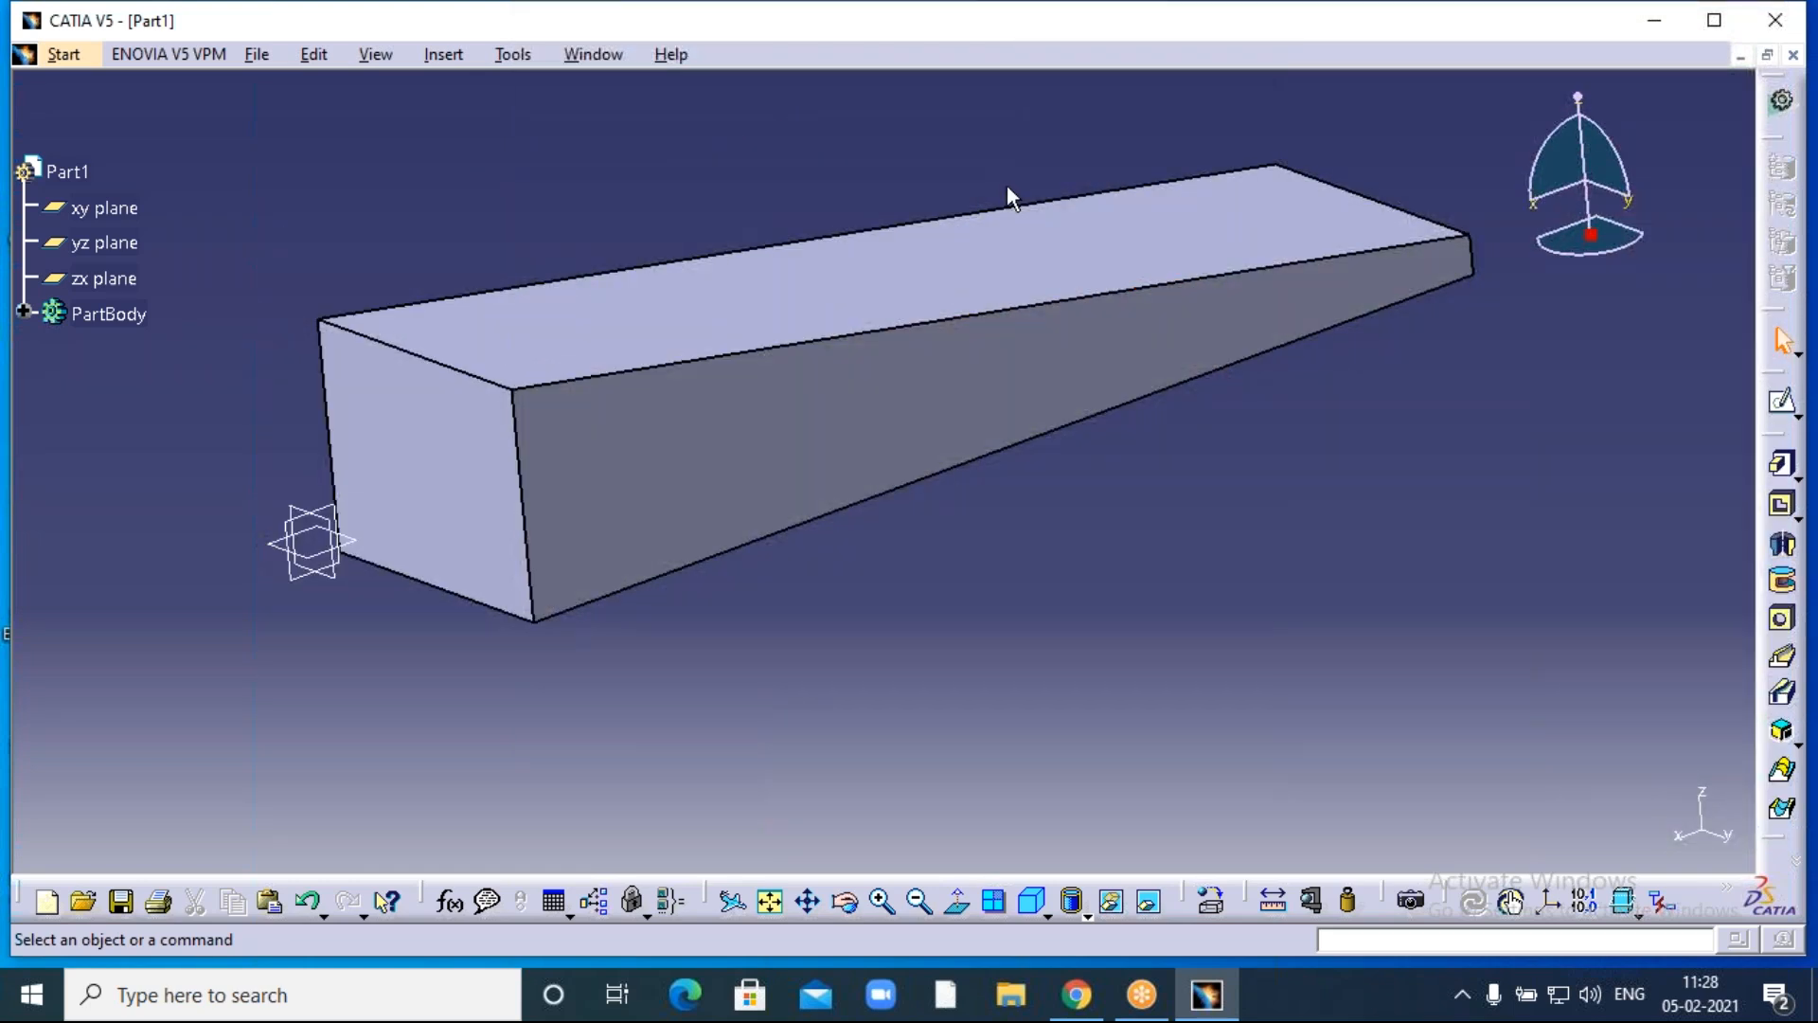
left_click(1217, 43)
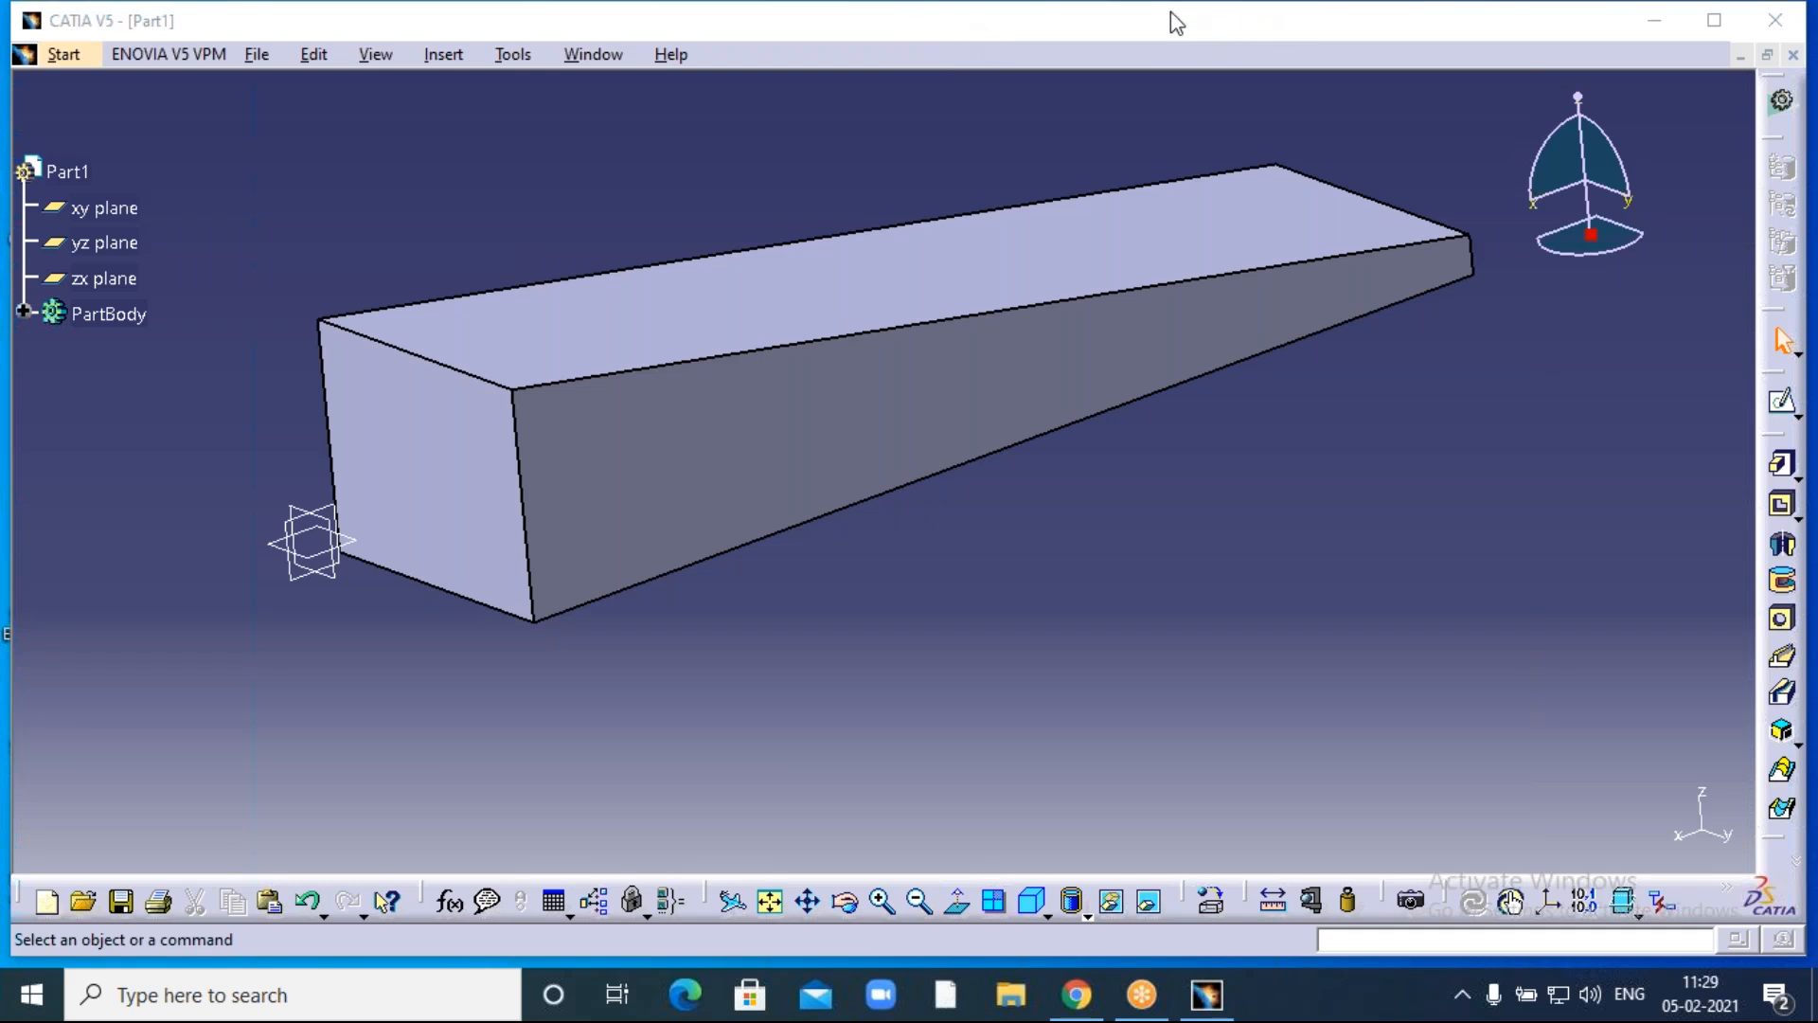
Close the current part without saving and create a new Part Design part named Part1.
left_click(1792, 55)
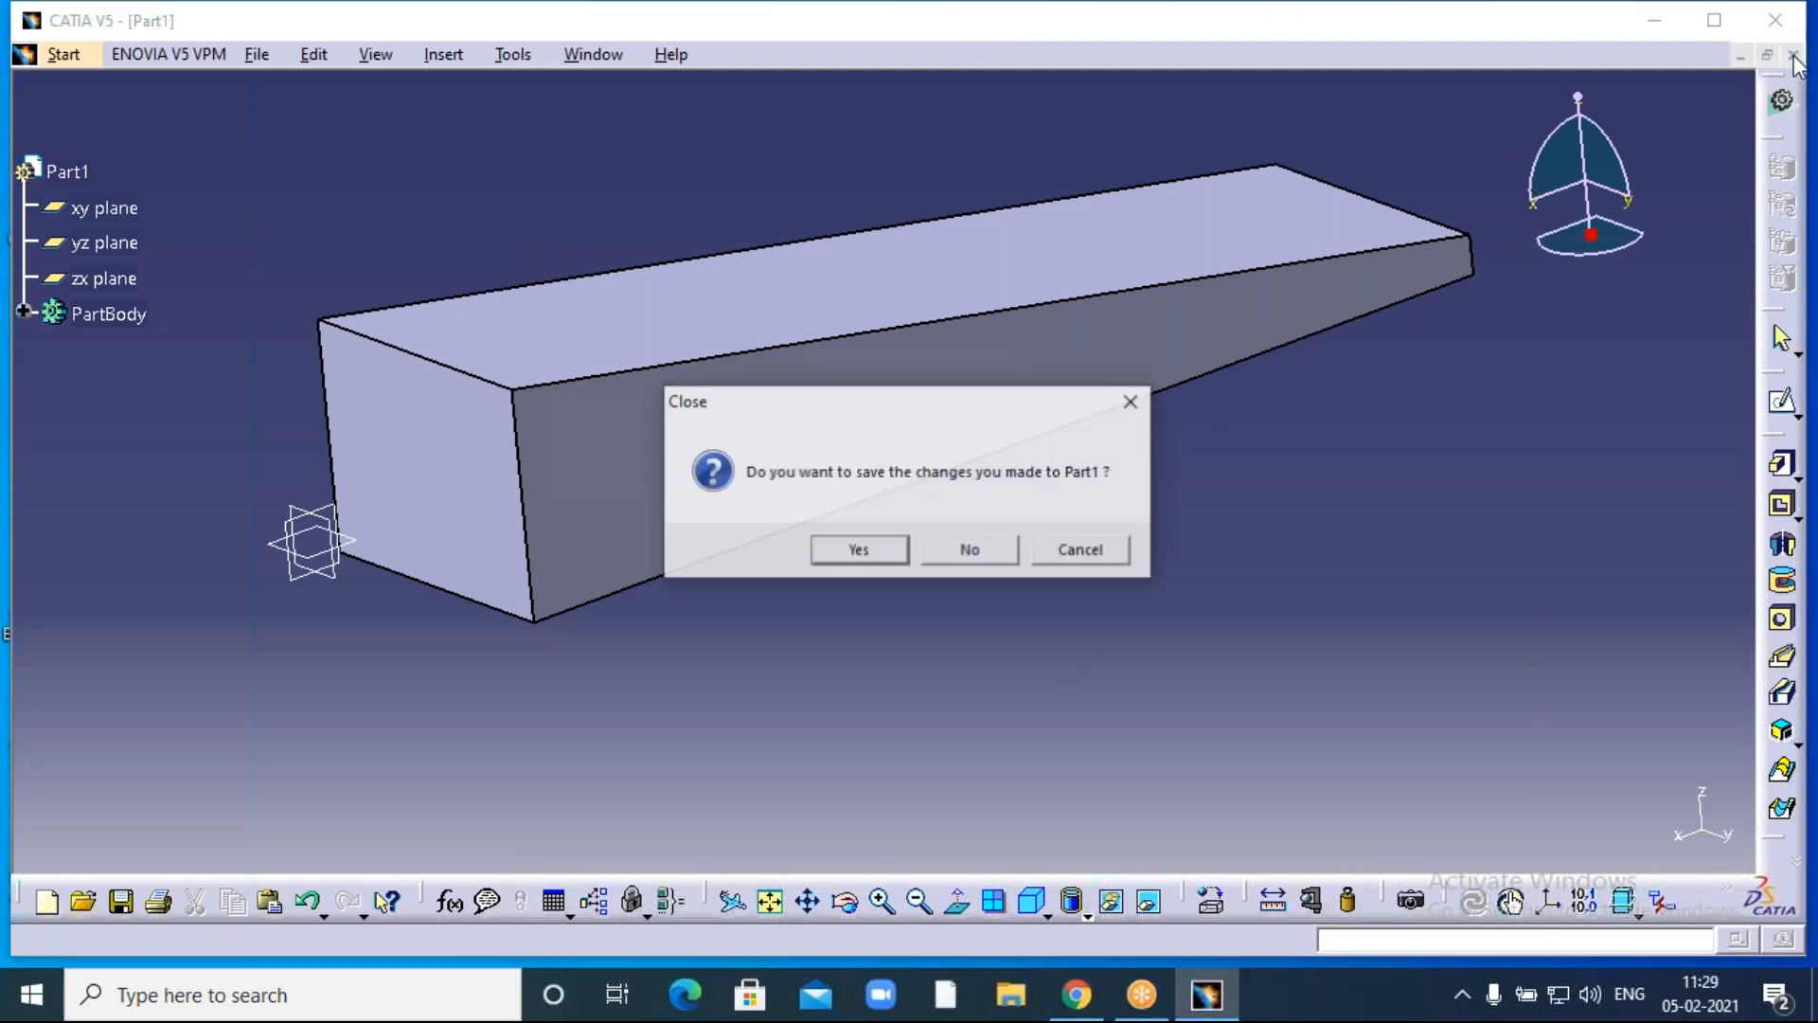
left_click(955, 549)
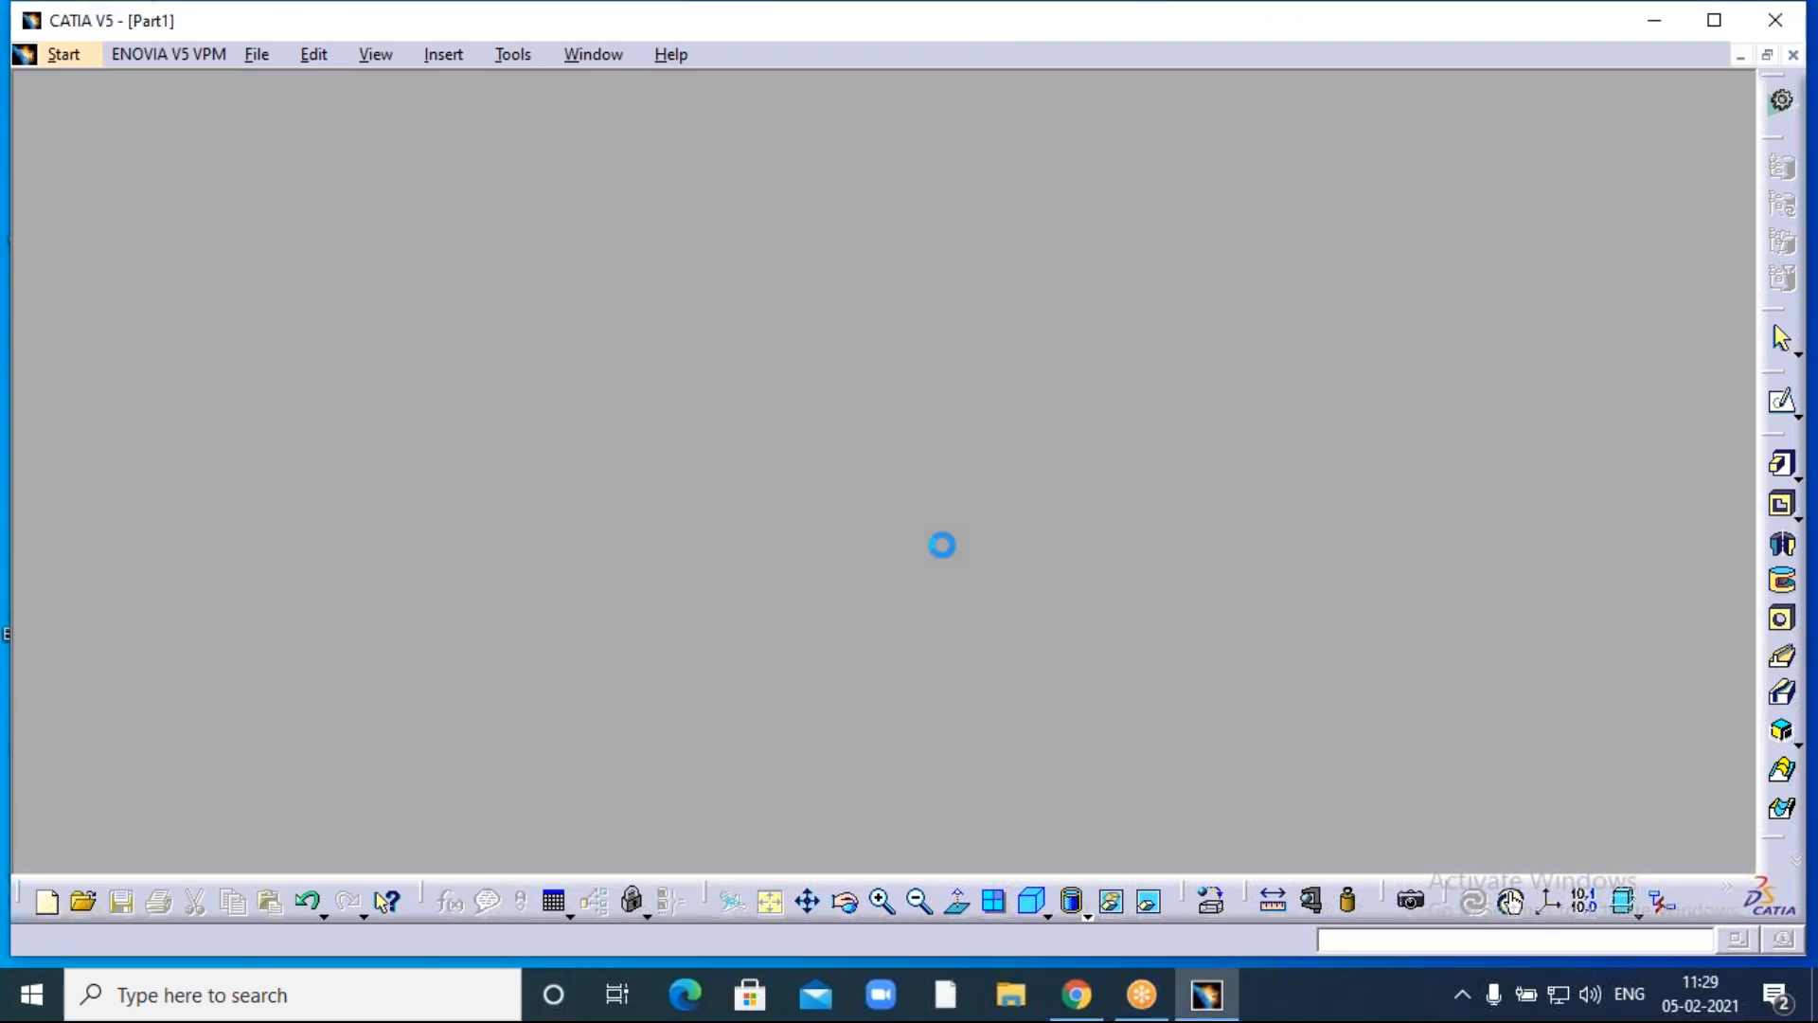
left_click(36, 54)
mouse_move(293, 133)
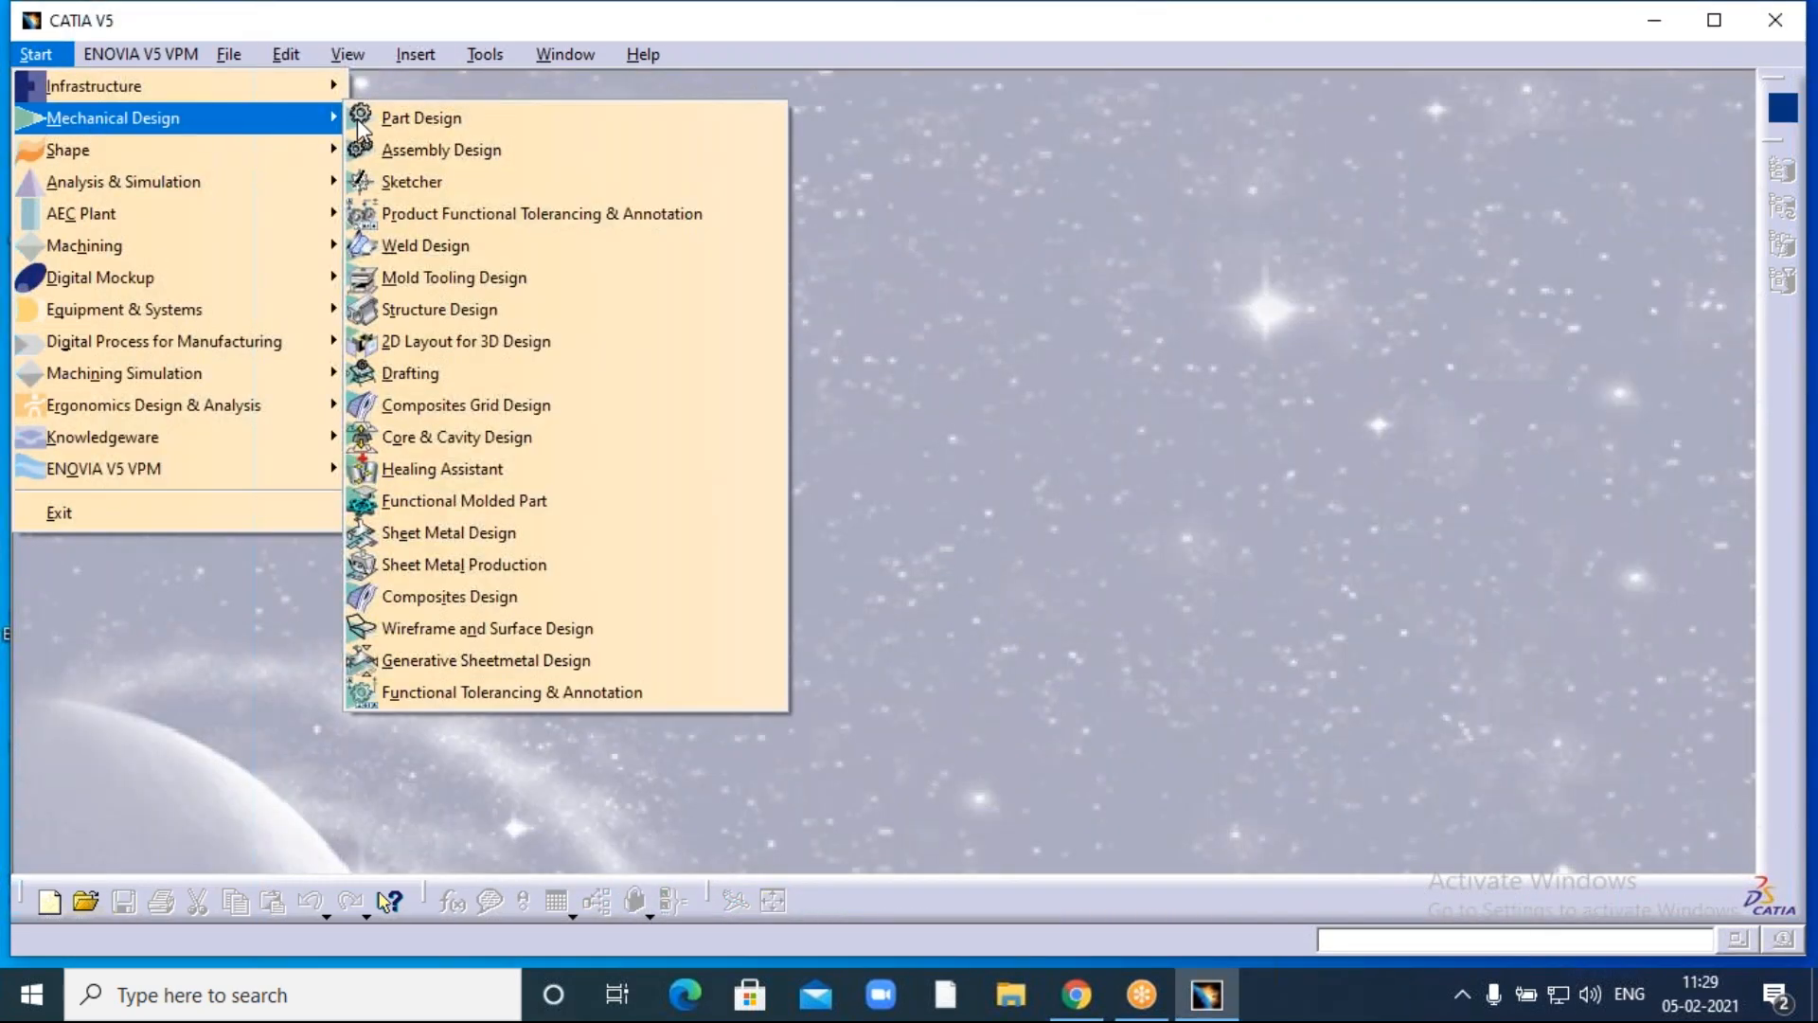
left_click(434, 118)
left_click(1588, 834)
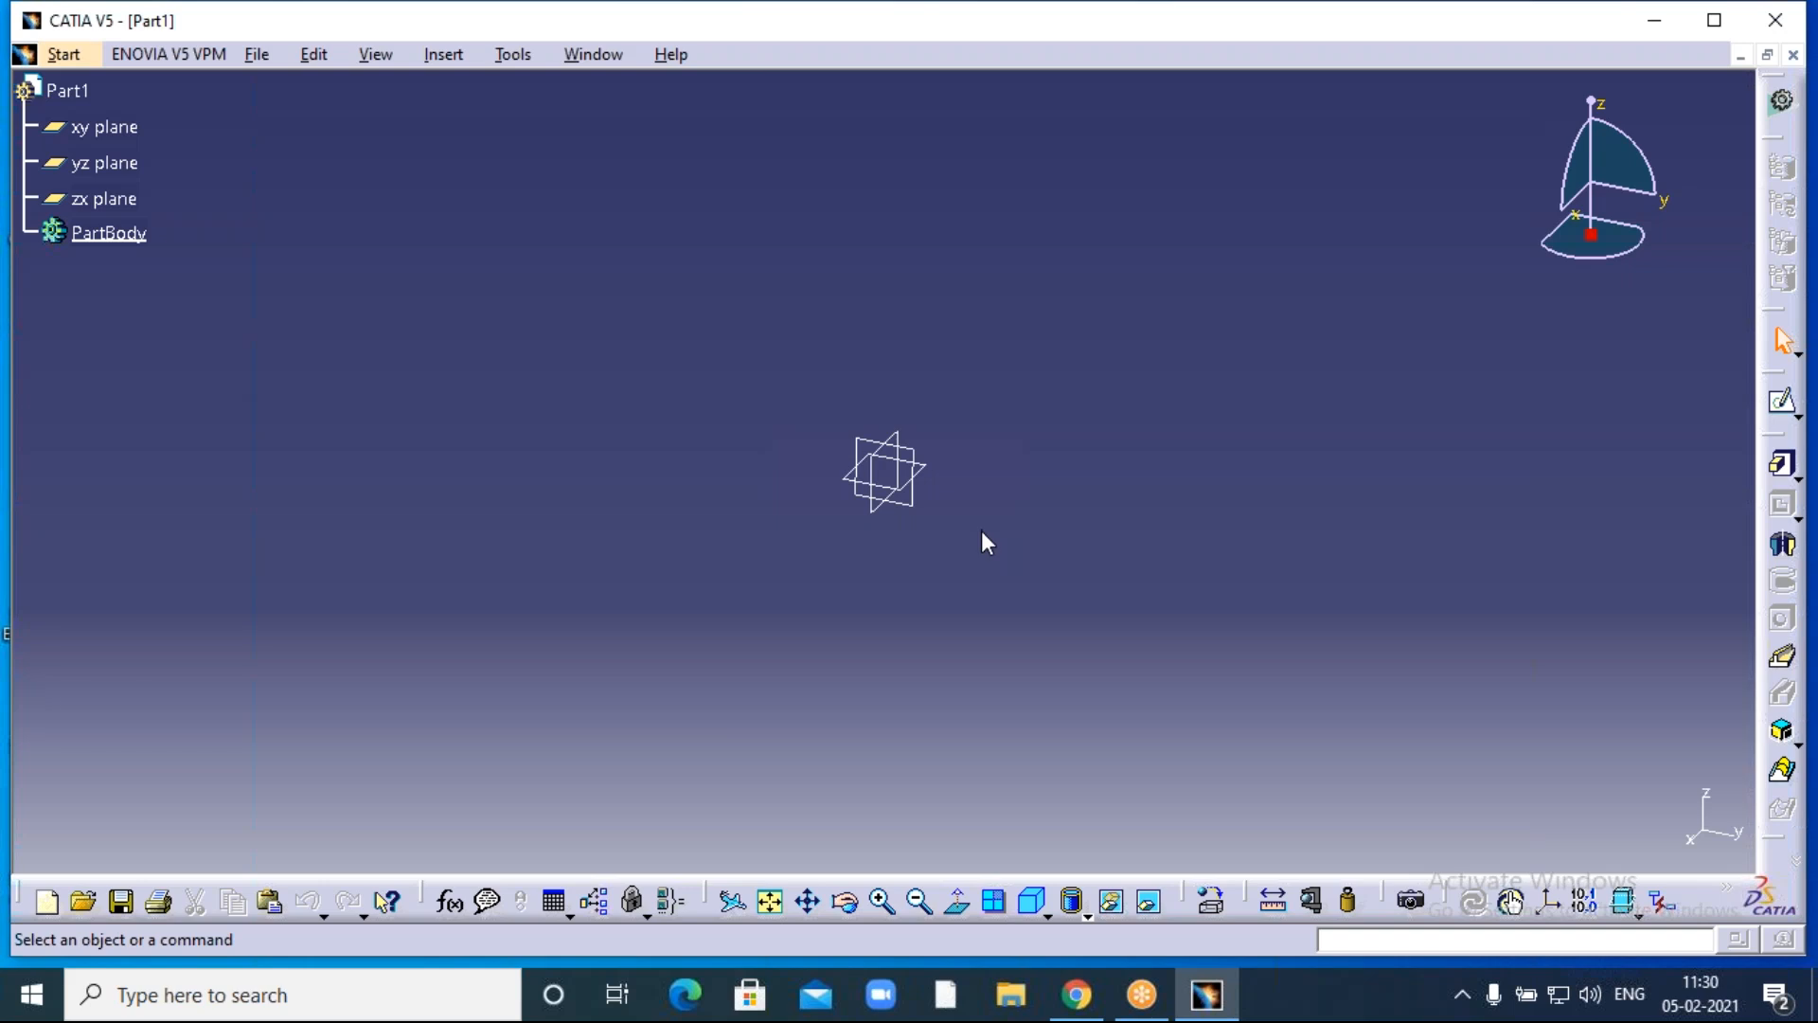
Sketch a closed triangle about 84 mm high on the yz plane, with its base on the horizontal axis beside the origin.
left_click(905, 512)
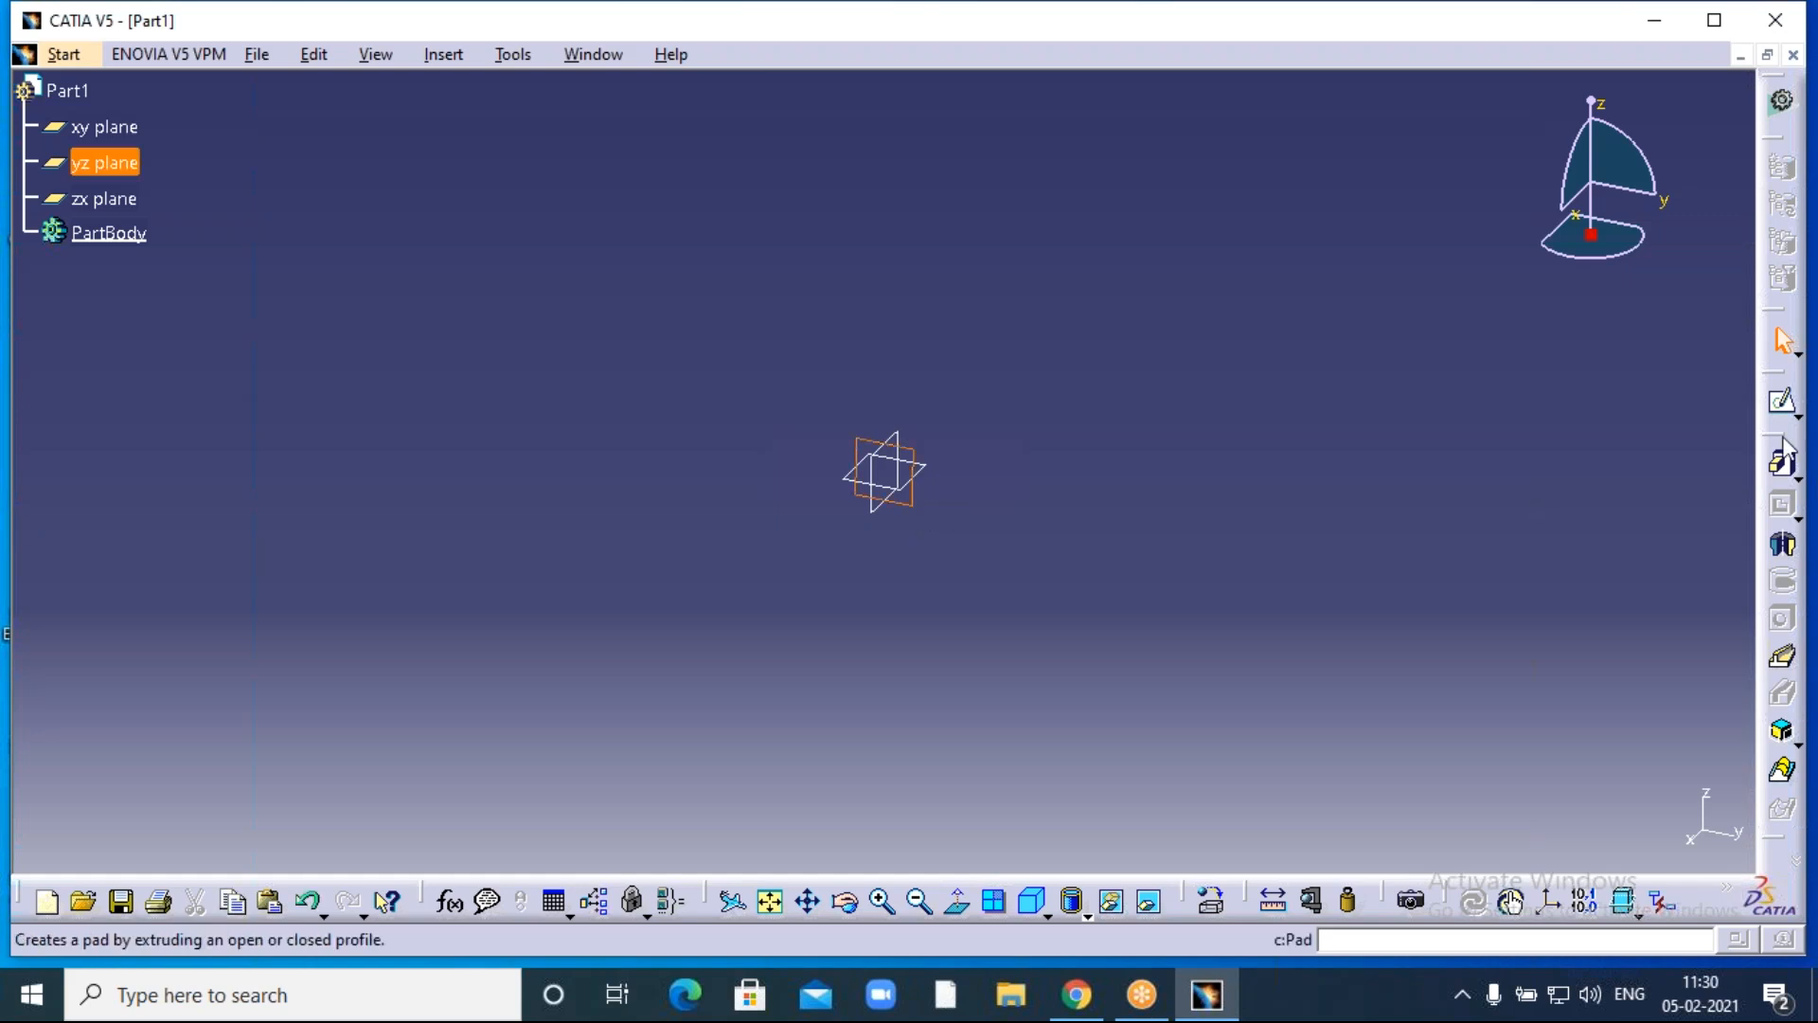
left_click(1784, 402)
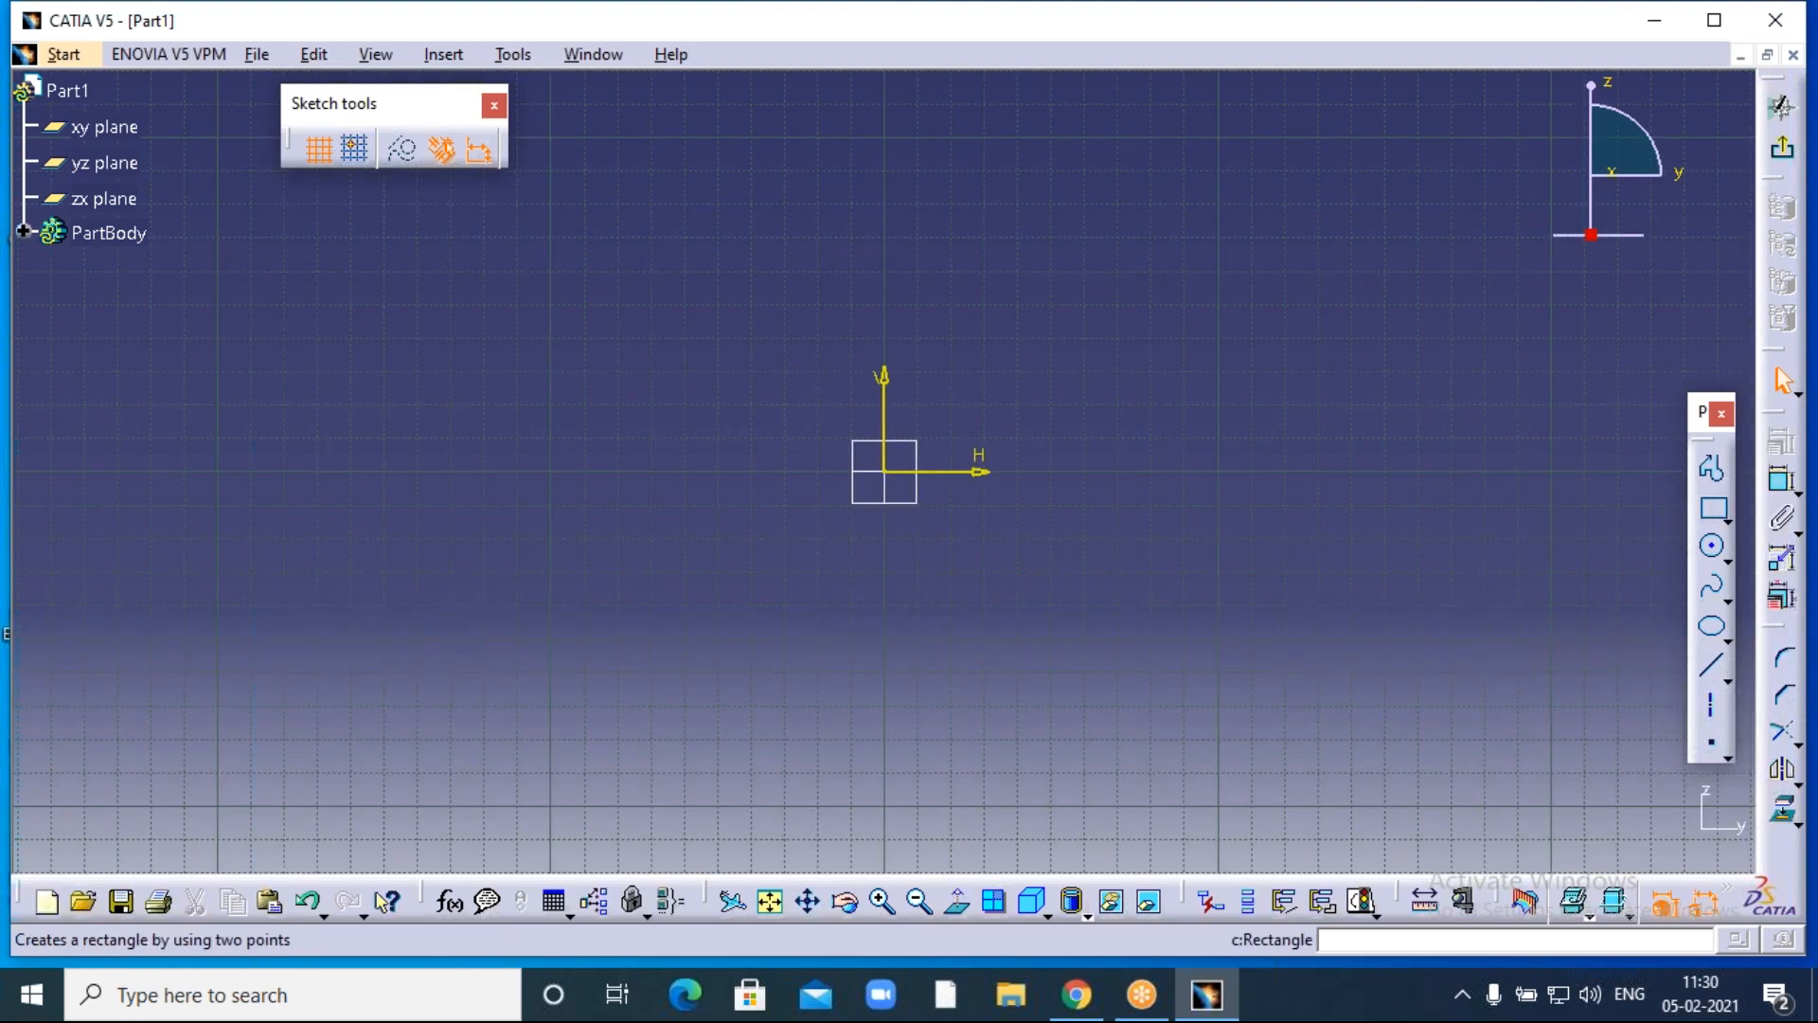
left_click(1711, 467)
left_click(952, 463)
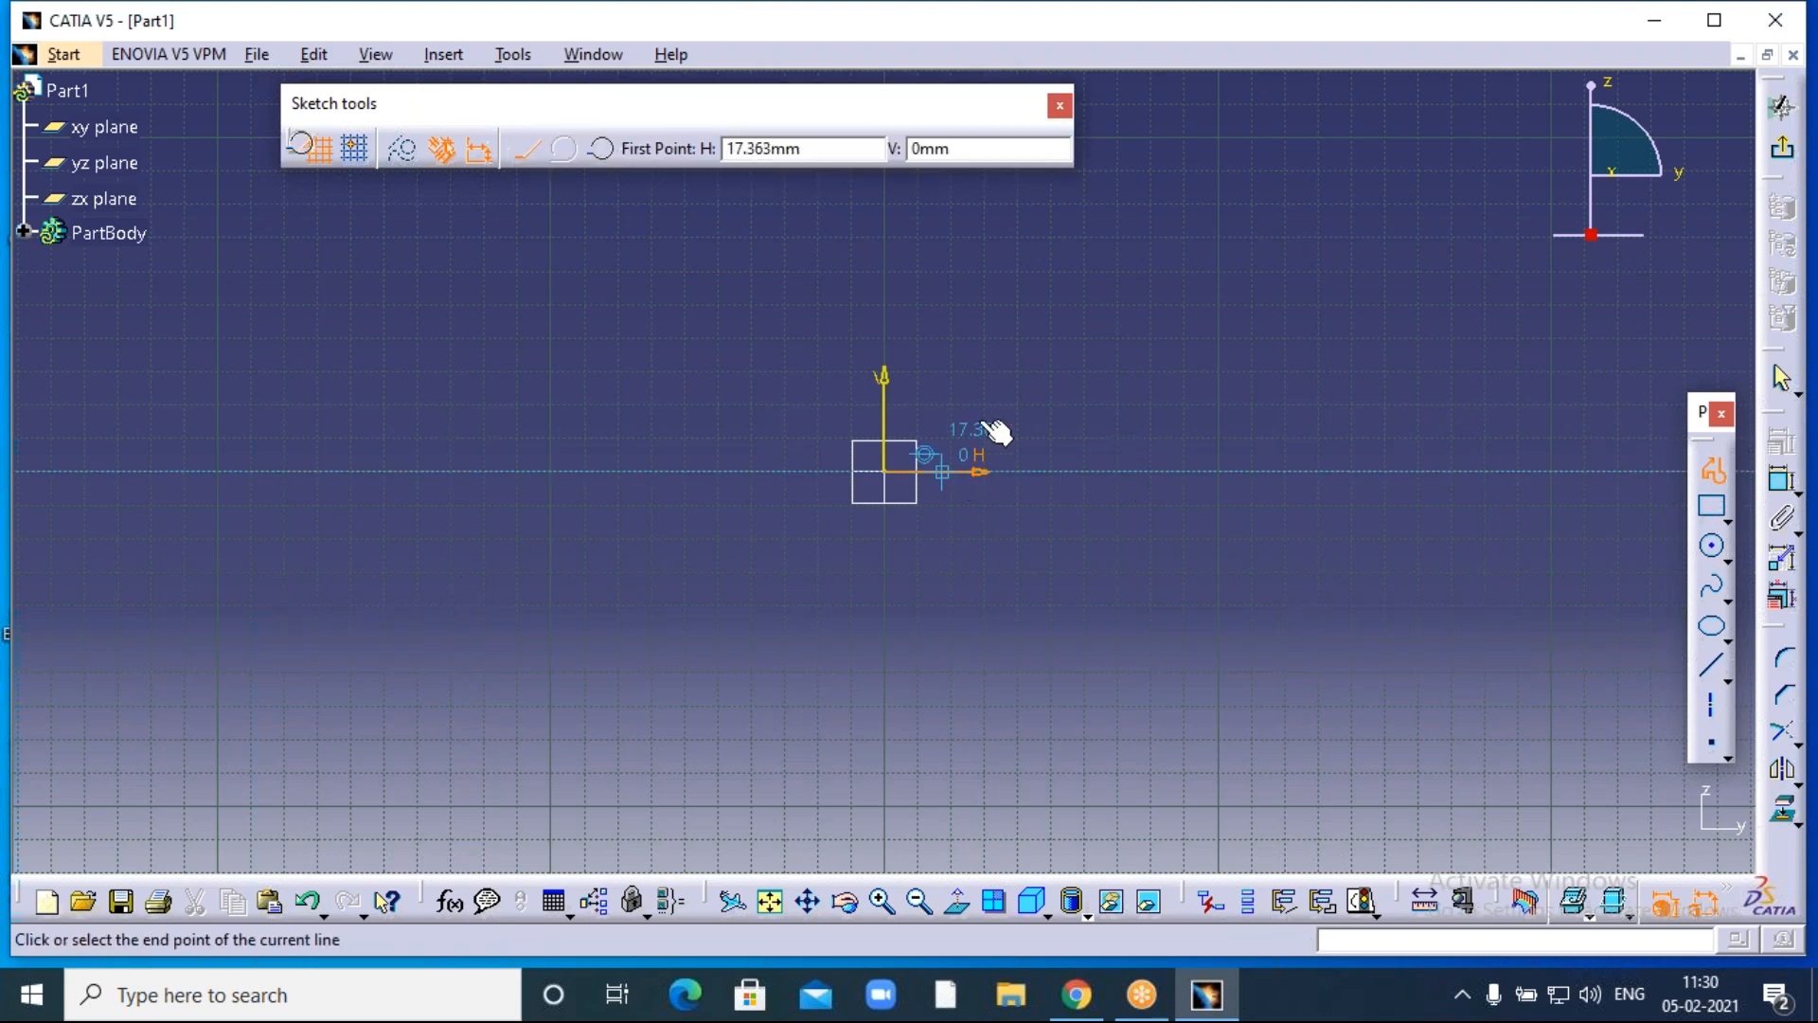
left_click(1067, 189)
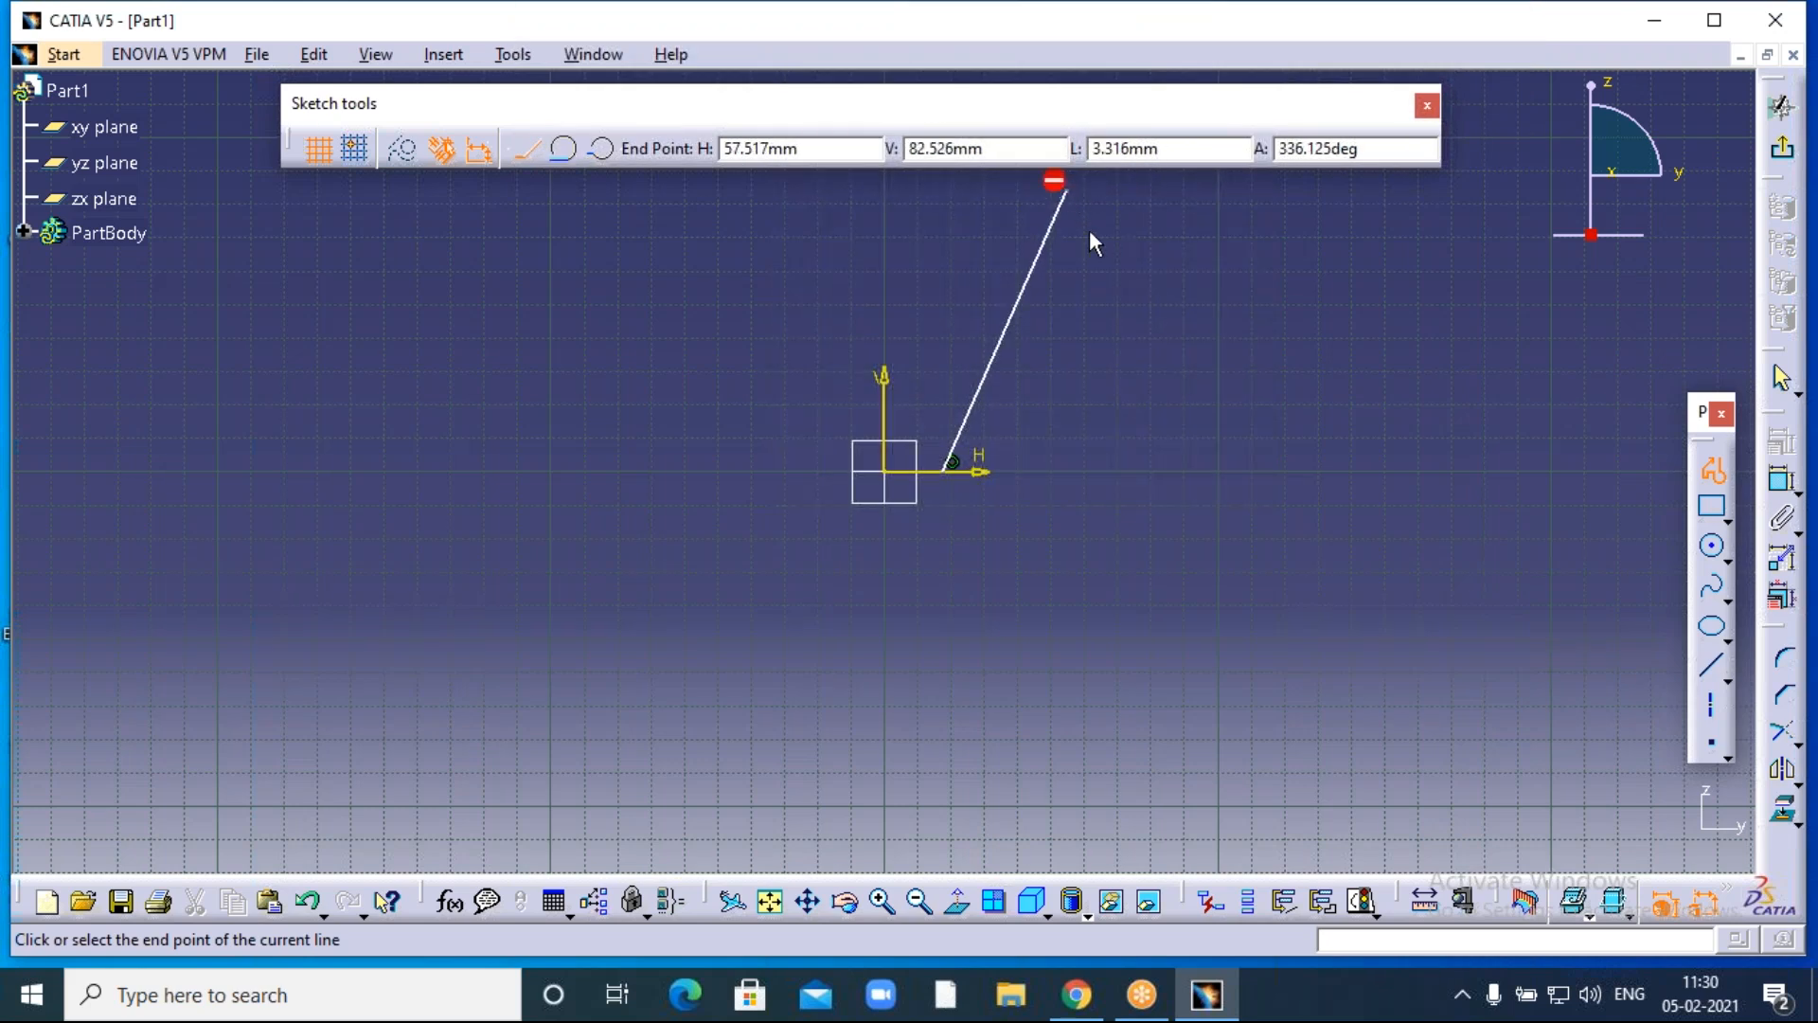
left_click(1201, 470)
left_click(952, 464)
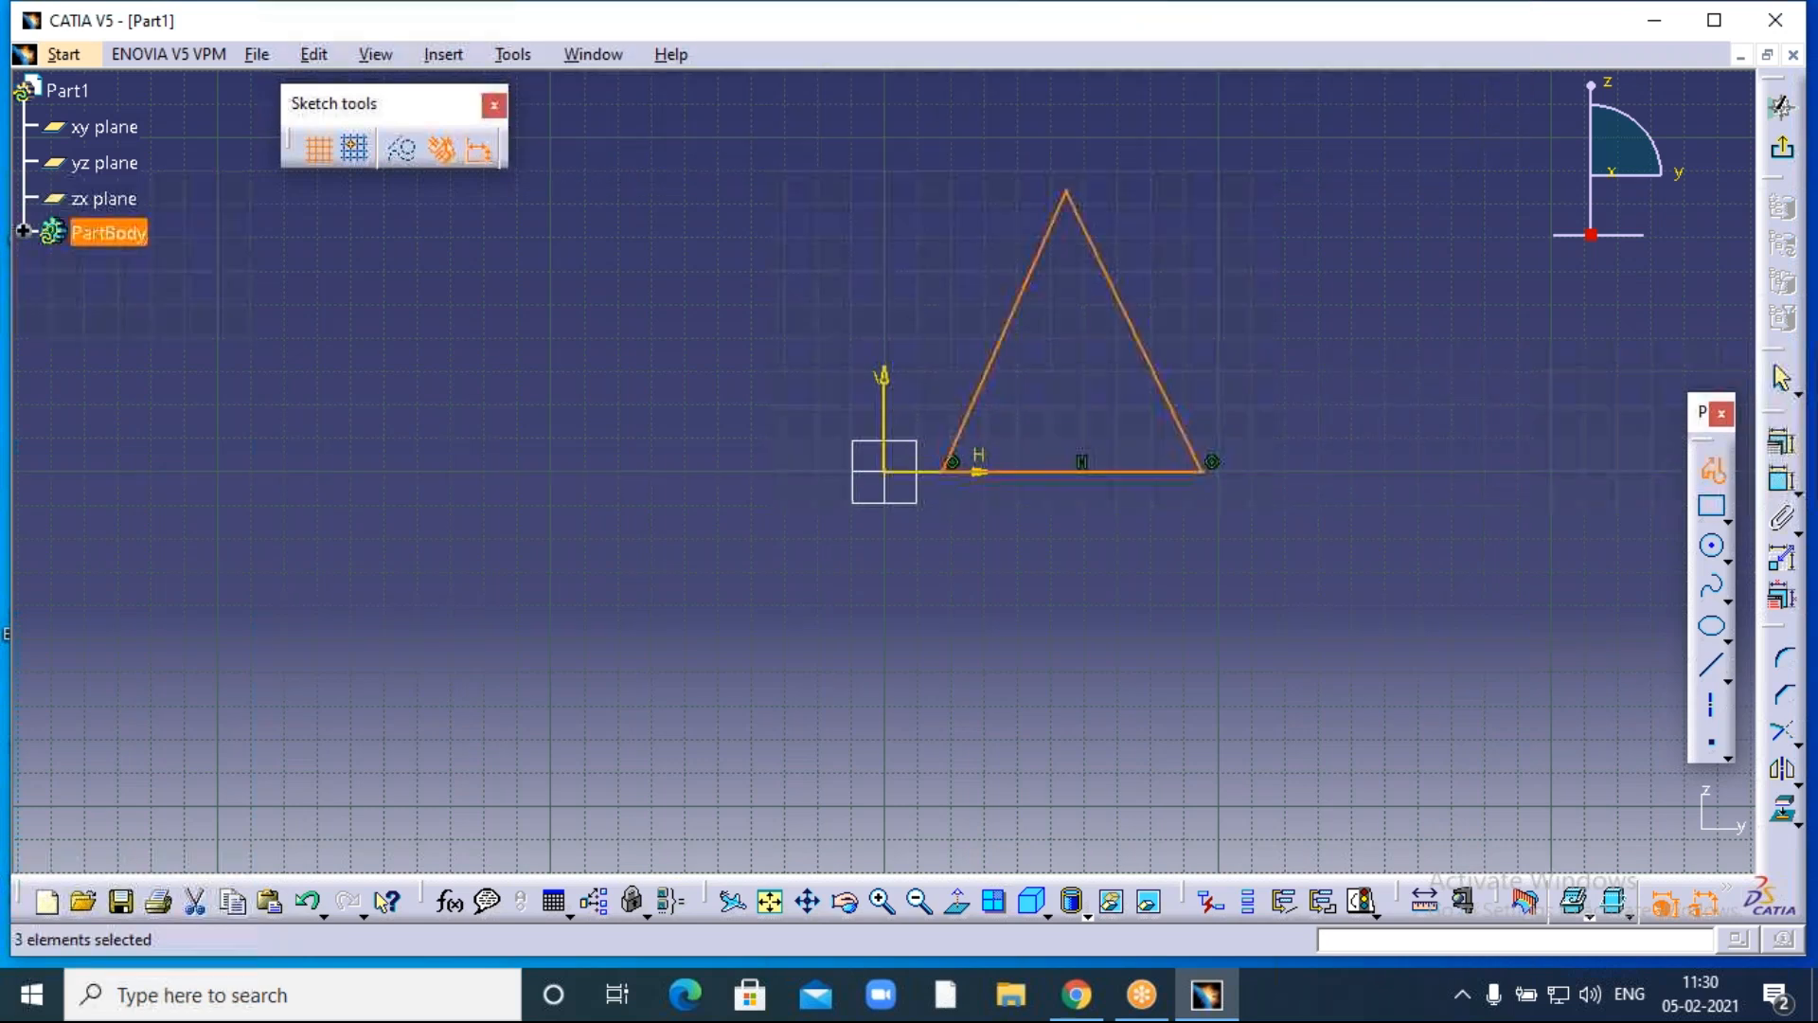
left_click(1085, 162)
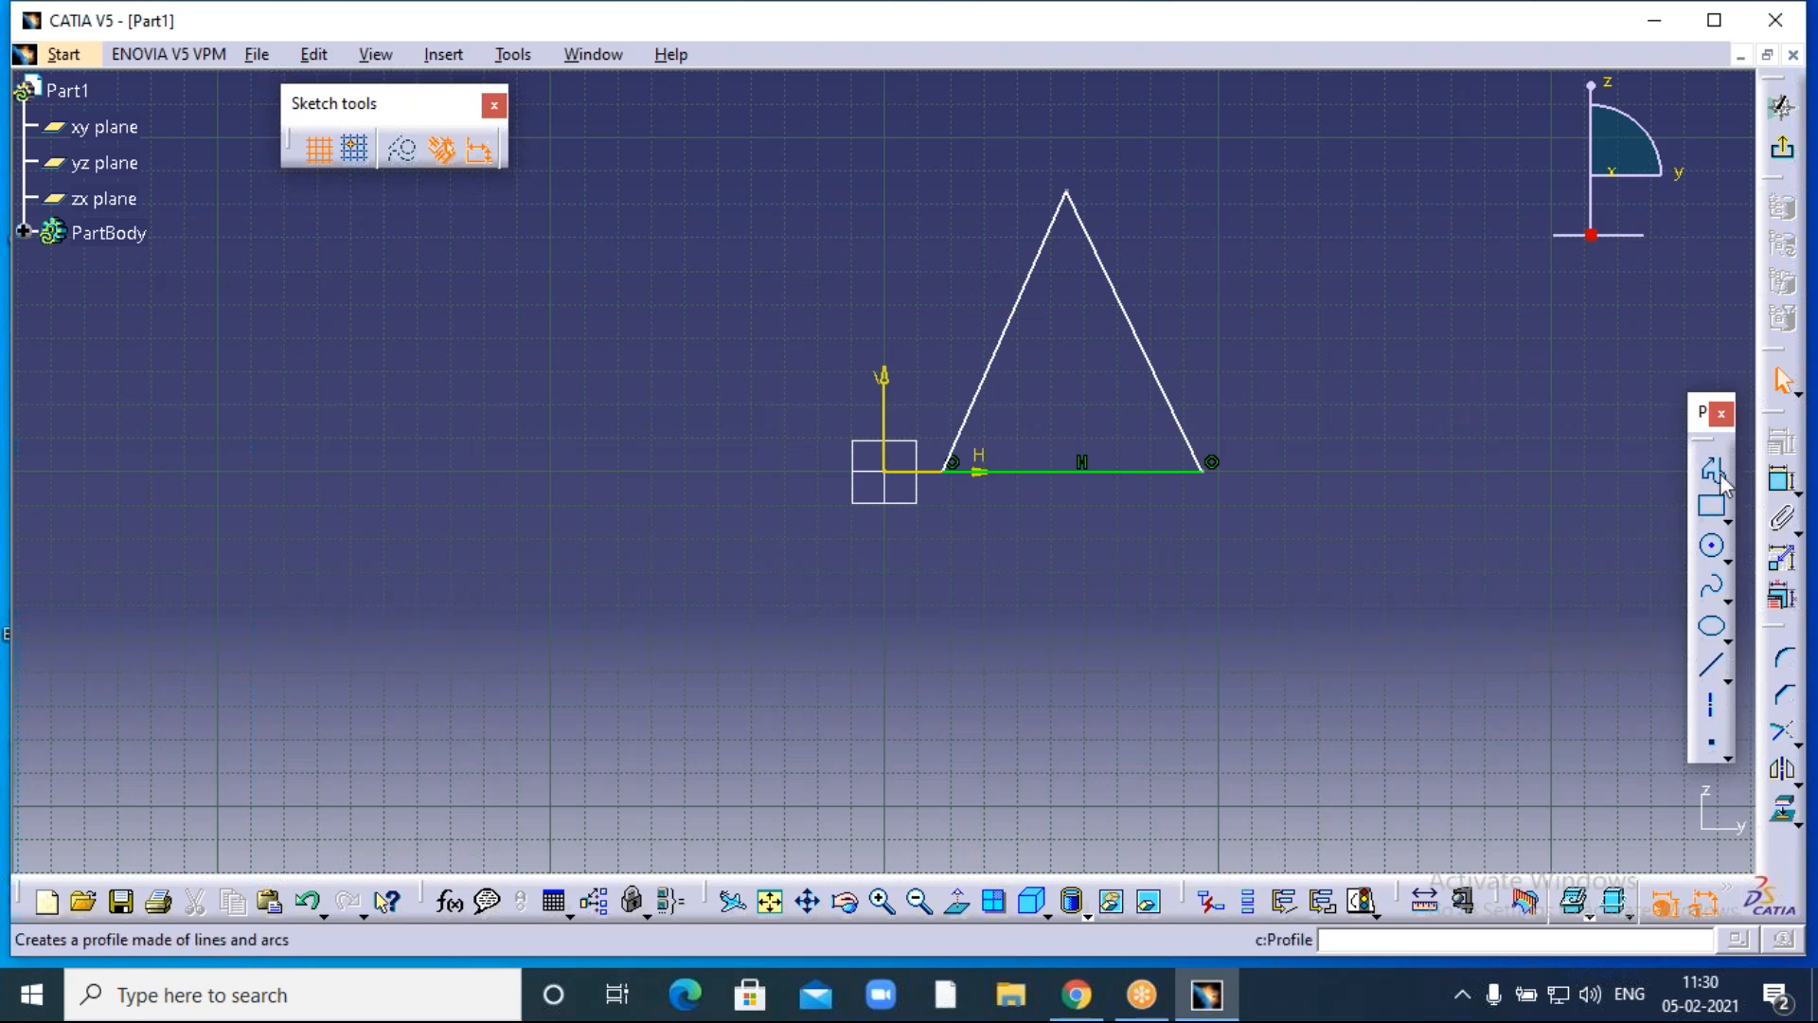
Dimension the triangle's height from its apex to the base and set it to 90 mm.
left_click(1782, 480)
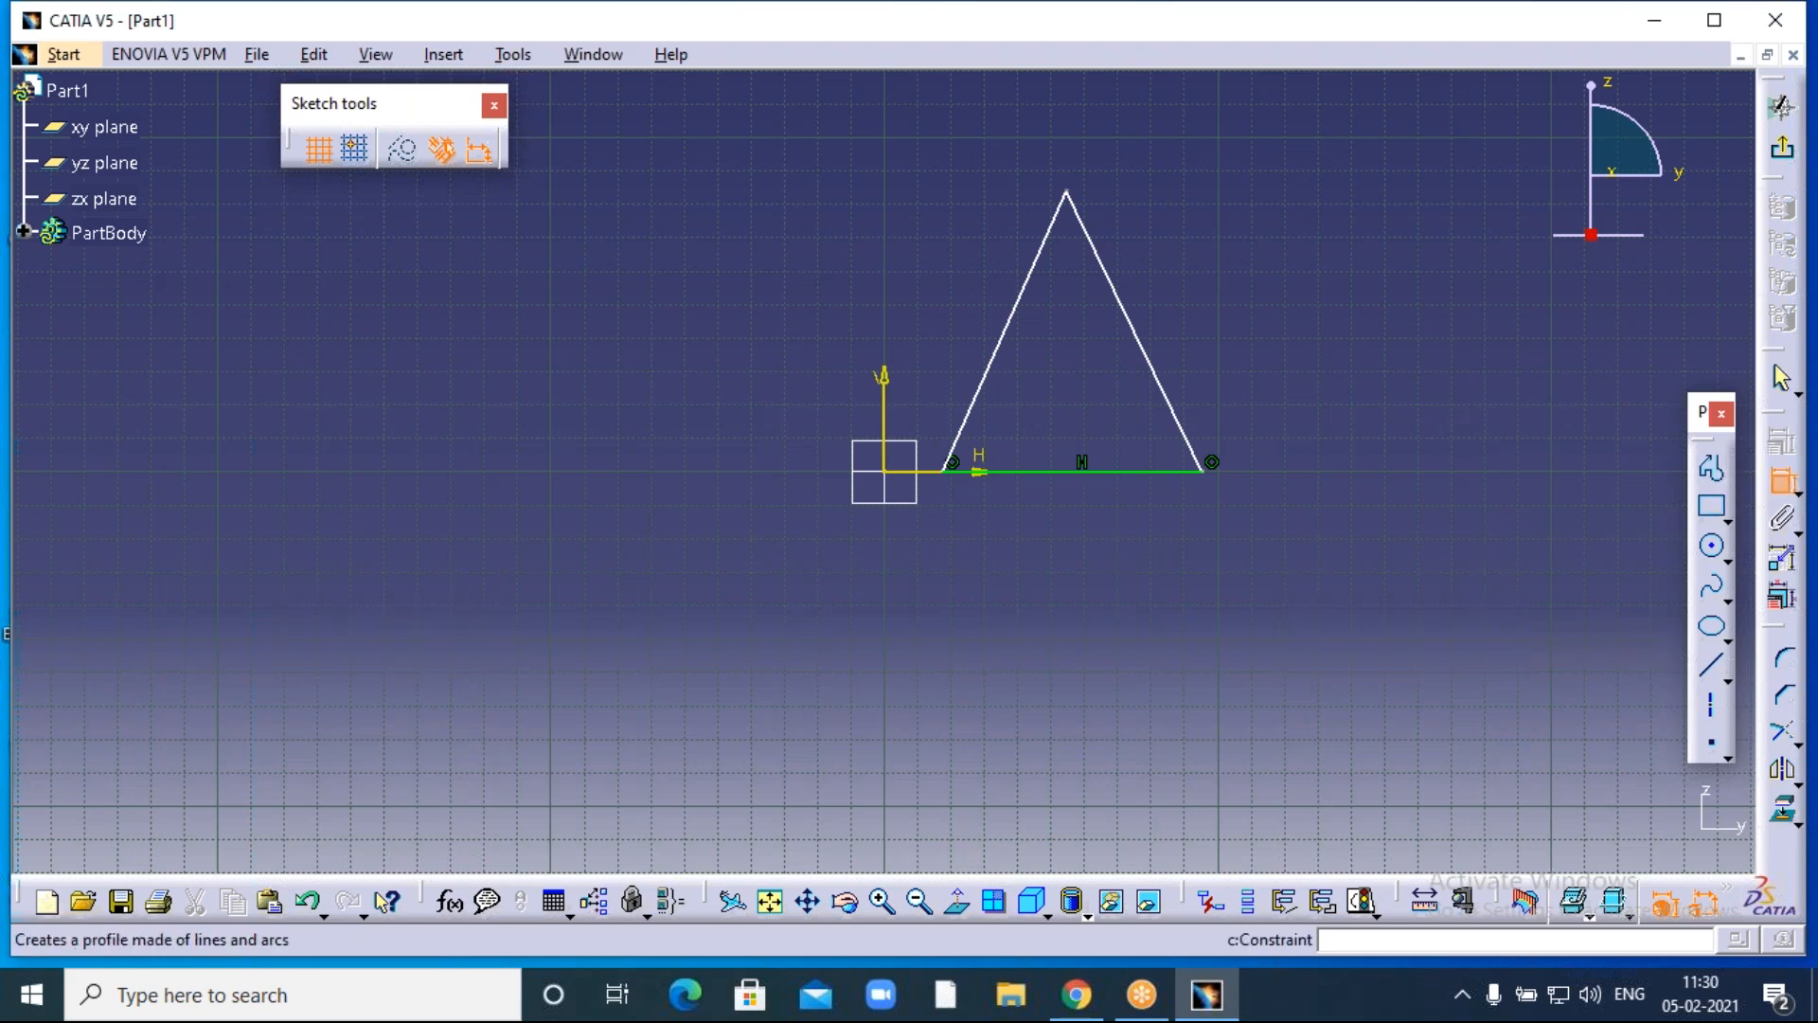
left_click(1068, 194)
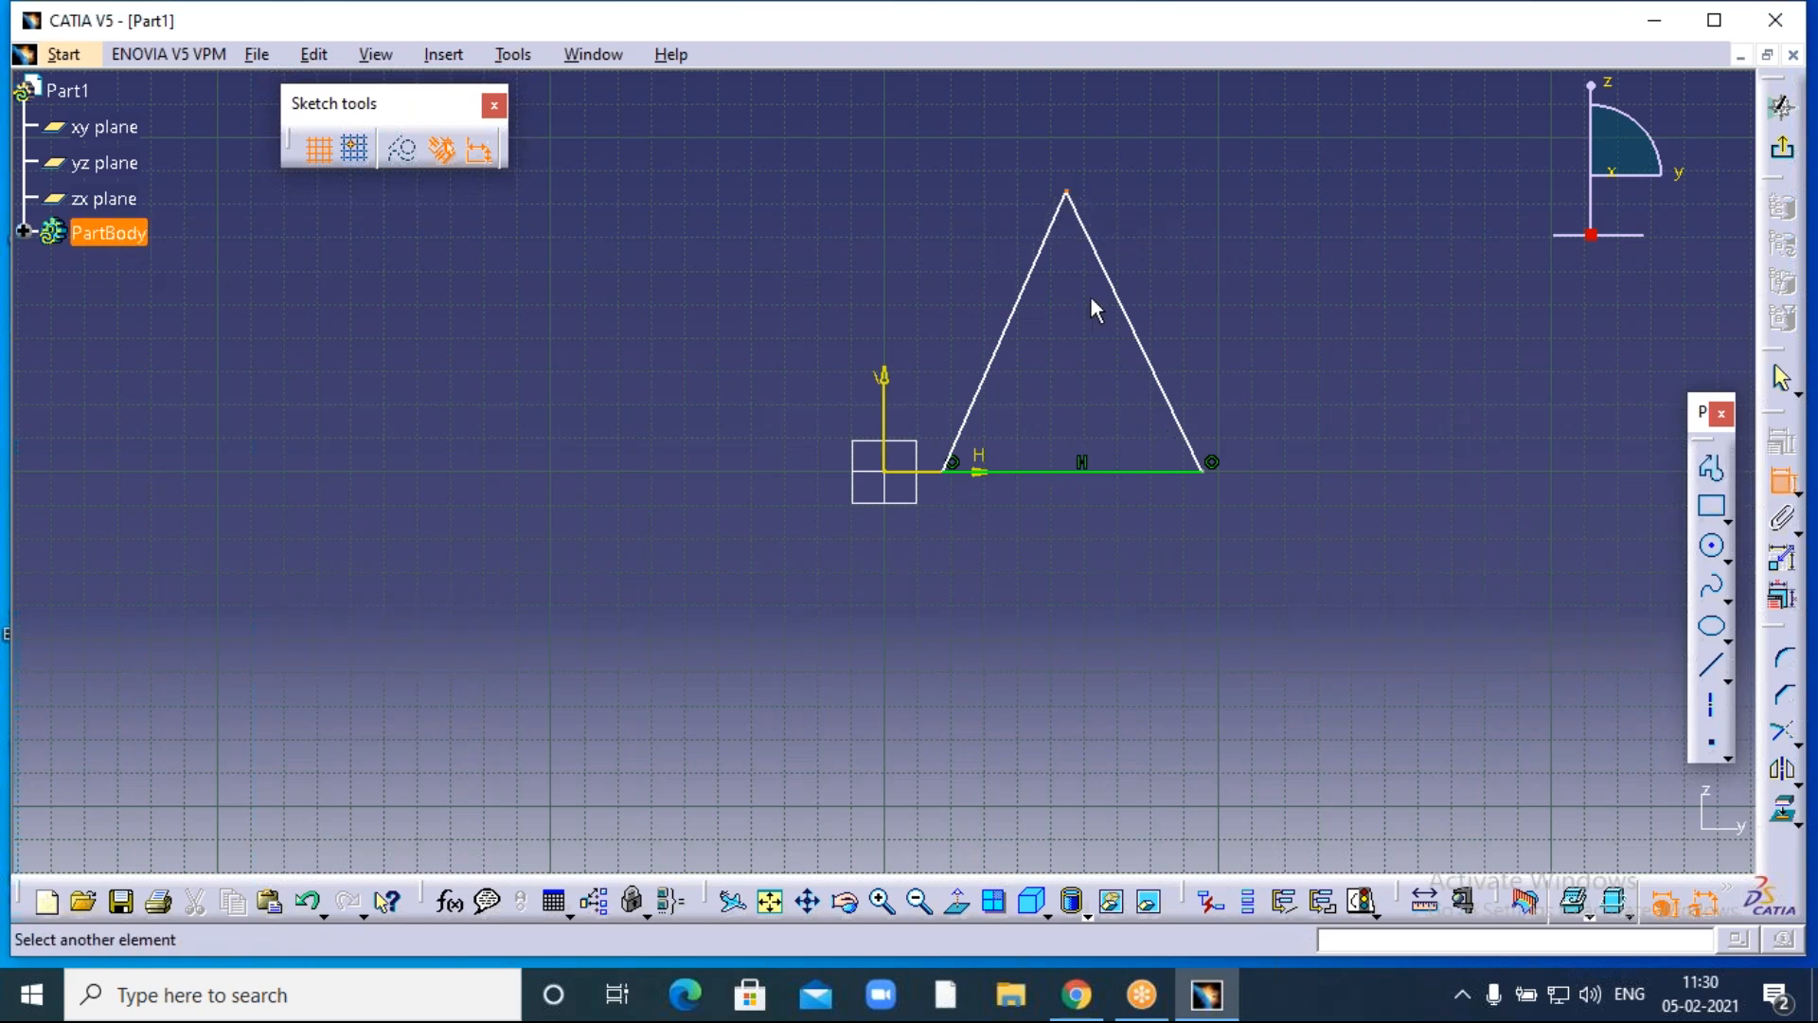
left_click(1078, 471)
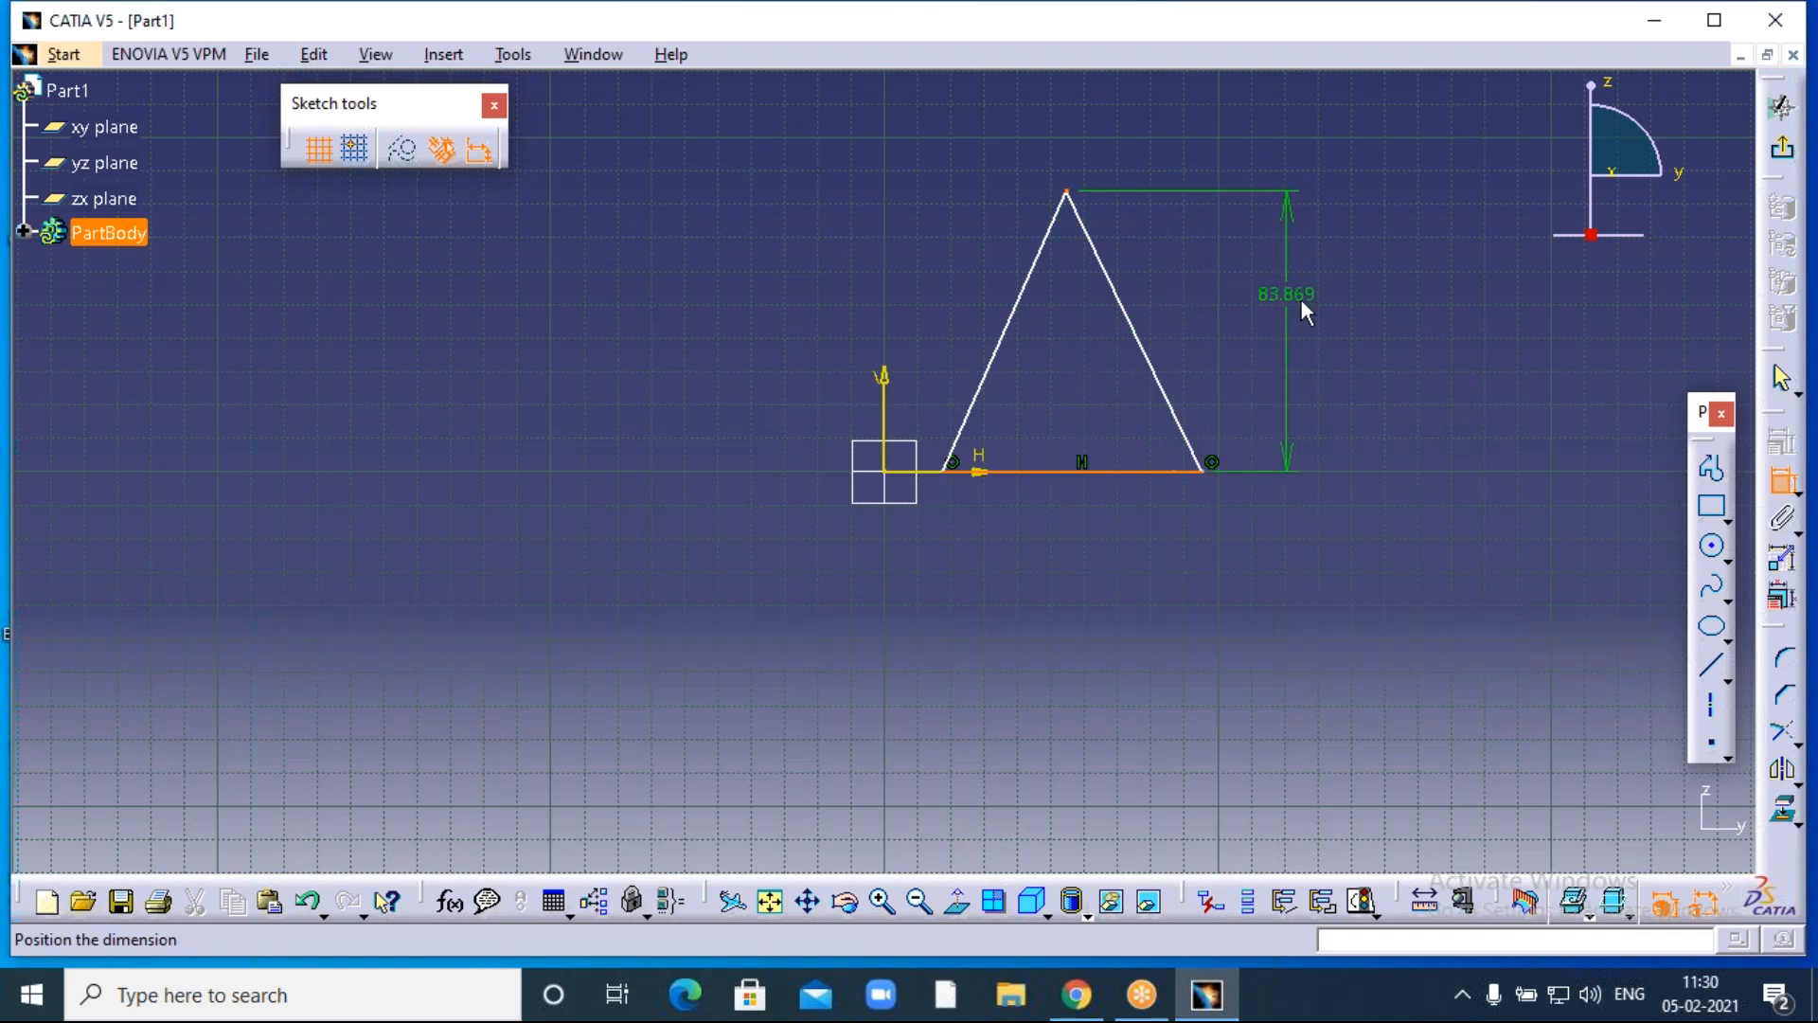
left_click(1321, 301)
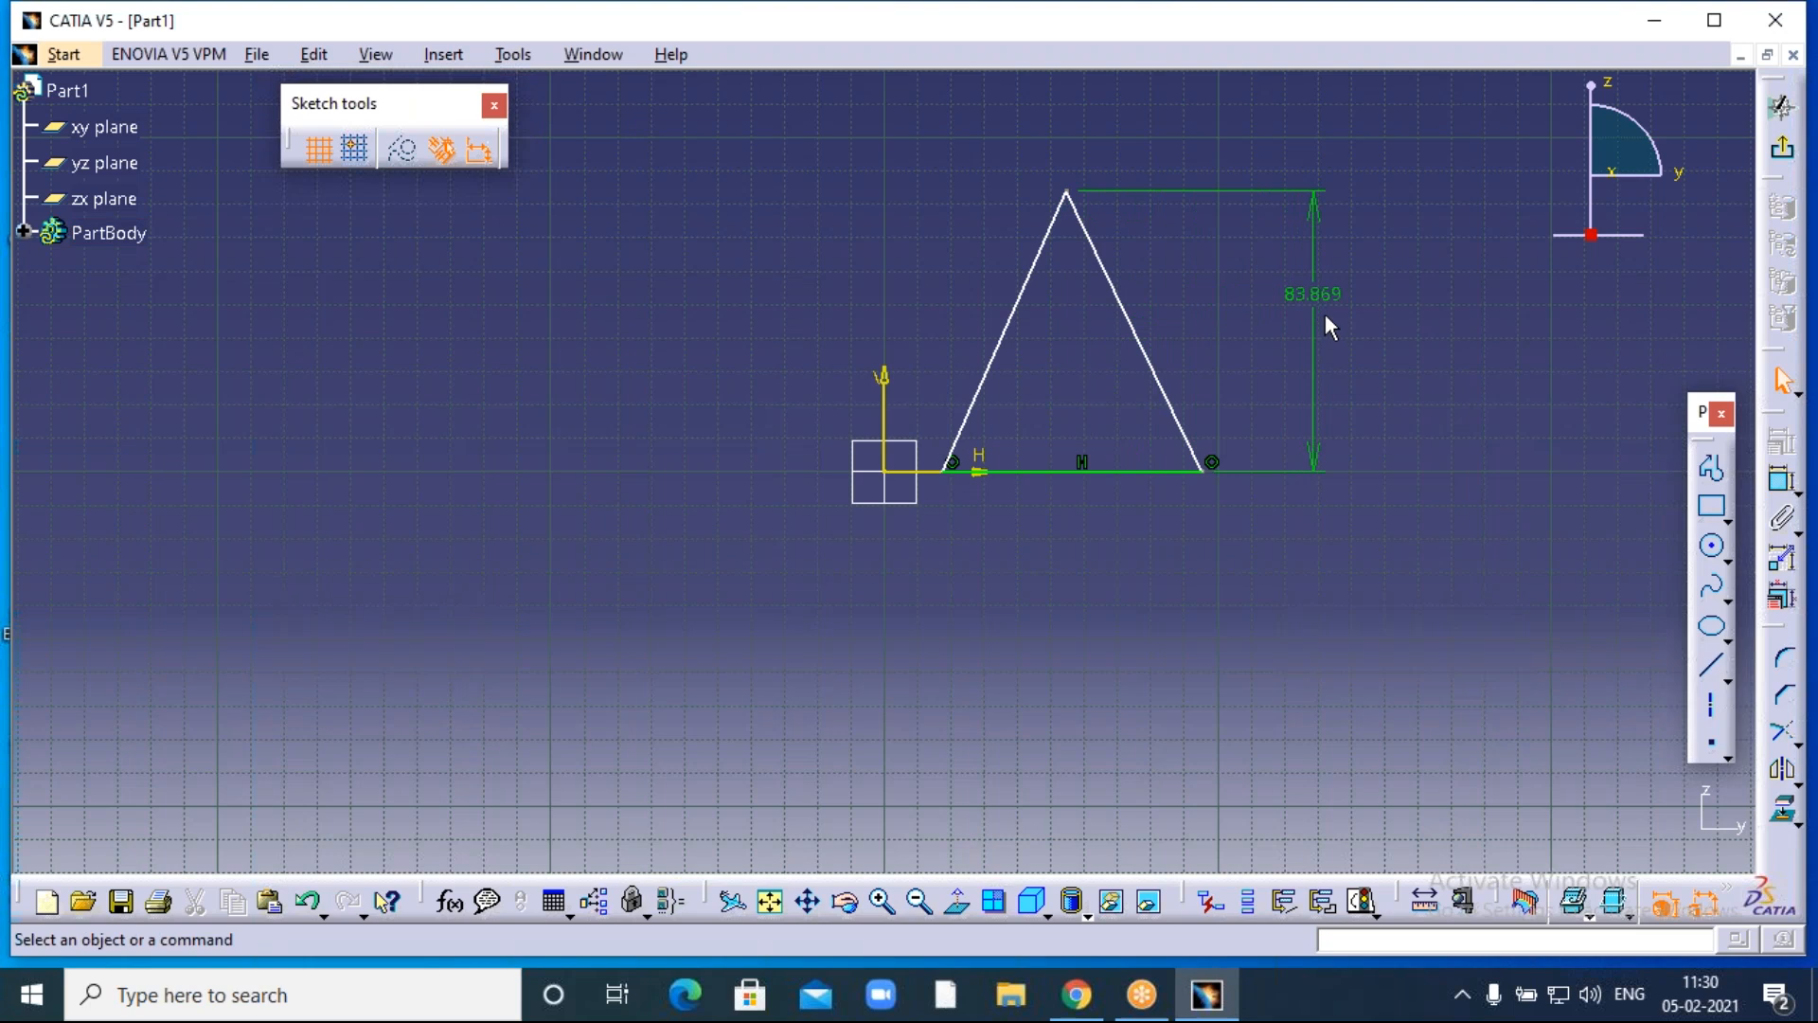
double_click(1302, 296)
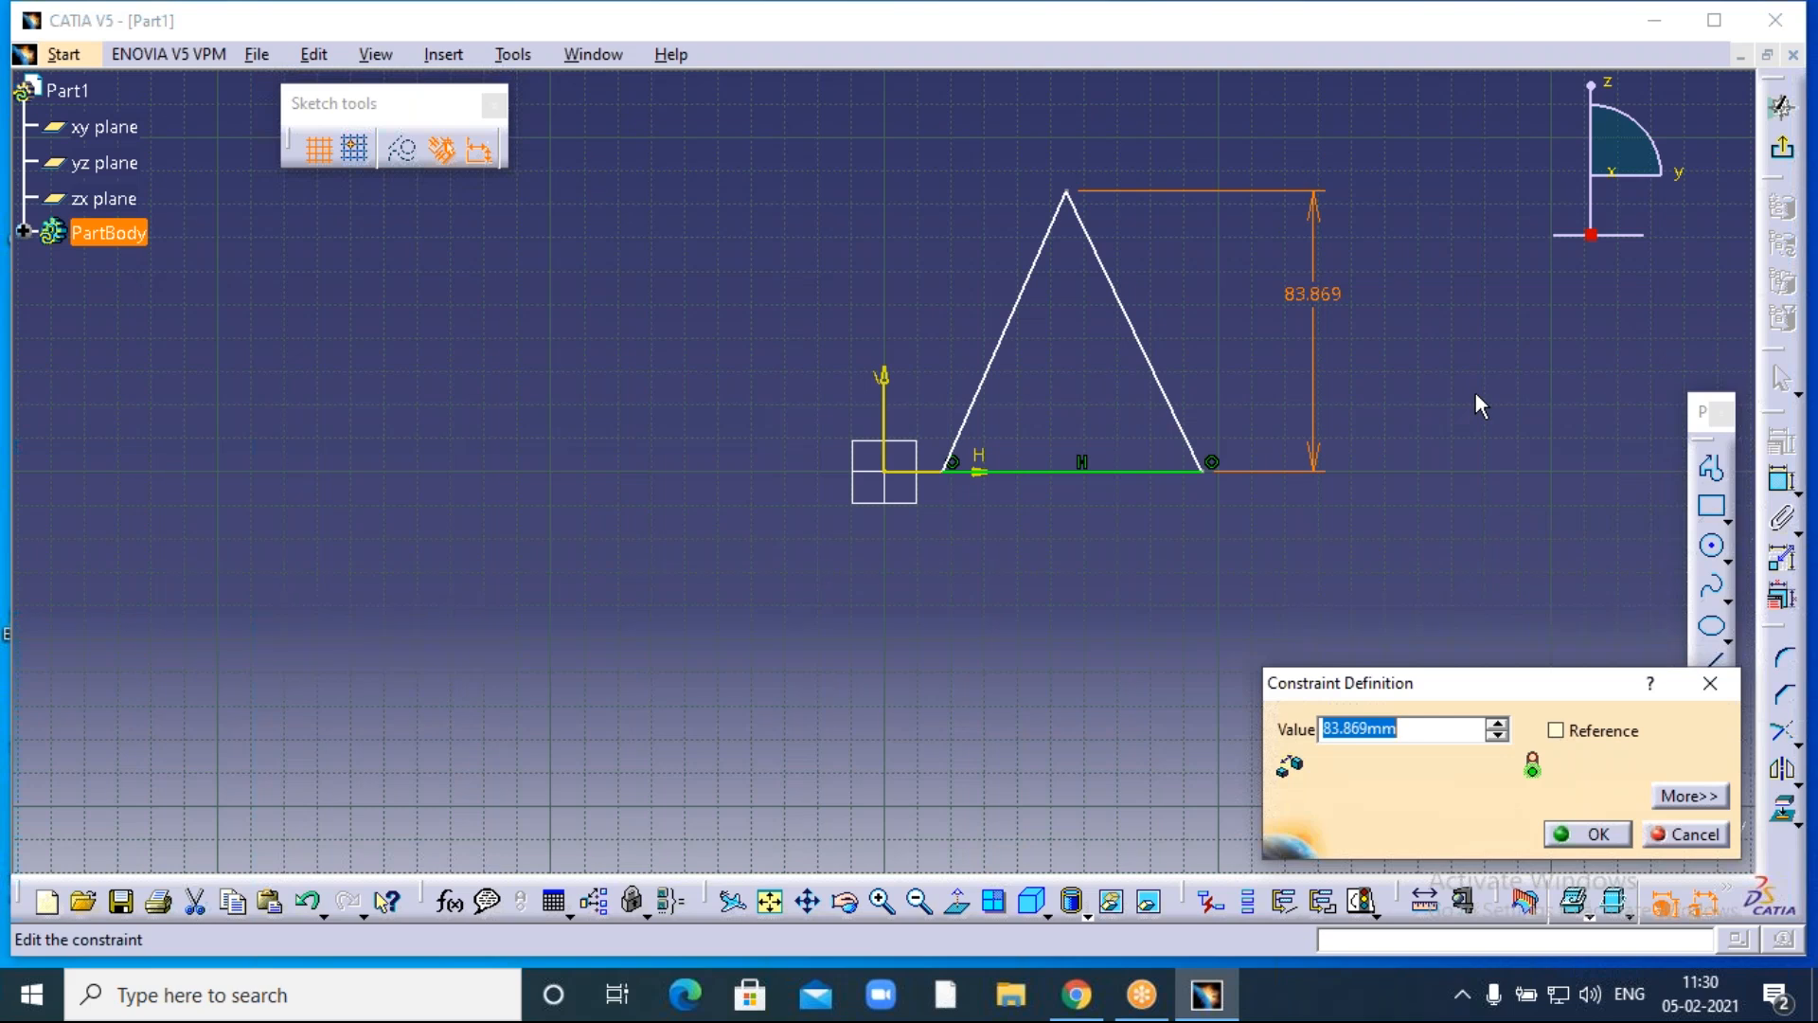
type("90")
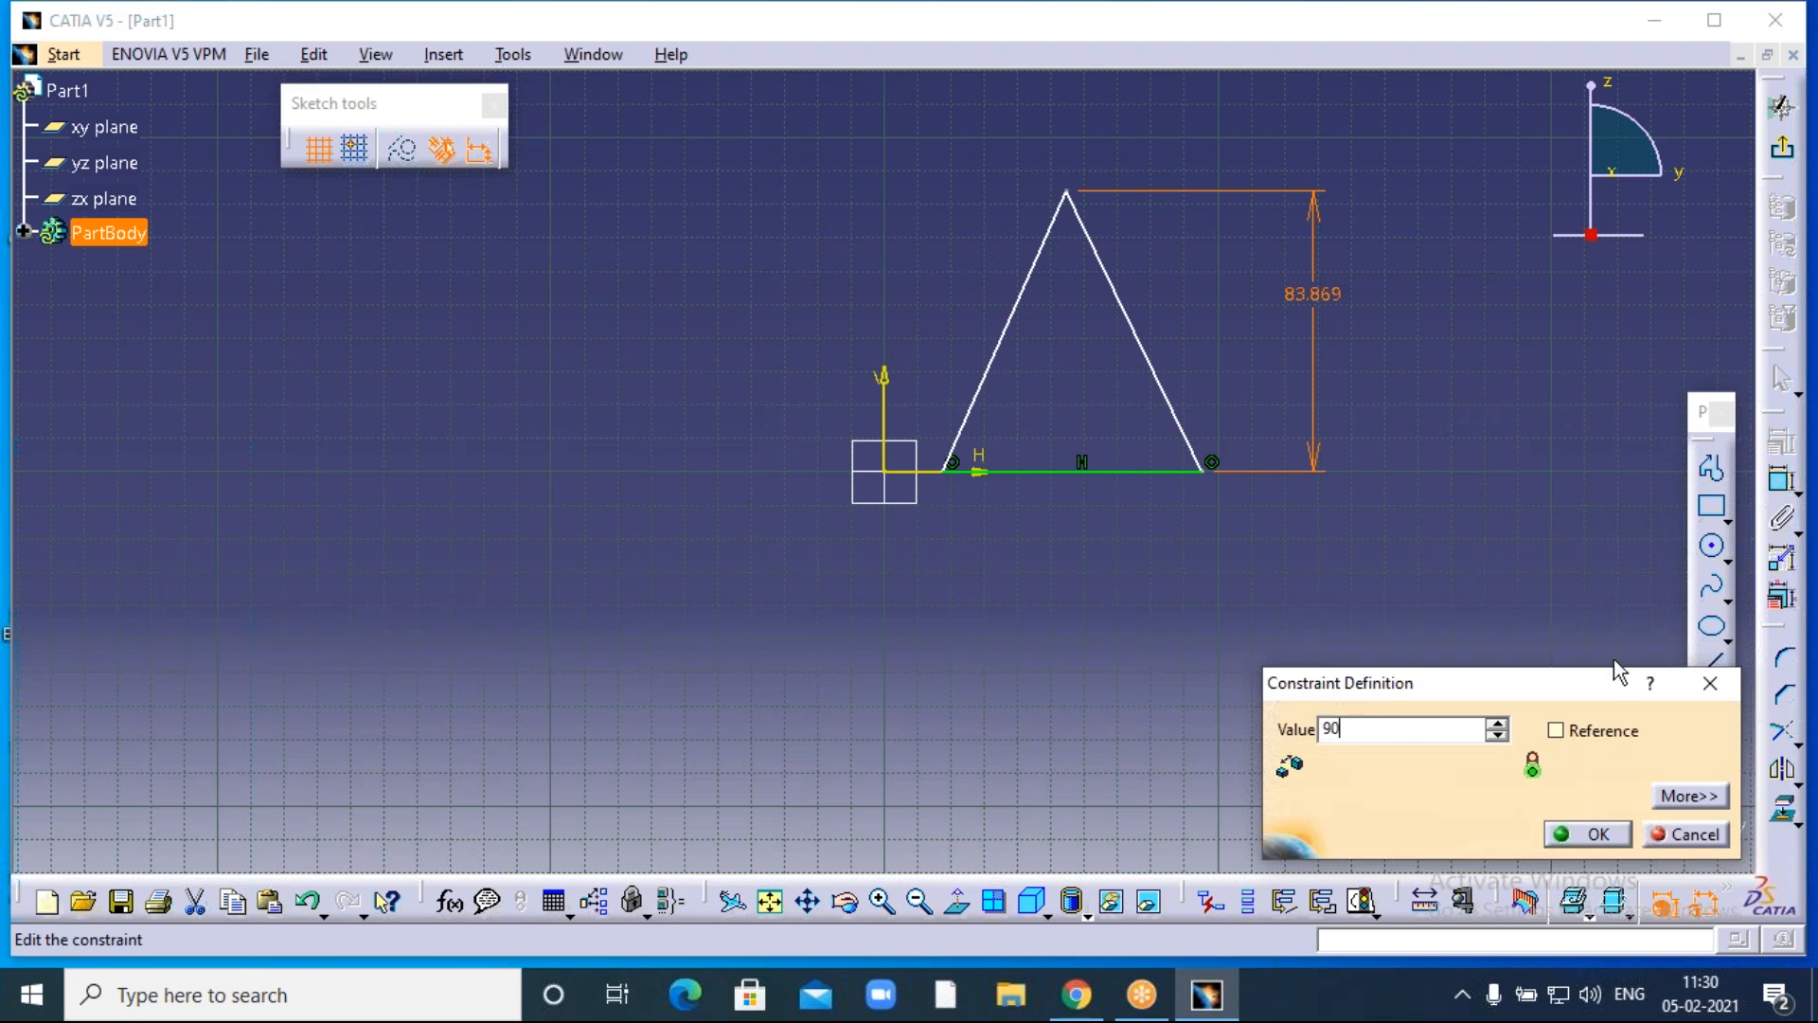
left_click(1588, 833)
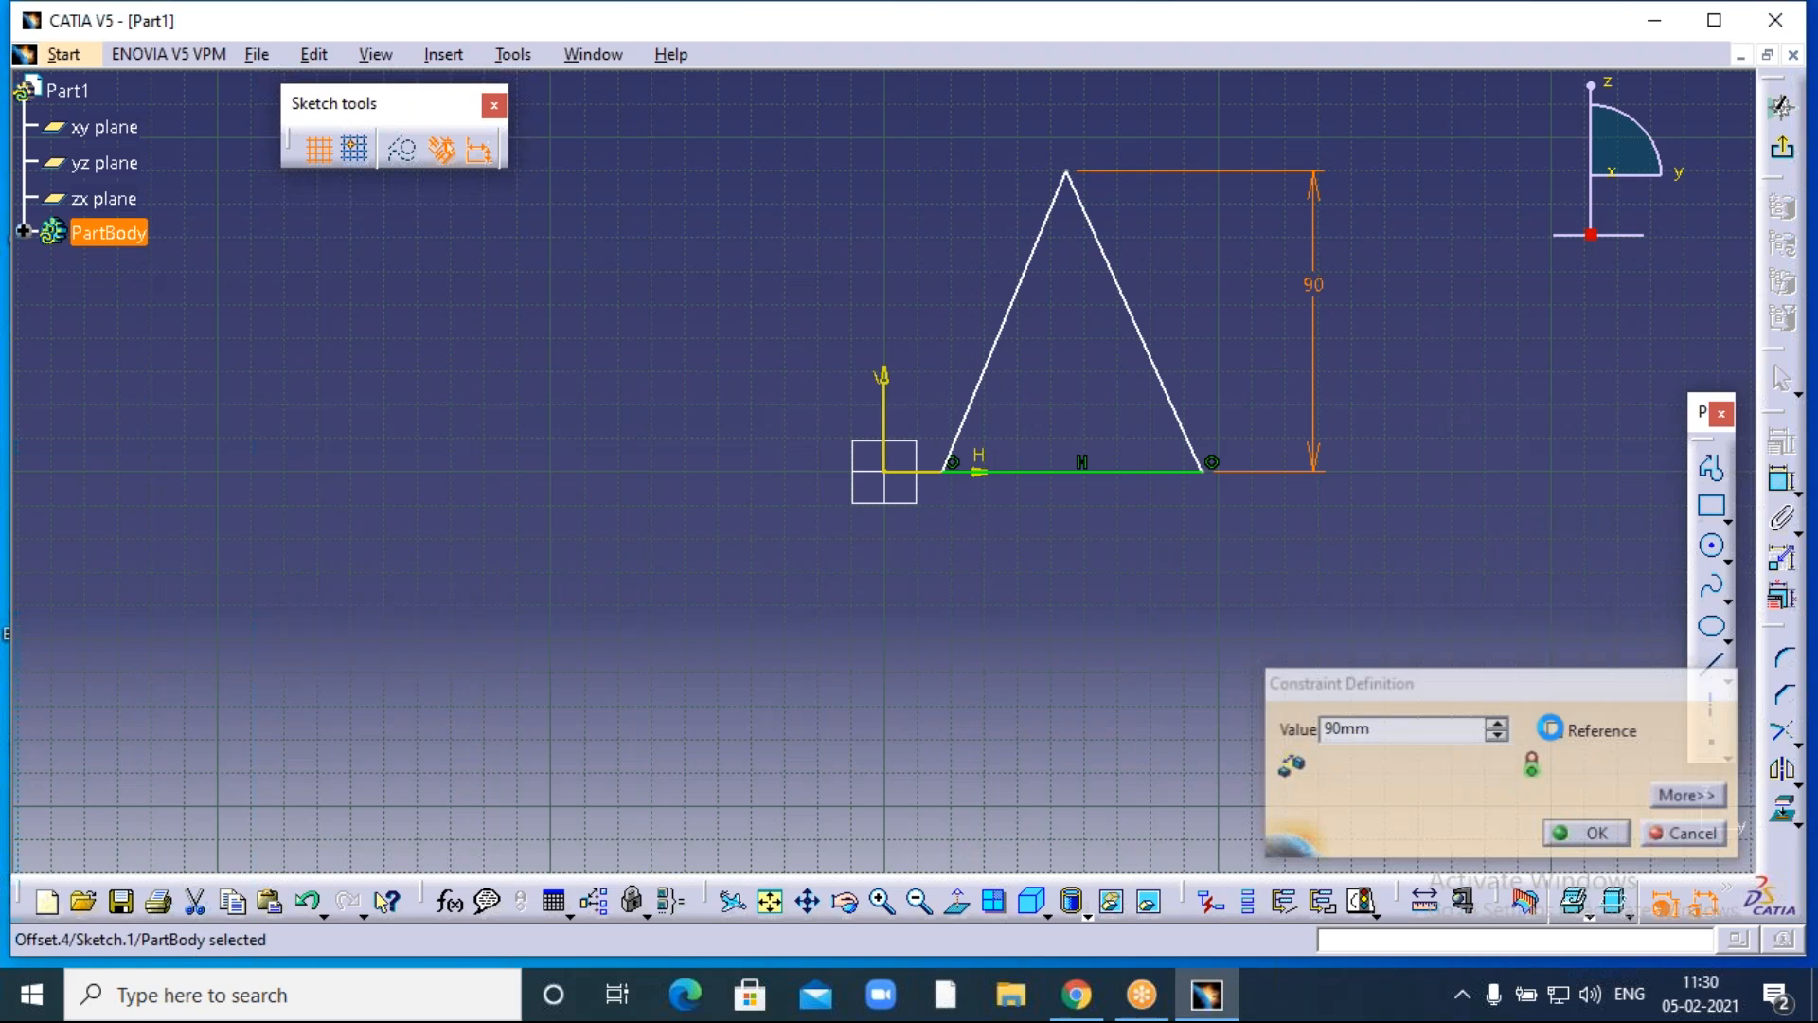
Add angle dimensions between the triangle's base and each of its two sloping sides.
left_click(1783, 516)
left_click(1134, 320)
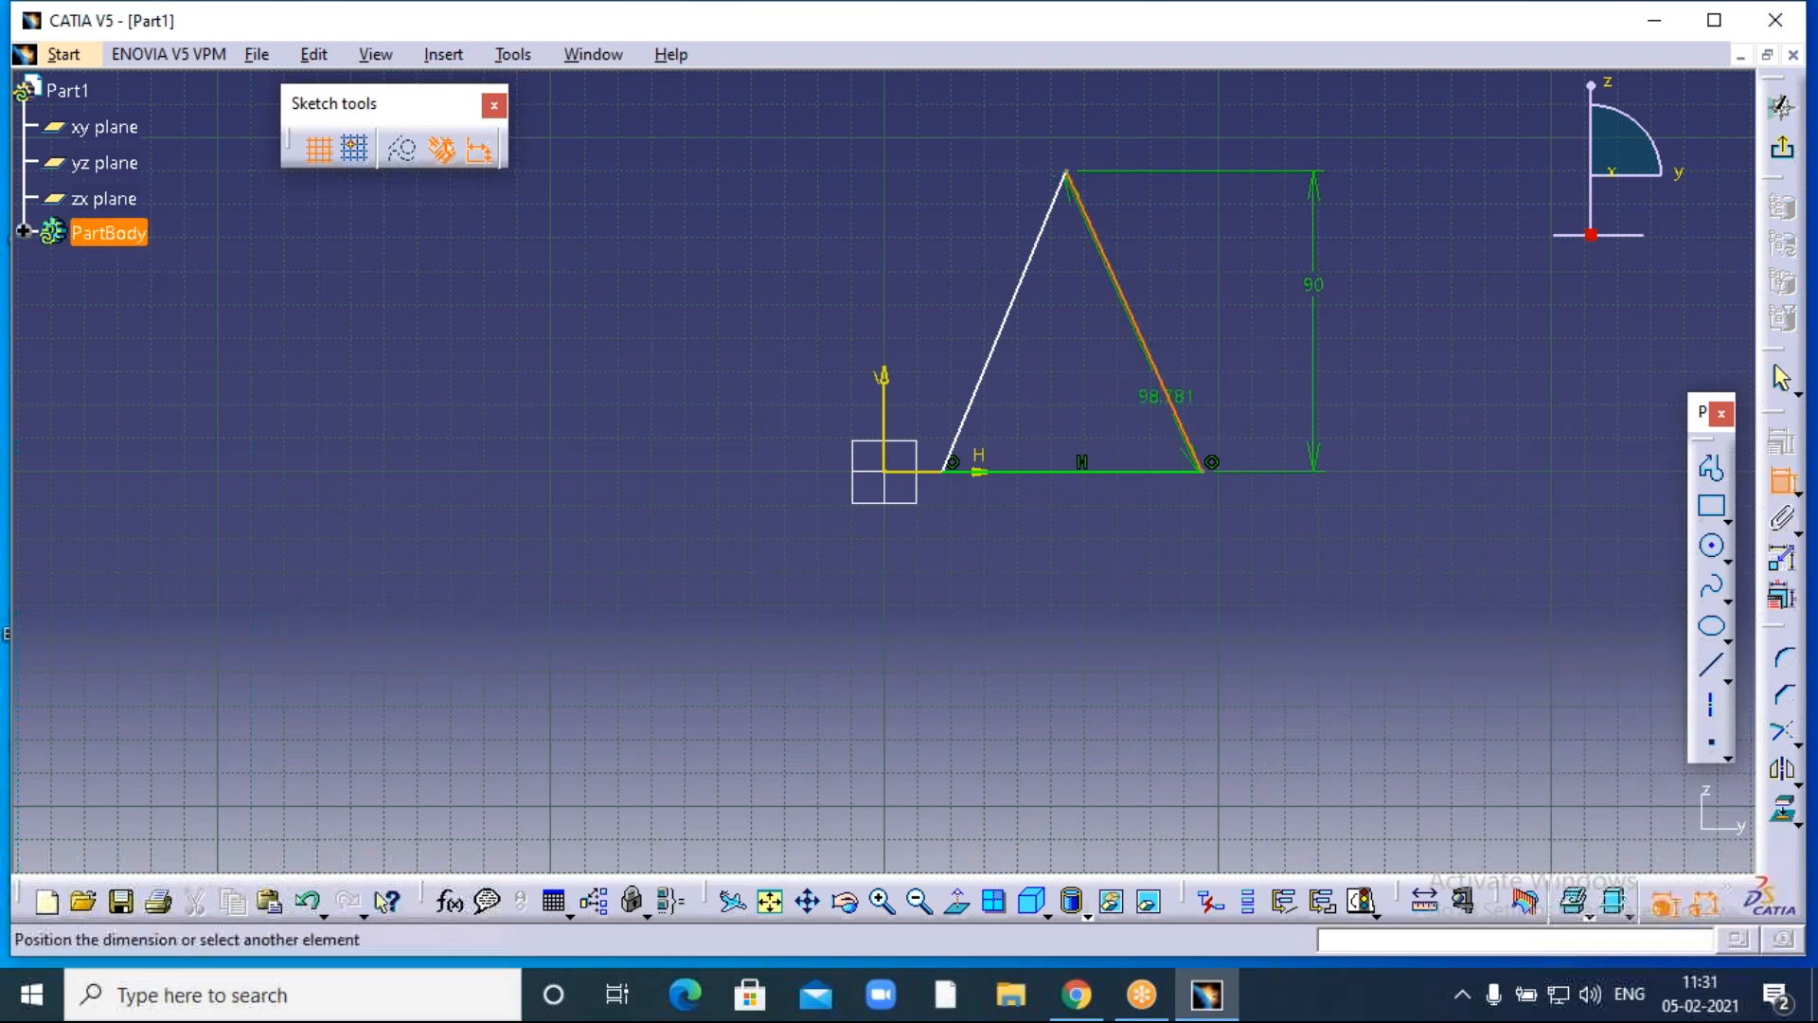
left_click(1140, 470)
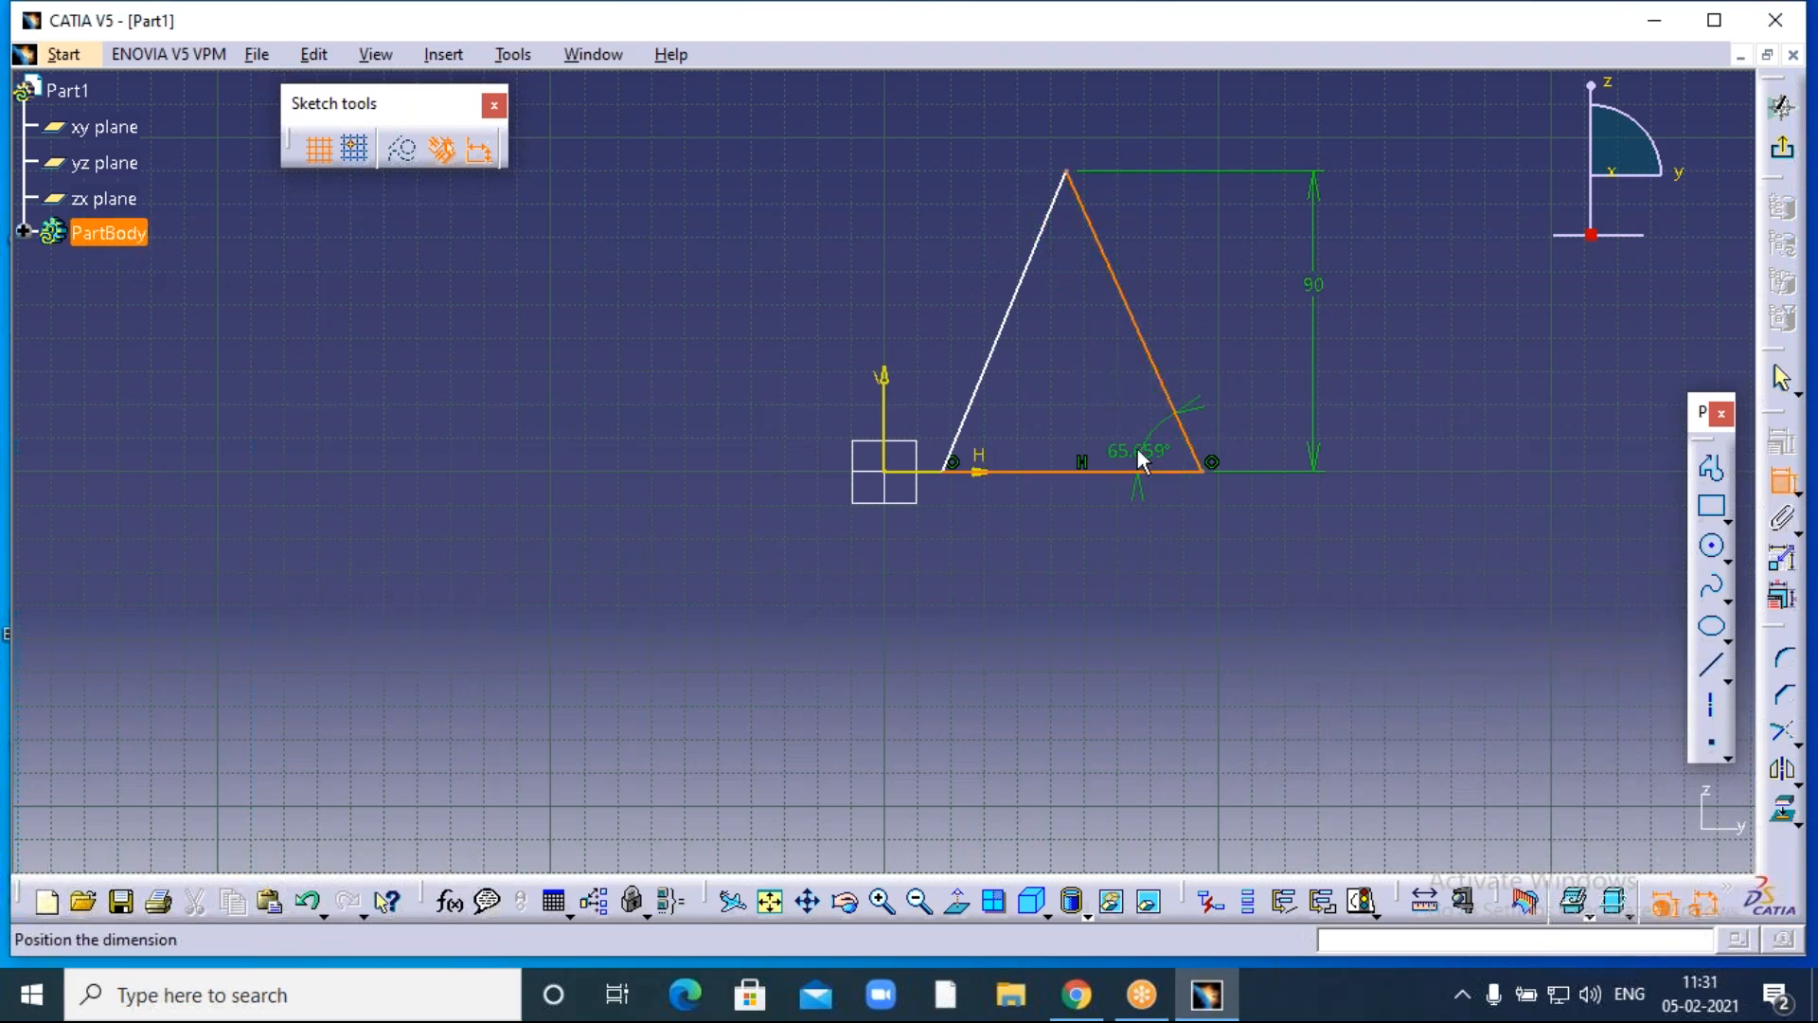
left_click(1135, 418)
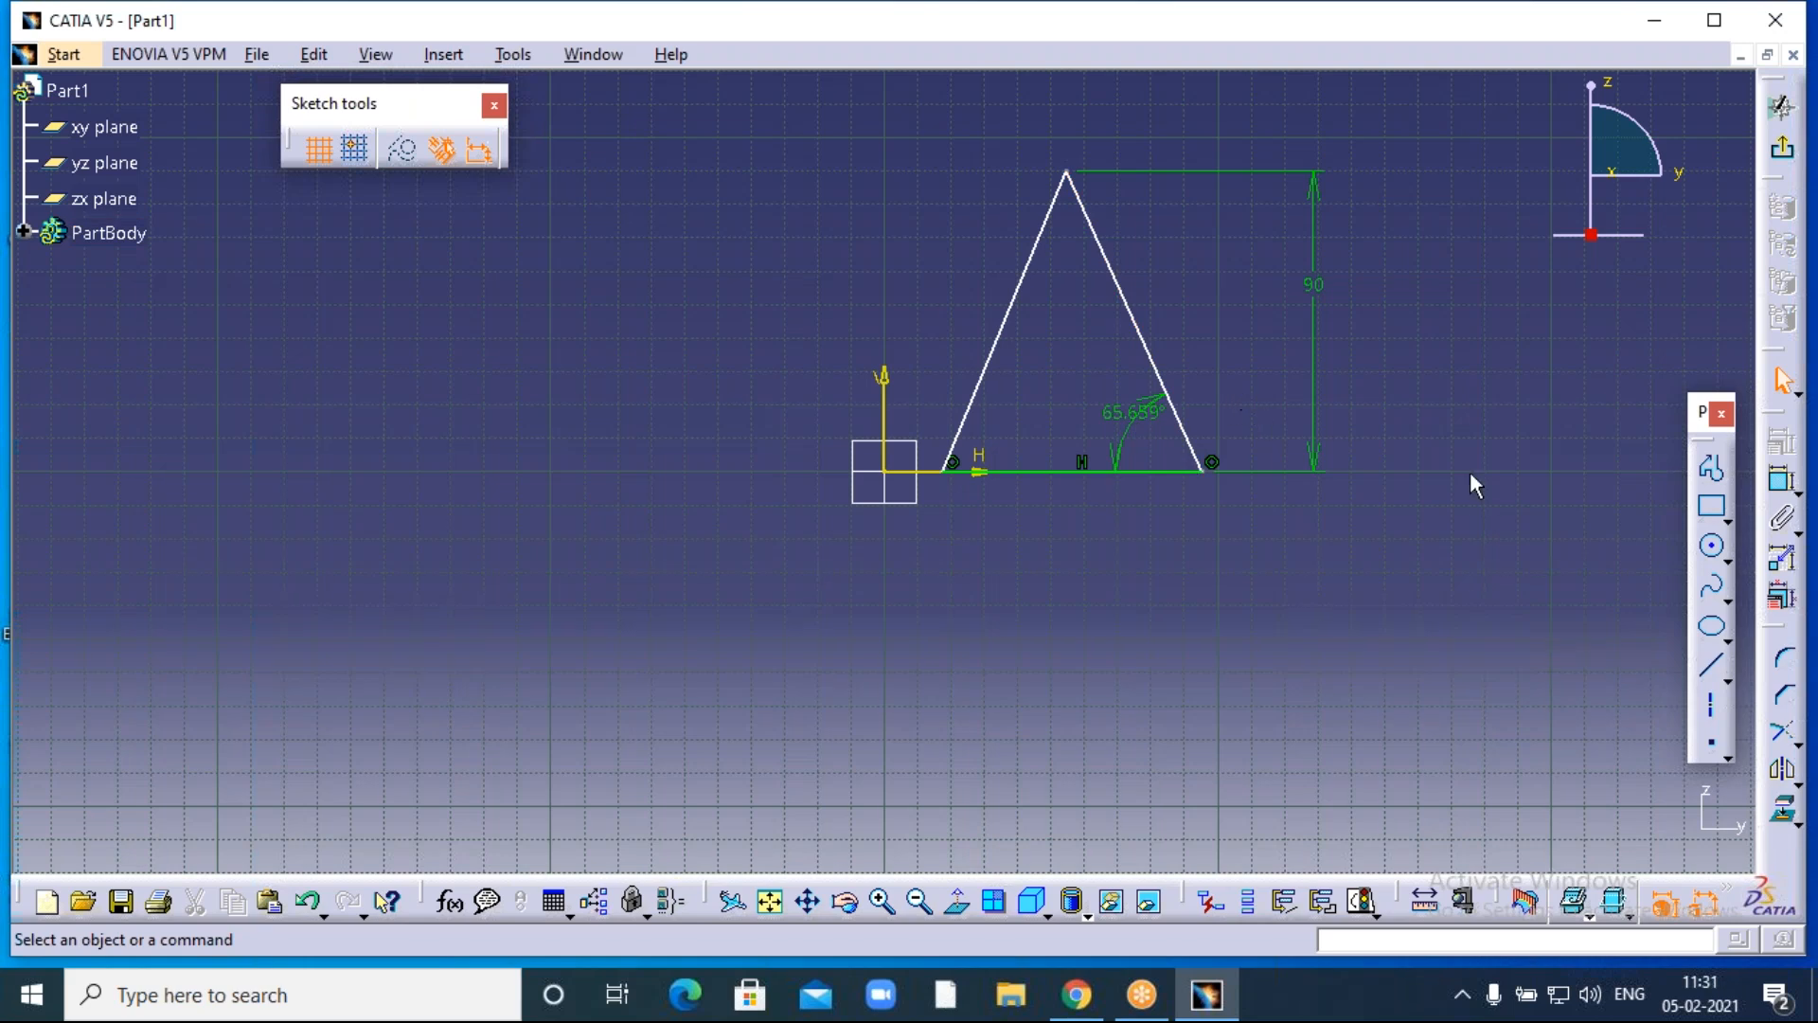
left_click(1783, 481)
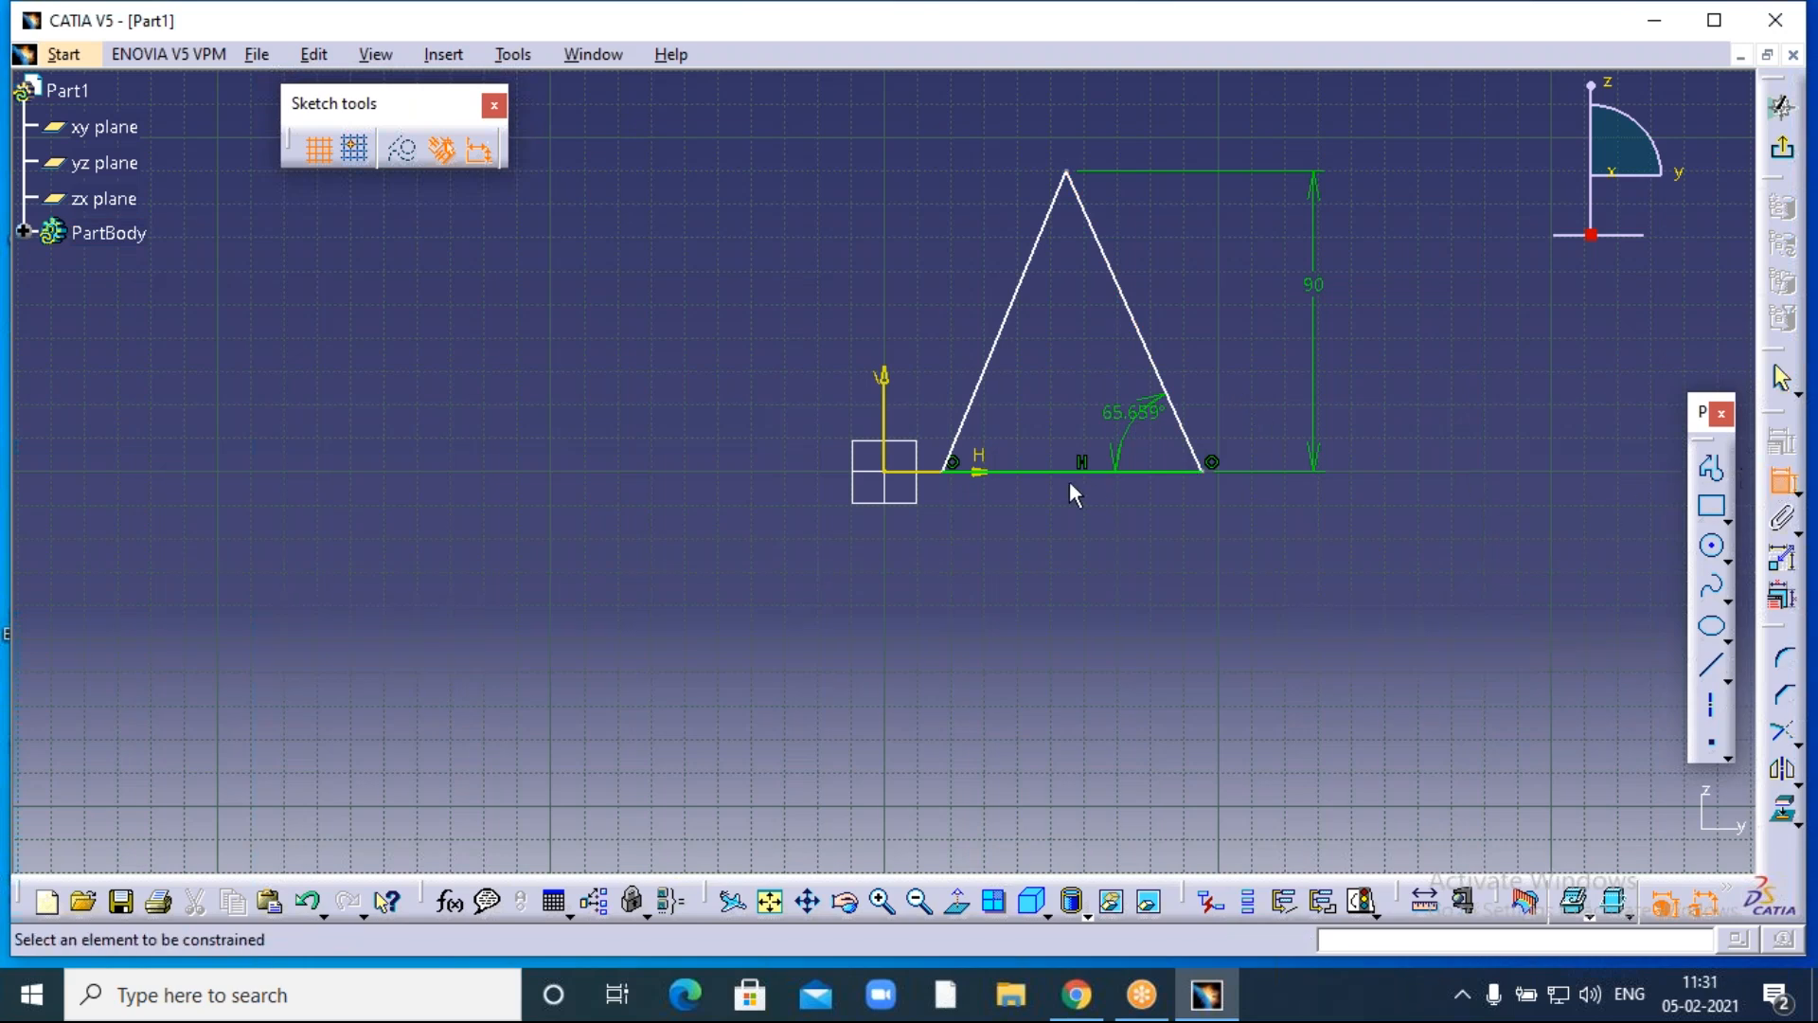
left_click(974, 405)
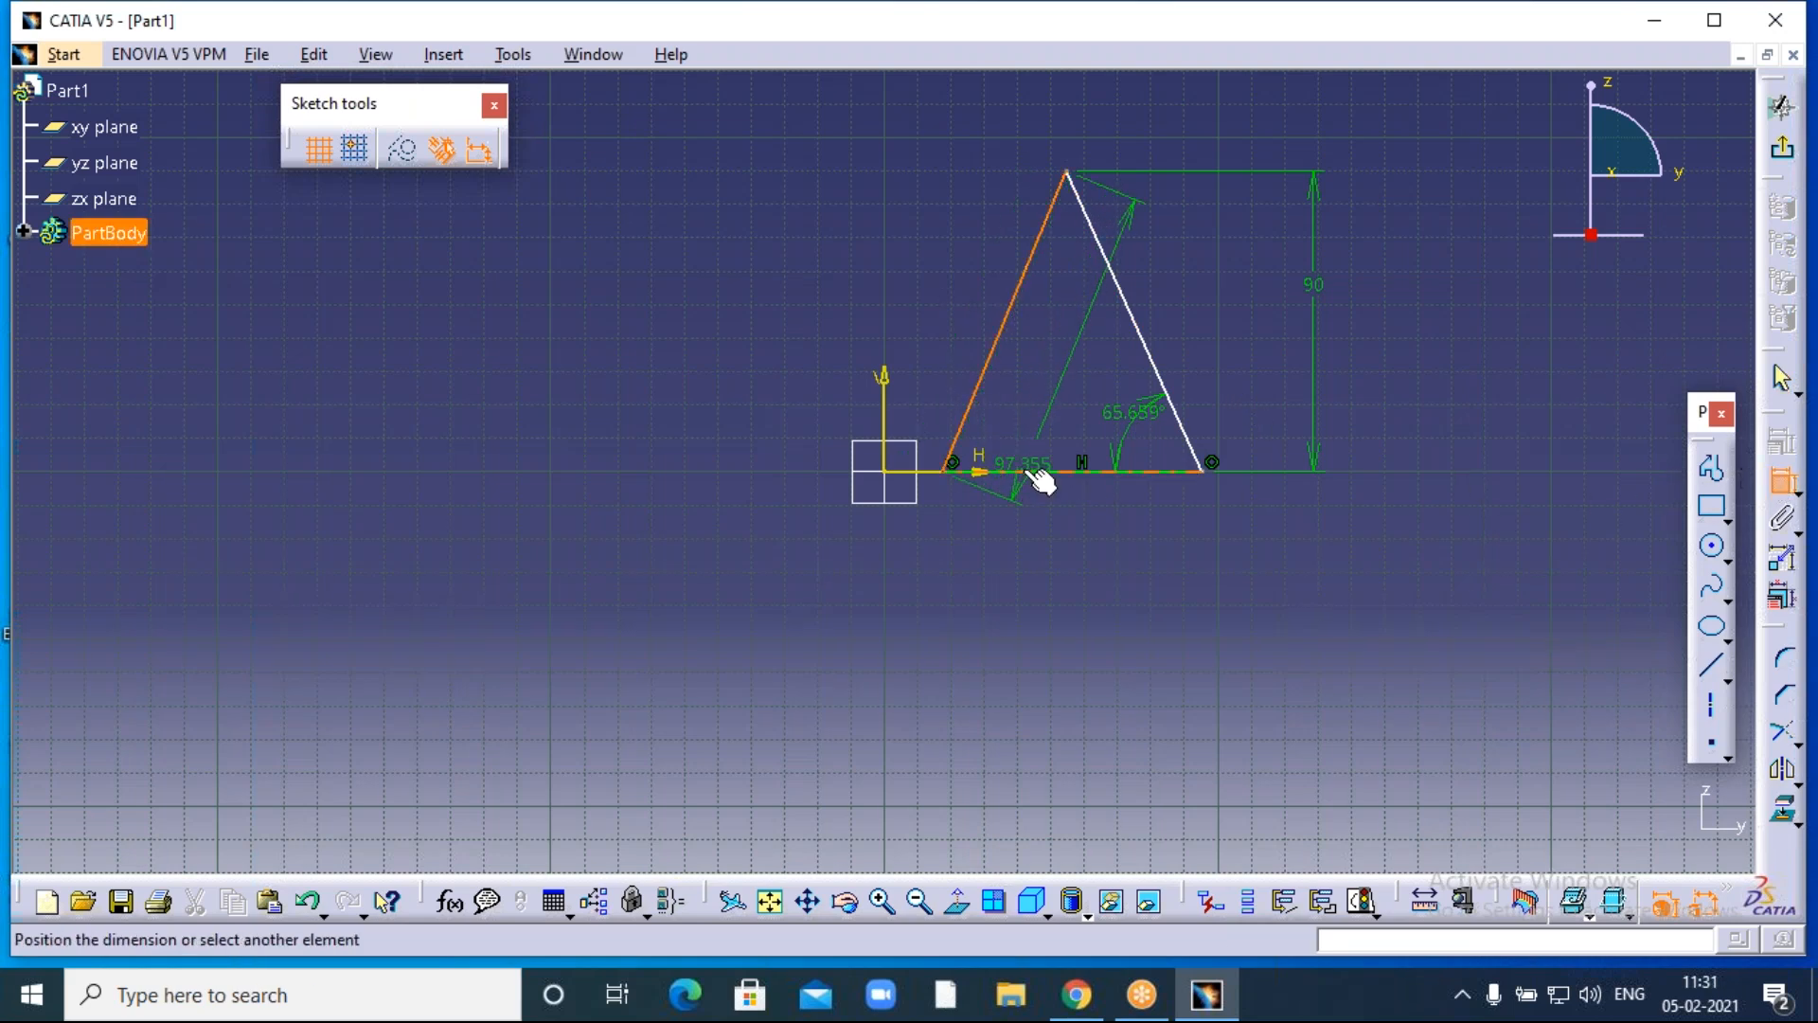
left_click(1036, 472)
left_click(1008, 425)
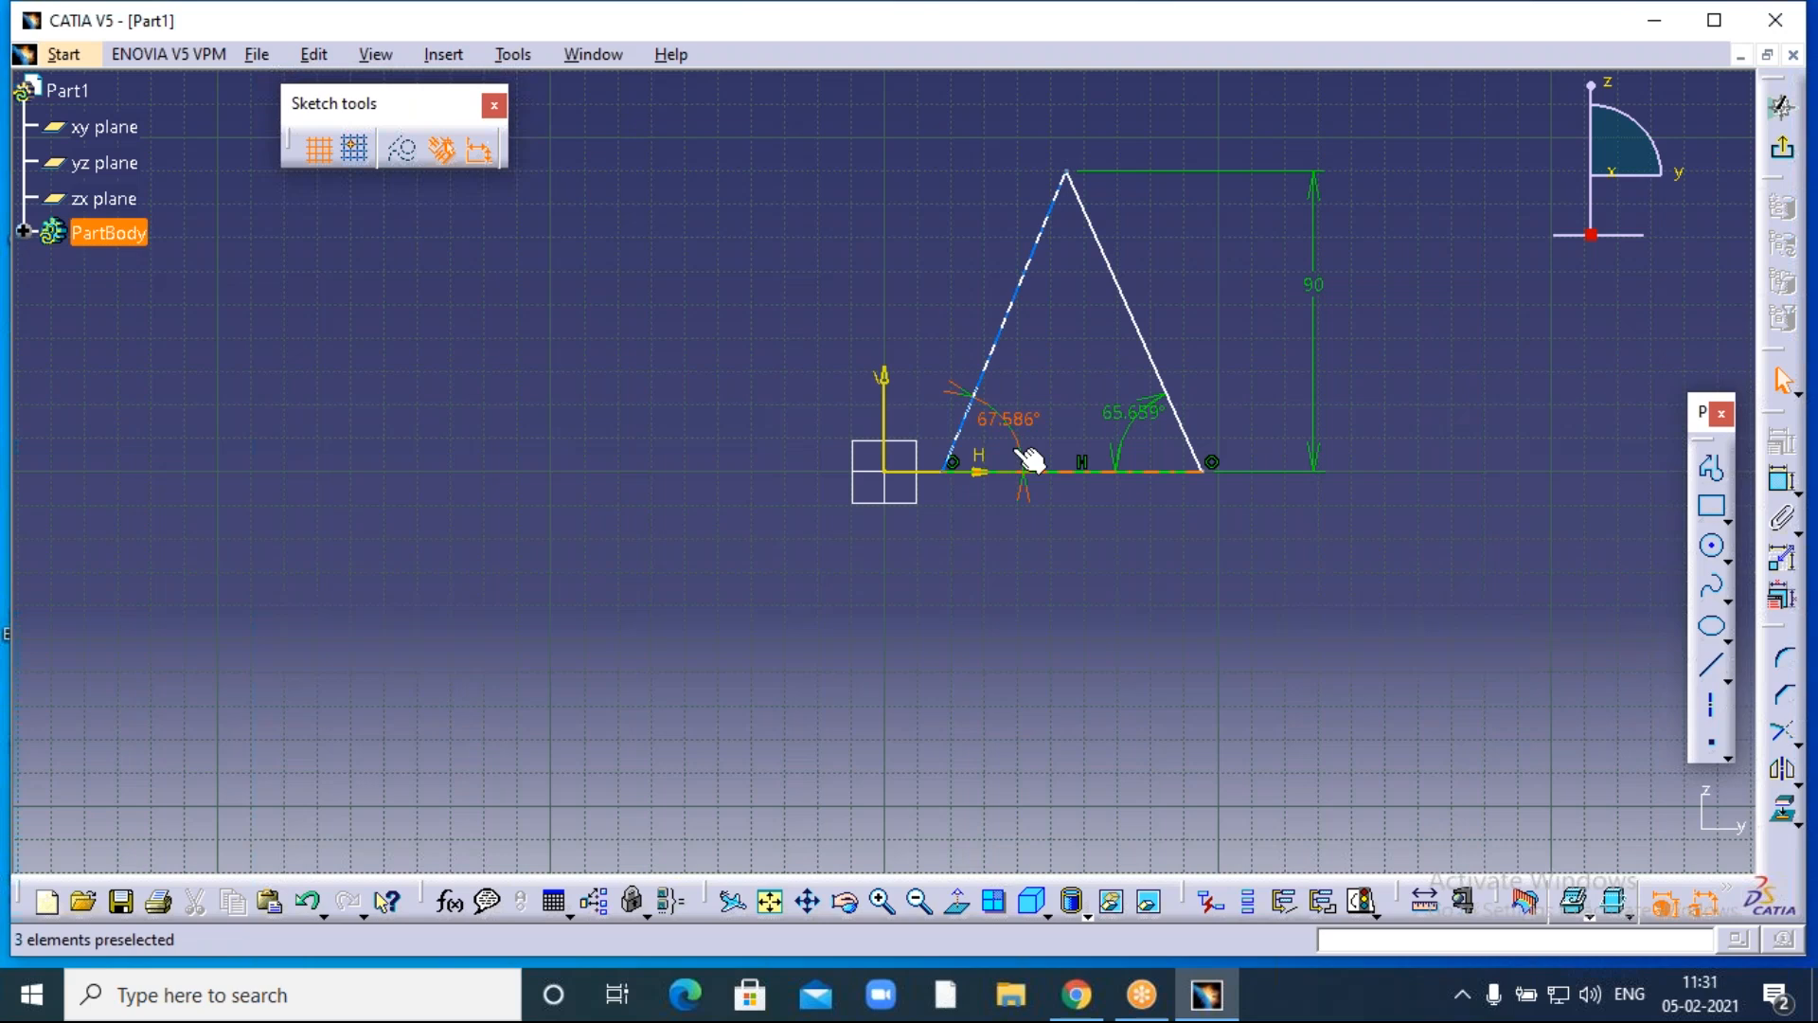
Set both base angles of the triangle to 65 degrees and finish the yz-plane sketch.
double_click(1148, 421)
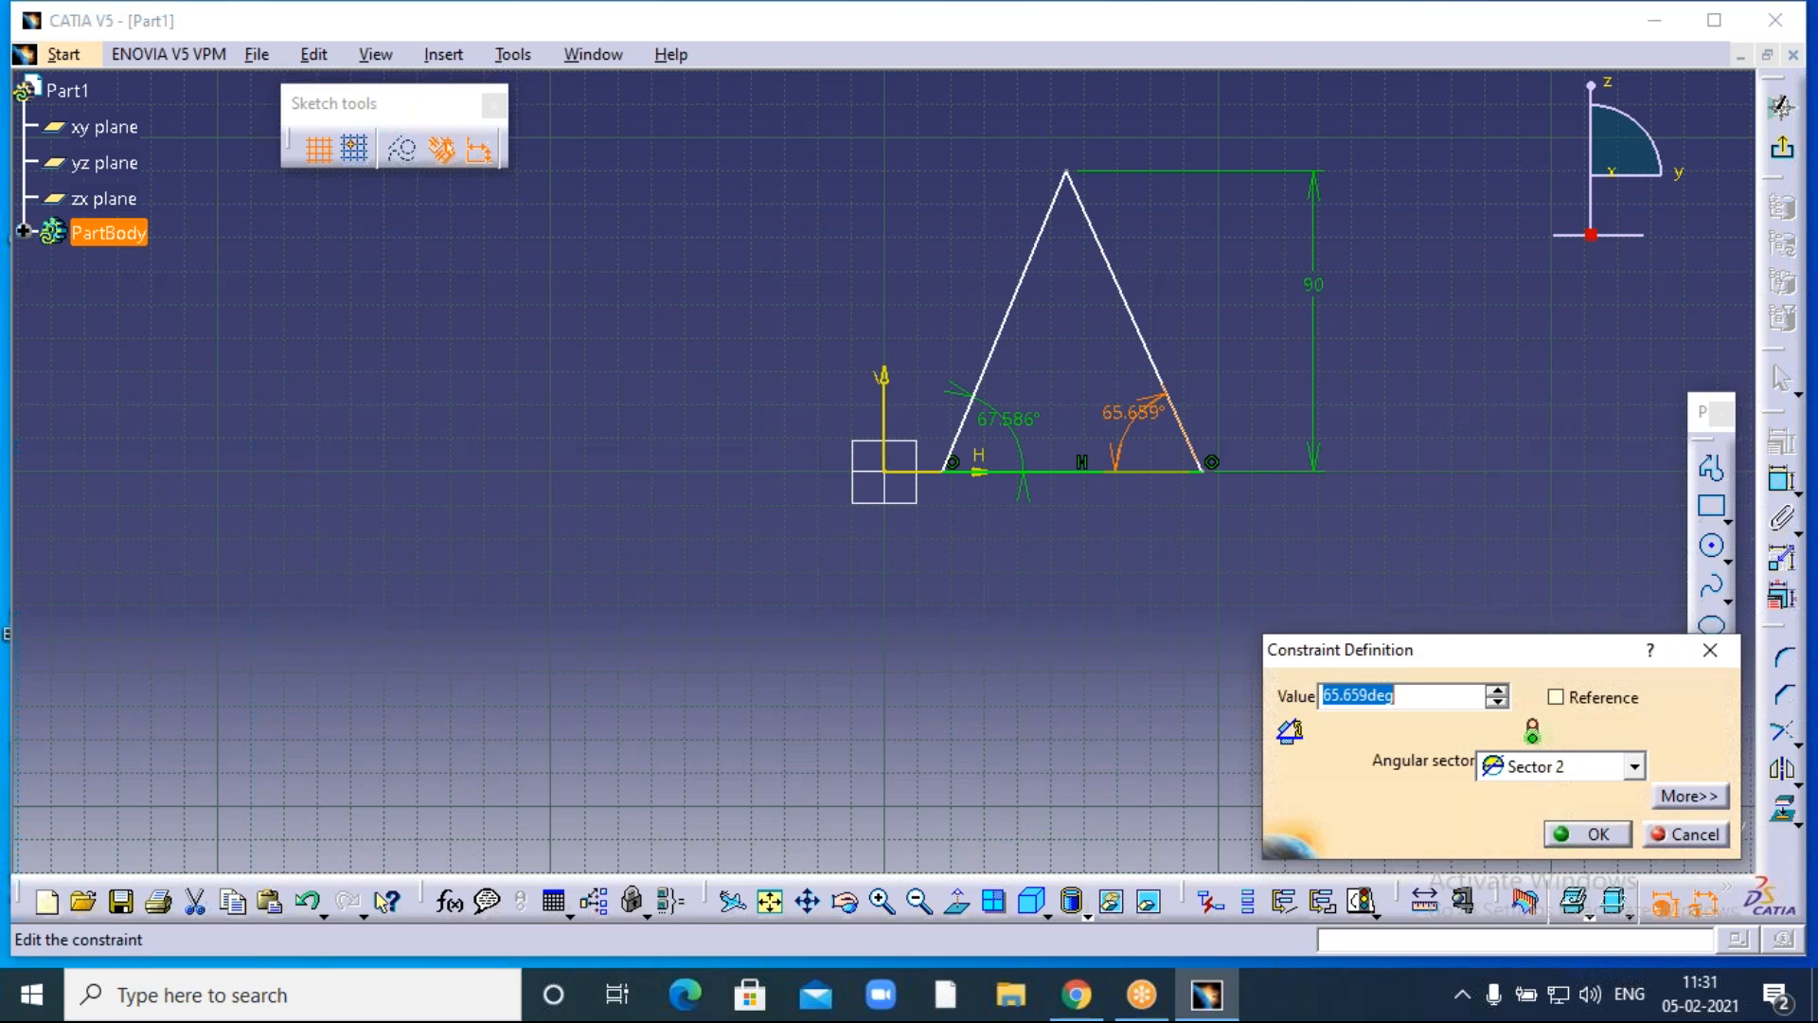
type("65")
left_click(1563, 836)
double_click(1035, 425)
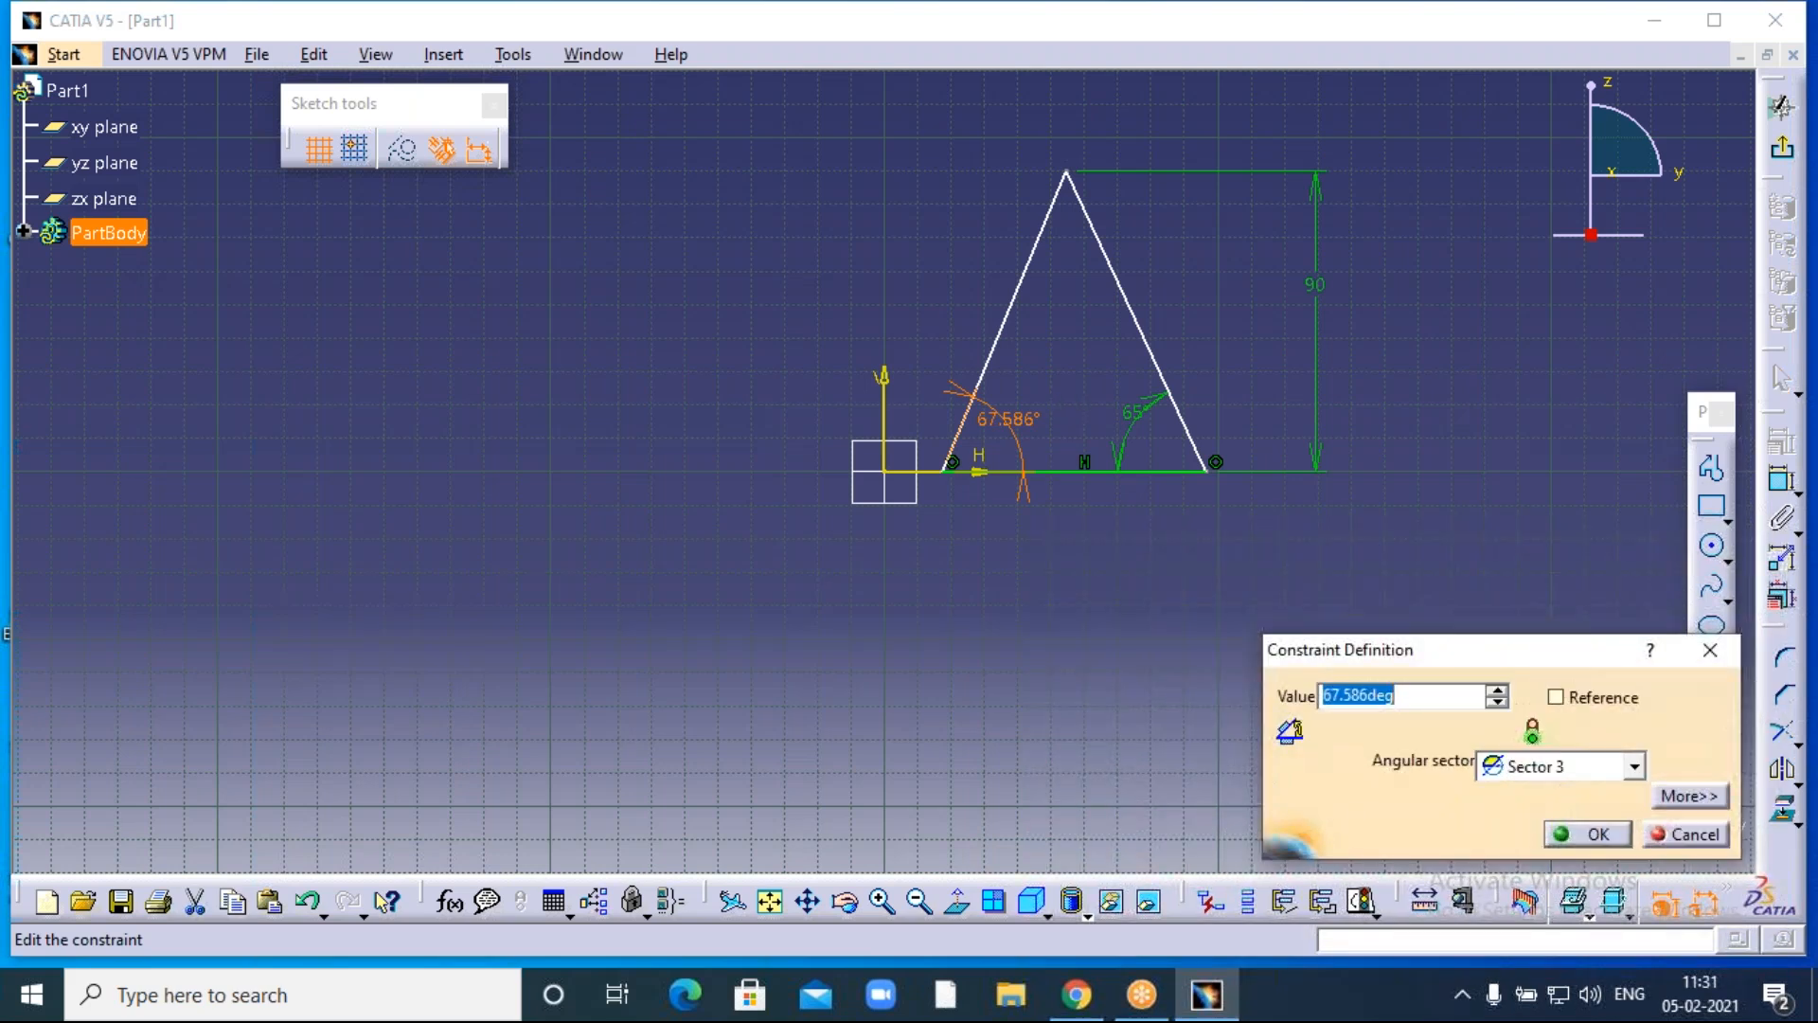
type("67")
key("BackSpace")
key("BackSpace")
type("65")
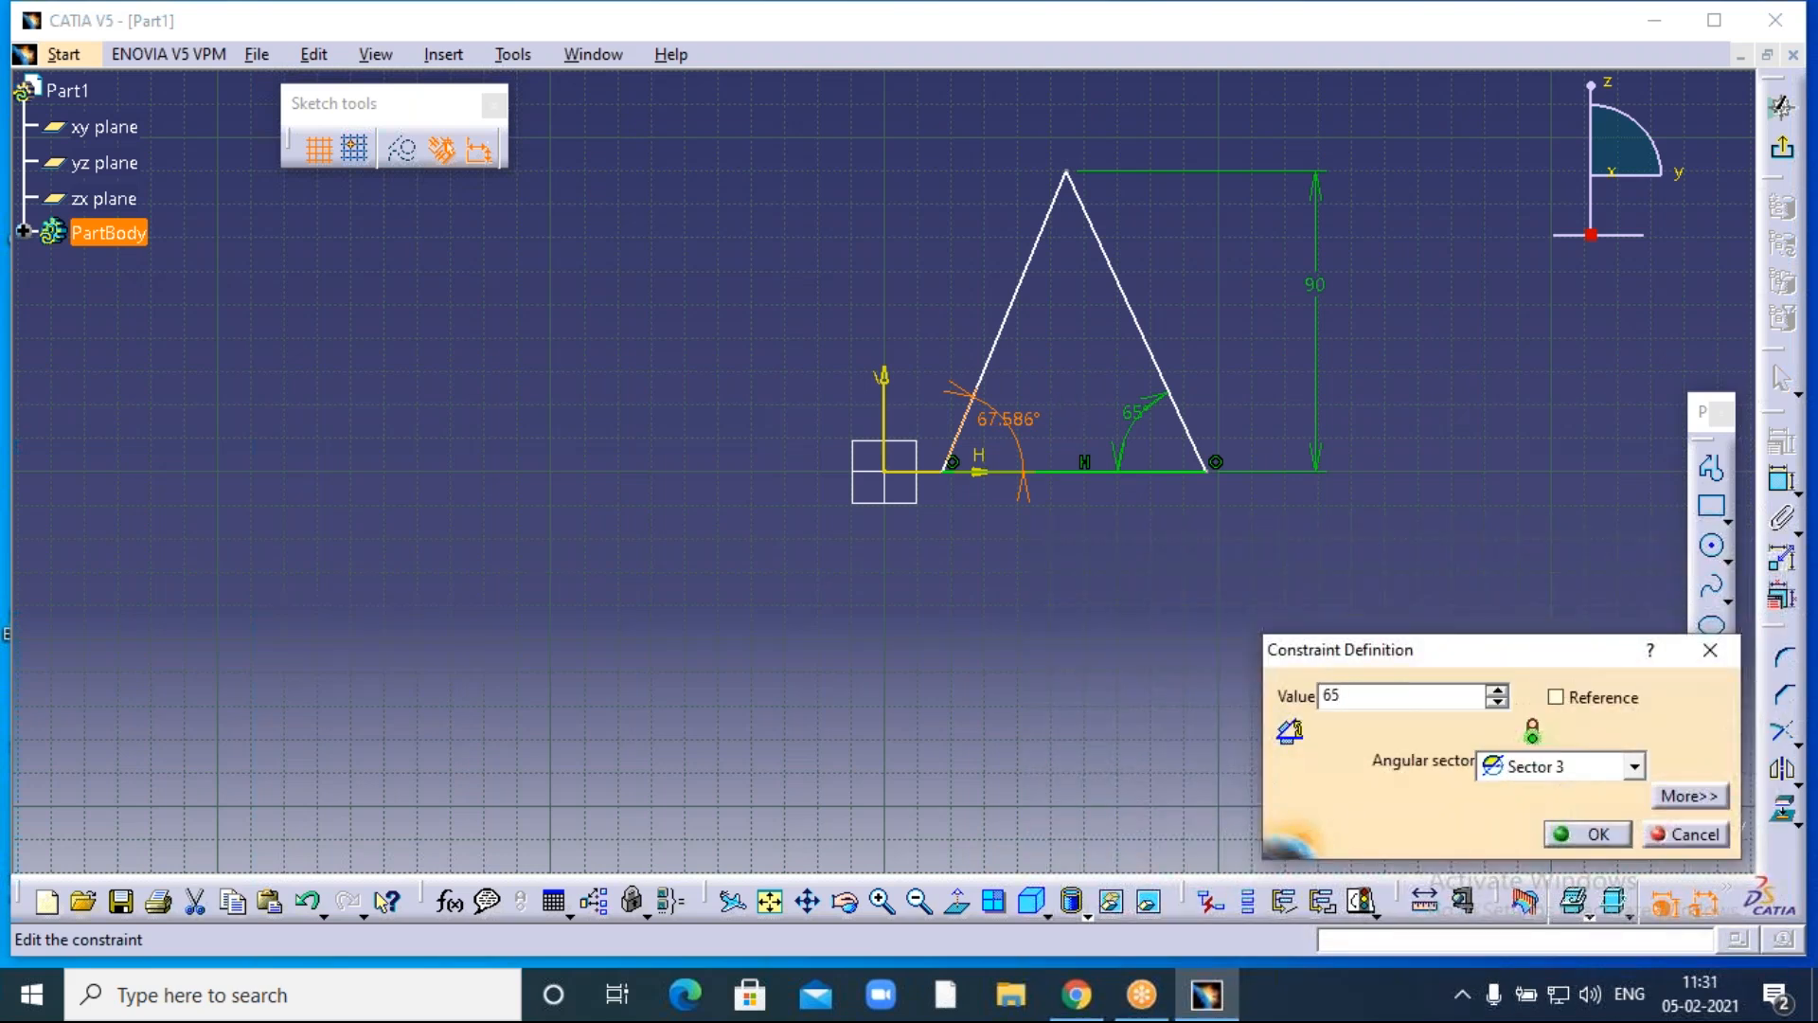
left_click(1591, 834)
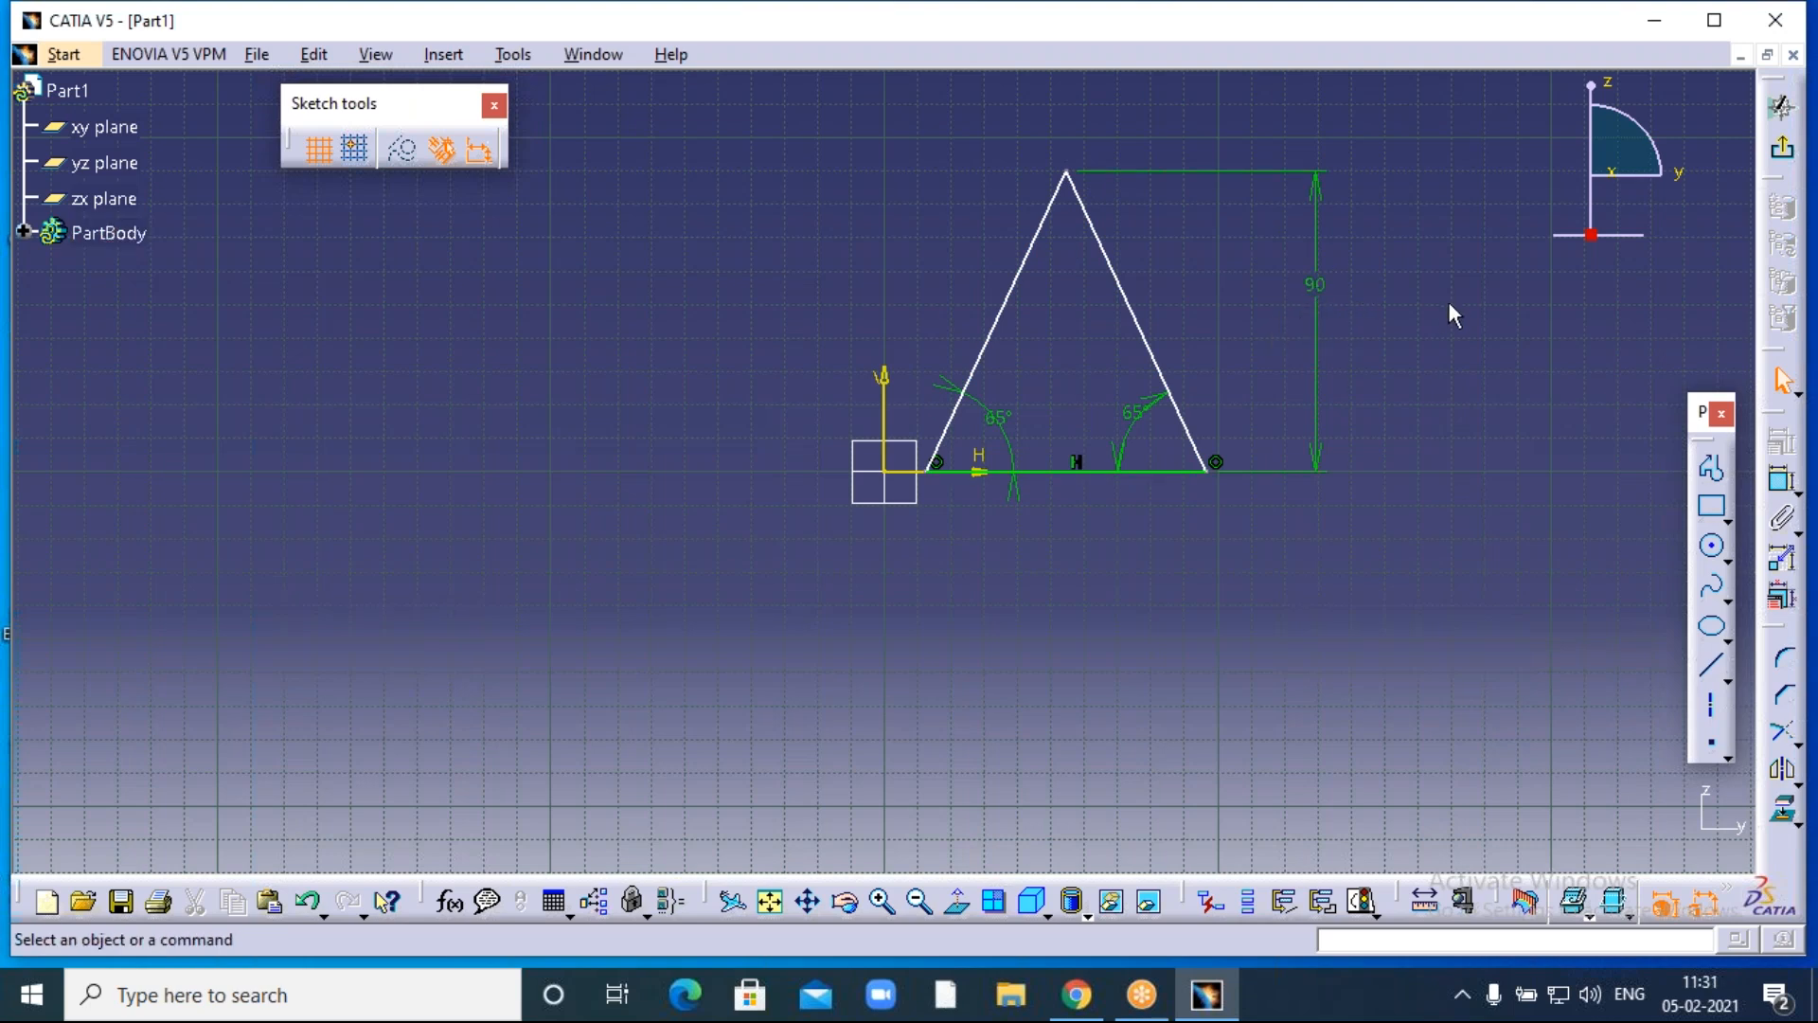
left_click(1784, 149)
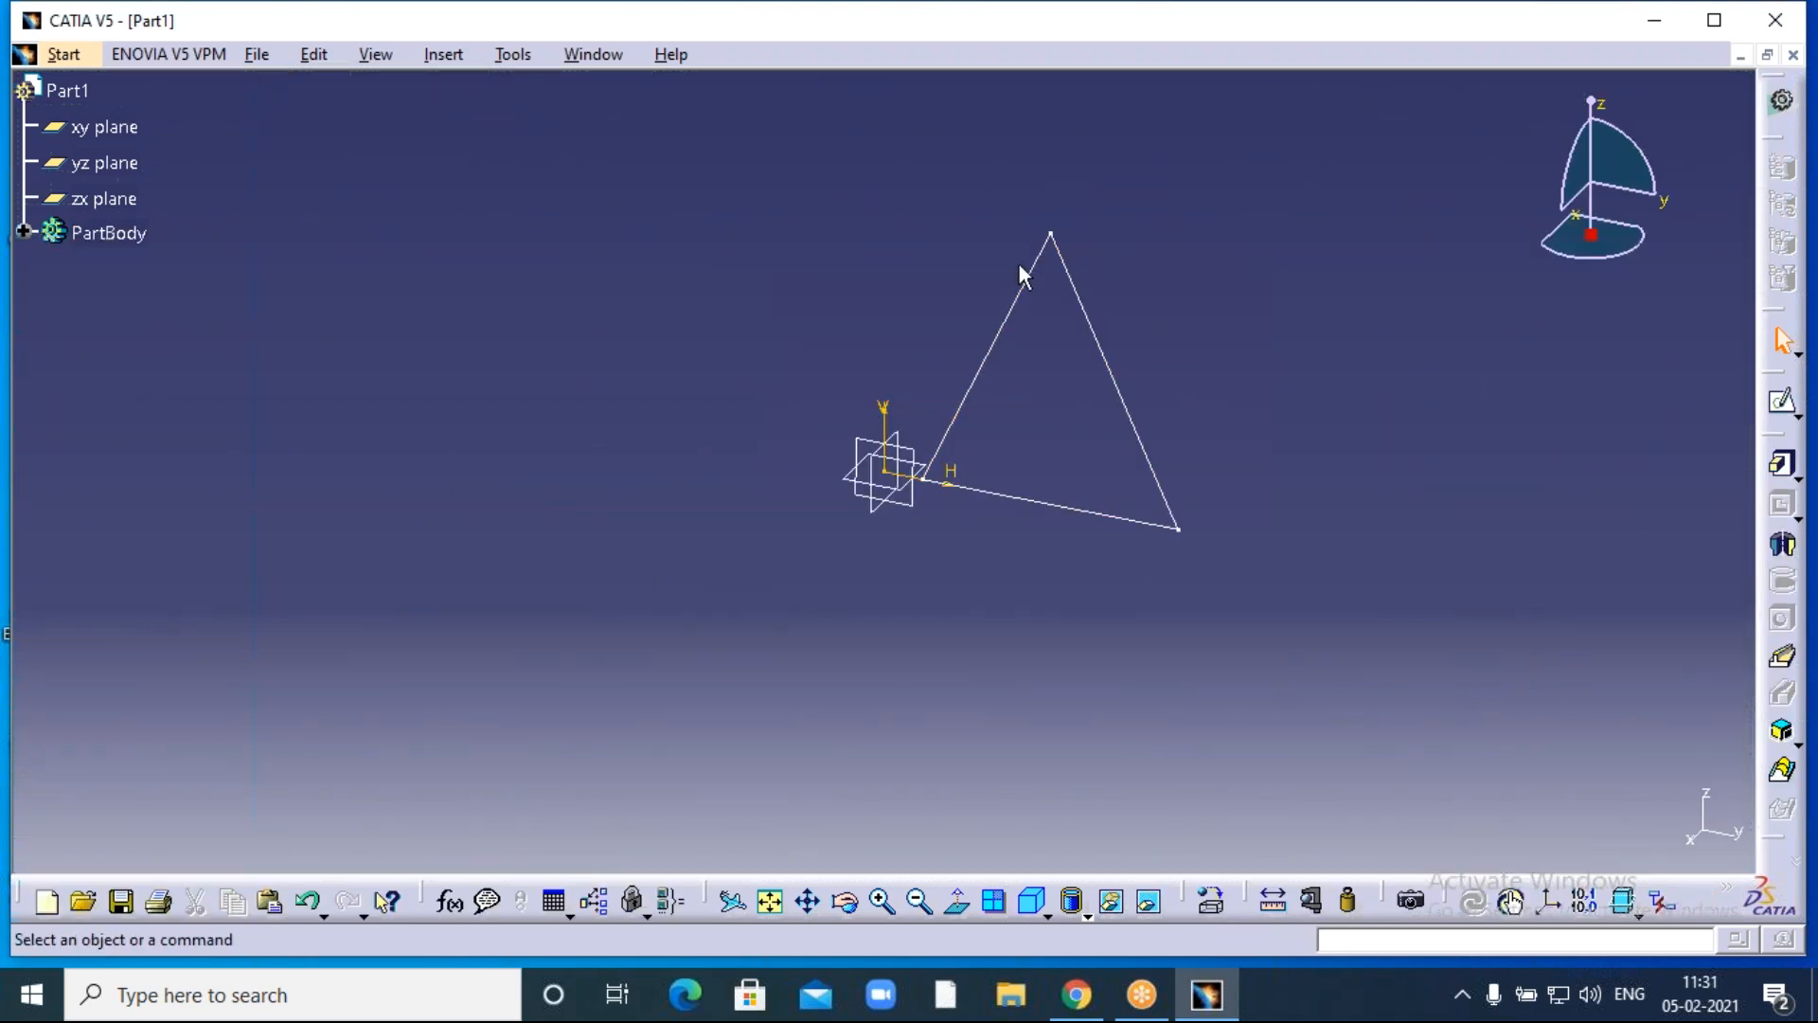
Sketch a right triangle on the zx plane with its corner at the origin, a vertical side about 98 mm high and a long horizontal base.
left_click(882, 514)
left_click(1784, 400)
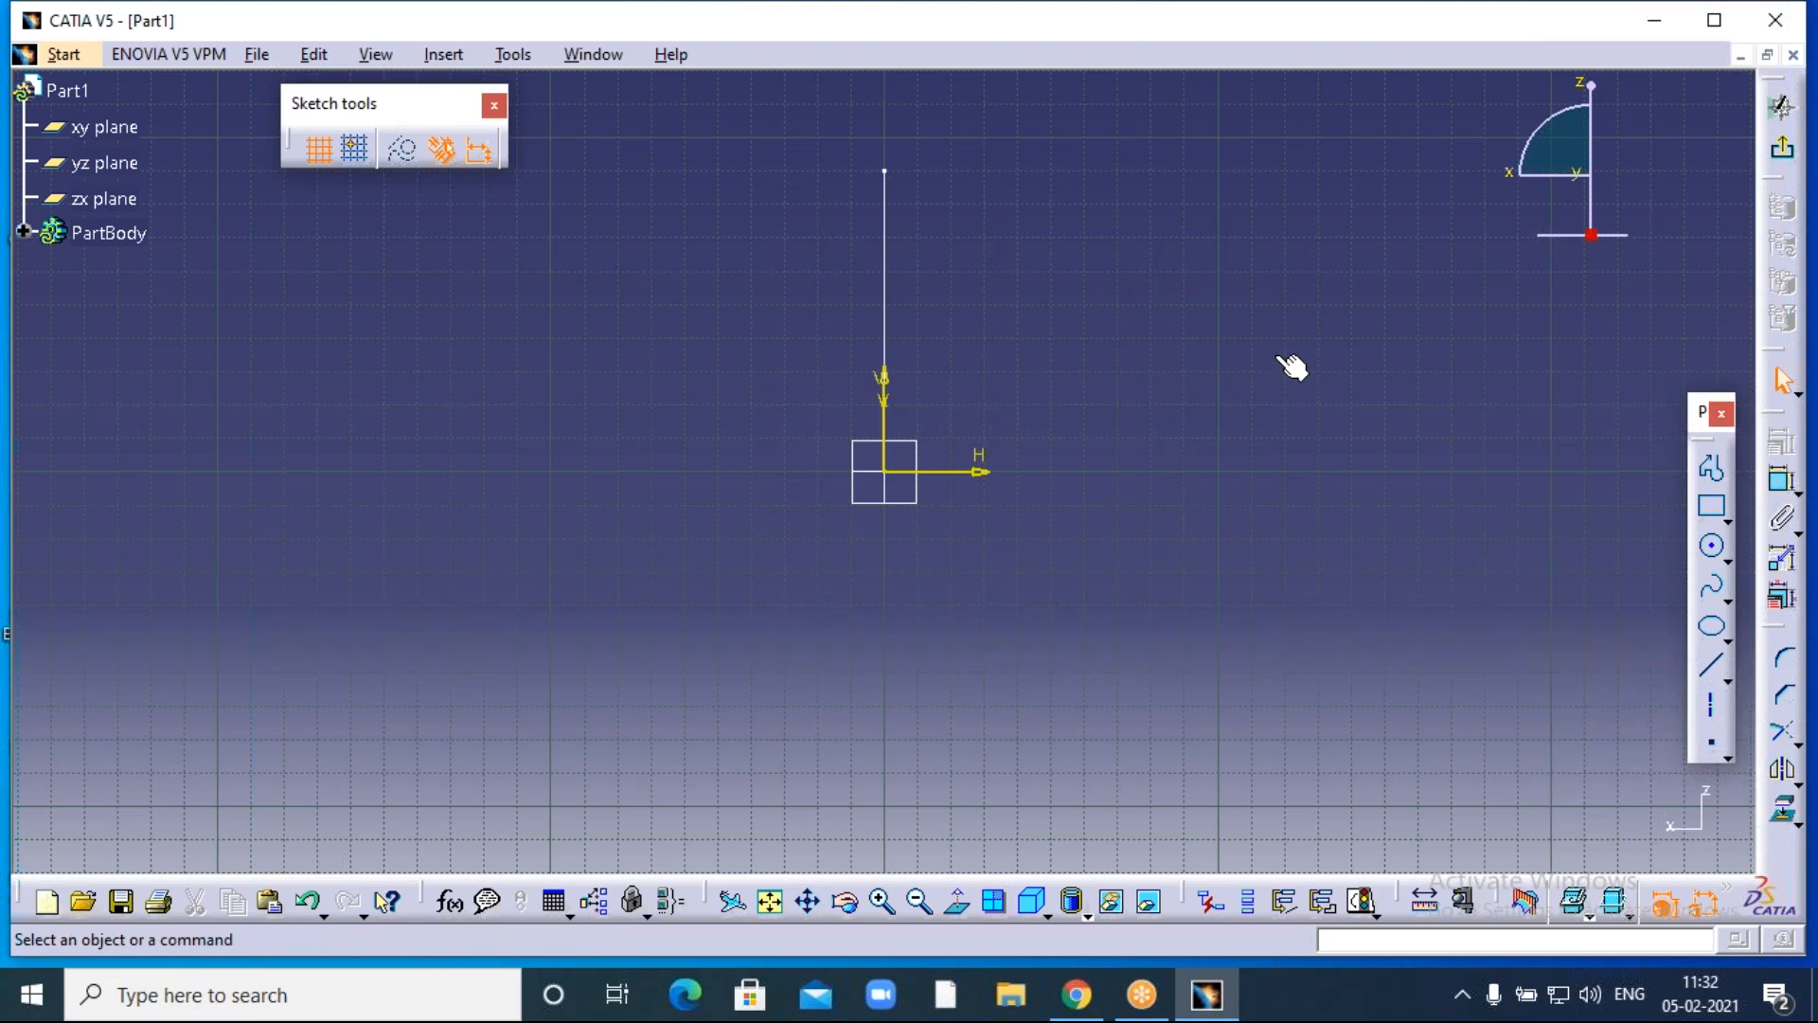
middle_click_drag(1283, 369, 1177, 426)
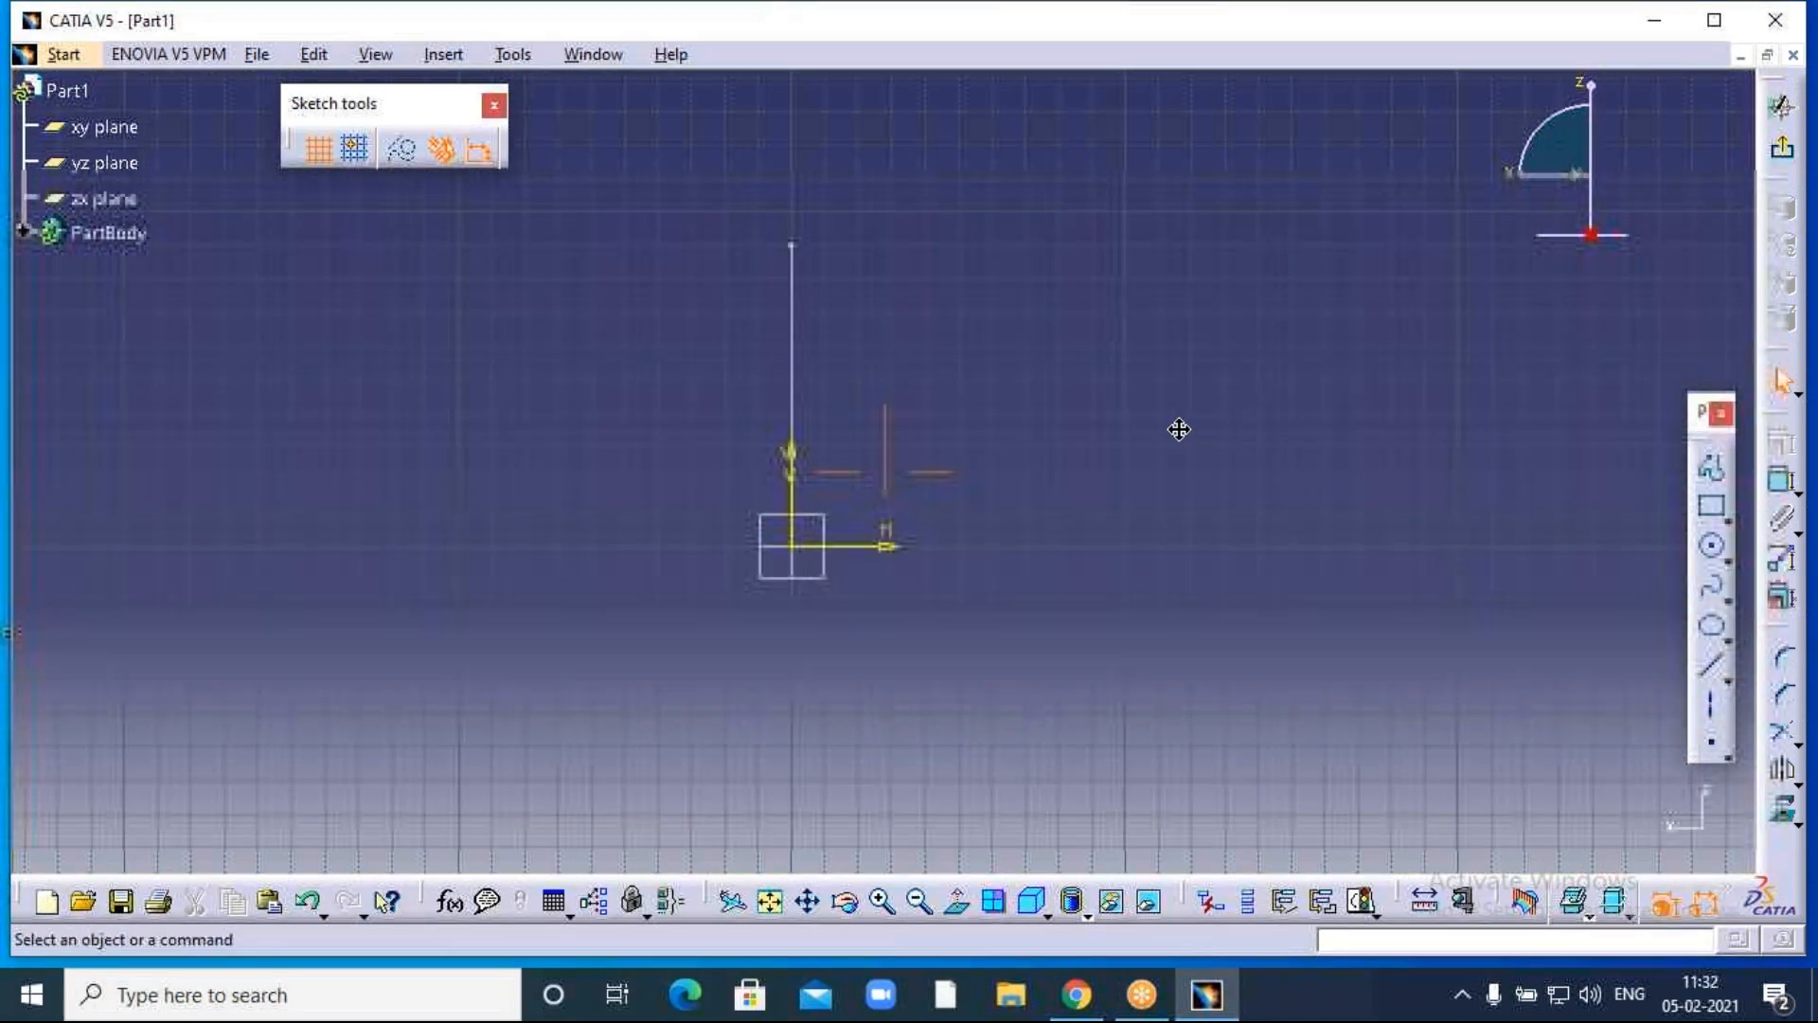
left_click(1711, 466)
left_click(792, 545)
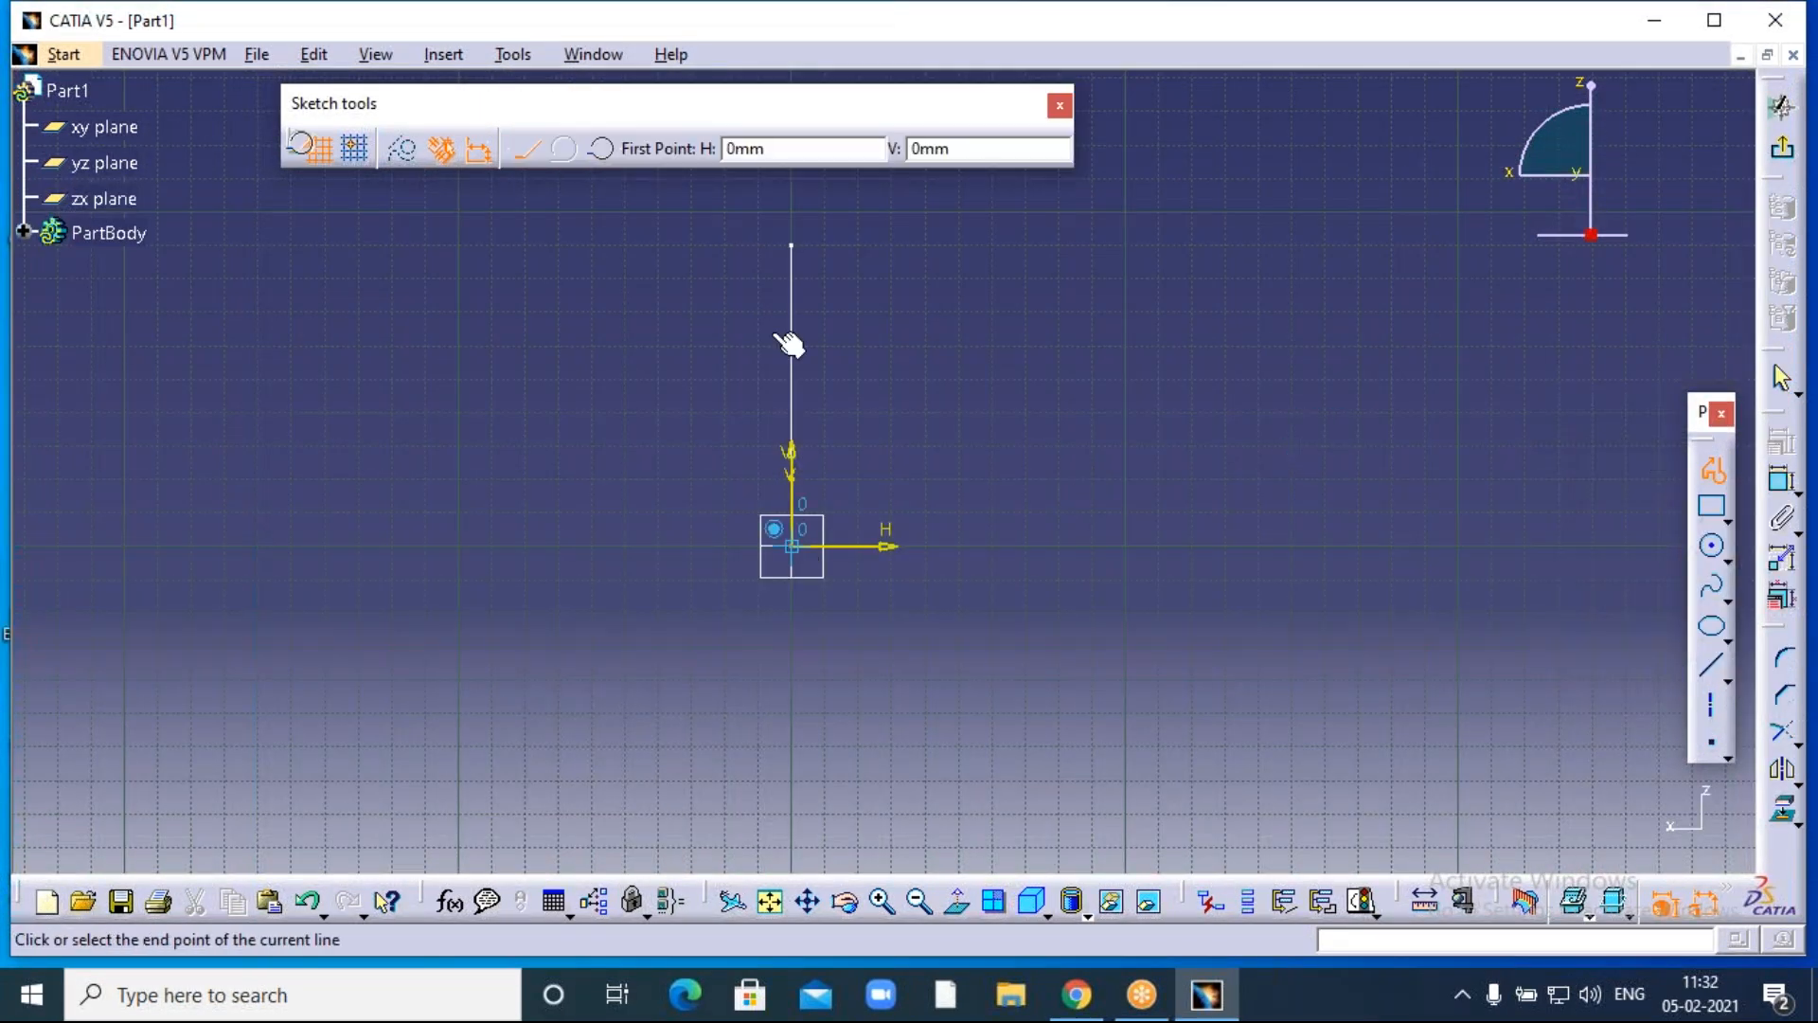
left_click(792, 216)
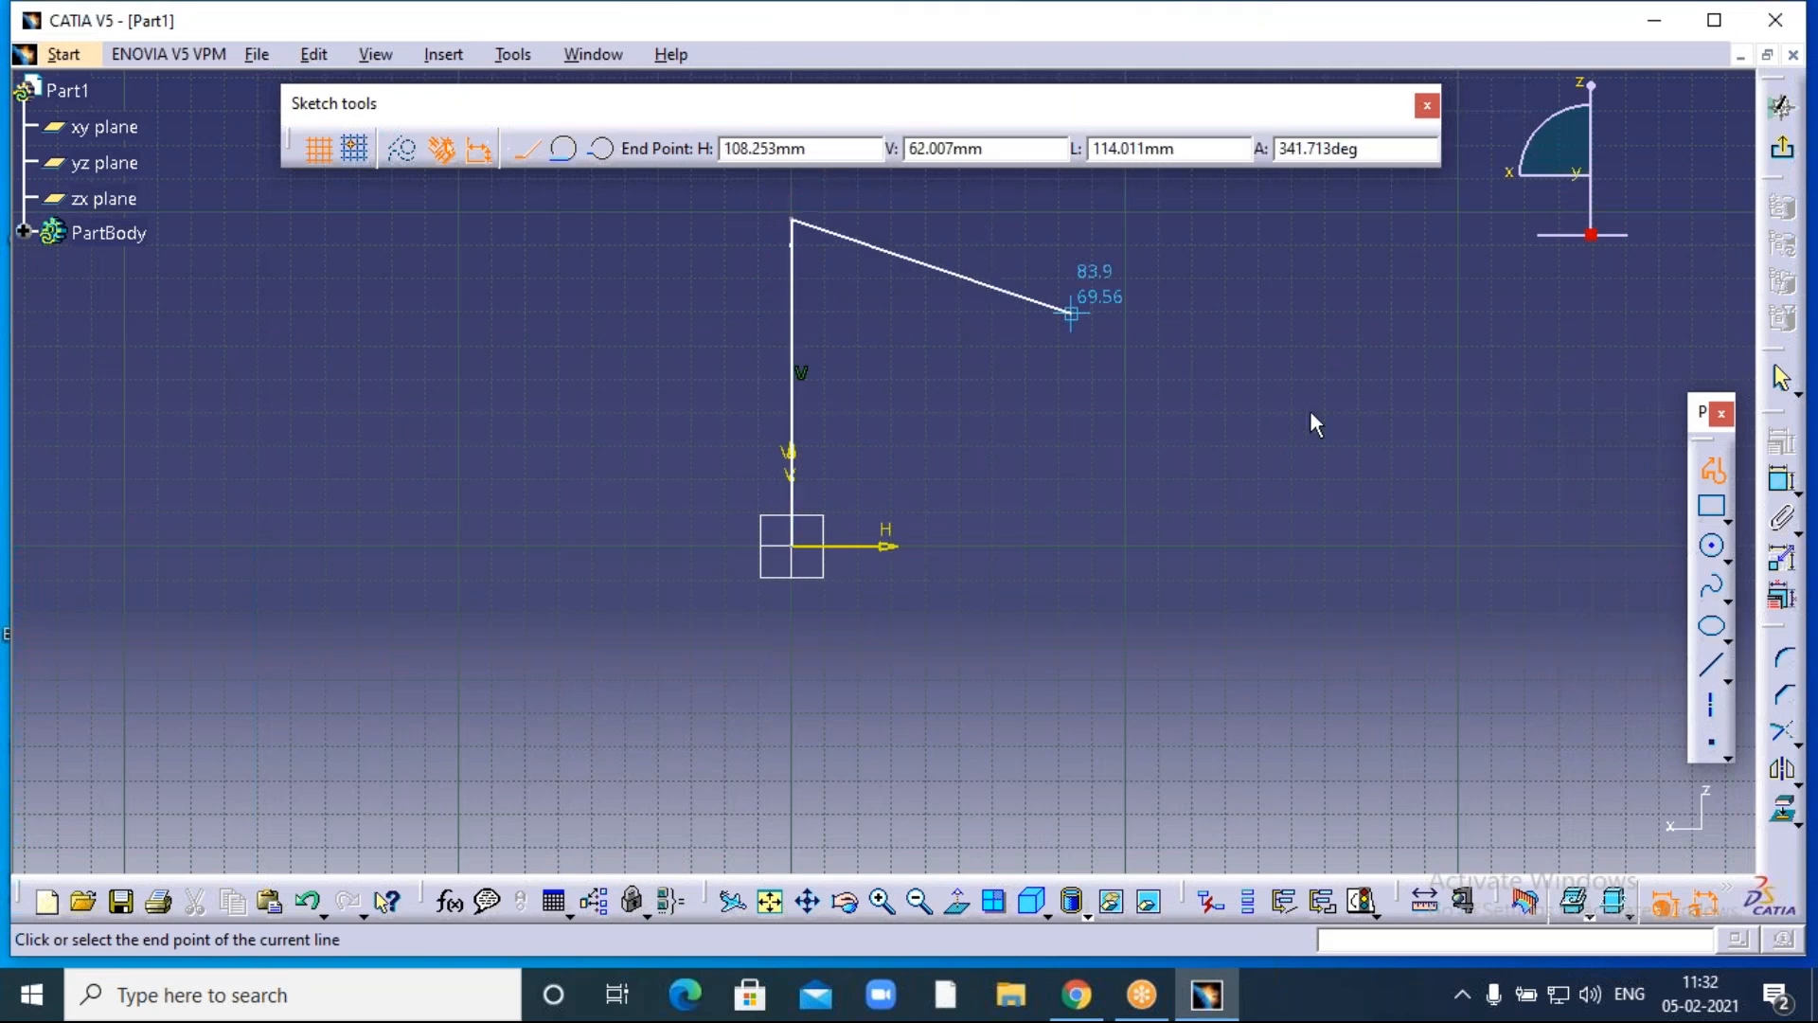
middle_click_drag(1526, 468, 1081, 557)
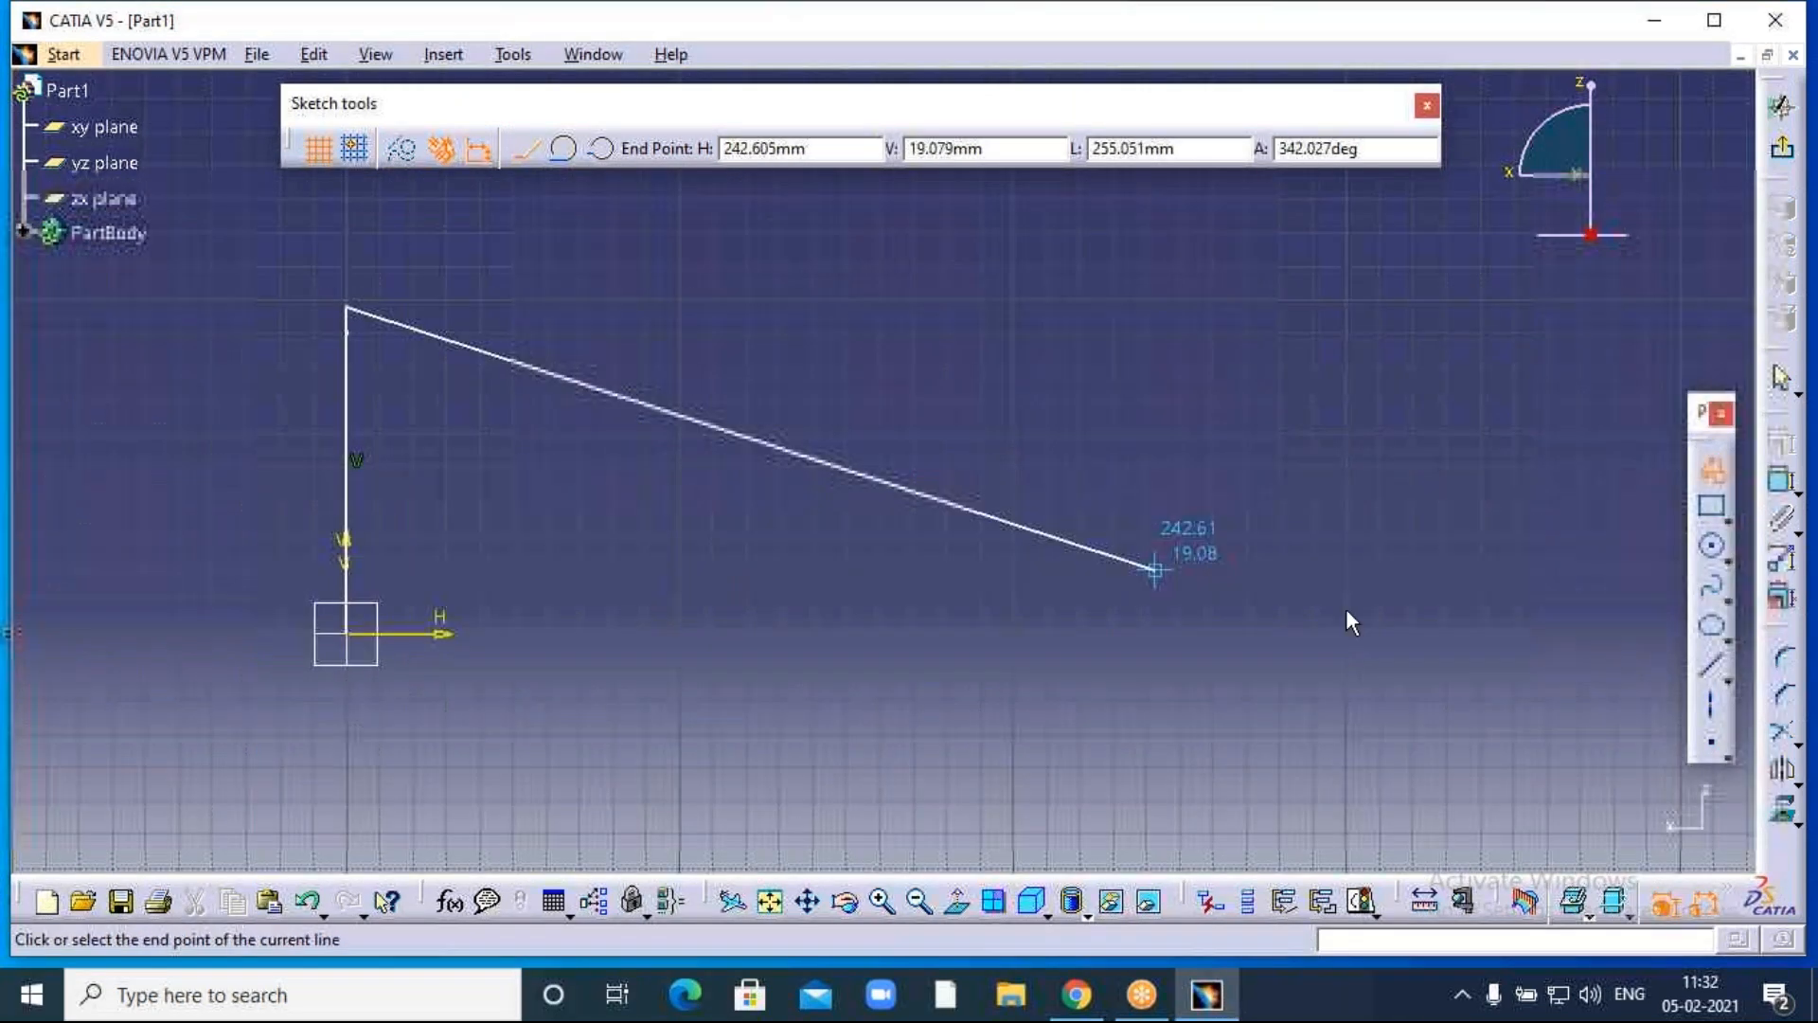
left_click(1447, 633)
left_click(347, 634)
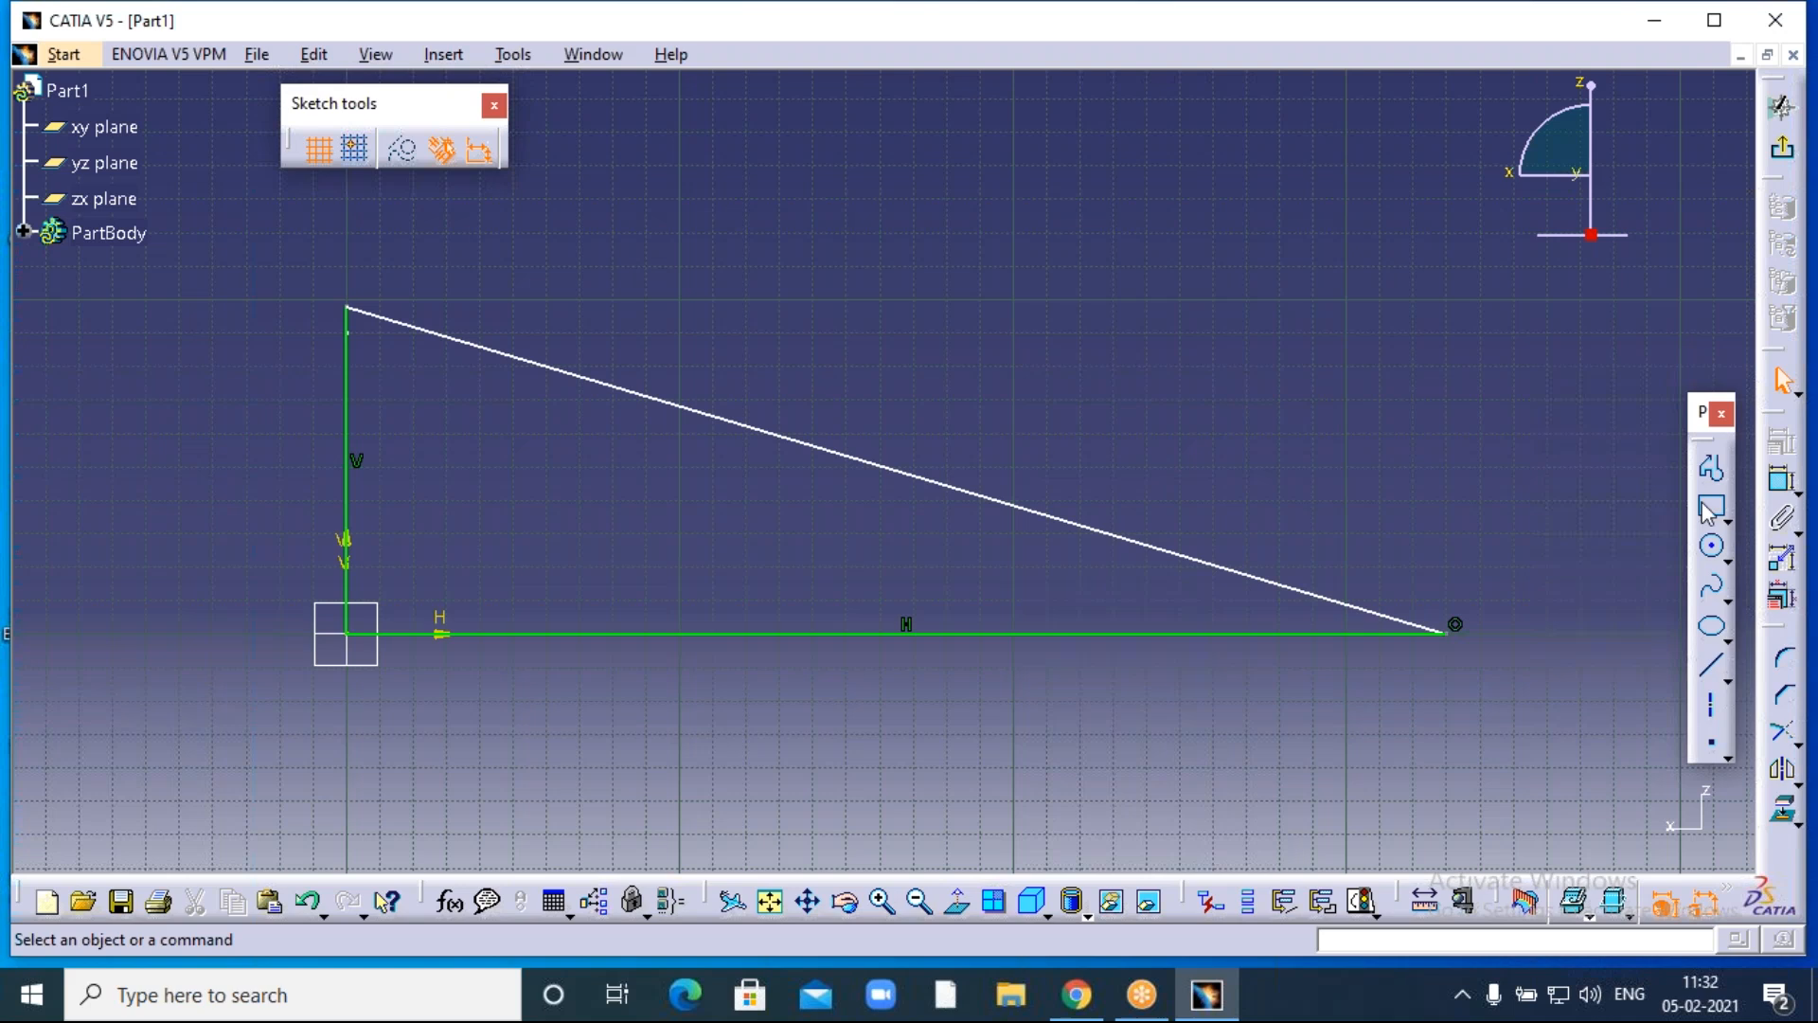
left_click(1711, 469)
Dimension the right triangle's vertical side at the origin and set it to 90 mm.
left_click(1782, 480)
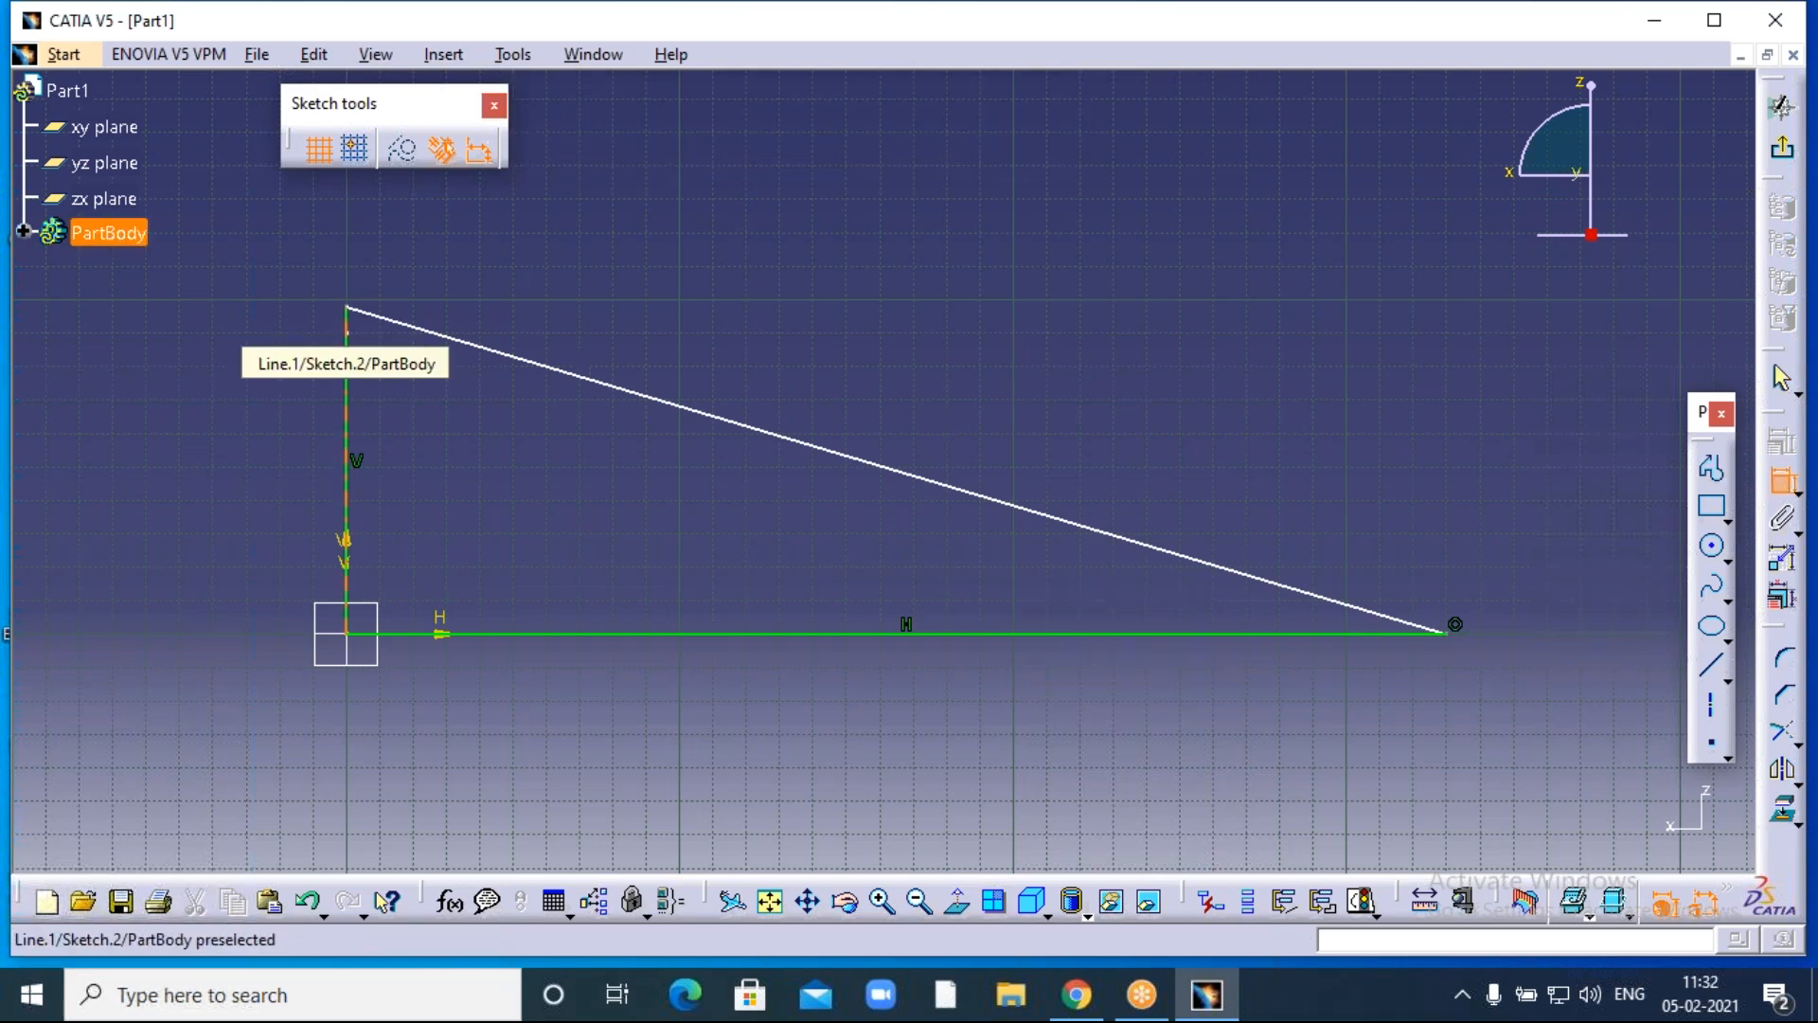
left_click(346, 326)
left_click(296, 426)
left_click(292, 422)
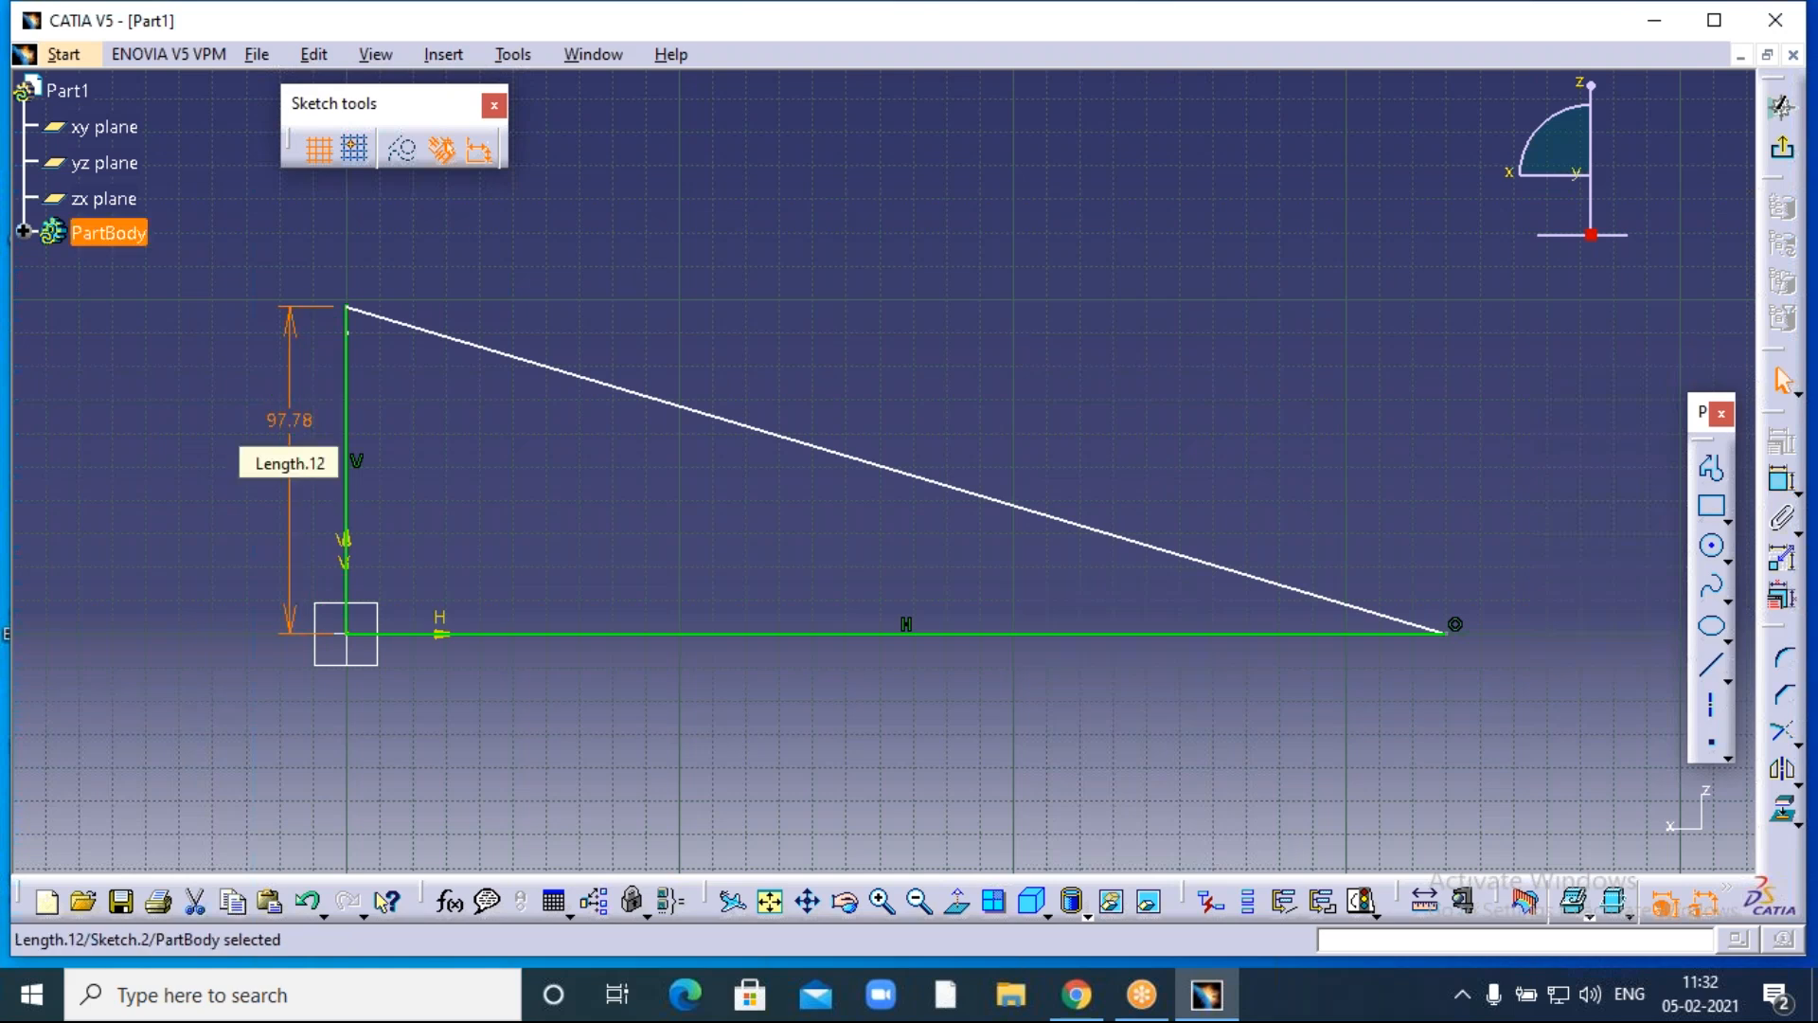
double_click(289, 422)
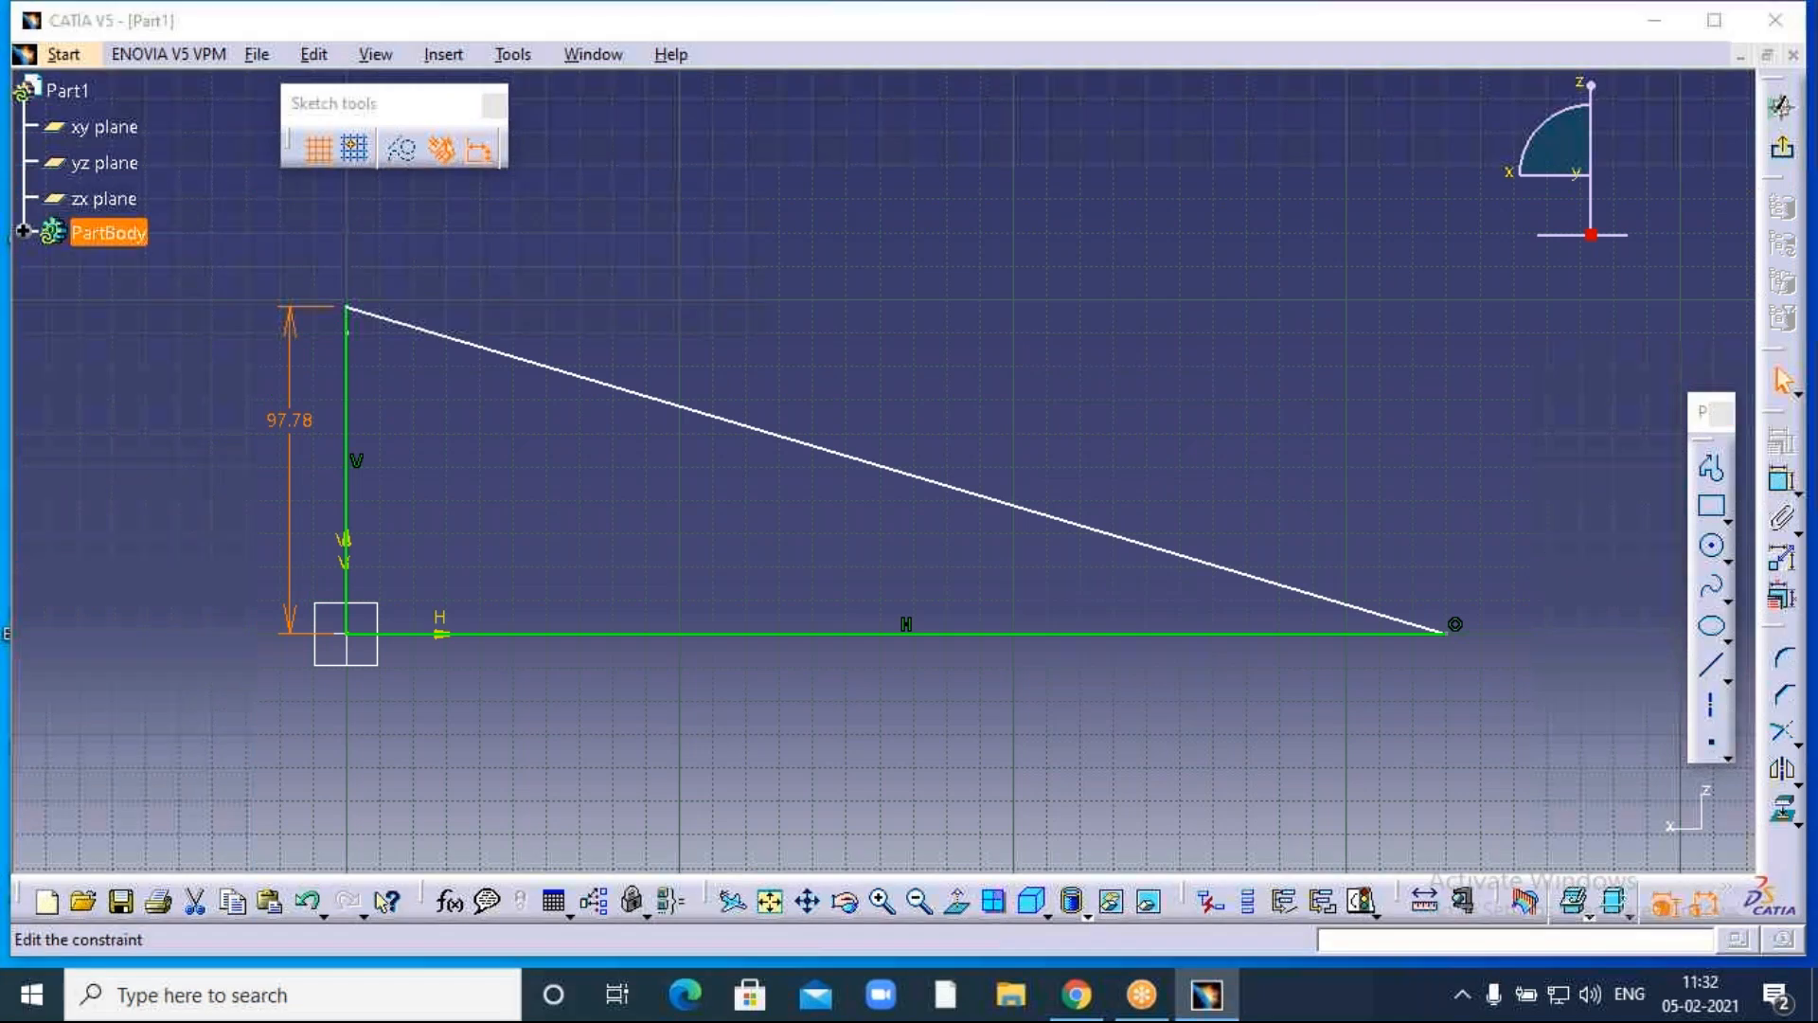
type("90")
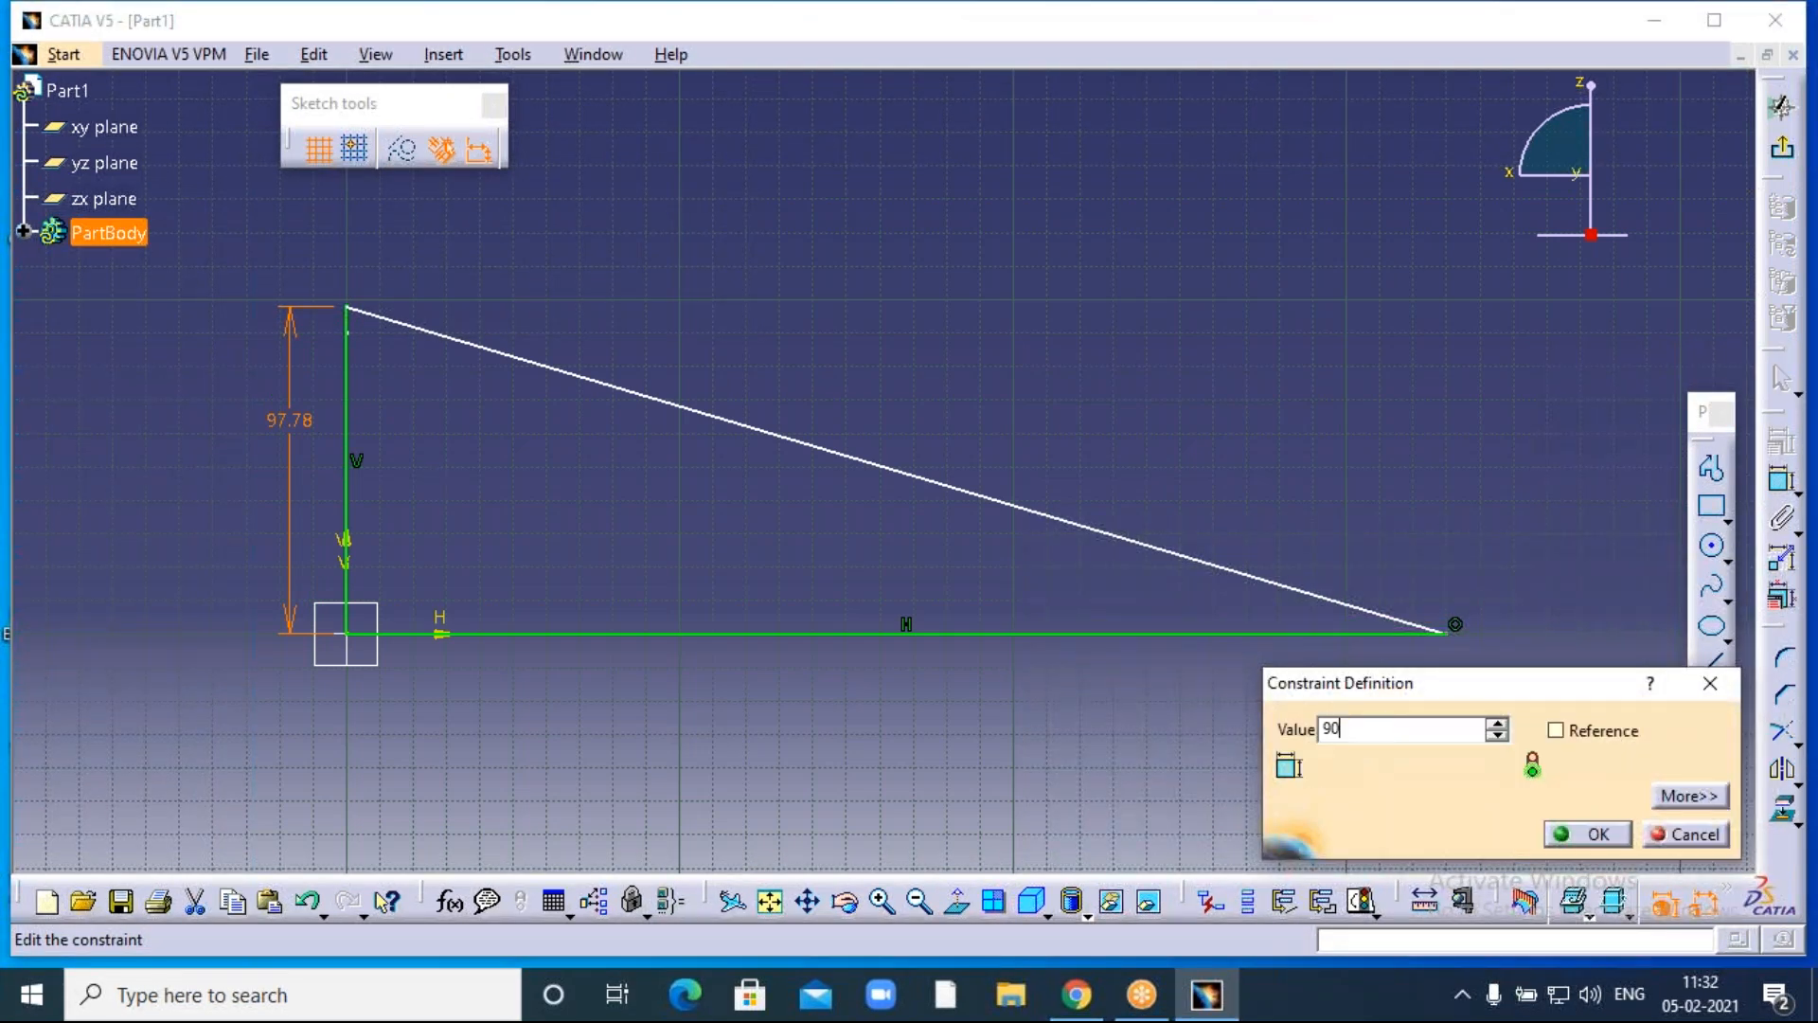
left_click(1586, 841)
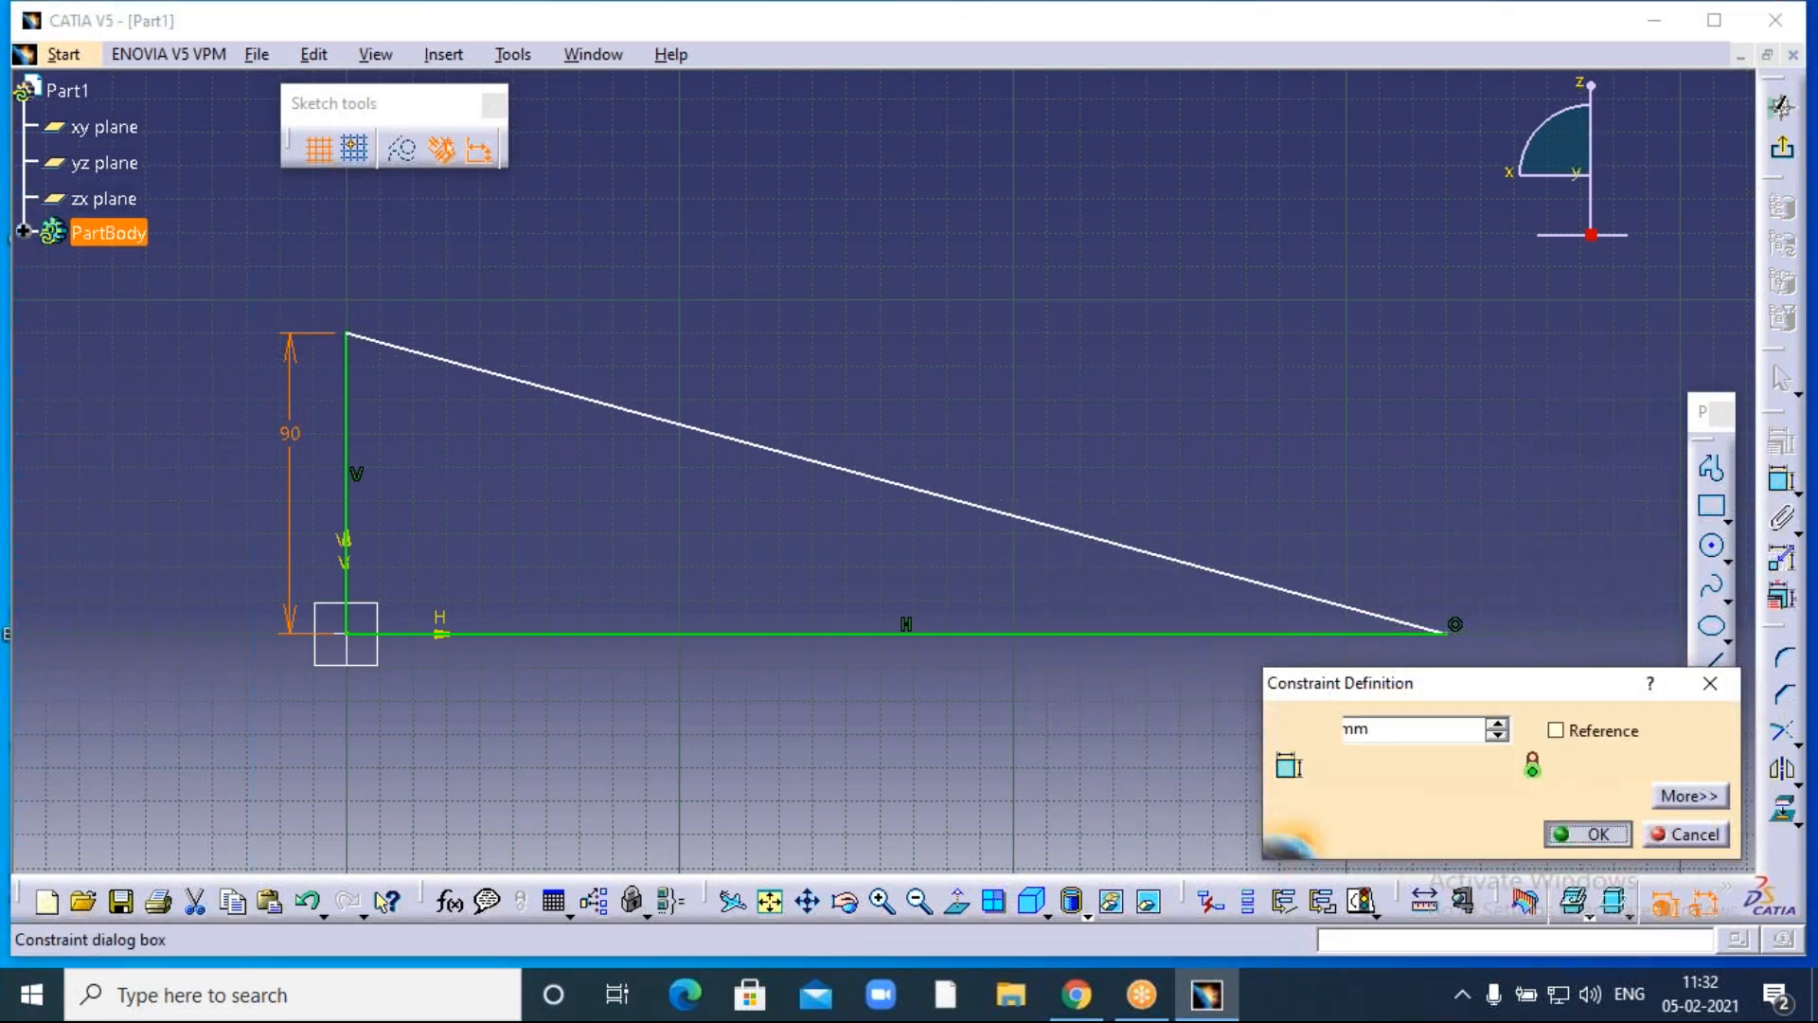
Finish the zx-plane sketch and create a Solid Combine from the yz-plane triangle and the zx-plane right triangle, both normal to their profiles.
left_click(1784, 154)
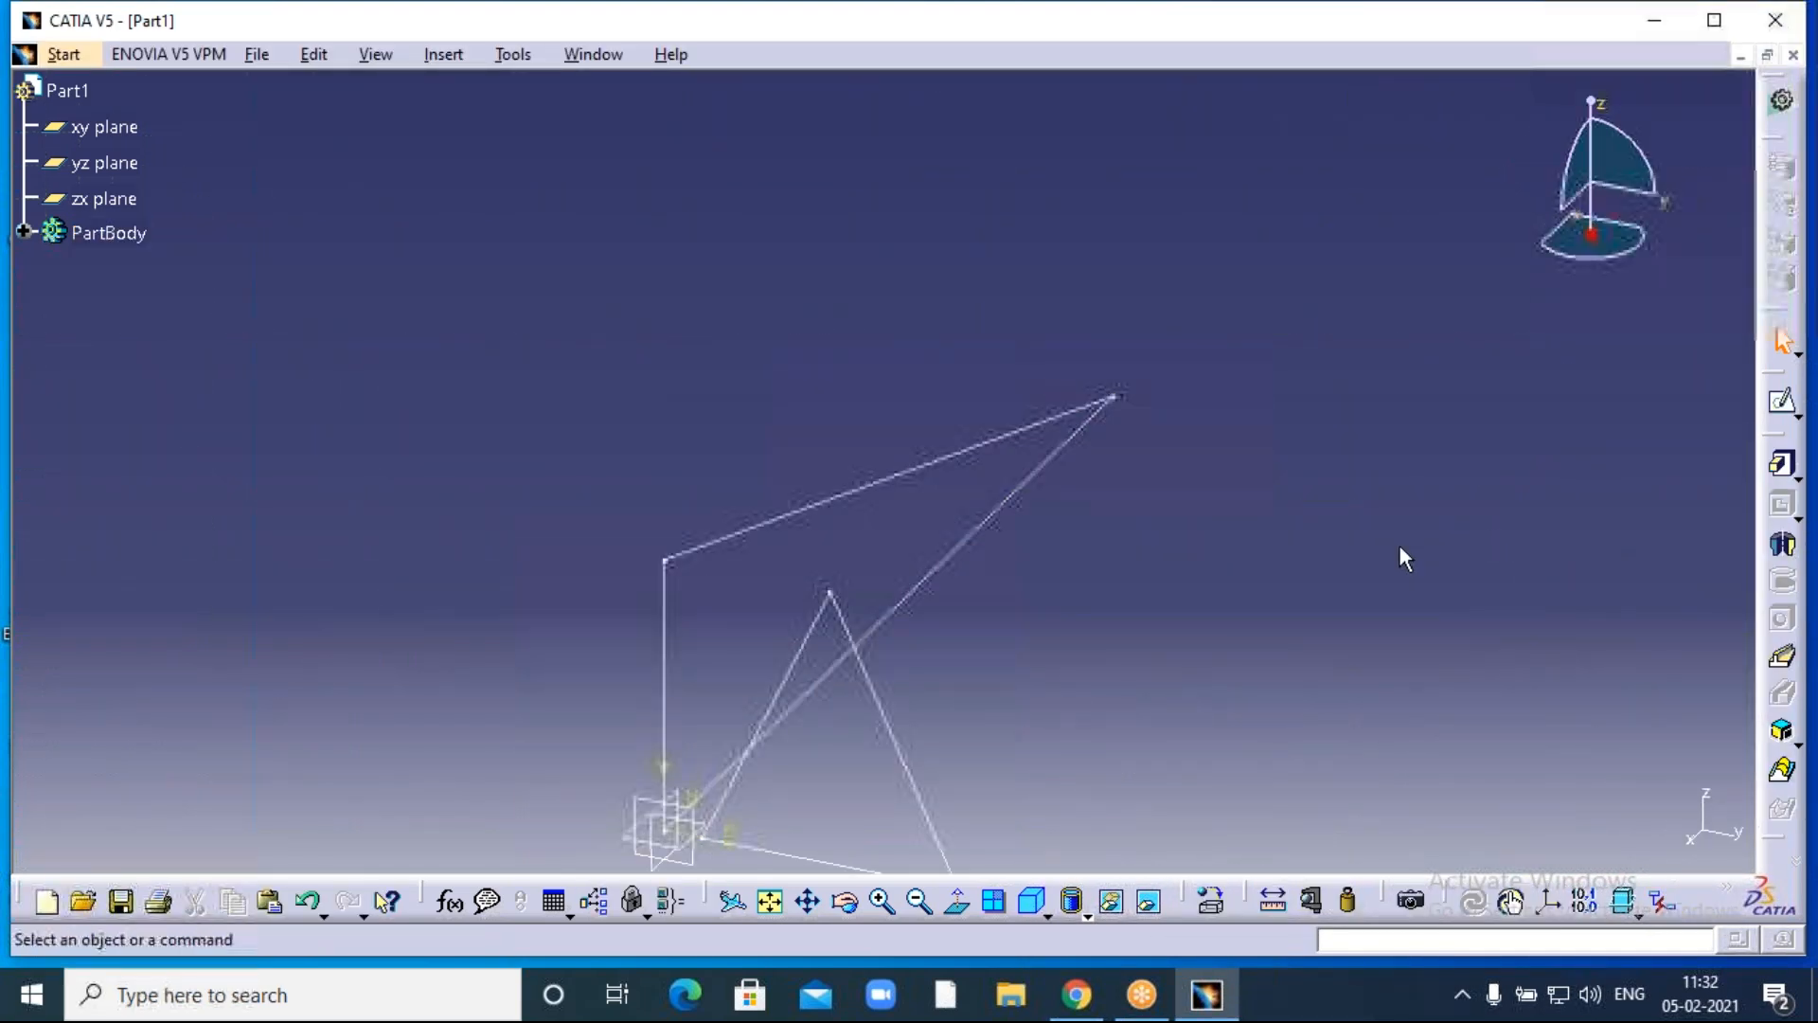
middle_click_drag(1398, 528, 1396, 329)
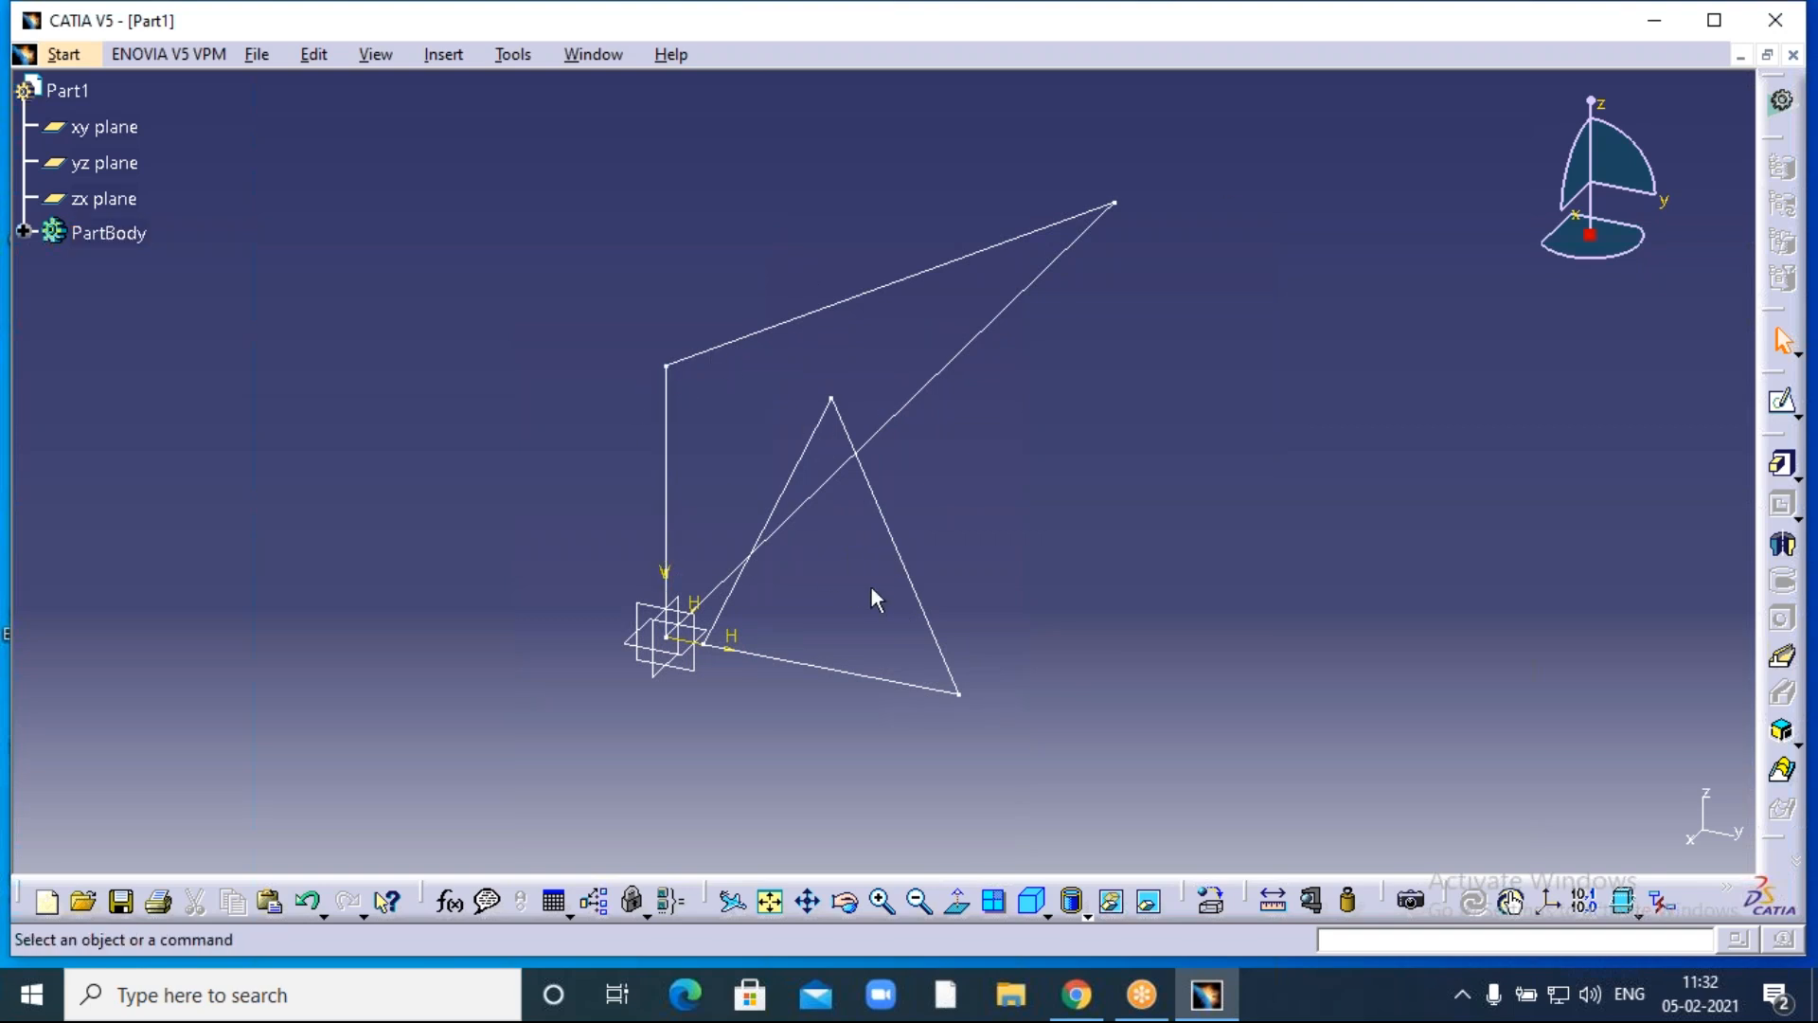
left_click(1785, 733)
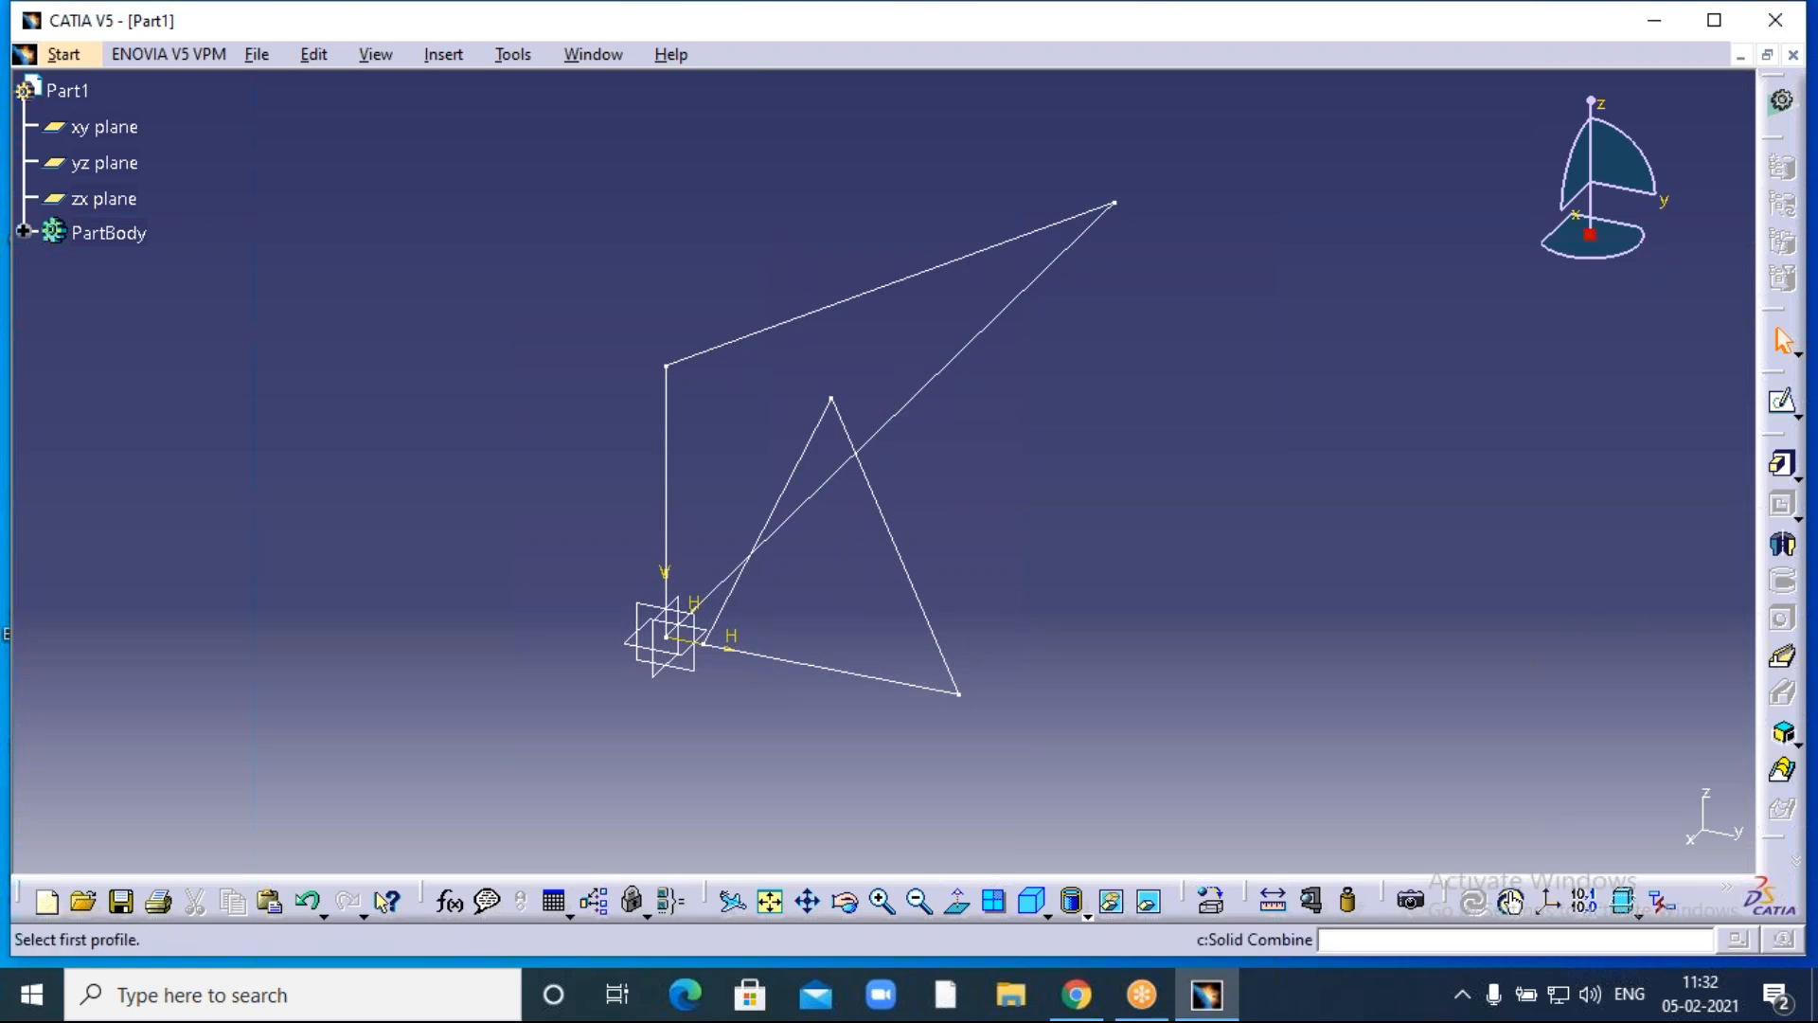
left_click(881, 518)
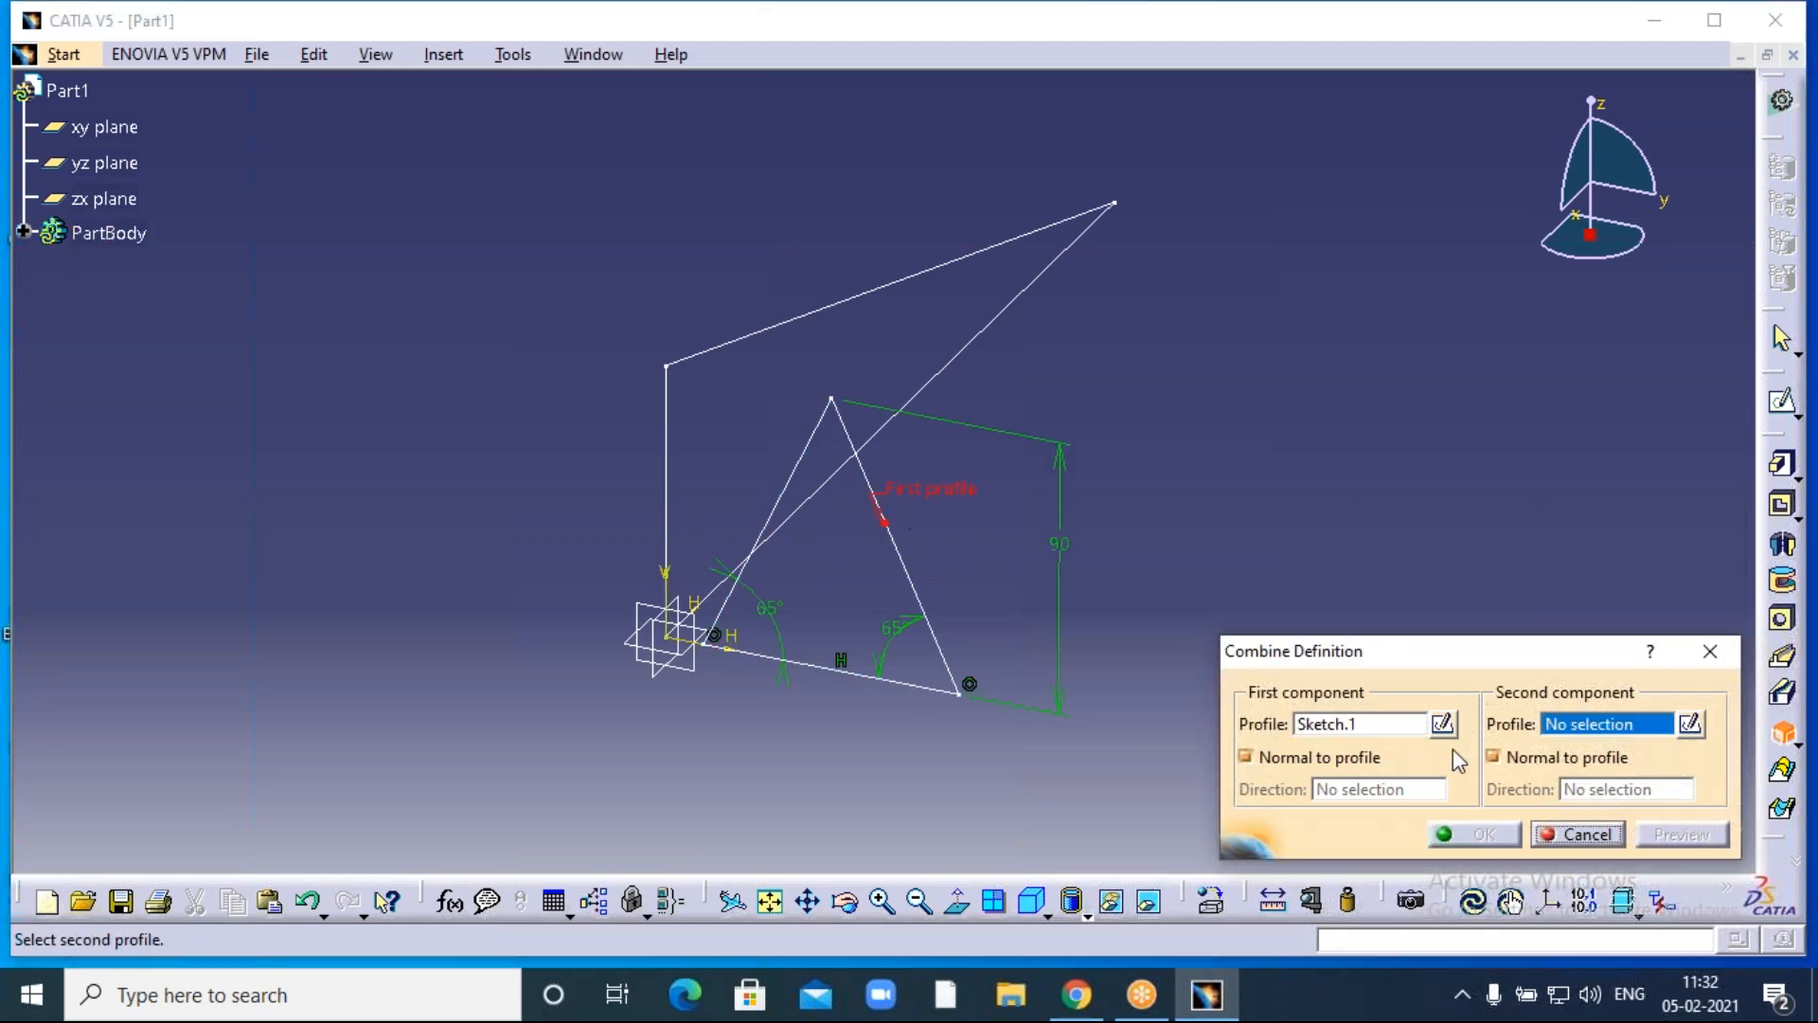
left_click(680, 447)
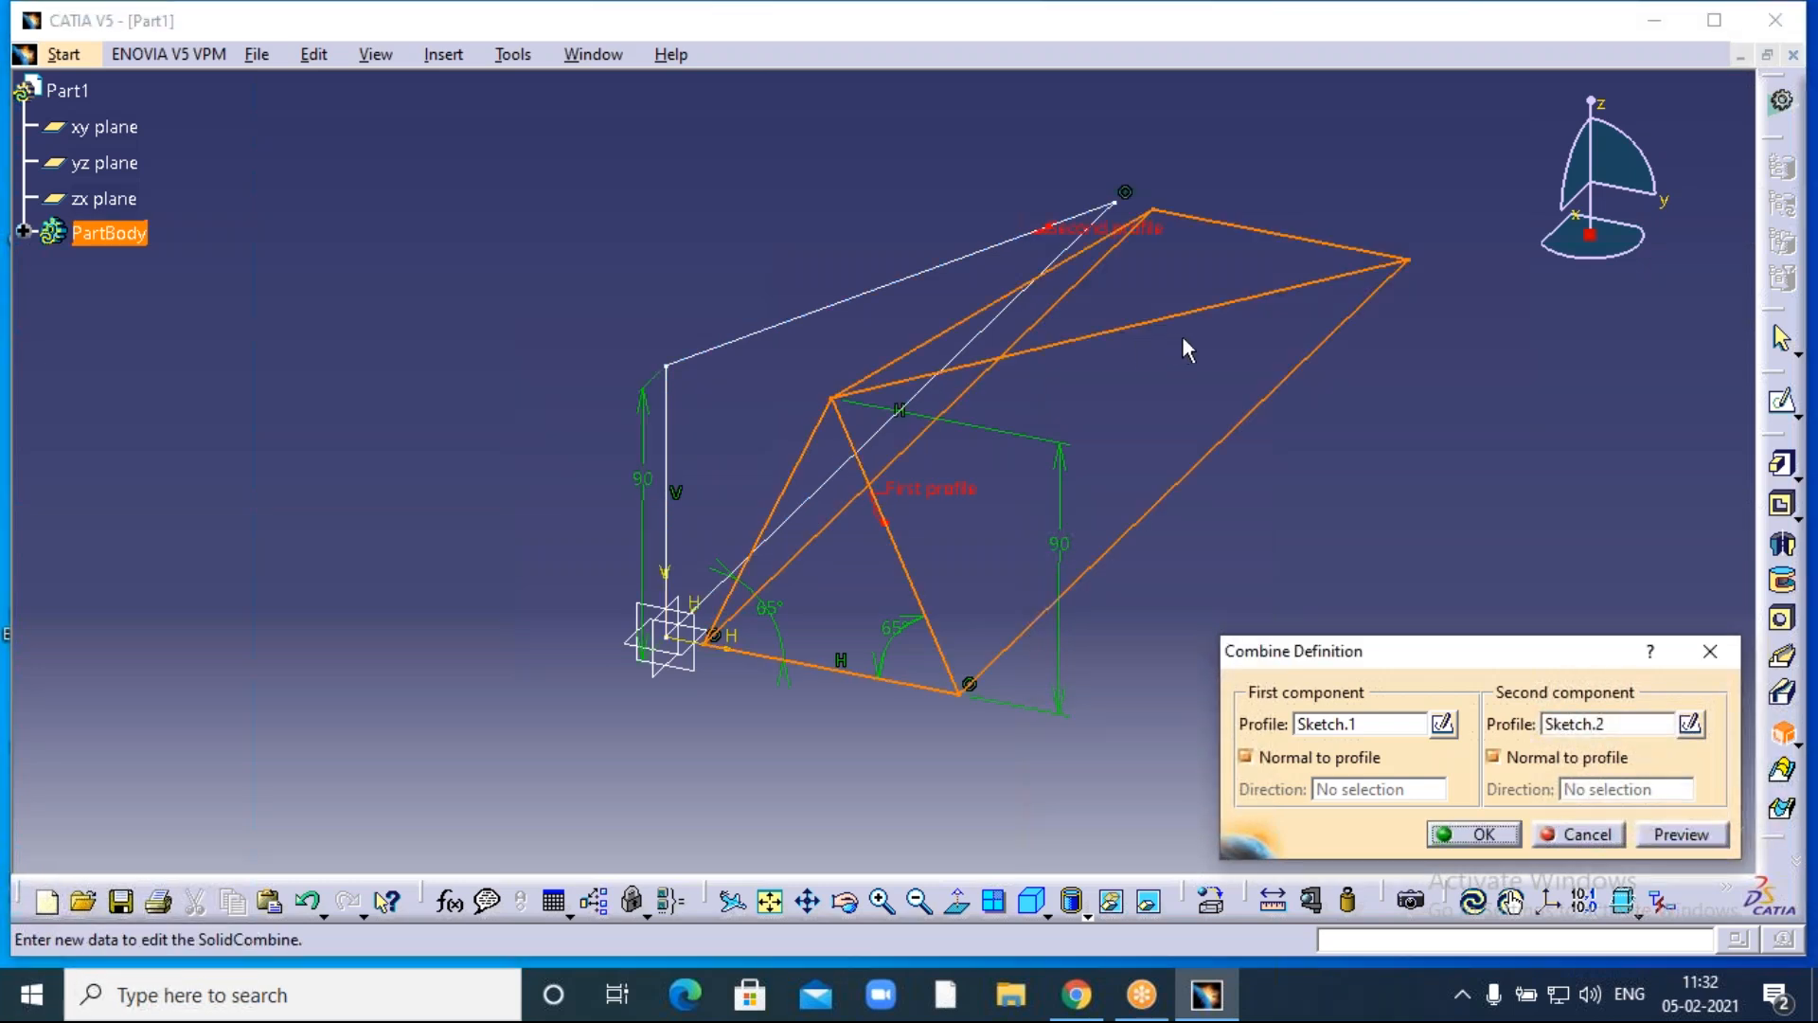
left_click(1479, 833)
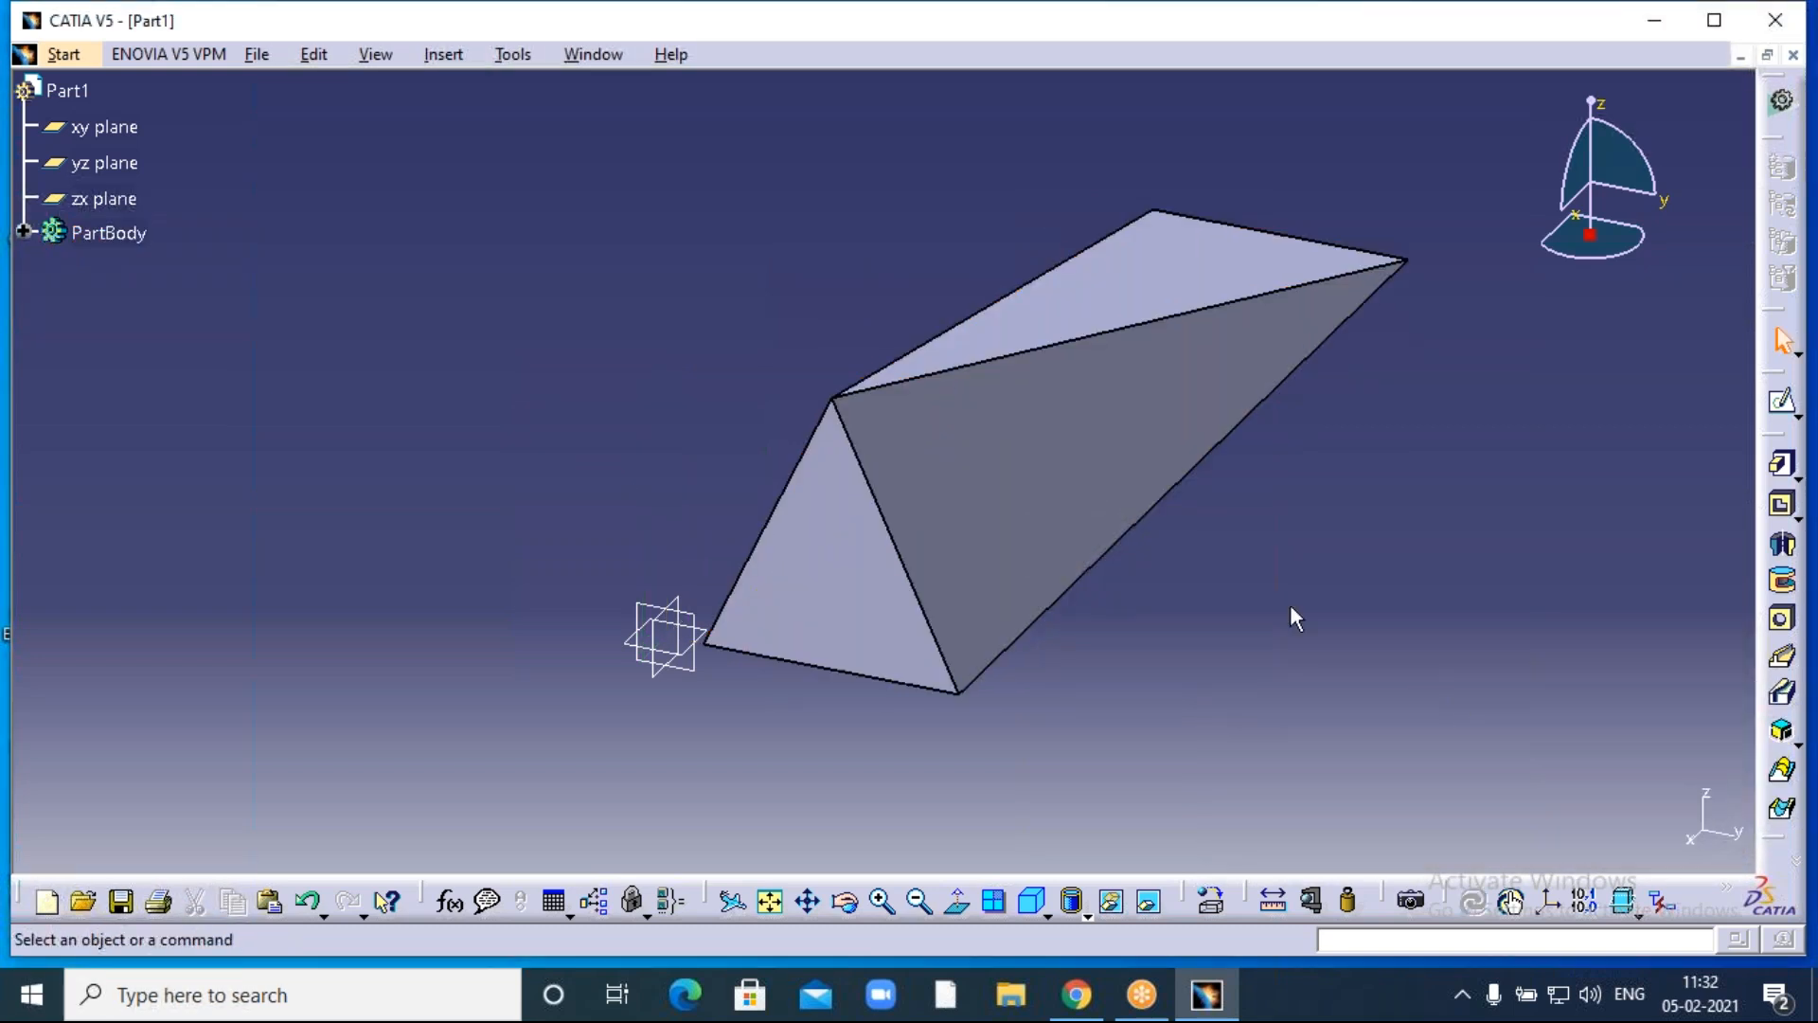
Examine the combined tapered solid from several sides.
middle_click_drag(1269, 579, 1344, 614)
left_click(844, 904)
left_click_drag(714, 798, 663, 761)
left_click_drag(633, 759, 780, 761)
left_click(779, 761)
middle_click_drag(1309, 730, 1344, 631)
left_click(843, 899)
left_click_drag(792, 828, 1547, 666)
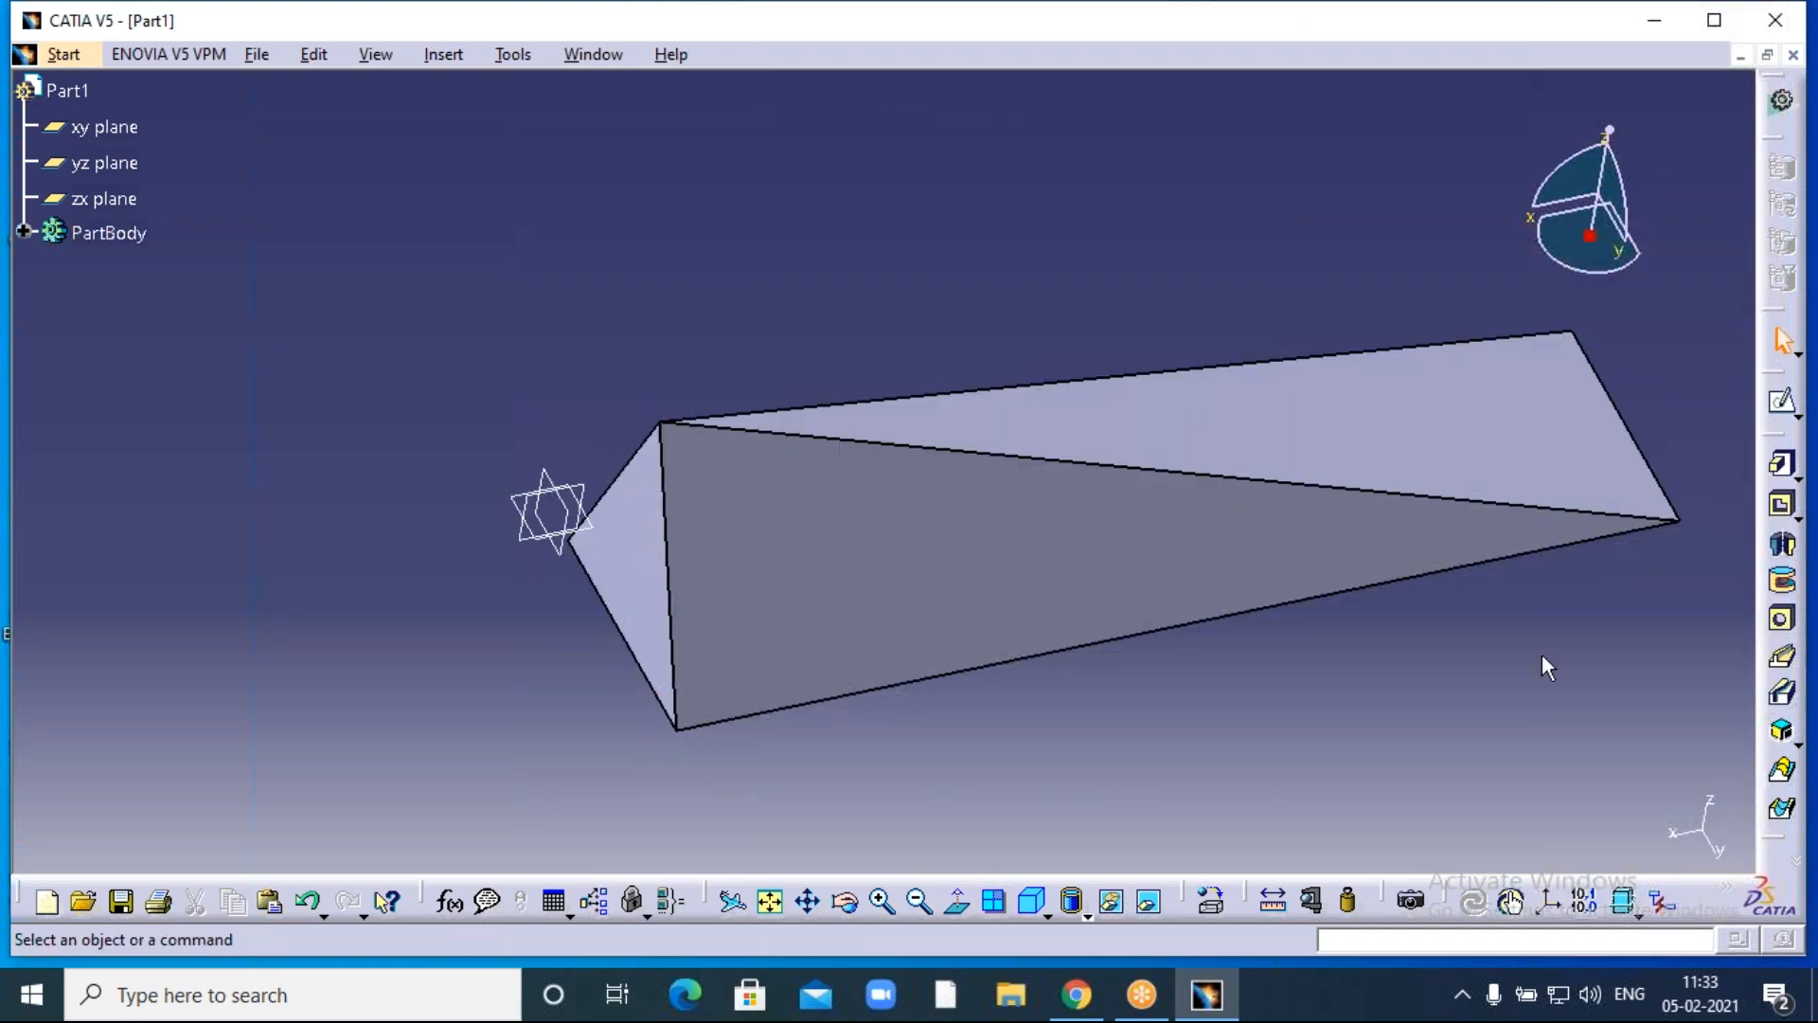
middle_click_drag(1530, 657, 1418, 629)
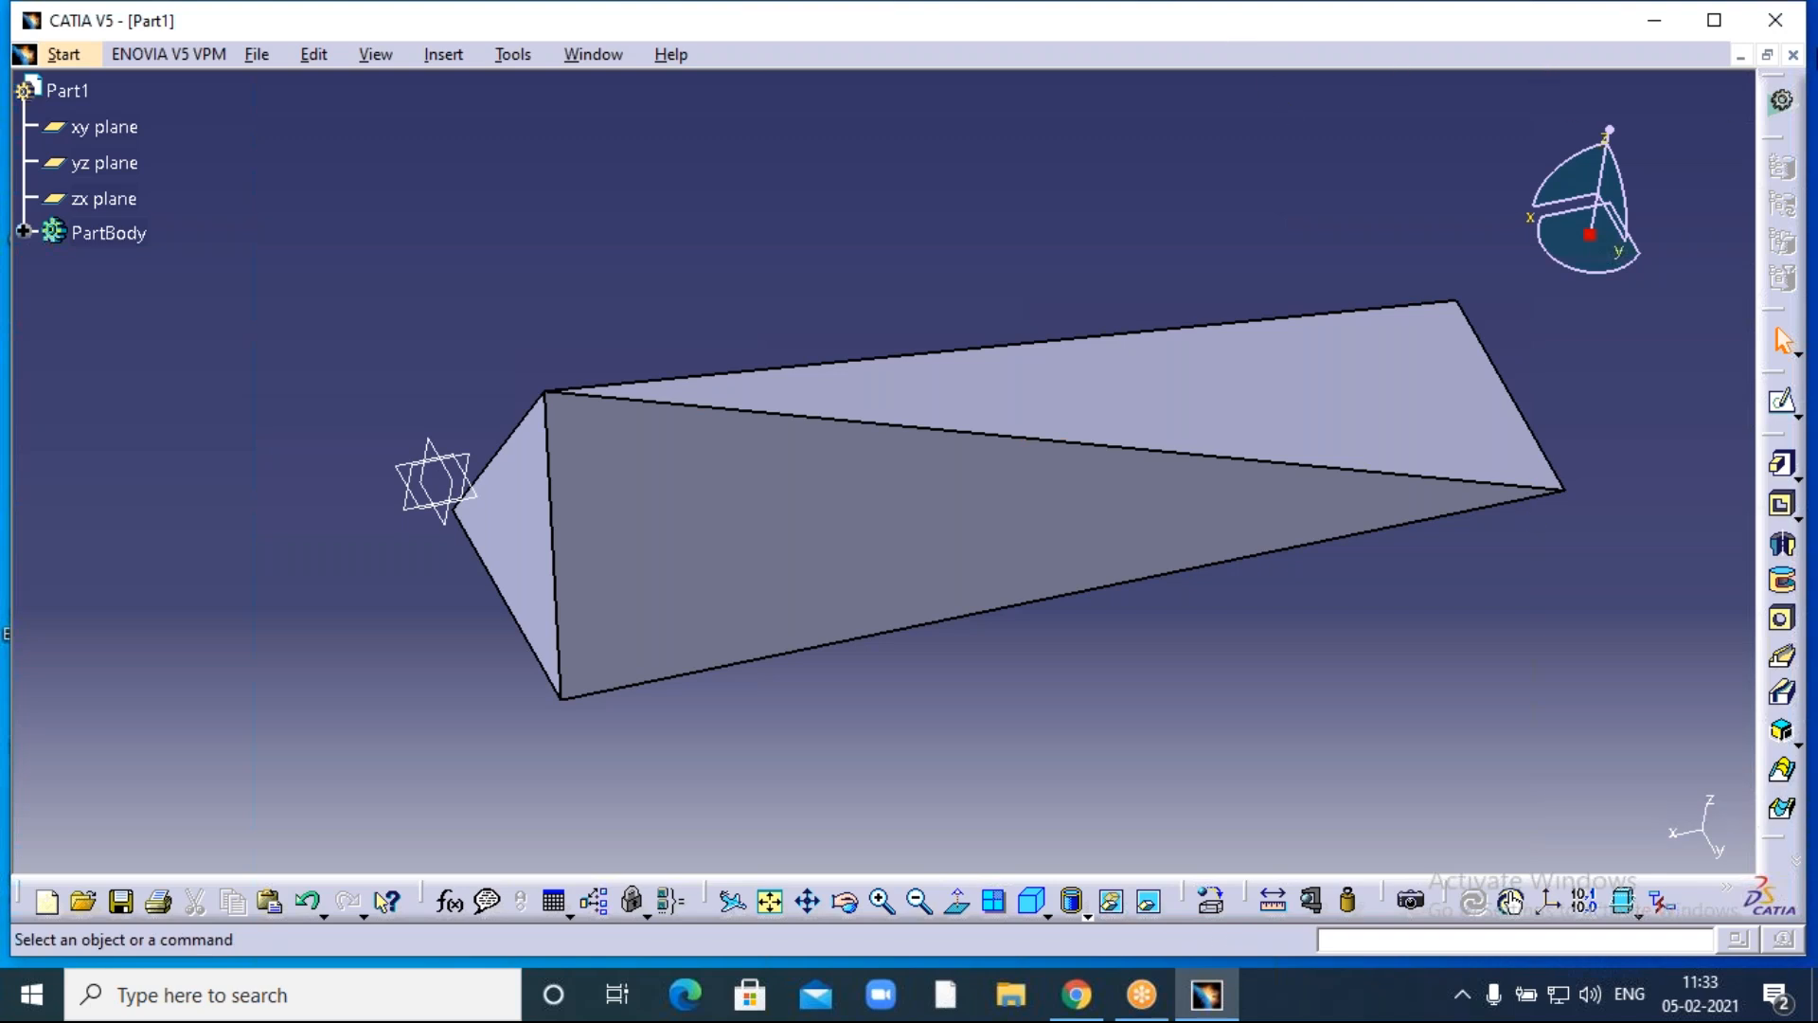
Close the current part and create a new Part Design part named Part1 with hybrid design enabled.
left_click(1792, 55)
left_click(988, 550)
left_click(38, 55)
mouse_move(92, 126)
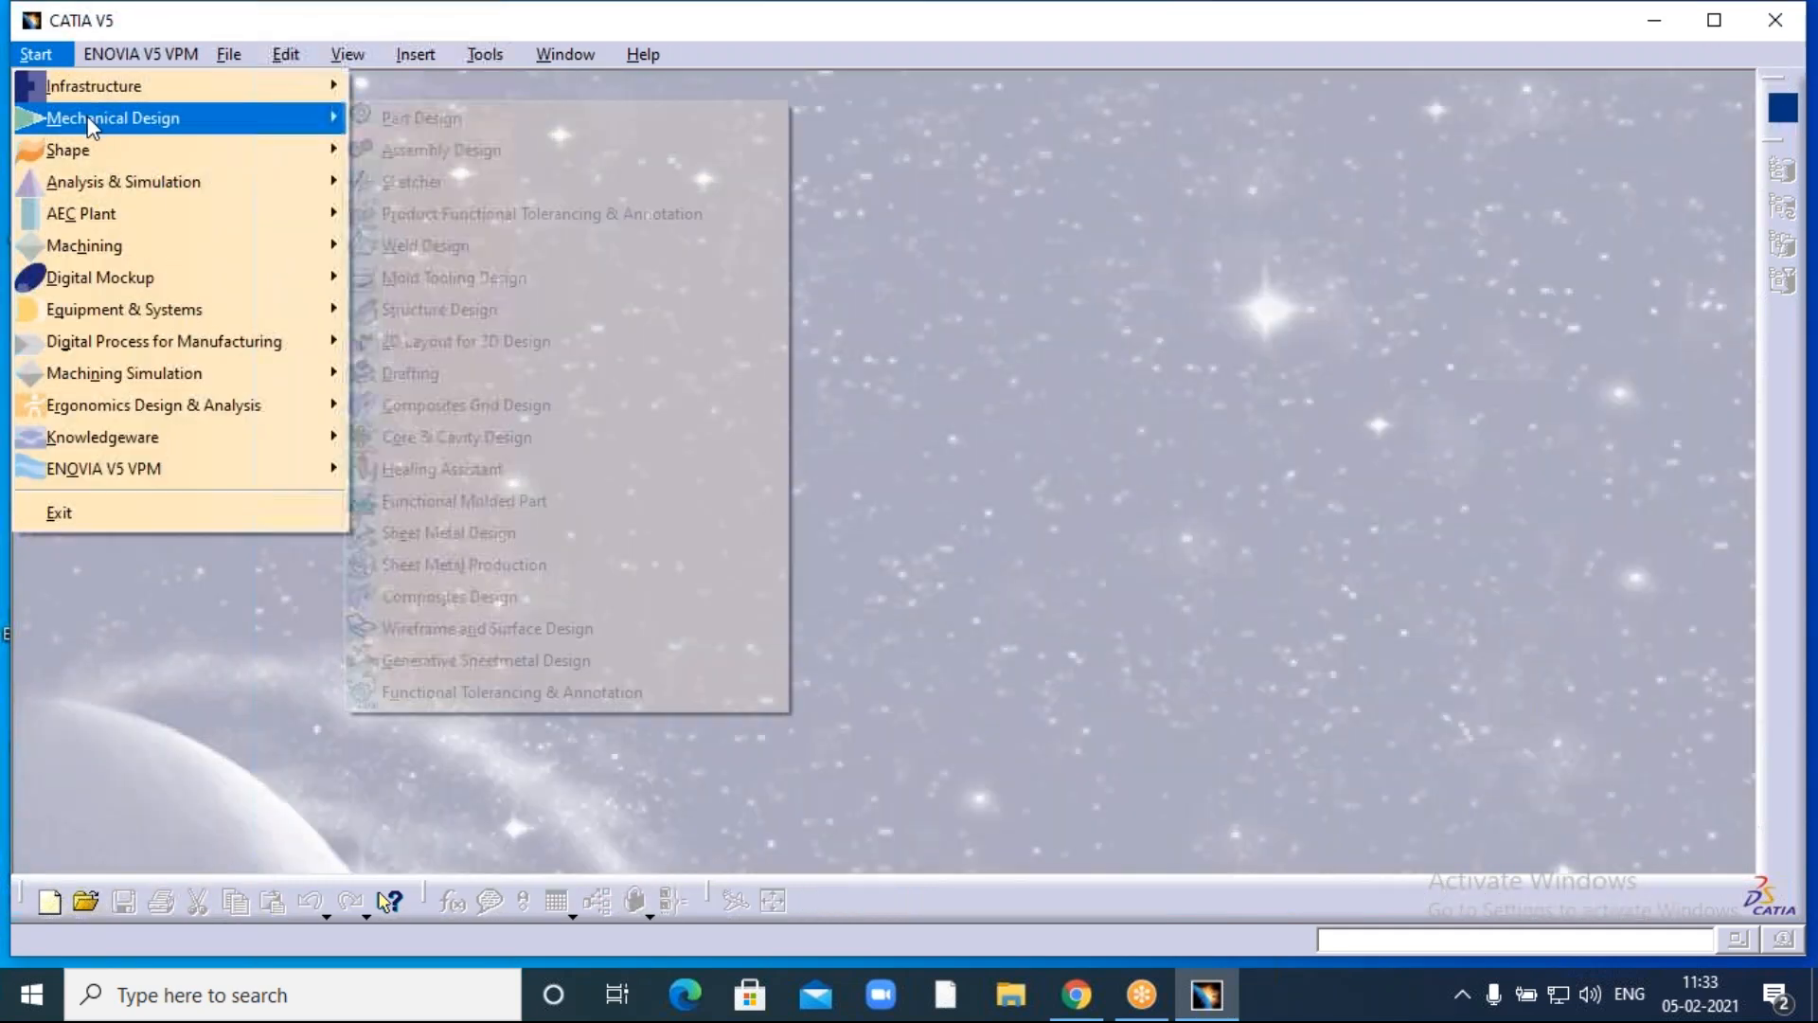
left_click(411, 121)
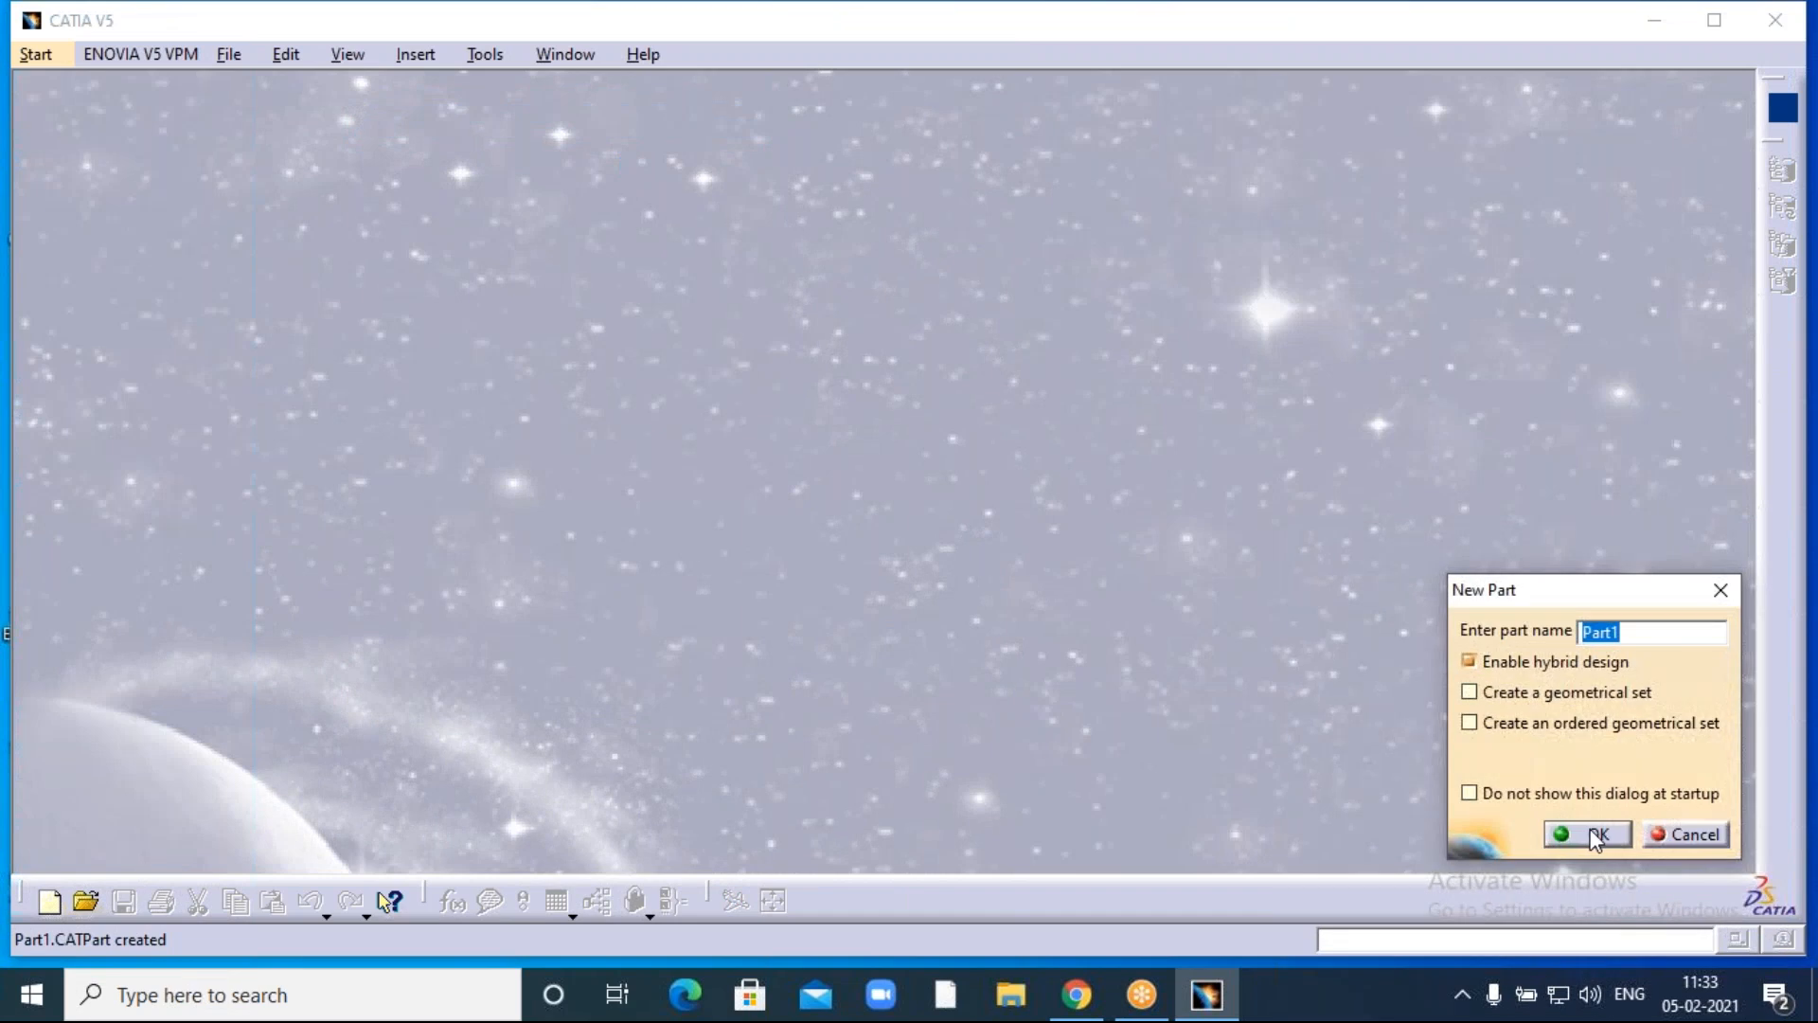
left_click(1593, 836)
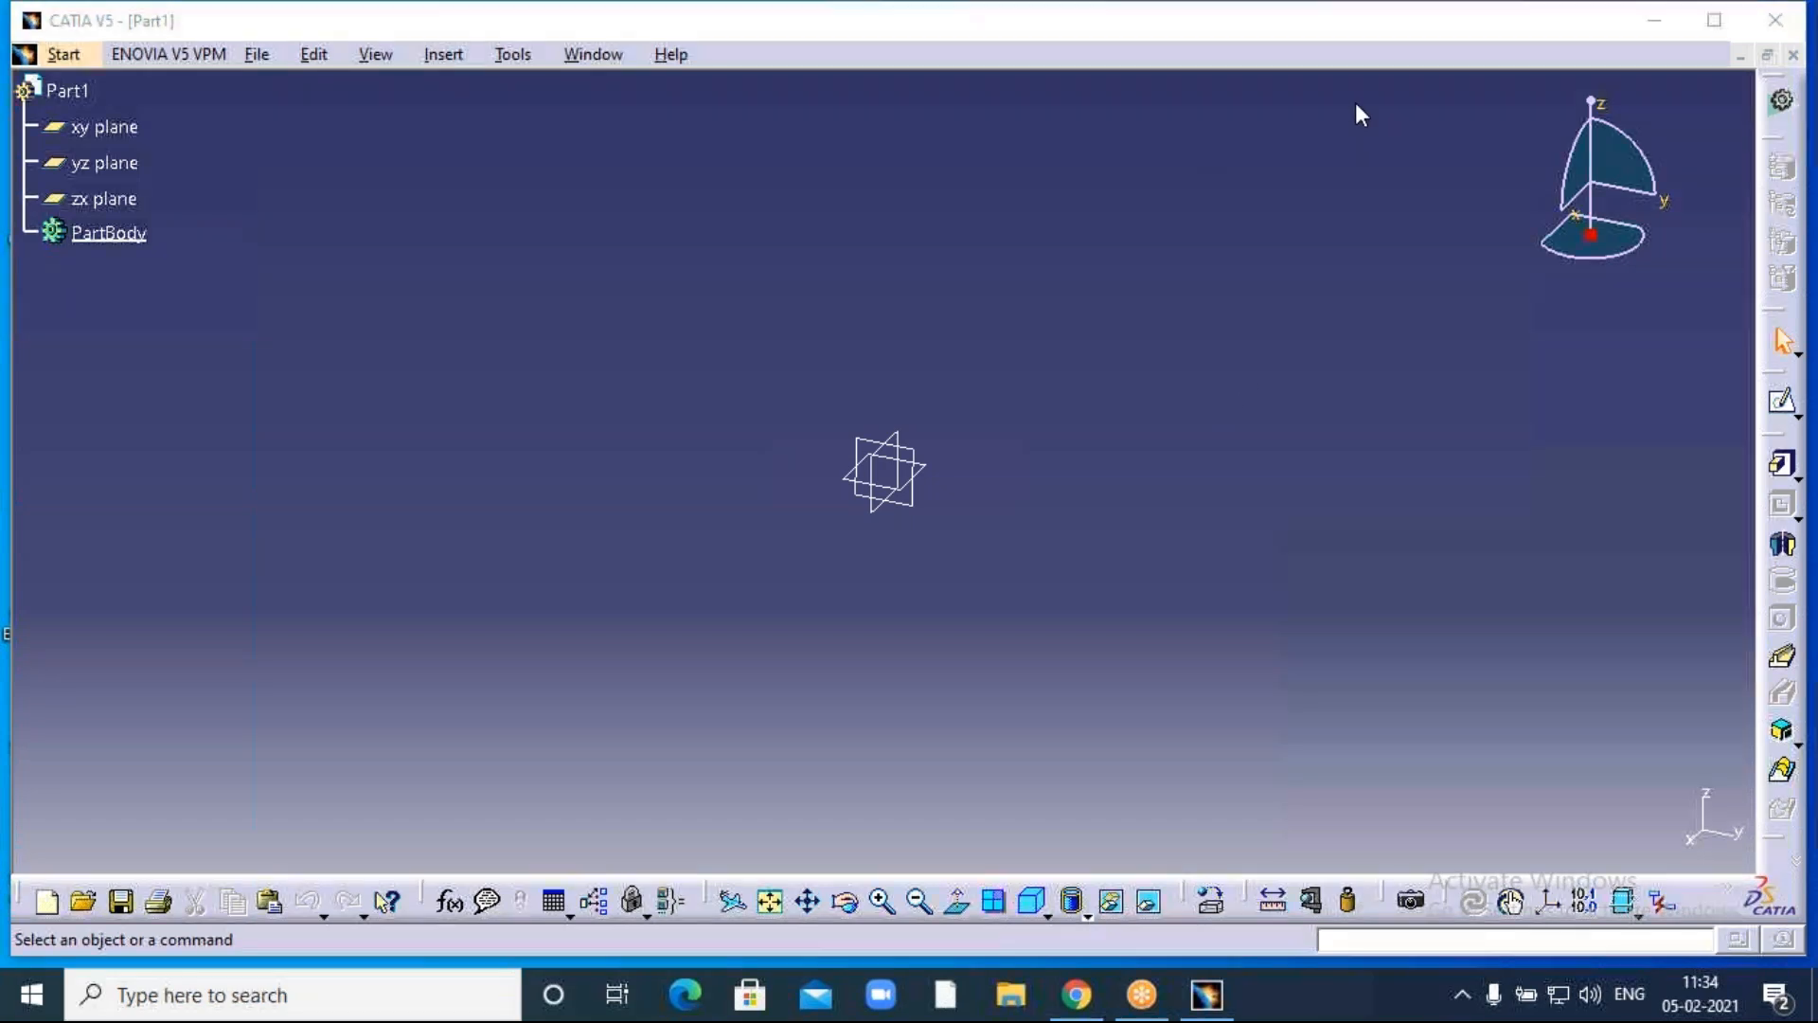
left_click(1292, 148)
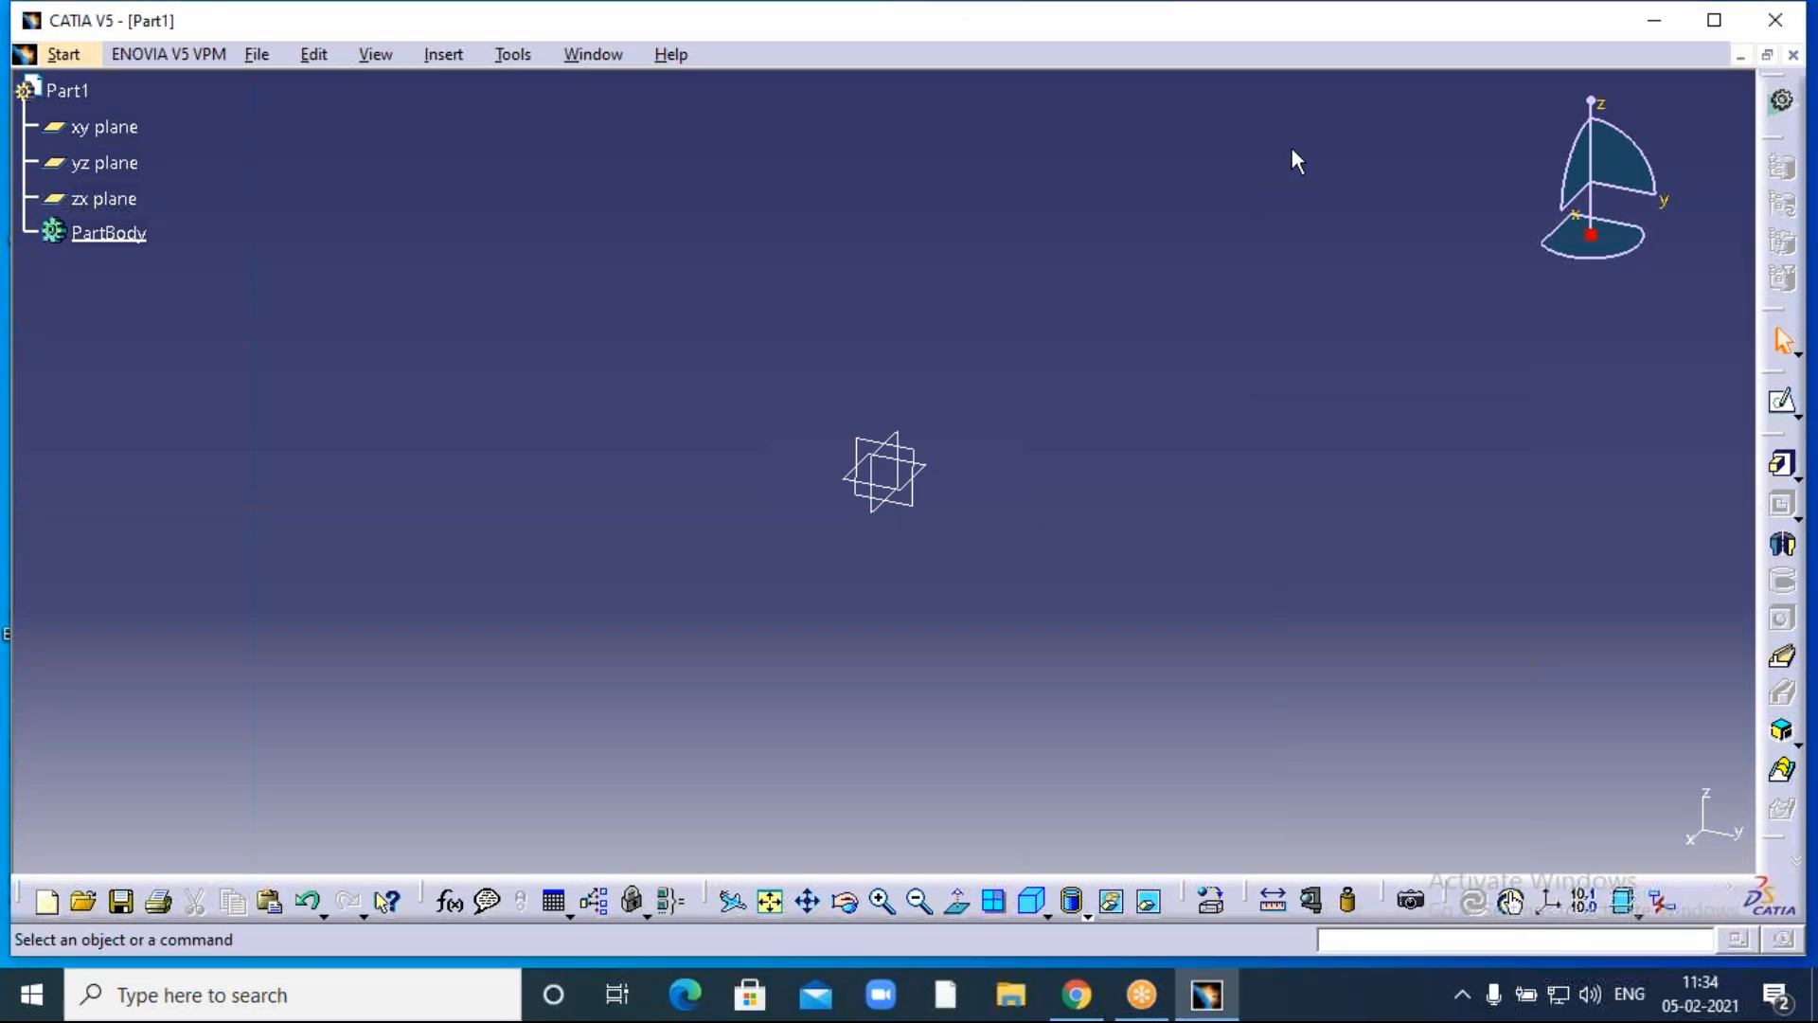
left_click(1278, 25)
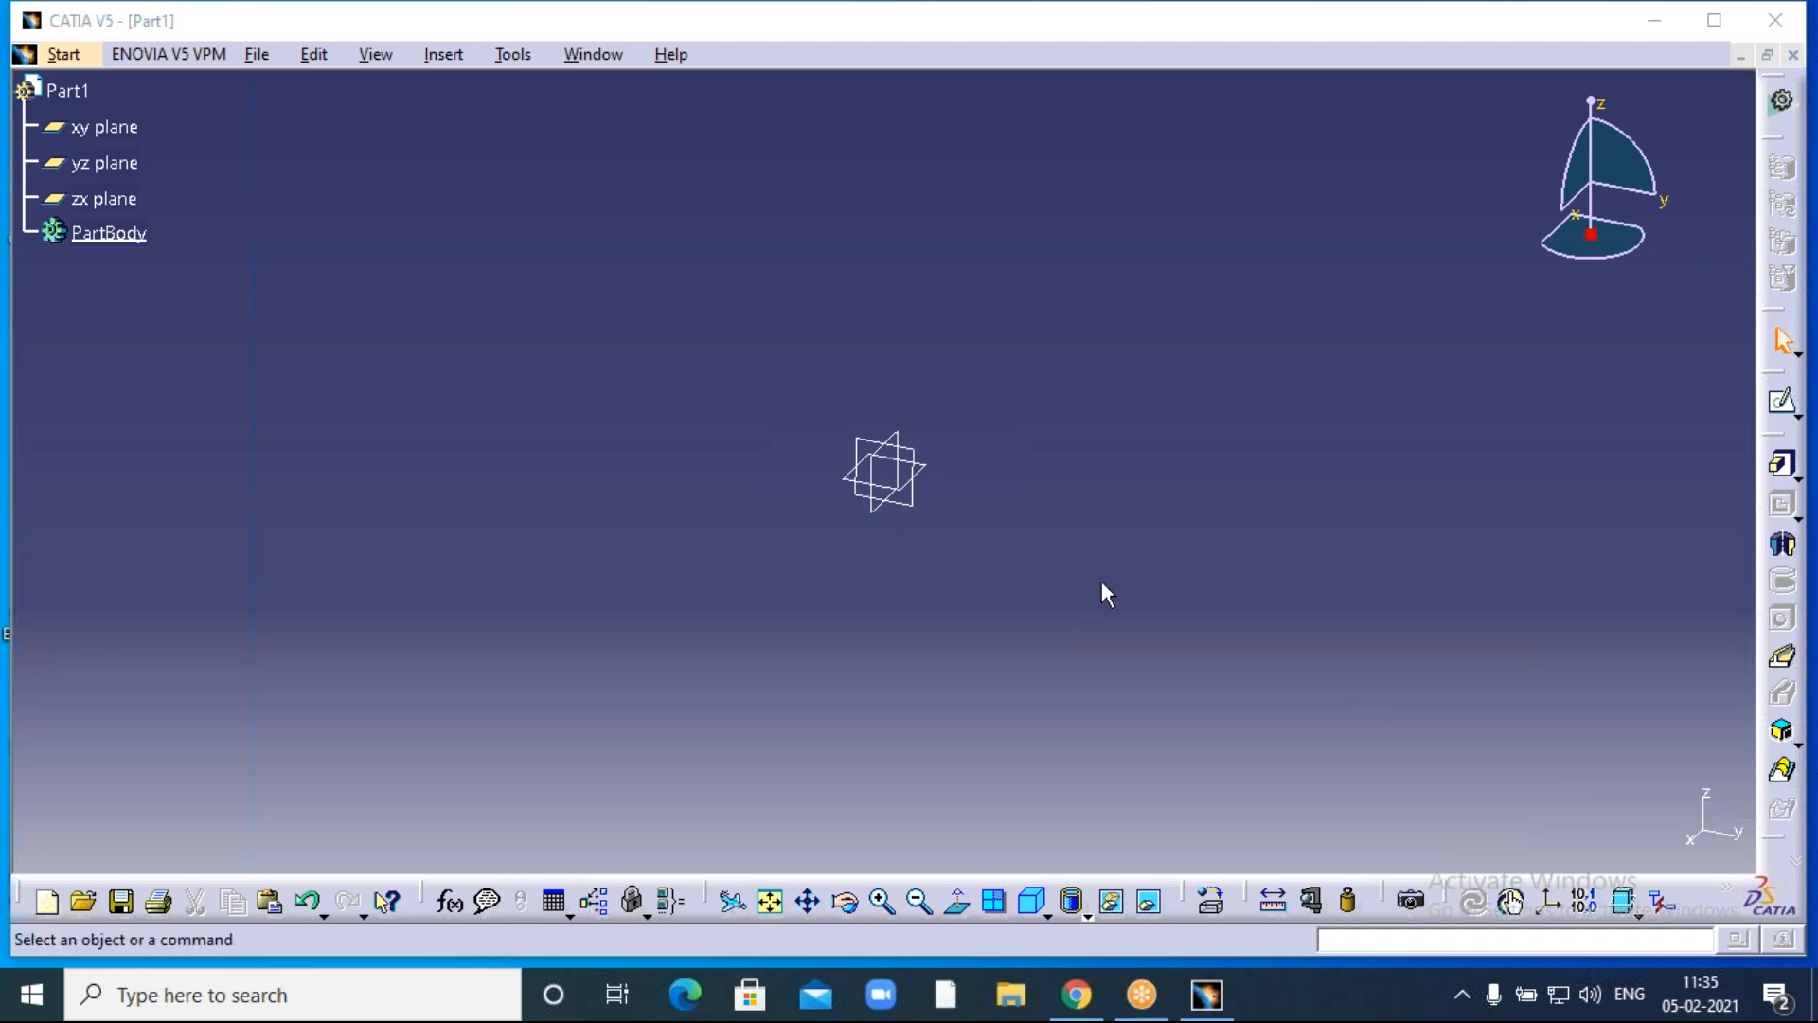
Define a reference plane offset 50 mm from the xy plane.
middle_click_drag(1112, 536, 1133, 673)
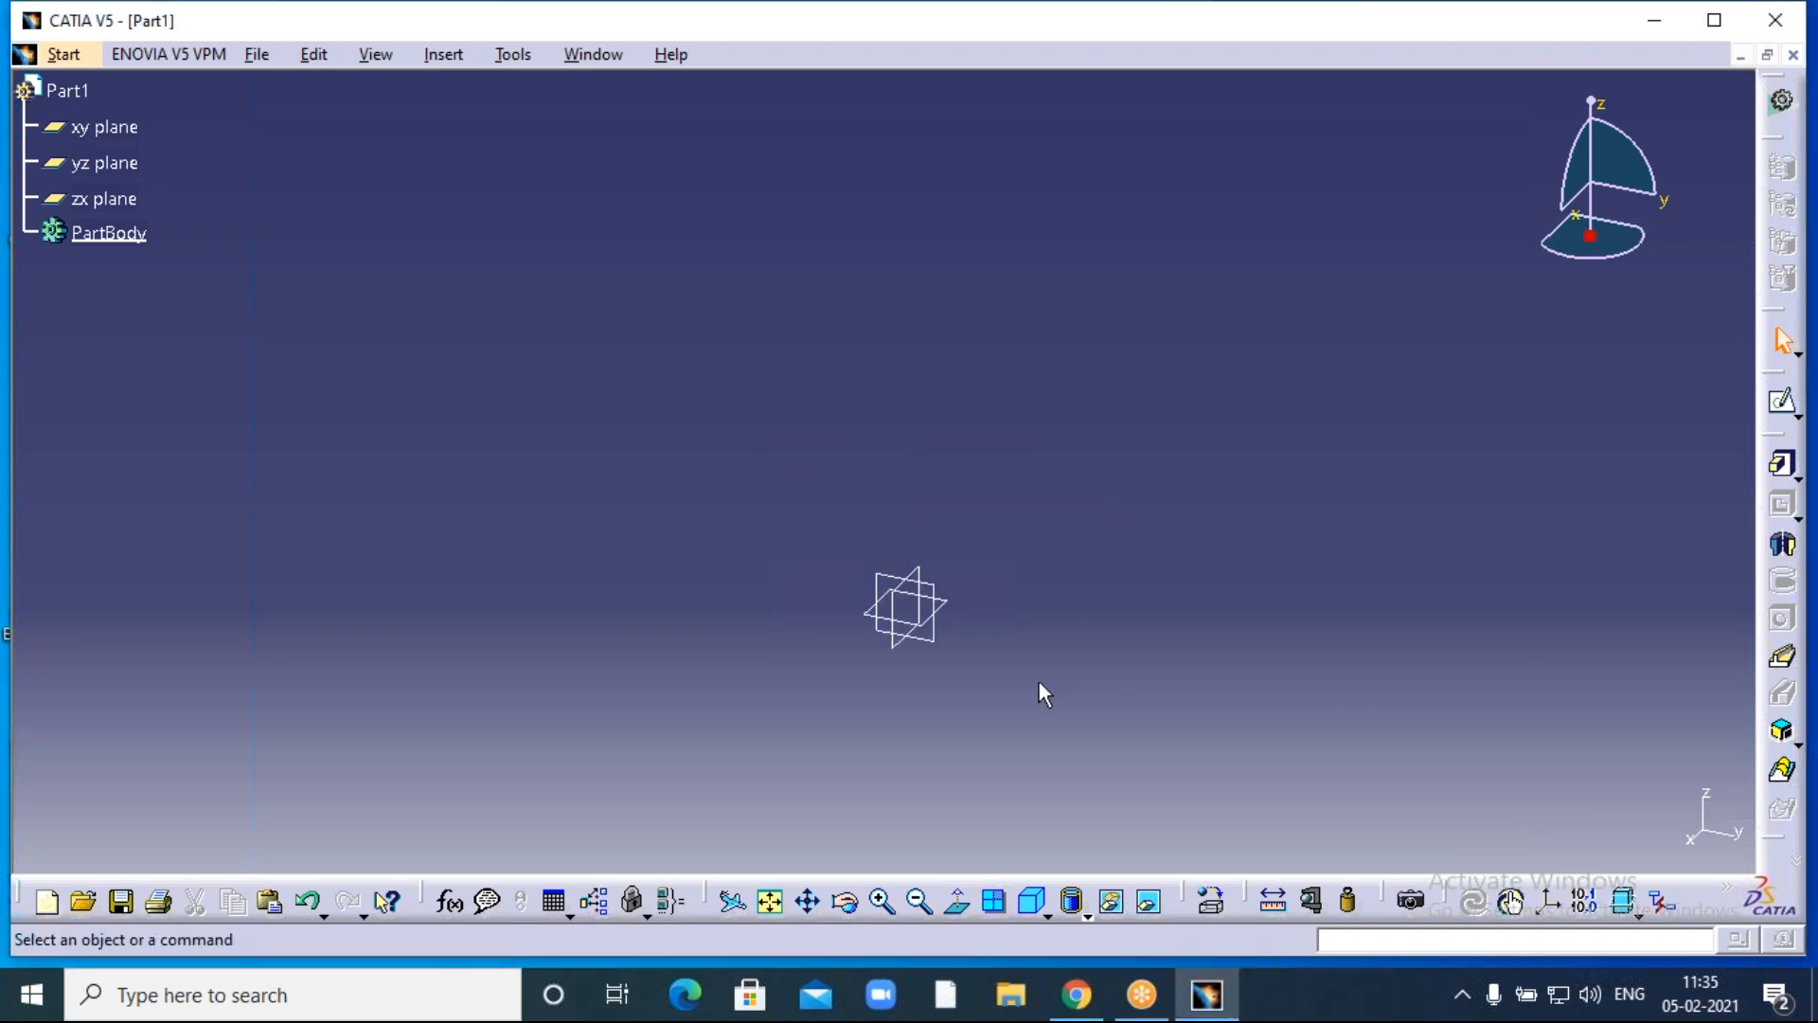
left_click(958, 613)
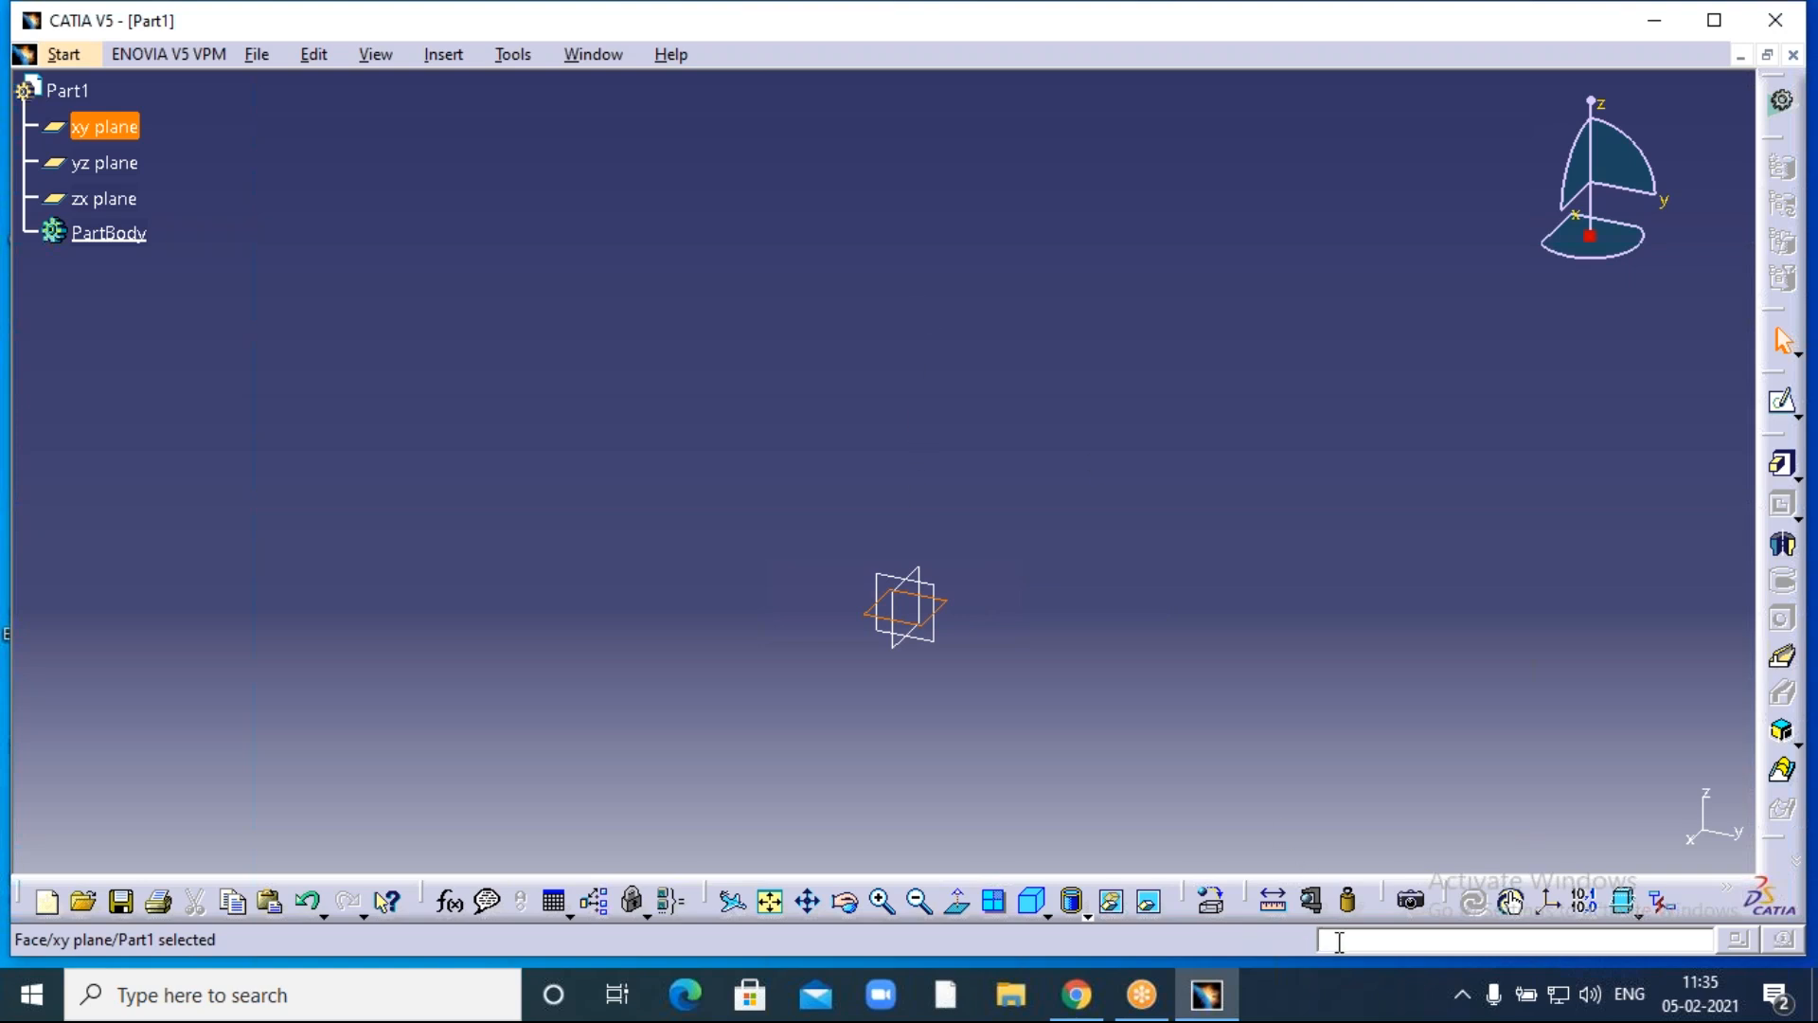
left_click(1339, 940)
type("c:plane")
key("Return")
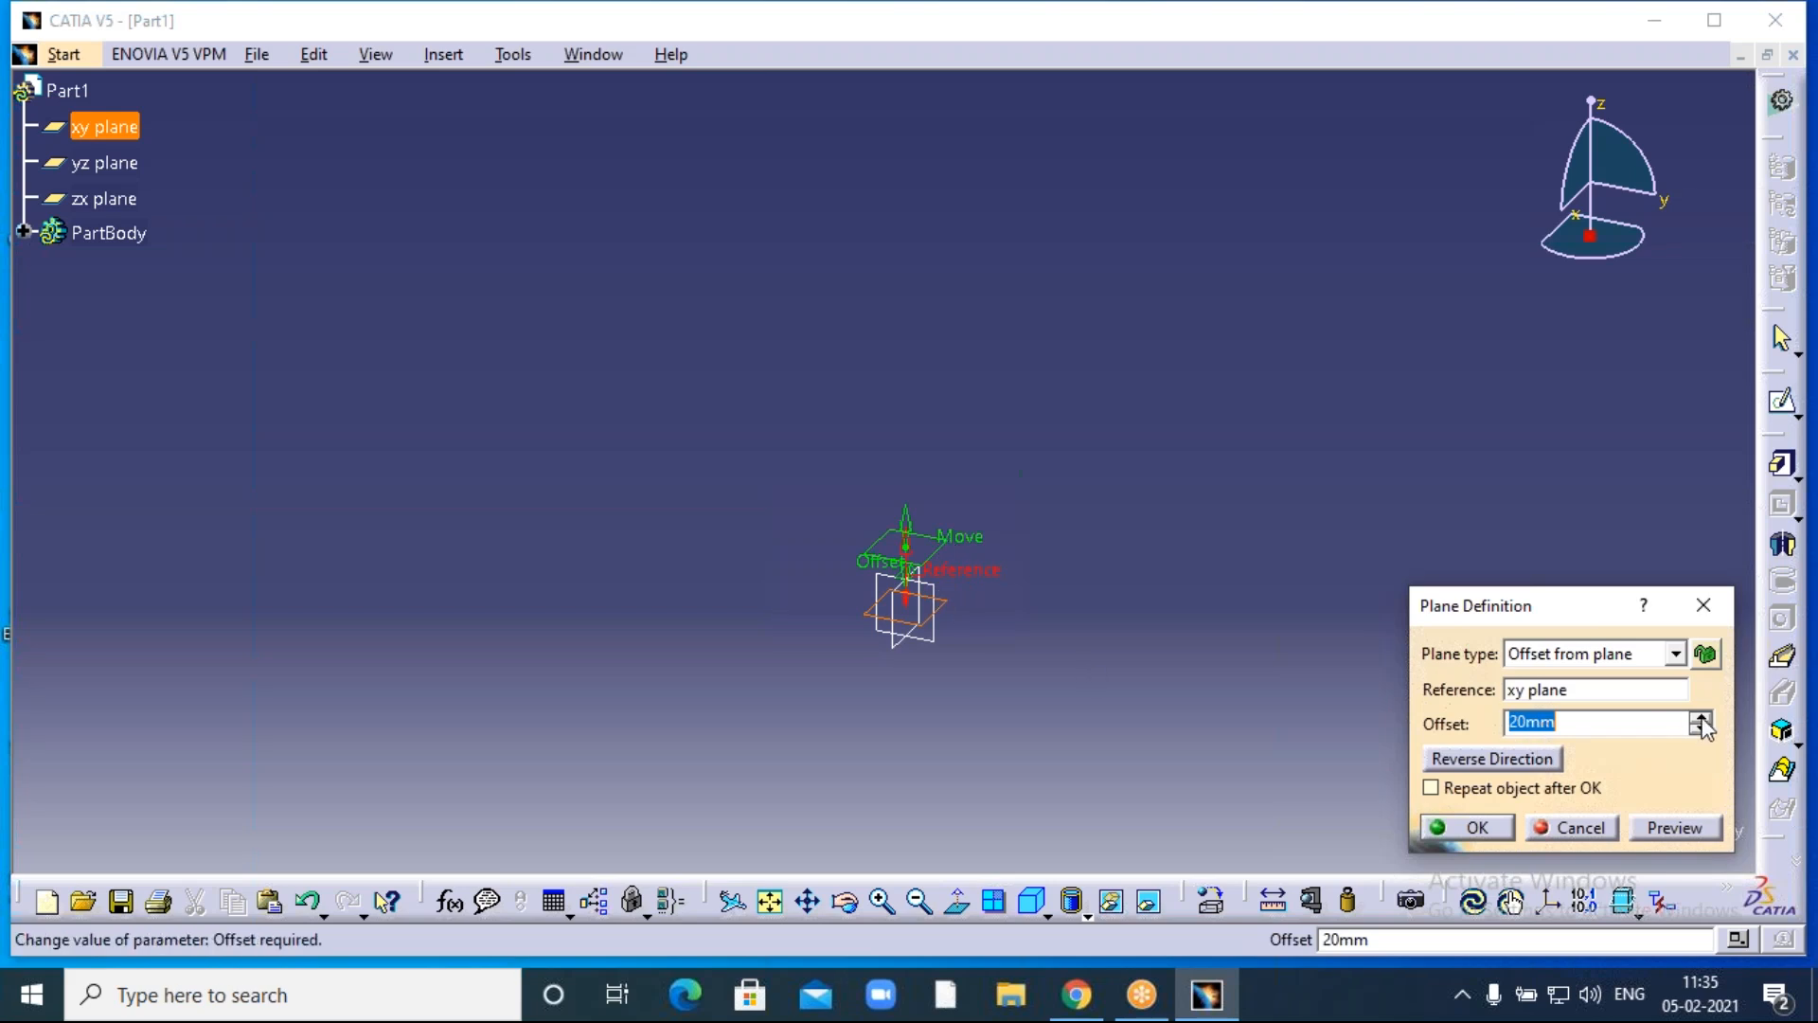
left_click(1701, 717)
double_click(1551, 722)
type("50")
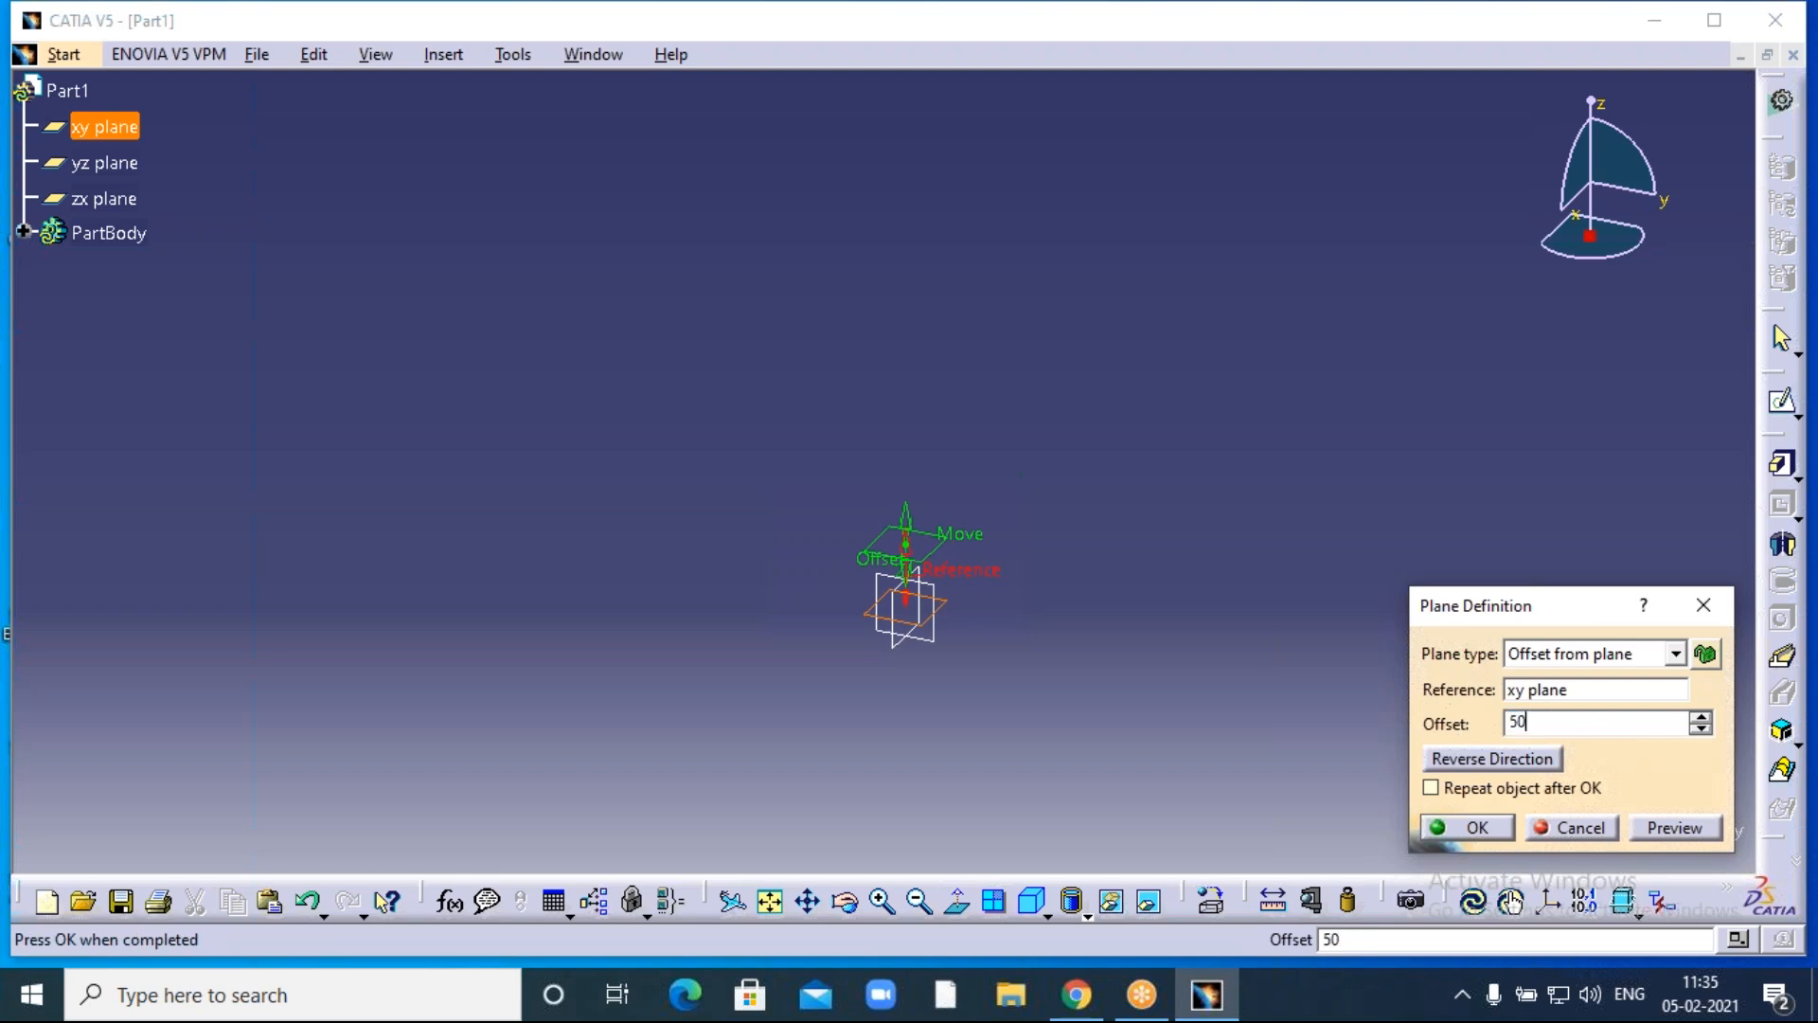
left_click(1267, 630)
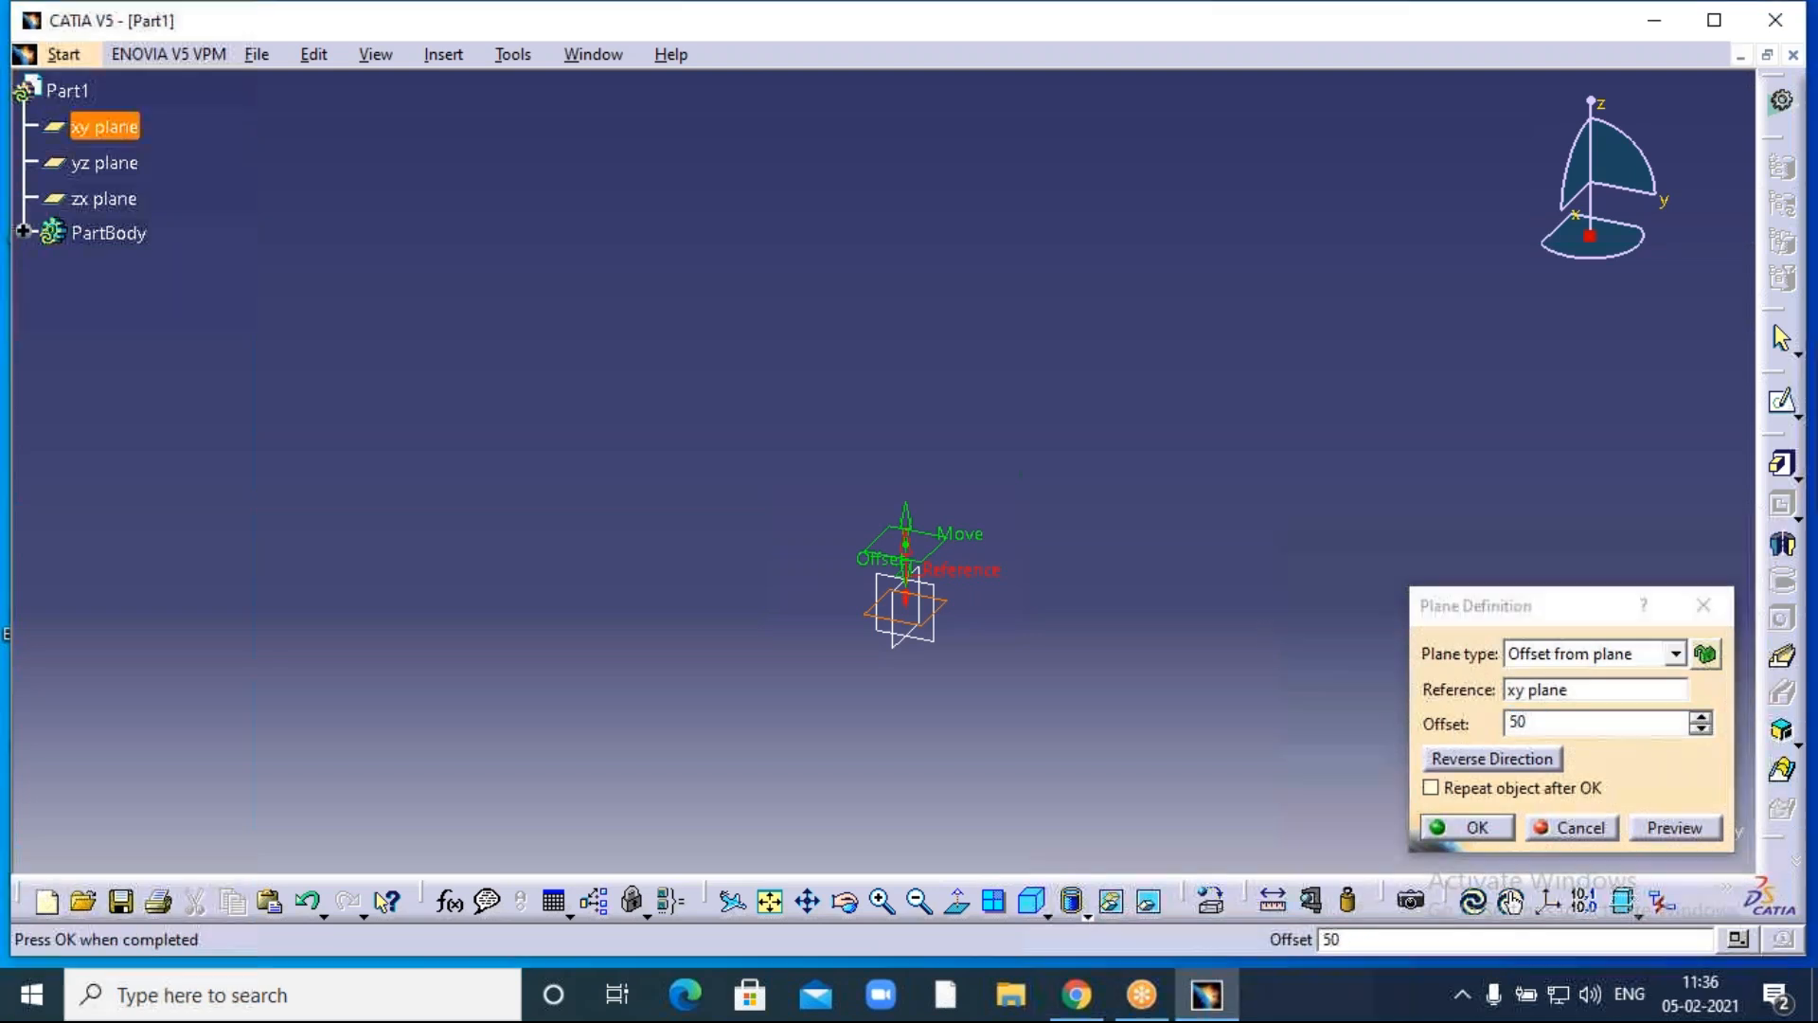
middle_click_drag(1267, 518, 1229, 604)
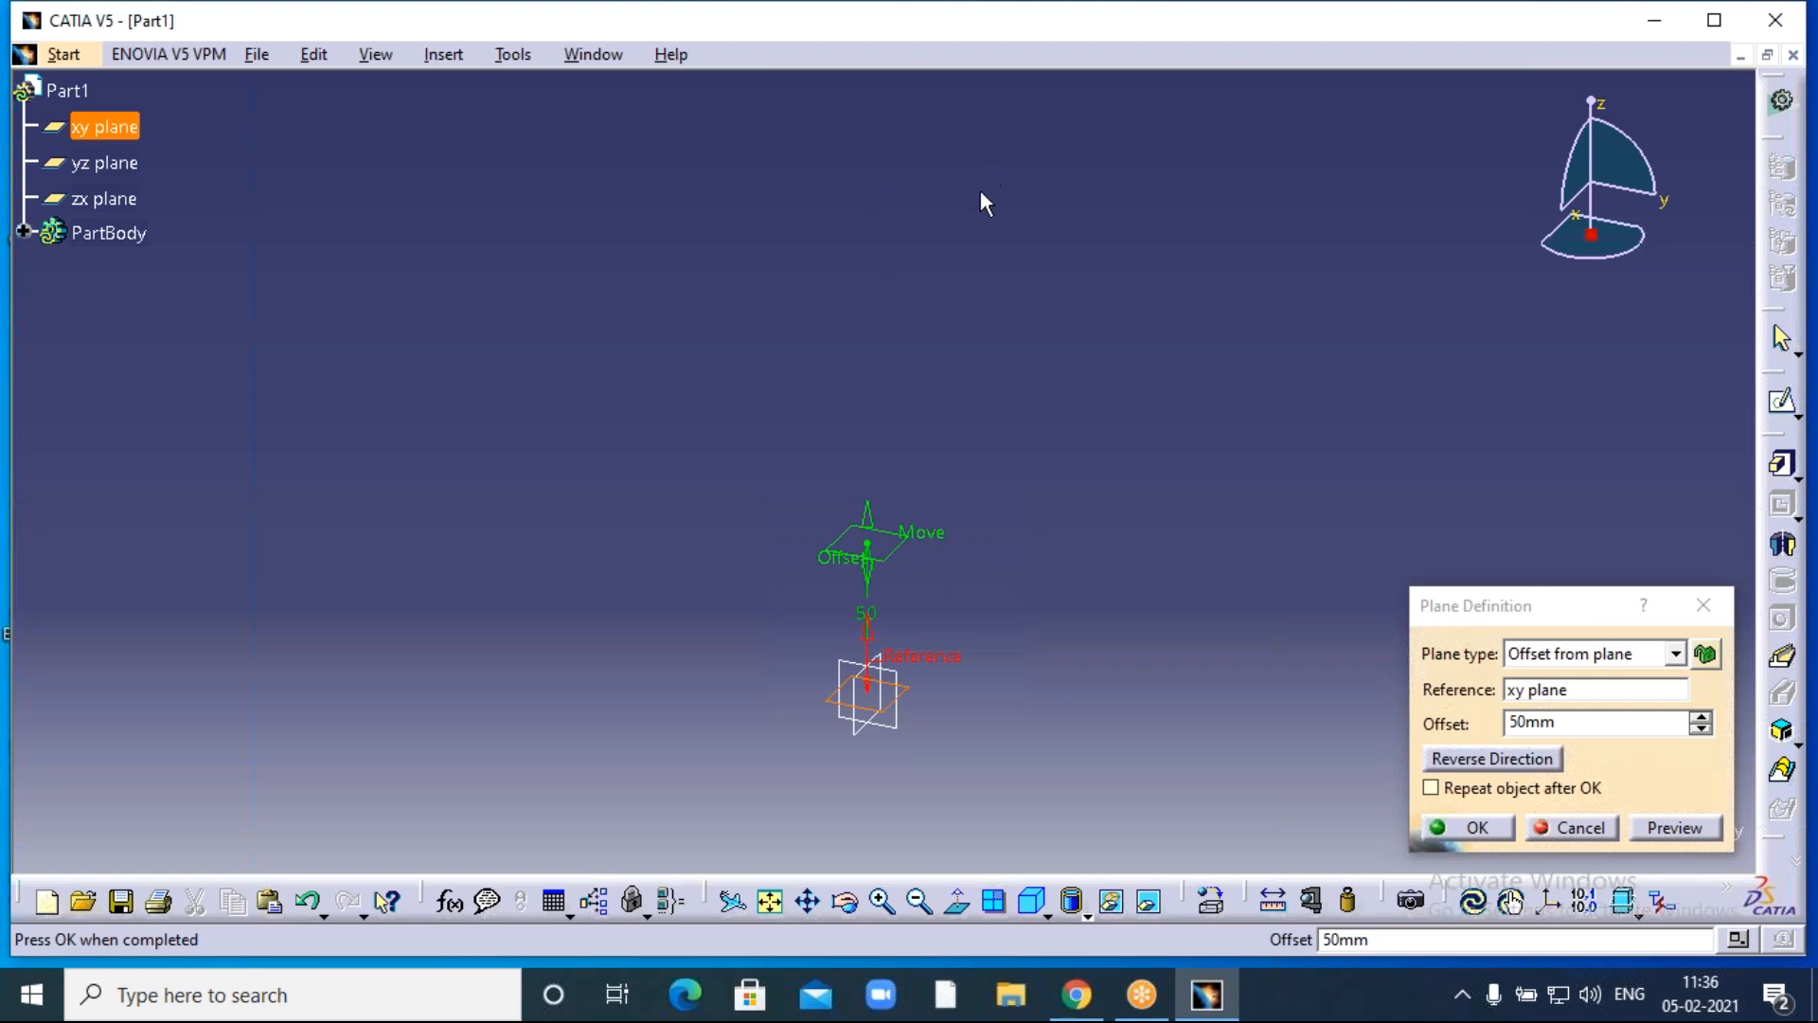
scroll(977, 218, "down", 1)
middle_click_drag(977, 257, 977, 322)
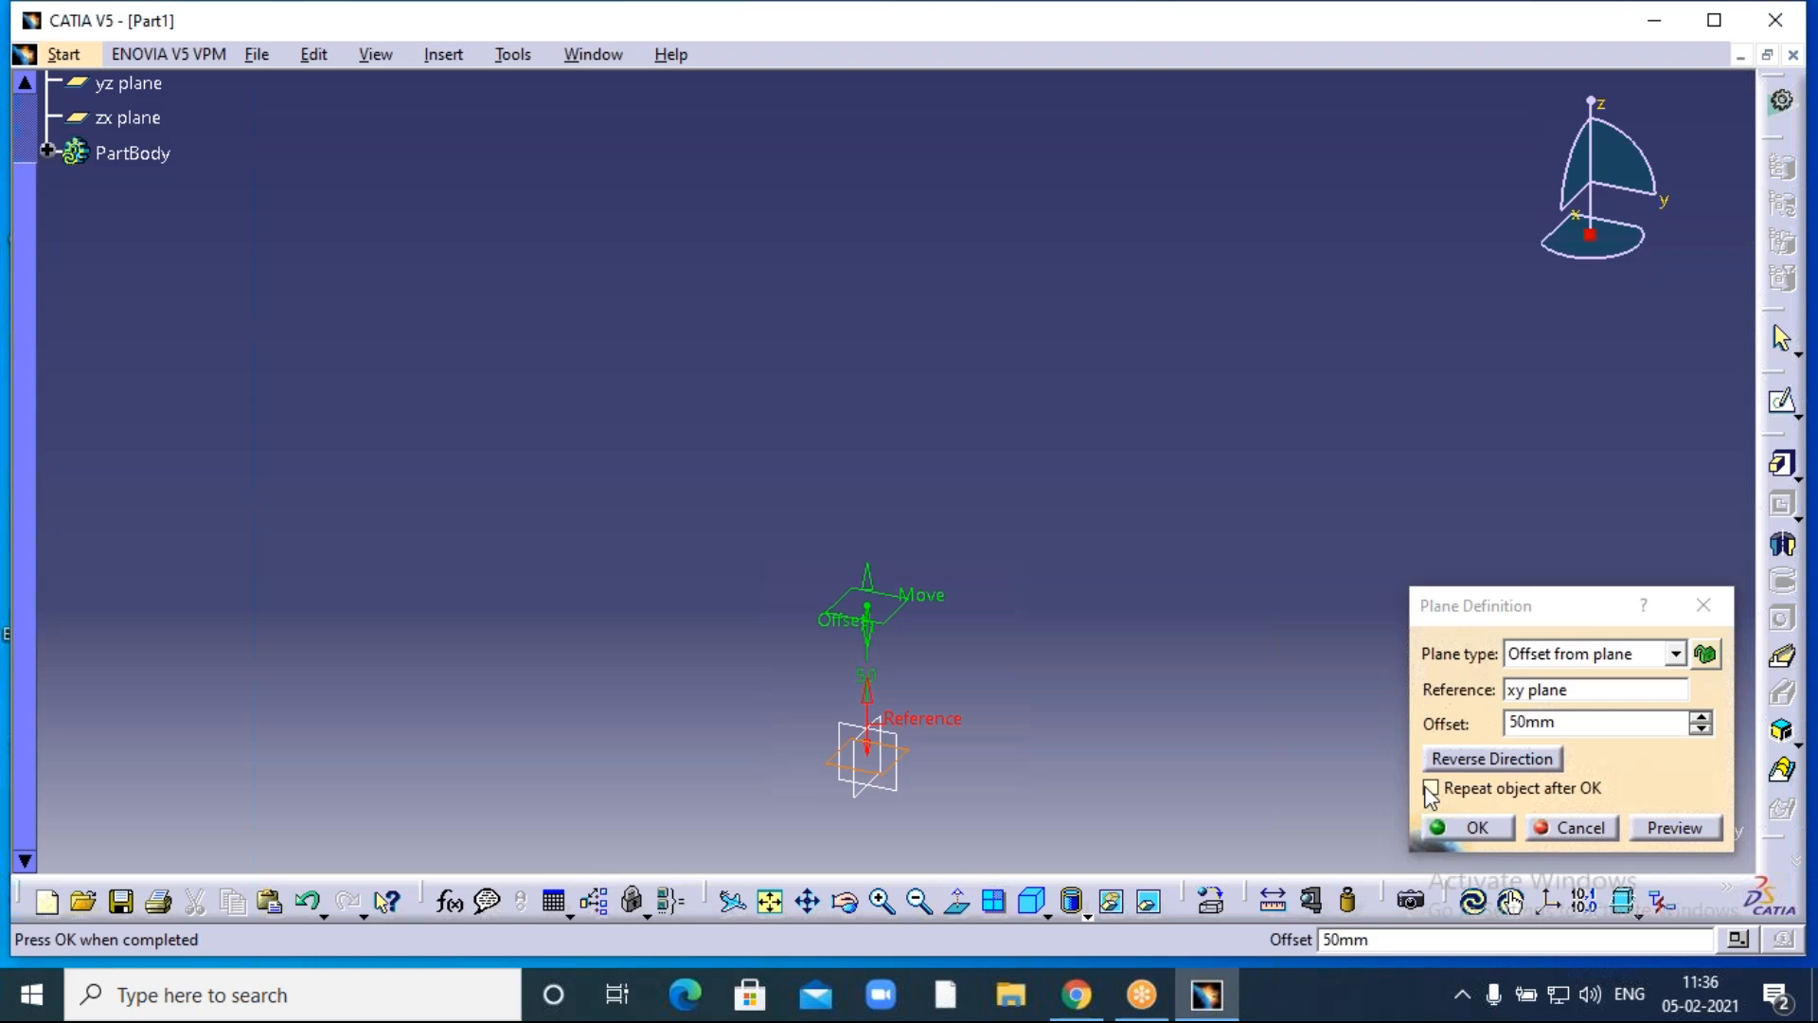
Create the offset plane with object repetition, adding 5 further instances in absolute mode.
left_click(1432, 788)
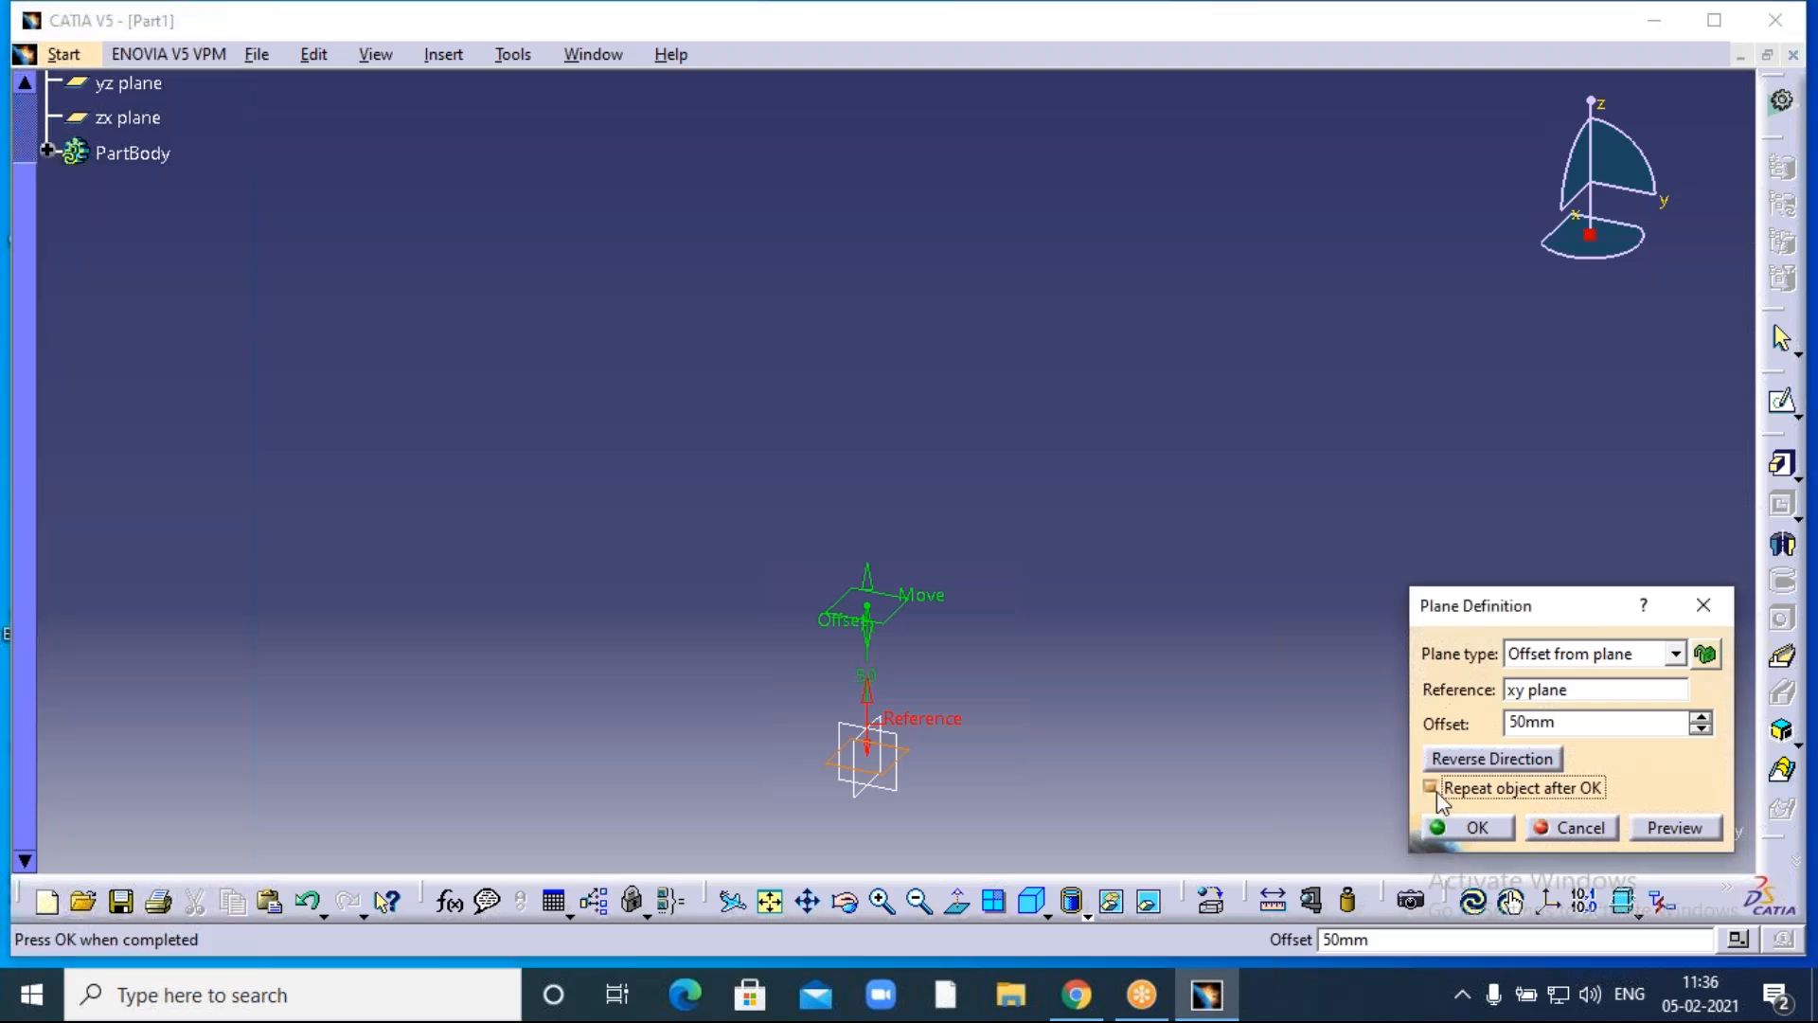
left_click(1469, 830)
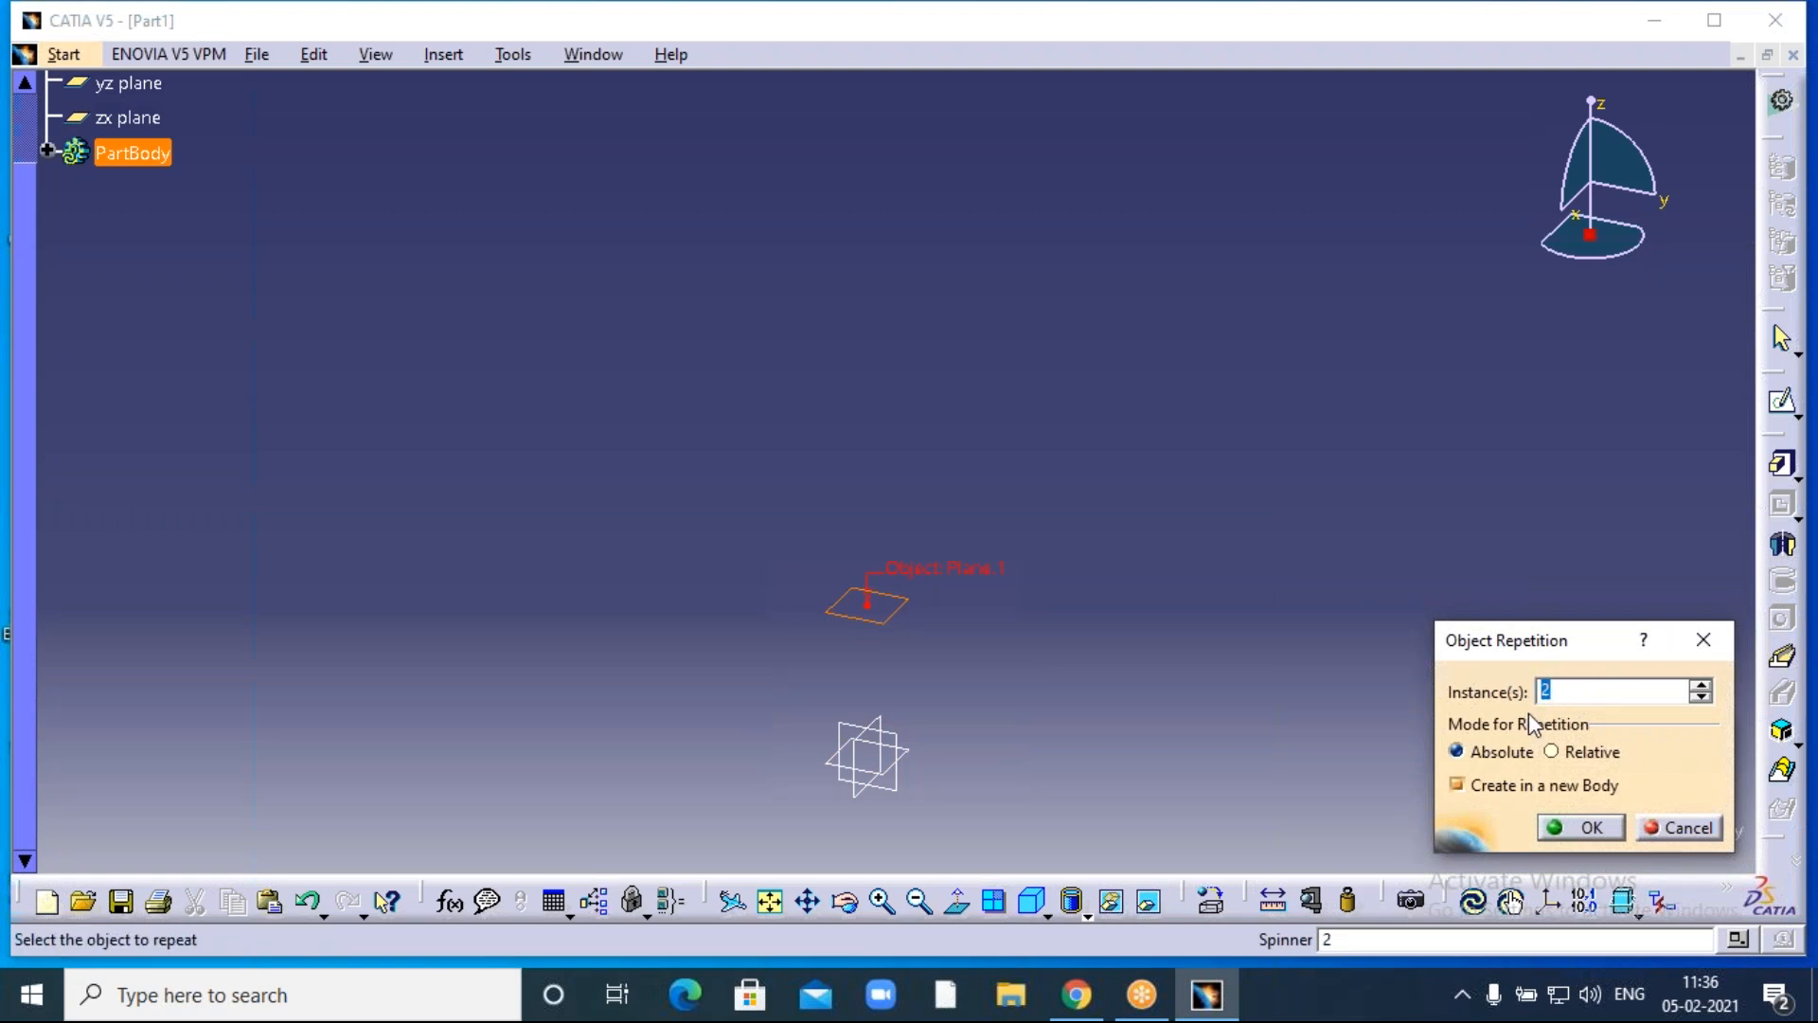
type("5")
left_click(1303, 438)
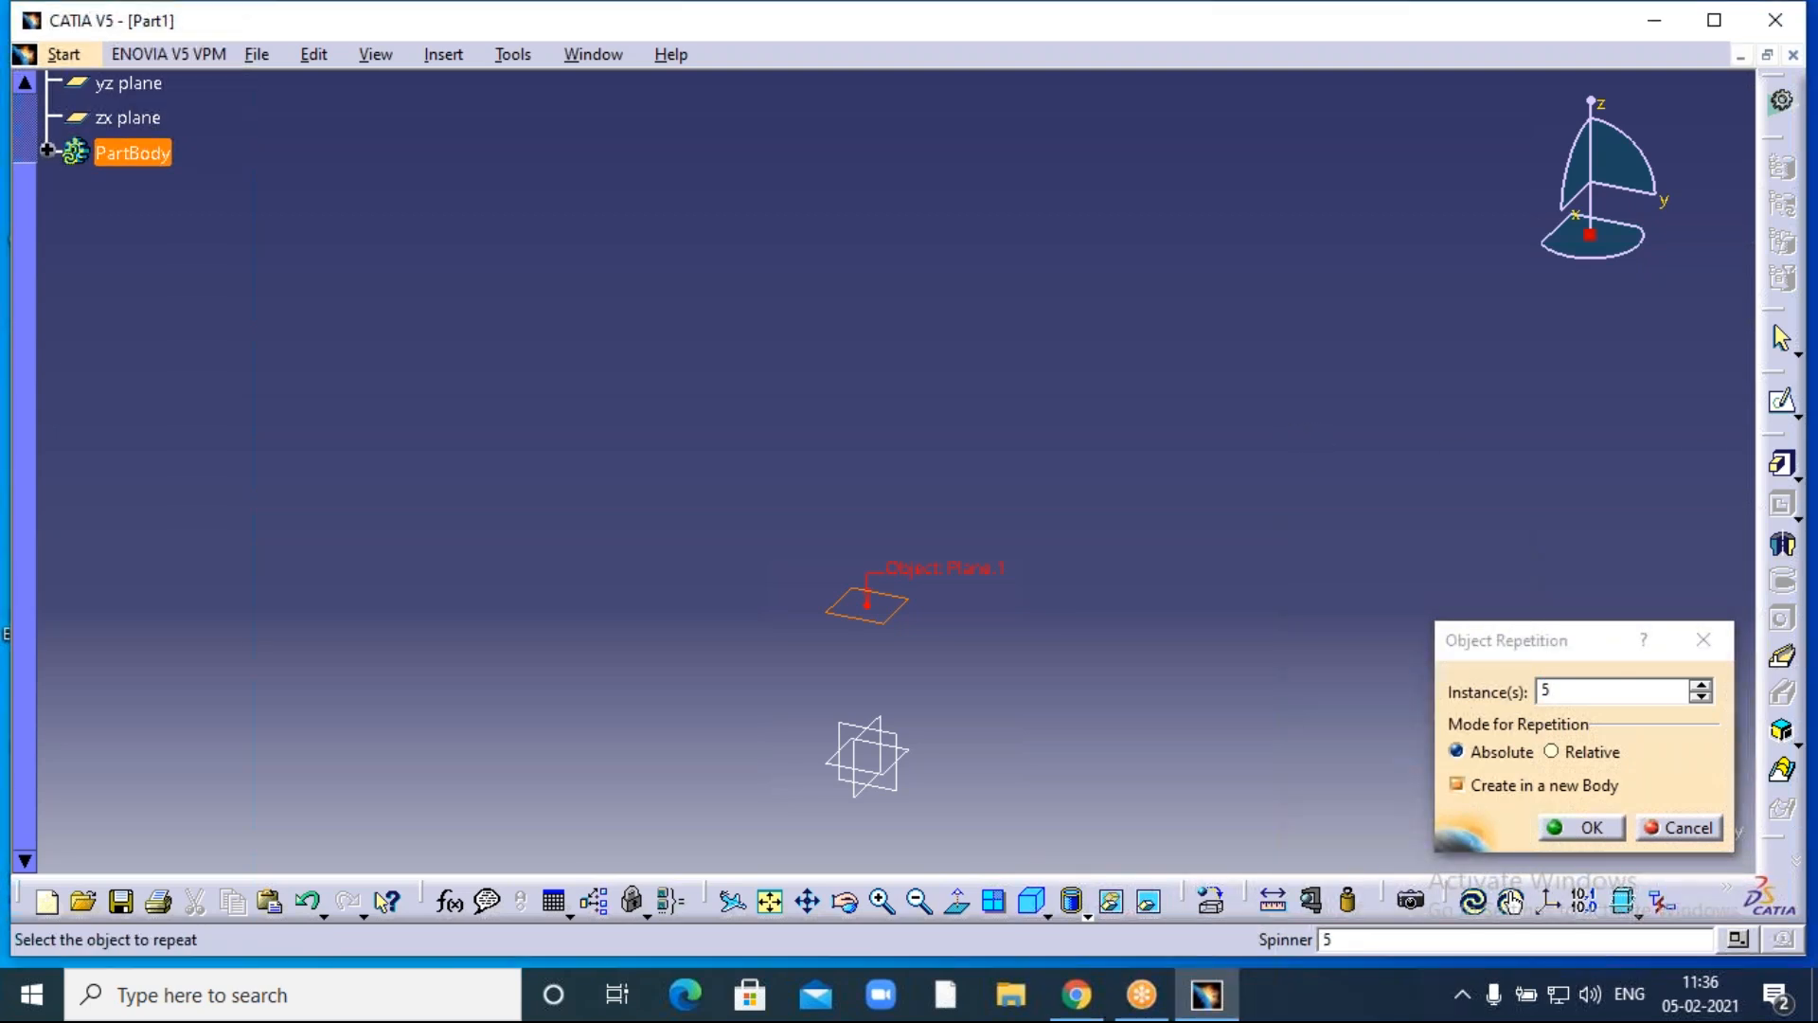
left_click(1592, 826)
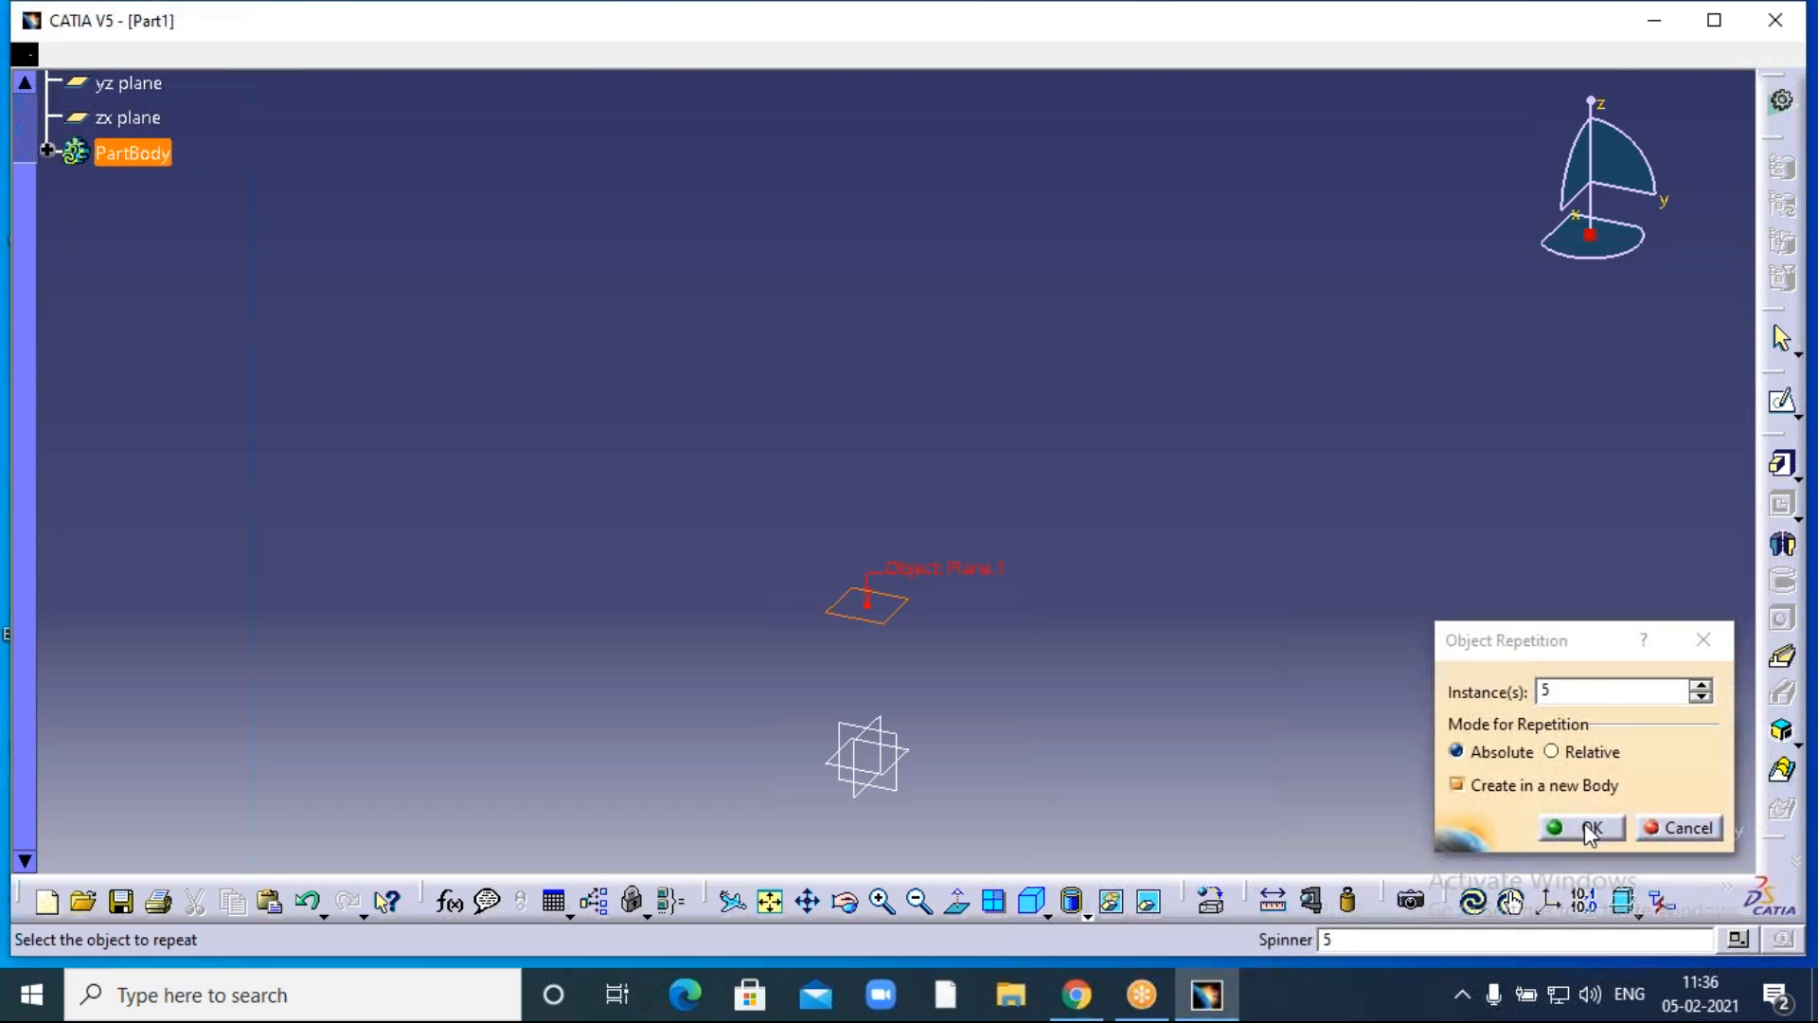
Examine the whole stack of offset planes above the origin planes.
middle_click_drag(1032, 541, 1056, 644)
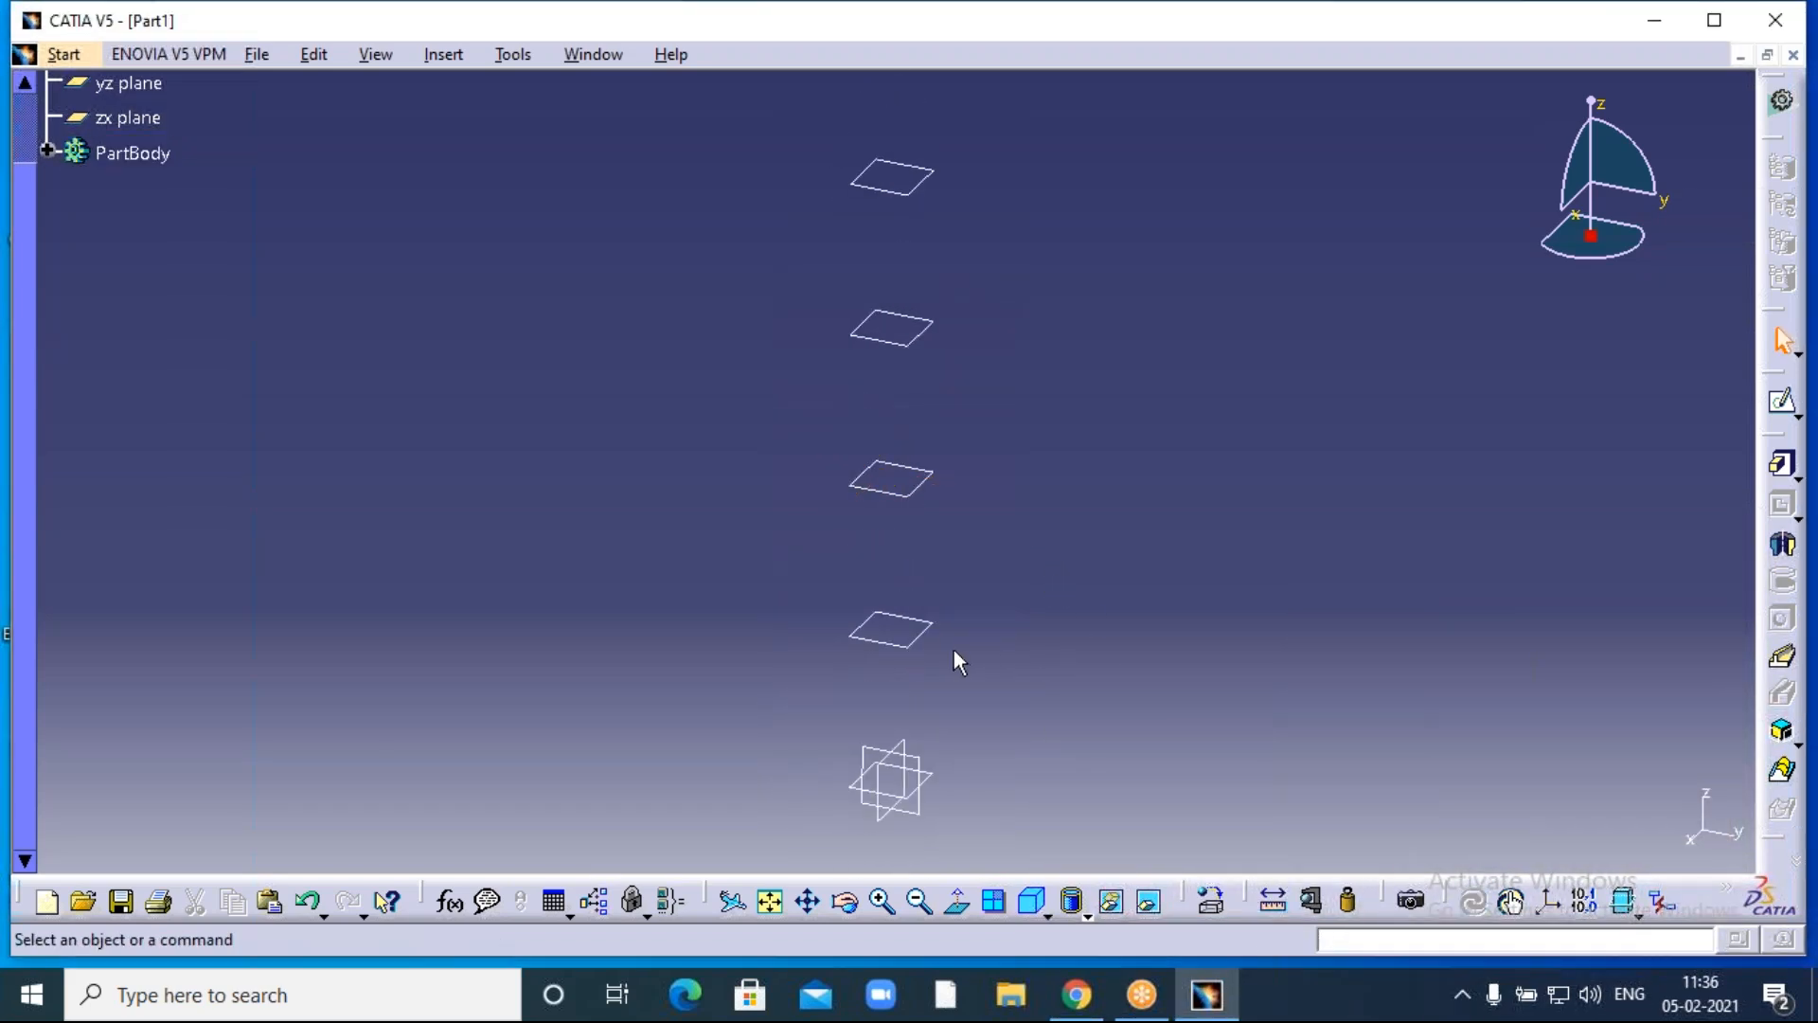
left_click(920, 901)
mouse_move(1112, 394)
middle_mouse_down()
mouse_move(1116, 653)
mouse_move(1124, 397)
middle_mouse_up()
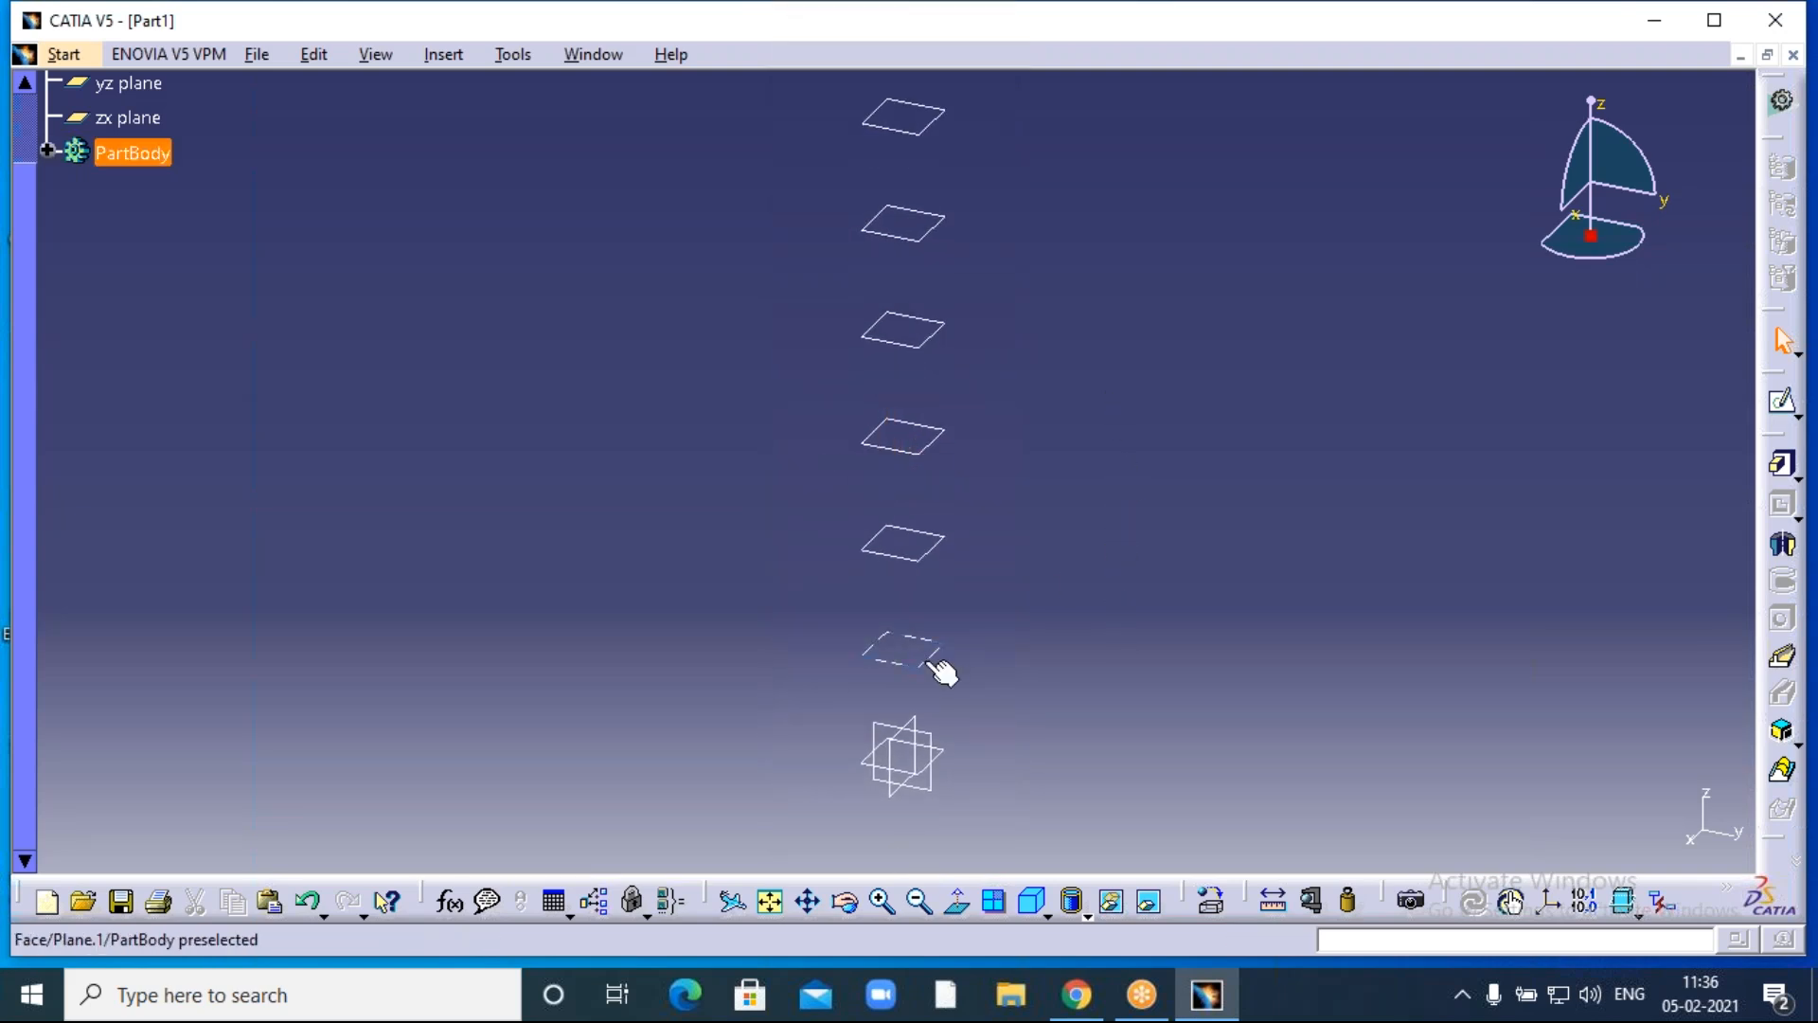
mouse_move(1087, 393)
middle_mouse_down()
mouse_move(1087, 486)
mouse_move(1099, 414)
middle_mouse_up()
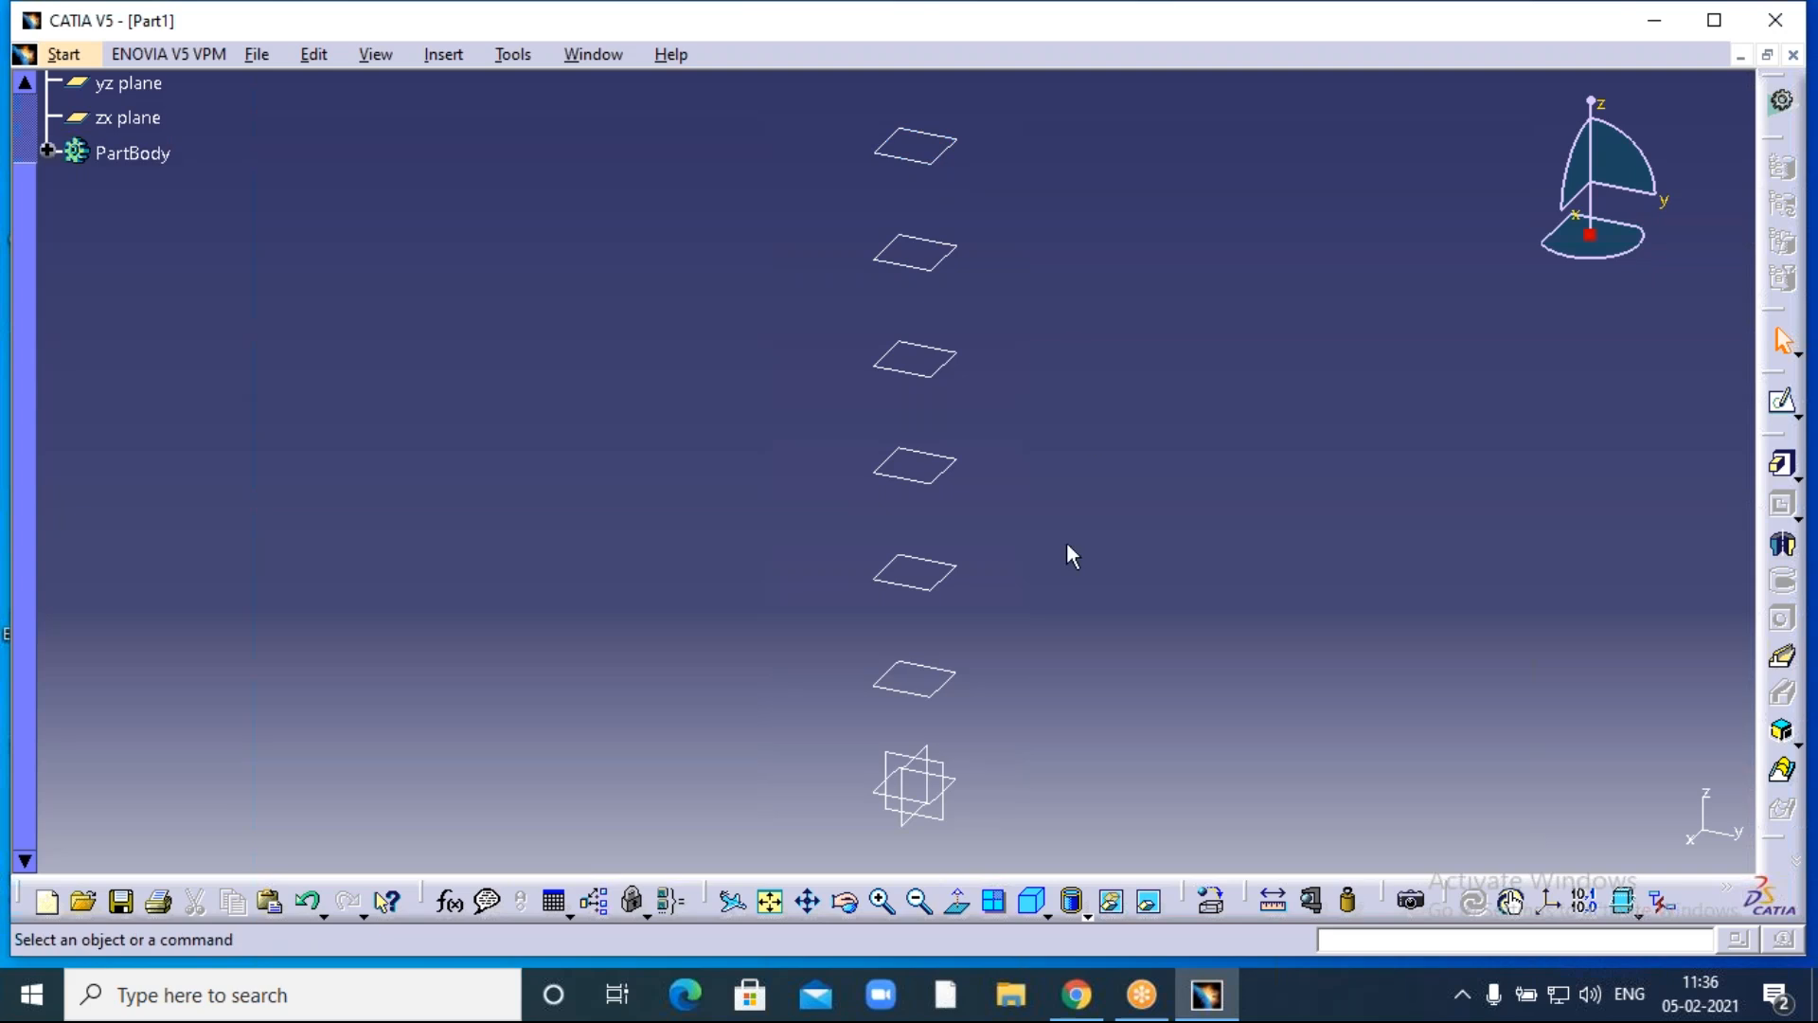
mouse_move(1063, 752)
middle_mouse_down()
mouse_move(1067, 718)
mouse_move(1068, 760)
middle_mouse_up()
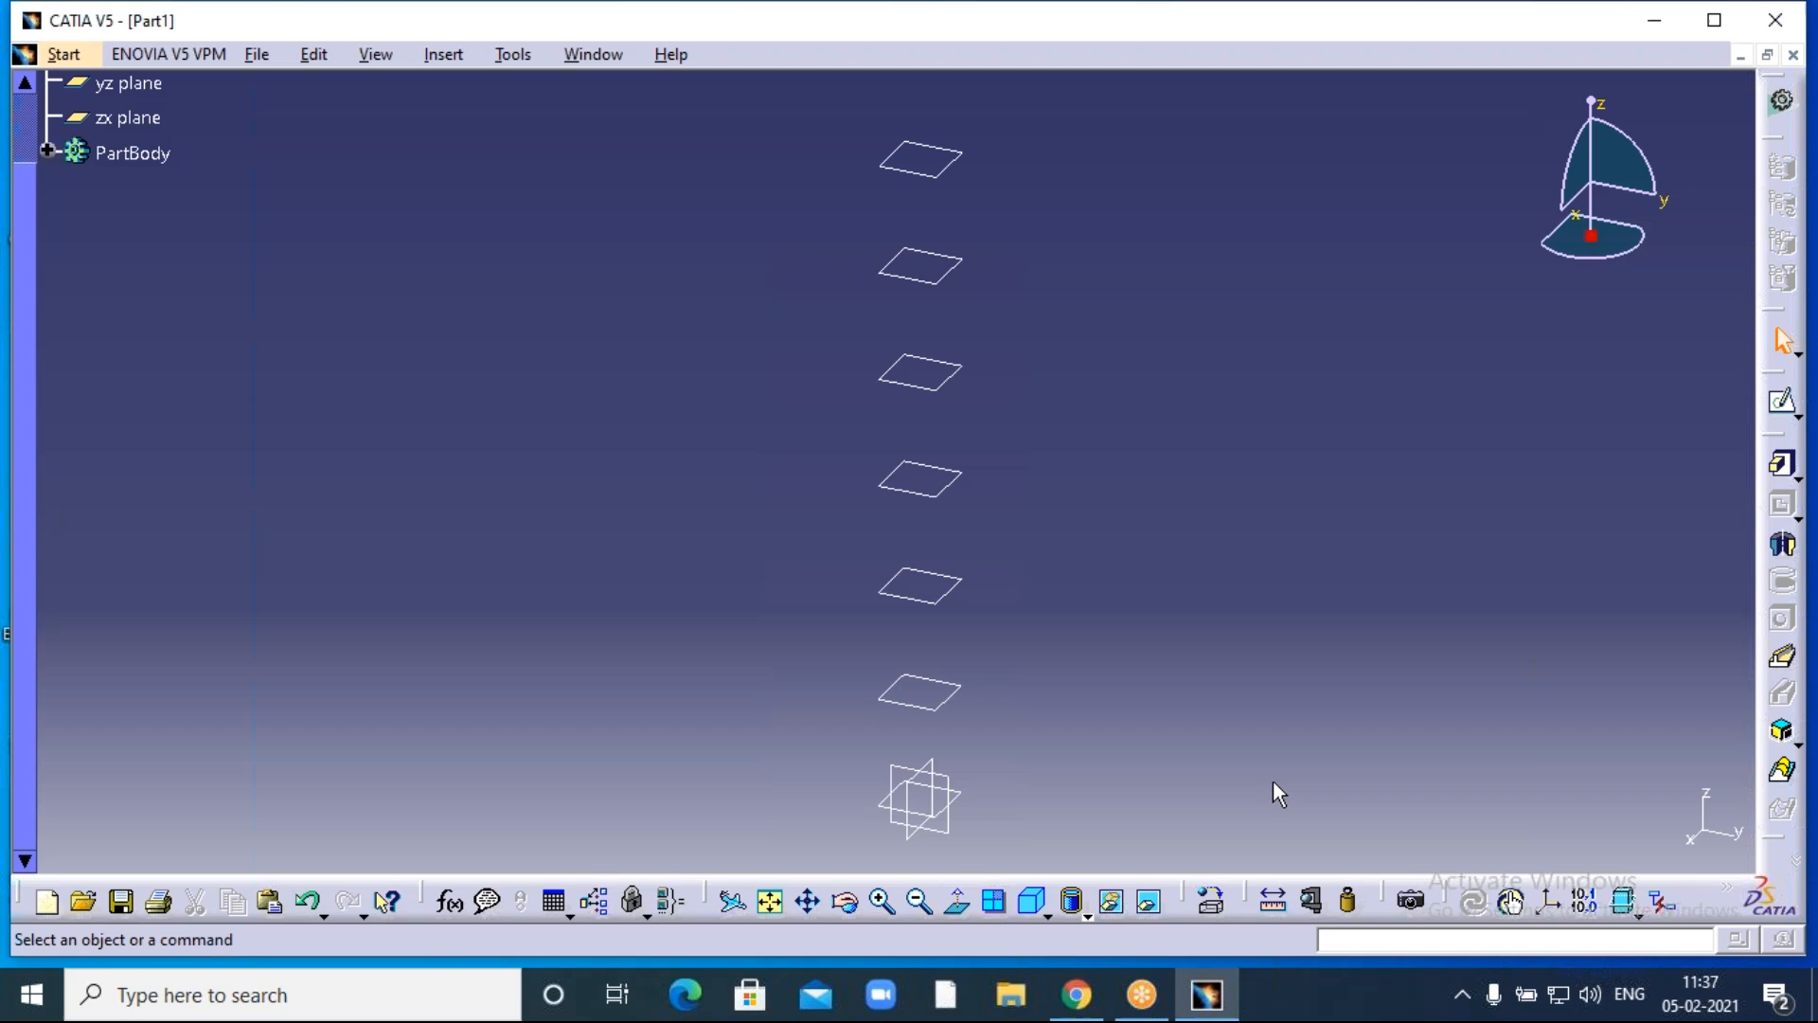
middle_click_drag(1193, 767, 1197, 736)
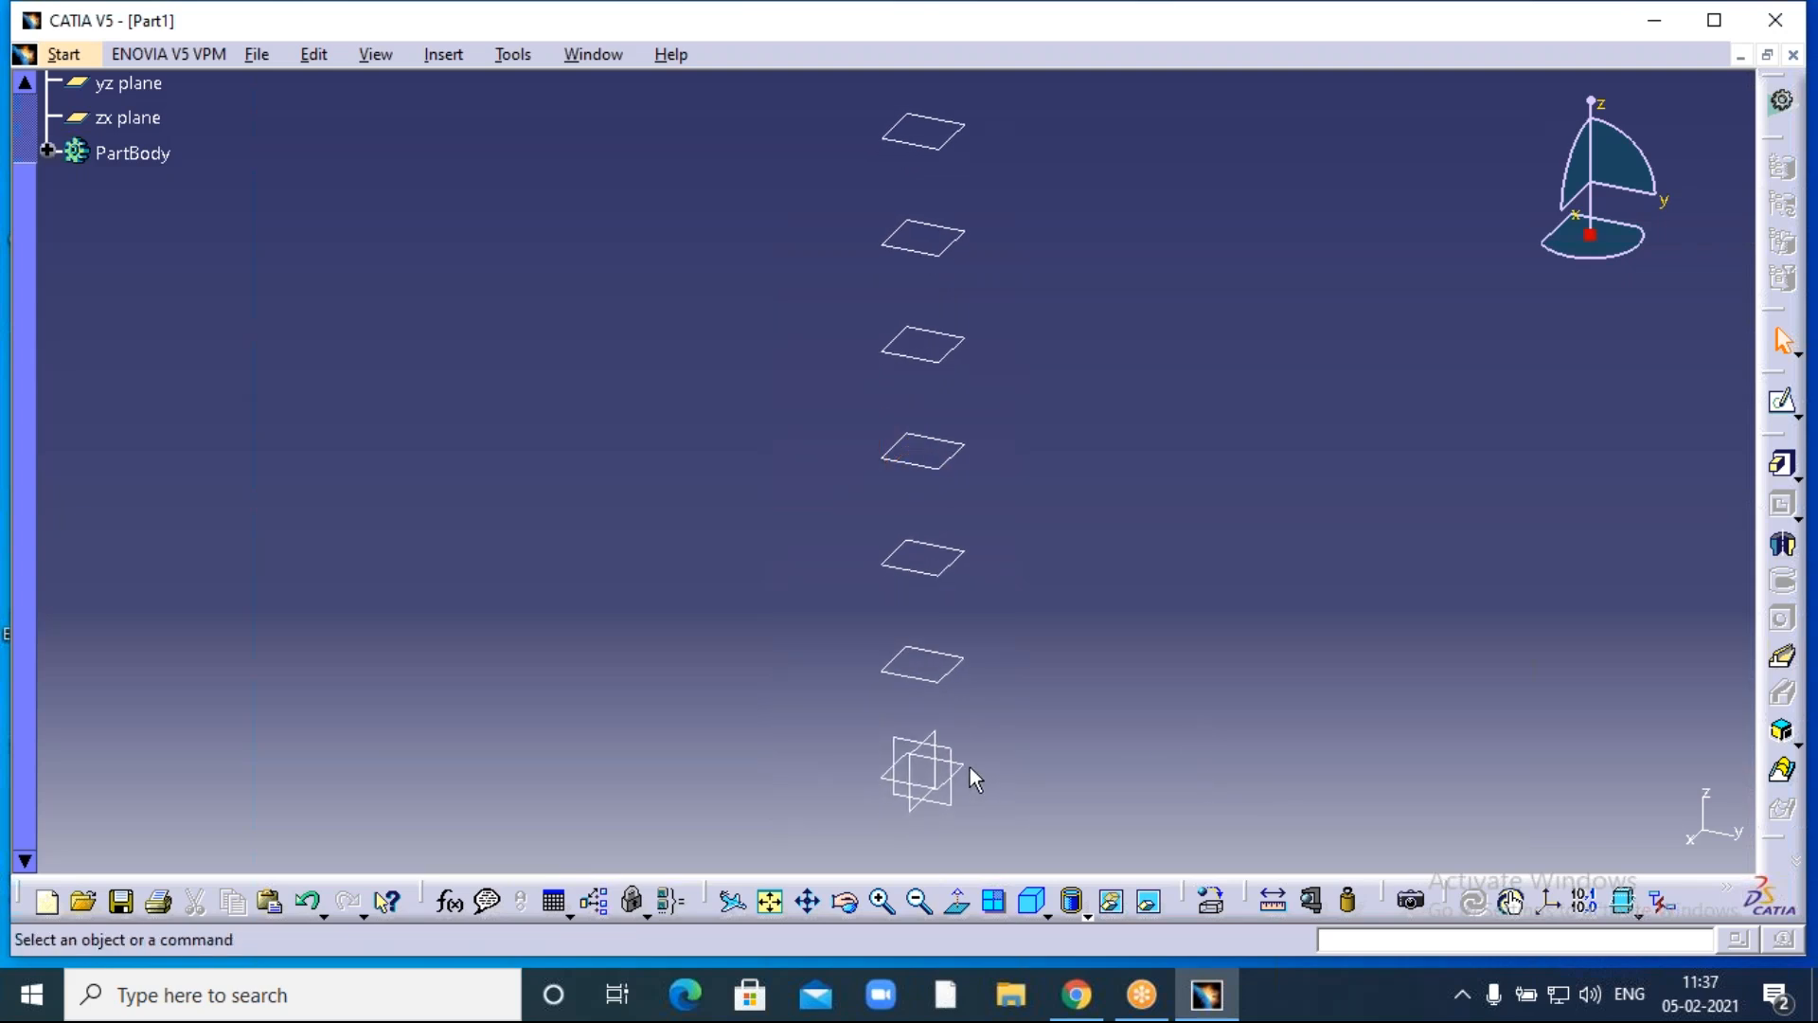
mouse_move(472, 485)
middle_mouse_down()
mouse_move(471, 554)
mouse_move(471, 455)
middle_mouse_up()
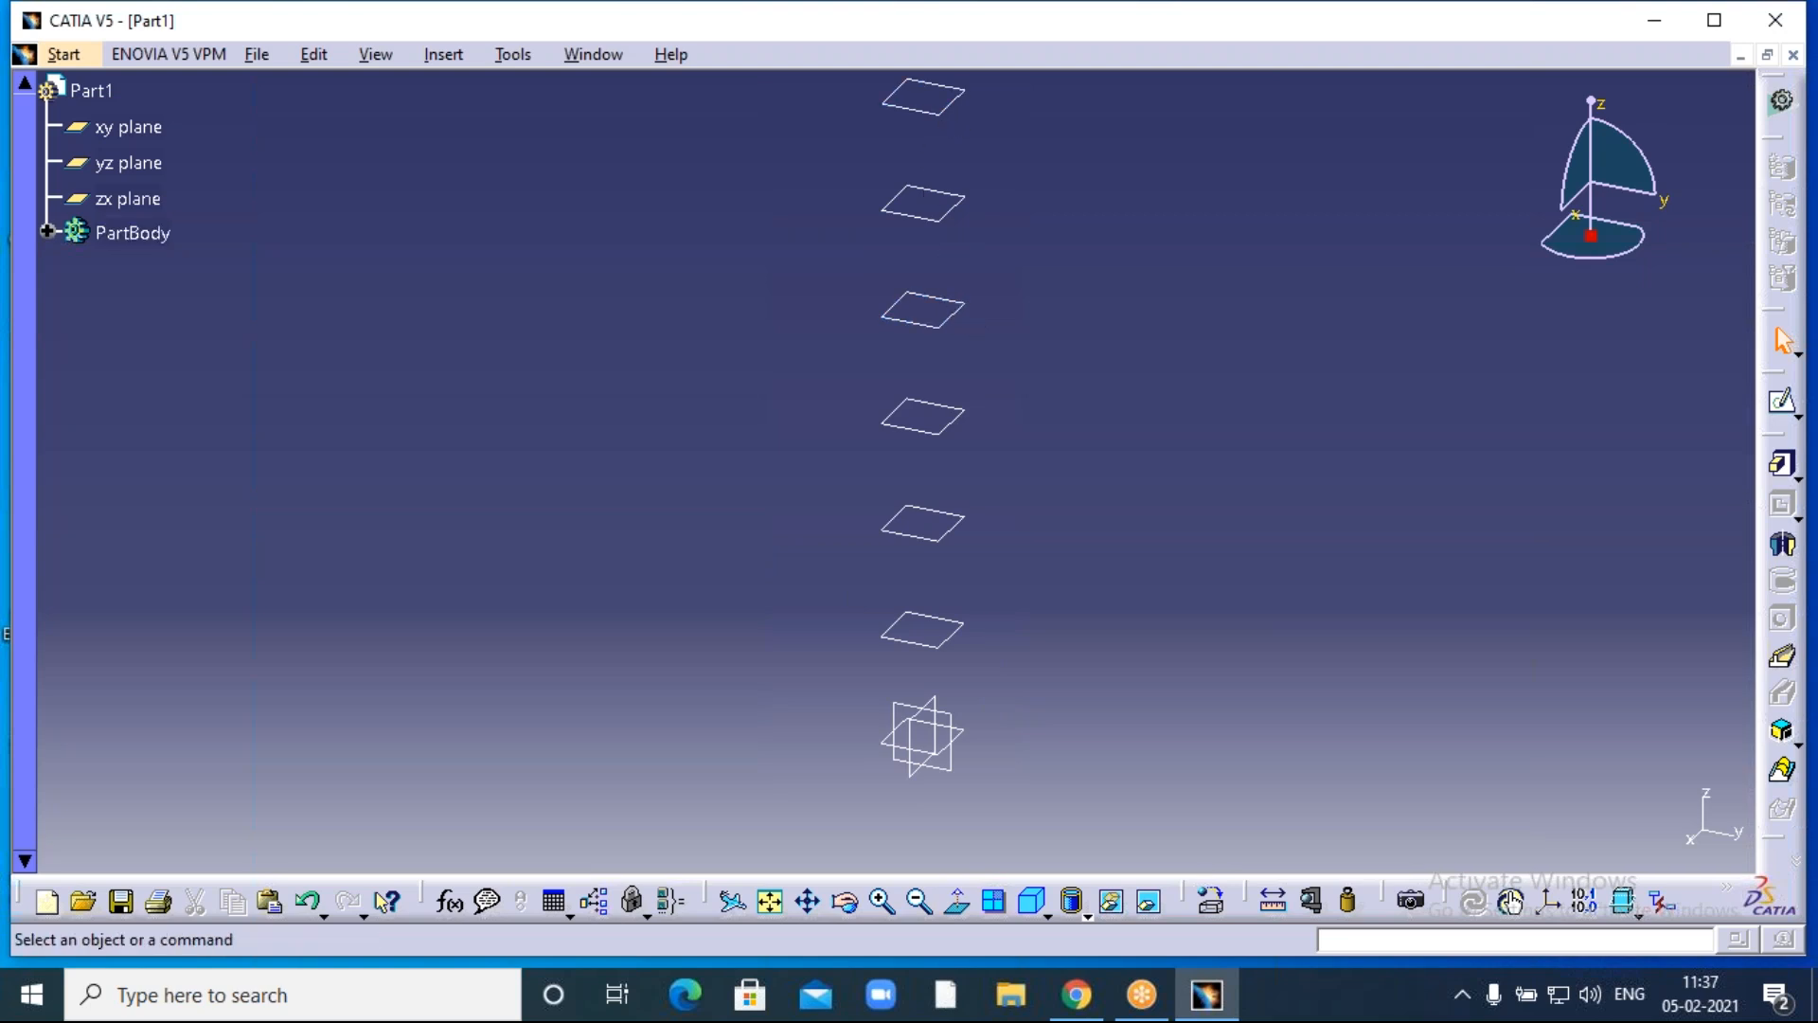
left_click(1225, 30)
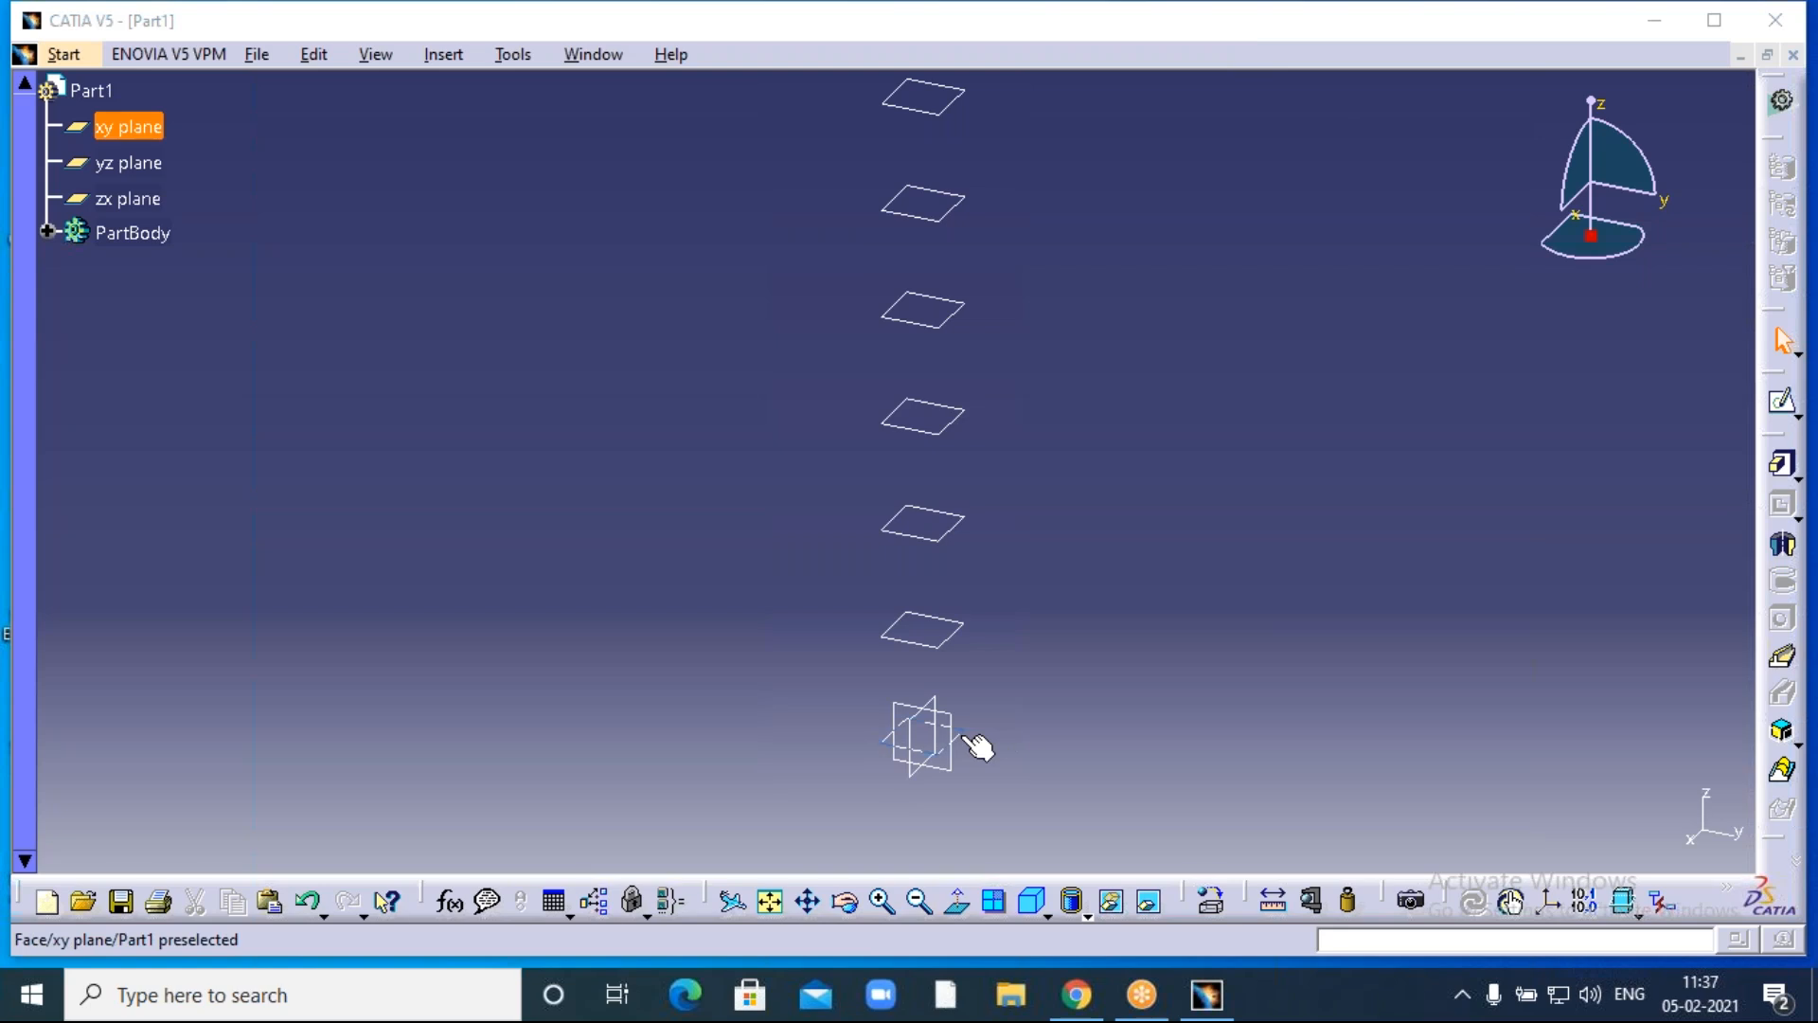
Open a sketch on the xy plane and draw a circle about 20 mm in diameter centred on the origin.
left_click(975, 746)
left_click(976, 746)
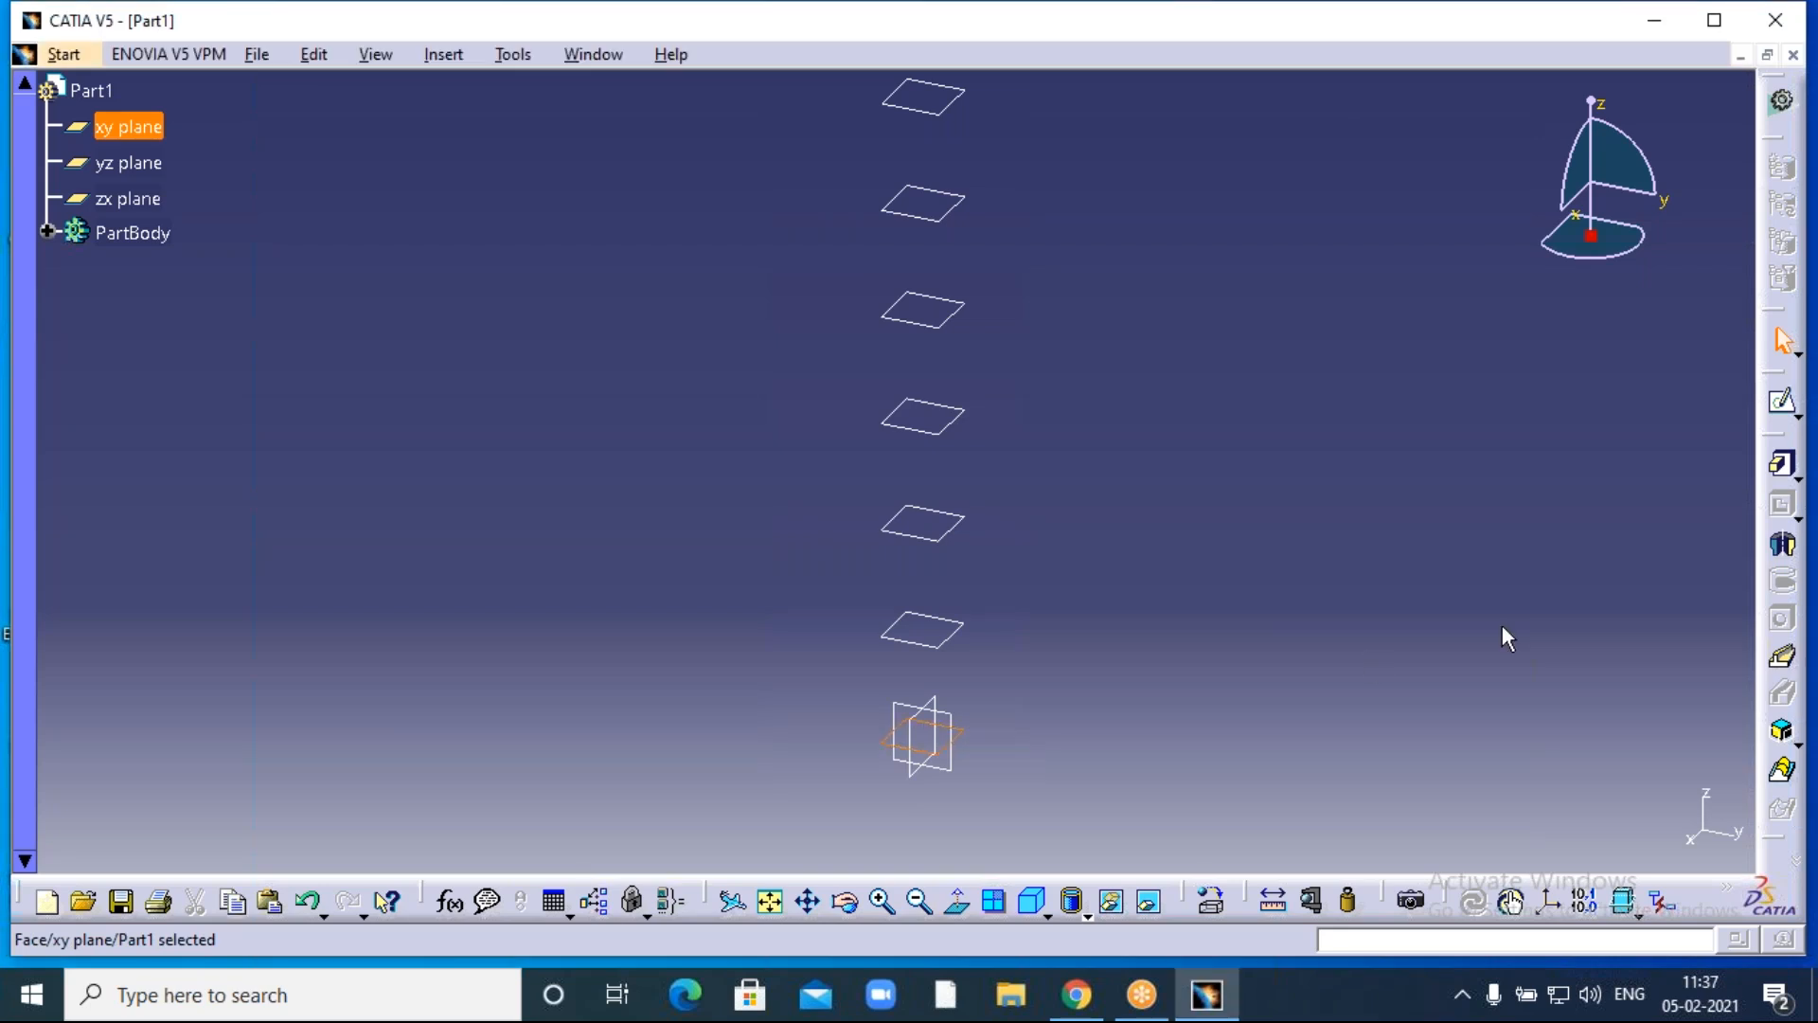
left_click(1784, 405)
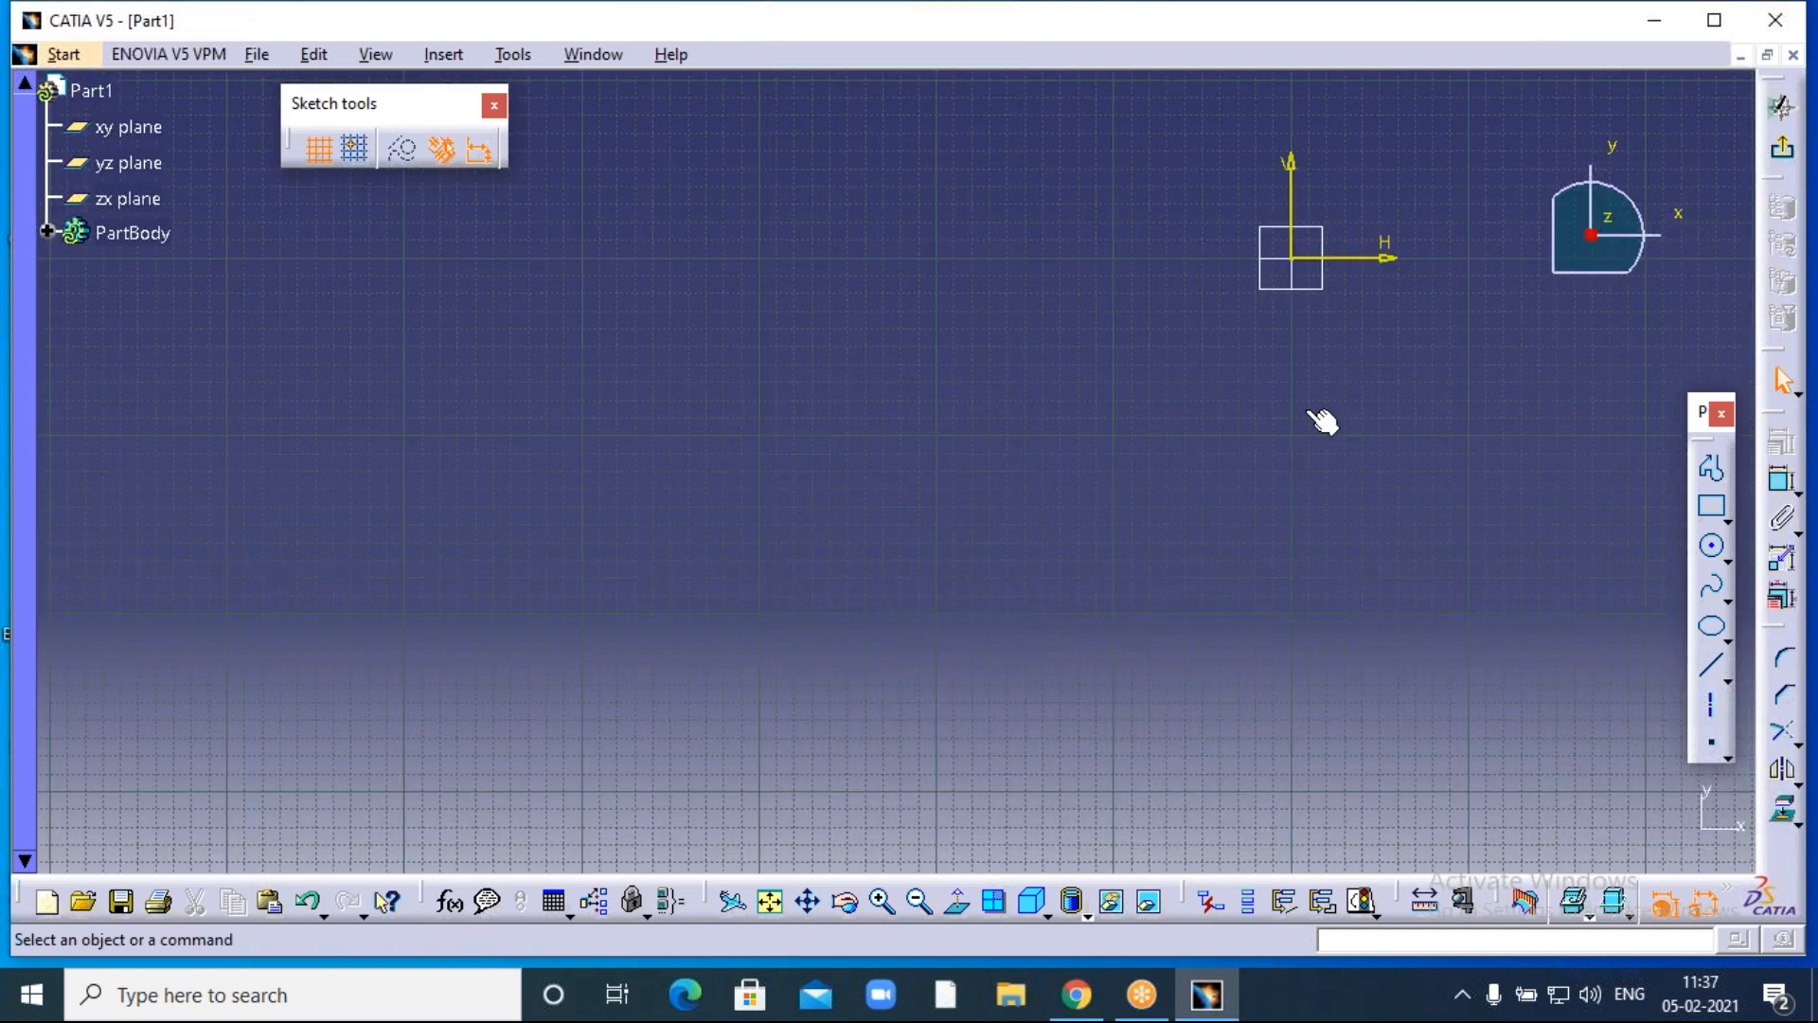
left_click(884, 901)
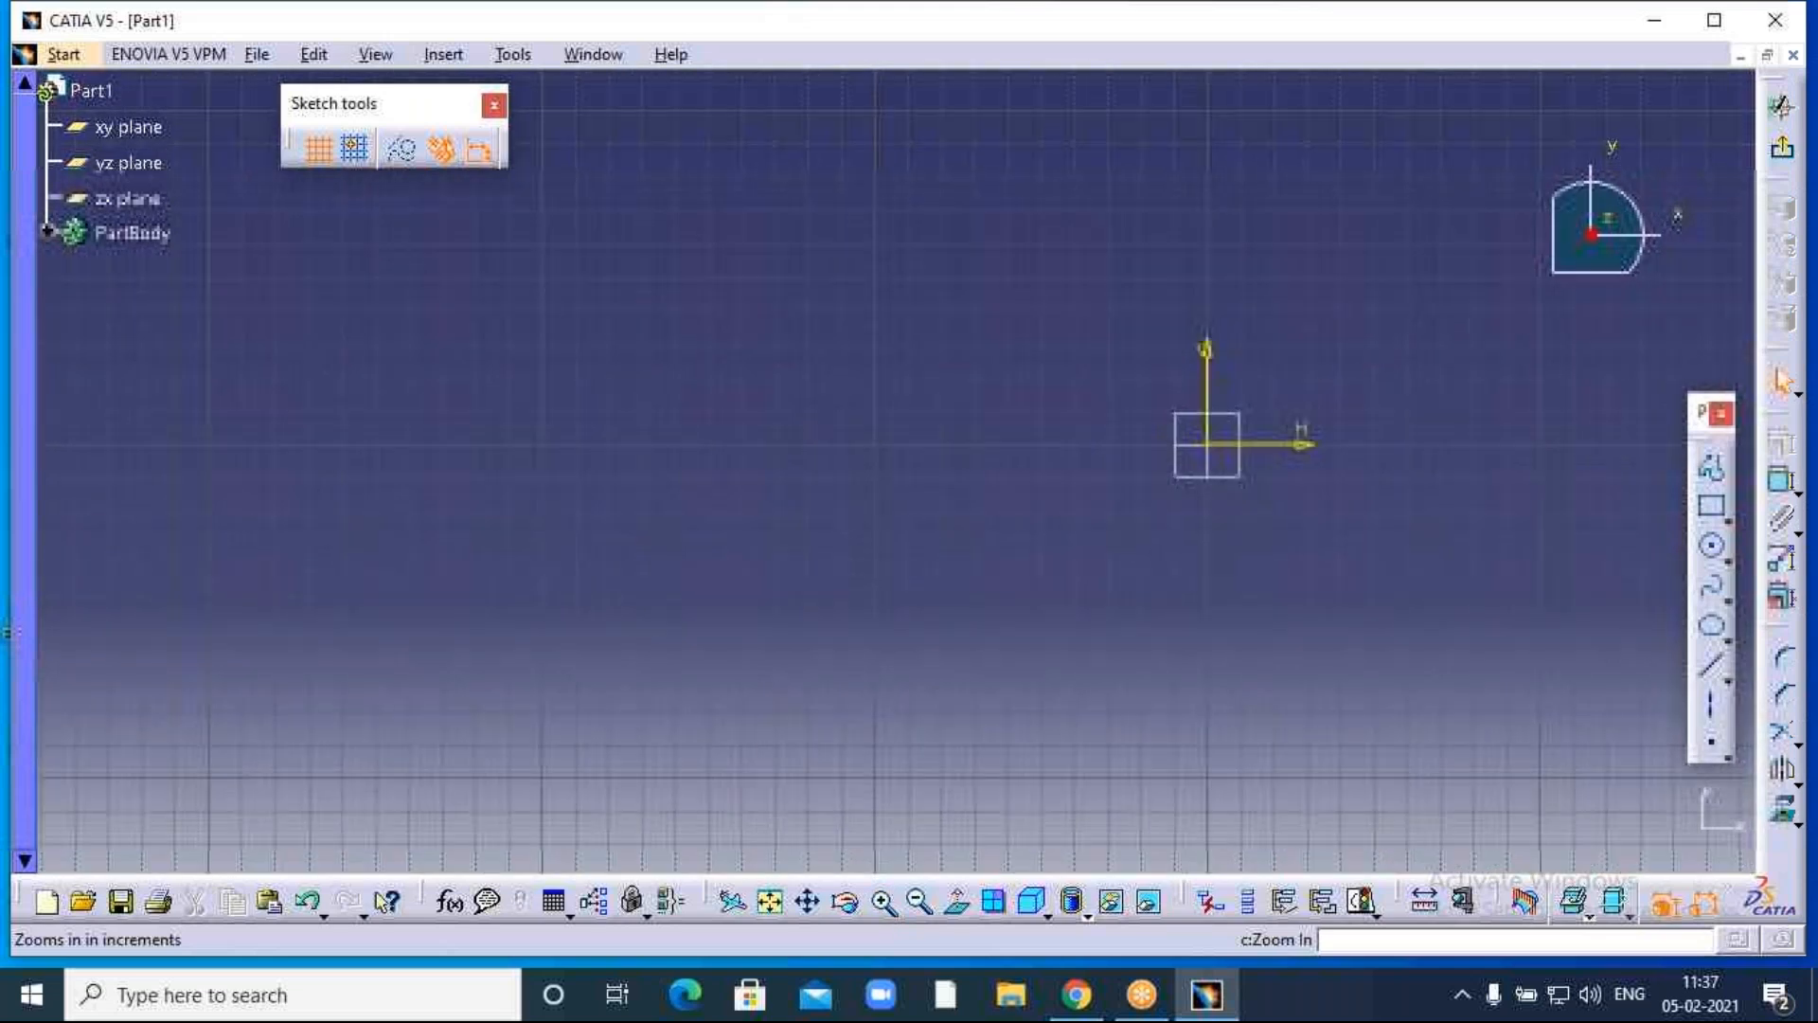
middle_click_drag(1322, 601, 926, 772)
left_click(884, 902)
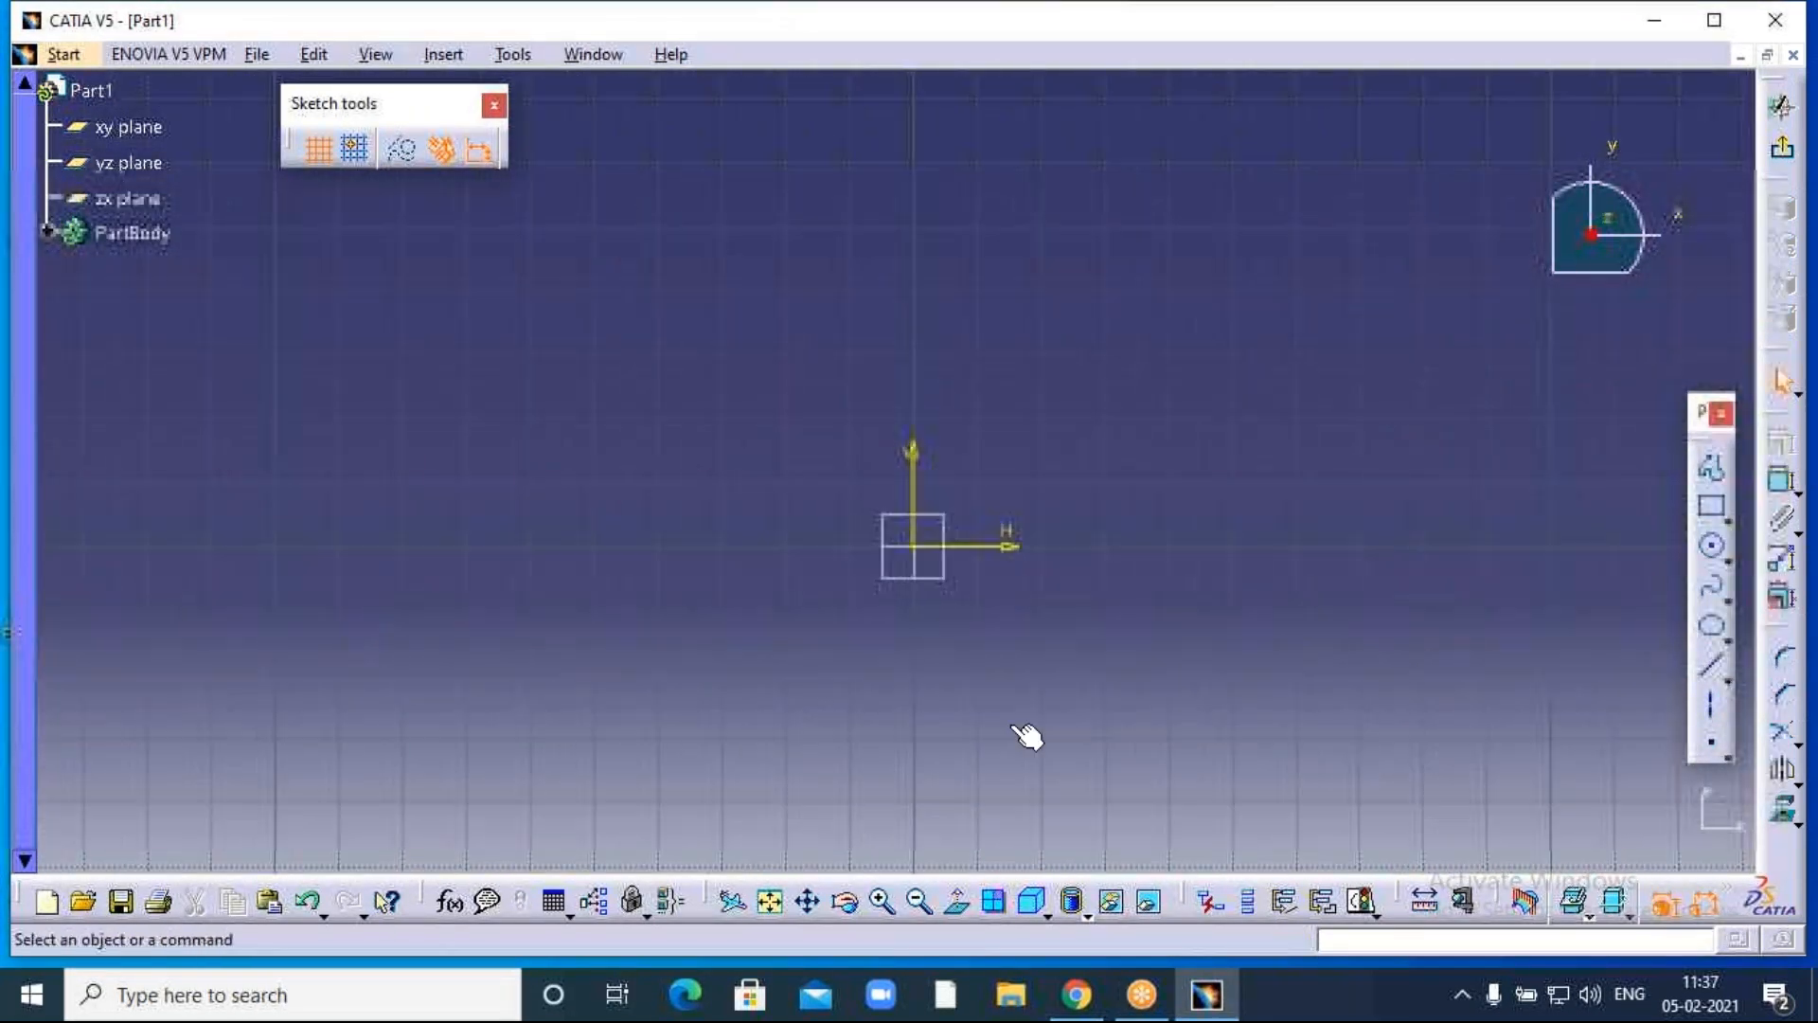
left_click(1713, 547)
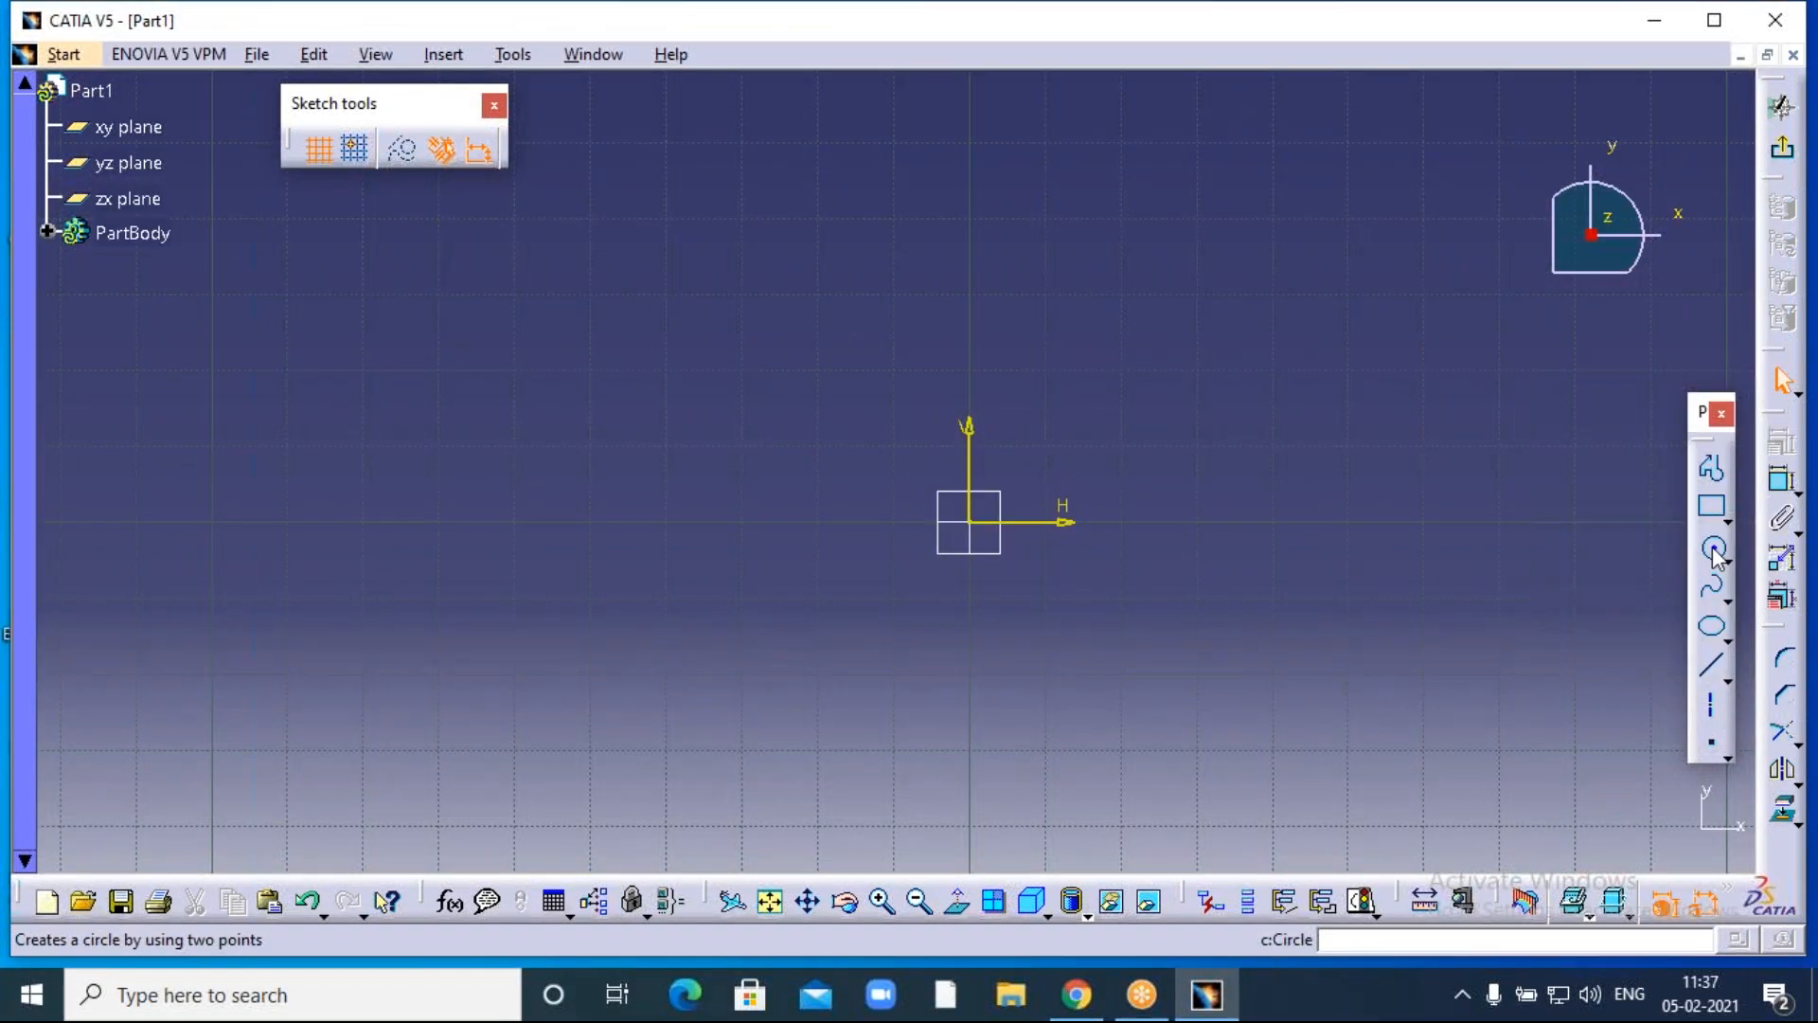
left_click(973, 522)
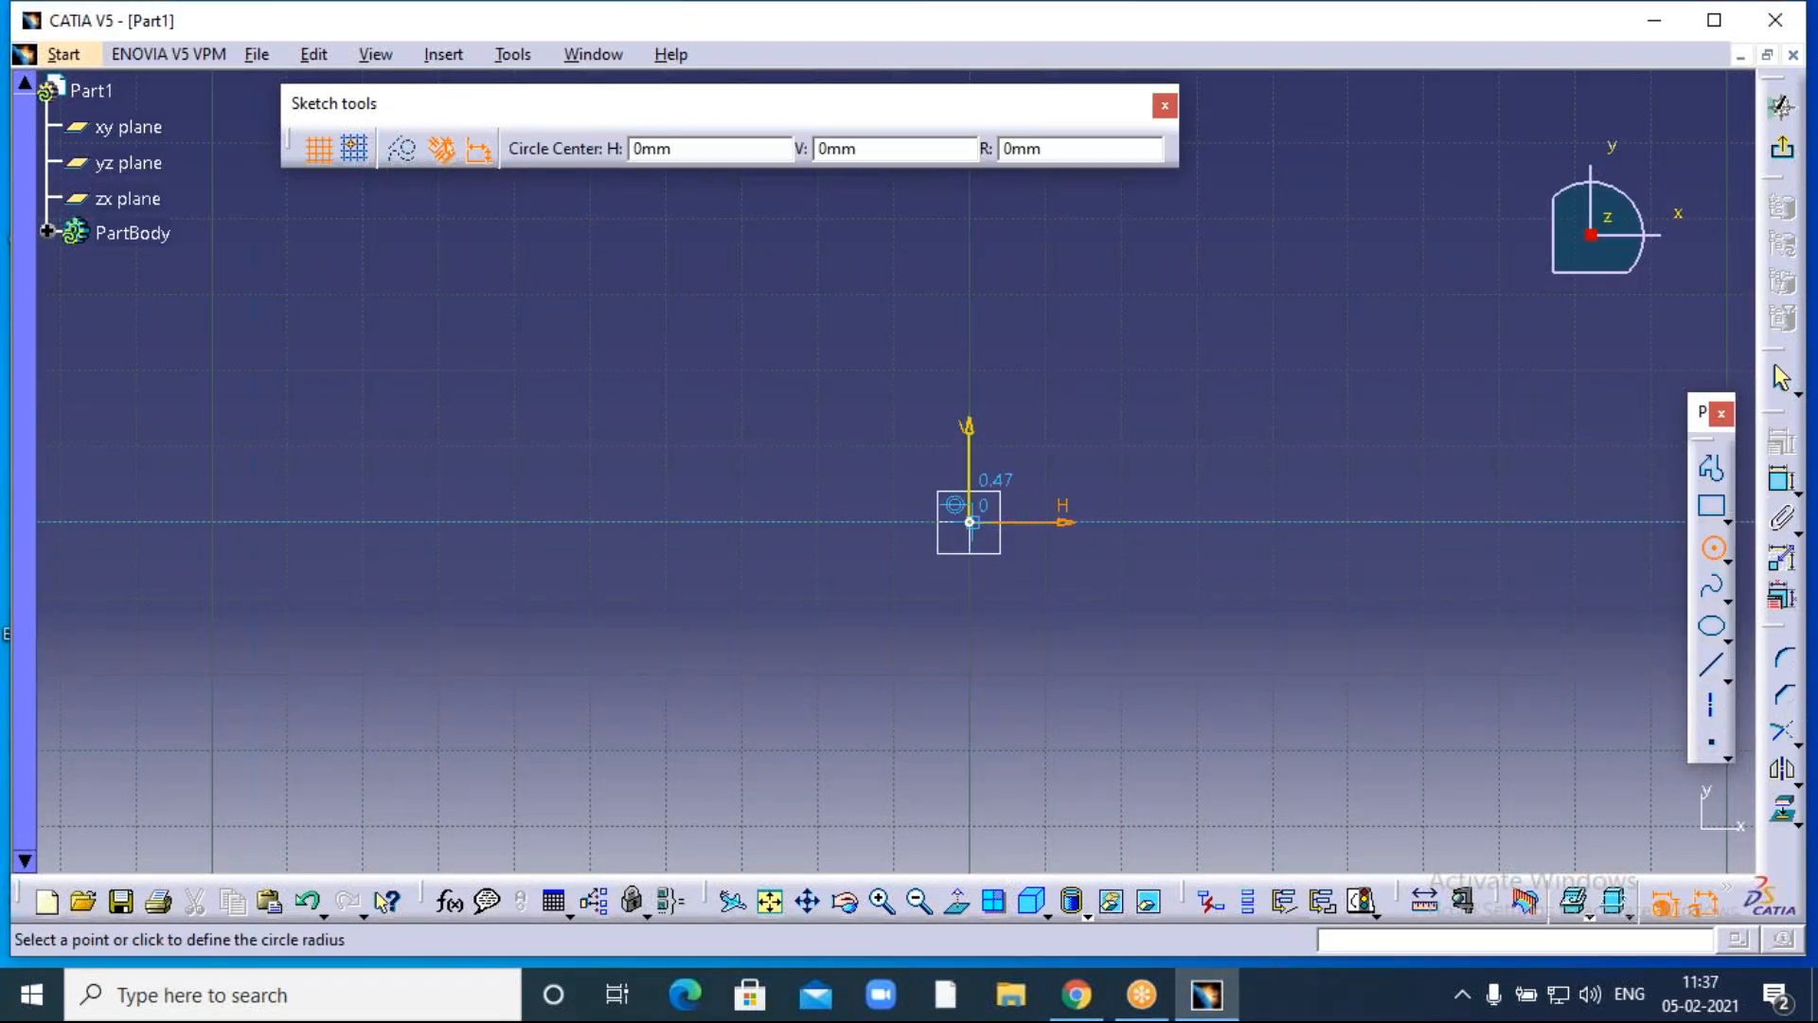
left_click(1020, 581)
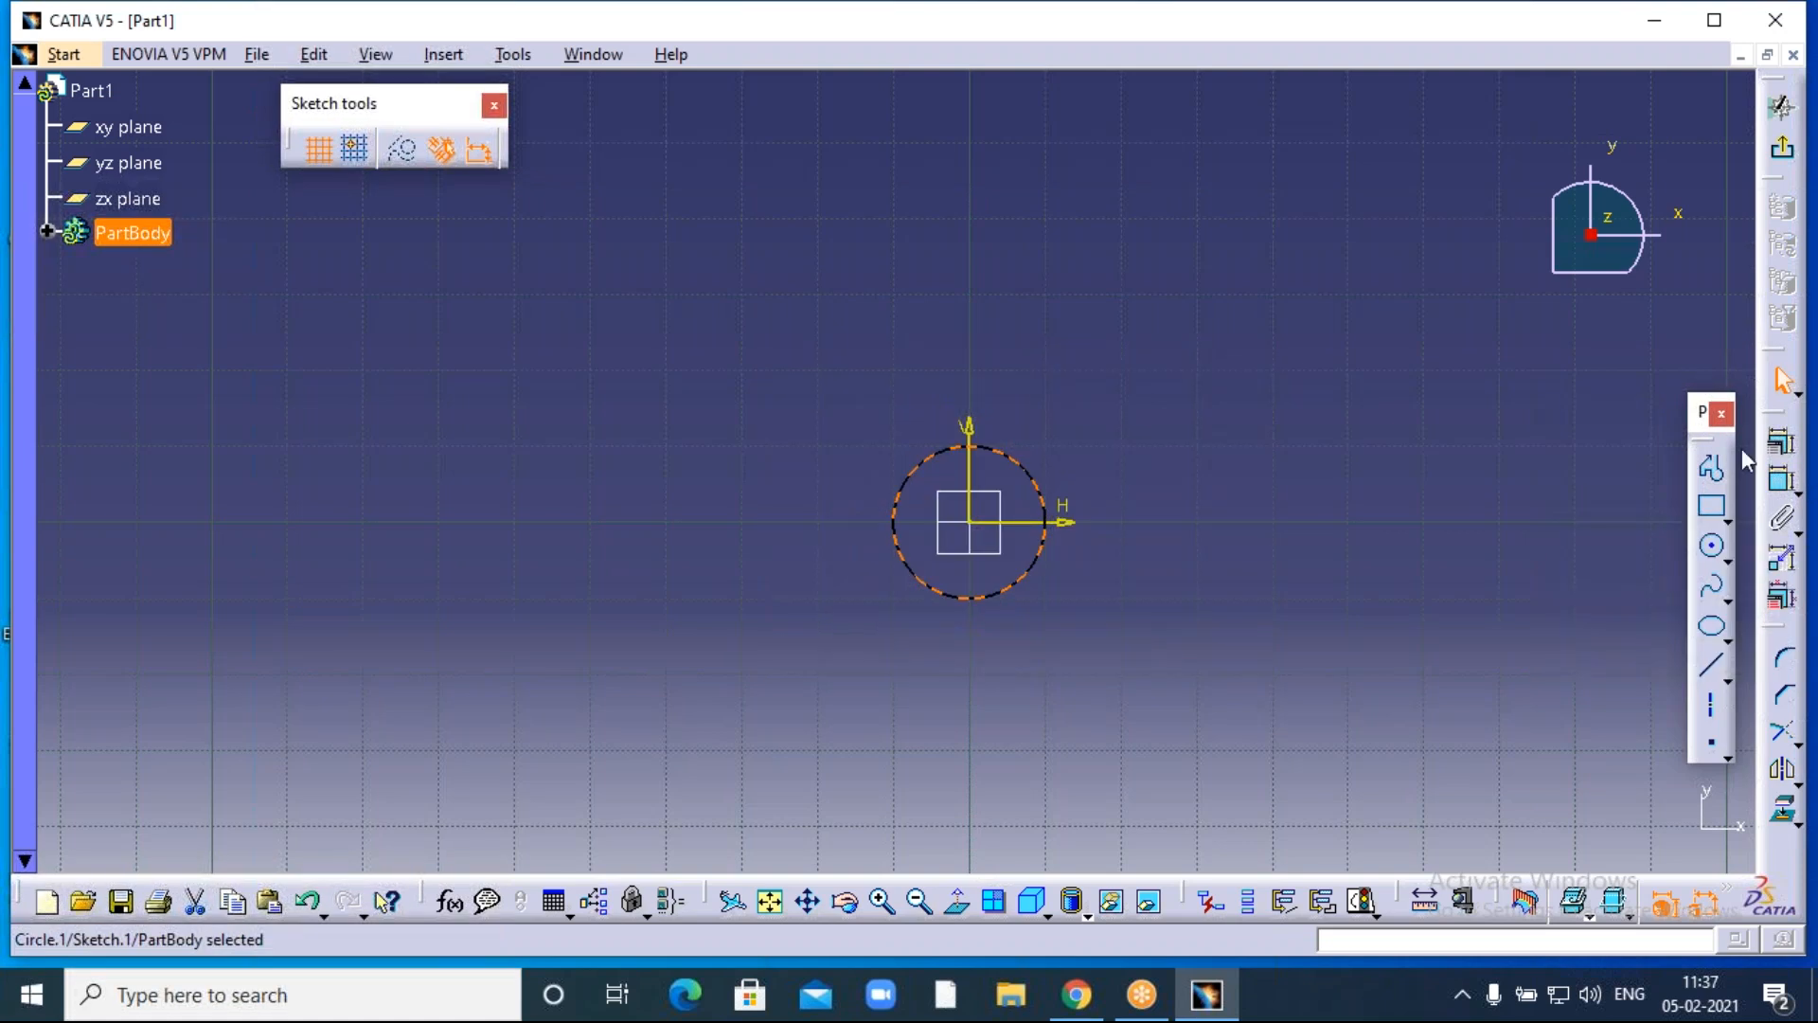
Dimension the circle's diameter and exit the xy plane sketch.
left_click(1783, 480)
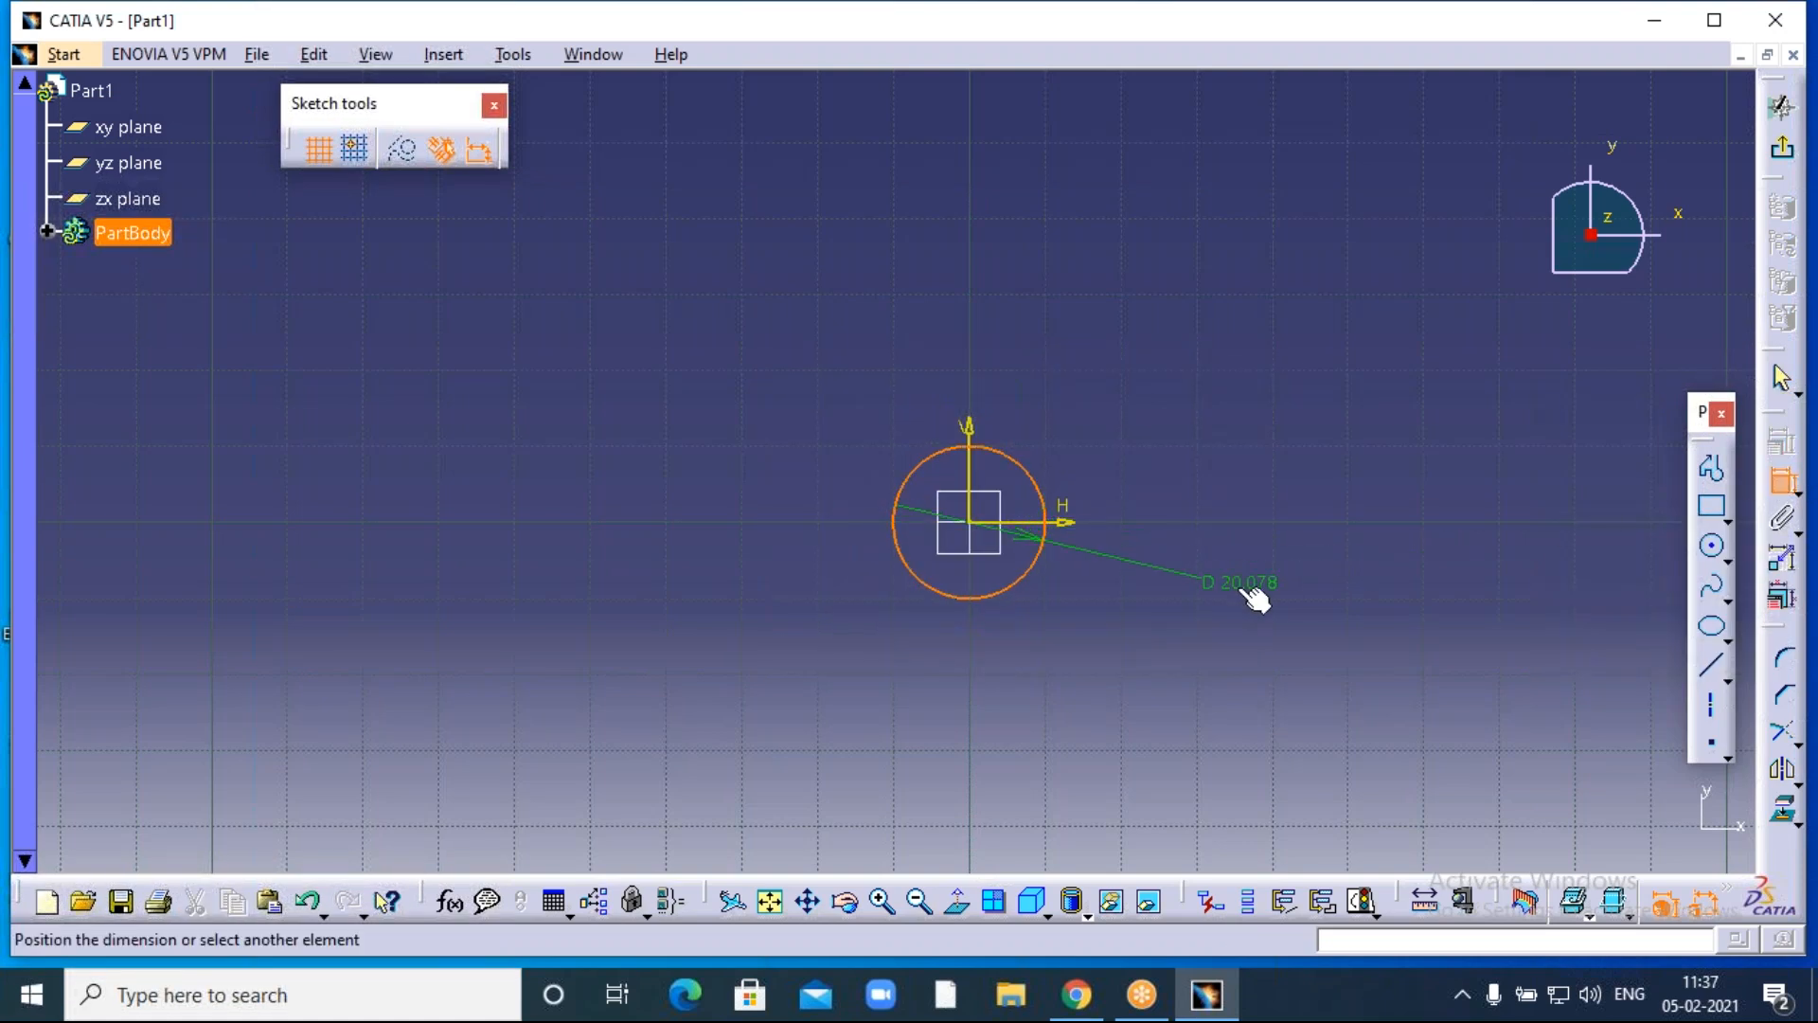
left_click(1249, 593)
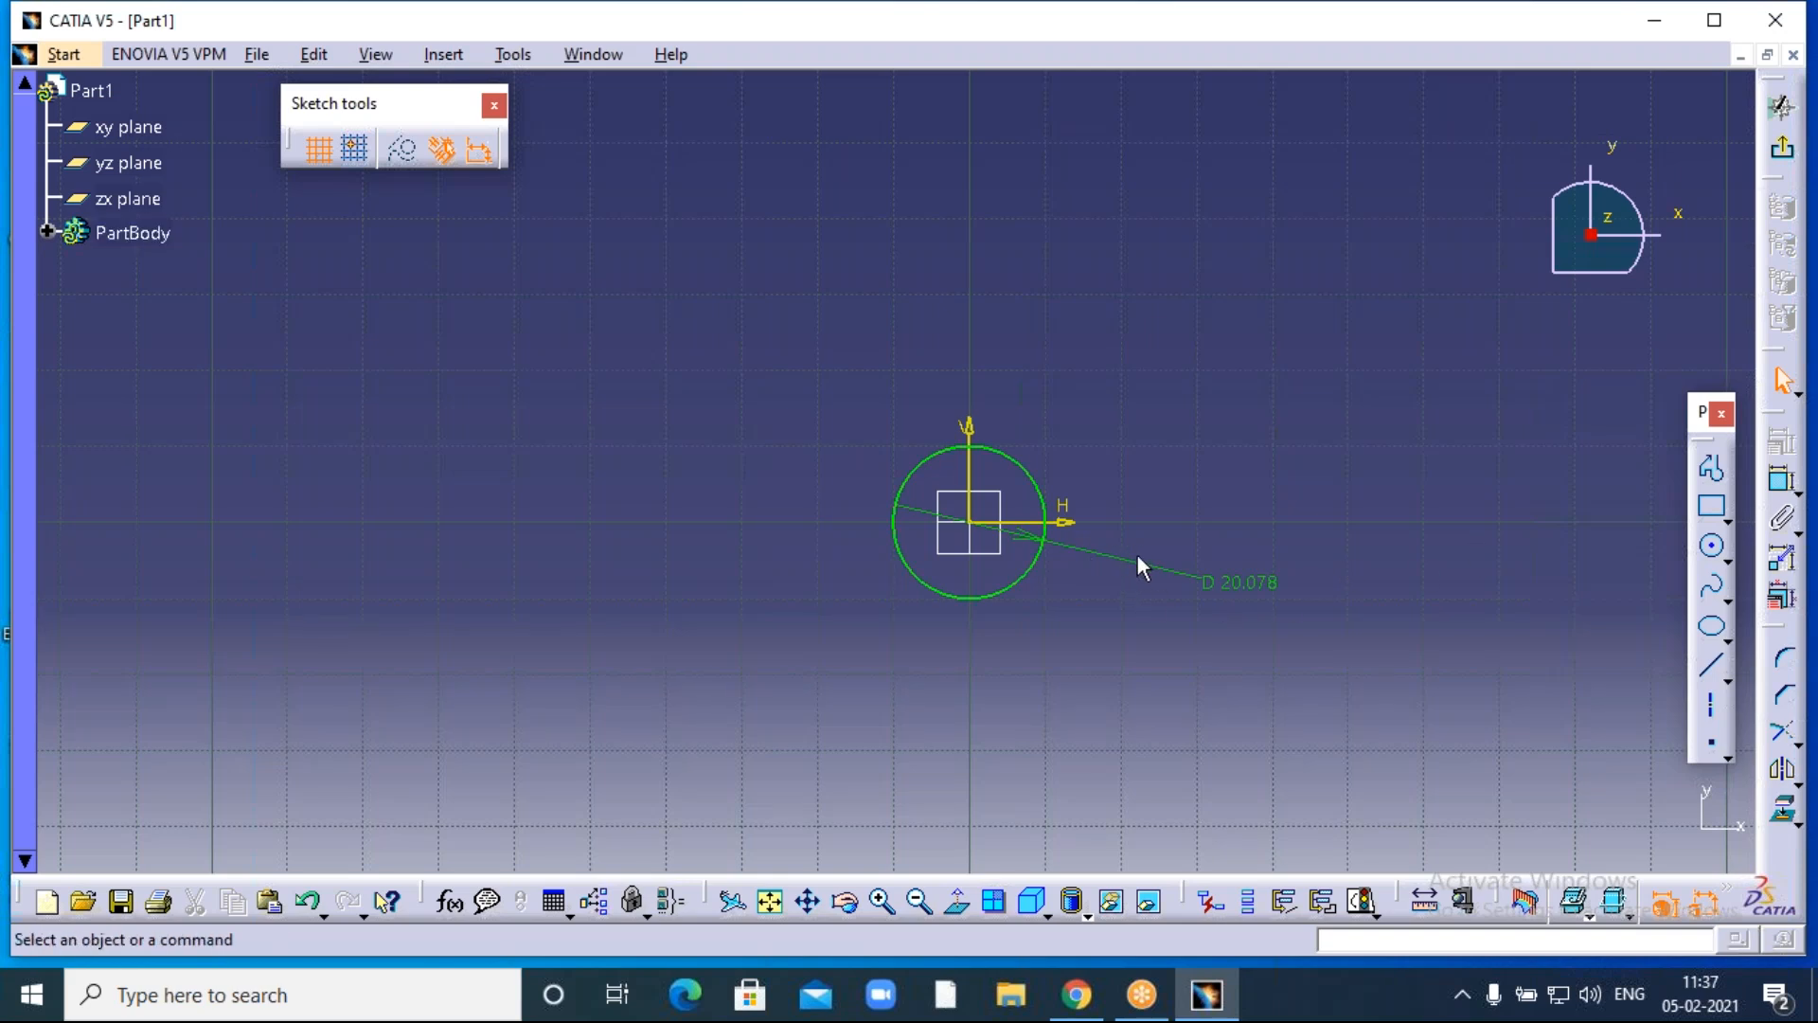
left_click(1784, 157)
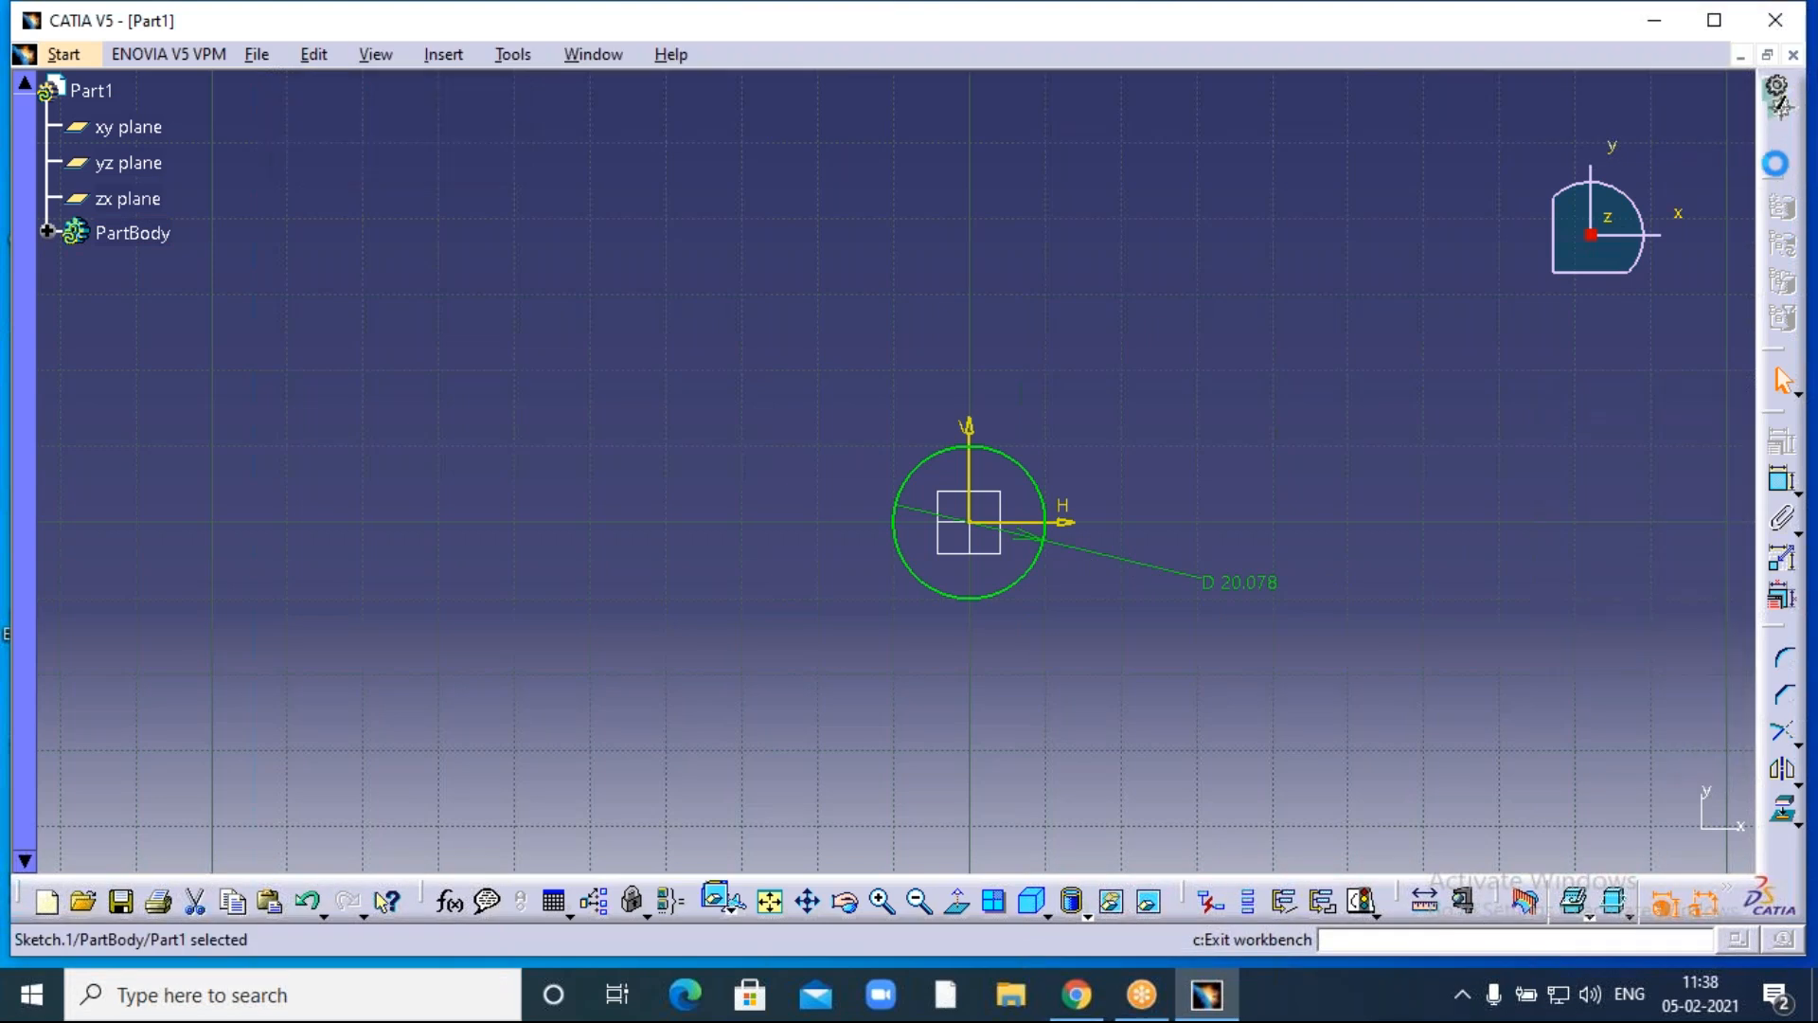
left_click(1120, 415)
Sketch an origin-centred circle of about 21 mm radius on the first offset plane and exit the sketch.
middle_click_drag(1056, 341, 1376, 474)
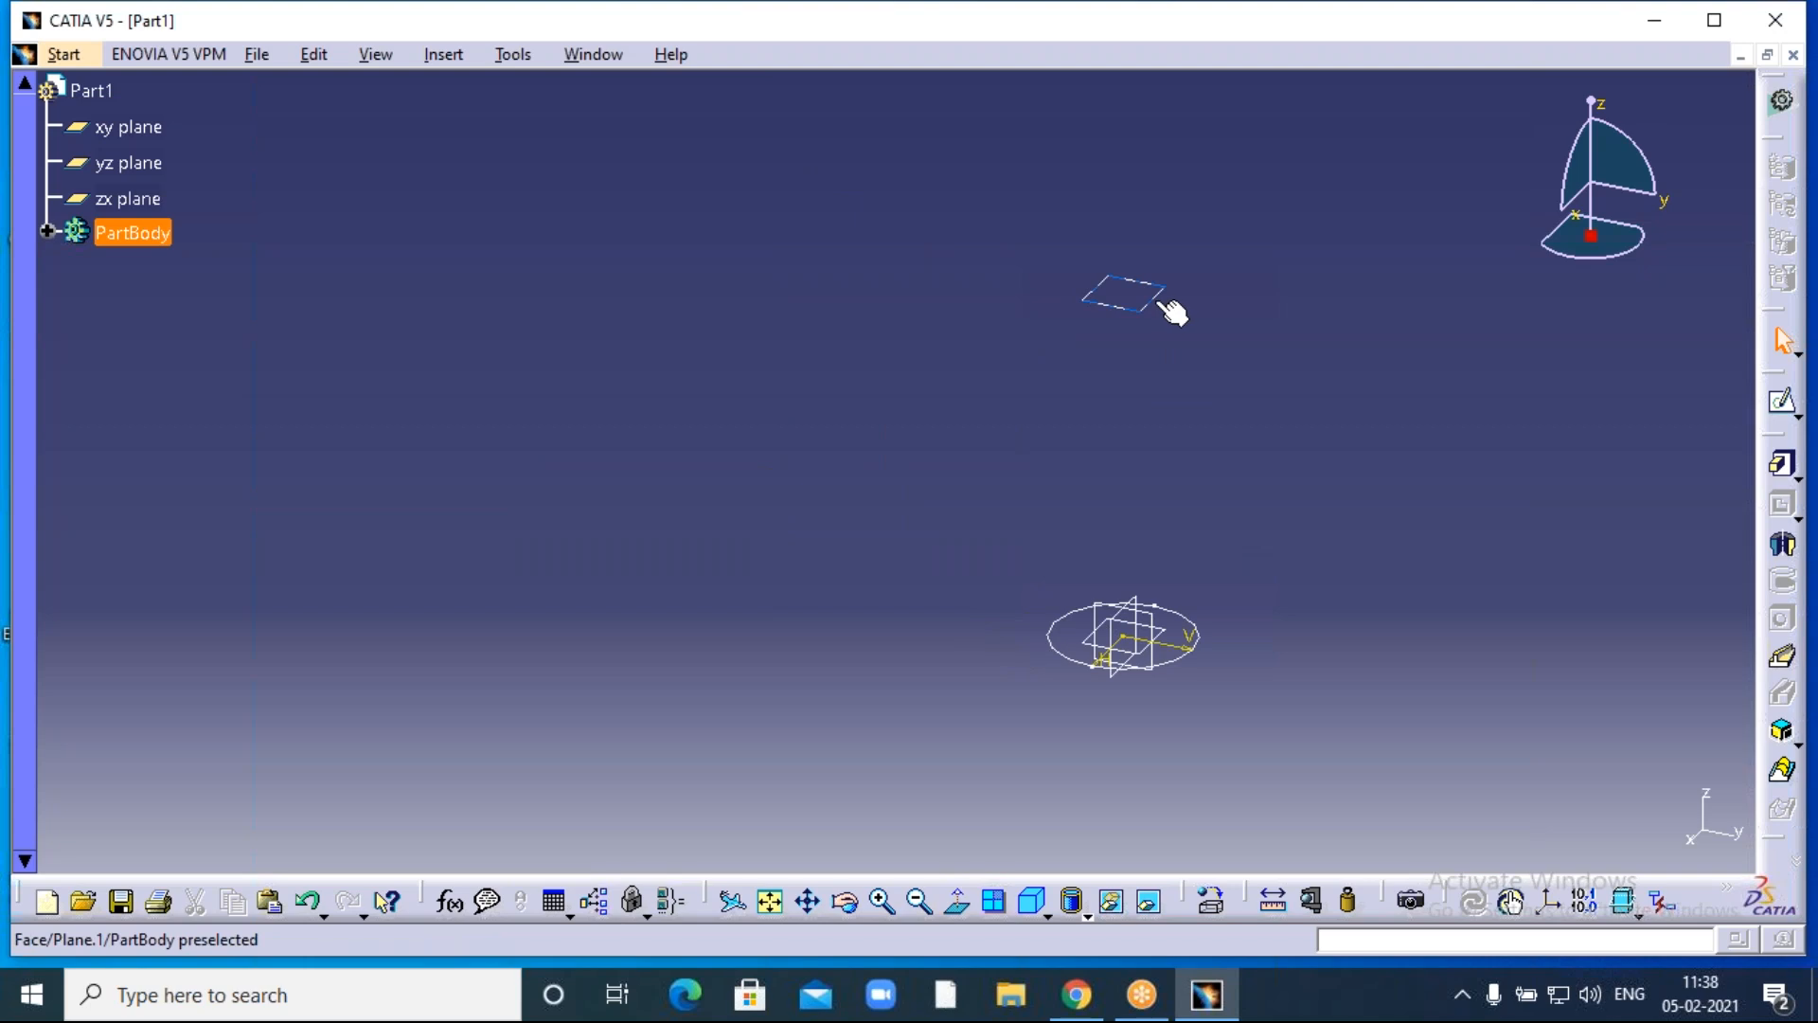
left_click(1165, 303)
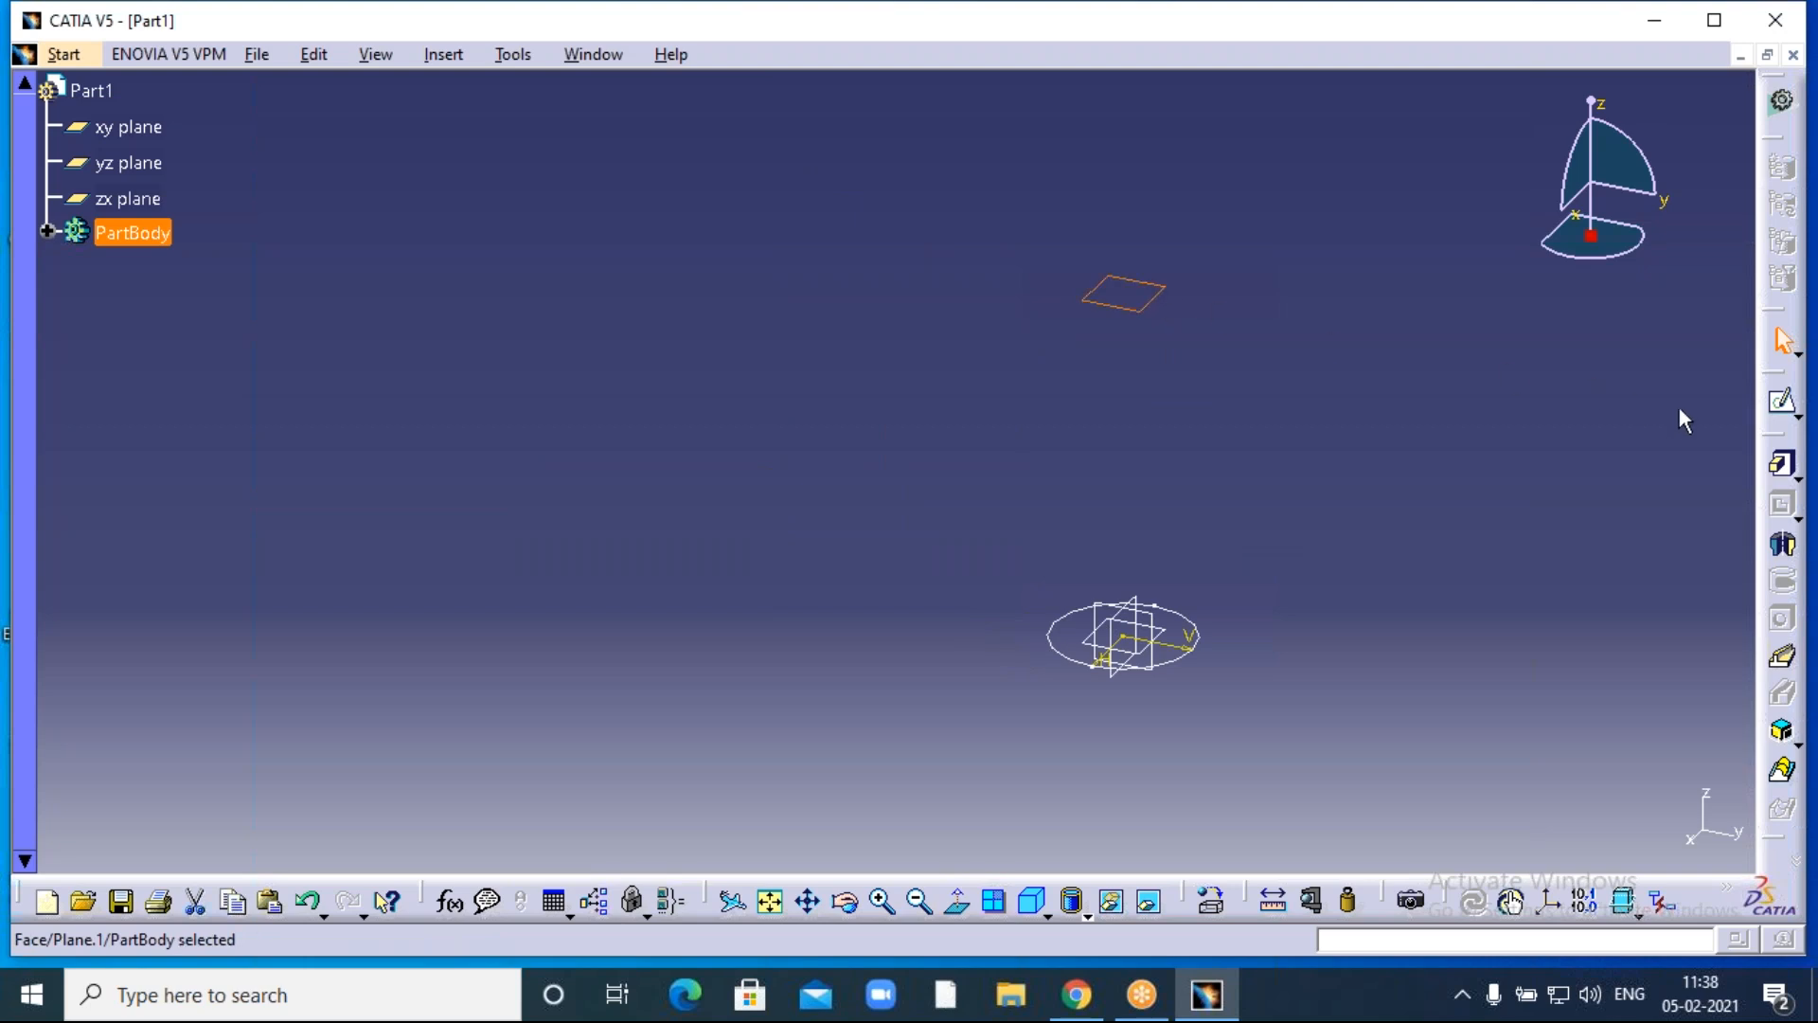
left_click(1785, 405)
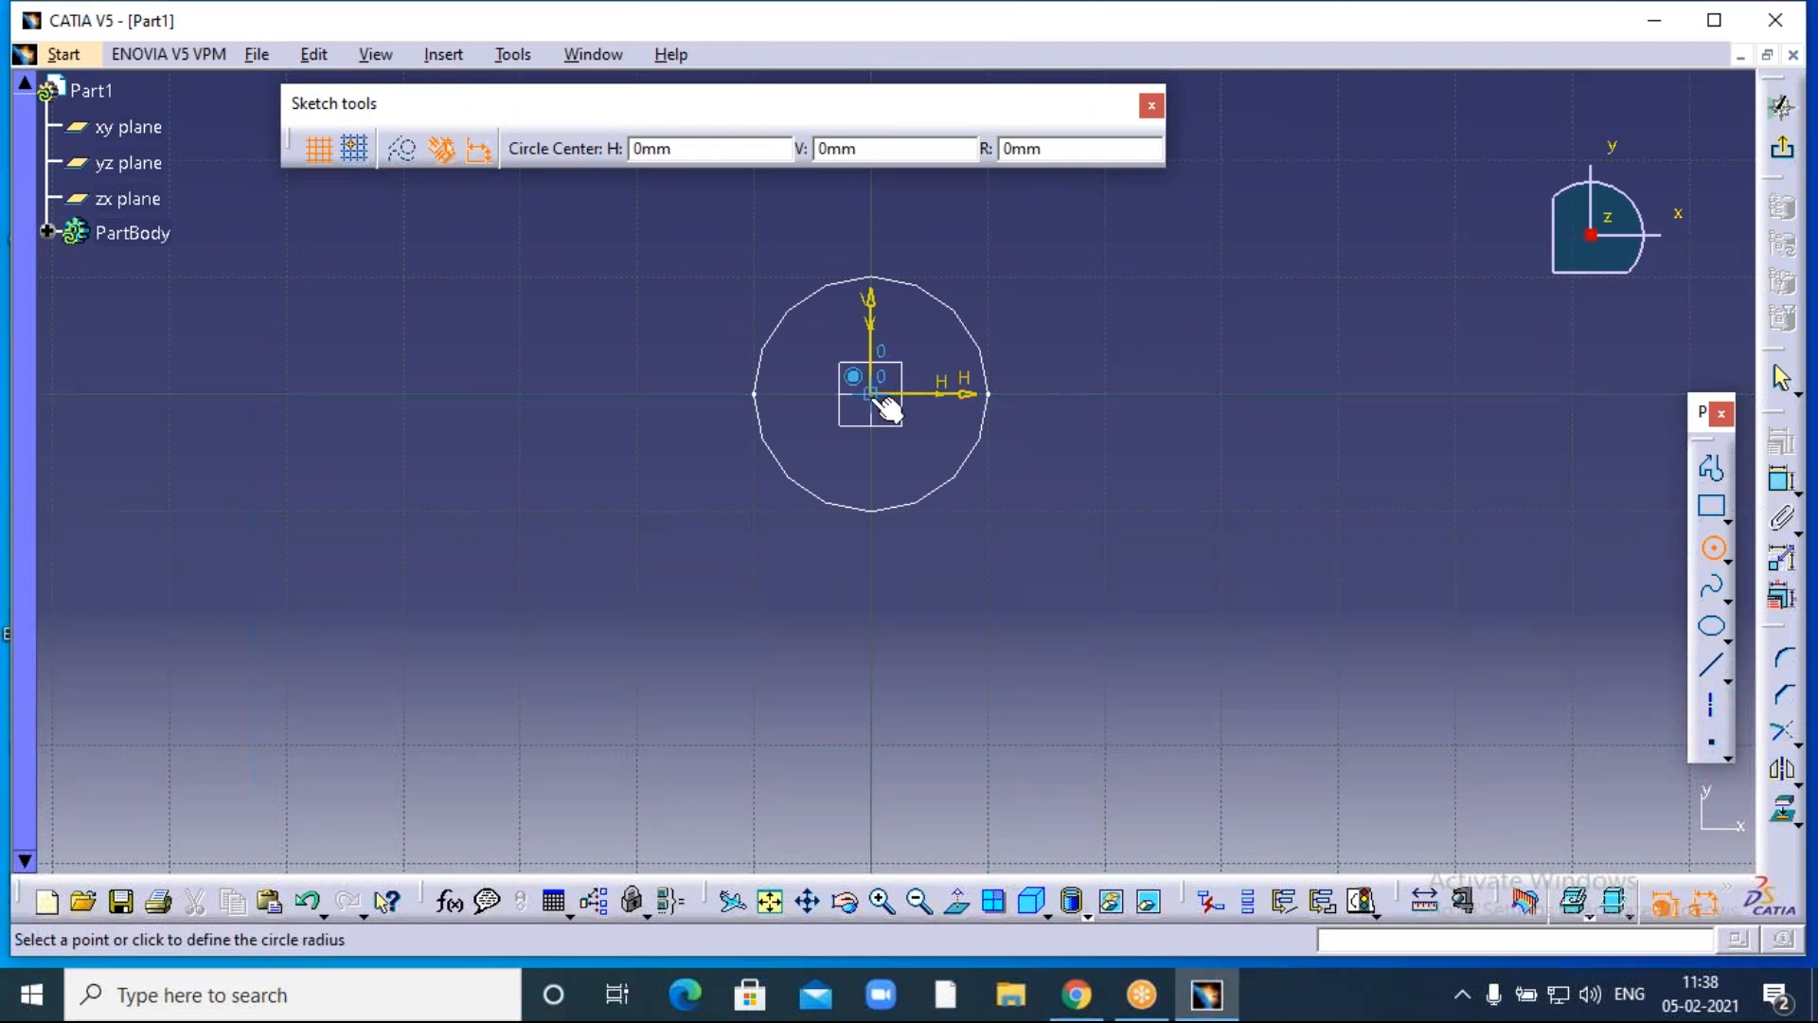
left_click(880, 403)
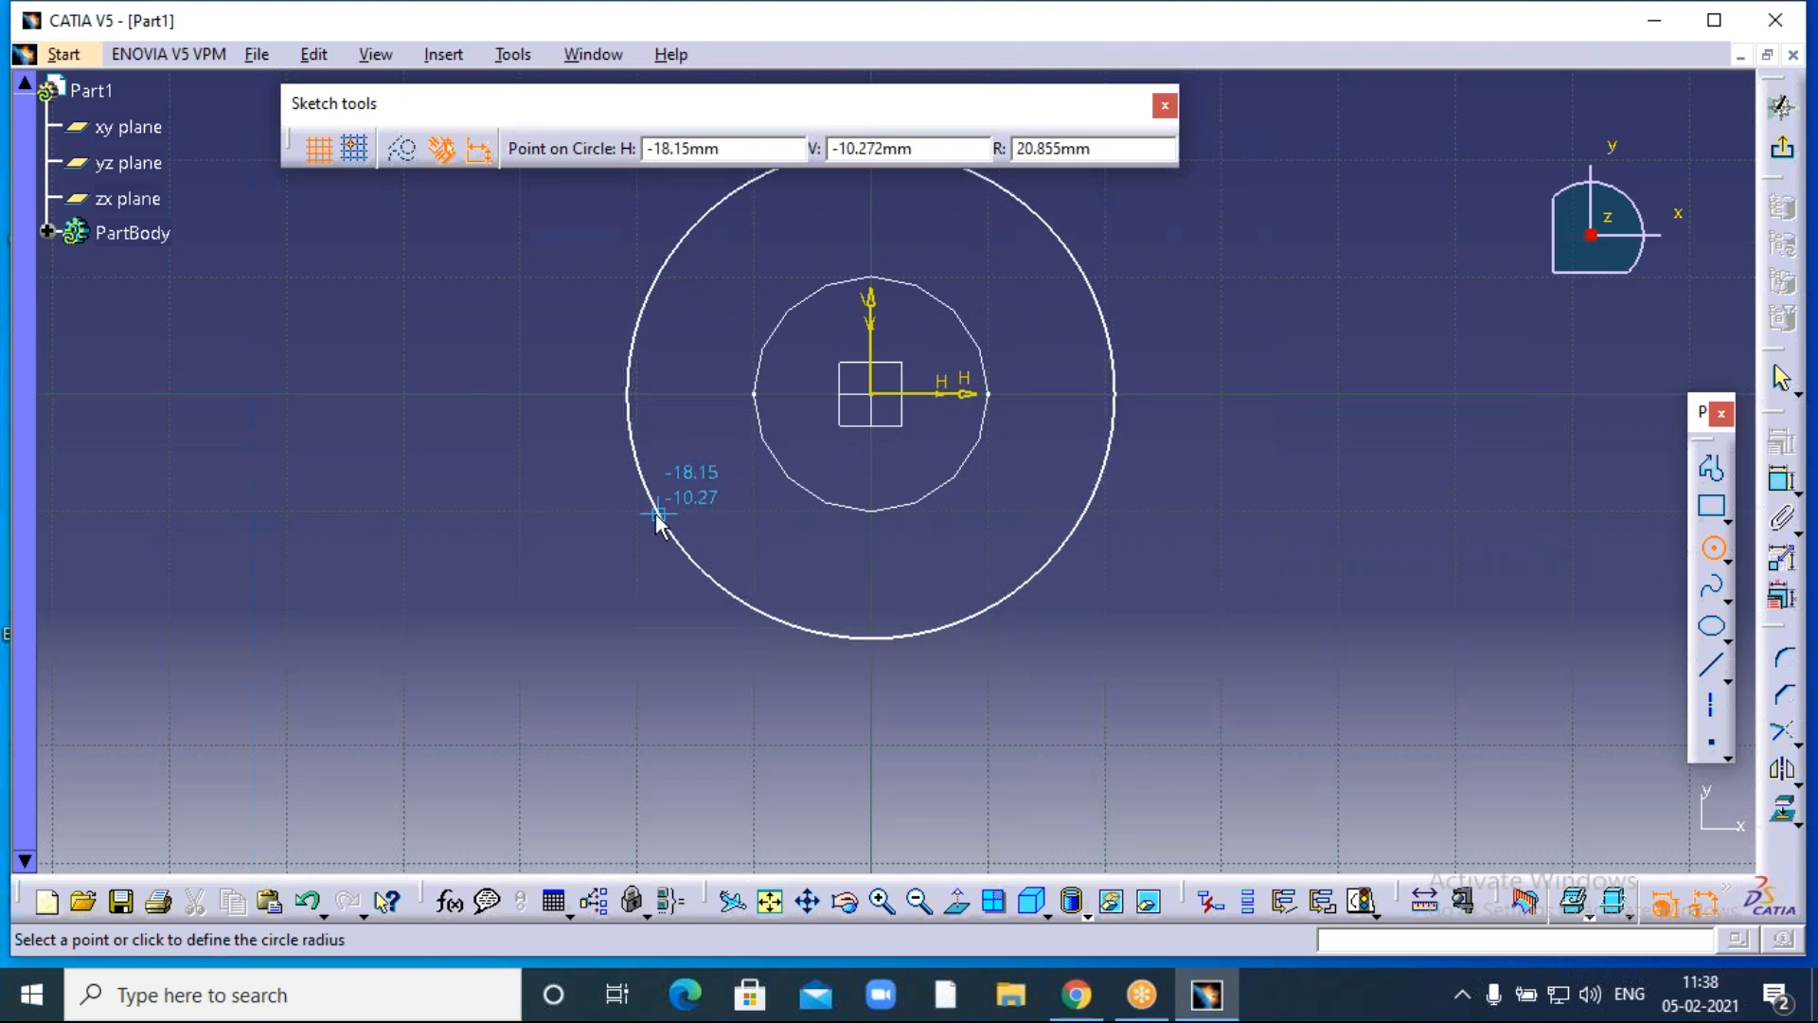
left_click(657, 515)
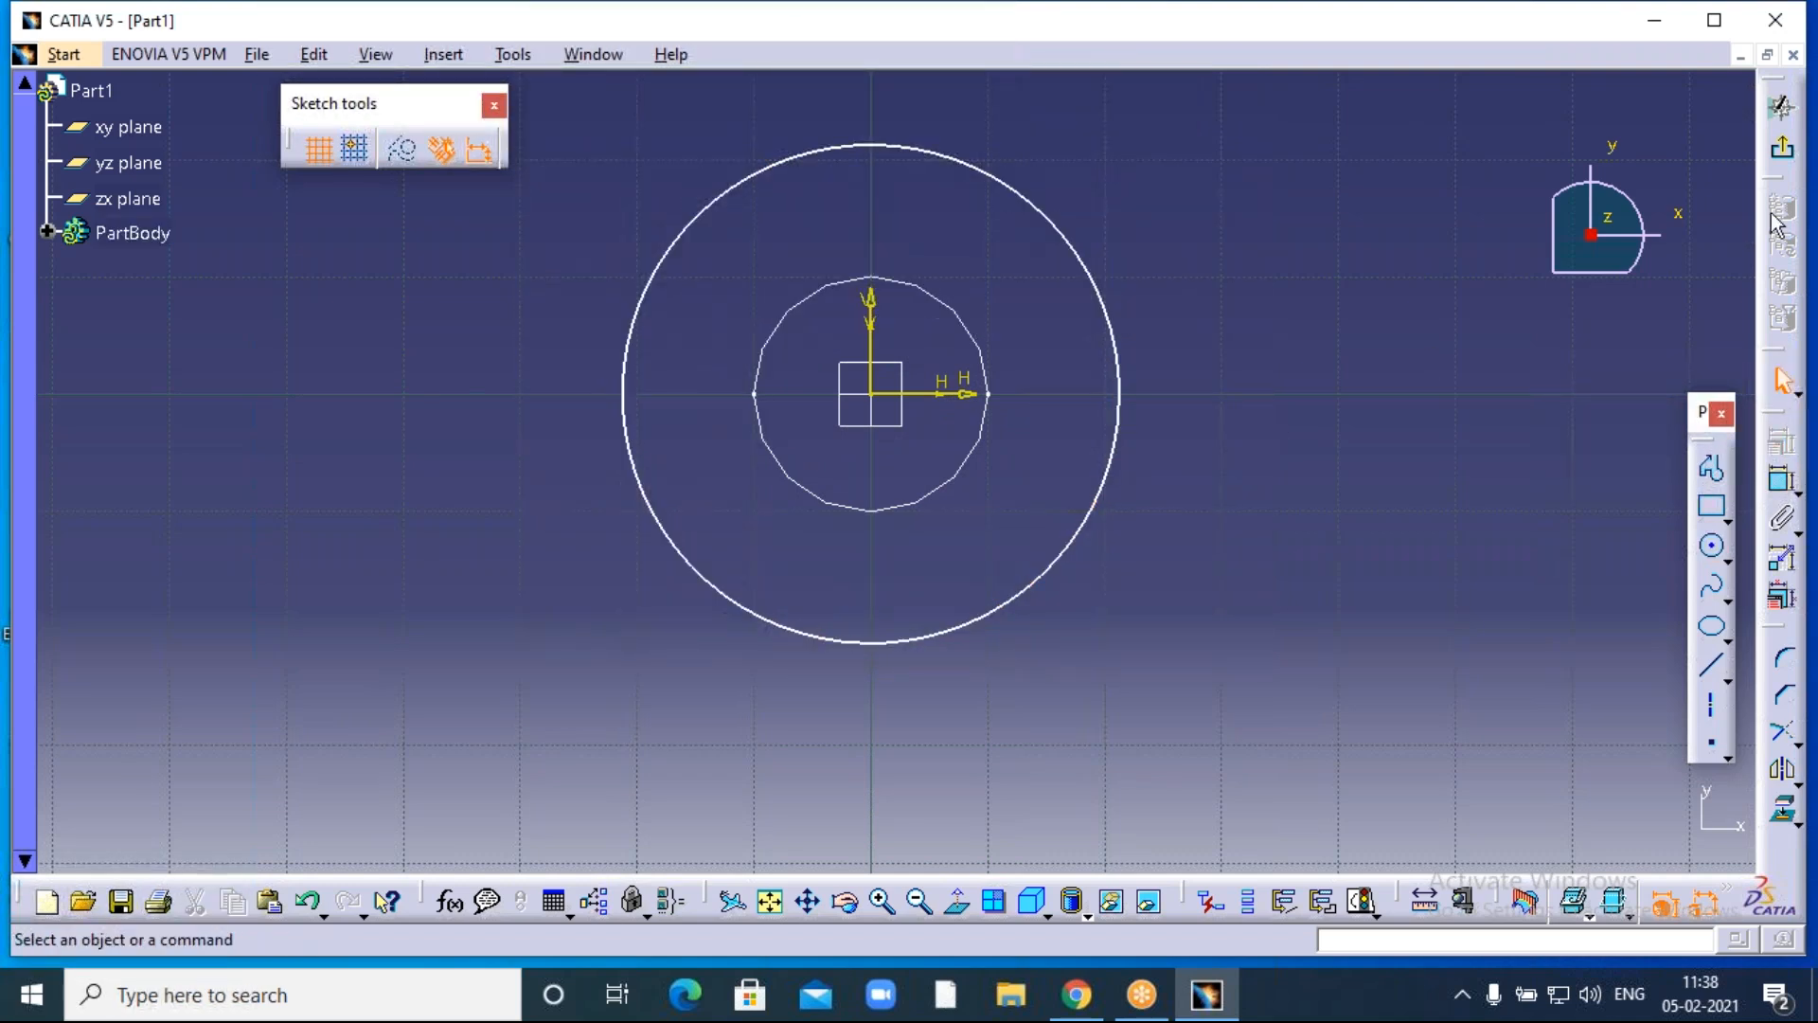
left_click(1786, 154)
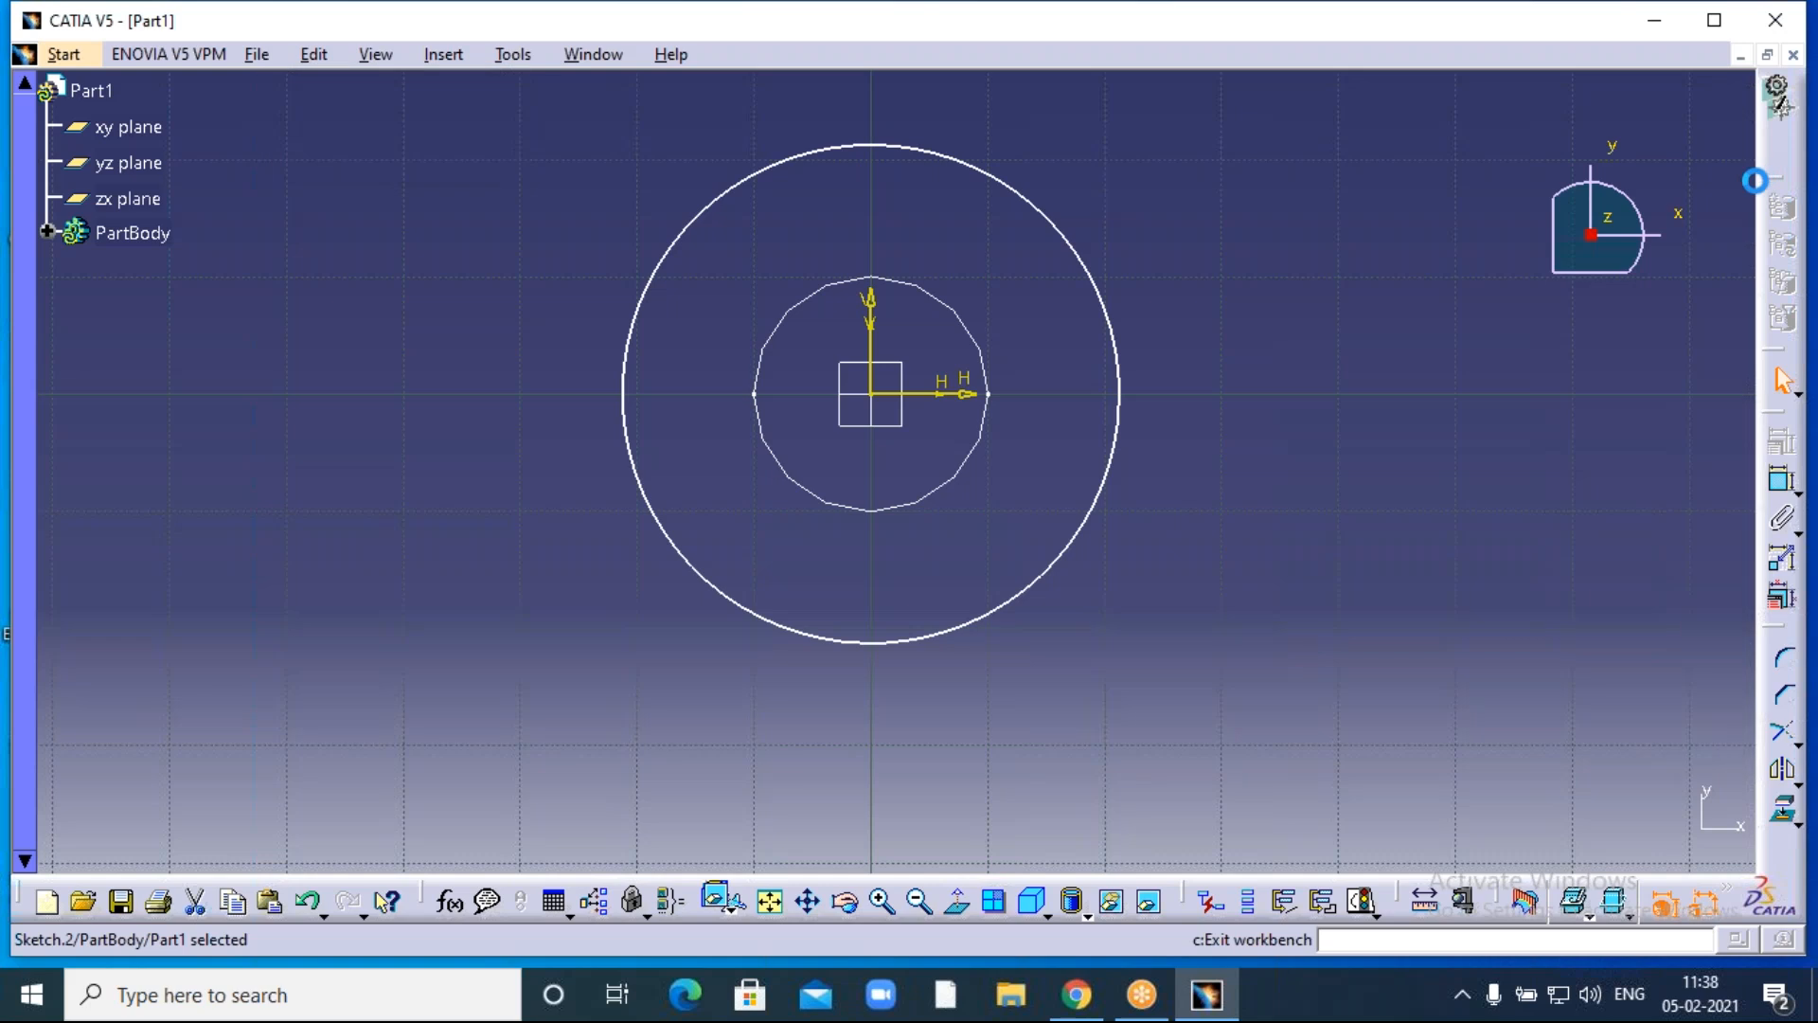
Sketch an origin-centred circle of about 33 mm radius on the second offset plane and exit the sketch.
left_click(920, 901)
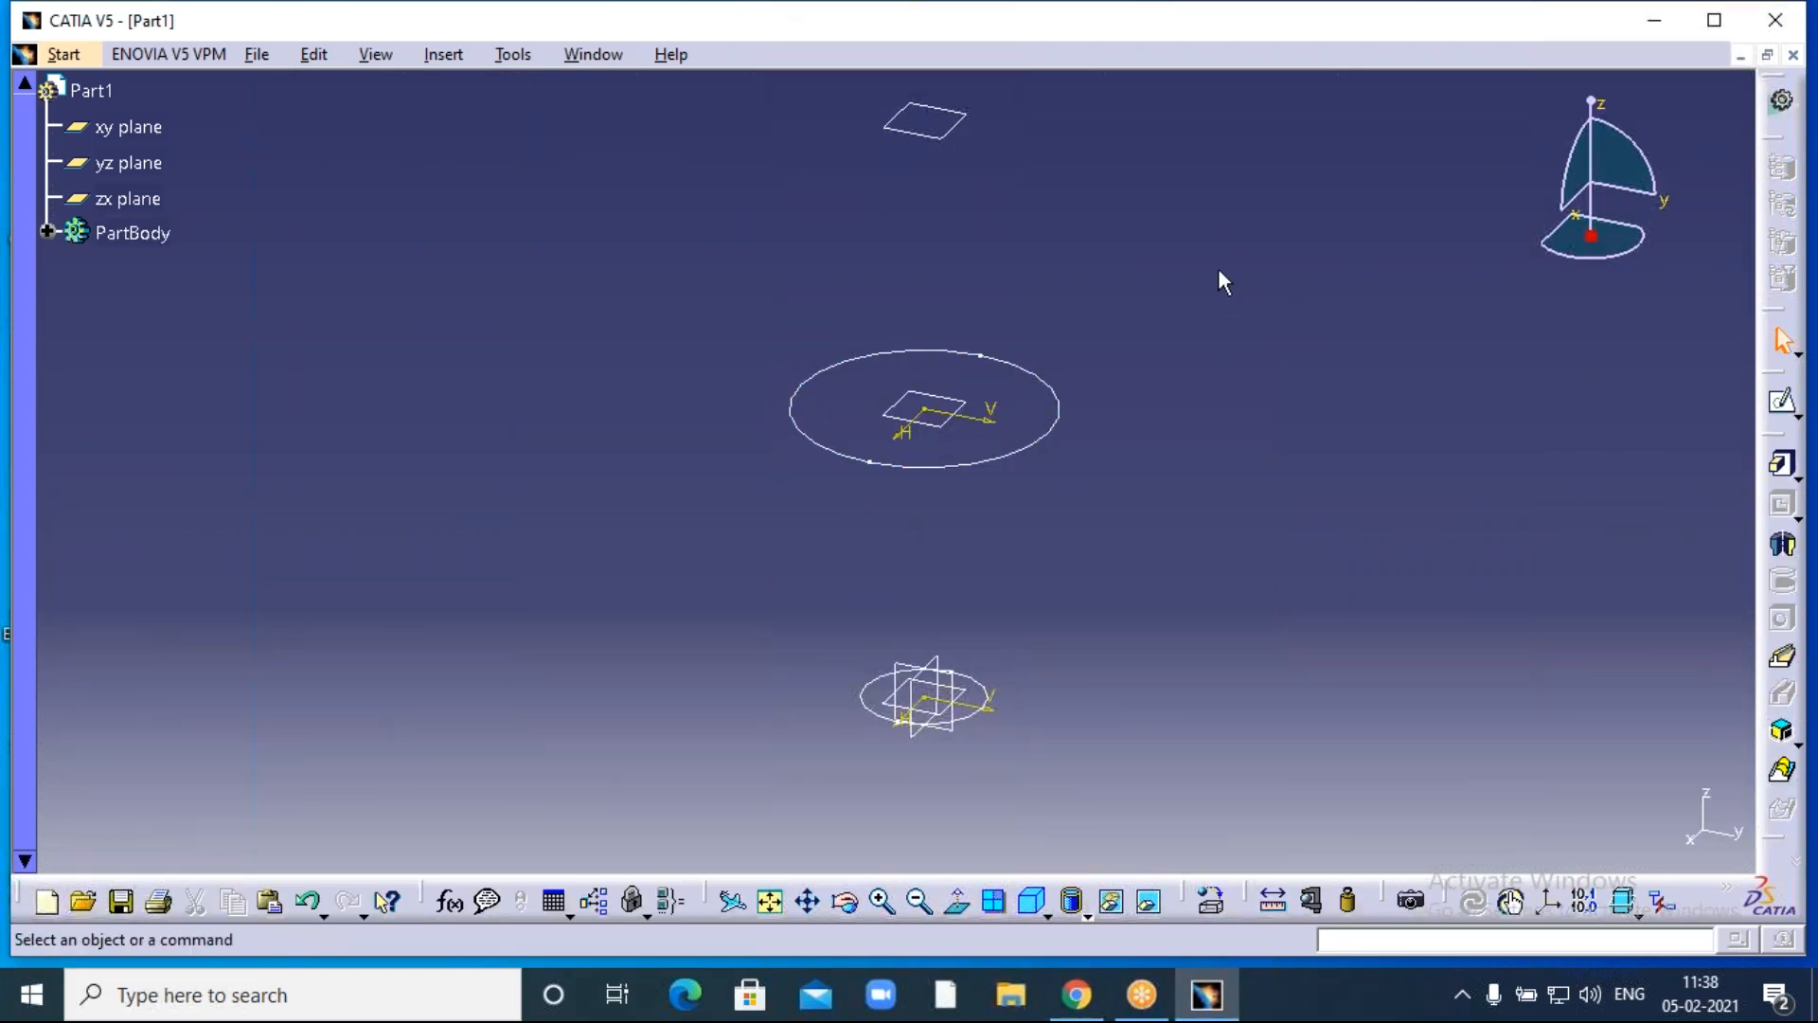
scroll(1209, 414, "down", 3)
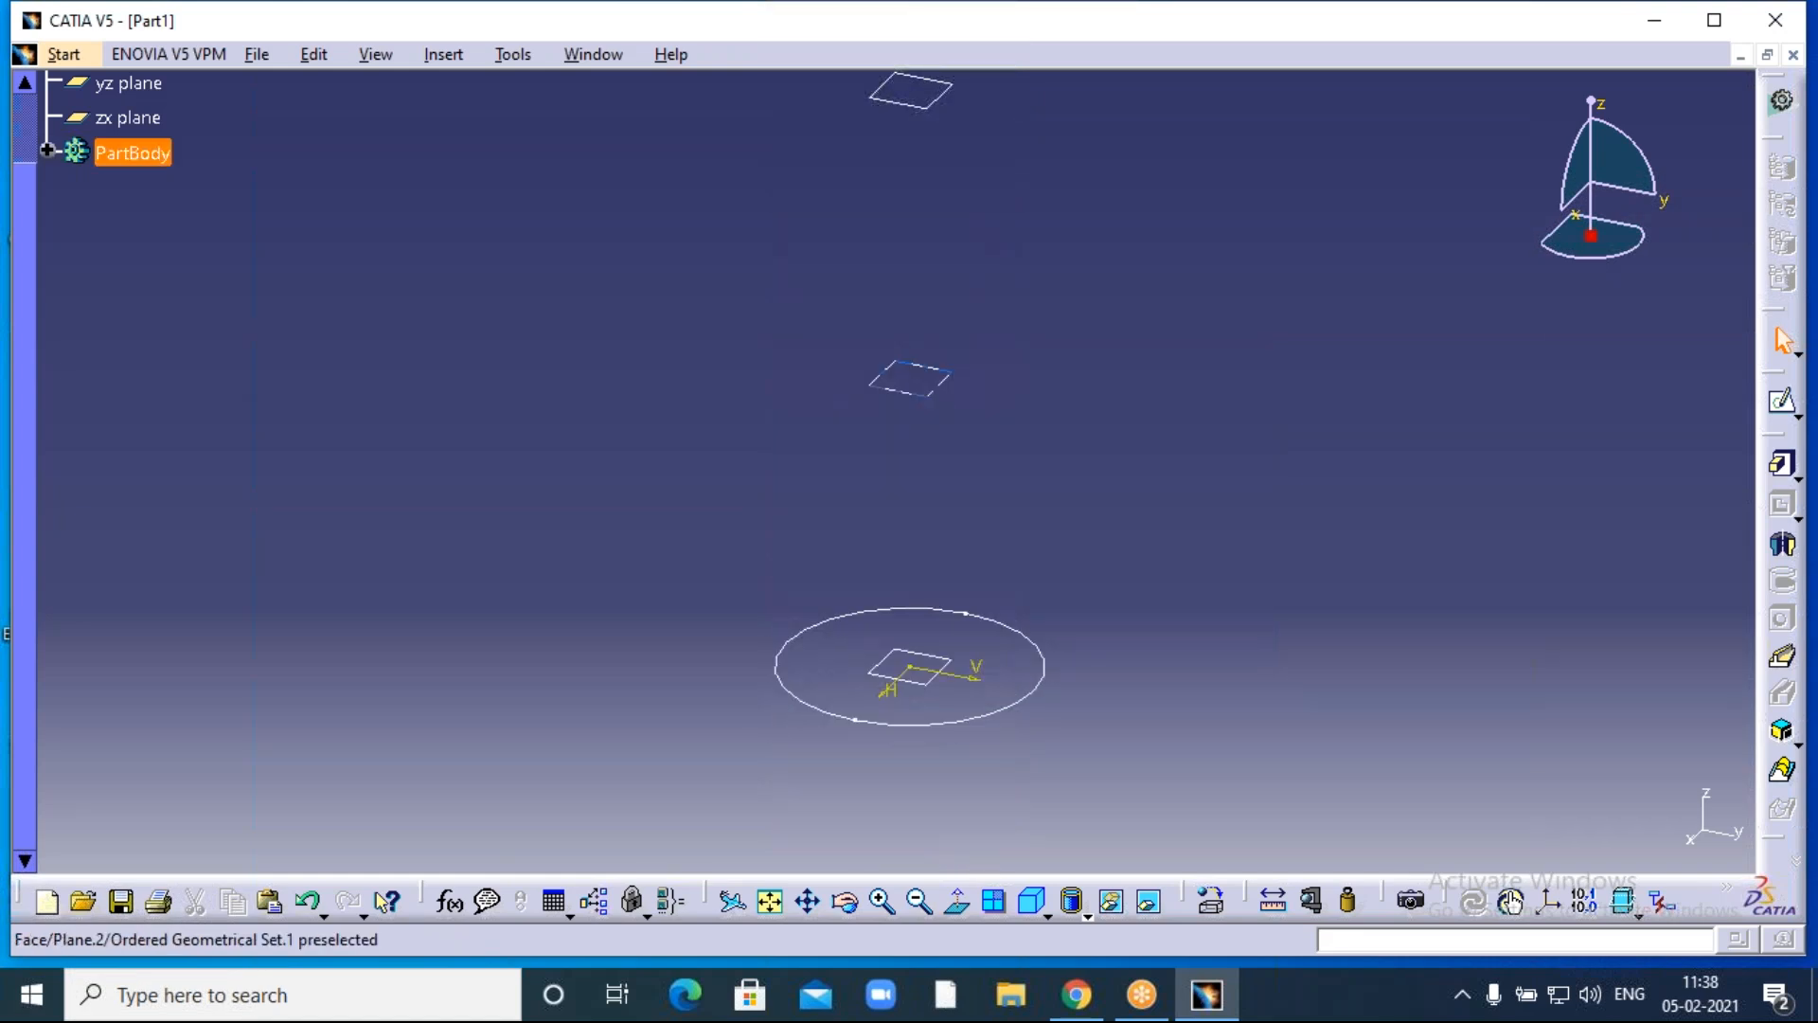
left_click(1783, 400)
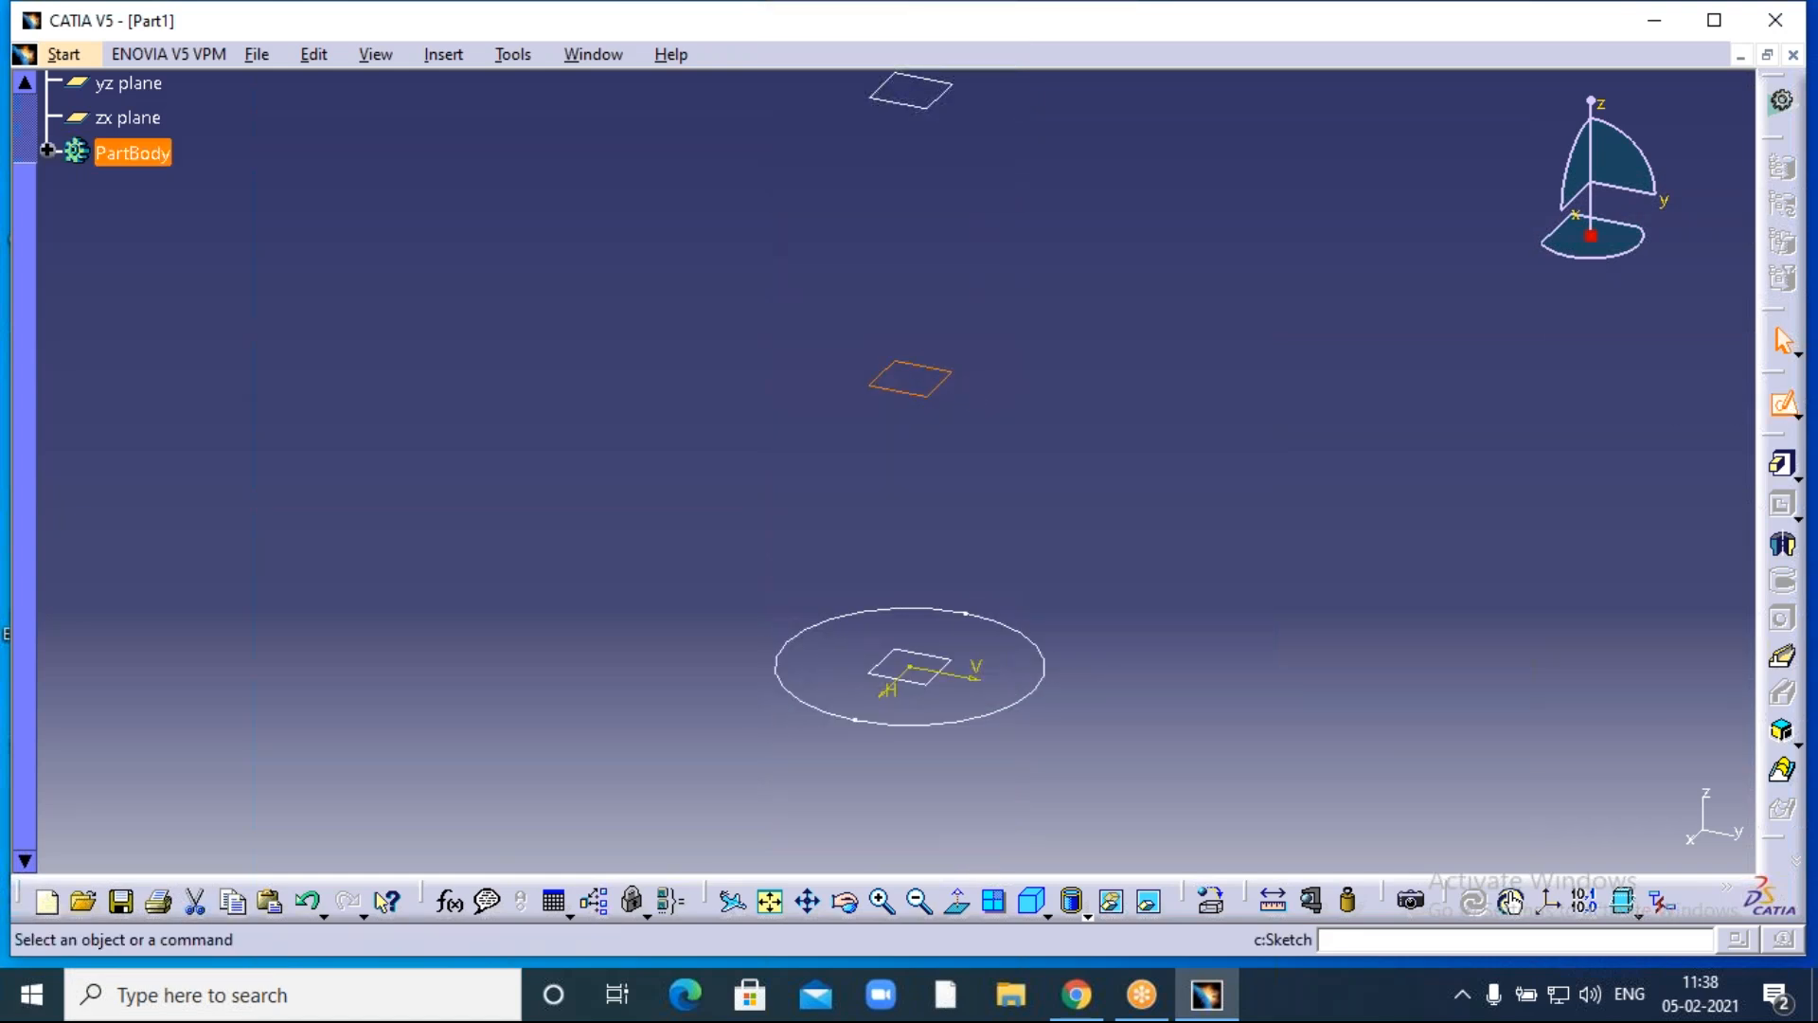
mouse_move(877, 467)
middle_mouse_down()
mouse_move(1157, 515)
mouse_move(1333, 477)
middle_mouse_up()
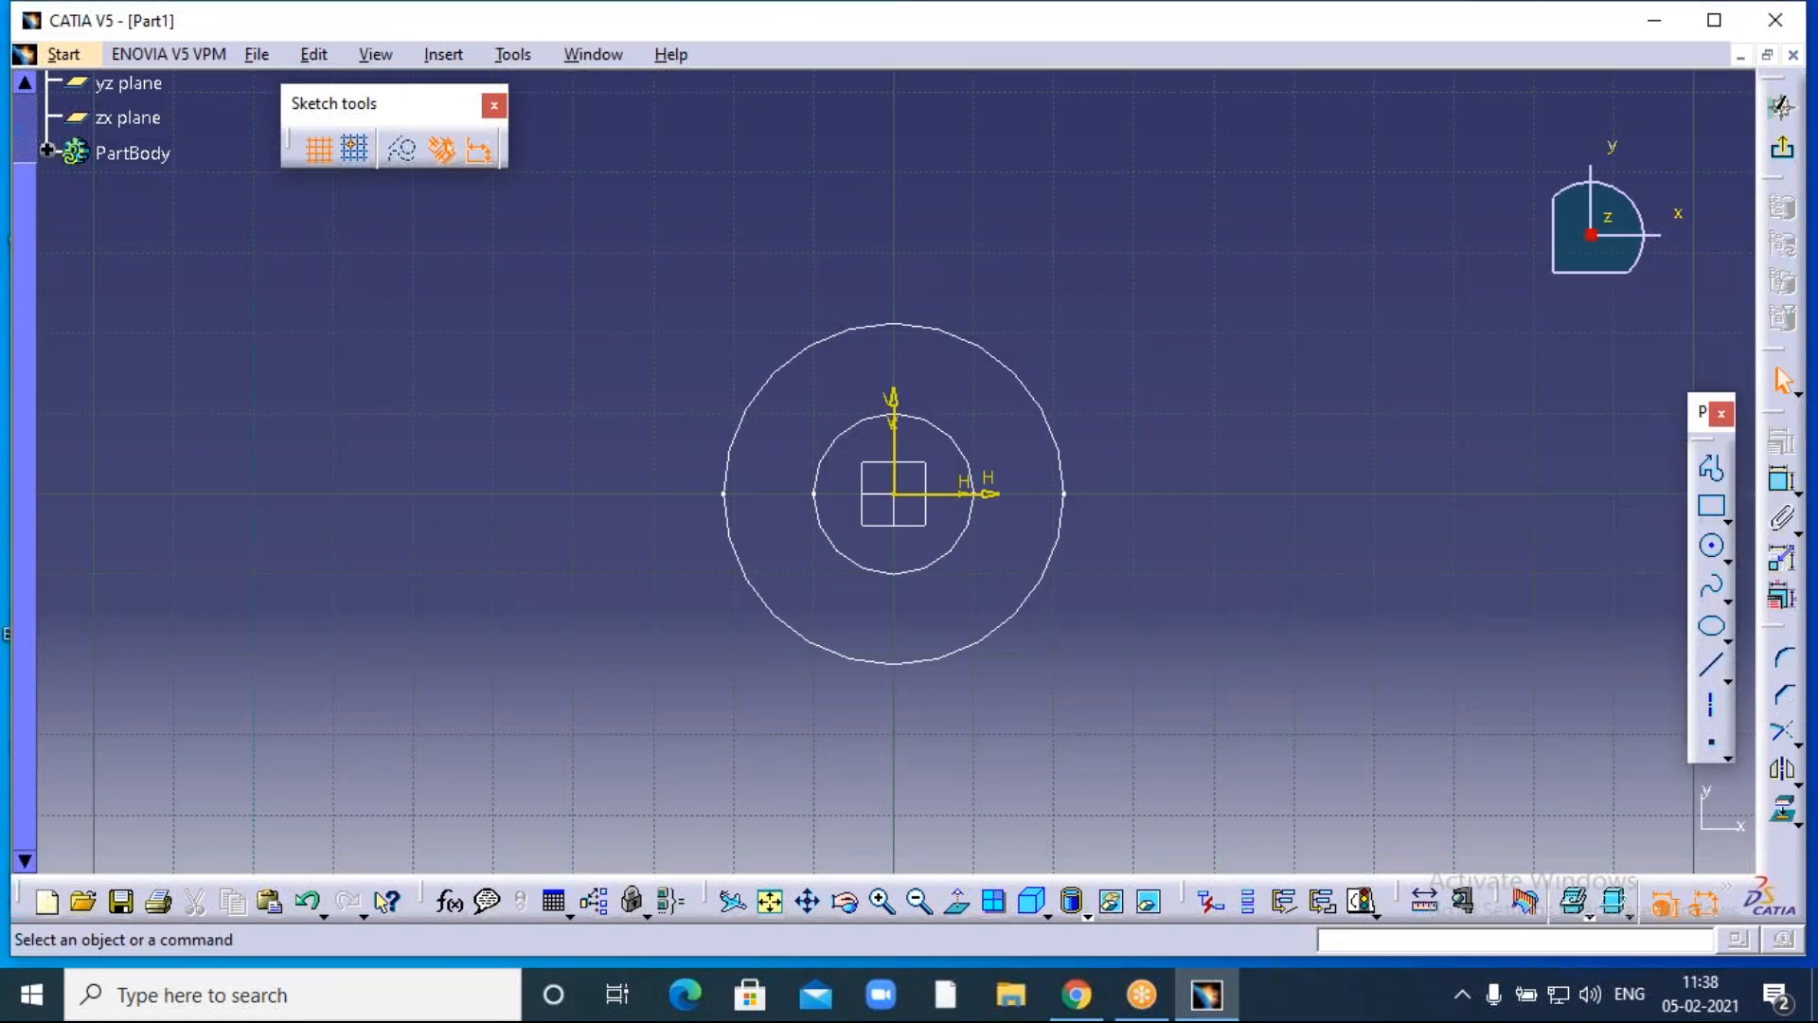
left_click(1713, 549)
left_click(890, 511)
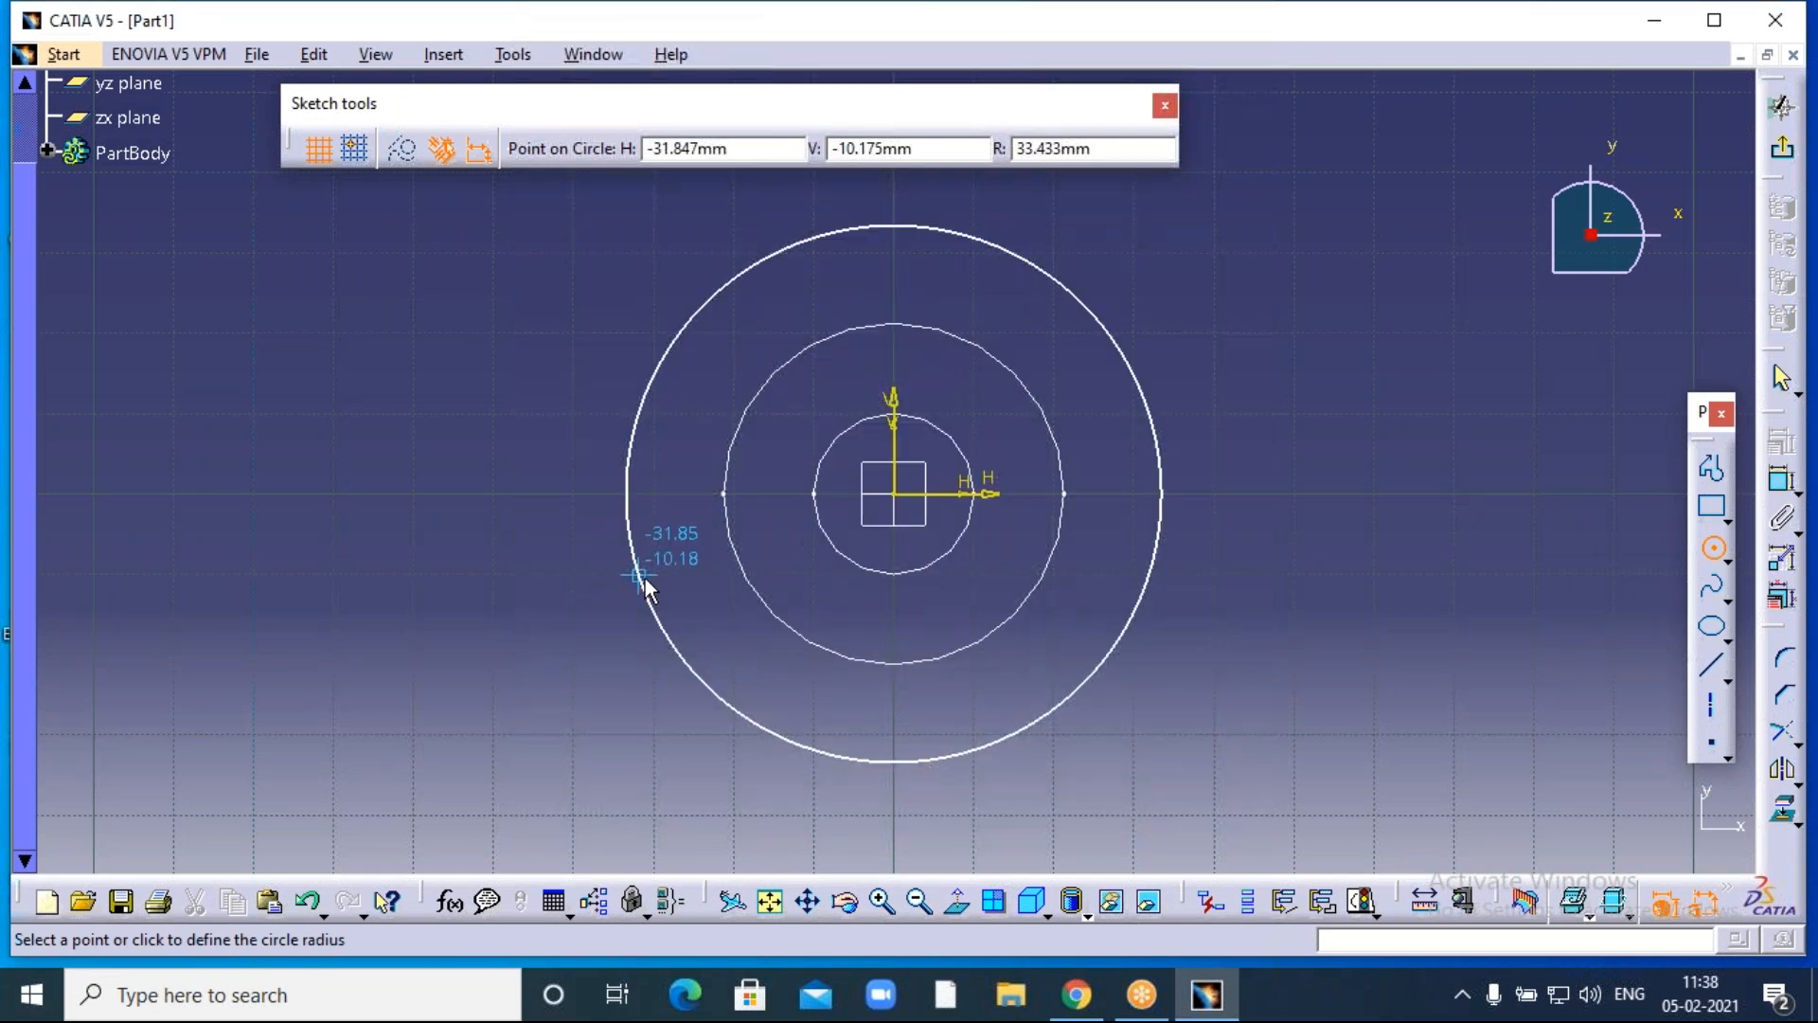
left_click(646, 576)
left_click(1290, 434)
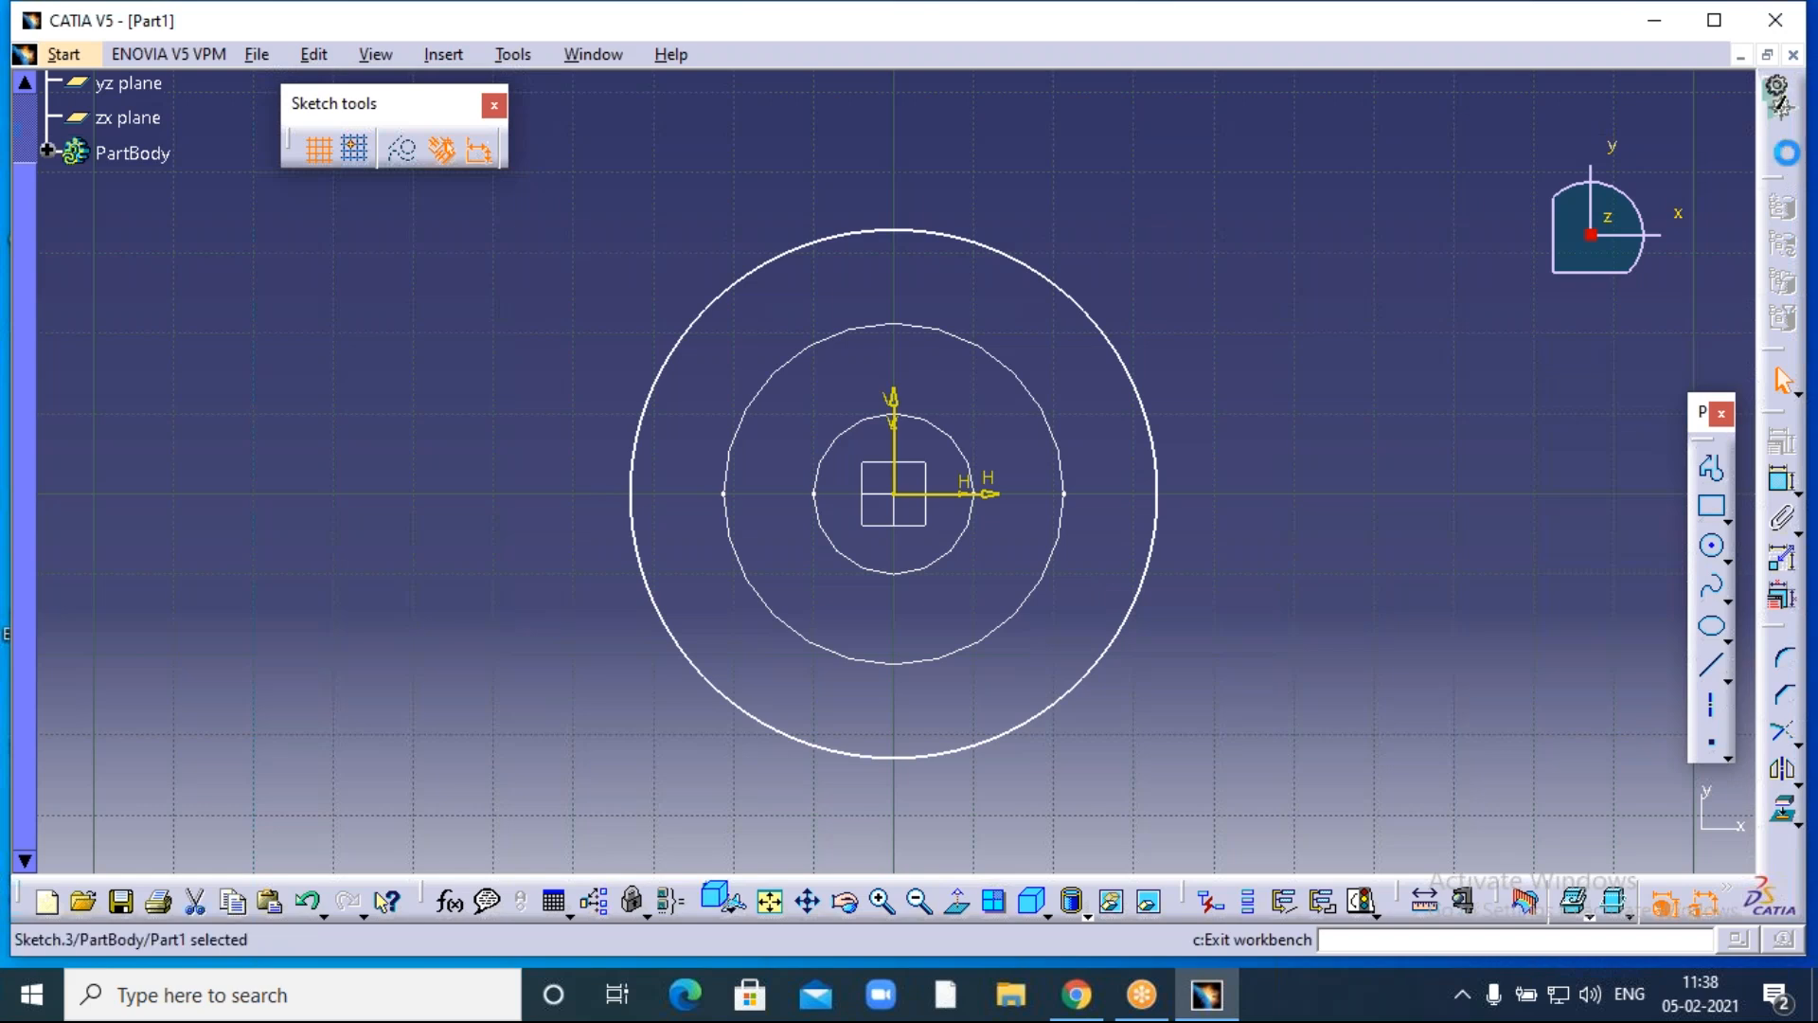
left_click(720, 898)
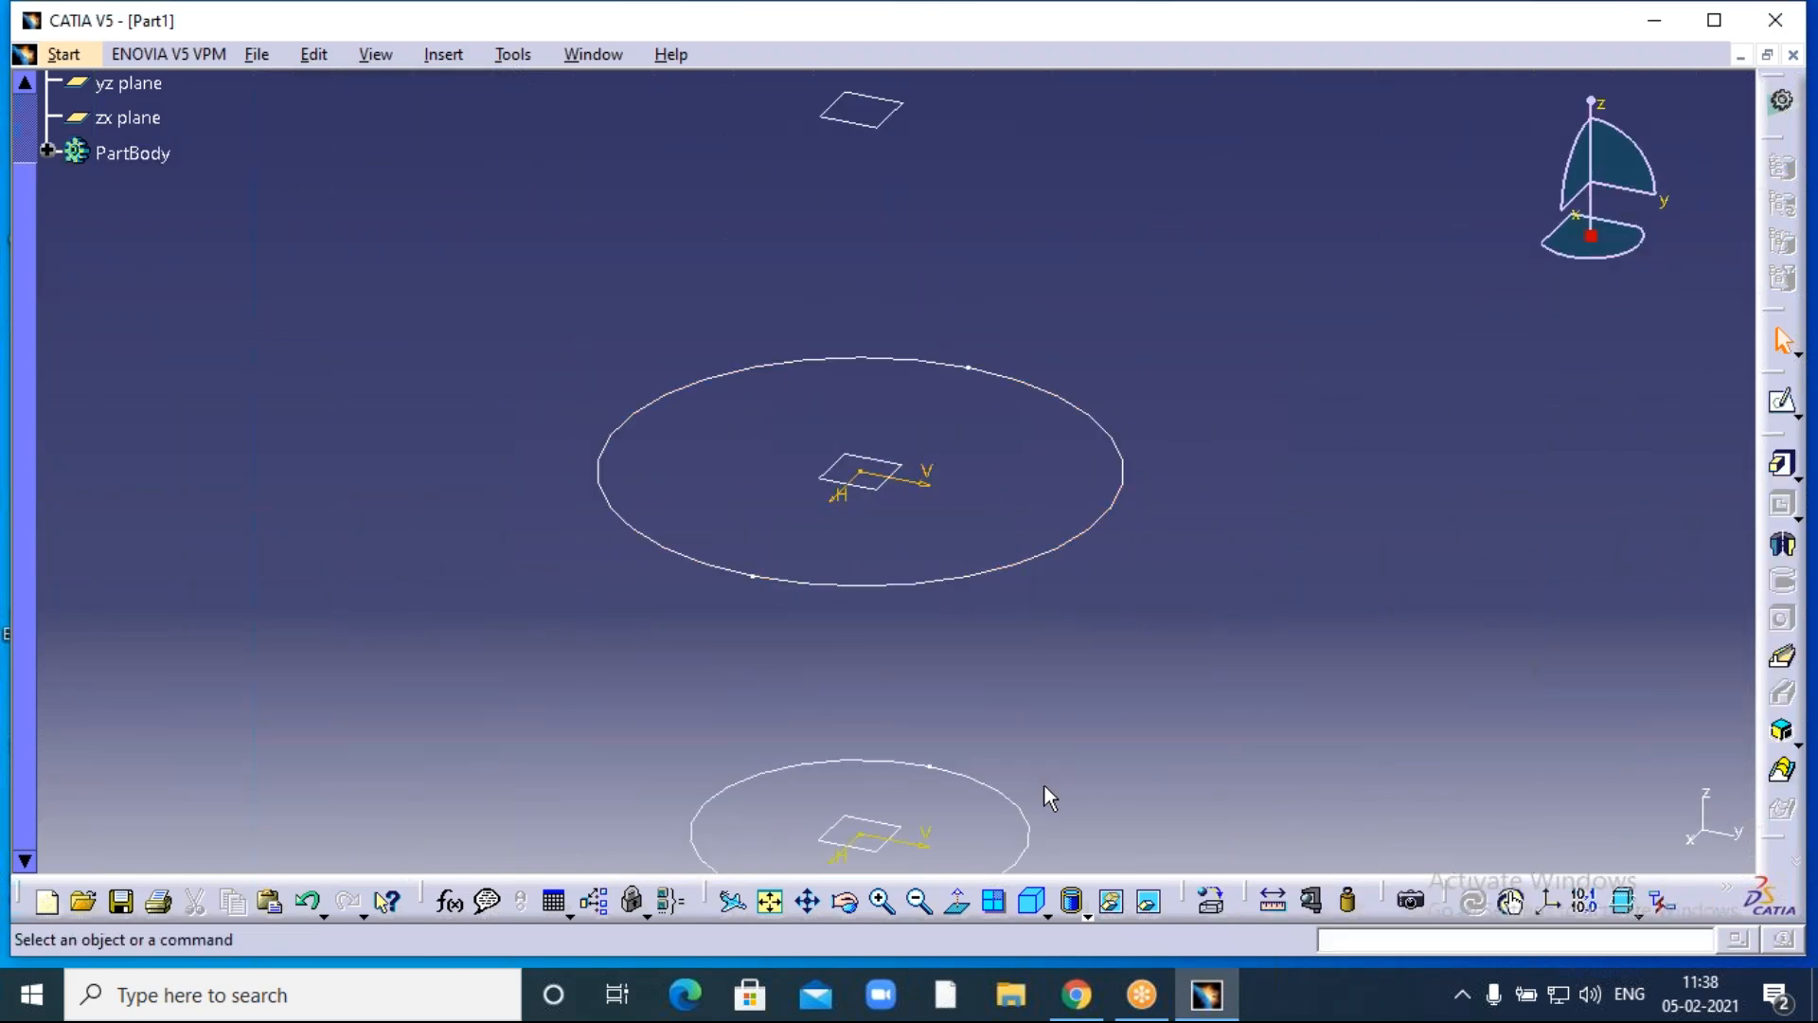
On the third offset plane, sketch an origin-centred circle sized between the first and second offset planes' circles, and exit the sketch.
left_click(920, 900)
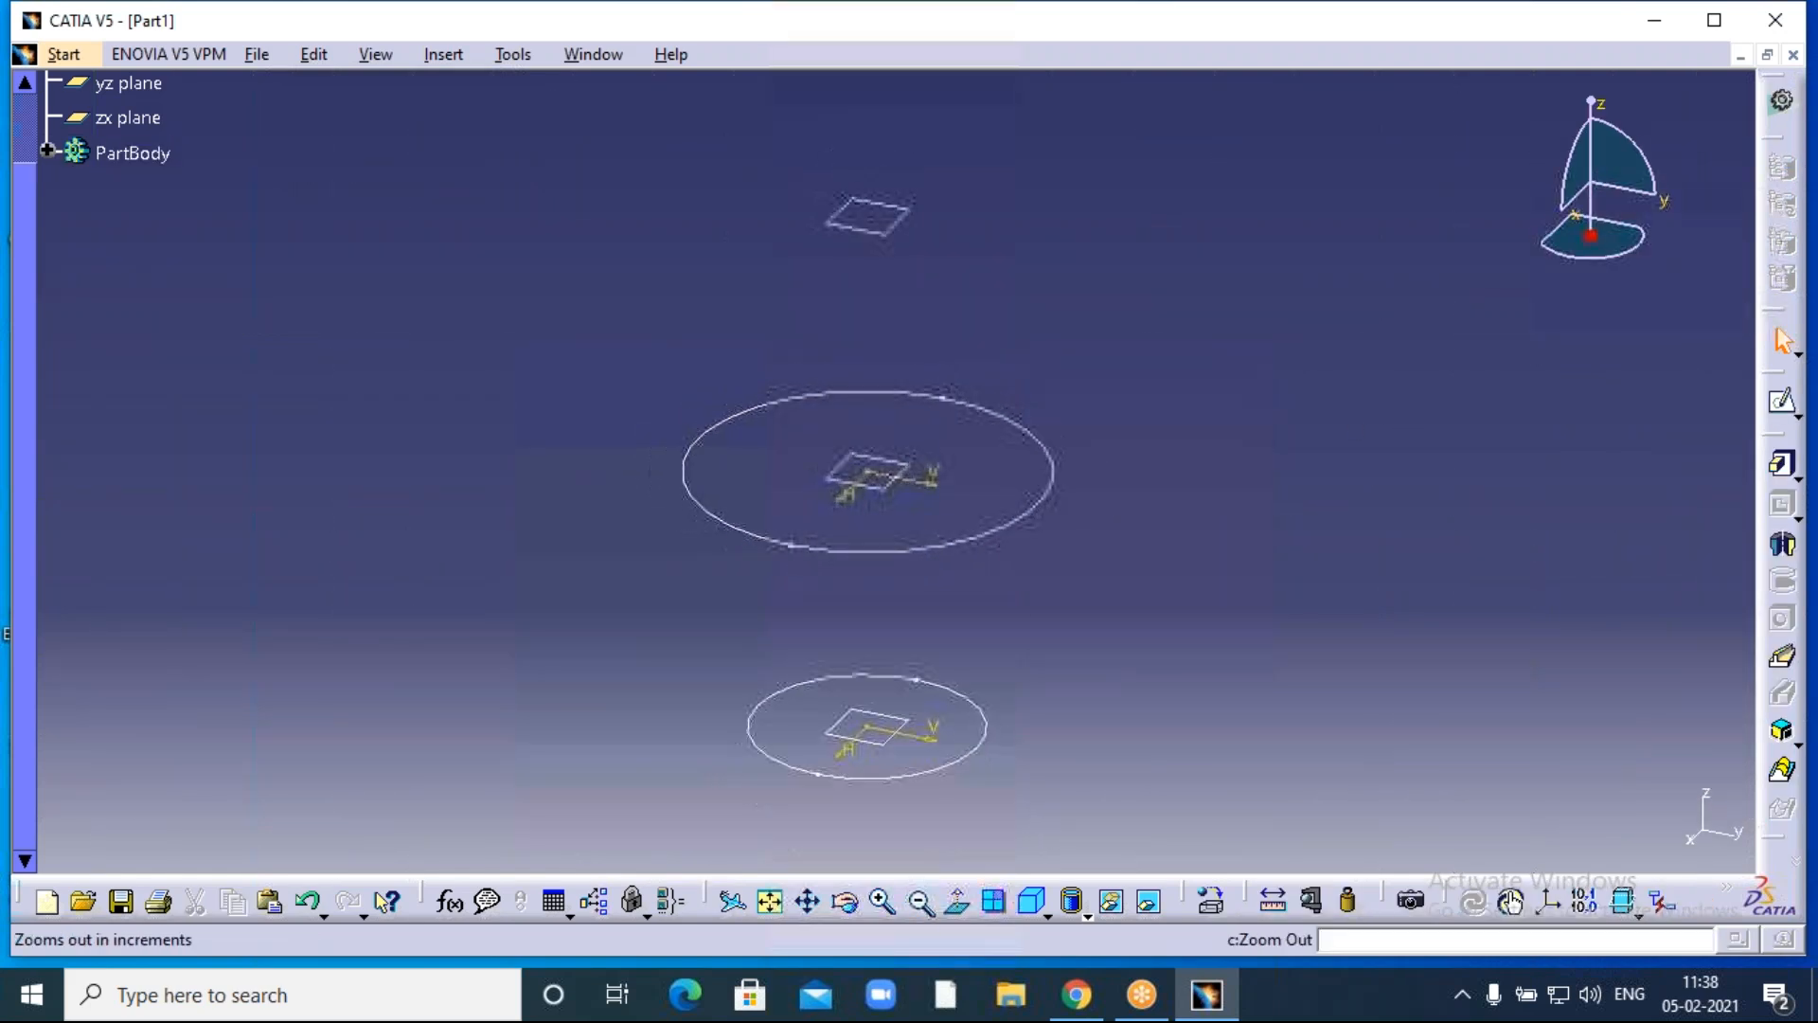
middle_click_drag(1067, 556, 1087, 775)
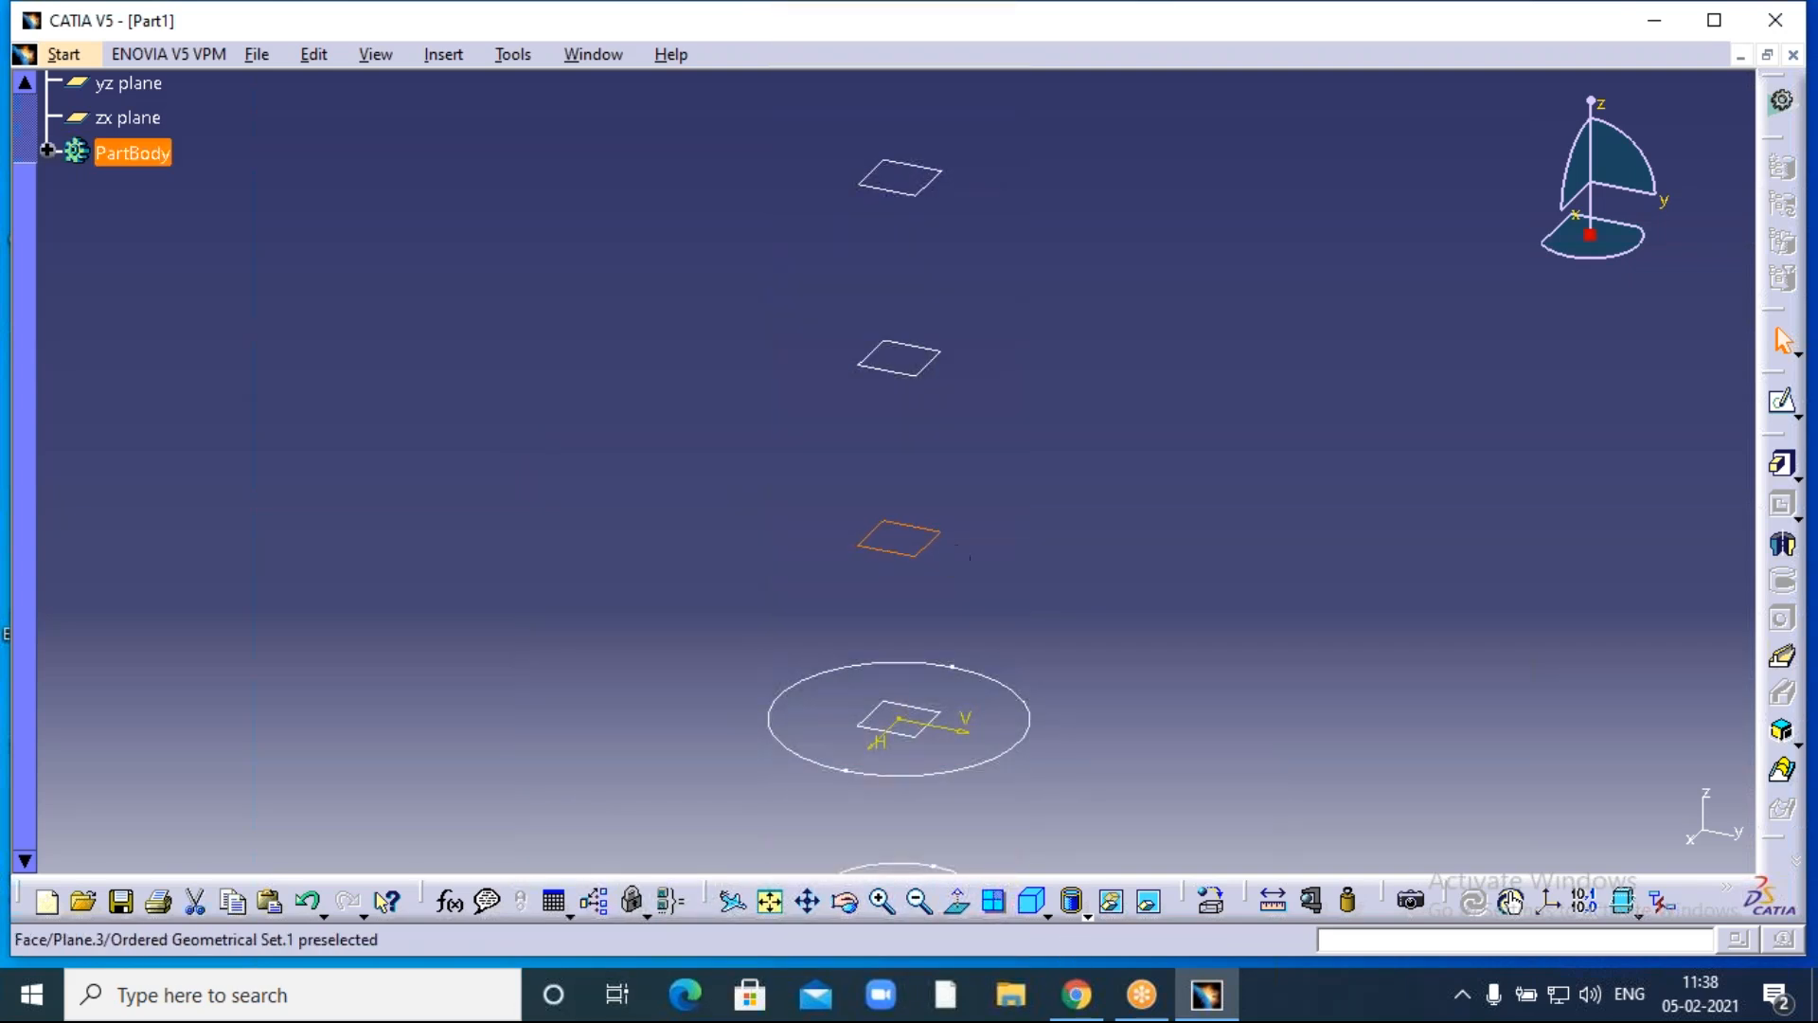
left_click(1780, 402)
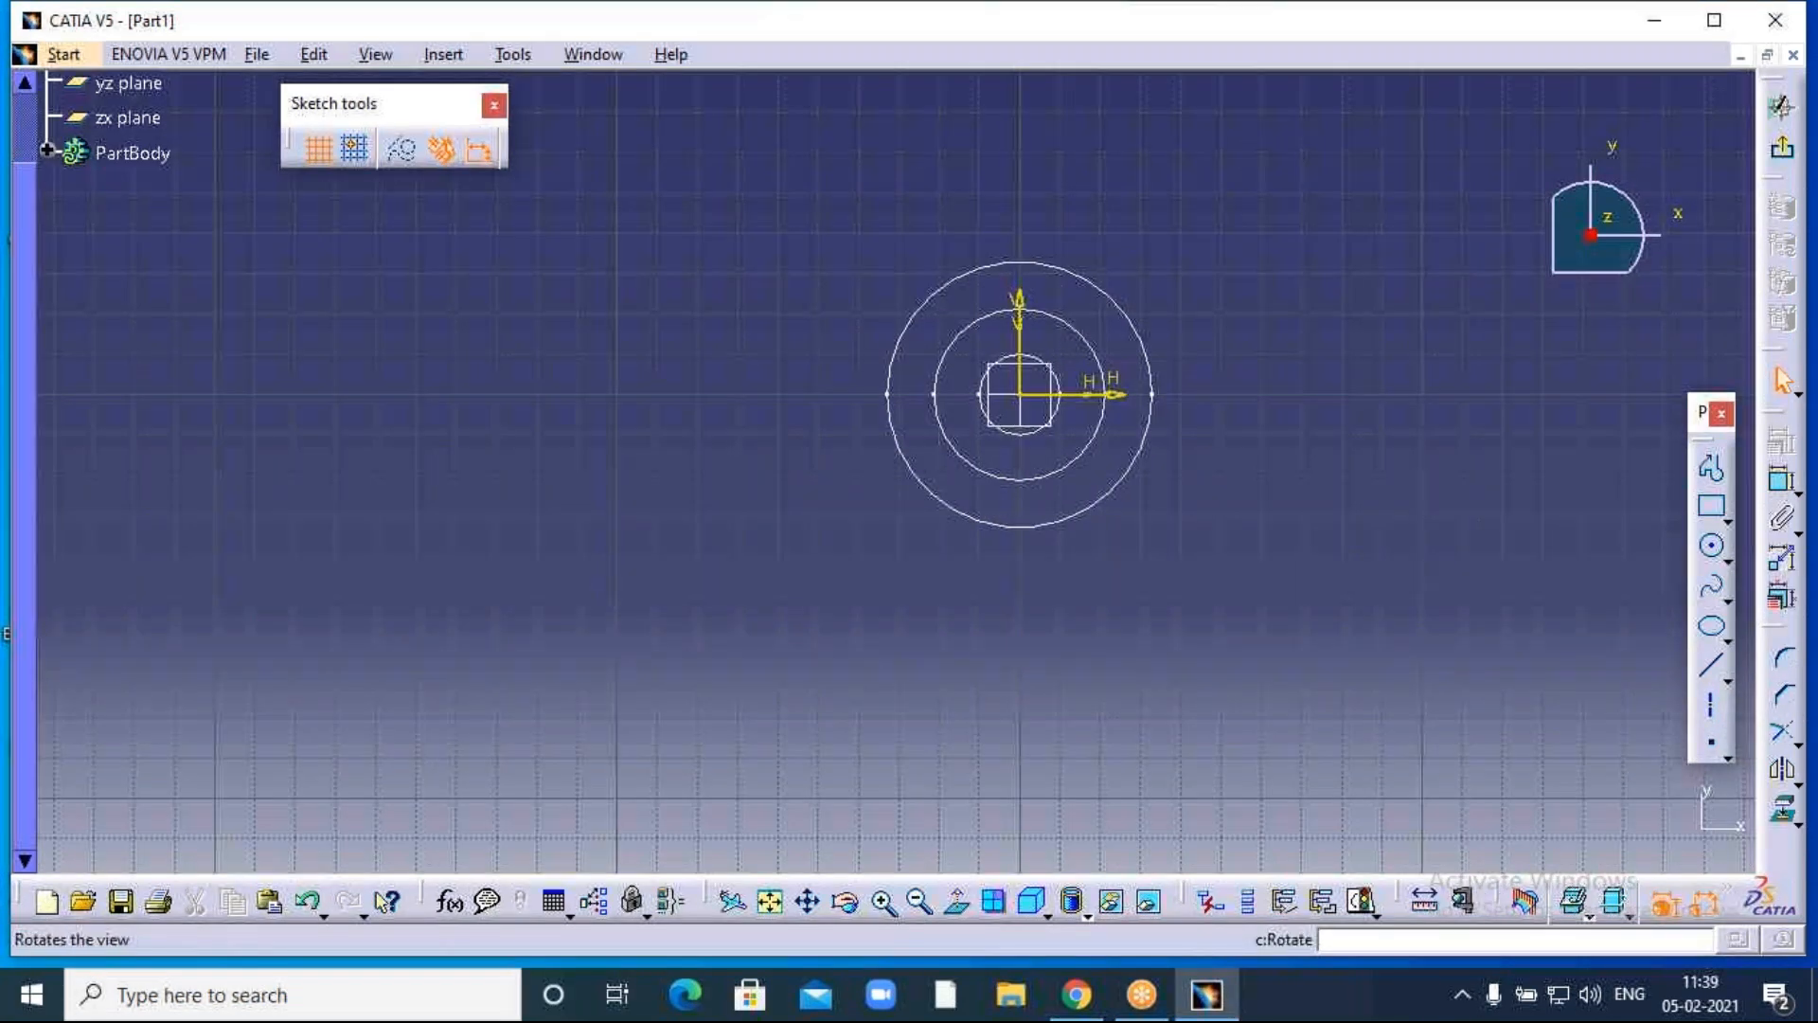
left_click(918, 902)
left_click(881, 902)
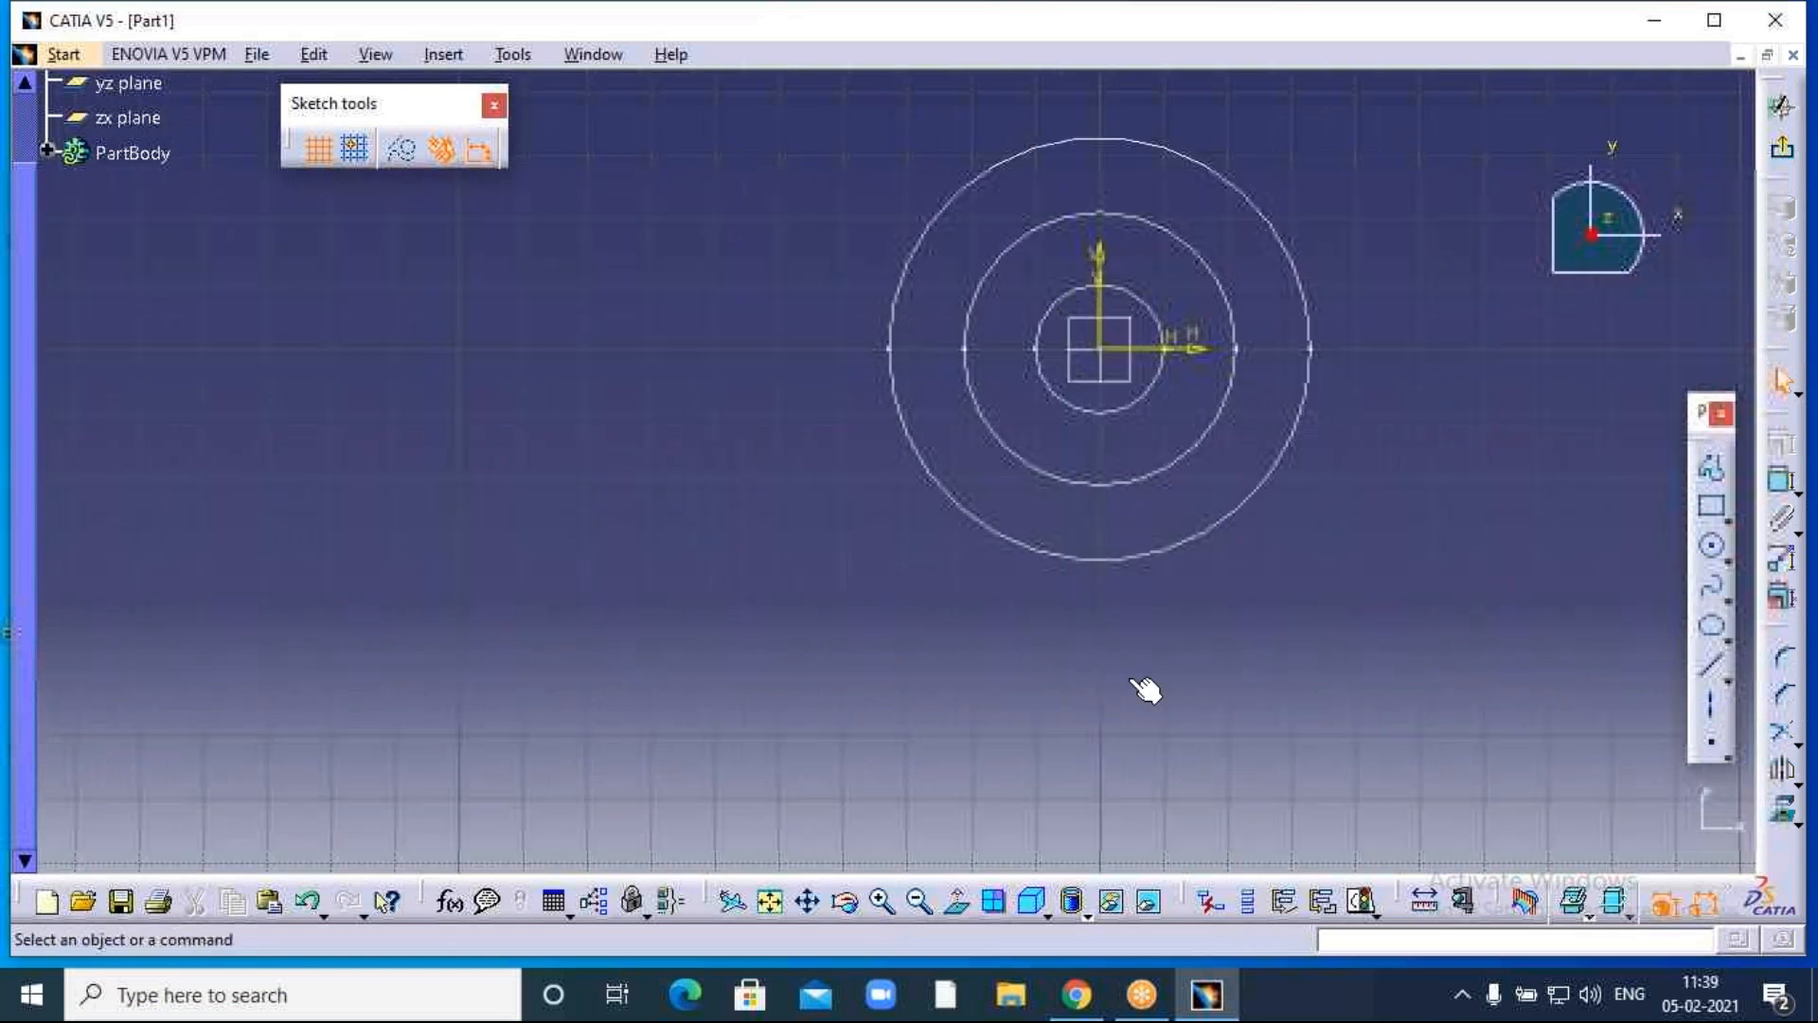
middle_click_drag(1131, 679, 1027, 852)
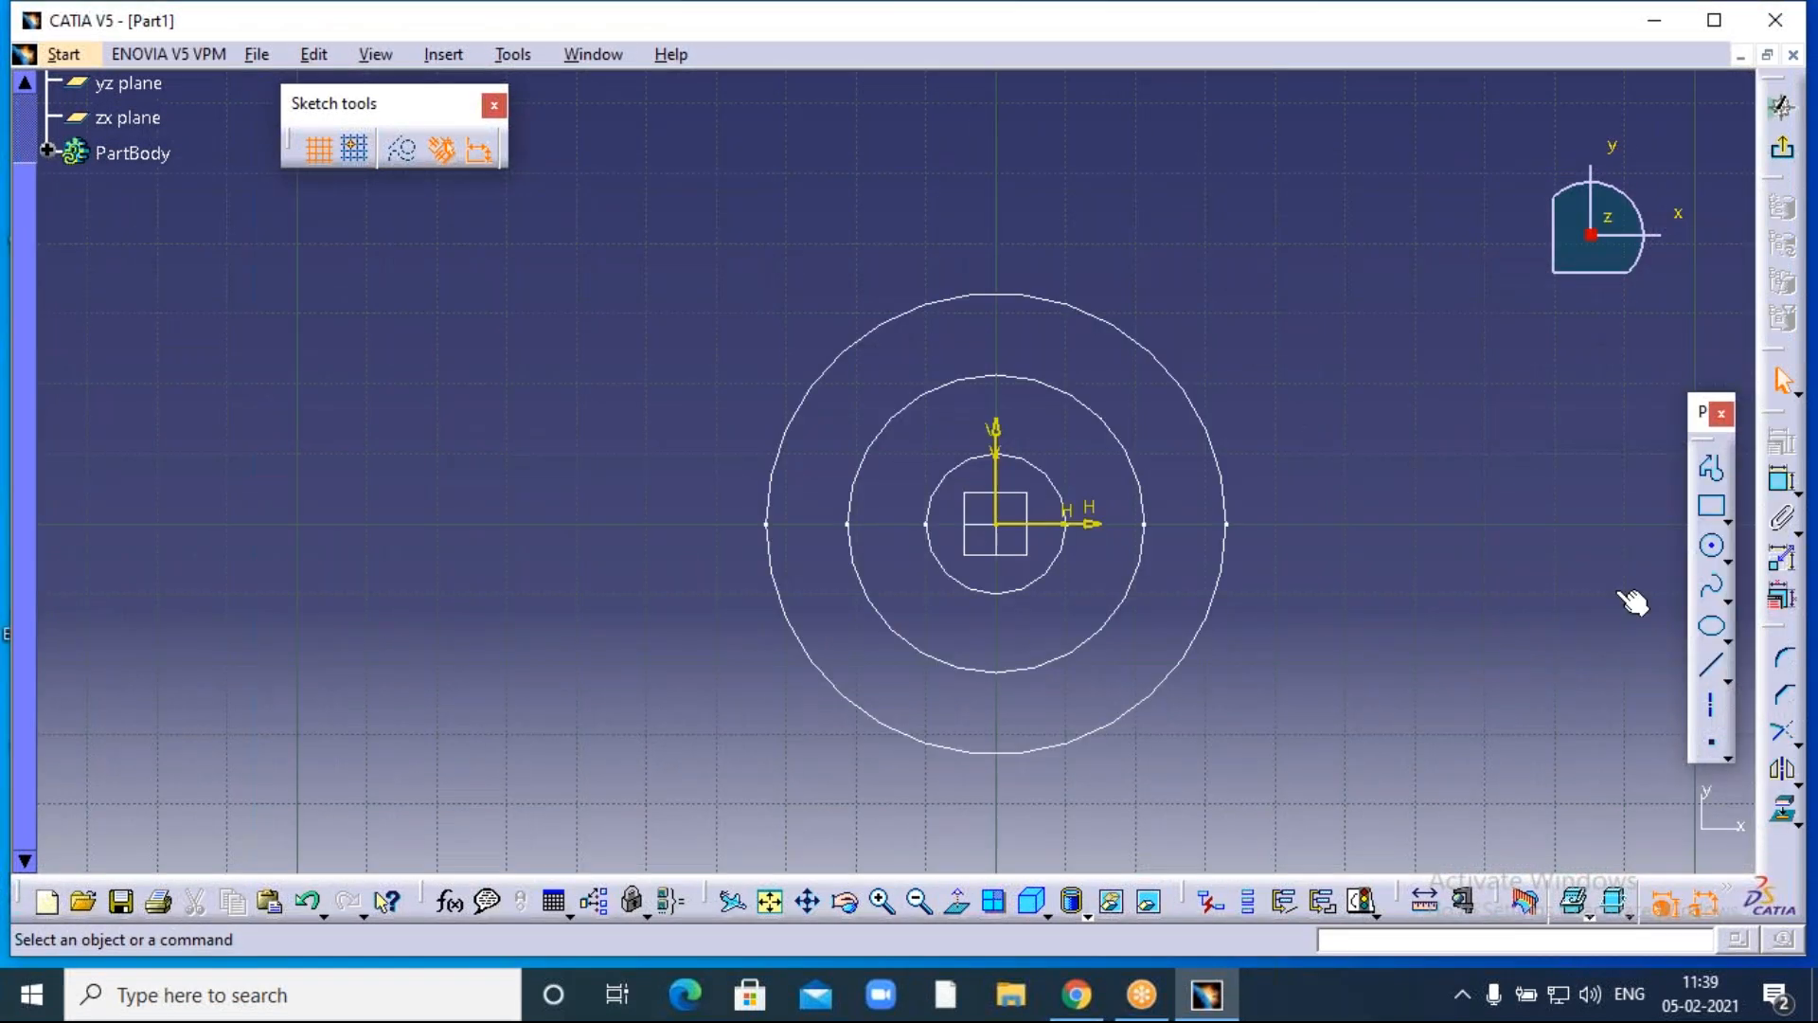
left_click(1718, 553)
left_click(996, 524)
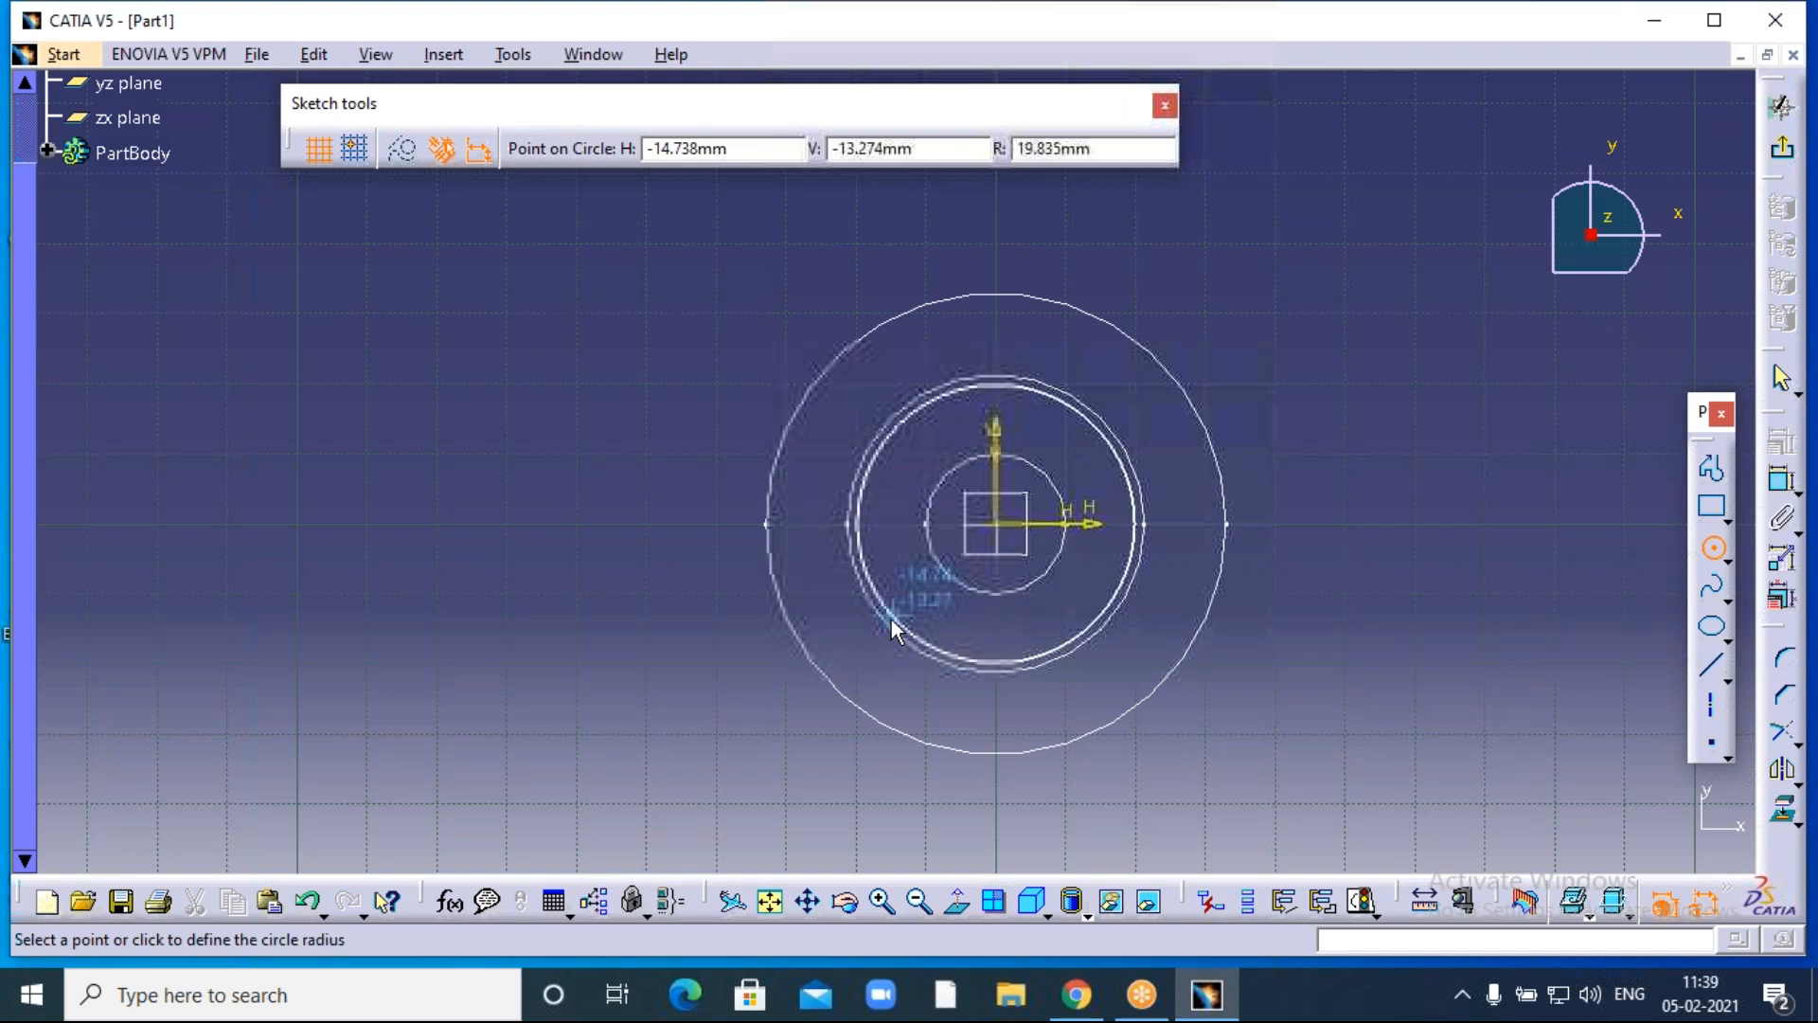
left_click(859, 648)
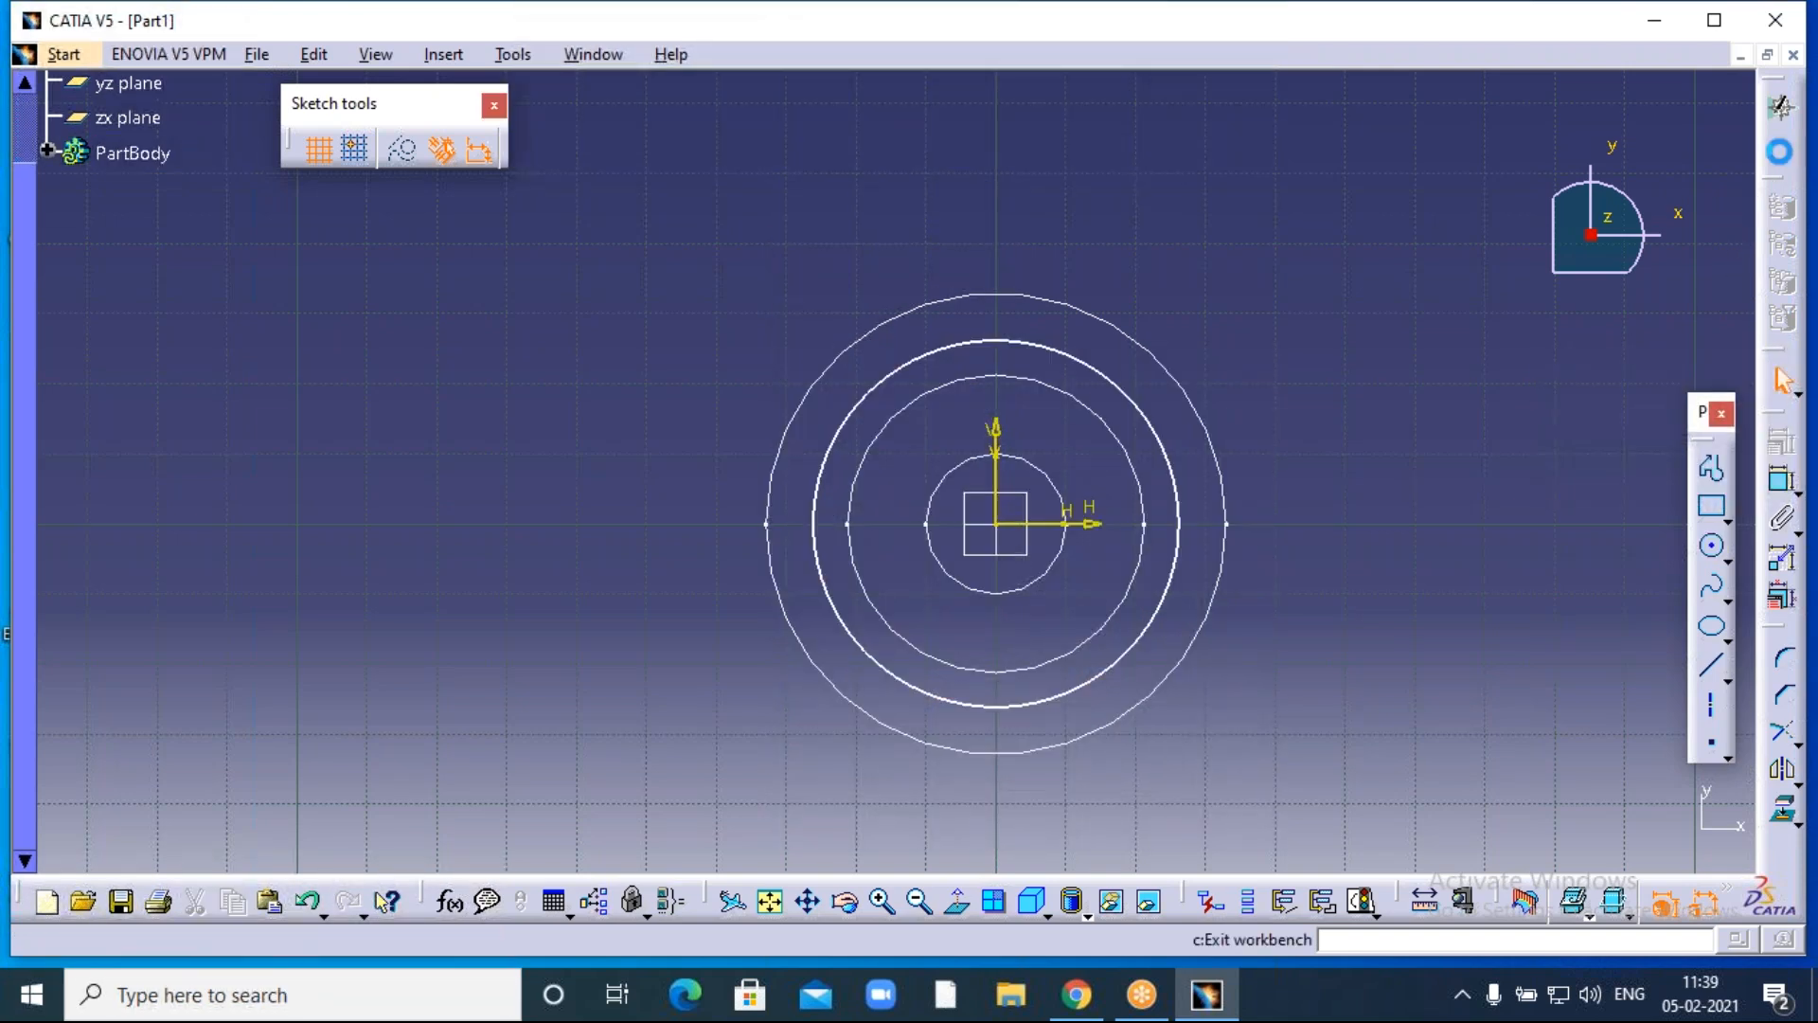
left_click(1781, 107)
Sketch an origin-centred circle of about 16 mm radius on the fourth offset plane and exit the sketch.
middle_click_drag(1045, 385, 1141, 589)
middle_click_drag(1088, 317, 1115, 747)
middle_click_drag(1124, 367, 1164, 493)
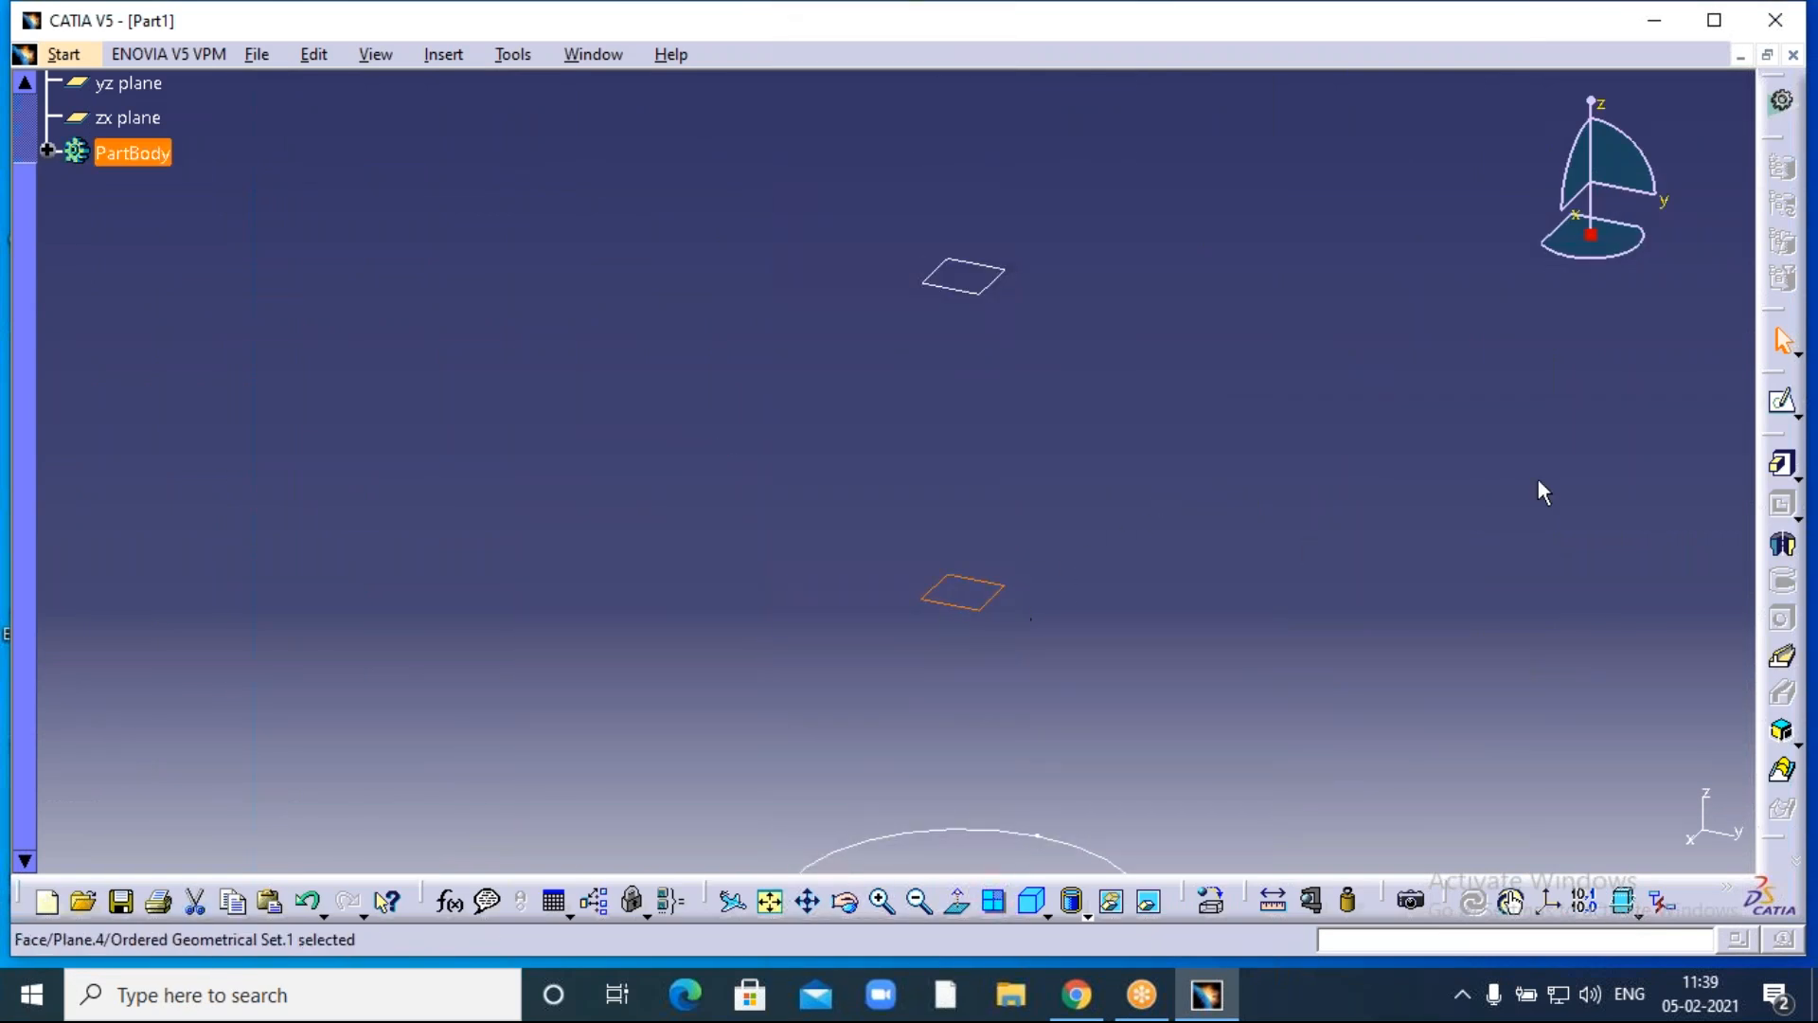
left_click(1784, 405)
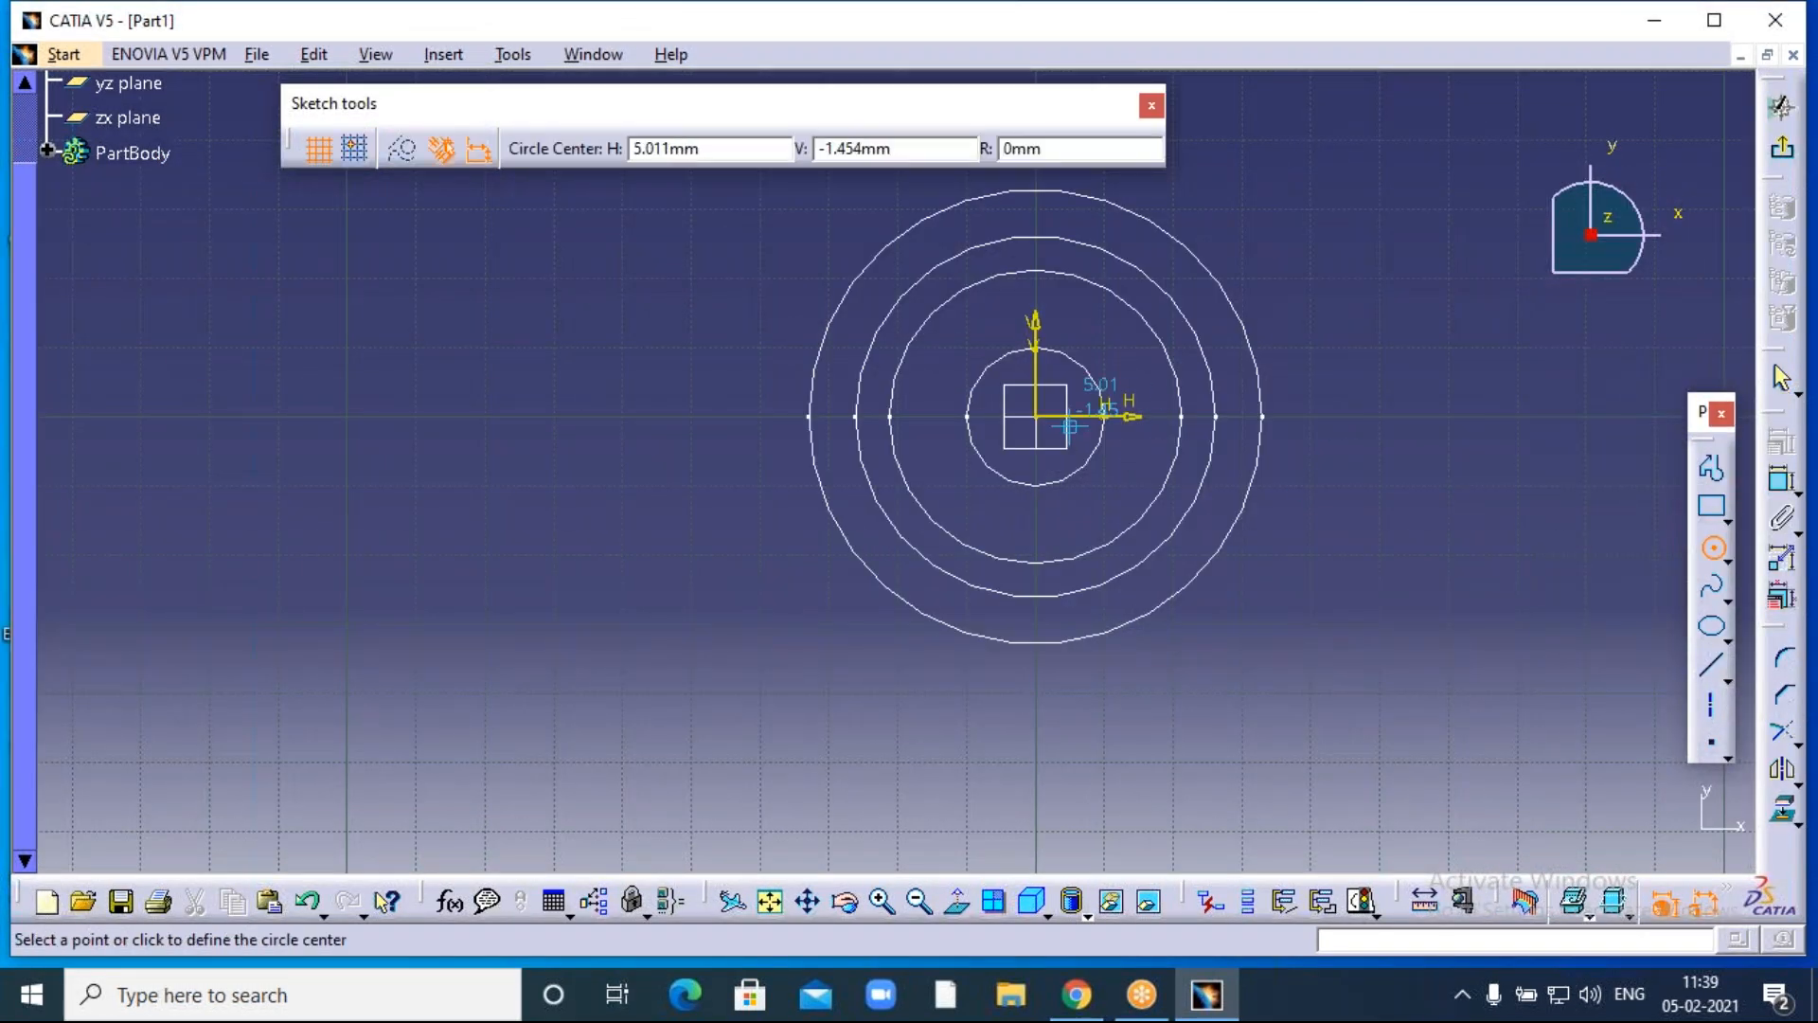
left_click(1038, 418)
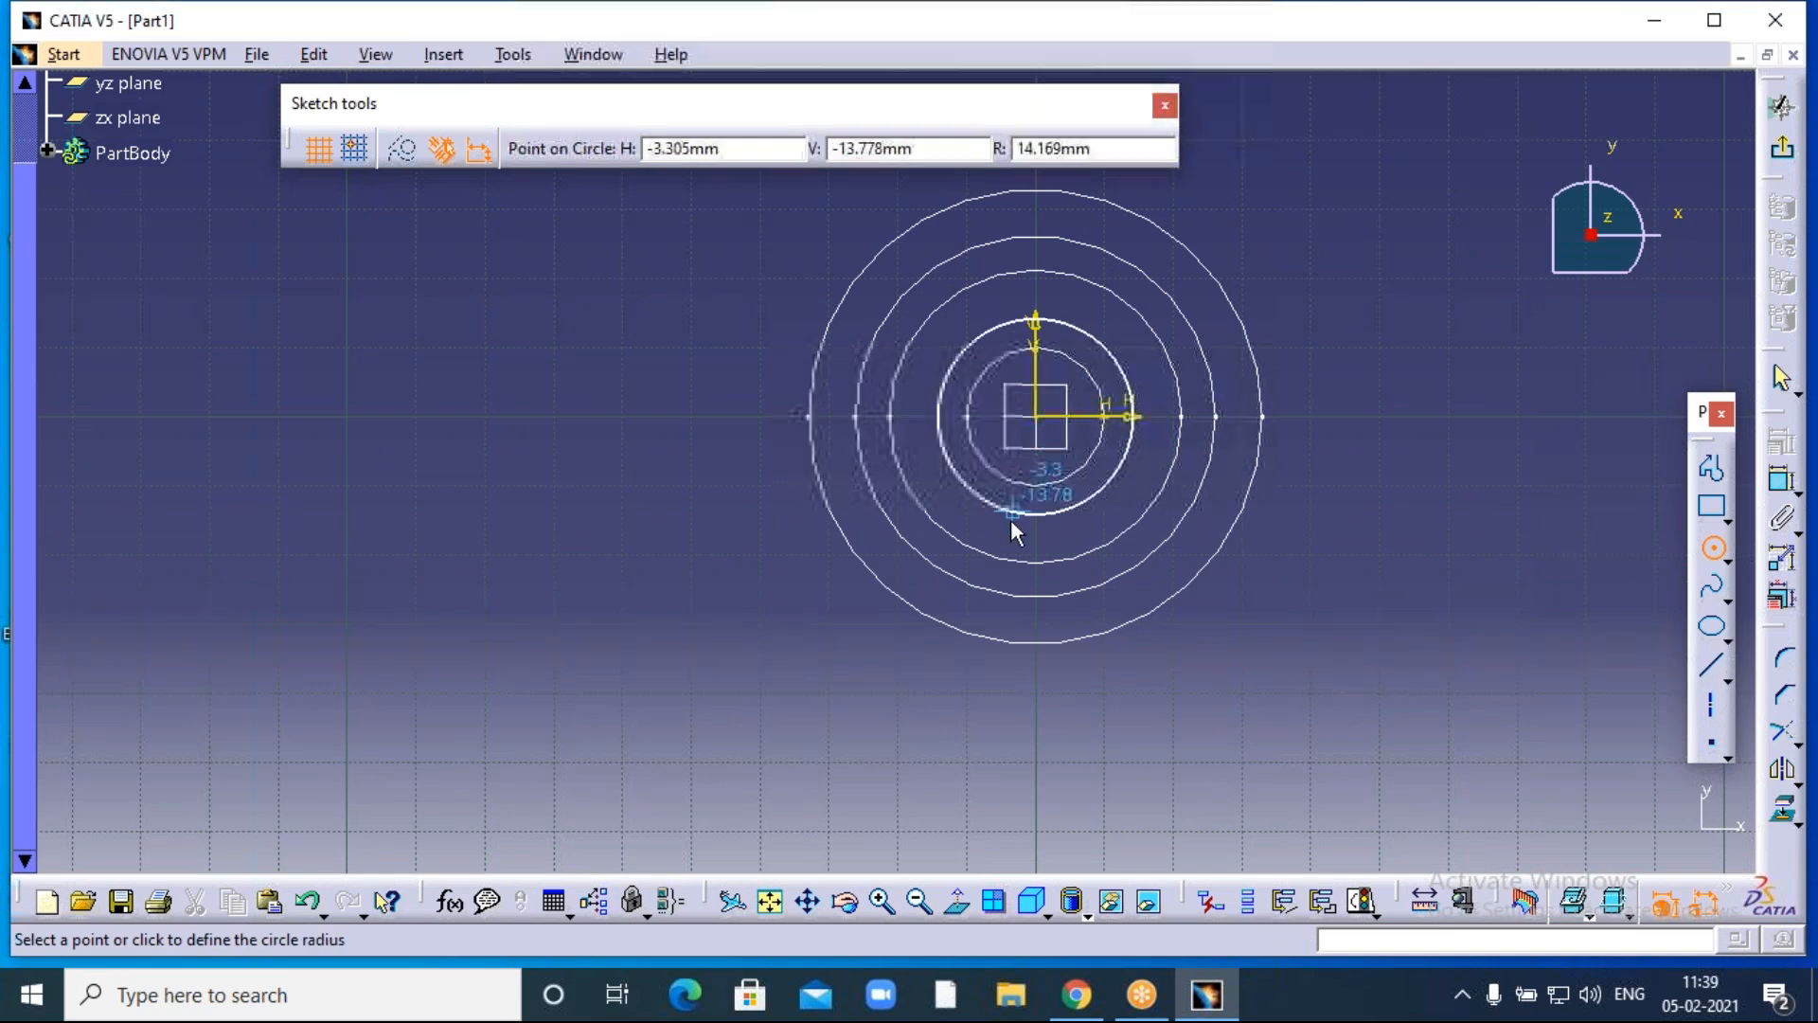
left_click(1015, 522)
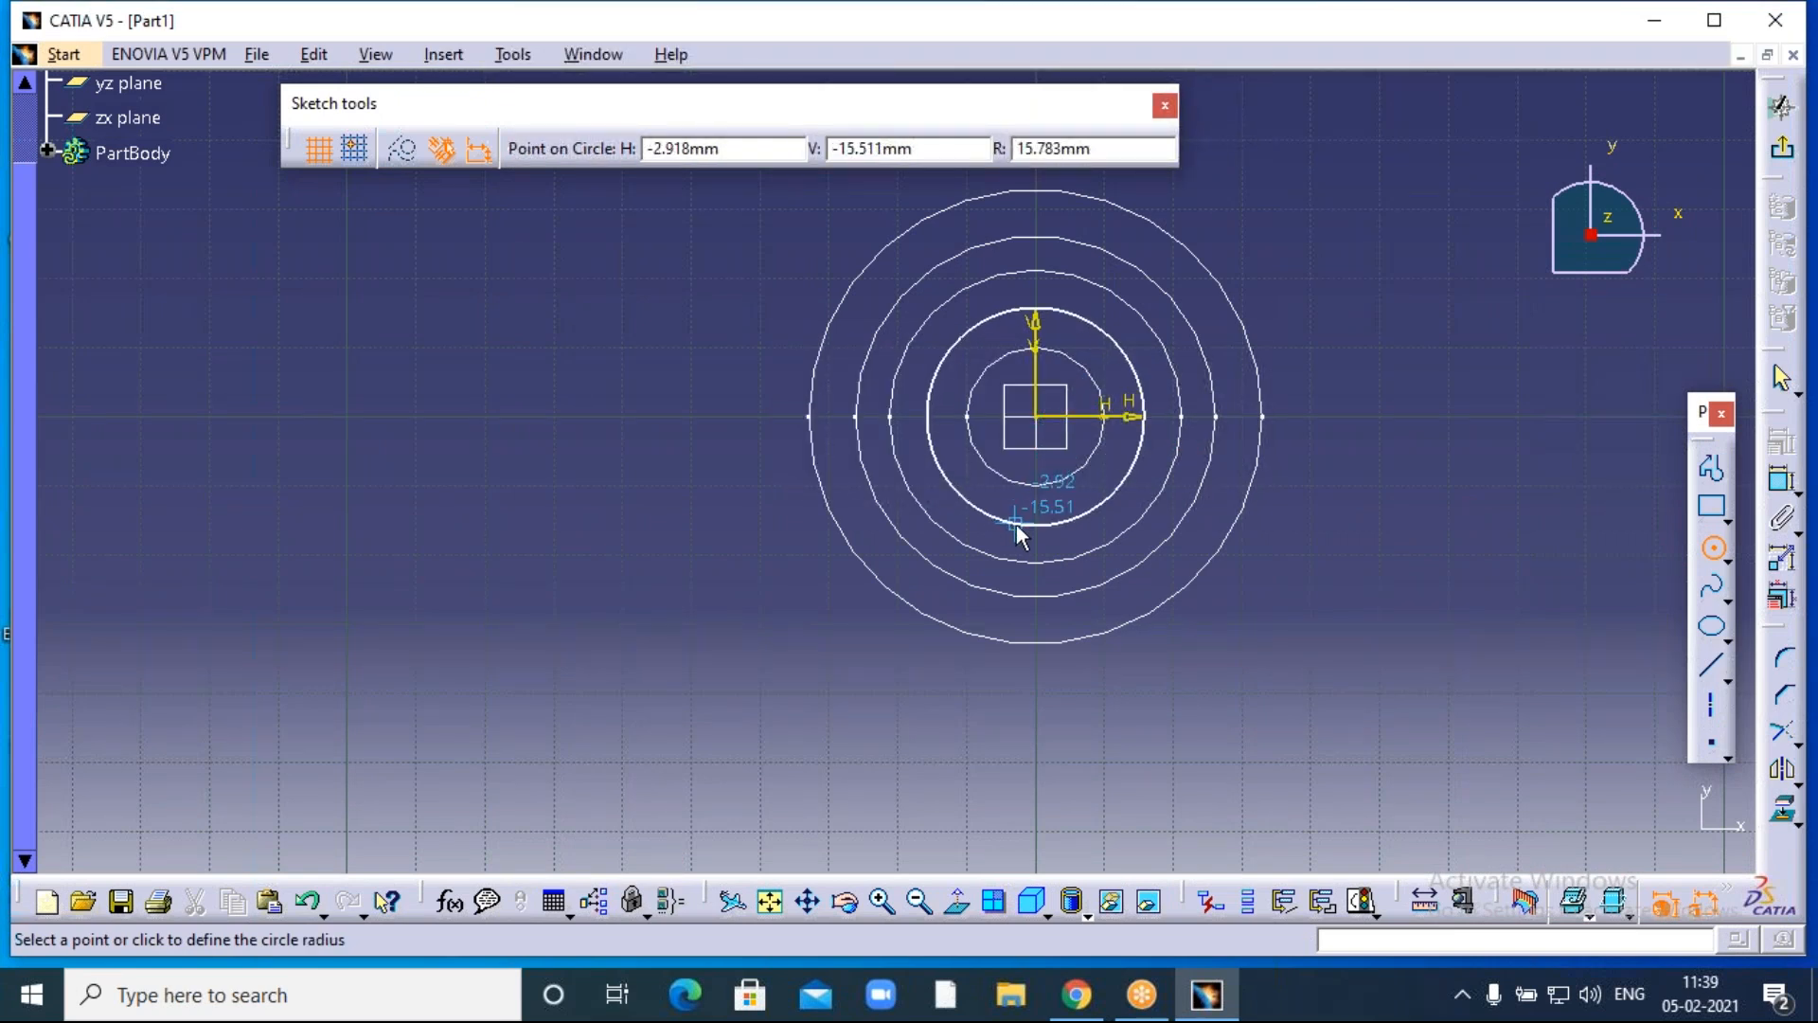
left_click(1781, 107)
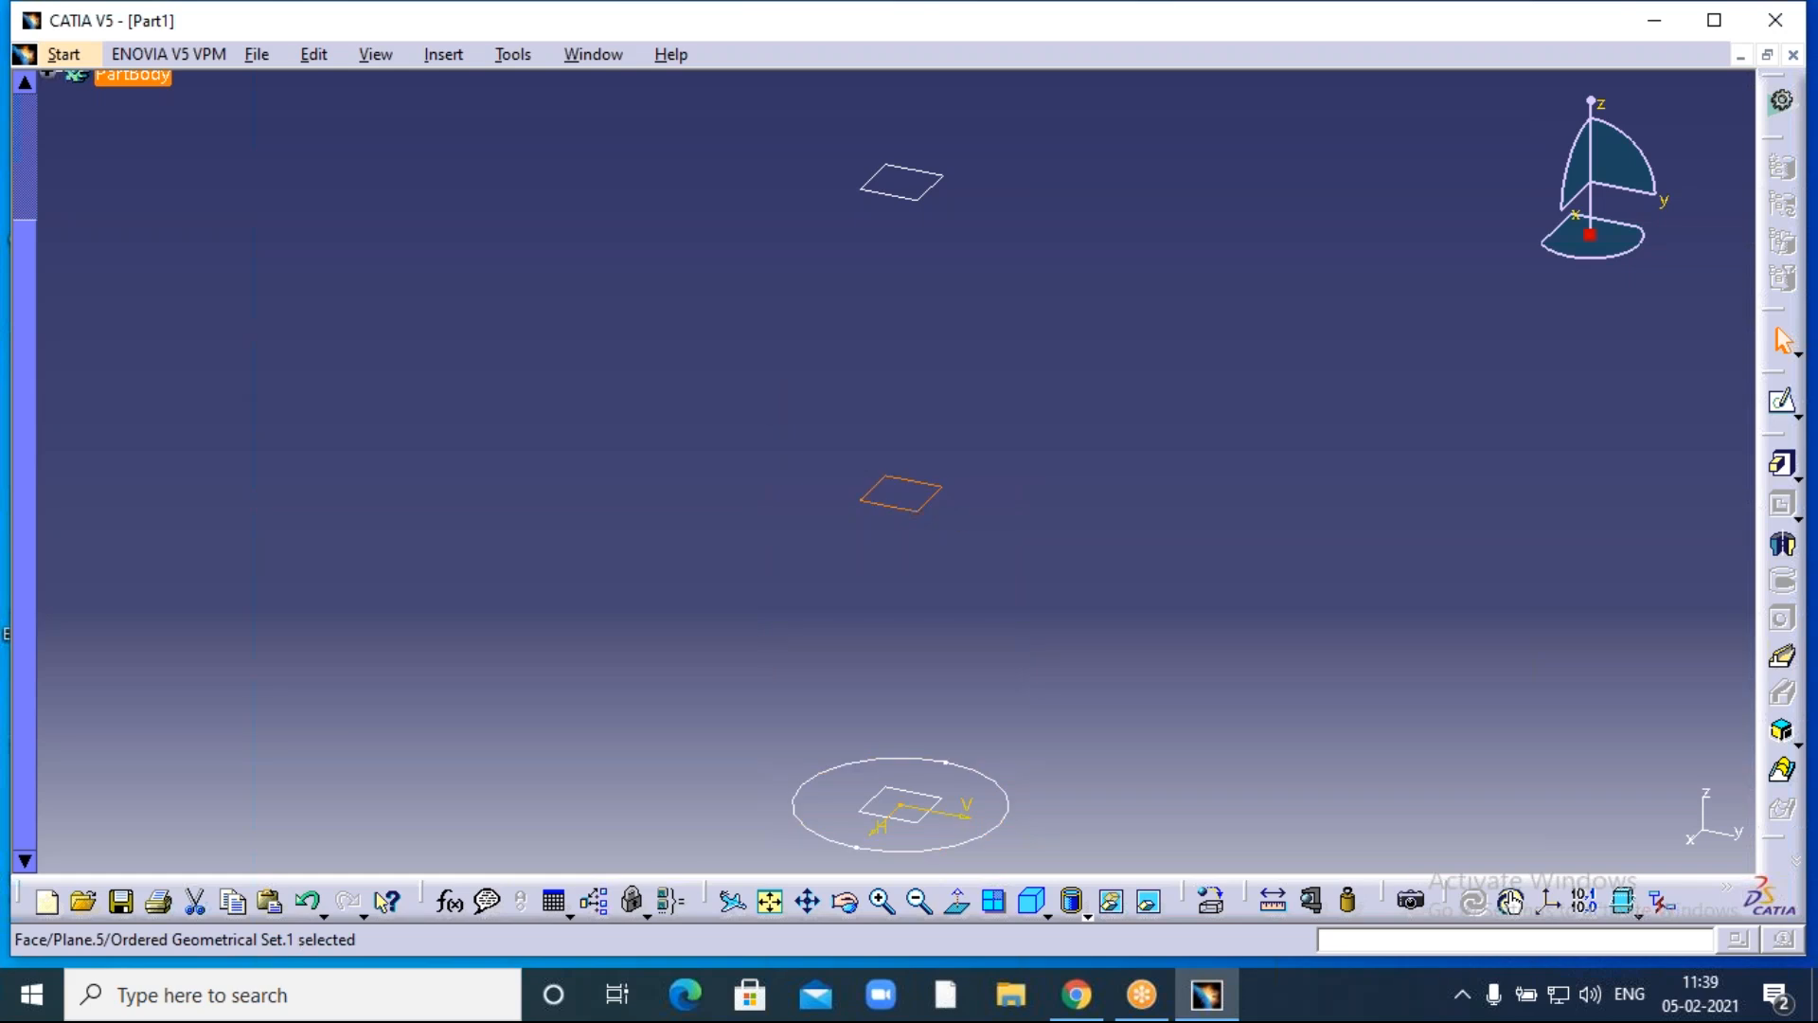
Sketch an origin-centred circle of about 11 mm radius on the fifth offset plane and exit the sketch.
left_click(1785, 409)
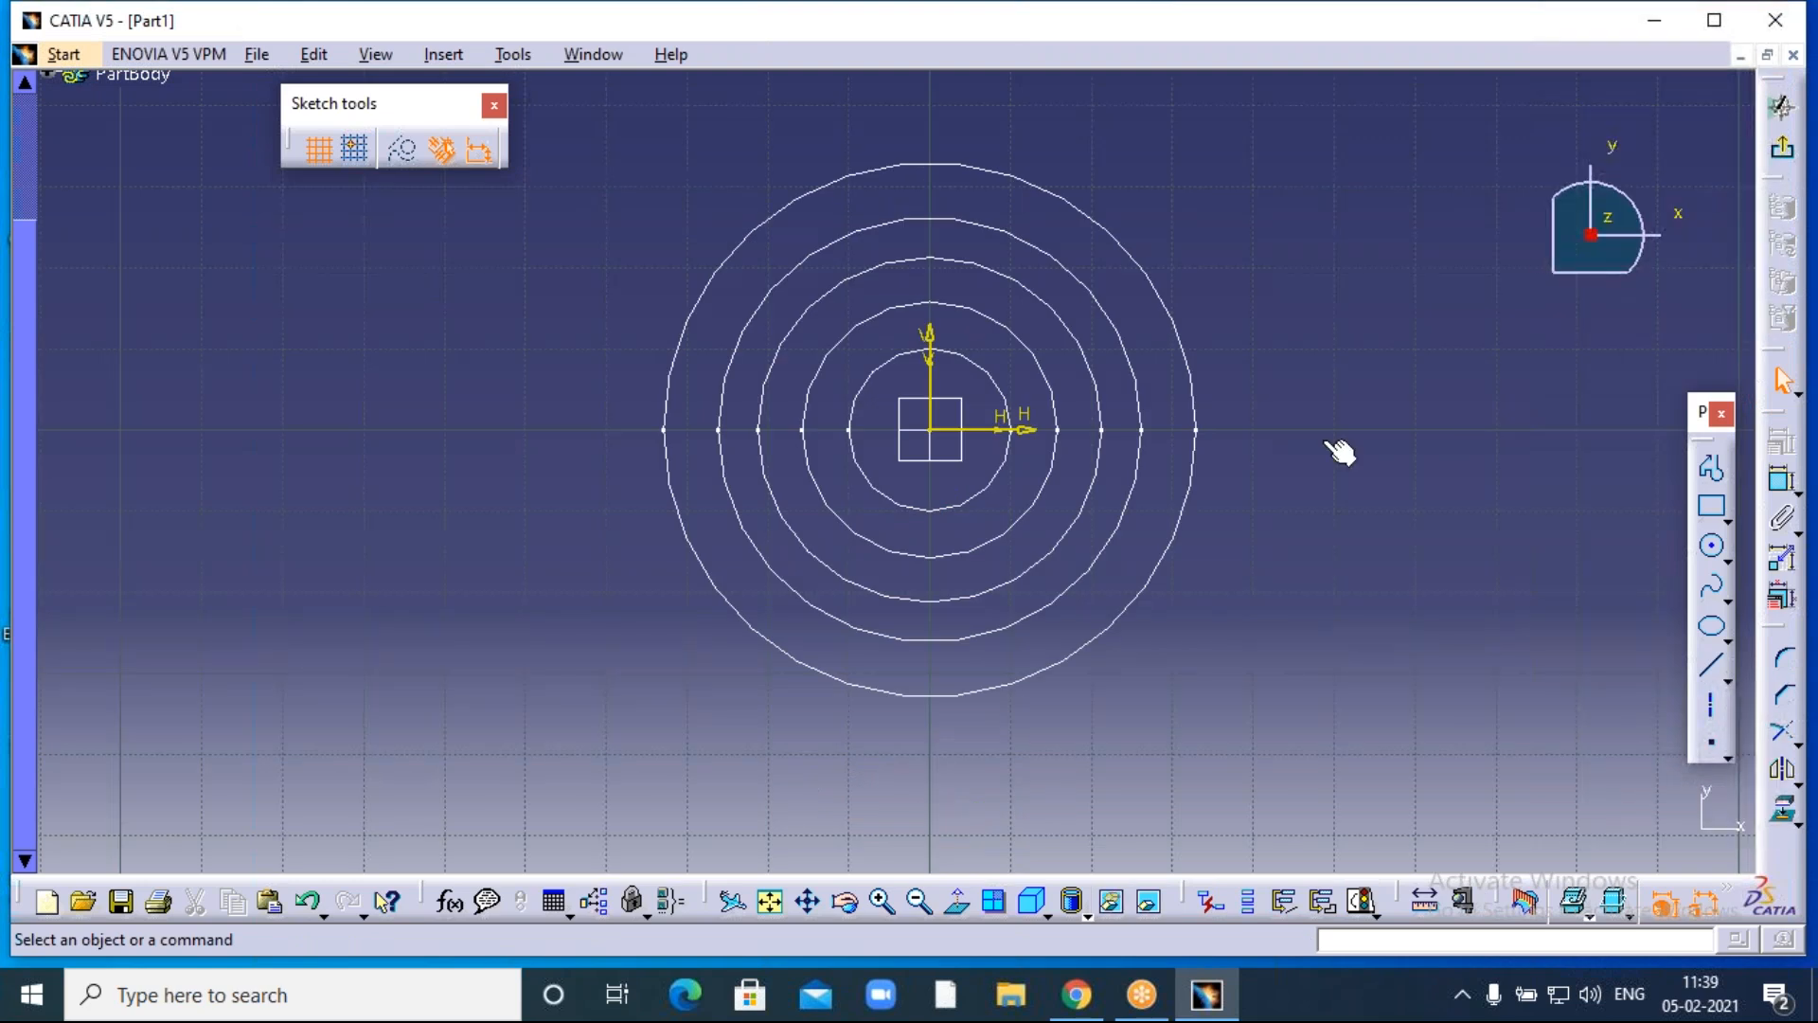
left_click(1712, 549)
left_click(969, 485)
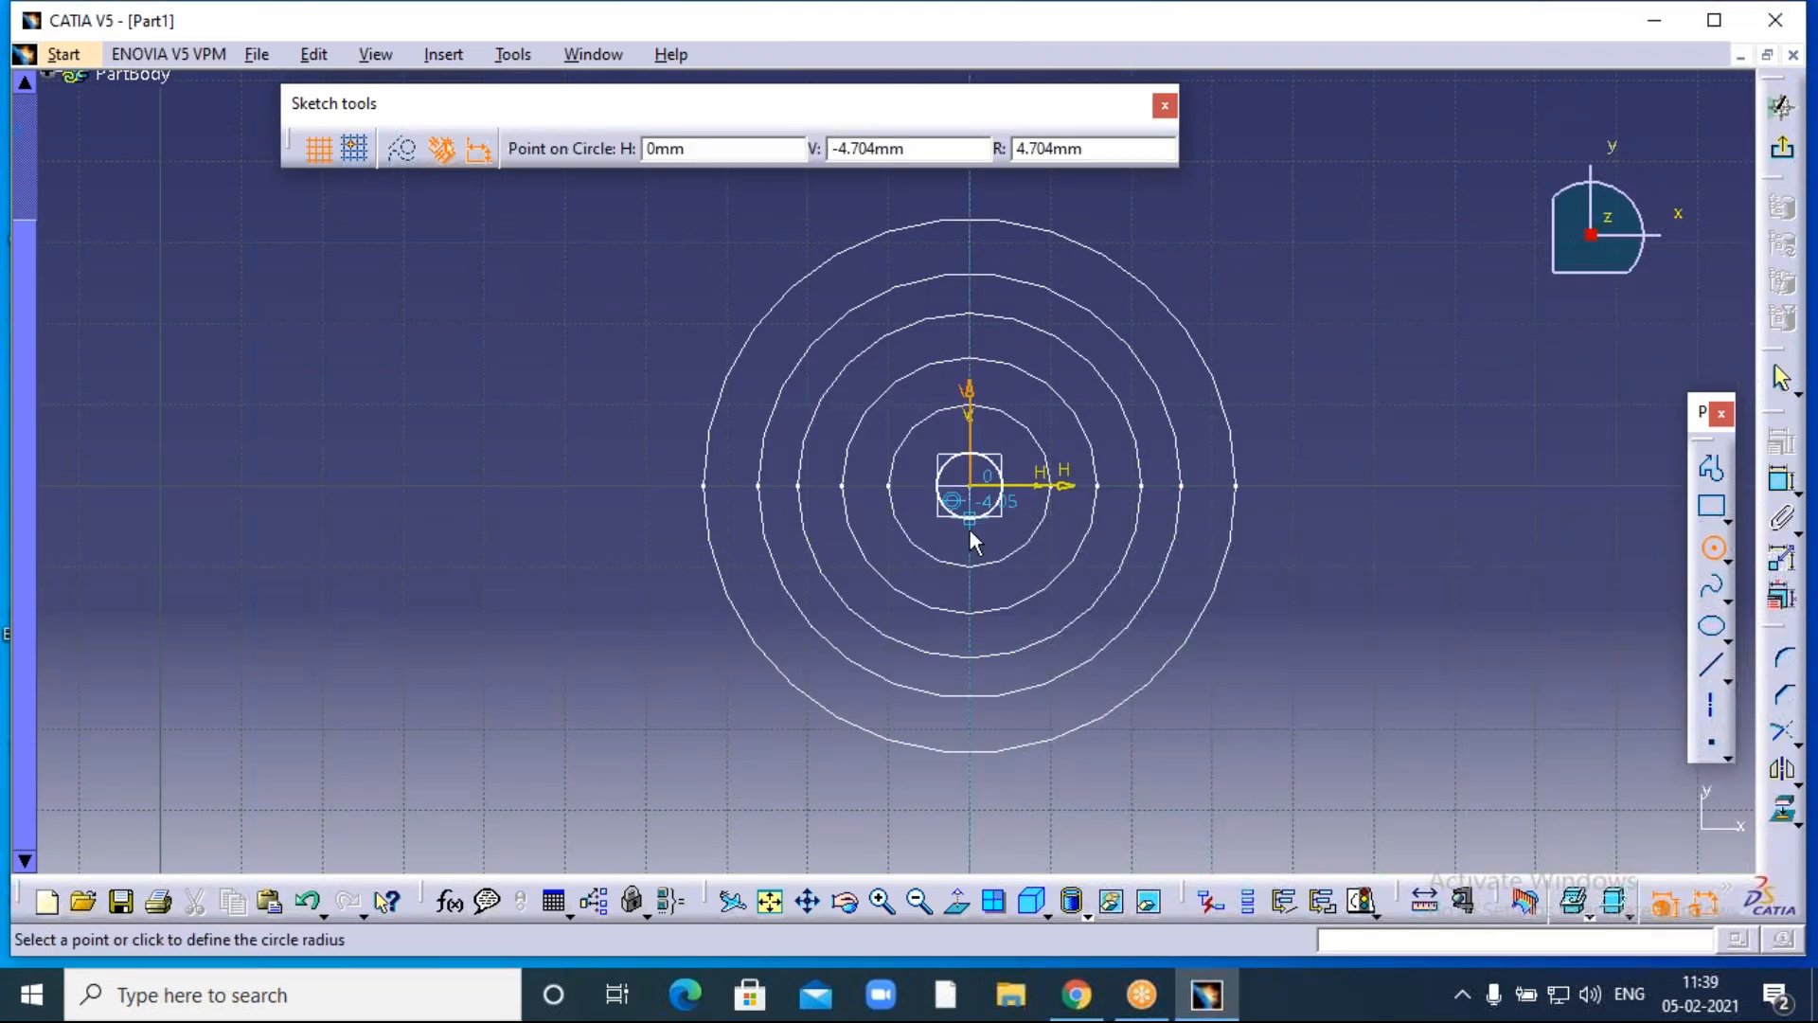
left_click(980, 571)
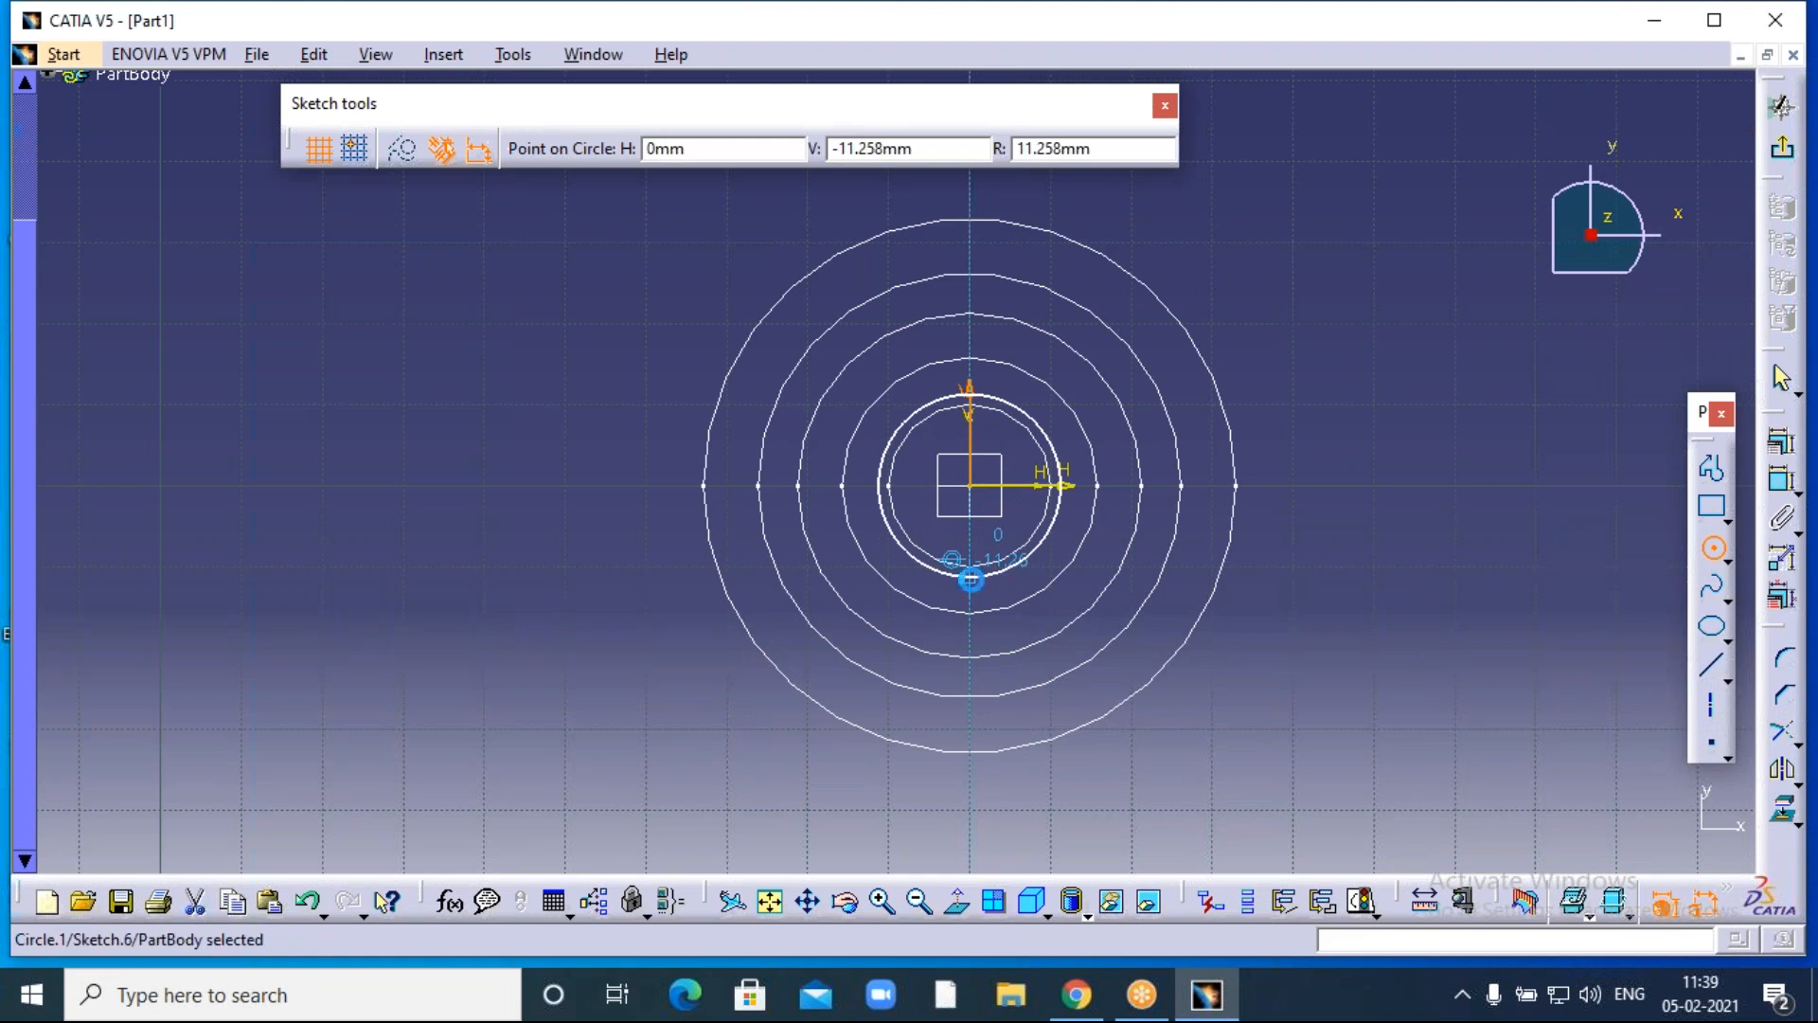
left_click(1784, 159)
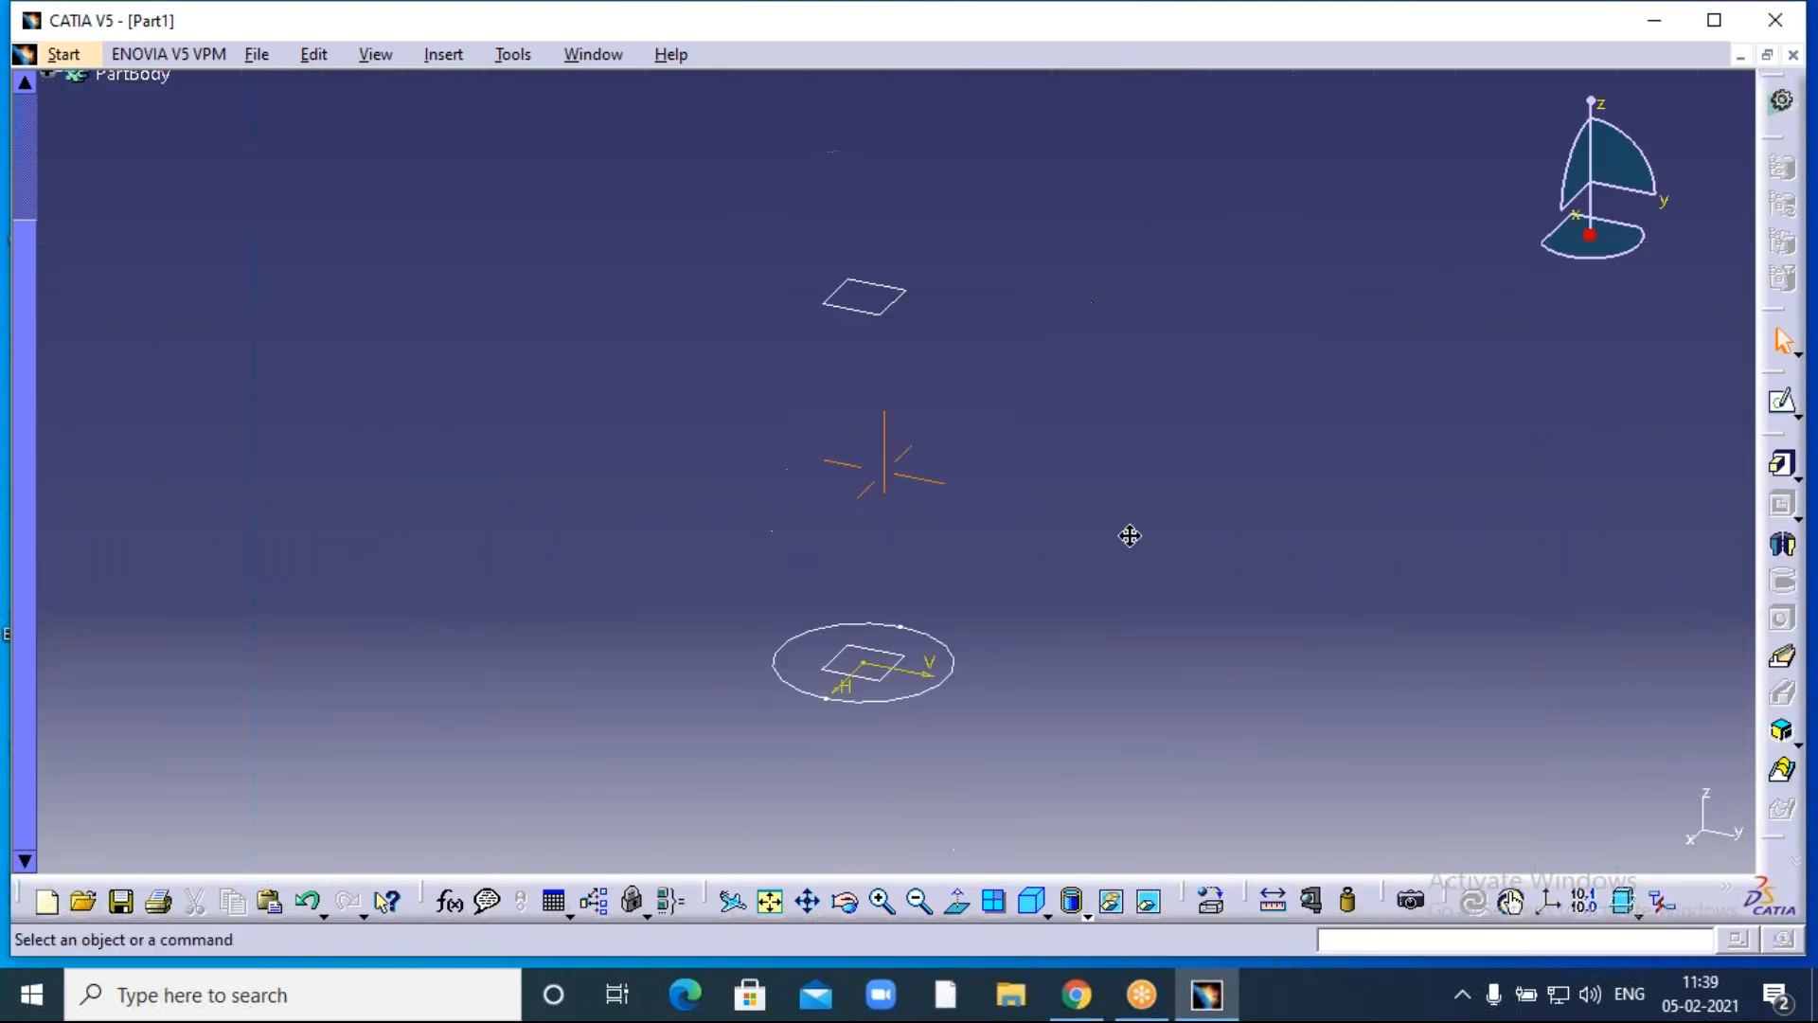
On the sixth offset plane, sketch an origin-centred circle the same size as the fourth offset plane's circle, and exit the sketch.
left_click(926, 372)
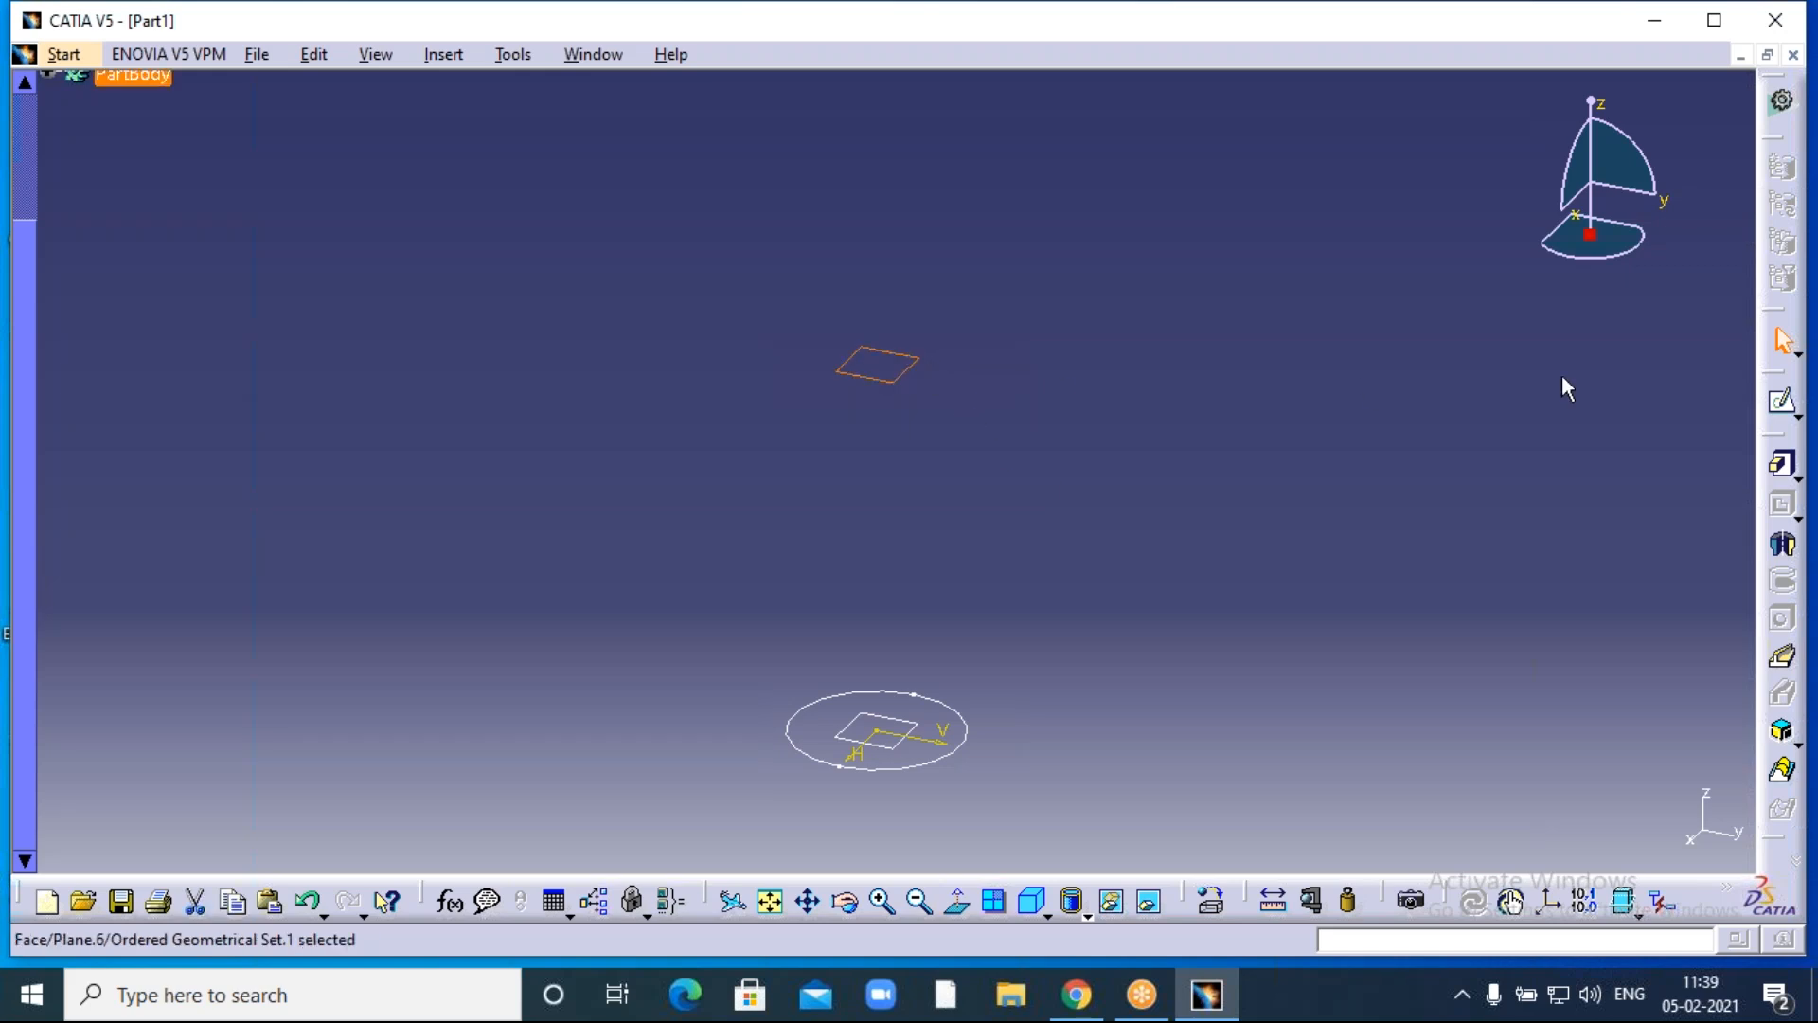
left_click(1782, 399)
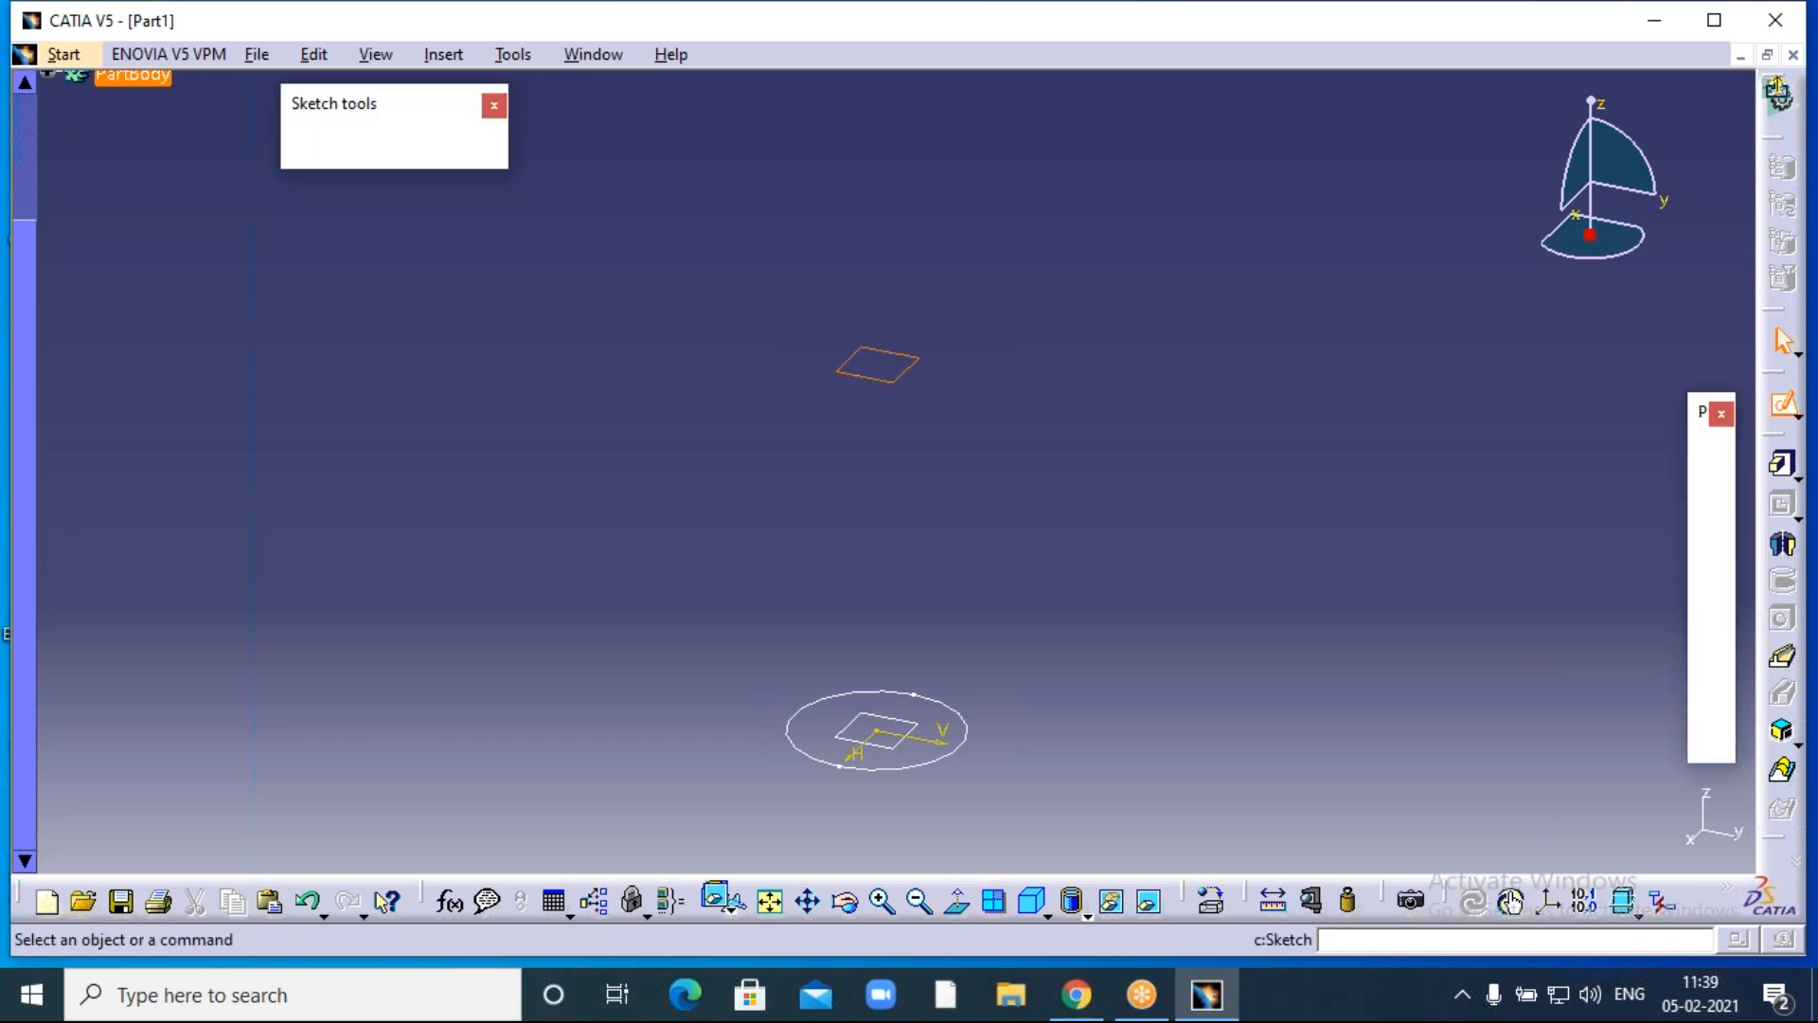
middle_click_drag(1109, 382, 1428, 330)
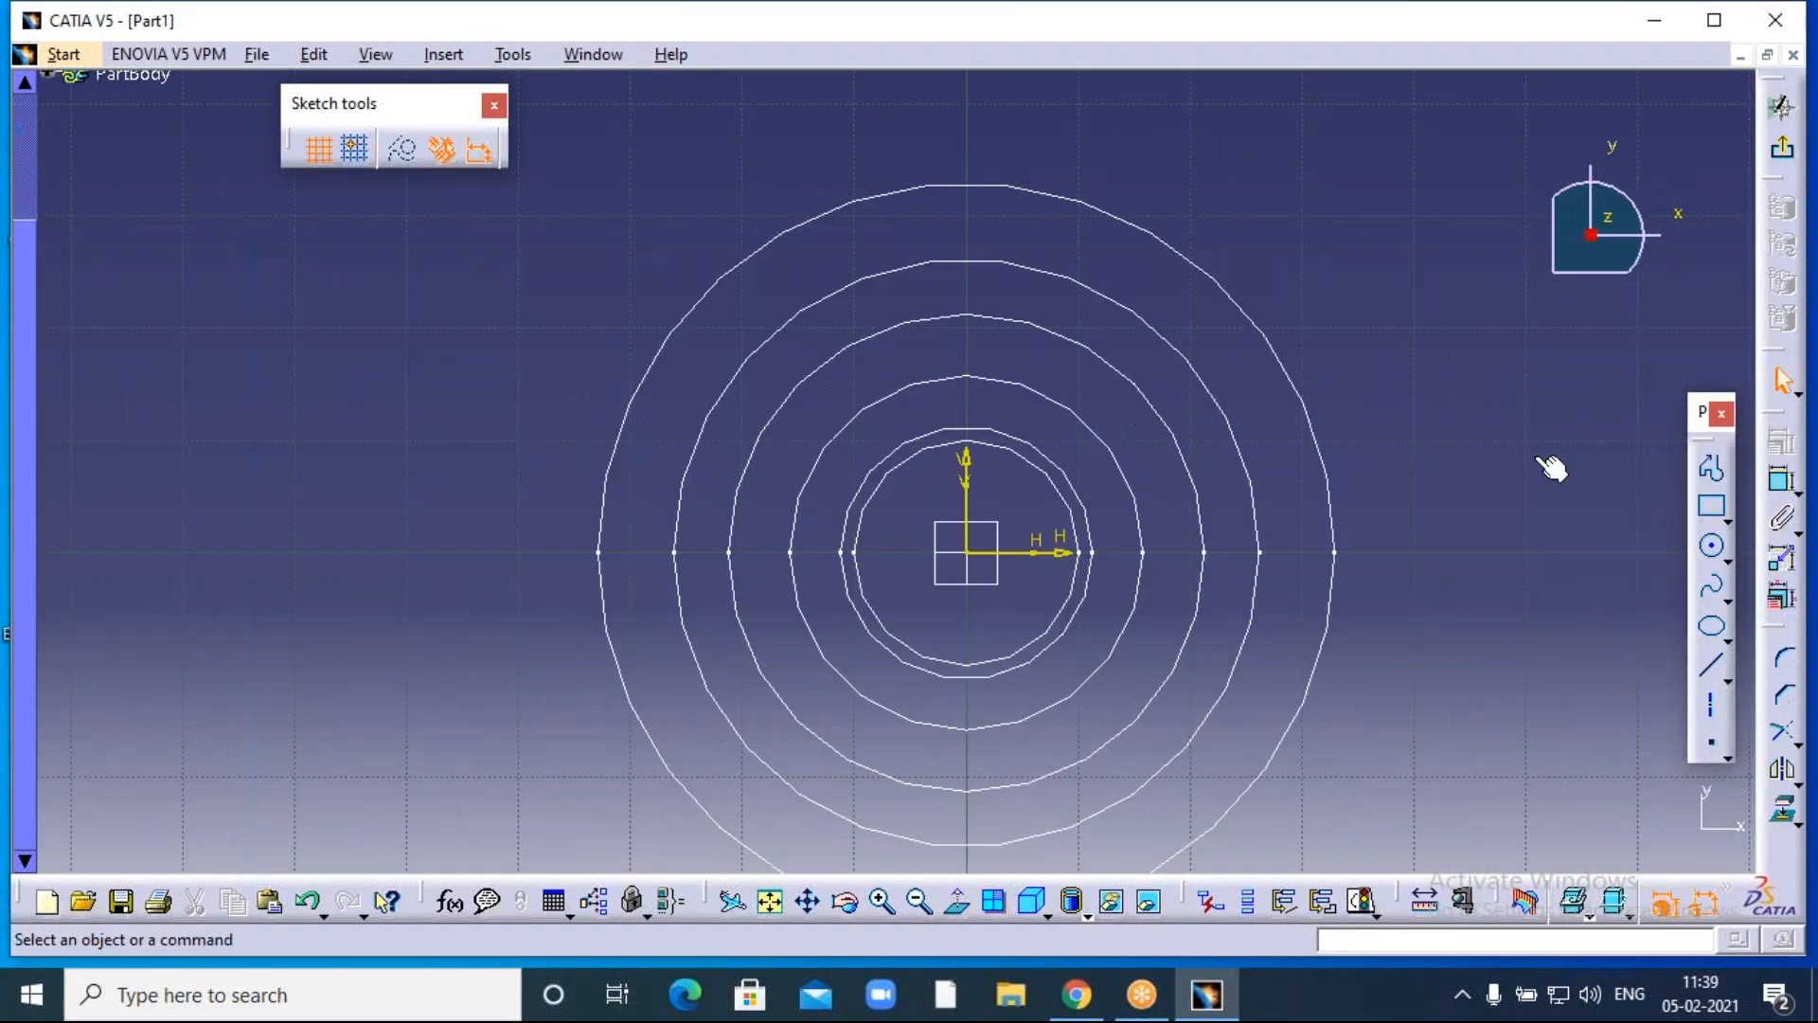
left_click(1715, 559)
left_click(967, 553)
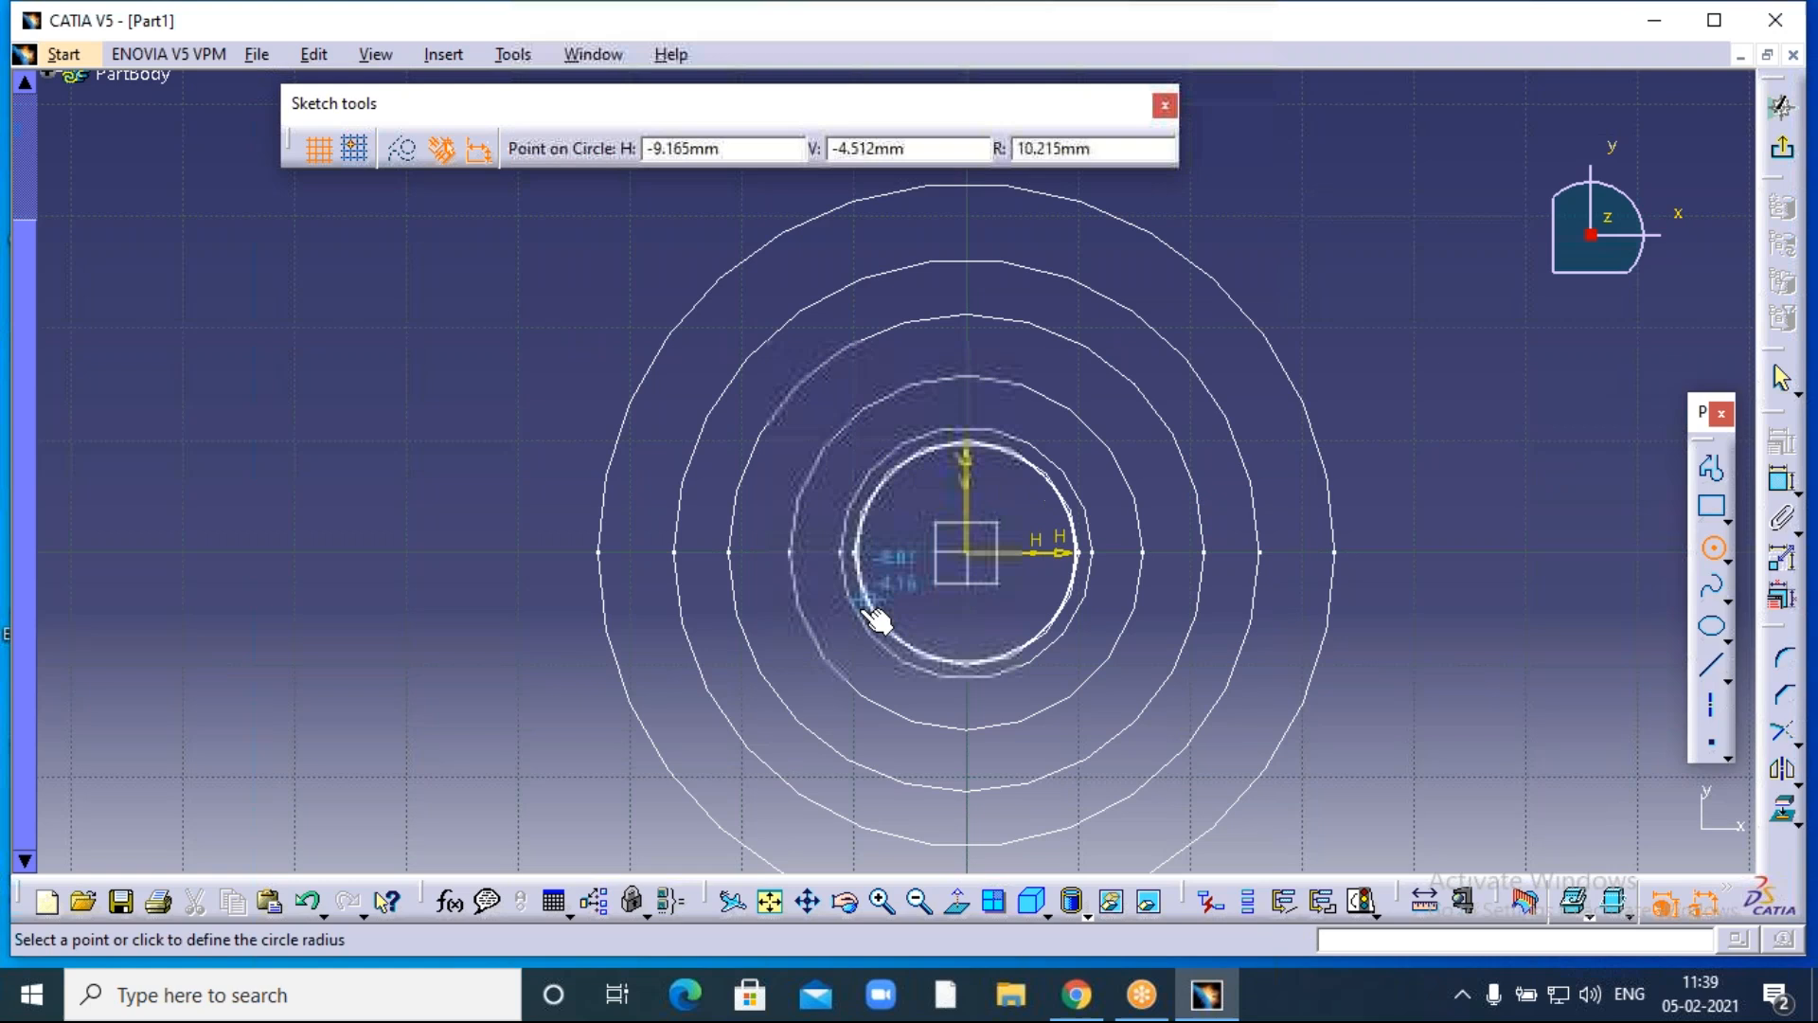
left_click(824, 652)
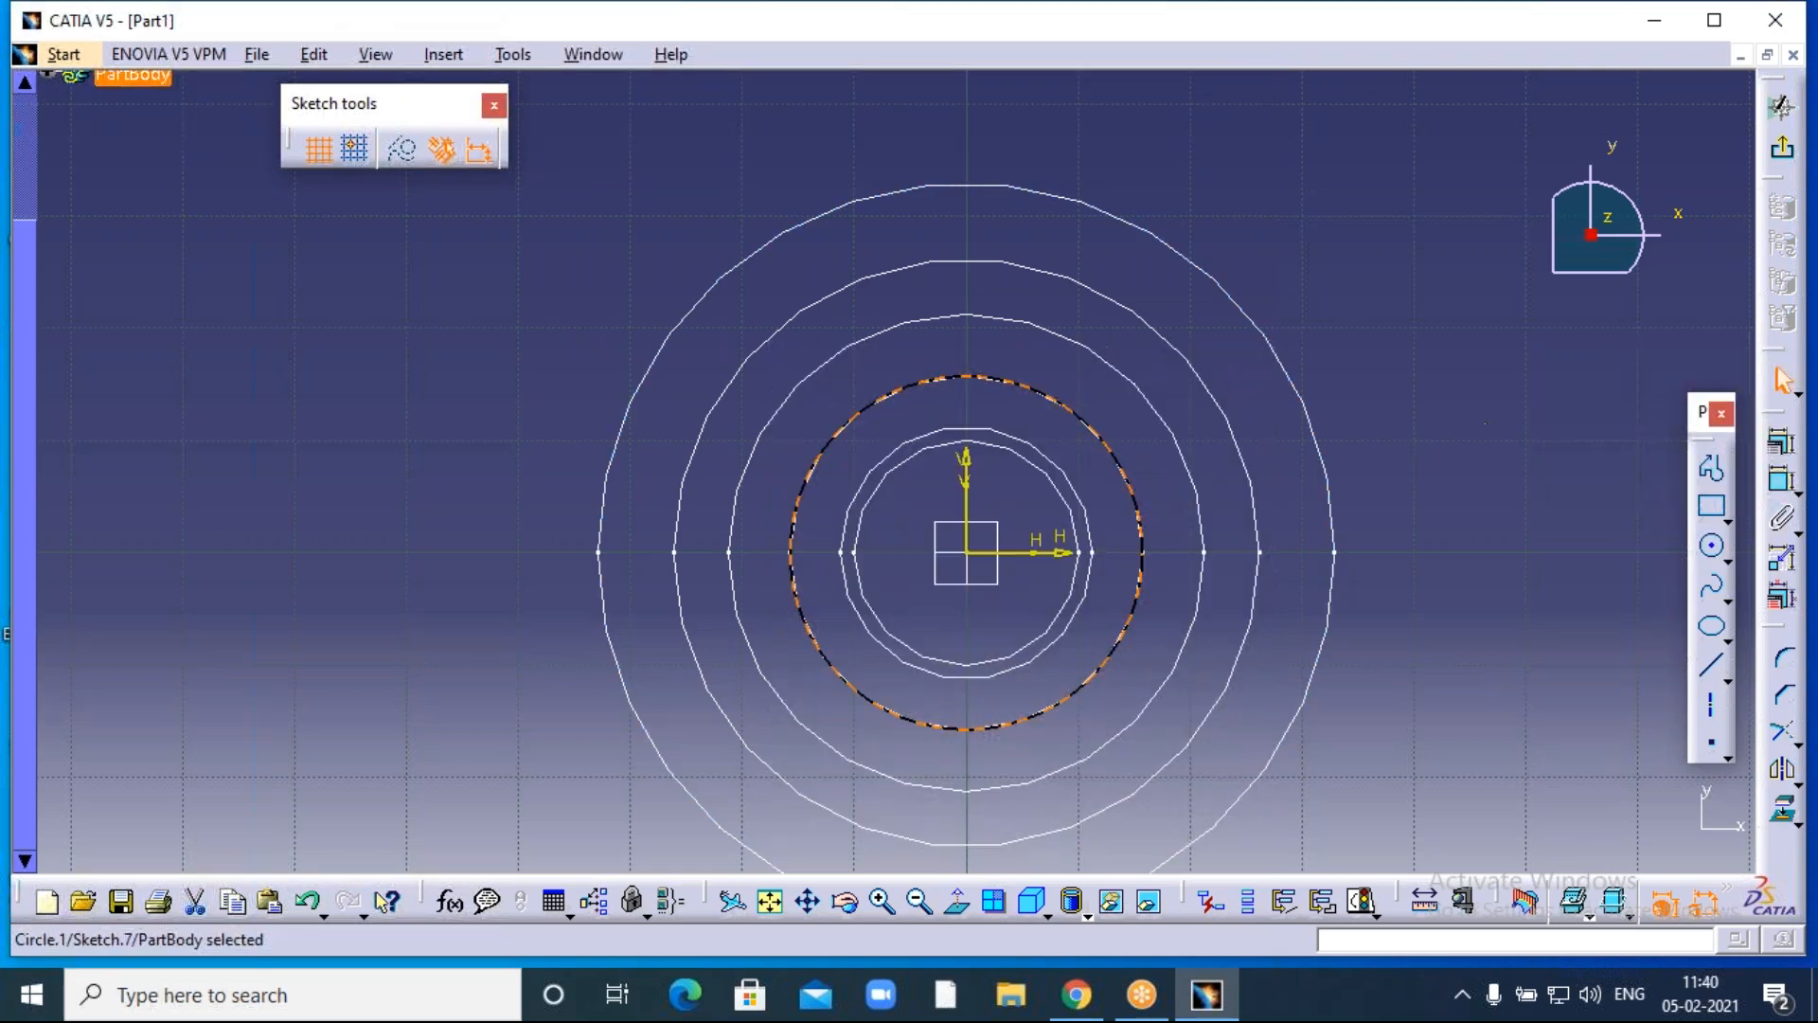
left_click(1484, 423)
left_click(1785, 156)
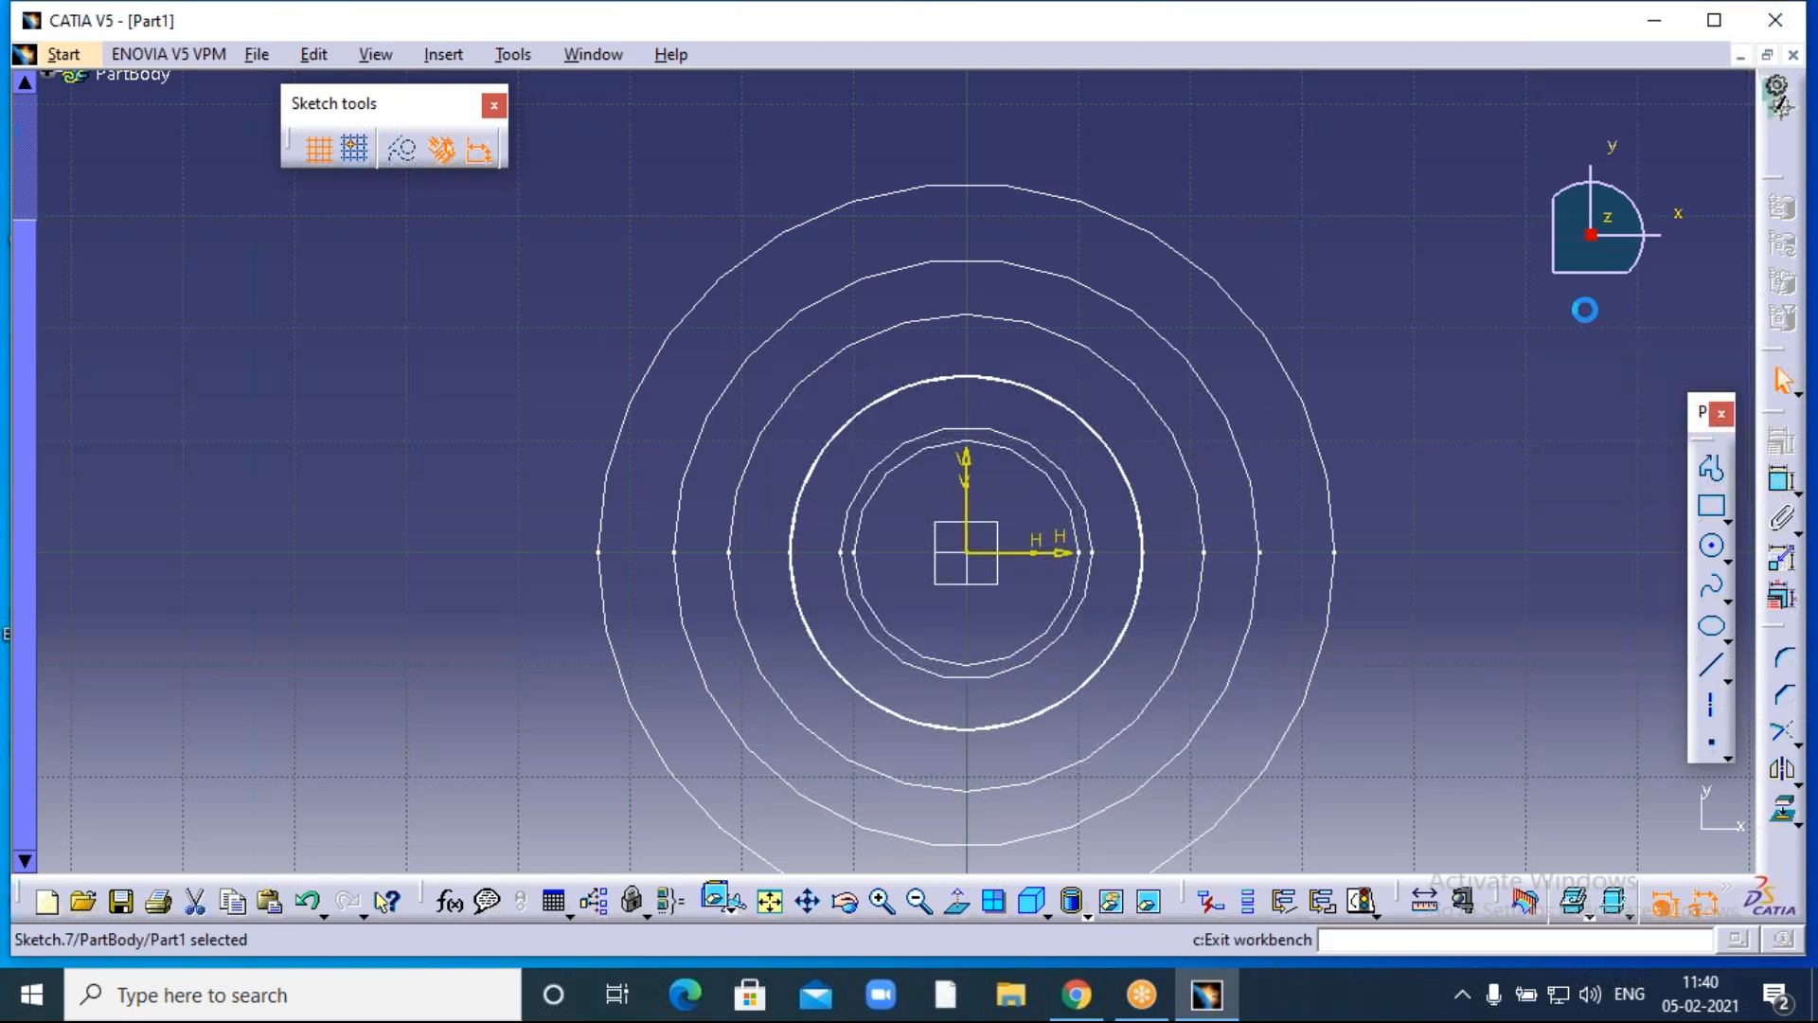
Start a Multi-Sections Solid and use the circle on the xy plane as its first section.
left_click(919, 898)
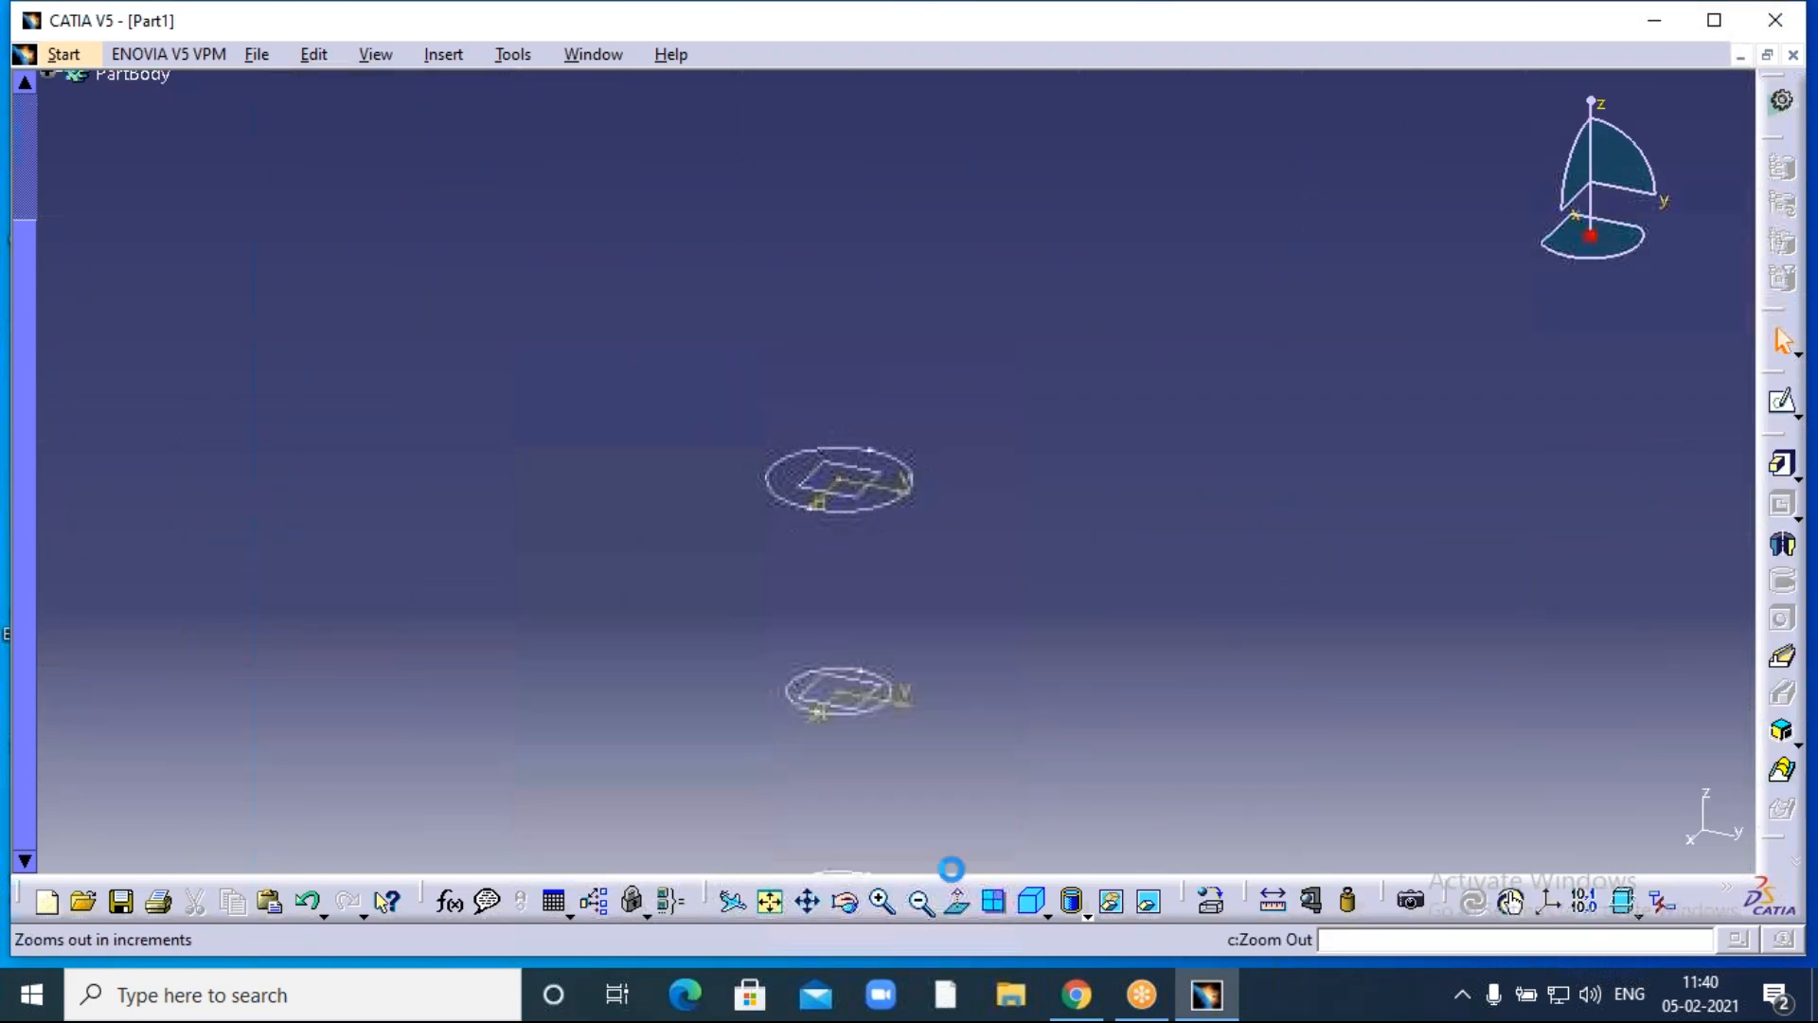
middle_click_drag(1105, 692, 1124, 403)
left_click(924, 901)
mouse_move(1070, 479)
middle_mouse_down()
mouse_move(1071, 508)
mouse_move(1084, 460)
middle_mouse_up()
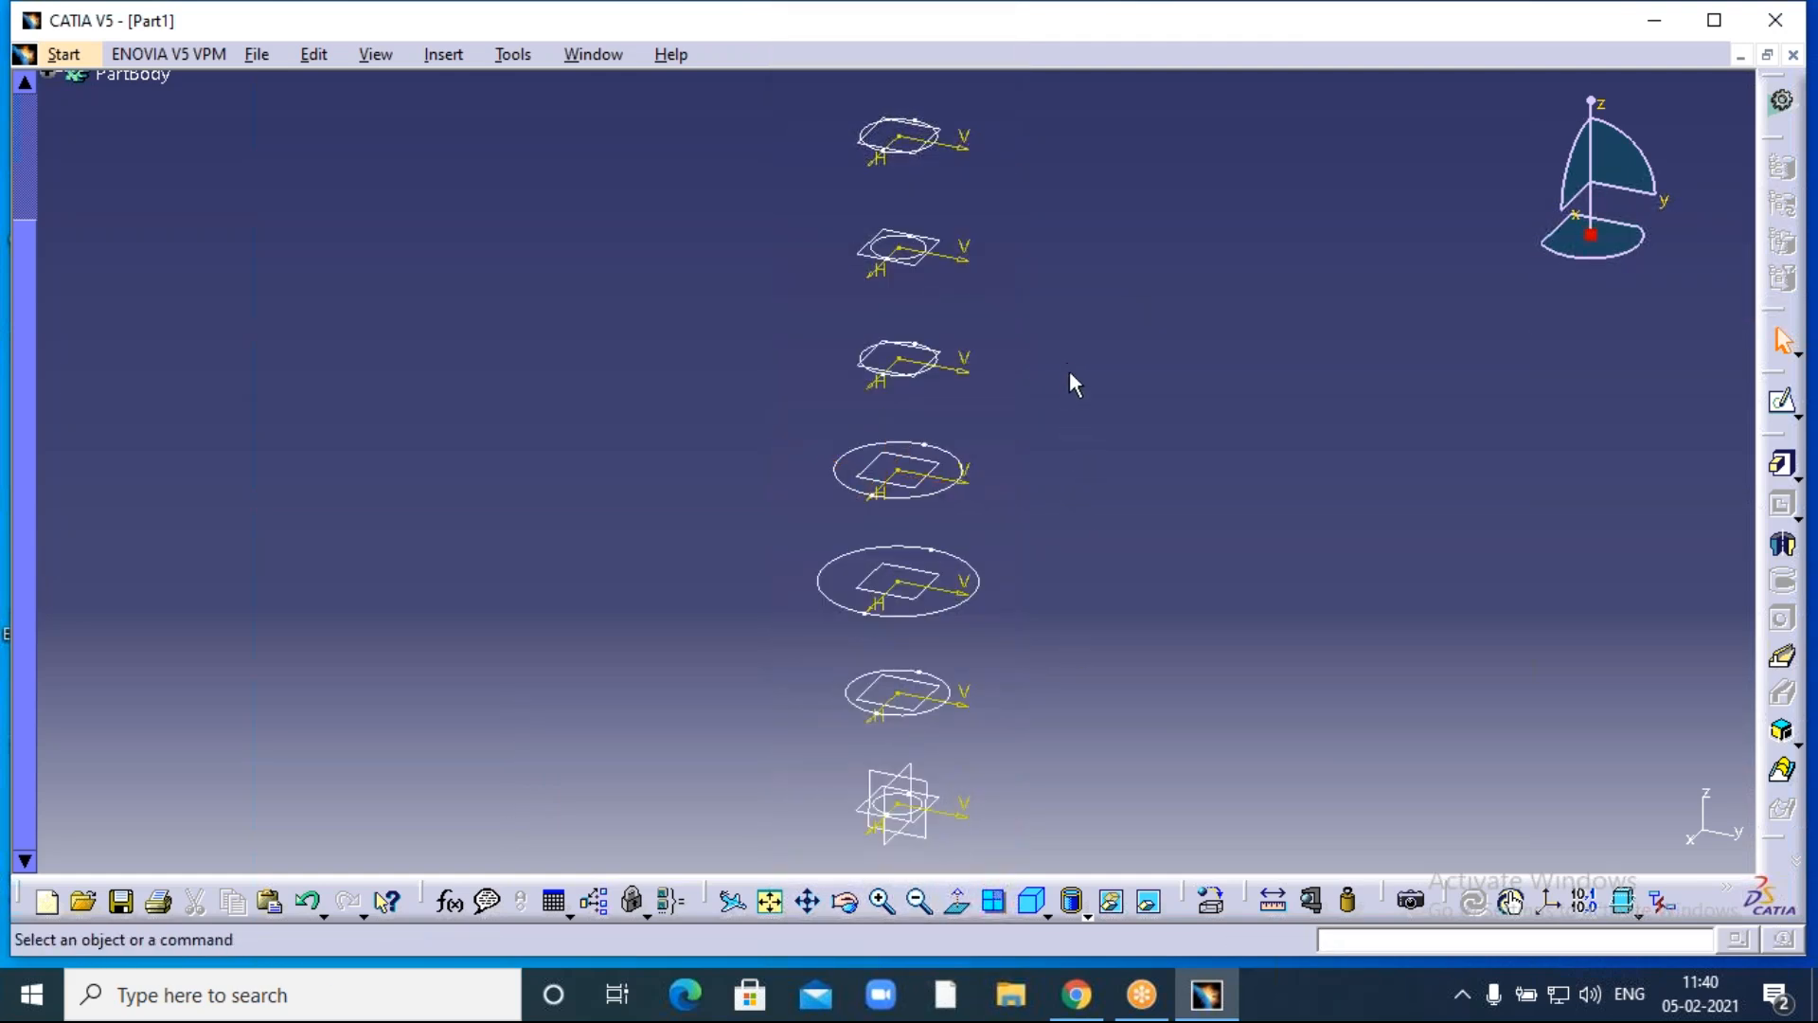
middle_click_drag(1073, 383, 1072, 404)
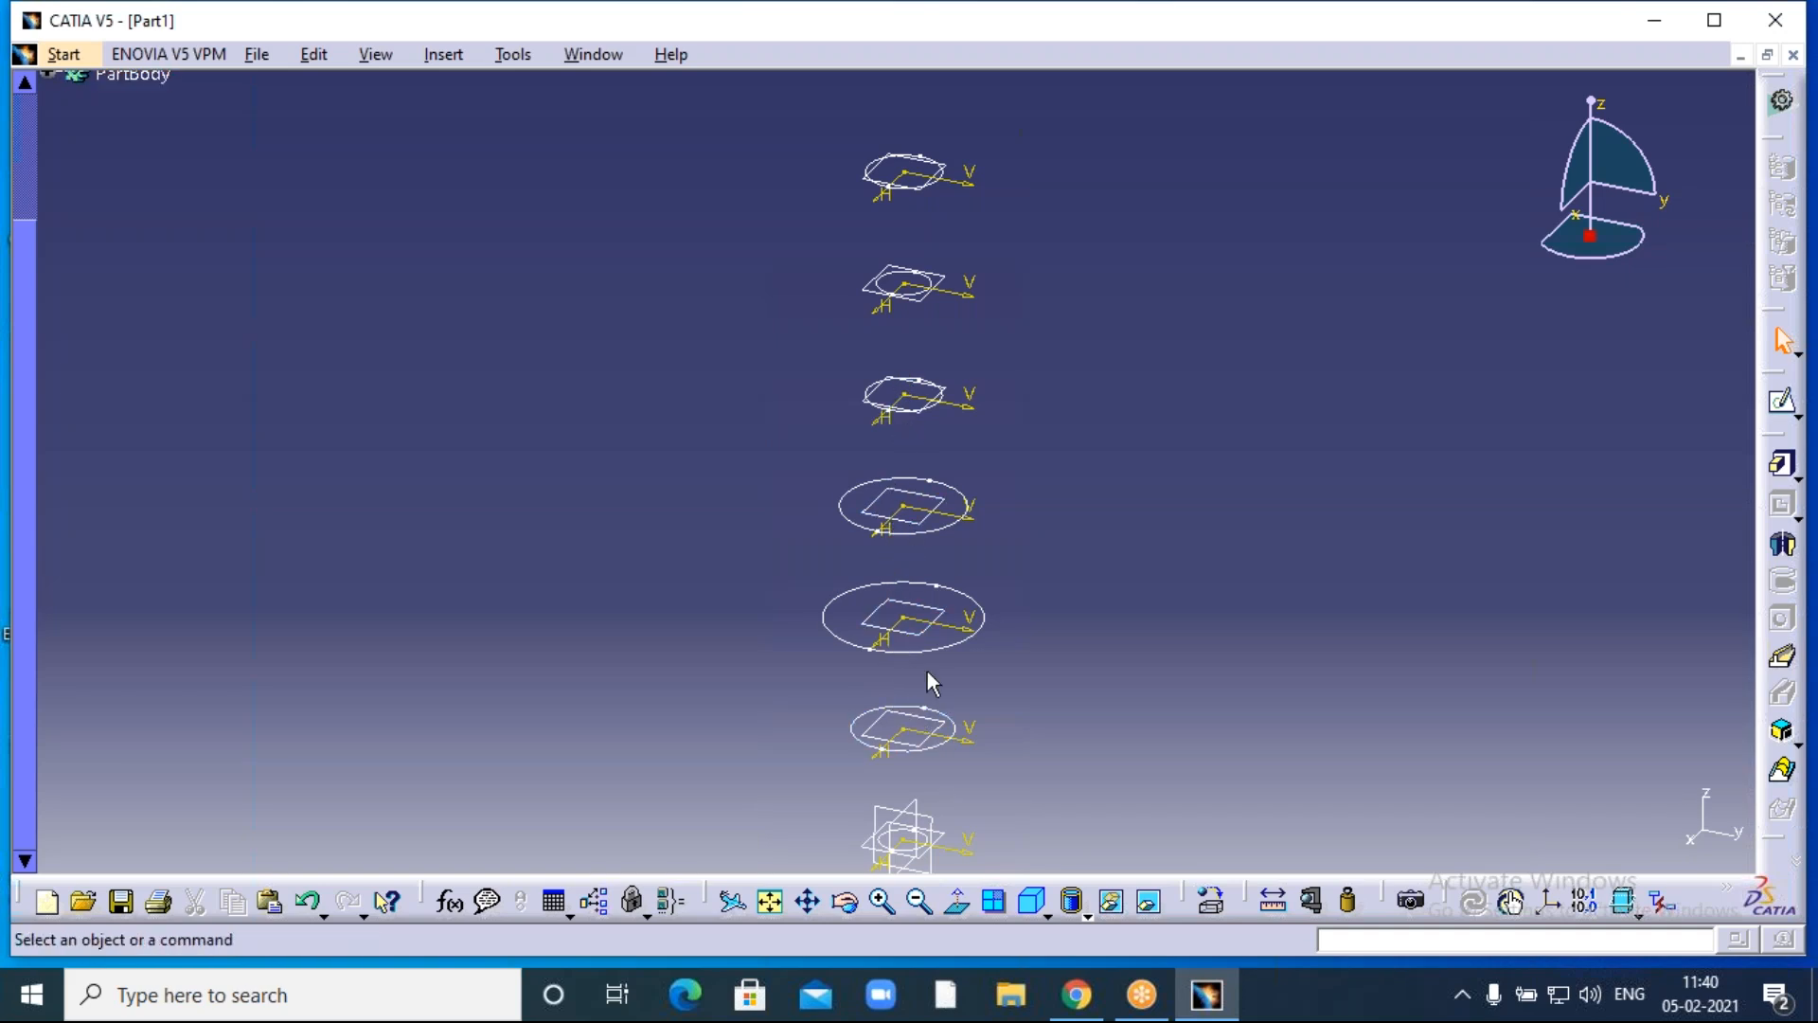
middle_click_drag(1083, 356, 1115, 314)
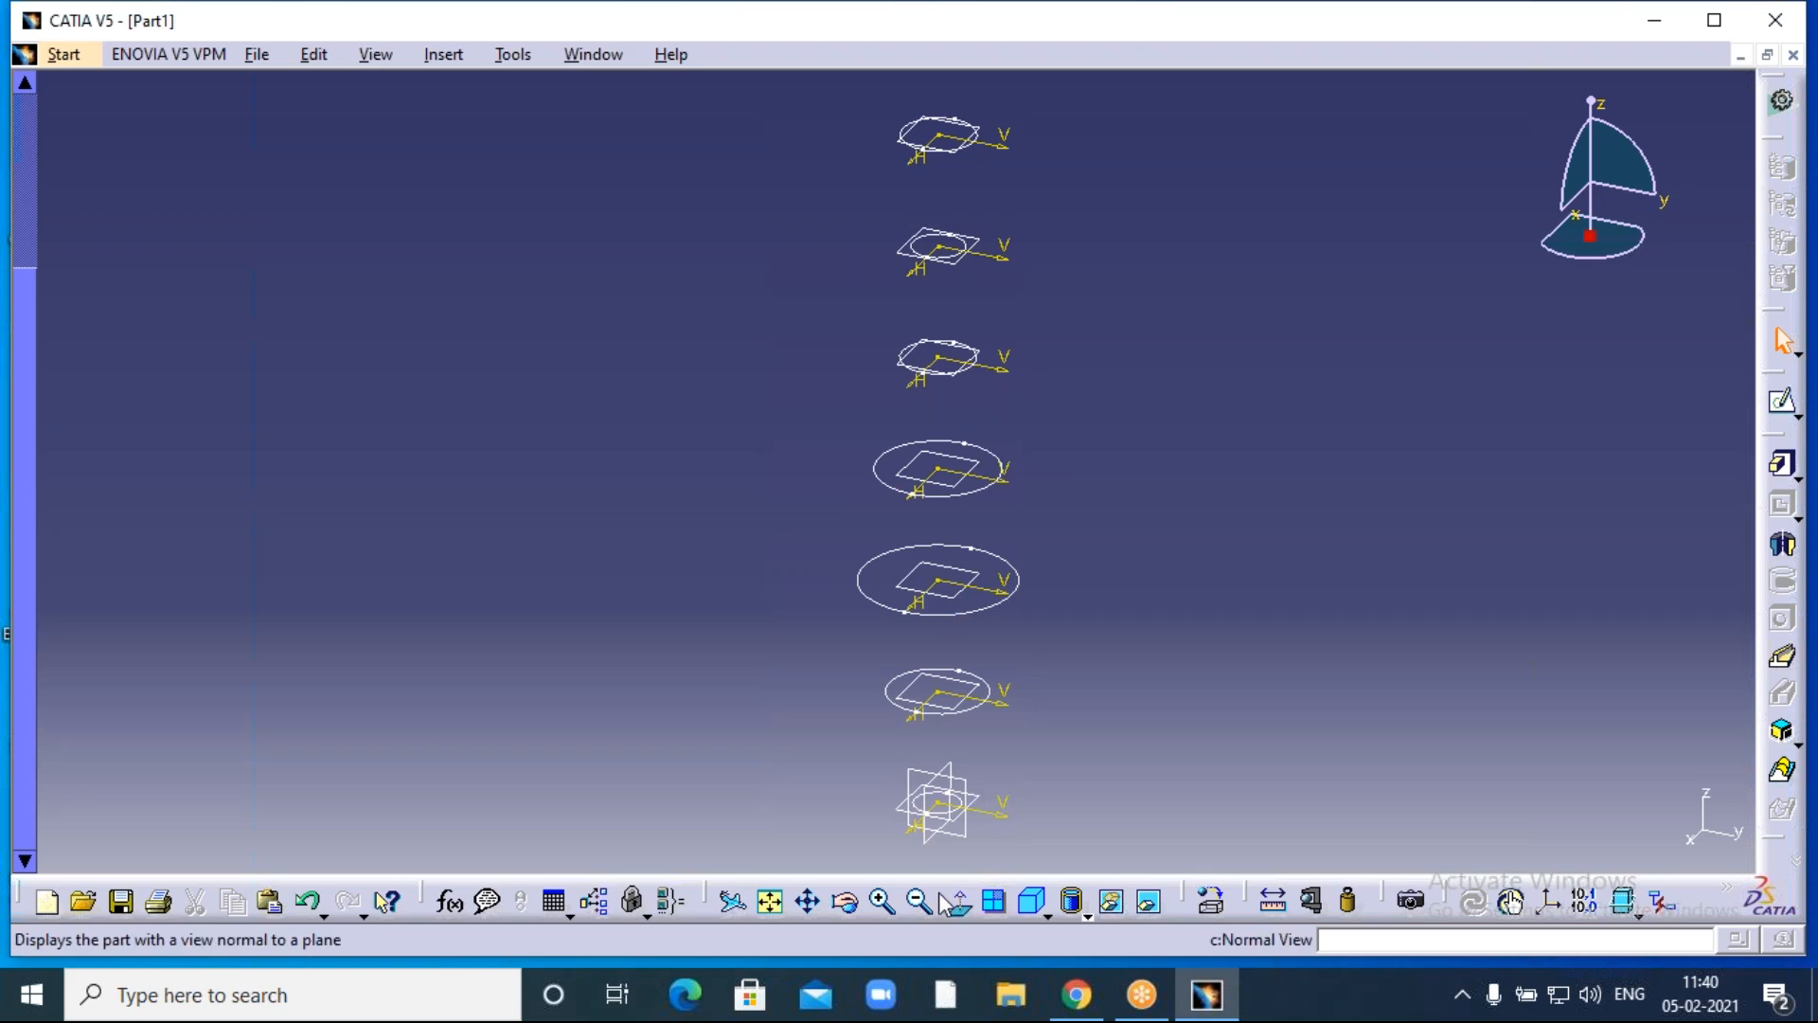
left_click(1784, 772)
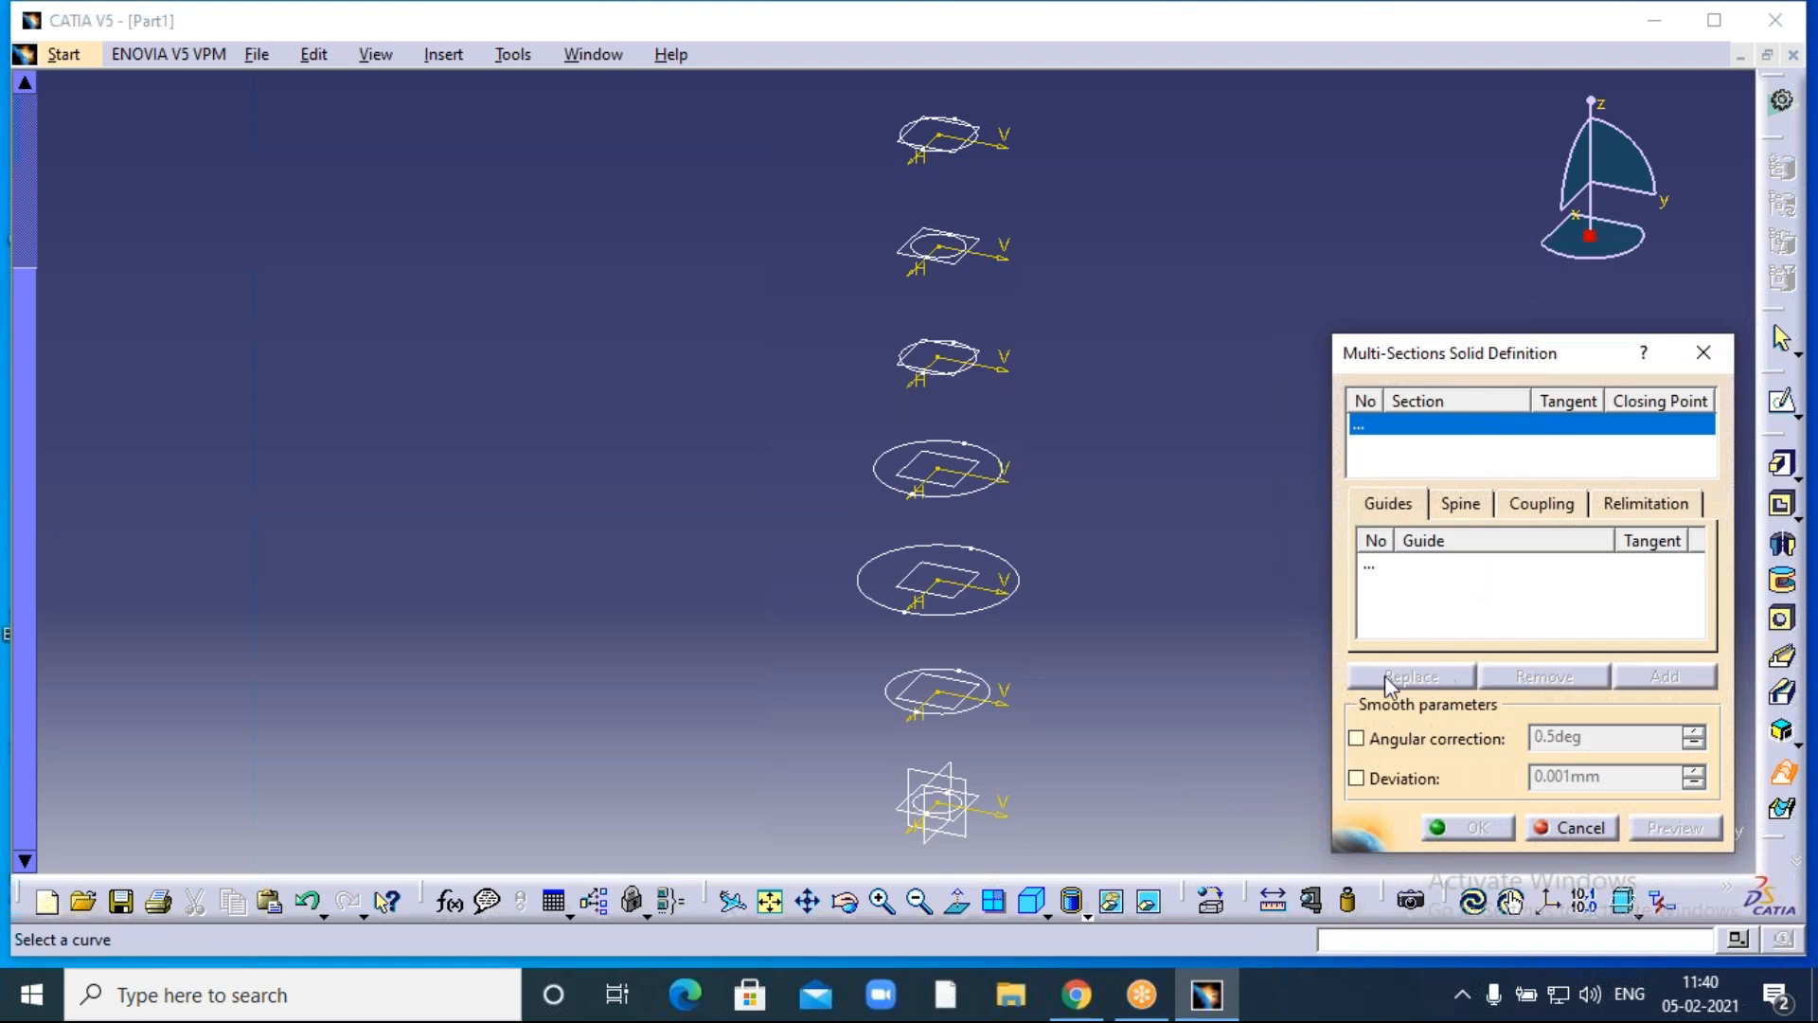
left_click(890, 909)
middle_click_drag(1124, 791, 1144, 485)
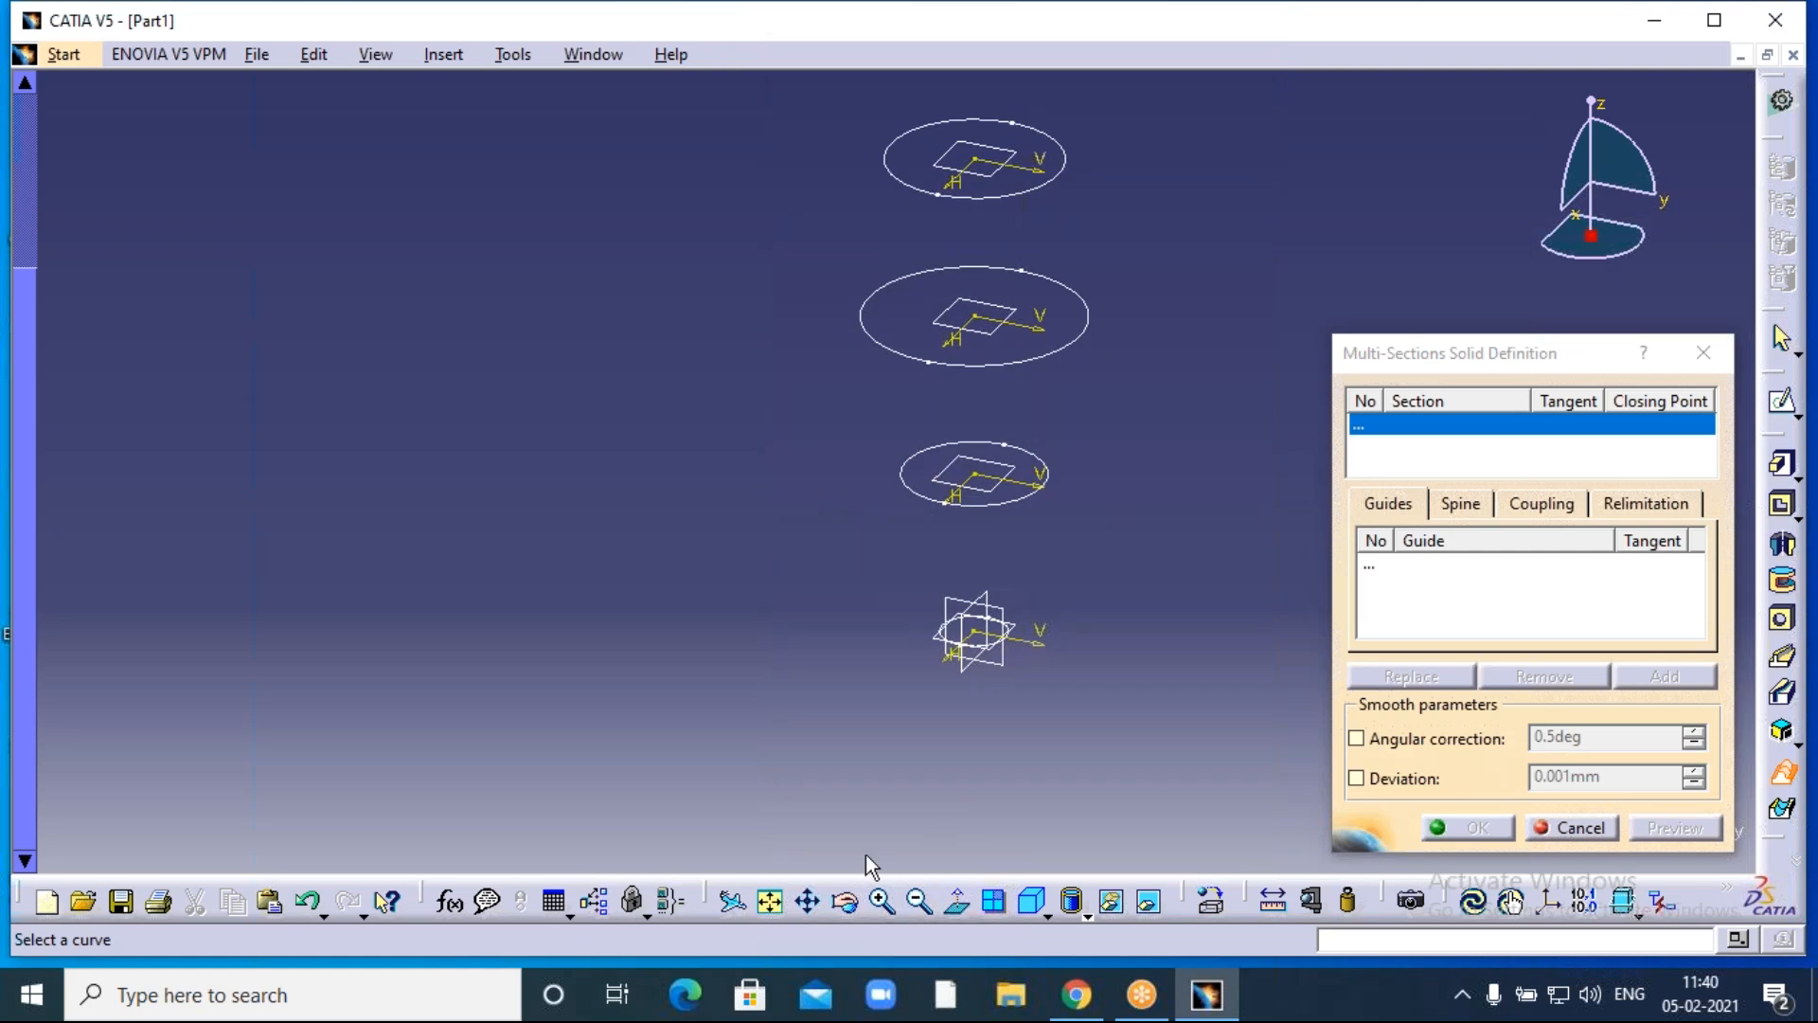
left_click(888, 909)
left_click(887, 909)
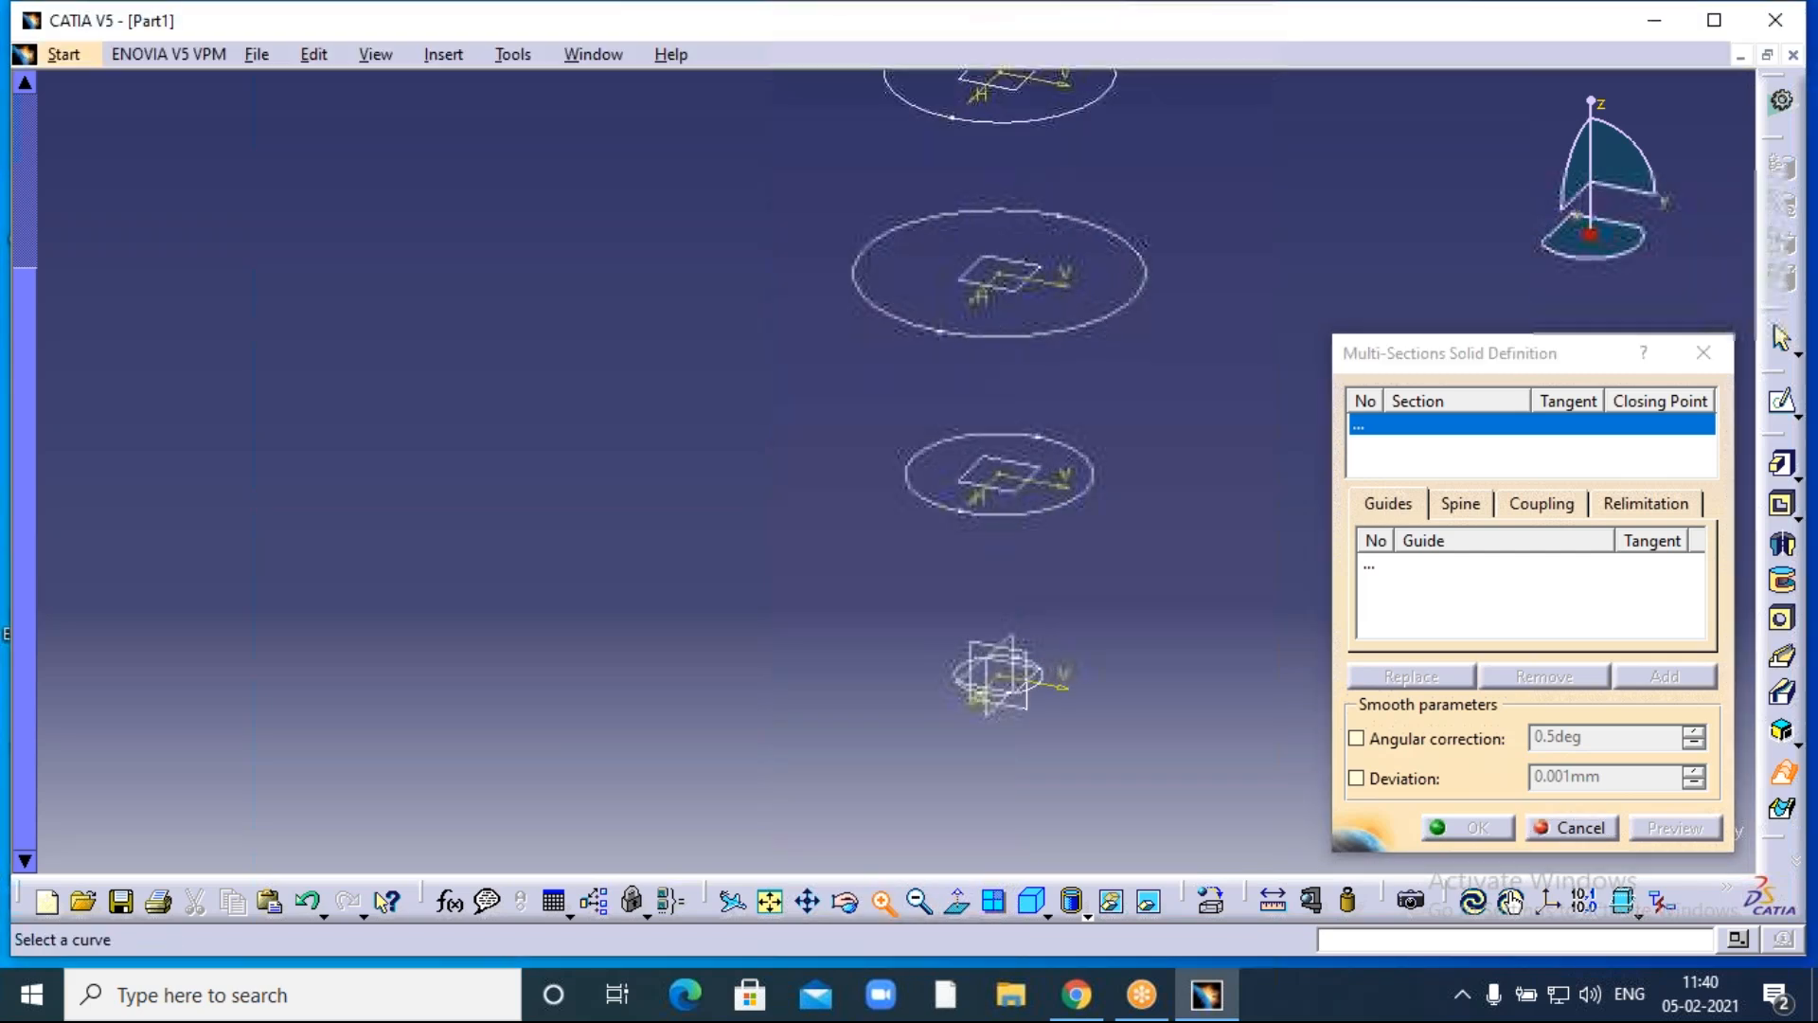
middle_click_drag(957, 729, 828, 694)
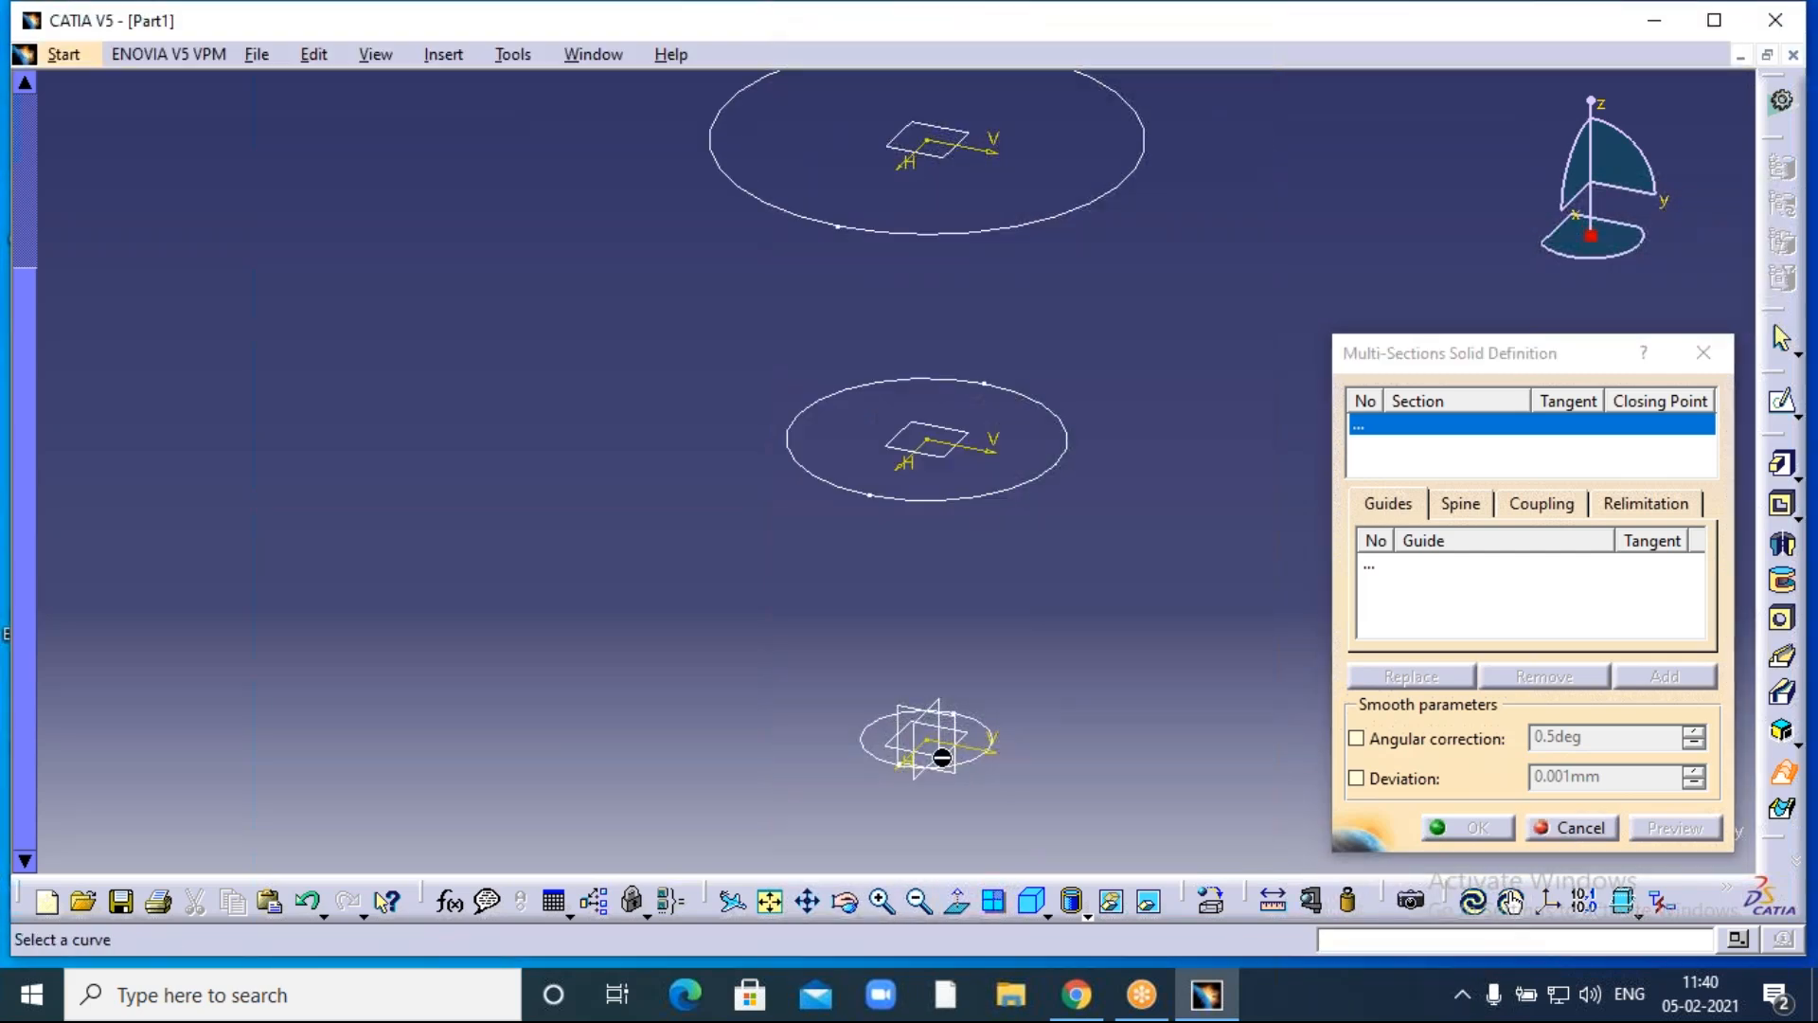
left_click(988, 758)
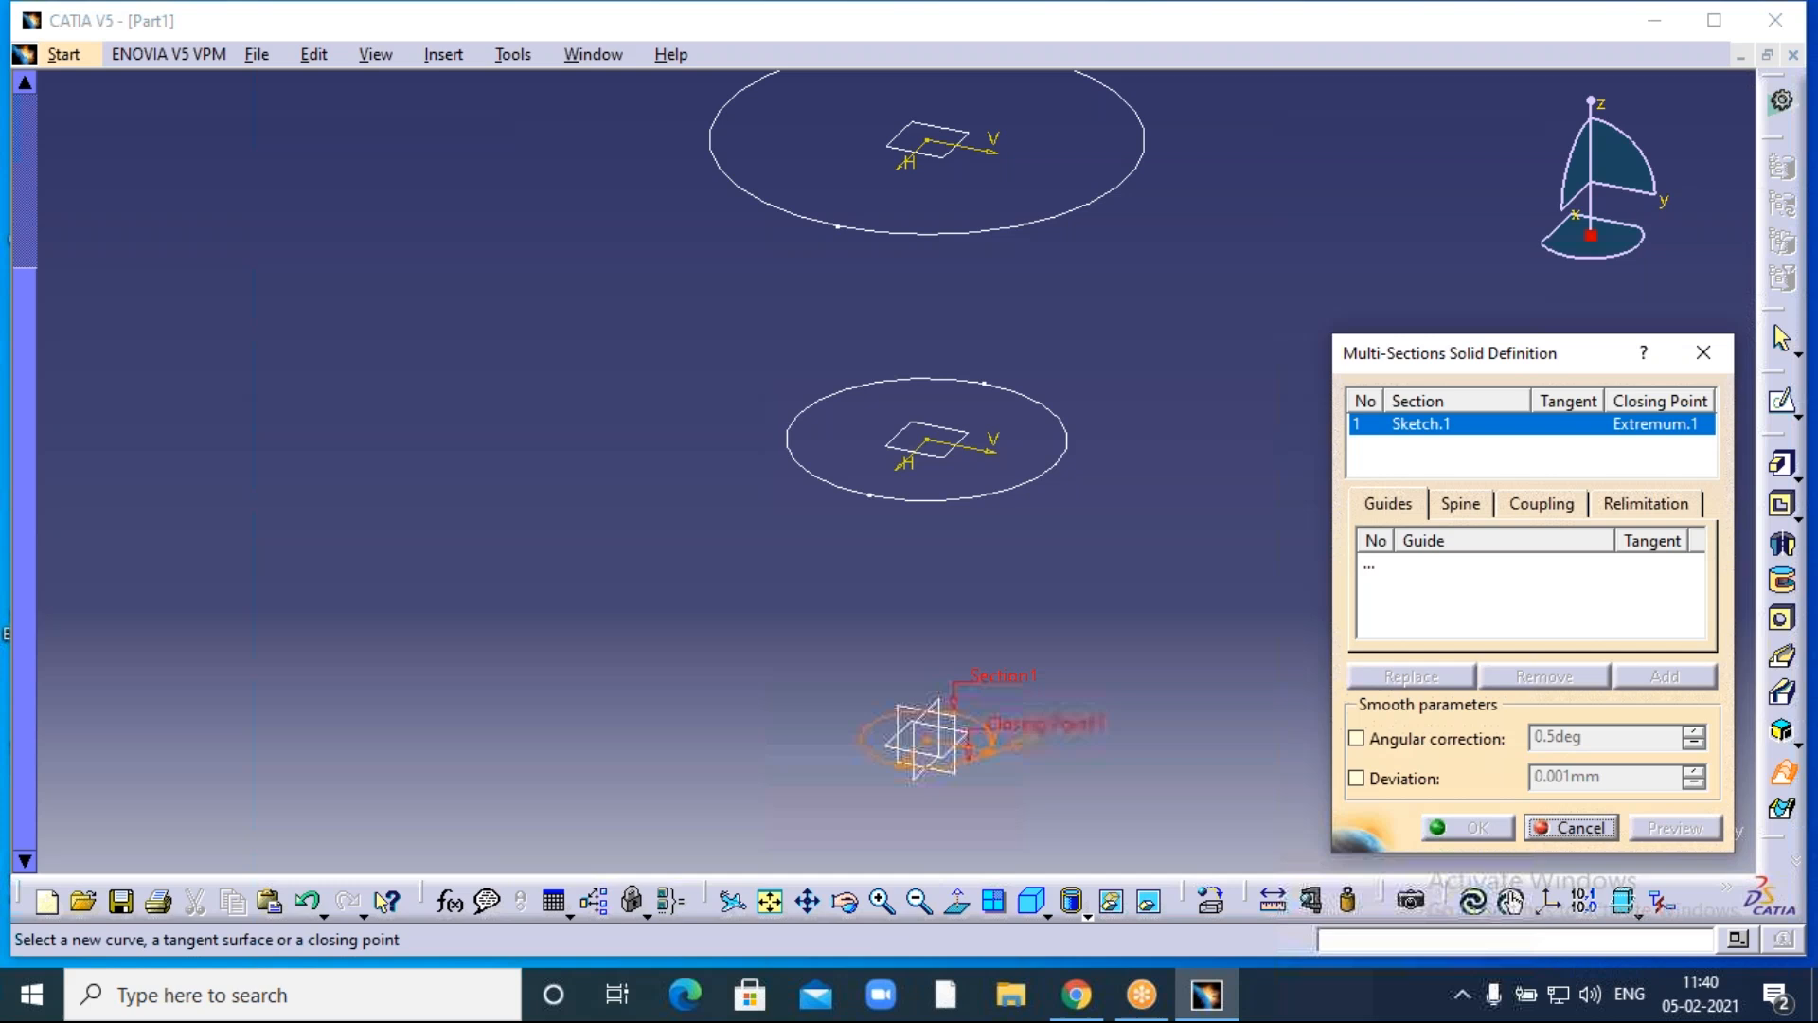
Add the circles on the first, second and third offset planes, in that order, as sections 2 to 4.
left_click(1057, 491)
middle_click_drag(1096, 292, 1066, 519)
left_click(1060, 499)
middle_click_drag(1115, 292, 1039, 626)
left_click(1048, 416)
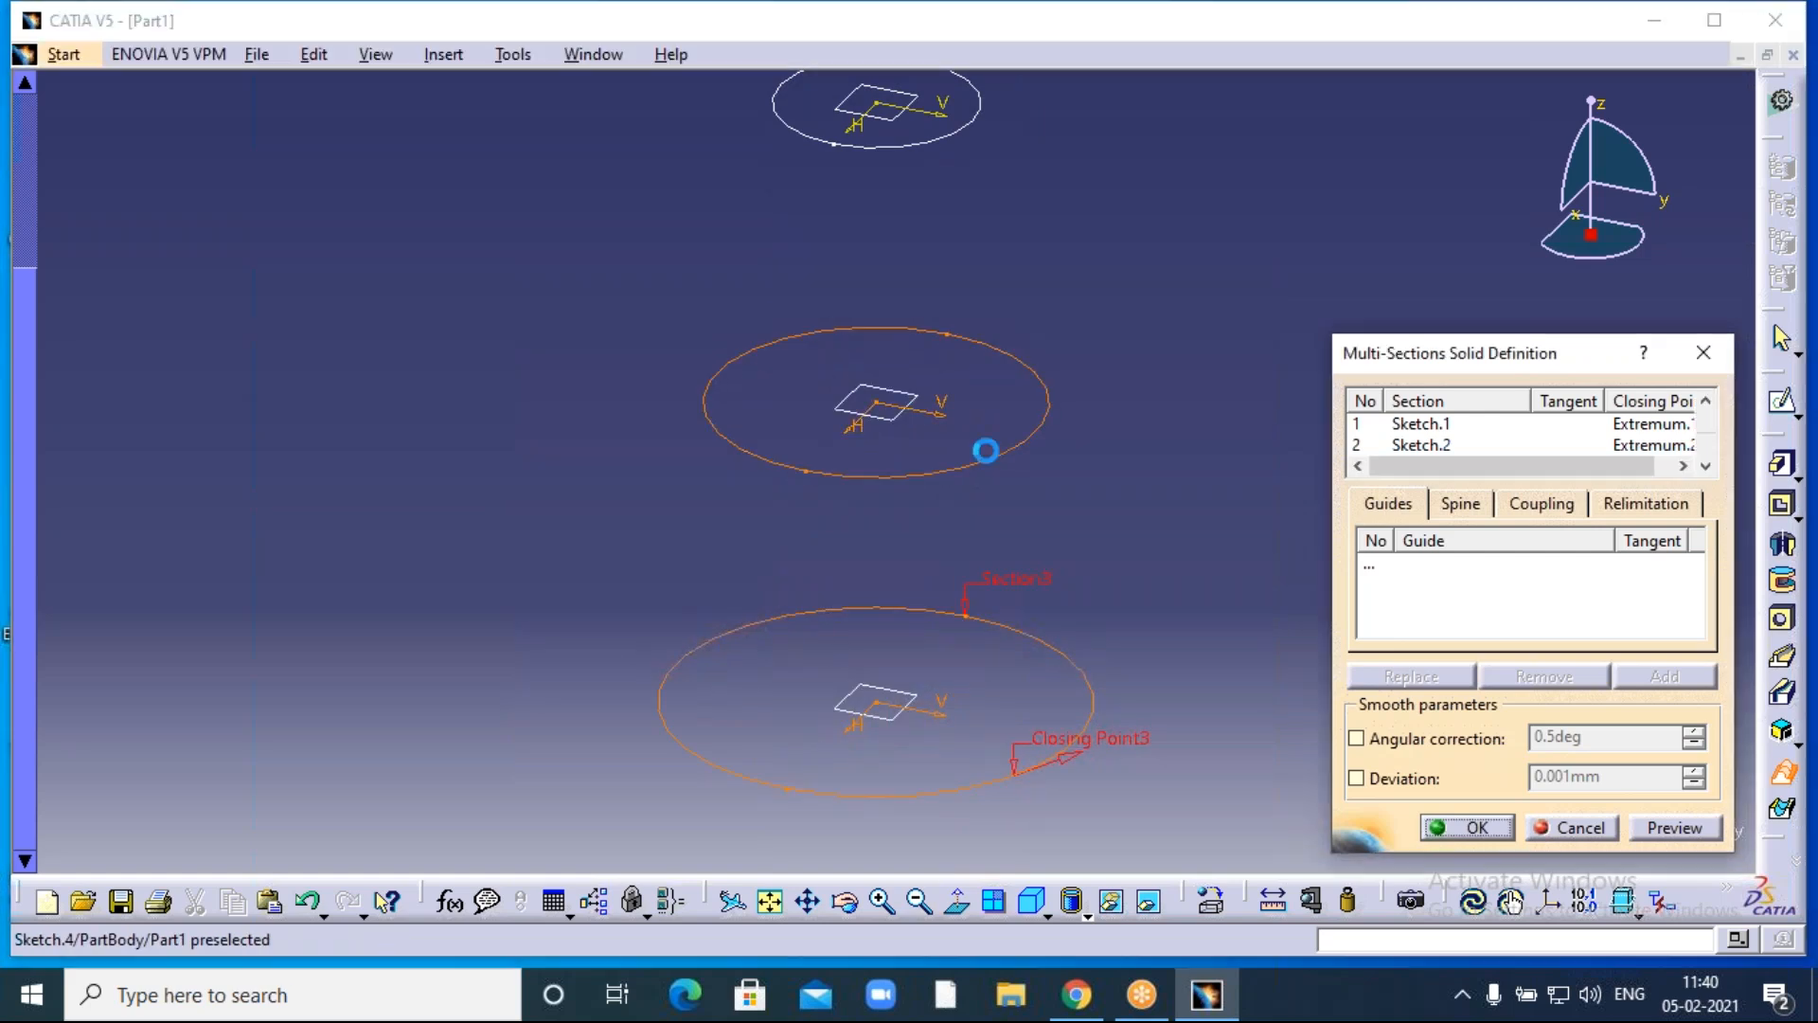
Add the circles on the fourth, fifth and sixth offset planes, in that order, as sections 5 to 7.
middle_click_drag(1117, 294, 1139, 407)
left_click(971, 547)
middle_click_drag(1019, 368, 1048, 668)
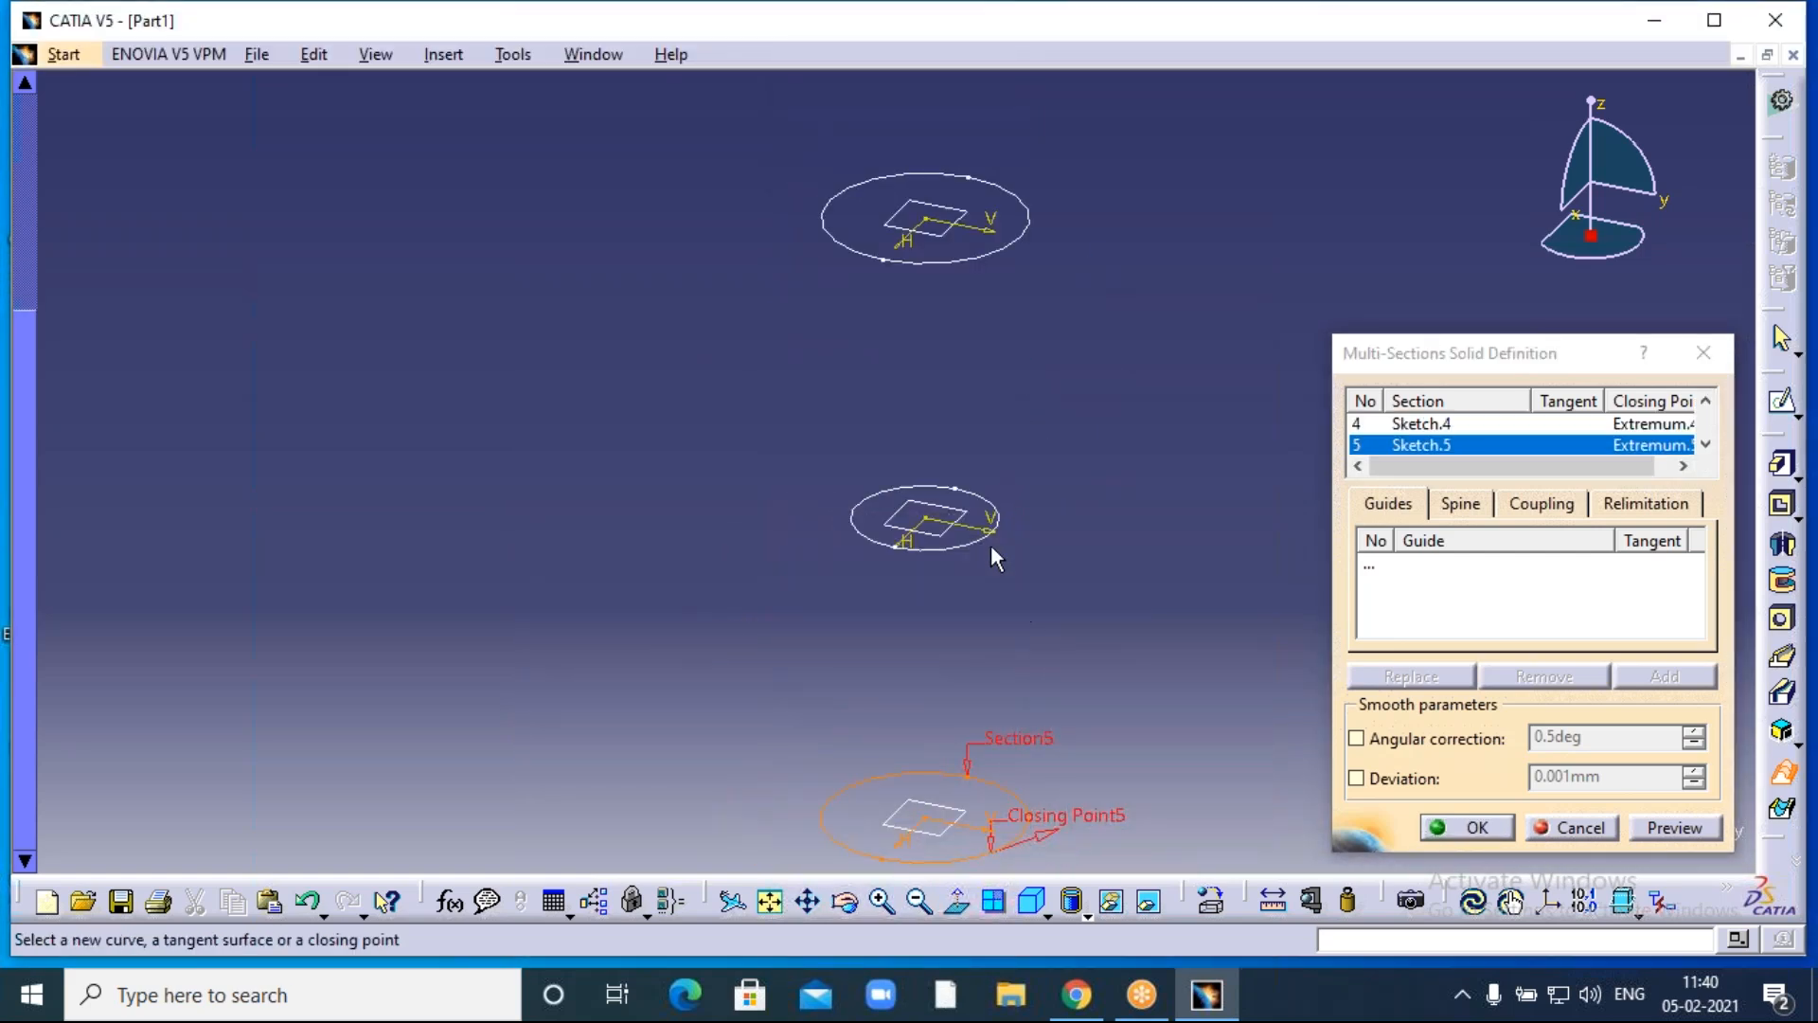
left_click(983, 541)
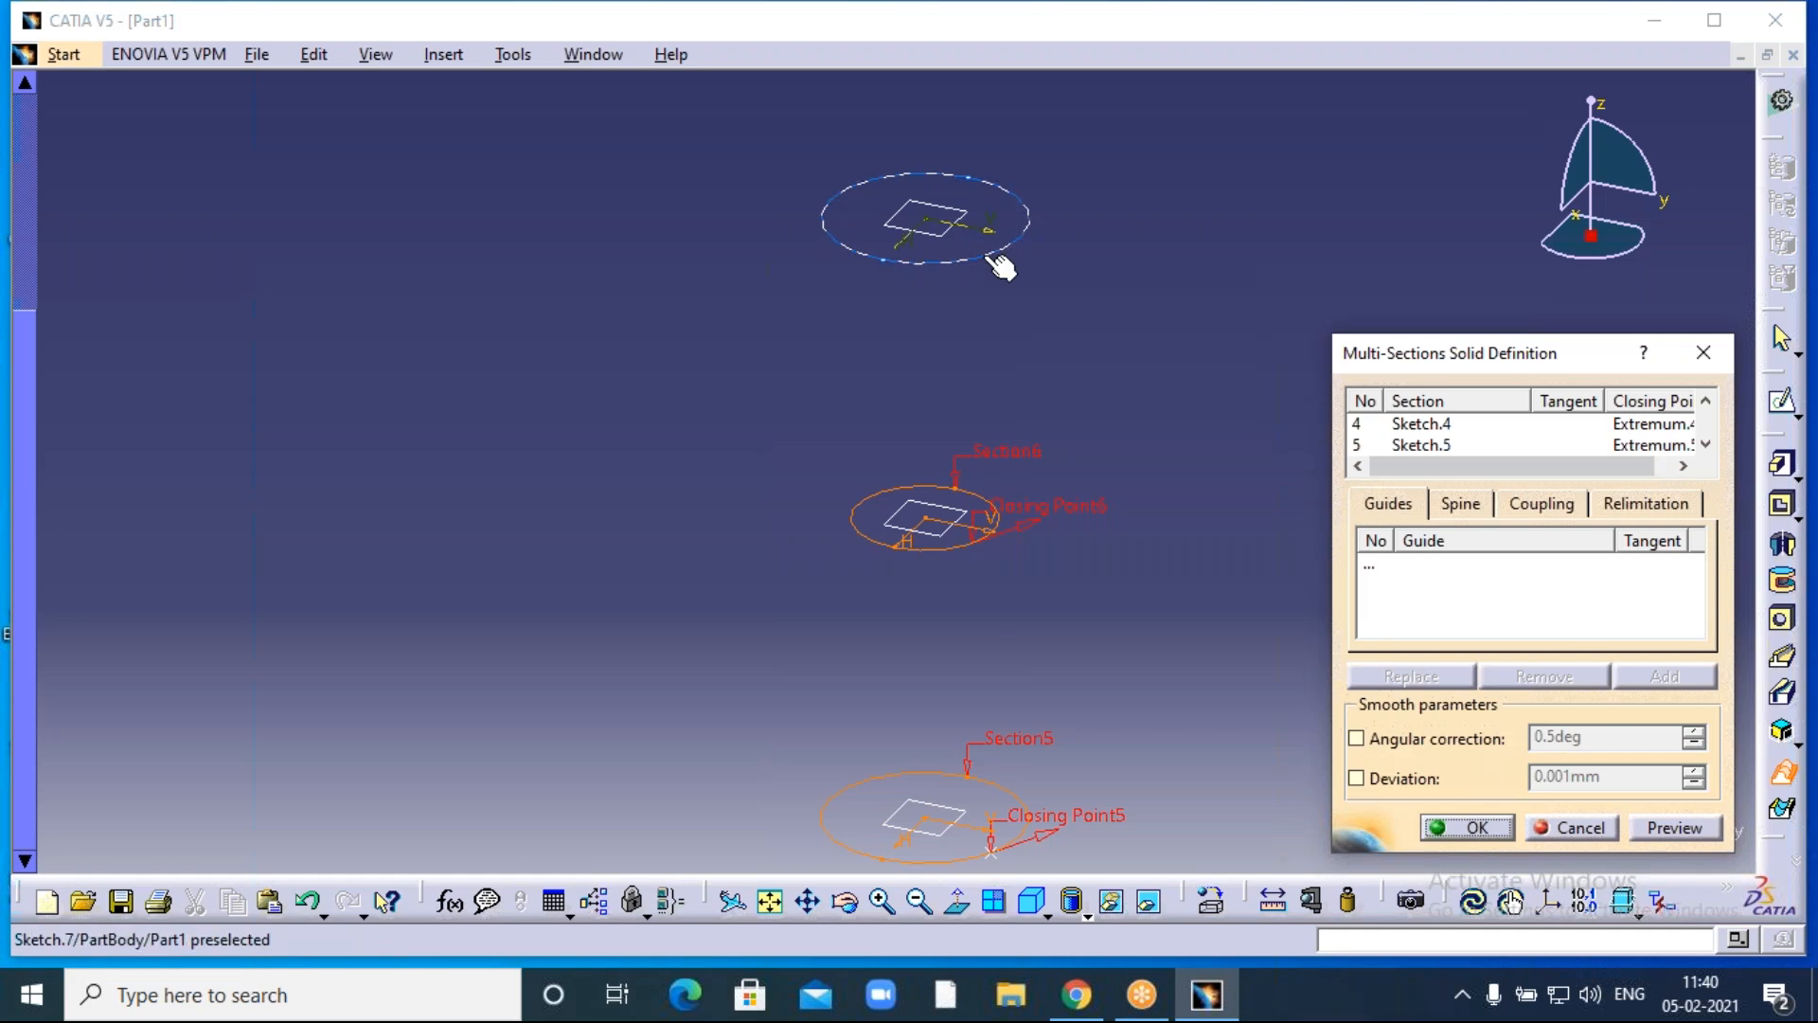
left_click(995, 254)
Preview the multi-sections solid through all seven circles and create it with the default settings.
middle_click_drag(1104, 353, 1133, 379)
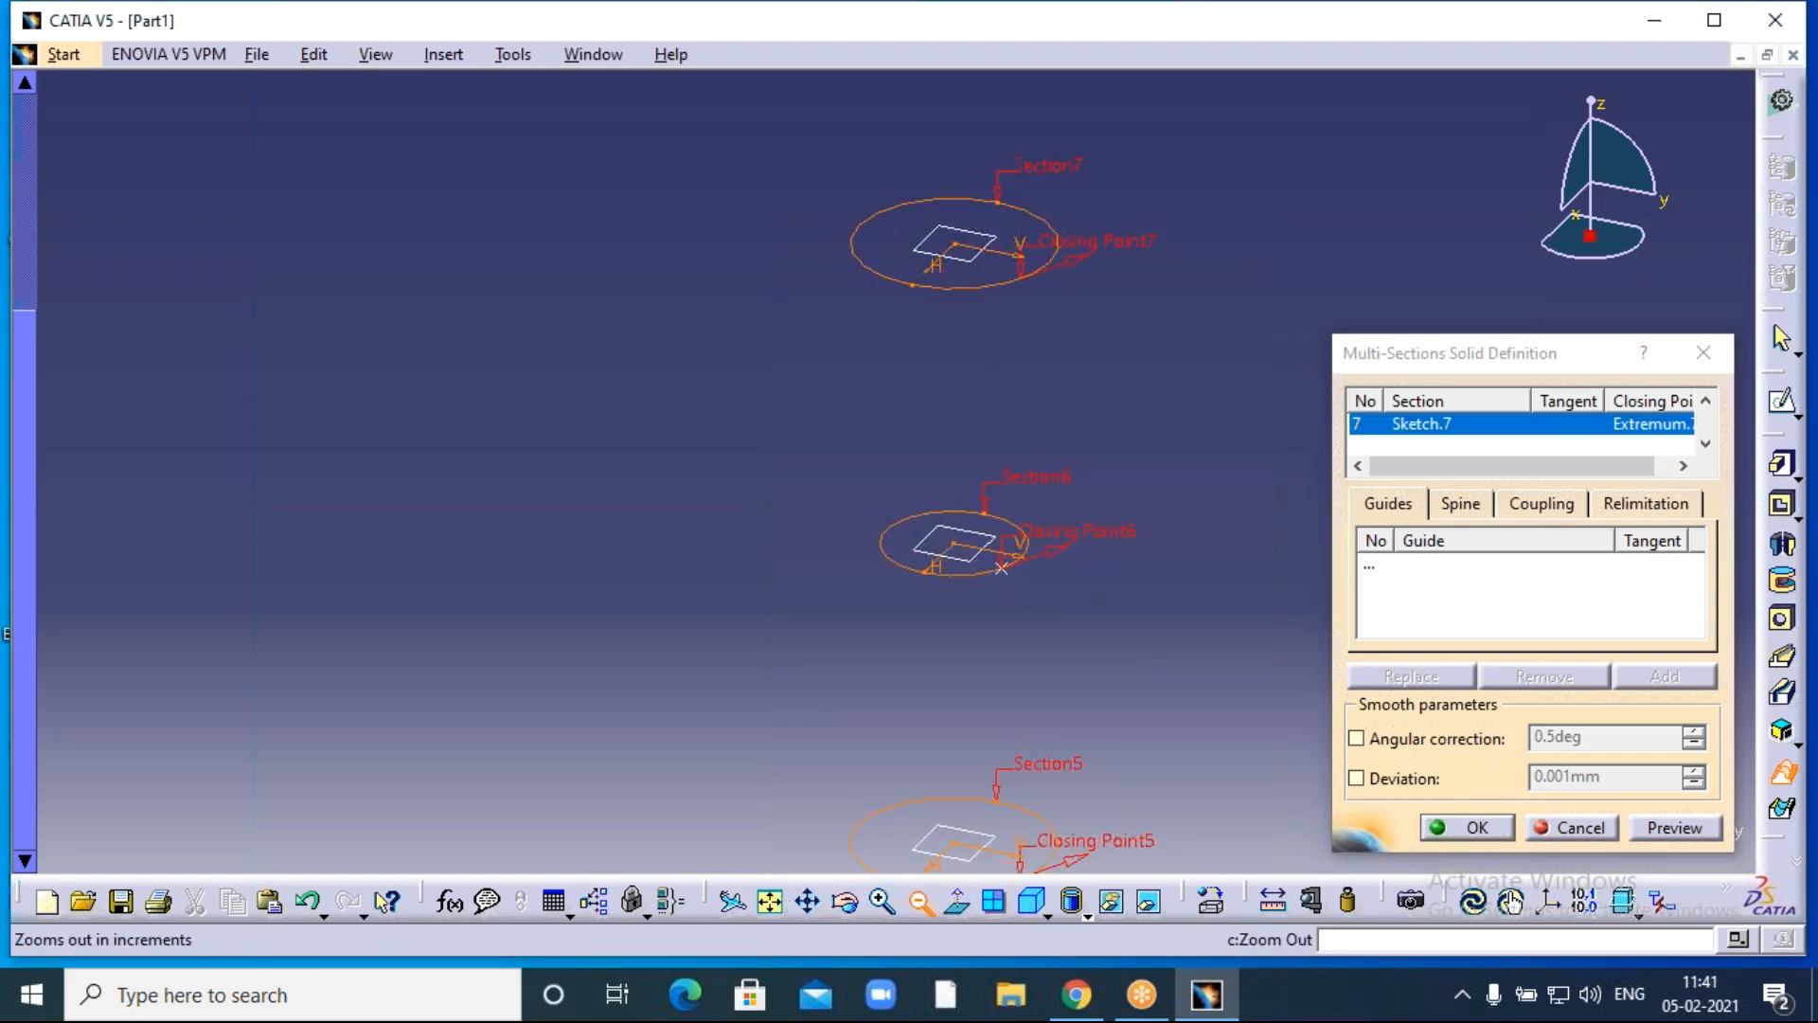
left_click(921, 902)
left_click(921, 901)
left_click(920, 901)
left_click(920, 901)
left_click(921, 902)
left_click(920, 901)
left_click(920, 902)
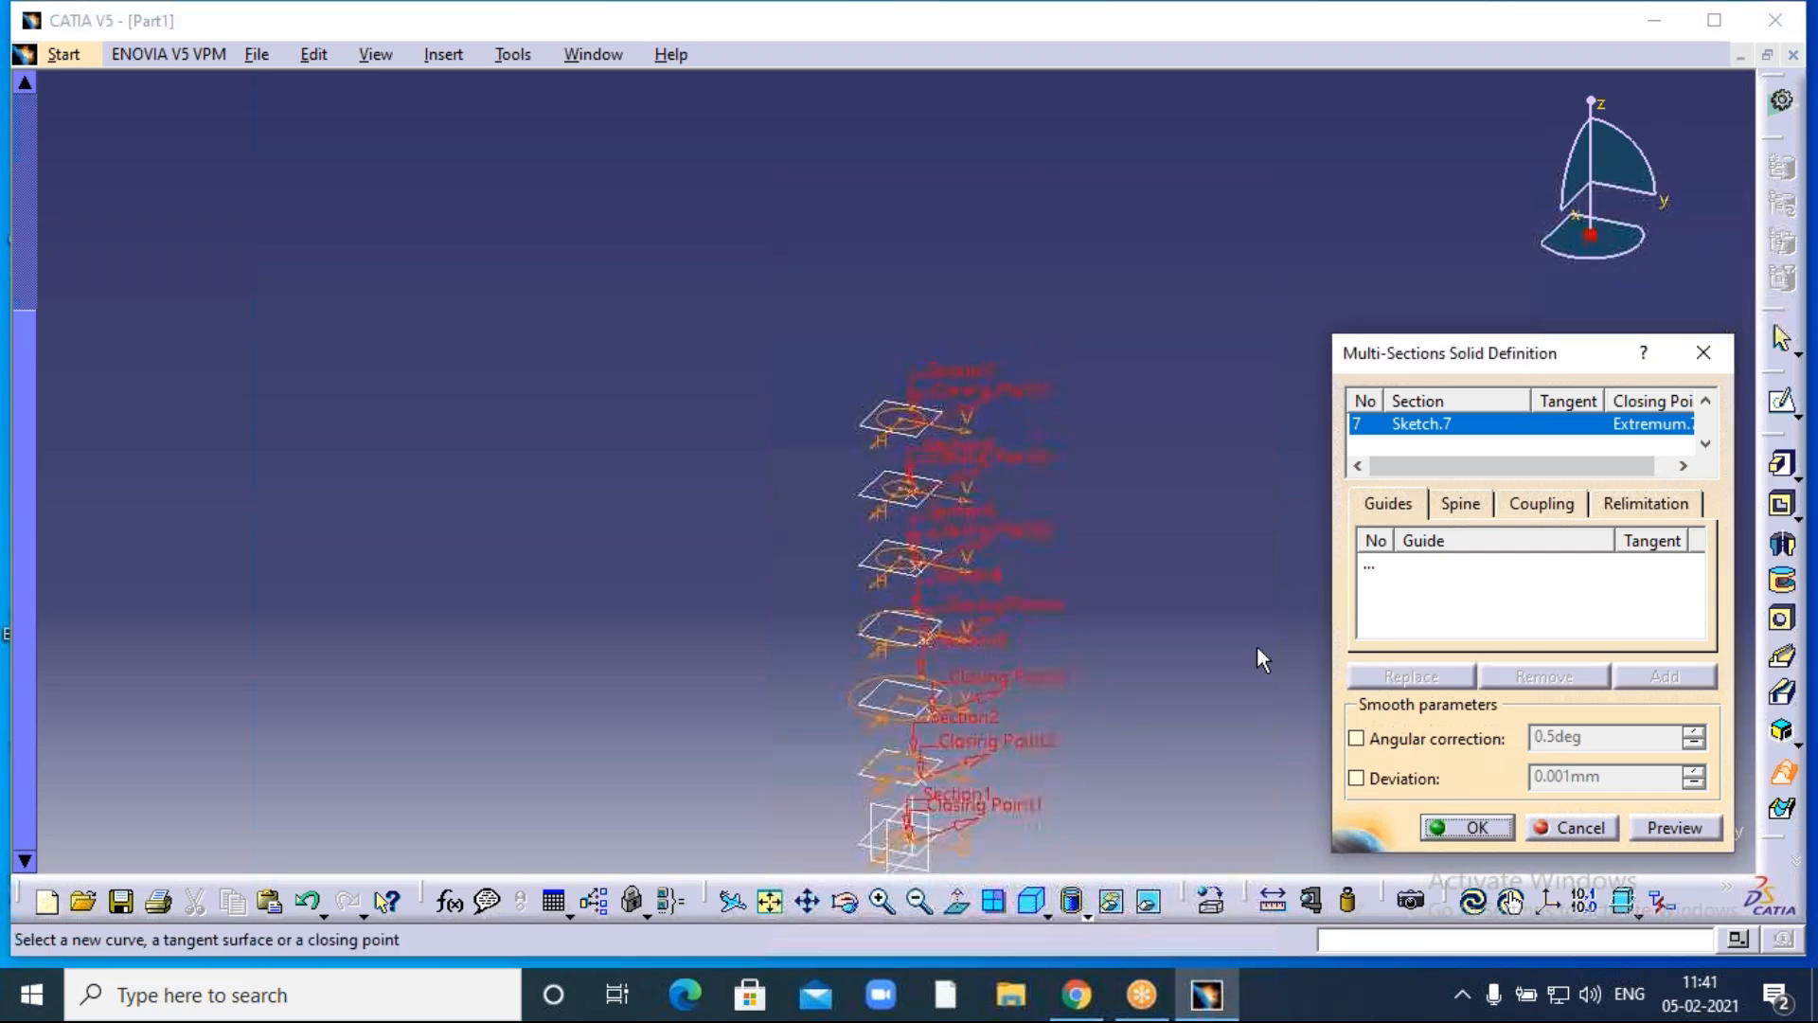
middle_click_drag(1210, 637, 1157, 505)
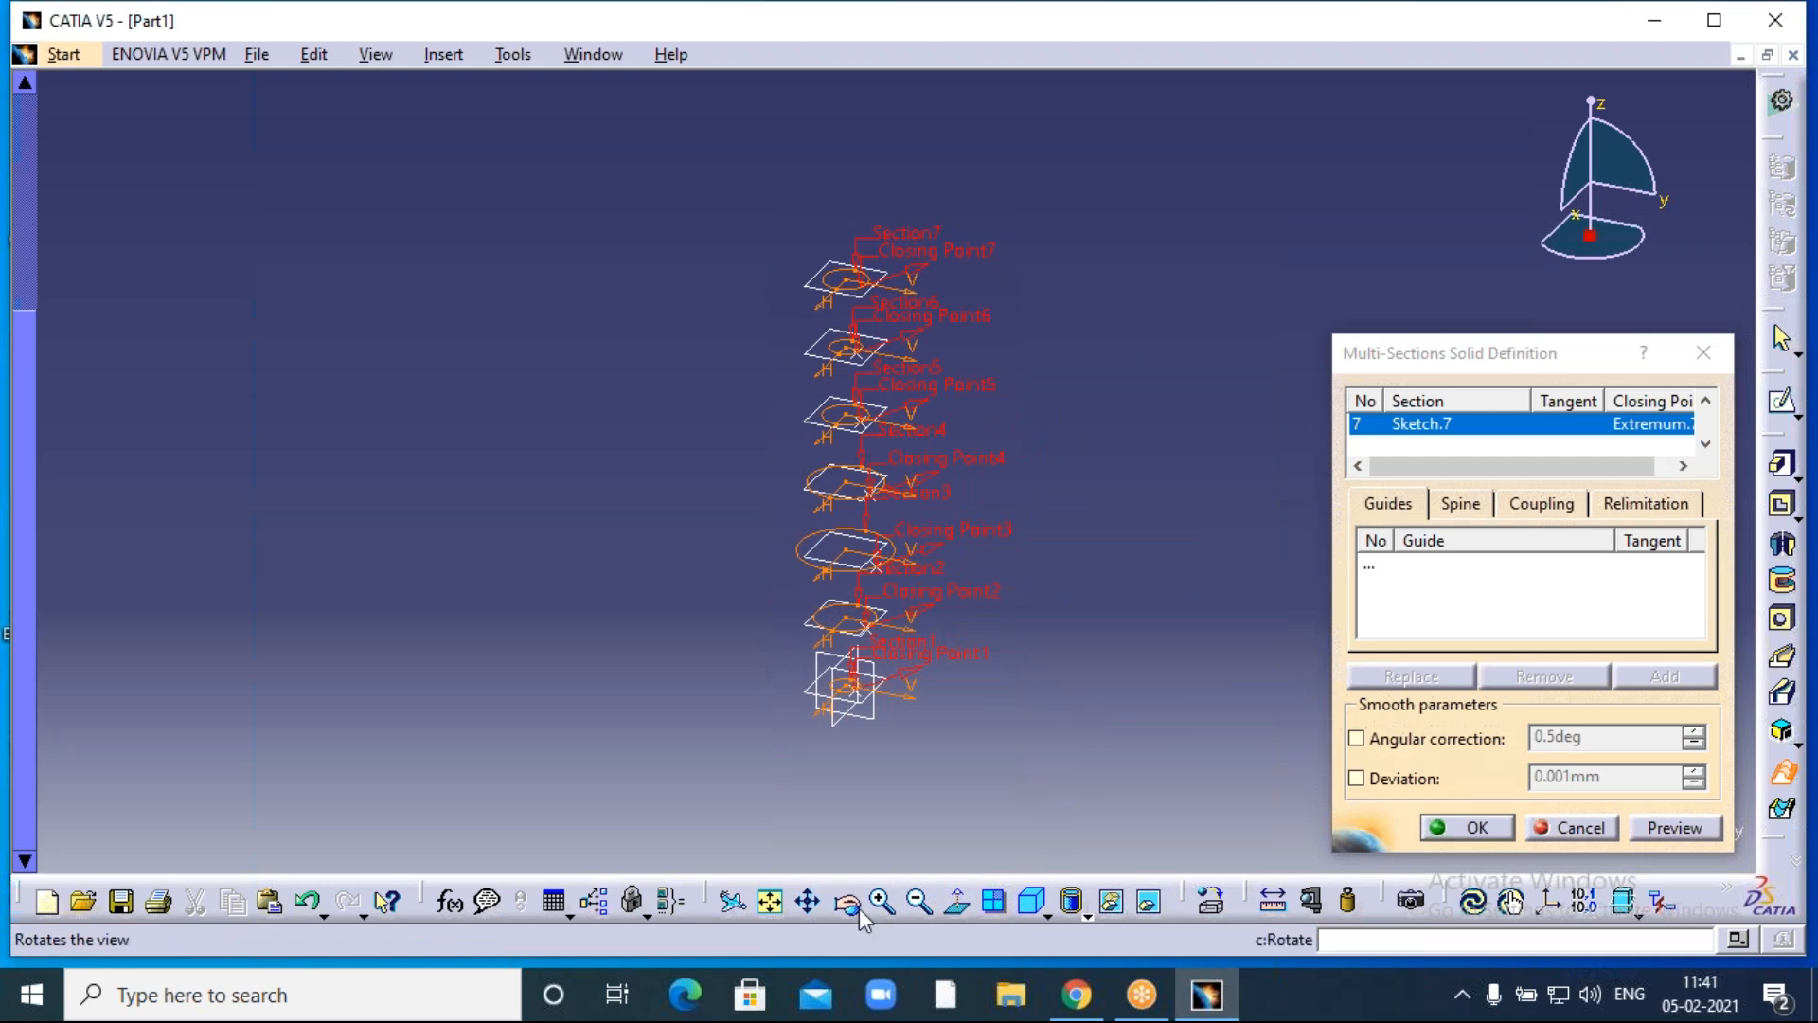
left_click(883, 902)
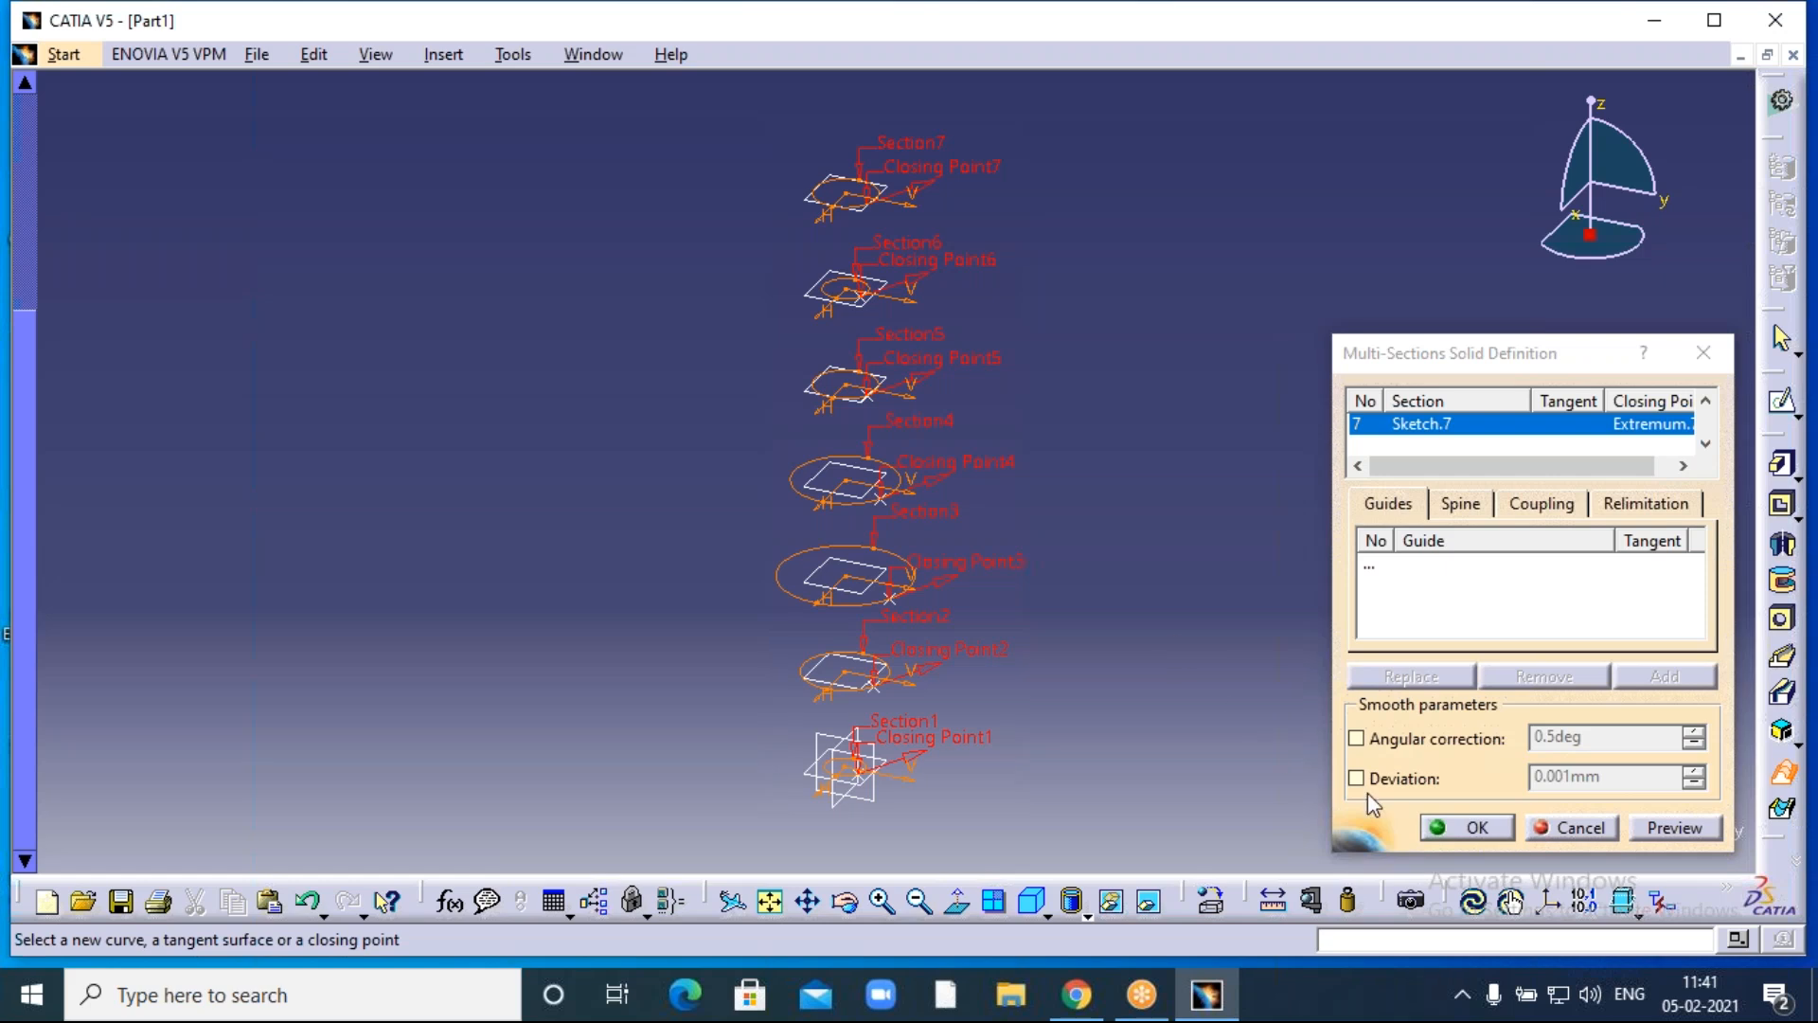
left_click(1674, 828)
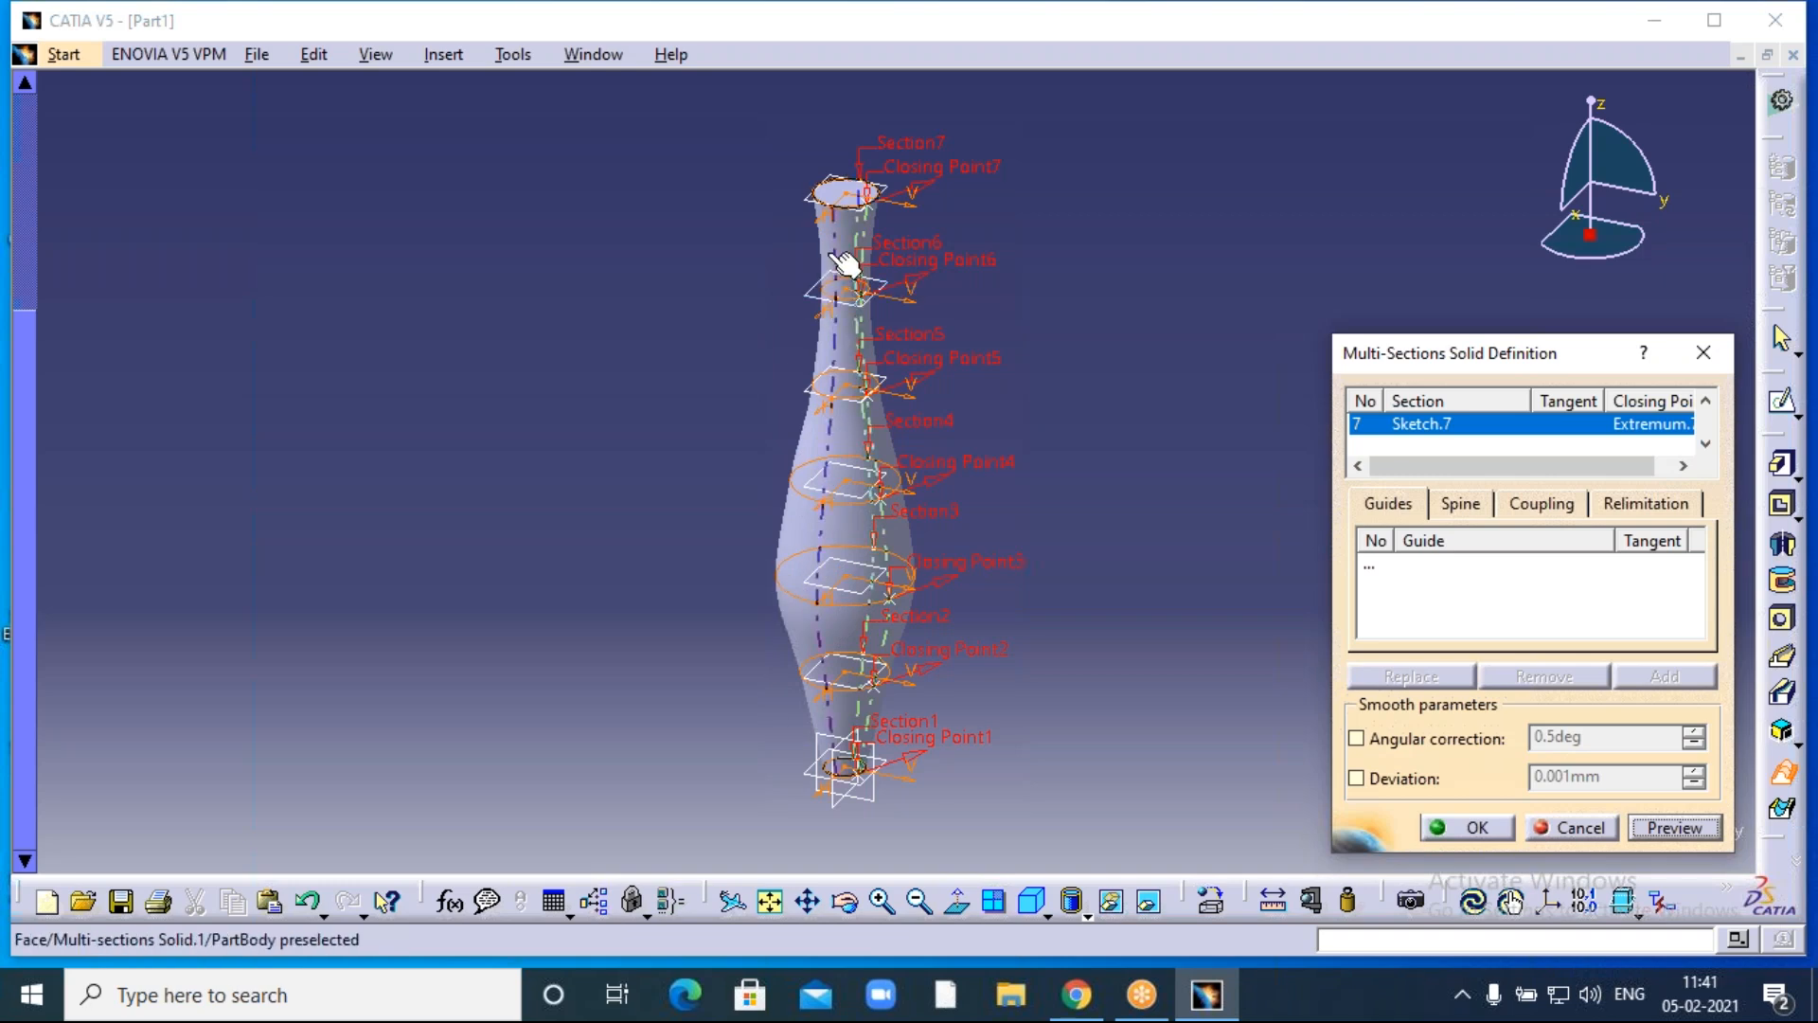
left_click(1475, 830)
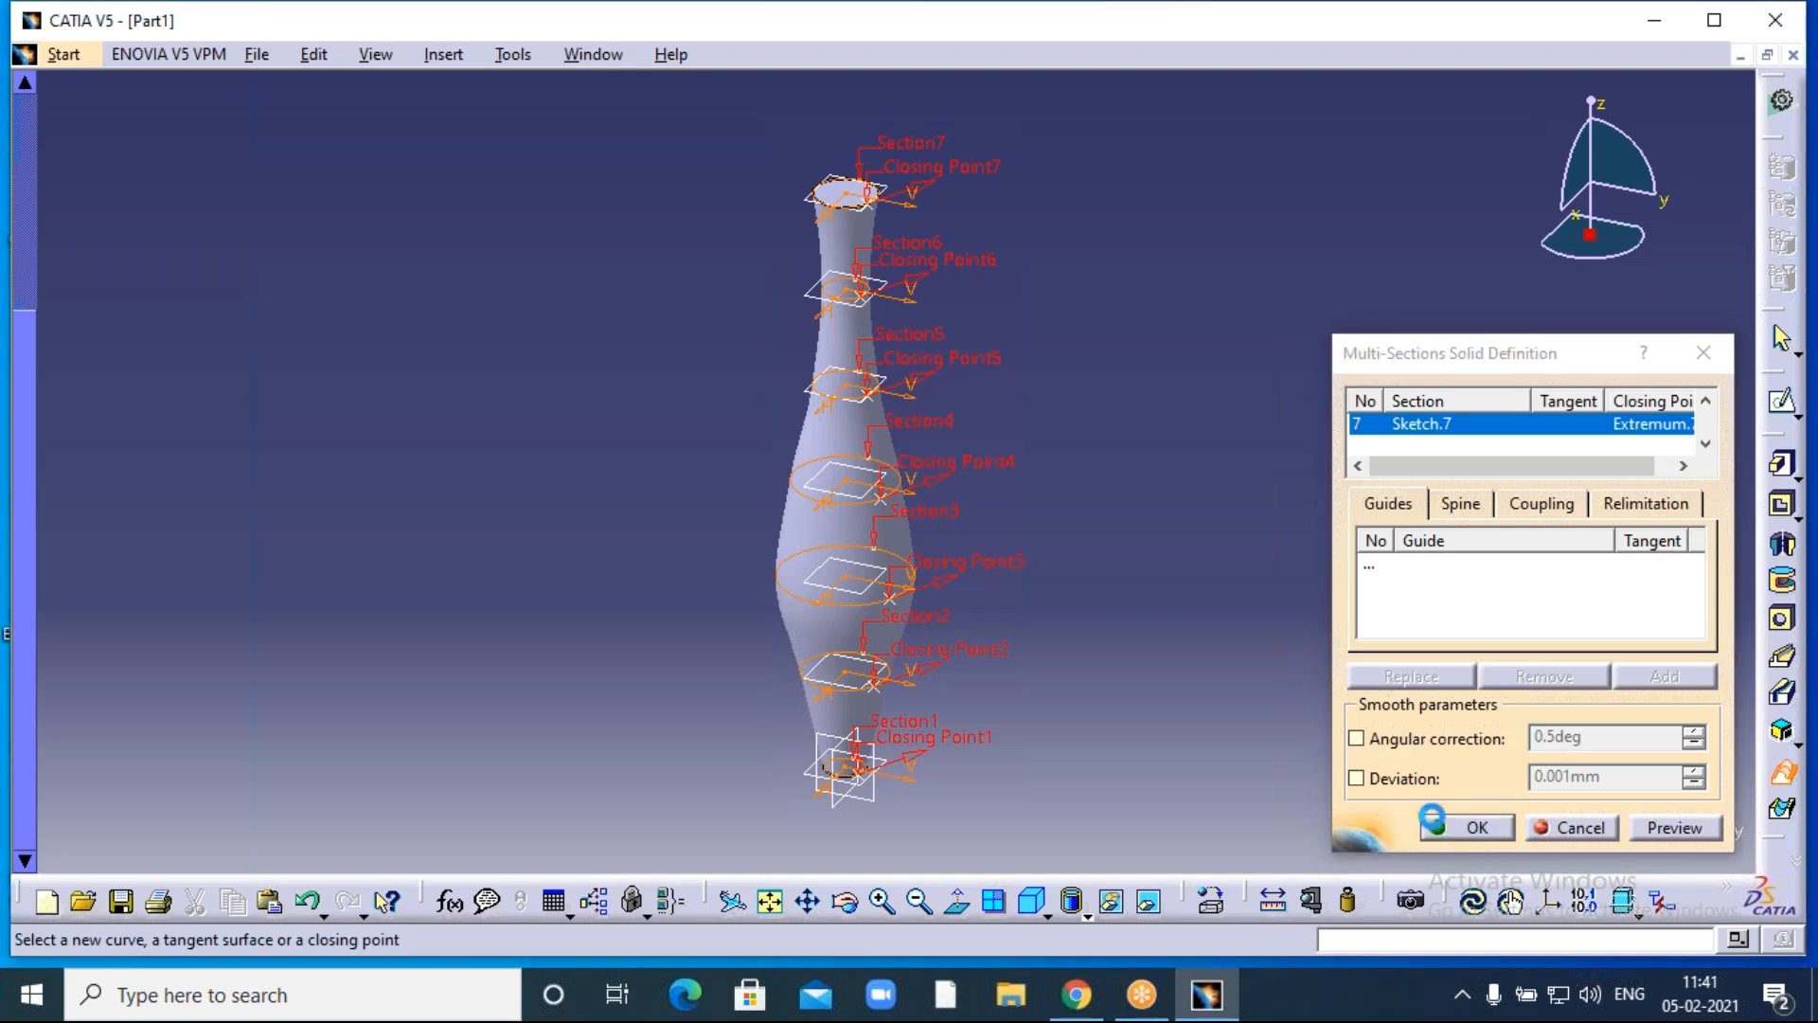
Display the bottle-shaped solid in Shading with Edges without Smooth Edges and inspect it from several orientations.
middle_click_drag(1149, 644, 1221, 667)
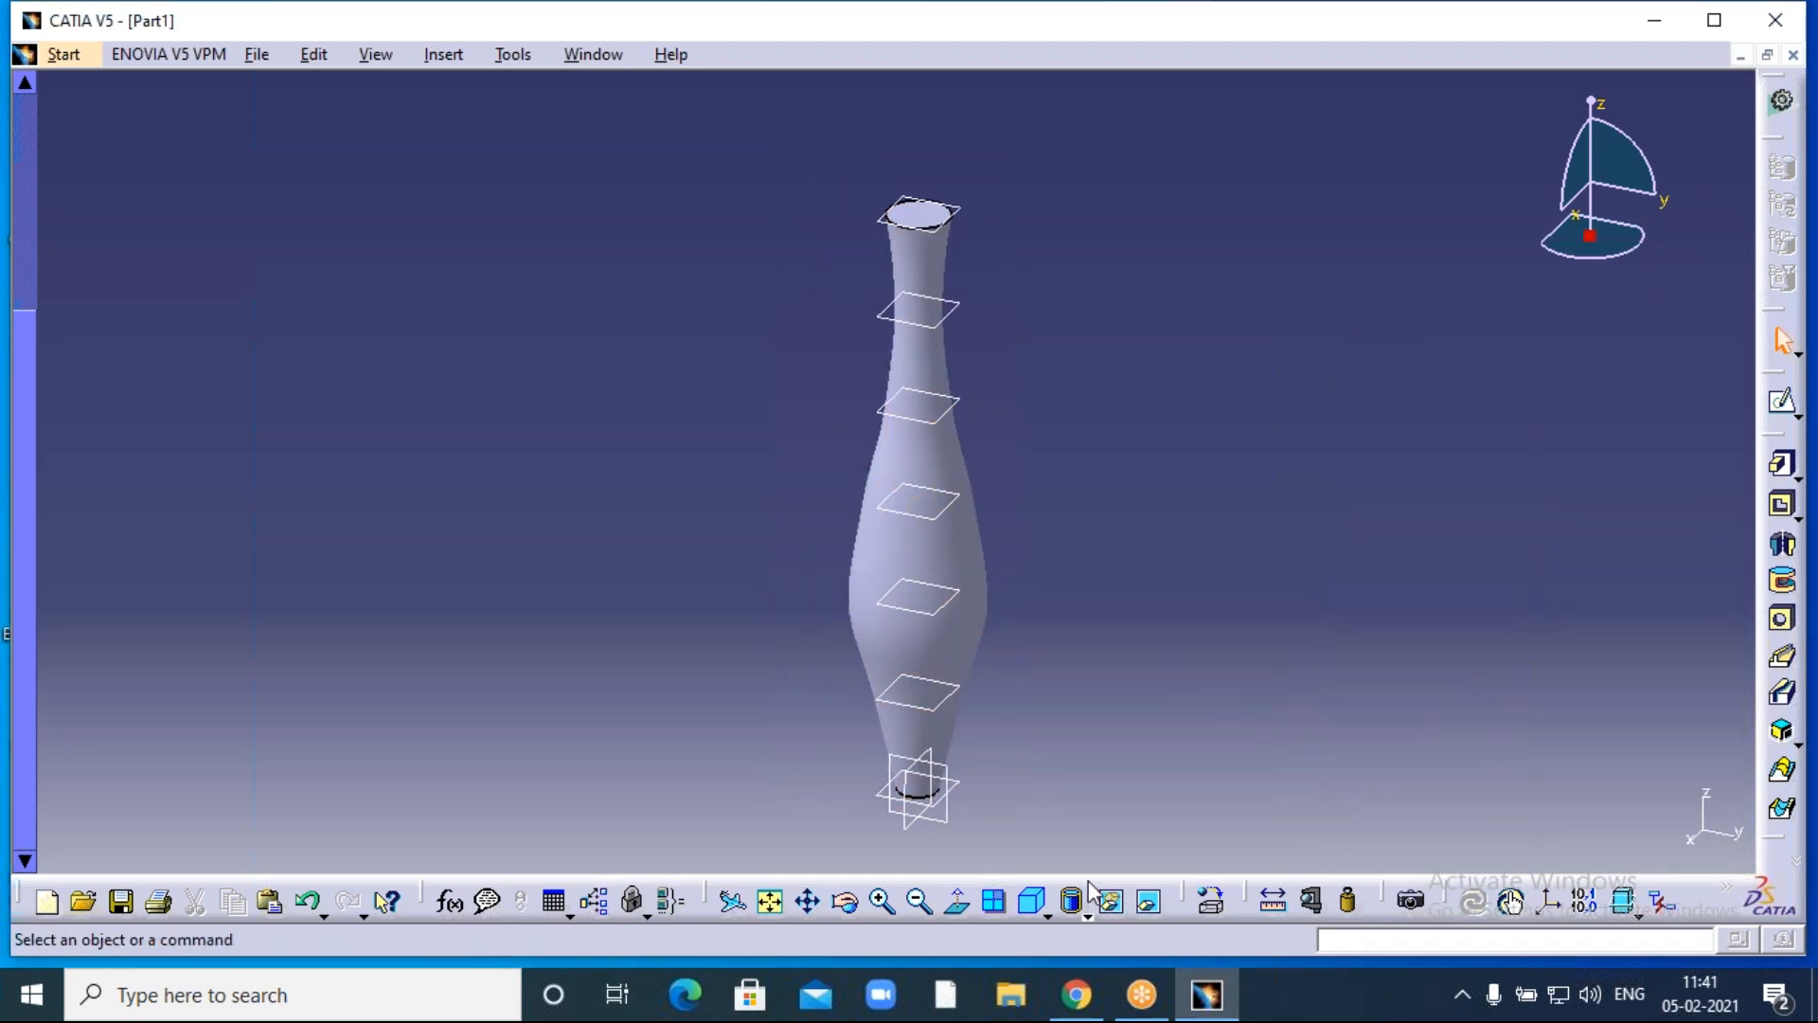
left_click(1085, 911)
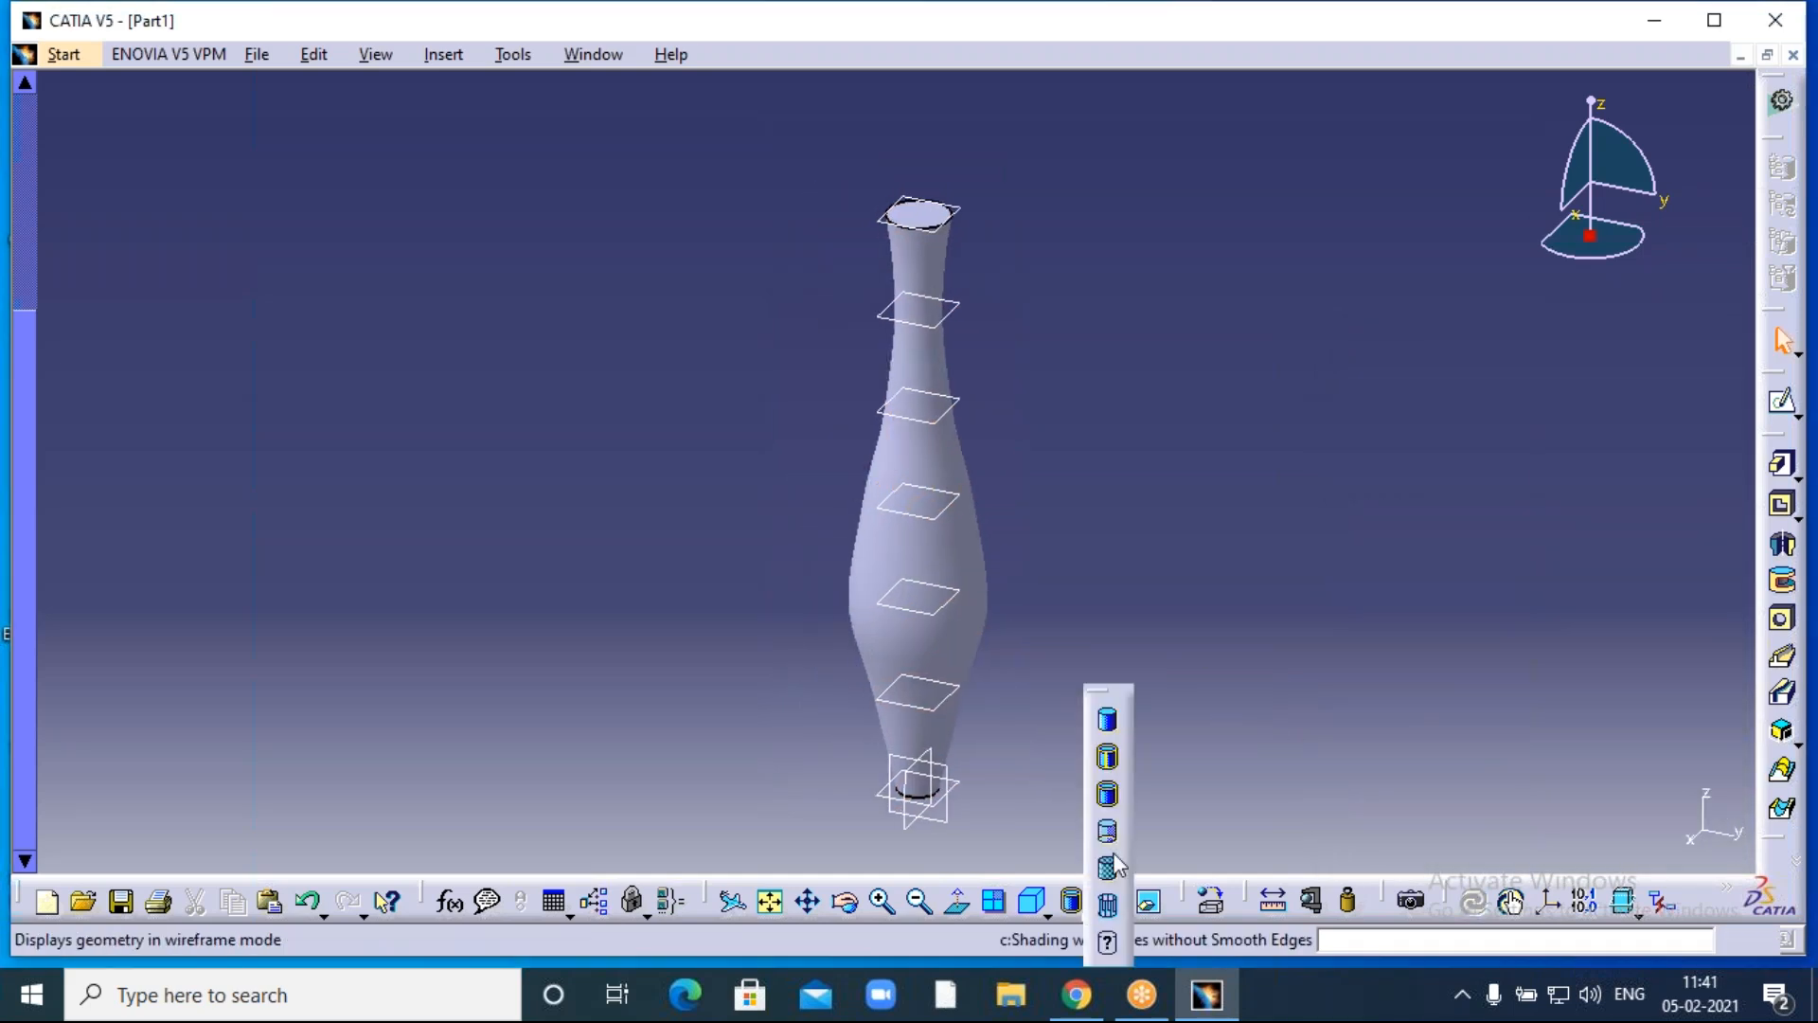
left_click(1110, 795)
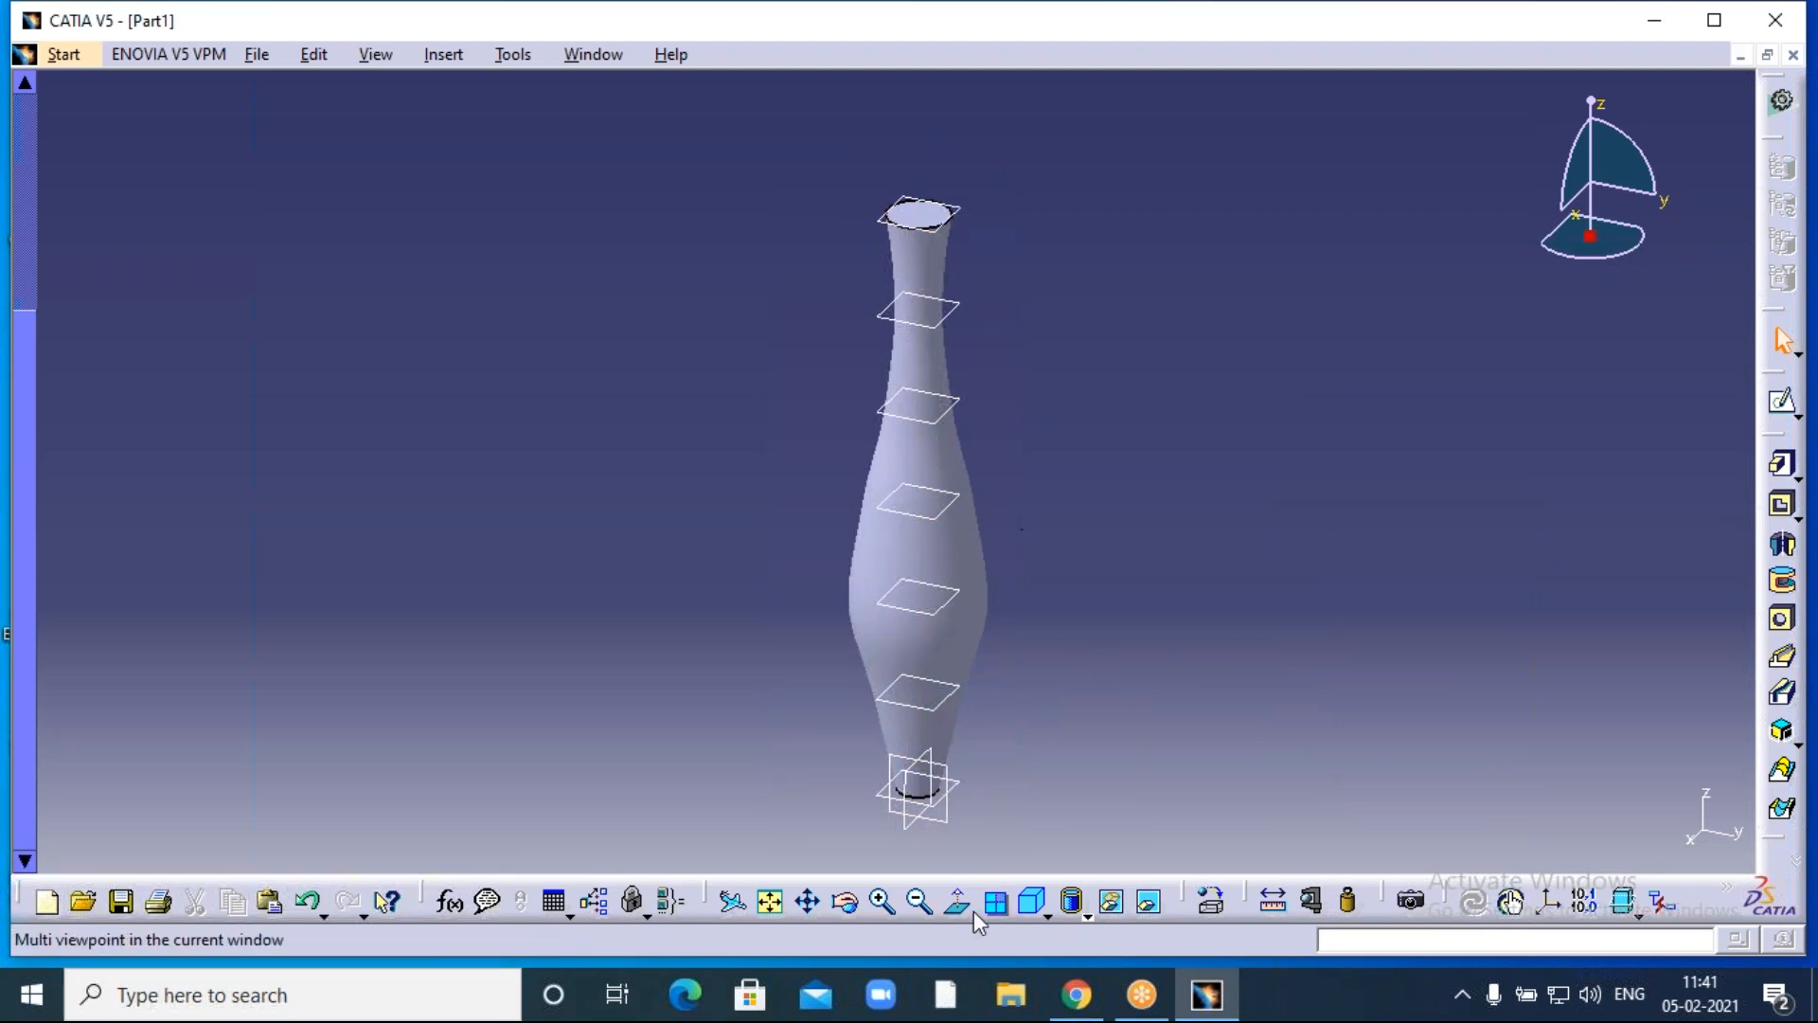
middle_click_drag(1089, 568, 1079, 478)
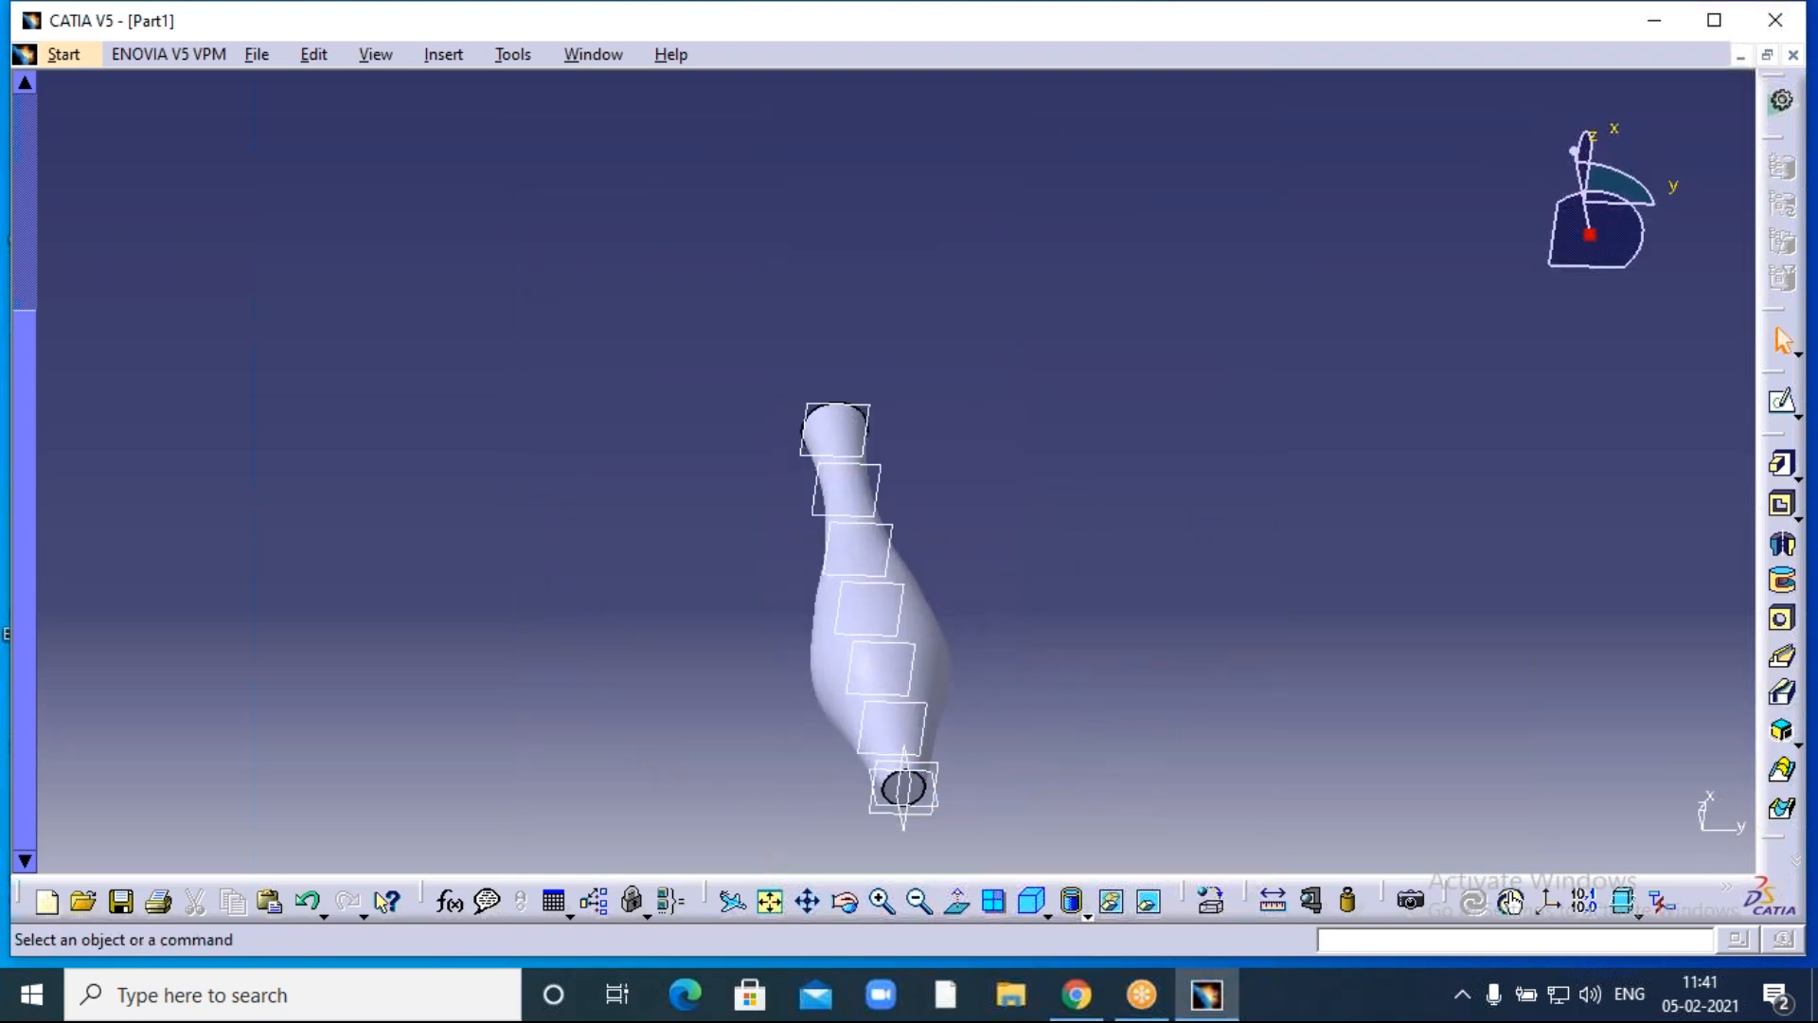
middle_click_drag(1047, 555, 1136, 663)
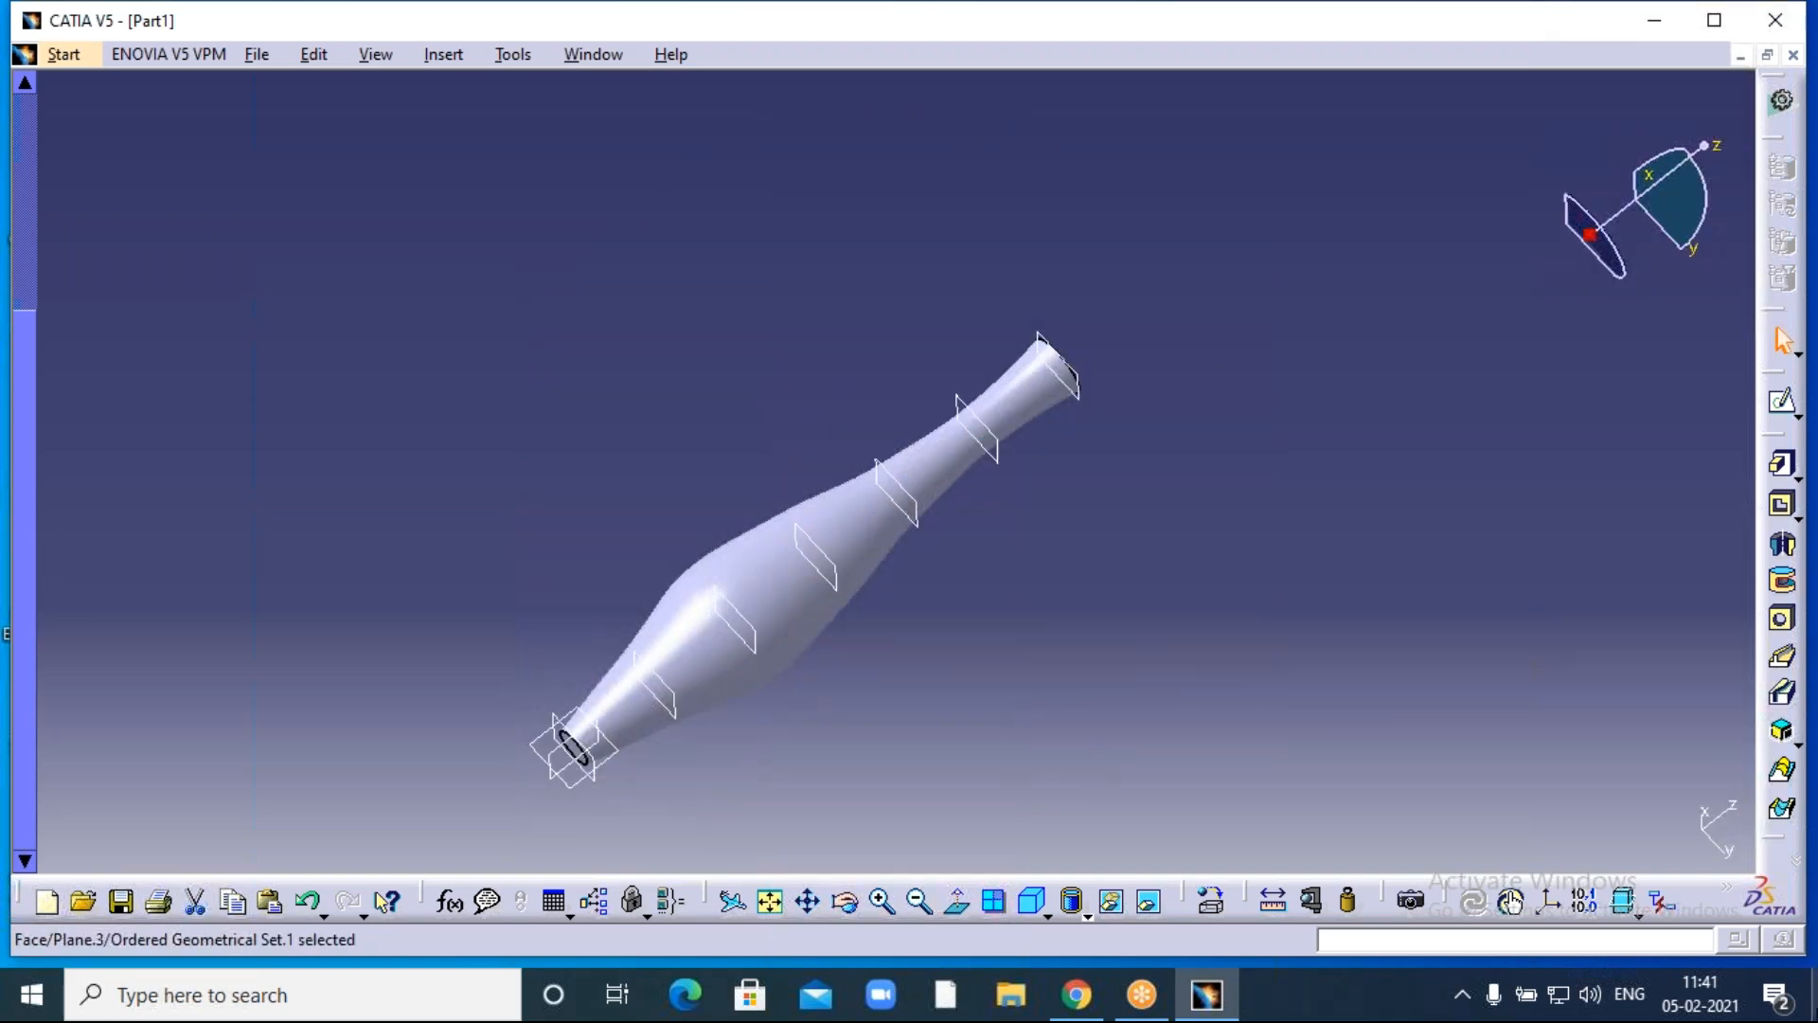
left_click(846, 902)
left_click_drag(1059, 464, 842, 246)
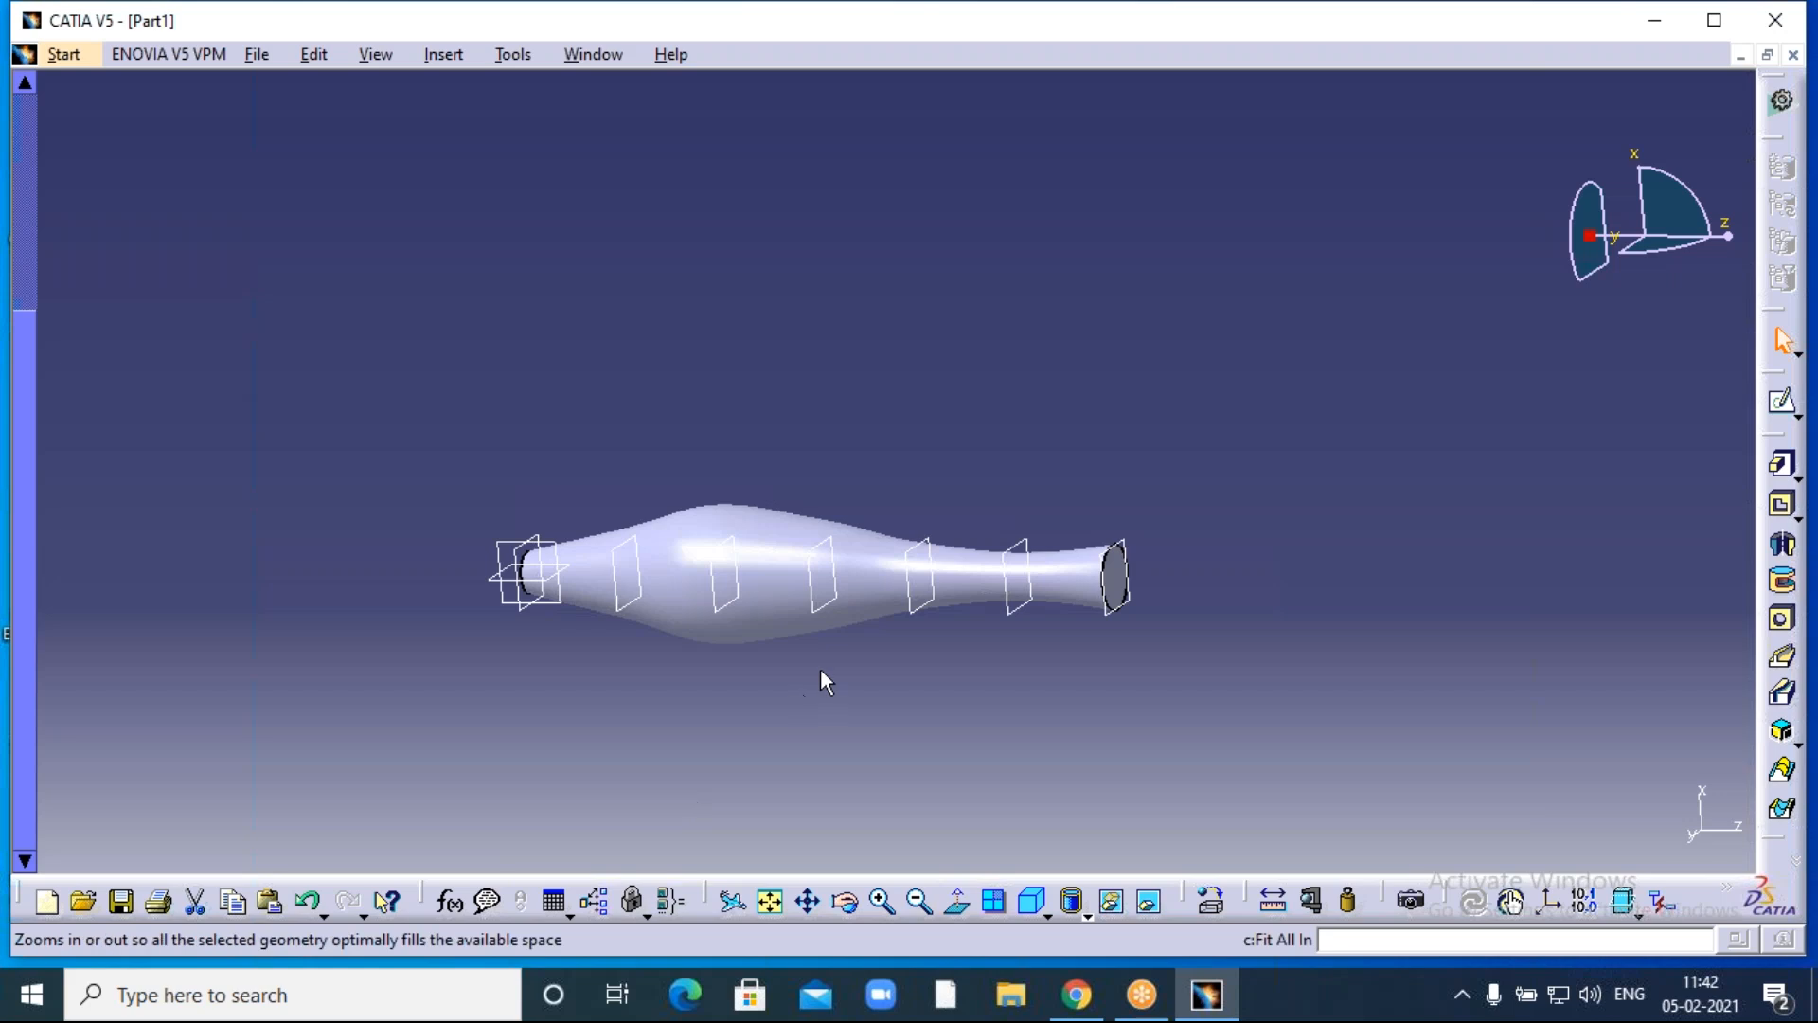
left_click(1097, 15)
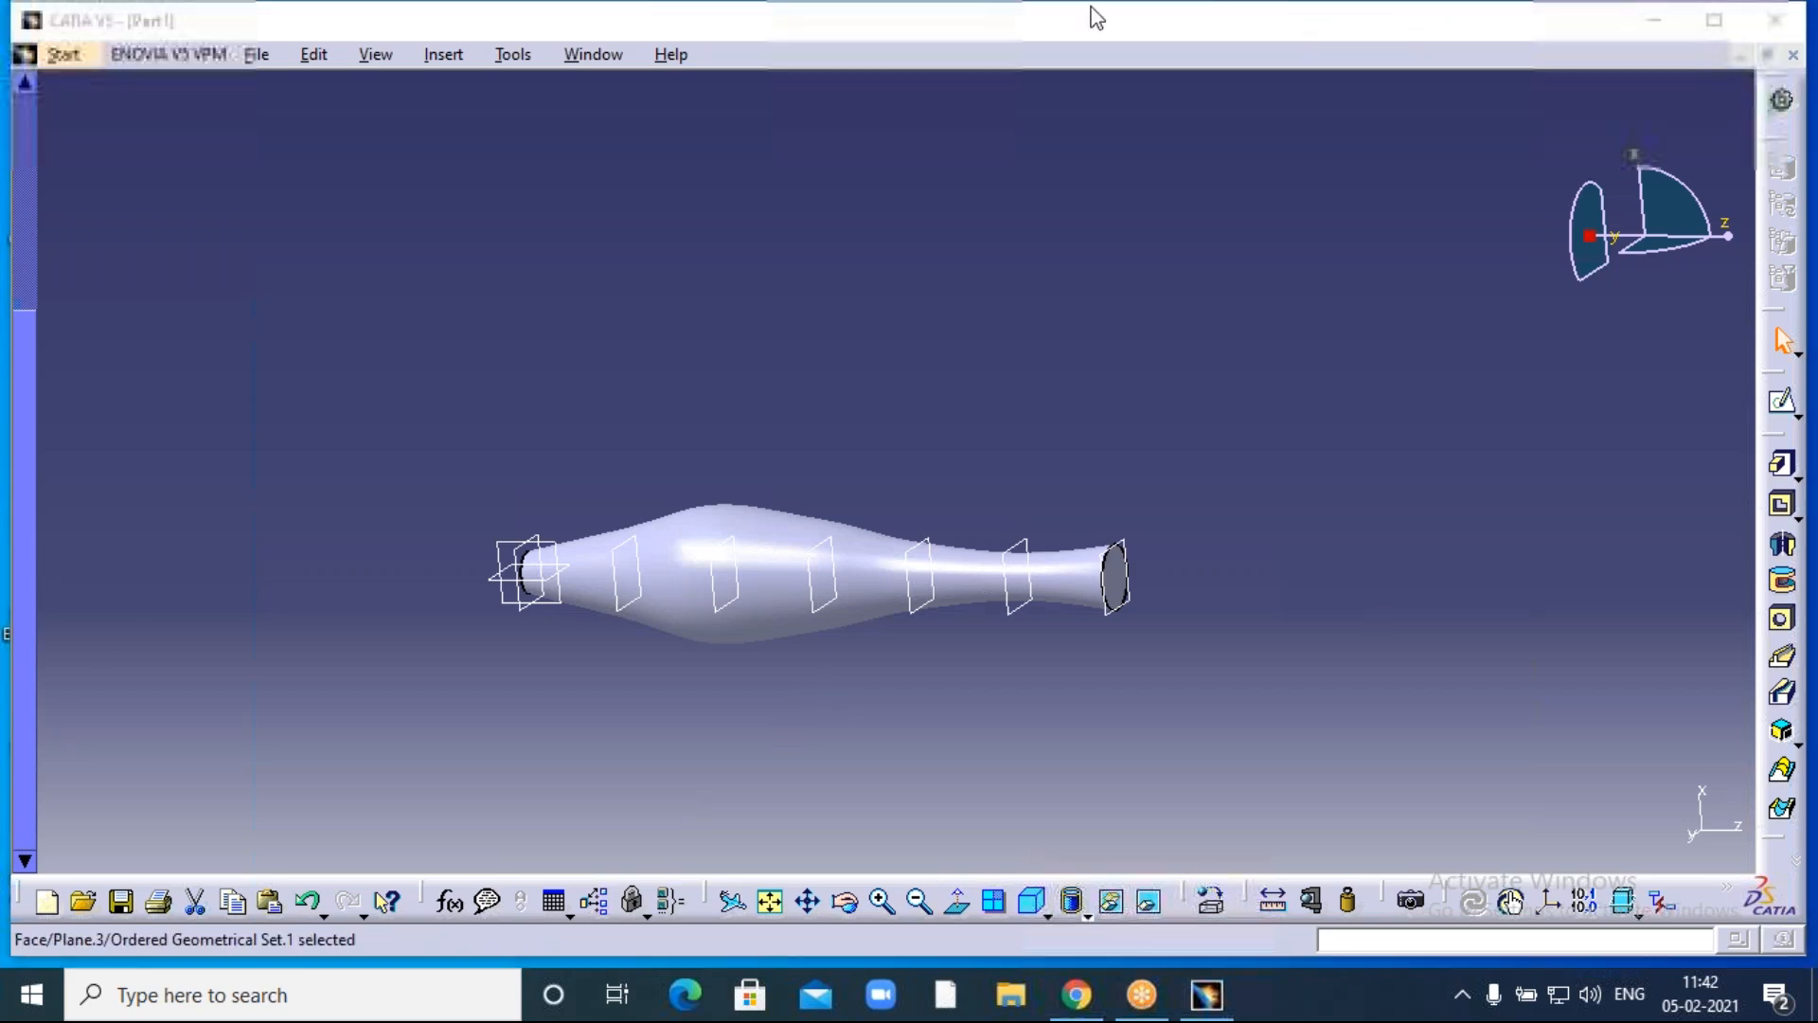
Close the finished bottle part and start a new Part Design part named Part1 with hybrid design enabled.
left_click(1793, 55)
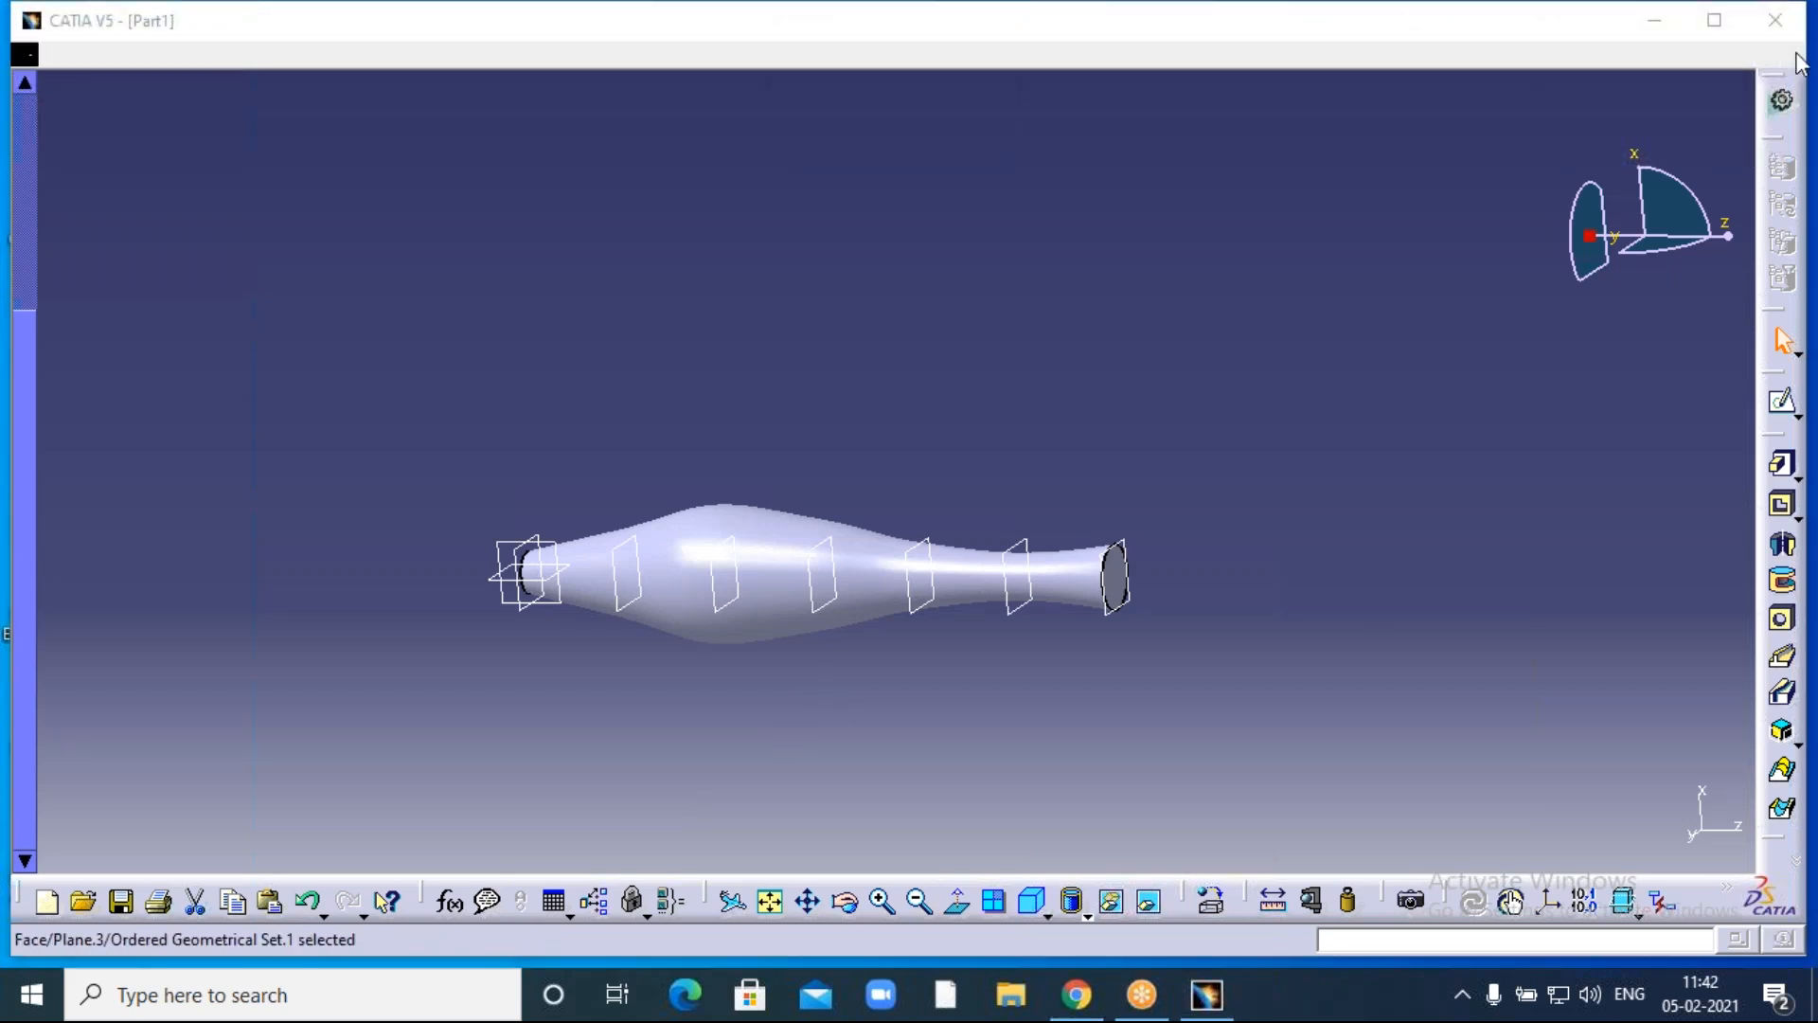
left_click(966, 551)
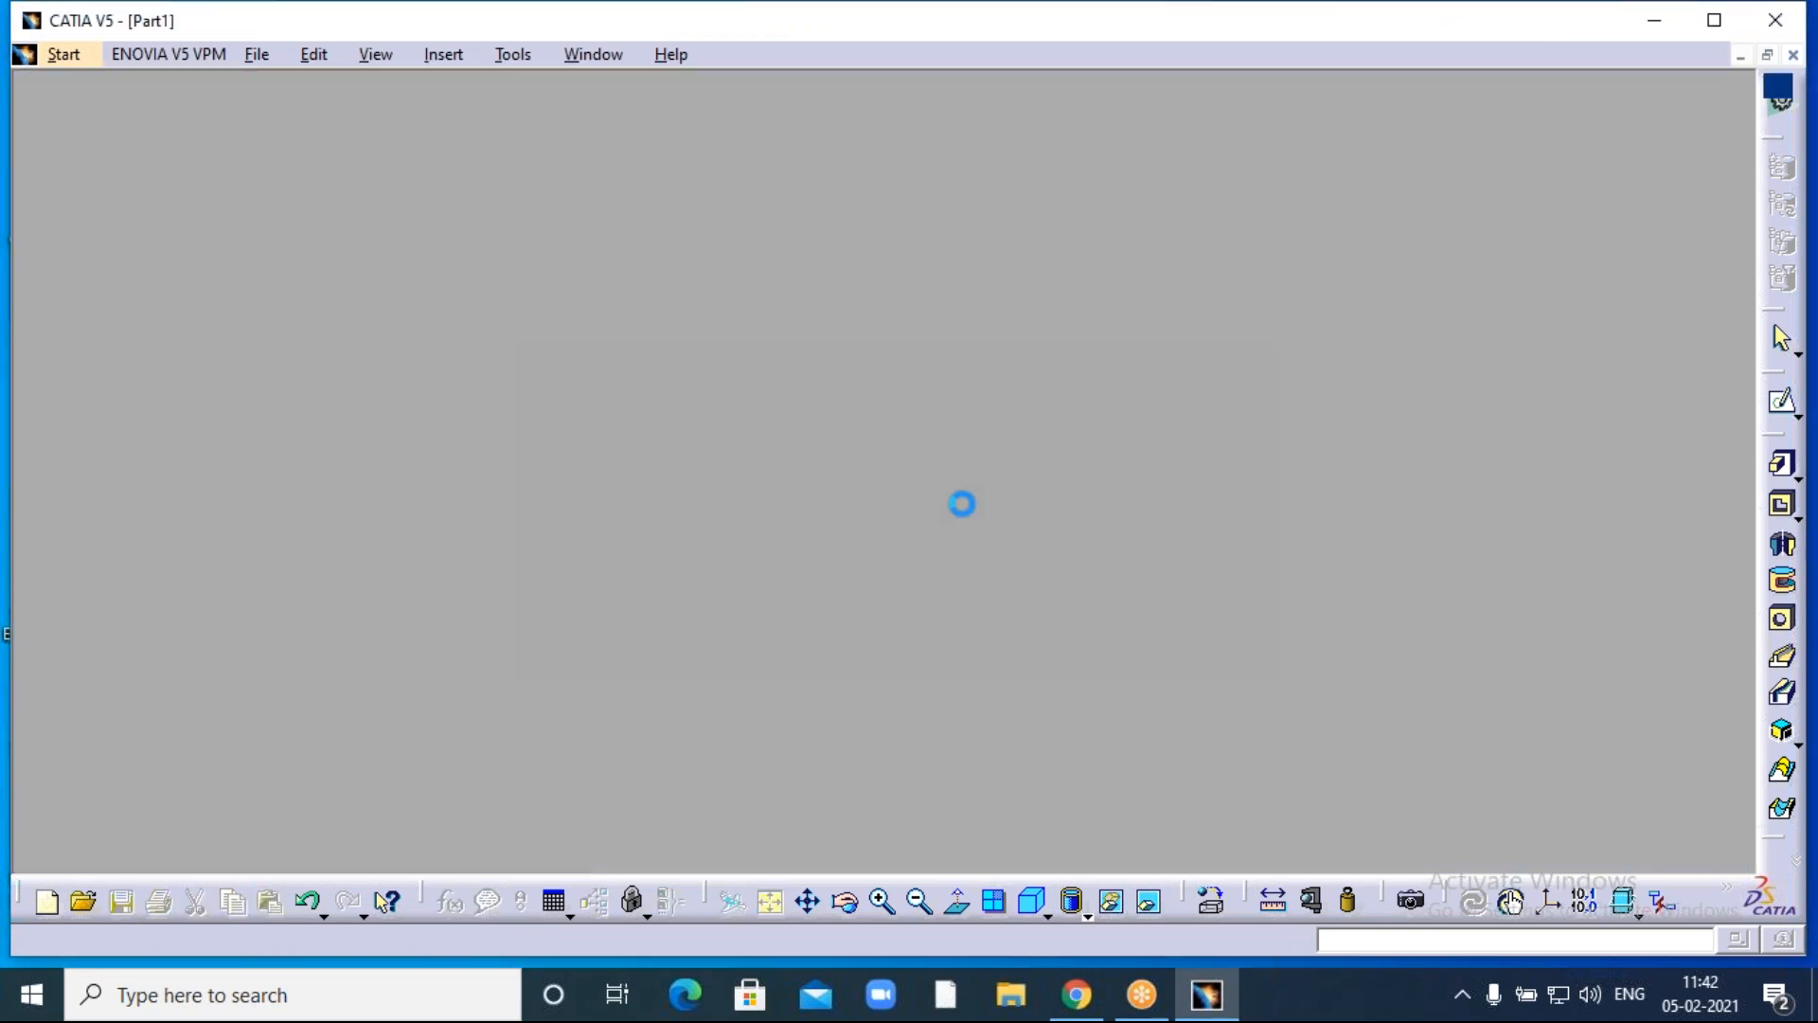
left_click(38, 53)
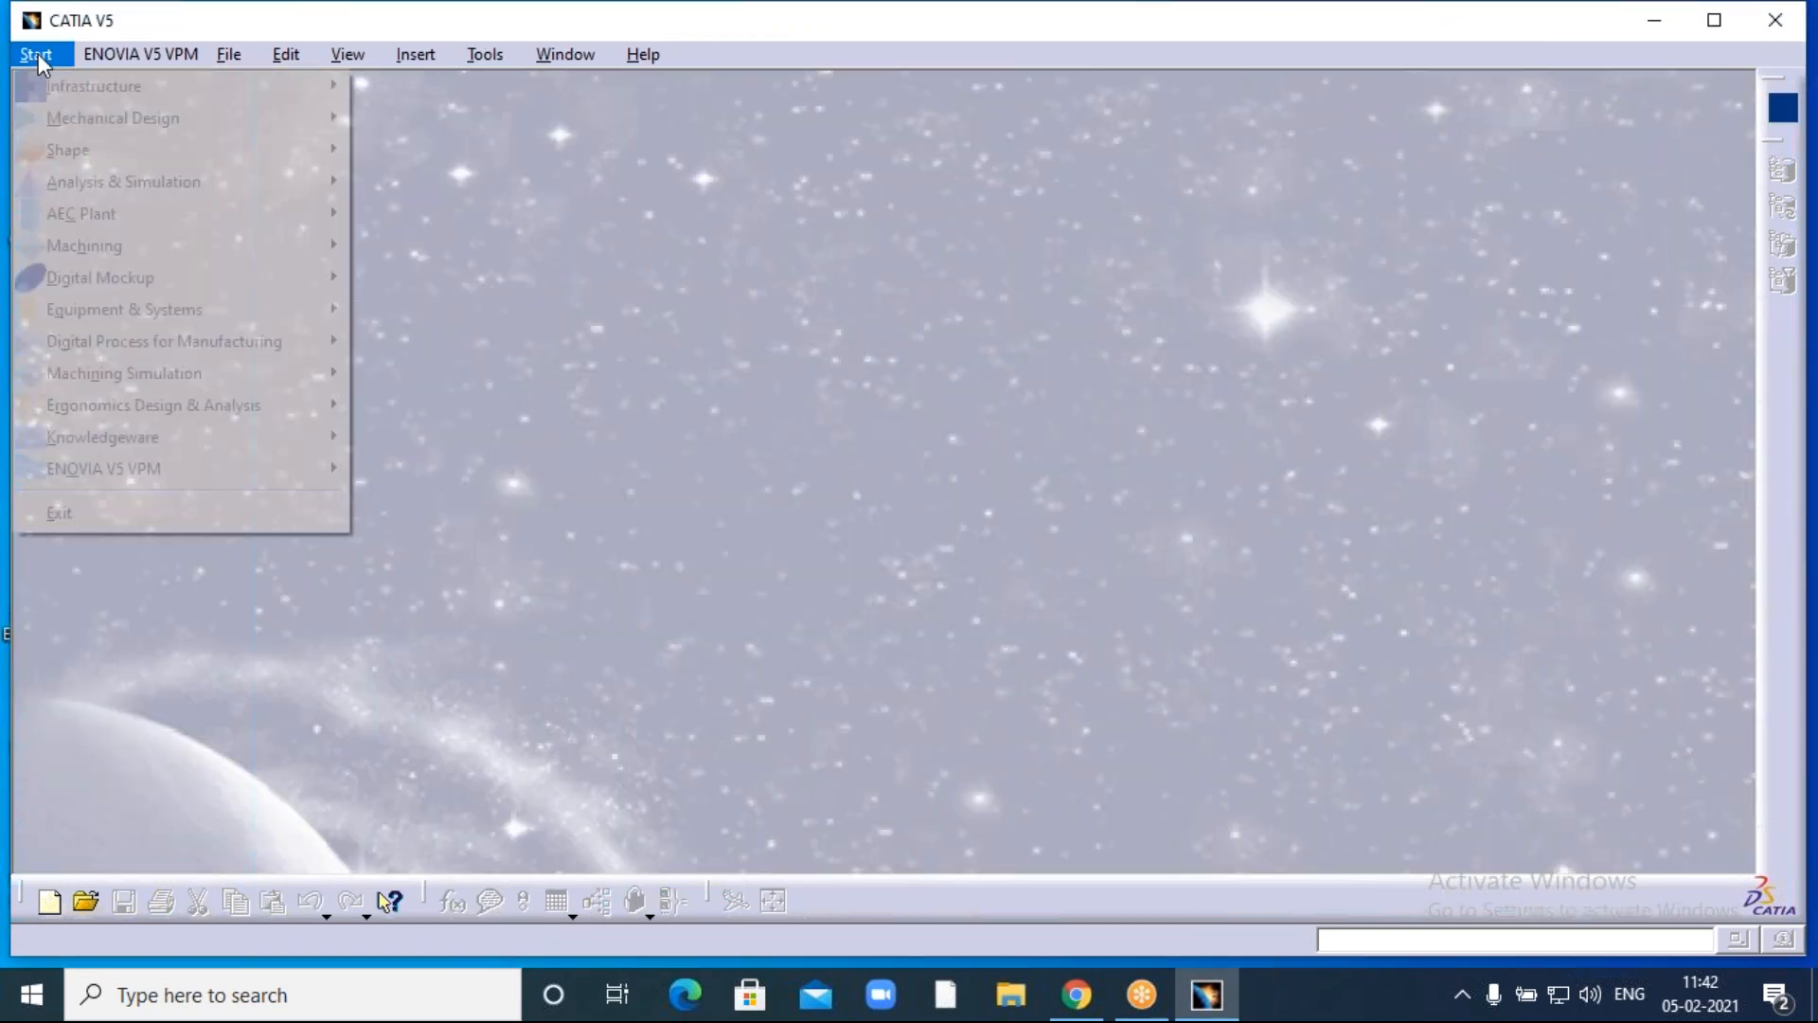
mouse_move(95, 118)
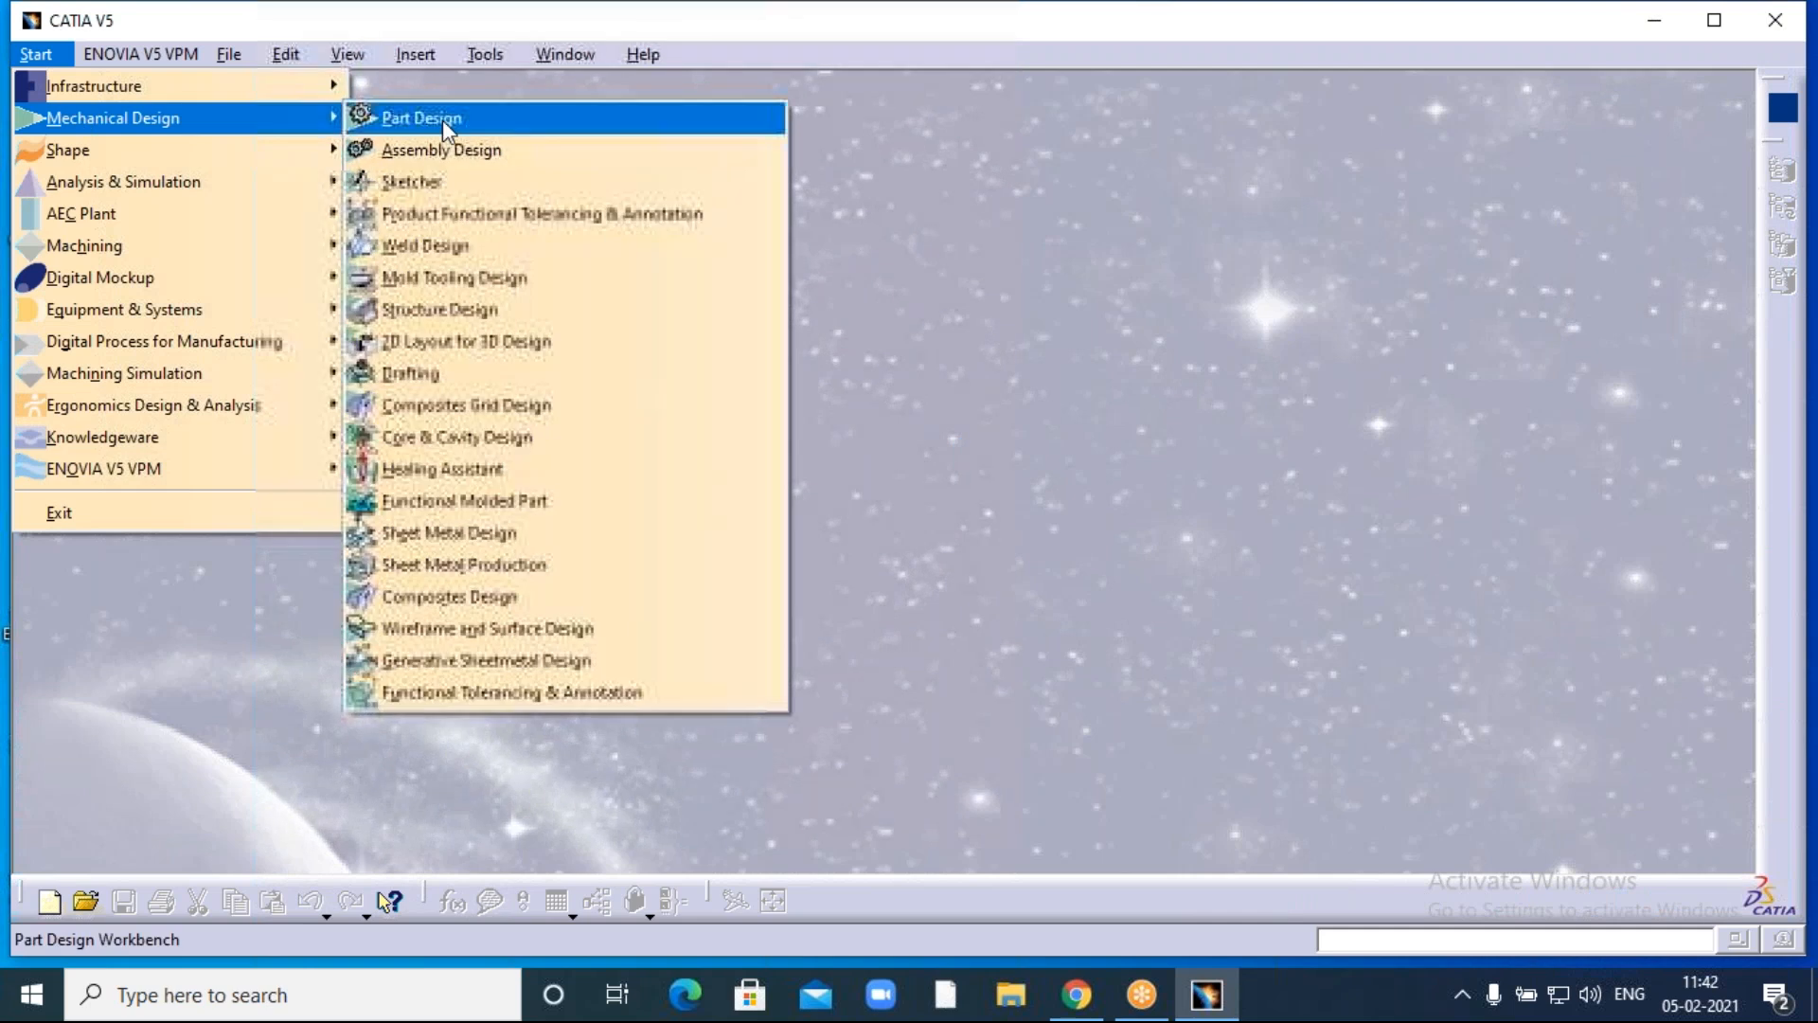
left_click(458, 119)
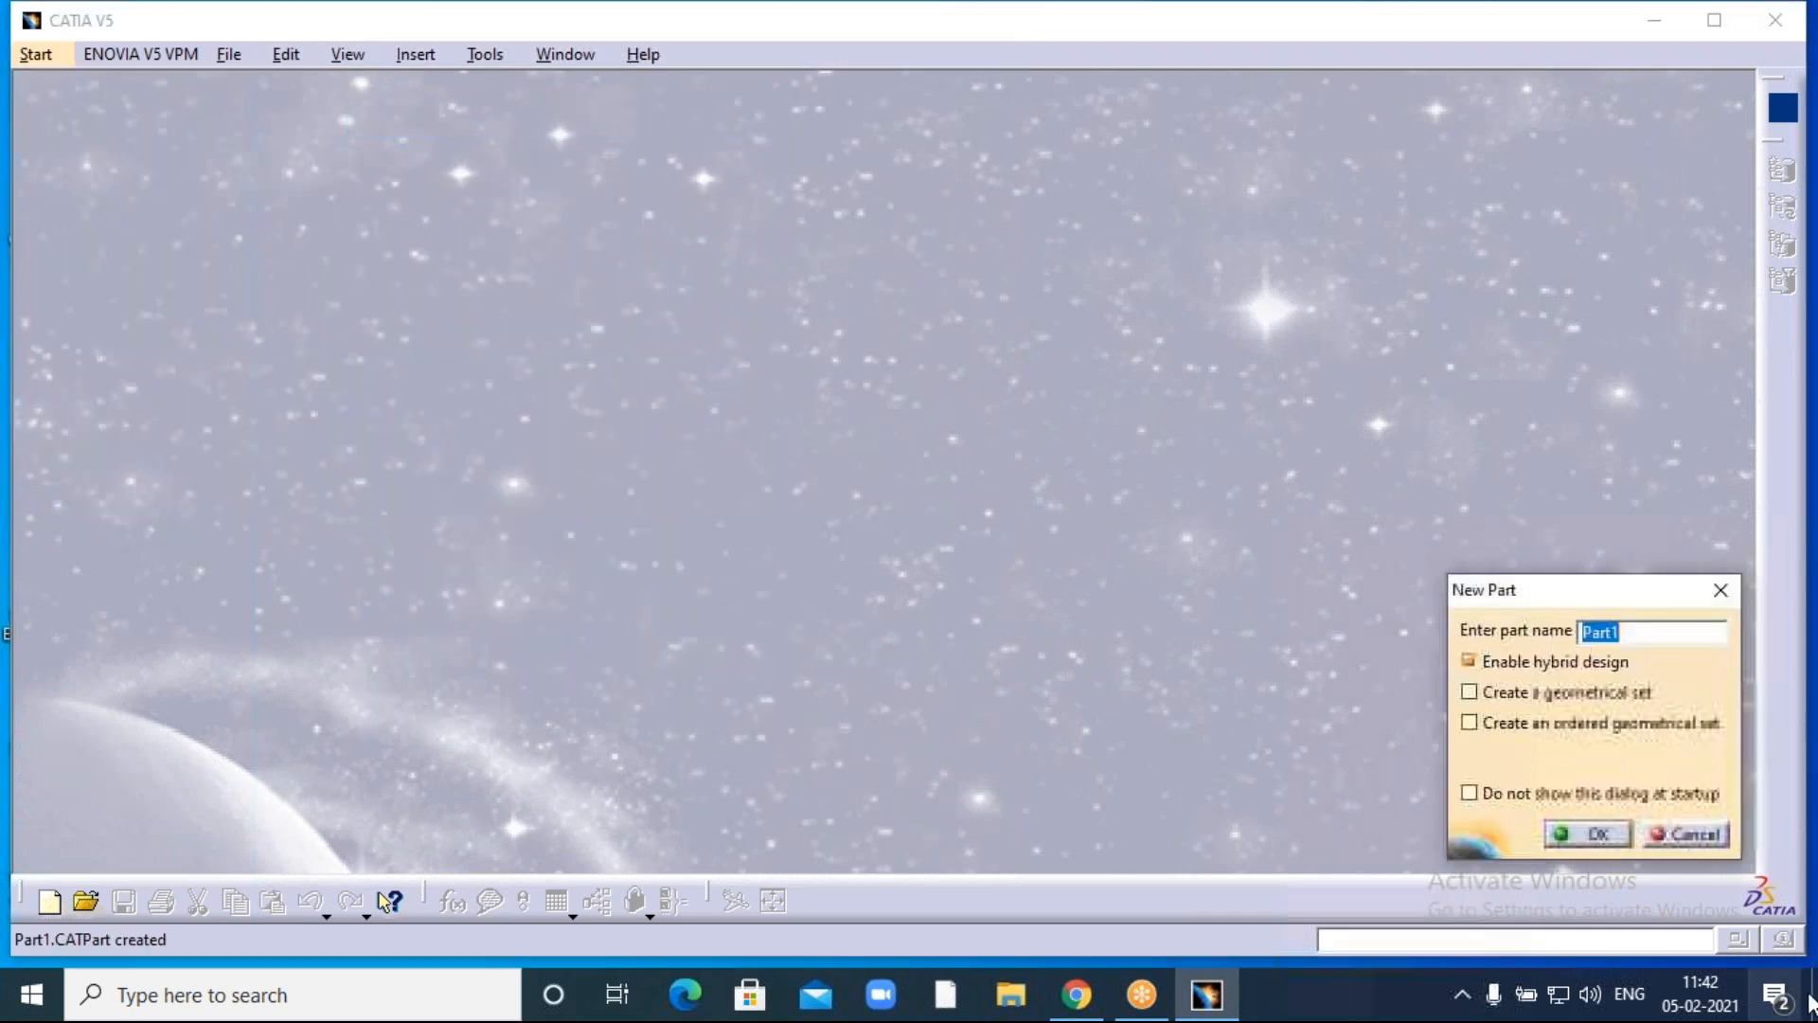
left_click(1588, 837)
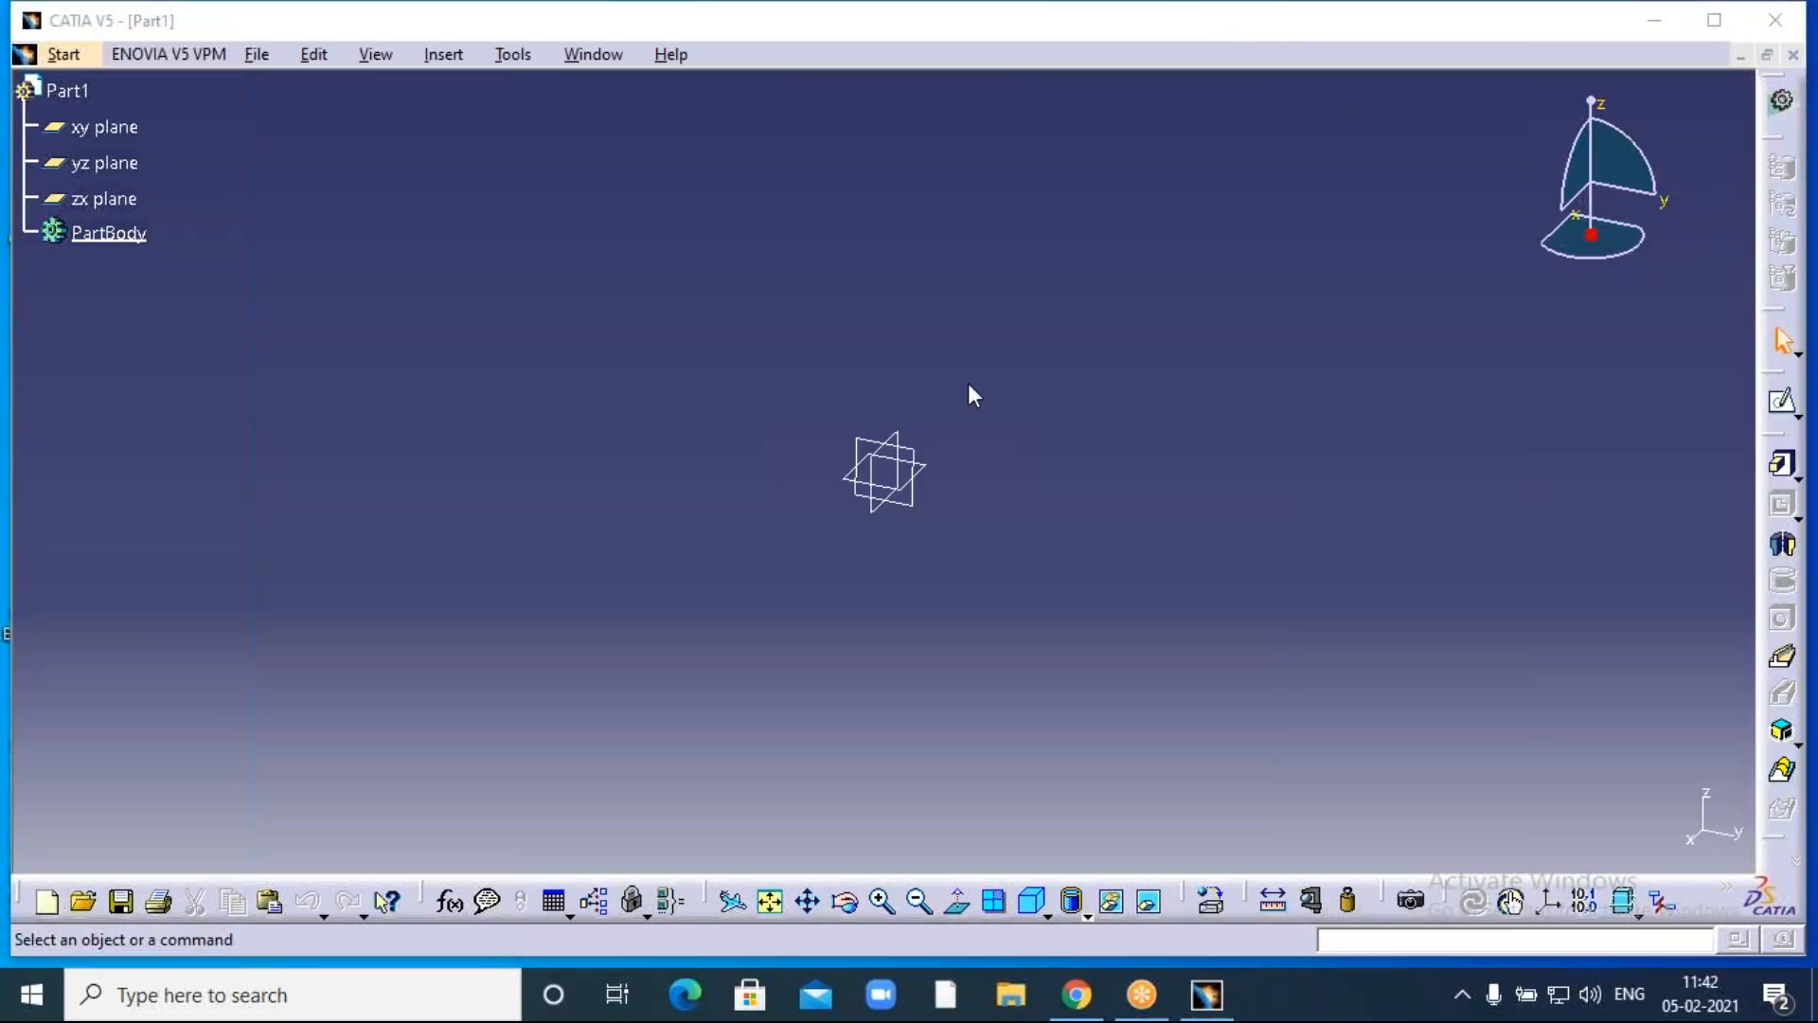
Create a plane offset 50 mm from the xy plane and repeat it with 4 instances in absolute mode in a new body.
middle_click_drag(1020, 337, 639, 422)
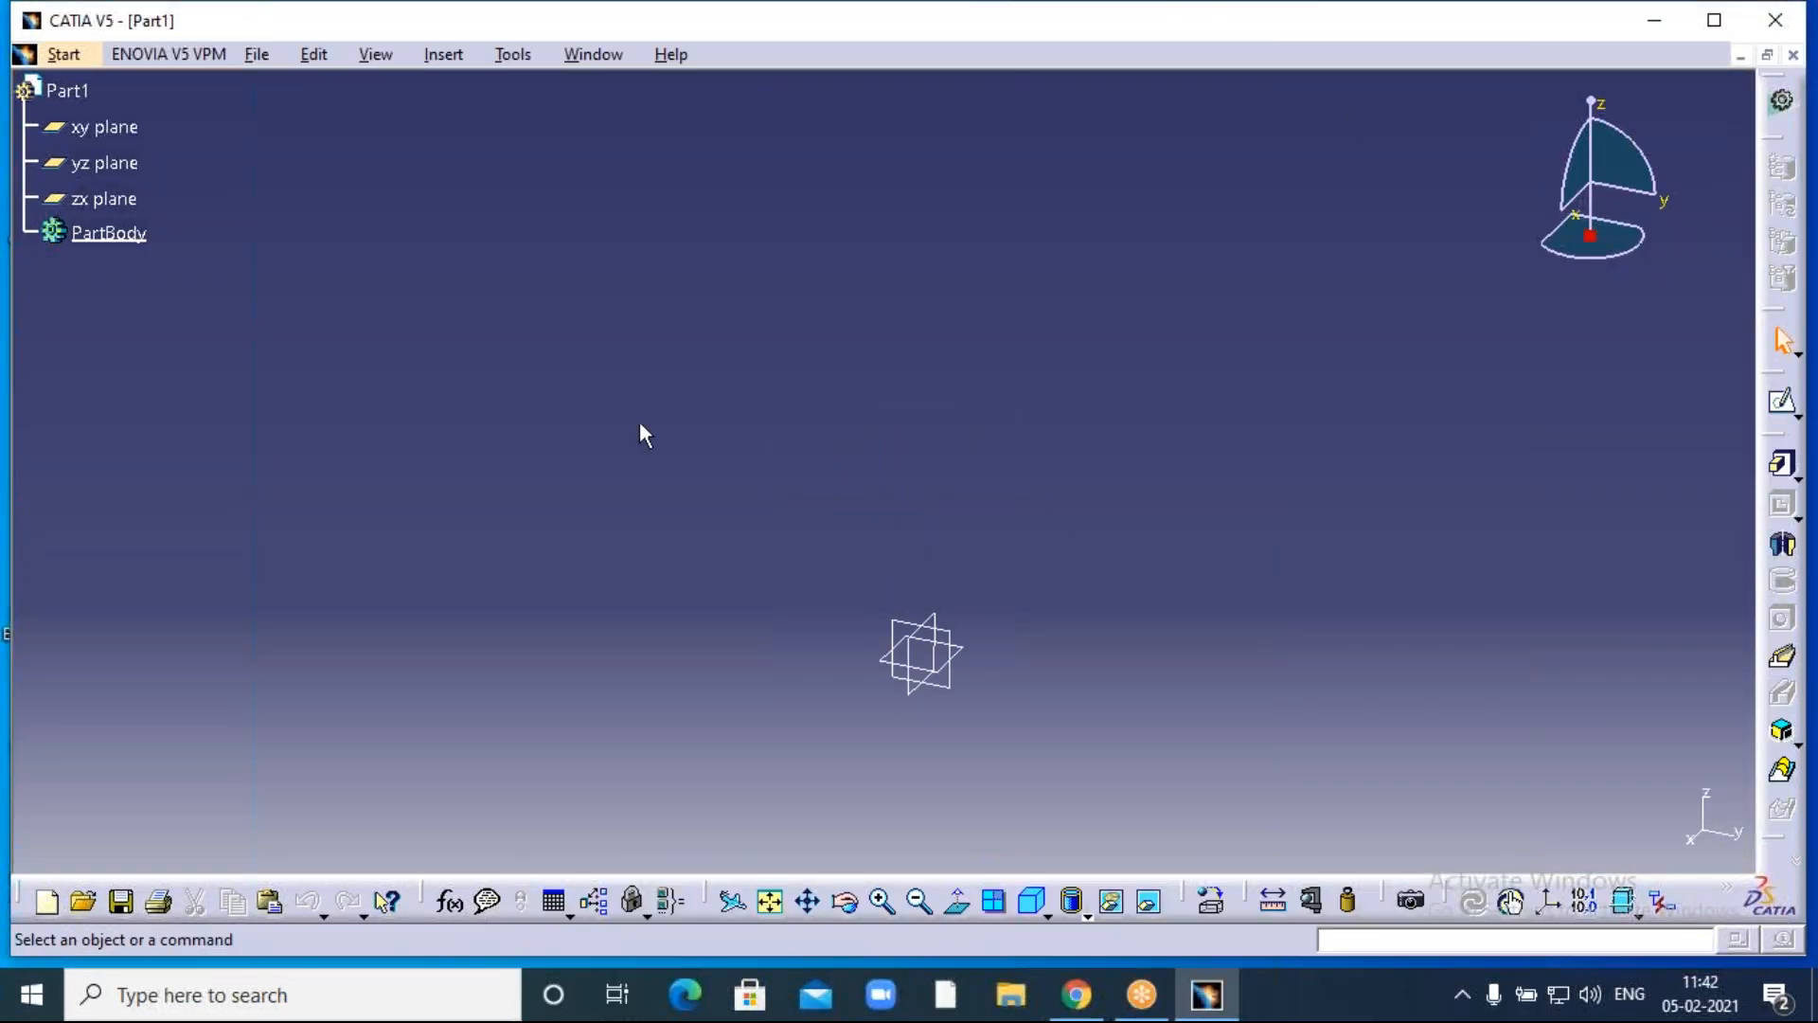
left_click(123, 127)
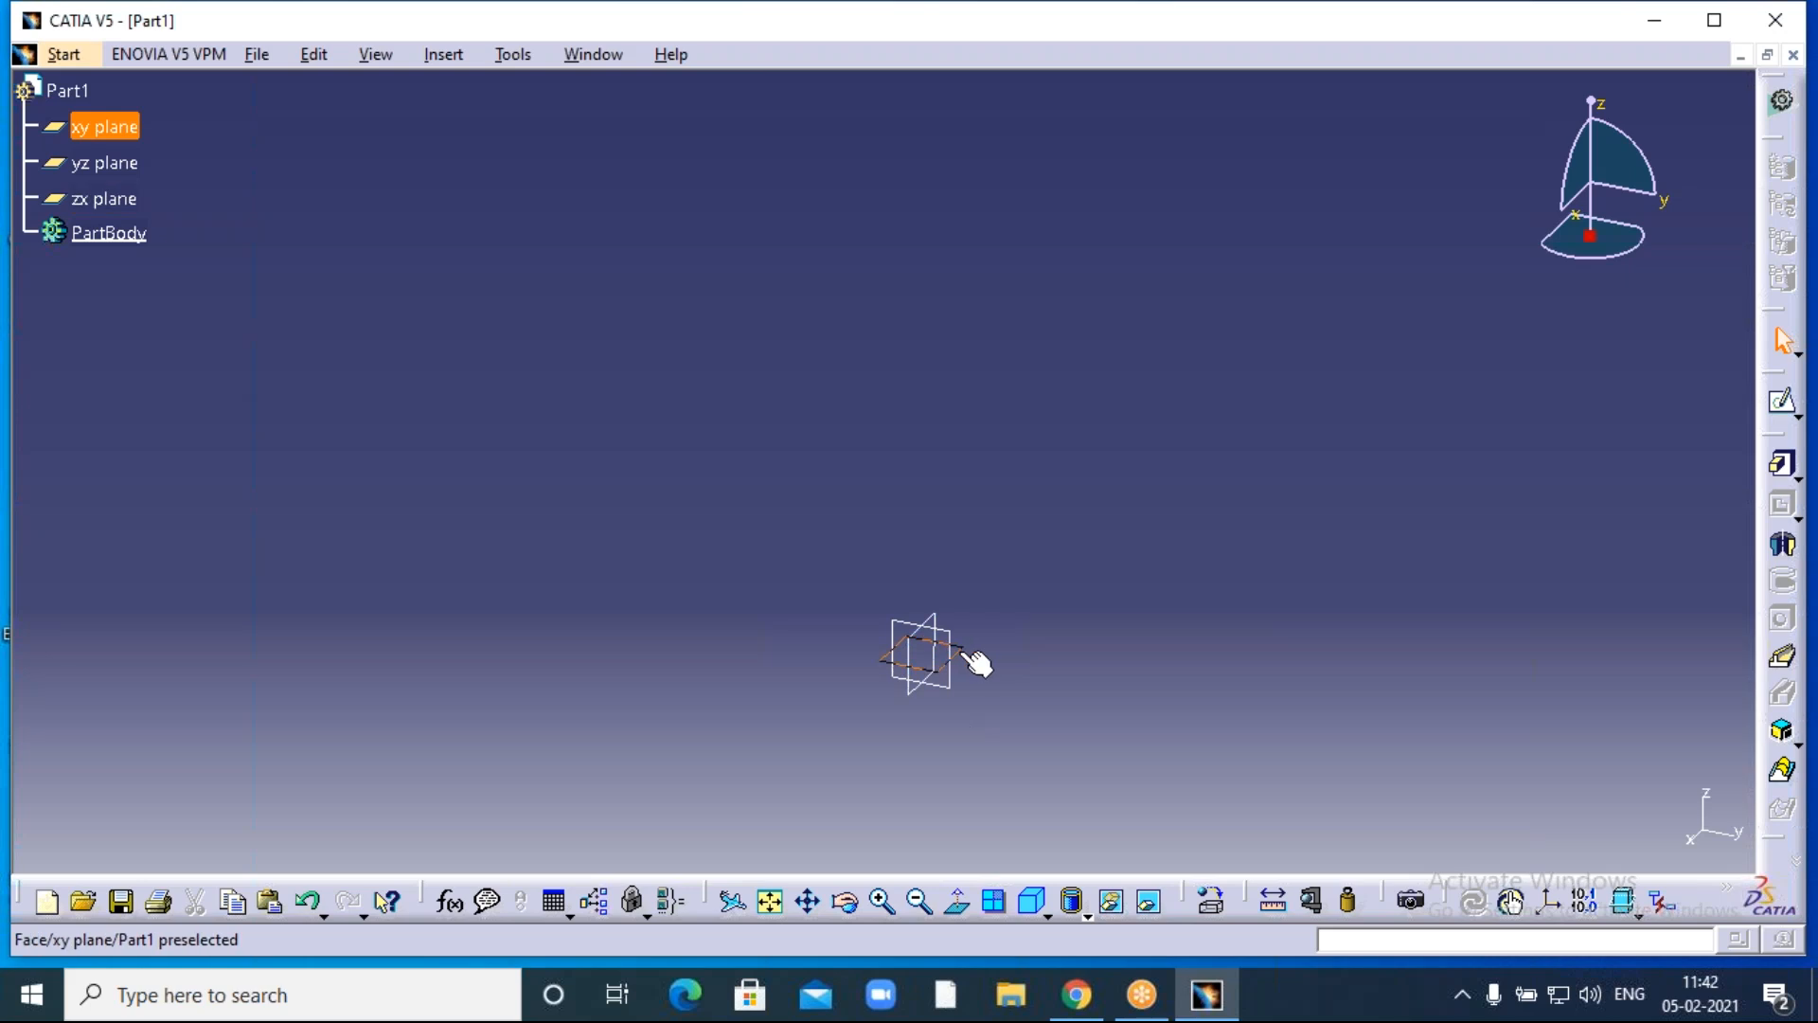
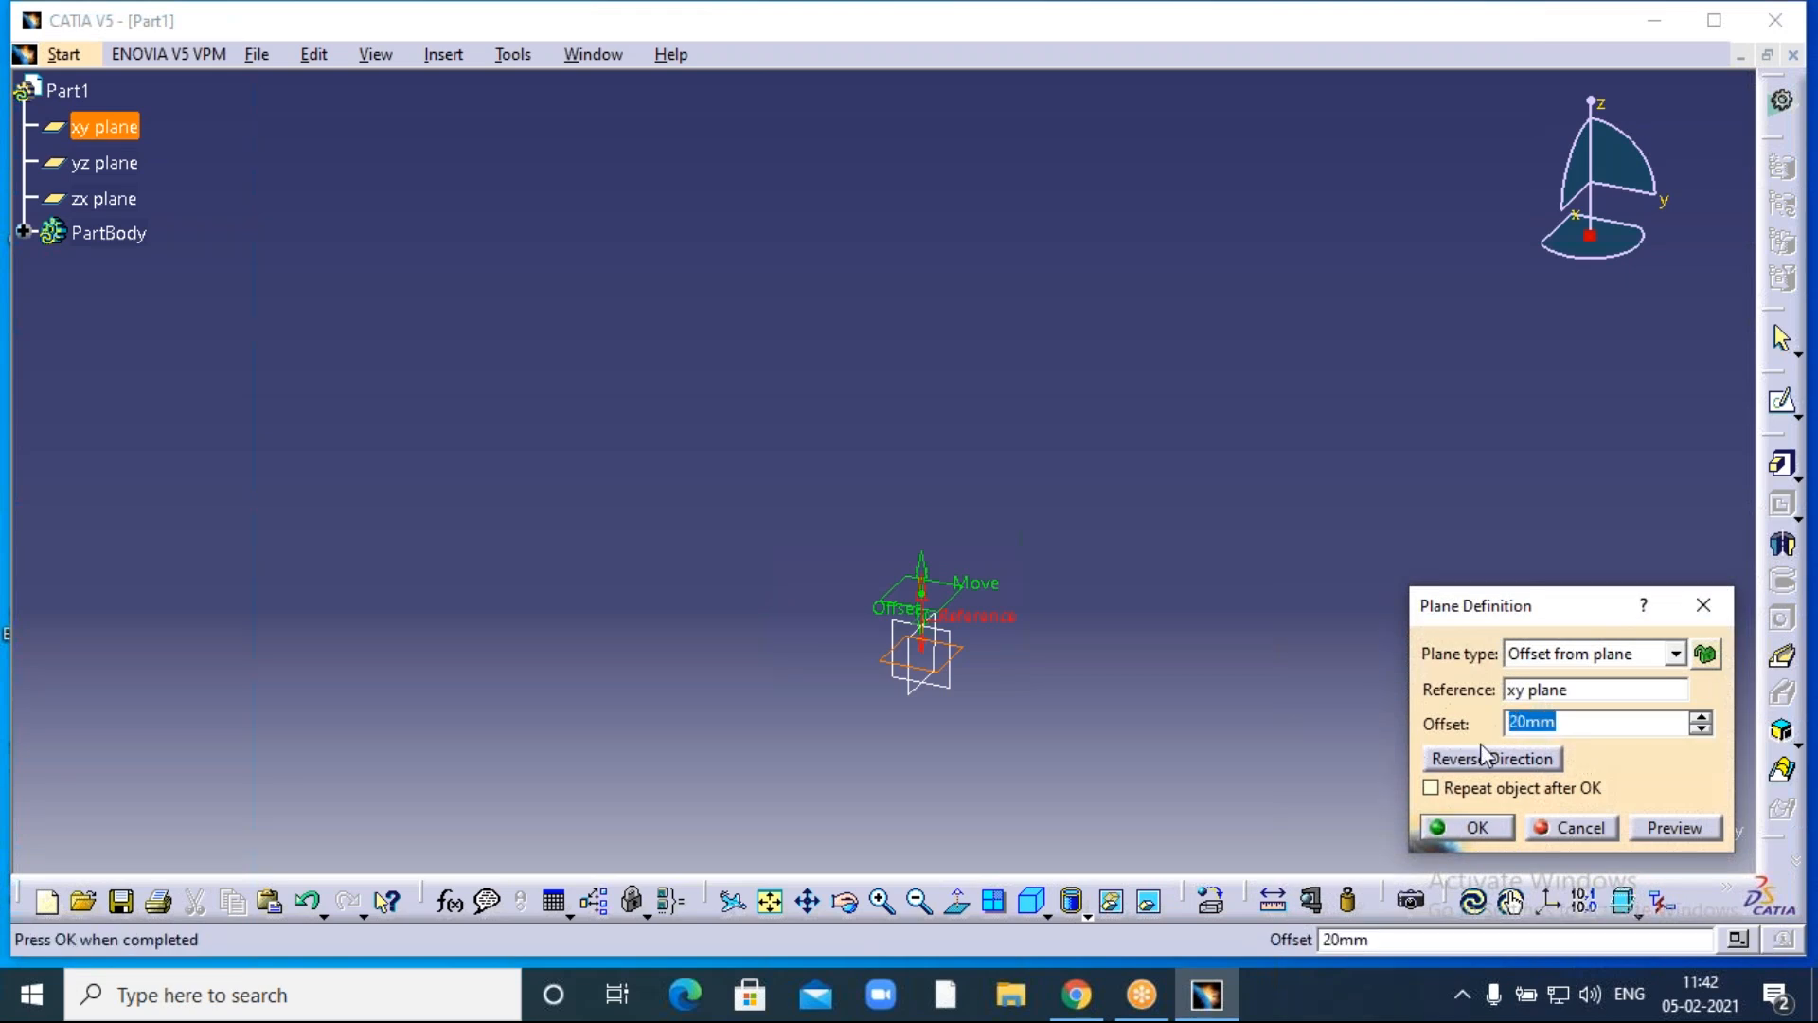
left_click(1299, 620)
left_click(1432, 790)
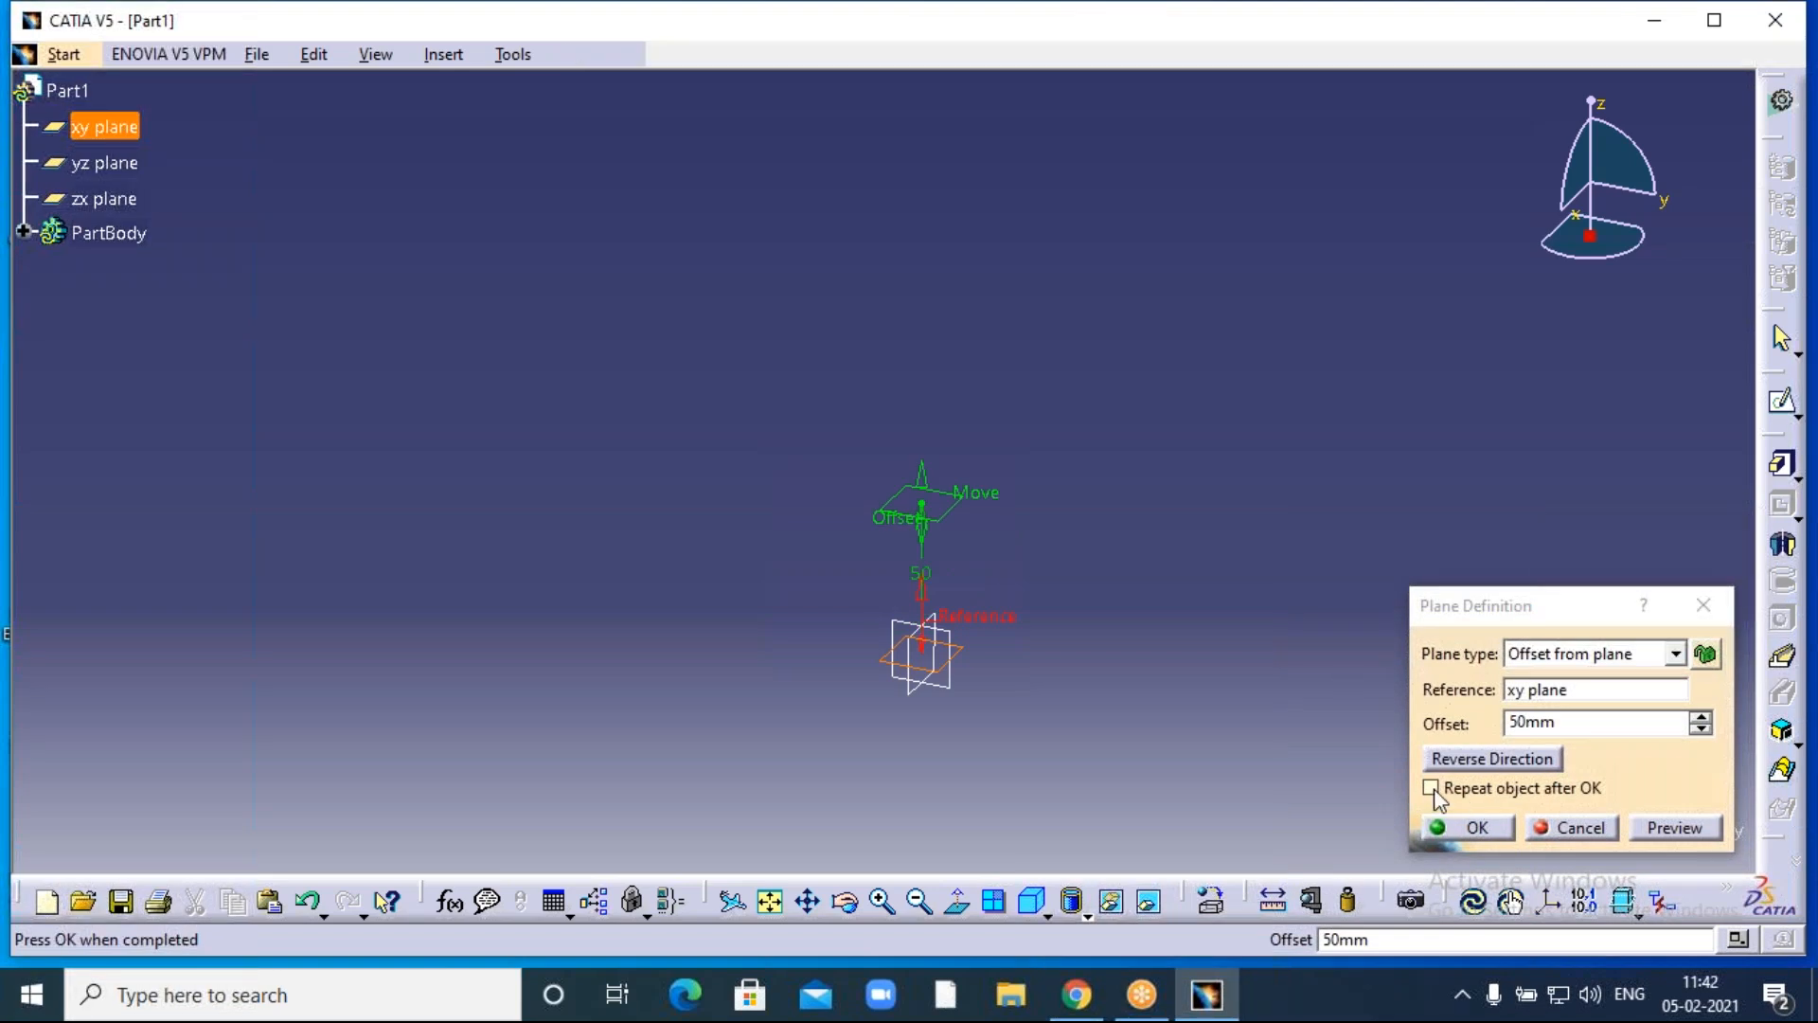
left_click(1475, 826)
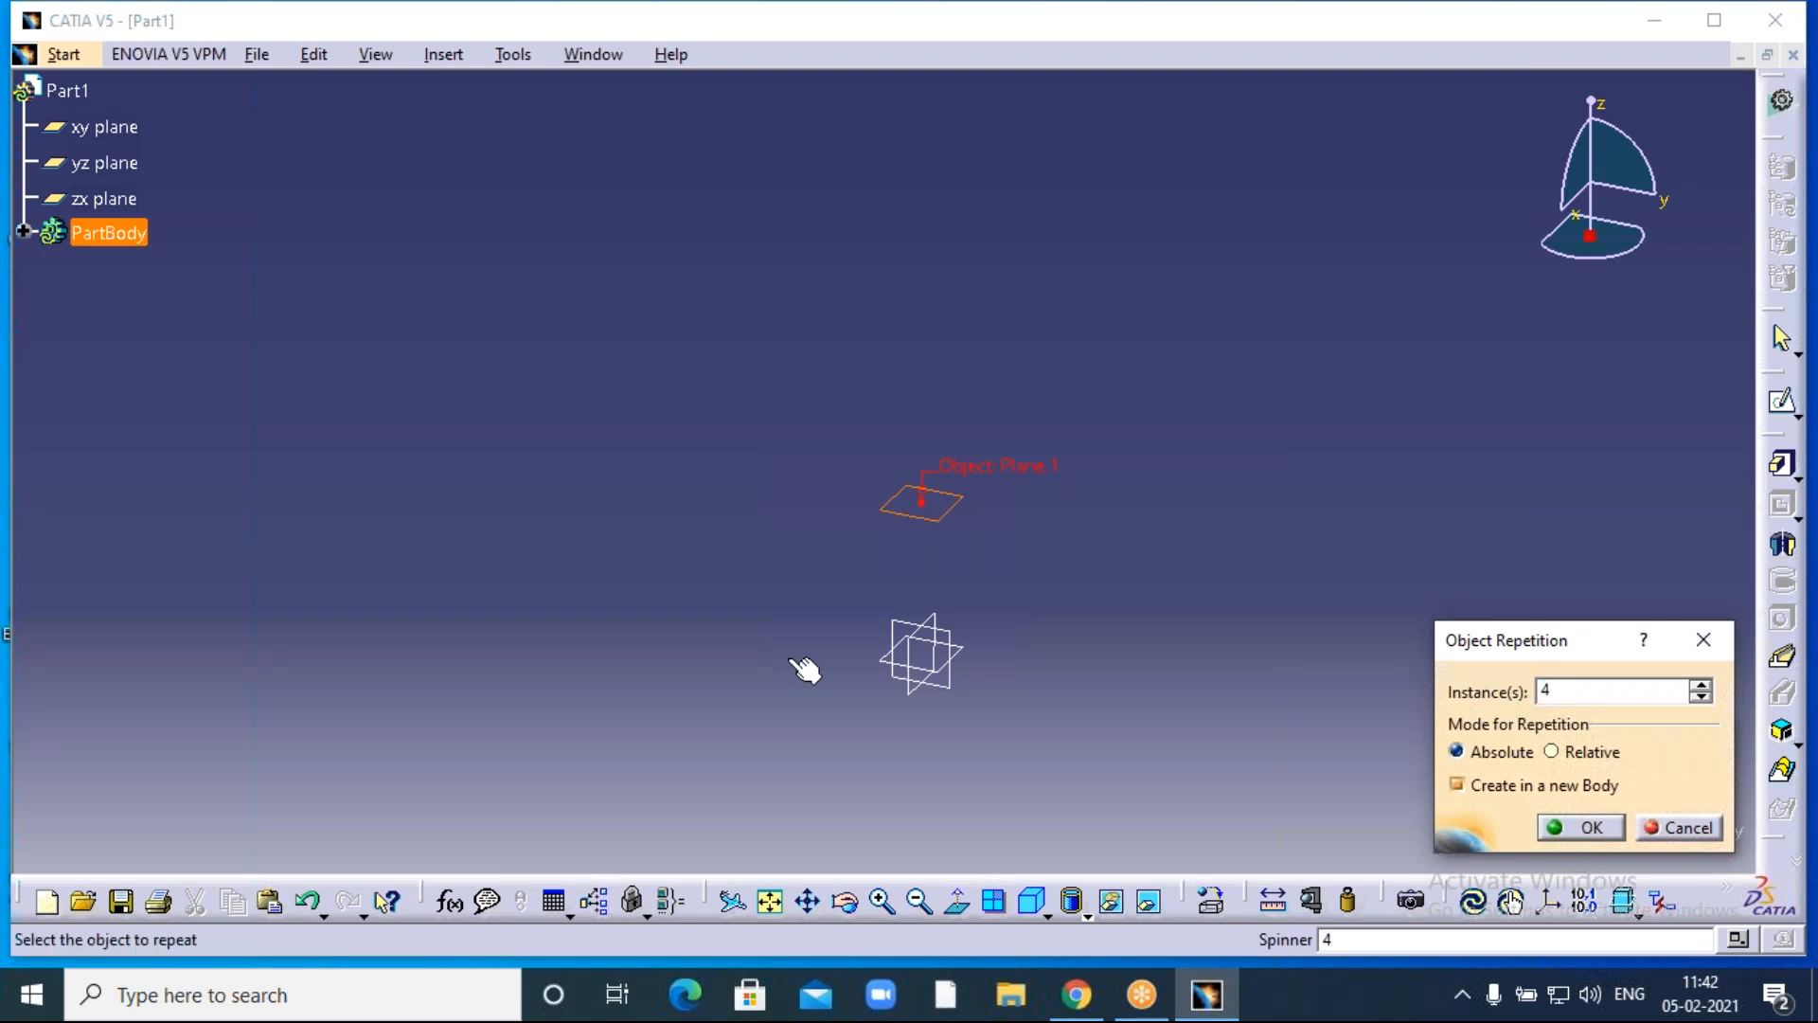
left_click(1593, 828)
Open a sketch on the xy plane at the base of the plane stack.
middle_click_drag(1222, 451, 1215, 622)
middle_click_drag(927, 310, 926, 346)
middle_click_drag(1068, 384, 1073, 304)
scroll(1072, 378, "down", 1)
middle_click_drag(1076, 677, 1082, 370)
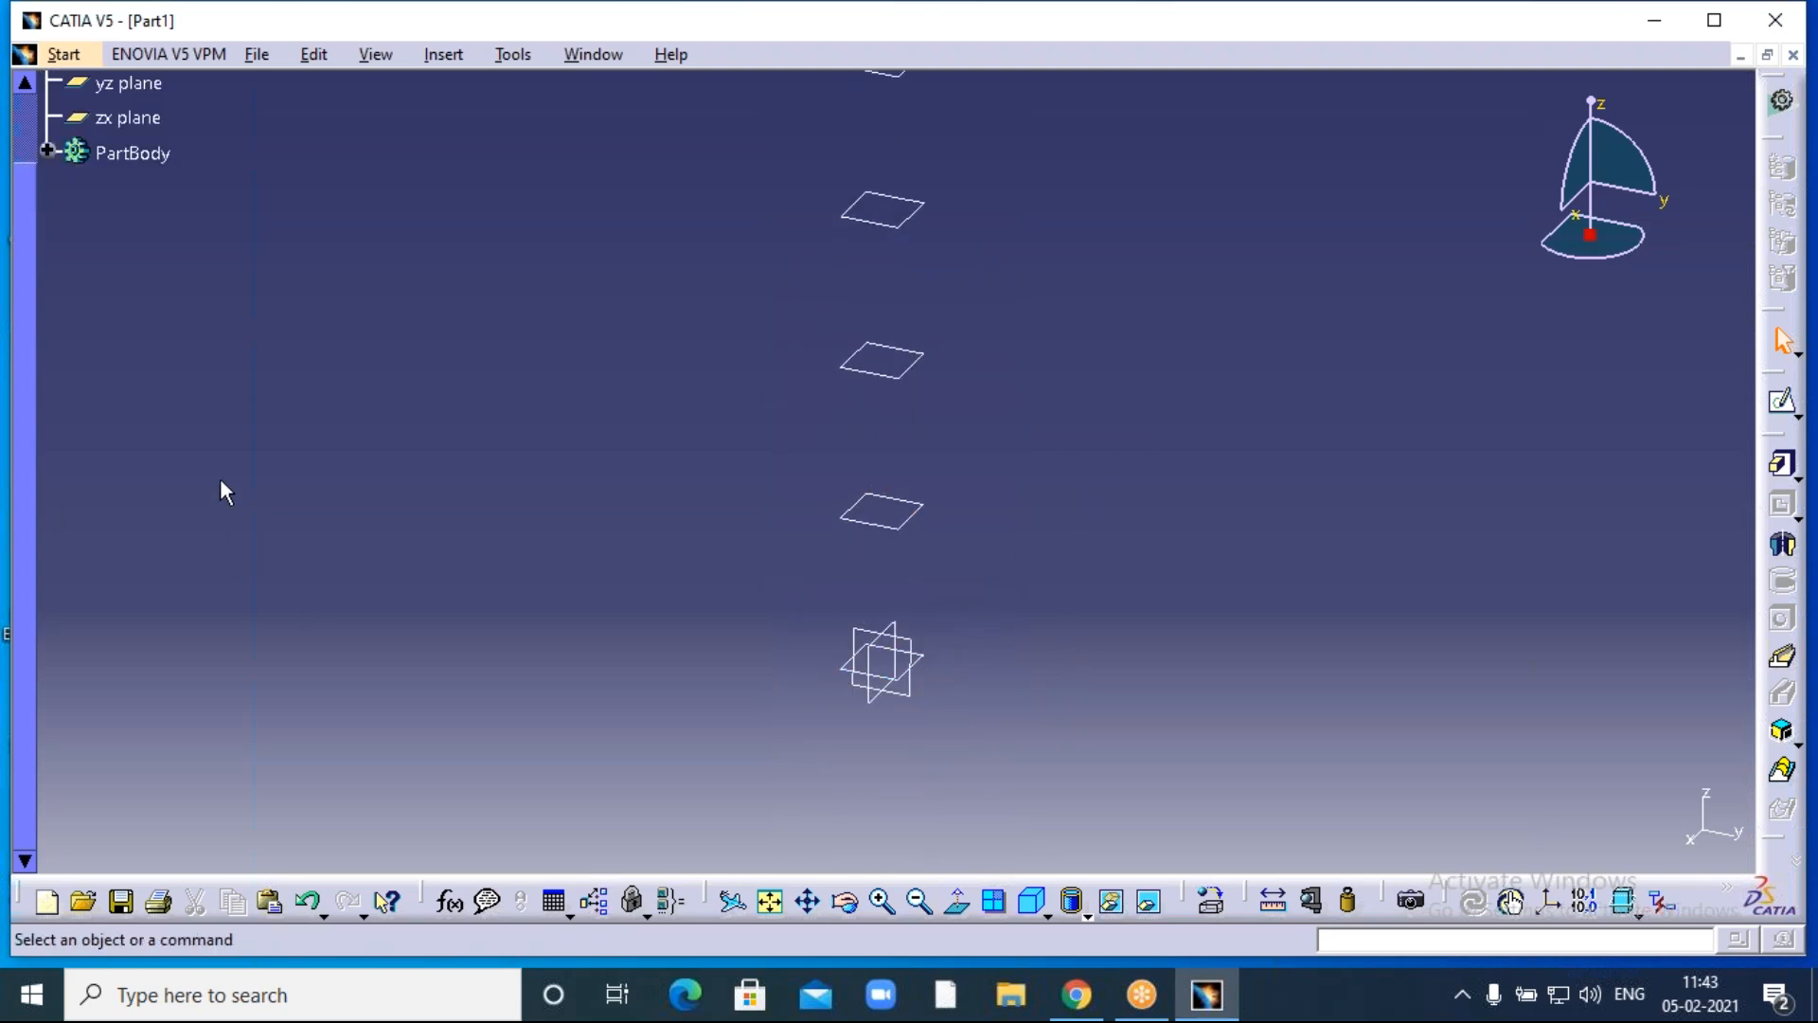
scroll(219, 480, "up", 3)
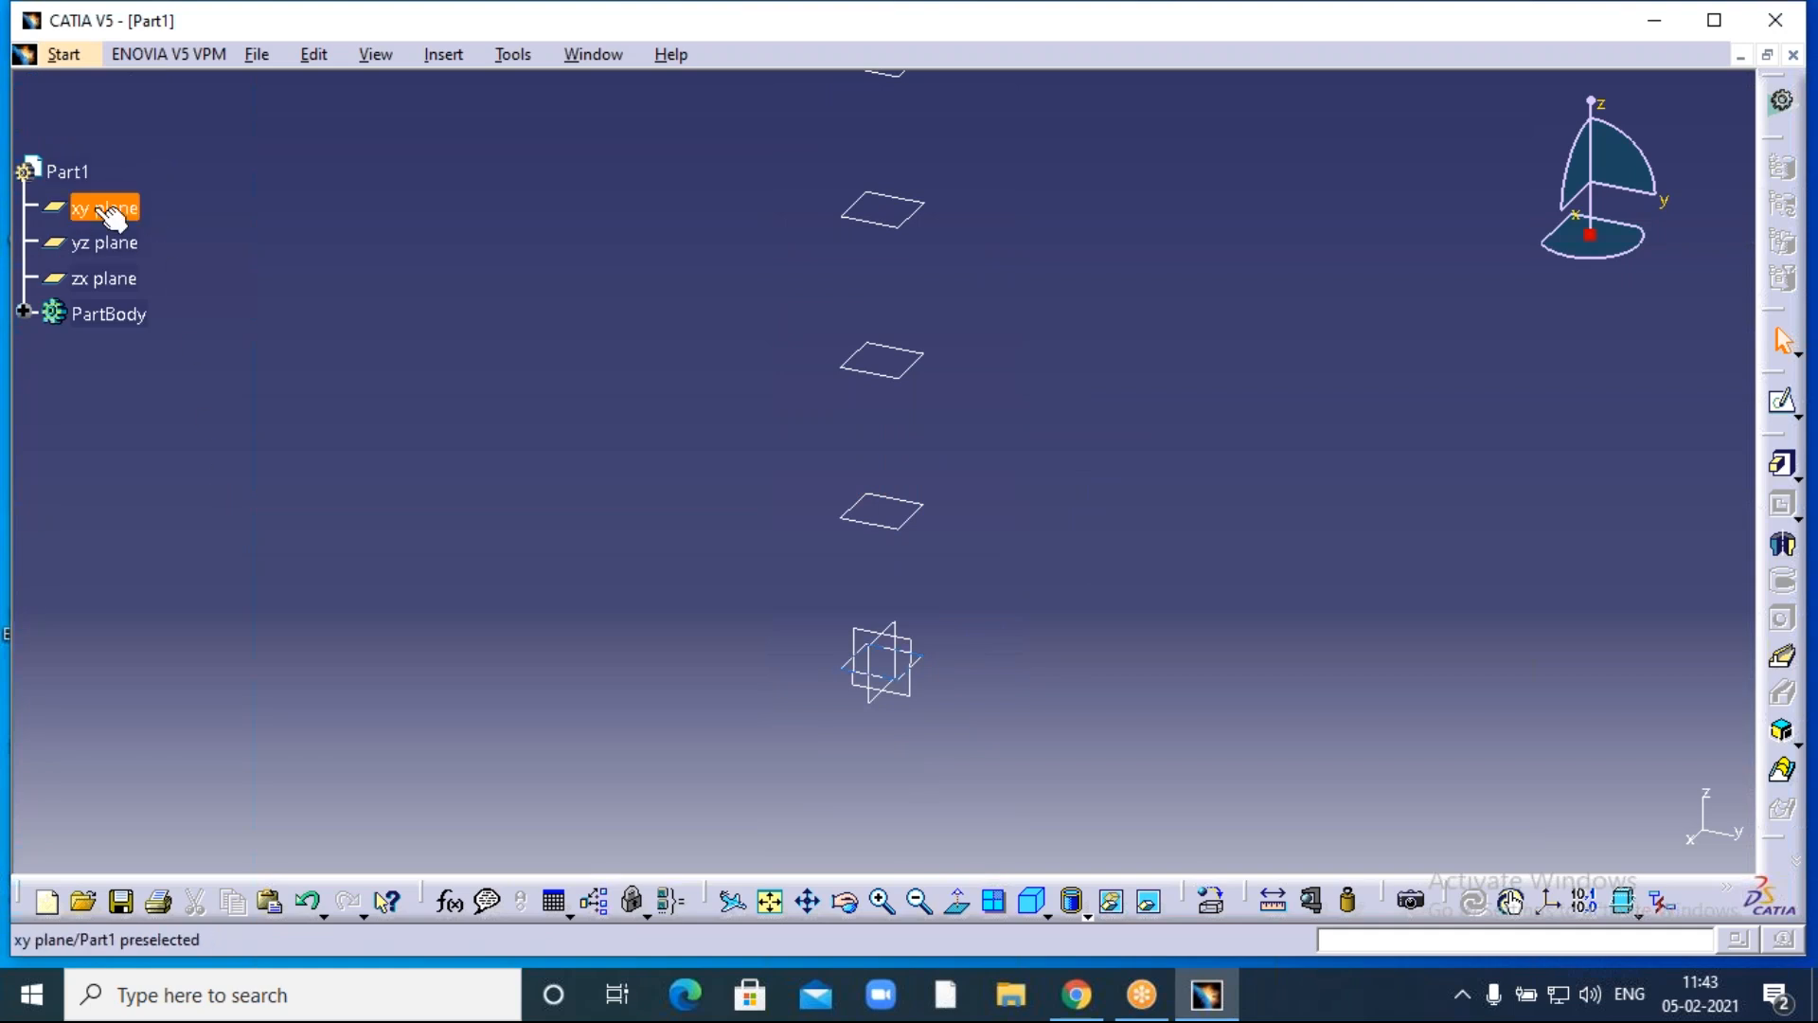
left_click(938, 663)
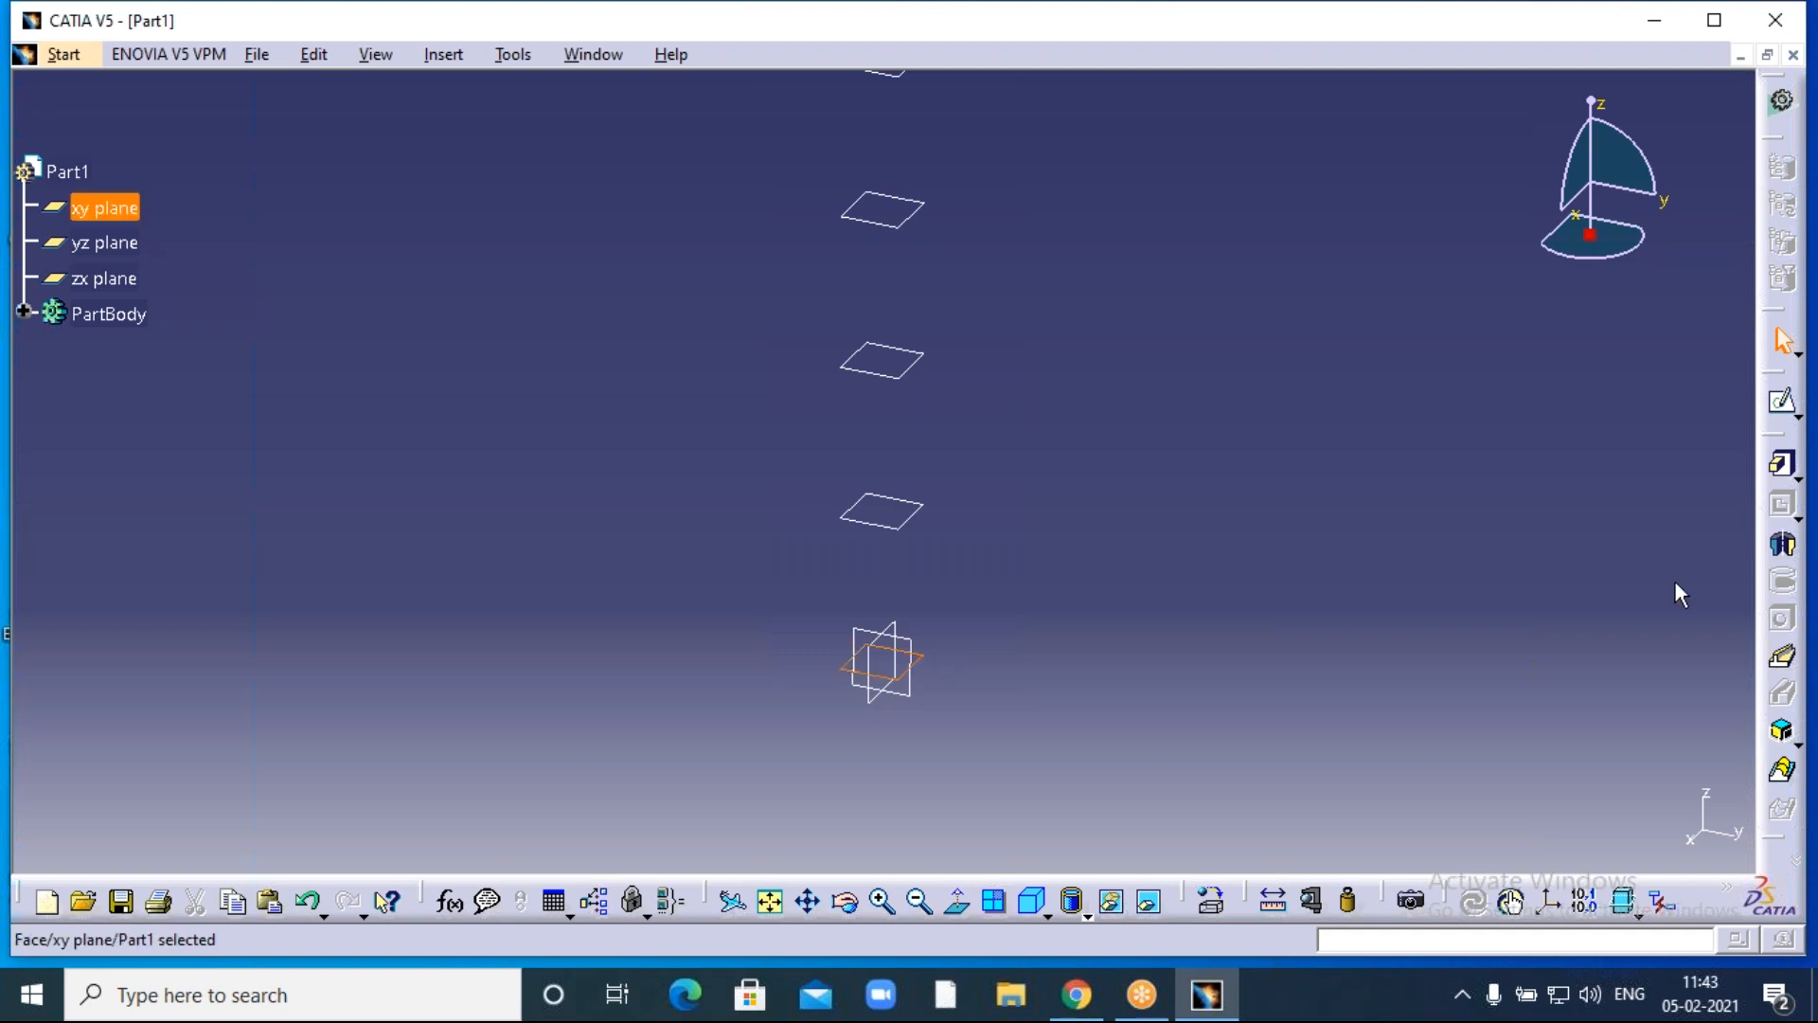
left_click(1783, 400)
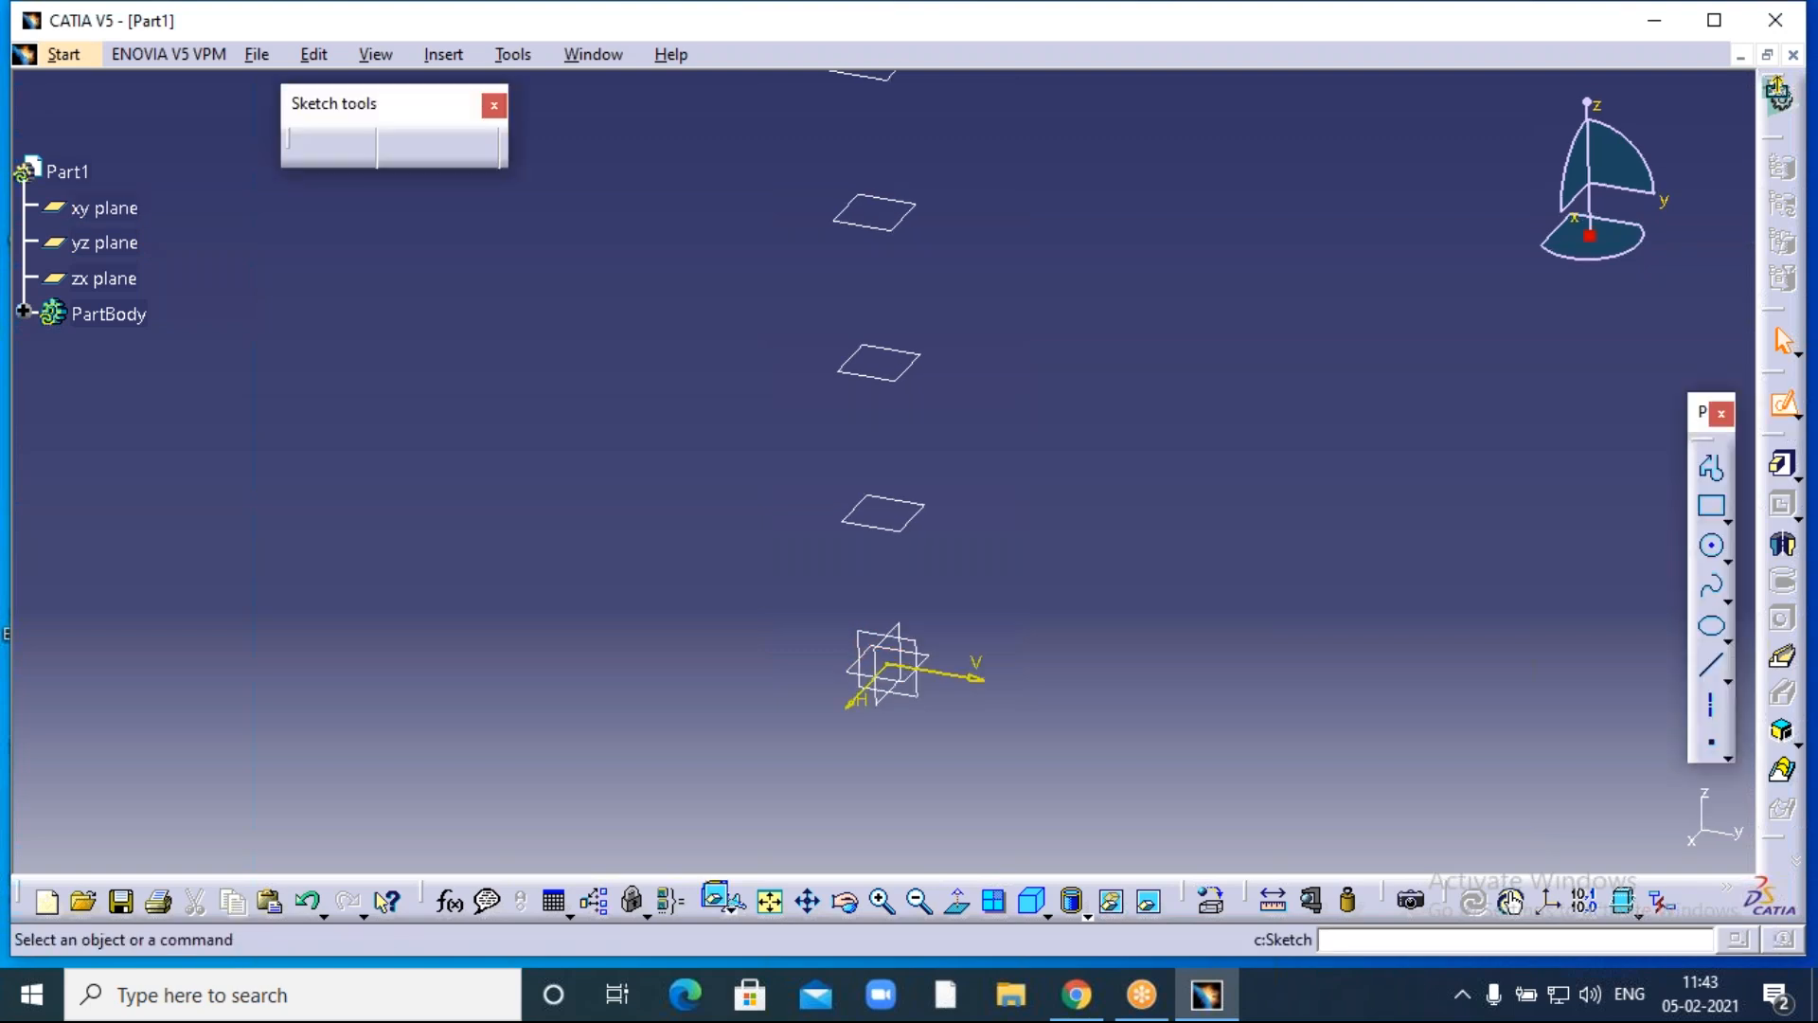
Draw a circle centred on the sketch origin with a radius of about 27.5 mm.
middle_click_drag(1241, 499, 1008, 702)
left_click(884, 901)
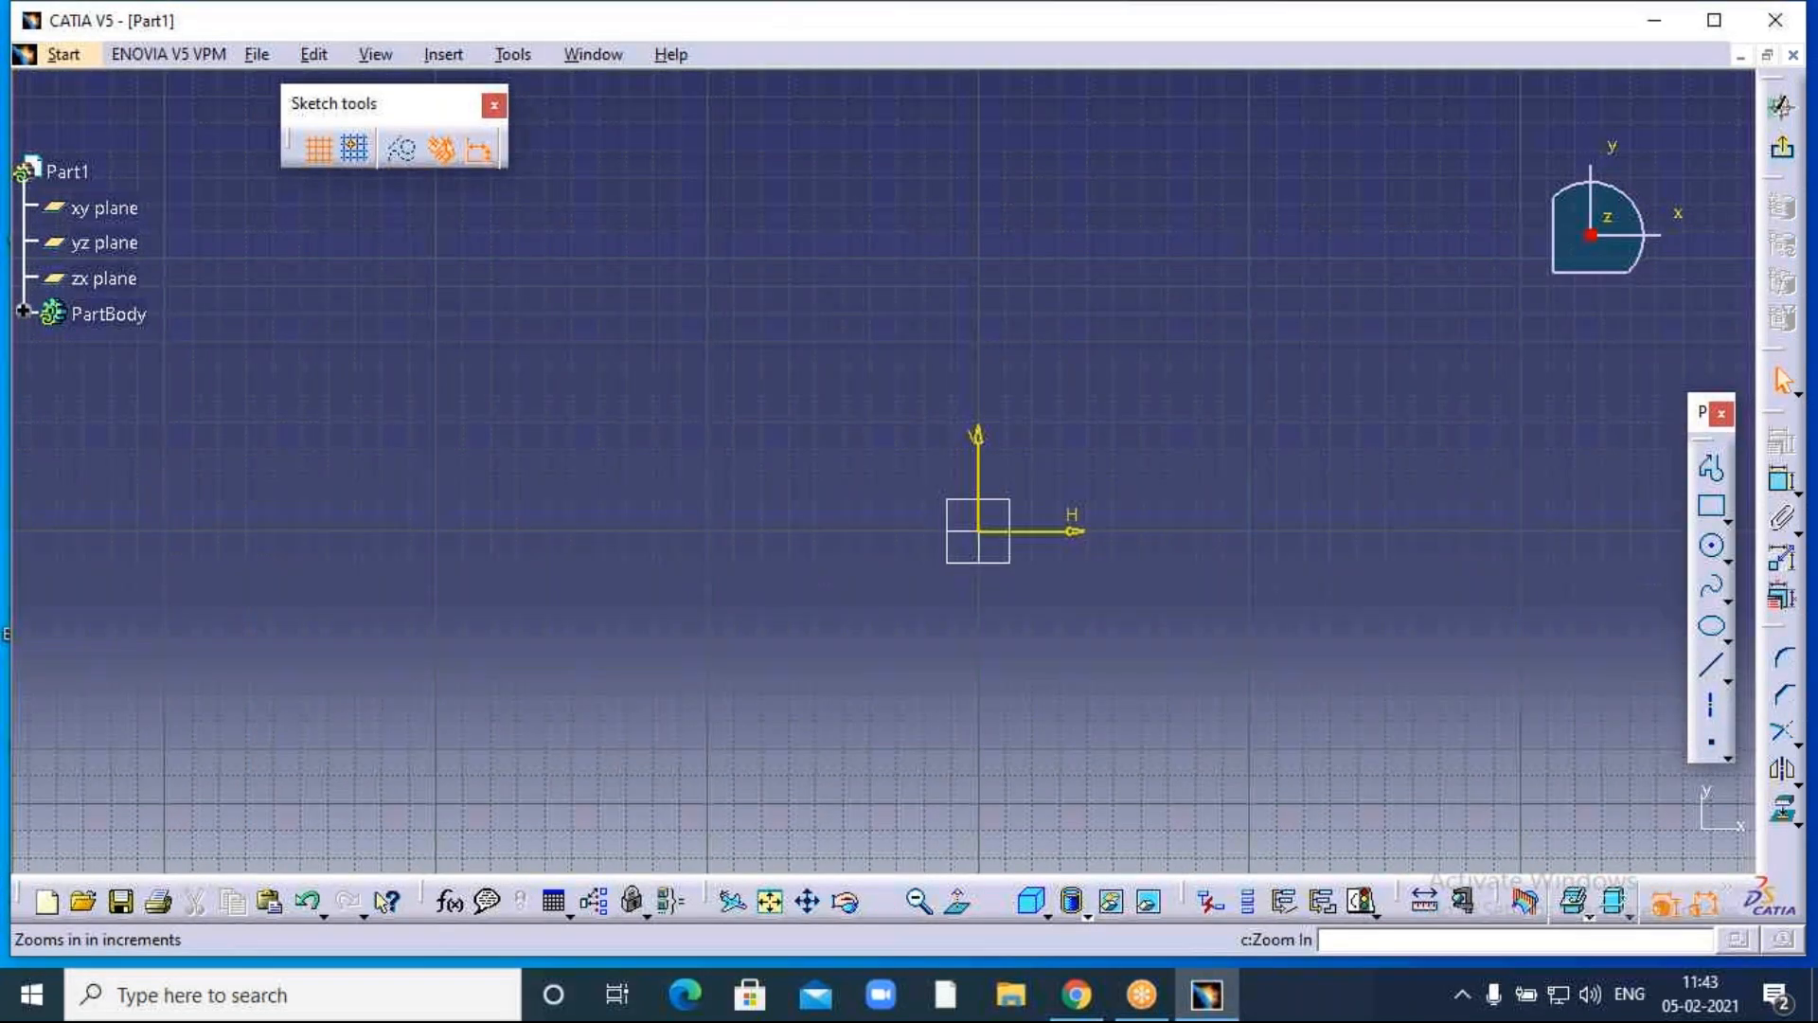
left_click(883, 901)
left_click(883, 900)
left_click(883, 900)
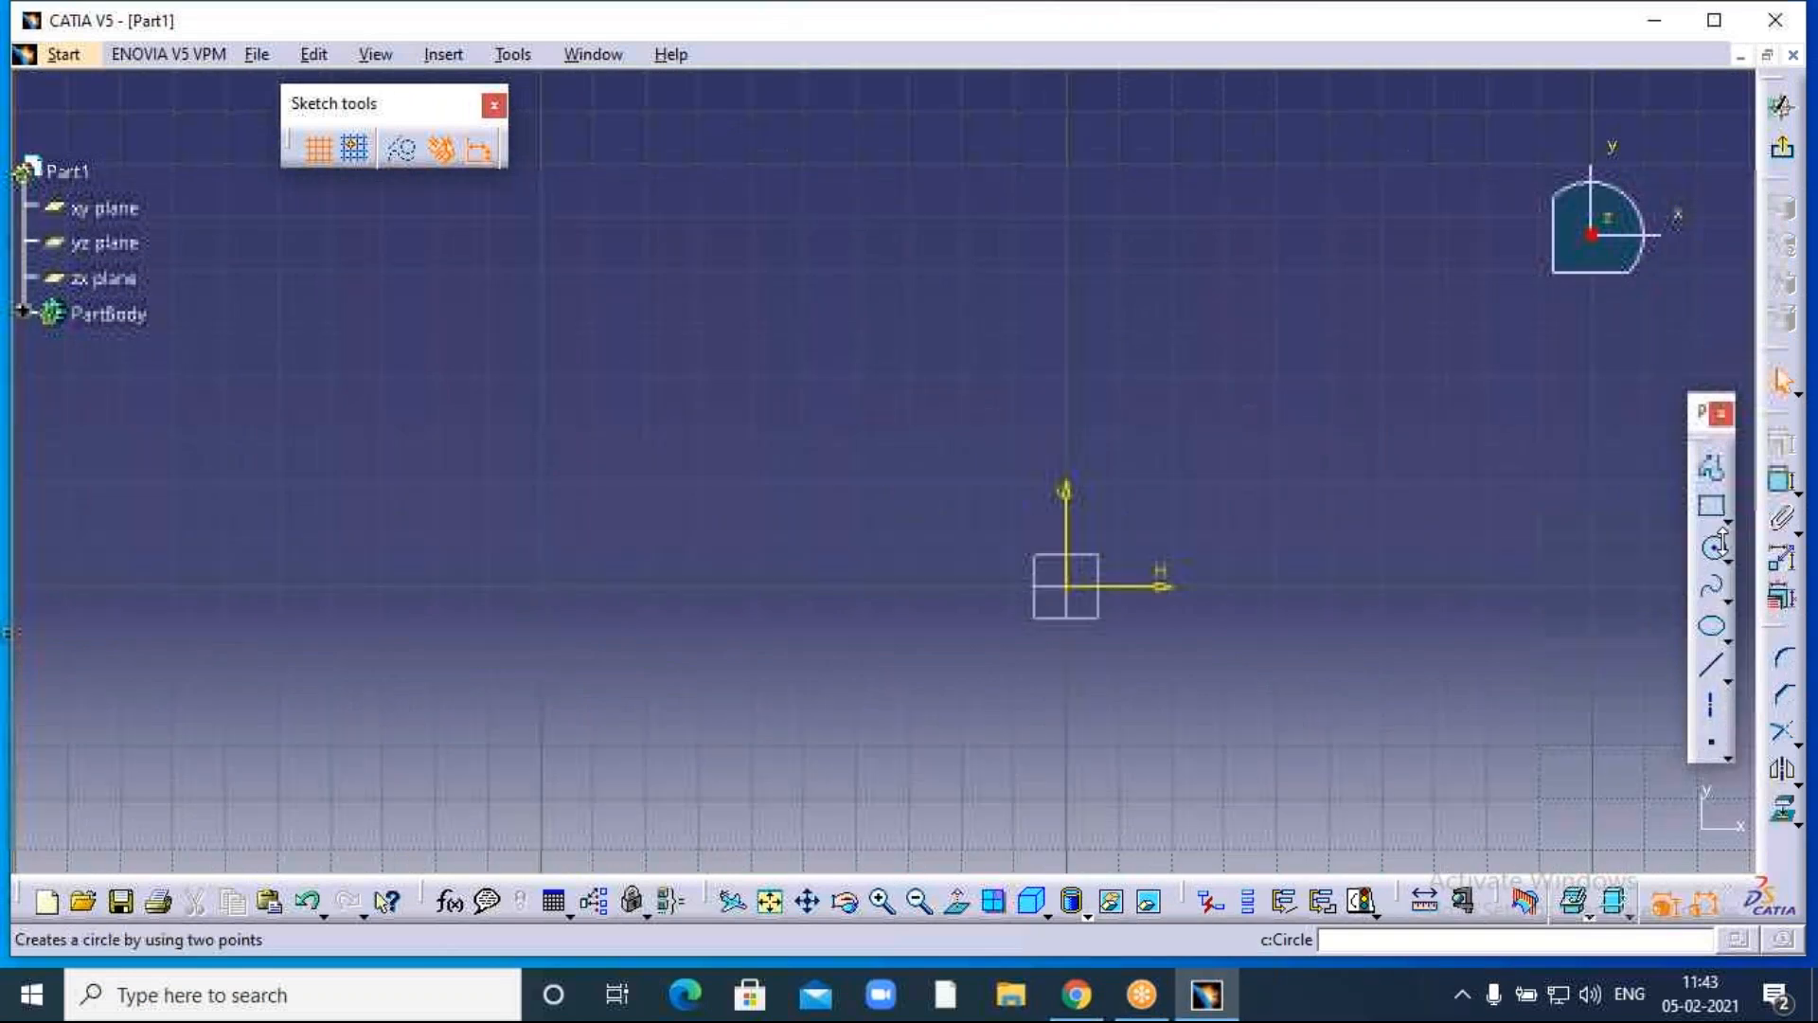
left_click(1711, 545)
left_click(1065, 585)
left_click(926, 595)
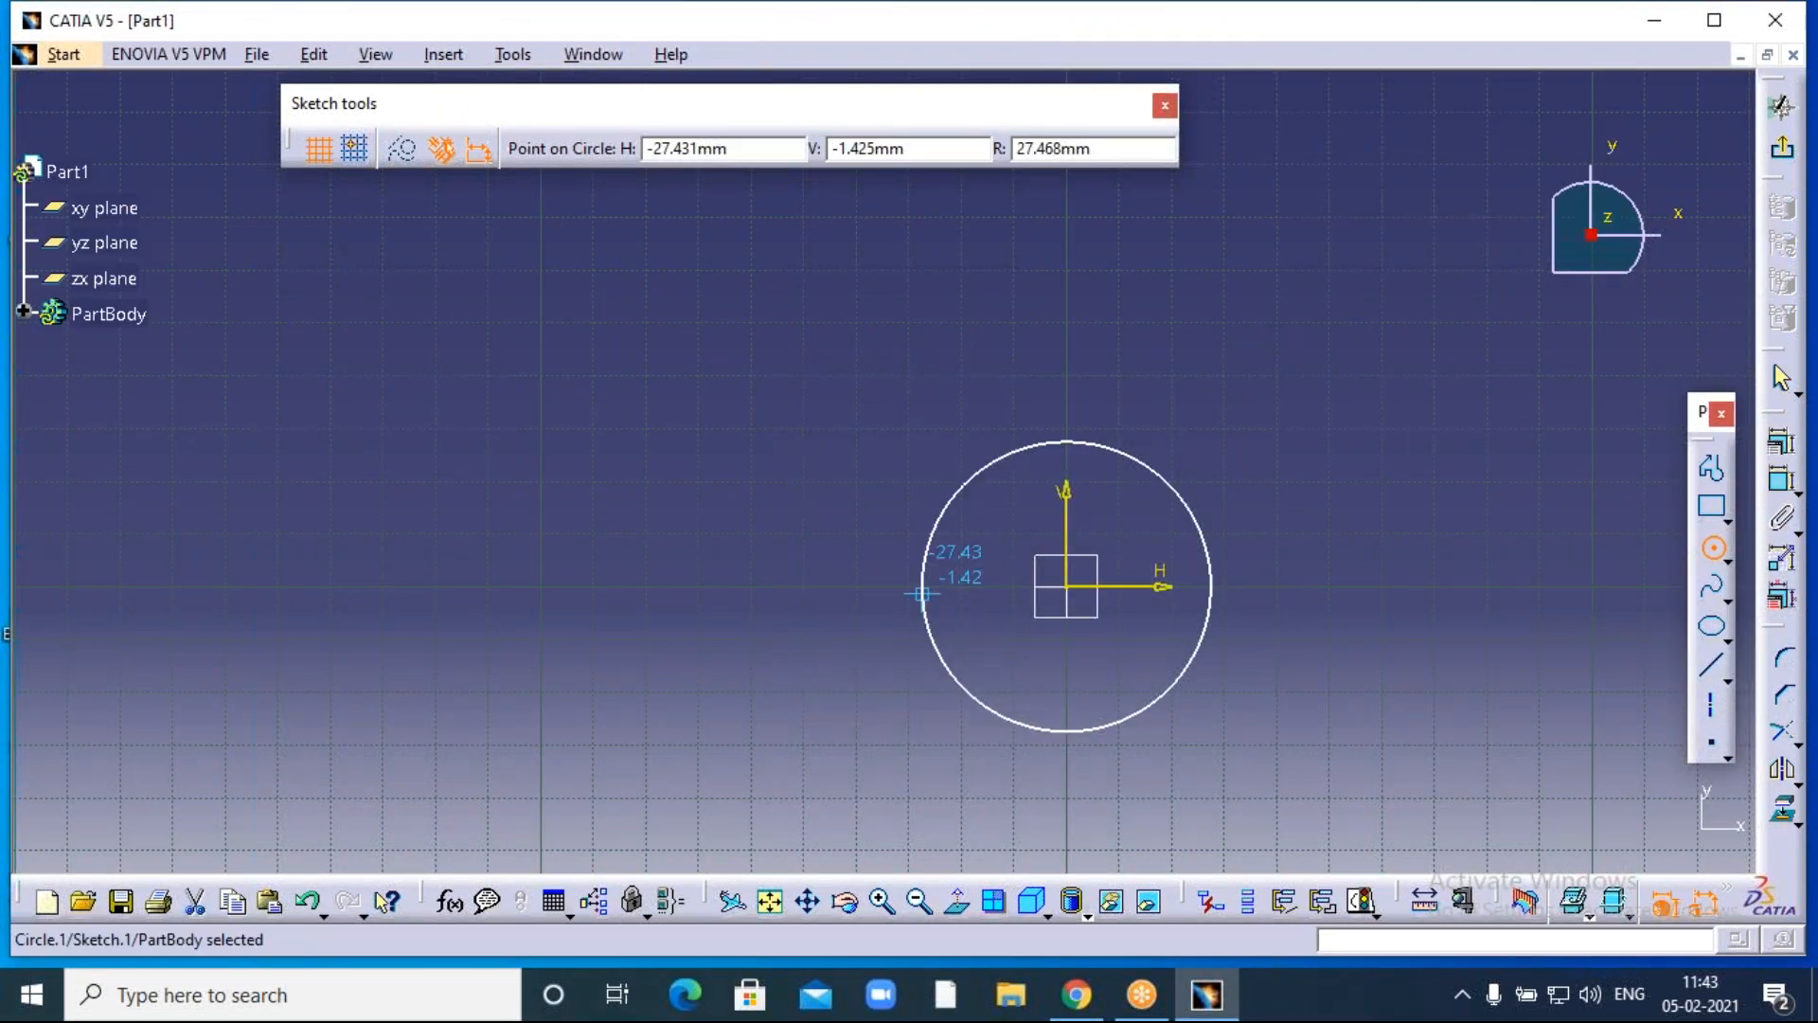
Dimension the circle's diameter, set it to 60 mm and exit the sketch.
left_click(1781, 483)
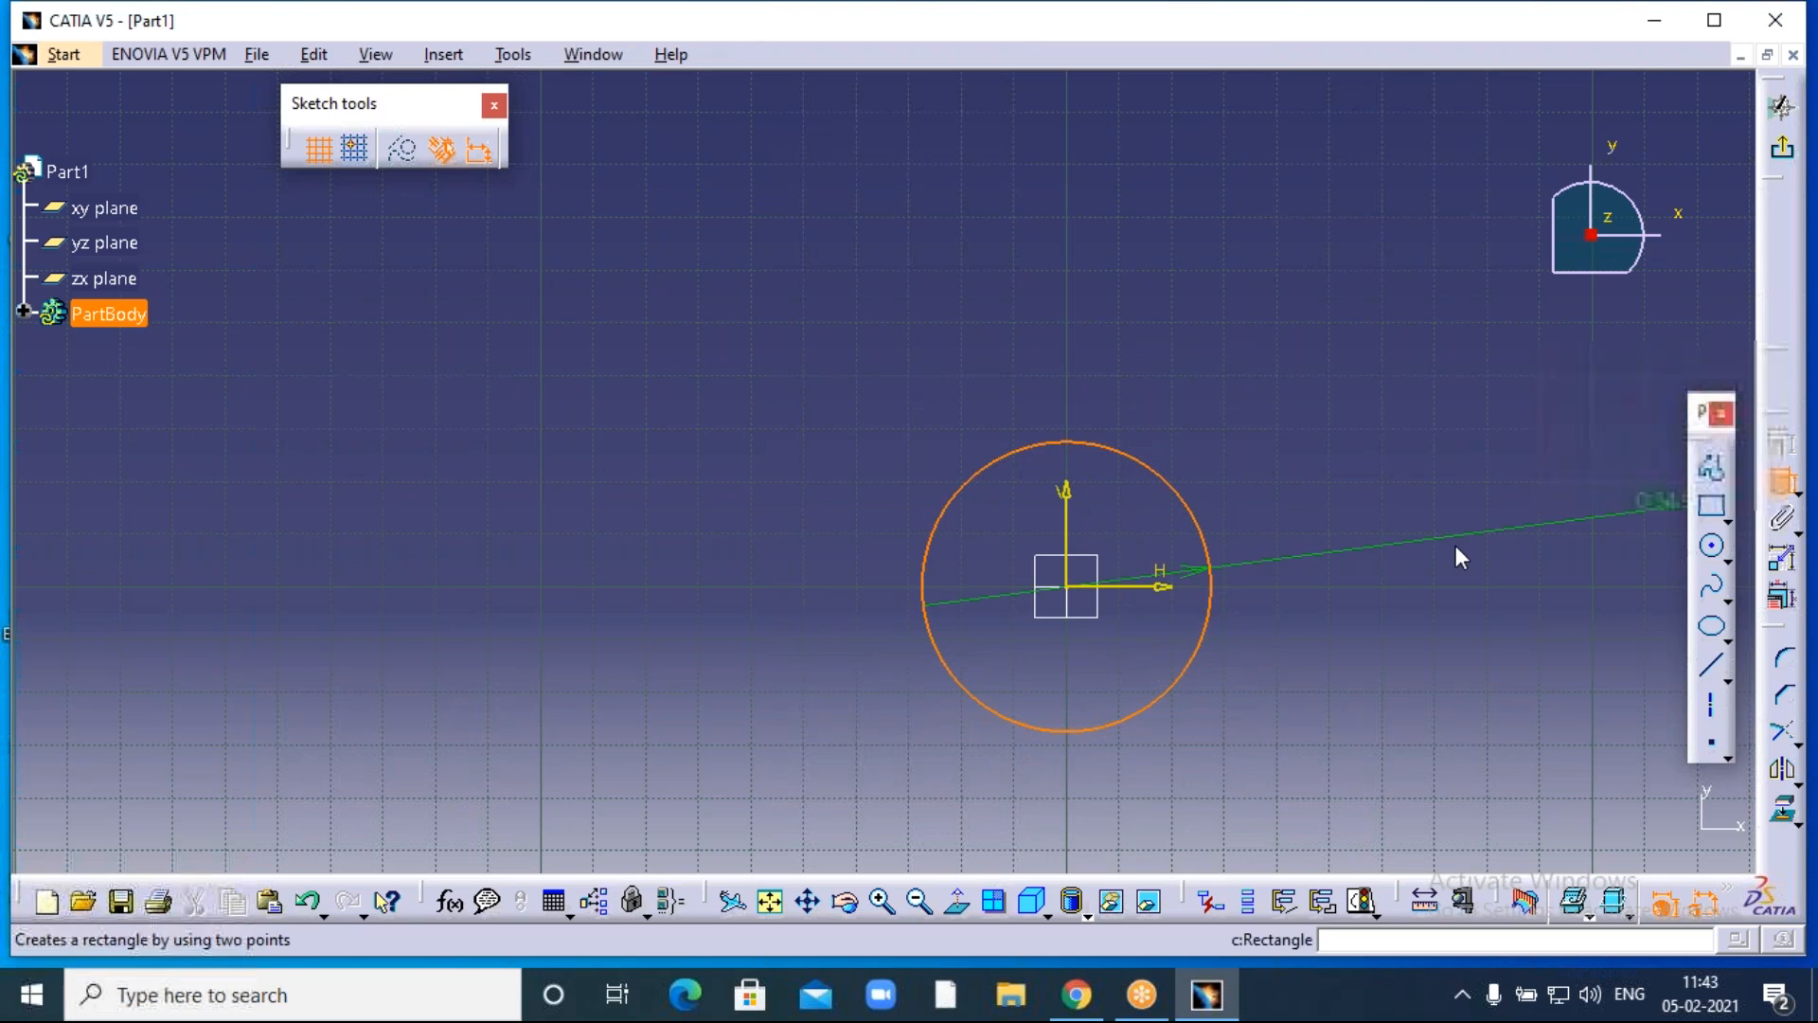
left_click(1411, 504)
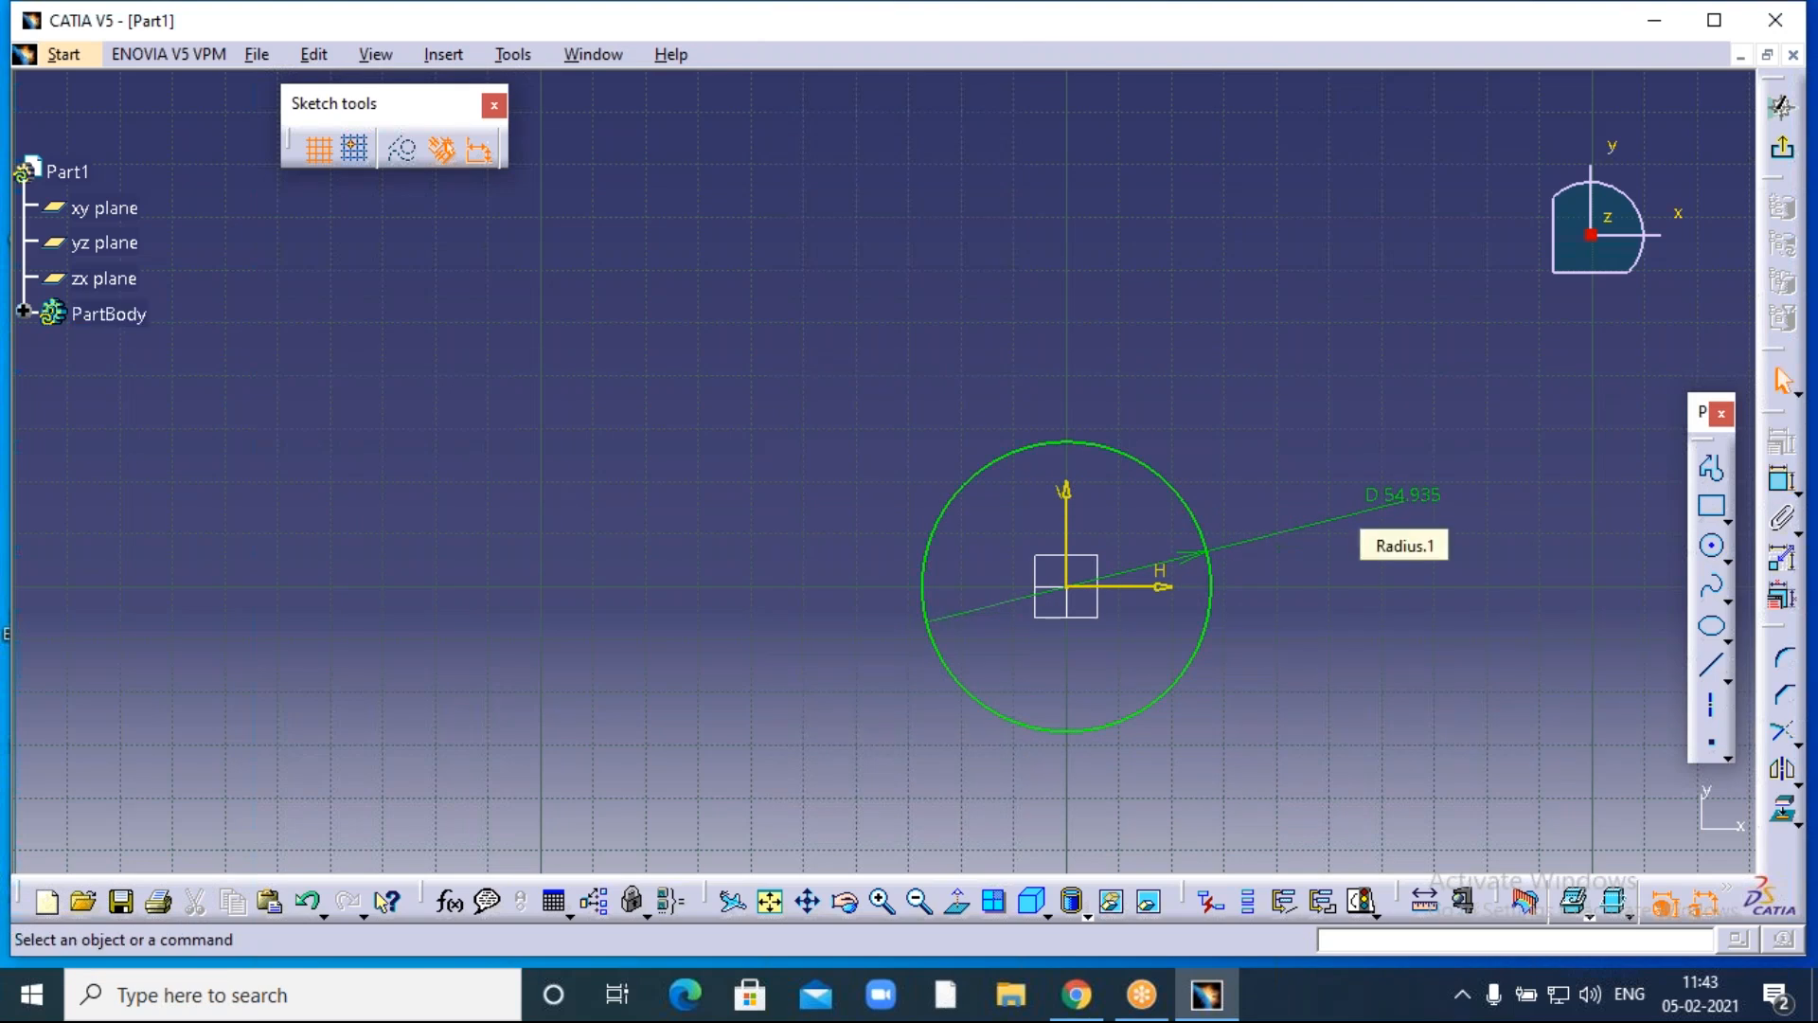
double_click(1405, 499)
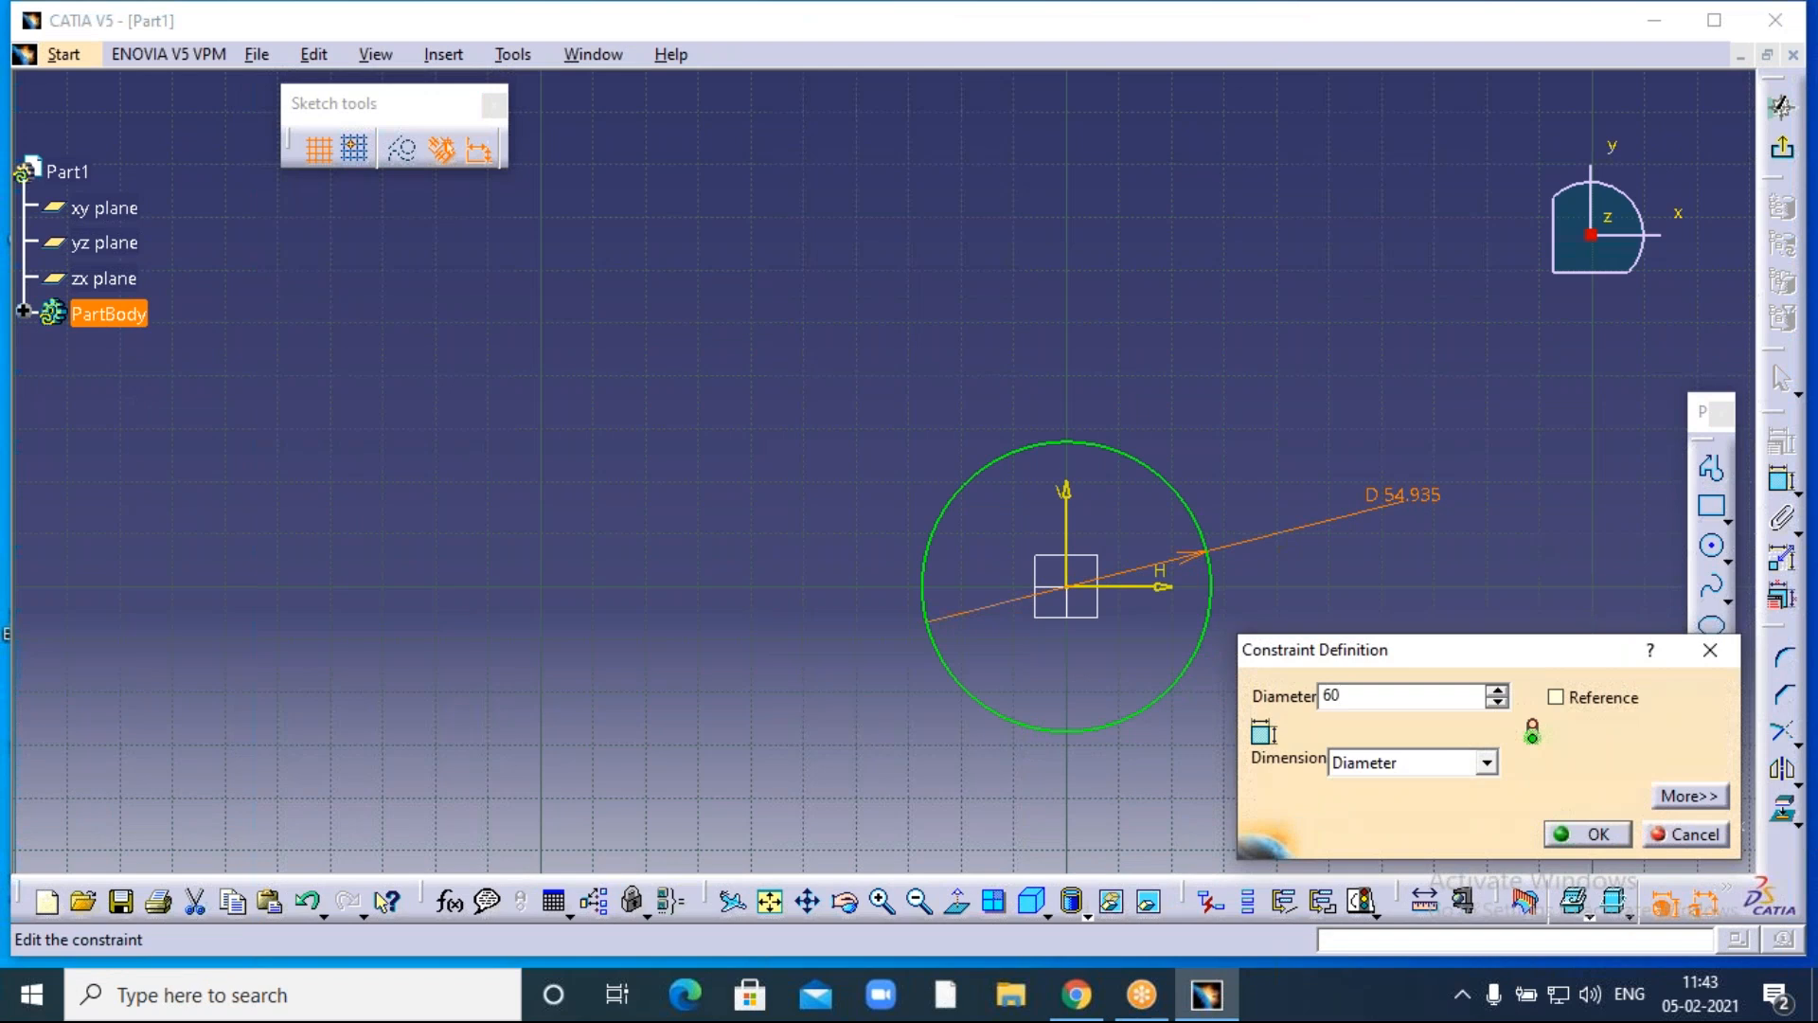
left_click(1574, 834)
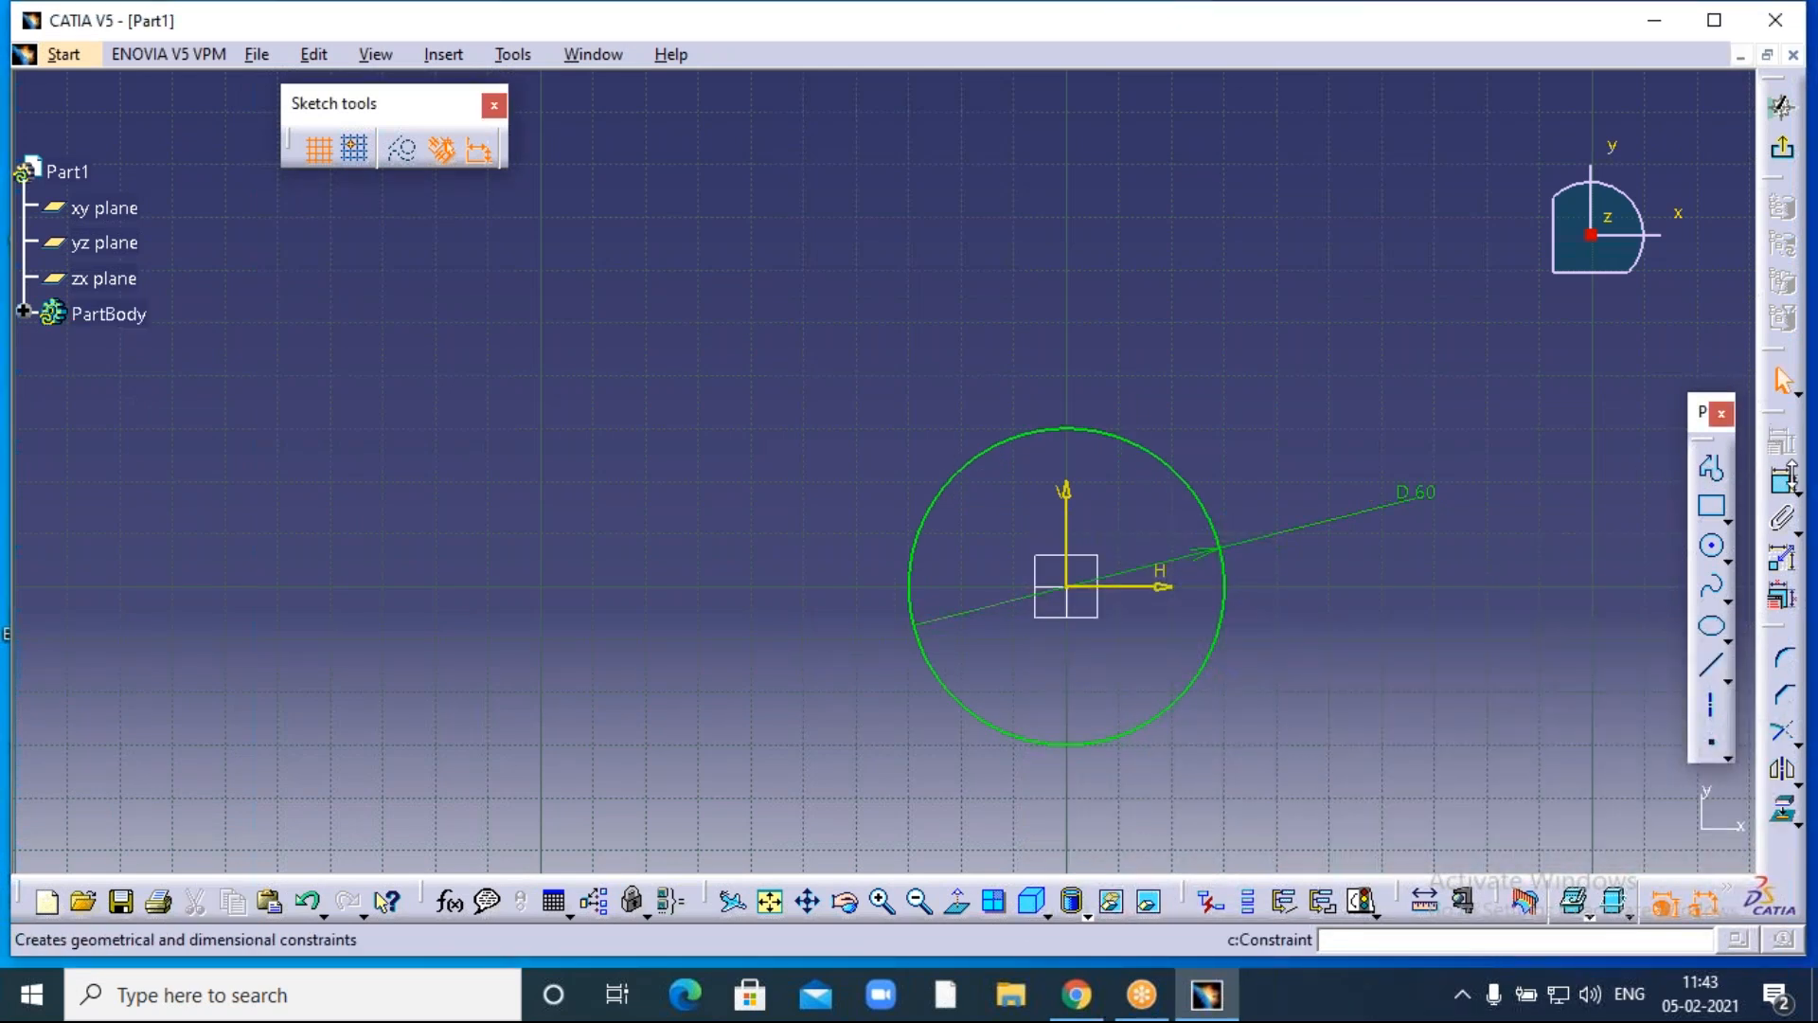
left_click(1782, 148)
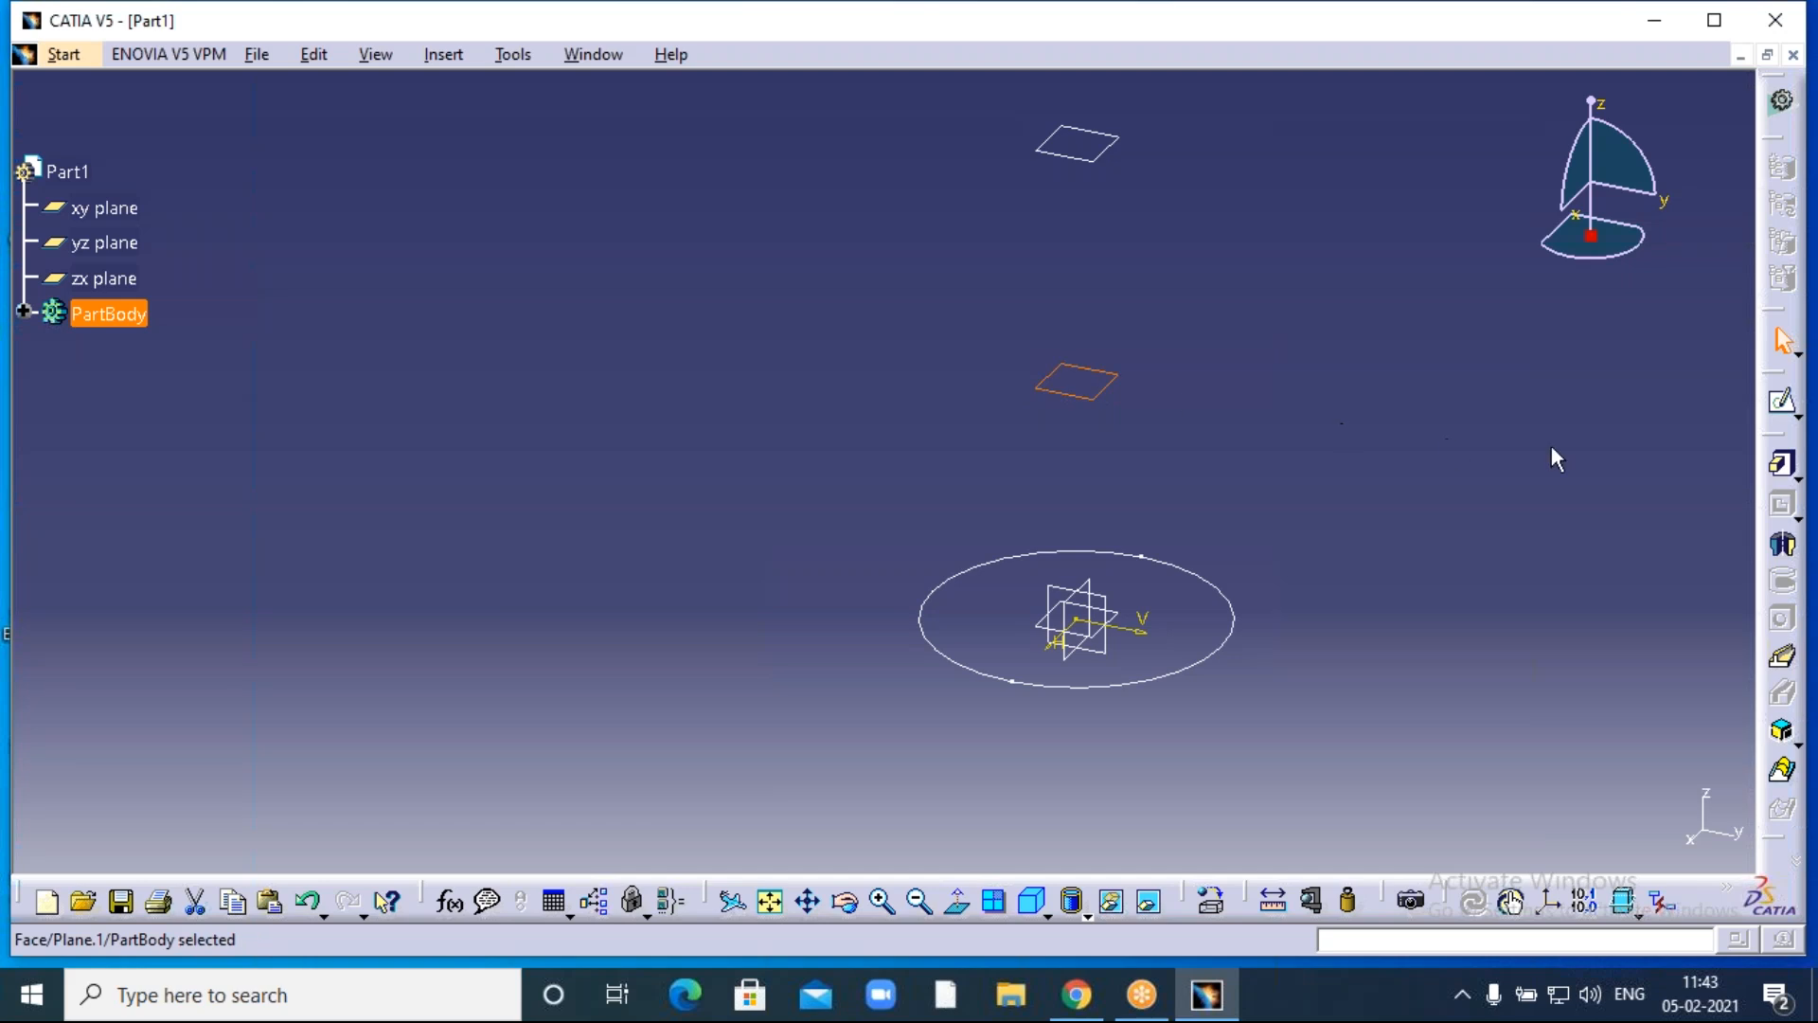
Sketch an origin-centred circle larger than the 60 mm base circle on the first offset plane and exit the sketch.
left_click(1779, 403)
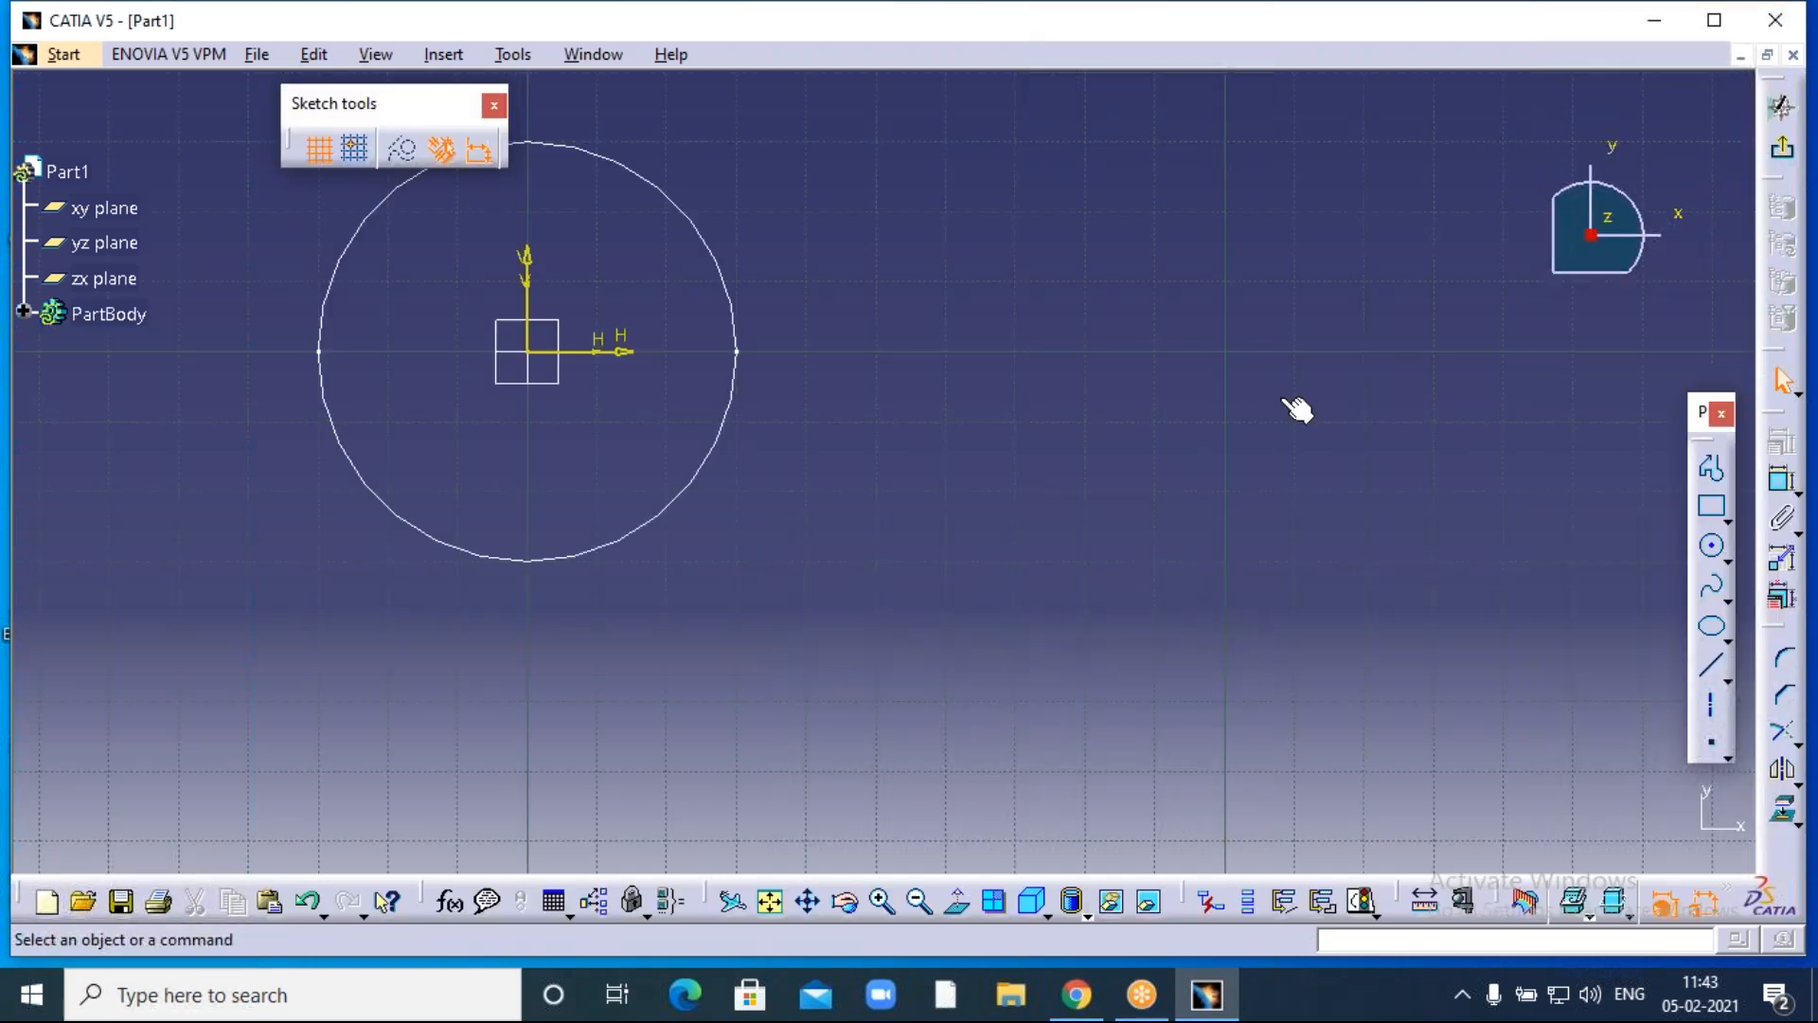
mouse_move(884, 470)
middle_mouse_down()
mouse_move(1359, 443)
mouse_move(1558, 462)
middle_mouse_up()
left_click(1711, 545)
left_click(774, 393)
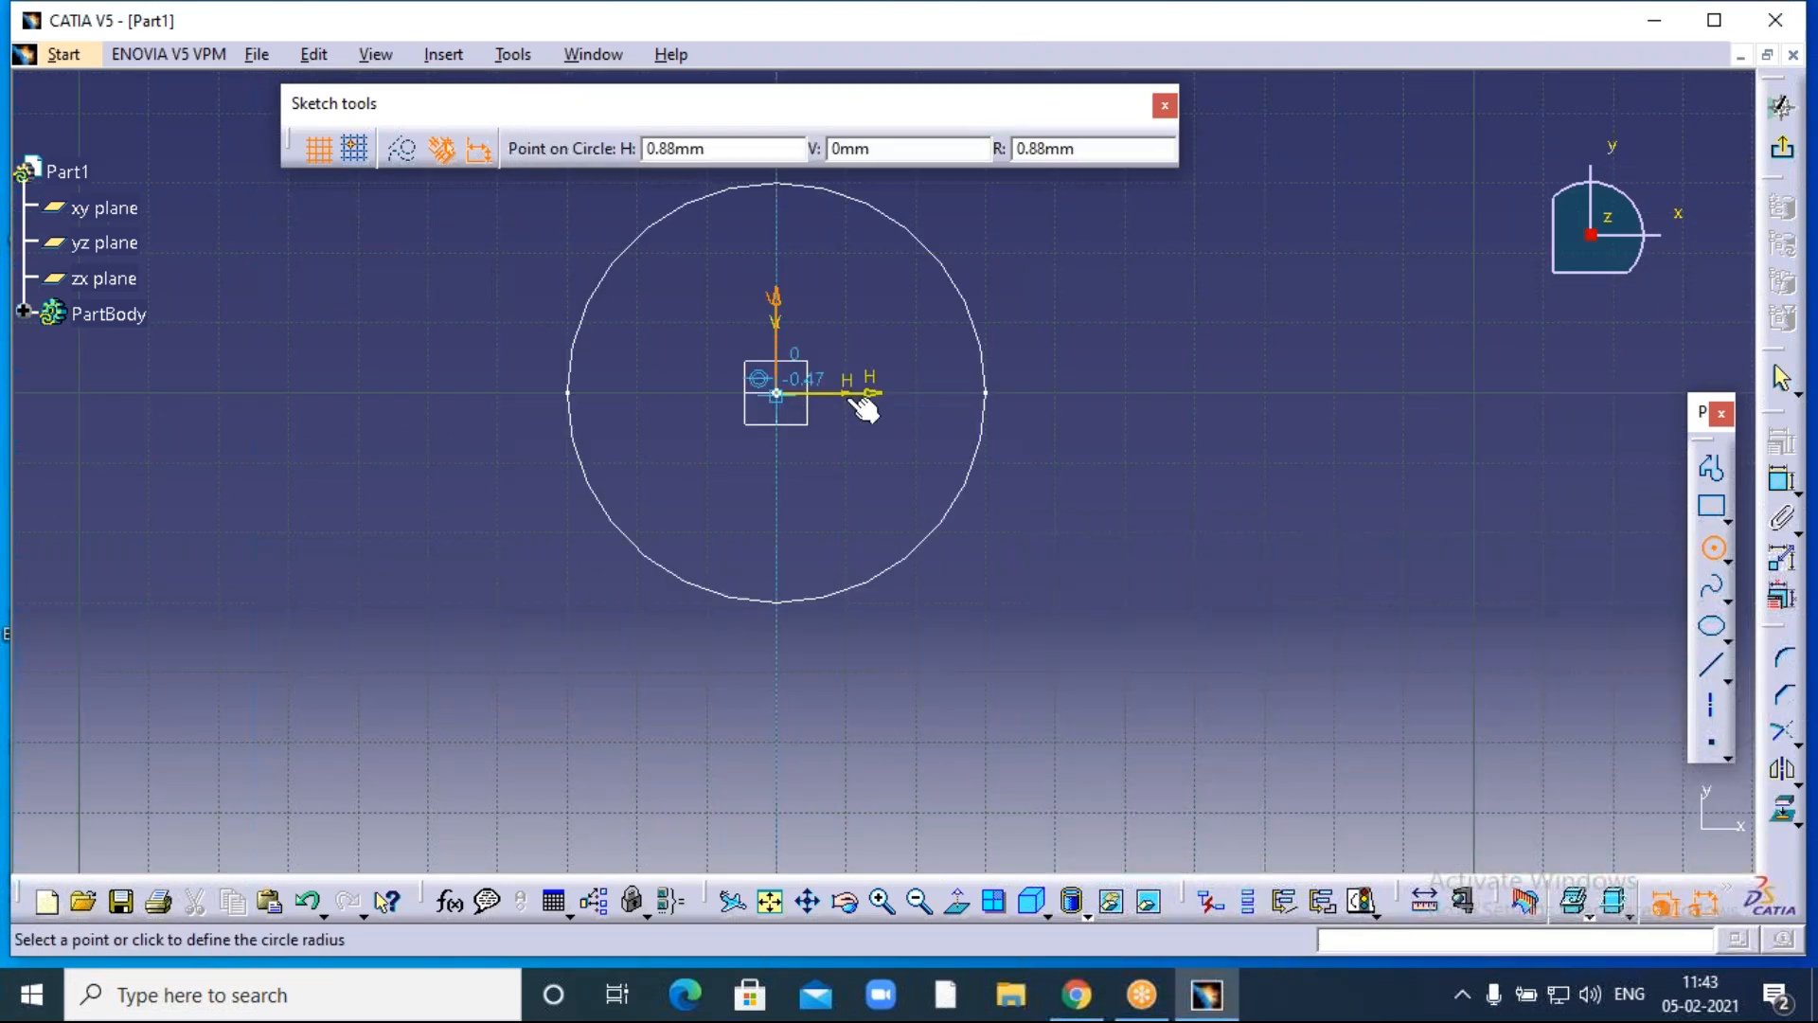
left_click(1062, 407)
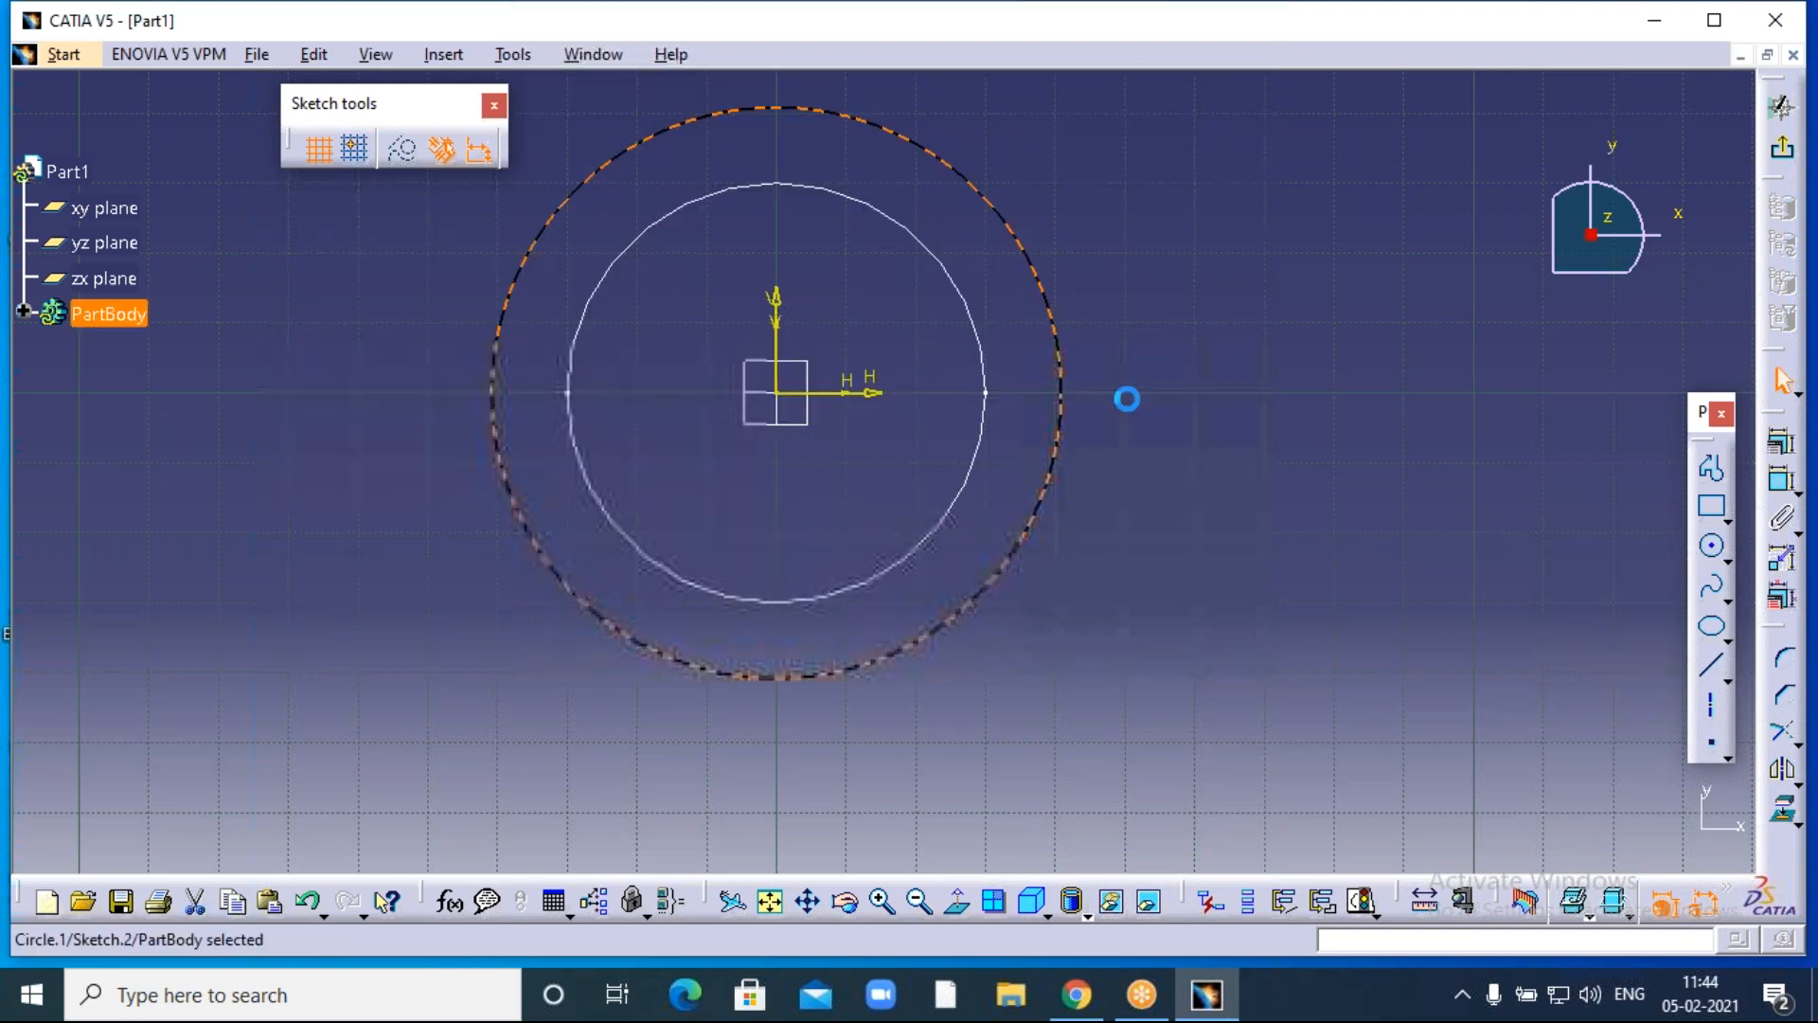
left_click(1785, 157)
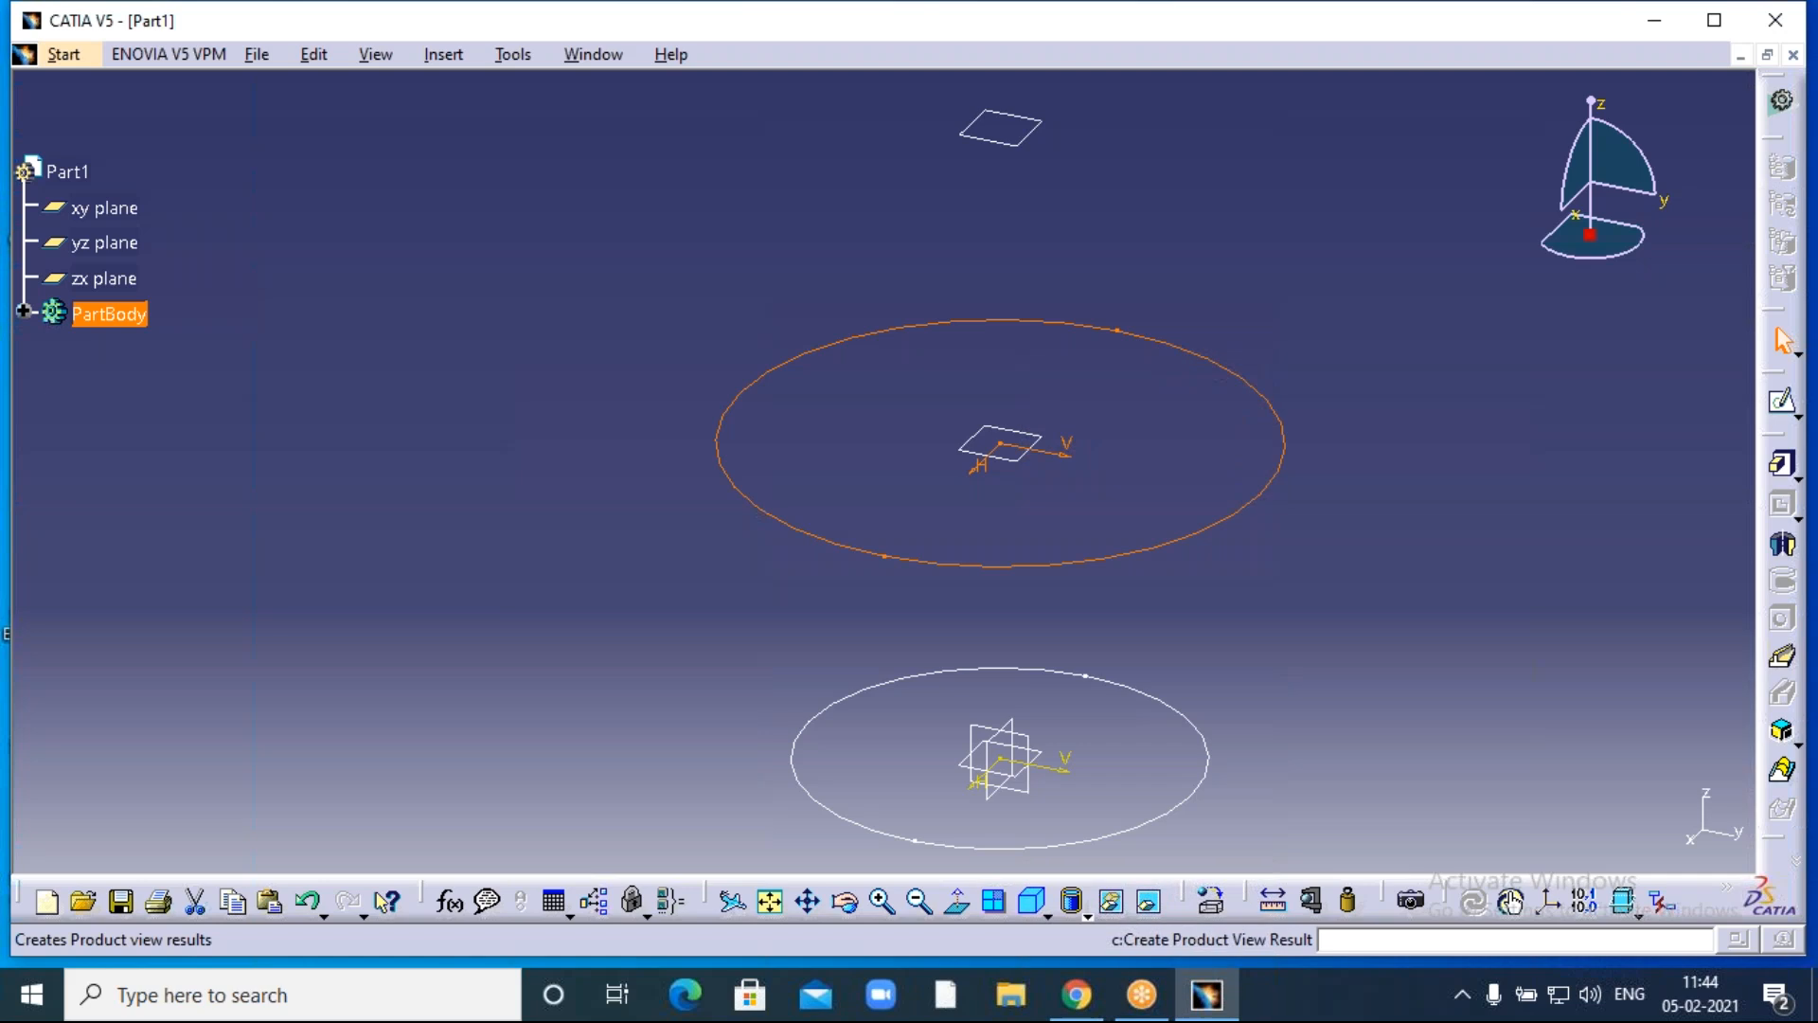
Sketch an origin-centred circle with a radius of about 33 mm on the second offset plane and exit the sketch.
middle_click_drag(1328, 275, 1174, 471)
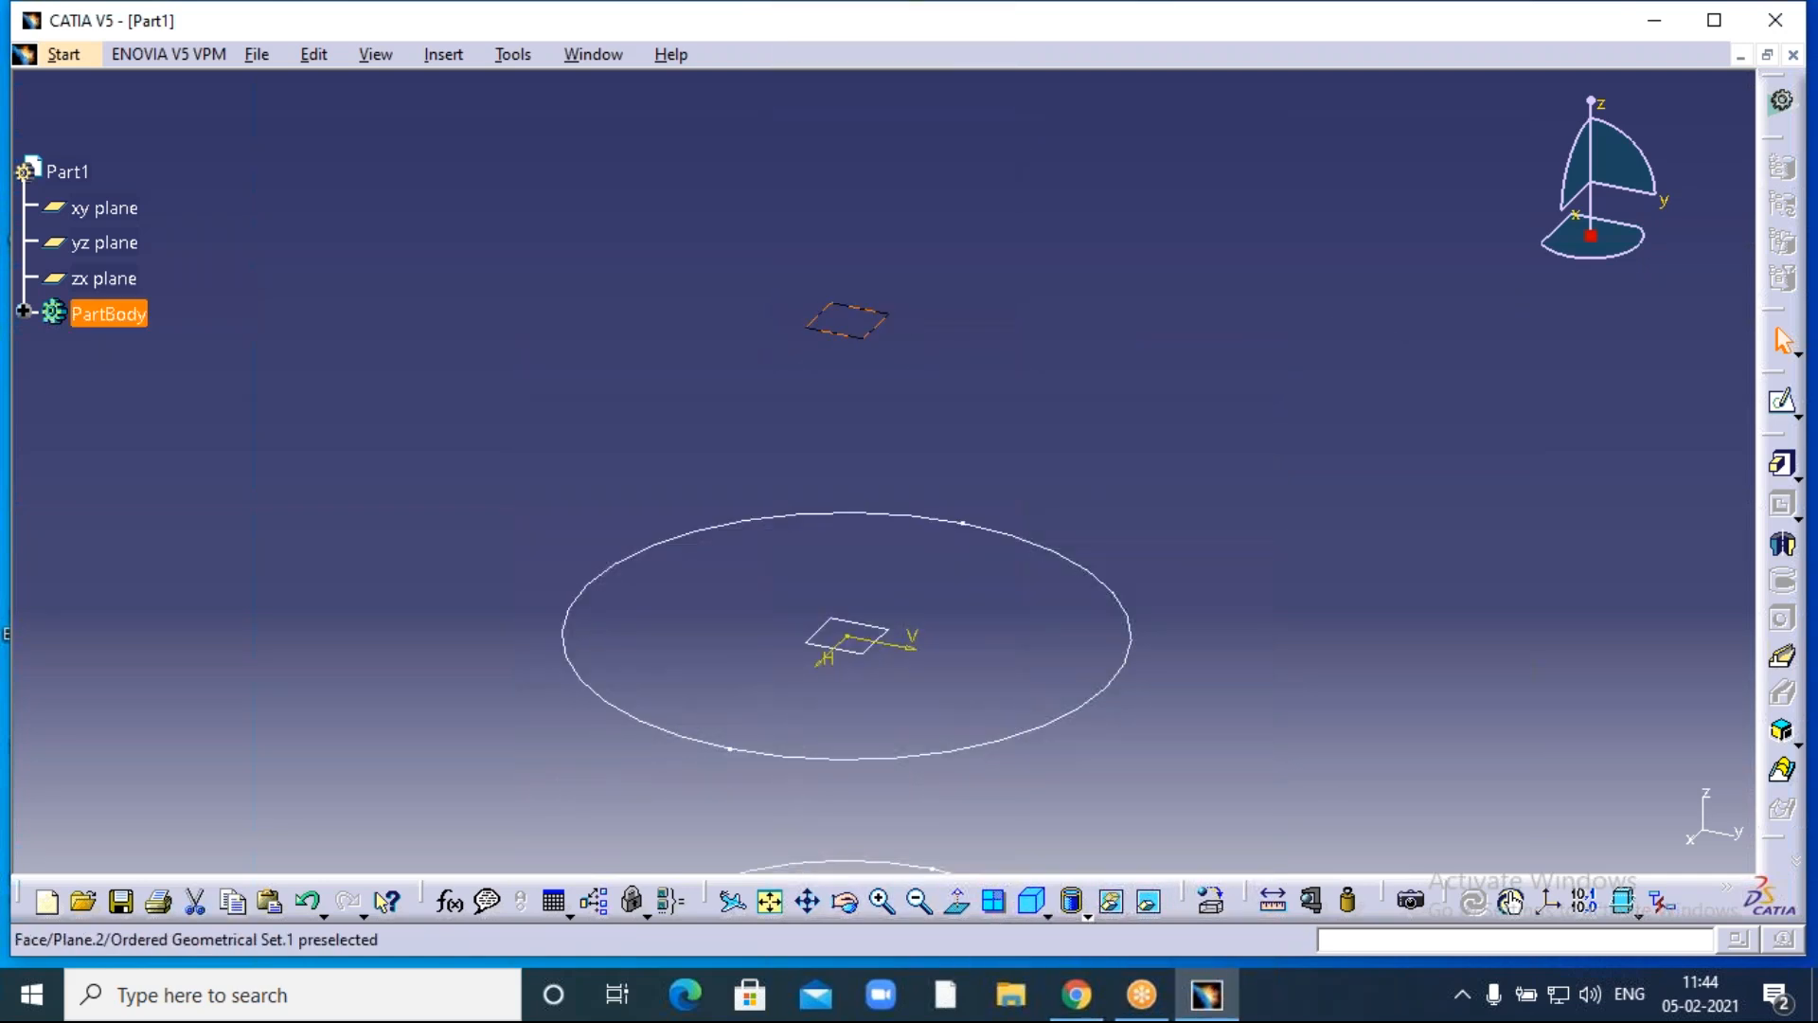
left_click(1786, 409)
middle_click_drag(1002, 478, 1357, 335)
left_click(1702, 547)
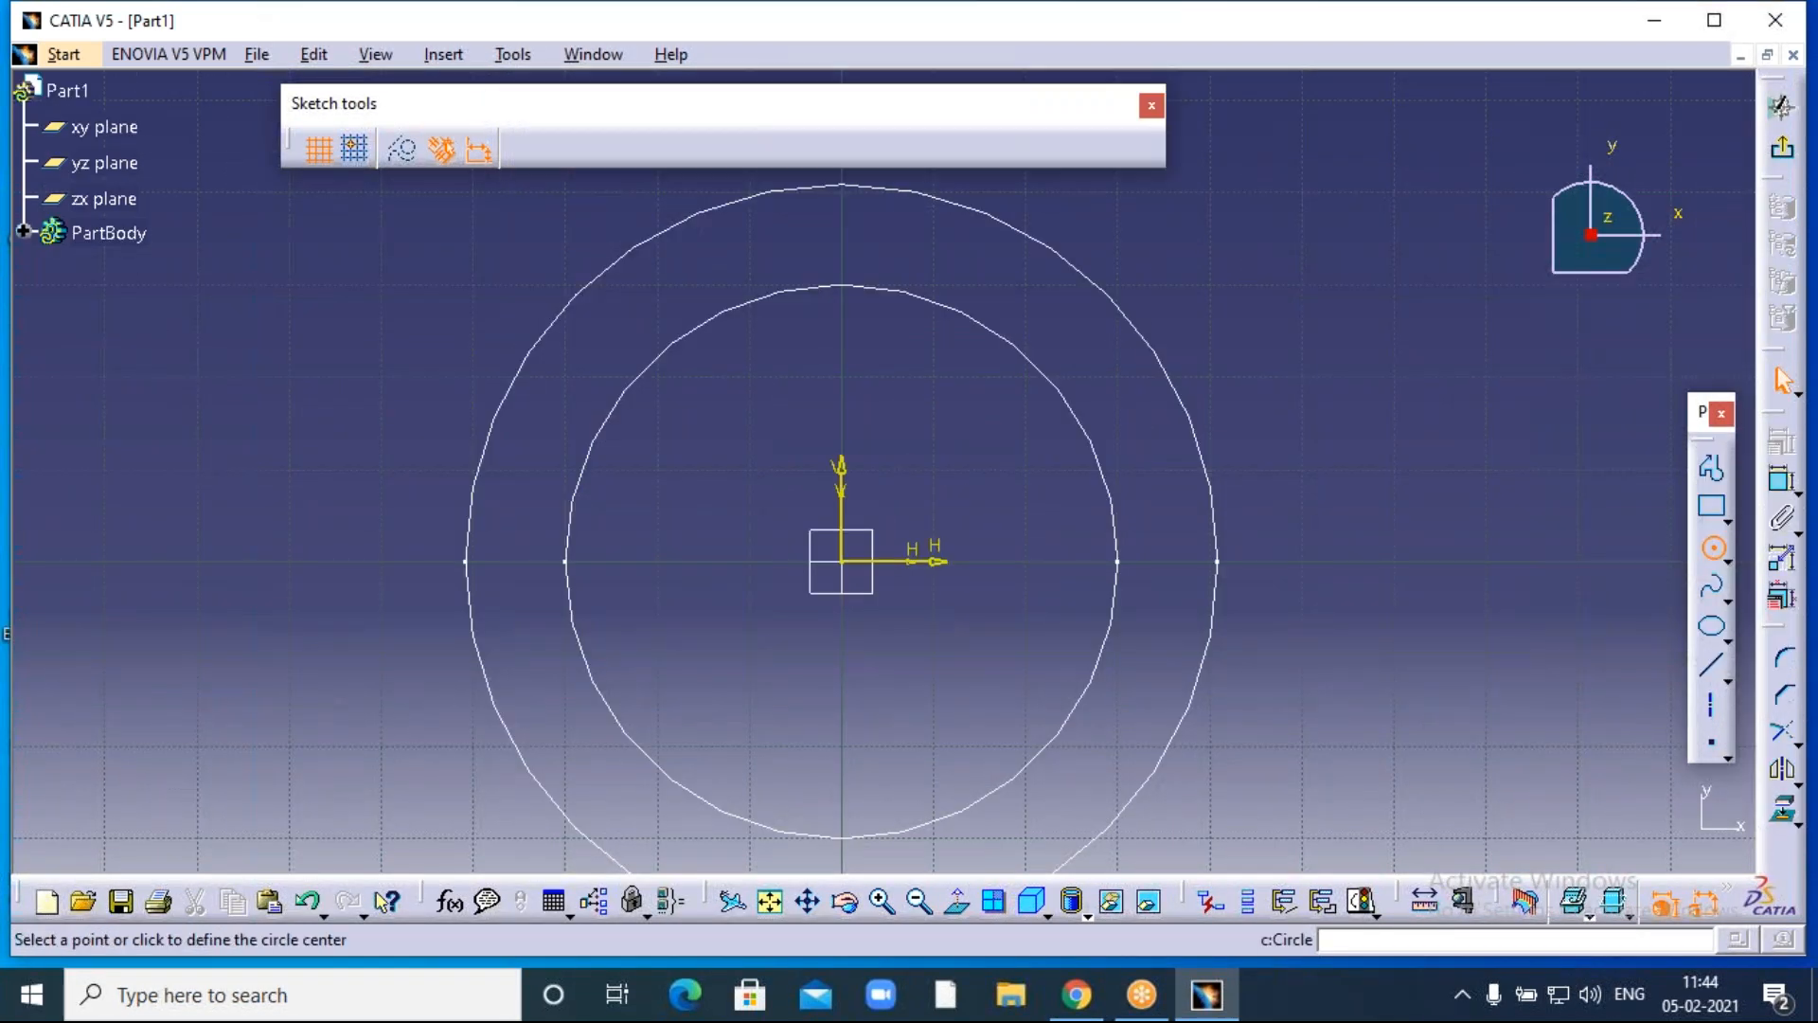
left_click(841, 561)
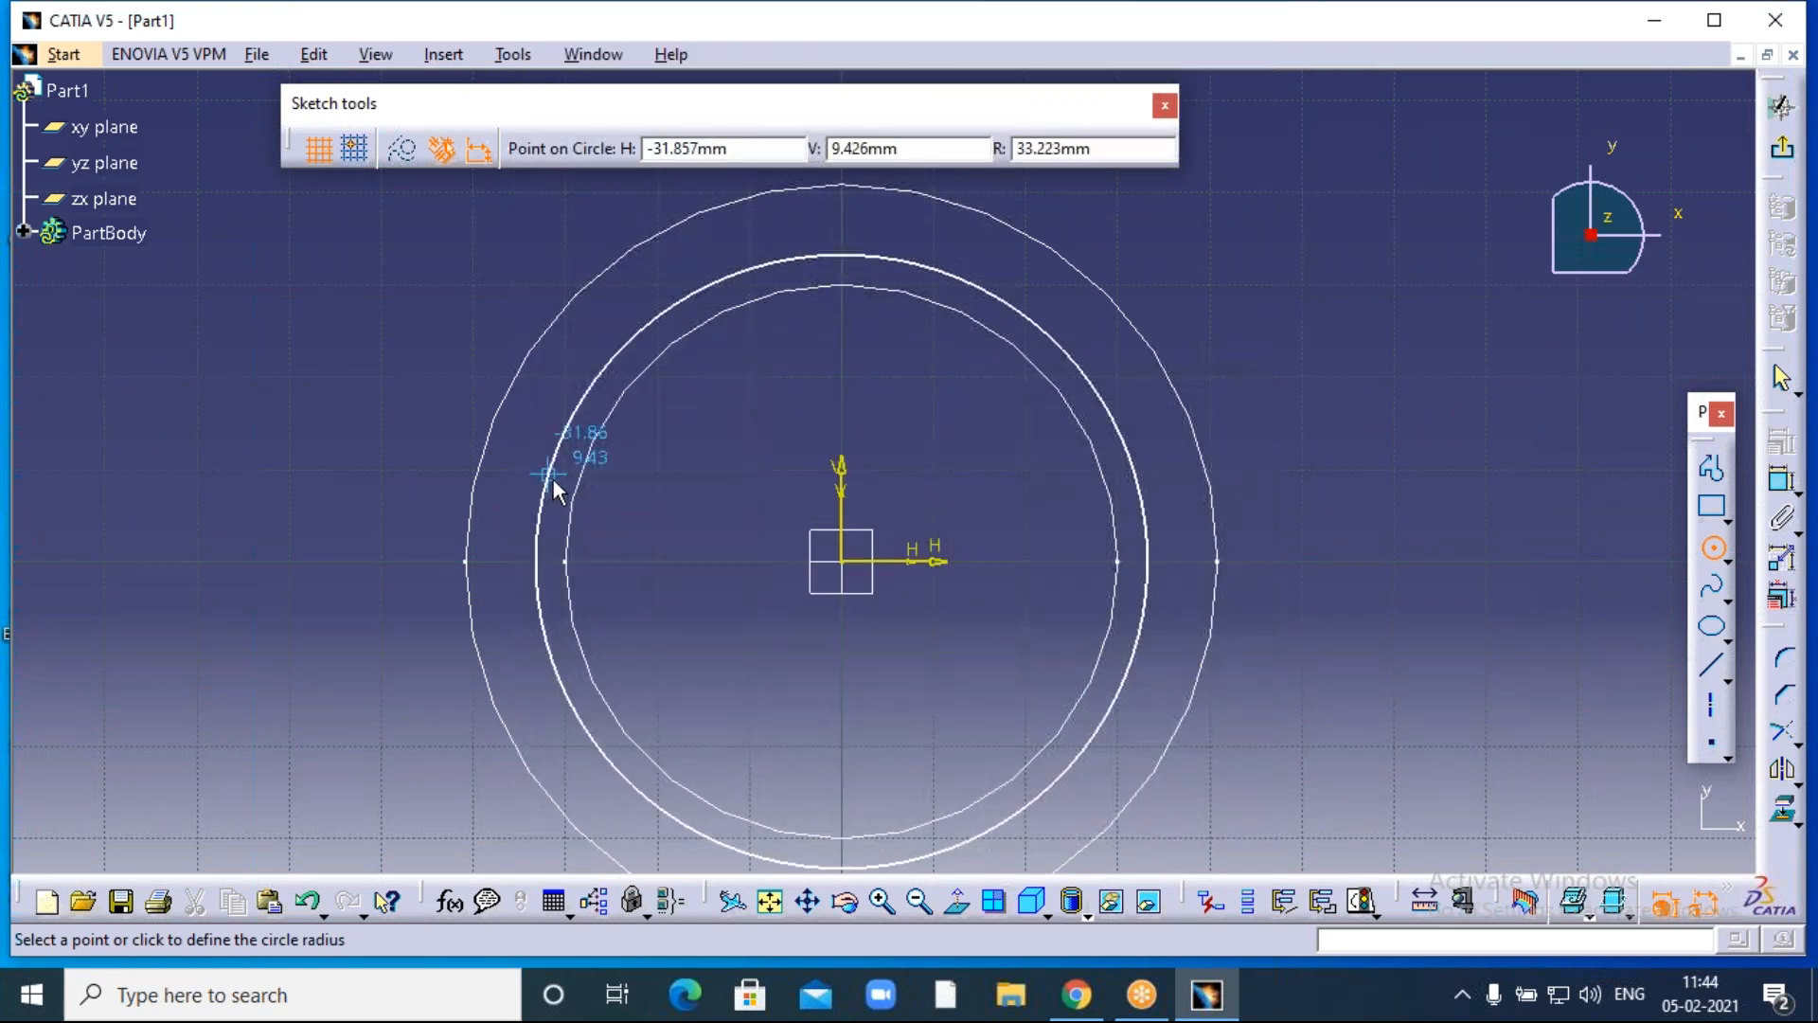
left_click(554, 478)
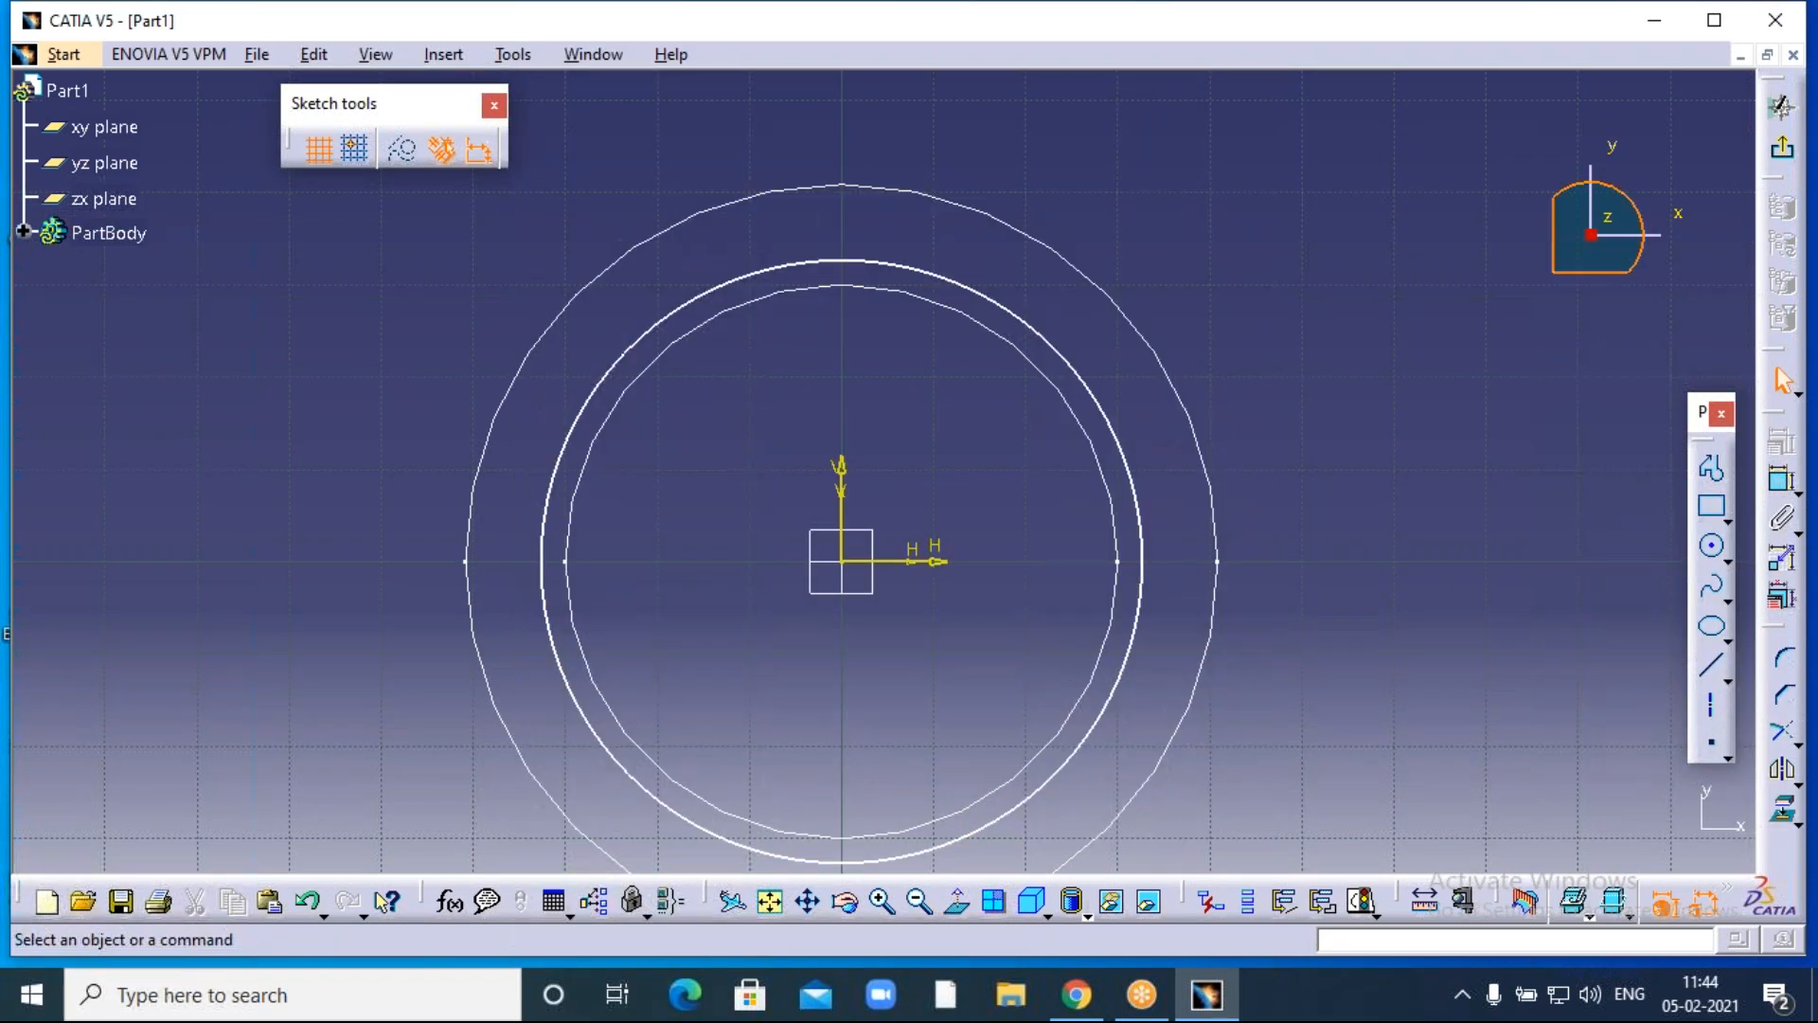
left_click(1780, 150)
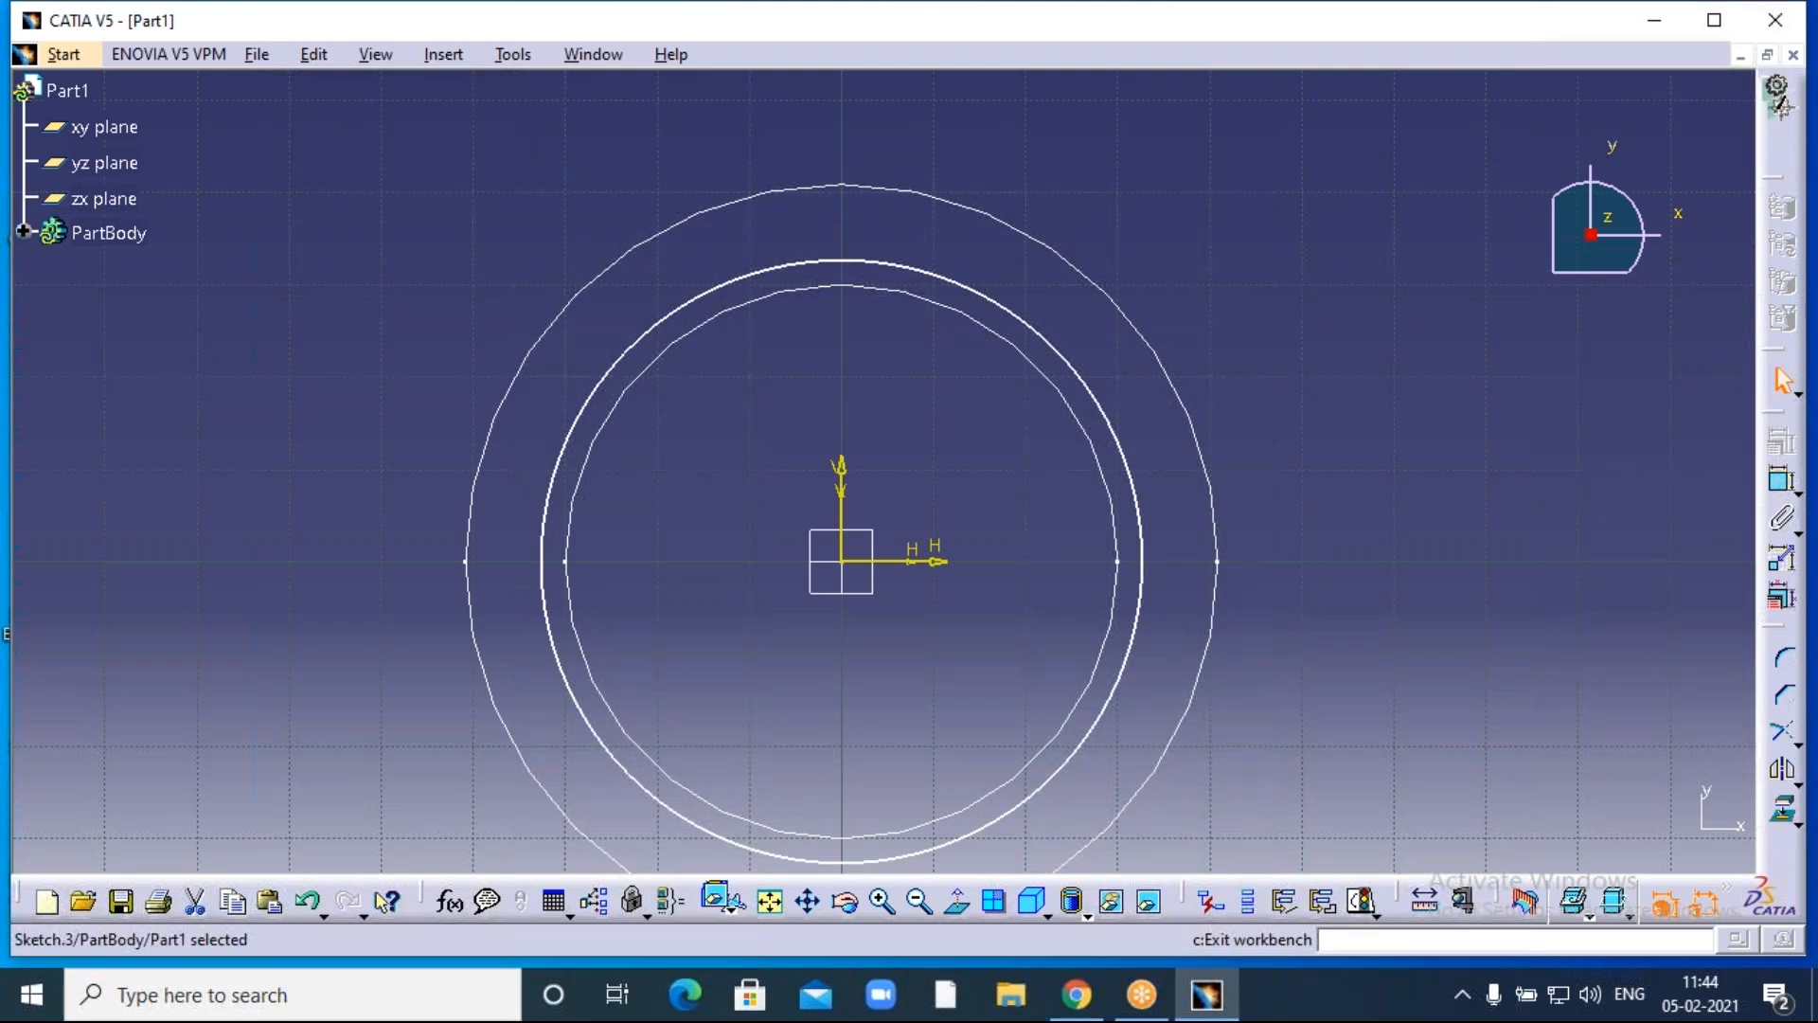
Sketch an origin-centred circle with a radius of about 21 mm on the third offset plane and exit the sketch.
left_click(918, 900)
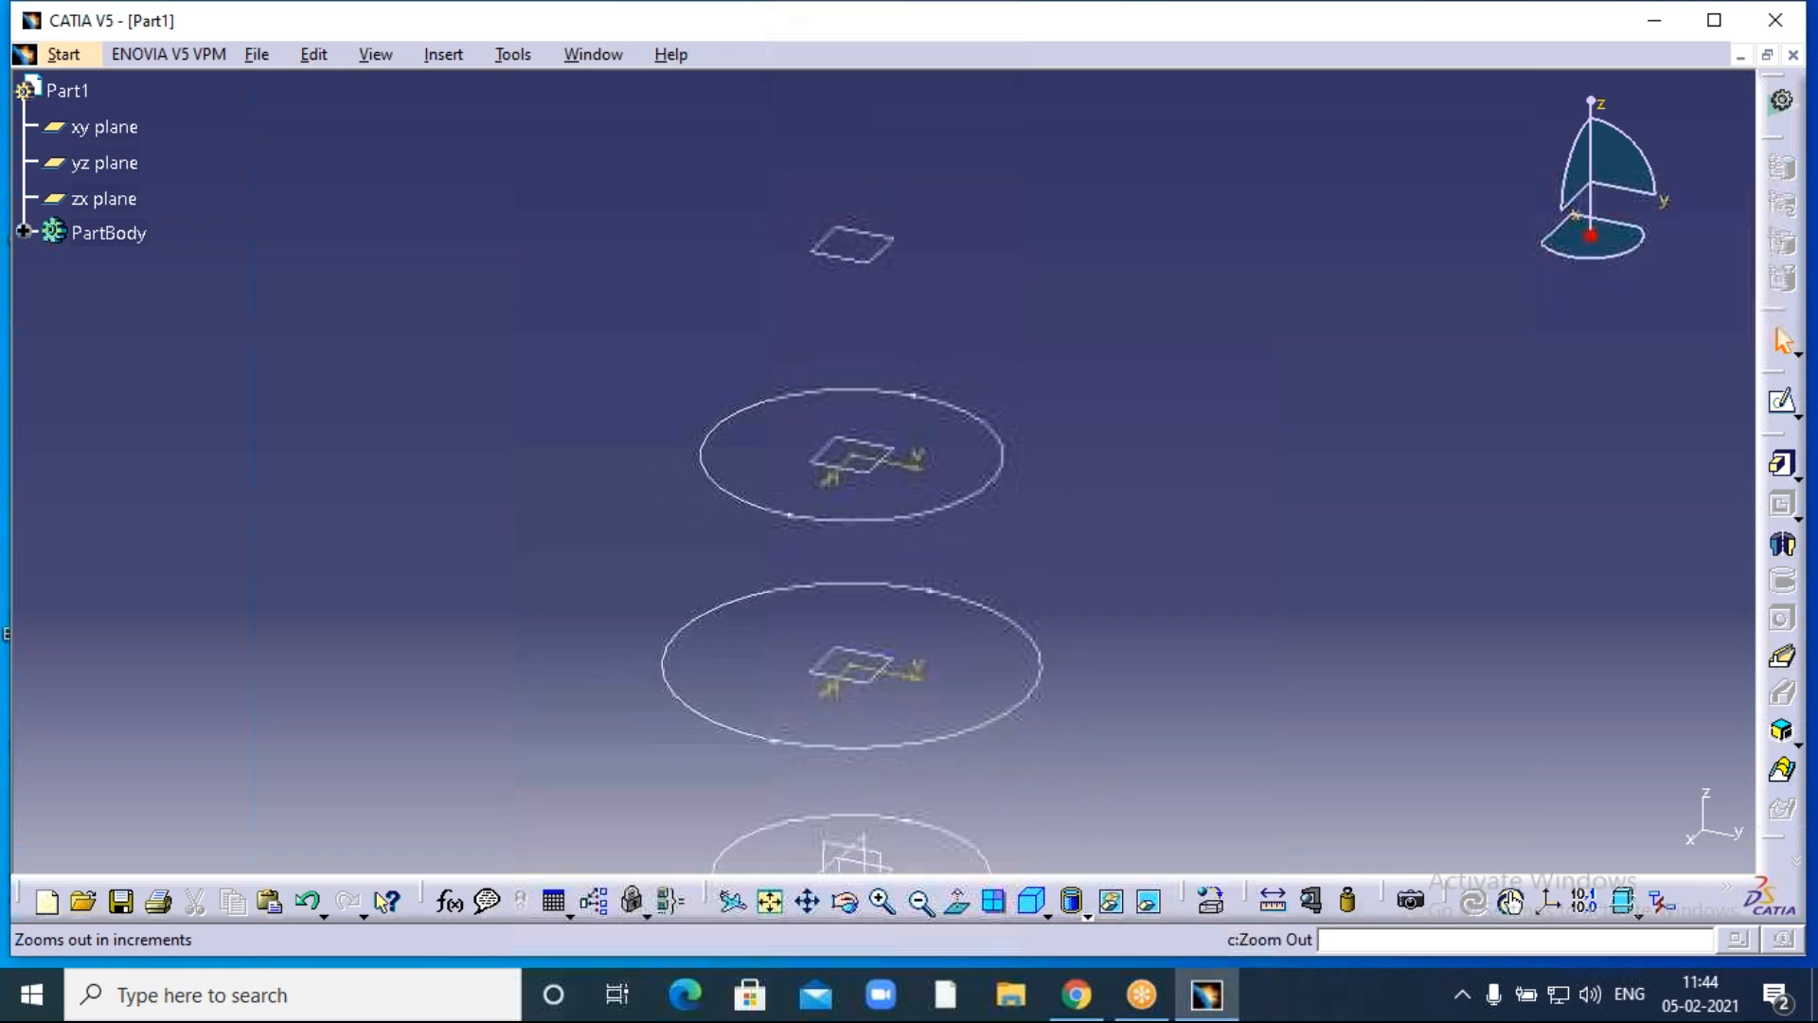
middle_click_drag(1014, 459, 1047, 616)
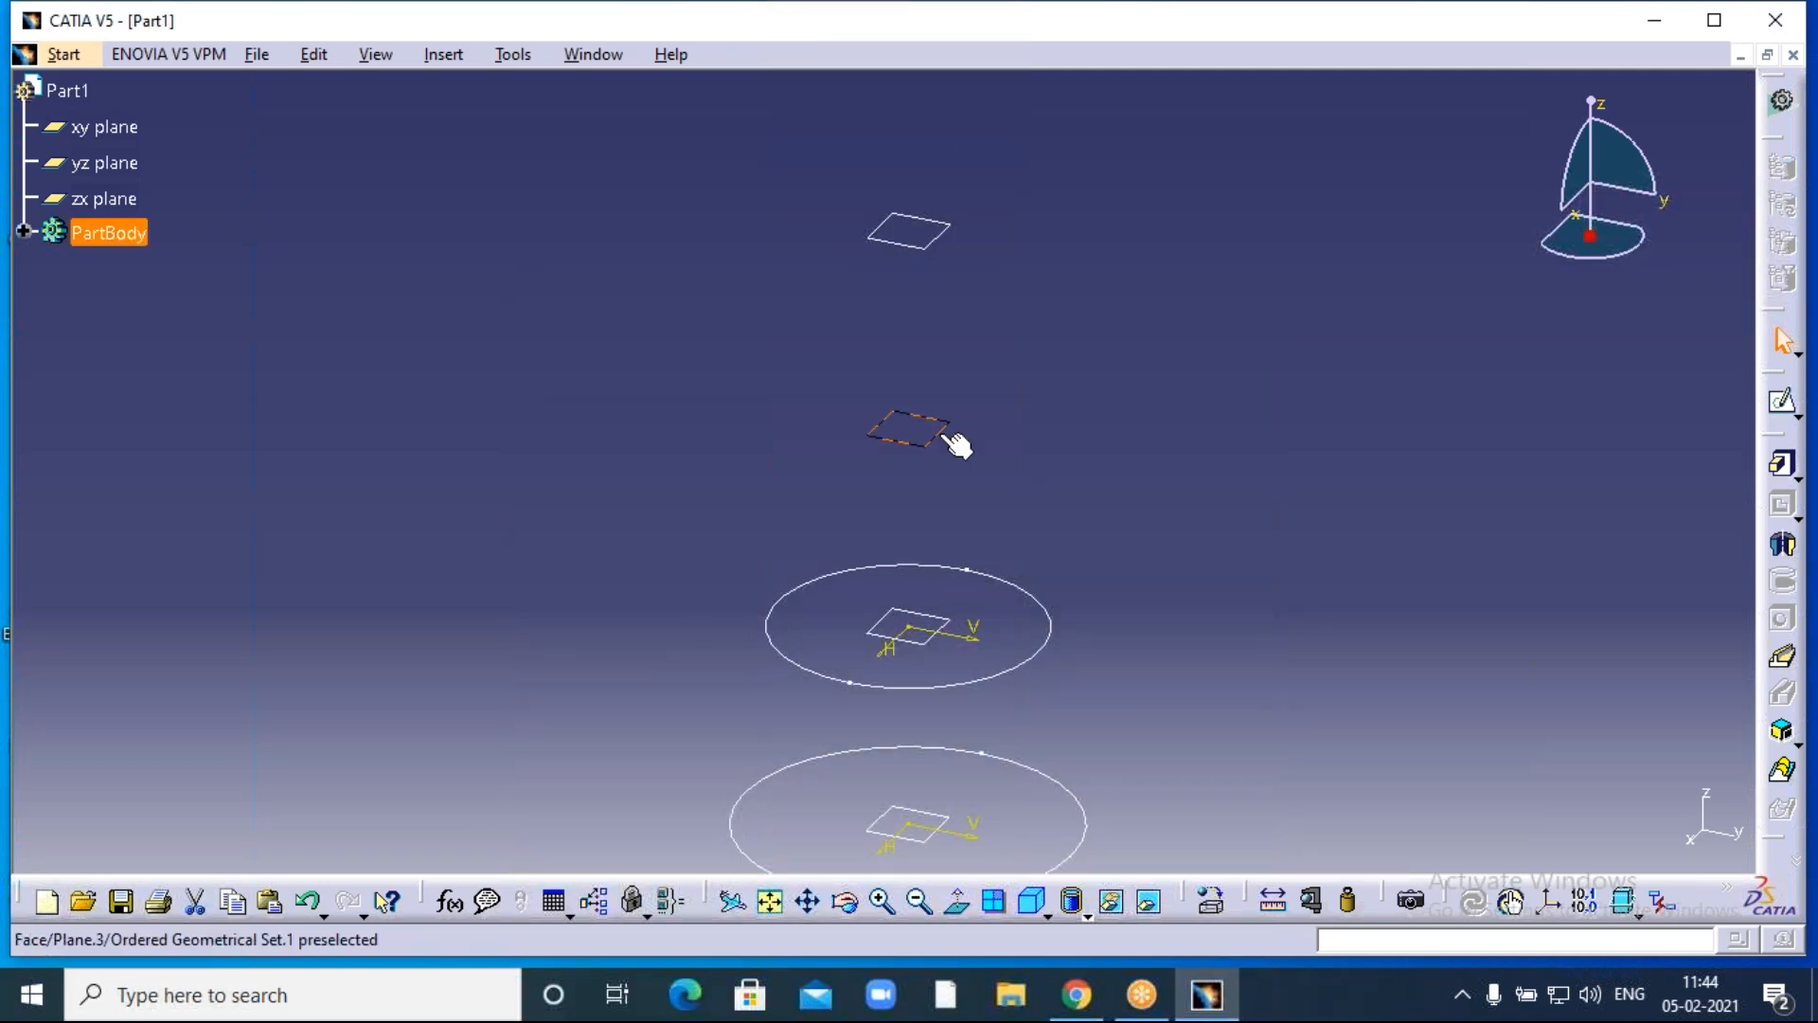
left_click(1786, 409)
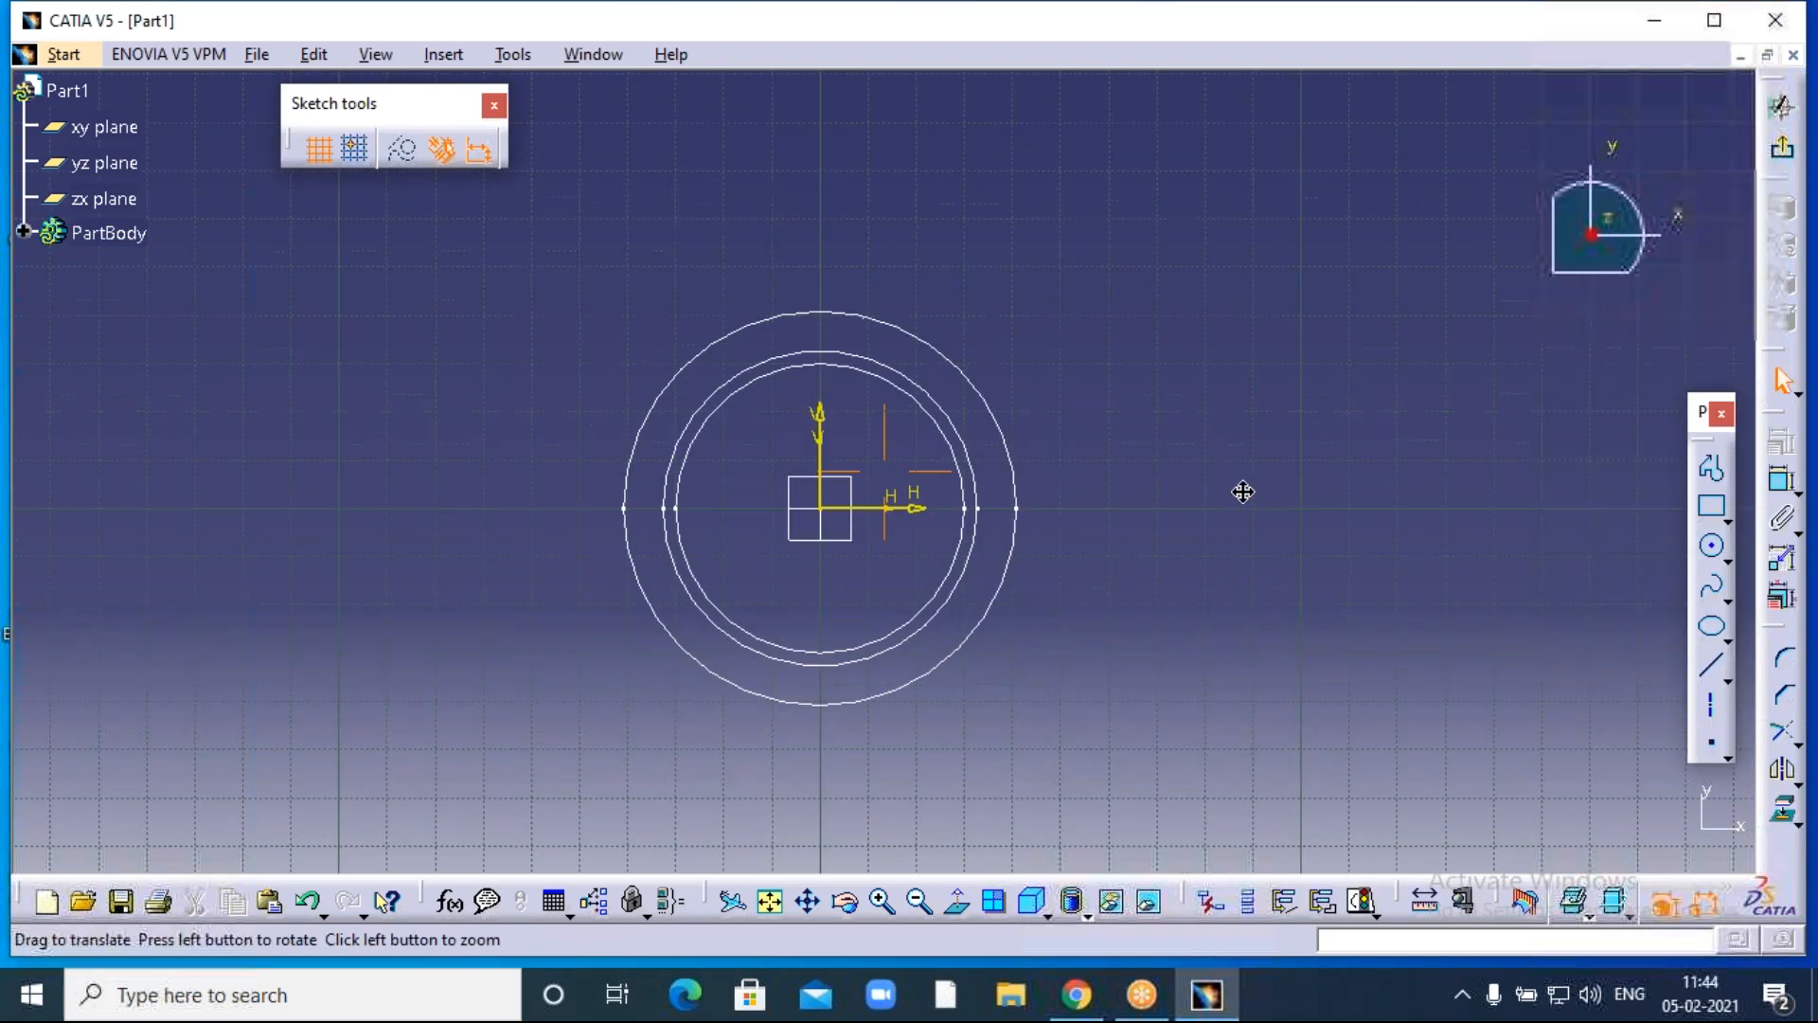
left_click(1712, 546)
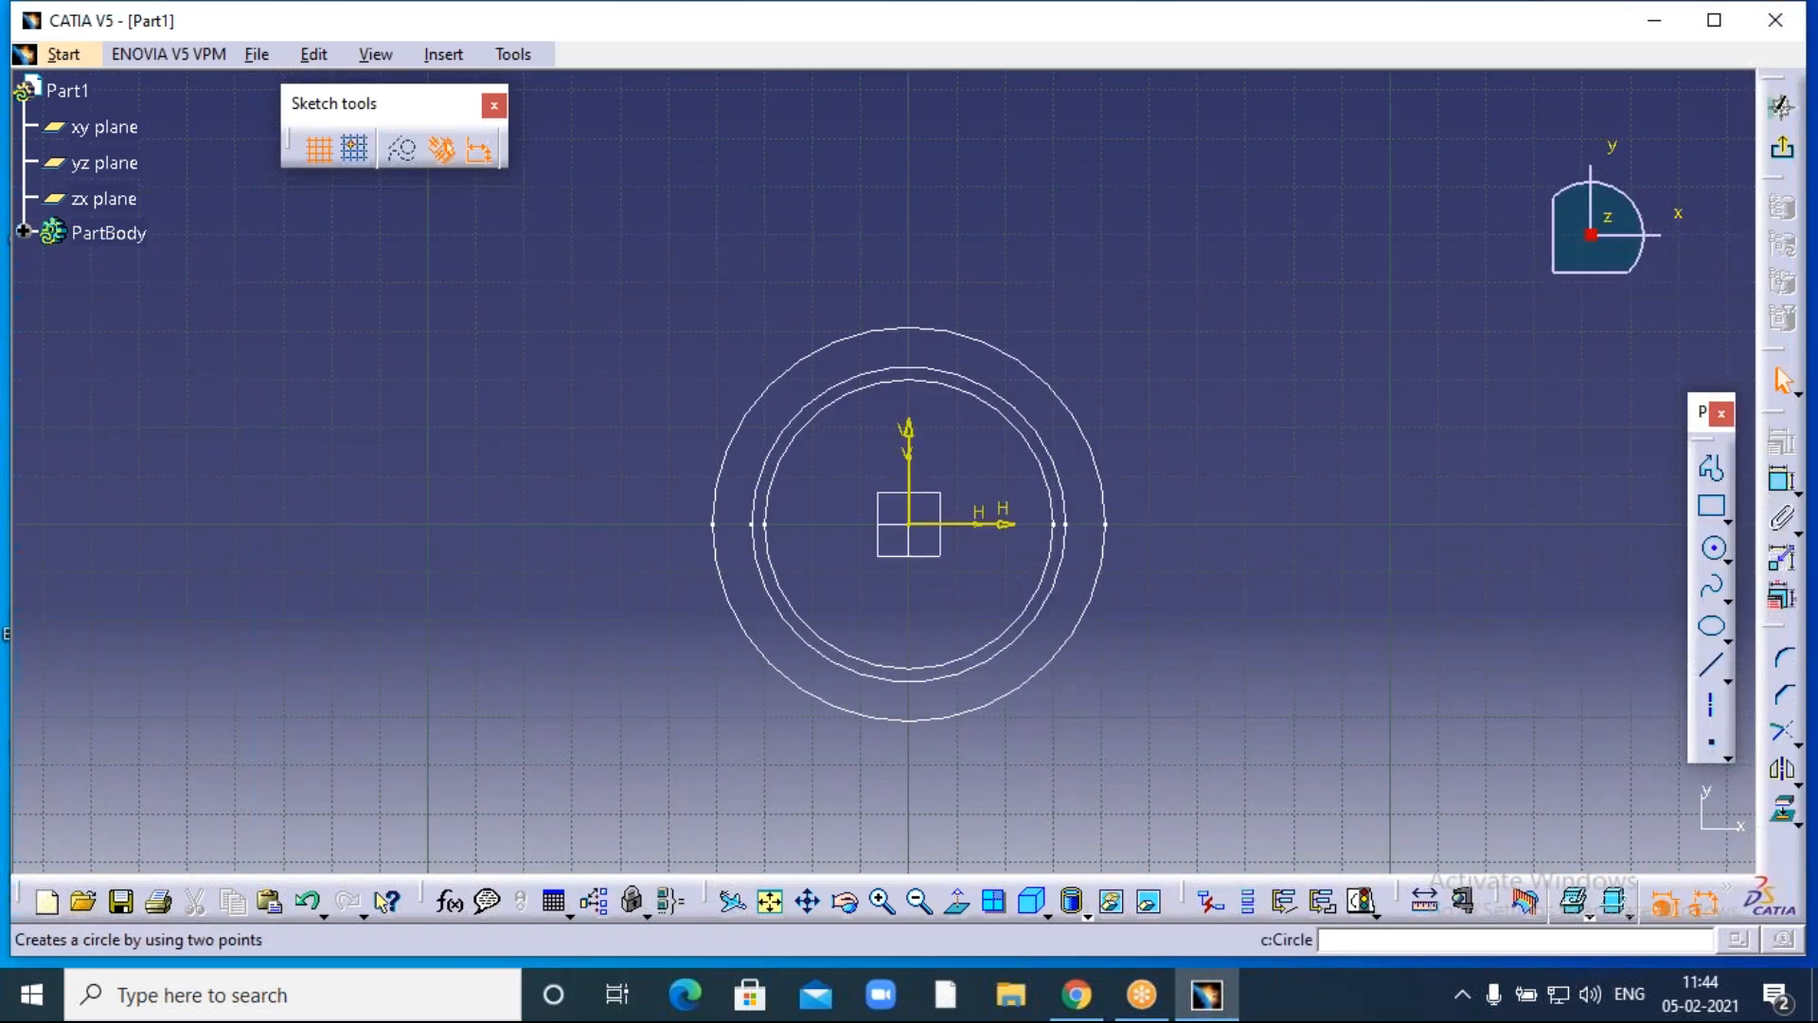
left_click(911, 524)
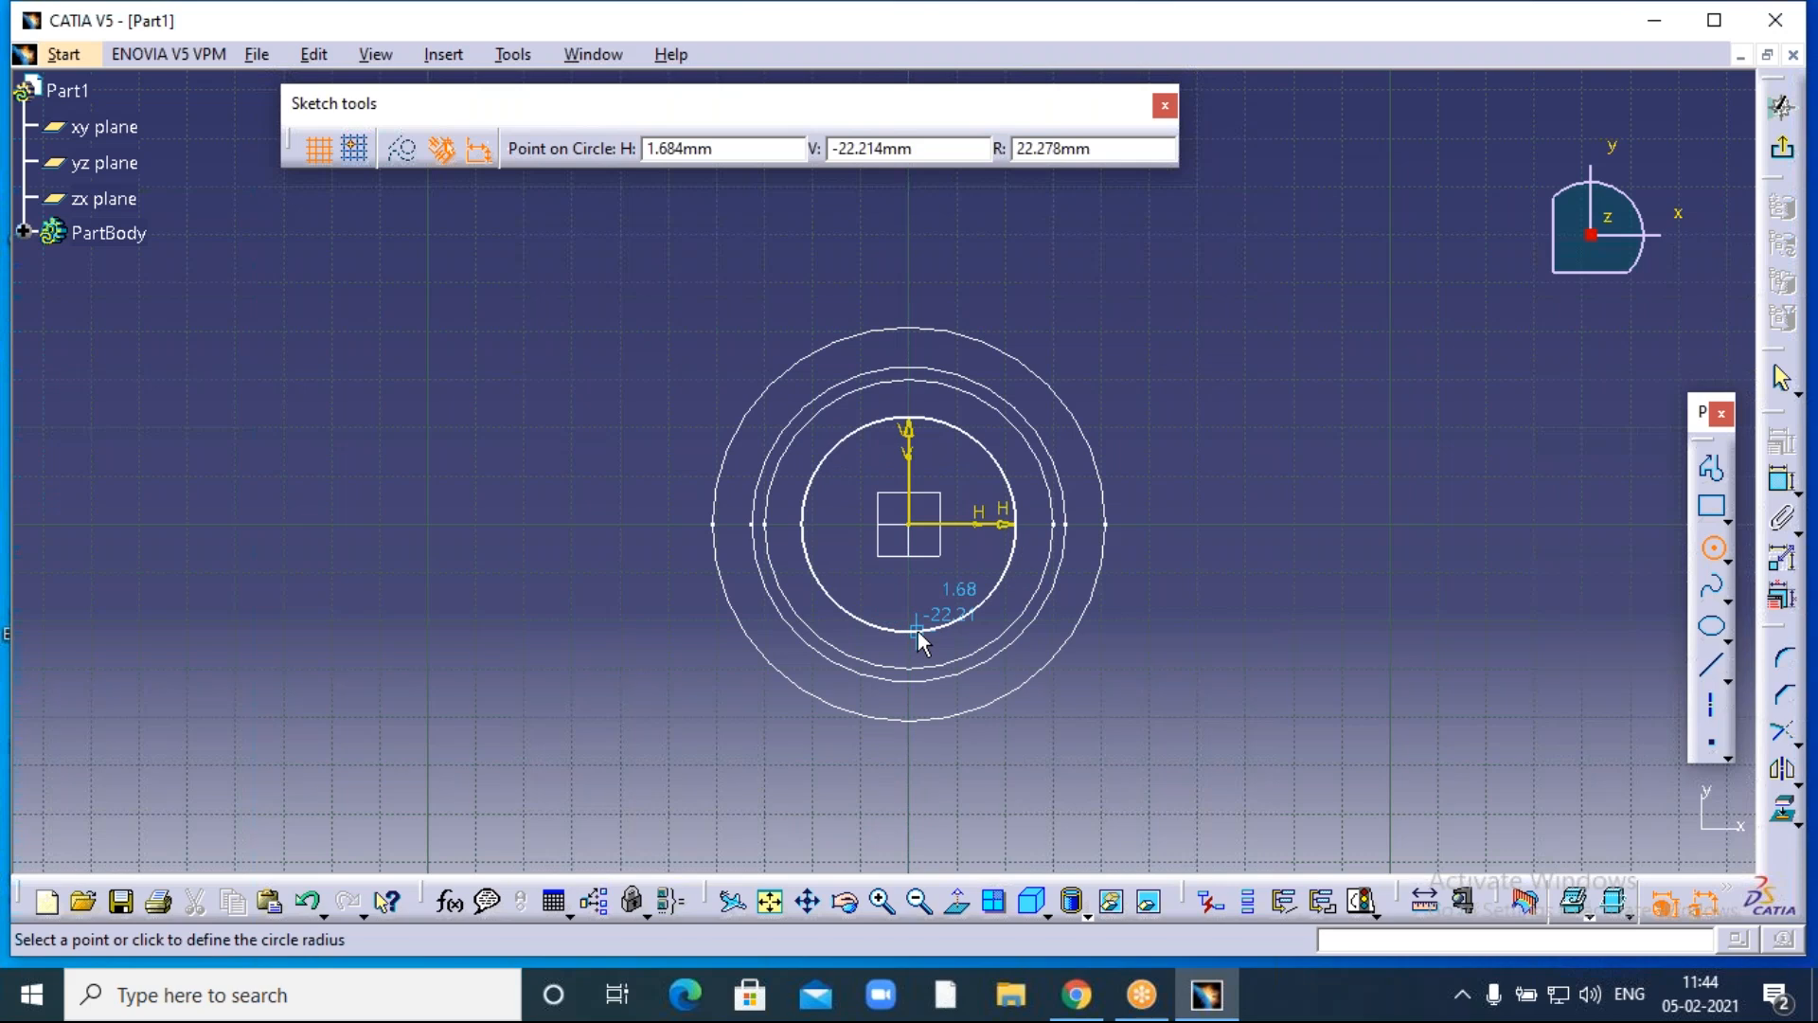
left_click(917, 622)
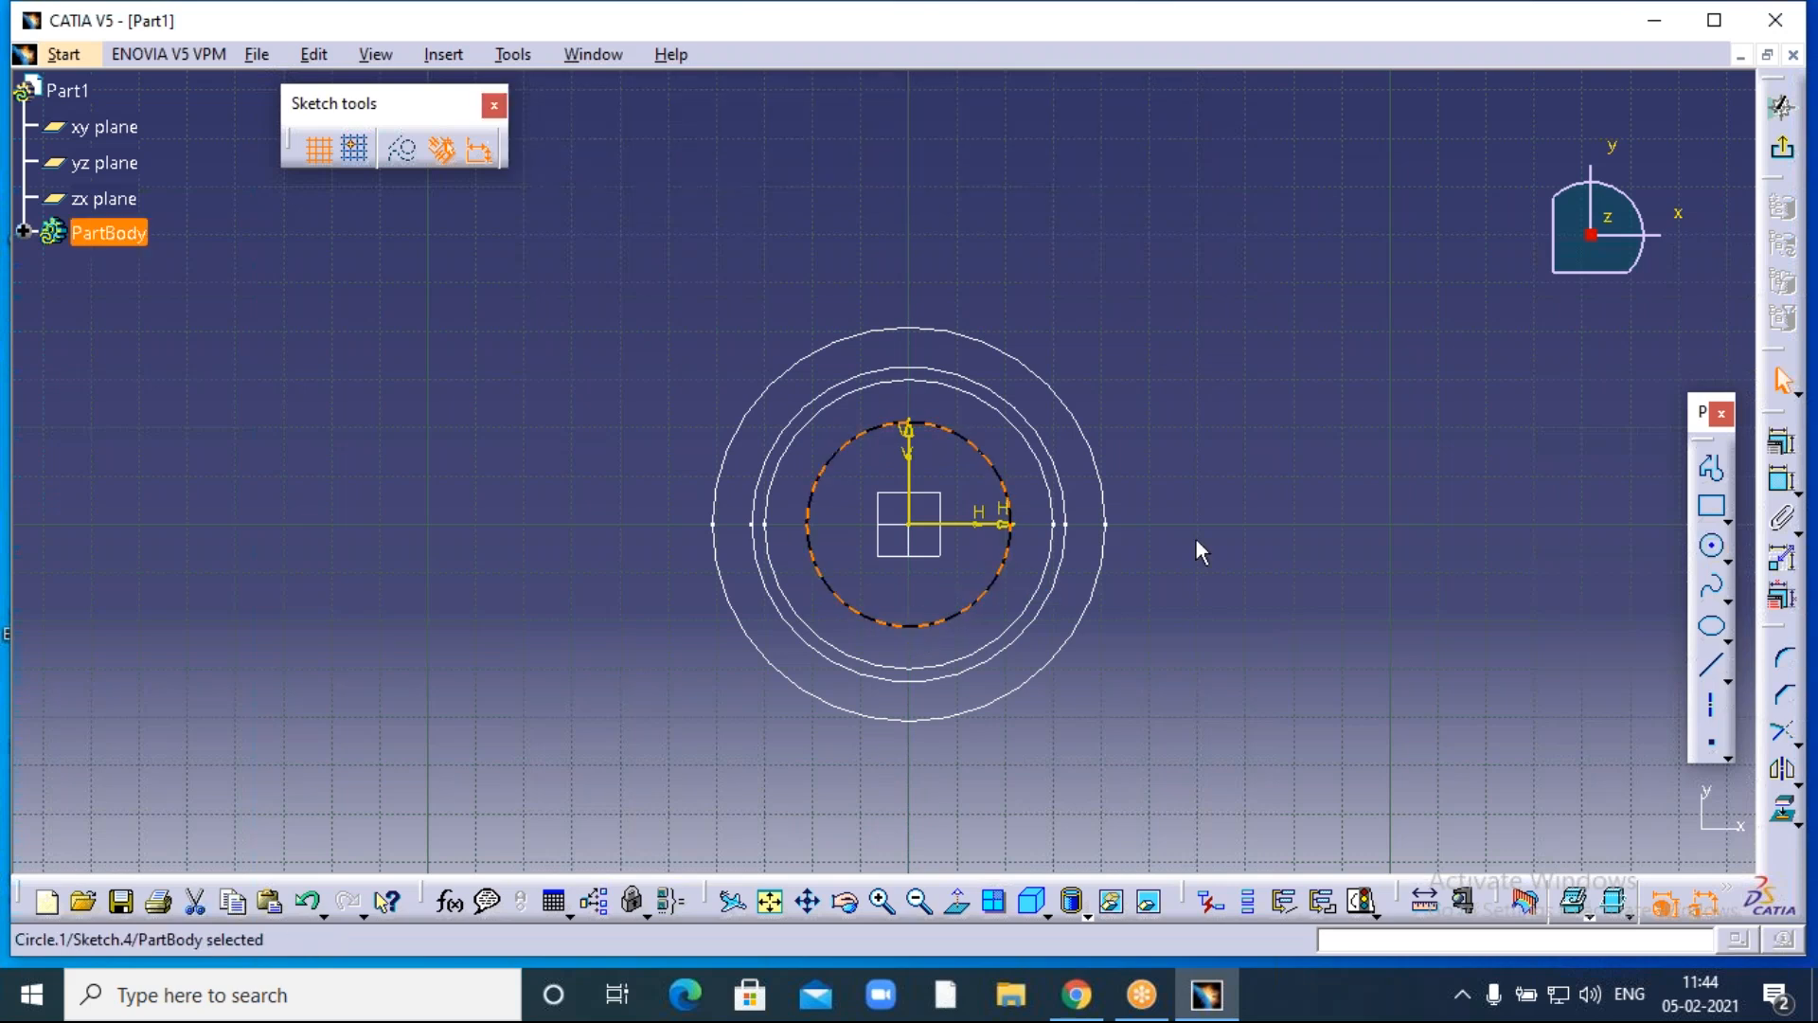
left_click(1784, 157)
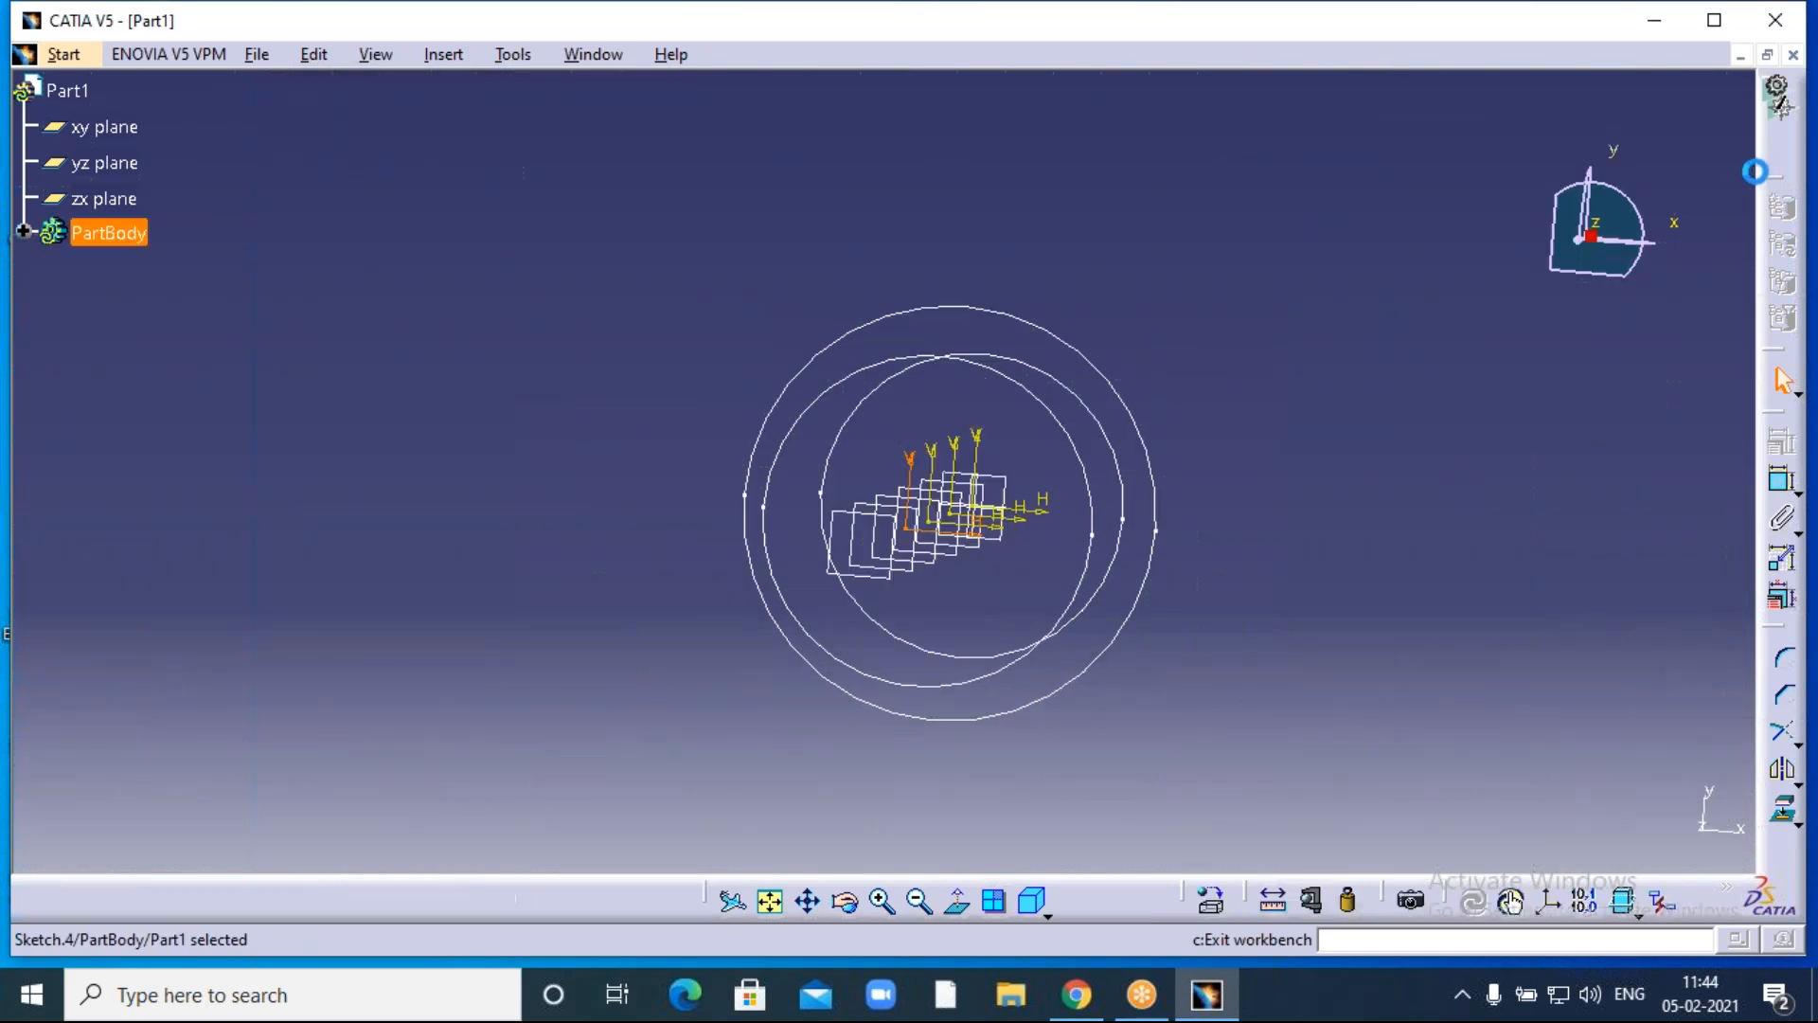
left_click(1316, 409)
Sketch an origin-centred circle with a radius of about 18 mm on the fourth offset plane and exit the sketch.
middle_click_drag(1078, 404, 1144, 663)
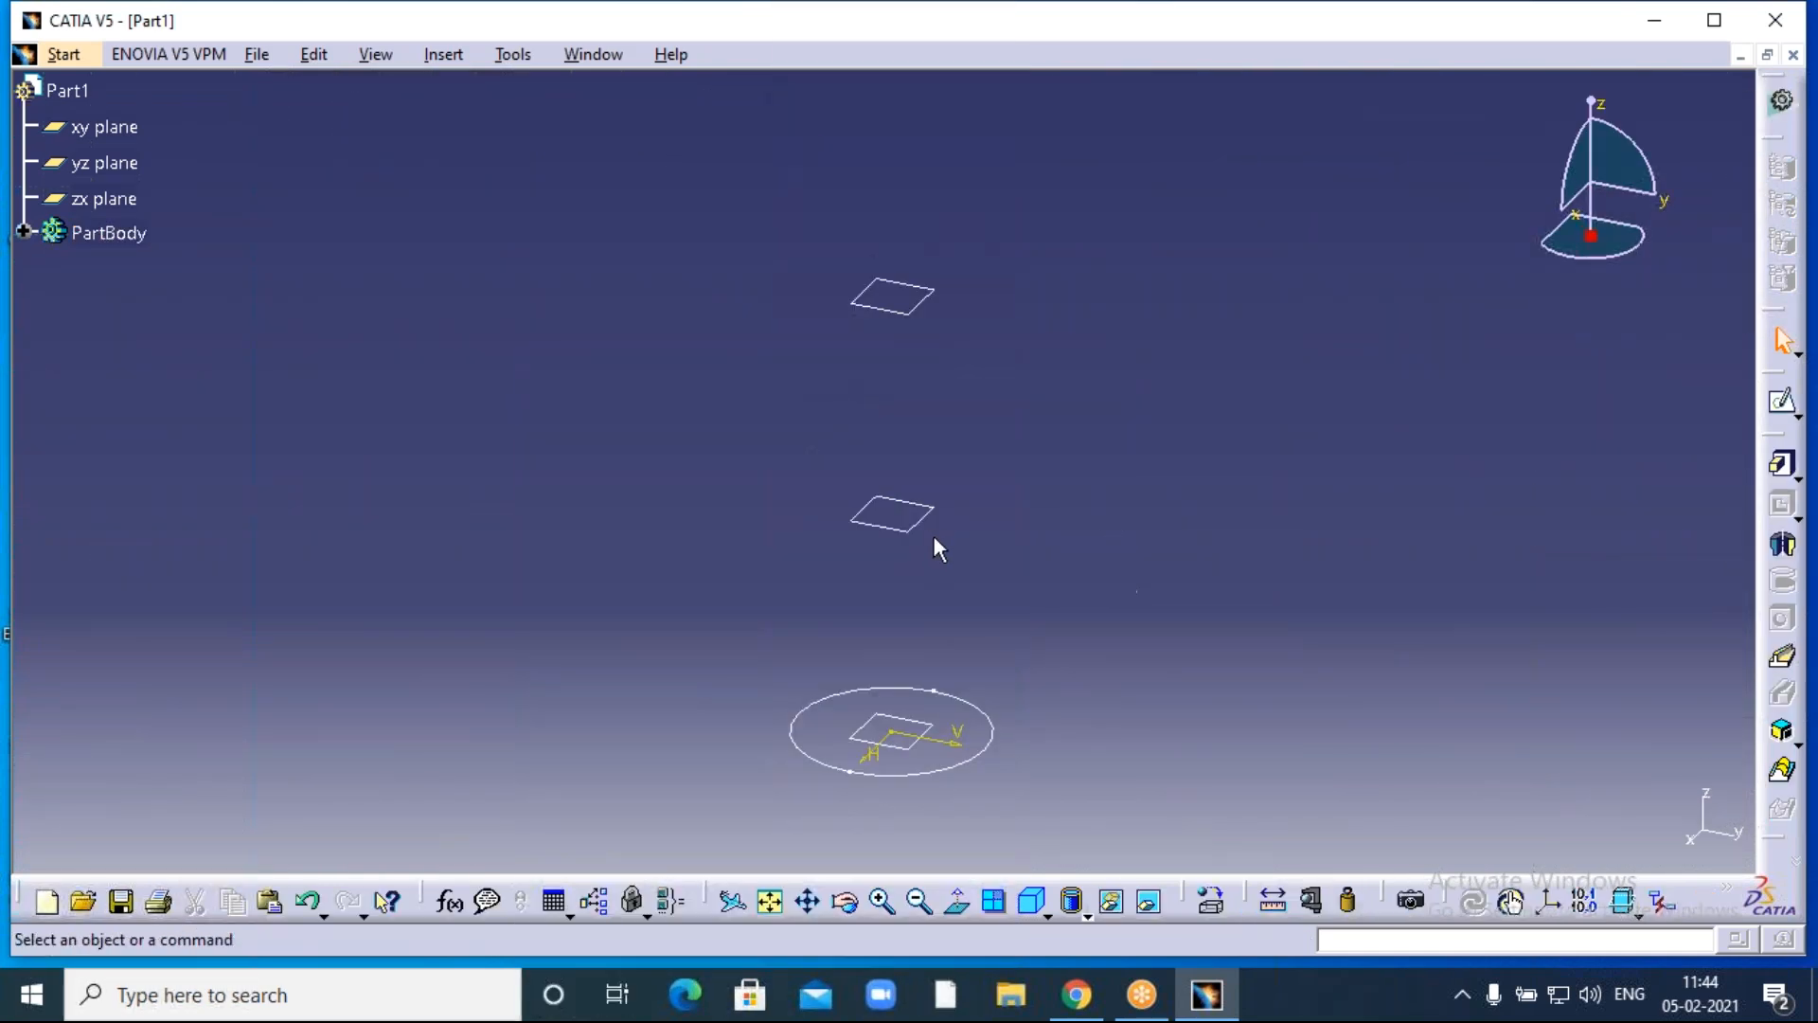
left_click(929, 522)
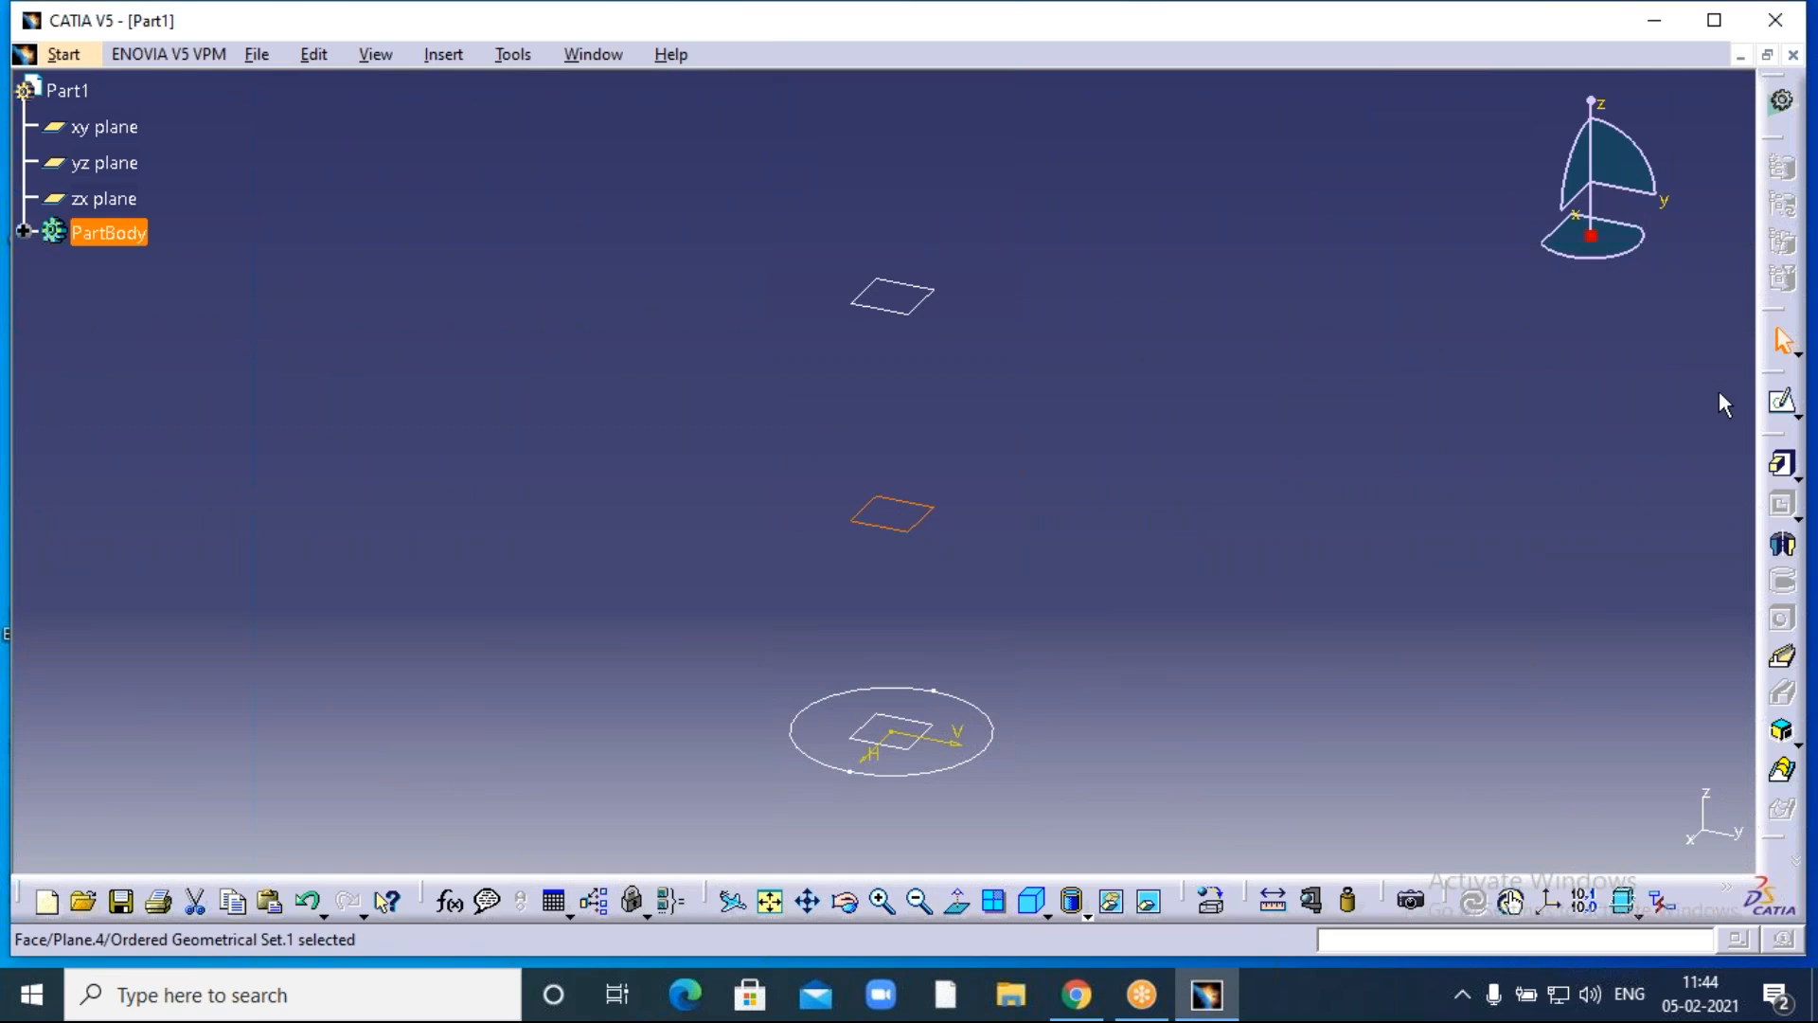
left_click(1784, 402)
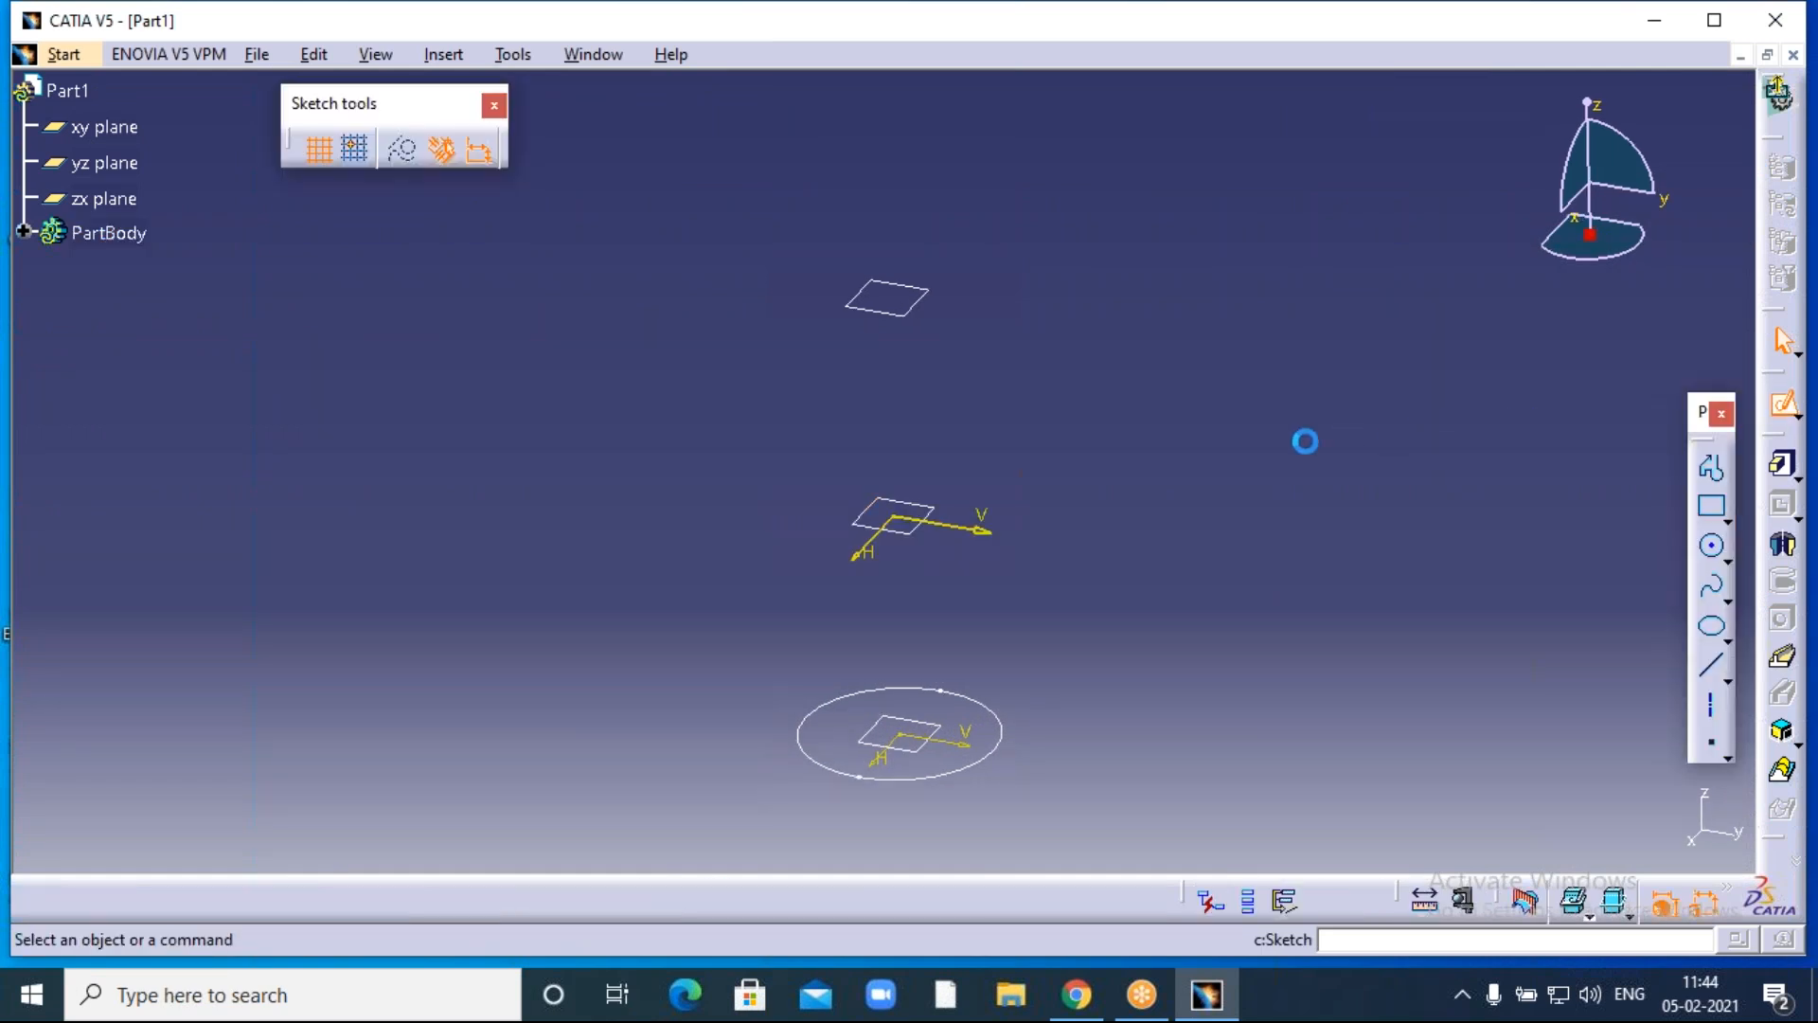
left_click(1714, 551)
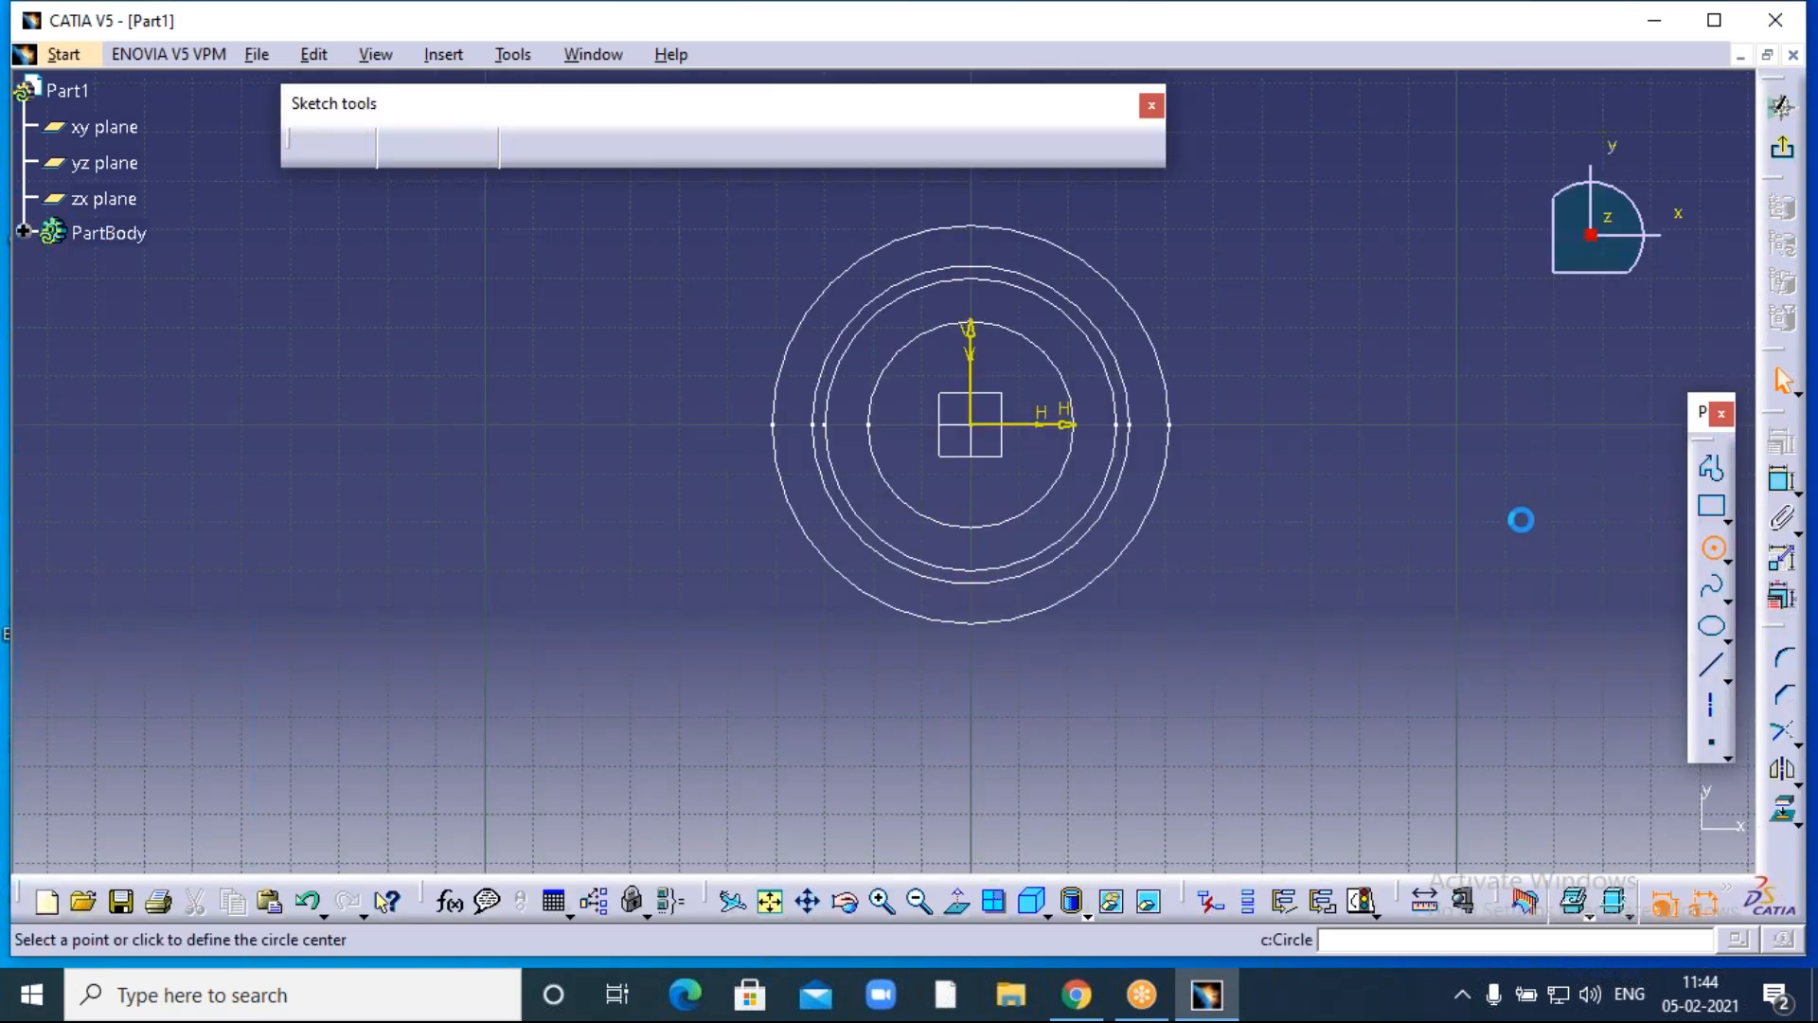
left_click(979, 426)
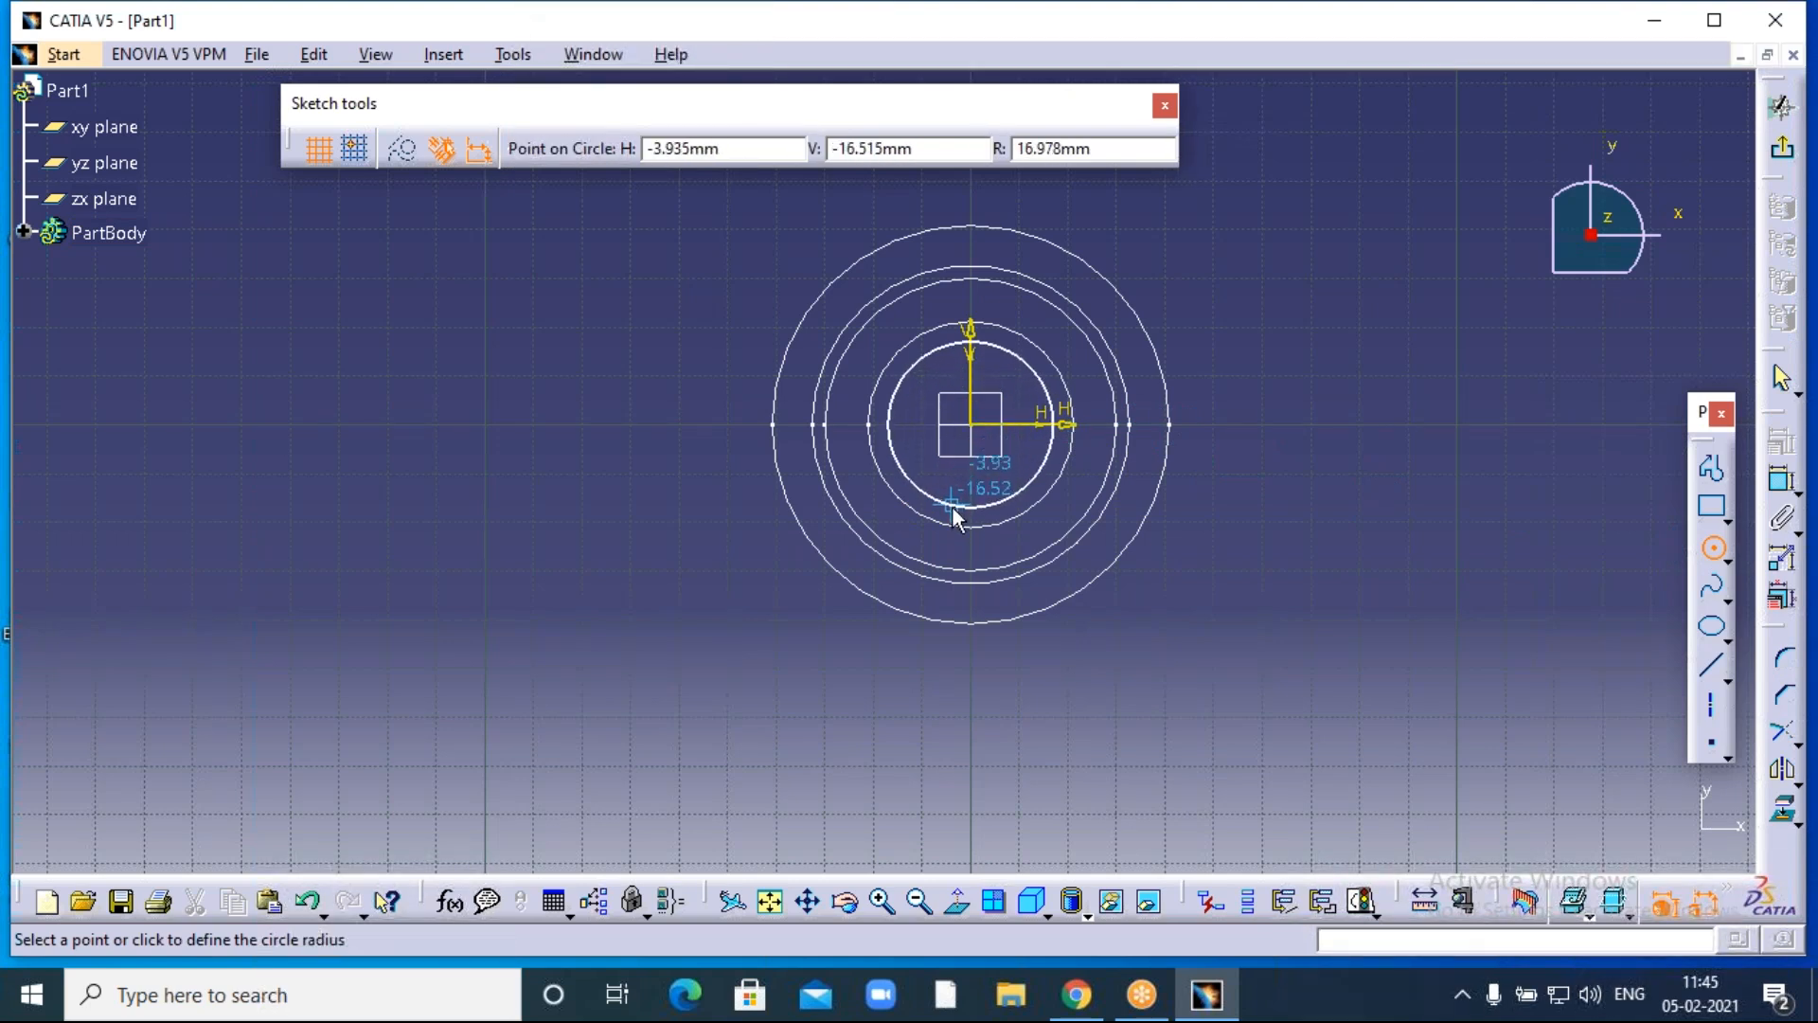
left_click(952, 511)
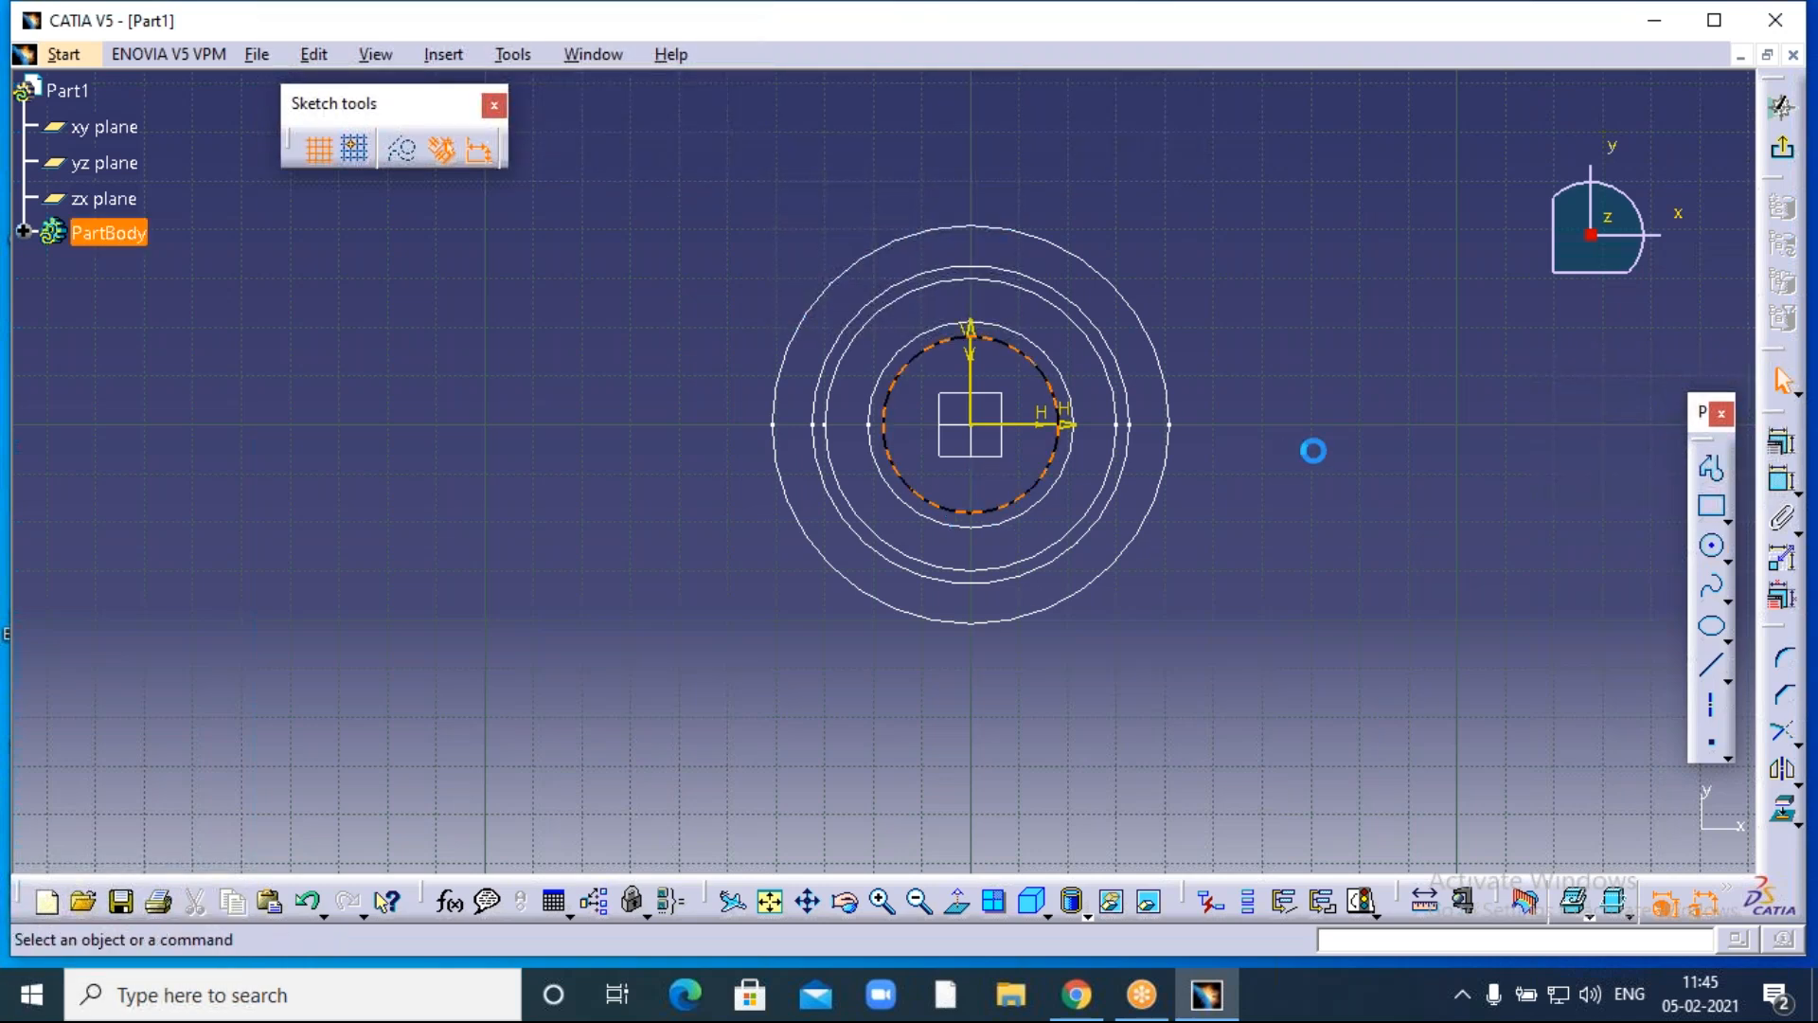
left_click(1781, 150)
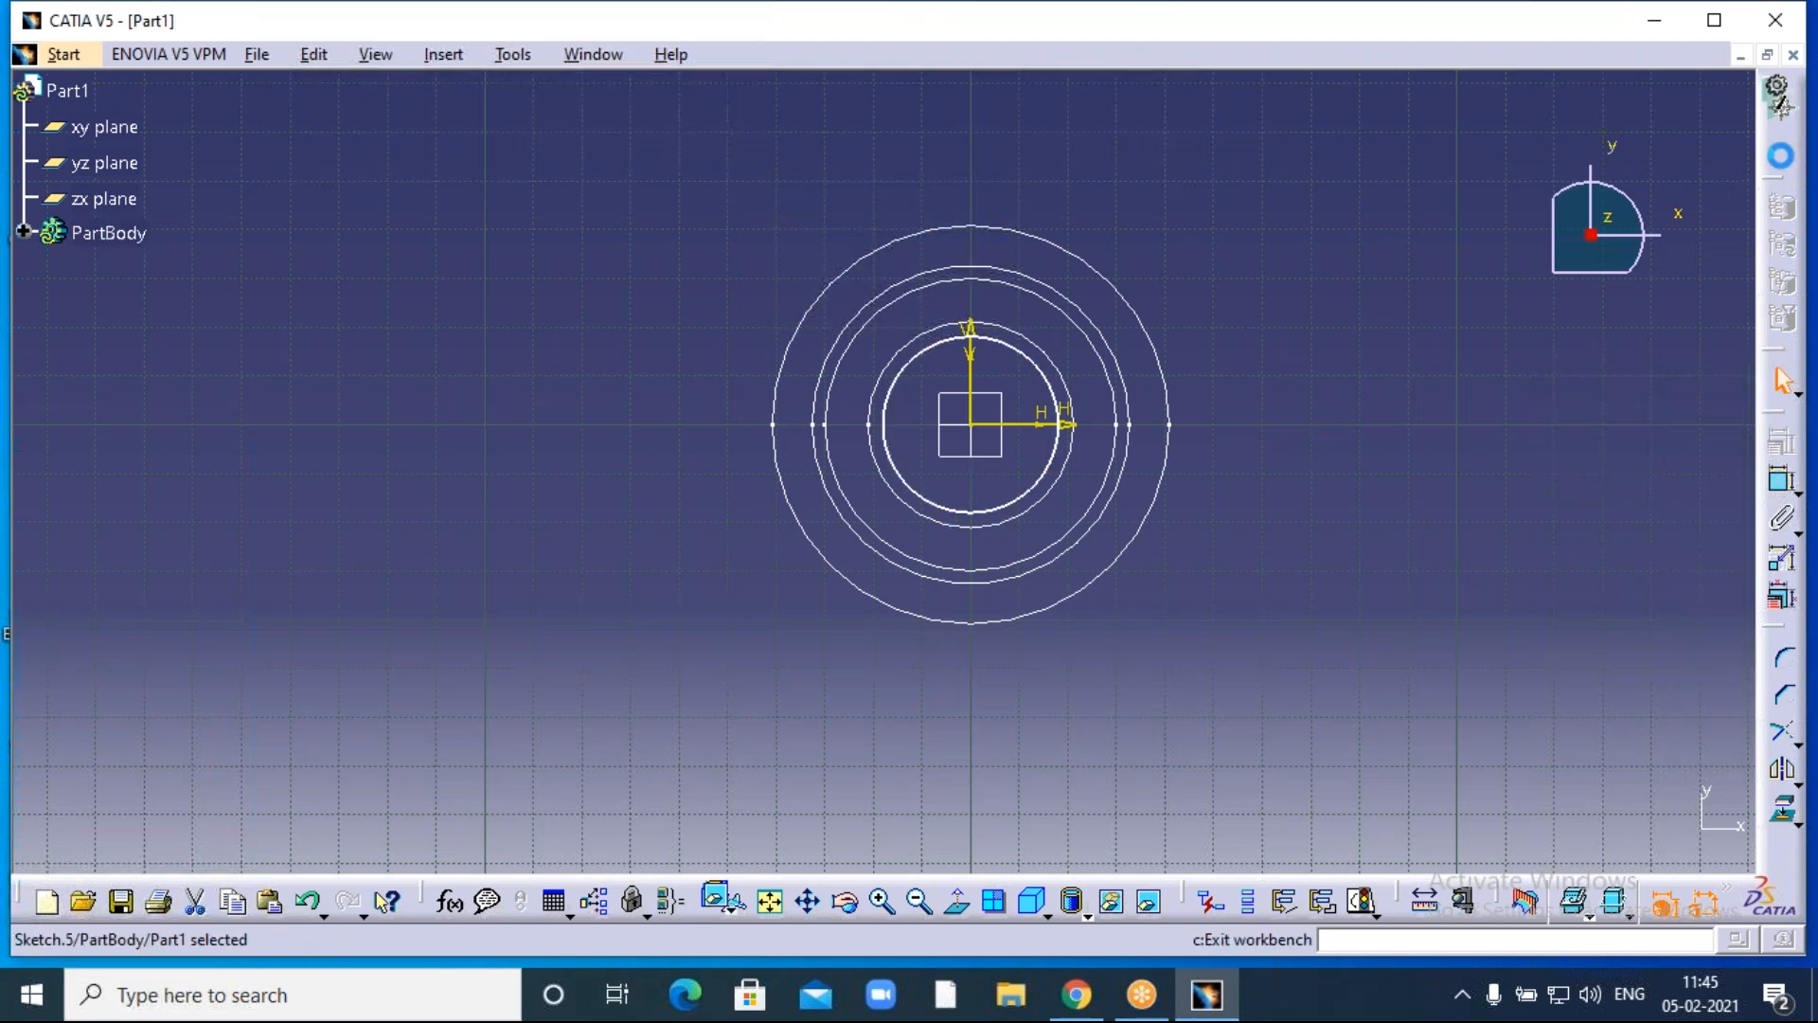
left_click(1254, 422)
Sketch an origin-centred circle with a radius of about 27 mm on the fifth offset plane and exit the sketch.
middle_click_drag(1181, 395, 1215, 543)
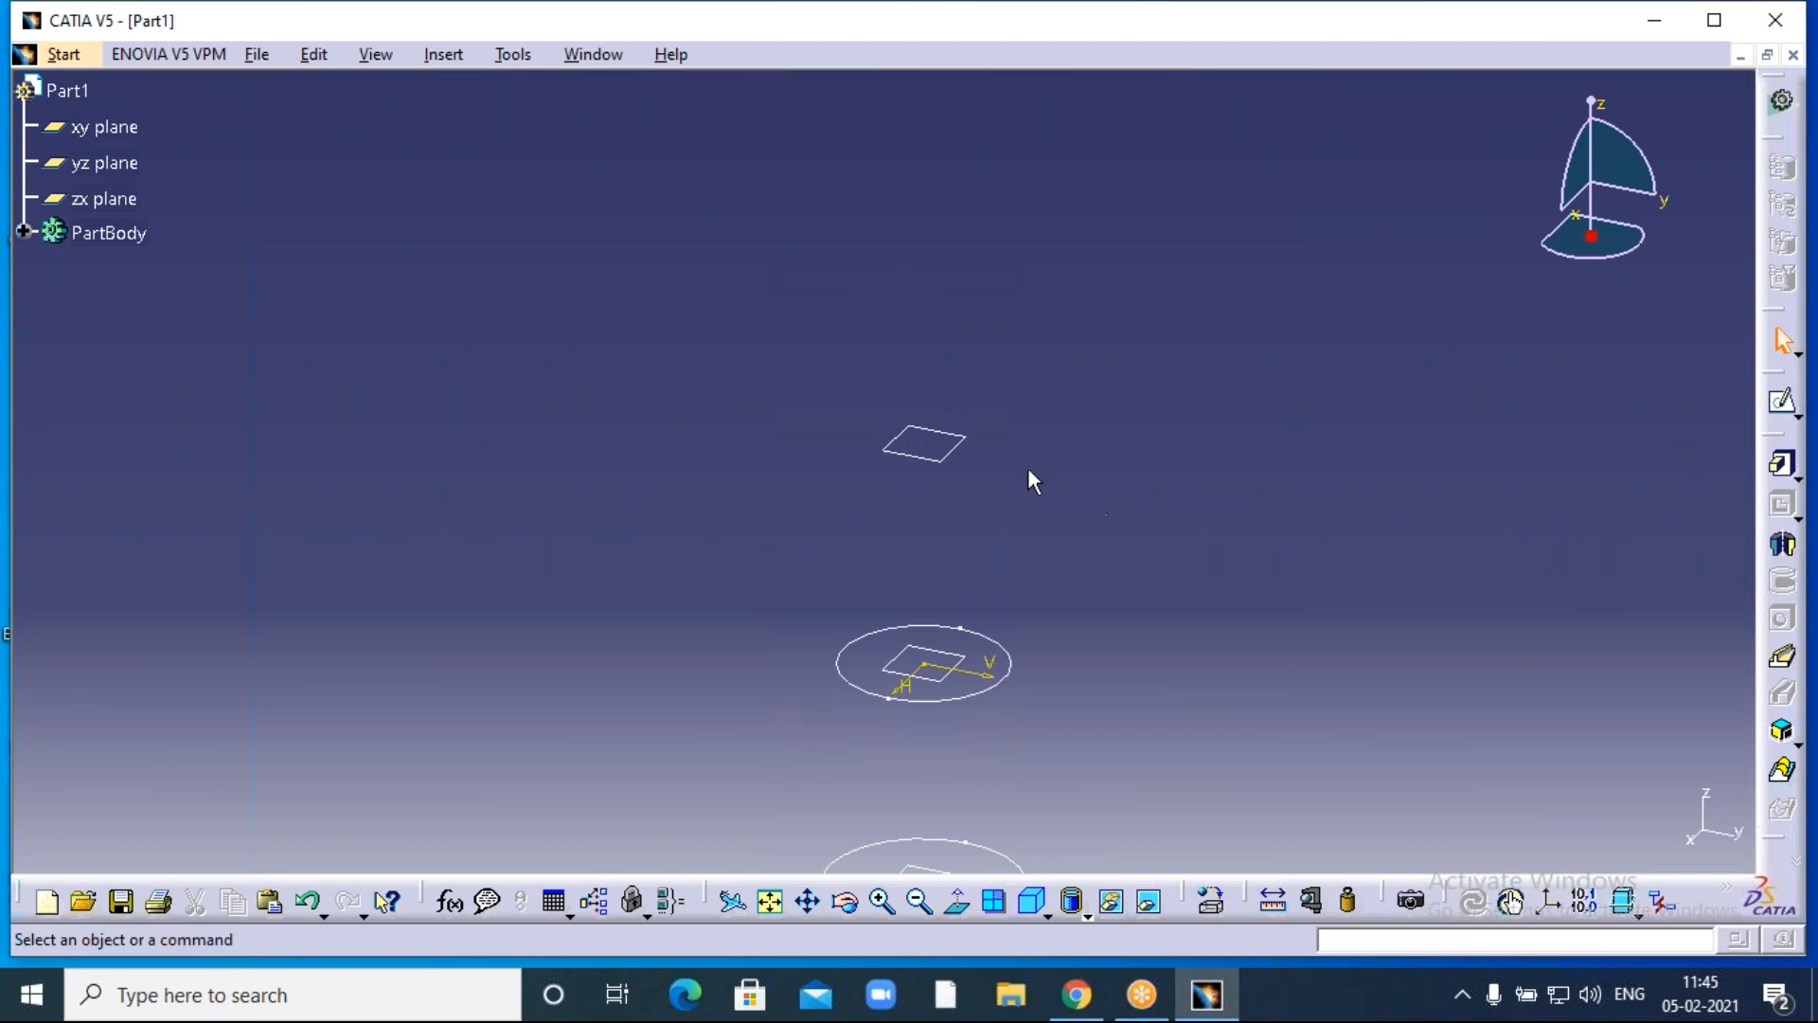
left_click(964, 453)
left_click(1782, 401)
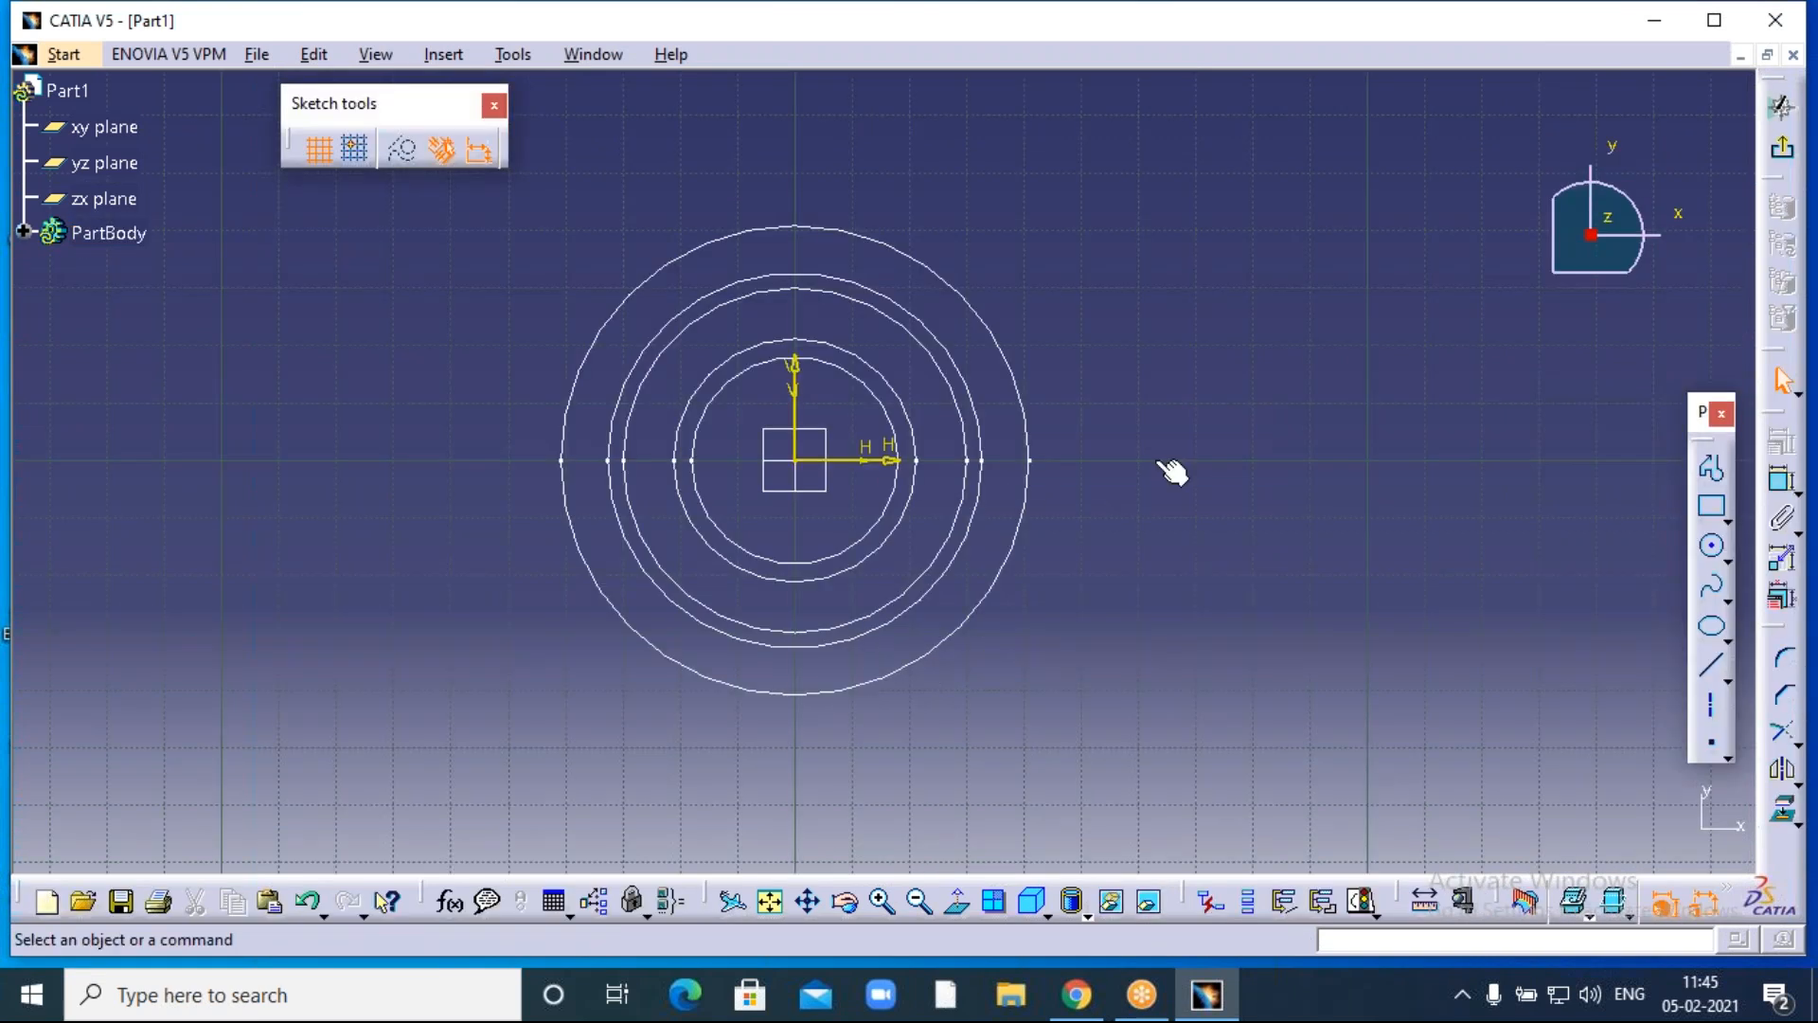
left_click(1710, 547)
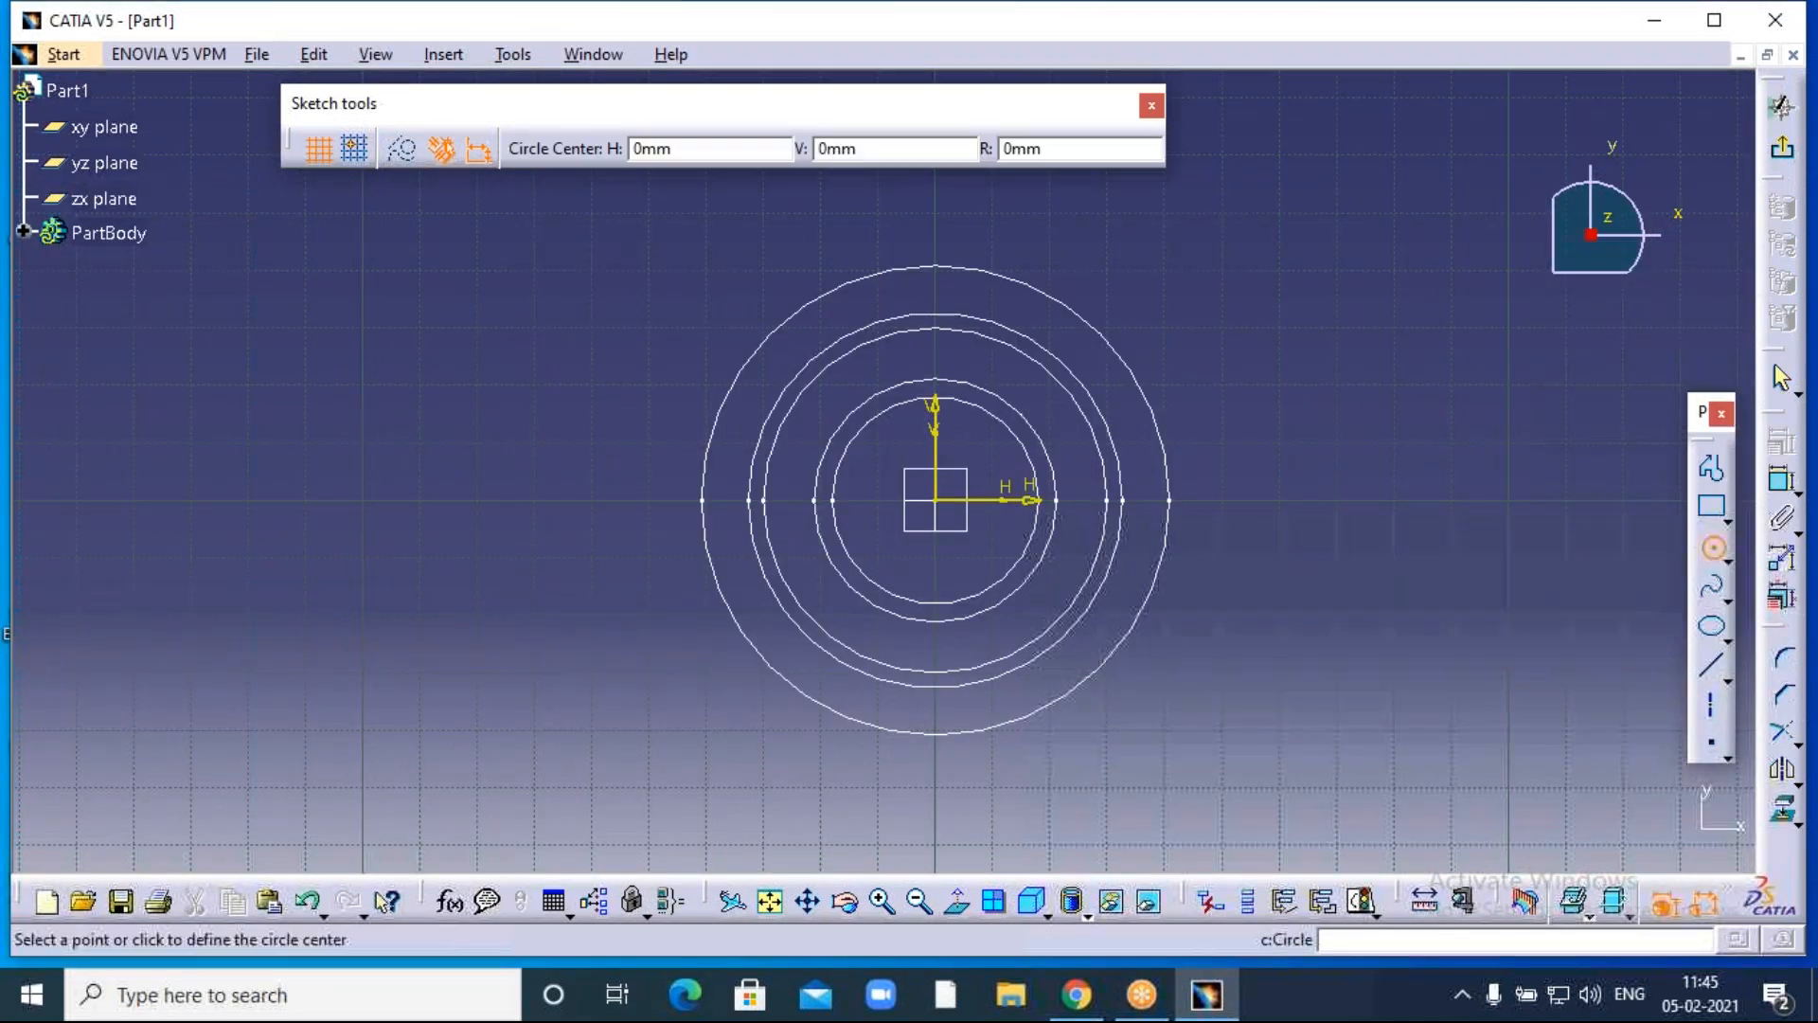
left_click(944, 502)
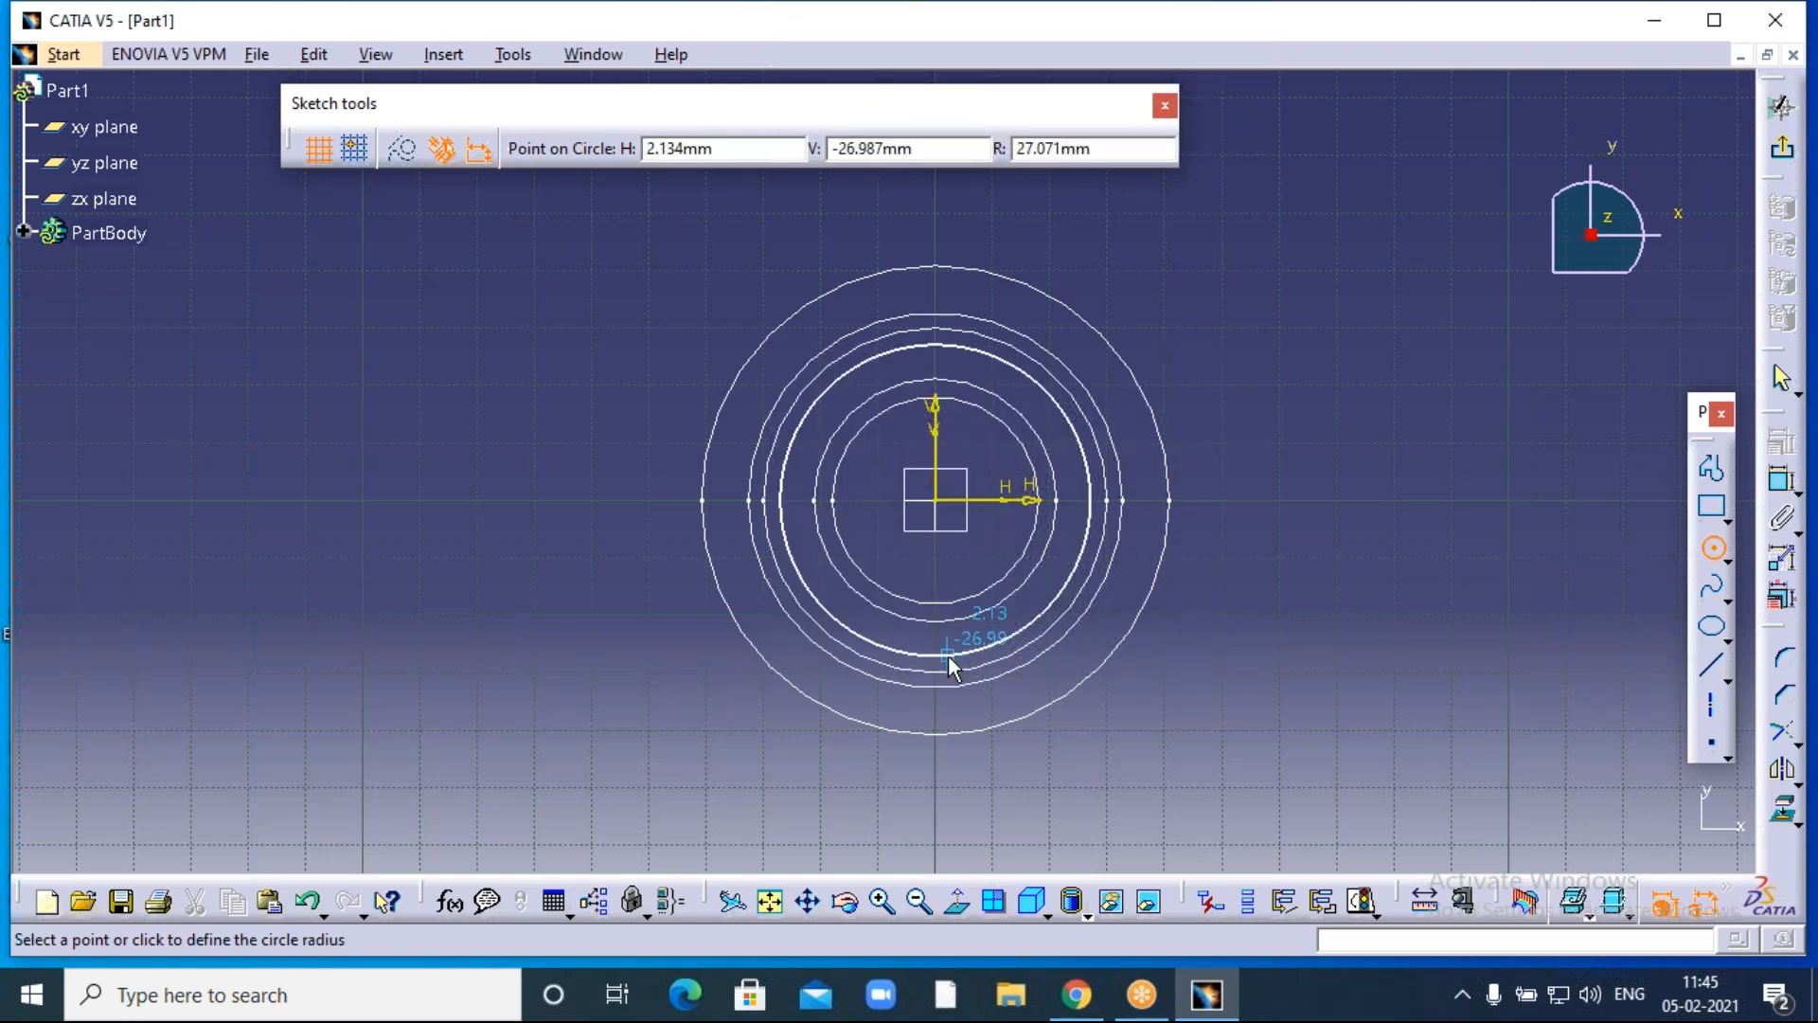
left_click(946, 655)
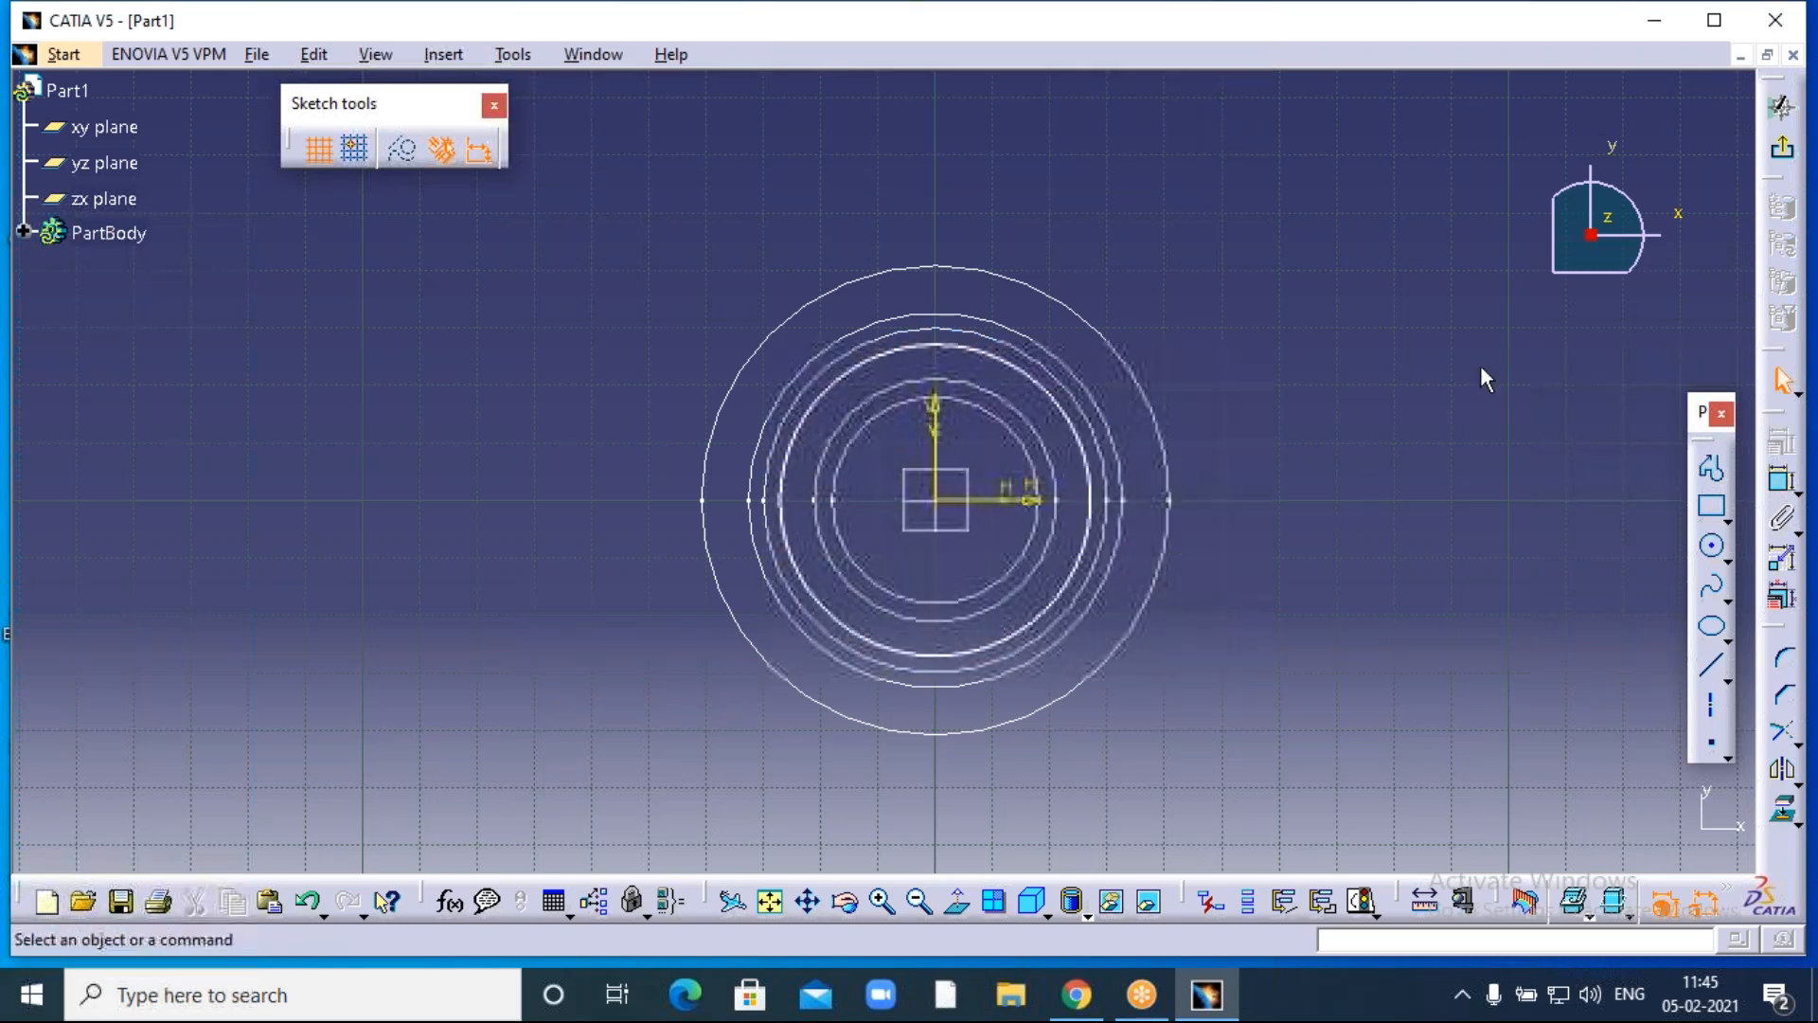
left_click(1782, 146)
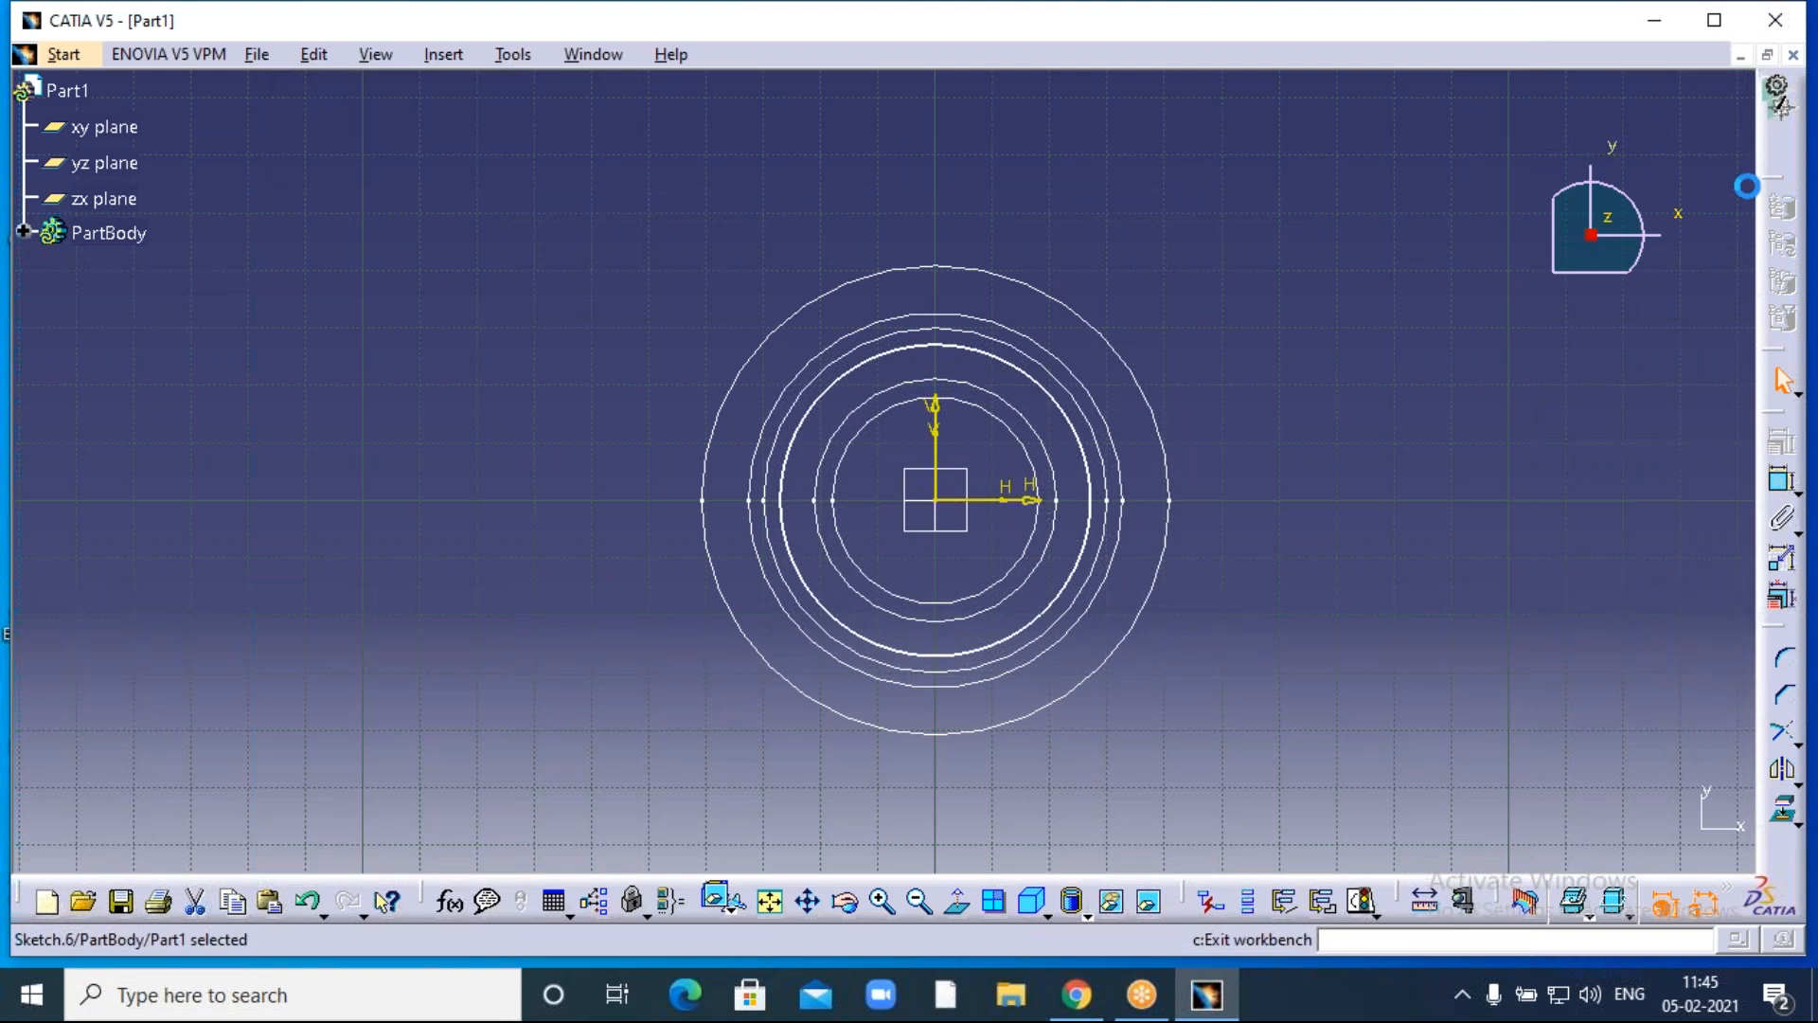
left_click(1185, 589)
Create a multi-sections solid through the six circle sketches, picked in order from the base circle on the xy plane up to the topmost one.
mouse_move(1186, 589)
middle_mouse_down()
mouse_move(1184, 398)
mouse_move(1225, 167)
middle_mouse_up()
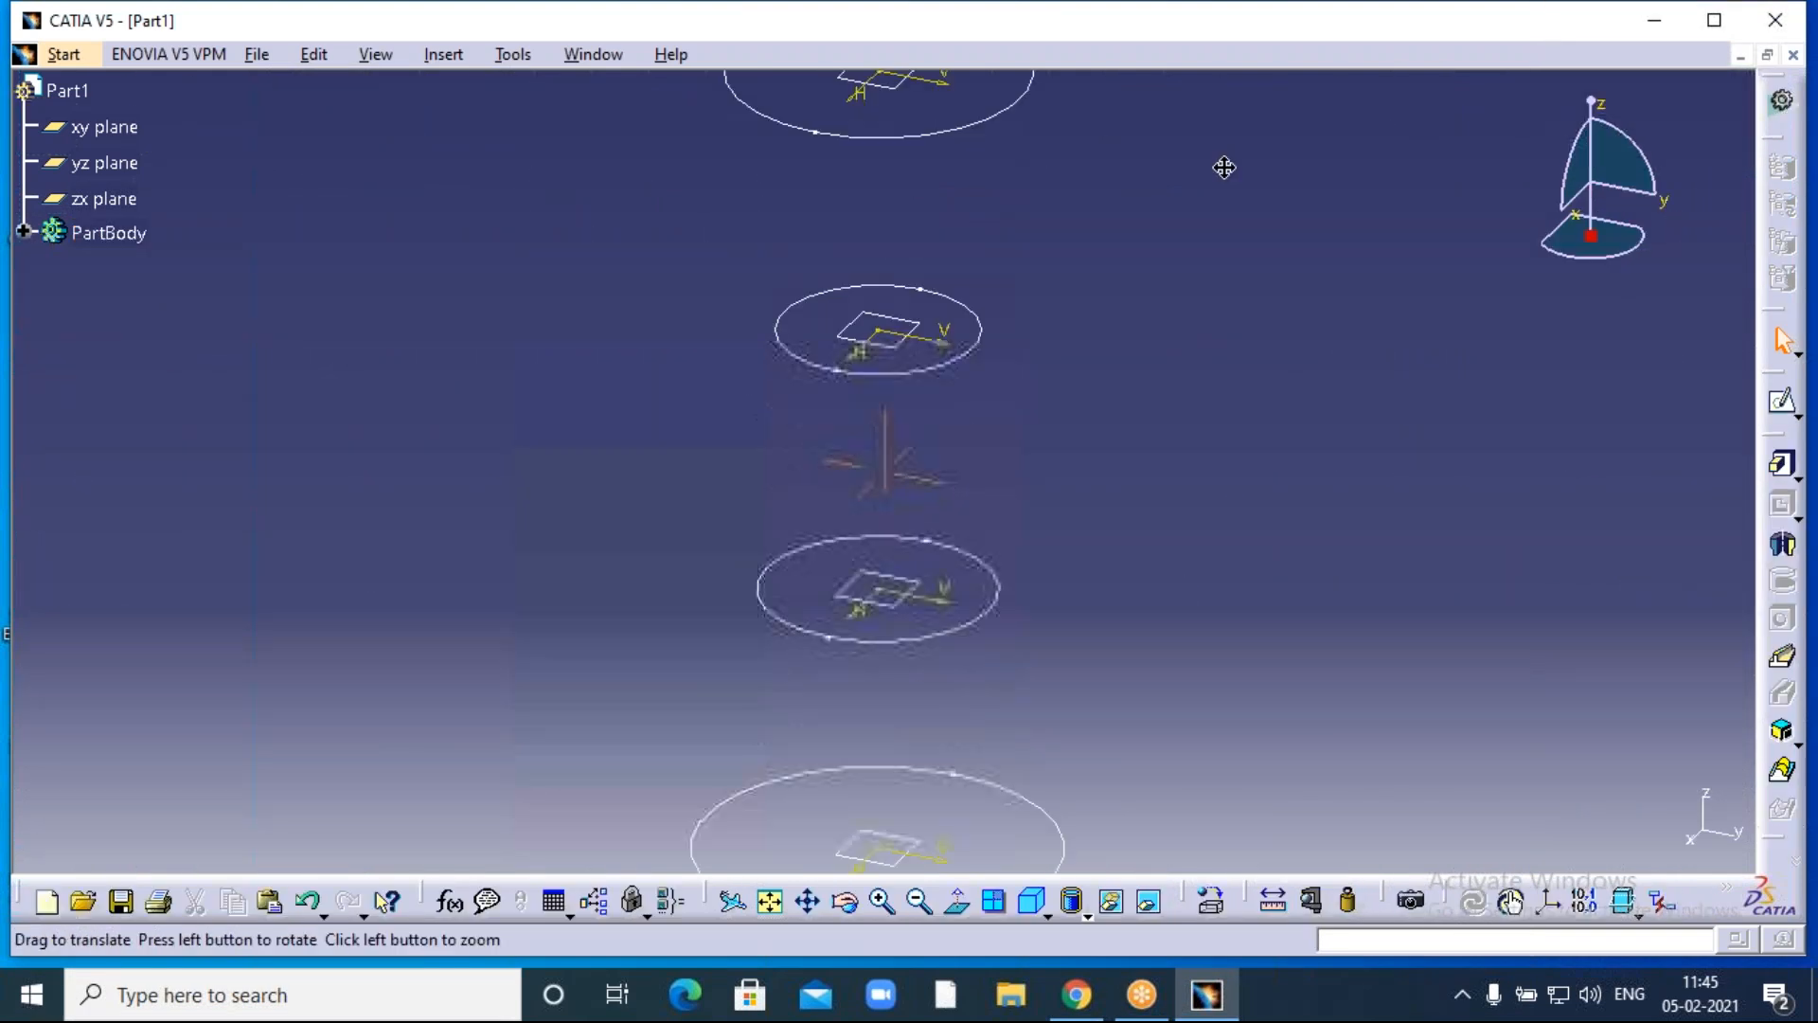
left_click(918, 904)
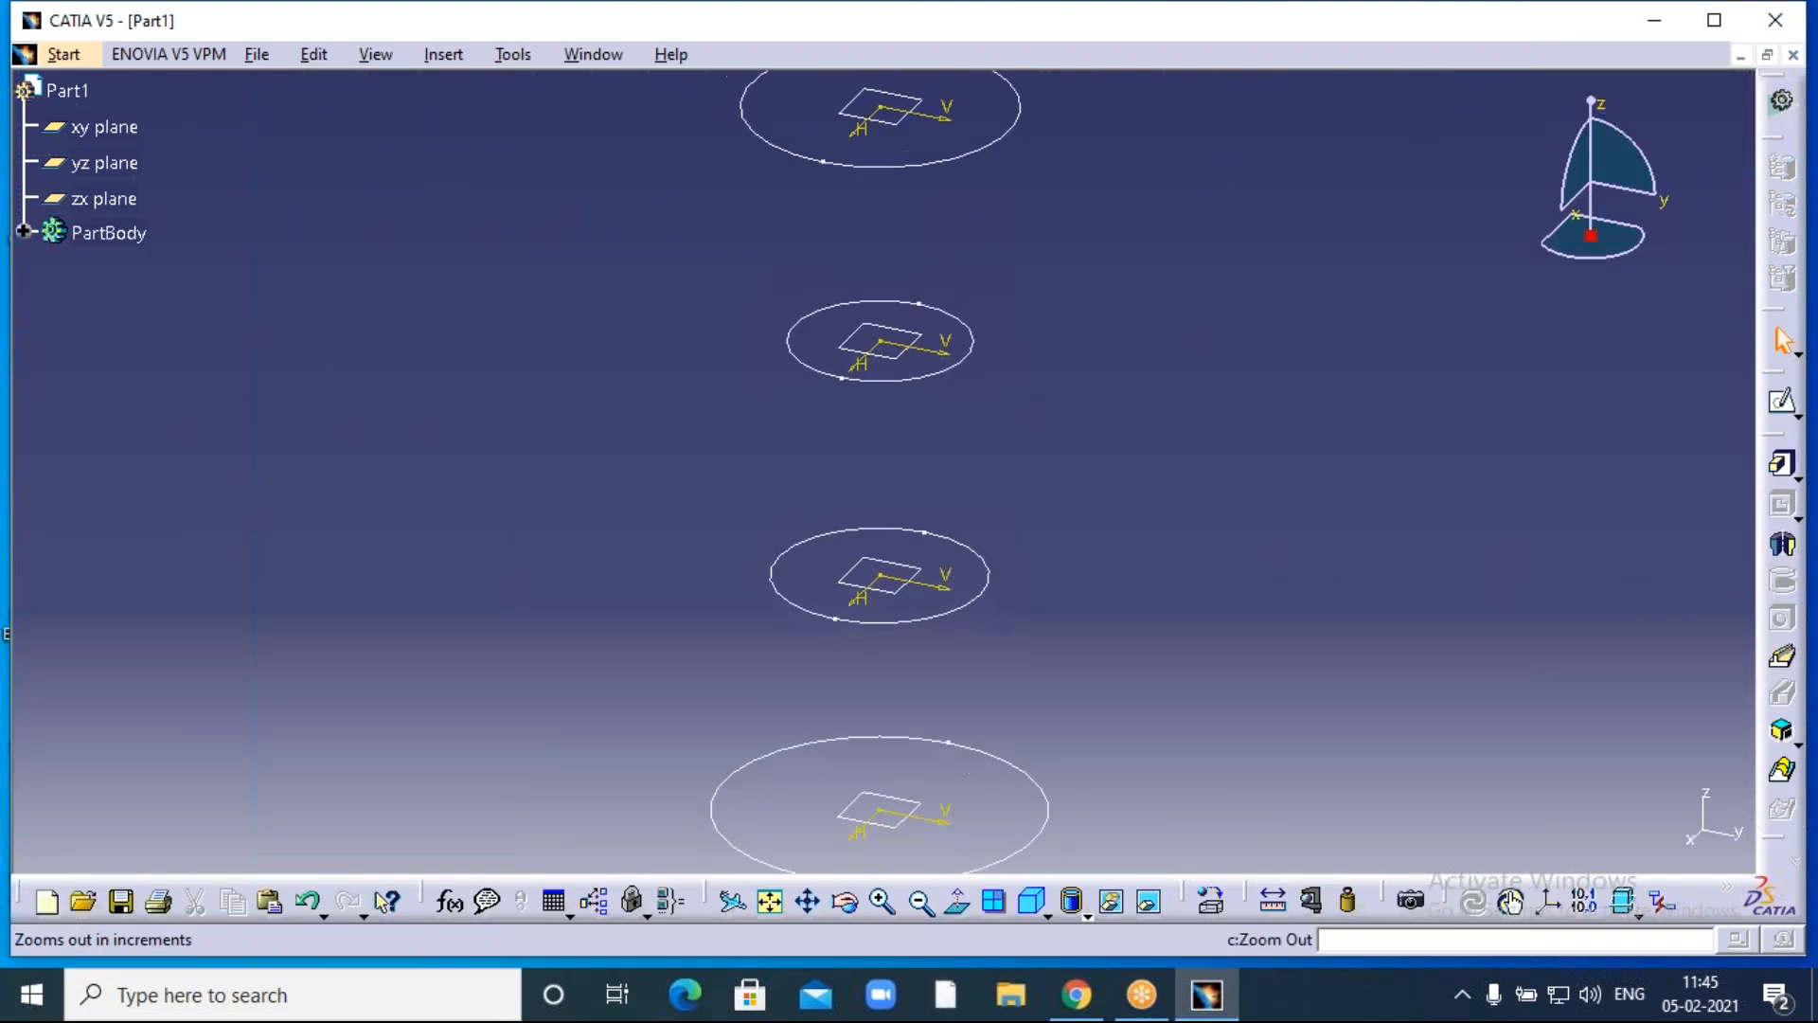
mouse_move(1115, 663)
middle_mouse_down()
mouse_move(1124, 508)
mouse_move(1152, 535)
middle_mouse_up()
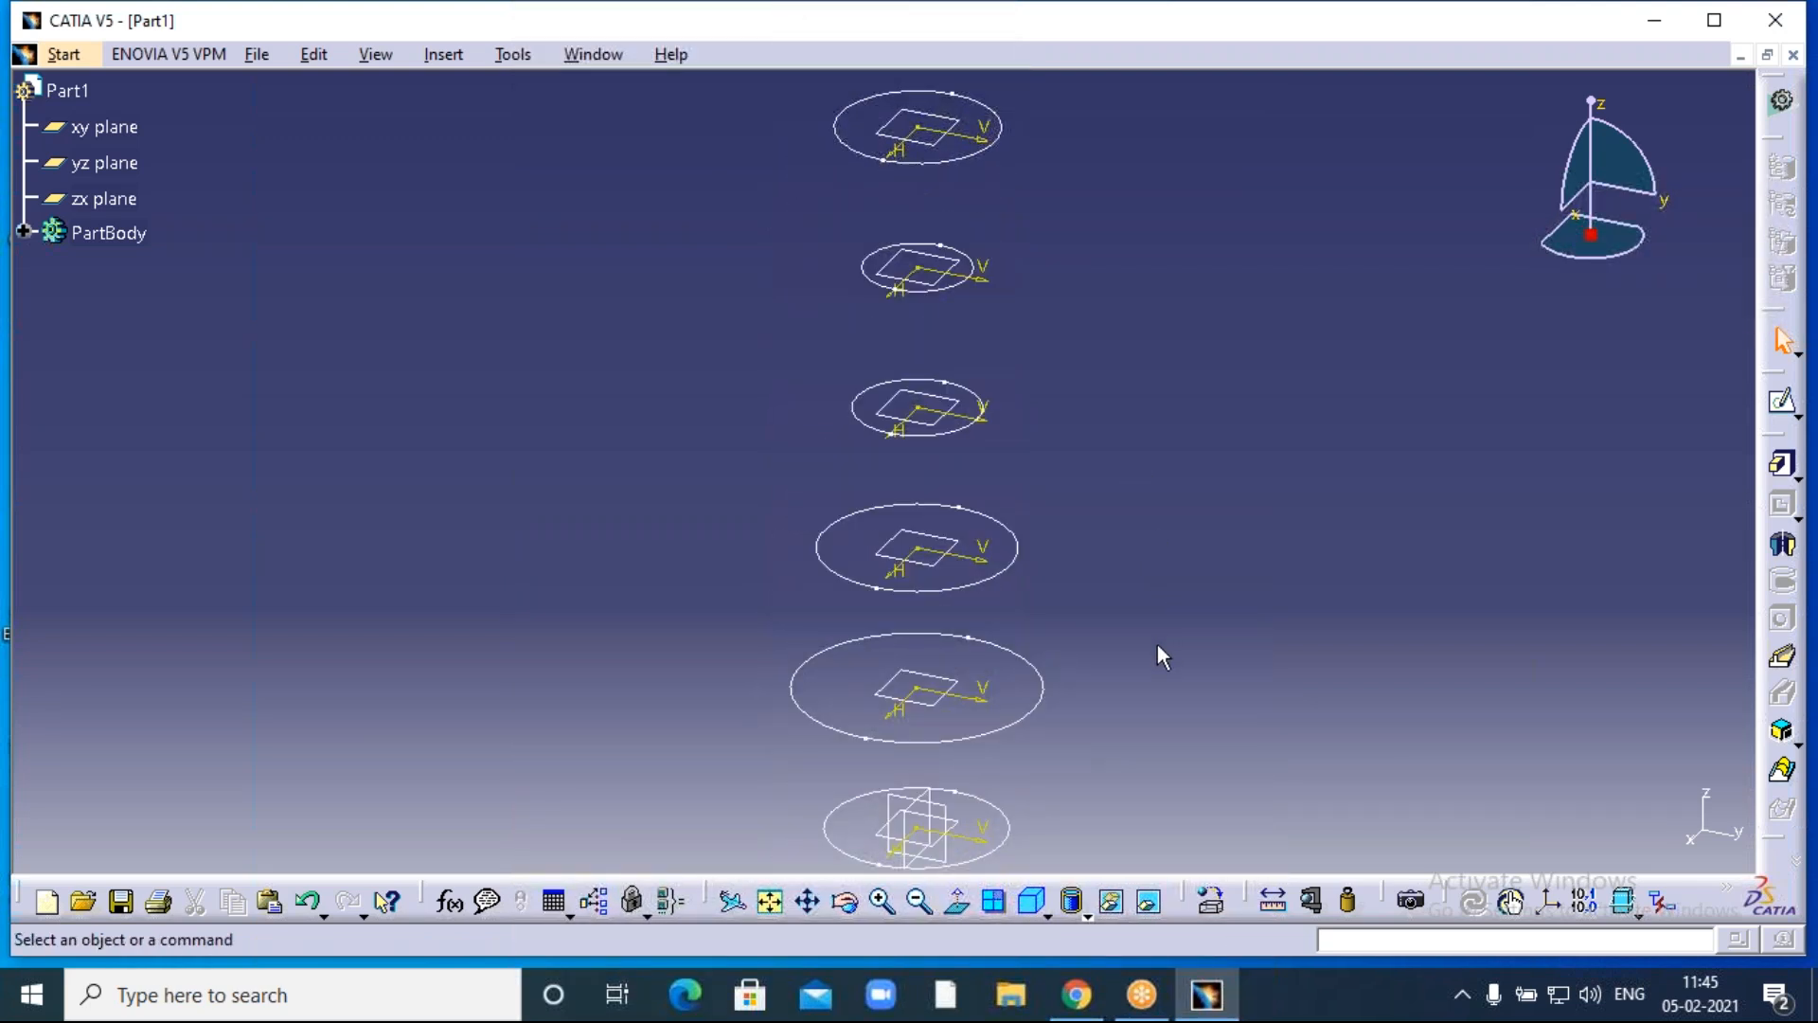
middle_click_drag(1105, 654, 1140, 654)
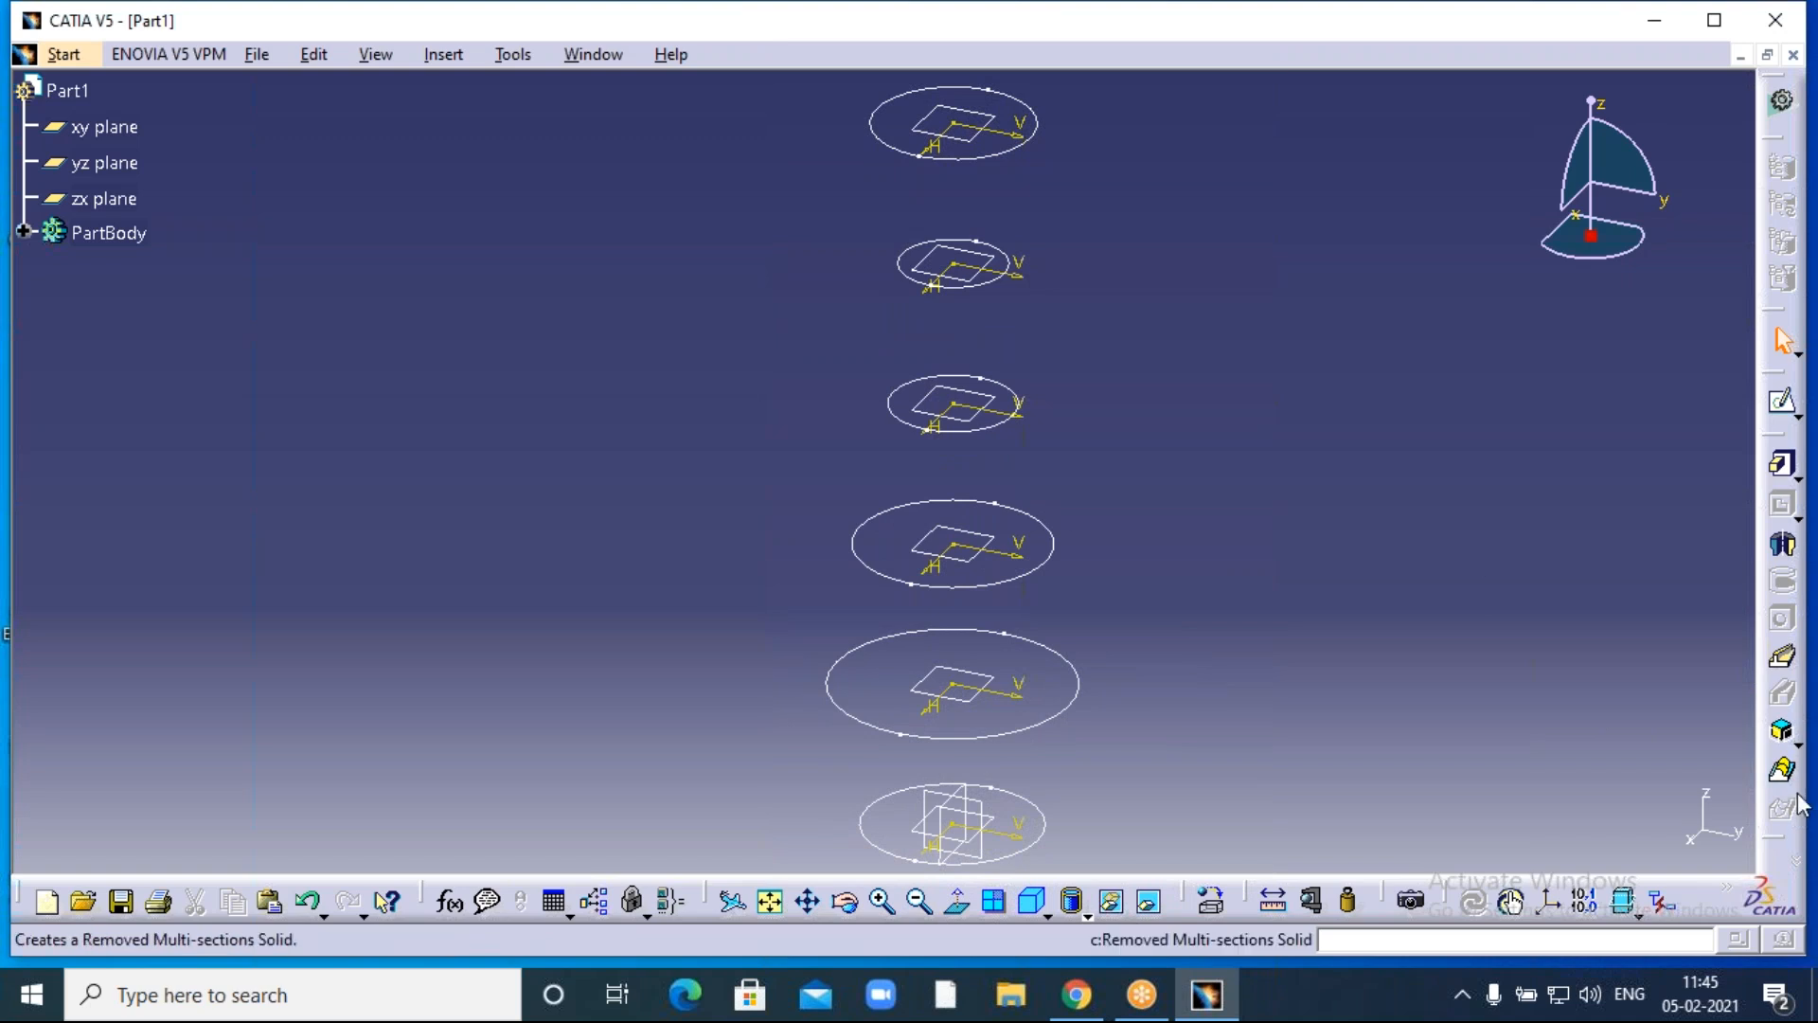
left_click(1782, 769)
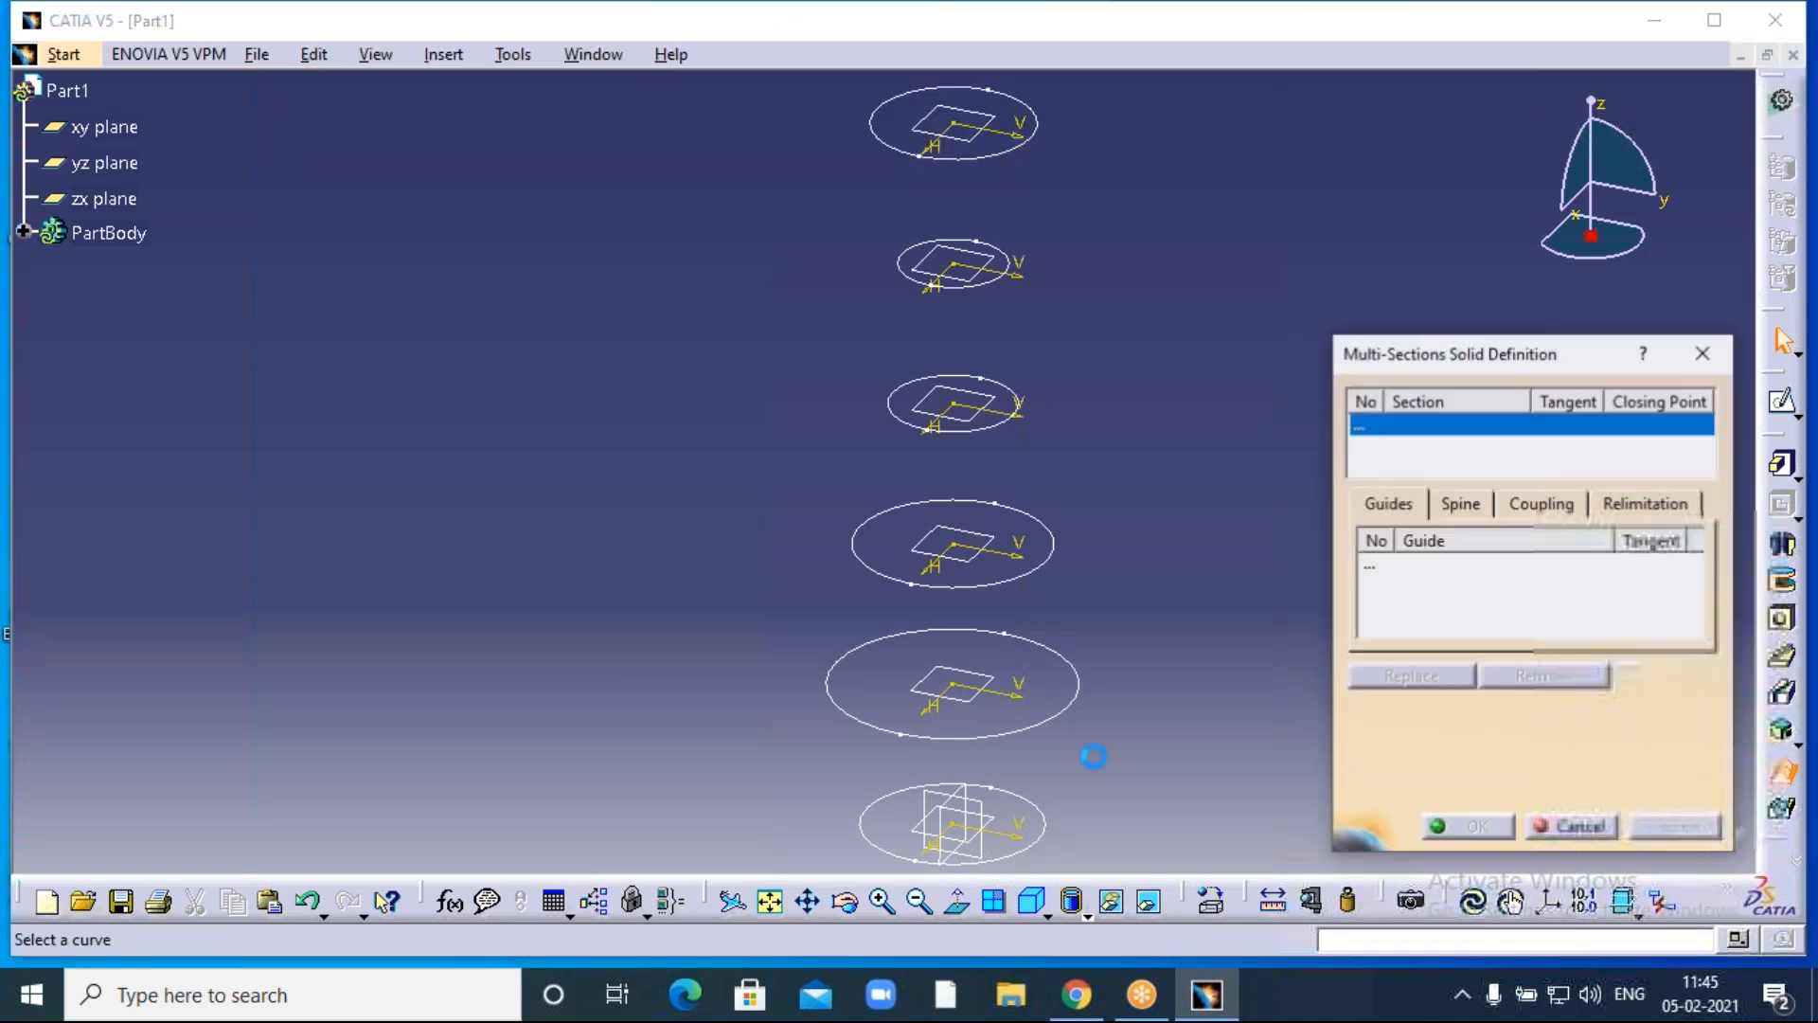
left_click(1024, 861)
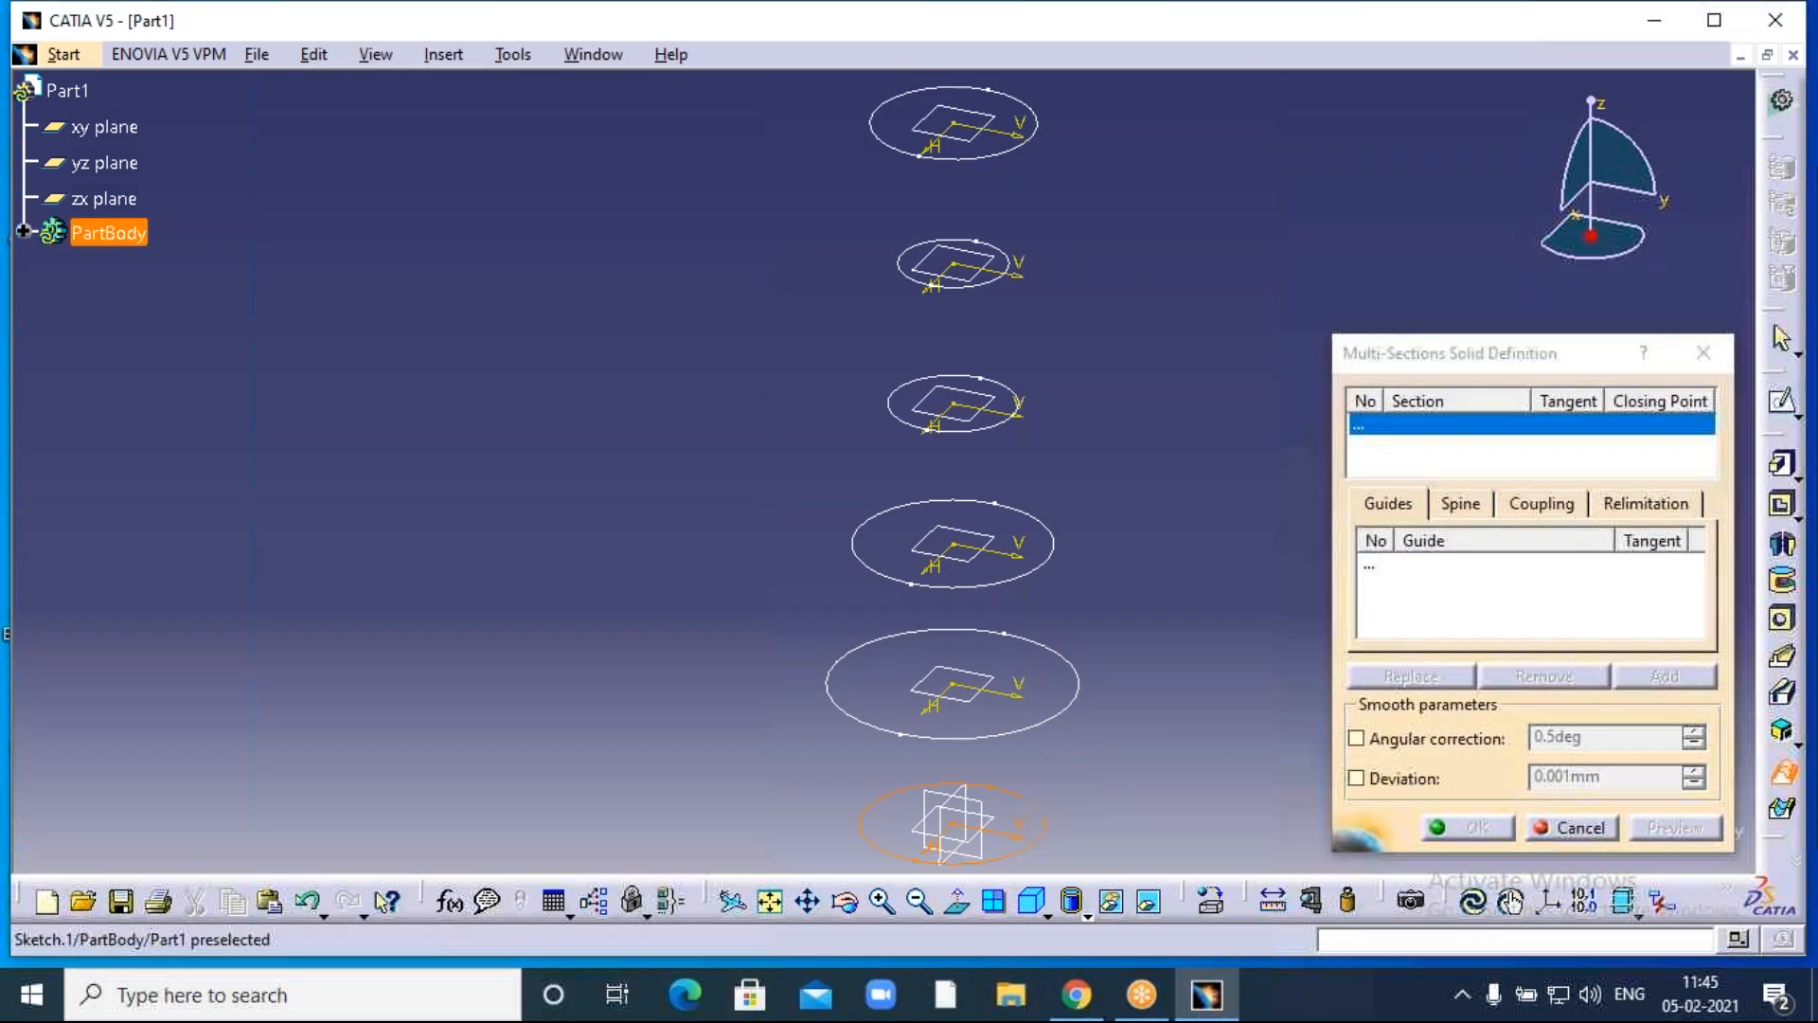
left_click(1027, 741)
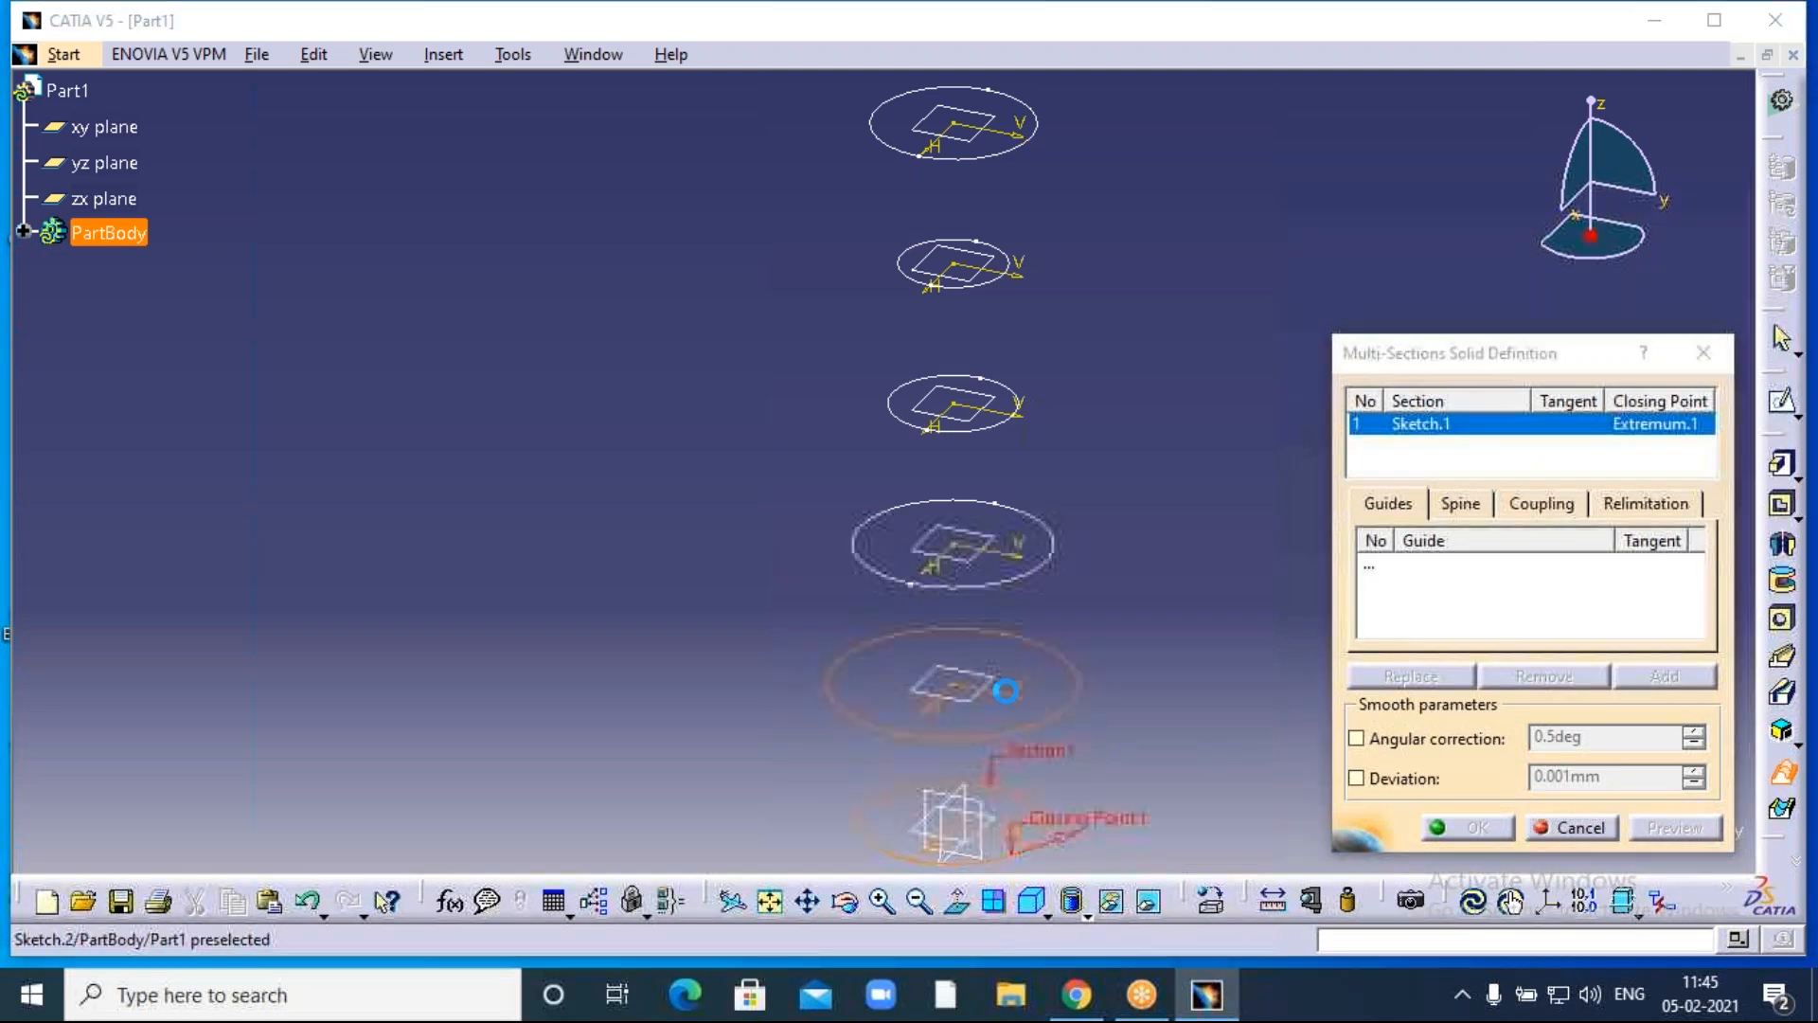
left_click(1014, 558)
left_click(1019, 409)
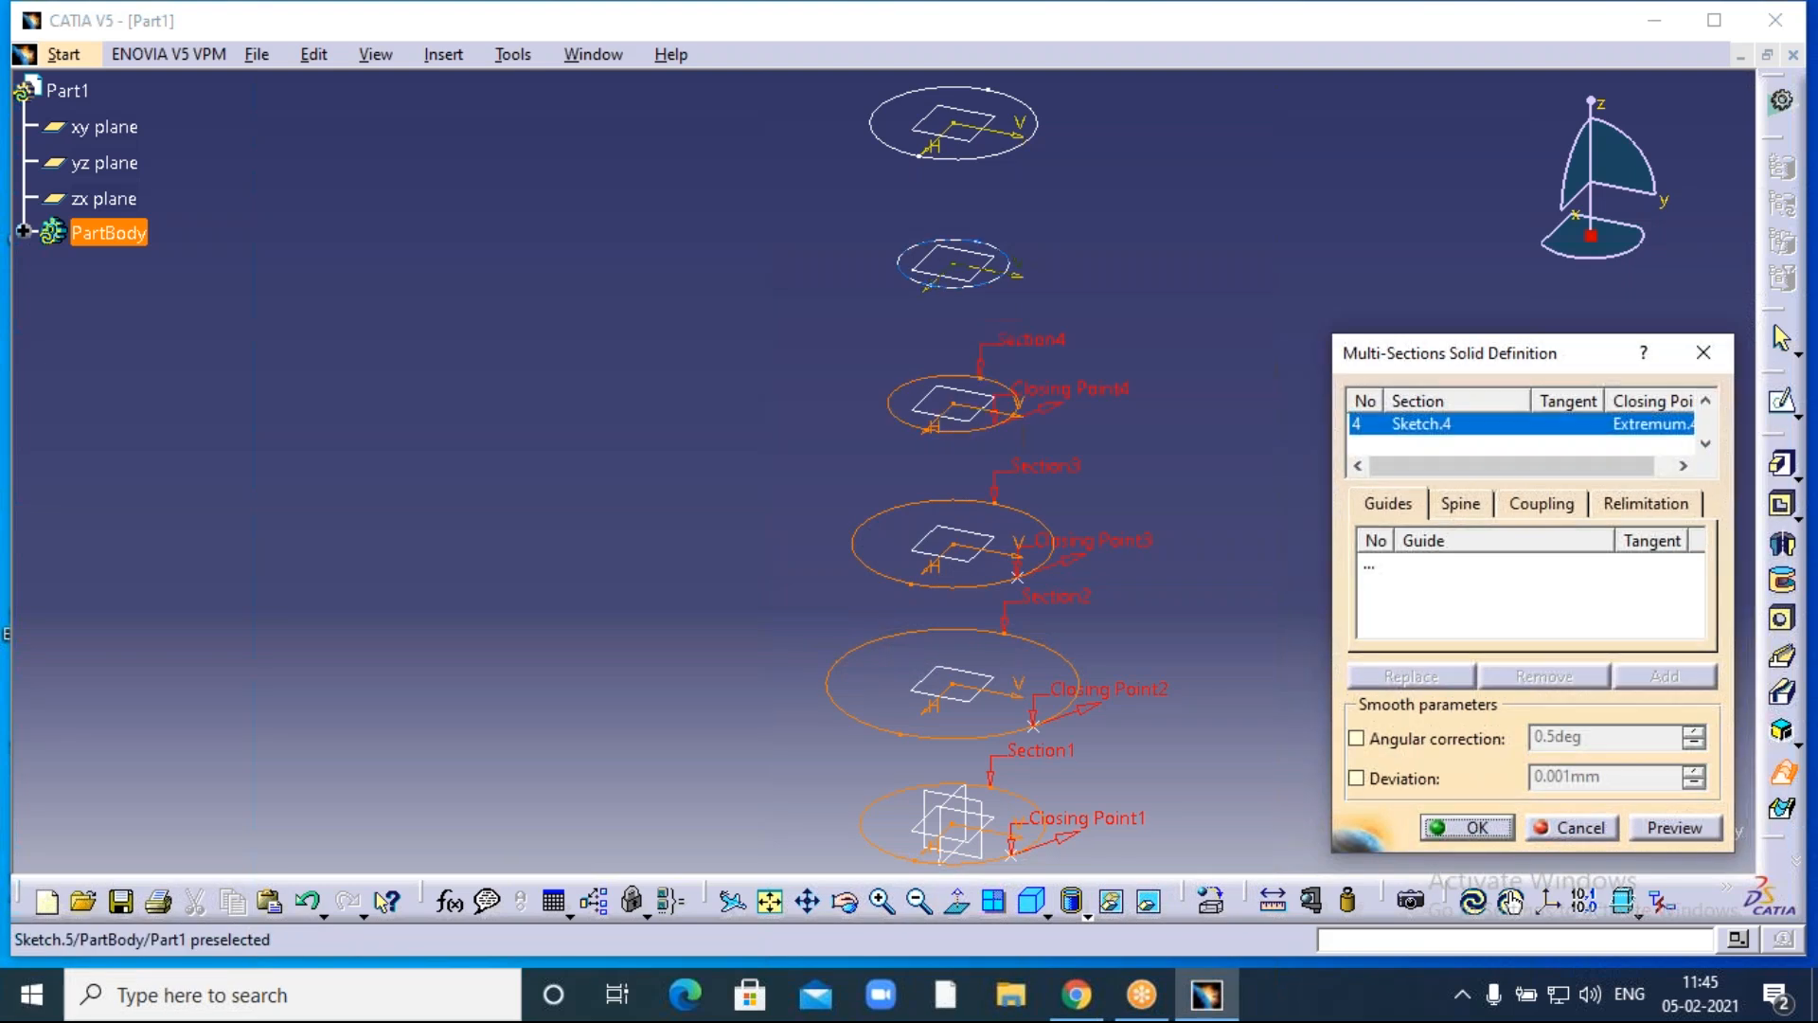
left_click(1013, 270)
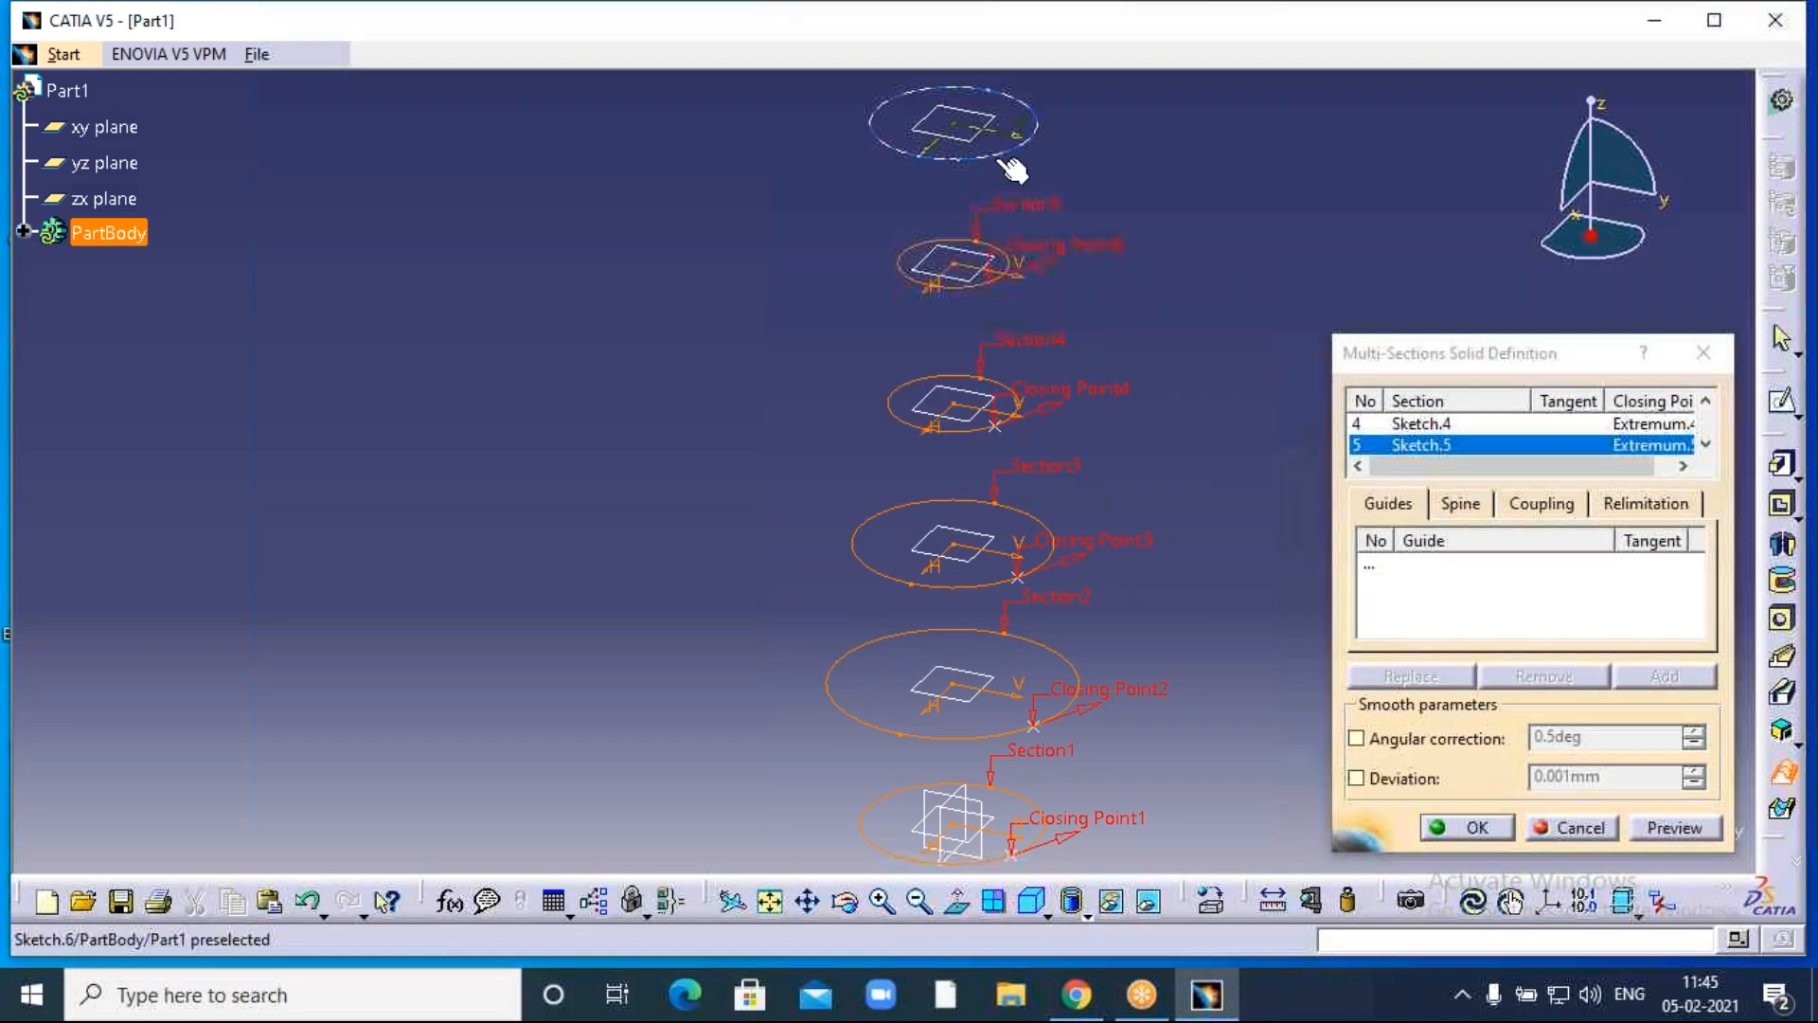
left_click(1028, 132)
left_click(1672, 829)
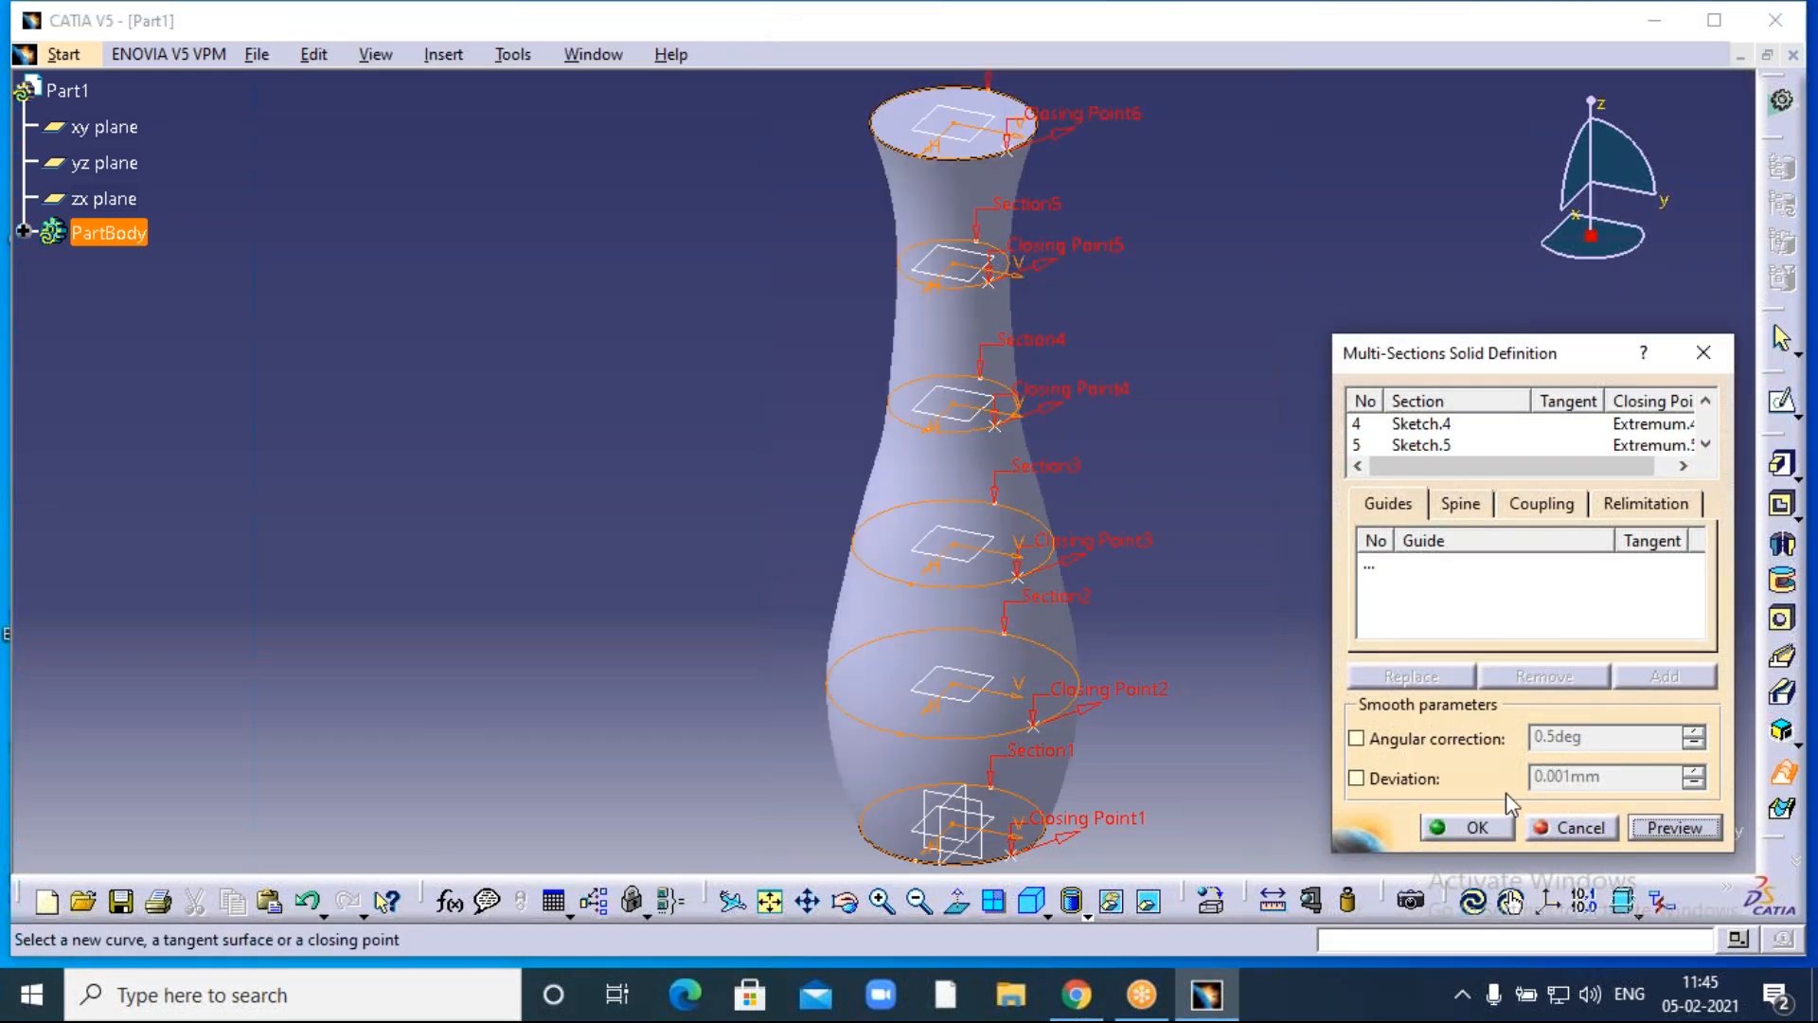
left_click(1470, 830)
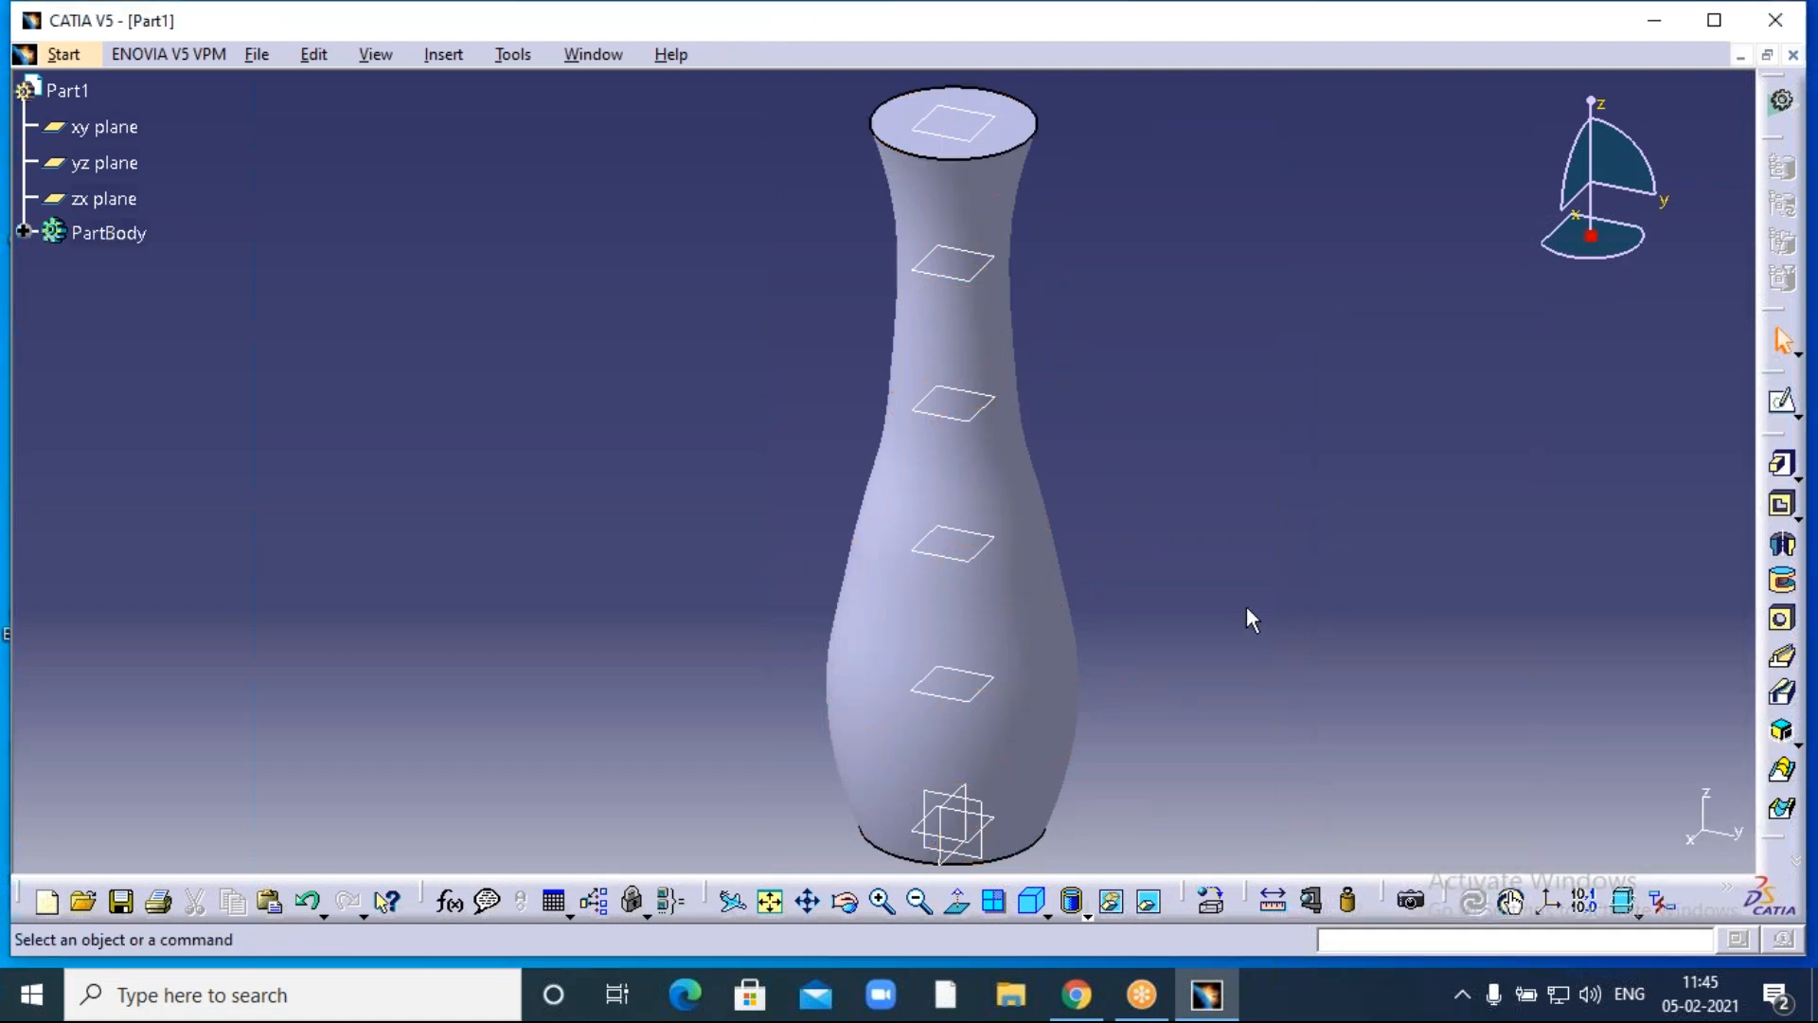
middle_click_drag(1234, 588, 1311, 565)
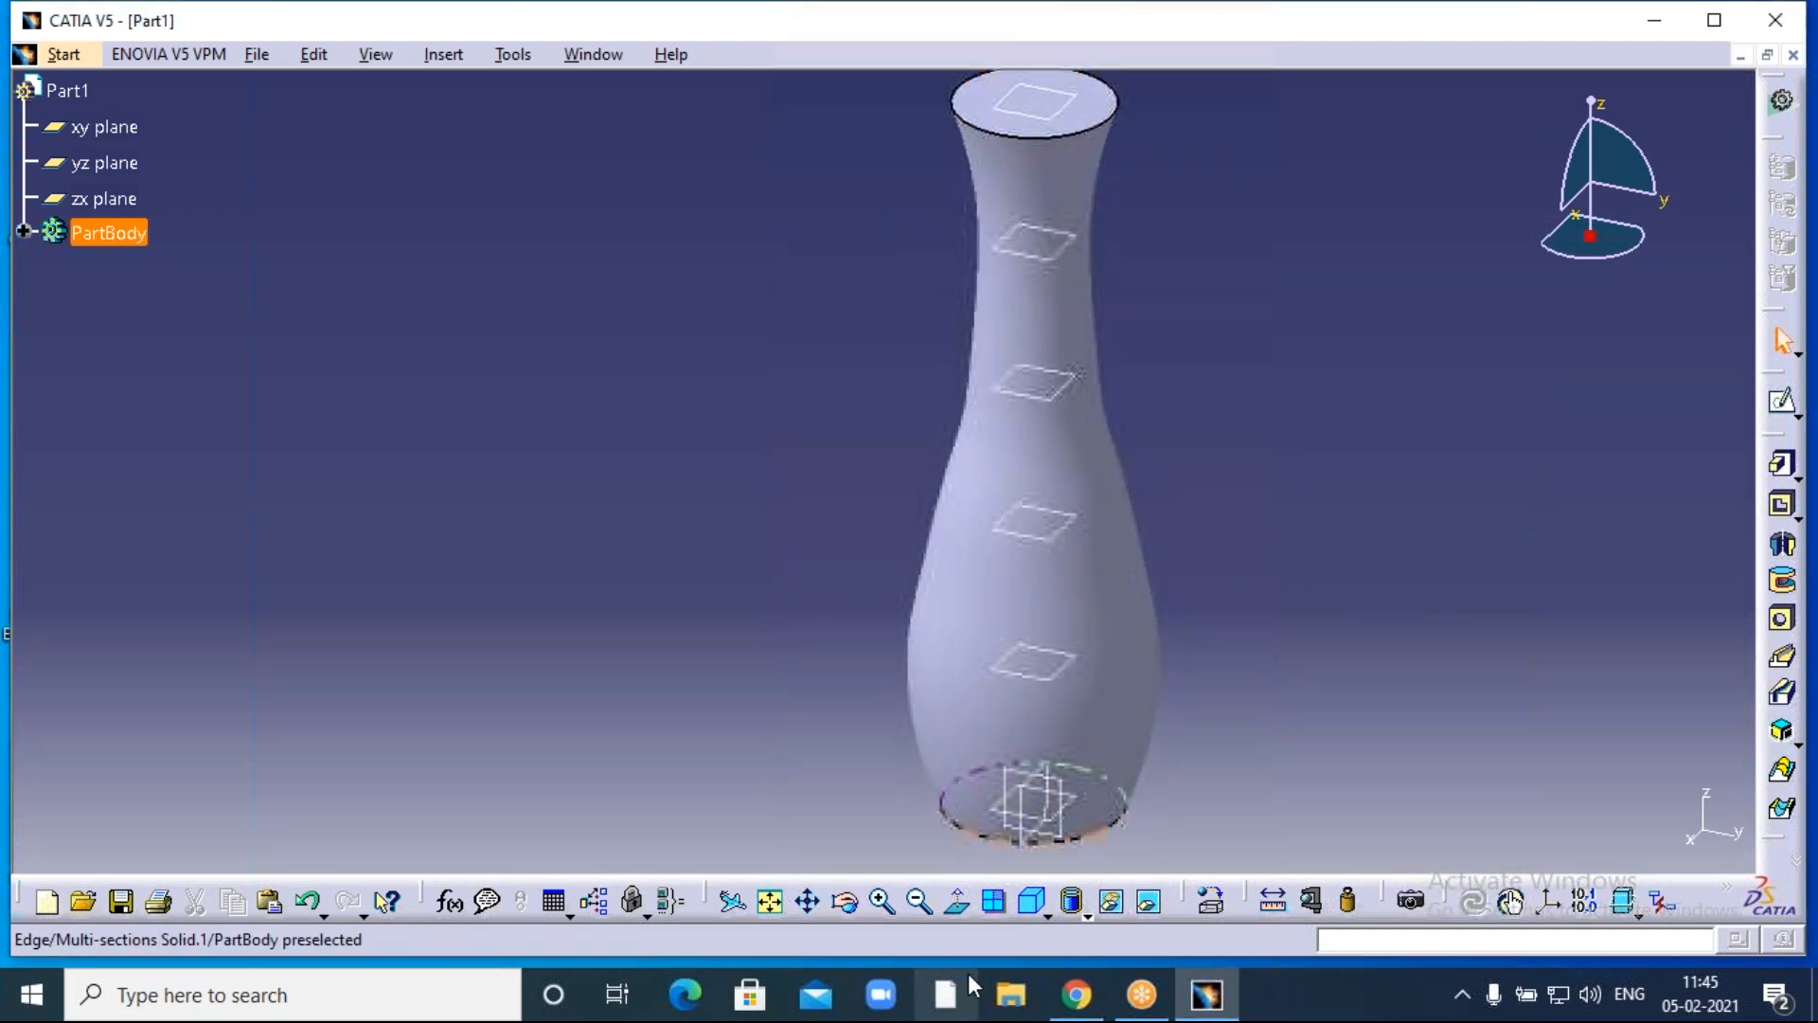
left_click(918, 902)
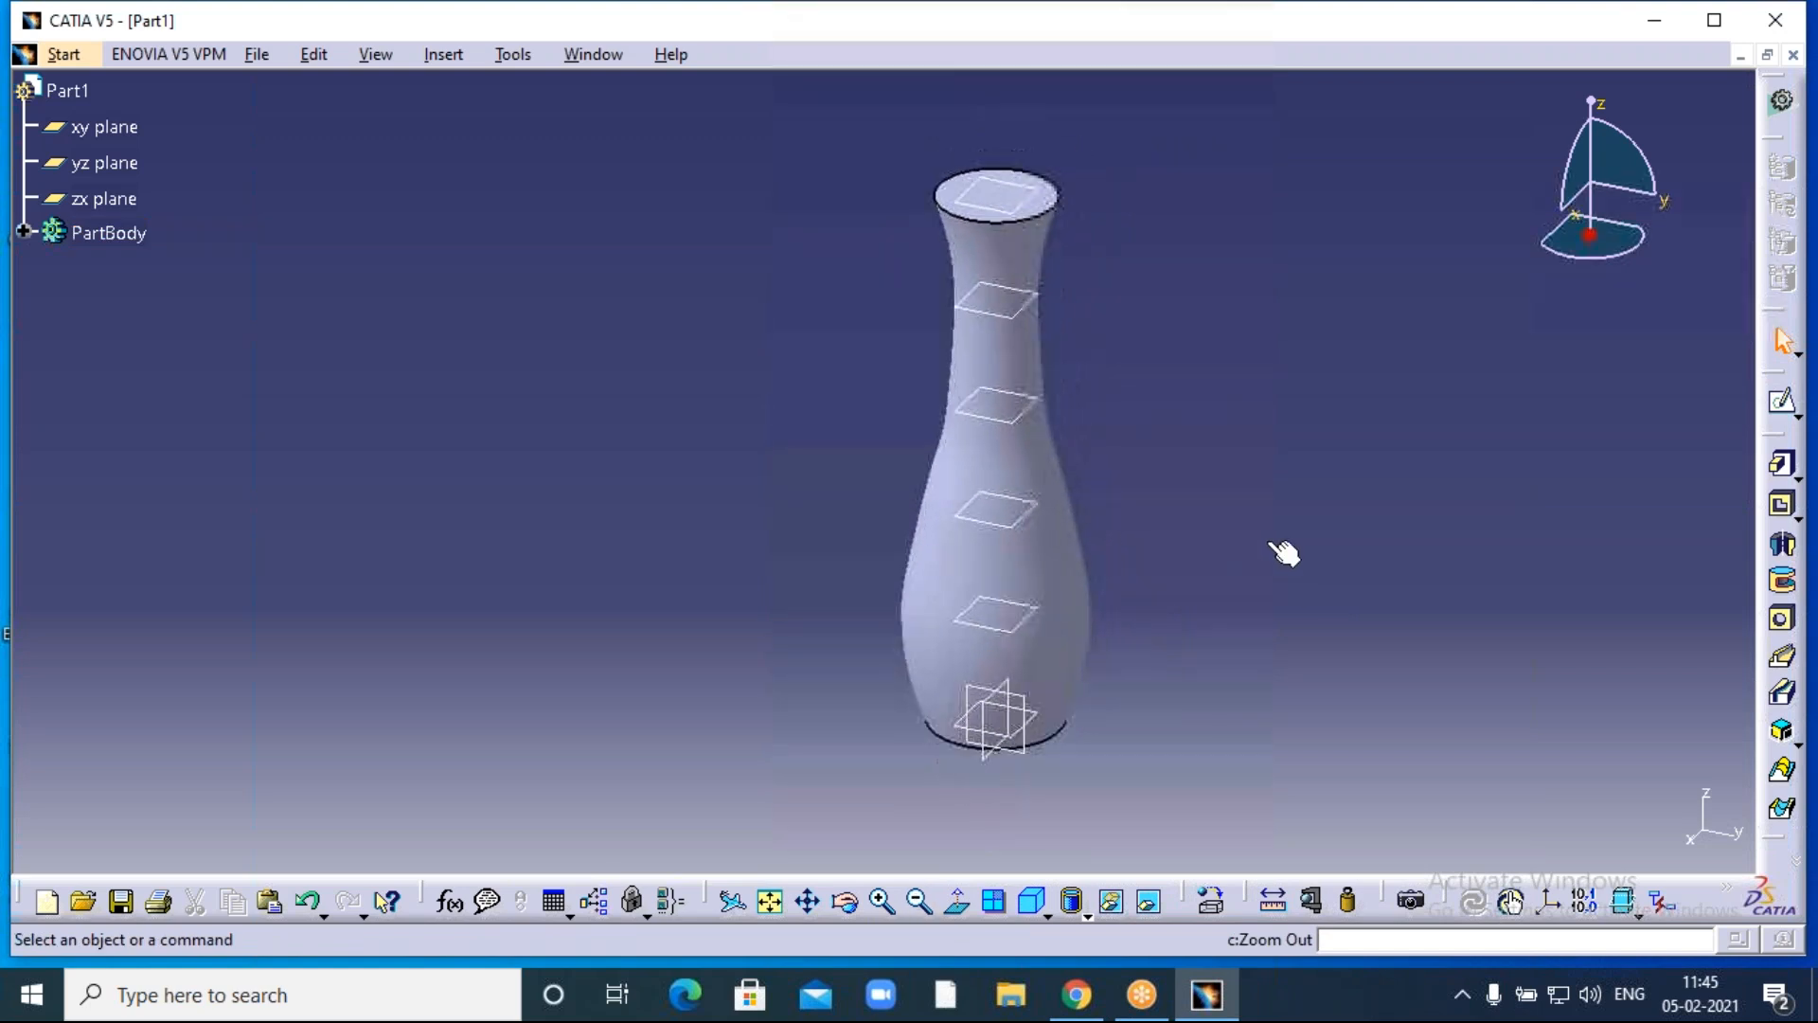
left_click(844, 901)
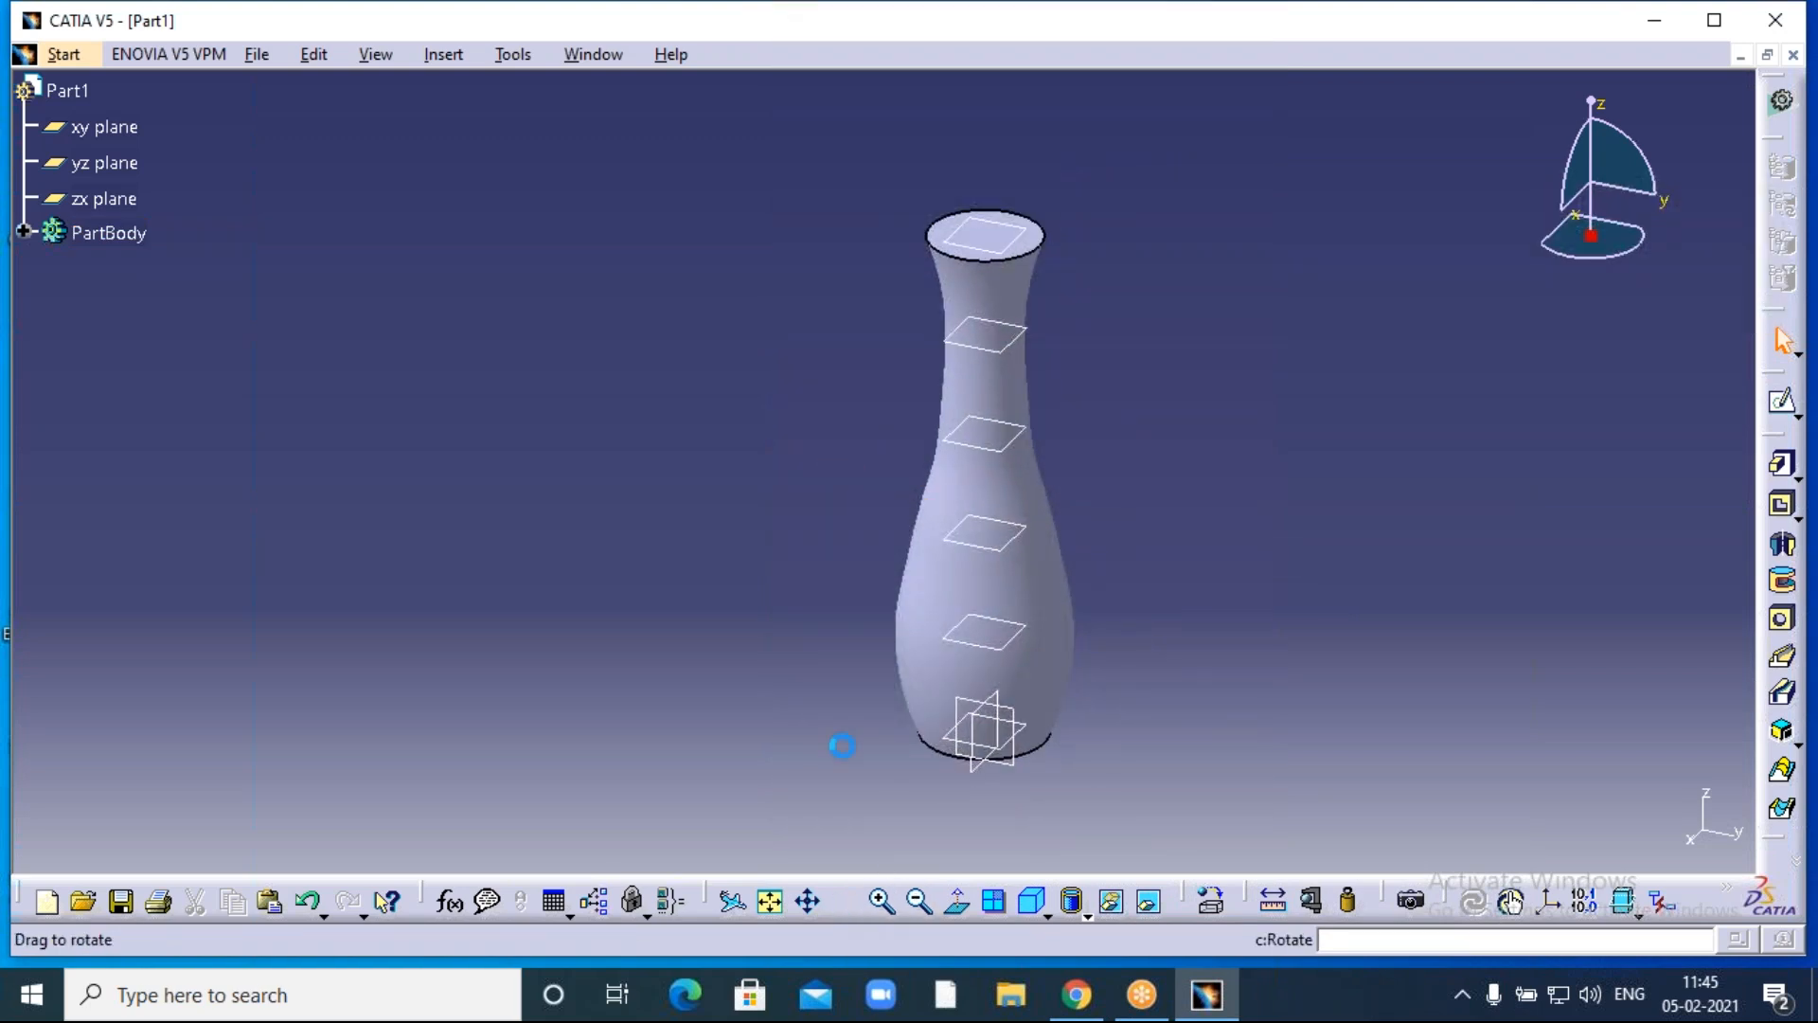
left_click_drag(865, 312, 789, 344)
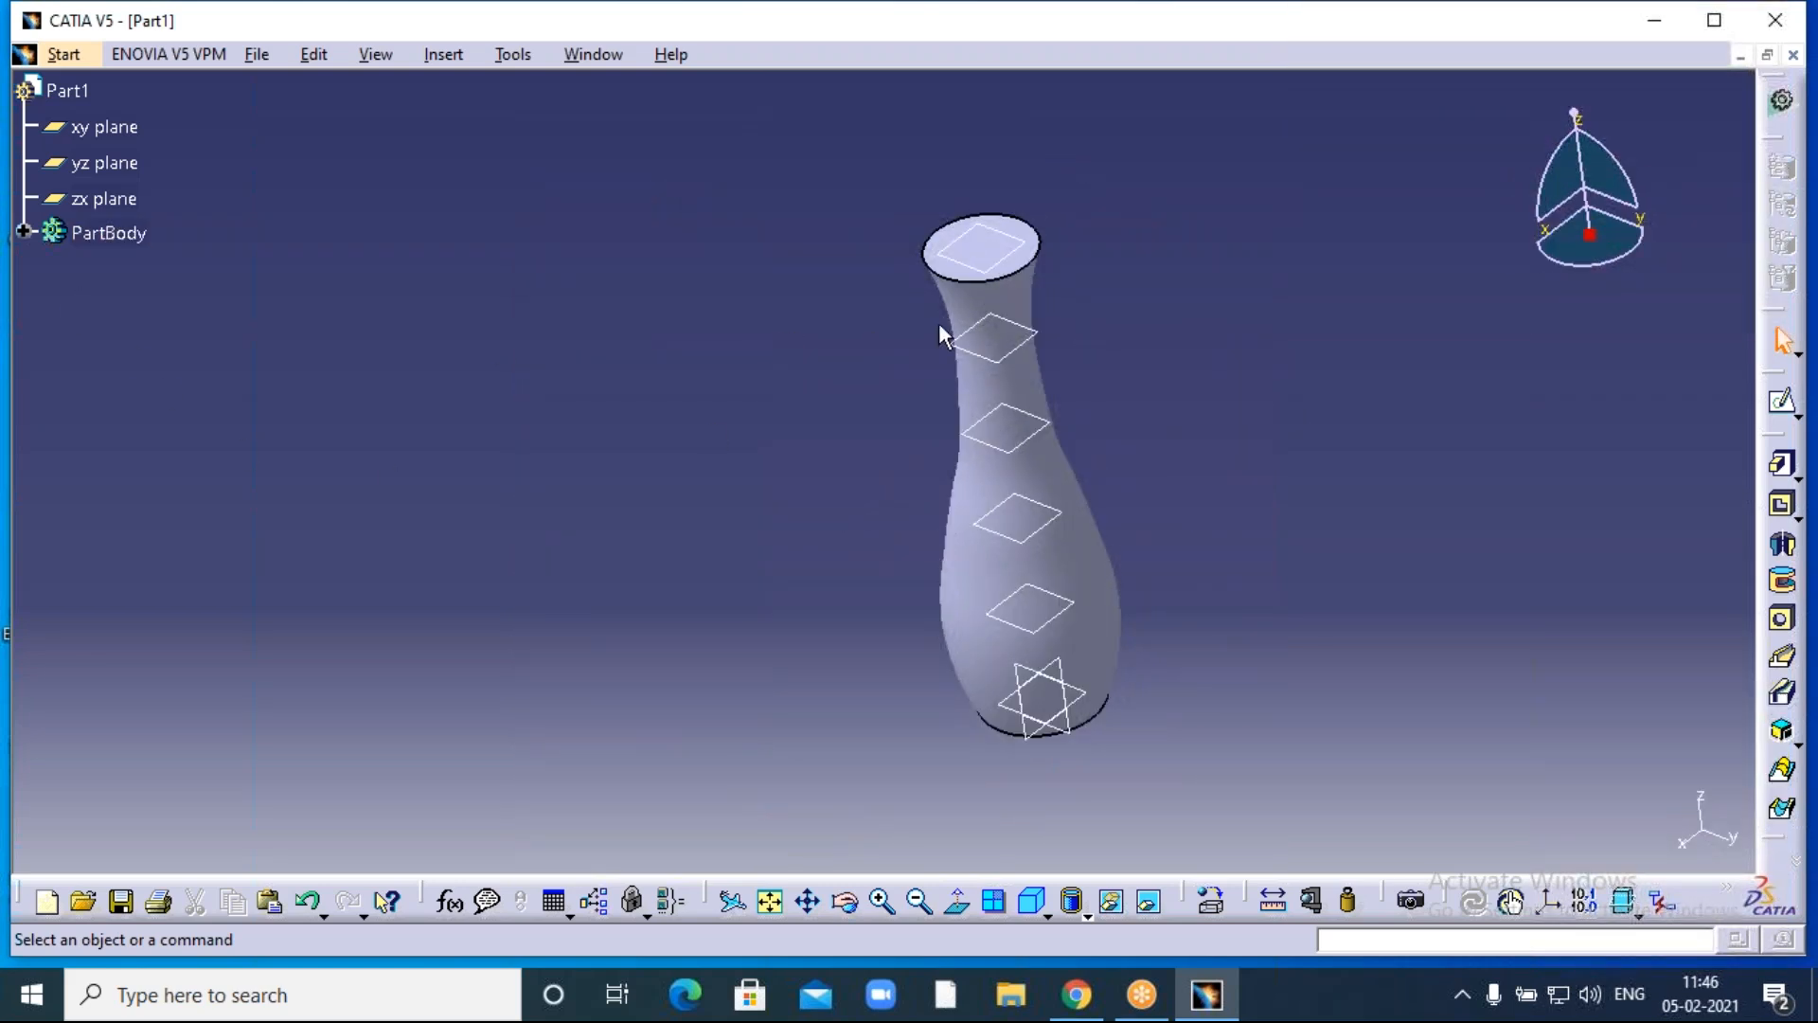
Hide the five offset planes of the part body, Plane.1 through Plane.5.
left_click(24, 232)
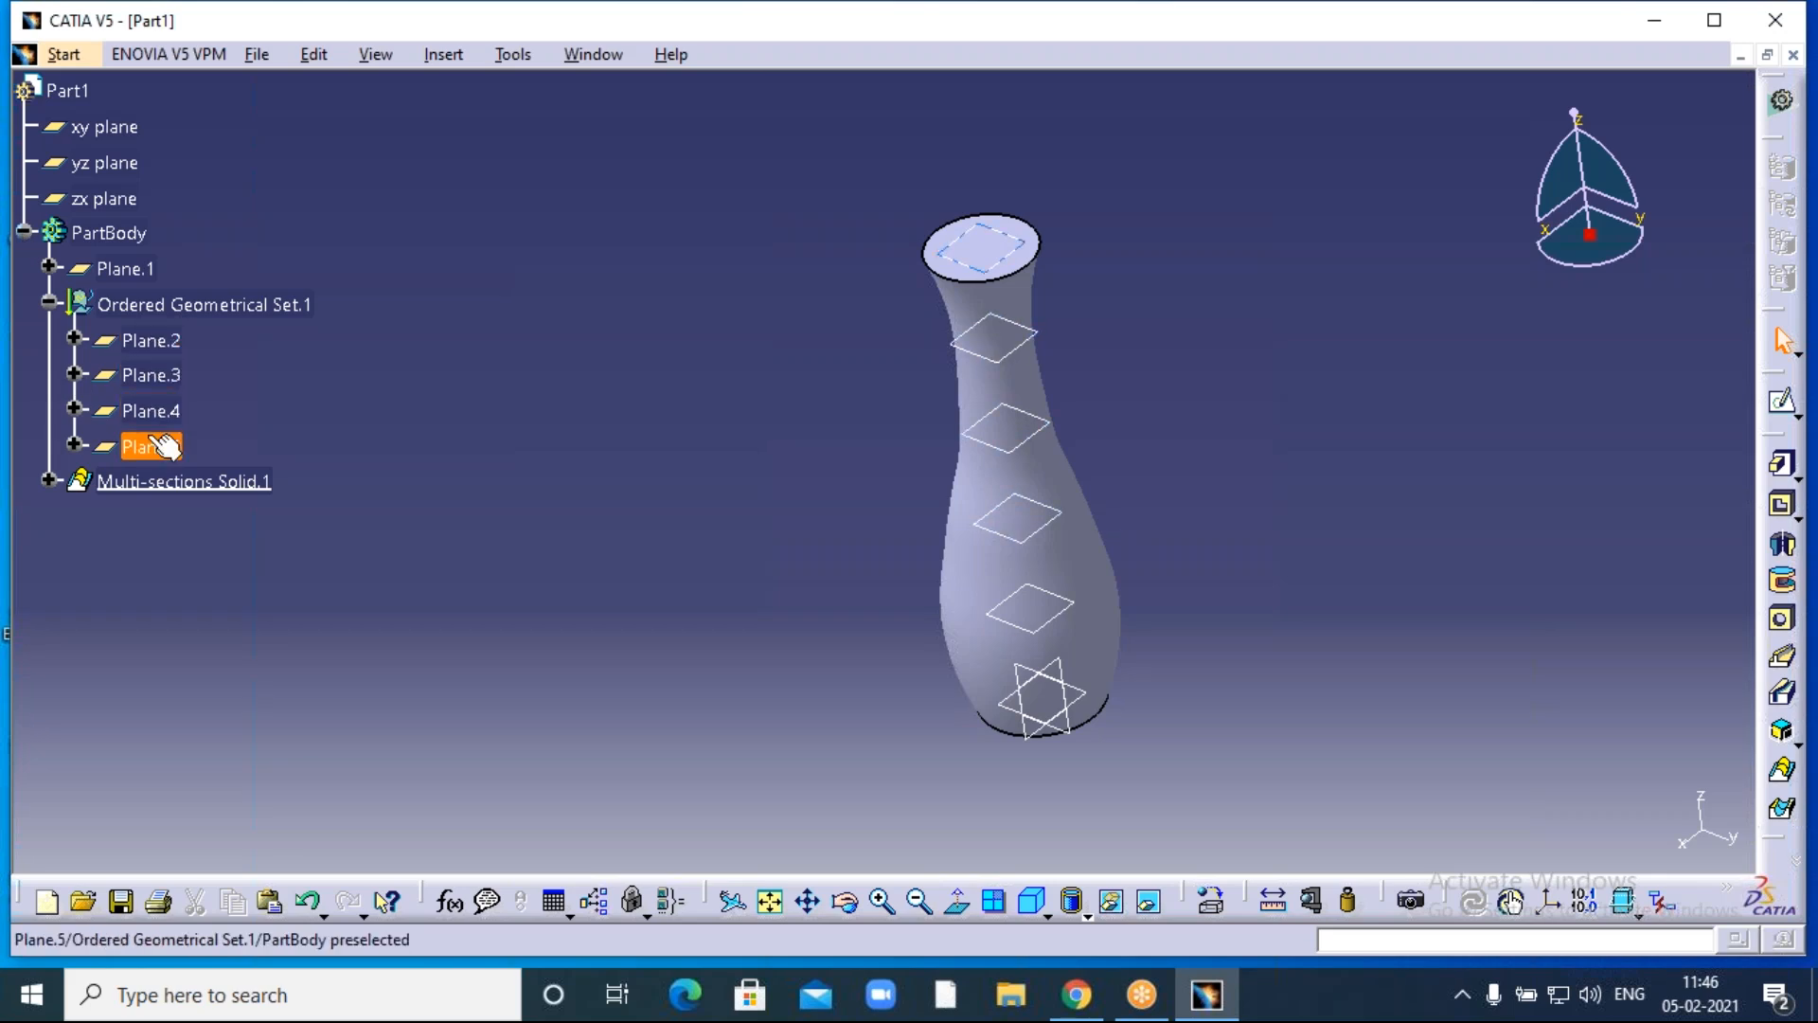
right_click(180, 342)
left_click(223, 409)
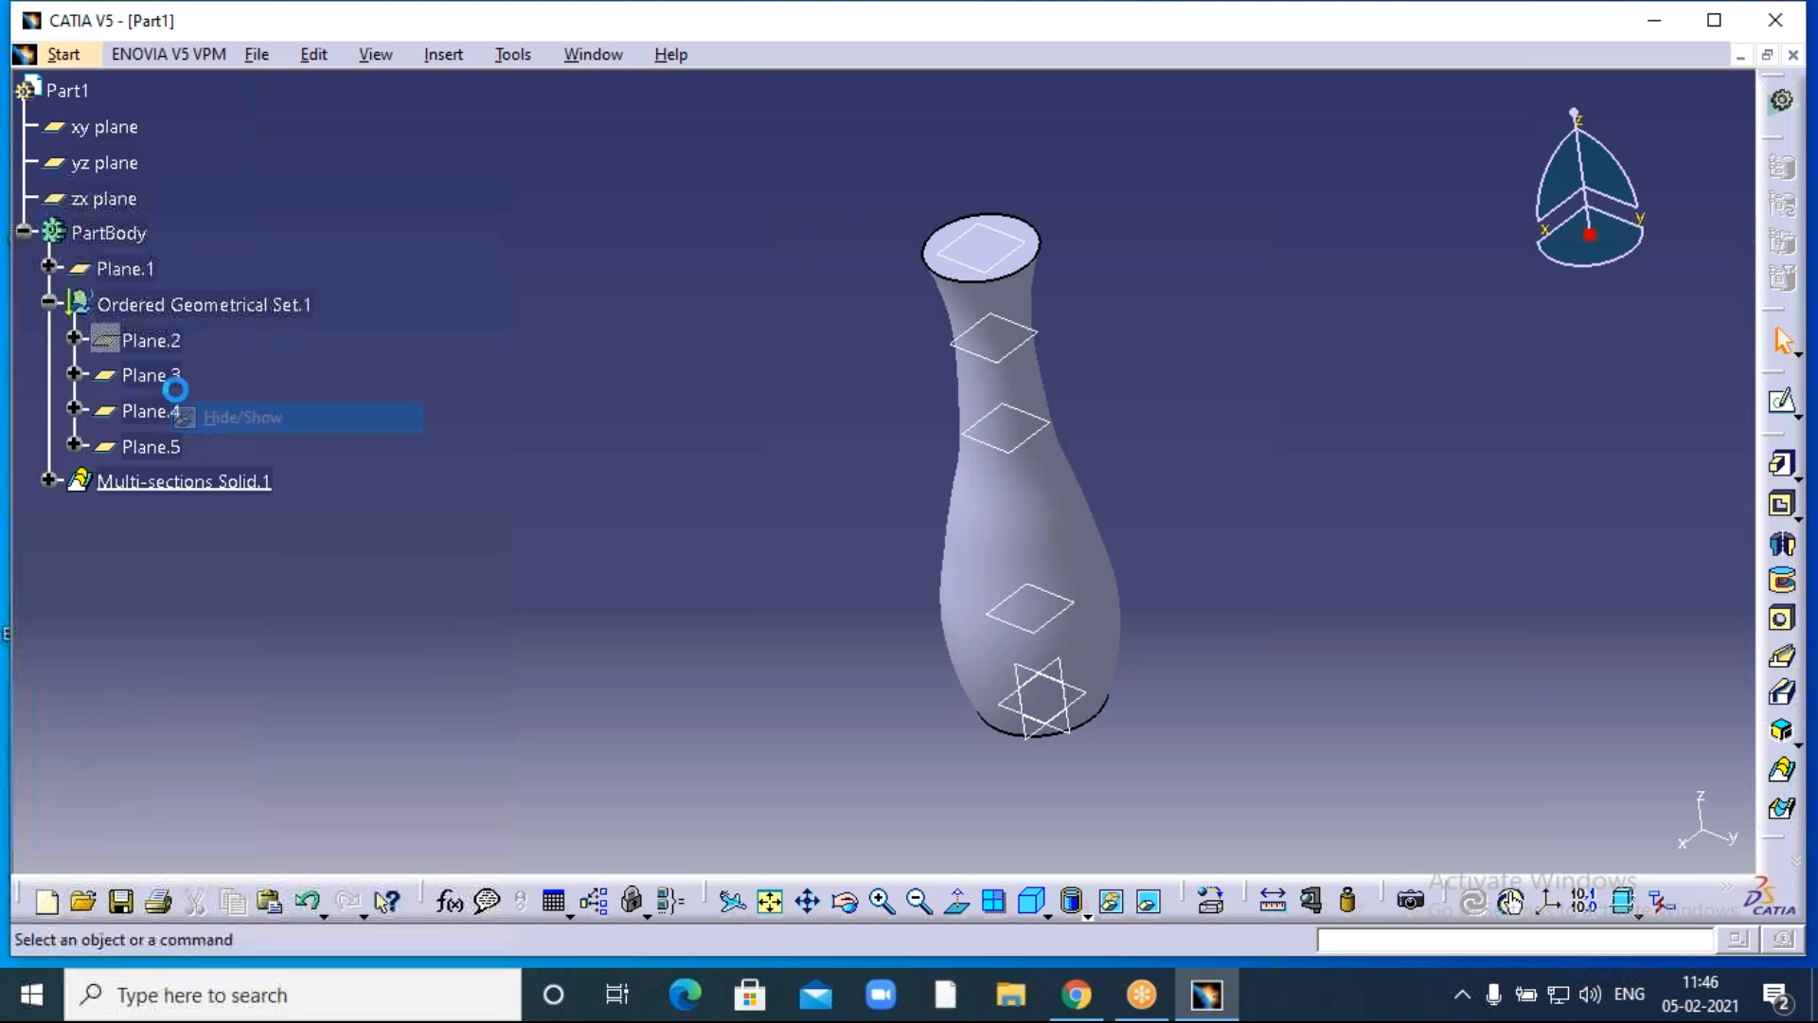
right_click(185, 376)
left_click(228, 464)
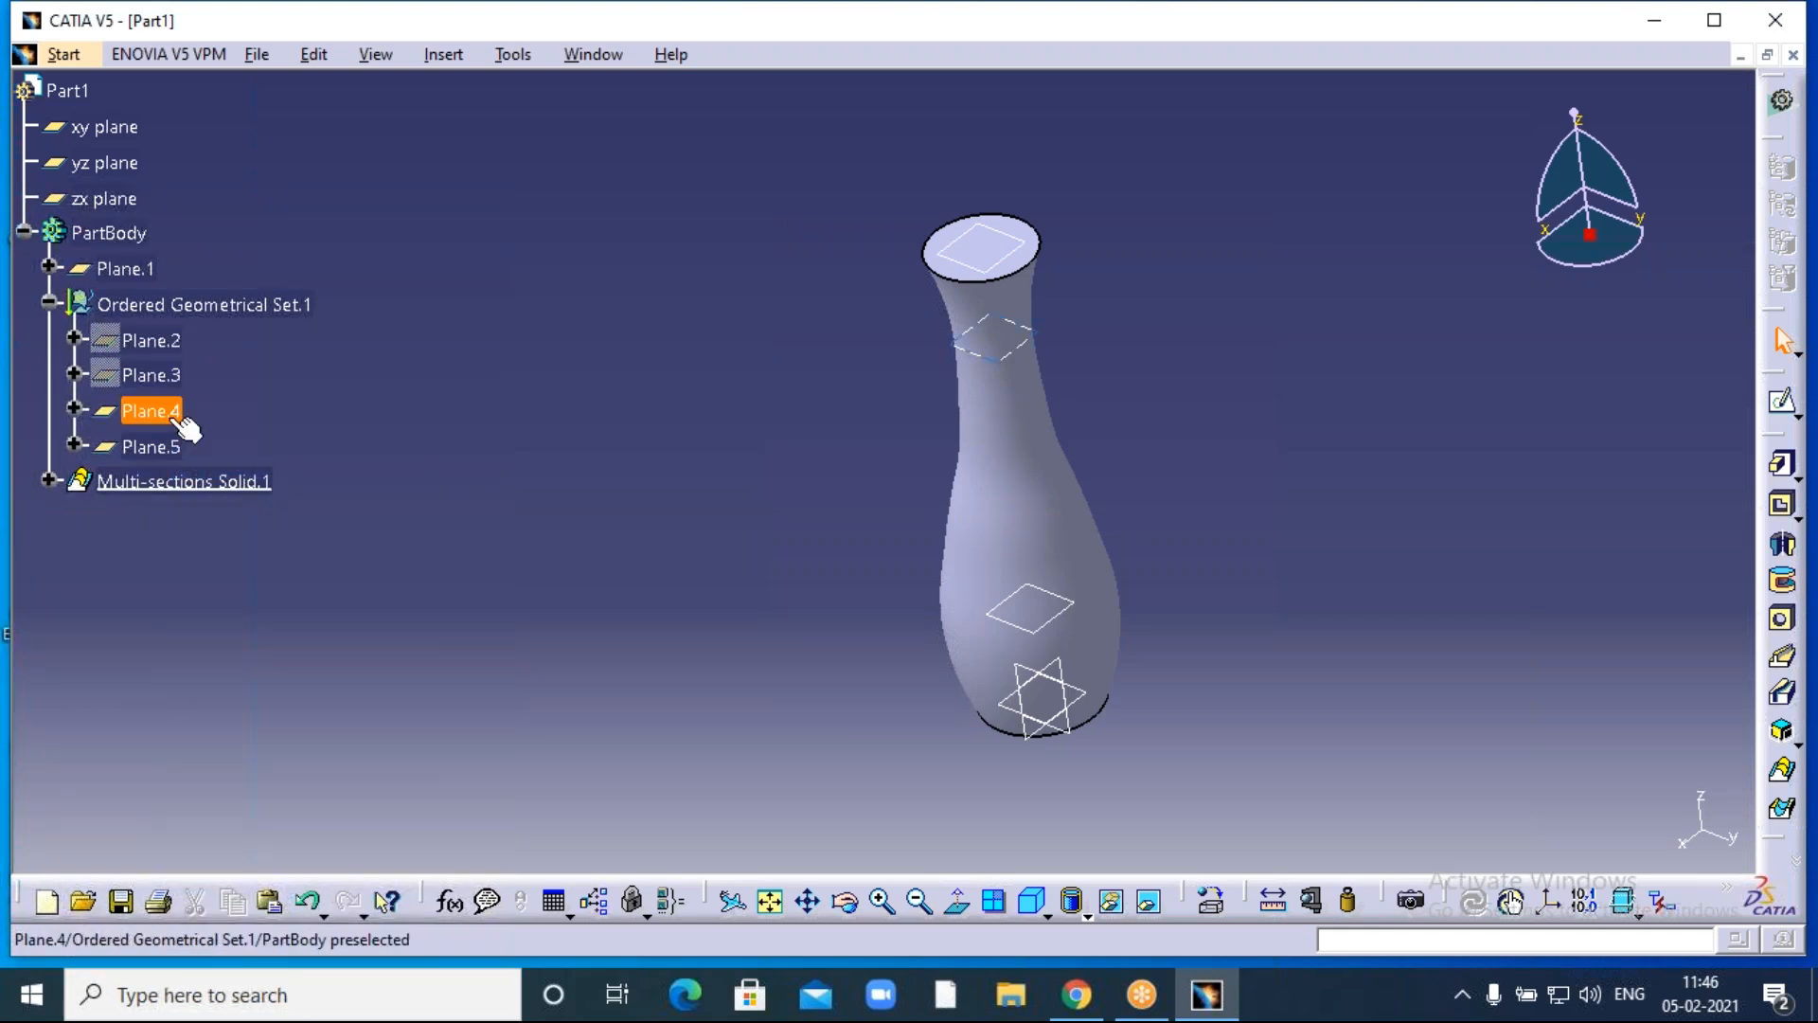
right_click(173, 417)
left_click(220, 498)
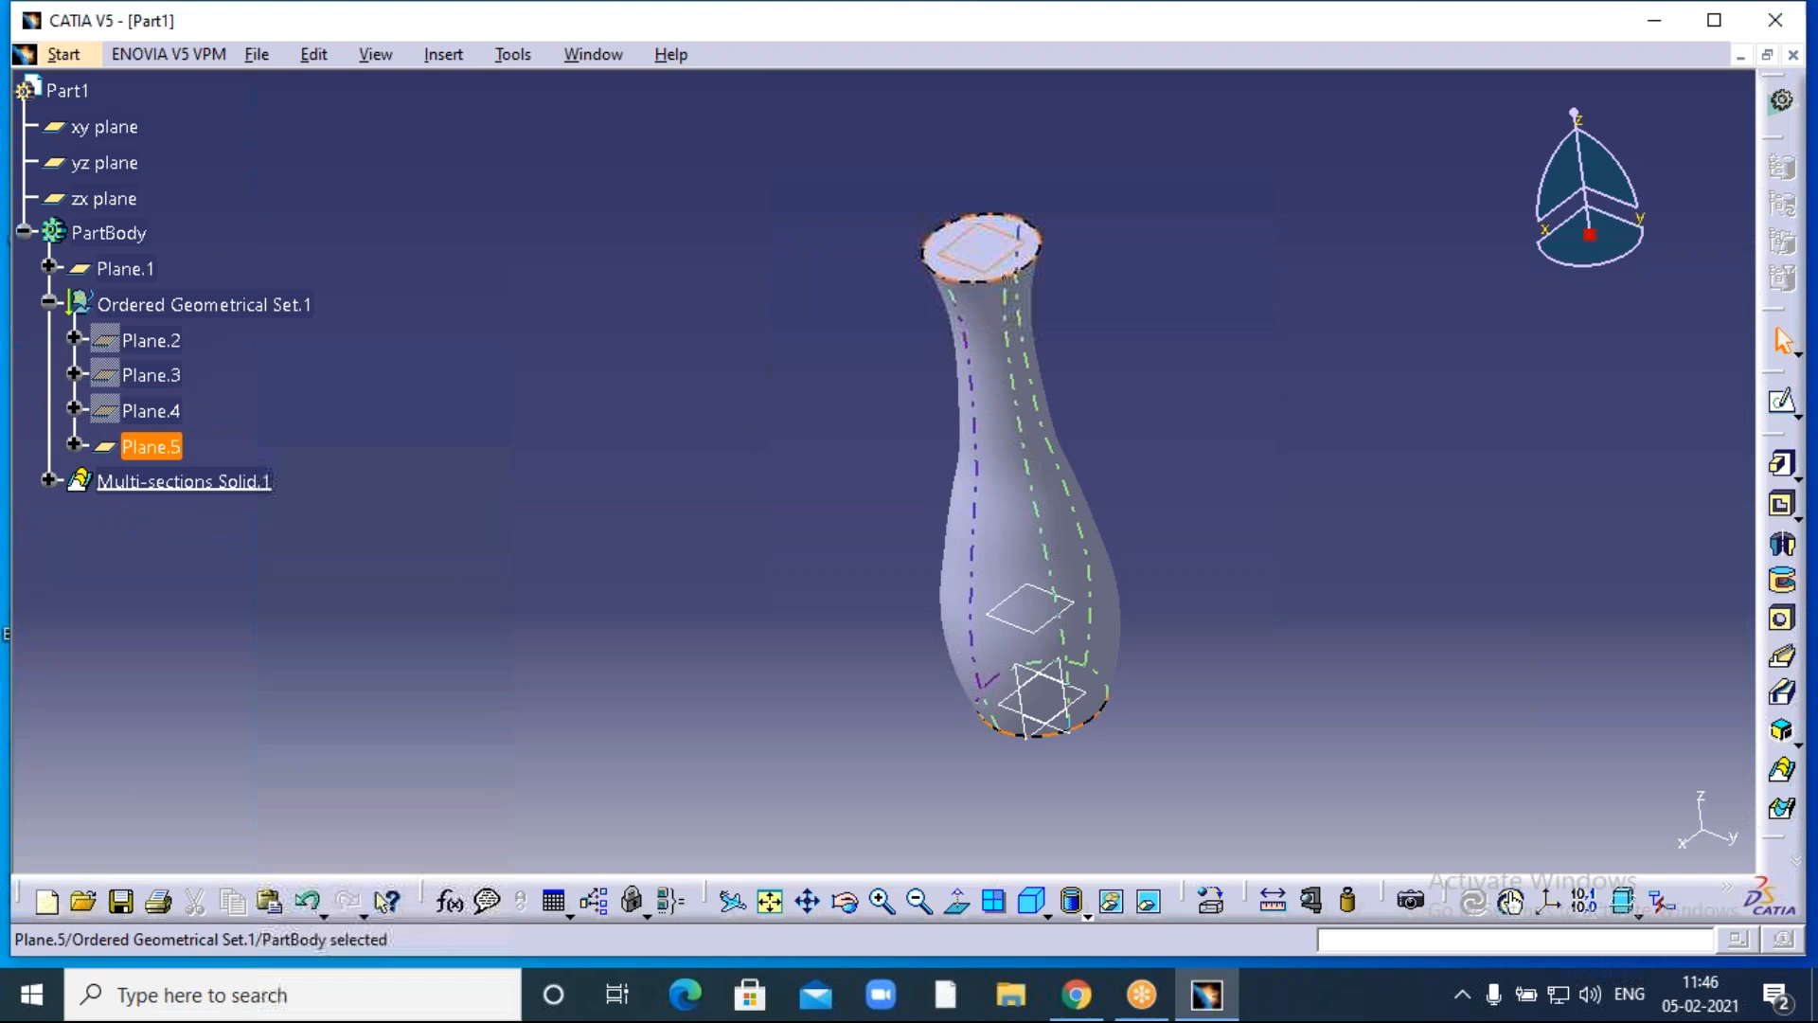
right_click(168, 447)
left_click(223, 504)
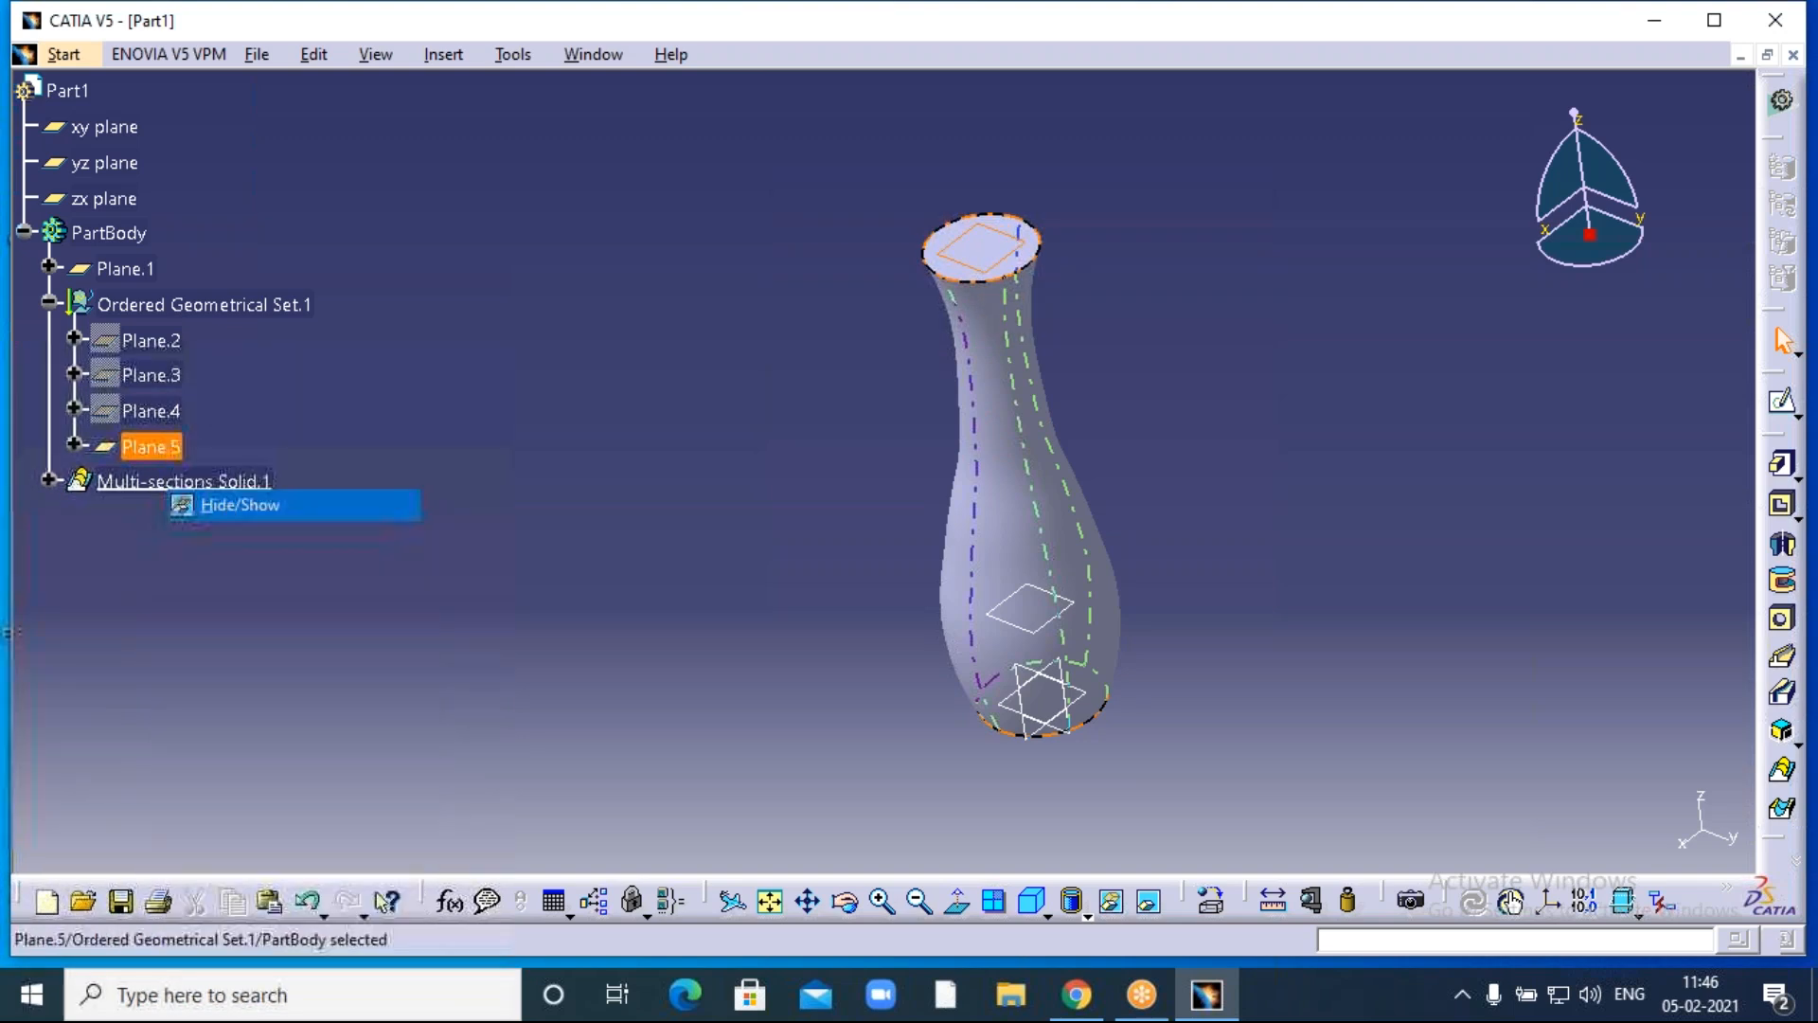
right_click(1060, 607)
left_click(1127, 145)
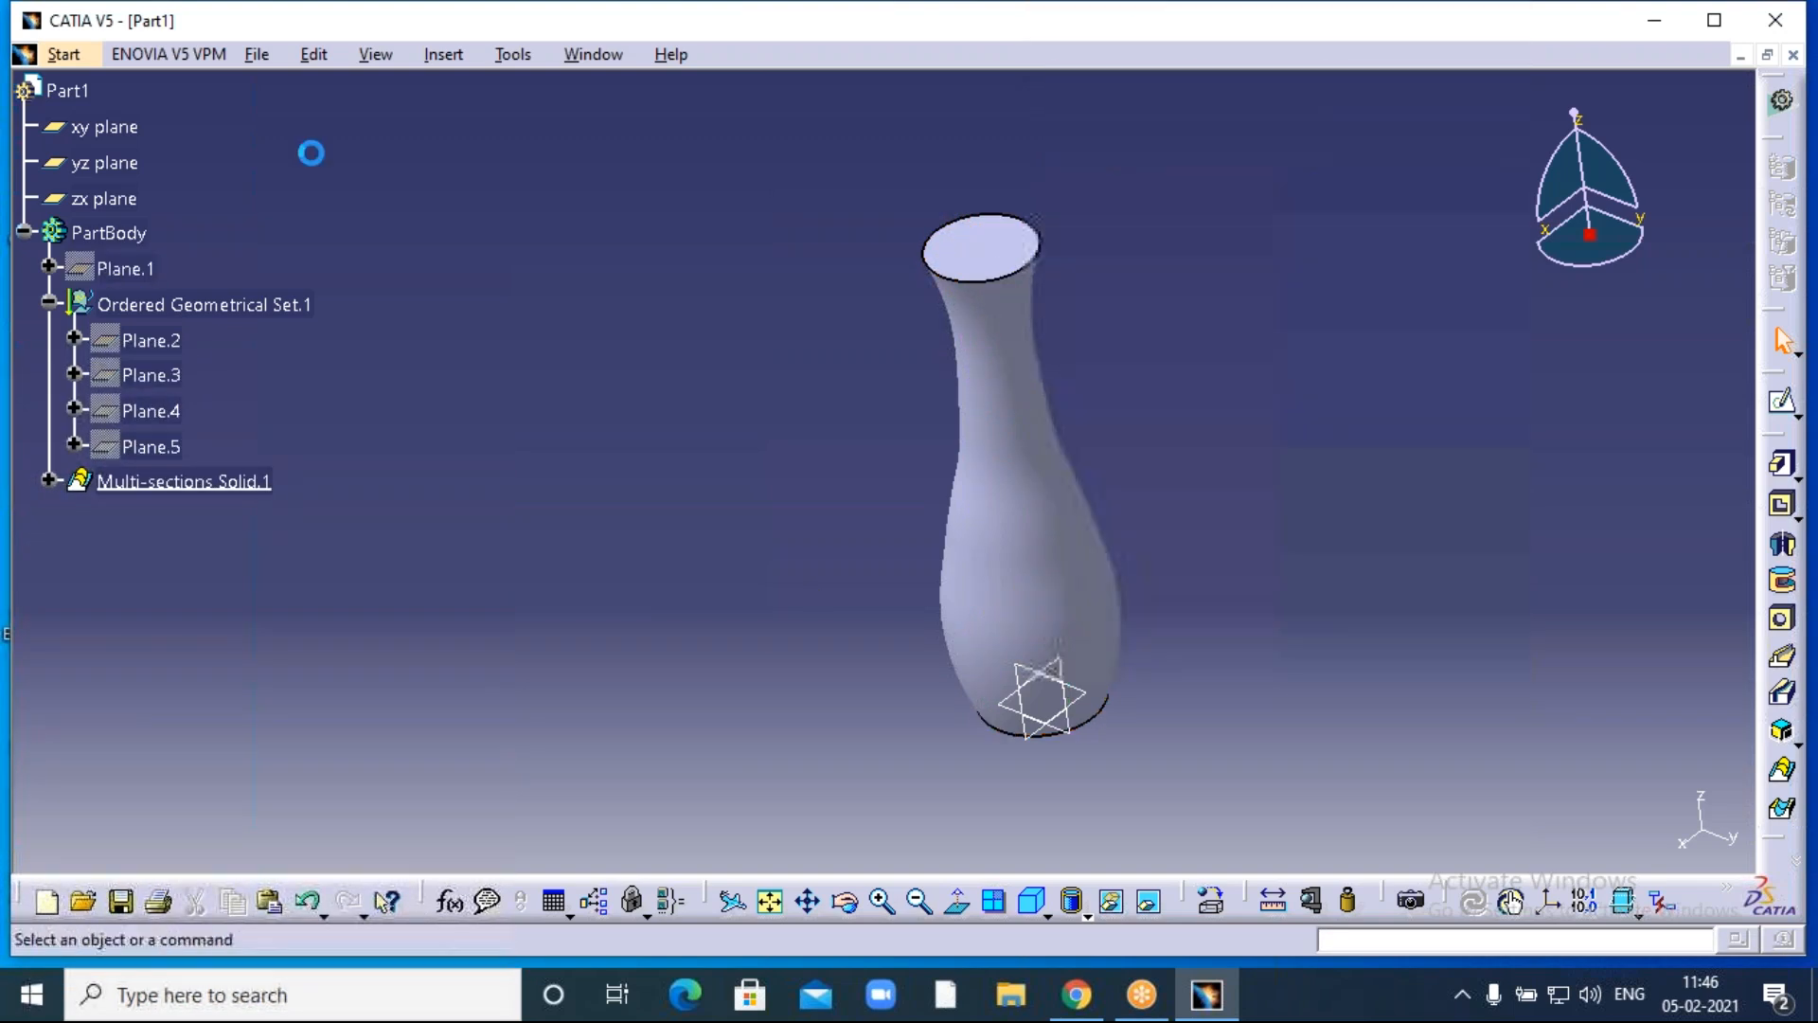
Hide the xy, yz and zx reference planes.
right_click(104, 127)
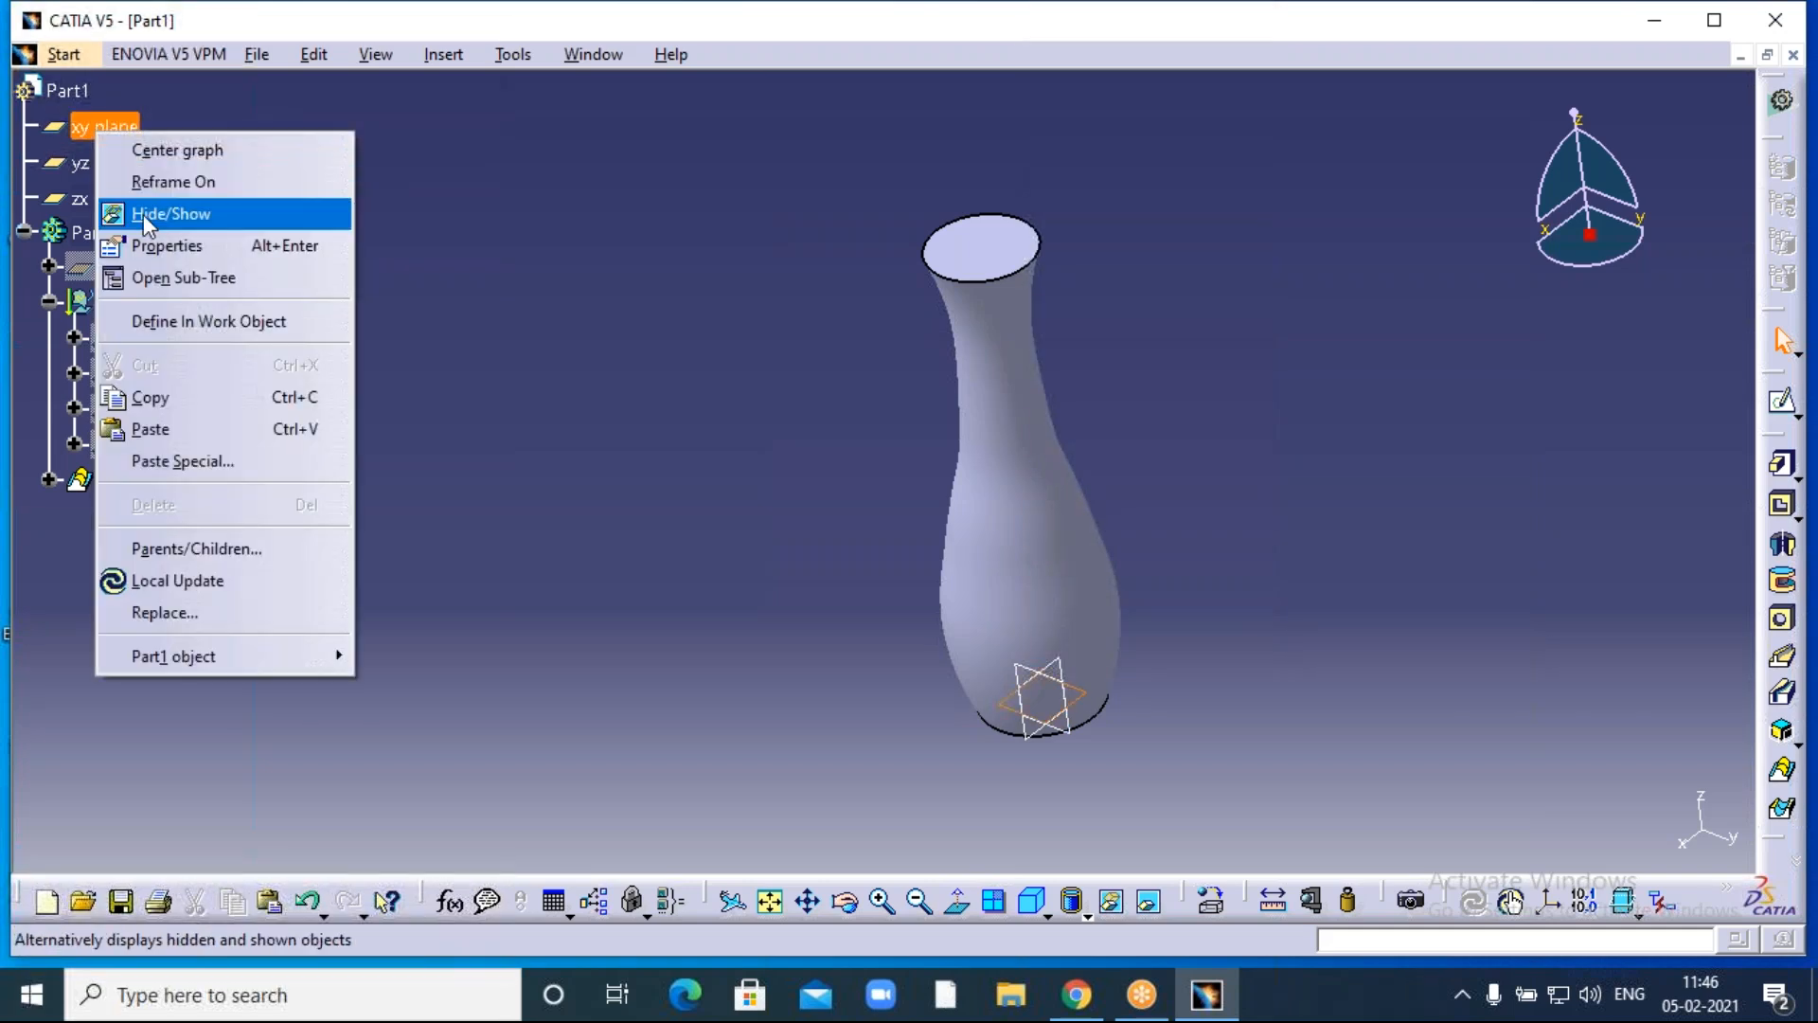
left_click(144, 214)
right_click(104, 161)
left_click(146, 252)
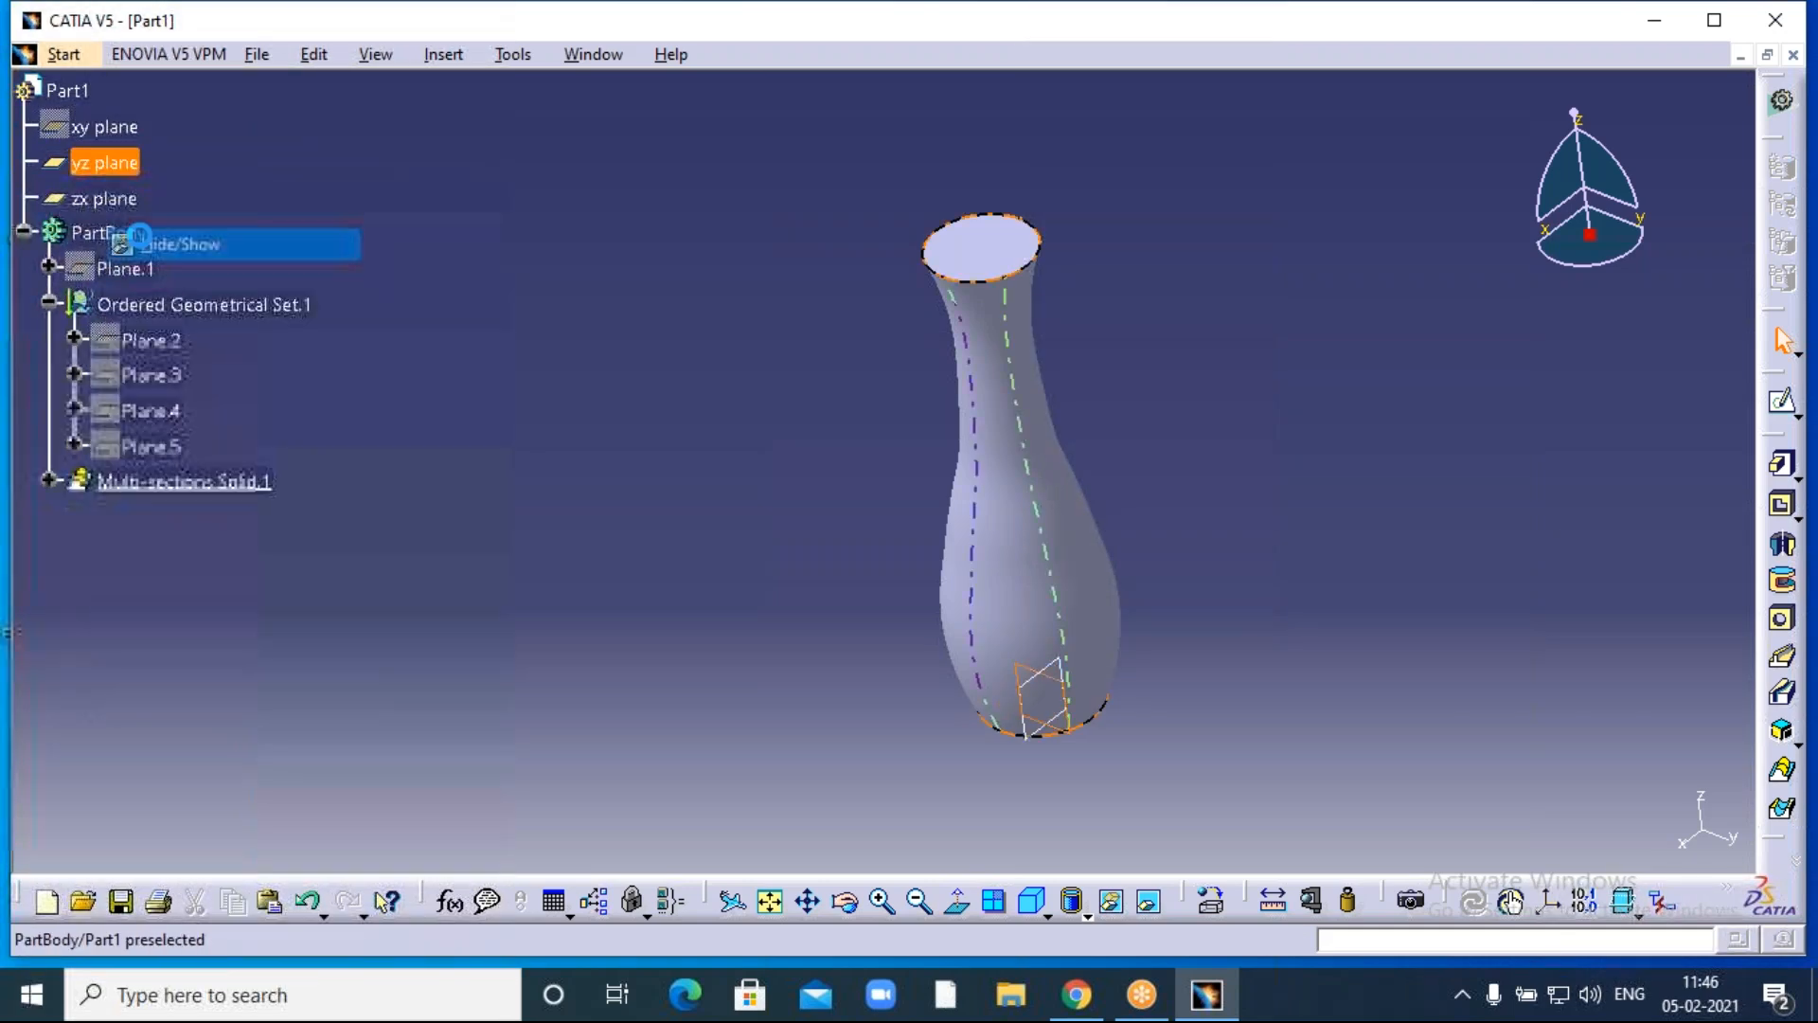
right_click(112, 200)
left_click(170, 284)
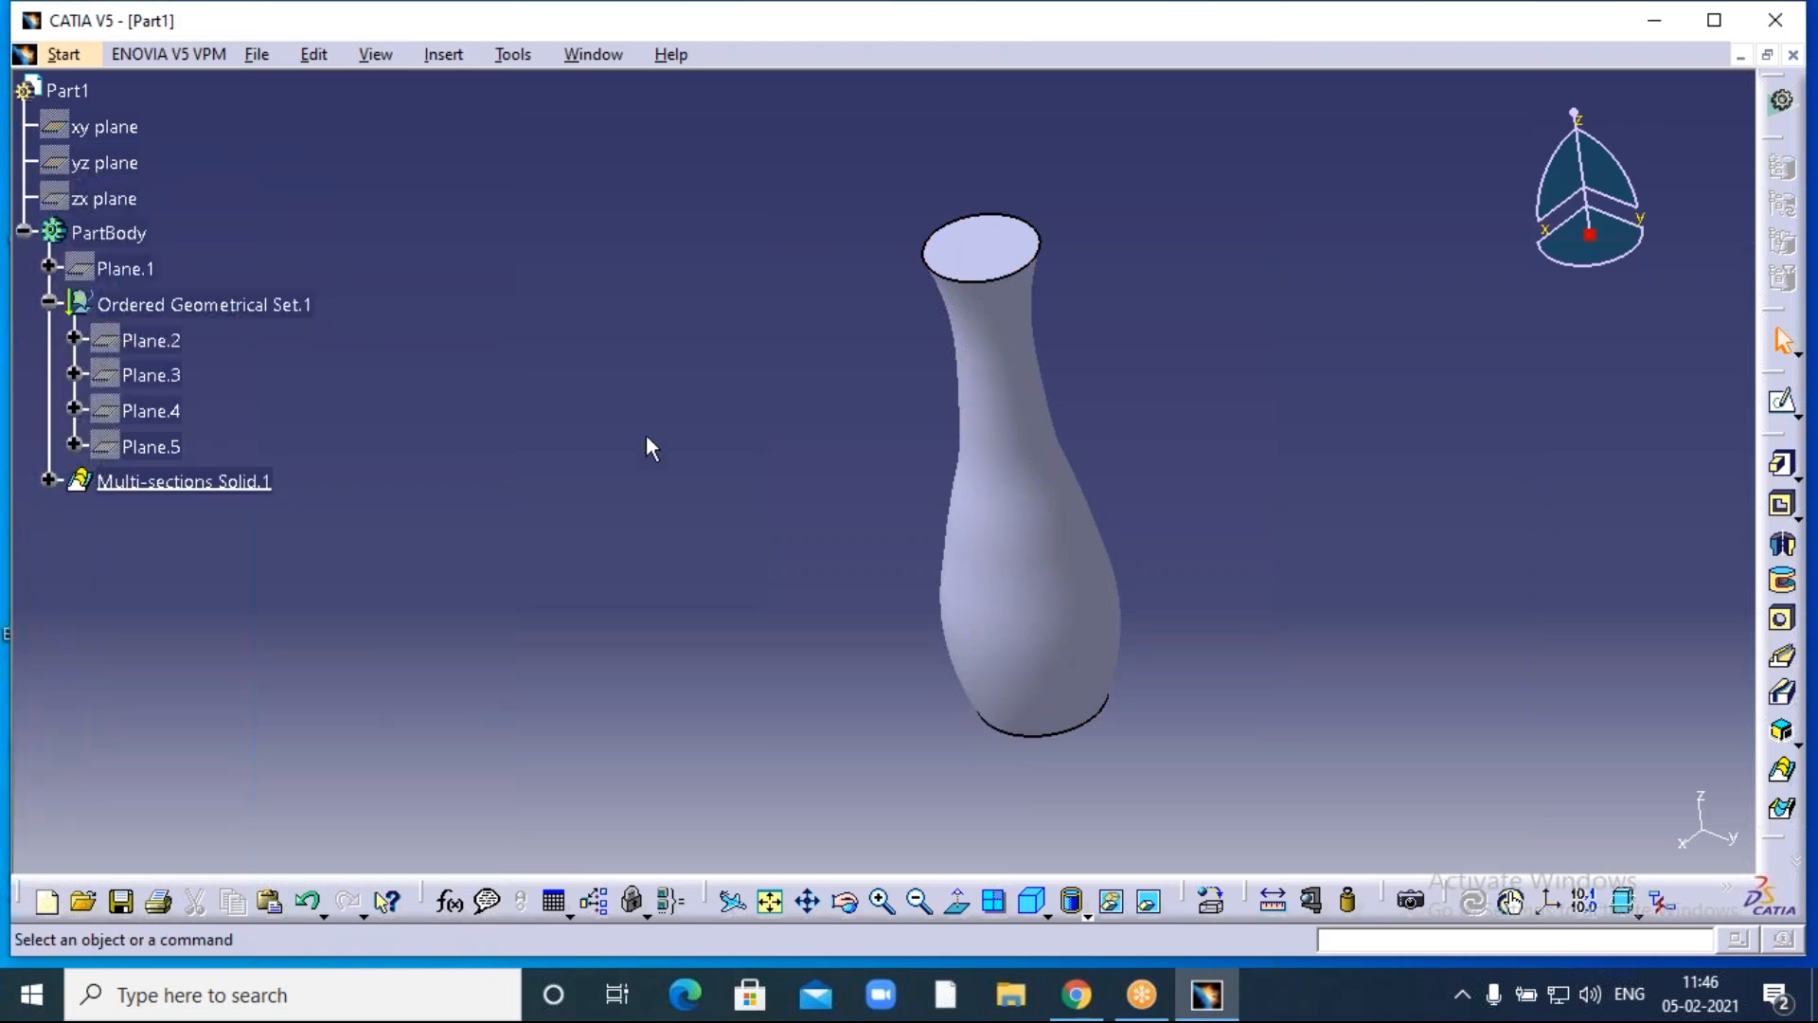
Examine the vase solid from several angles, checking its side profile, flat top face and base.
middle_click_drag(770, 364, 634, 376)
left_click(881, 900)
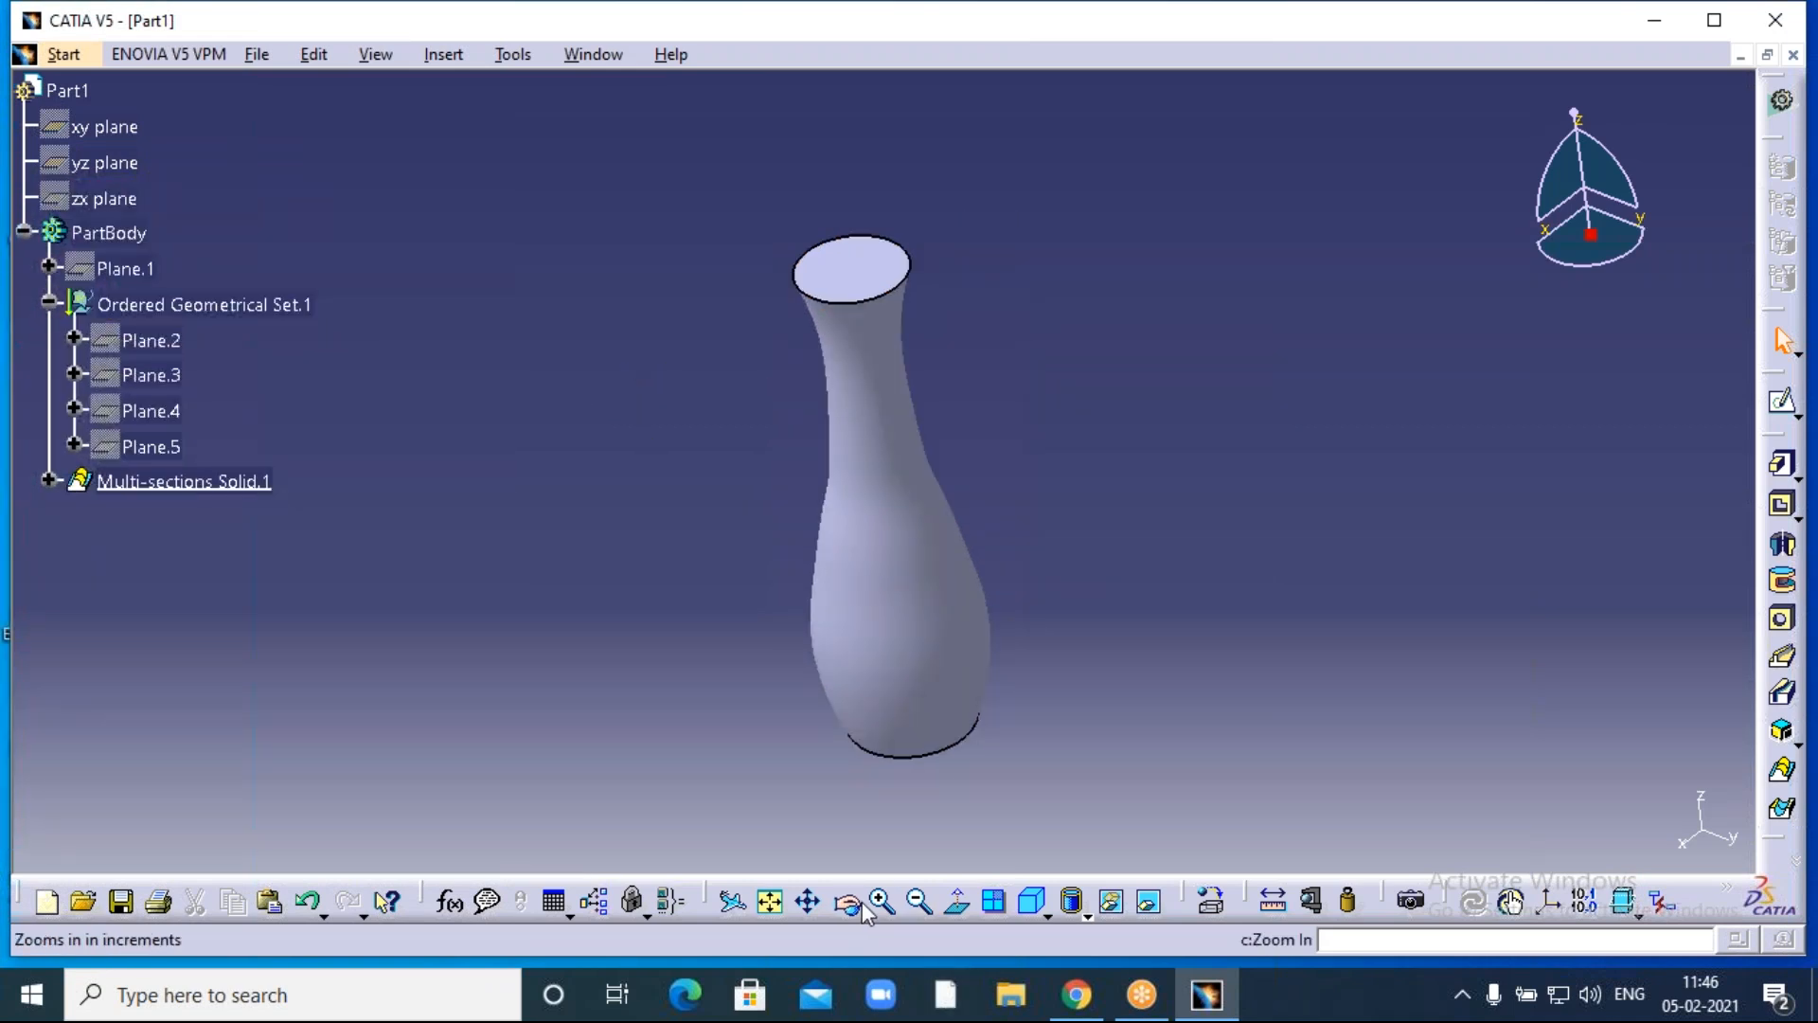
middle_click_drag(639, 612, 669, 567)
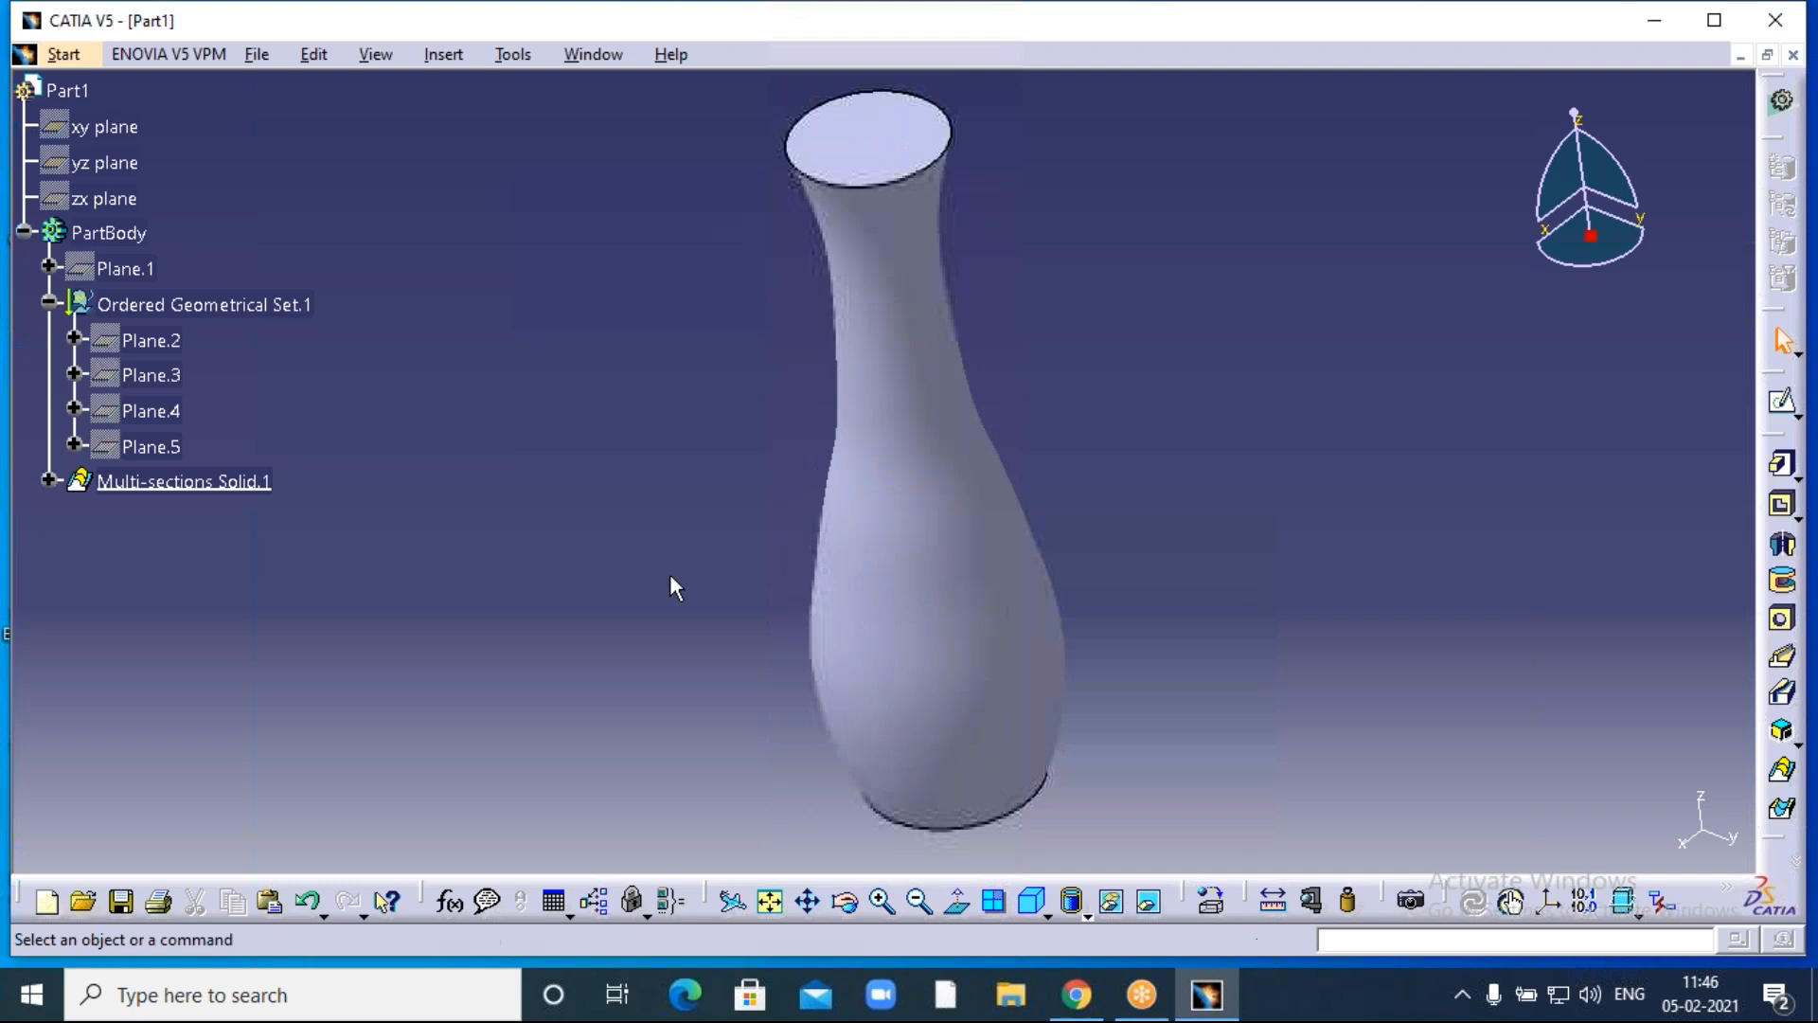
middle_click_drag(637, 349, 1039, 406)
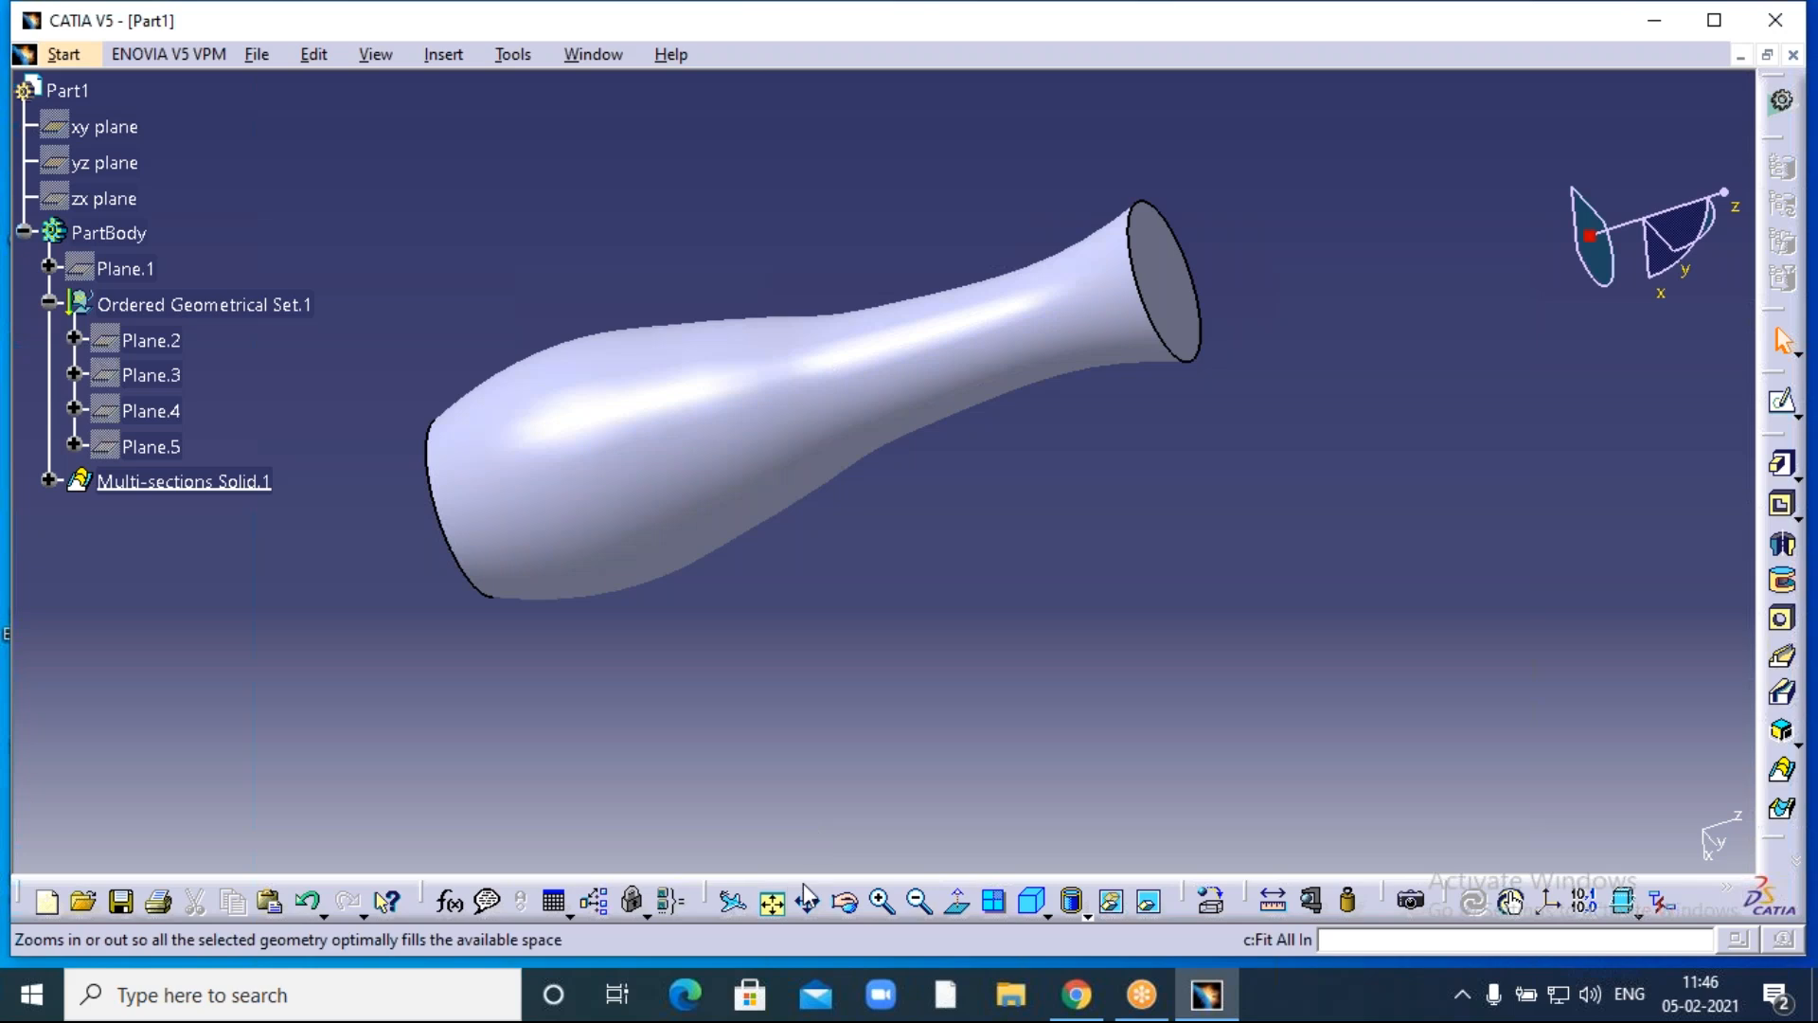
left_click(845, 900)
left_click_drag(1036, 721, 831, 235)
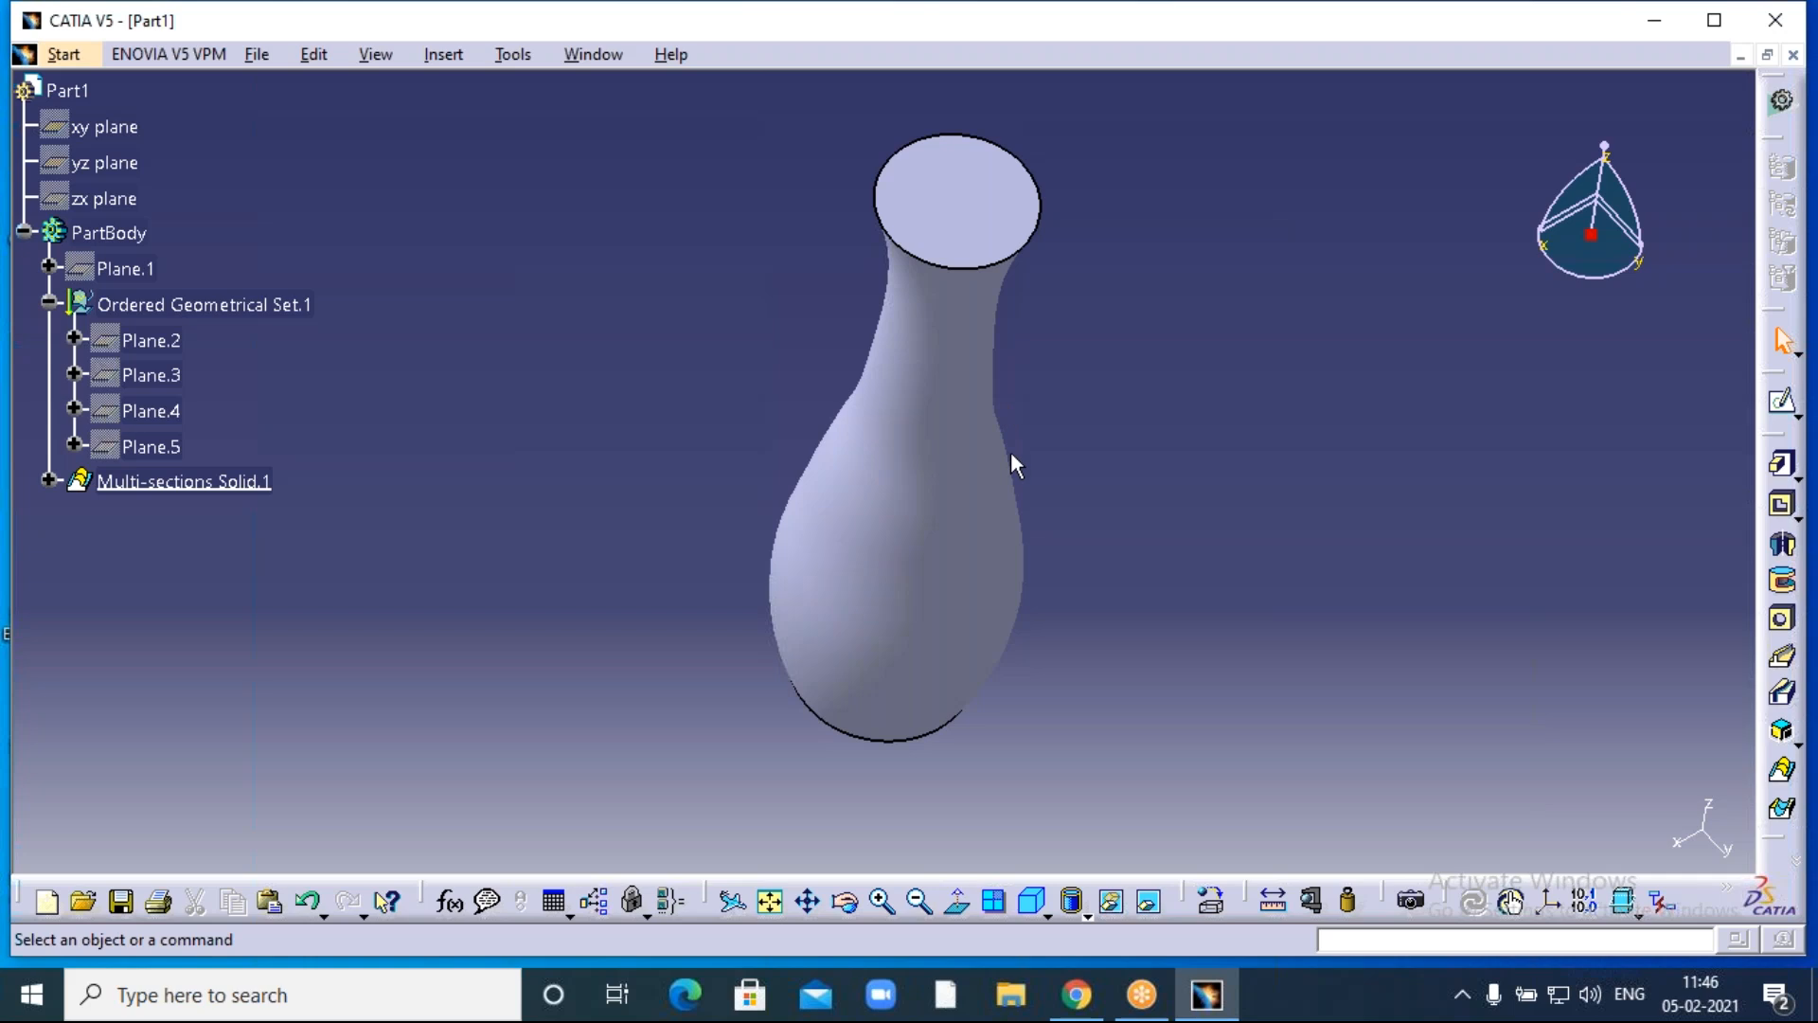
left_click(845, 901)
left_click_drag(845, 859, 869, 820)
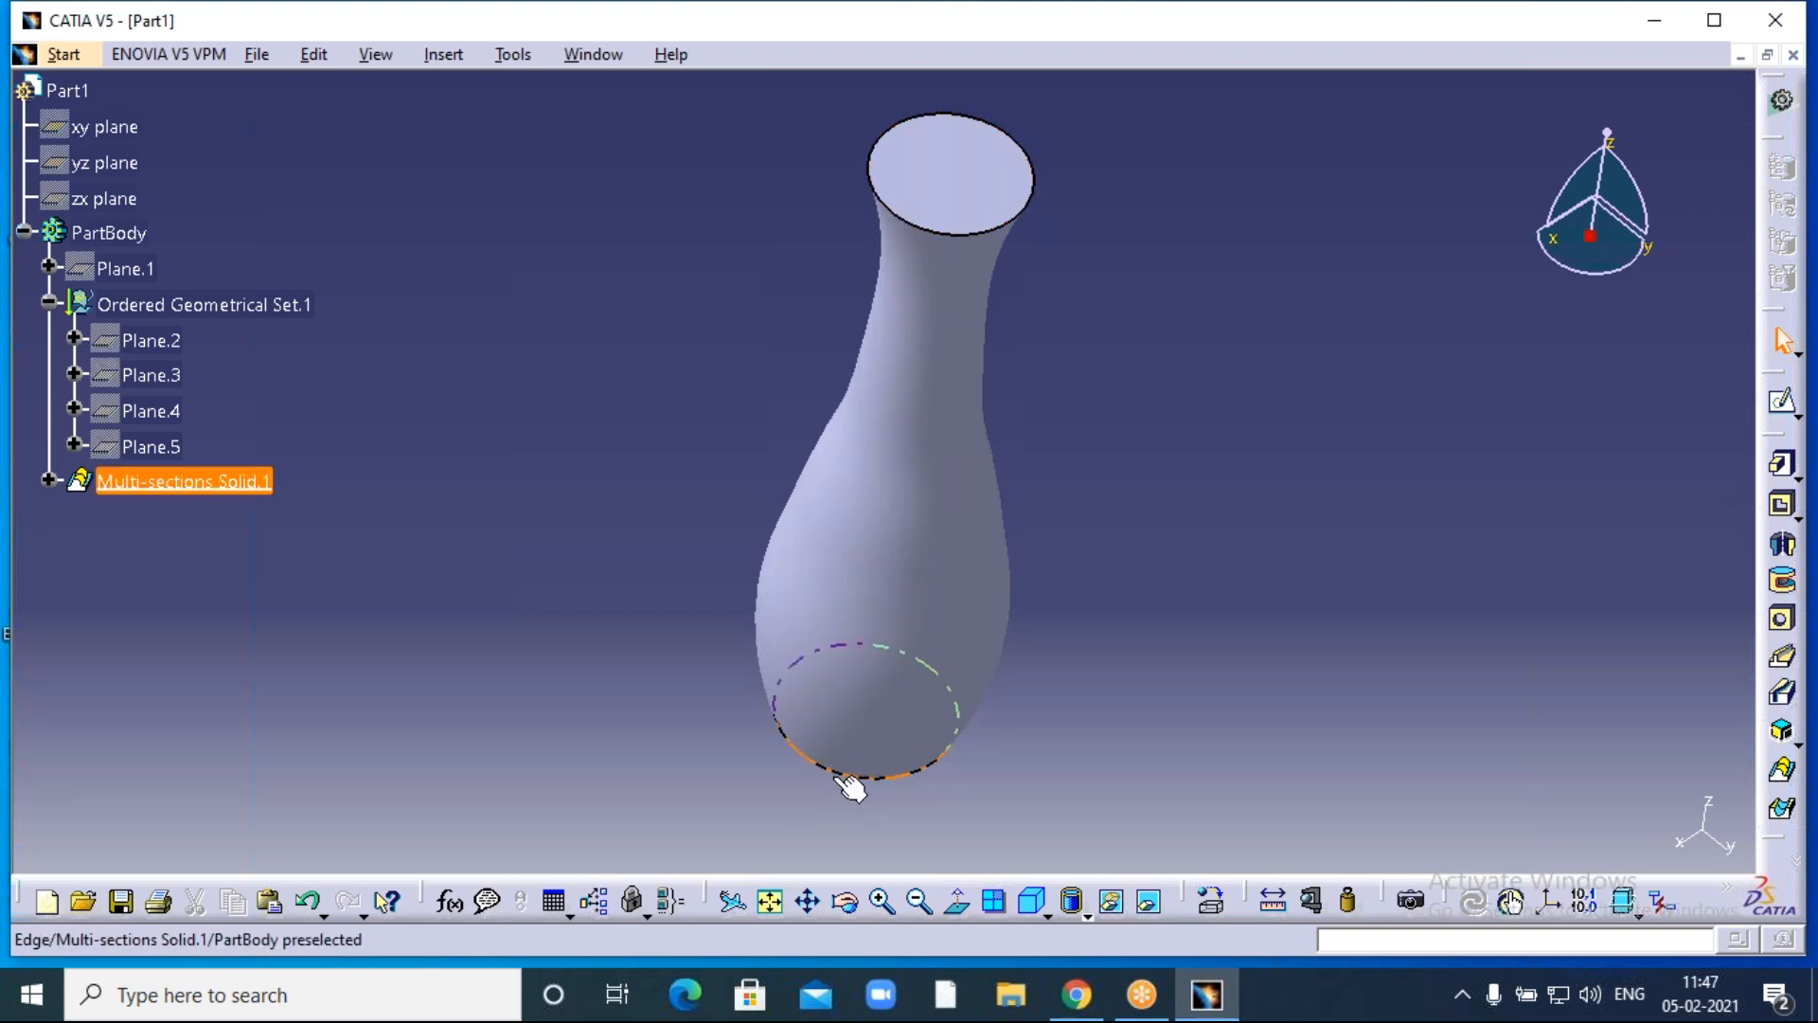
middle_click_drag(1131, 308, 1156, 337)
scroll(1257, 316, "down", 1)
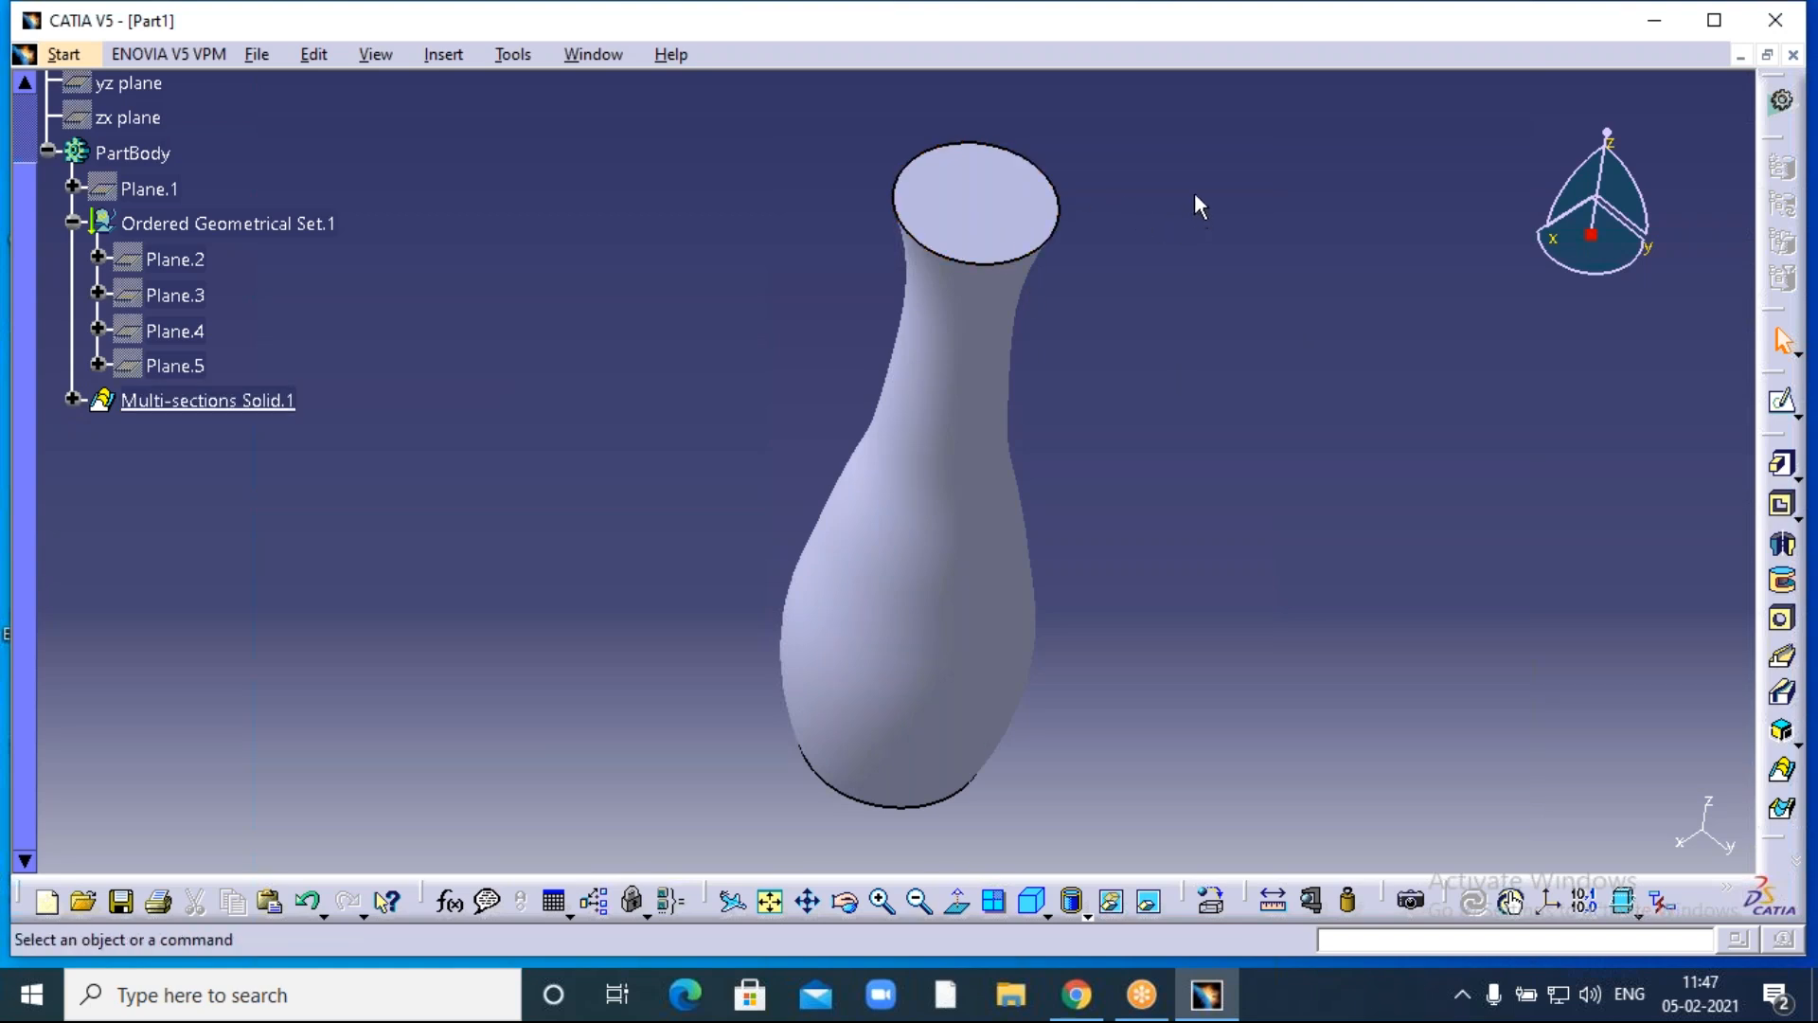
Shell the vase with a default inside thickness of 2 mm, removing its flat top face.
left_click(439, 56)
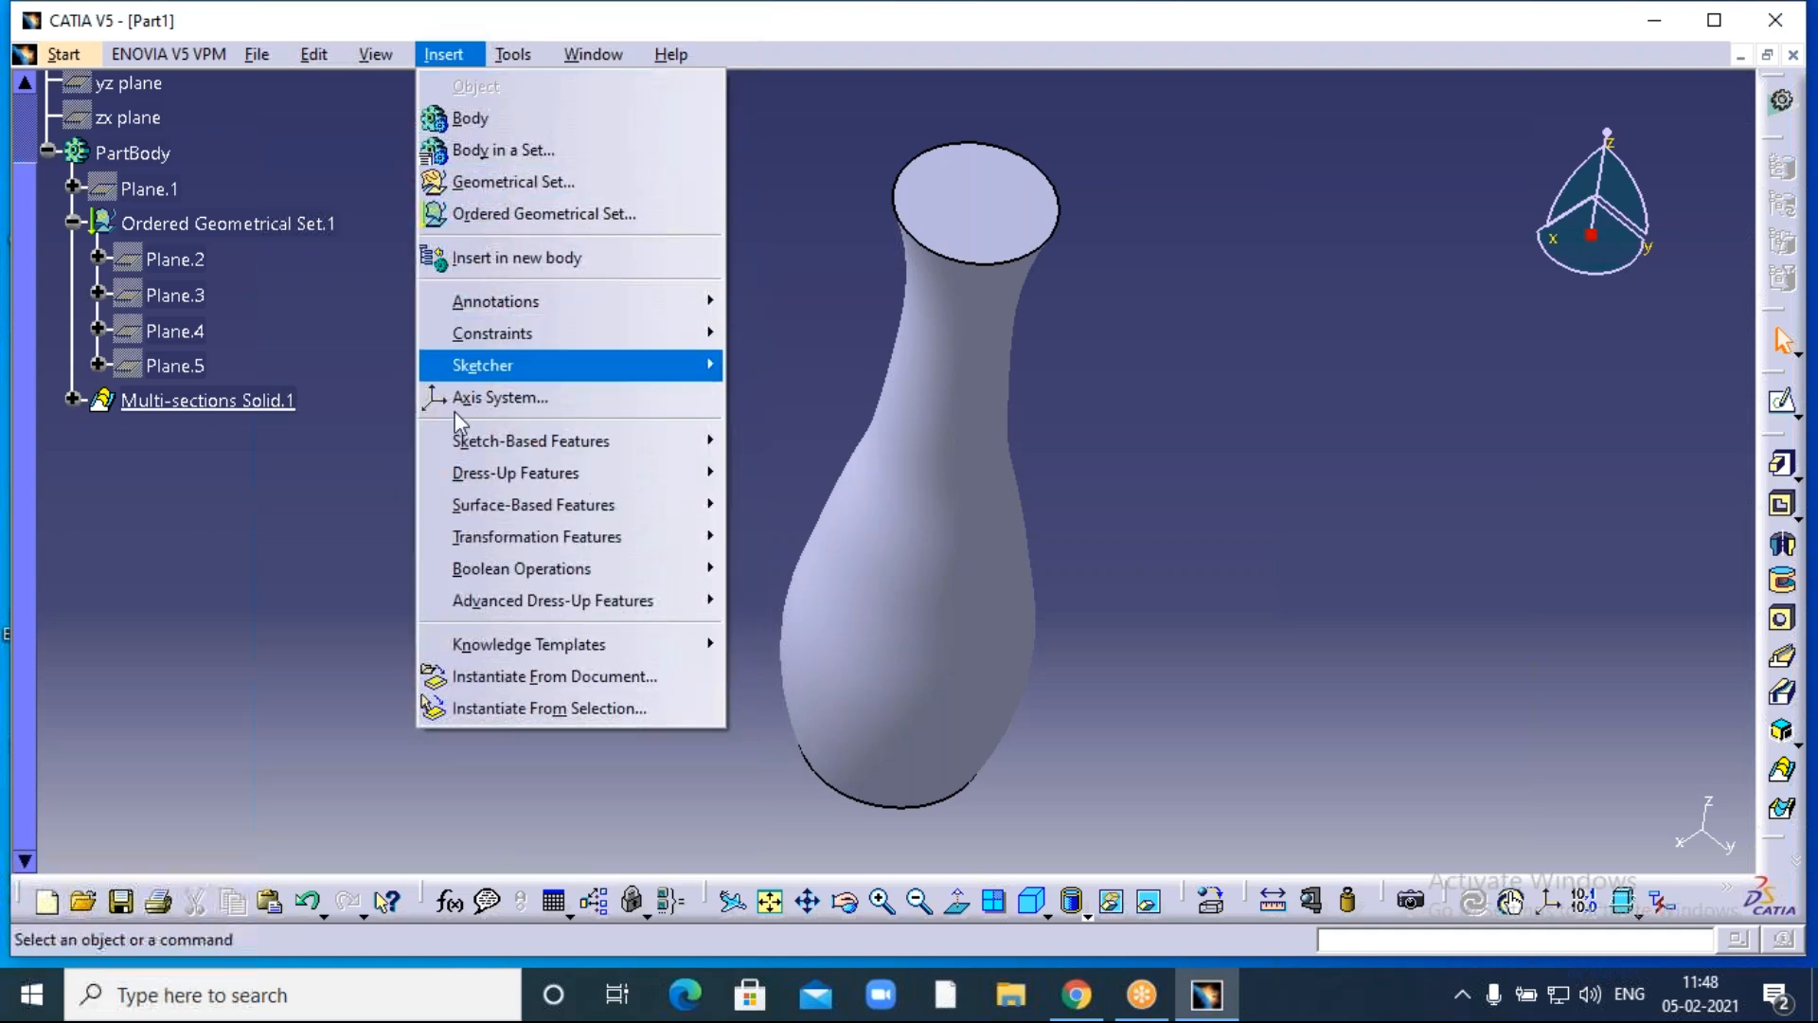
mouse_move(452, 467)
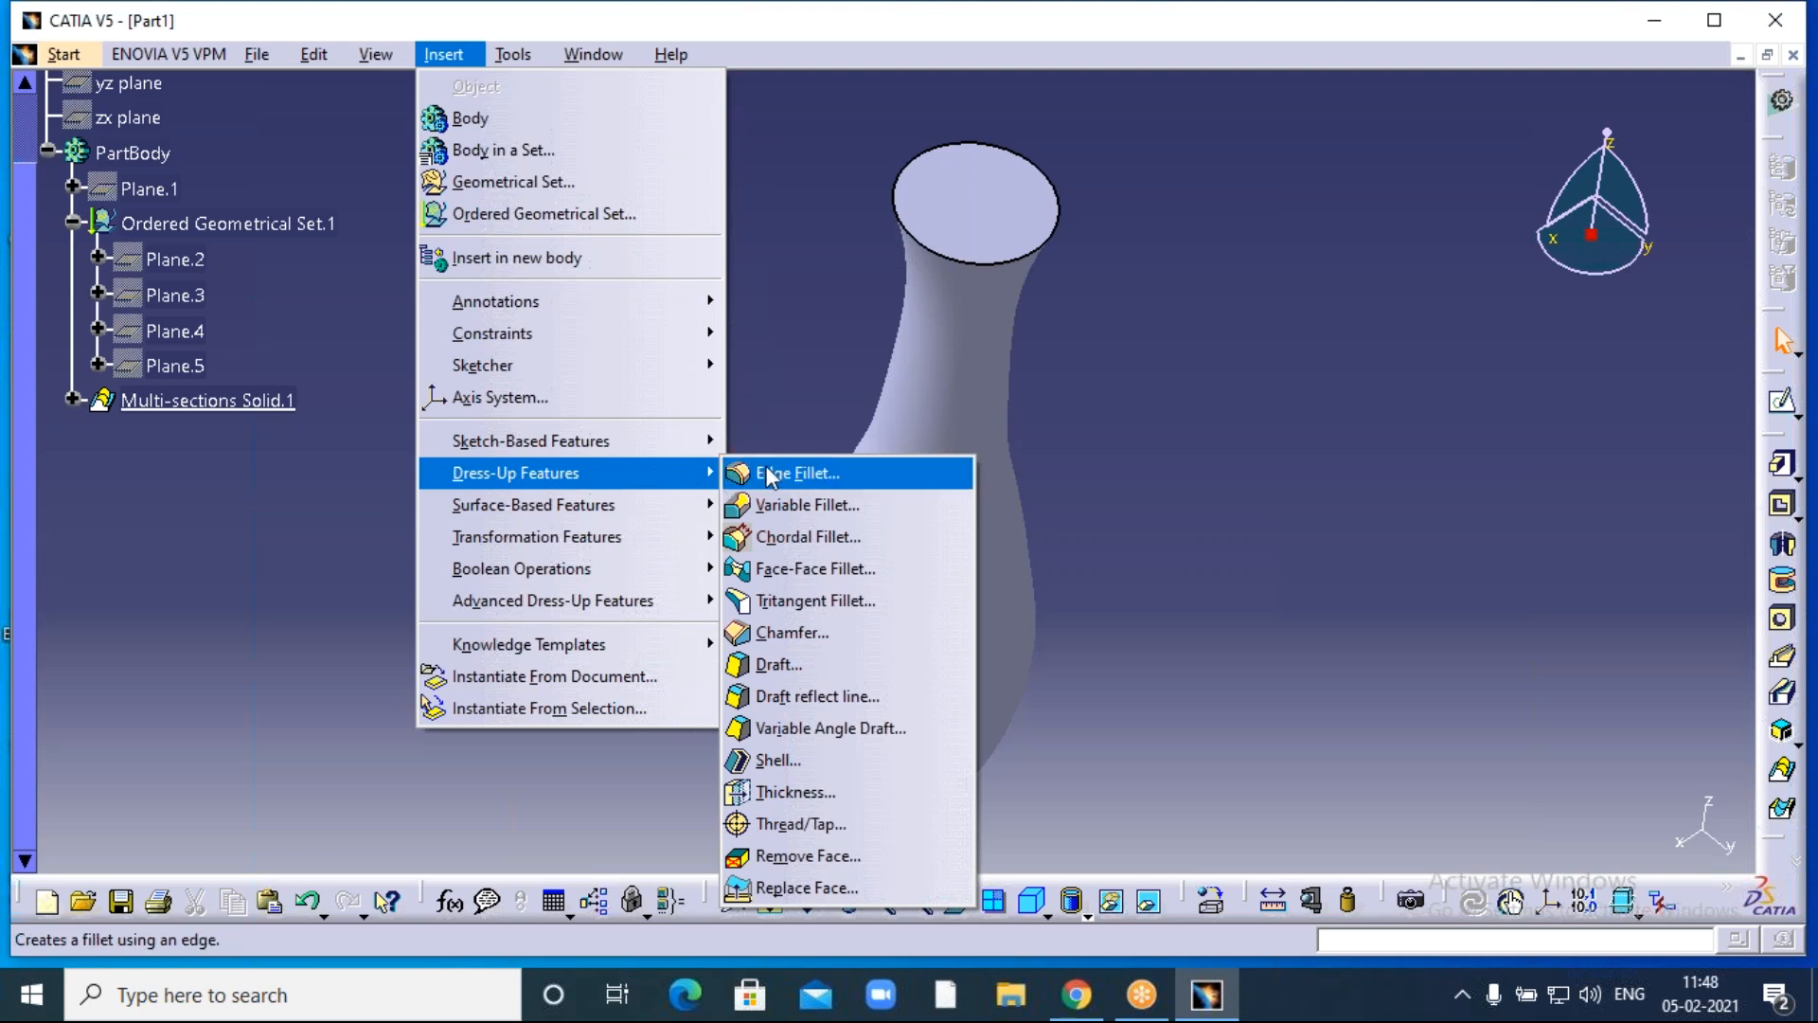
left_click(776, 758)
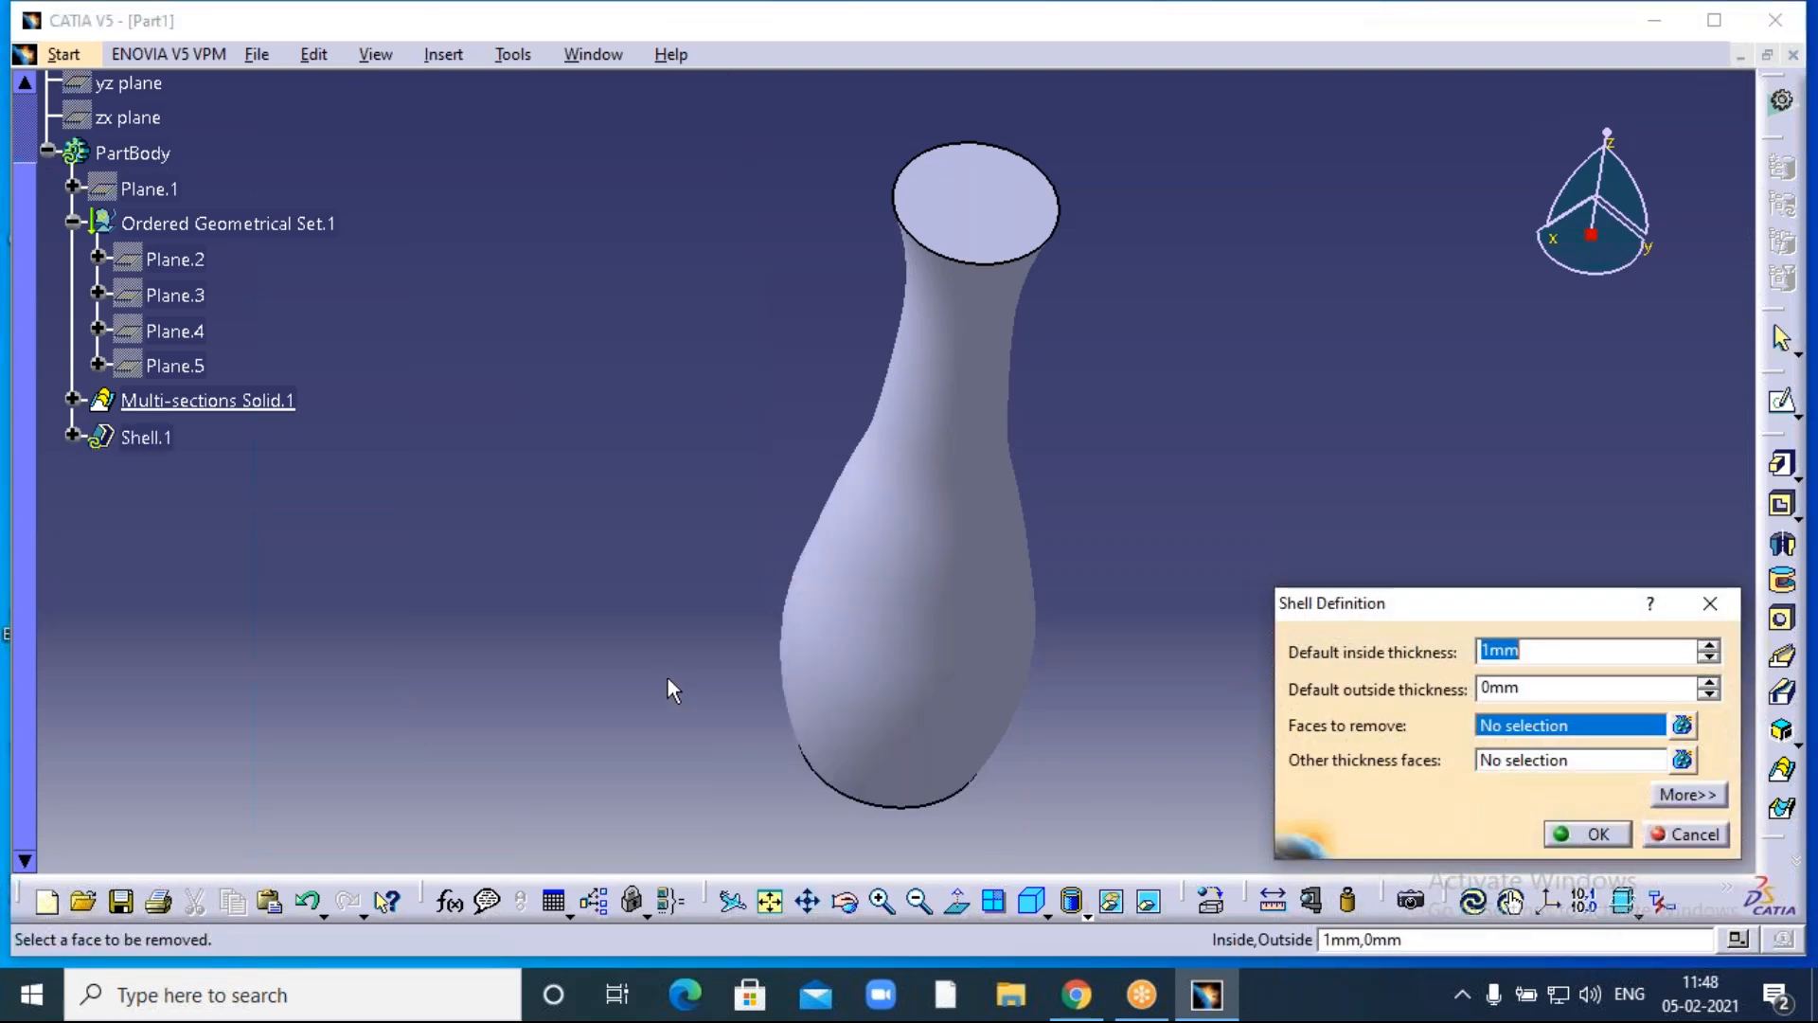
left_click(973, 206)
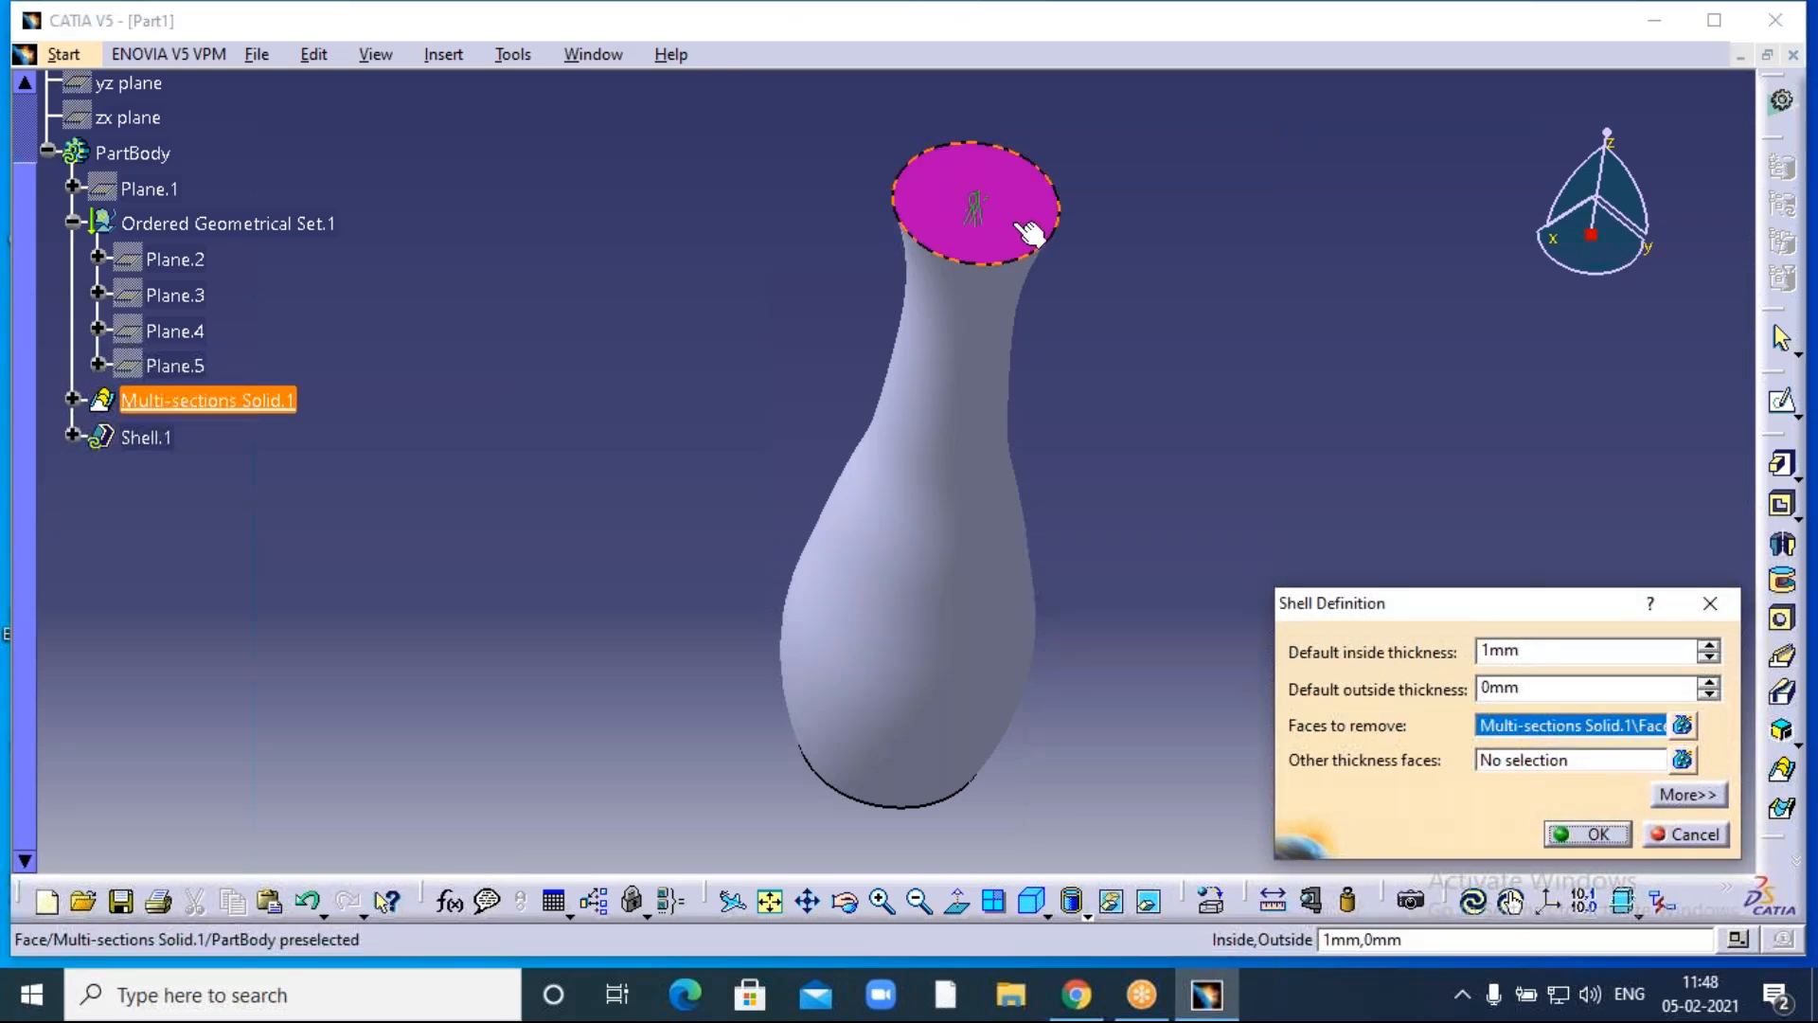
double_click(1535, 650)
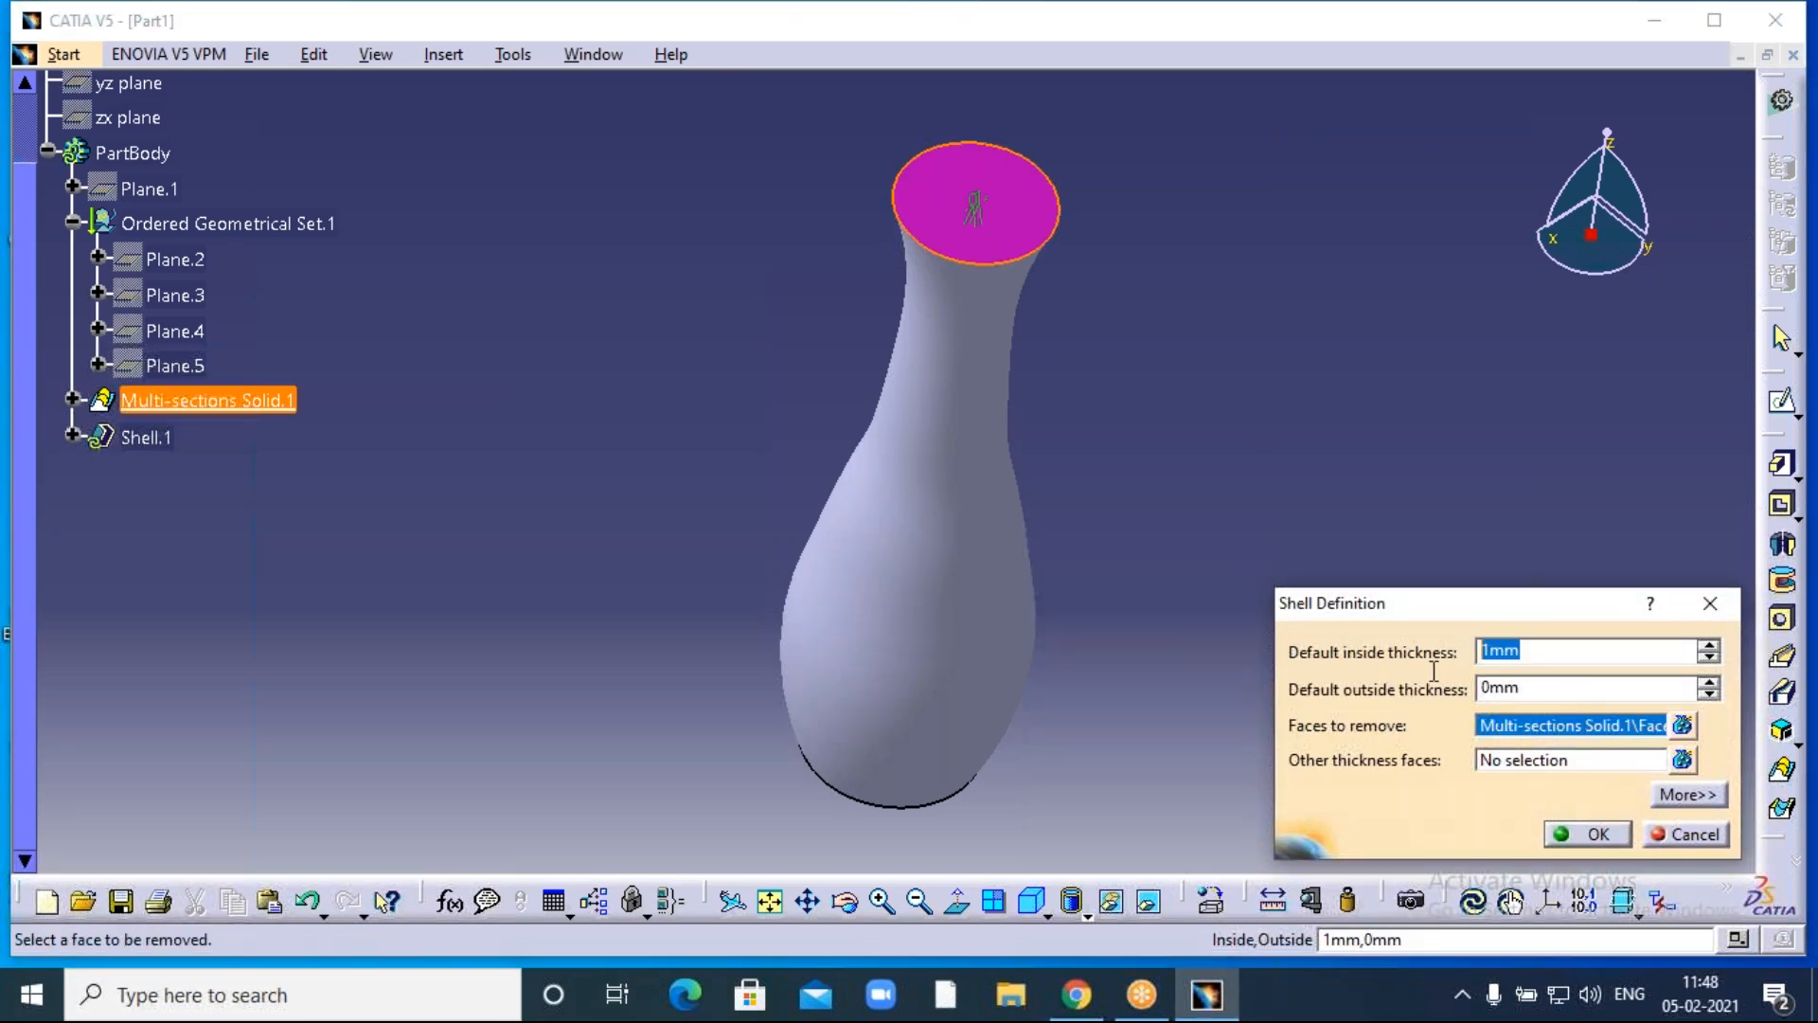
type("2")
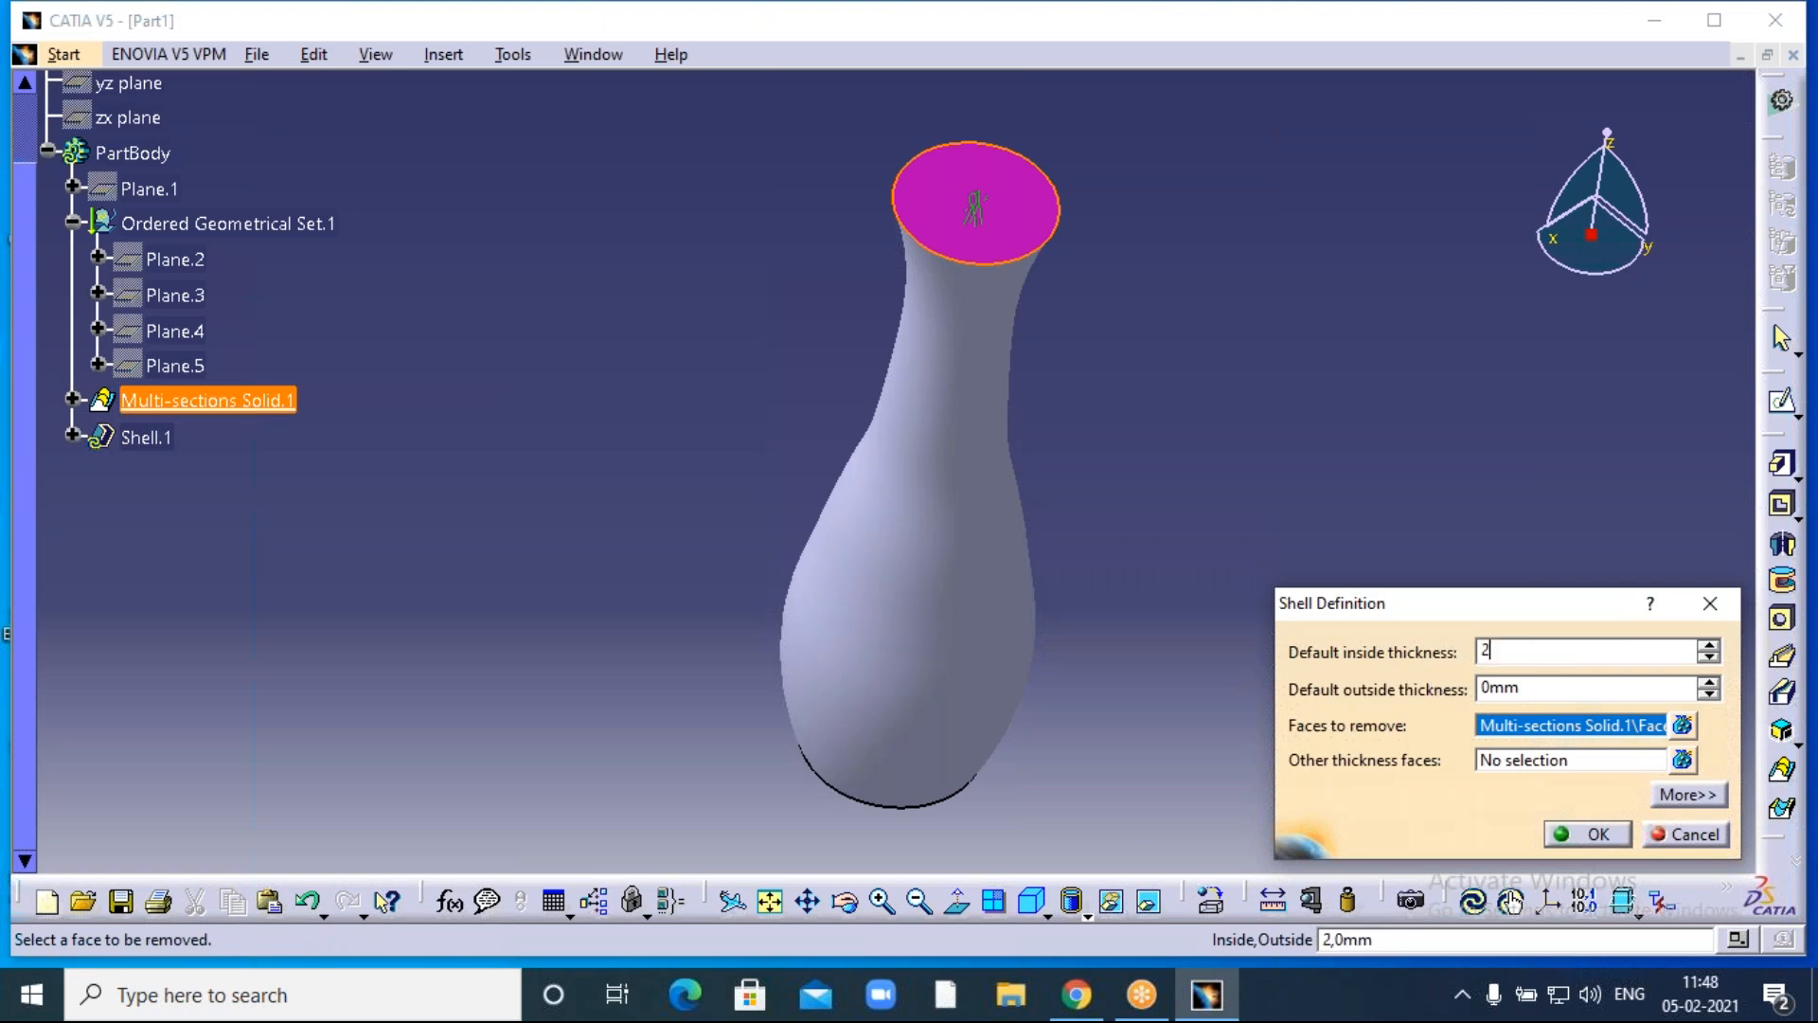
left_click(1452, 498)
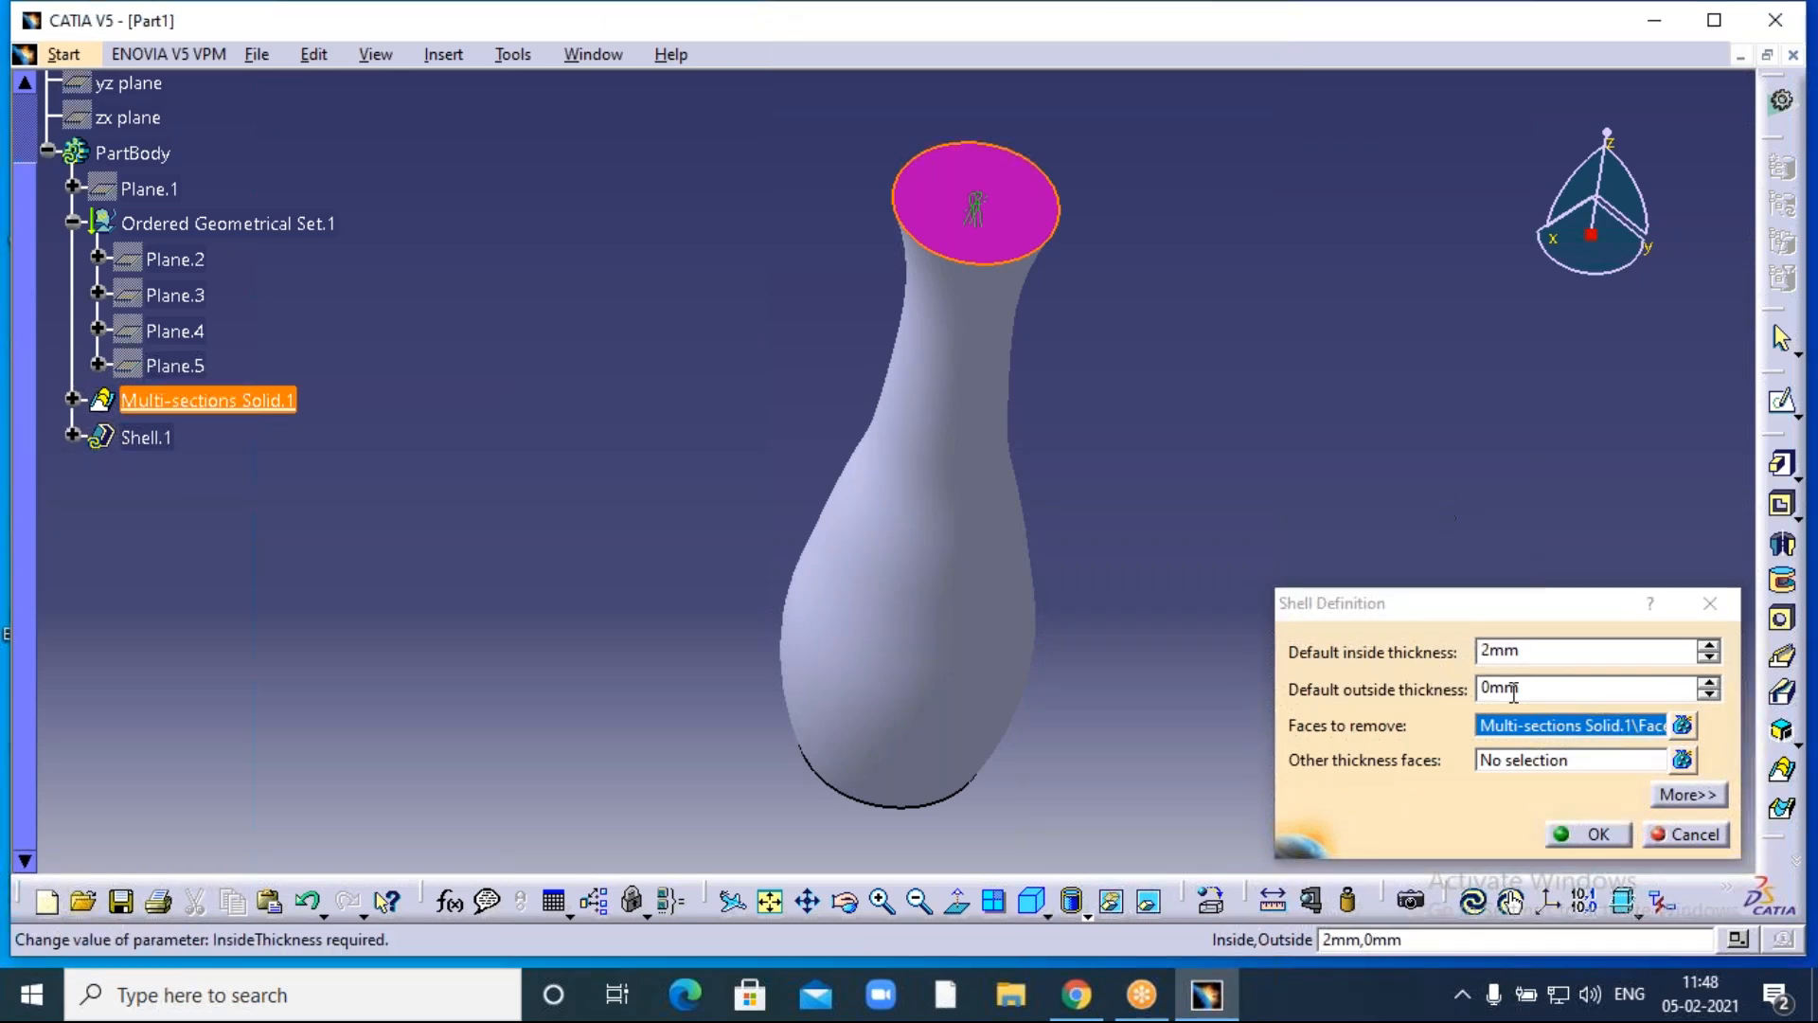
left_click(1587, 834)
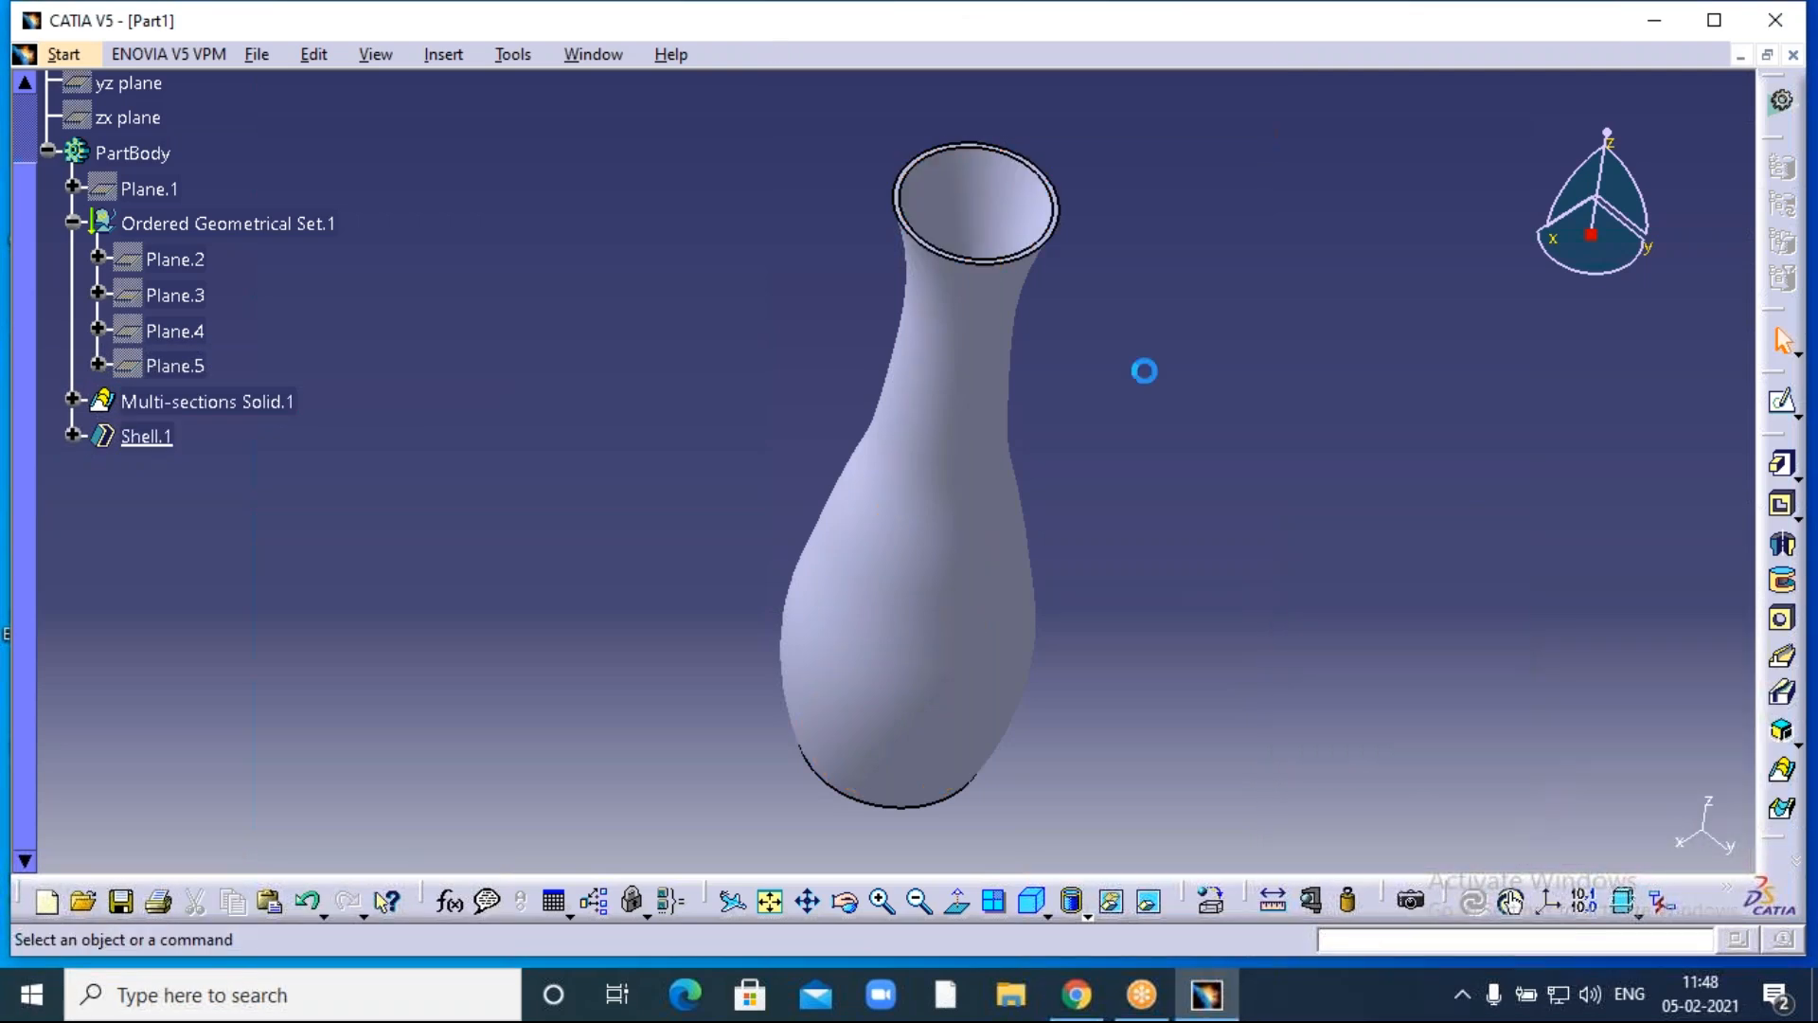
Set the transparency of the vase's outer side face to 255 in its graphic properties.
mouse_move(1154, 317)
middle_mouse_down()
mouse_move(1152, 341)
mouse_move(1150, 324)
middle_mouse_up()
left_click(838, 908)
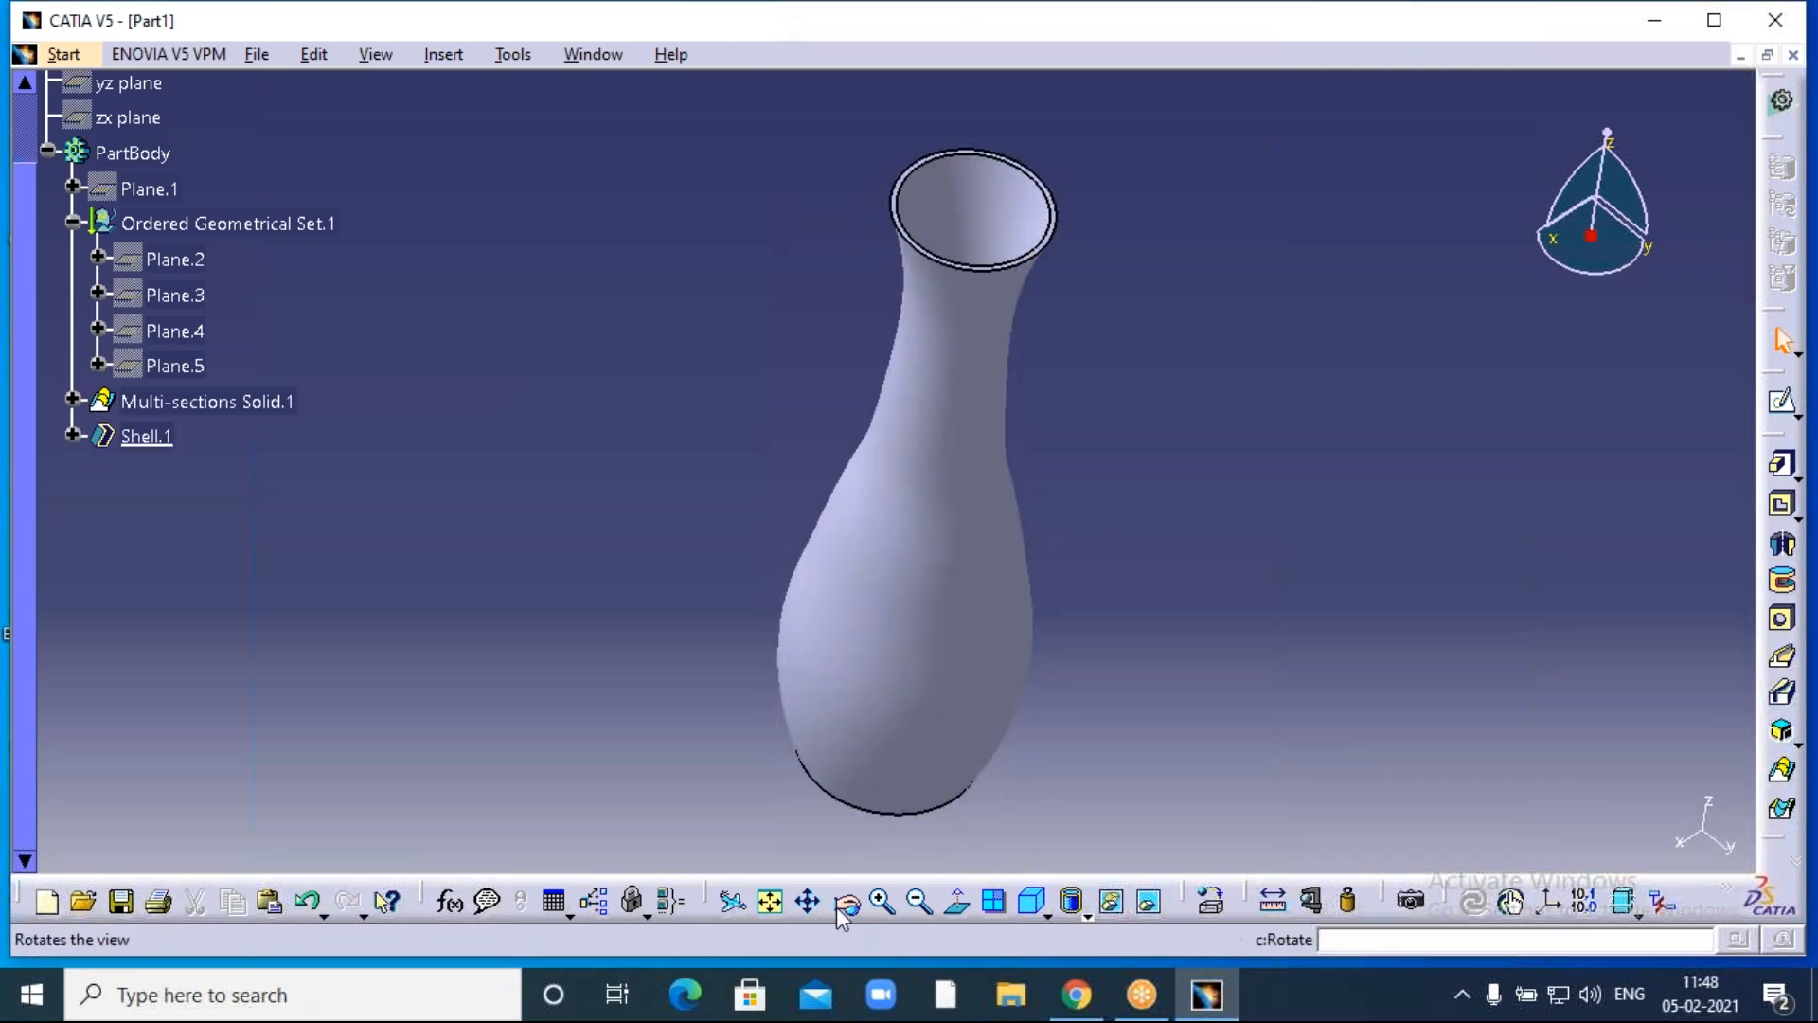
left_click_drag(1108, 187, 1138, 320)
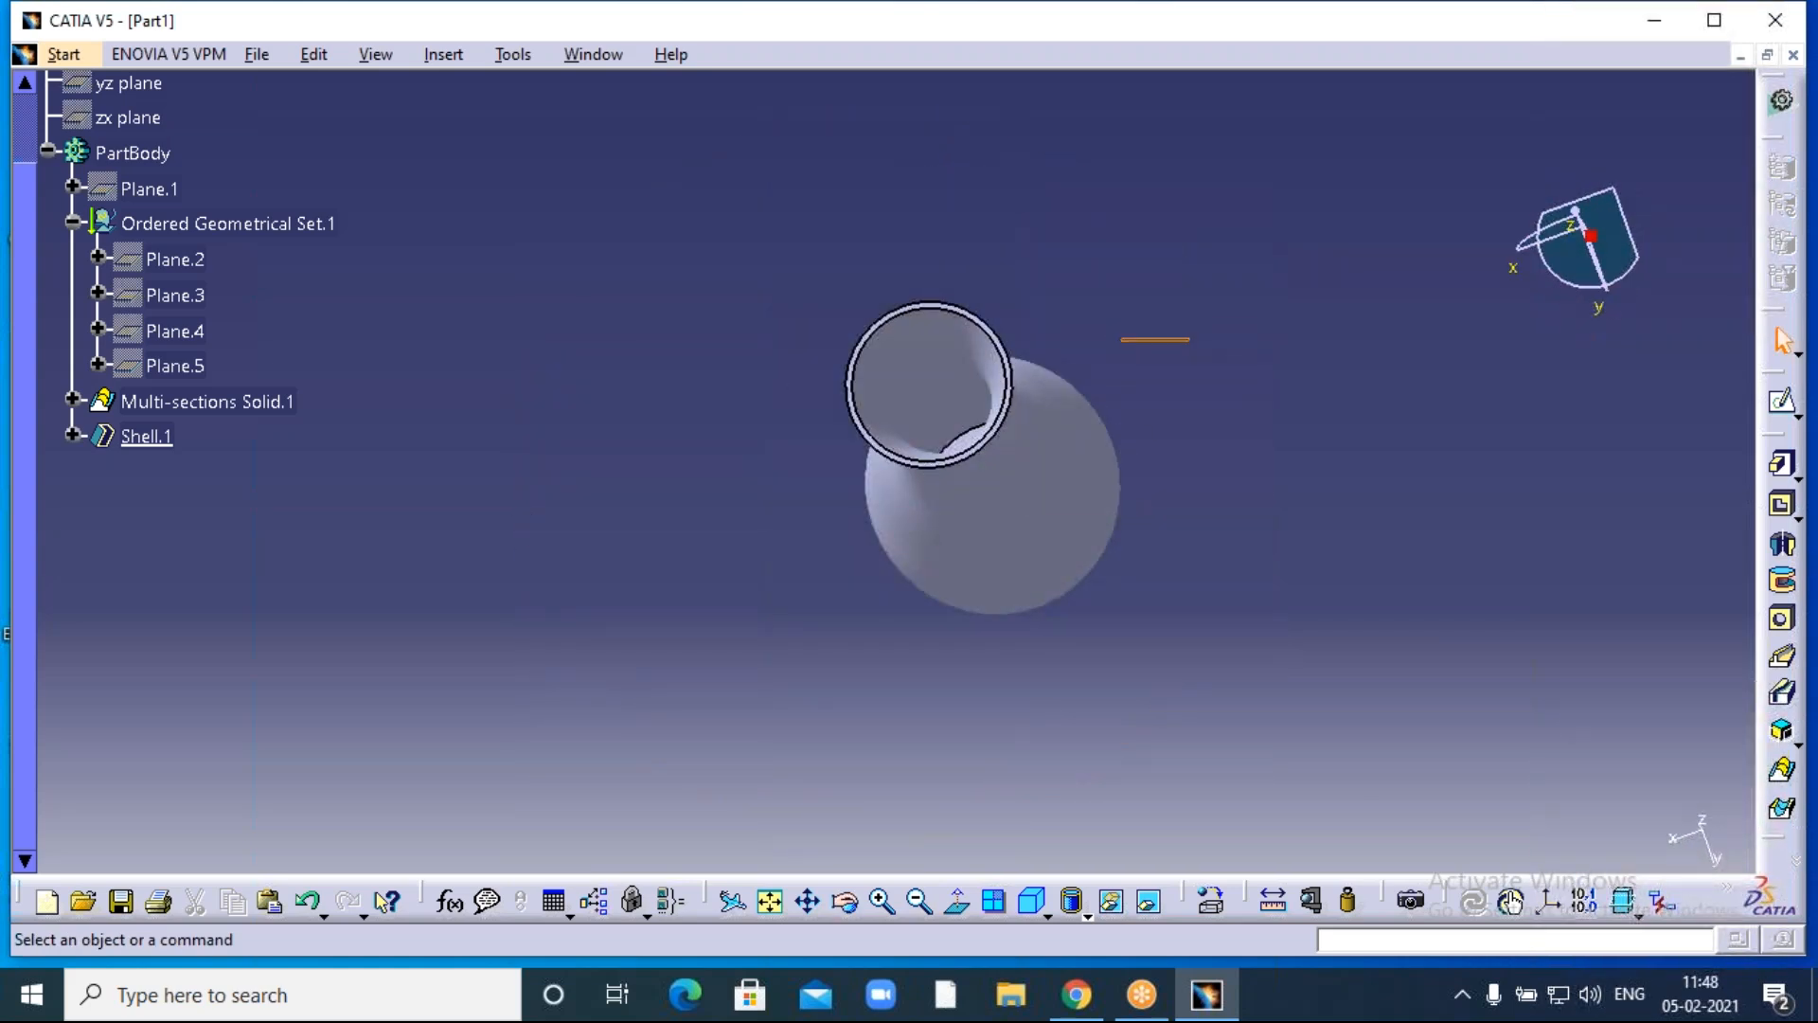
left_click(846, 900)
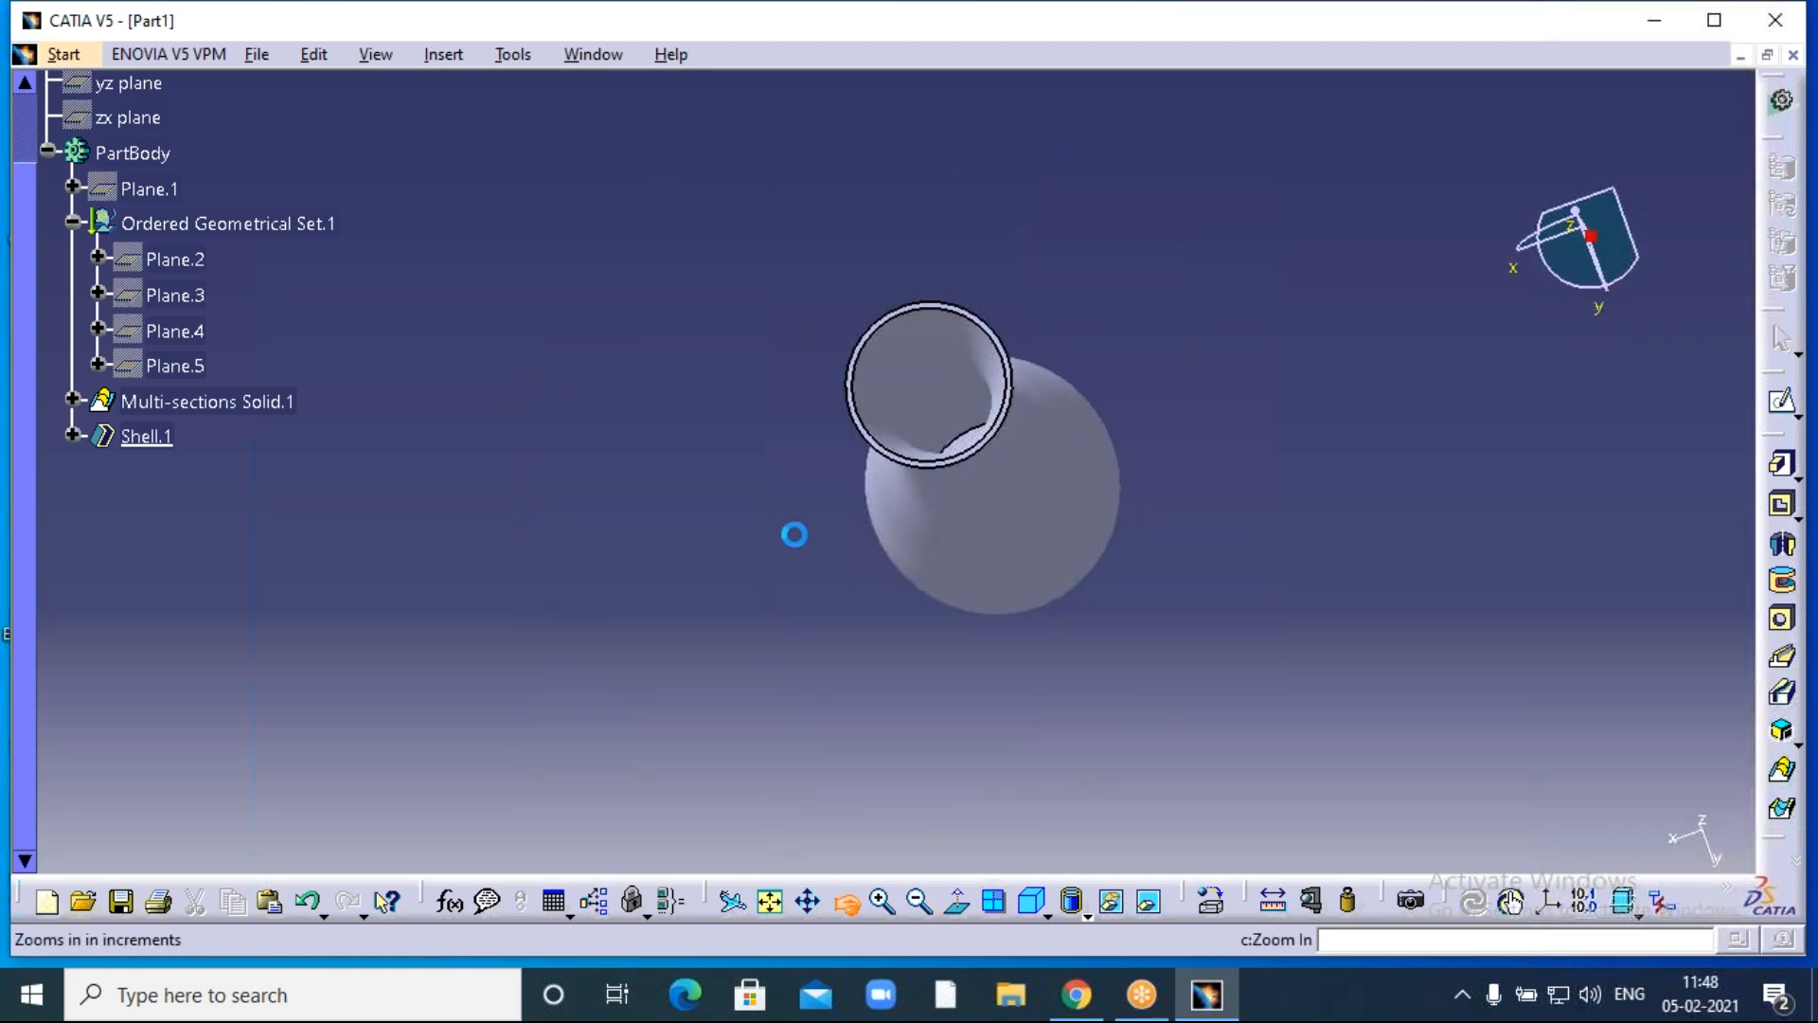
left_click_drag(814, 542, 1088, 378)
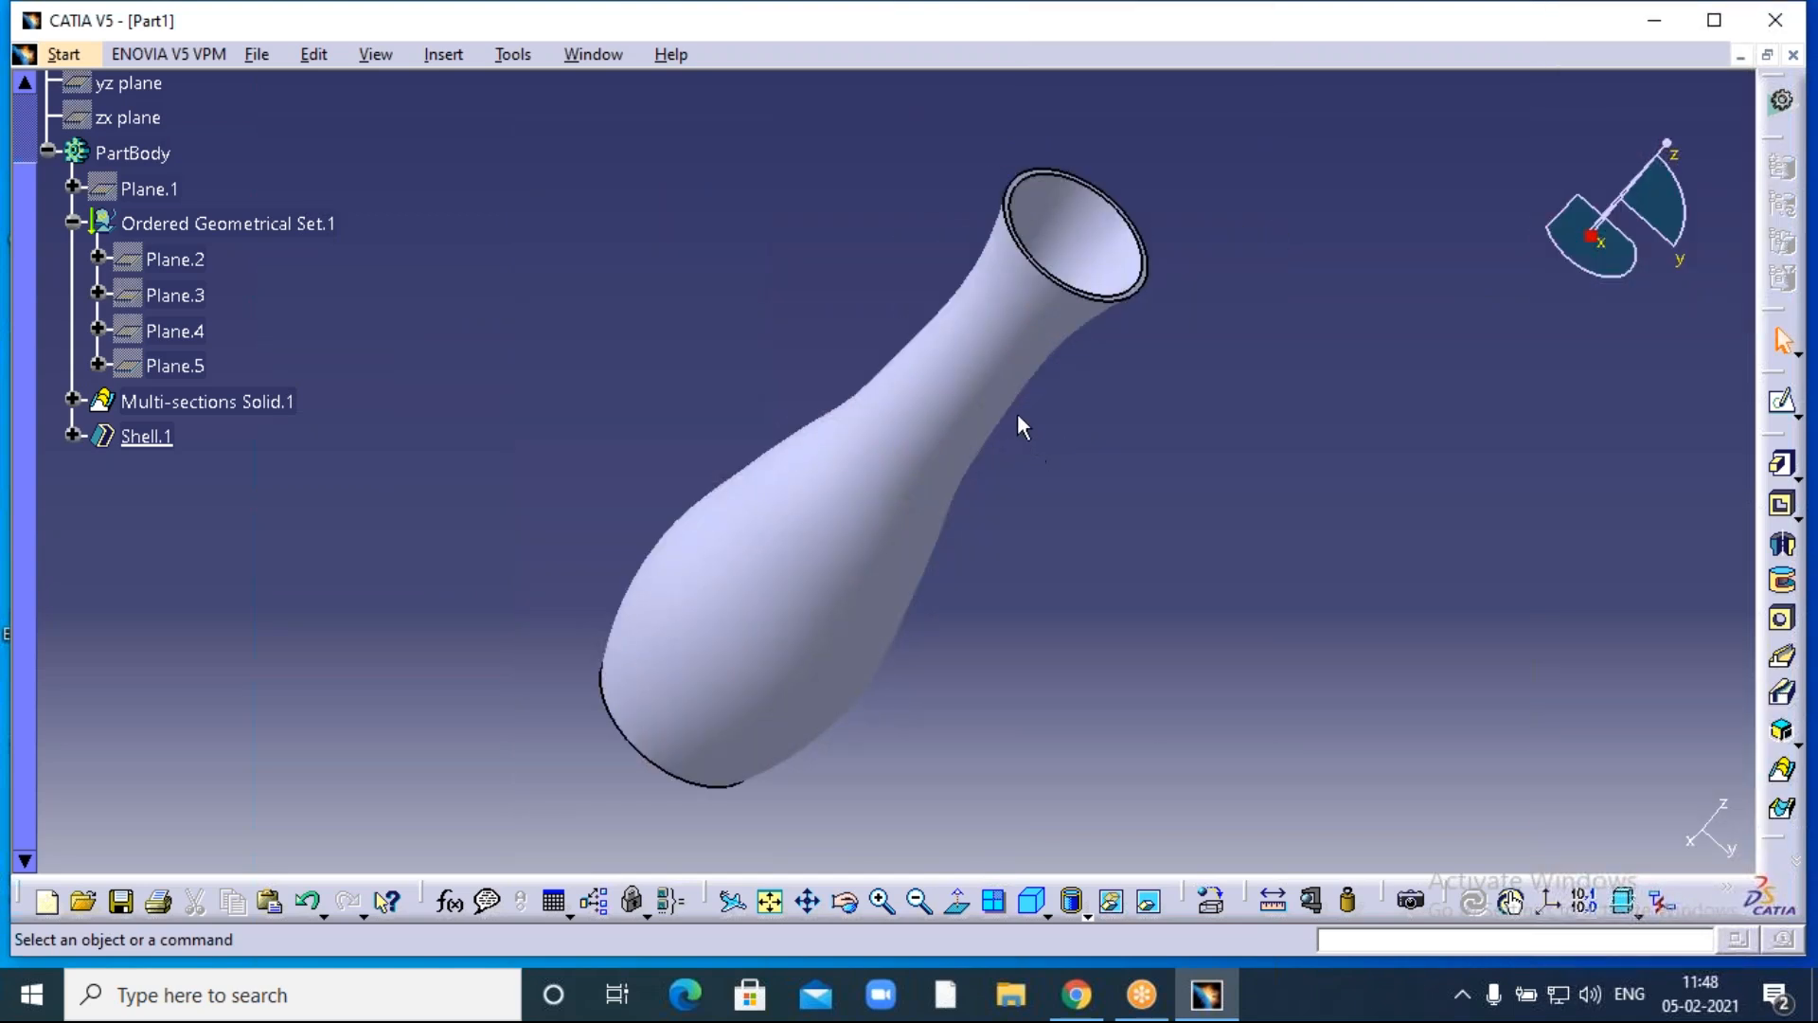
right_click(975, 396)
left_click(1065, 506)
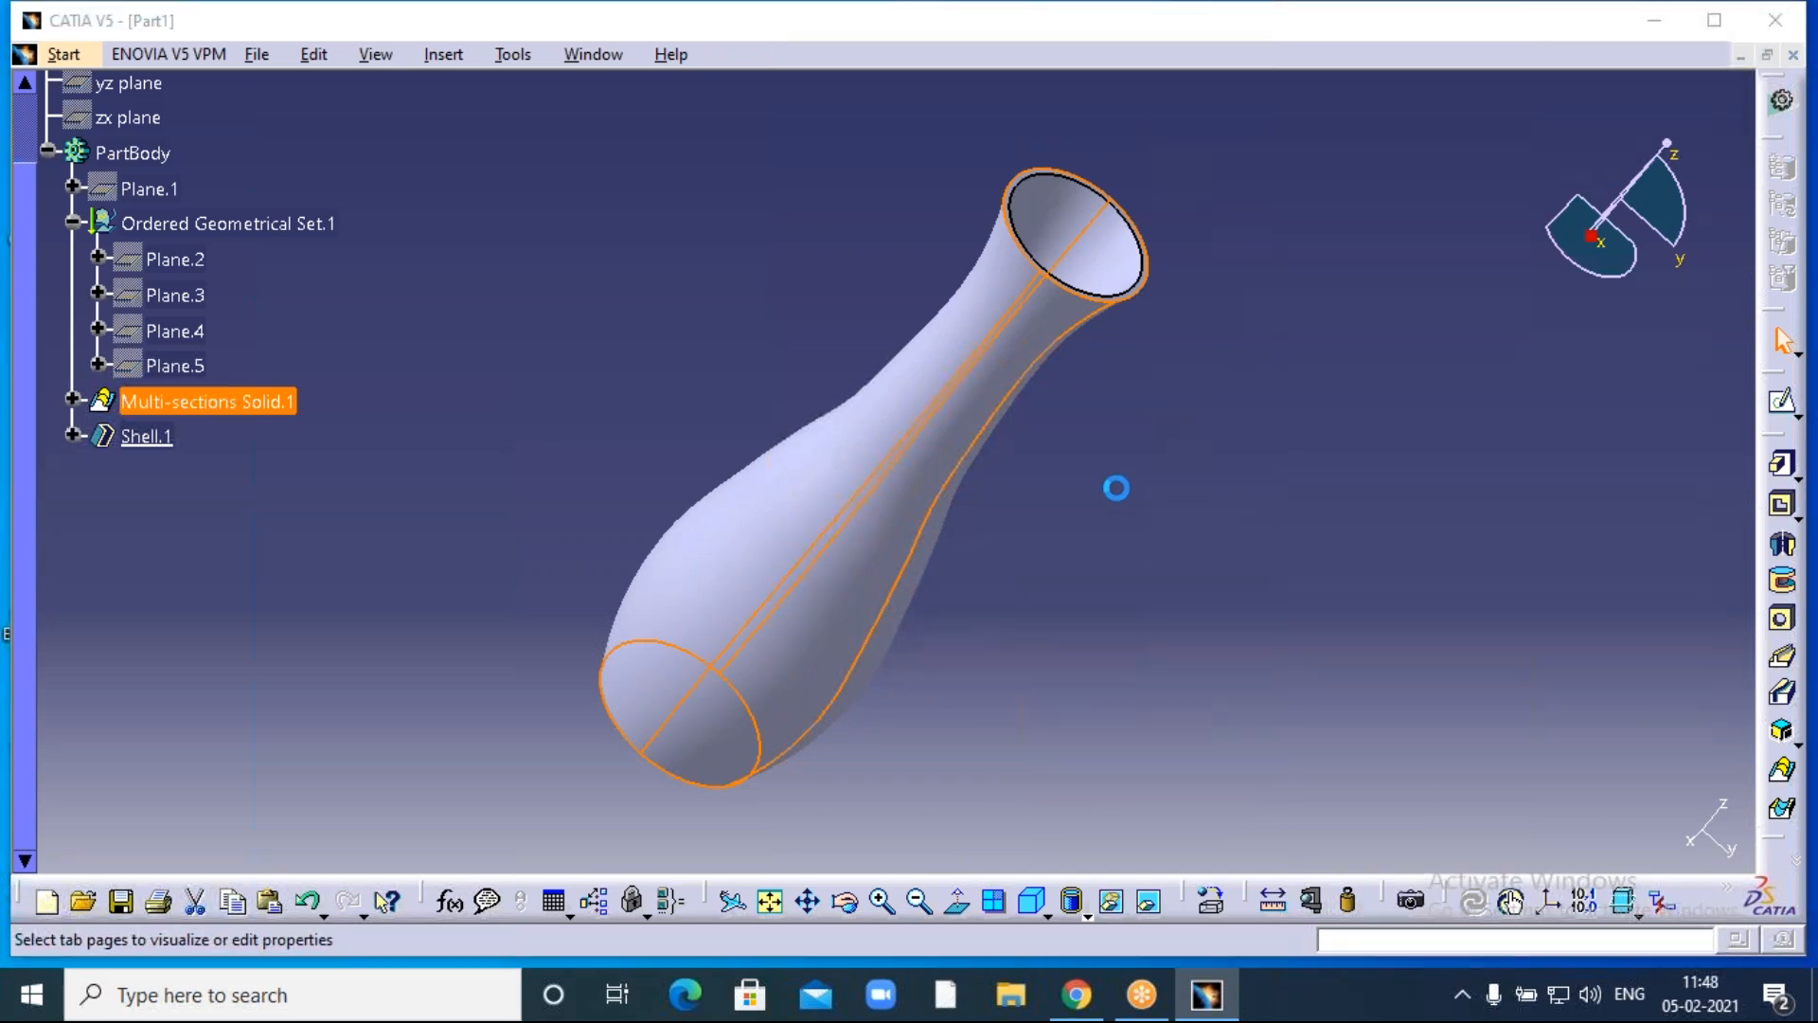
left_click_drag(1500, 250, 1685, 281)
left_click(1507, 826)
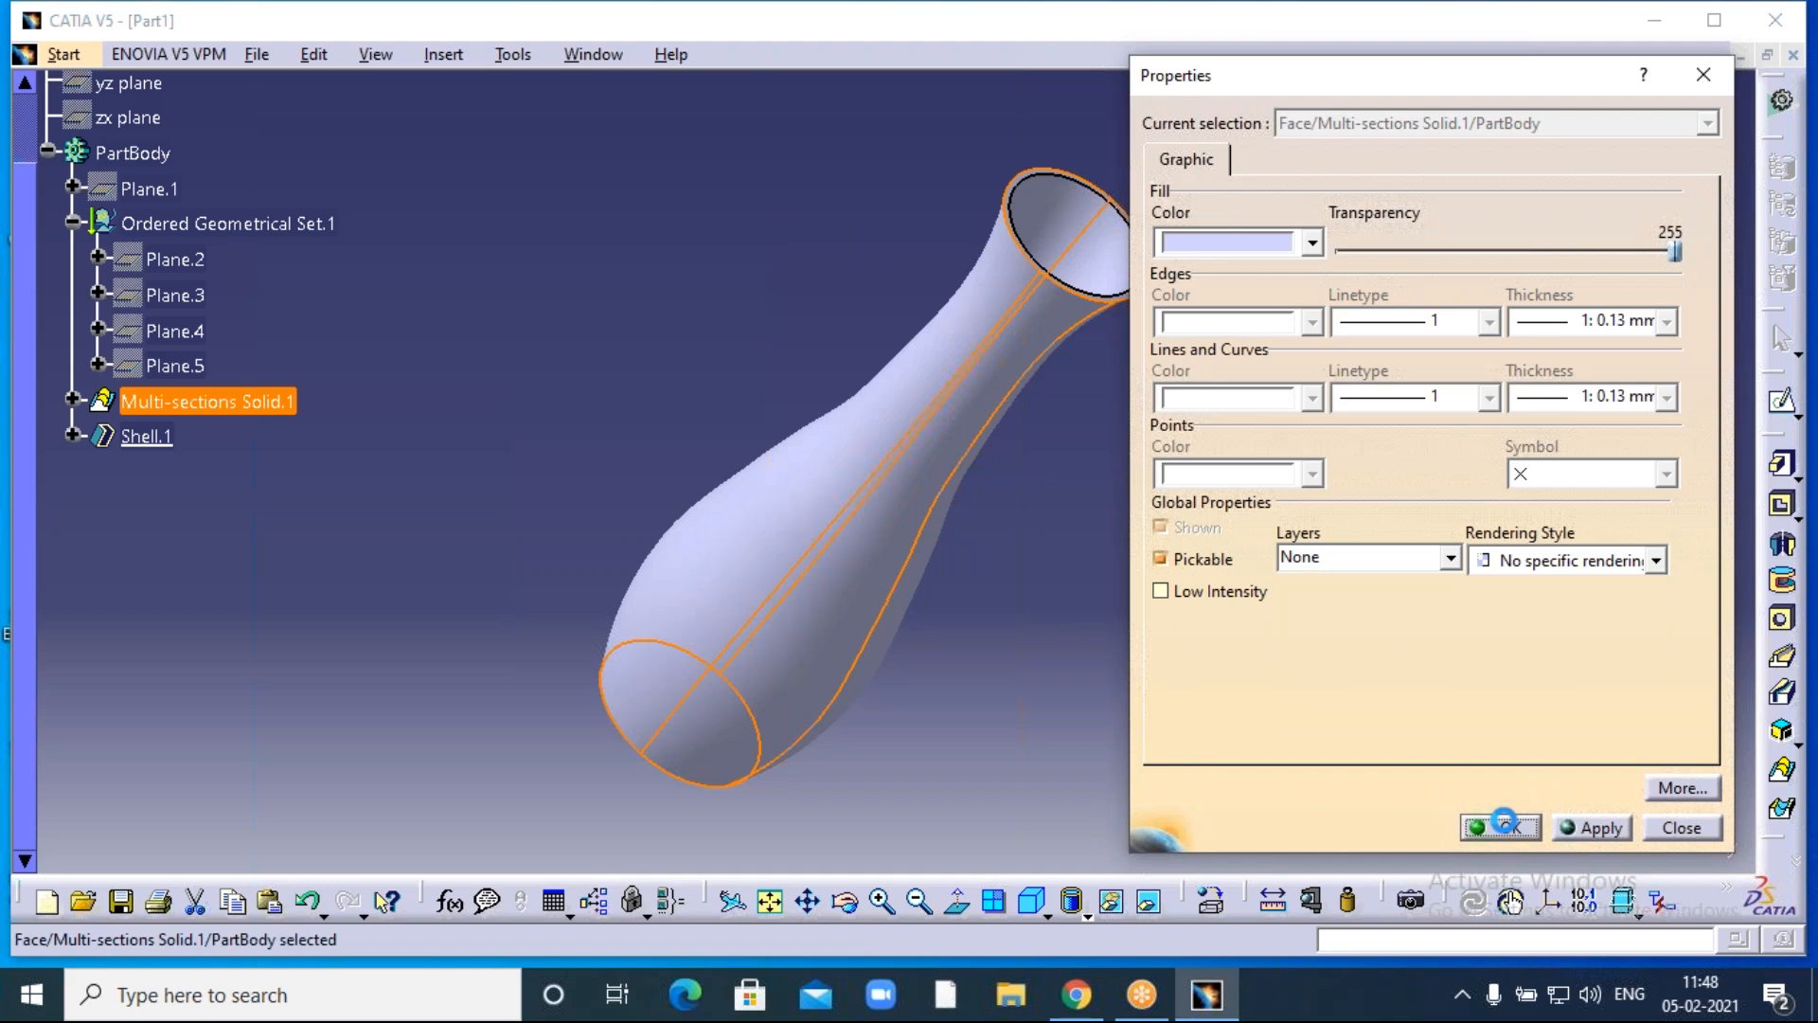
Set the transparency of the vase's inner shell face to 255 in its graphic properties.
right_click(1119, 280)
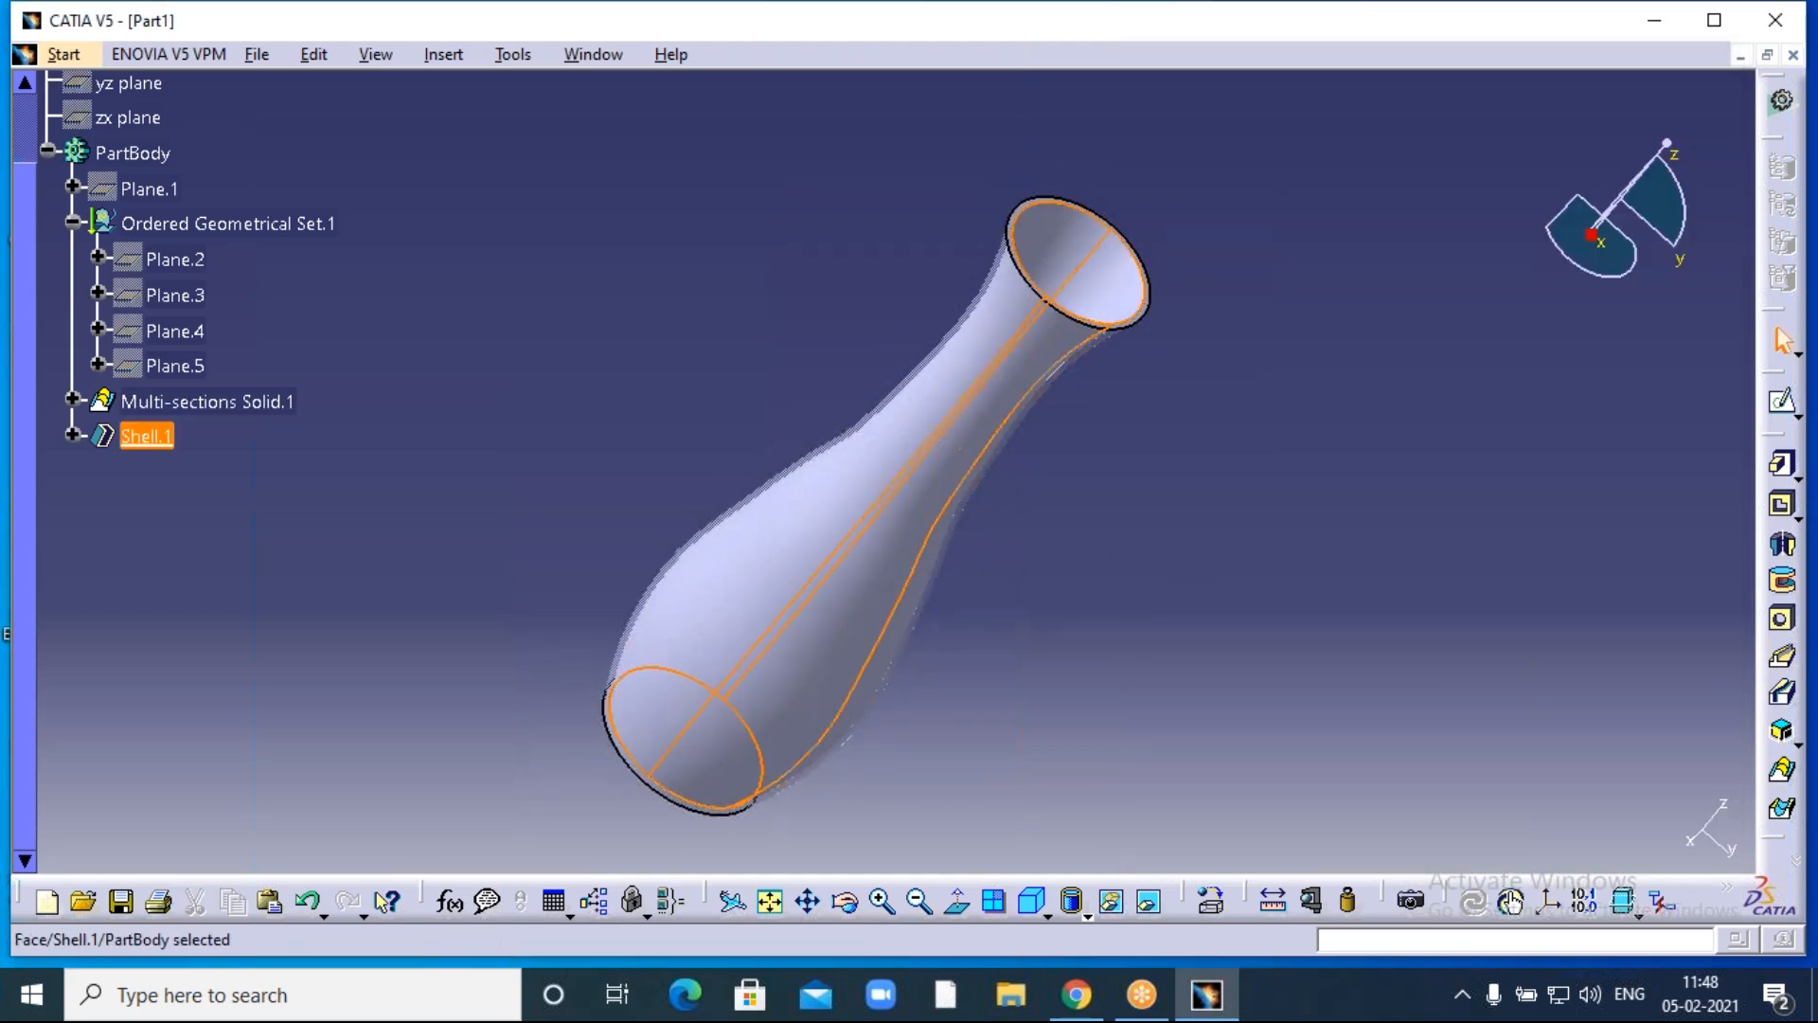
left_click(1167, 388)
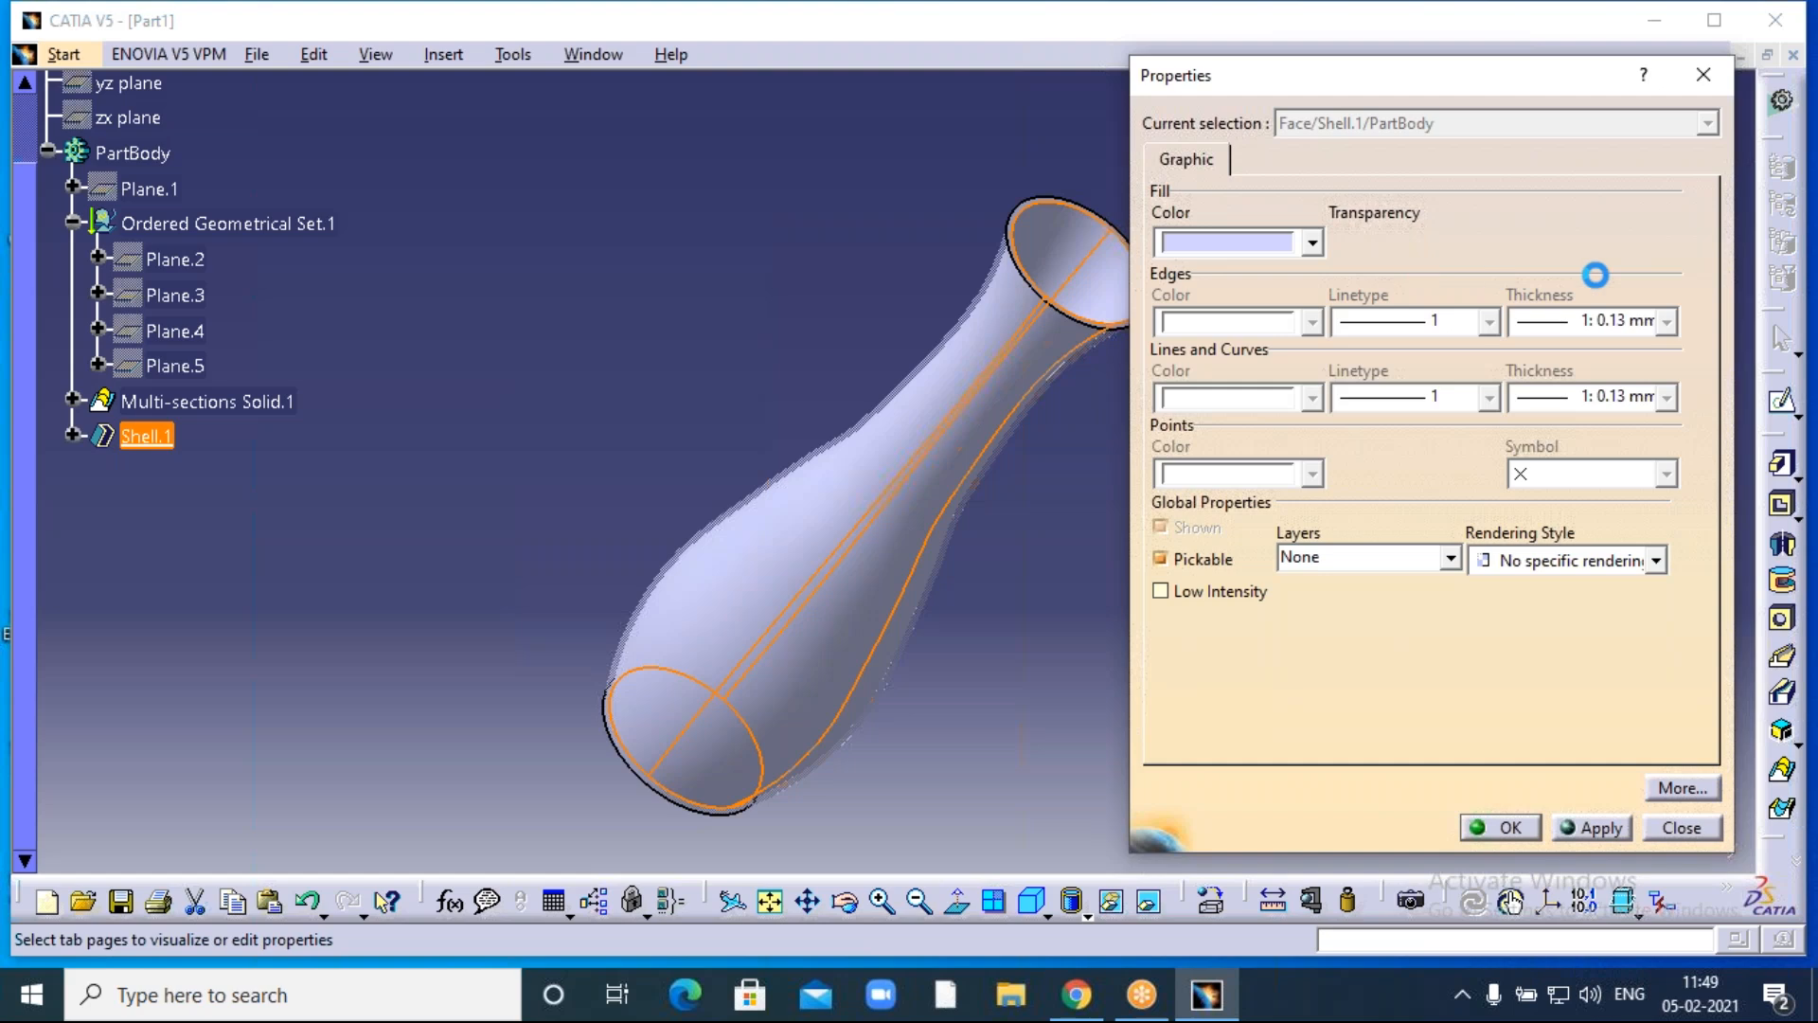
left_click(1502, 829)
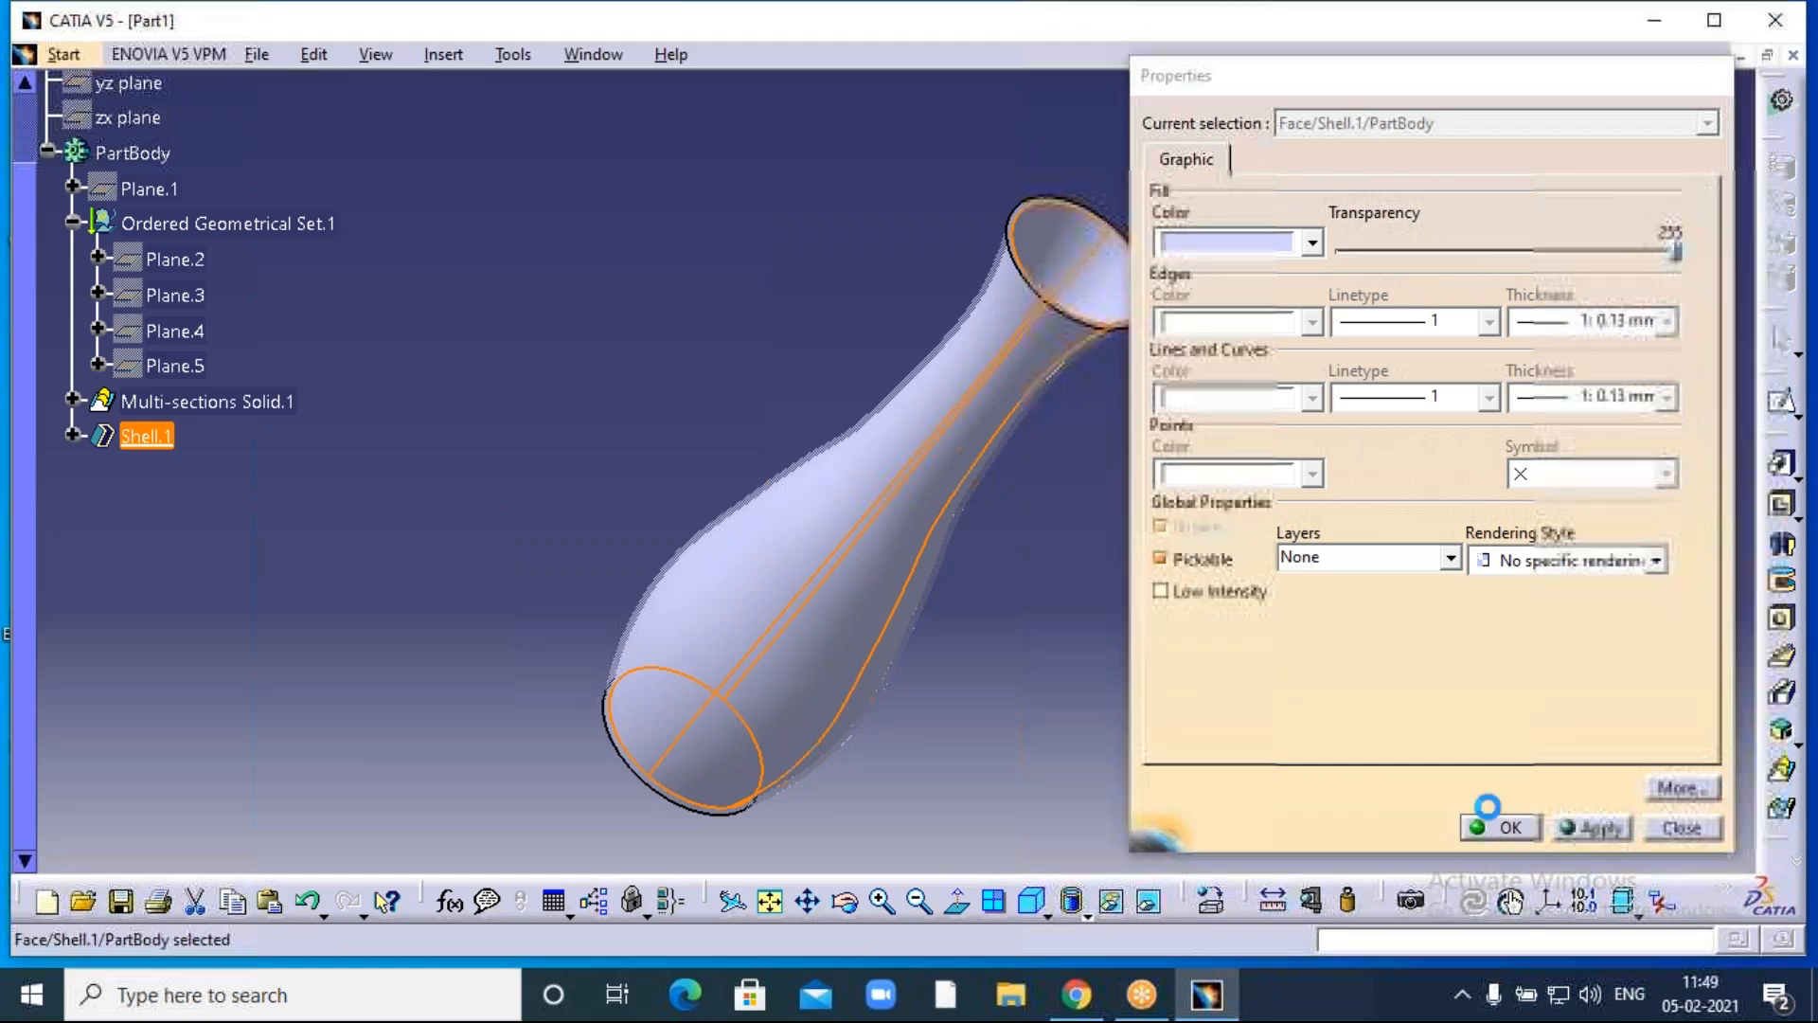
Dismiss the Opera notification that covers part of the modelling window.
middle_click_drag(1132, 634, 1265, 585)
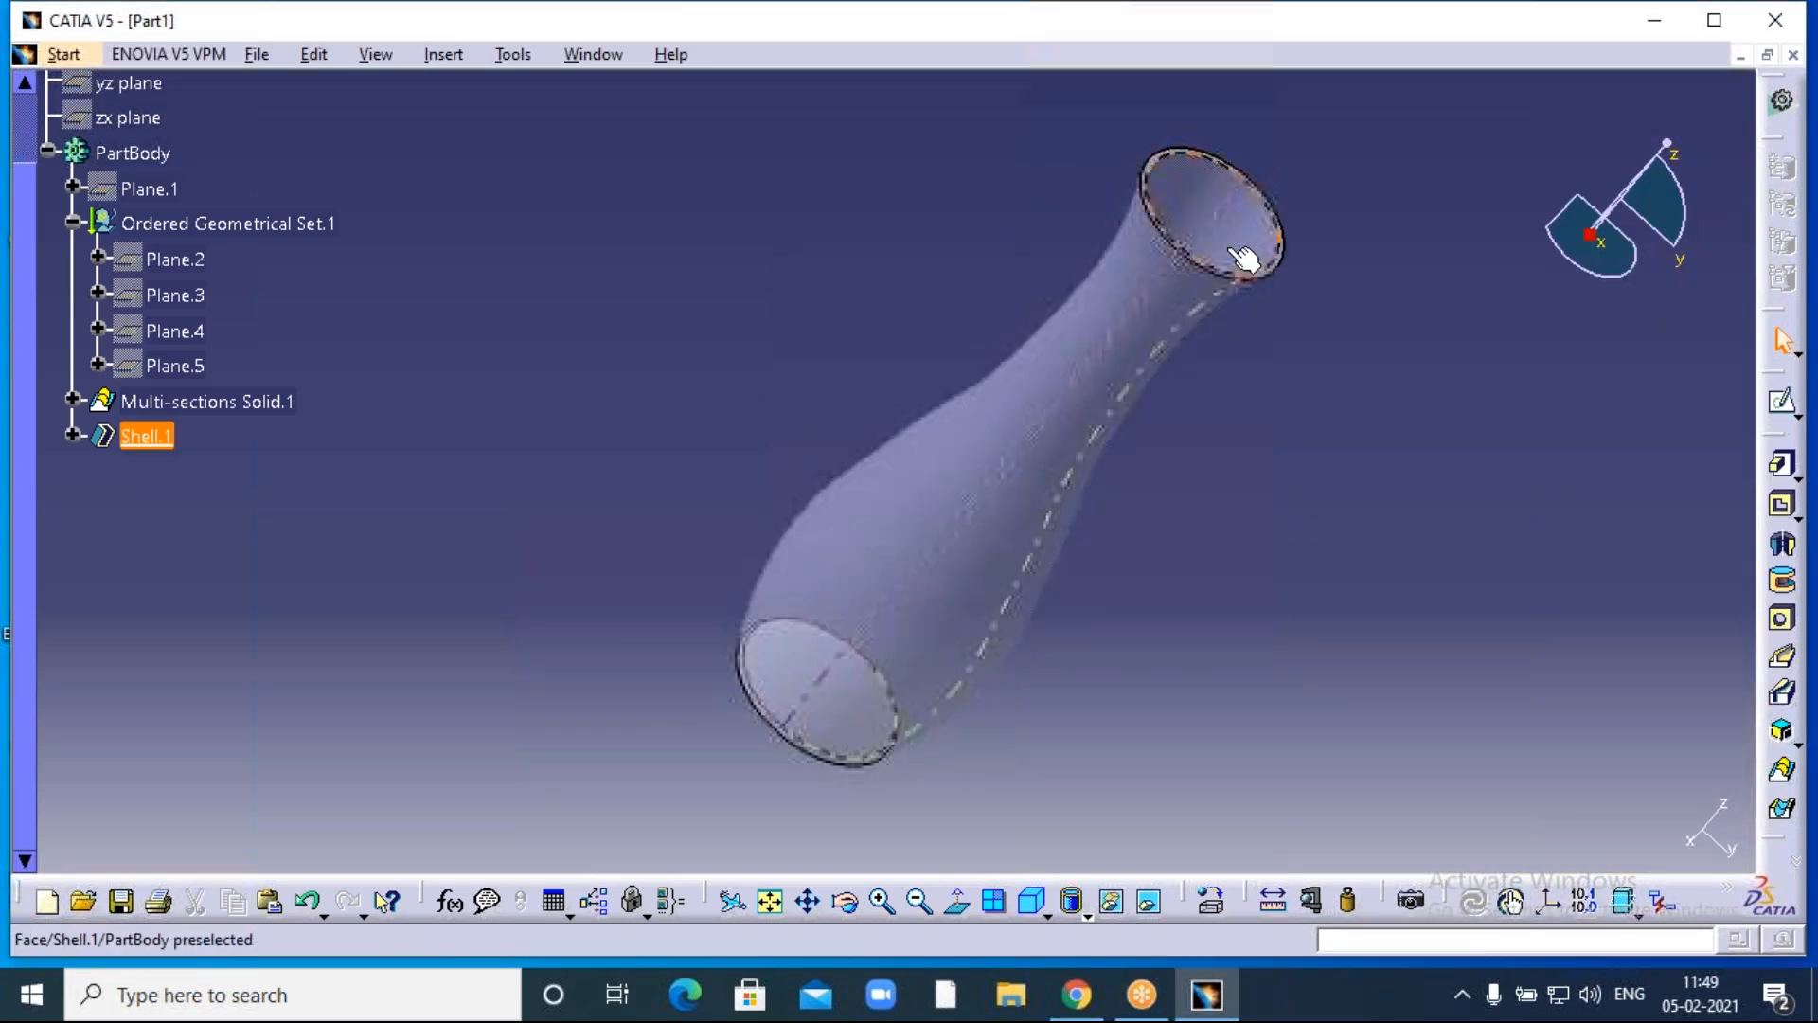
left_click(883, 901)
middle_click_drag(1230, 679, 1193, 625)
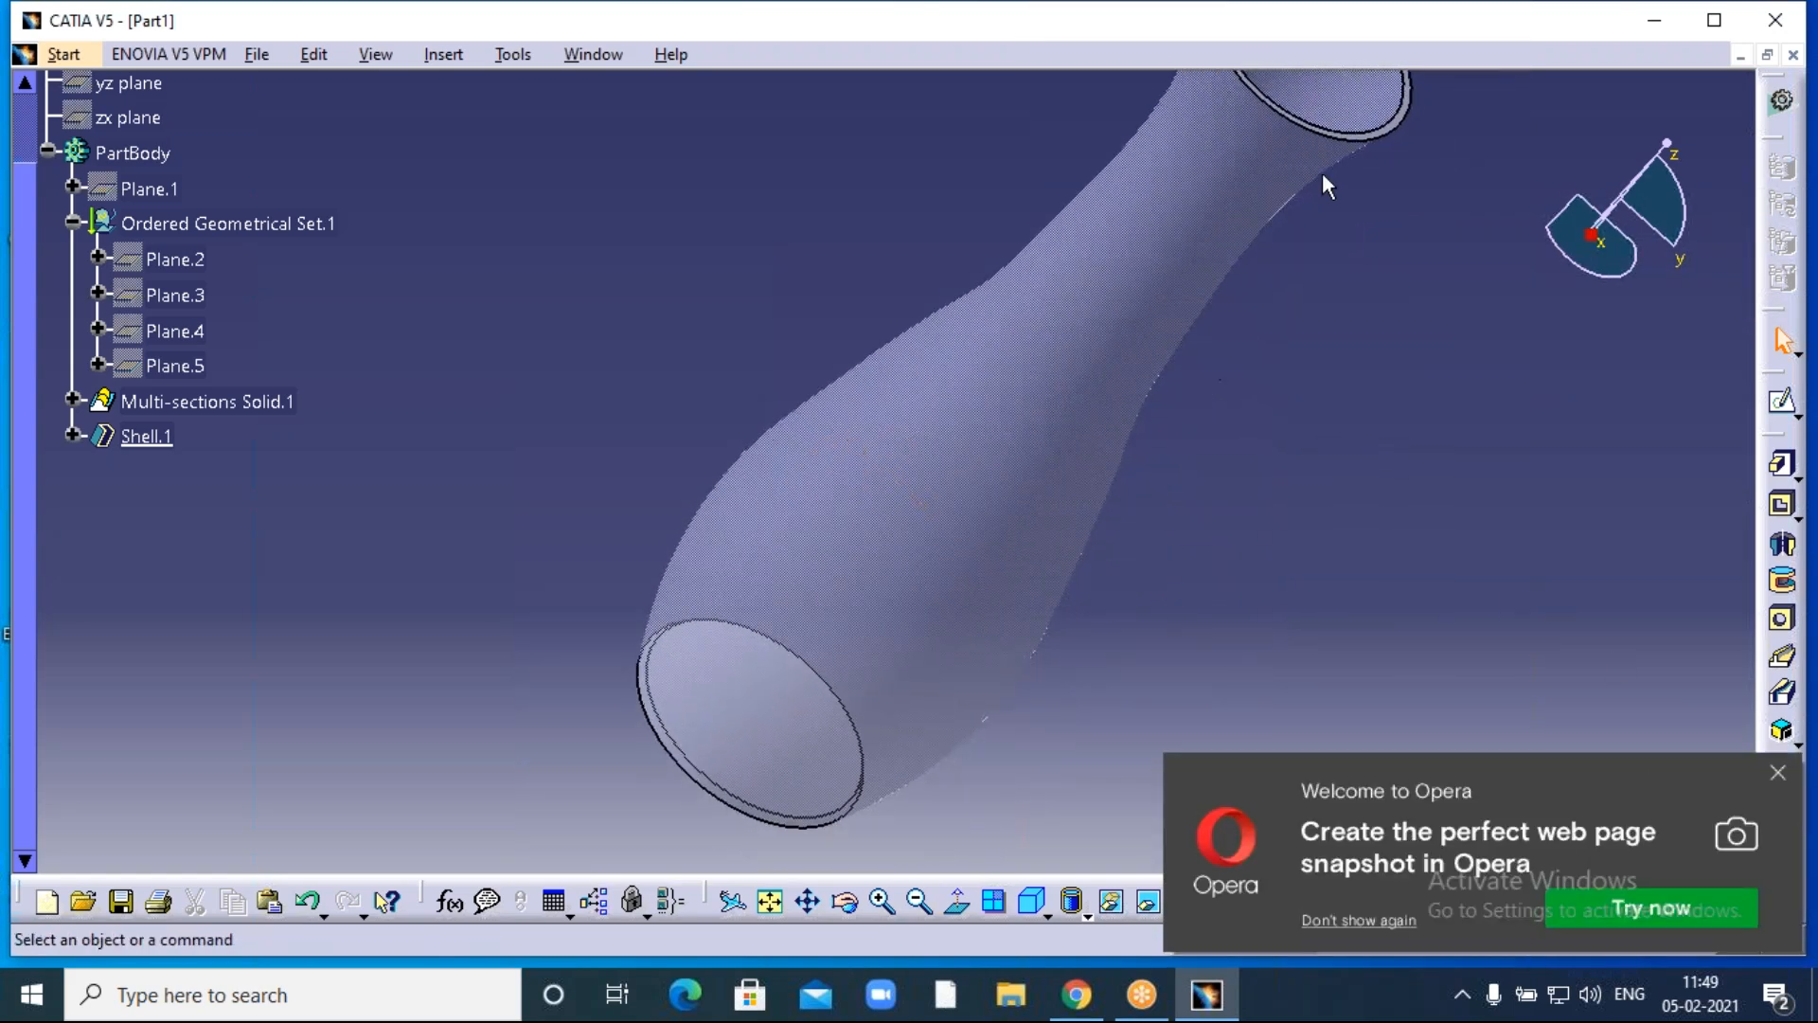
left_click(1776, 775)
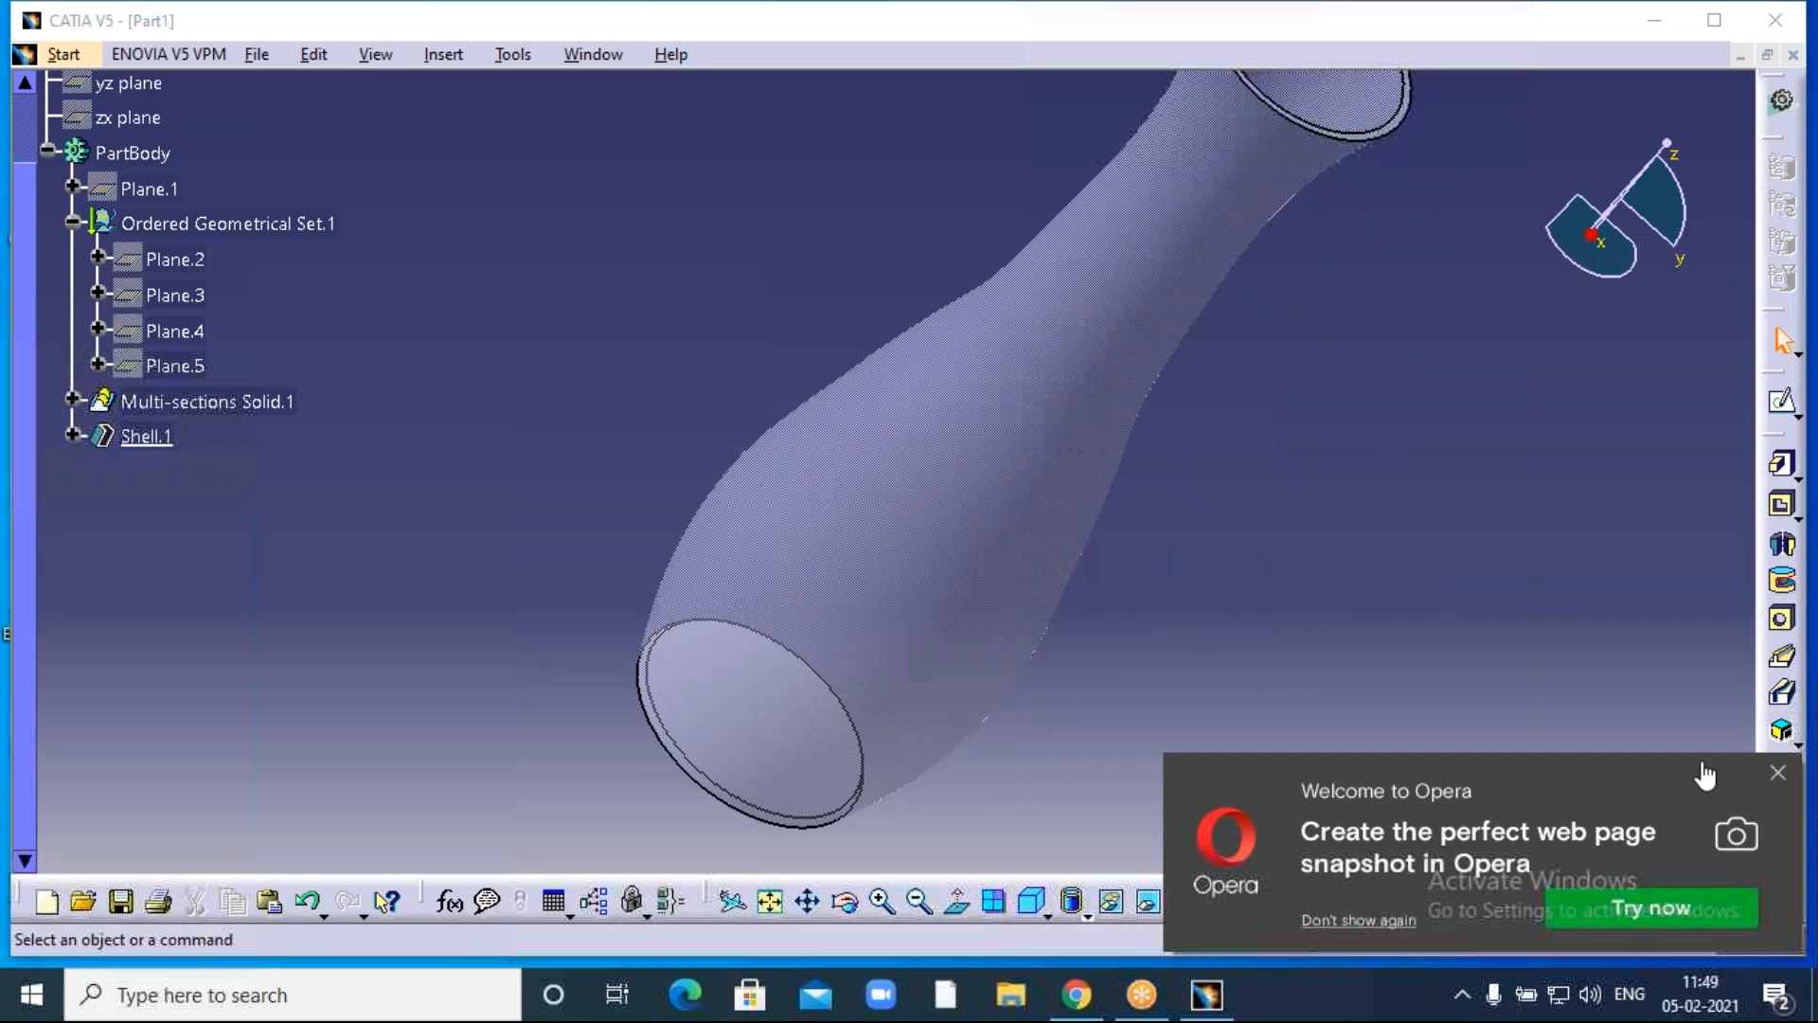
Set the transparency of the vase's inner shell face to 0 in its graphic properties.
middle_click_drag(1365, 507, 1169, 487)
right_click(1169, 487)
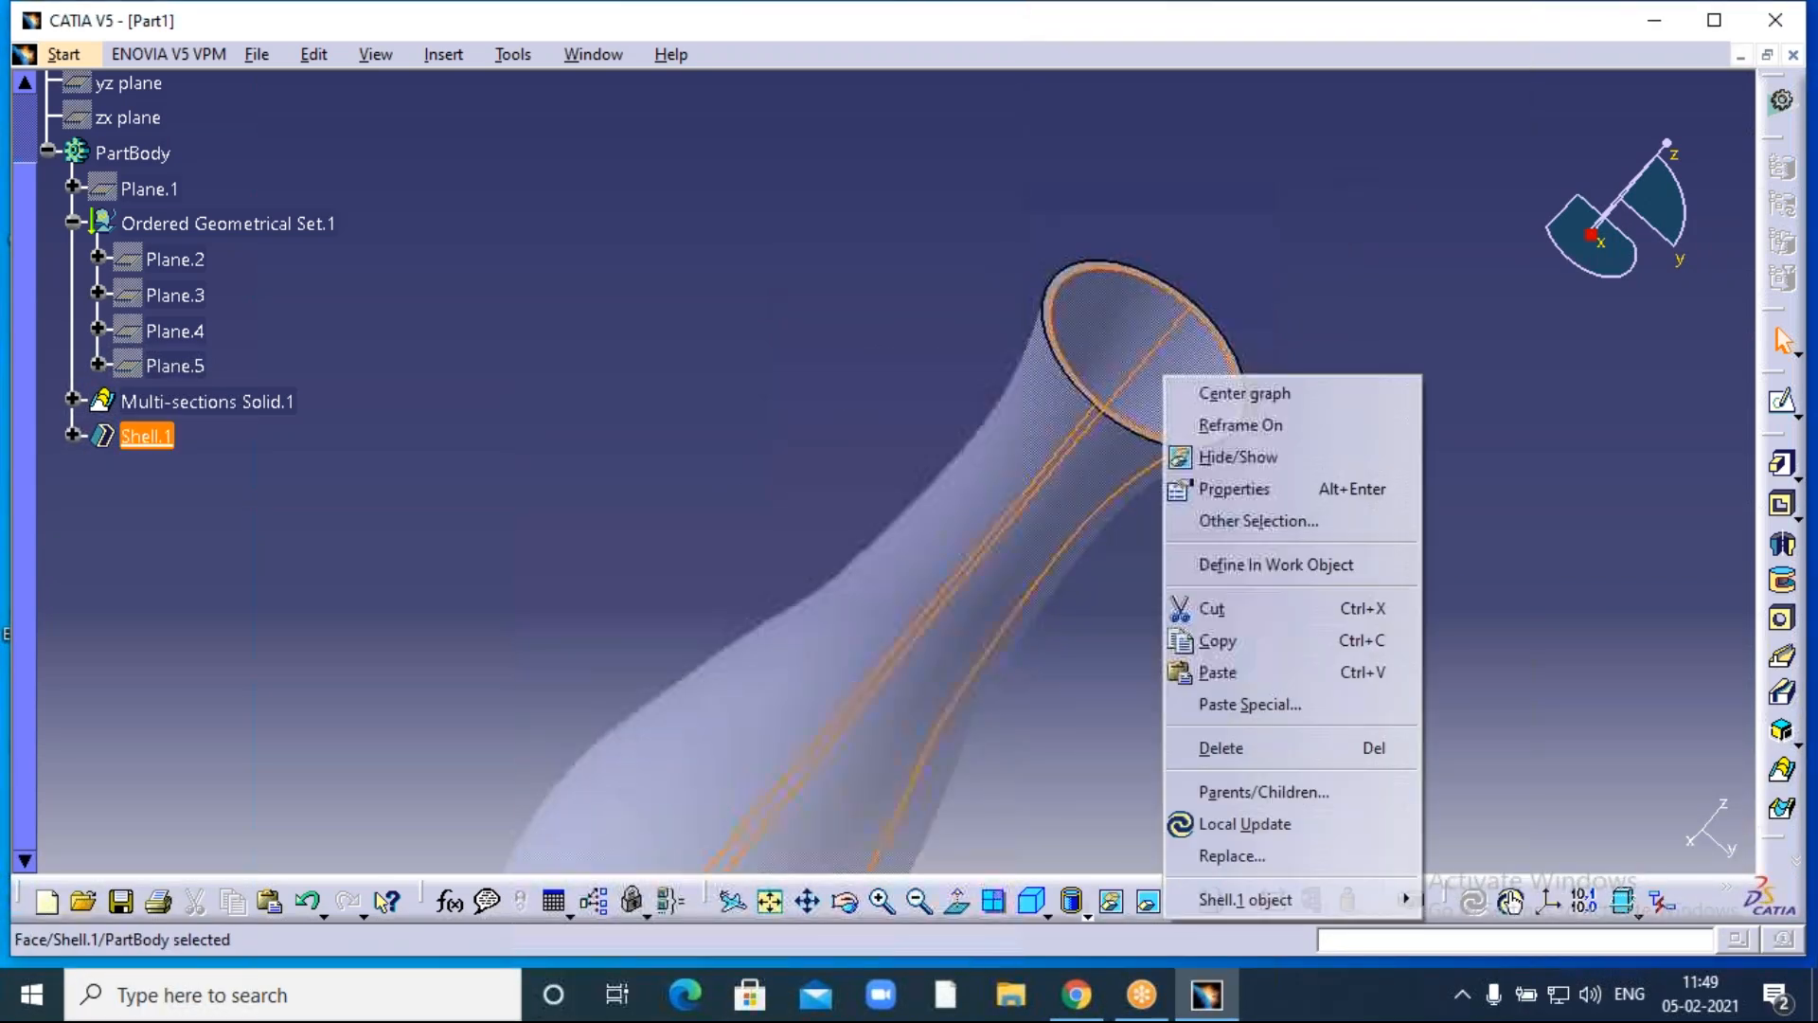
left_click(1223, 491)
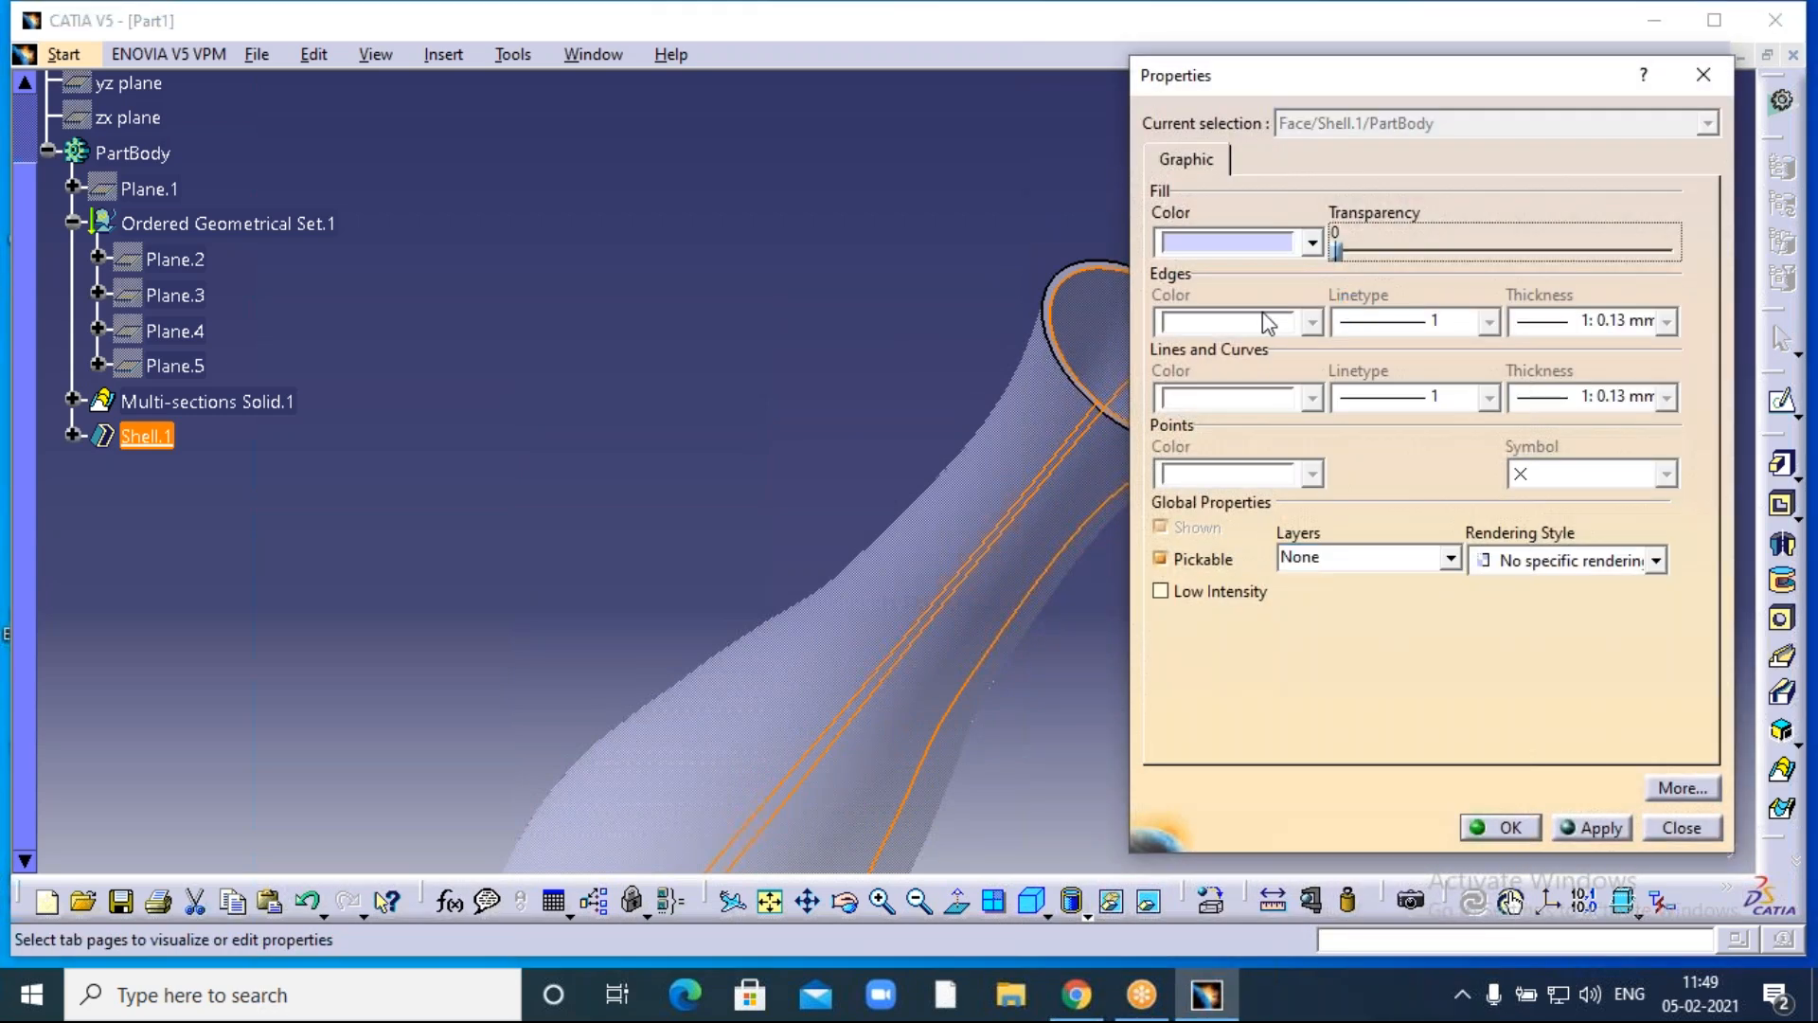
left_click(1500, 827)
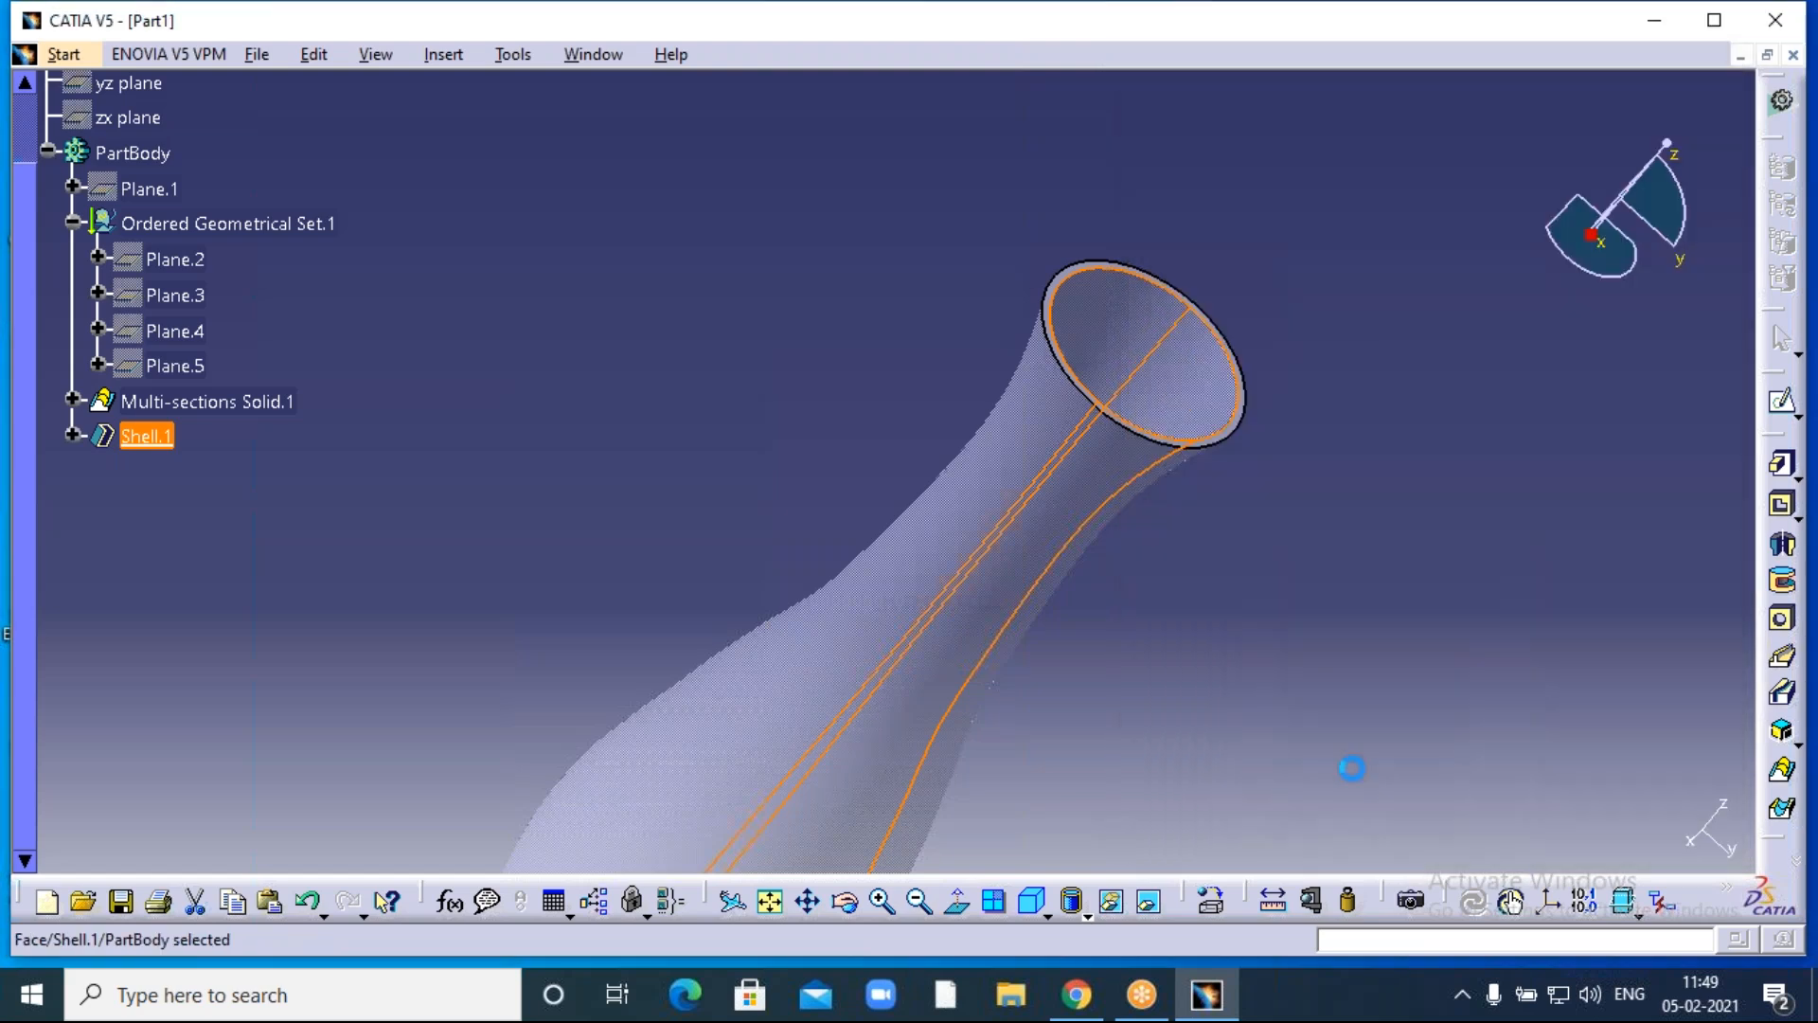
left_click(1351, 763)
middle_click_drag(1303, 654, 1329, 479)
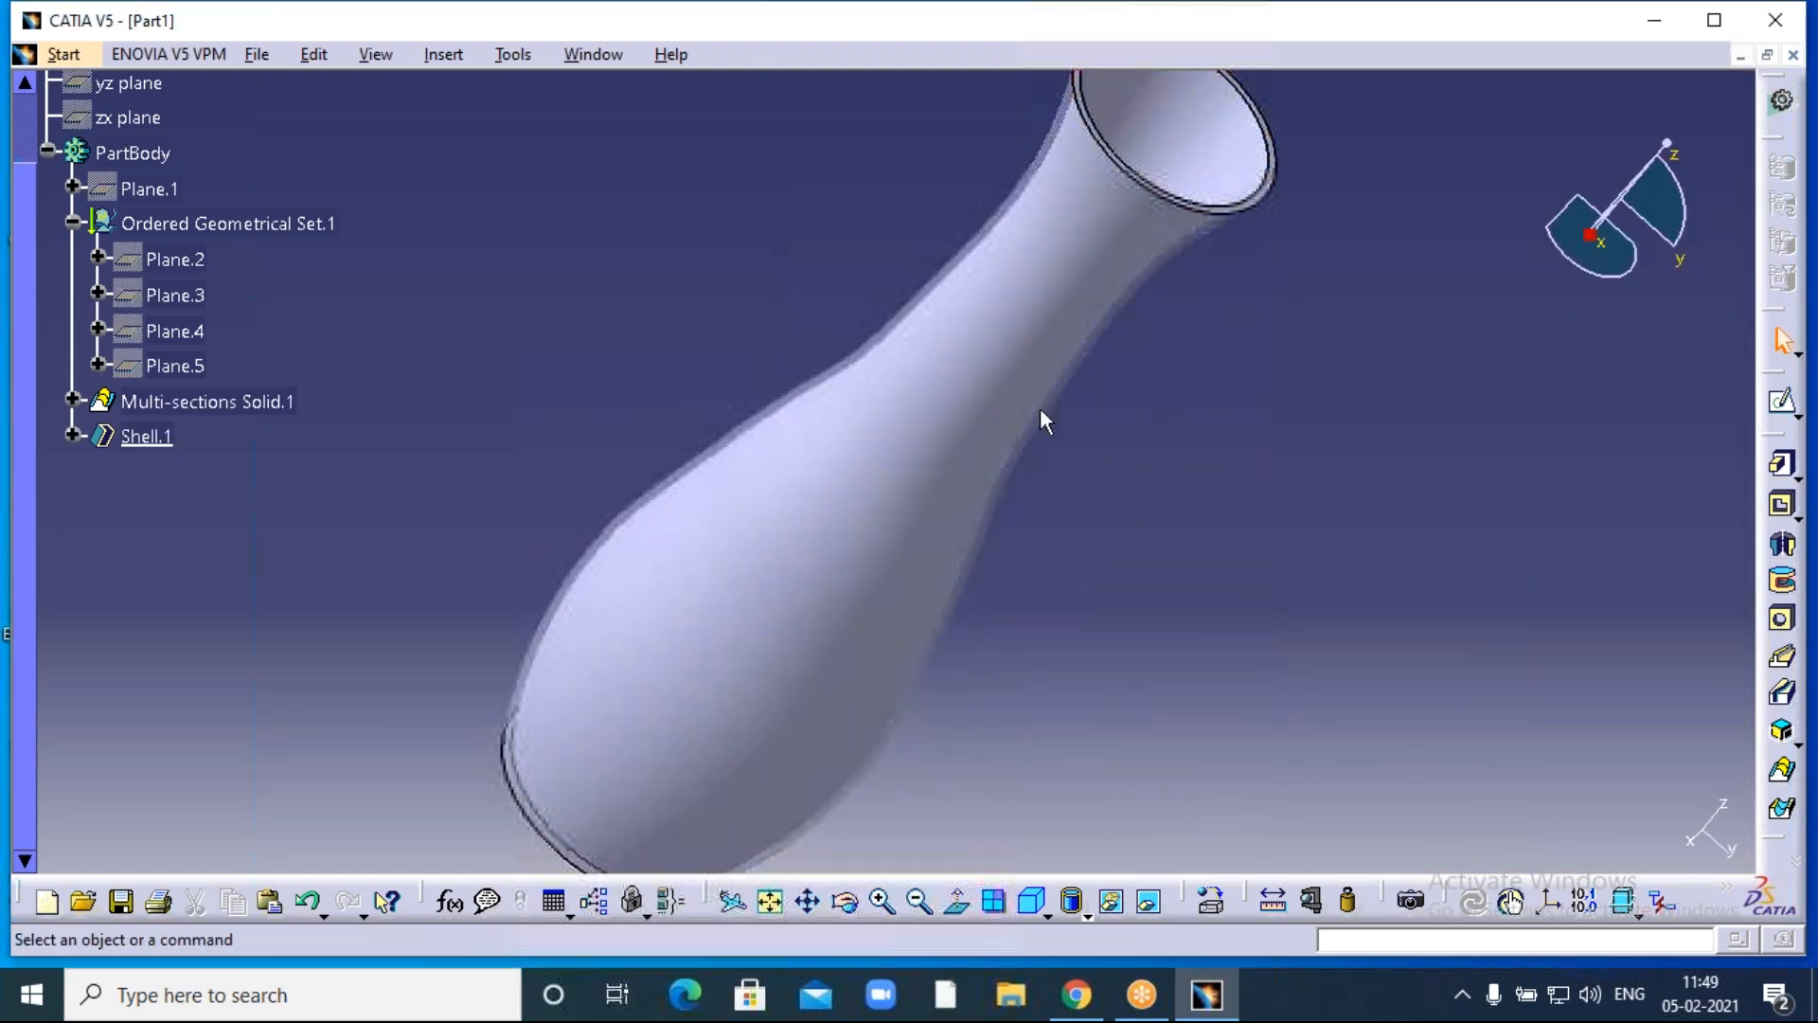
Set the transparency of the vase's outer side face to 0 in its graphic properties.
left_click(745, 446)
right_click(745, 446)
left_click(795, 532)
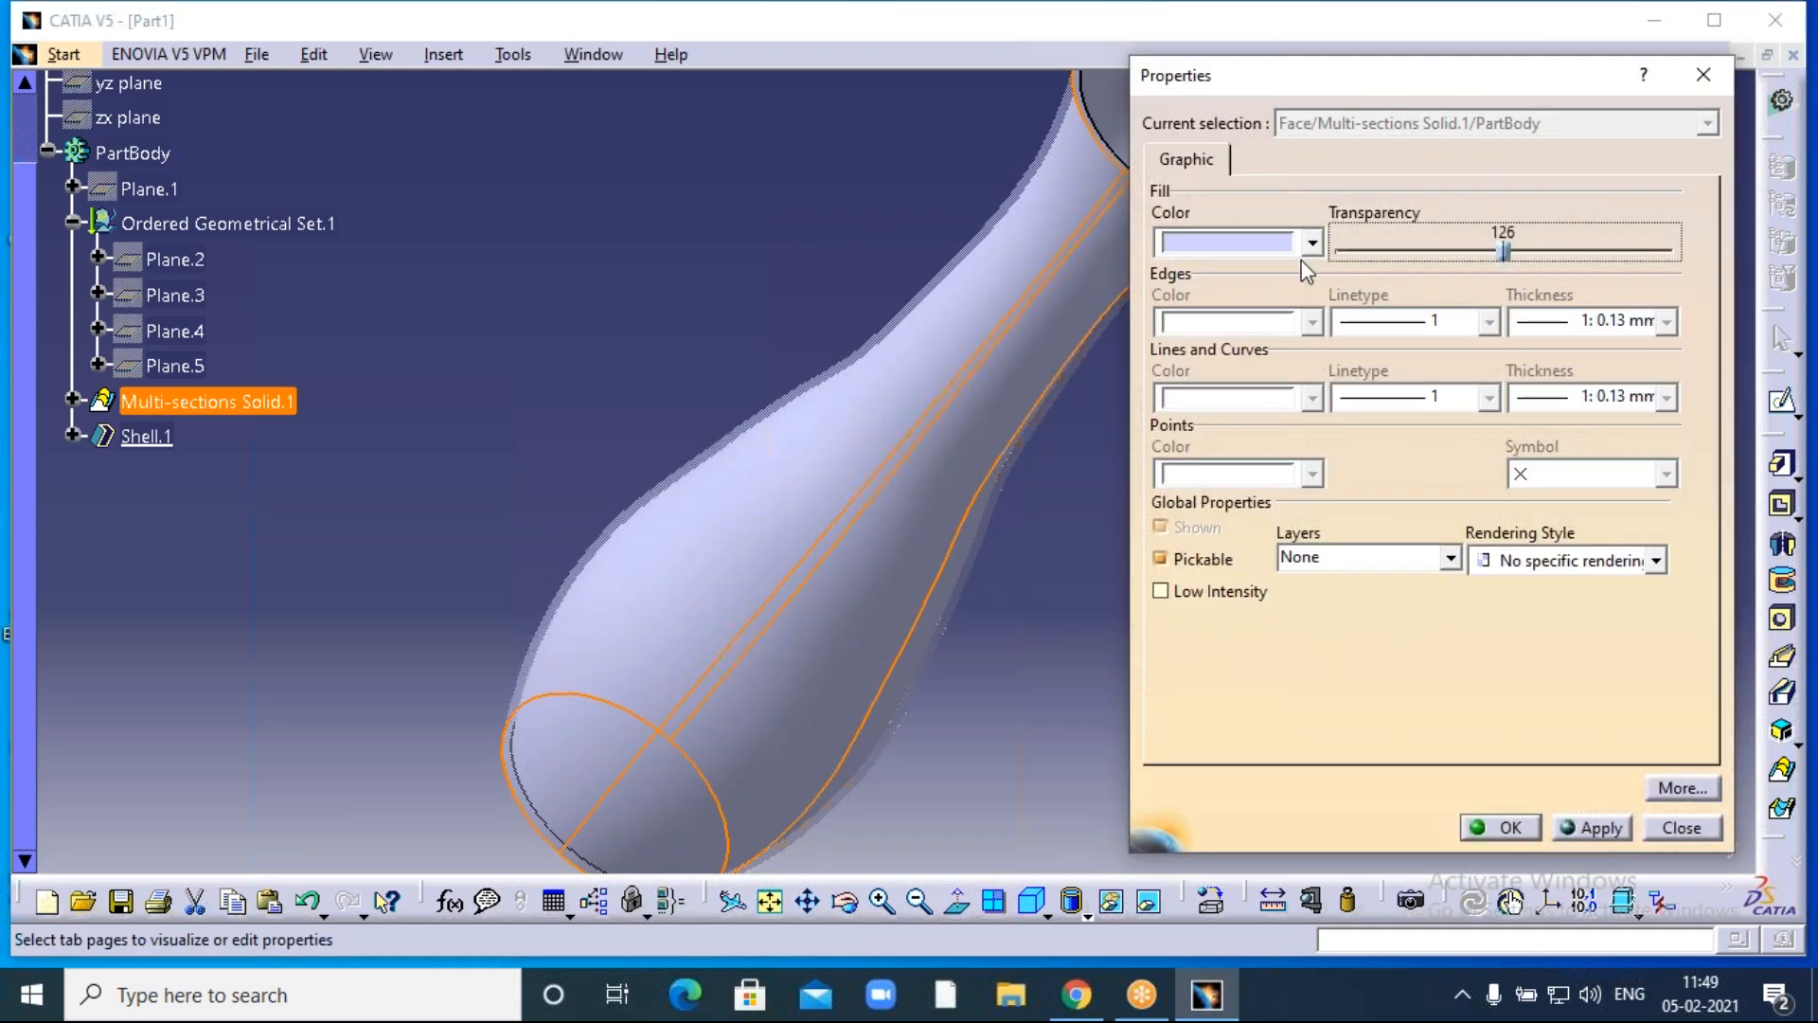
left_click_drag(1507, 256, 1321, 249)
left_click(1501, 829)
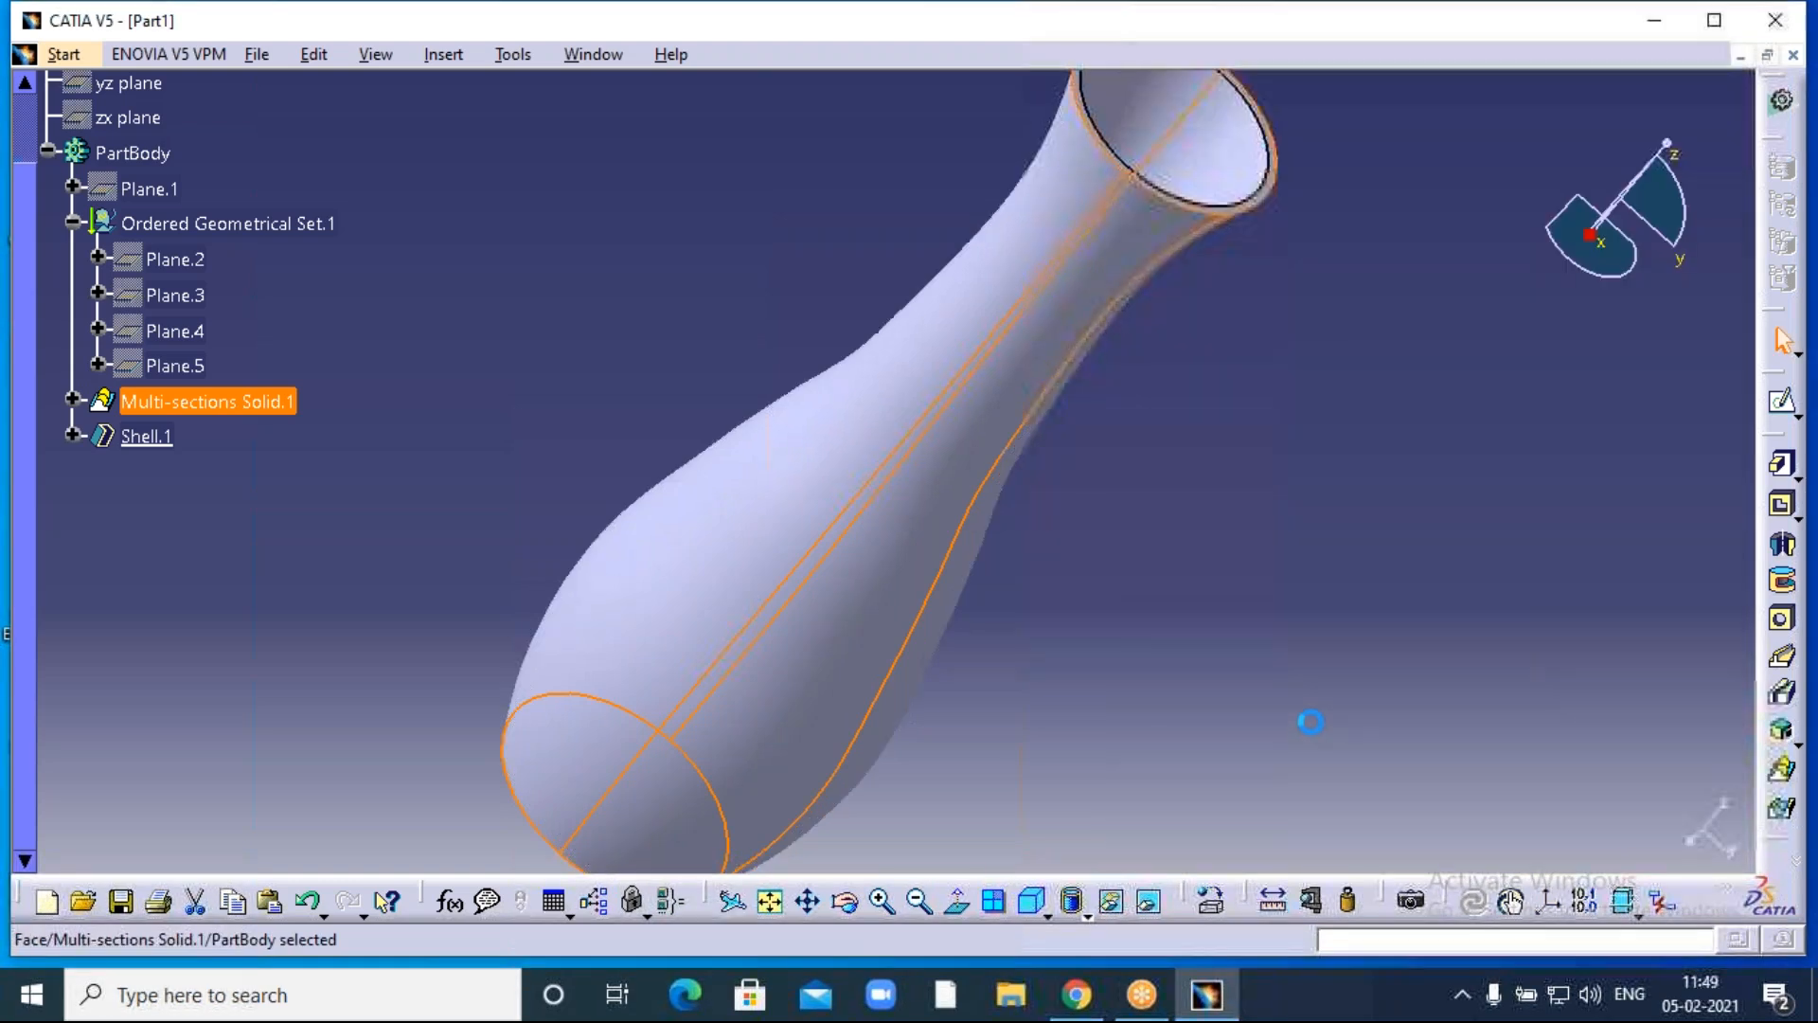
left_click(1247, 650)
Apply the Light Green painting material from the Default Material Catalog to the PartBody.
middle_click_drag(1247, 650, 1394, 646)
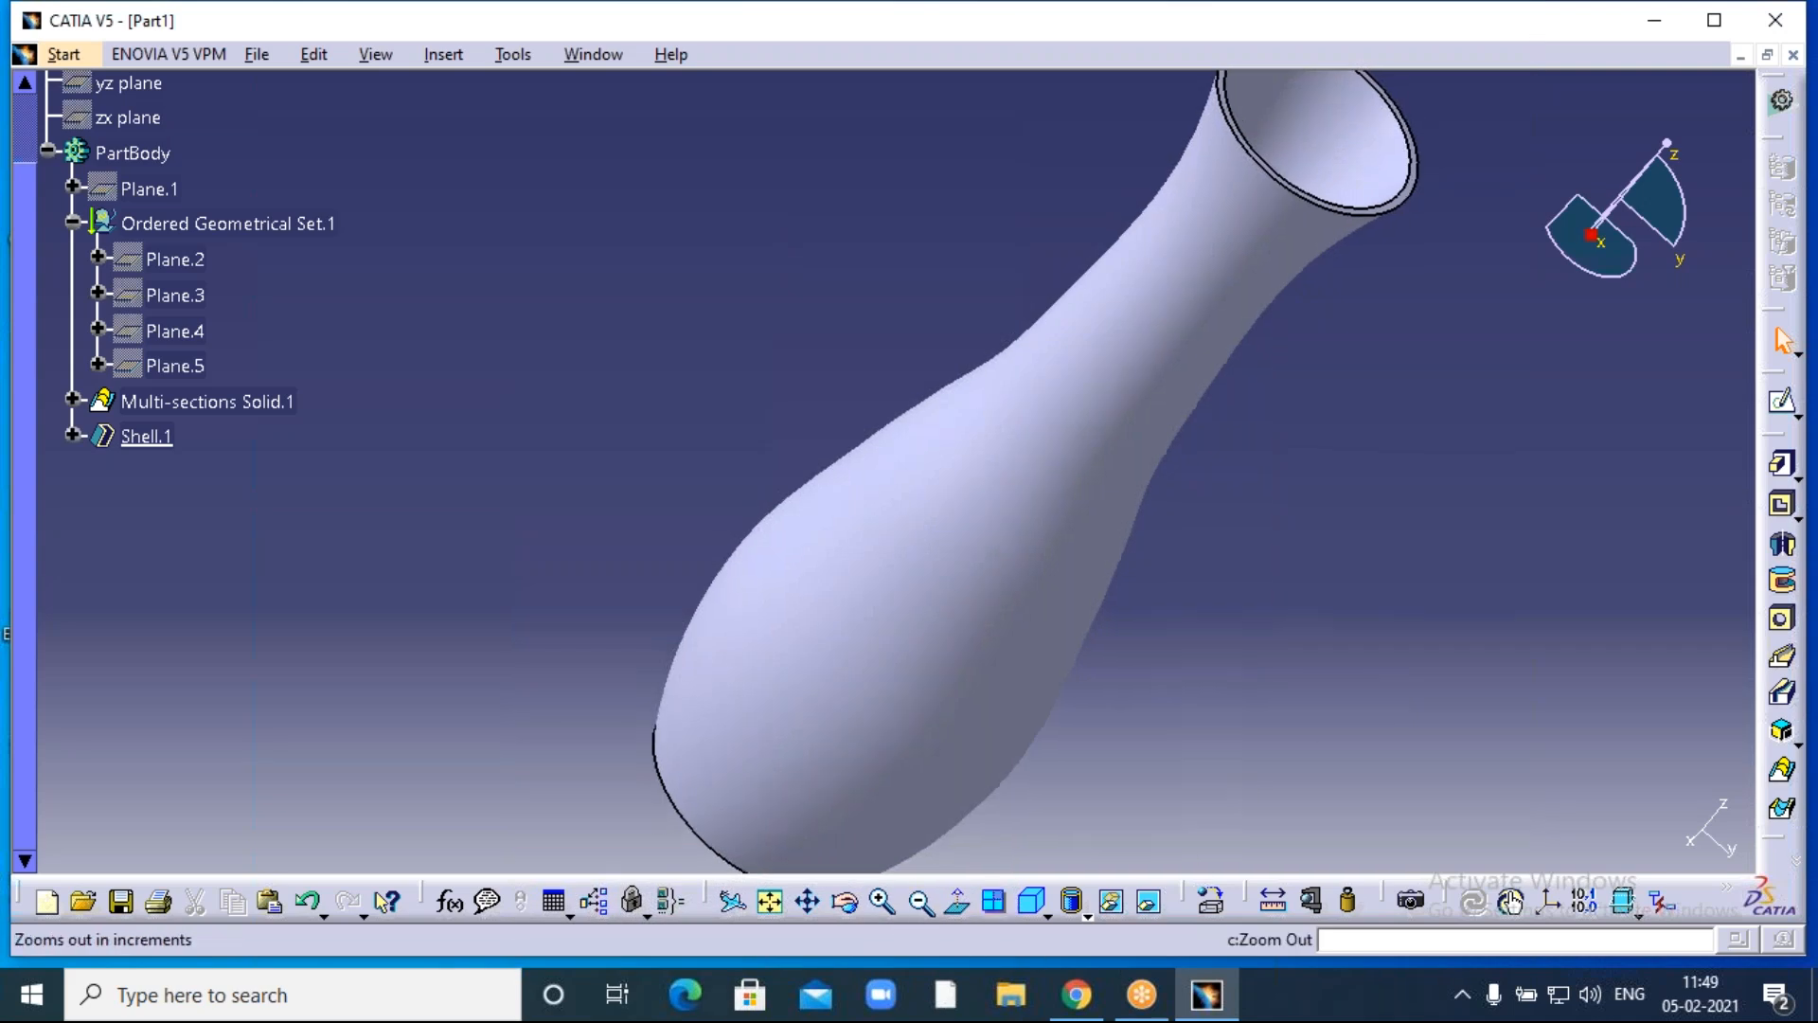
left_click(918, 901)
left_click(133, 153)
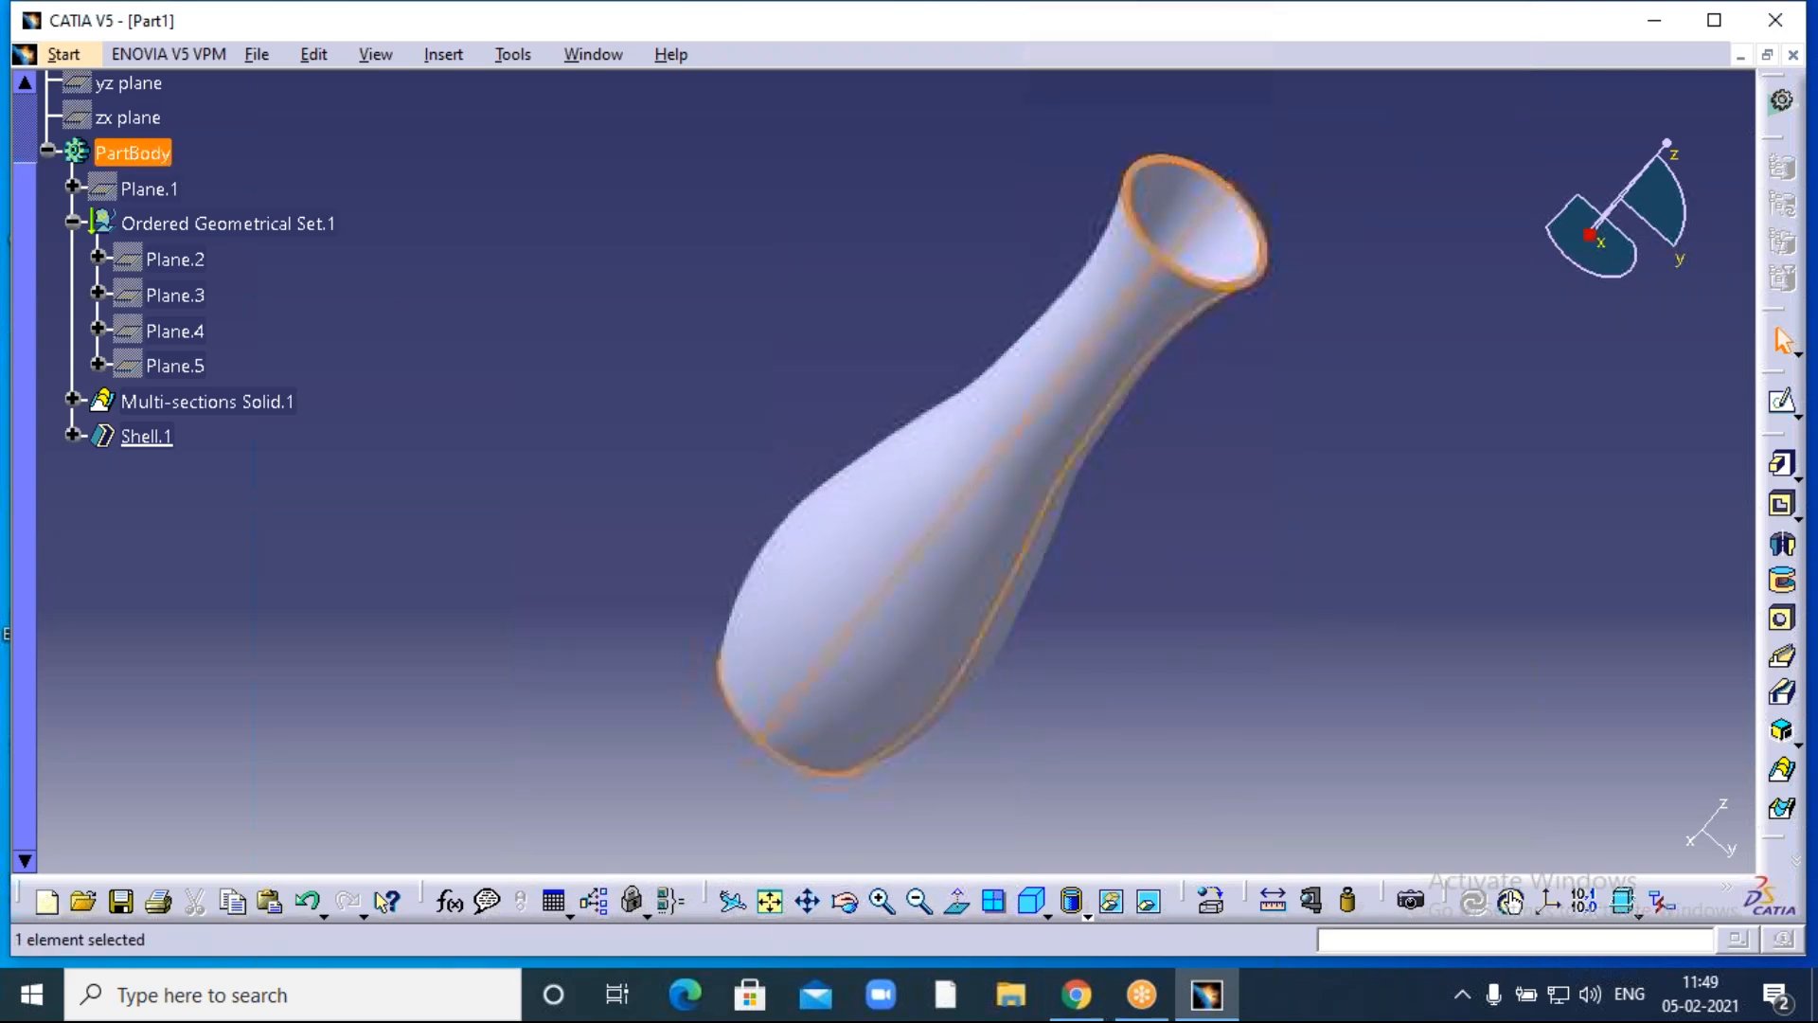
left_click(1219, 900)
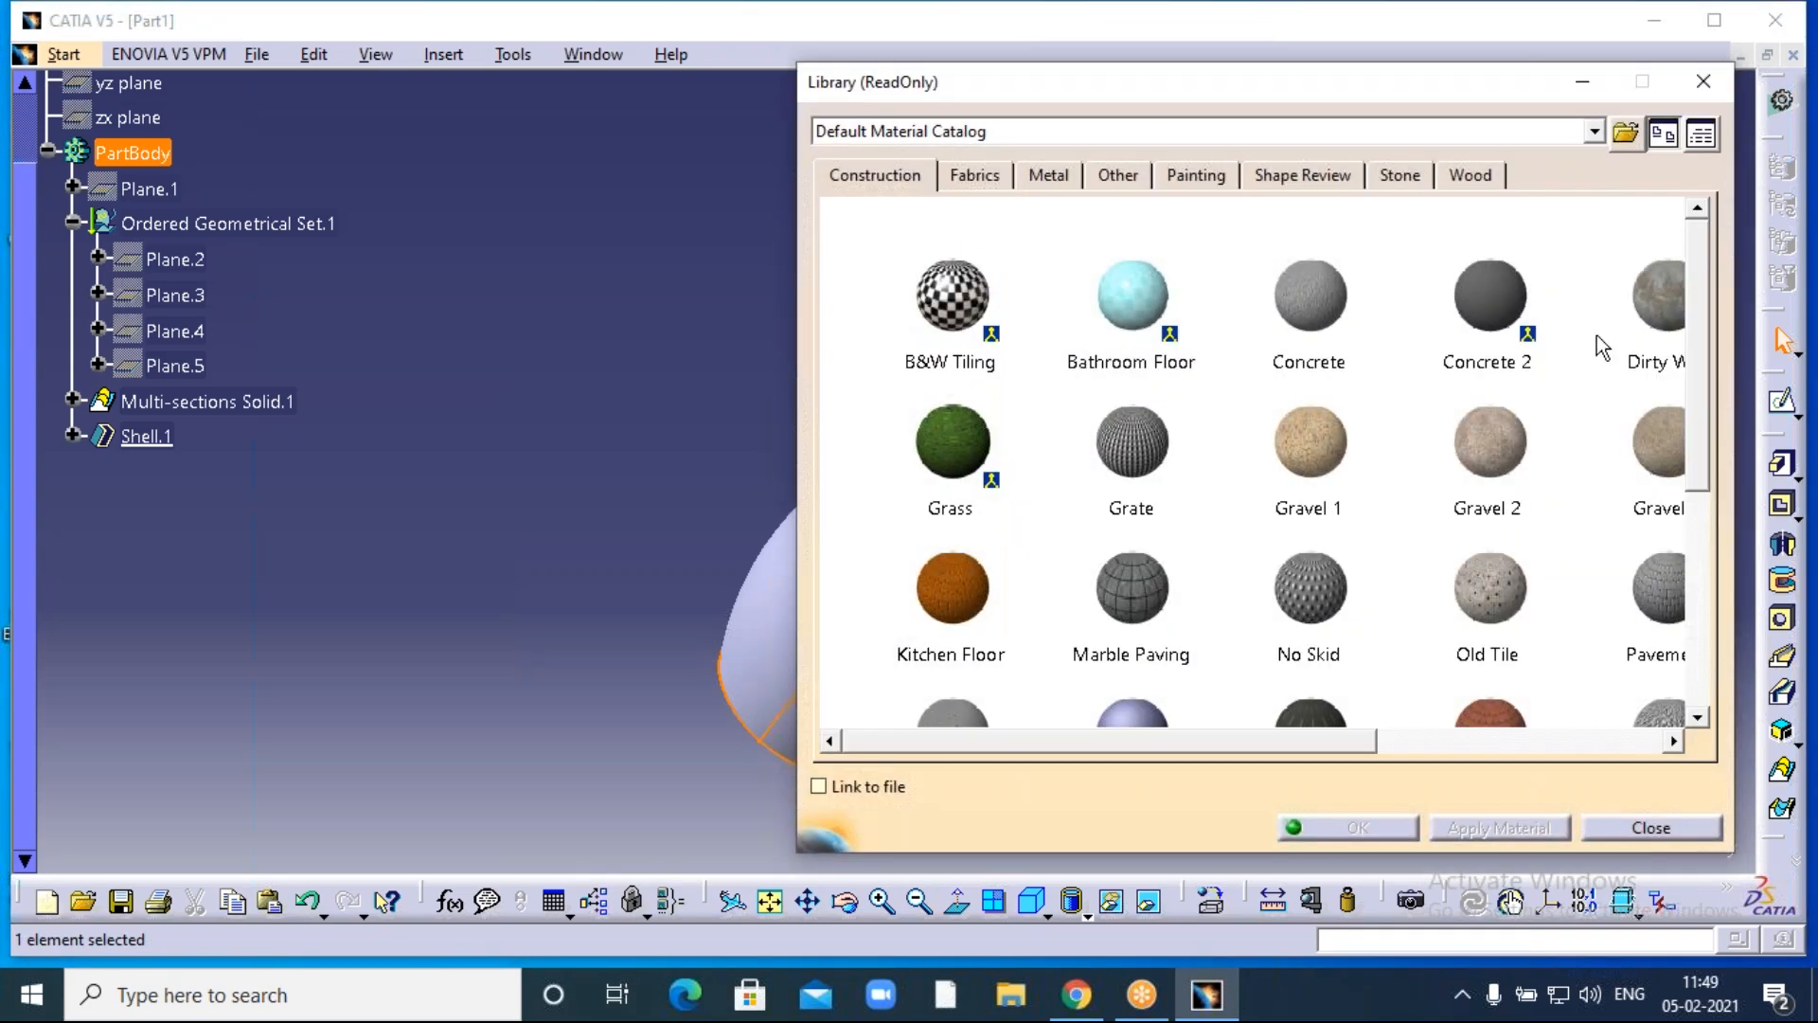
left_click(1207, 185)
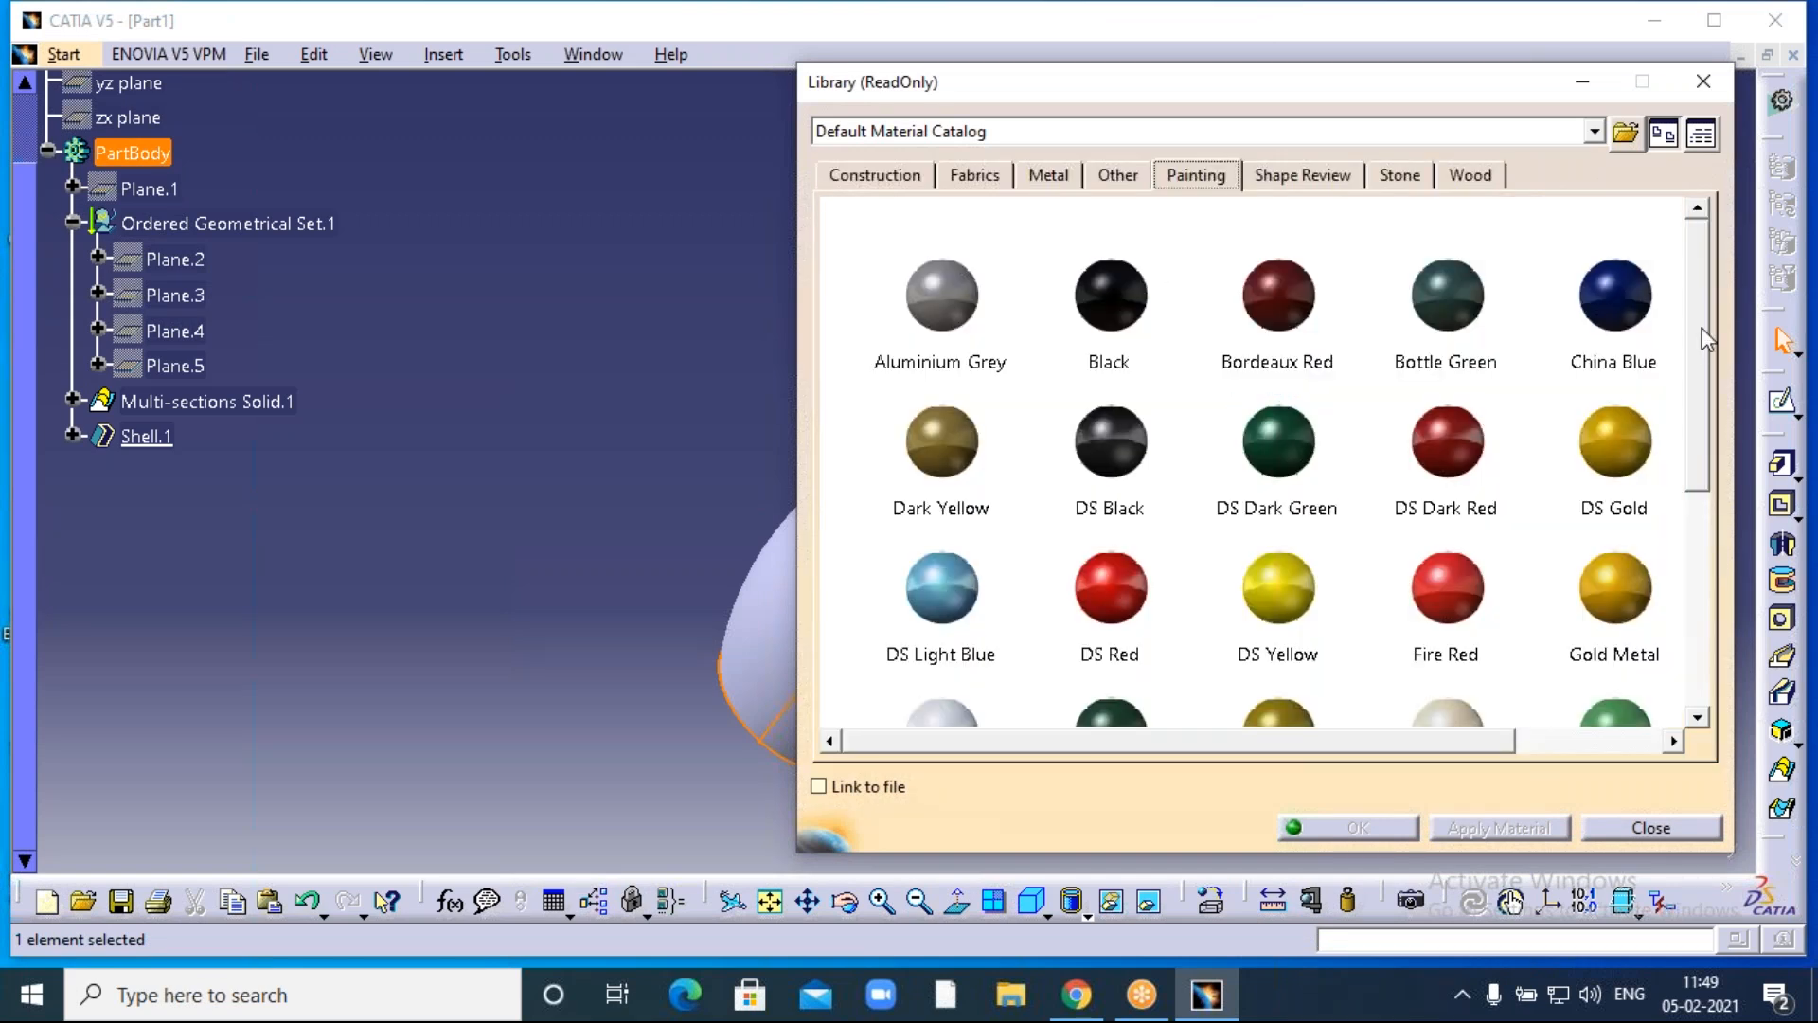
scroll(1707, 340, "down", 1)
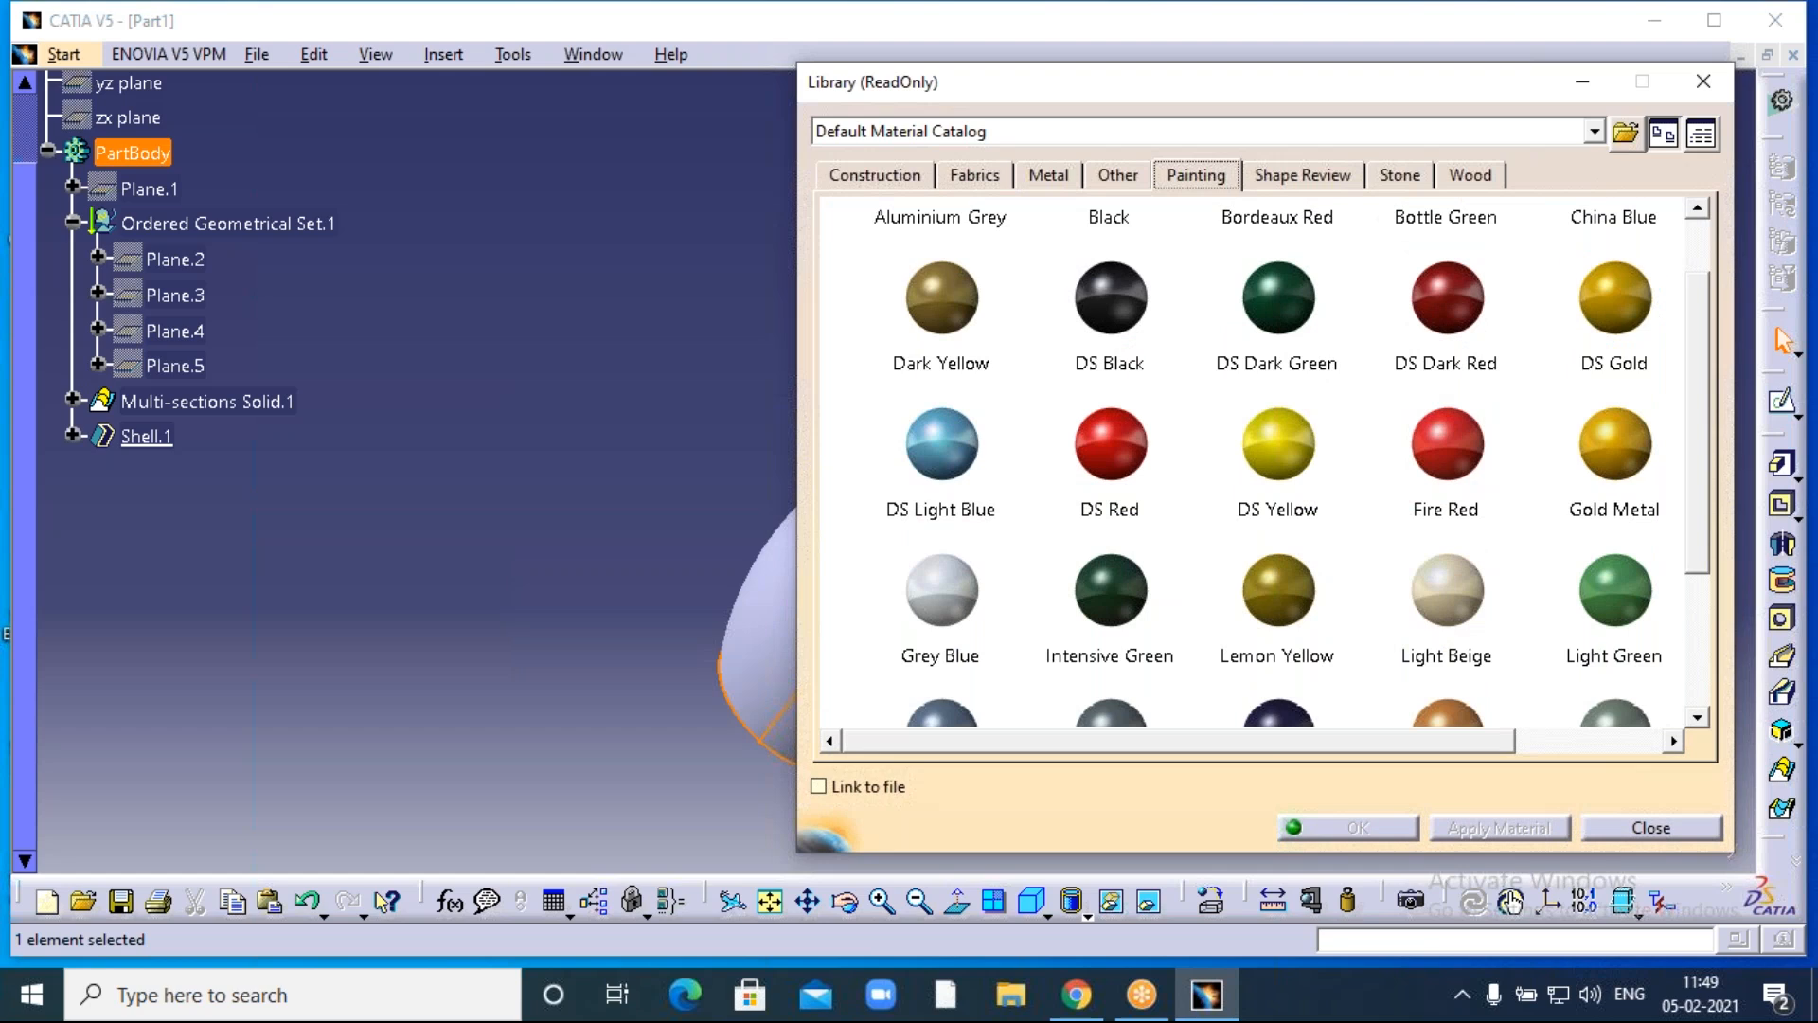
left_click(1633, 579)
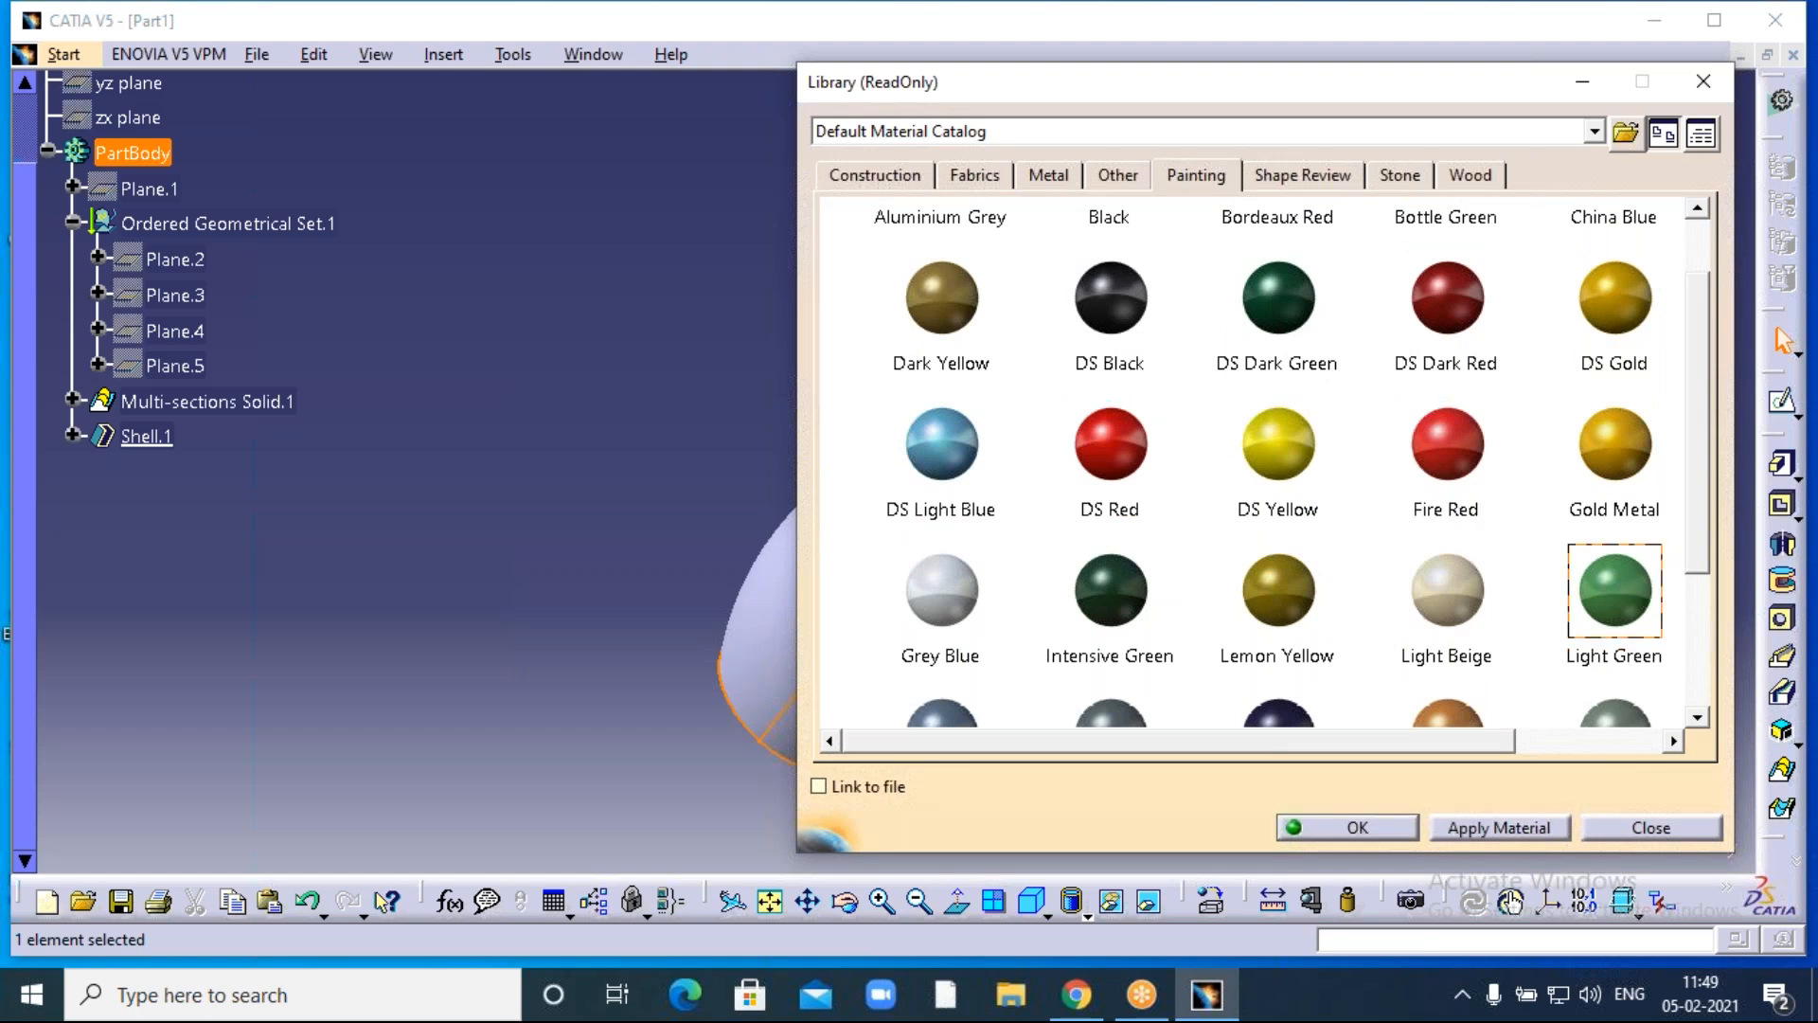
left_click(1365, 833)
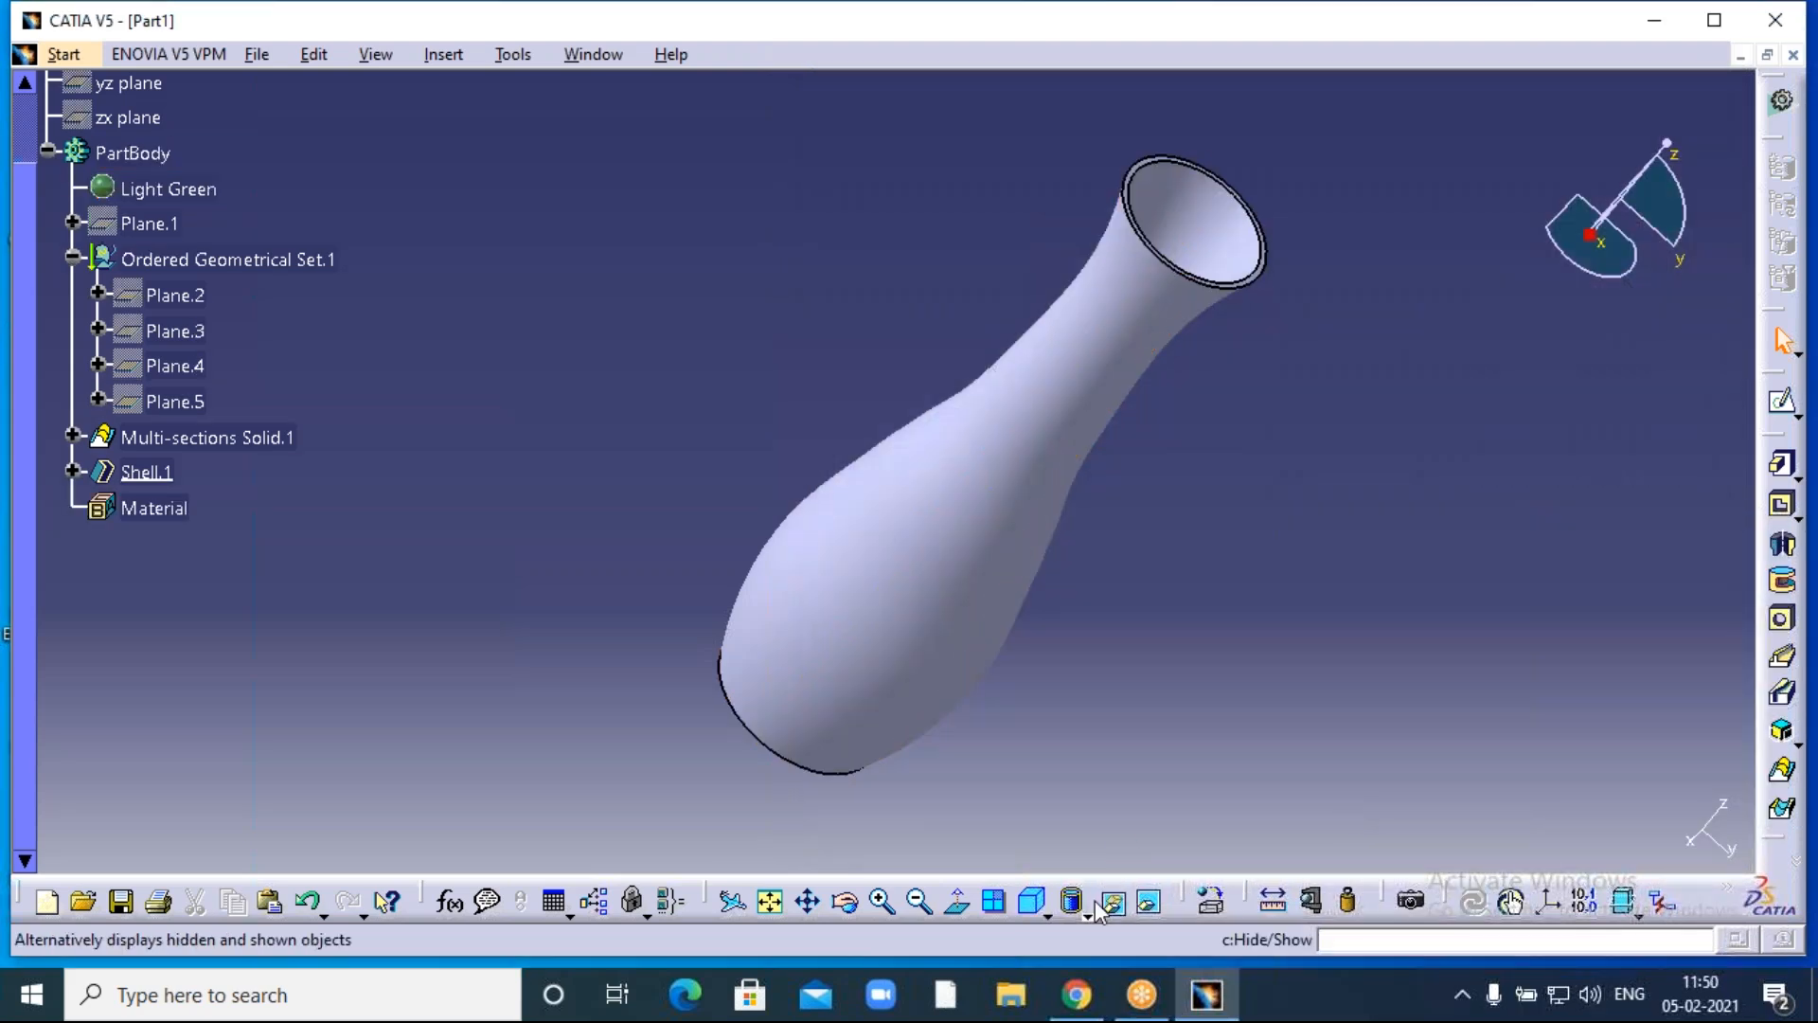
Switch the display to Shading with Material and apply the DS Light Blue painting material to the PartBody.
left_click(1080, 911)
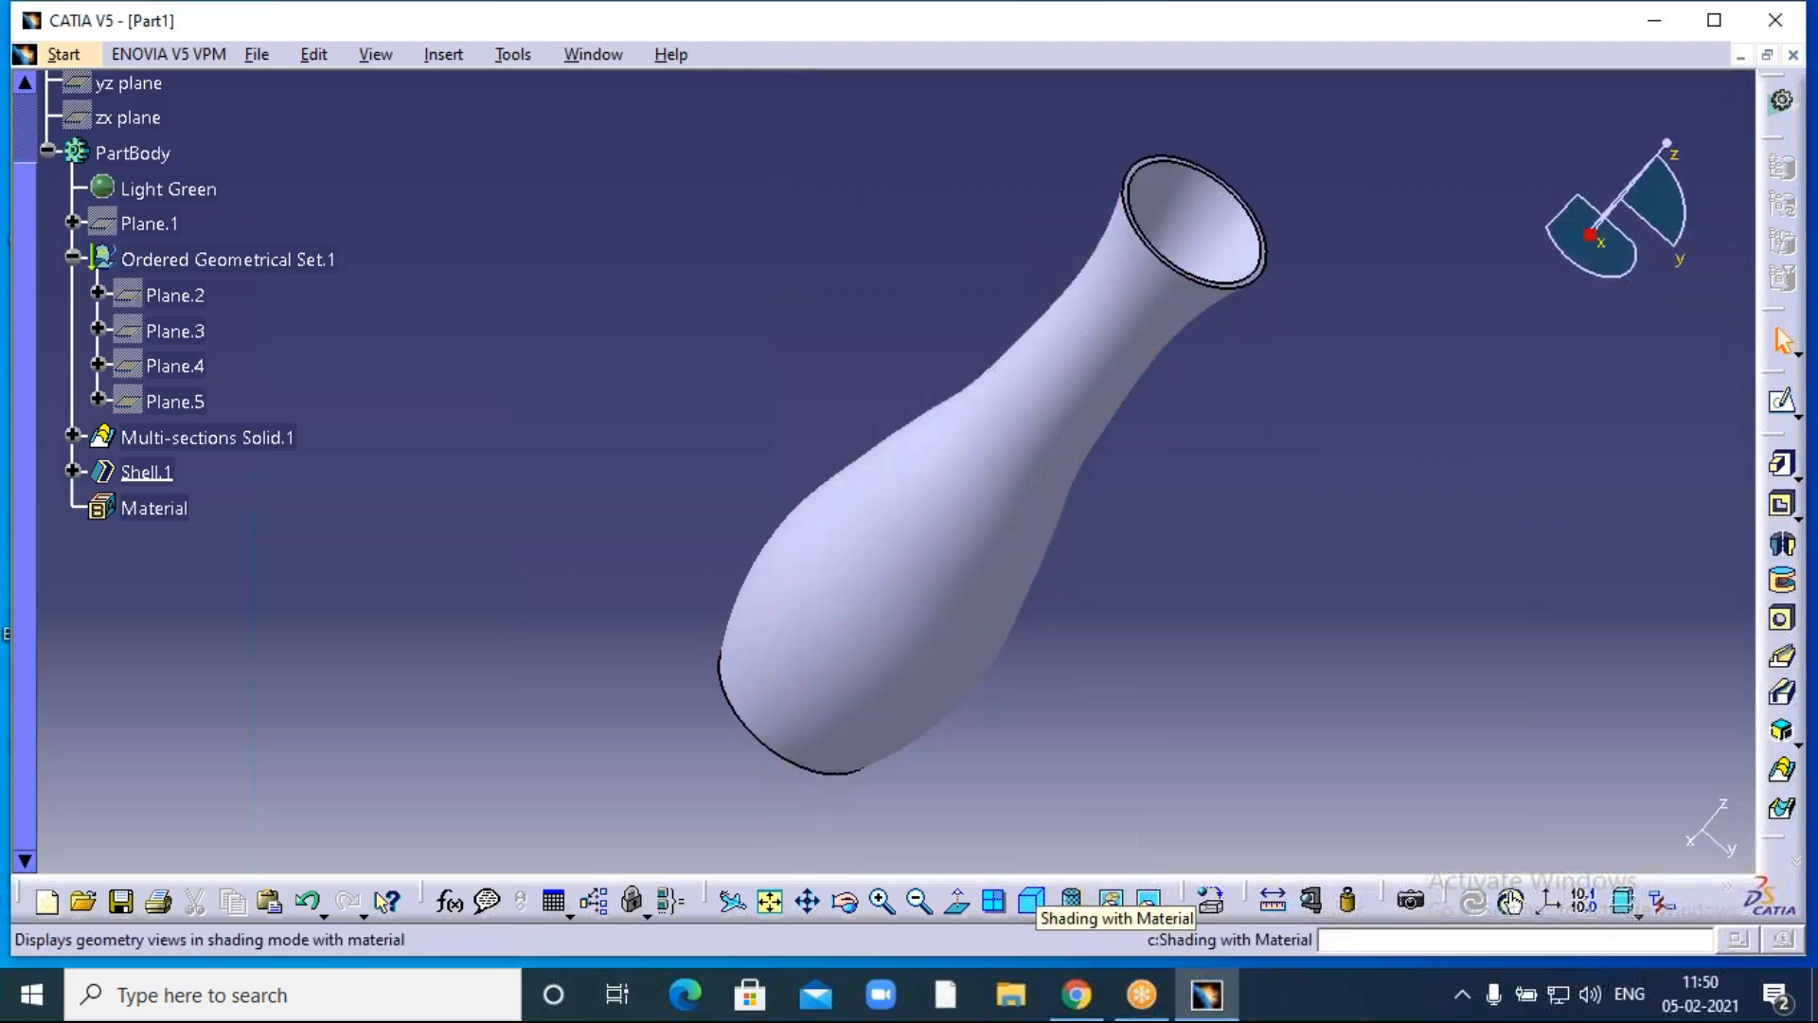
left_click(1112, 869)
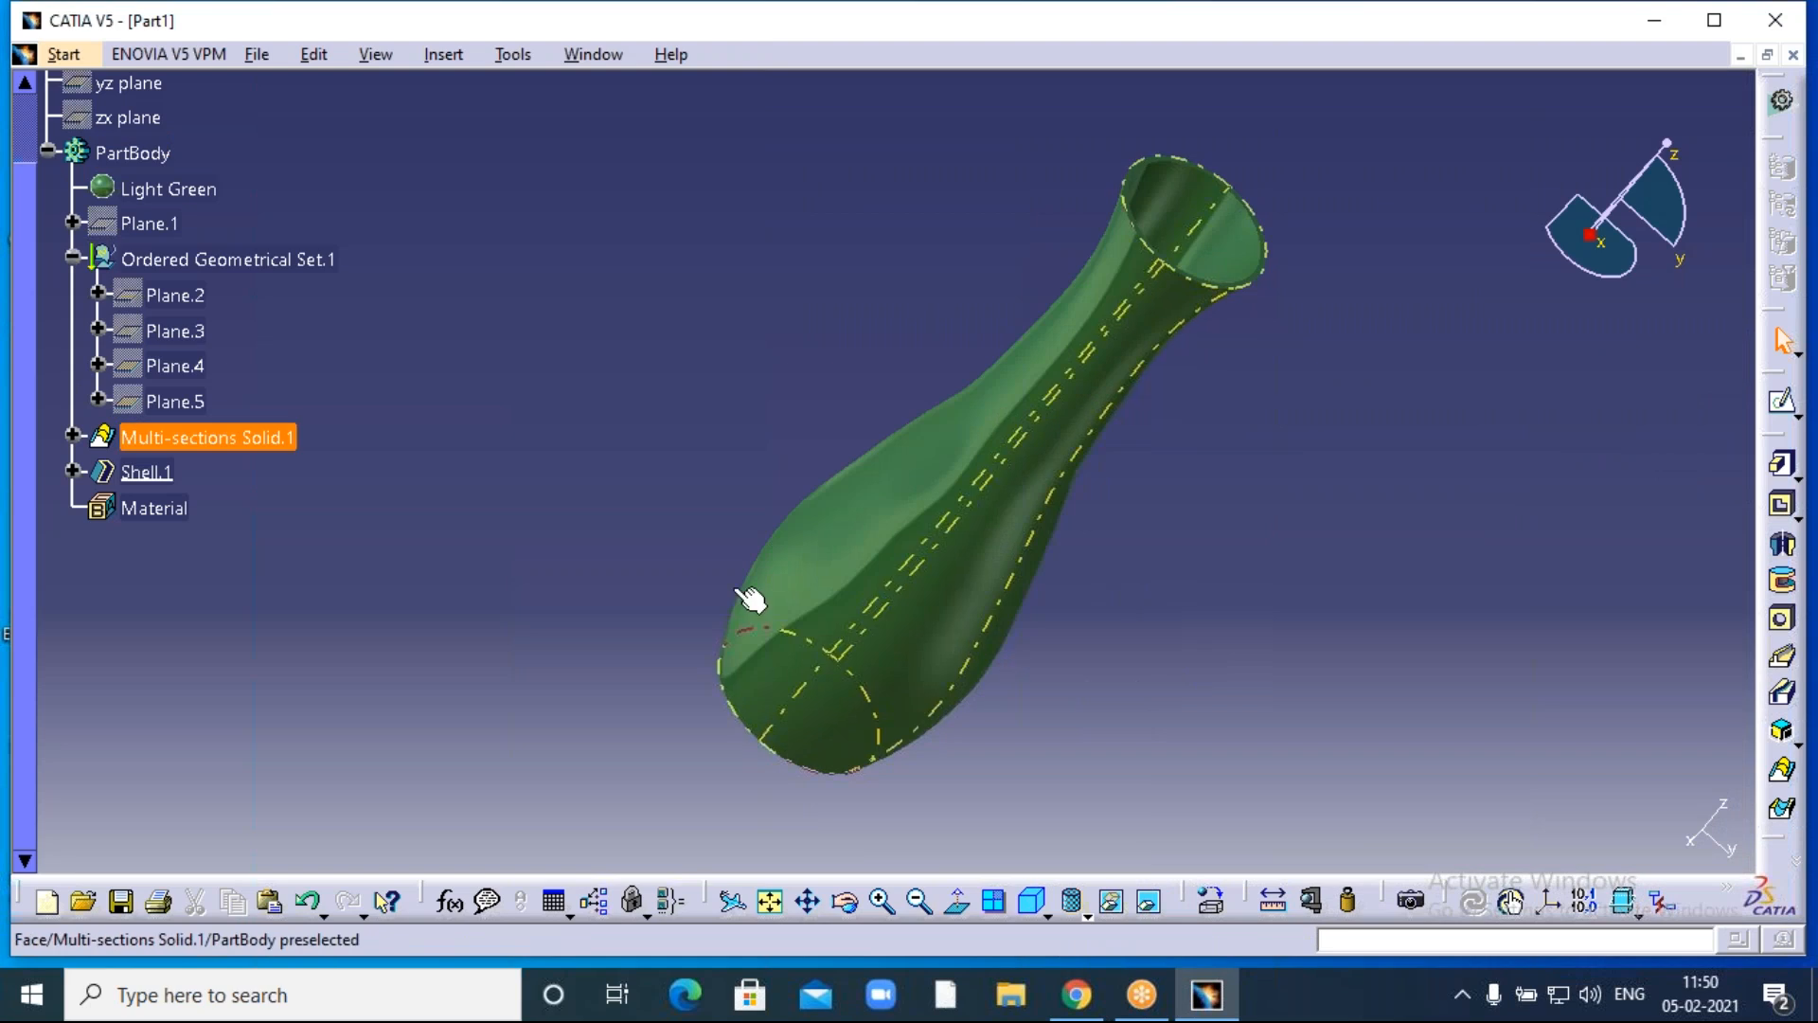
left_click(132, 153)
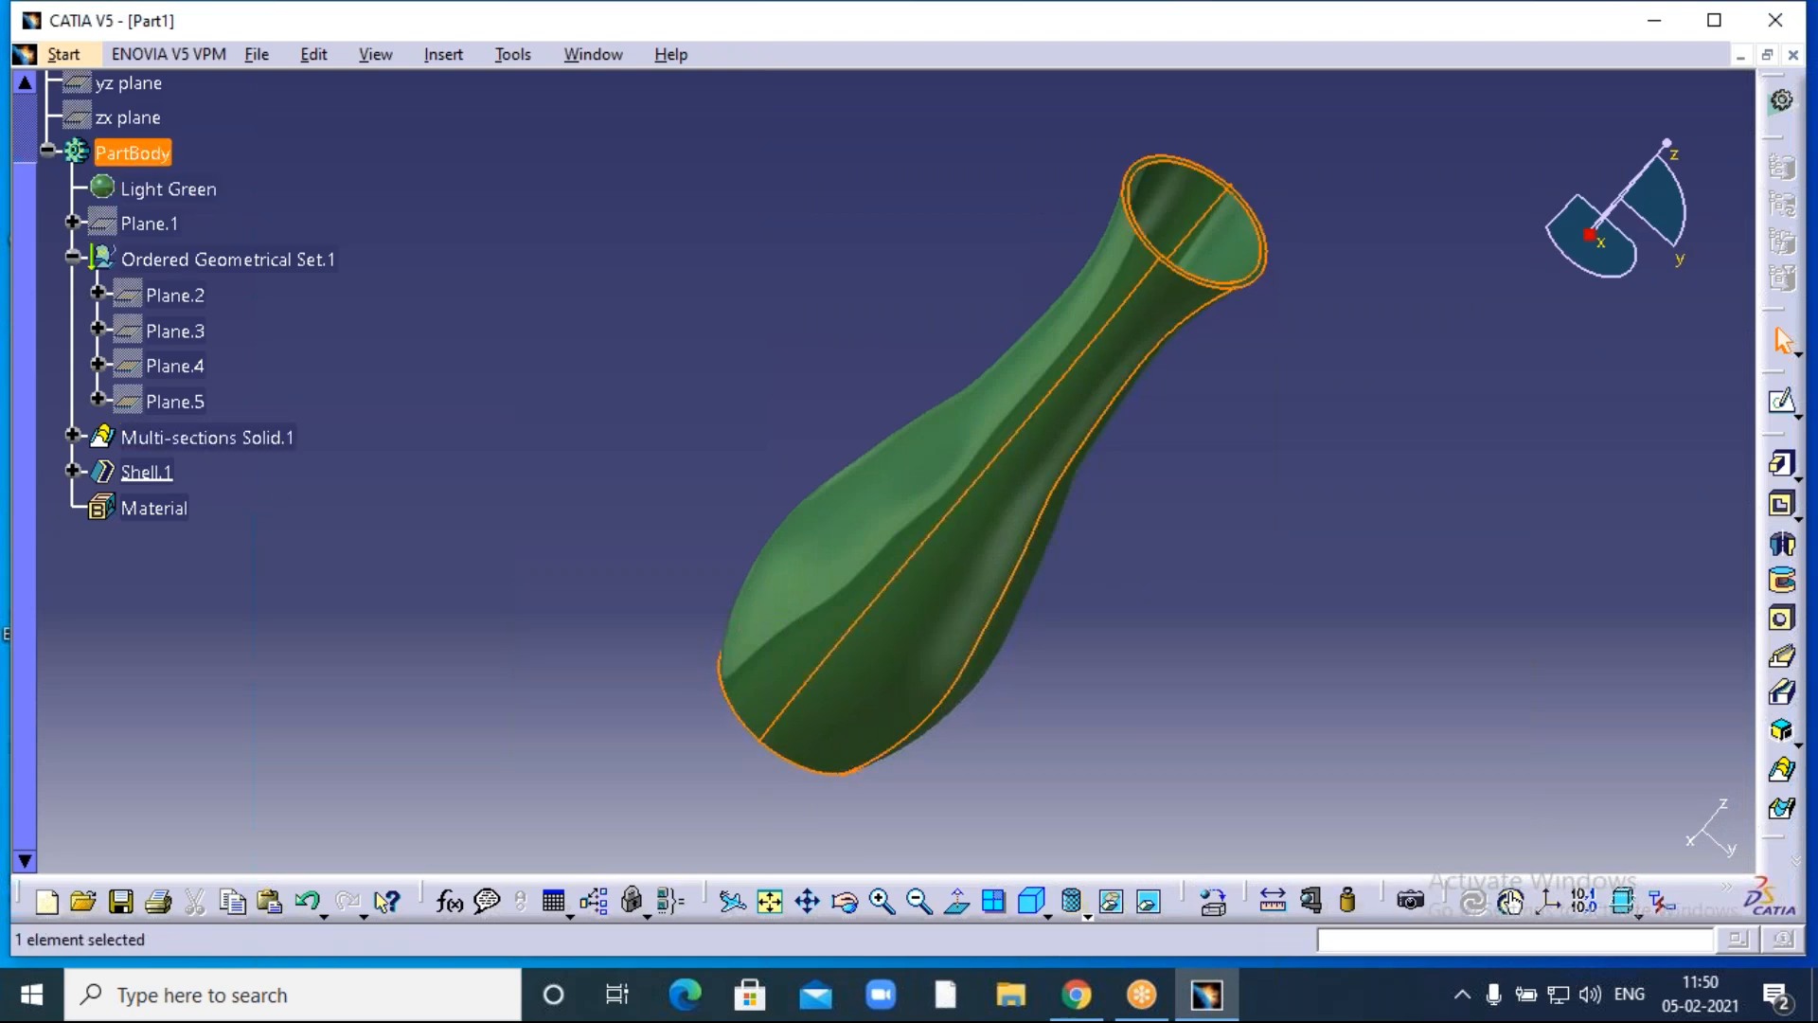
left_click(1348, 901)
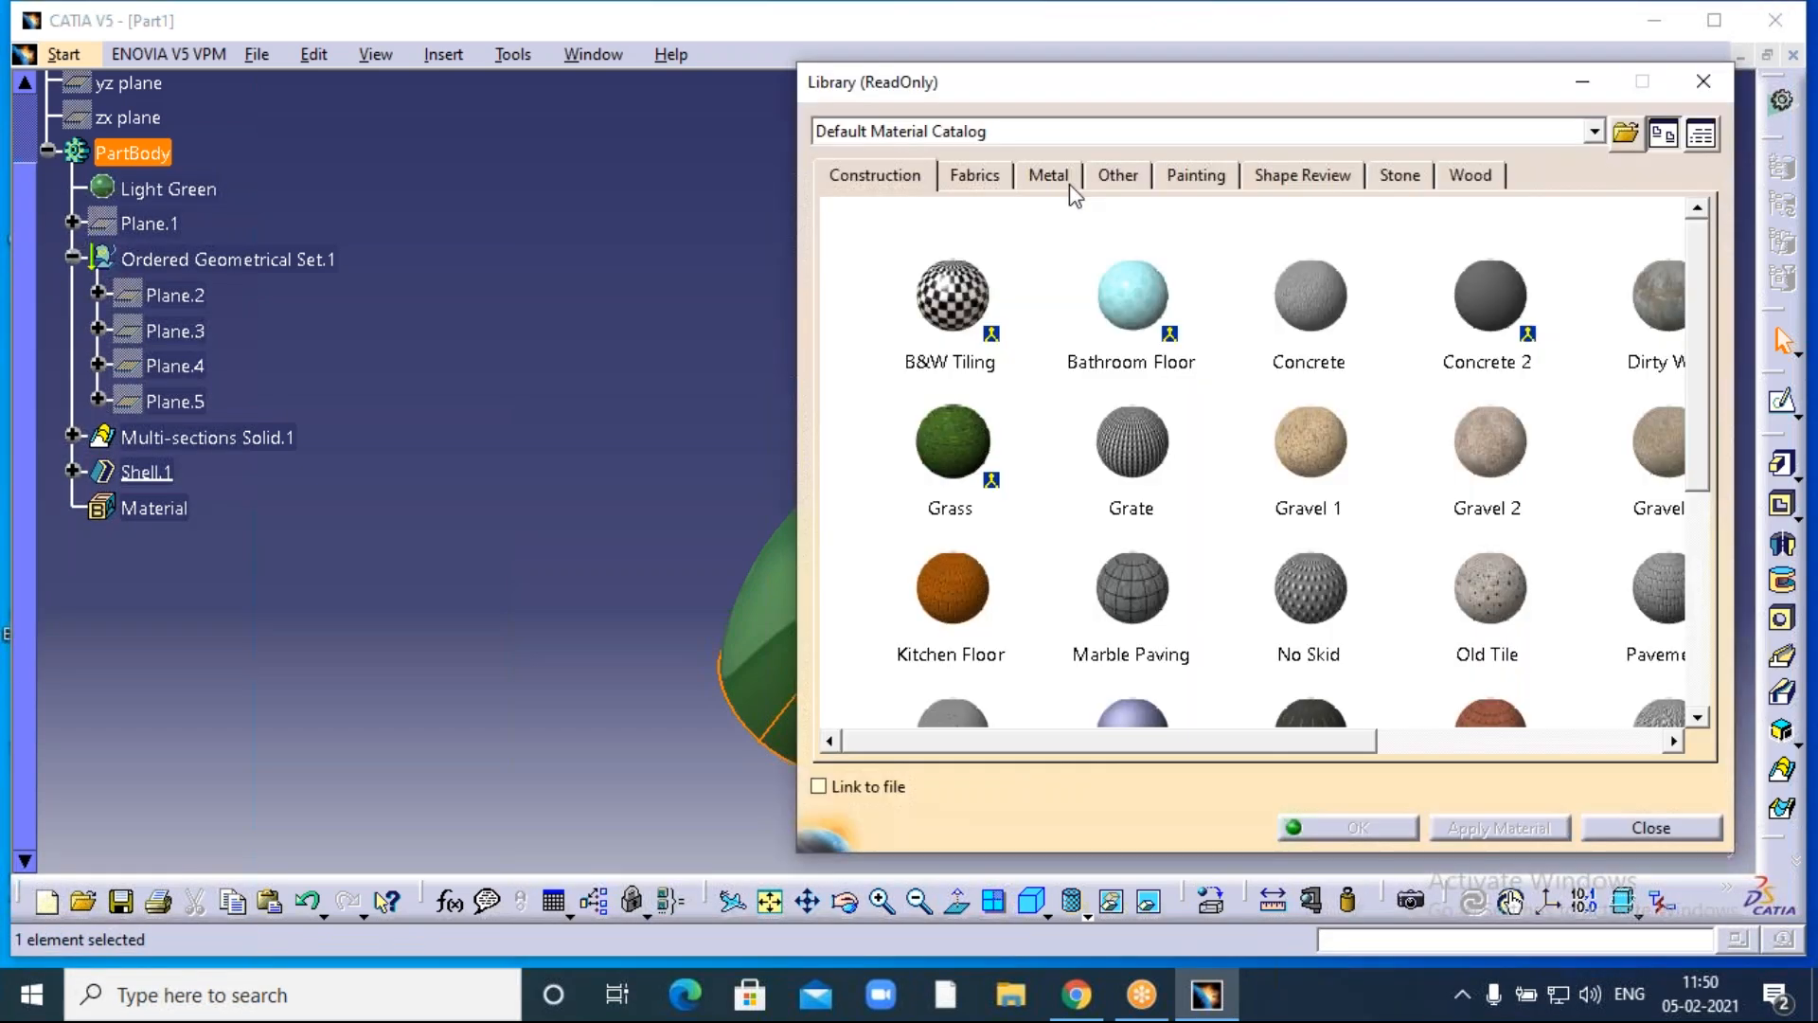
left_click(1192, 178)
left_click(942, 588)
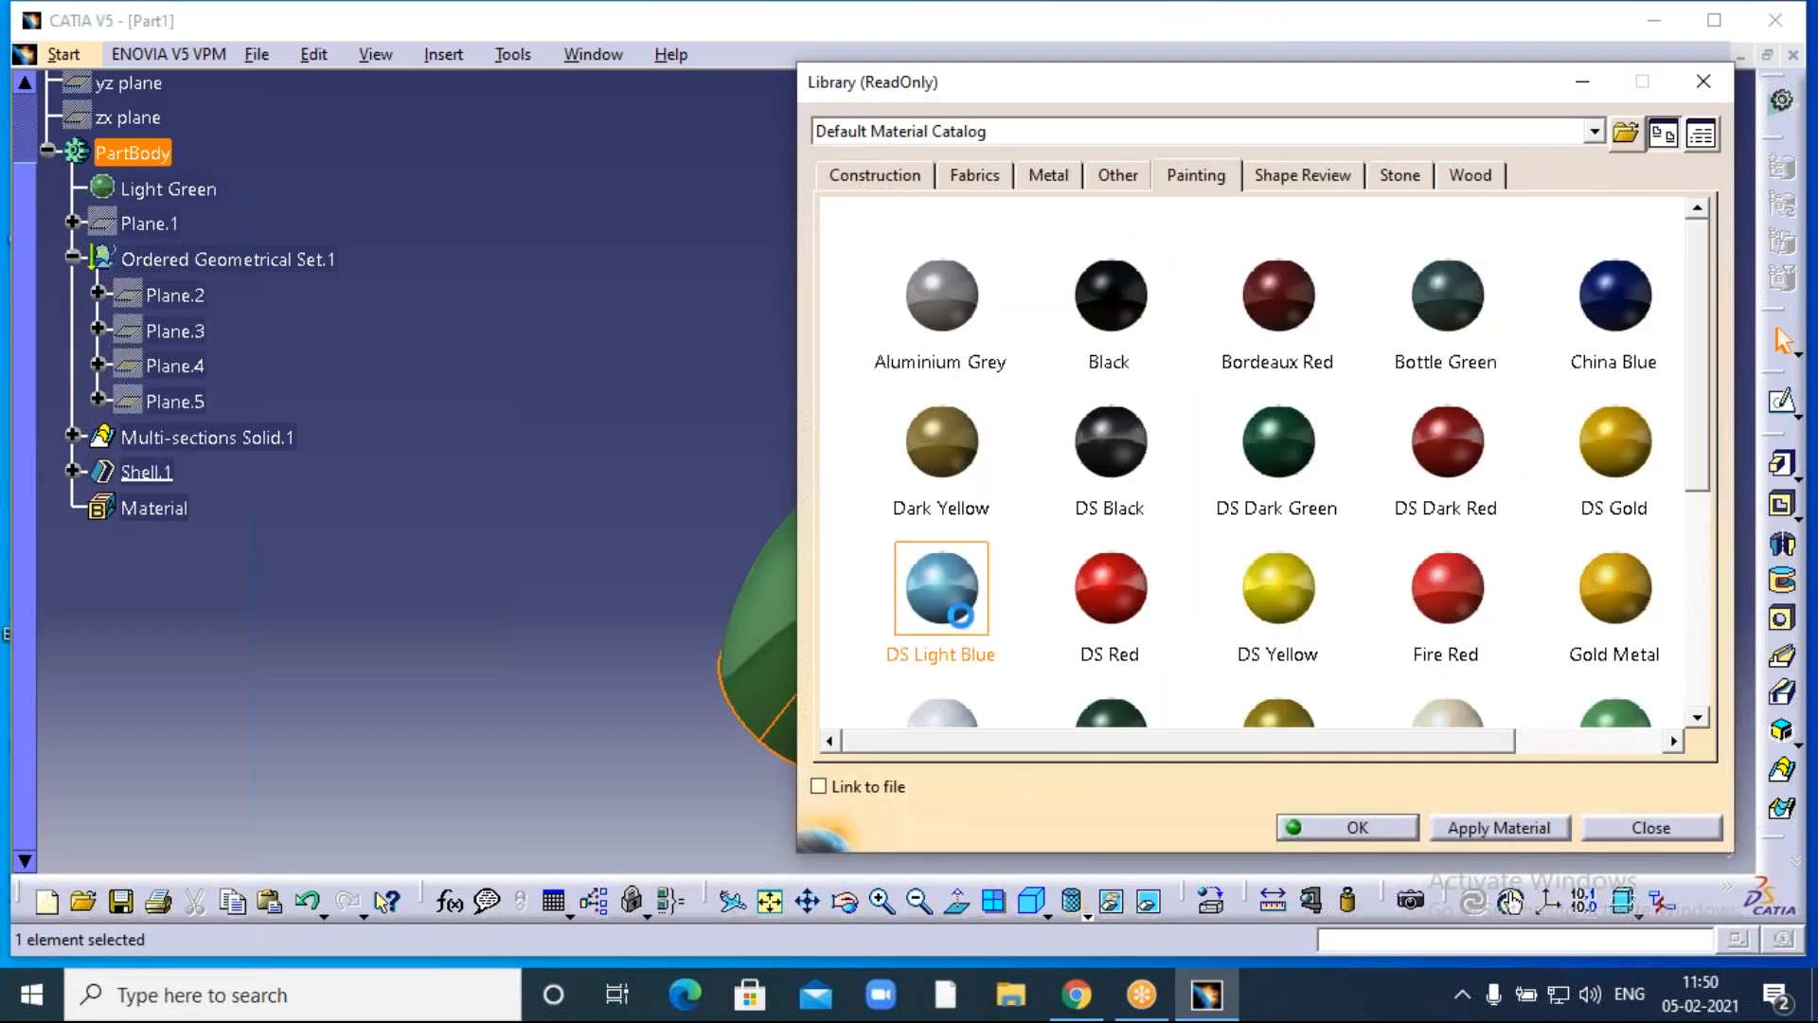
left_click(1332, 833)
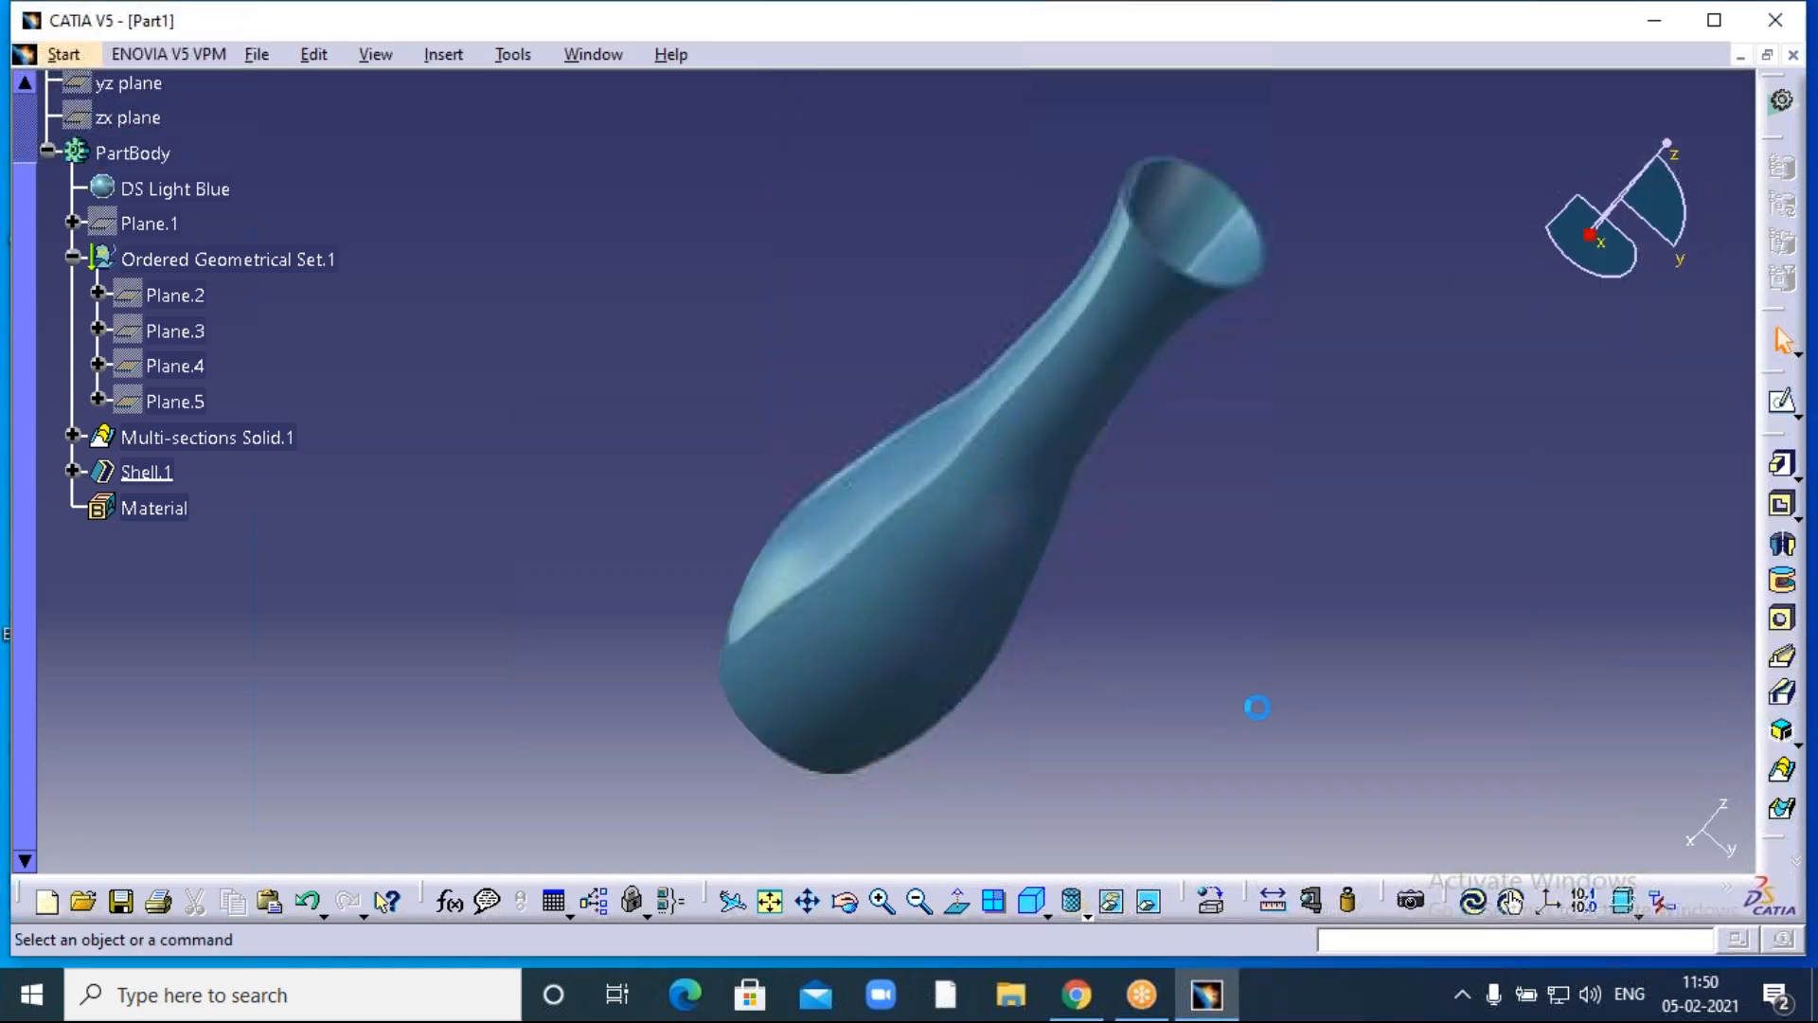
Examine the painted vase from its open neck end and from the side.
middle_click_drag(1256, 707, 1170, 588)
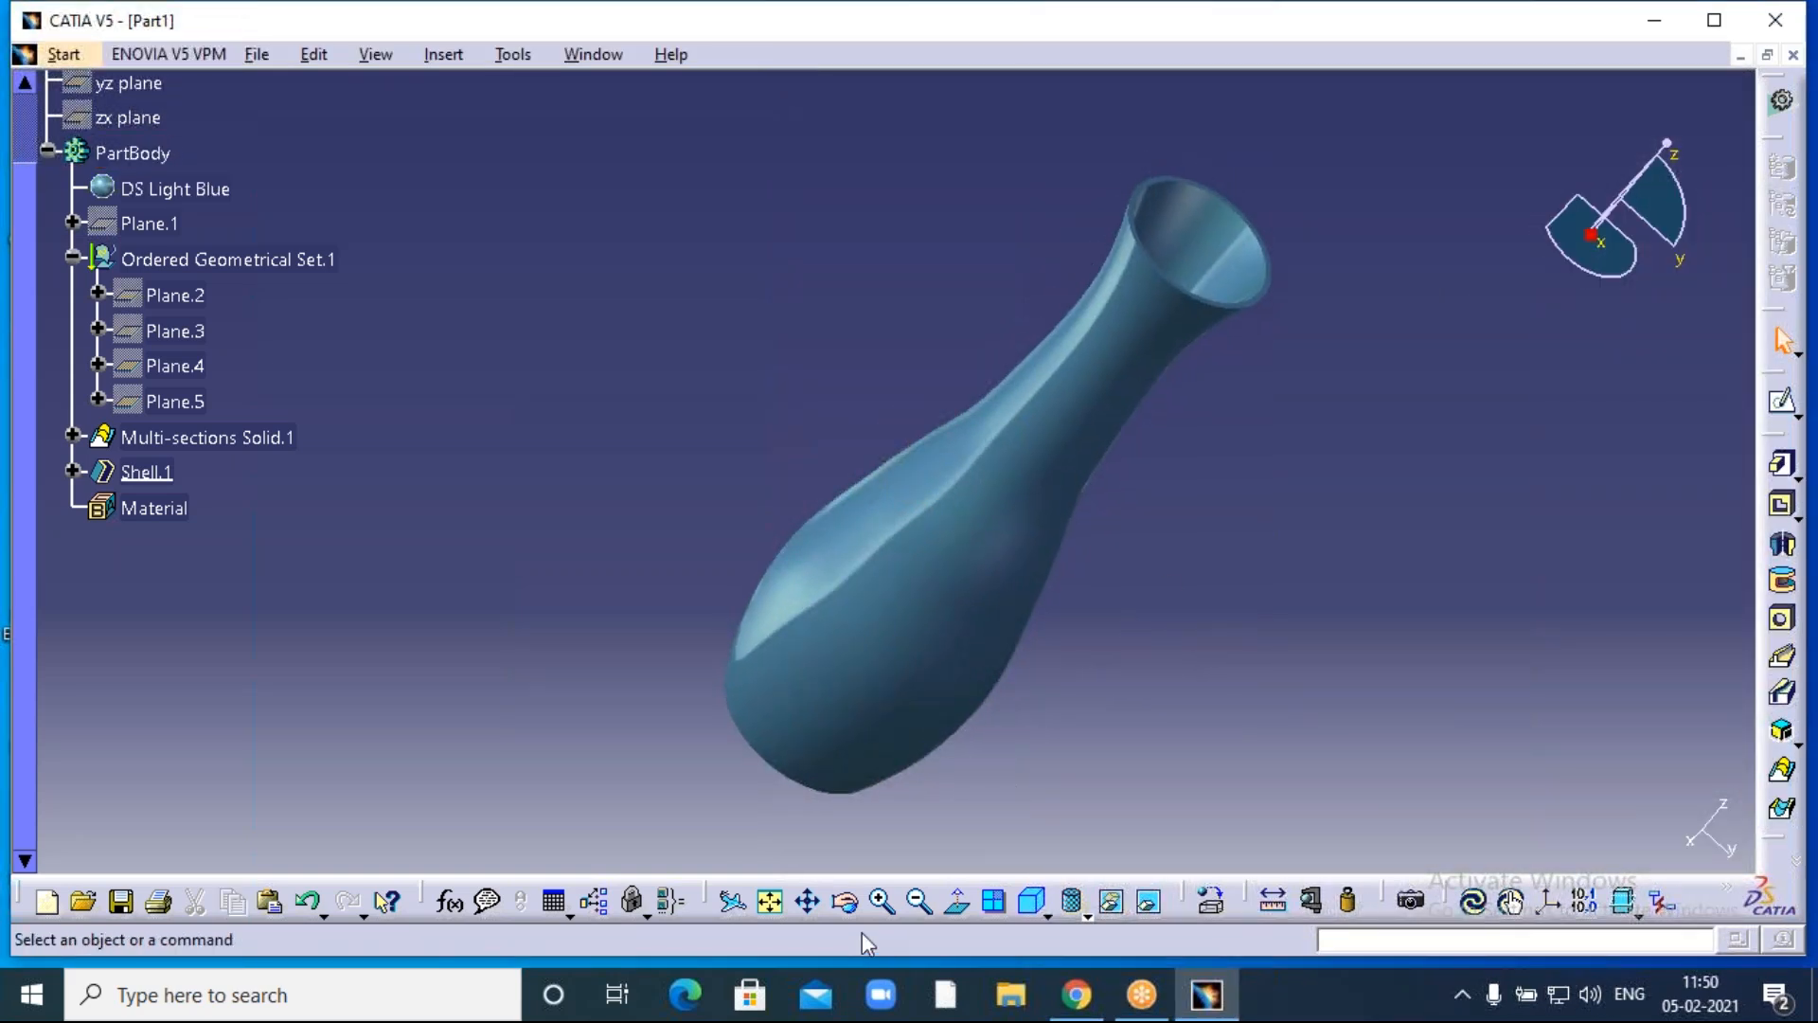
left_click(844, 900)
left_click_drag(1332, 455, 1038, 650)
left_click_drag(1176, 553, 922, 829)
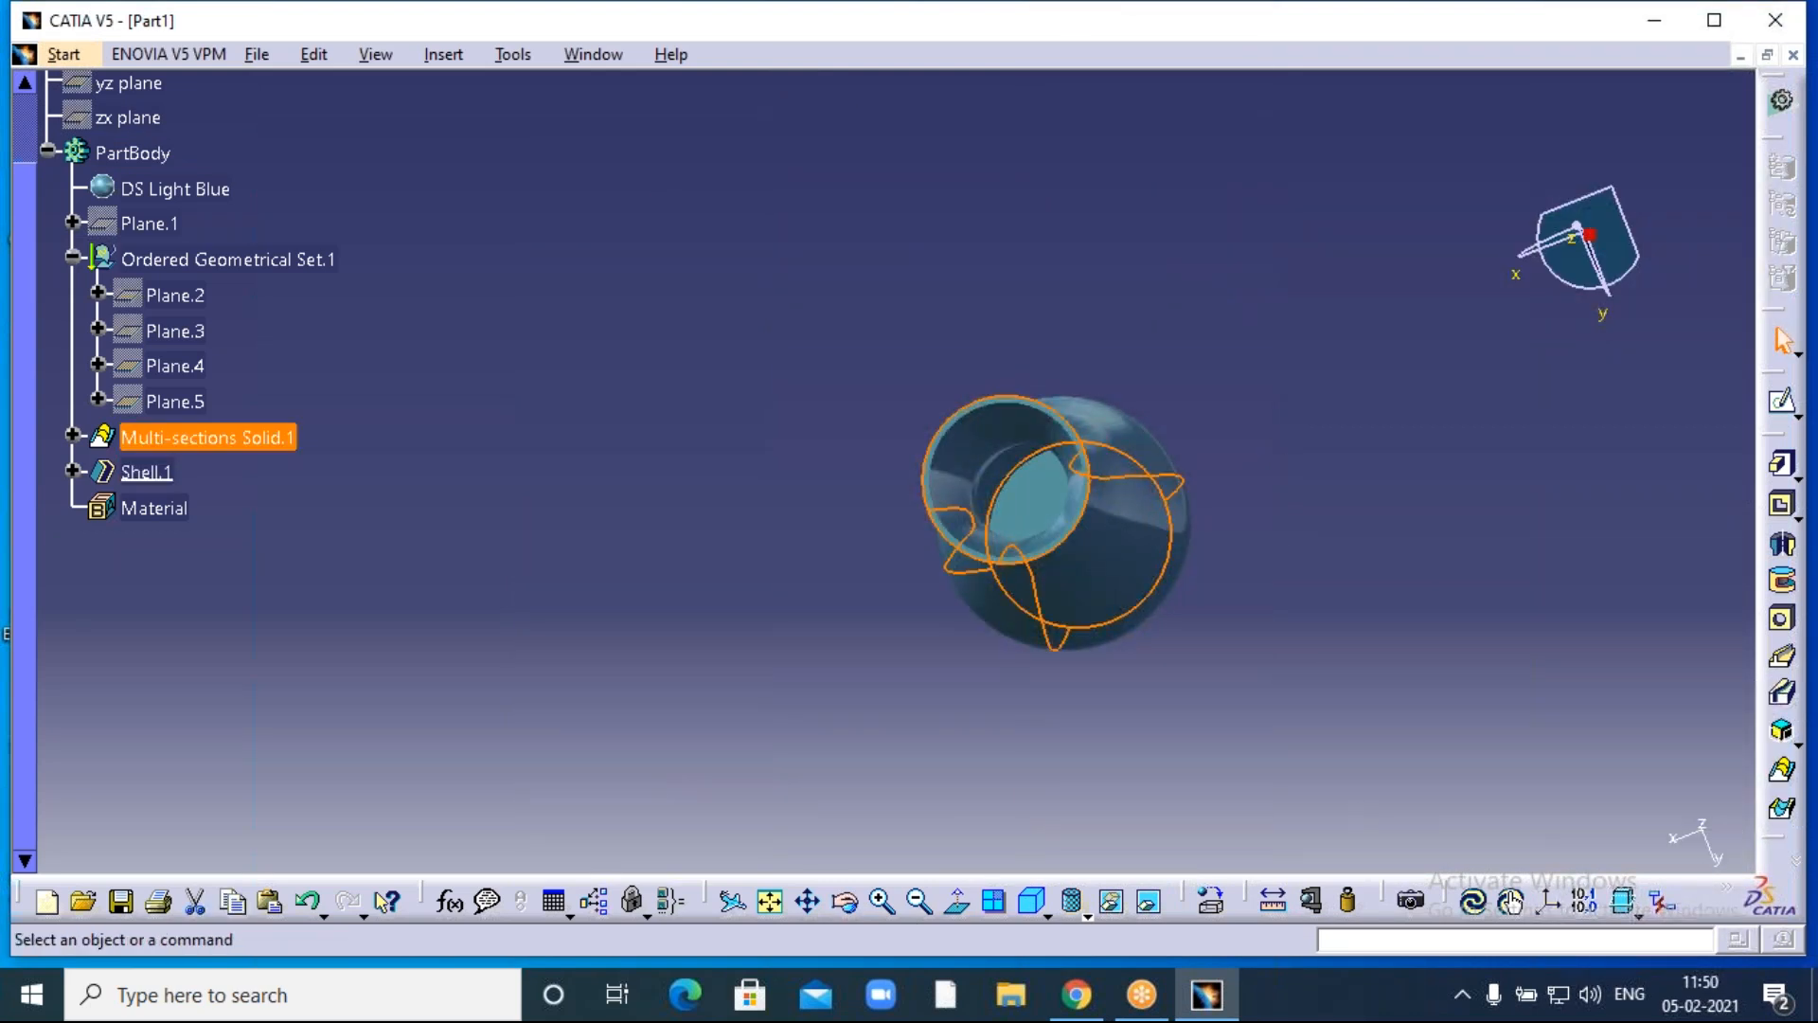
left_click(918, 800)
left_click(845, 901)
left_click_drag(868, 848, 922, 697)
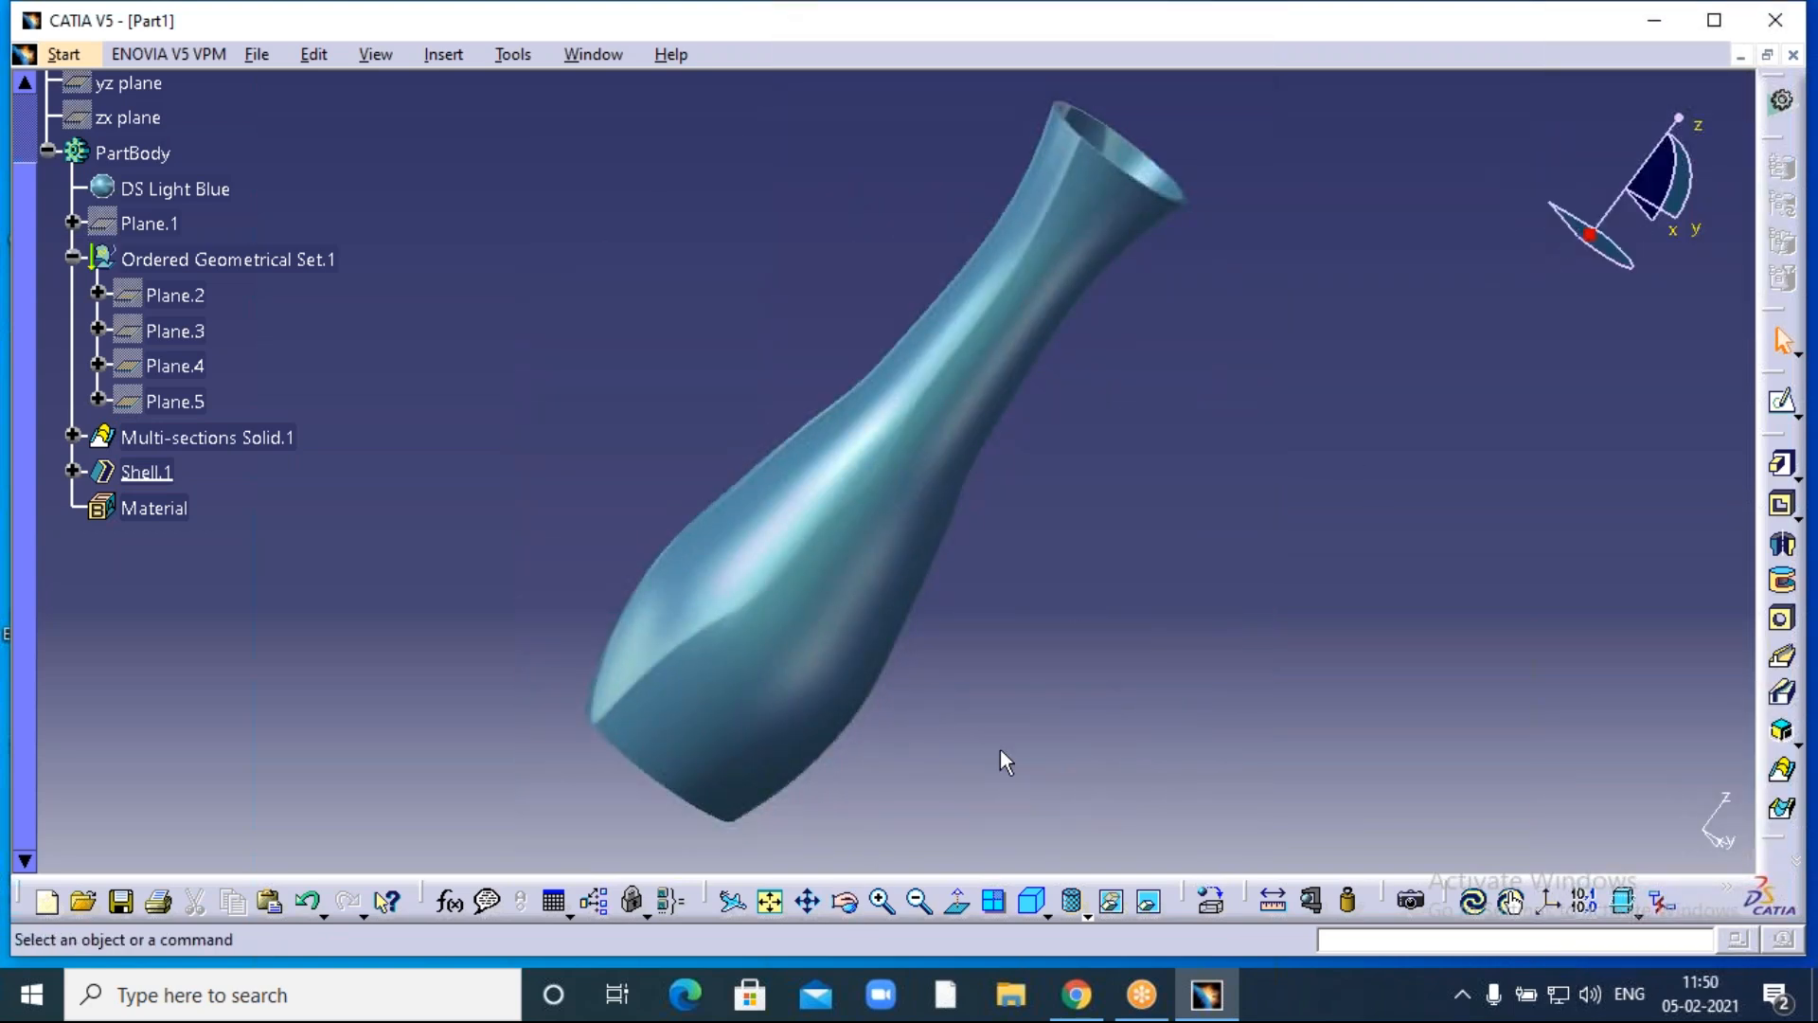
left_click(845, 900)
left_click_drag(972, 781, 829, 682)
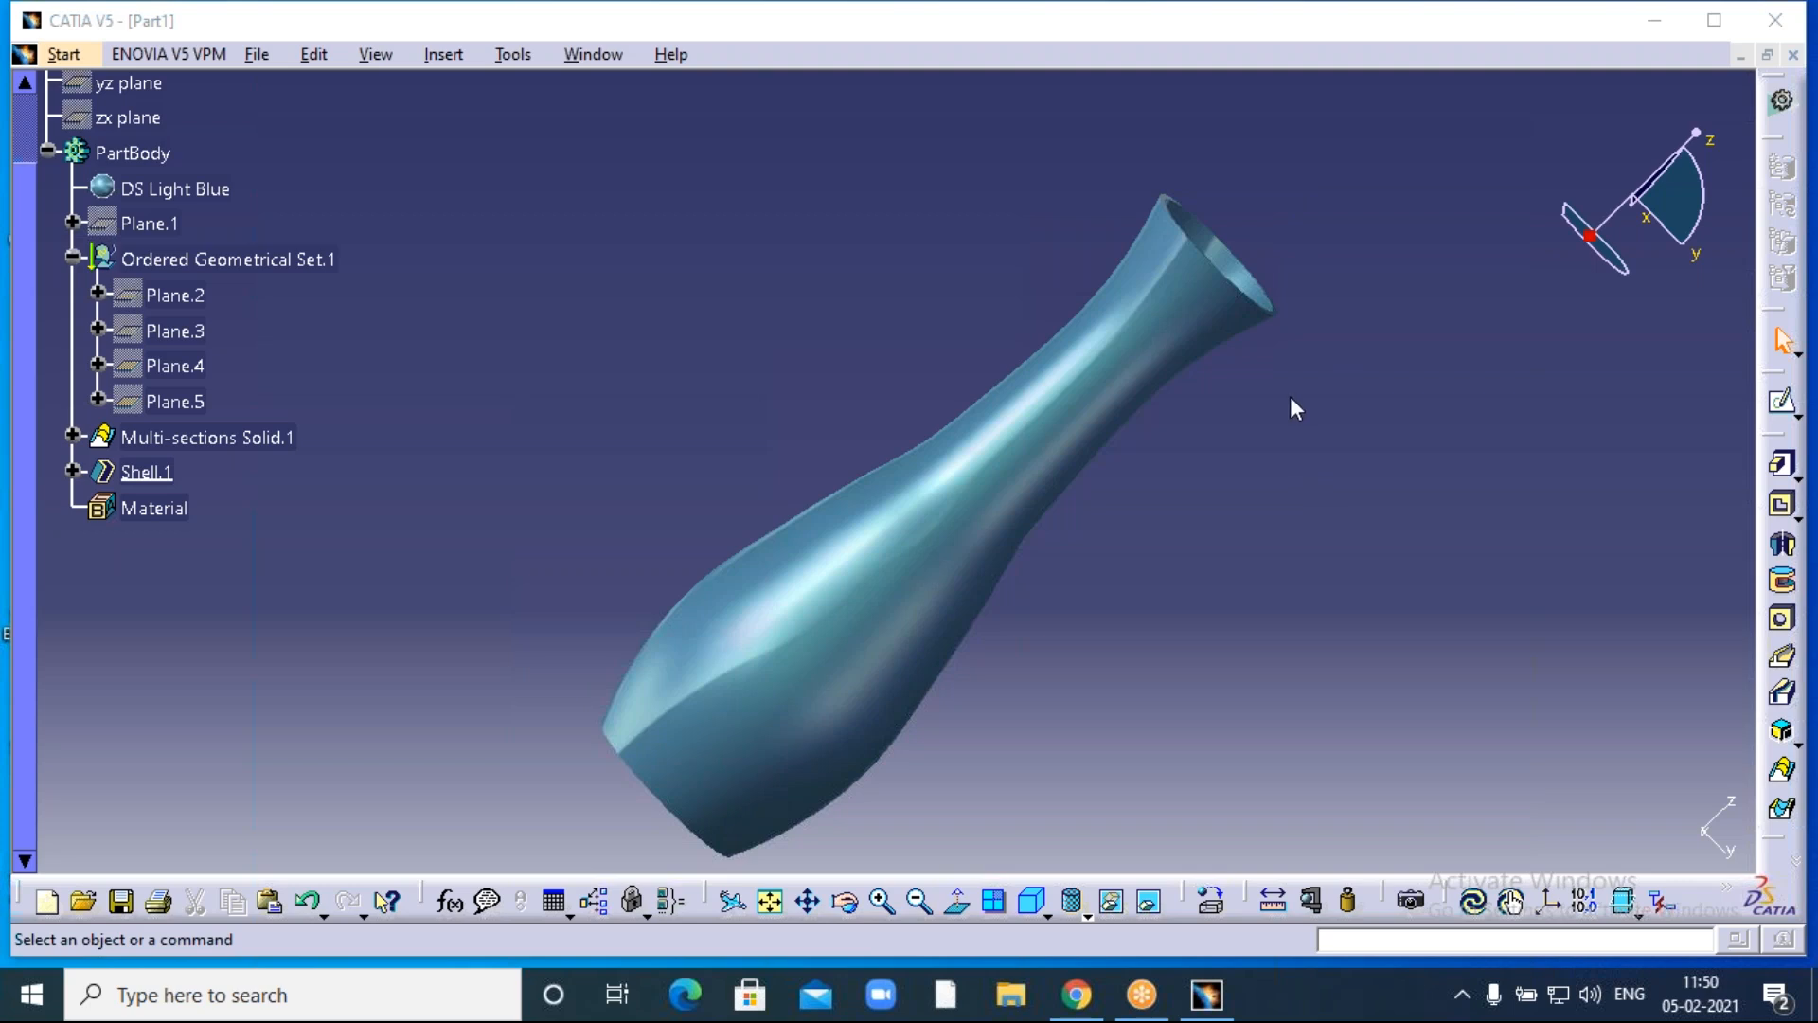
left_click(1186, 752)
left_click(967, 547)
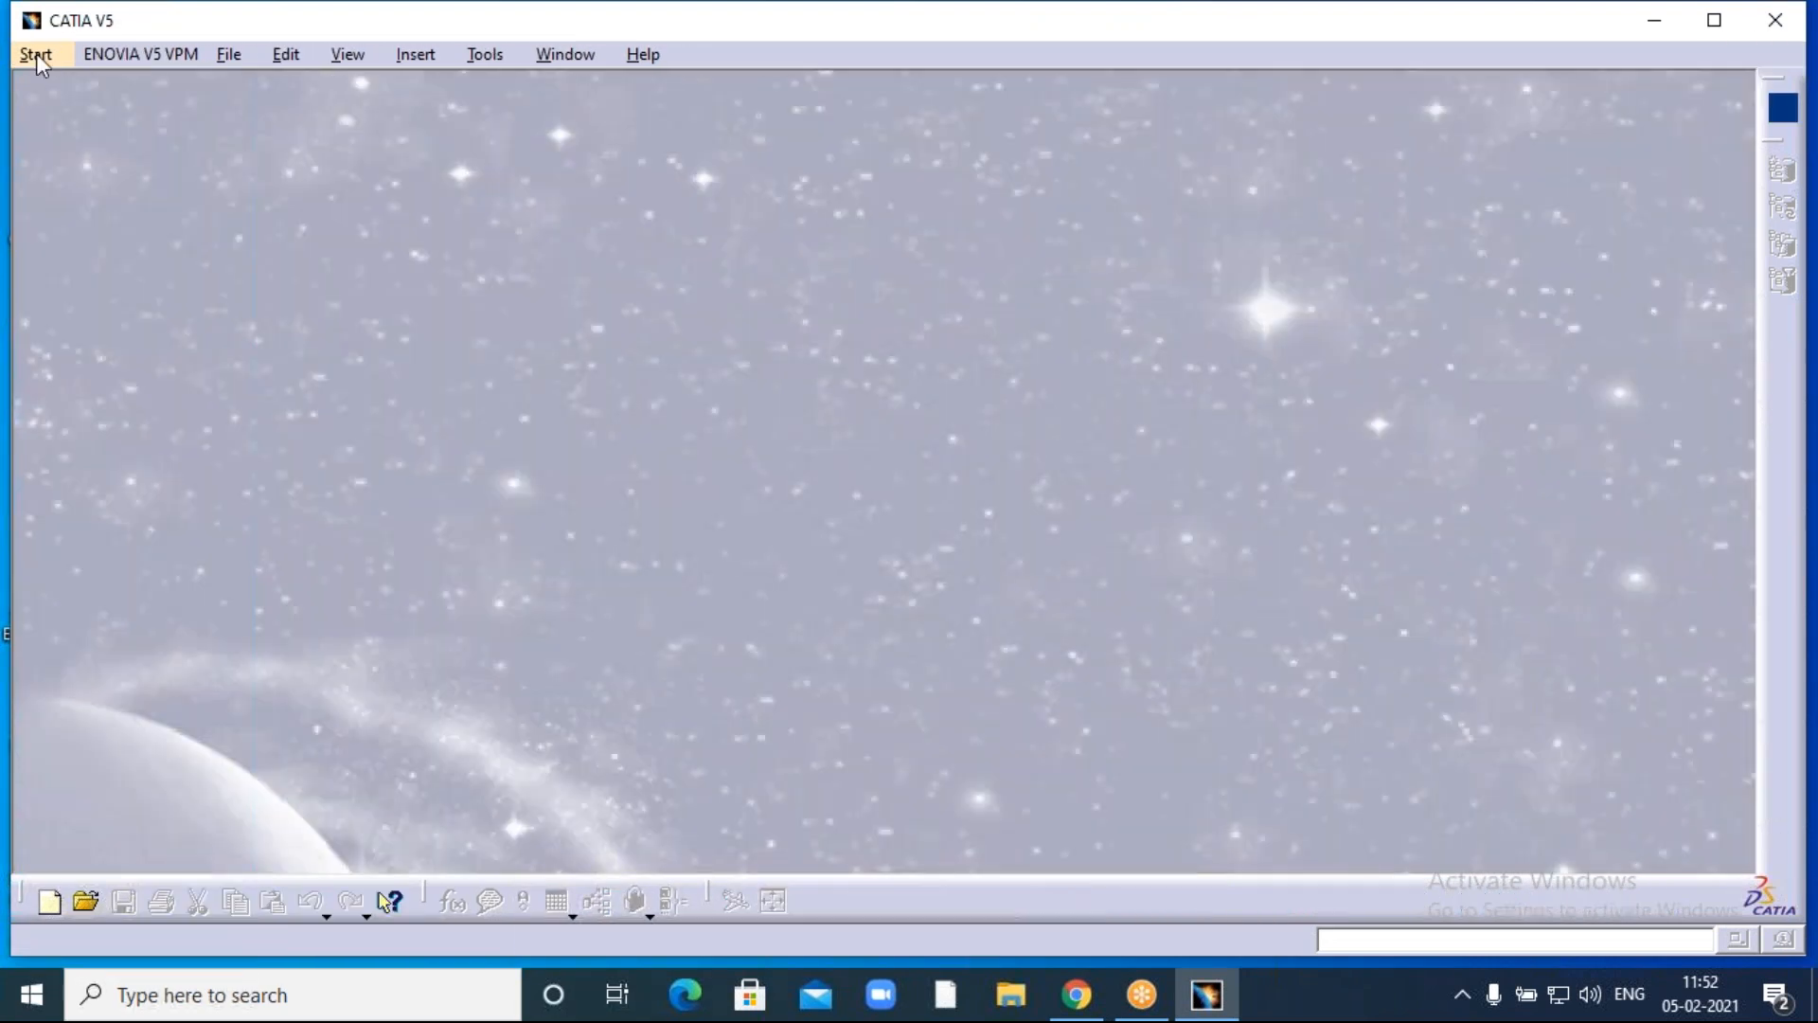
Create a new Part Design part named Part1 with hybrid design enabled.
left_click(37, 56)
mouse_move(70, 118)
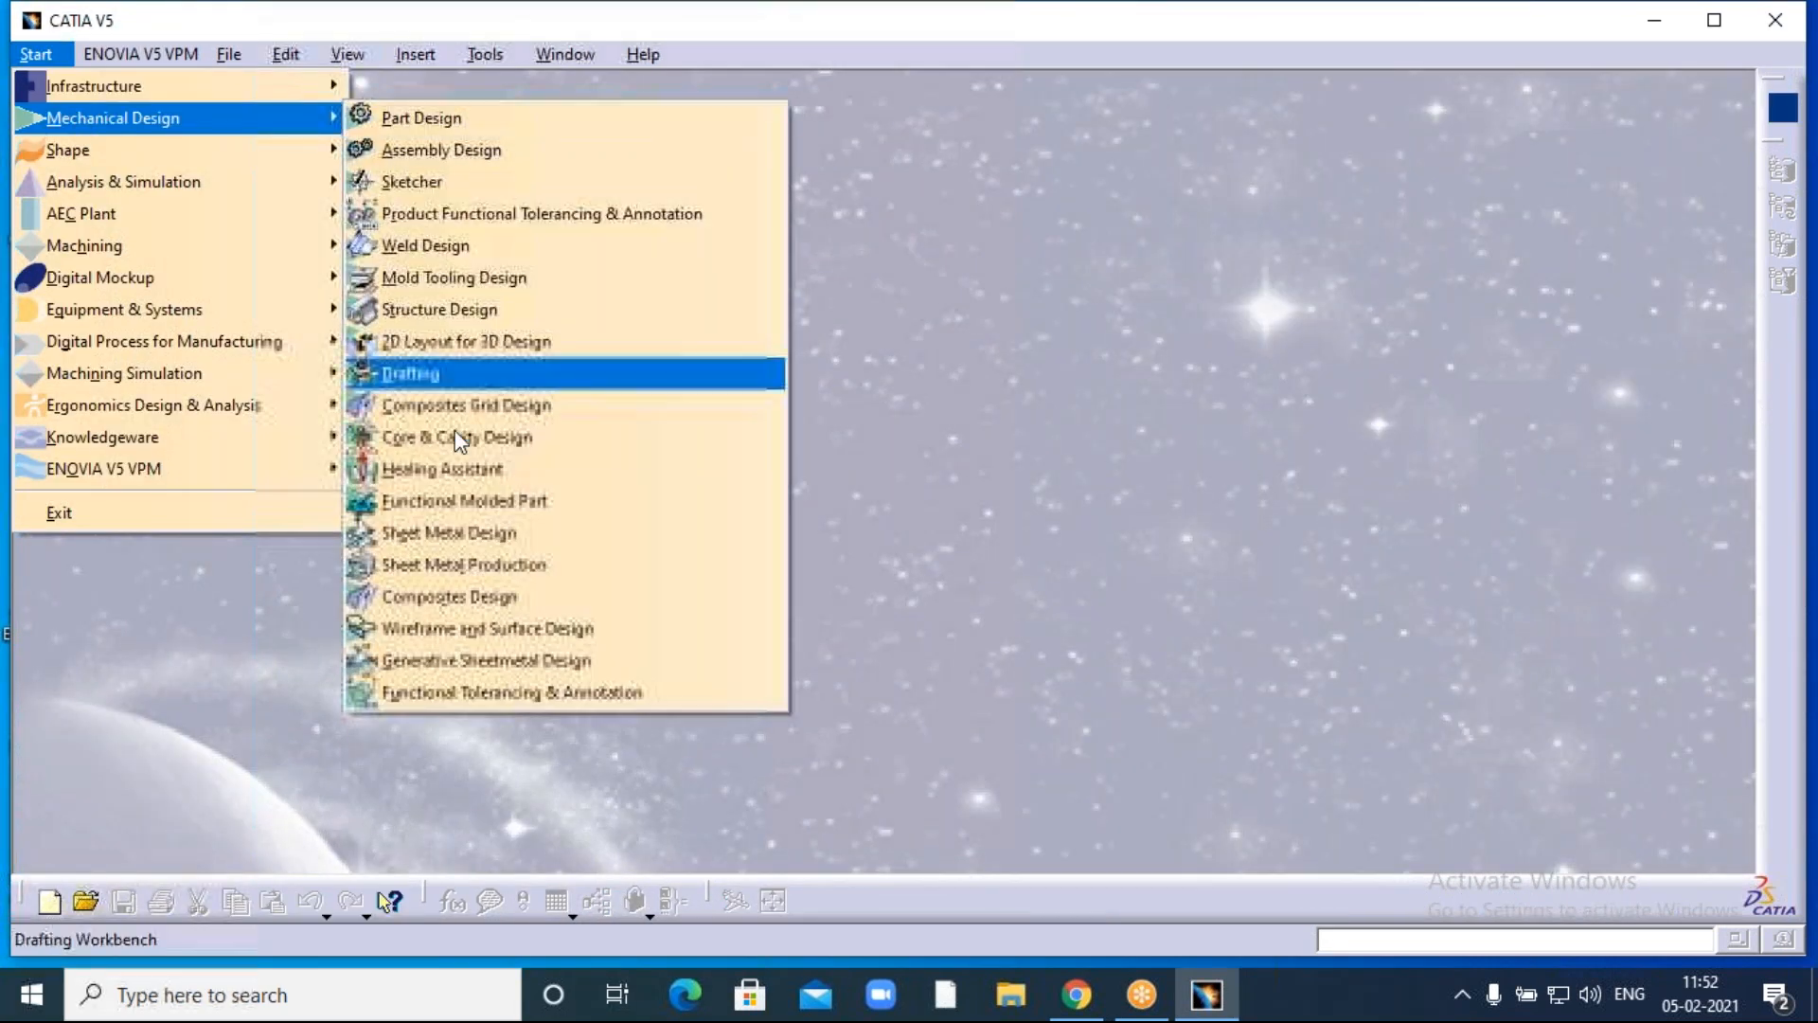
left_click(417, 119)
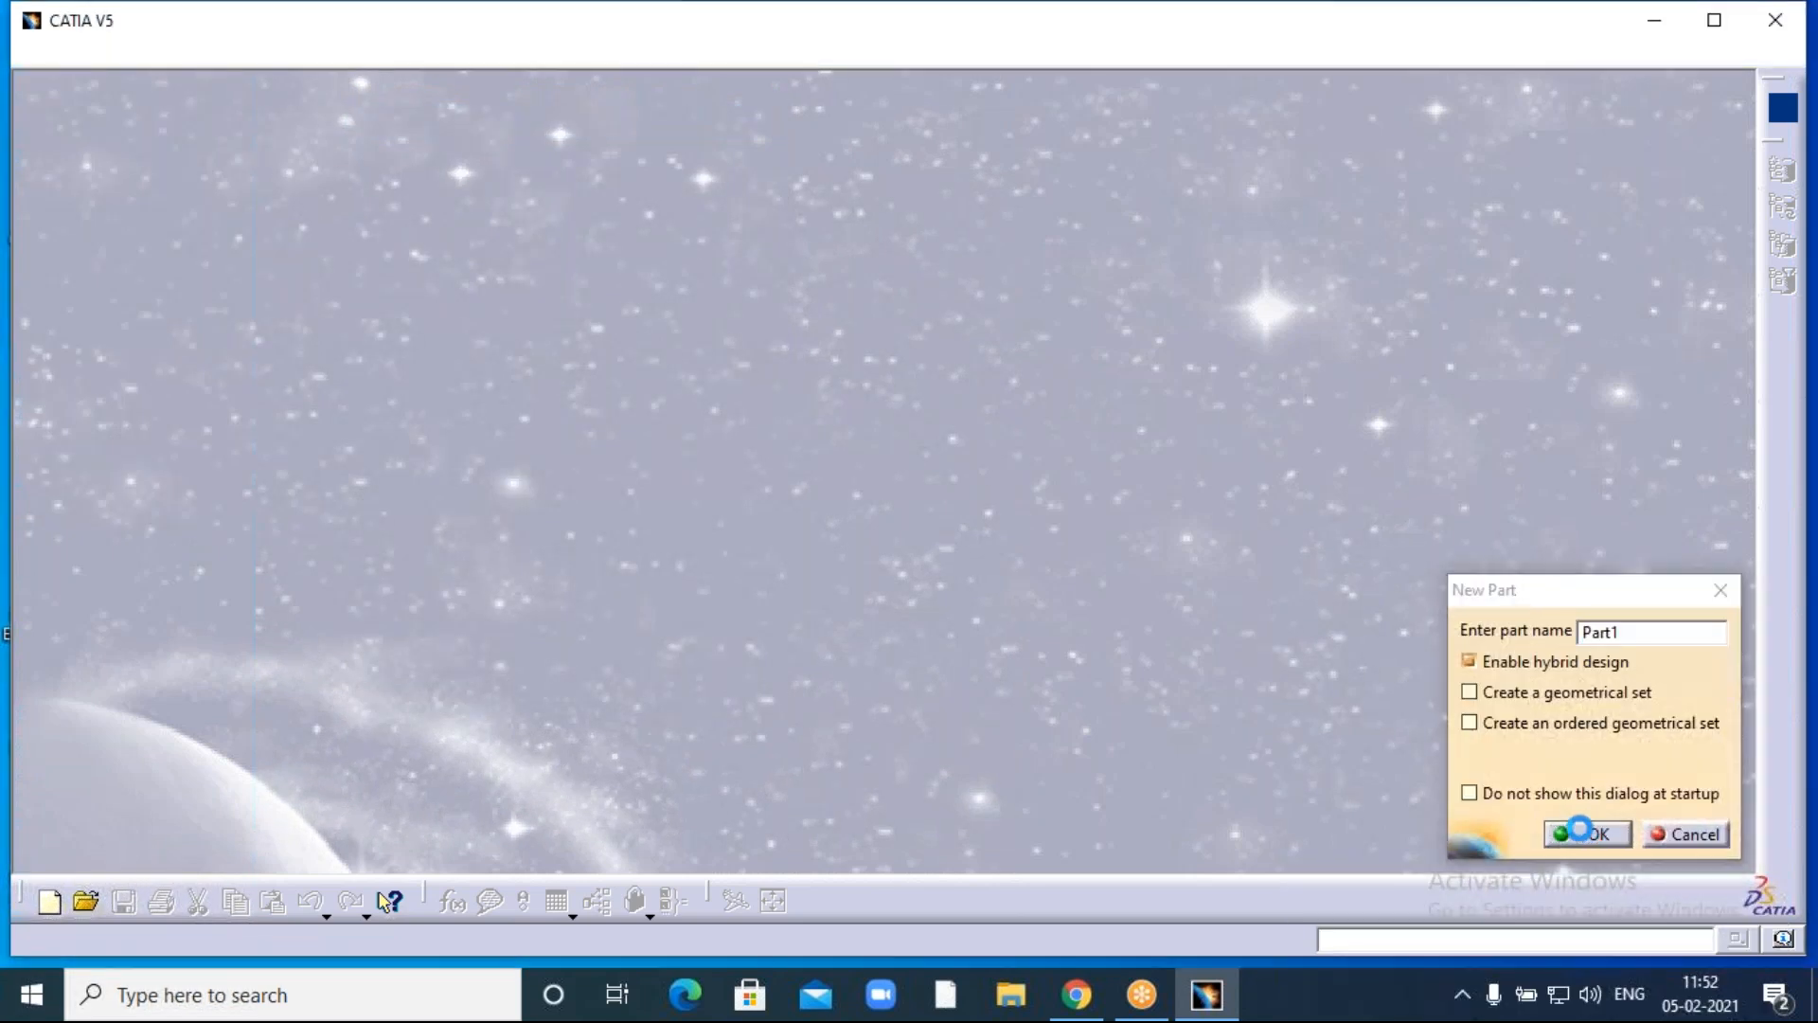
left_click(1588, 833)
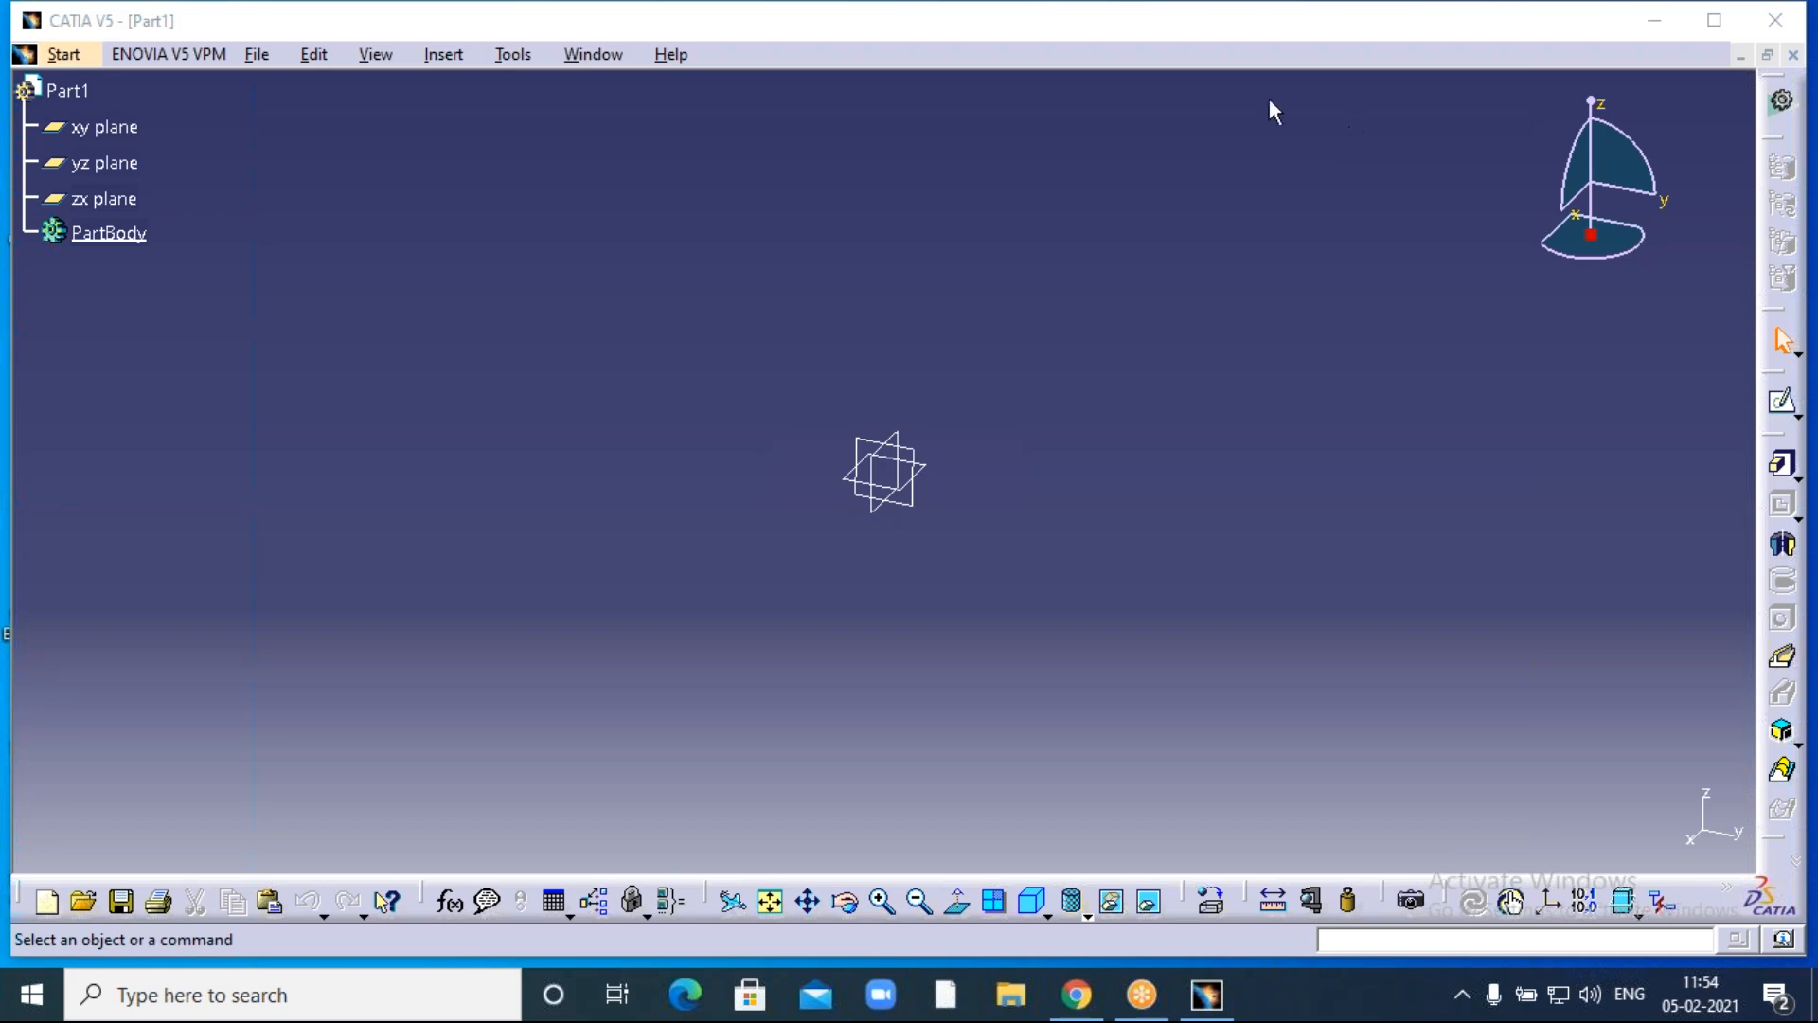
Sketch a centered rectangle about 128 mm wide and 116 mm high on the xy plane, centered on the origin.
left_click(936, 478)
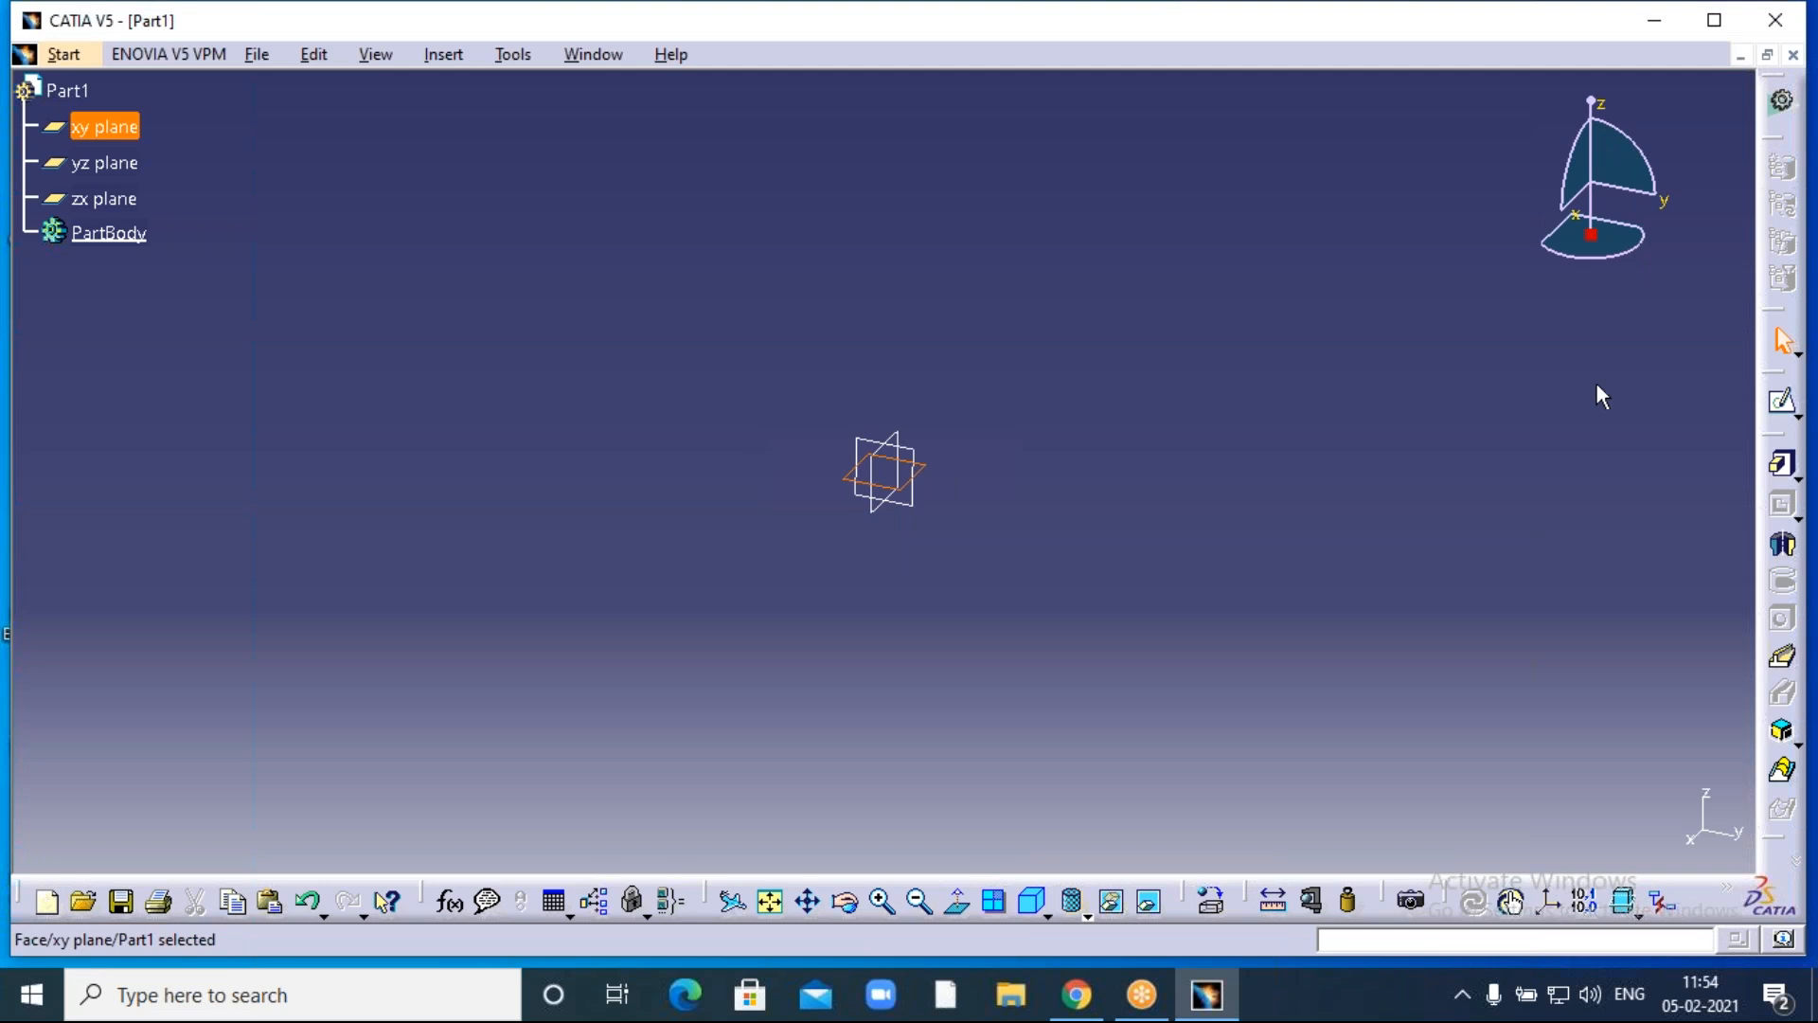
left_click(1783, 402)
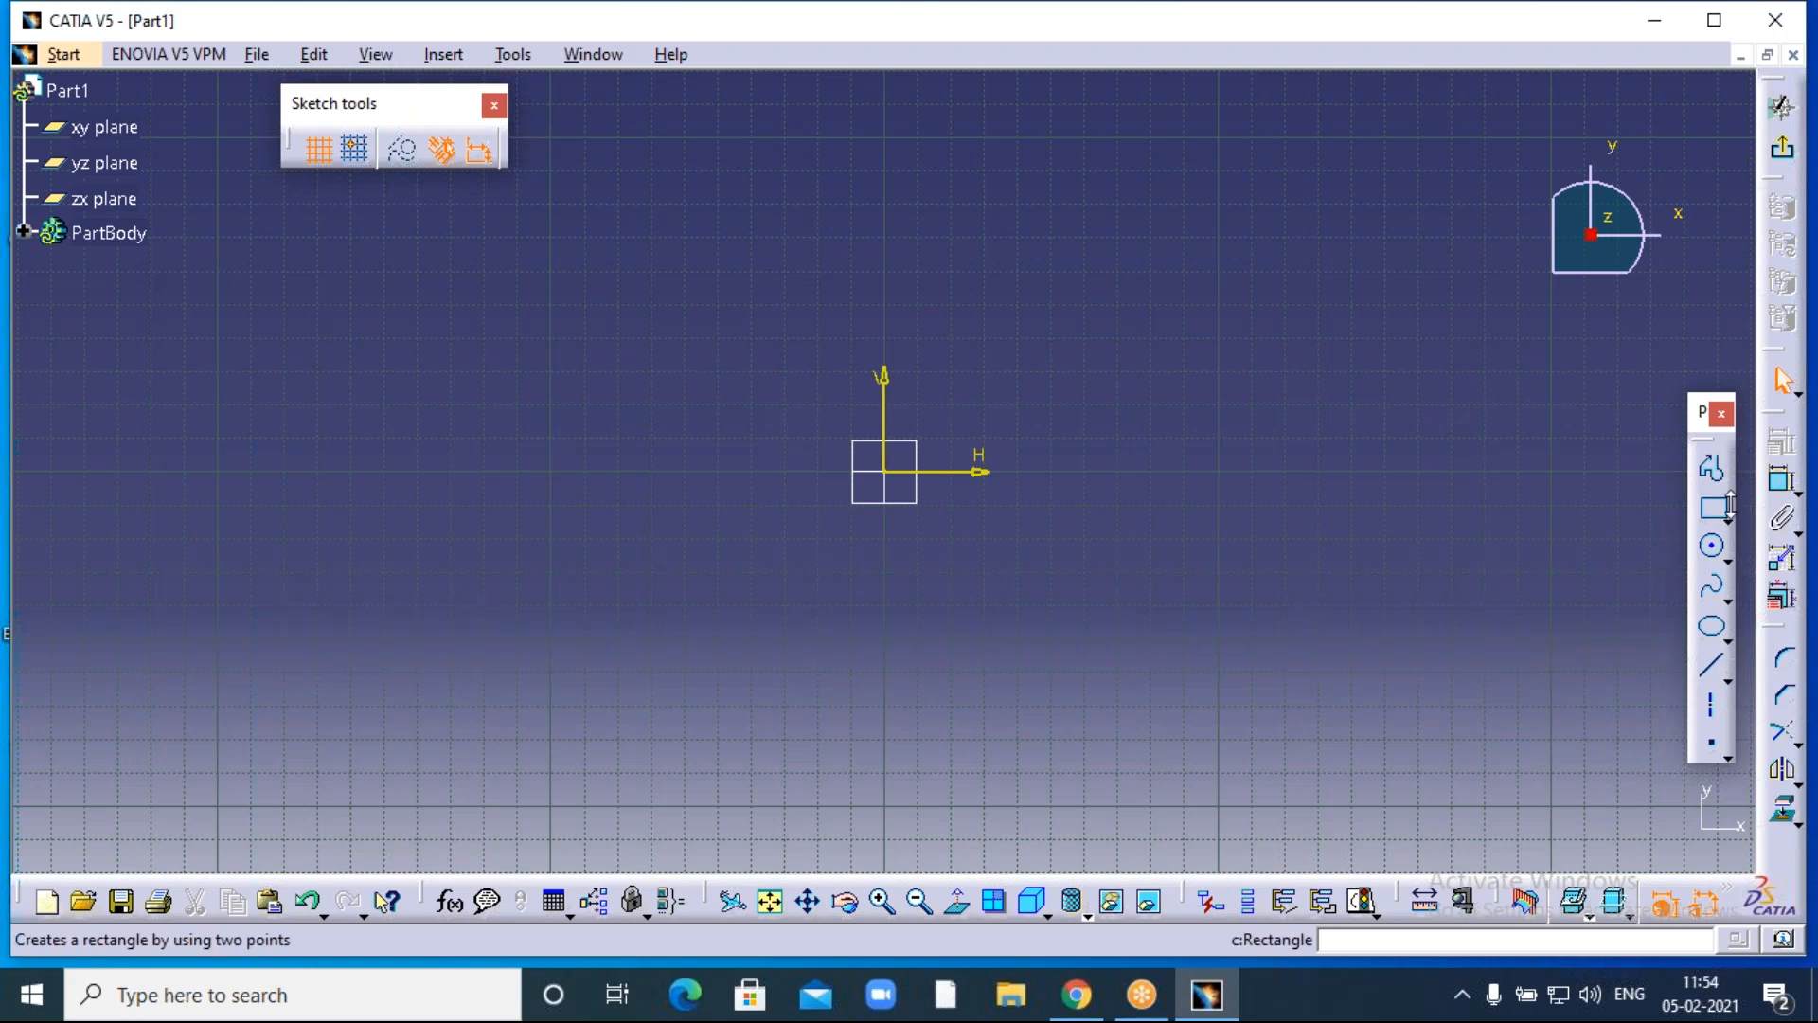
left_click(1728, 522)
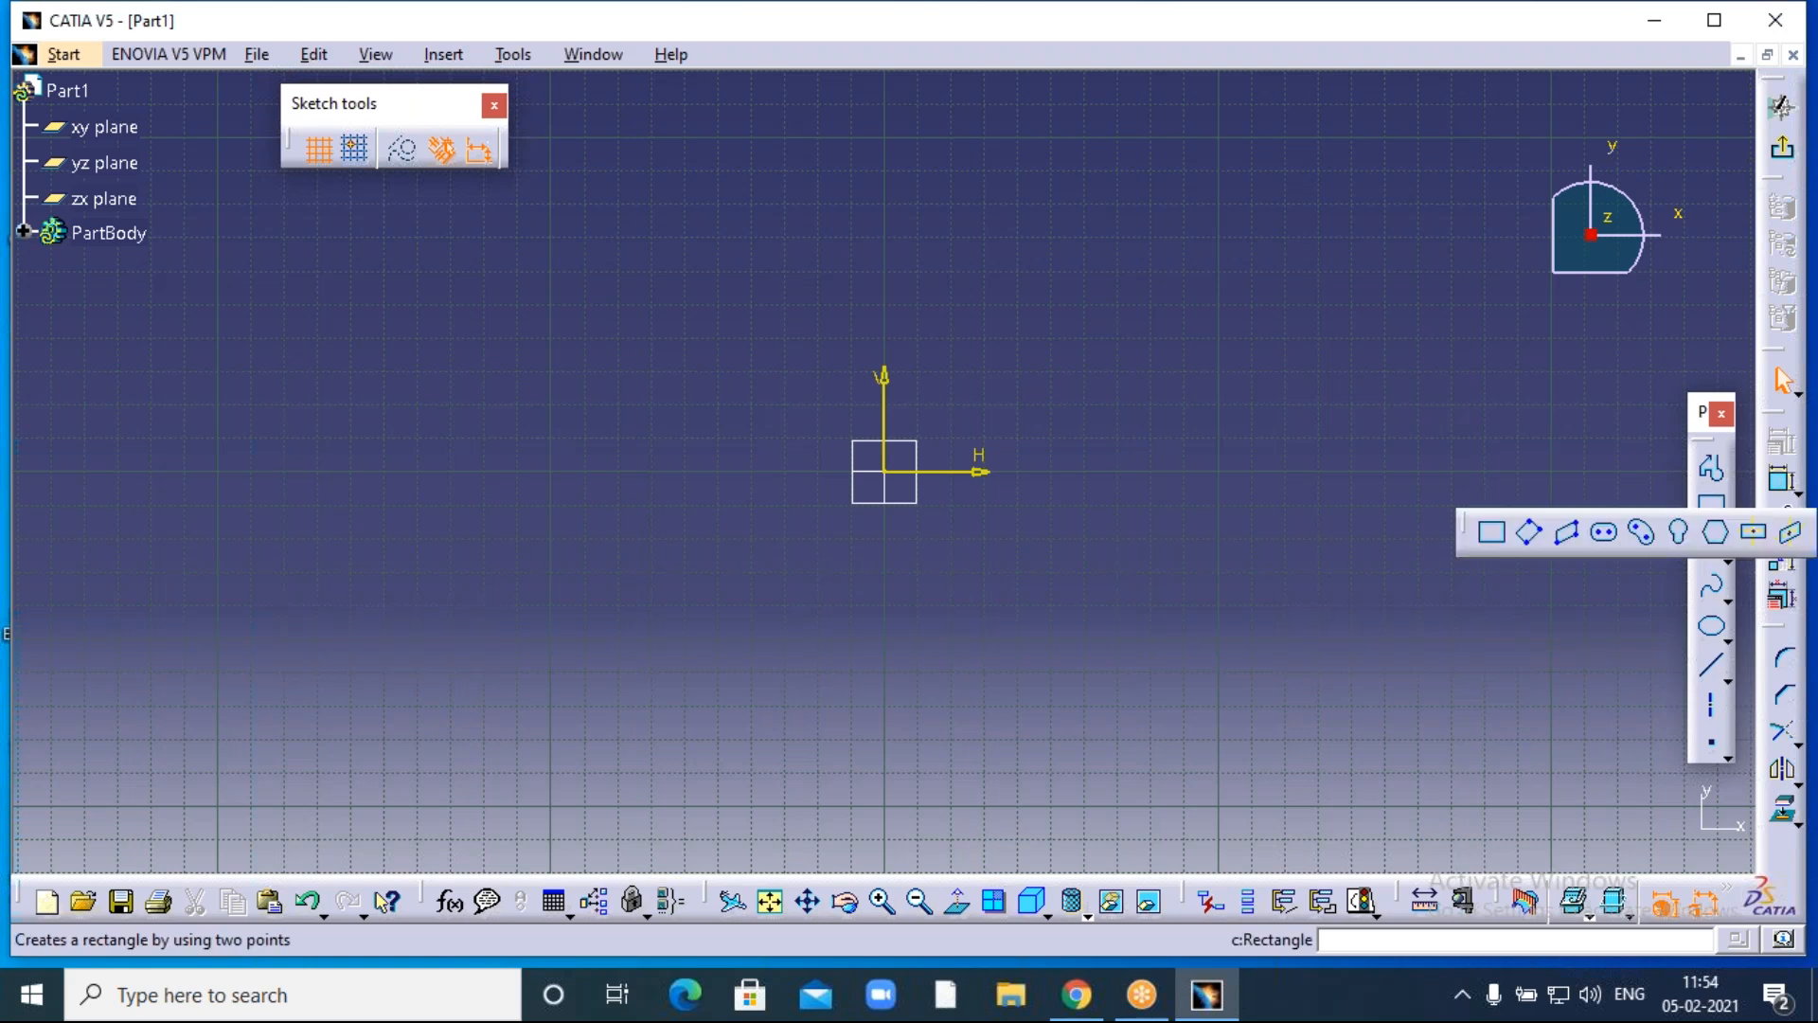
left_click(1757, 533)
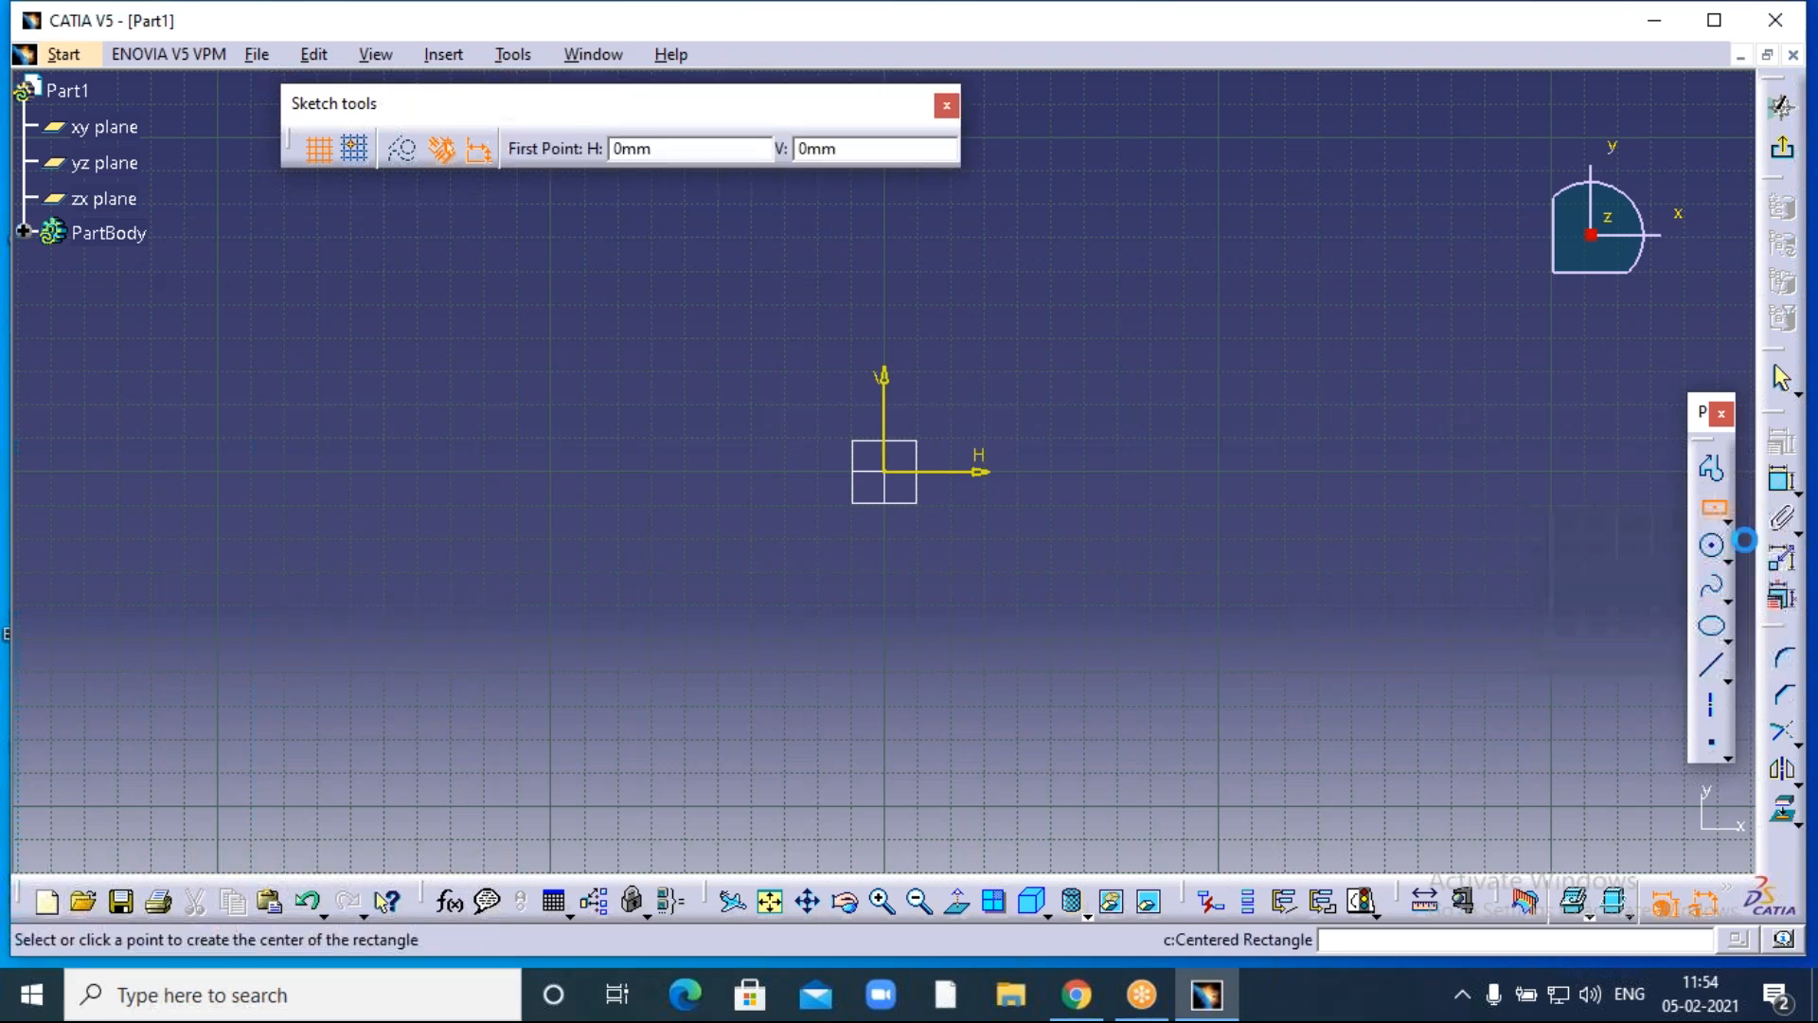
left_click(887, 474)
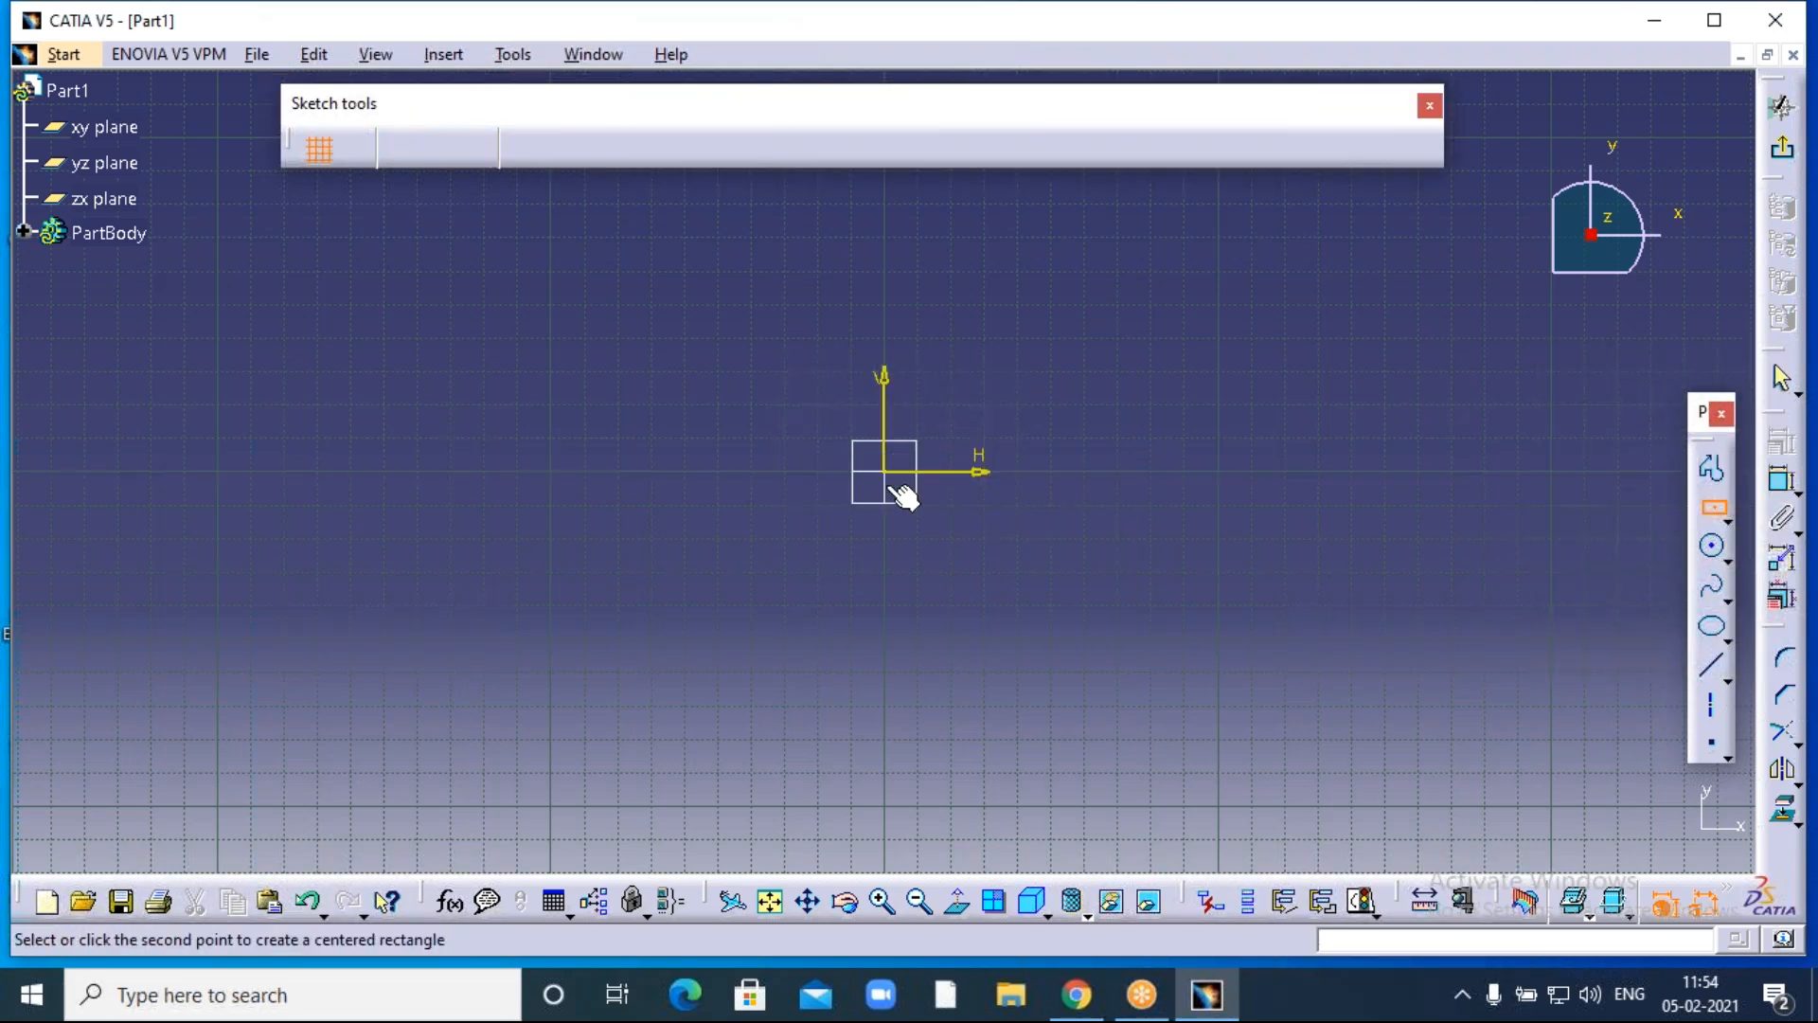
left_click(1098, 666)
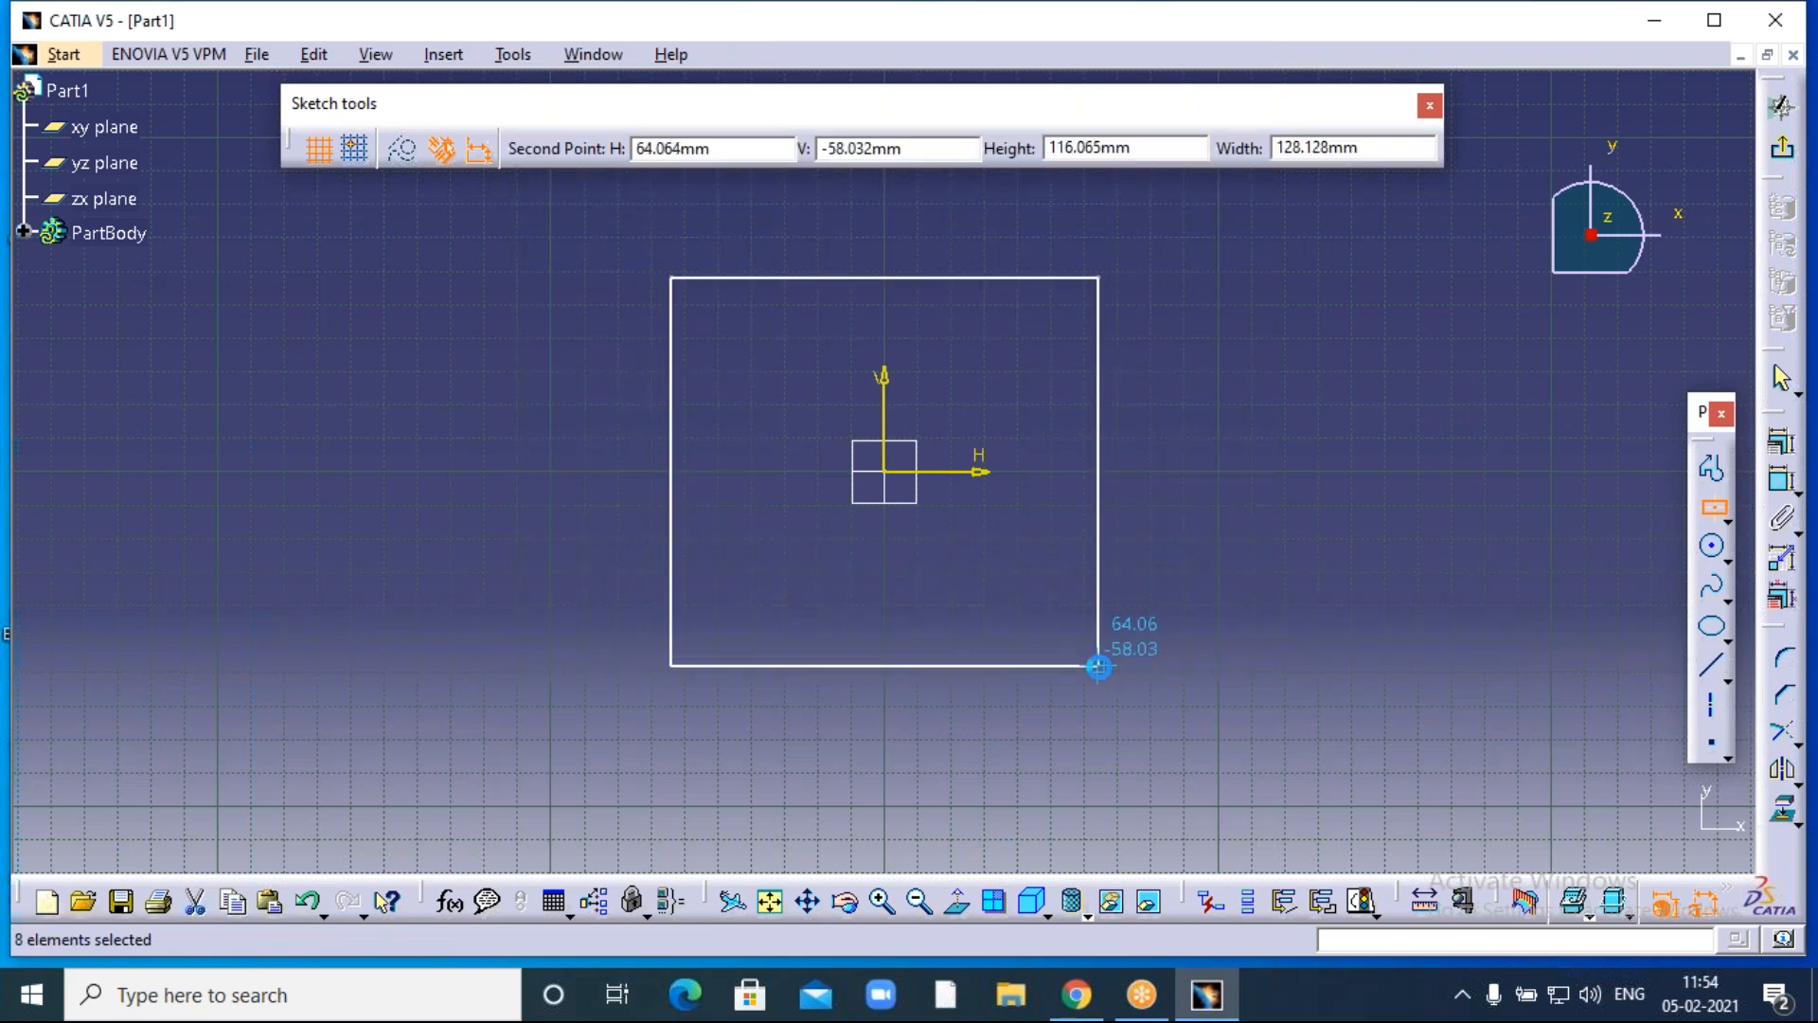
Dimension the rectangle's height and set it to 120 mm.
left_click(1785, 499)
left_click(1101, 526)
left_click(1193, 506)
double_click(1191, 502)
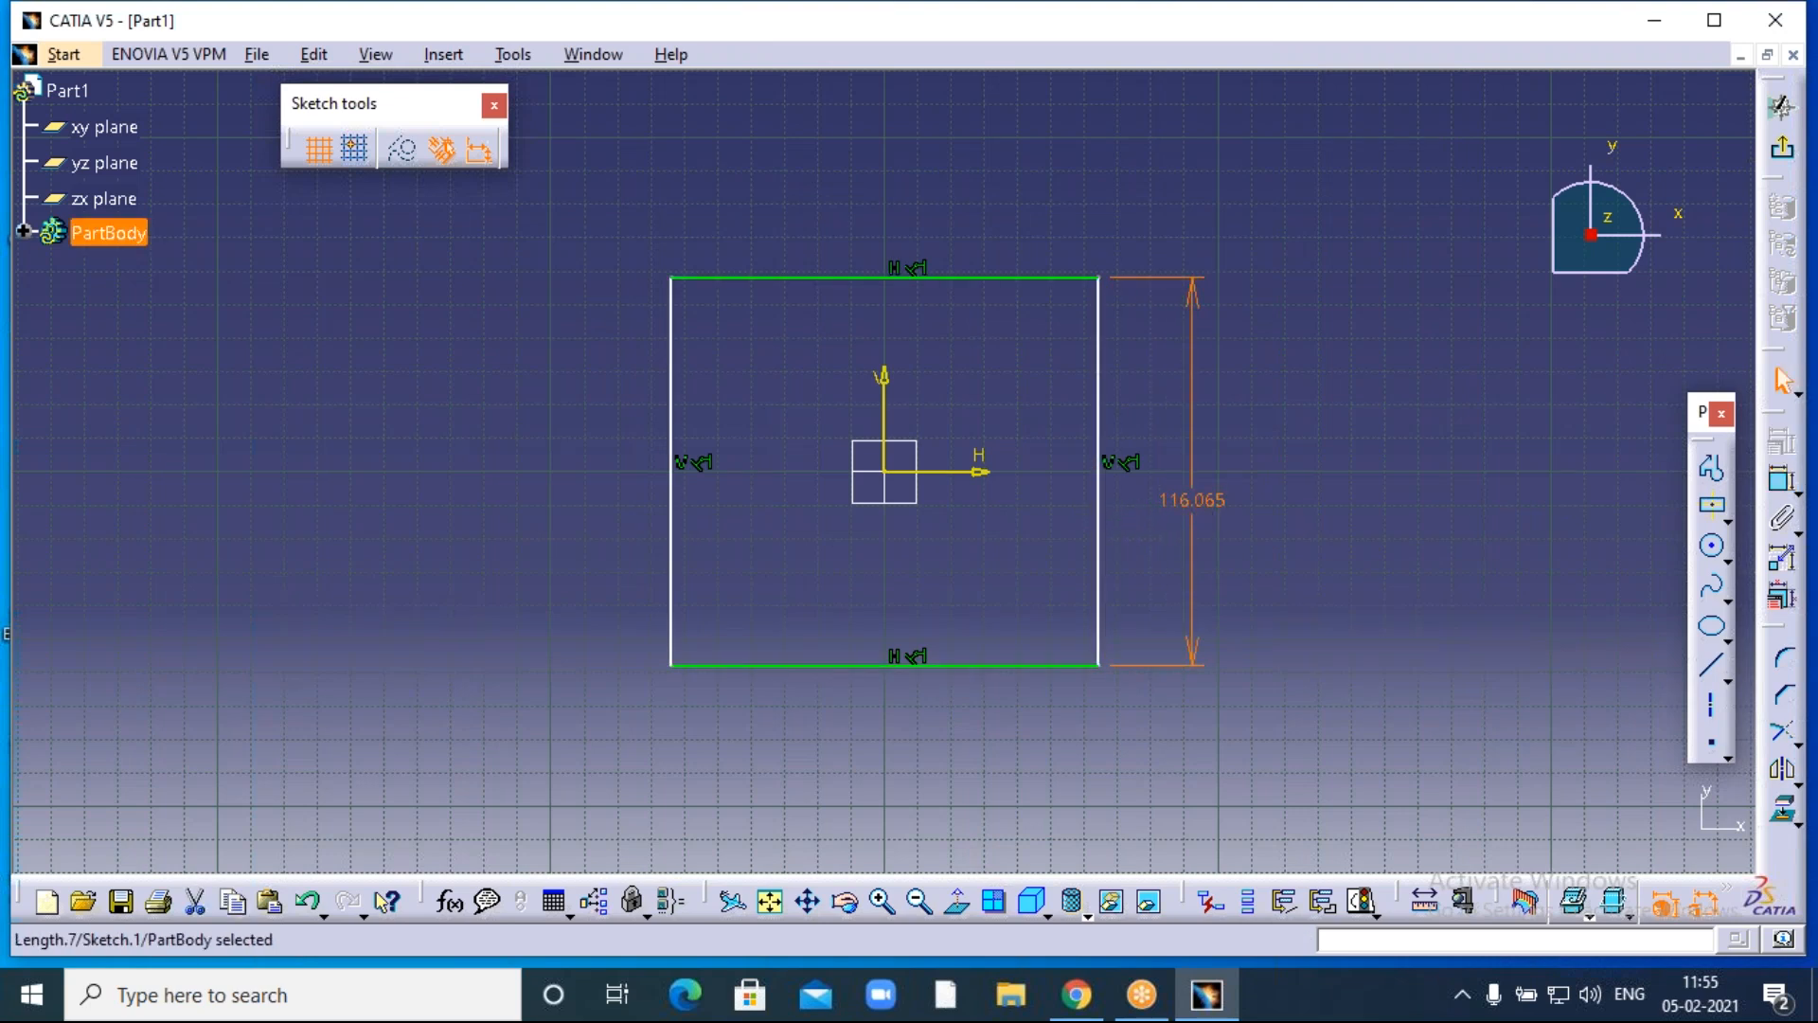
type("12")
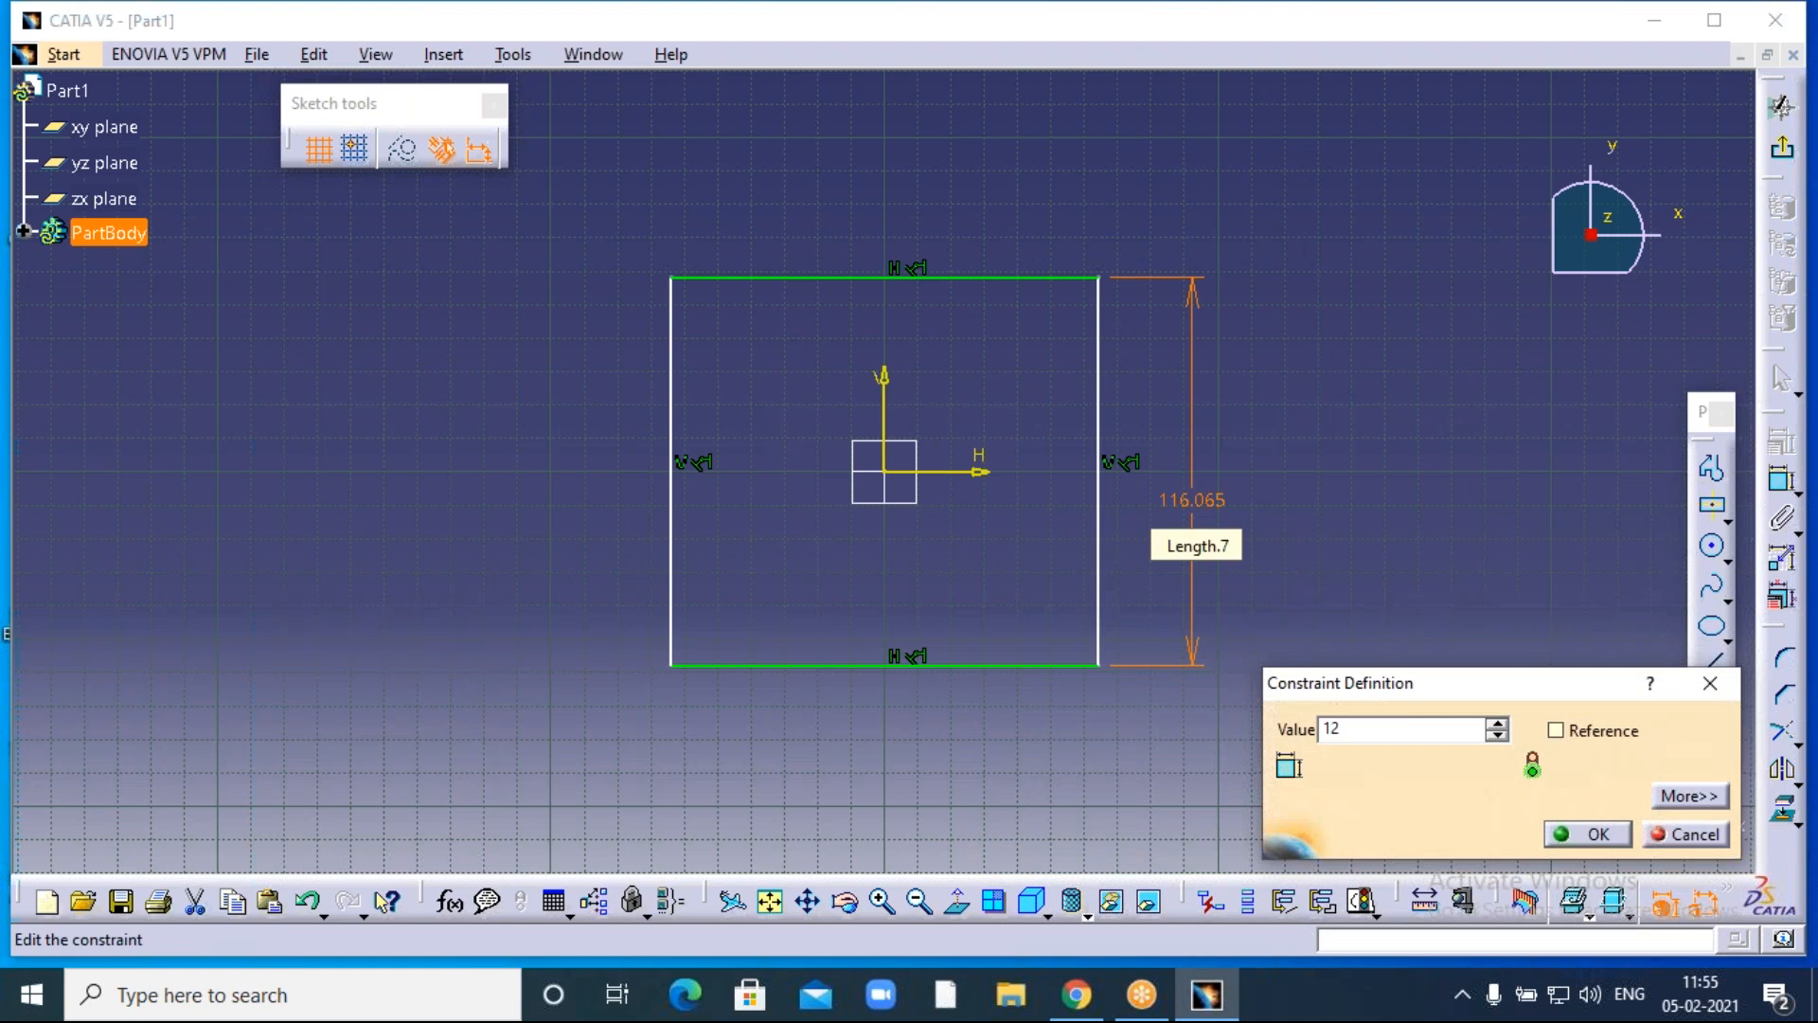
left_click(1589, 834)
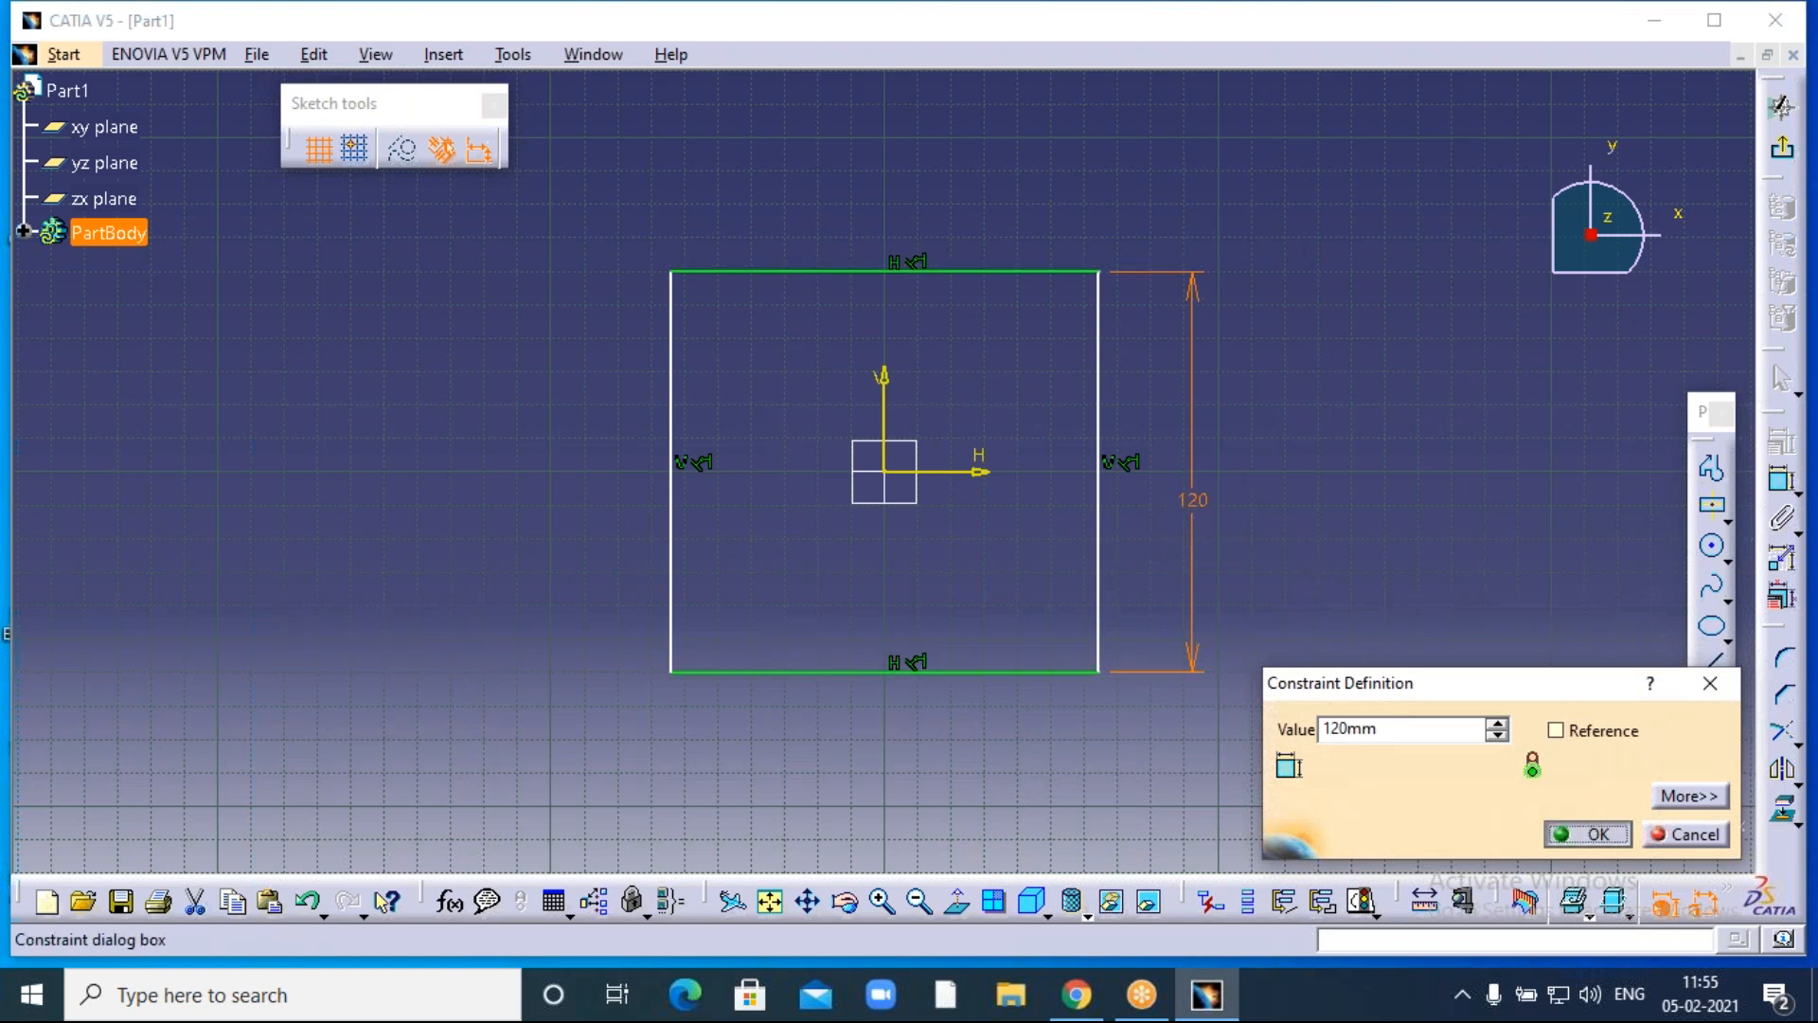
Dimension the rectangle's width, set it to 120 mm, and exit the sketch.
left_click(1783, 480)
left_click(1000, 274)
left_click(919, 186)
double_click(915, 195)
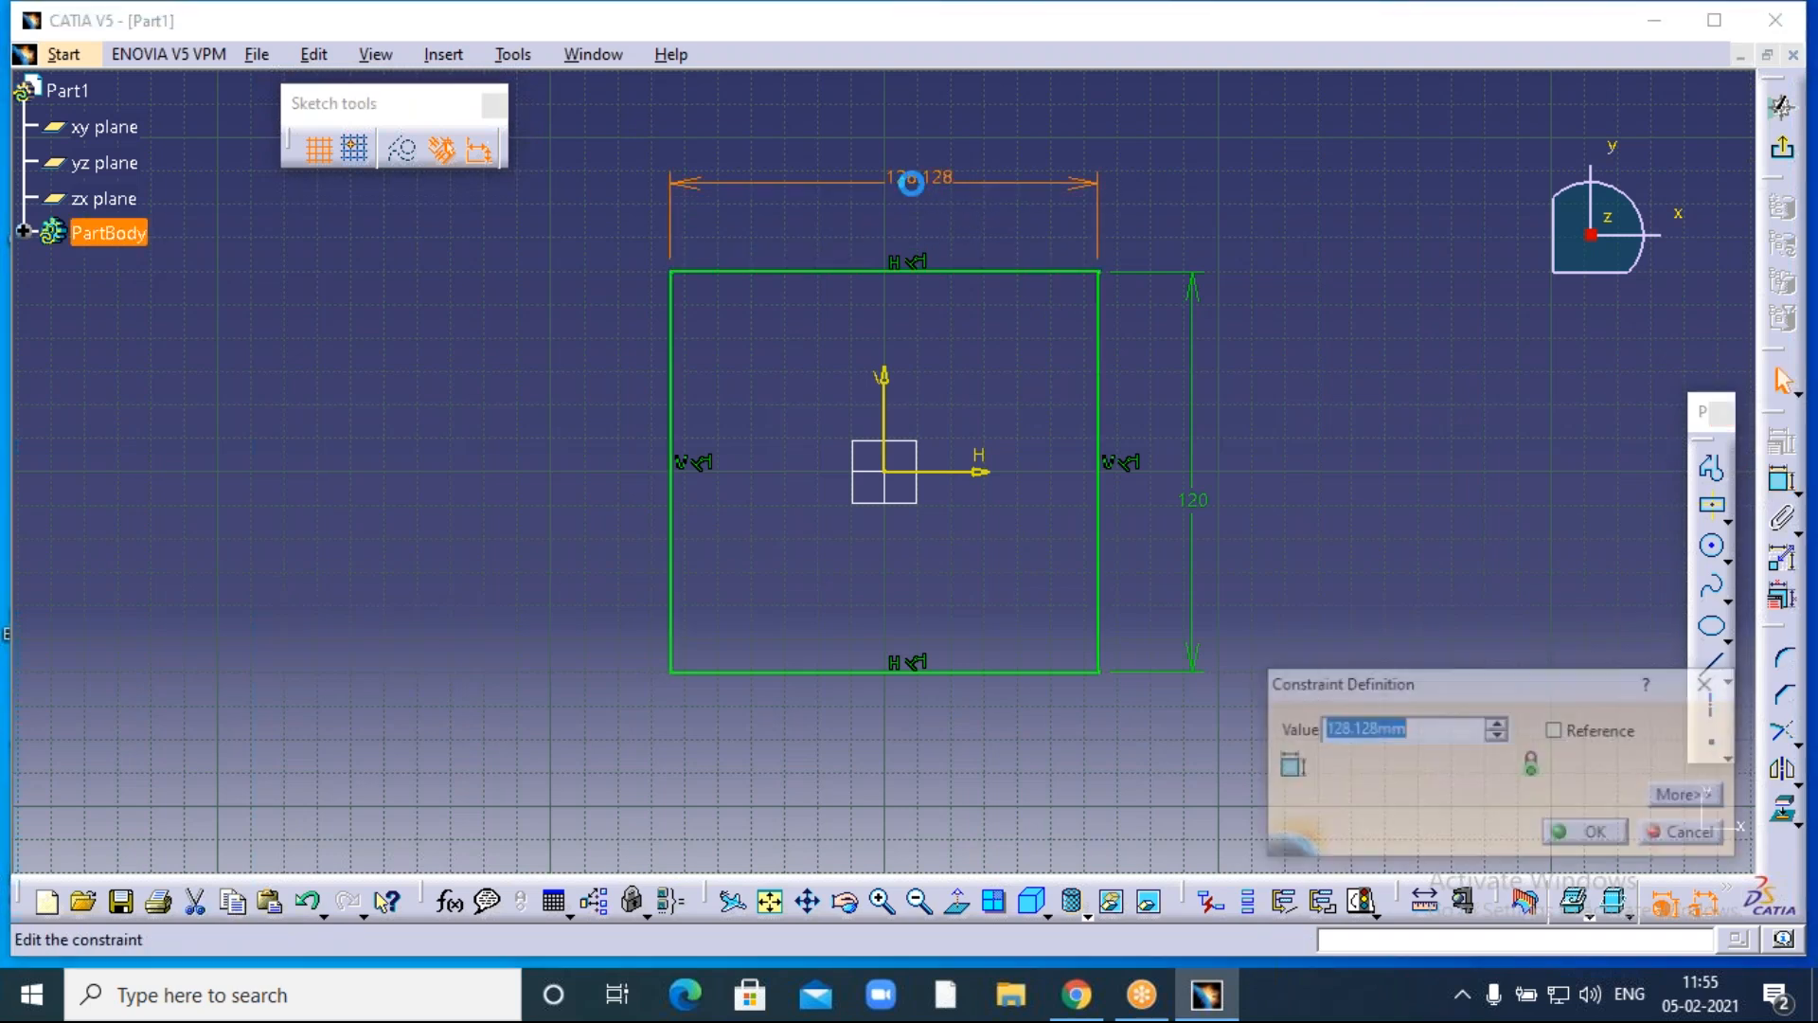
type("120")
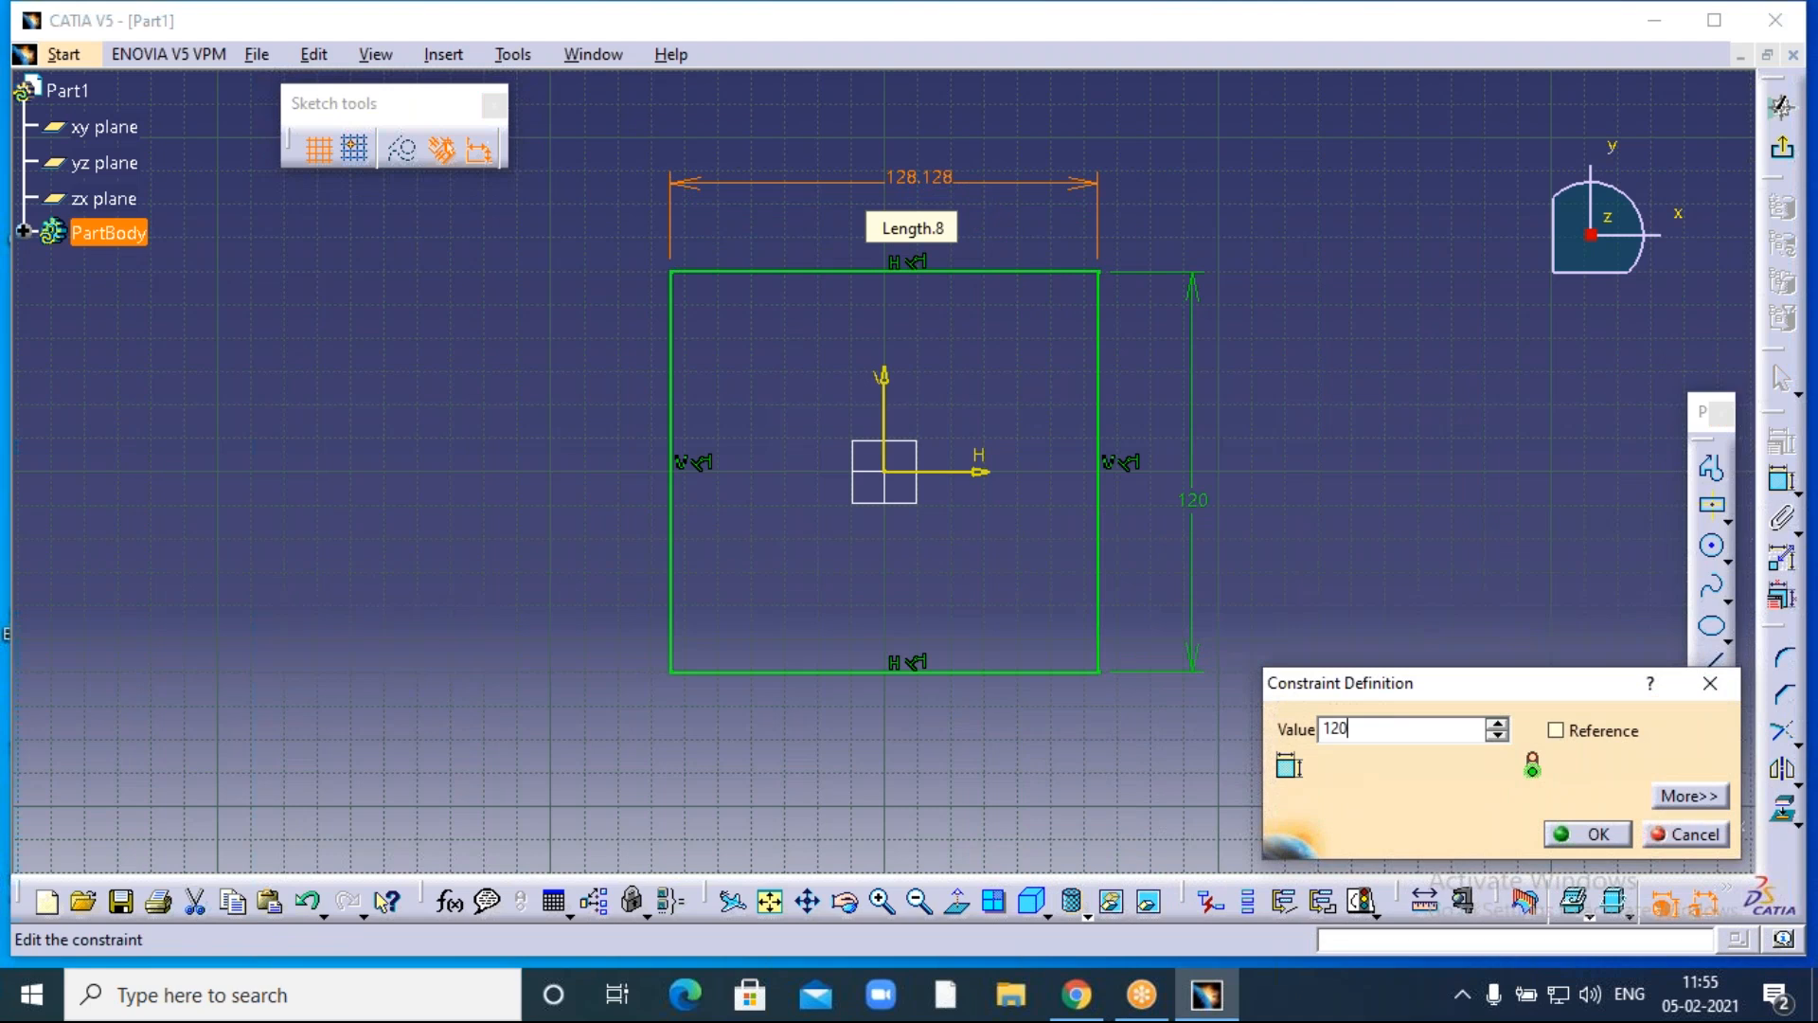
left_click(1591, 834)
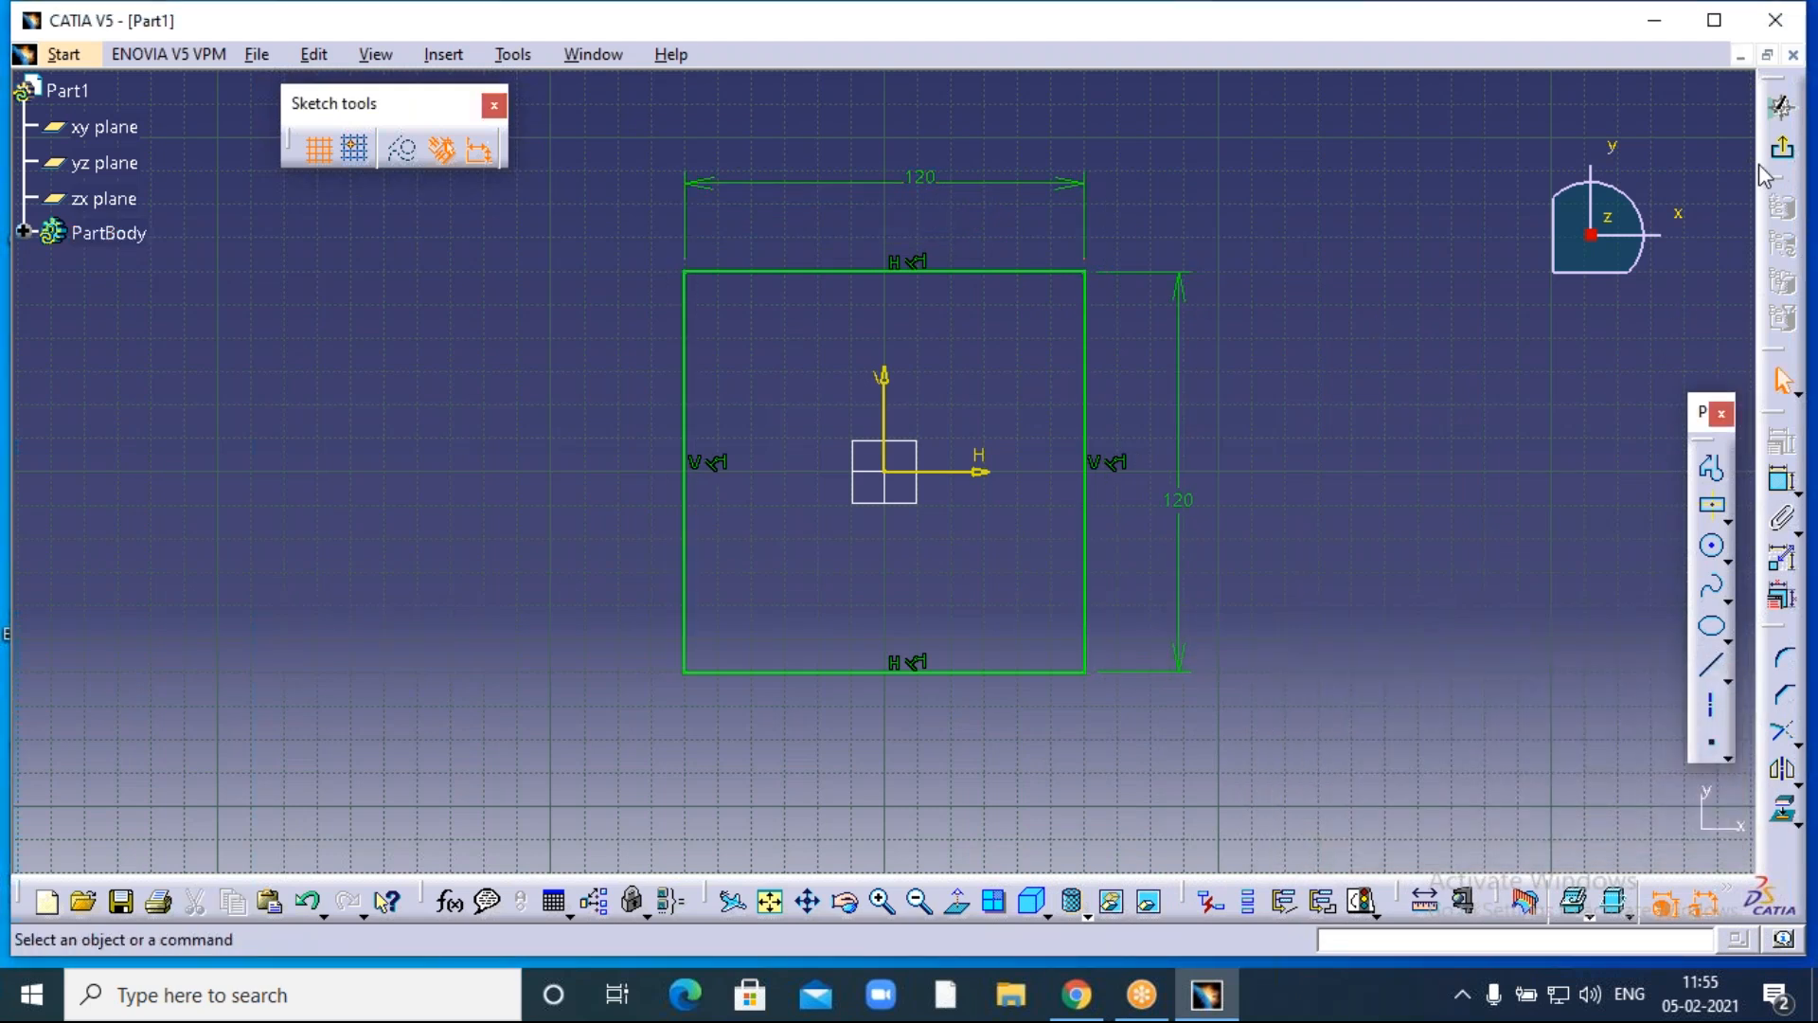
left_click(1784, 150)
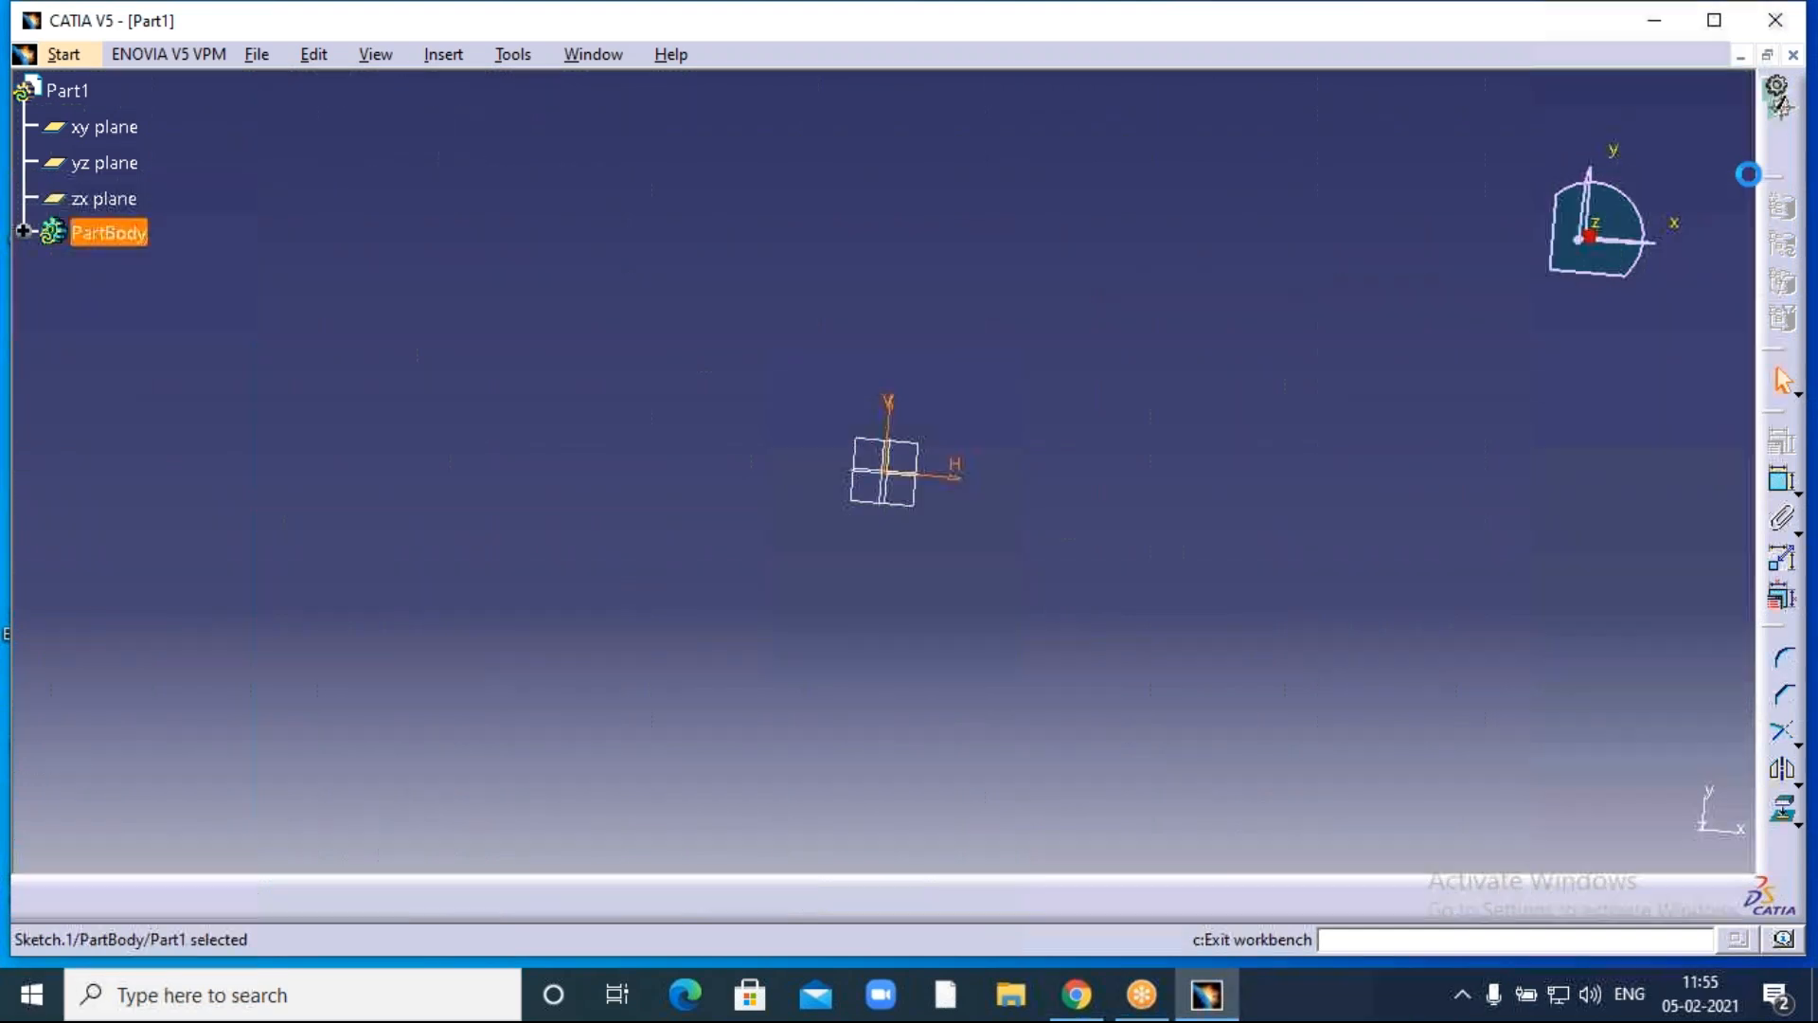
Pad the square sketch to a length of 300 mm.
middle_click_drag(1008, 305, 1005, 398)
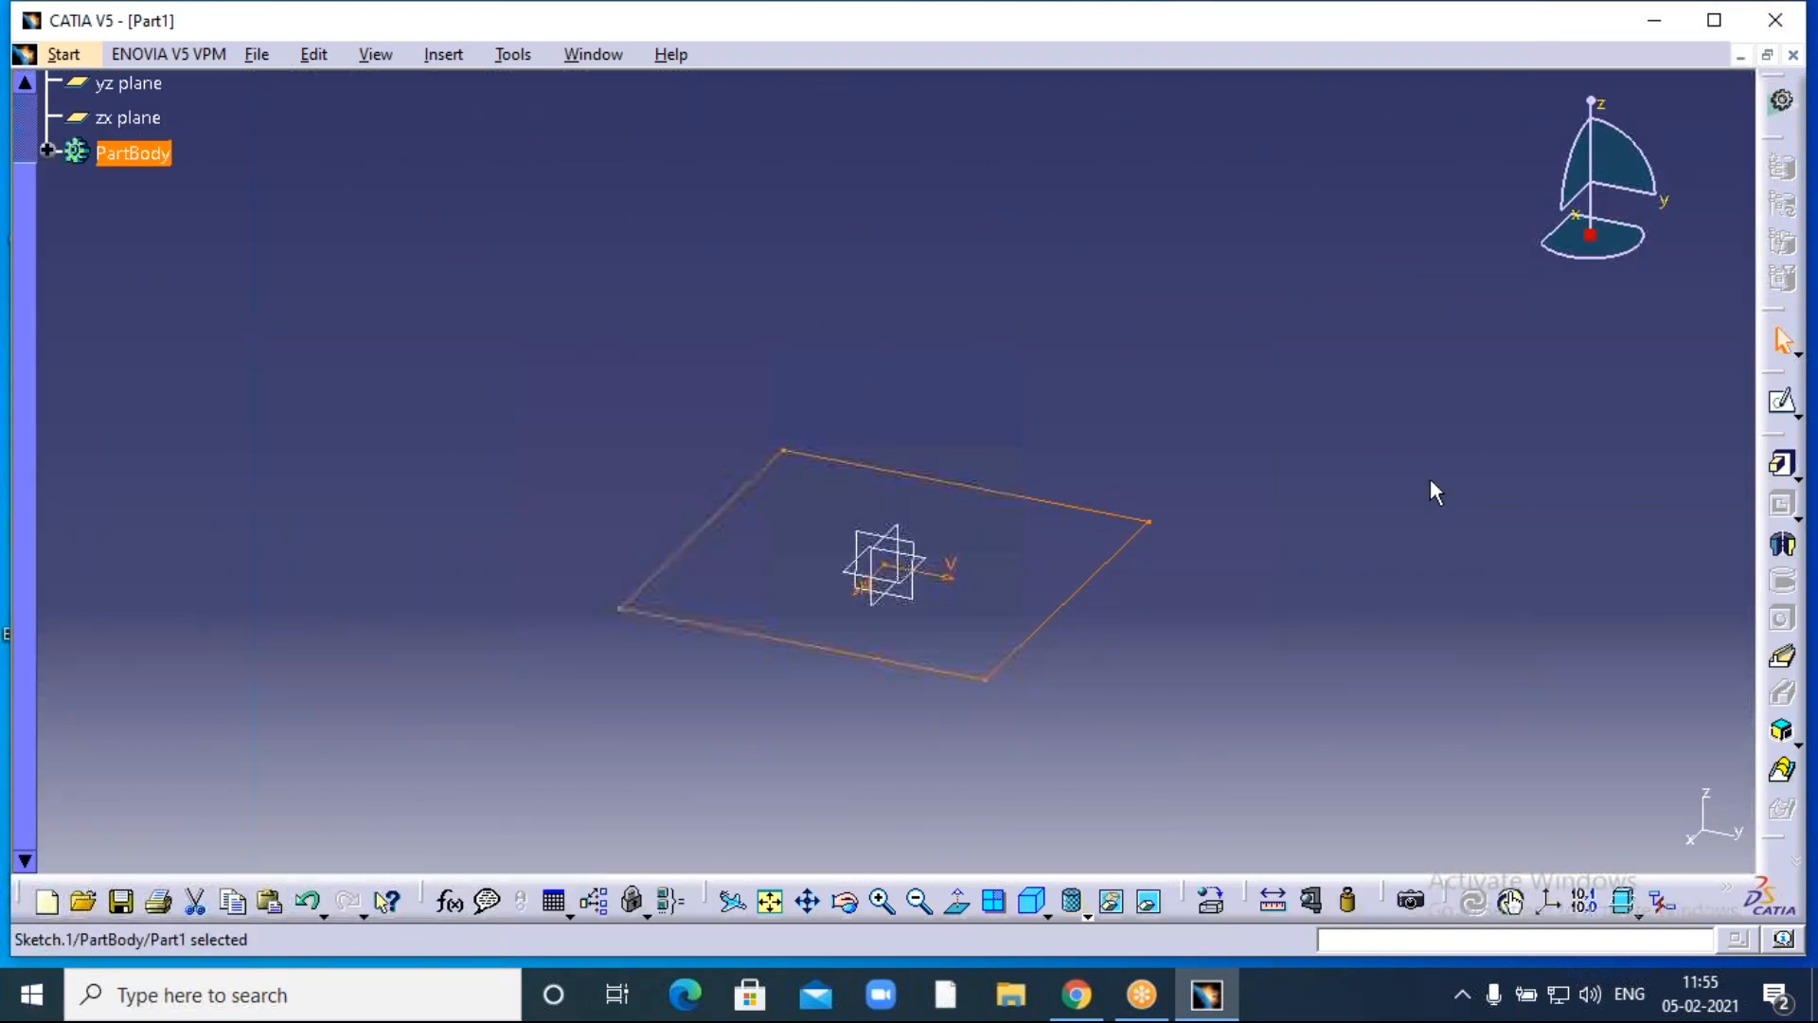
left_click(1784, 466)
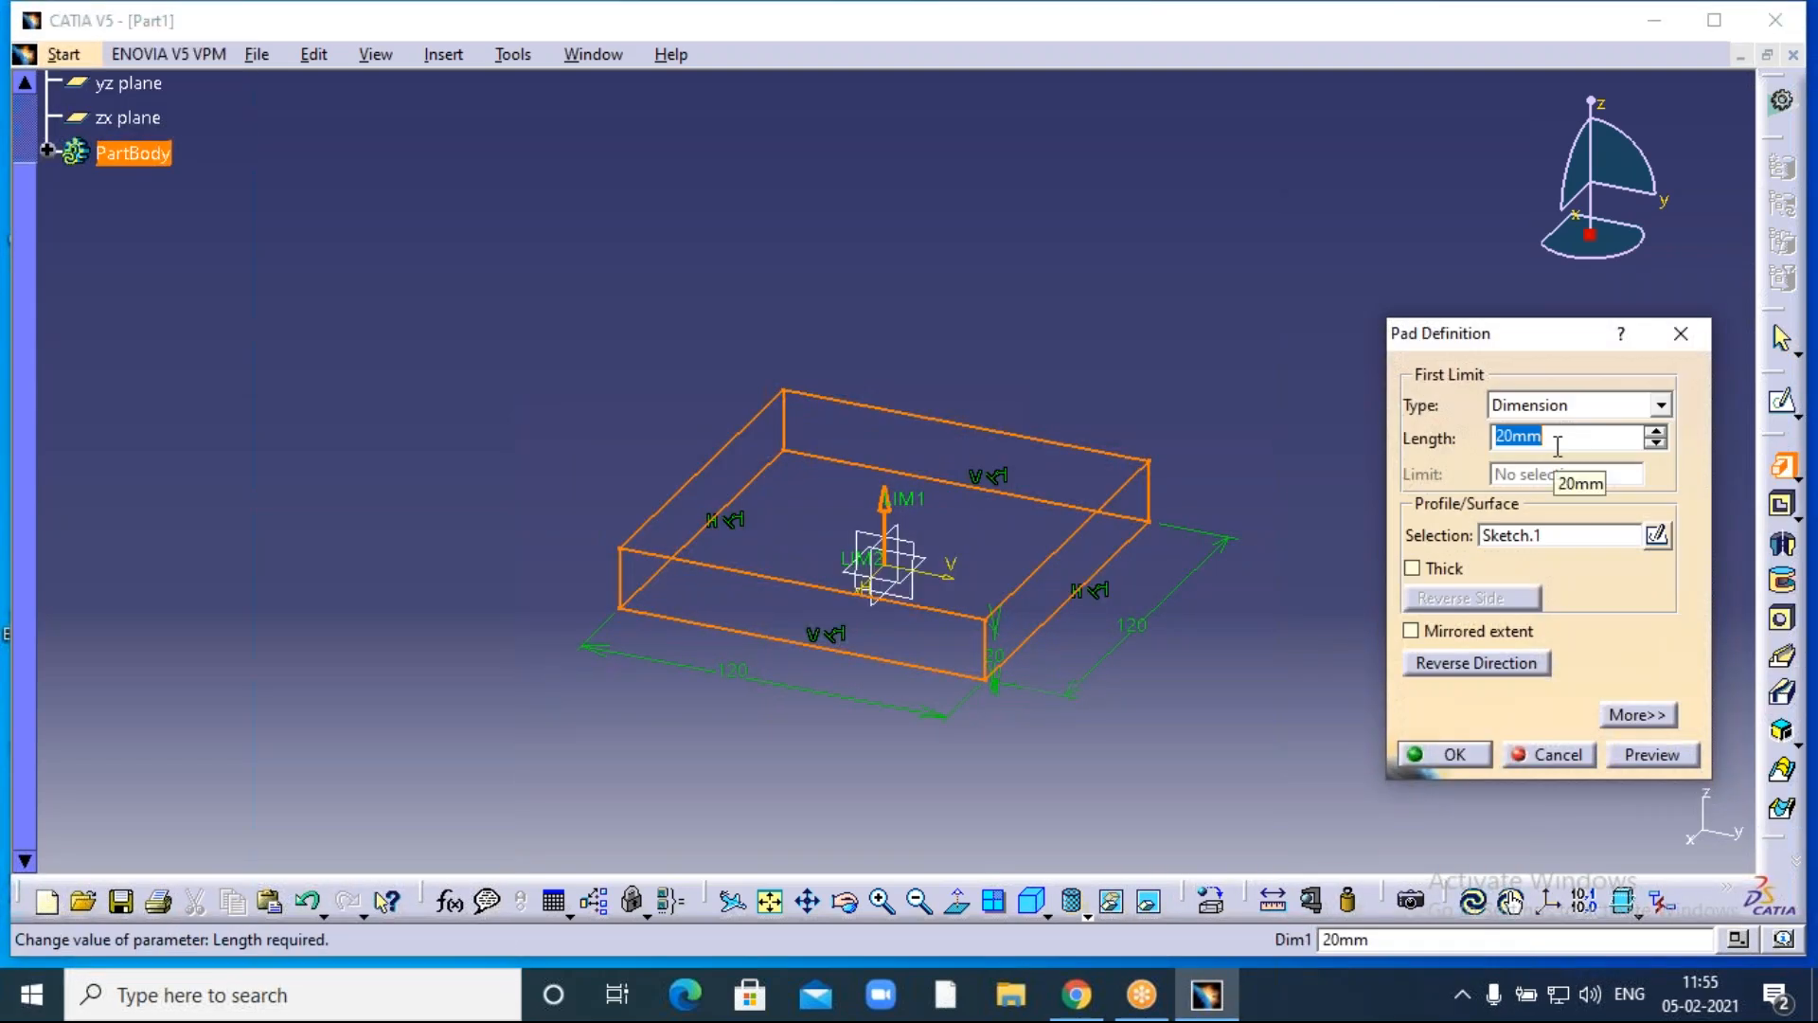
type("300")
key("Return")
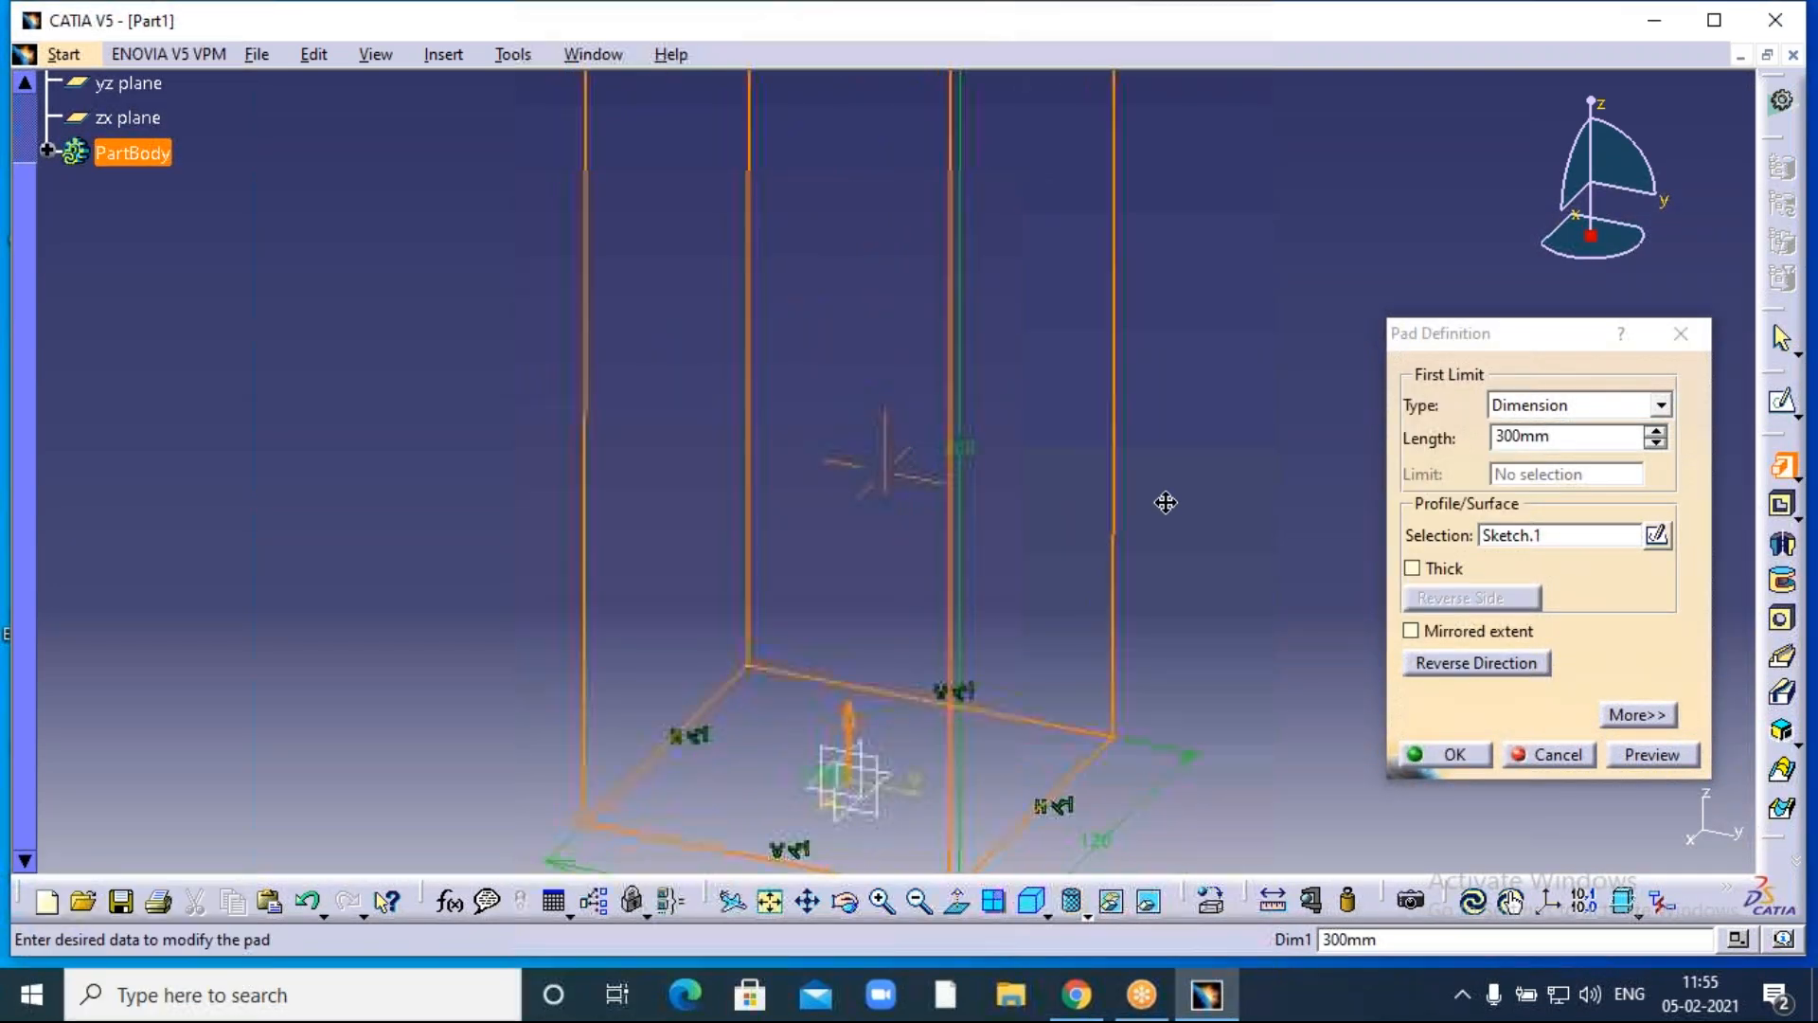
left_click(1456, 755)
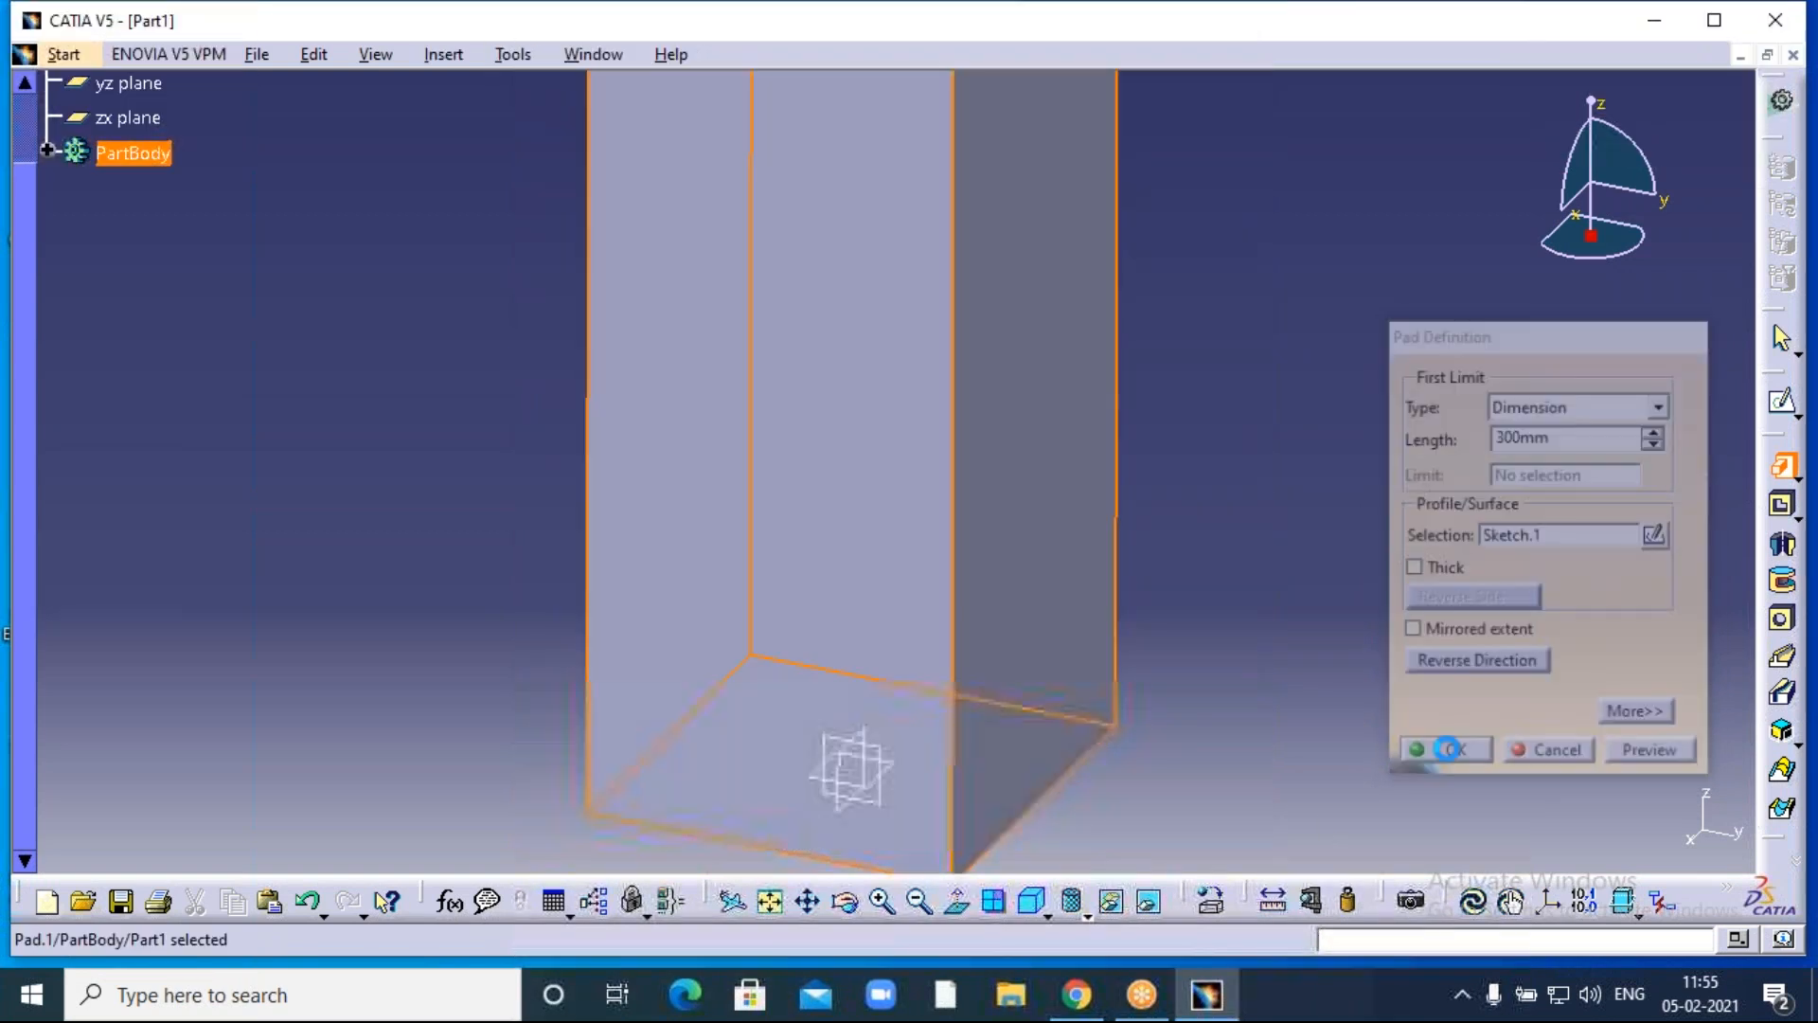
Switch the display to shading with edges and show the whole block.
left_click(1088, 916)
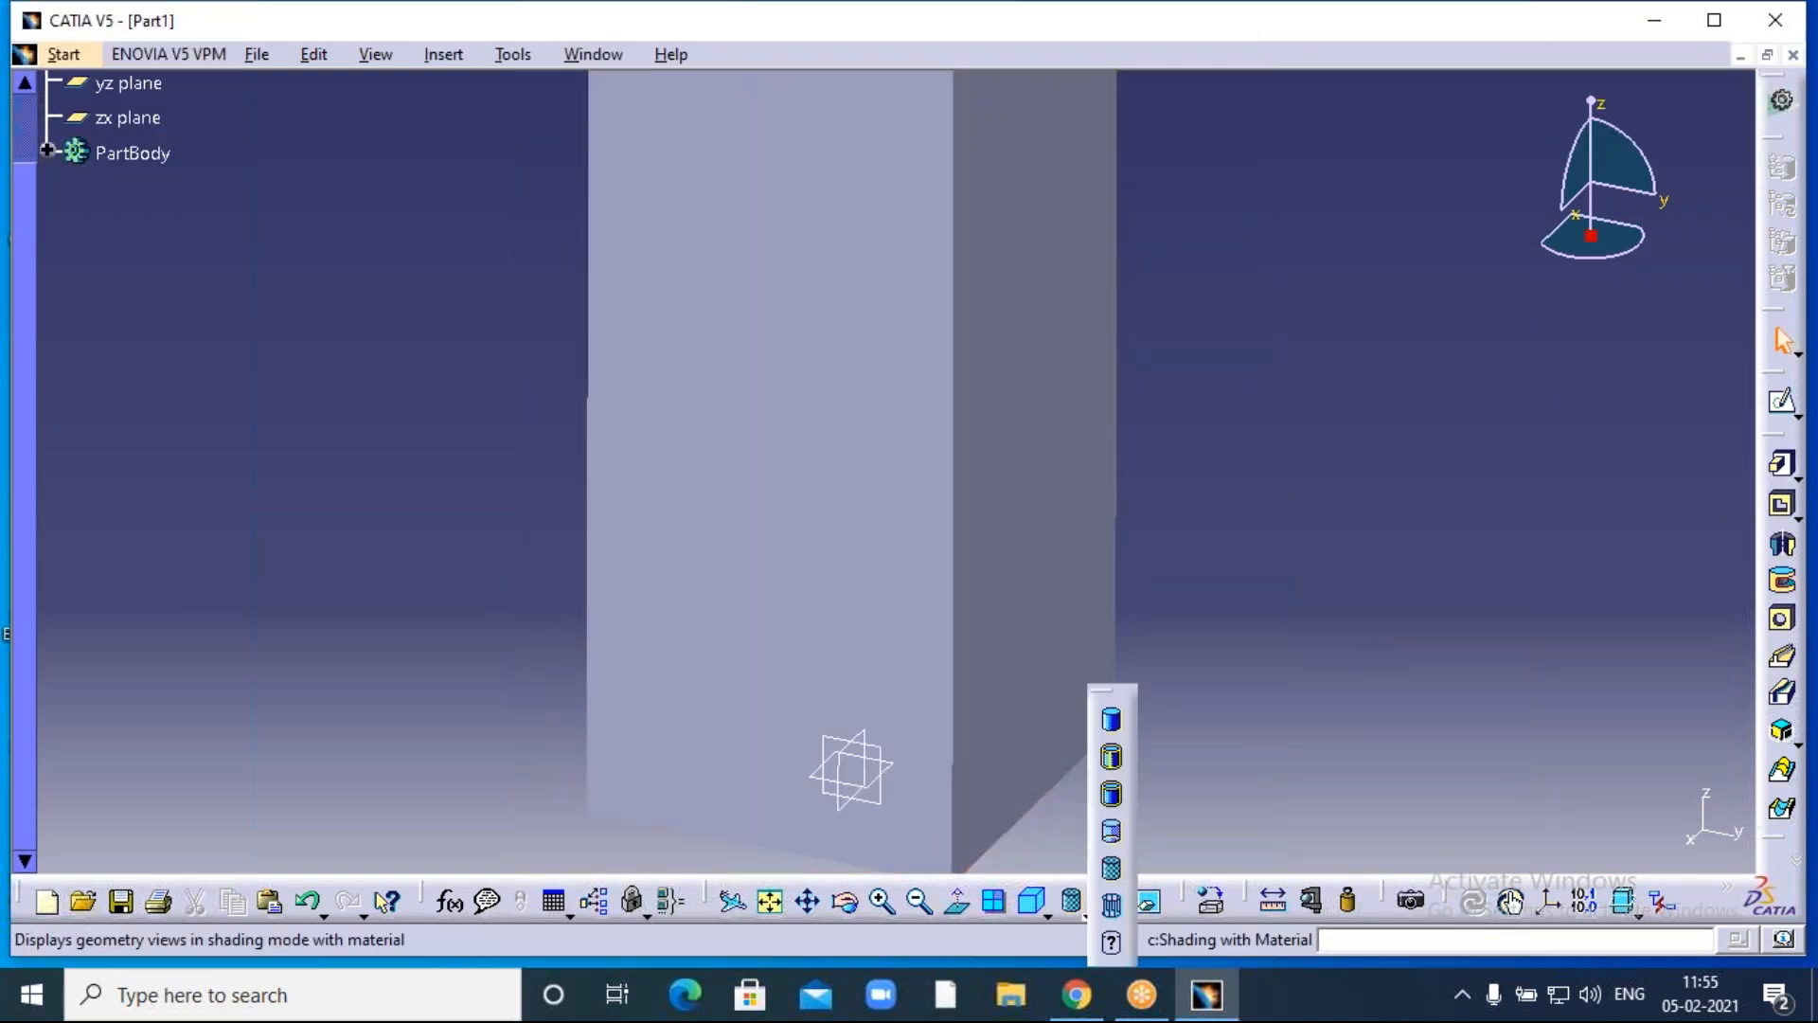
left_click(1113, 791)
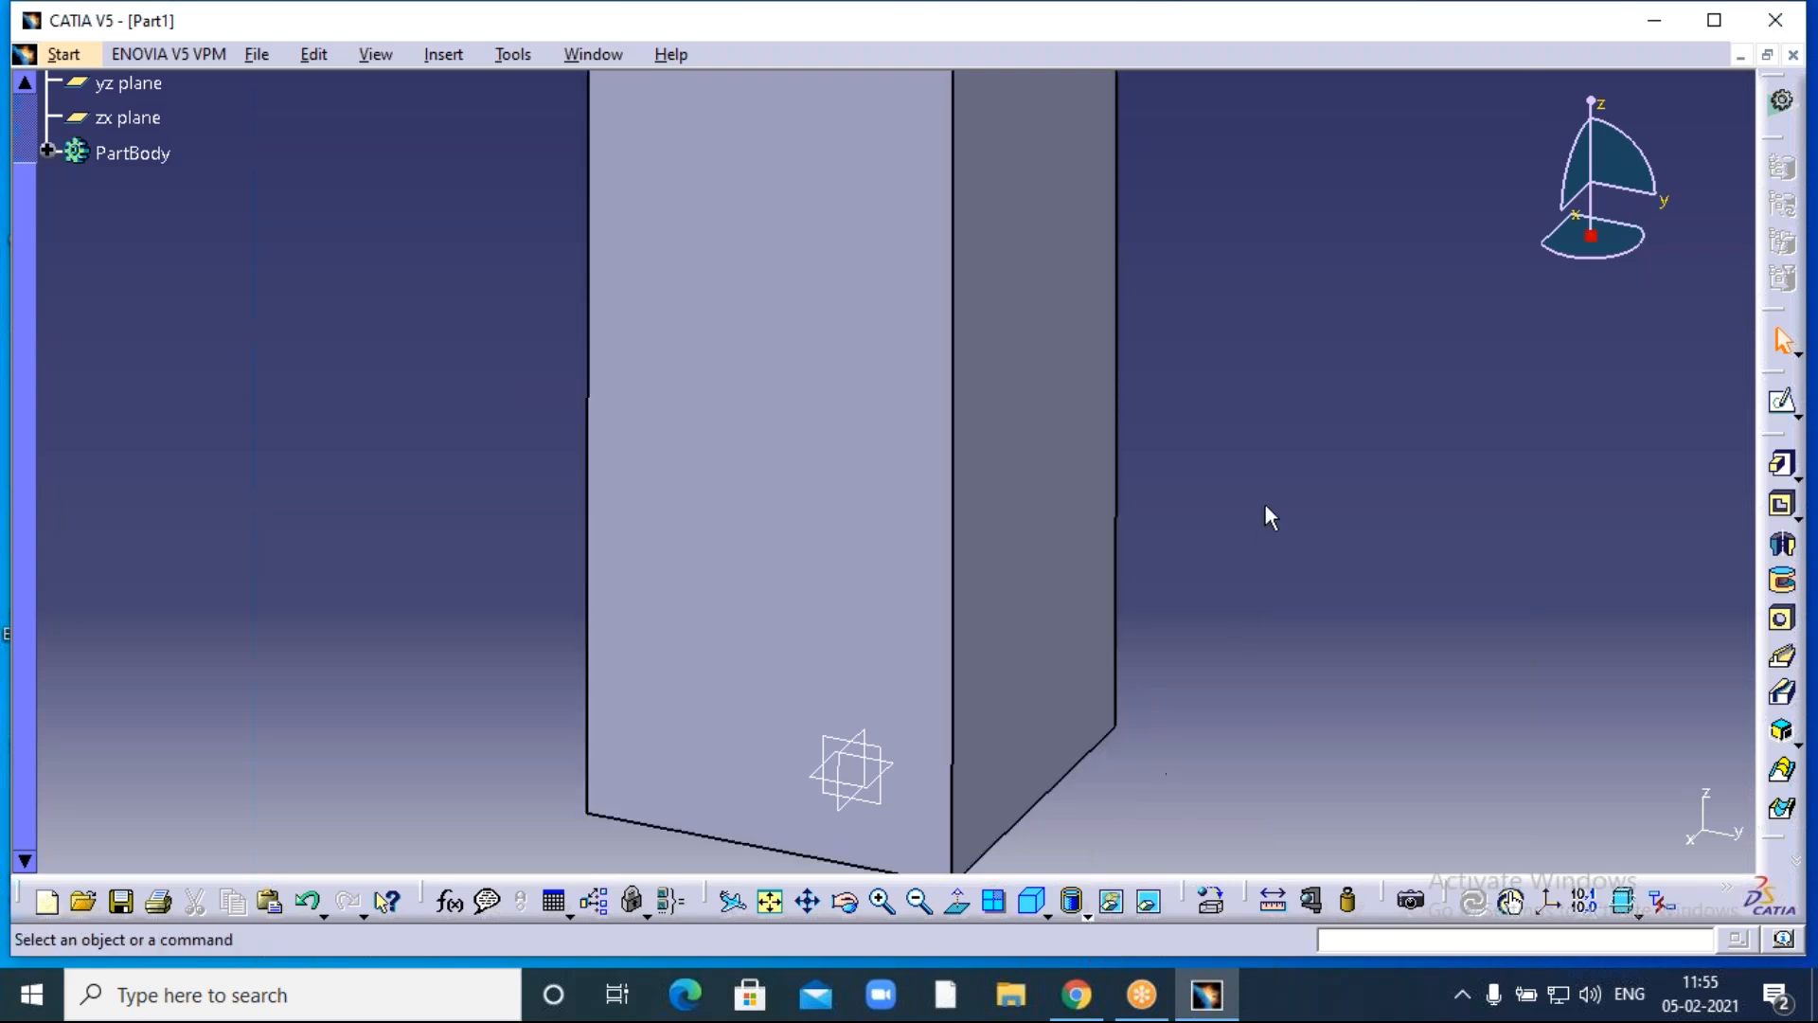
middle_click_drag(1266, 515, 1321, 576)
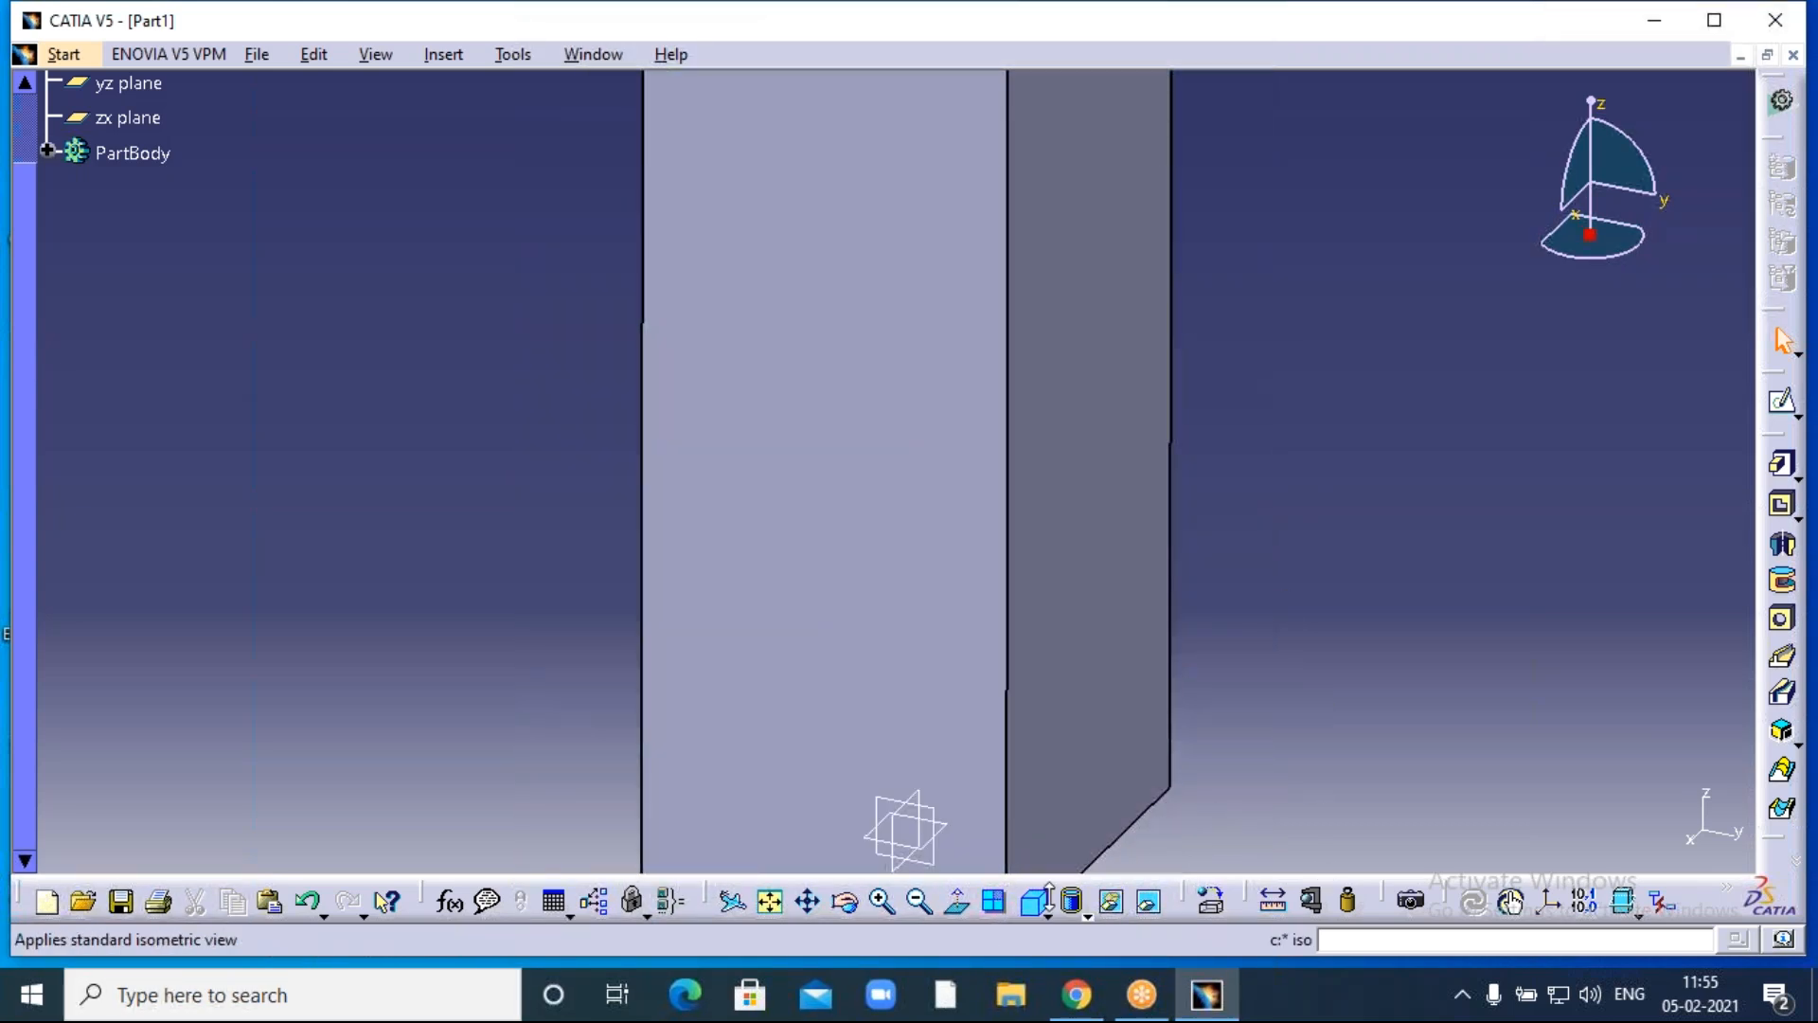
left_click(919, 900)
left_click(919, 900)
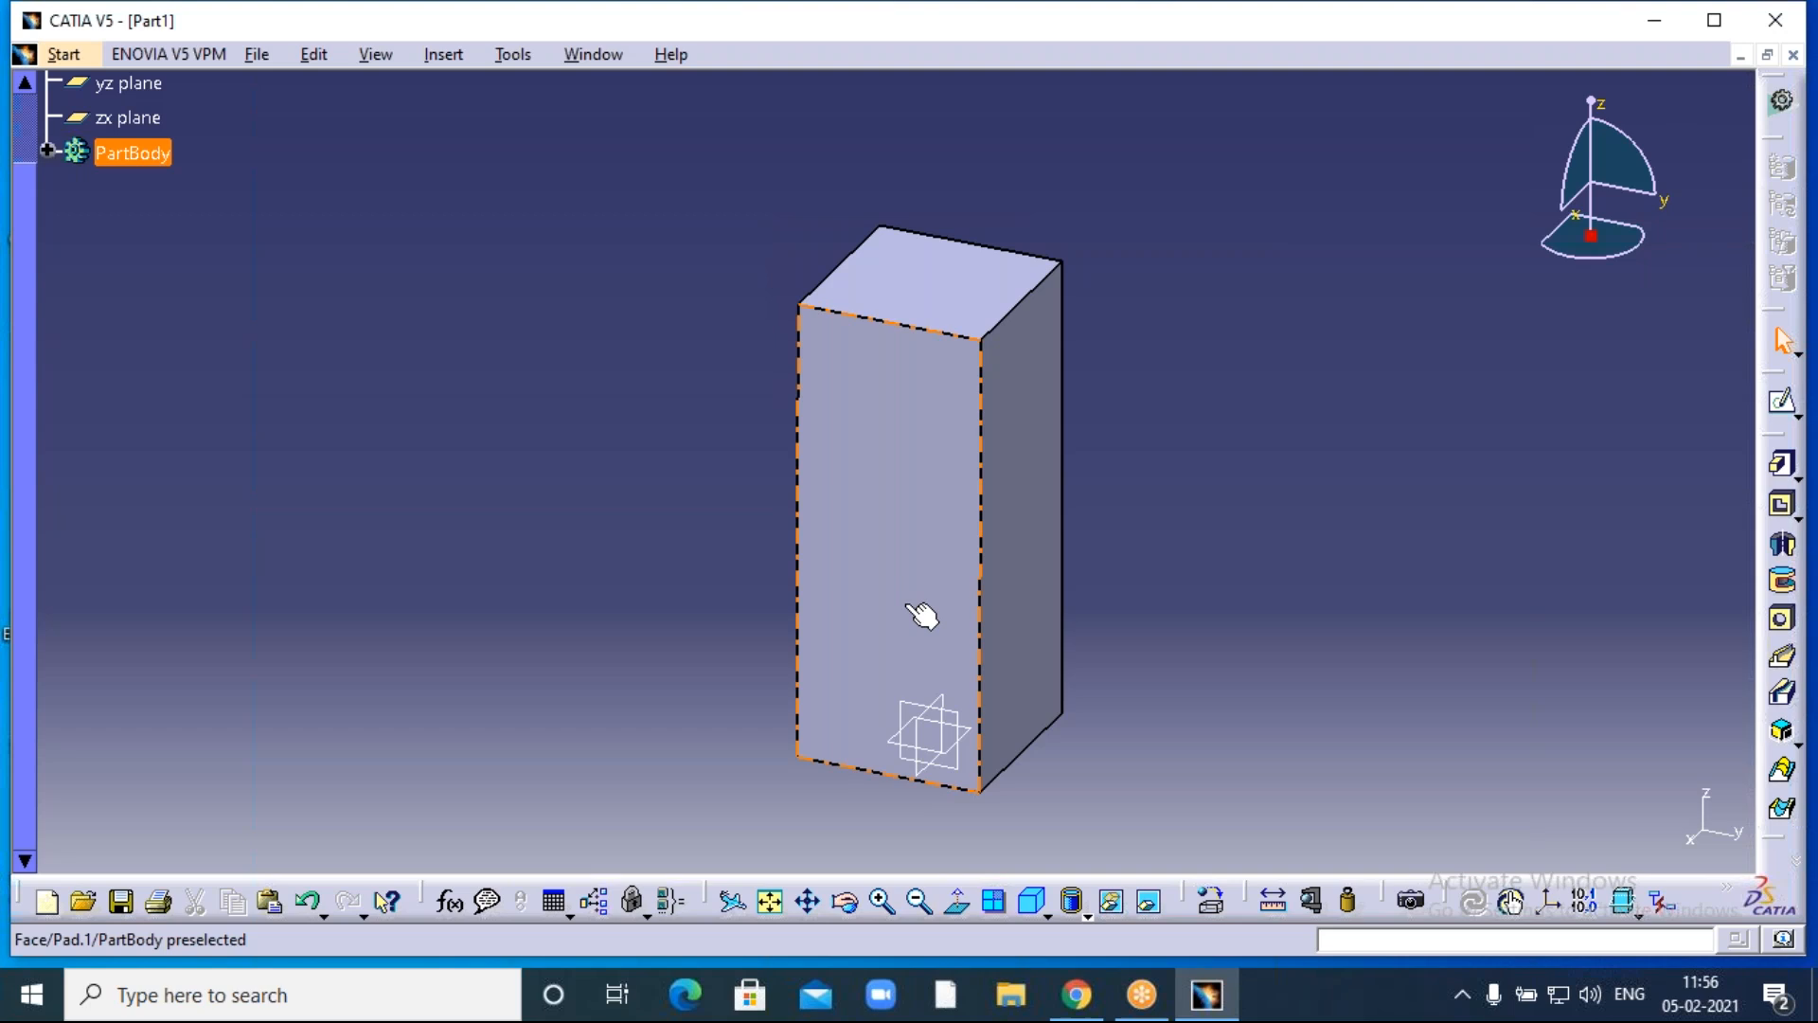
left_click(767, 671)
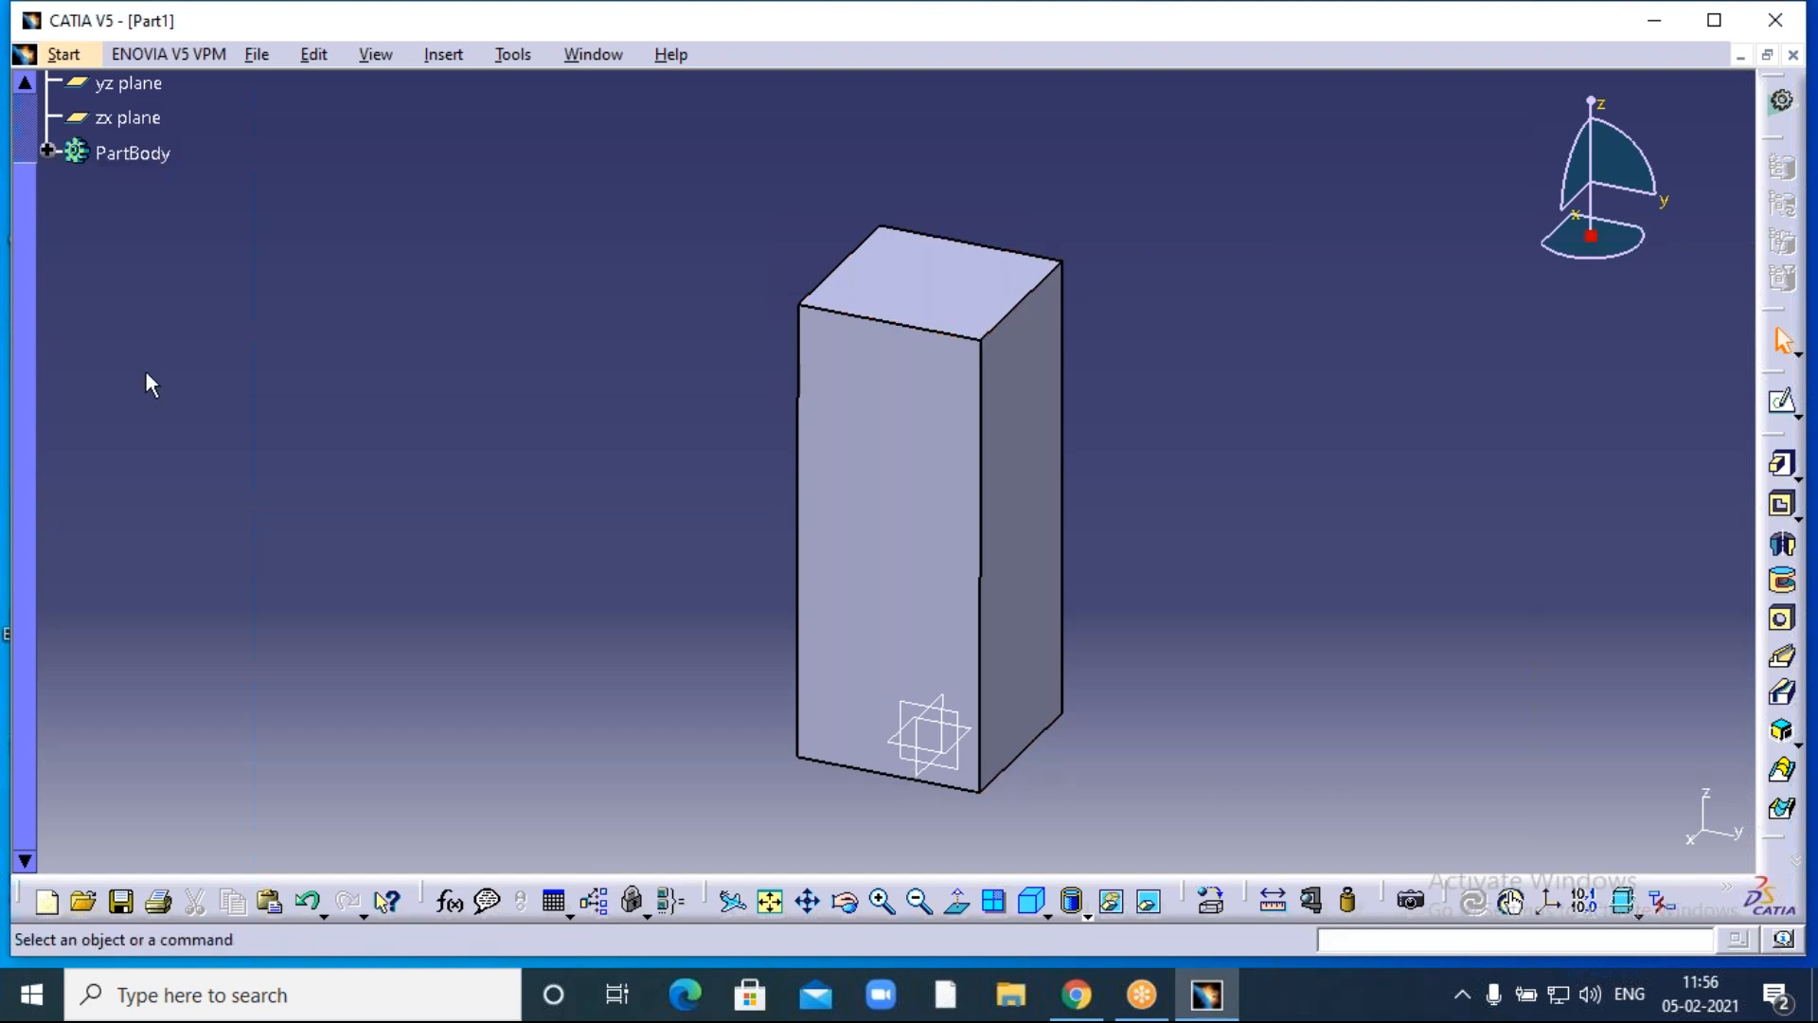
Create a plane offset 50 mm from the xy plane, with object repetition enabled.
scroll(149, 383, "up", 3)
left_click(106, 209)
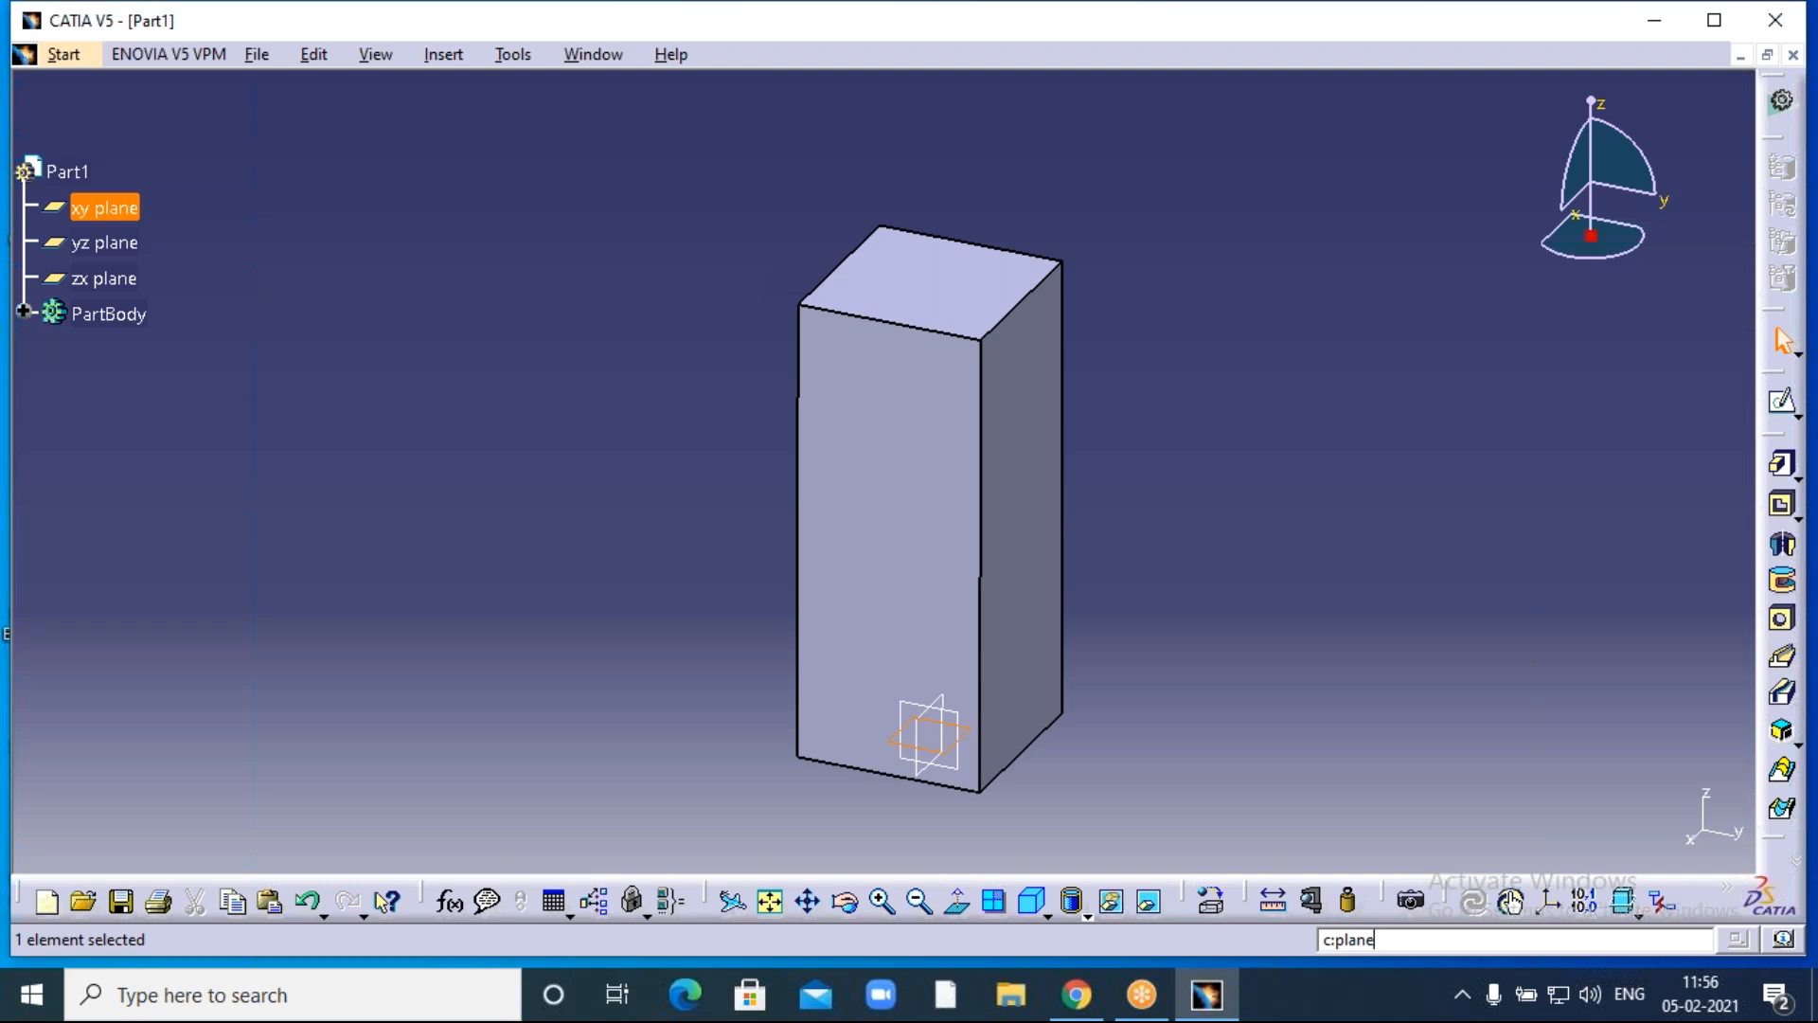
key("Return")
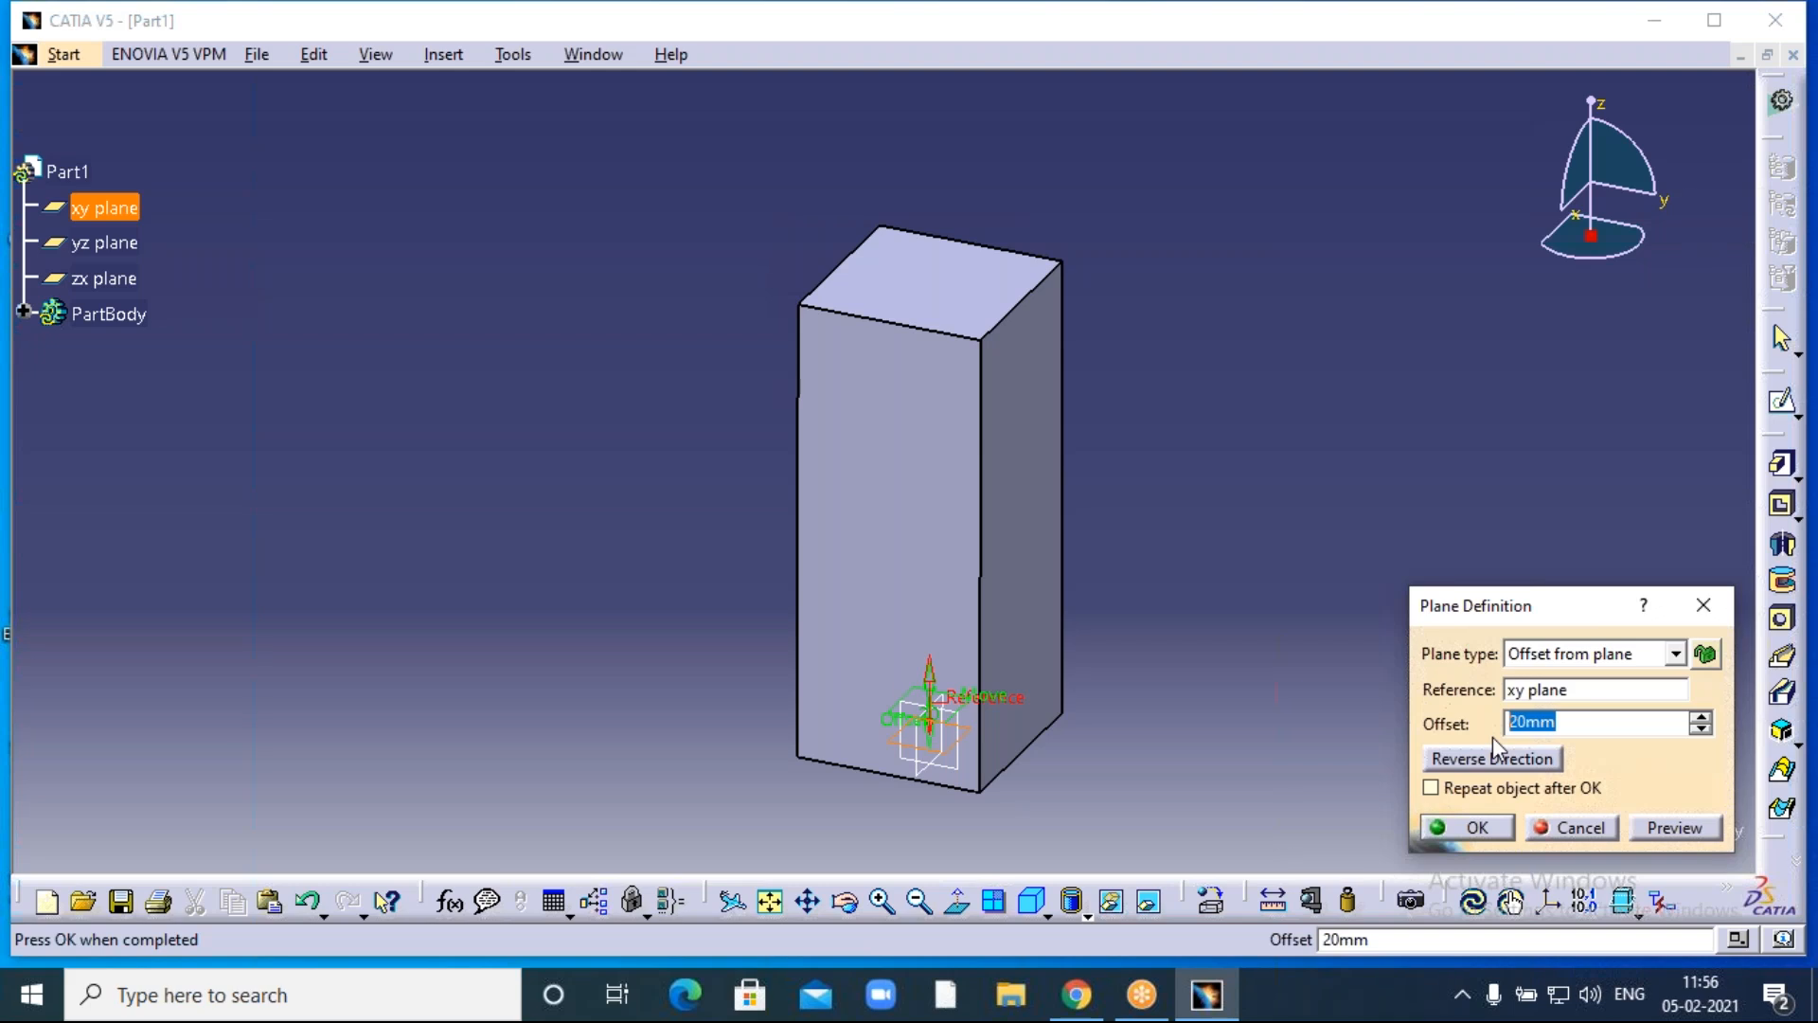
type("50")
left_click(1289, 502)
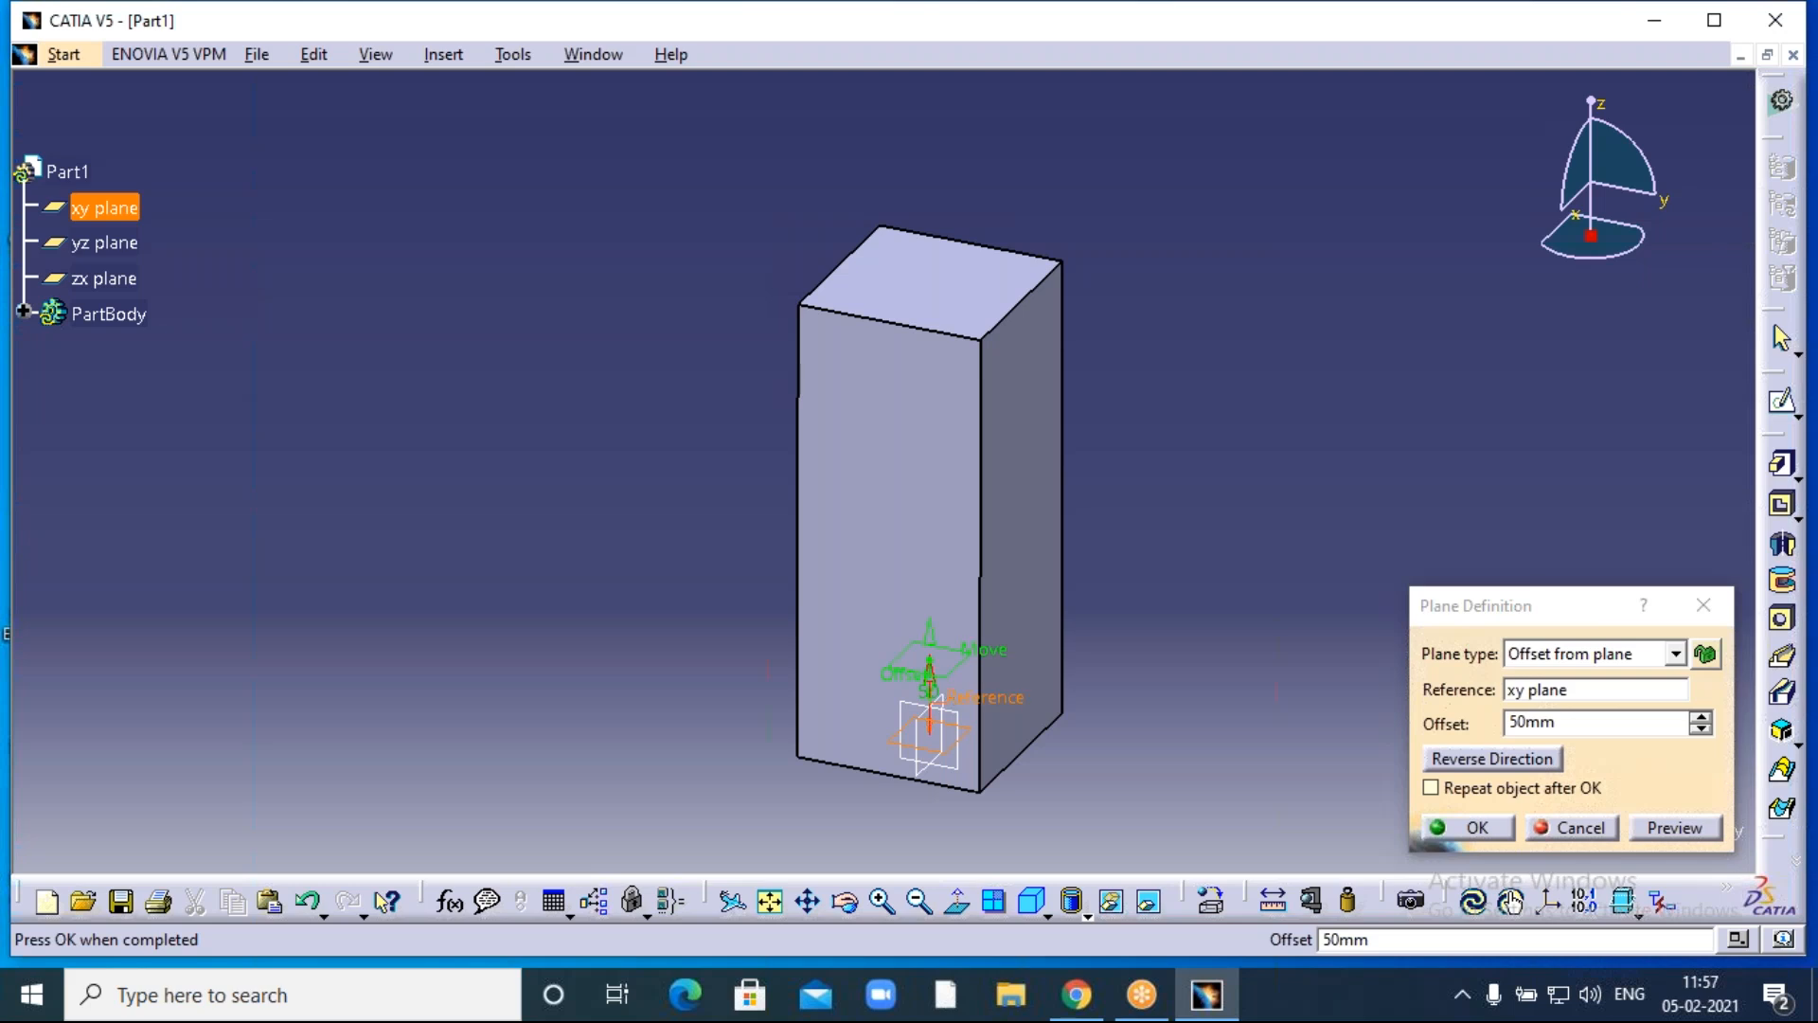
left_click(1431, 791)
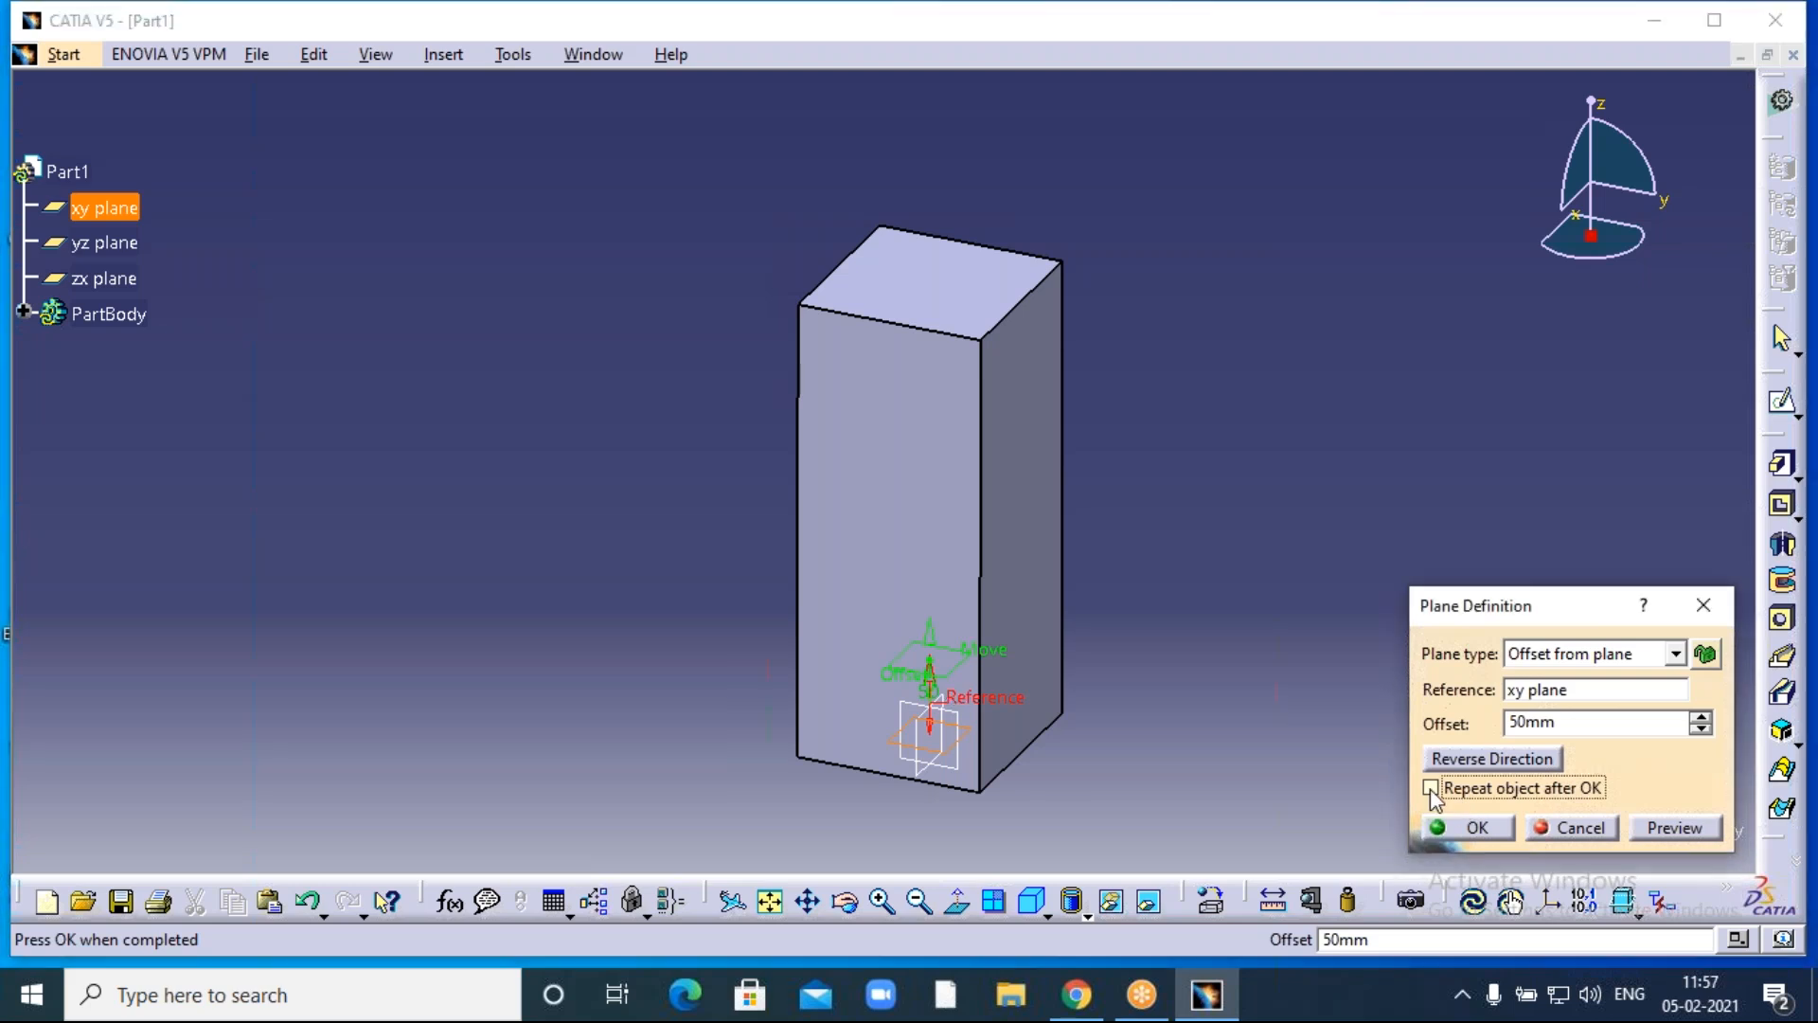
left_click(1474, 832)
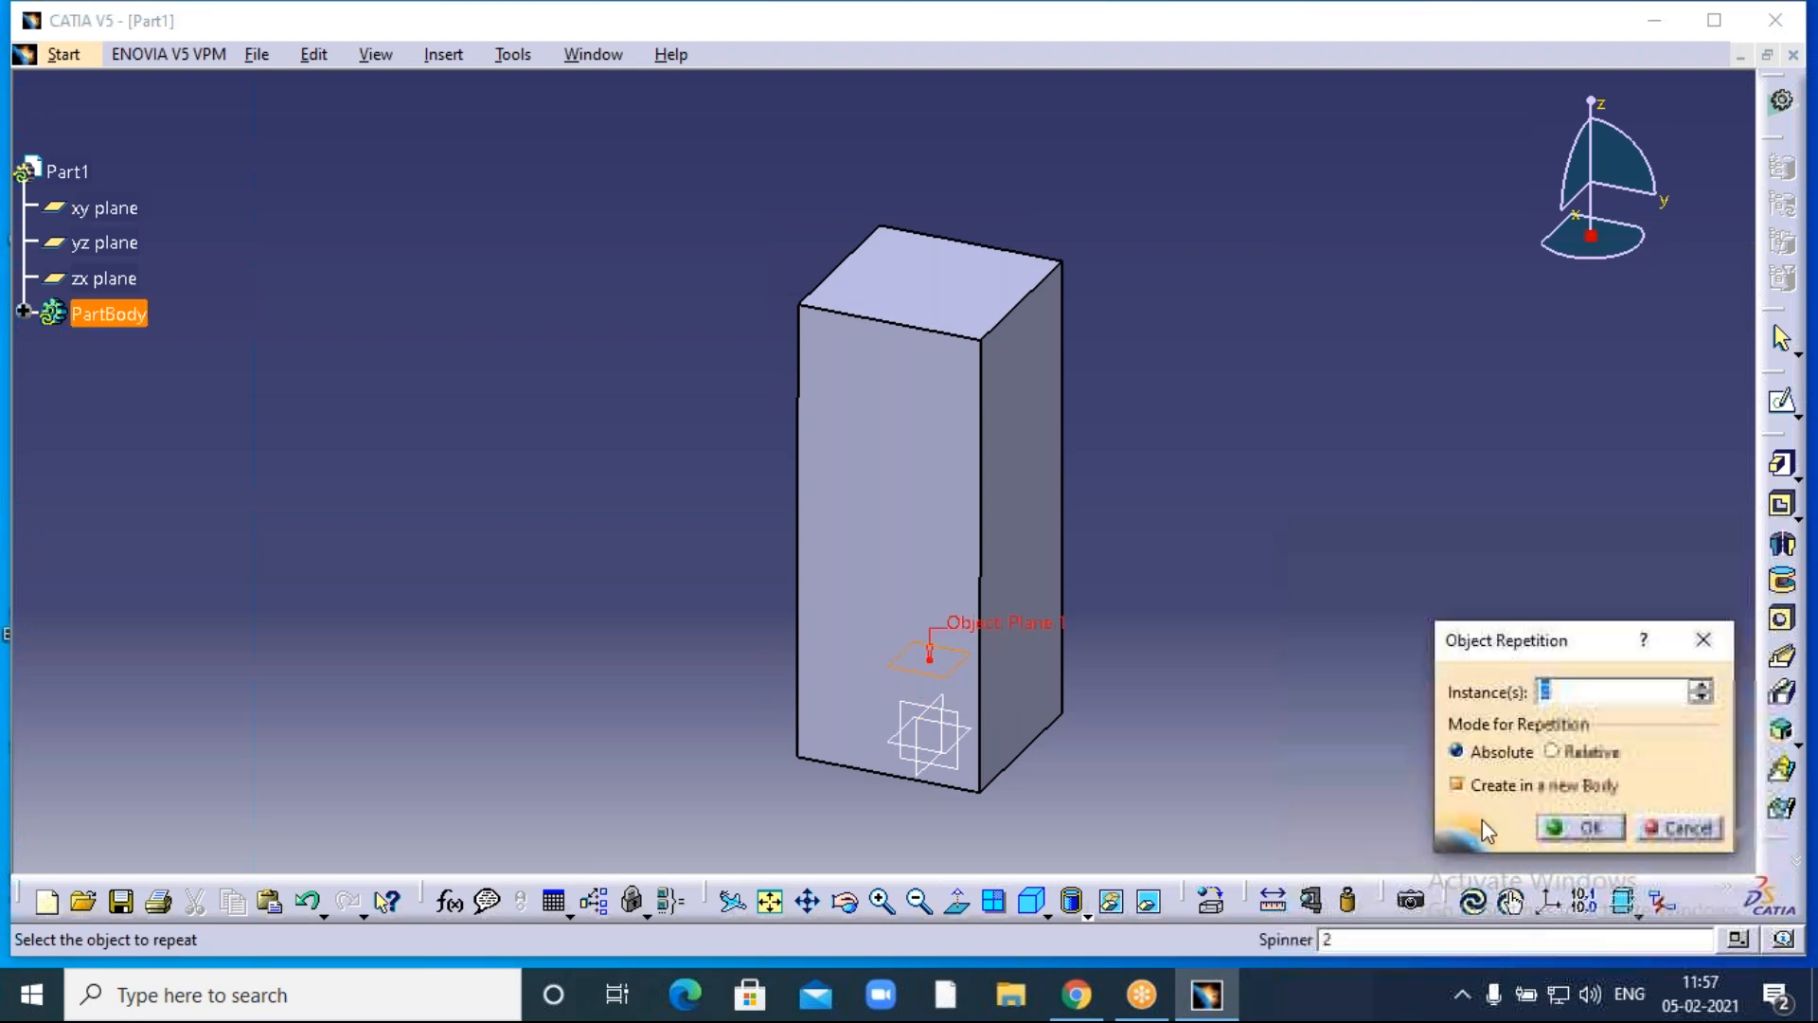
Repeat the offset plane with 5 instances in absolute mode, created in a new body.
type("3")
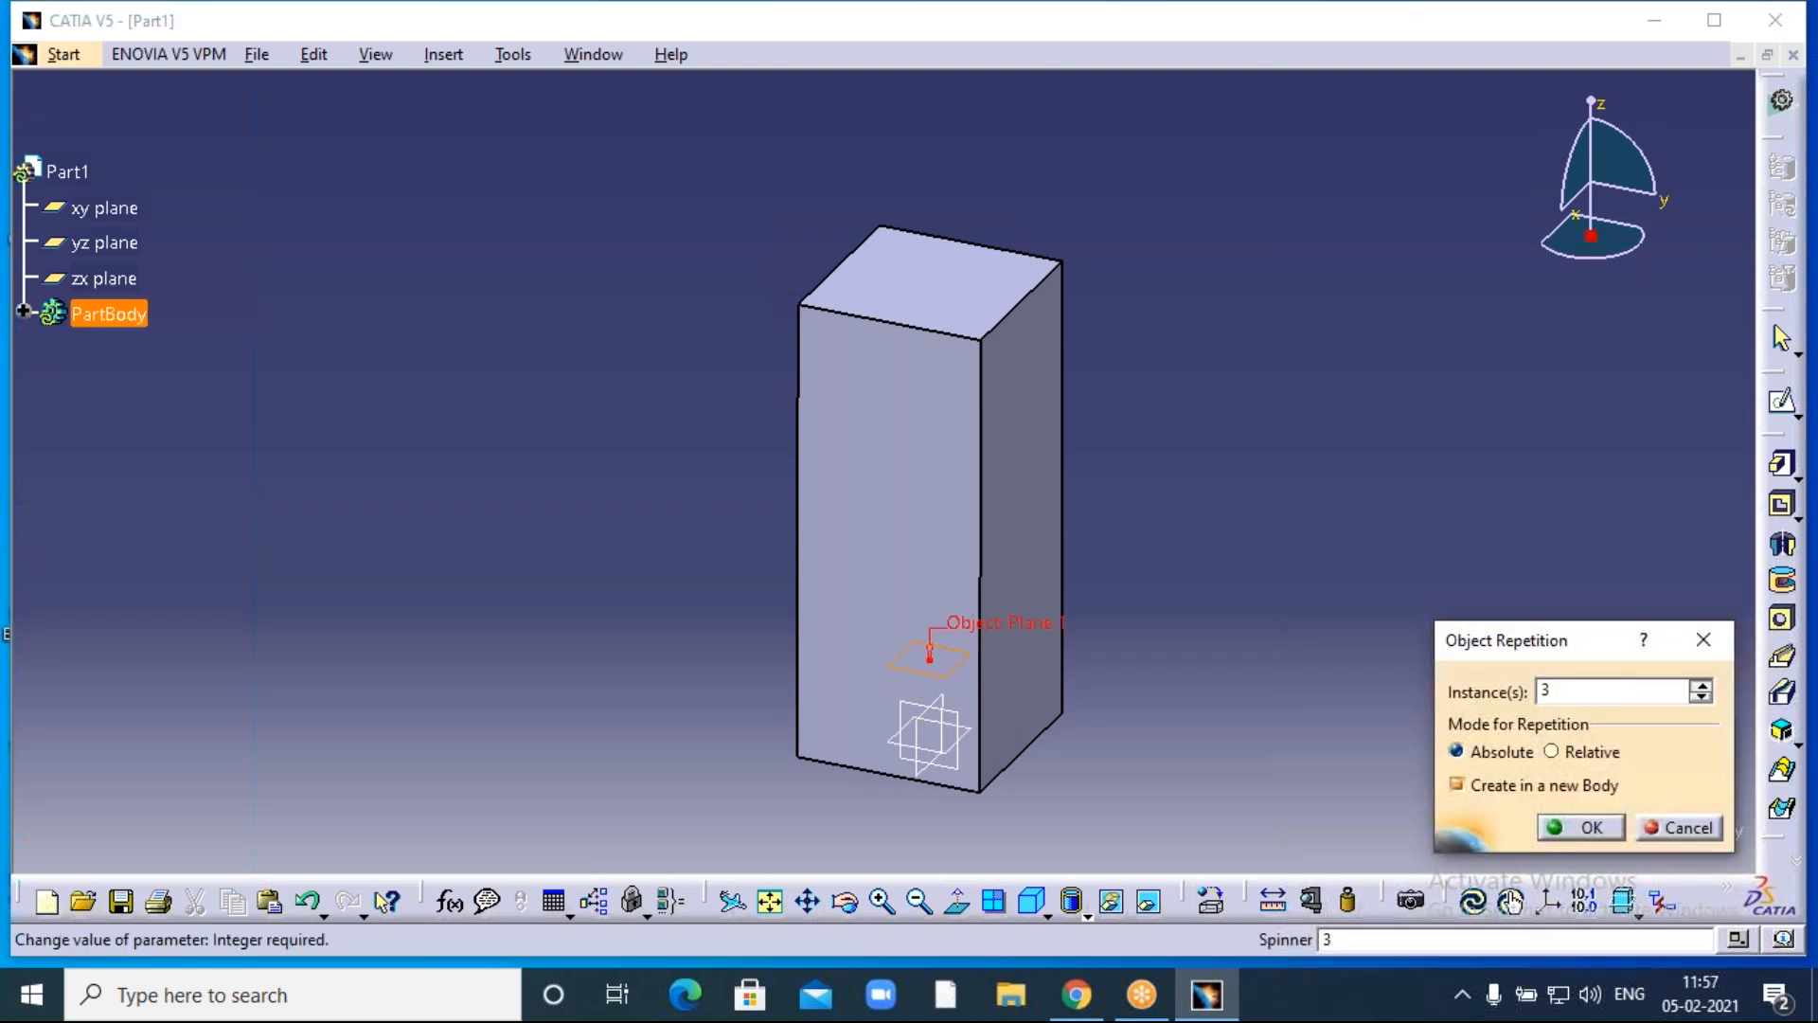
left_click(1700, 684)
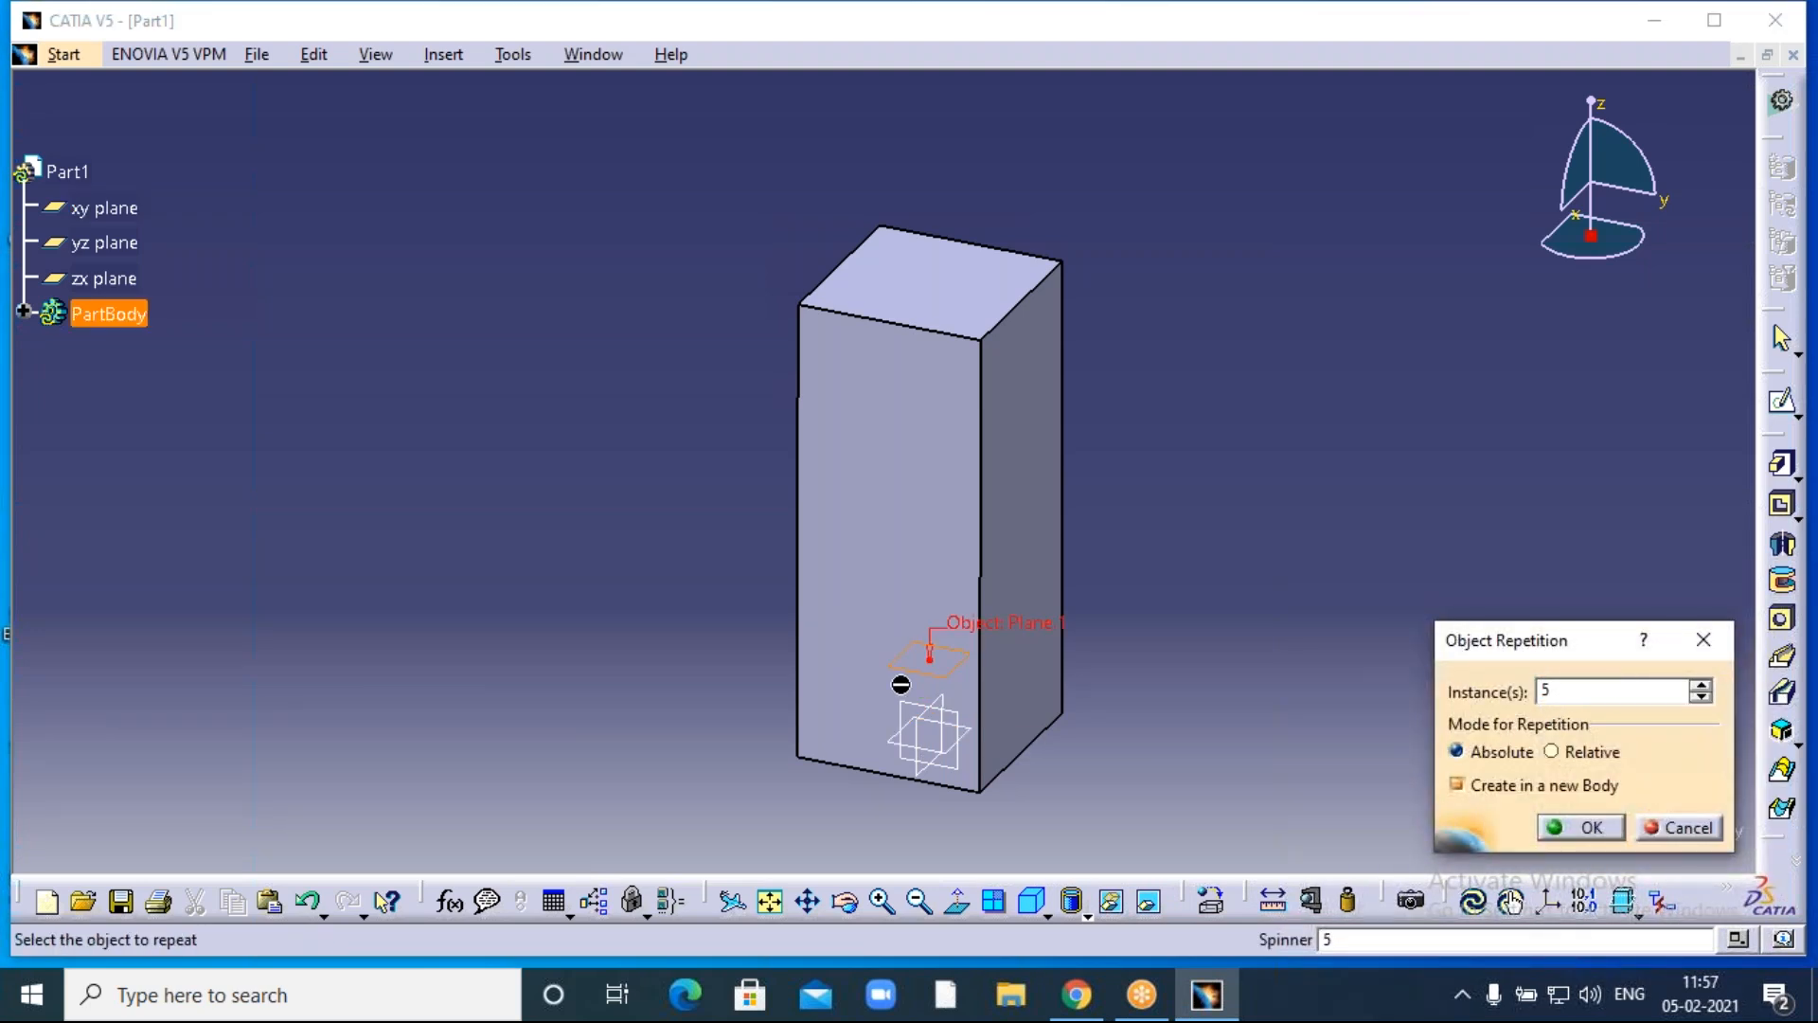
left_click(1595, 830)
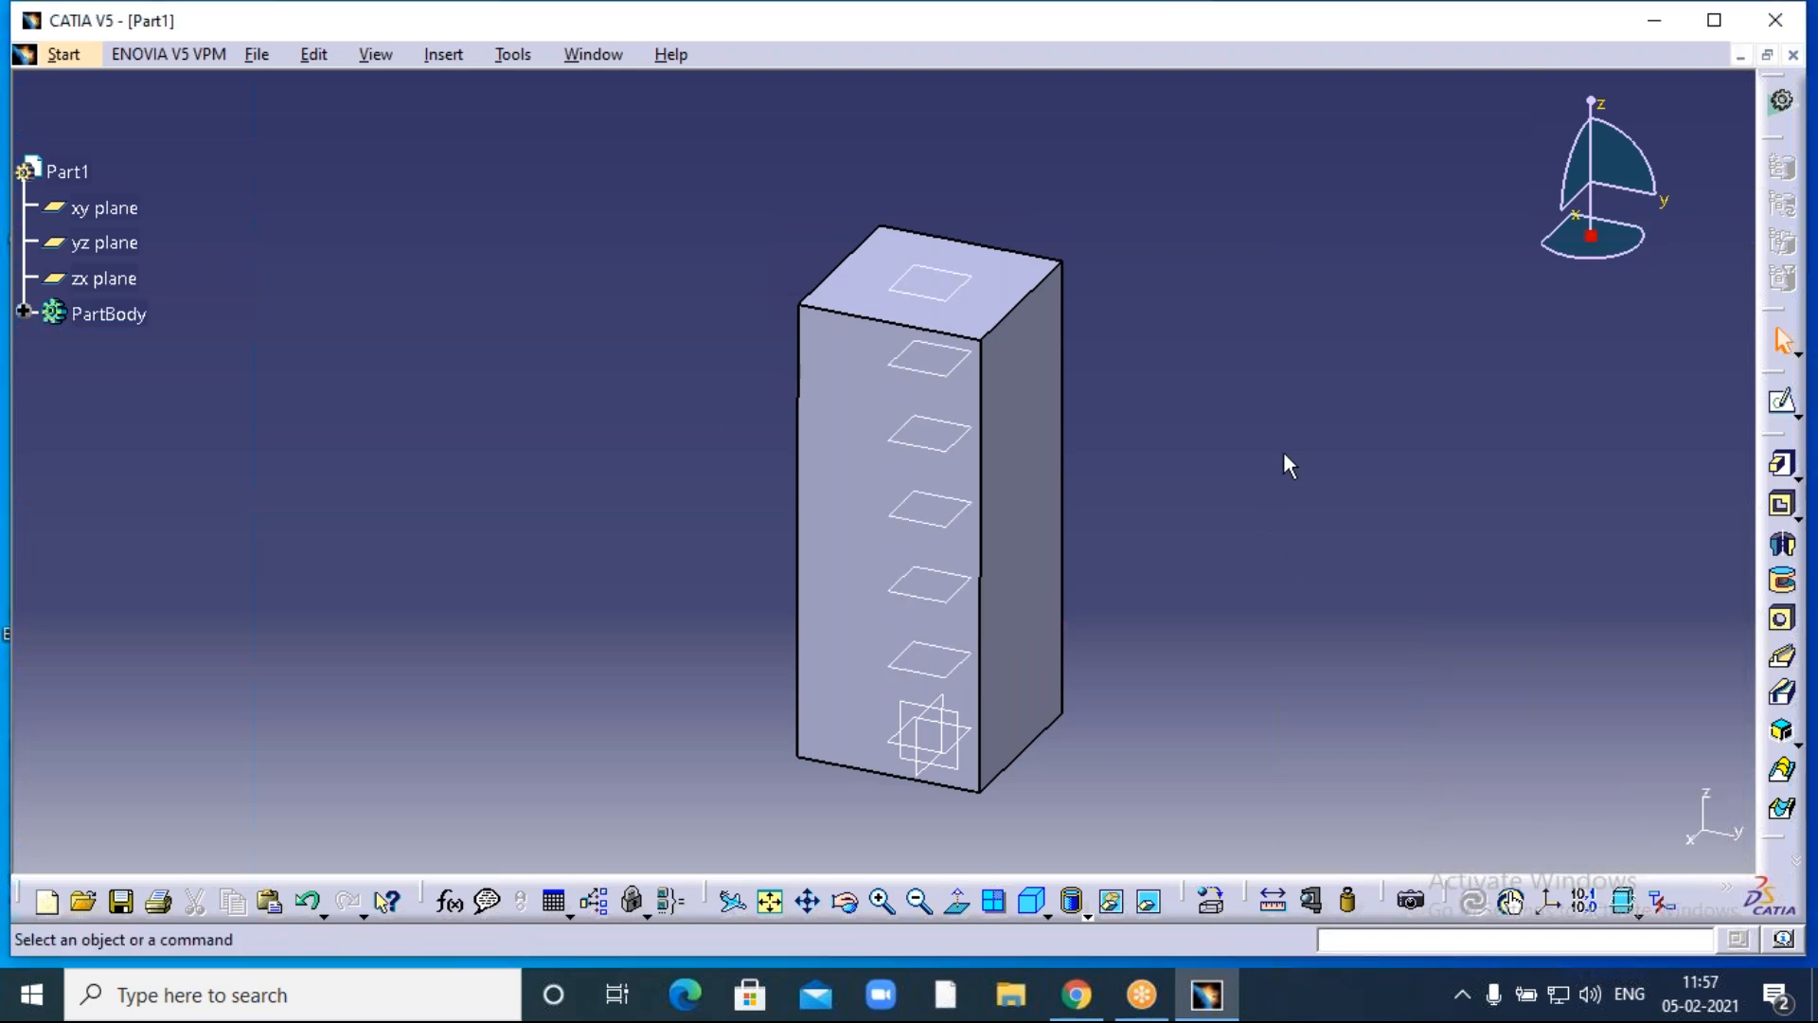
Sketch a rectangle centred on the origin of the xy plane at the block's base, smaller than the block's outline, and exit the sketch.
middle_click_drag(1200, 479, 1113, 509)
left_click(845, 902)
left_click_drag(615, 695, 757, 574)
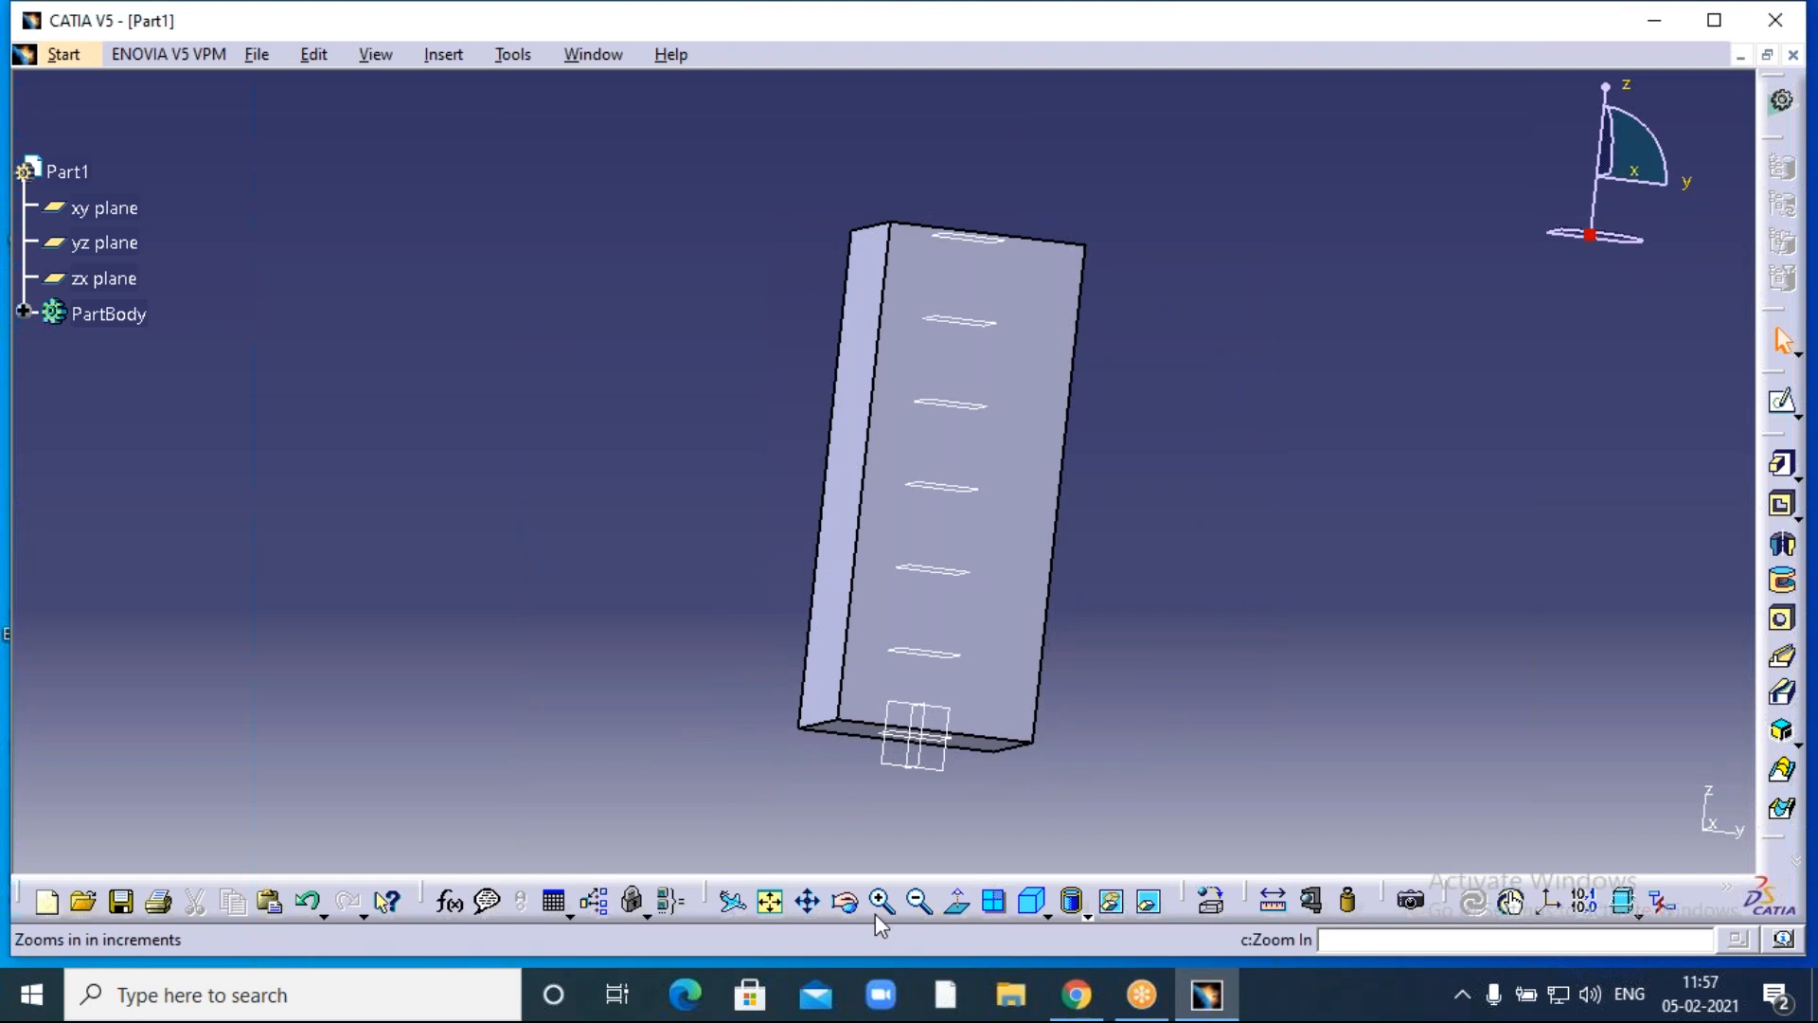
left_click(845, 901)
left_click_drag(701, 650, 925, 822)
left_click(1080, 709)
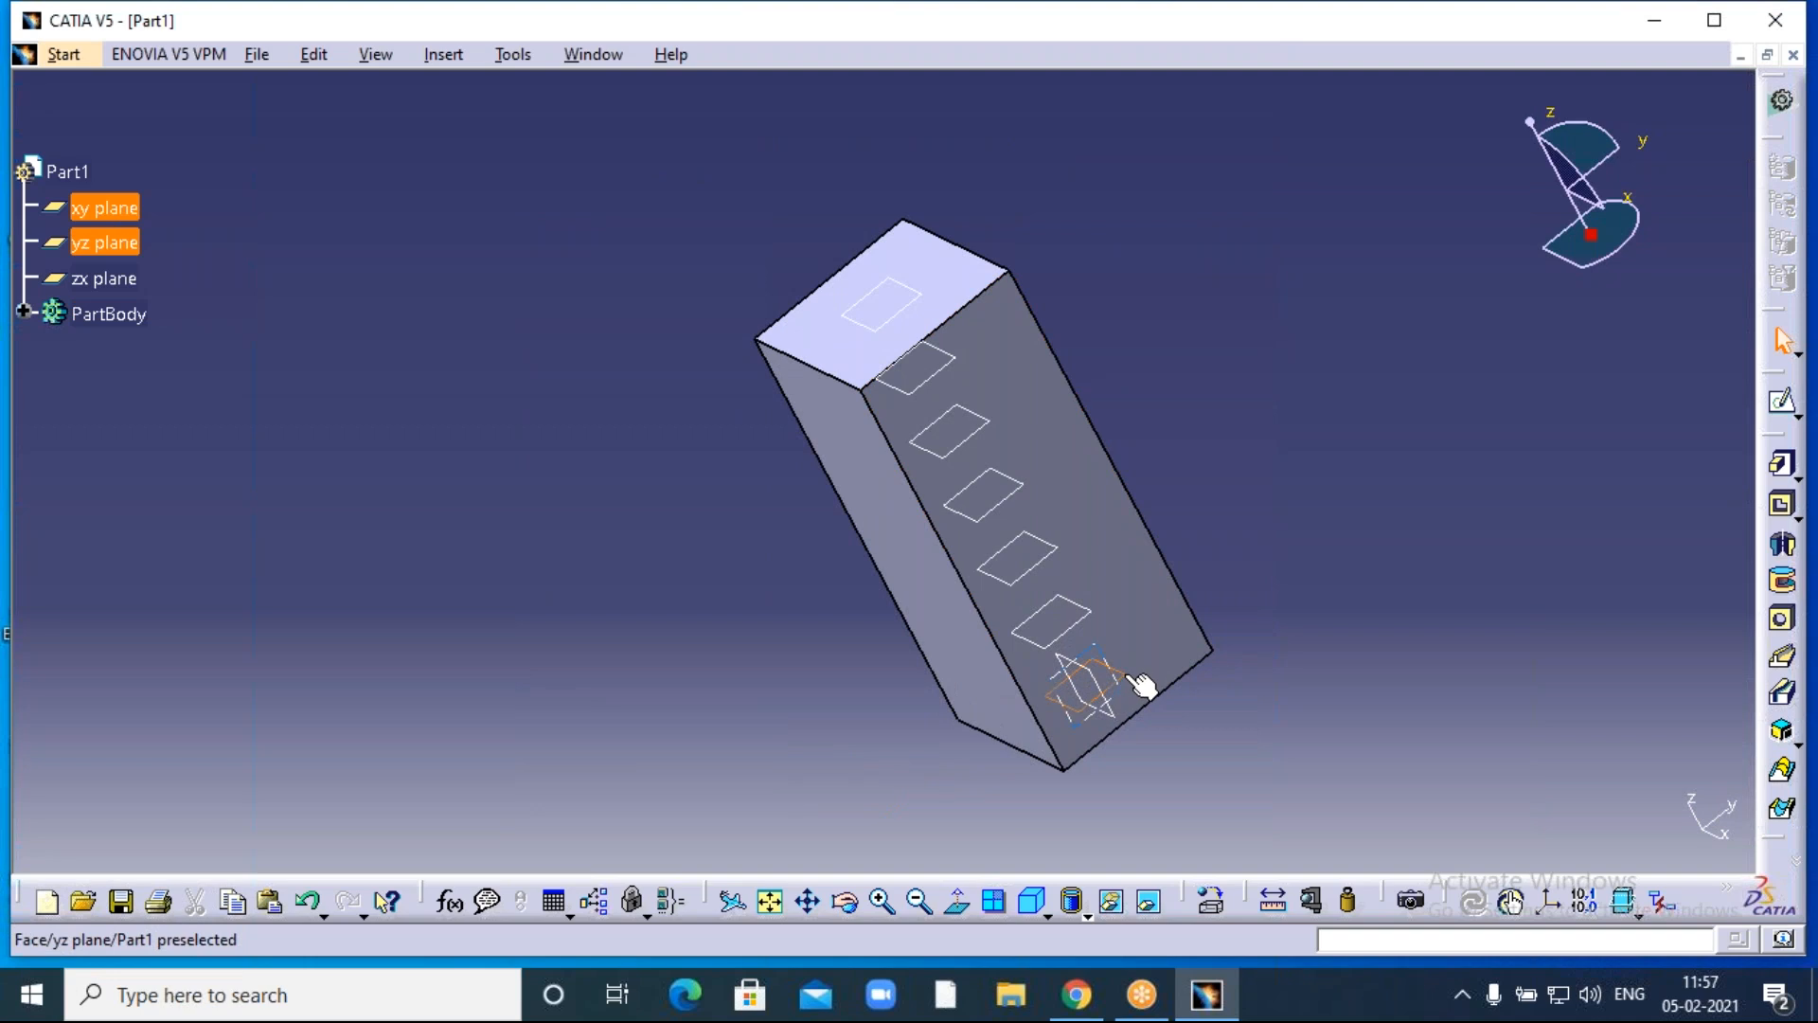
left_click(1782, 402)
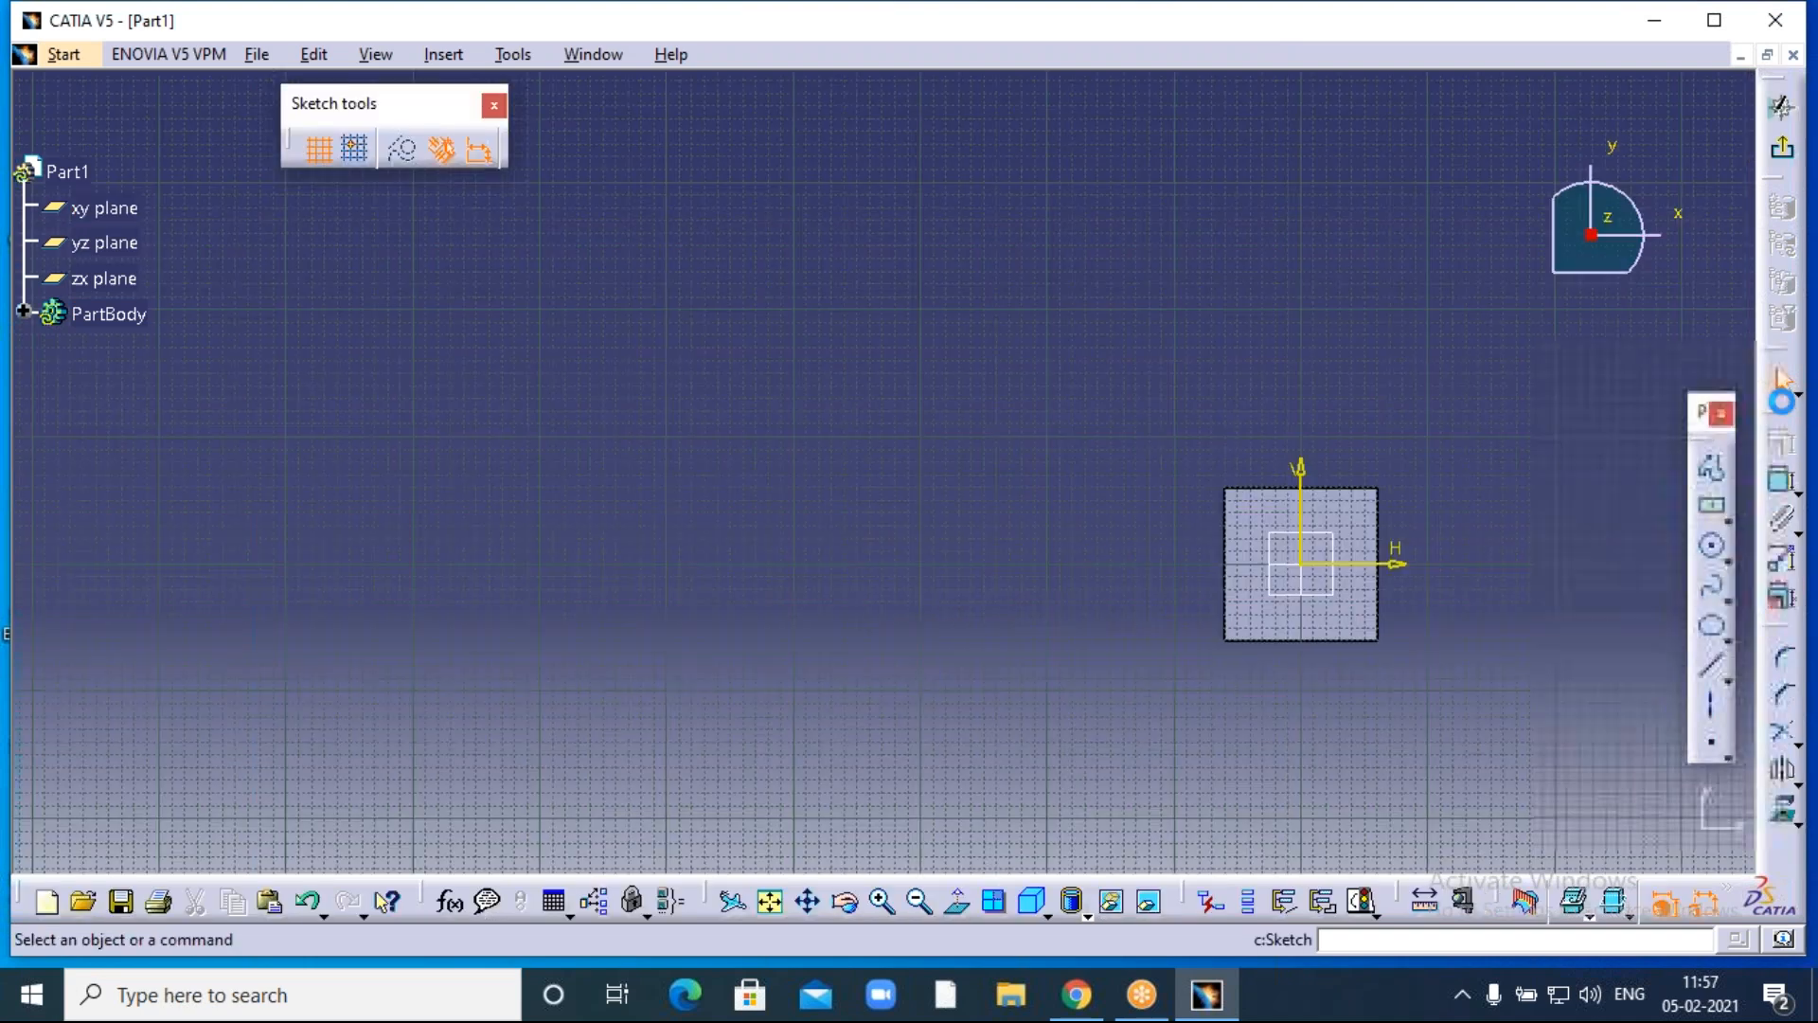
left_click(889, 905)
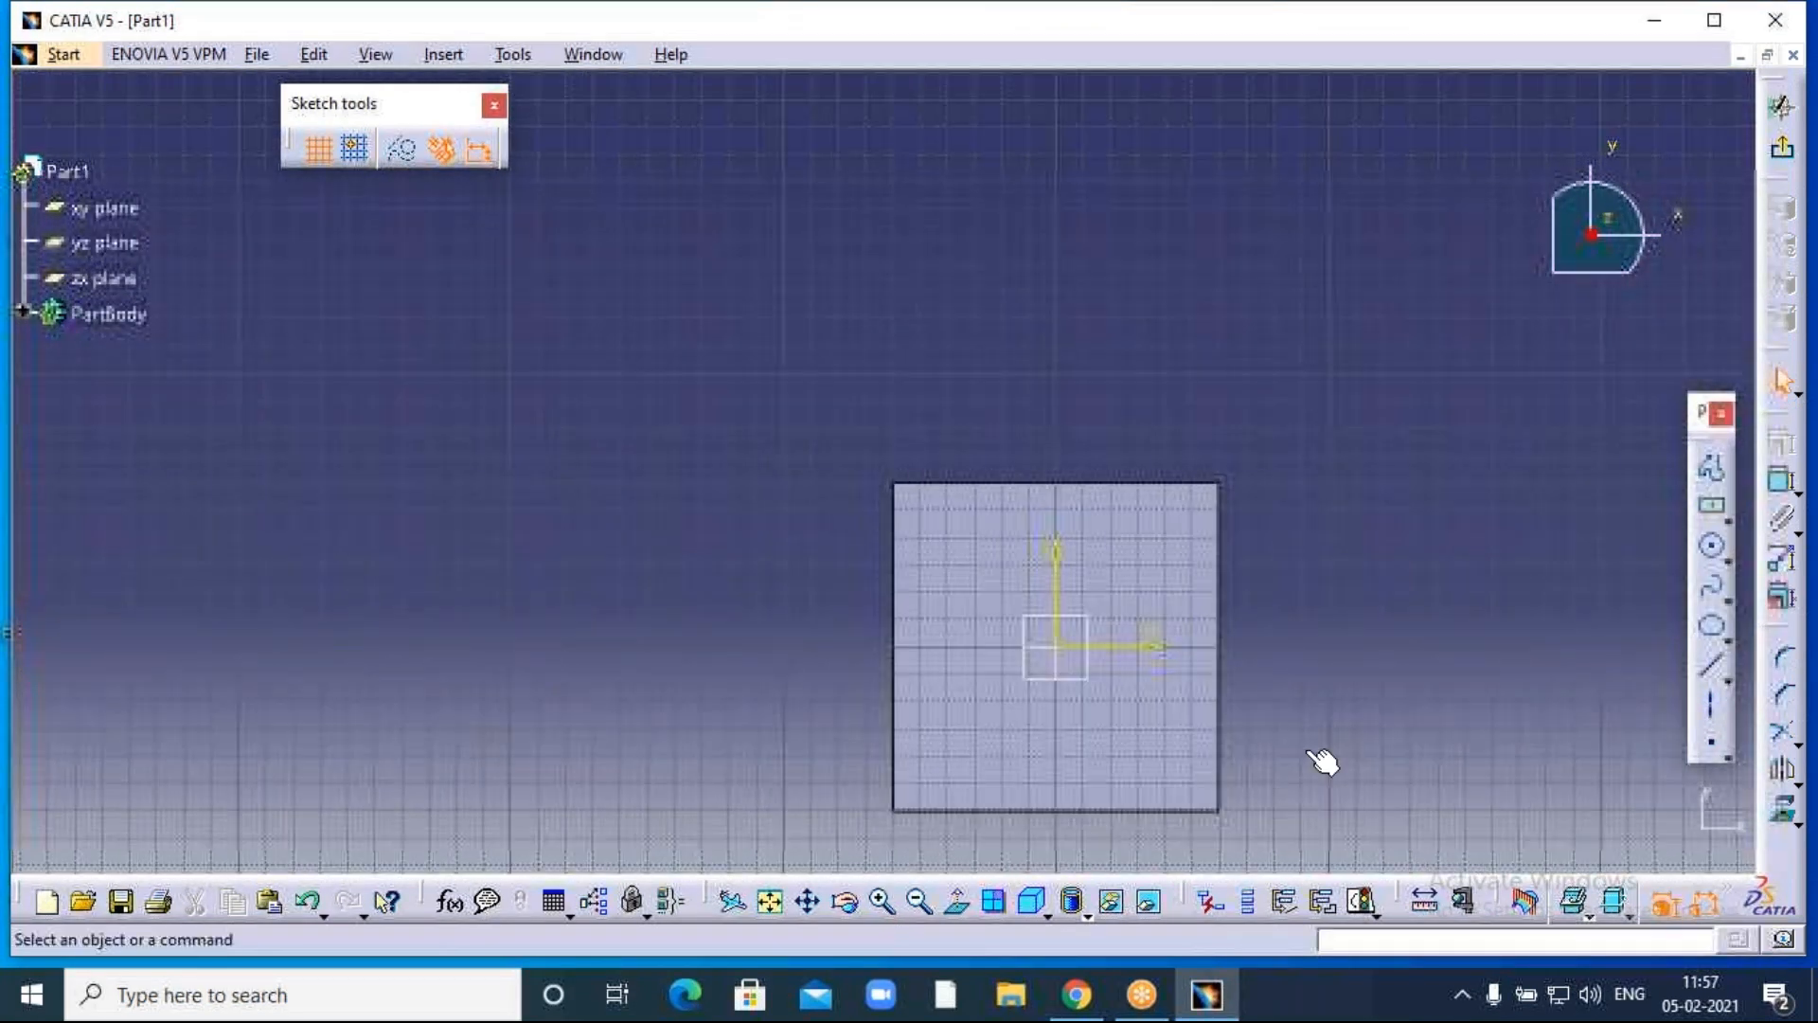
left_click(1716, 510)
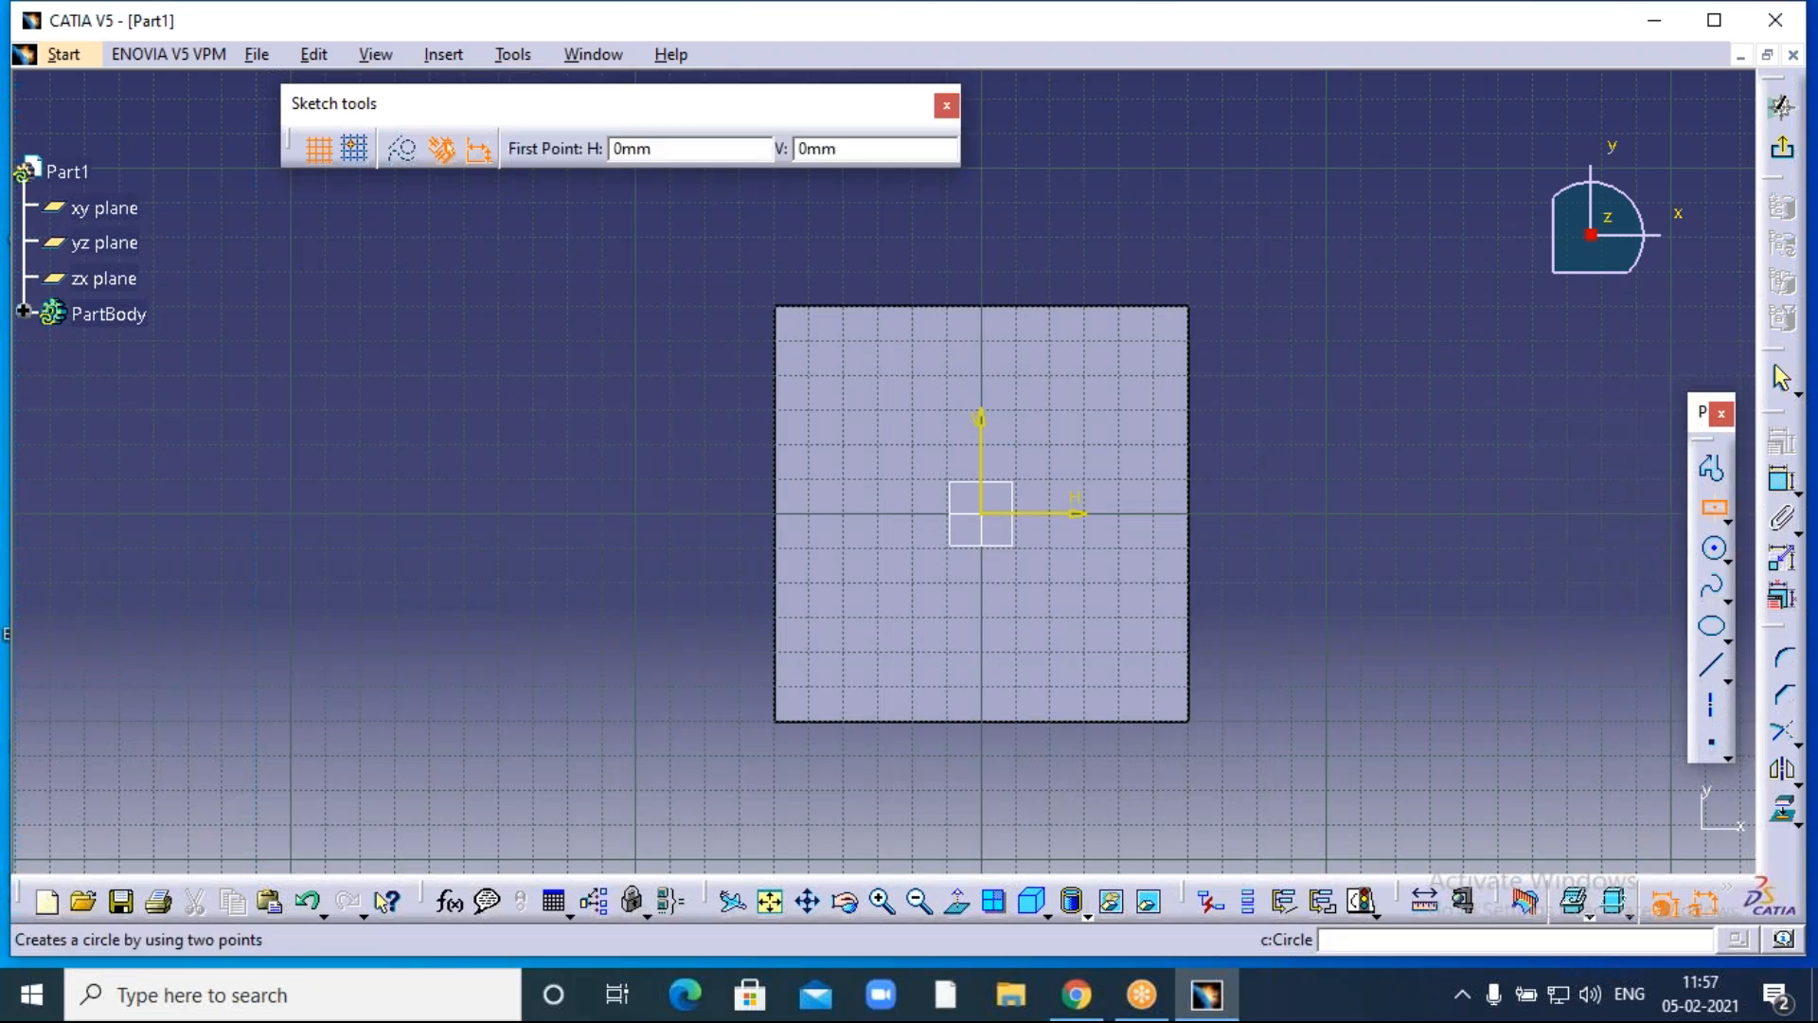
left_click(992, 517)
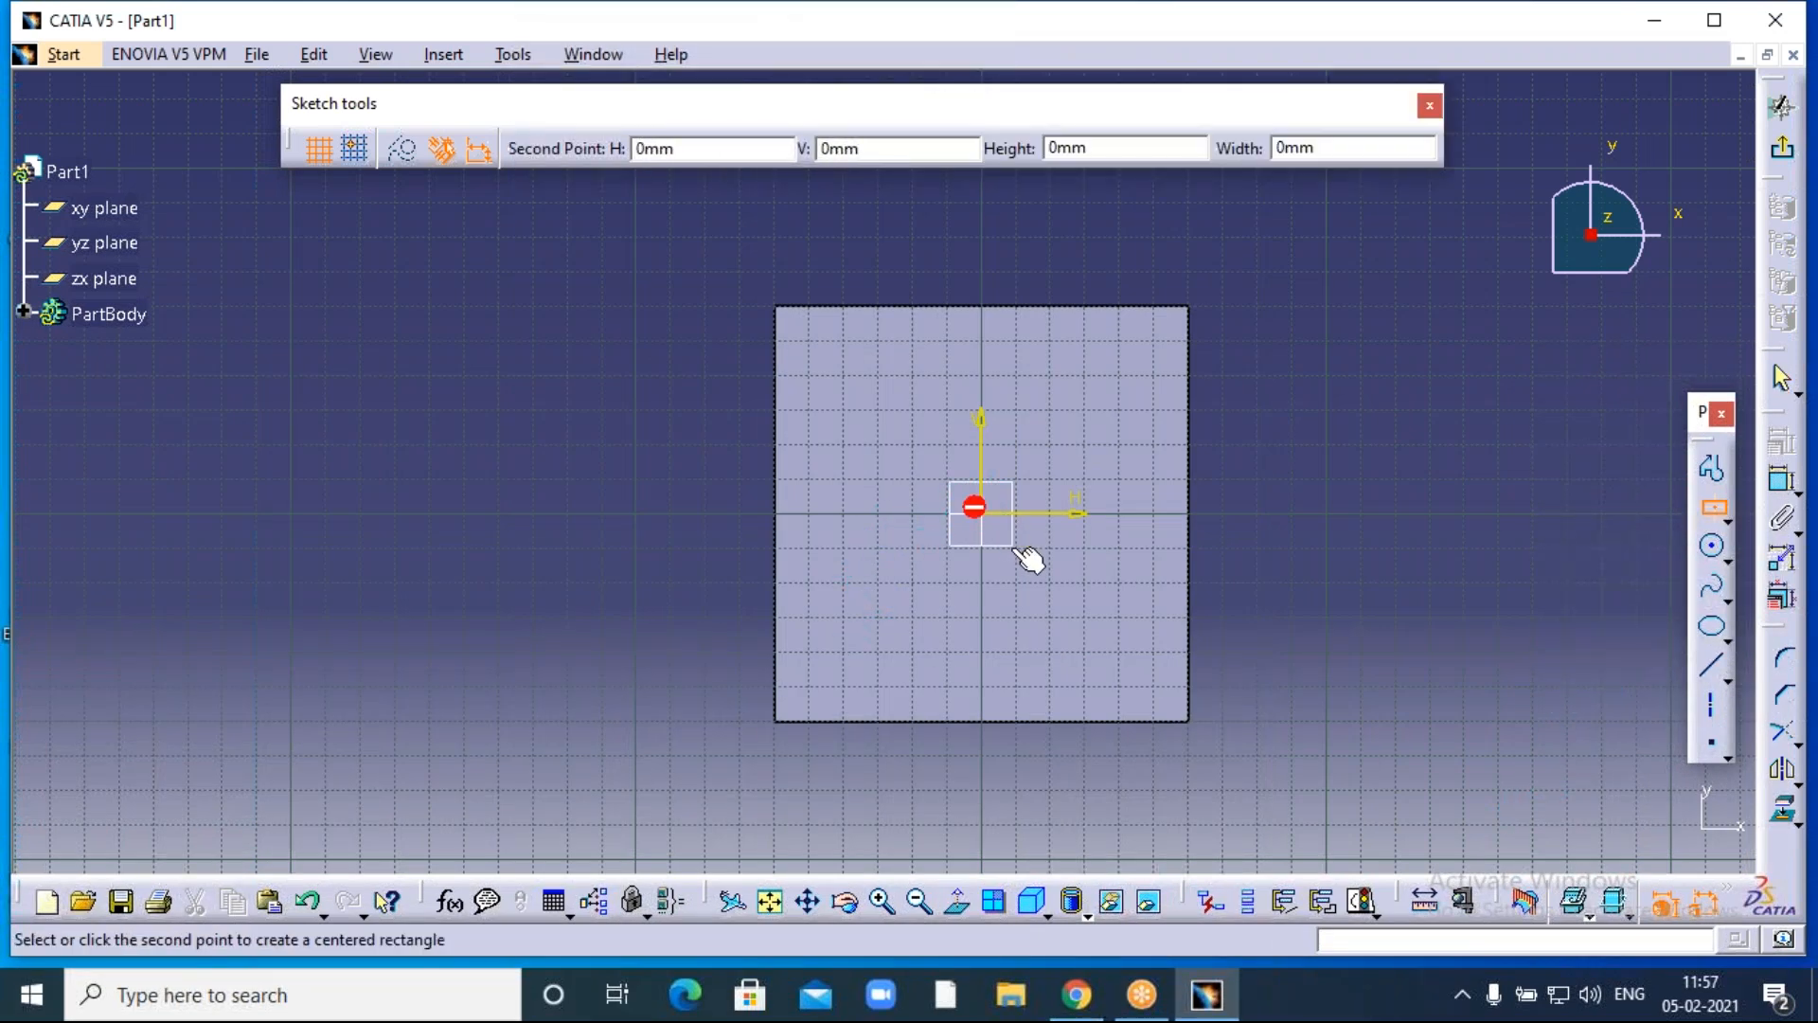
left_click(1096, 620)
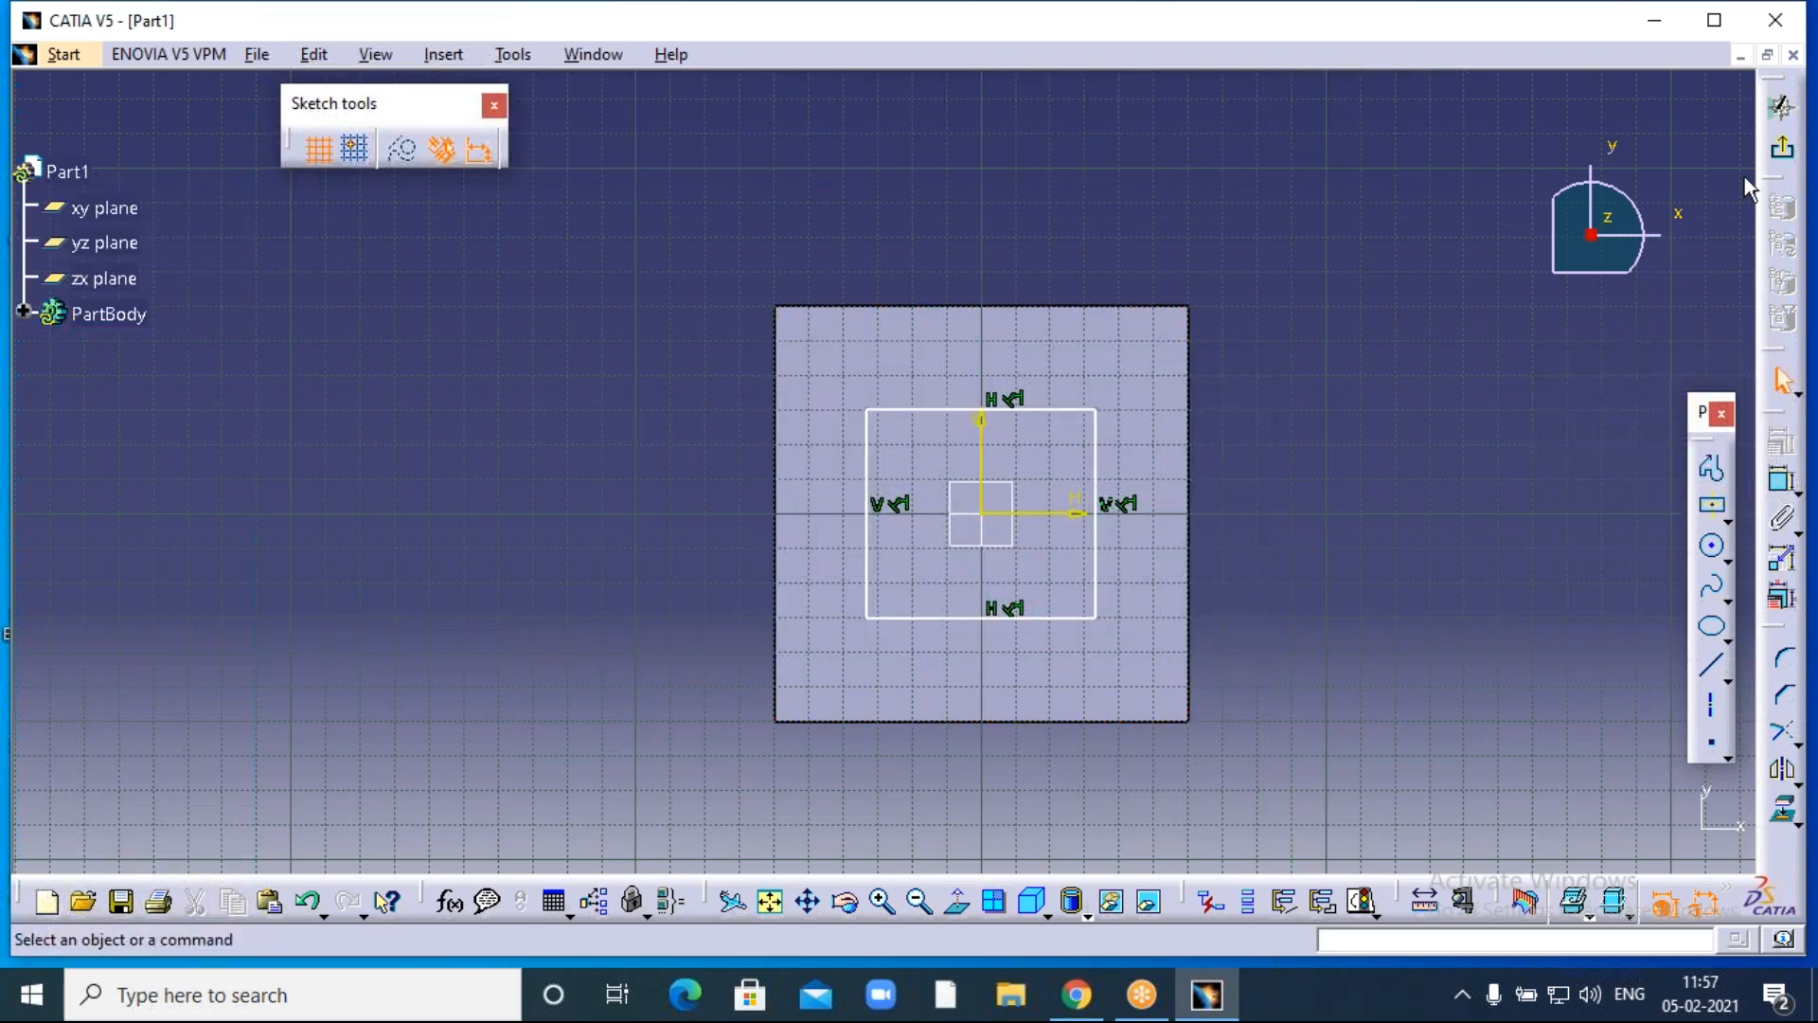
left_click(1781, 107)
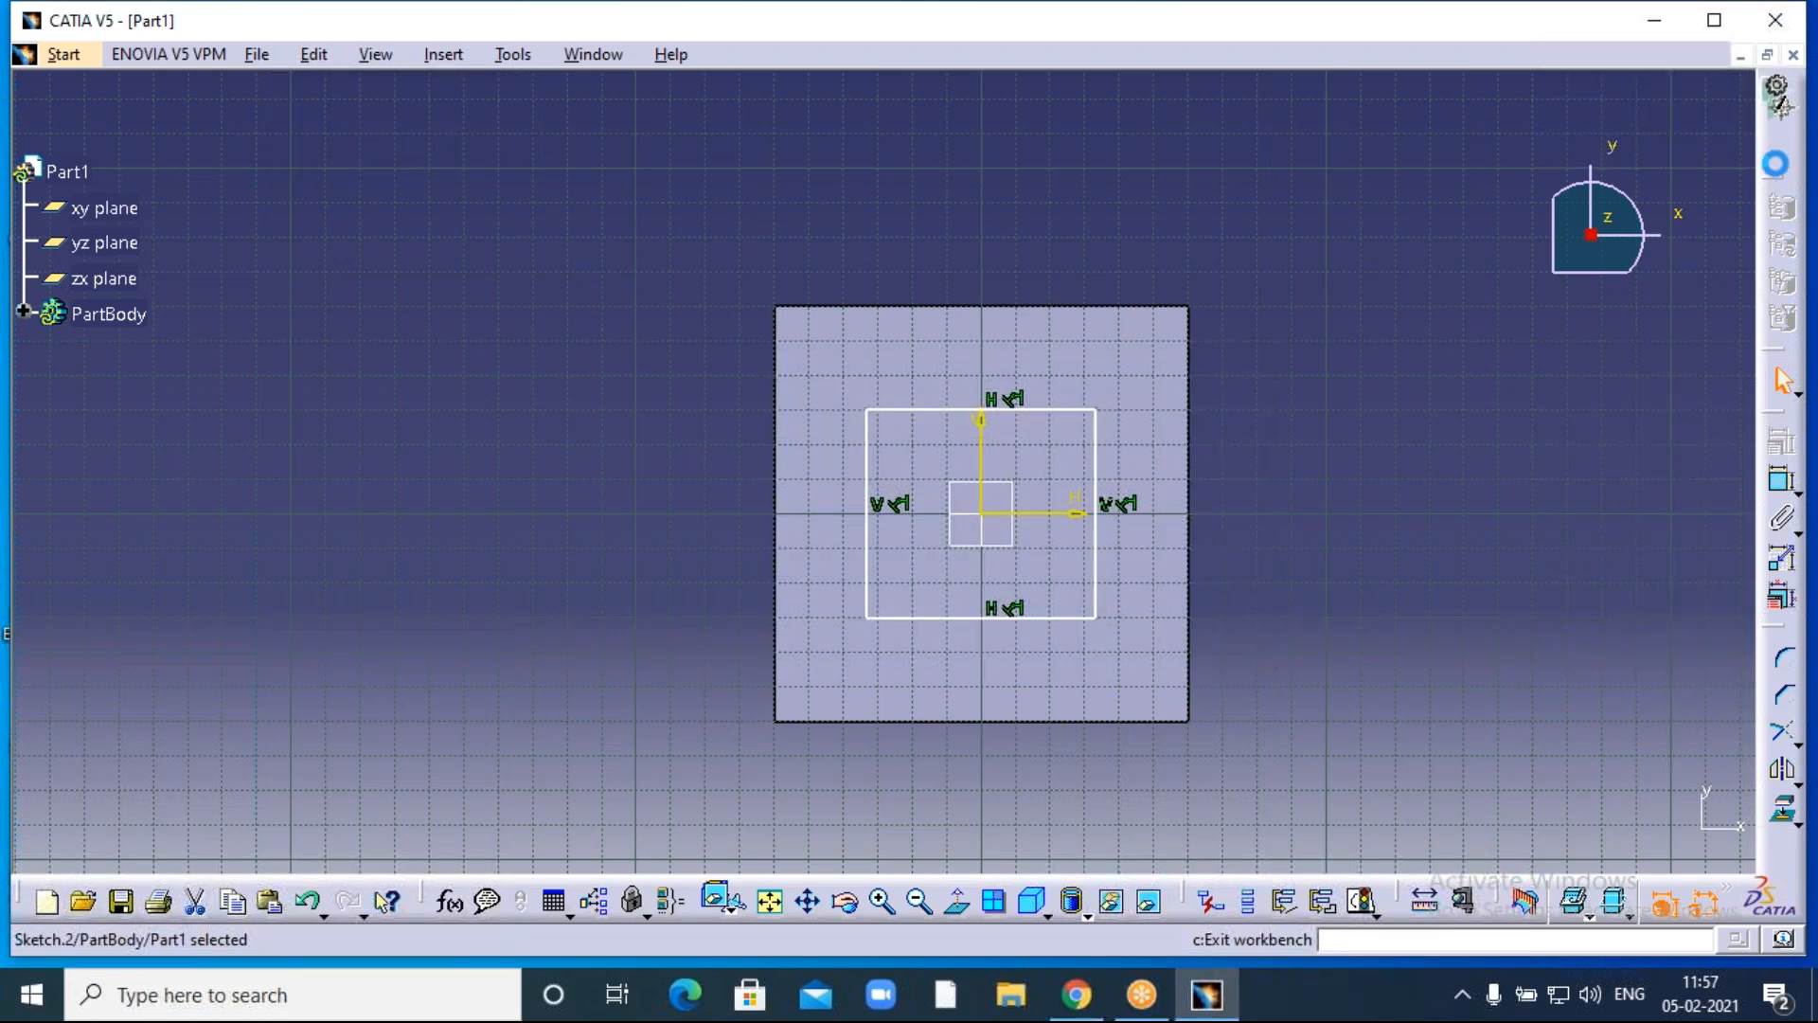
Sketch a circle of about 37 mm radius on the first offset plane above the base, centred on the horizontal axis beside the origin.
middle_click_drag(1384, 419, 1250, 645)
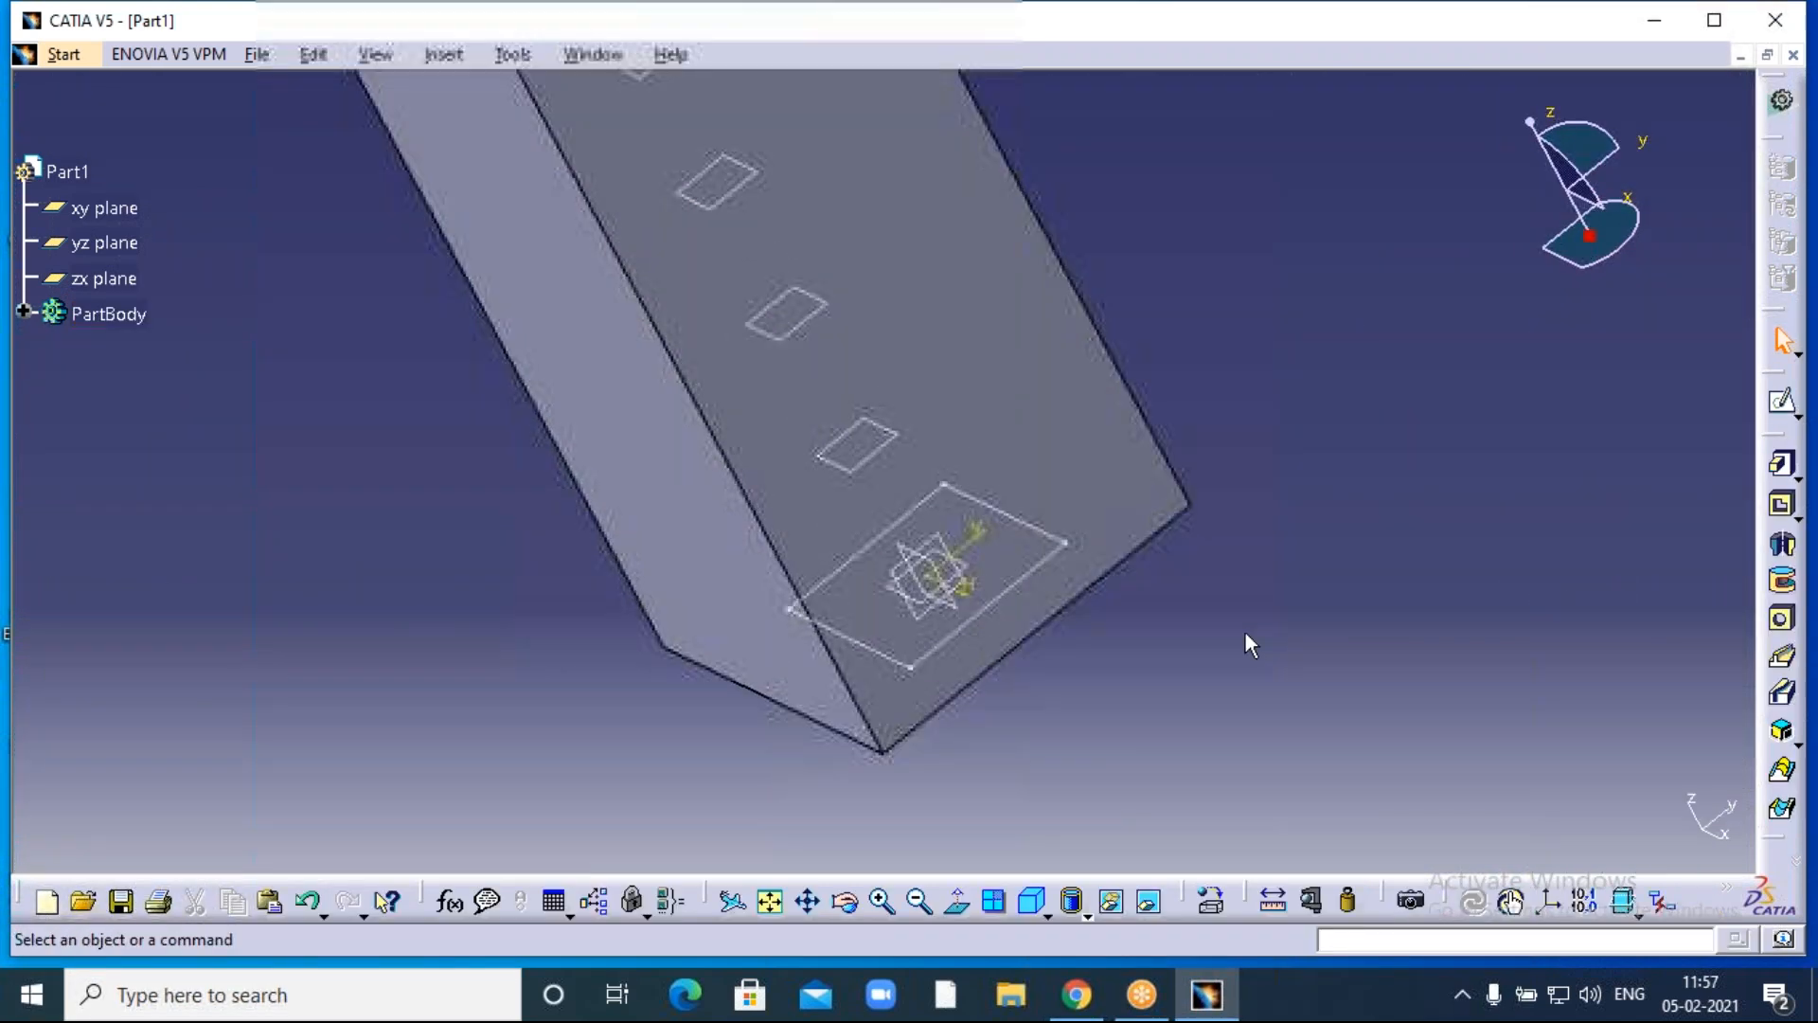
left_click(857, 453)
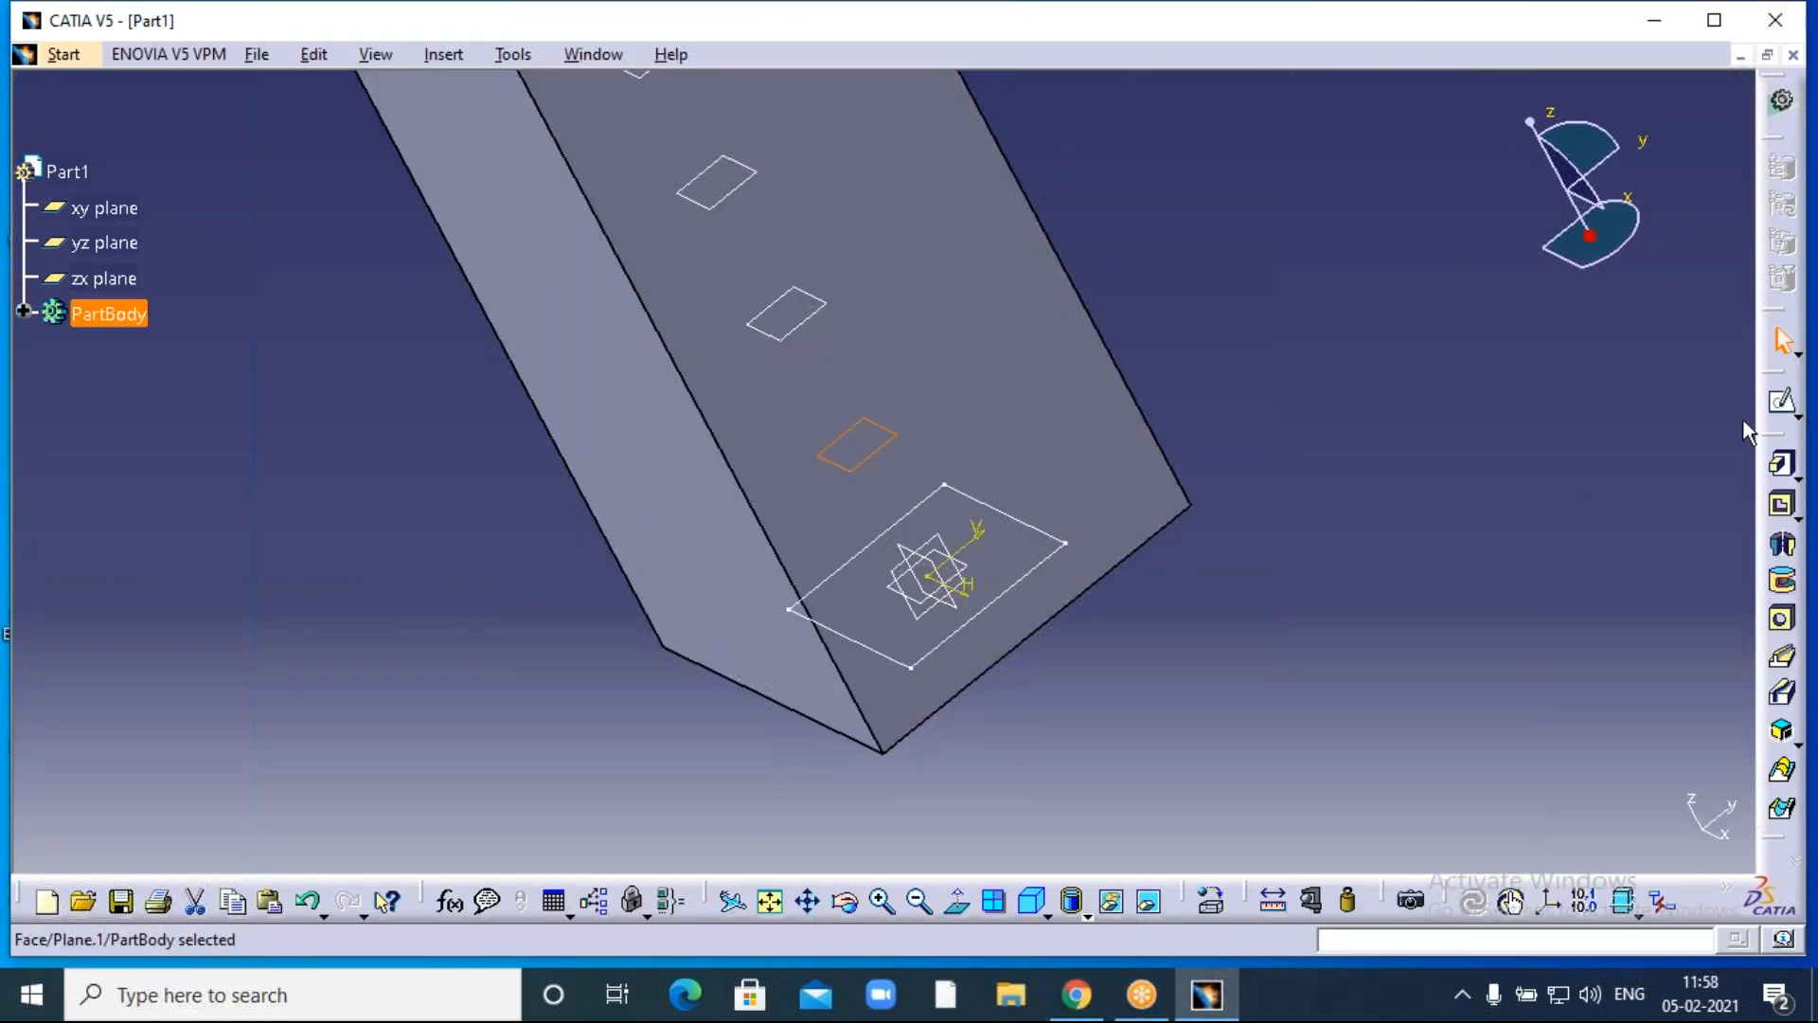
left_click(1781, 400)
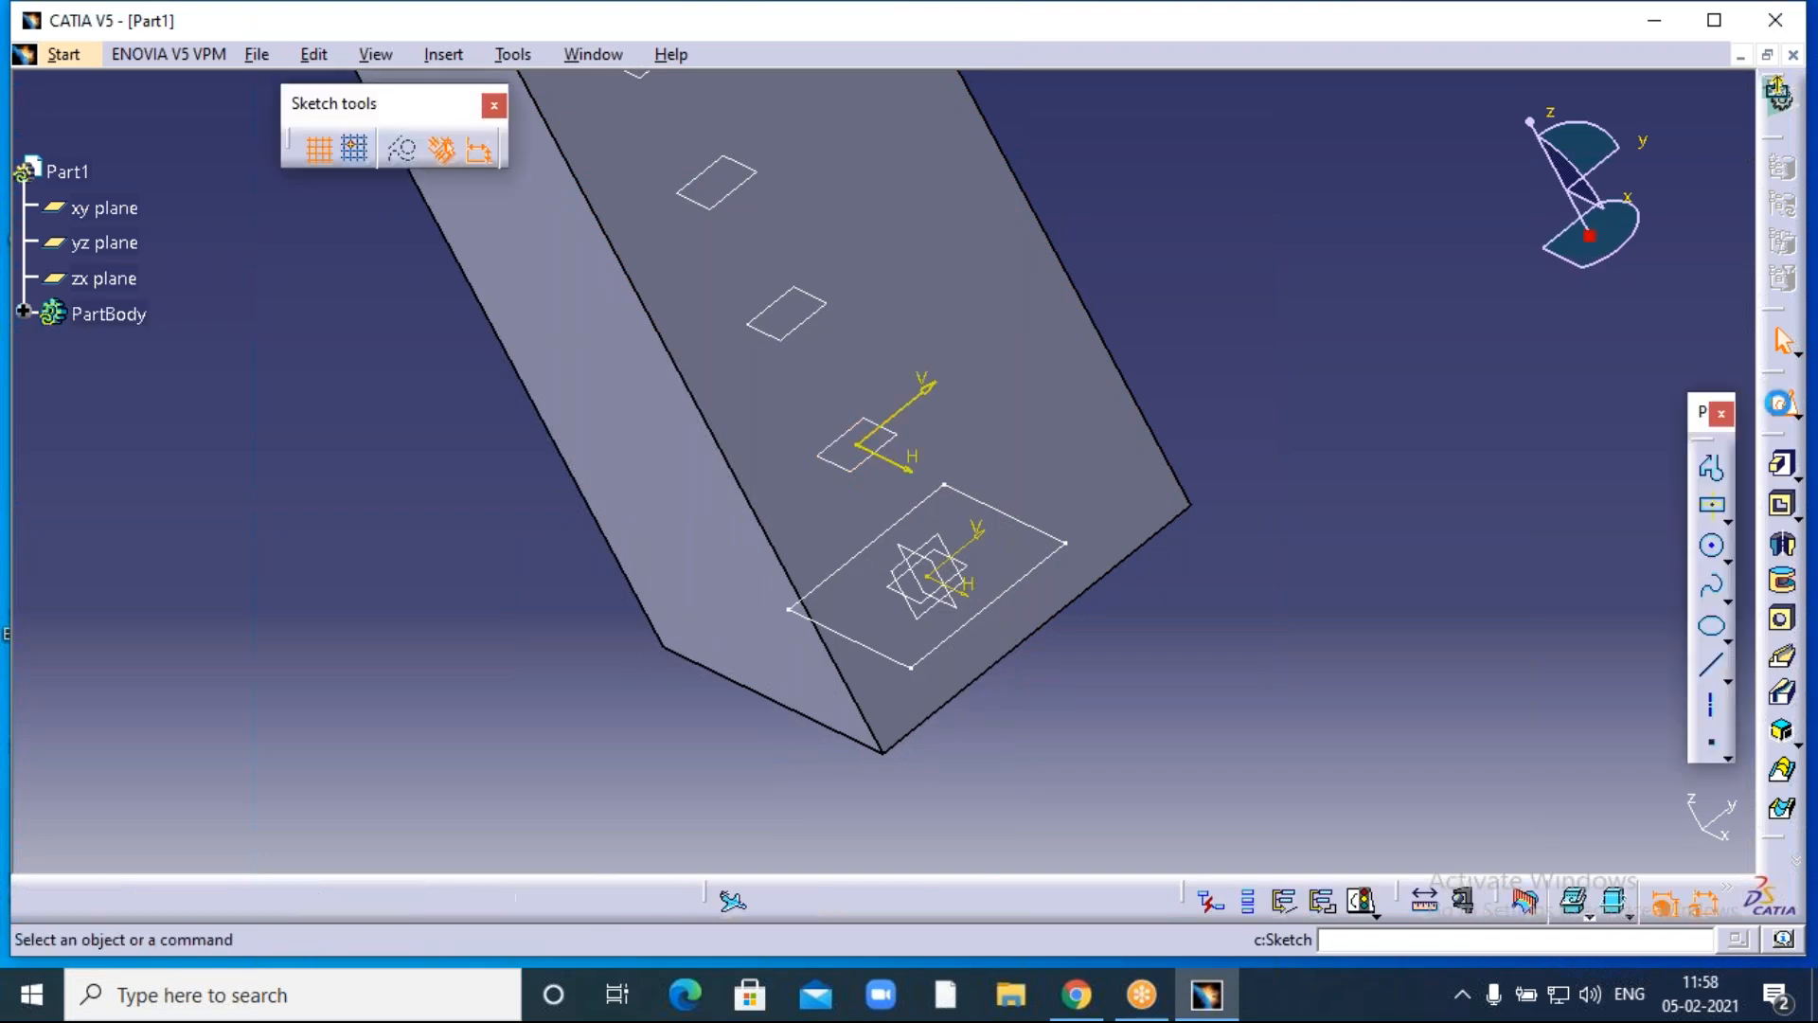
left_click(1713, 549)
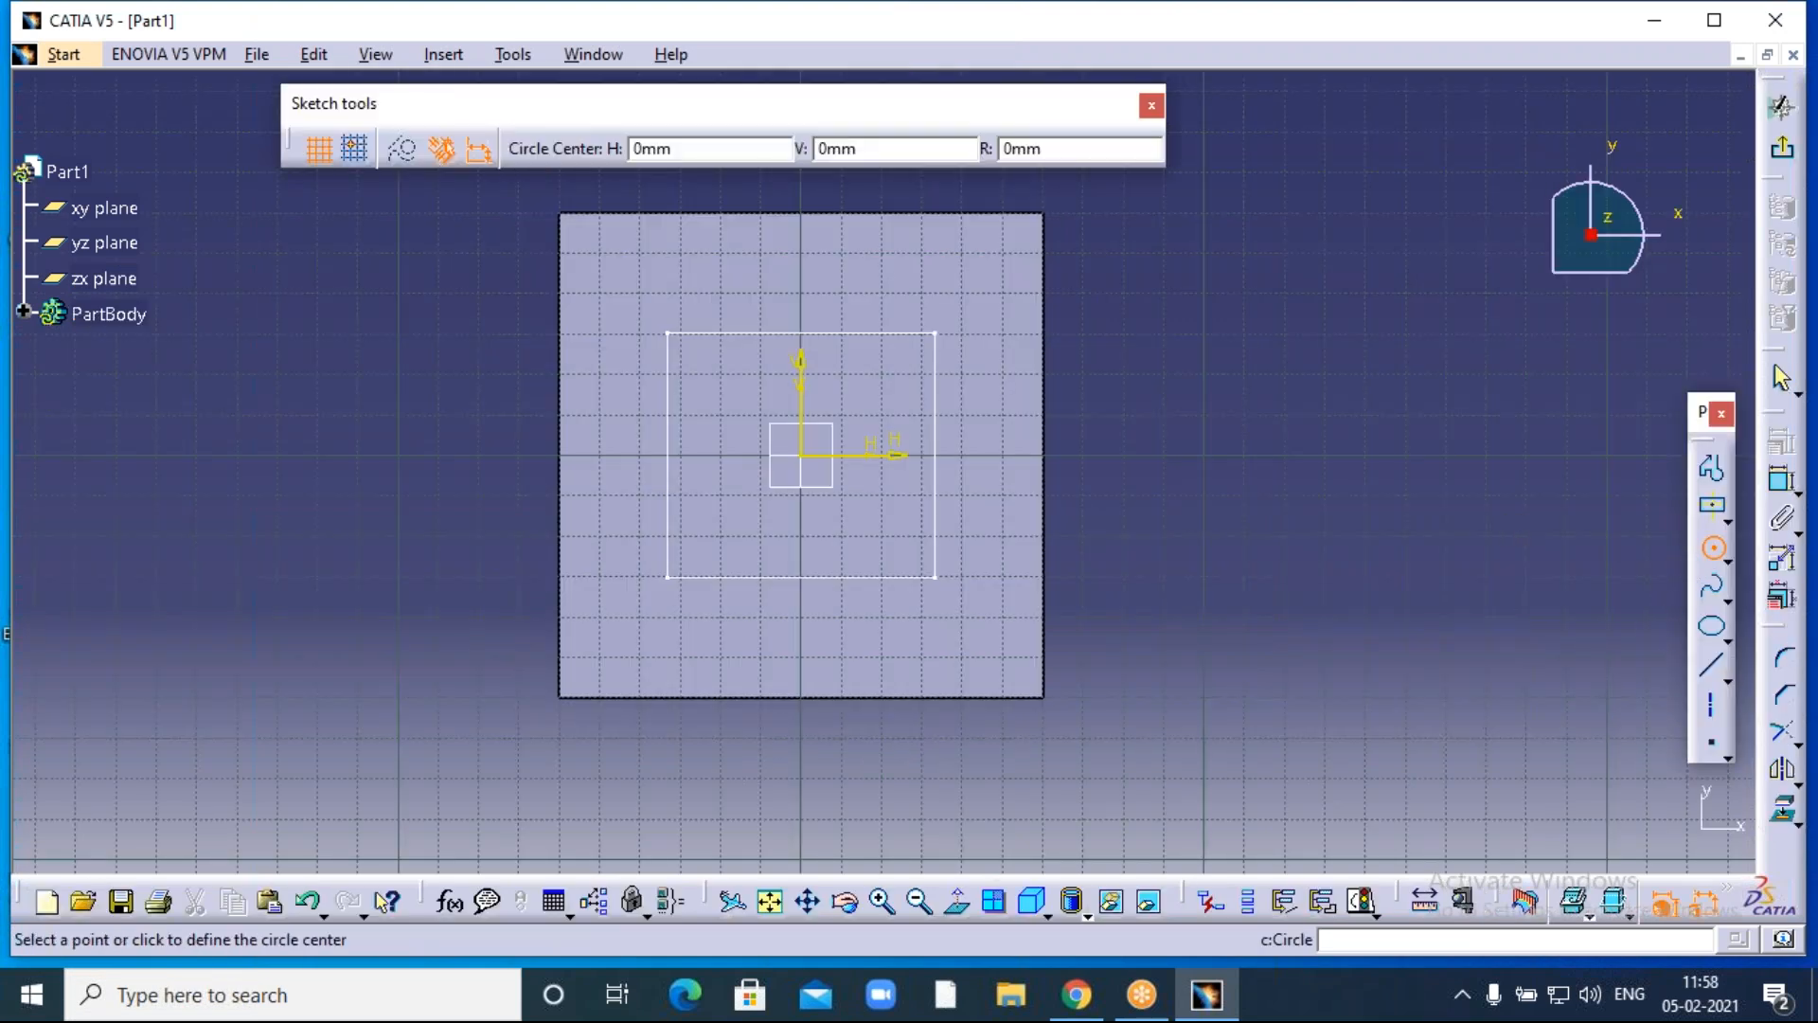
left_click(863, 456)
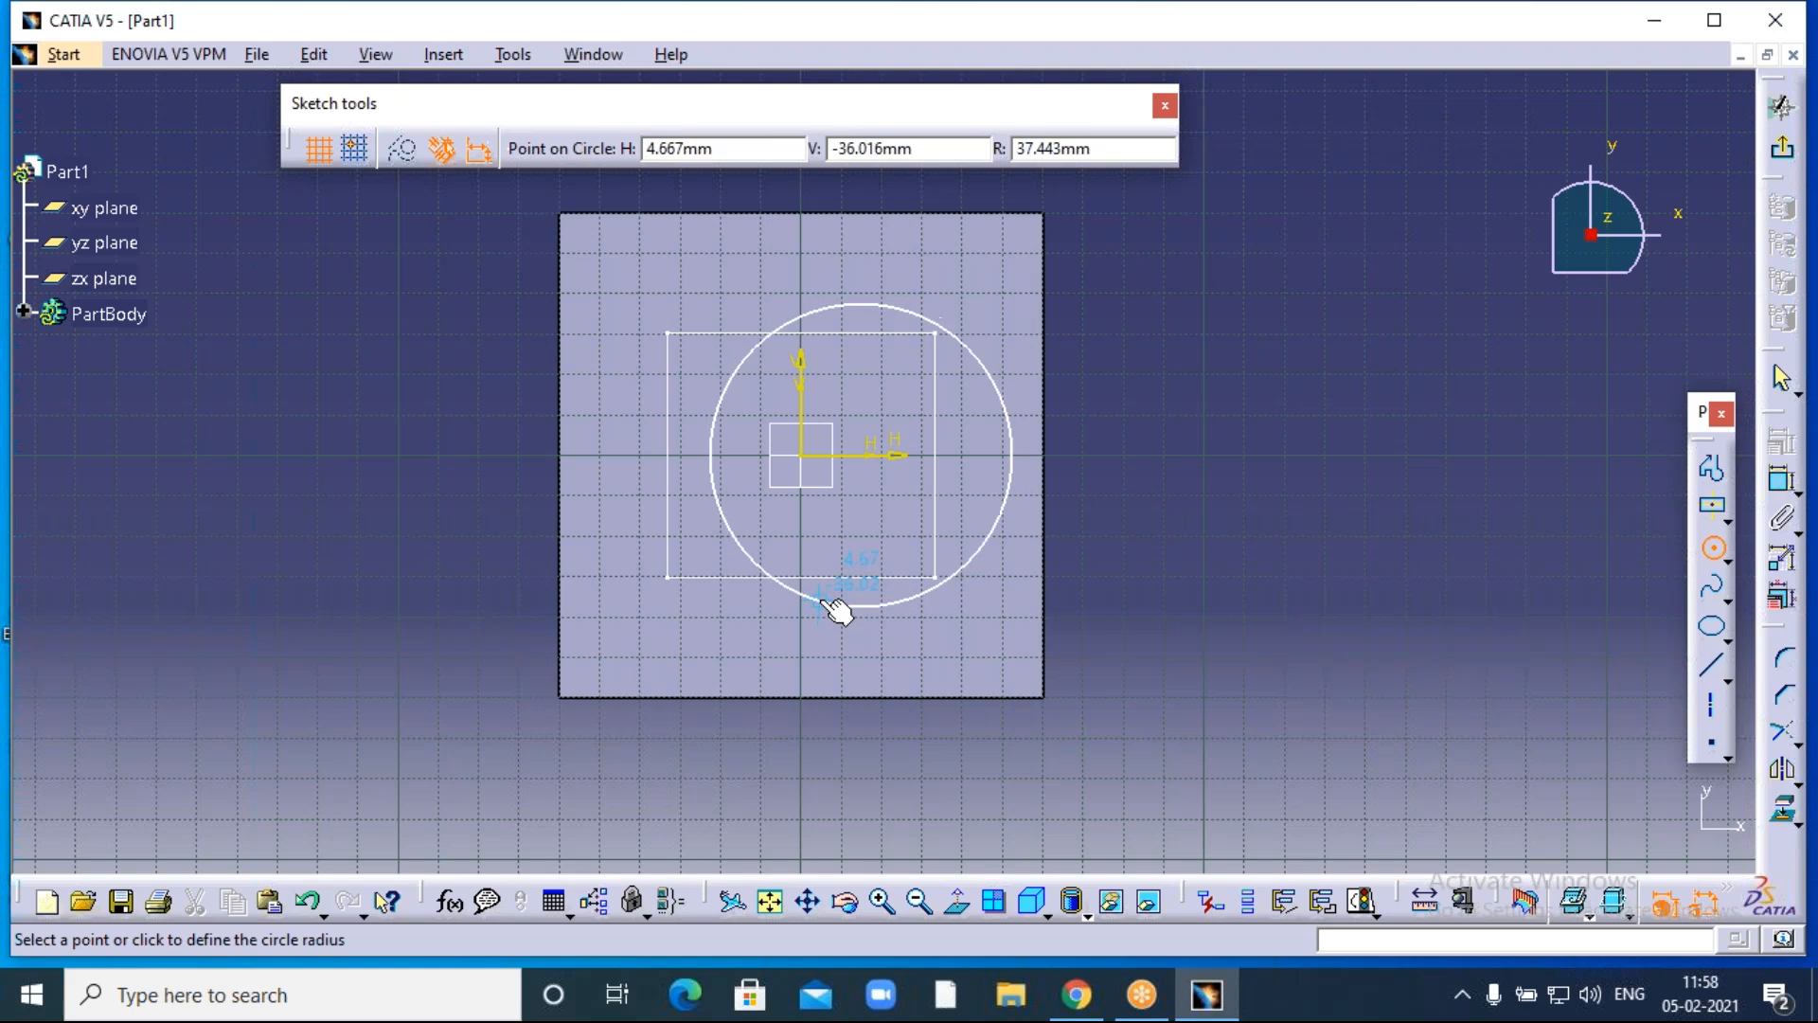
left_click(820, 599)
left_click(1196, 528)
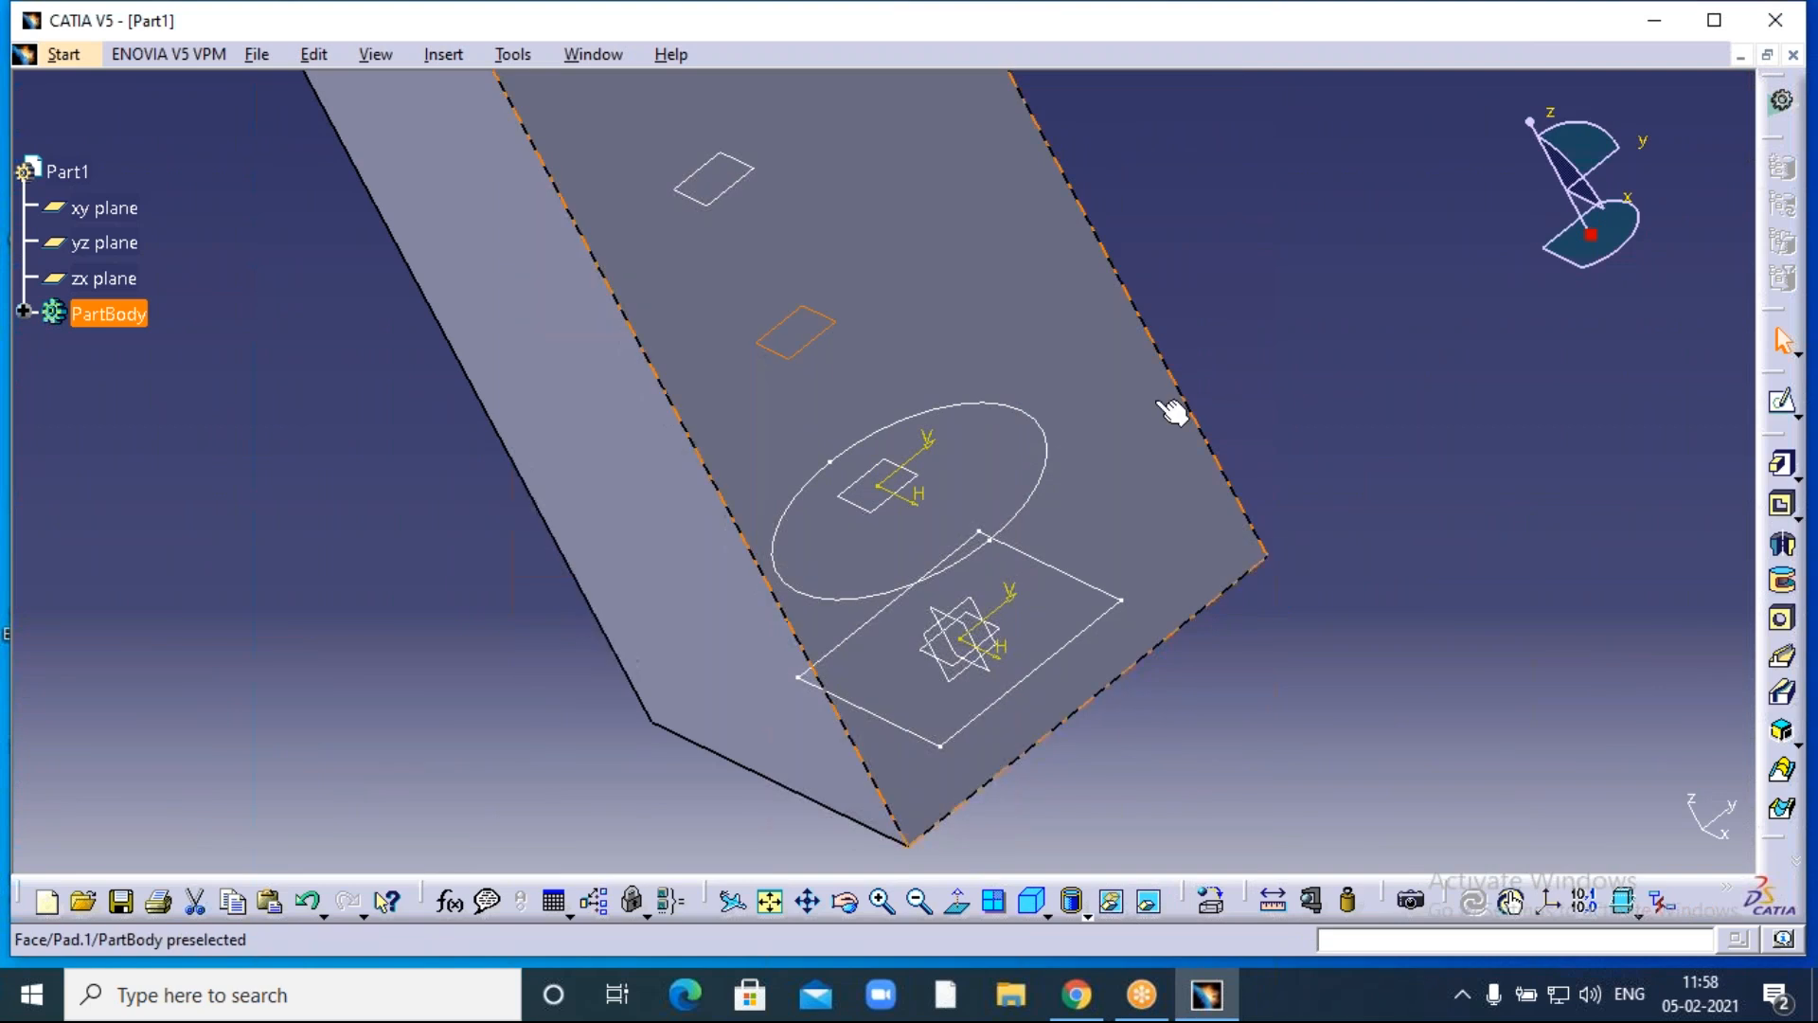
Sketch a circle centred near the origin on the second offset plane, with its edge on the vertical axis, and exit the sketch.
left_click(1785, 407)
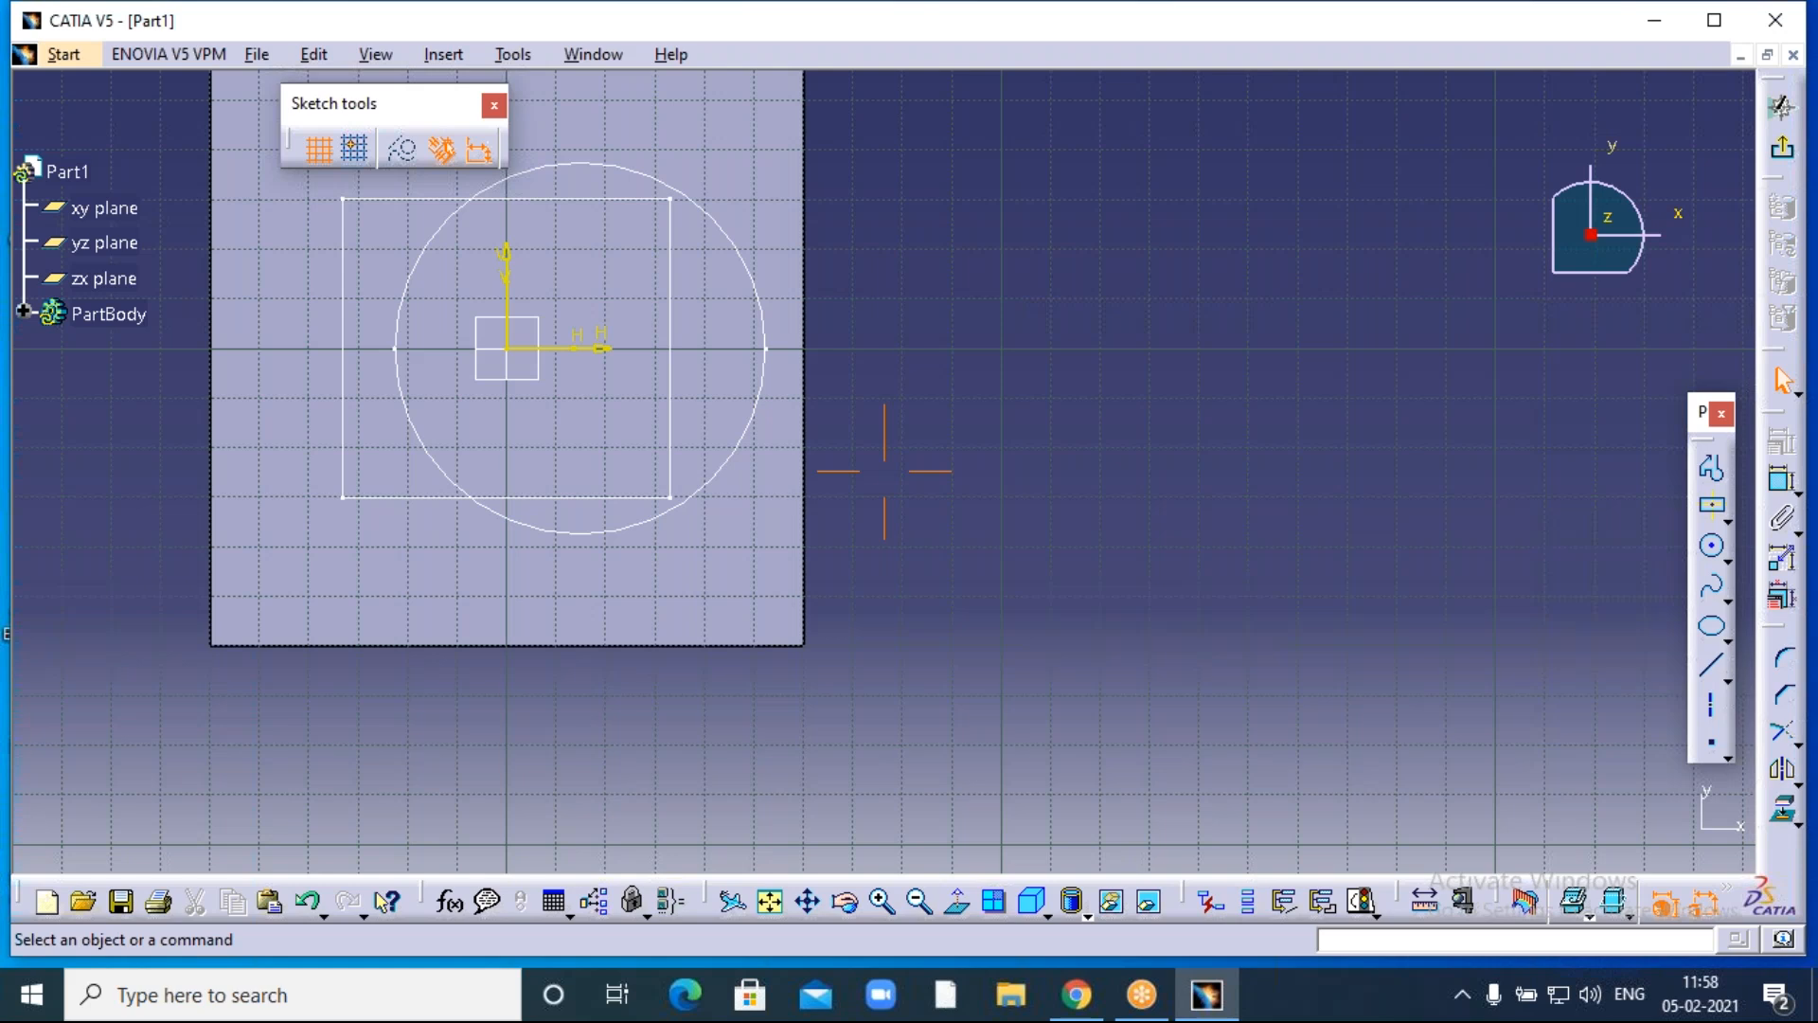
middle_click_drag(1326, 516, 1619, 523)
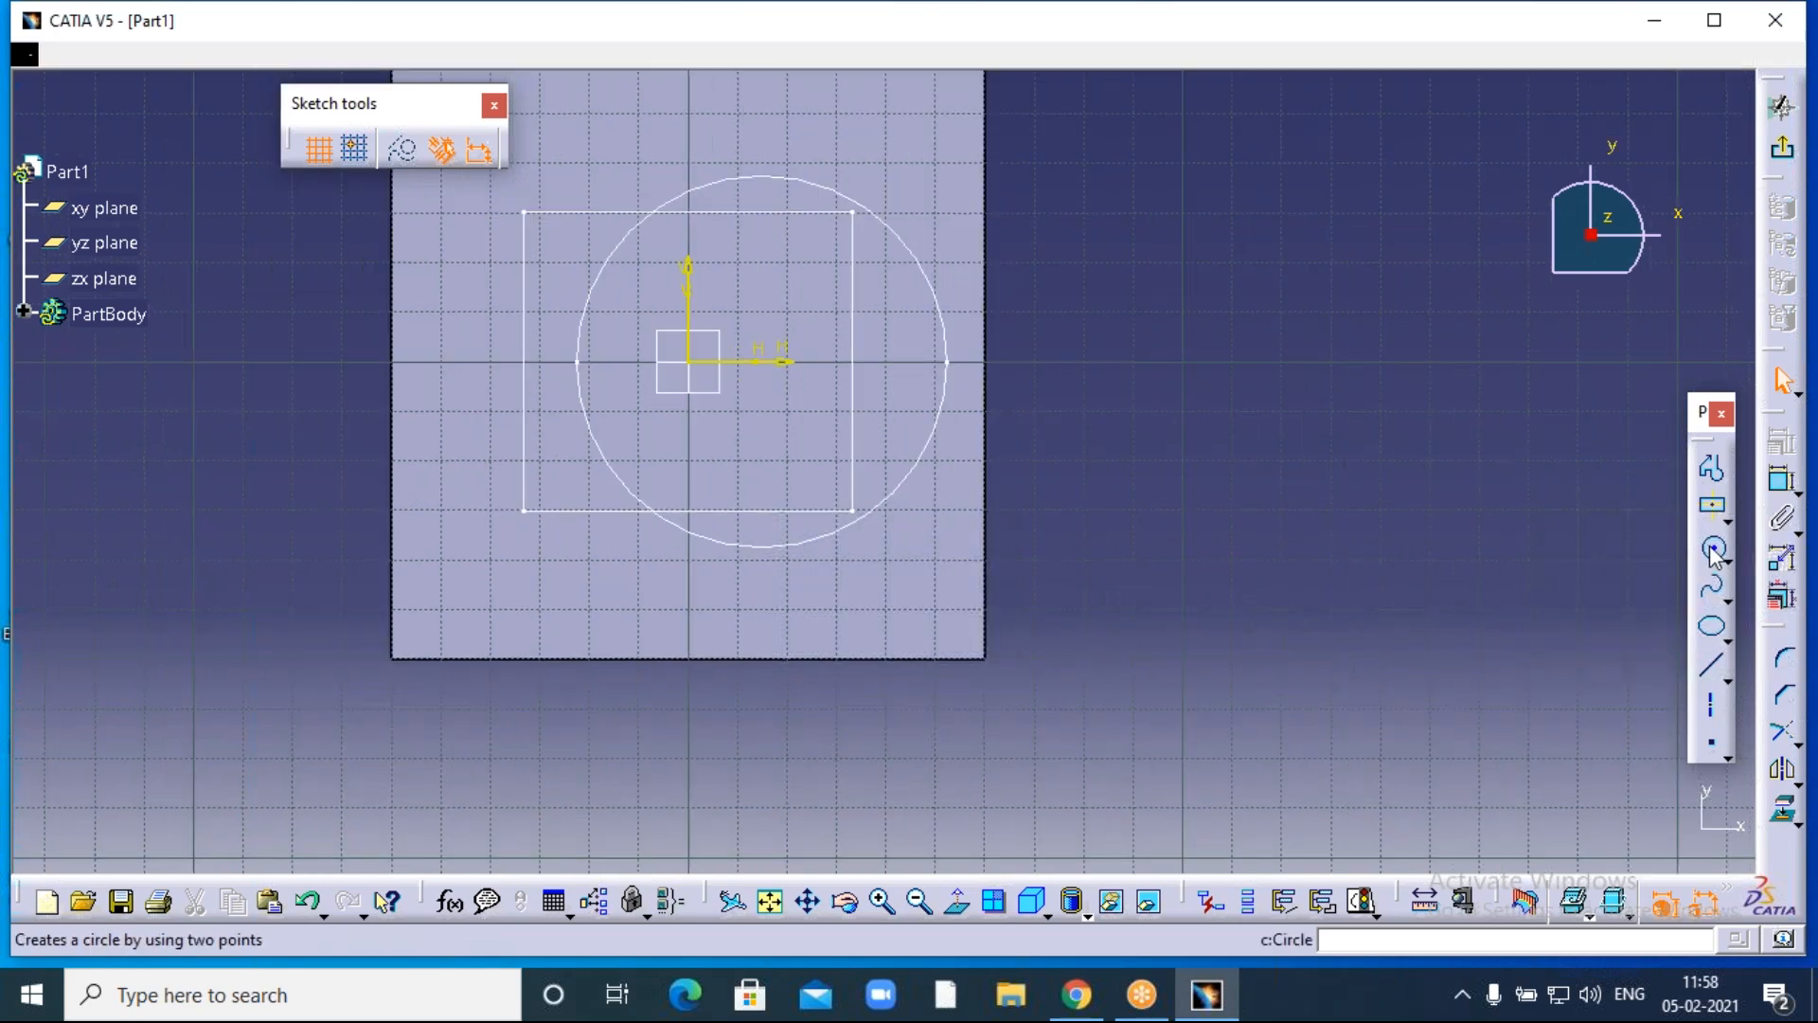
left_click(1712, 547)
left_click(712, 373)
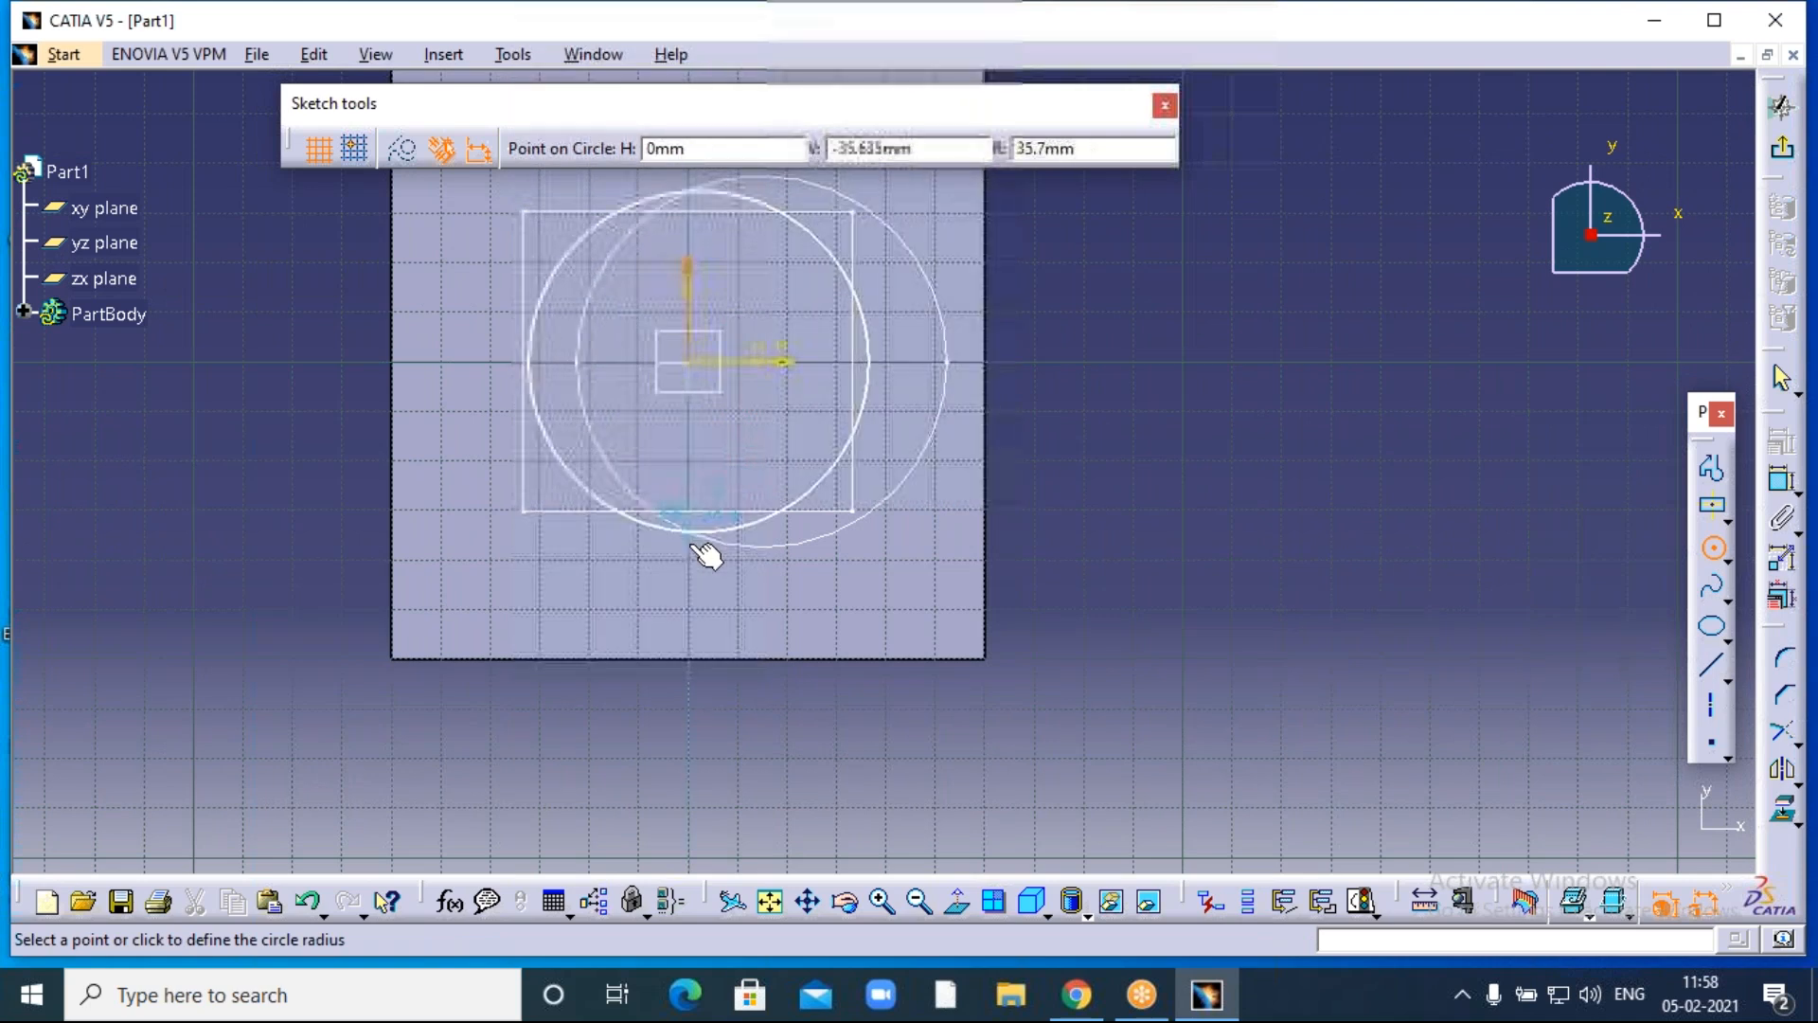
left_click(689, 551)
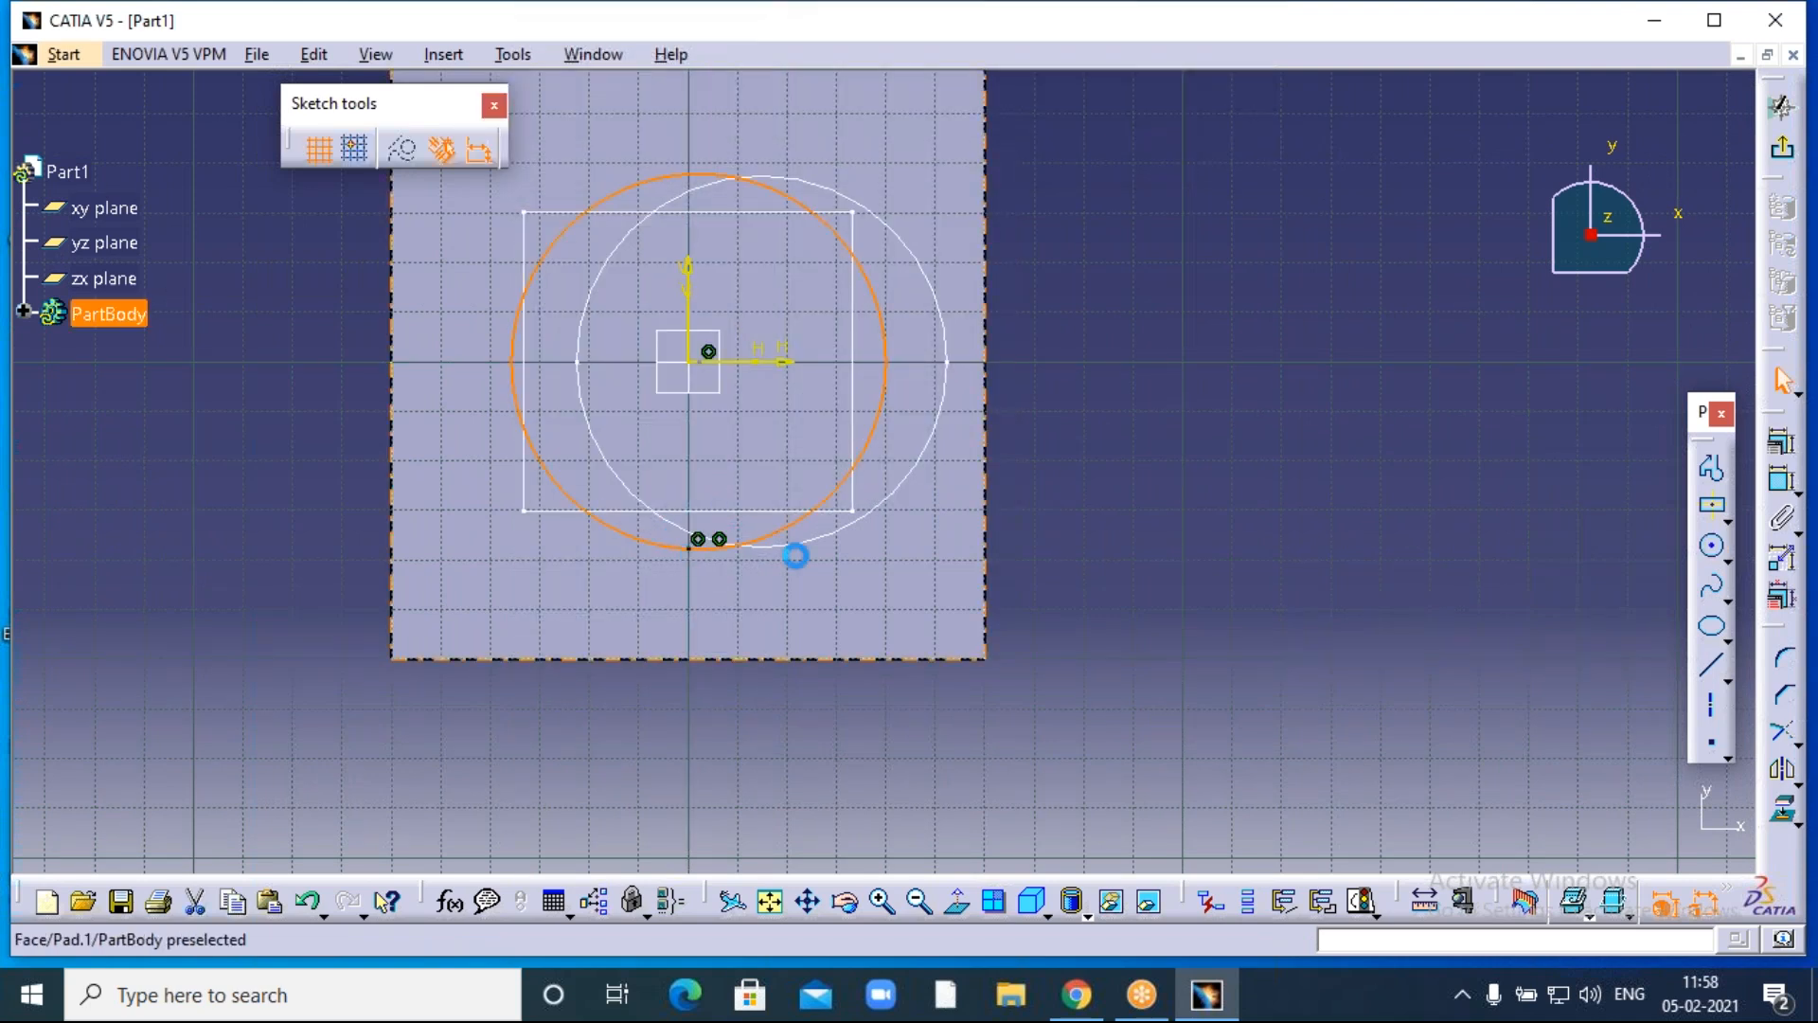
left_click(1141, 502)
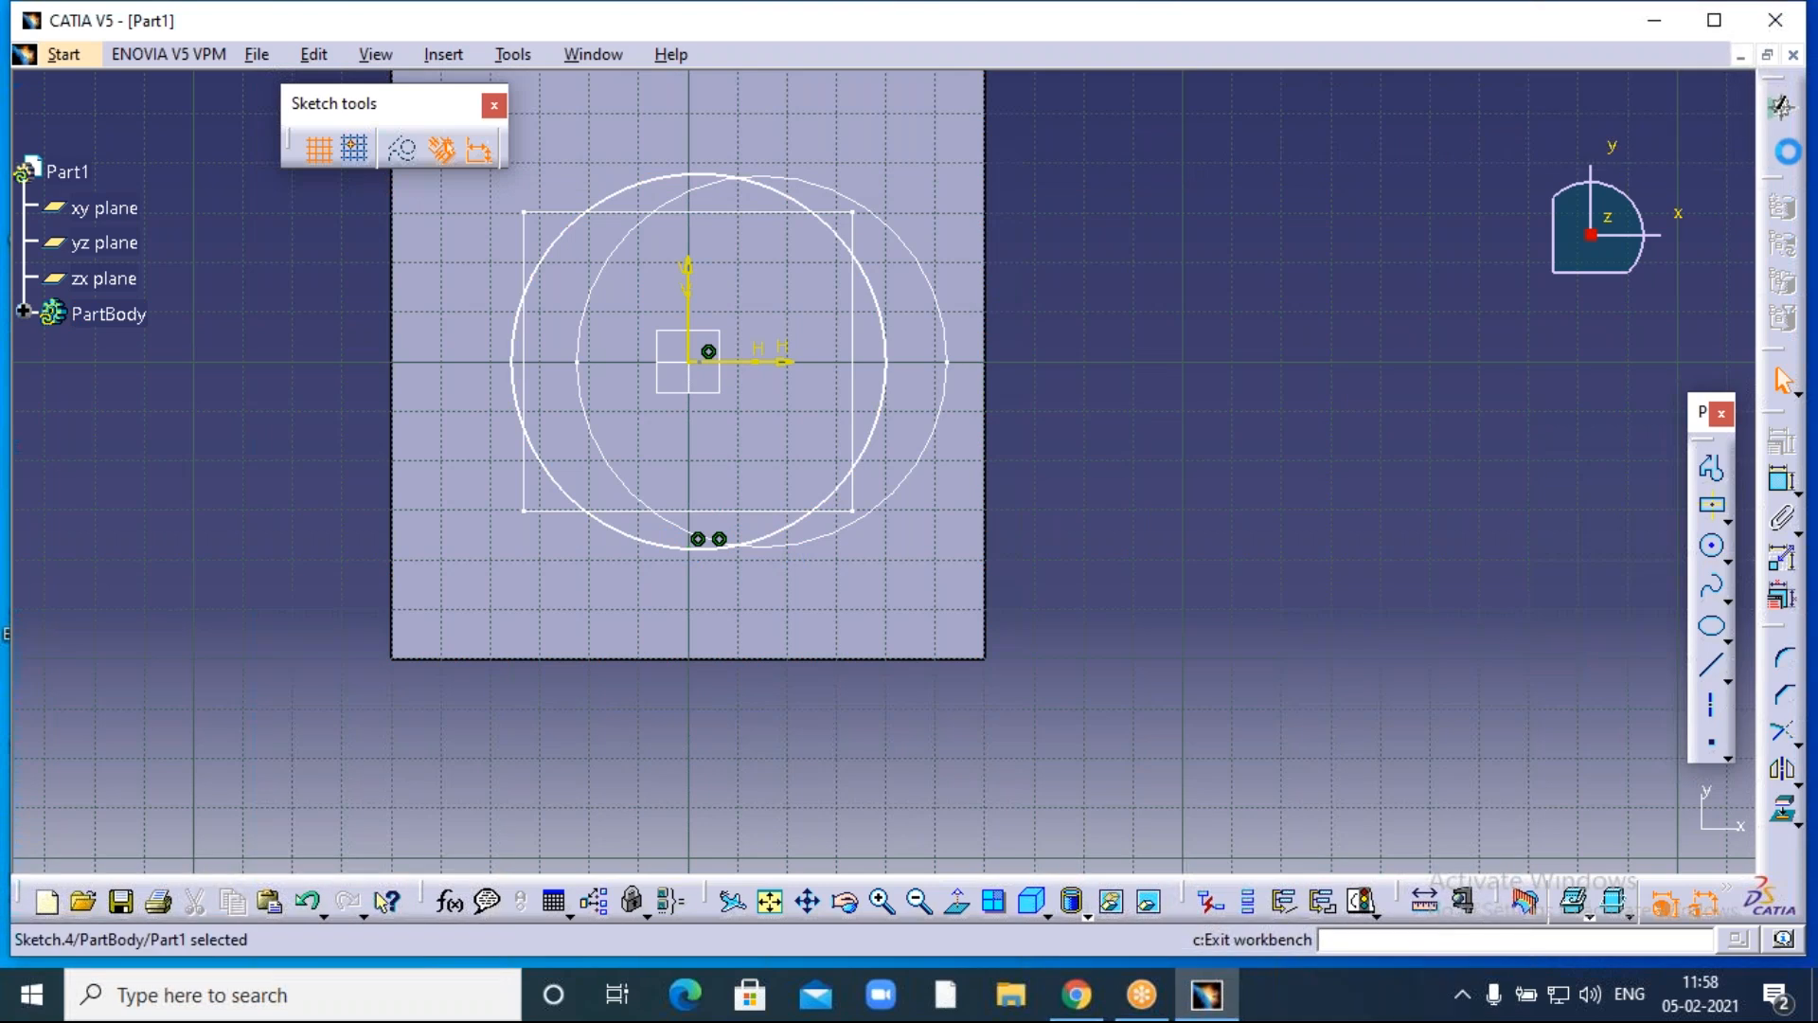
left_click(1781, 107)
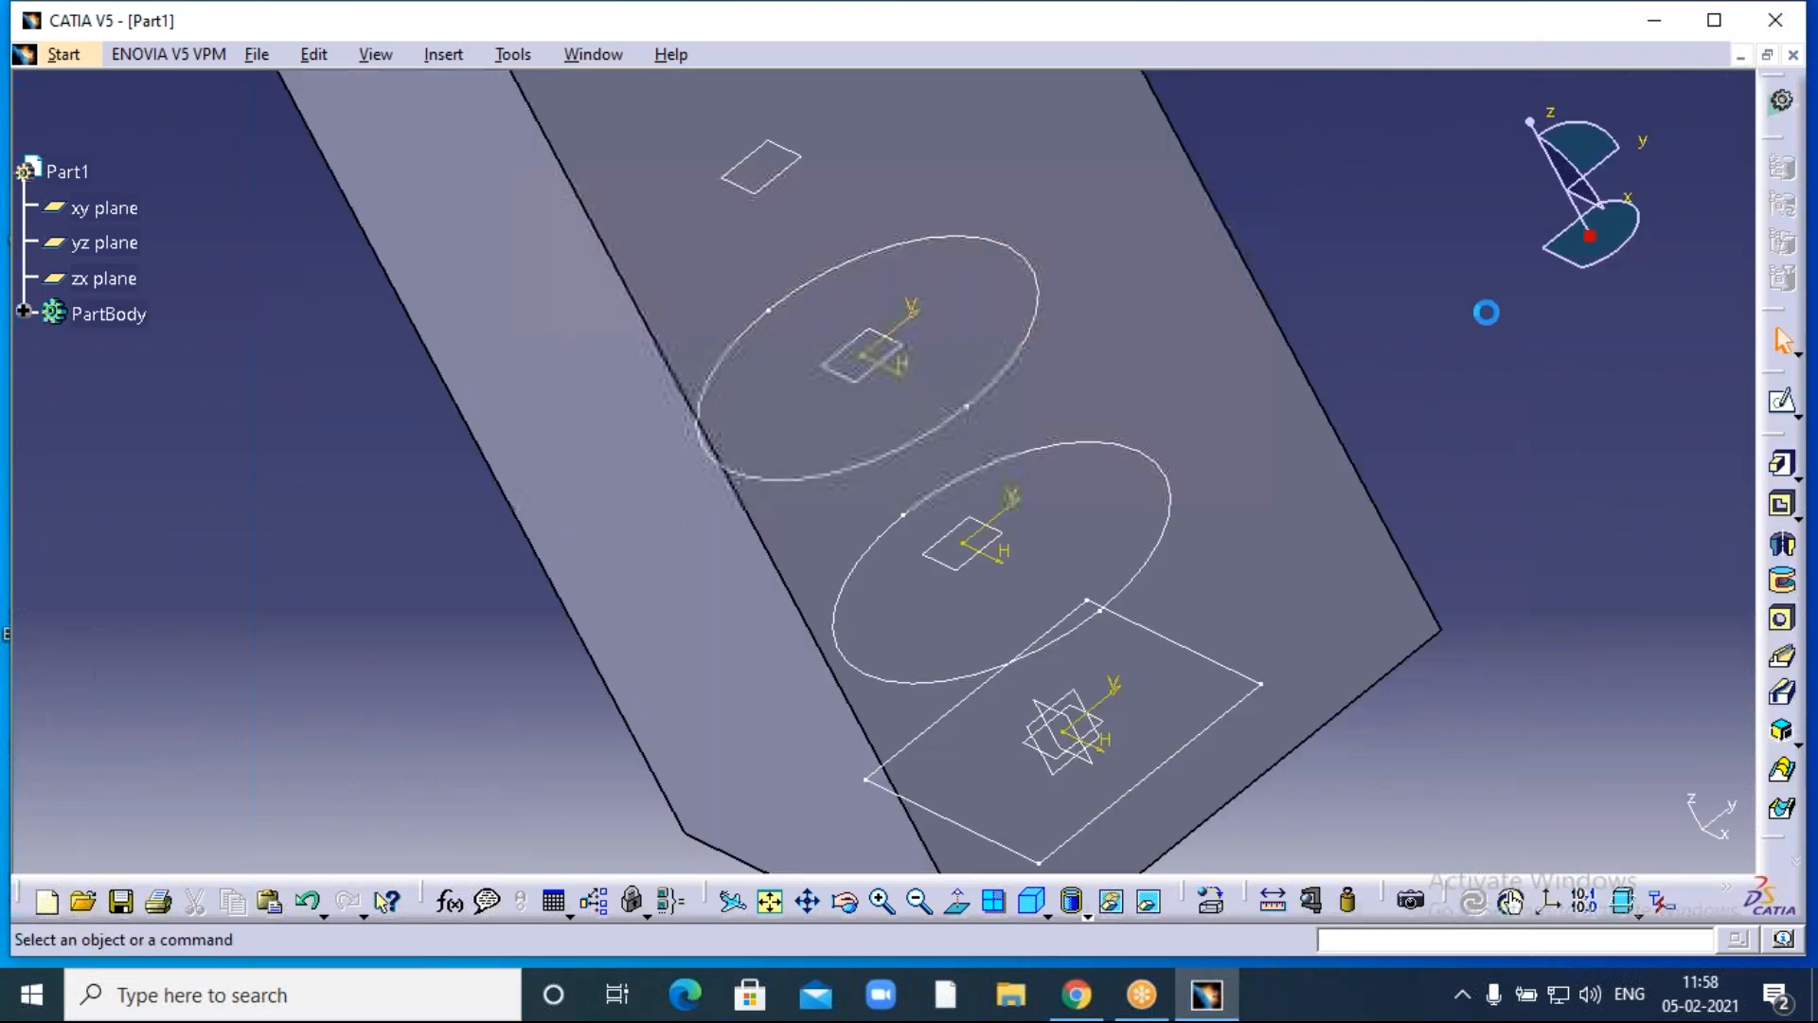
Sketch a centred rectangle around the origin on the third offset plane and exit the sketch.
mouse_move(1406, 350)
middle_mouse_down()
mouse_move(1311, 613)
mouse_move(1297, 595)
middle_mouse_up()
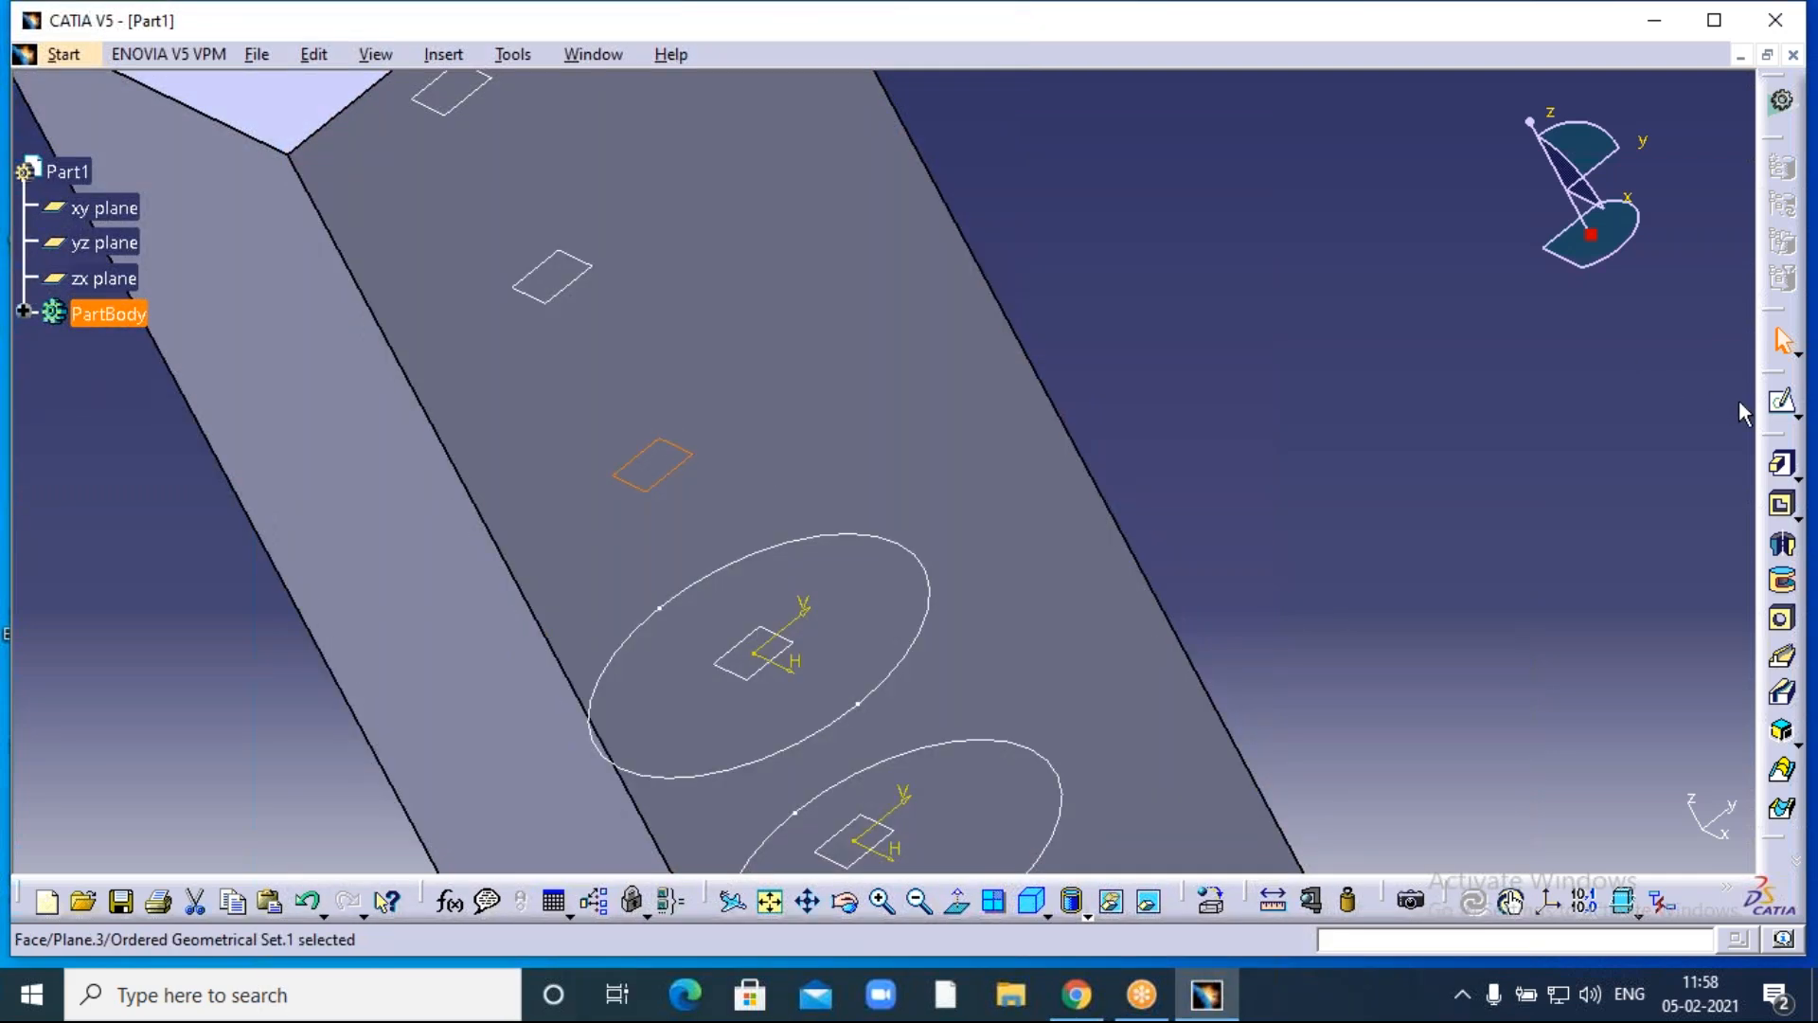
left_click(1782, 401)
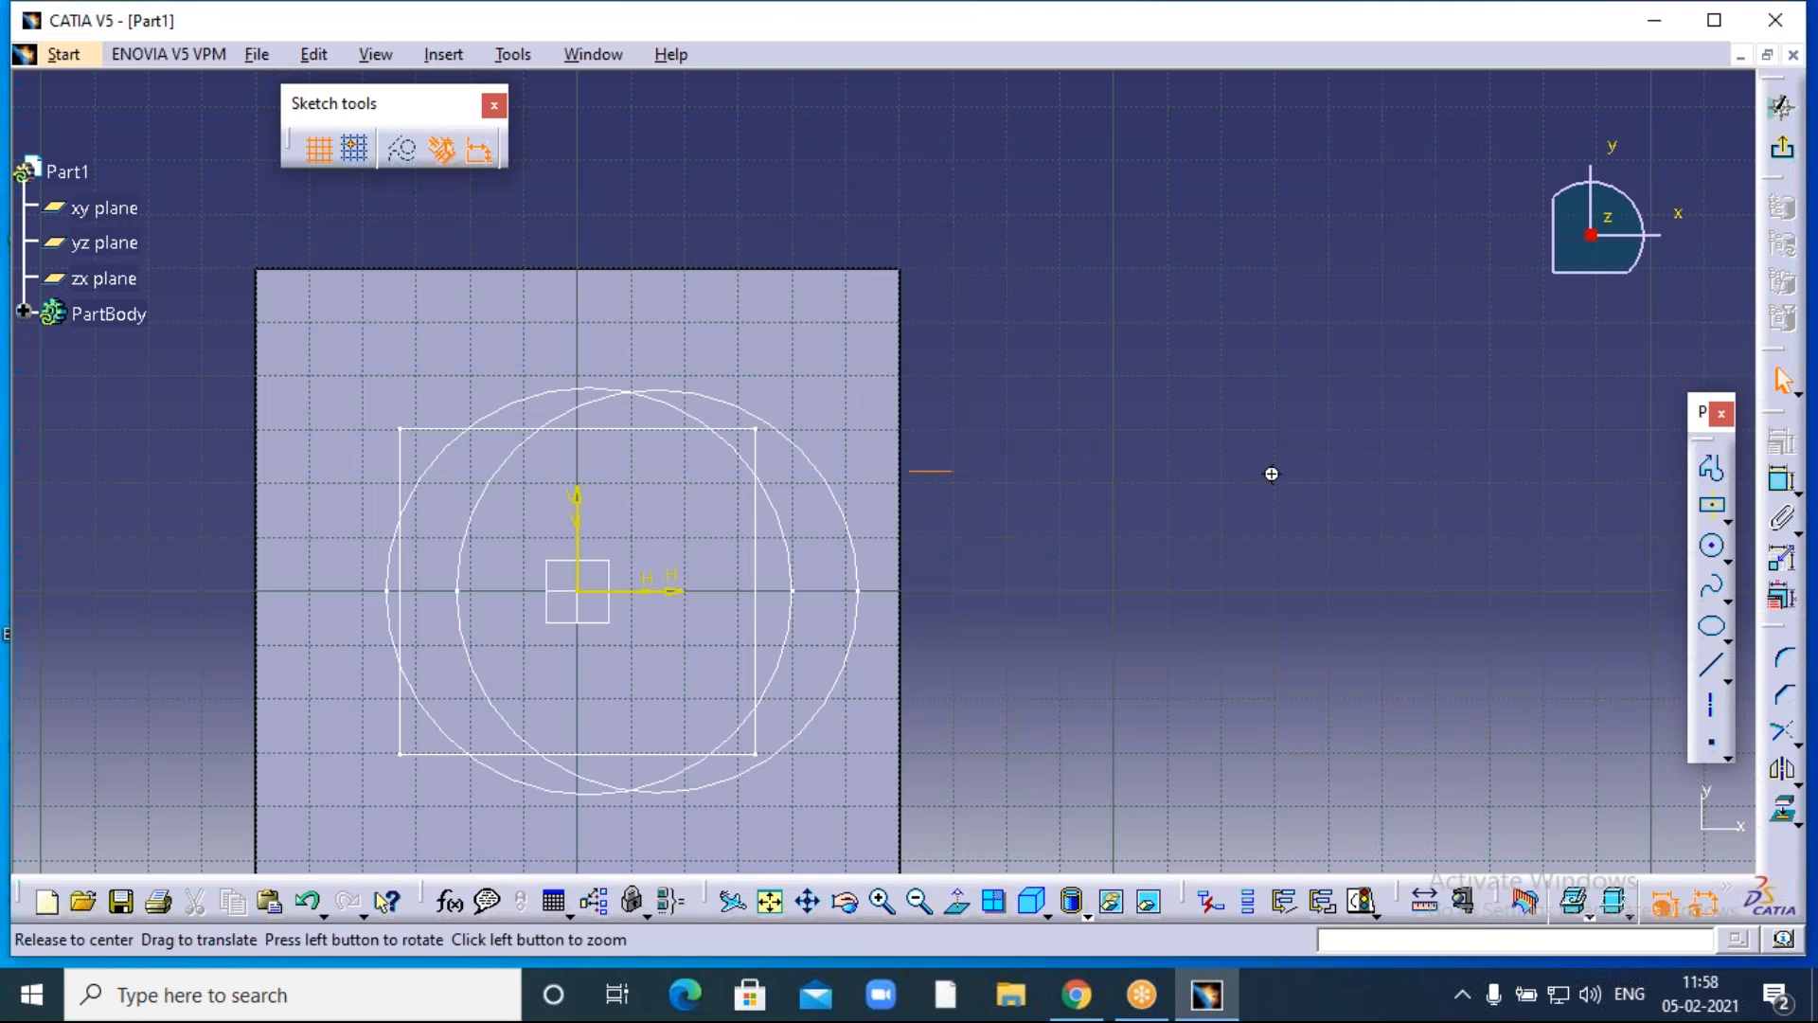
middle_click_drag(1271, 473, 1375, 413)
left_click(1712, 506)
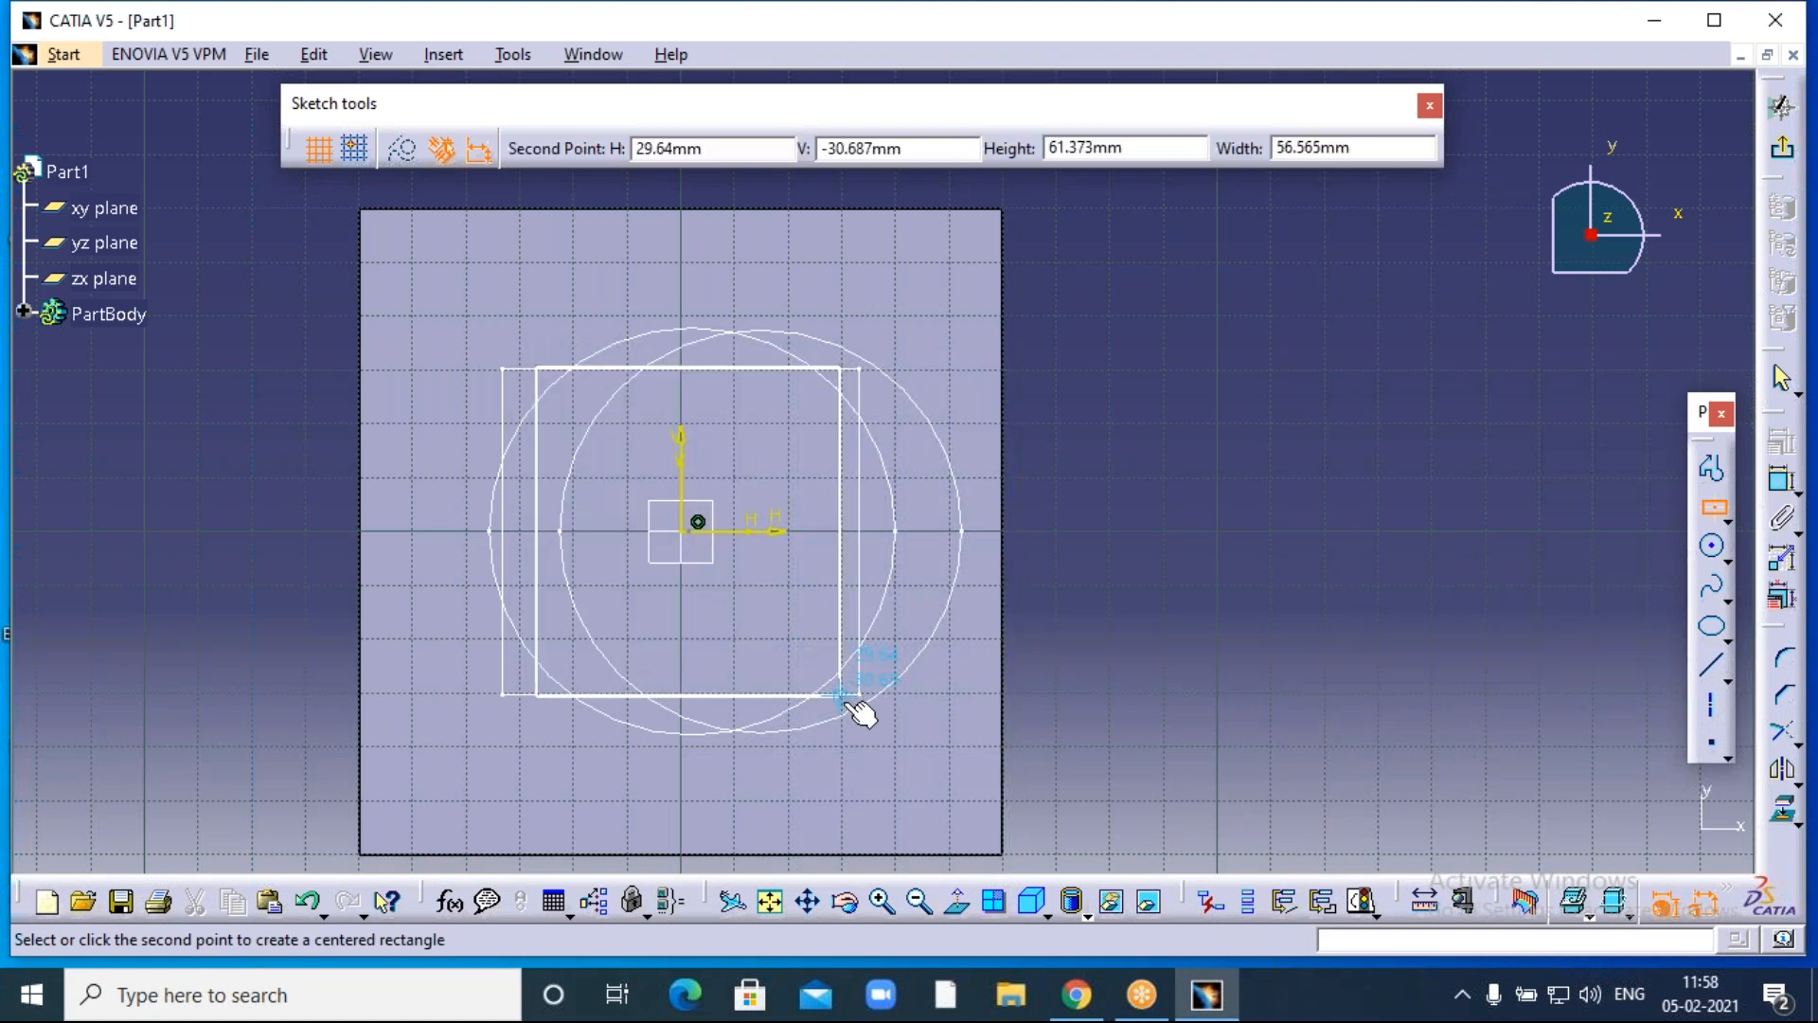
left_click(855, 705)
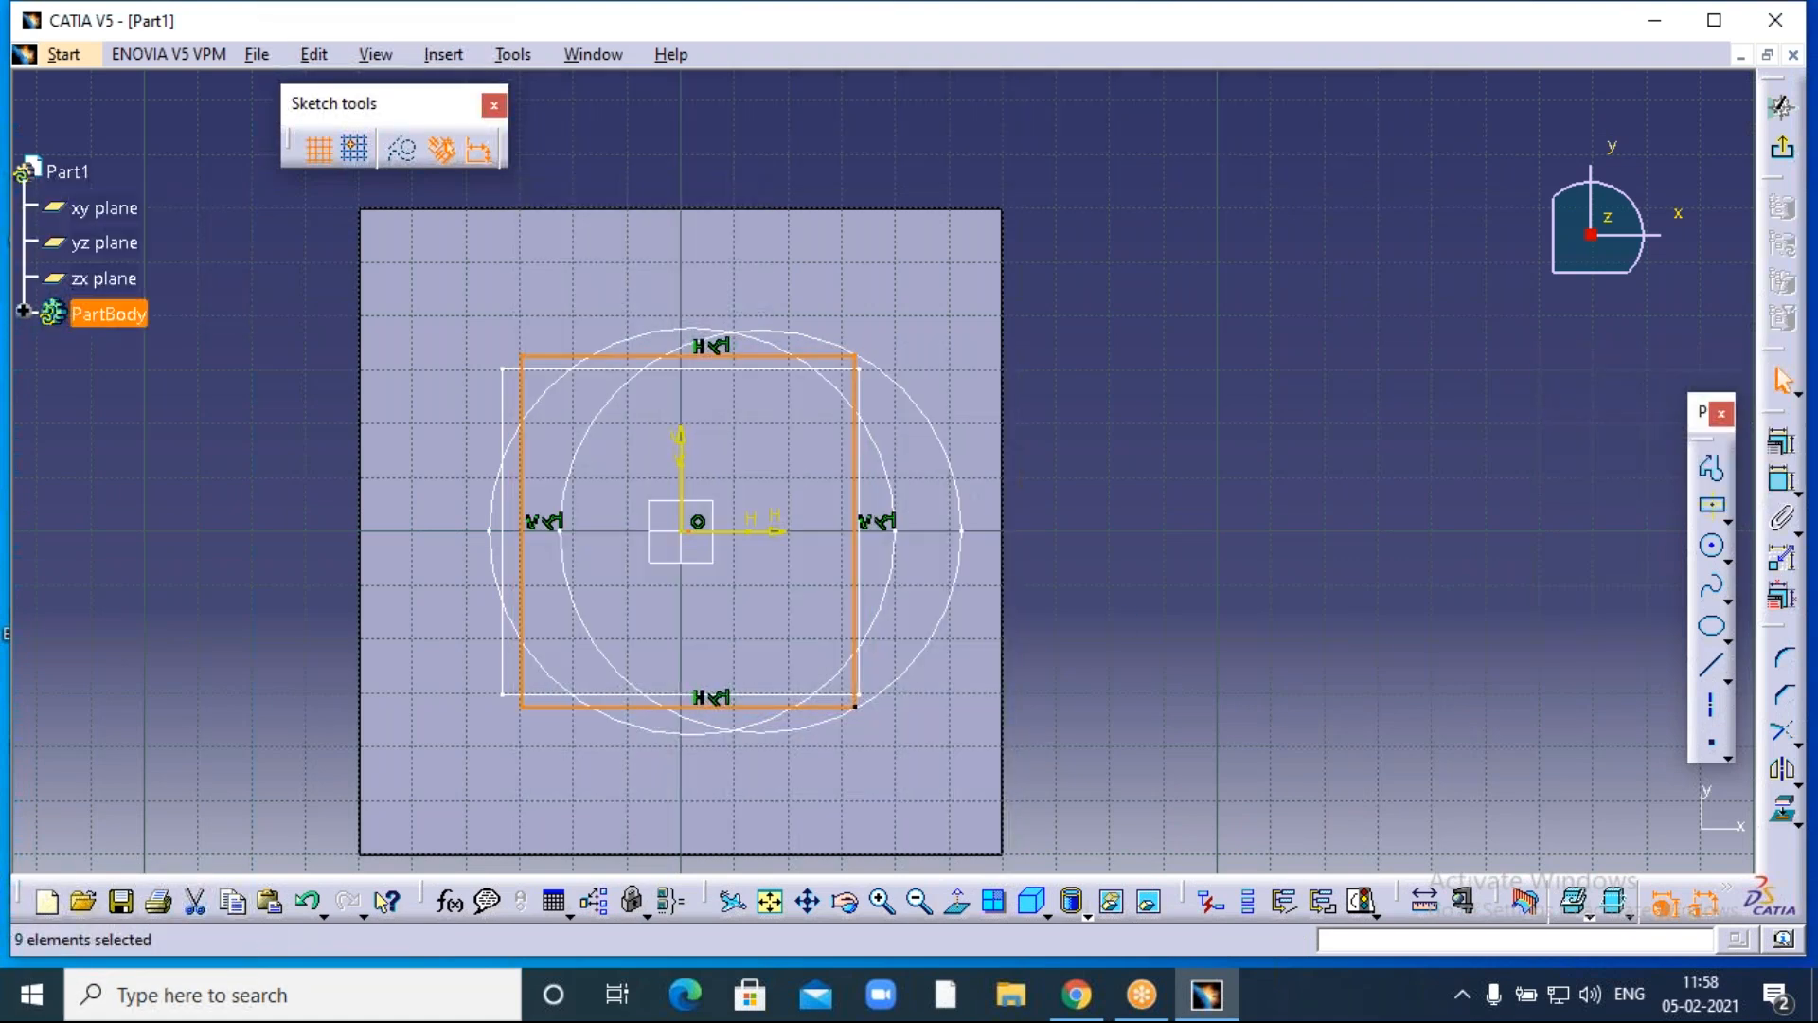
left_click(1672, 272)
left_click(1784, 153)
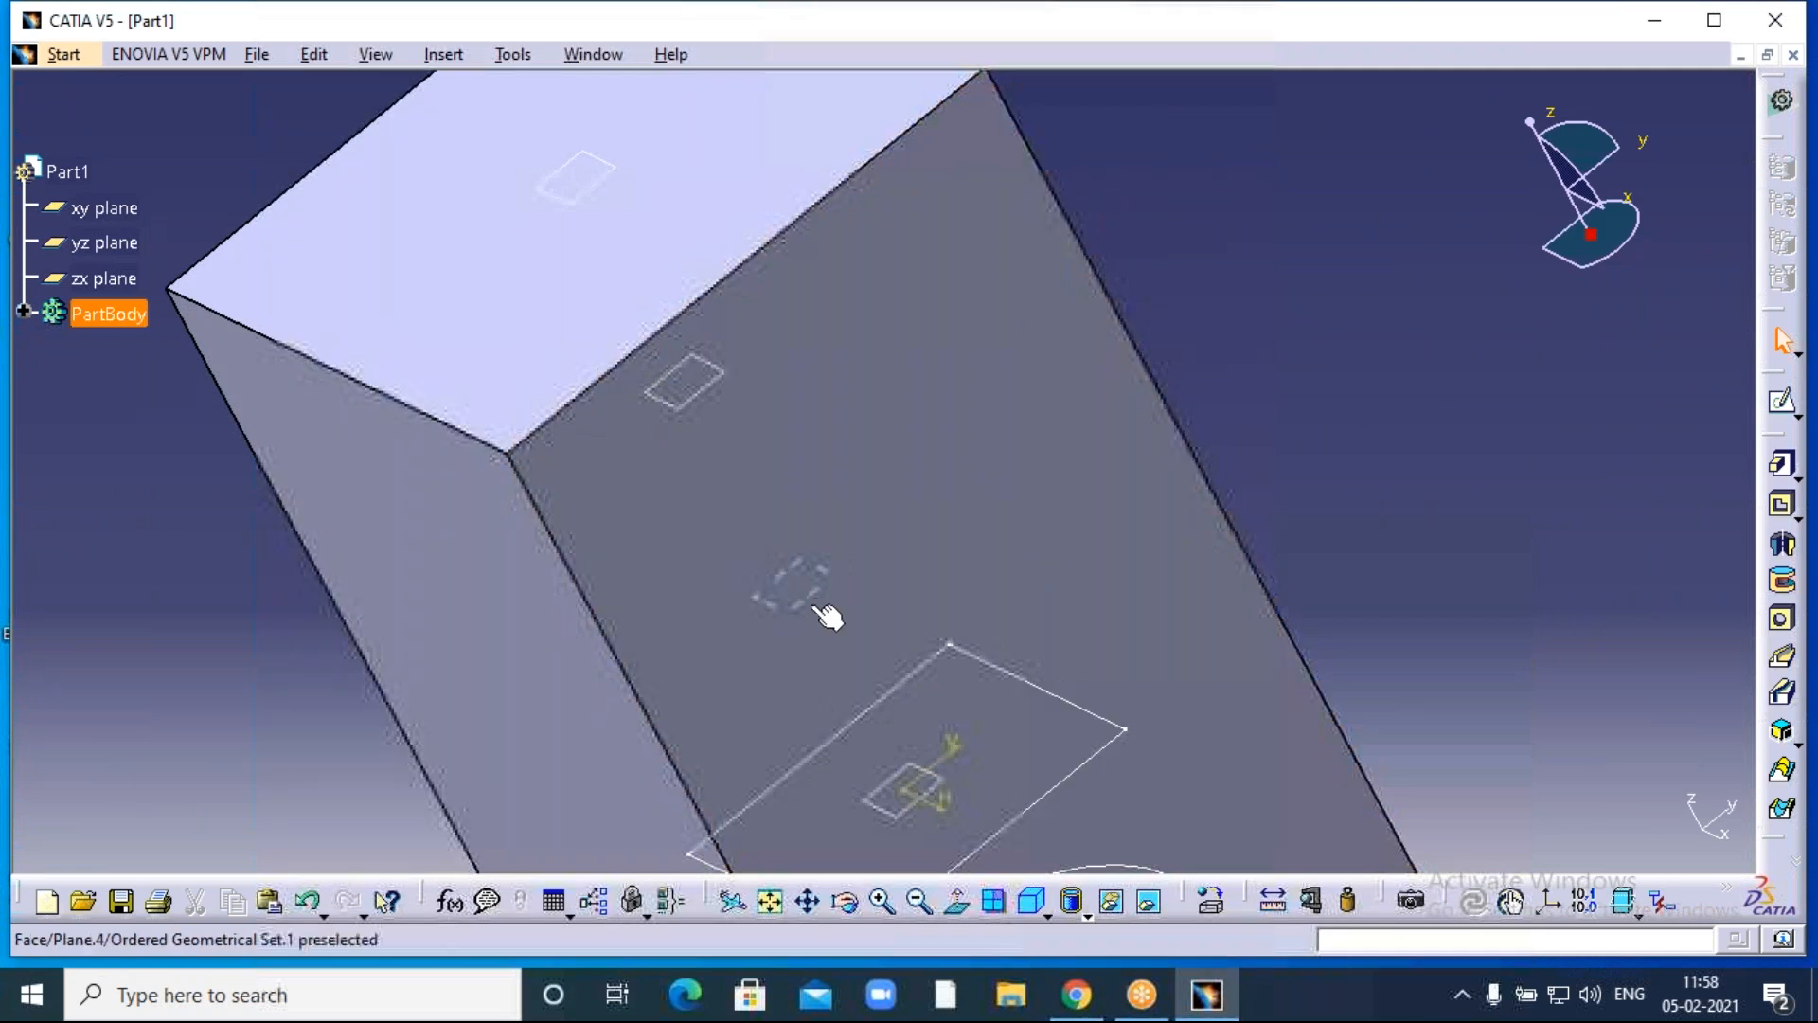
Sketch a centred rectangle about 70 mm wide and 79 mm high on the fourth offset plane and exit the sketch.
left_click(816, 607)
left_click(1784, 403)
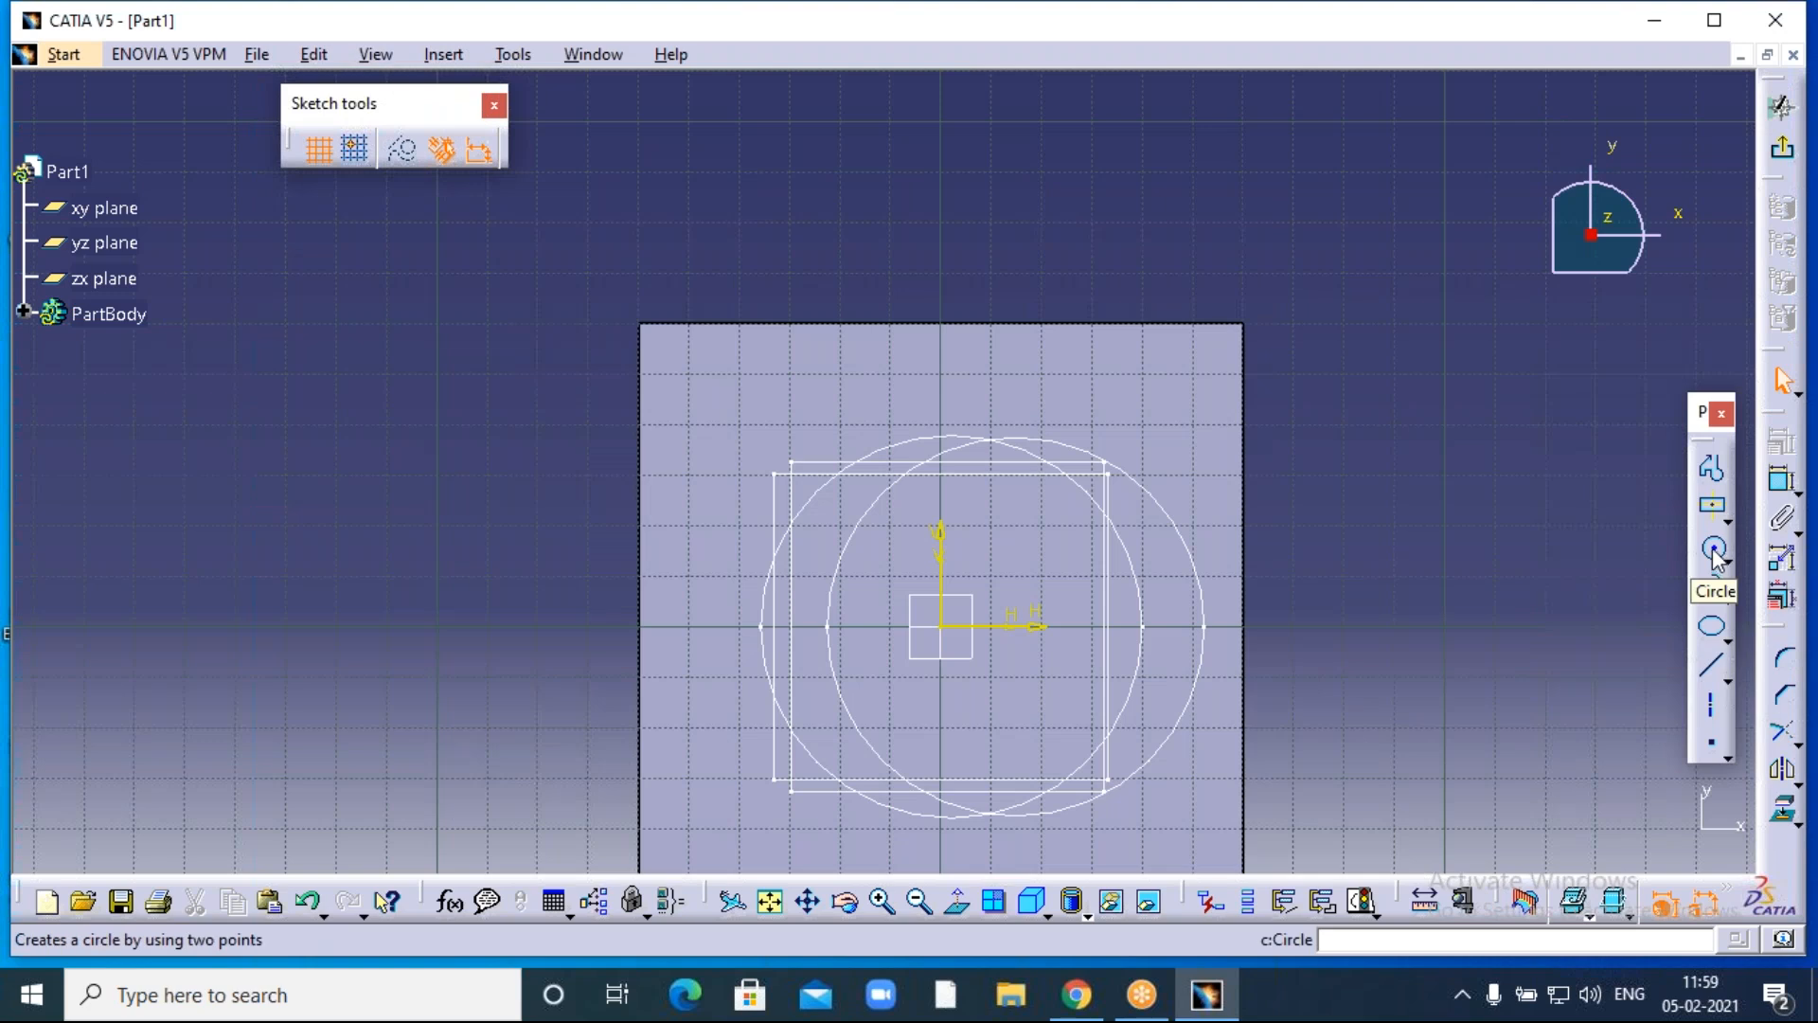
left_click(1712, 506)
left_click(952, 628)
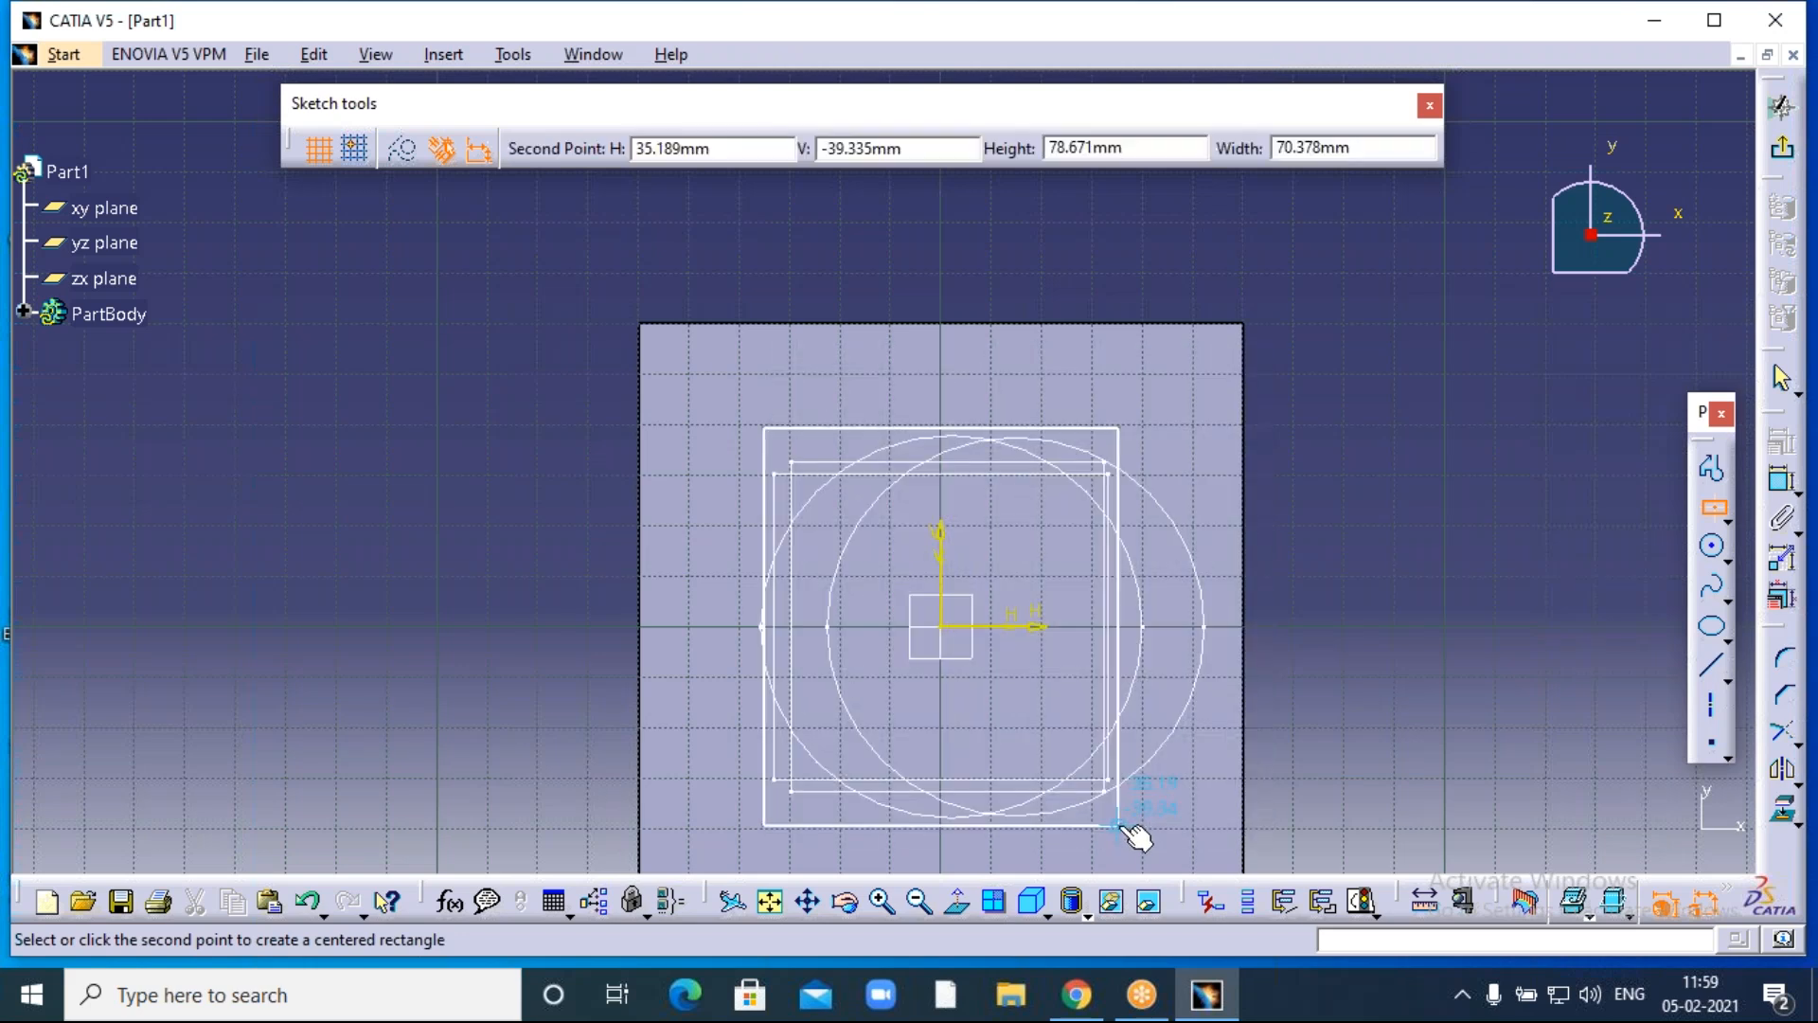
left_click(1121, 826)
key("Escape")
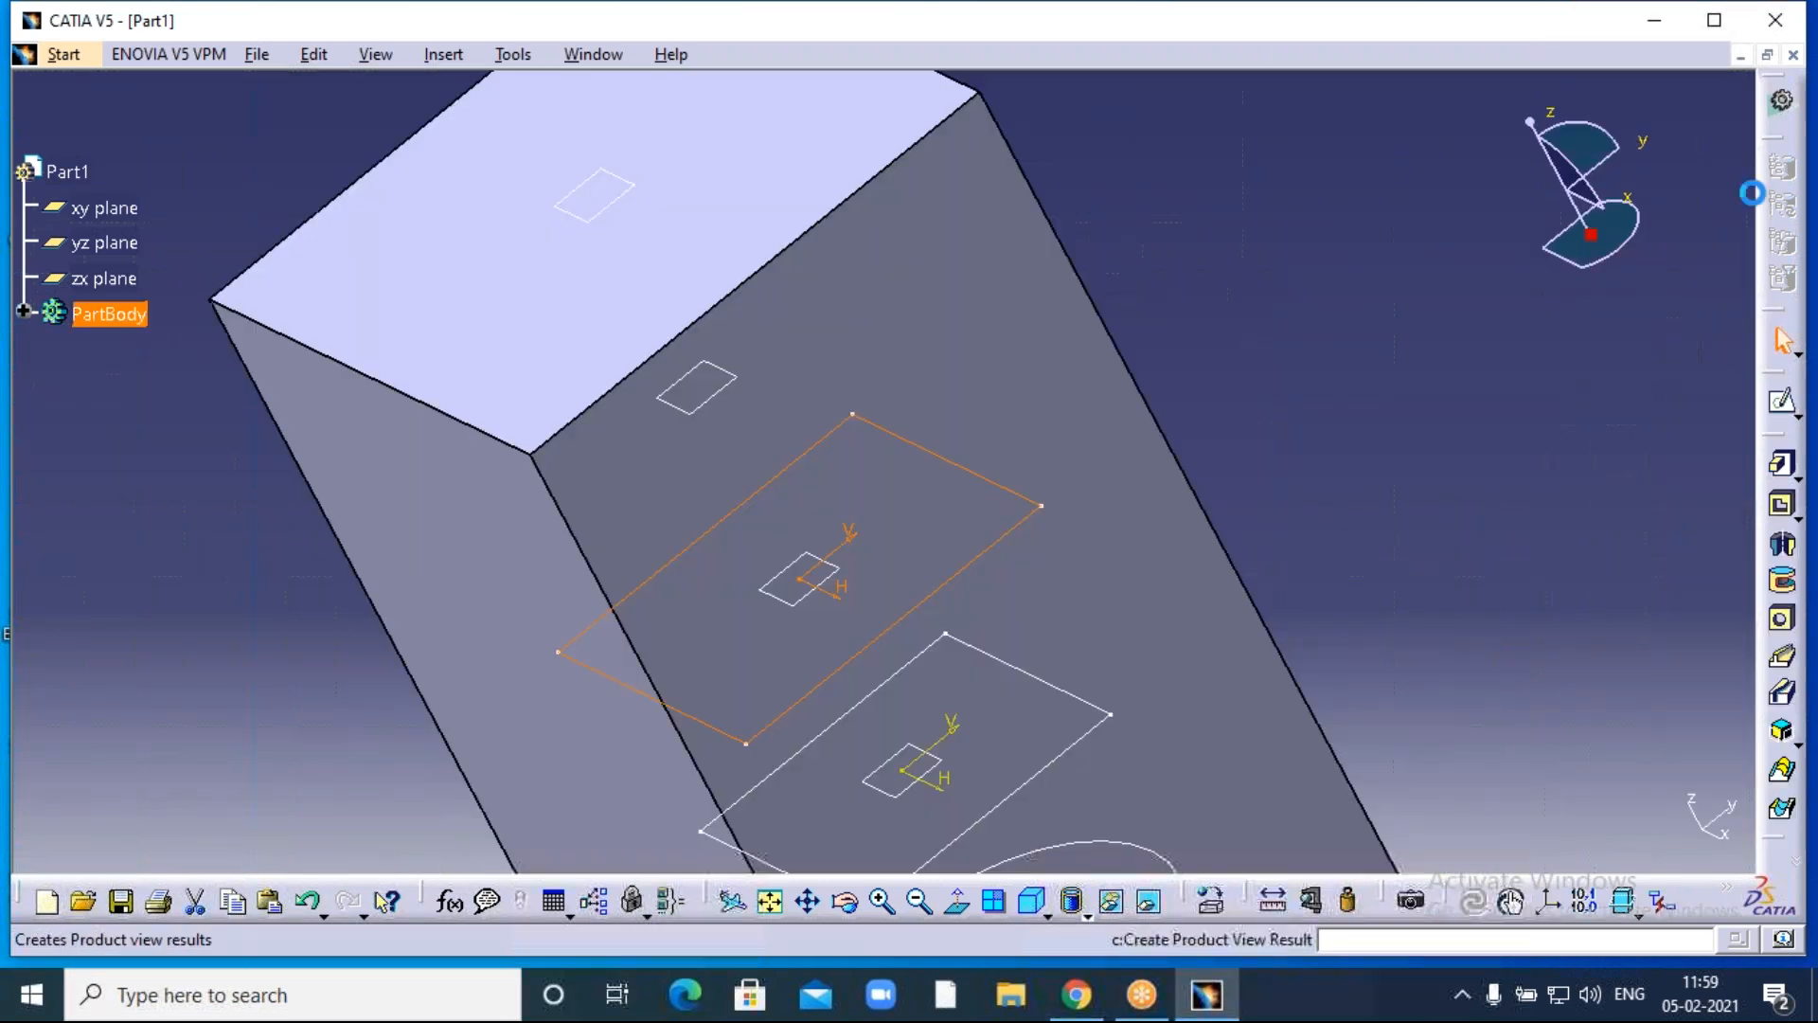
Sketch a circle centred near the origin on the fifth offset plane, just below the block's top face, and exit the sketch.
left_click(1325, 332)
middle_click_drag(1221, 370, 1249, 568)
left_click(758, 606)
left_click(1783, 403)
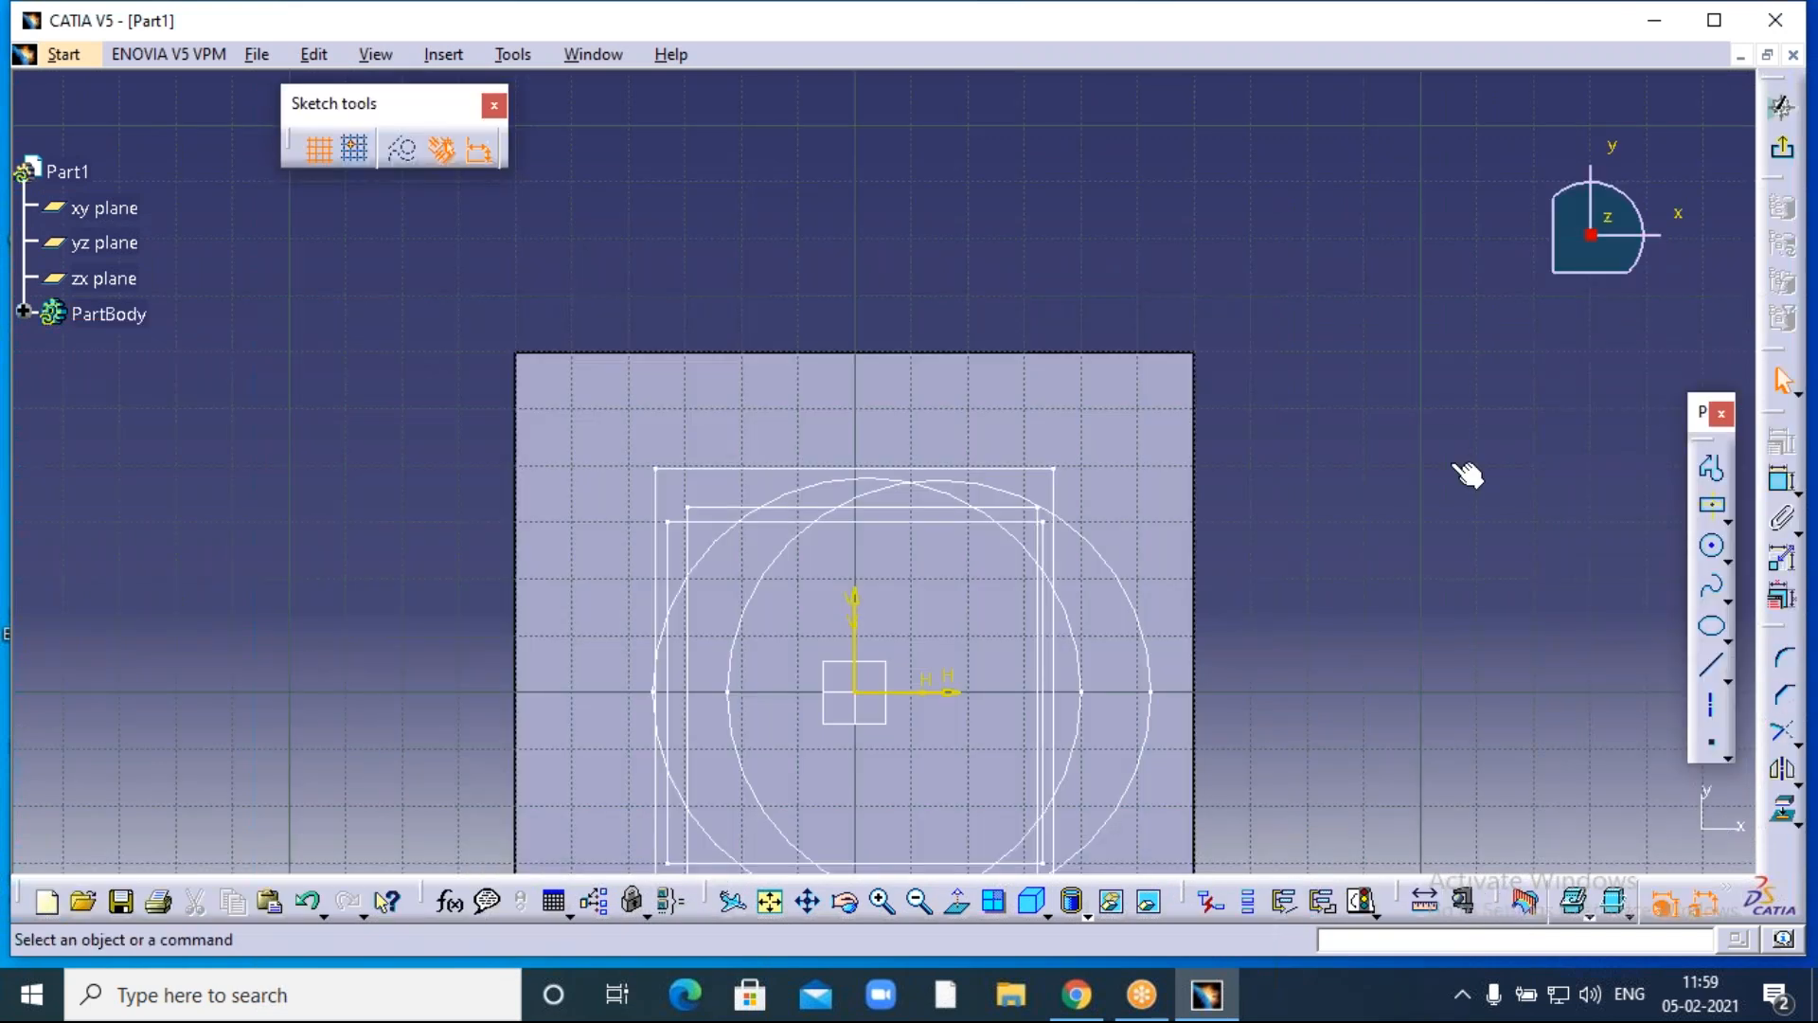
mouse_move(1467, 473)
middle_mouse_down()
mouse_move(1416, 430)
mouse_move(1383, 296)
middle_mouse_up()
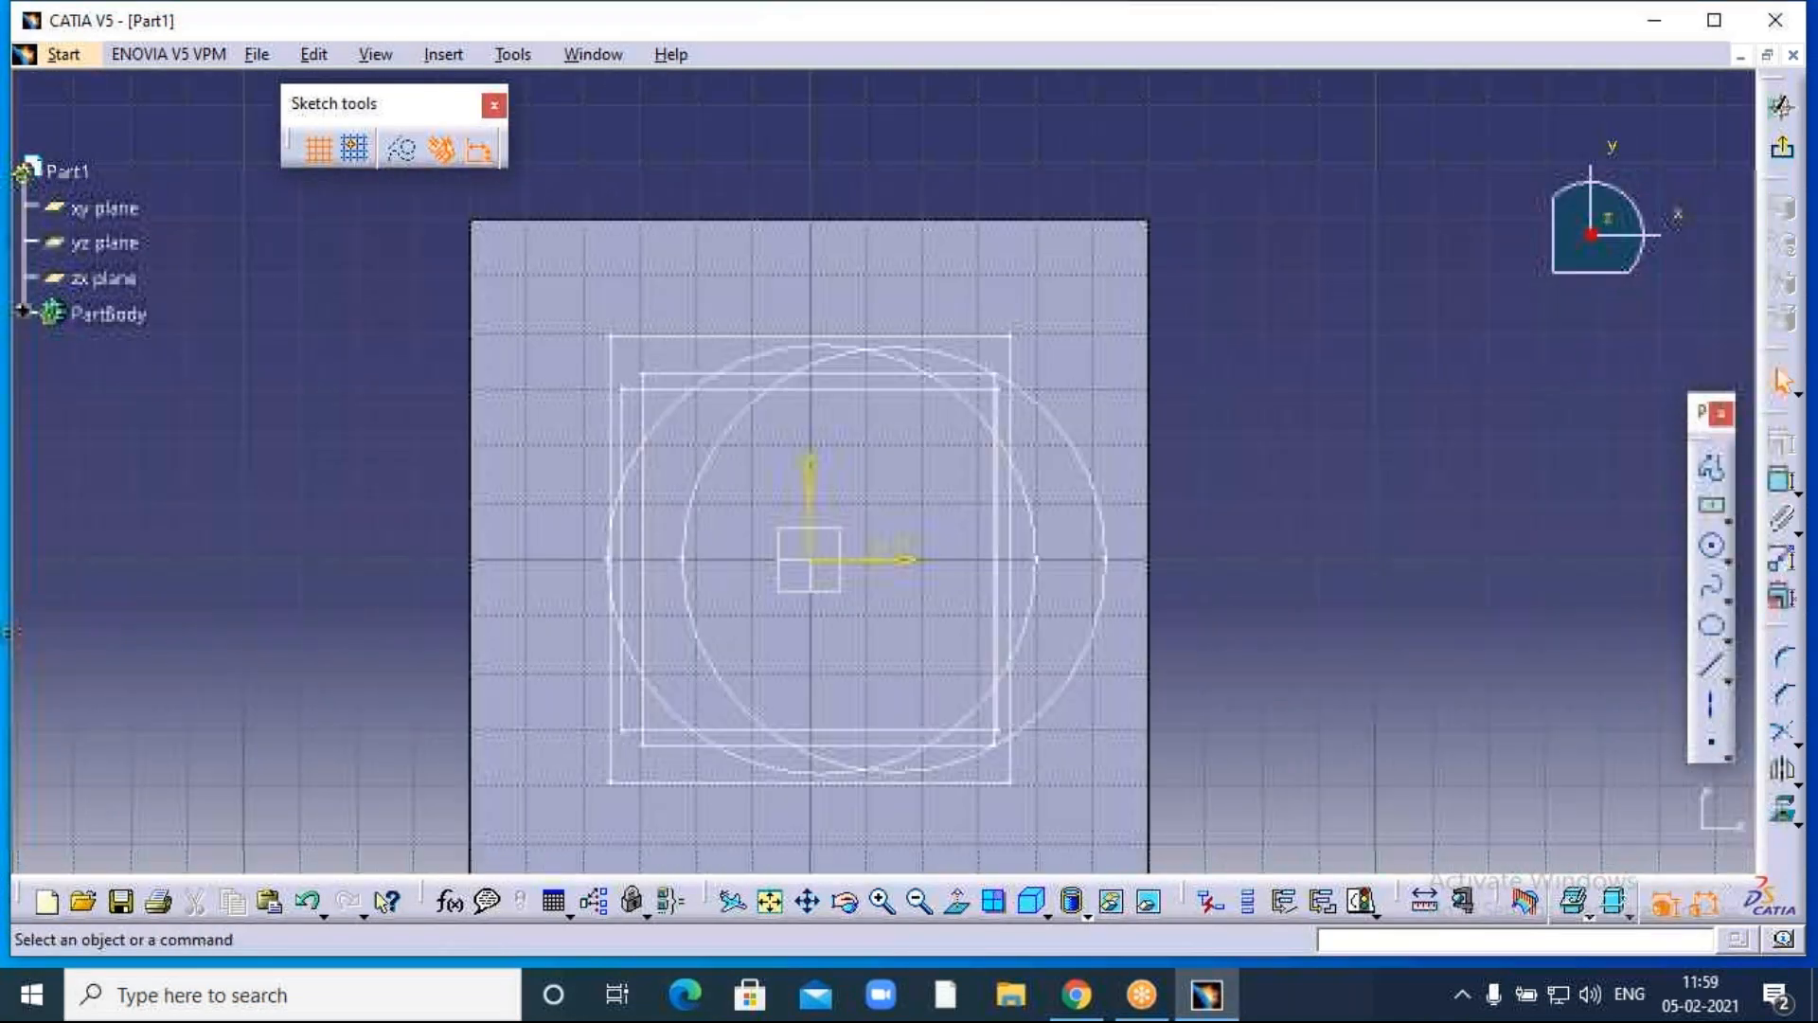
left_click(1715, 546)
left_click(834, 562)
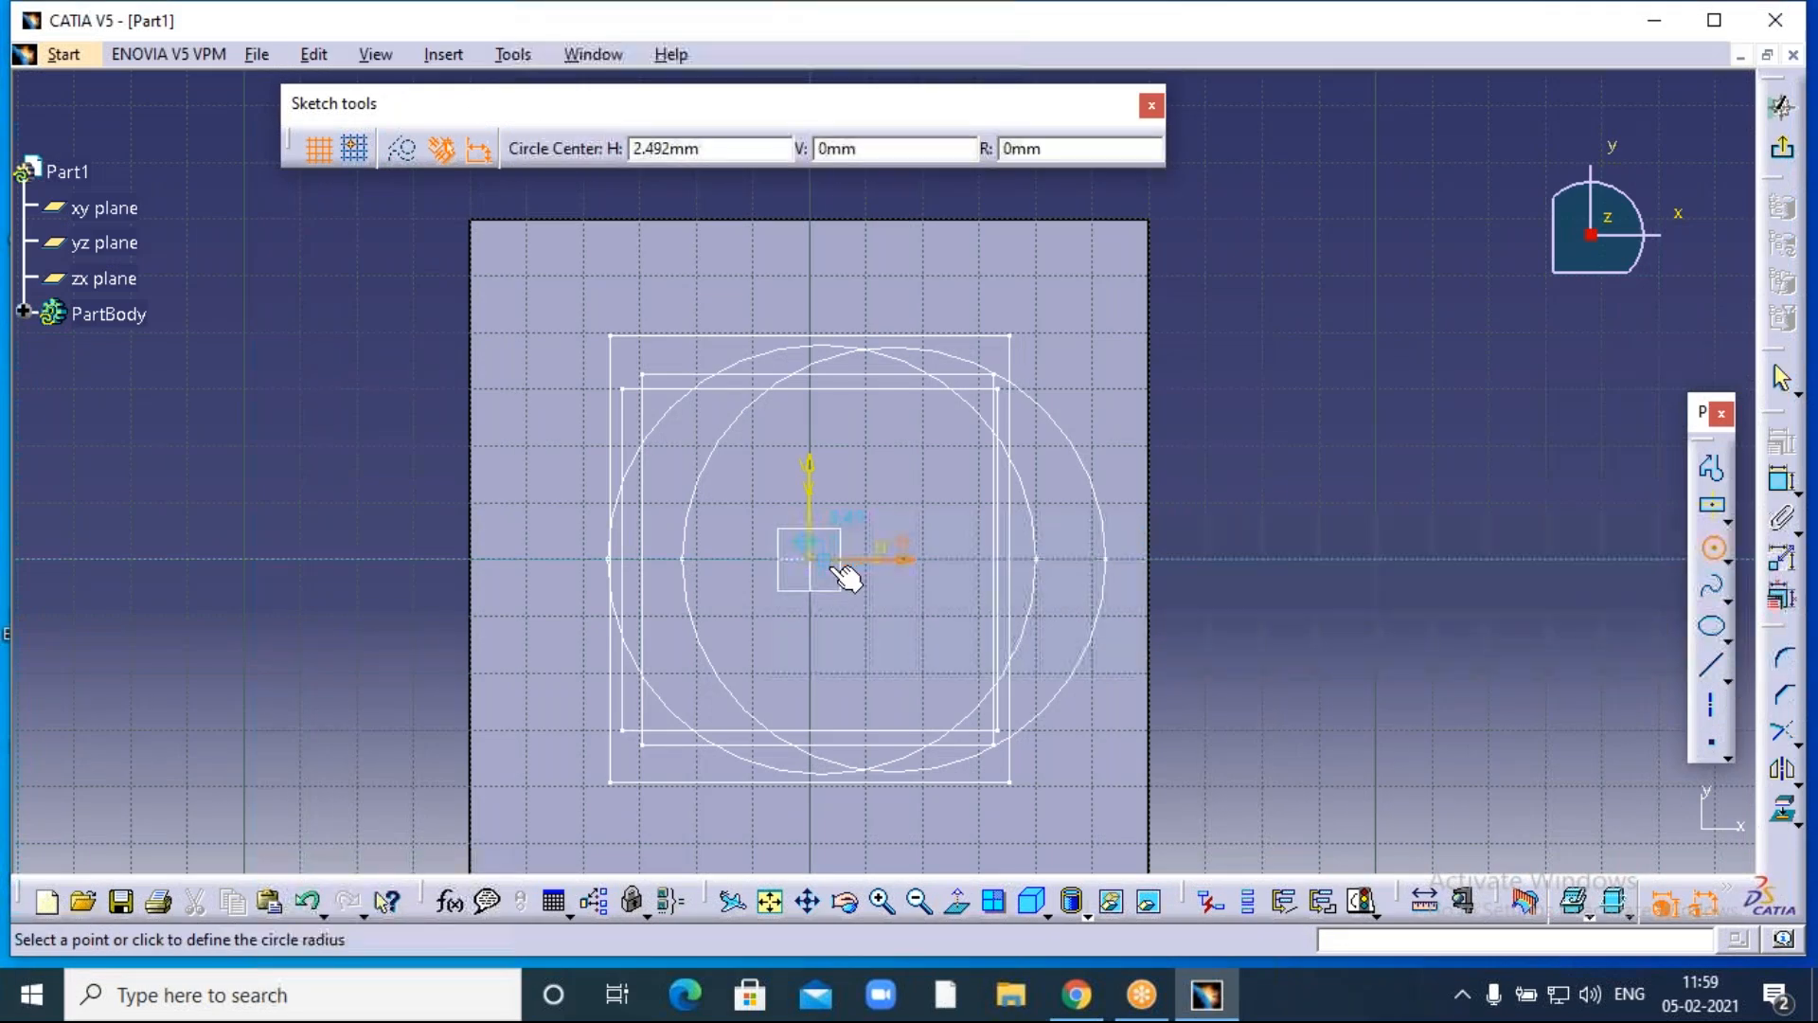
left_click(816, 765)
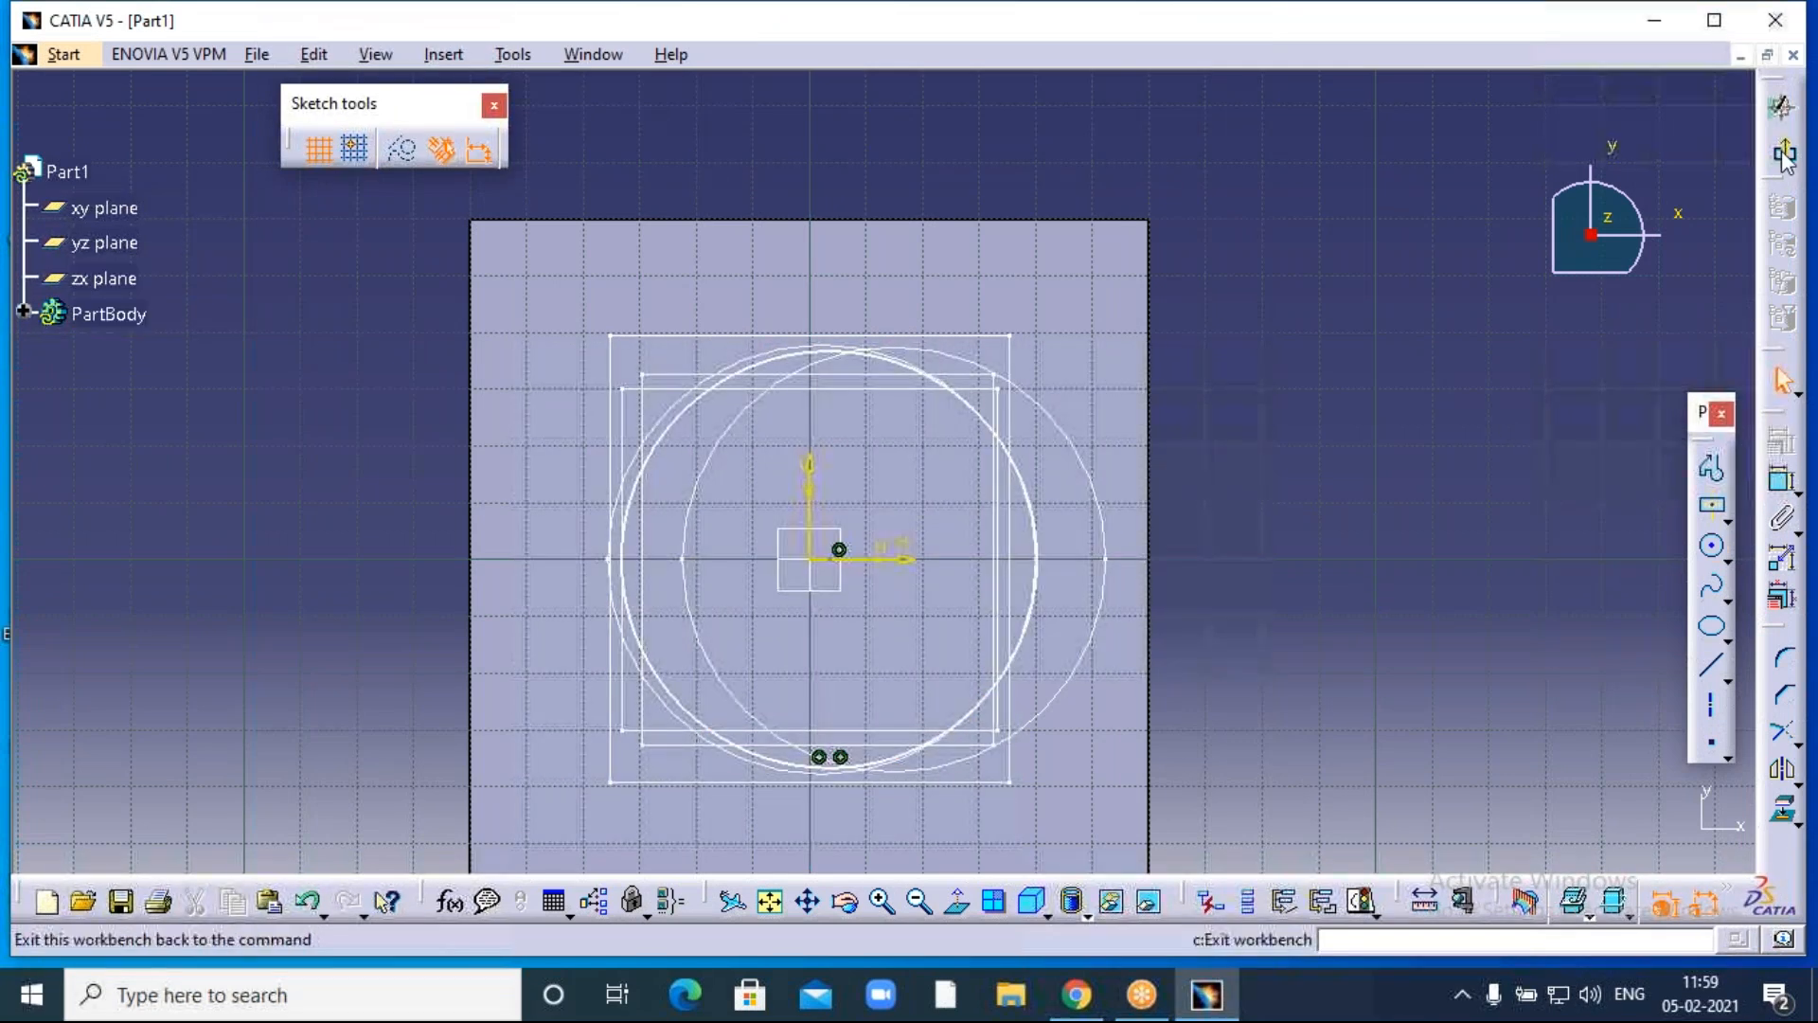
left_click(1782, 107)
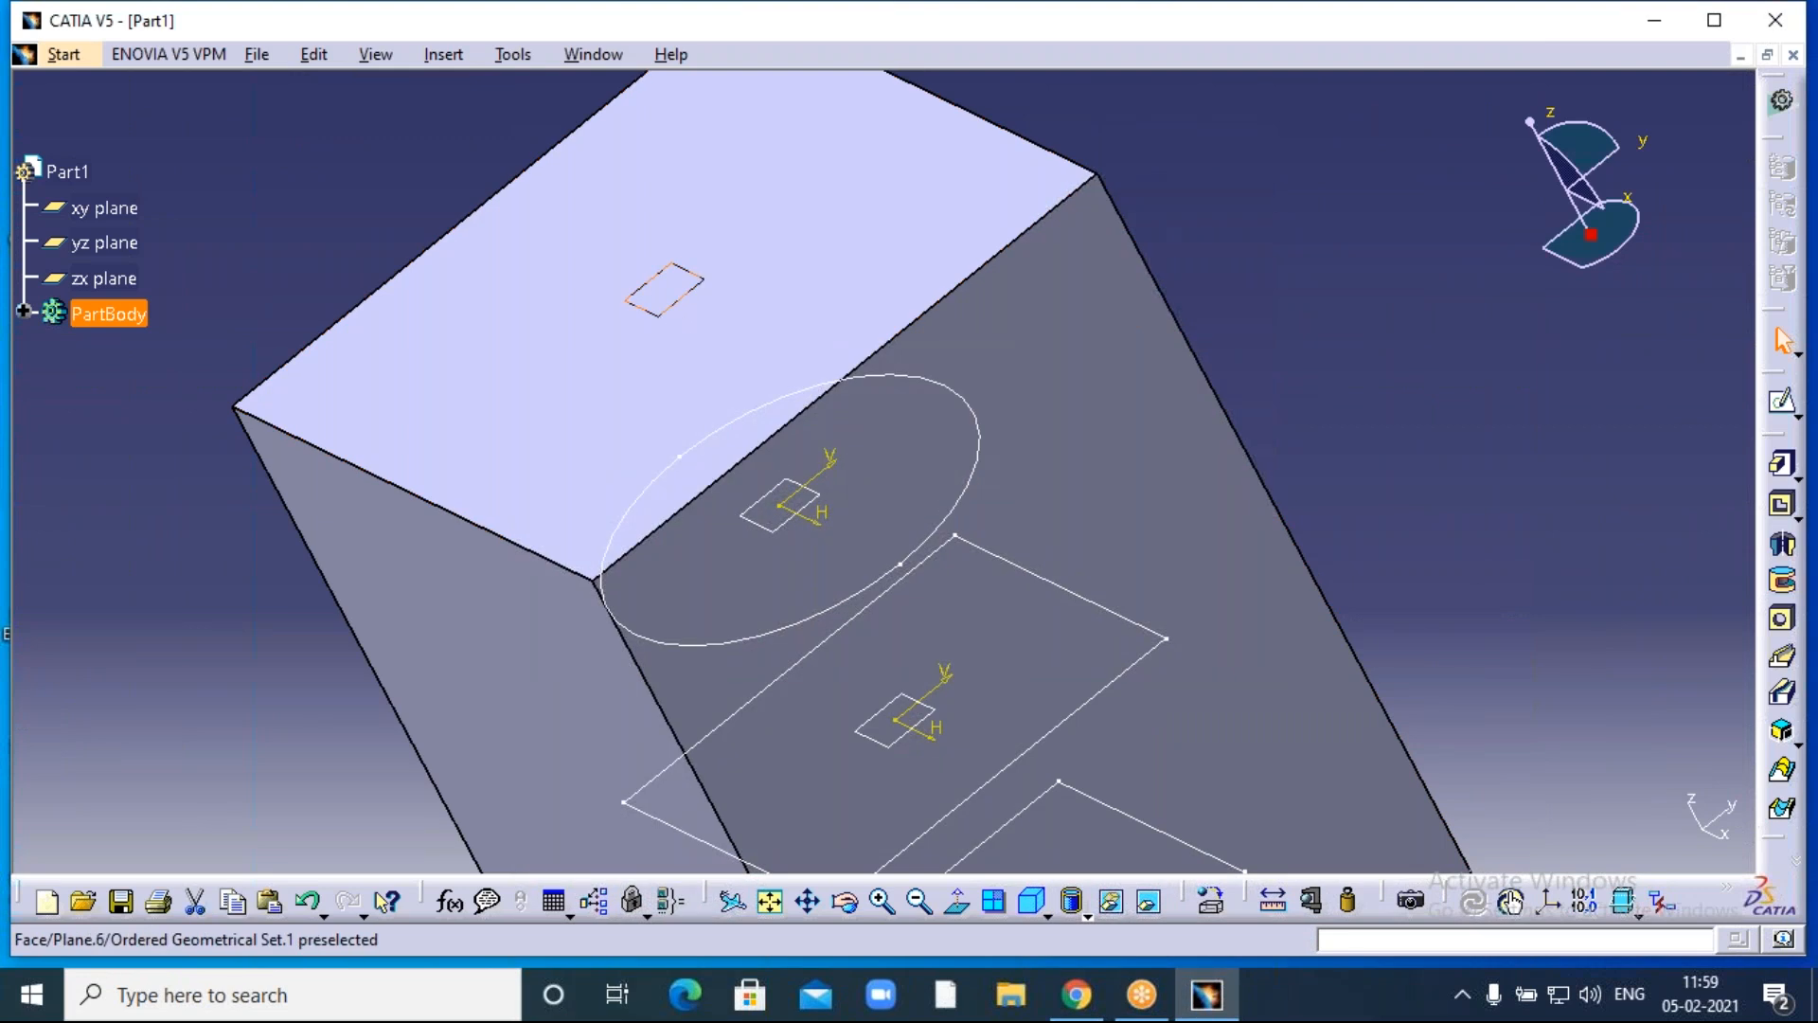
Sketch a centred rectangle around the origin on the topmost offset plane at the block's end face and exit the sketch.
left_click(664, 288)
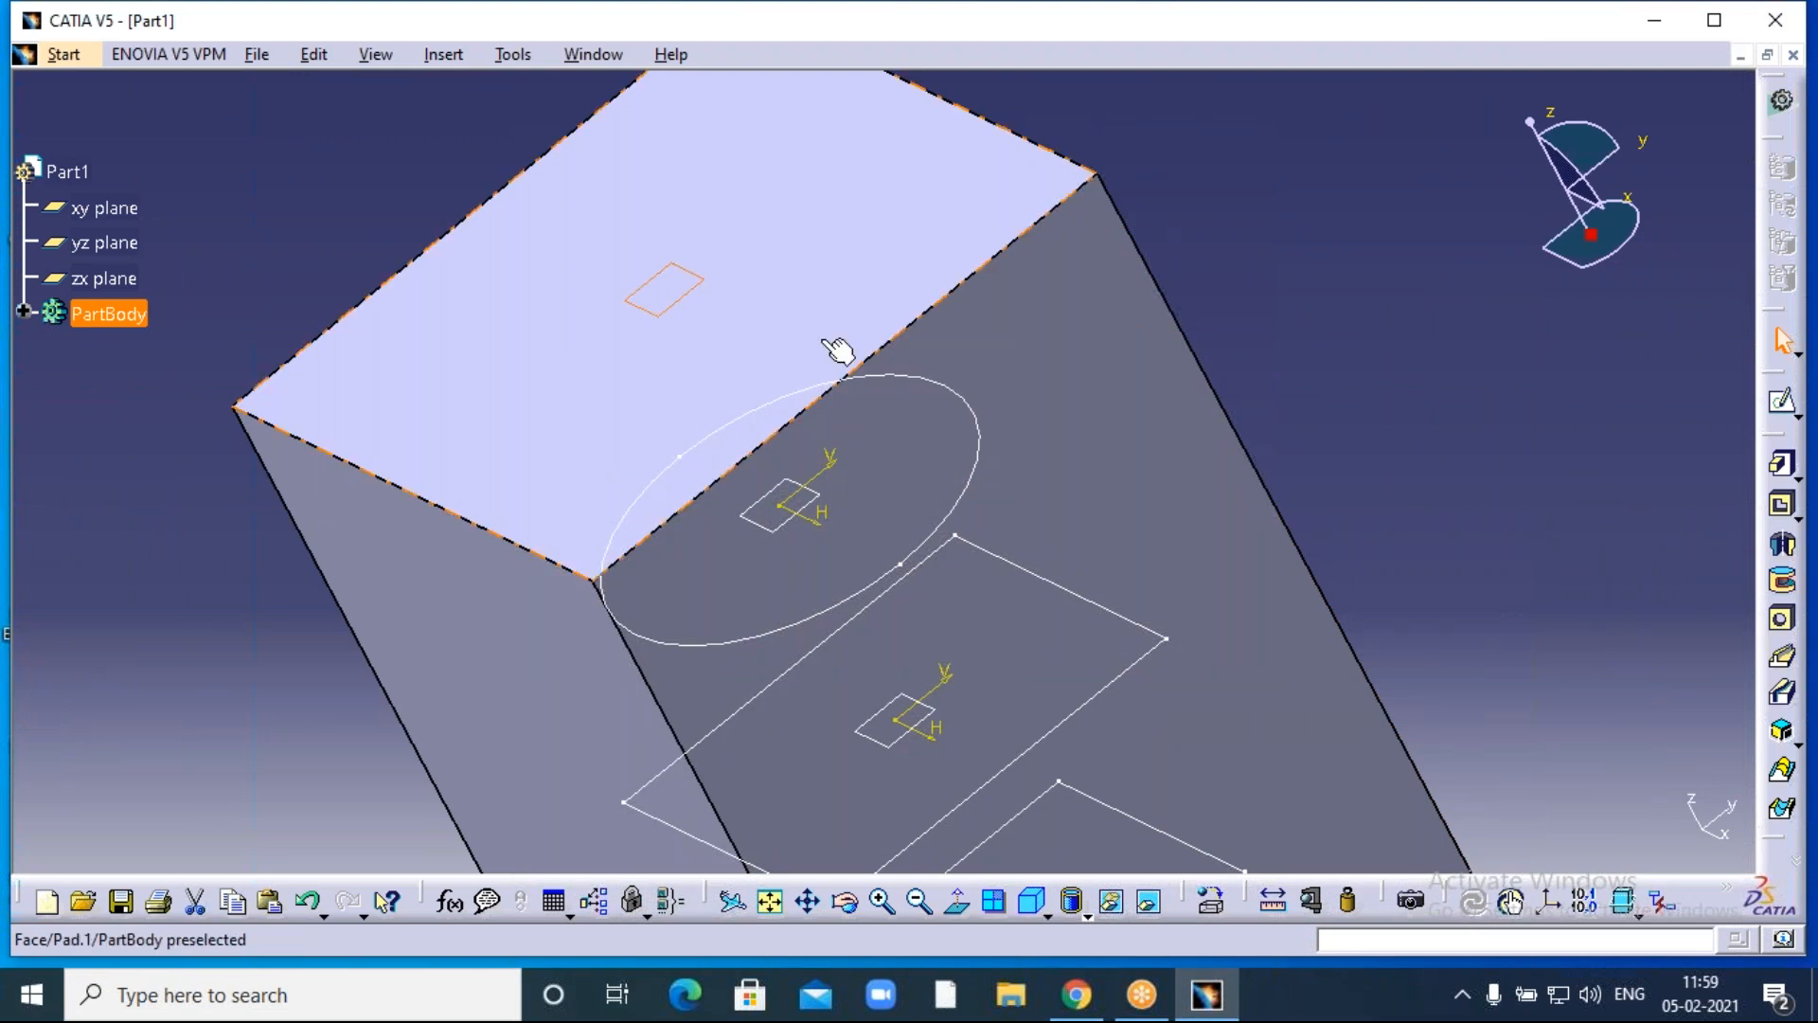
left_click(1780, 405)
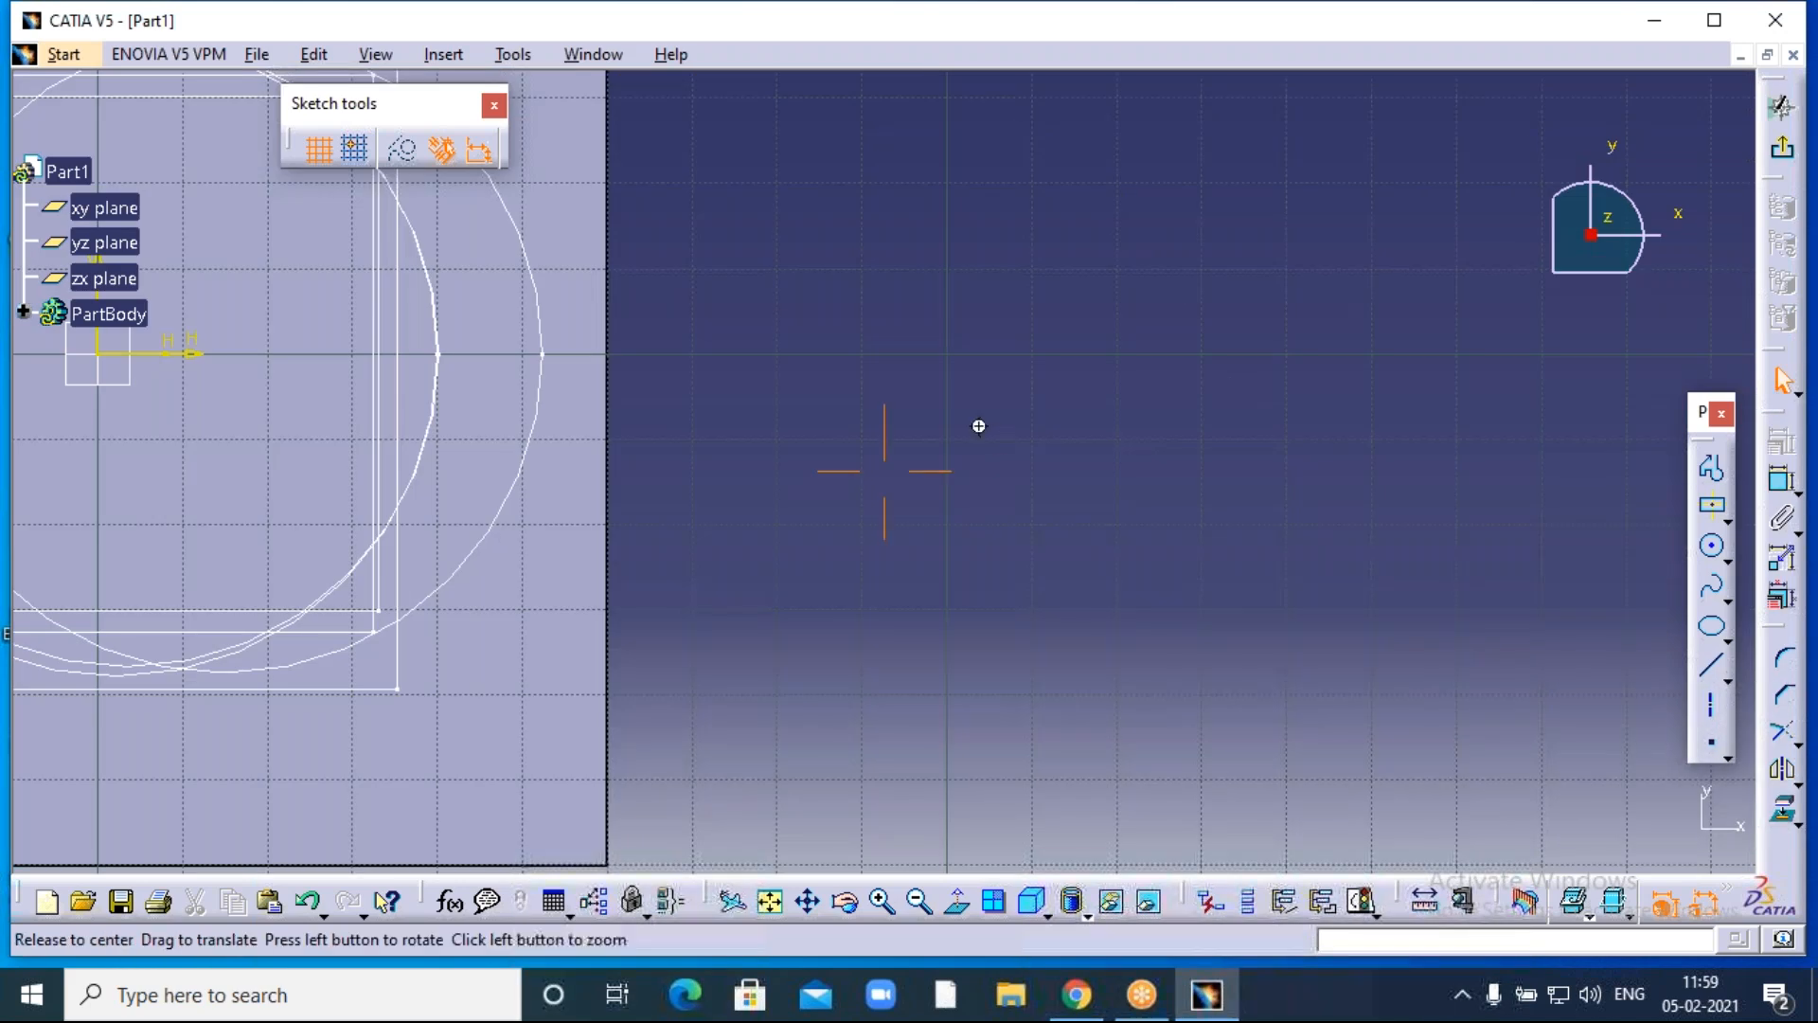
mouse_move(979, 426)
middle_mouse_down()
mouse_move(1124, 426)
mouse_move(1513, 488)
middle_mouse_up()
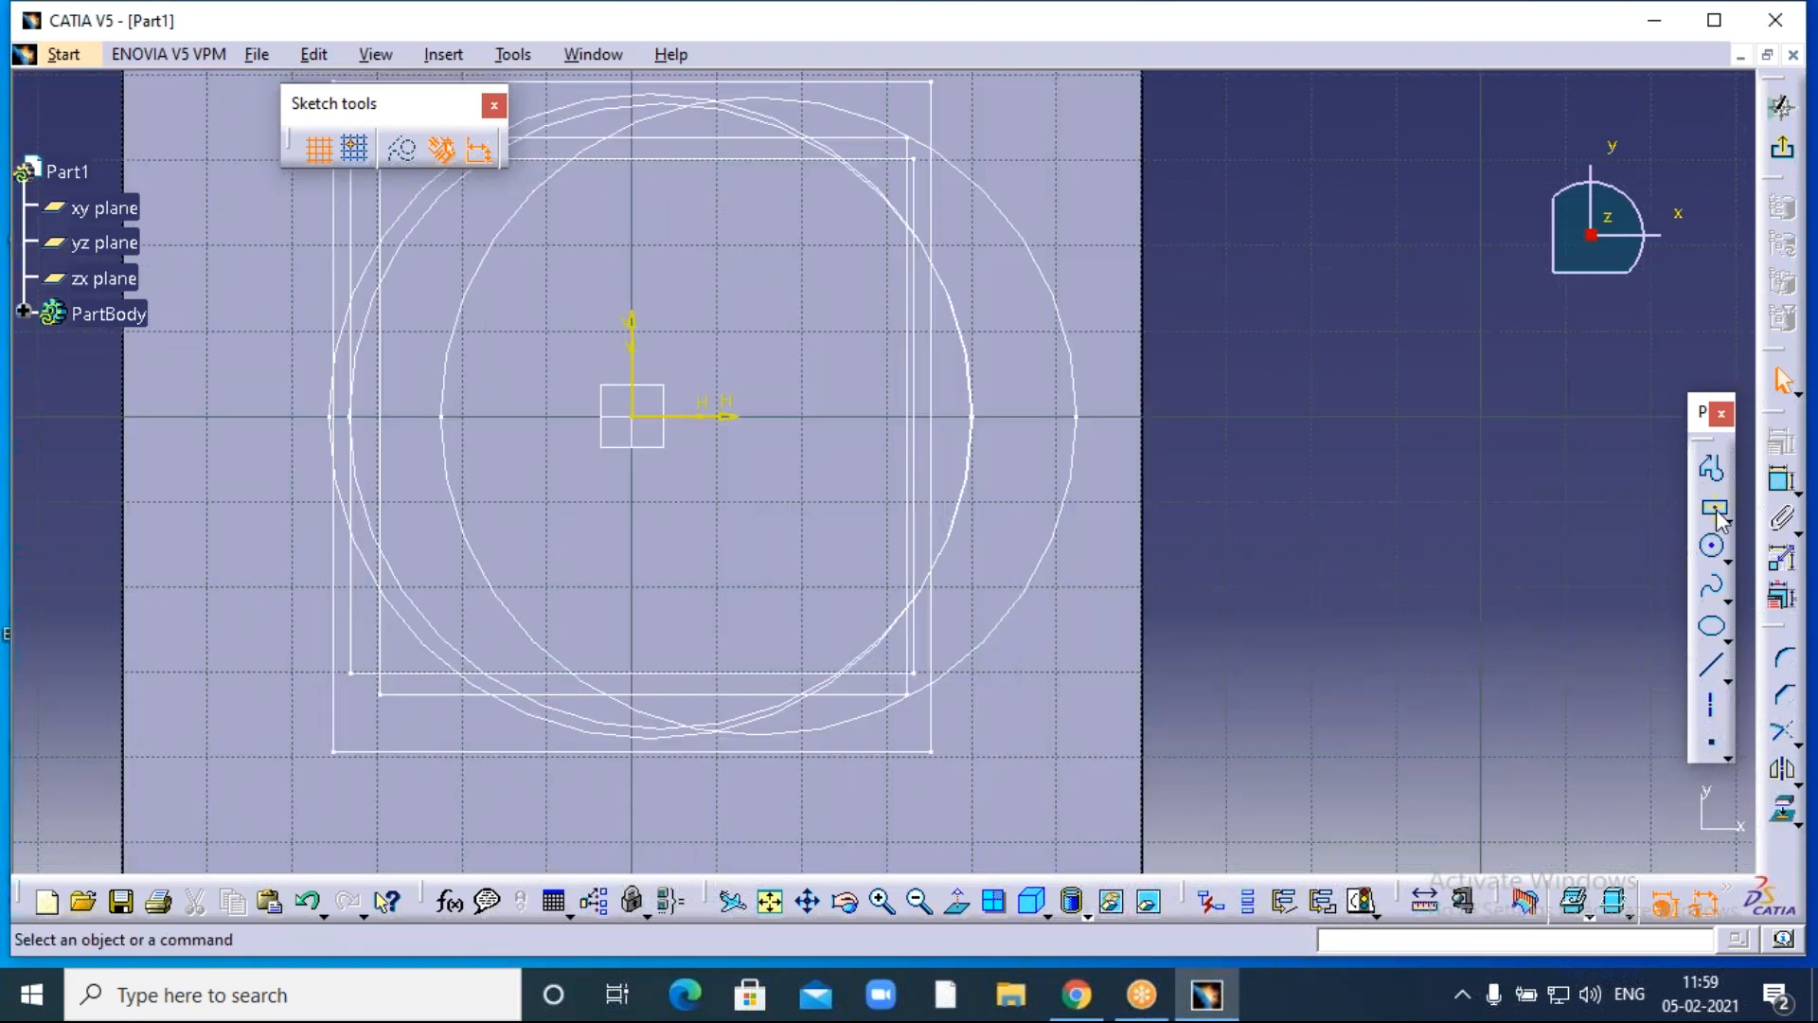
left_click(1715, 513)
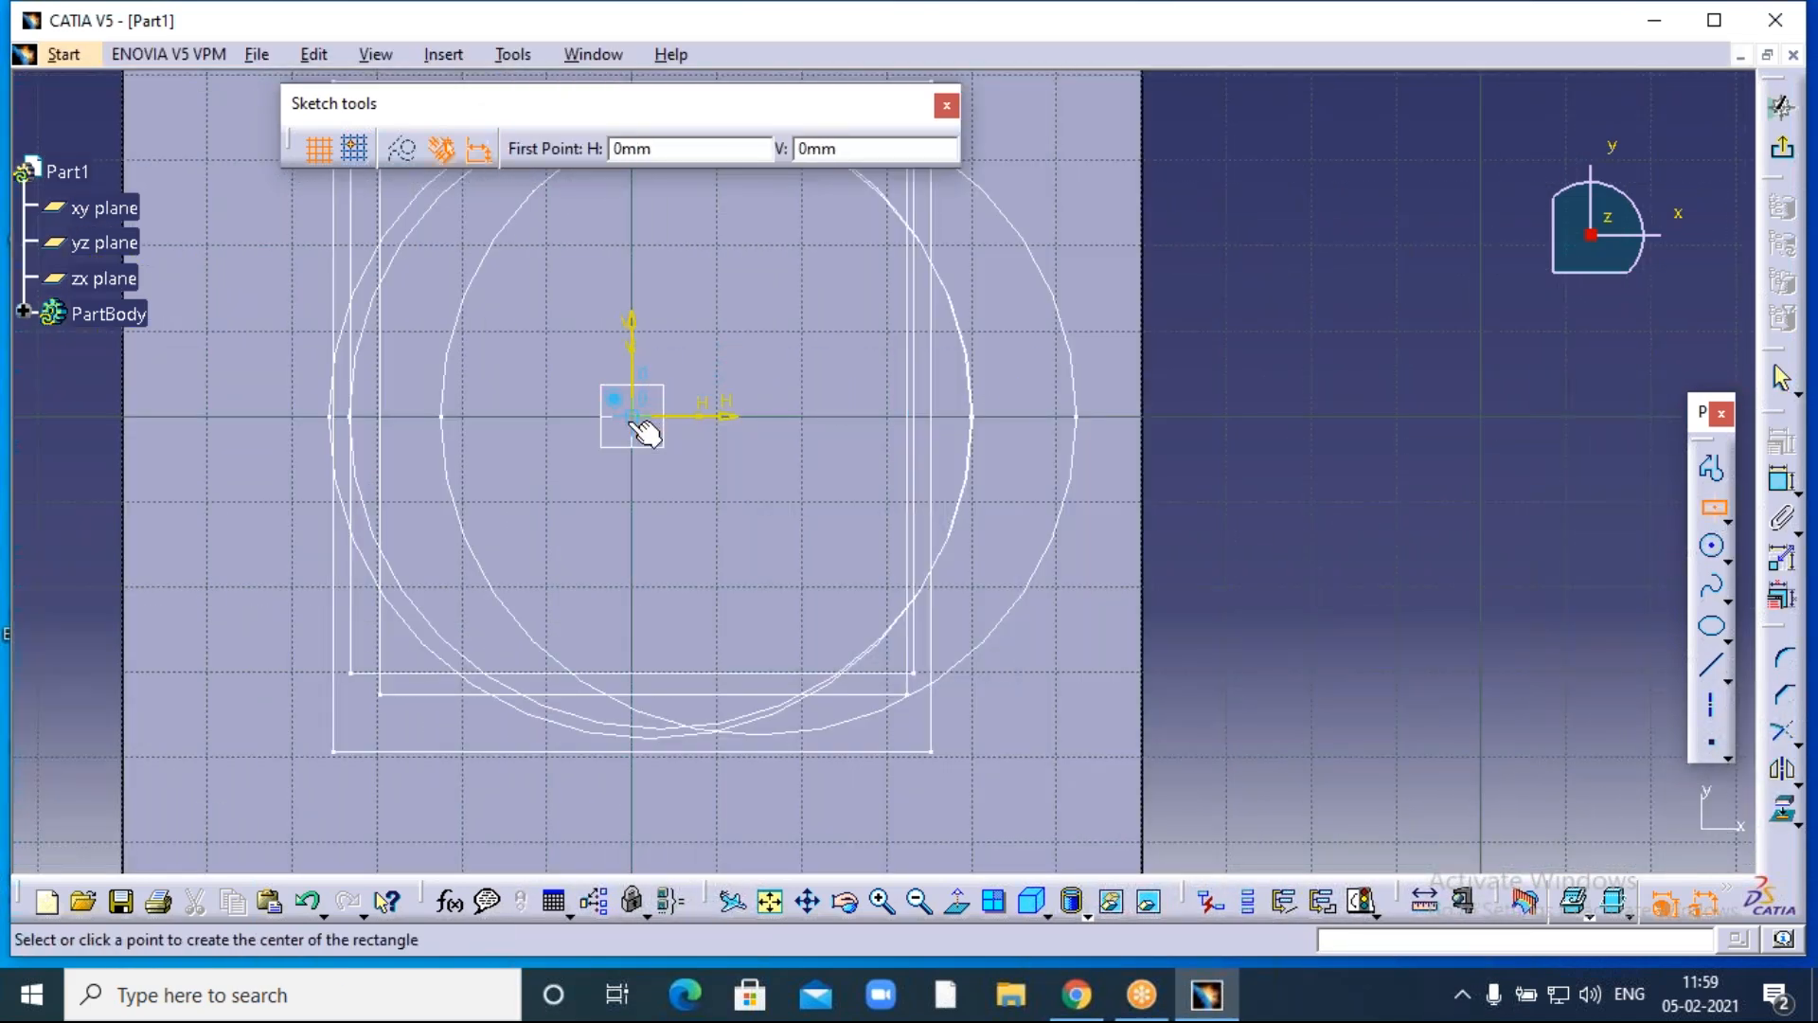
left_click(639, 423)
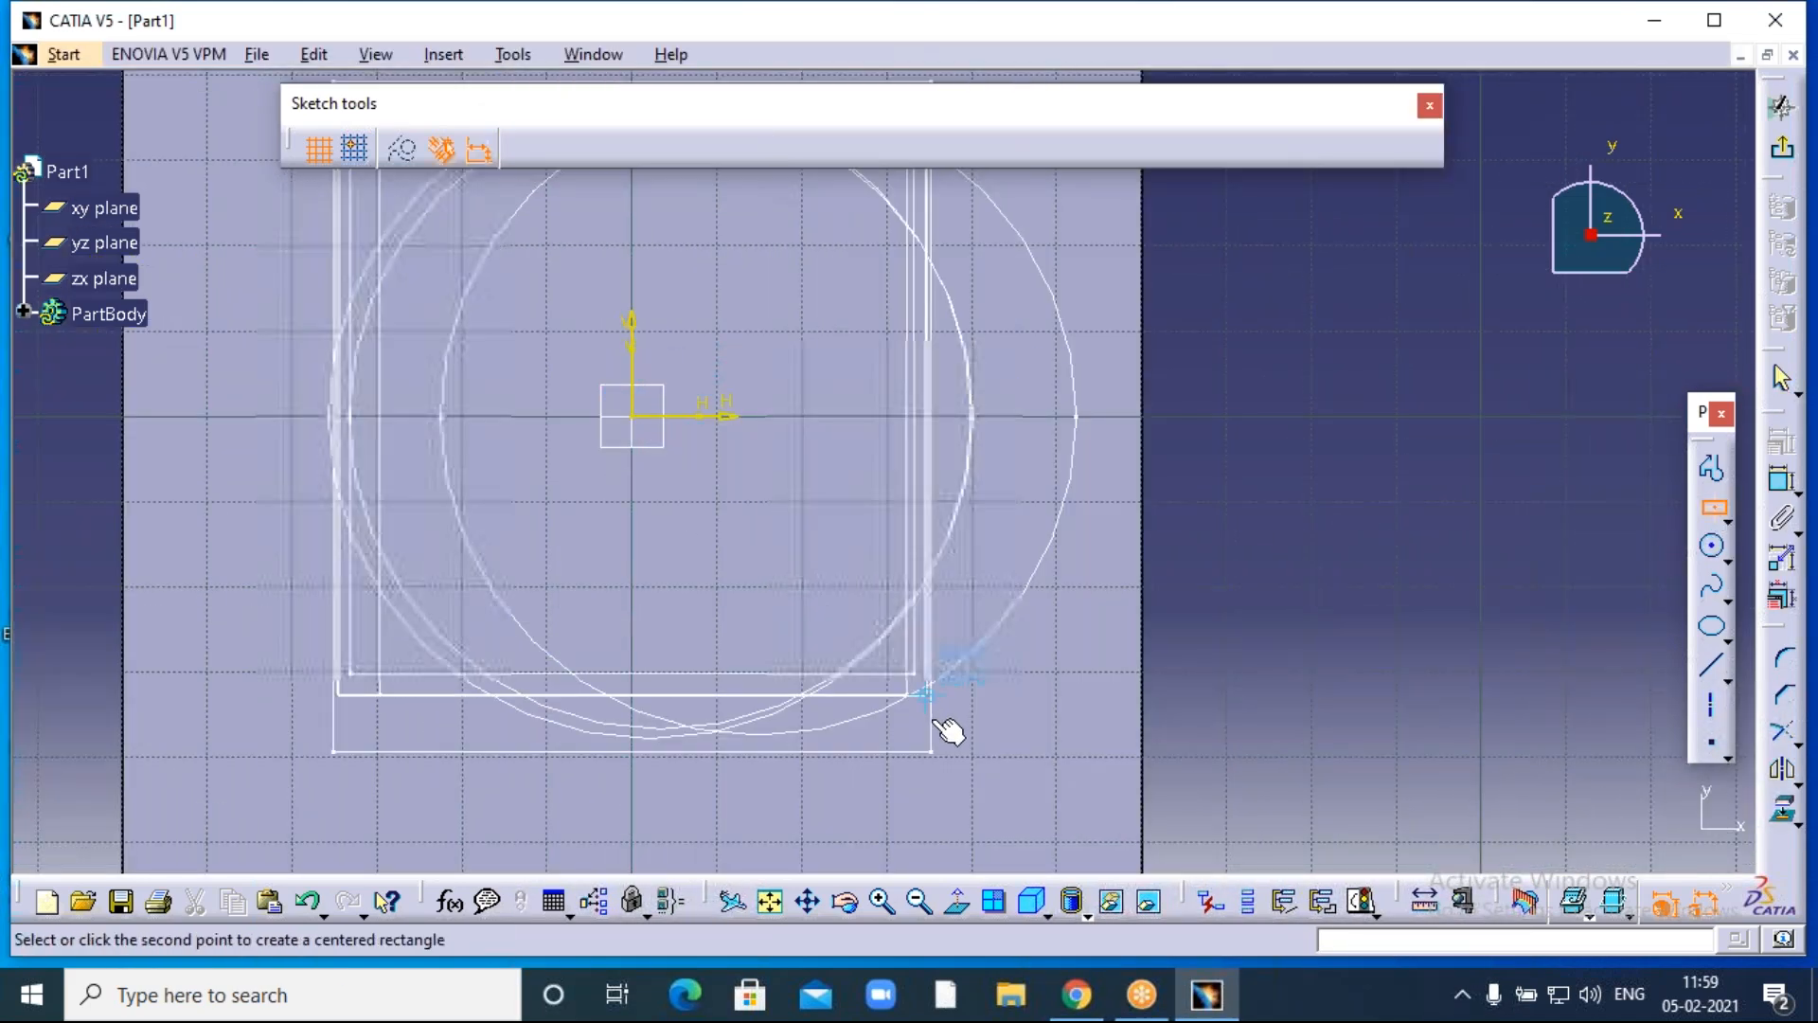
left_click(936, 728)
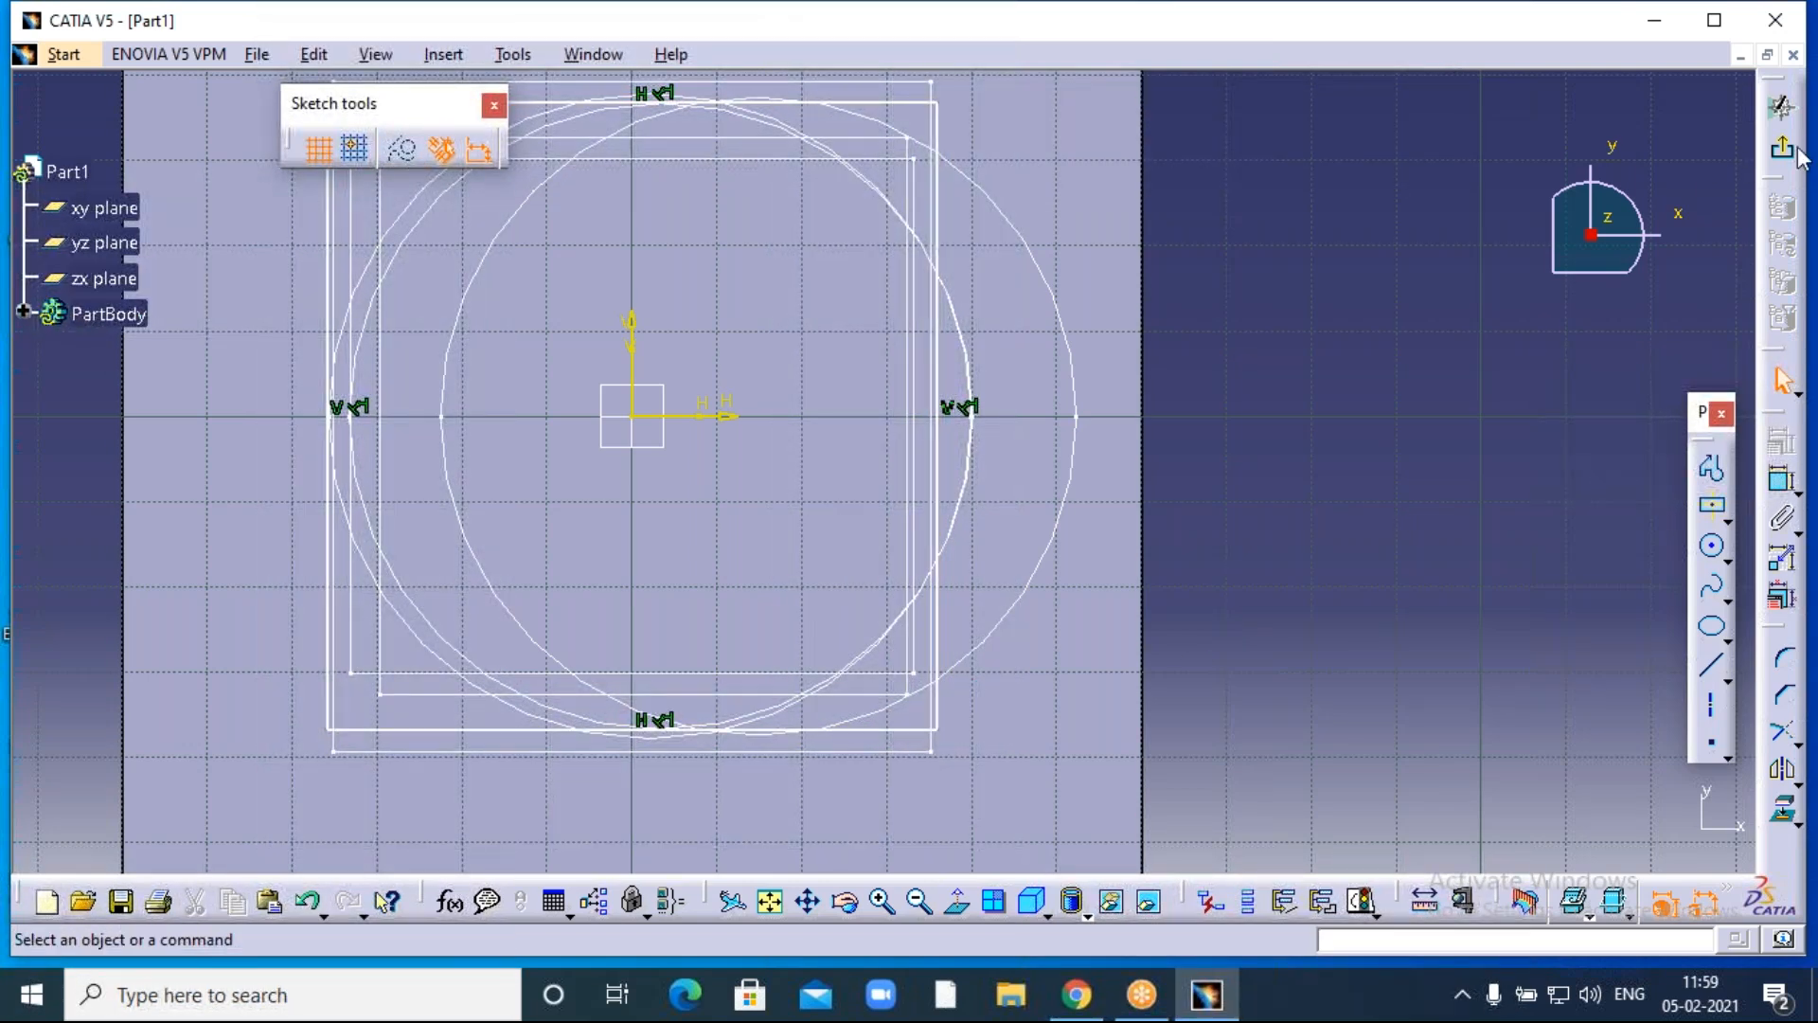
left_click(1781, 106)
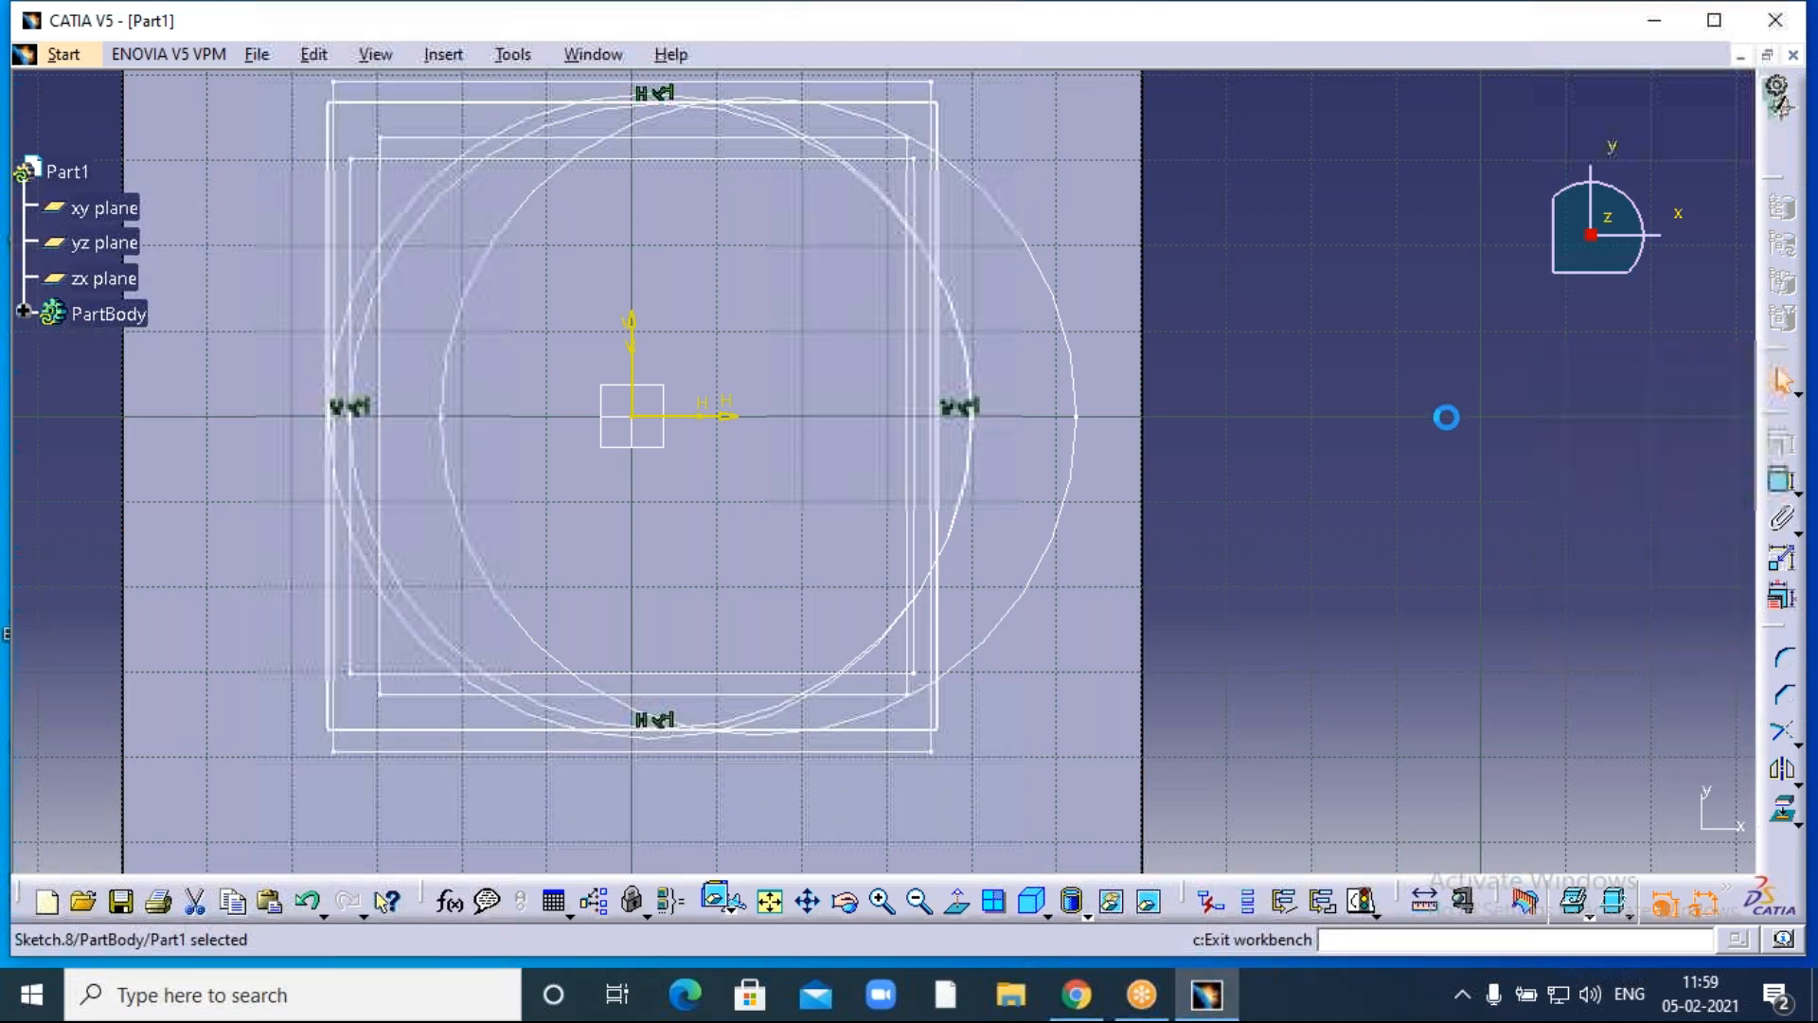
Start a Removed Multi-sections Solid and pick the four lowest profiles in order as sections: rectangle, two circles and rectangle.
left_click(919, 901)
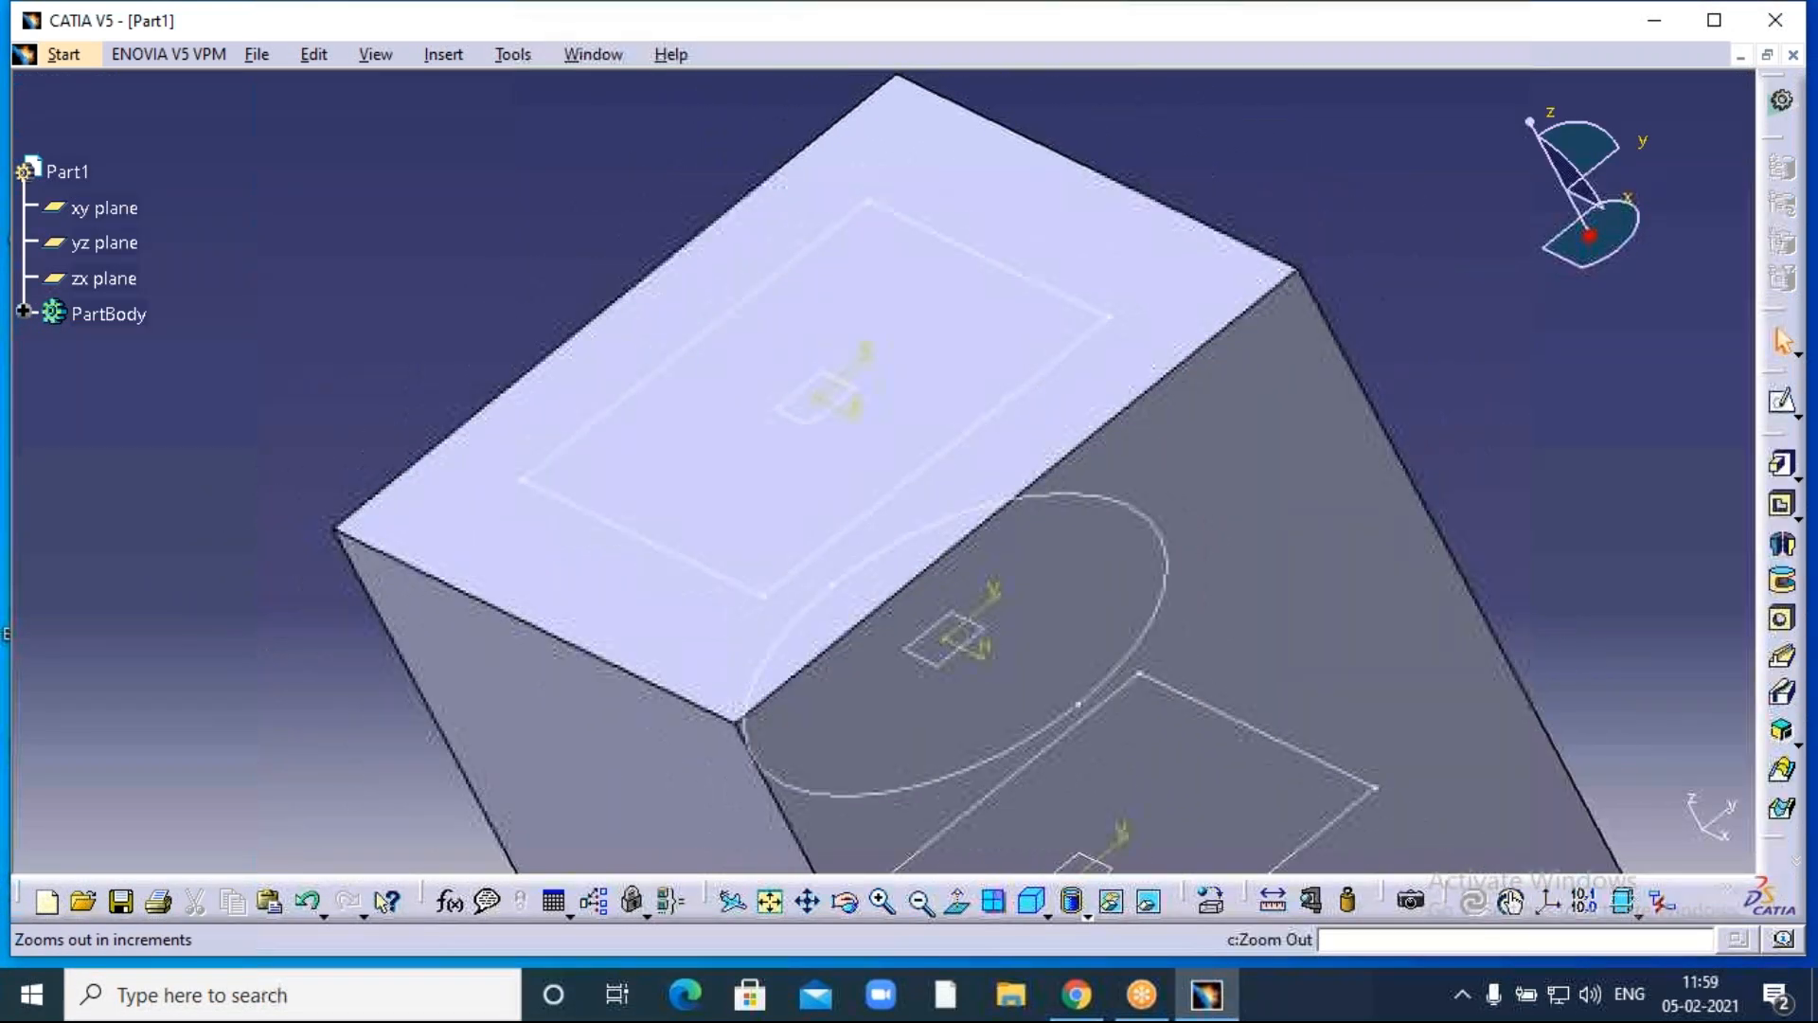
left_click(919, 901)
left_click(918, 901)
left_click(918, 901)
middle_click_drag(1138, 577, 981, 343)
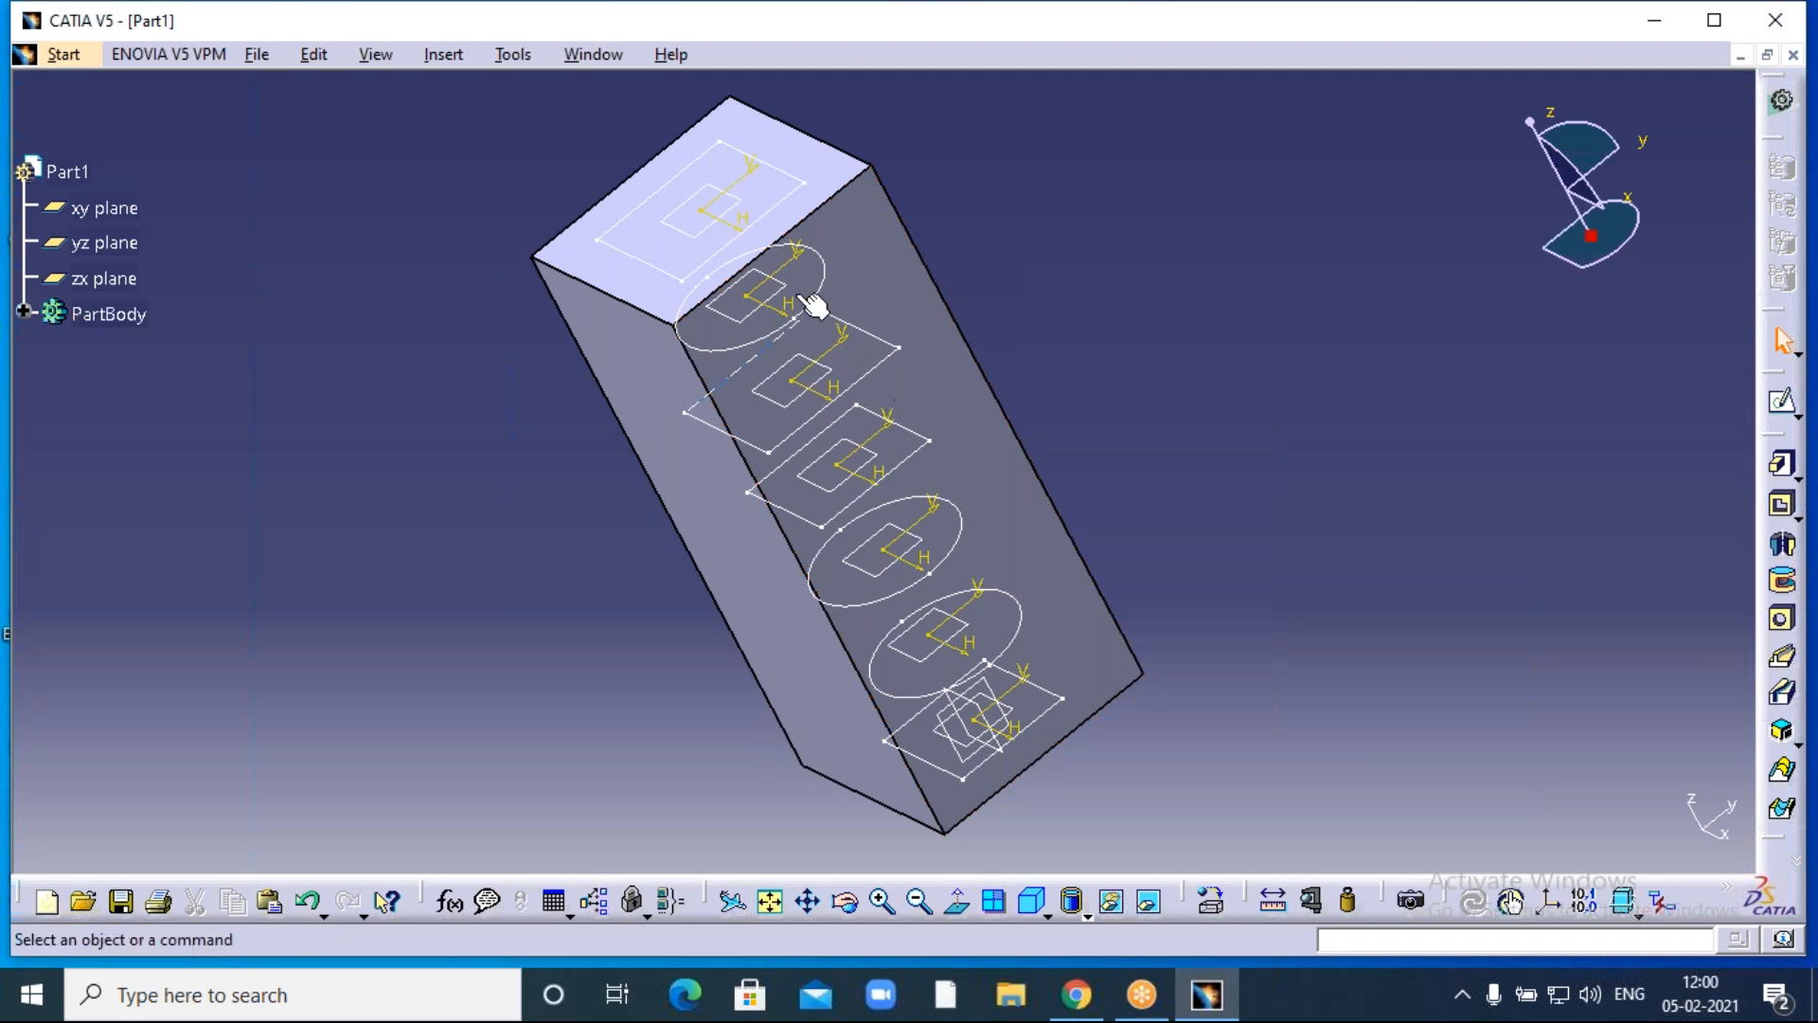
middle_click_drag(1008, 228, 1069, 269)
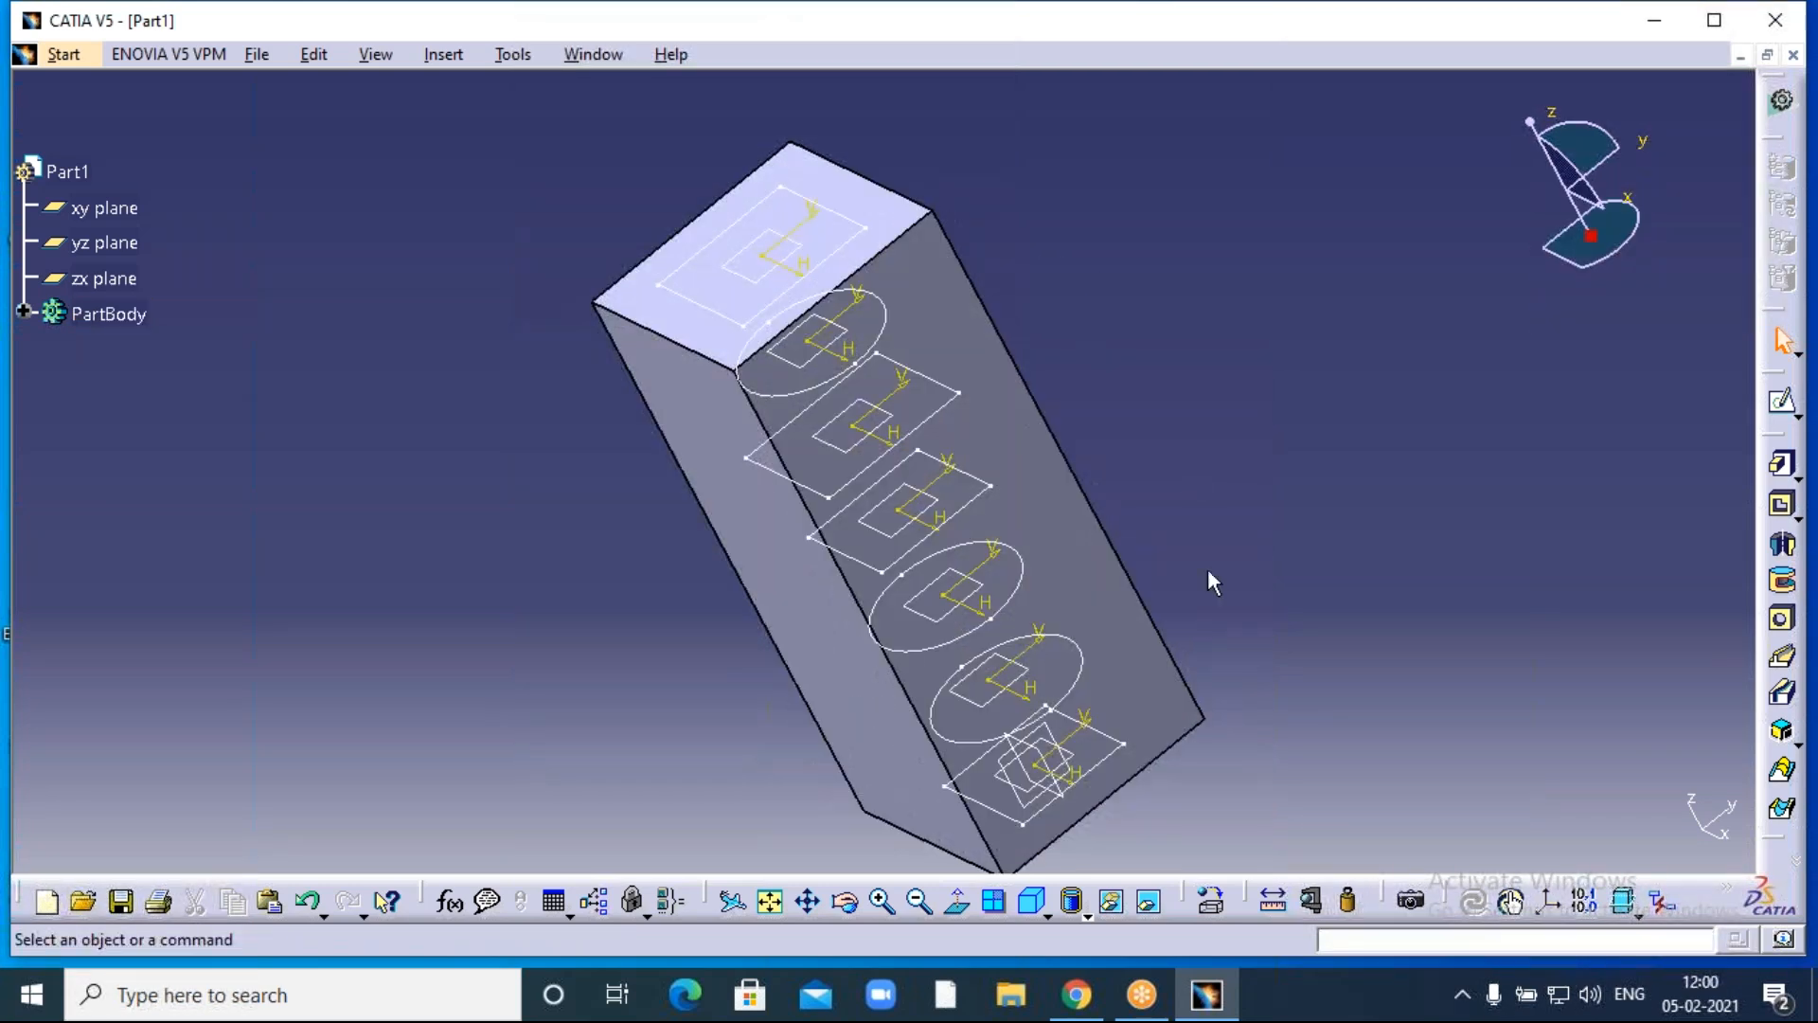
middle_click_drag(1089, 451, 1036, 455)
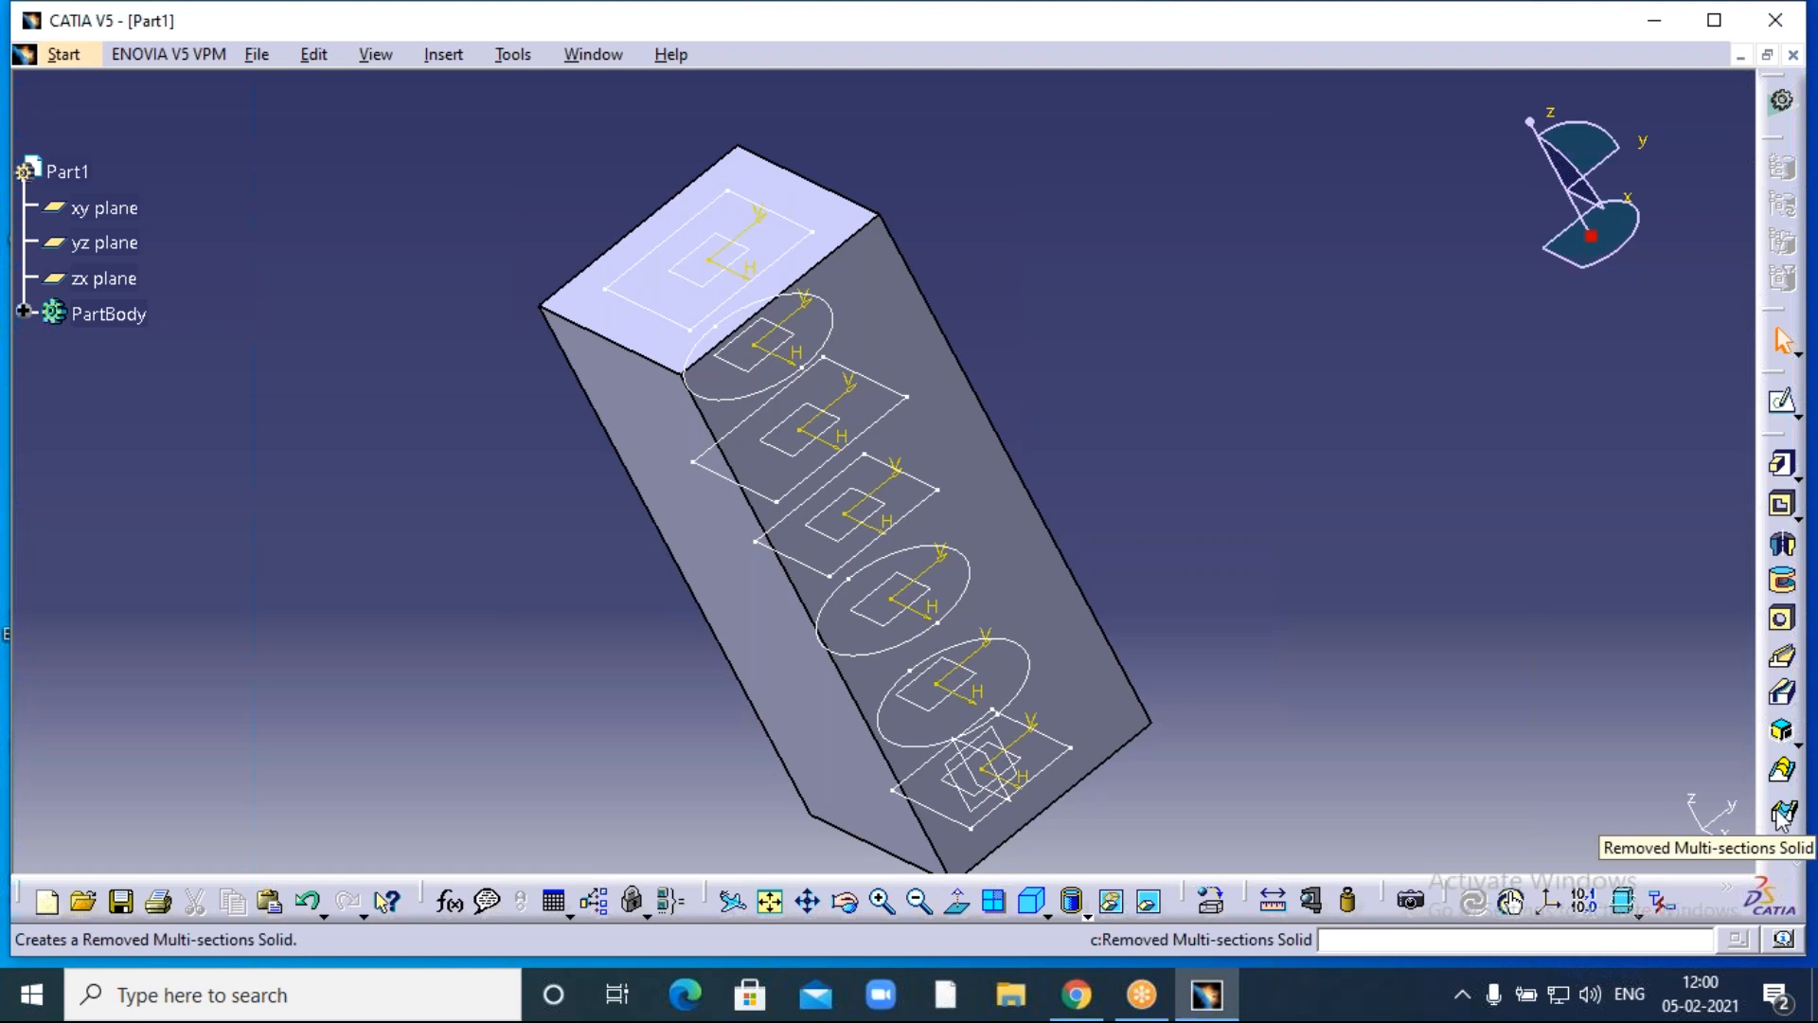
left_click(1783, 816)
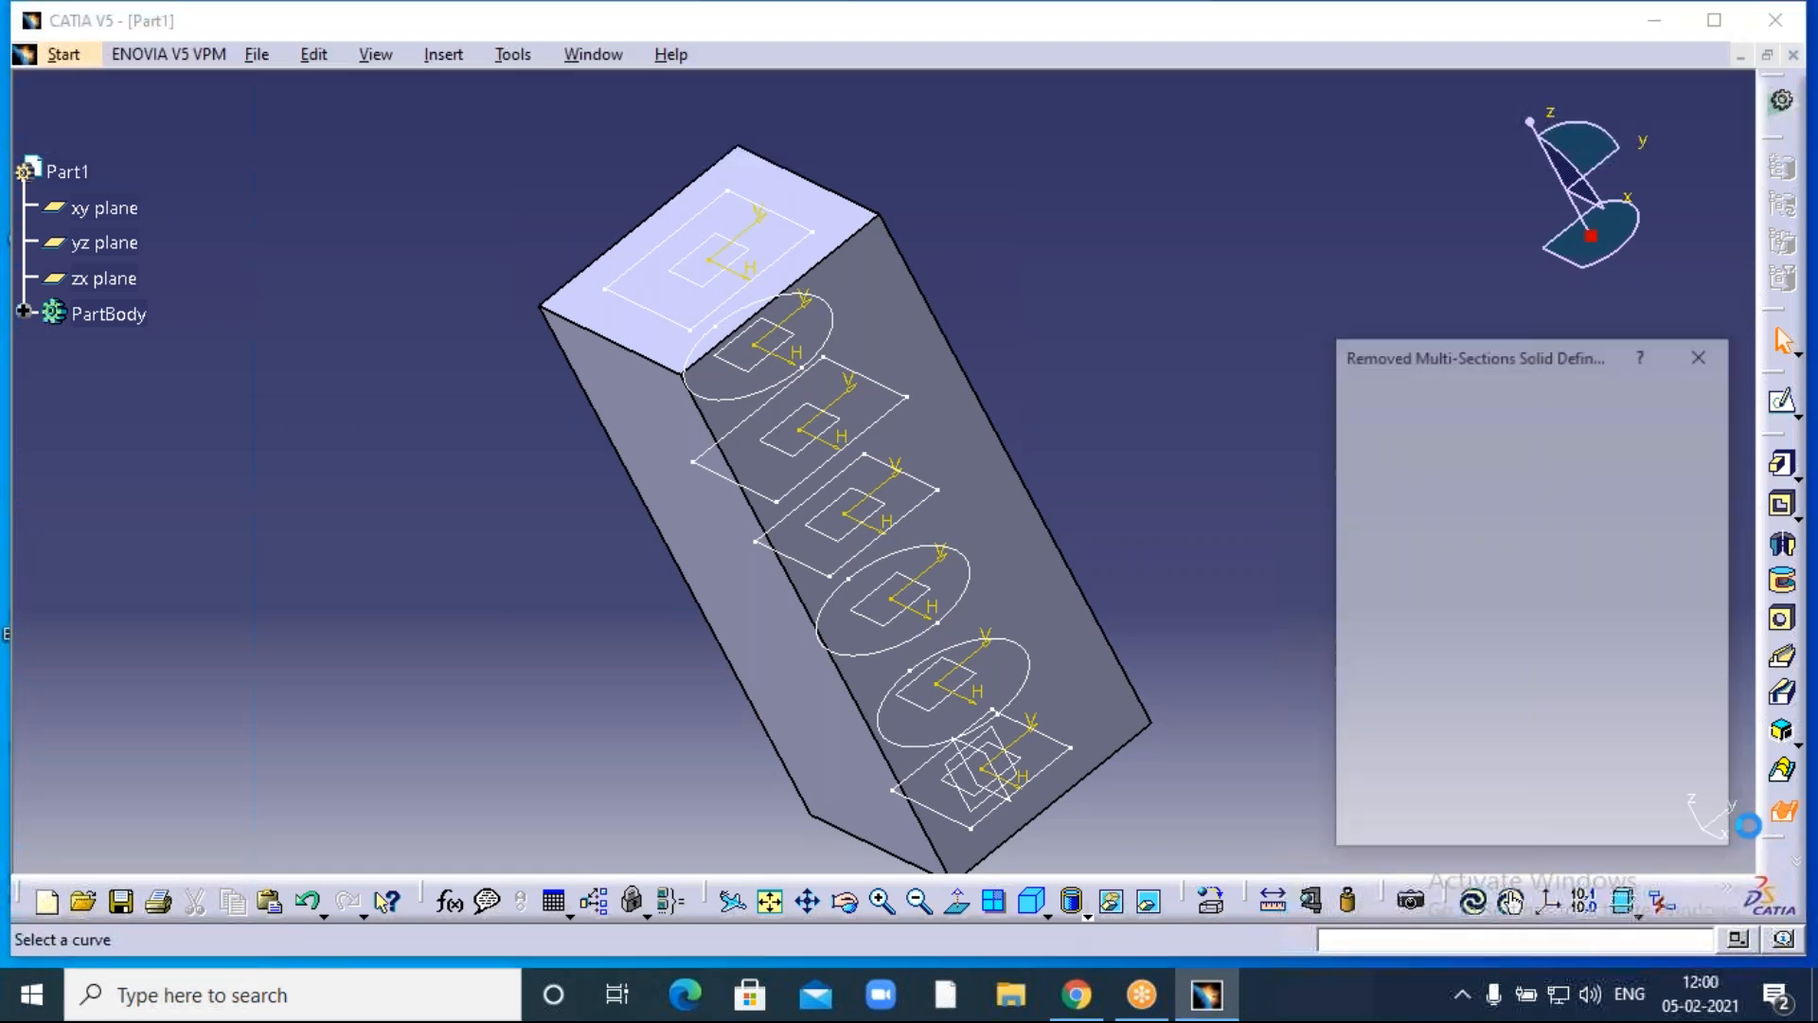
middle_click_drag(1196, 729, 1183, 692)
left_click(883, 902)
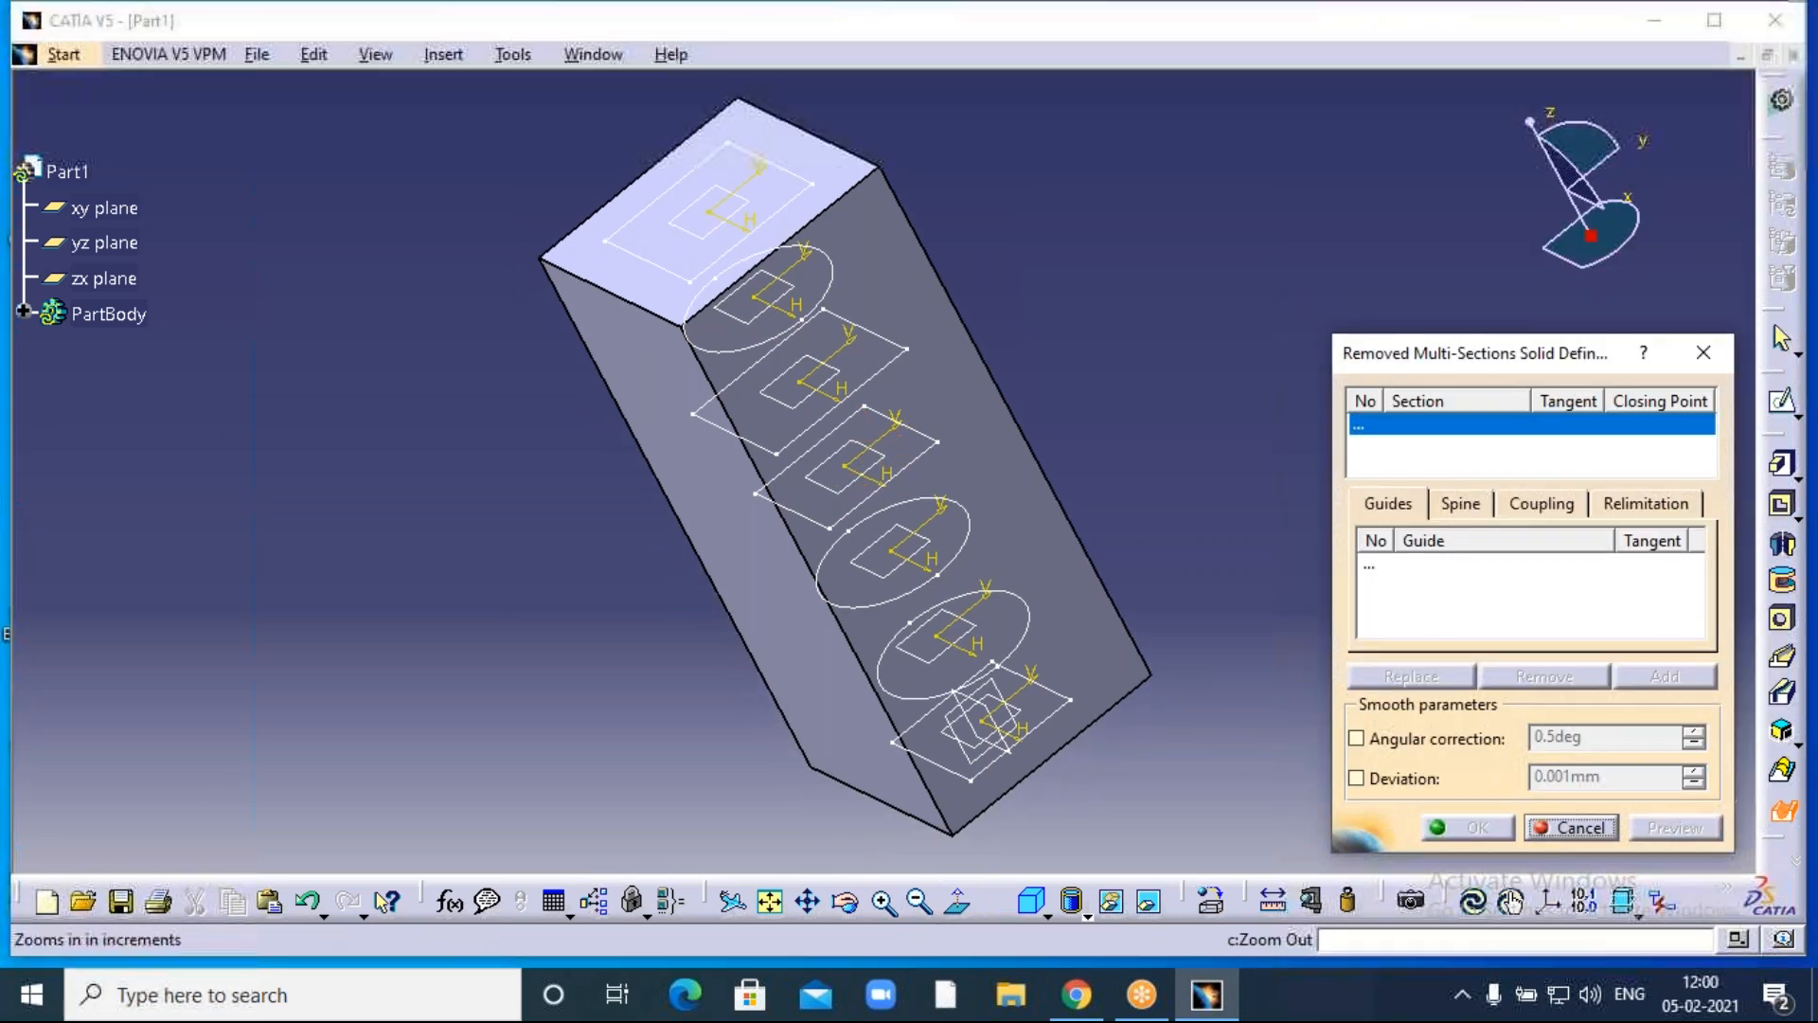
left_click(890, 897)
middle_click_drag(1227, 809, 1179, 720)
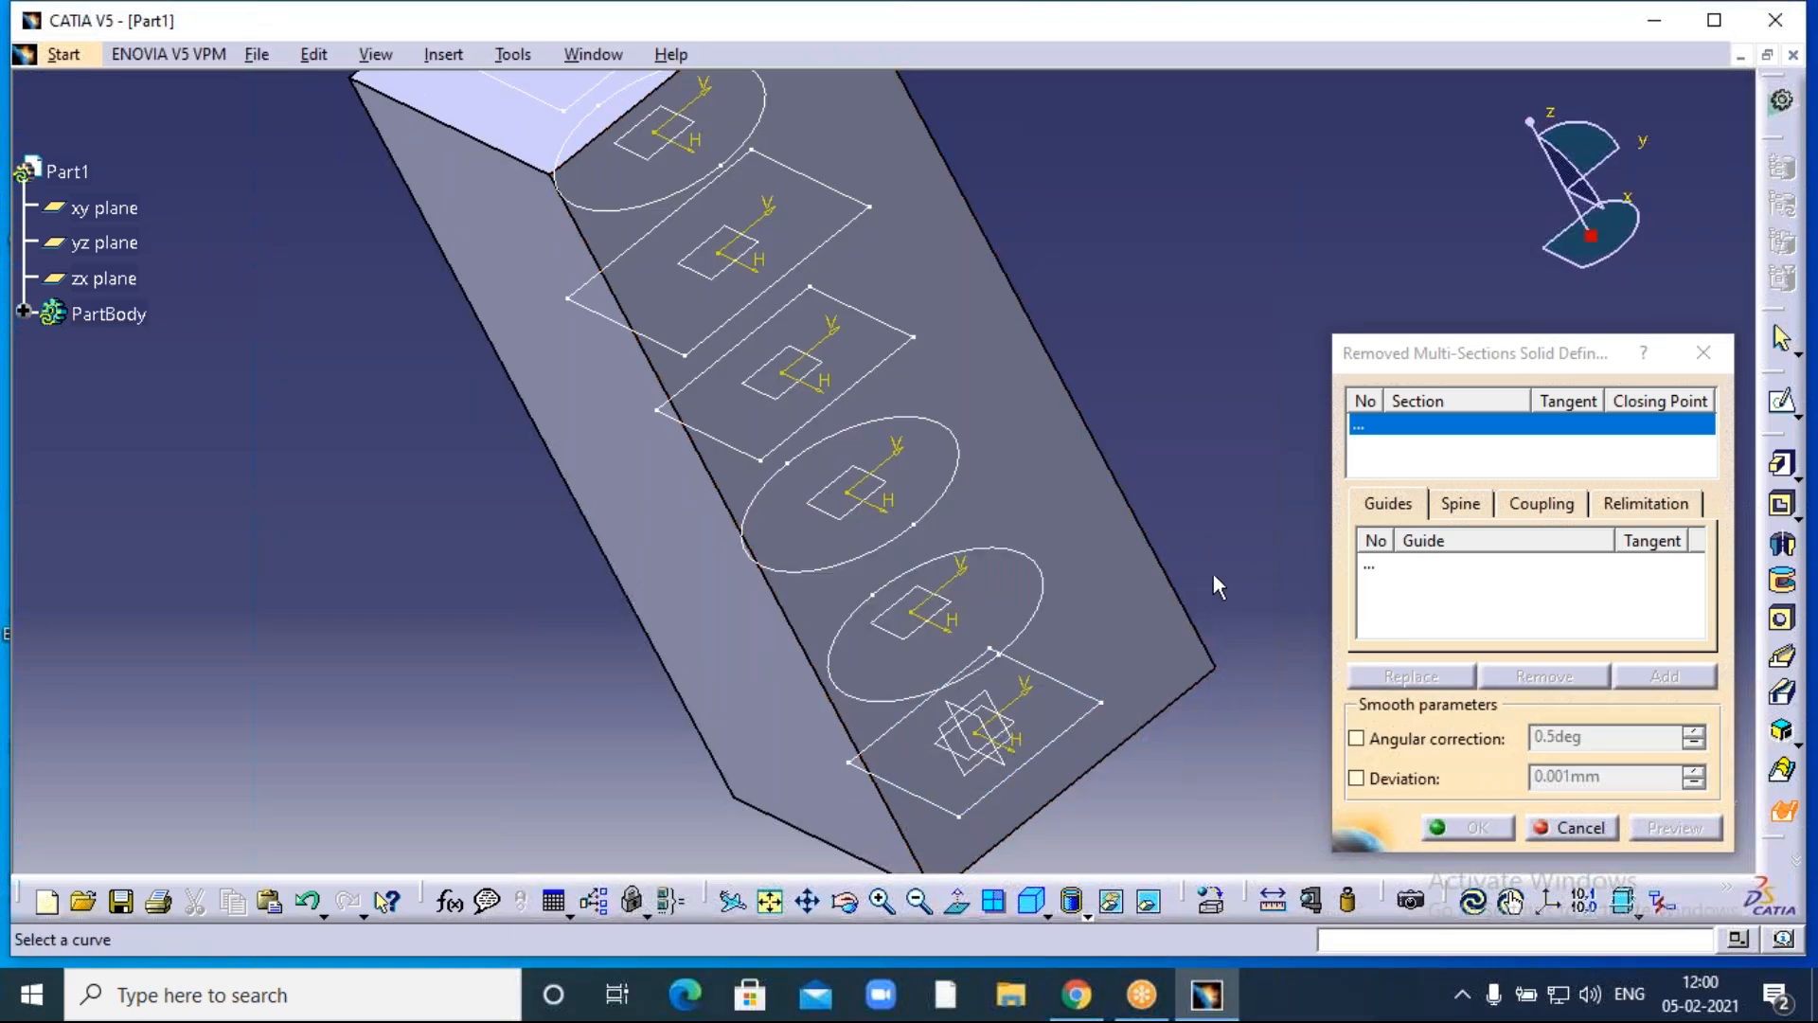
left_click(1078, 744)
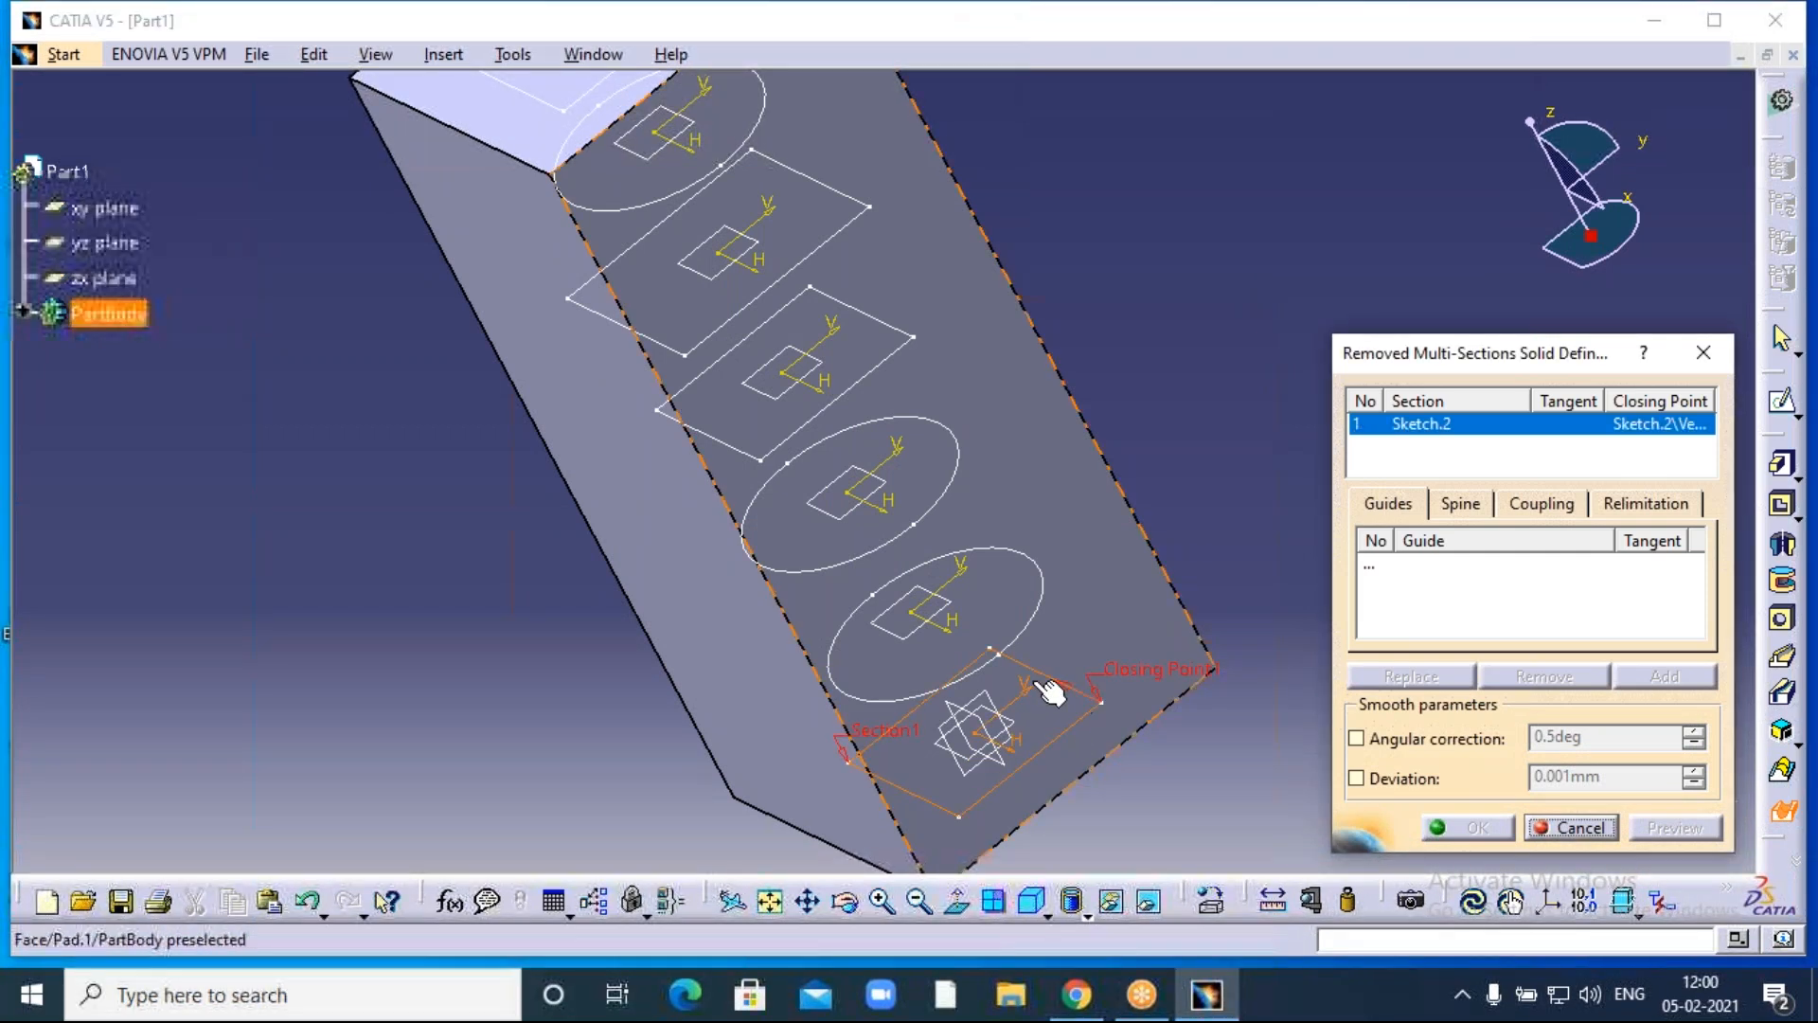
left_click(966, 525)
left_click(833, 515)
left_click(881, 393)
Add the next rectangle, the circle and the end-face rectangle as sections five to seven, and try to preview the cut.
middle_click_drag(943, 461, 982, 628)
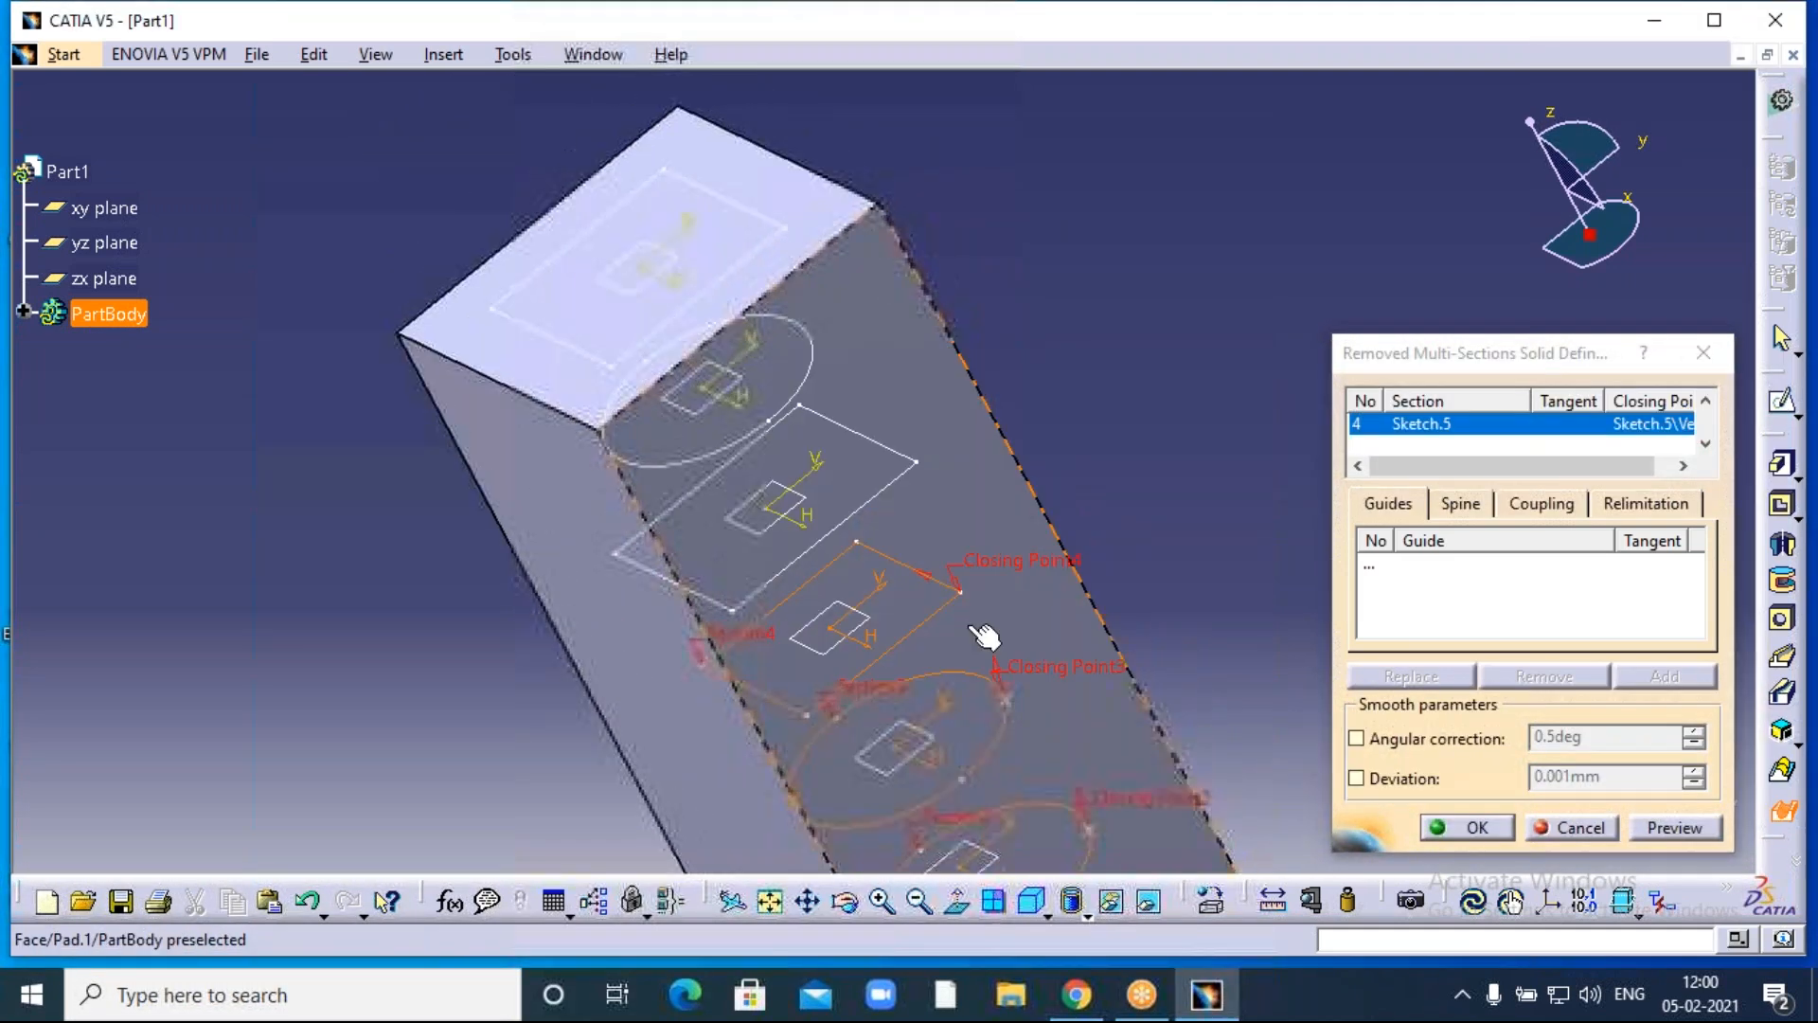
left_click(616, 551)
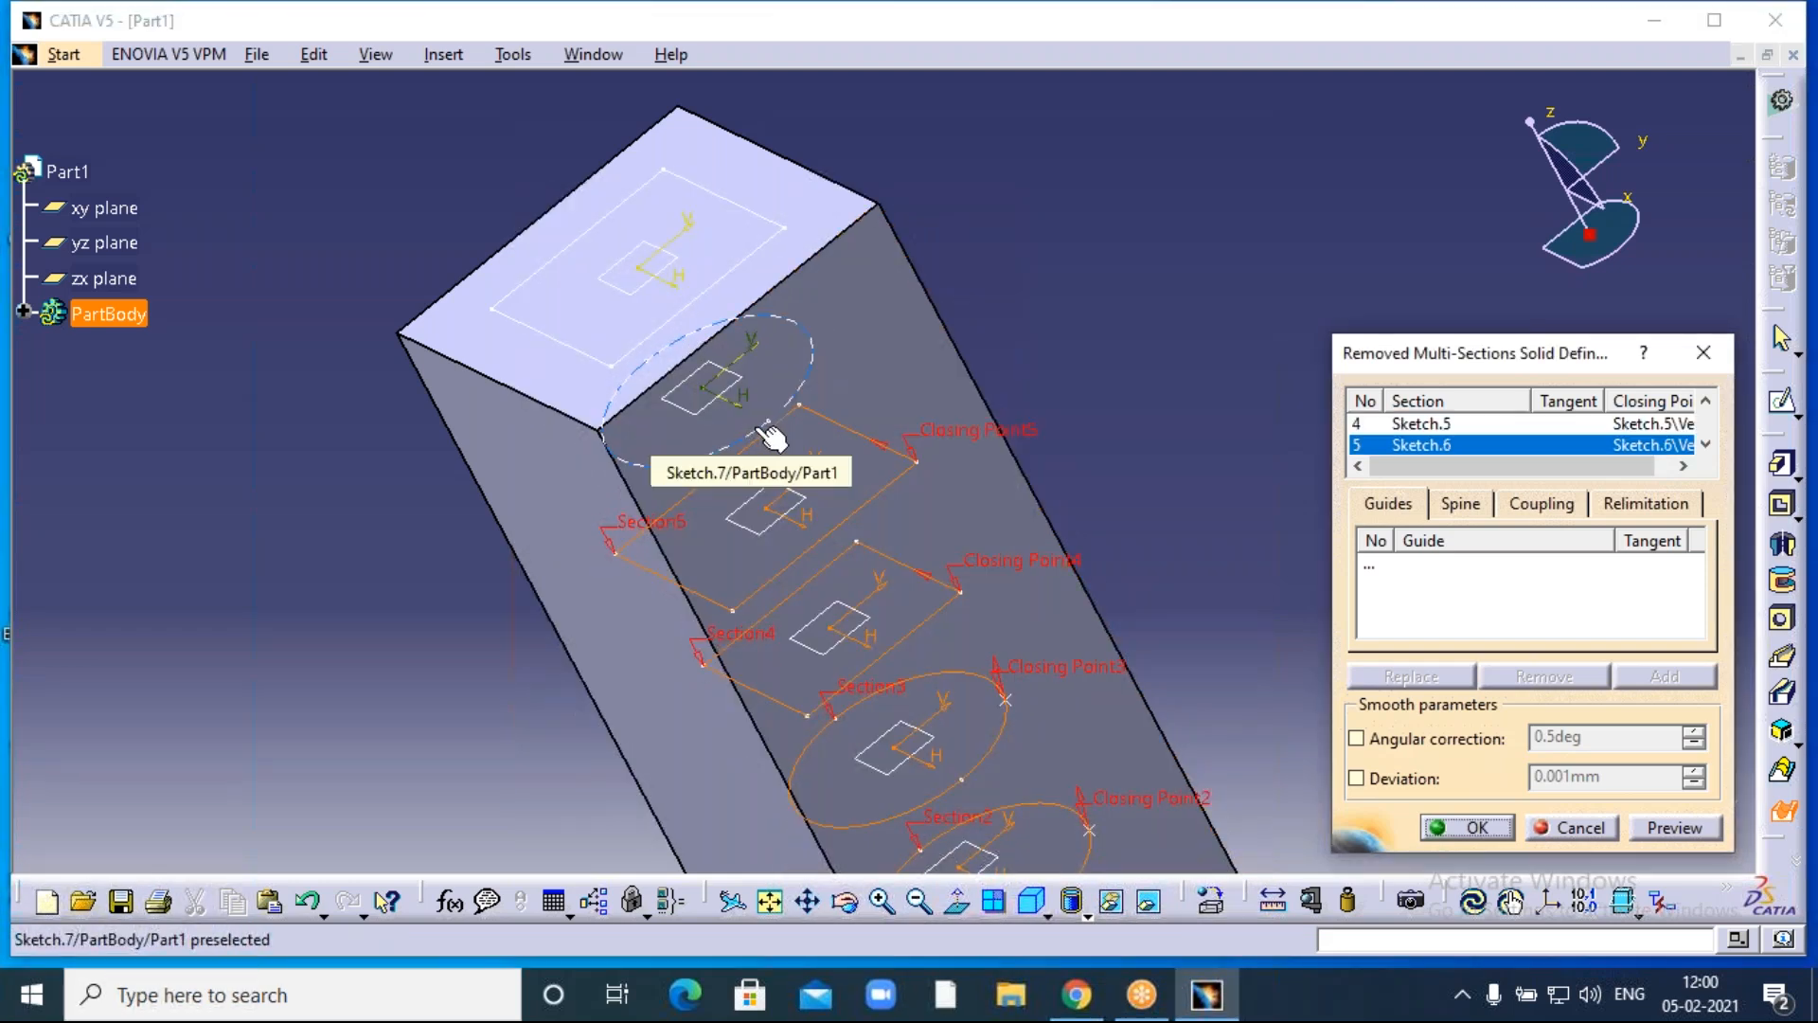
left_click(771, 437)
middle_click_drag(799, 423, 815, 430)
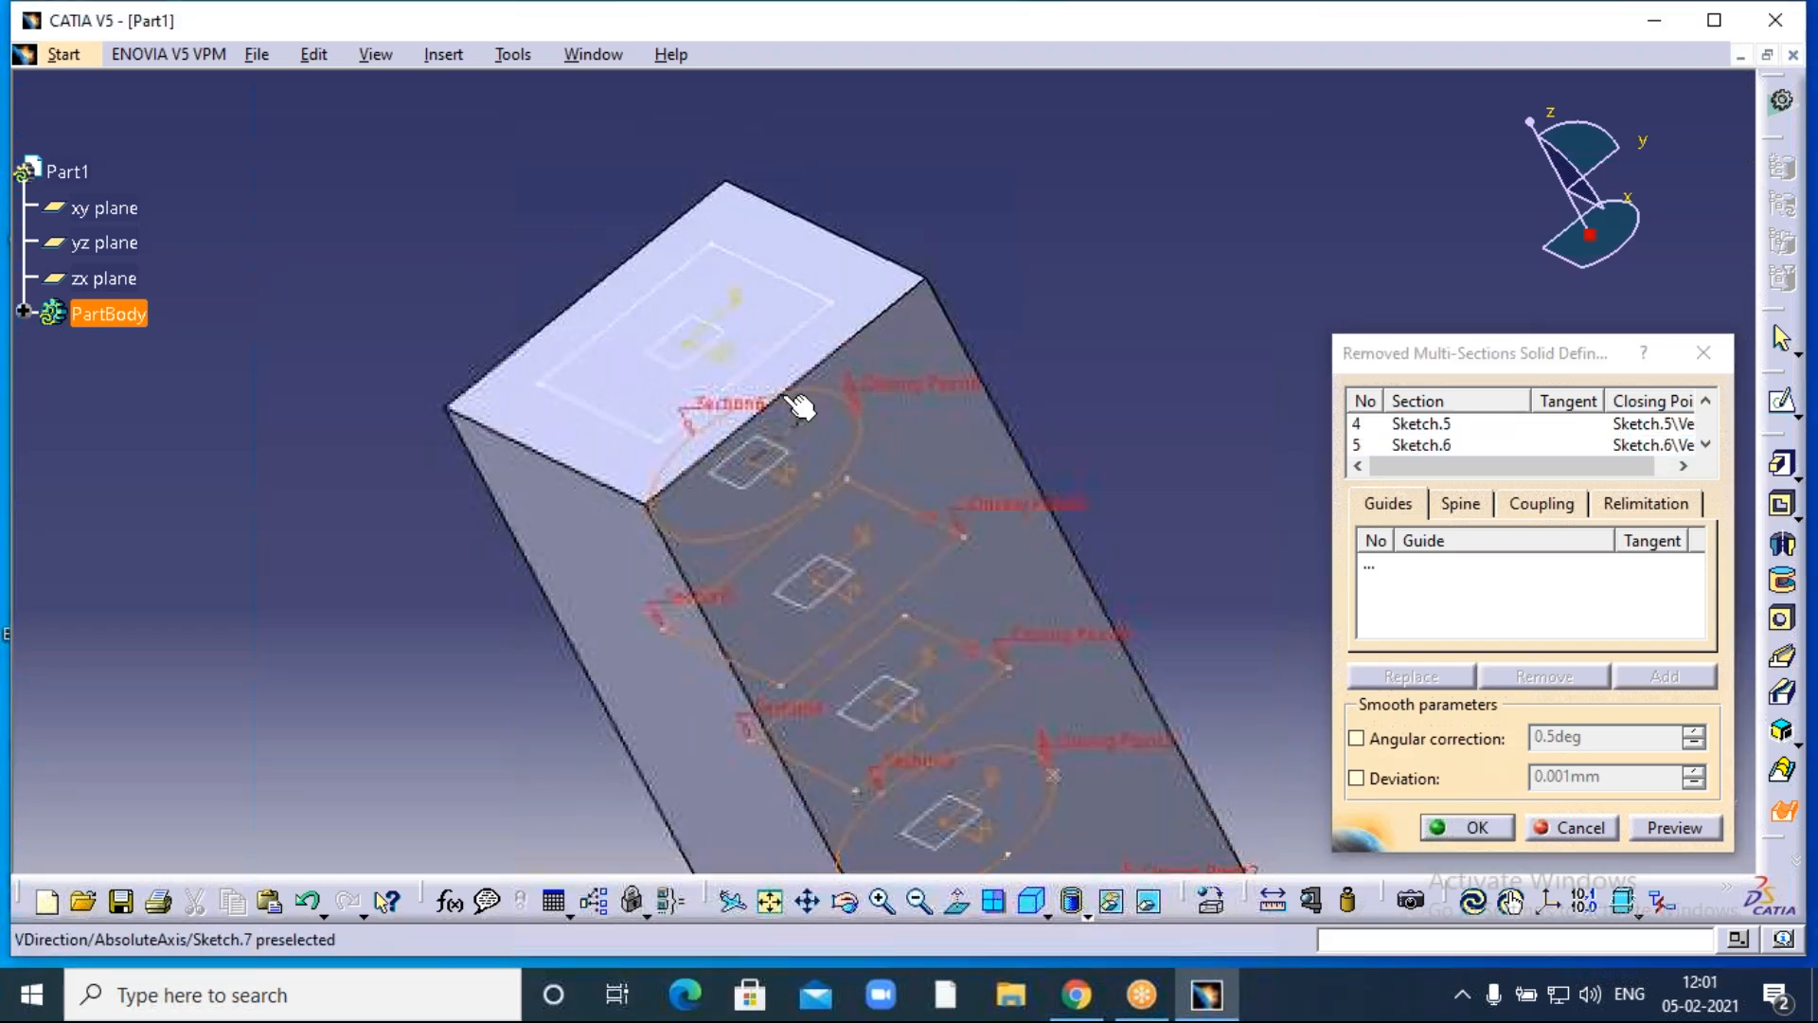
left_click(777, 369)
middle_click_drag(1084, 427, 1014, 285)
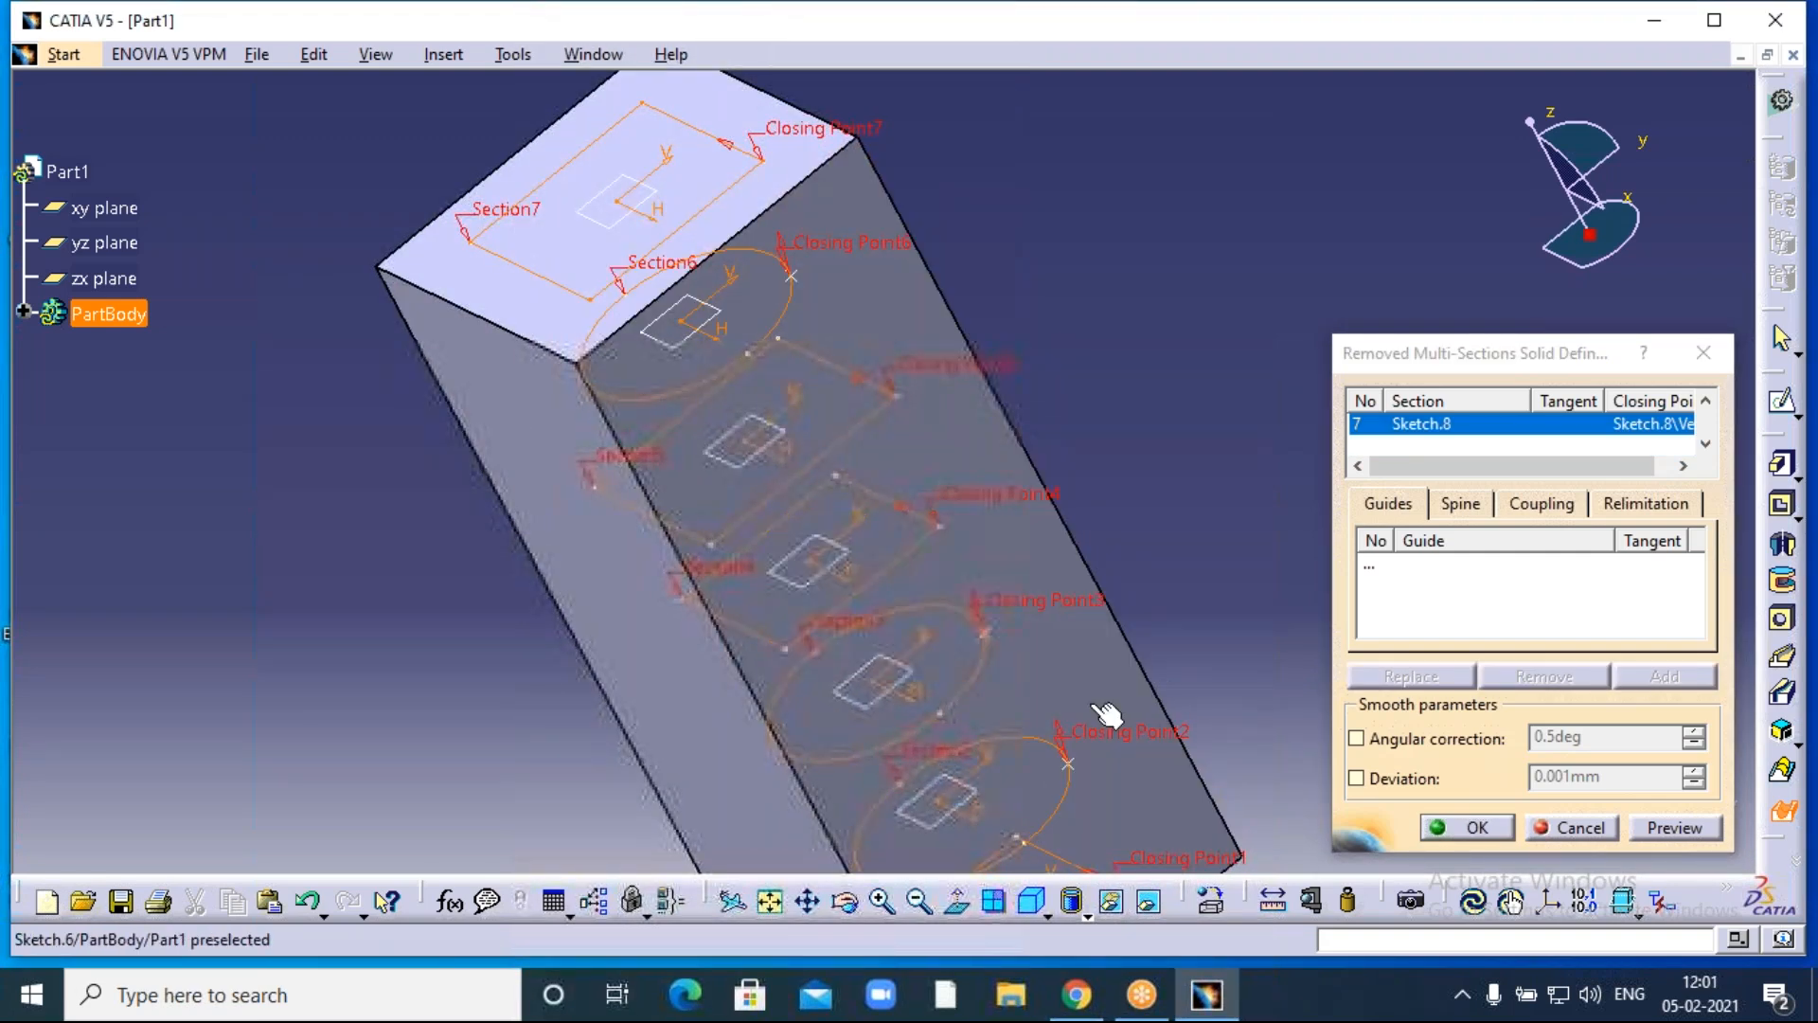
left_click(1653, 829)
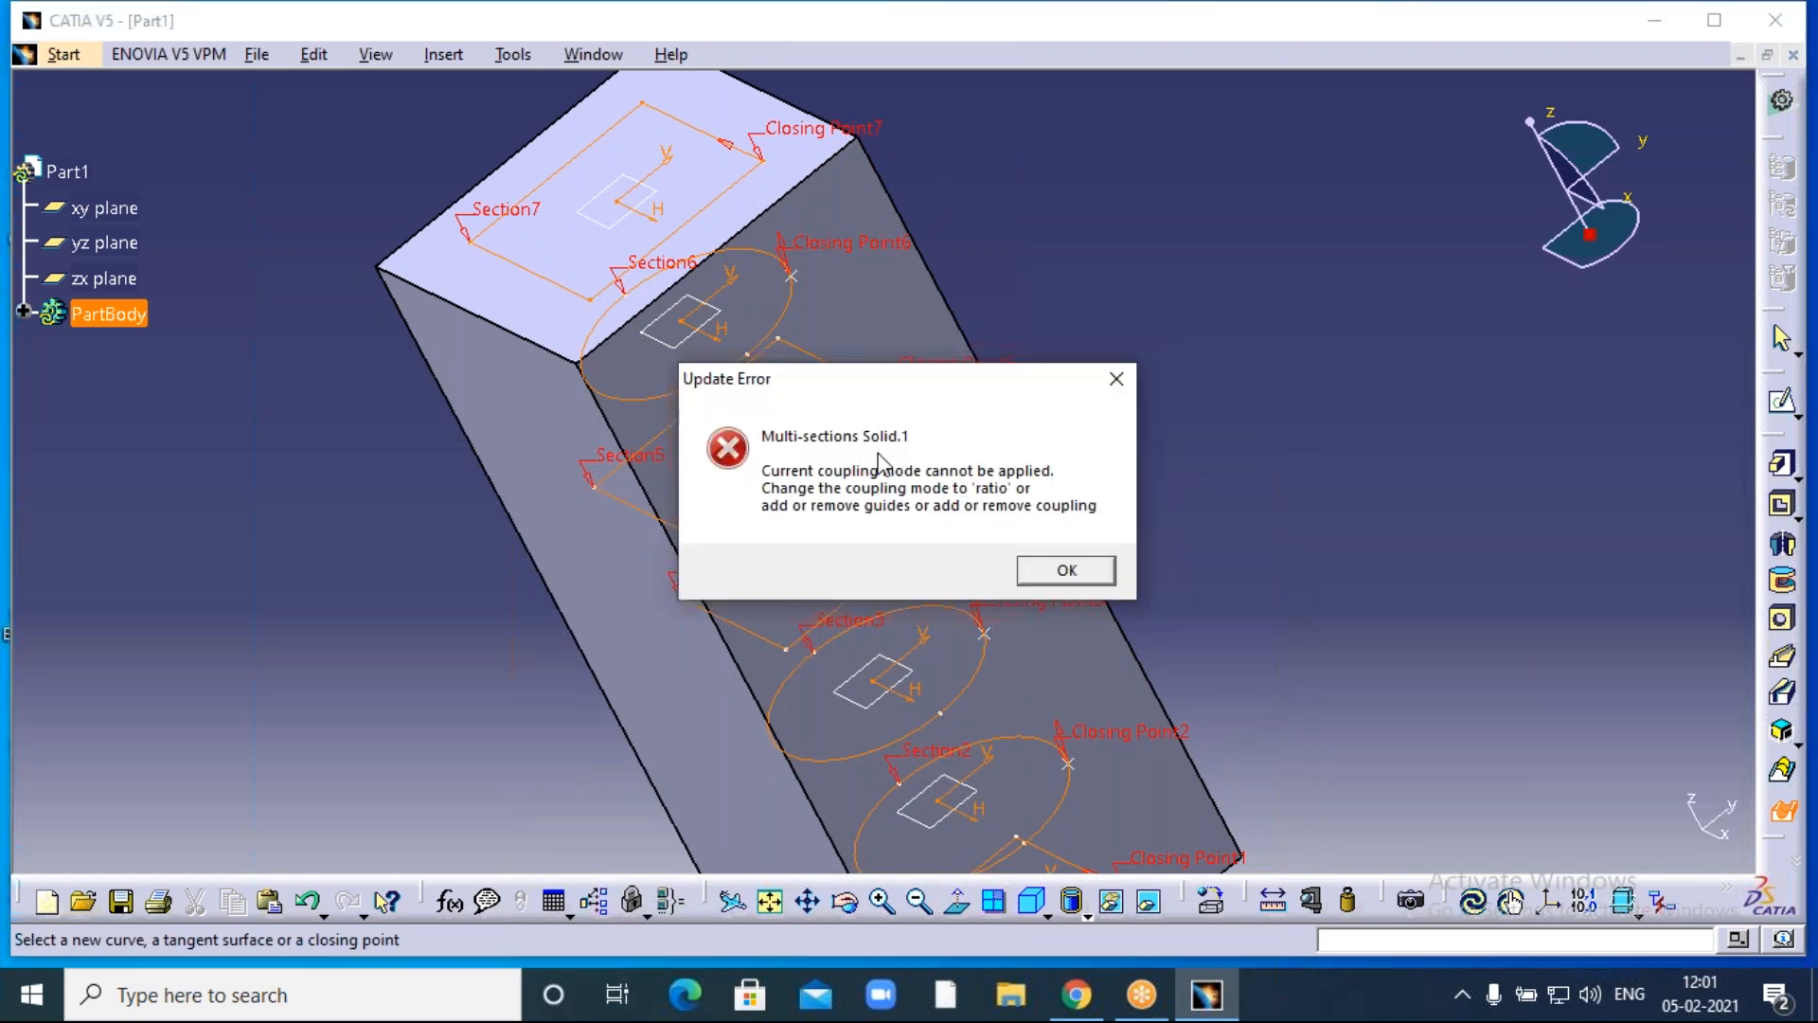
left_click(1067, 572)
mouse_move(1049, 377)
middle_mouse_down()
mouse_move(1105, 508)
mouse_move(1048, 419)
mouse_move(1149, 593)
mouse_move(1042, 328)
mouse_move(1071, 438)
mouse_move(1043, 389)
middle_mouse_up()
Set the sections coupling to Ratio, preview the result and create the Removed Multi-sections Solid.
left_click(1540, 503)
left_click(1452, 601)
left_click(1696, 541)
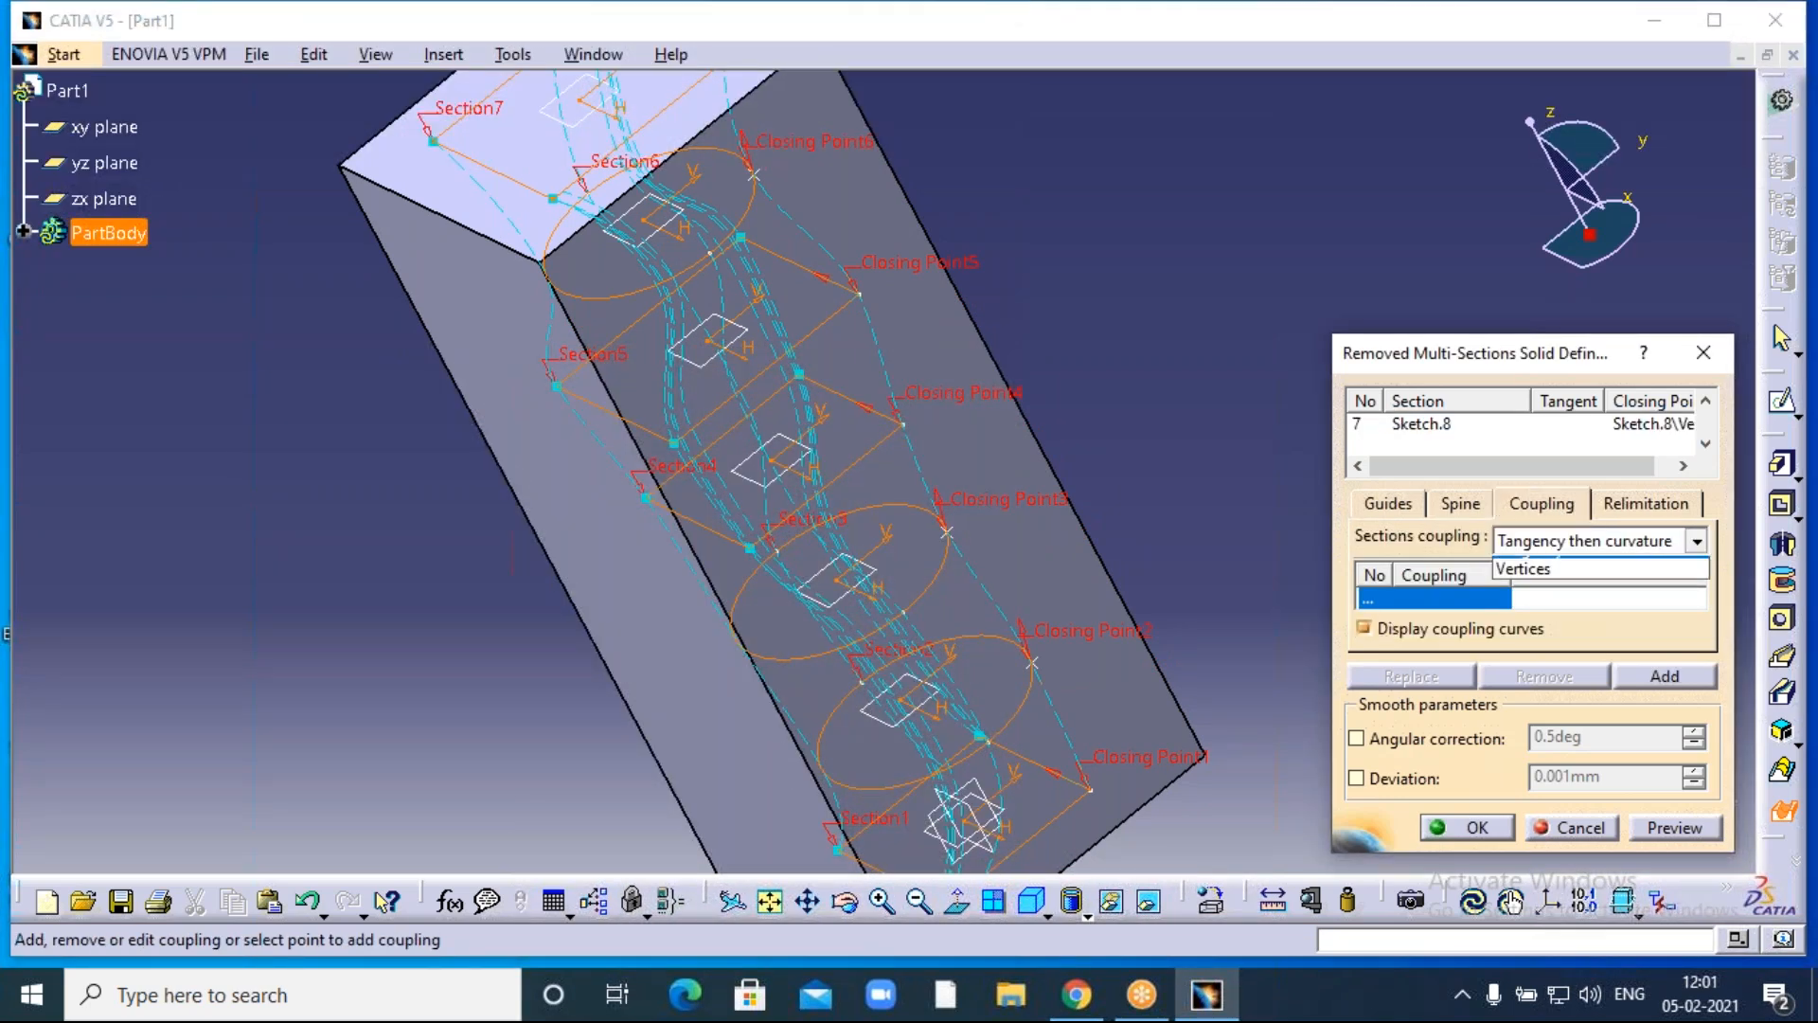
left_click(1539, 569)
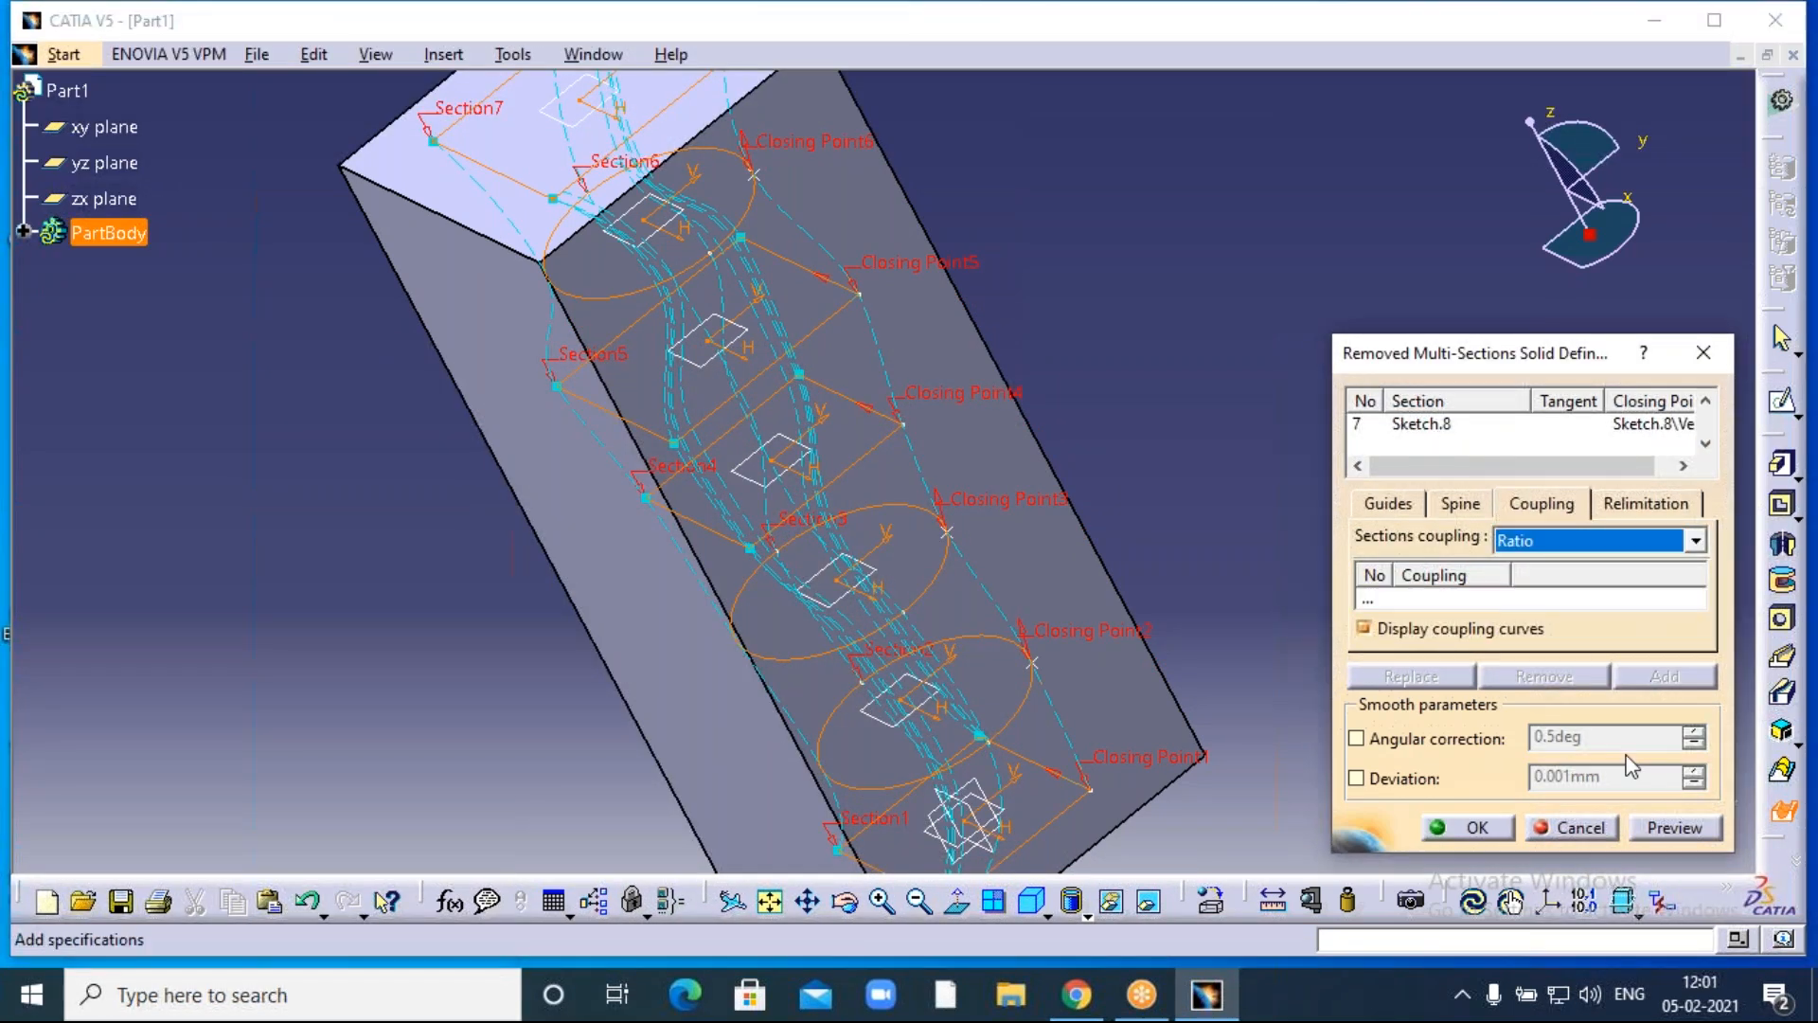
left_click(1671, 827)
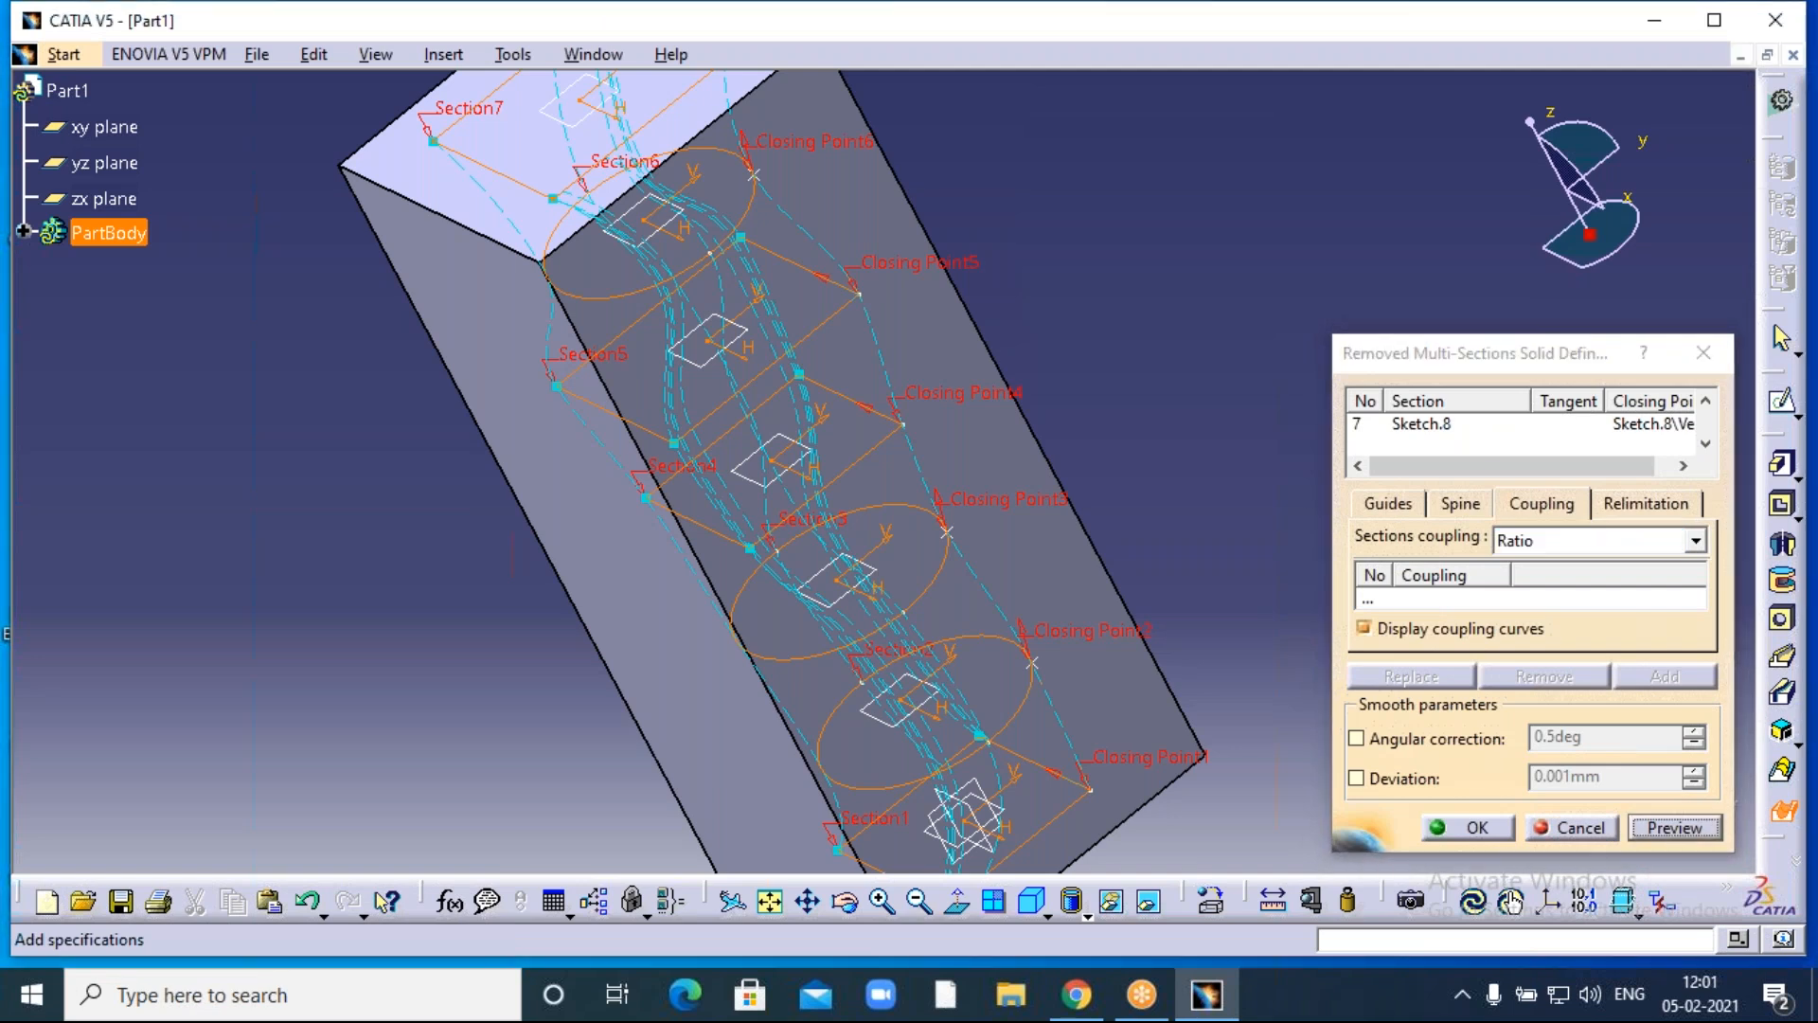
left_click(1474, 828)
Examine the cut cavity through the block's open end from several angles, undoing the accidental change to the block.
middle_click_drag(1190, 345, 1252, 505)
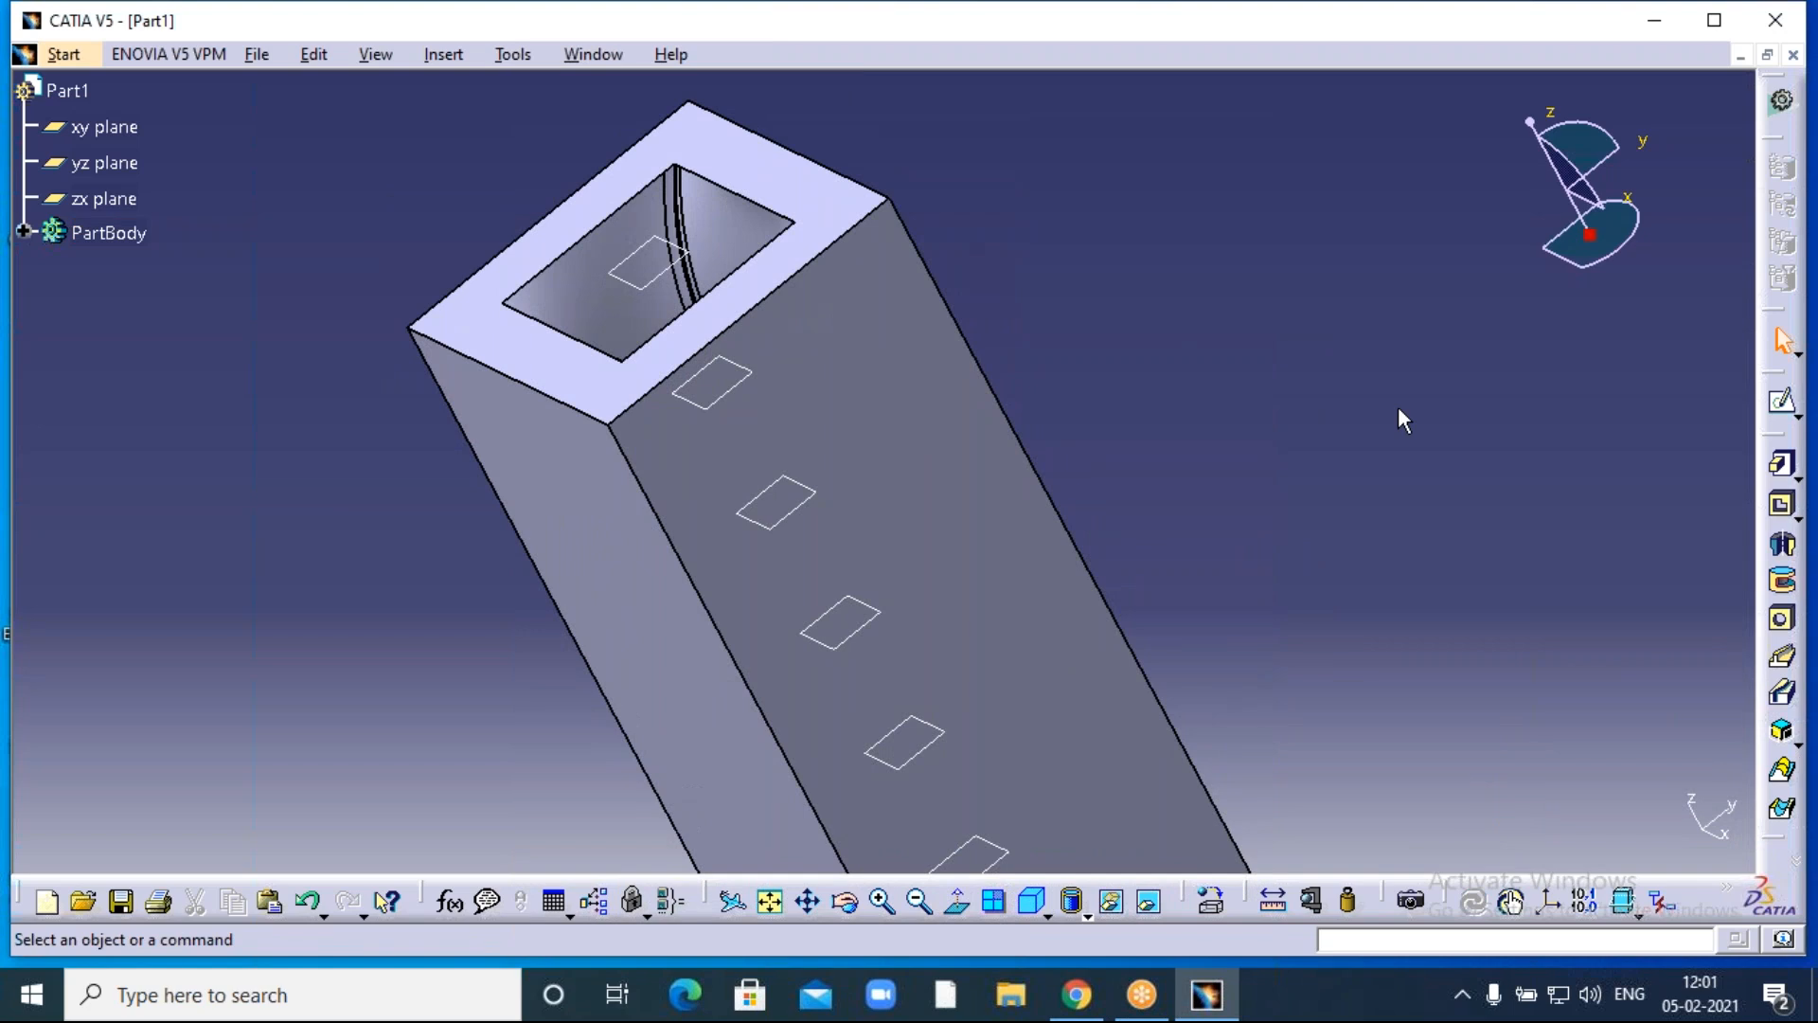
middle_click_drag(1266, 464, 1223, 481)
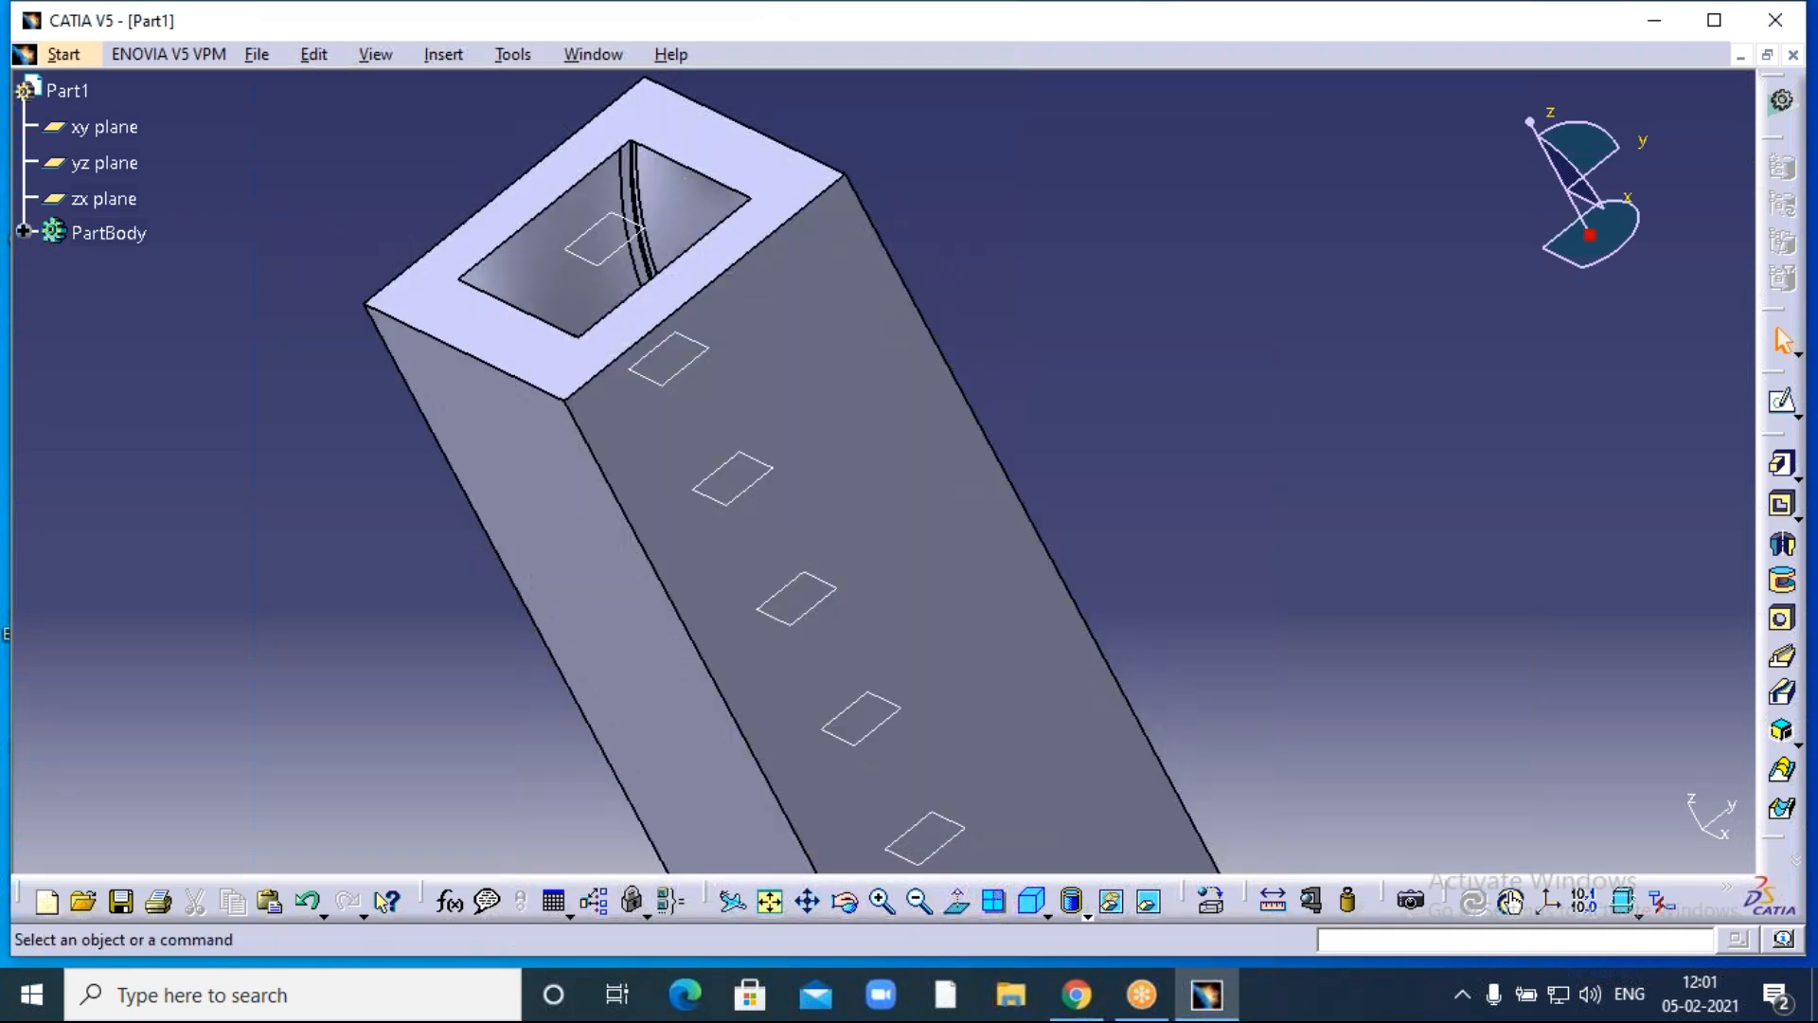
left_click(919, 900)
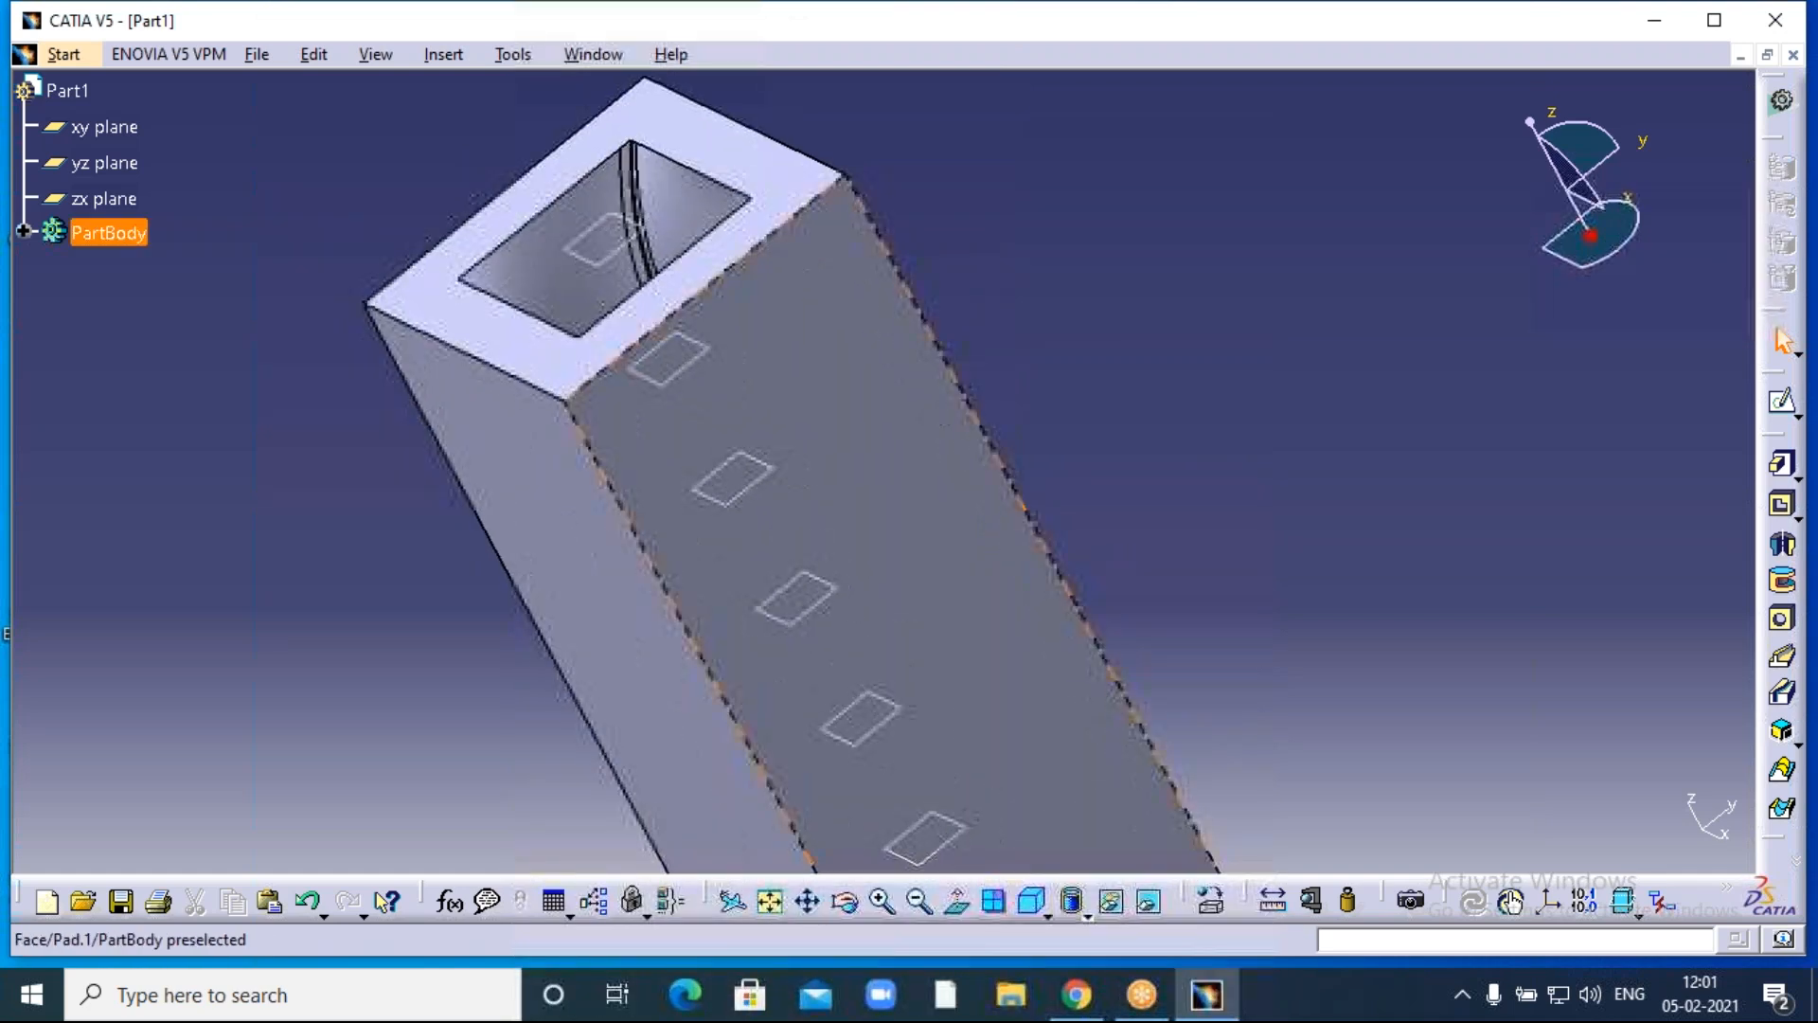
left_click(918, 901)
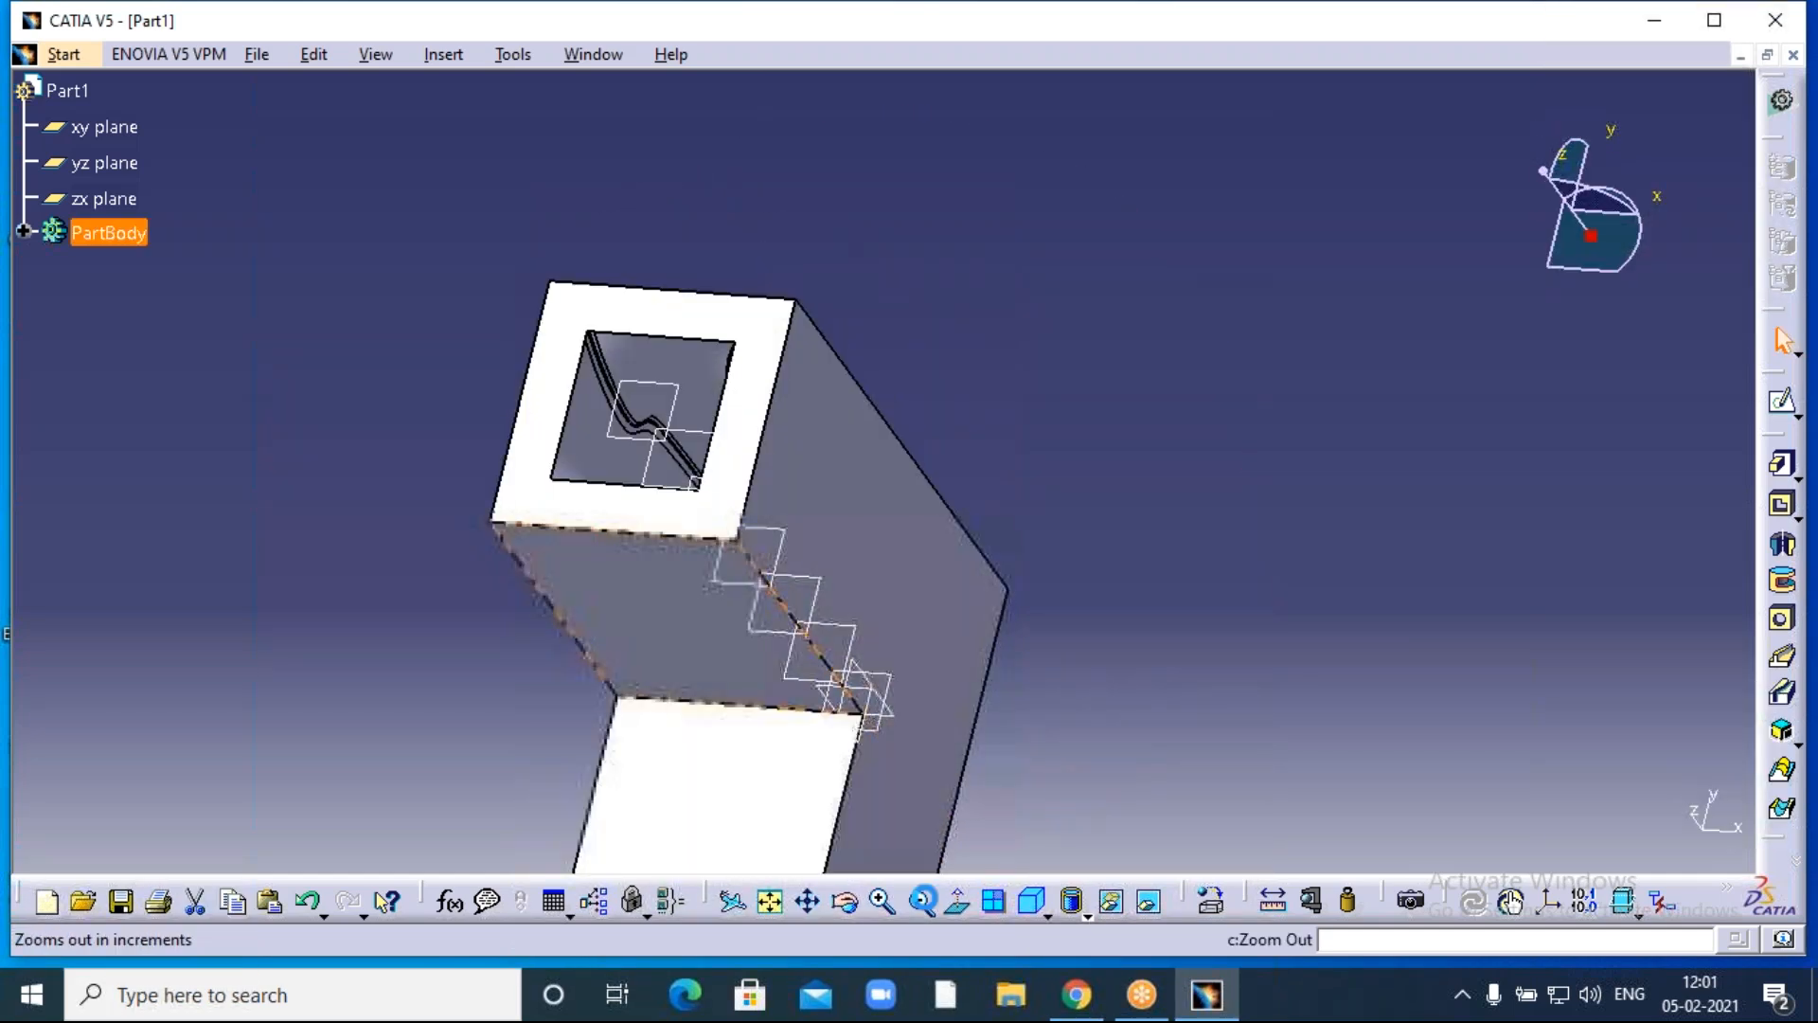
left_click(1199, 674)
middle_click_drag(1199, 675, 1333, 425)
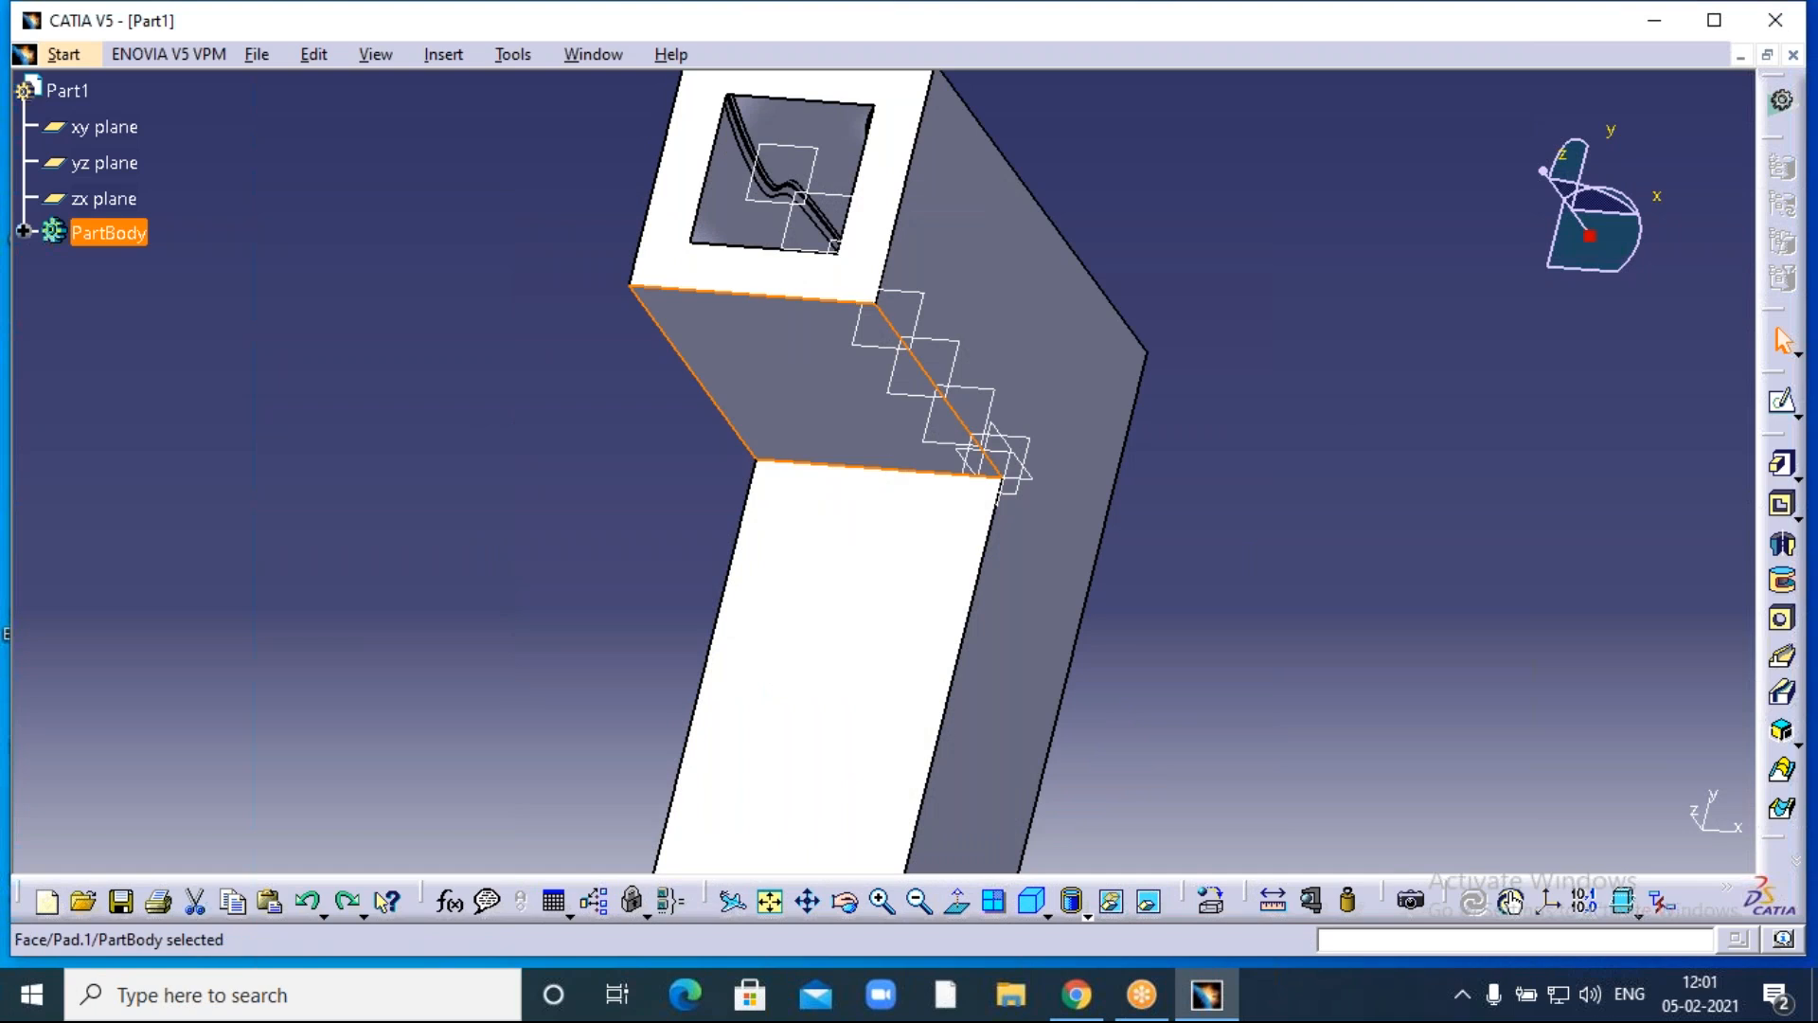
key("ctrl+z")
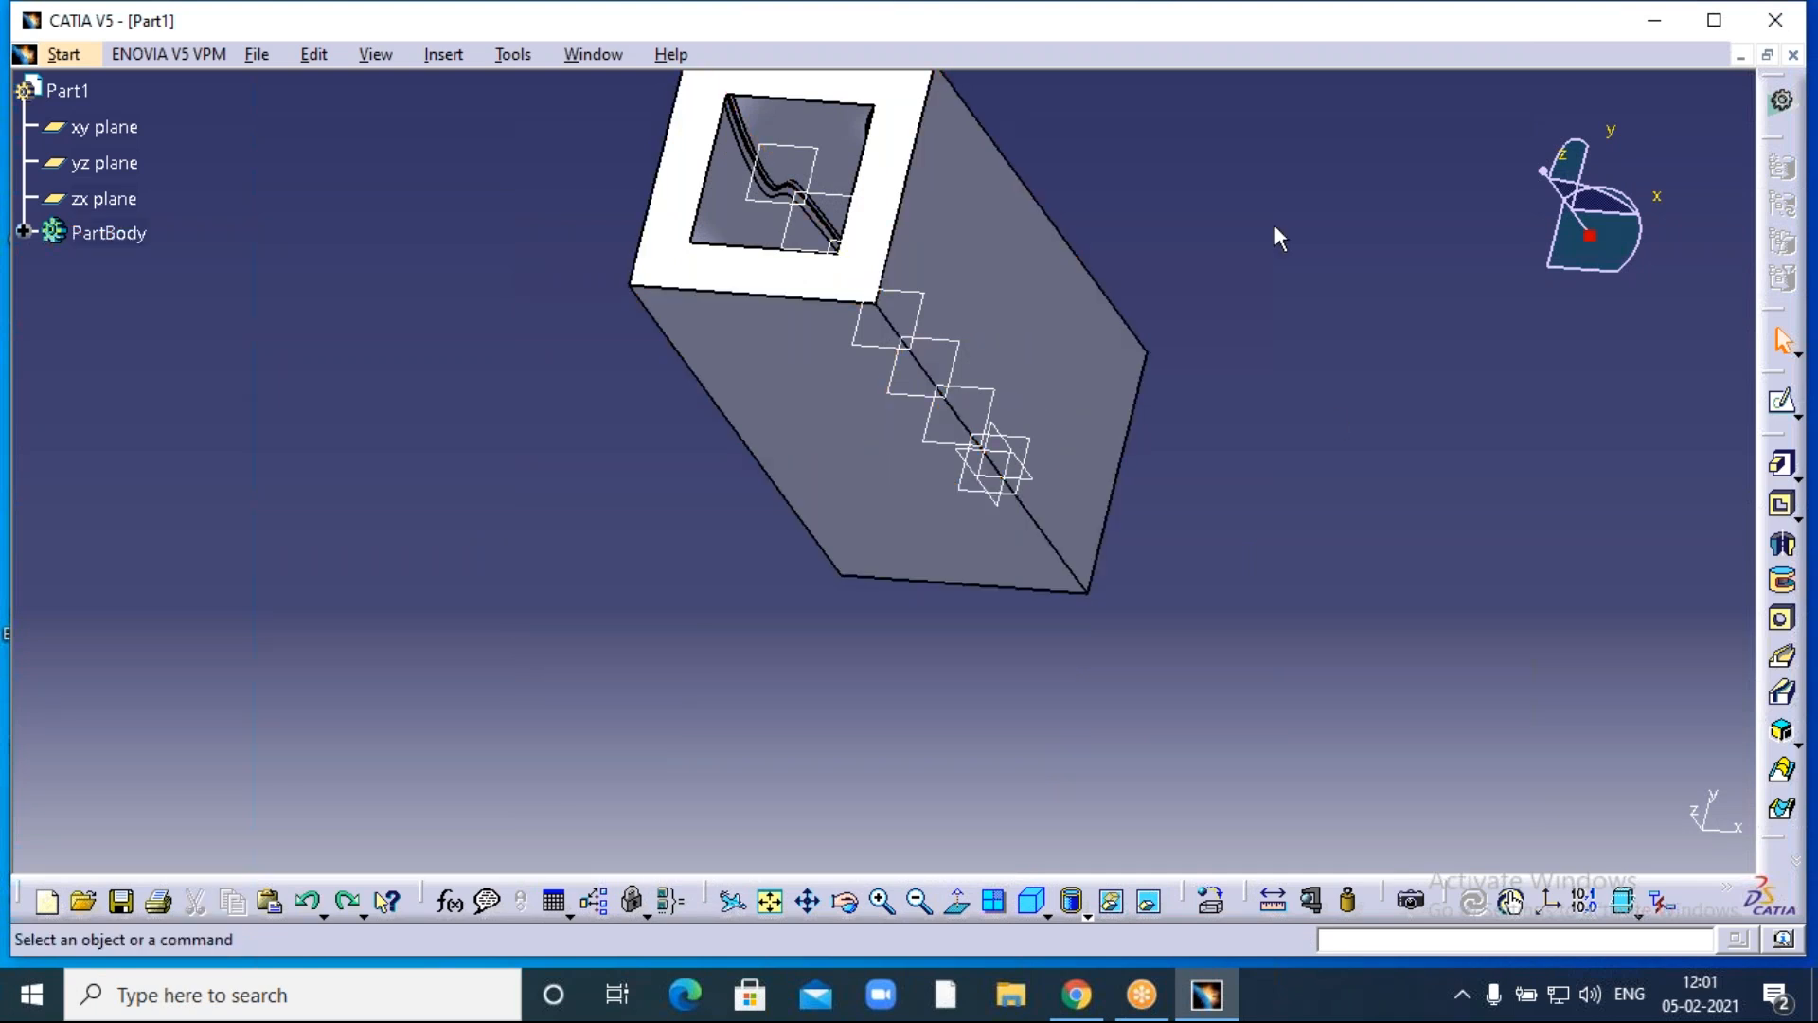
left_click(845, 901)
left_click_drag(615, 511, 1122, 587)
middle_click_drag(1010, 487, 1122, 550)
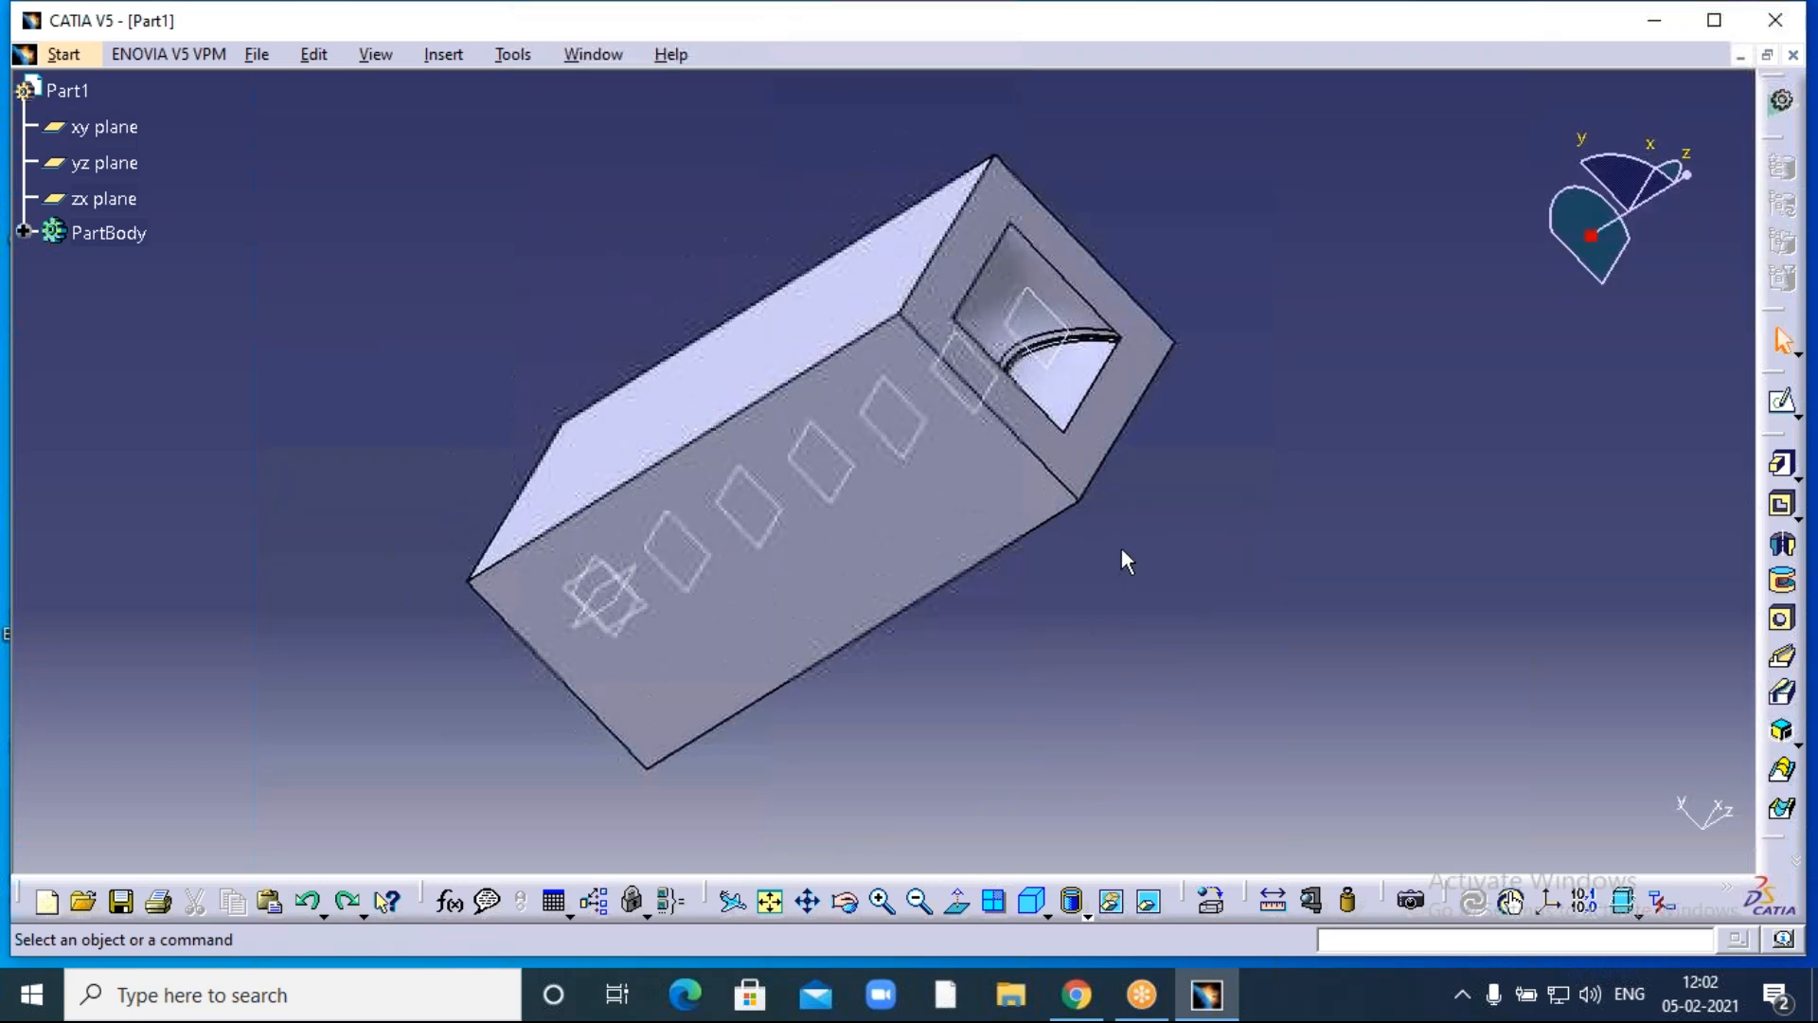
Hide the offset plane at the cavity's open end.
left_click(1035, 317)
right_click(1014, 315)
left_click(1079, 389)
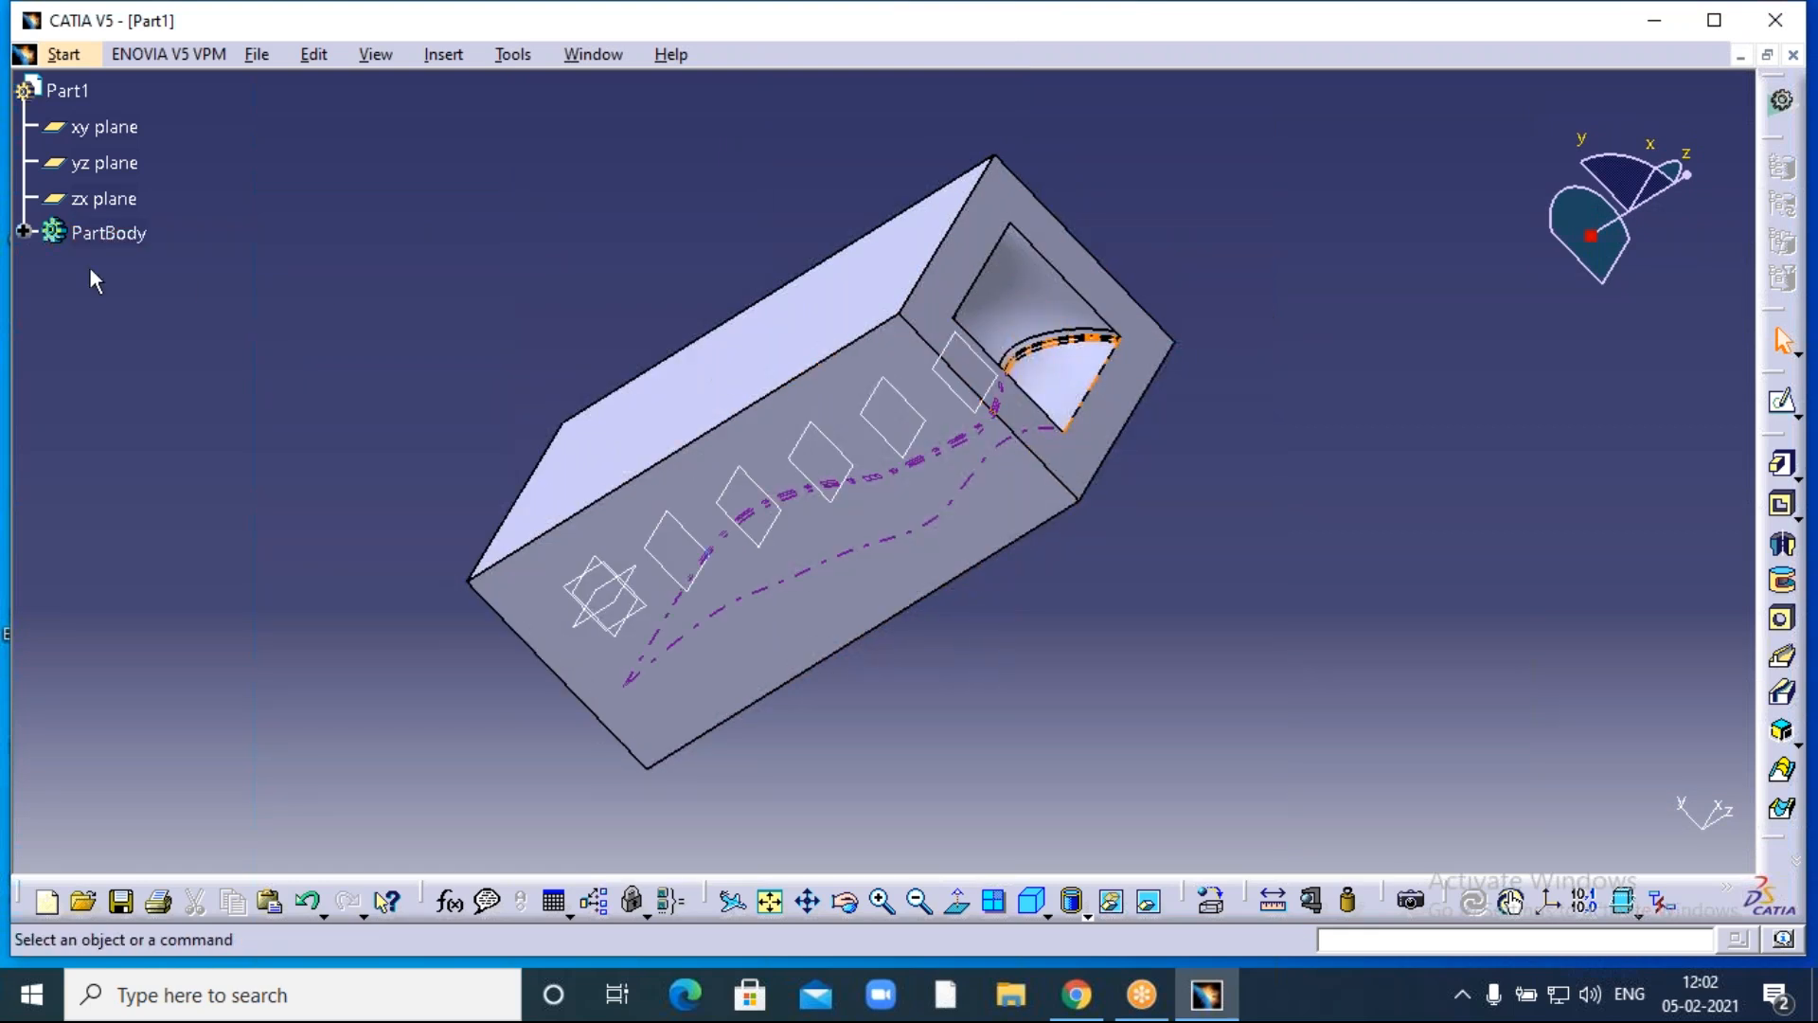
Expand the part body's tree and hide the five remaining offset planes, Plane.2 to Plane.5 and Plane.1.
left_click(23, 233)
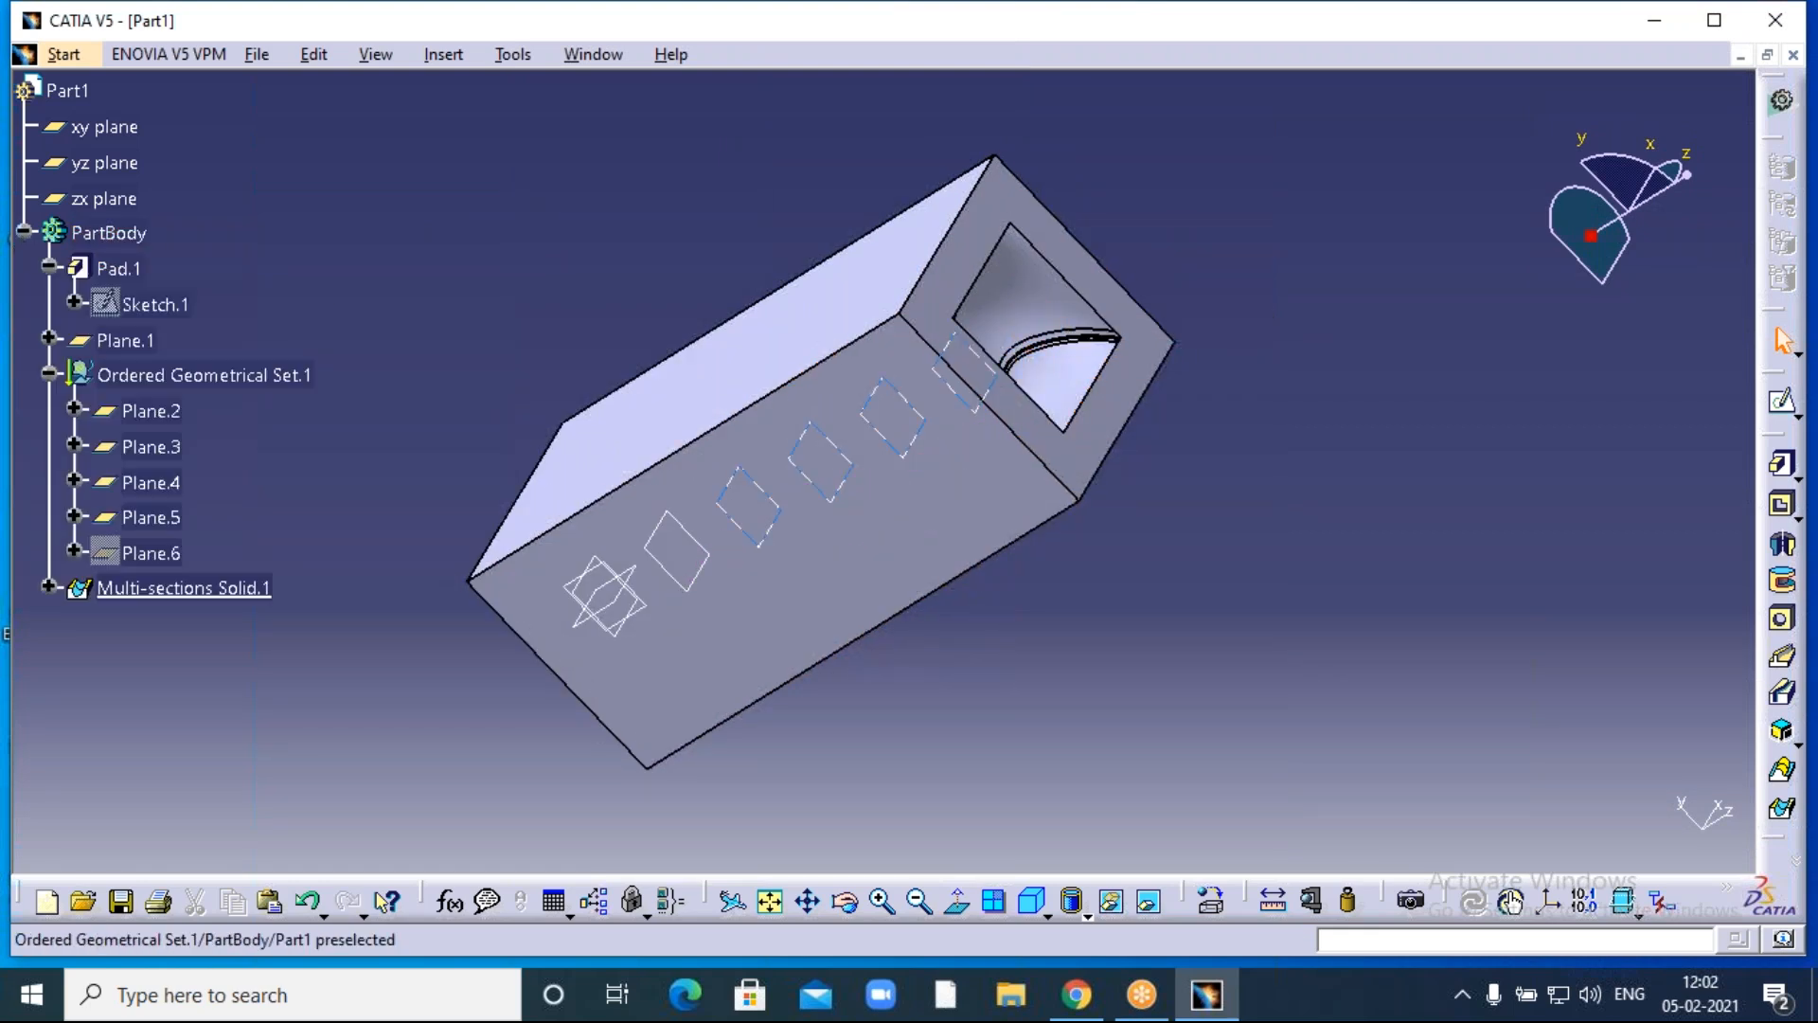
right_click(155, 409)
left_click(221, 496)
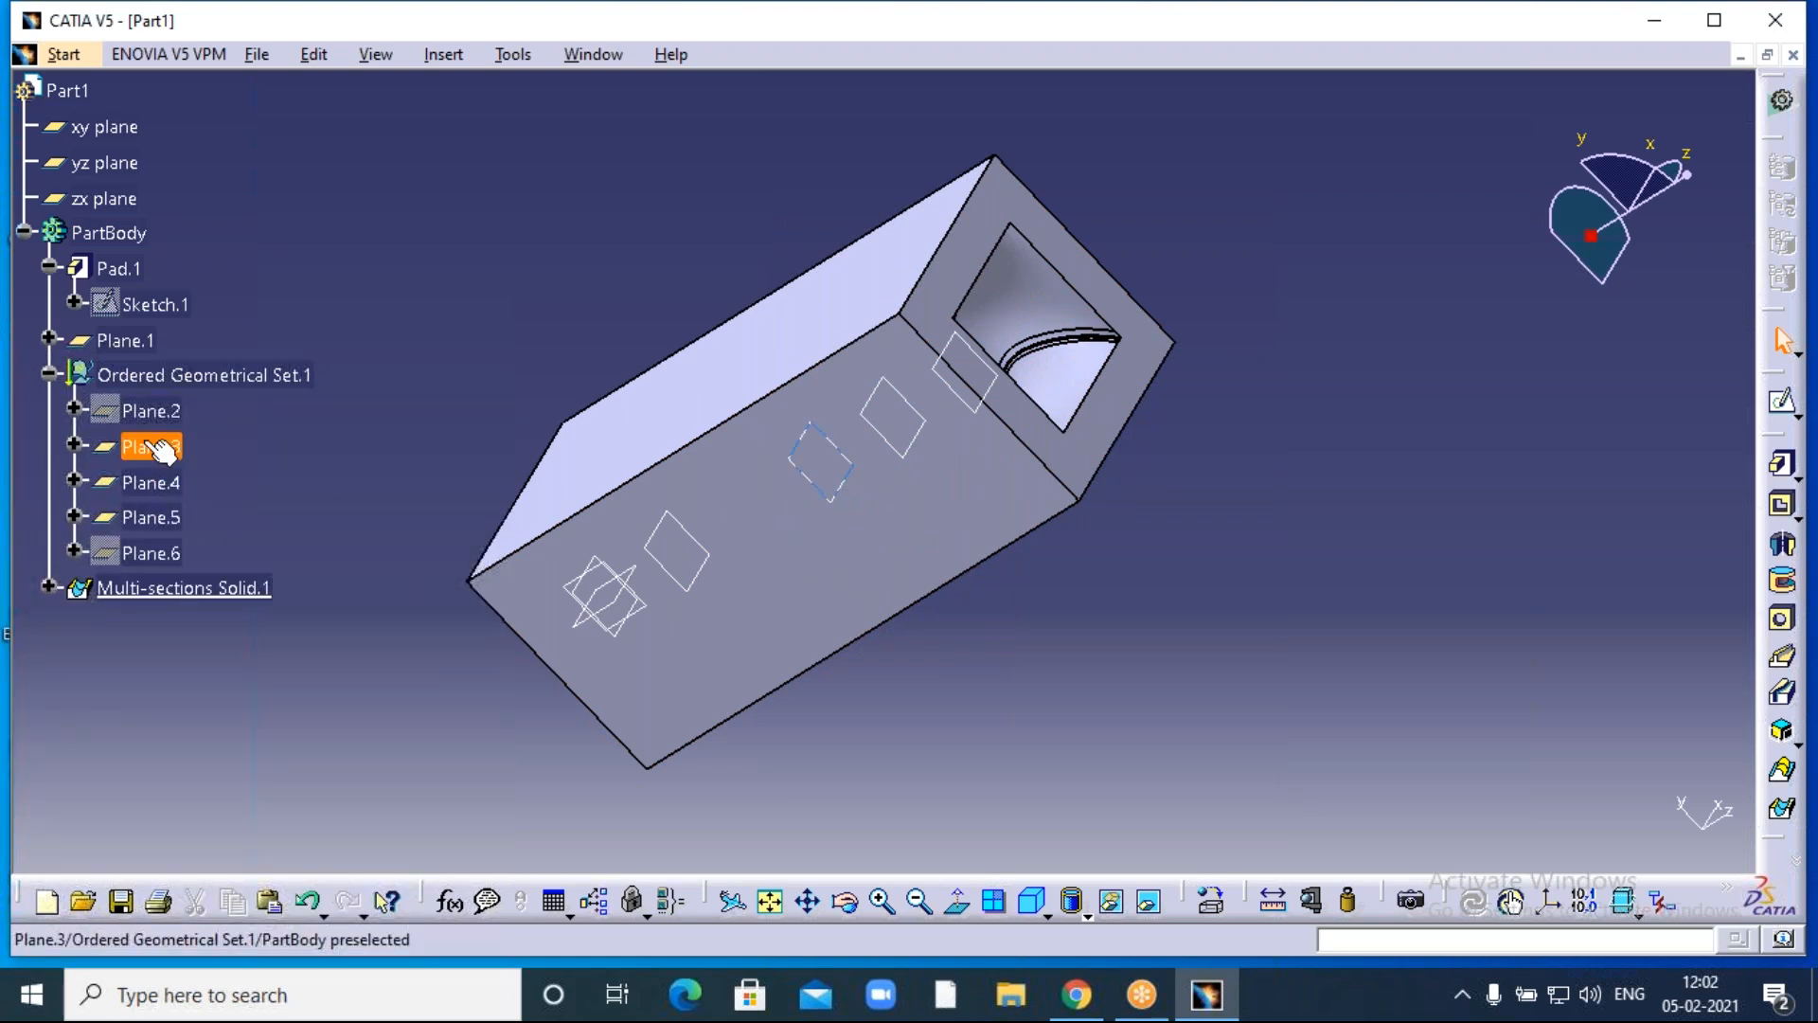
right_click(140, 445)
left_click(184, 507)
right_click(135, 481)
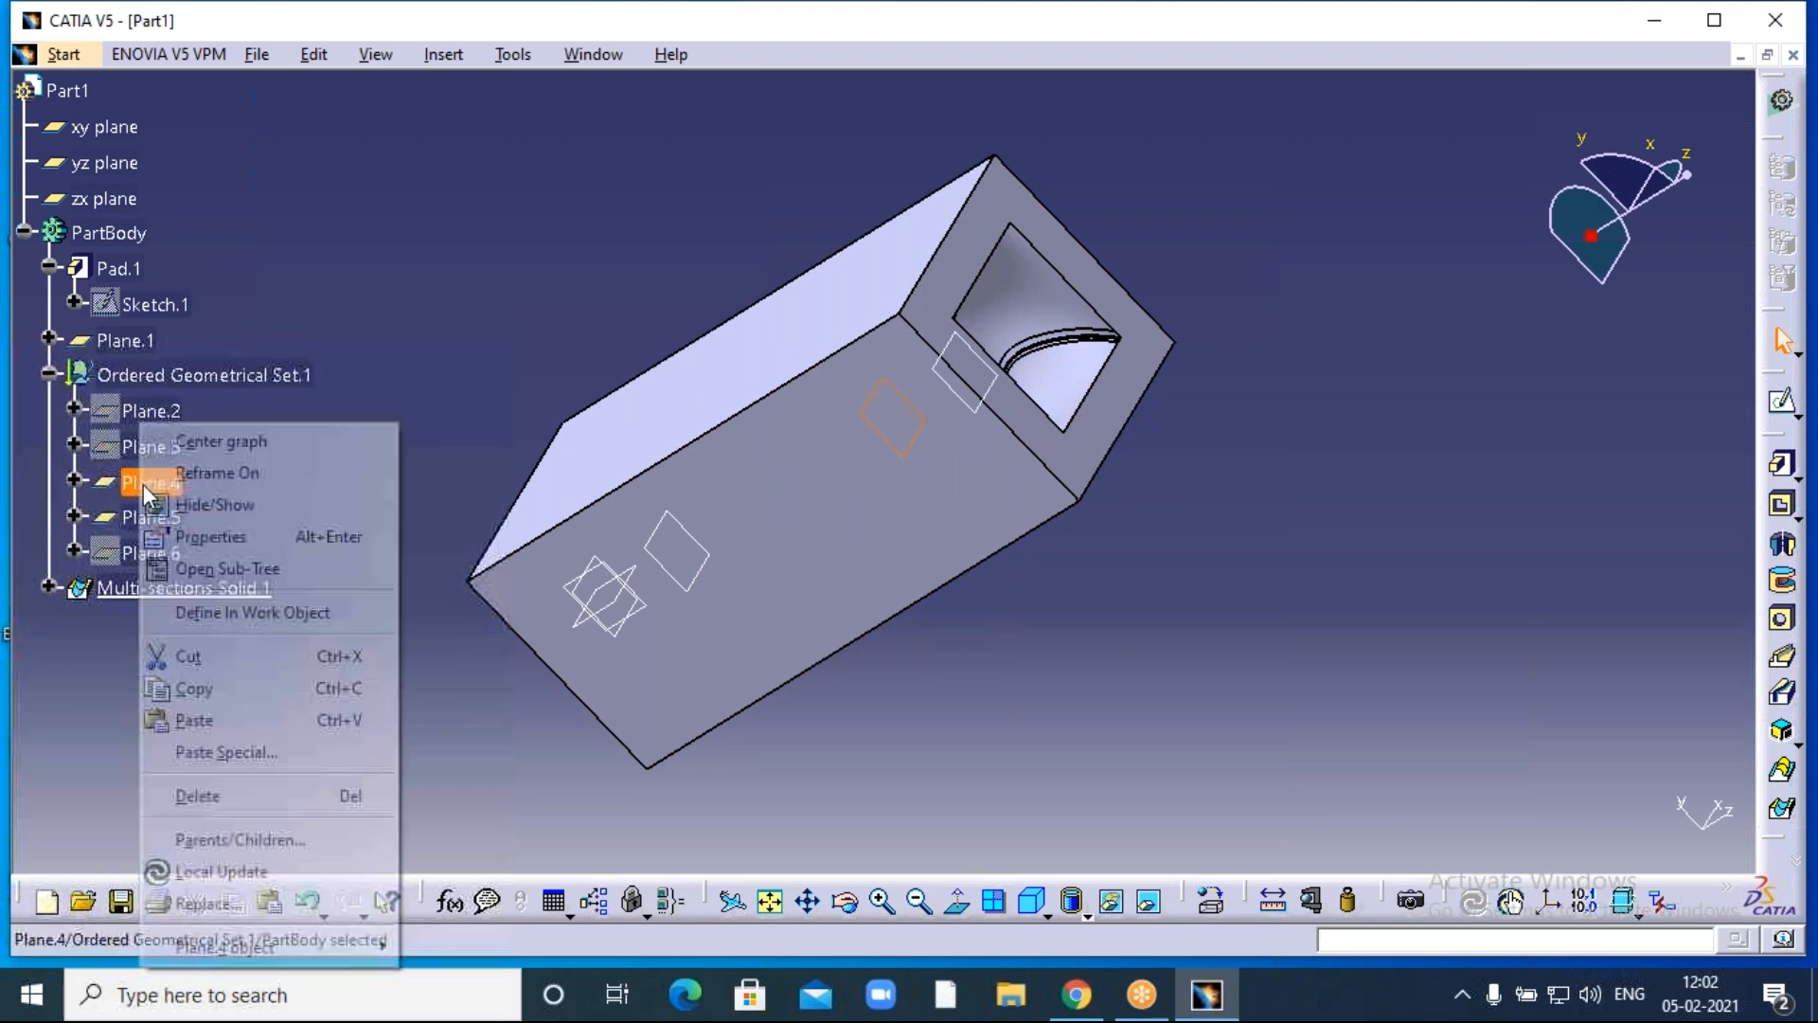
left_click(202, 509)
right_click(143, 516)
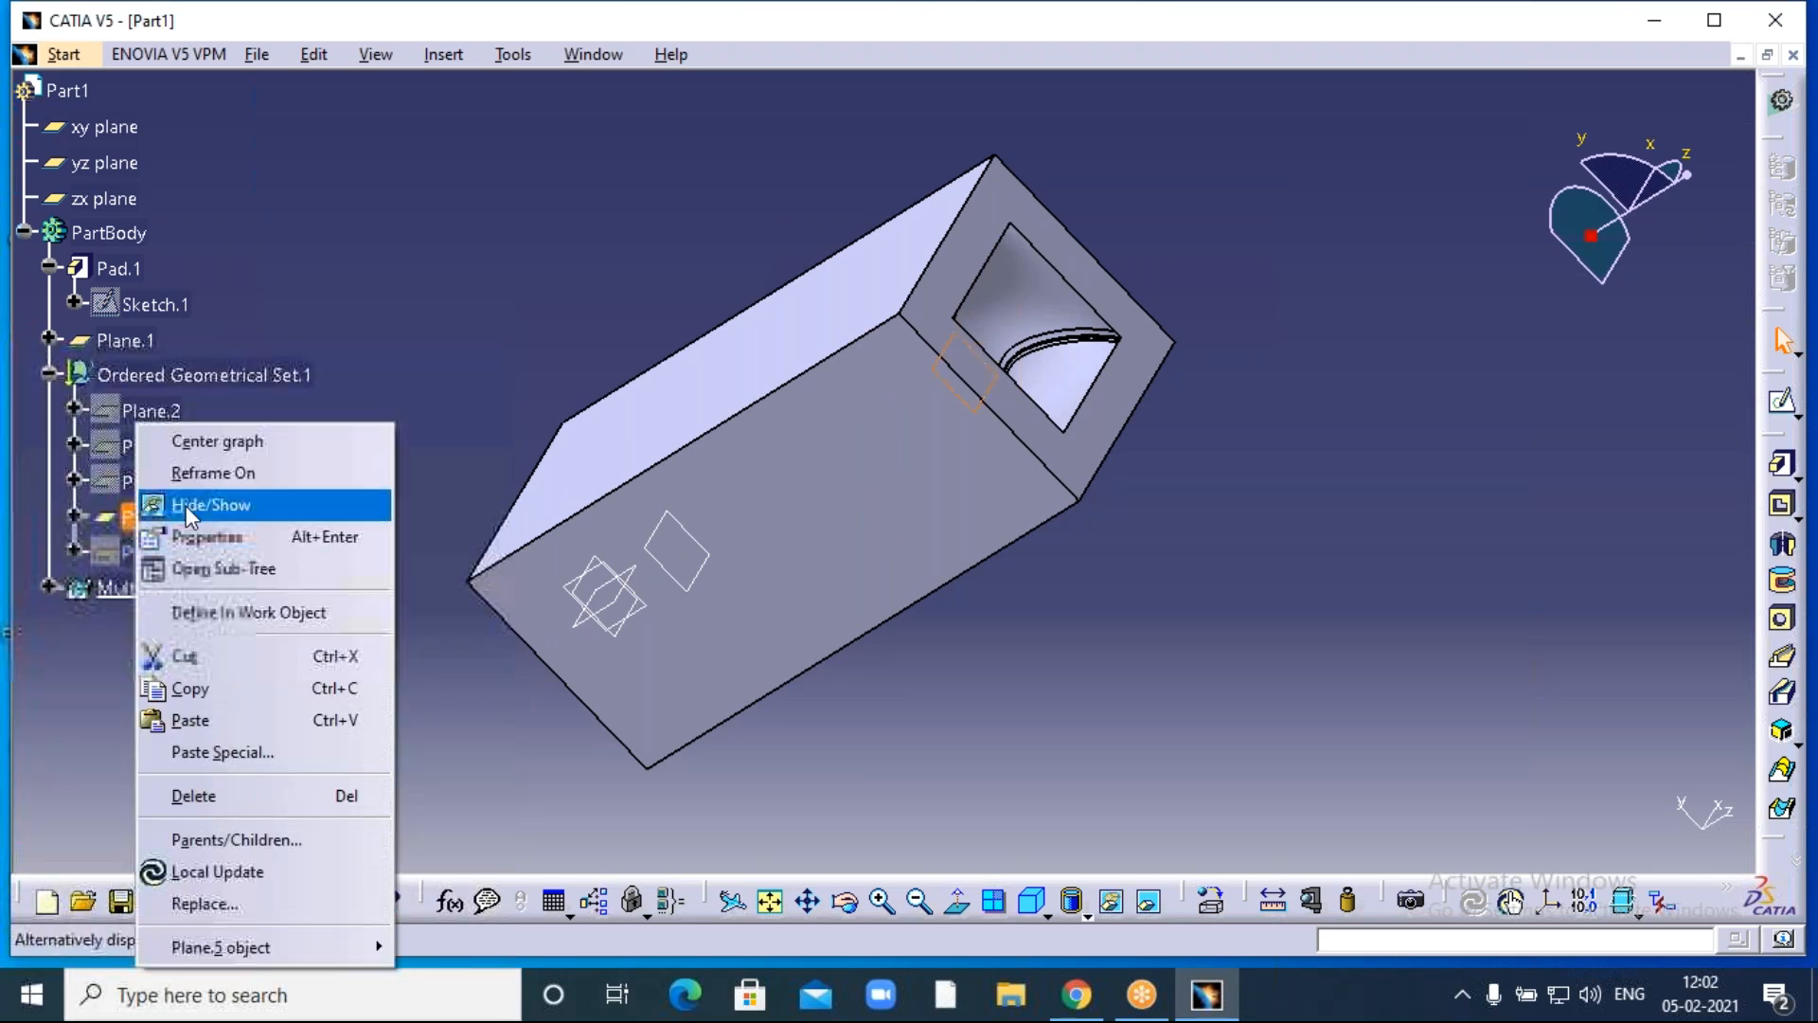
left_click(185, 504)
right_click(663, 563)
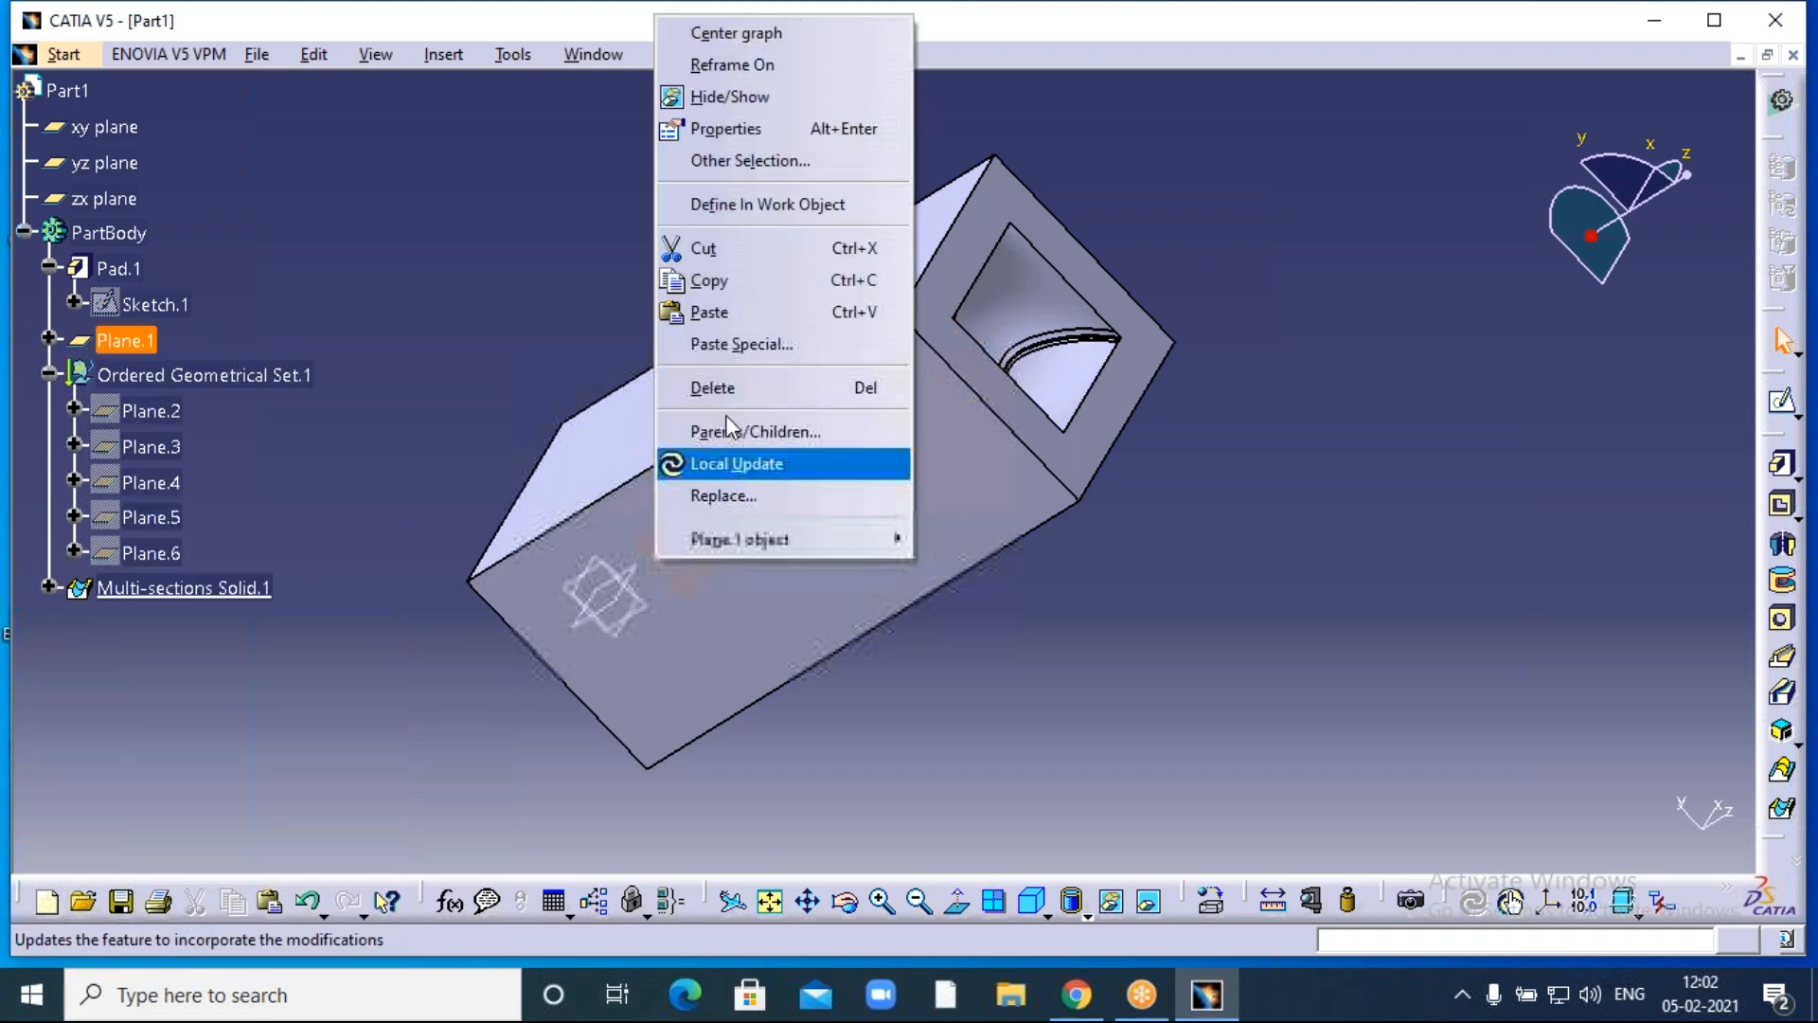
left_click(712, 98)
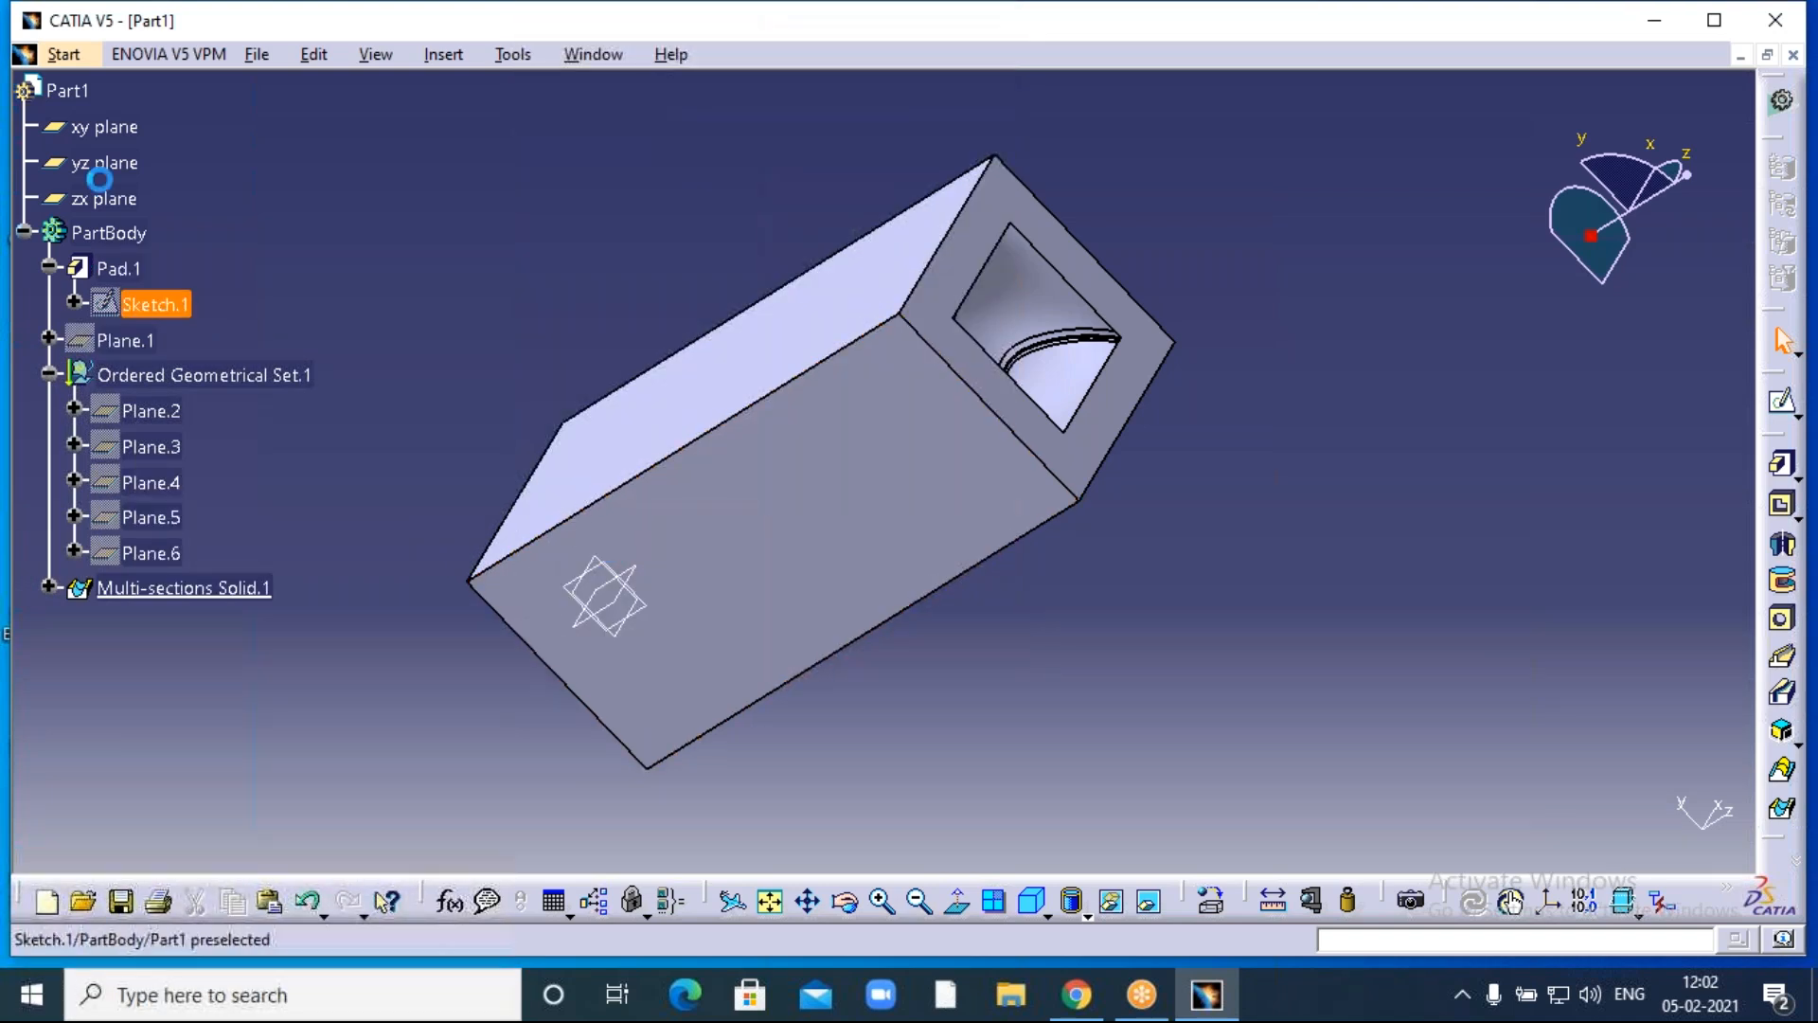
Hide the xy, yz and zx reference planes.
right_click(104, 127)
left_click(180, 207)
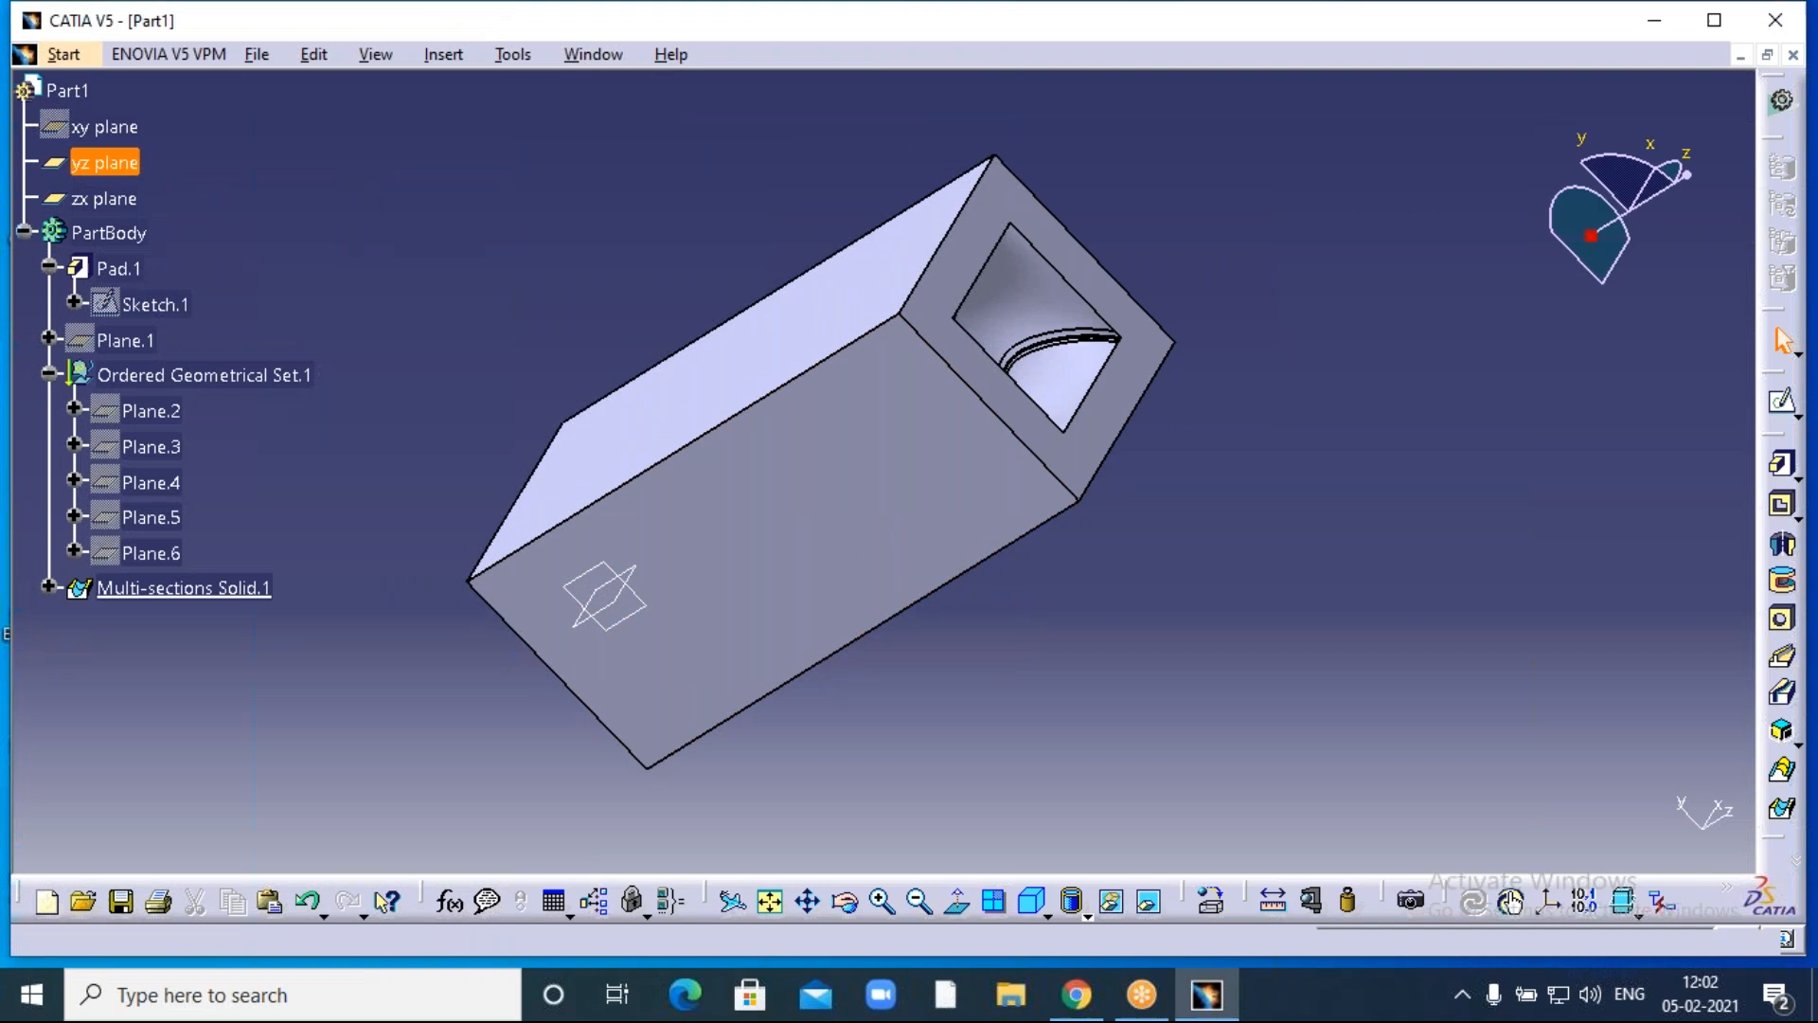
right_click(106, 170)
left_click(163, 255)
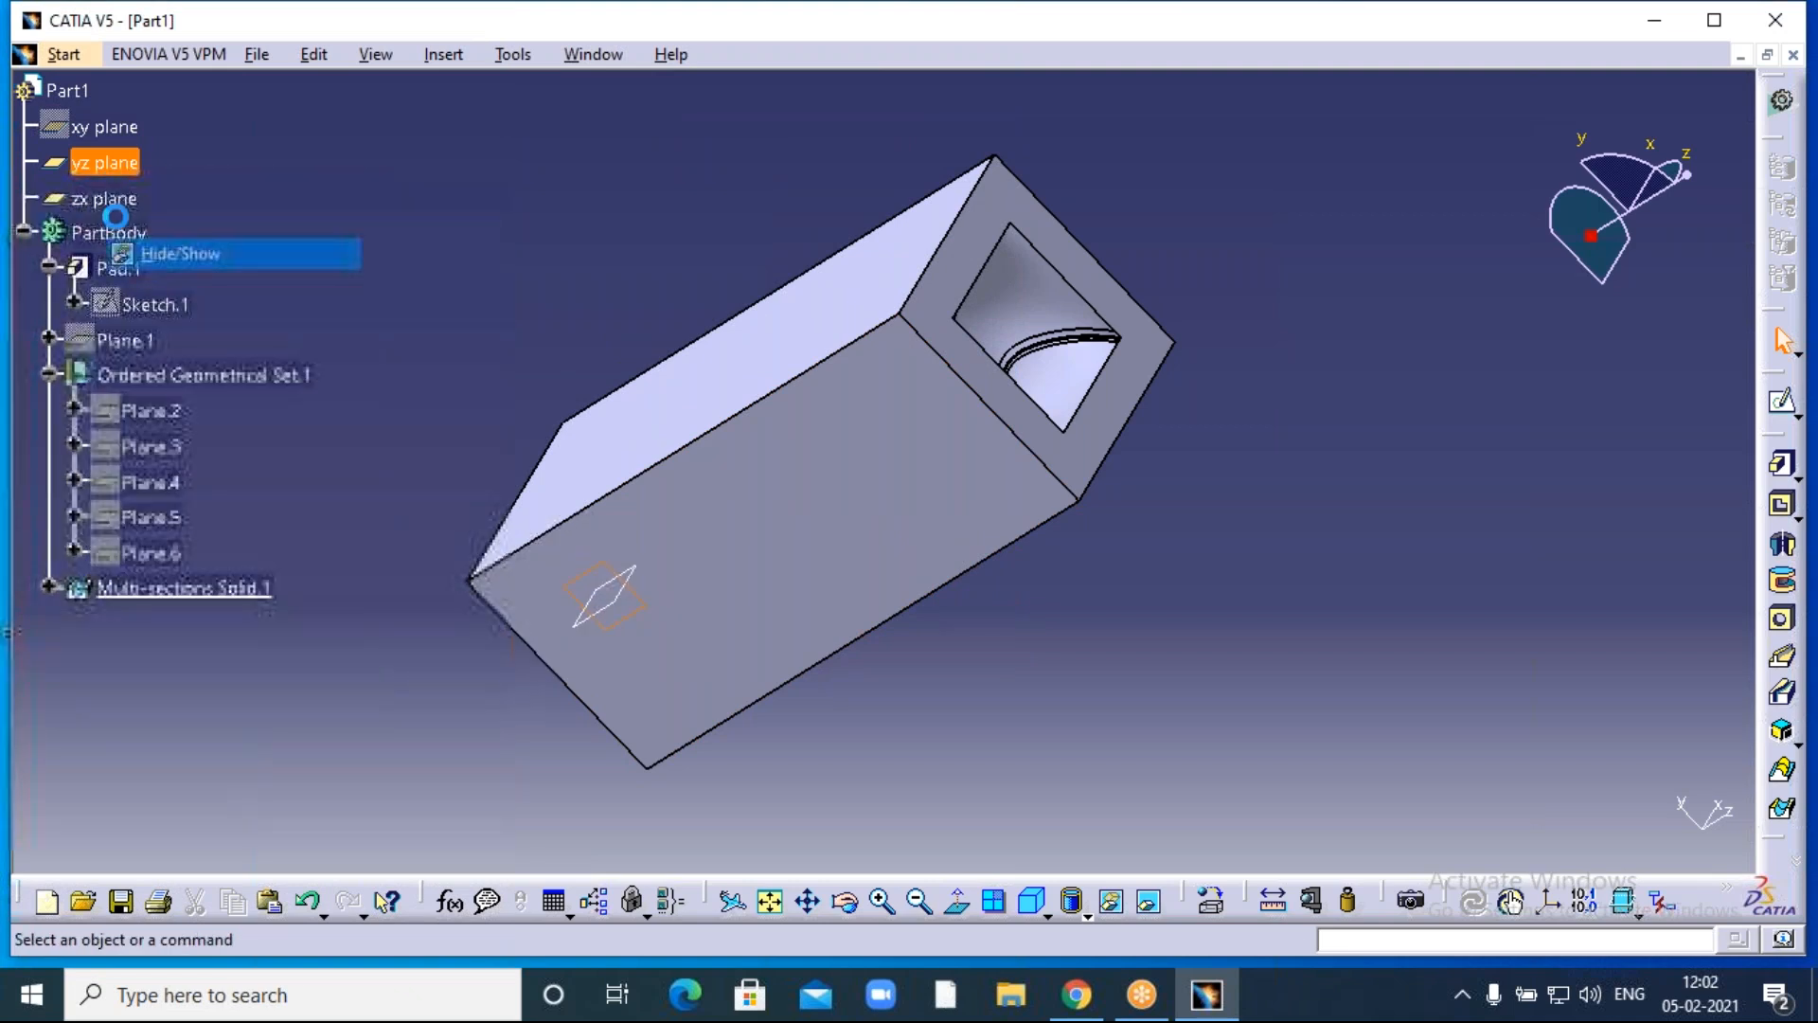
right_click(87, 198)
left_click(137, 282)
Stand the block upright in view and set one of its long side faces to transparency 255.
middle_click_drag(528, 260, 679, 297)
middle_click_drag(1239, 680, 1173, 628)
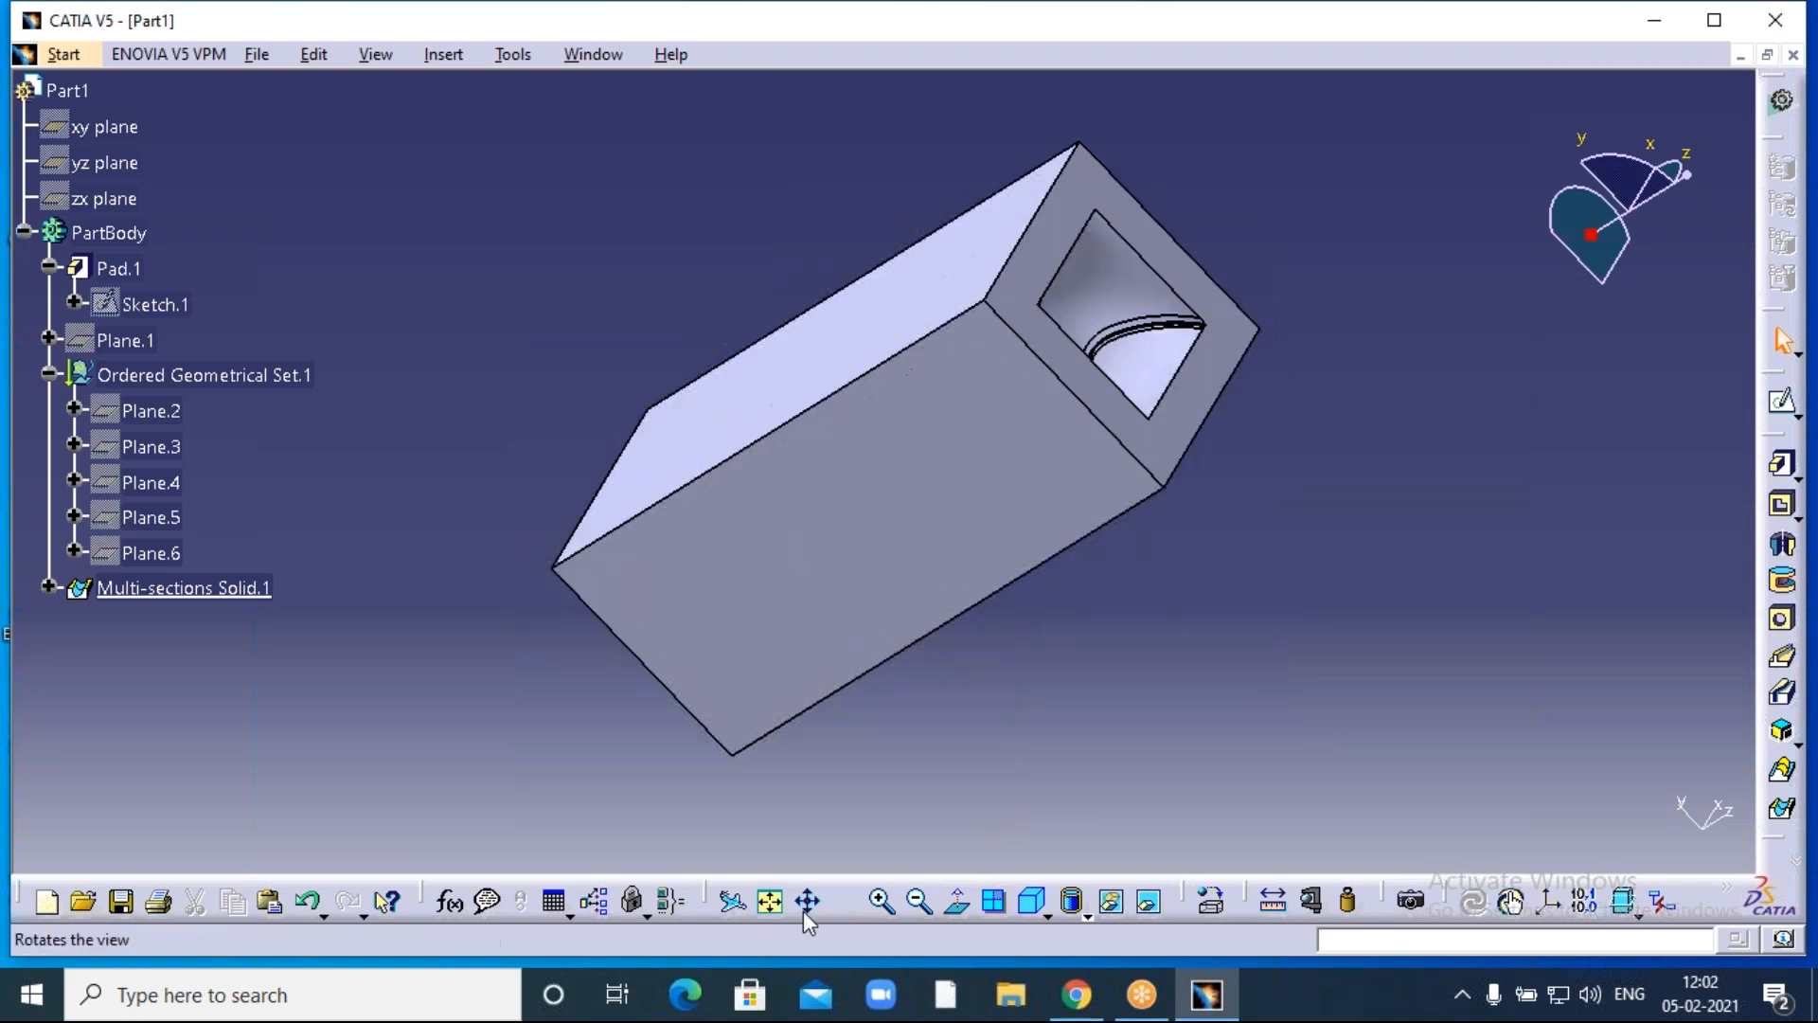
middle_click_drag(1184, 694, 1118, 509)
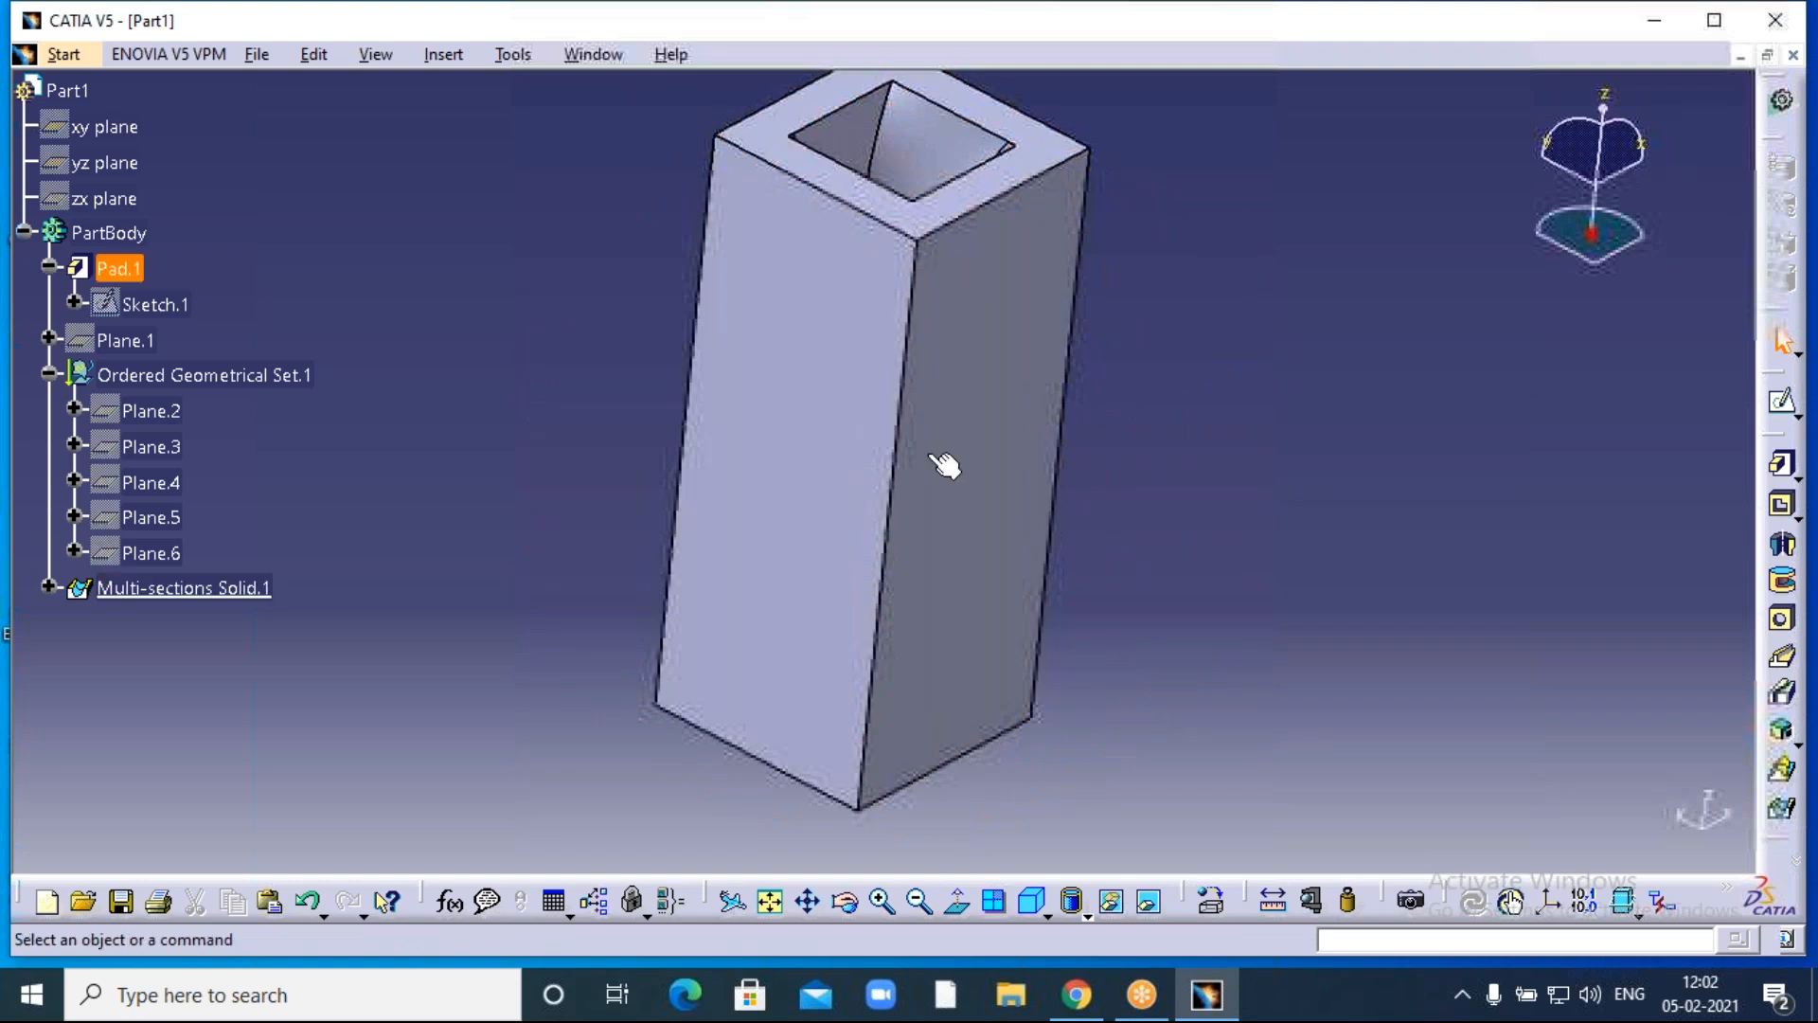
left_click(966, 409)
right_click(950, 401)
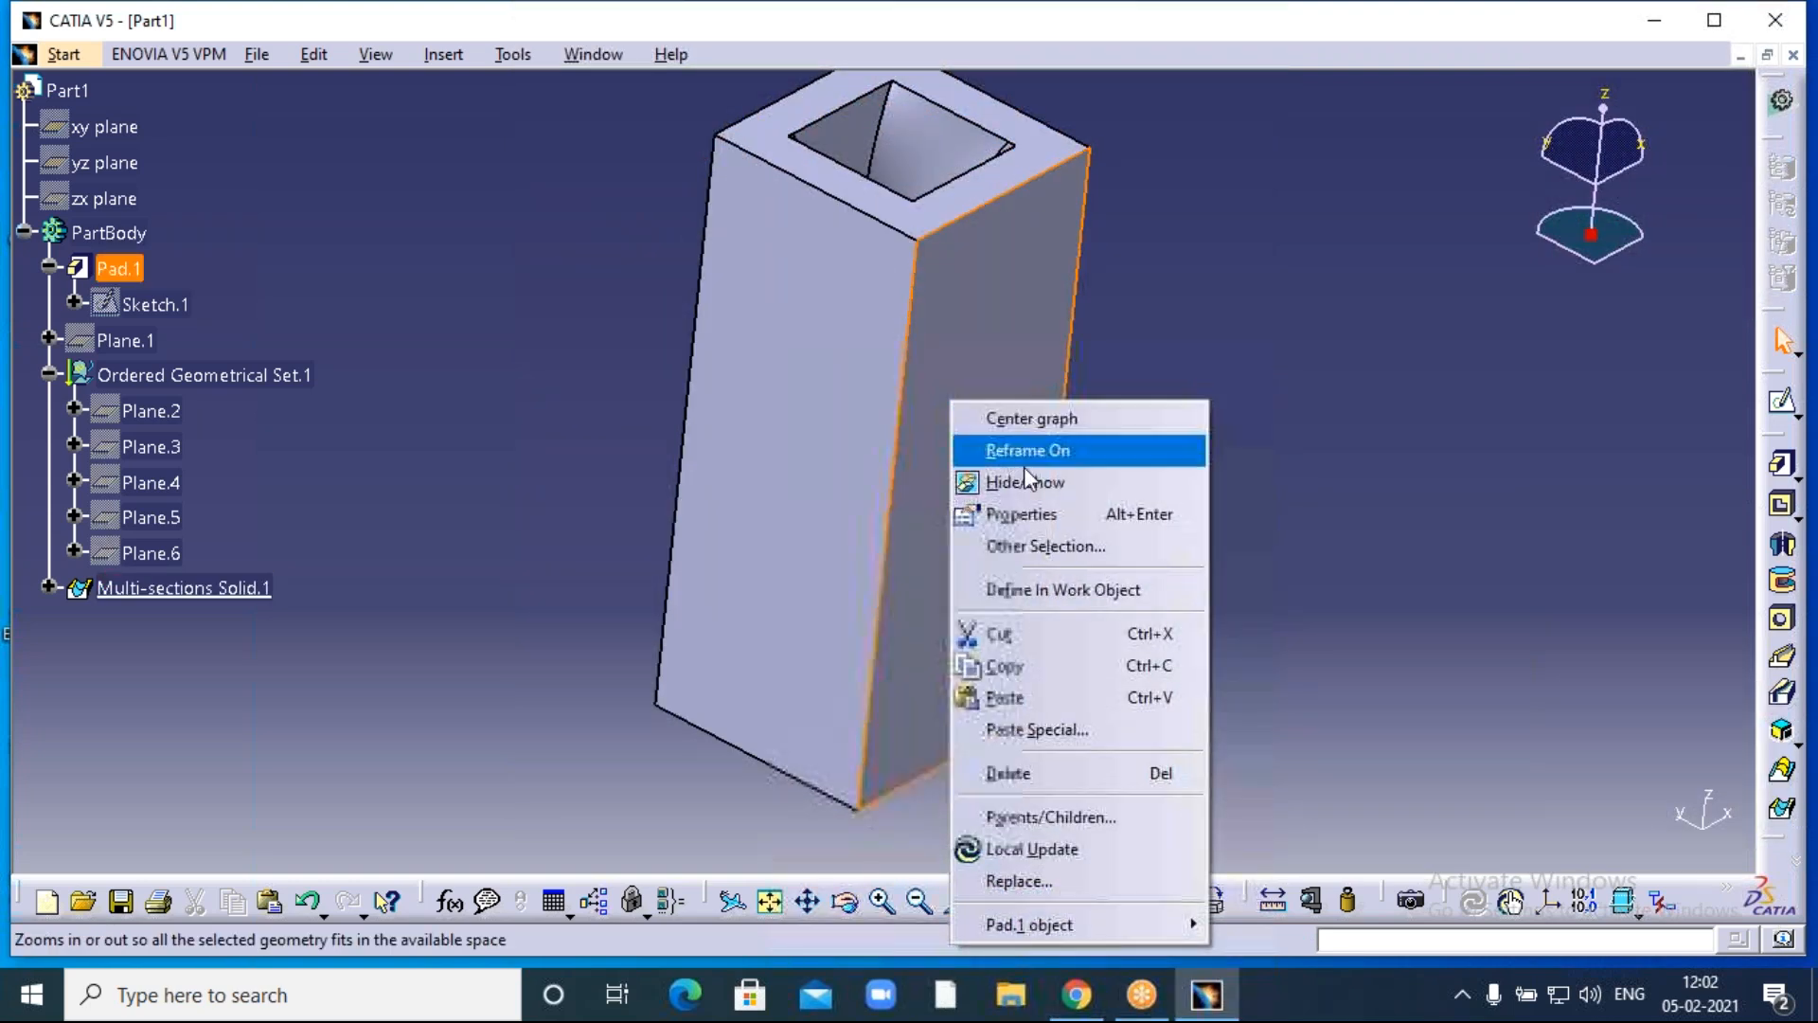
left_click(1028, 512)
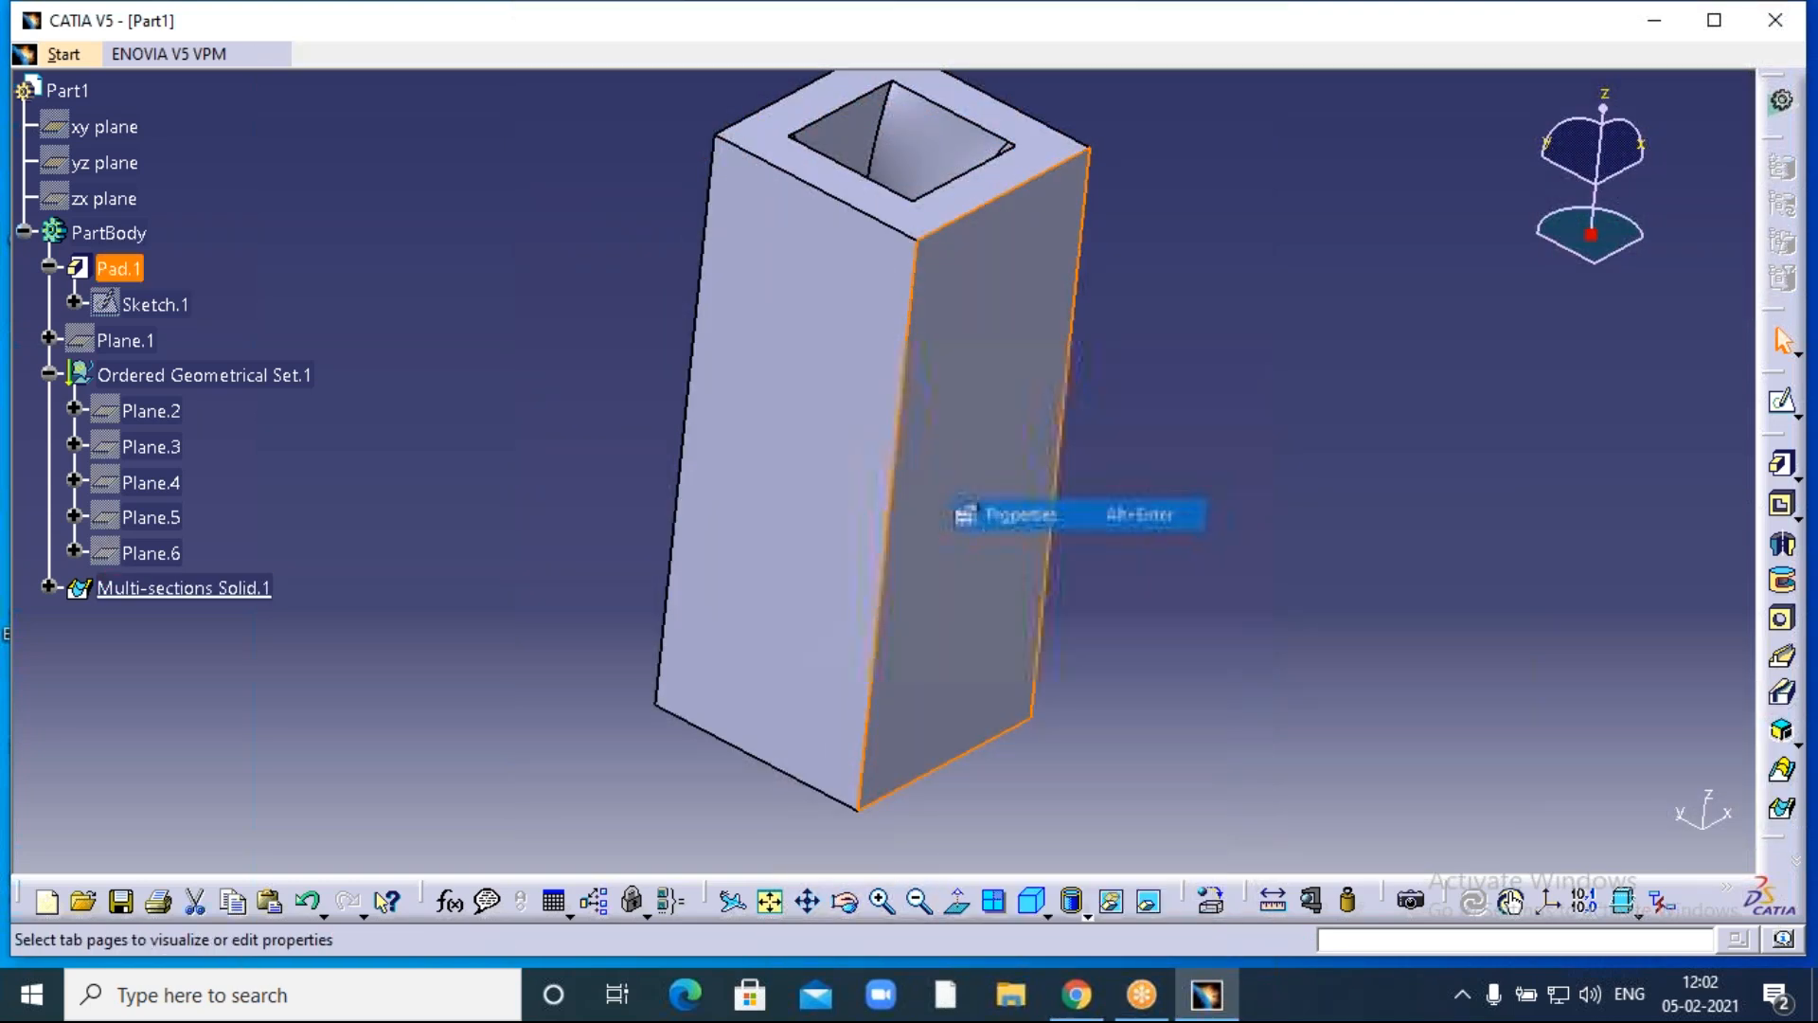
left_click_drag(1338, 252, 1684, 268)
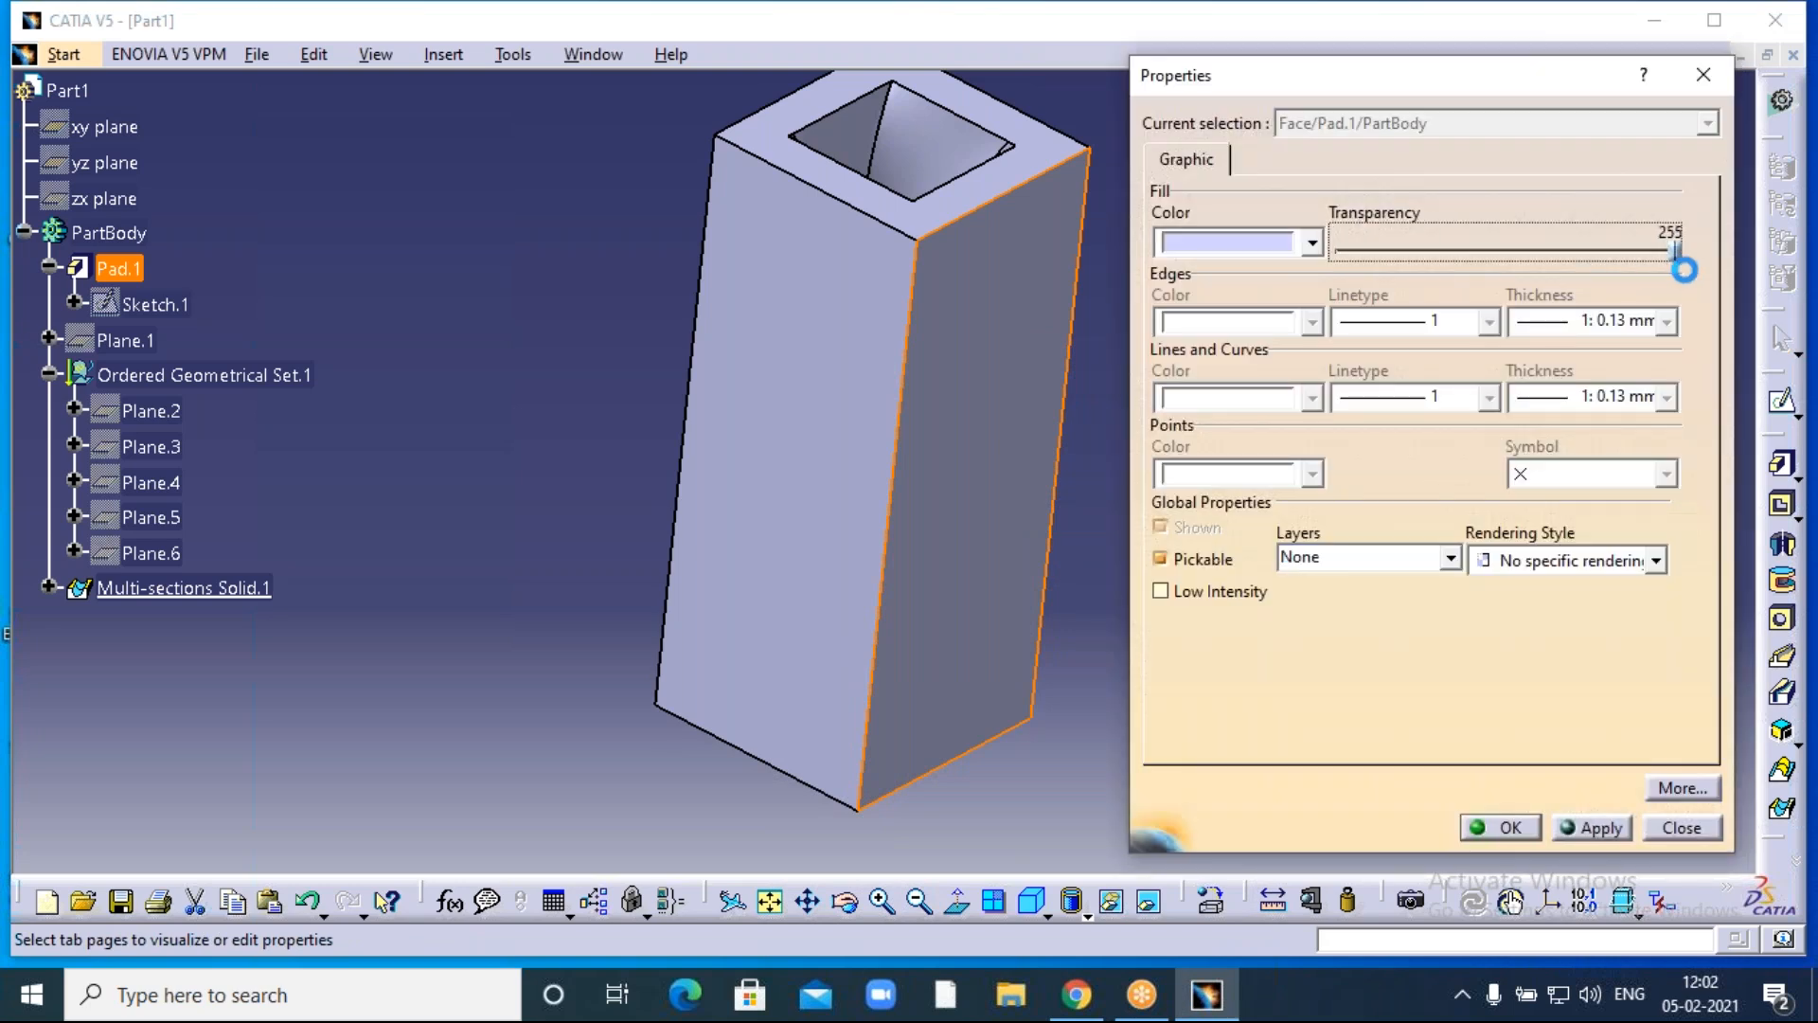
left_click(1505, 828)
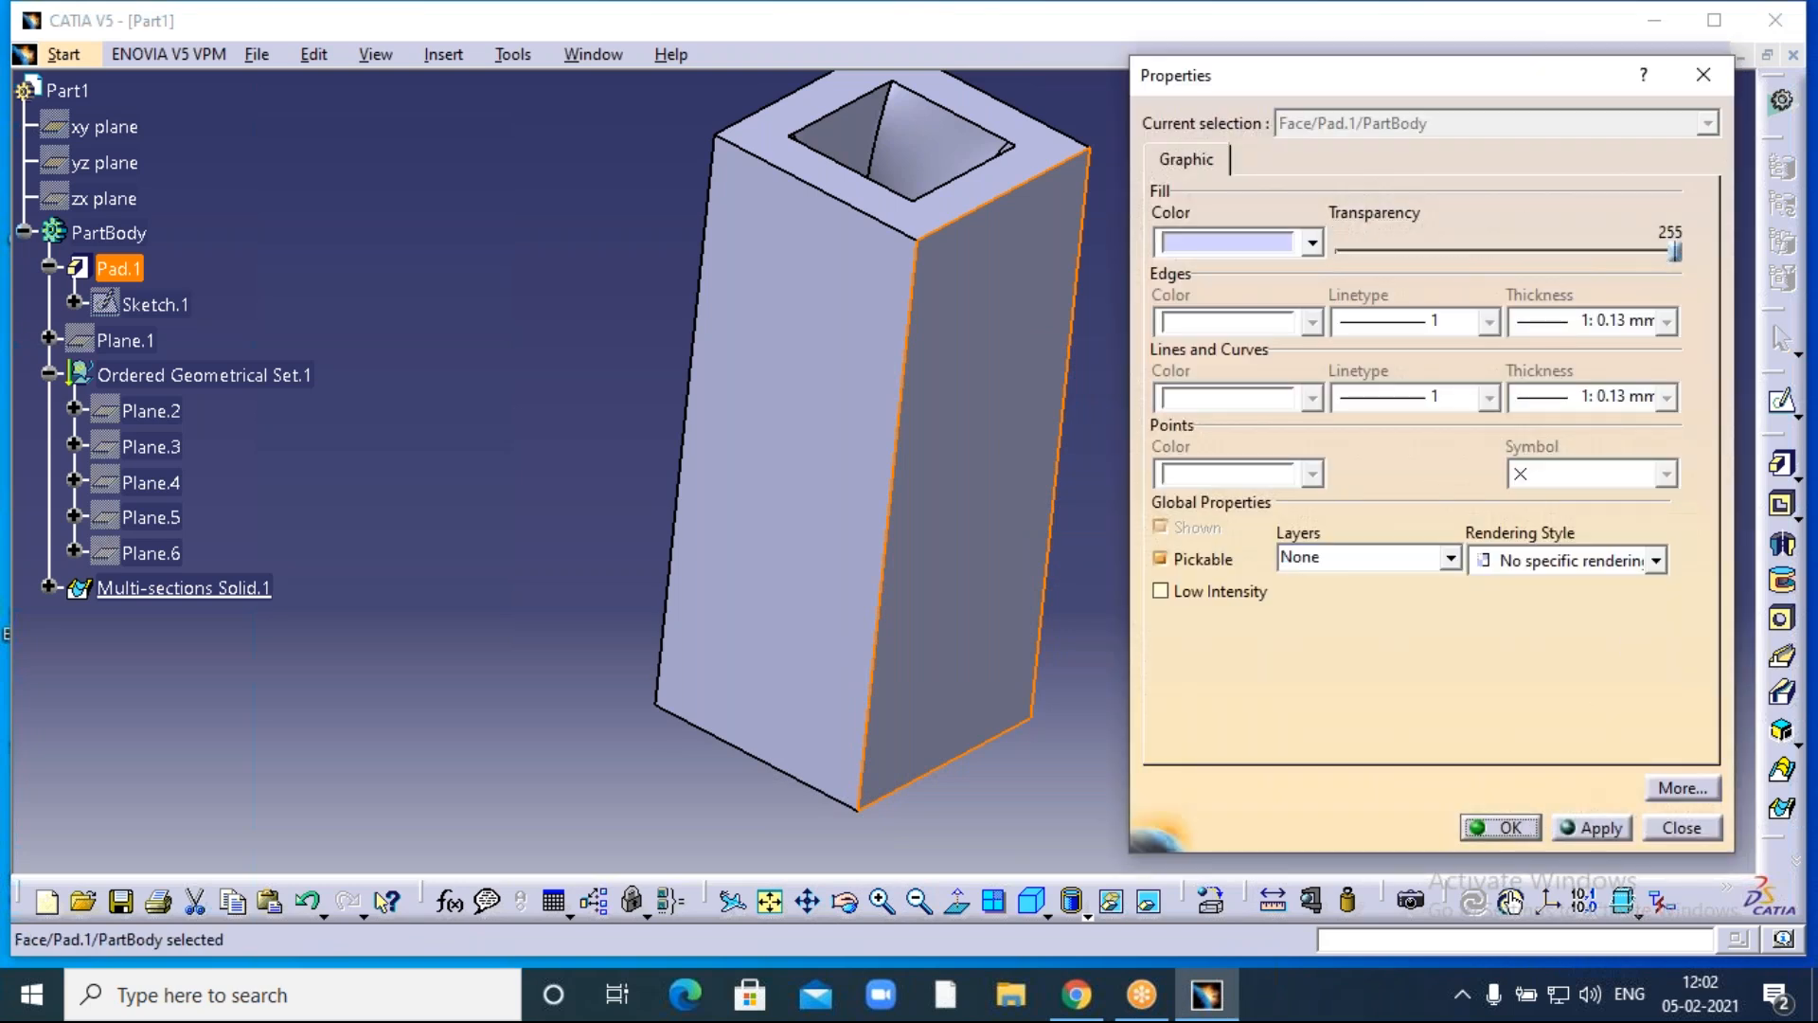
Set the adjacent long side face of the block to transparency 255 as well.
right_click(824, 427)
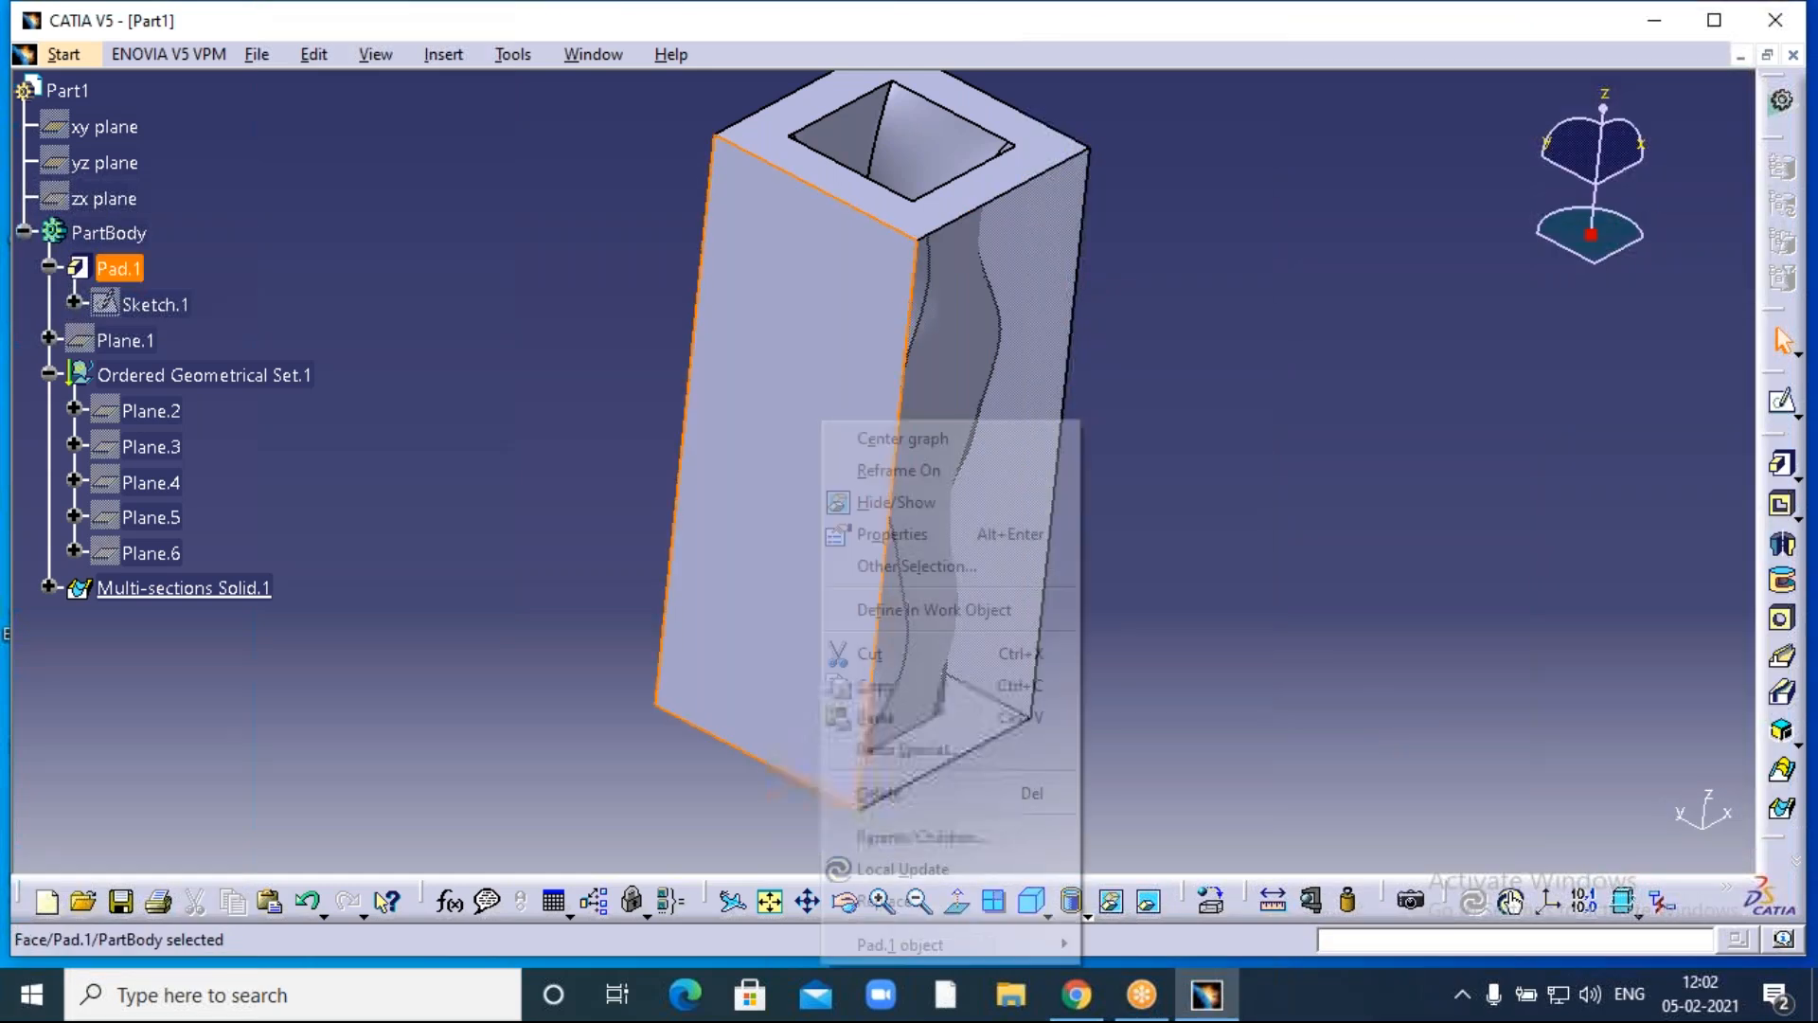
left_click(1032, 533)
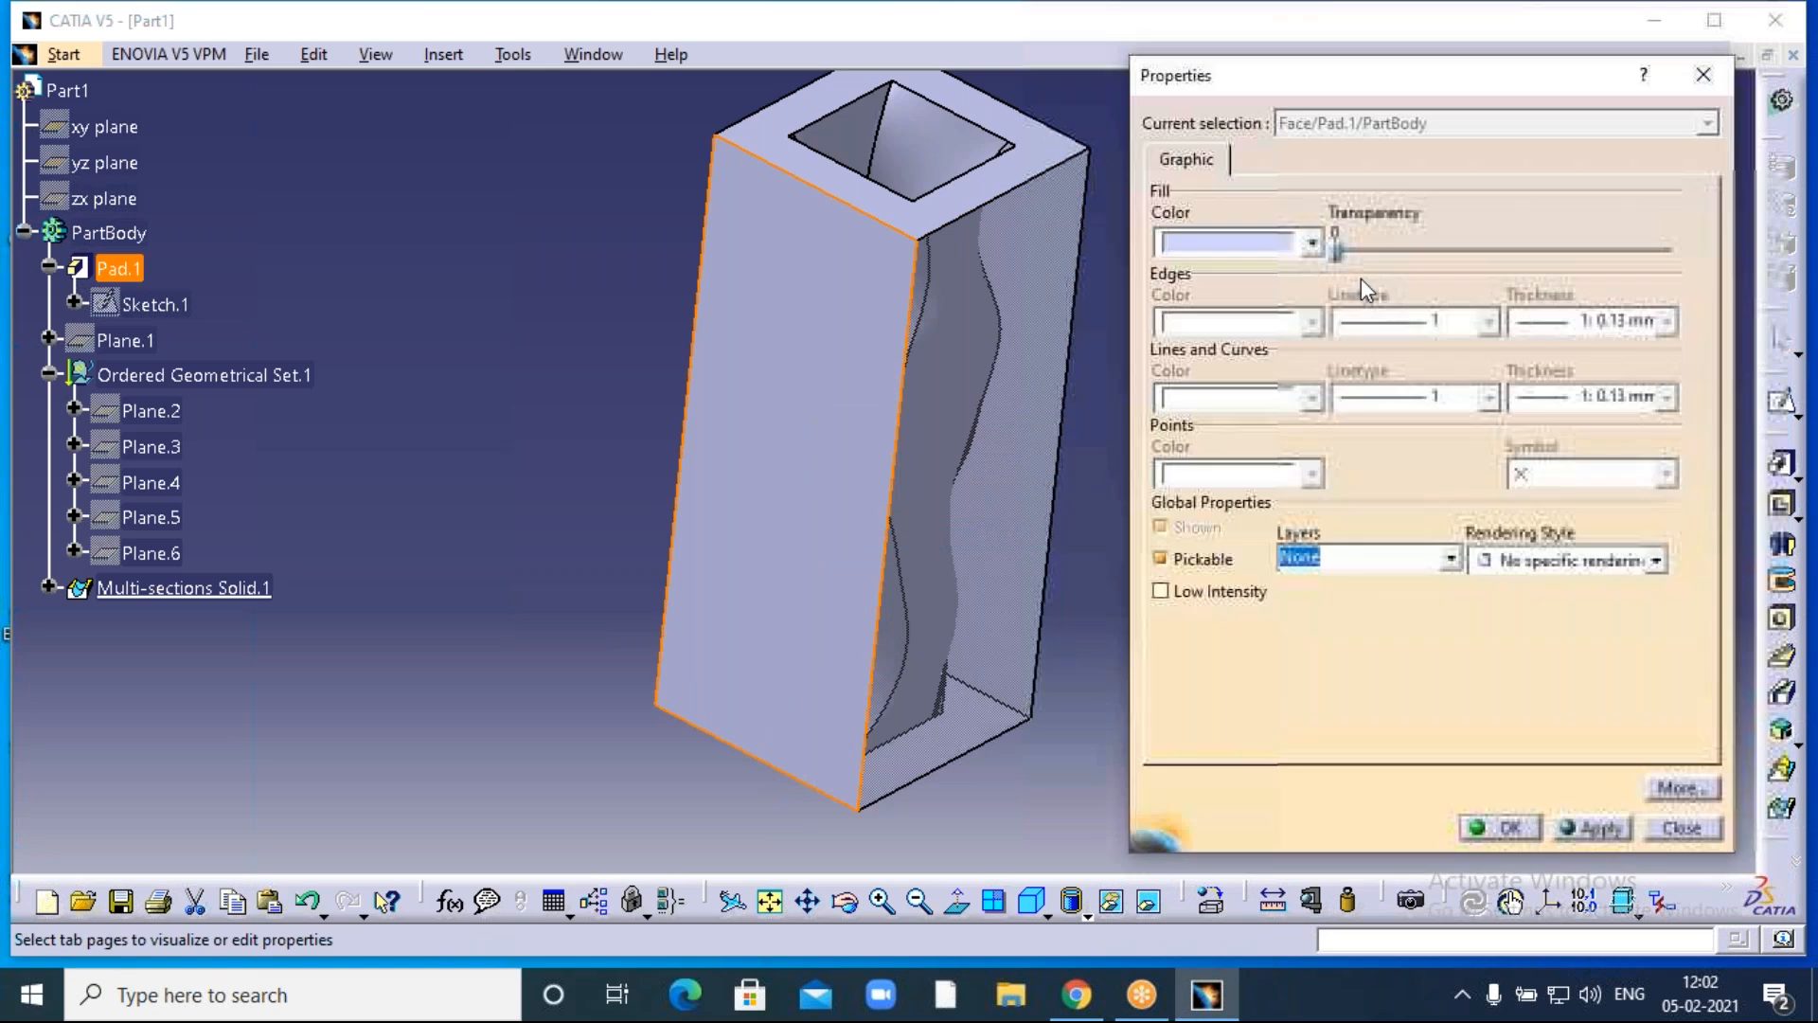
left_click(1498, 827)
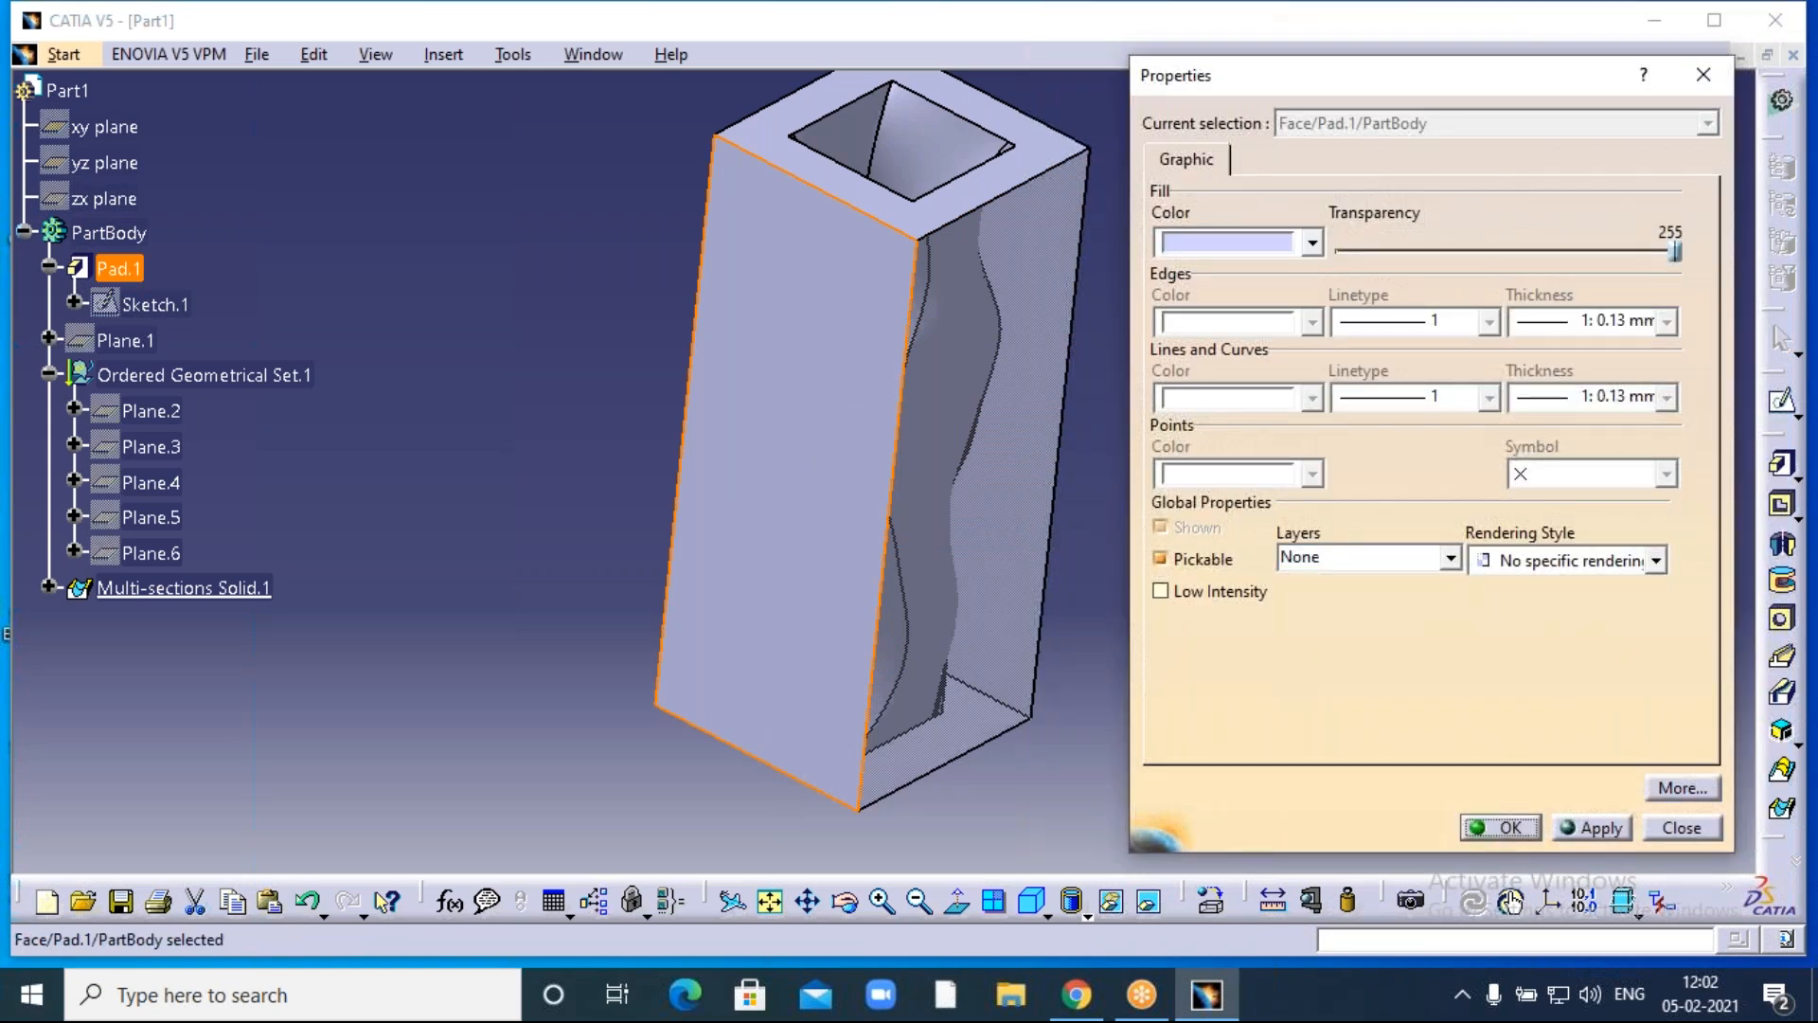
Turn the block to its third long side face, still opaque, and set that face's transparency to 255.
middle_click_drag(1319, 617, 1327, 628)
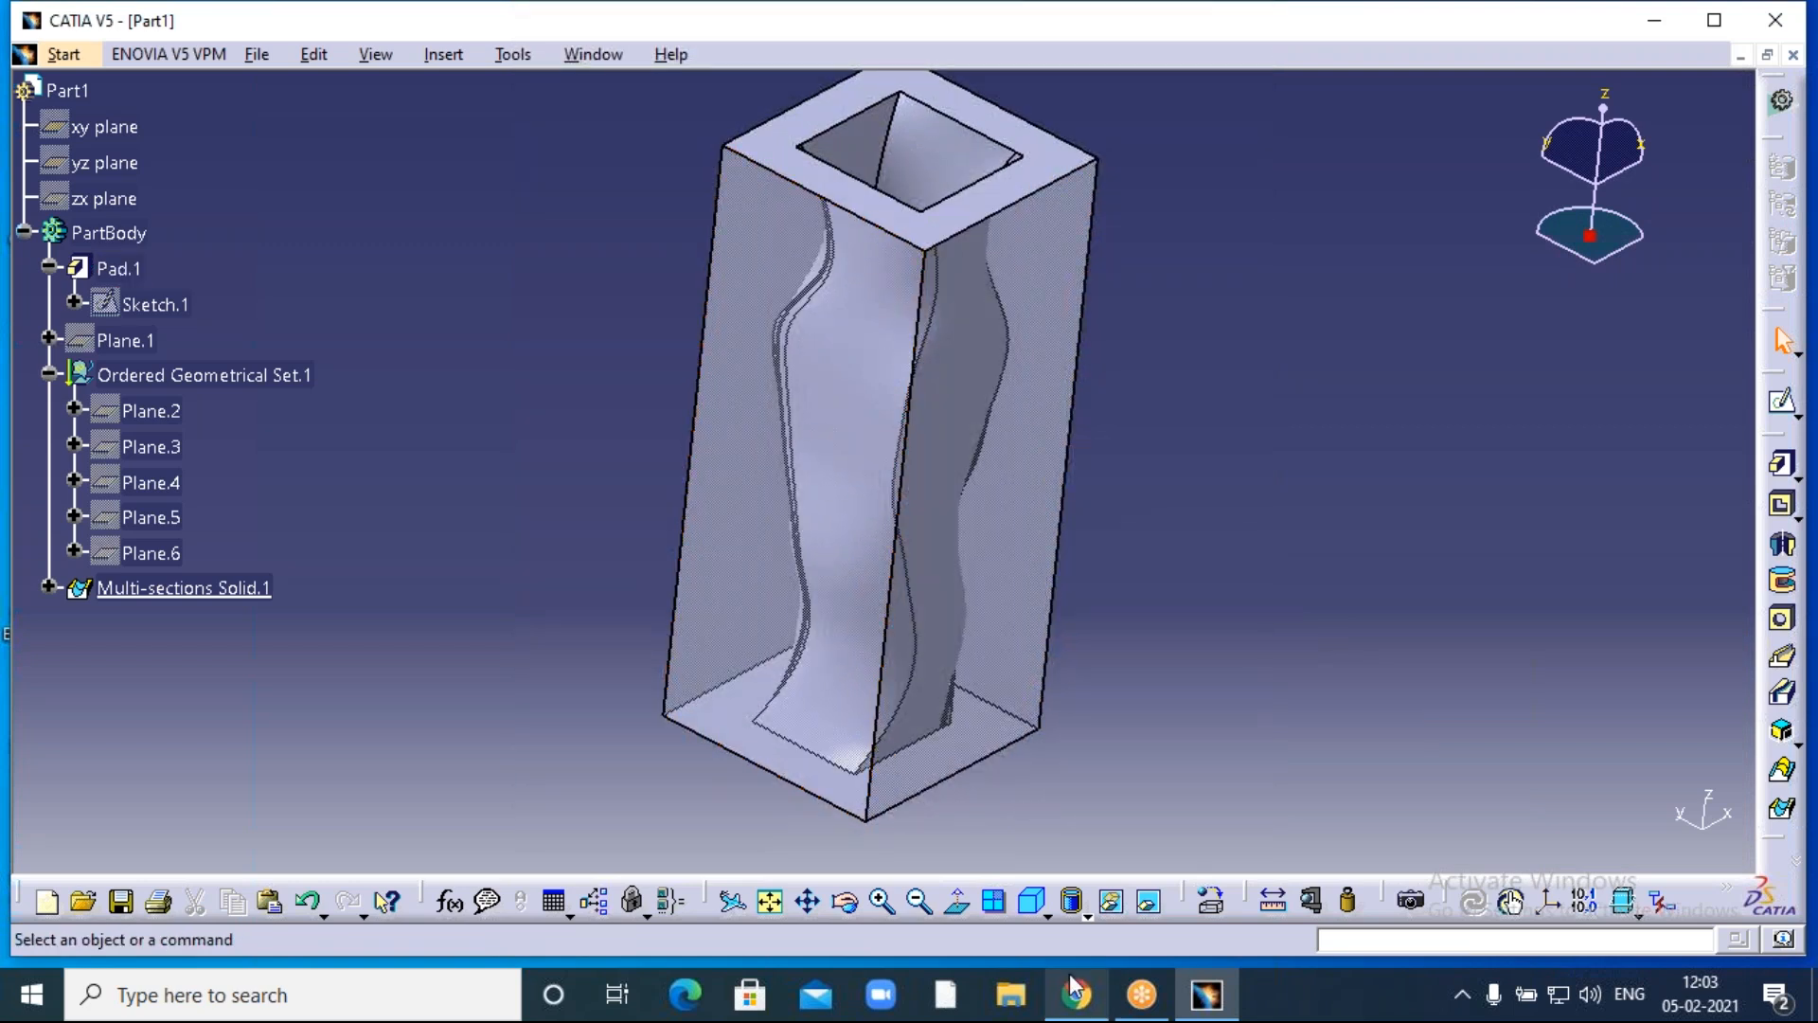
middle_click_drag(1087, 696, 578, 617)
right_click(958, 511)
left_click(1015, 535)
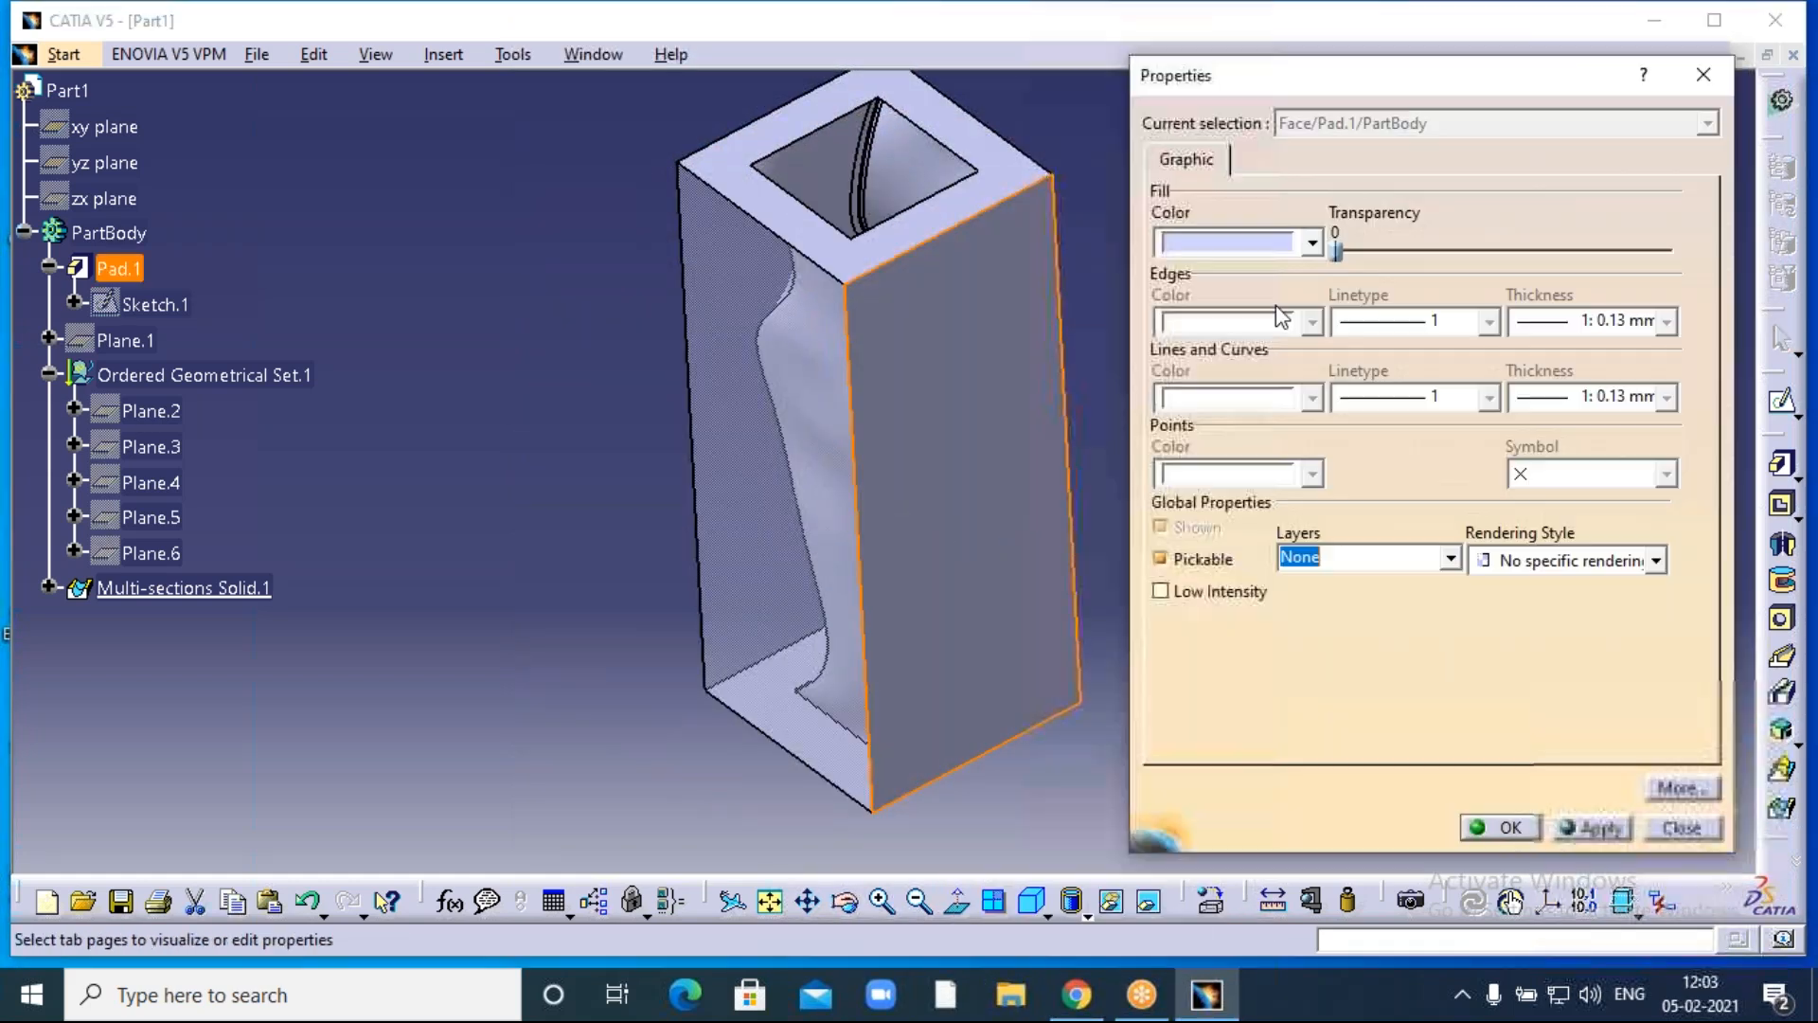
left_click(1512, 829)
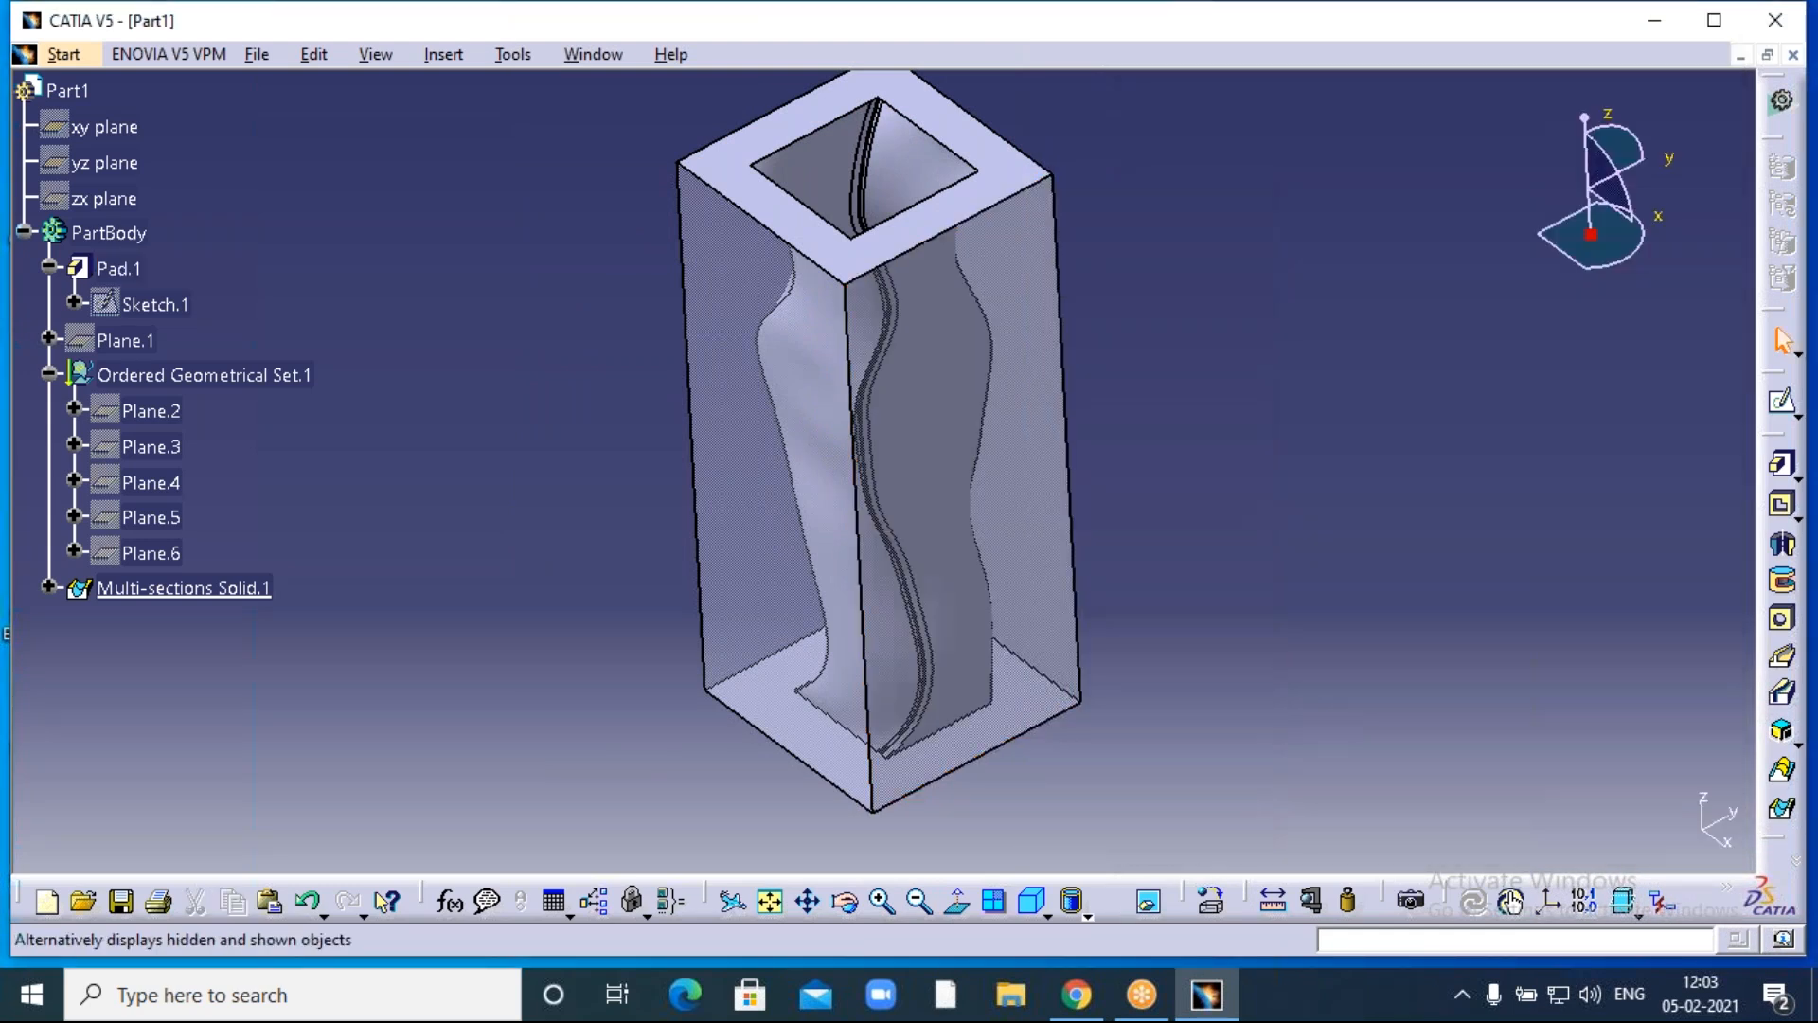
Set the last opaque long side face to transparency 255 and view the cavity through the clear walls.
left_click(845, 901)
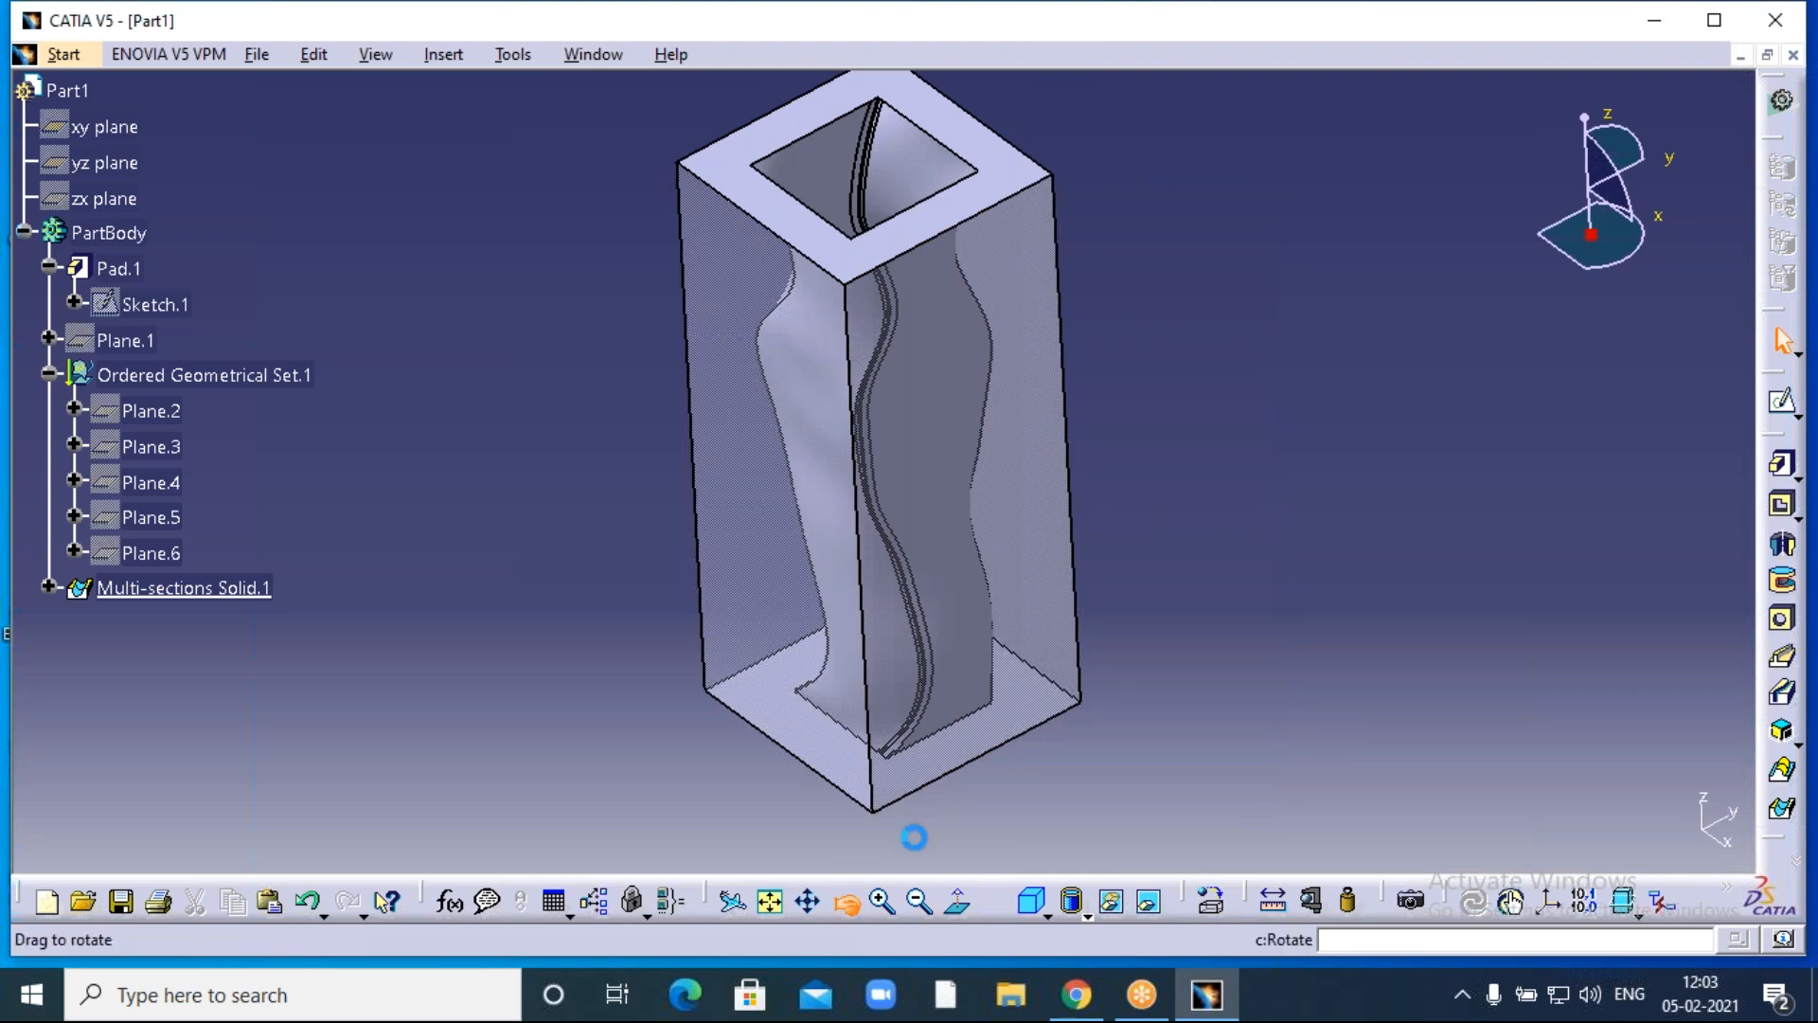
left_click_drag(1121, 572, 975, 413)
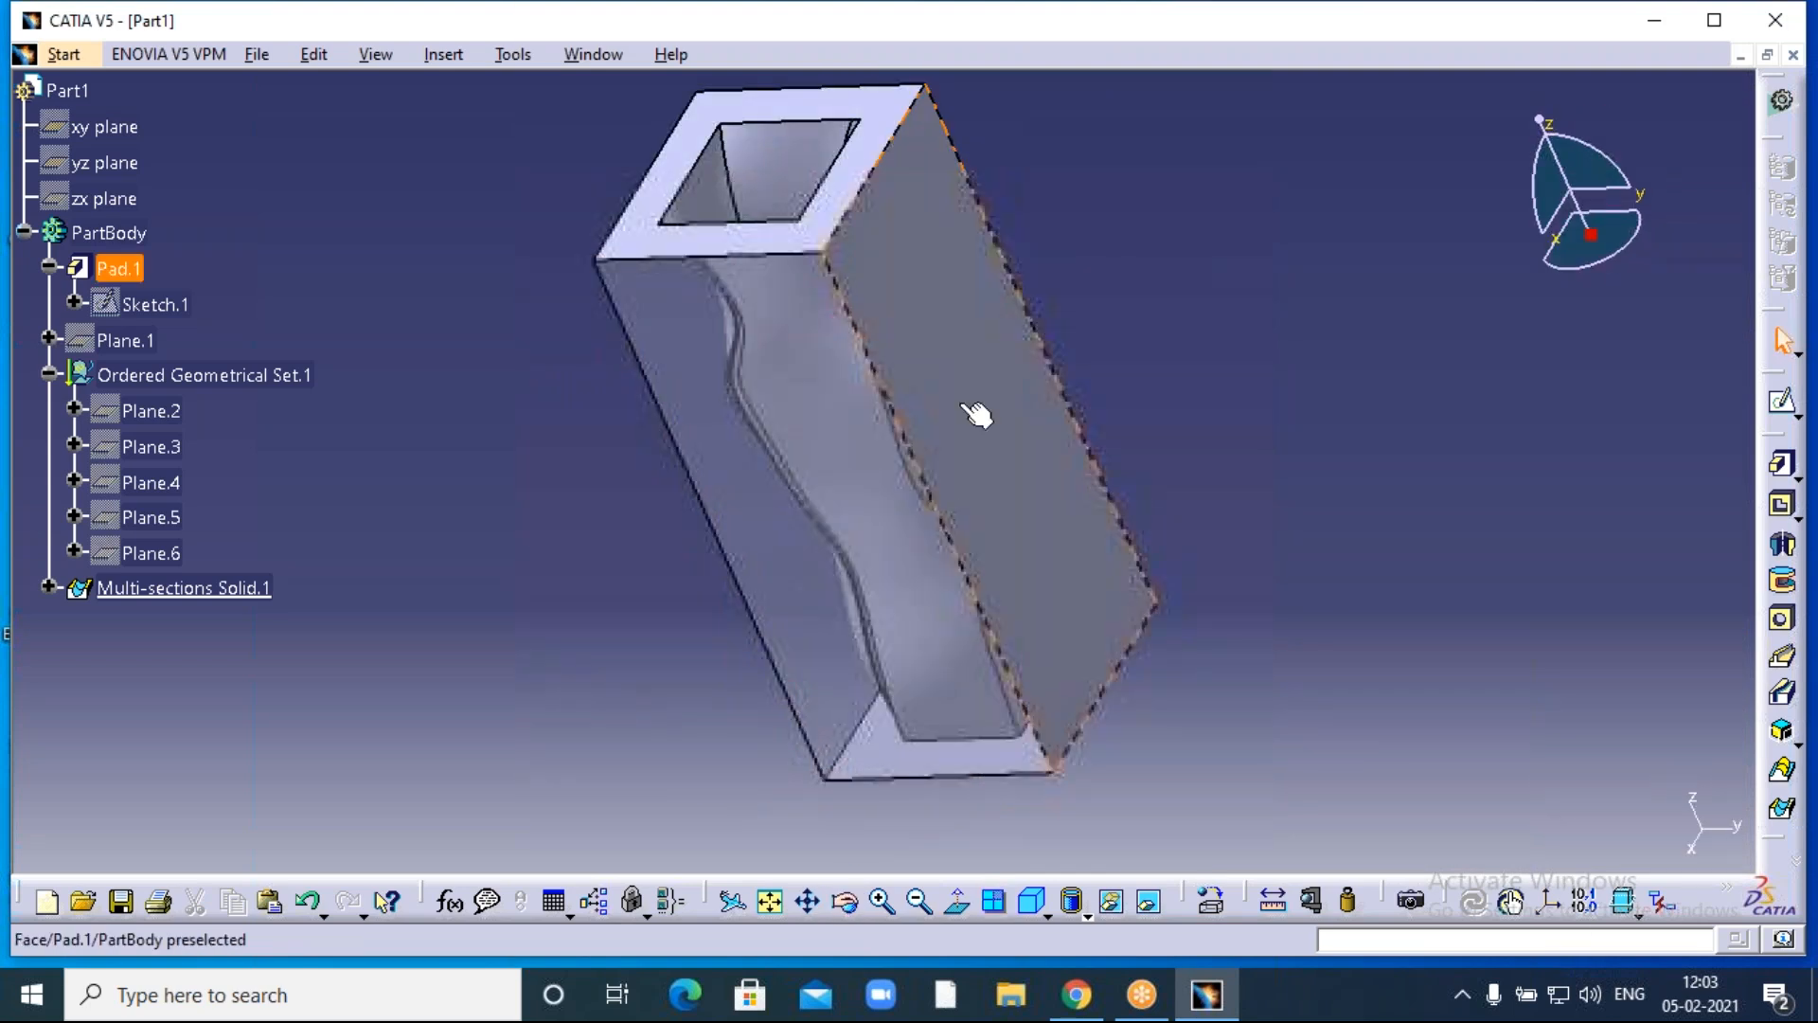
right_click(964, 405)
left_click(1027, 519)
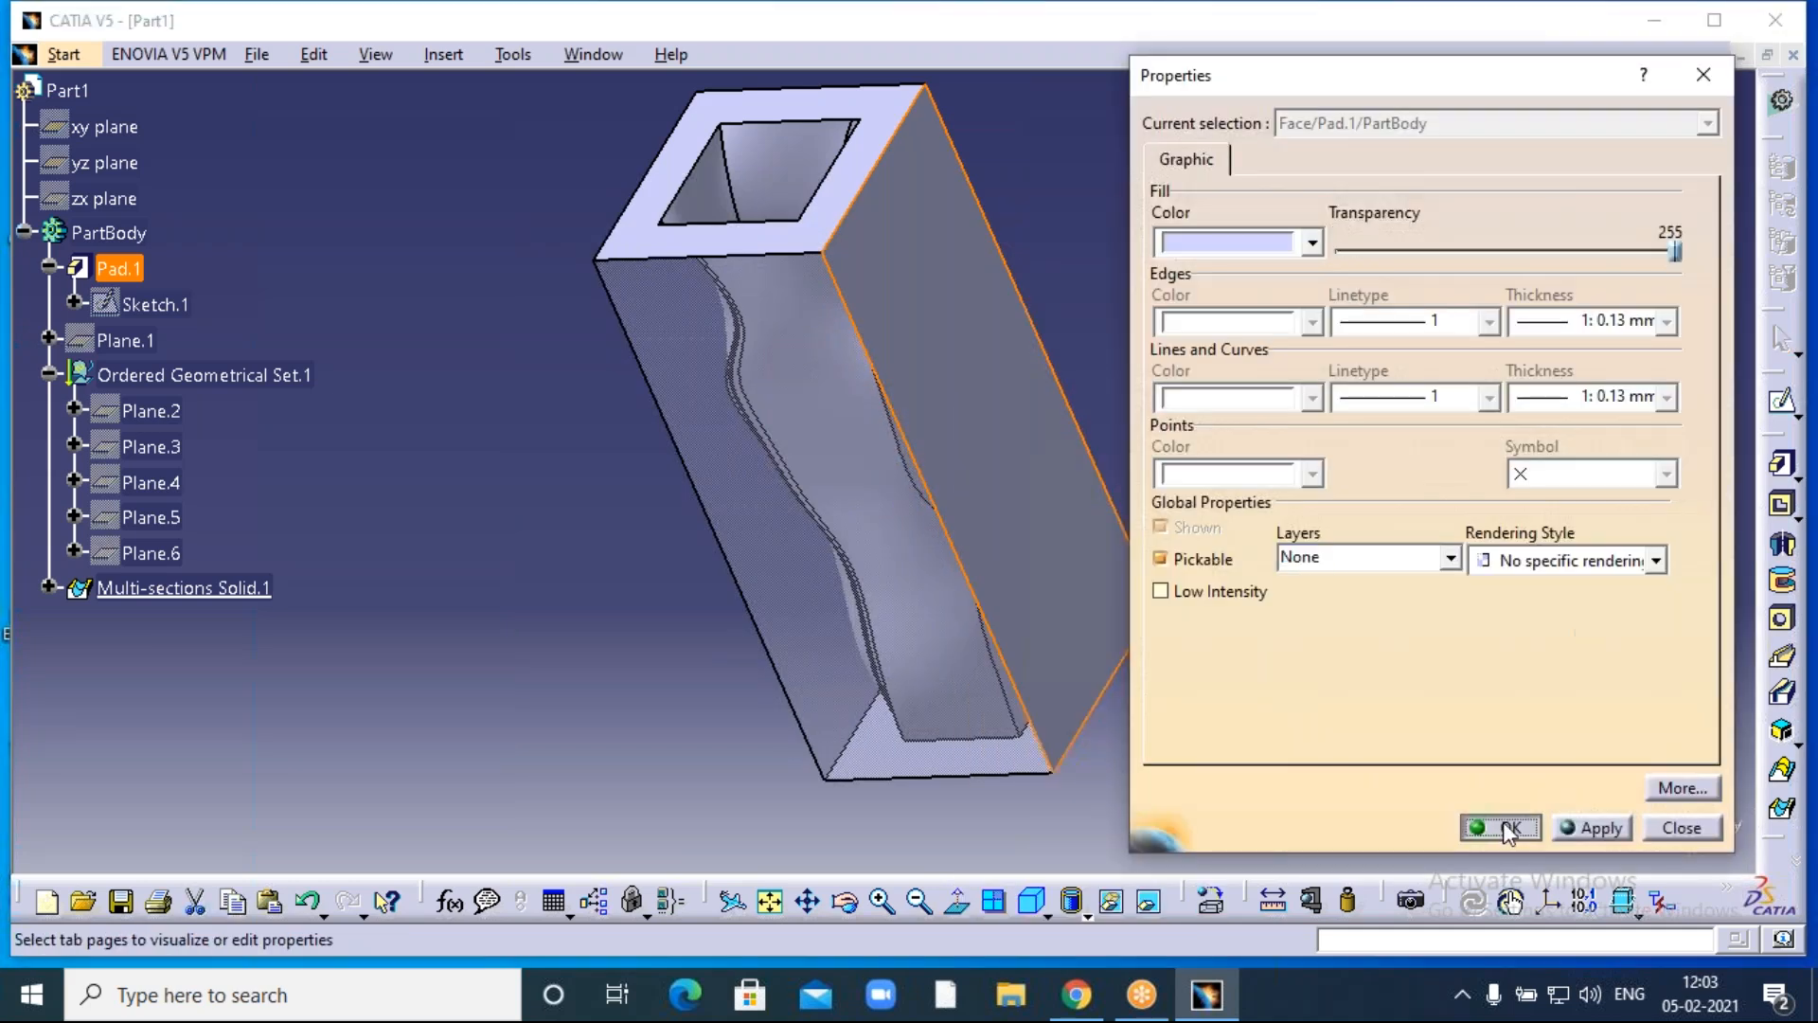
left_click(1498, 822)
middle_click_drag(1324, 671, 1330, 685)
middle_click_drag(691, 735, 885, 710)
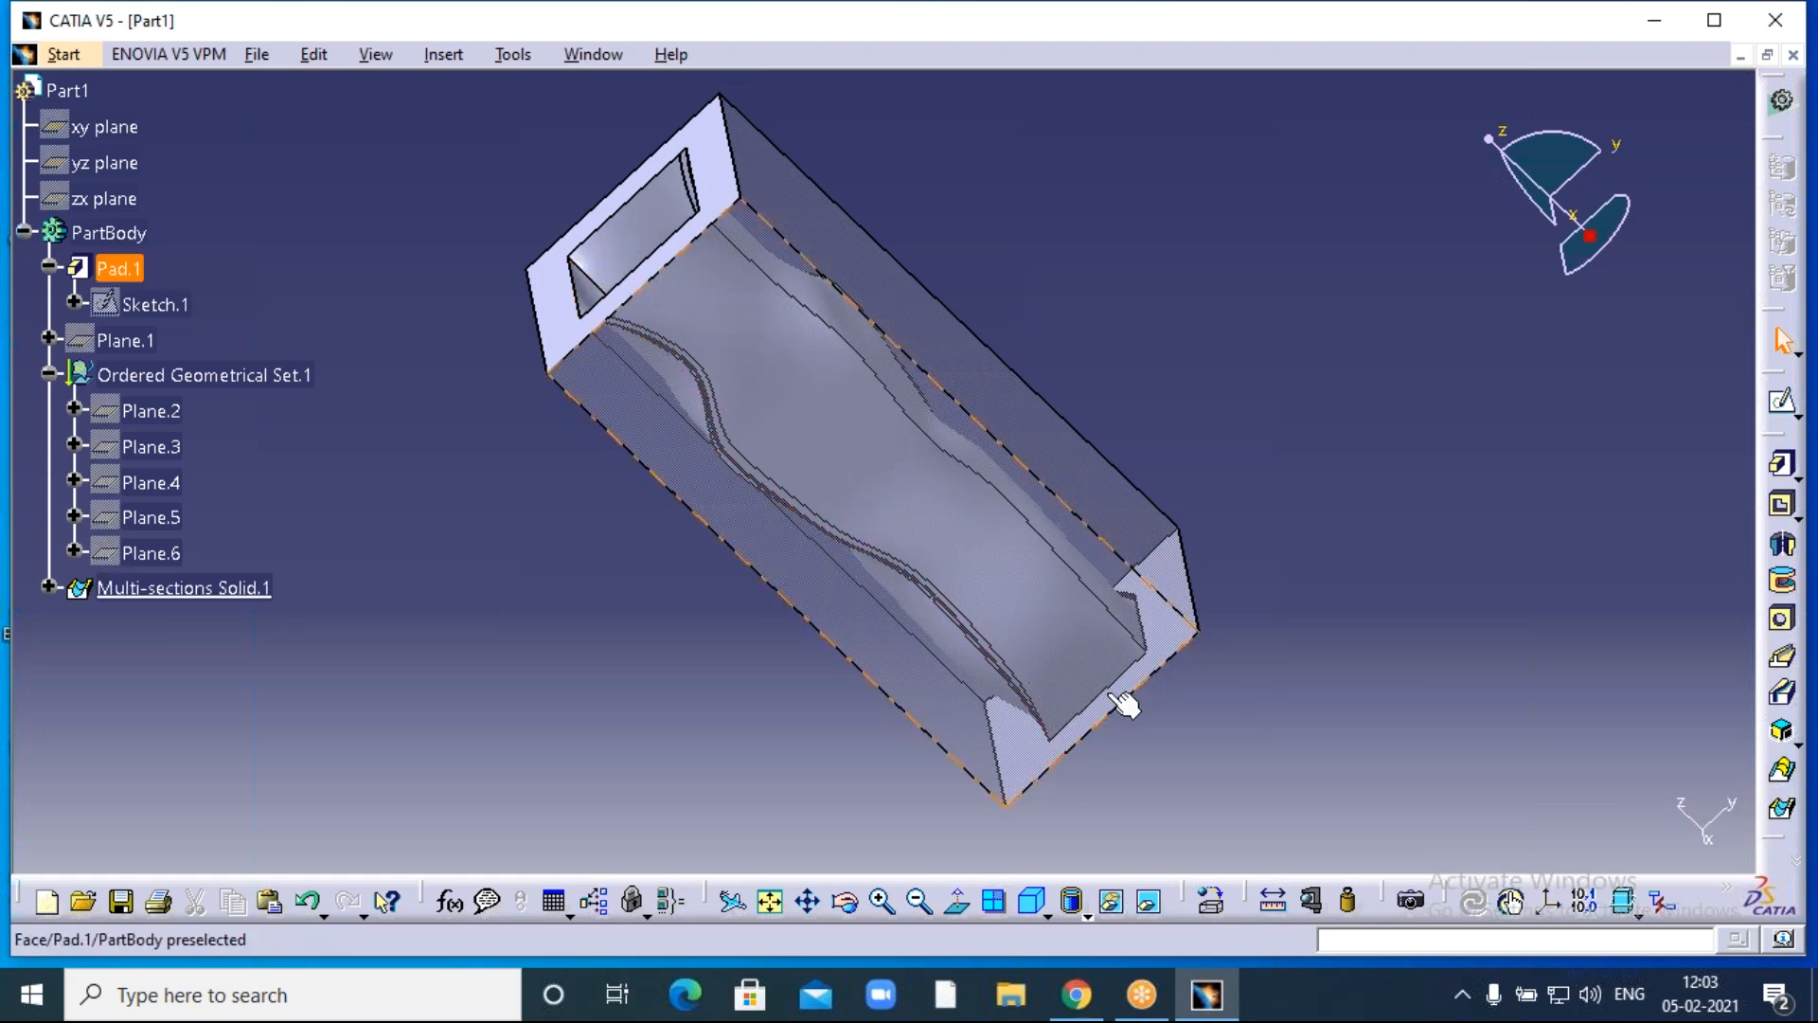
middle_click_drag(1300, 424, 1362, 470)
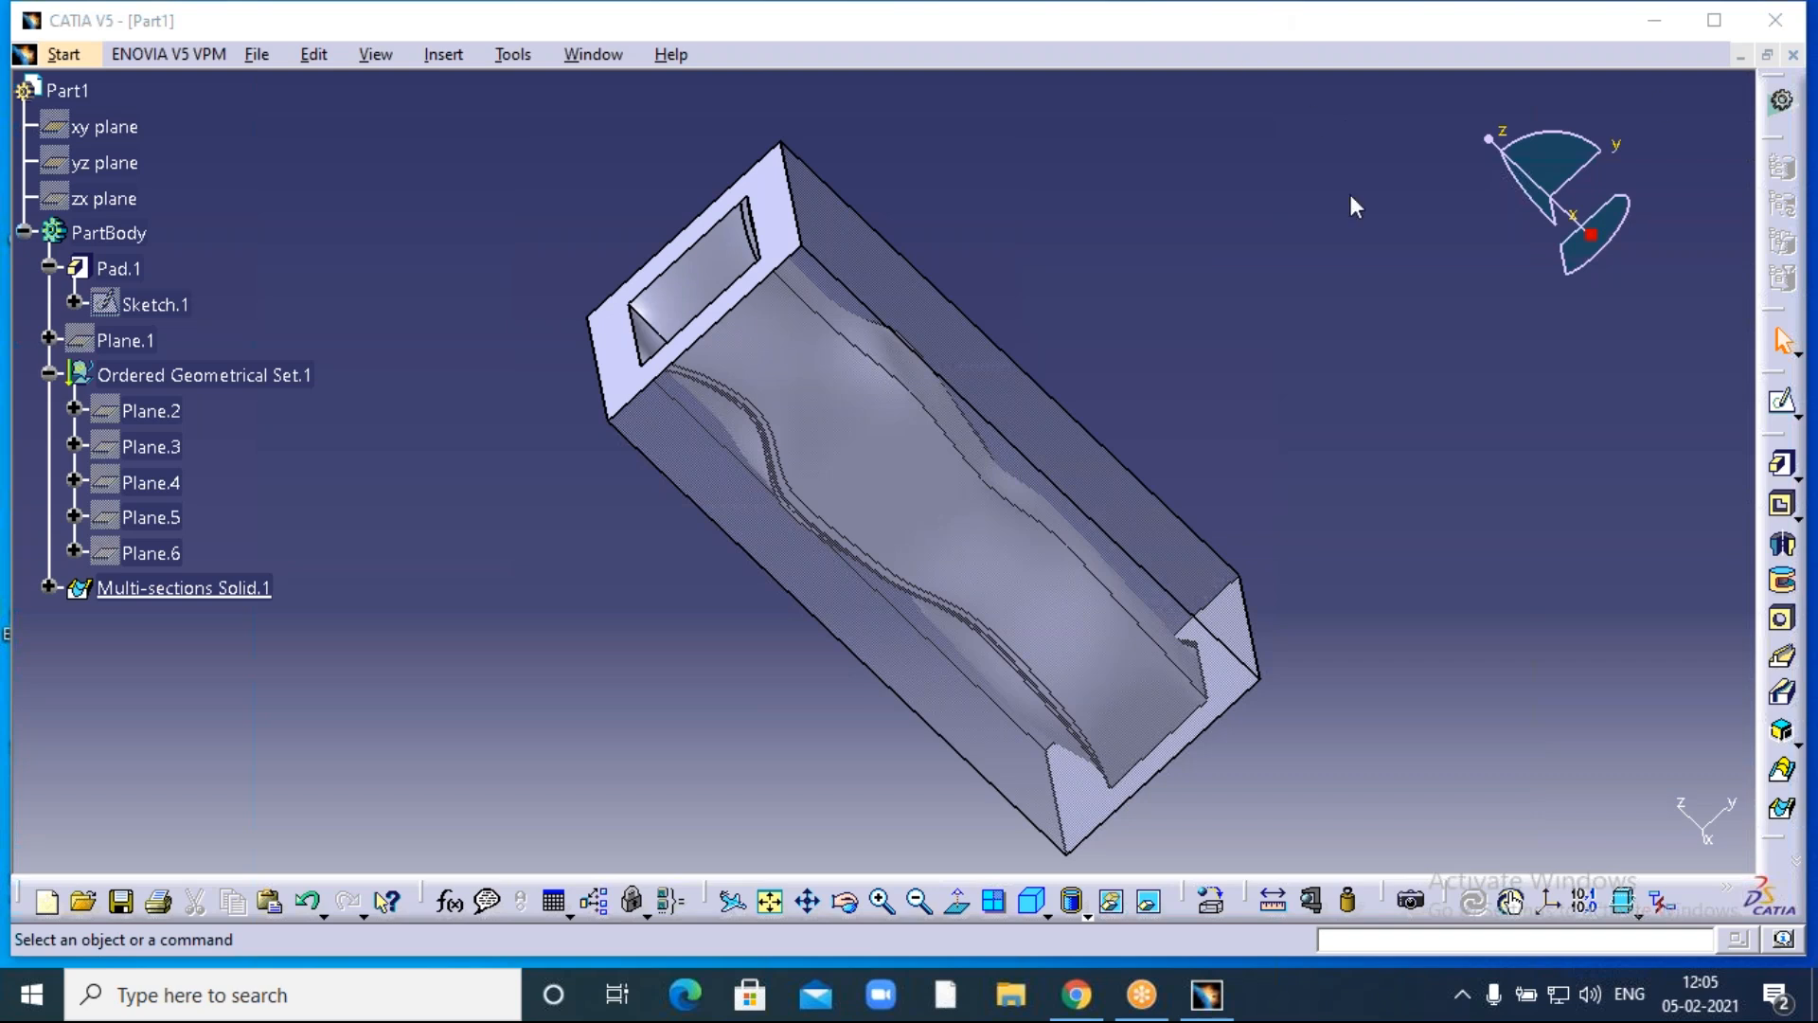
Close Part1 without saving the changes.
left_click(1793, 54)
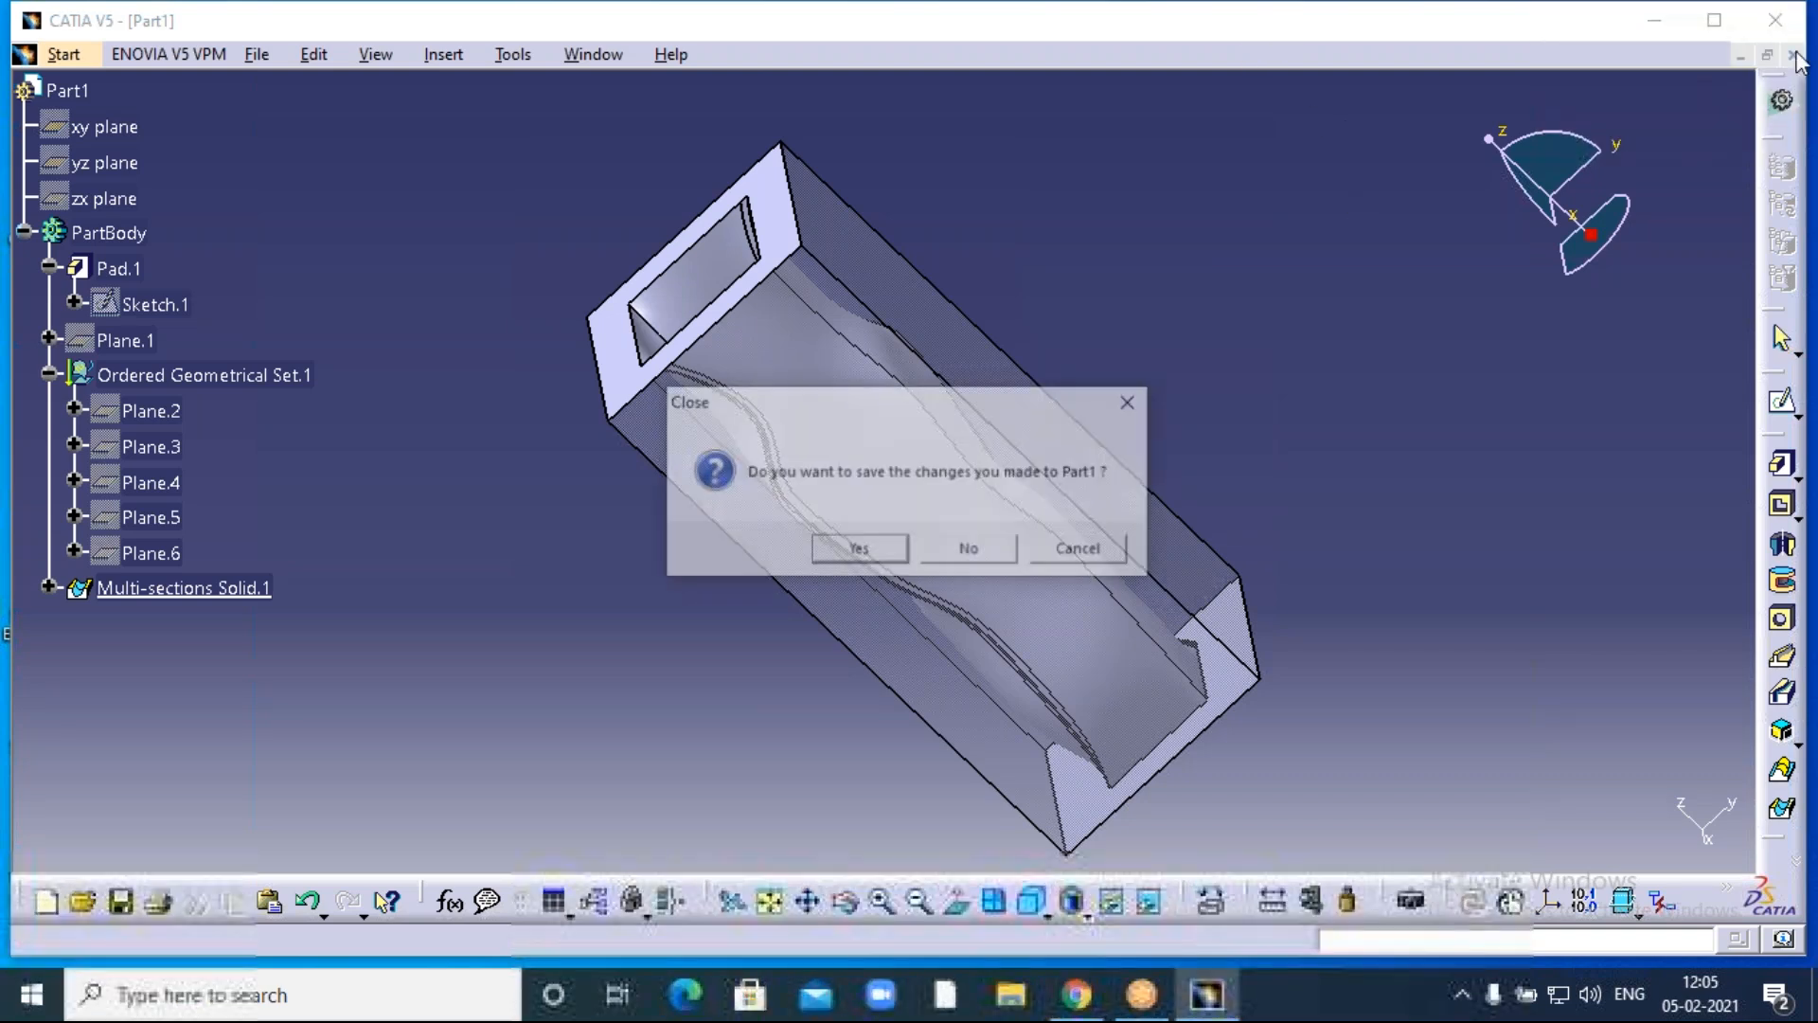
left_click(970, 552)
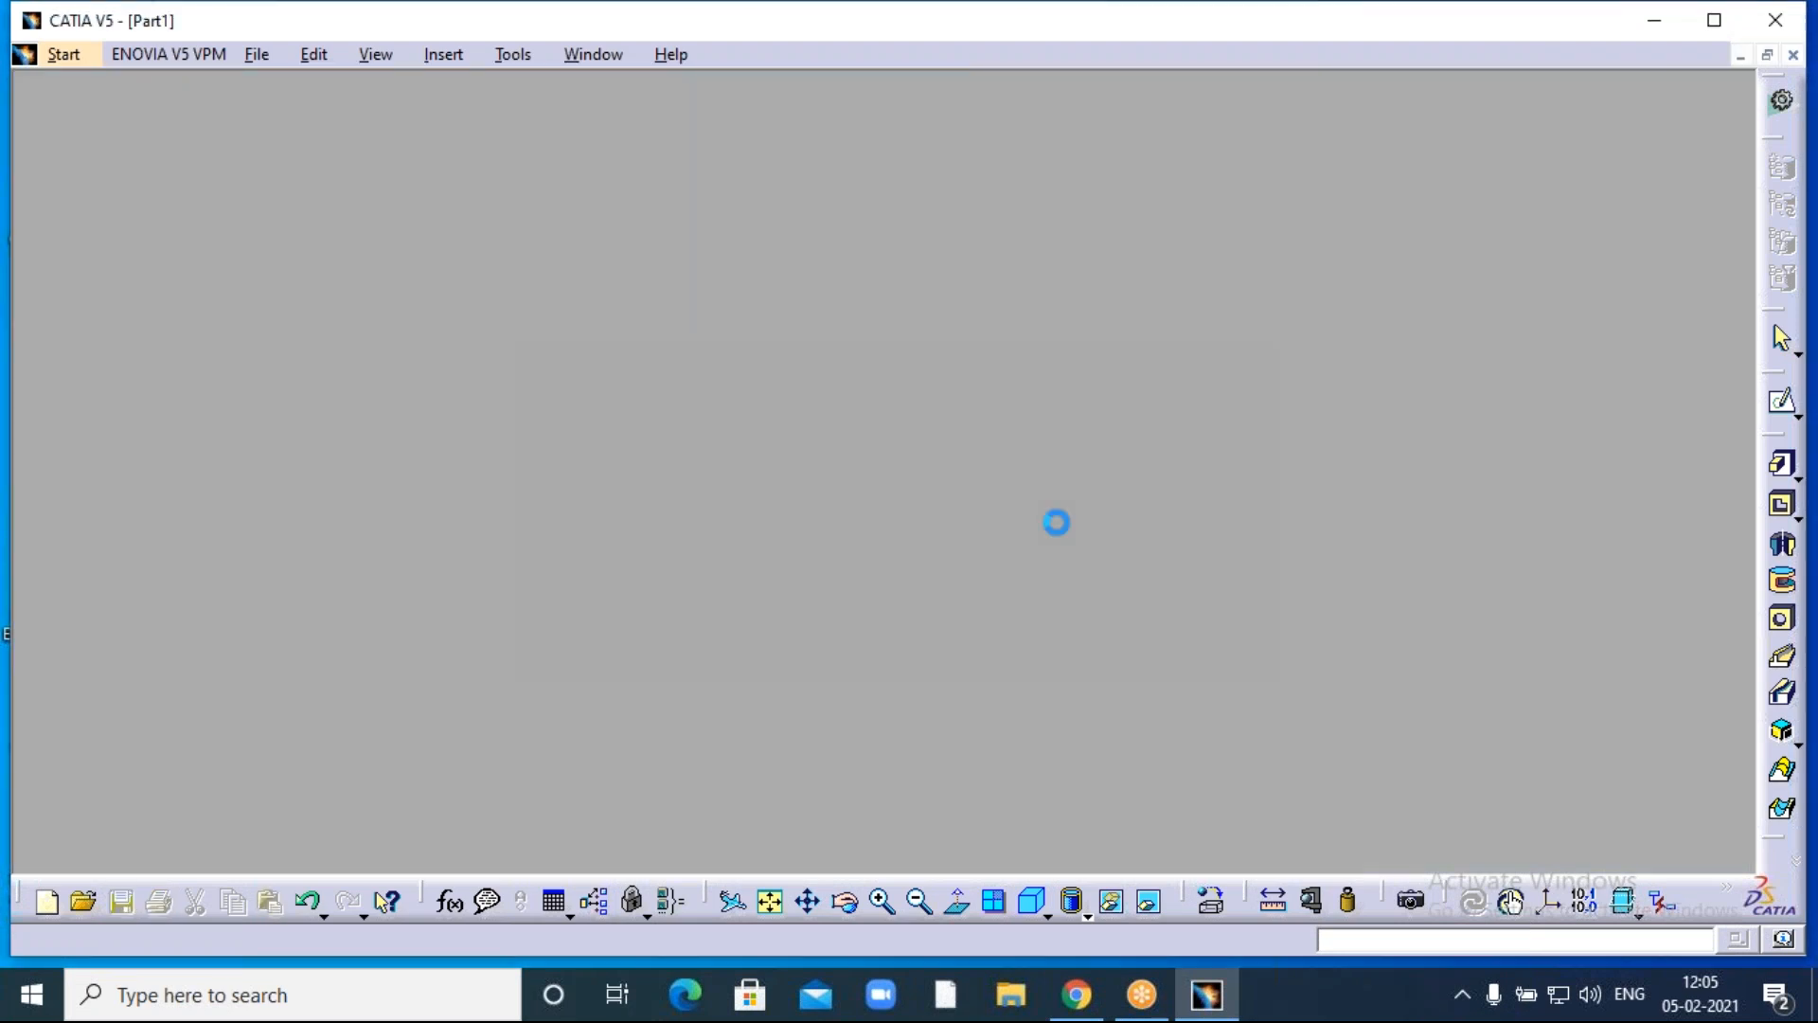
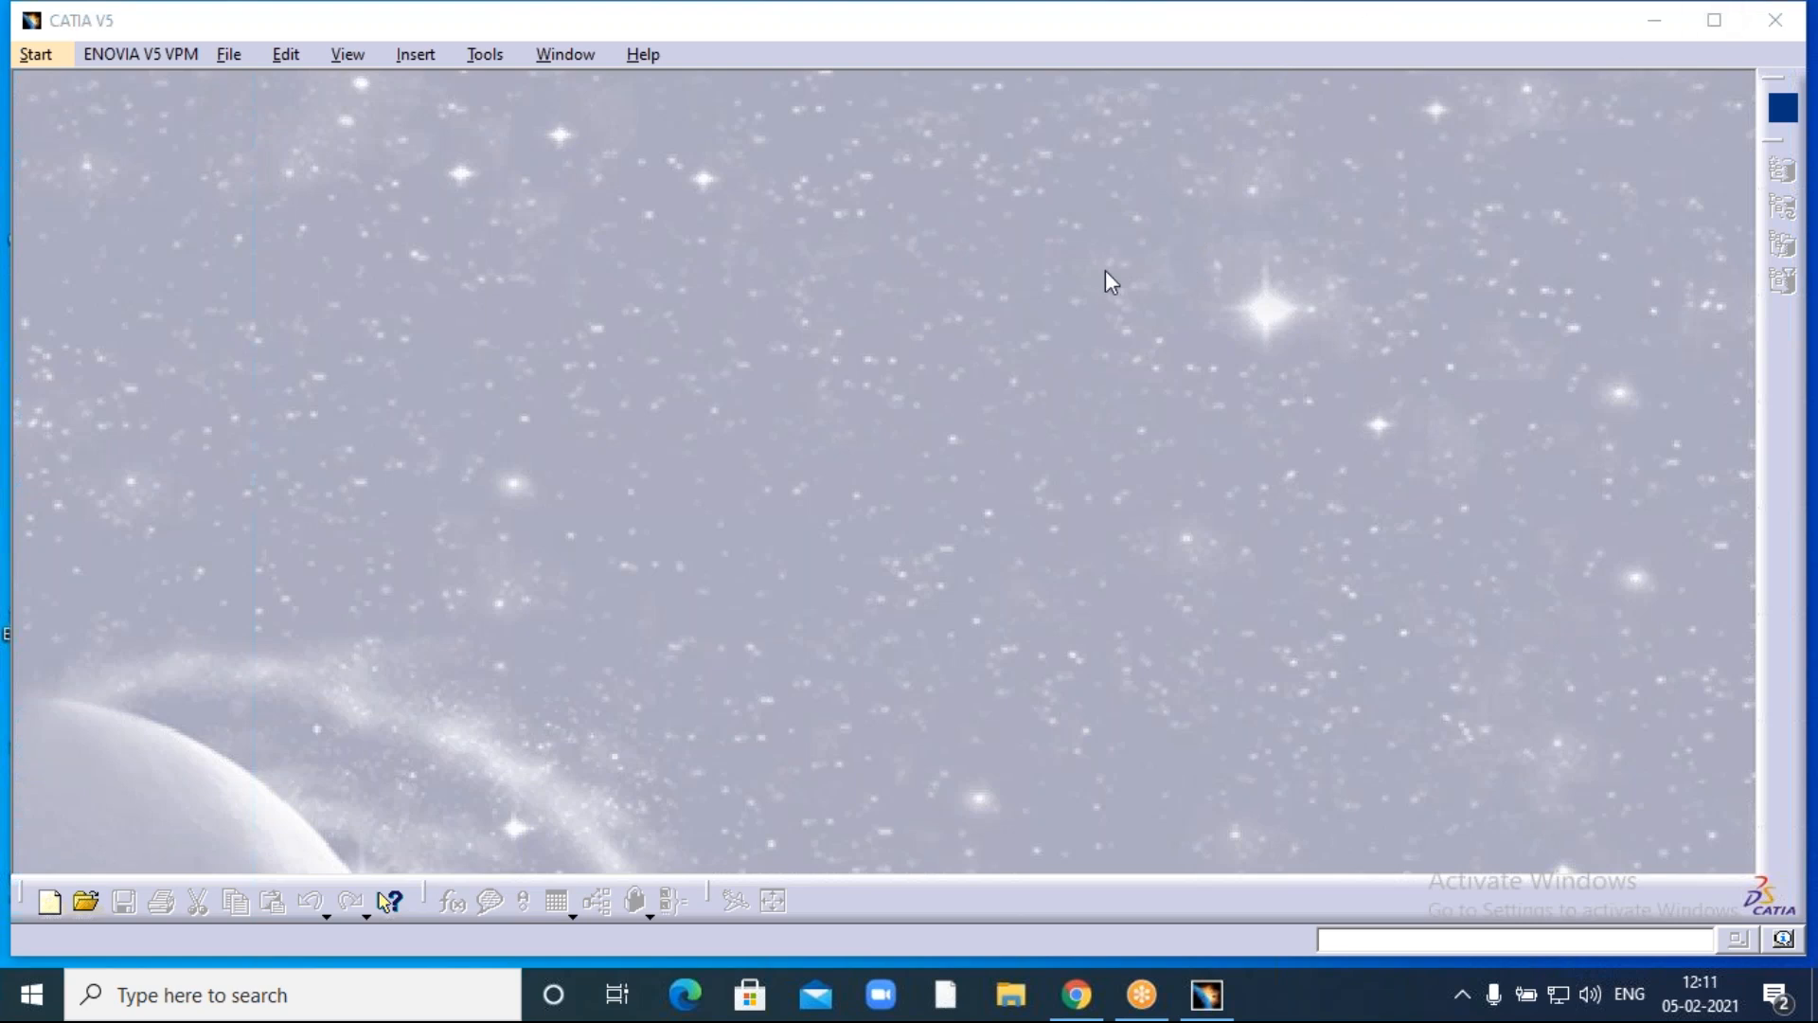
left_click(1129, 338)
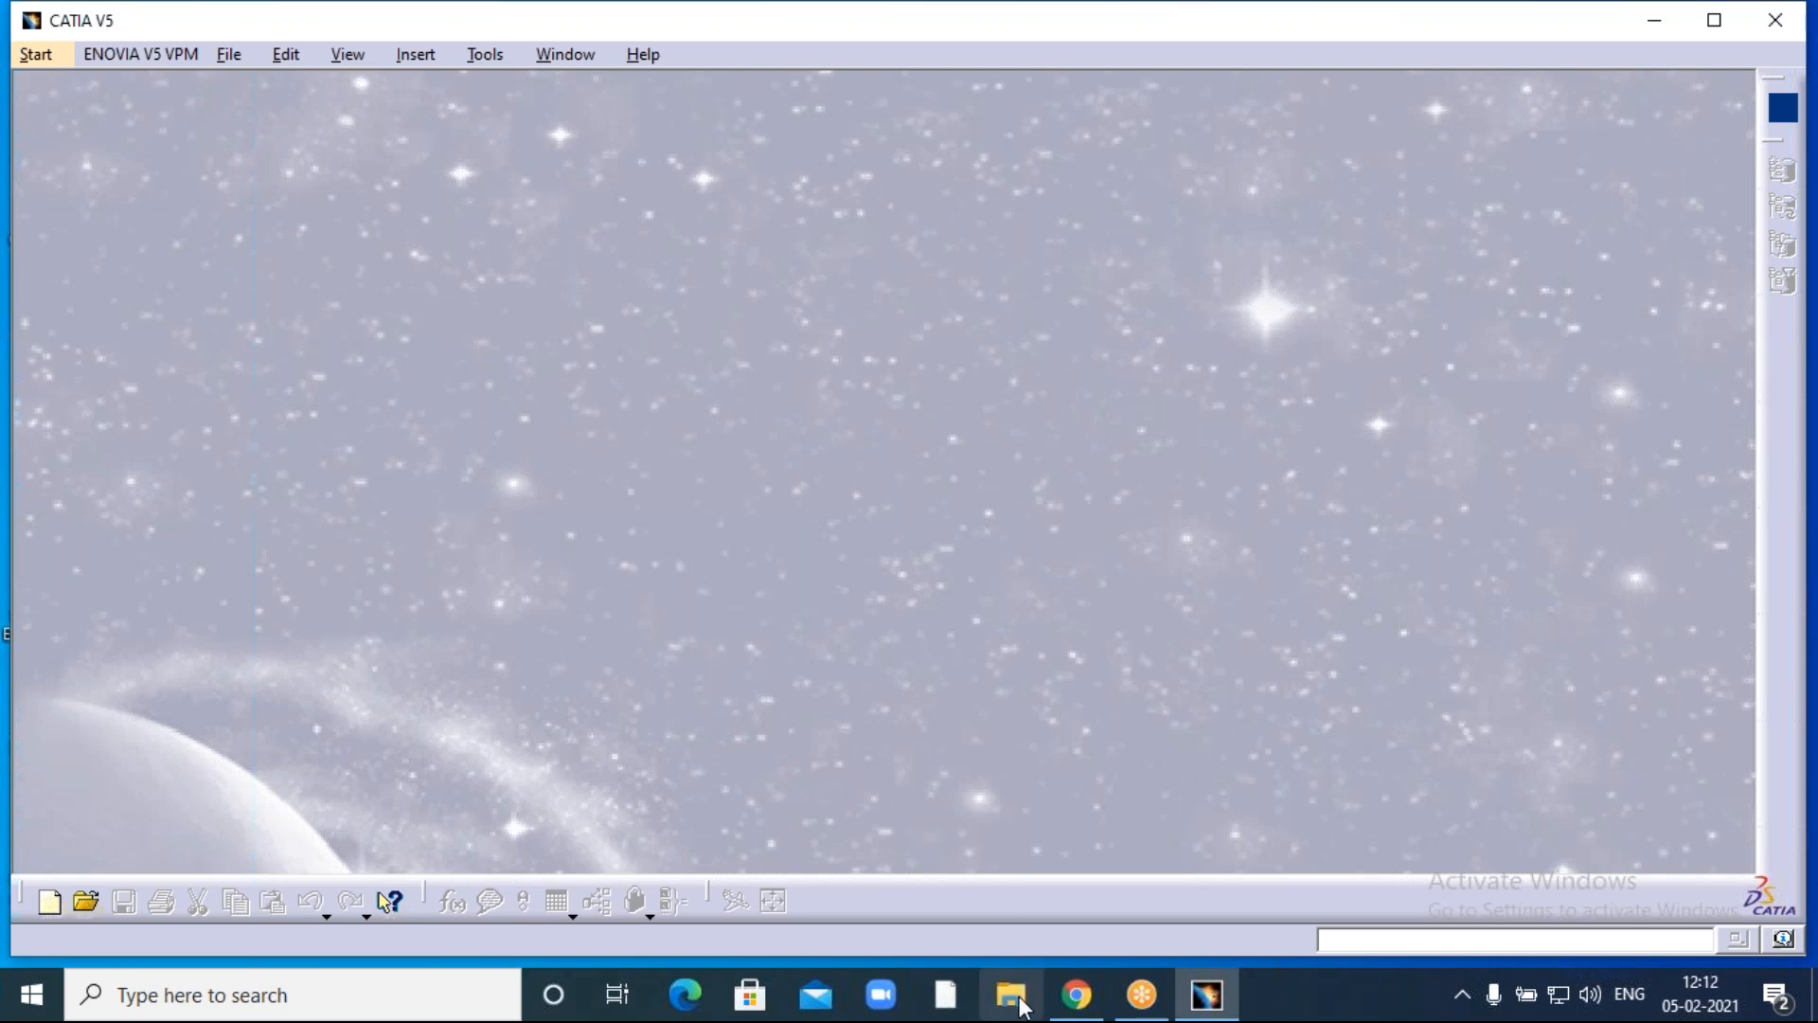
Minimize the CATIA window to show the Windows desktop.
left_click(1015, 999)
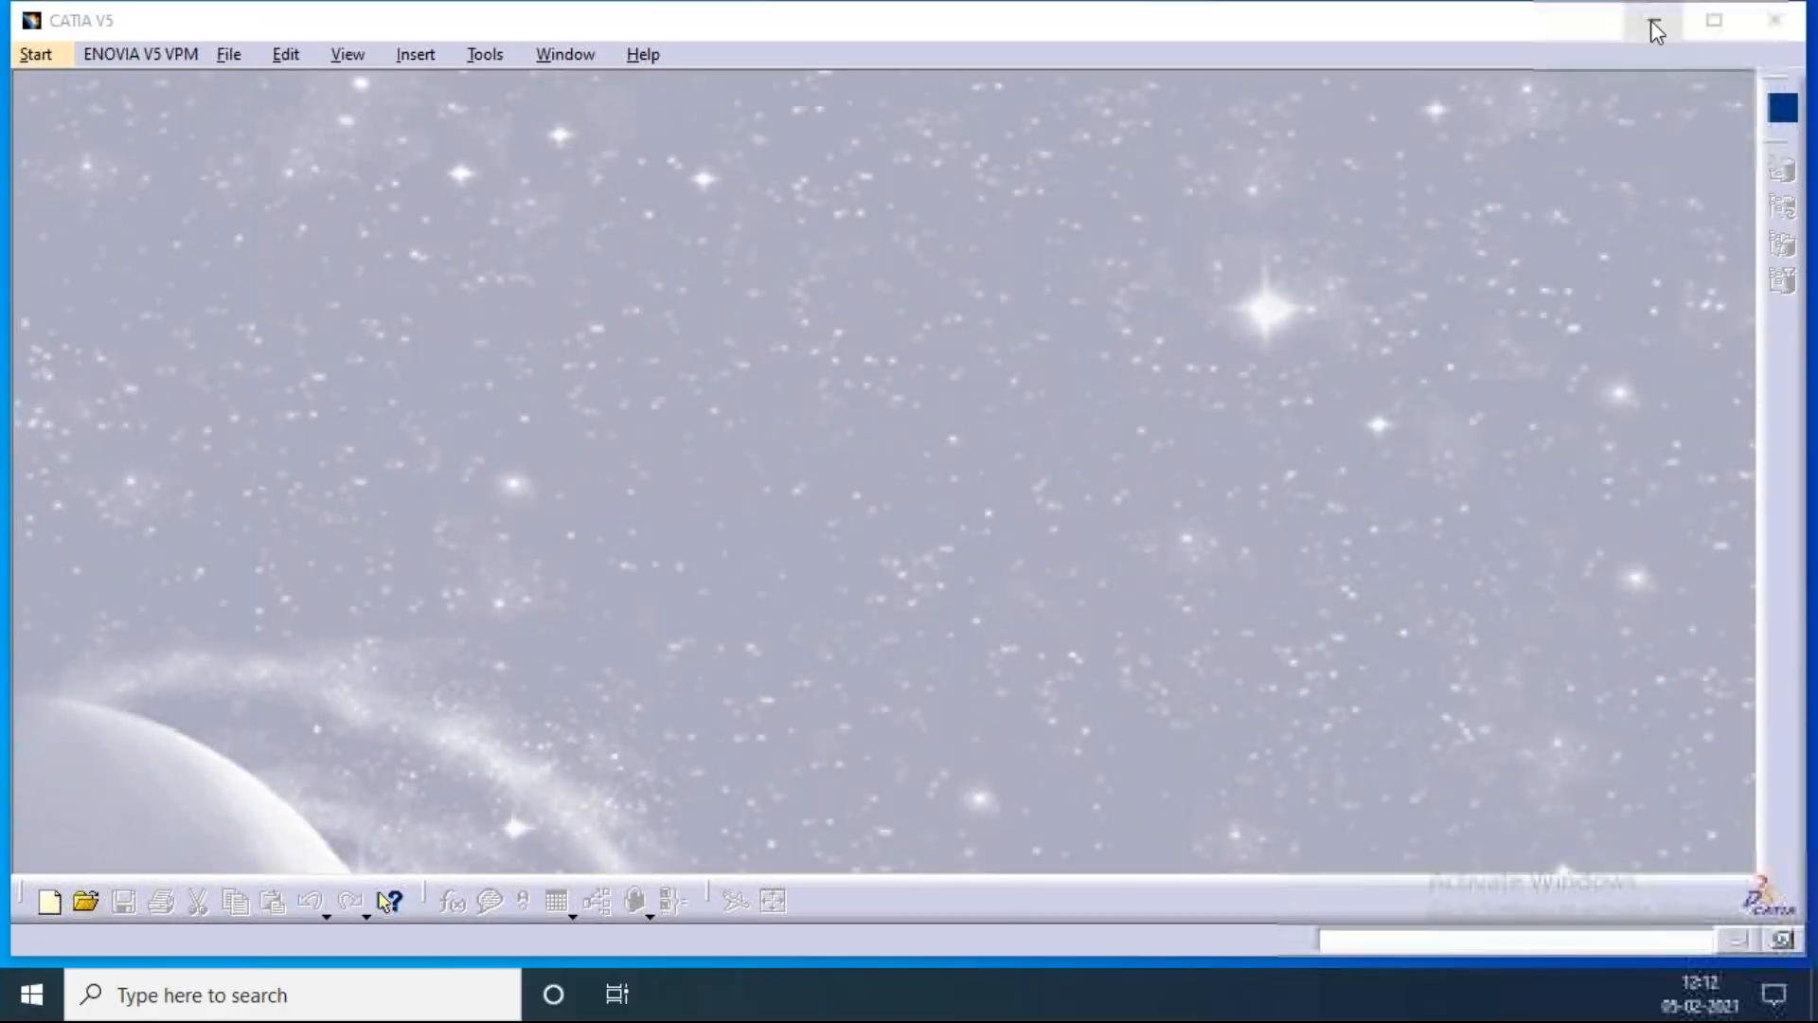
left_click(1653, 20)
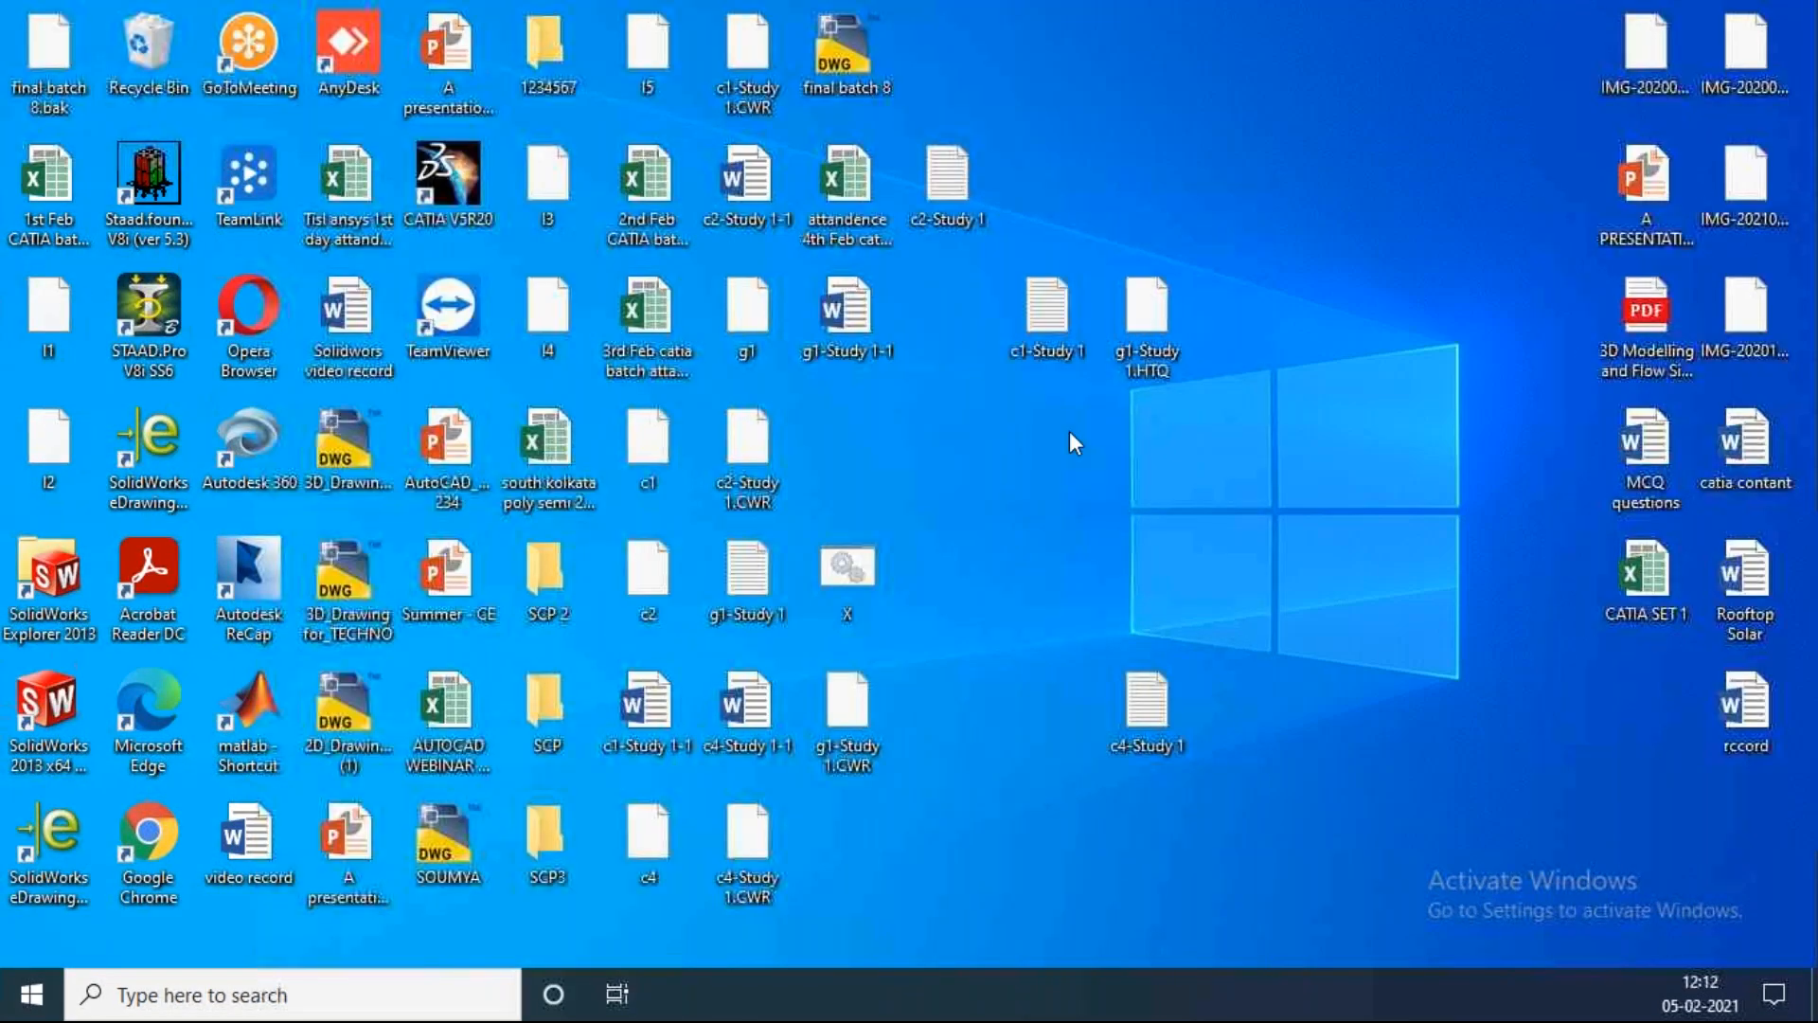
right_click(999, 421)
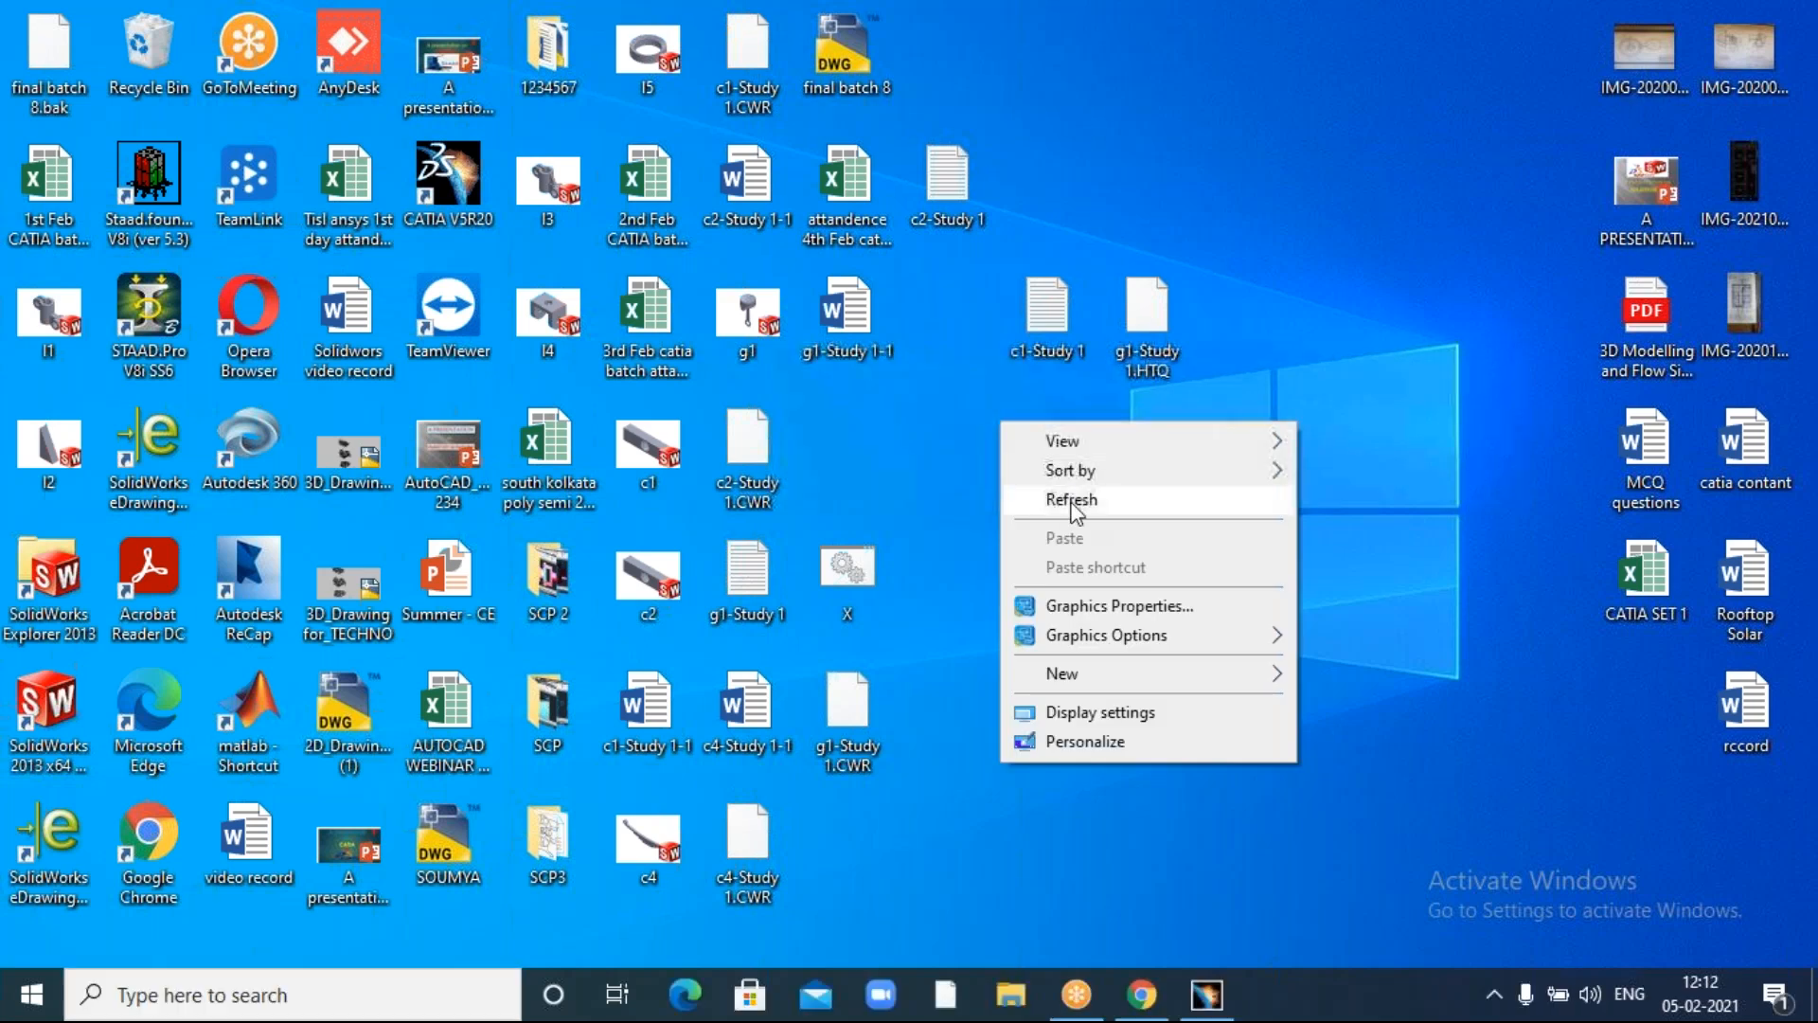
left_click(1068, 503)
right_click(1023, 454)
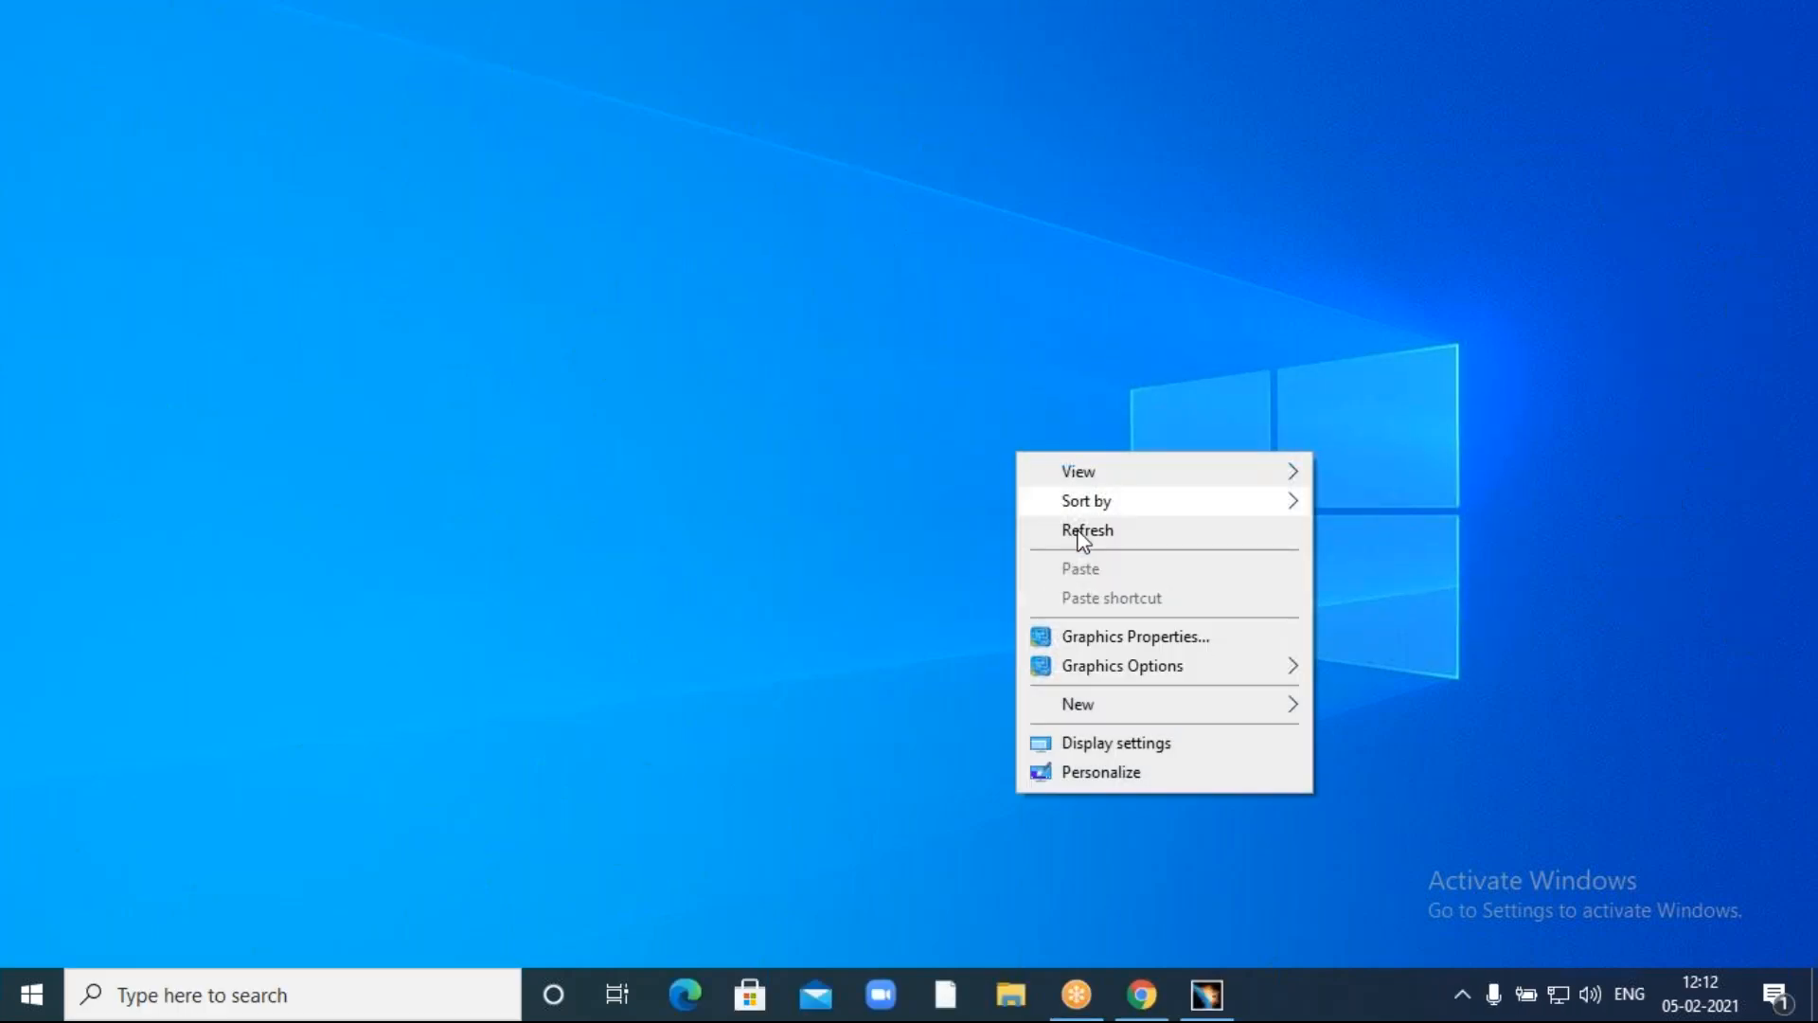
left_click(1079, 534)
right_click(995, 465)
left_click(1053, 542)
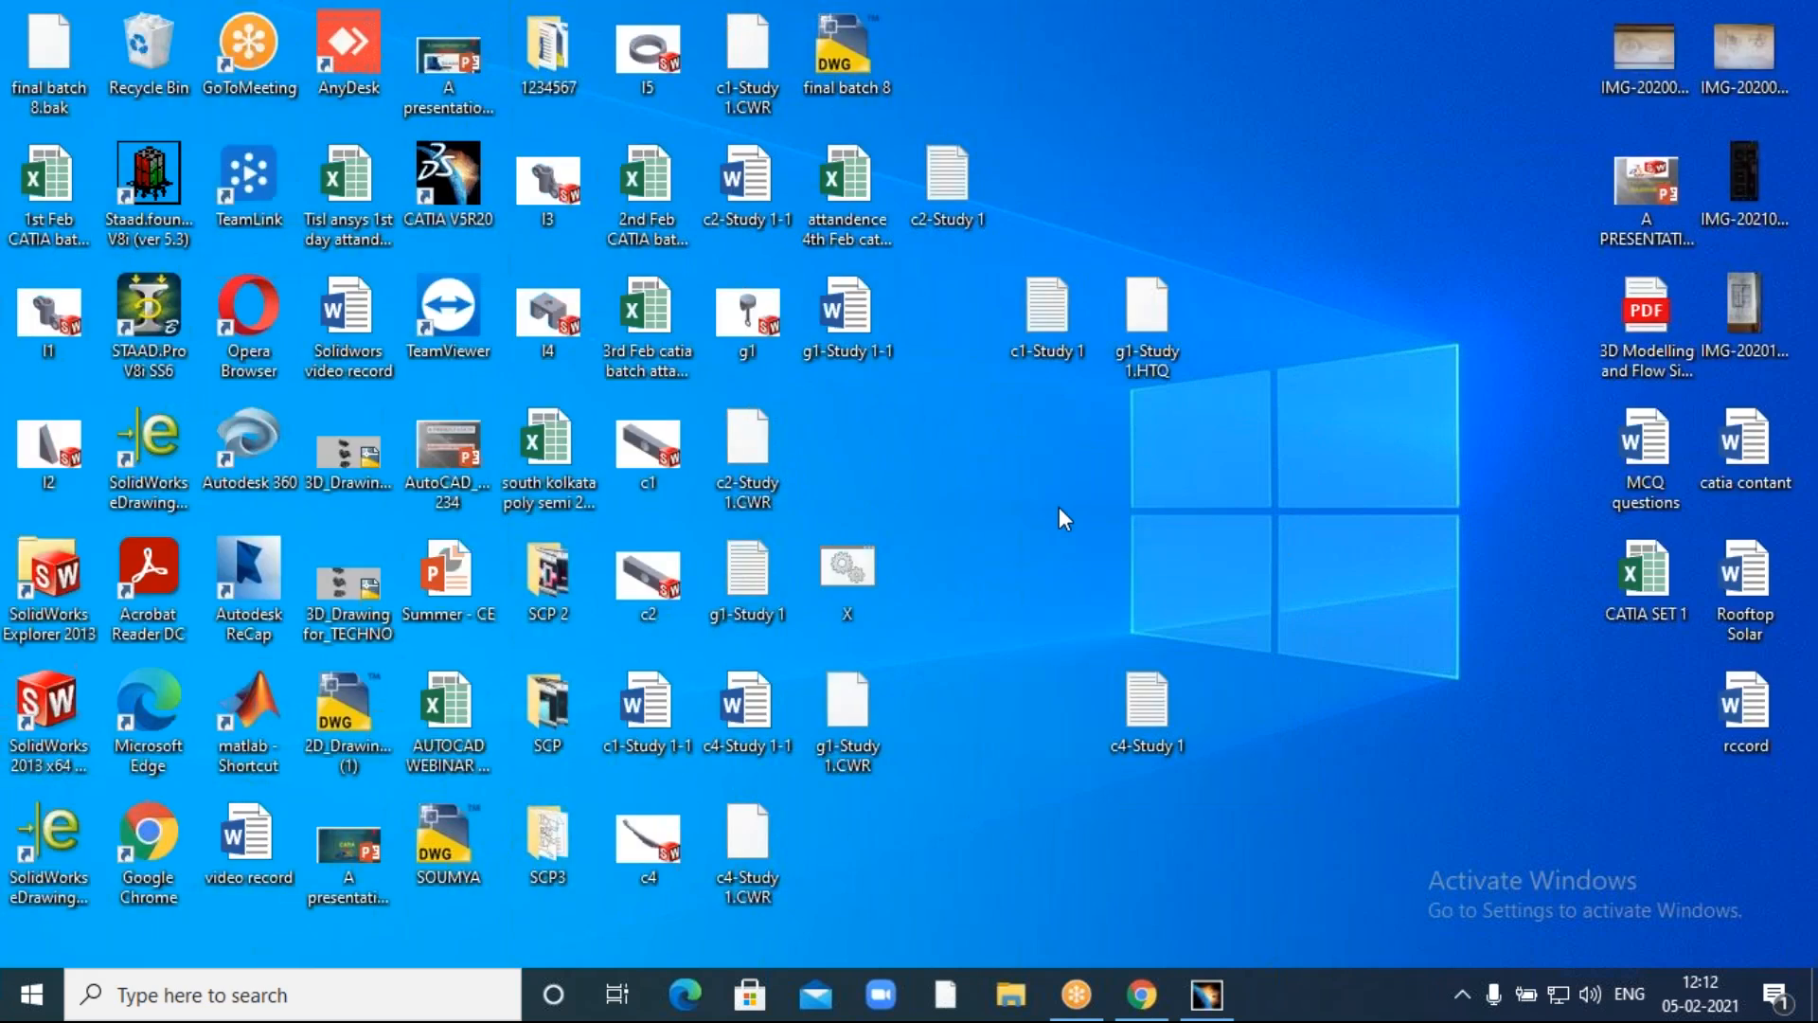
right_click(1002, 451)
left_click(1067, 532)
right_click(1002, 451)
left_click(1062, 527)
right_click(964, 468)
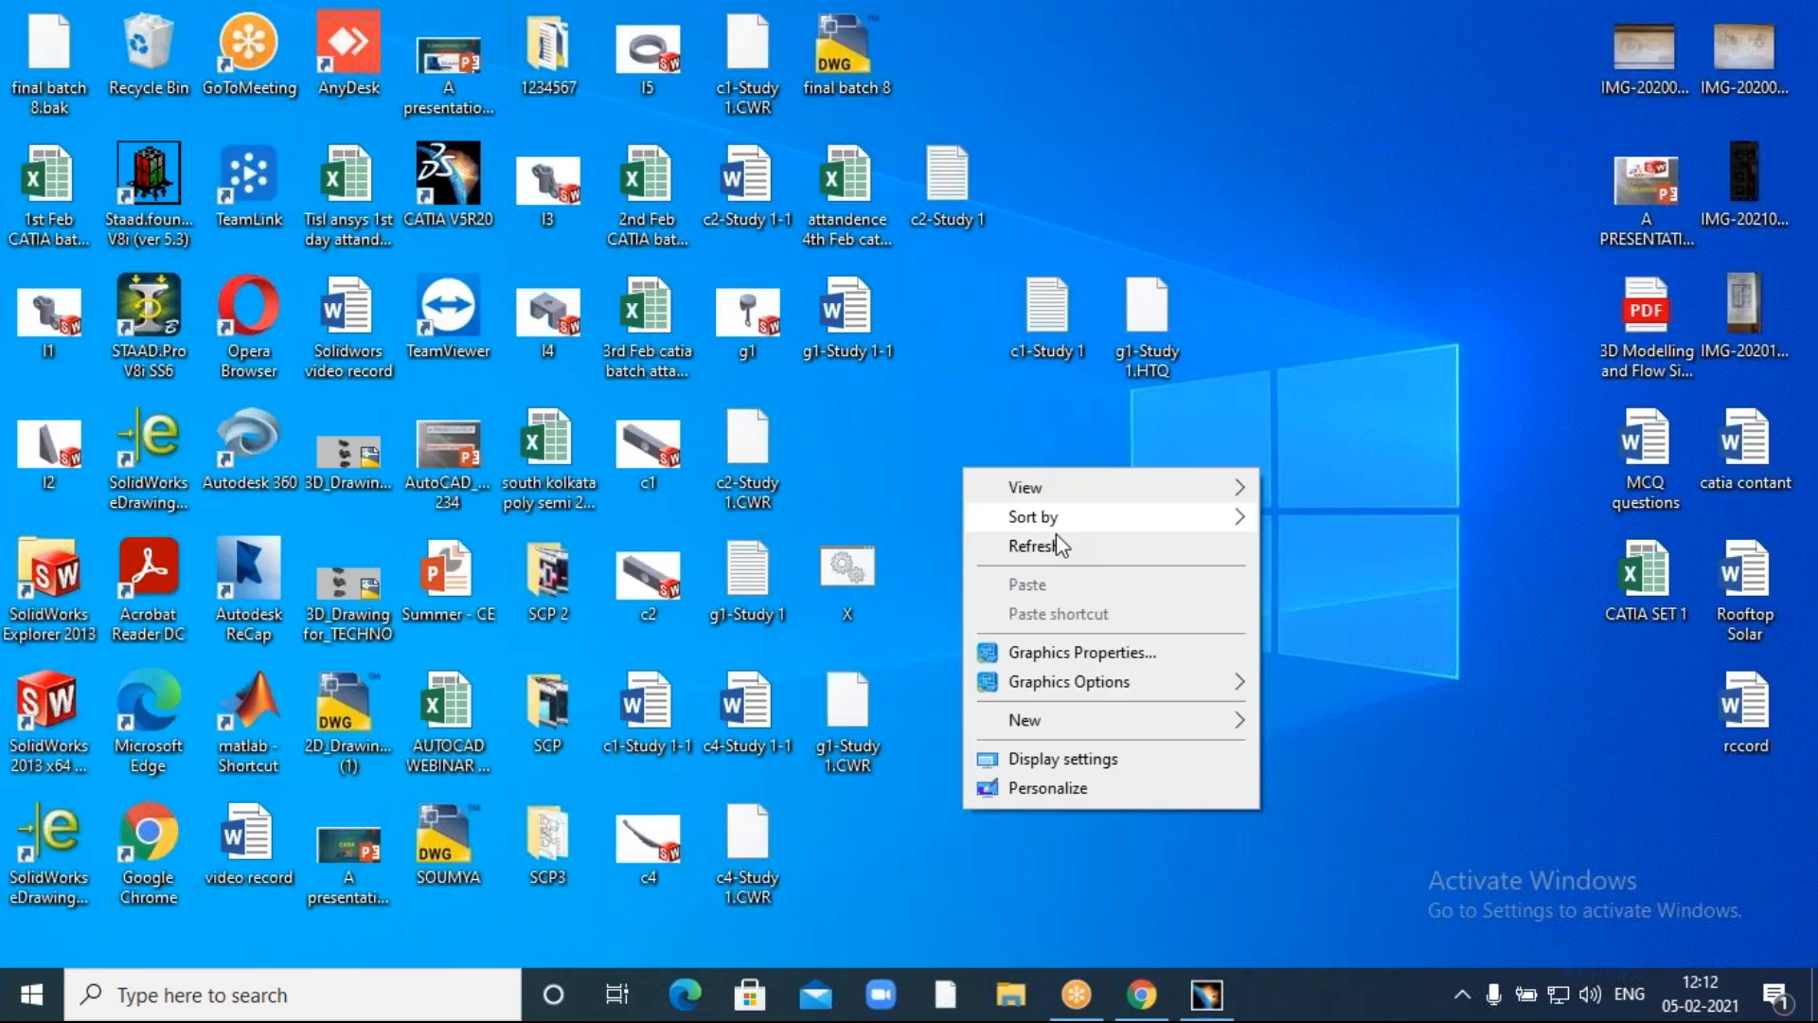
left_click(1052, 544)
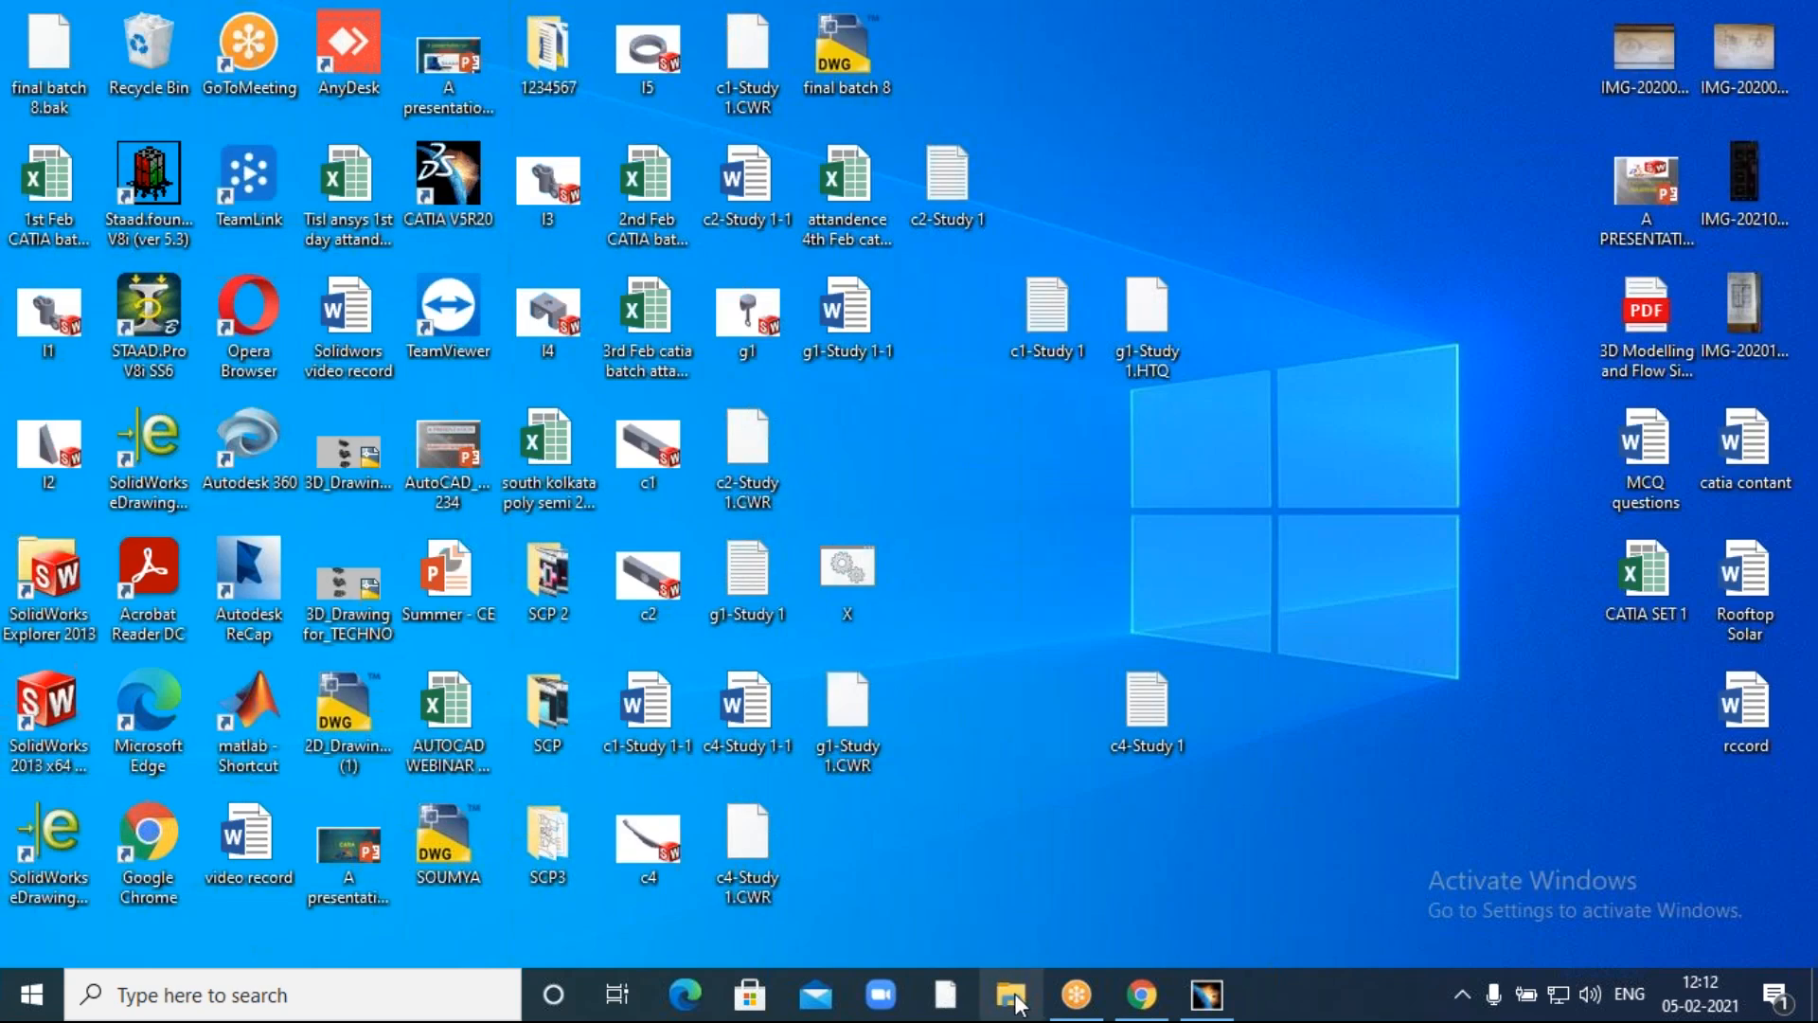
Switch to File Explorer and open the folder "3D assigment of catia or solidwors" on New Volume (D:).
left_click(1011, 994)
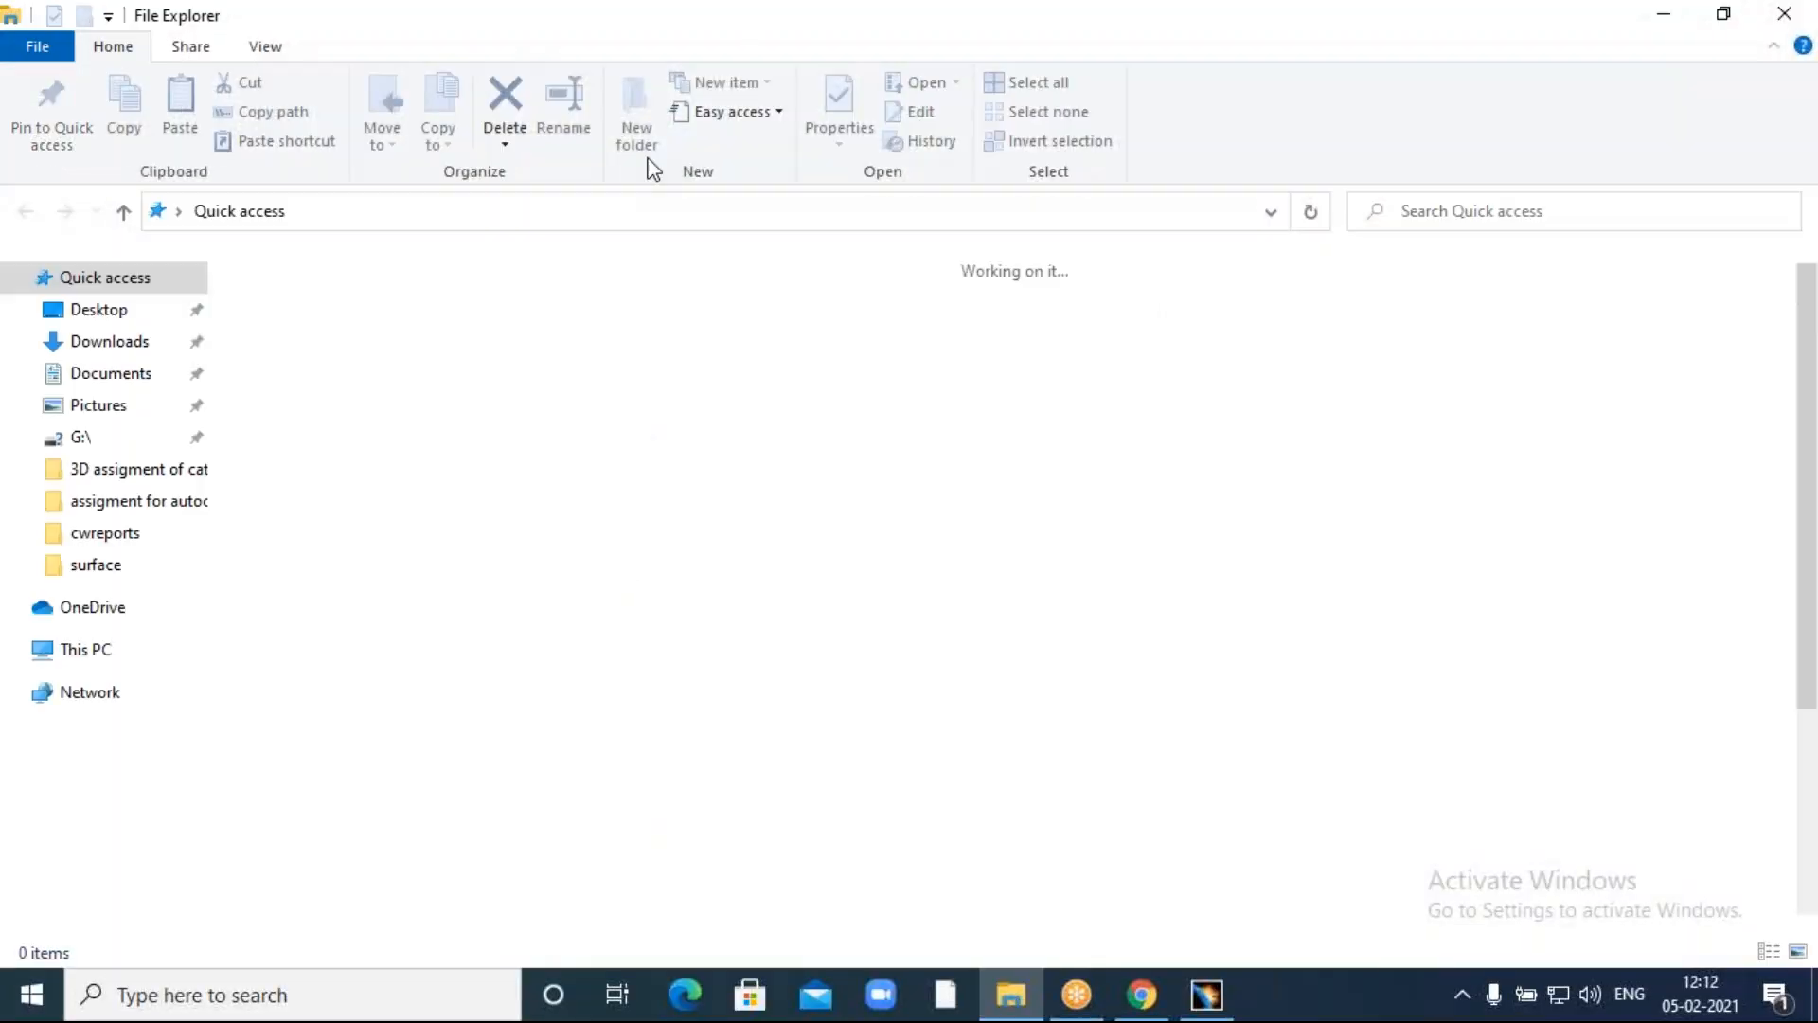
left_click(99, 650)
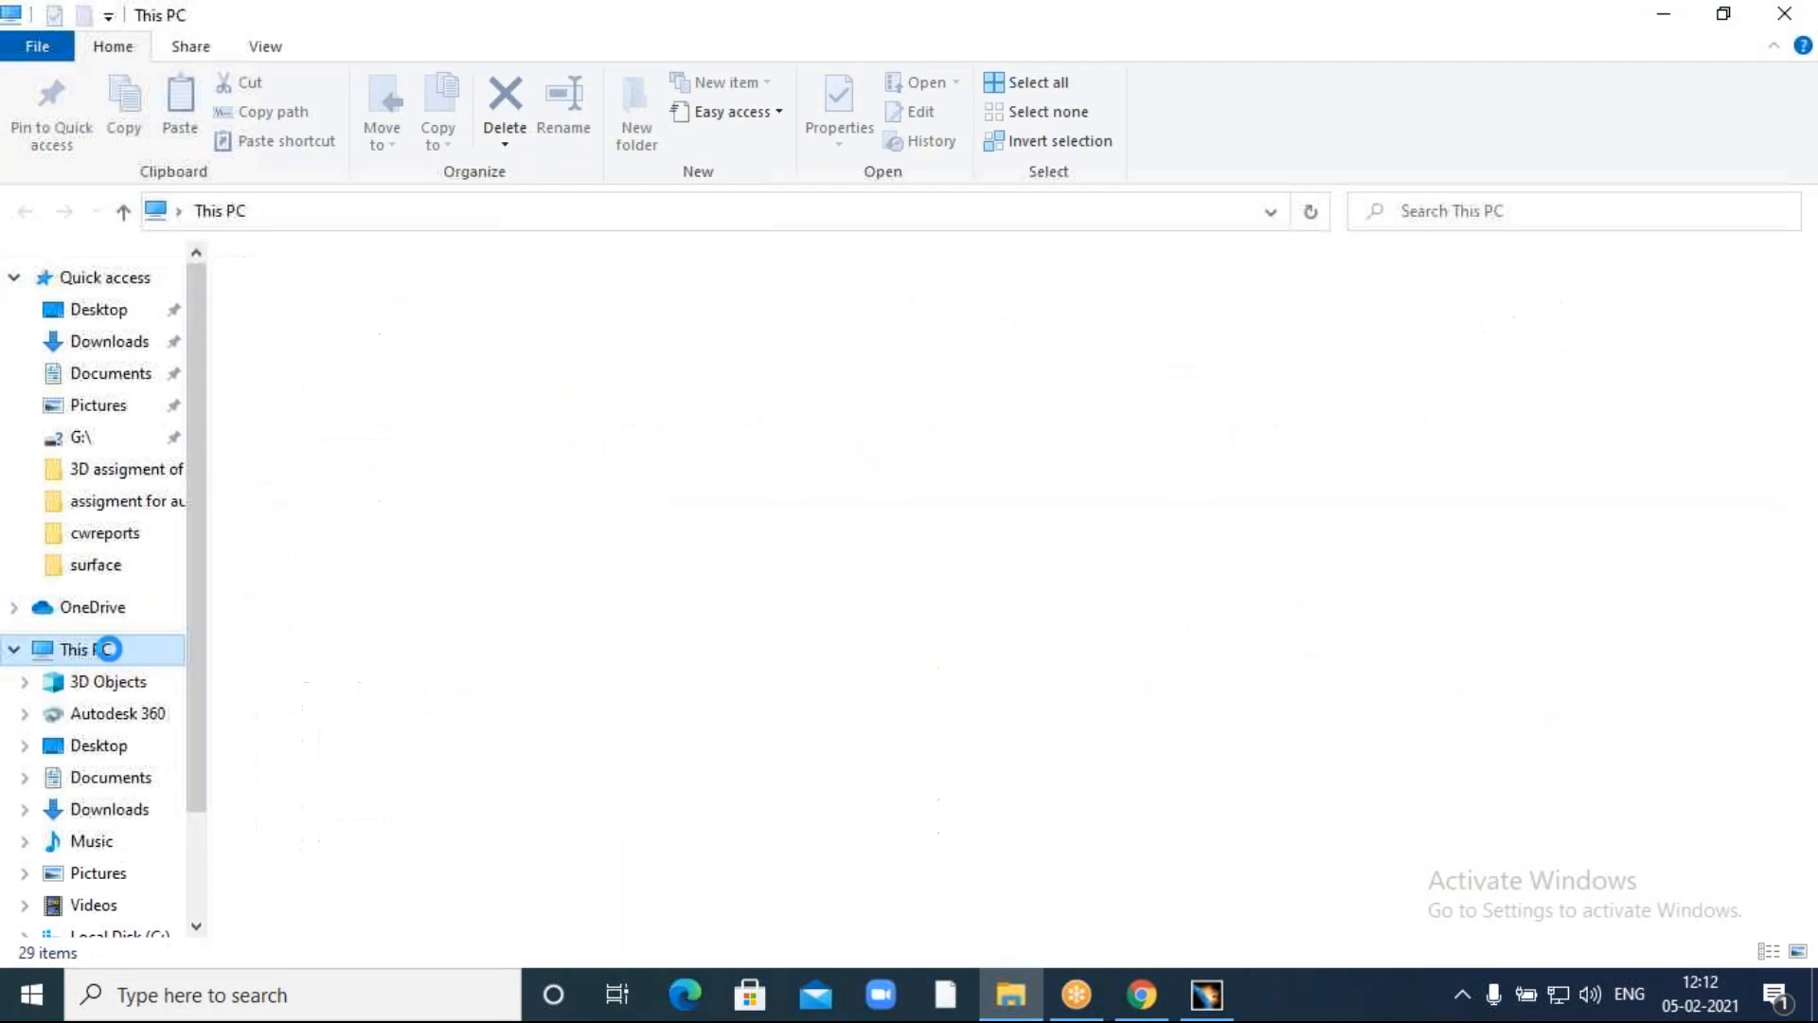
left_click(1040, 524)
double_click(1040, 525)
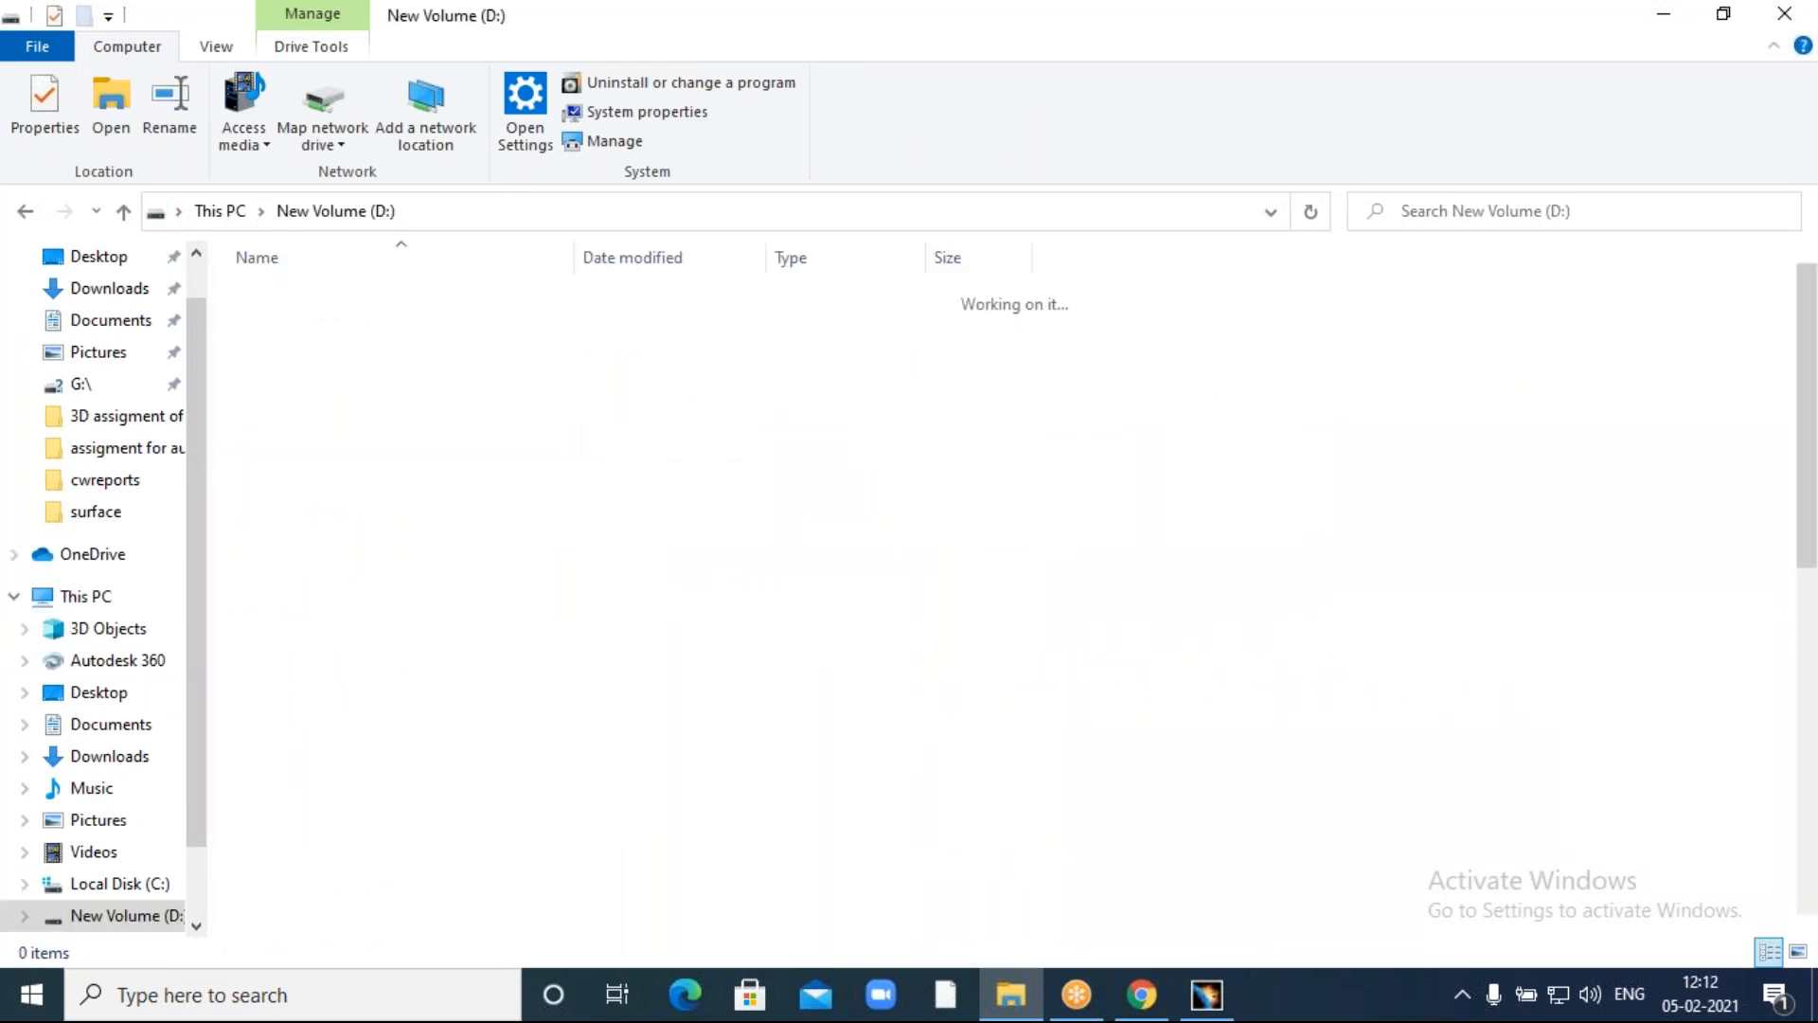
left_click(405, 297)
double_click(405, 297)
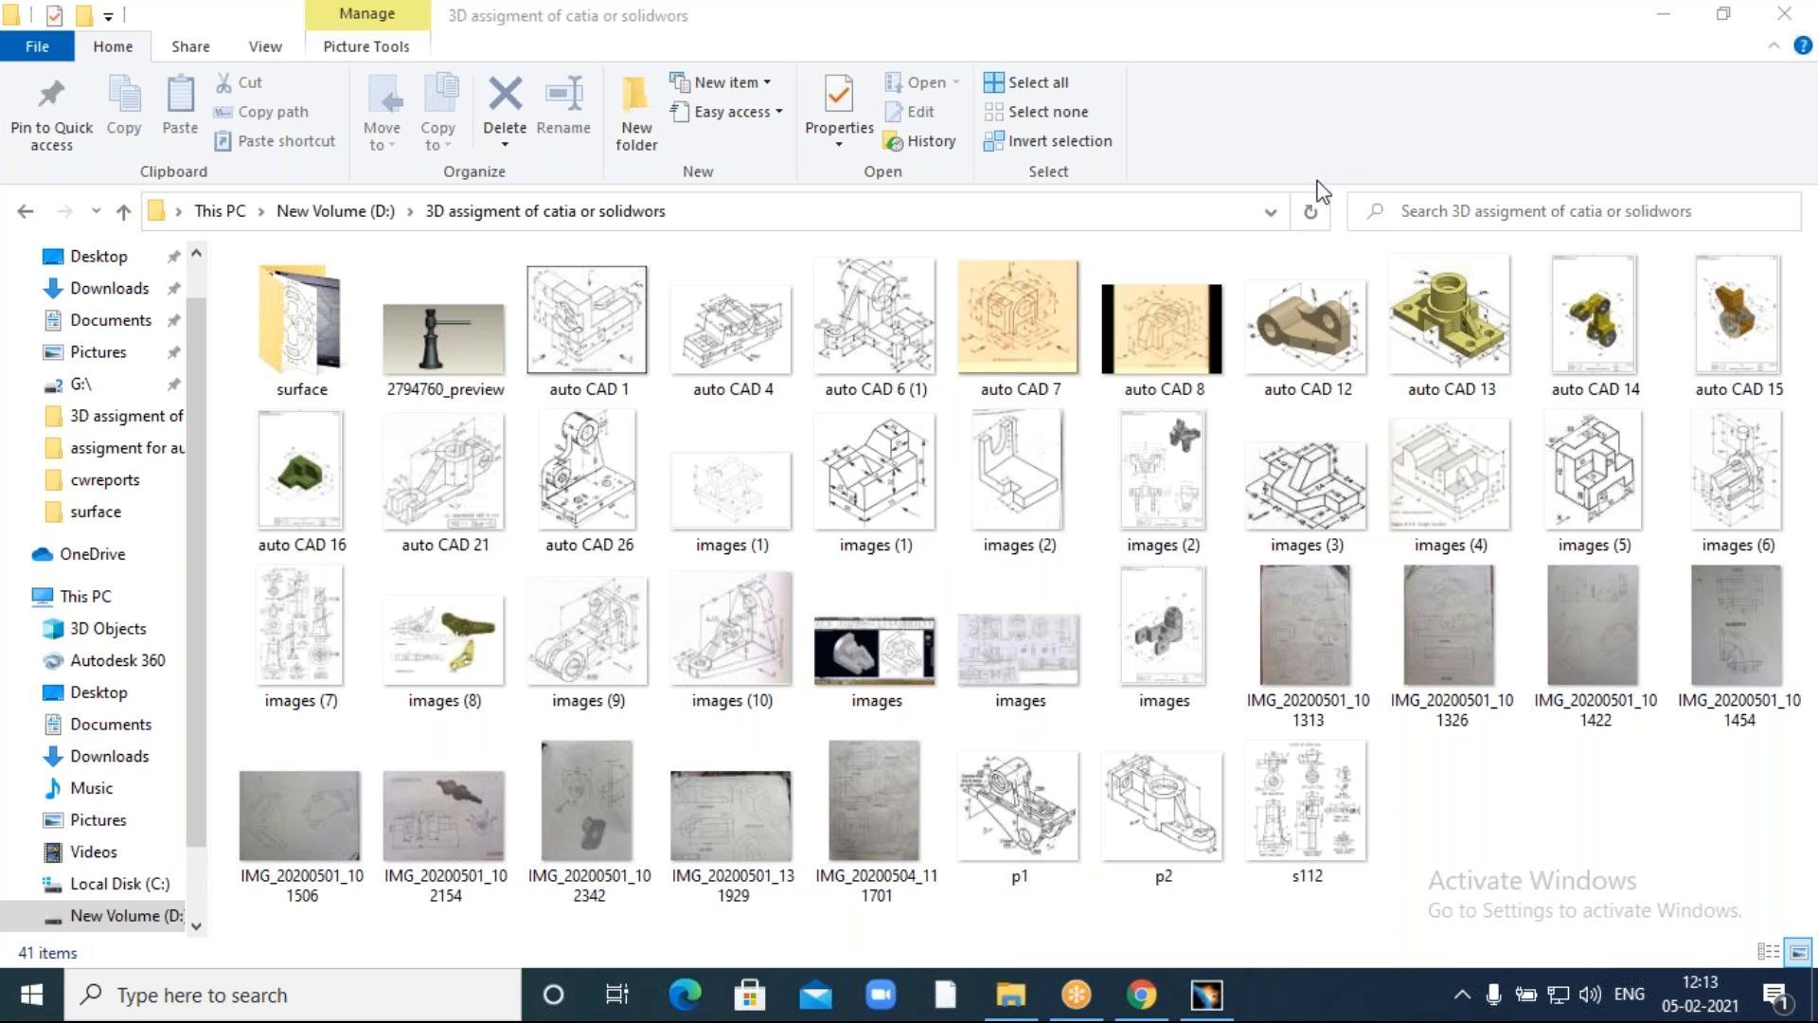
Open the drawing image IMG_20200501_101313 and enlarge the views of the slotted block with the semicircular cutout.
left_click(1303, 678)
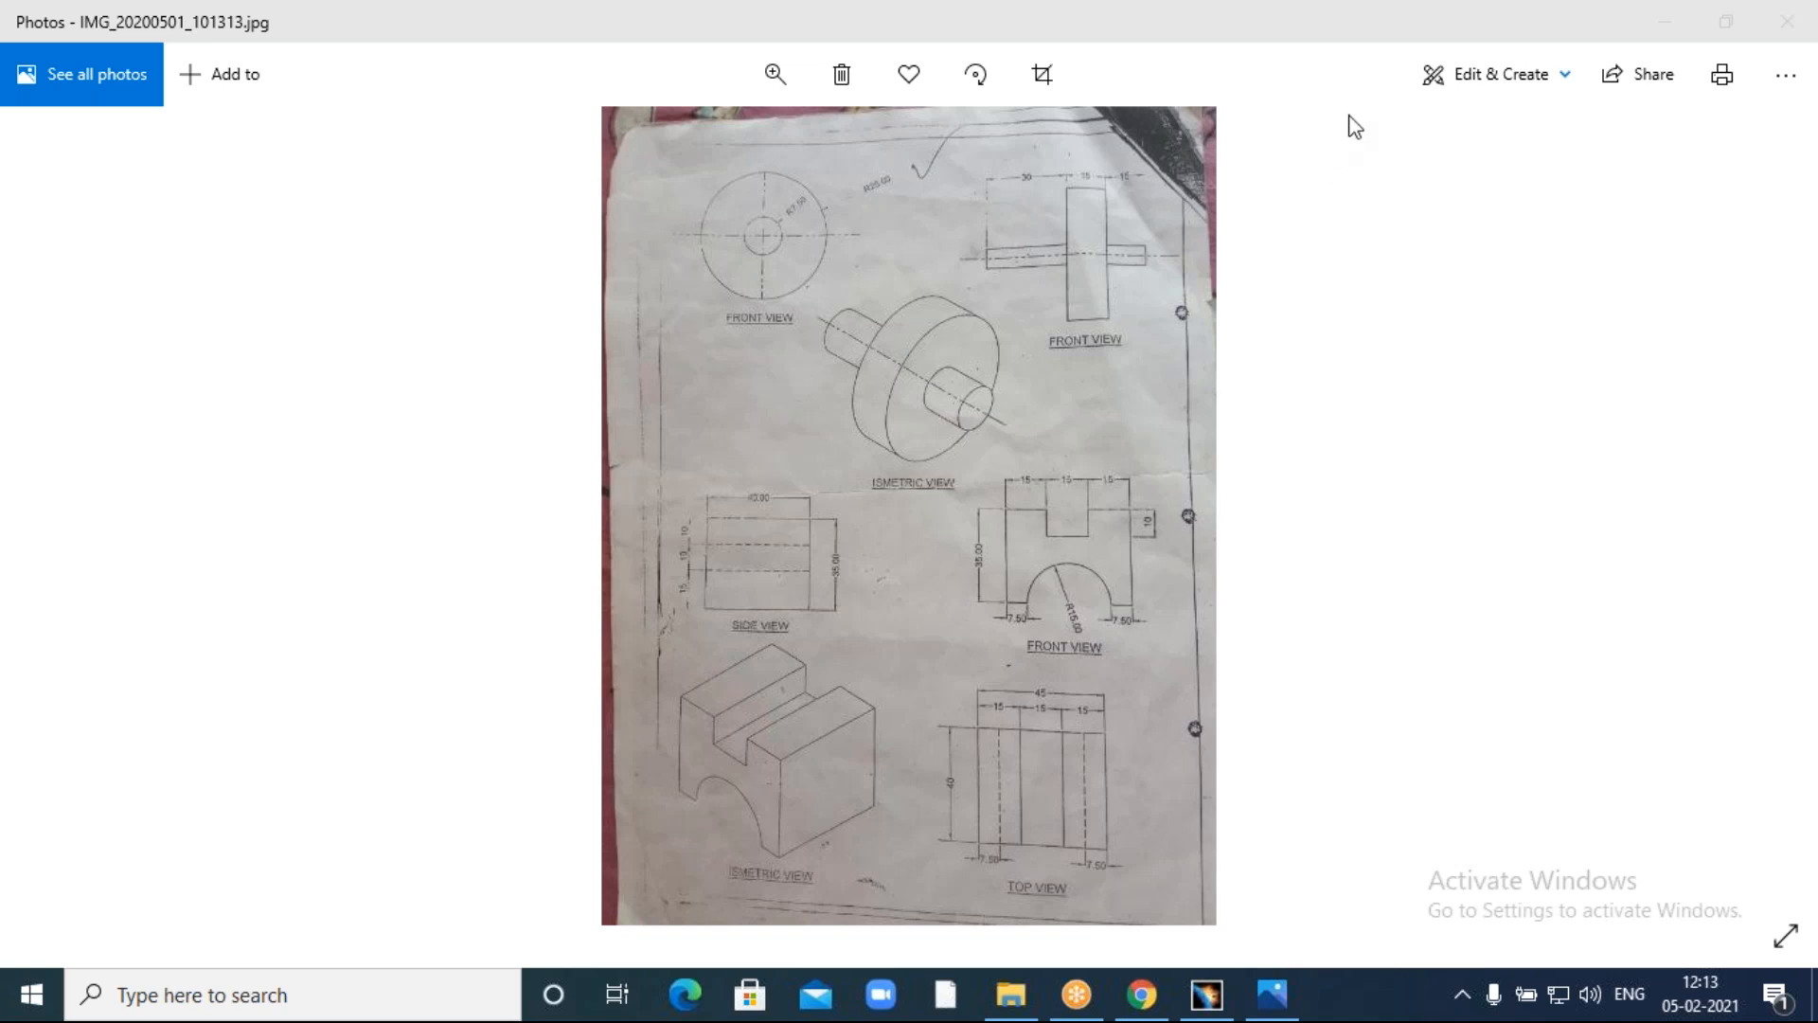
left_click(945, 629)
scroll(945, 629, "up", 2, "ctrl")
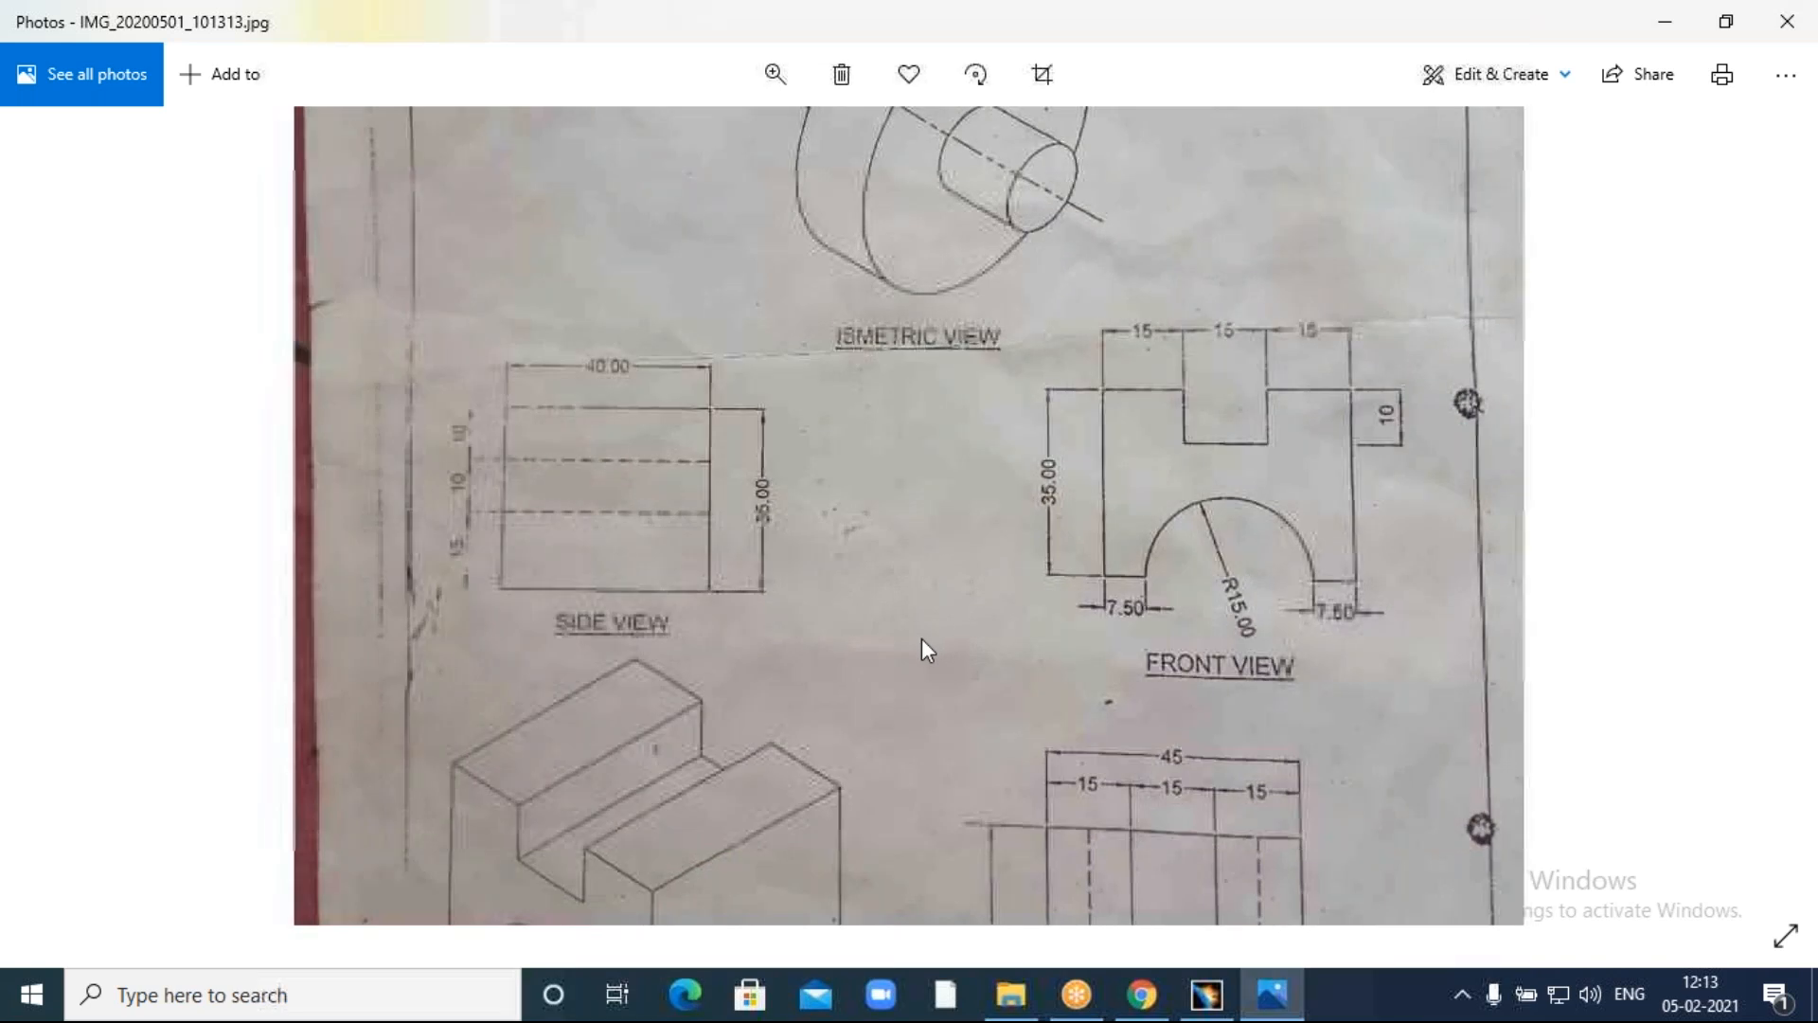
left_click_drag(940, 561, 950, 437)
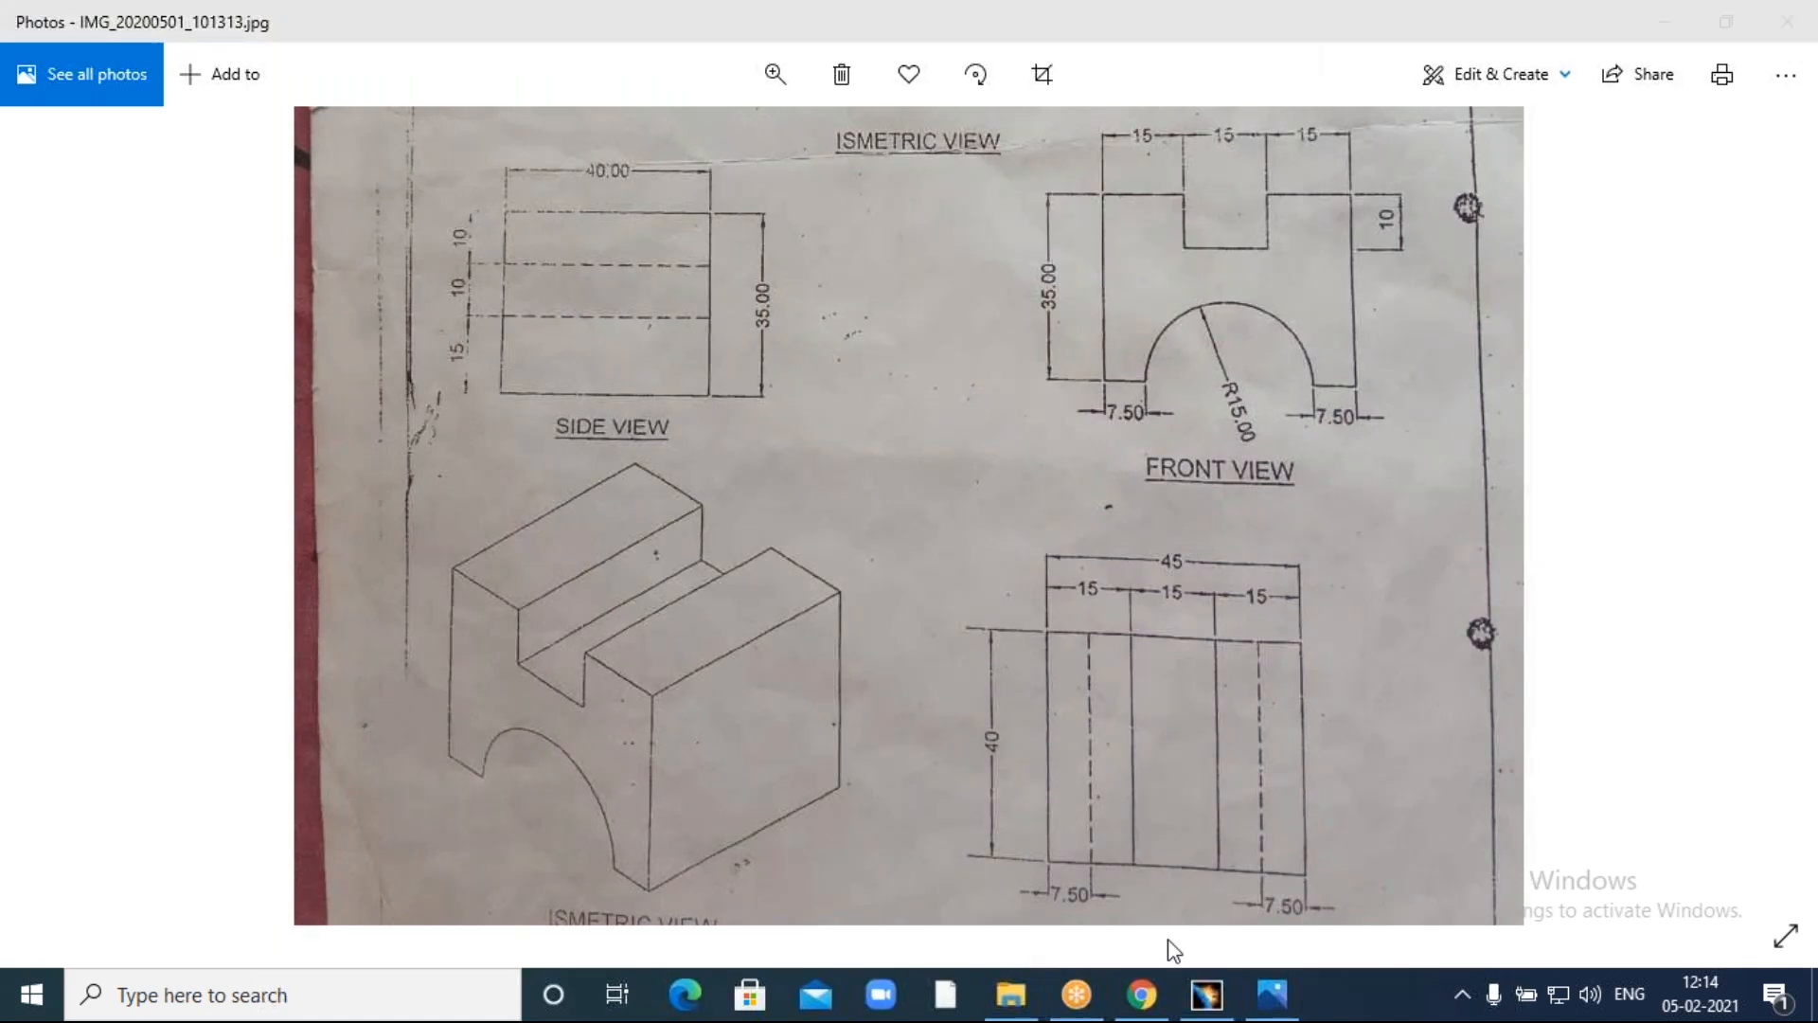
Switch to CATIA, create a new part named Part1 with hybrid design enabled, and dismiss the firewall notification.
left_click(1217, 1002)
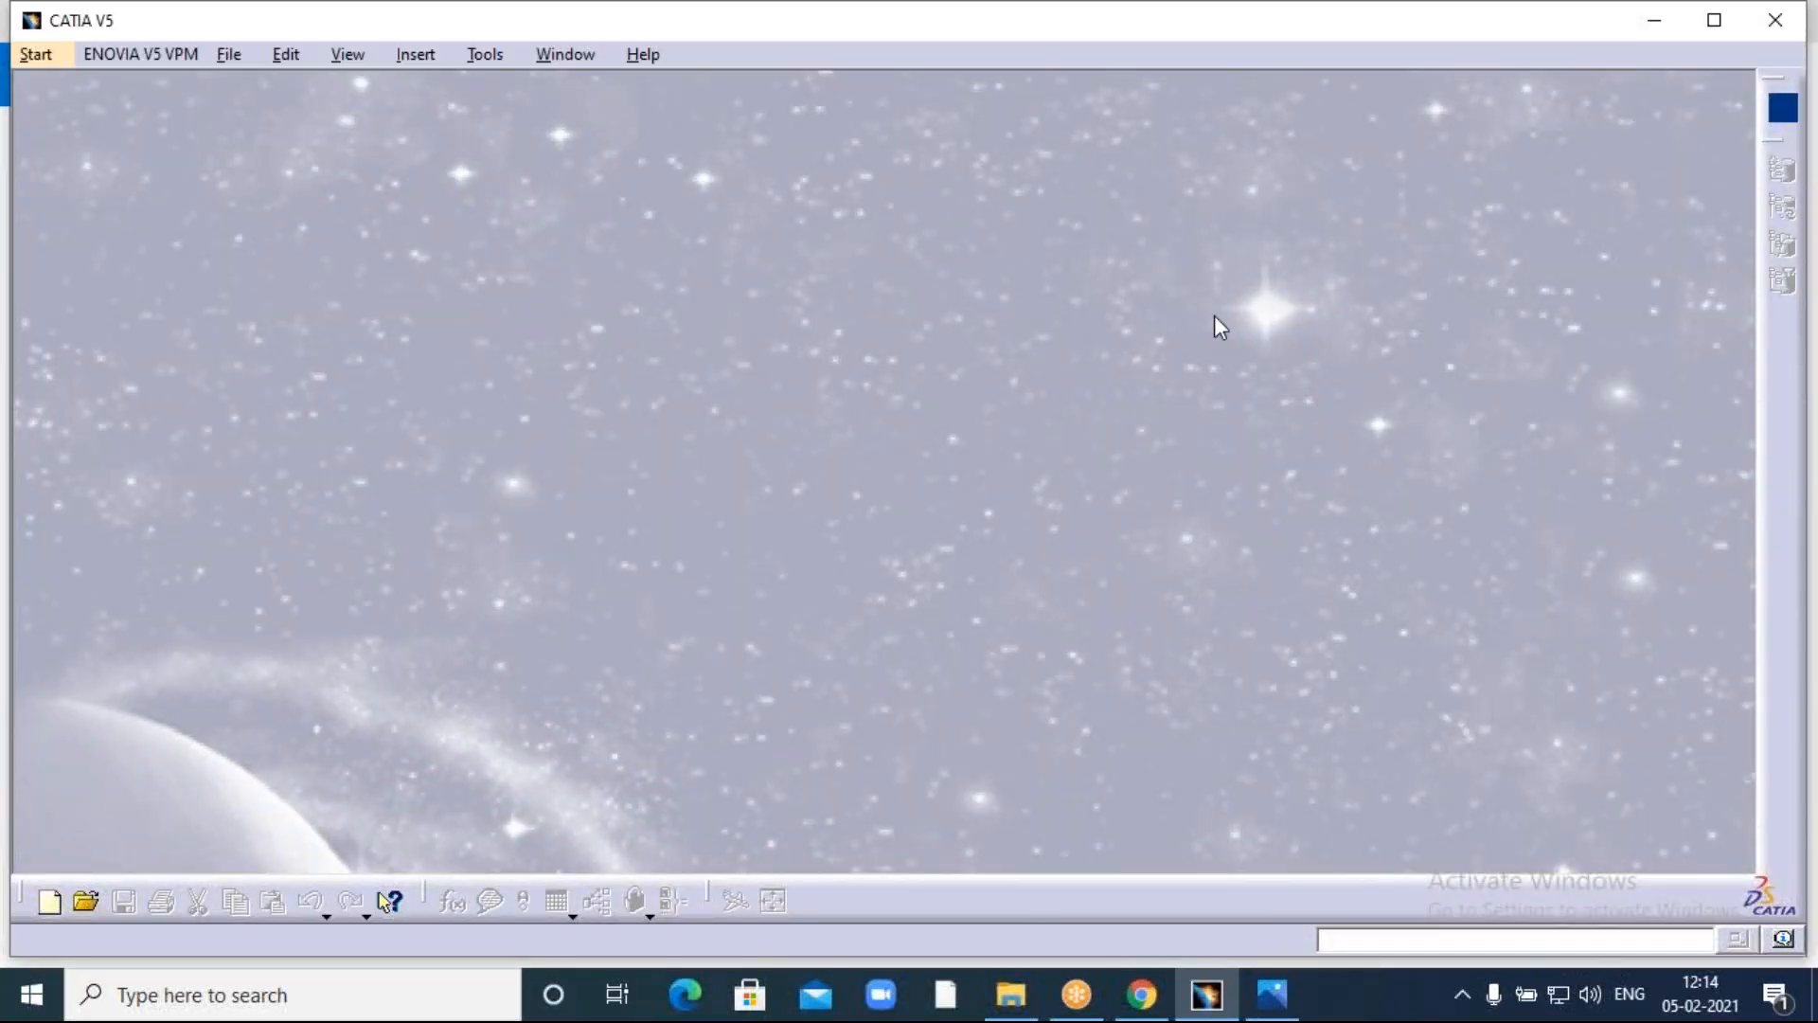
left_click(35, 55)
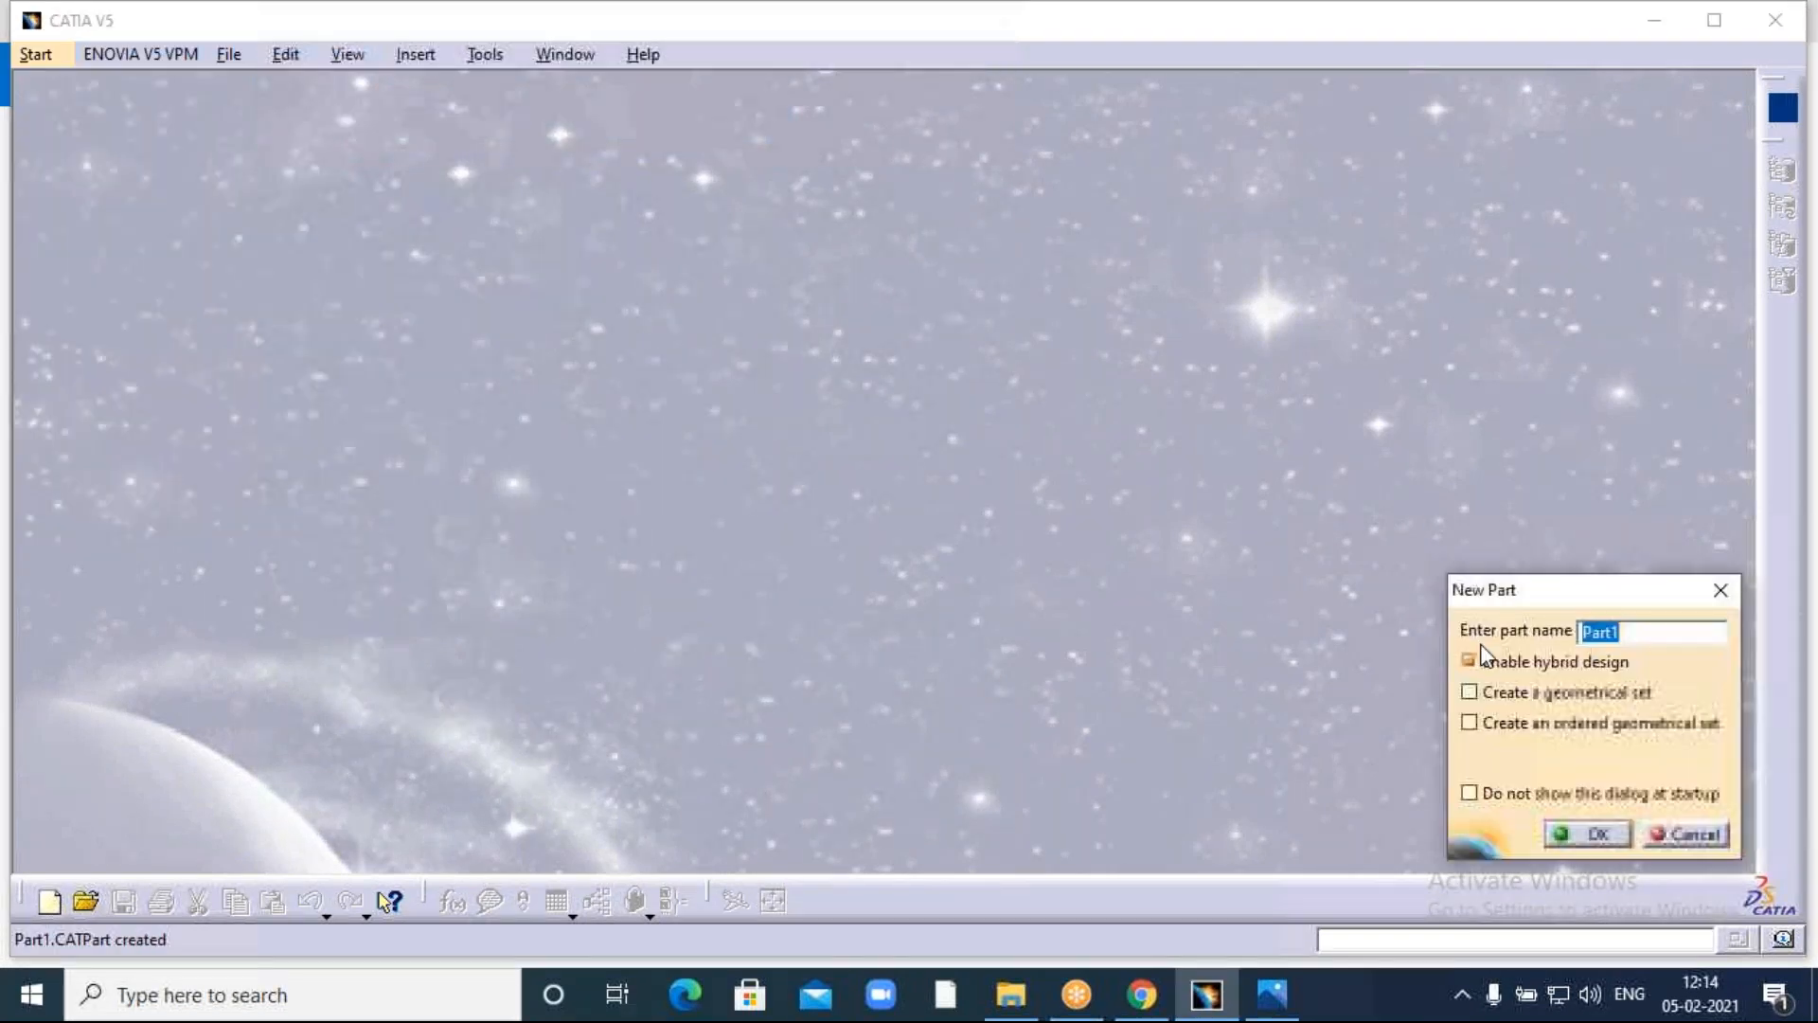
left_click(1587, 834)
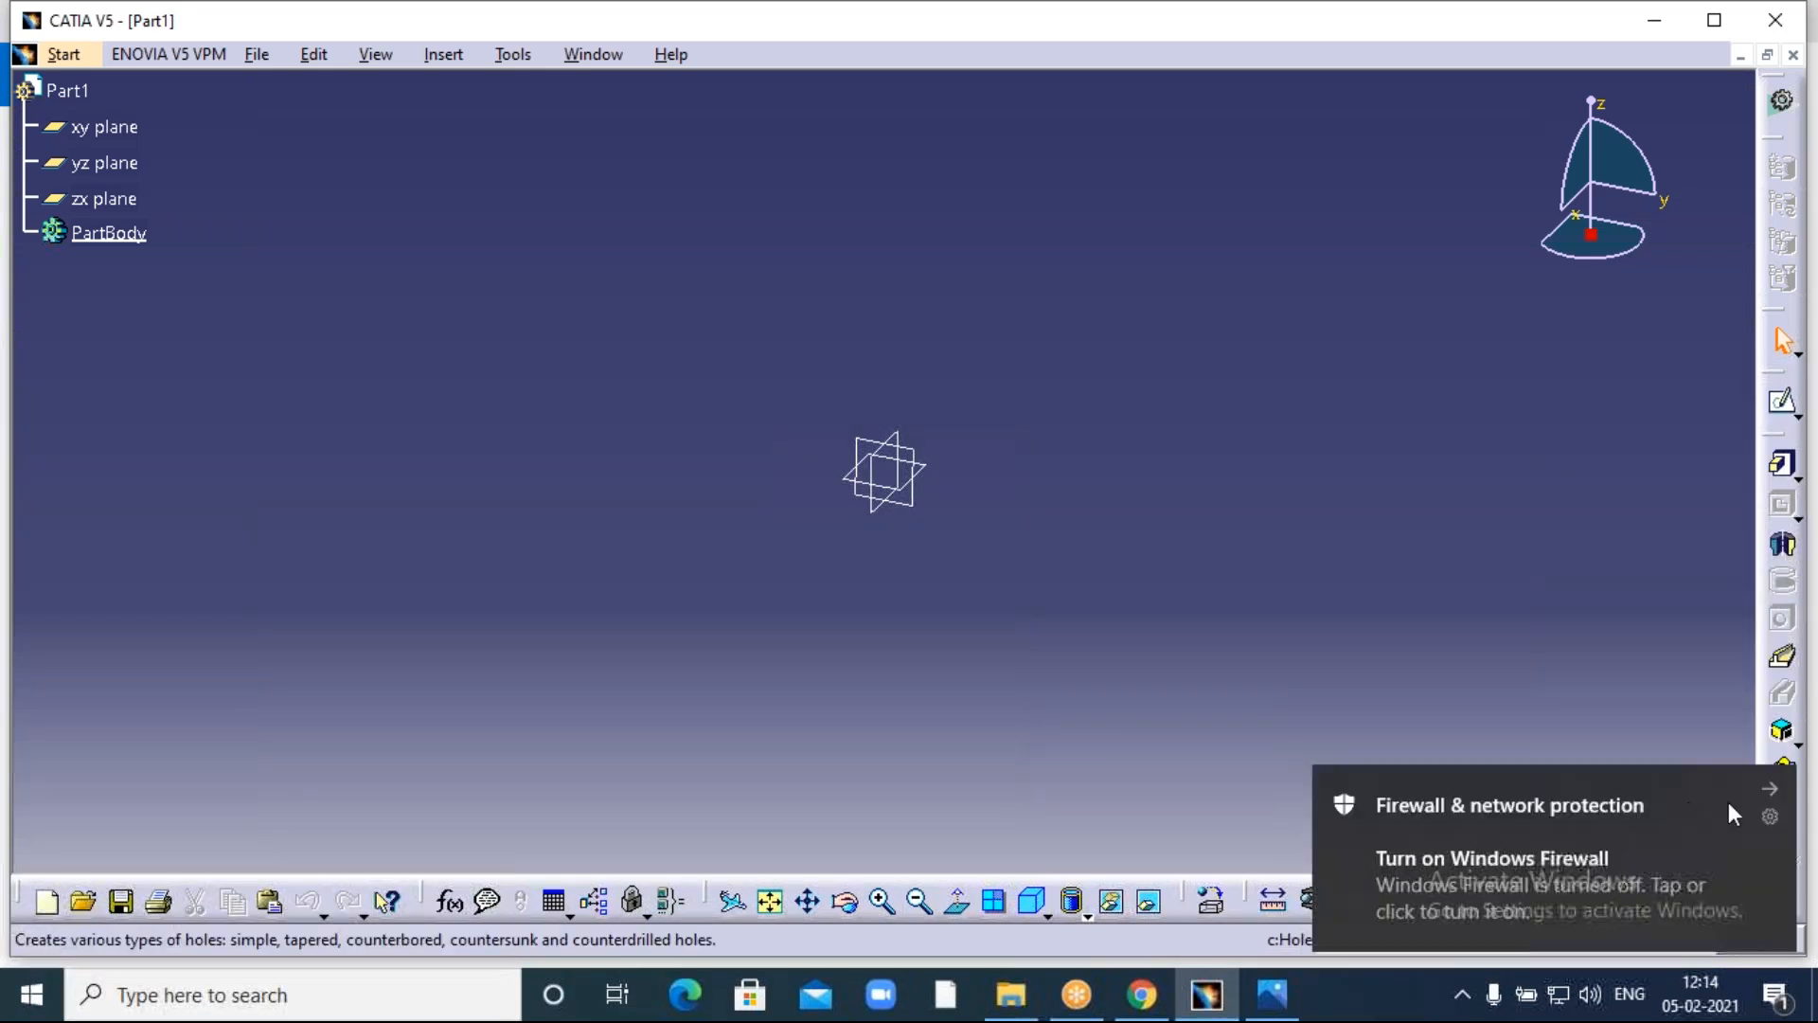
left_click(1768, 793)
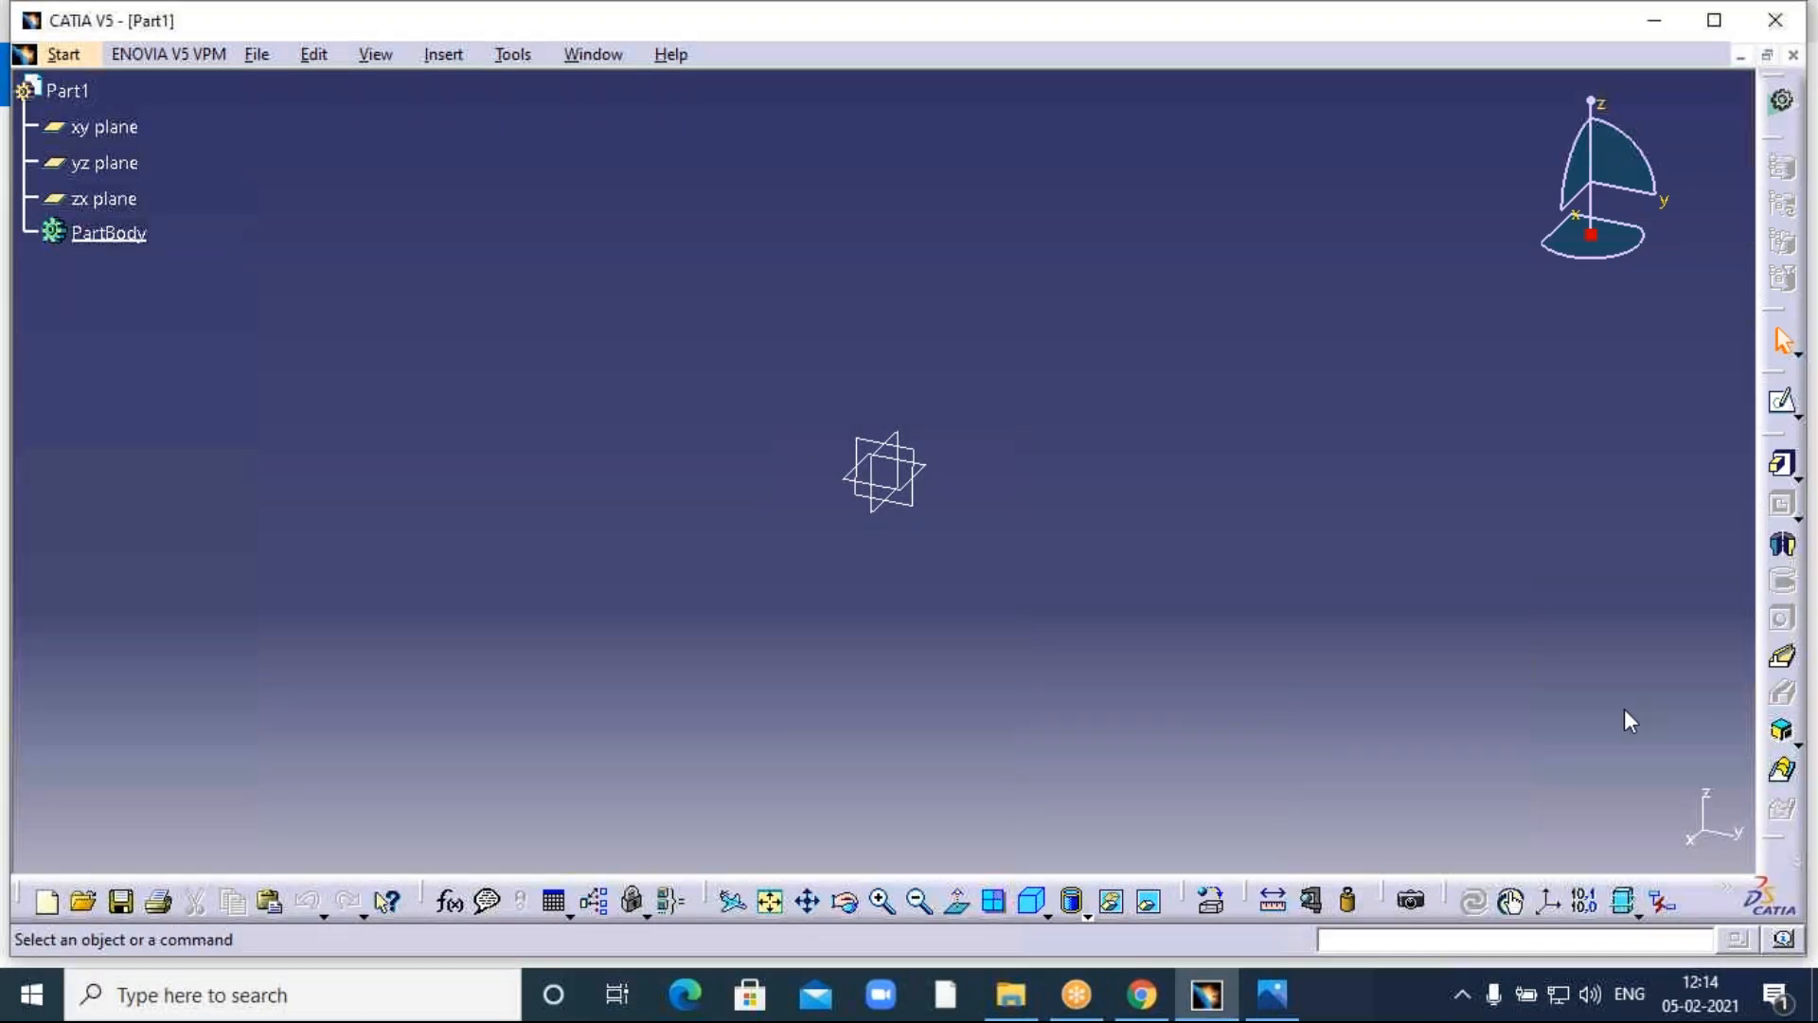
Switch to the Photos drawing and examine the slotted block's dimensions in the front, side, top and isometric views.
left_click(1272, 994)
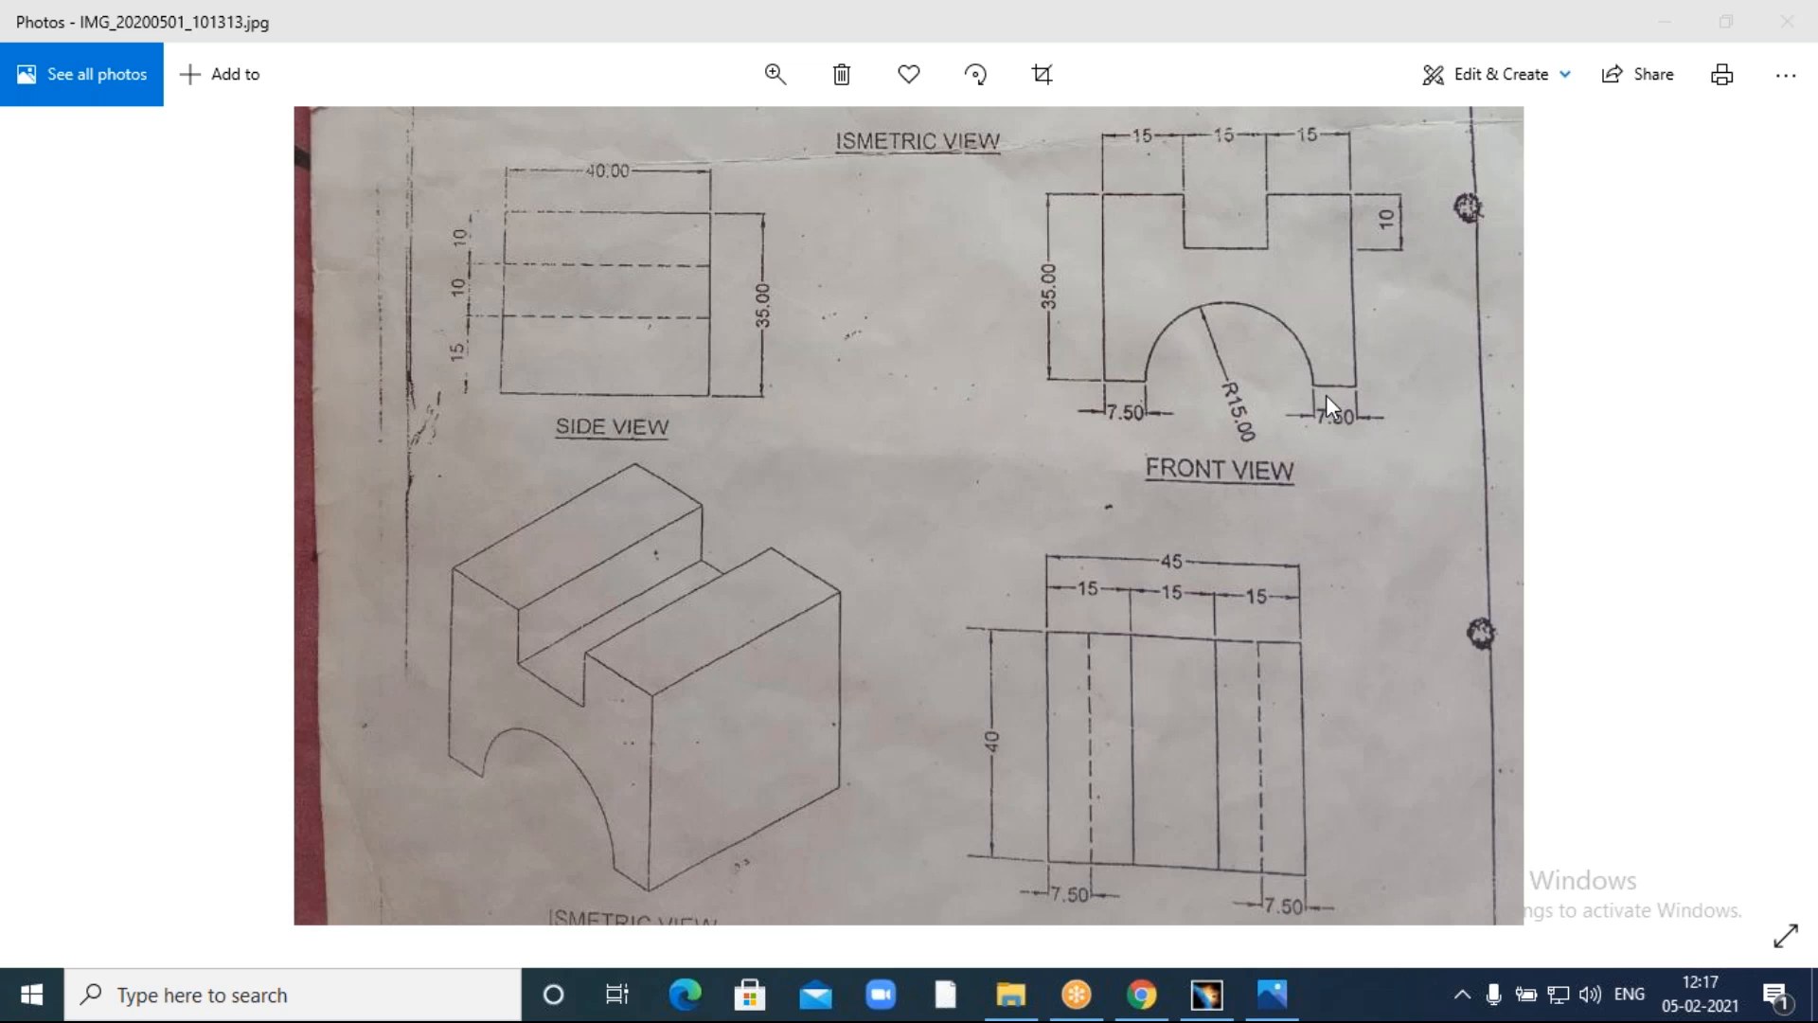
left_click(874, 454)
scroll(869, 433, "down", 2)
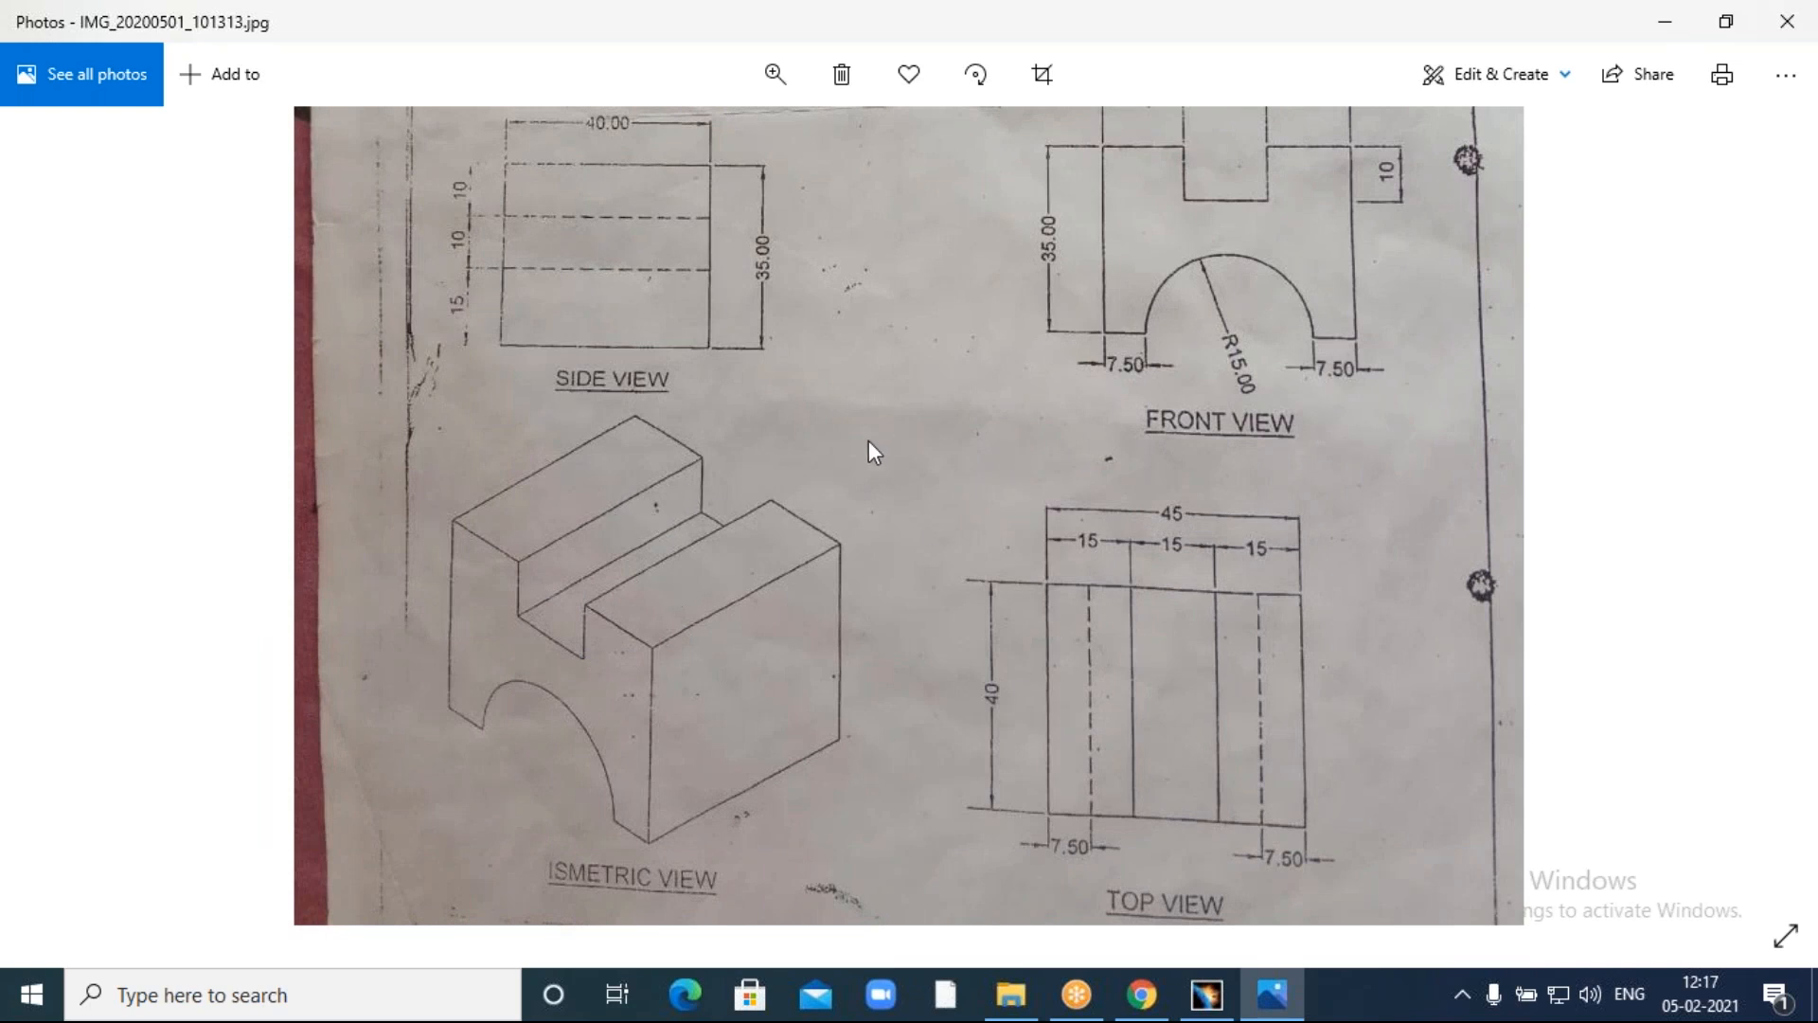
scroll(852, 426, "up", 2)
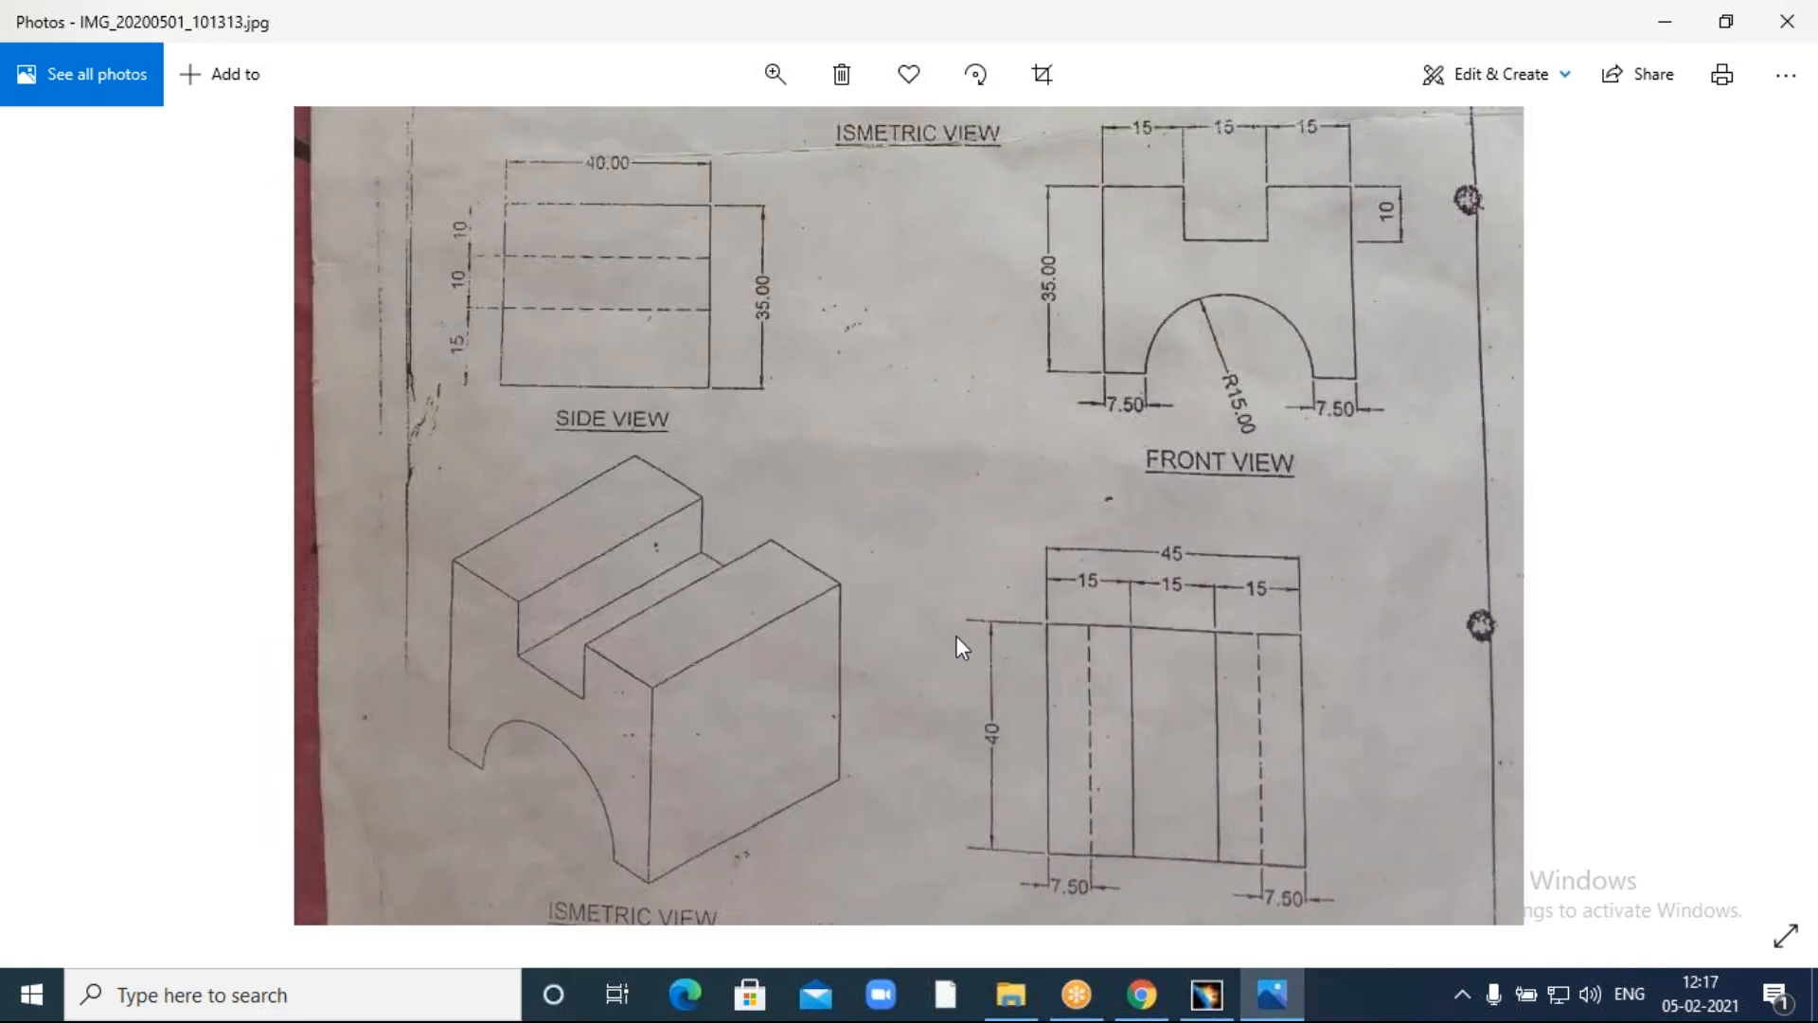
scroll(950, 576, "down", 3)
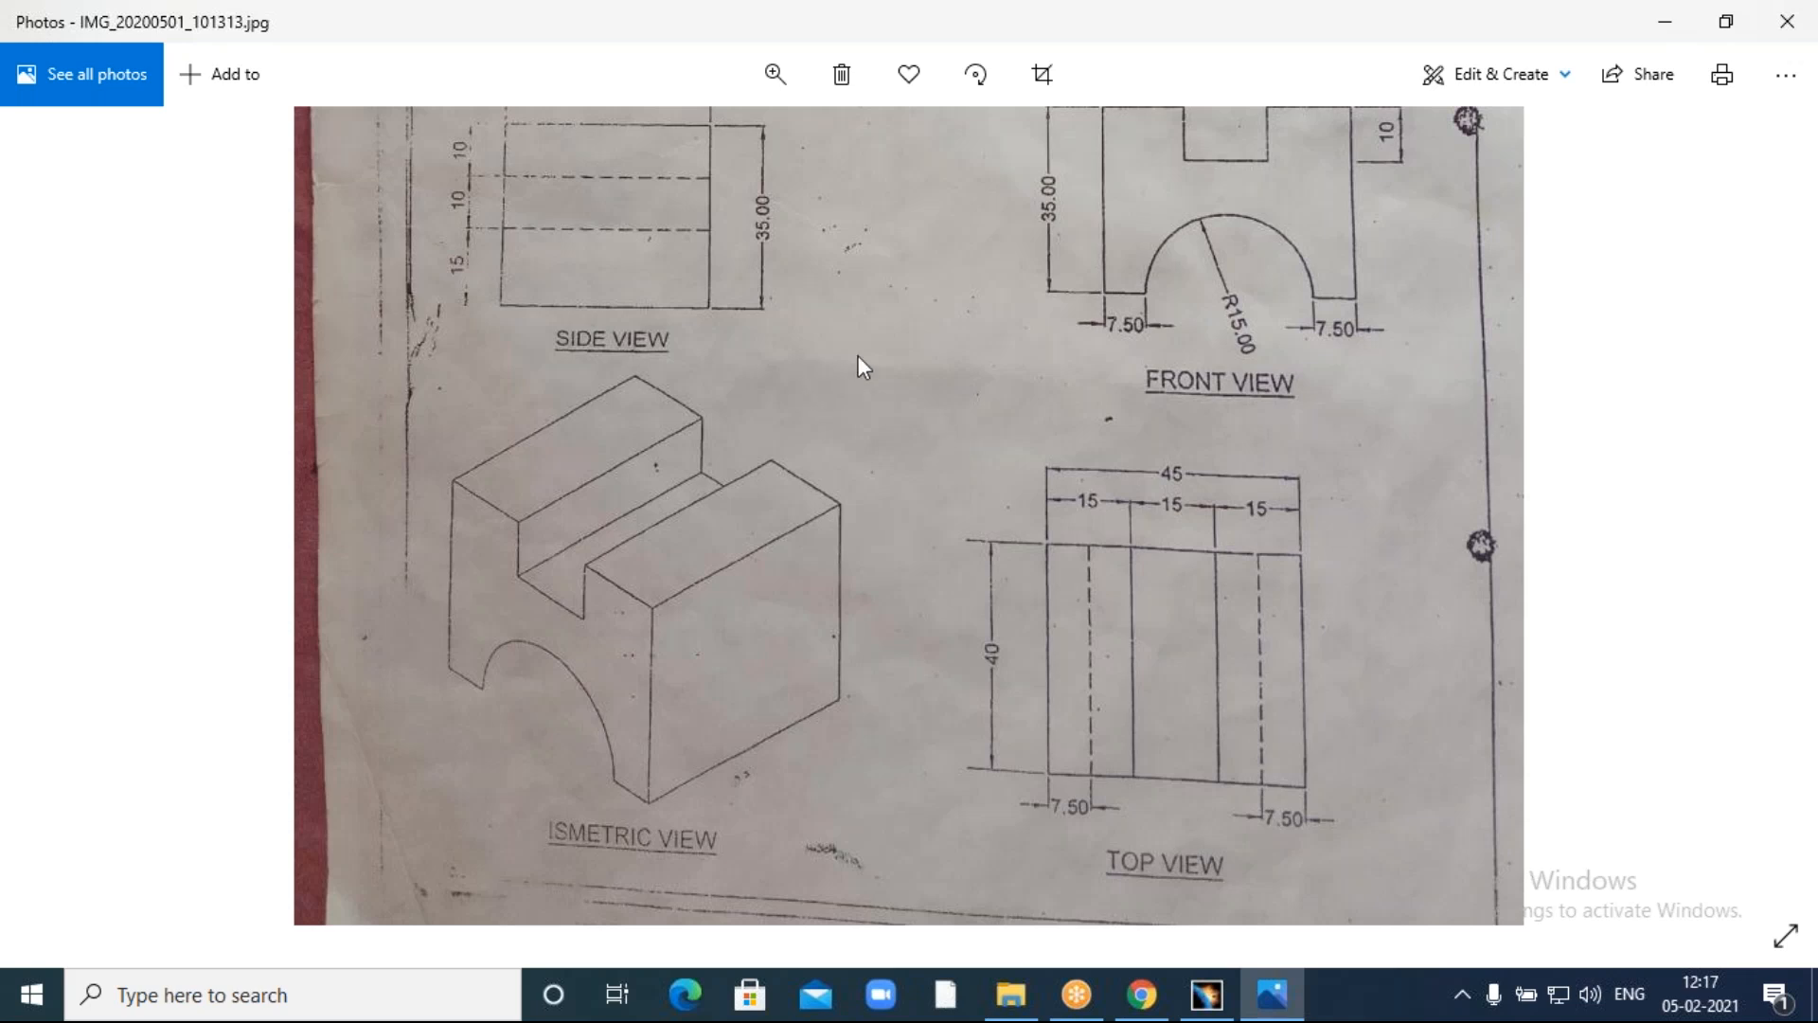
left_click_drag(907, 348, 900, 383)
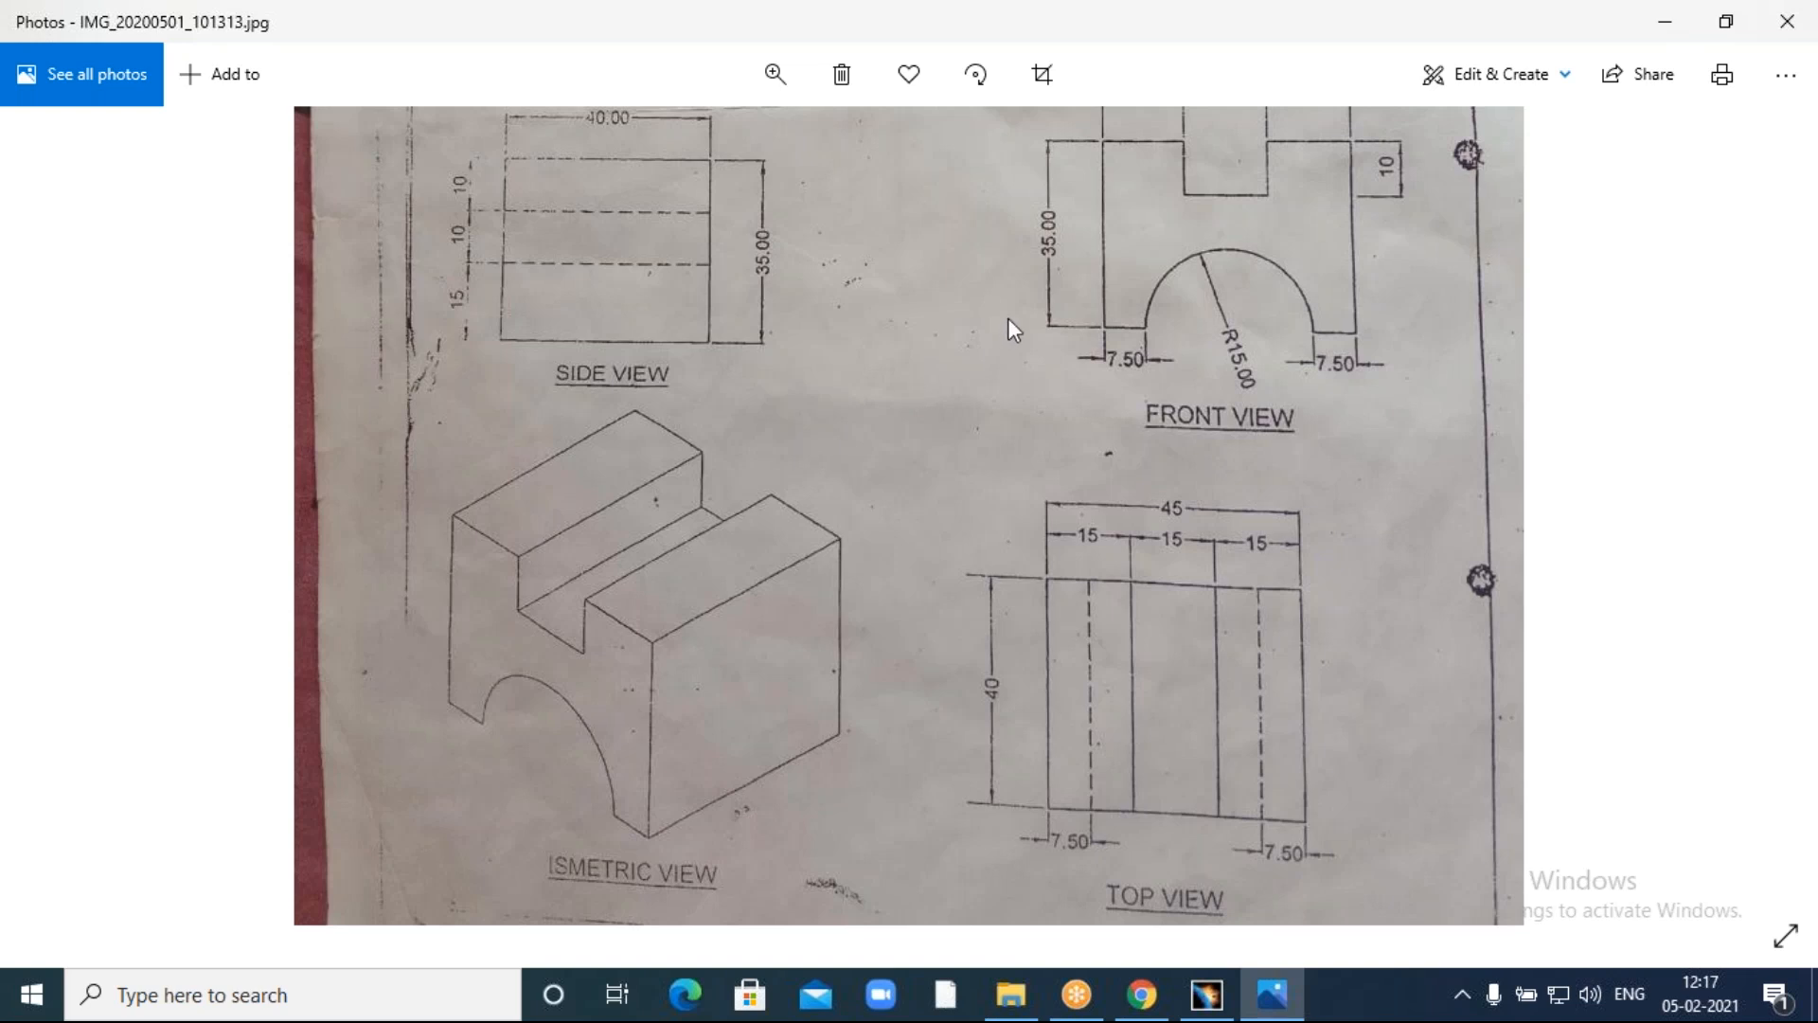
left_click_drag(1008, 316, 1003, 401)
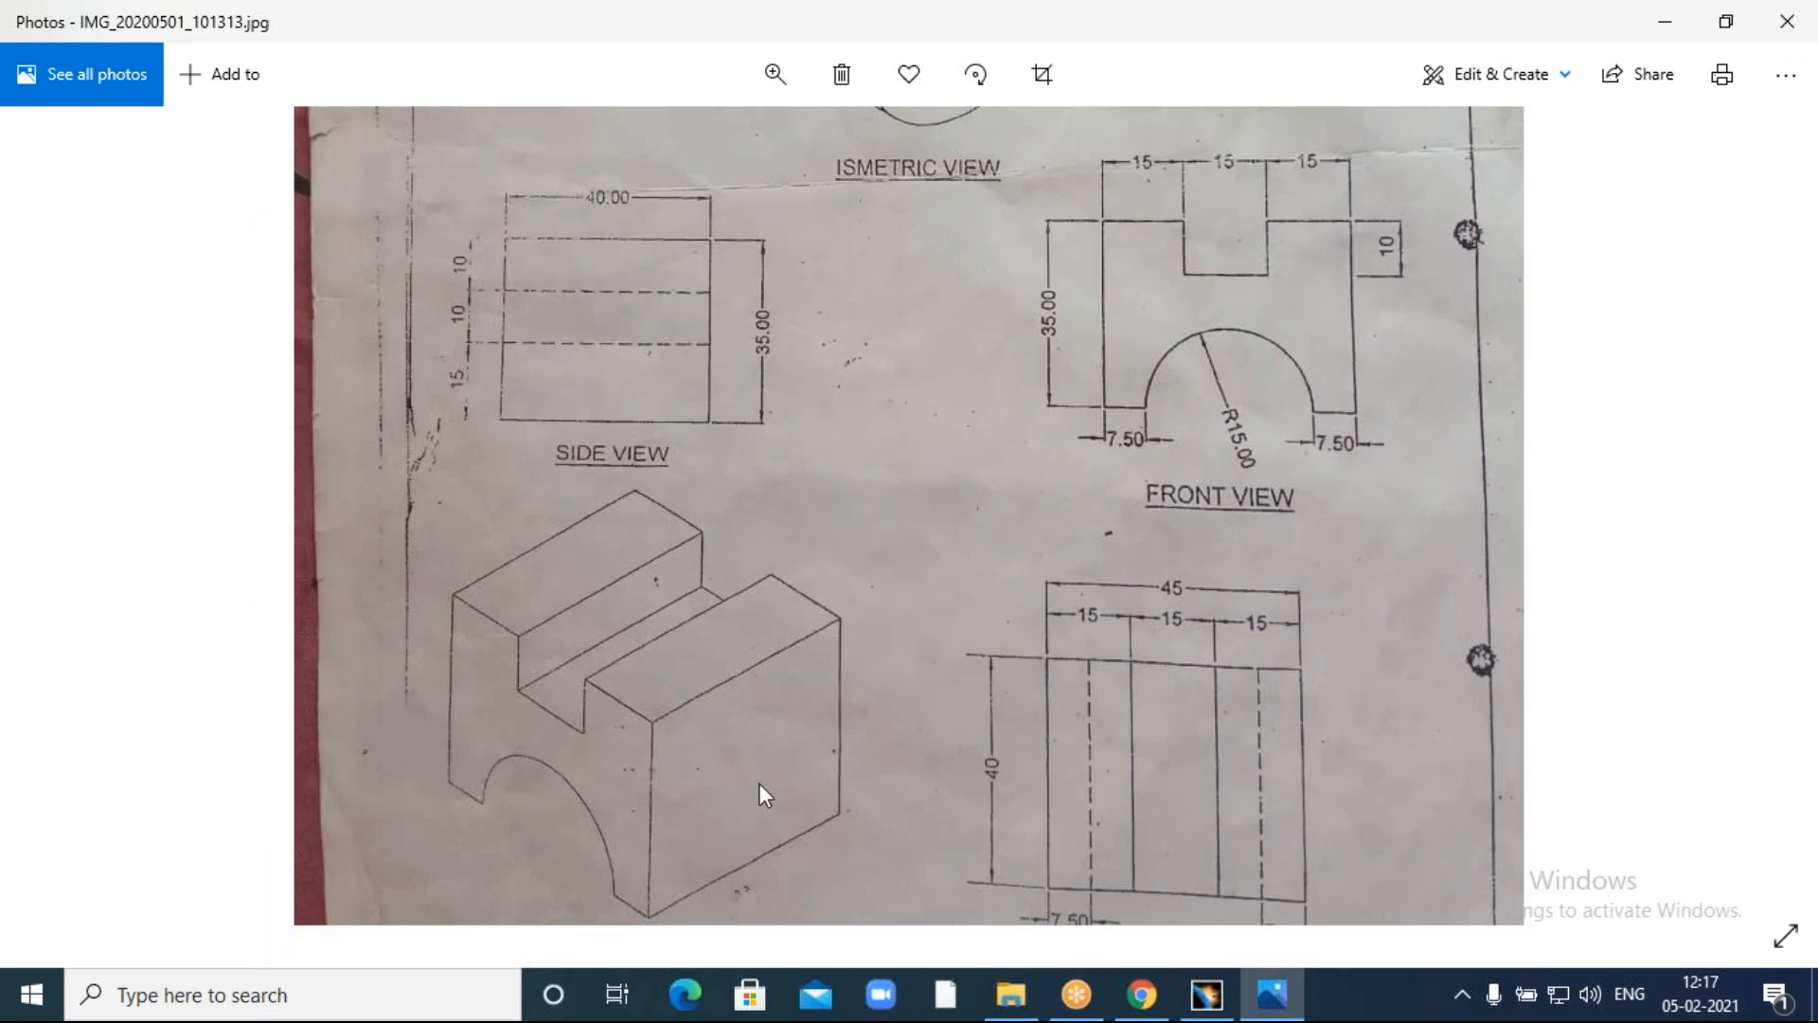
left_click_drag(885, 714, 884, 647)
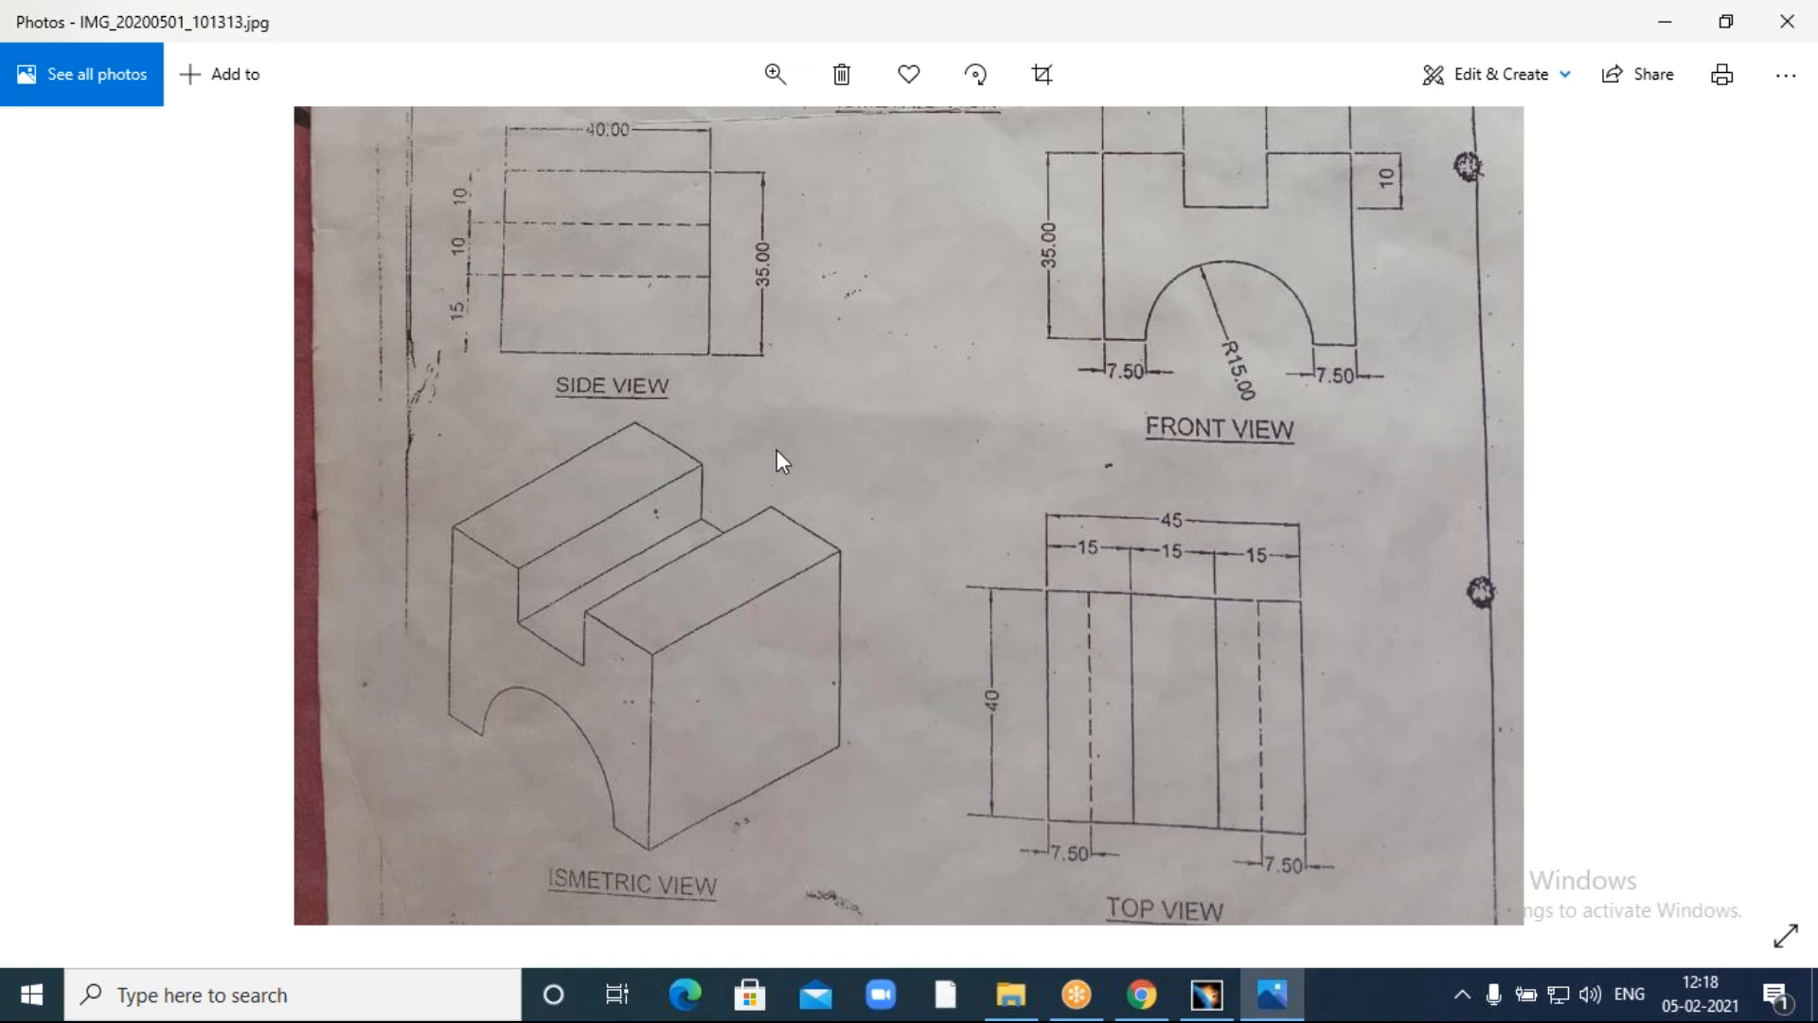
scroll(772, 483, "up", 1)
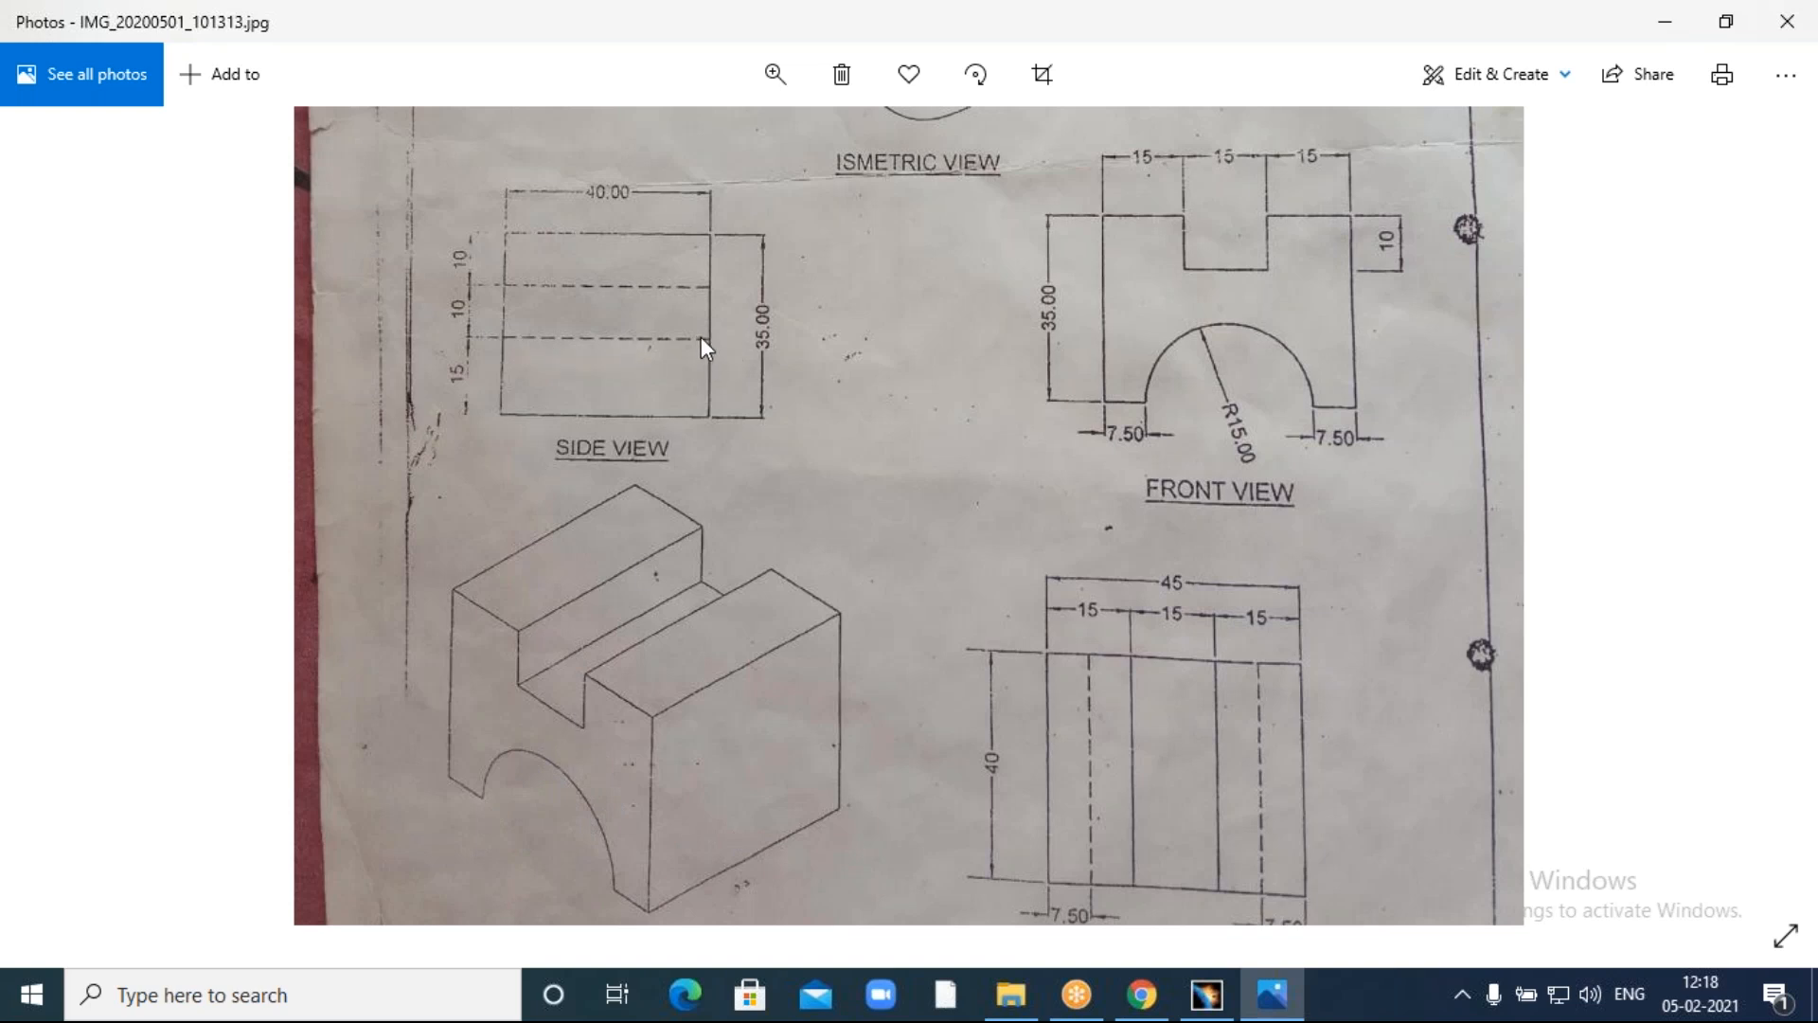
left_click_drag(614, 708, 600, 649)
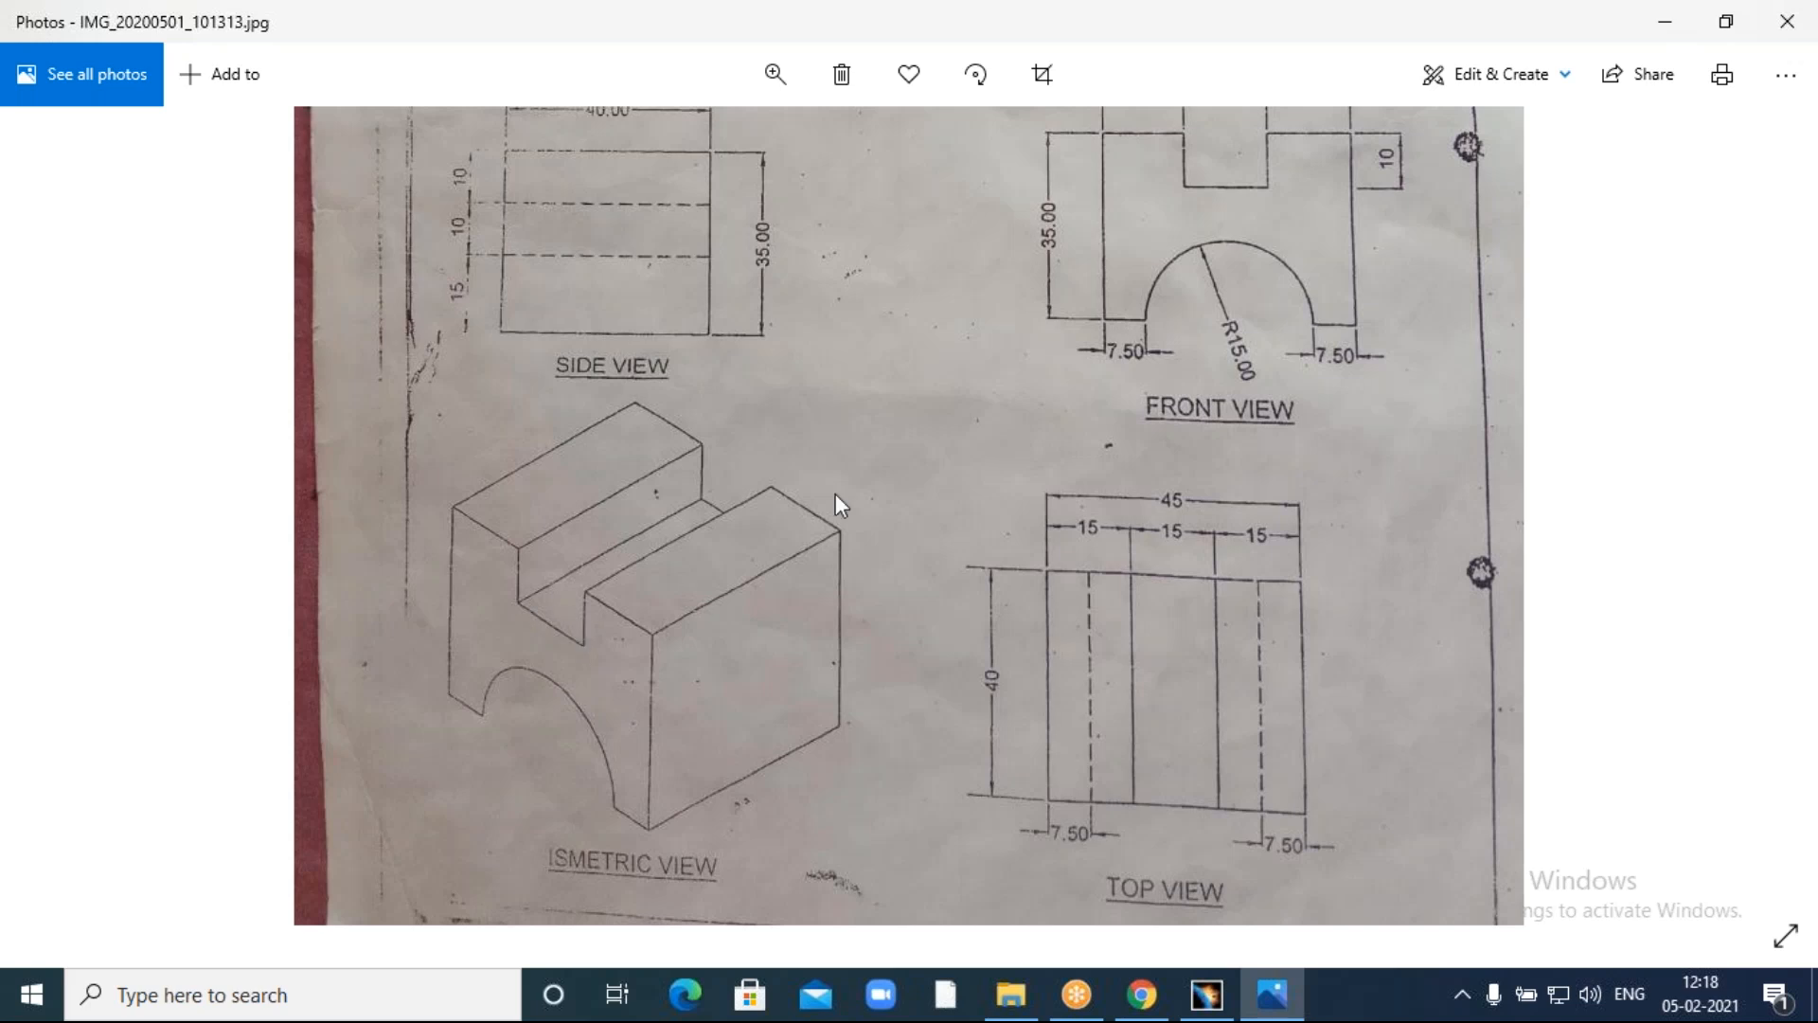
left_click_drag(837, 487, 806, 549)
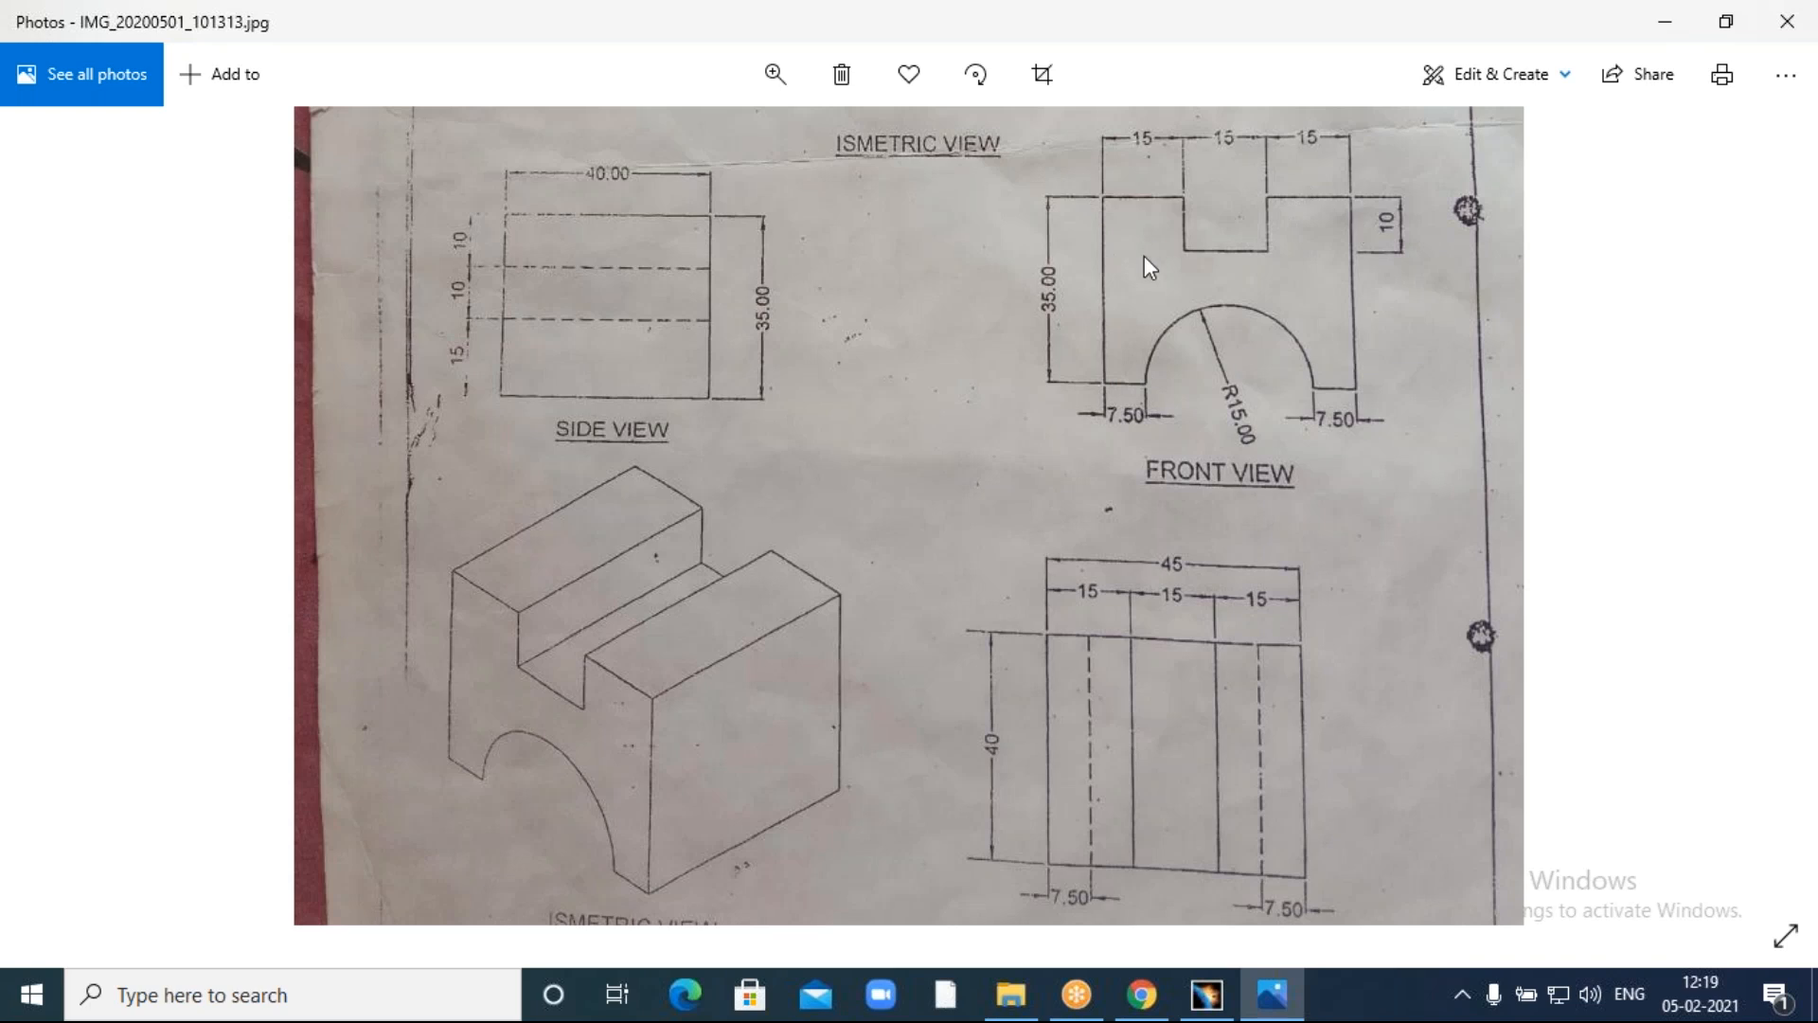
left_click_drag(1143, 255, 1142, 289)
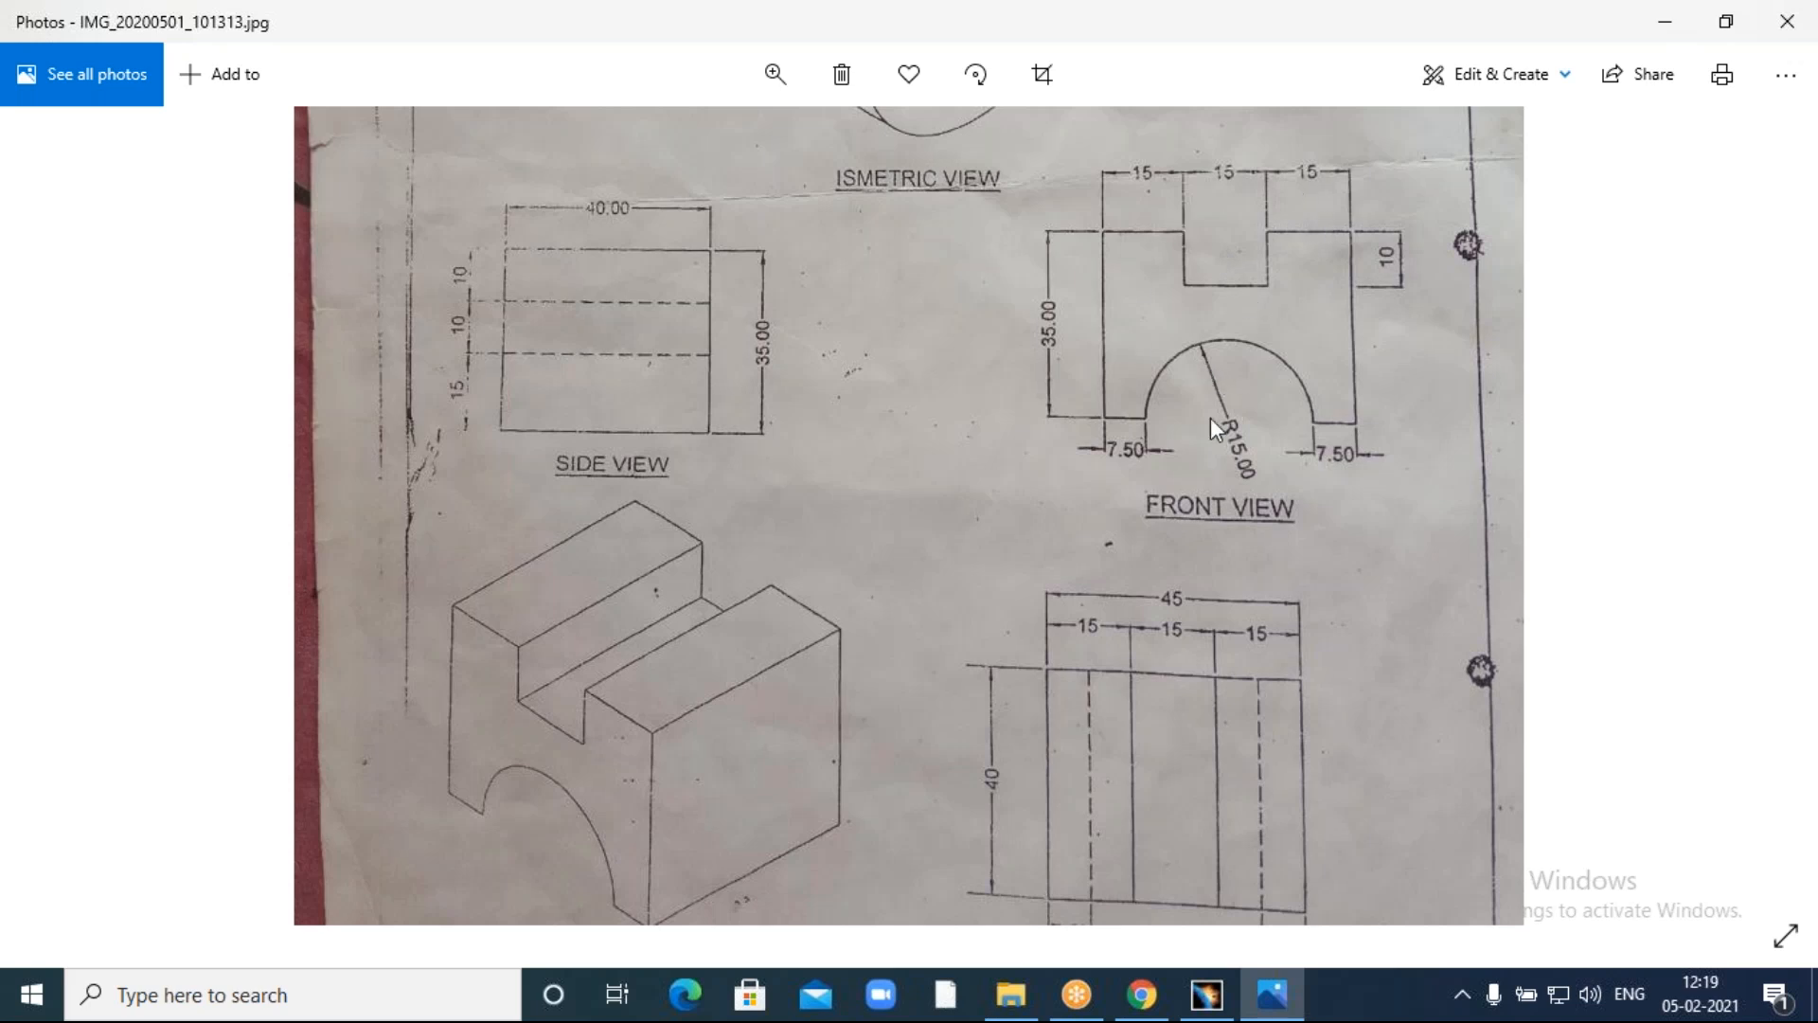
left_click_drag(869, 695, 866, 648)
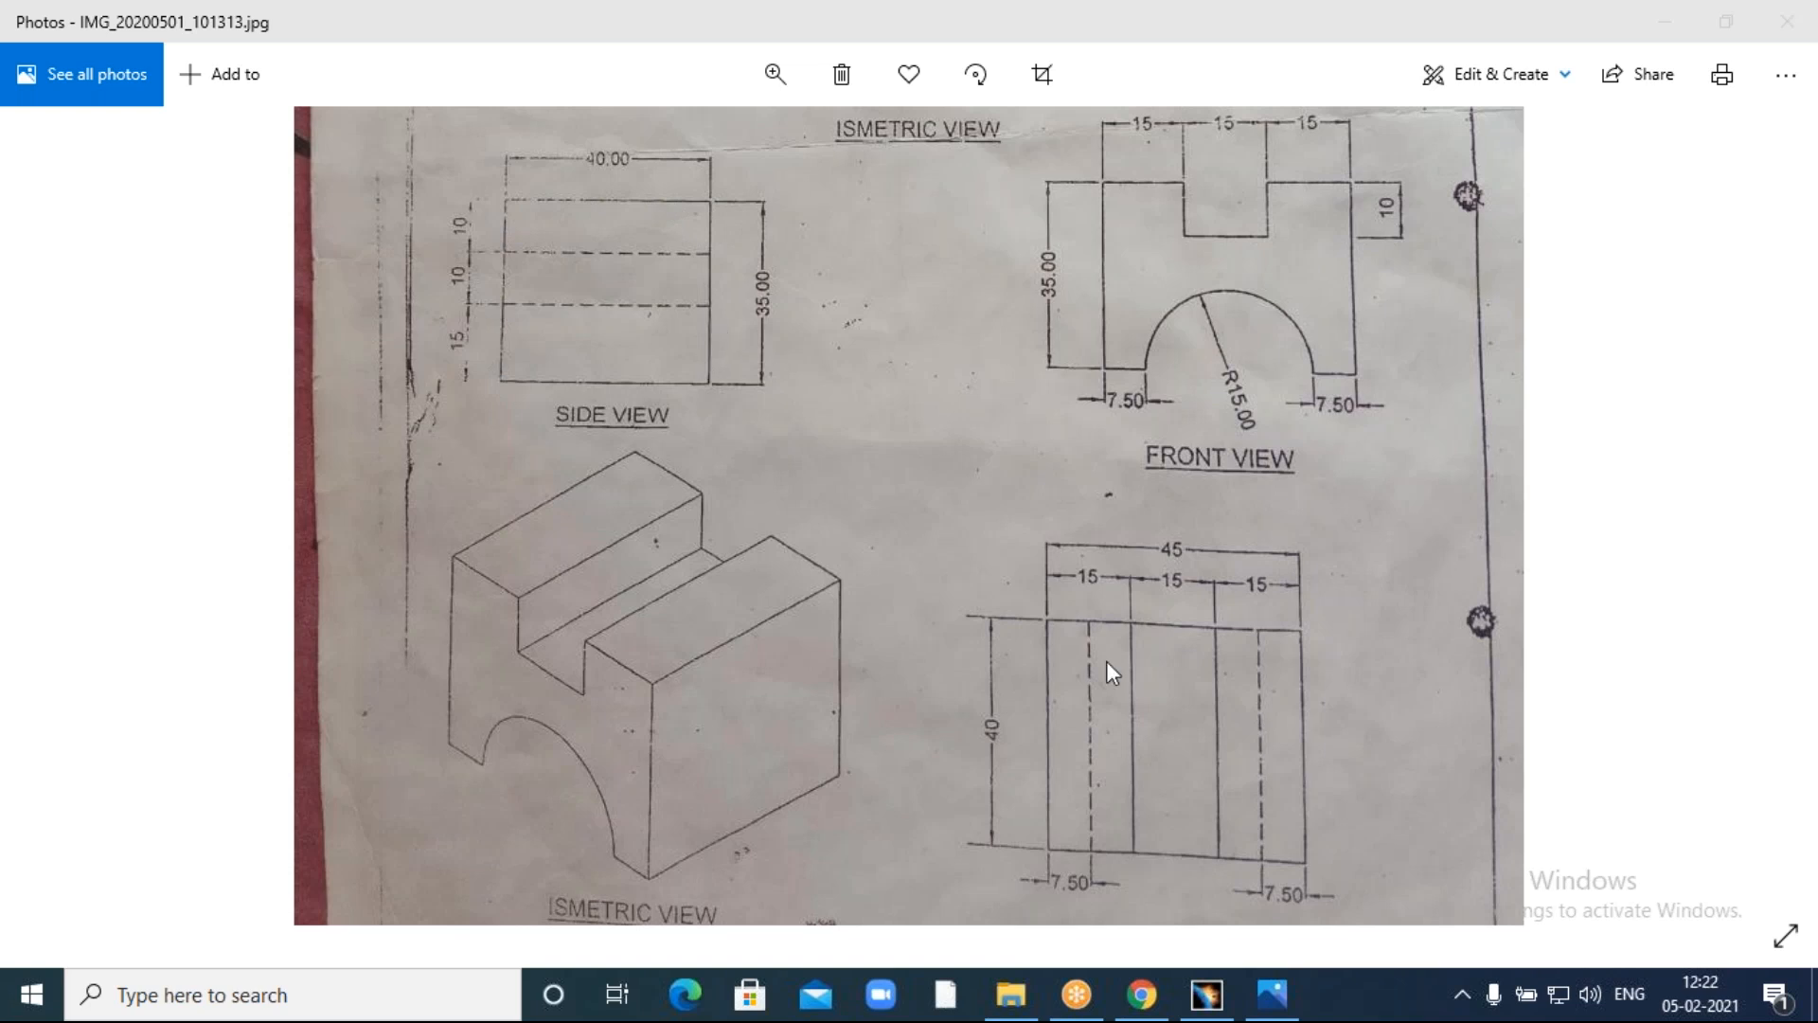
left_click_drag(1105, 652, 1097, 502)
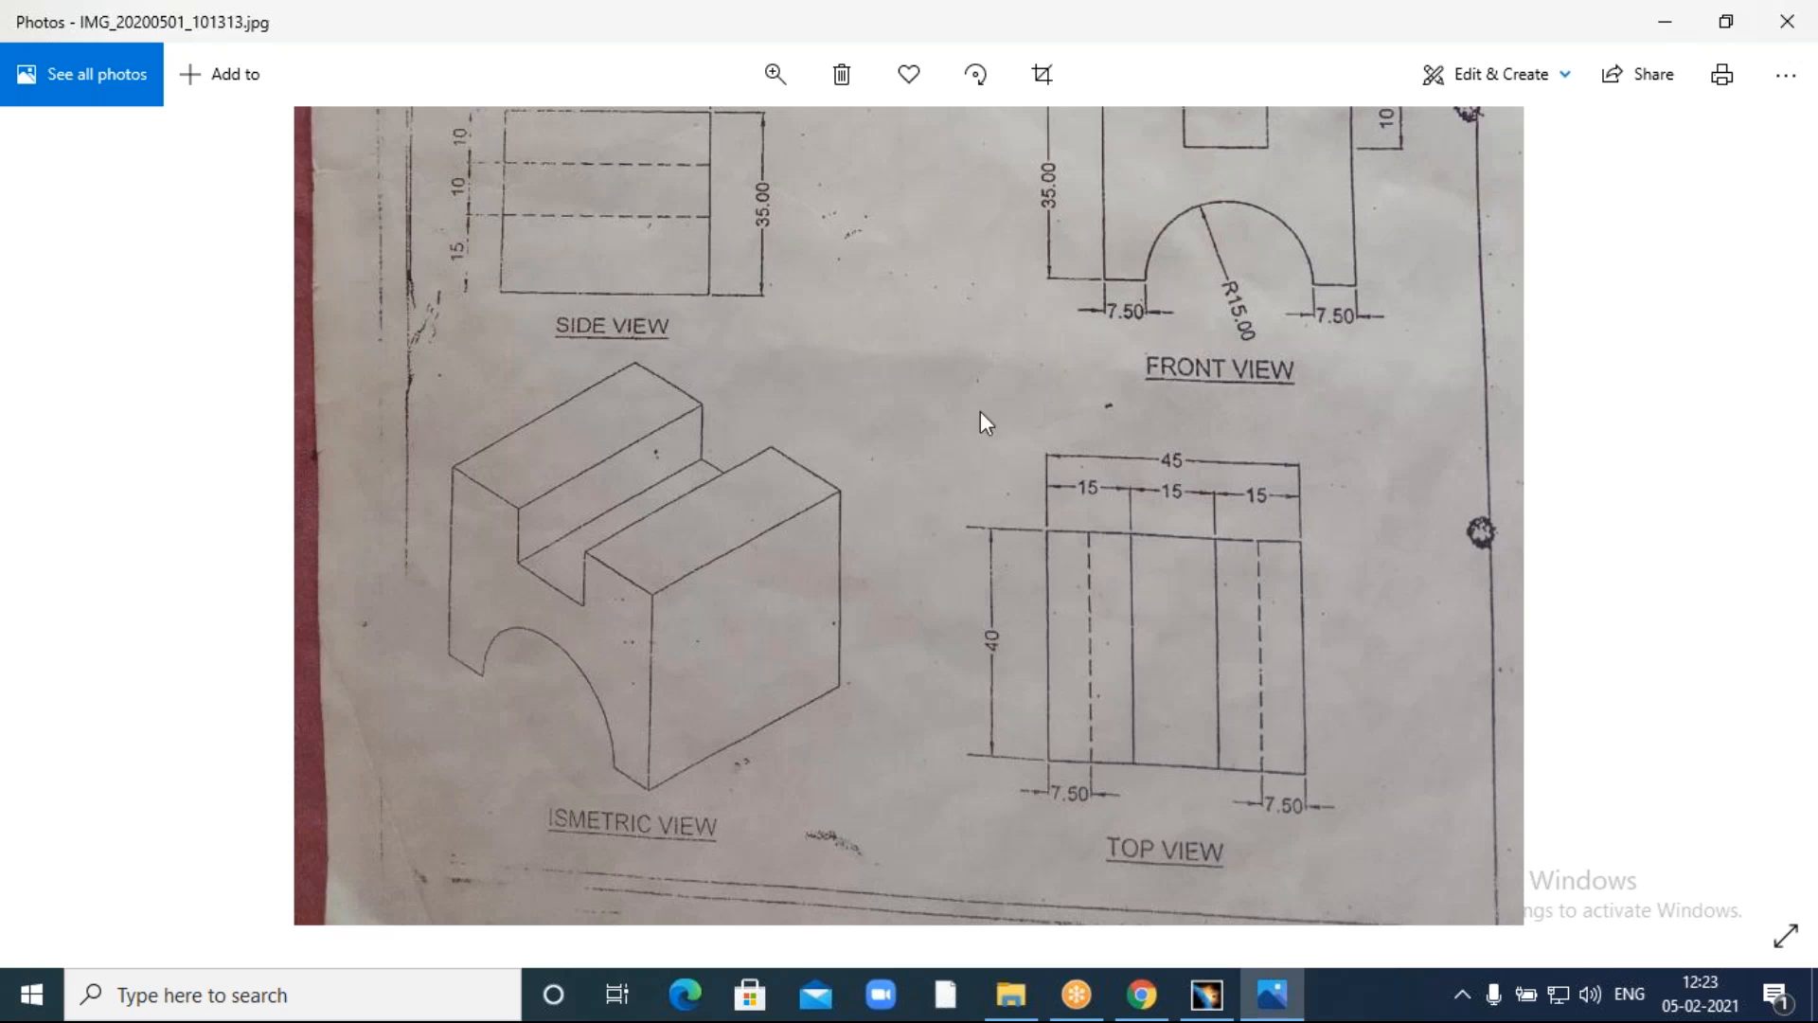
scroll(1039, 503, "up", 2)
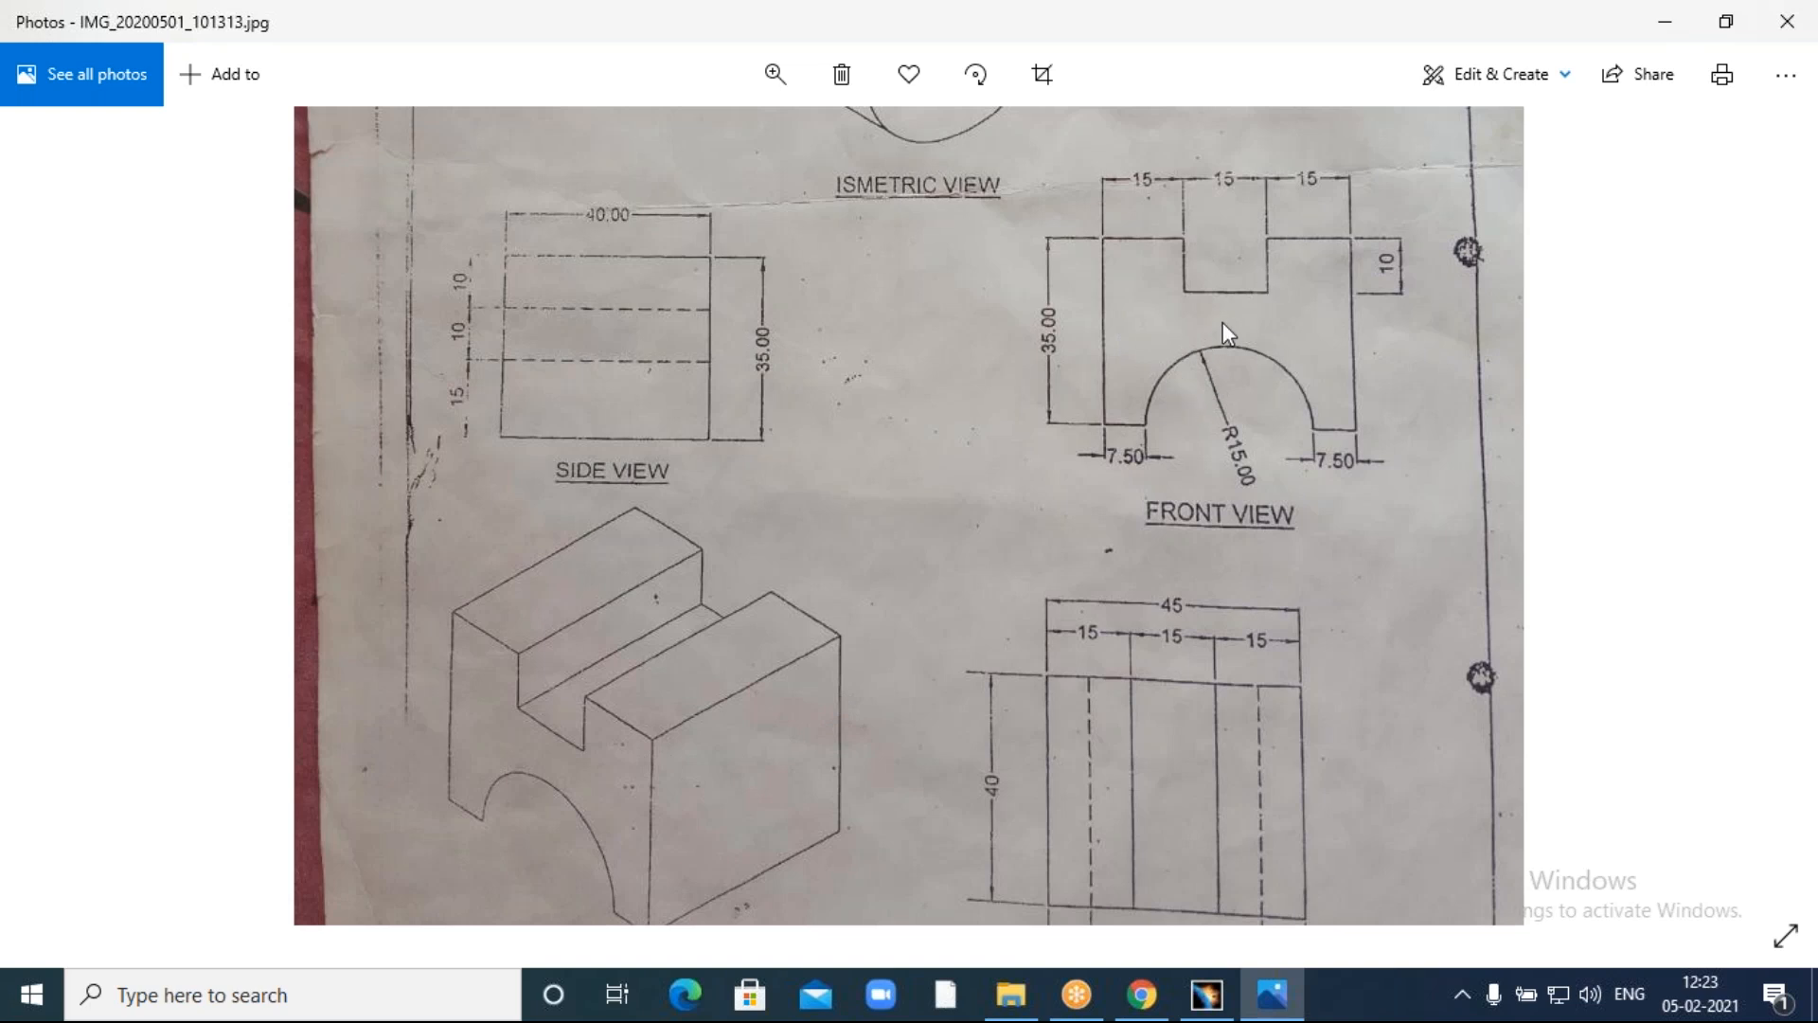
Switch back to CATIA and start a sketch on the yz plane of Part1.
left_click(1207, 993)
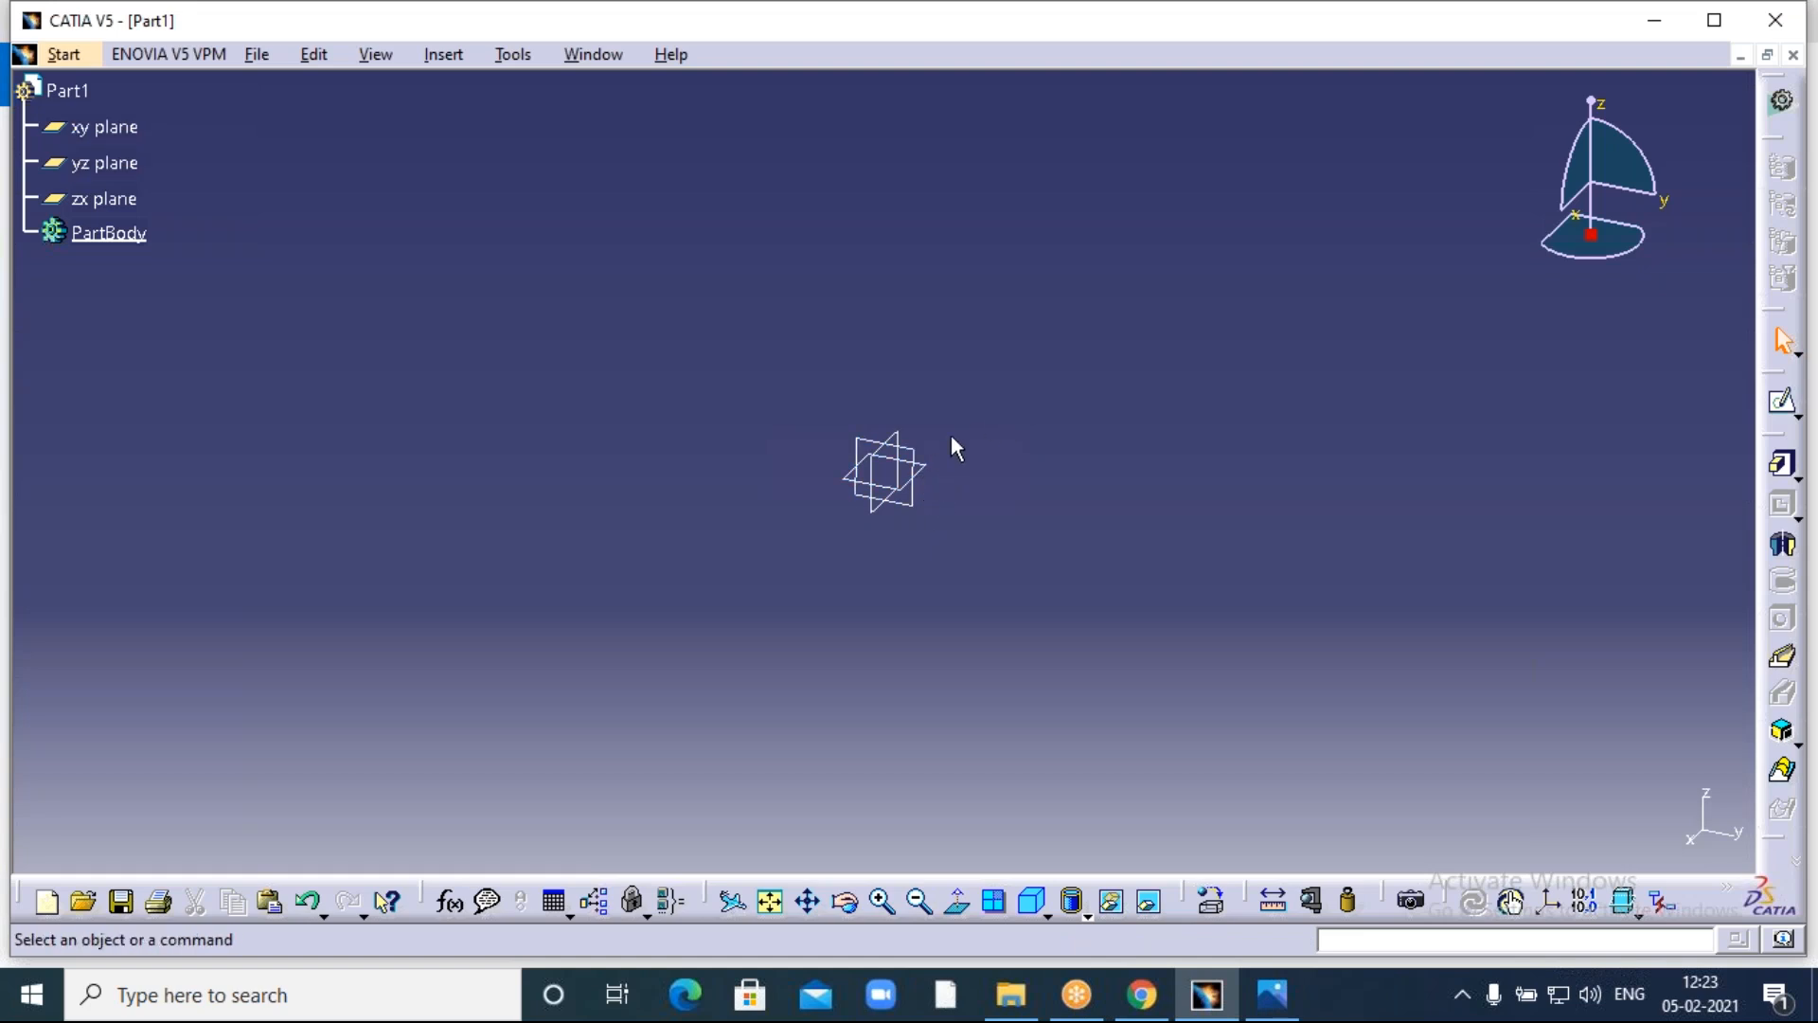
left_click(917, 469)
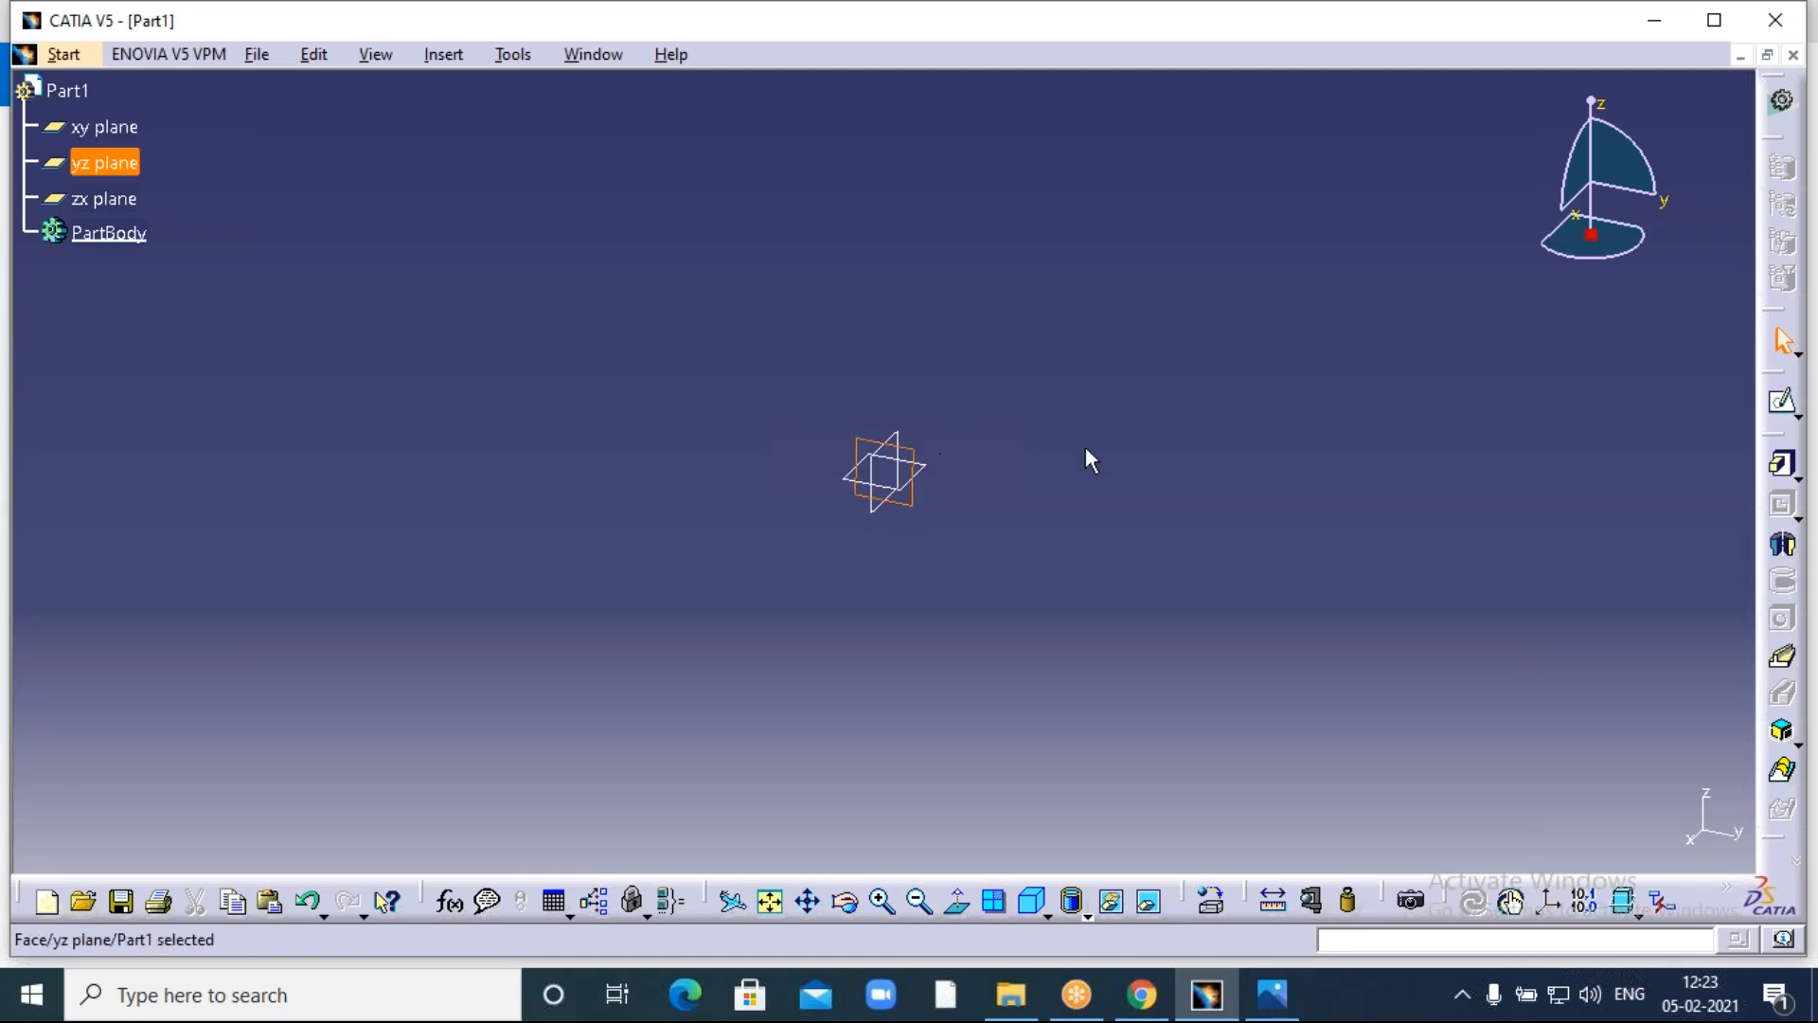
left_click(1778, 401)
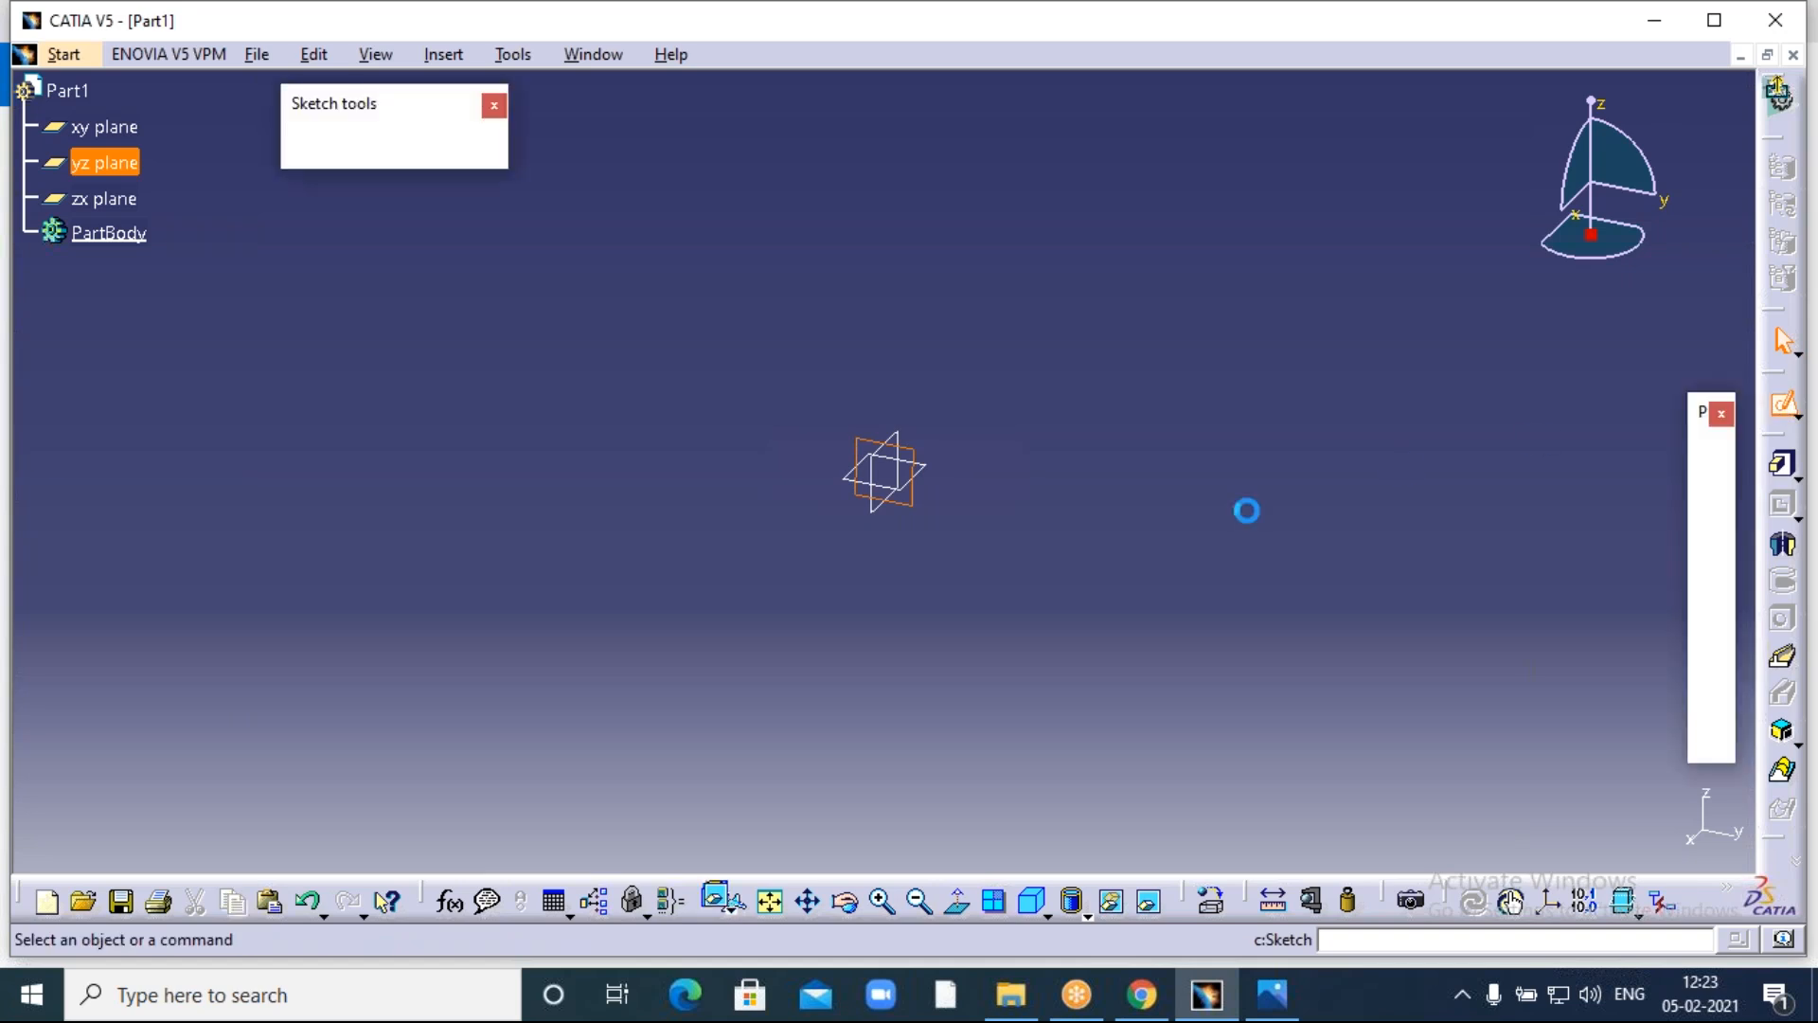
Sketch an open-bottomed profile from the origin, about 60 mm wide and 36 mm tall, with a rectangular slot about 13 mm deep in its top edge.
middle_click_drag(1141, 379, 1055, 458)
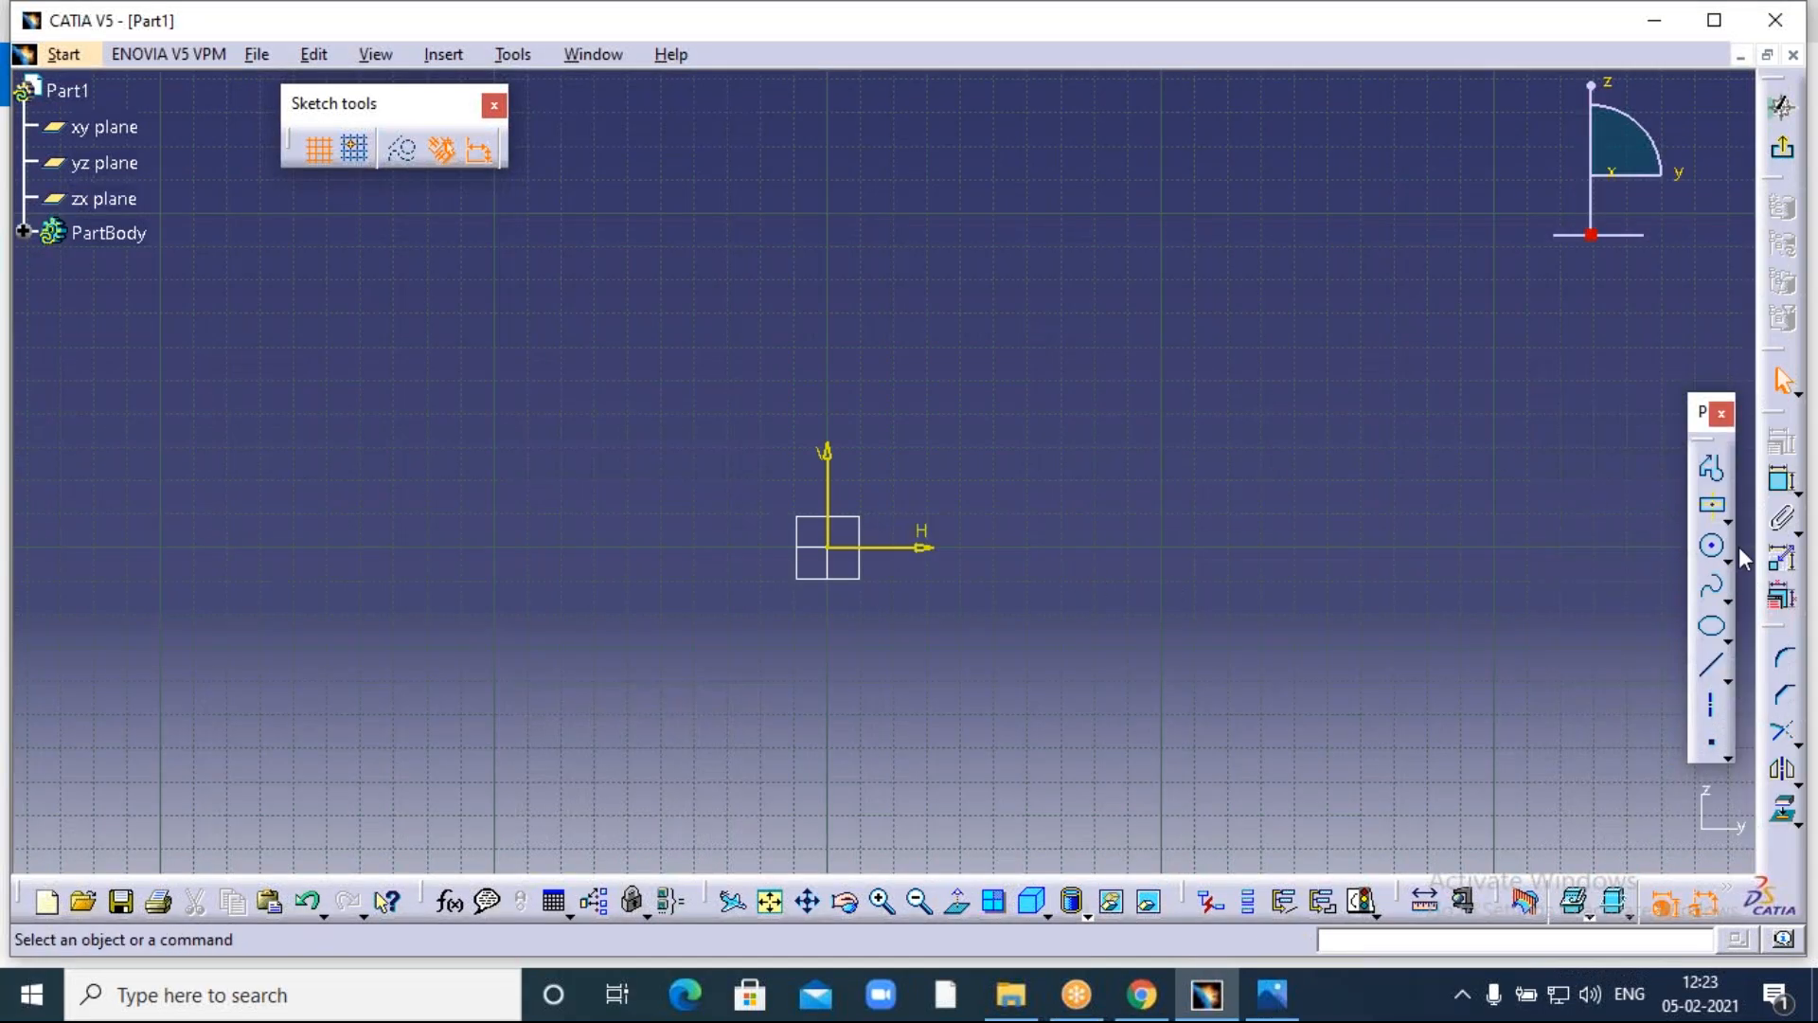
left_click(1712, 470)
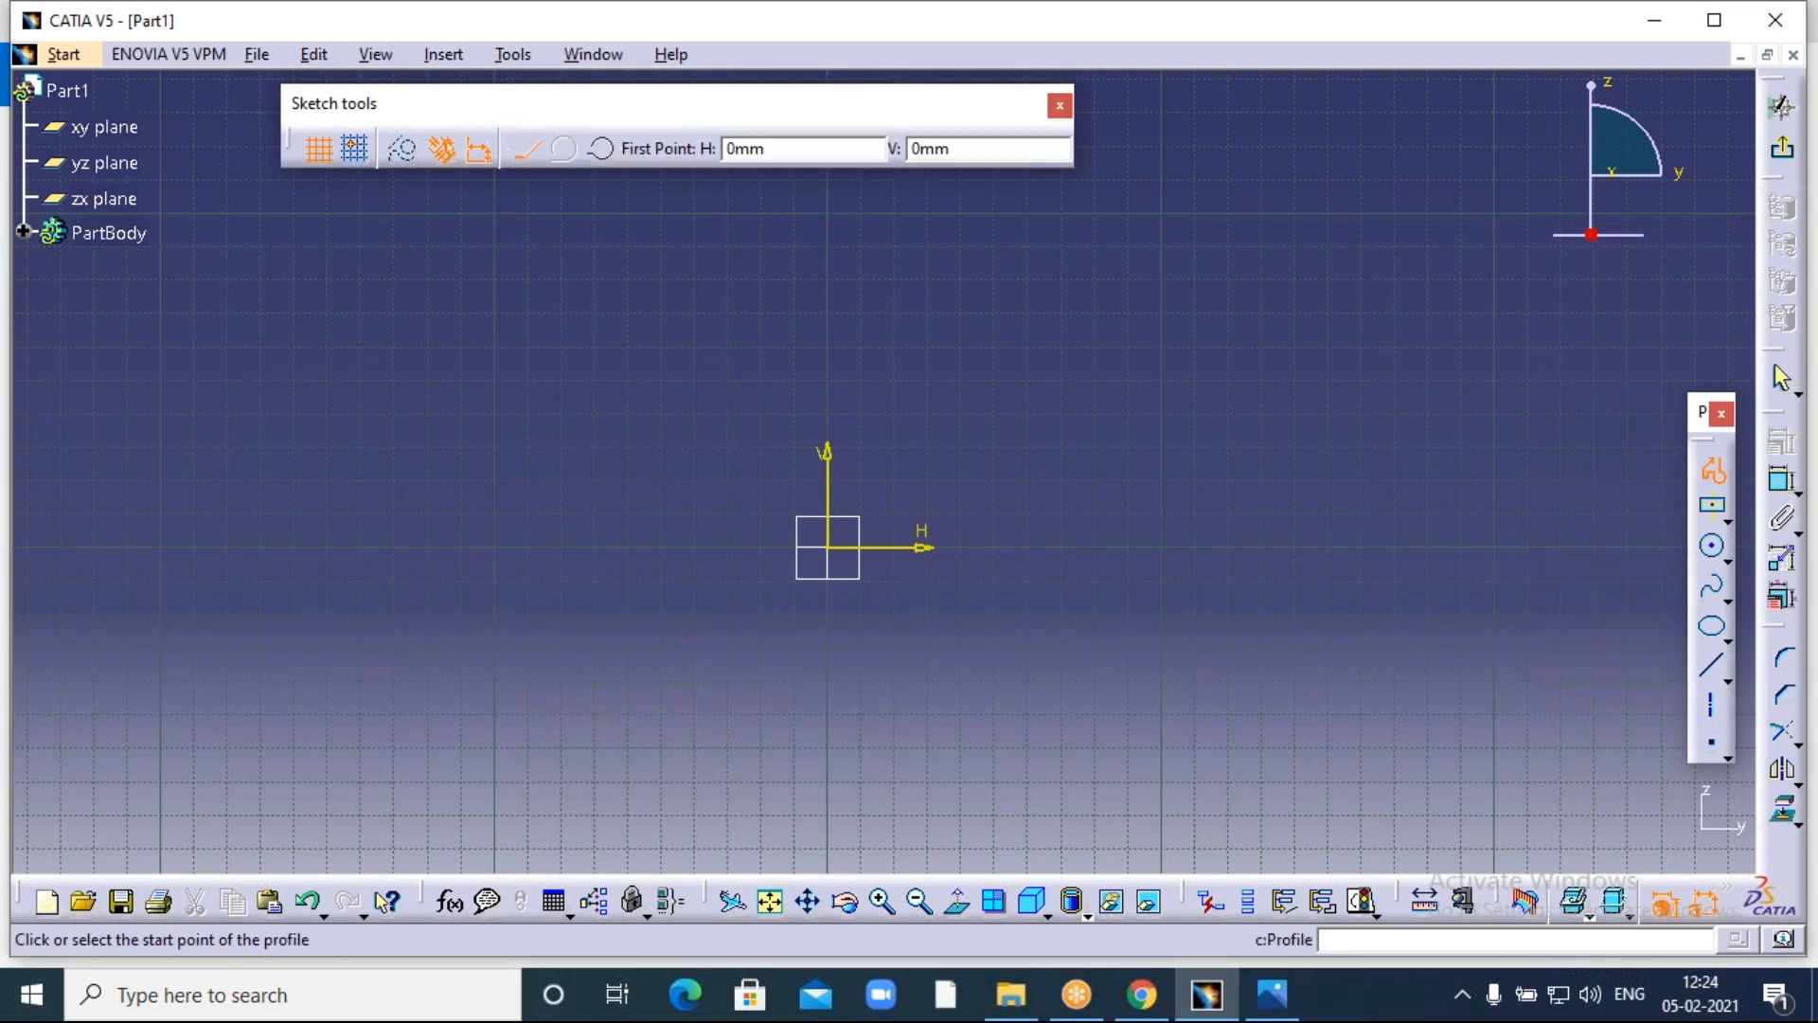
left_click(831, 549)
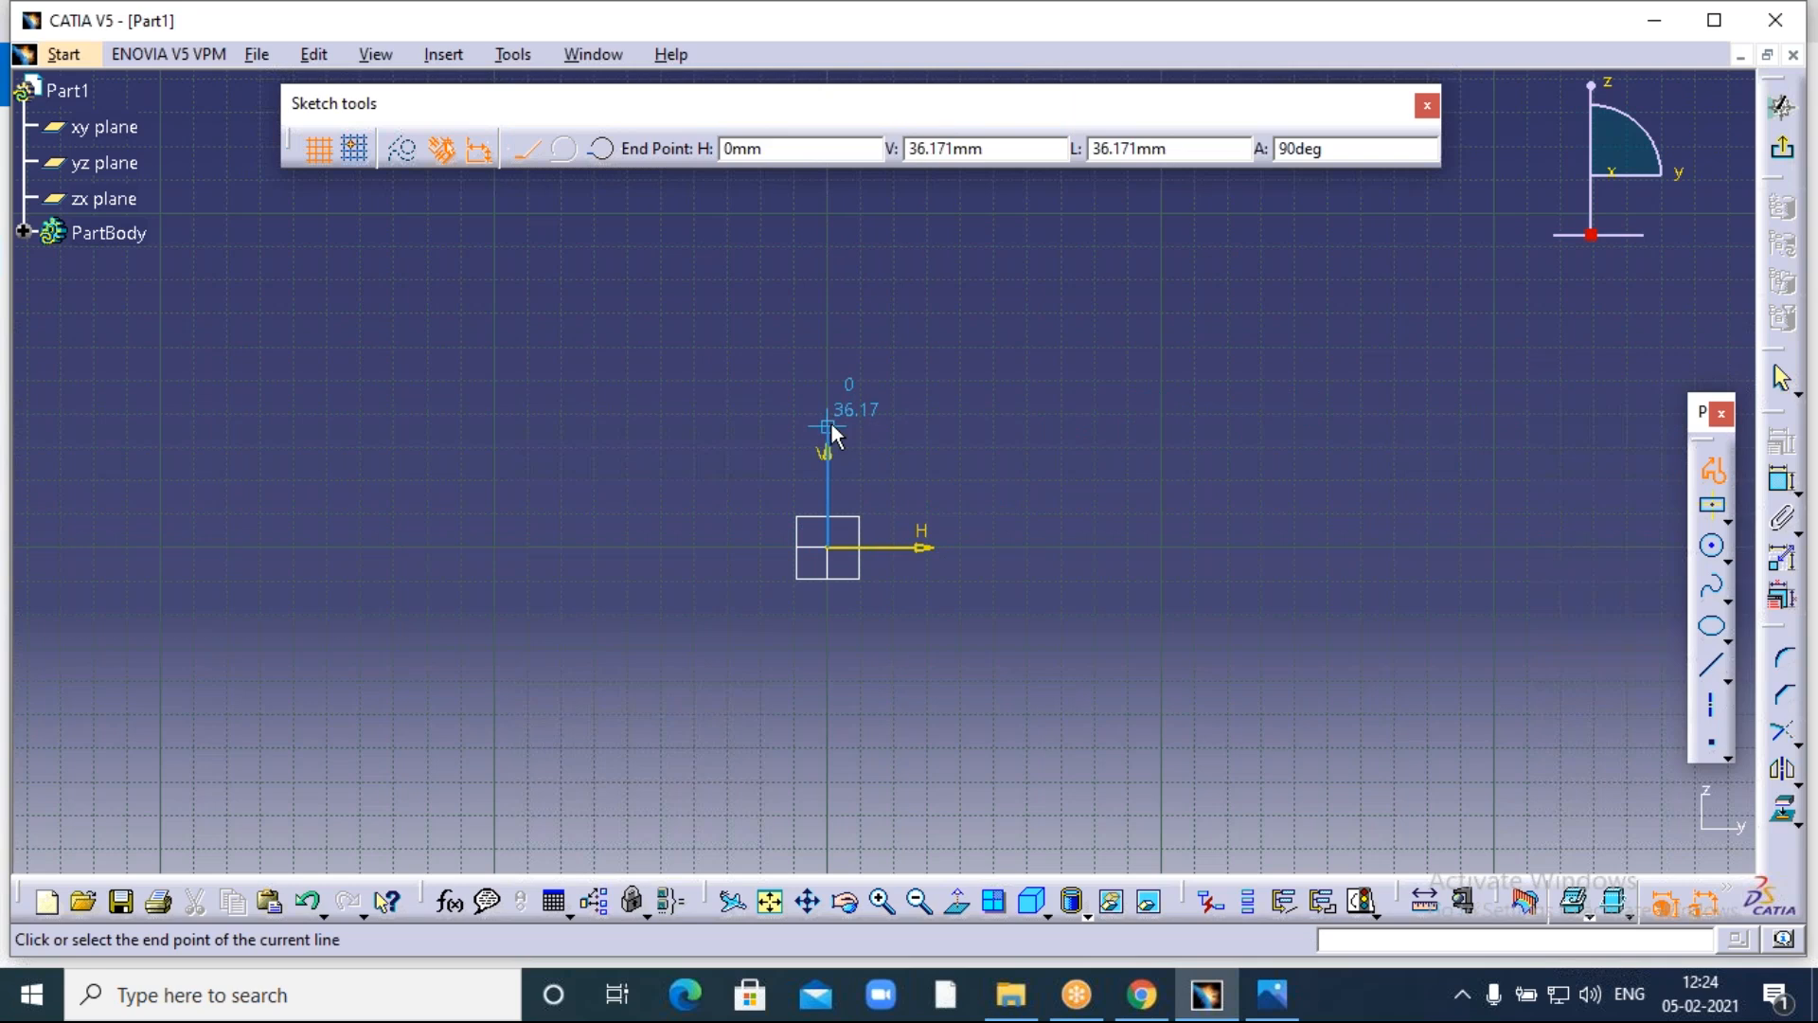
left_click(832, 423)
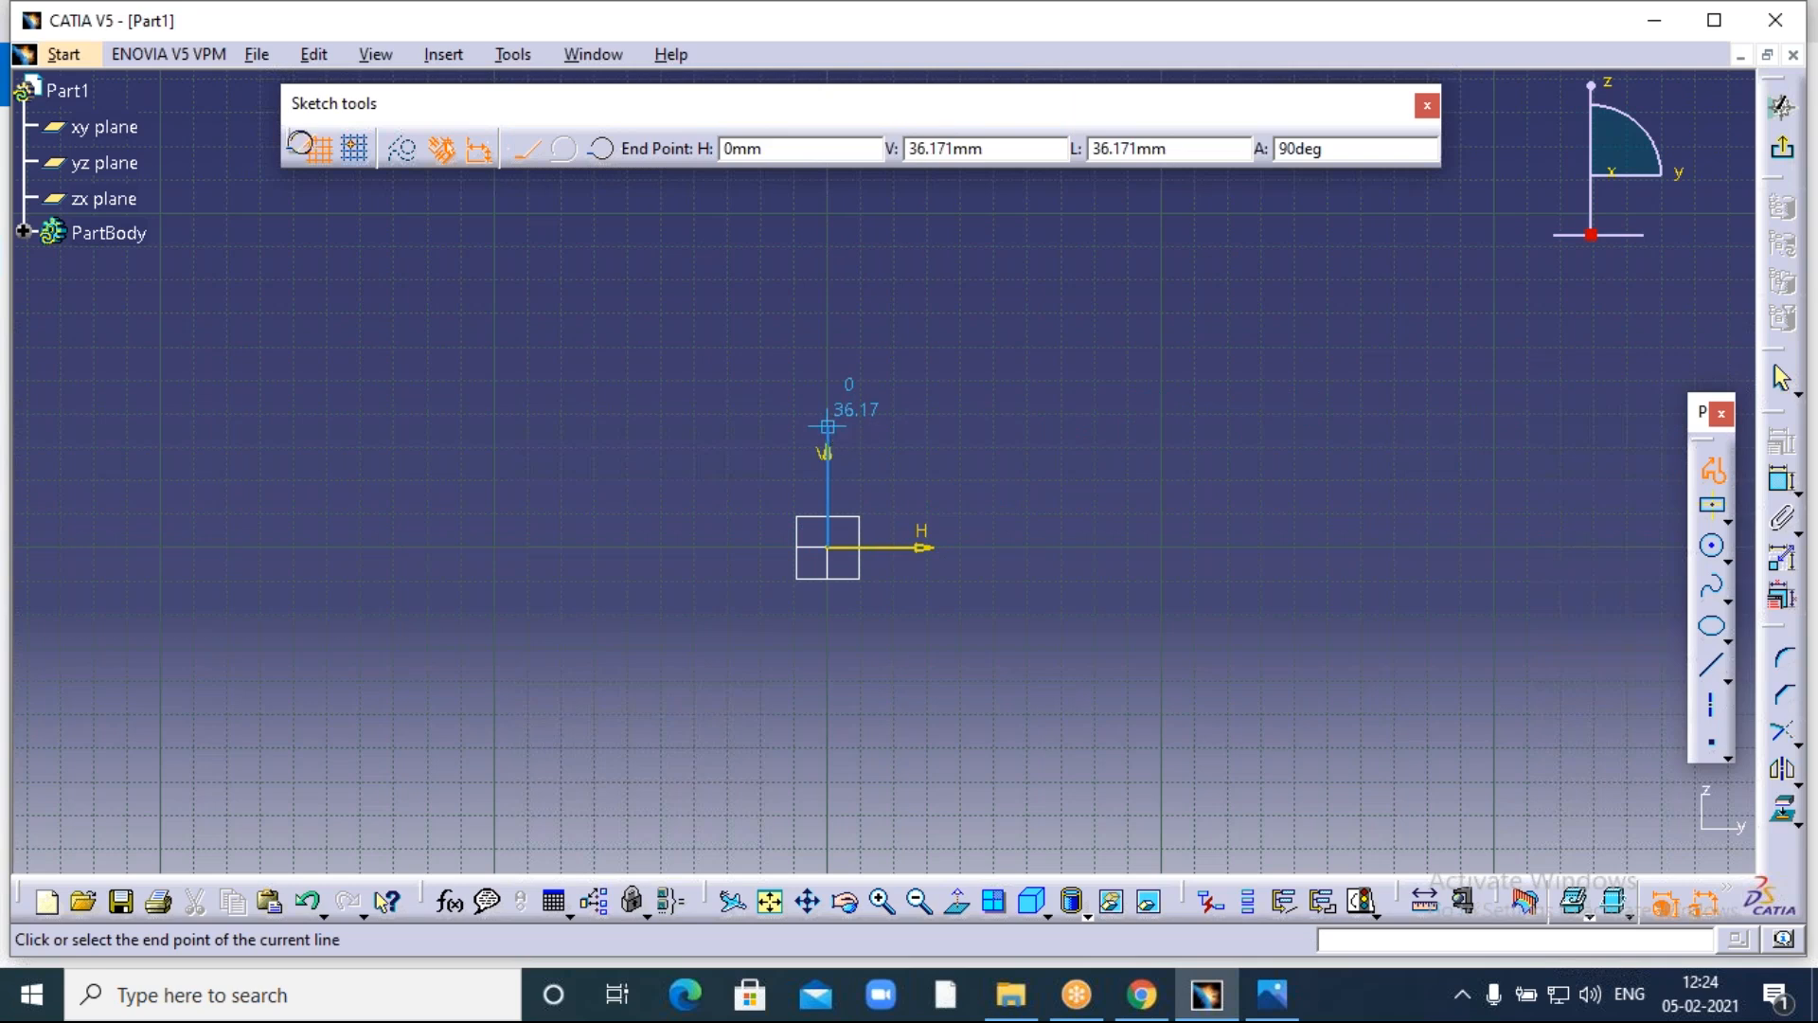
left_click(885, 422)
left_click(885, 468)
left_click(959, 469)
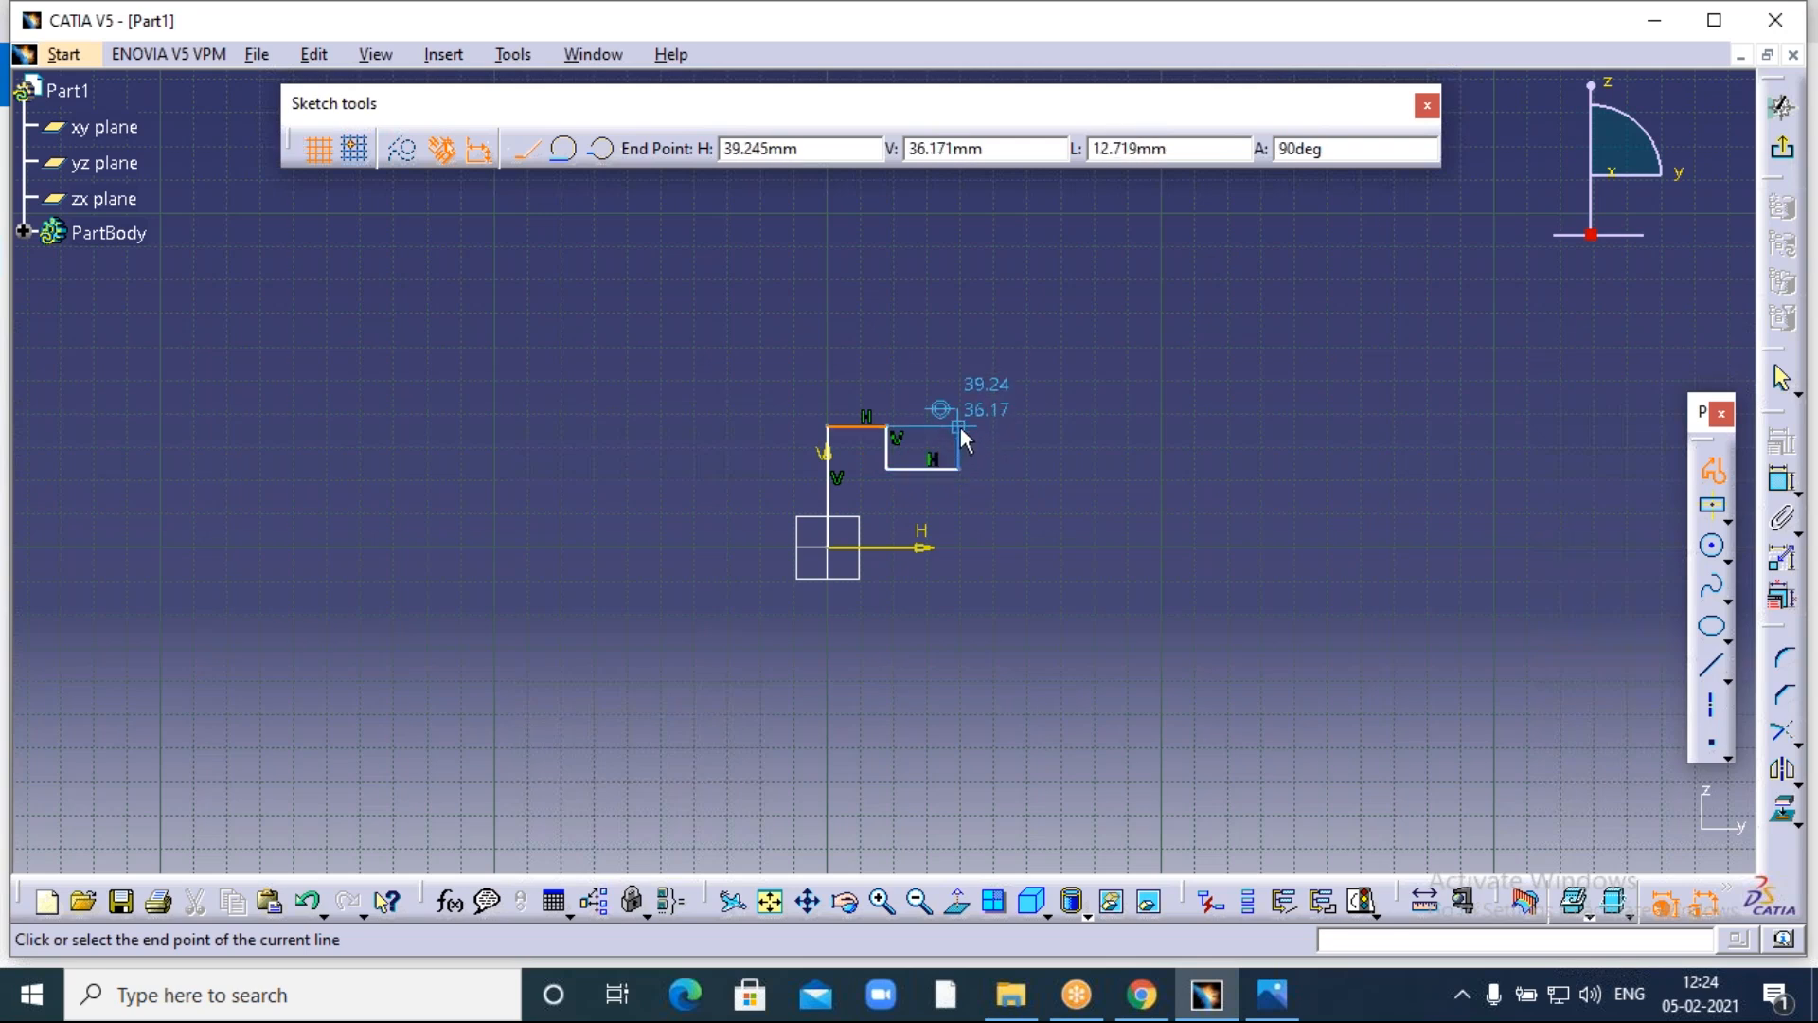
left_click(960, 428)
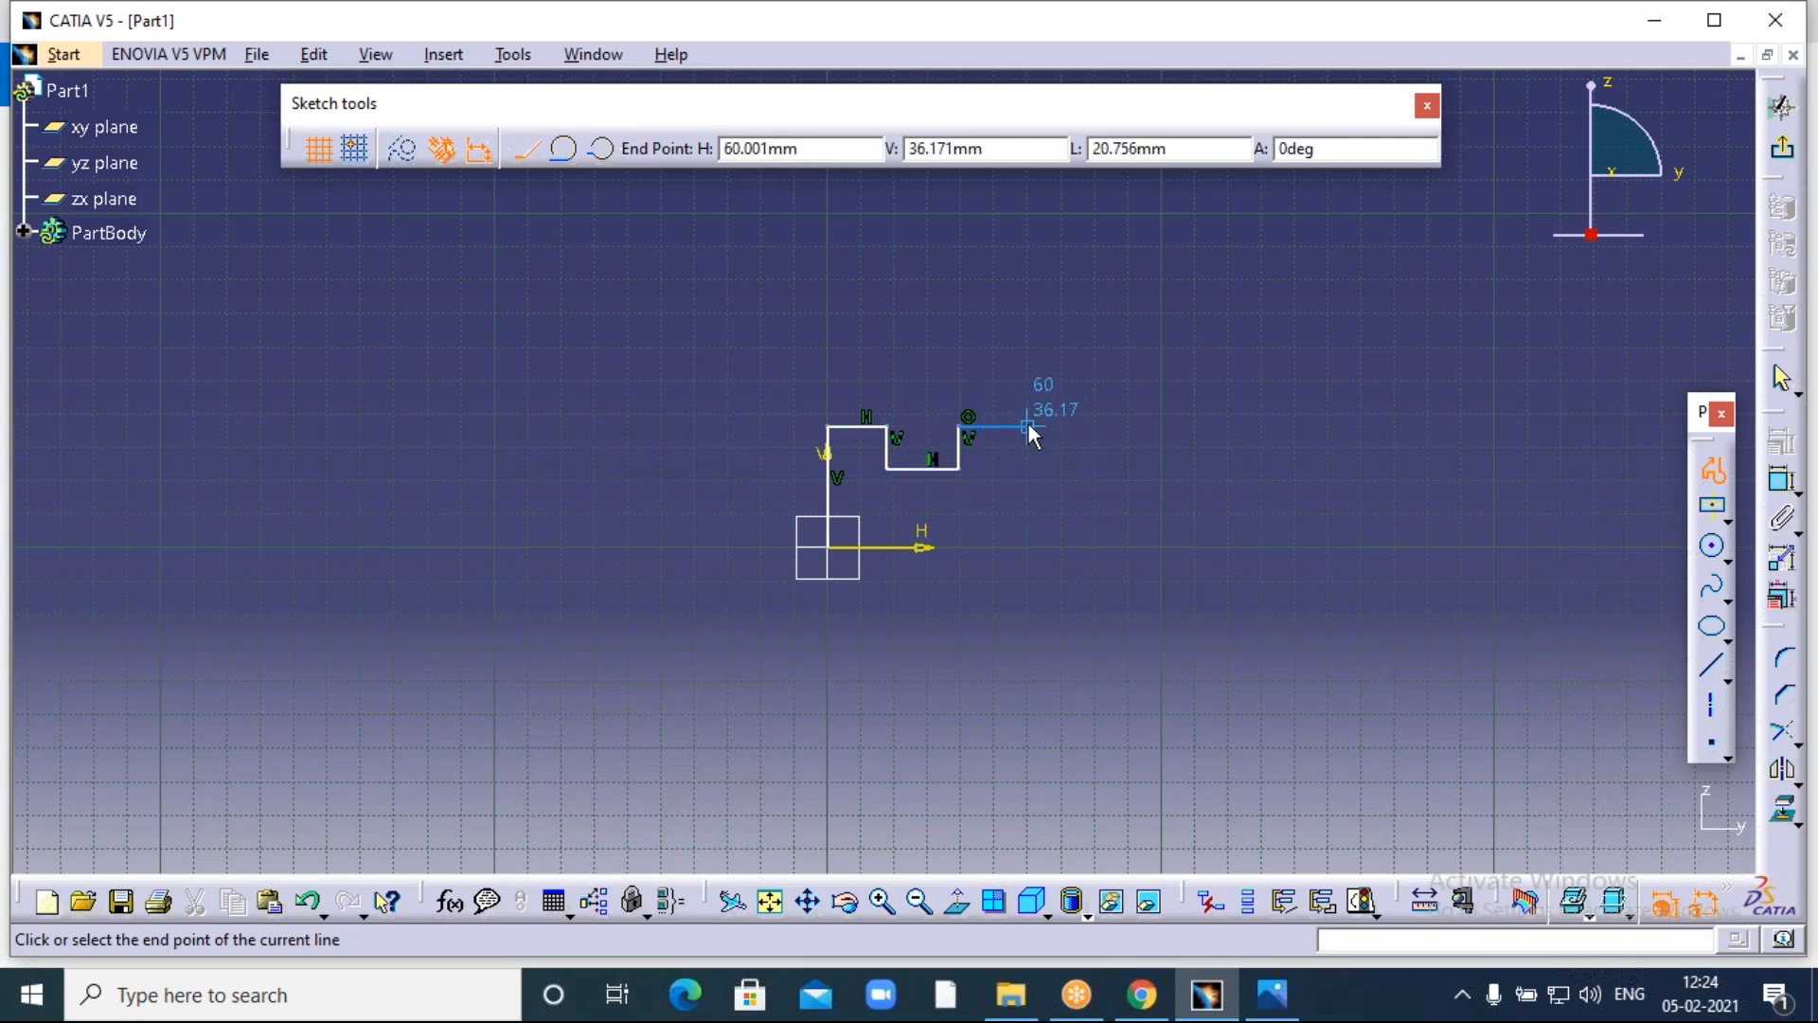
left_click(1026, 424)
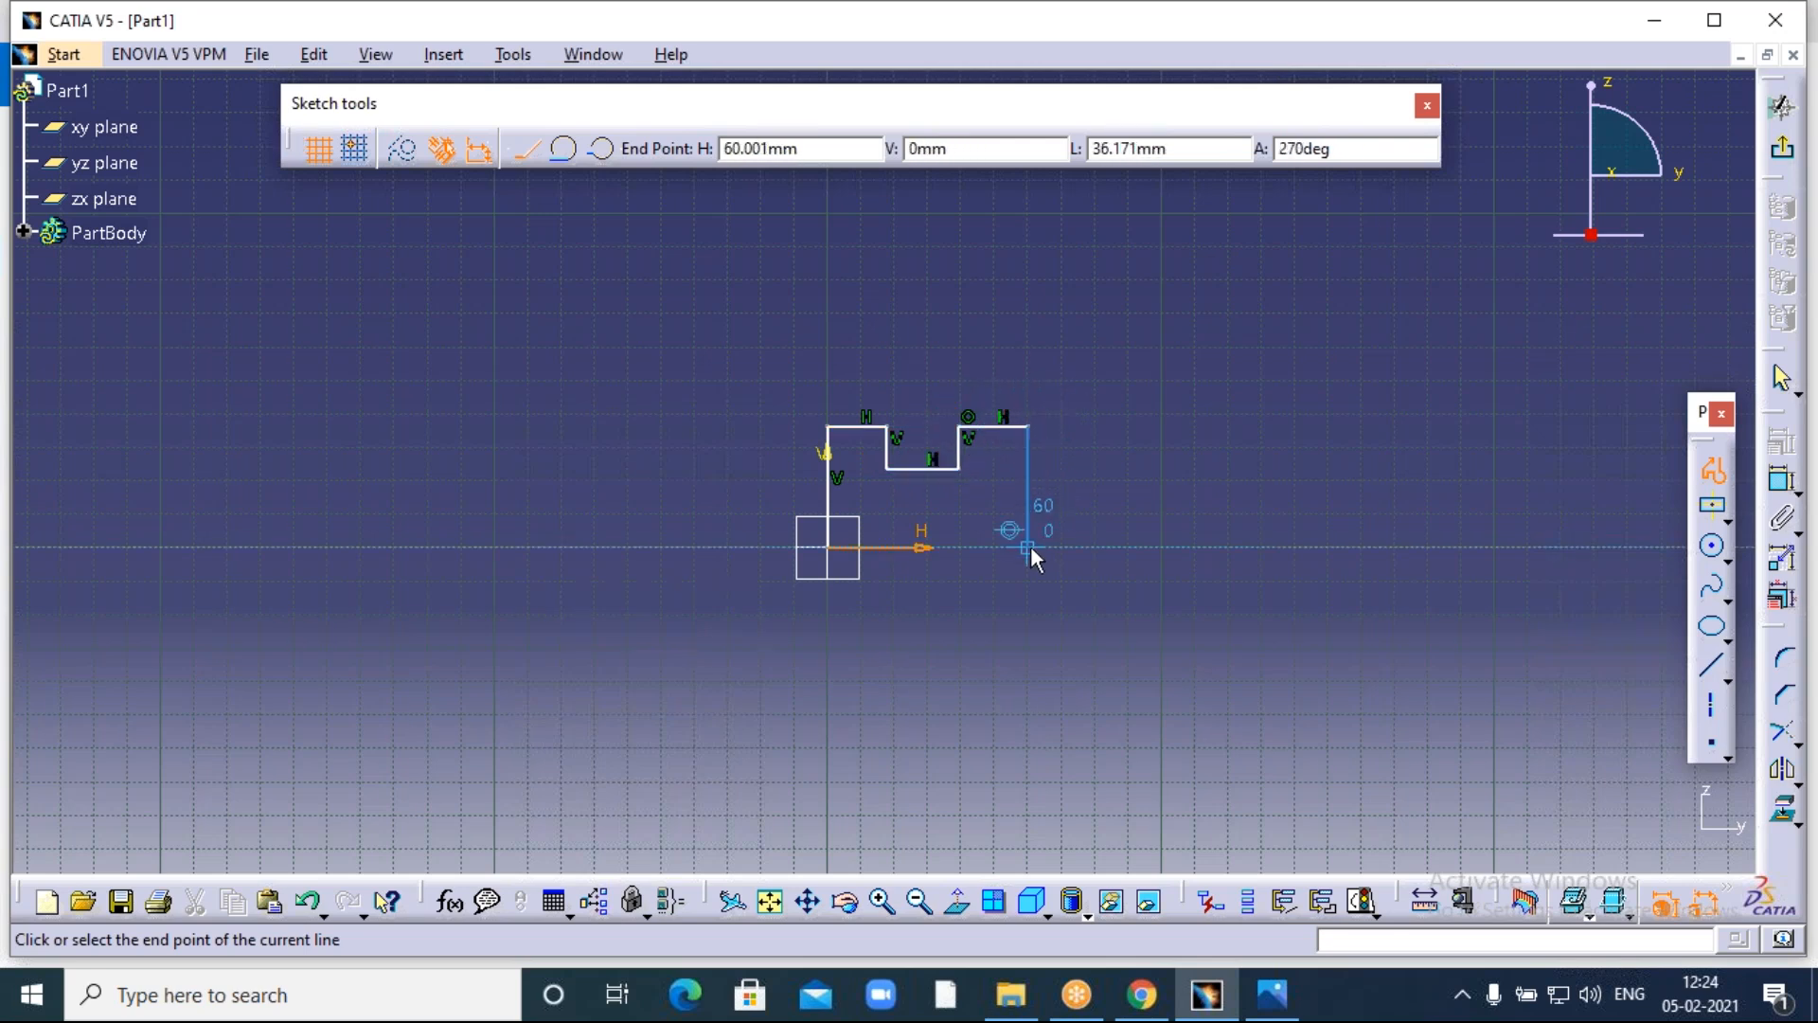
left_click(1028, 547)
key("Escape")
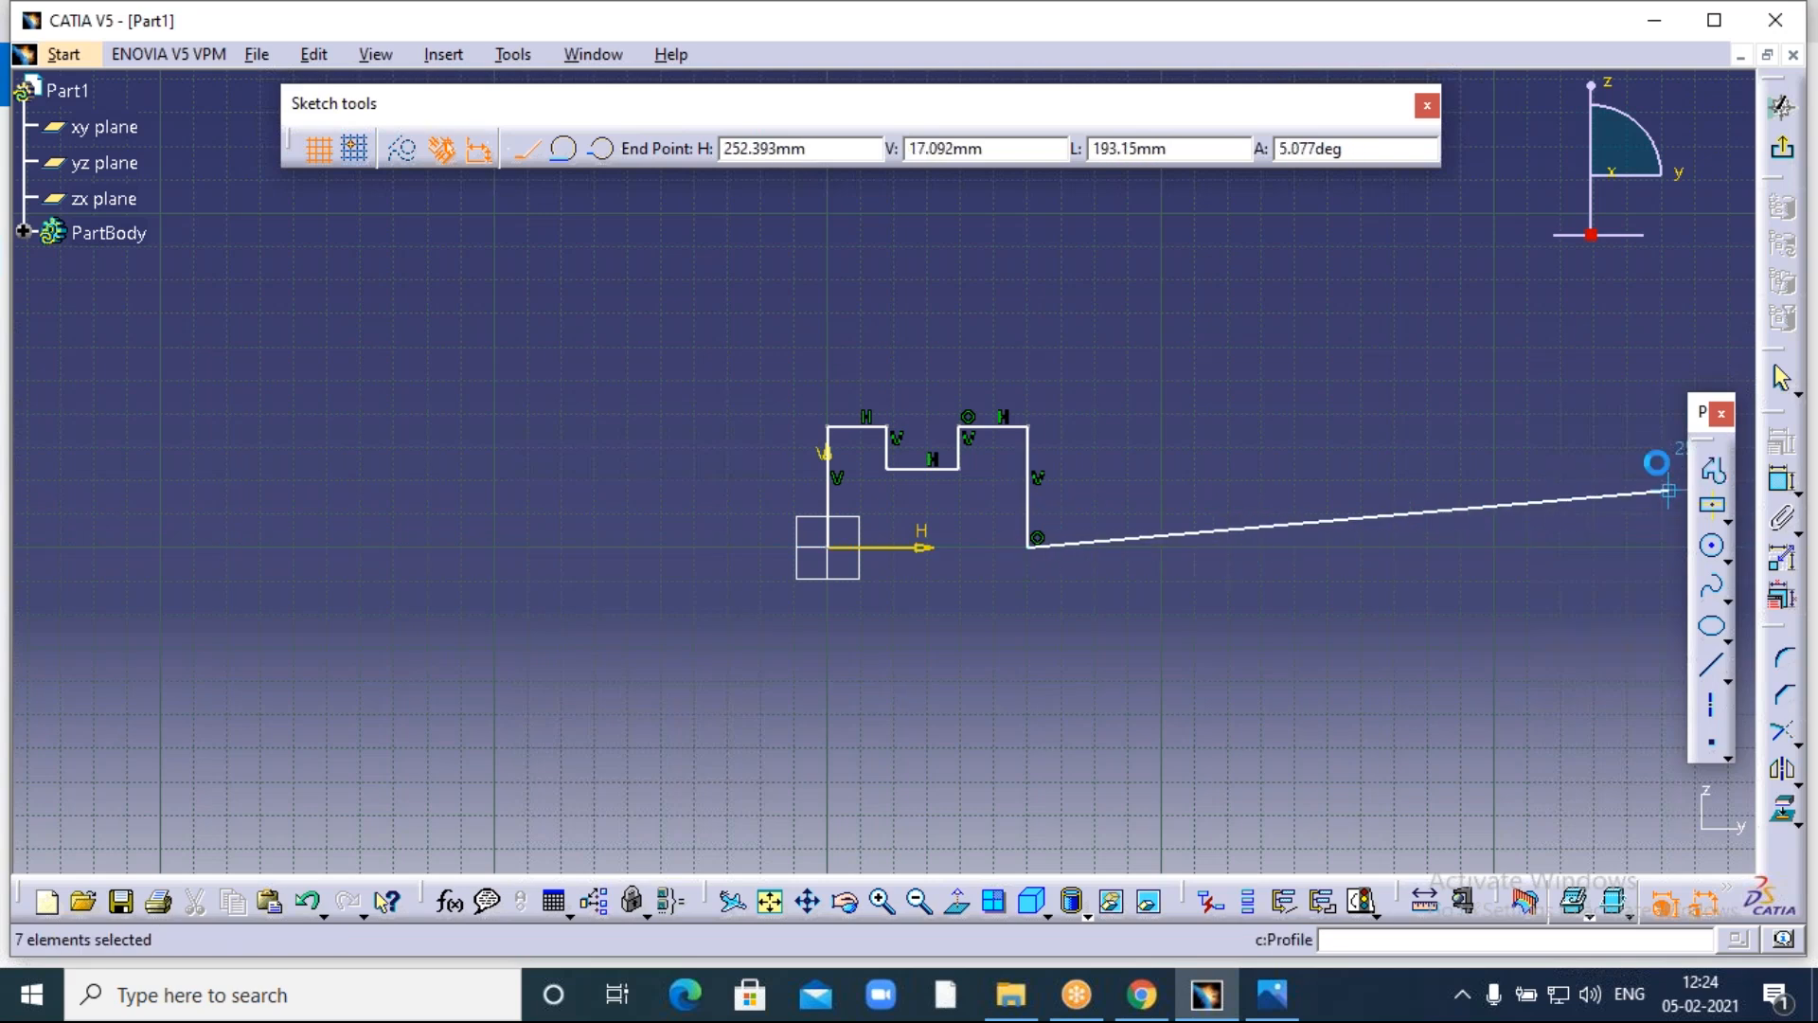
left_click(1398, 479)
Check the front view in the Photos drawing, return to CATIA and dimension the profile's left vertical edge to 35 mm.
left_click(882, 902)
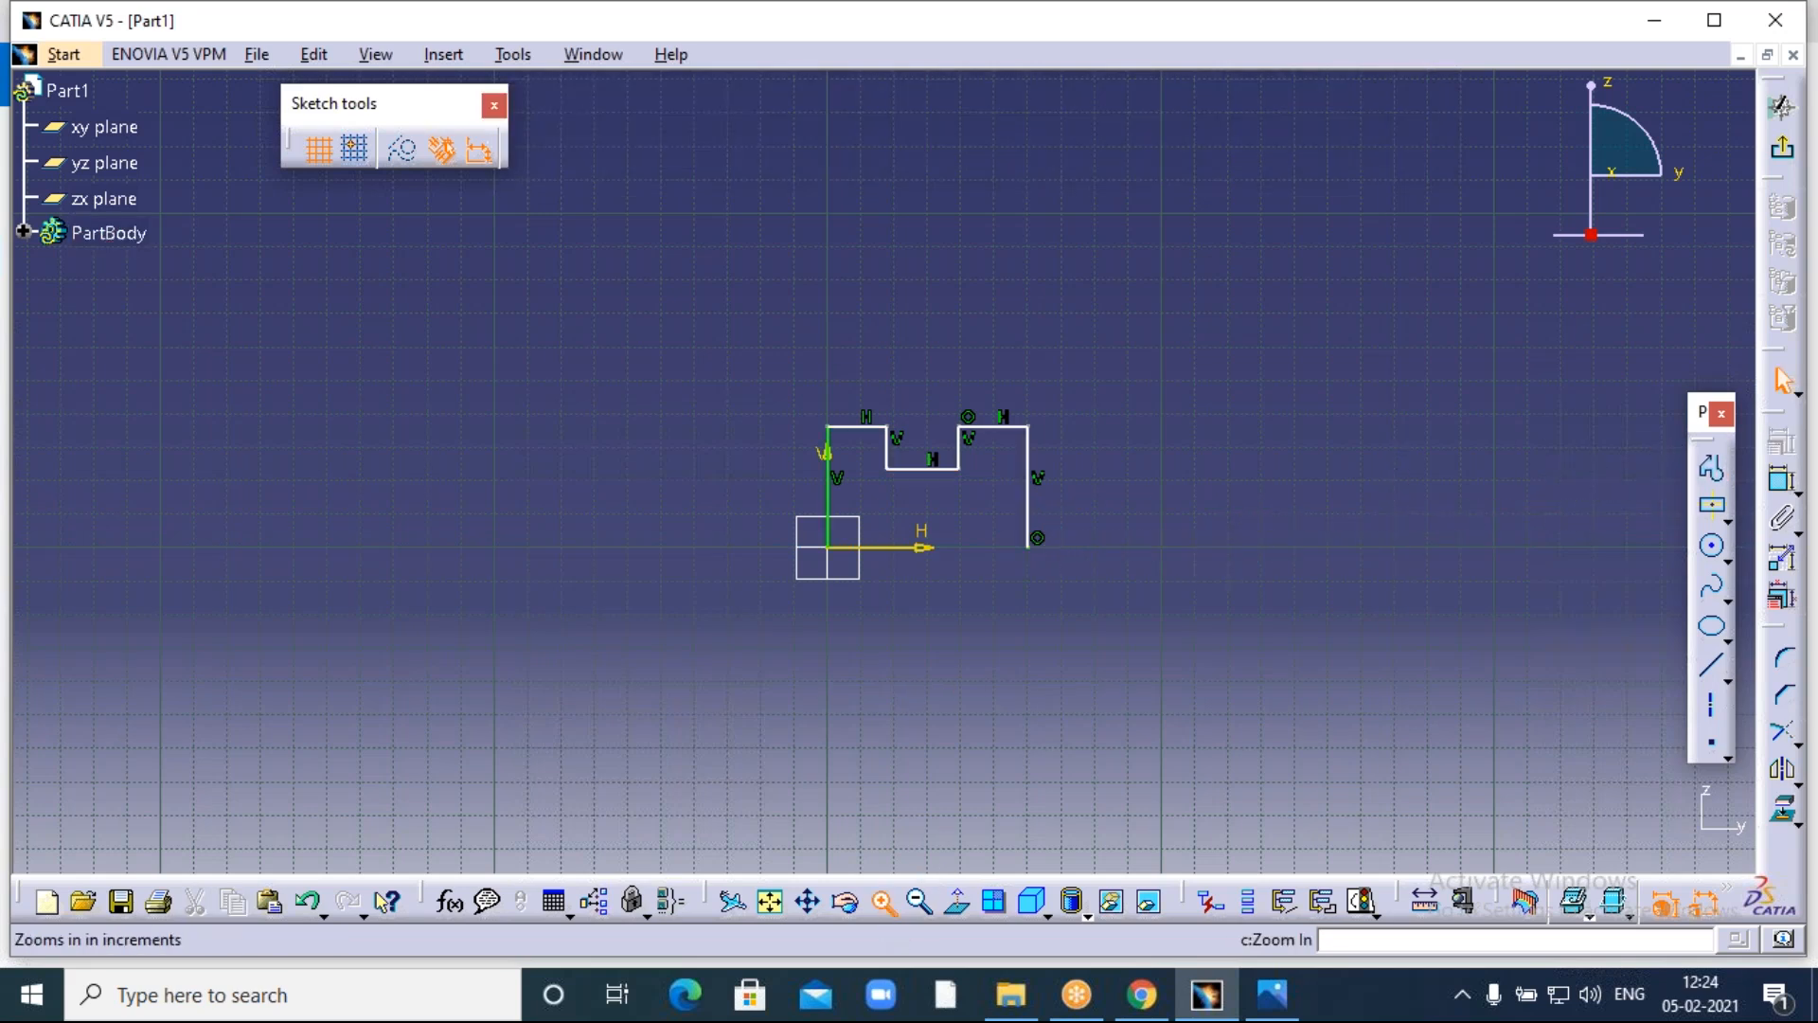
left_click(882, 901)
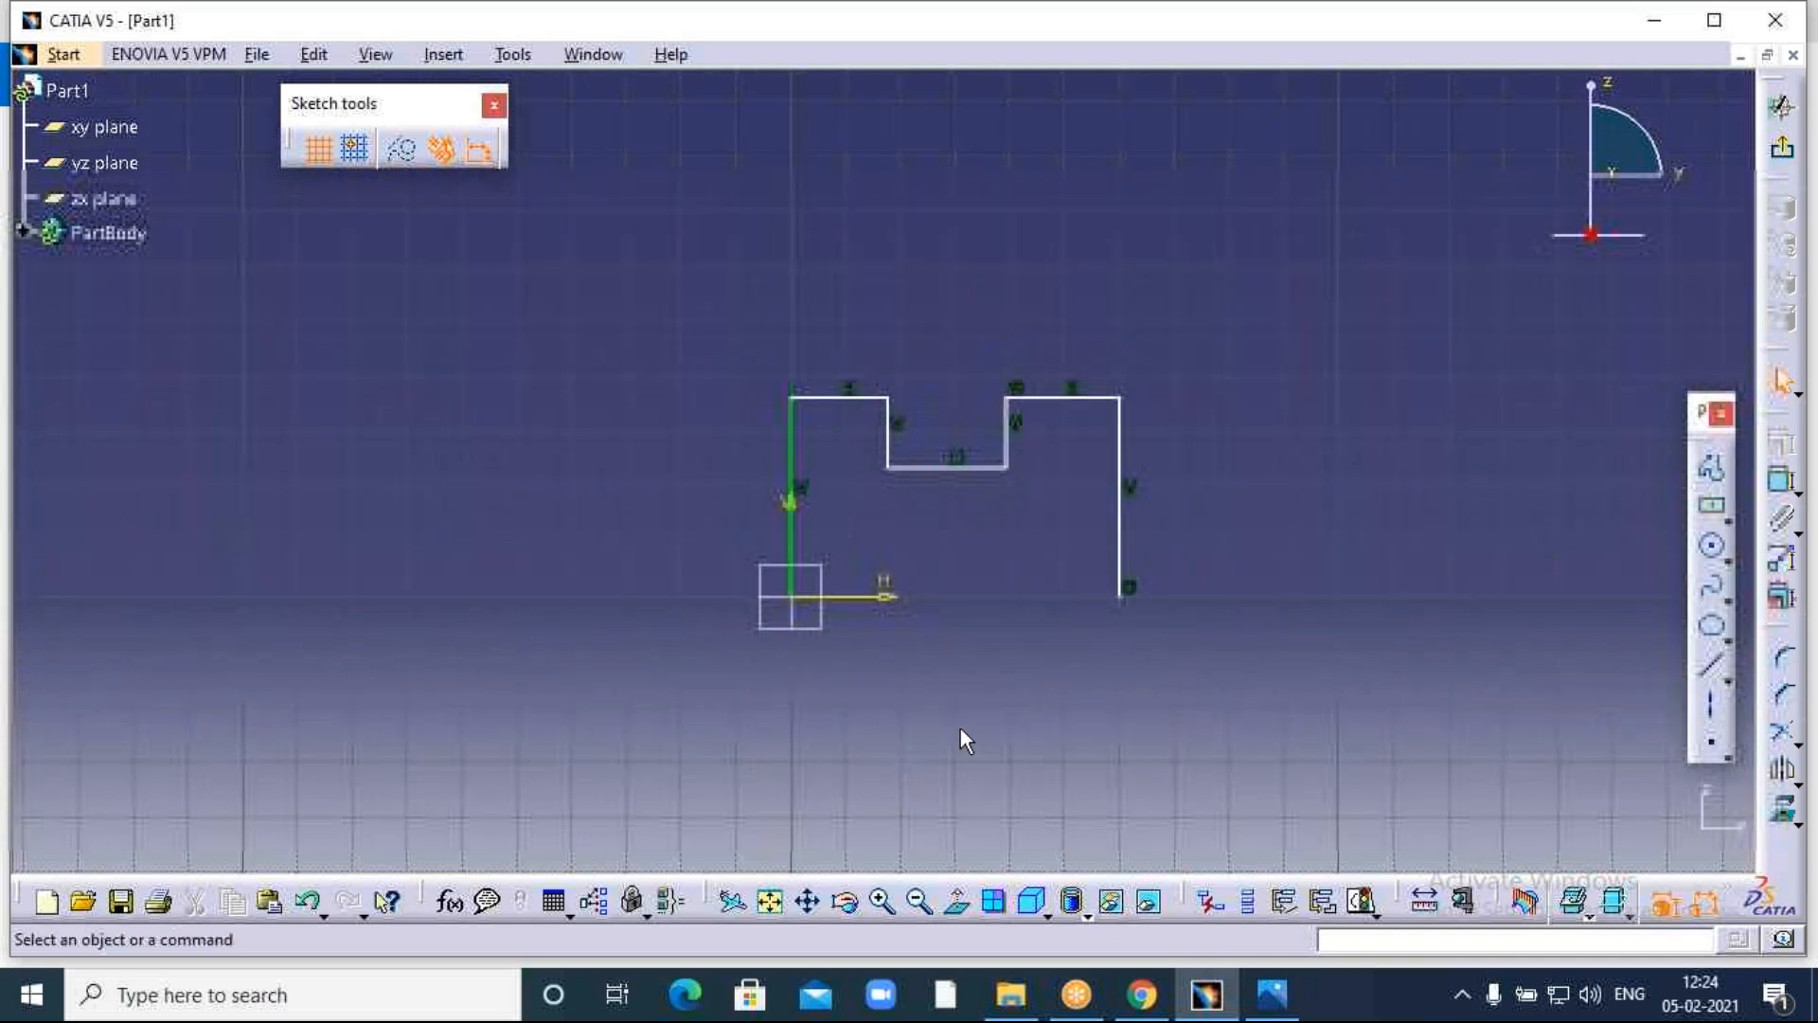
scroll(963, 712, "down", 2)
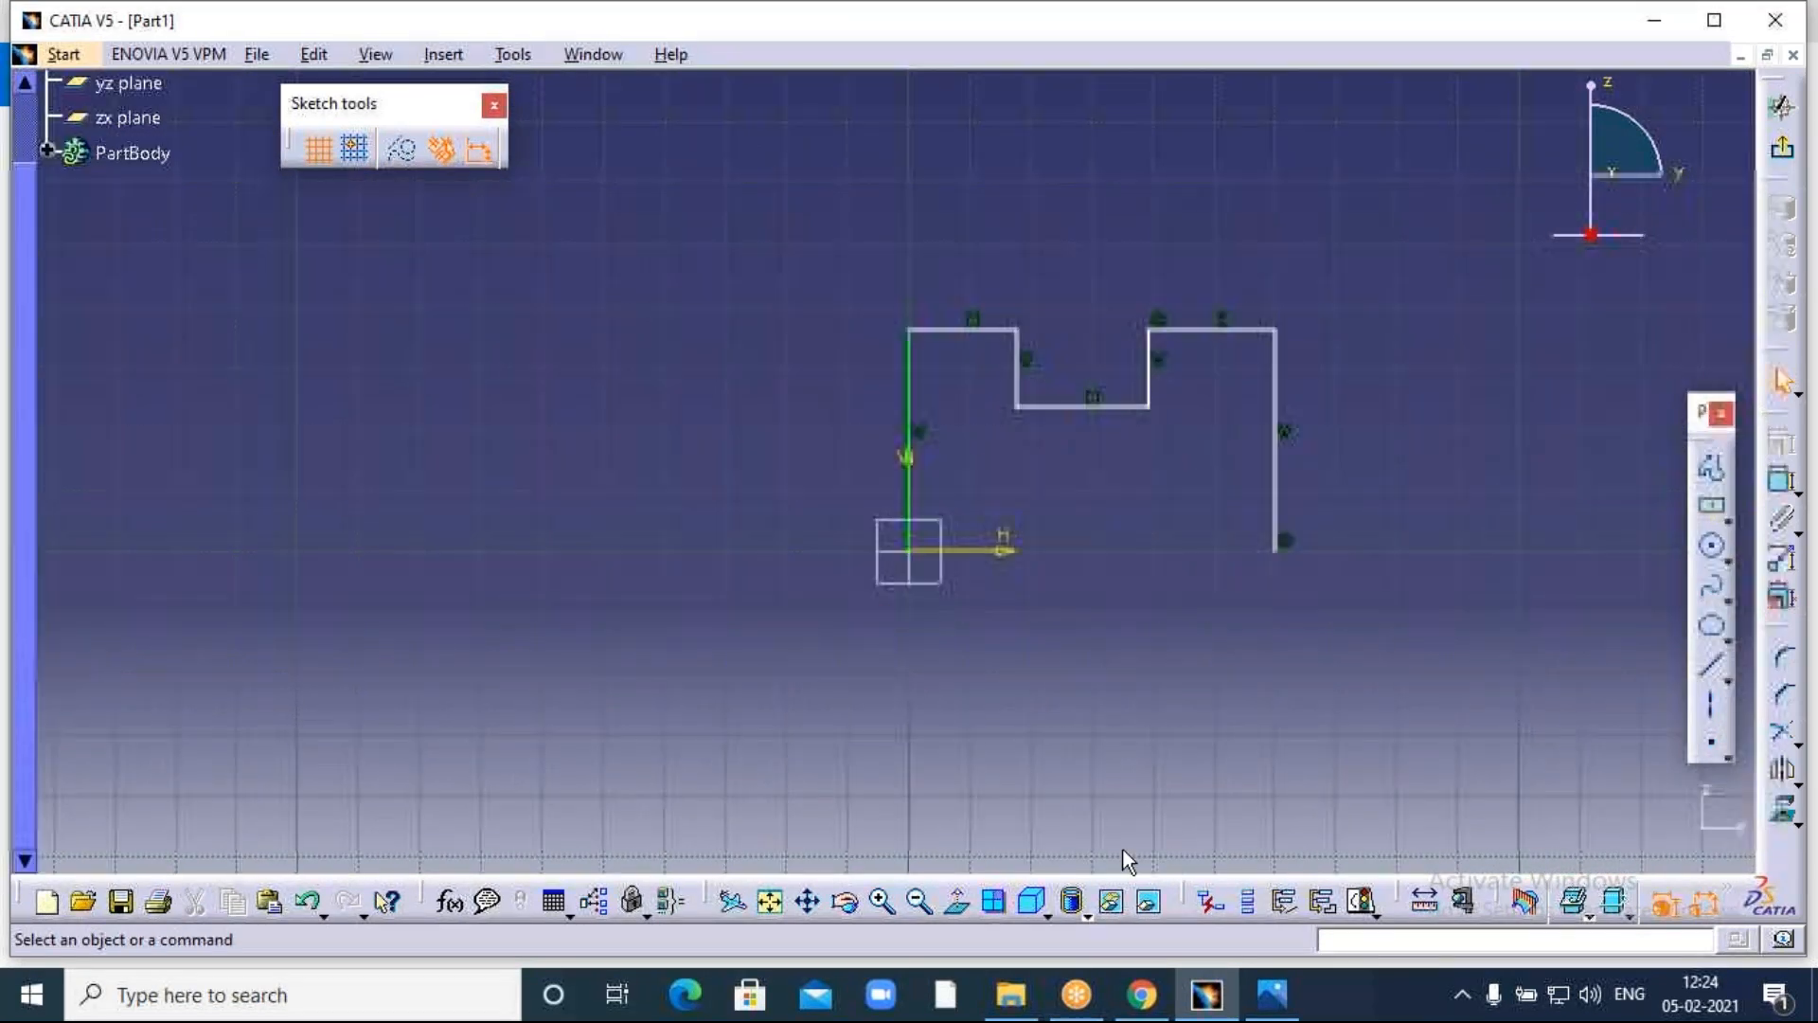
left_click(1271, 995)
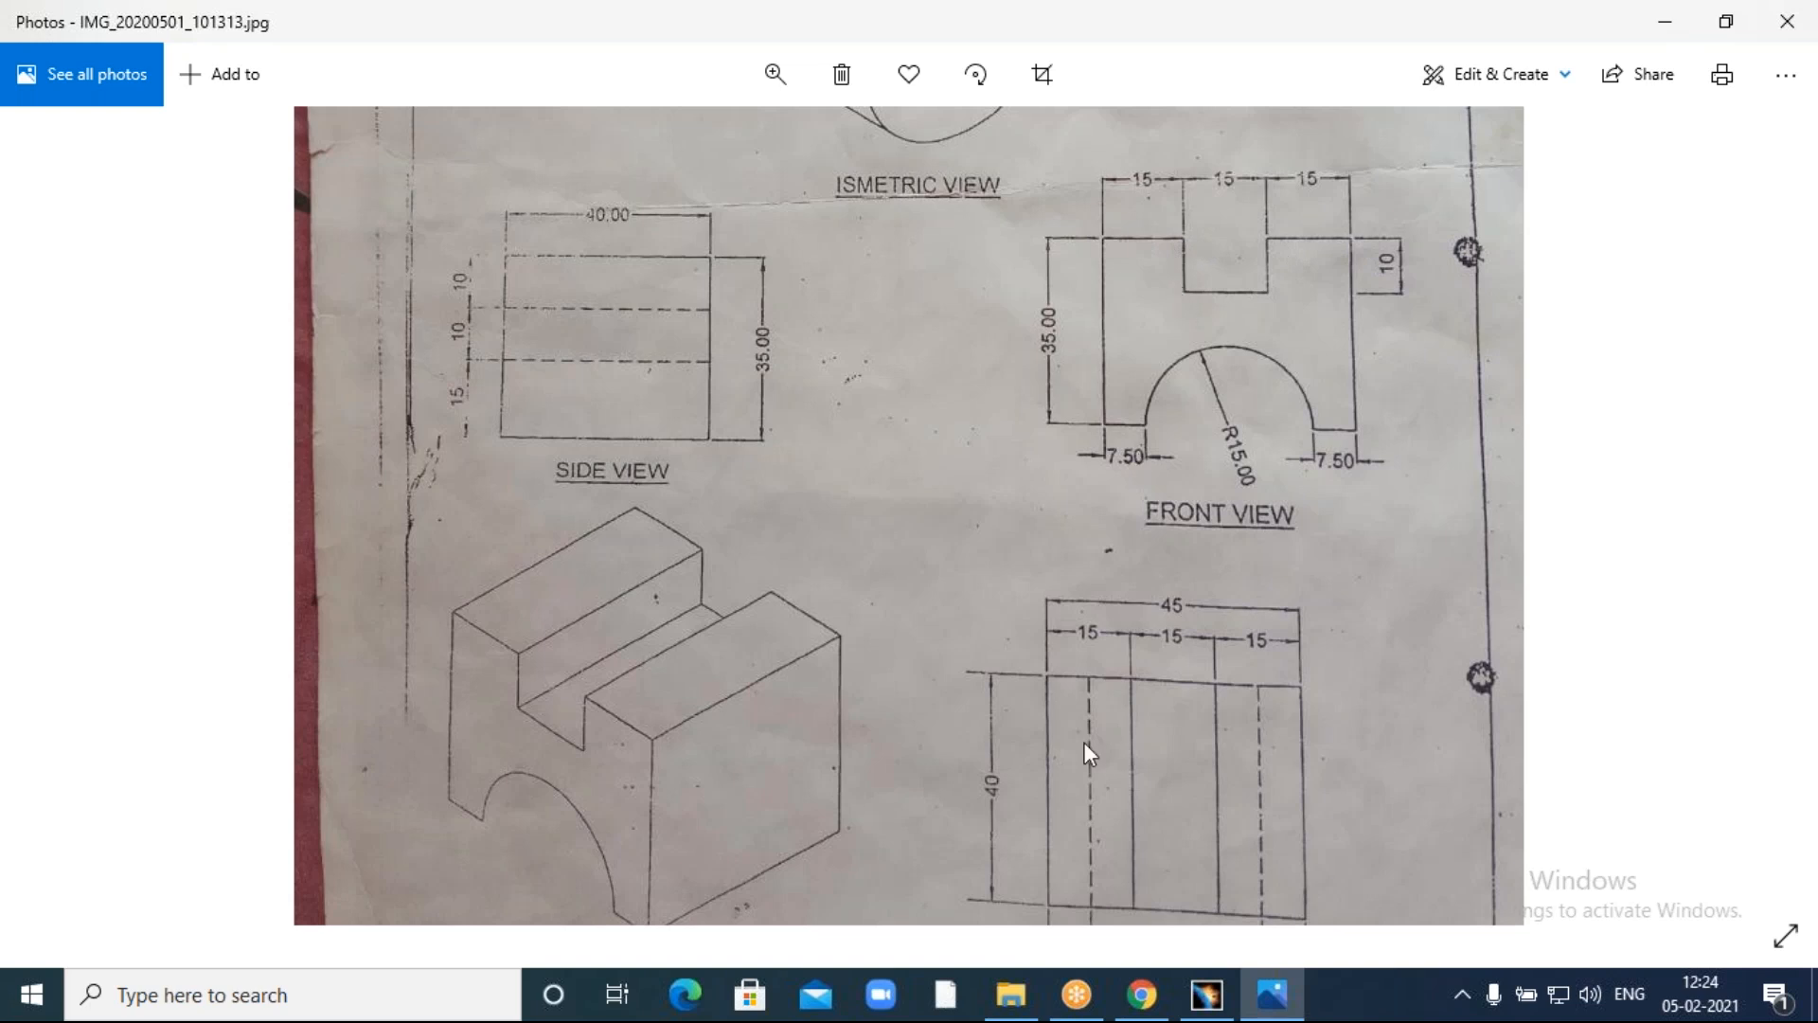
left_click(1206, 995)
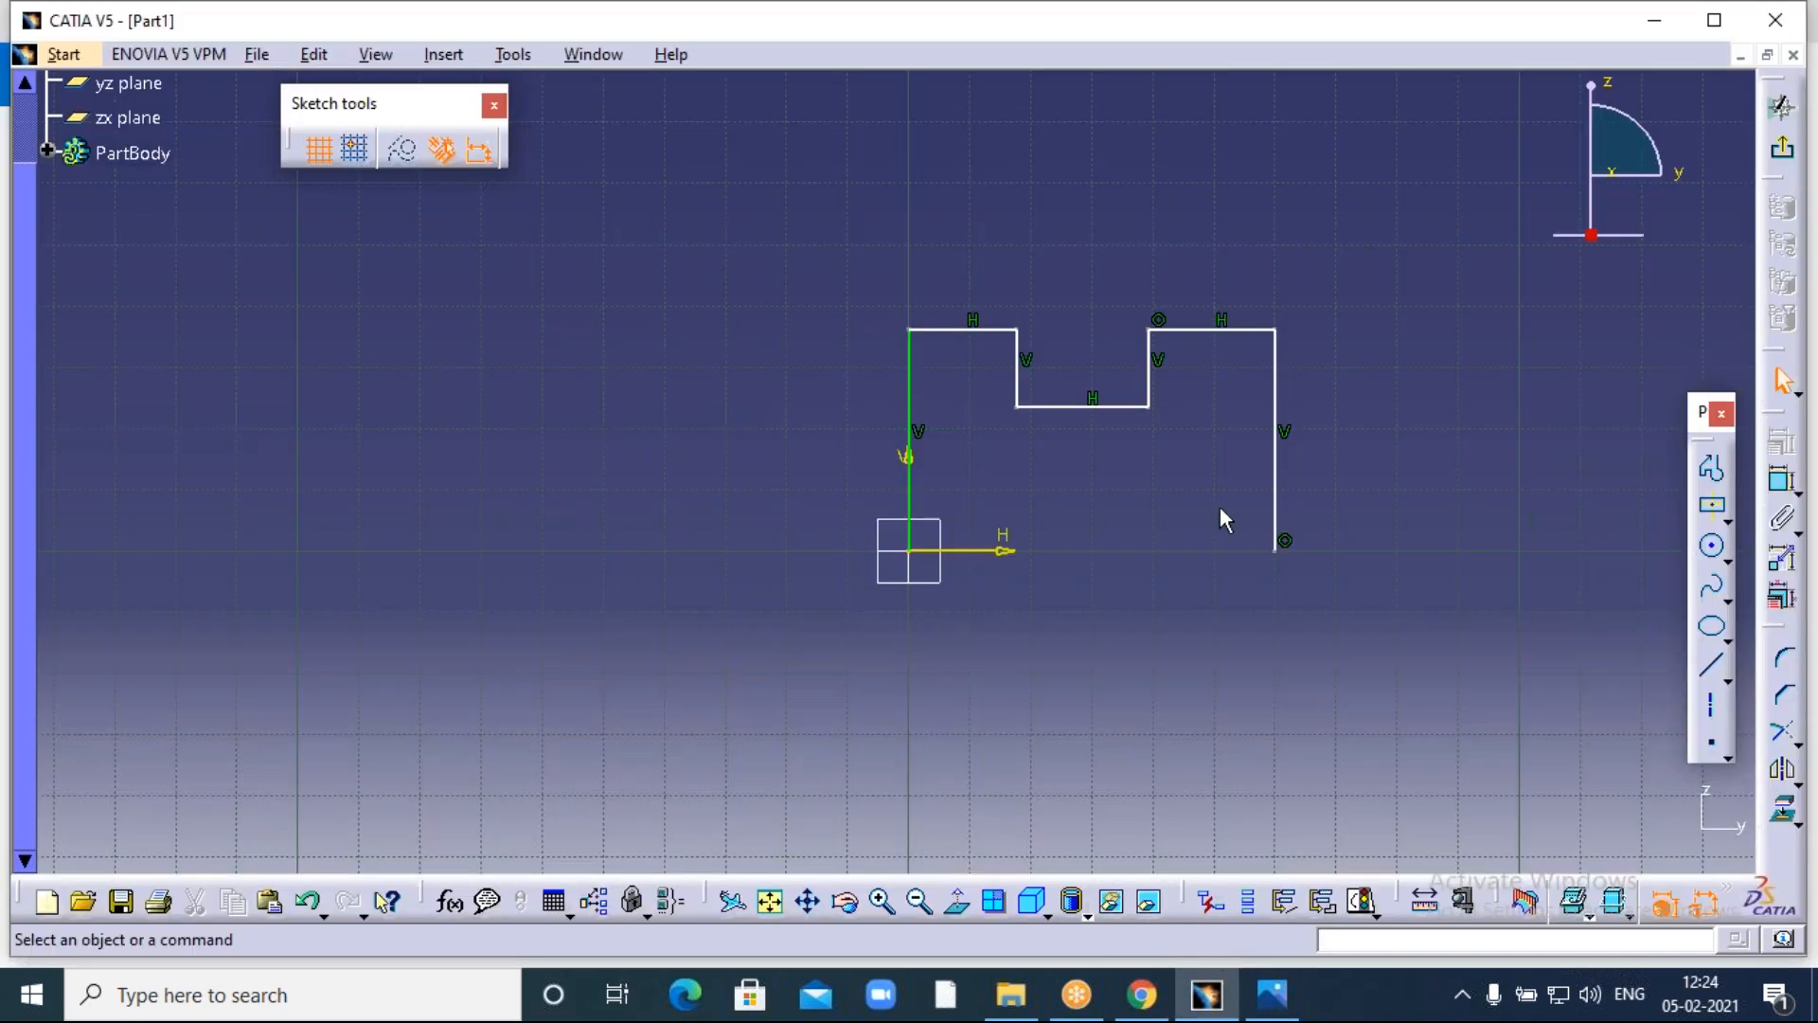
left_click(1784, 480)
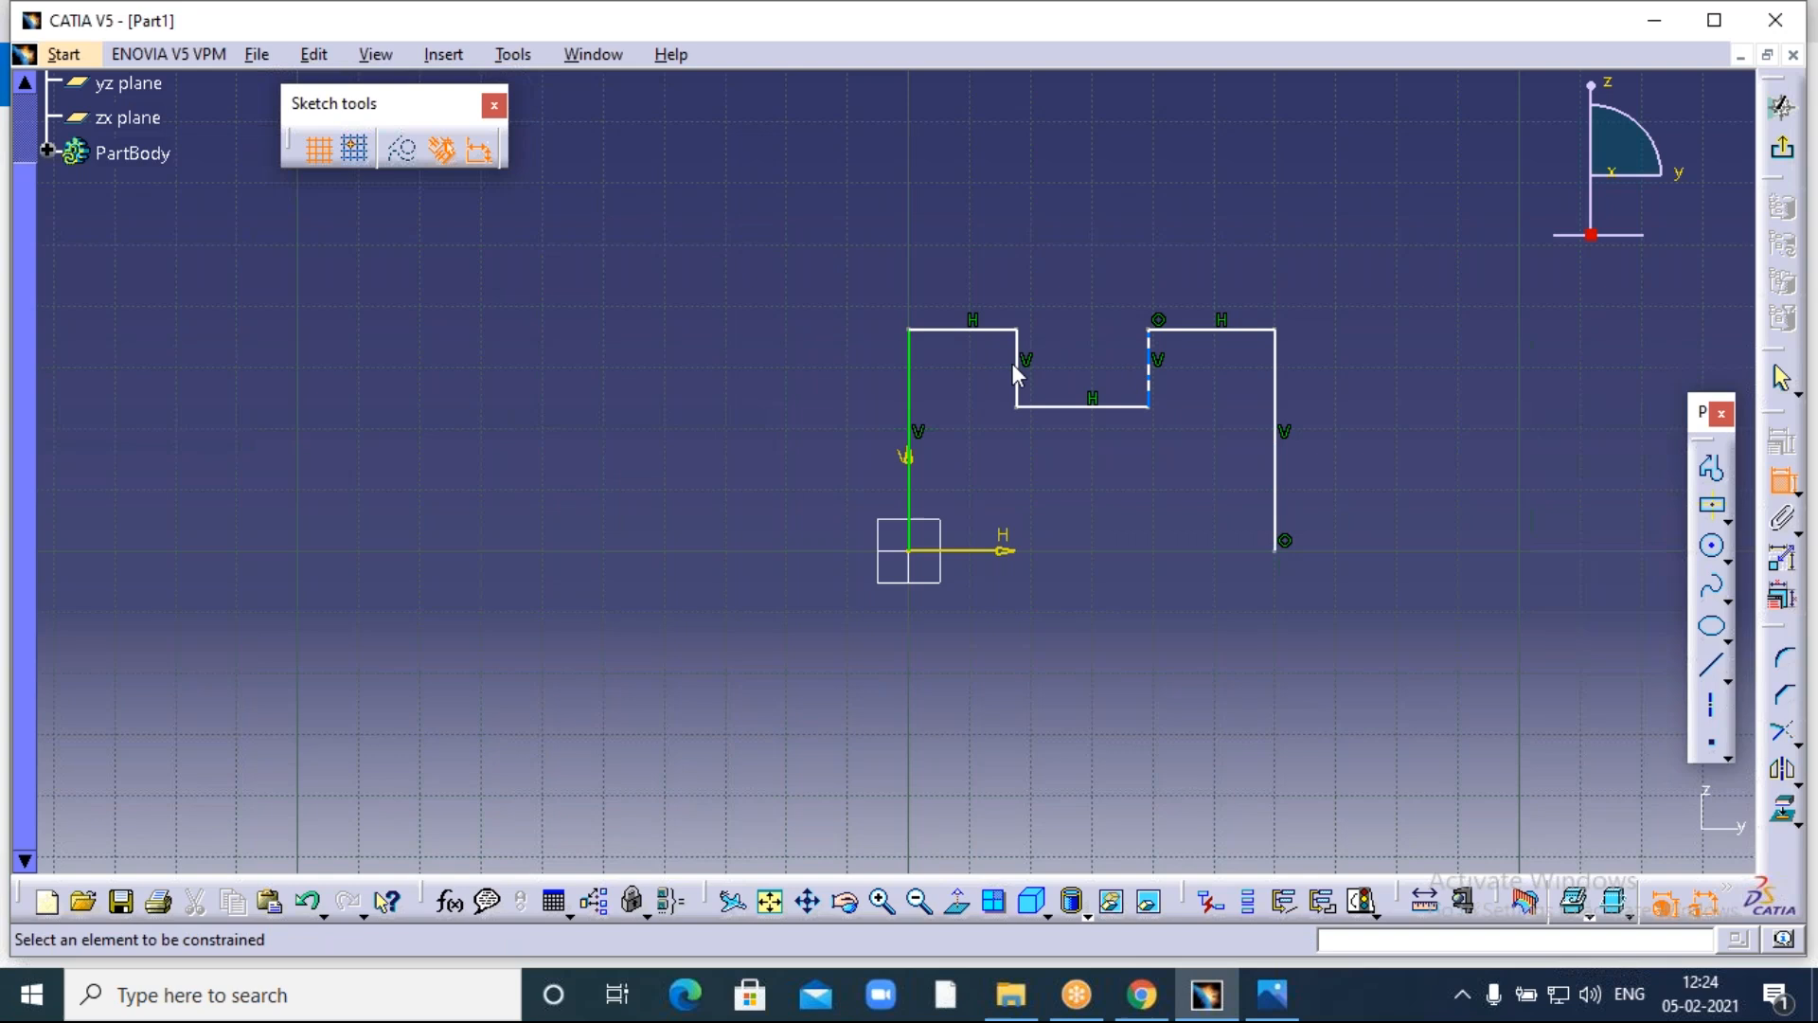
left_click(910, 393)
left_click(843, 402)
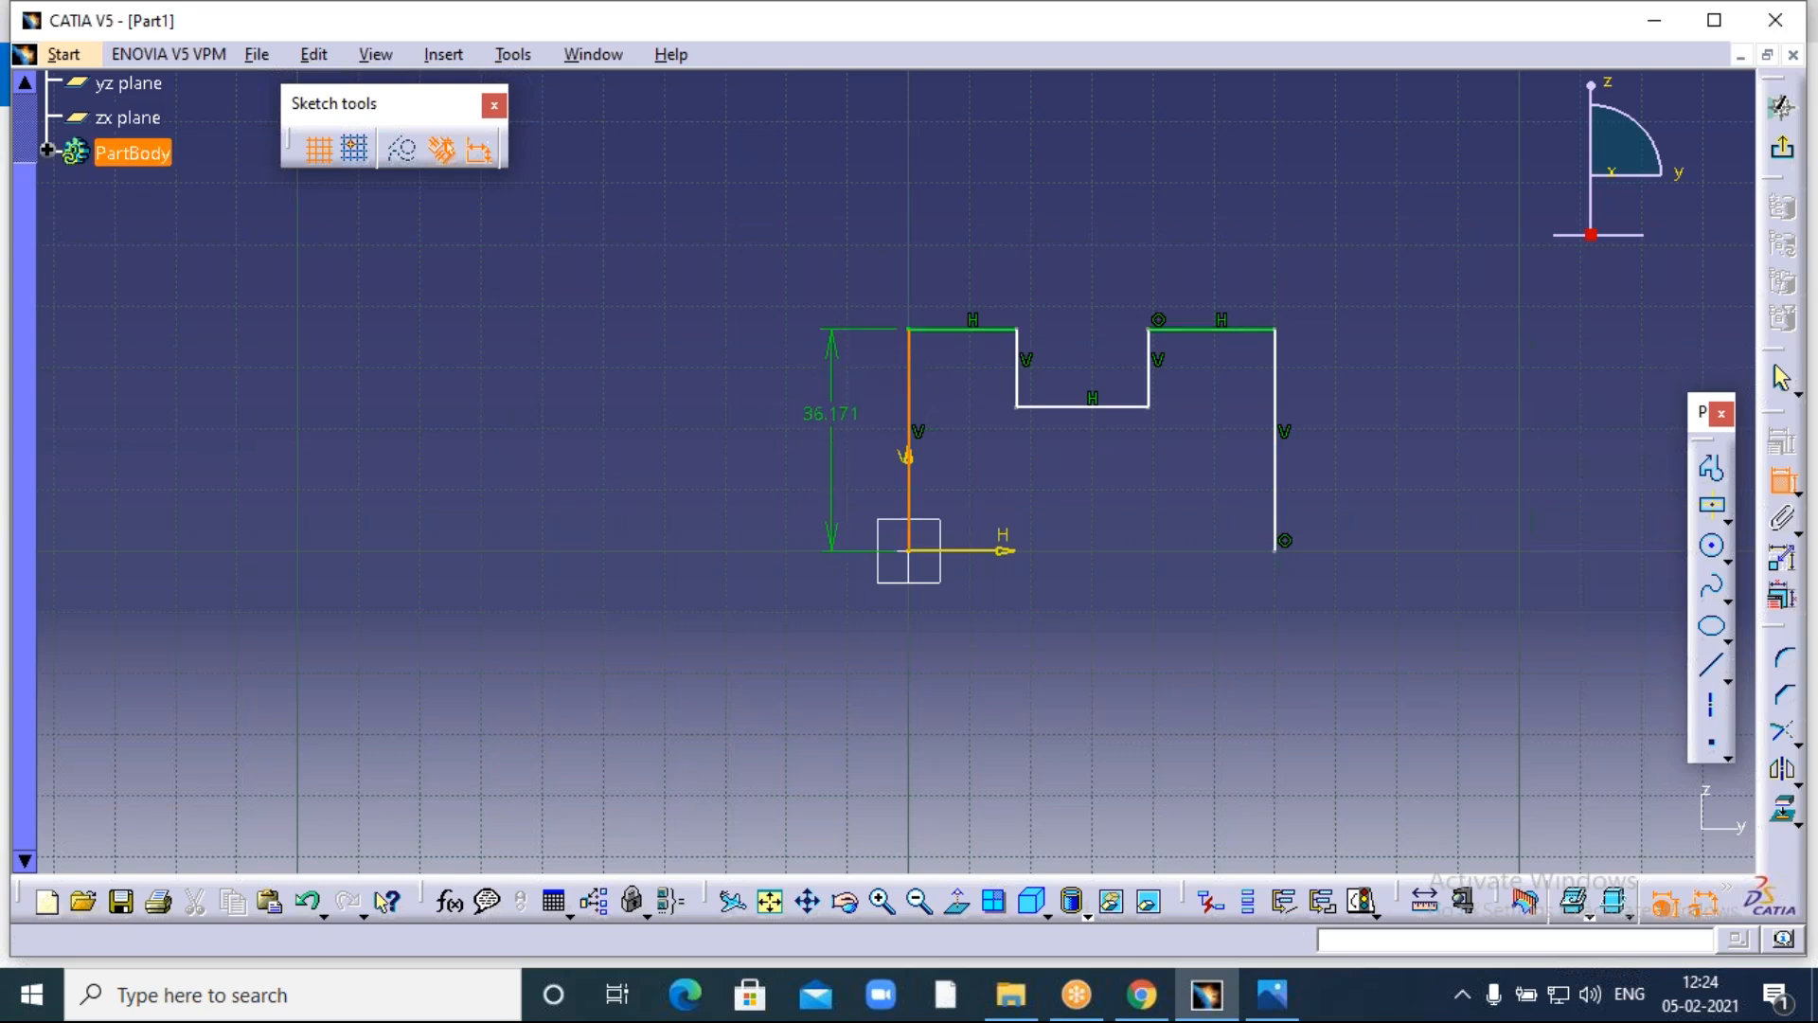
double_click(834, 413)
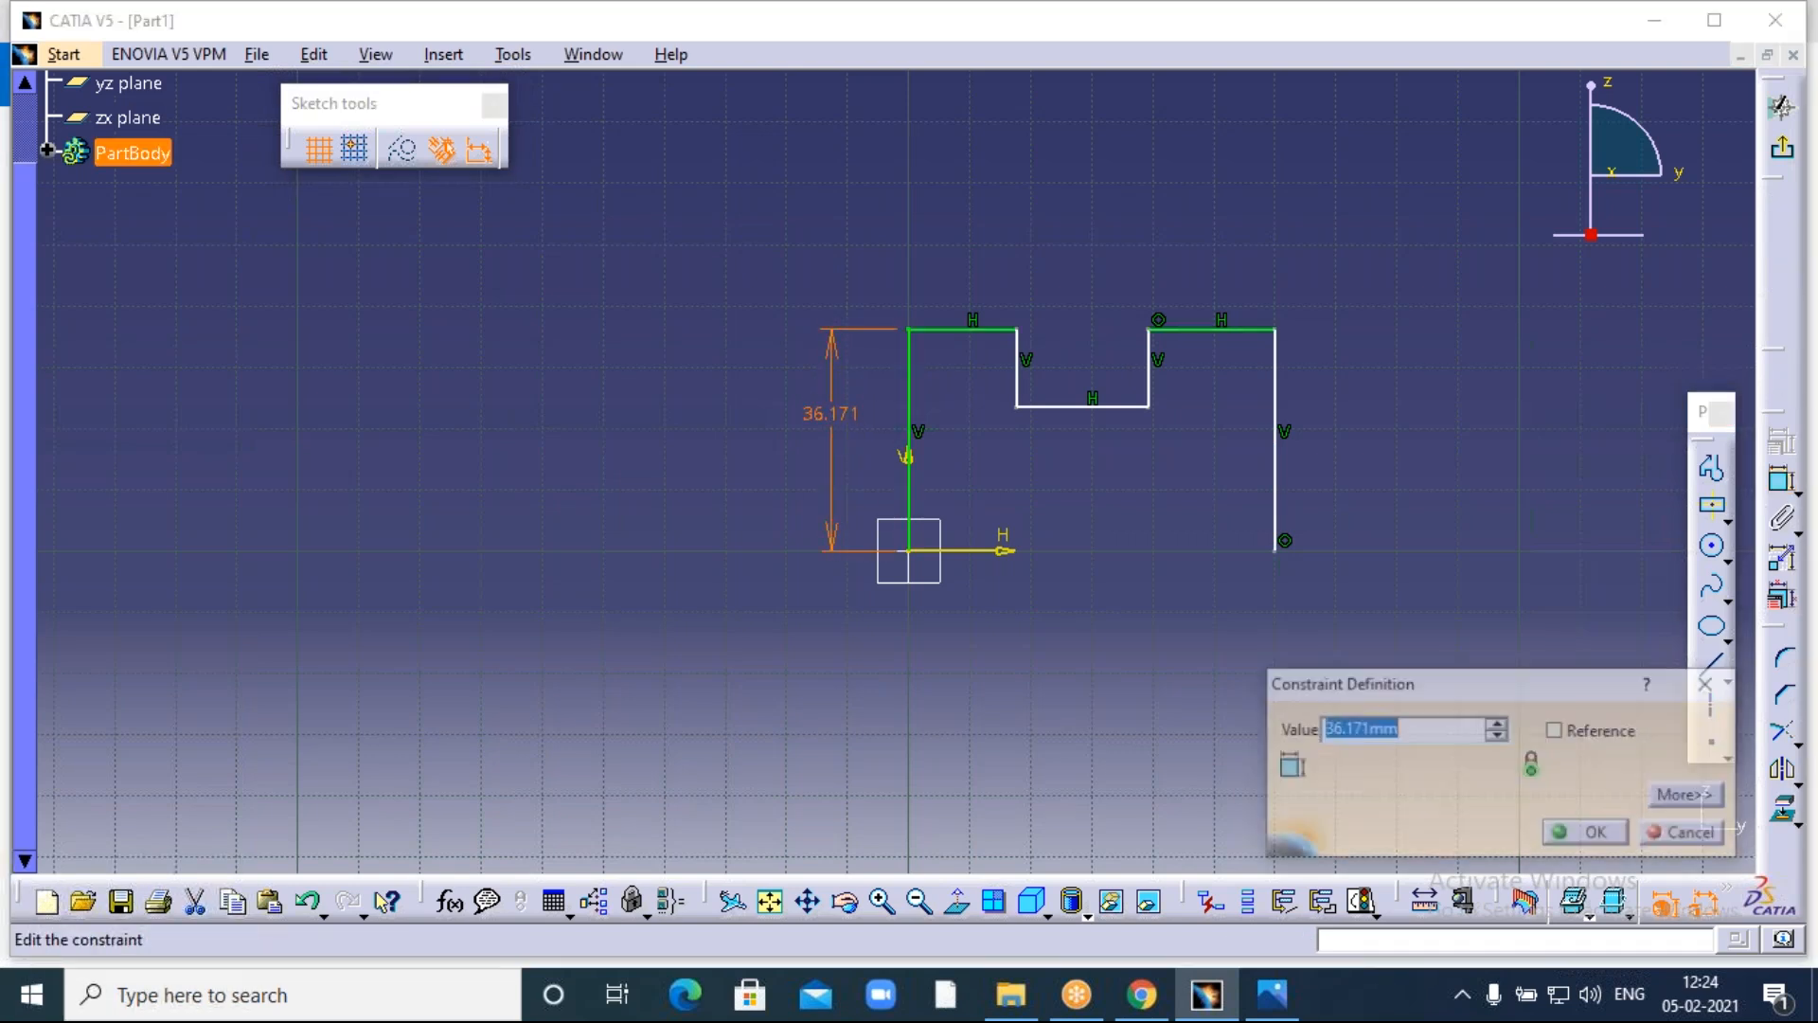
type("35")
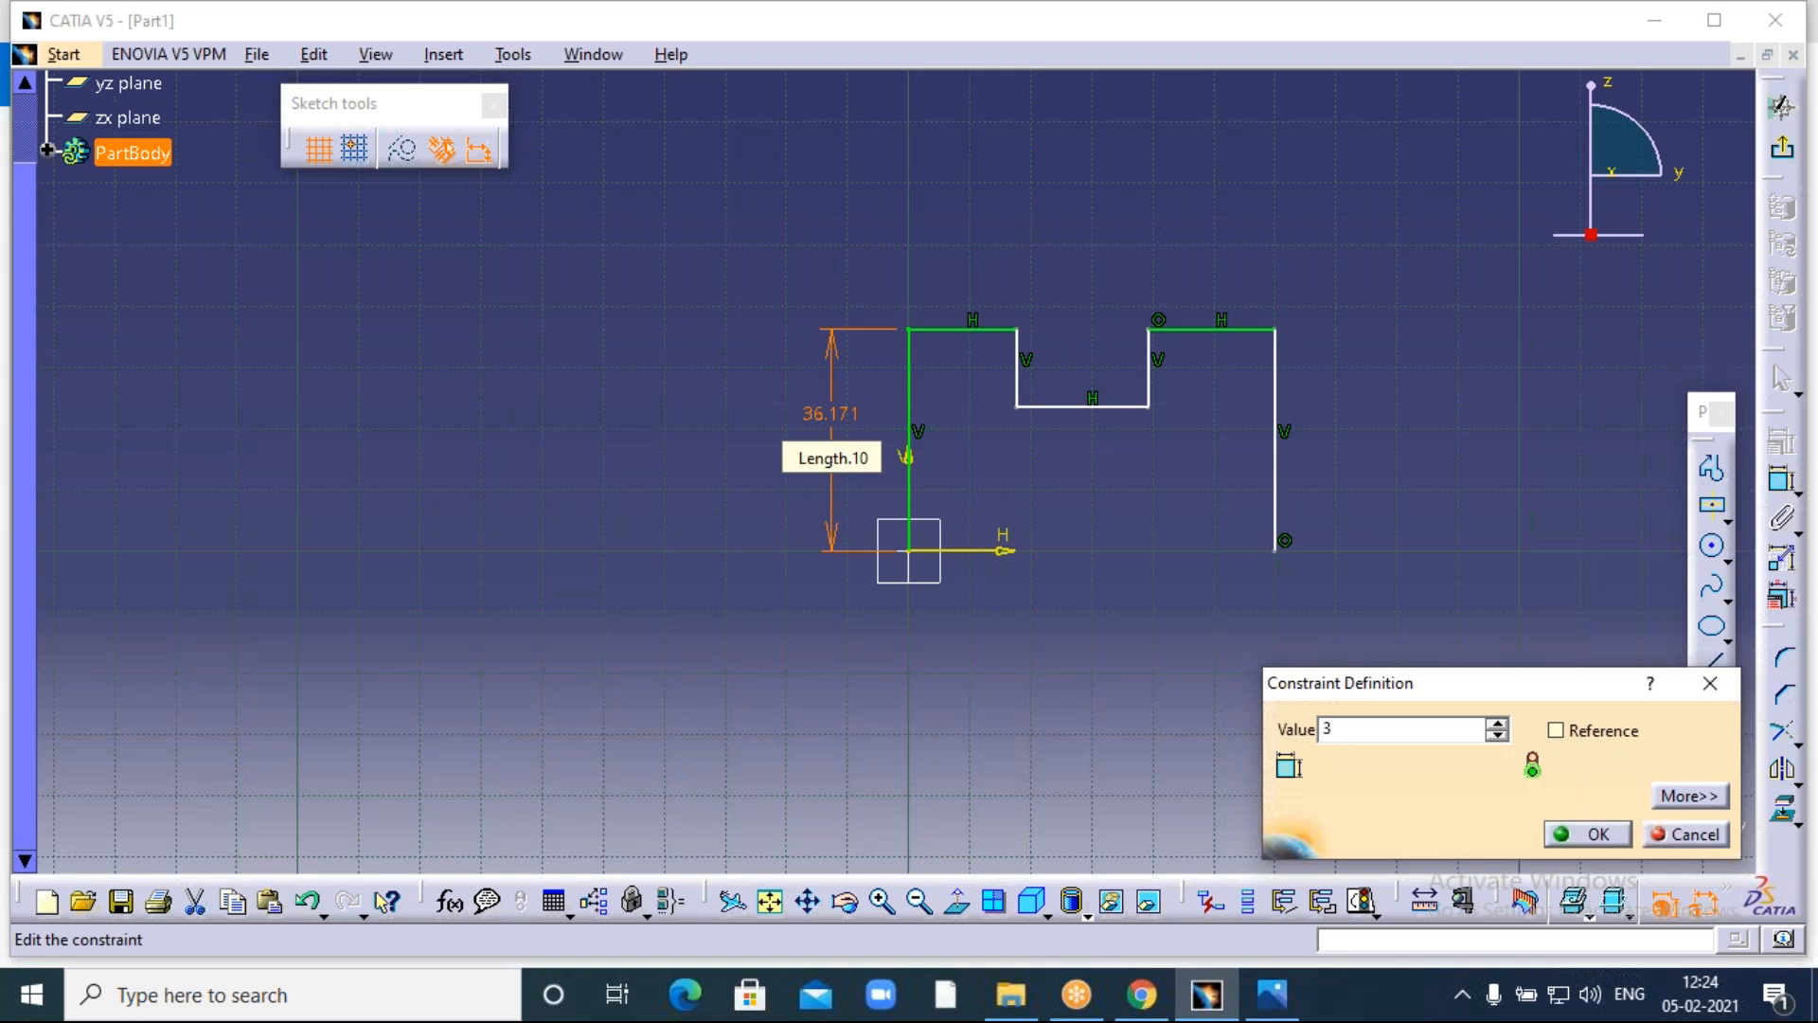
left_click(1579, 838)
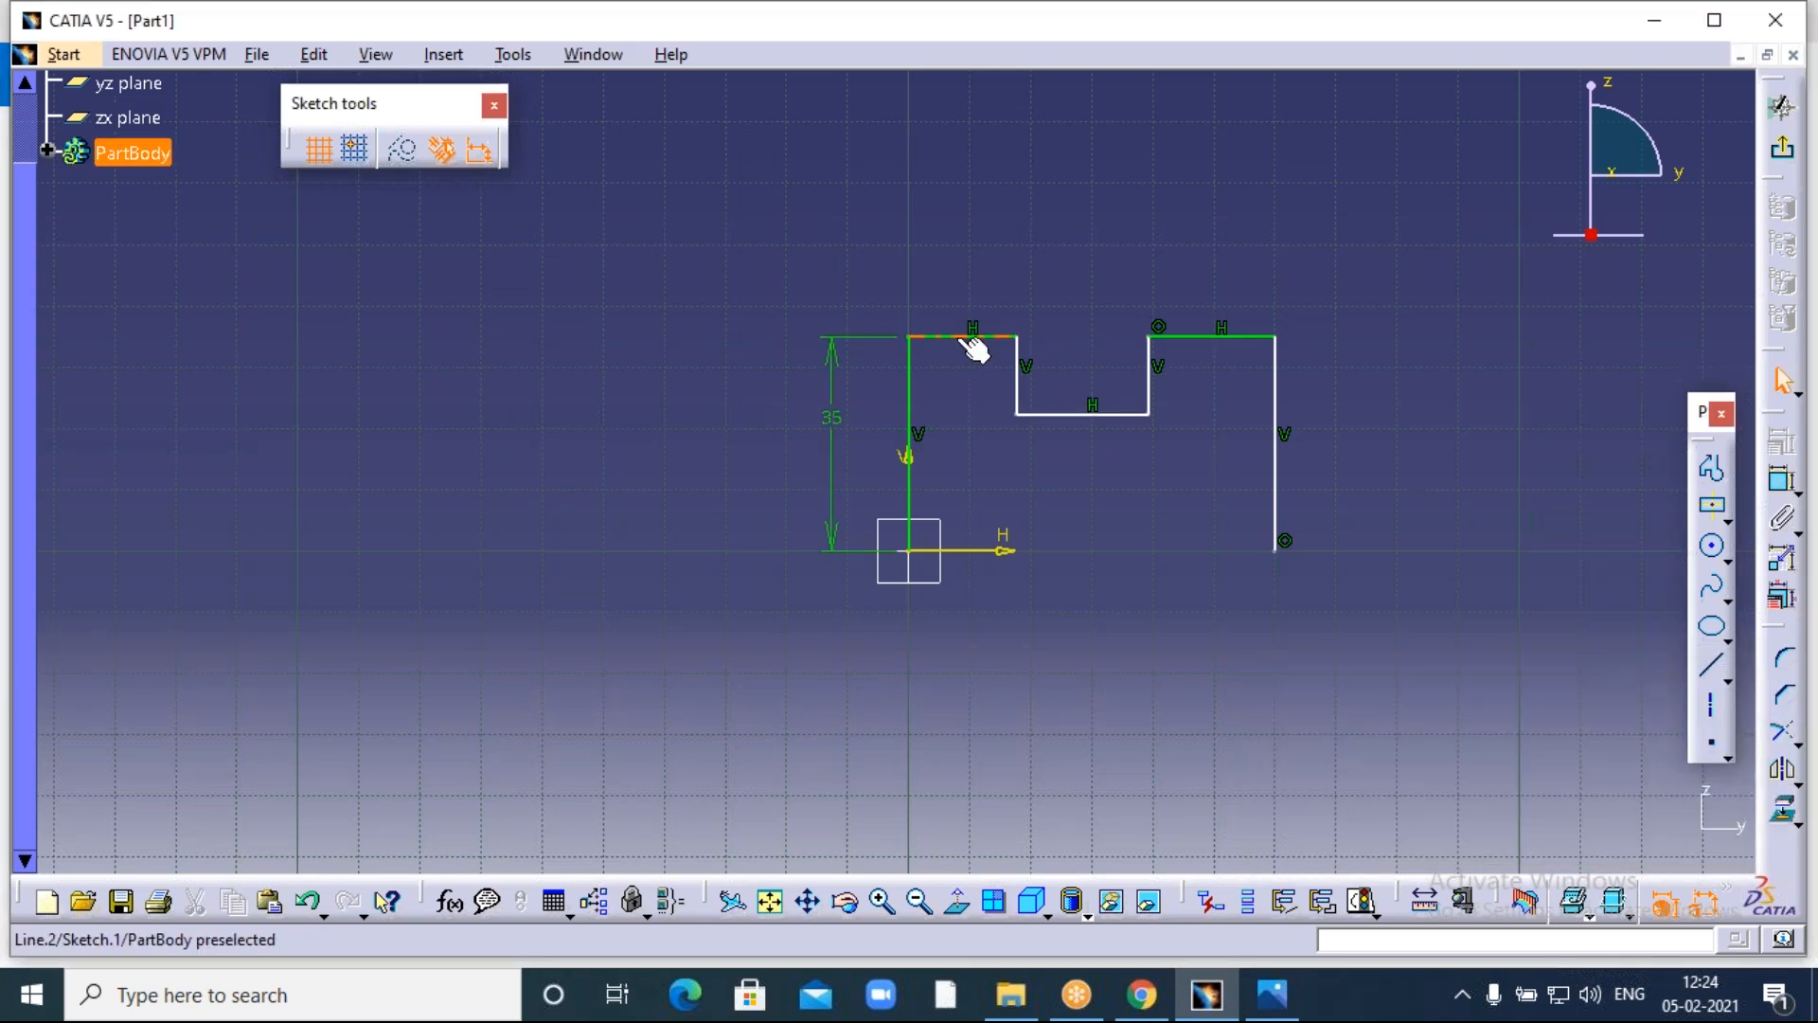
Dimension the top horizontal segment left of the slot to 15 mm.
left_click(1782, 481)
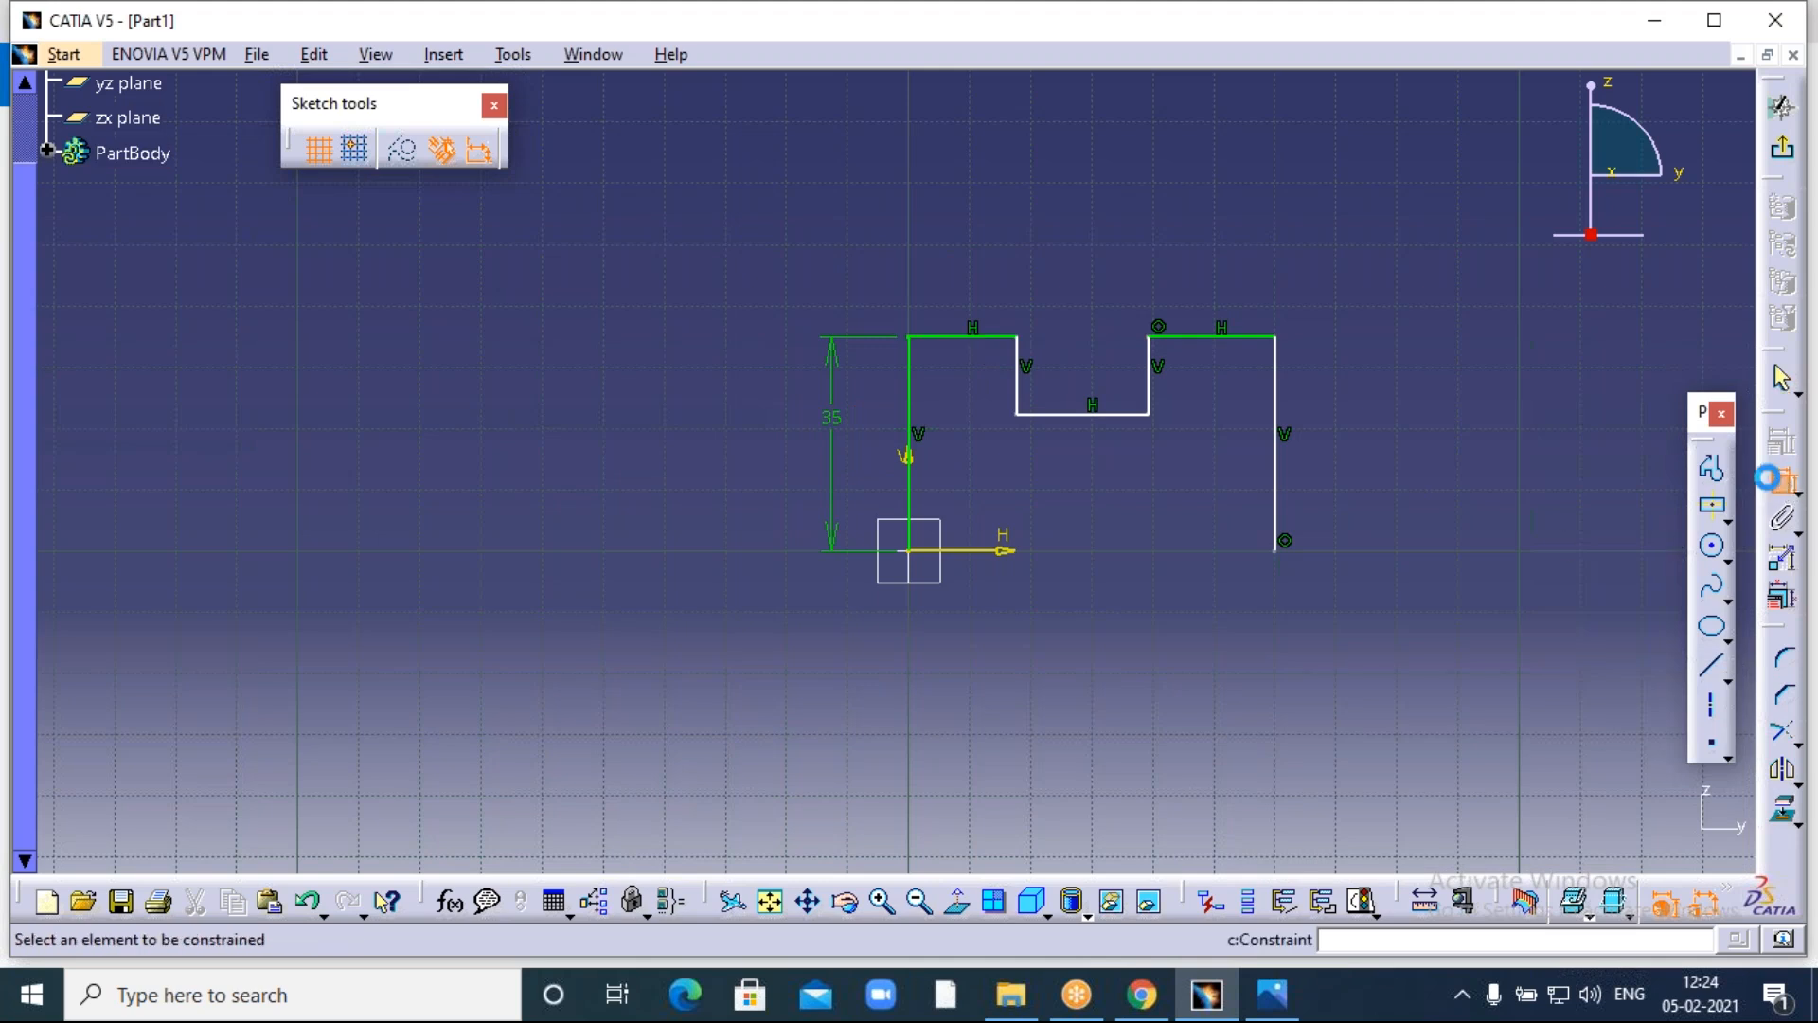
left_click(966, 337)
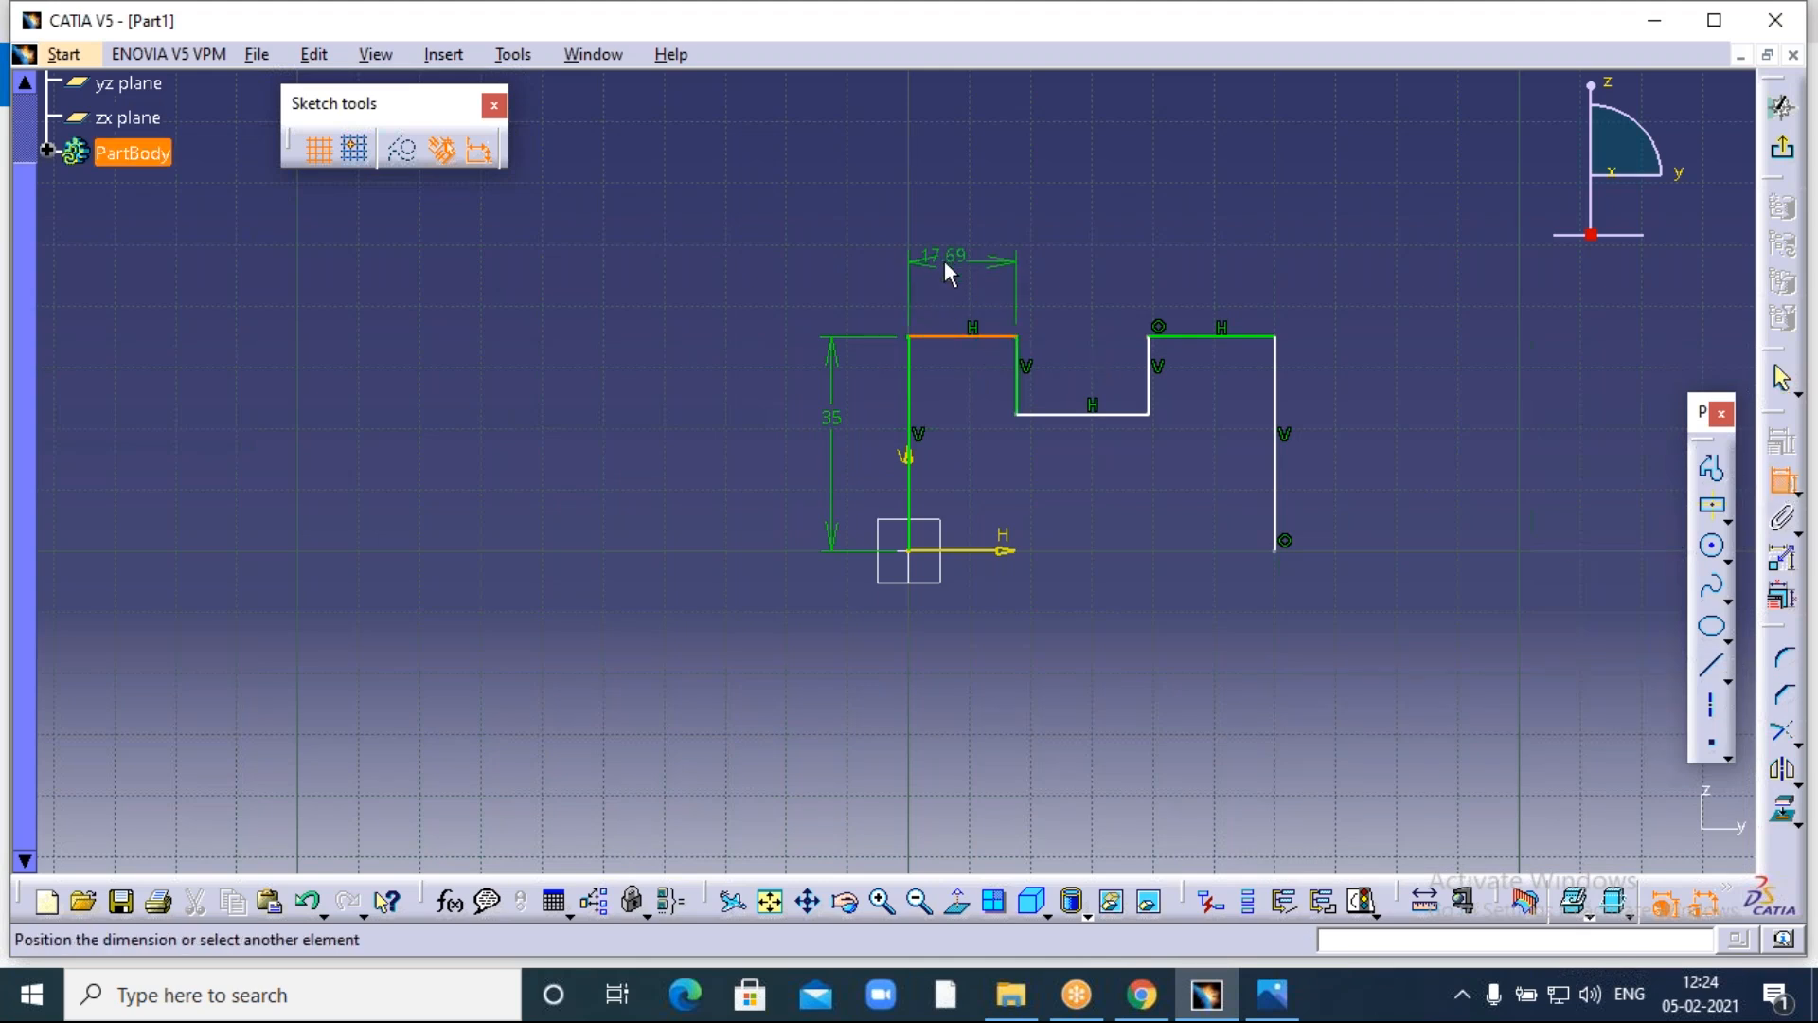
left_click(962, 259)
double_click(944, 257)
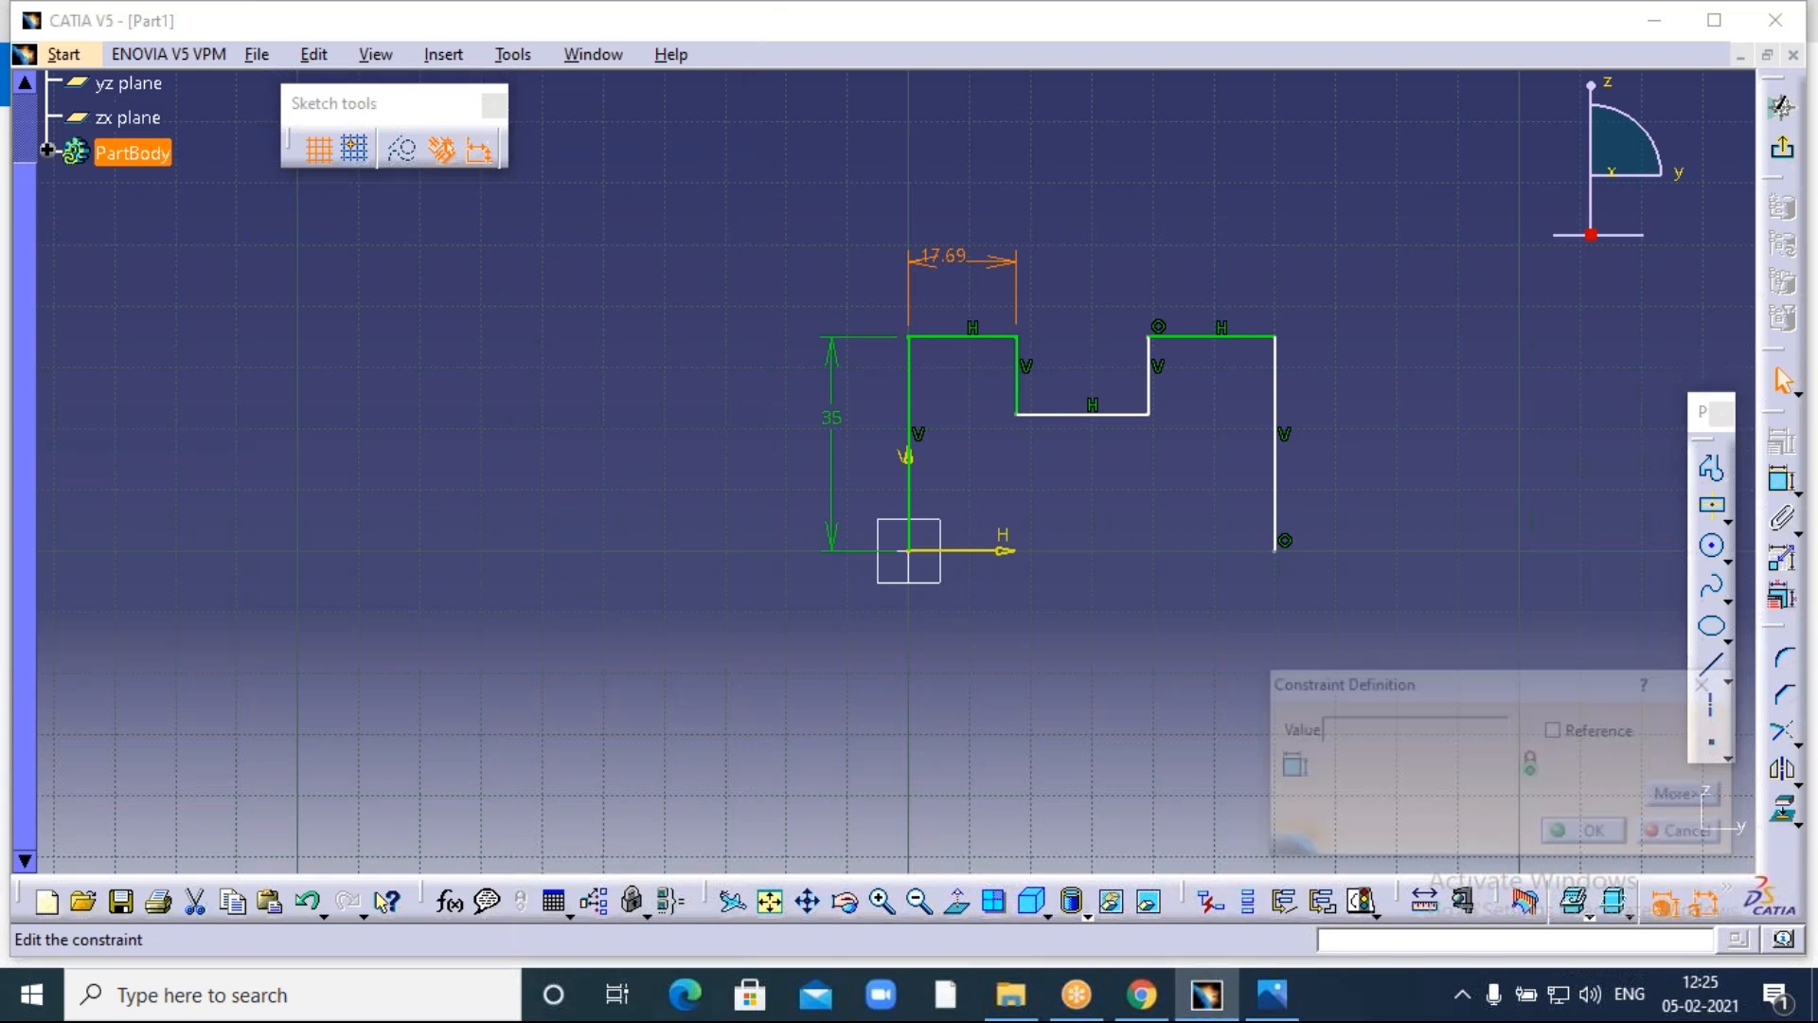
type("15")
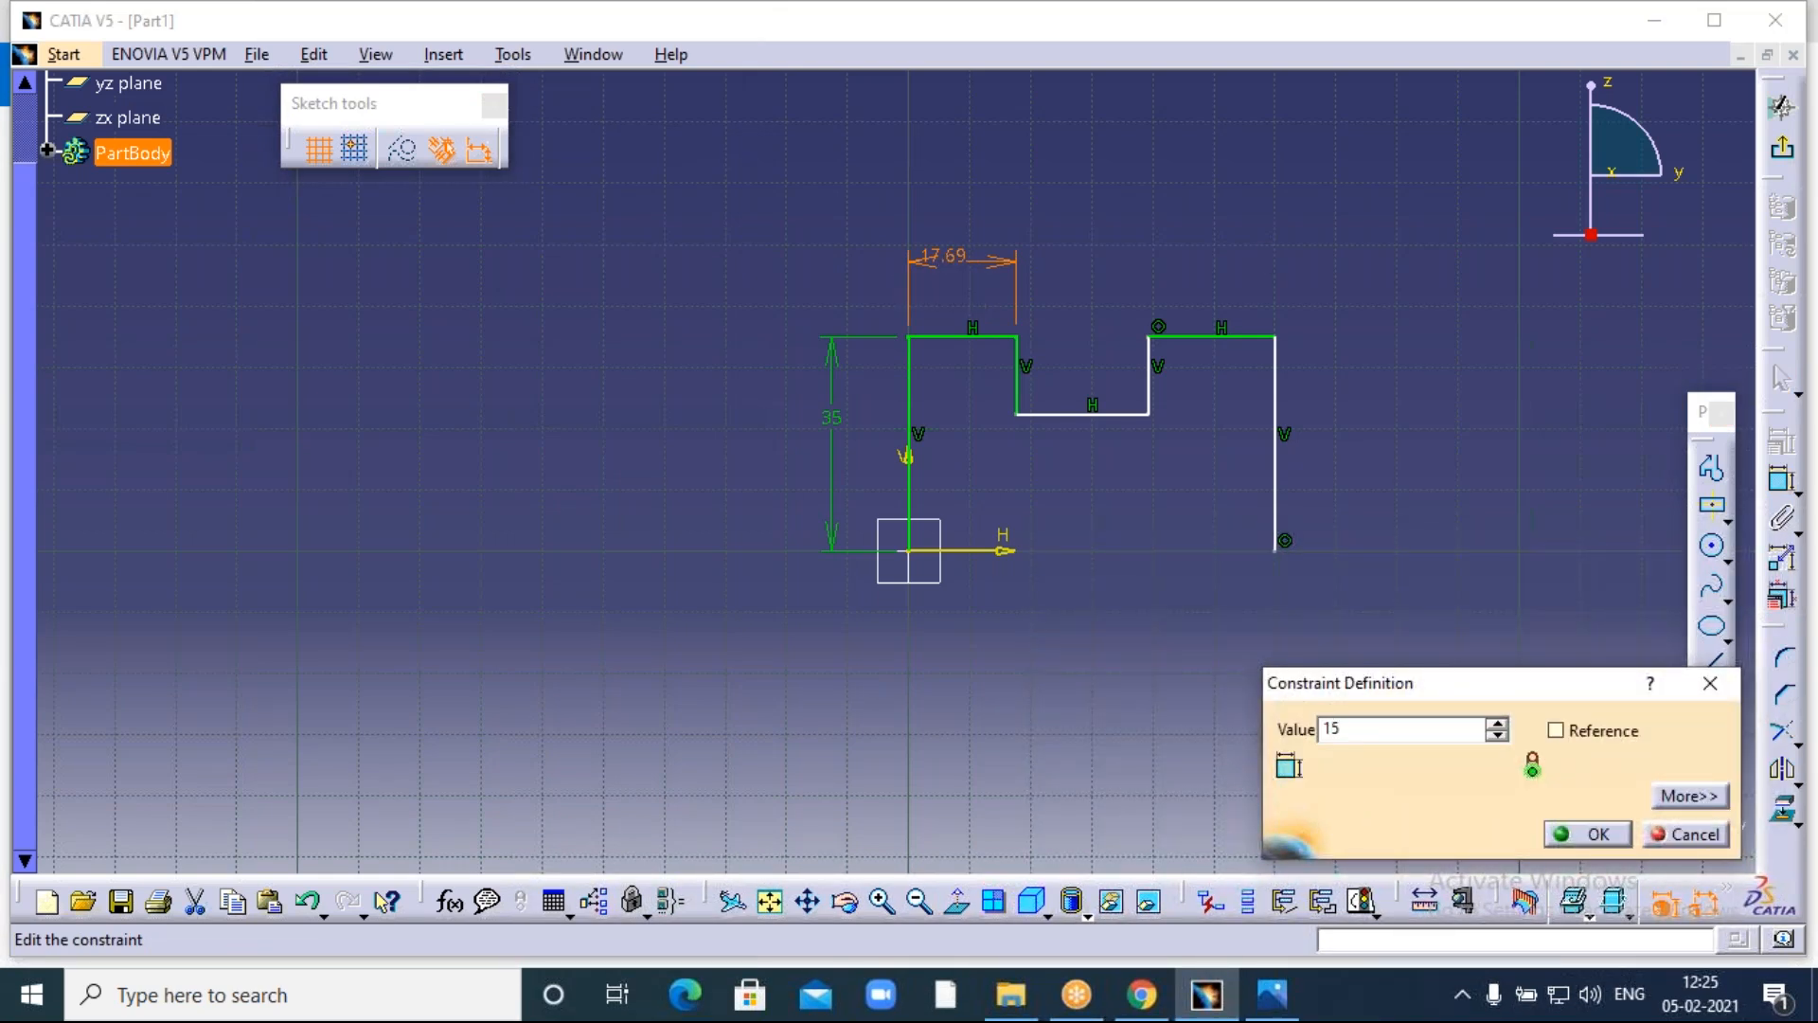
key("Return")
left_click(1588, 834)
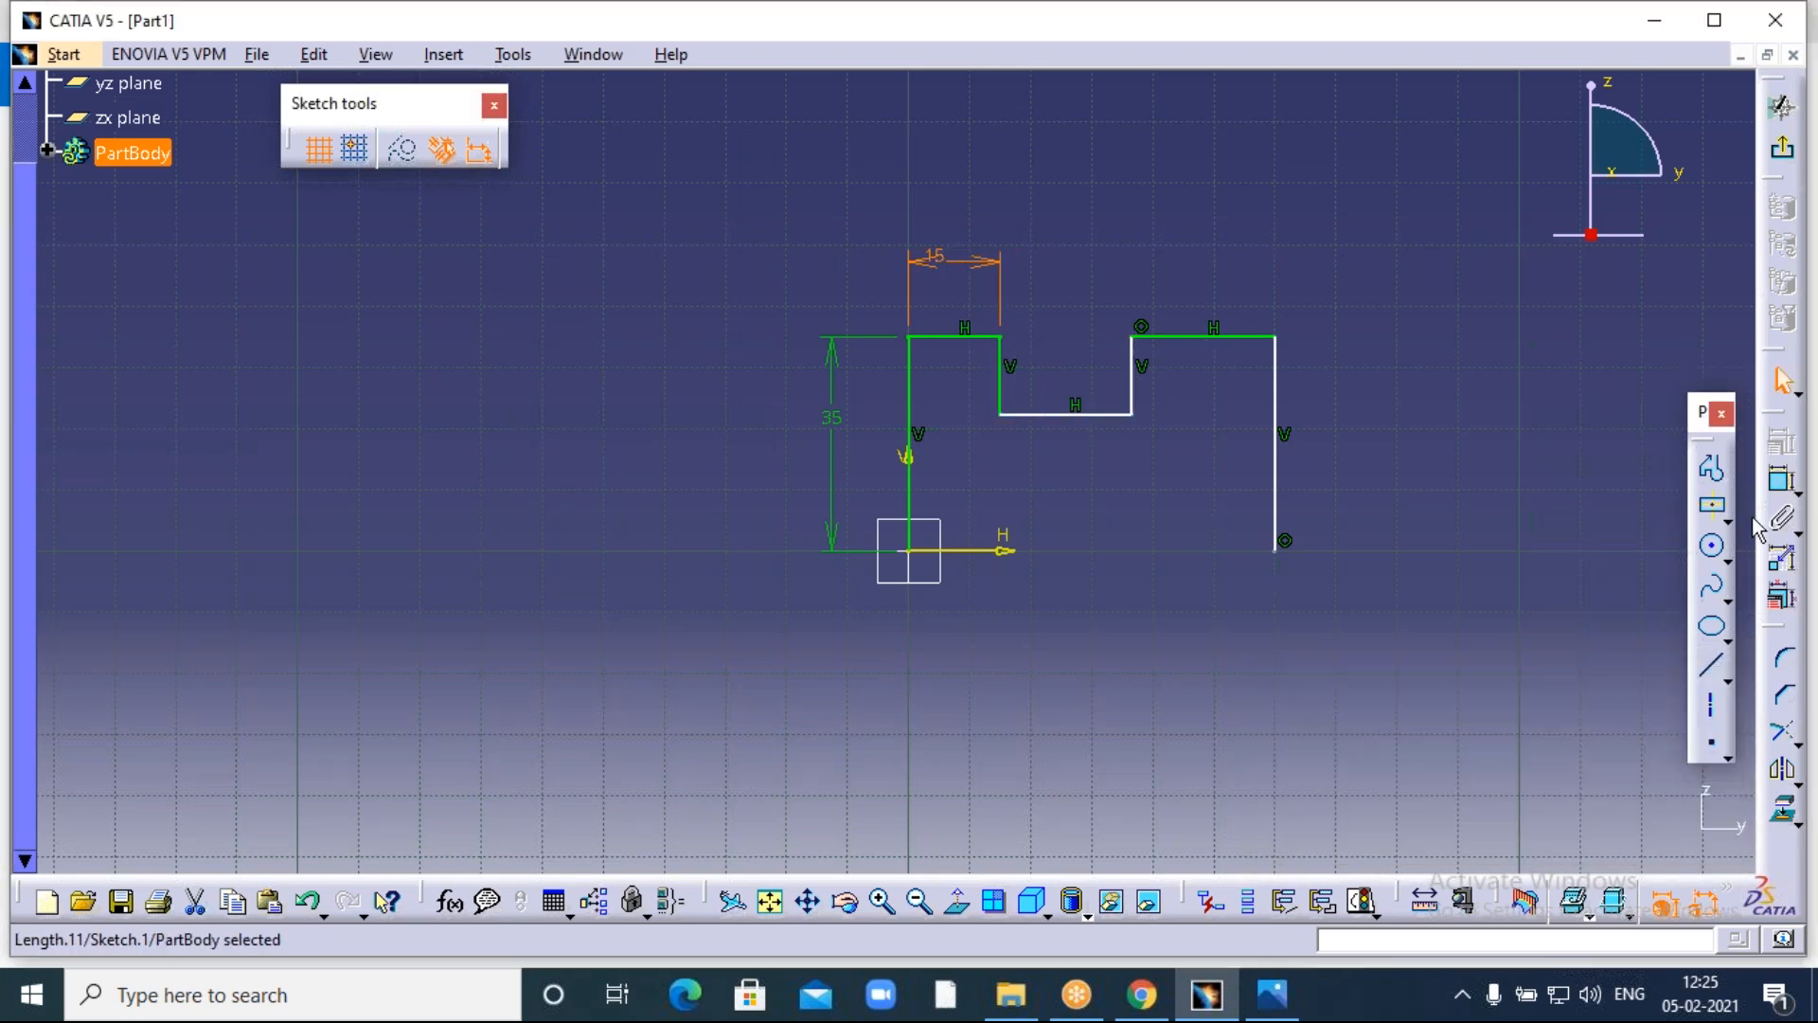
Dimension the horizontal floor of the slot to 15 mm.
left_click(1783, 480)
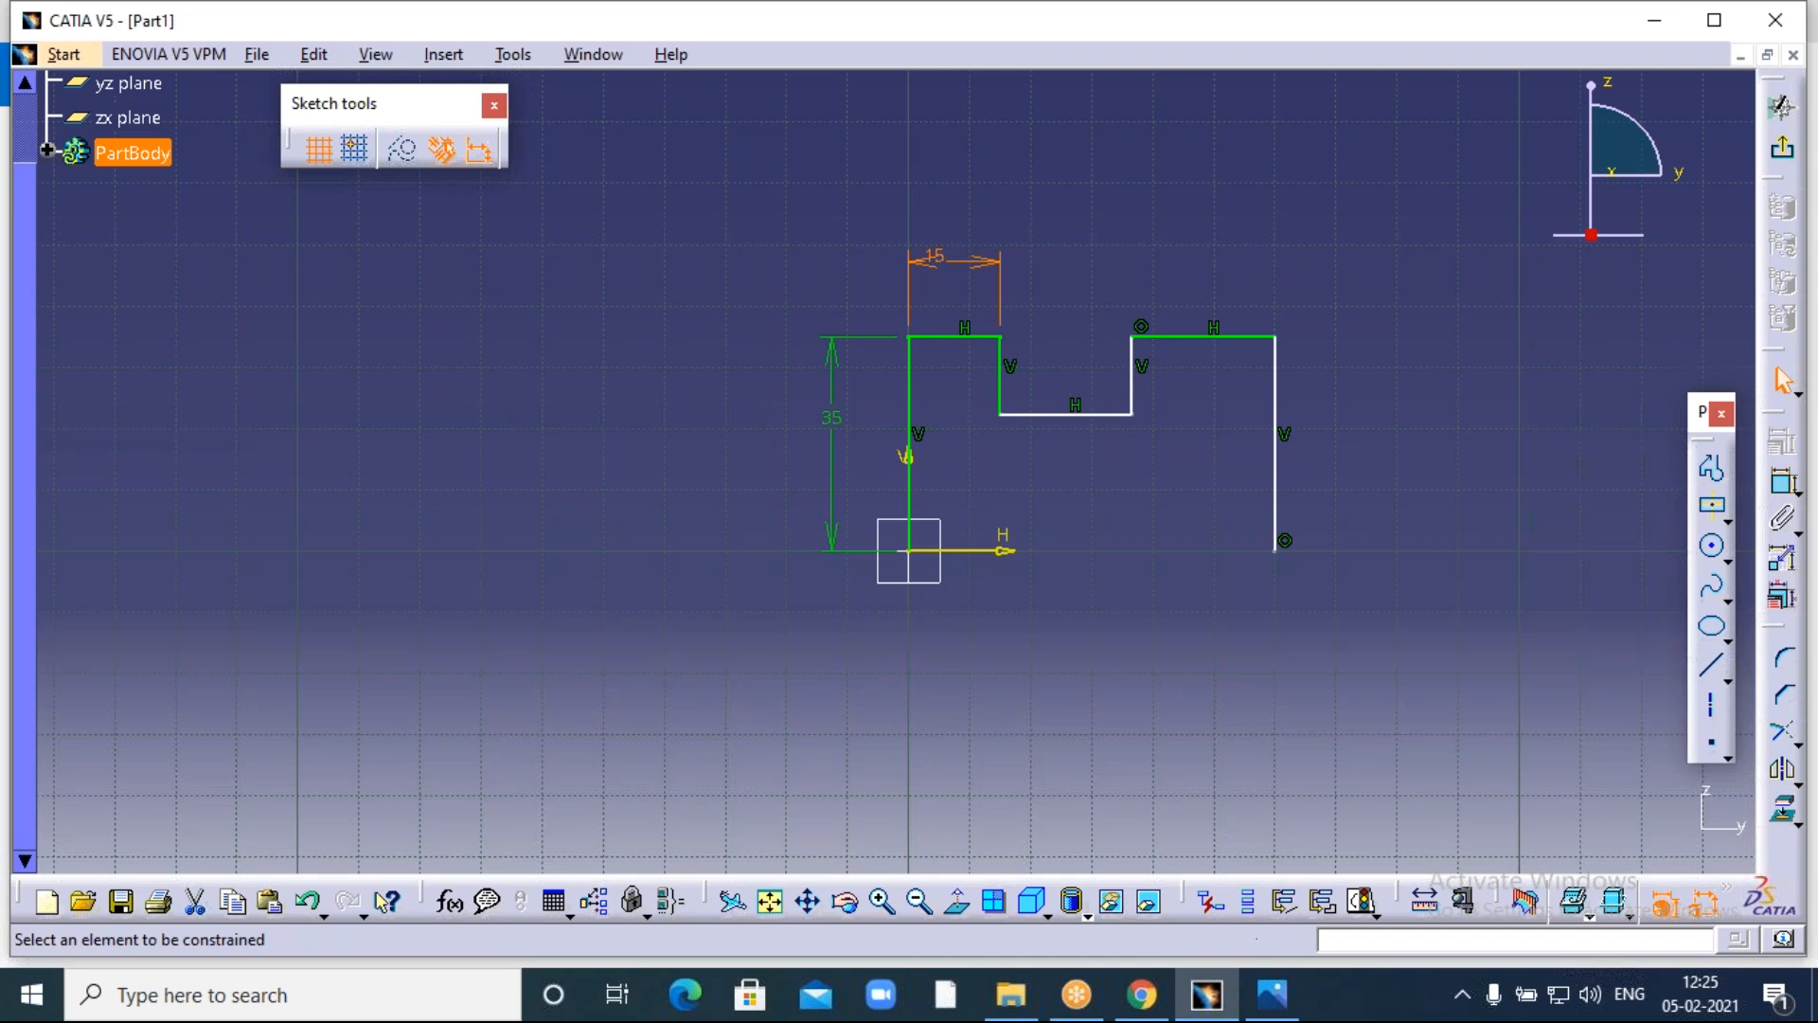
left_click(1055, 413)
left_click(1074, 455)
double_click(1053, 445)
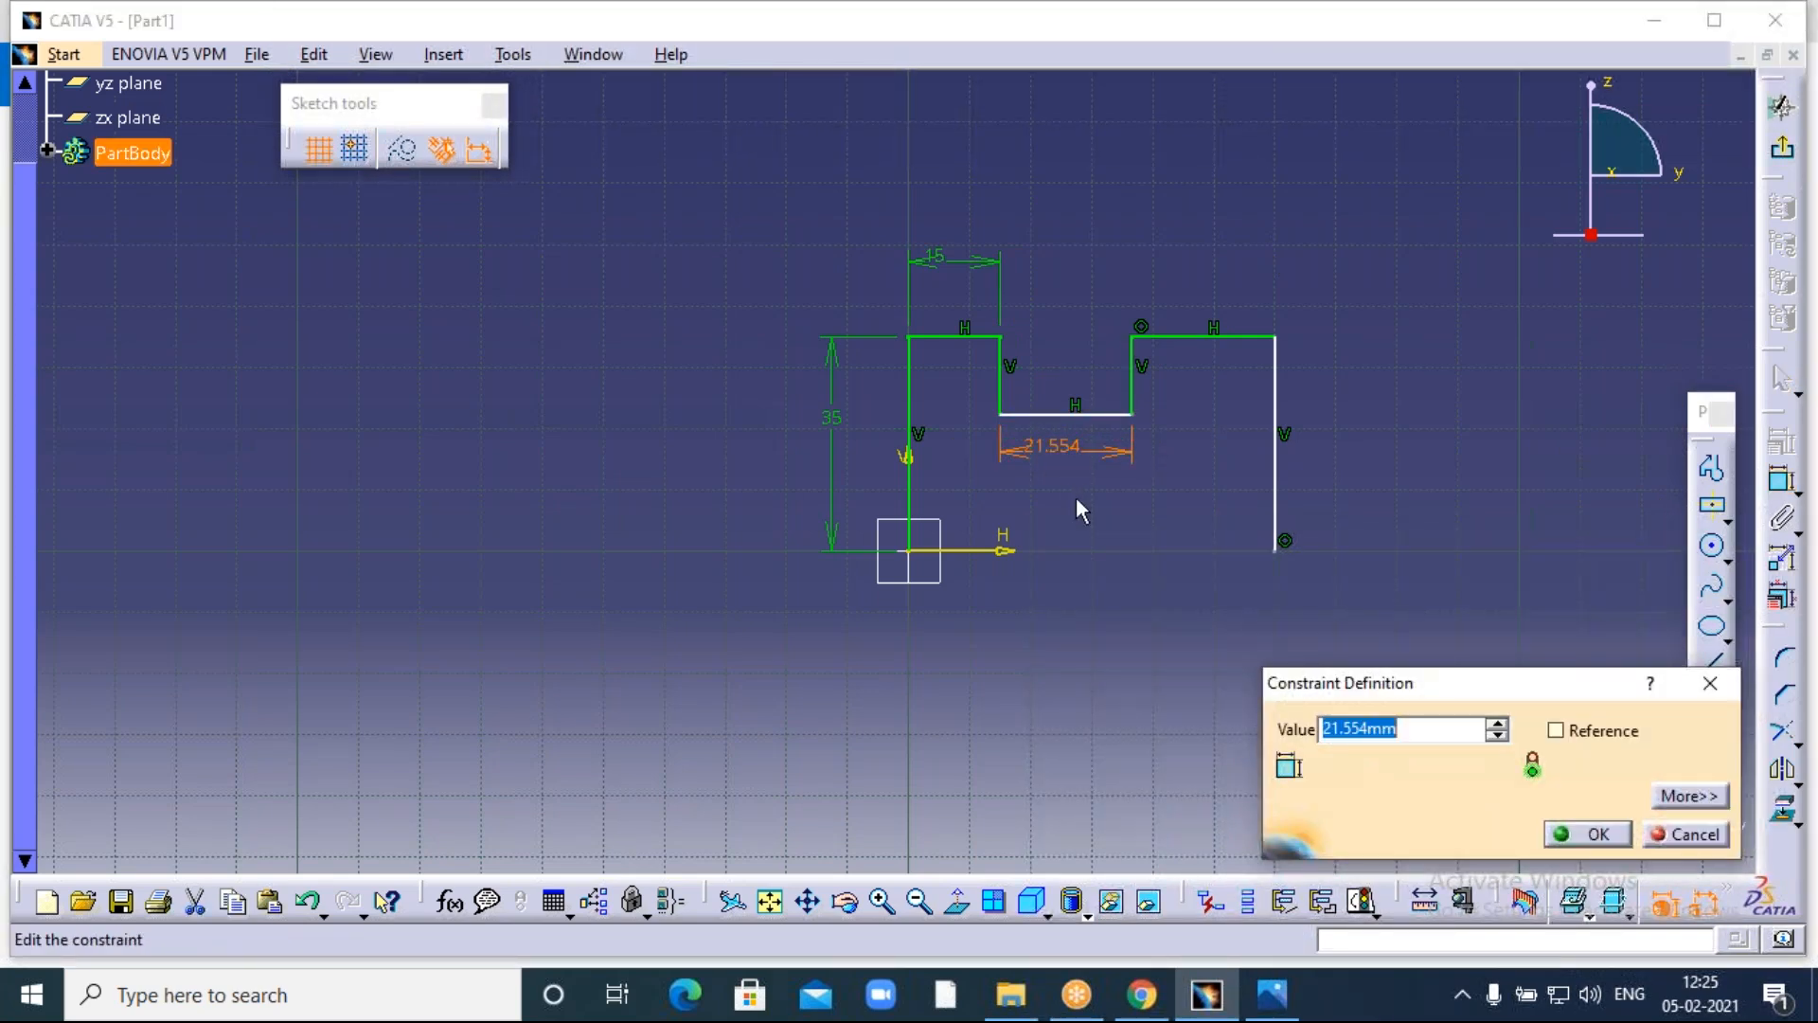
type("15")
key("Return")
left_click(1587, 834)
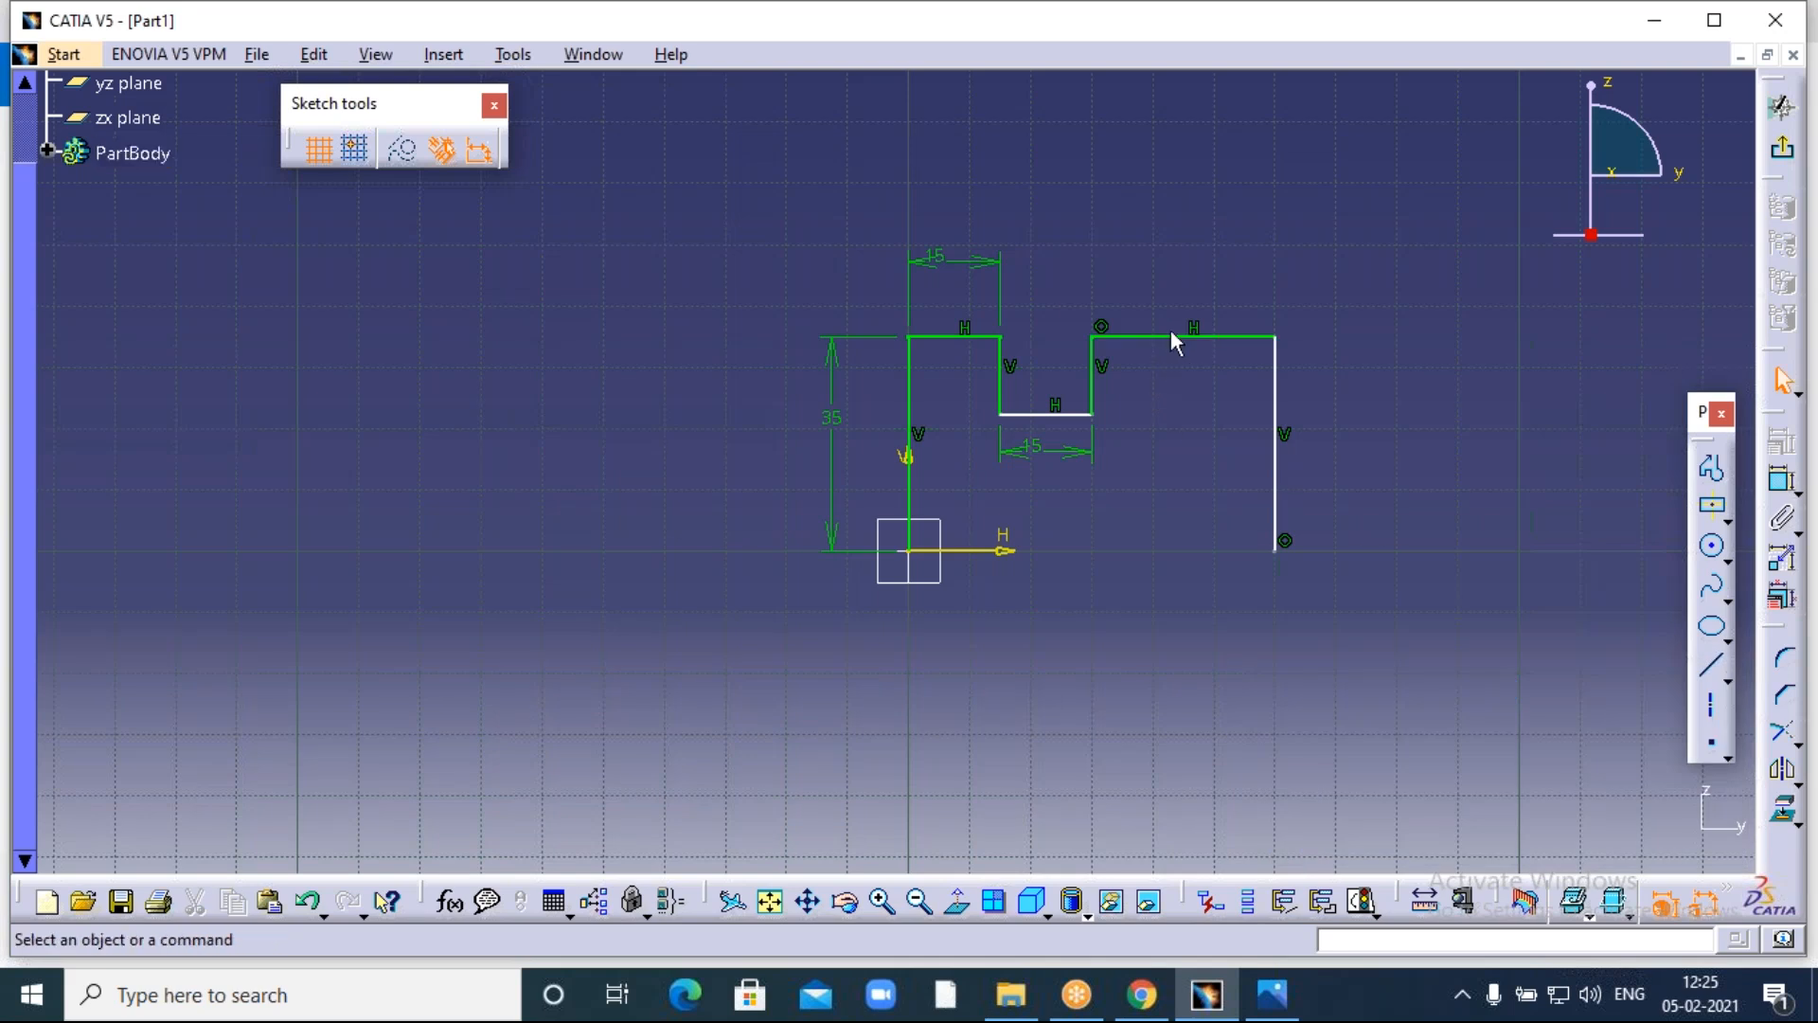
Dimension the top horizontal segment right of the slot to 15 mm.
left_click(1782, 480)
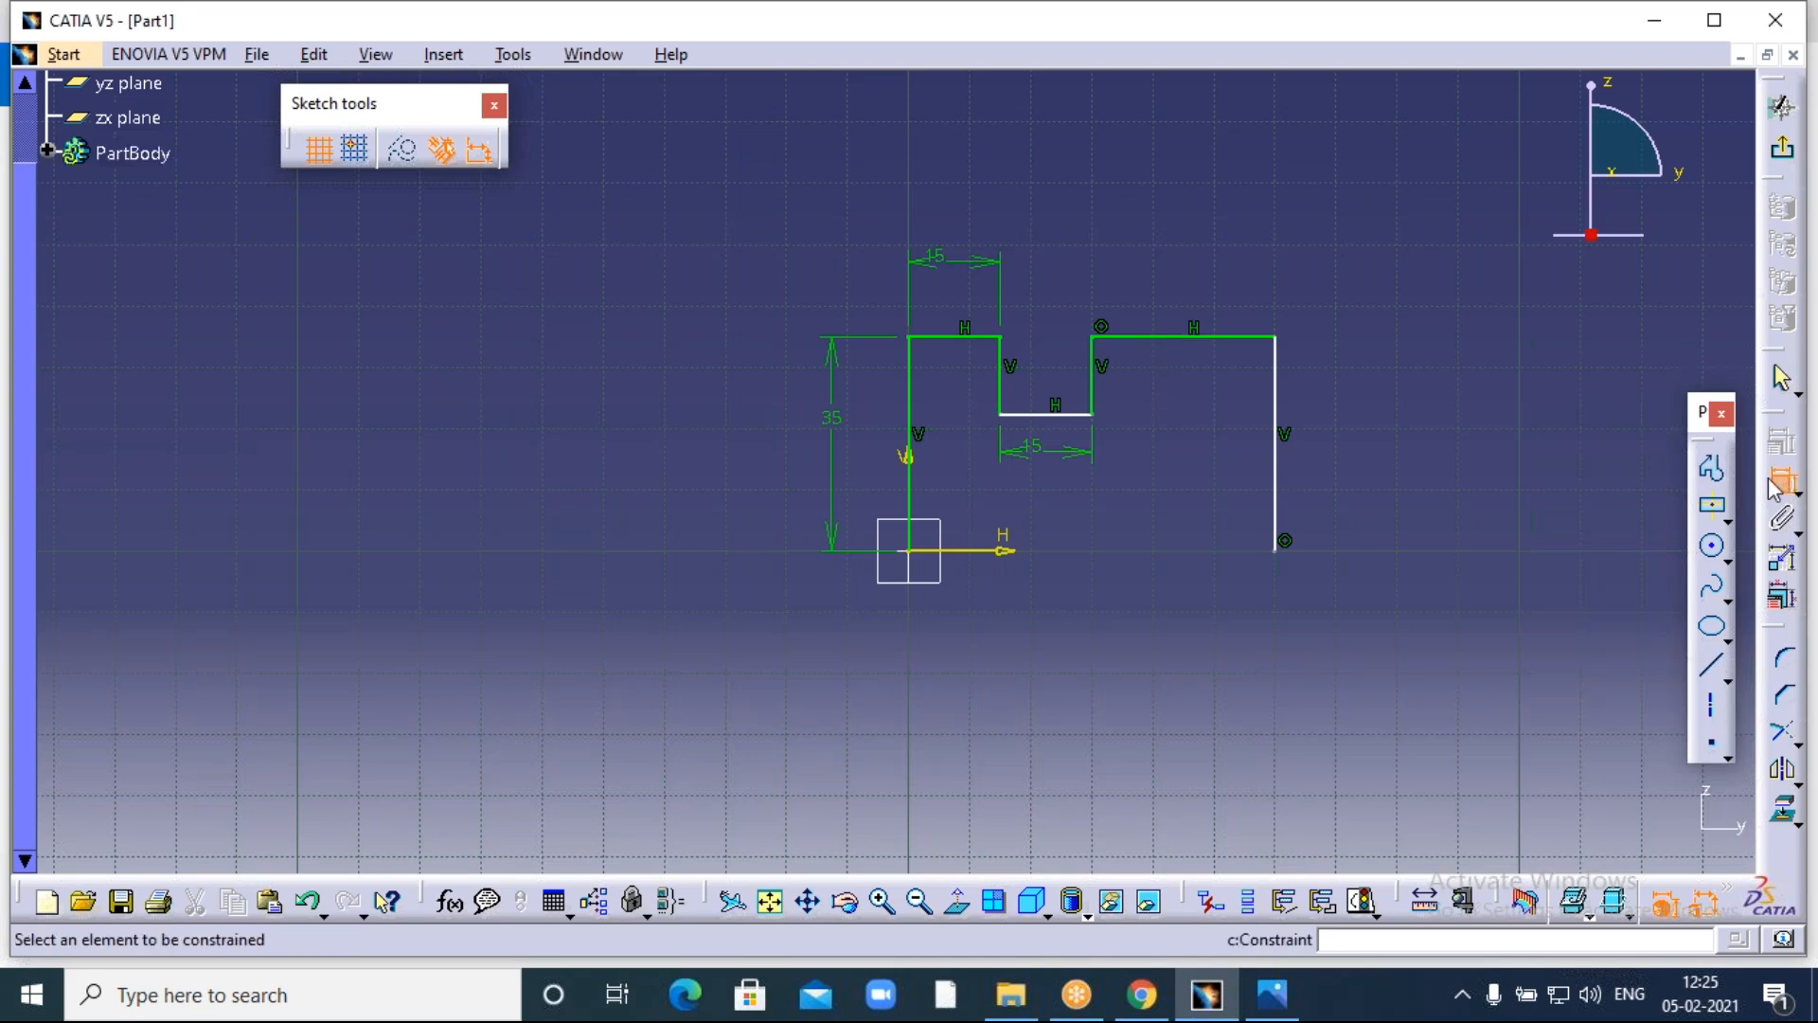
left_click(1147, 337)
left_click(1144, 284)
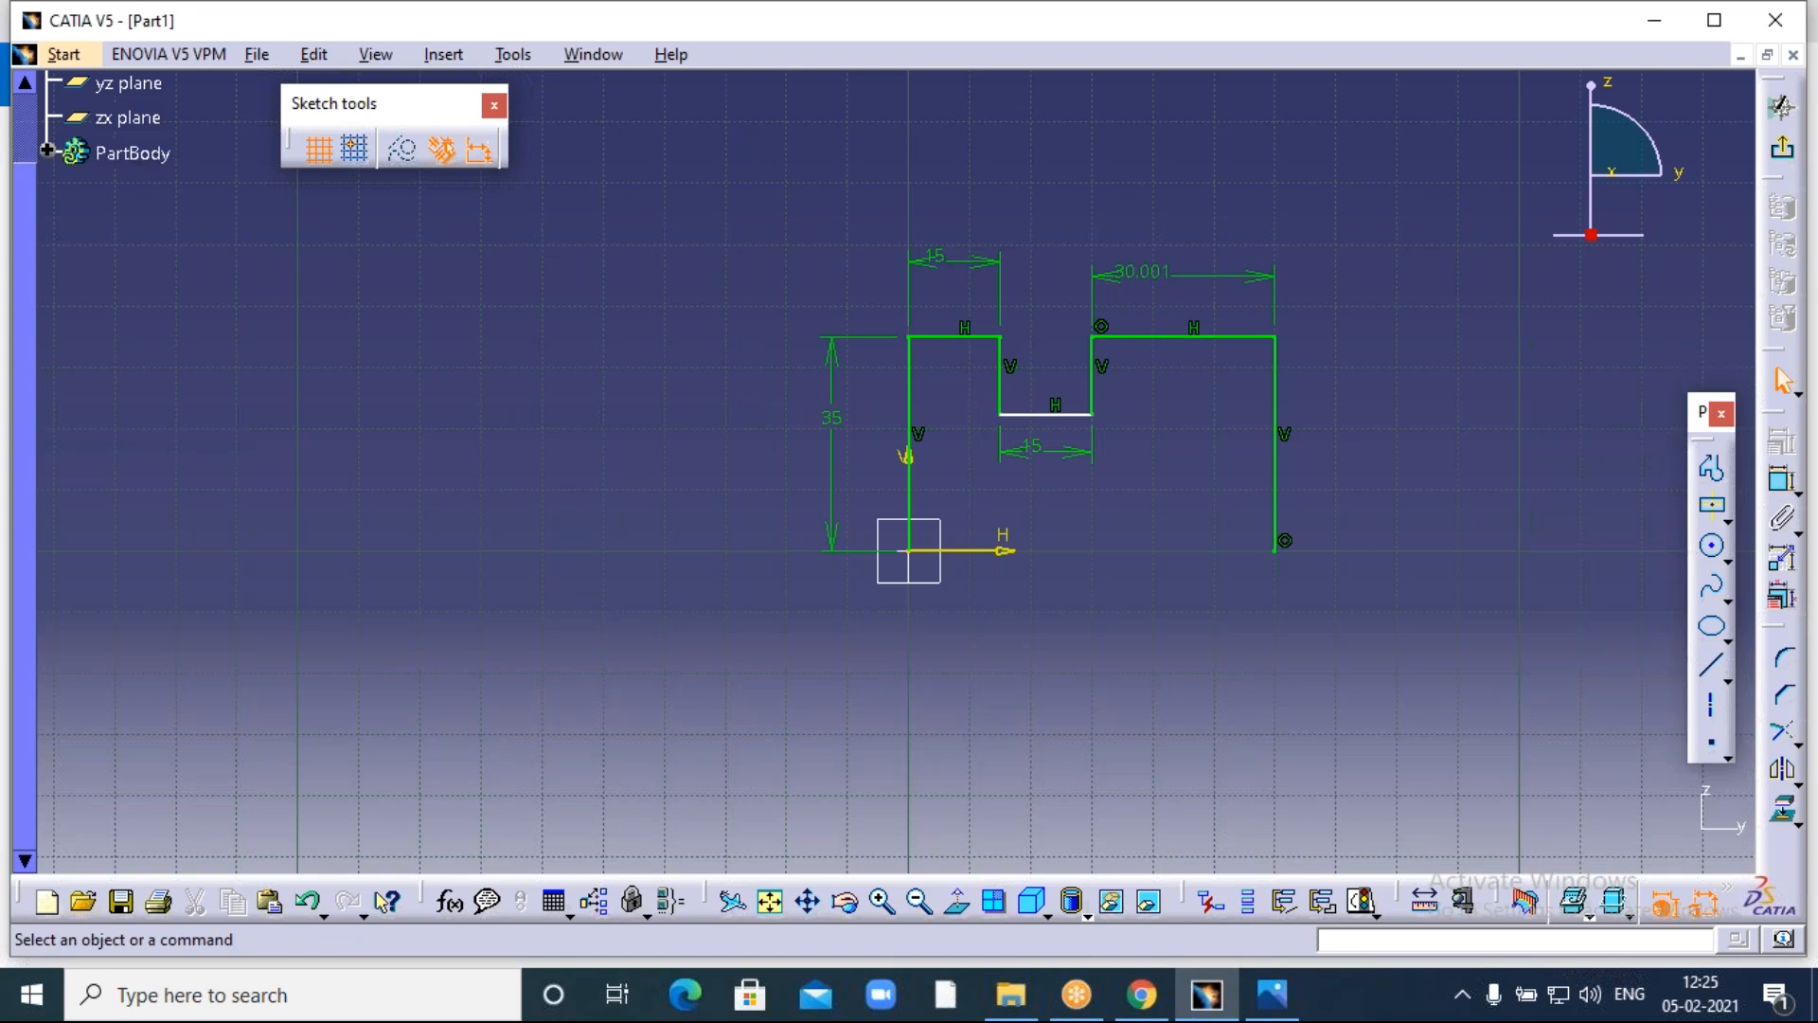
double_click(1141, 273)
type("15")
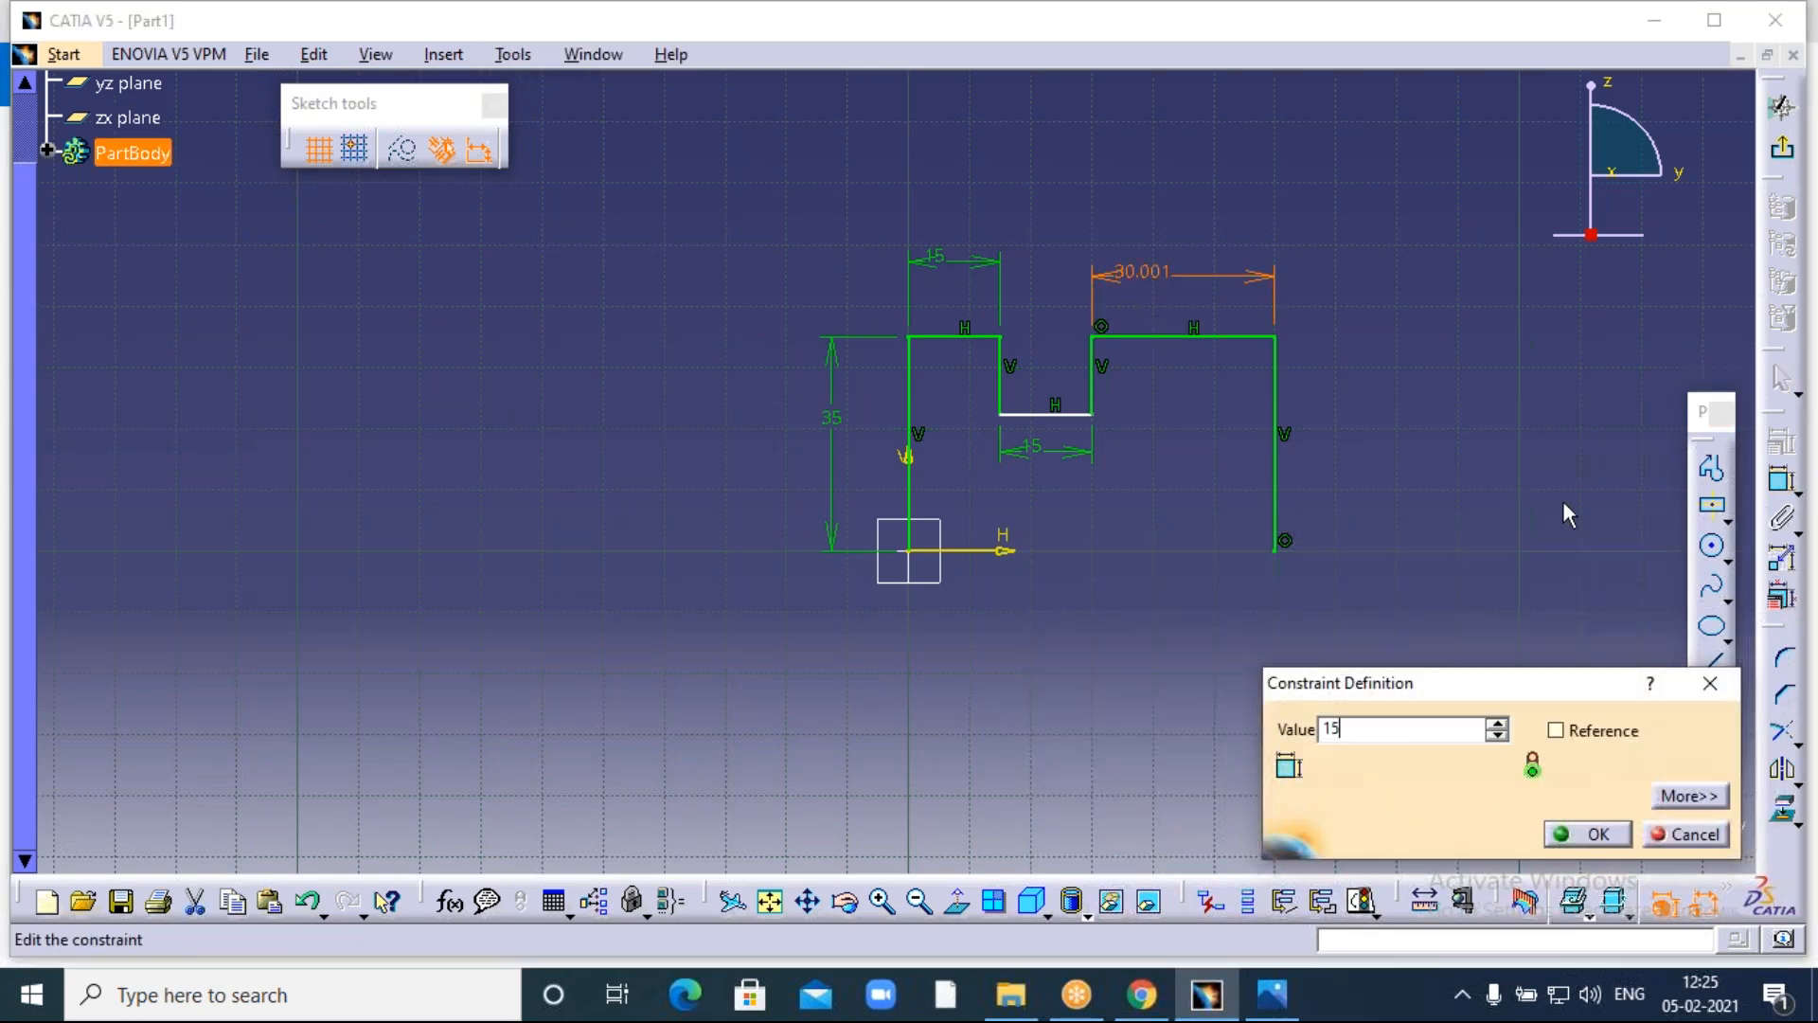
left_click(1532, 498)
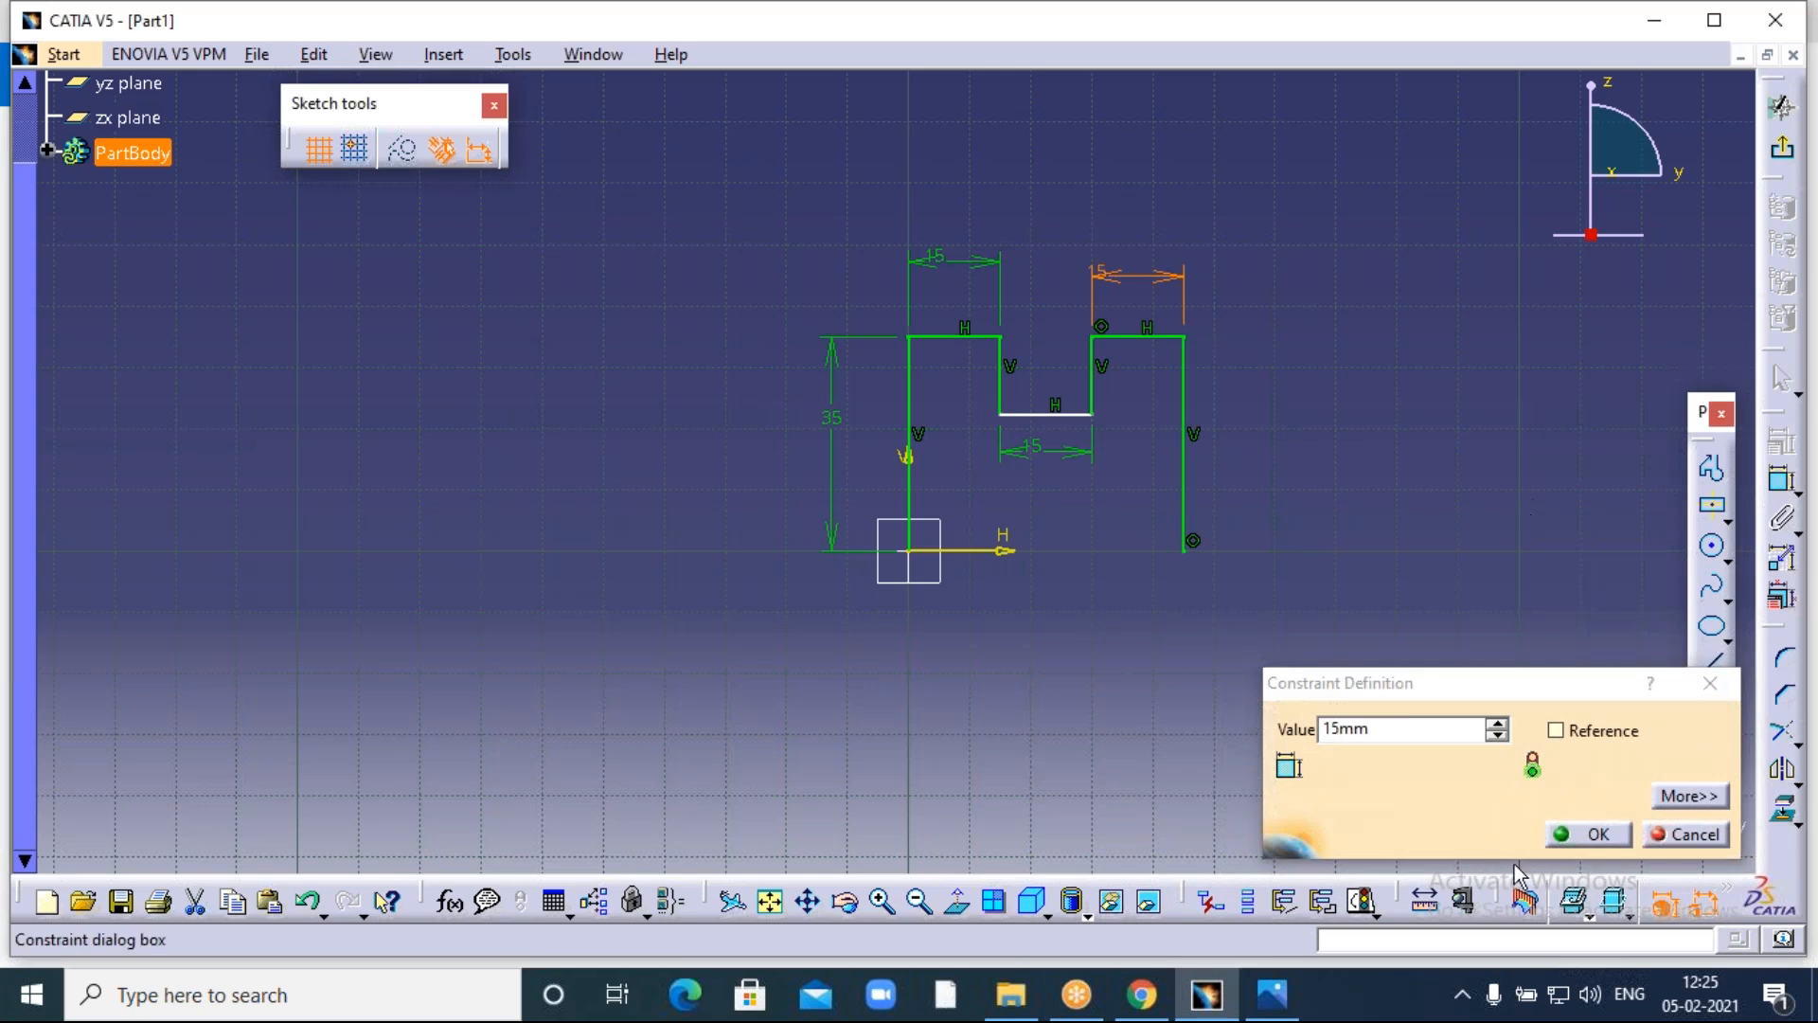
left_click(1614, 836)
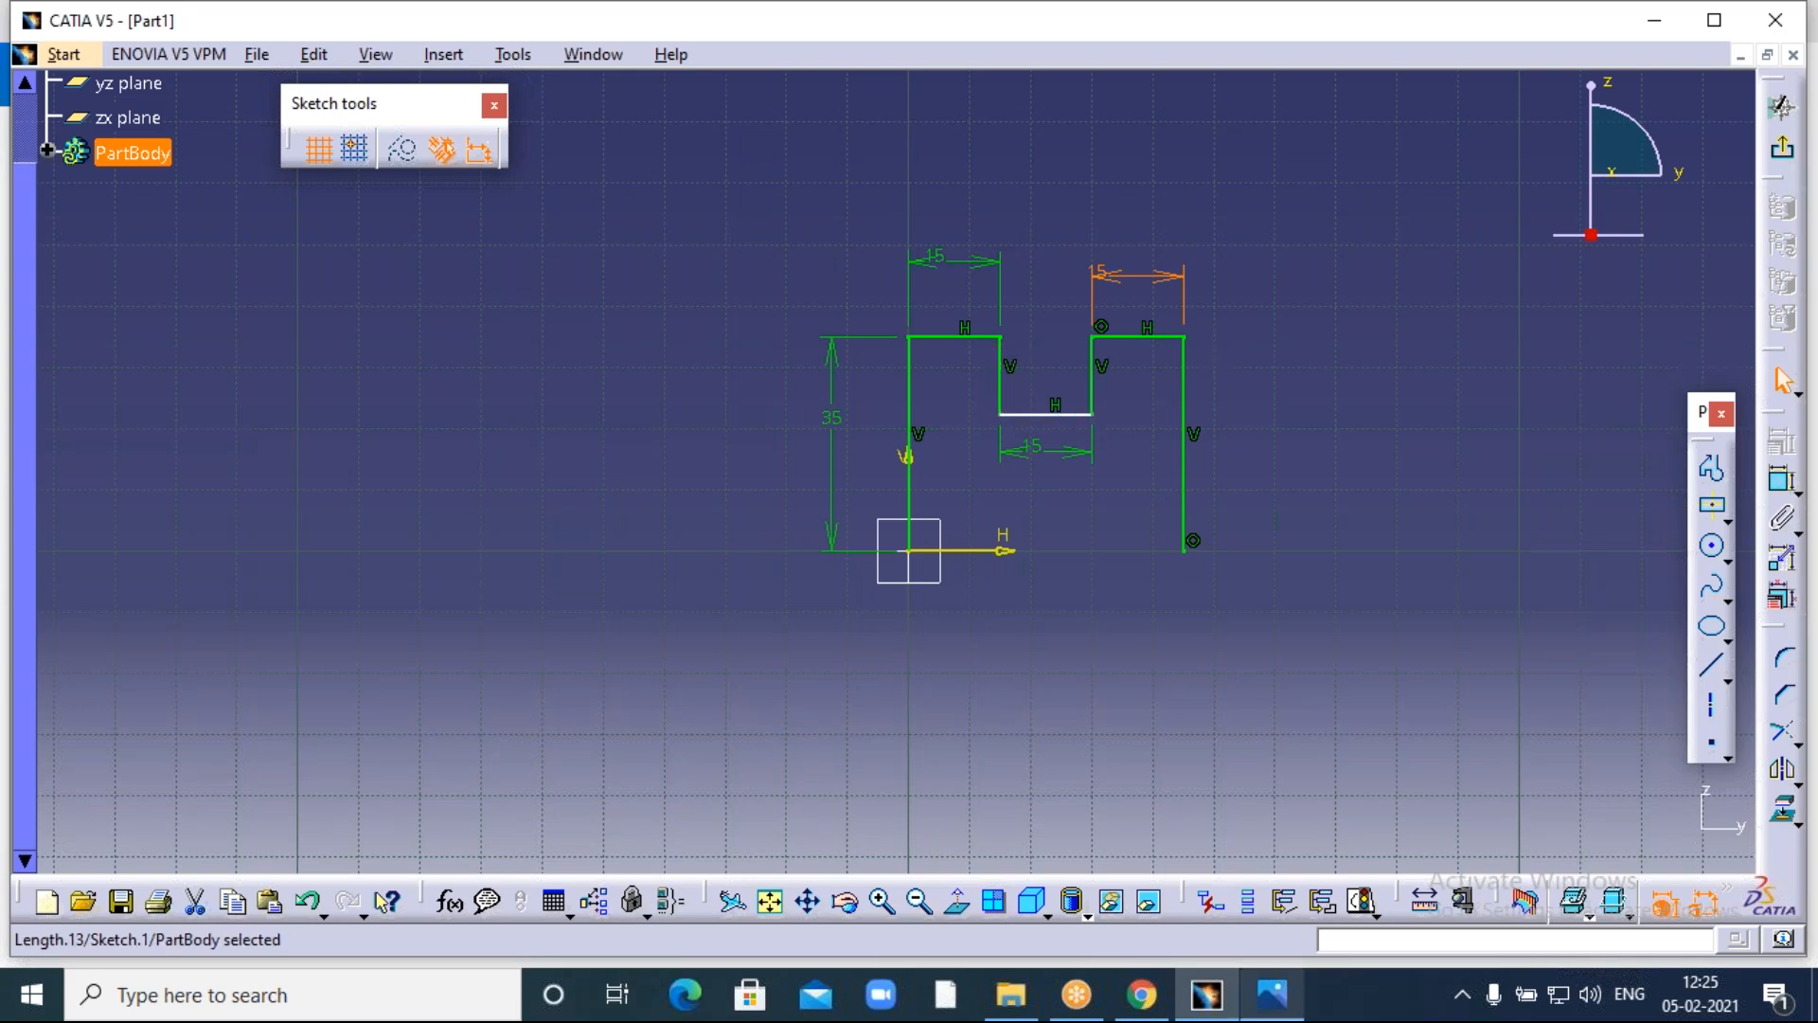
Check the slot depth in the Photos drawing, return to CATIA and dimension the slot's right vertical edge to 10 mm.
left_click(1273, 1008)
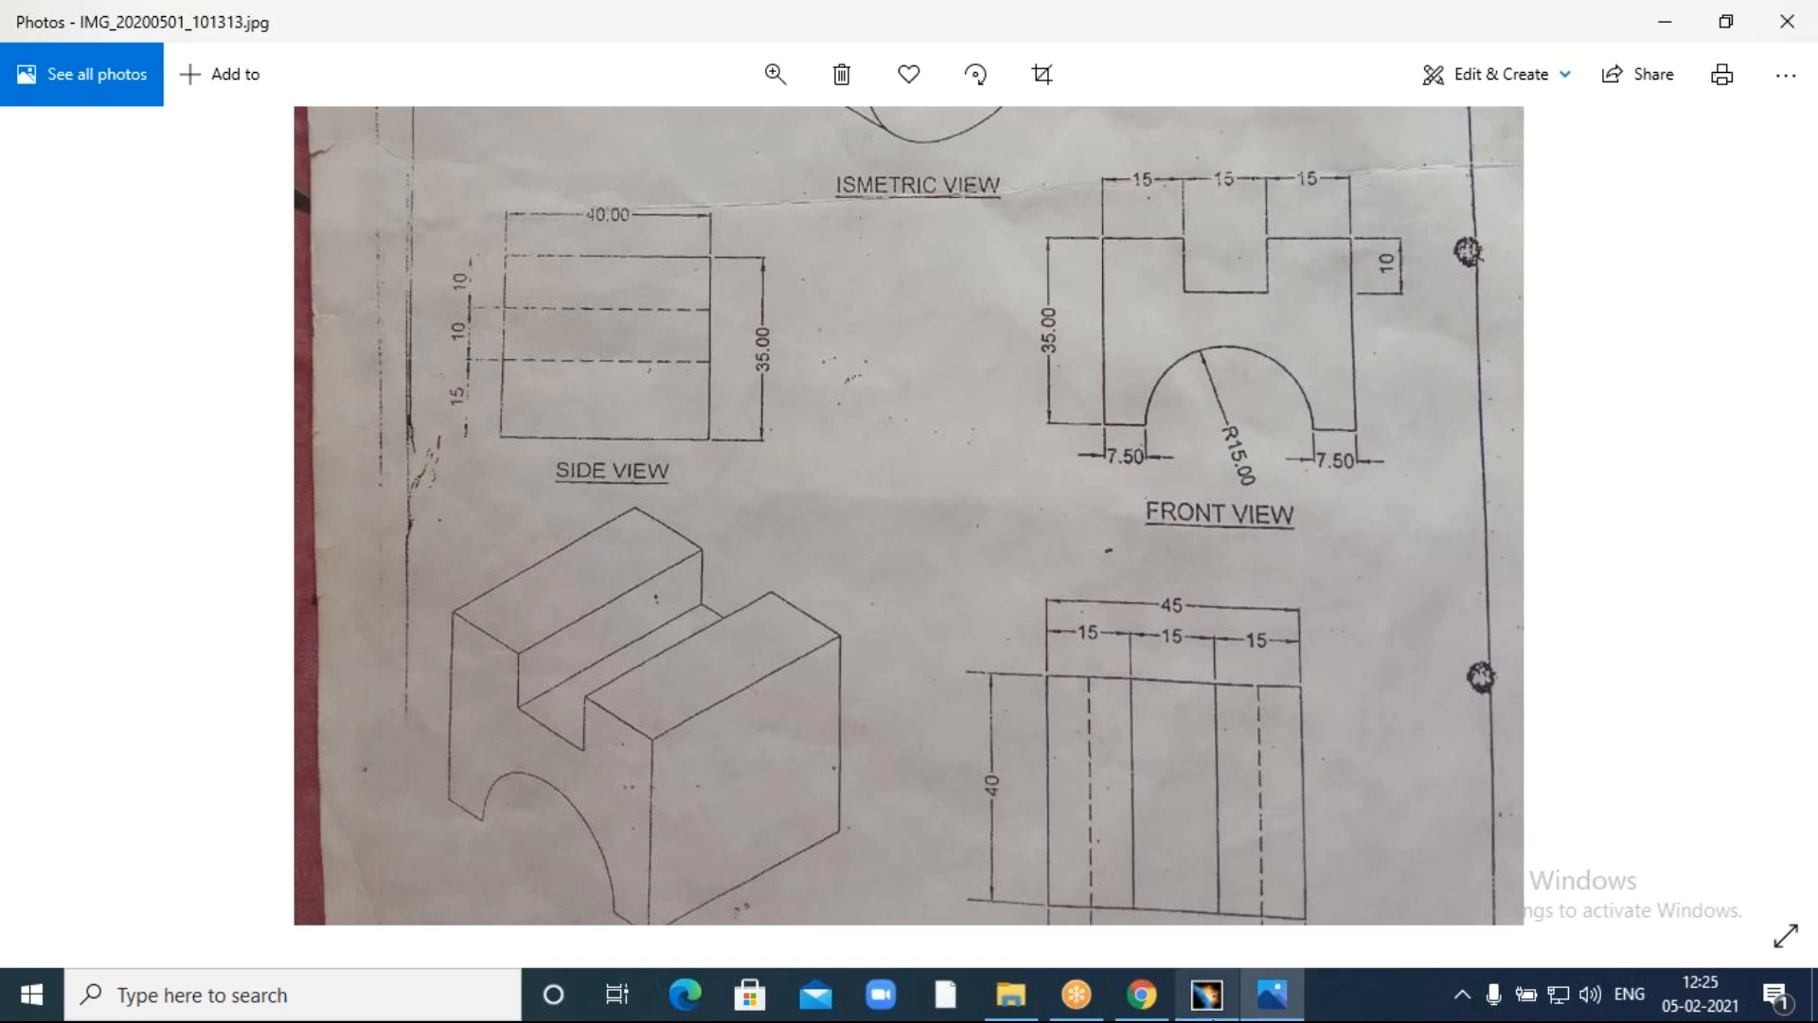
left_click(1269, 999)
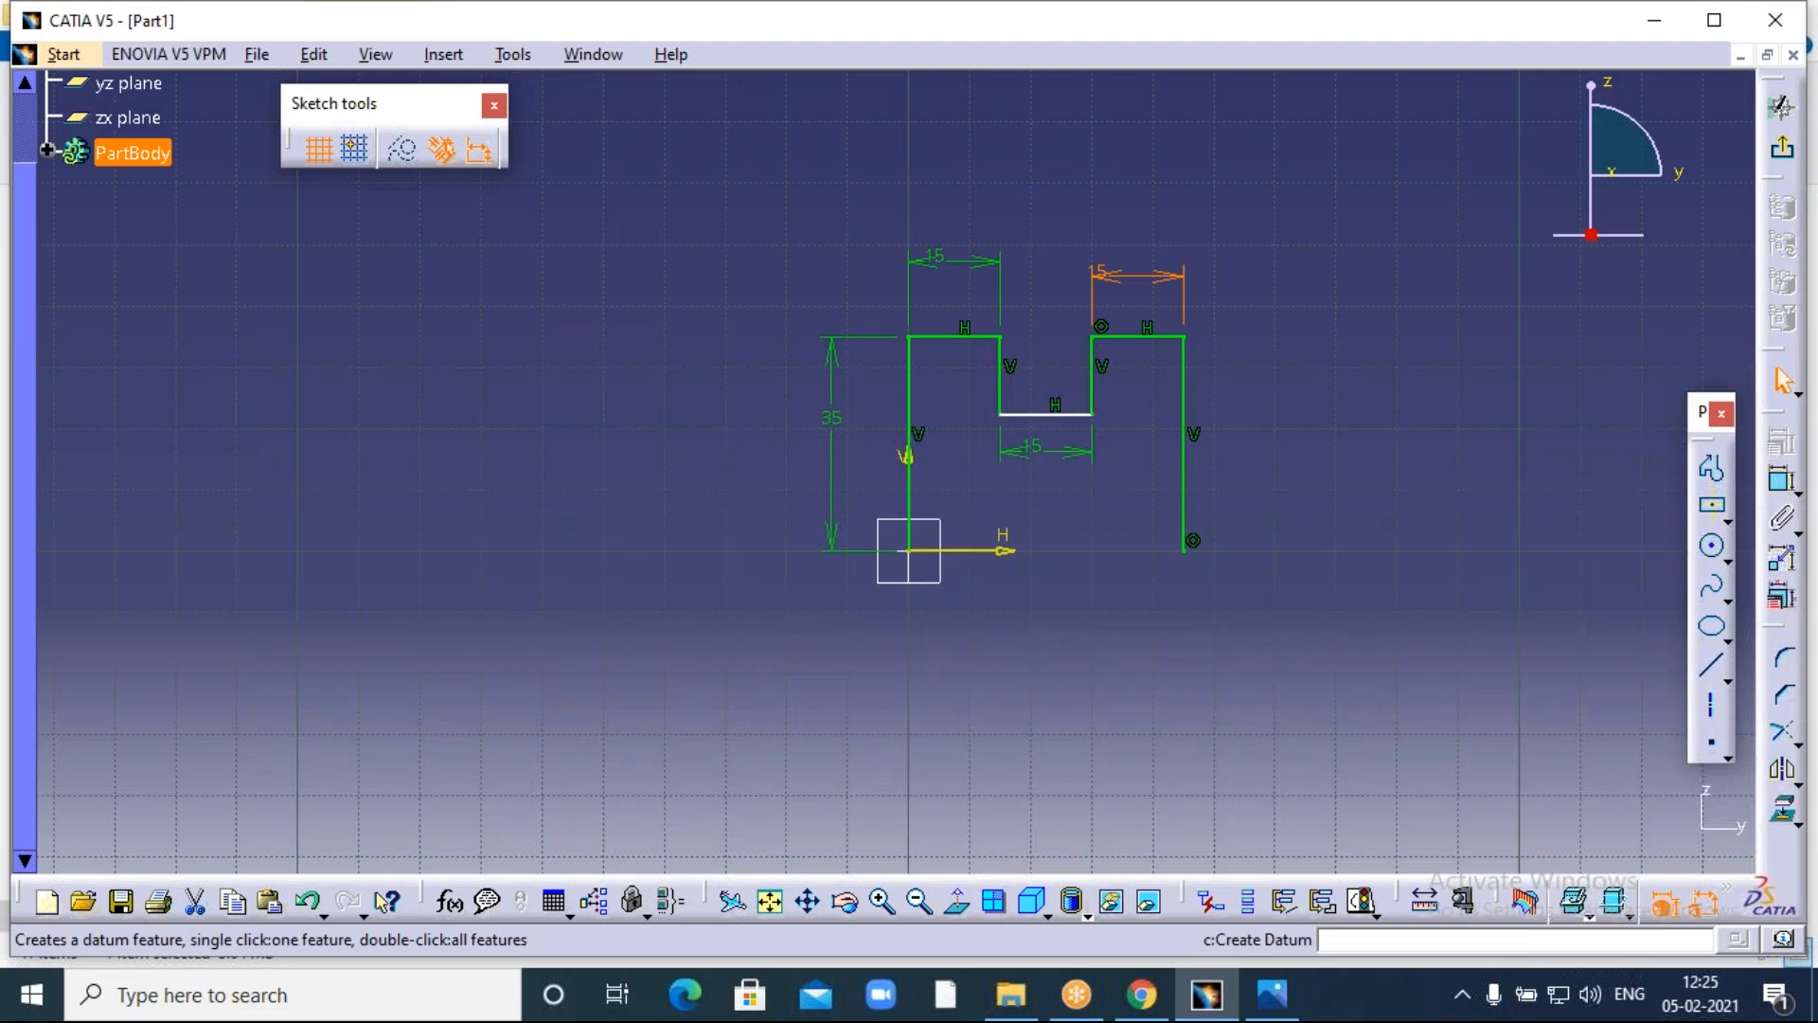
left_click(1093, 379)
left_click(1139, 379)
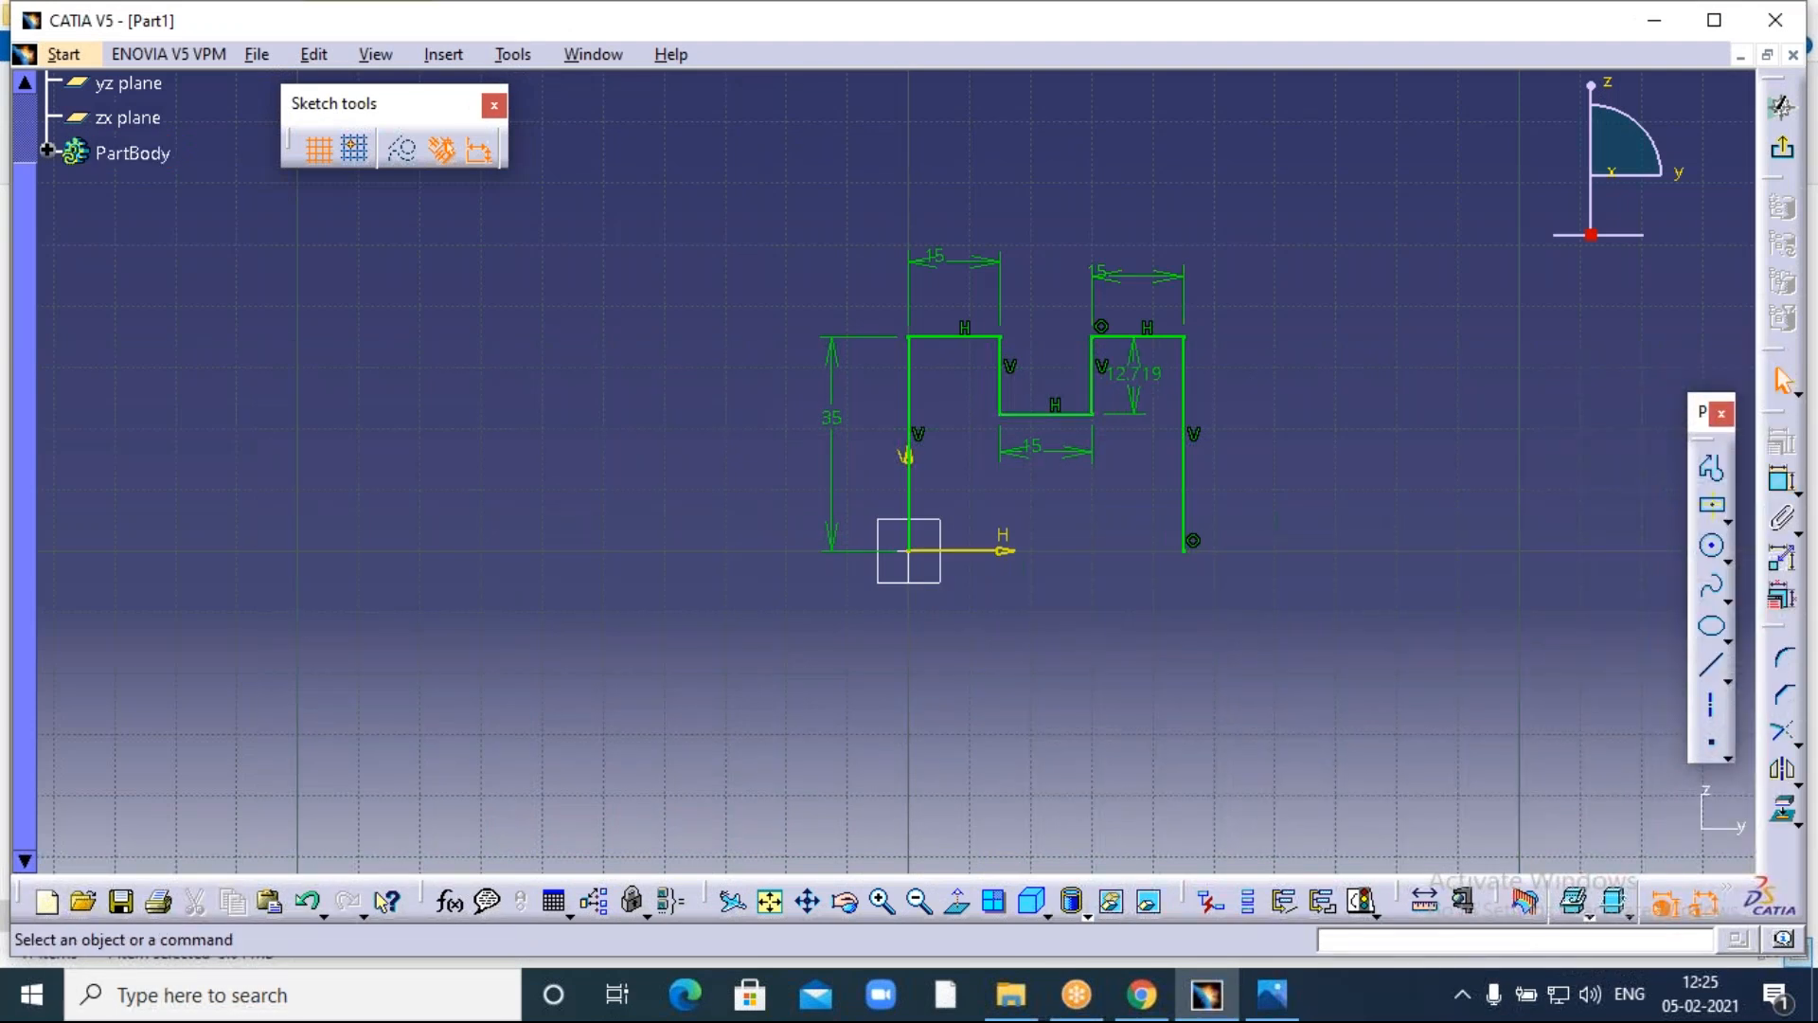
left_click(1146, 377)
double_click(1141, 379)
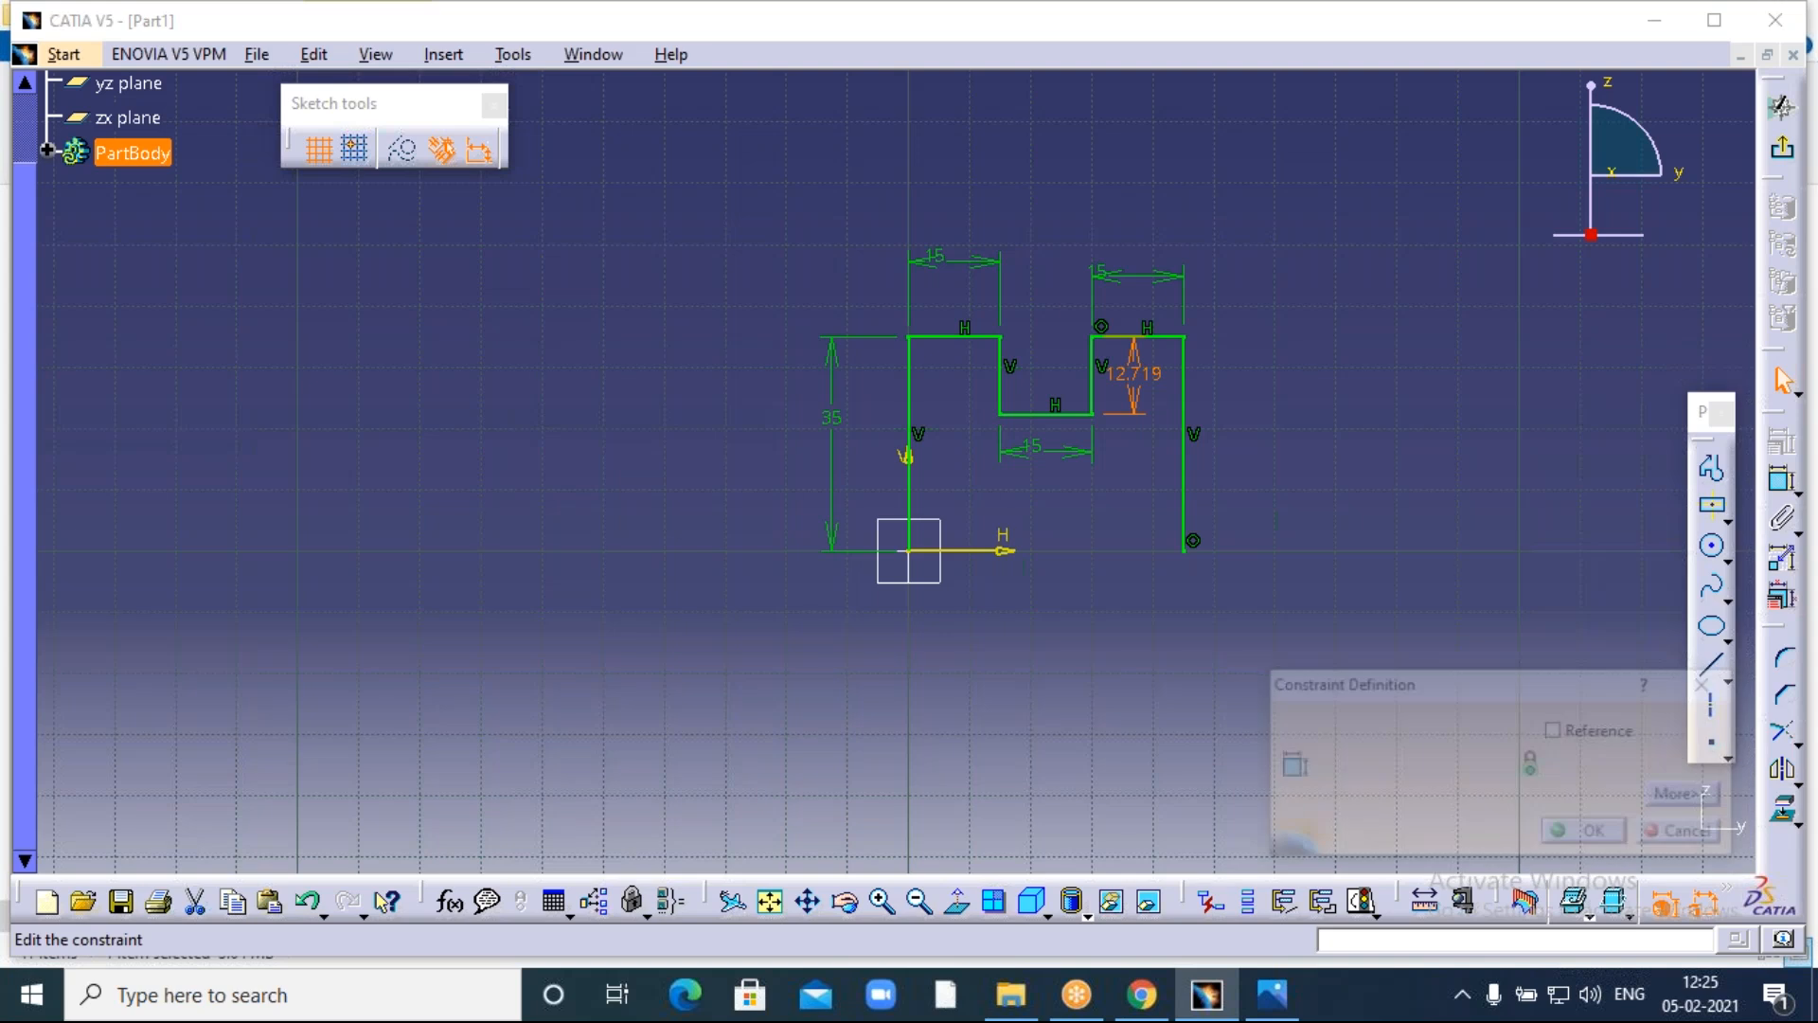
type("10")
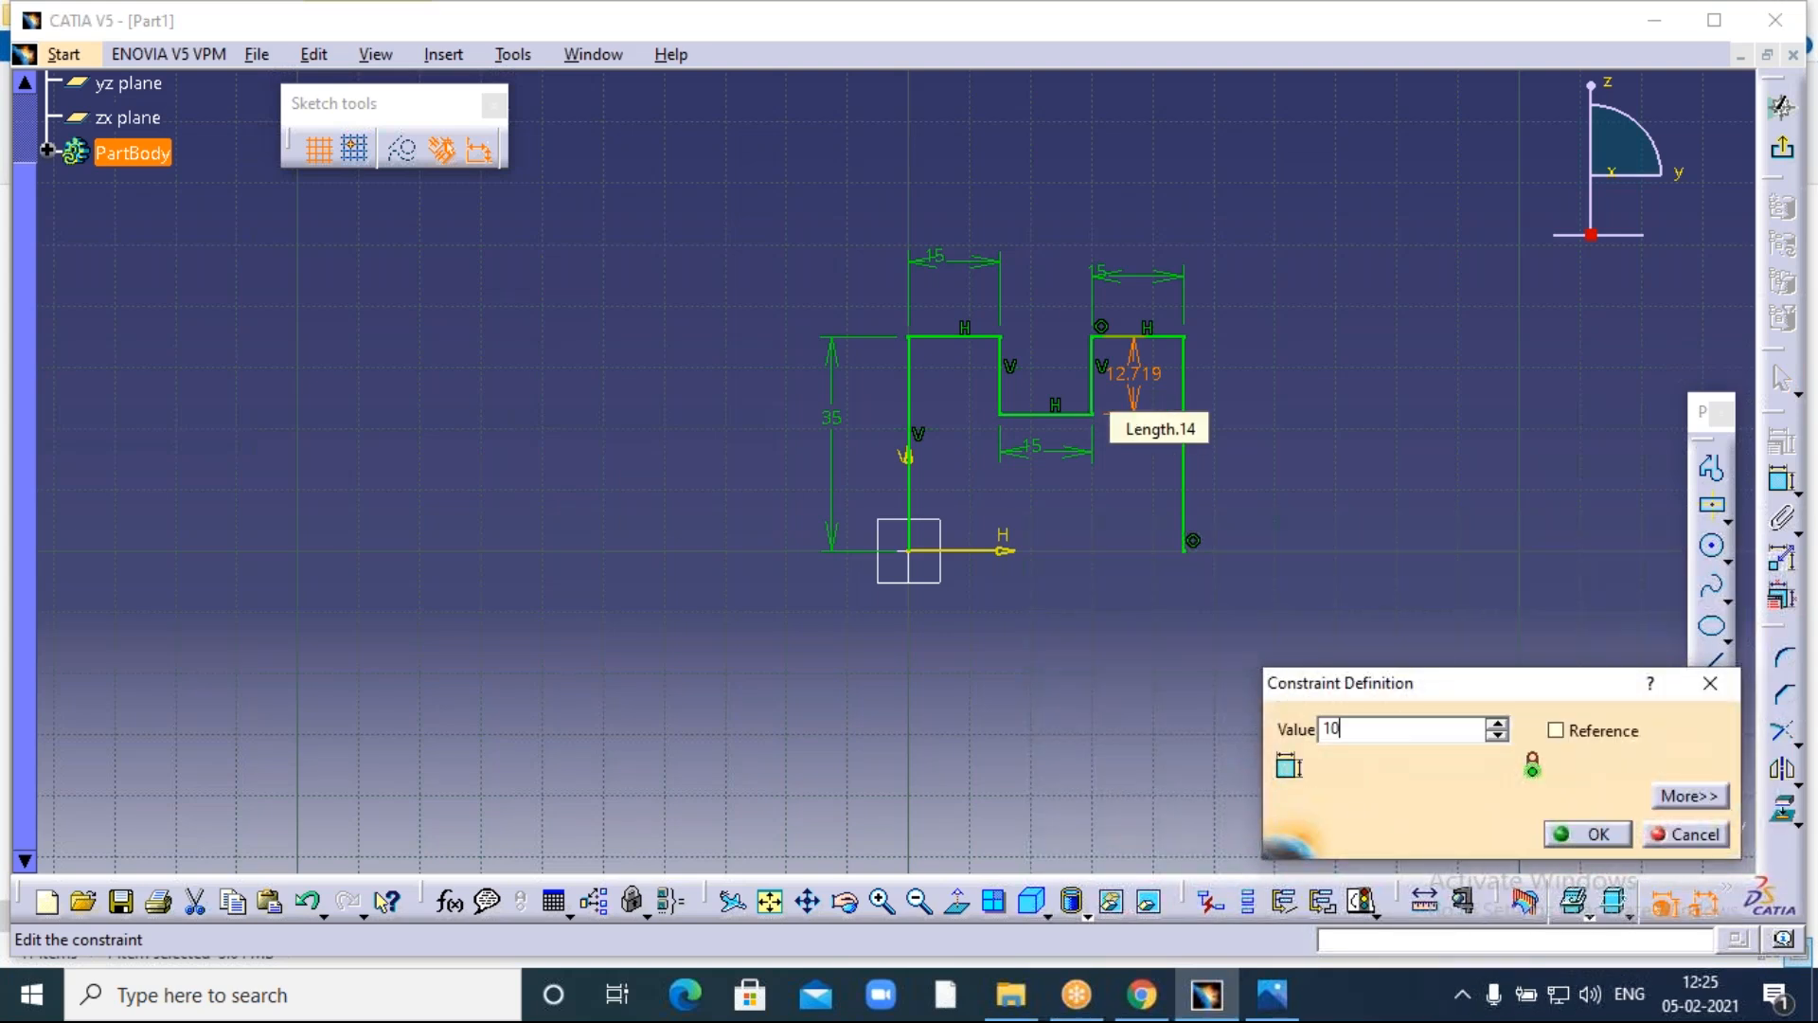
key("Return")
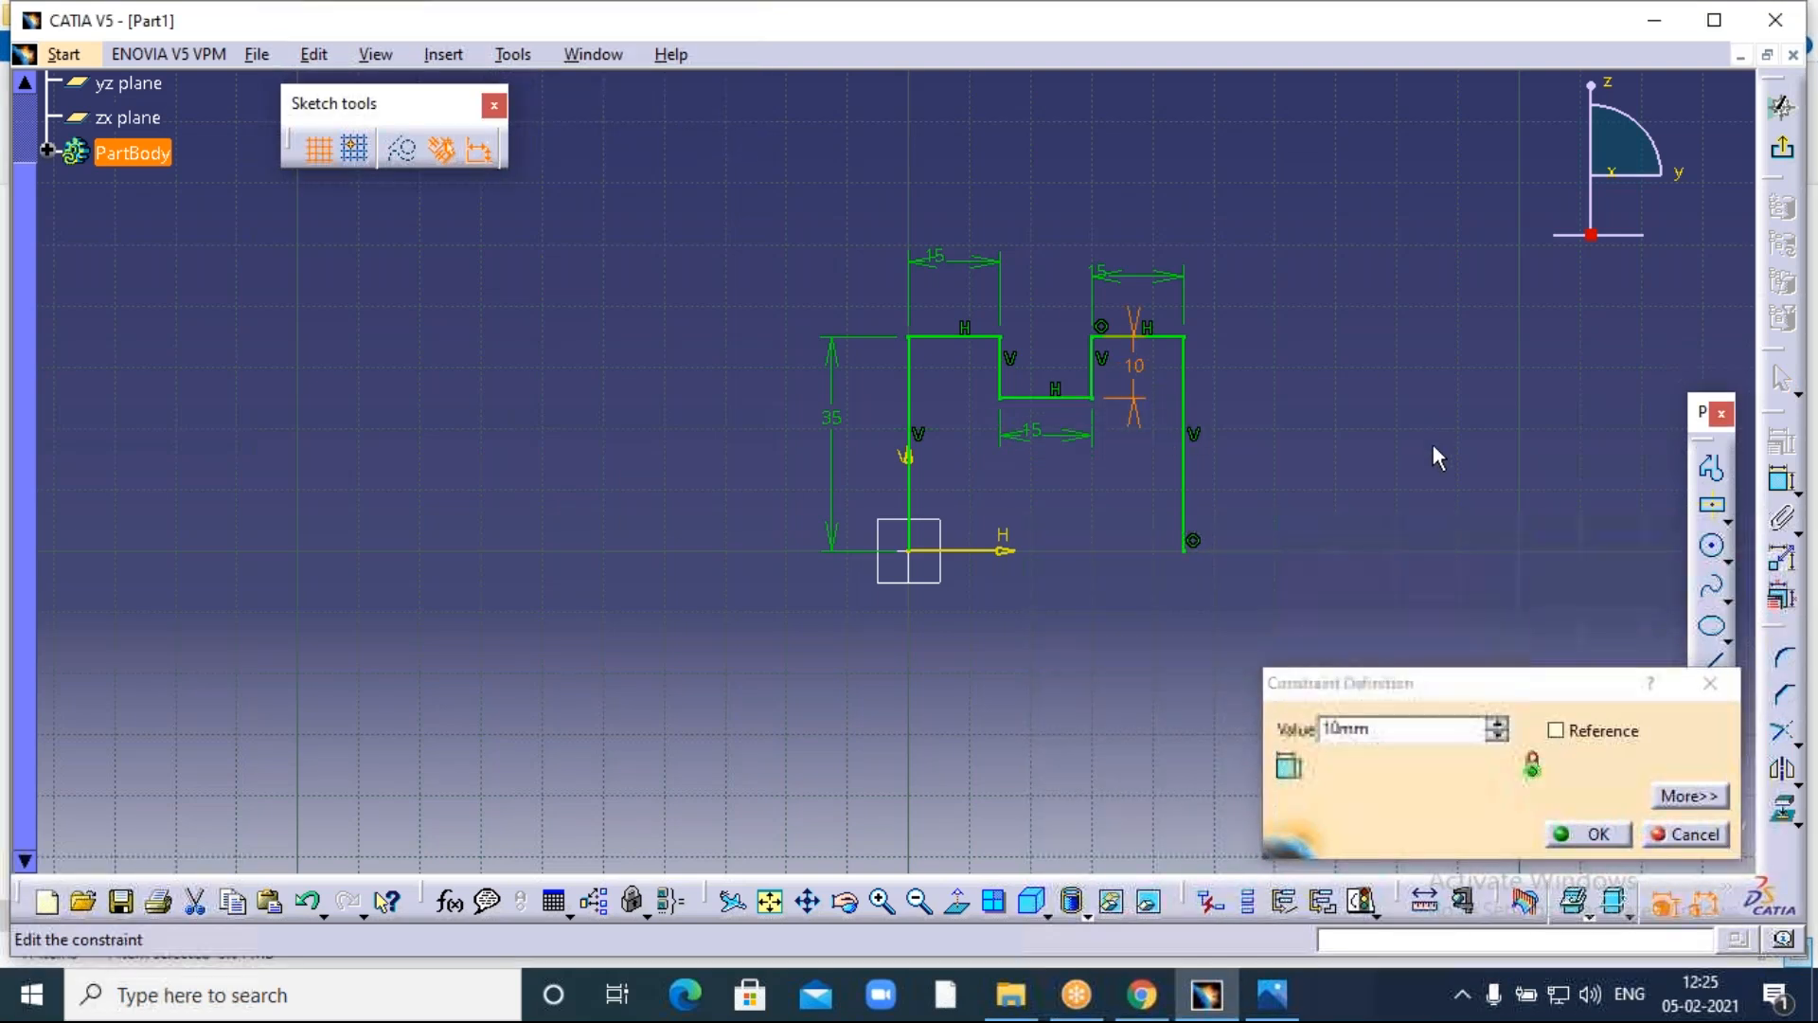
left_click(1591, 833)
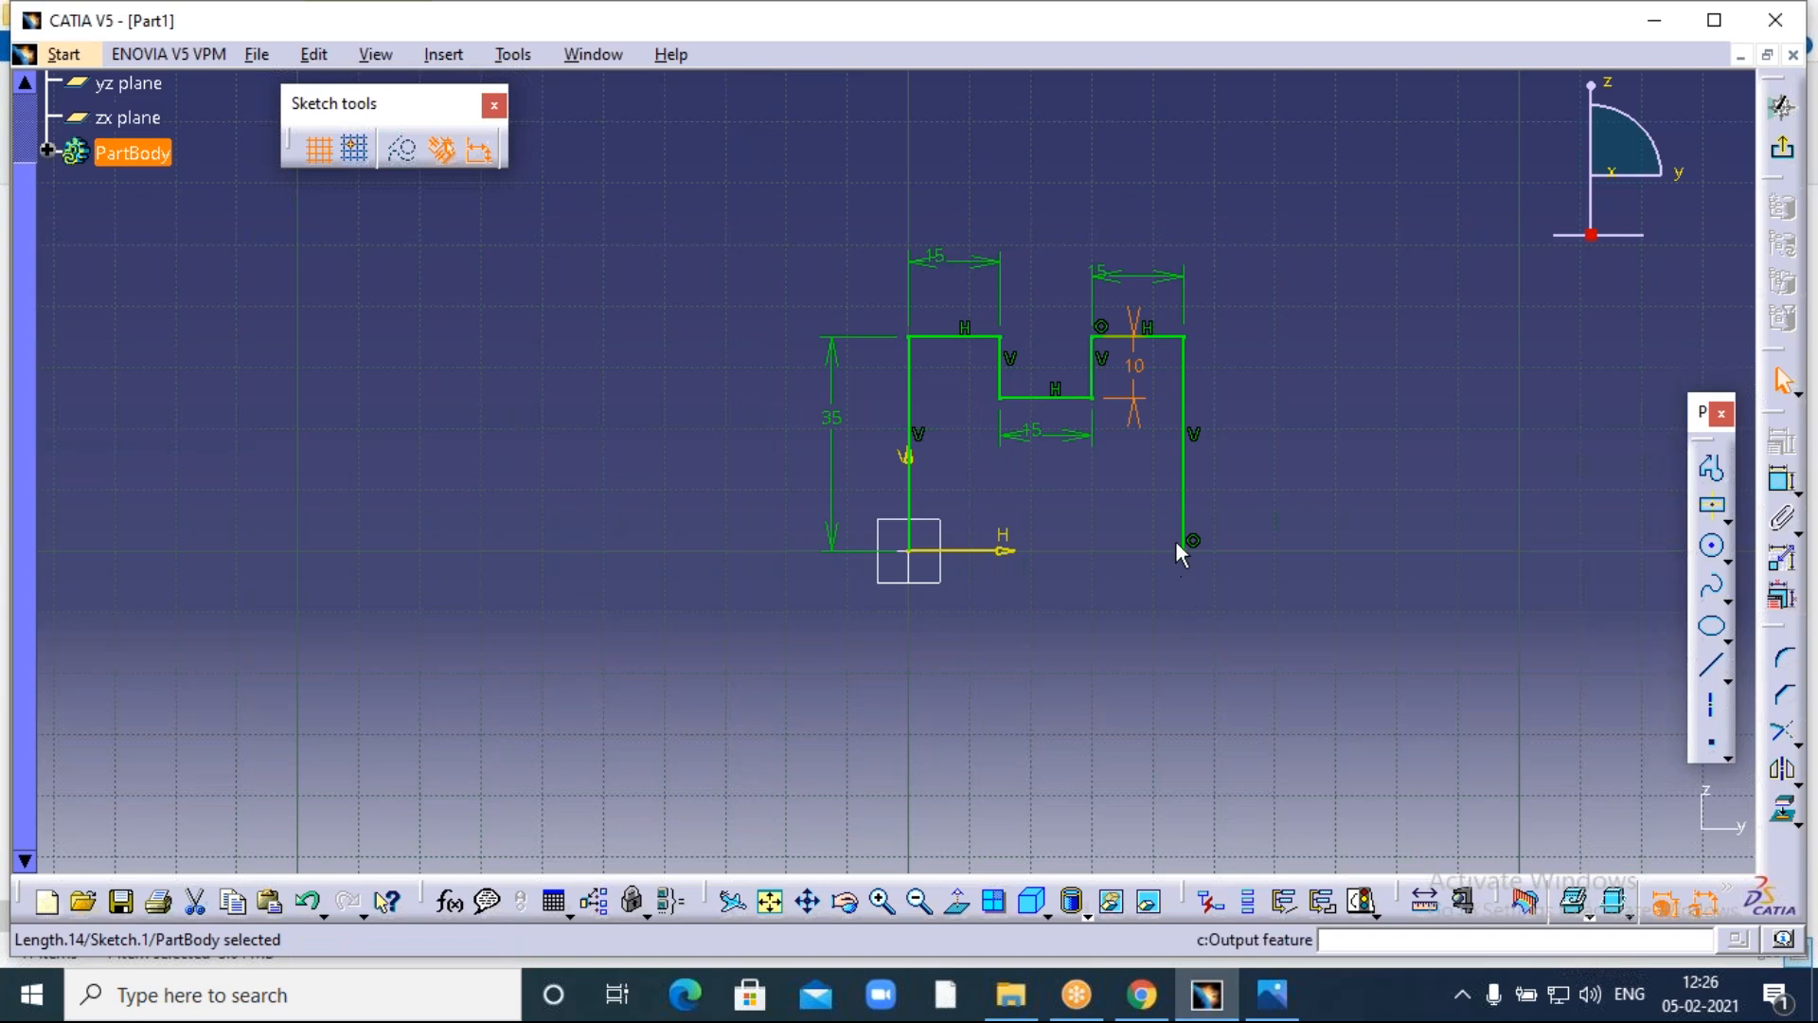
Check the Photos drawing, return to CATIA and sketch a horizontal base segment about 7.6 mm long inward from the right edge's lower end.
left_click(1275, 996)
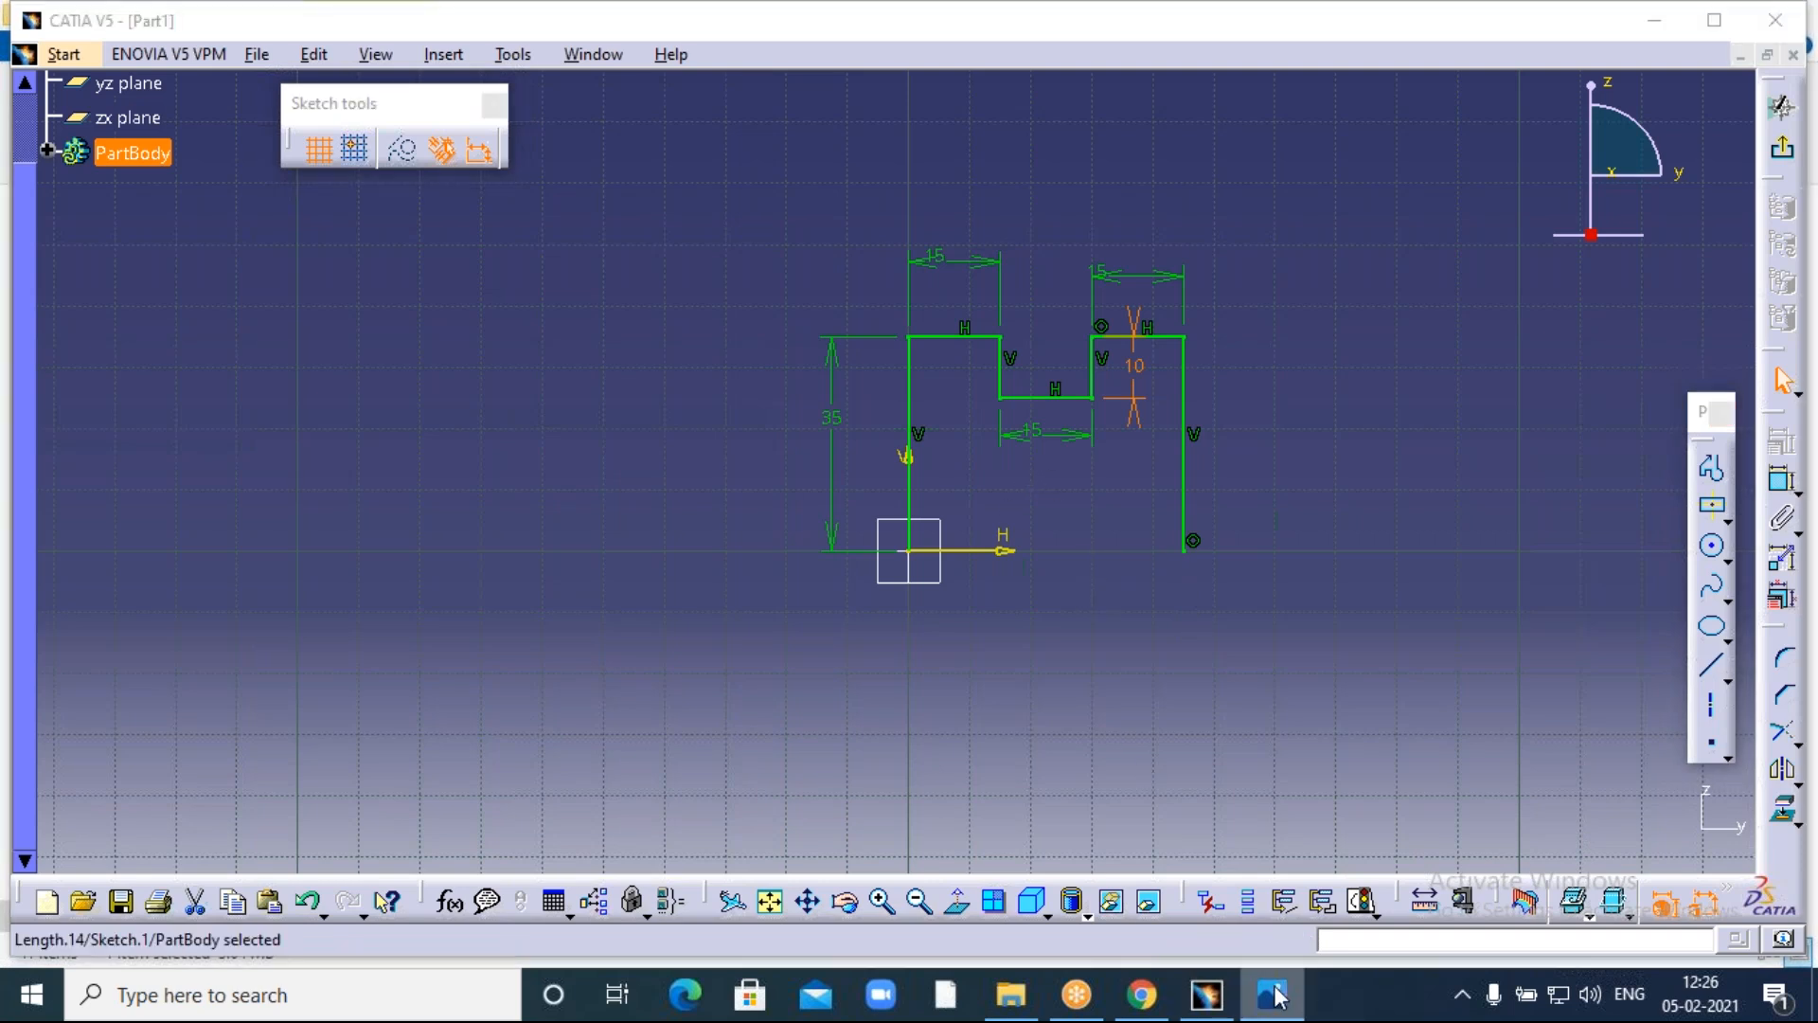
scroll(1191, 461, "down", 4)
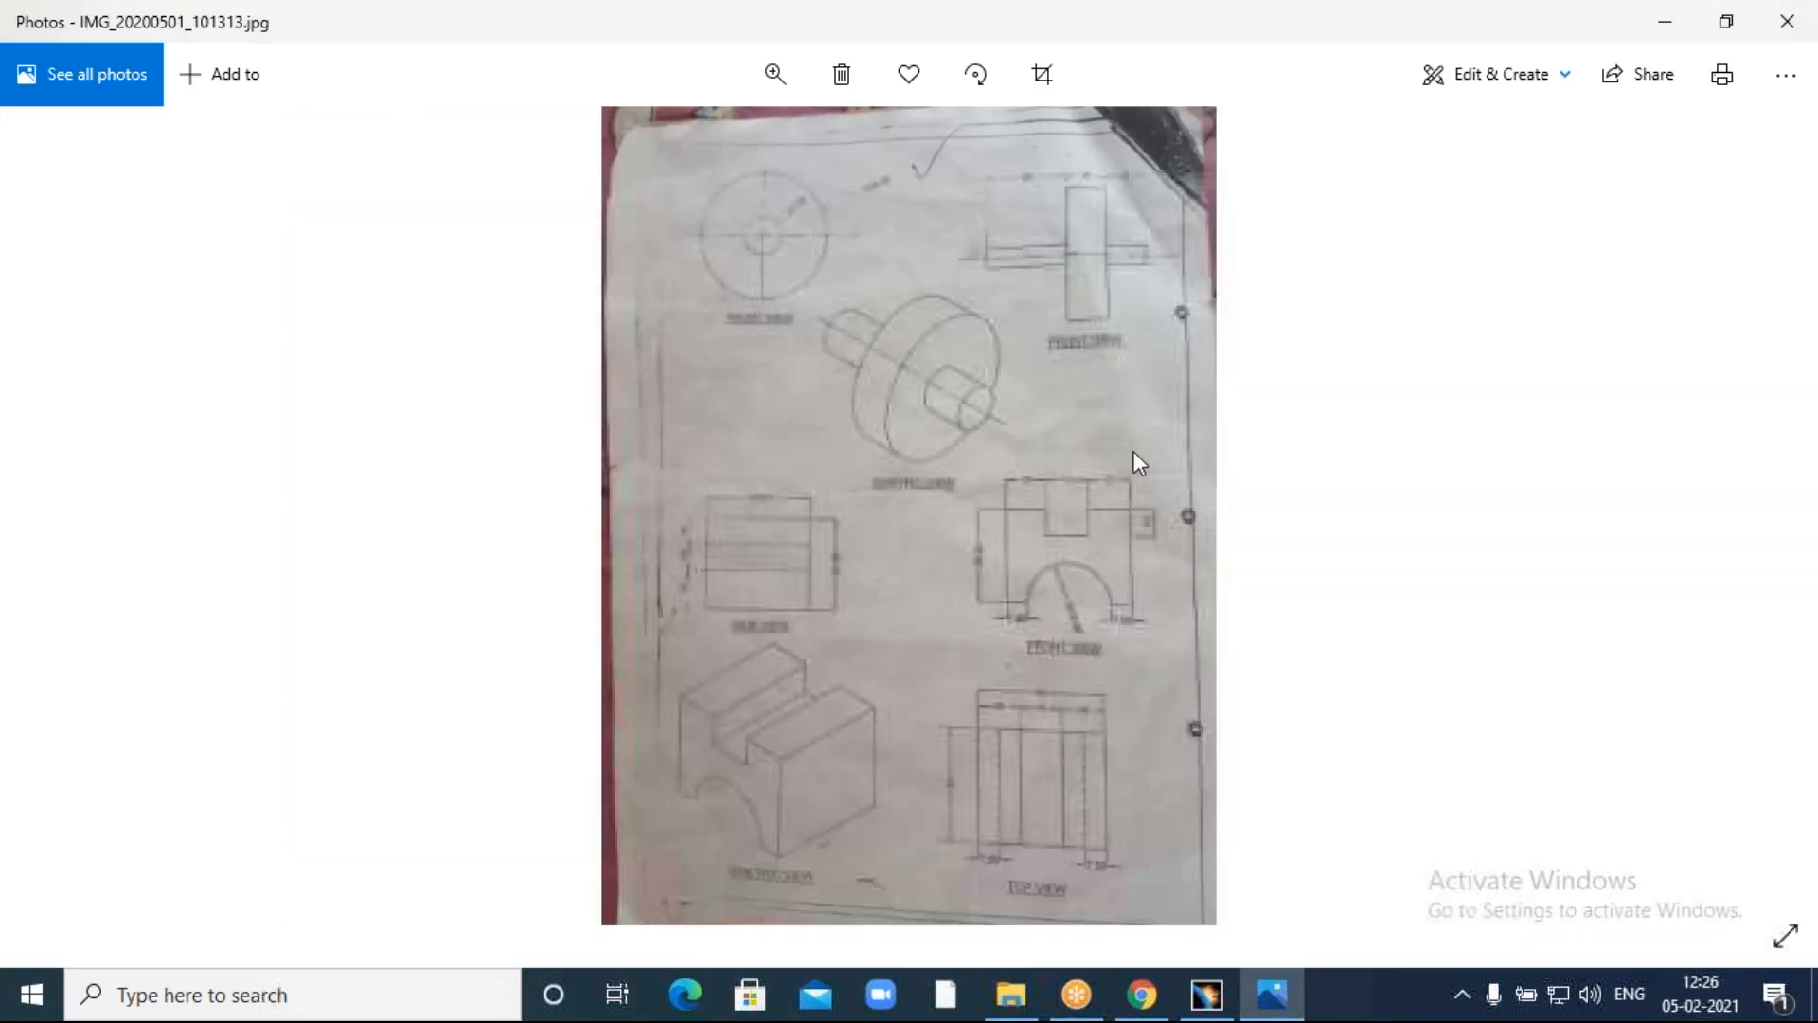
scroll(996, 814, "up", 4)
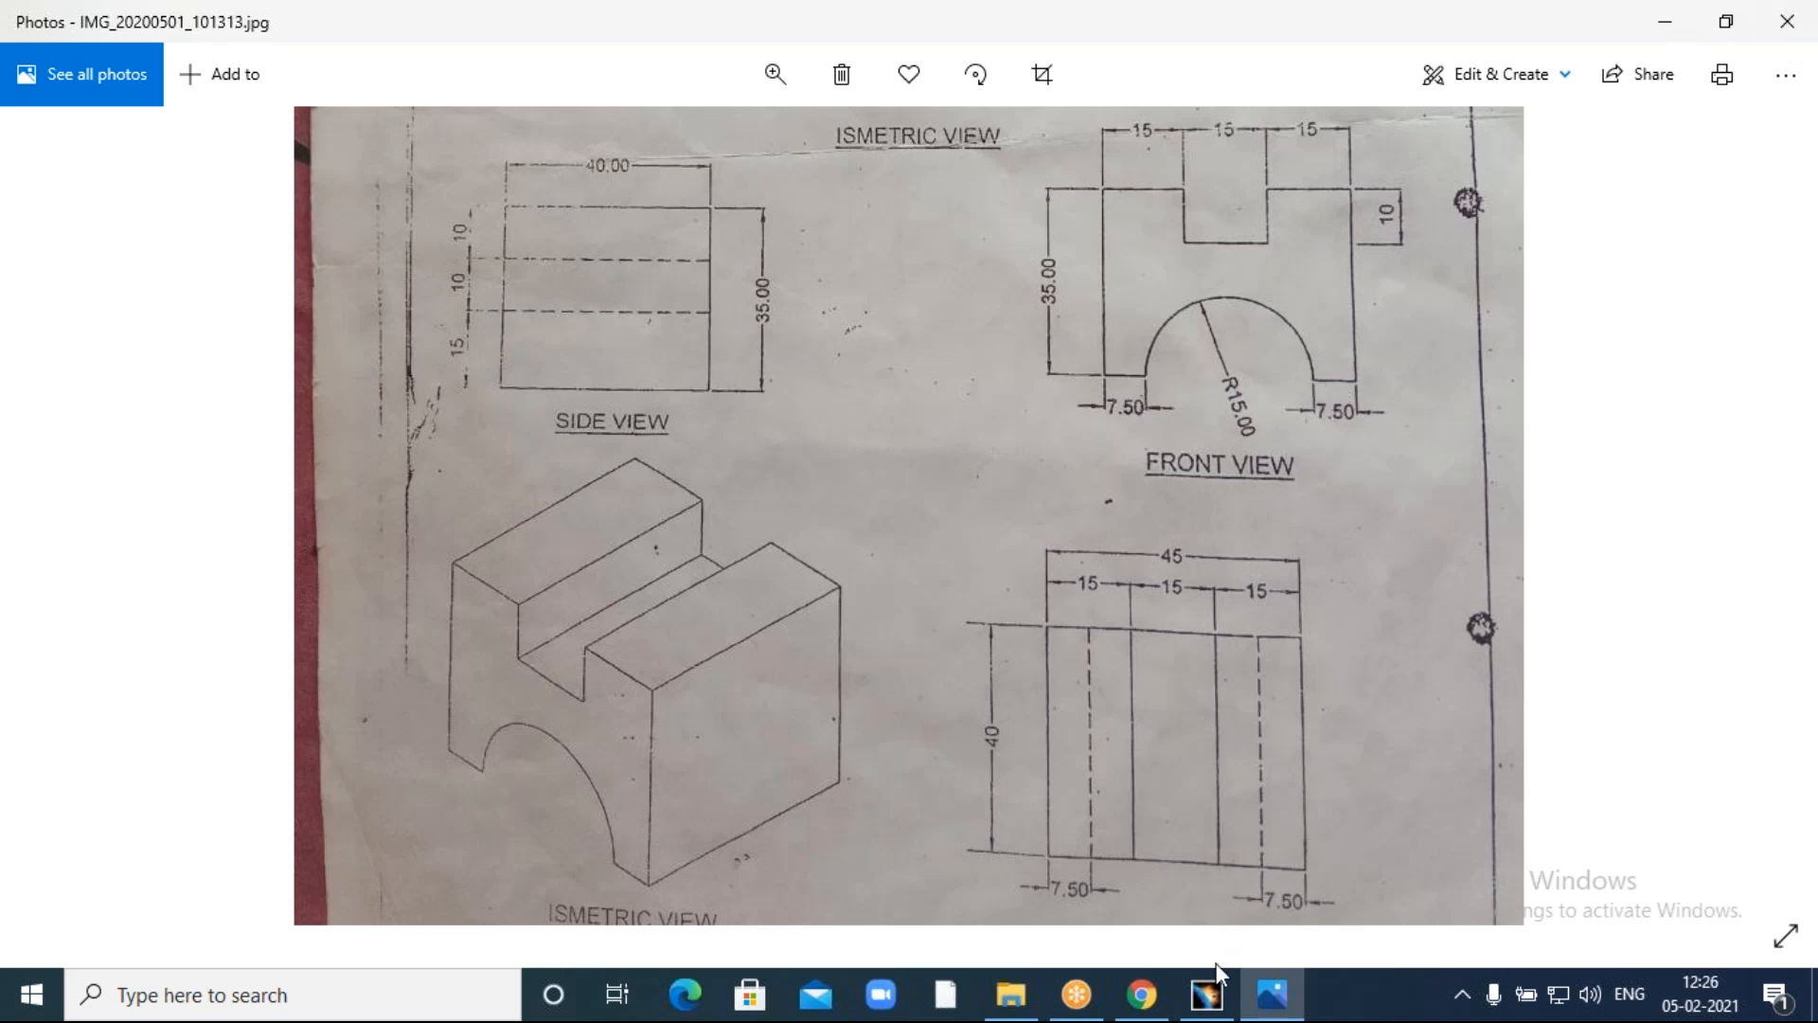
left_click(1209, 997)
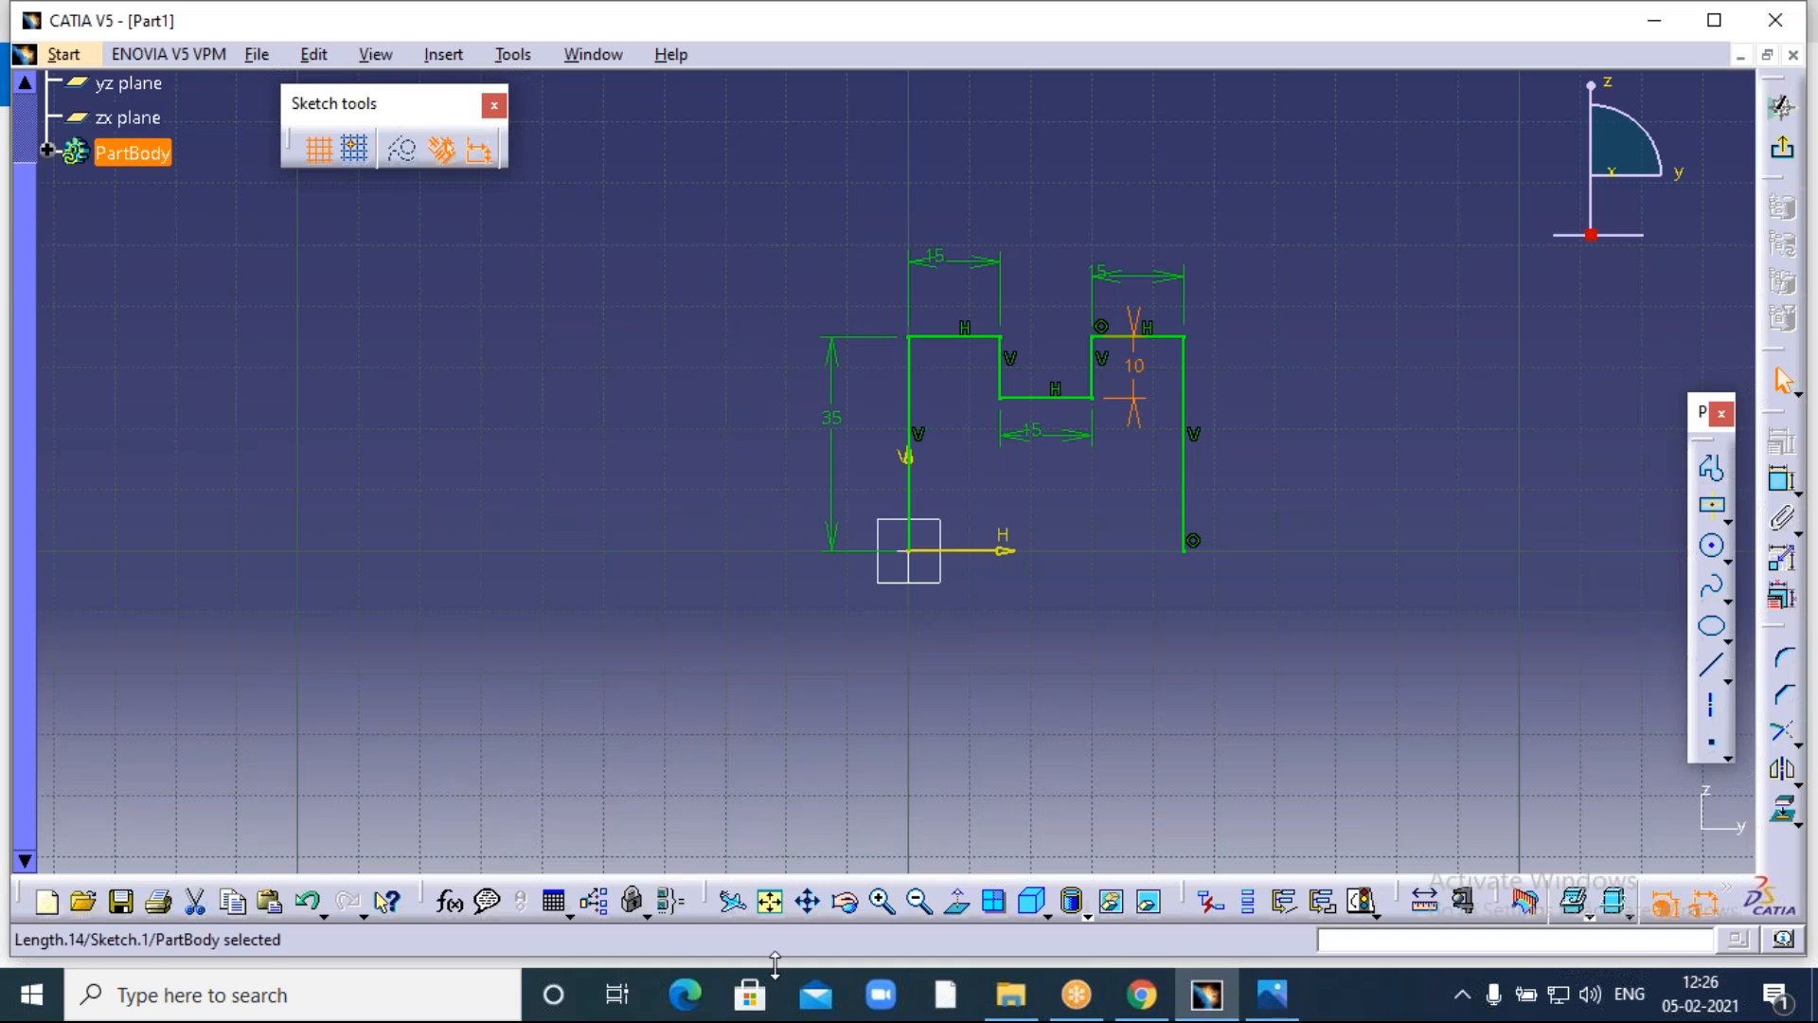
left_click(884, 905)
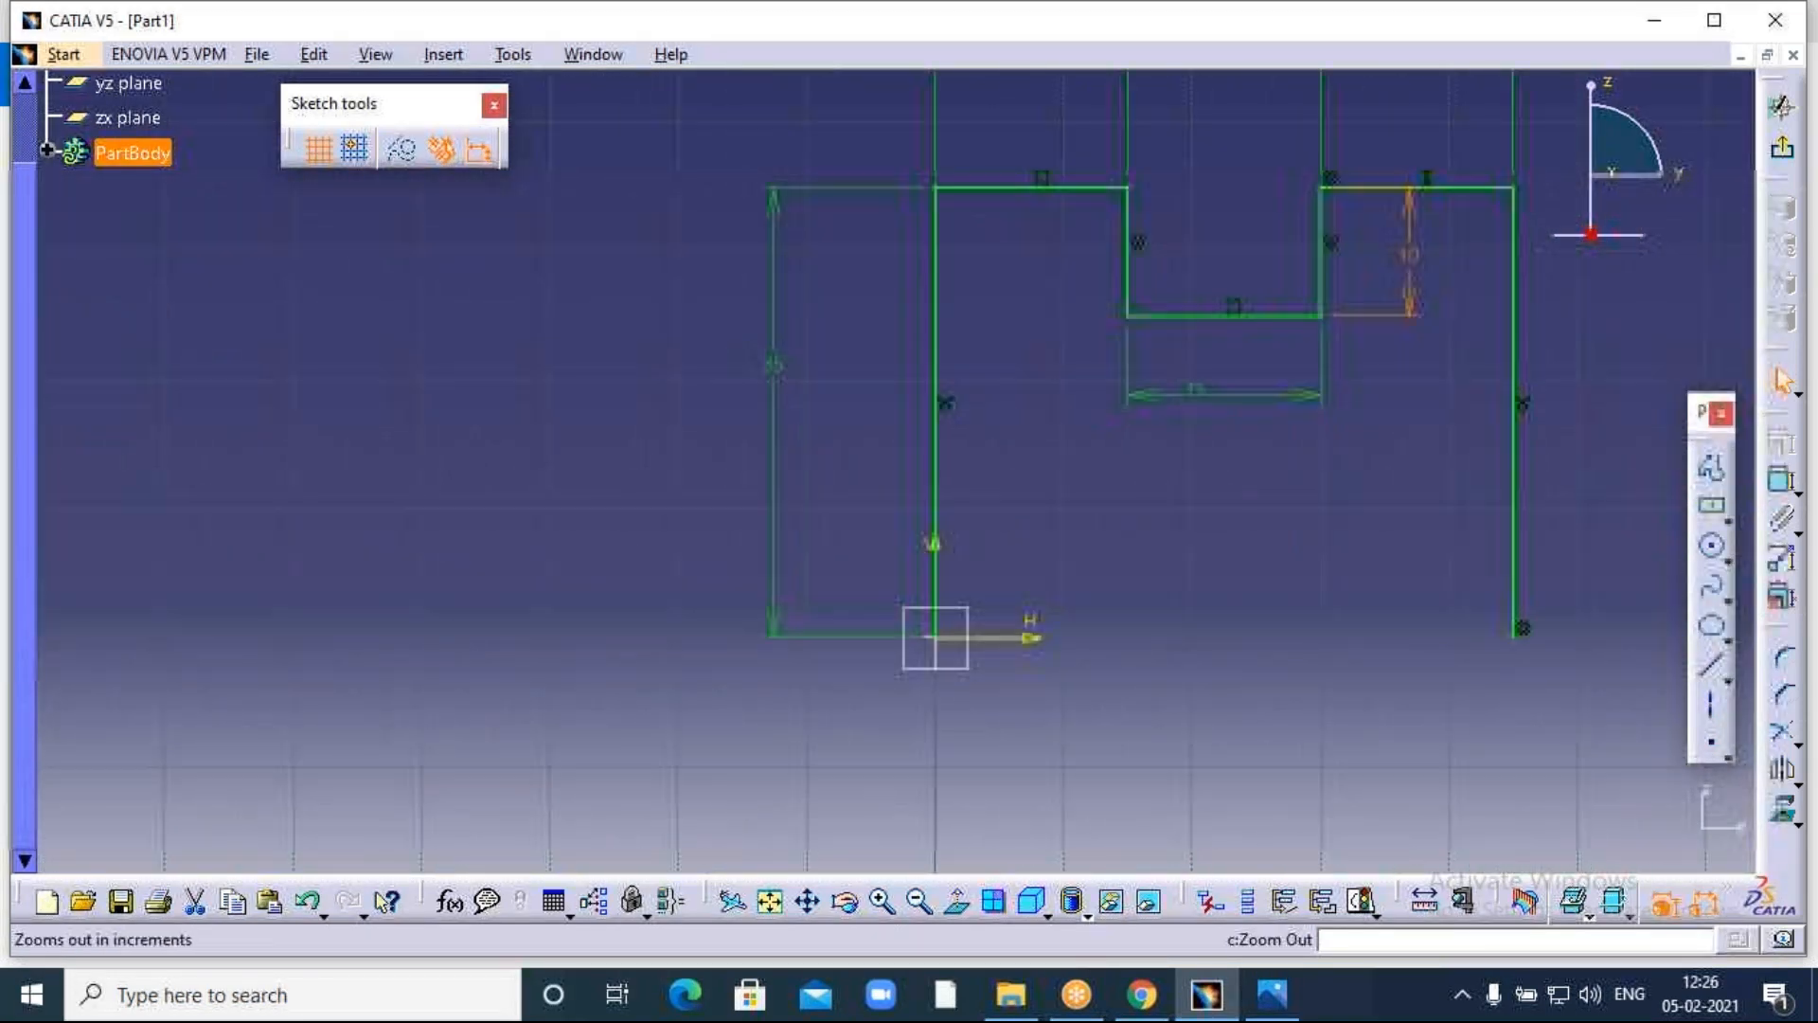
middle_click_drag(1295, 783, 1116, 720)
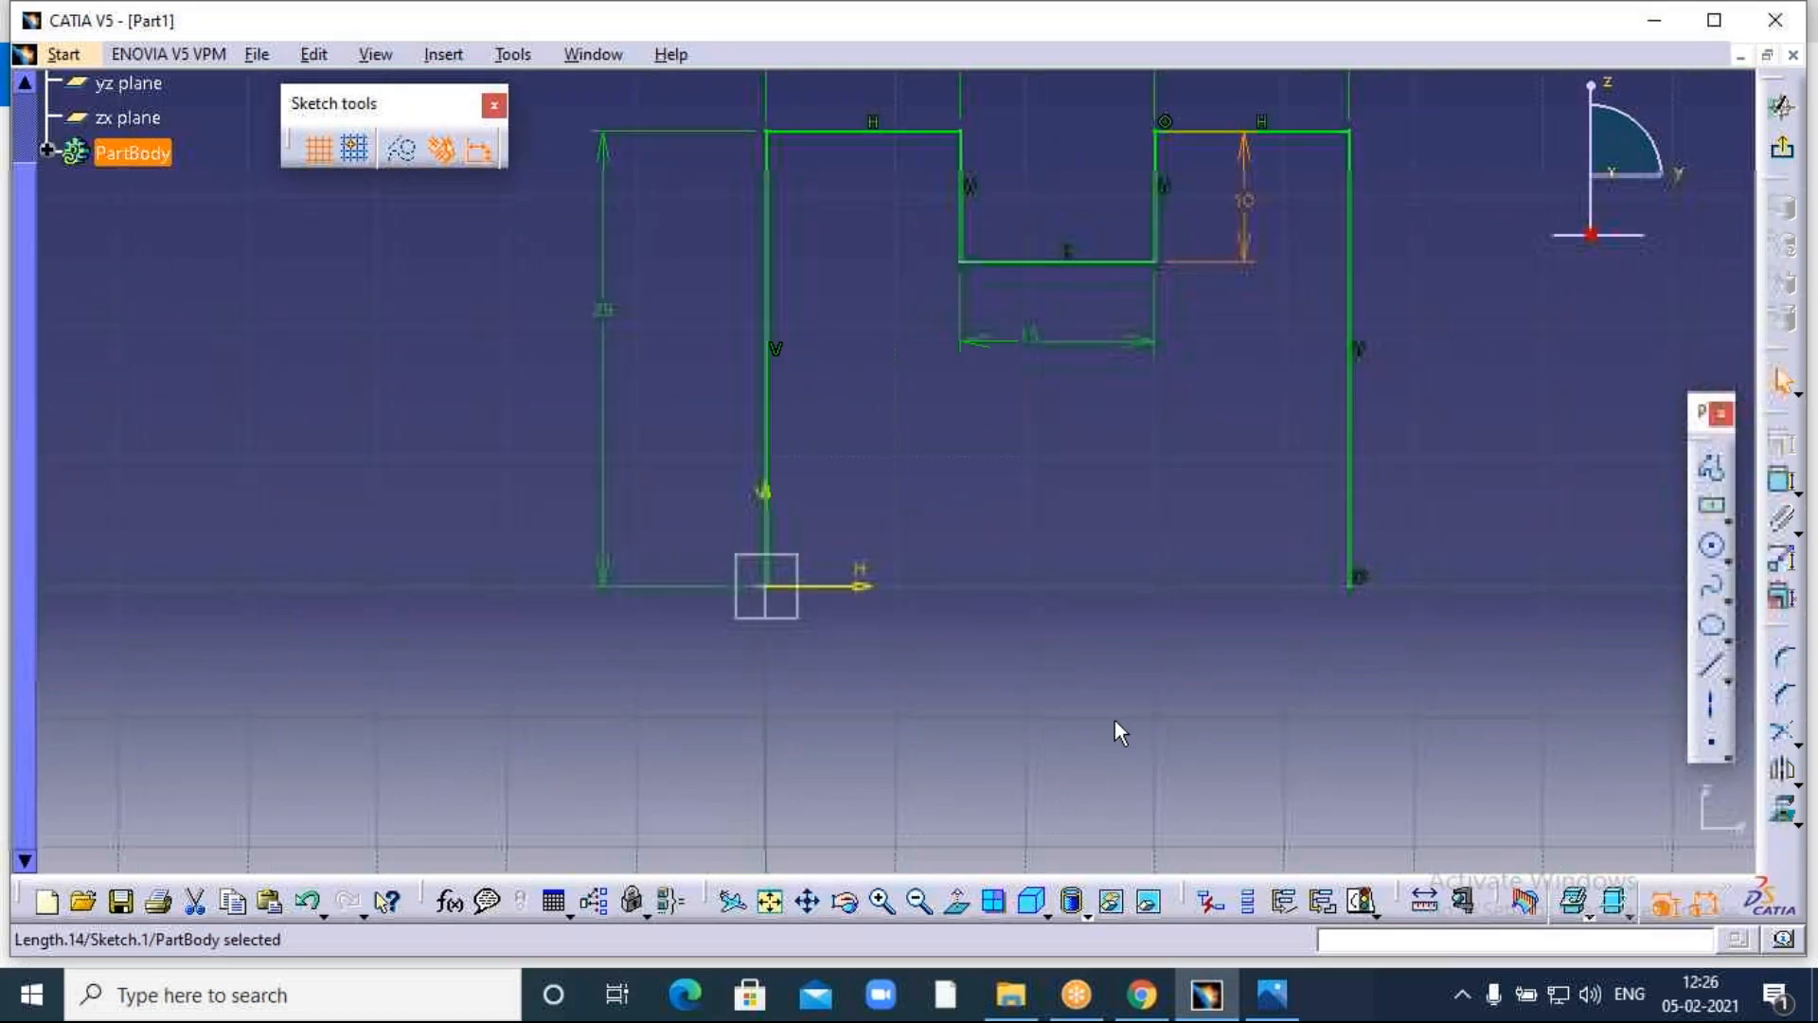
left_click(1714, 471)
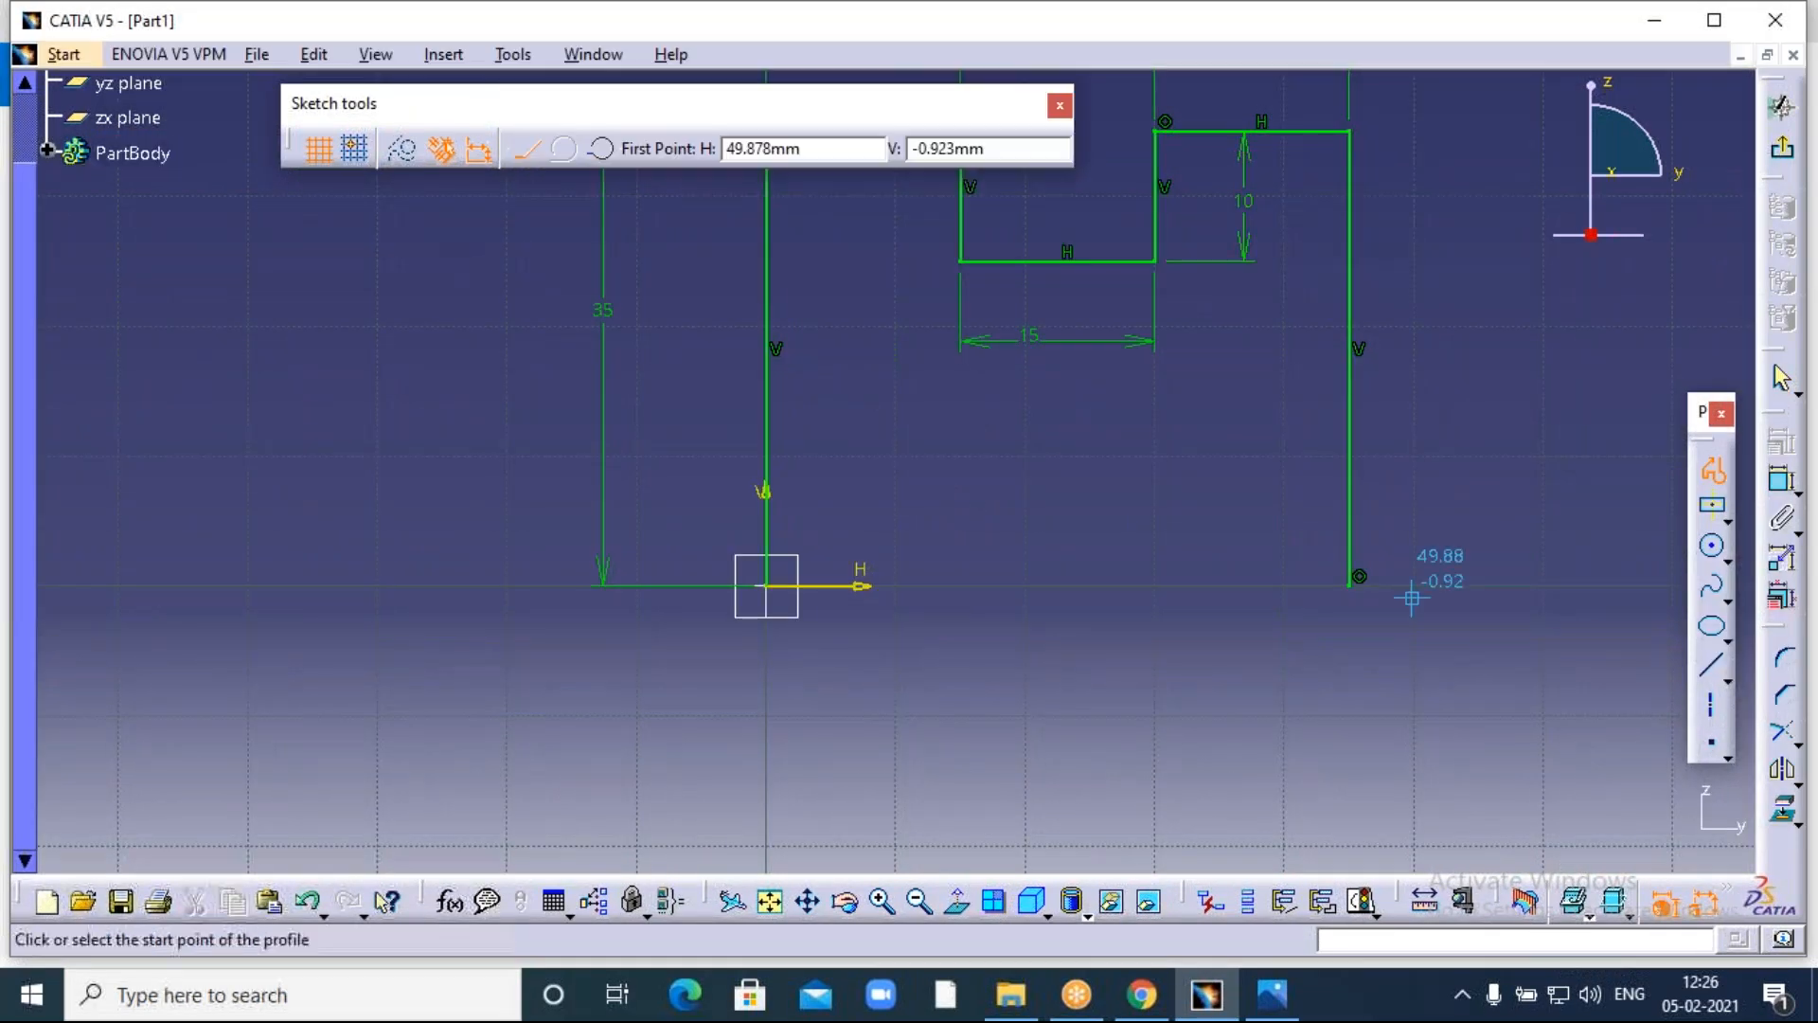
left_click(1351, 585)
left_click(1252, 583)
left_click(1714, 471)
Sketch a horizontal base segment about 9 mm long from the origin toward the profile's middle.
left_click(1714, 471)
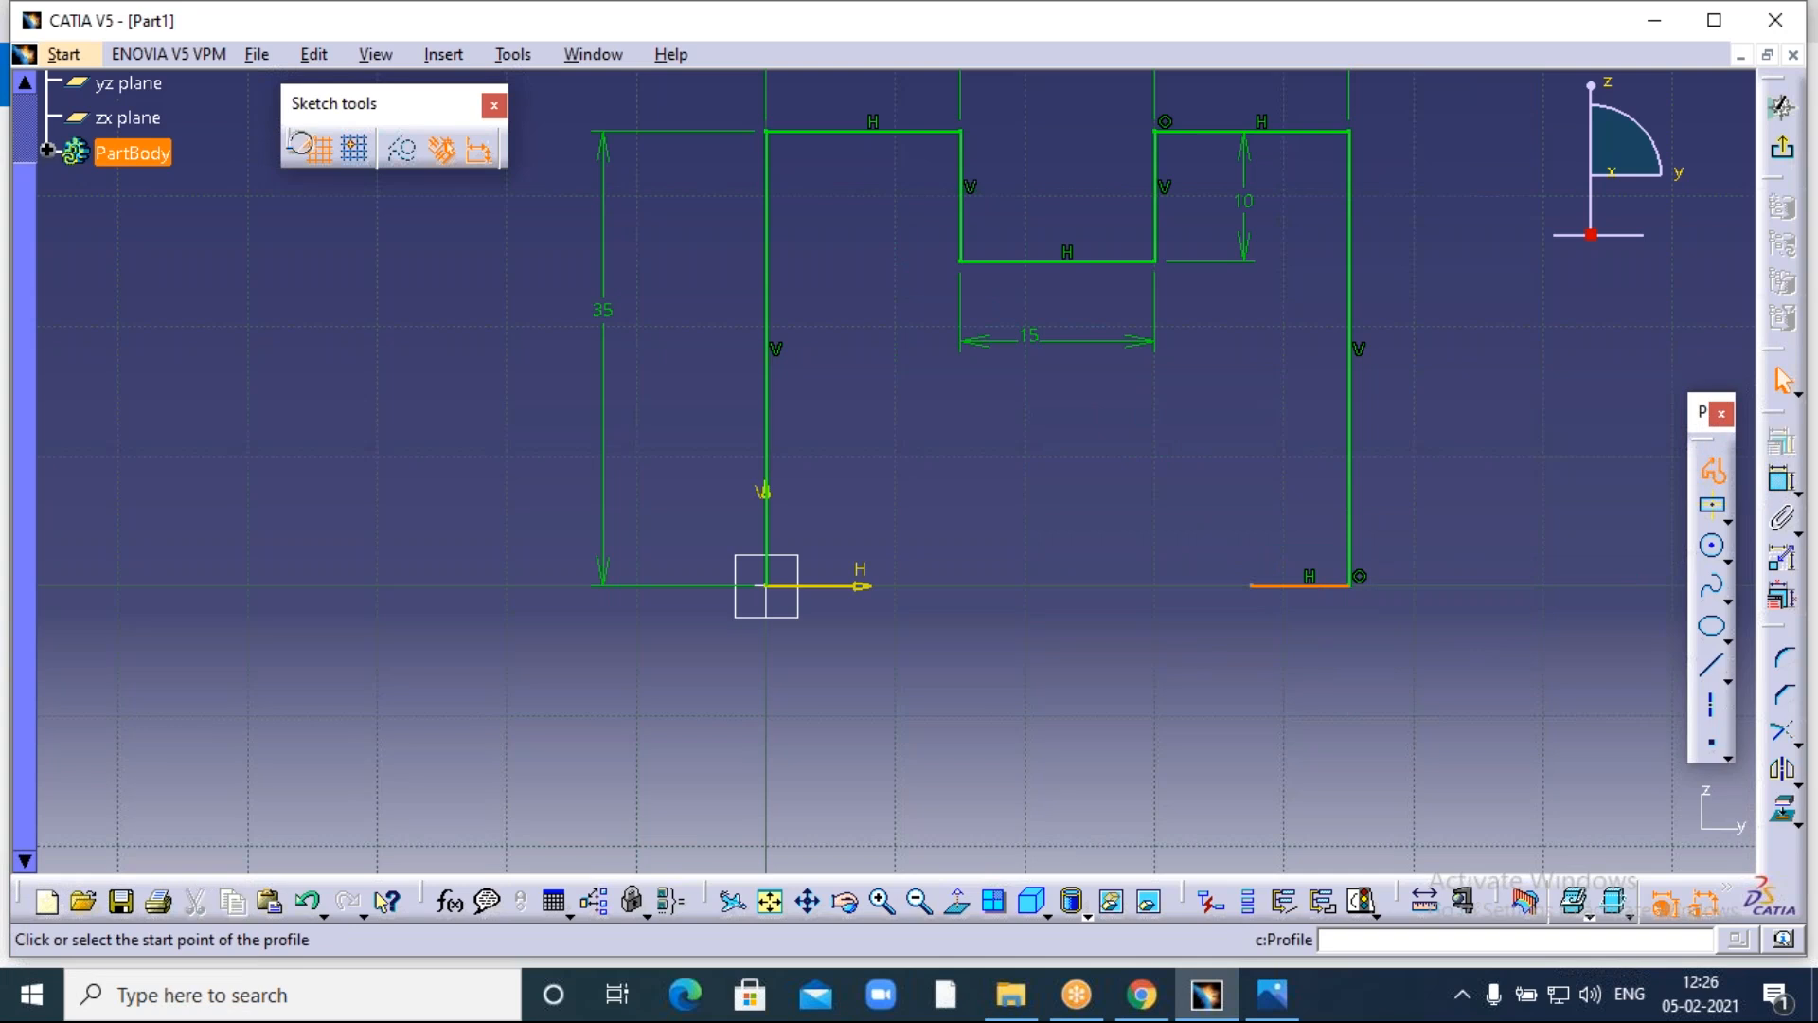
left_click(880, 585)
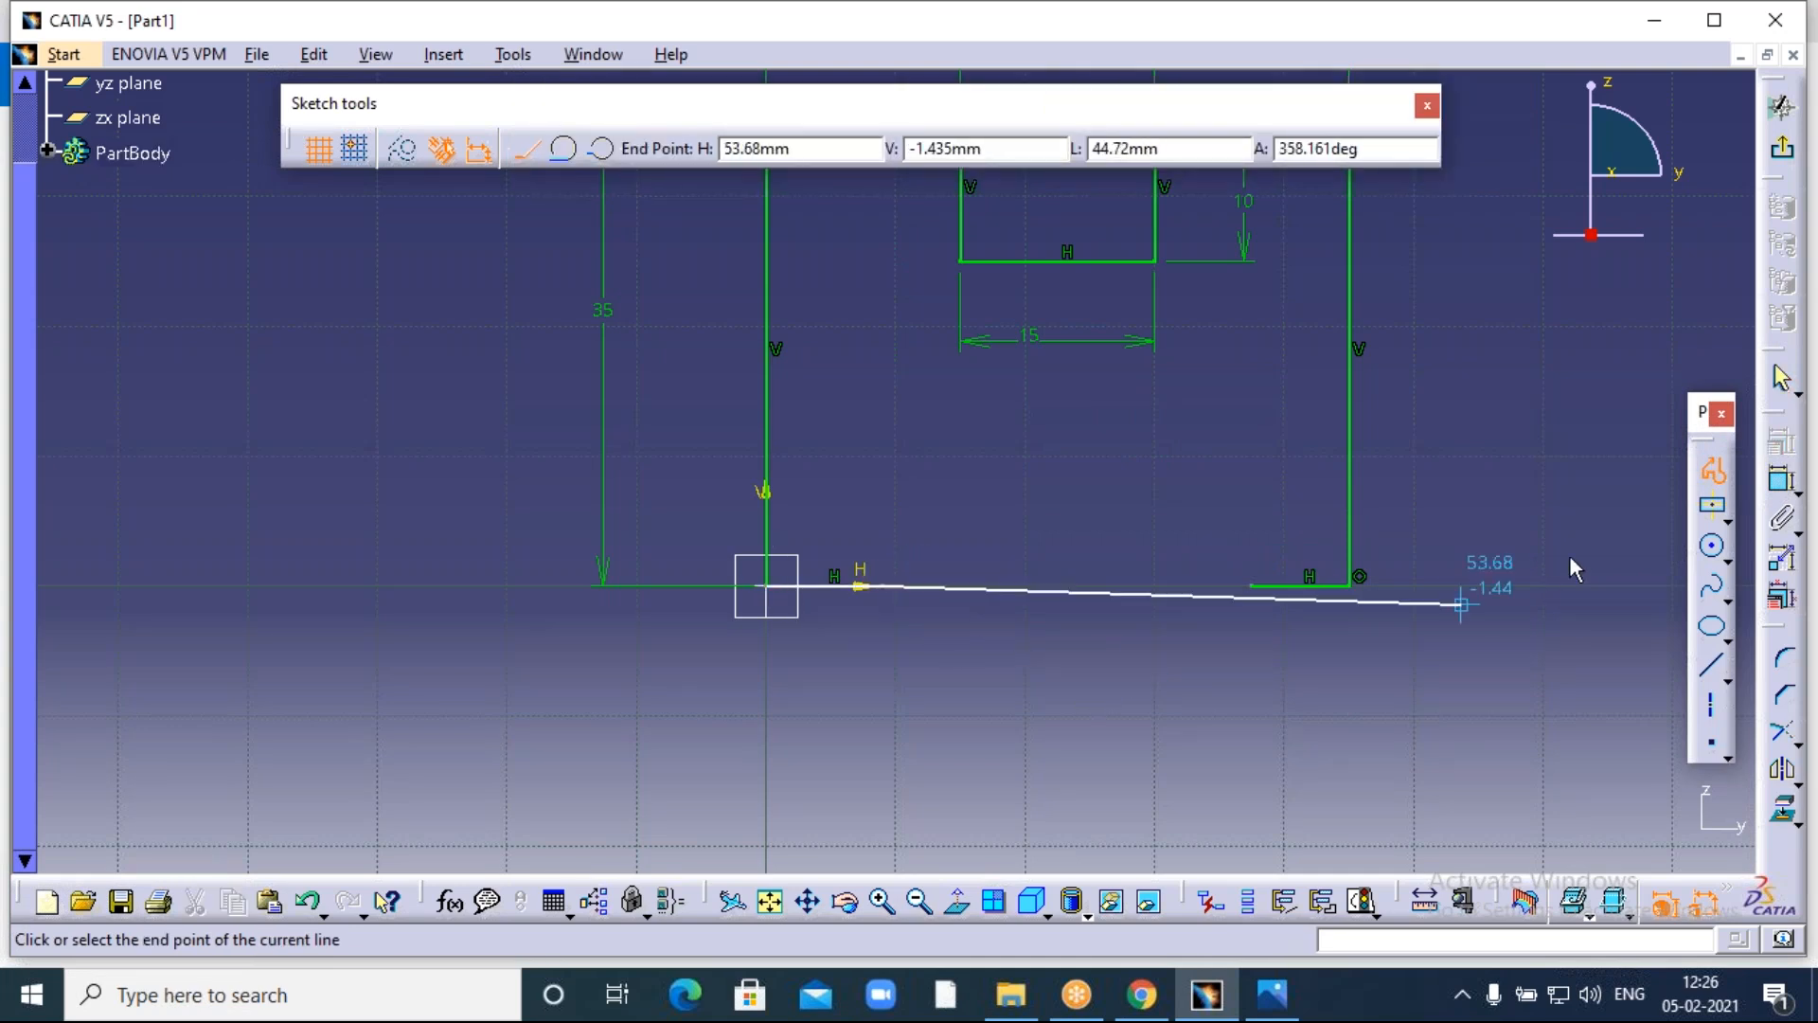
key("Escape")
Dimension the base segment starting at the origin to 7.5 mm.
left_click(1782, 480)
left_click(849, 686)
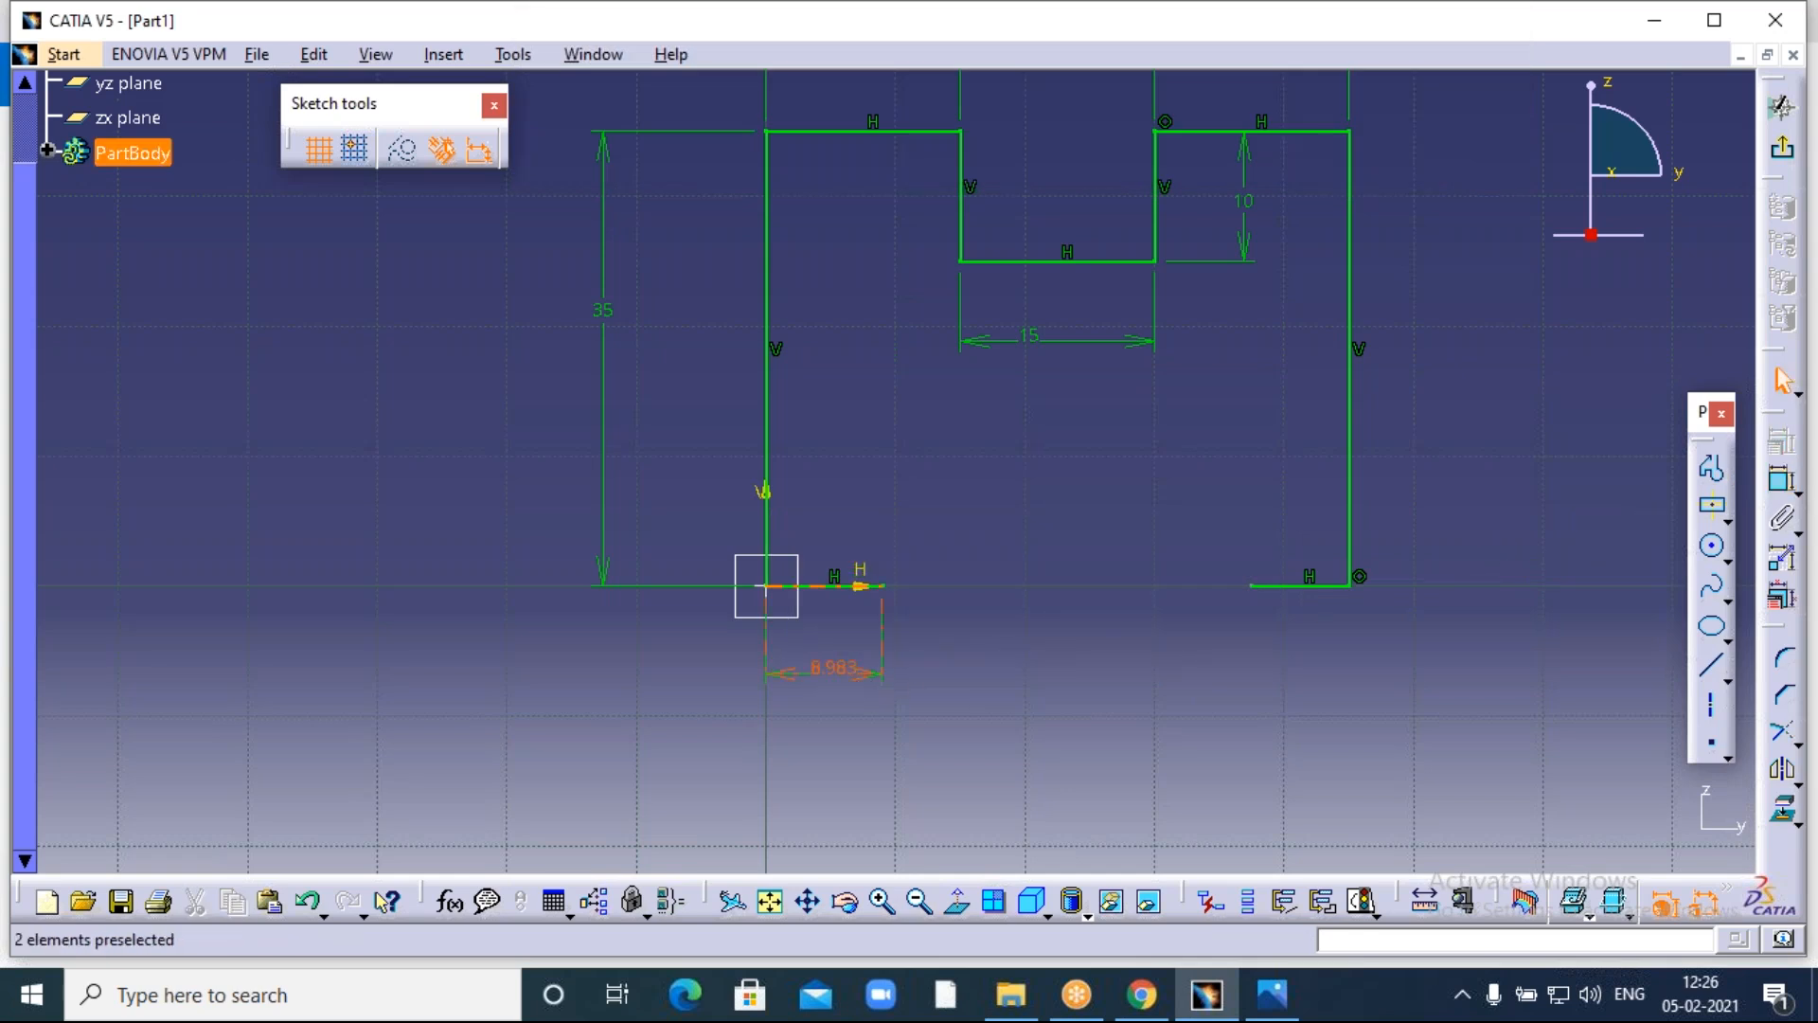
double_click(833, 669)
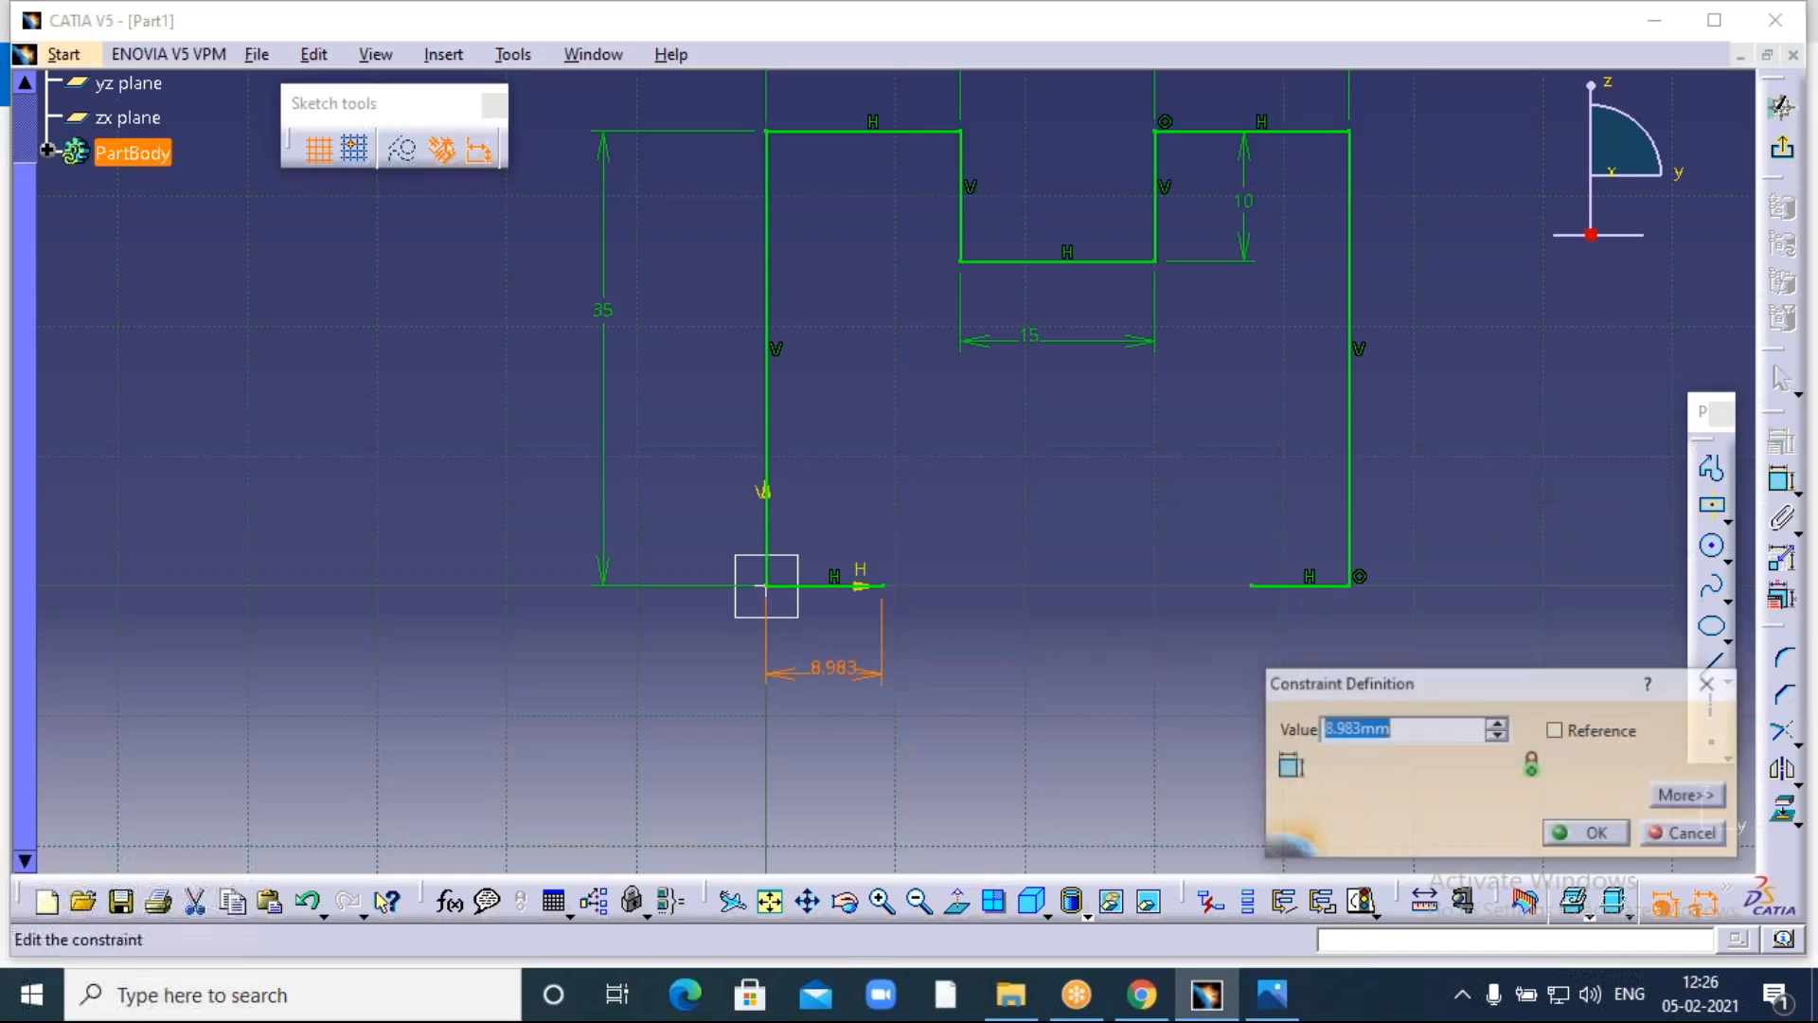
type("7.5")
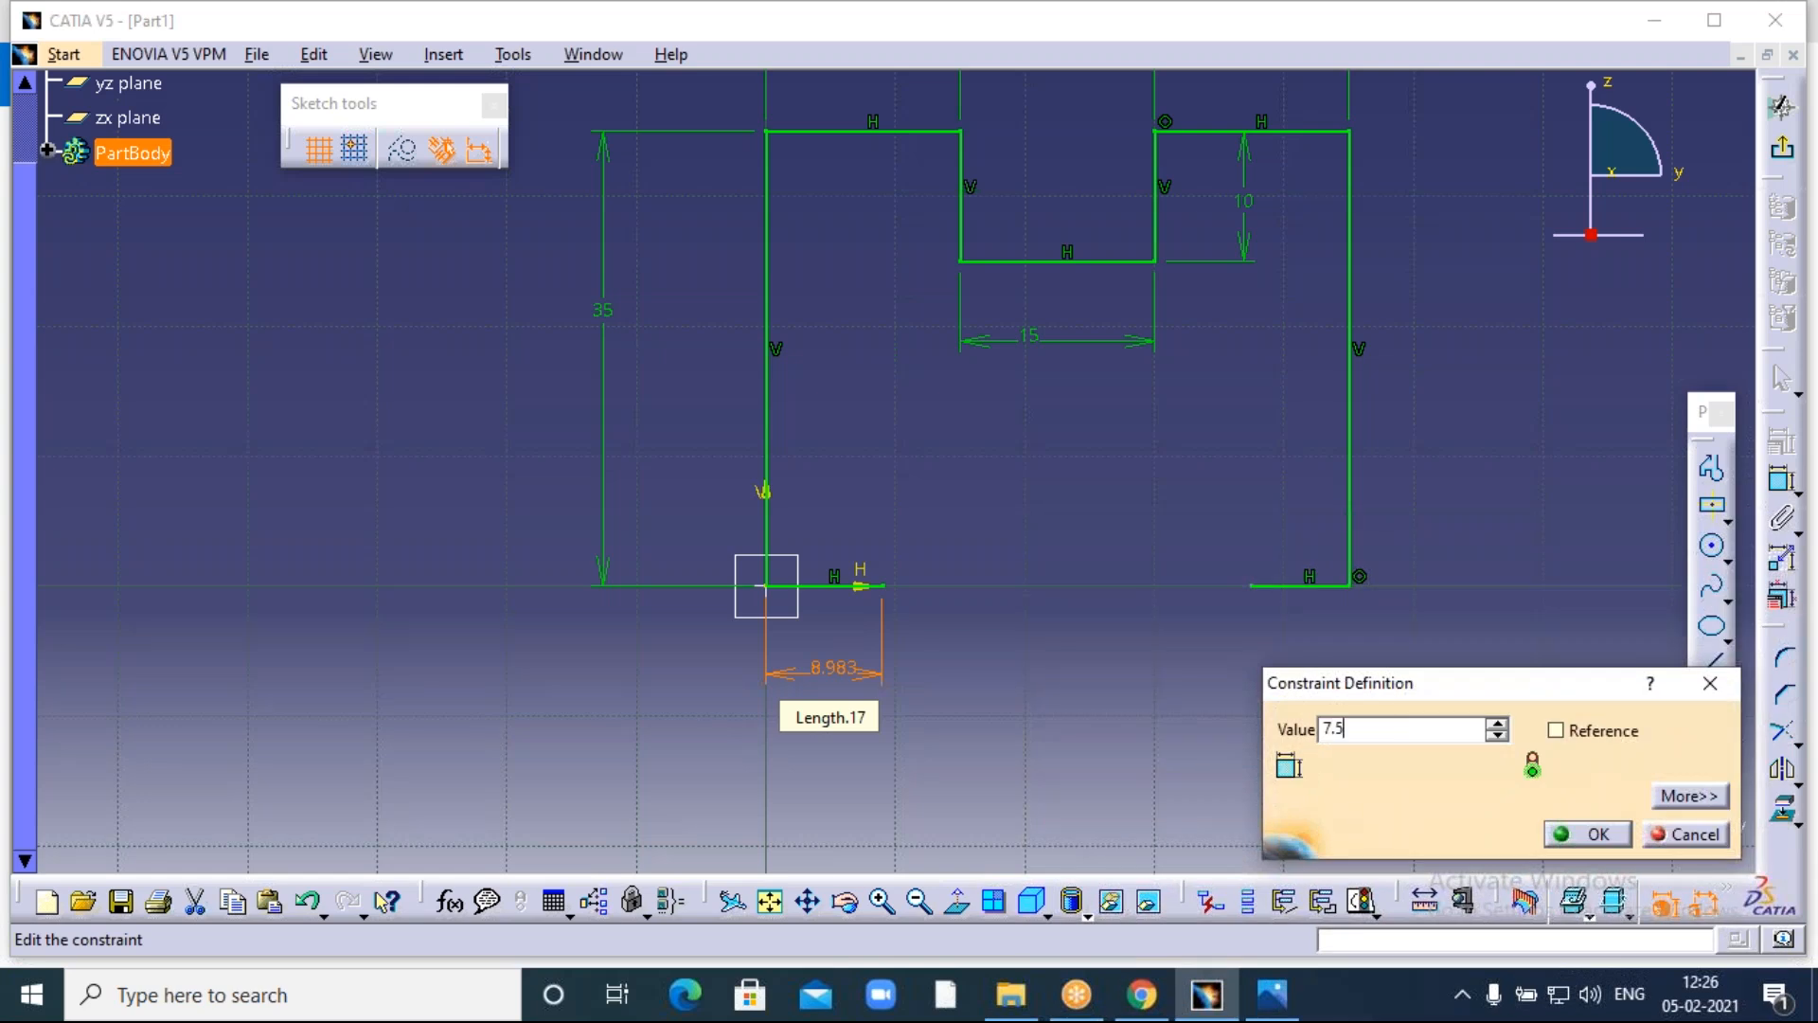
key("Return")
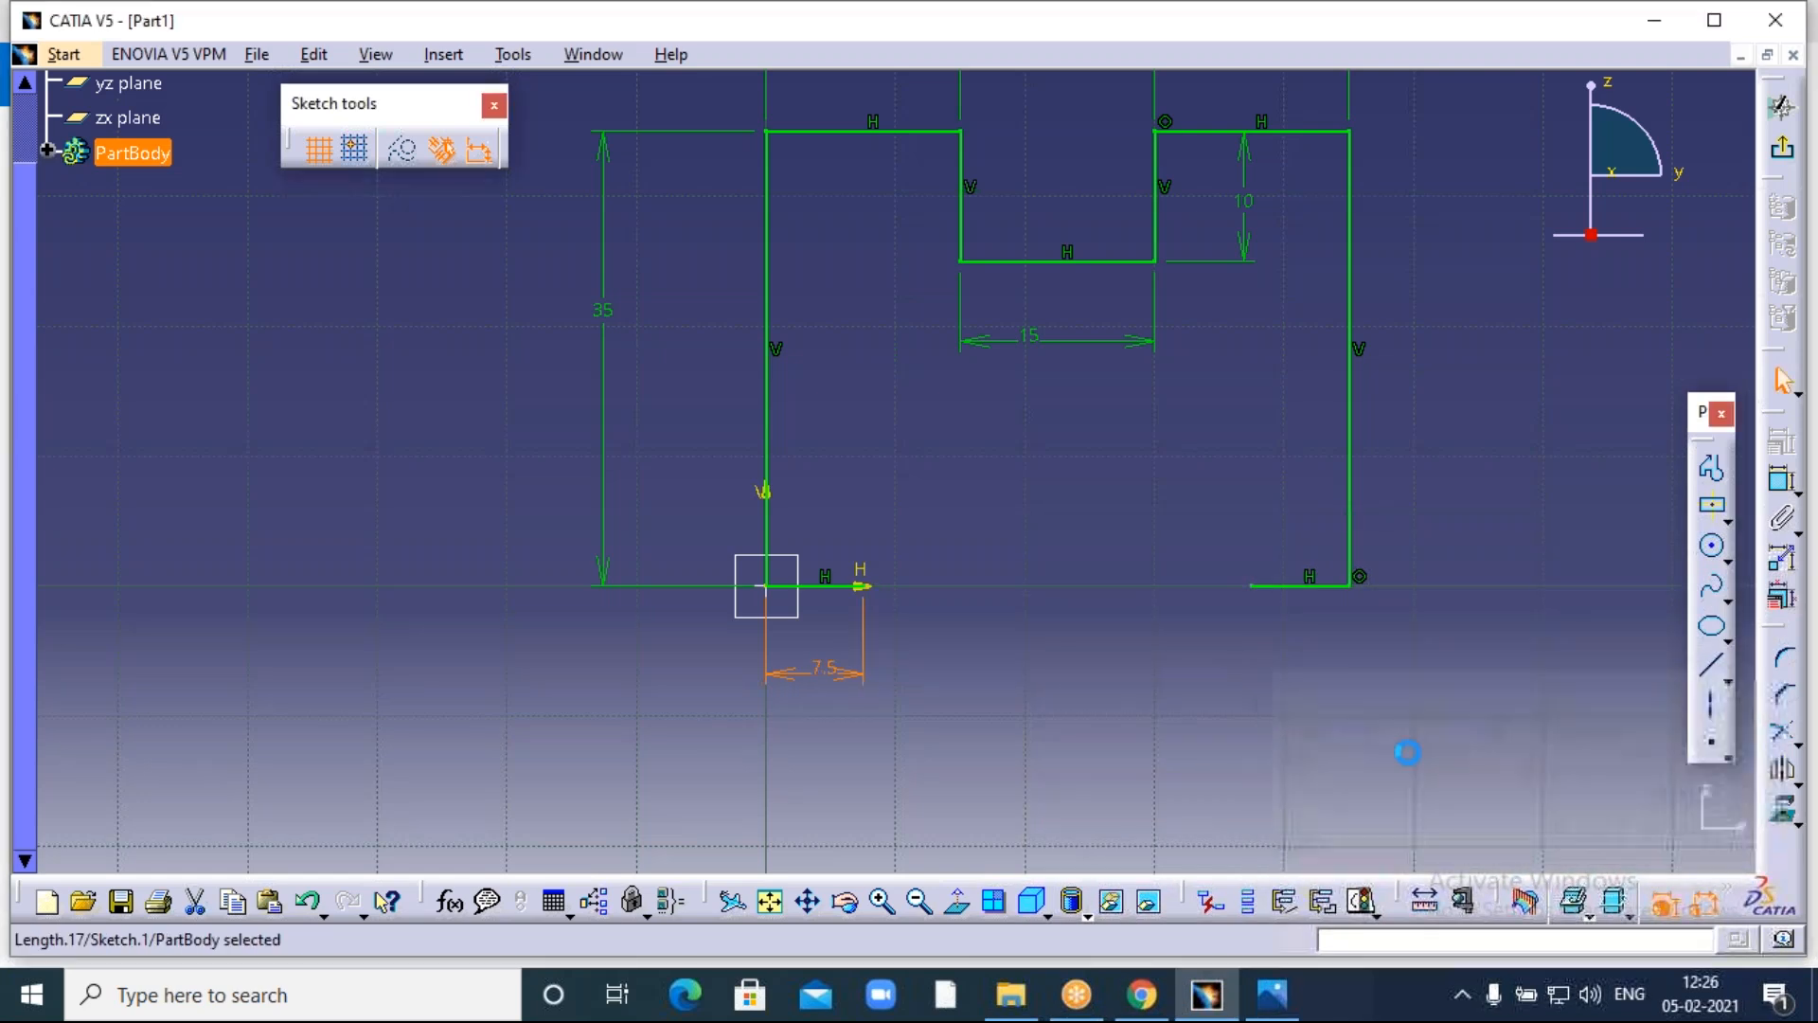
Dimension the base segment at the profile's lower right corner to 7.5 mm.
left_click(1782, 485)
left_click(1298, 585)
left_click(1299, 650)
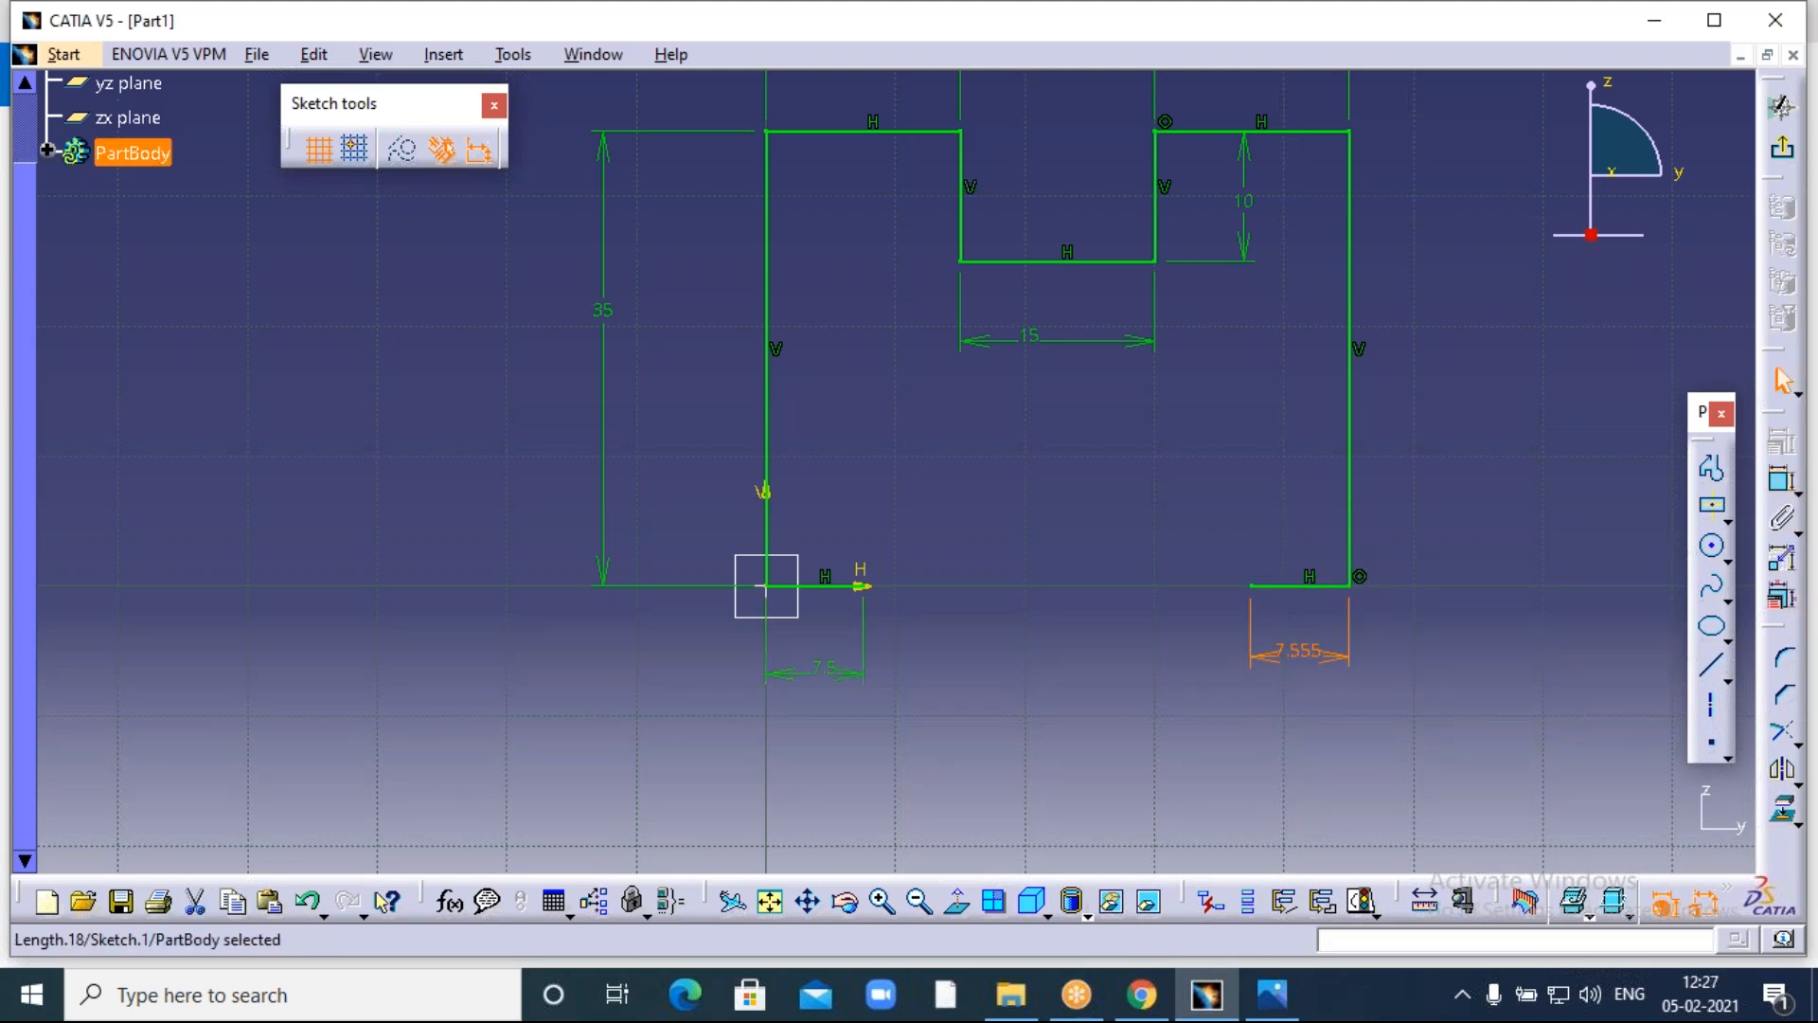
double_click(1299, 652)
type("7.5")
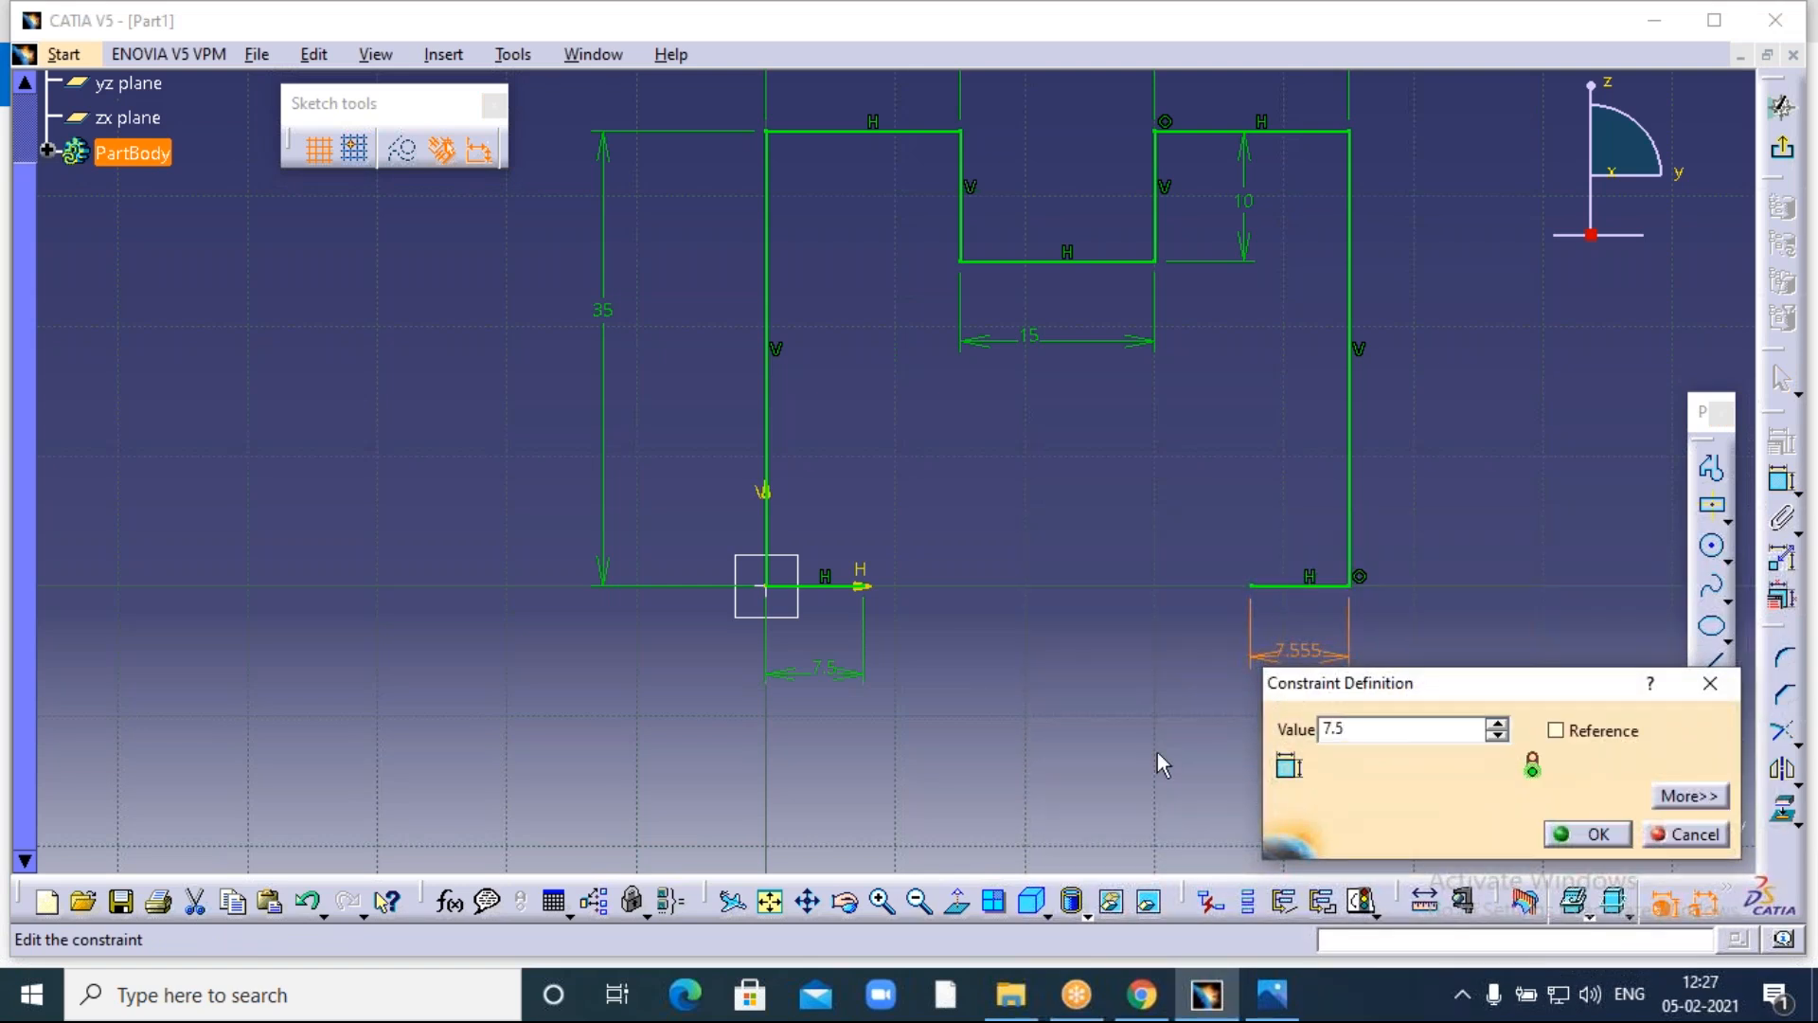
left_click(1588, 833)
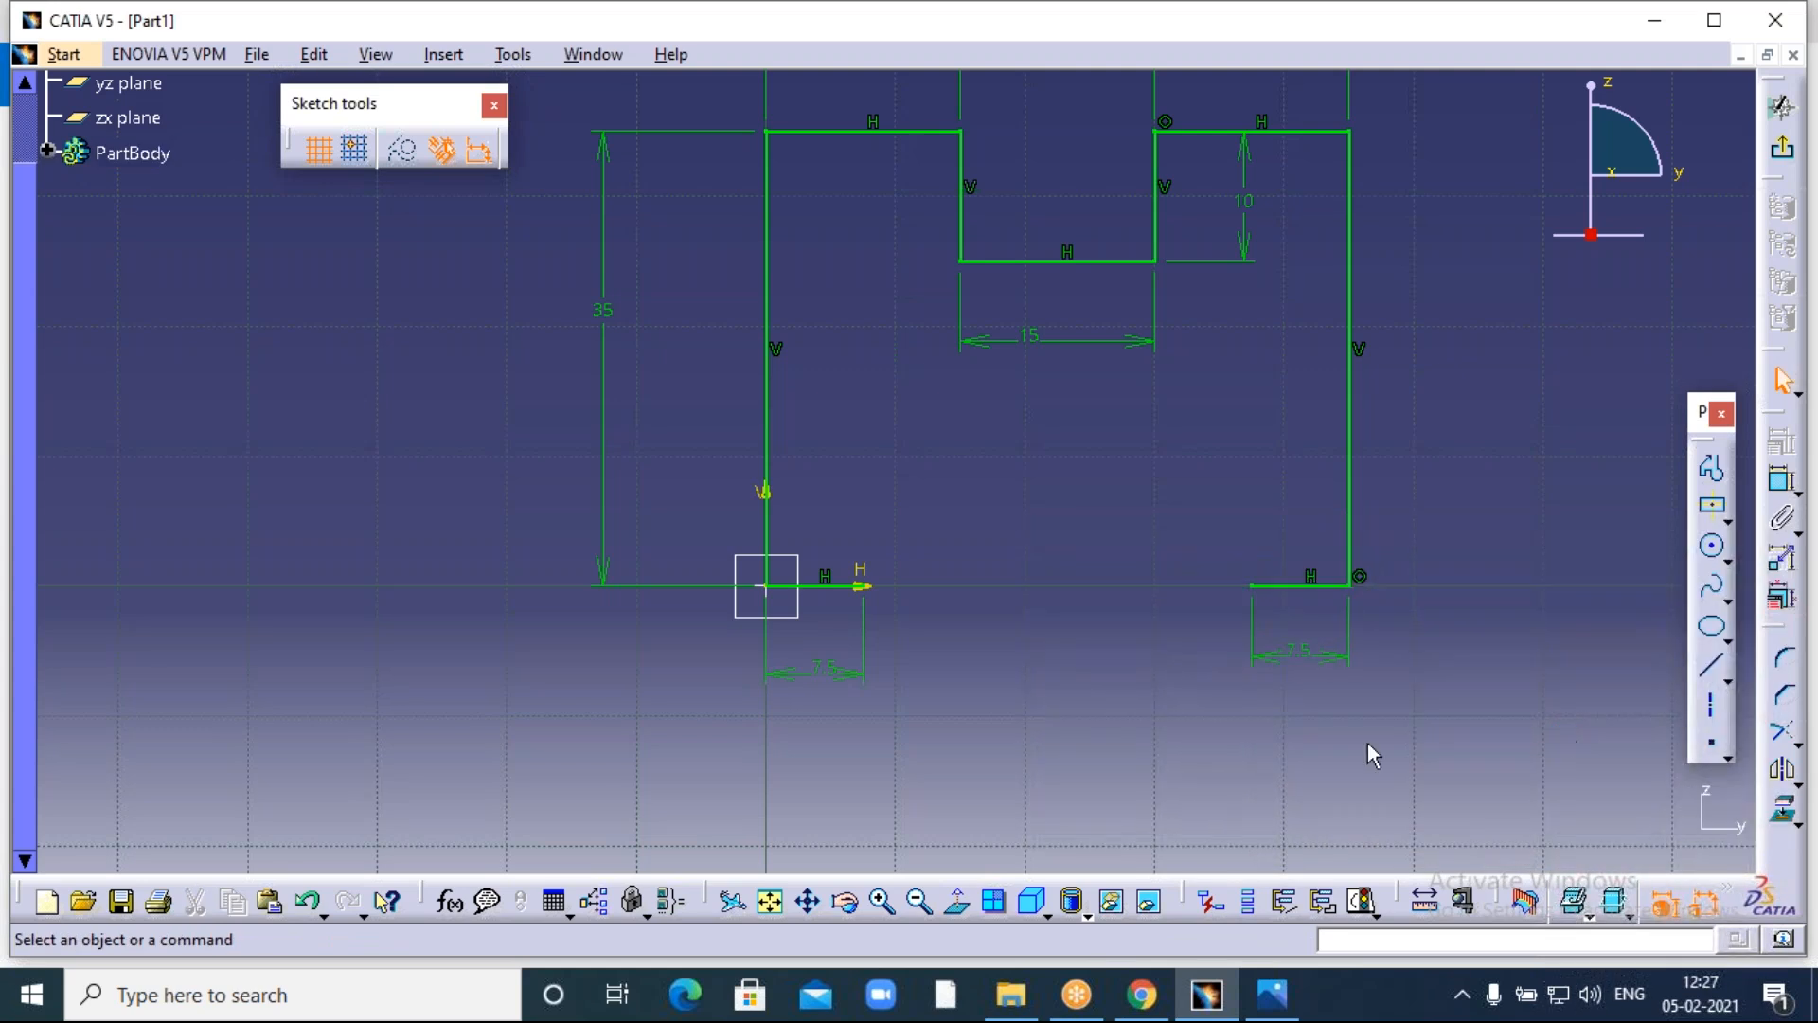
Draw a horizontal profile line joining the inner ends of the two 7.5 mm base segments.
mouse_move(1059, 495)
middle_mouse_down()
mouse_move(1200, 493)
mouse_move(1076, 528)
middle_mouse_up()
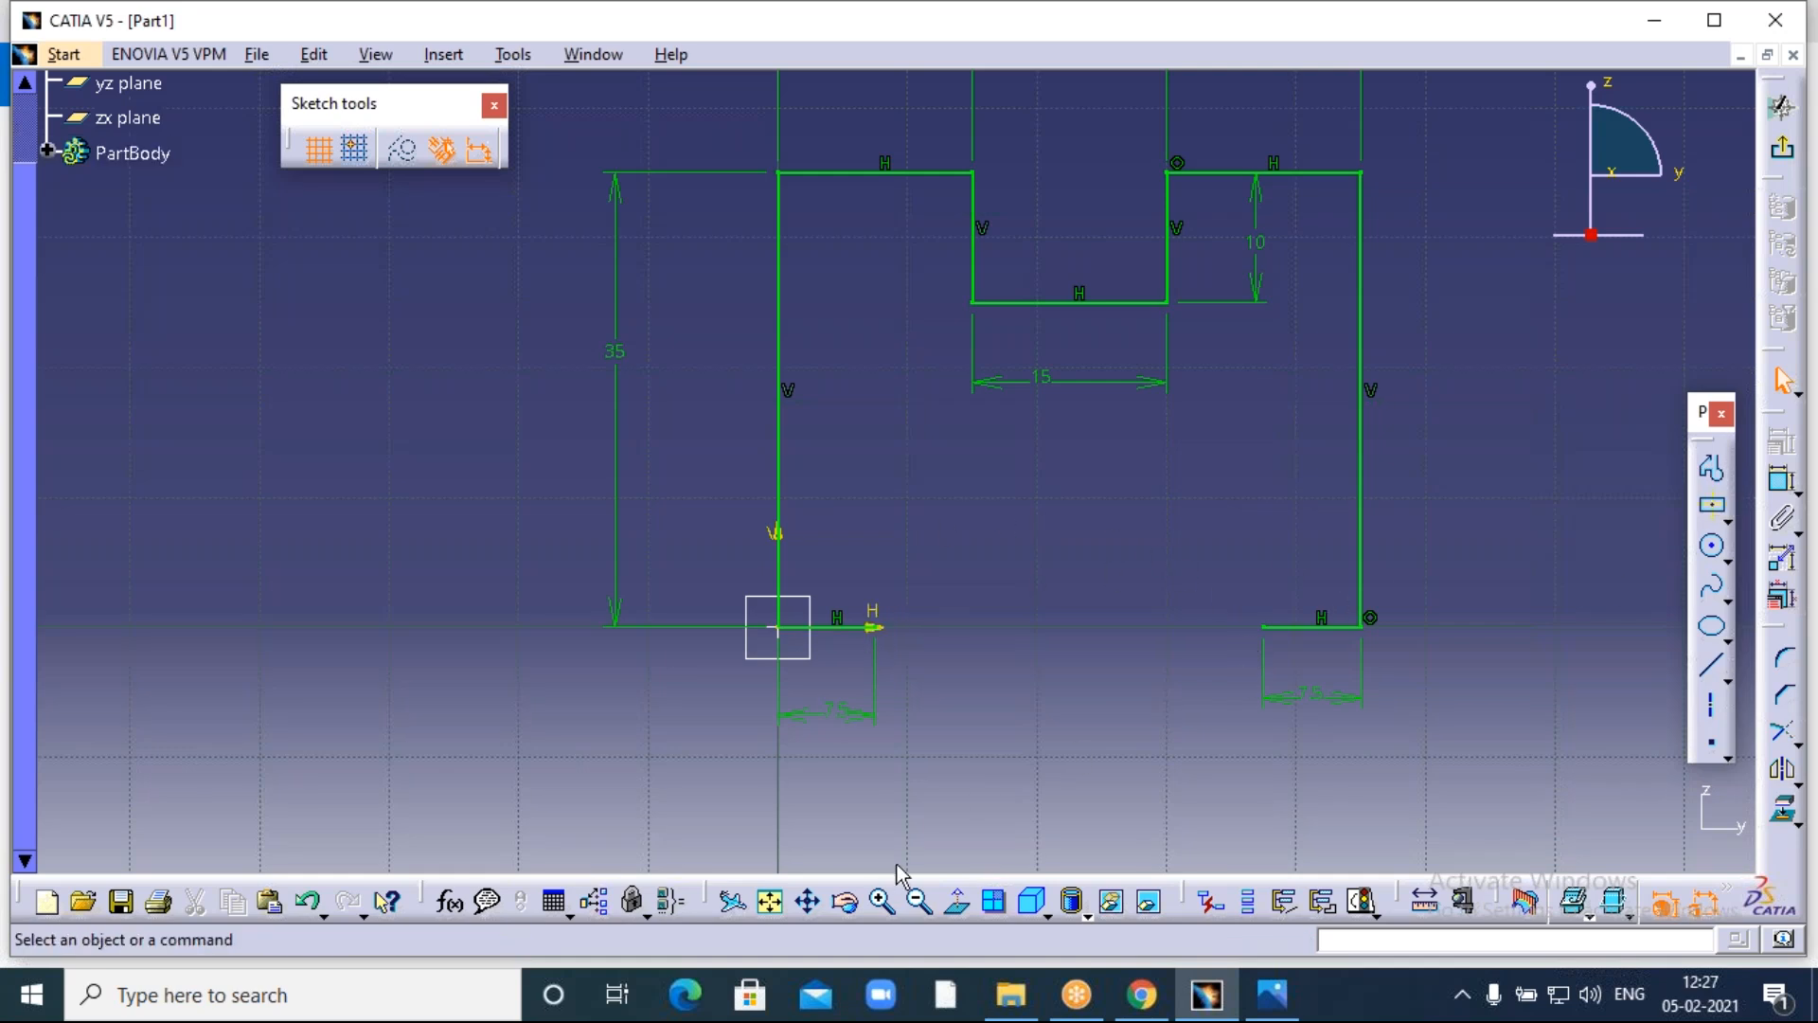
left_click(882, 902)
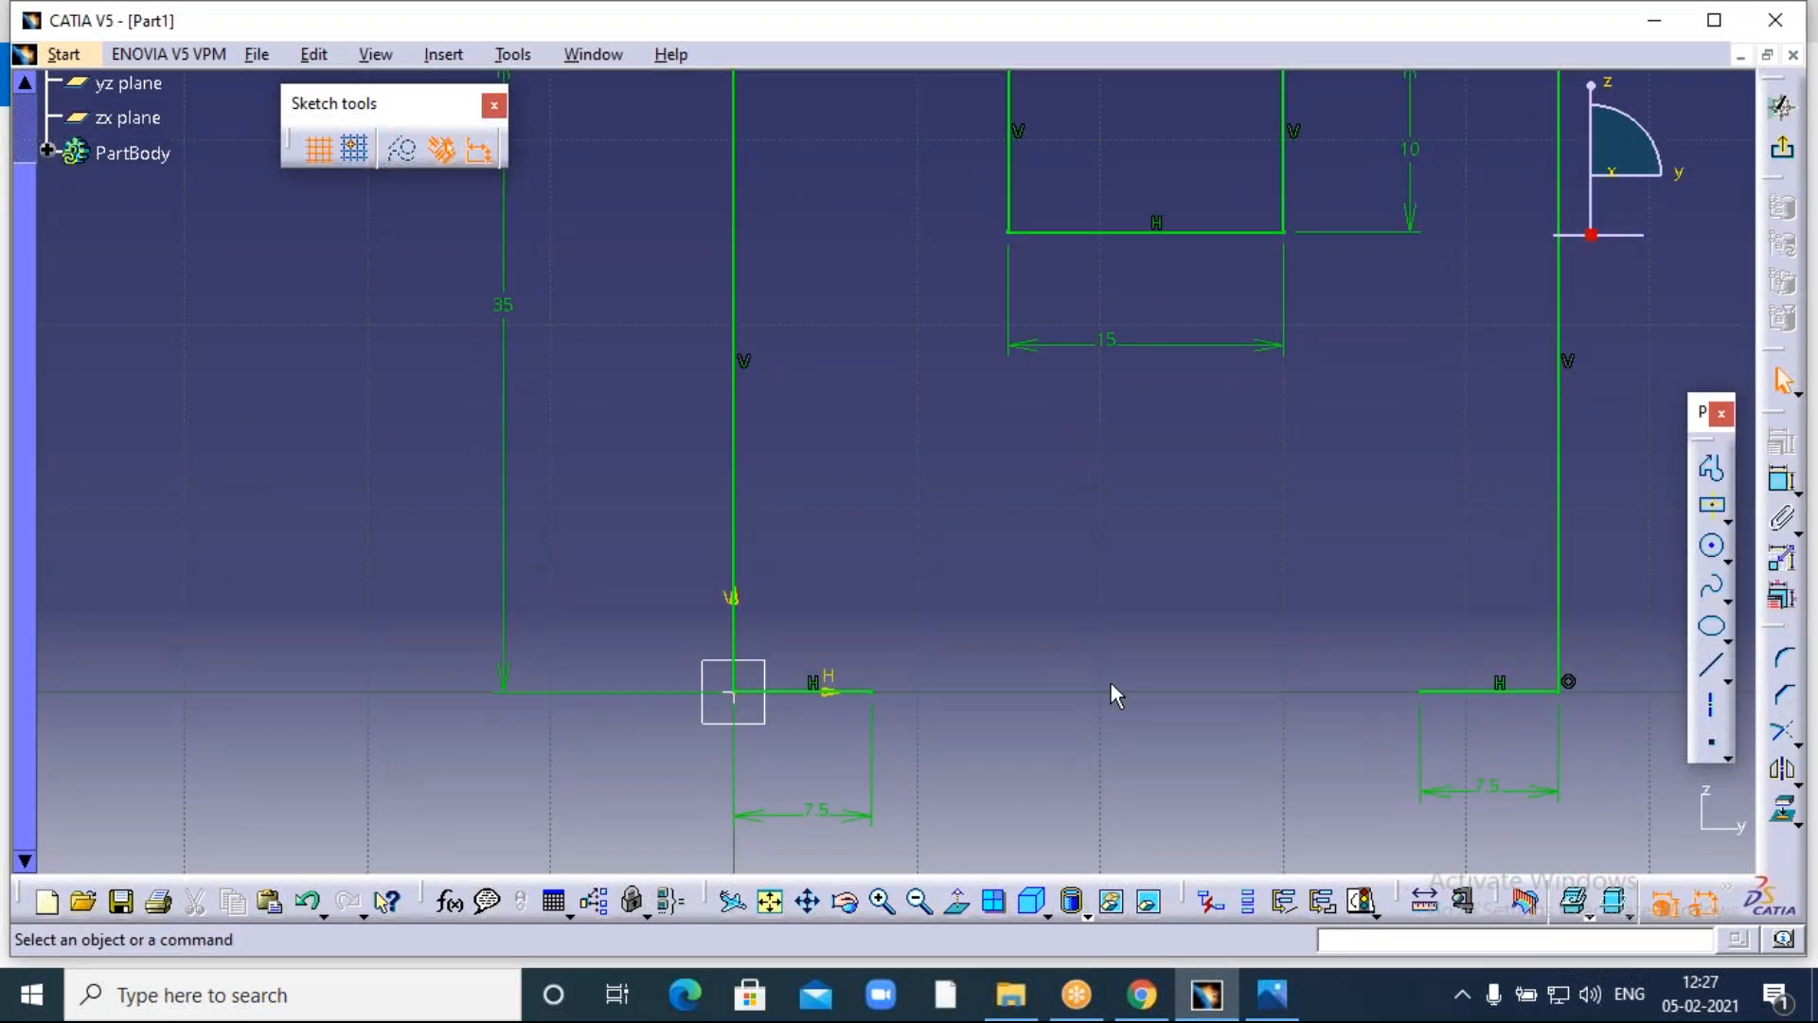
middle_click_drag(1111, 683, 1096, 559)
left_click(1726, 559)
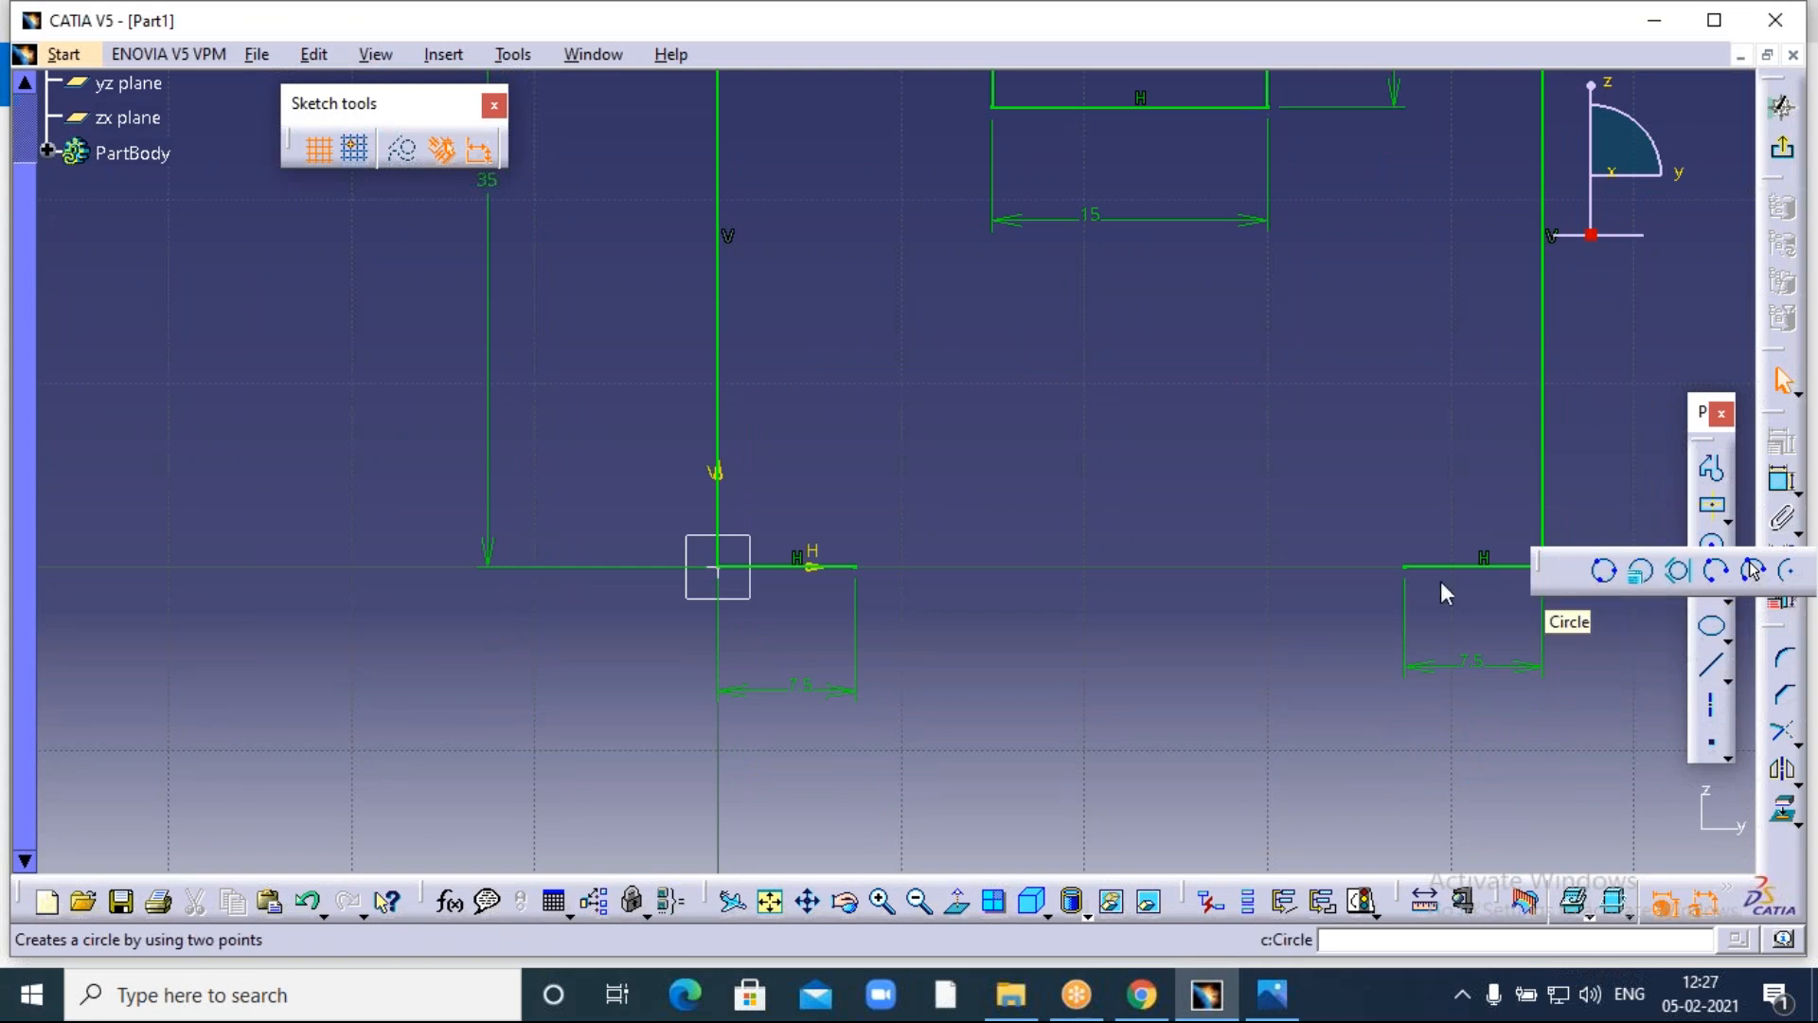
left_click(1714, 473)
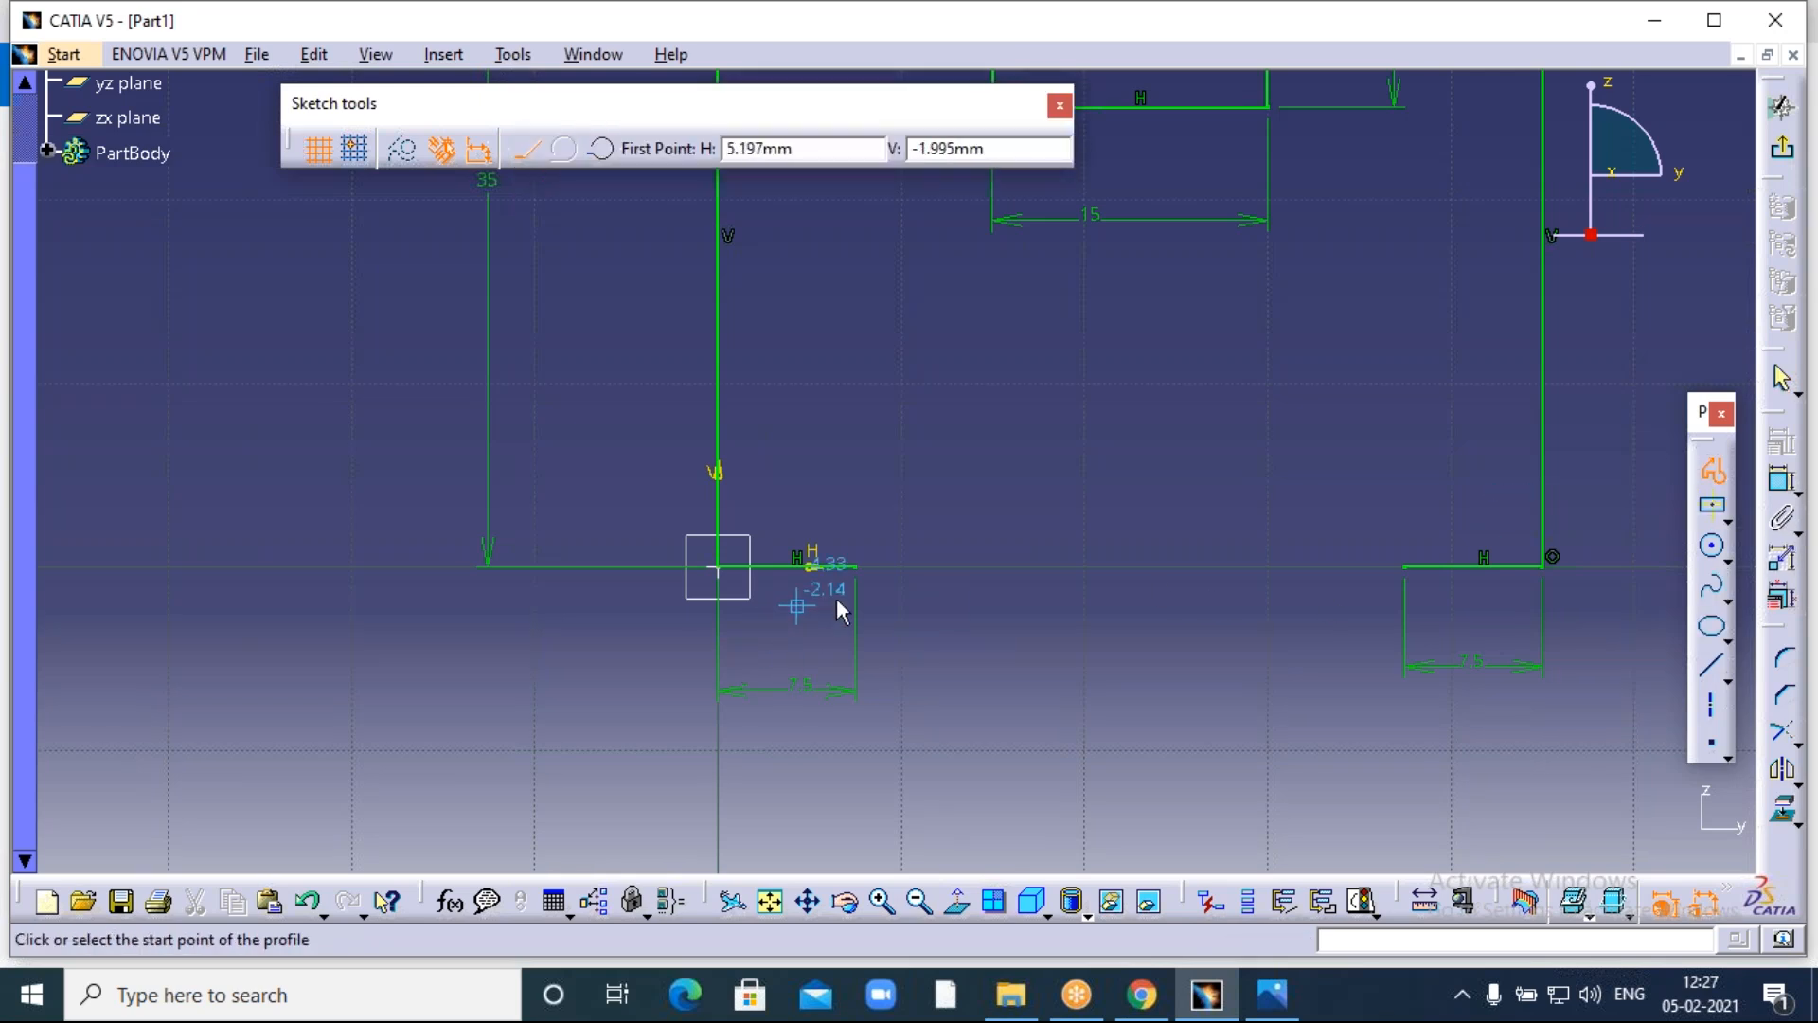
left_click(860, 567)
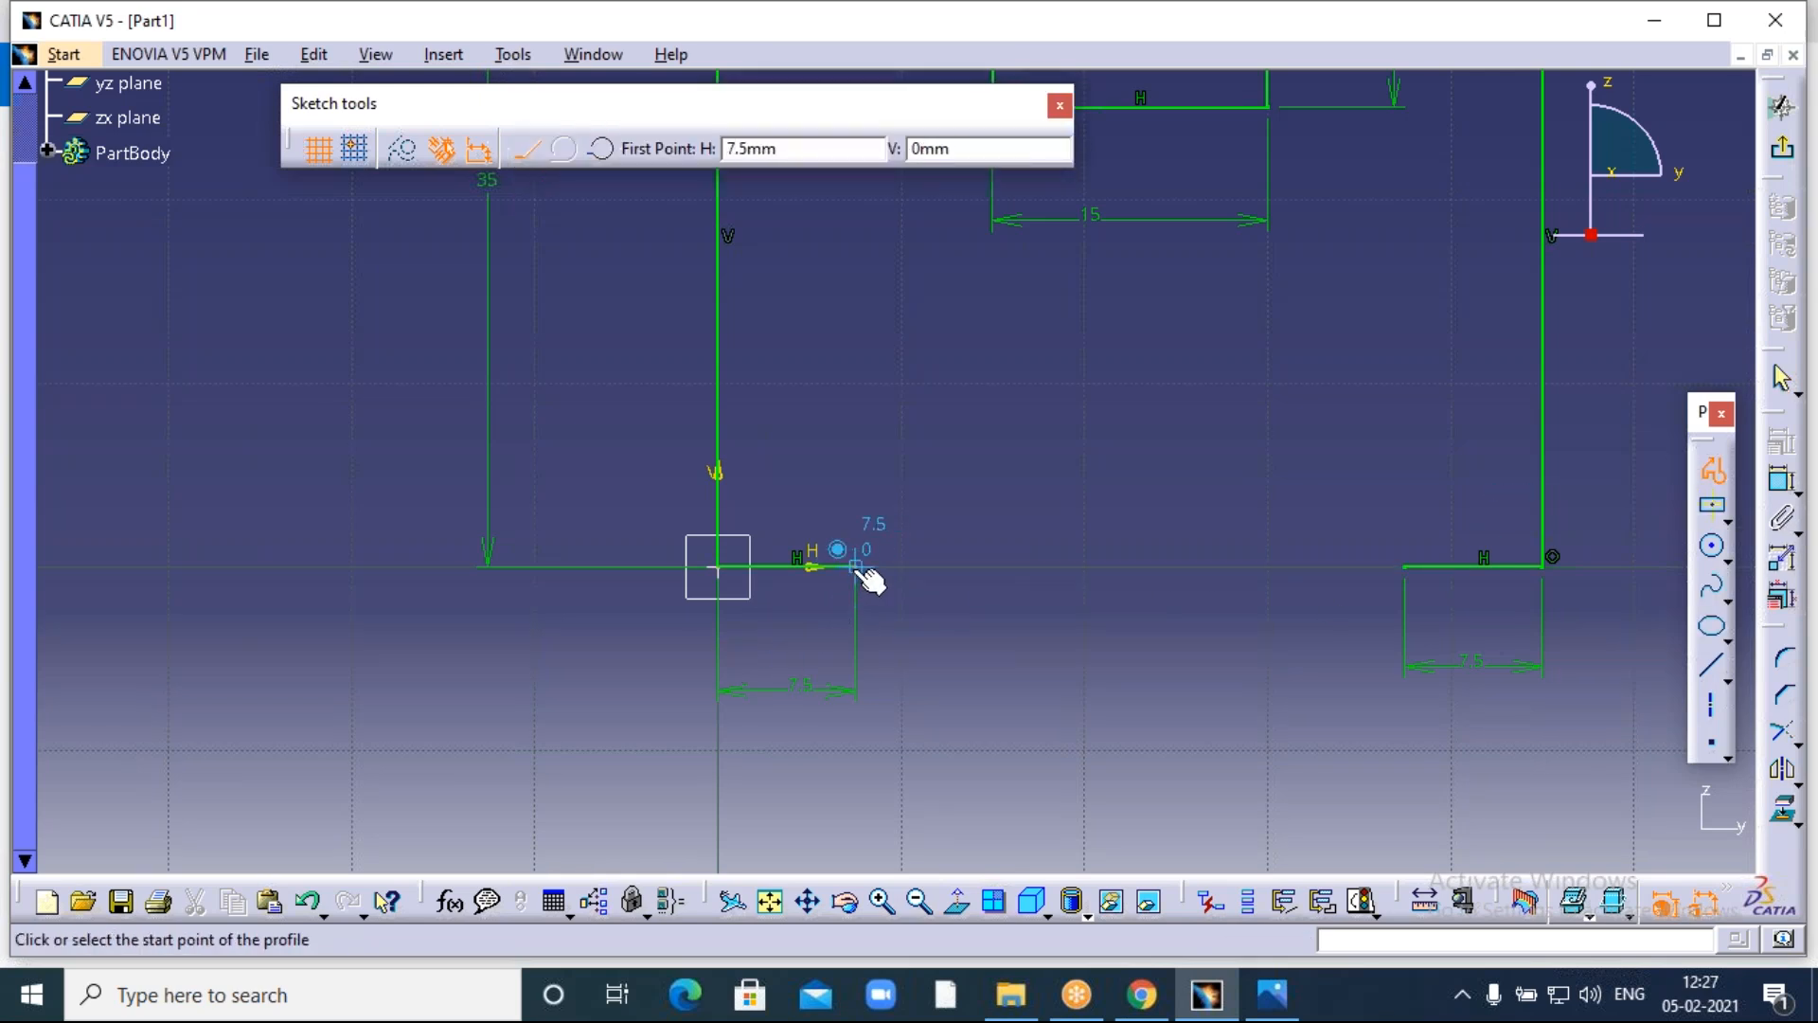
left_click(1405, 566)
left_click(1714, 471)
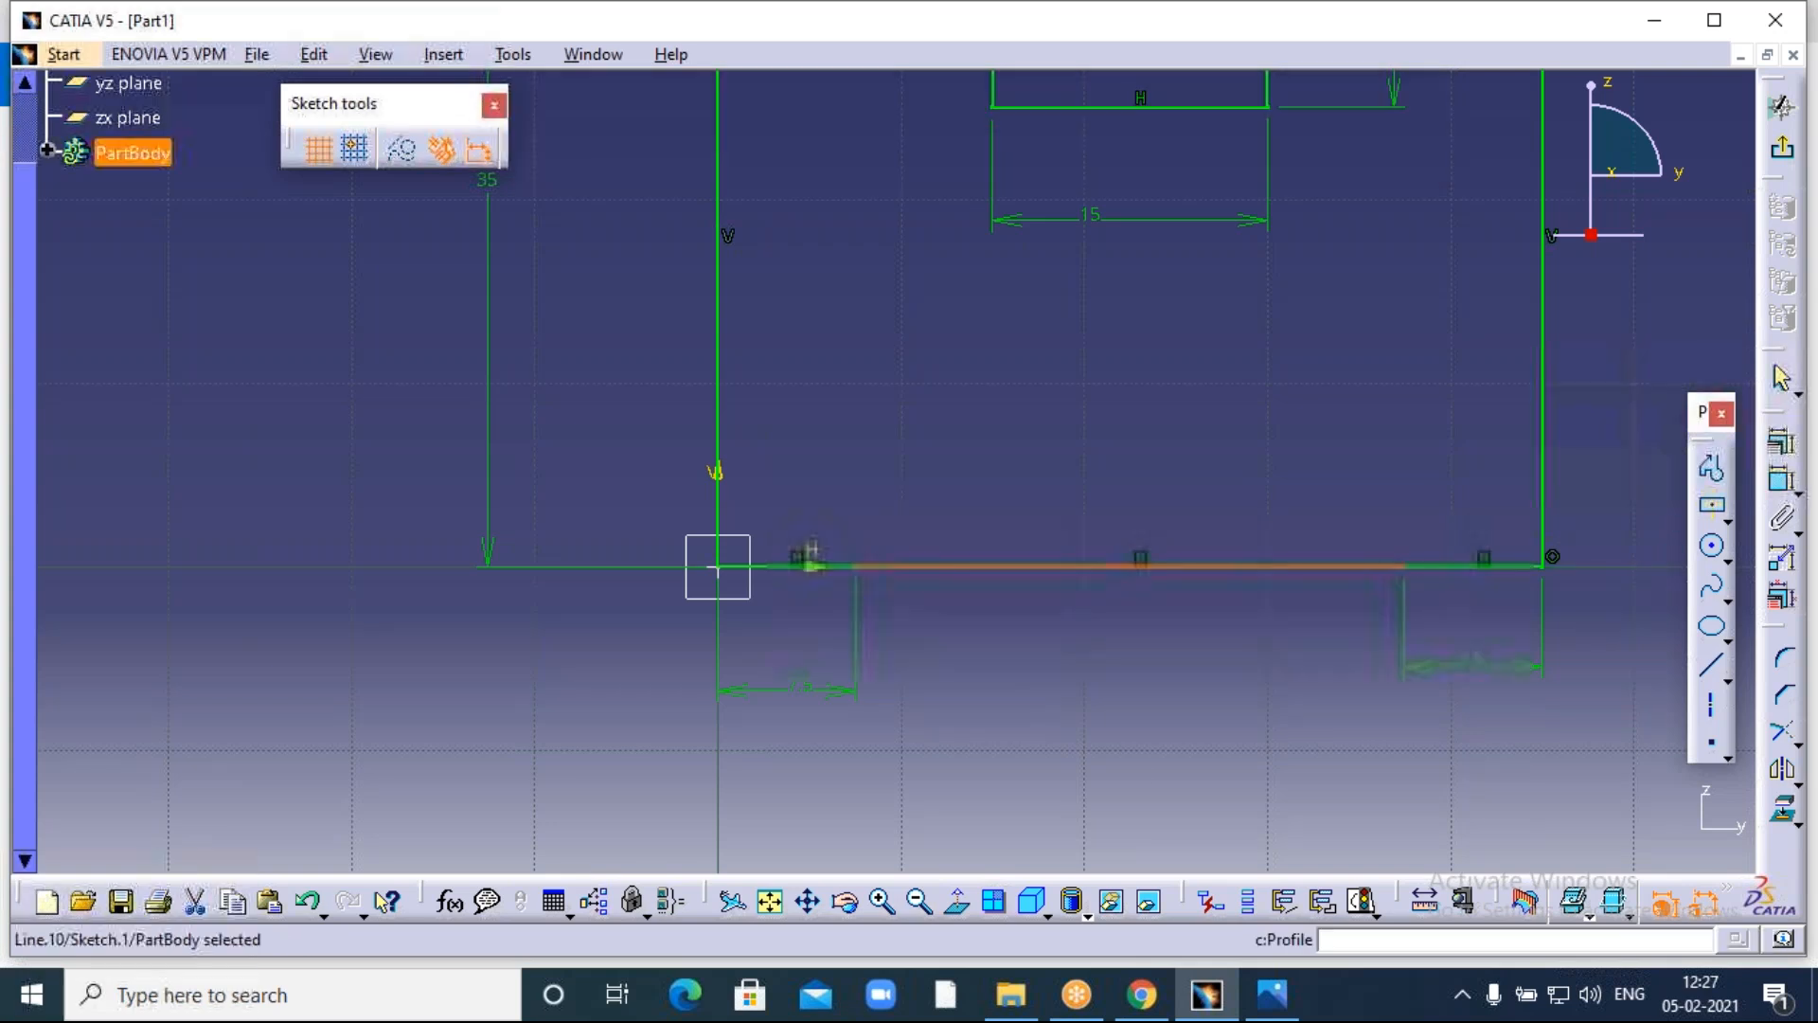
Draw a 15 mm radius circle centred on the midpoint of the line joining the base segments, and delete that line.
left_click(1713, 549)
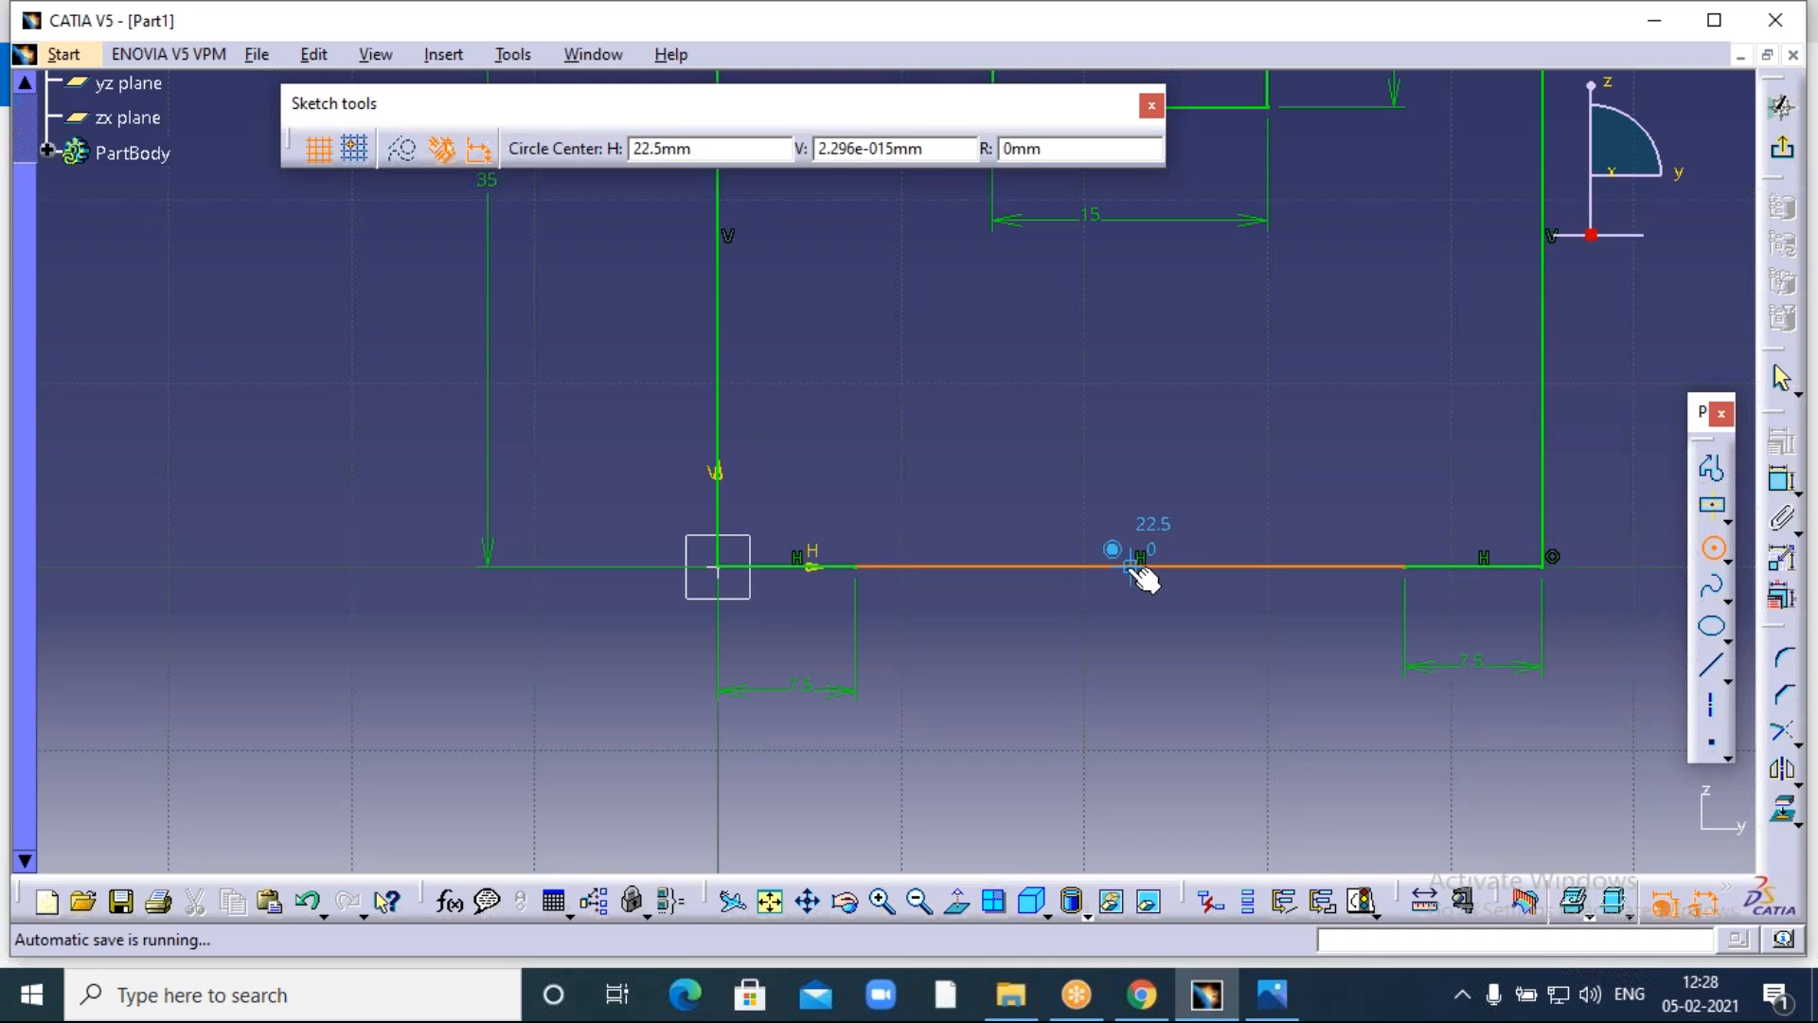
left_click(1130, 567)
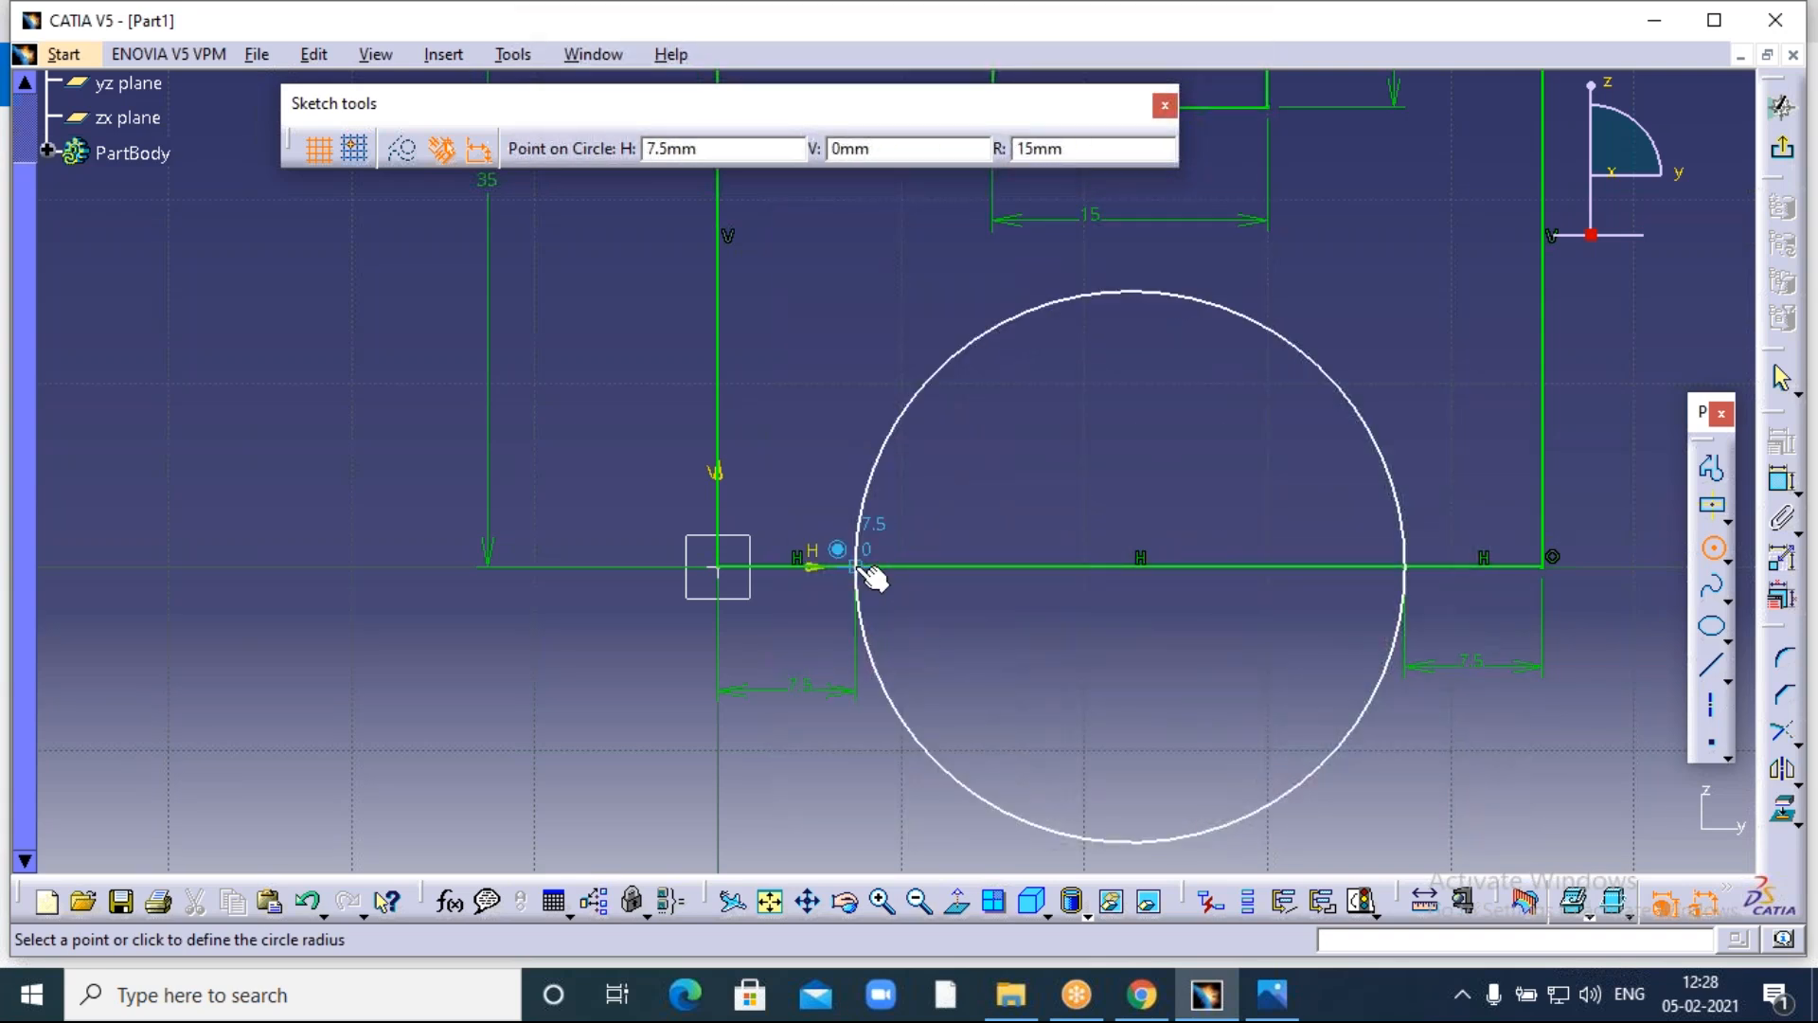
left_click(864, 568)
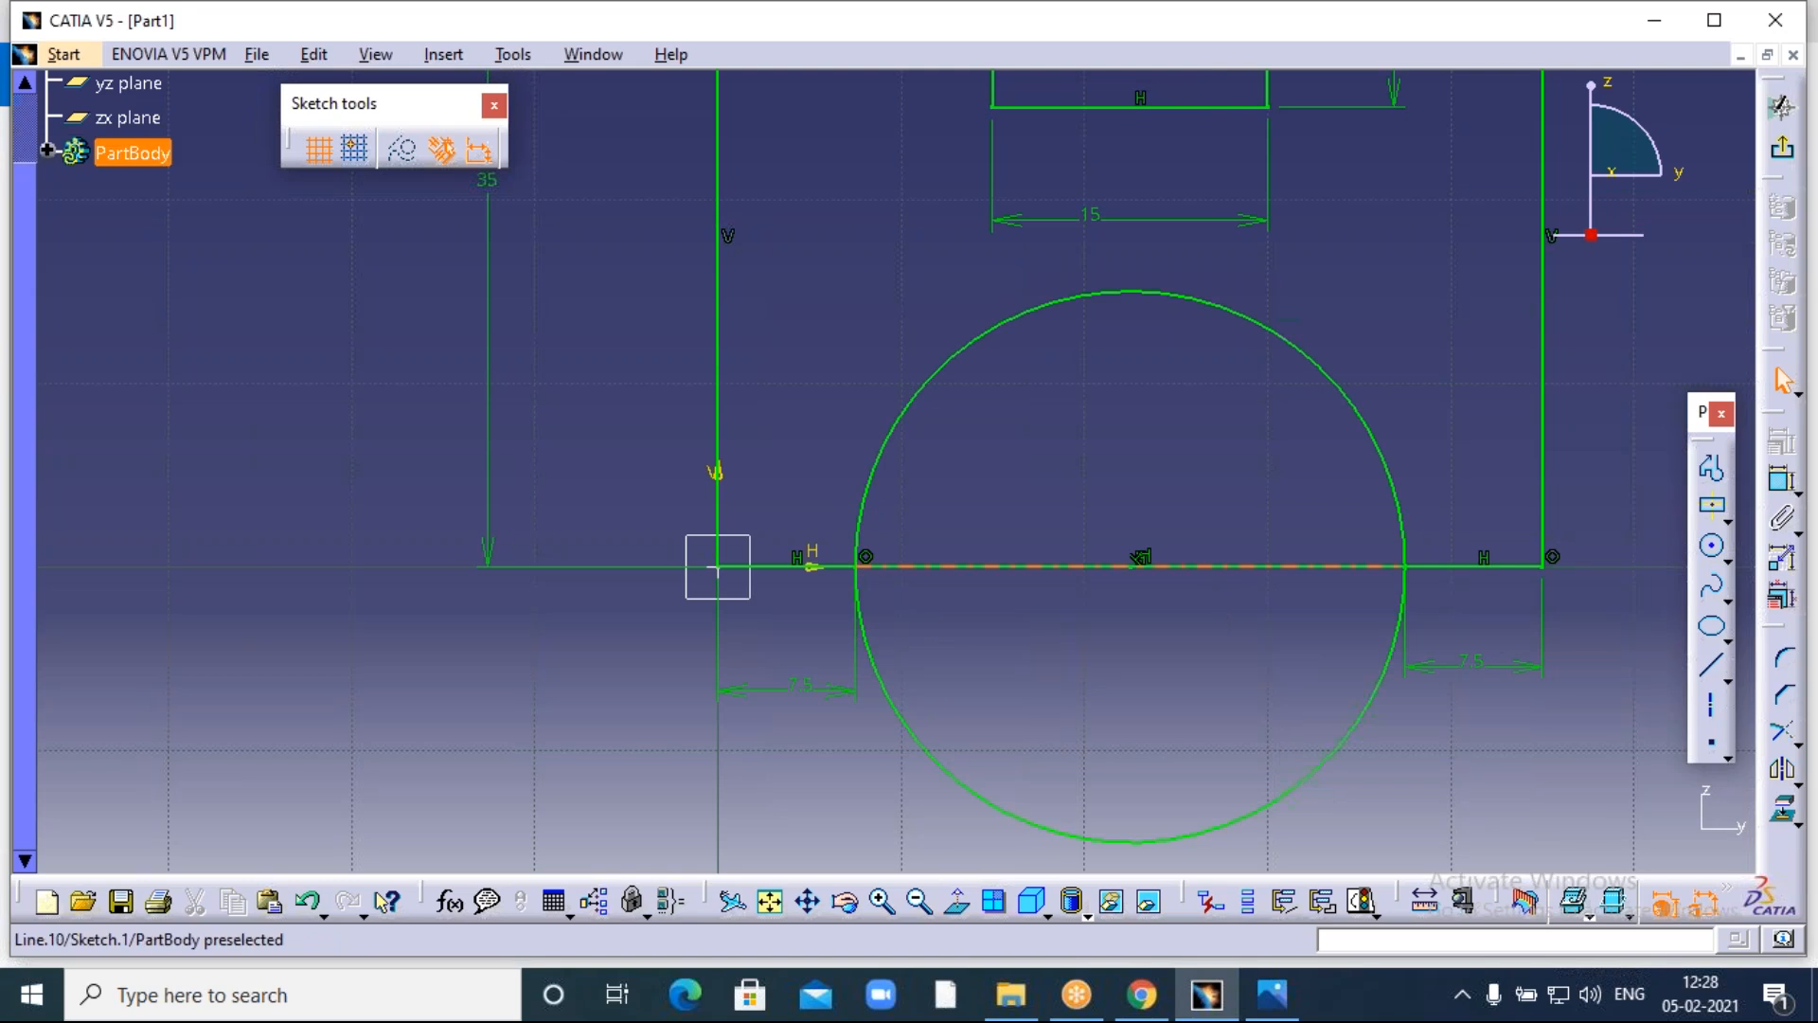
left_click(1193, 566)
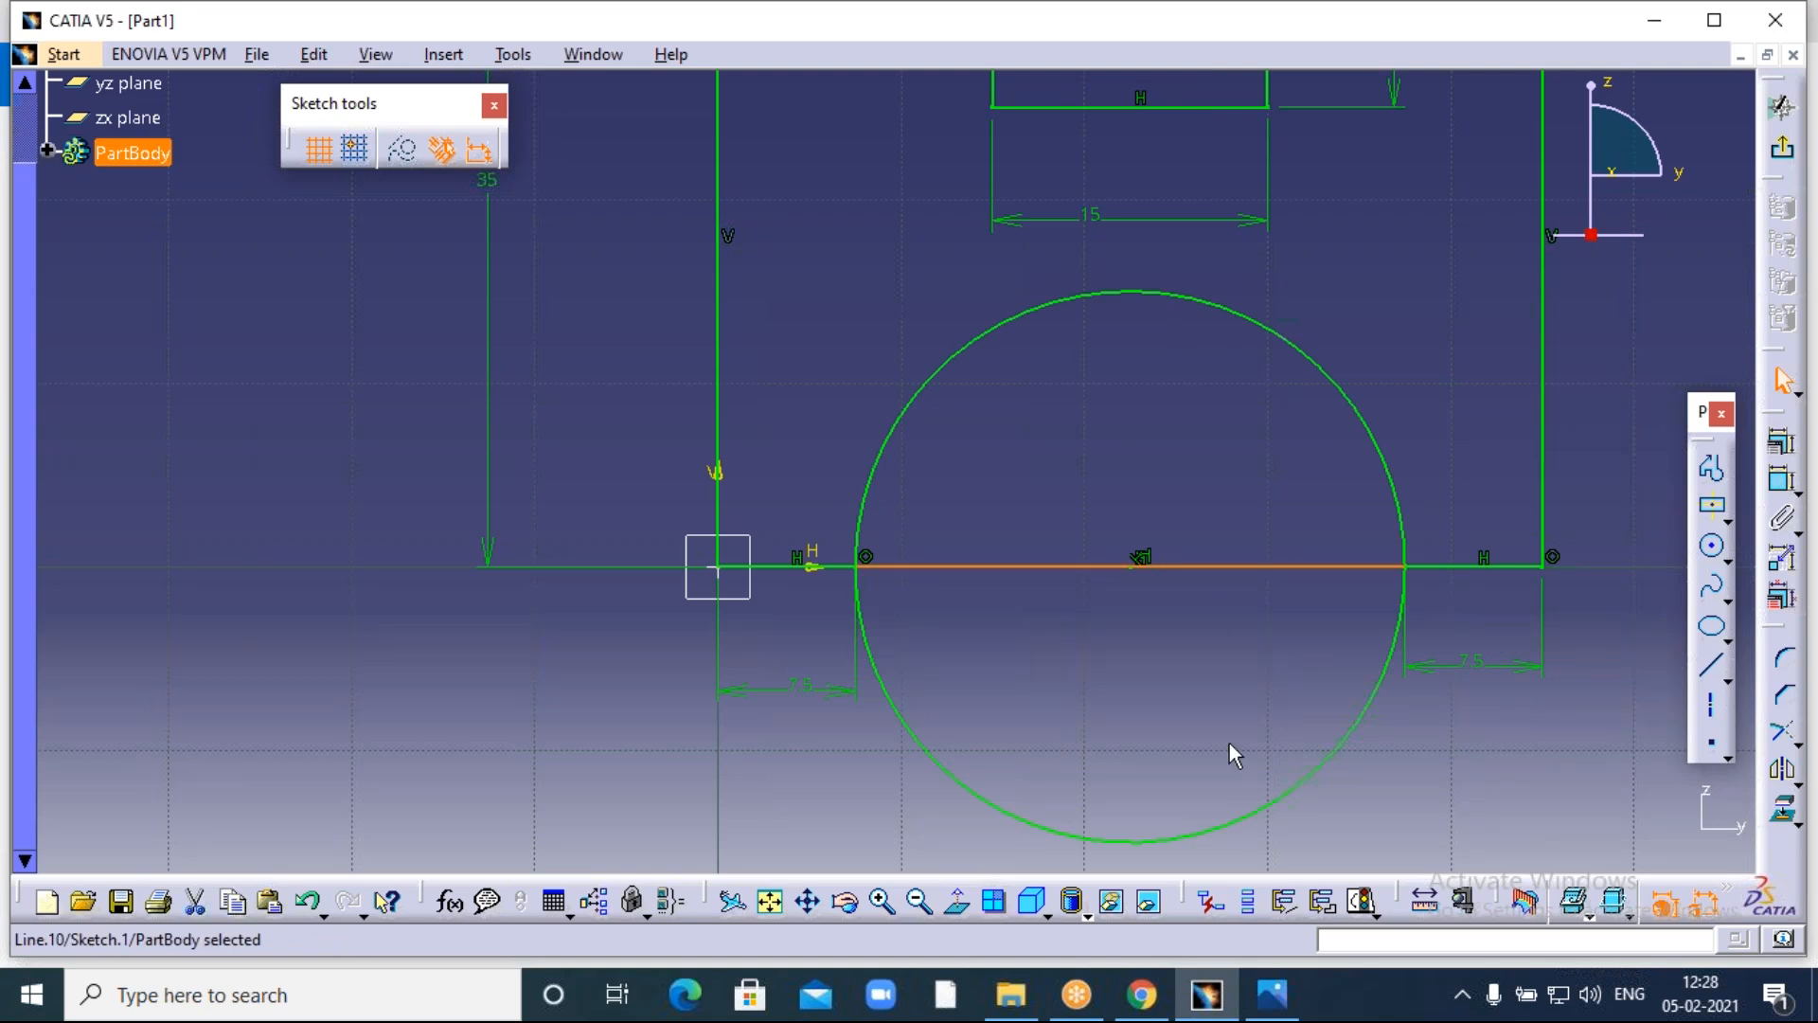
key("Delete")
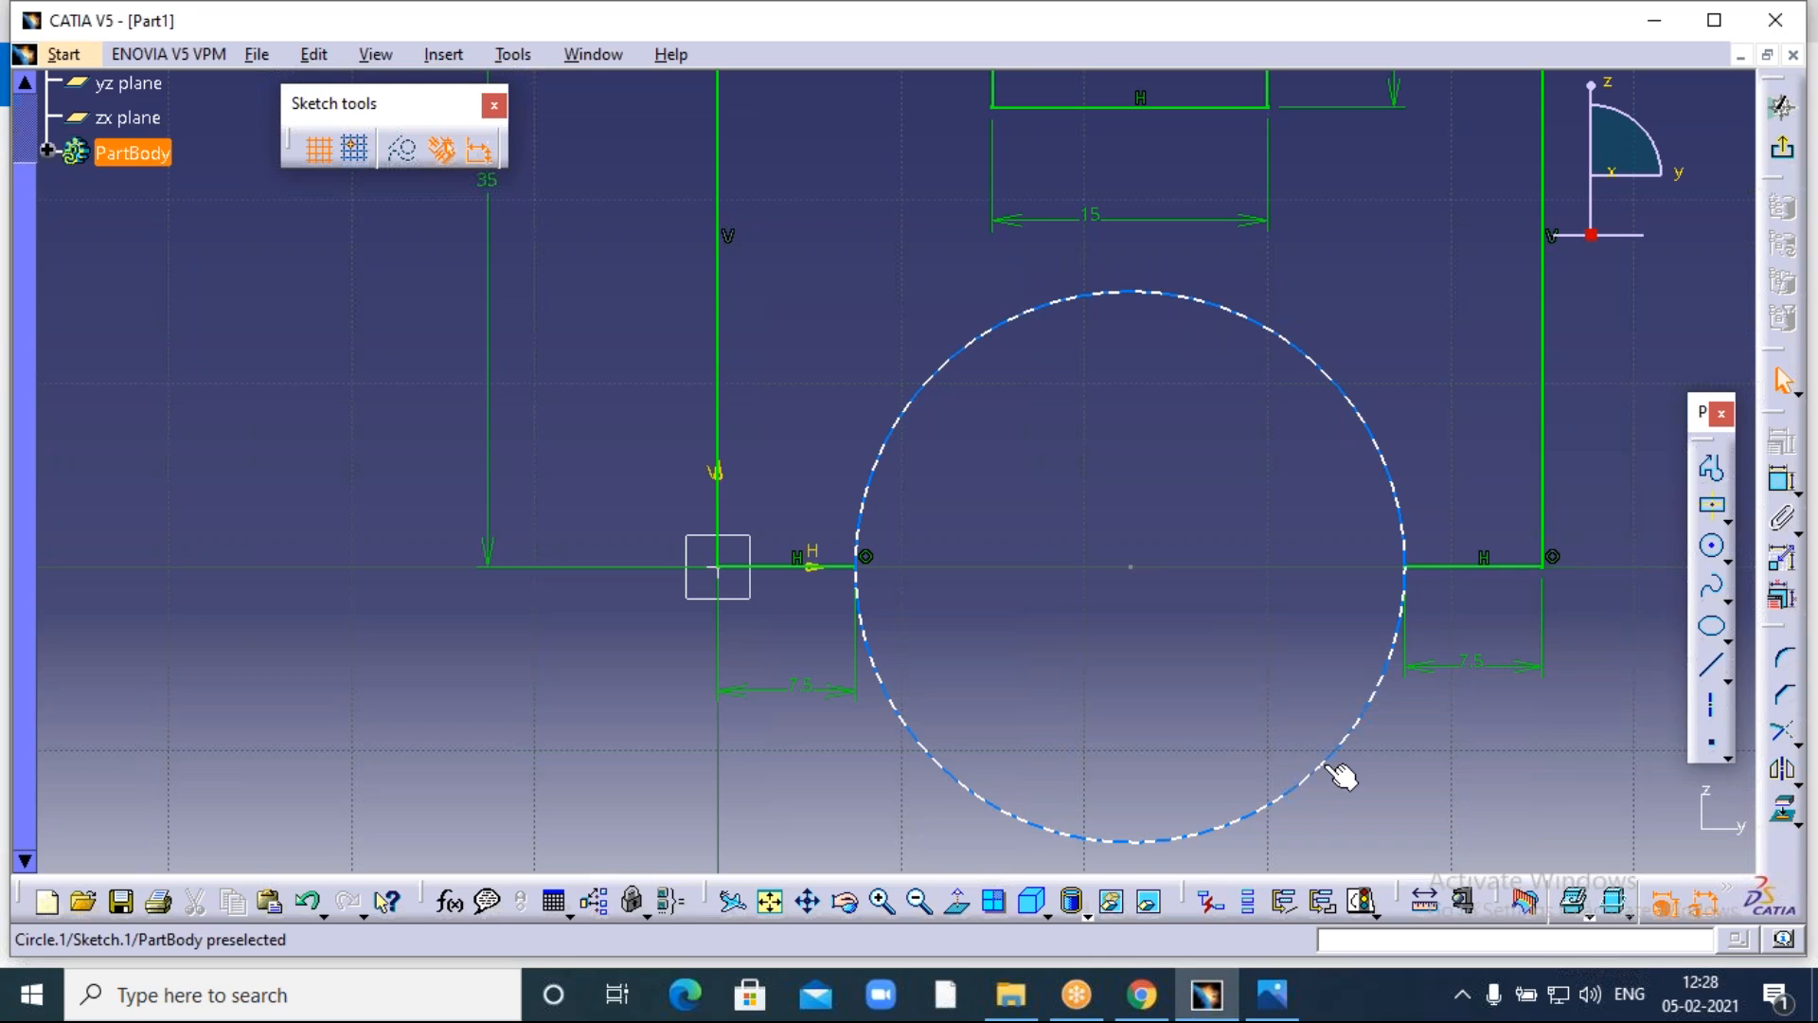
Trim away the lower half of the 15 mm radius circle and delete its centre point.
left_click(1798, 740)
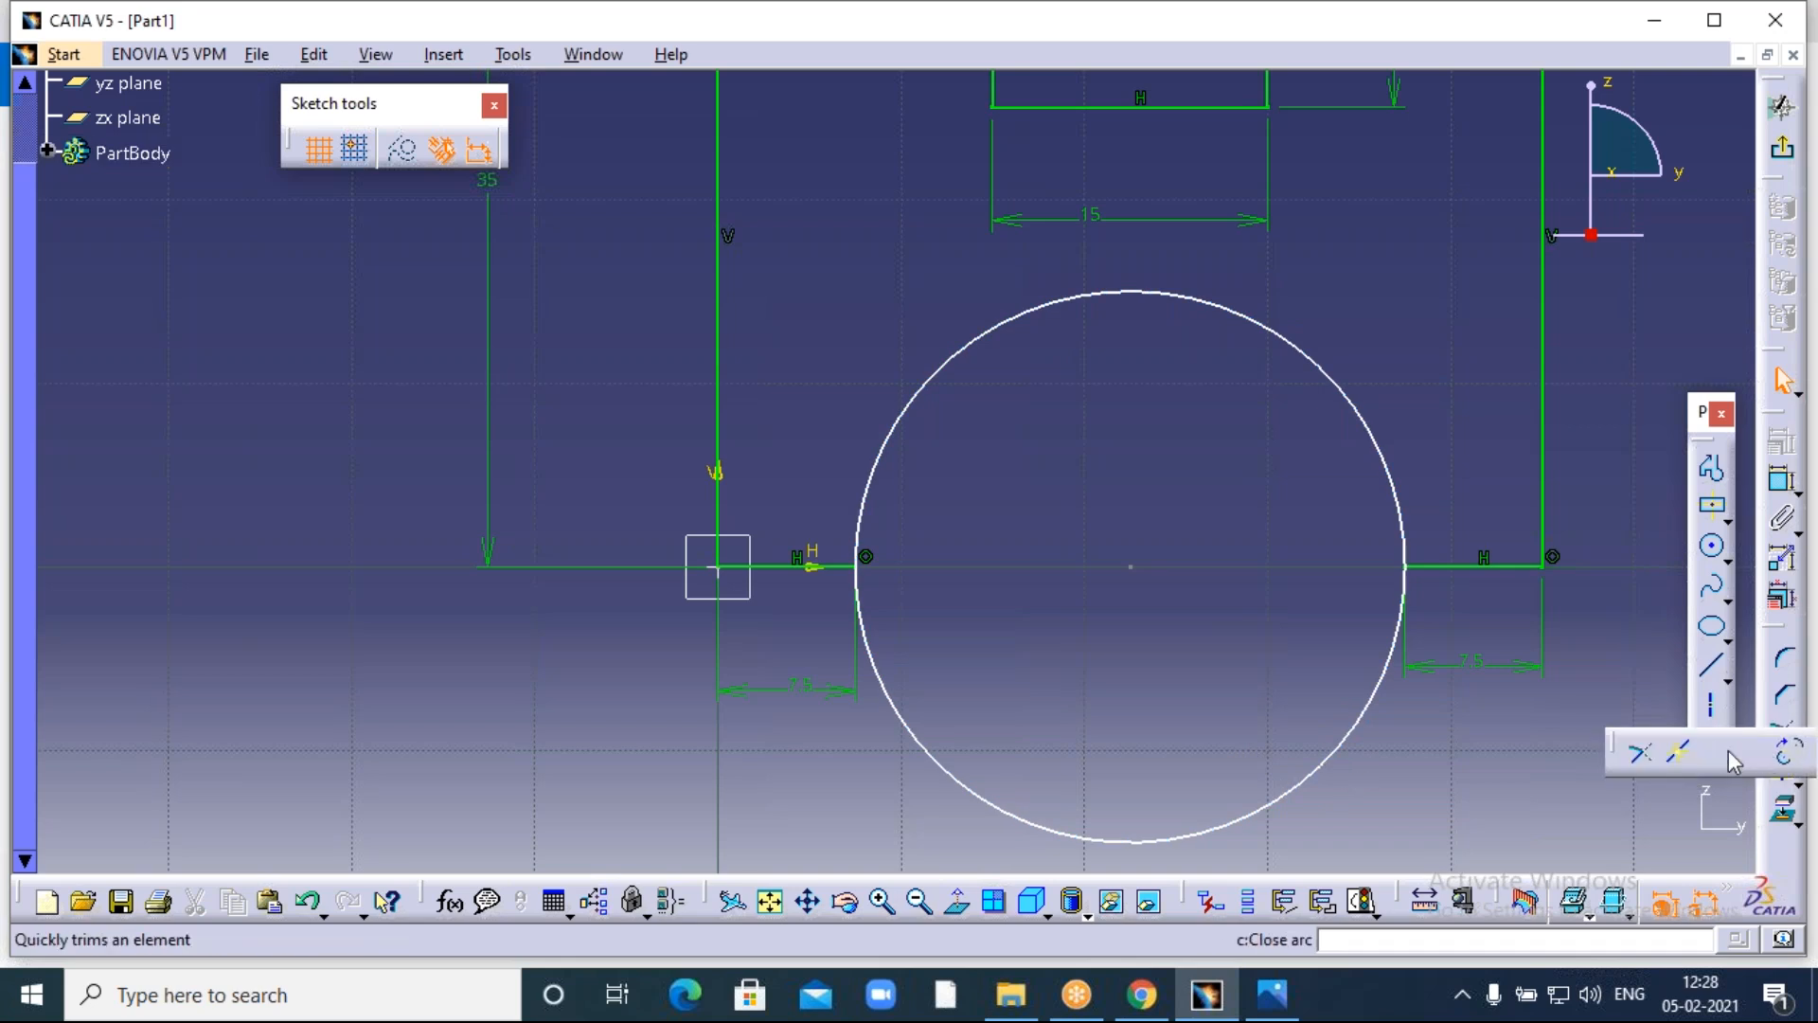
left_click(1731, 753)
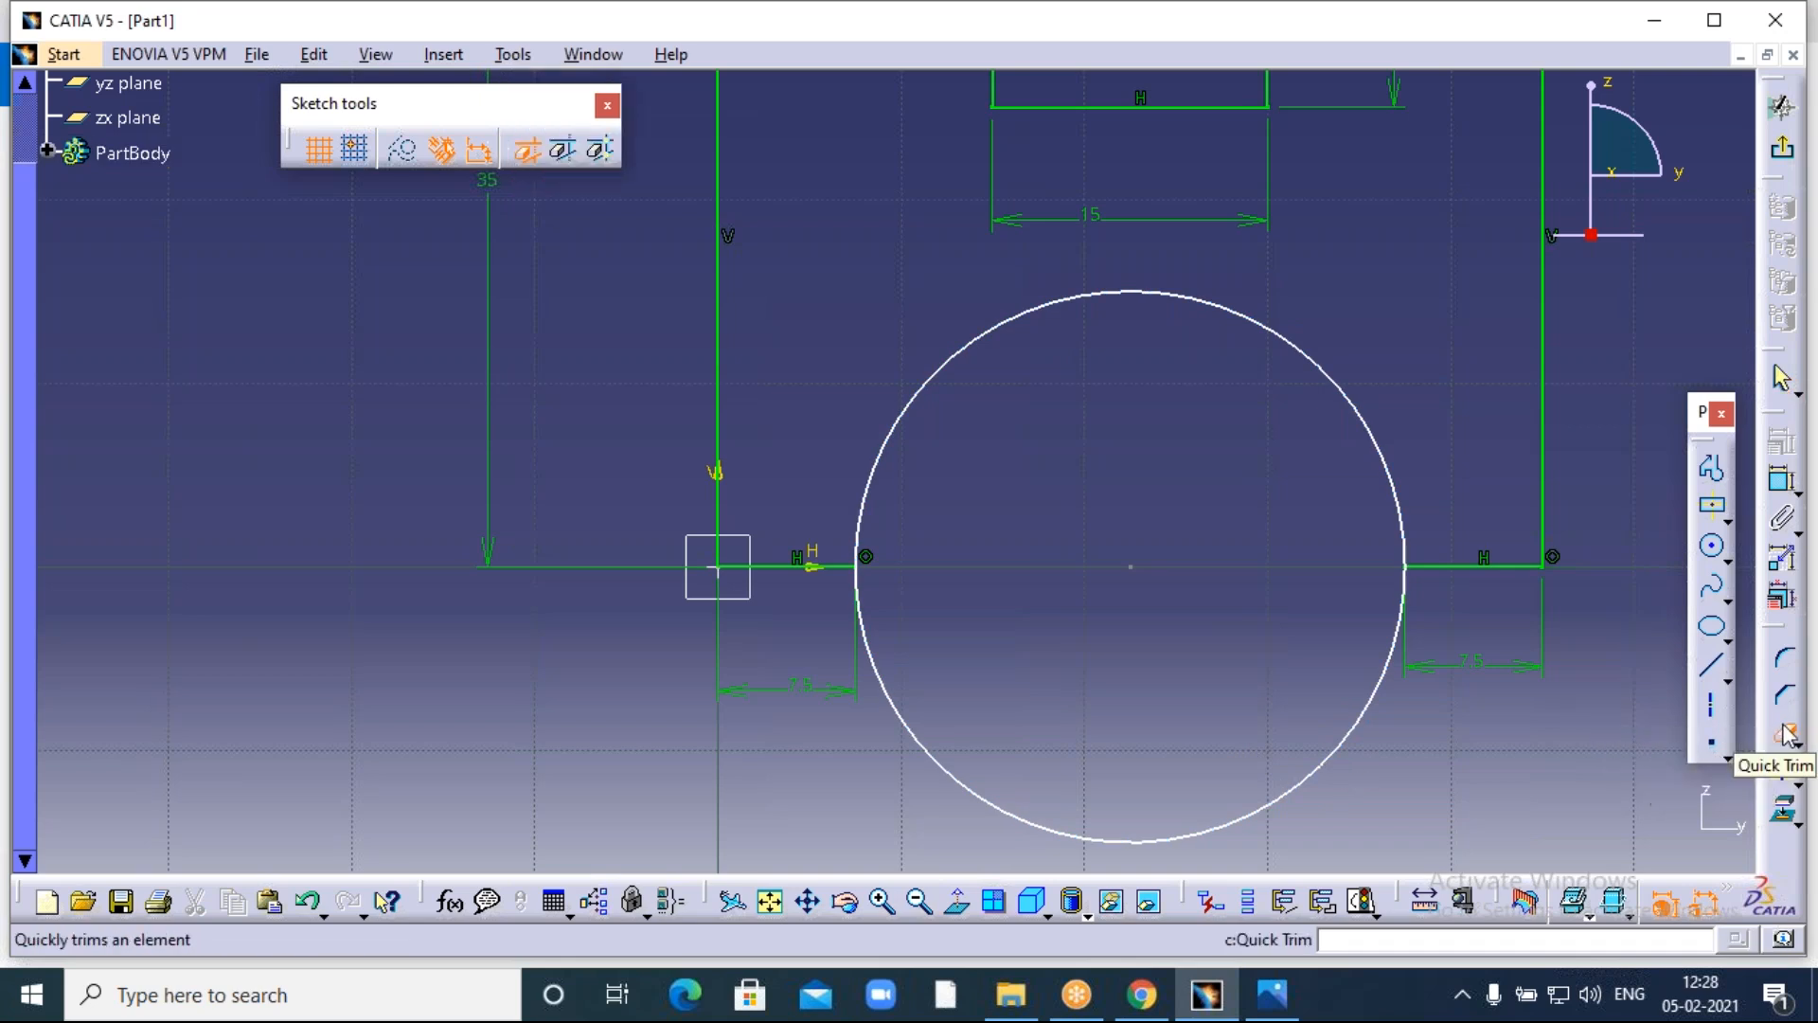
left_click(1378, 723)
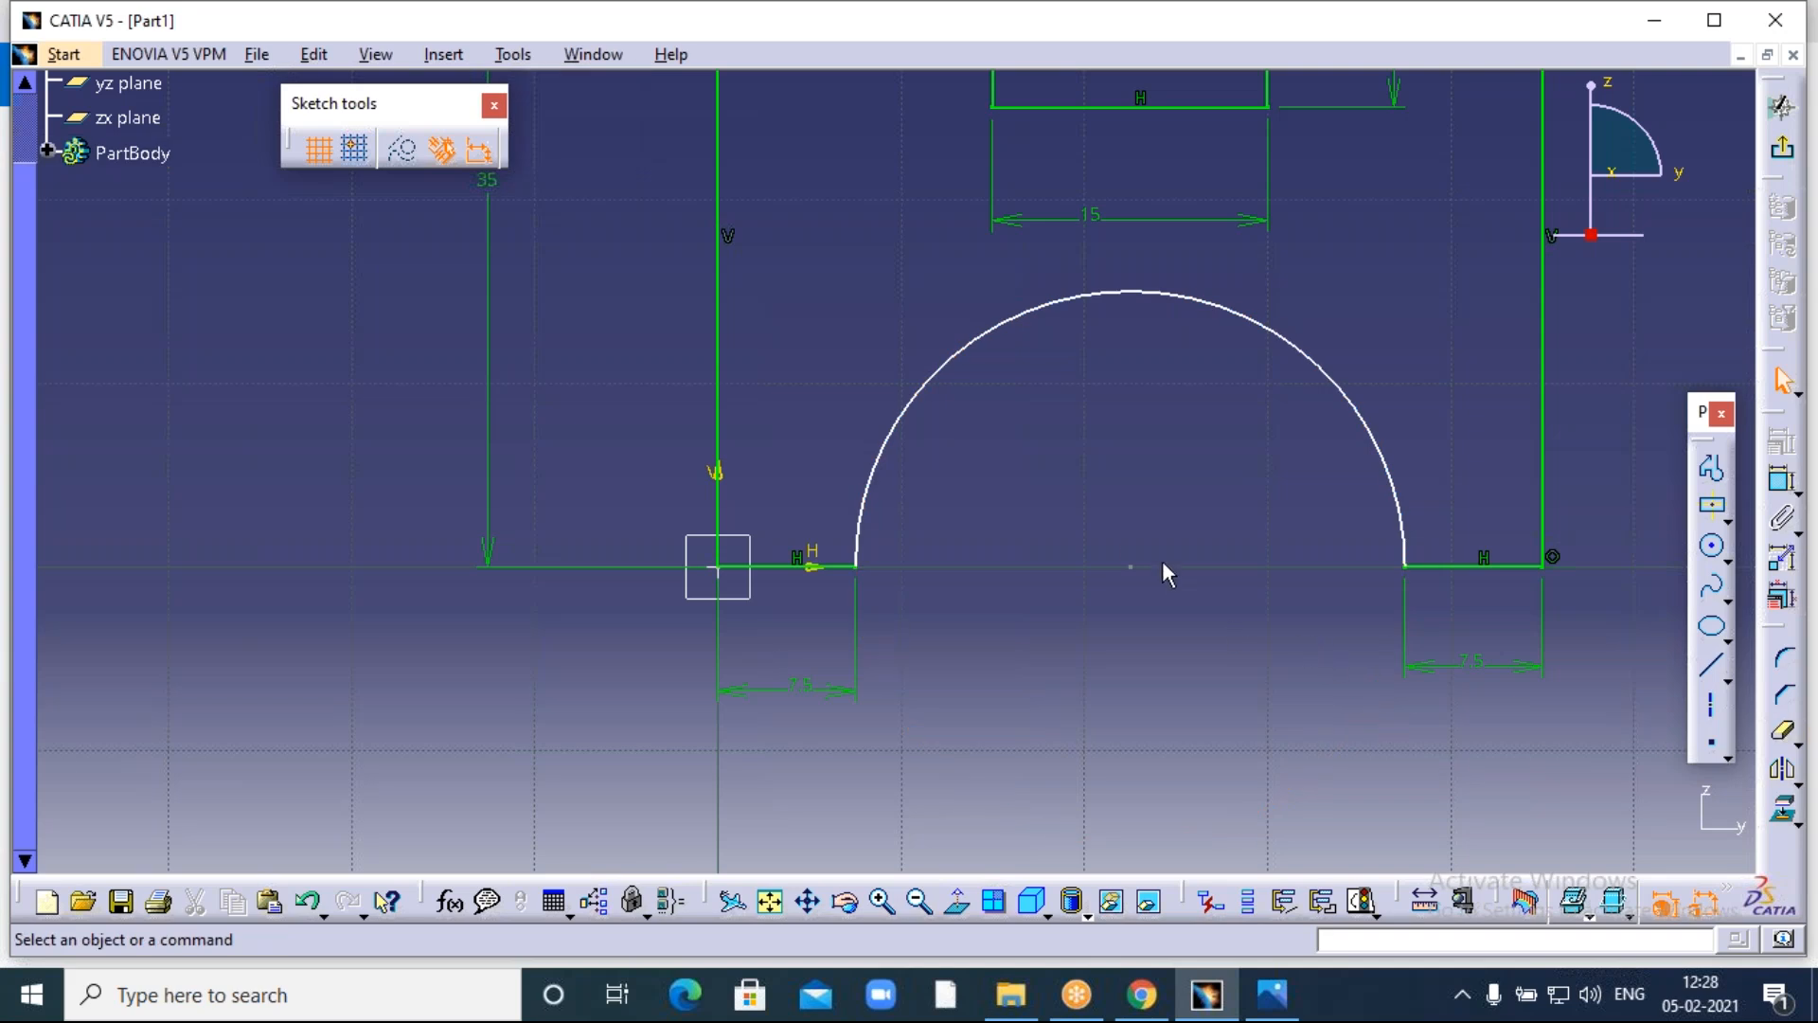
left_click(1130, 566)
key("Delete")
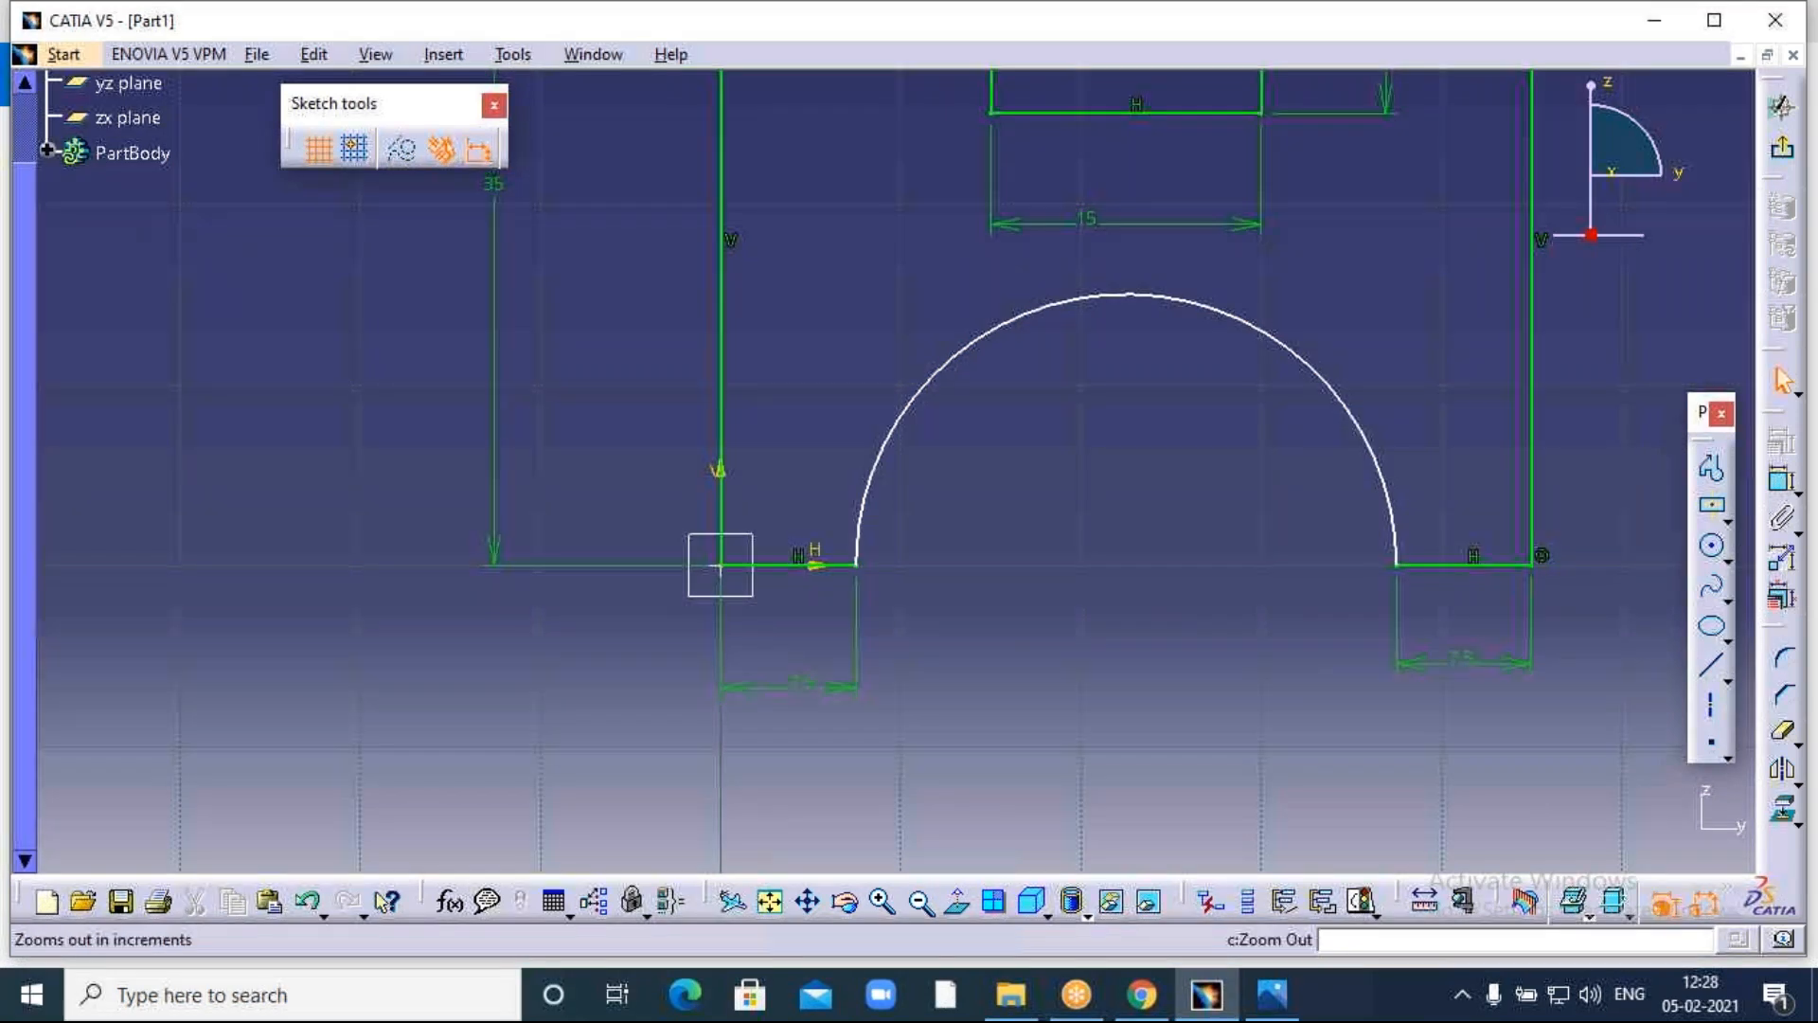
Check the front profile's dimensions, arc and base ends against the front view in drawing IMG_20200501_101313.
left_click(919, 902)
middle_click_drag(1061, 522, 1015, 596)
left_click(1271, 996)
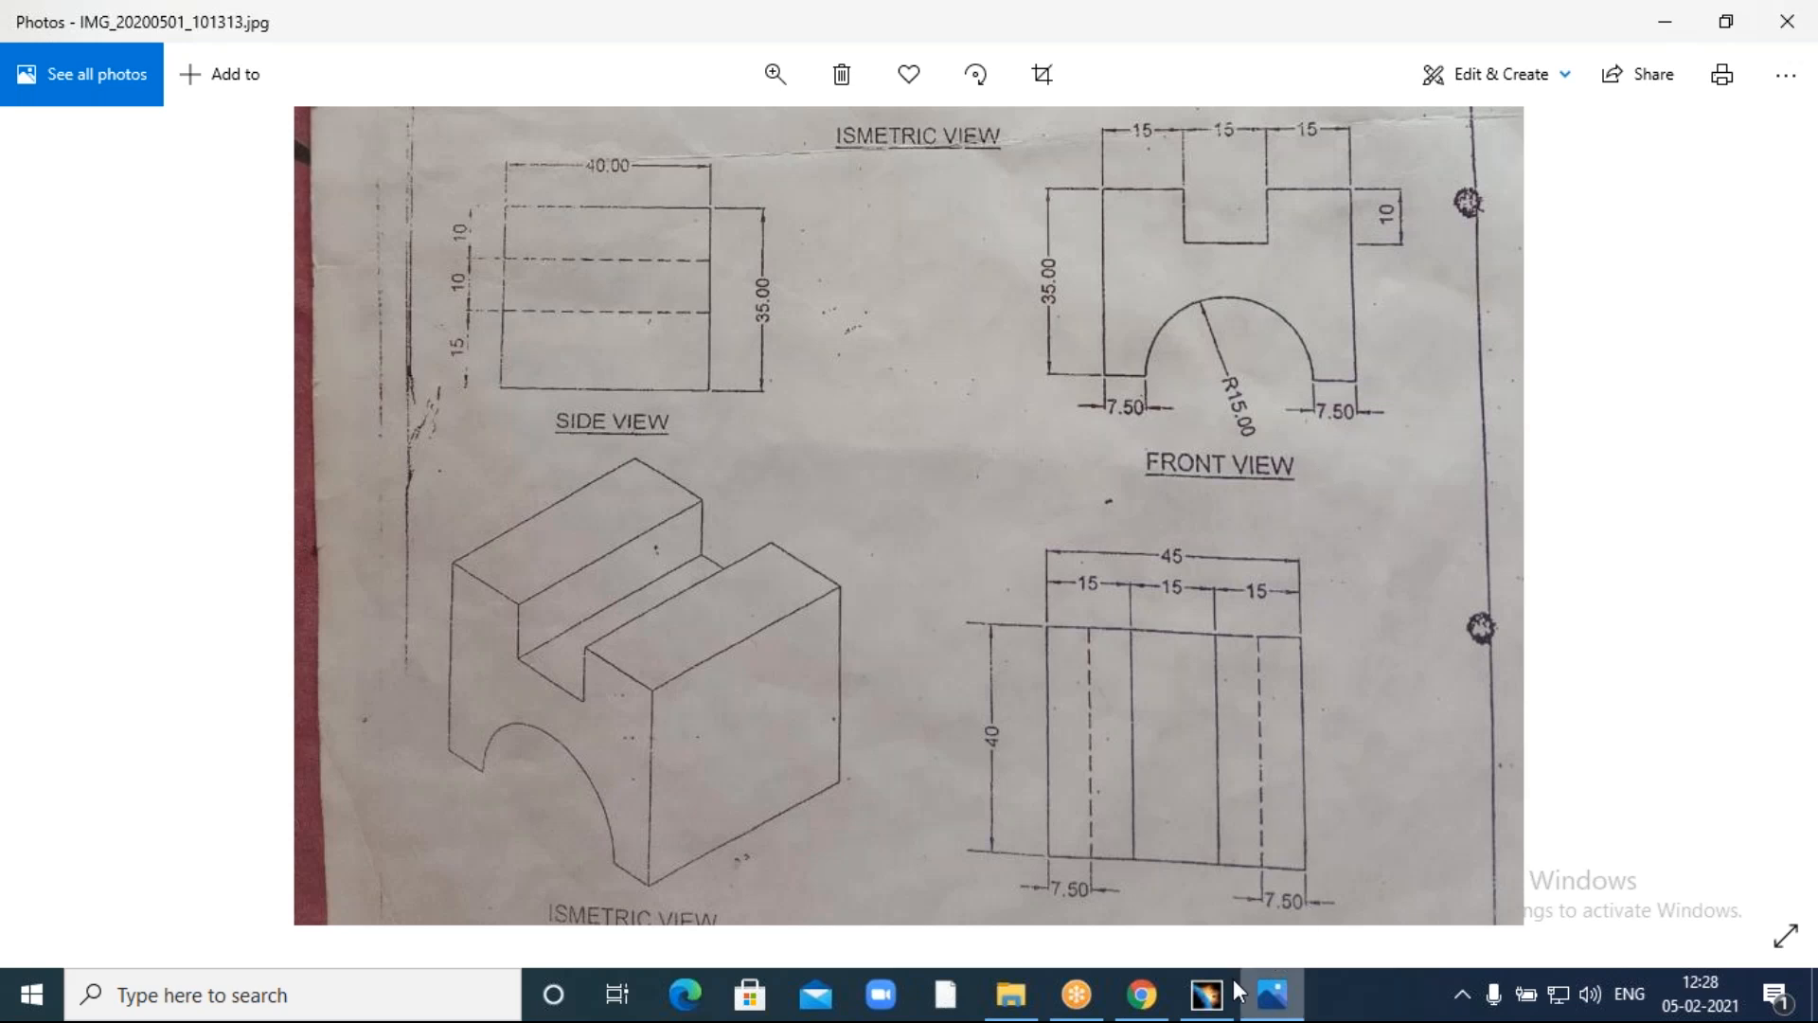
left_click(1207, 994)
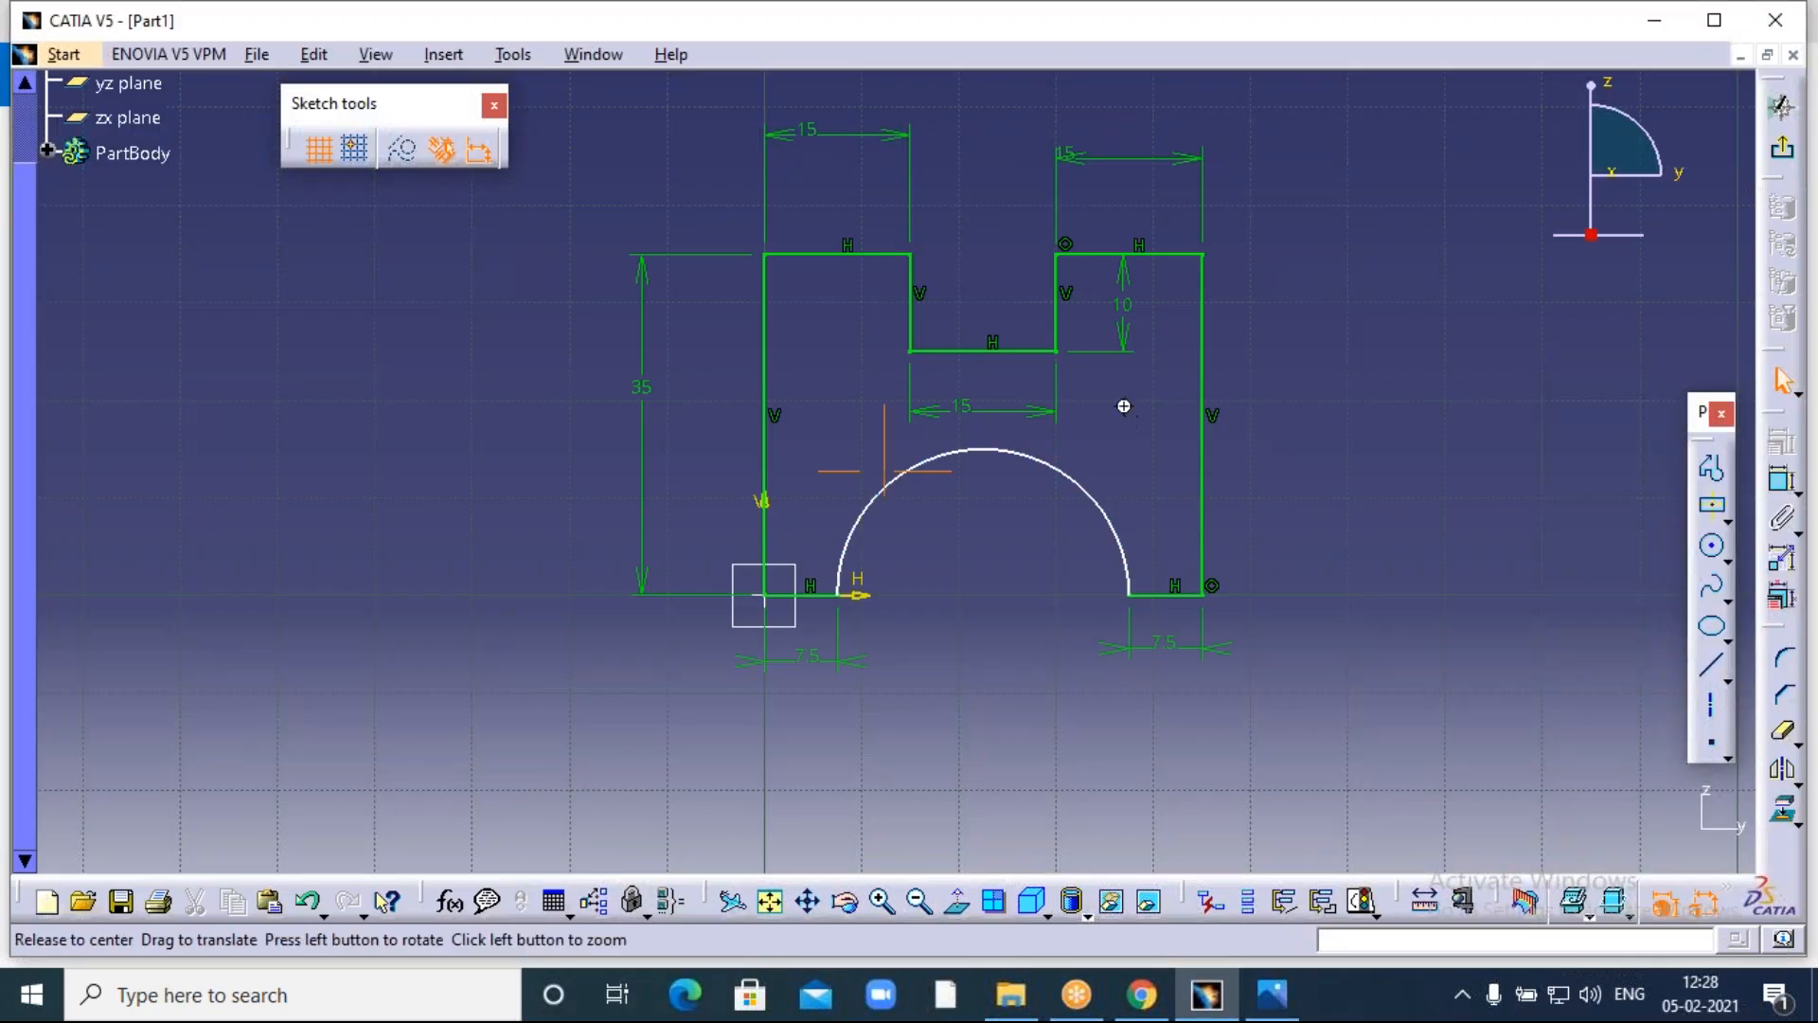
middle_click_drag(1122, 400, 1136, 438)
left_click(1298, 53)
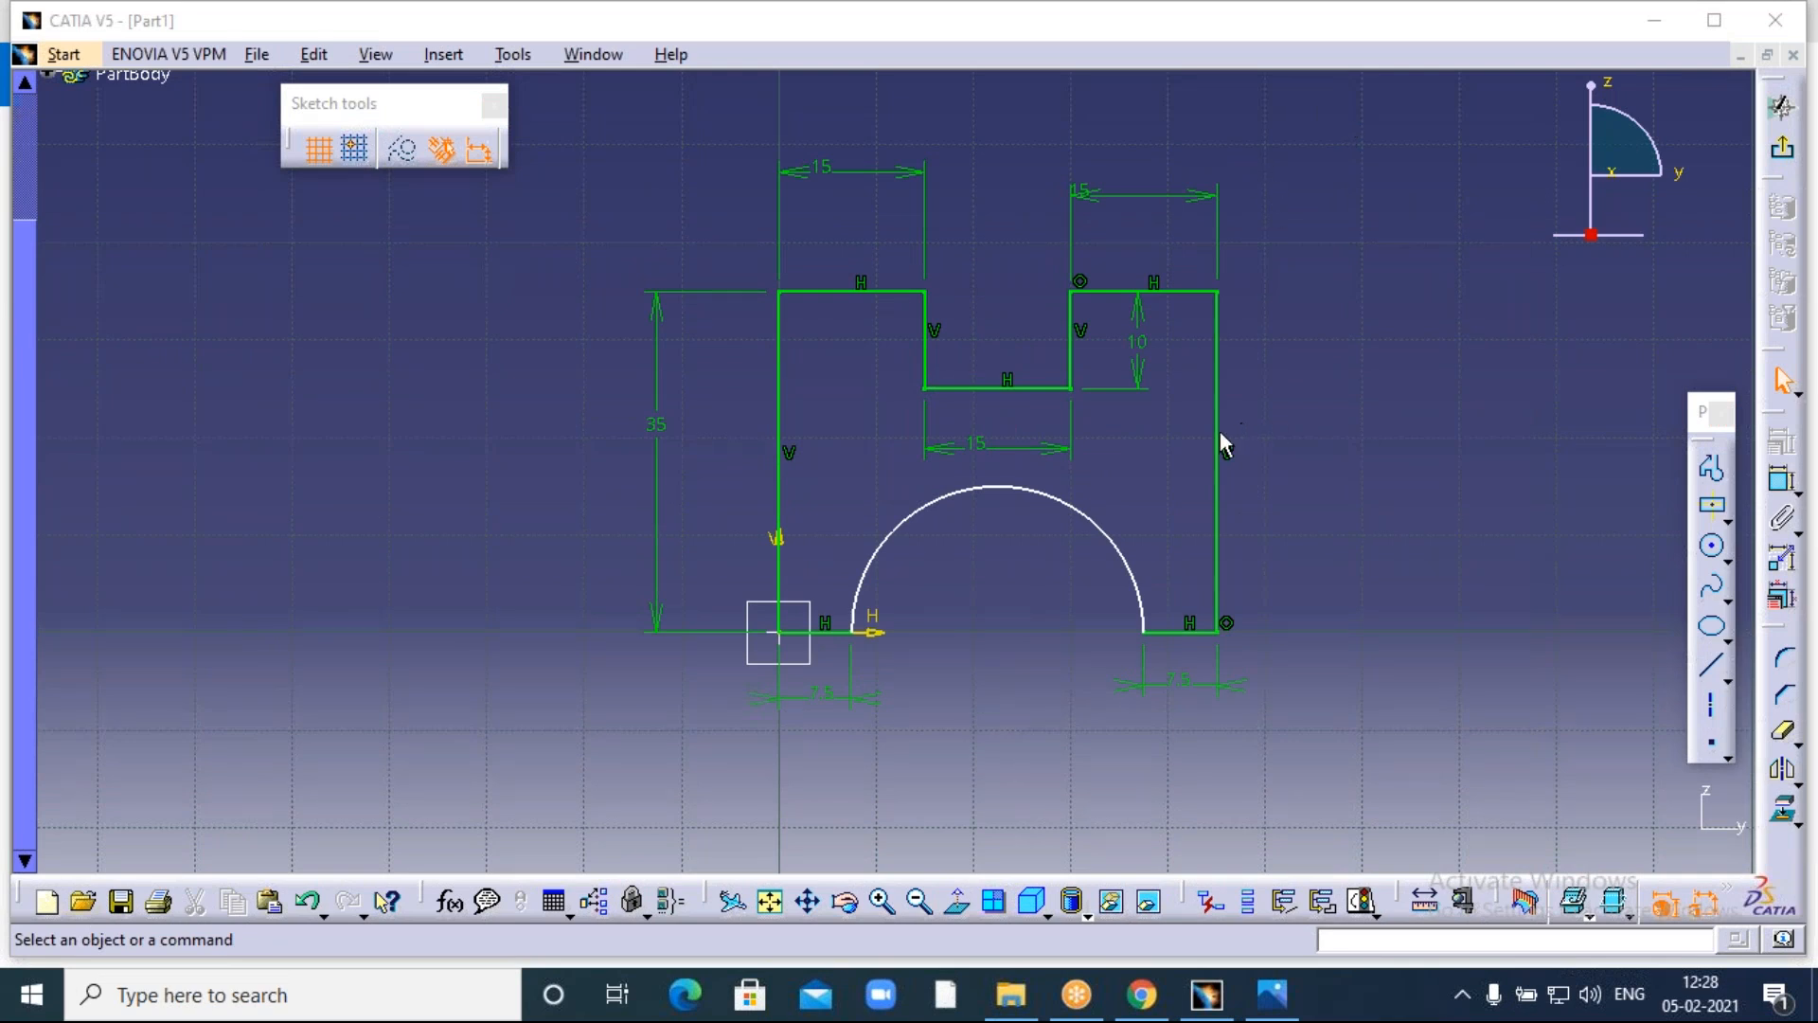
left_click(1272, 994)
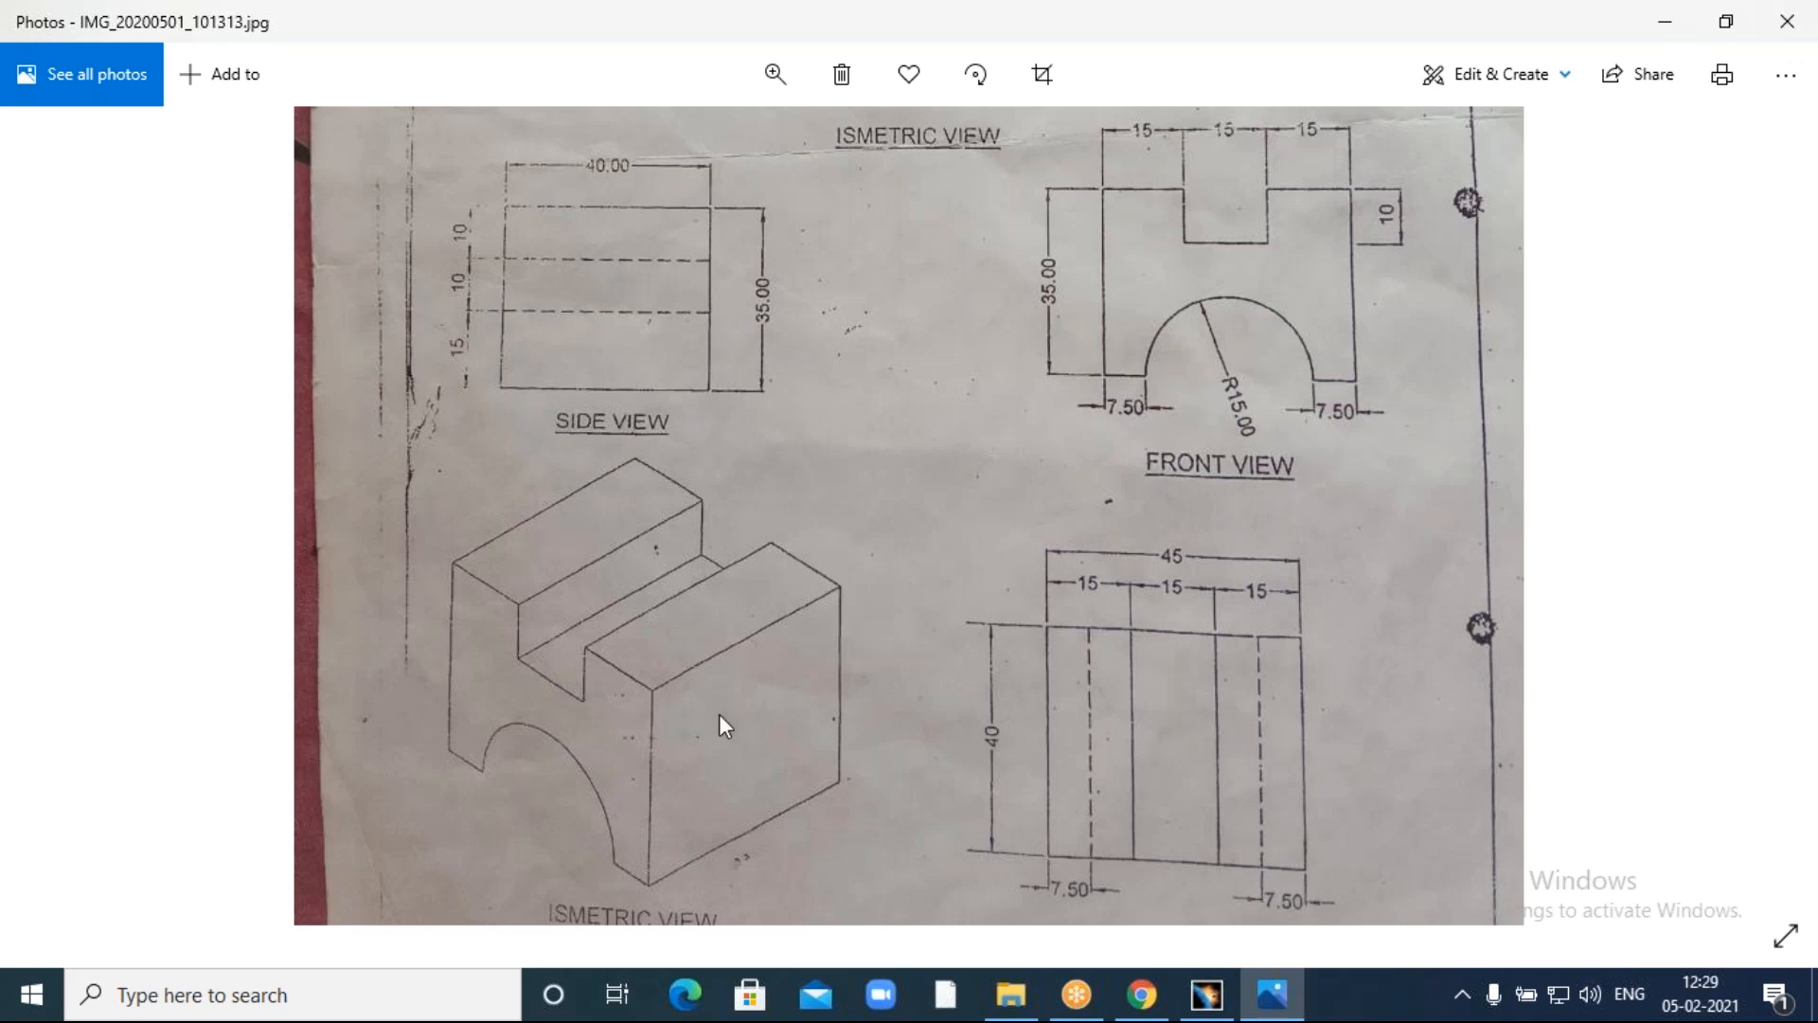
left_click(1206, 995)
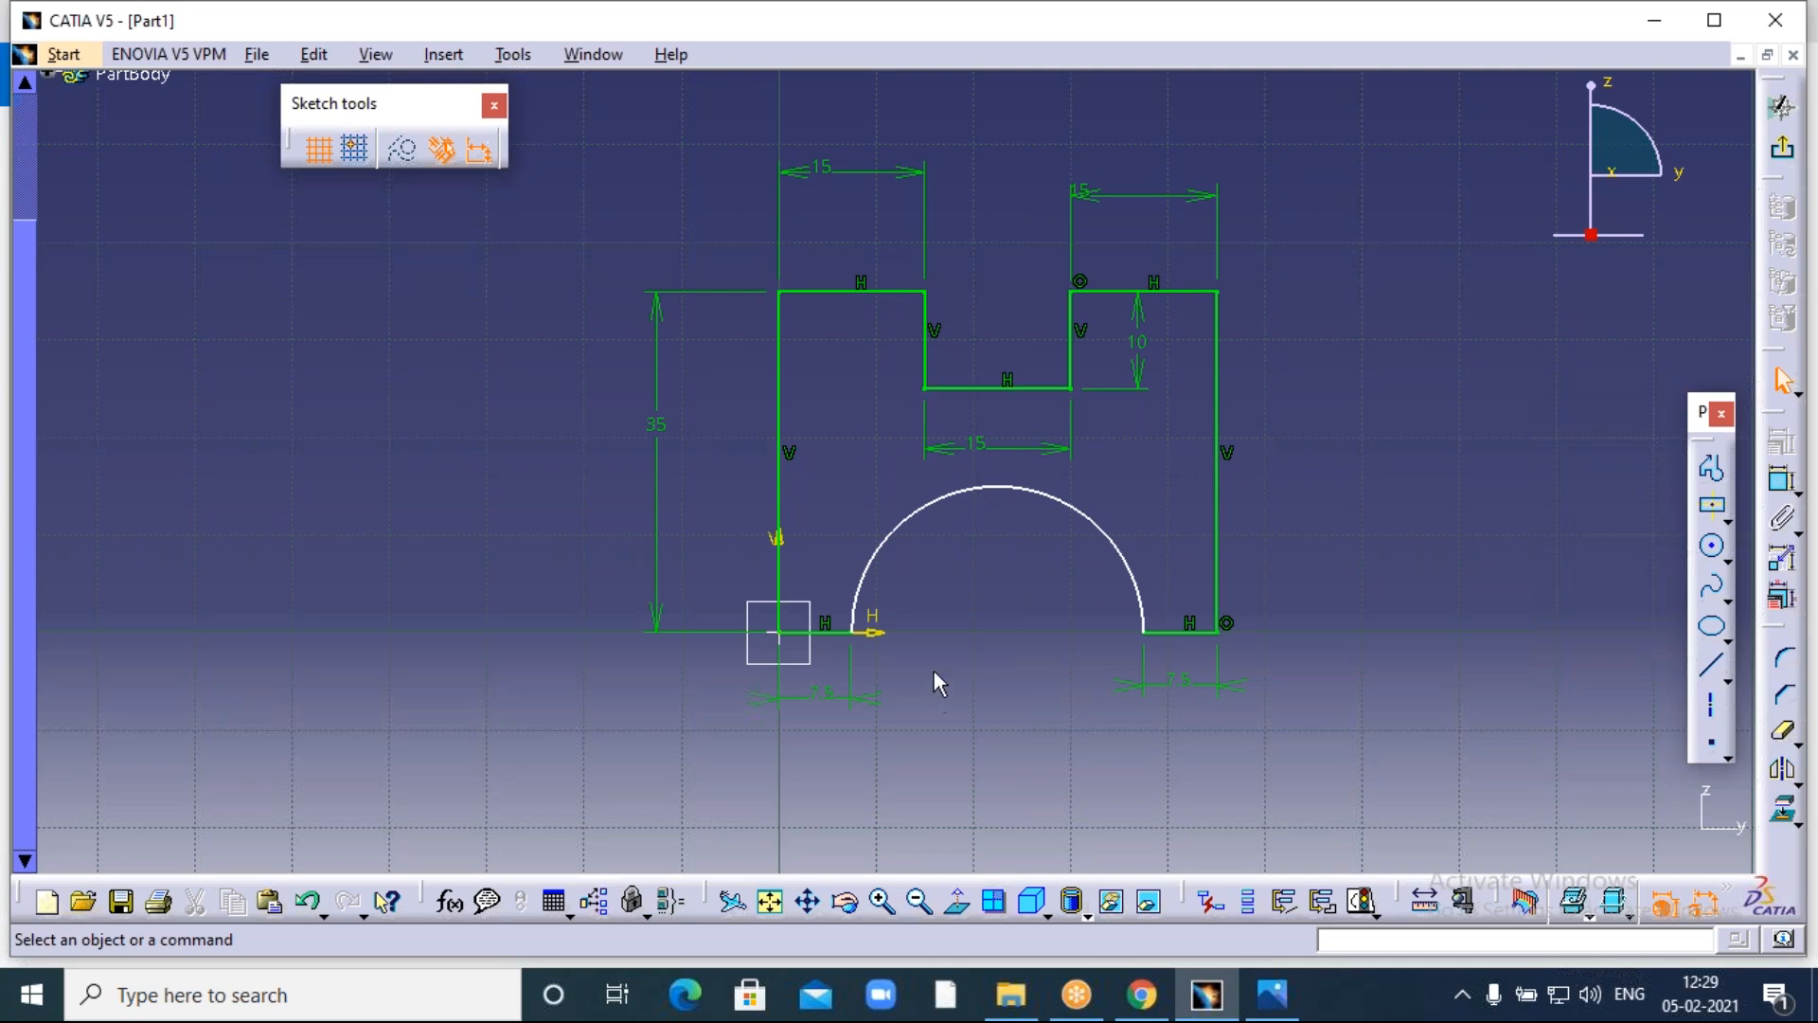
left_click(883, 900)
left_click(883, 900)
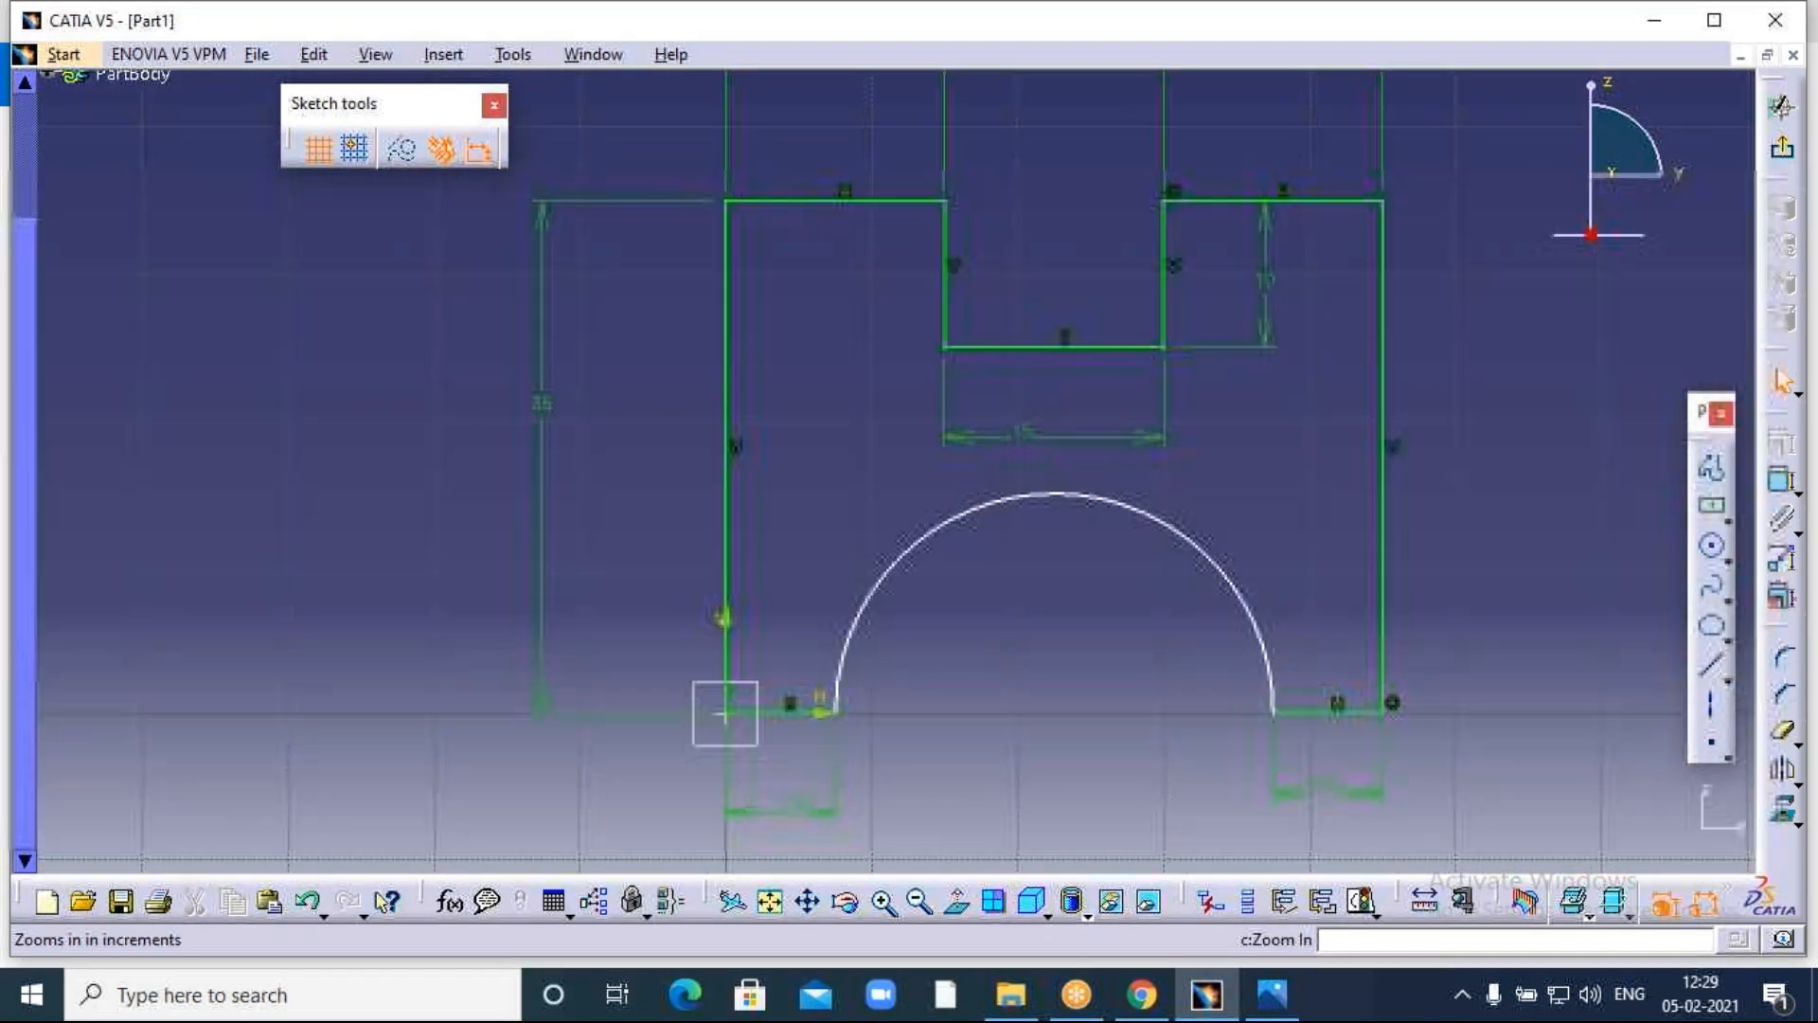
middle_click_drag(1063, 746, 1064, 697)
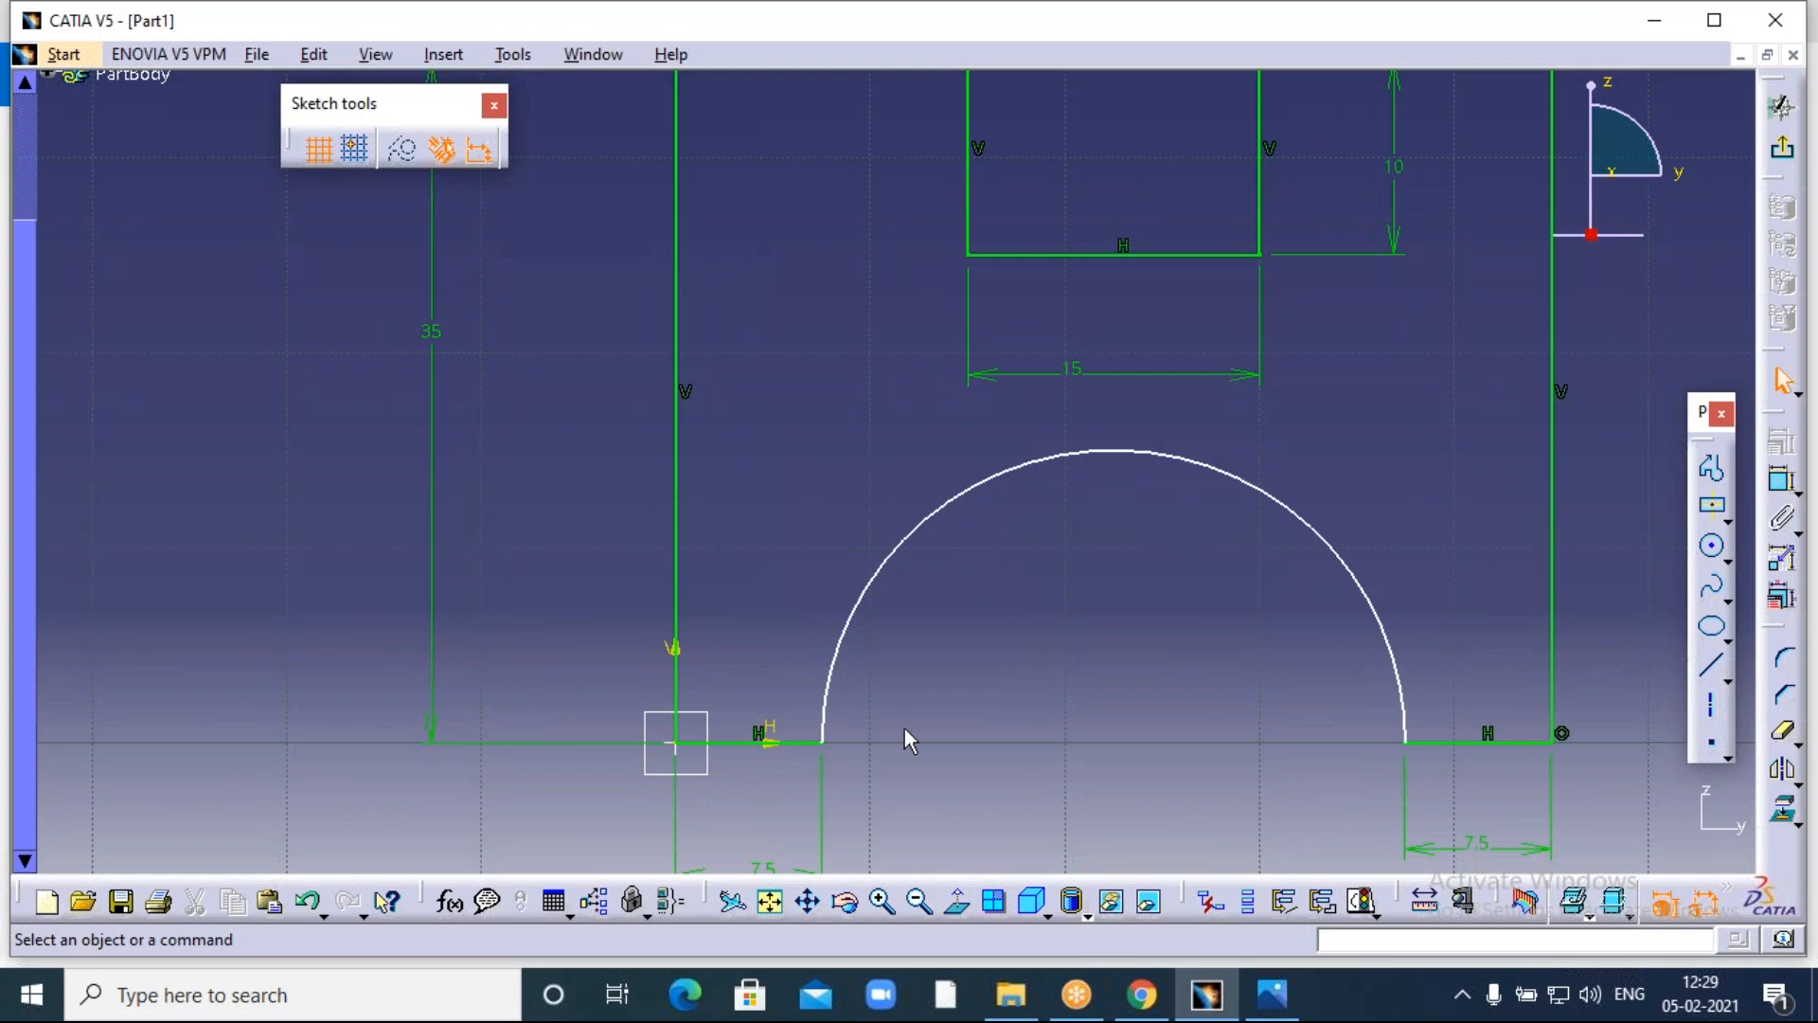
middle_click_drag(1101, 547, 1034, 571)
left_click(918, 900)
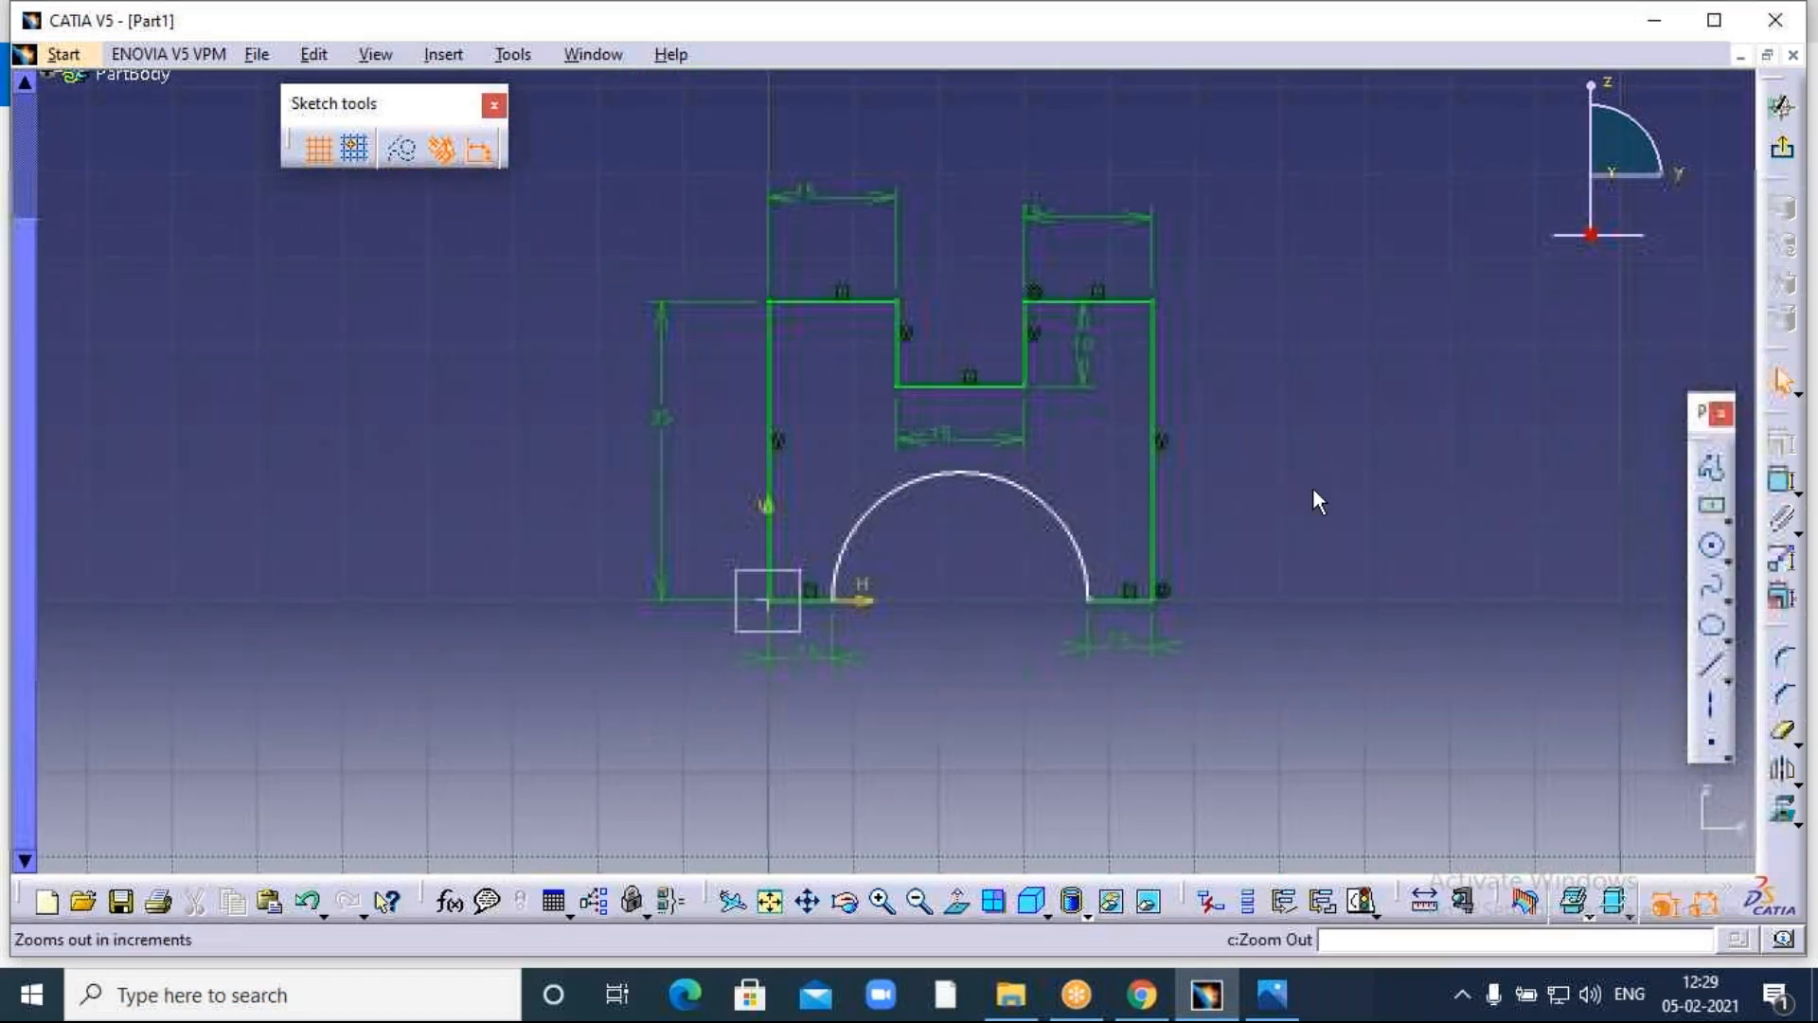
Exit the sketch and pad the profile 40 mm in the reversed direction.
left_click(1784, 151)
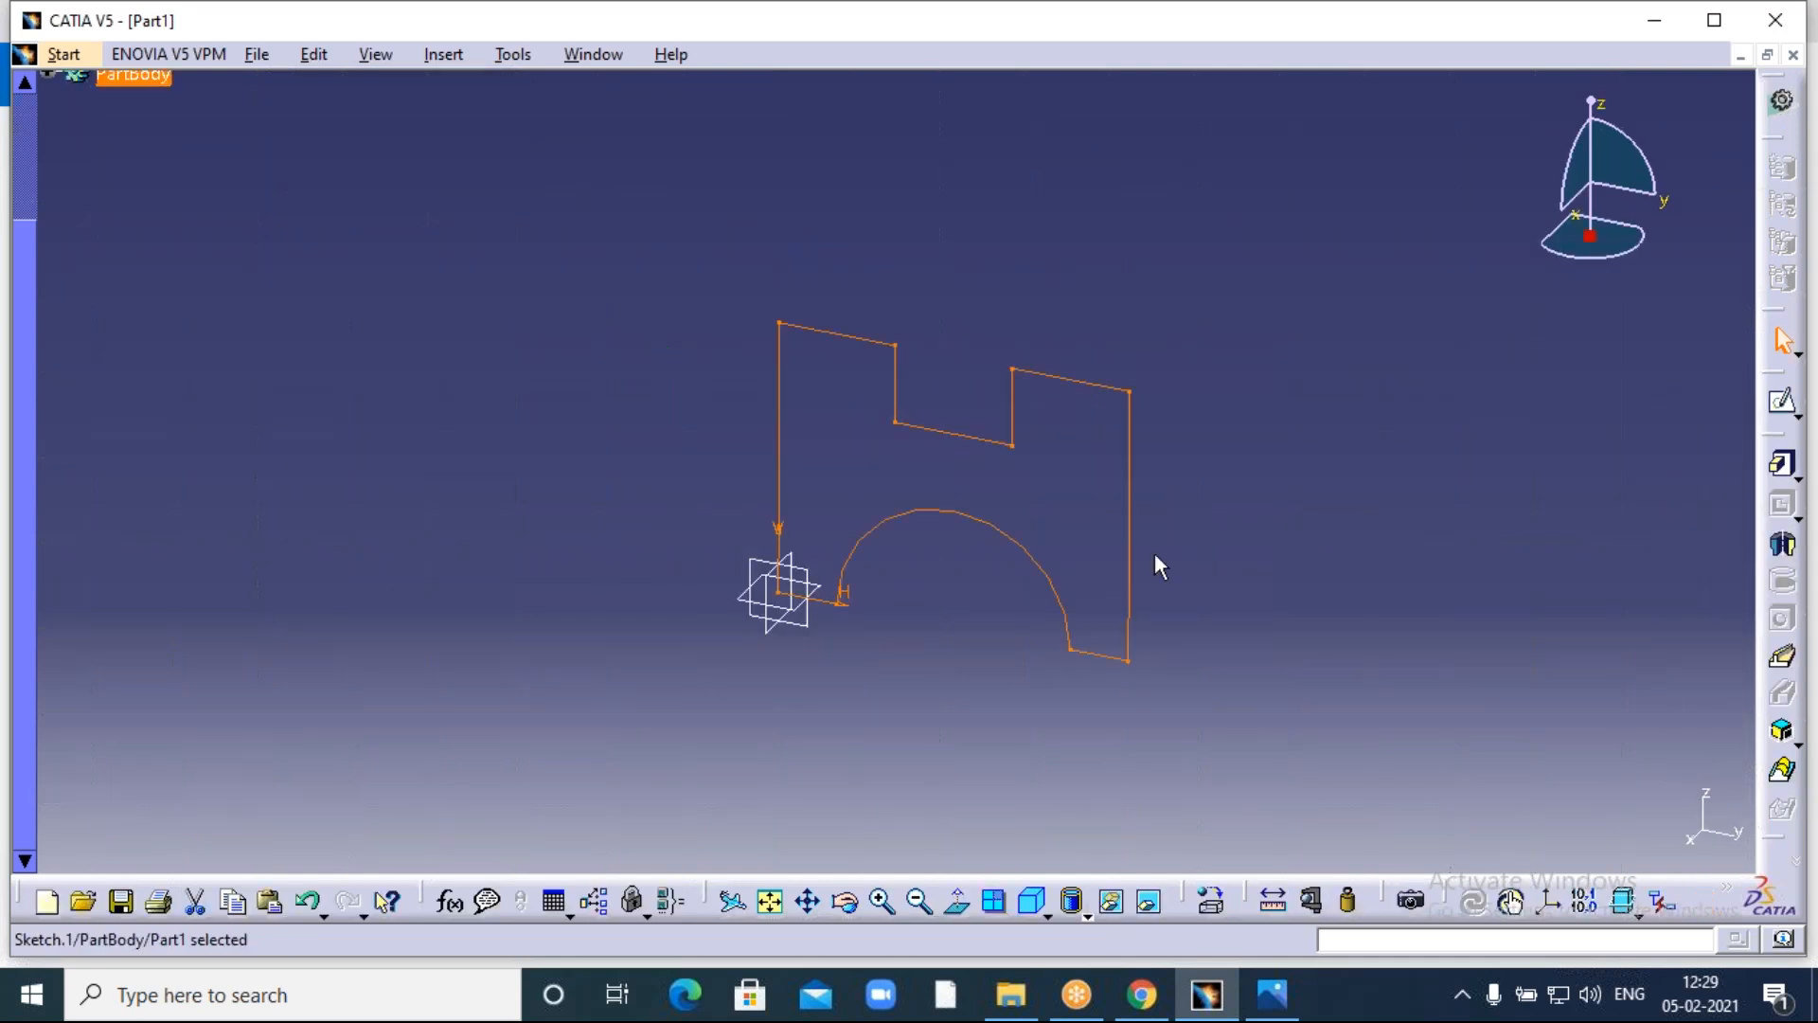
left_click(1783, 463)
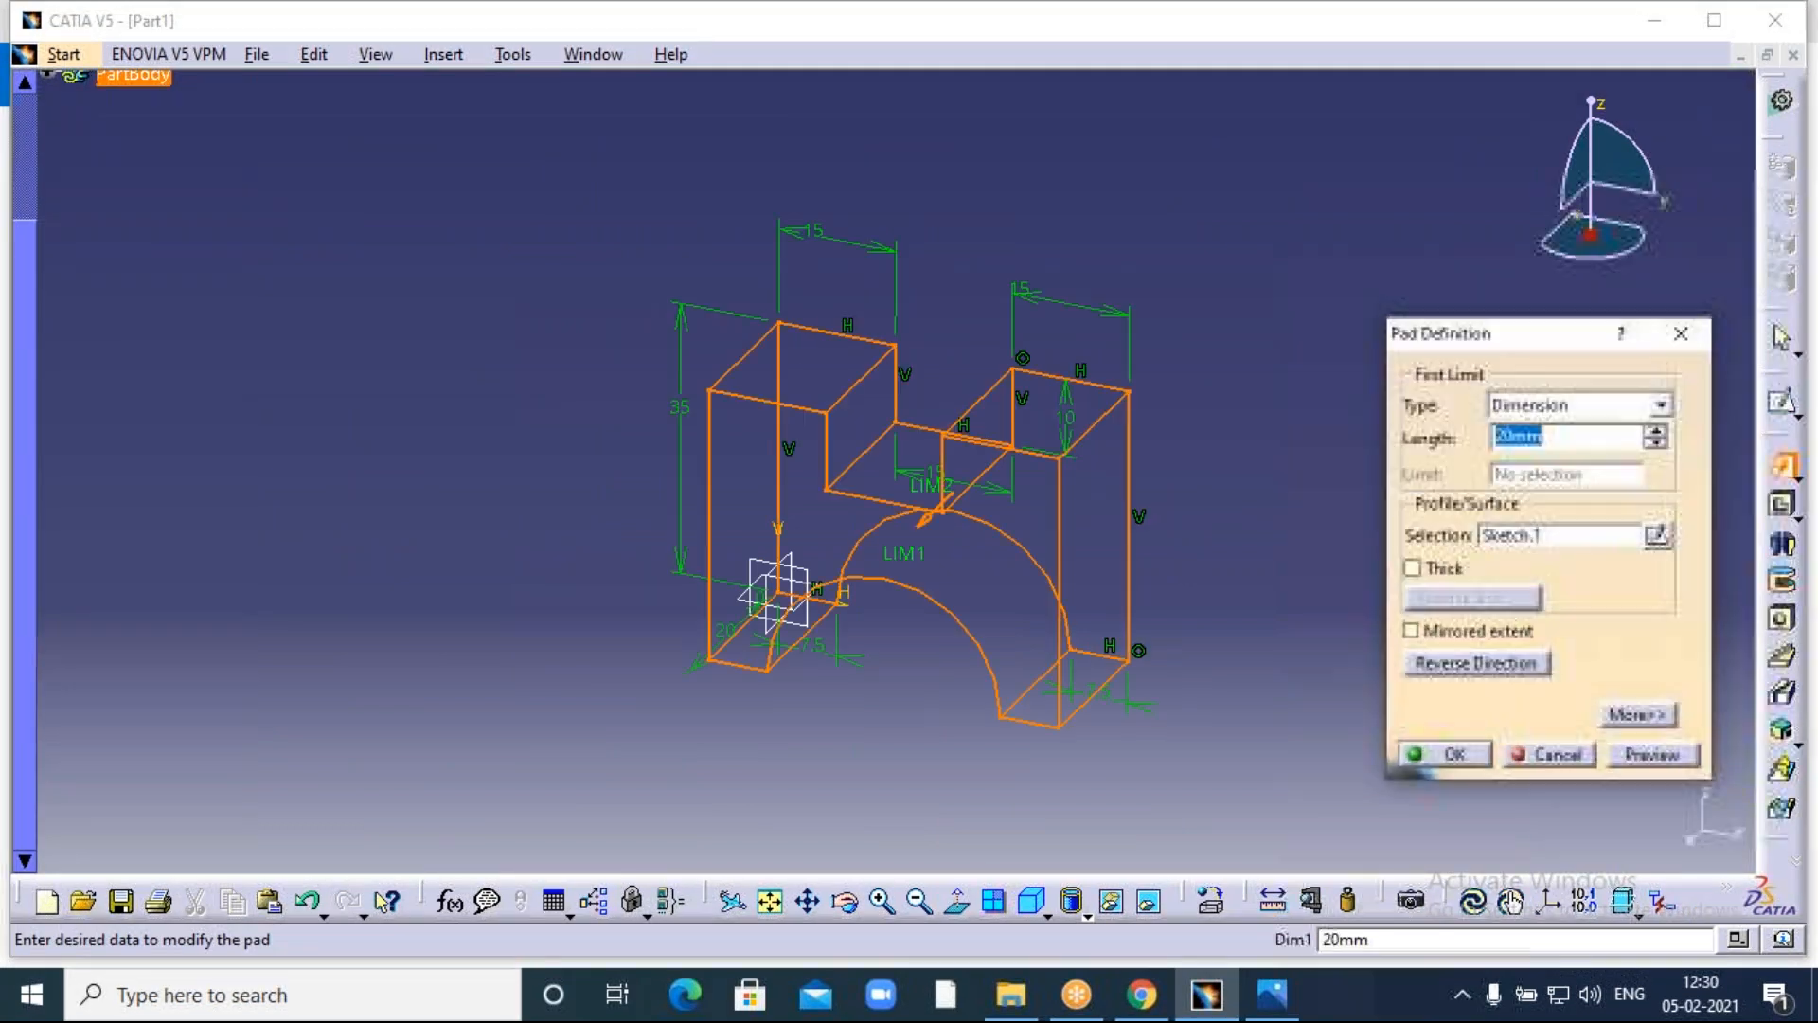
type("40")
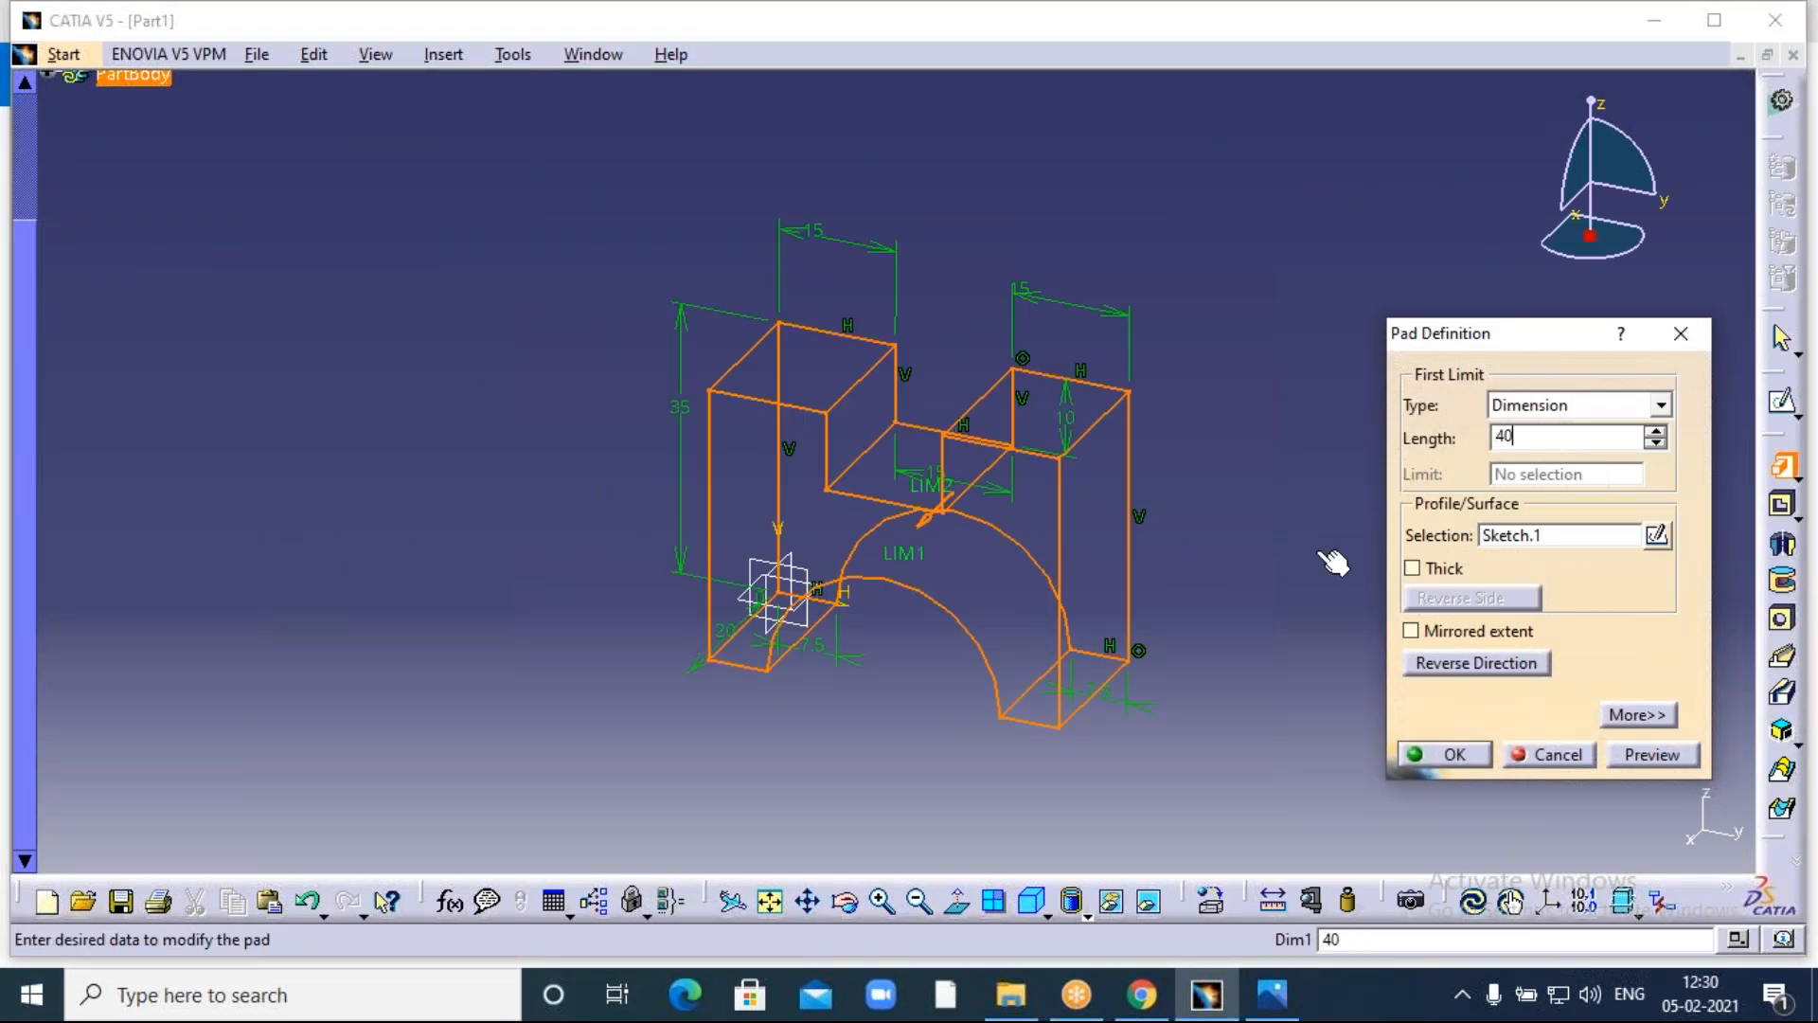
left_click(1238, 568)
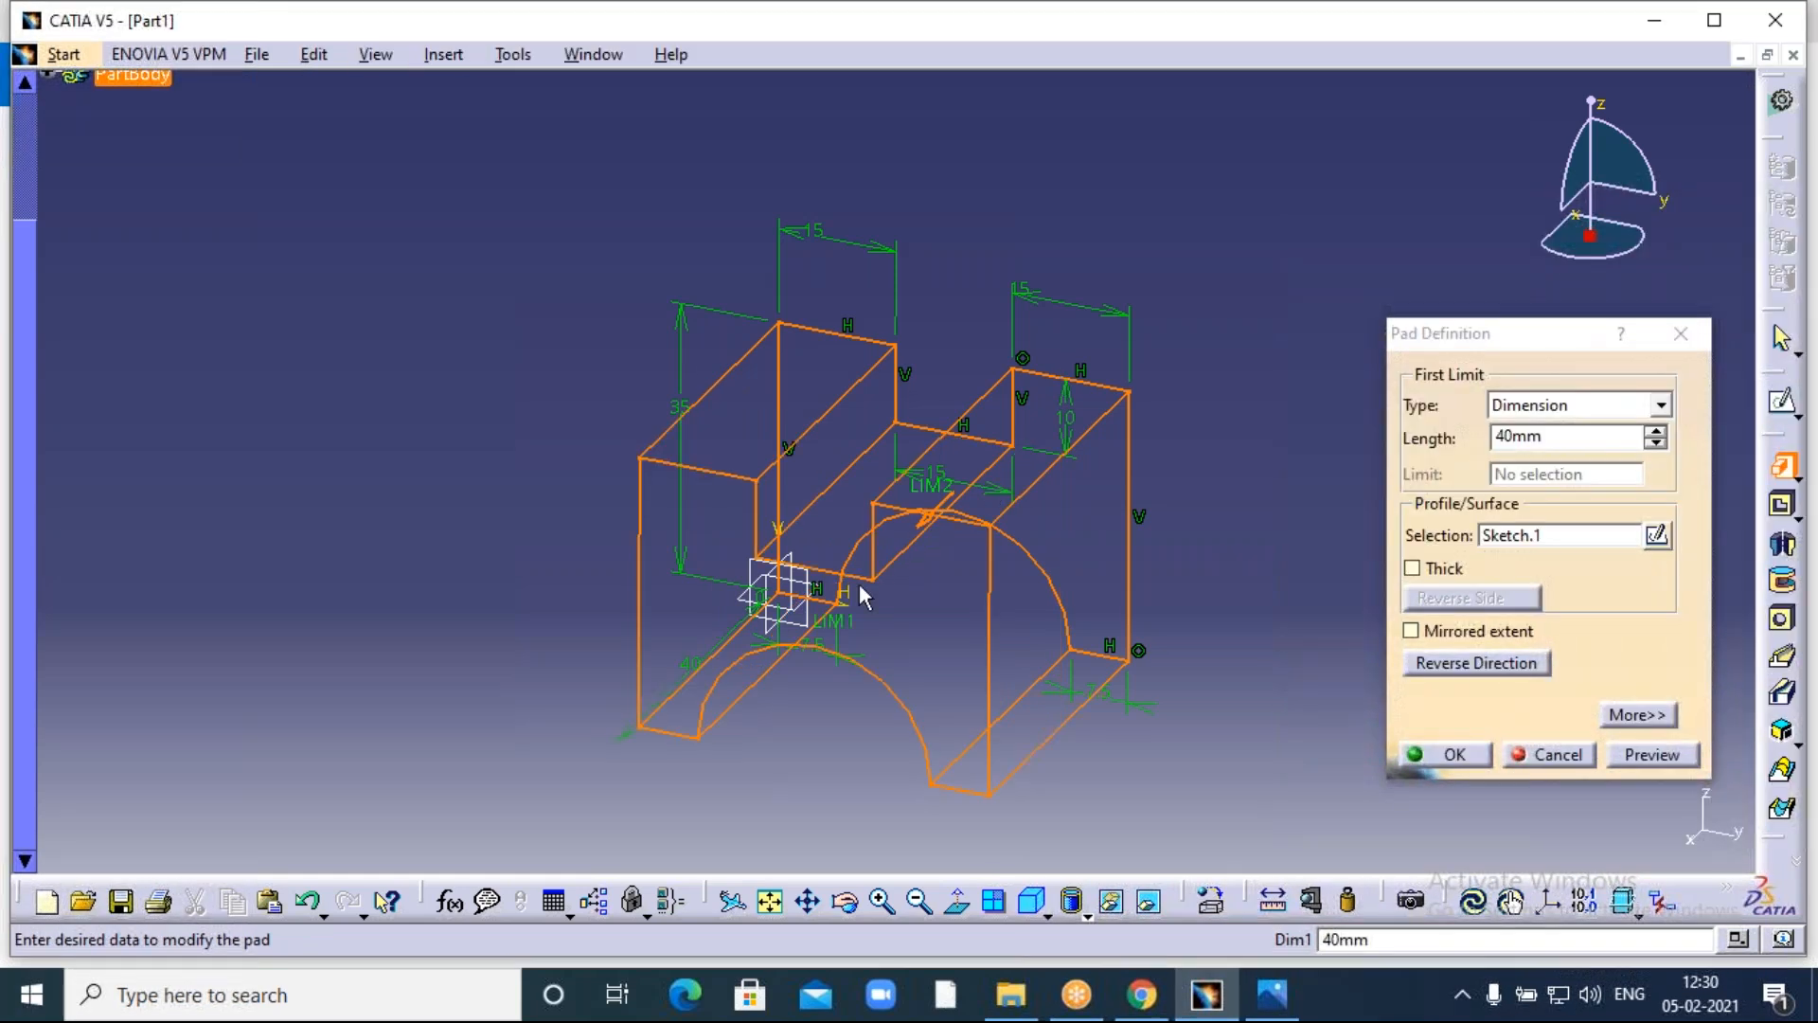
left_click(1439, 665)
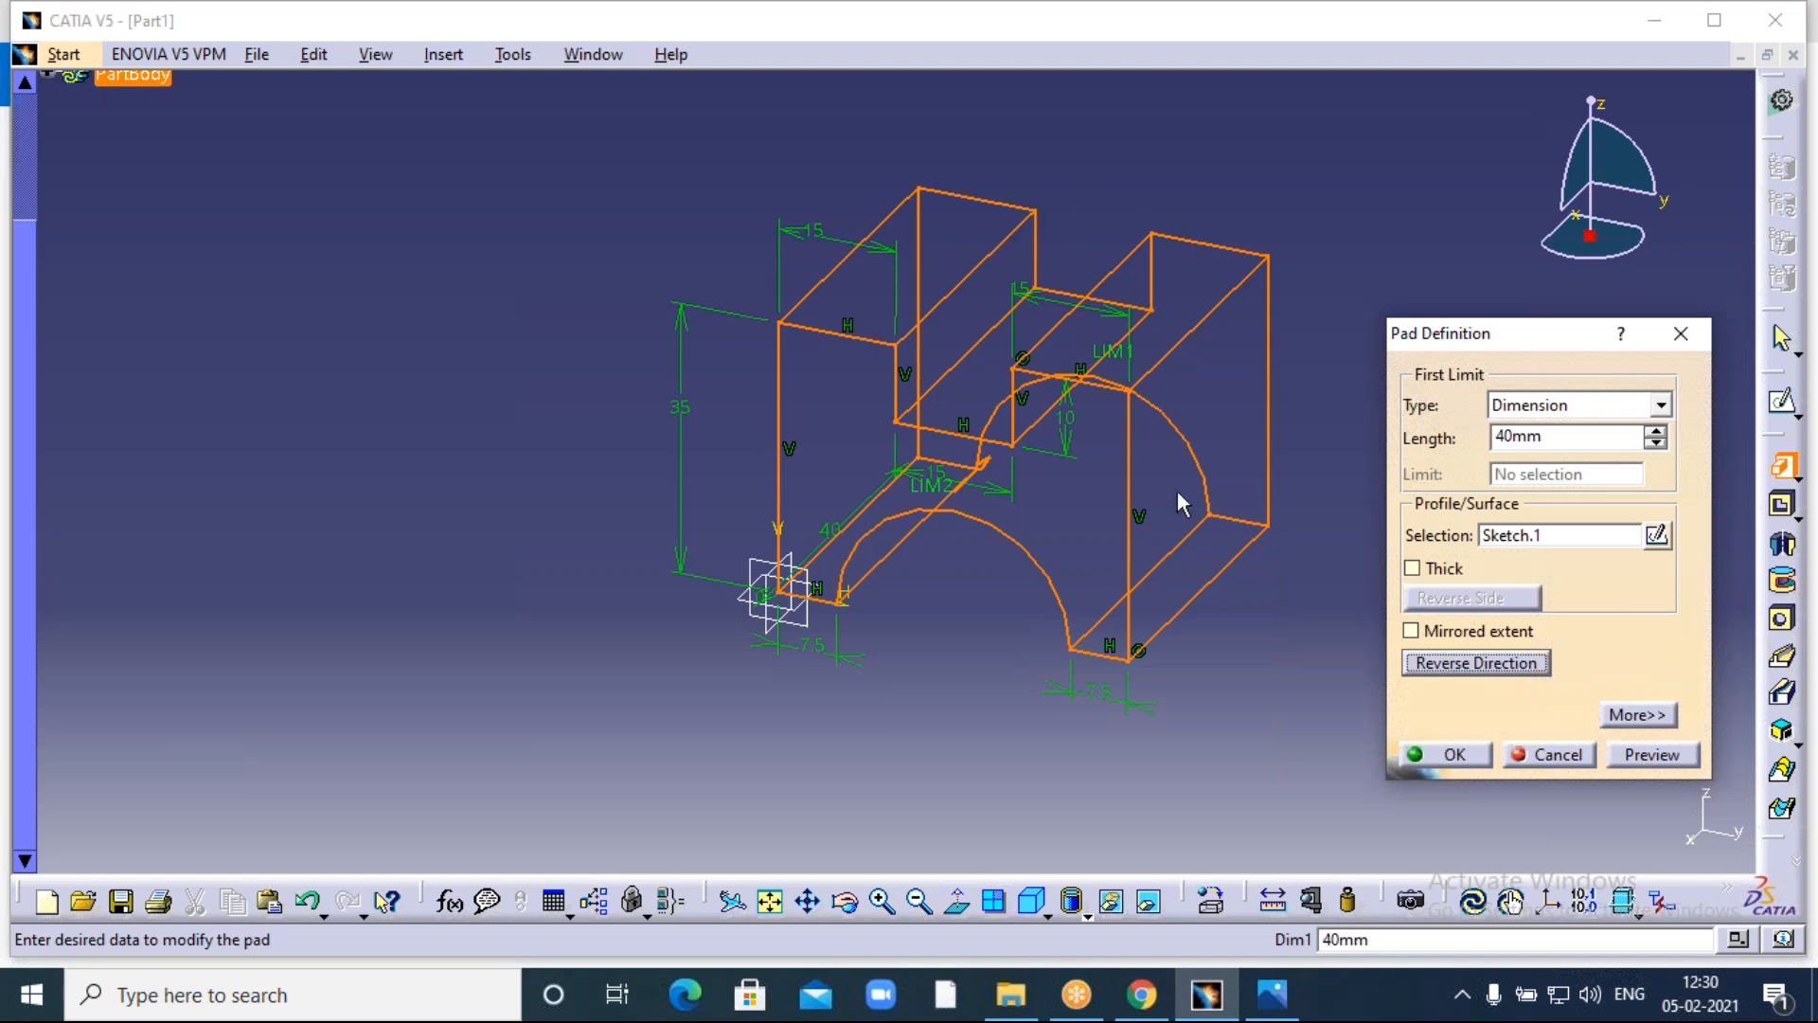
left_click(1670, 754)
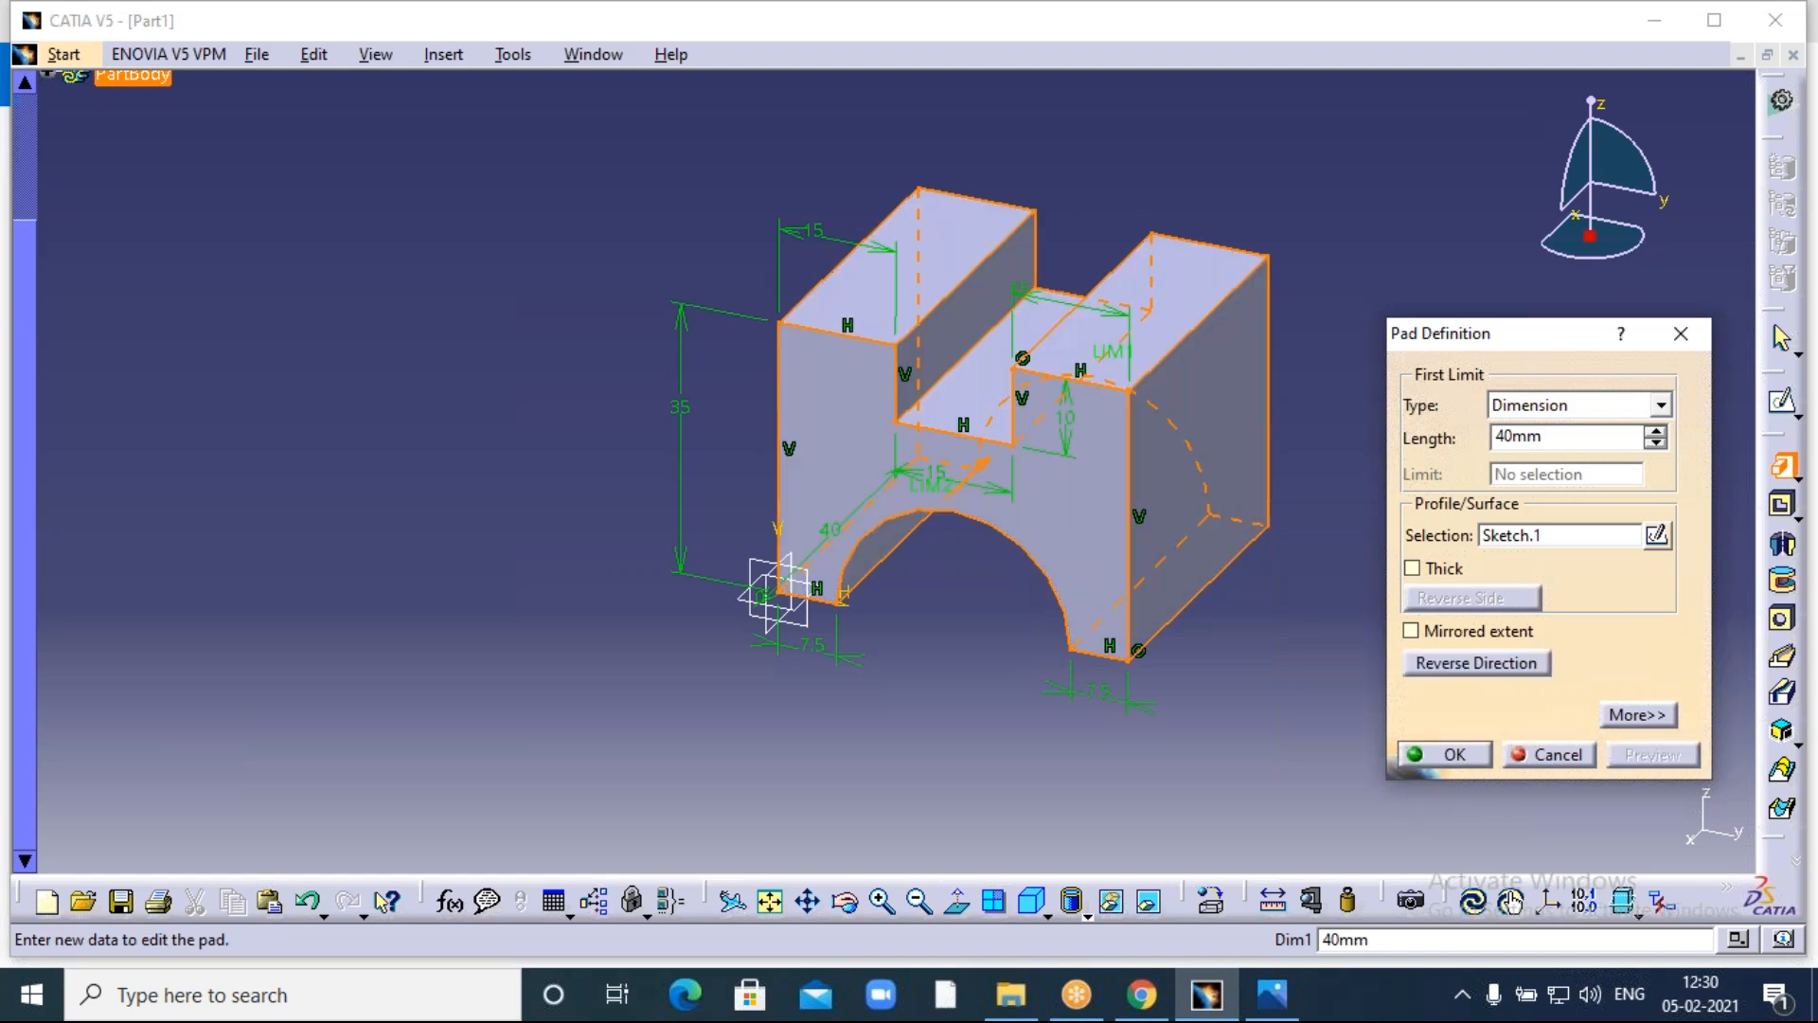
left_click(1458, 755)
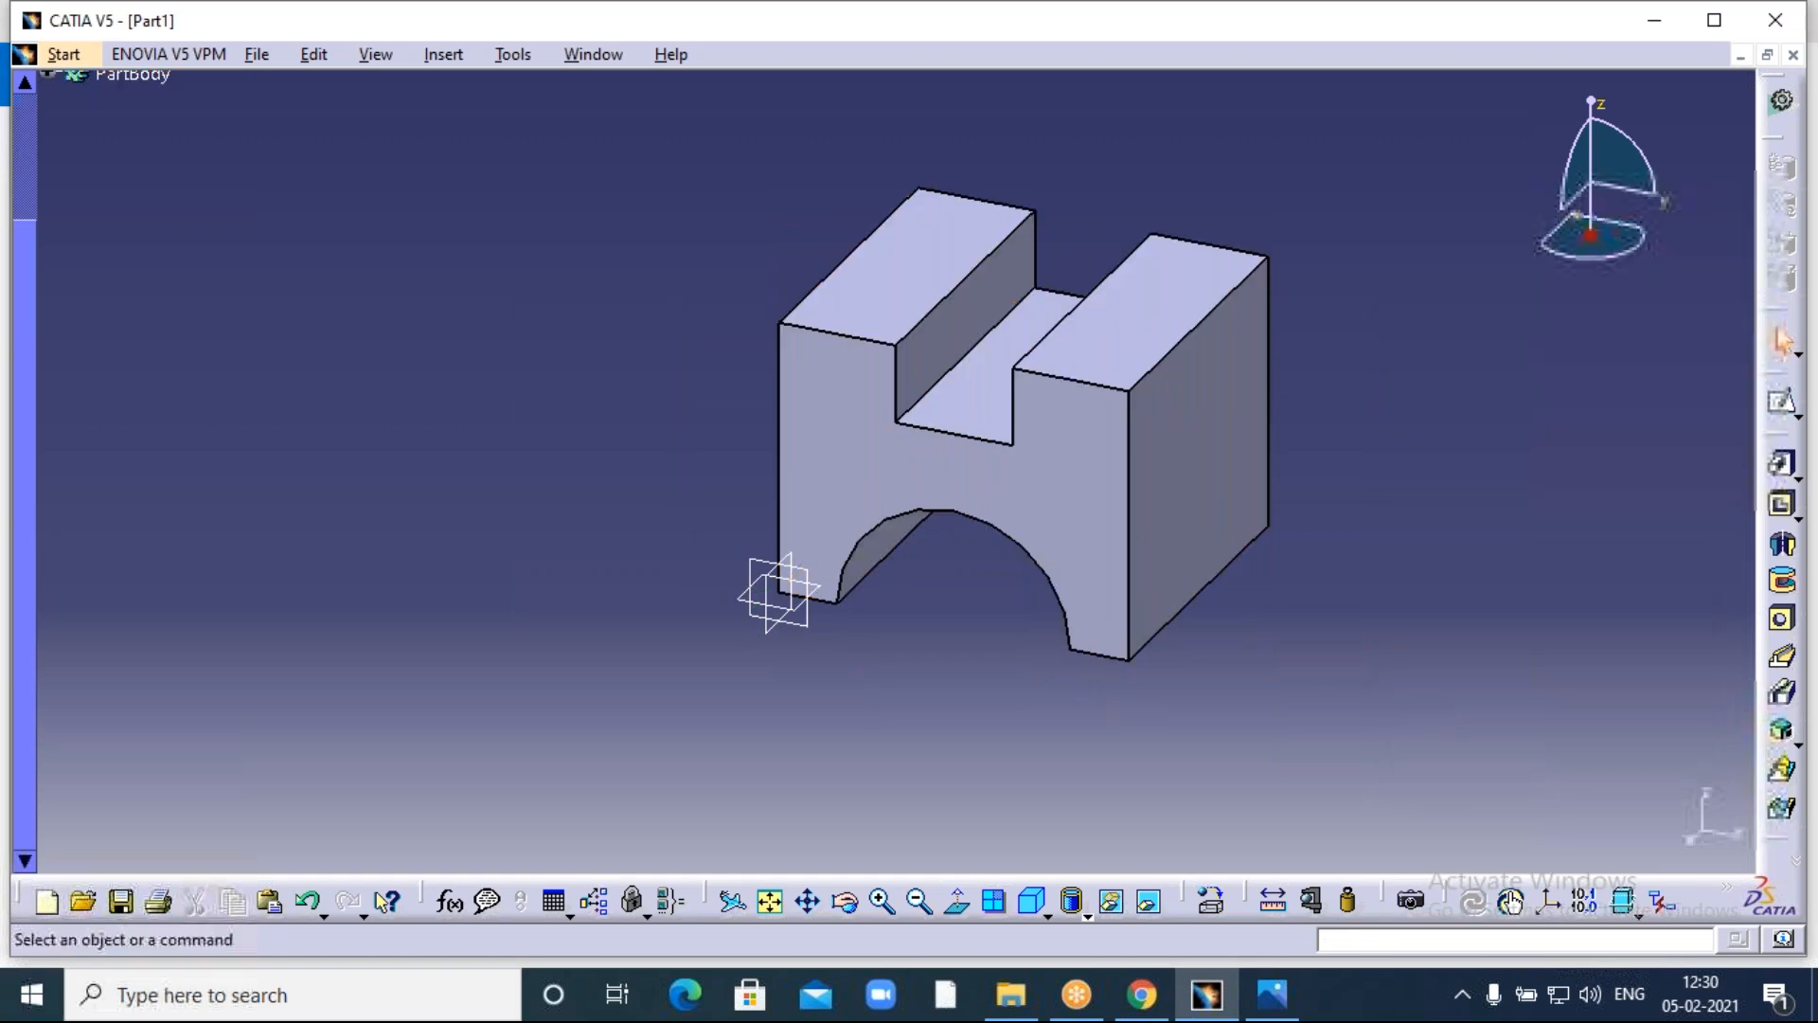
Compare the padded block with the isometric view in the drawing and inspect it from a similar angle.
middle_click_drag(1404, 553, 1340, 584)
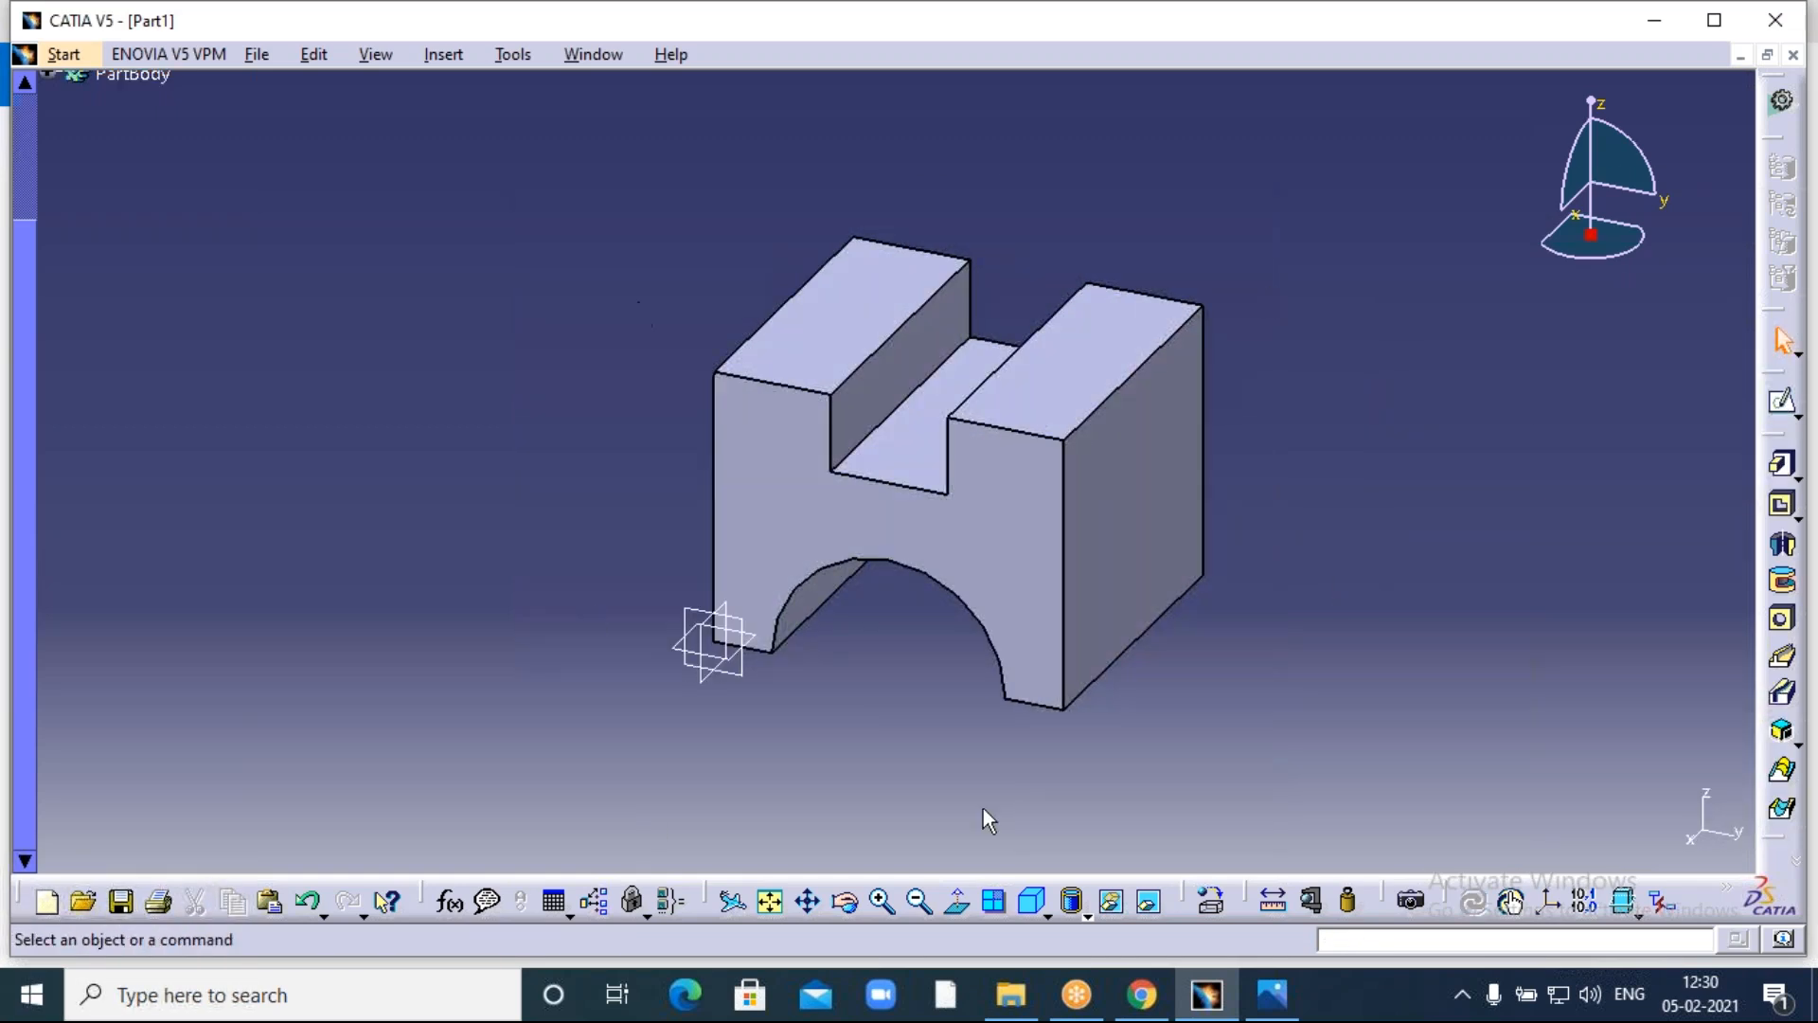
left_click(1272, 994)
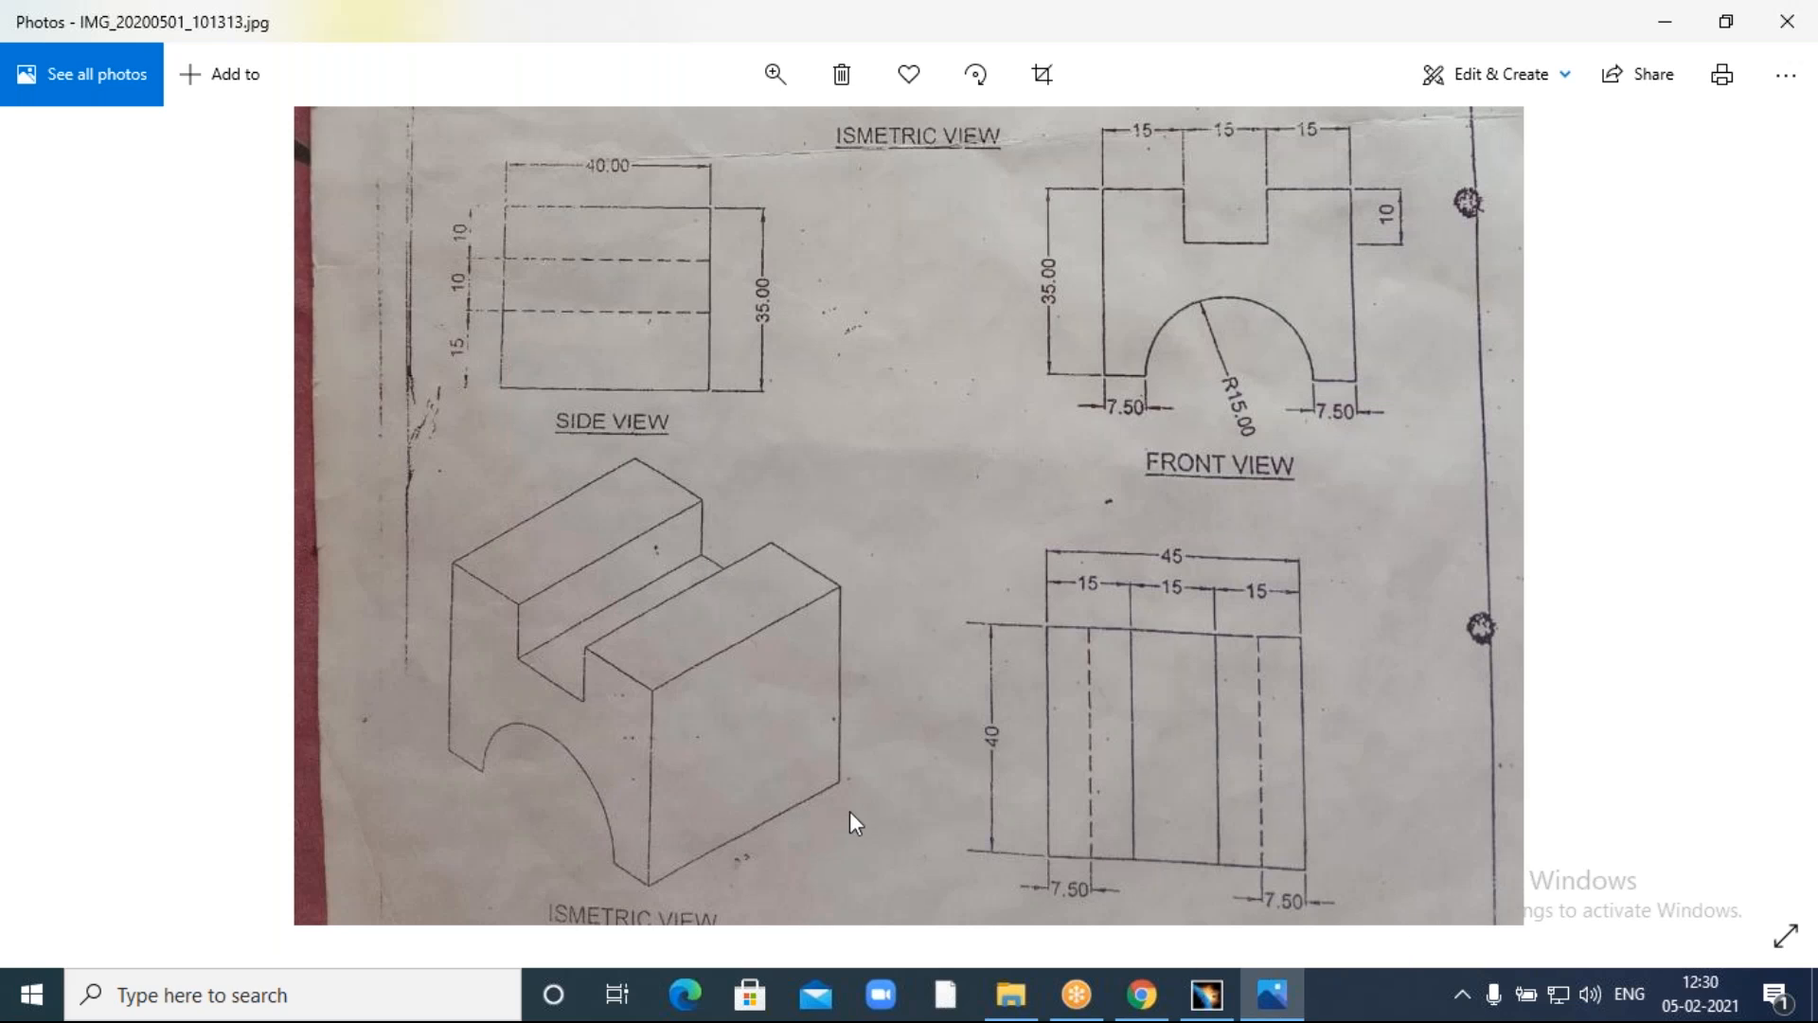
scroll(855, 743, "down", 1)
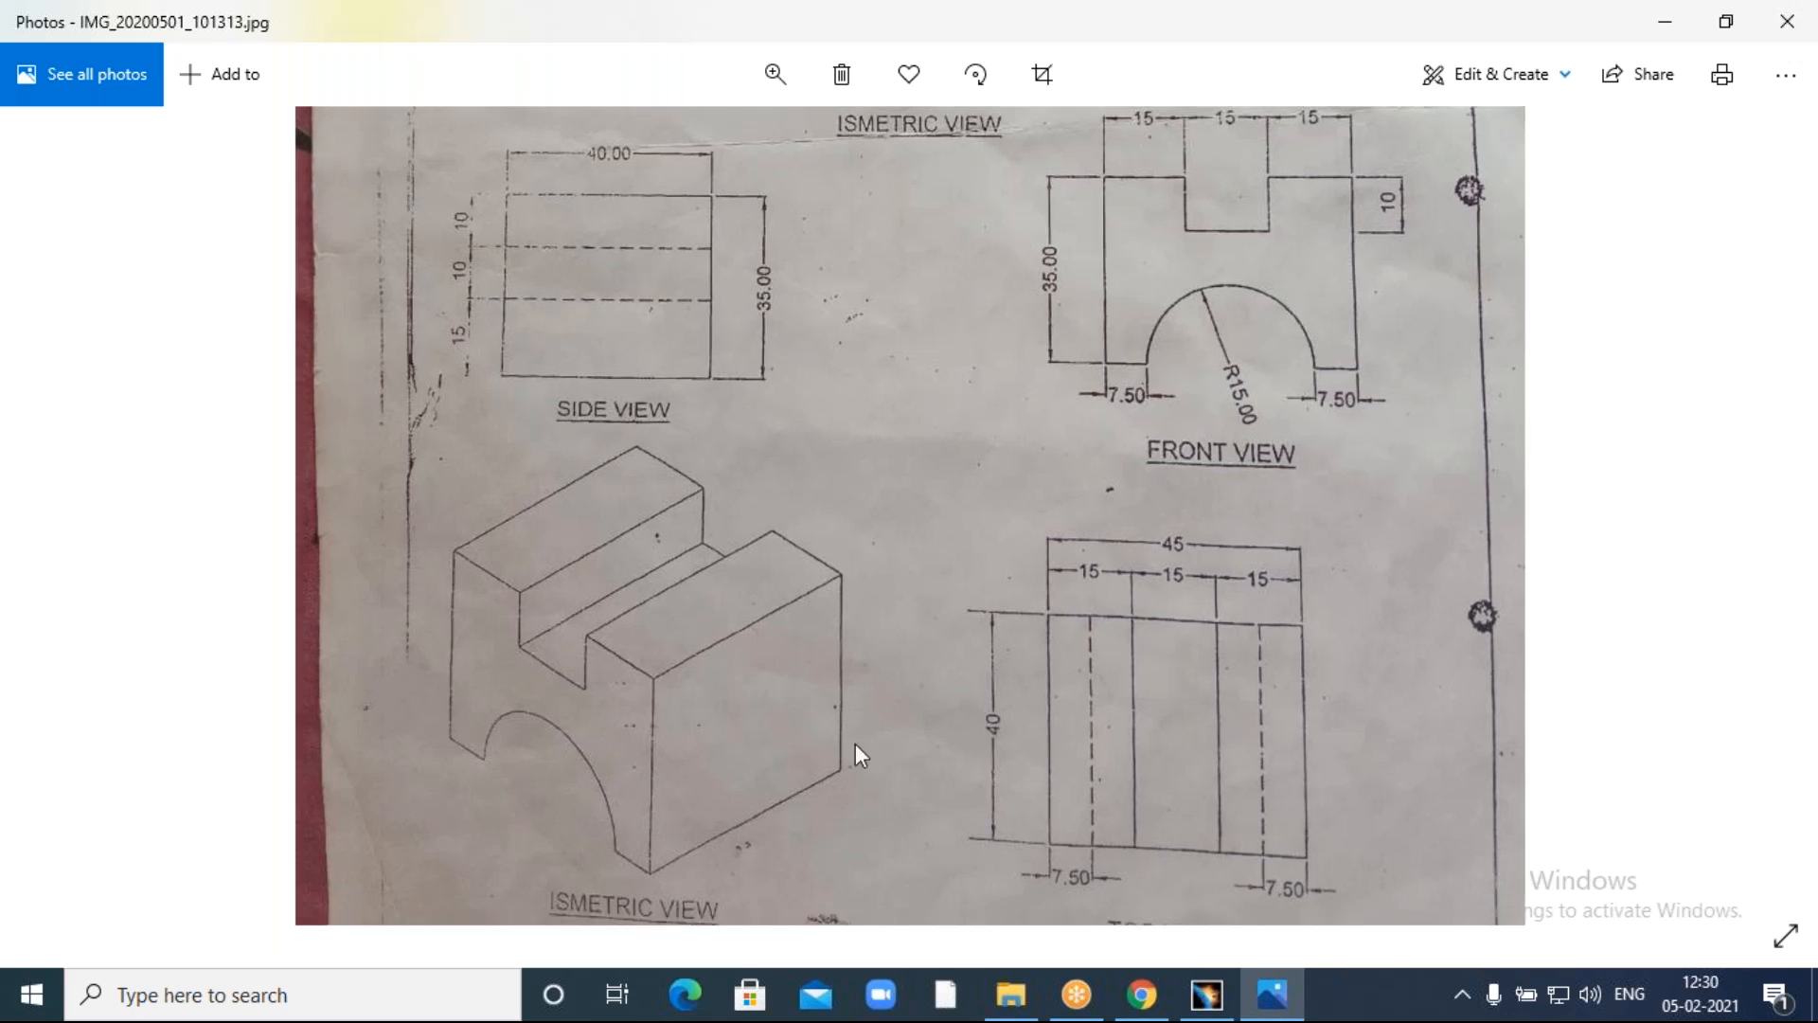
left_click(1208, 996)
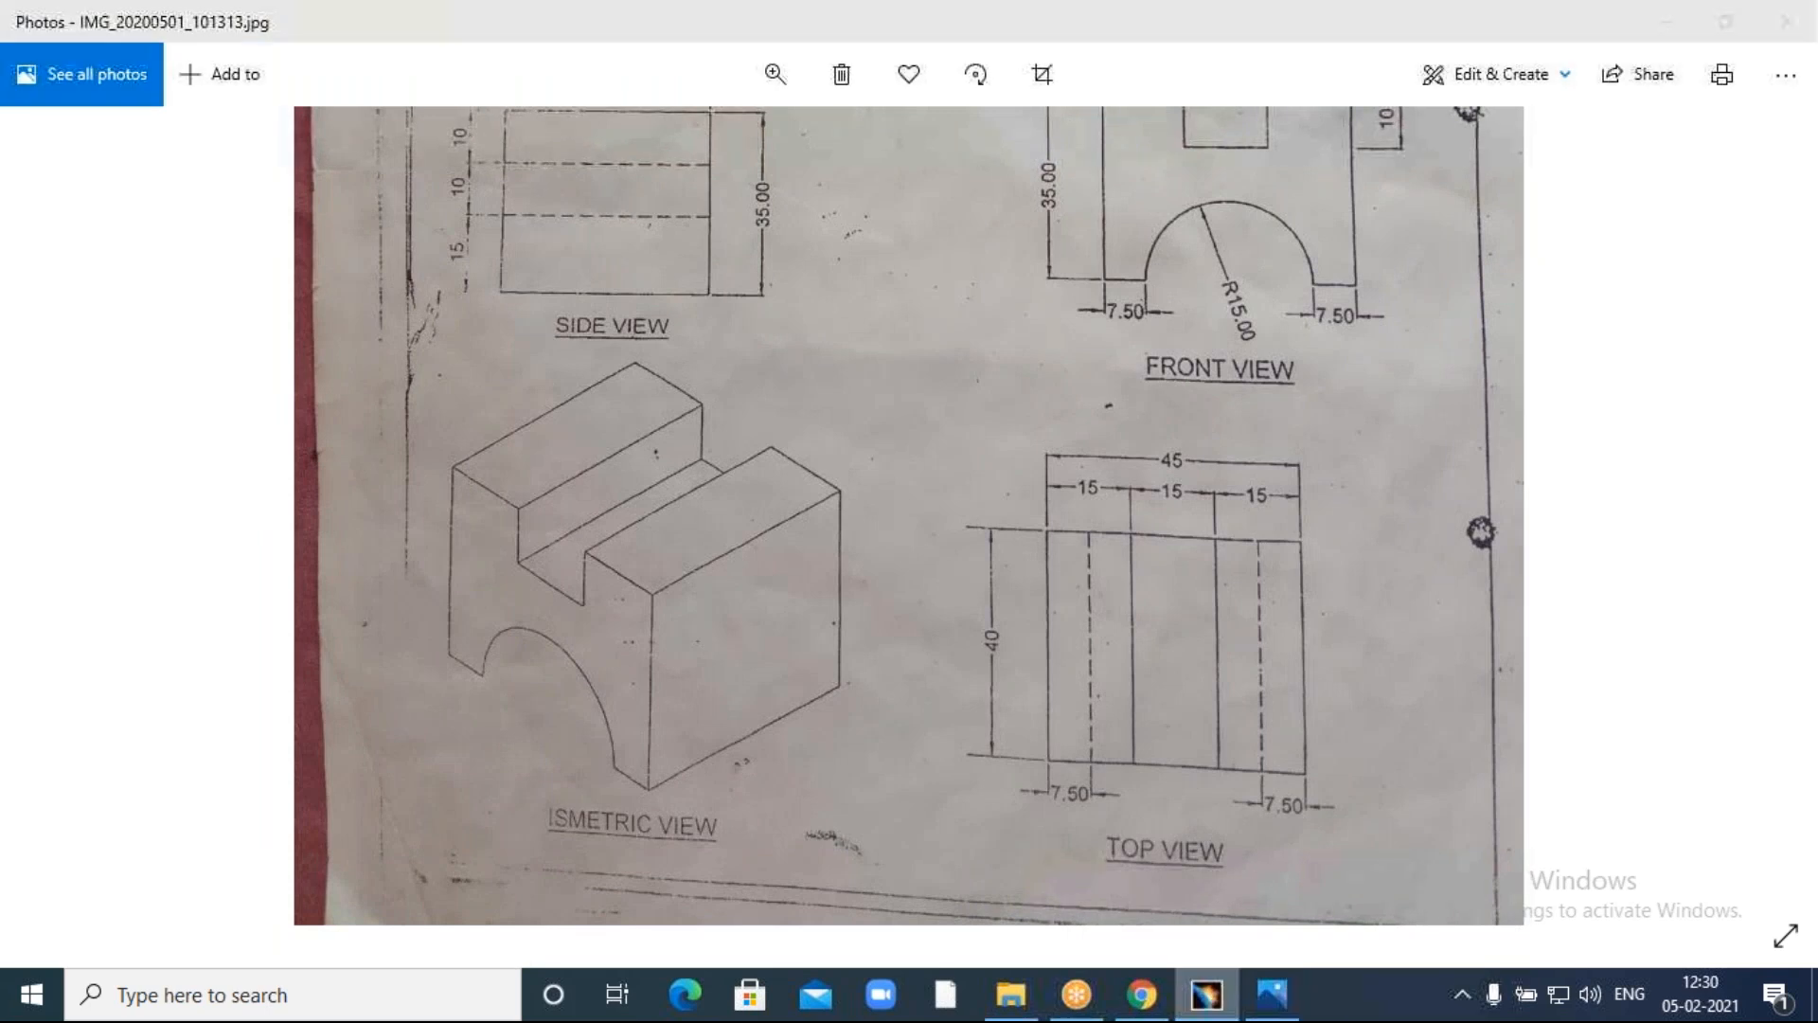
middle_click_drag(1326, 470, 1314, 513)
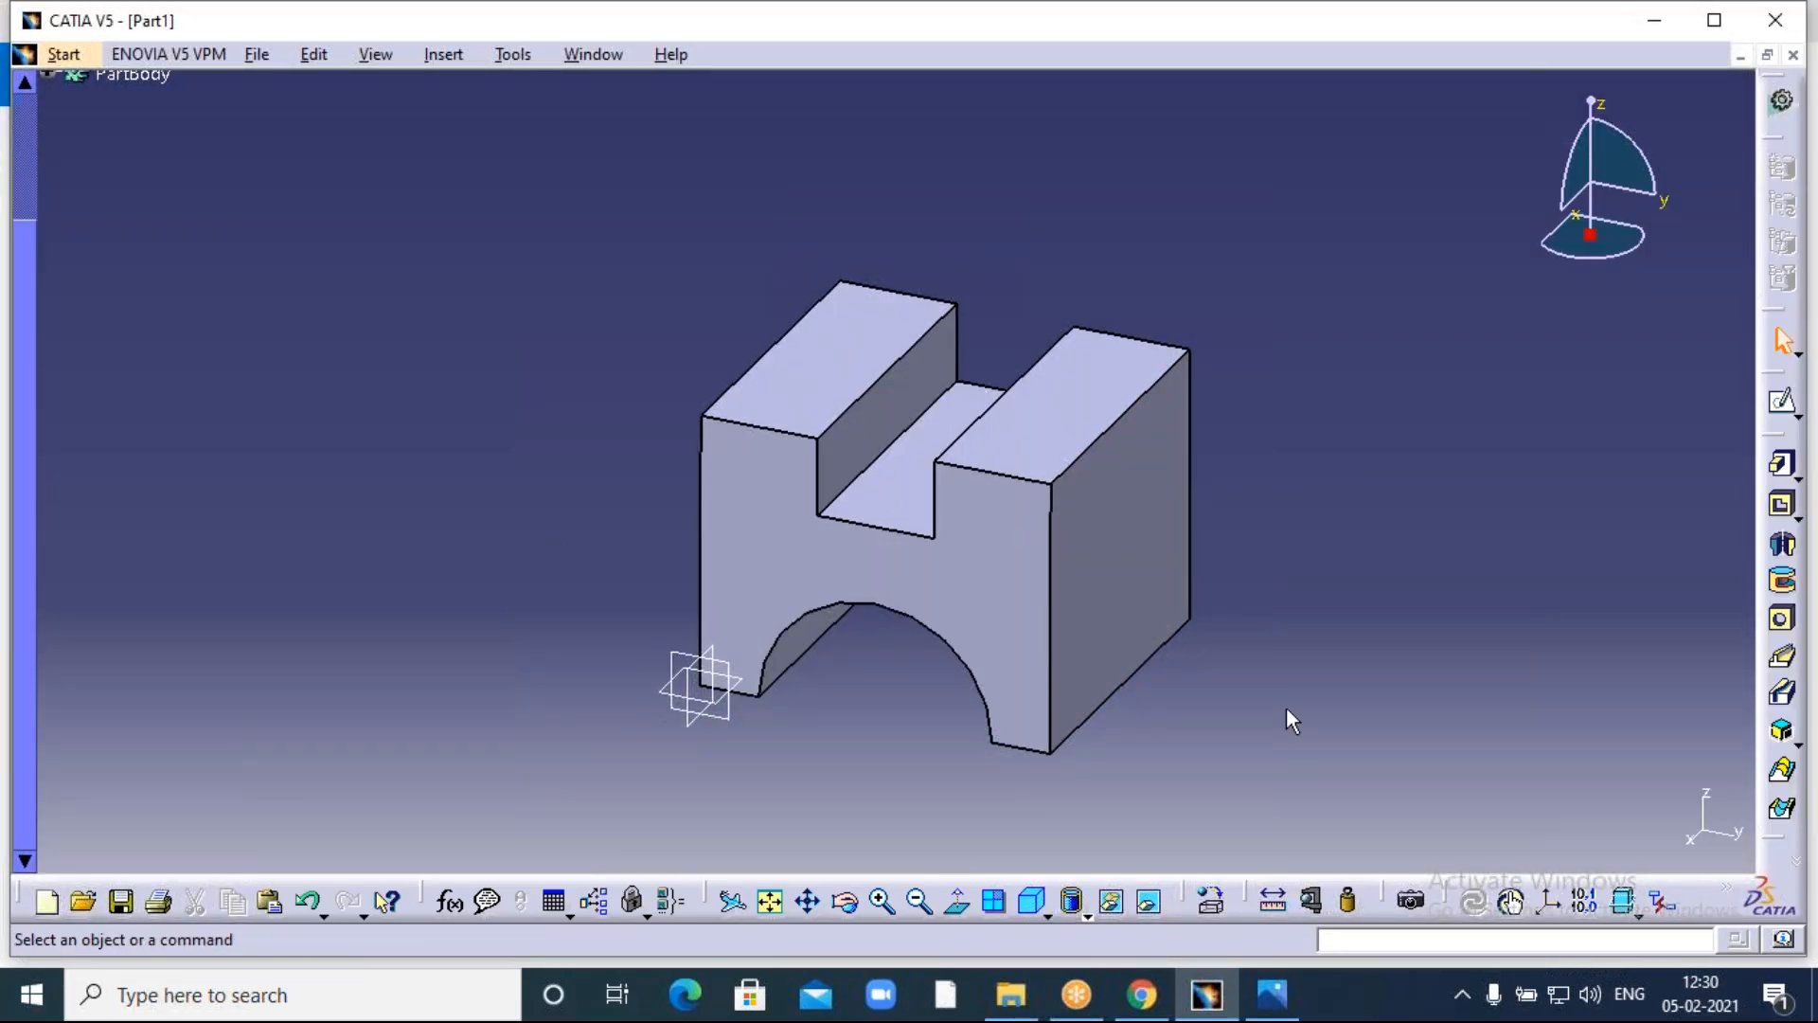
left_click(844, 901)
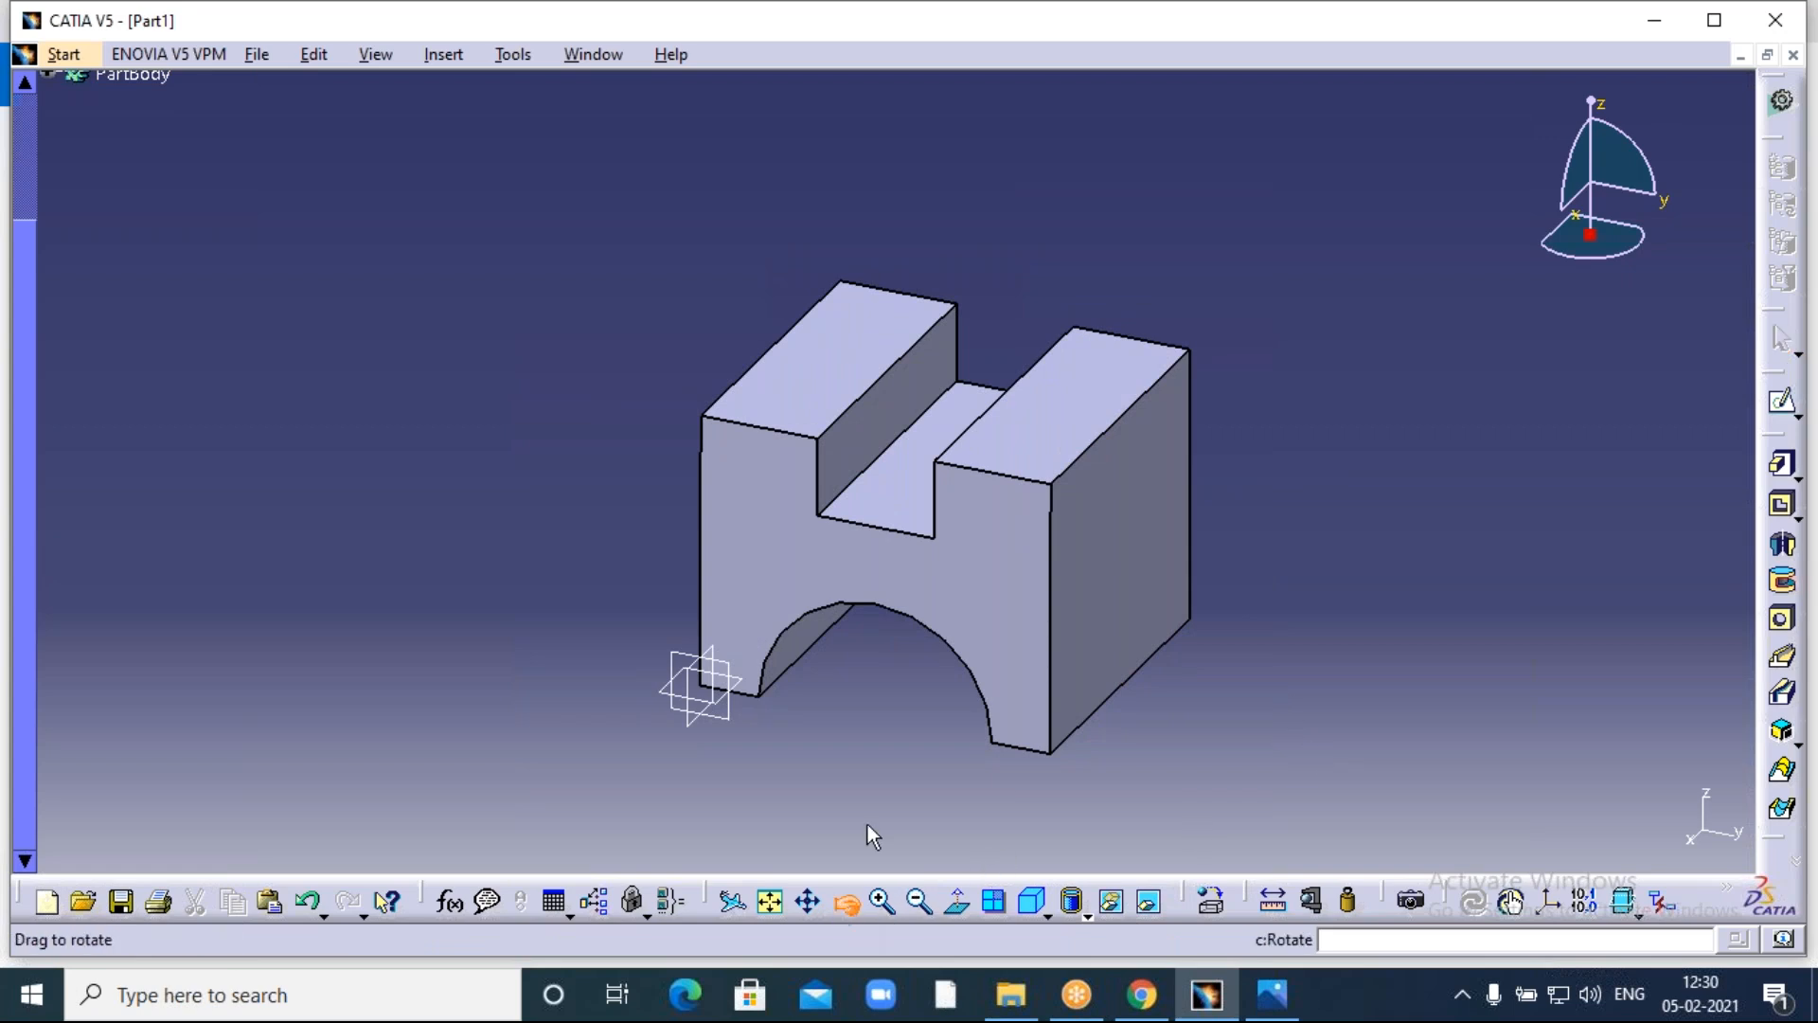
left_click_drag(871, 835, 791, 796)
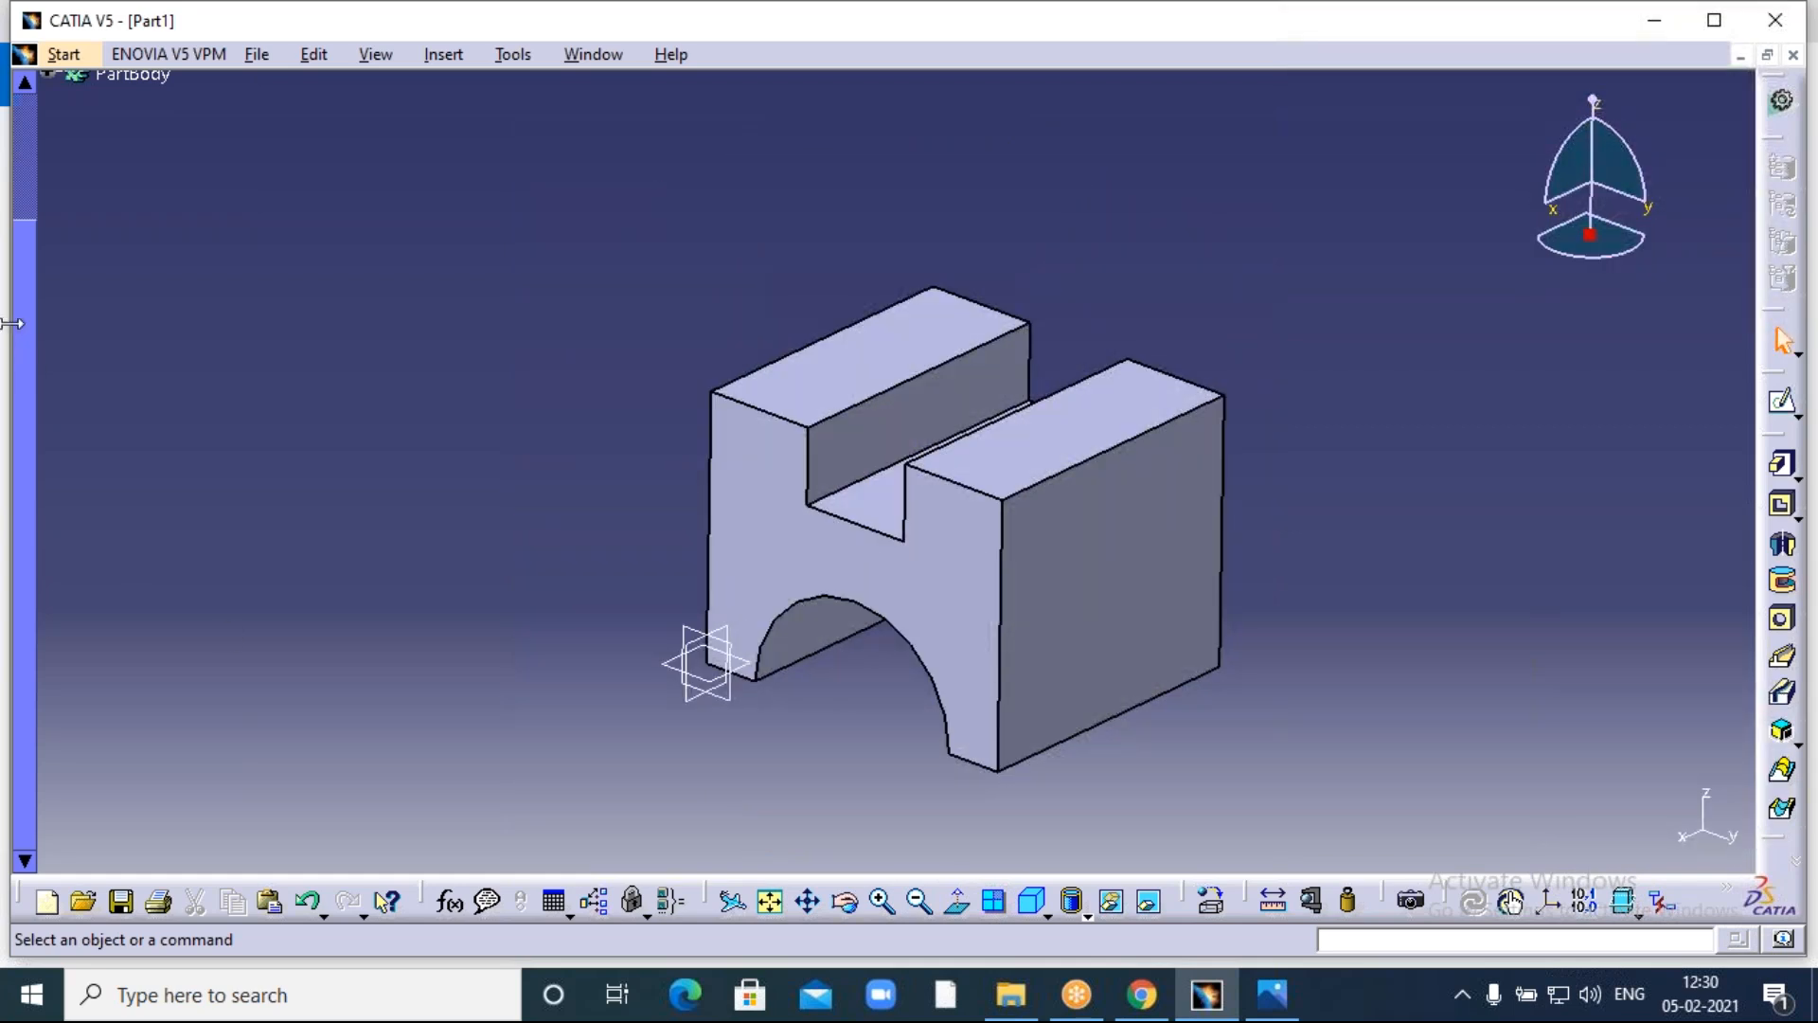
Set the fill colour of PartBody to orange in its graphic properties.
left_click_drag(21, 313, 26, 174)
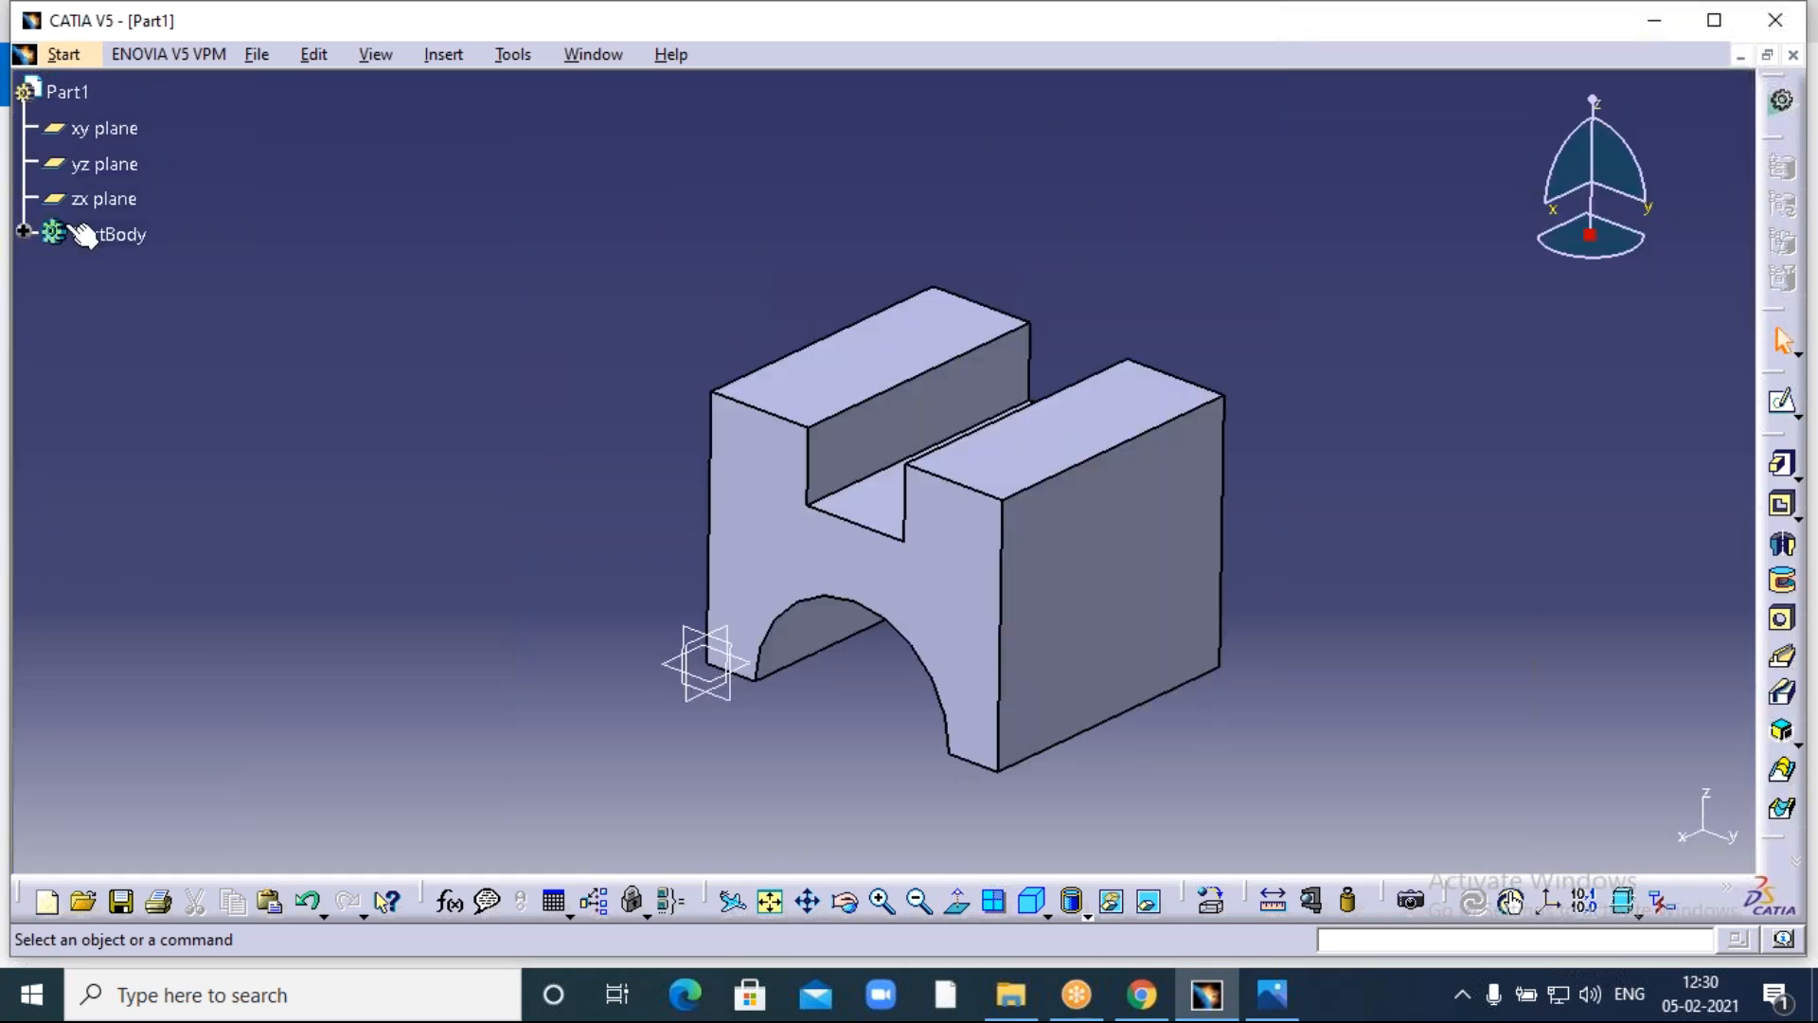
right_click(123, 236)
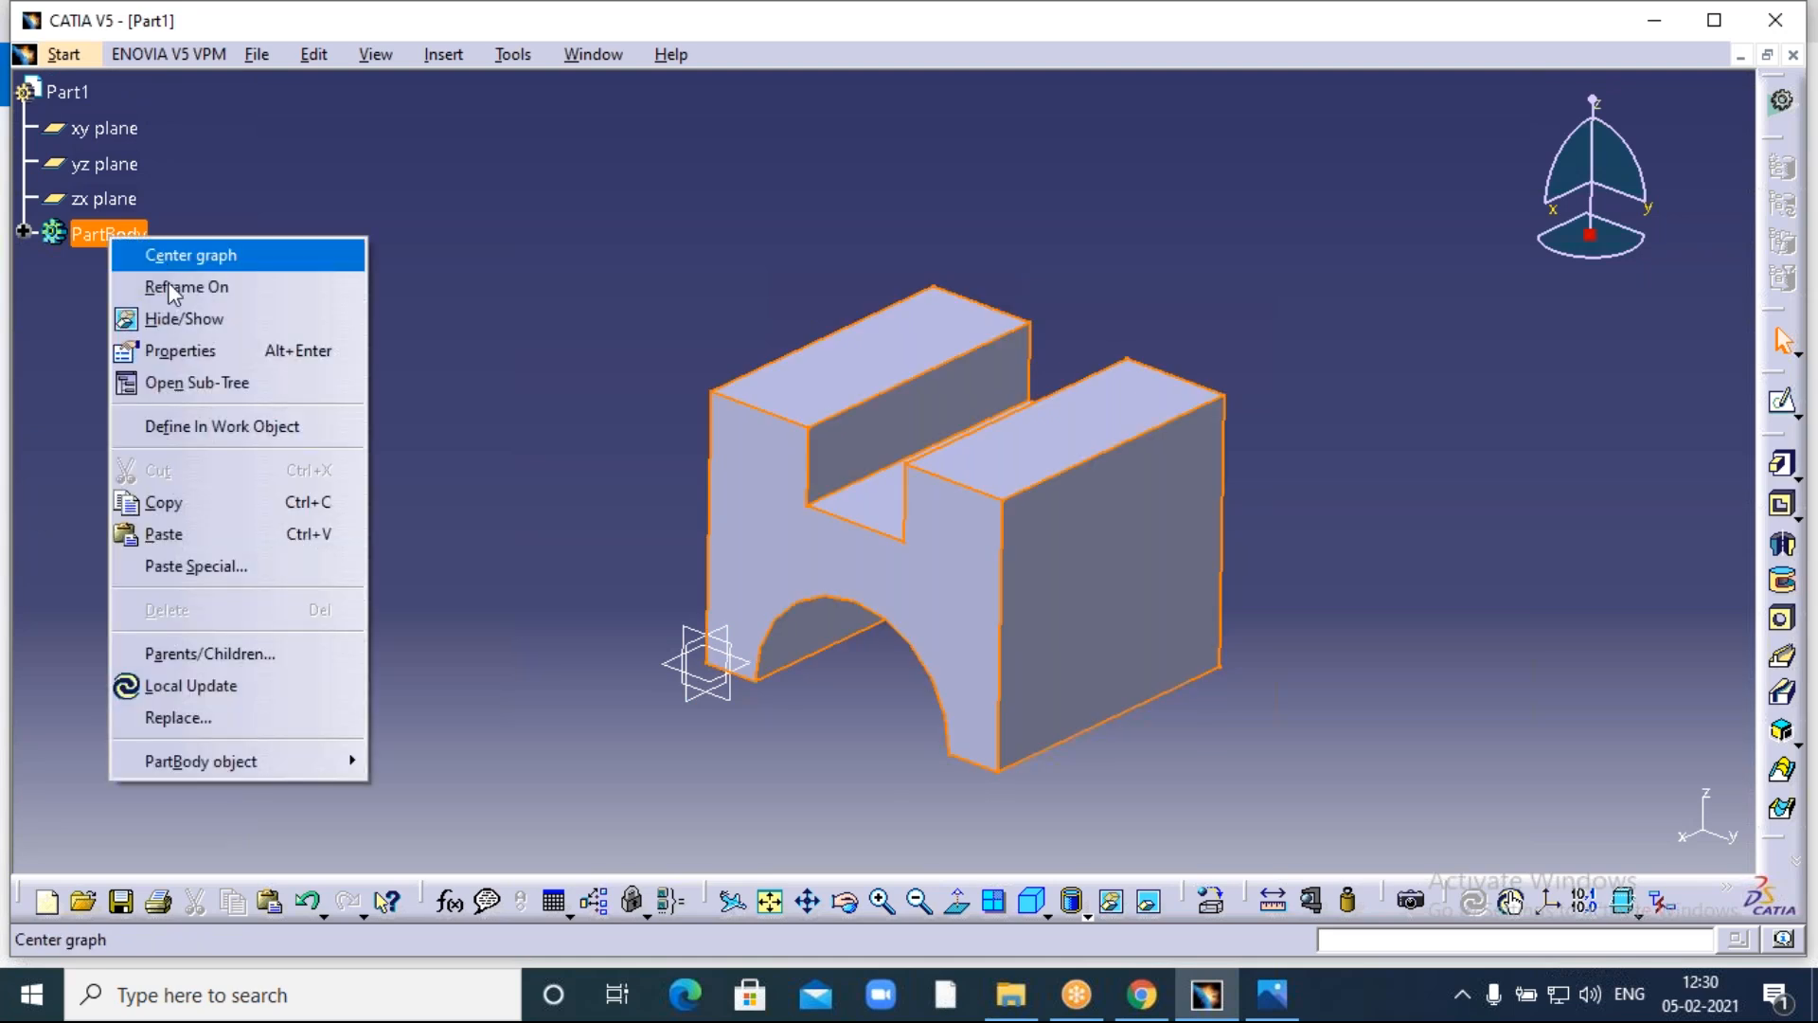
left_click(168, 349)
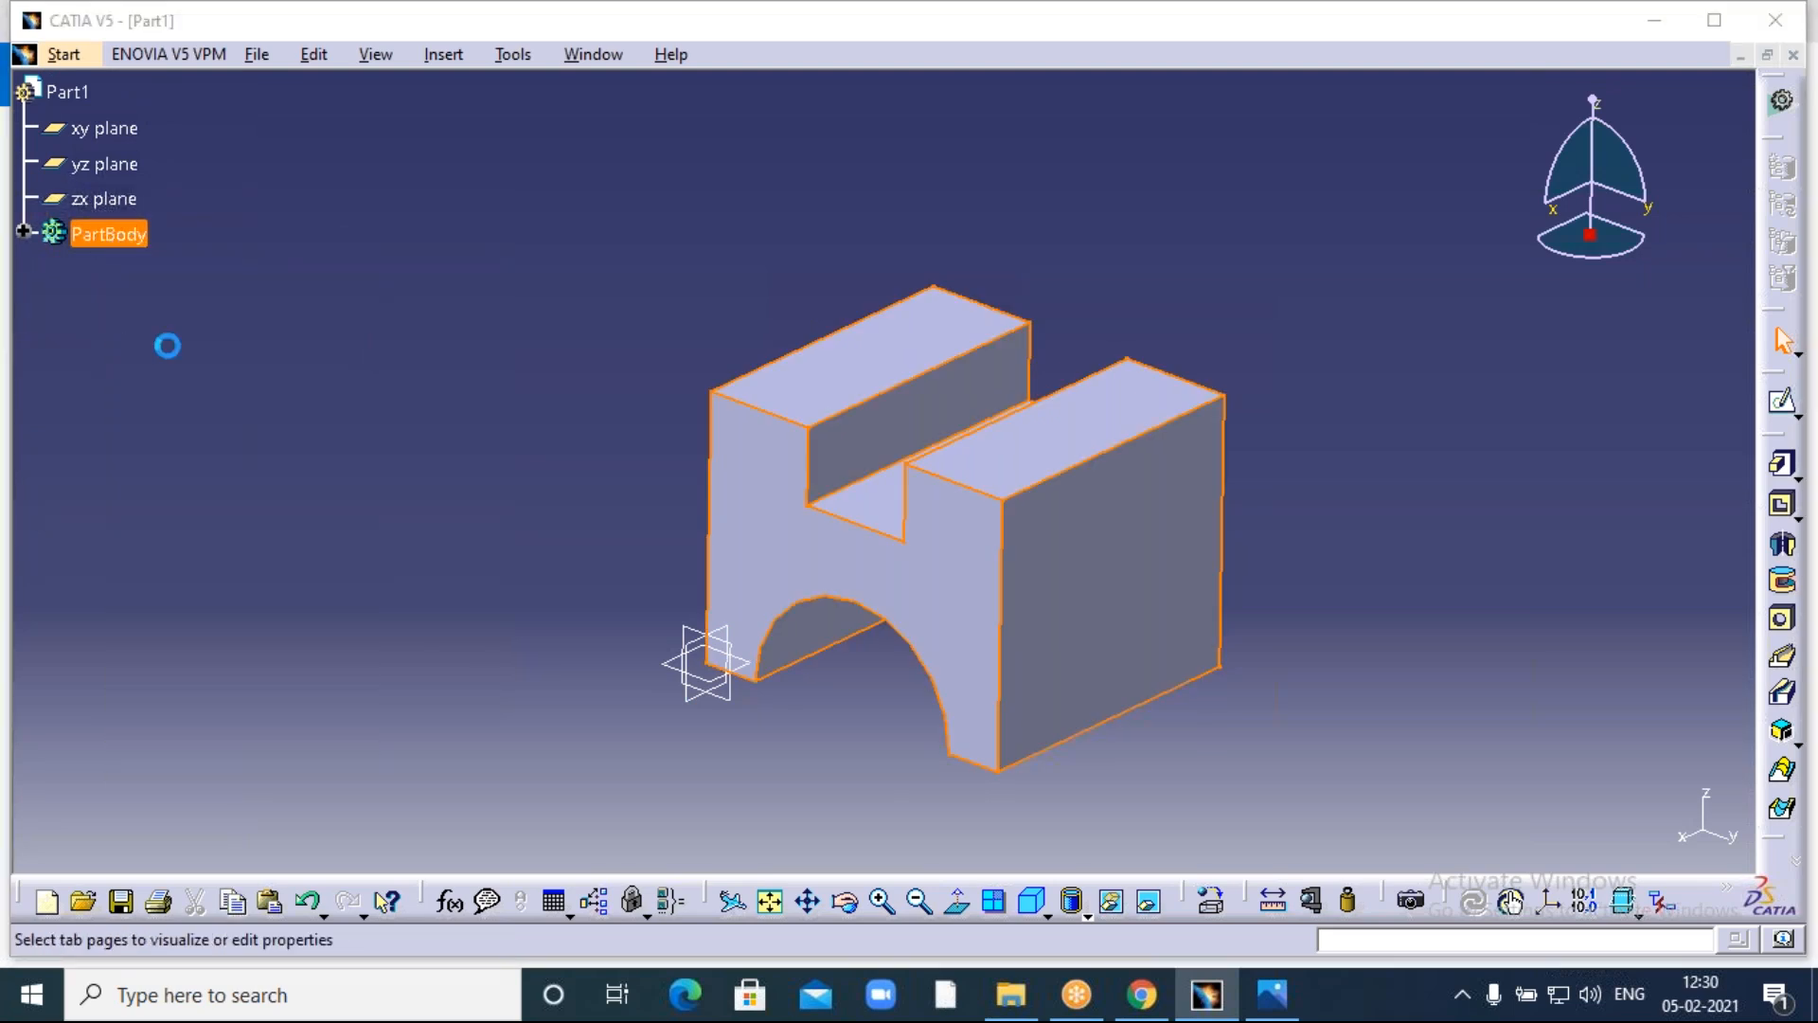
left_click(1313, 244)
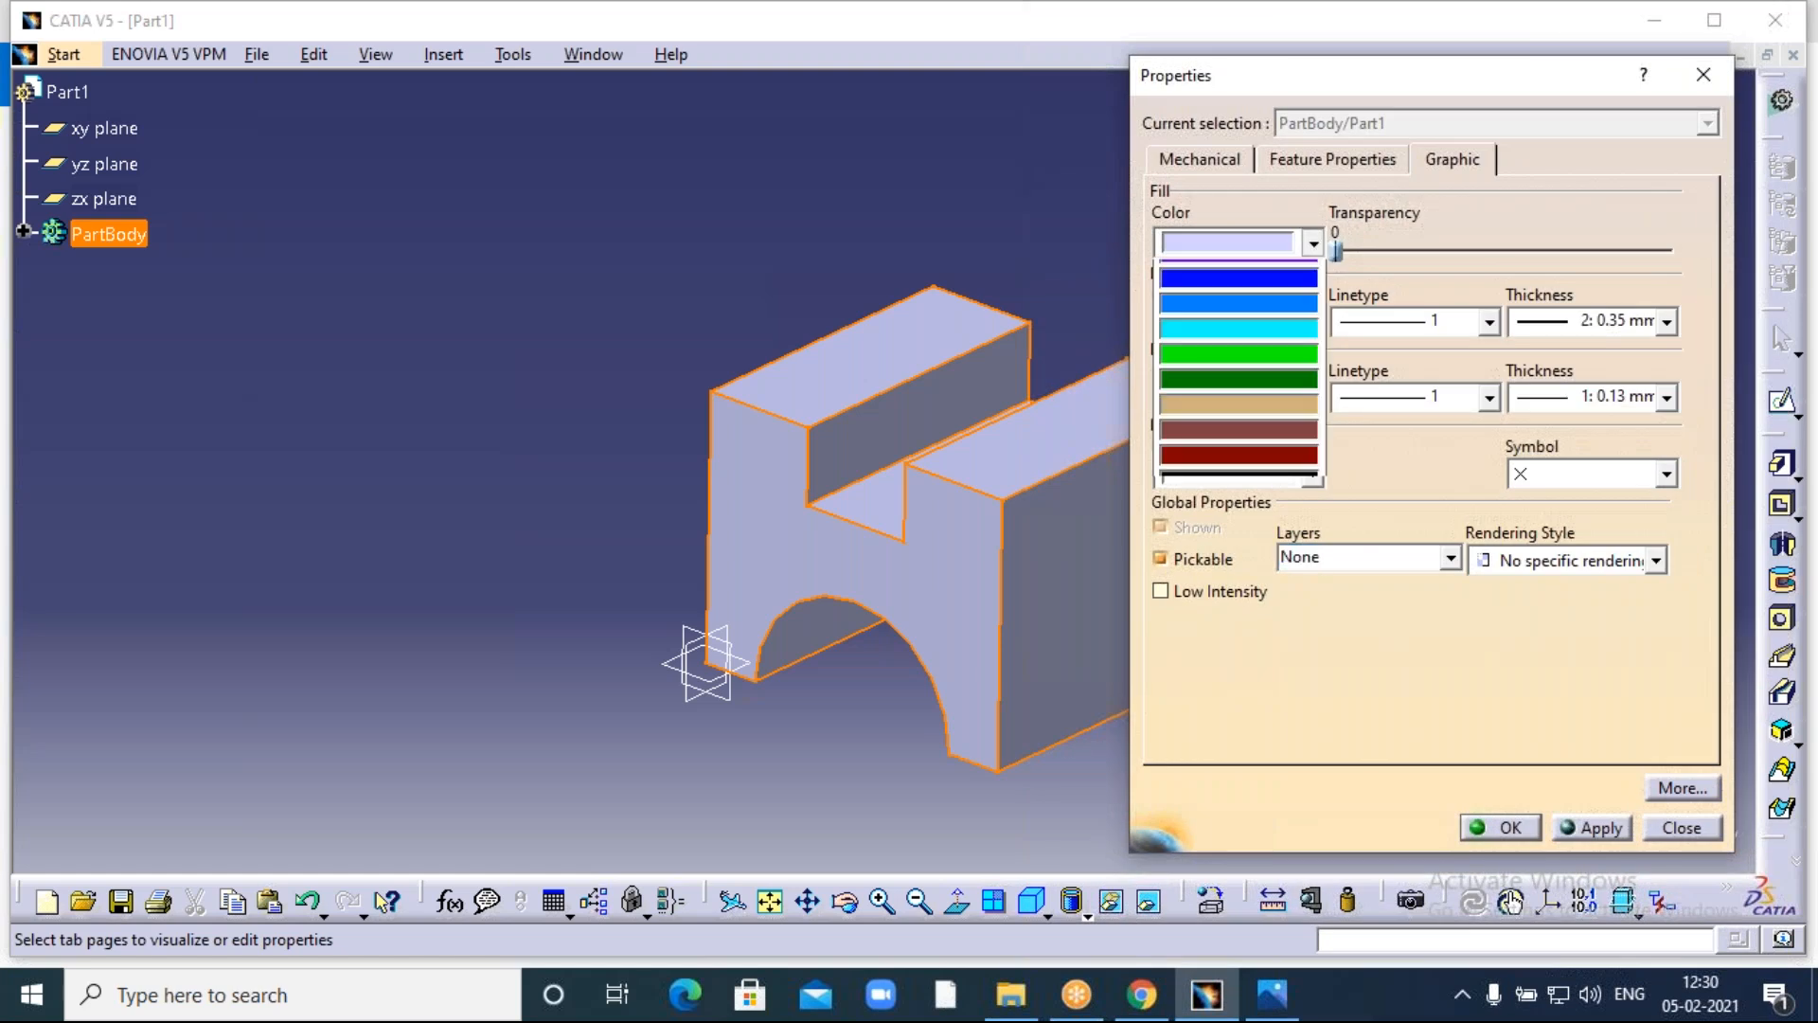
left_click(1243, 354)
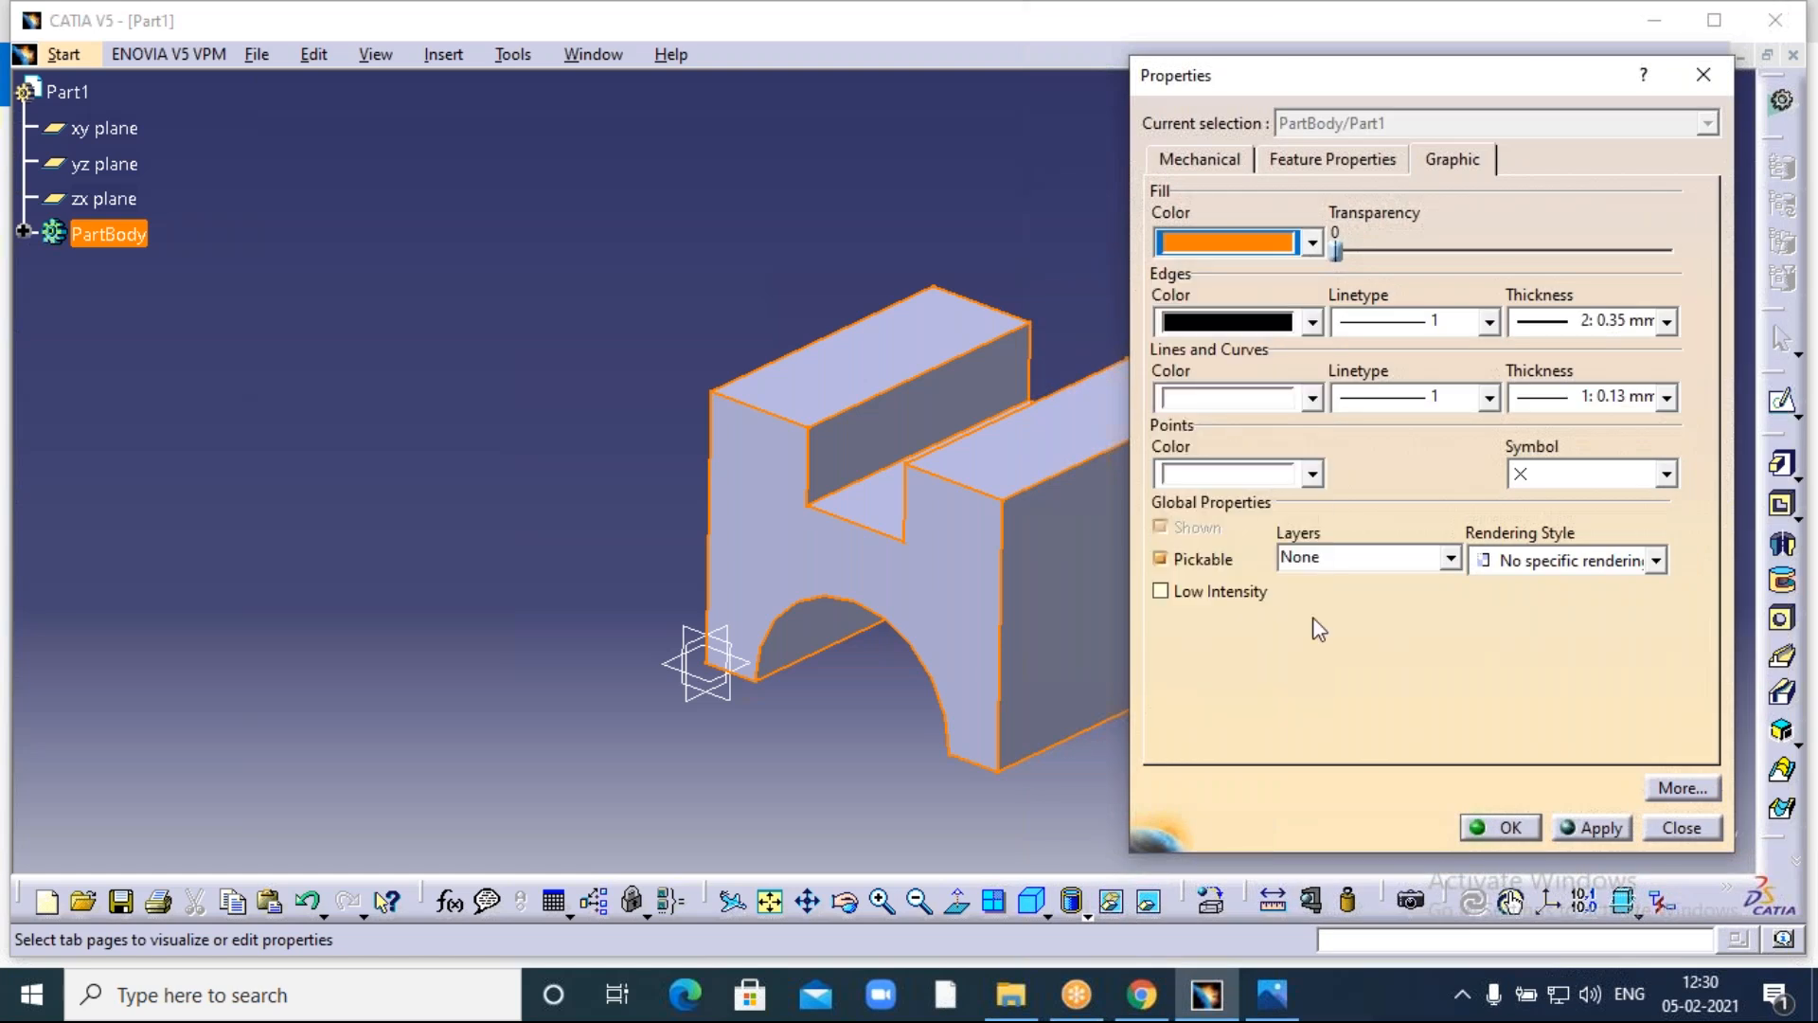
left_click(1507, 829)
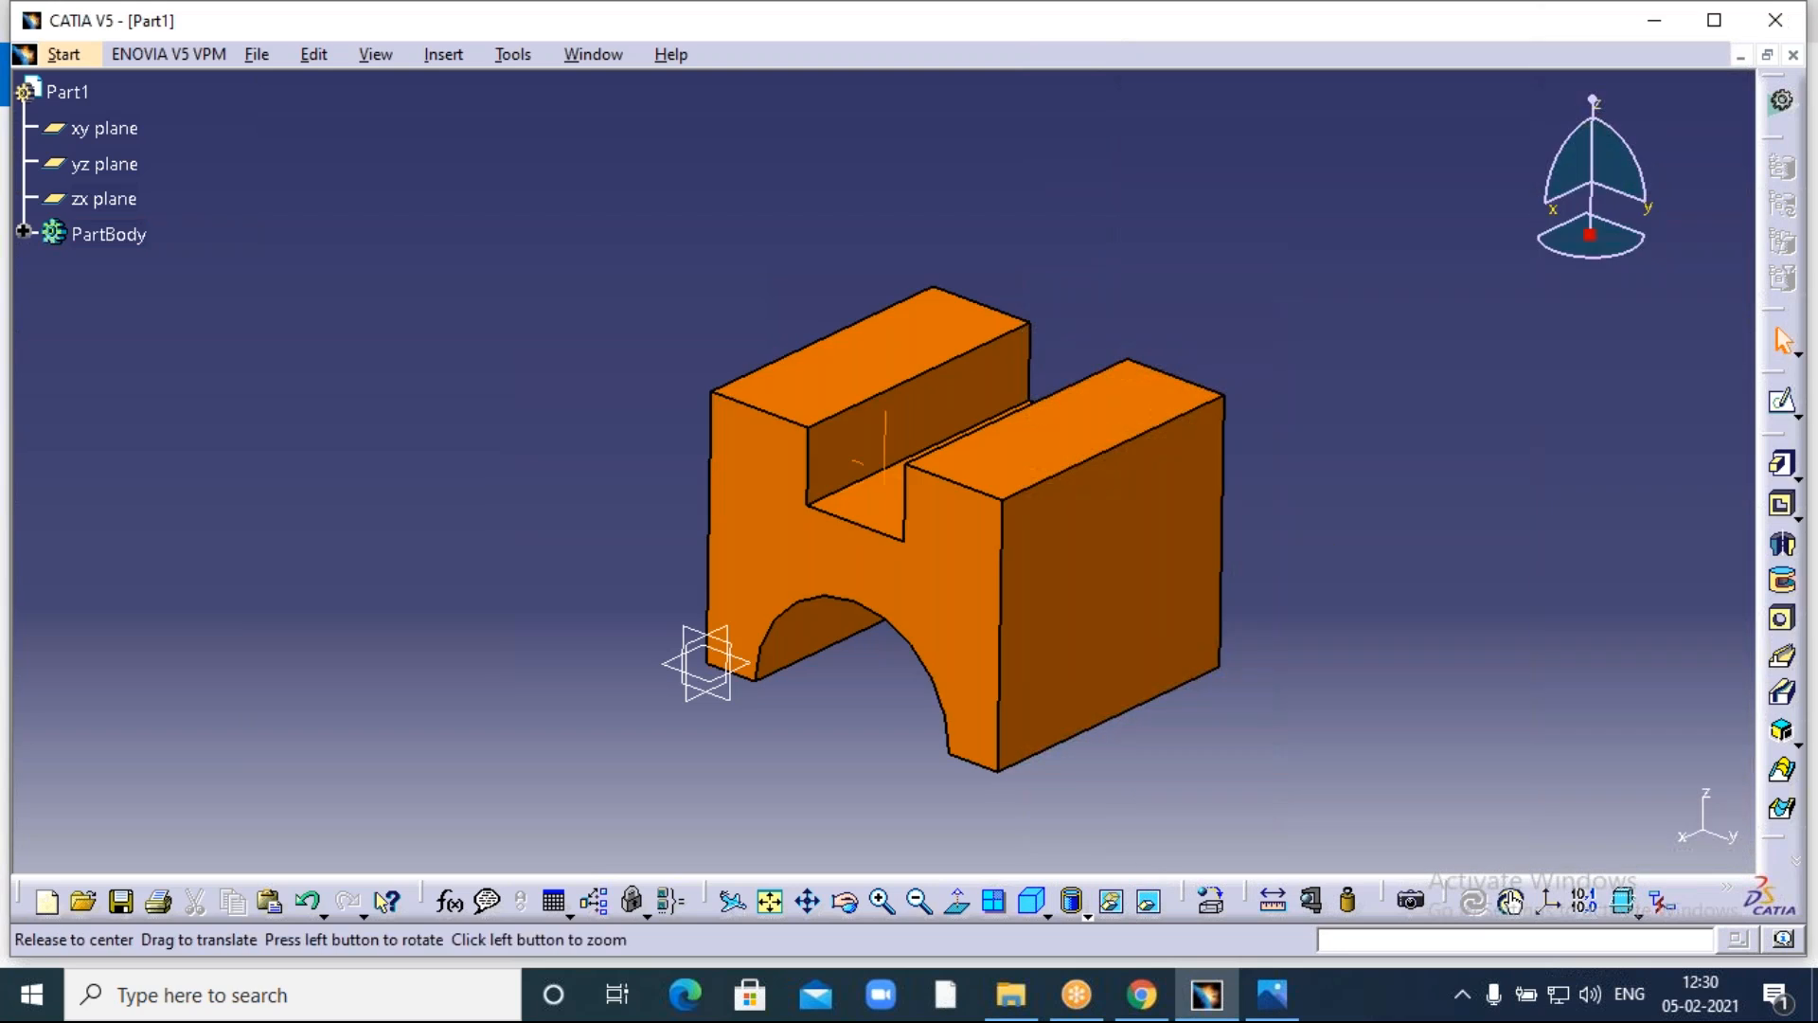
mouse_move(1327, 559)
middle_mouse_down()
mouse_move(1349, 556)
mouse_move(1305, 545)
middle_mouse_up()
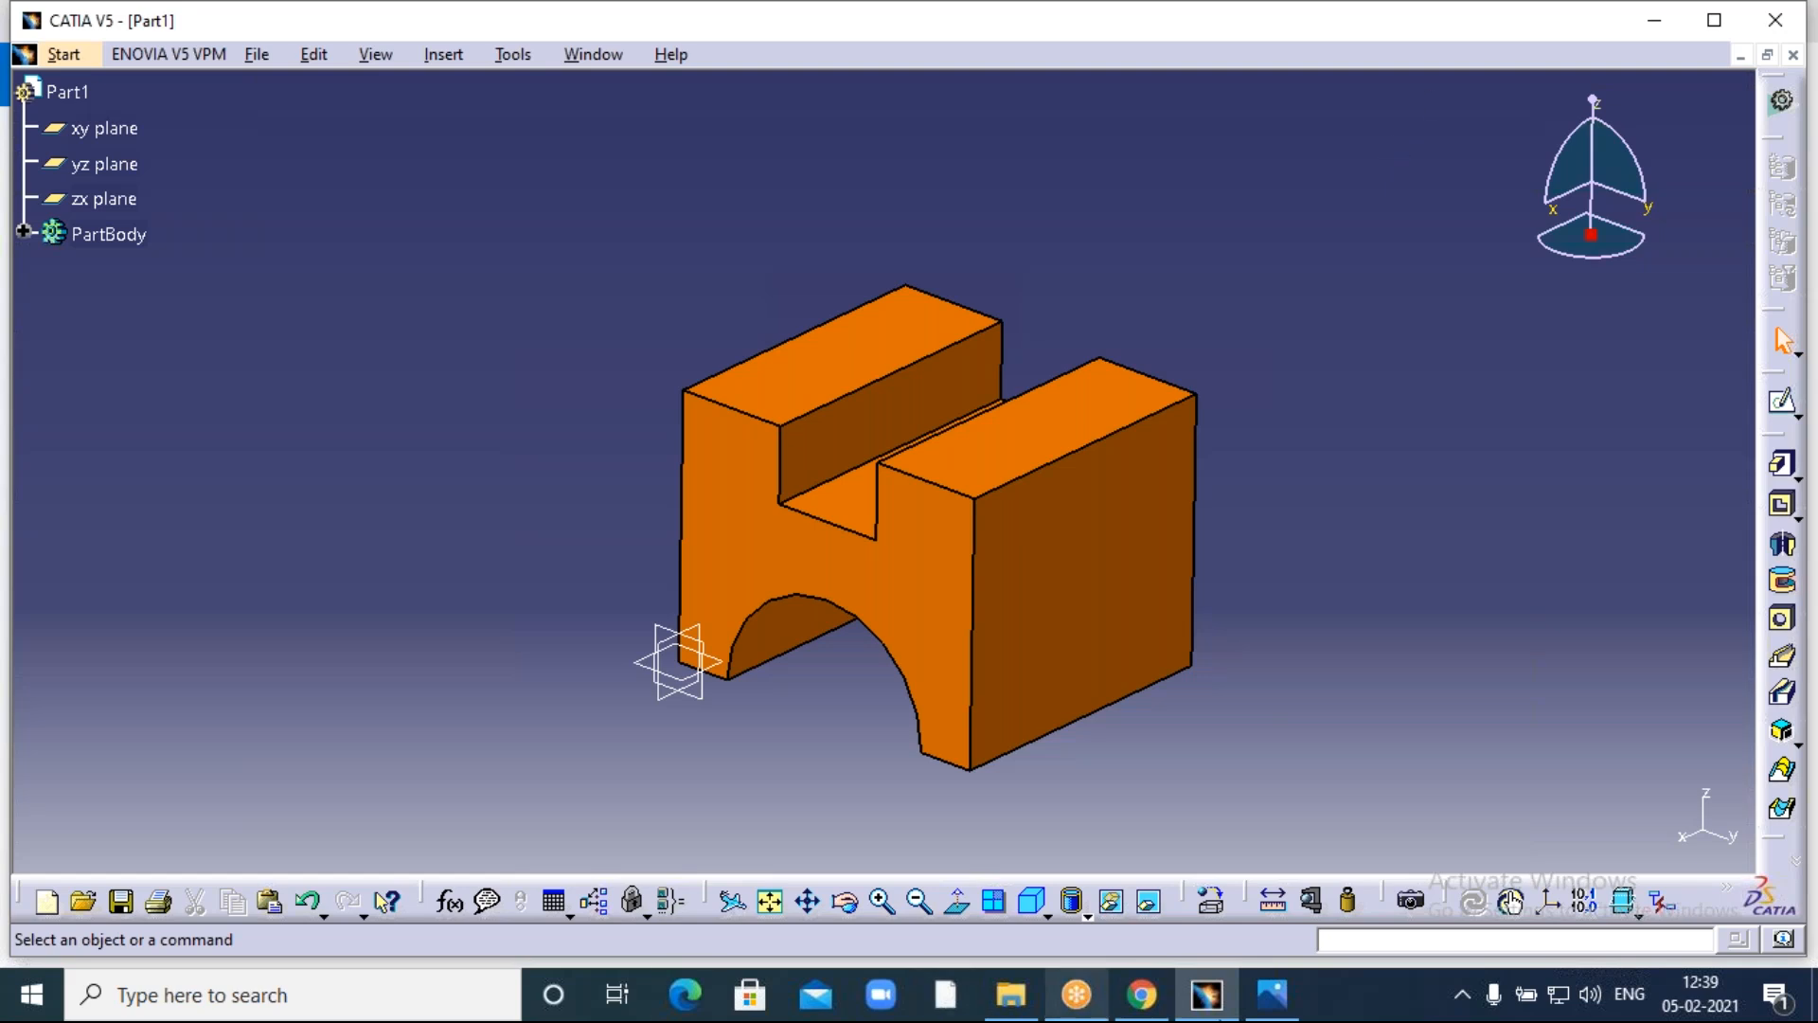
Switch to Photos and show the shaft-and-disc drawing in IMG_20200501_101313.
left_click(1270, 994)
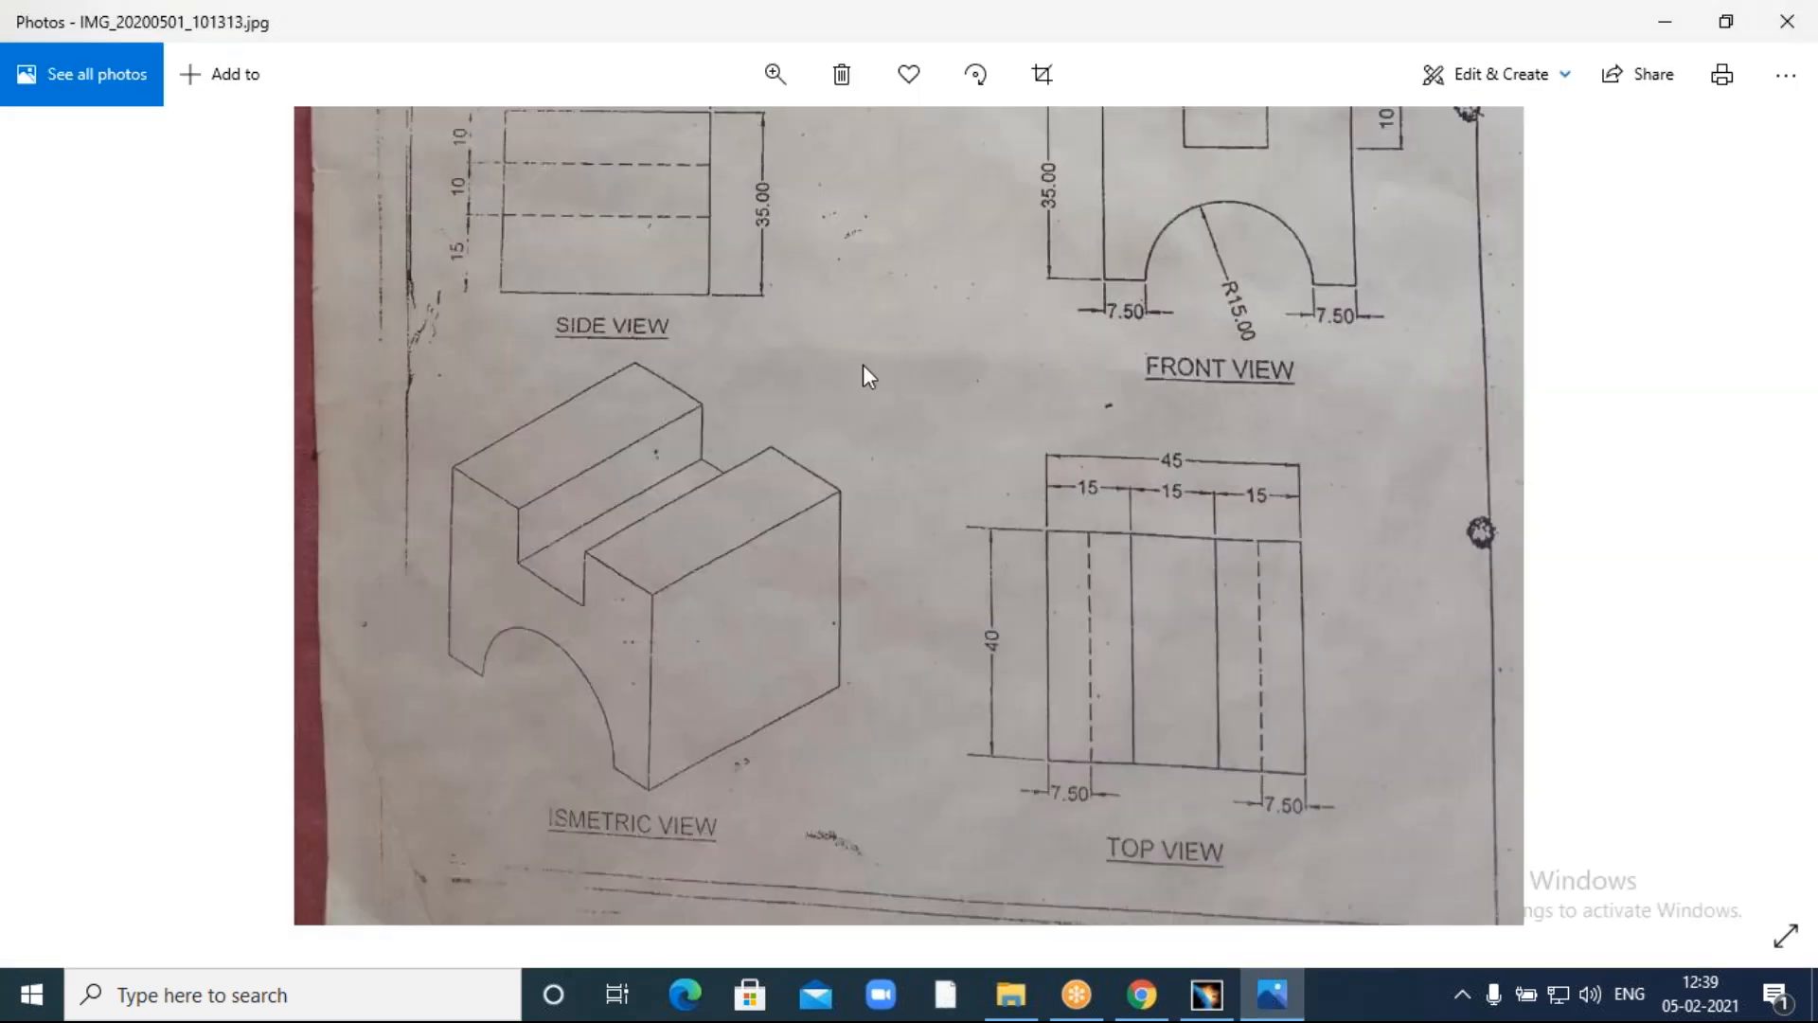
left_click_drag(872, 350, 867, 1002)
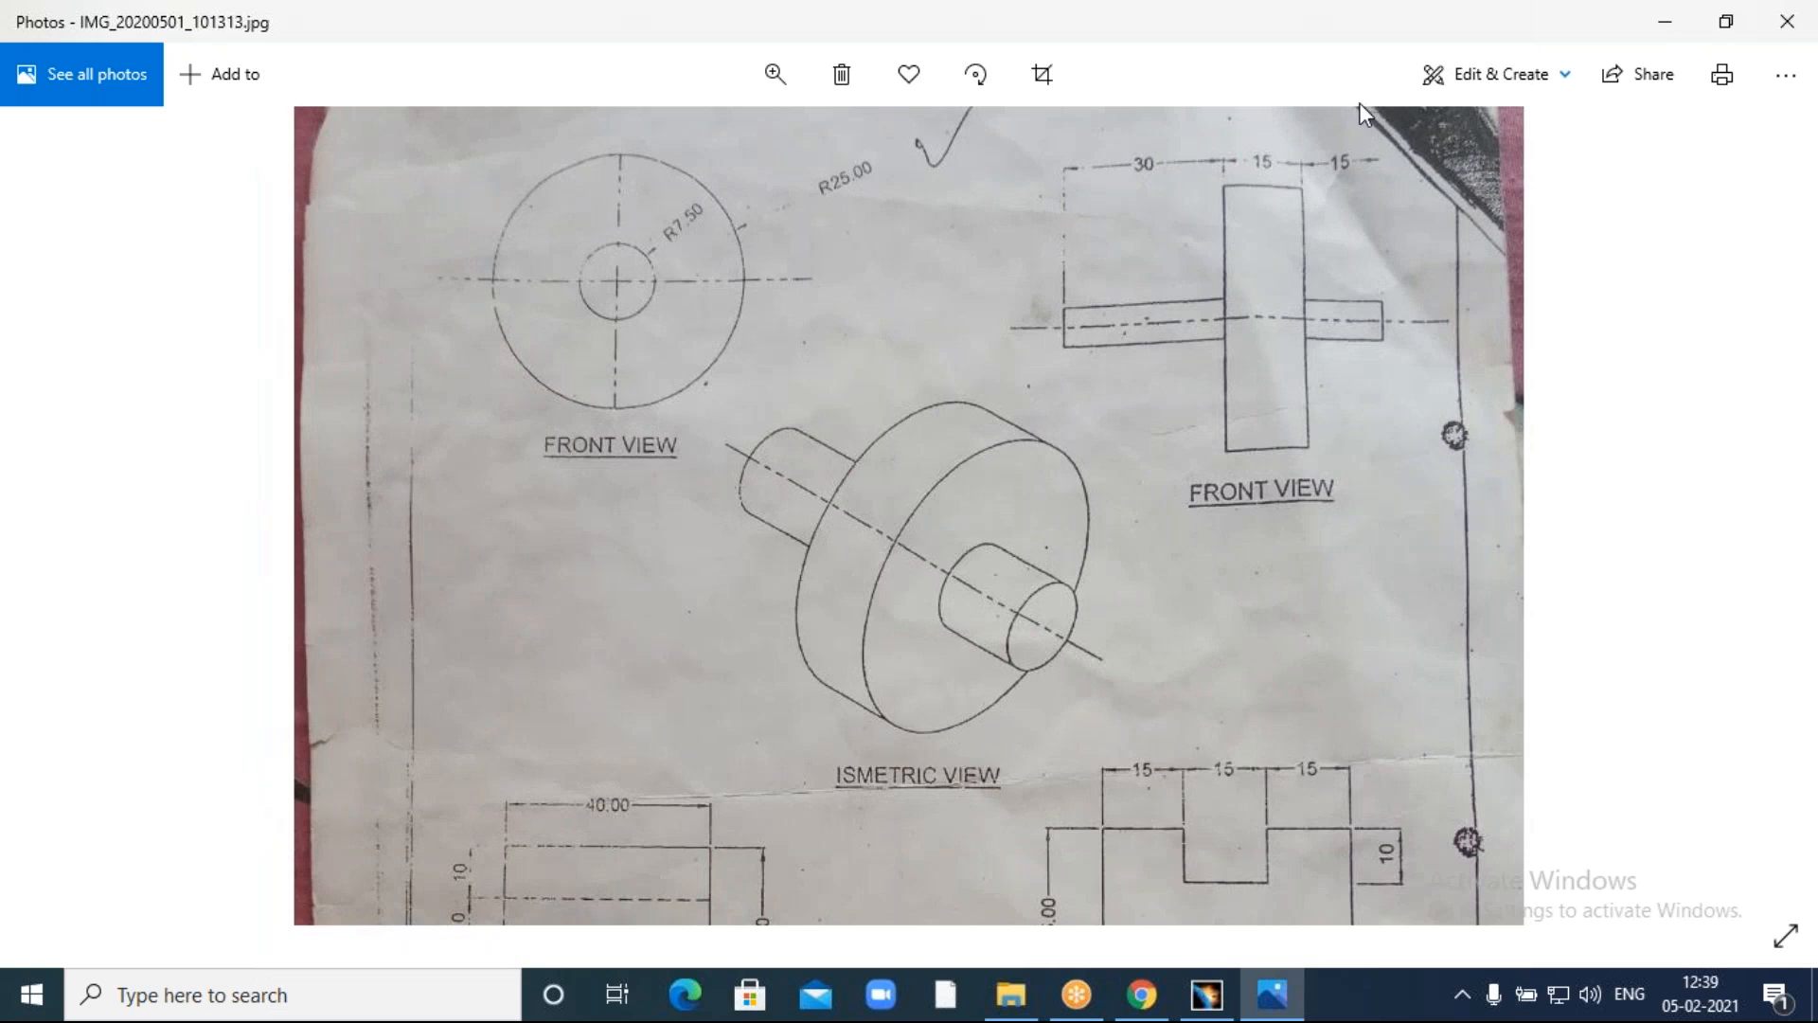
Review the shaft-and-disc views in the drawing, switch to CATIA and close the block's part without saving it.
mouse_move(1049, 304)
left_mouse_down()
mouse_move(1053, 367)
mouse_move(1067, 330)
left_mouse_up()
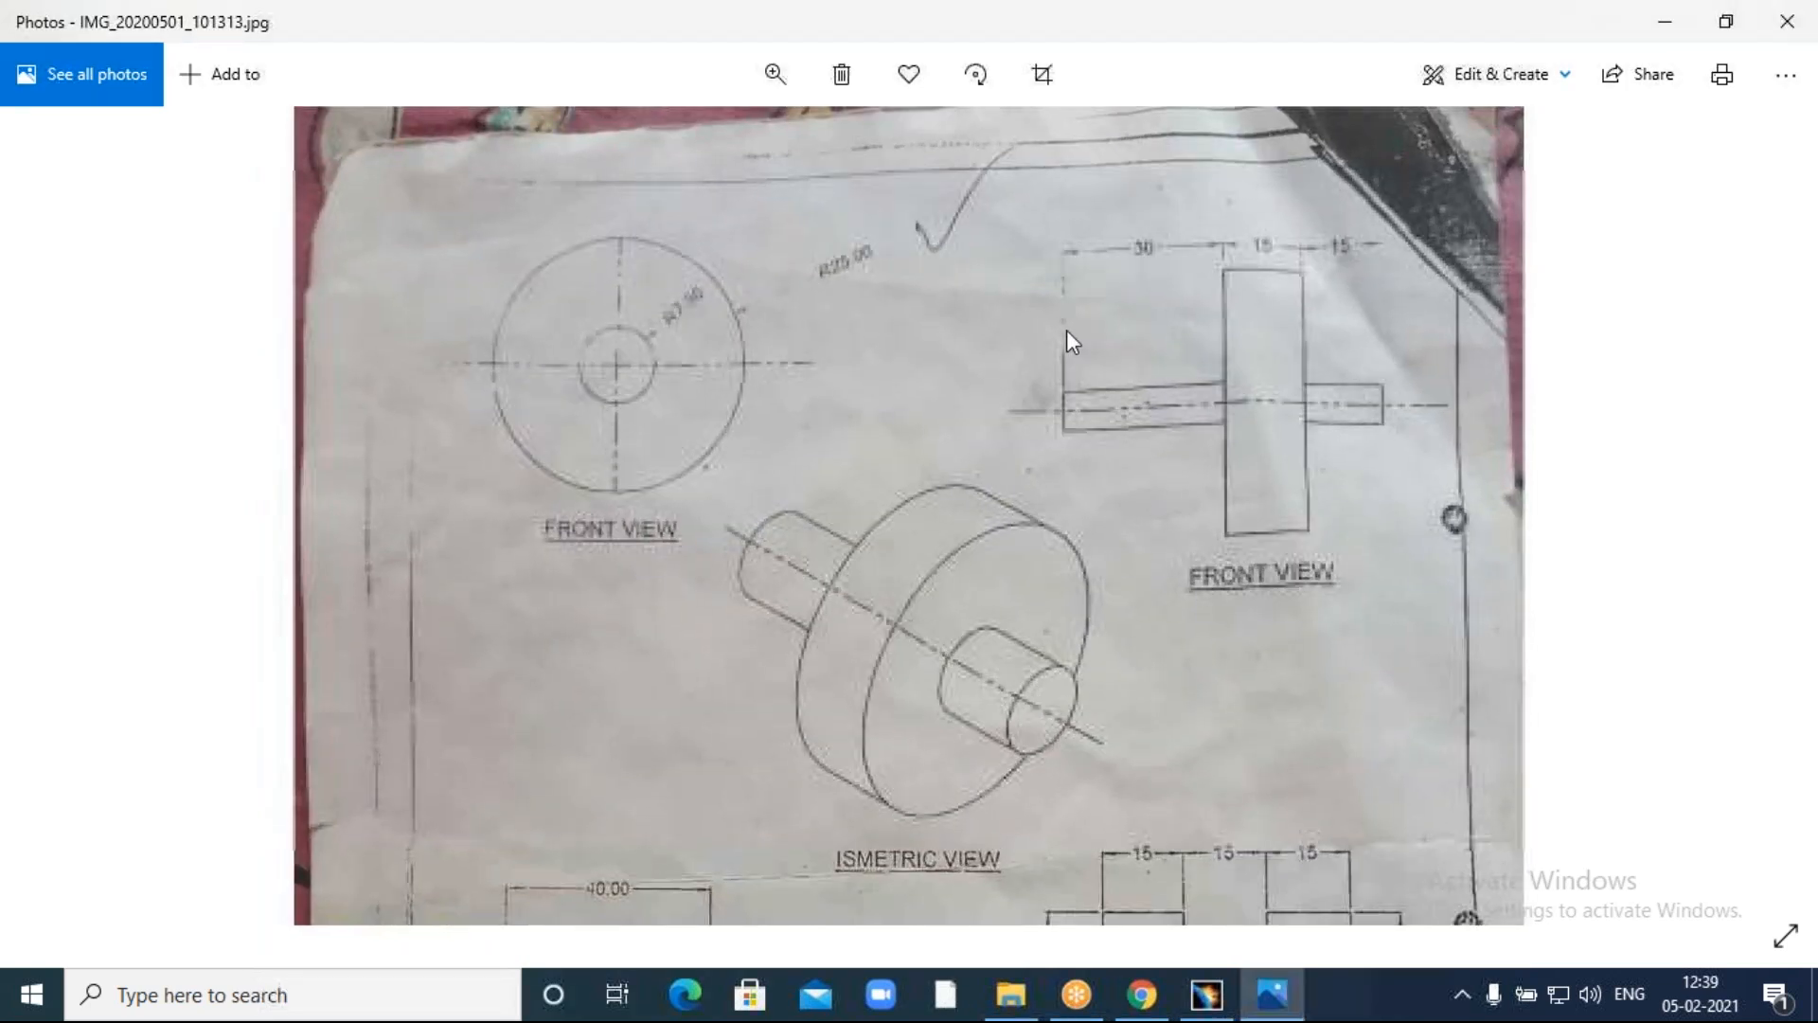
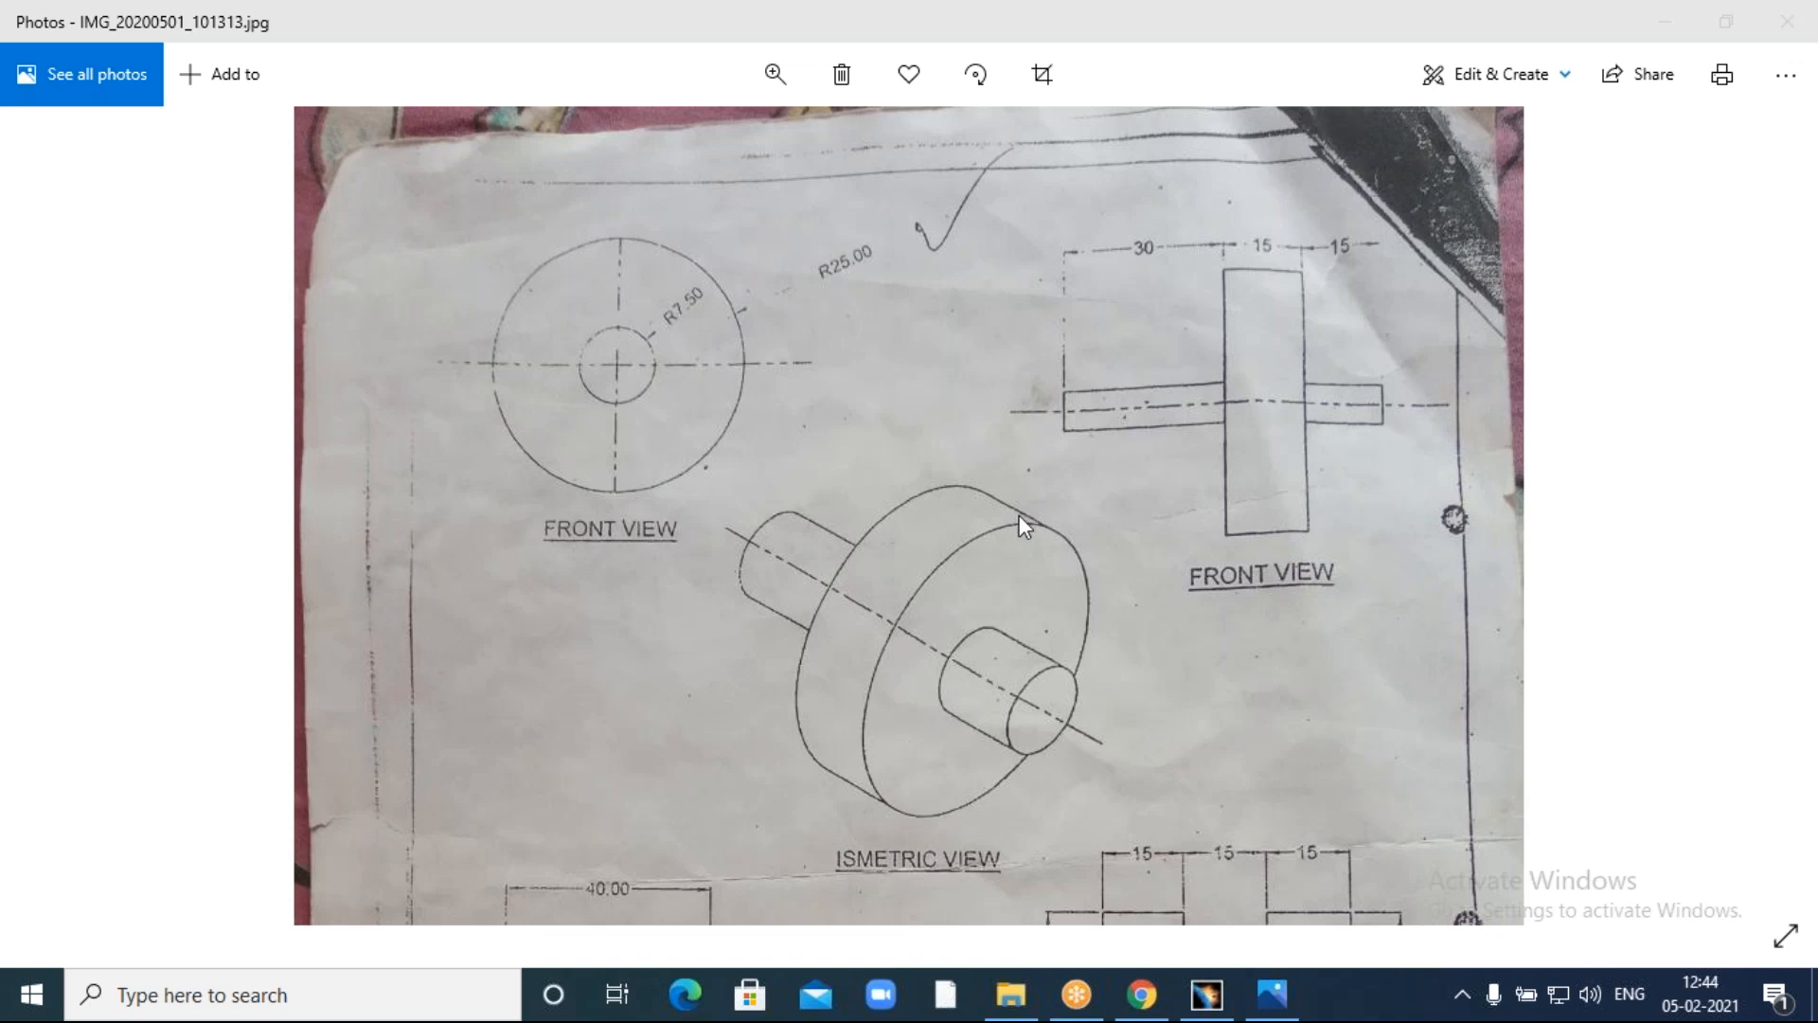
left_click_drag(1197, 642, 1216, 612)
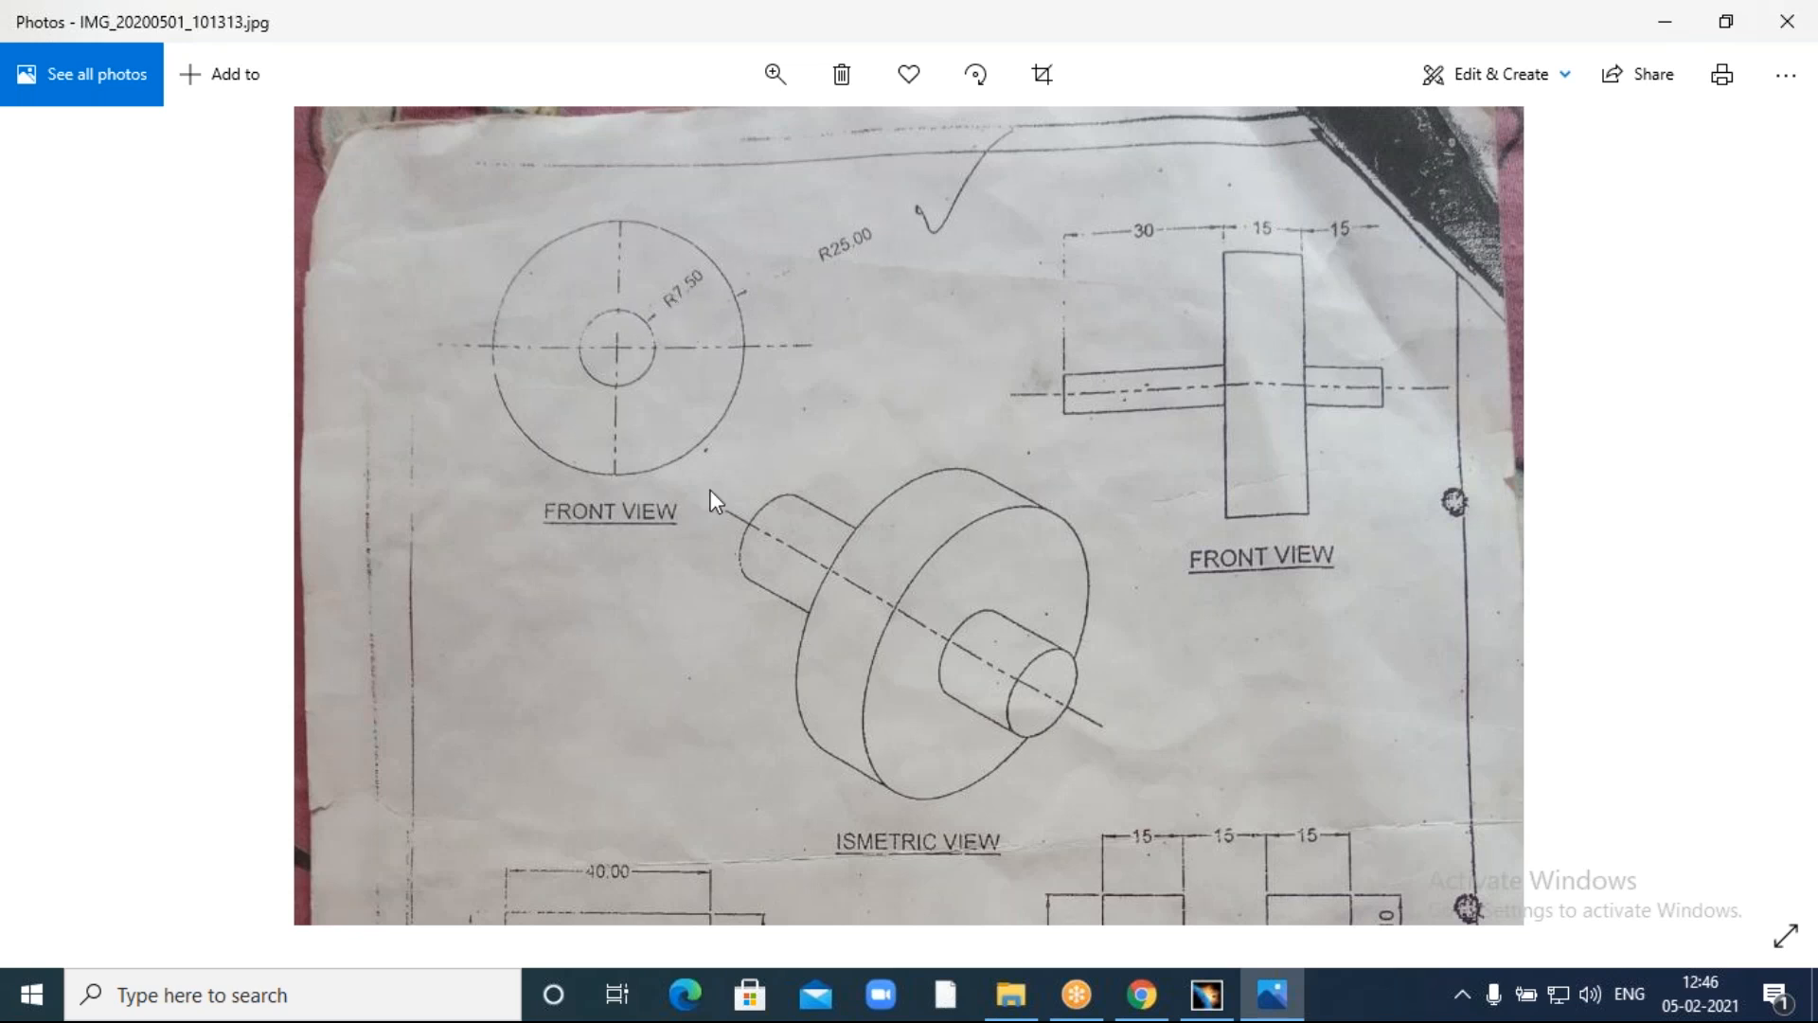
left_click(1204, 992)
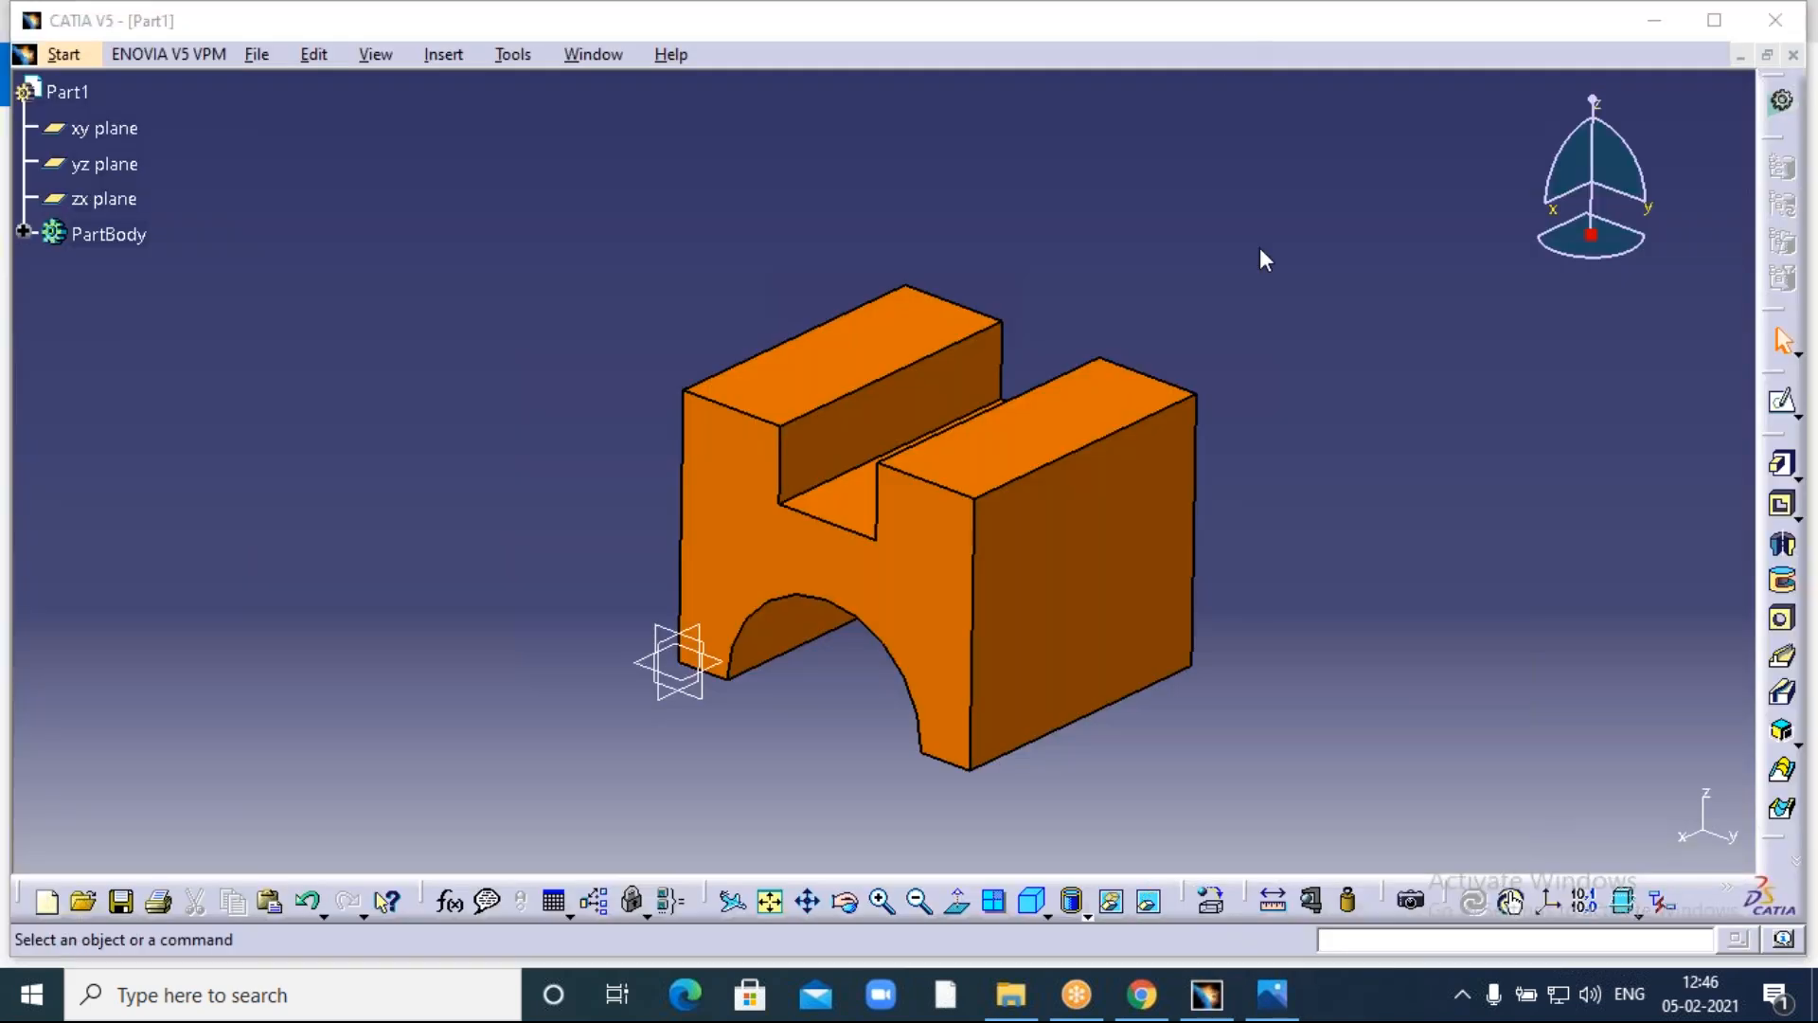
left_click(1793, 56)
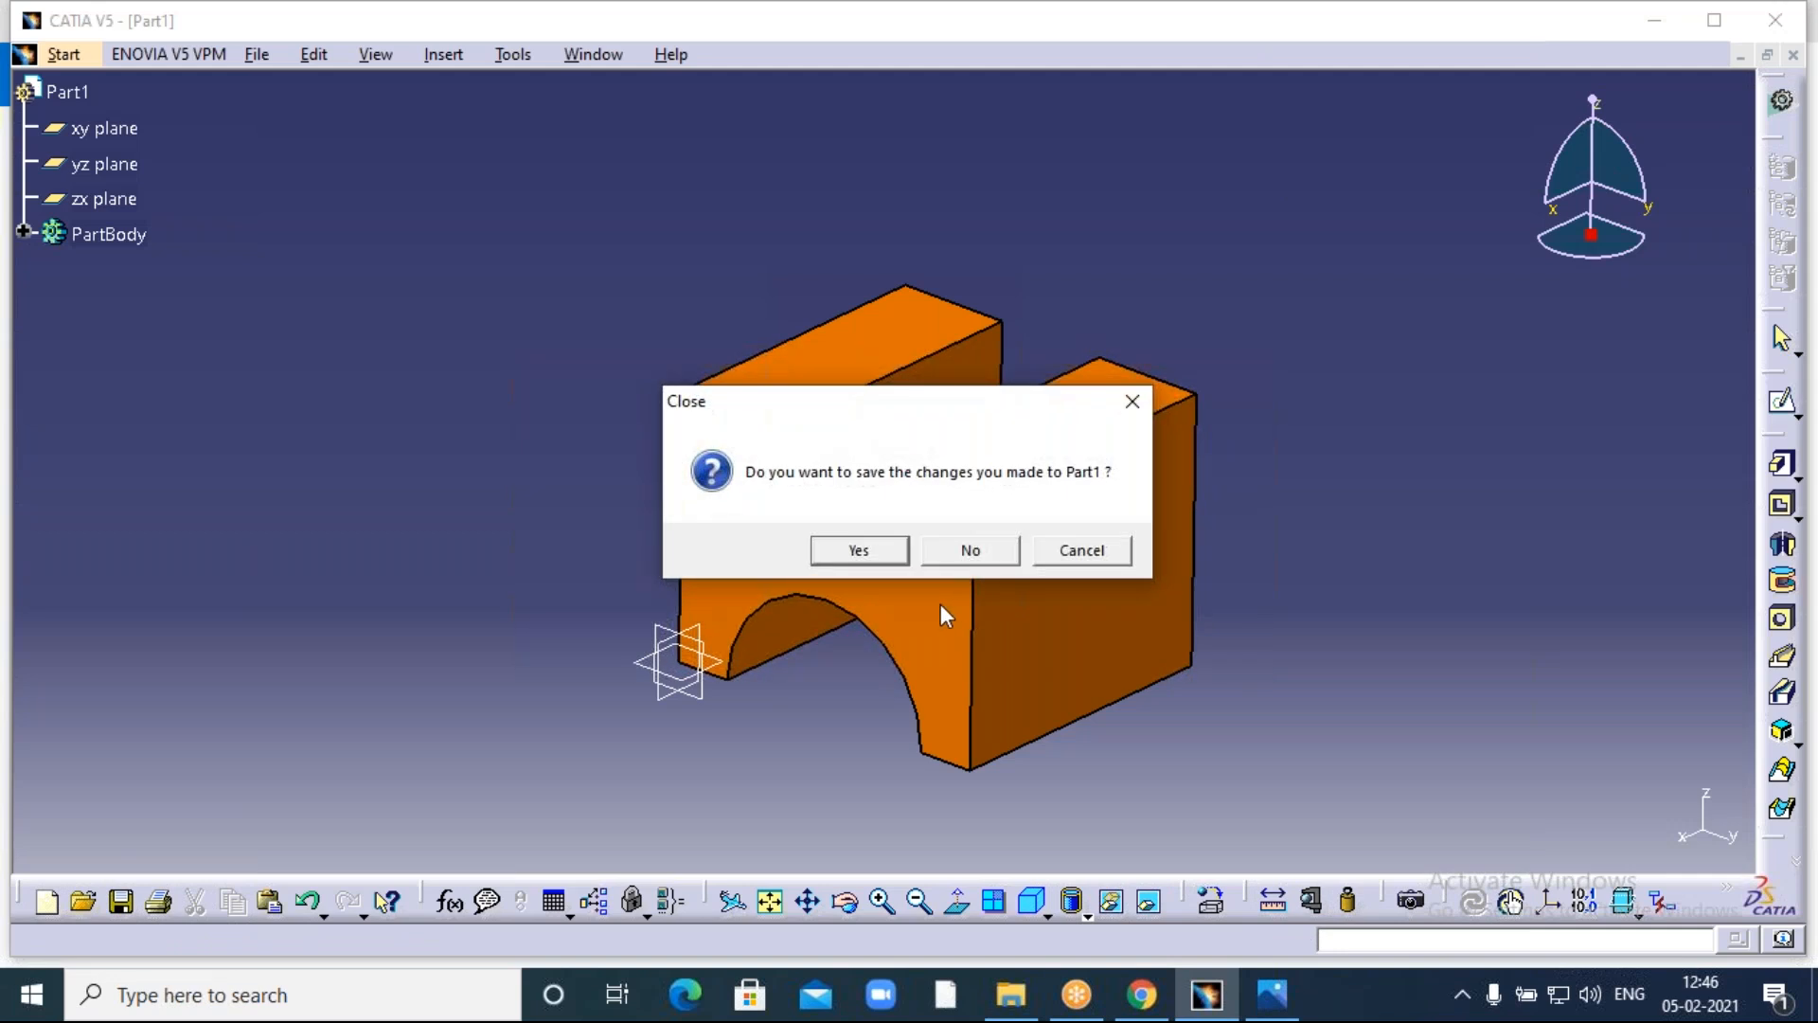
left_click(957, 553)
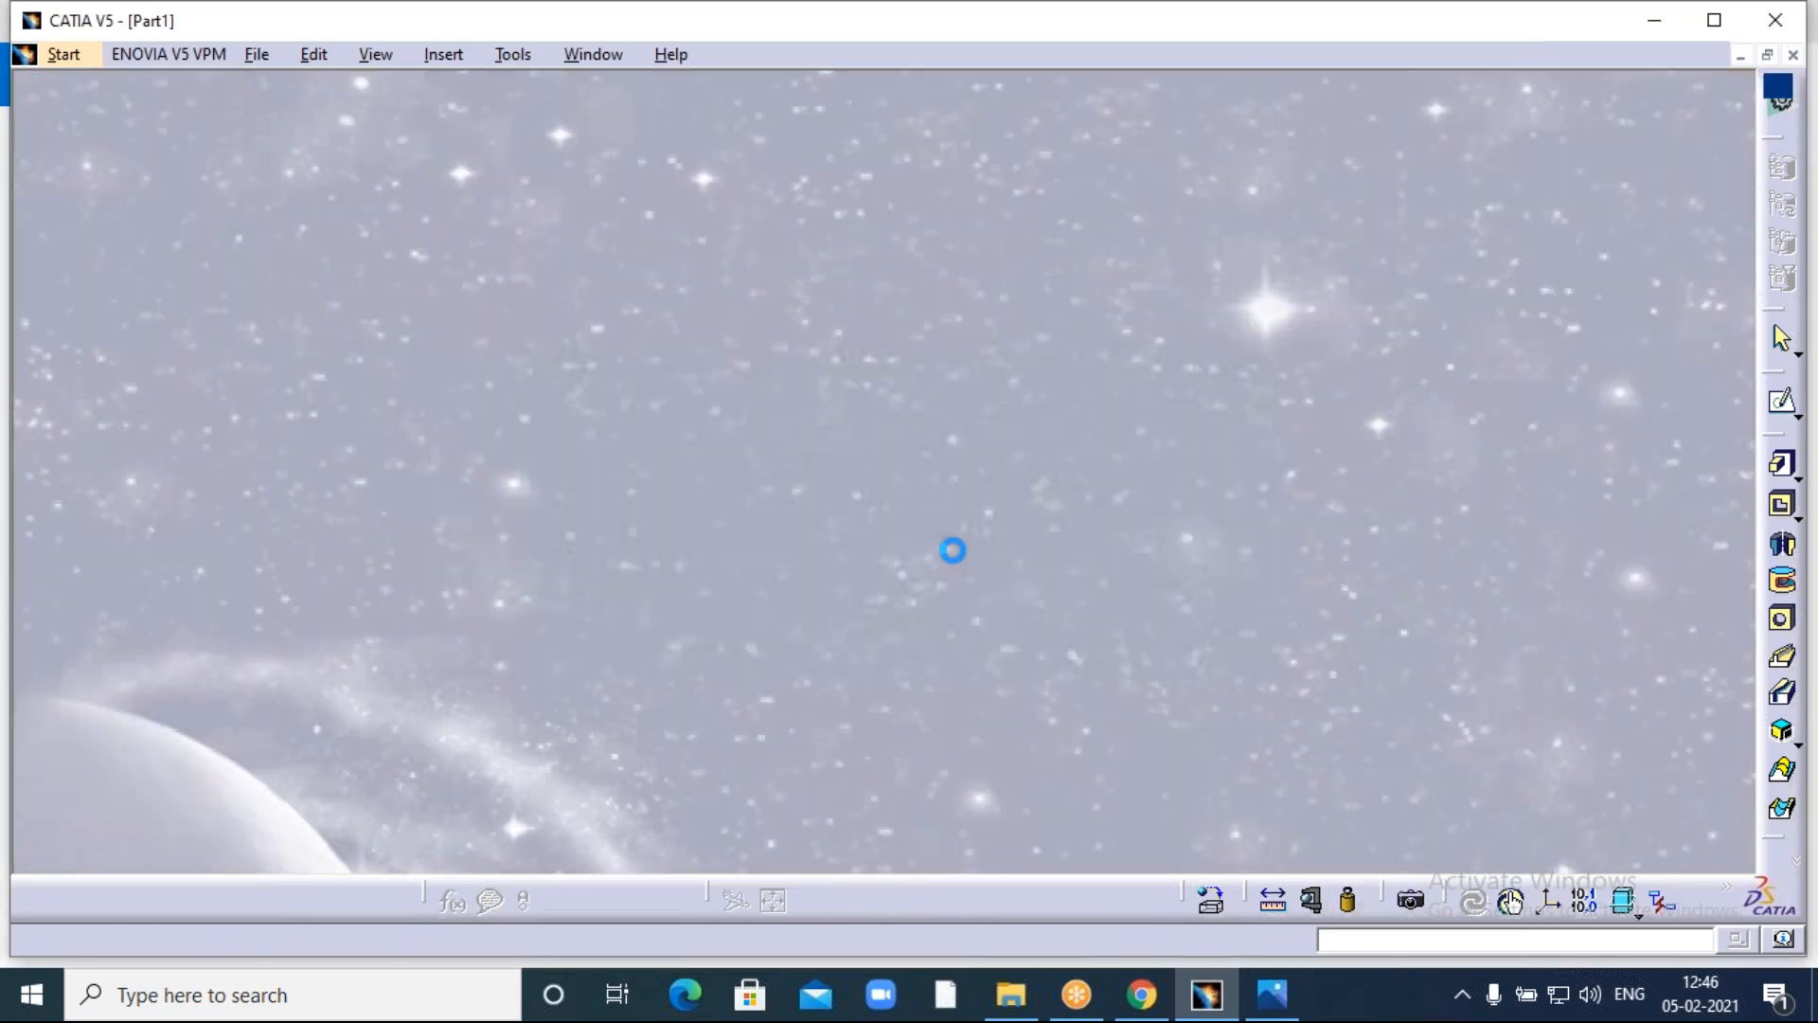
Create a new mechanical Part Design part named Part1 with hybrid design enabled.
left_click(35, 55)
mouse_move(263, 137)
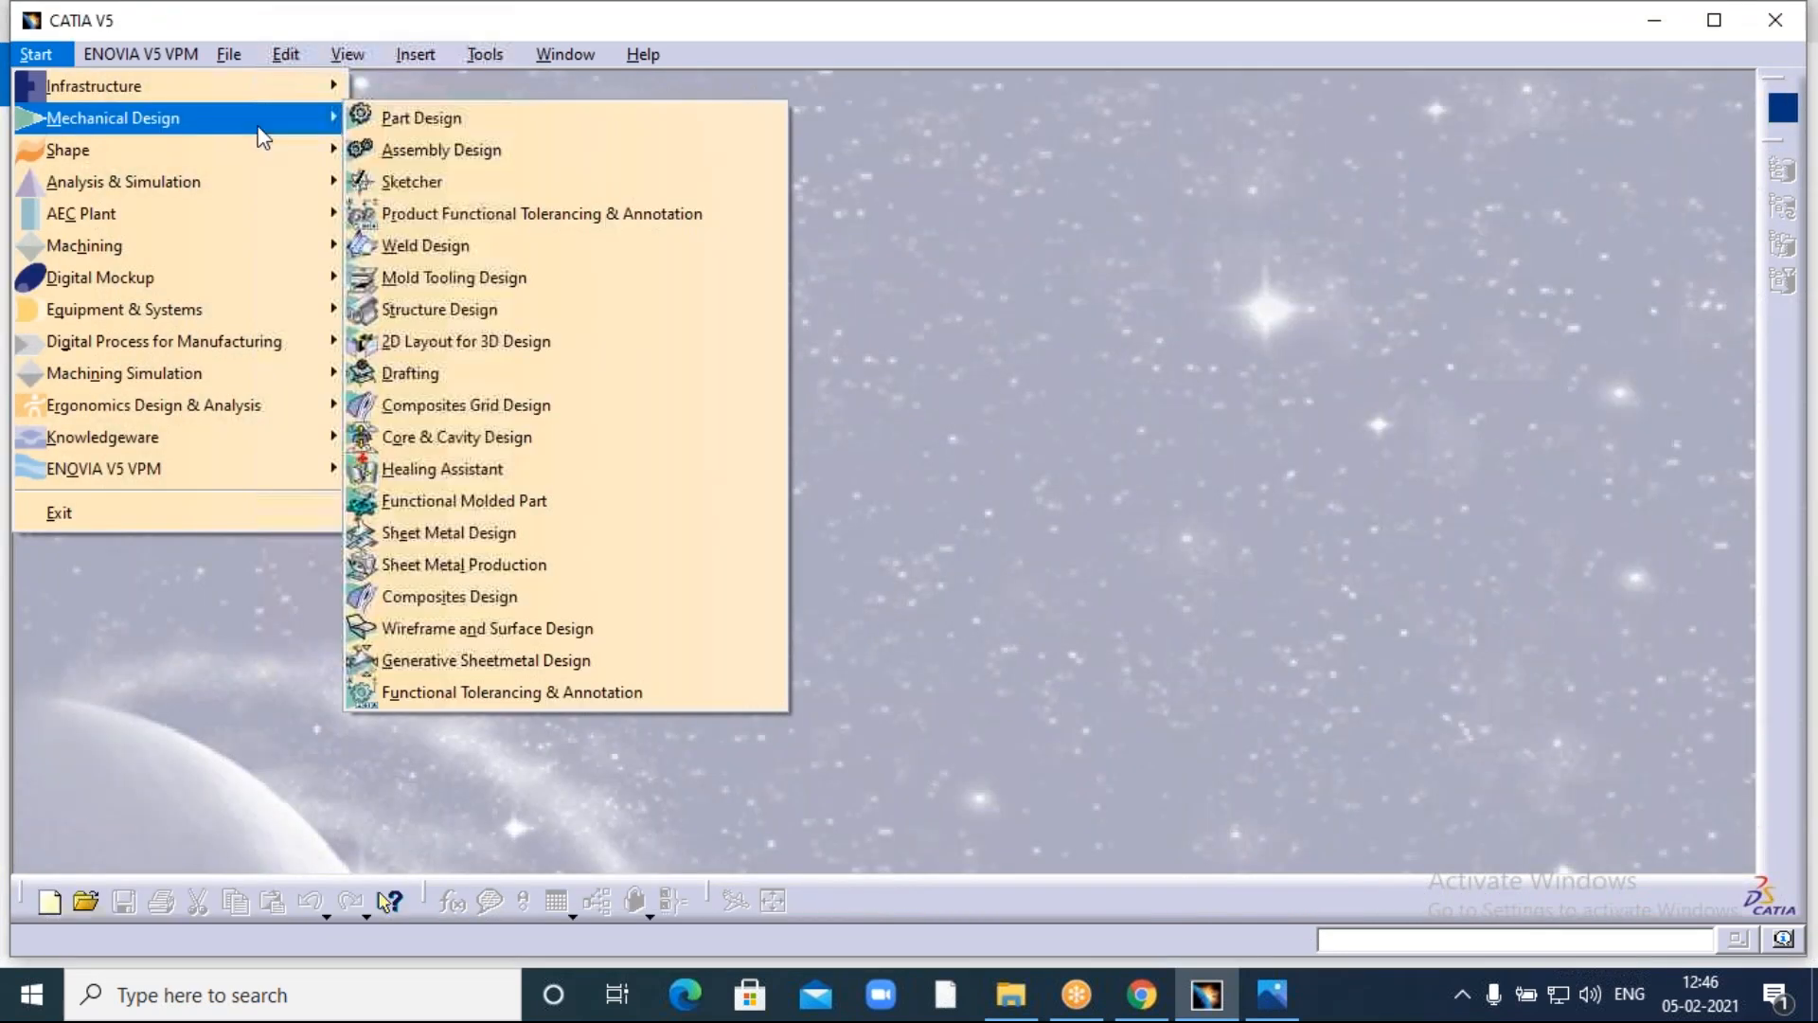
left_click(587, 119)
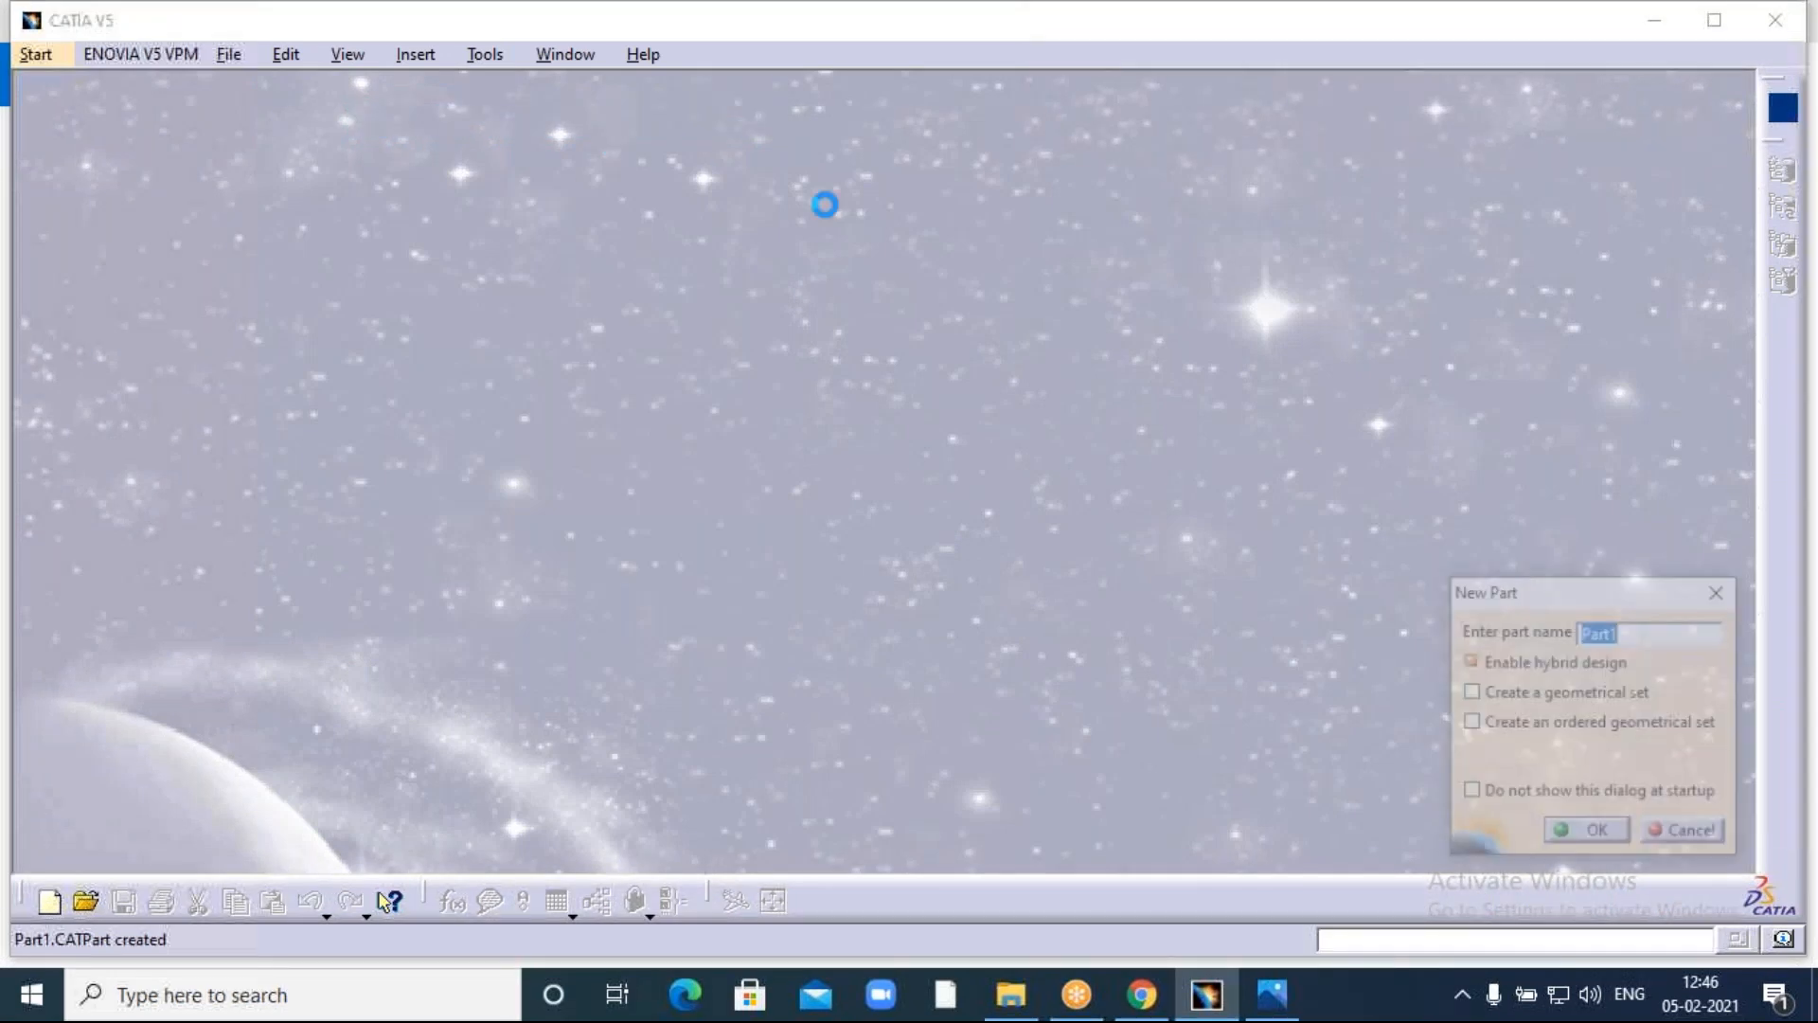
key("Return")
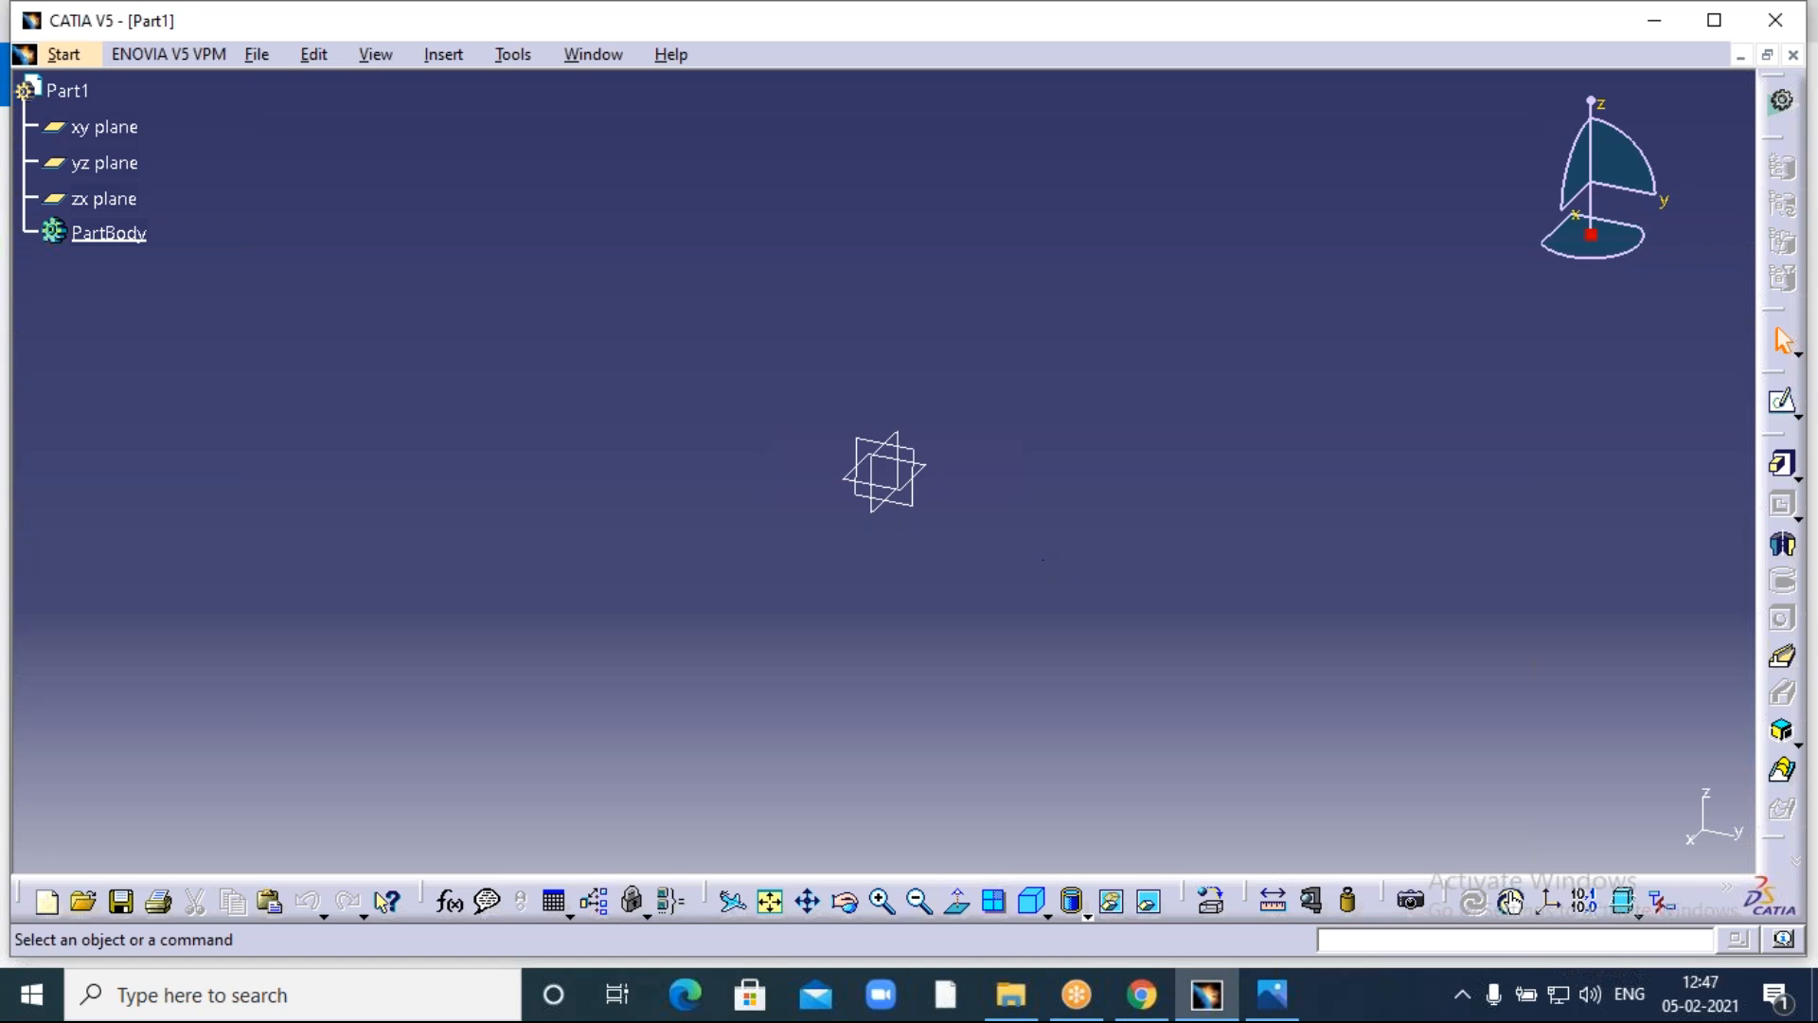
Check the drawing in Photos, return to CATIA and sketch an origin-centred circle of about 57 mm radius on the xy plane.
left_click(1272, 995)
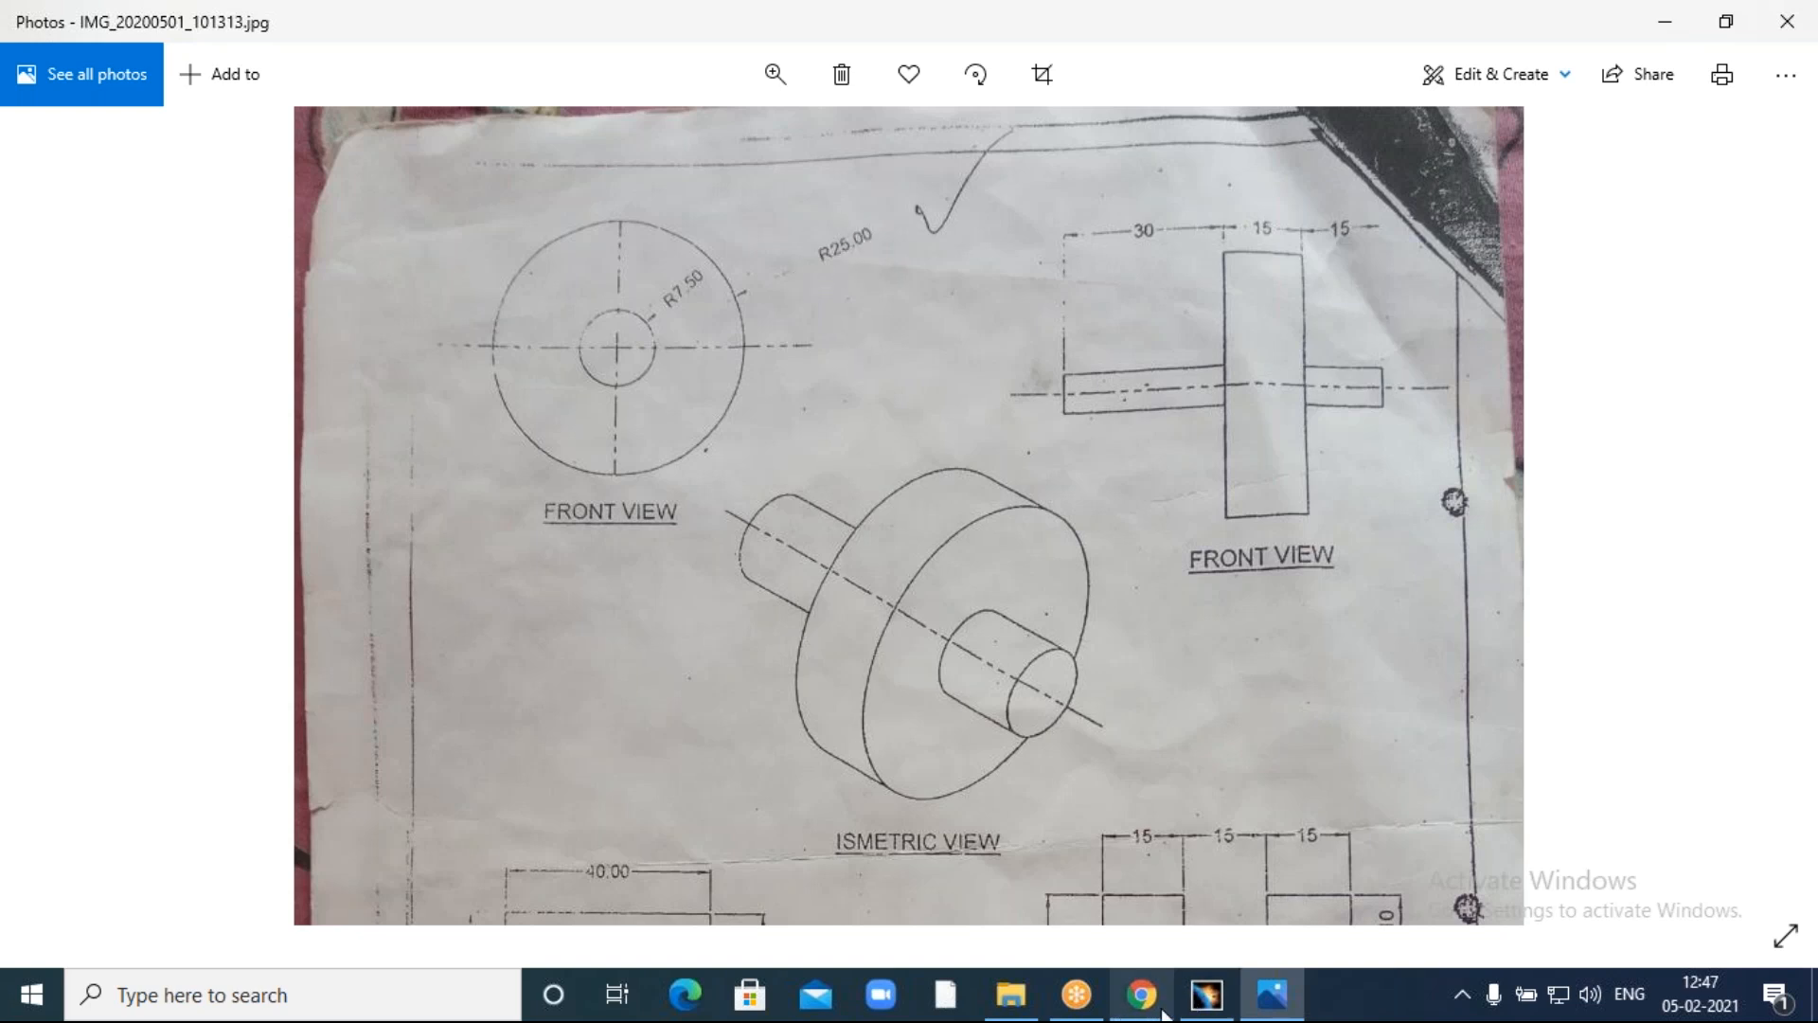
left_click(1205, 999)
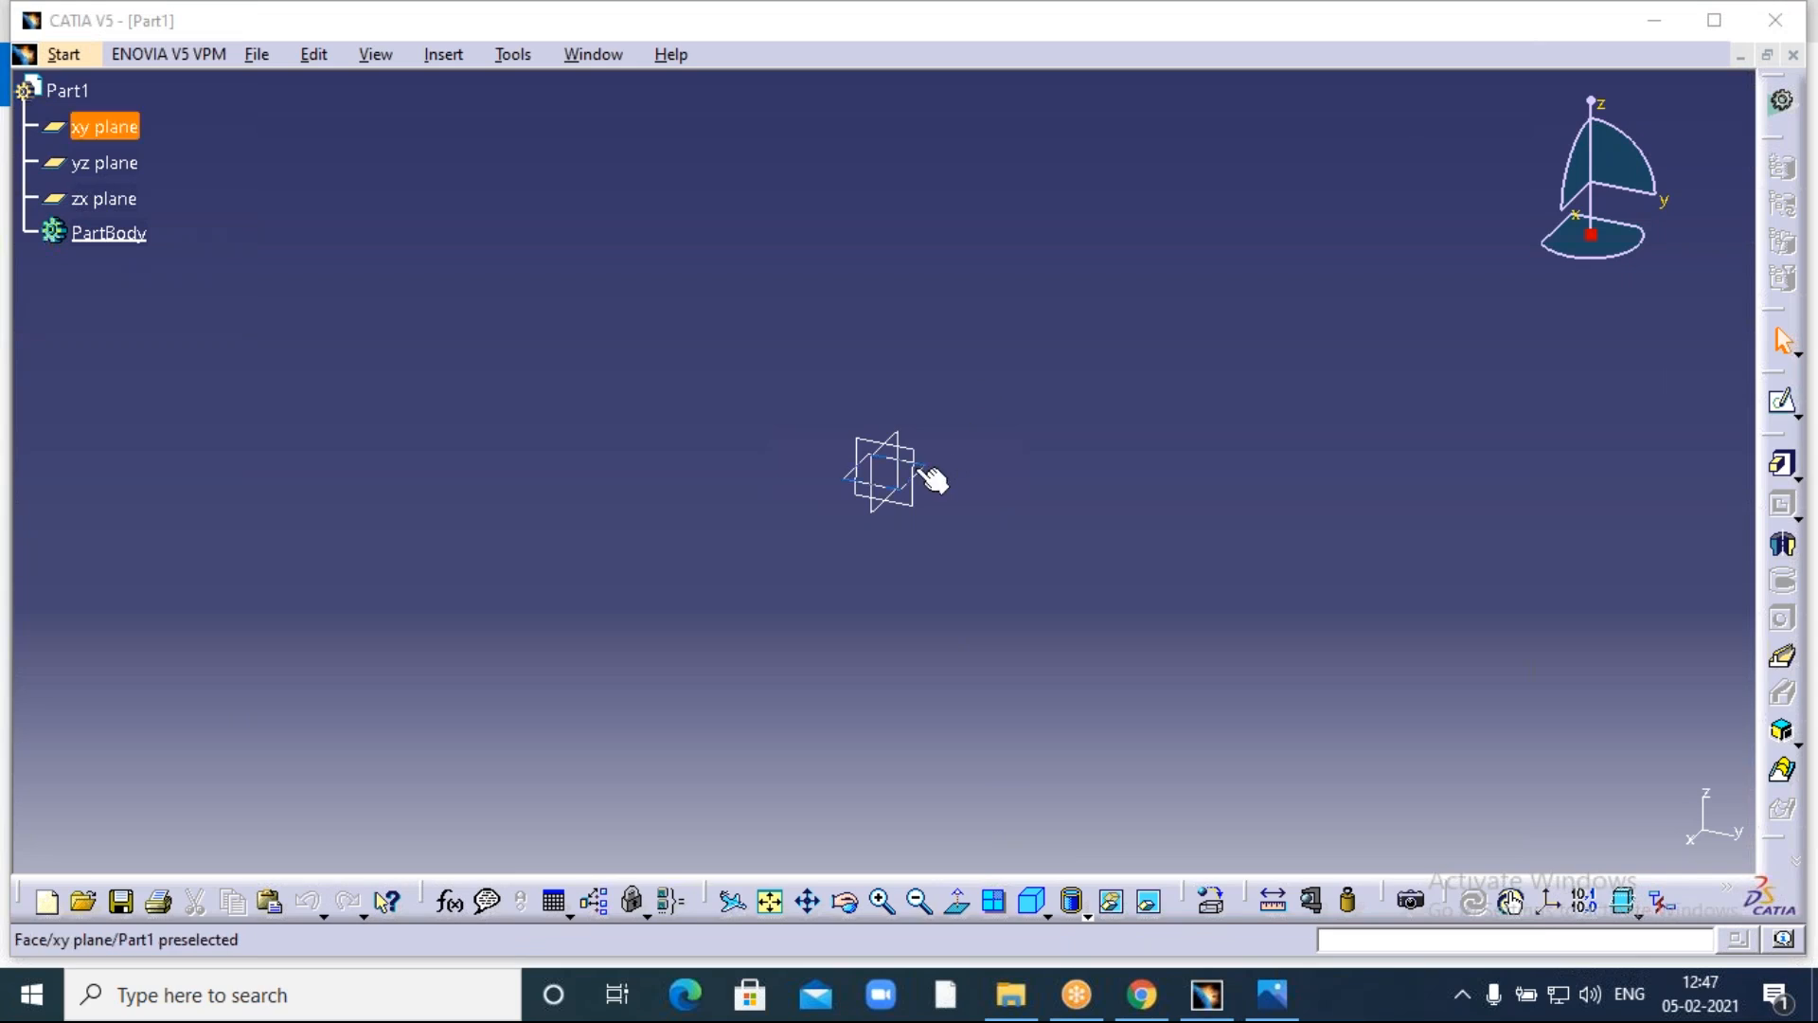
left_click(933, 479)
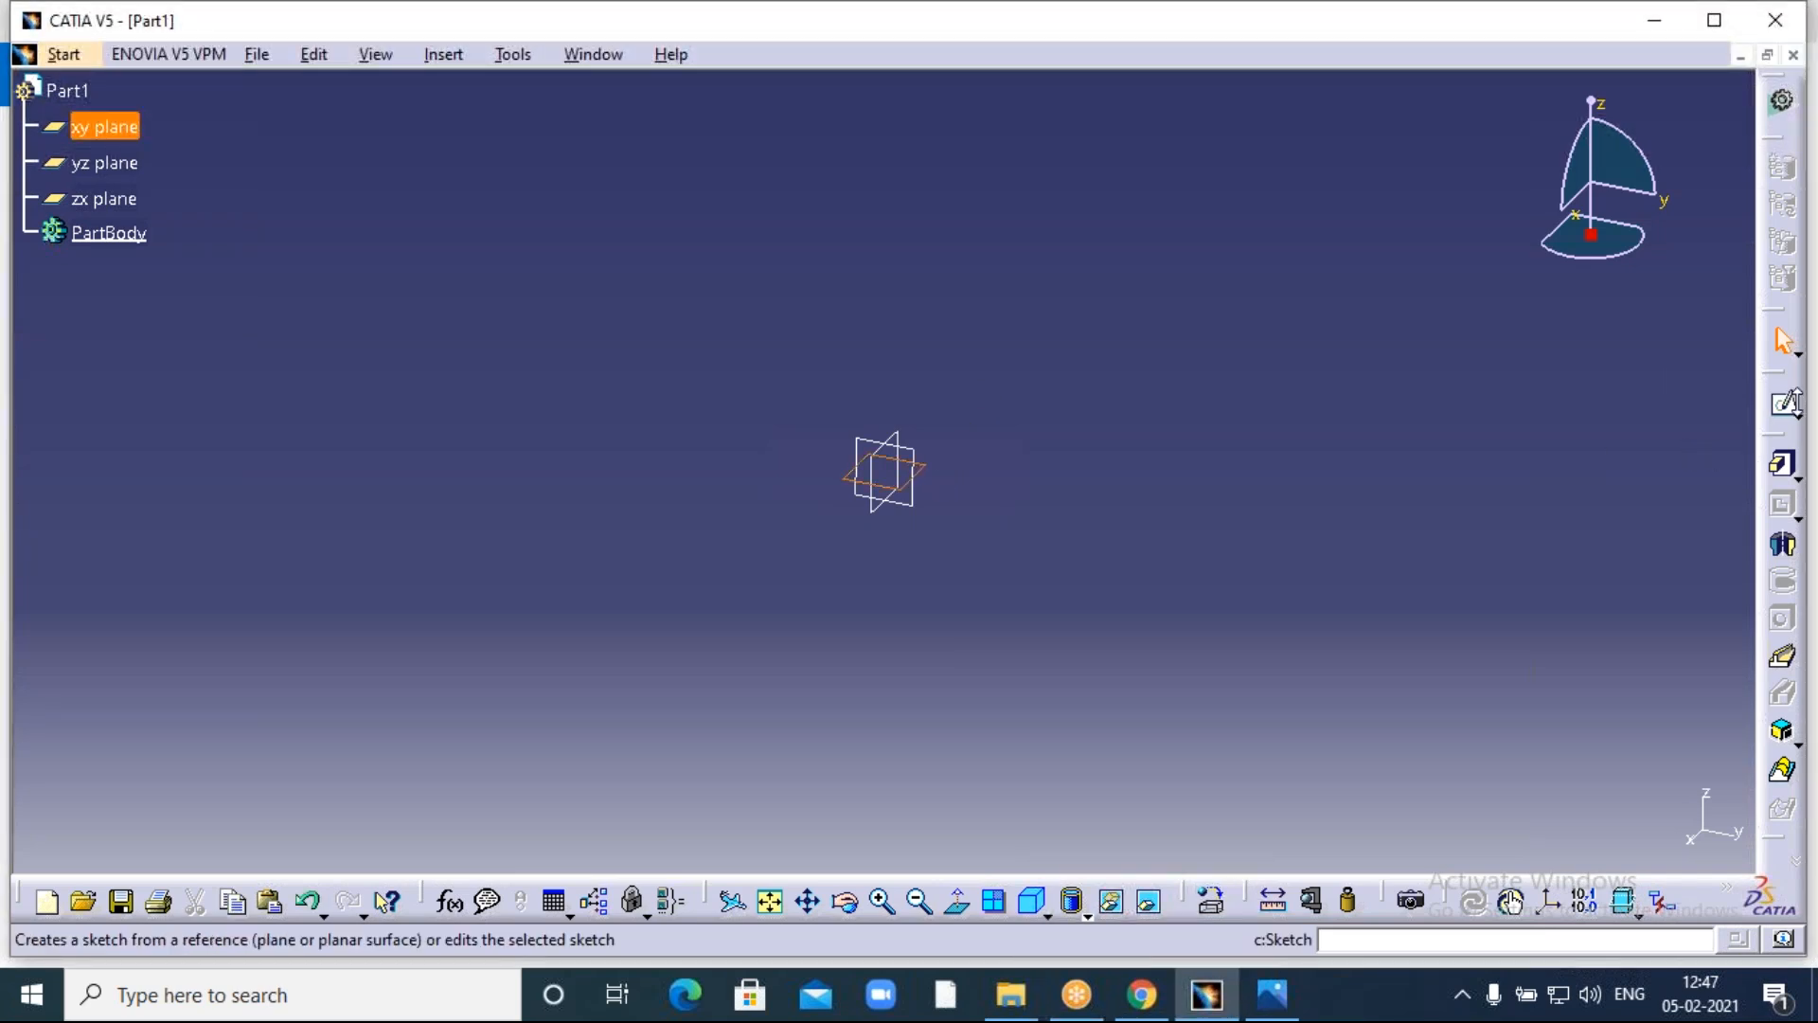
left_click(1783, 407)
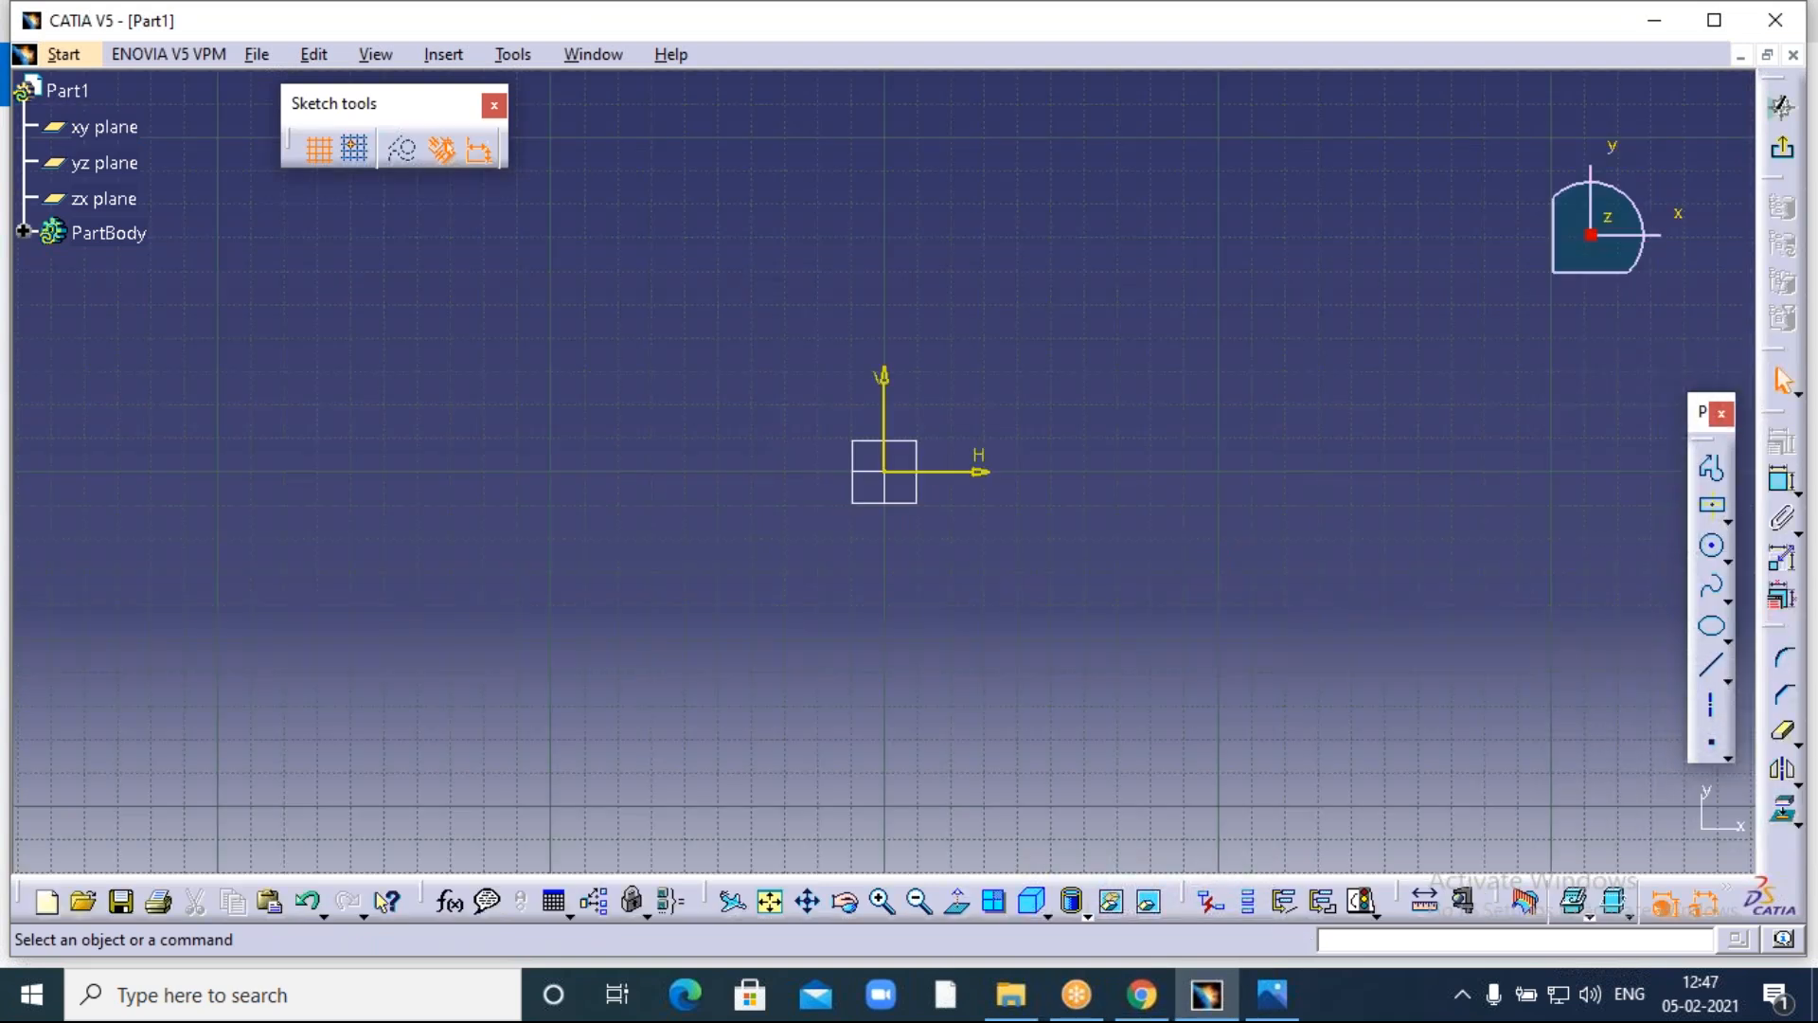
left_click(1711, 546)
left_click(885, 472)
left_click(981, 634)
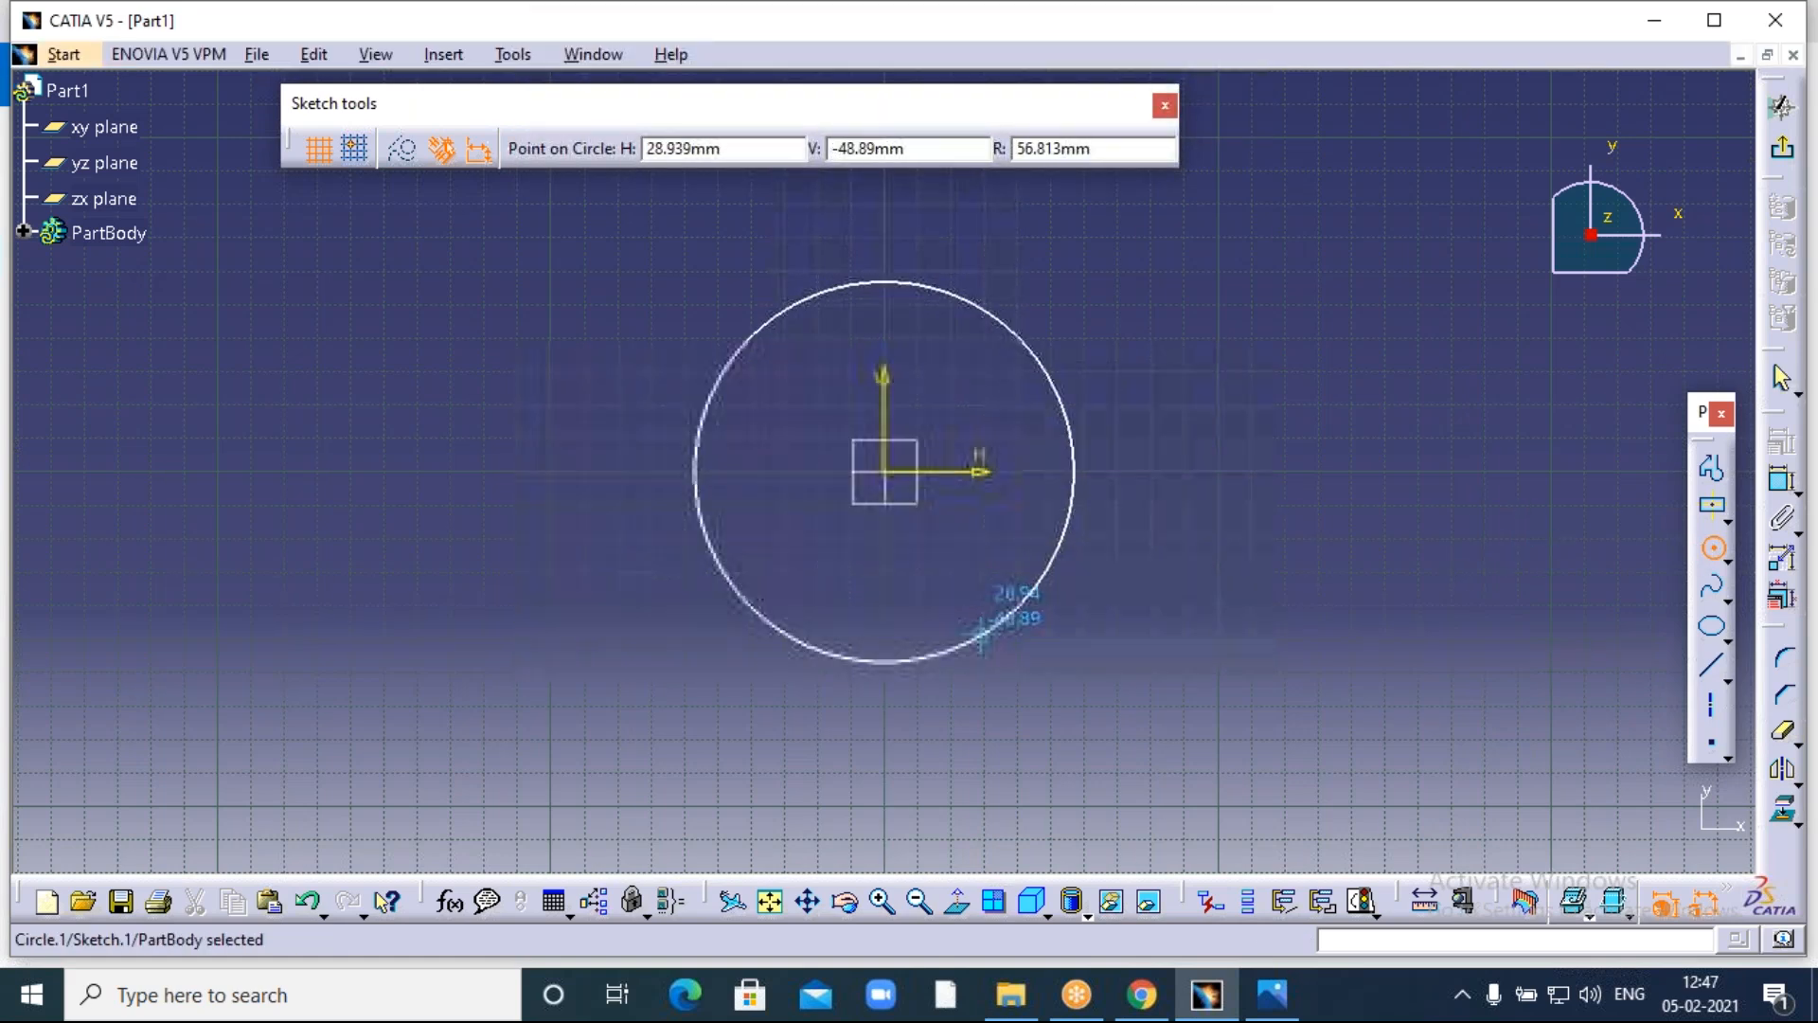
Dimension the circle and set its diameter to 50 mm.
left_click(1782, 480)
left_click(1094, 563)
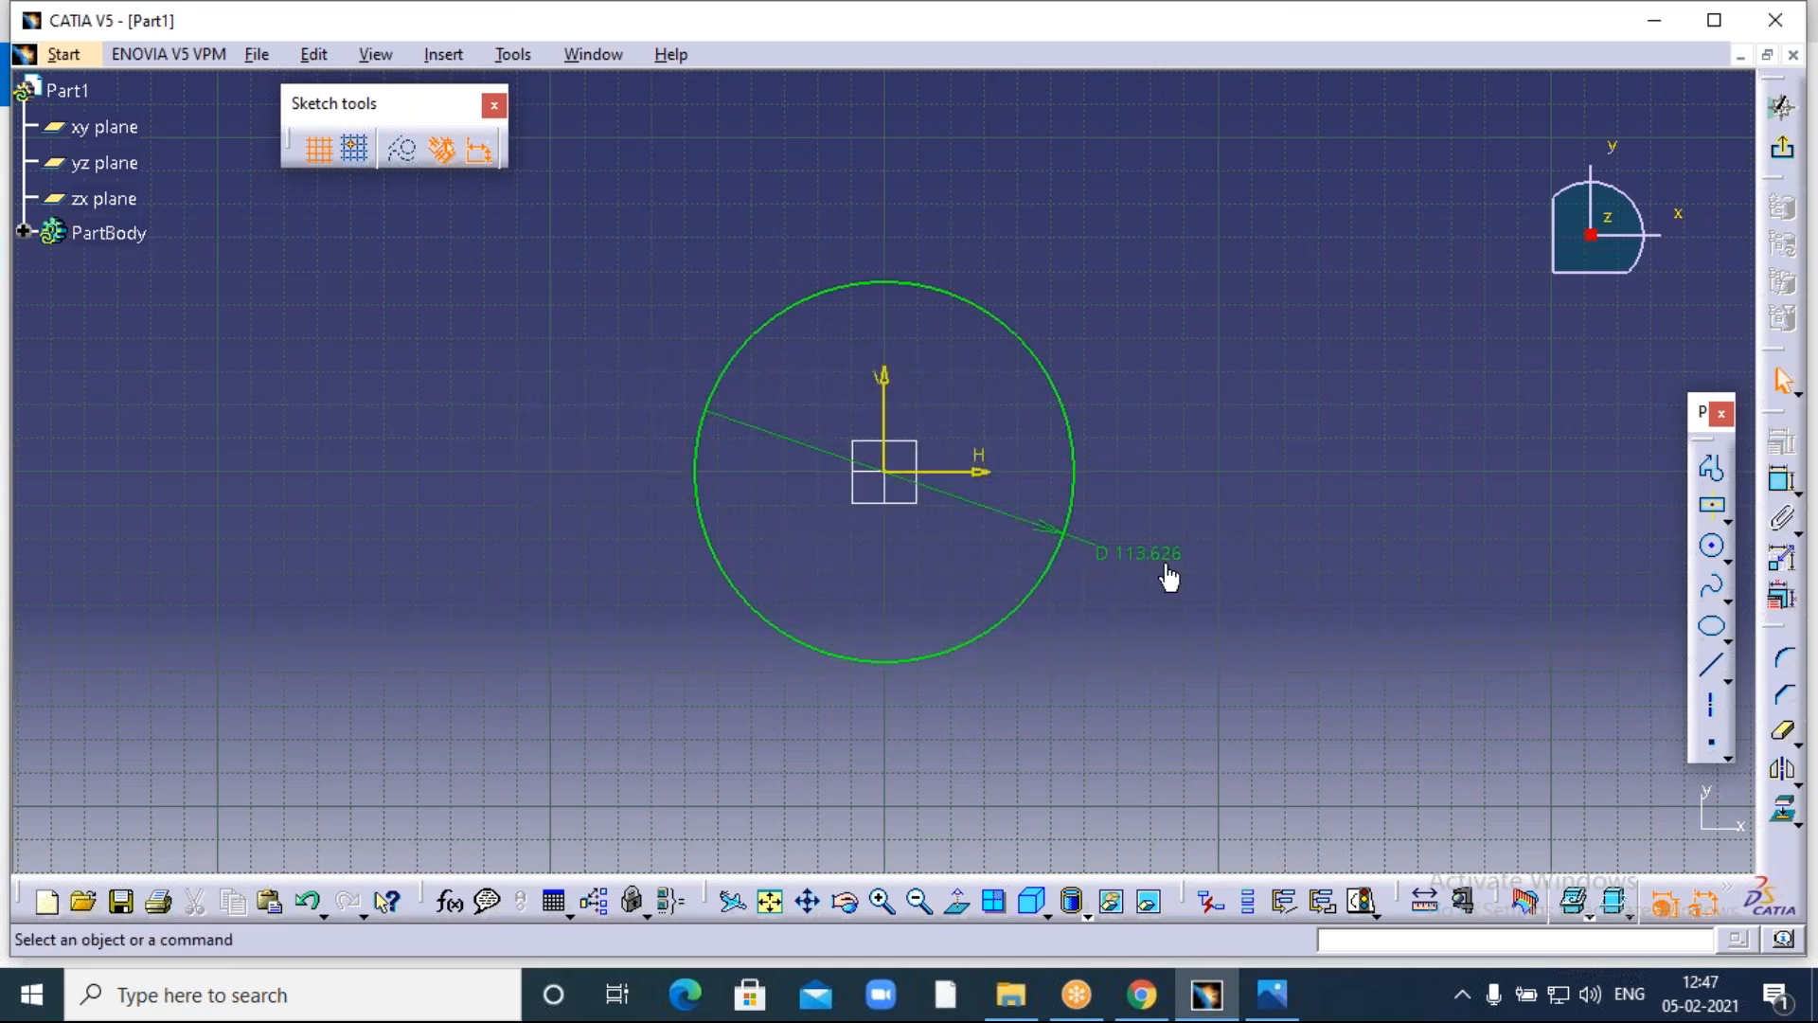
double_click(1172, 564)
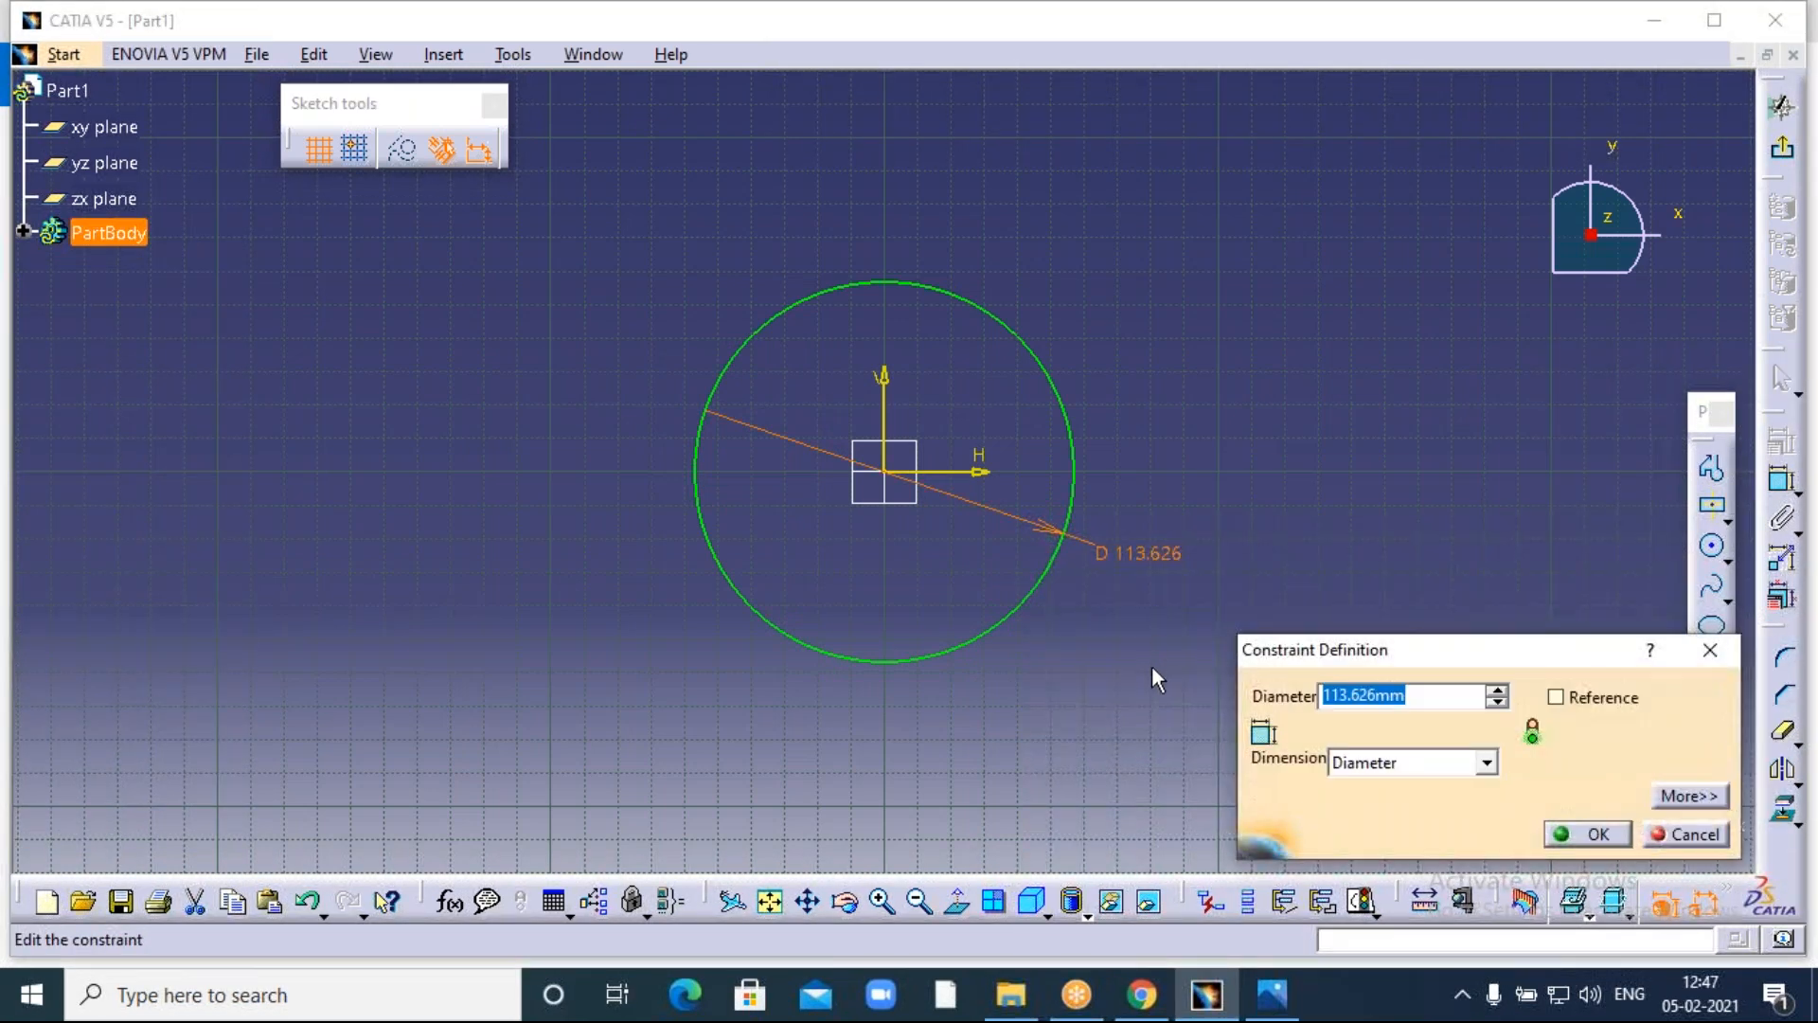
type("59")
key("BackSpace")
type("0")
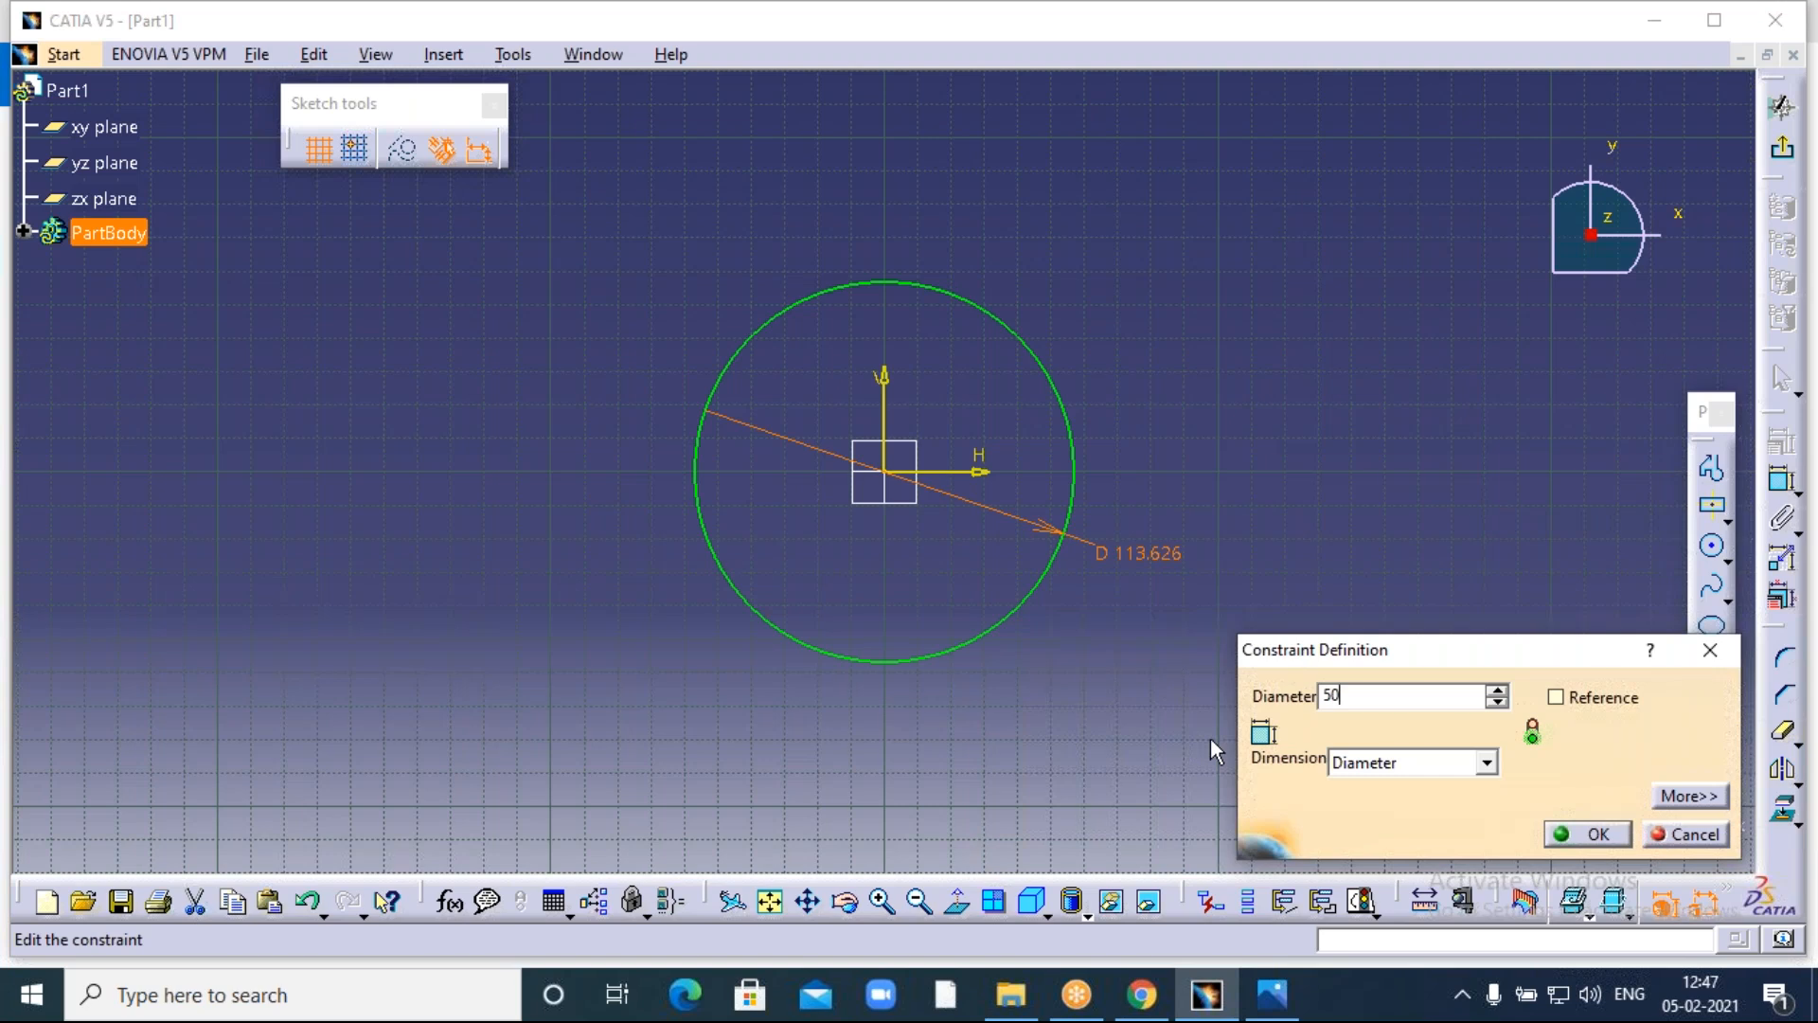
left_click(1598, 842)
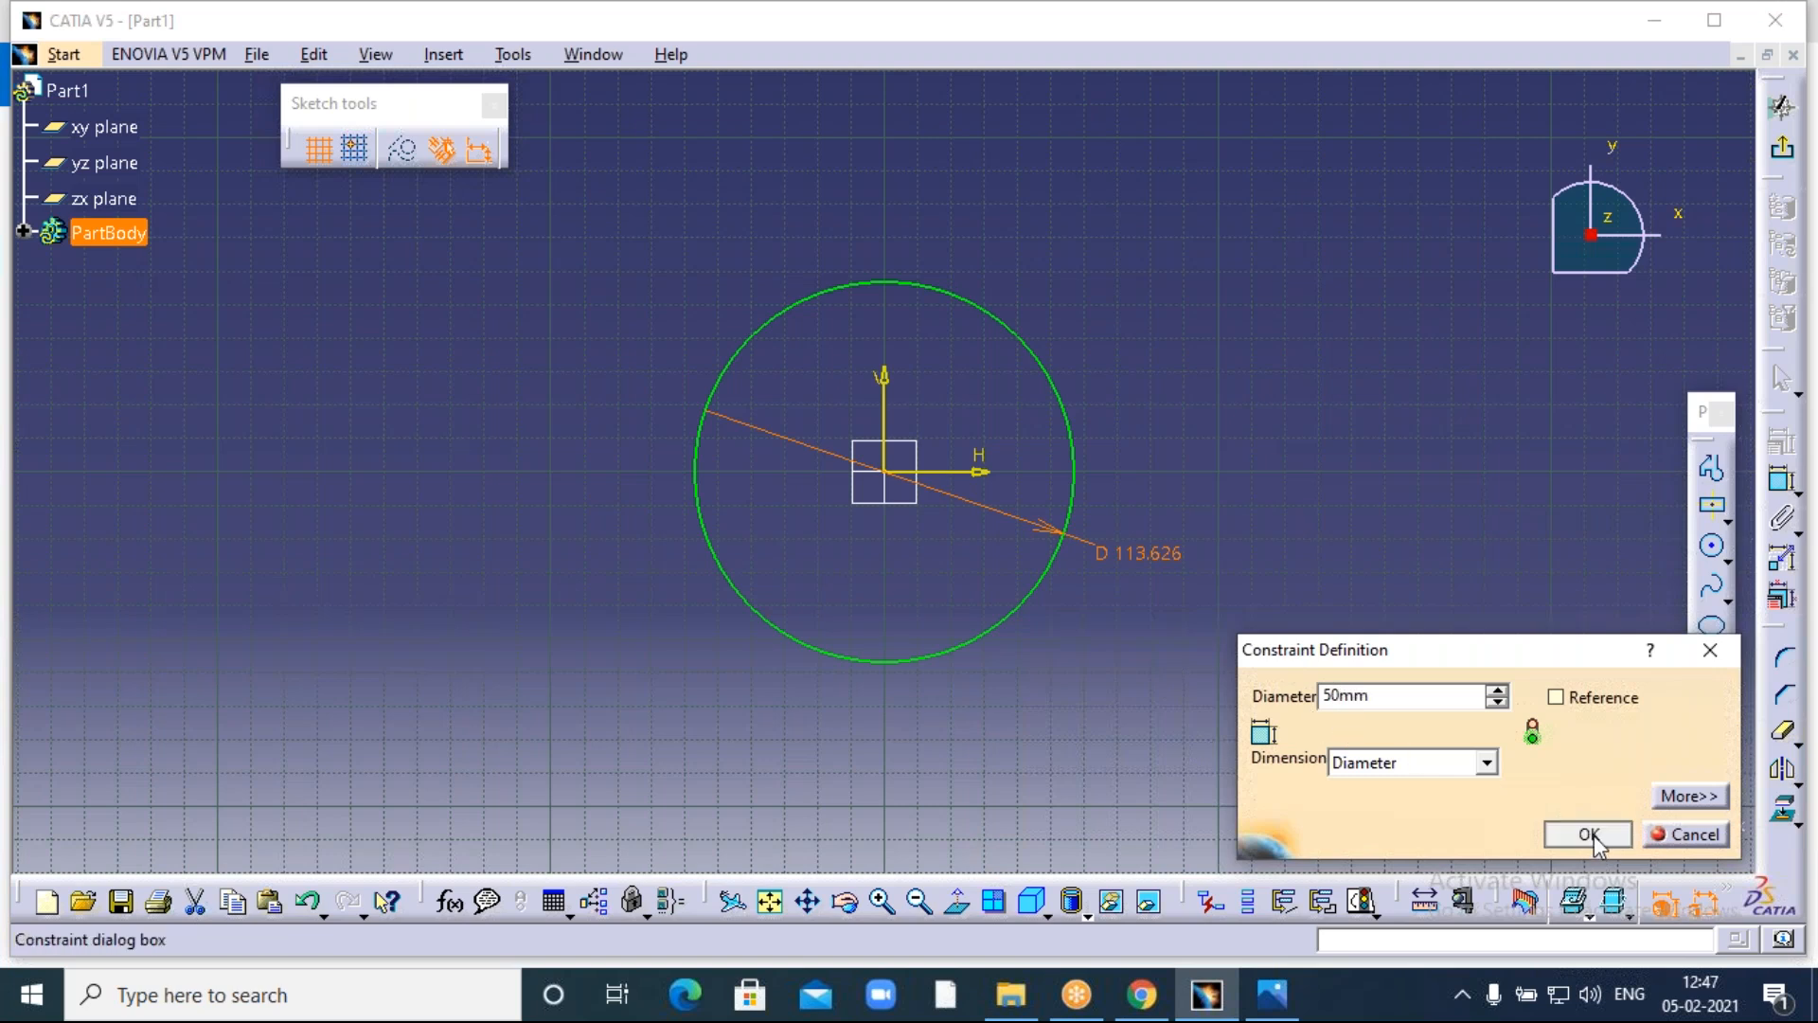
left_click(882, 902)
left_click(881, 903)
left_click(881, 903)
middle_click_drag(1117, 766, 1123, 796)
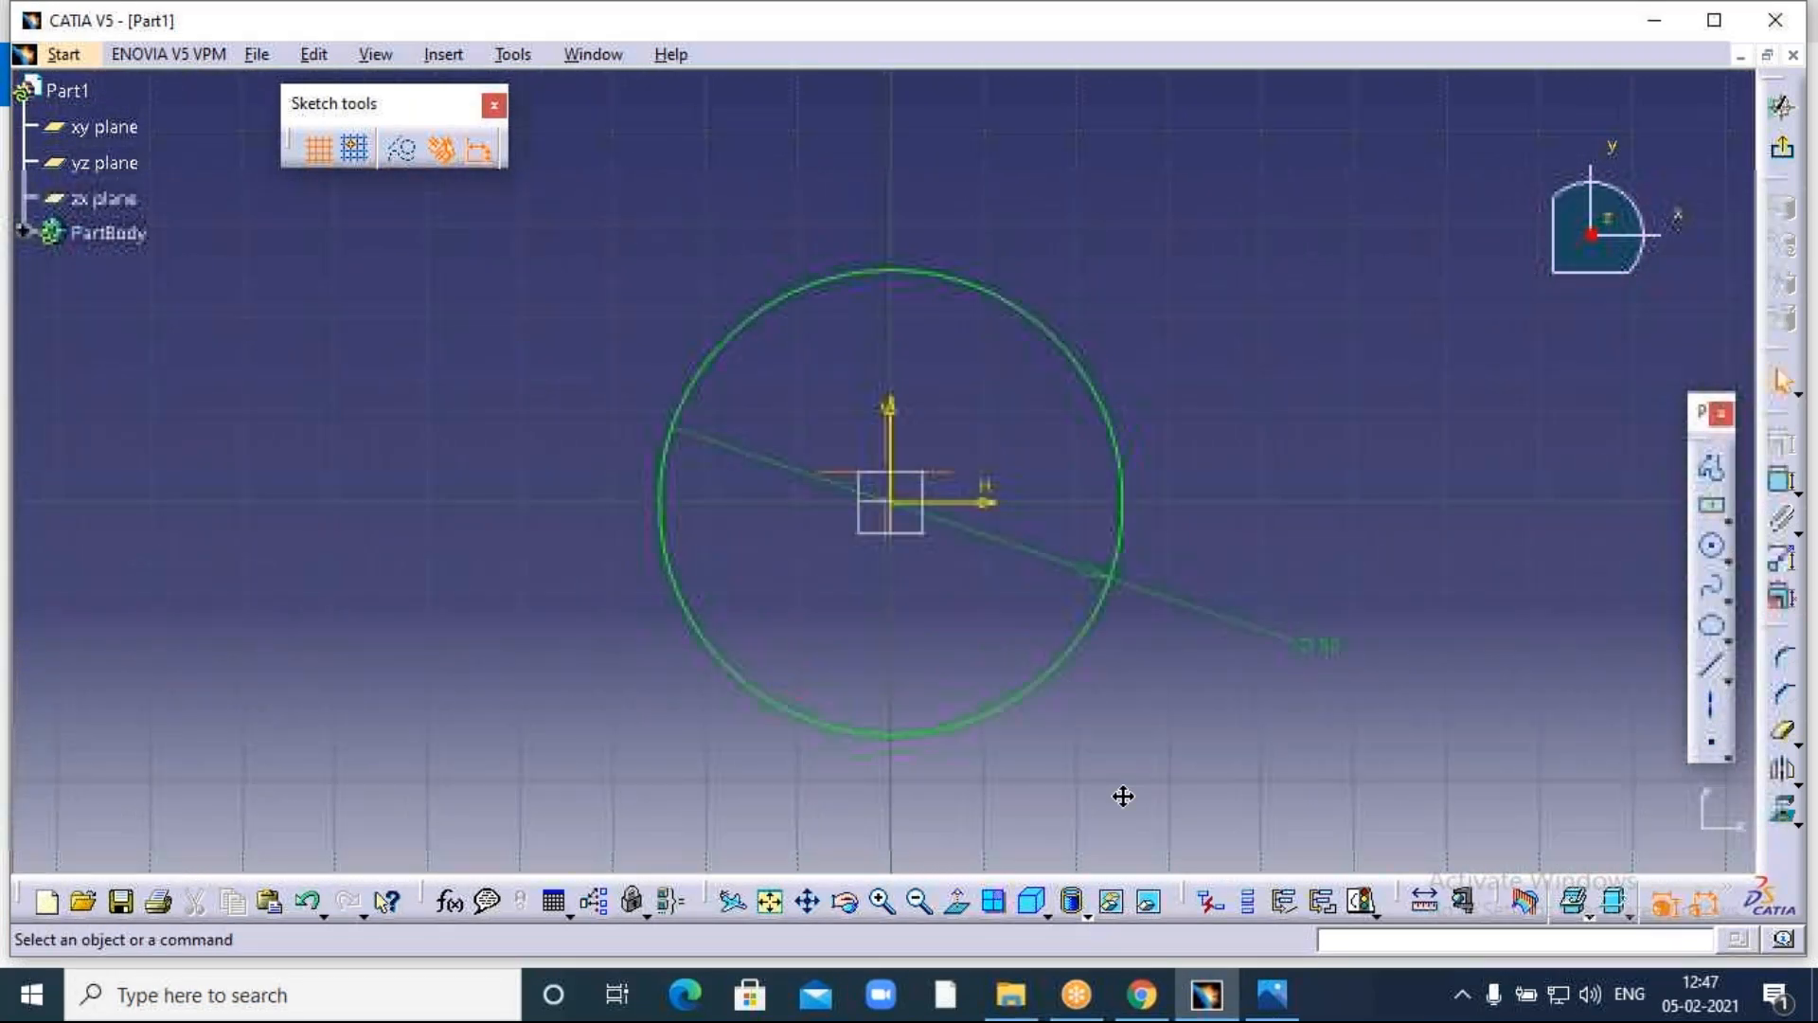
Check the disc thickness in the Photos drawing, return to CATIA, exit the sketch and pad the circle 15 mm.
left_click(1272, 994)
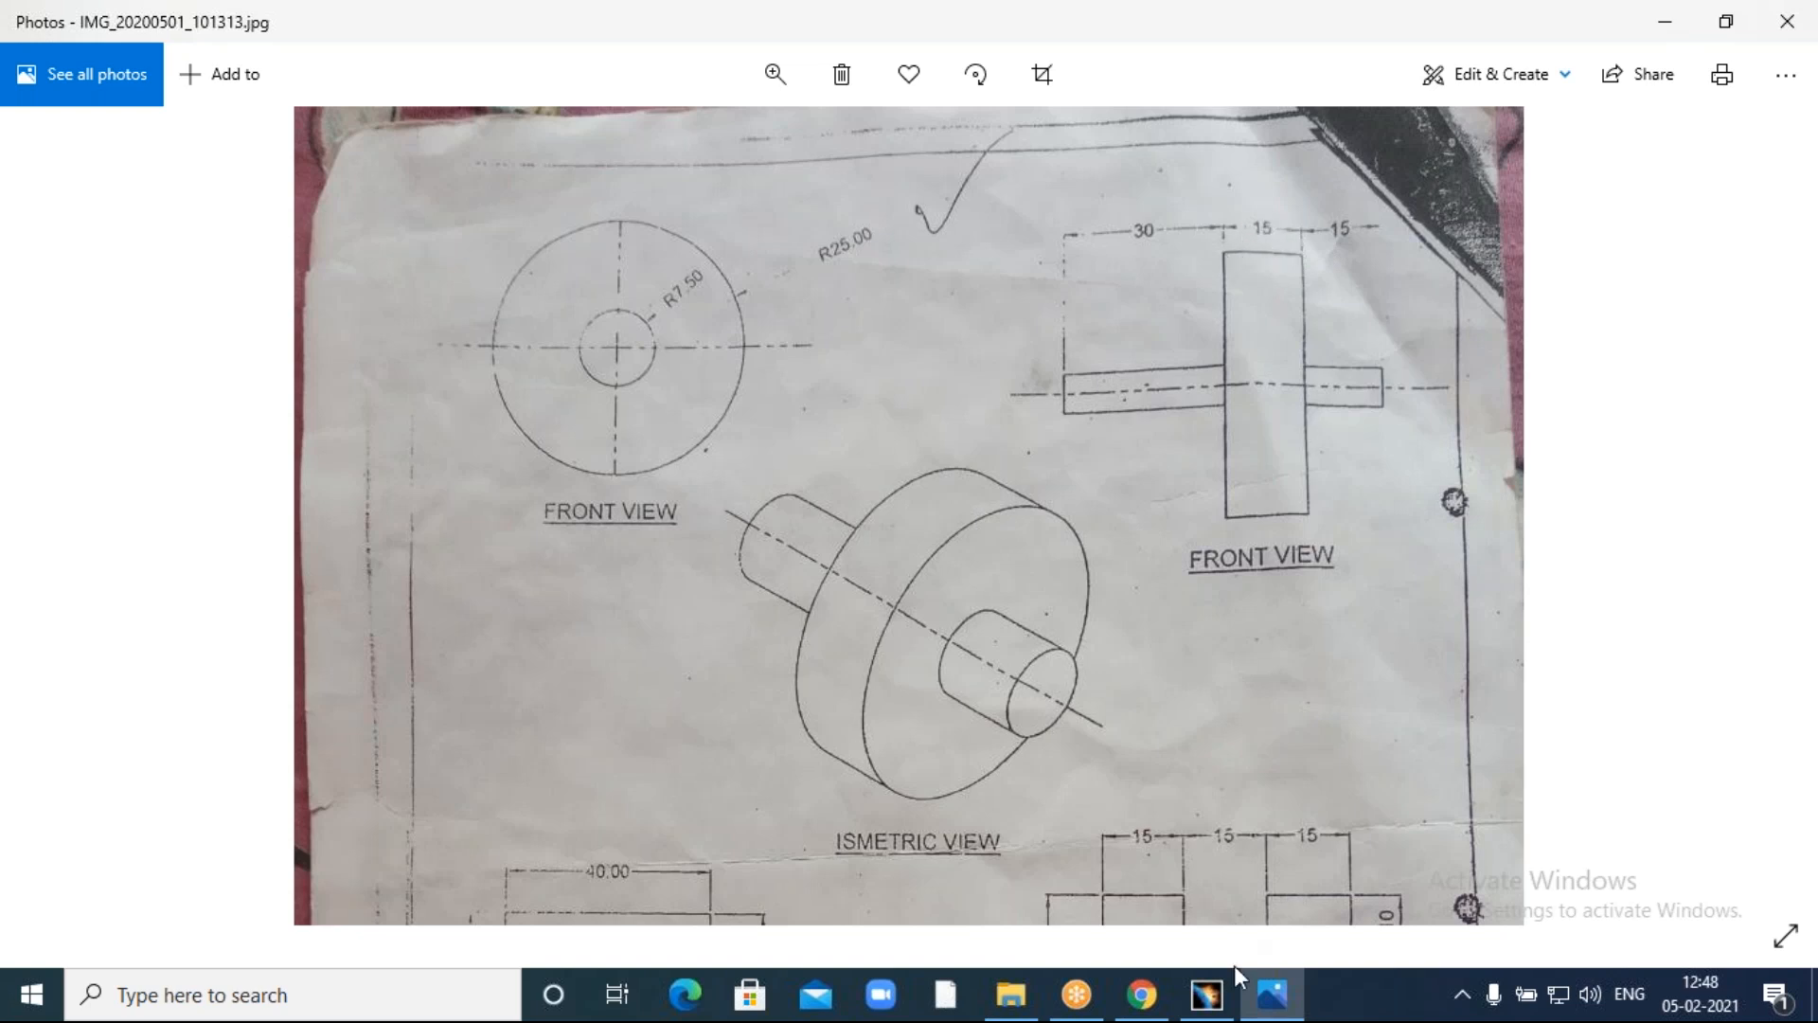
left_click(1207, 995)
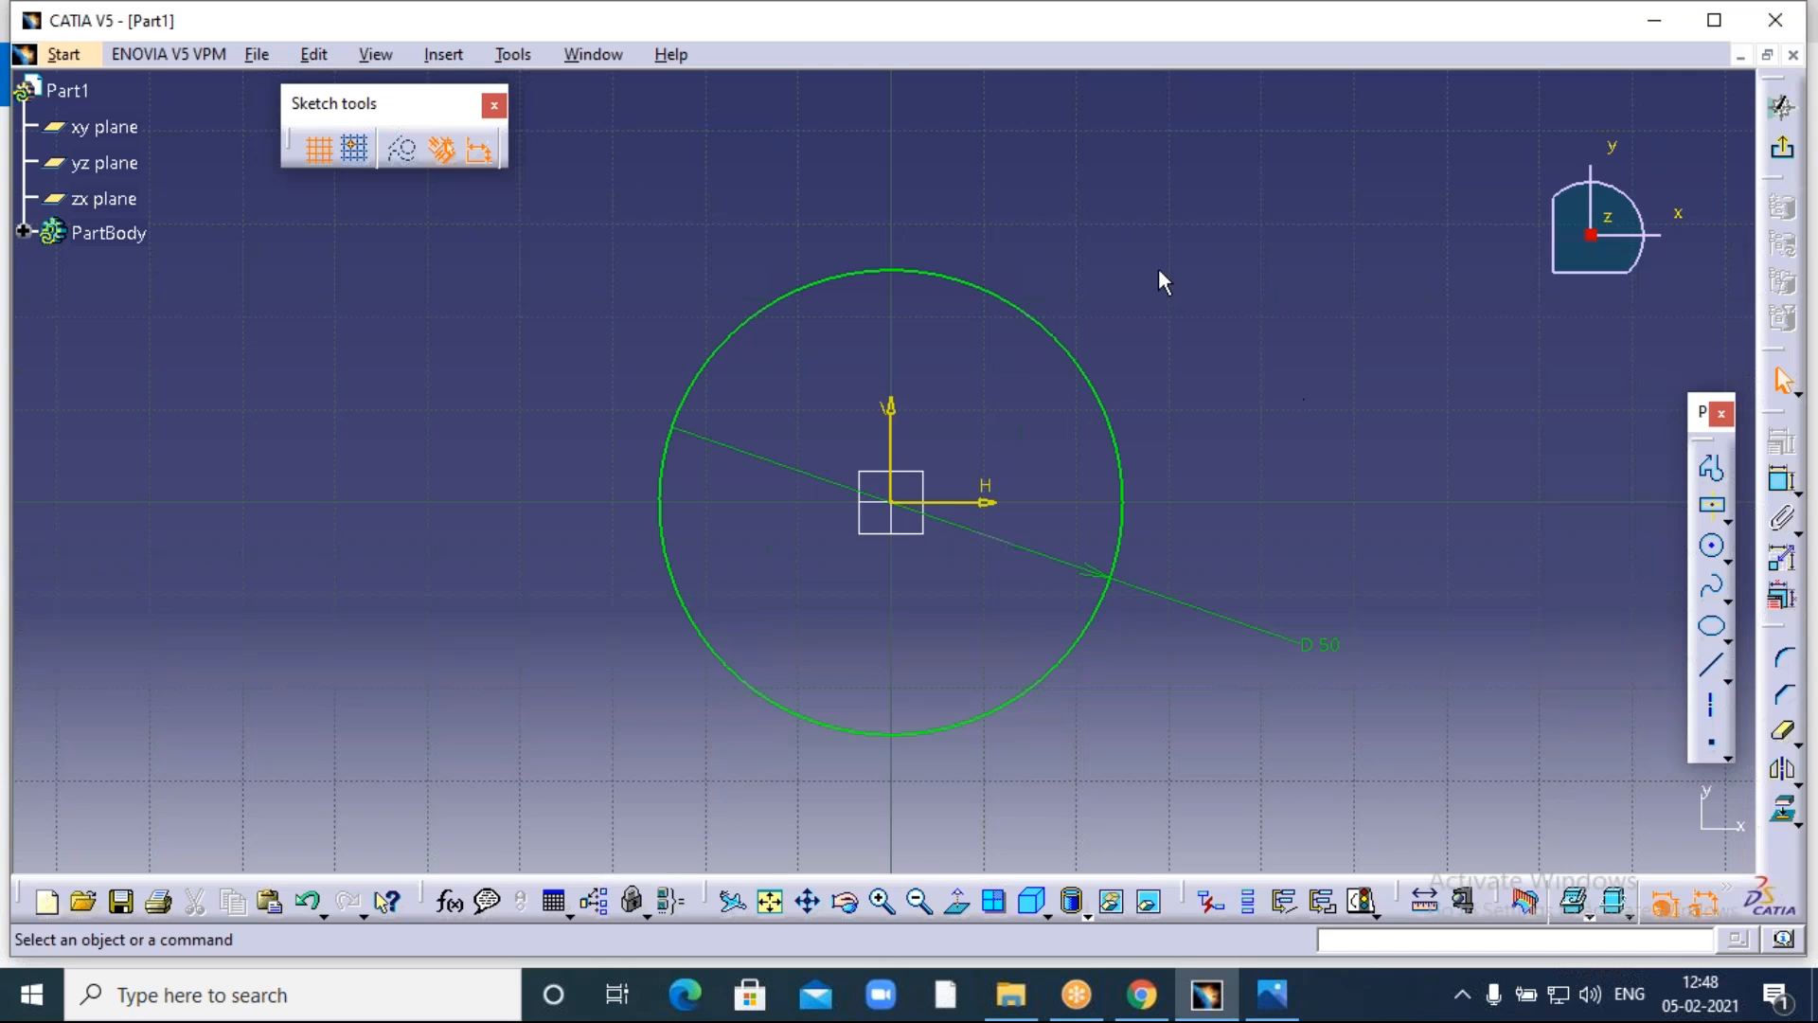
left_click(1782, 107)
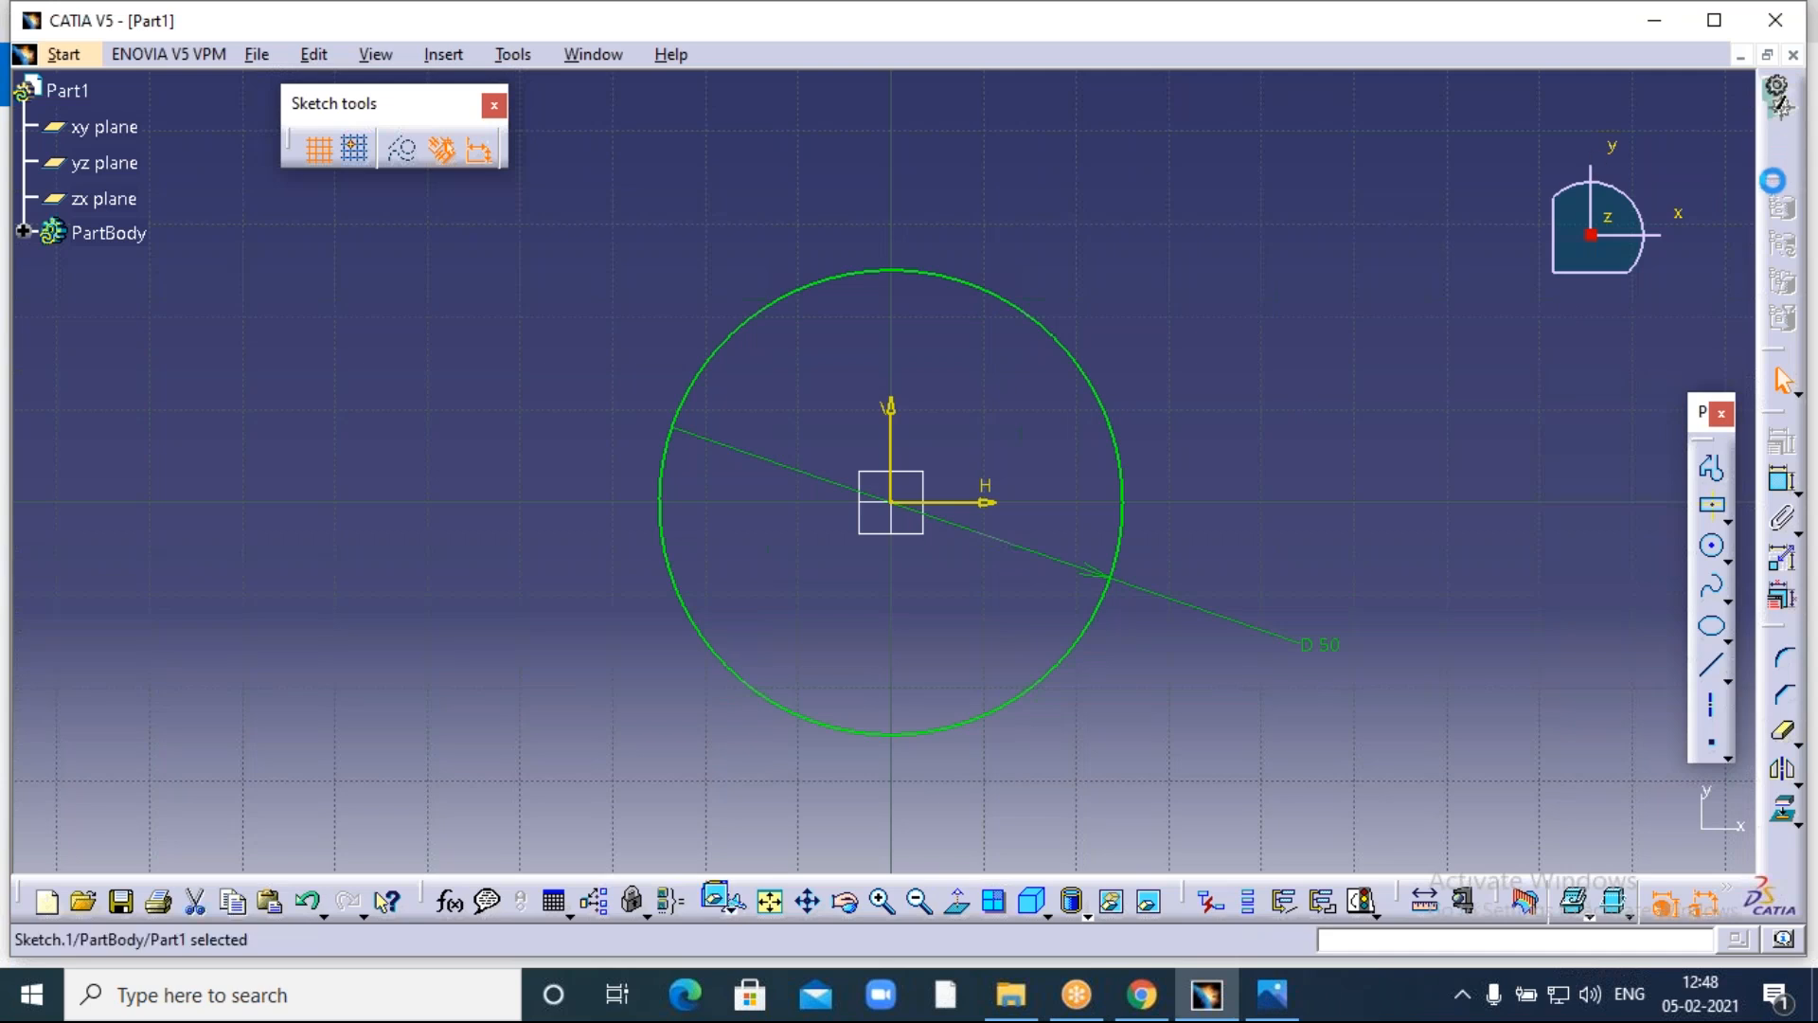
middle_click_drag(1177, 321, 1227, 417)
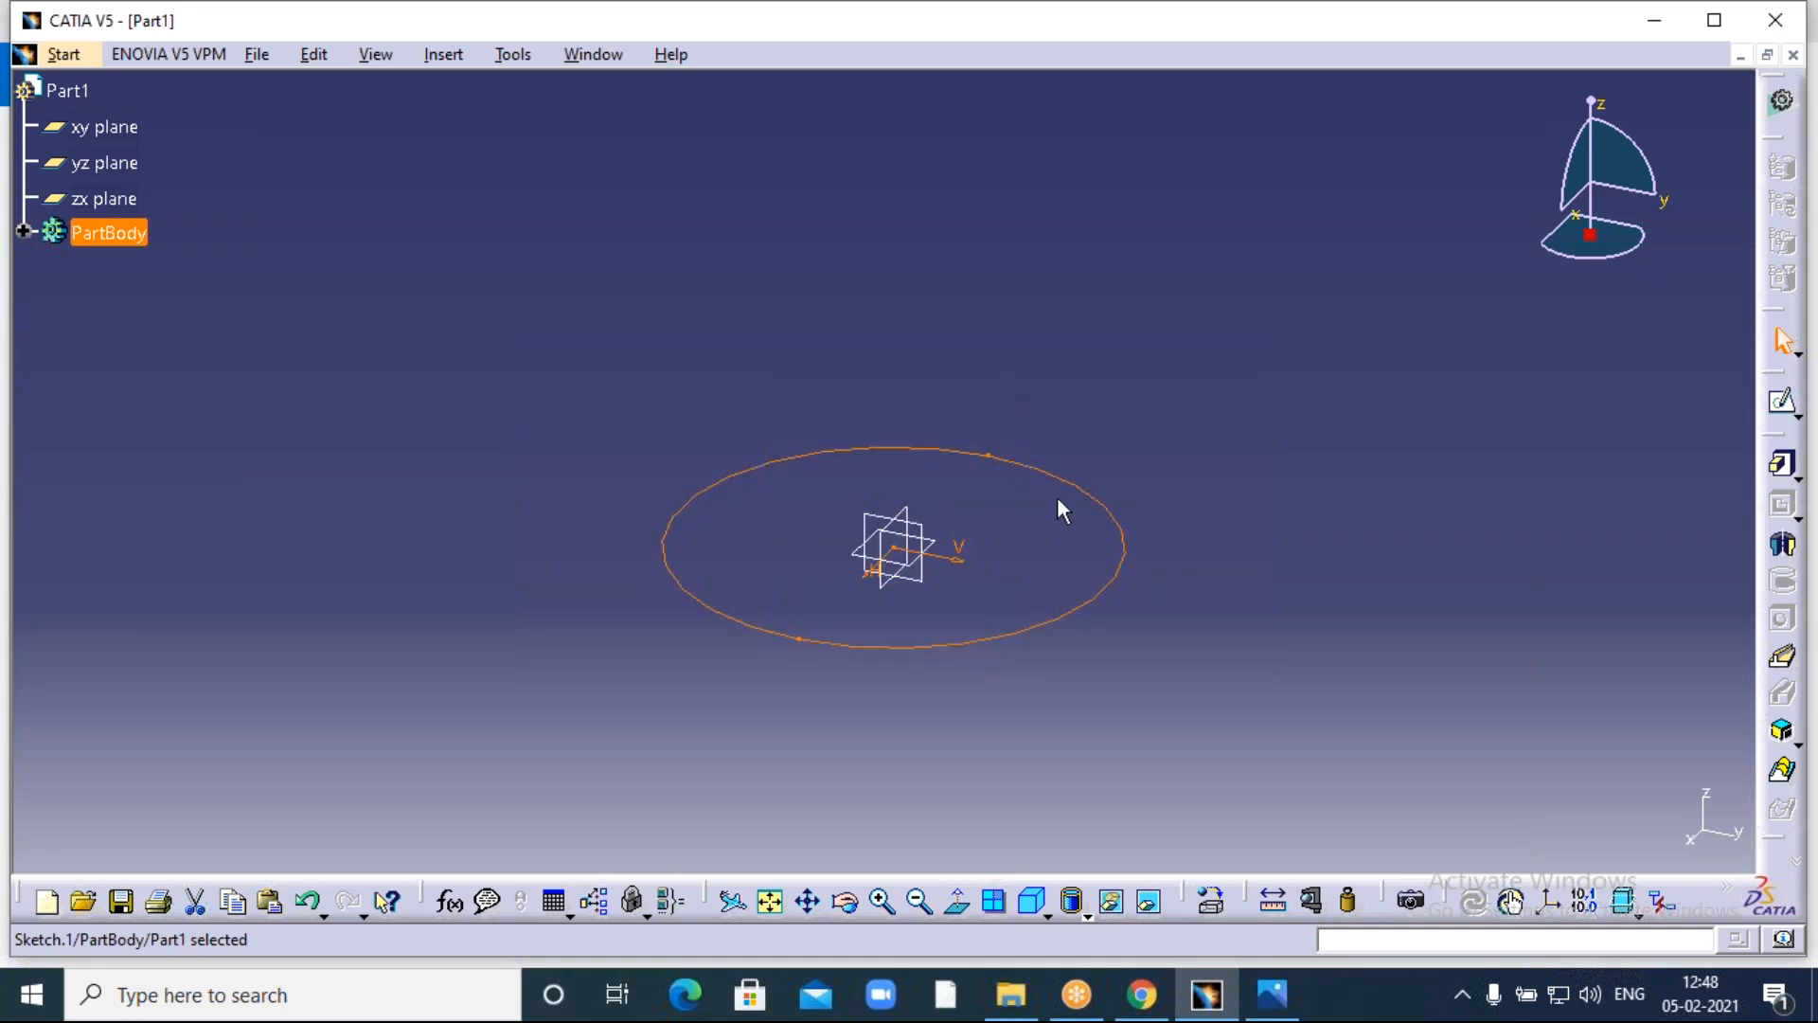
left_click(1784, 468)
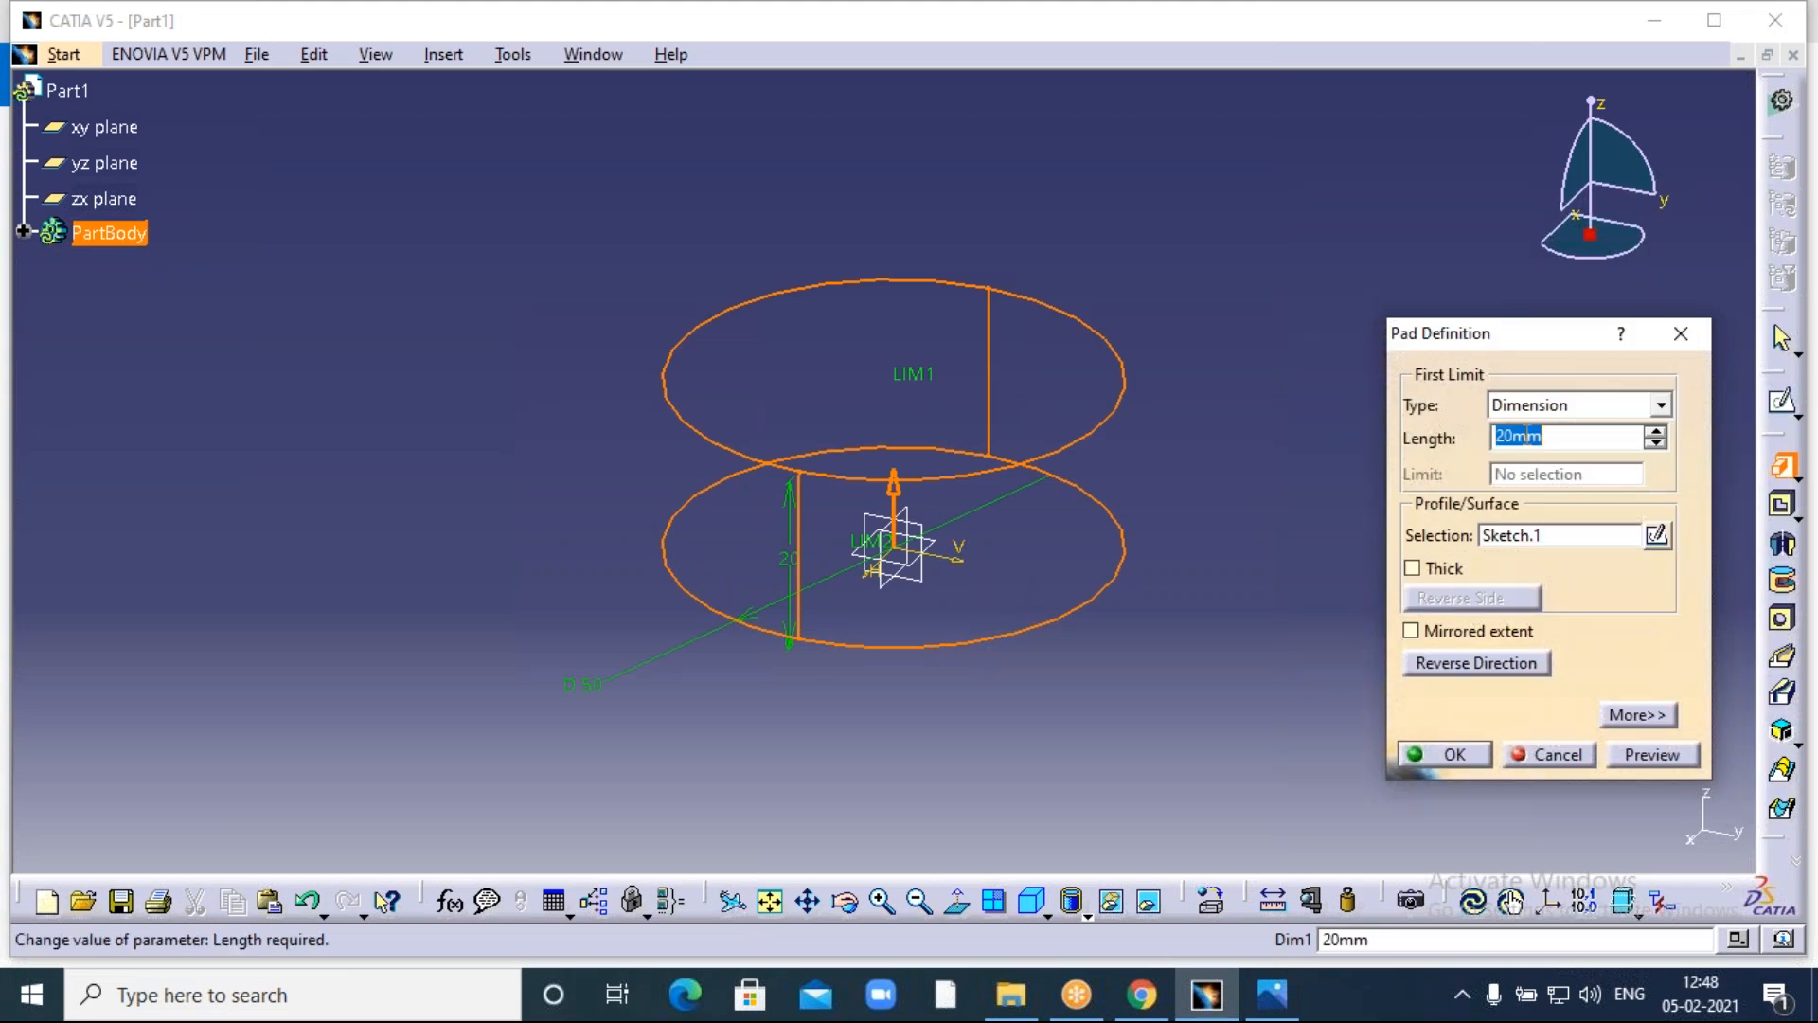
type("15")
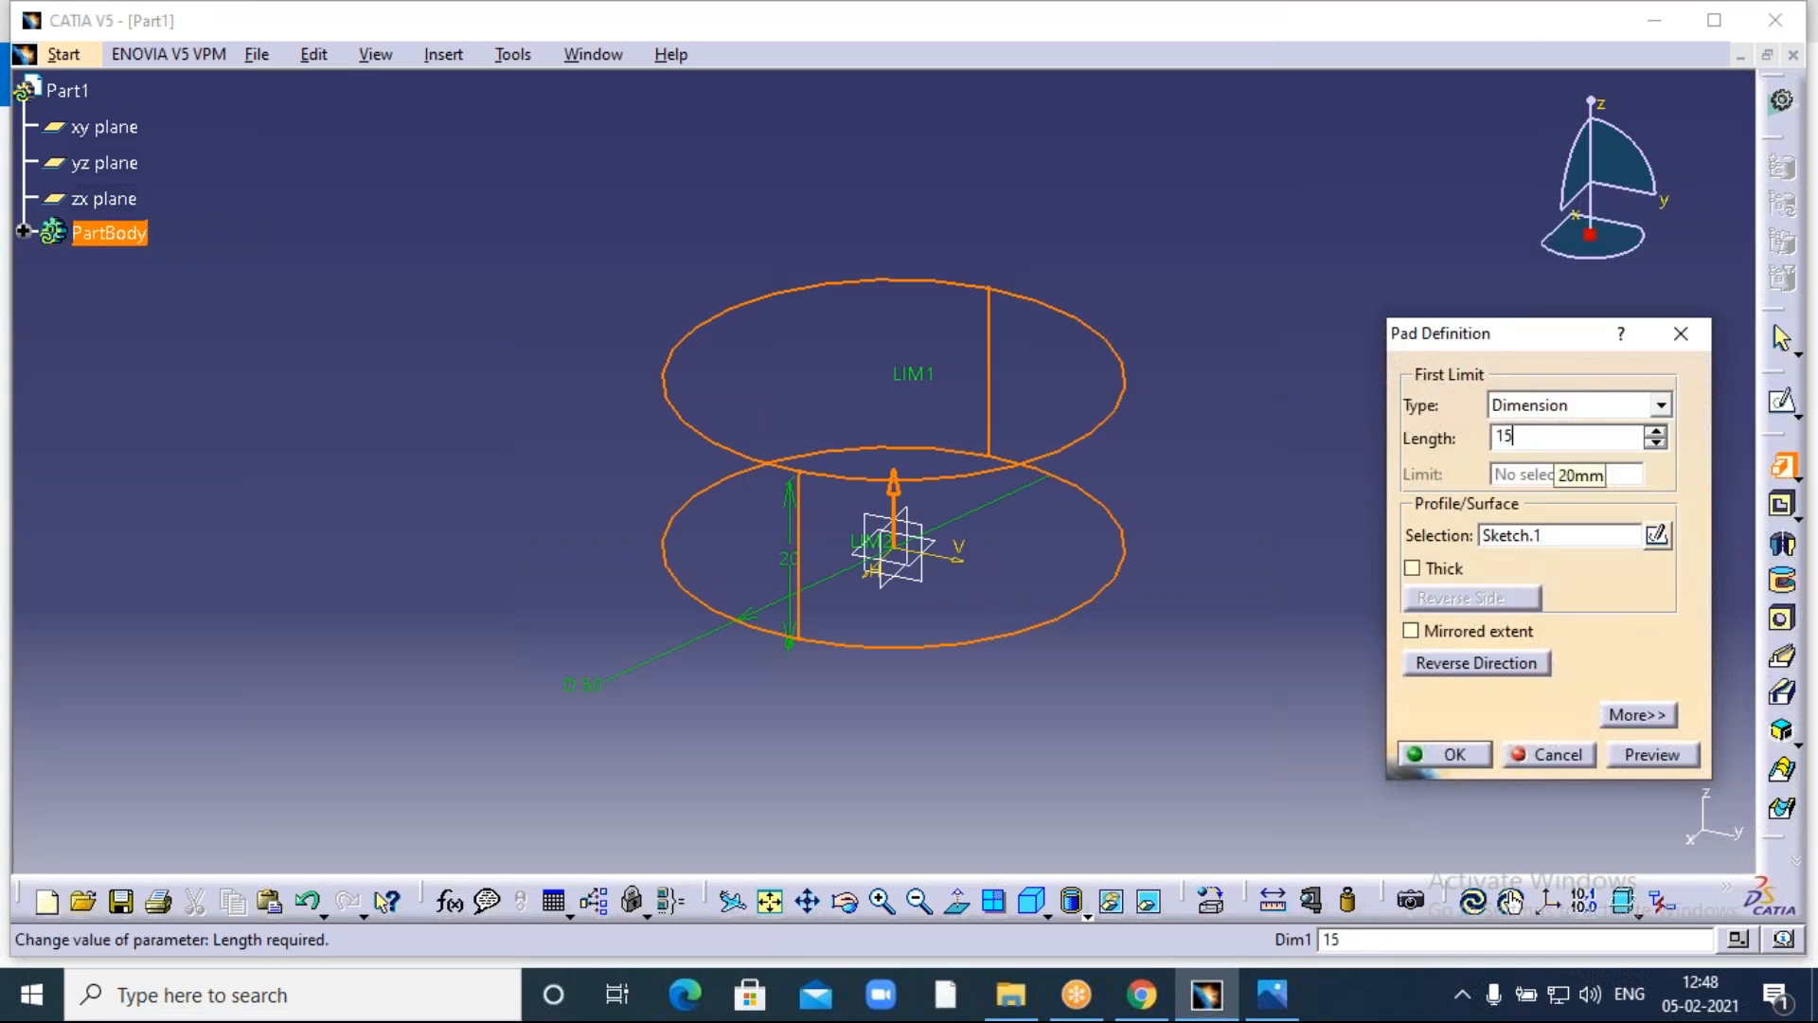
left_click(1267, 509)
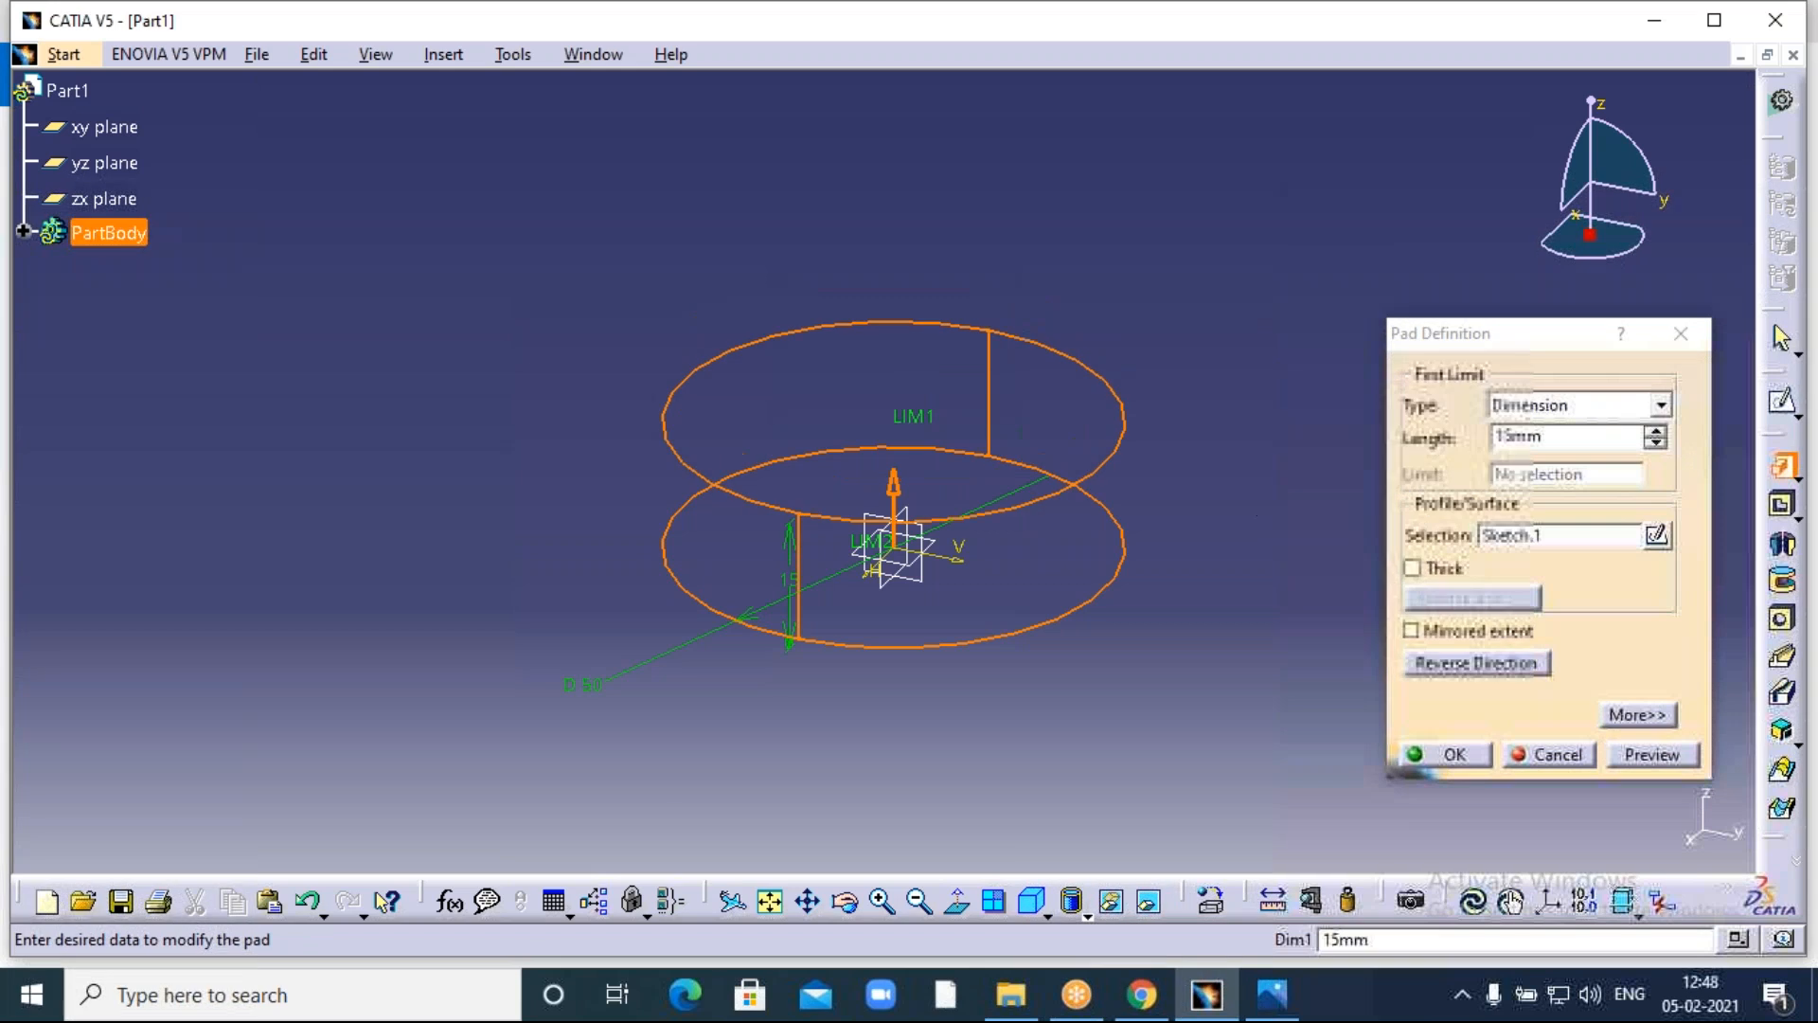
left_click(1454, 755)
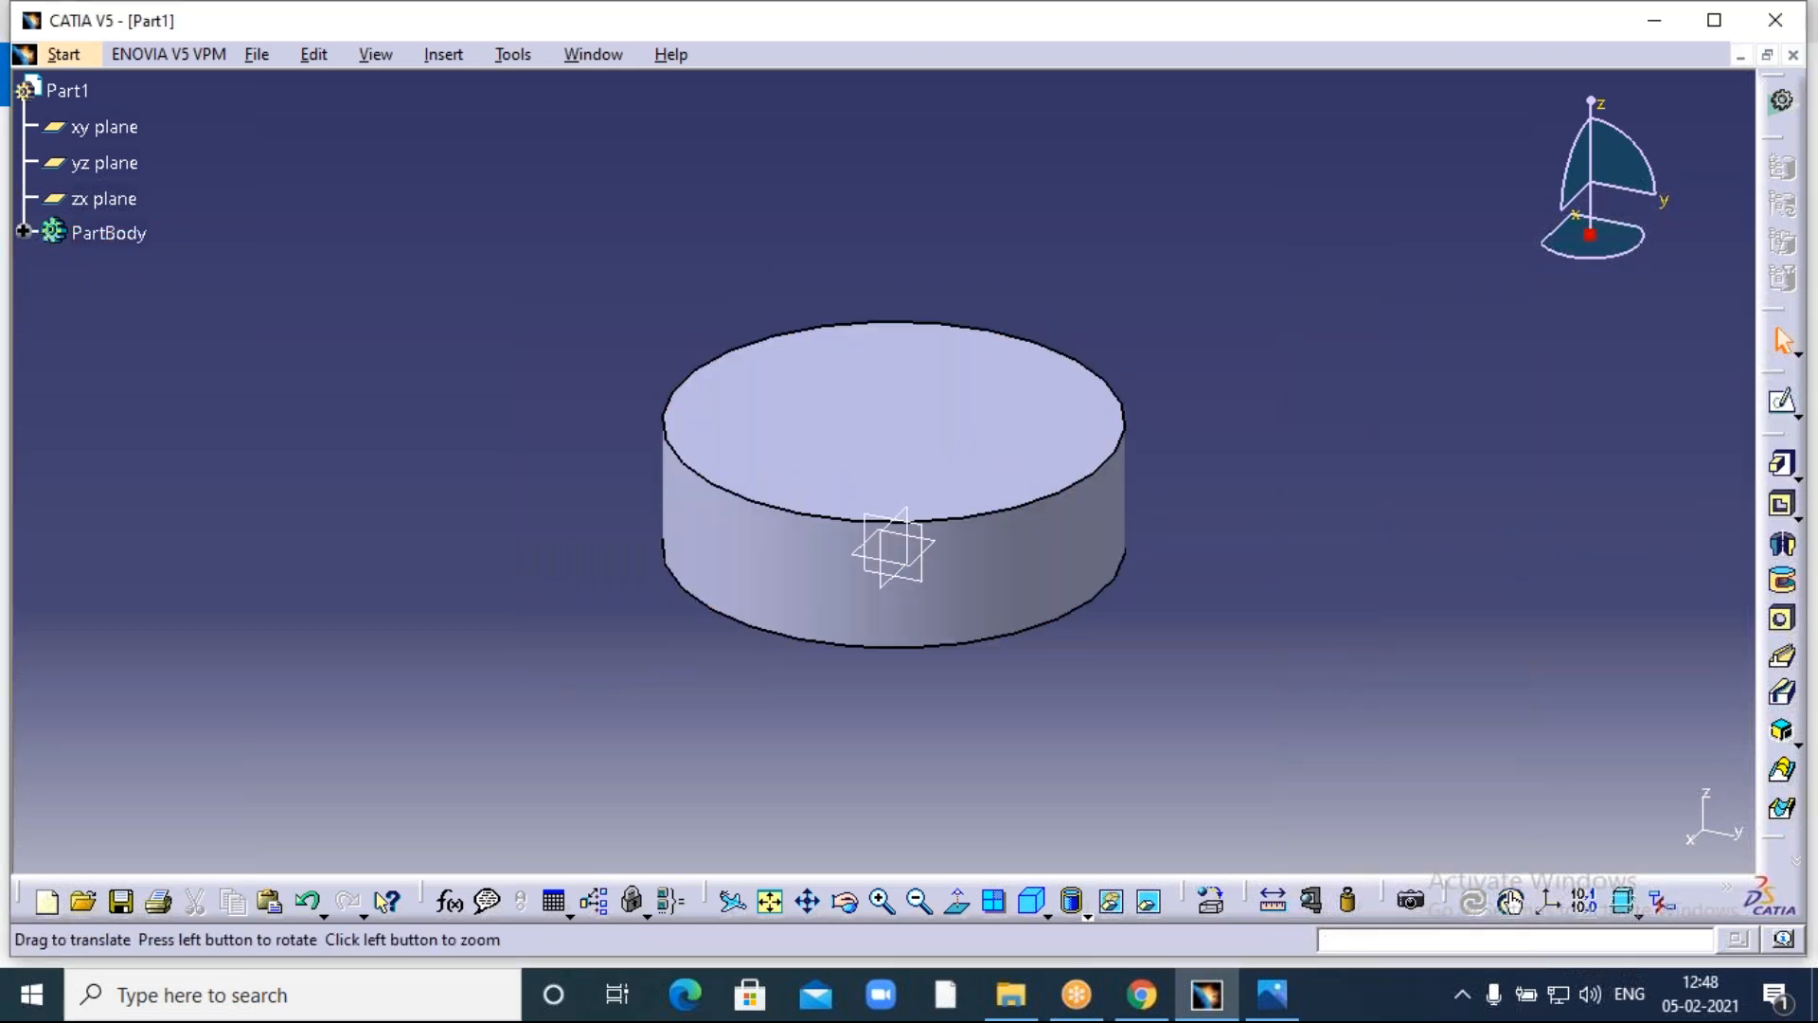
middle_click_drag(1341, 630, 1401, 651)
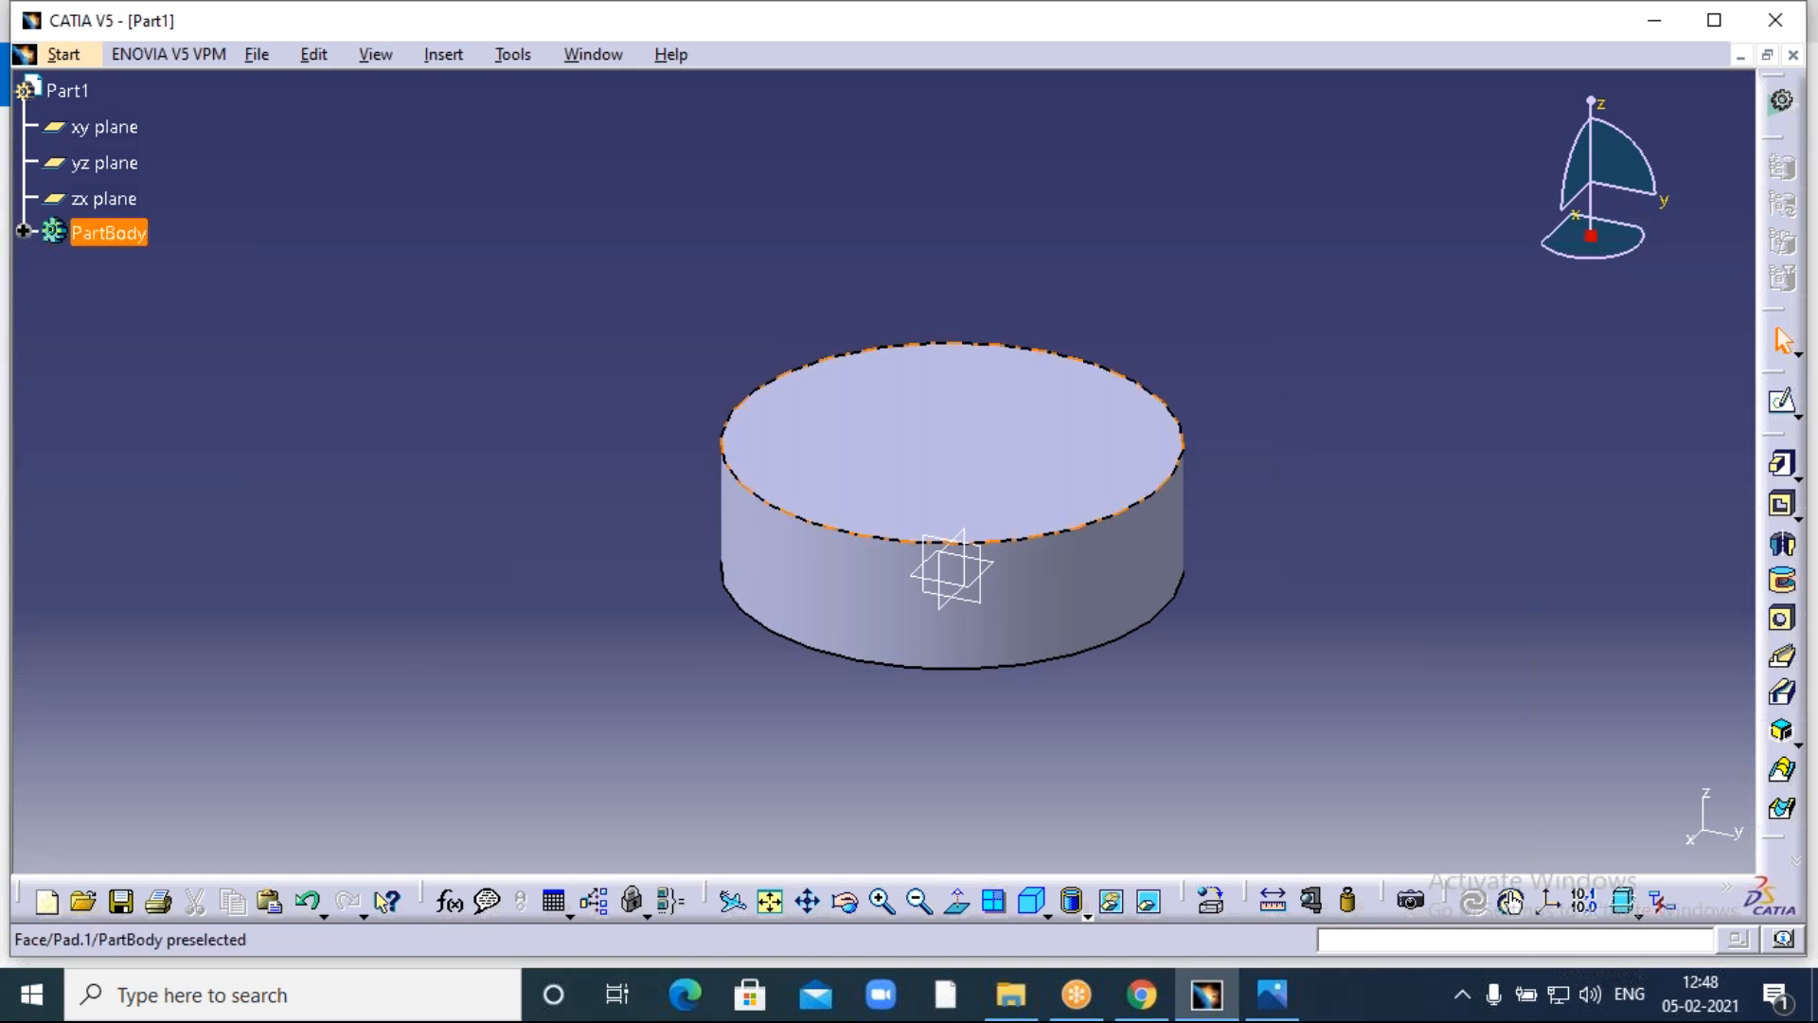
Check the shaft in the Photos drawing, return to CATIA and sketch a smaller concentric circle on the disc's upper face.
left_click(1280, 992)
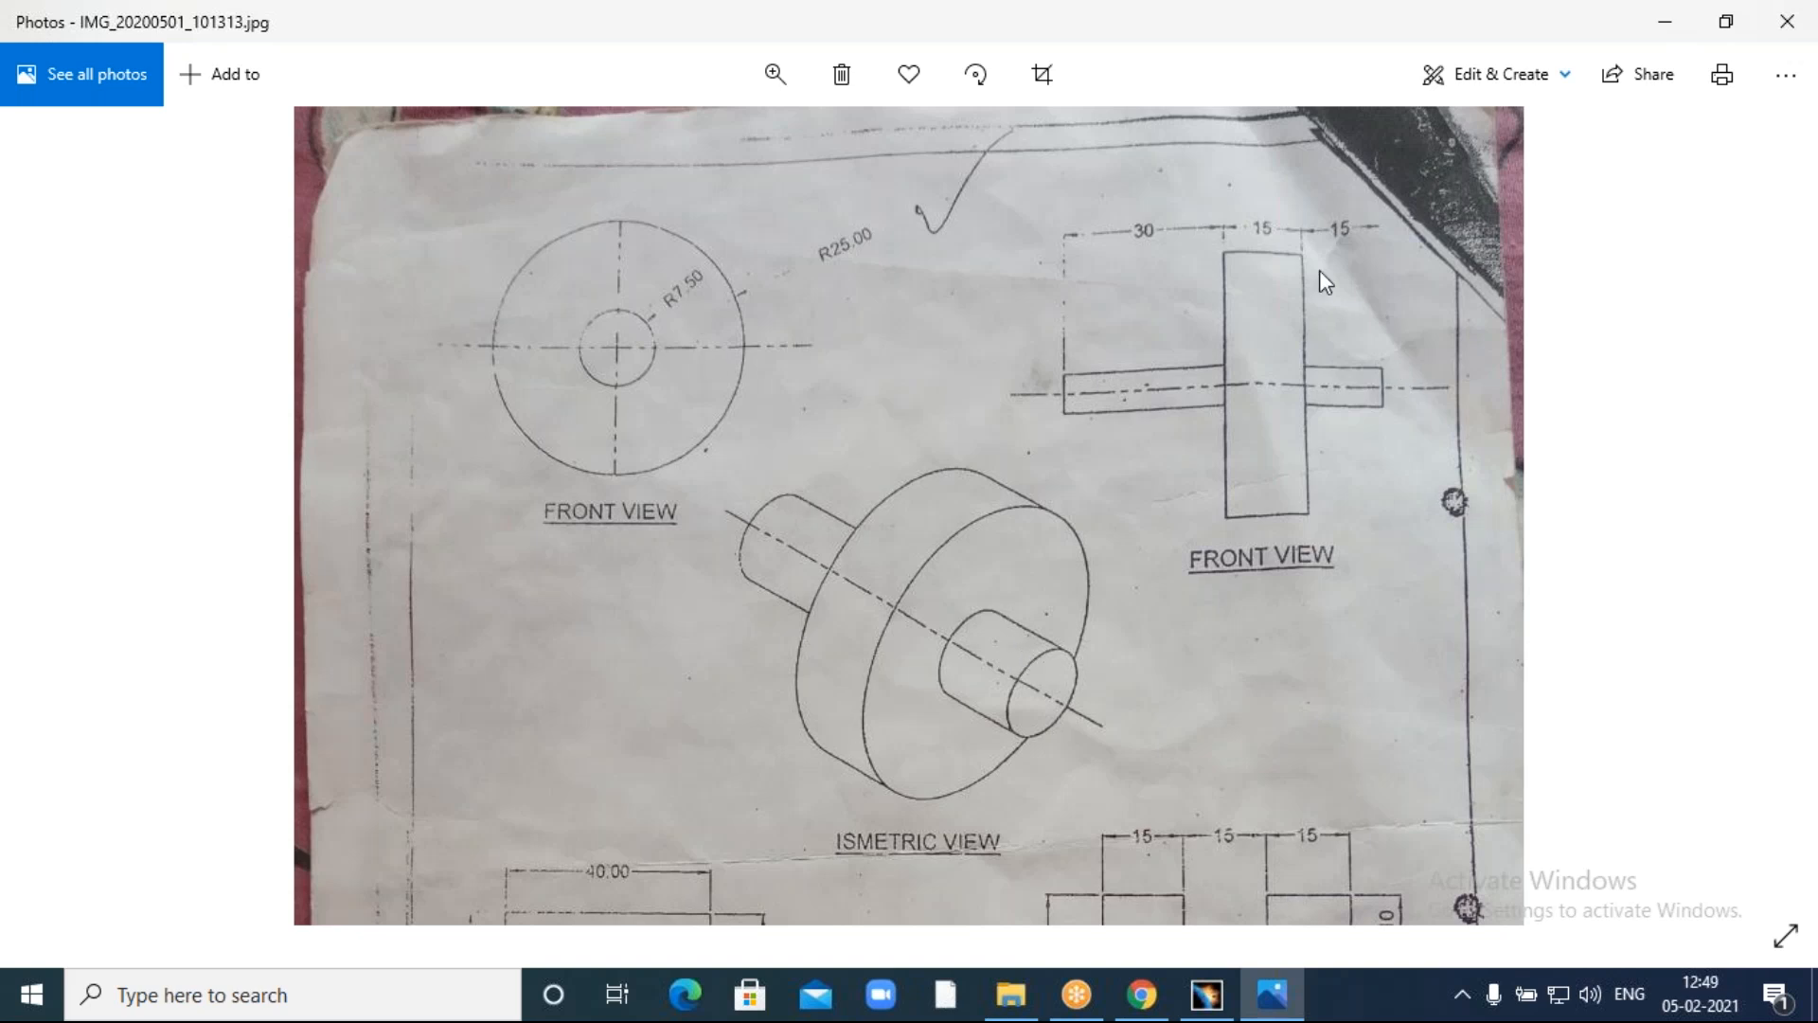
left_click(1206, 994)
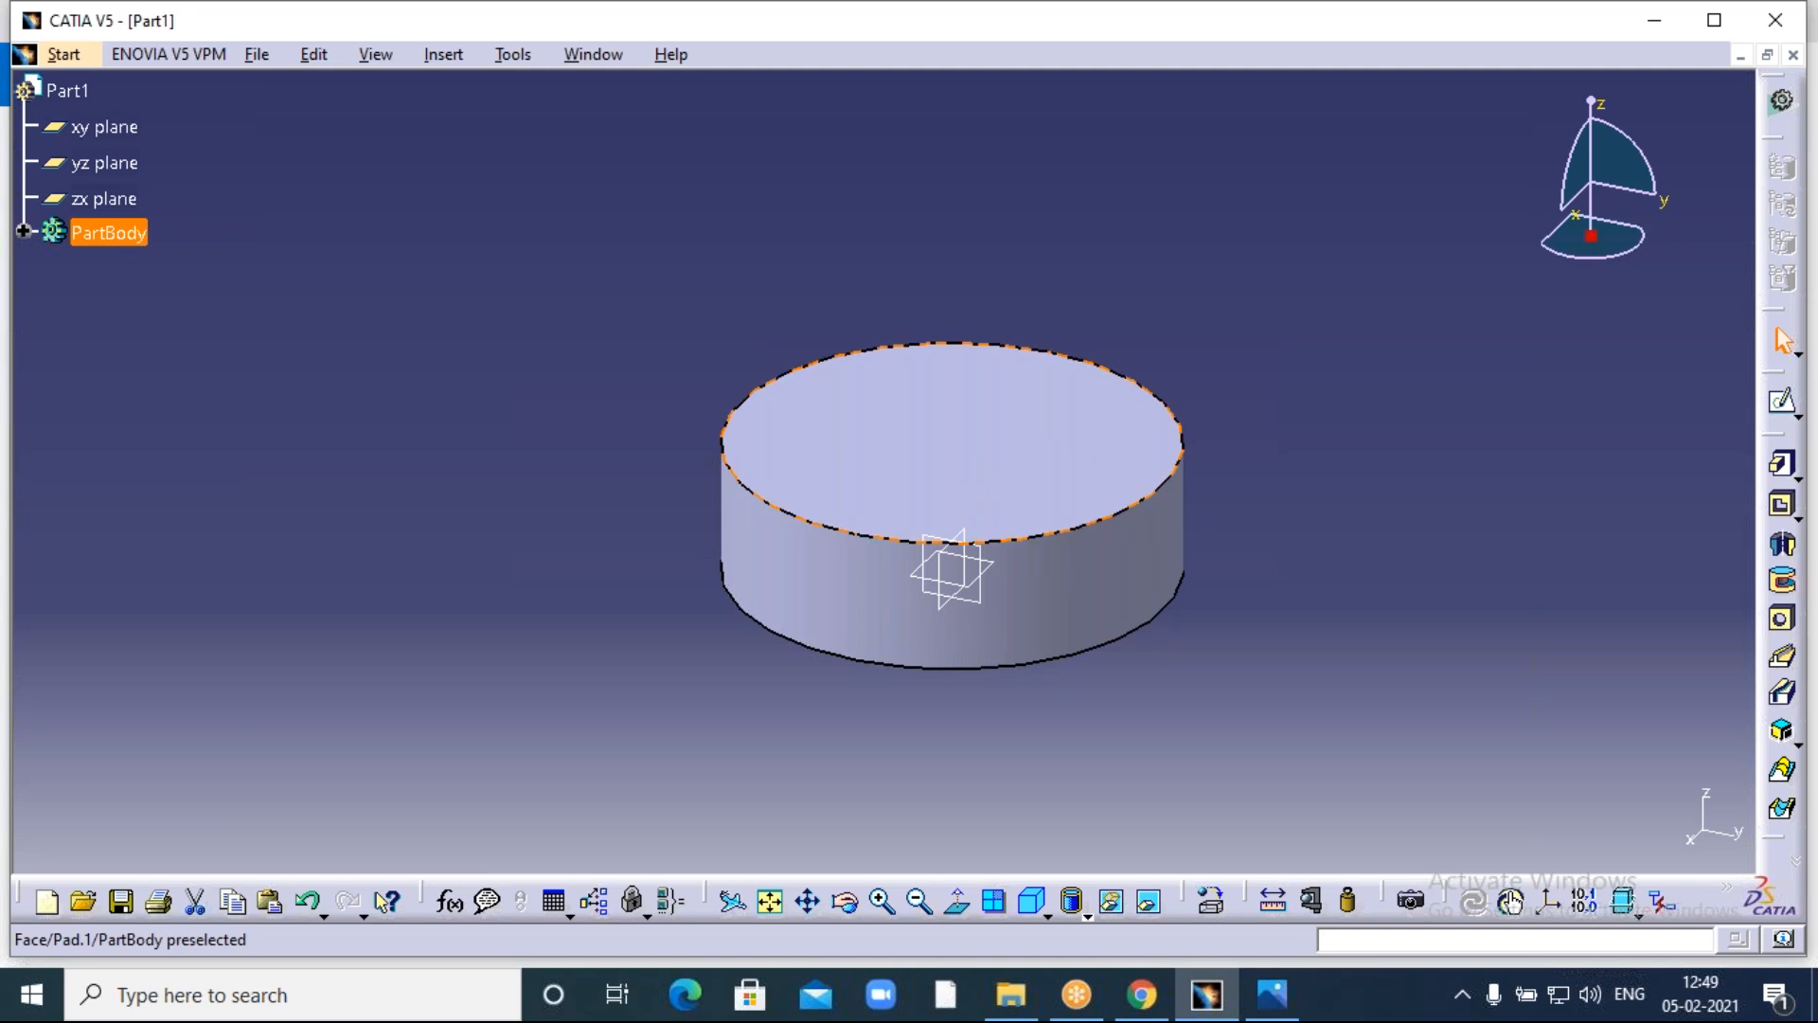
left_click(979, 439)
left_click(1783, 402)
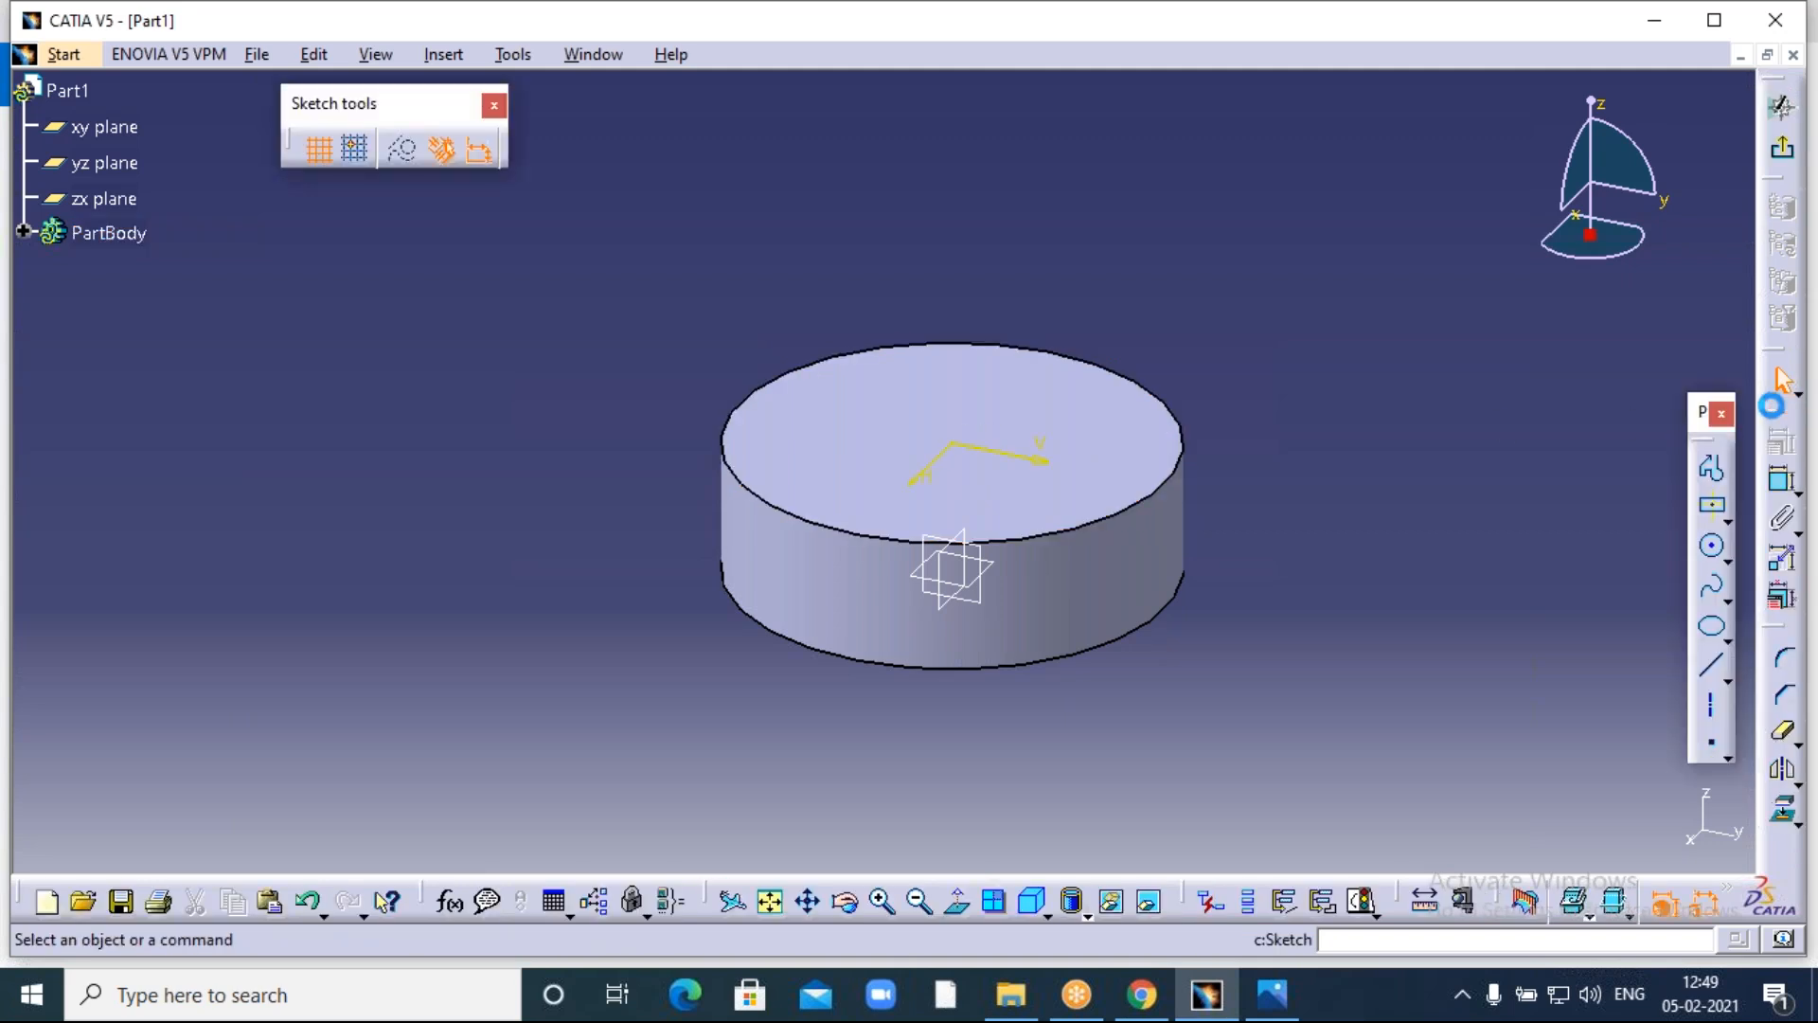
middle_click_drag(1259, 500, 1554, 545)
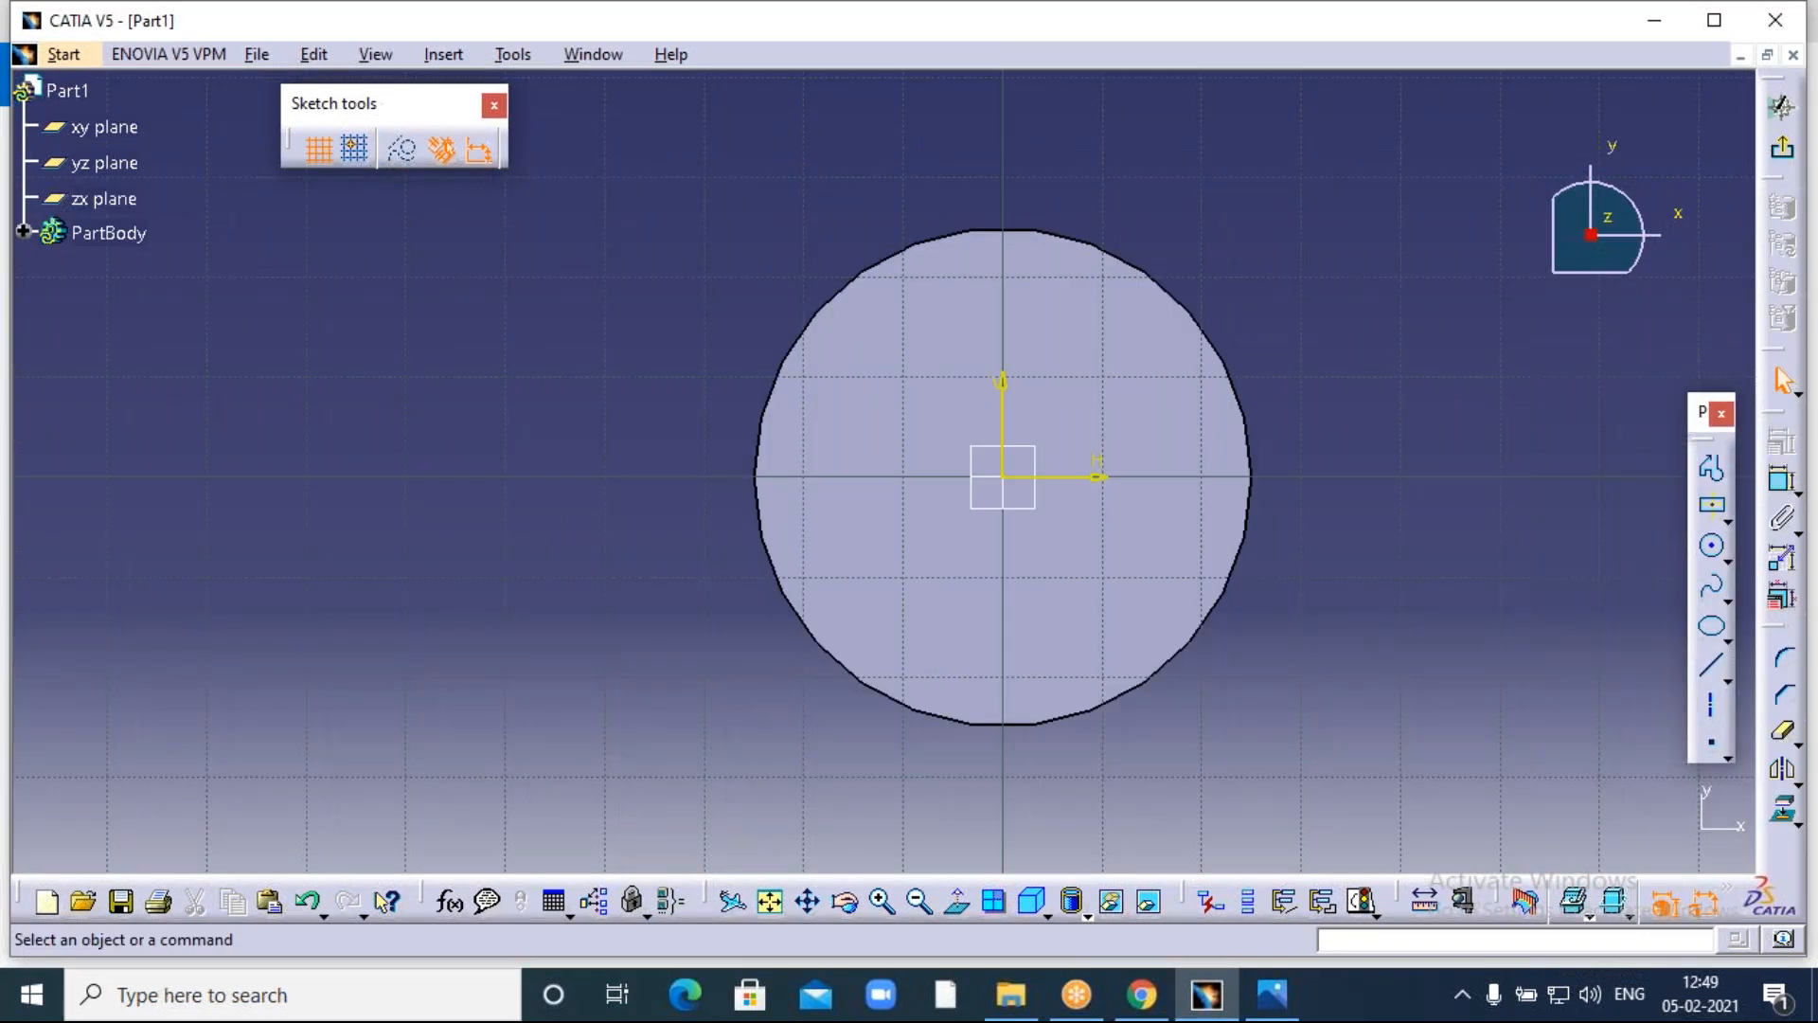
left_click(1711, 545)
left_click(1004, 476)
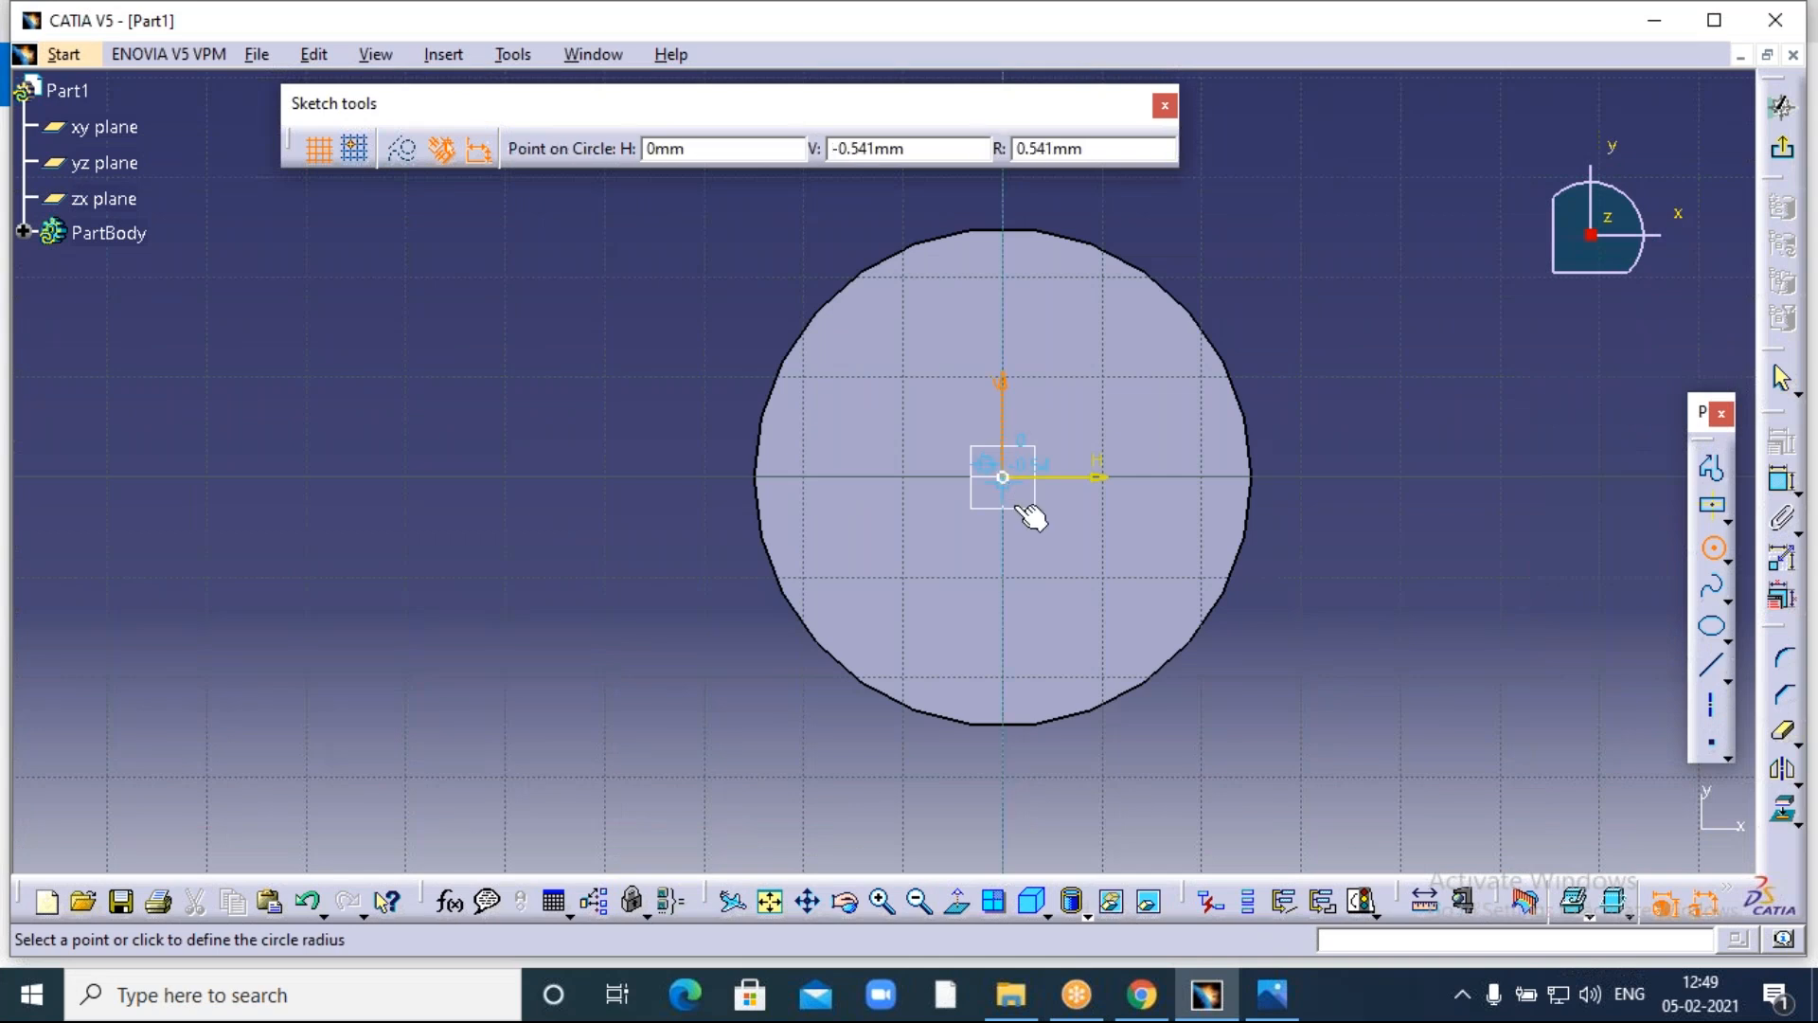
left_click(1047, 557)
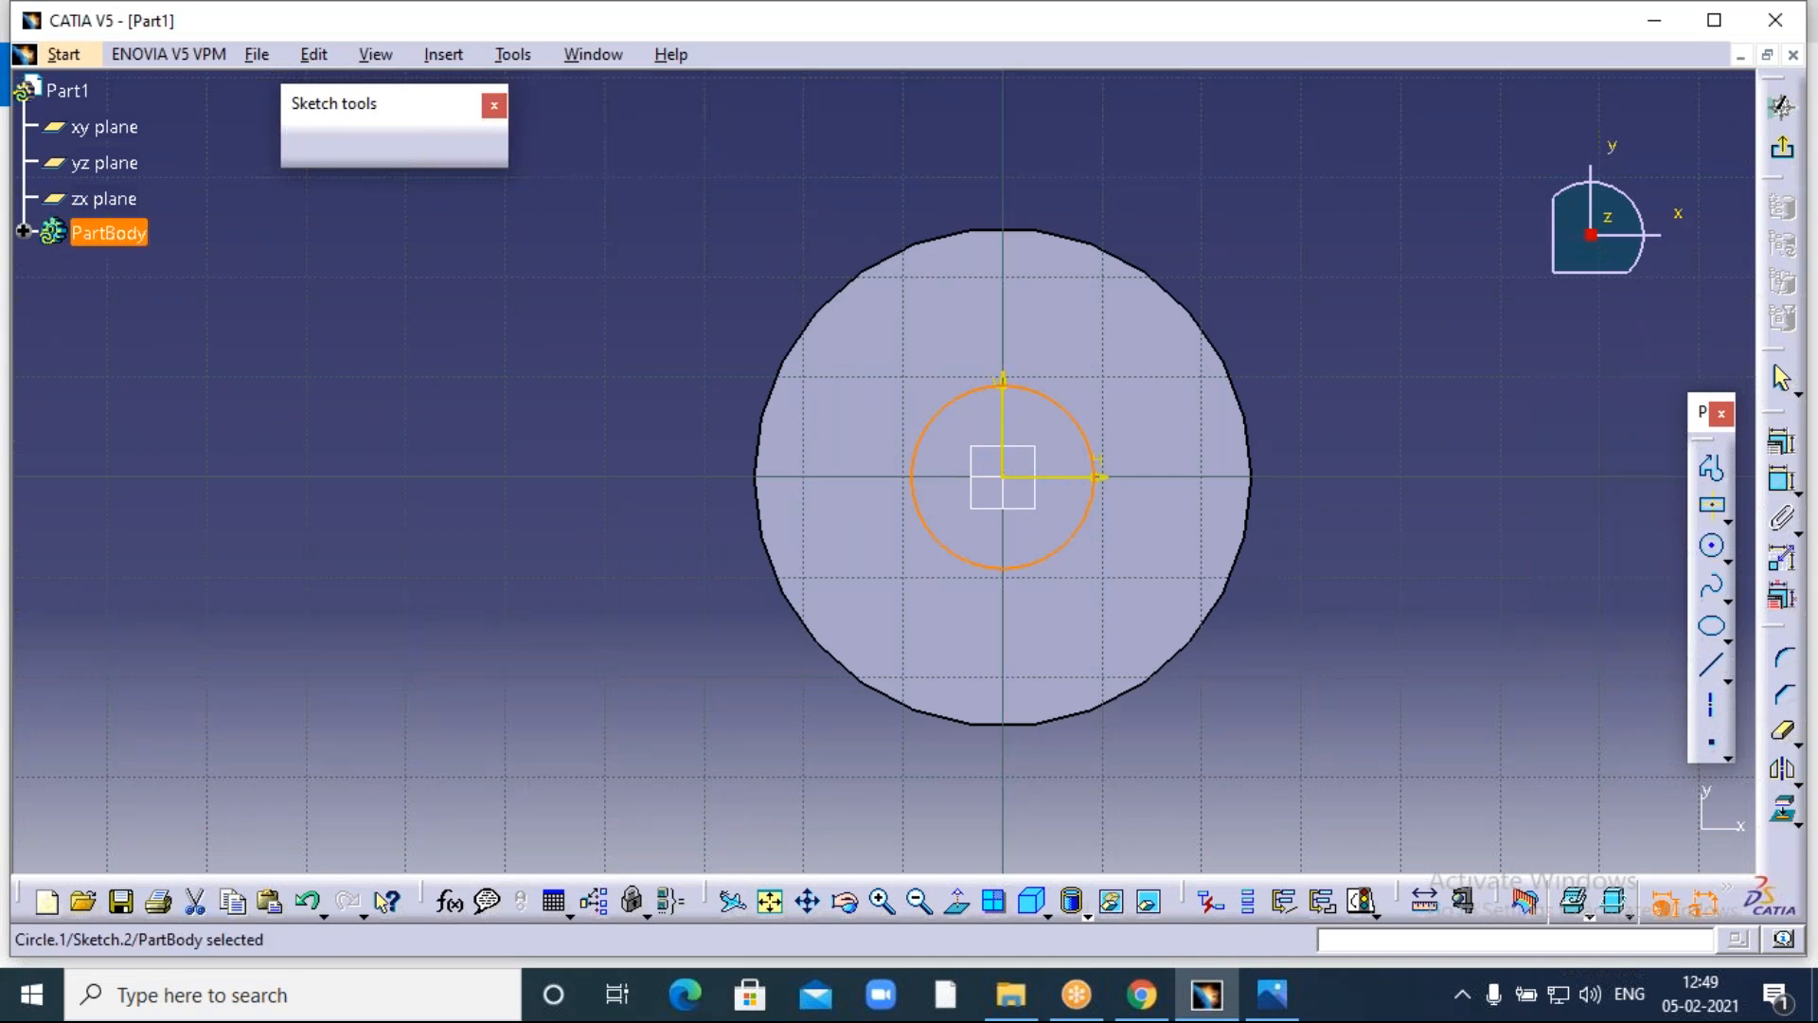
left_click(1089, 519)
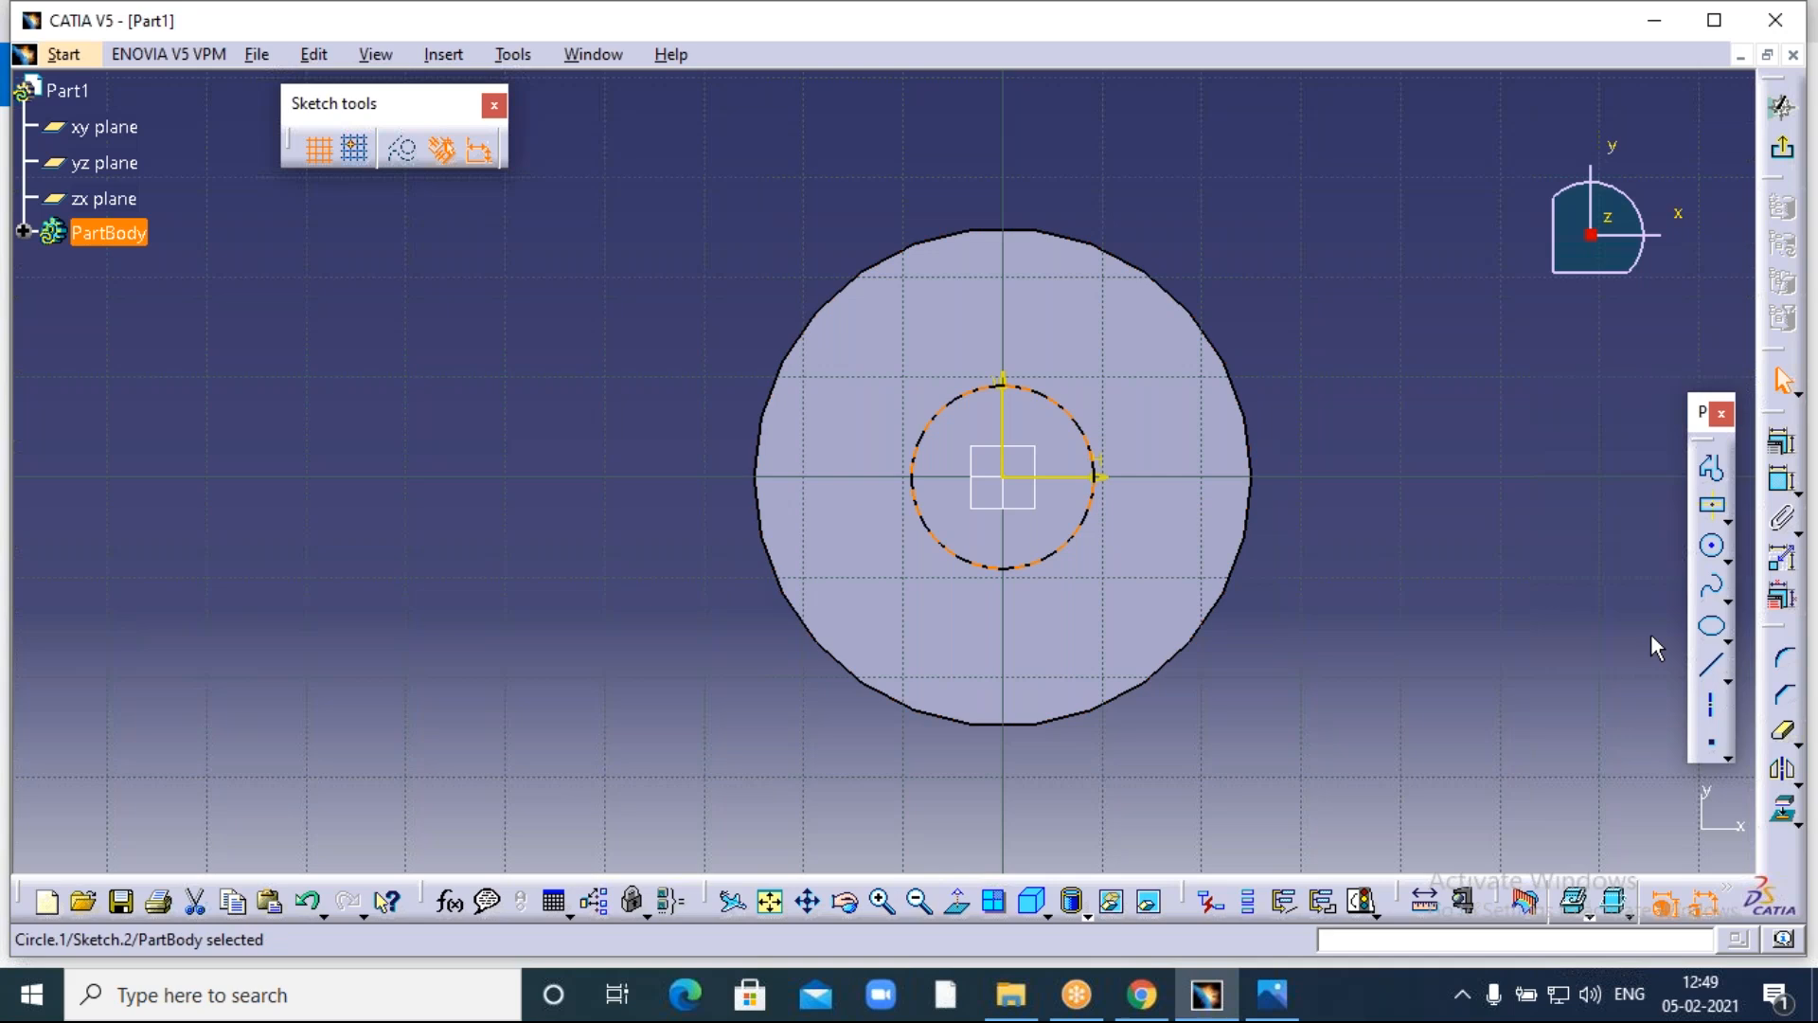
Dimension the small concentric circle on the disc's upper face and set its diameter to 15 mm.
left_click(1782, 478)
left_click(1347, 371)
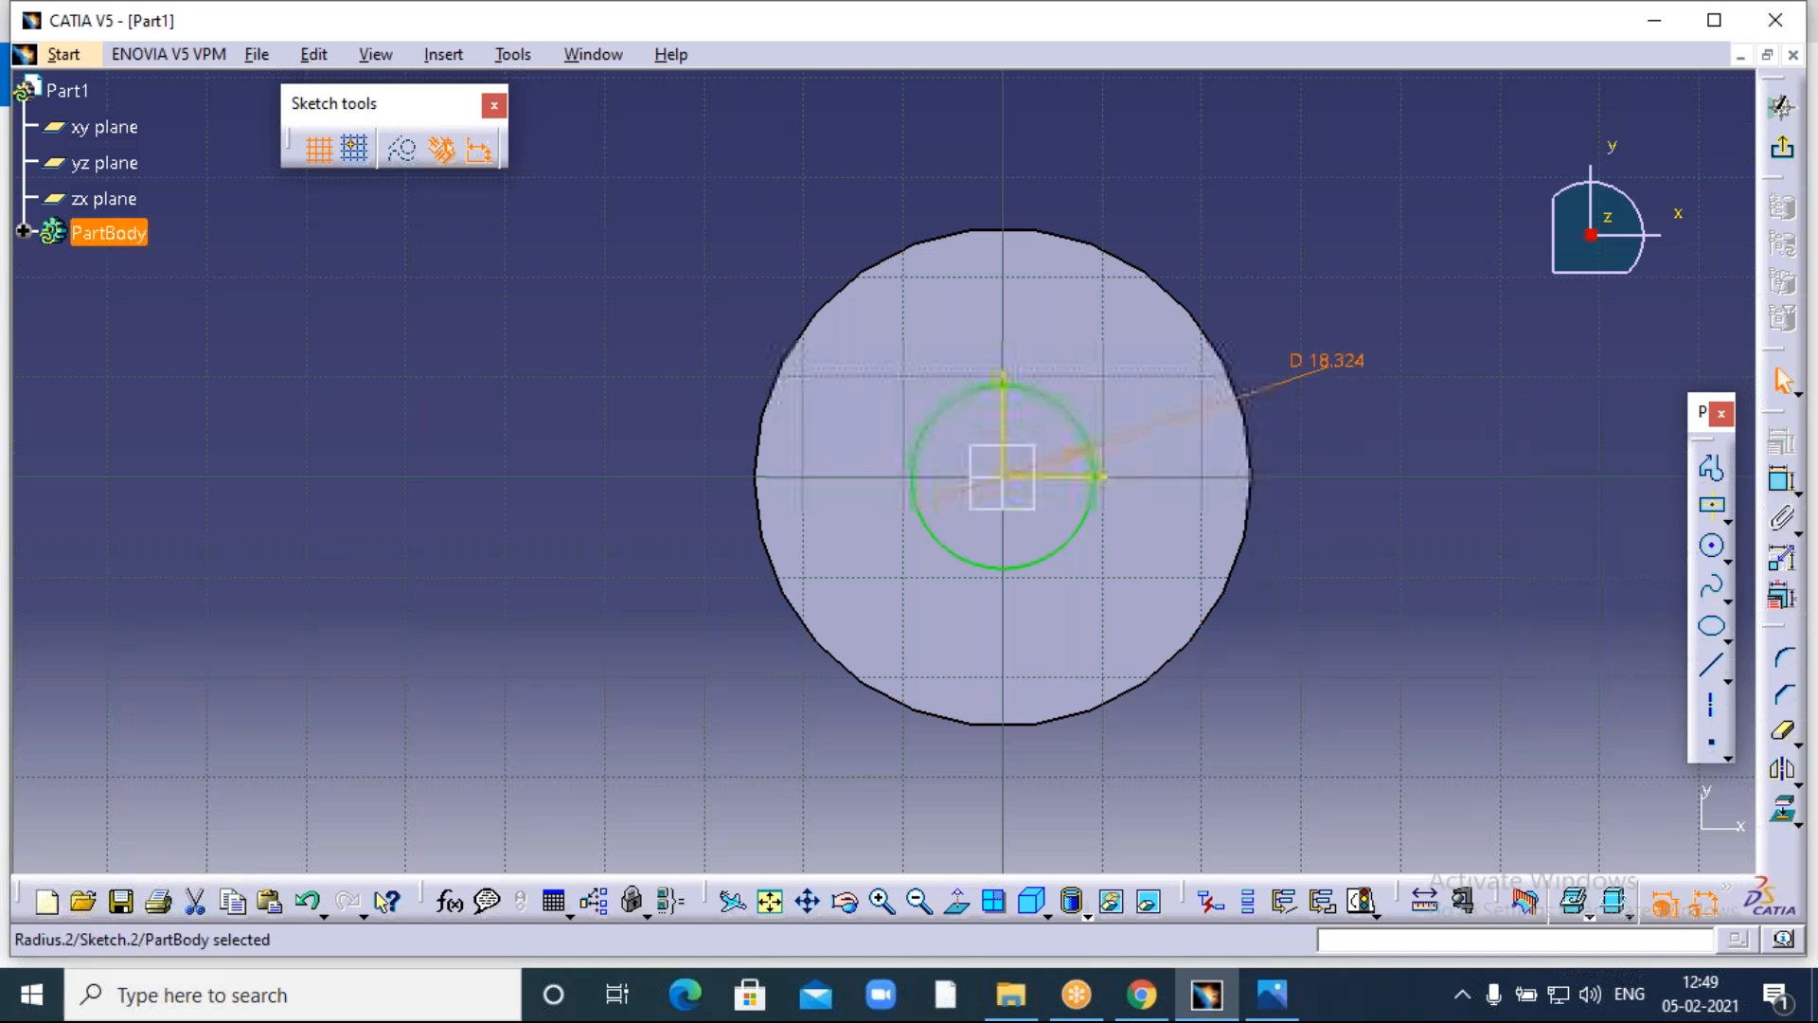
double_click(1335, 361)
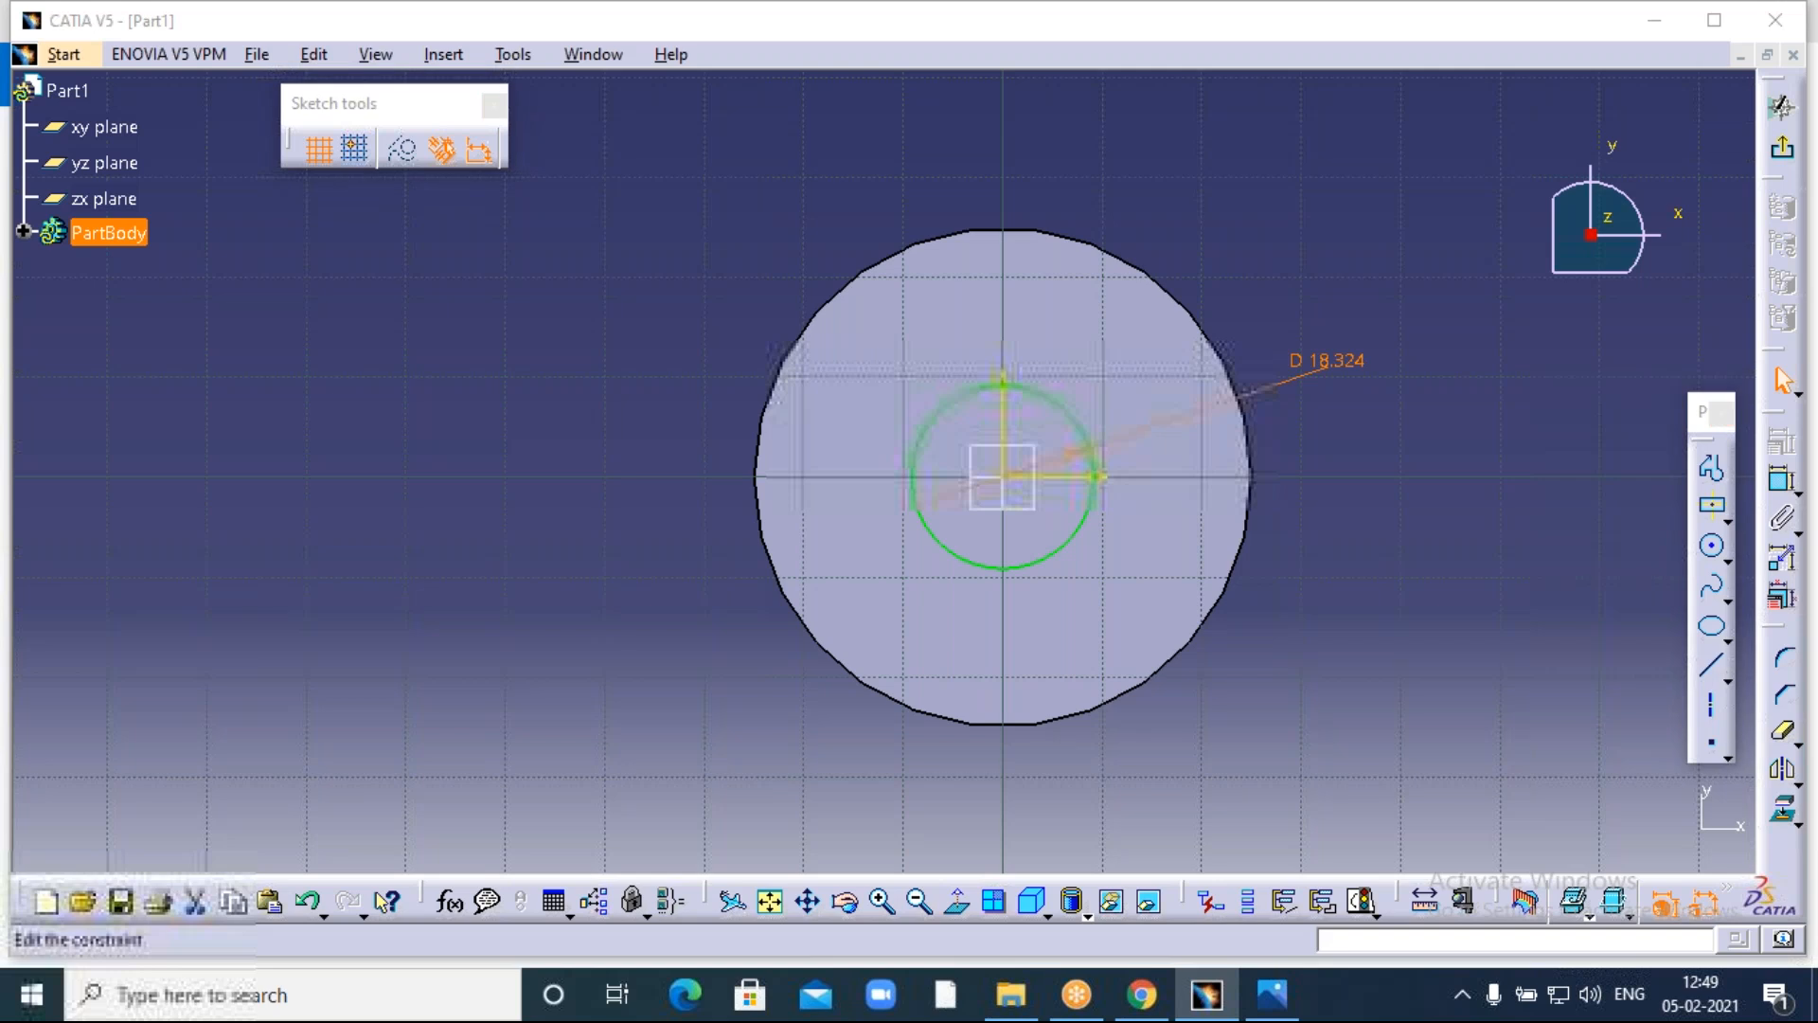
type("15mm")
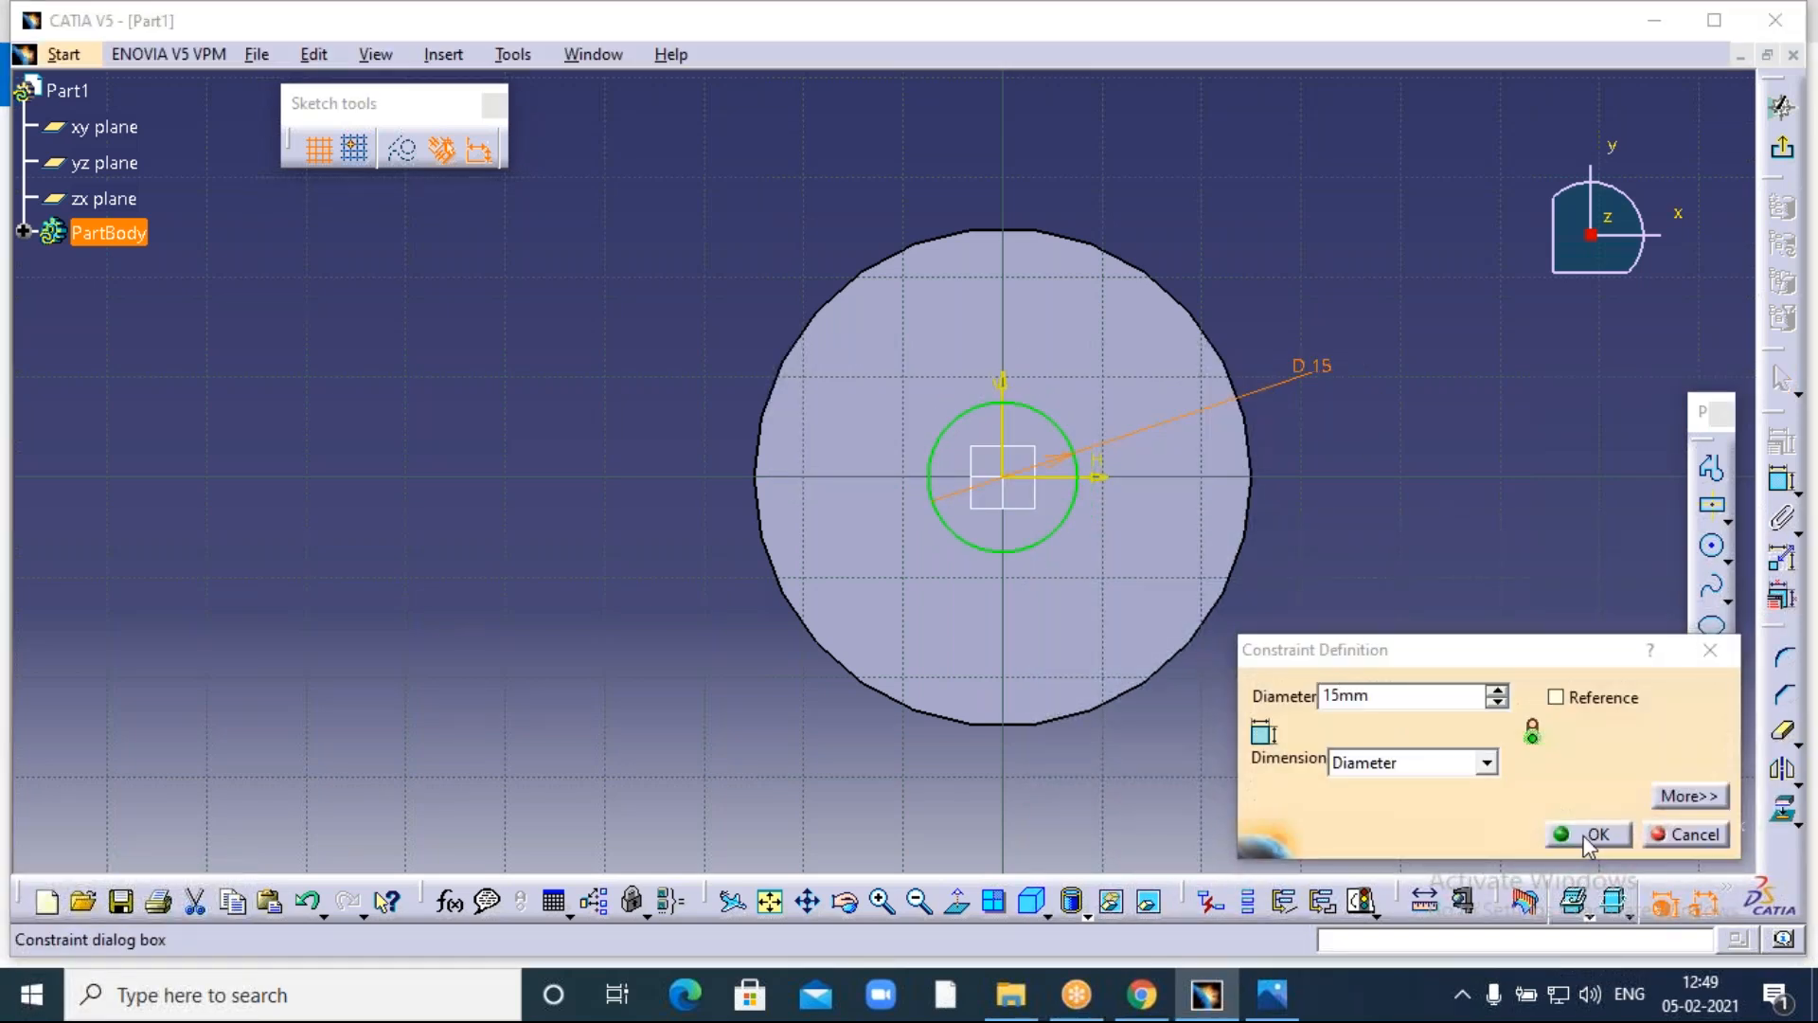
left_click(1593, 834)
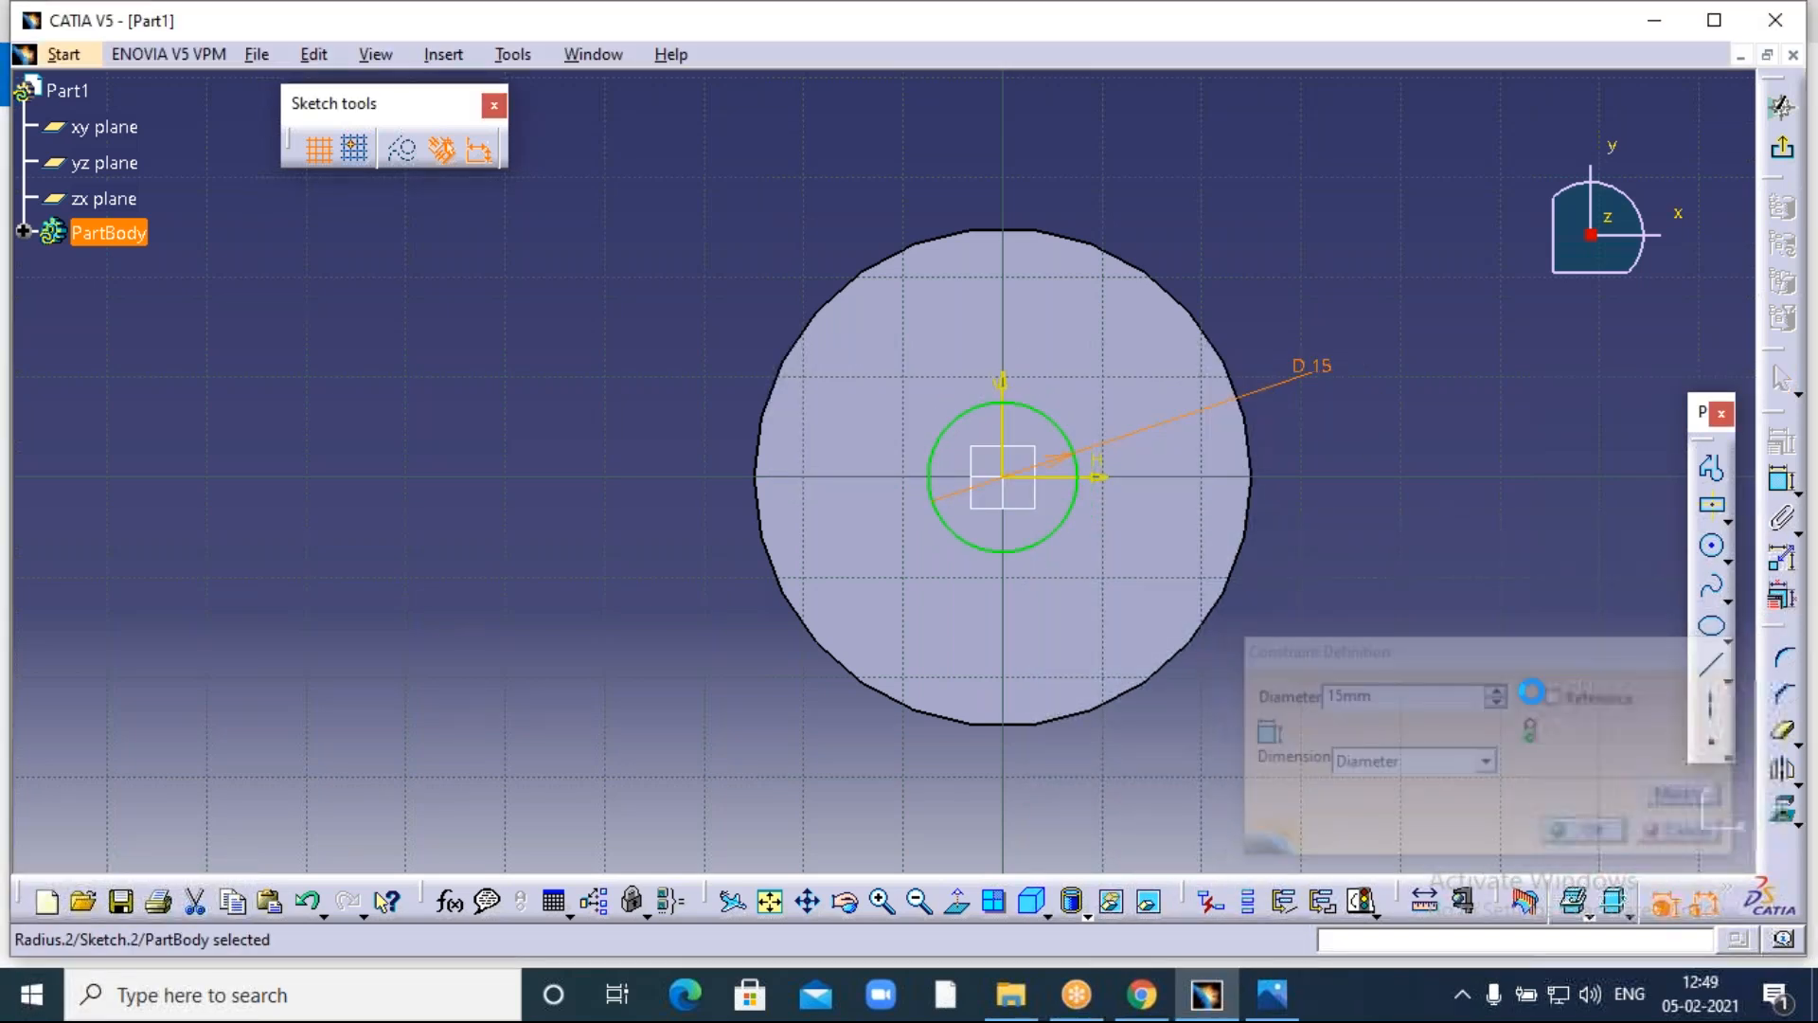
Check the short shaft's length in the Photos drawing, return to CATIA, exit the sketch and pad the circle 15 mm.
left_click(1272, 994)
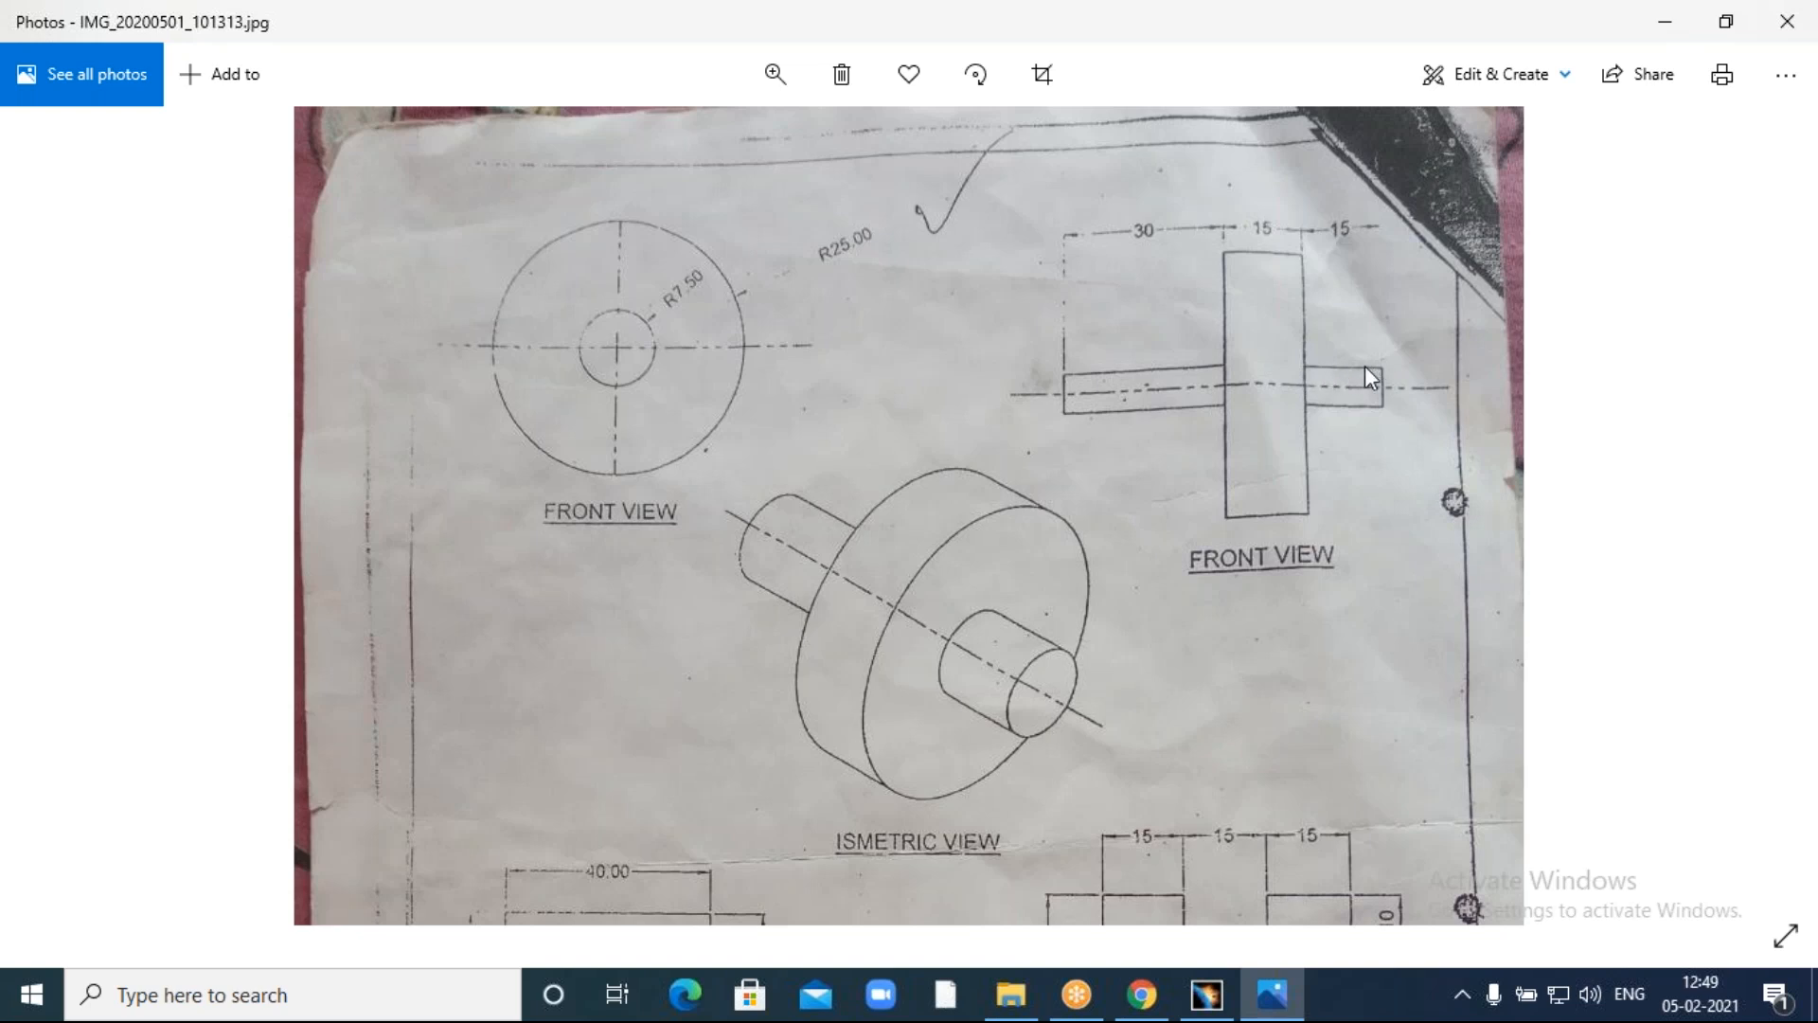
left_click(1207, 994)
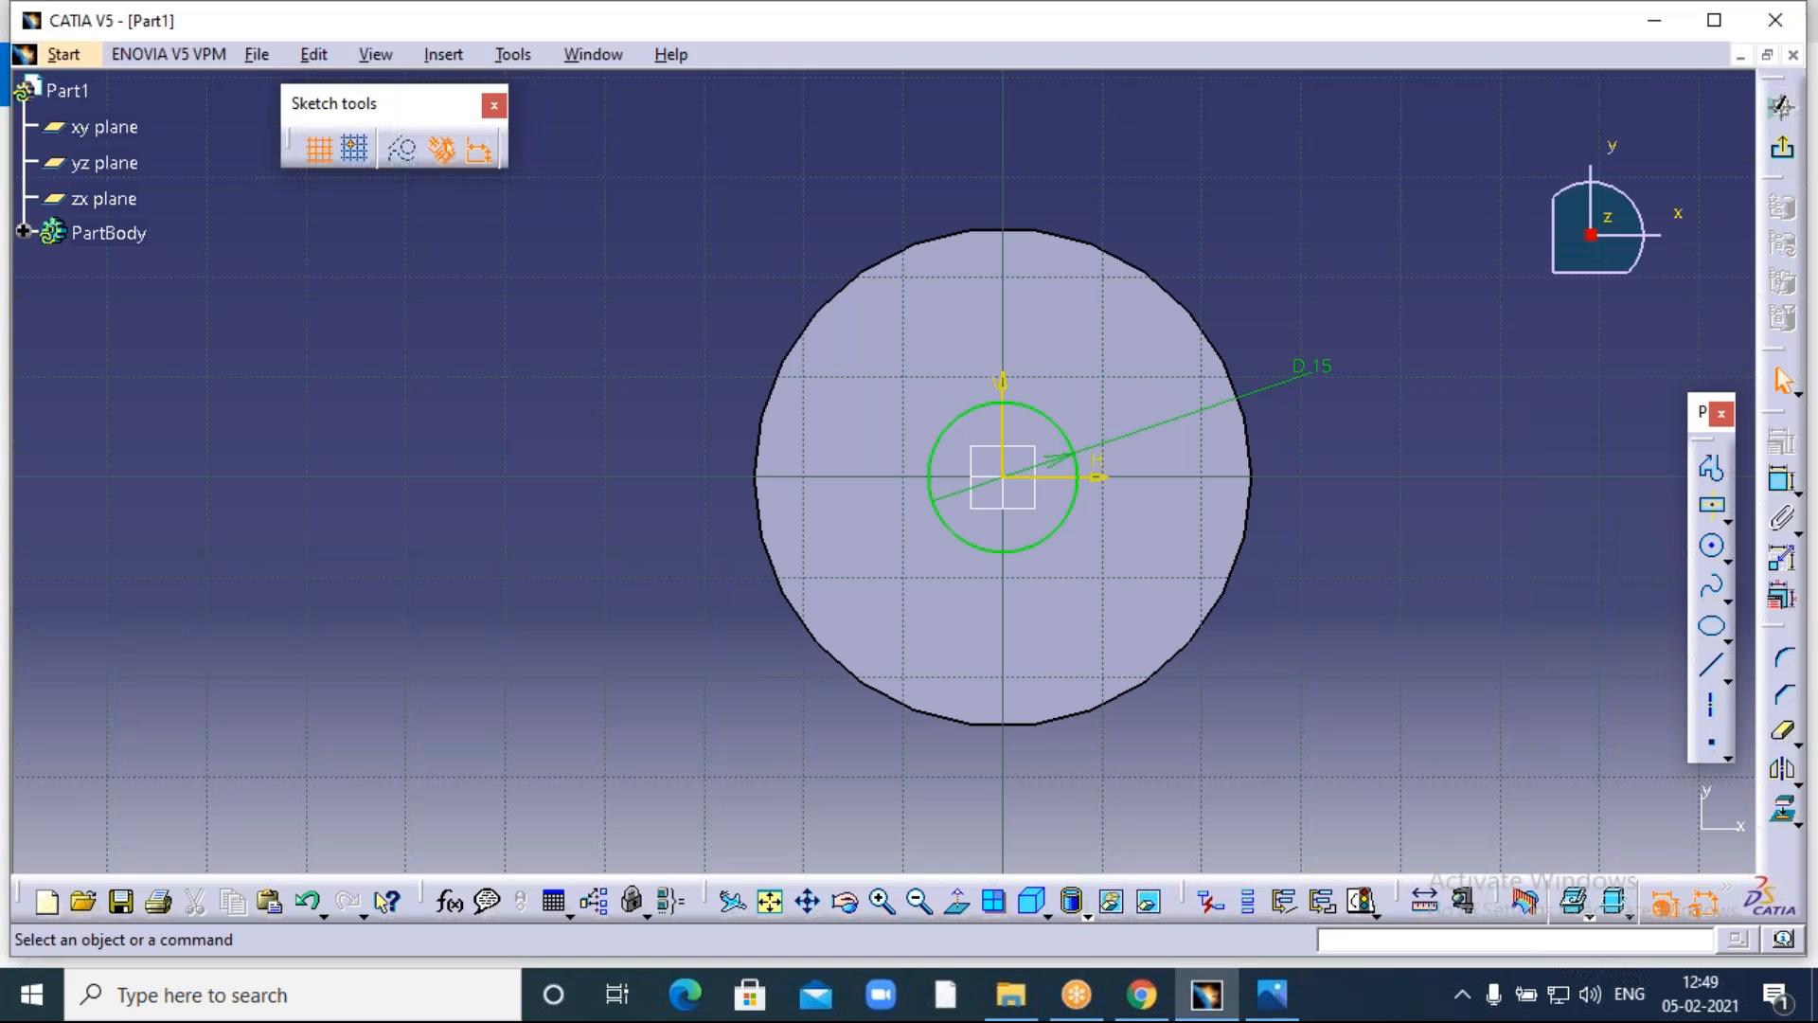
left_click(1781, 106)
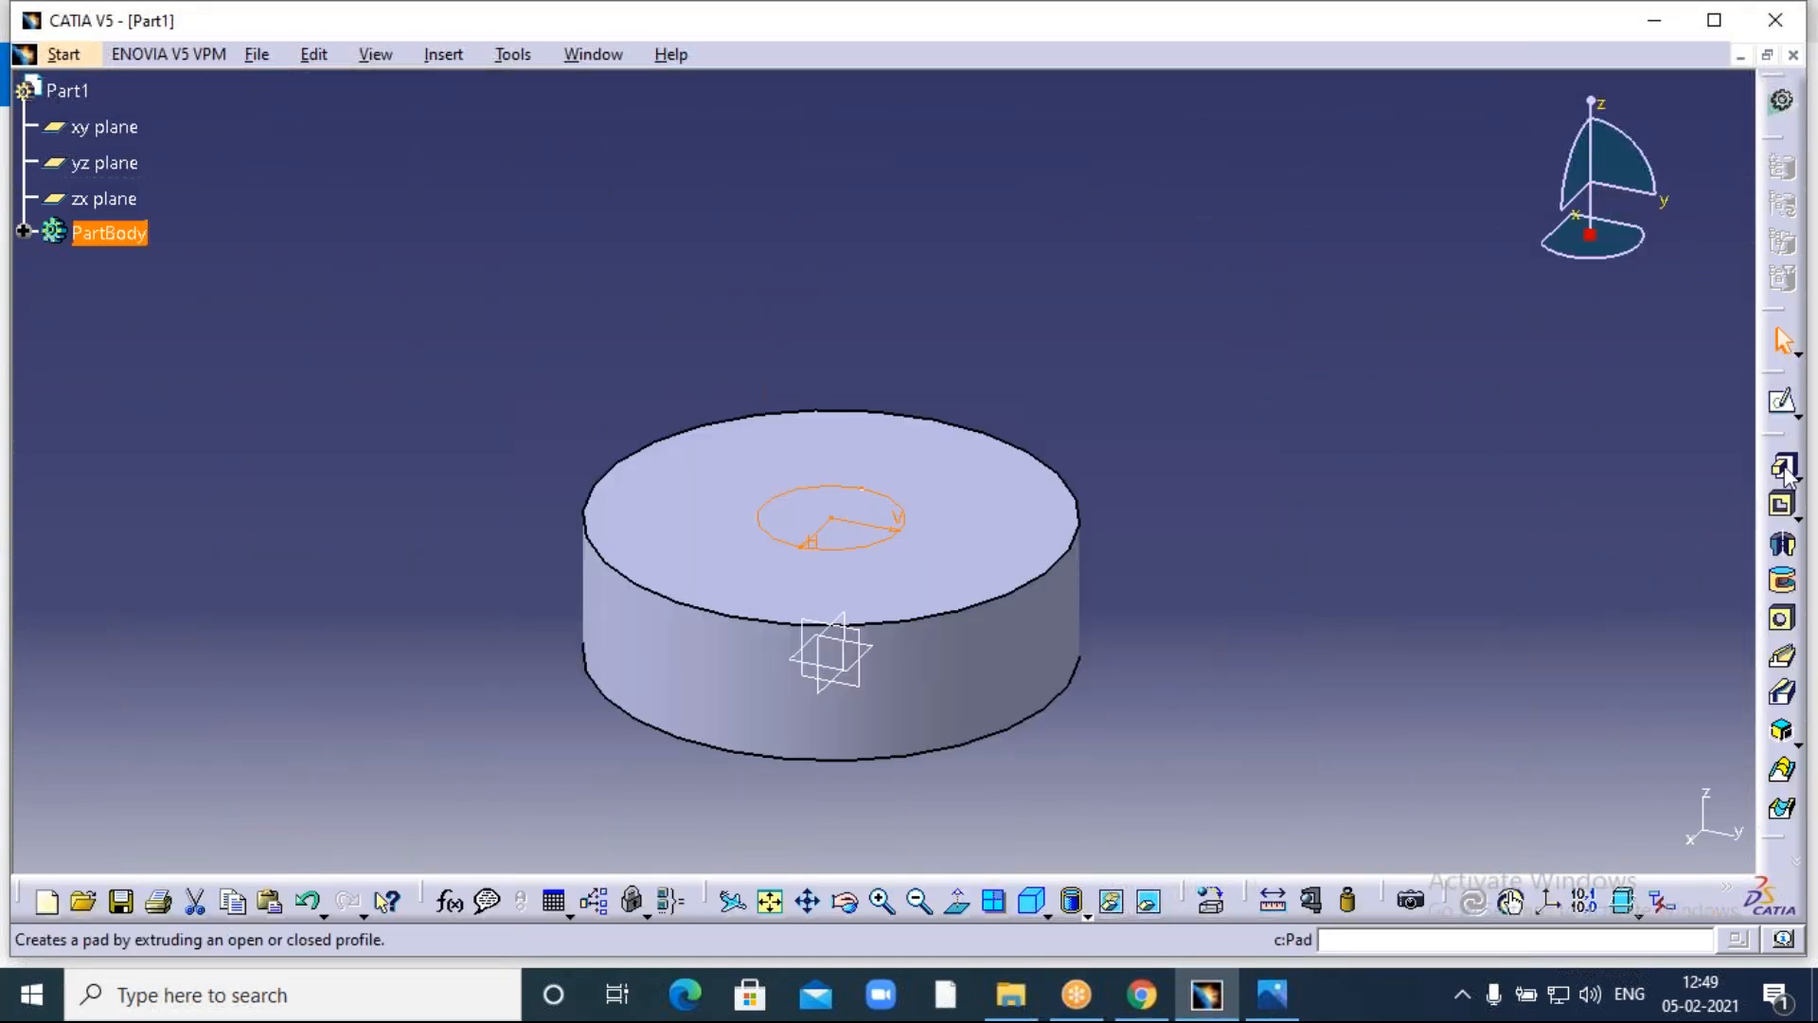
left_click(1781, 466)
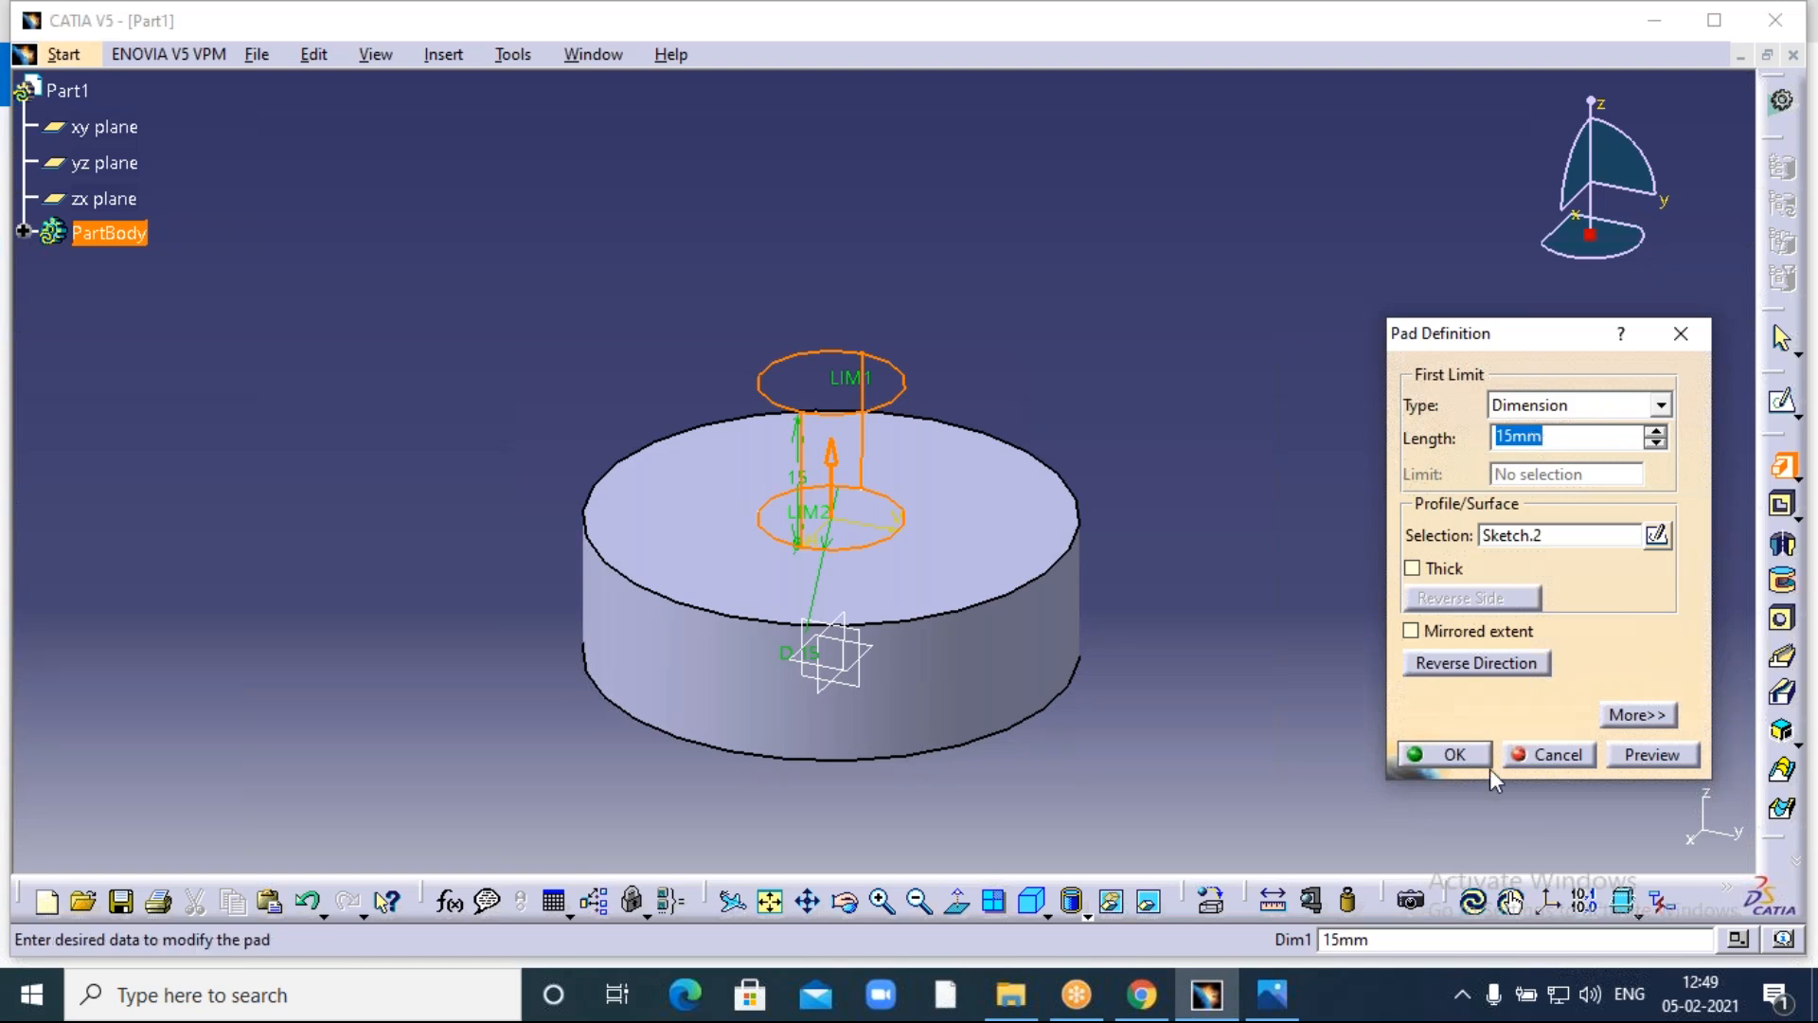
left_click(1454, 755)
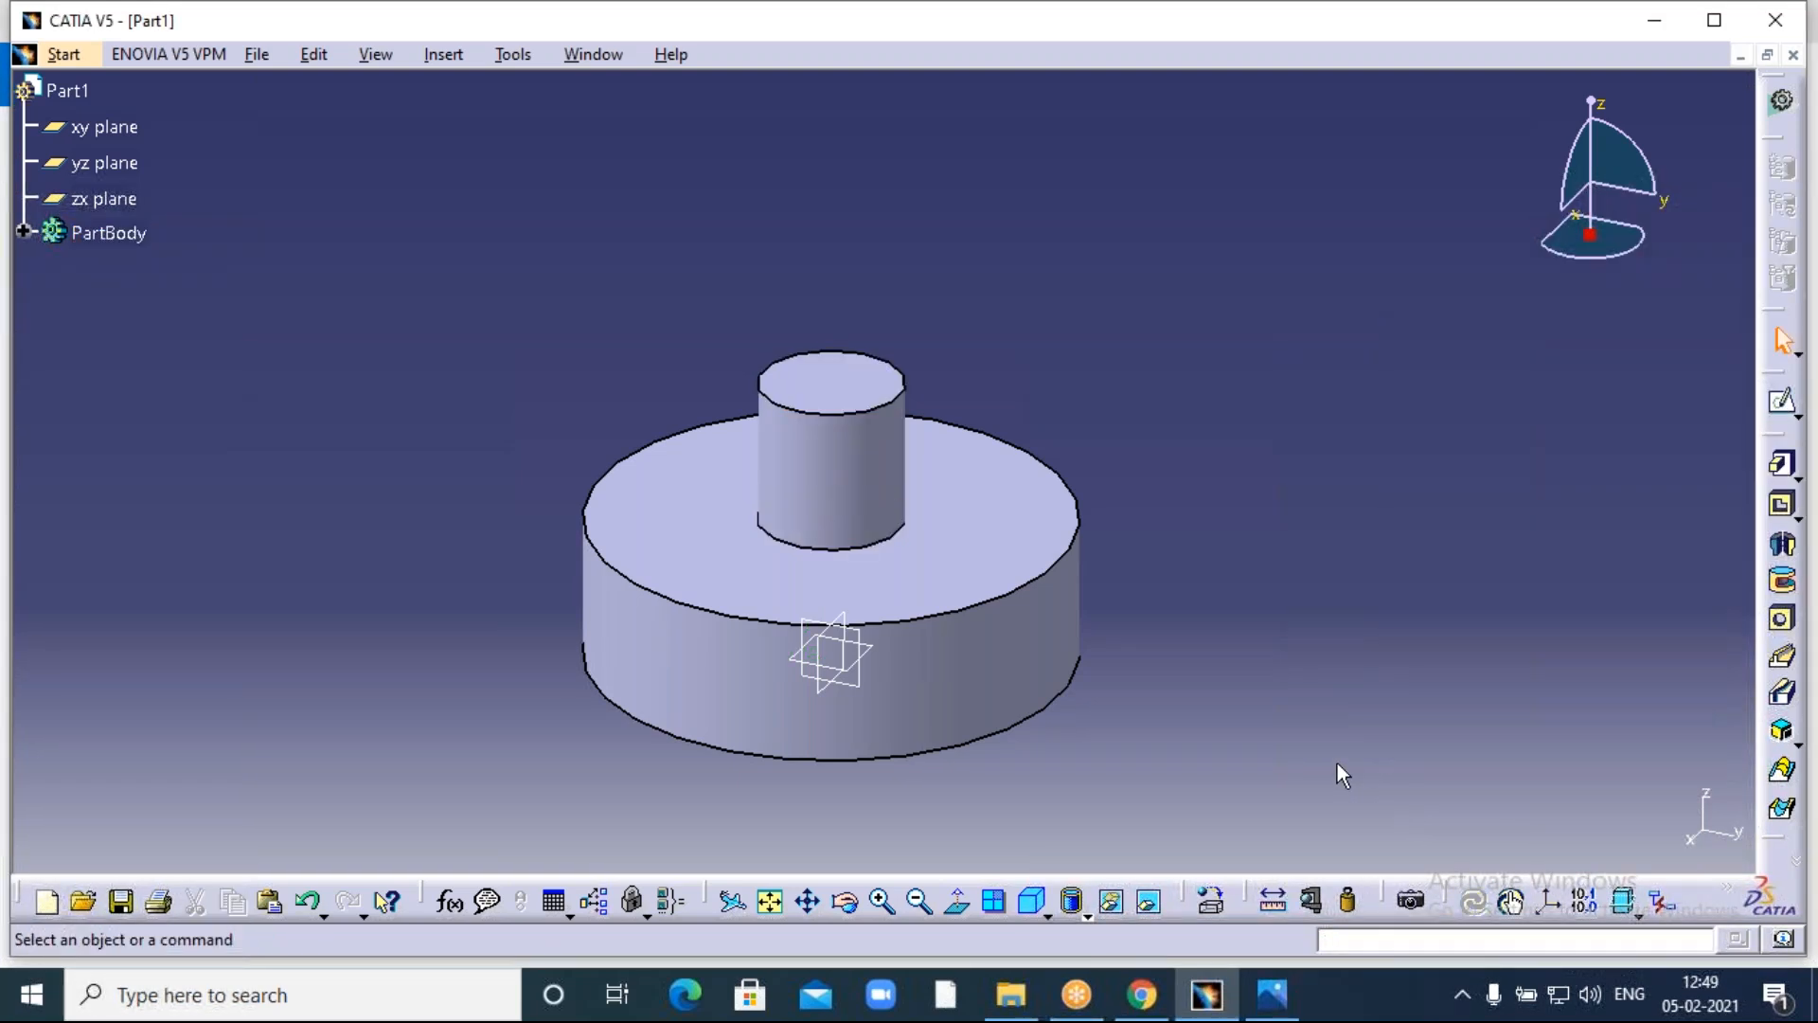
Check the drawing in Photos, return to CATIA and sketch an origin-centred circle about 17.5 mm in diameter on the disc's underside.
middle_click_drag(1390, 631, 1430, 581)
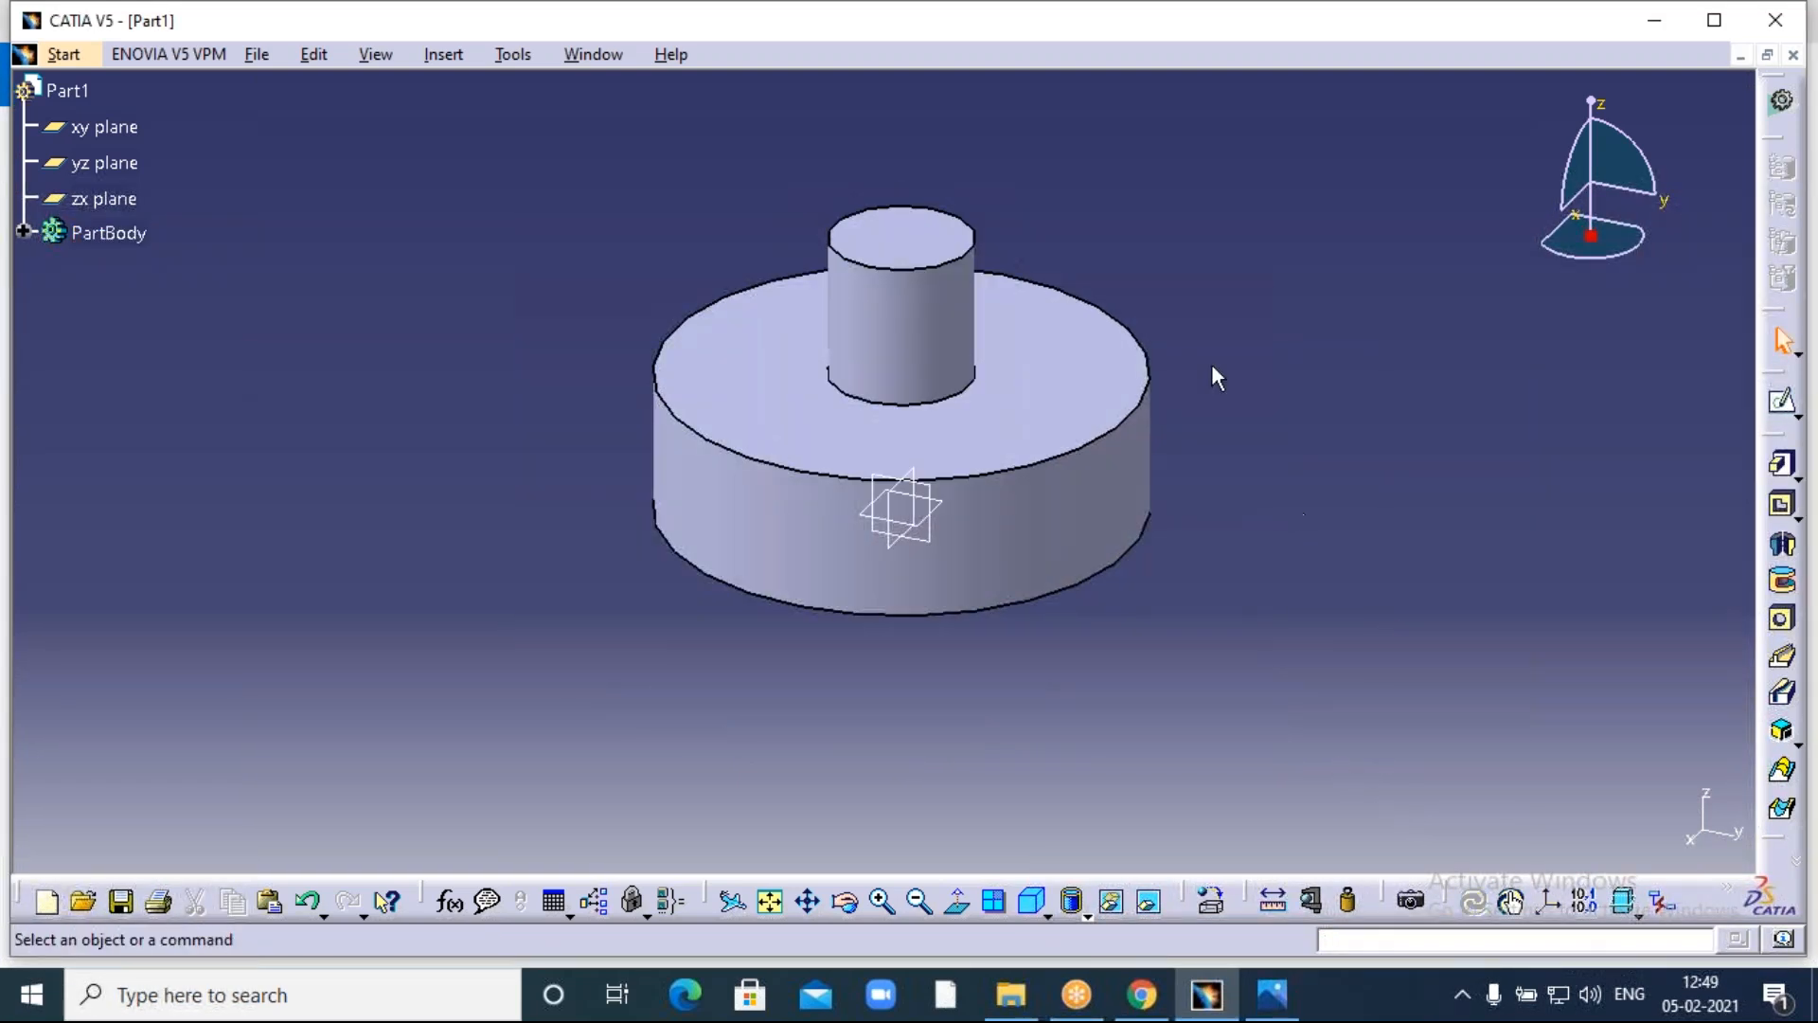
left_click(1262, 1011)
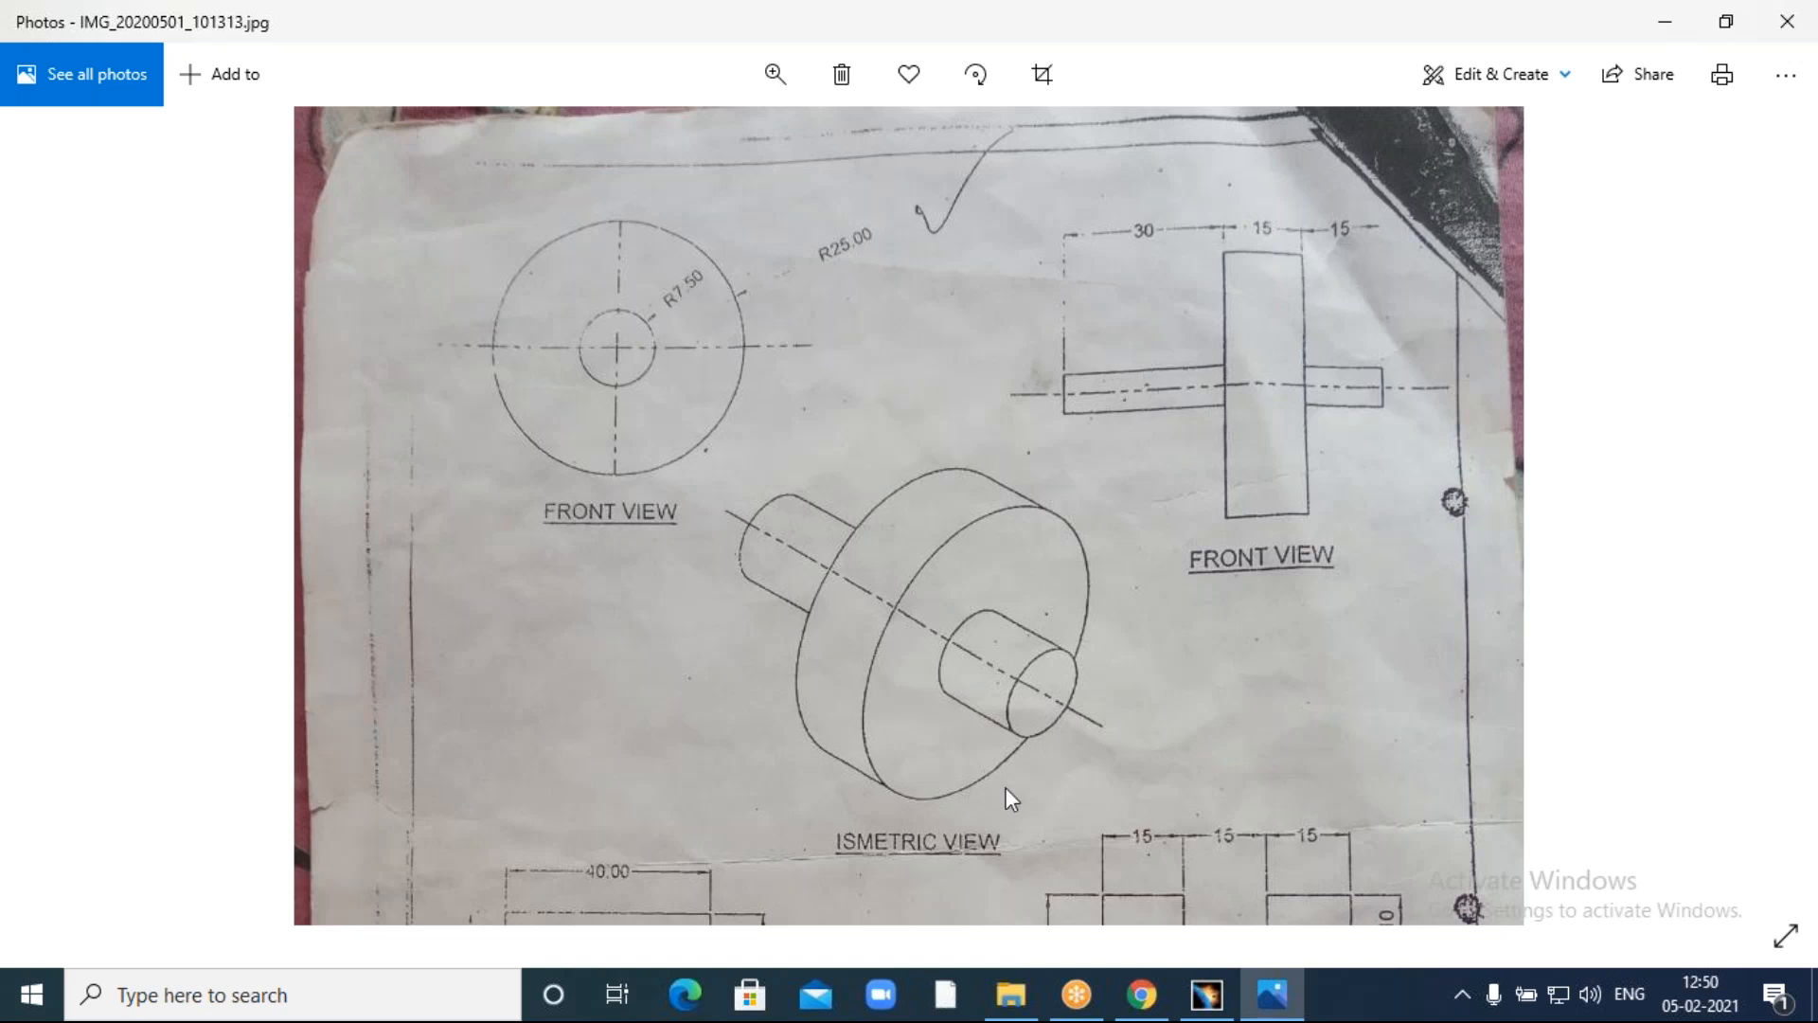
left_click(1207, 994)
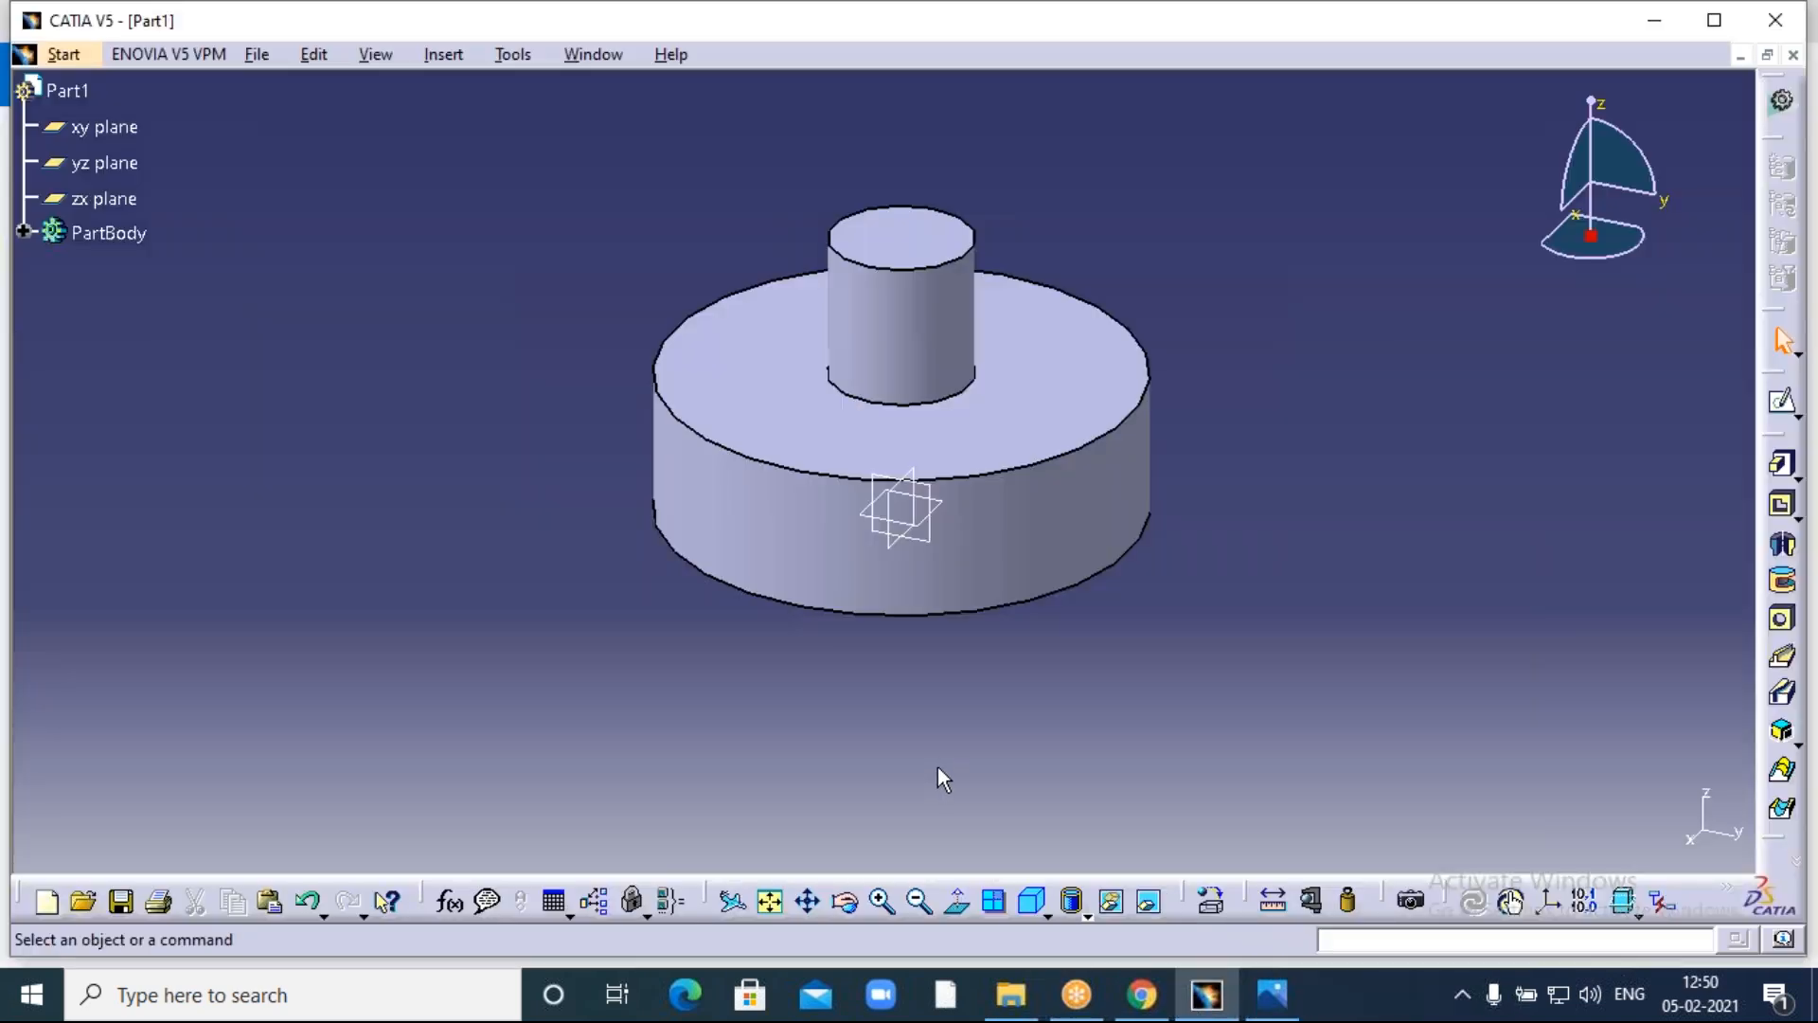
left_click(846, 902)
mouse_move(909, 775)
left_mouse_down()
mouse_move(895, 557)
mouse_move(941, 580)
left_mouse_up()
left_click(1104, 527)
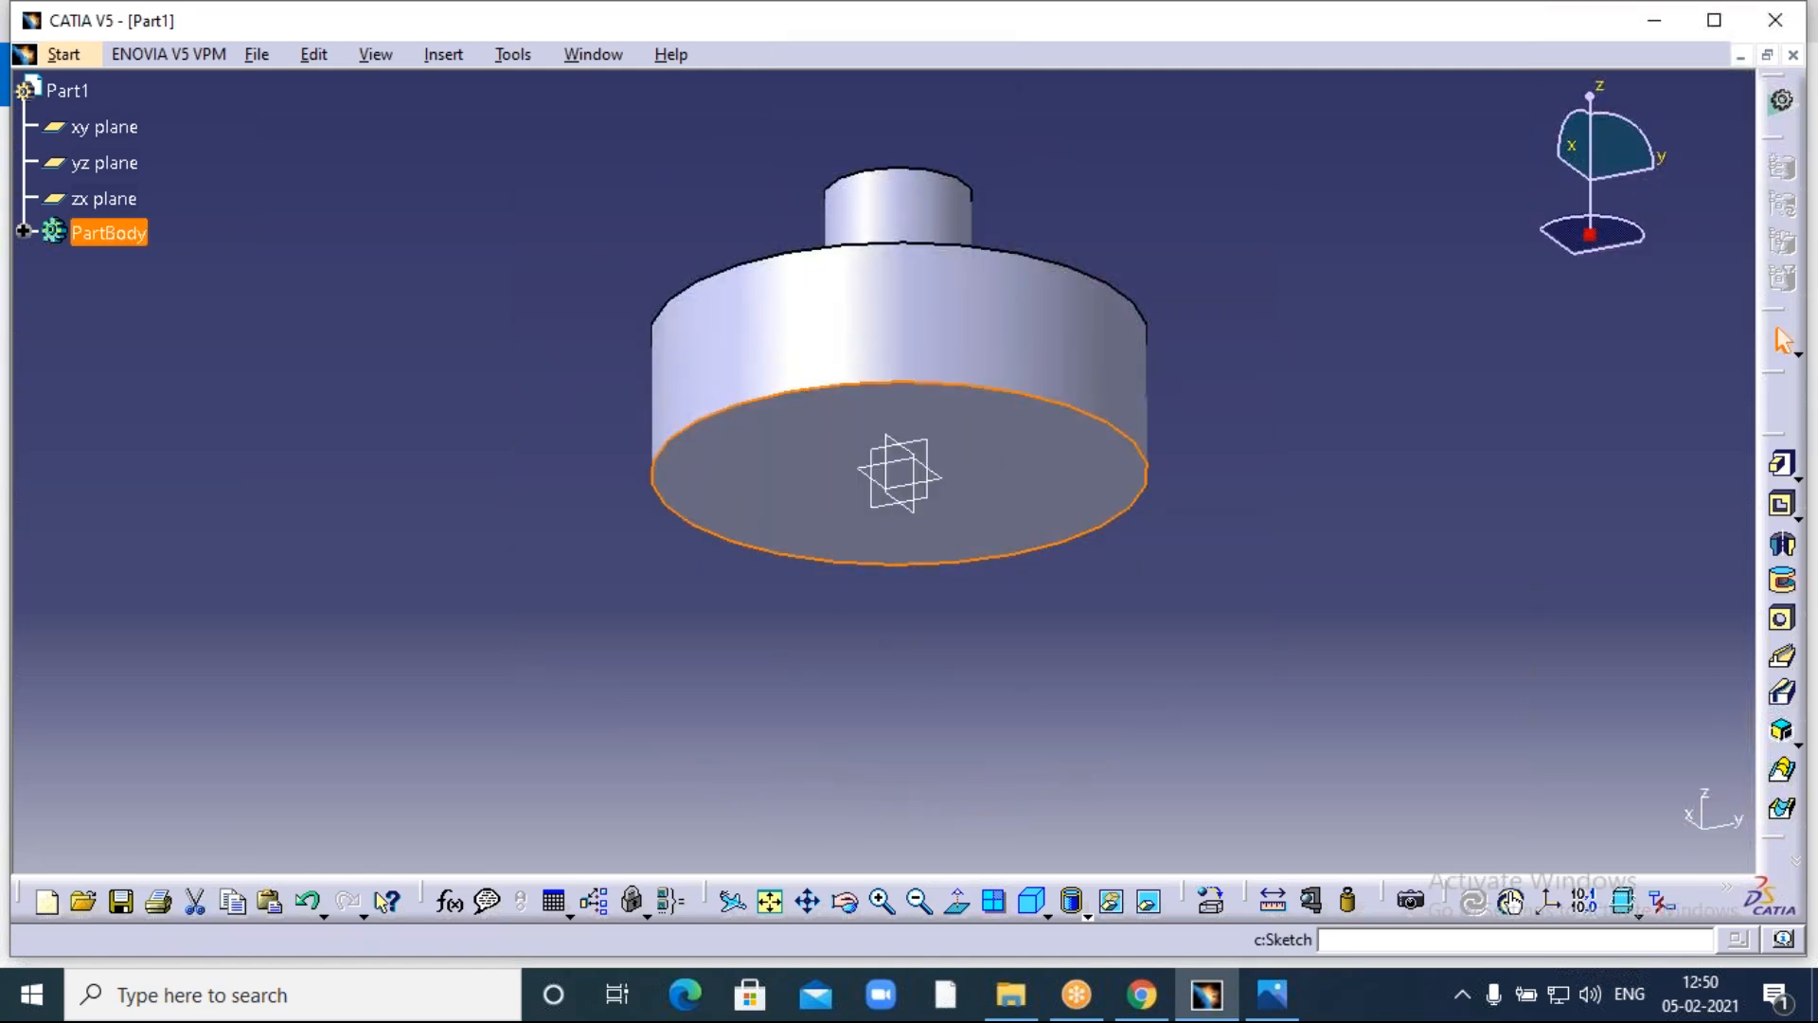
left_click(1511, 901)
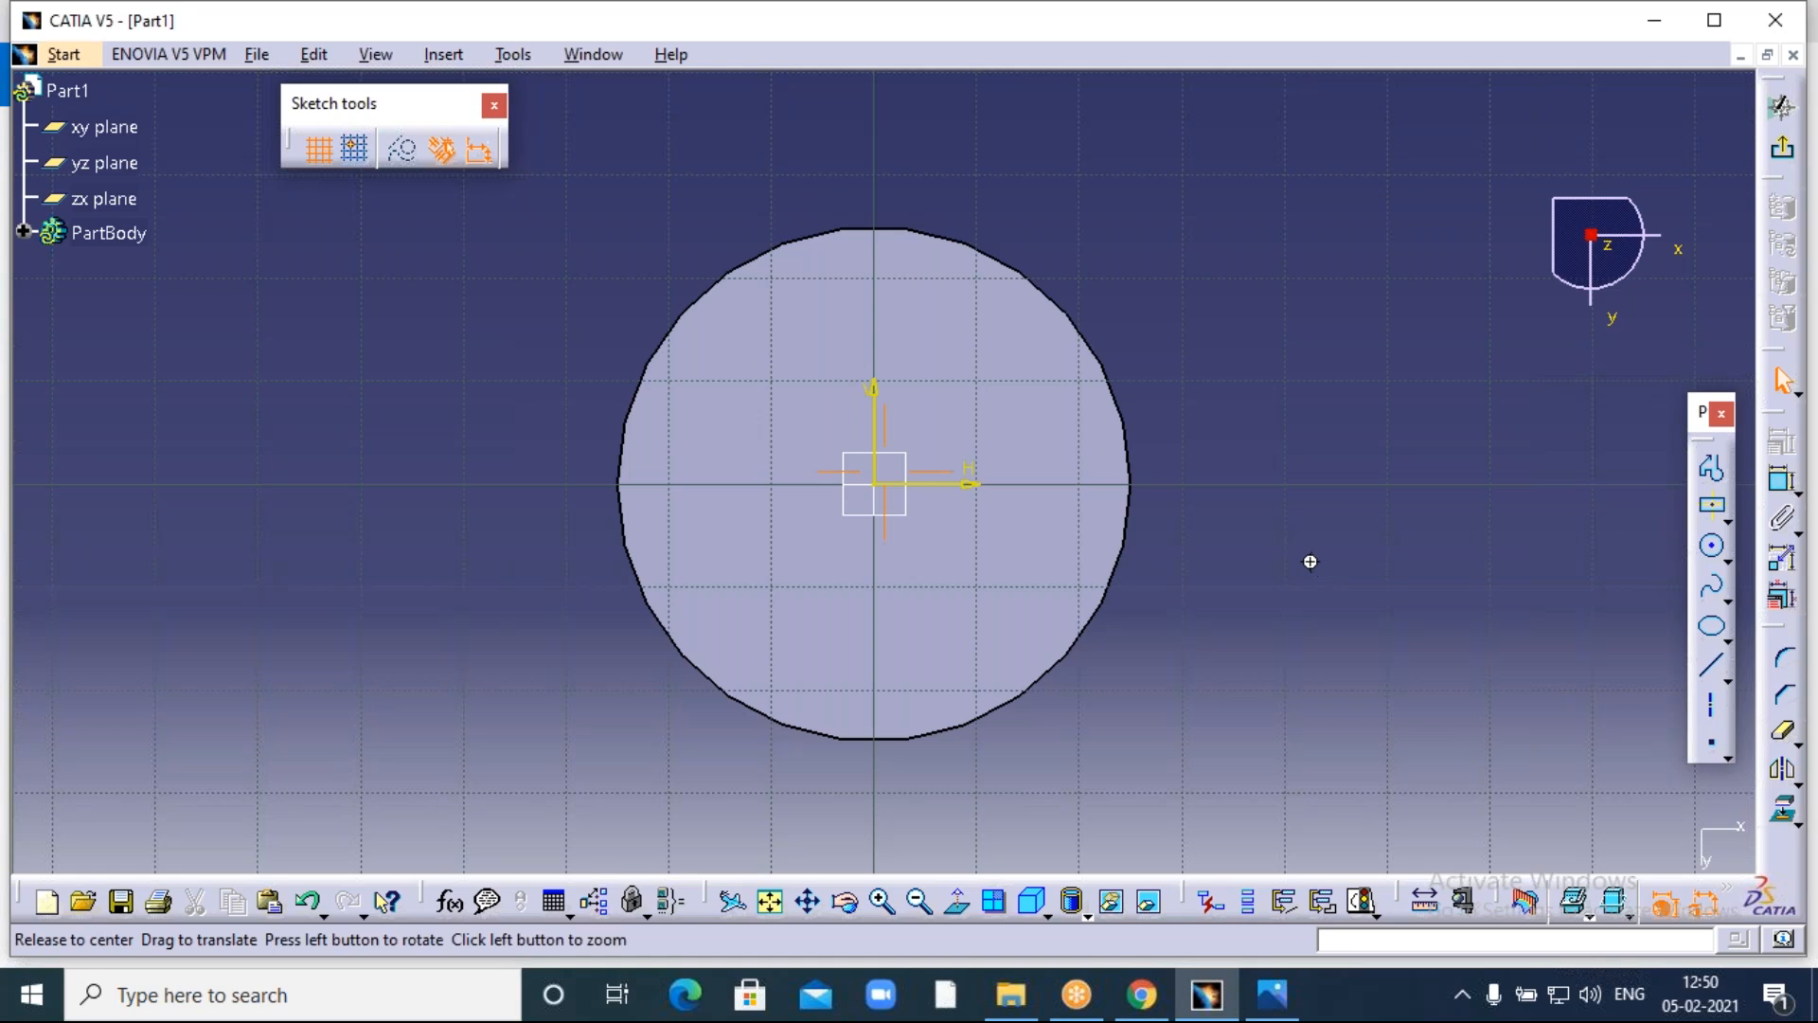
middle_click_drag(1309, 562, 1572, 549)
left_click(1712, 546)
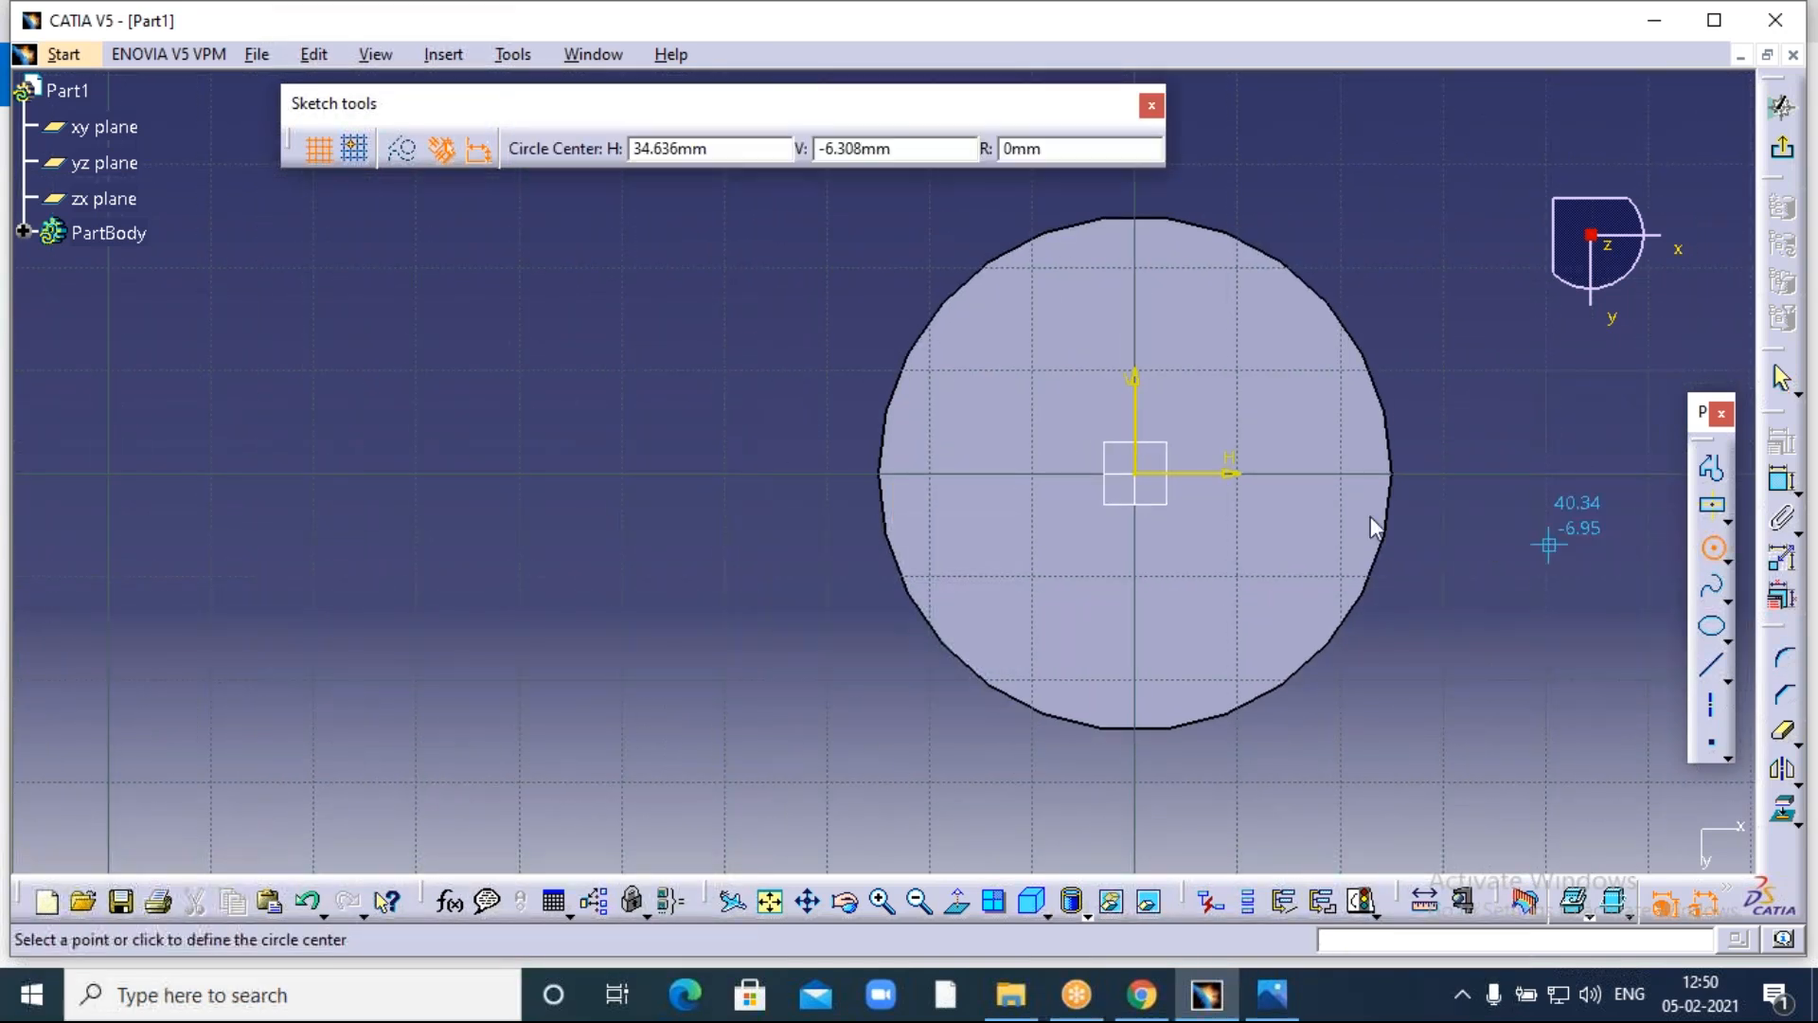
left_click(1139, 478)
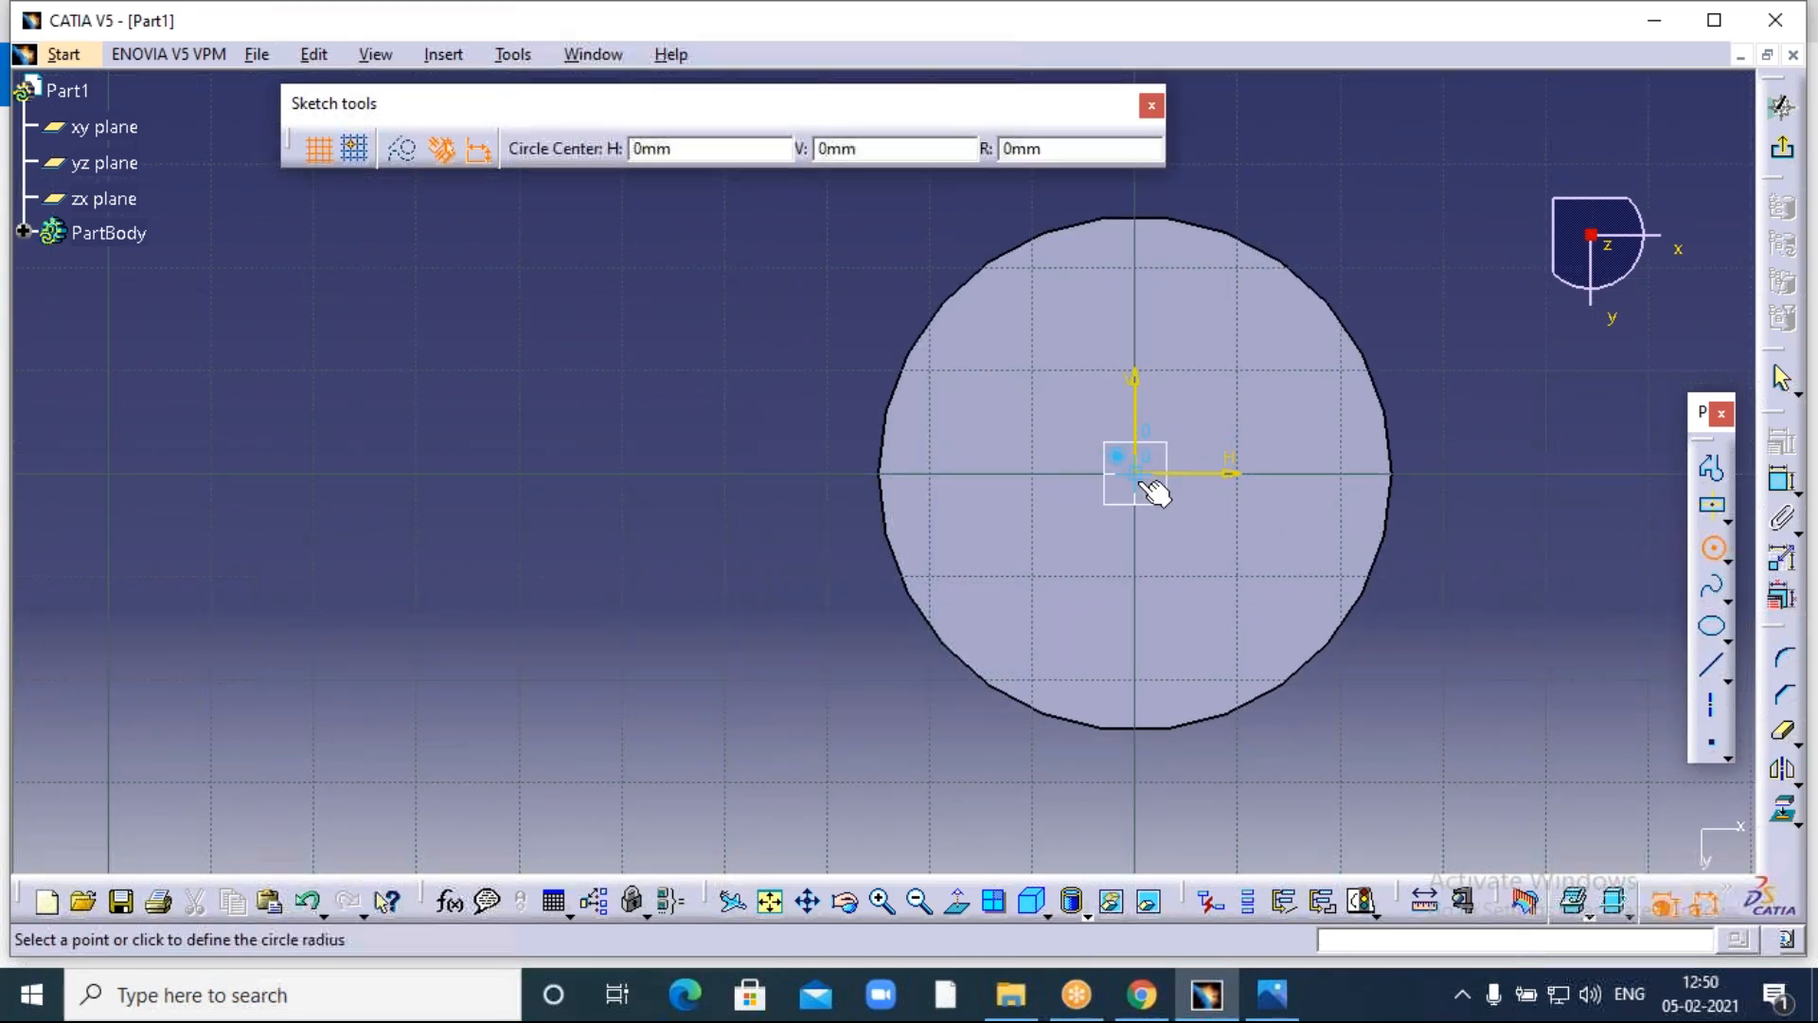
left_click(1080, 547)
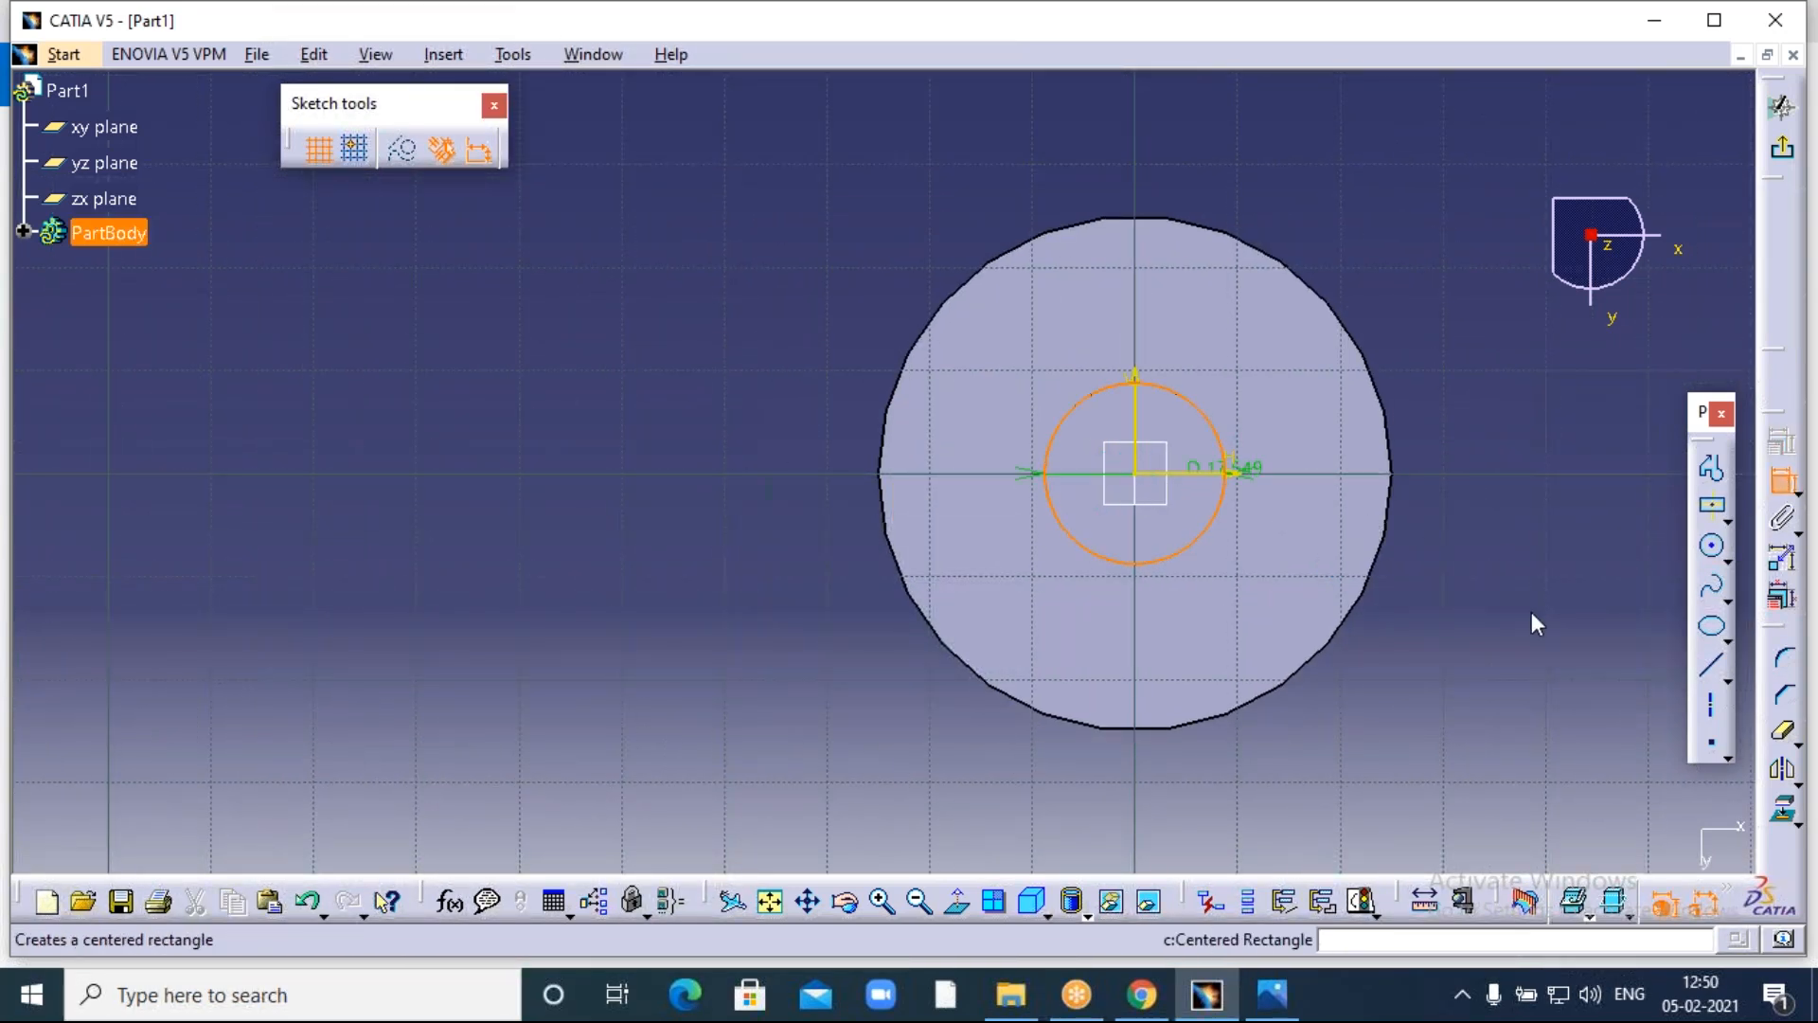
Place the diameter dimension of the underside circle and set it to 15 mm.
left_click(1494, 620)
double_click(1496, 622)
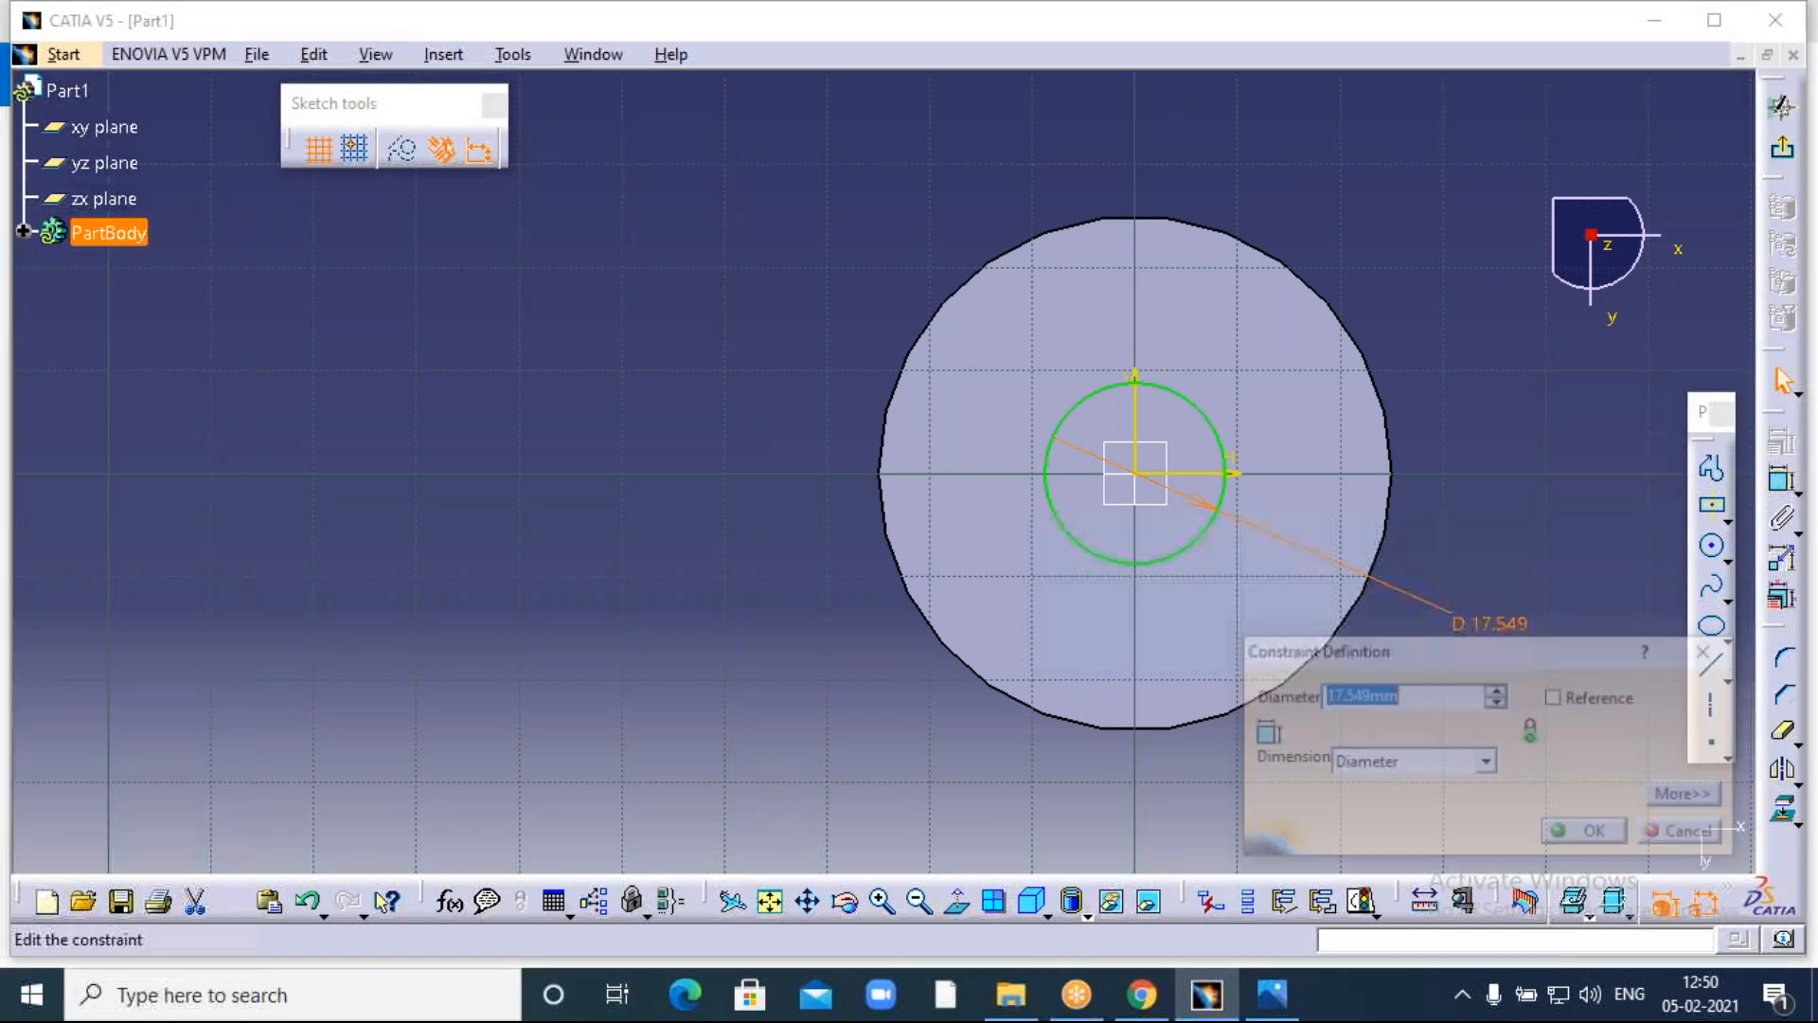
type("1")
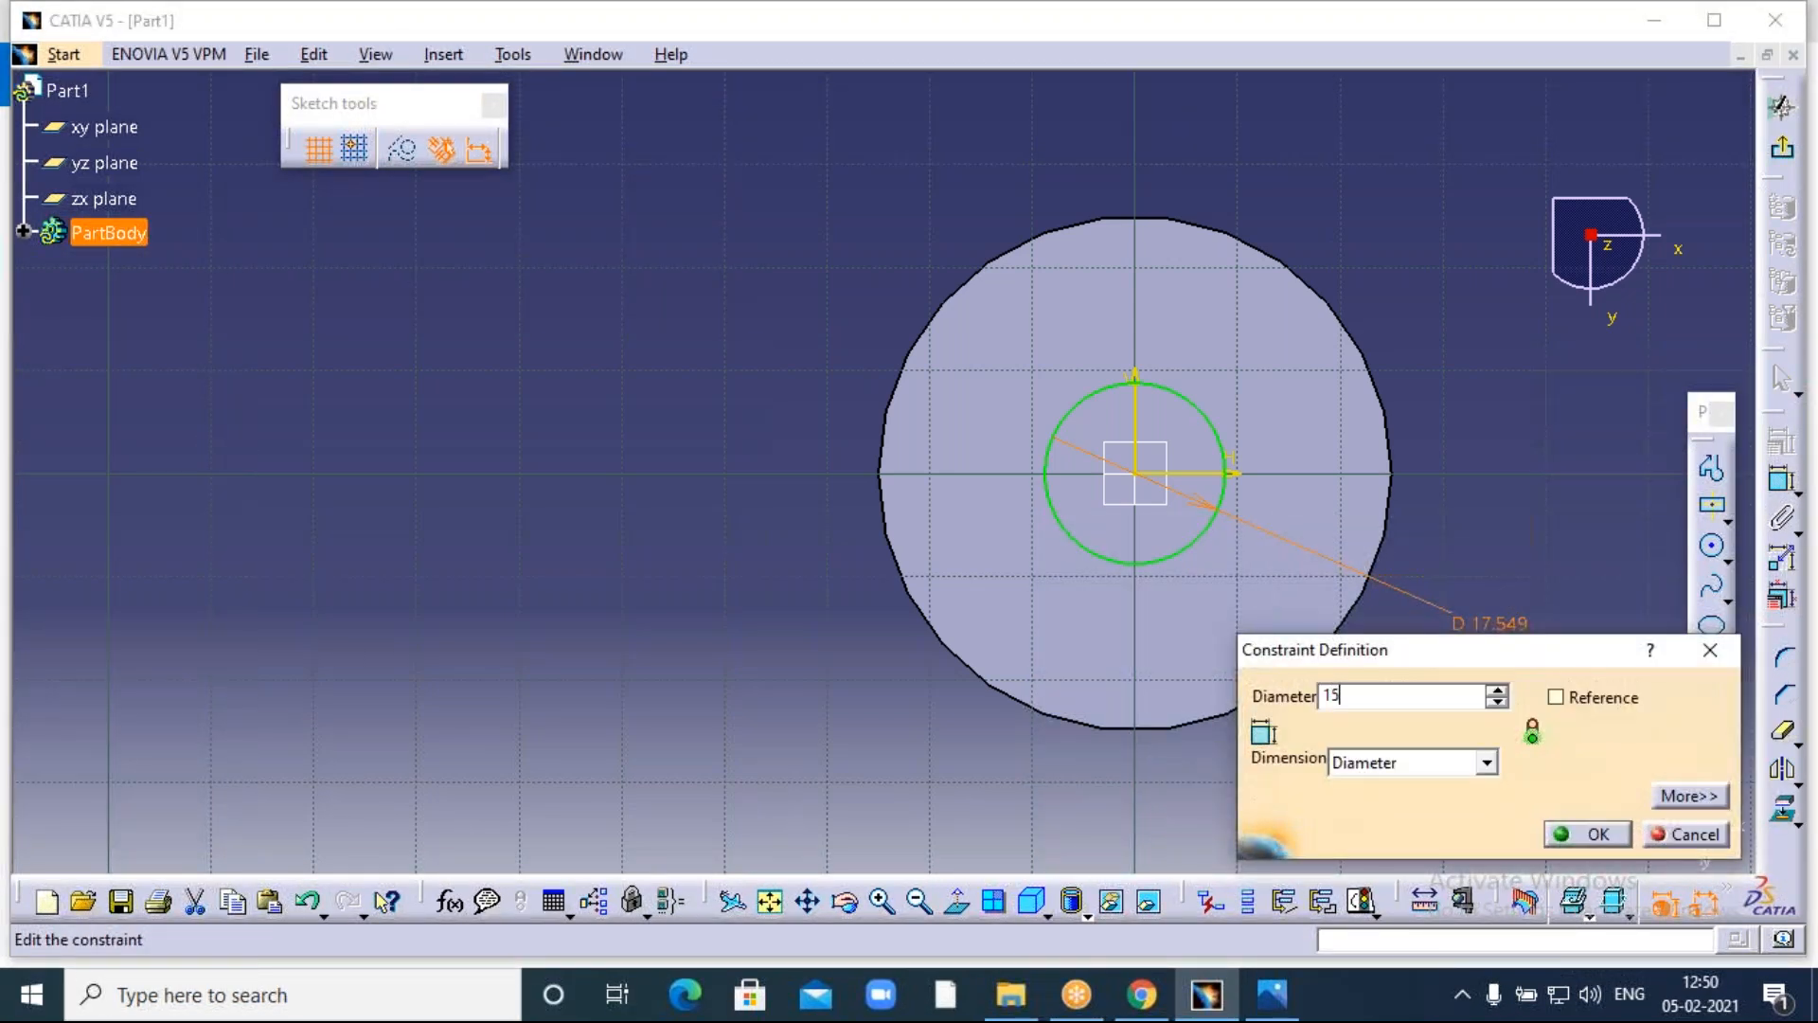
type("5")
key("Return")
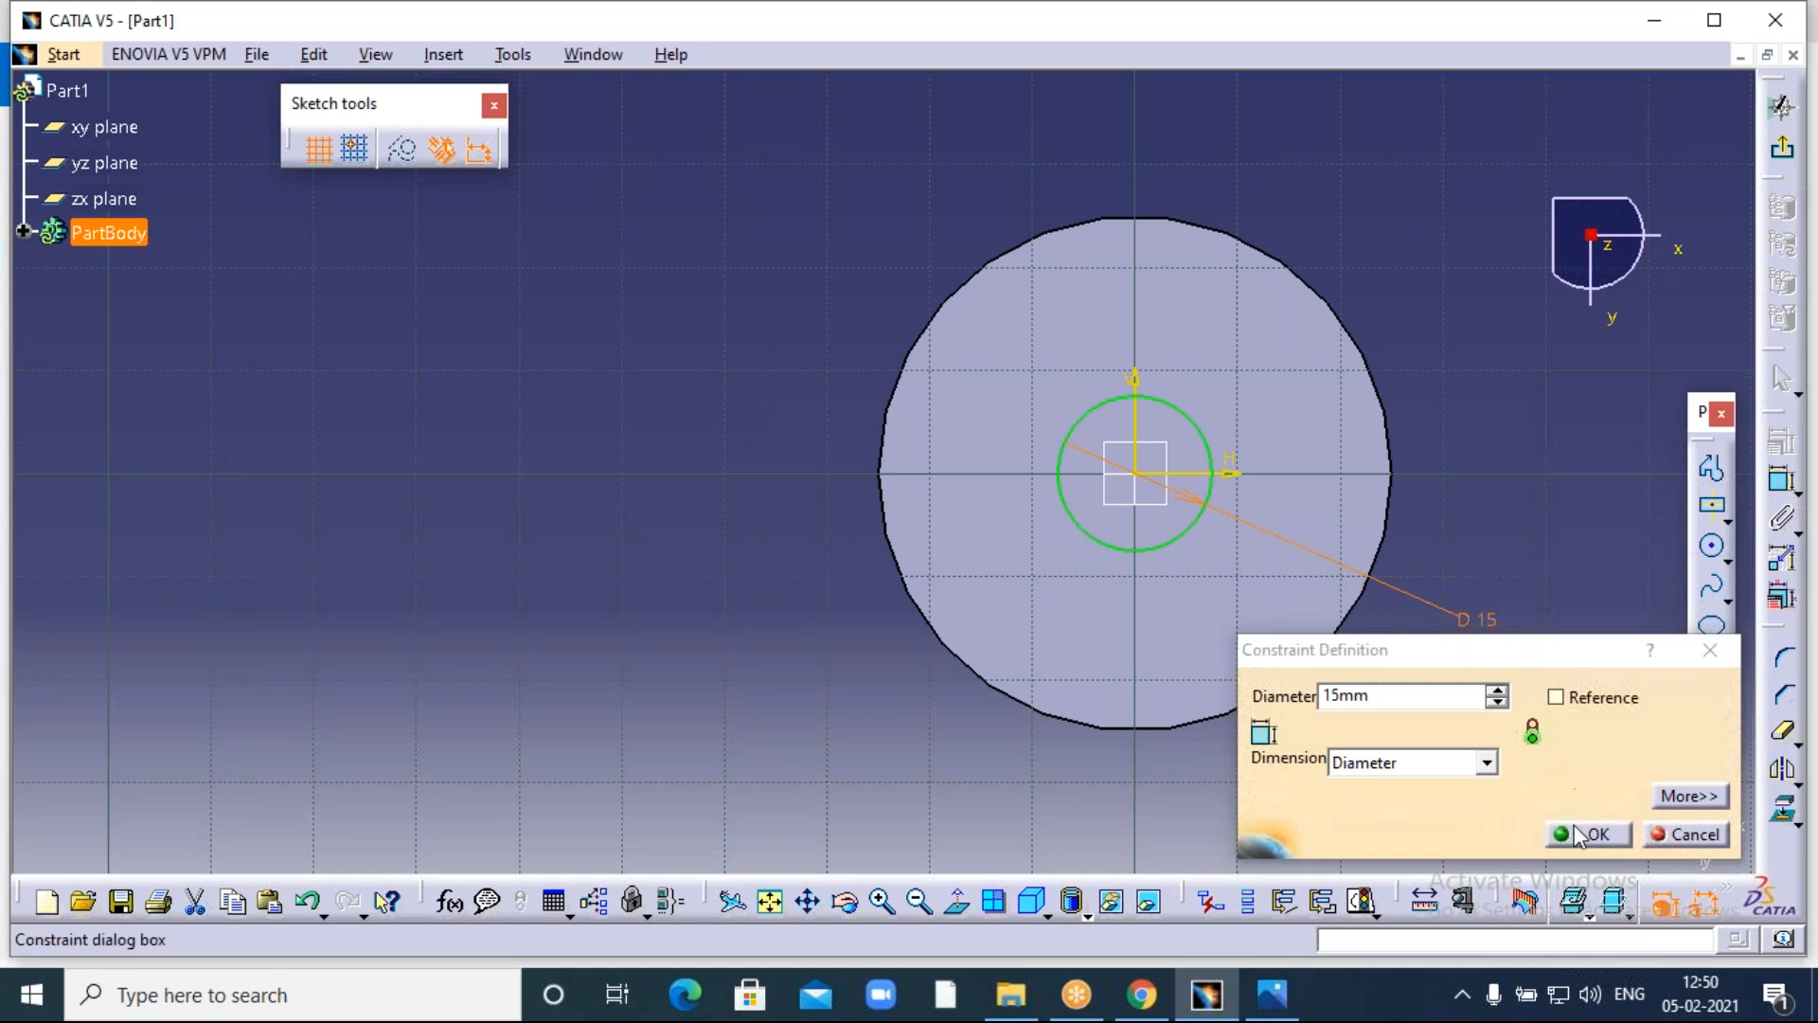
left_click(1588, 835)
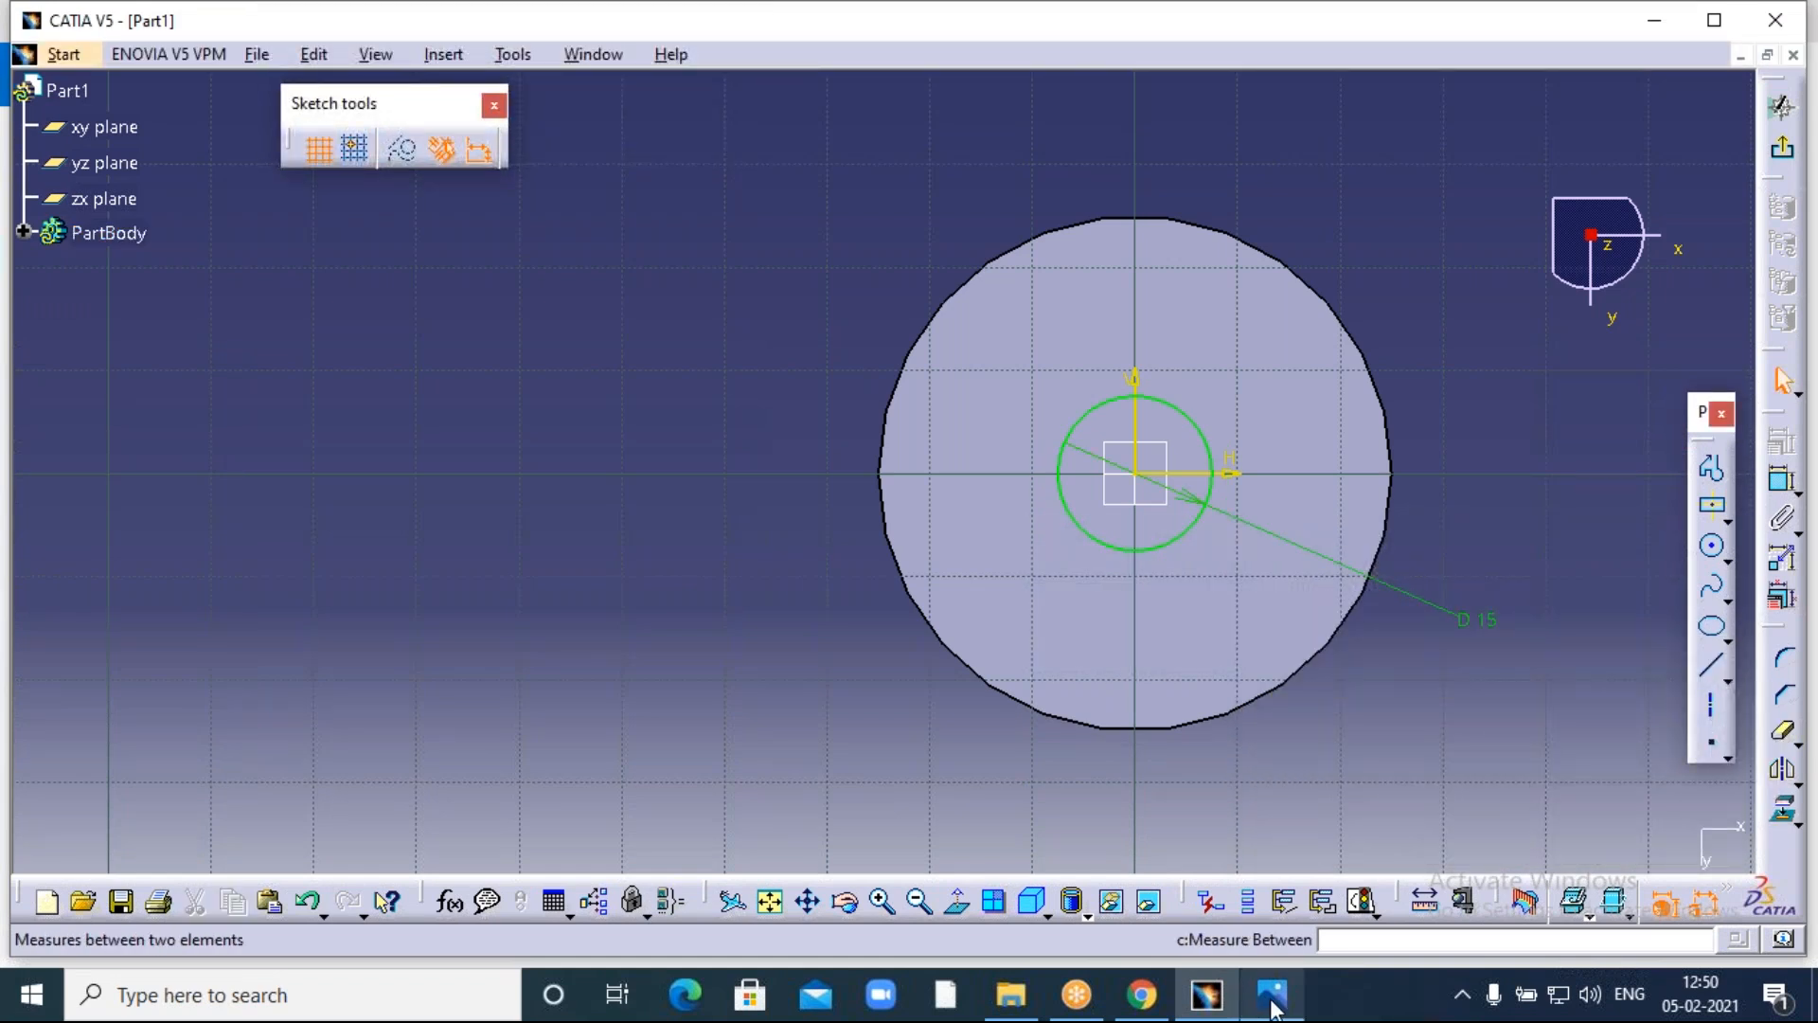
Check the long shaft's length in the Photos drawing, return to CATIA, exit the sketch and pad the underside circle 30 mm.
left_click(1272, 994)
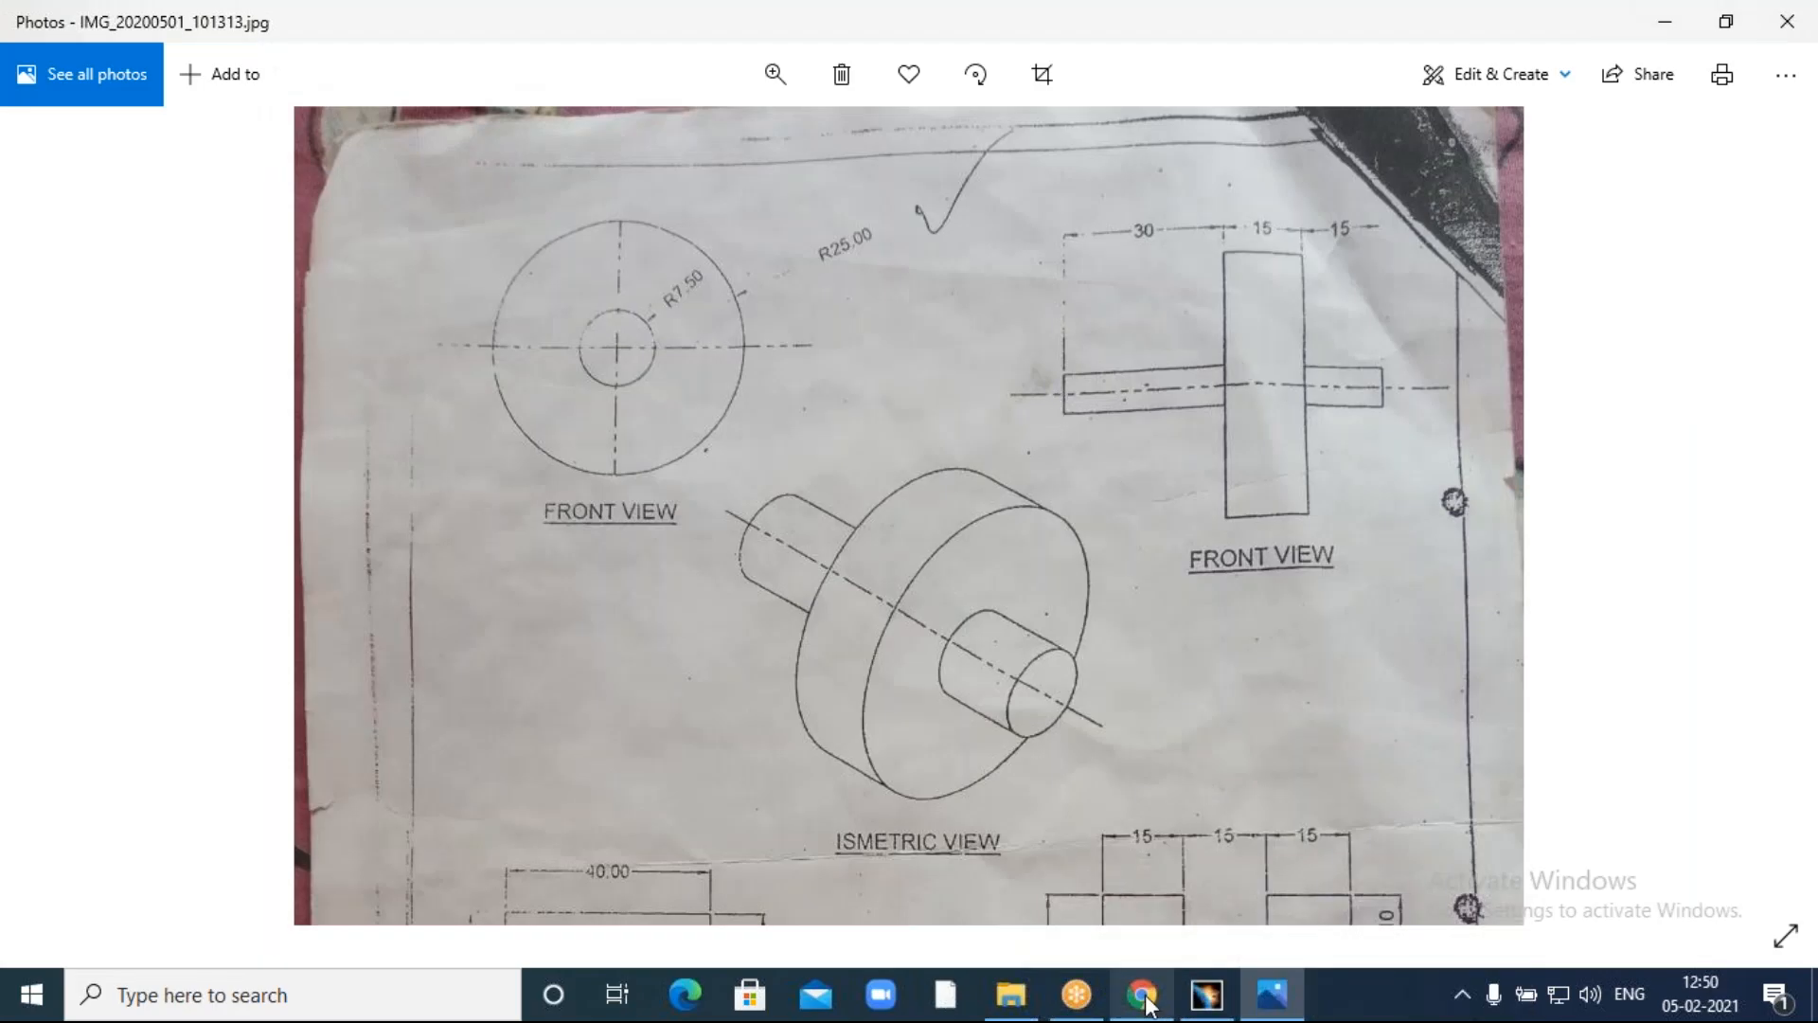
left_click(1207, 994)
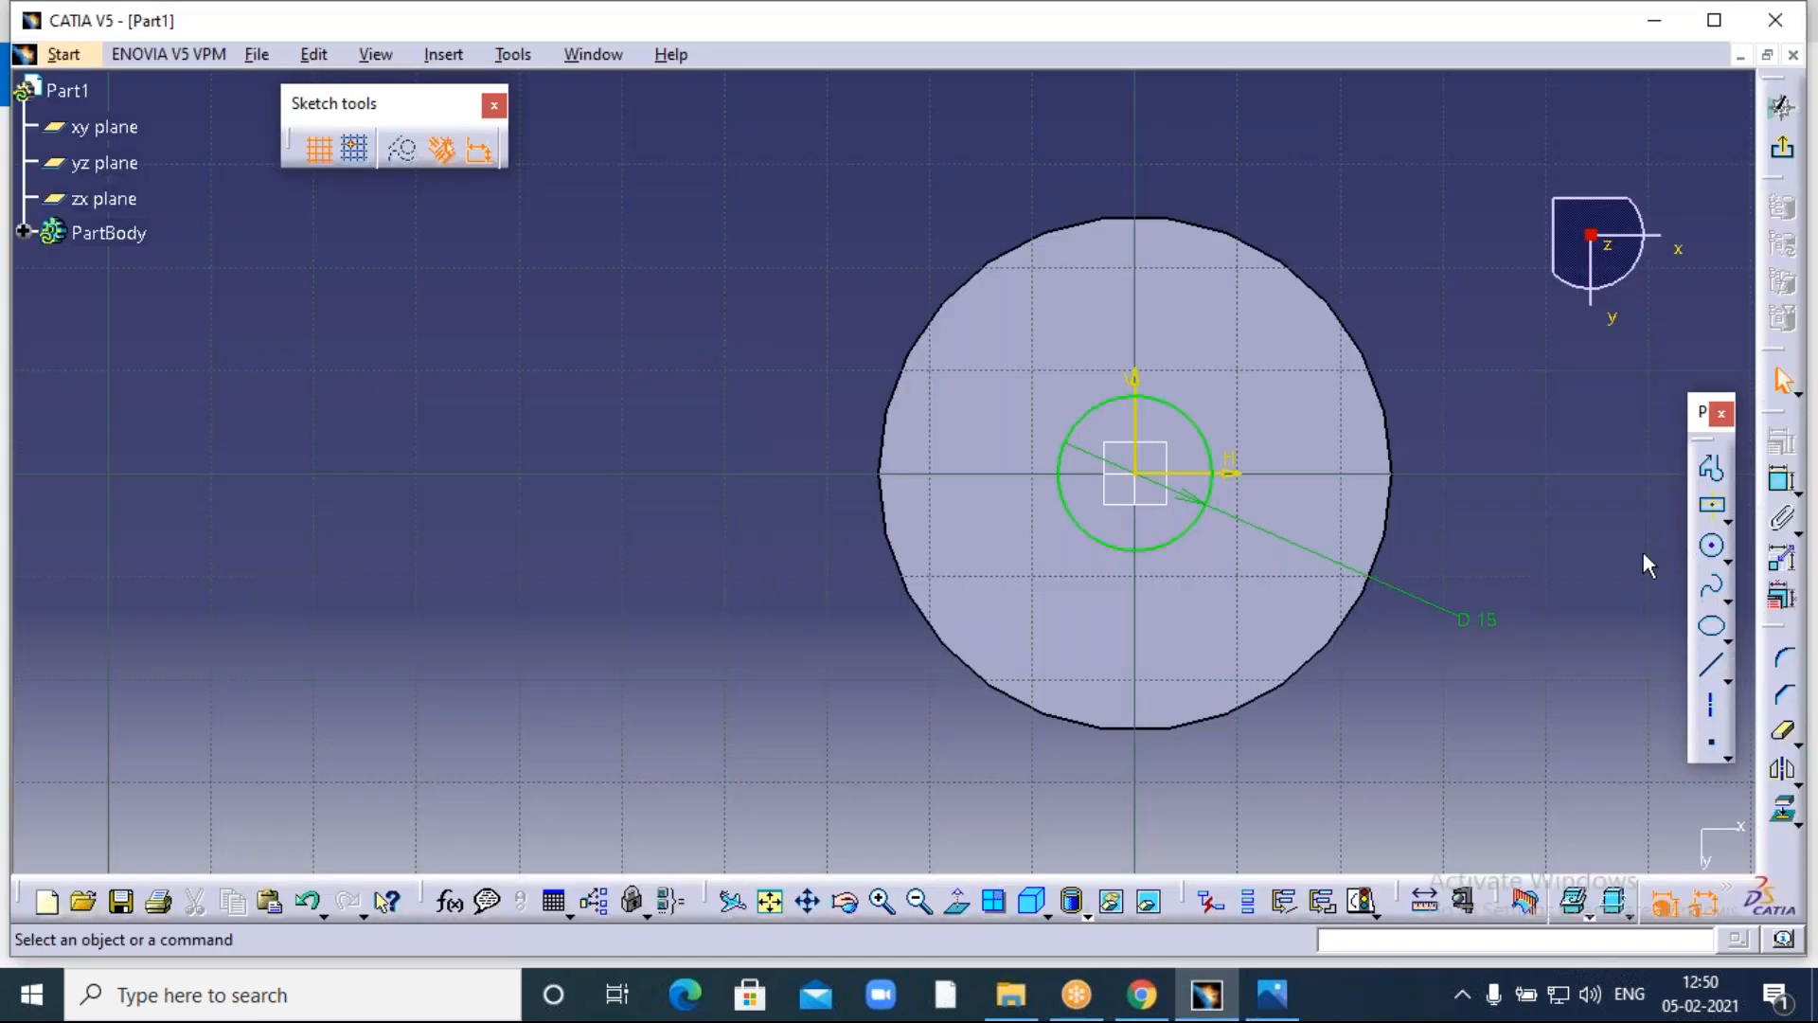
left_click(1782, 147)
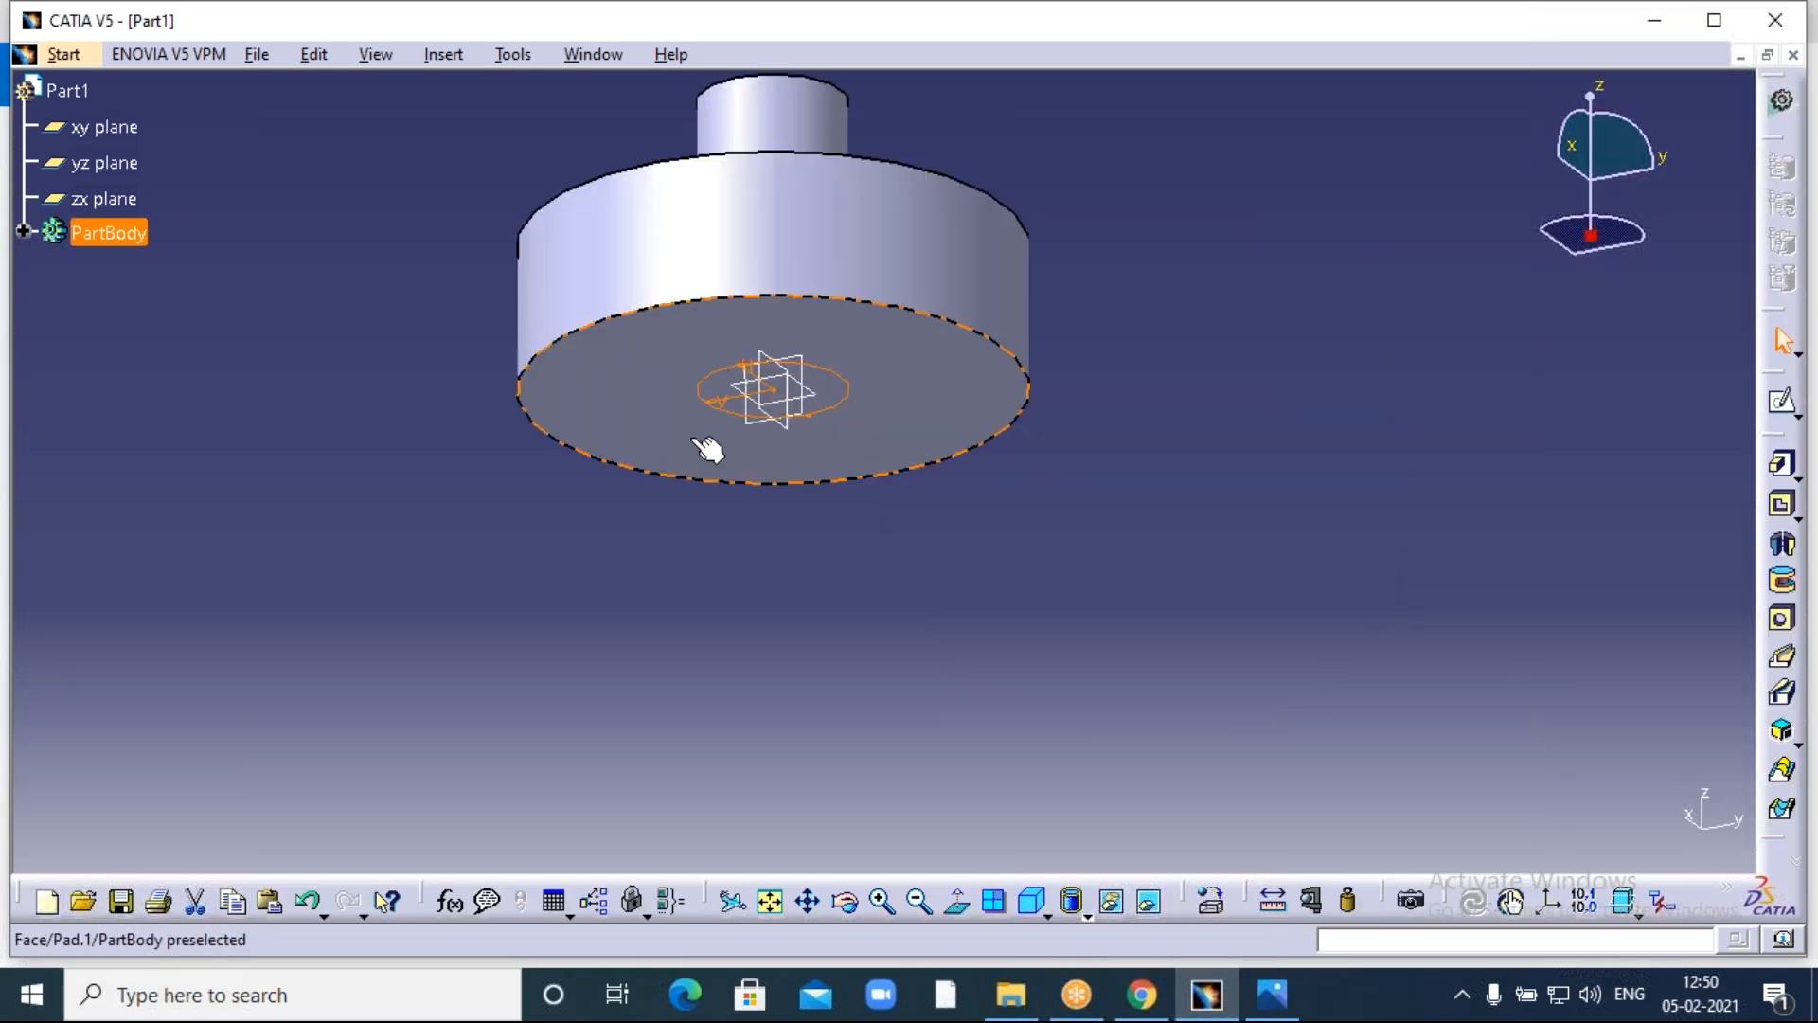
left_click(1783, 464)
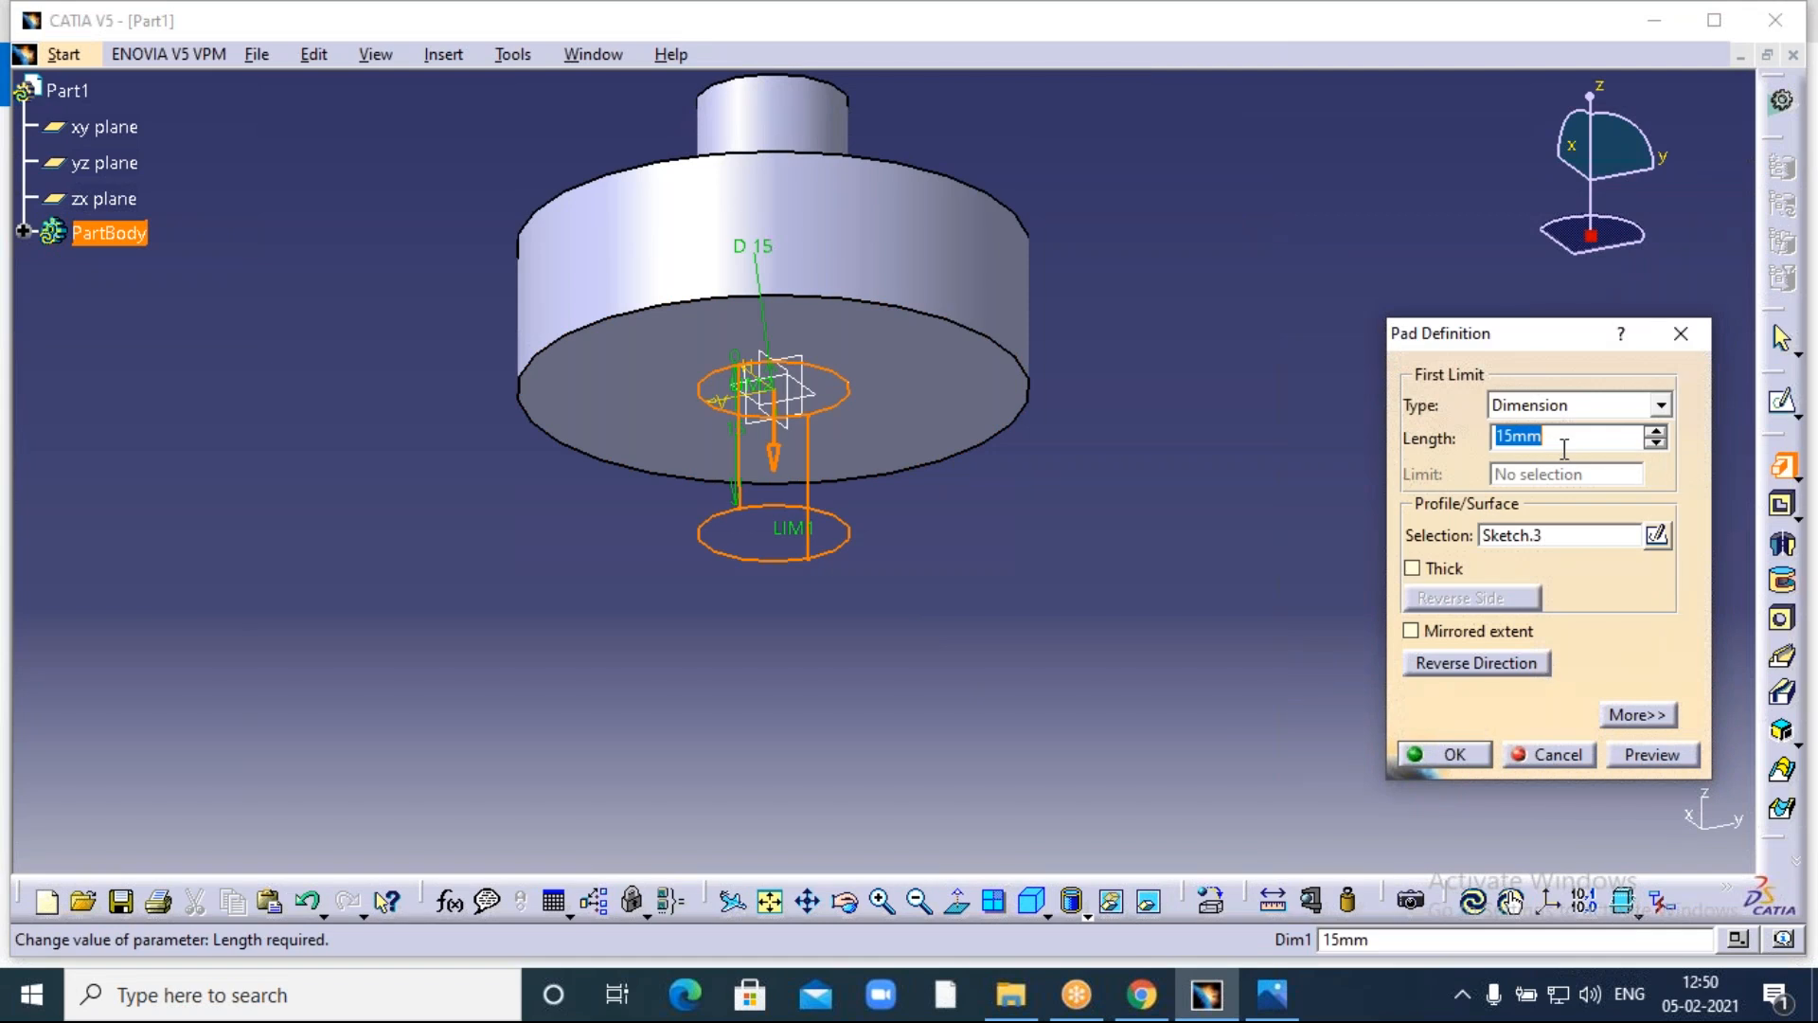
type("1")
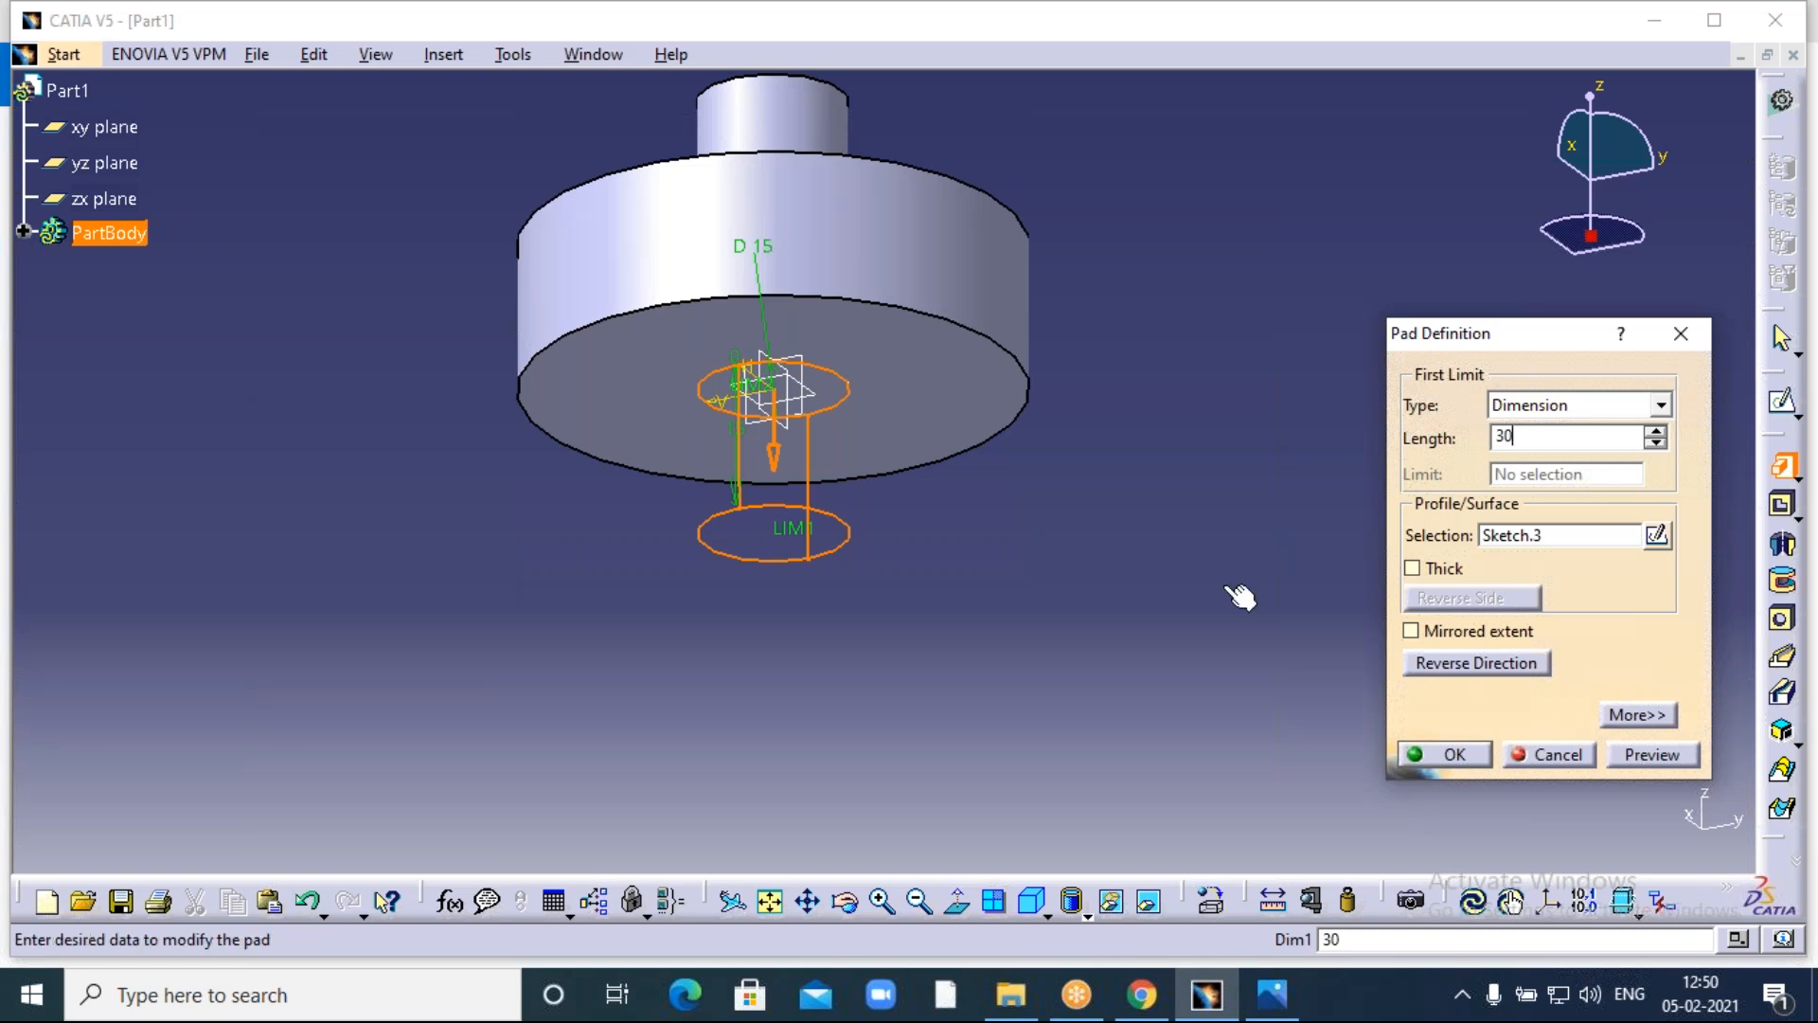
left_click(1038, 380)
left_click(1456, 753)
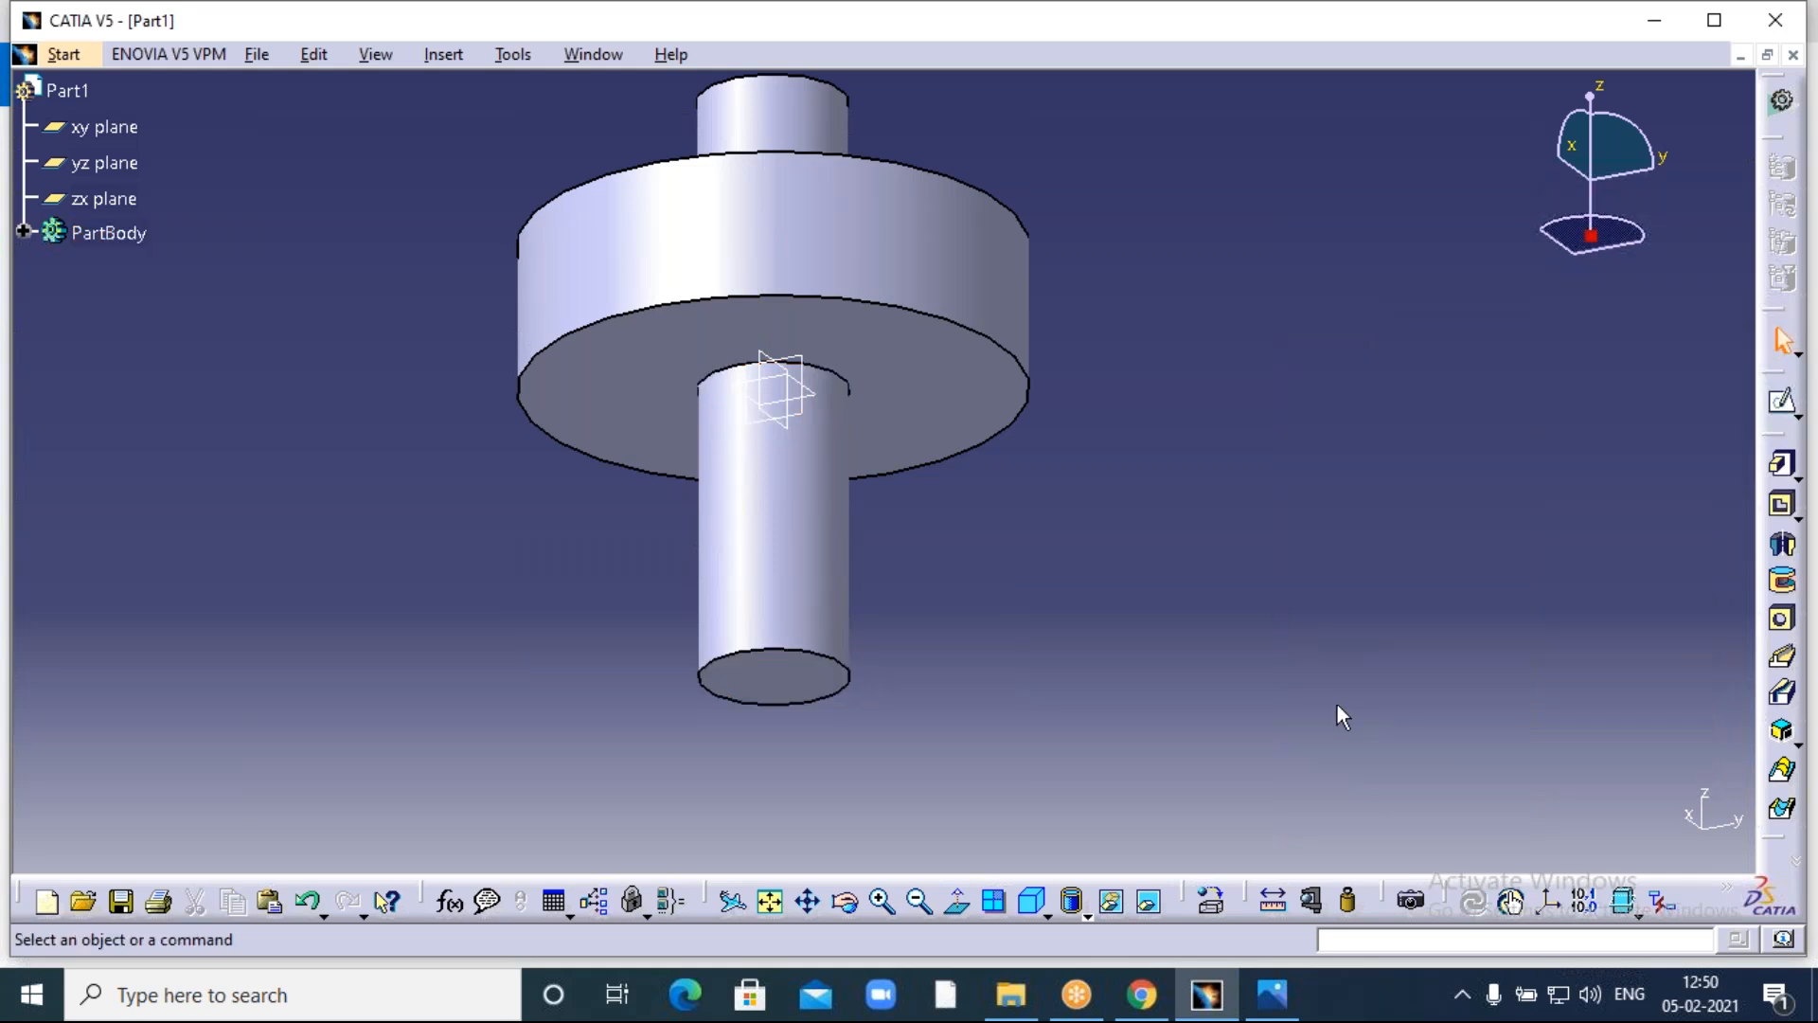
Examine the part in an isometric-like orientation, compare it with the isometric view in the Photos drawing and return to CATIA.
middle_click_drag(1098, 525, 1235, 575)
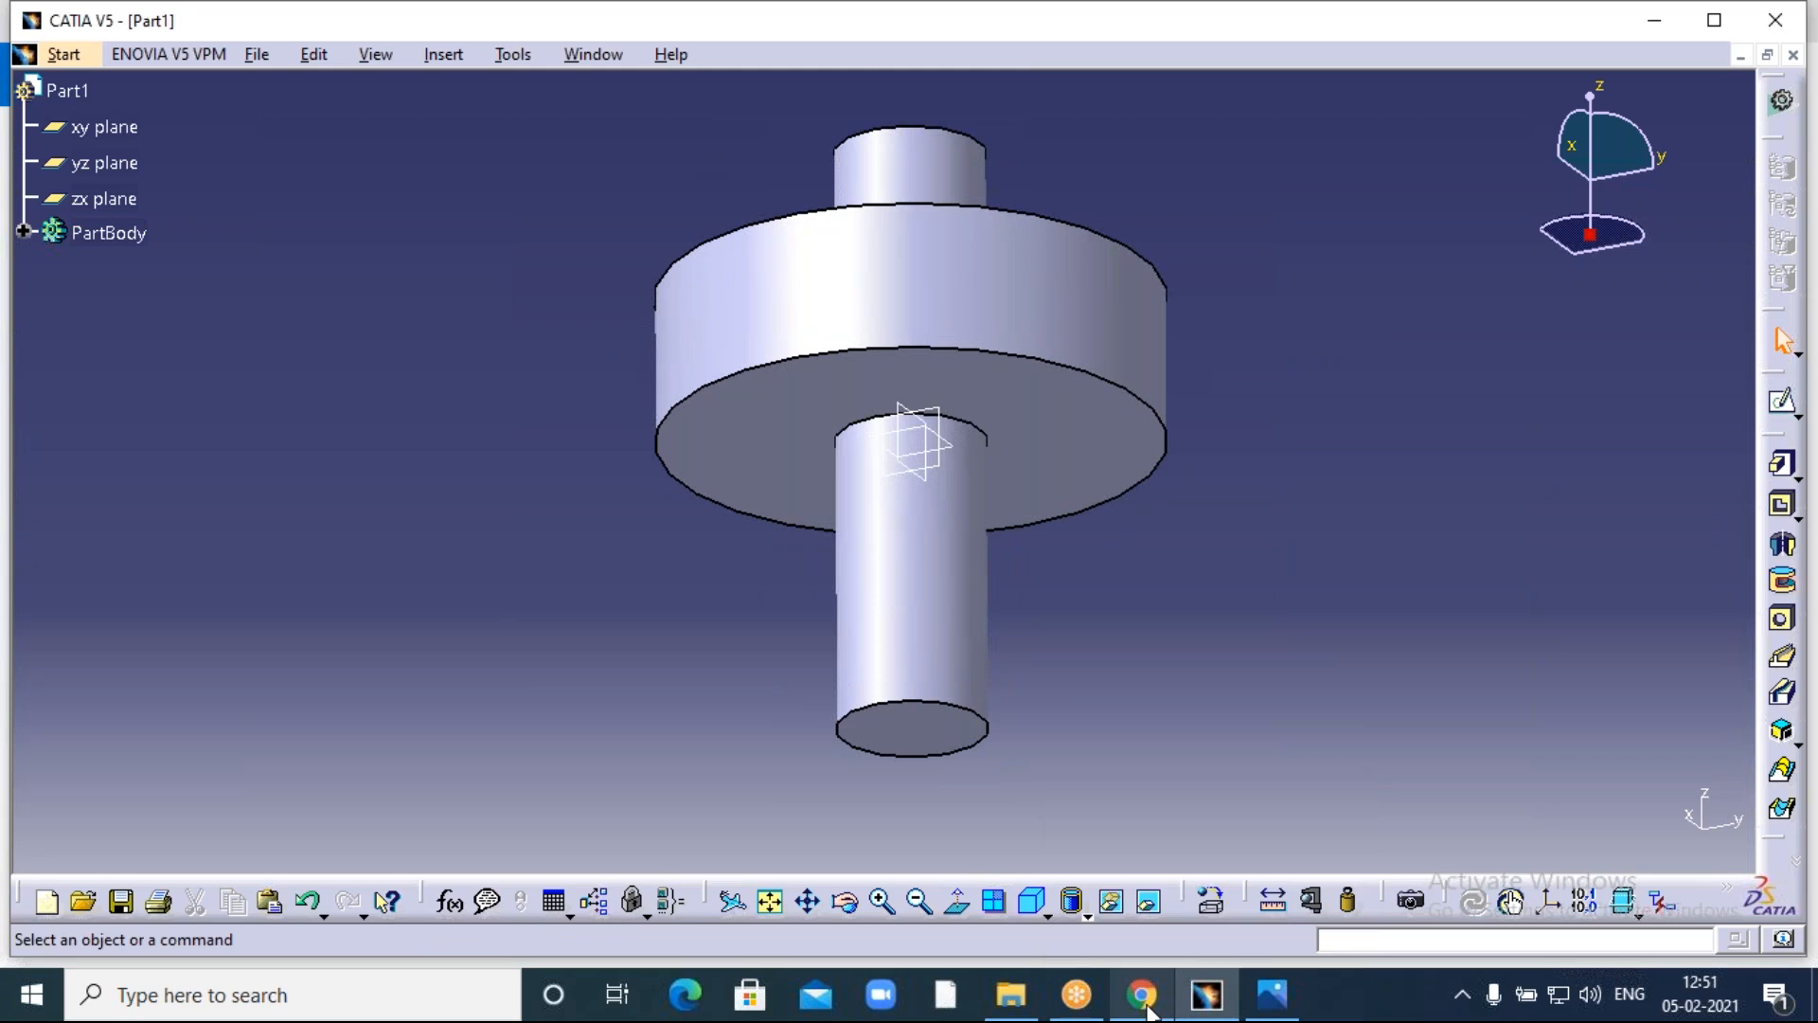
left_click(845, 901)
left_click_drag(778, 840, 543, 206)
left_click(844, 900)
left_click_drag(1076, 621, 1043, 641)
middle_click_drag(1042, 641, 1189, 712)
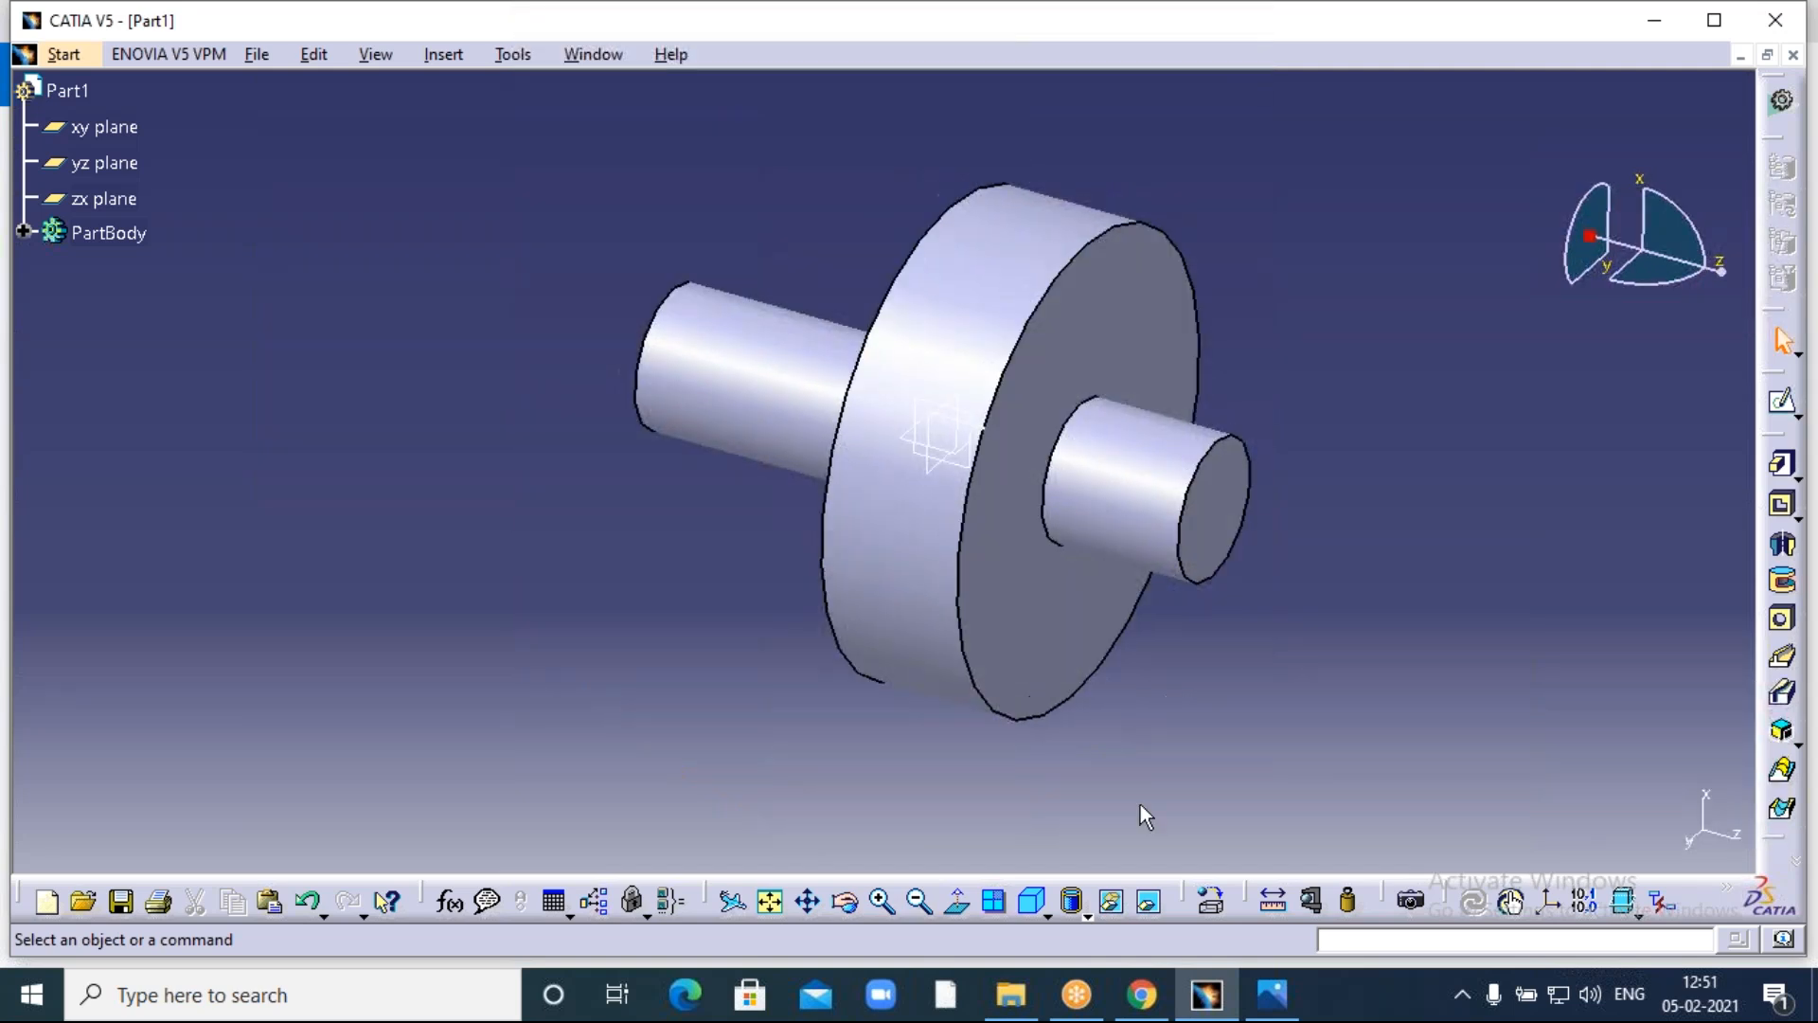
left_click(1252, 1014)
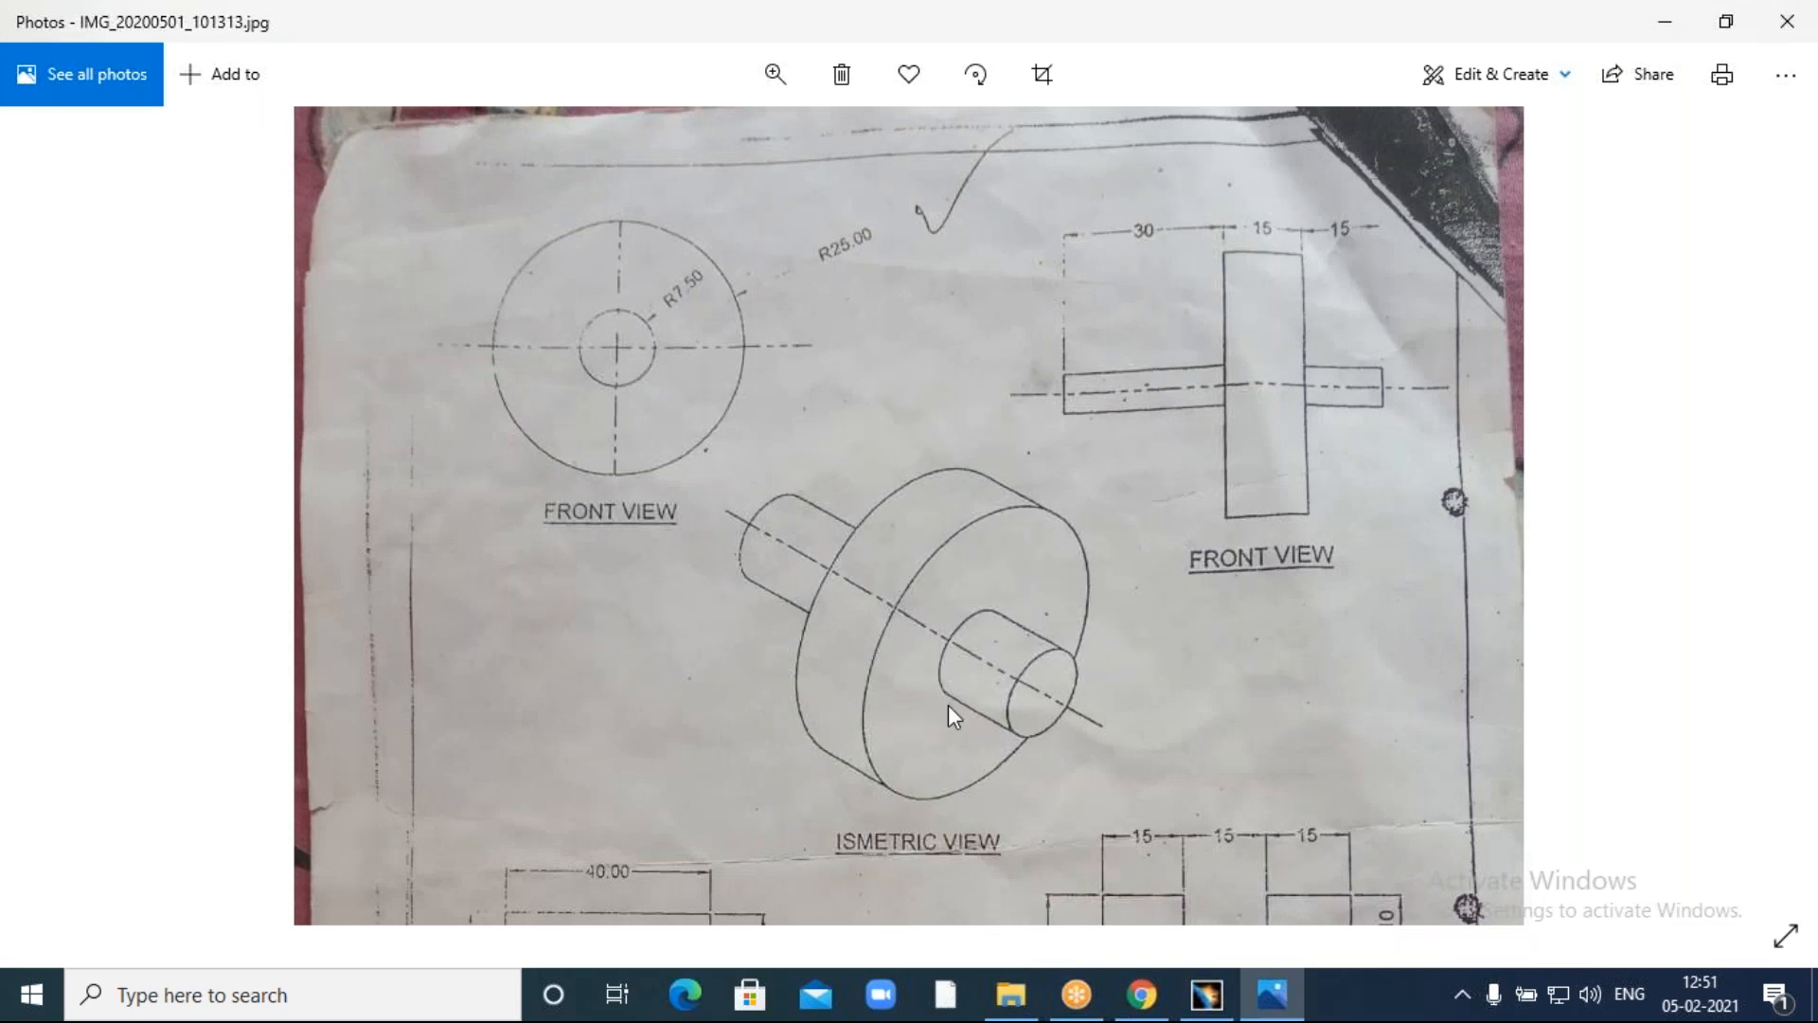
left_click(1221, 1009)
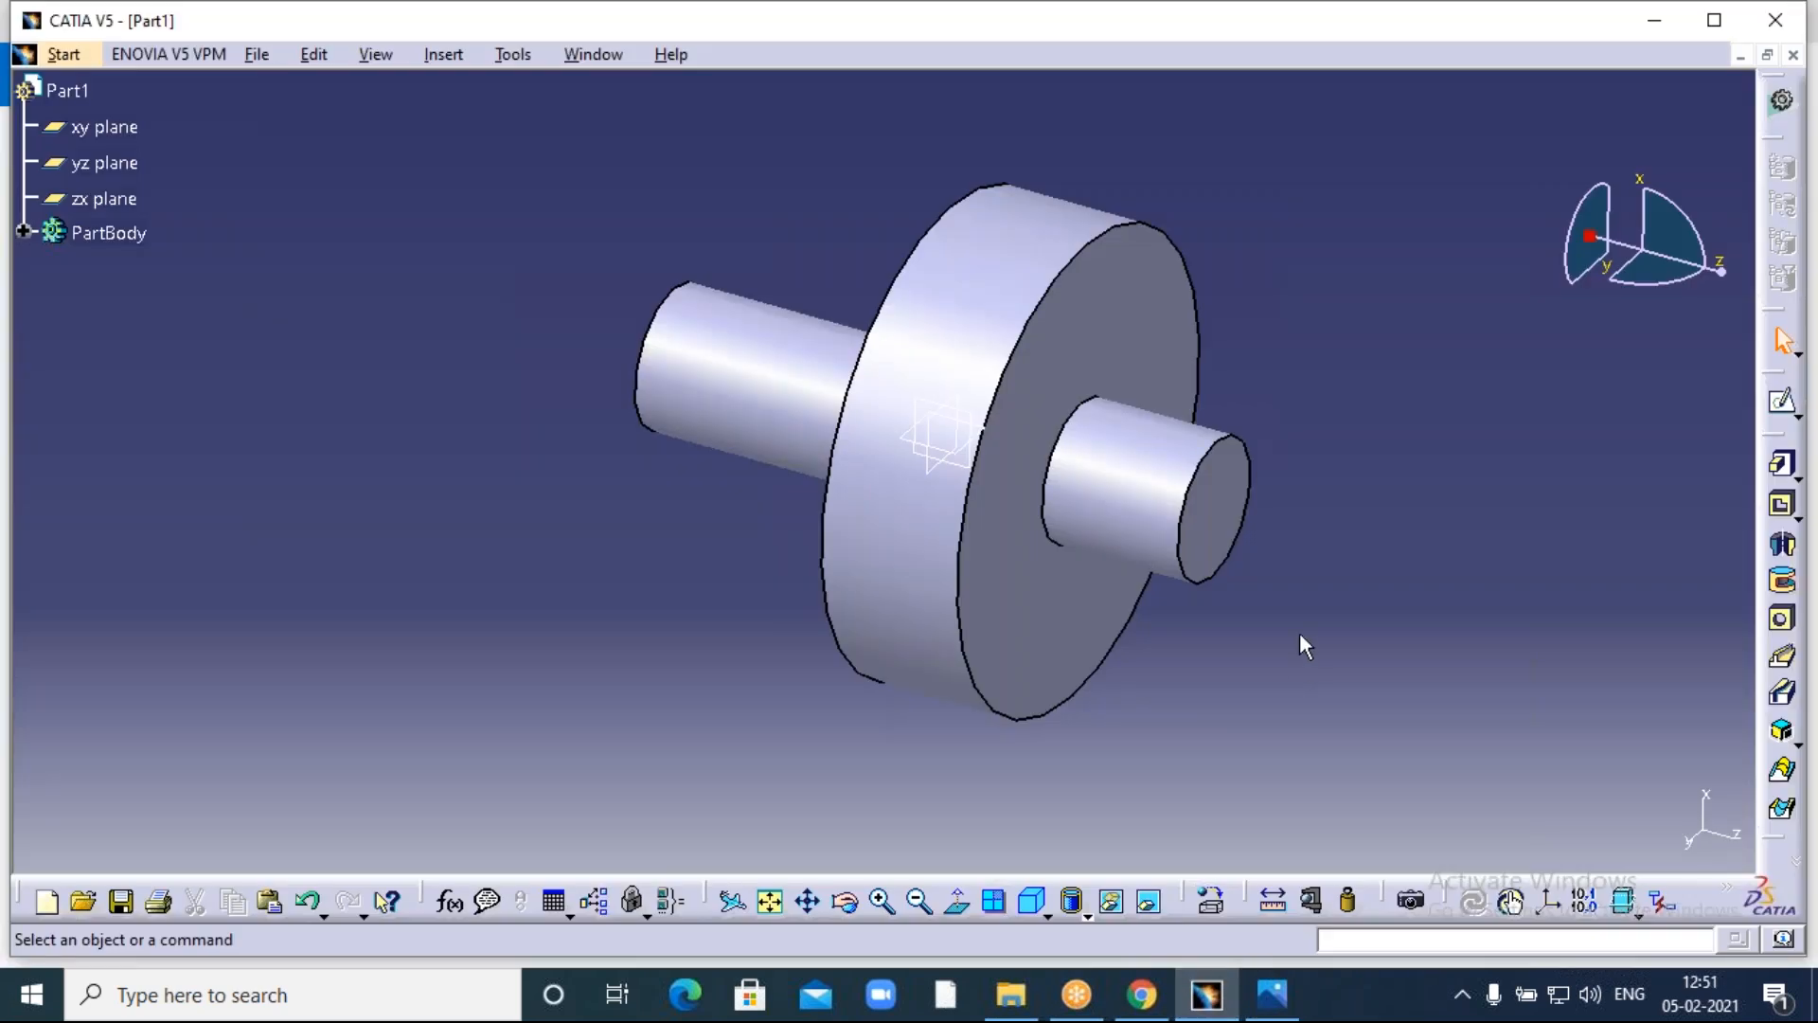
Expand PartBody in the specification tree and change the disc pad's fill colour to yellow in its properties.
left_click(24, 232)
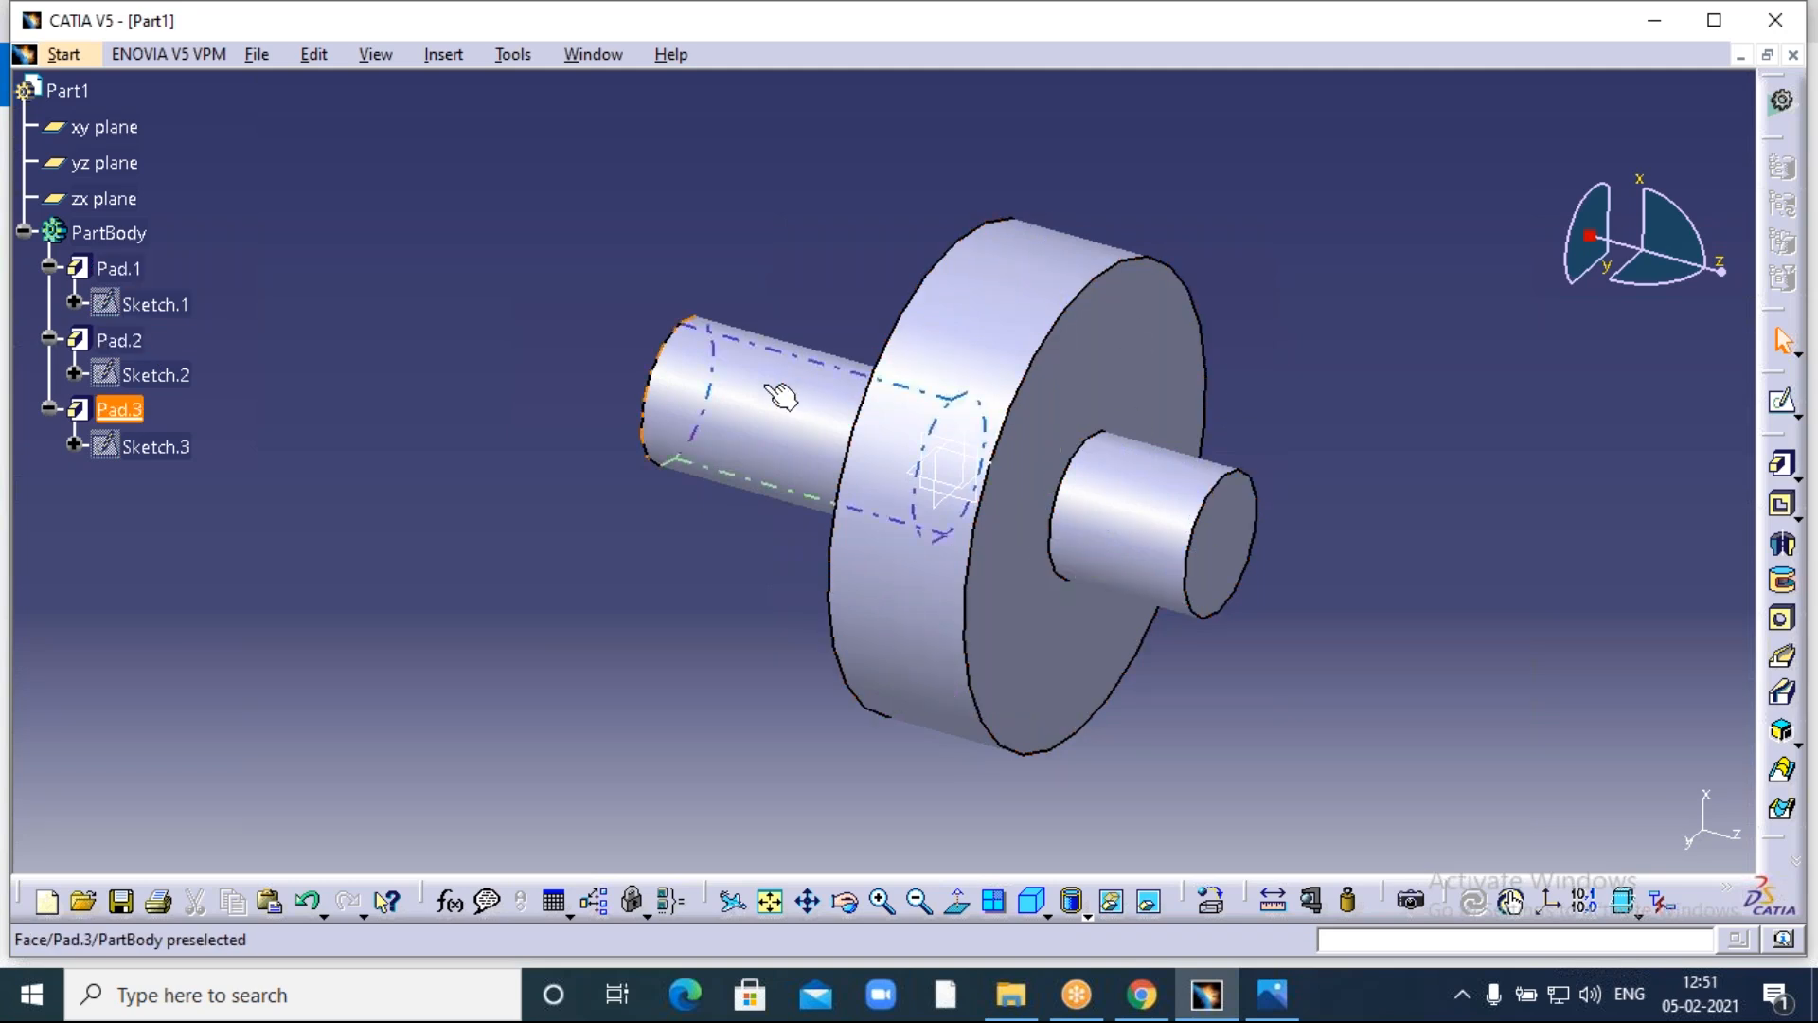
right_click(131, 272)
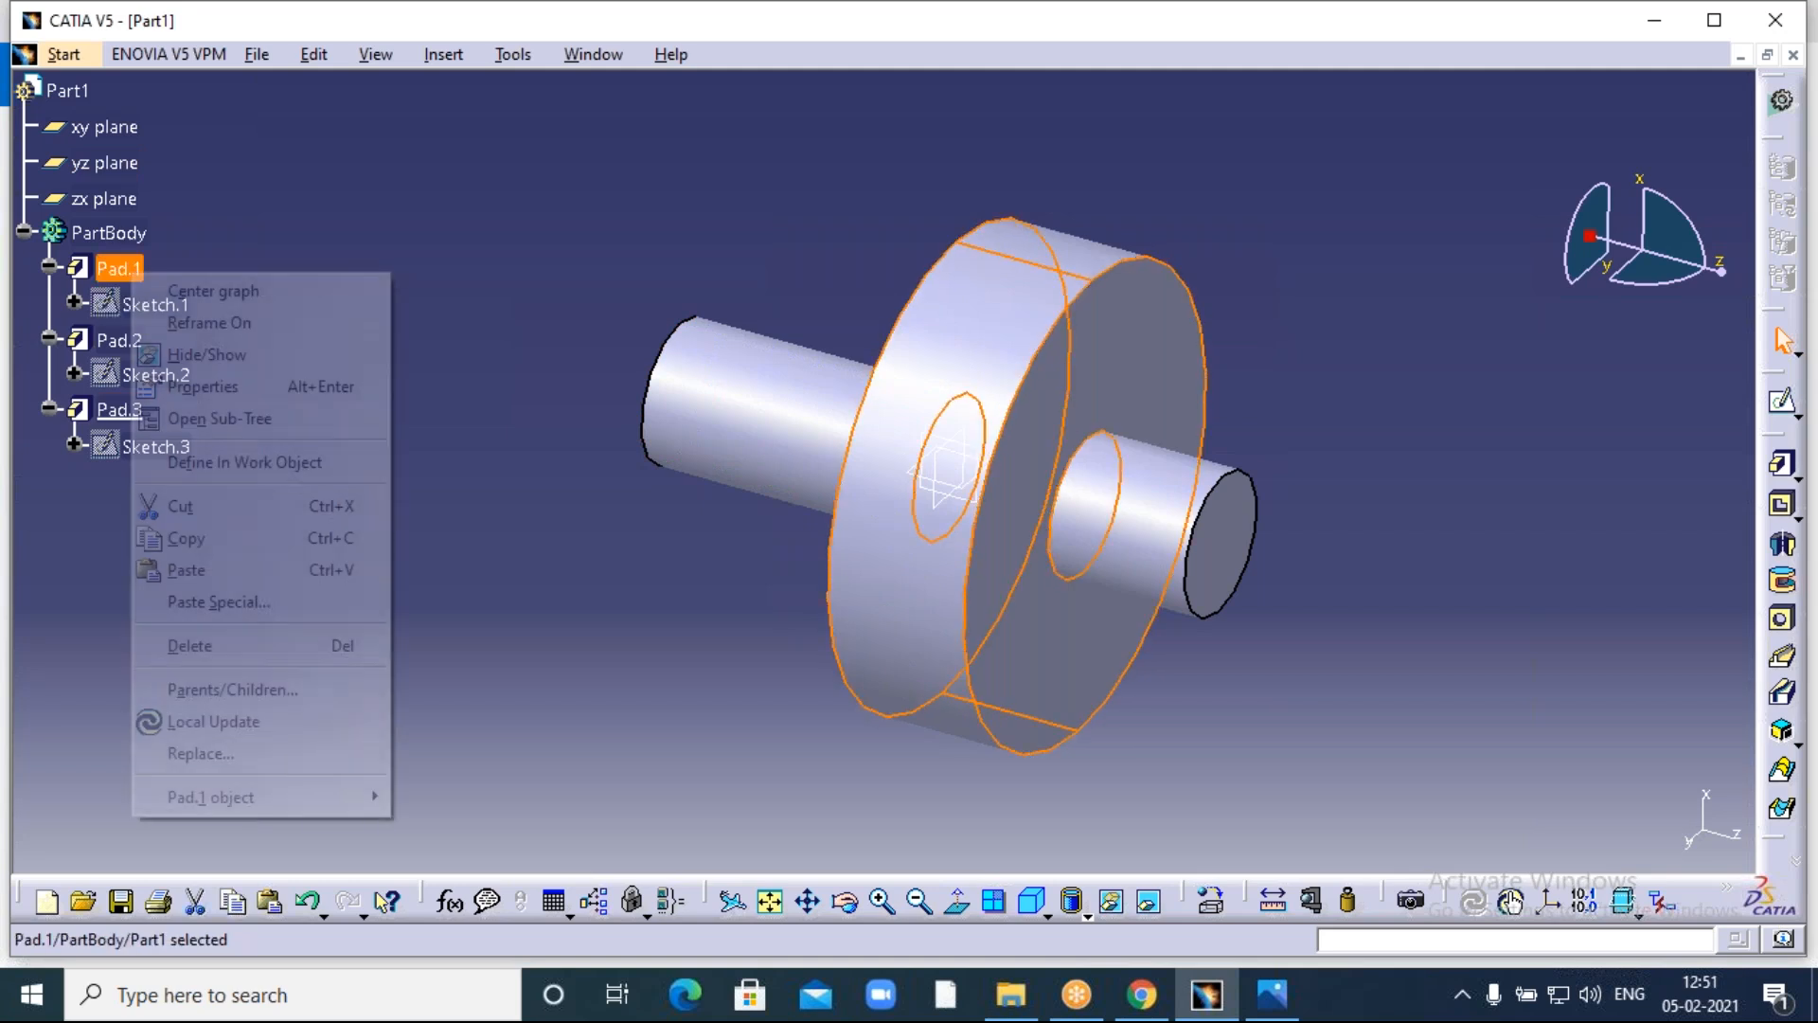
left_click(220, 388)
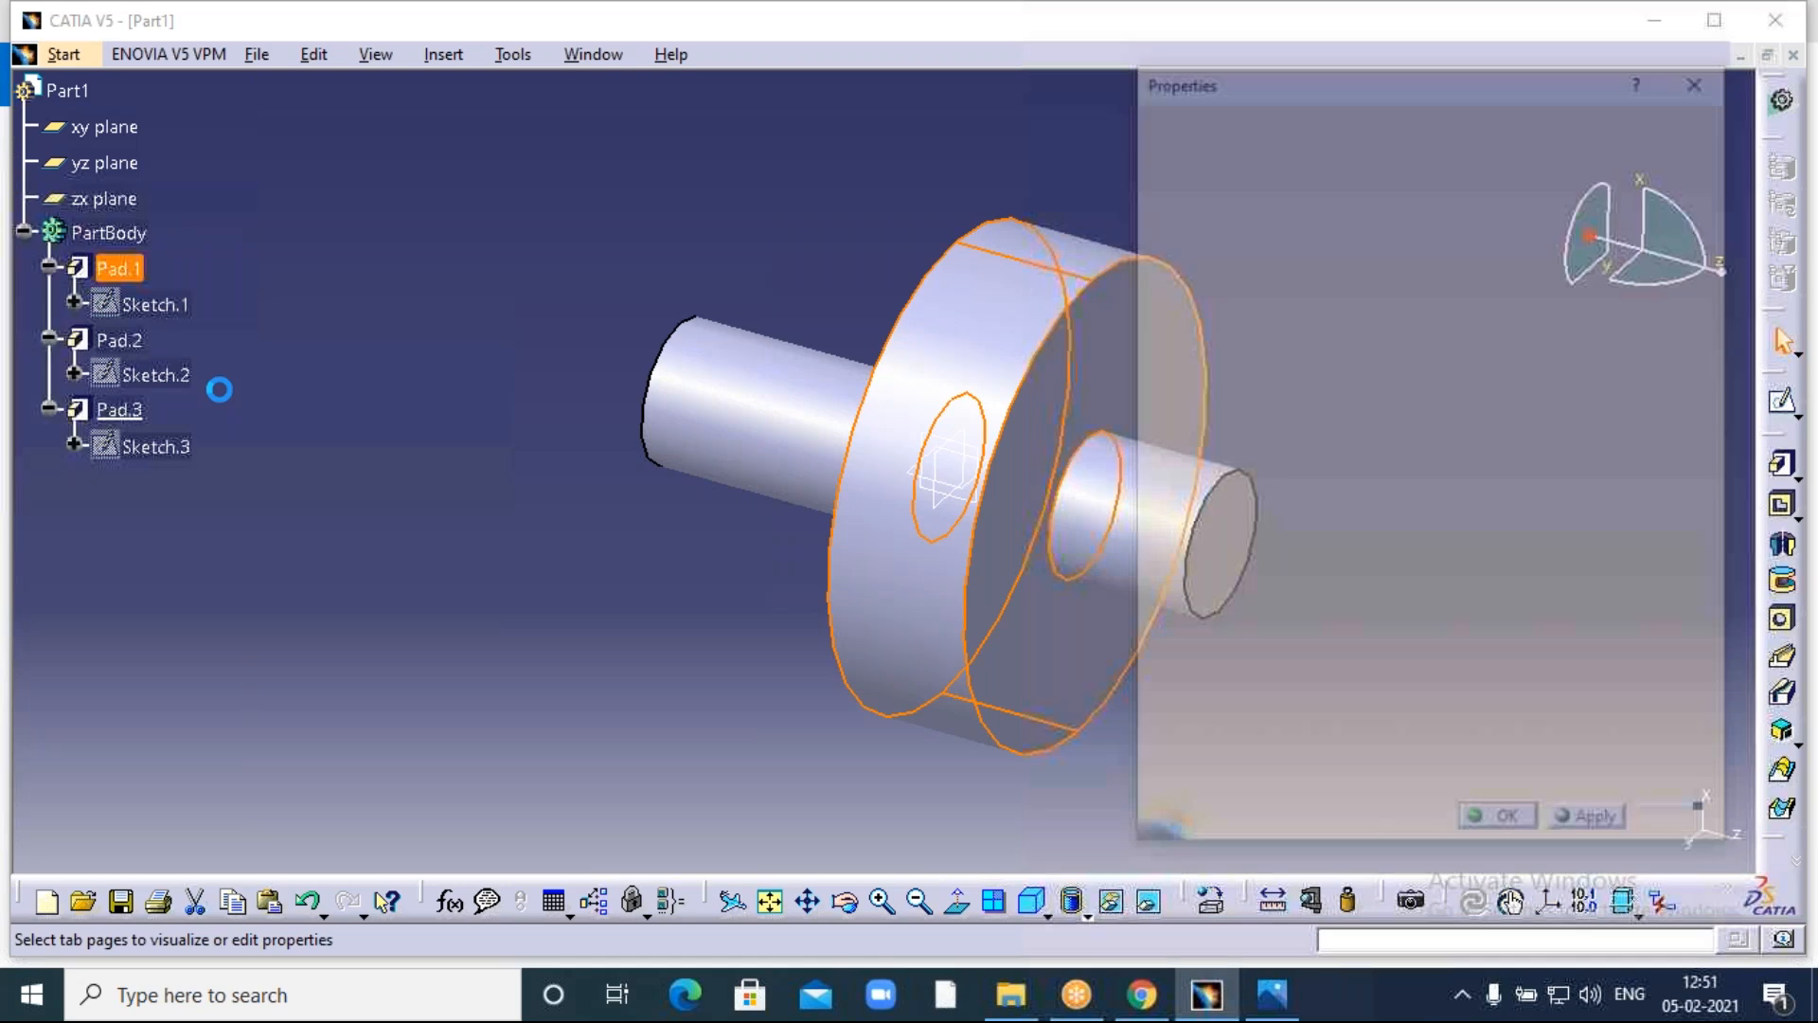
left_click(1312, 243)
left_click(1278, 326)
left_click(1512, 828)
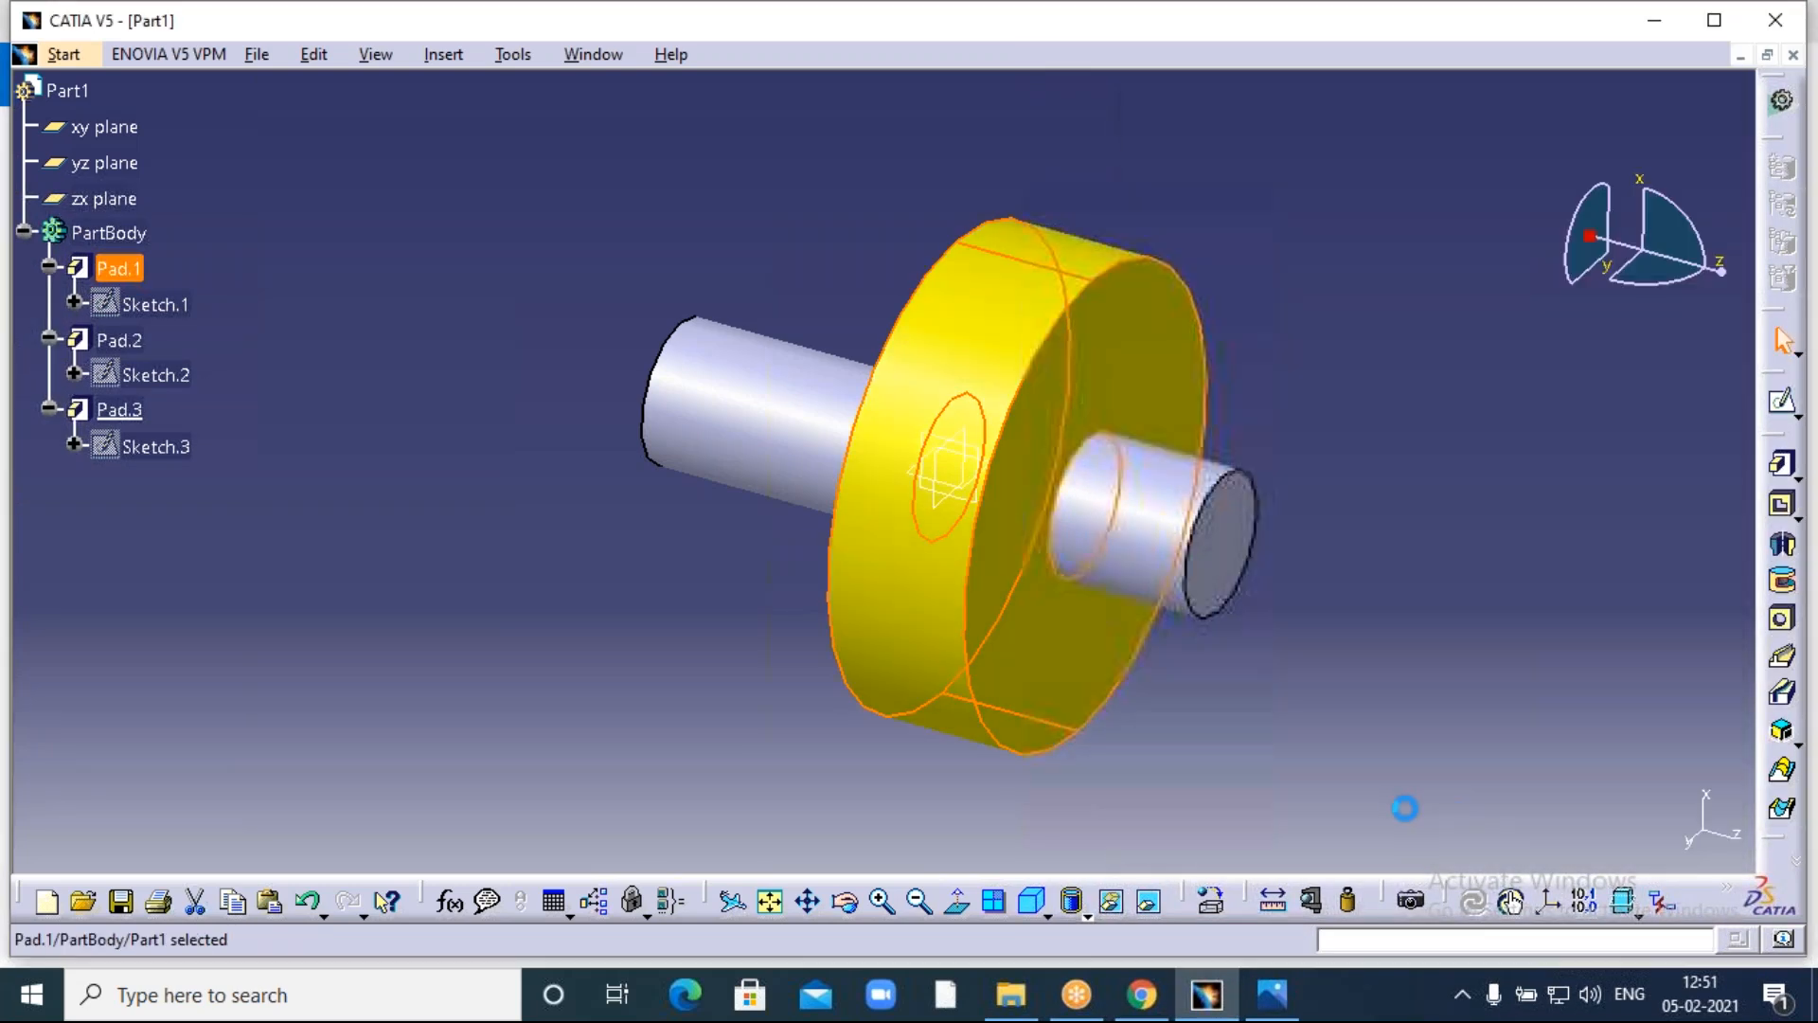
Change the short shaft pad's fill colour to red in its properties.
left_click(1375, 768)
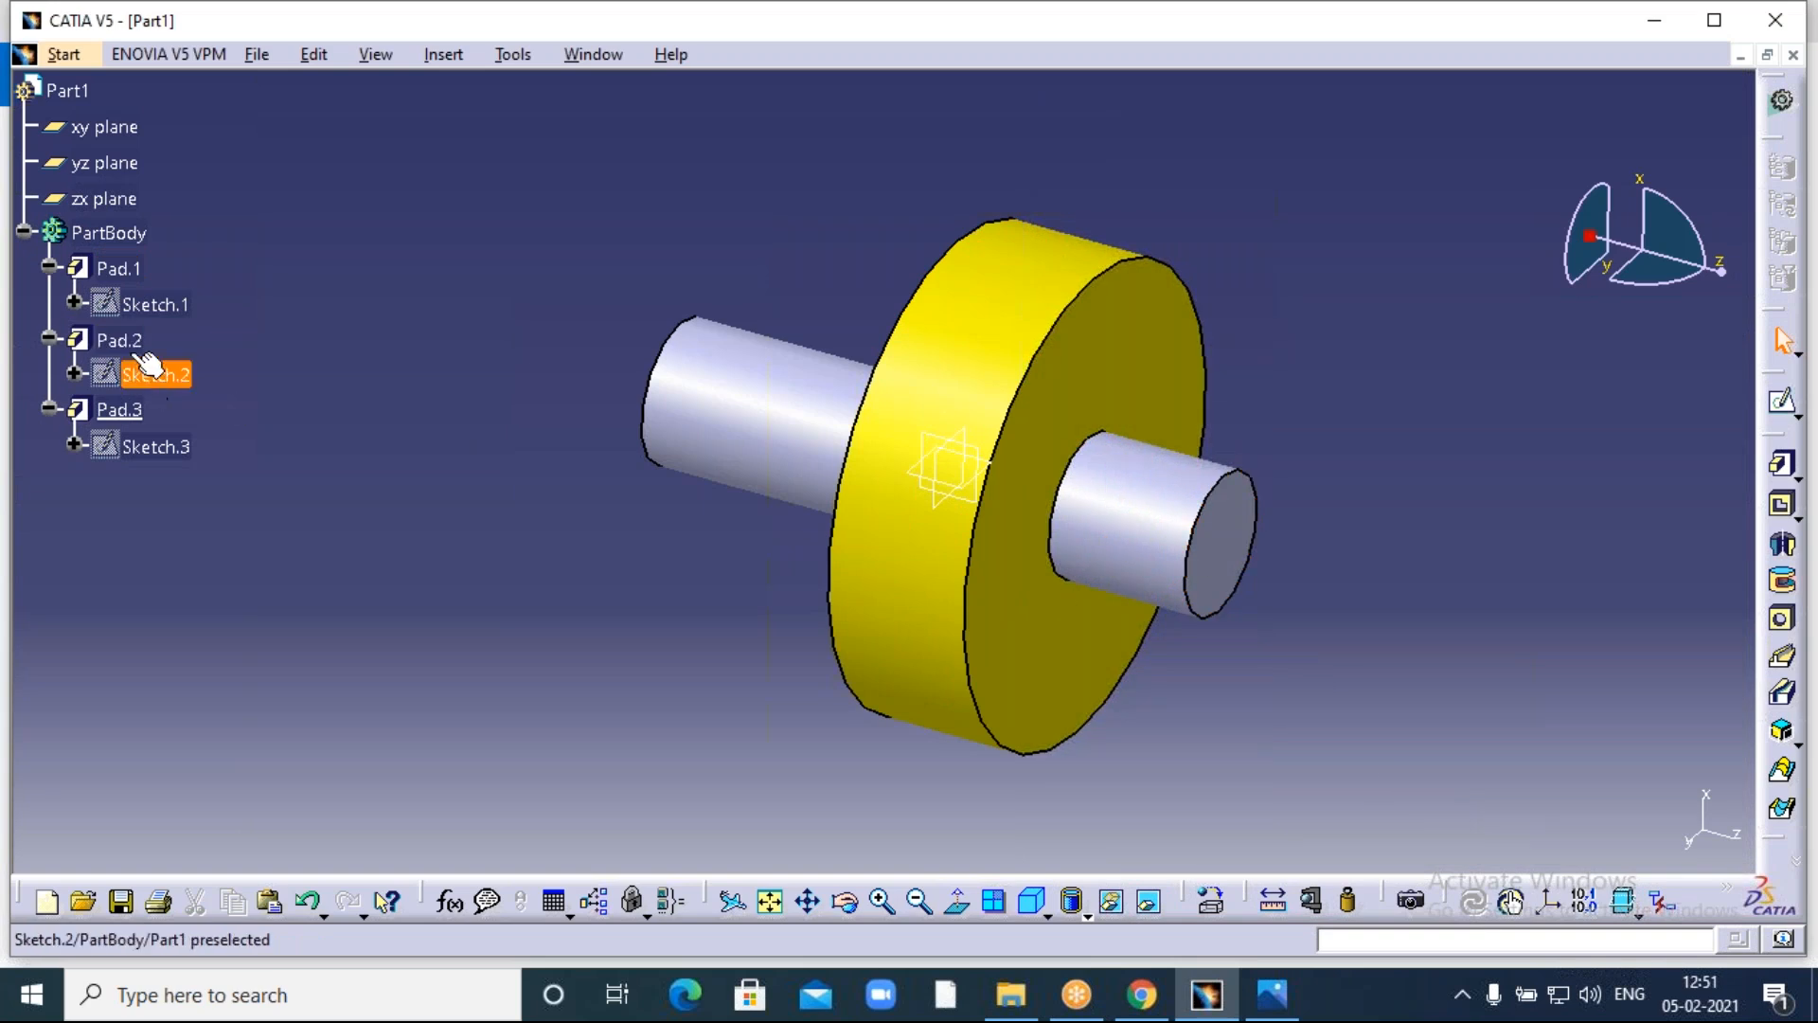
left_click(125, 343)
right_click(131, 354)
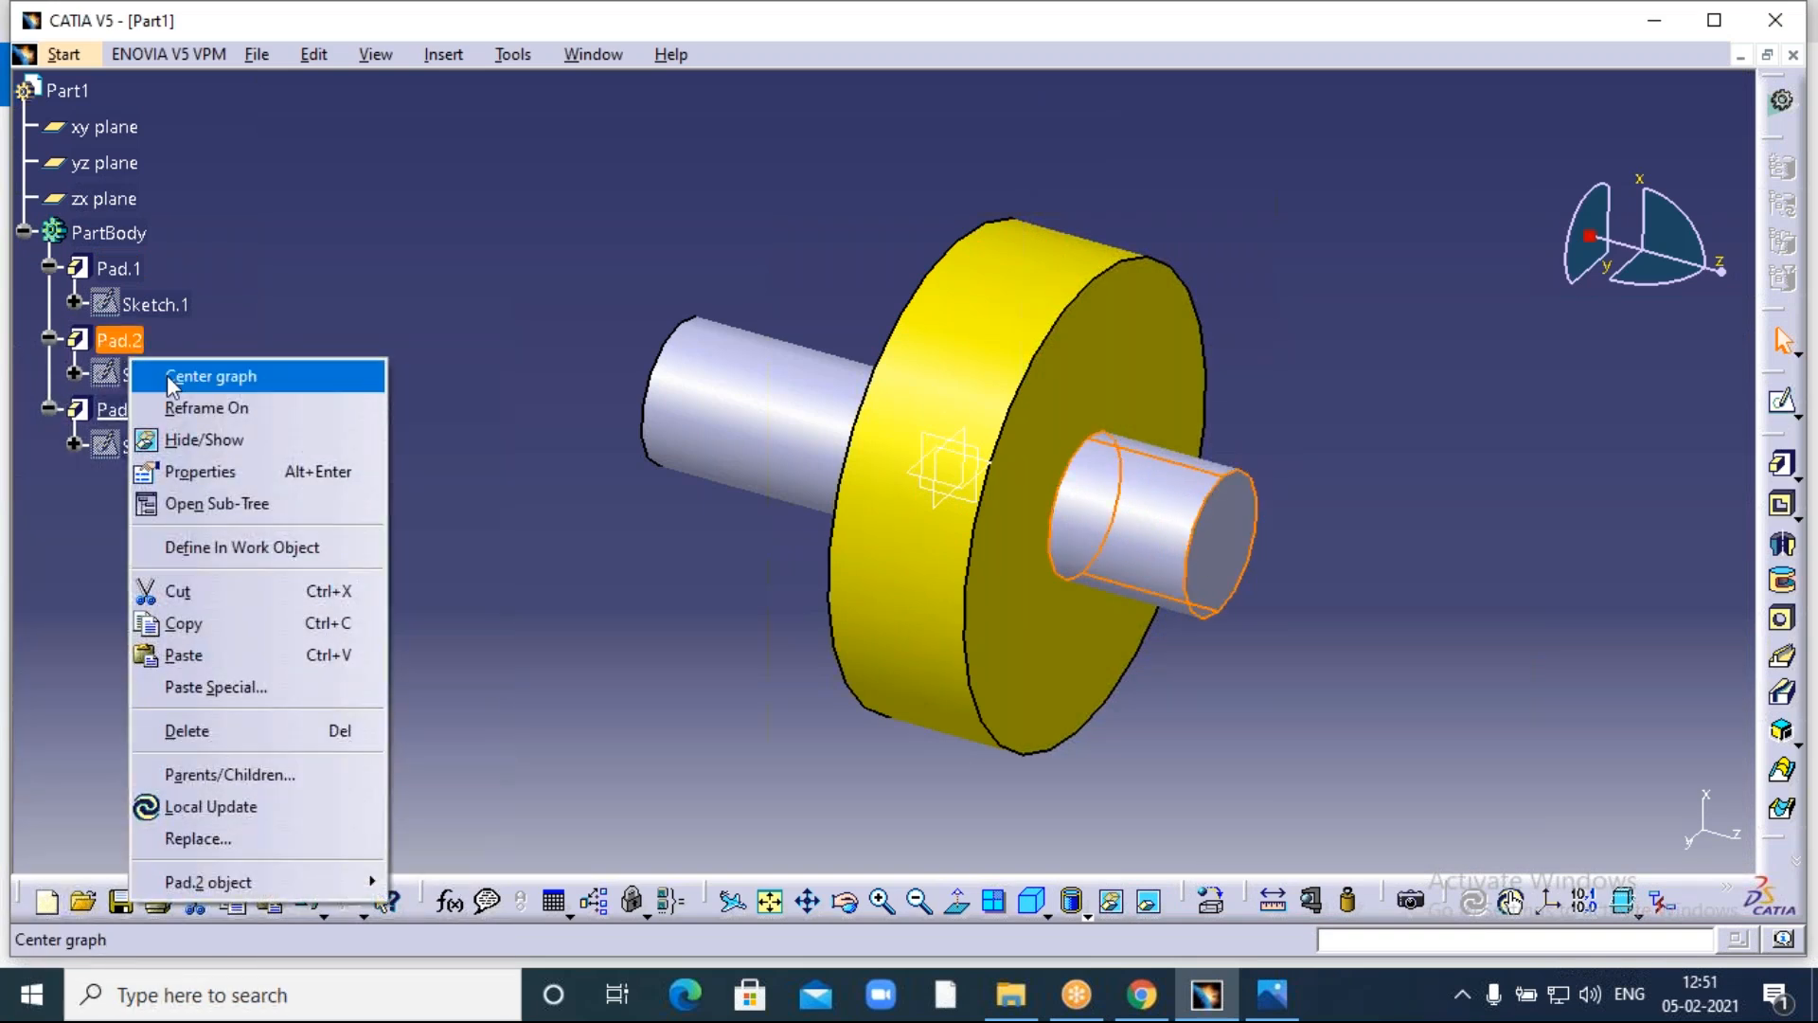
left_click(194, 471)
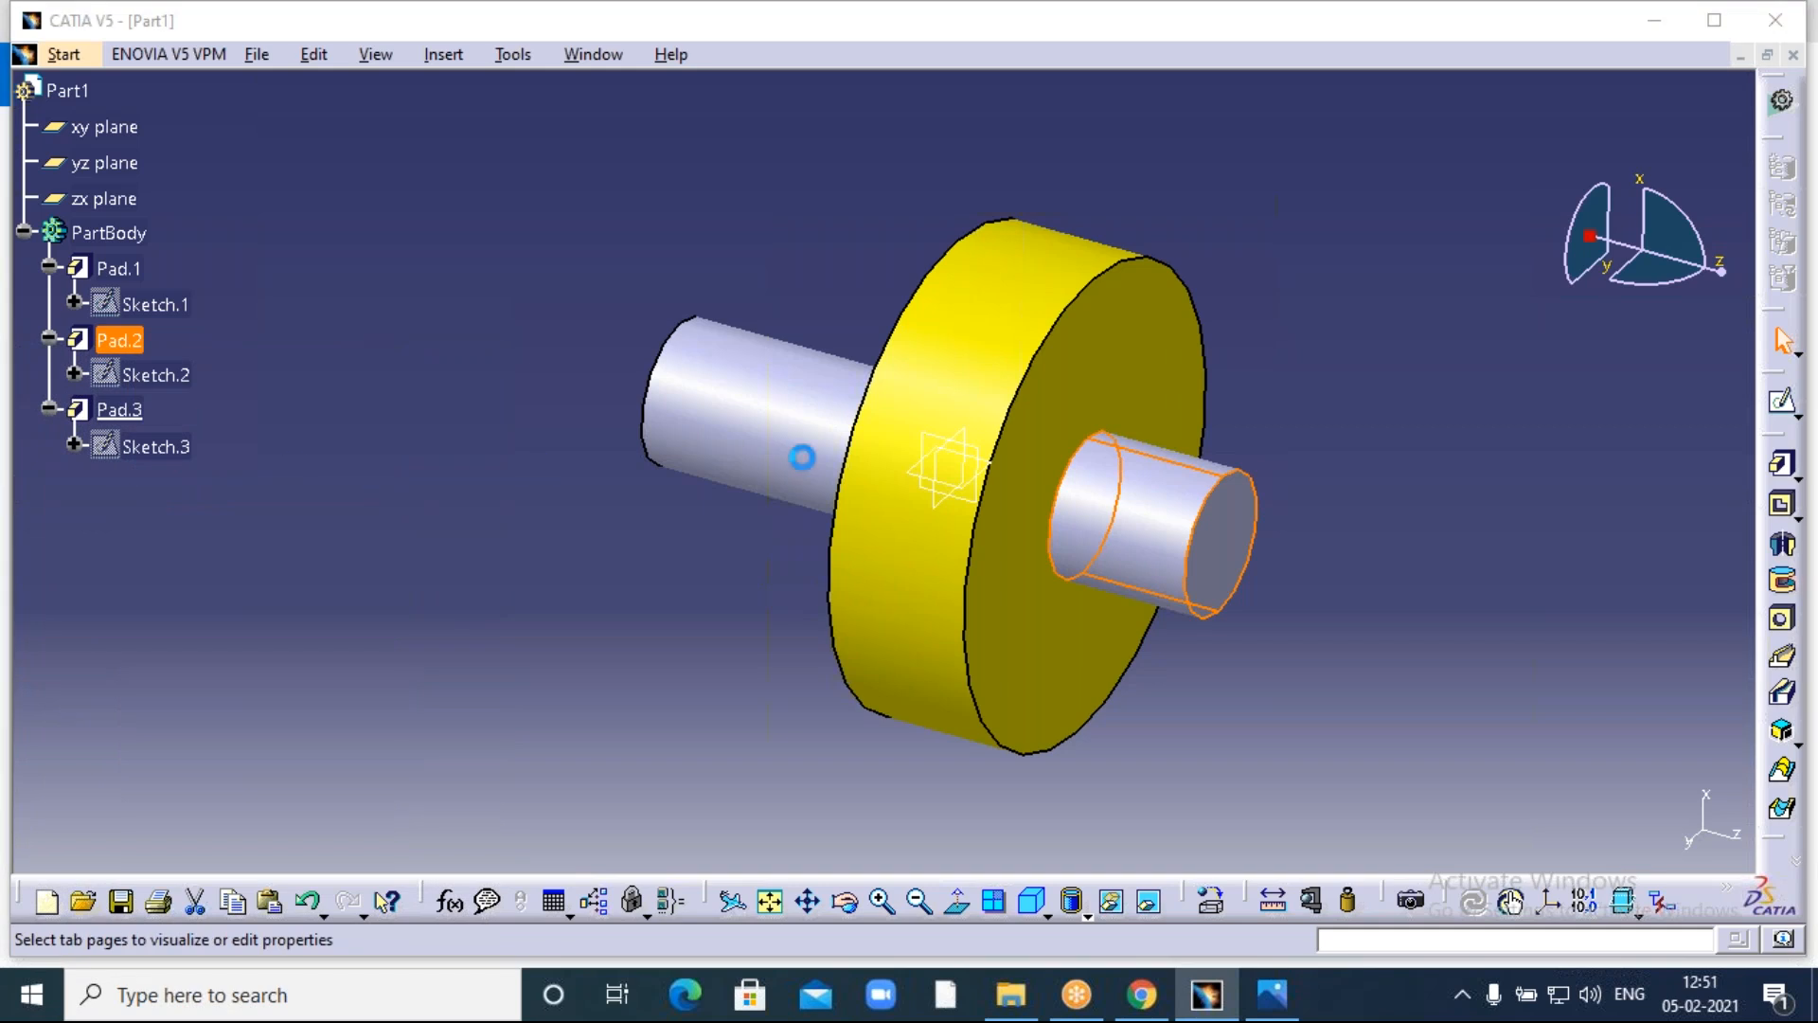
left_click(1303, 246)
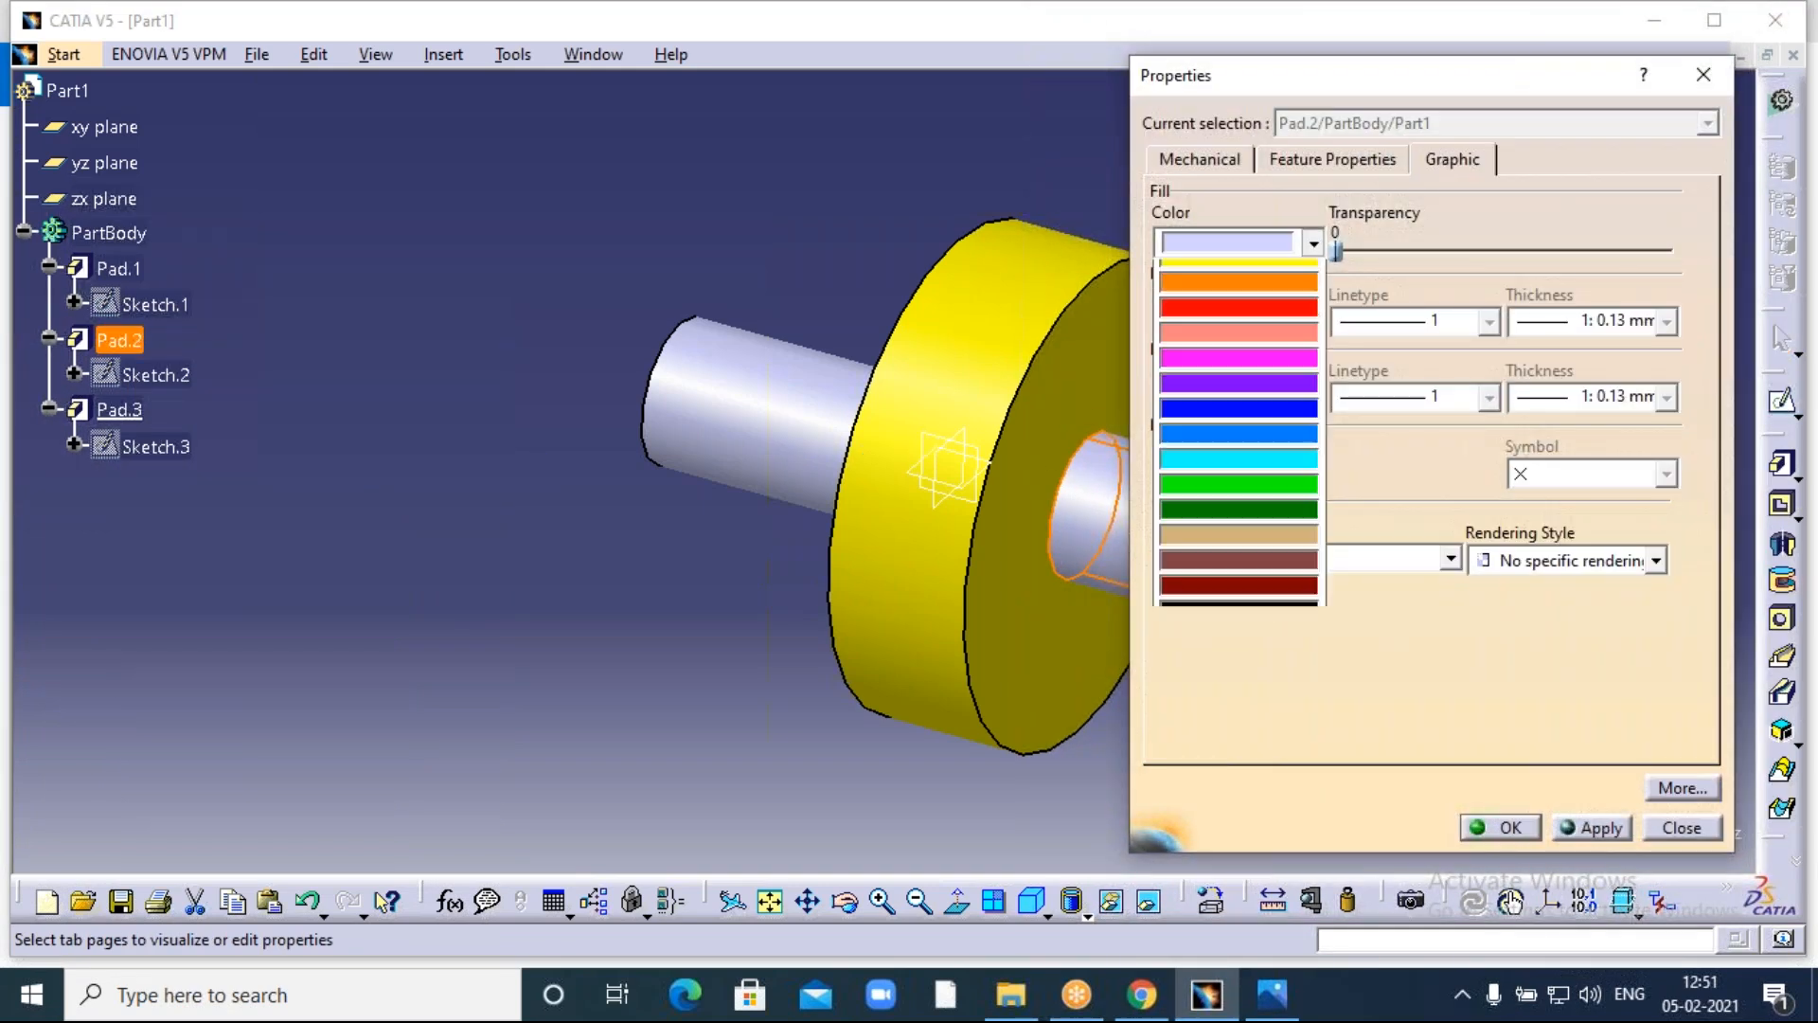
left_click(1270, 373)
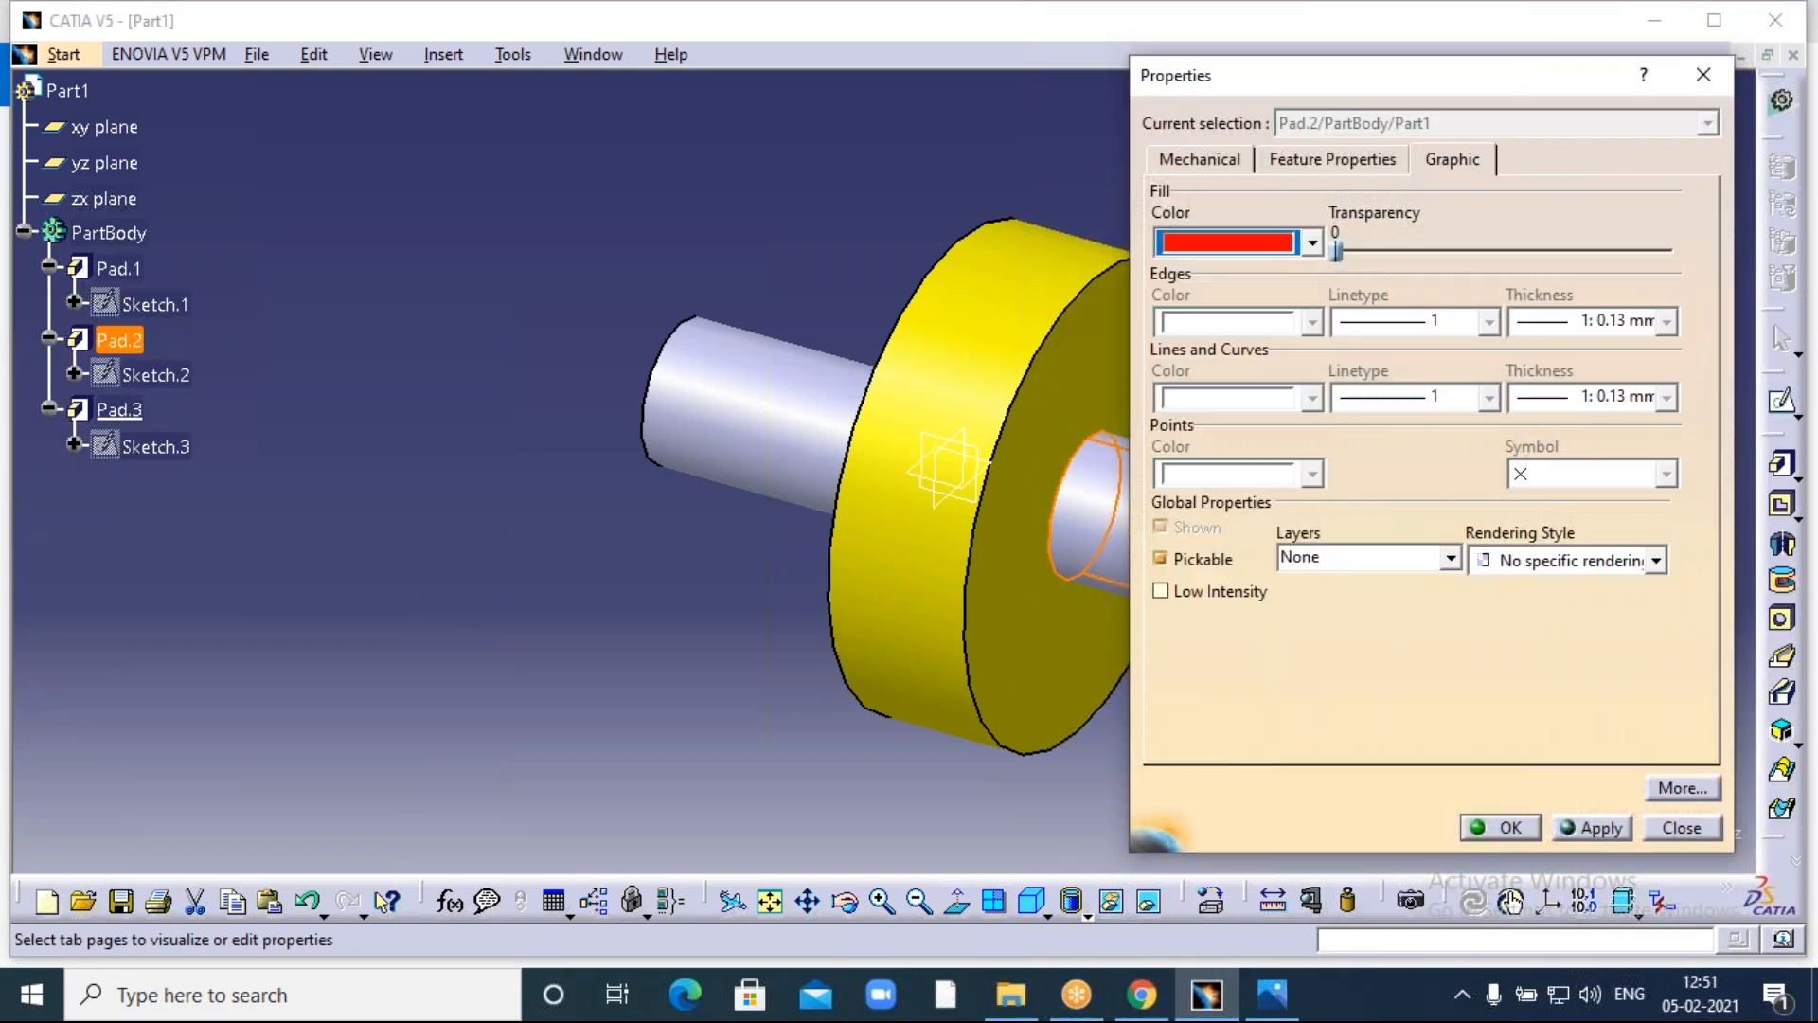
left_click(1511, 828)
left_click(1246, 780)
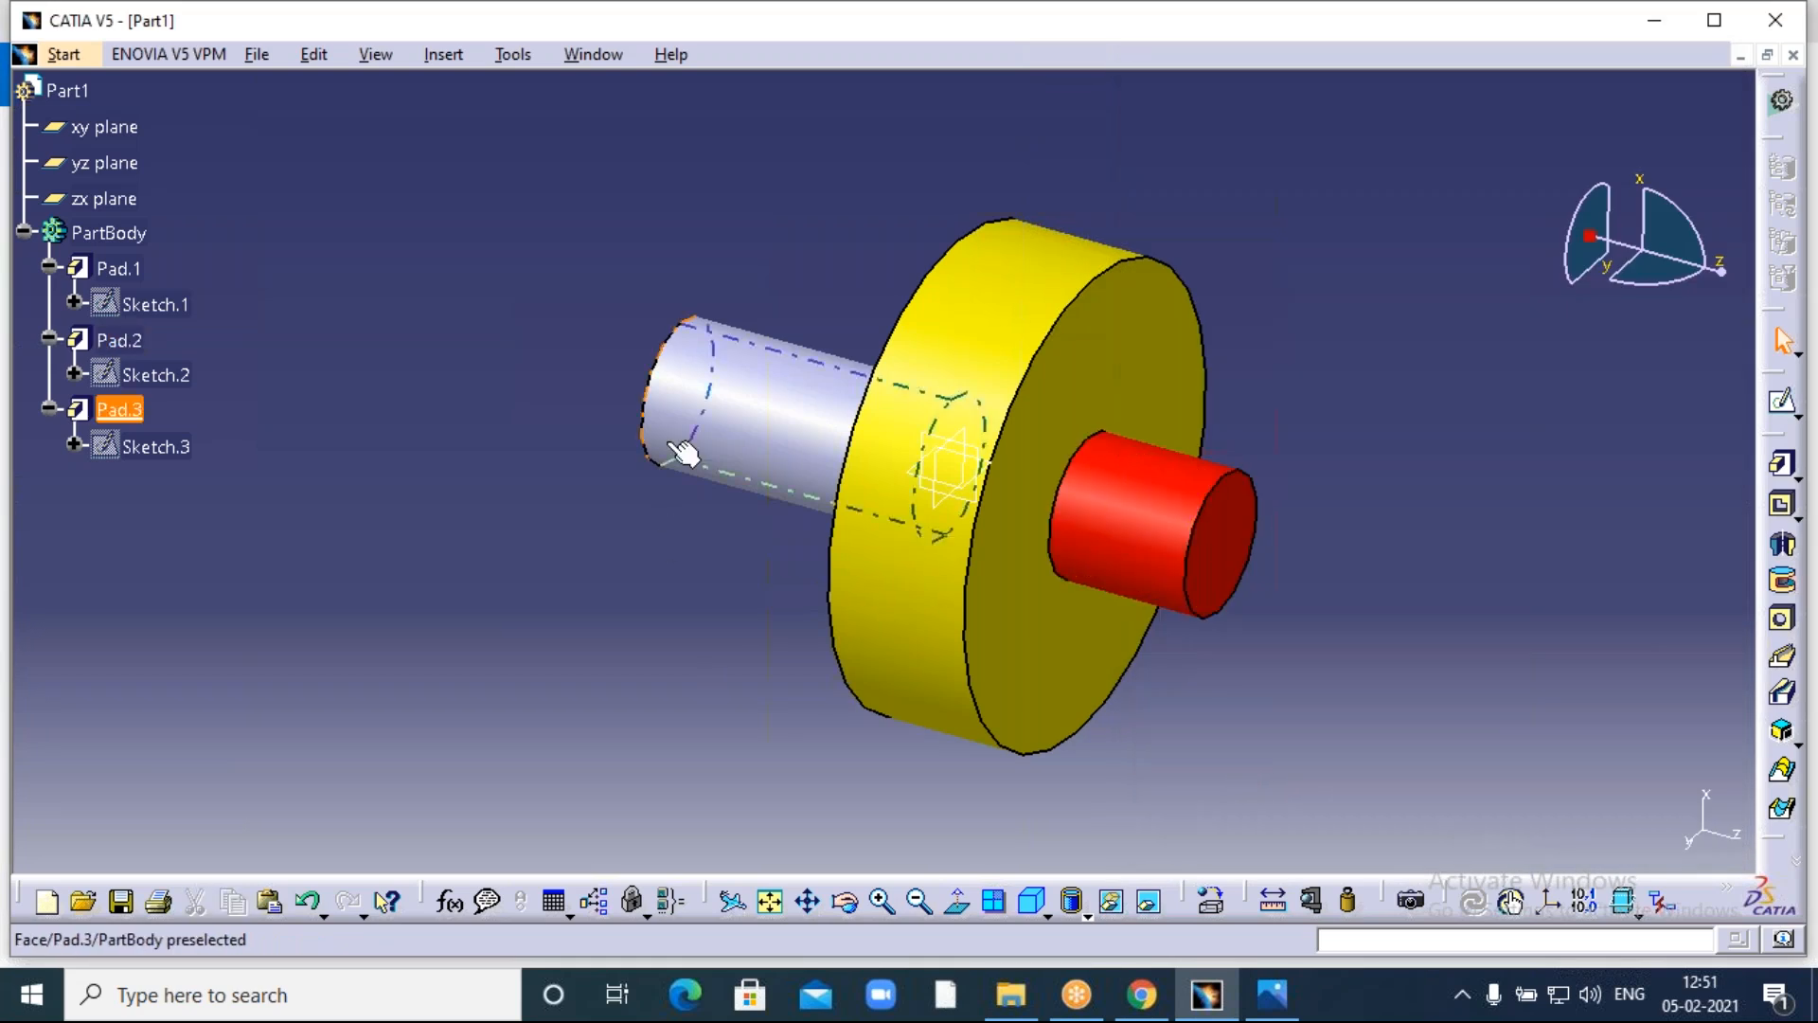
Change the long shaft pad's fill colour to blue in its properties.
right_click(119, 409)
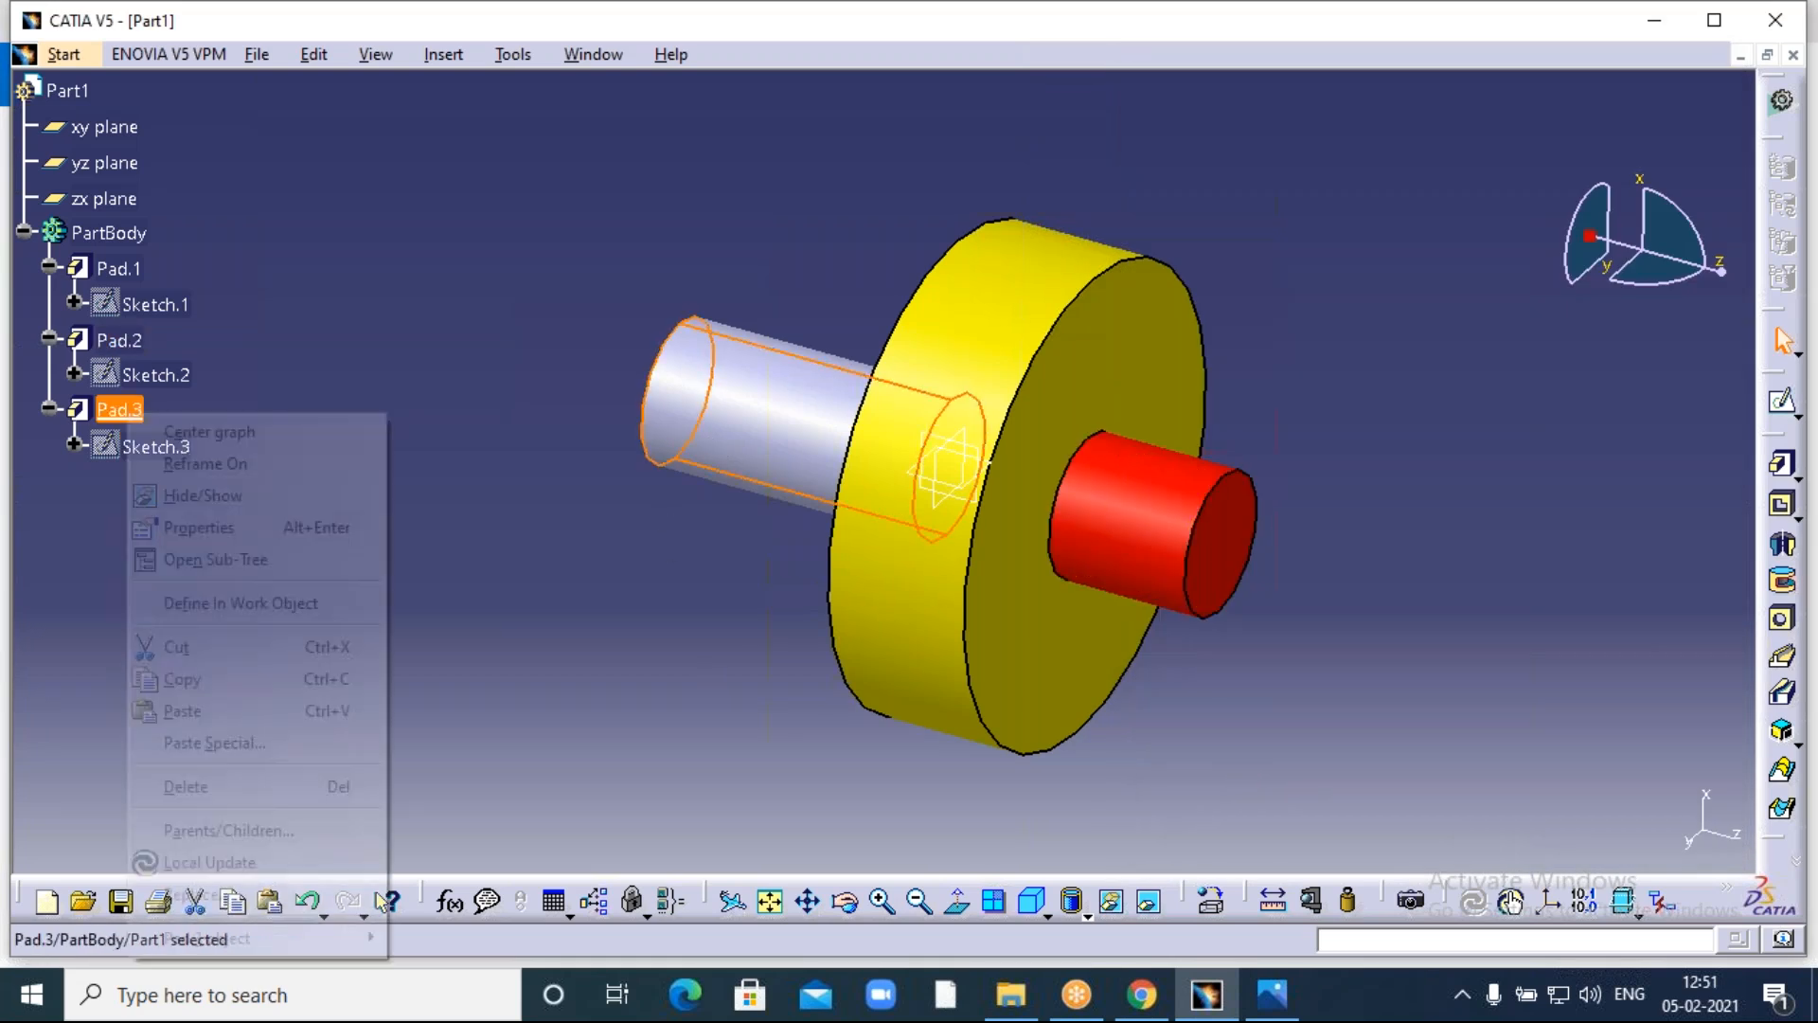
left_click(195, 525)
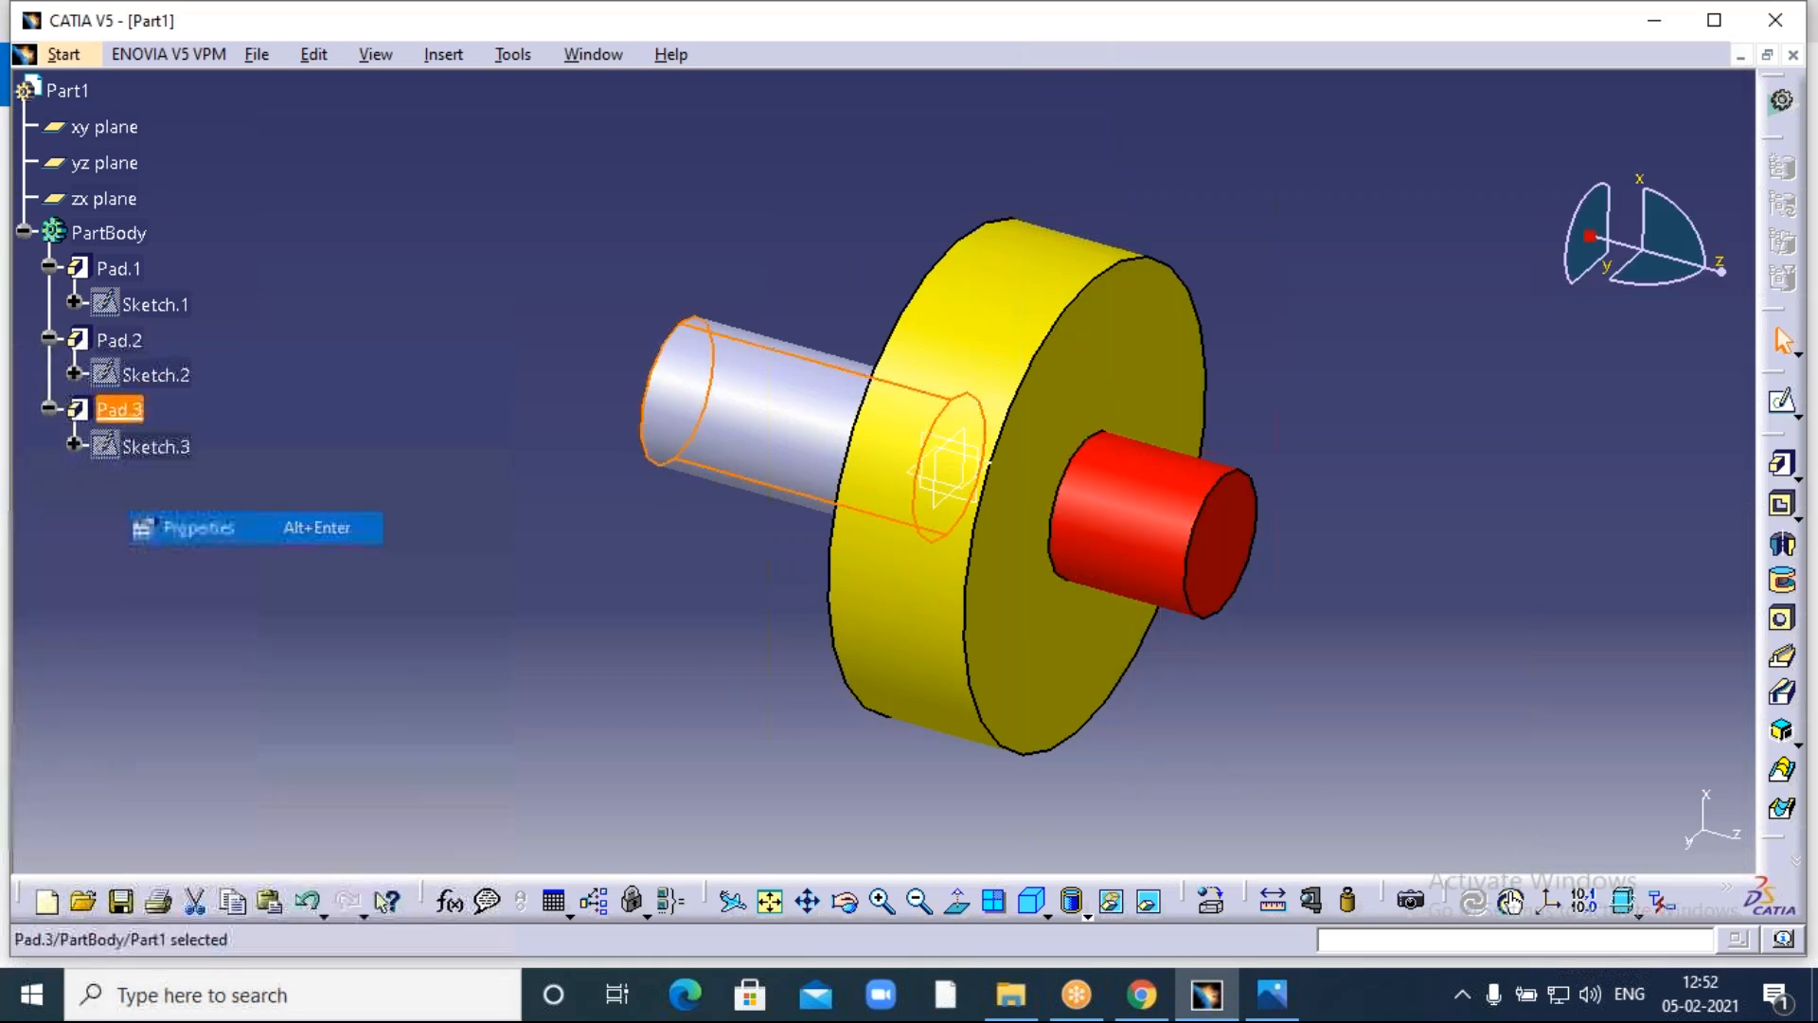
left_click(1313, 243)
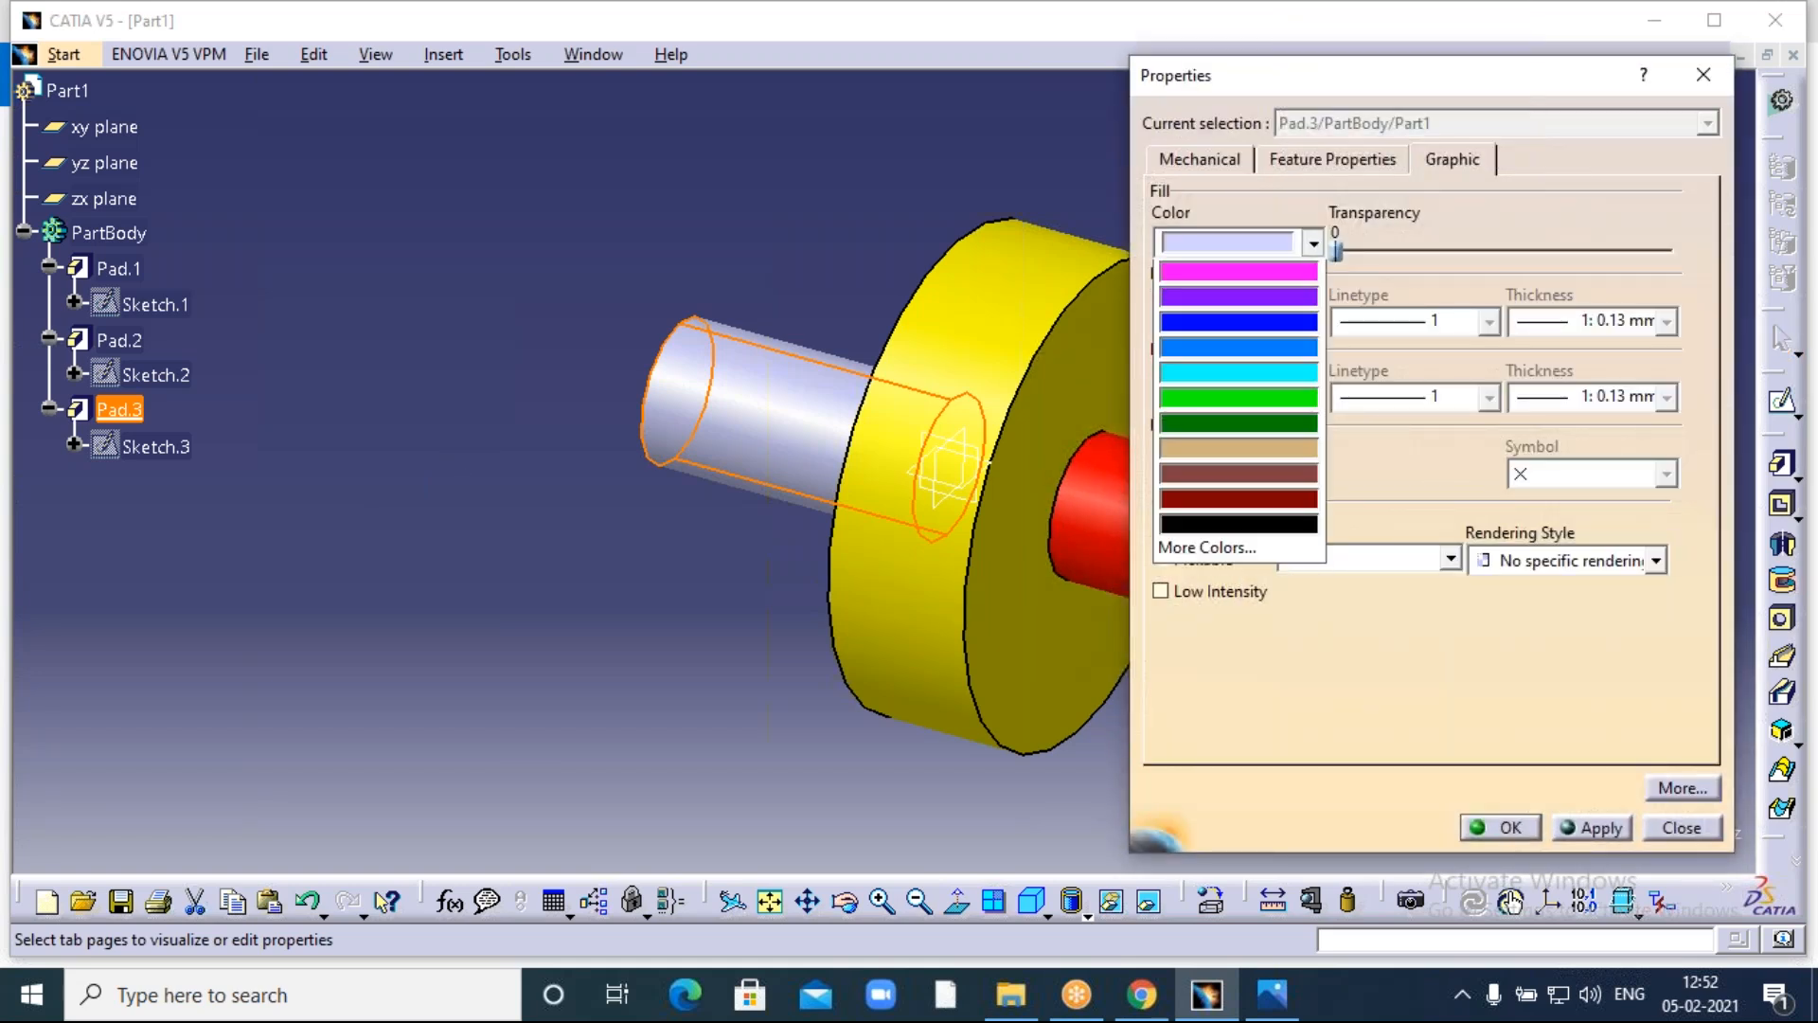
left_click(1217, 474)
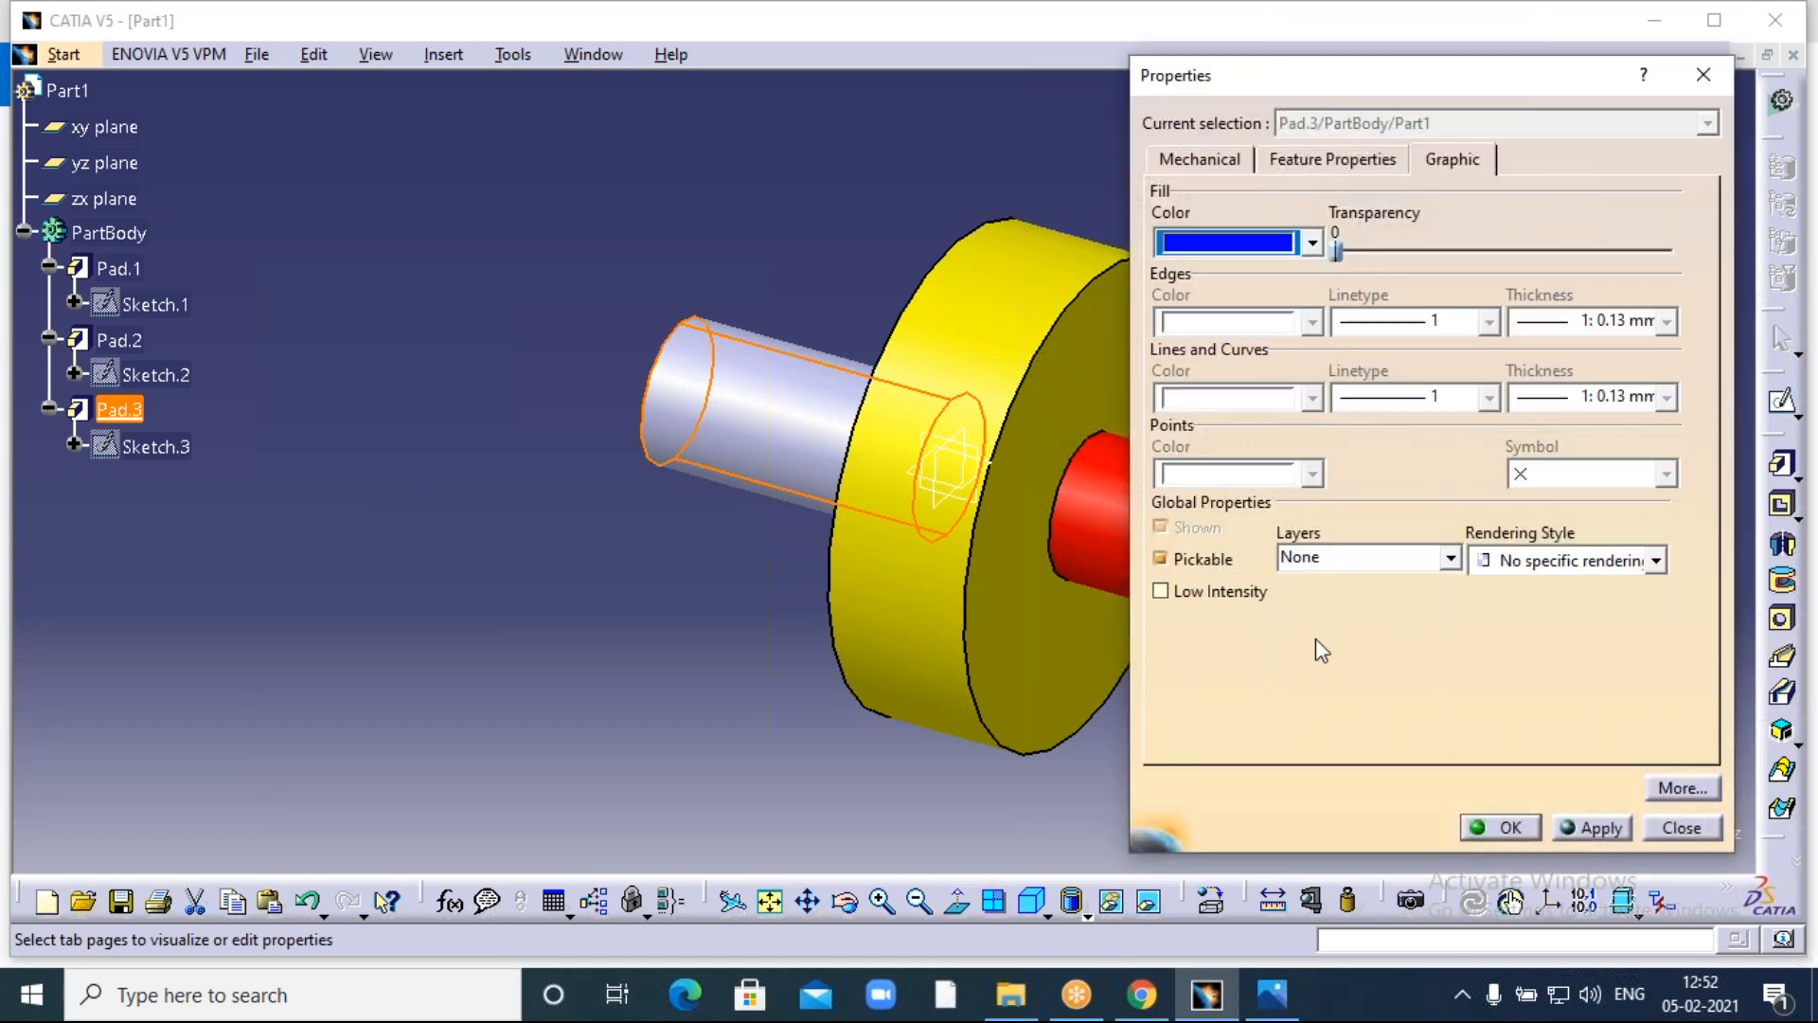
left_click(1502, 827)
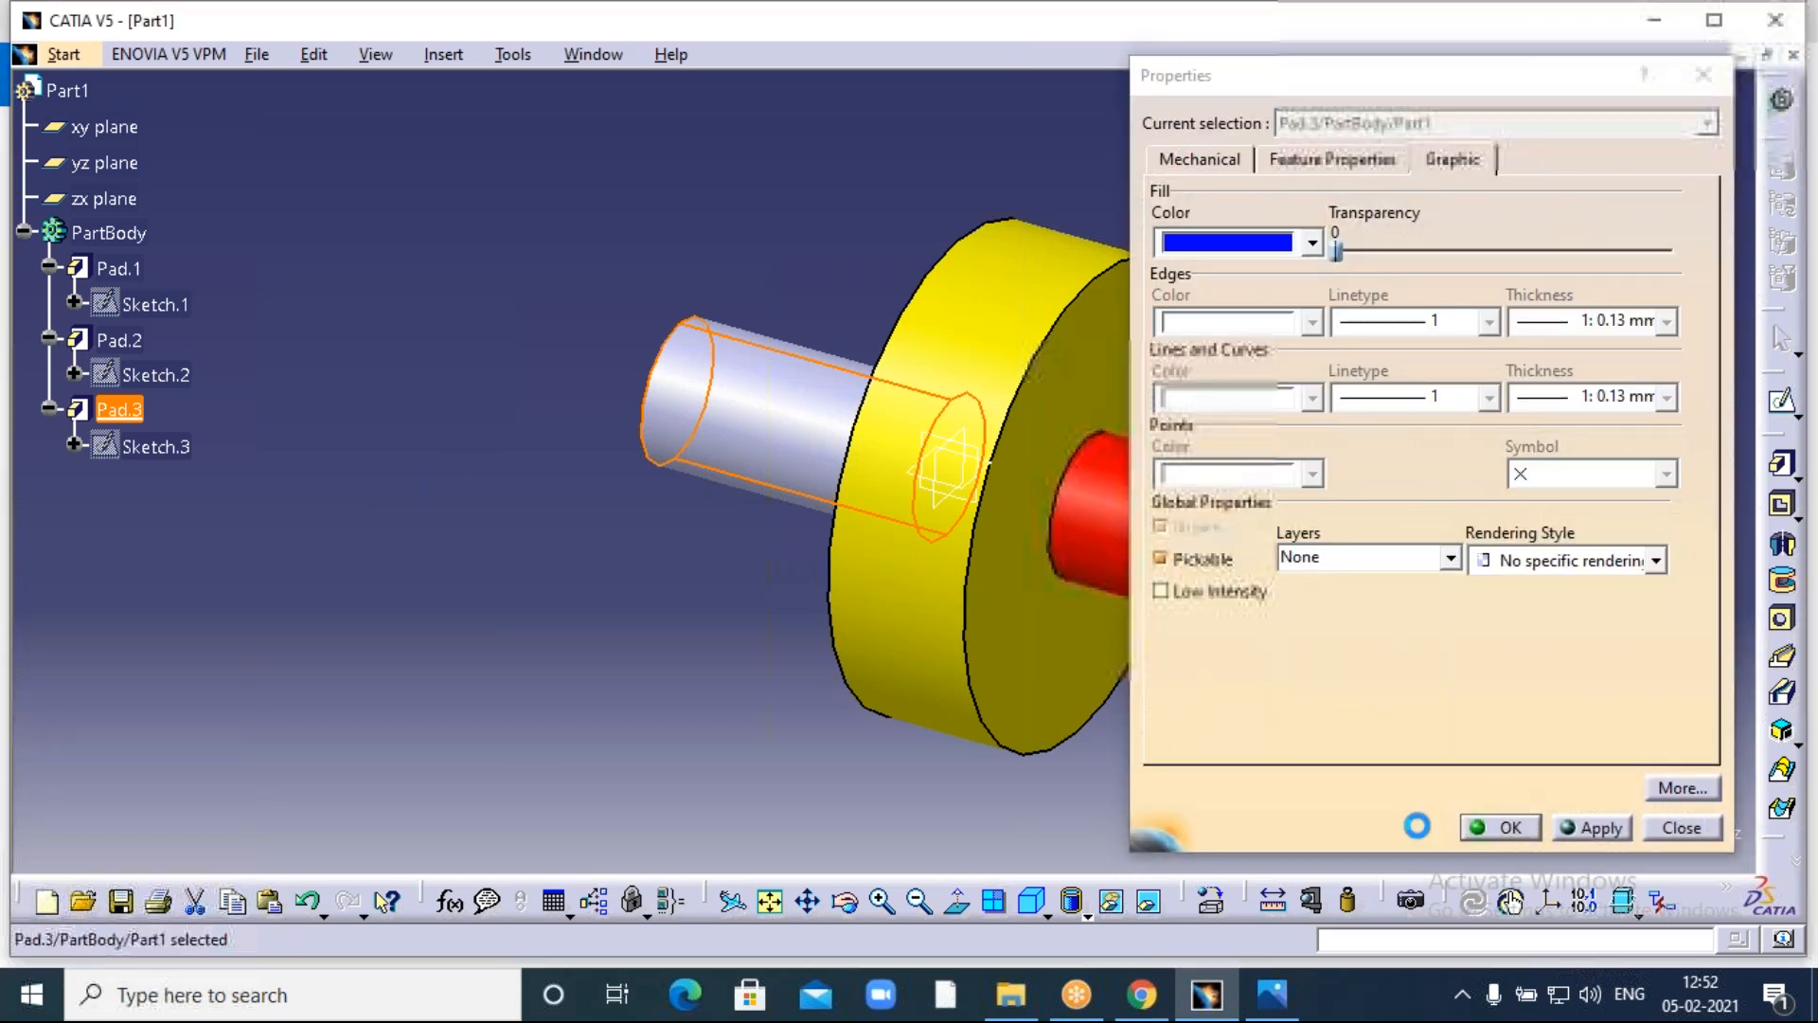
Hide the xy, yz and zx reference planes.
left_click(105, 127)
right_click(99, 127)
left_click(166, 212)
left_click(113, 159)
right_click(109, 162)
left_click(161, 232)
right_click(104, 198)
left_click(178, 277)
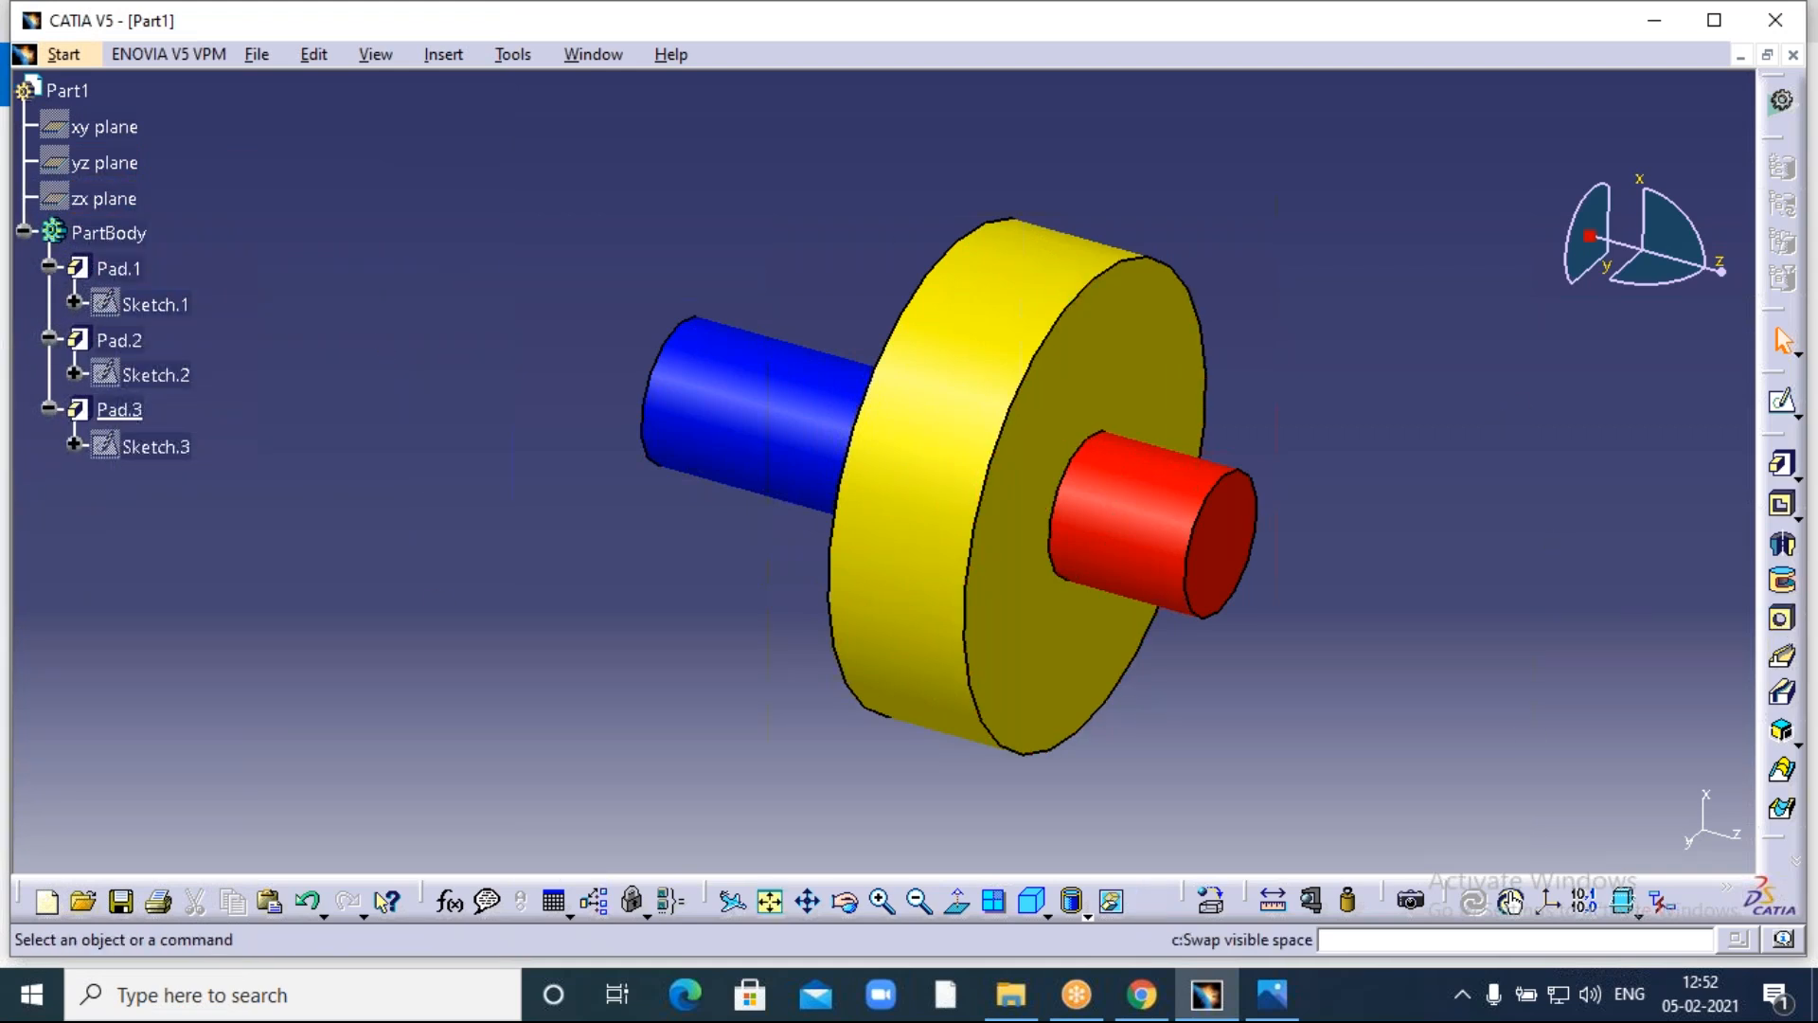
Examine the coloured part from different angles and compare it with the drawing in Photos.
left_click(846, 902)
left_click_drag(828, 813, 1270, 394)
left_click(845, 903)
left_click_drag(657, 718, 1199, 627)
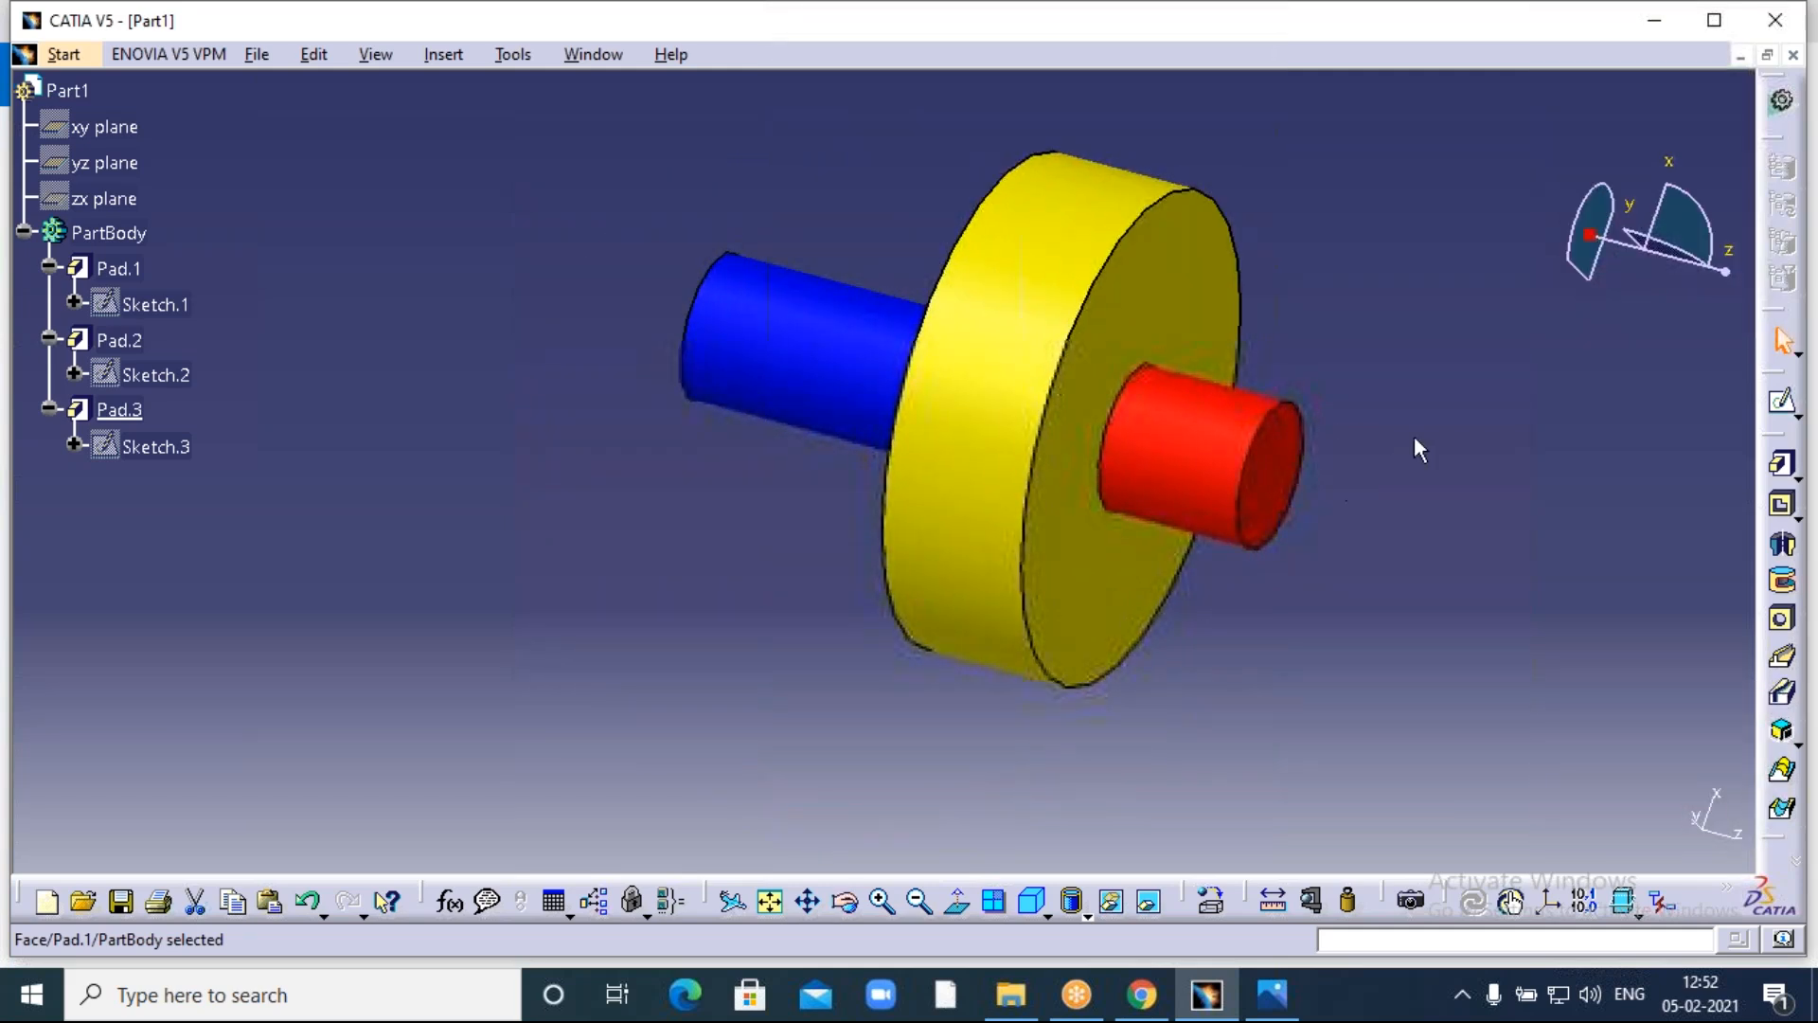
middle_click_drag(1408, 463, 1237, 540)
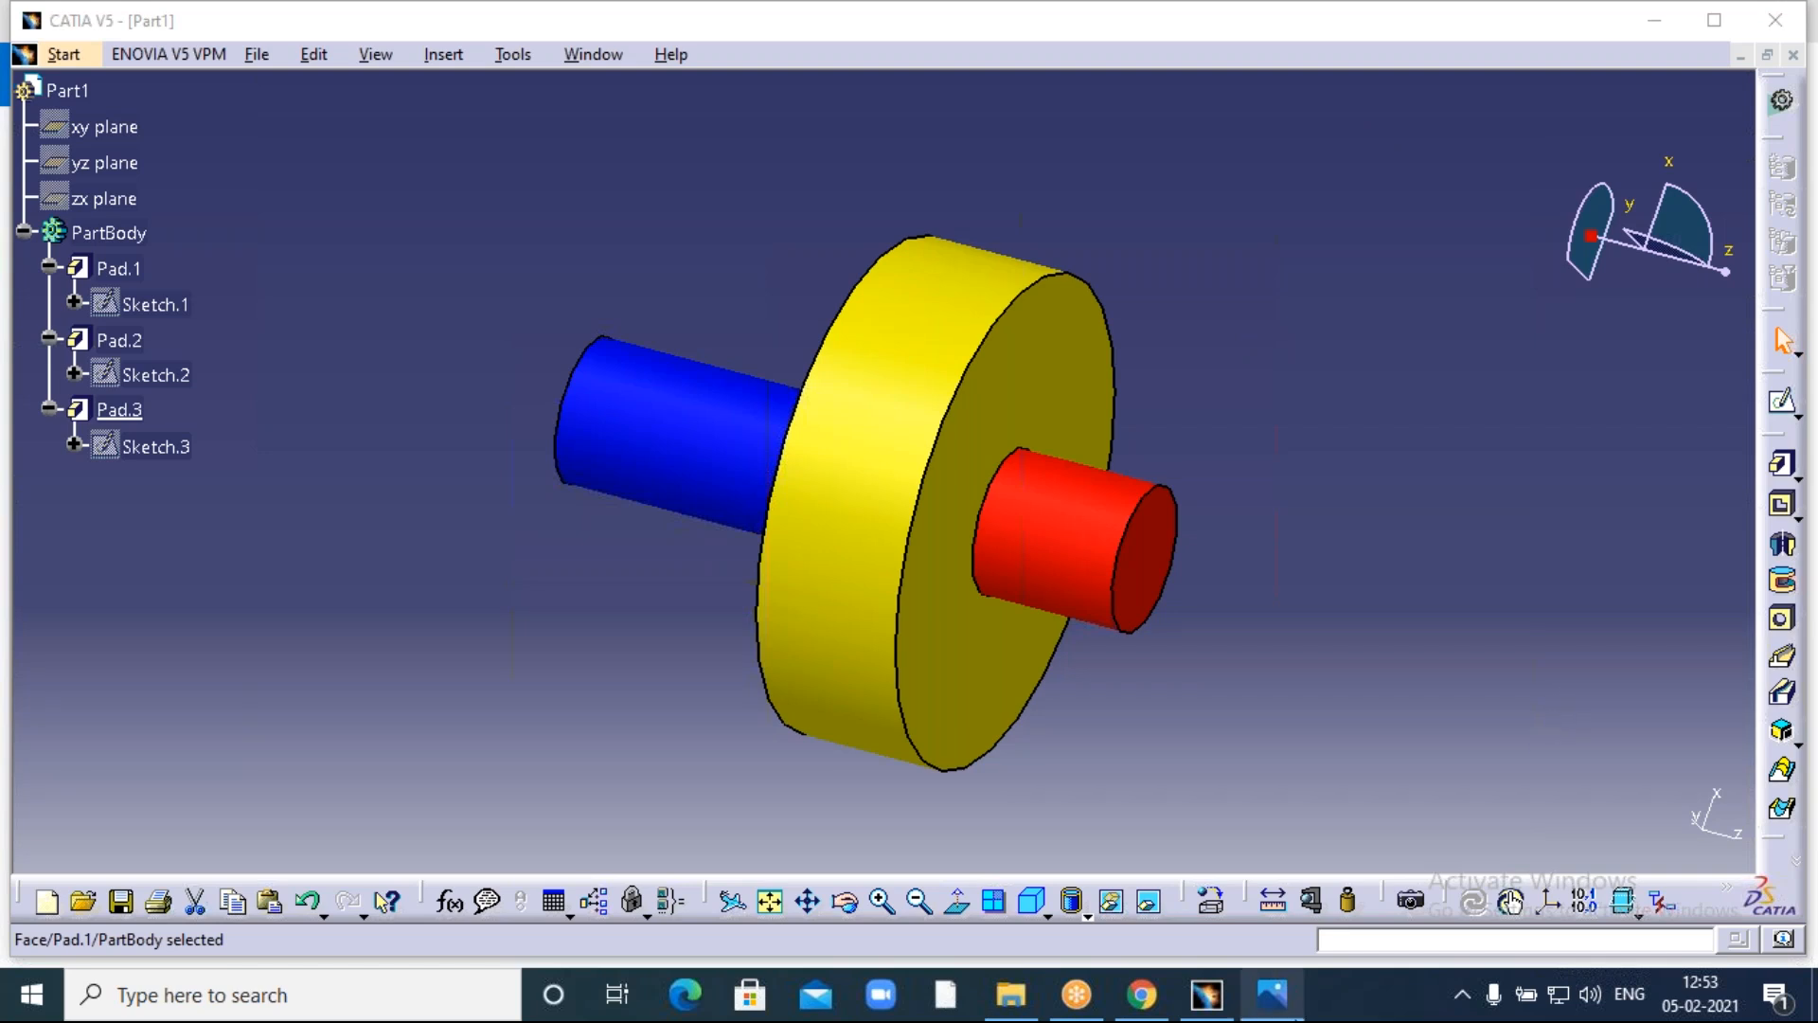
left_click(1272, 994)
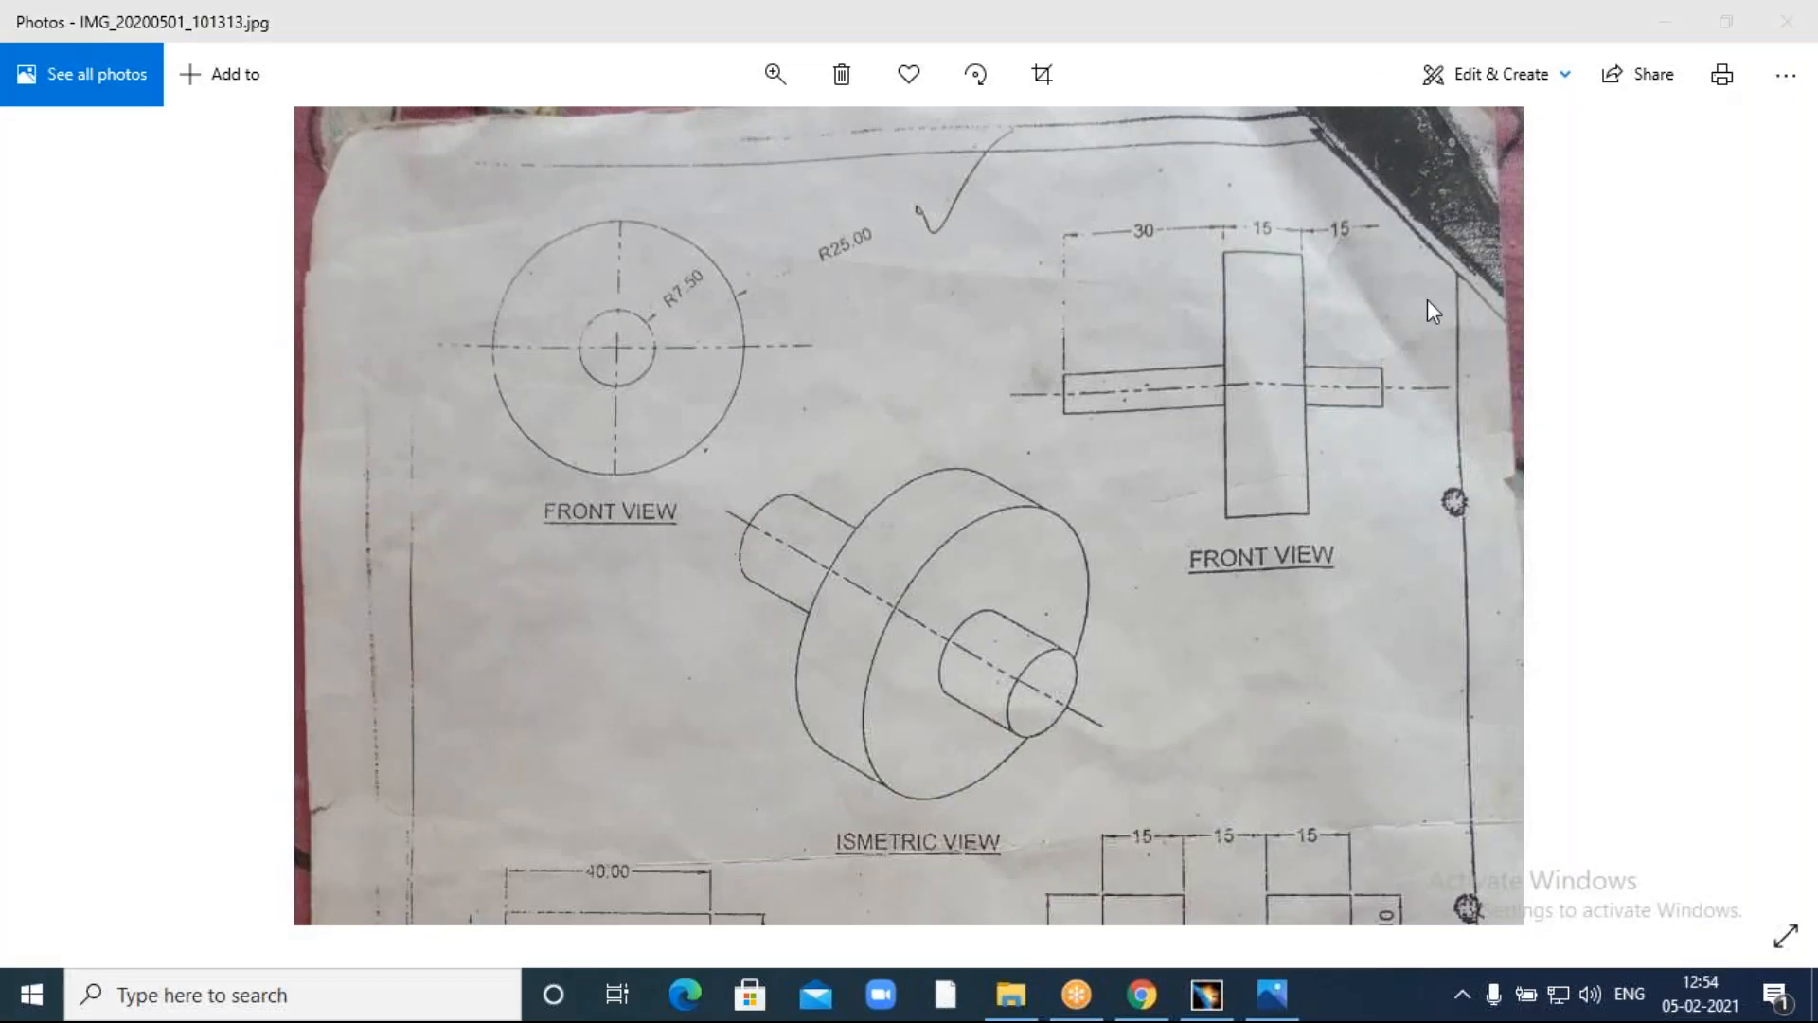
left_click(1663, 22)
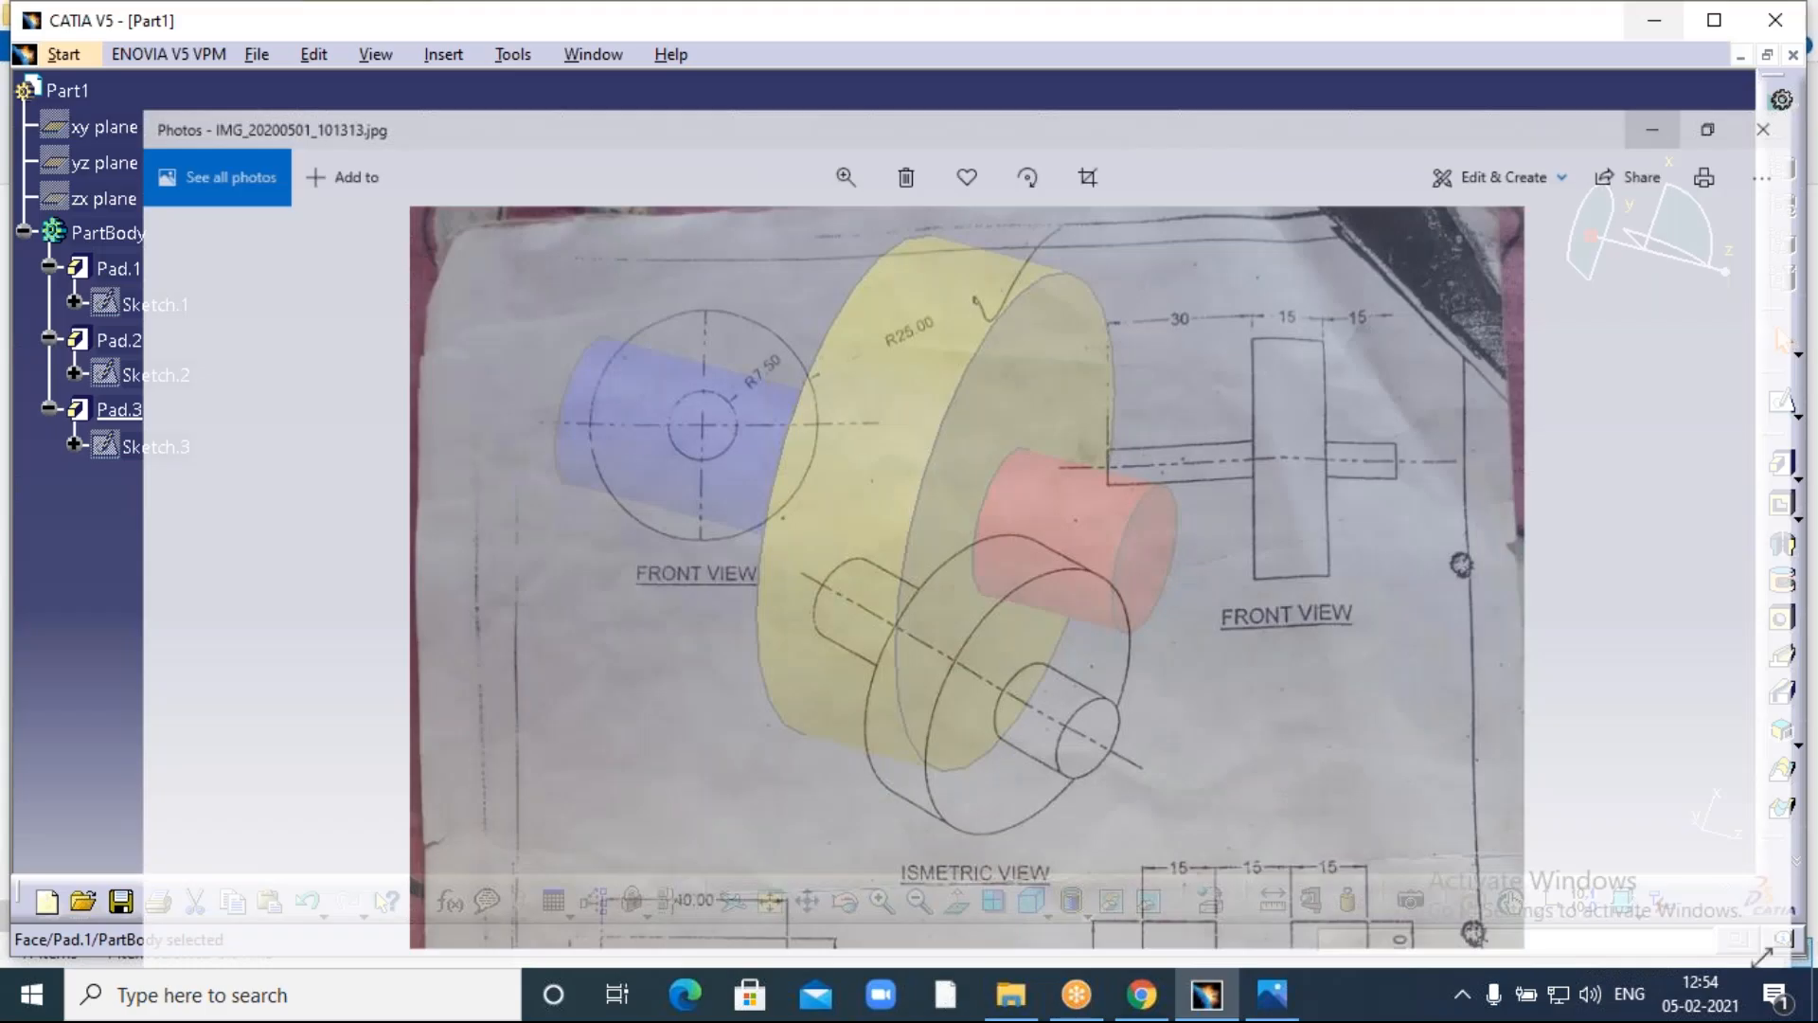
left_click(1280, 994)
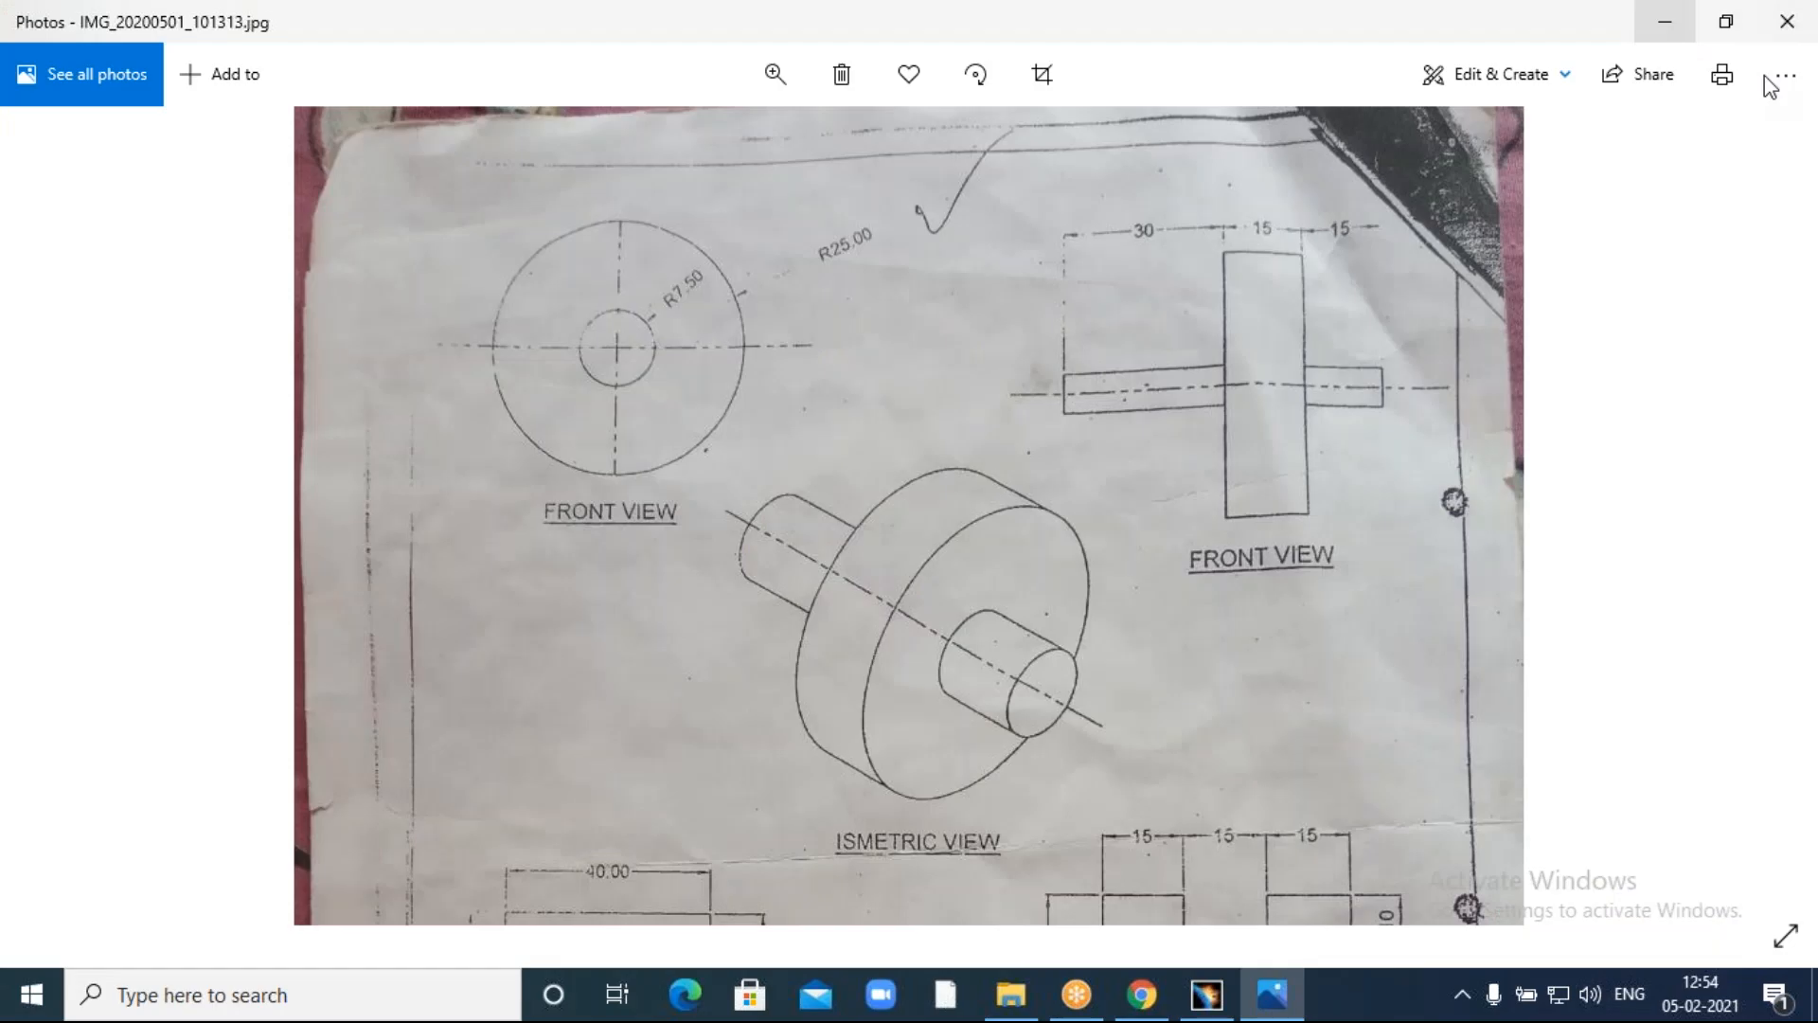
Switch to File Explorer and open the drawing IMG_20200501_101326 from the 3D assignment folder.
left_click(1012, 1004)
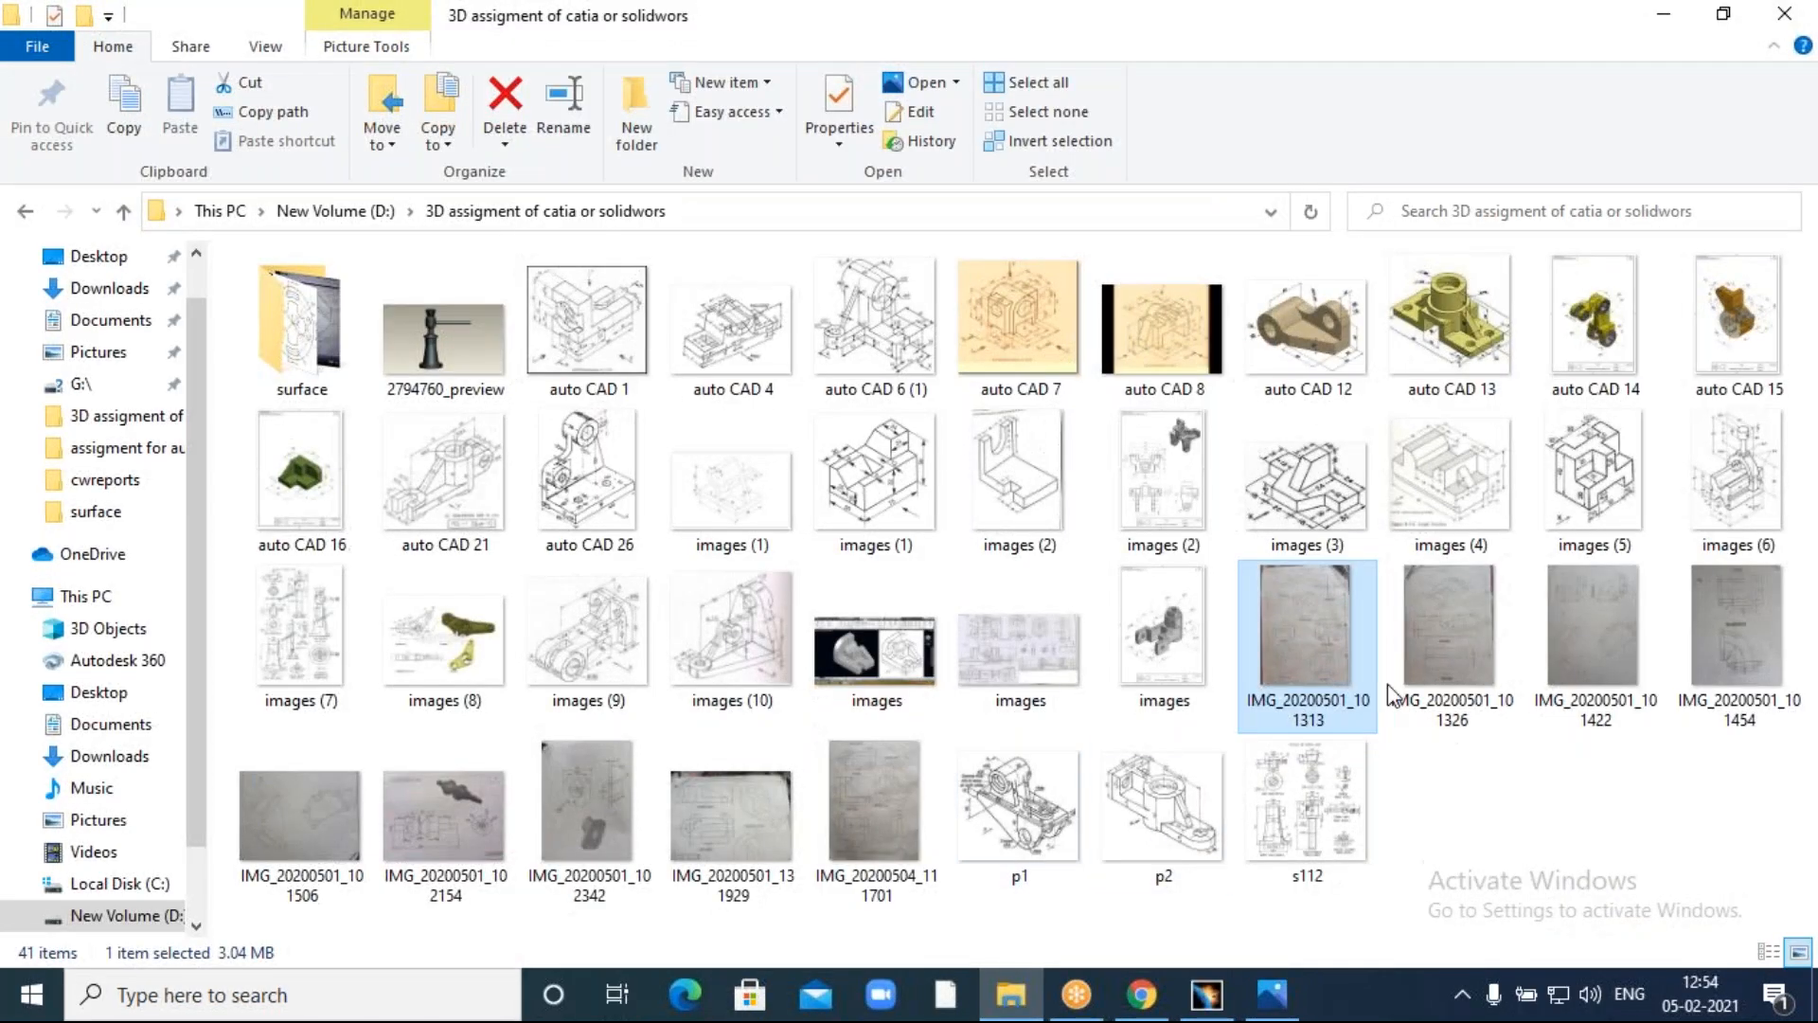
left_click(1438, 636)
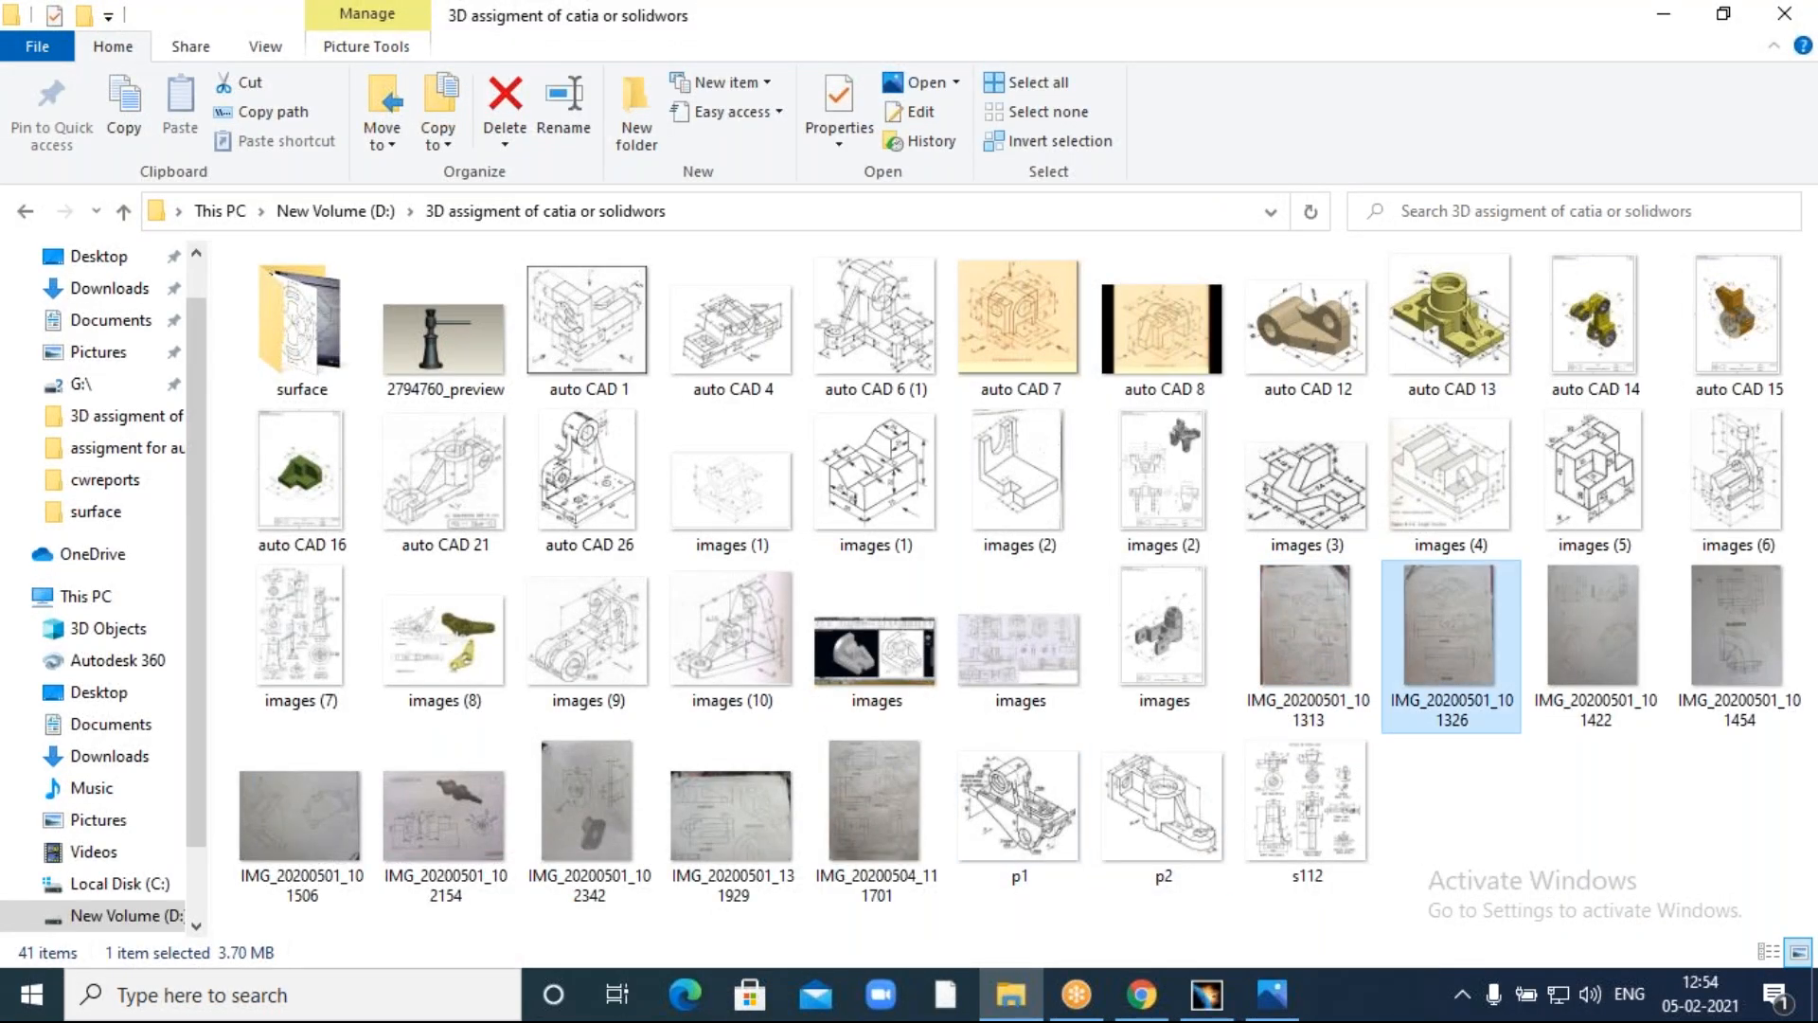
double_click(1438, 639)
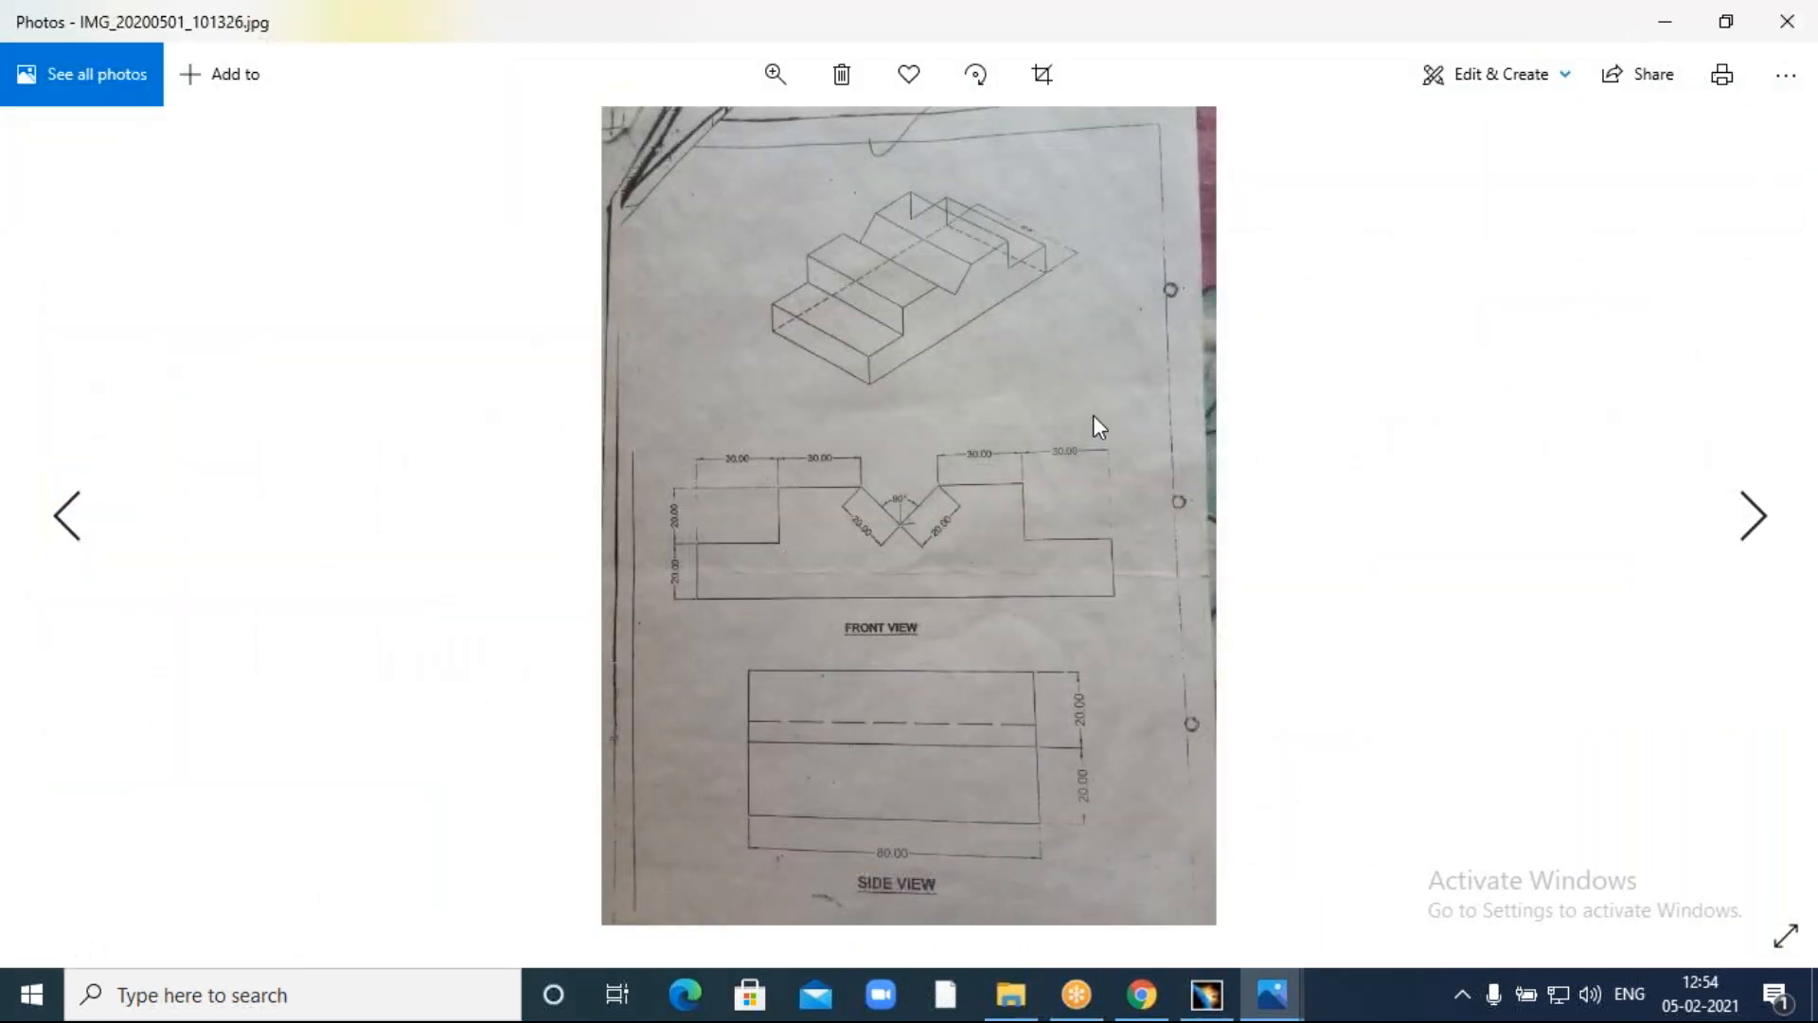
Examine the isometric, front and side views of the stepped V-groove block and their dimensions.
scroll(1038, 388, "up", 4)
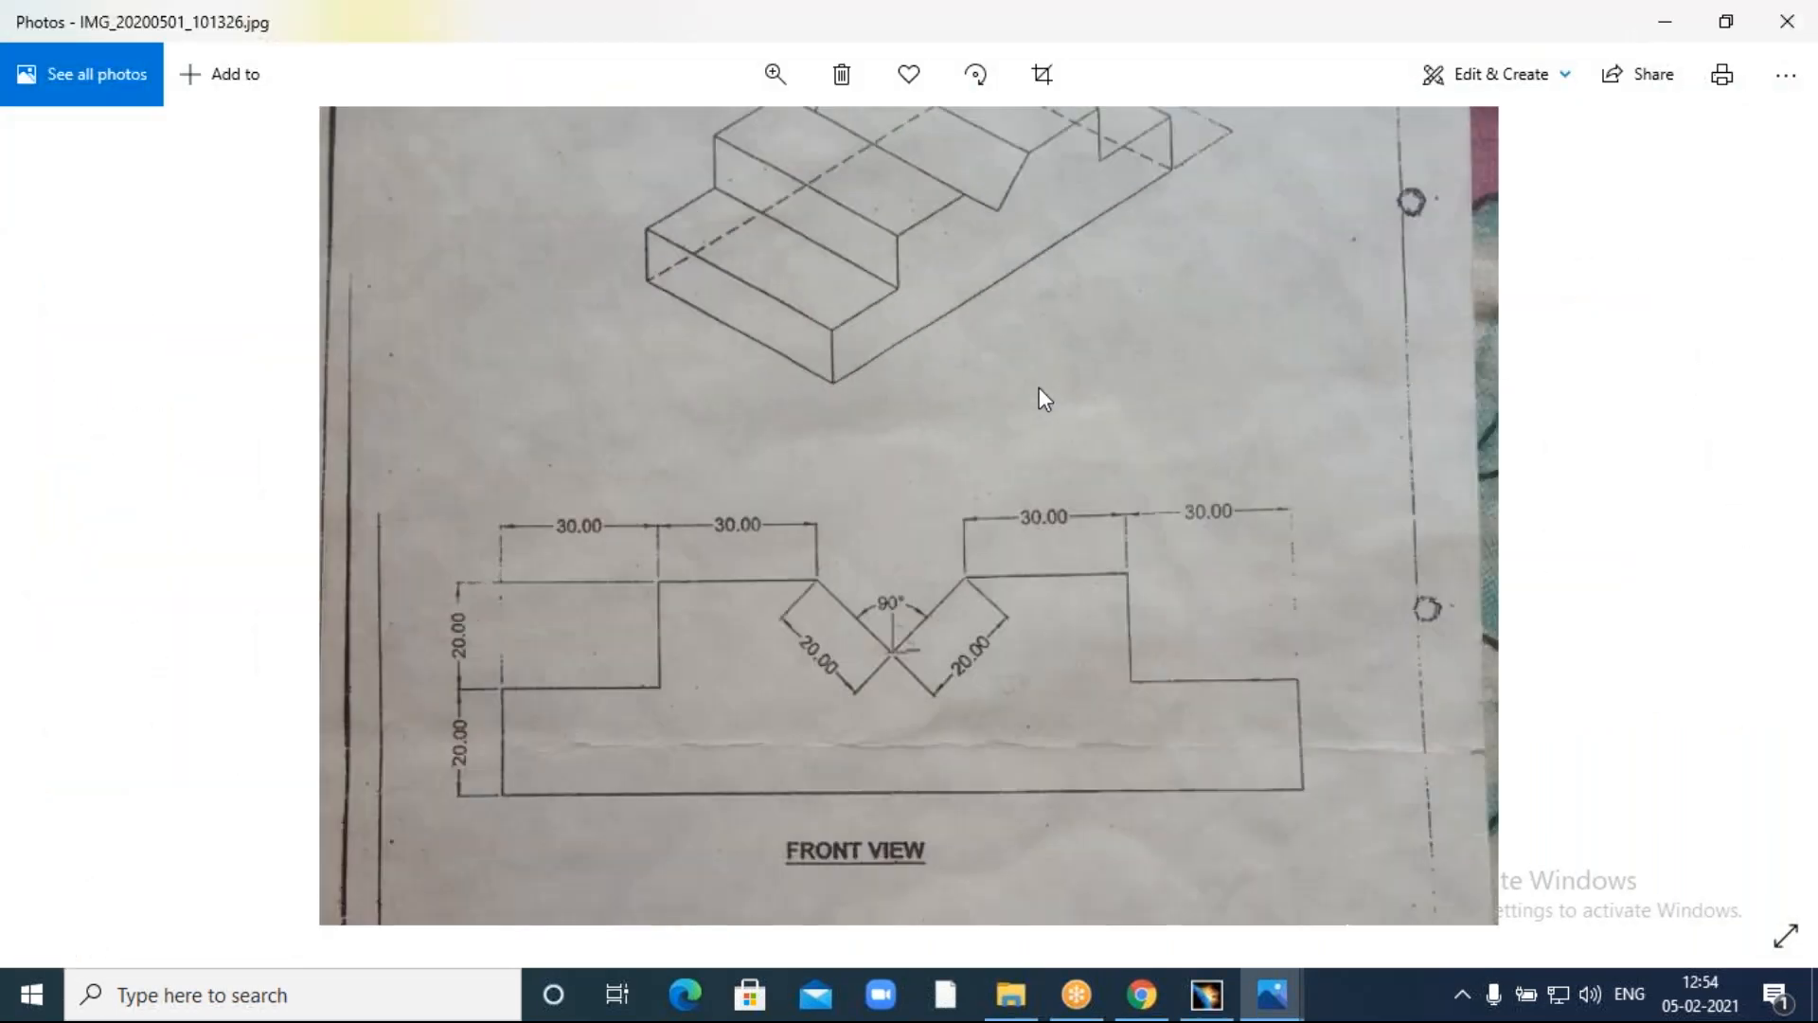
left_click_drag(1142, 467, 1149, 190)
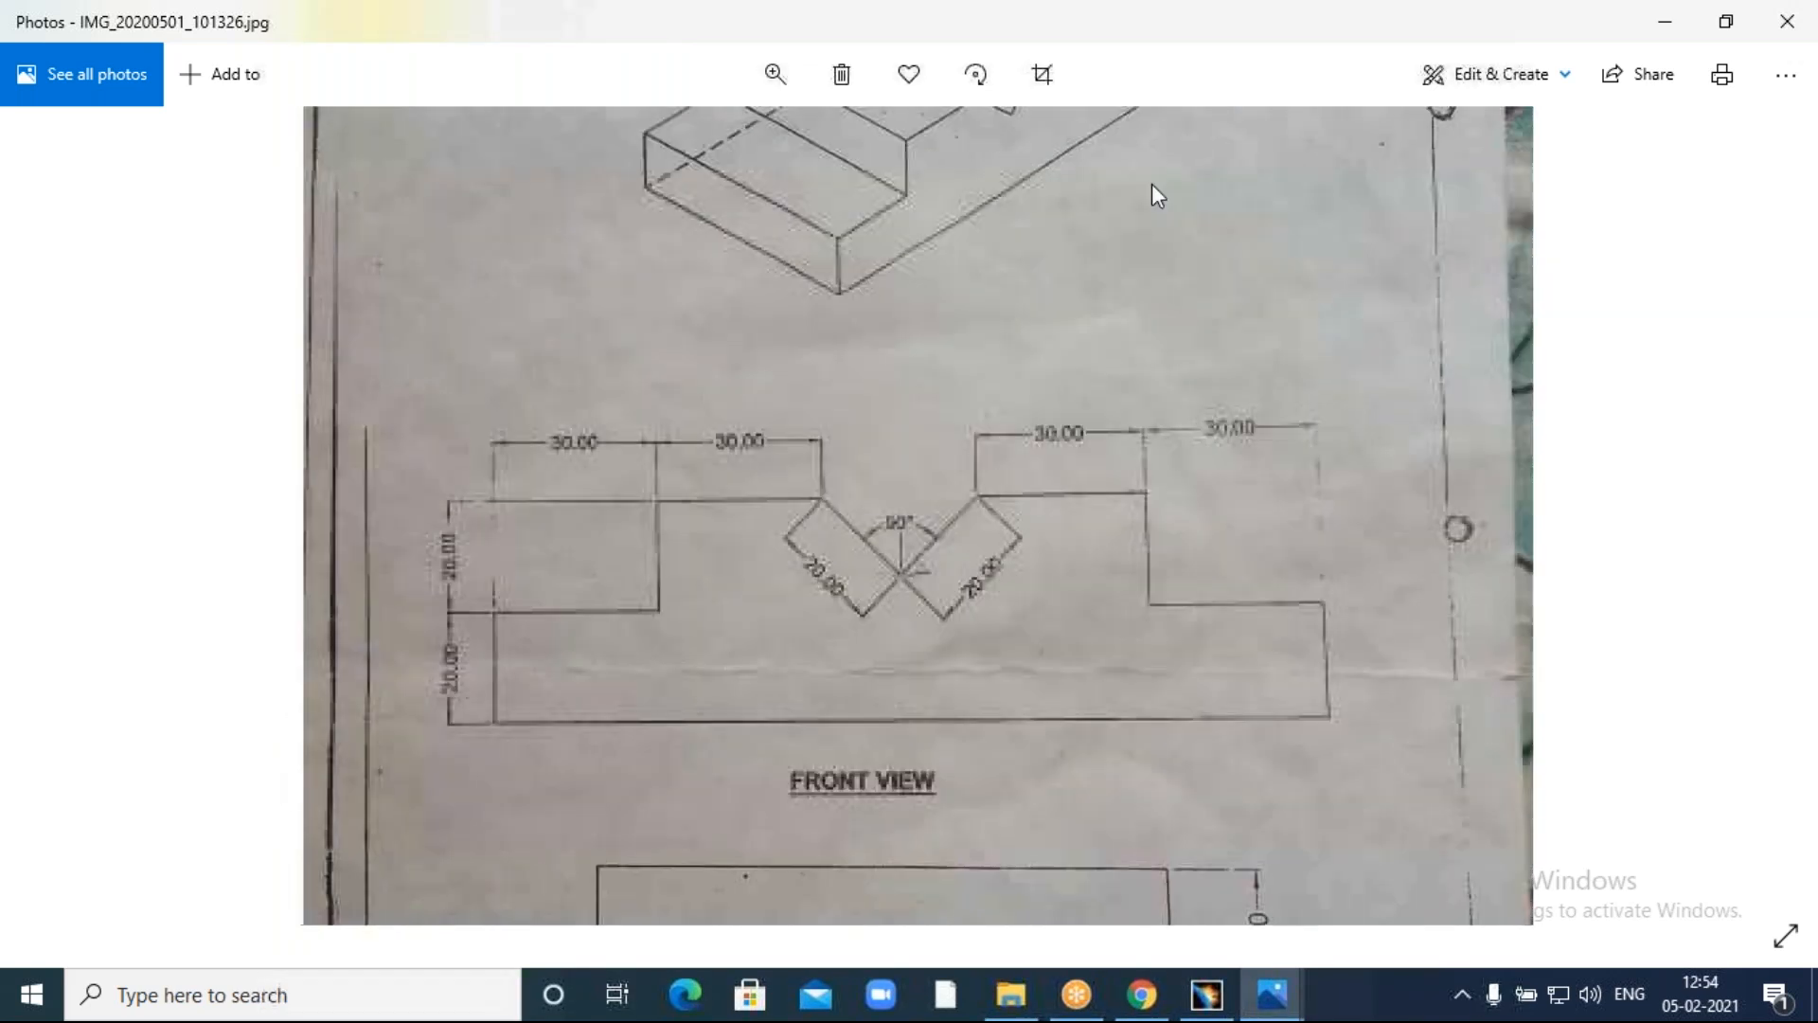
left_click_drag(1225, 564, 1220, 476)
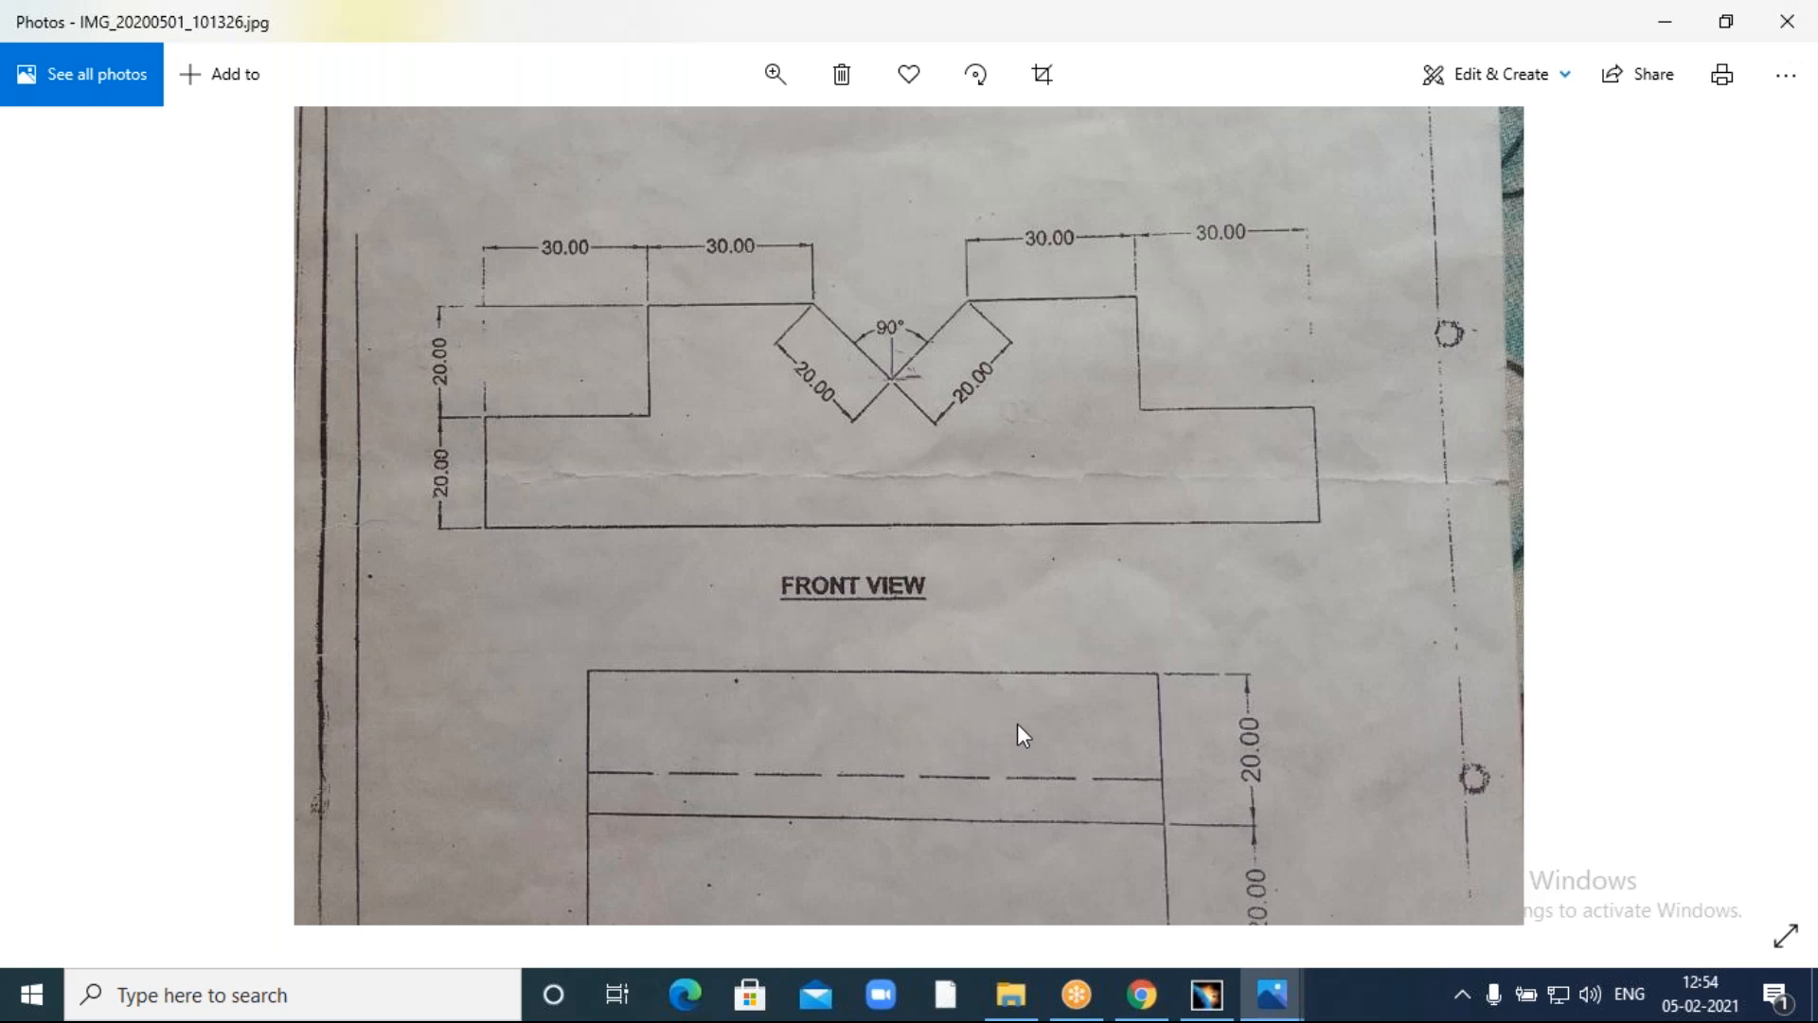
scroll(1017, 724, "down", 3)
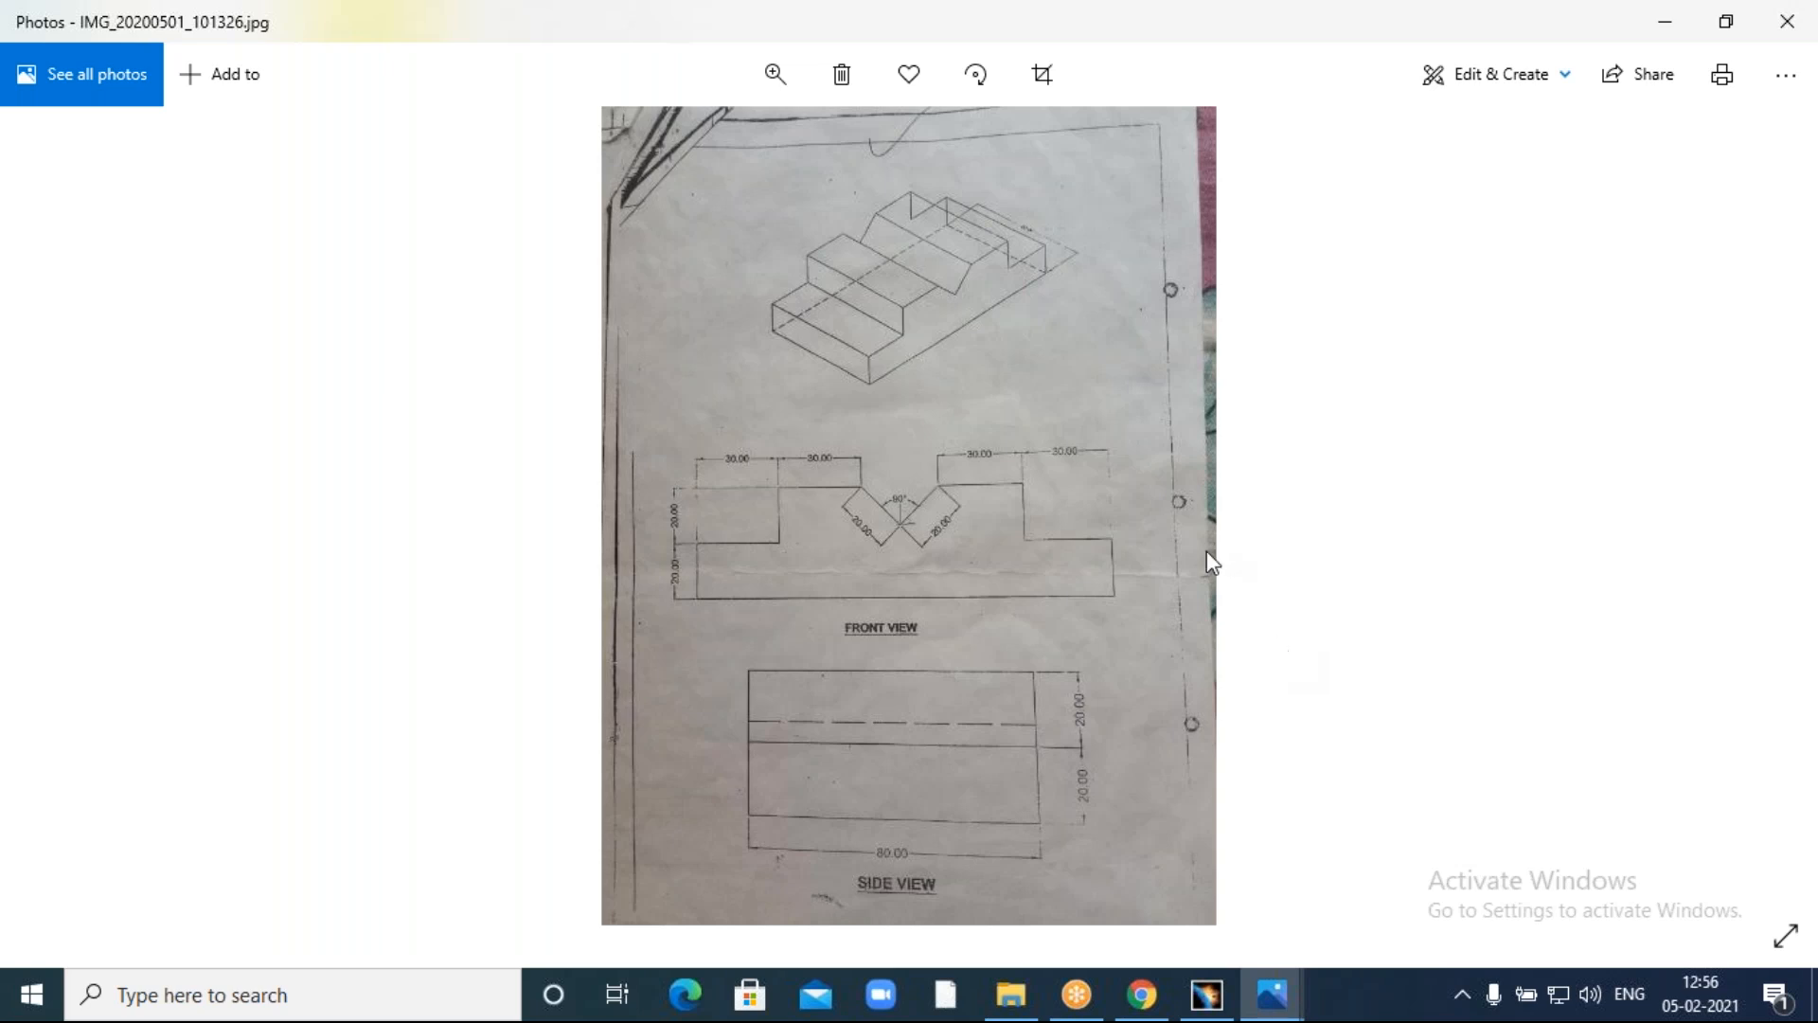
scroll(929, 540, "up", 3)
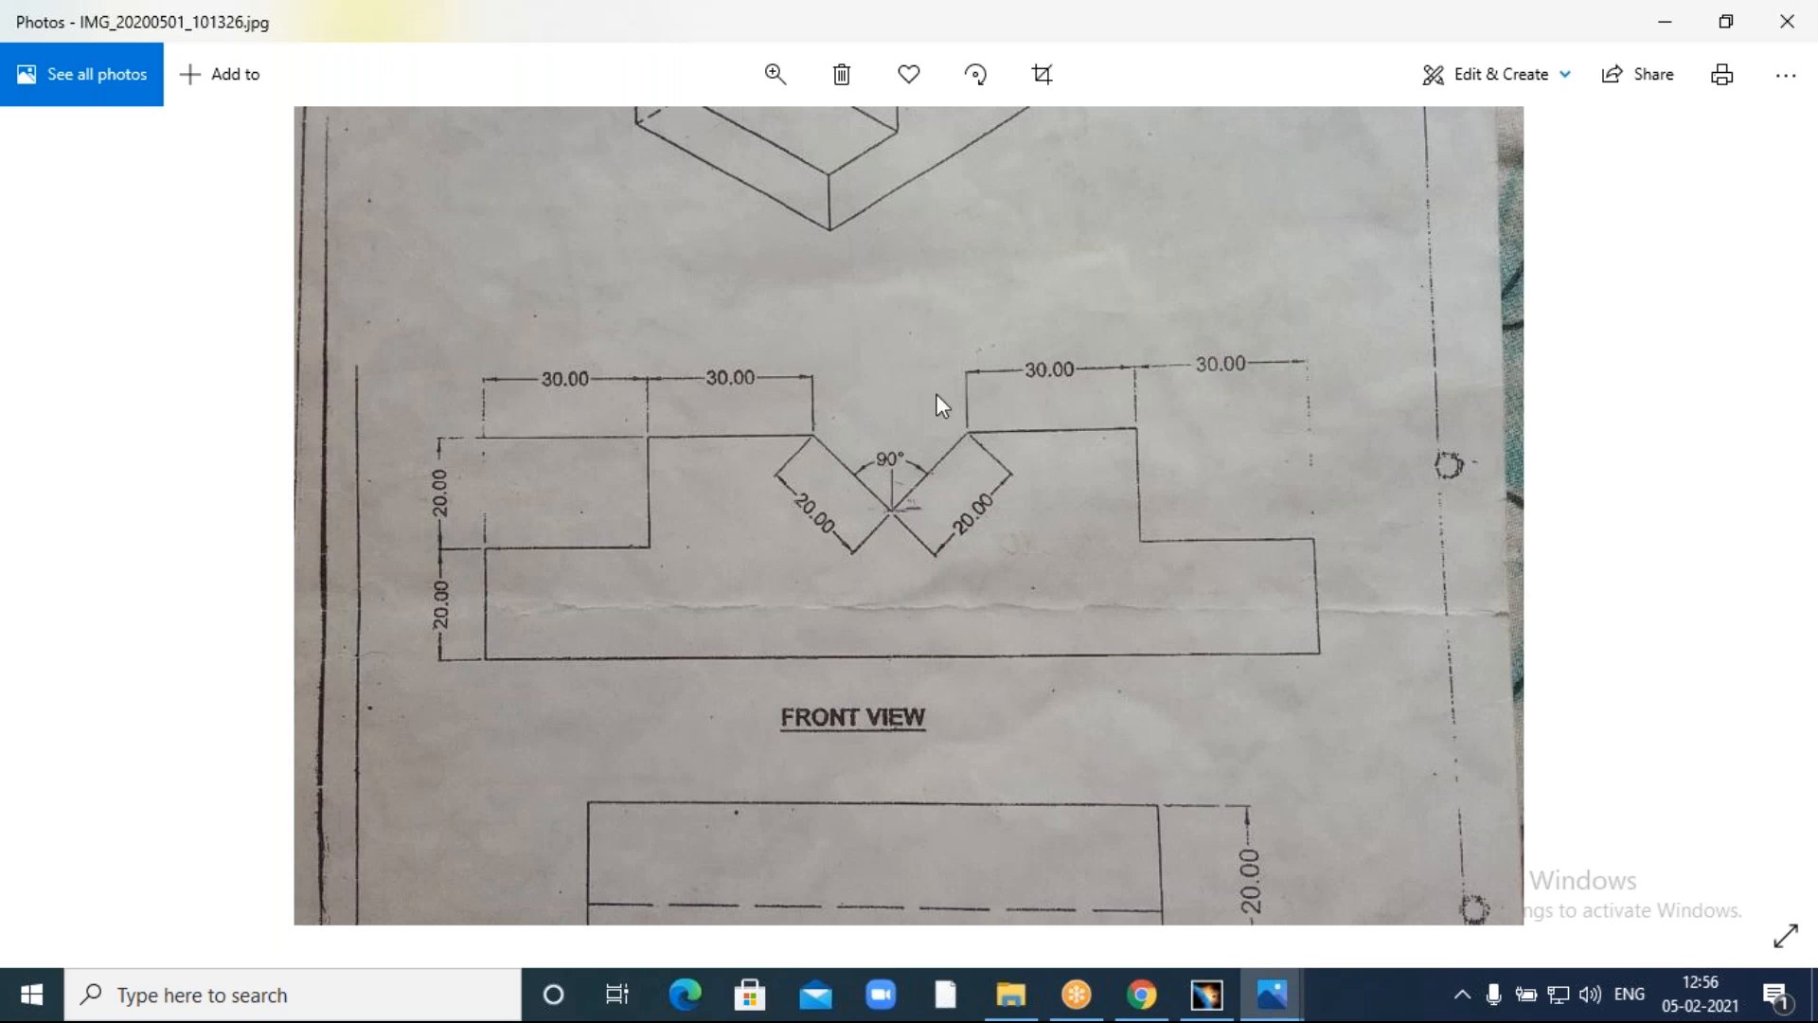
left_click_drag(899, 436, 912, 797)
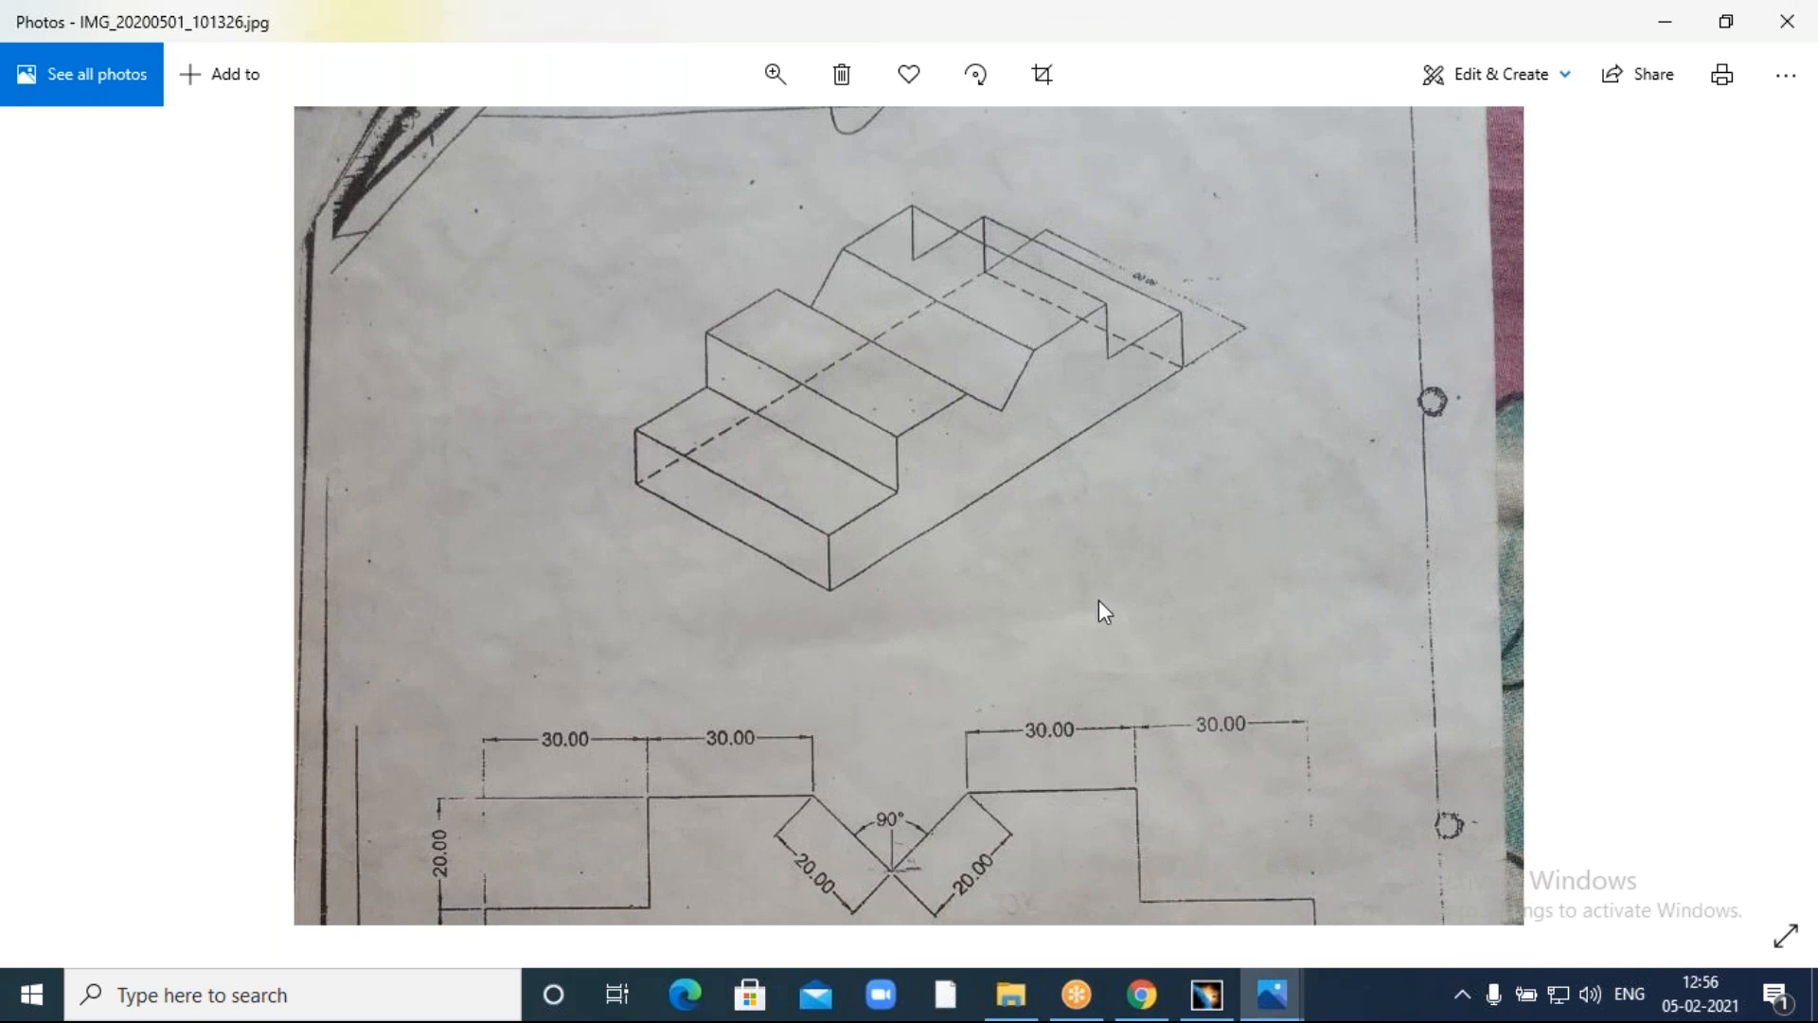
scroll(1089, 511, "down", 5)
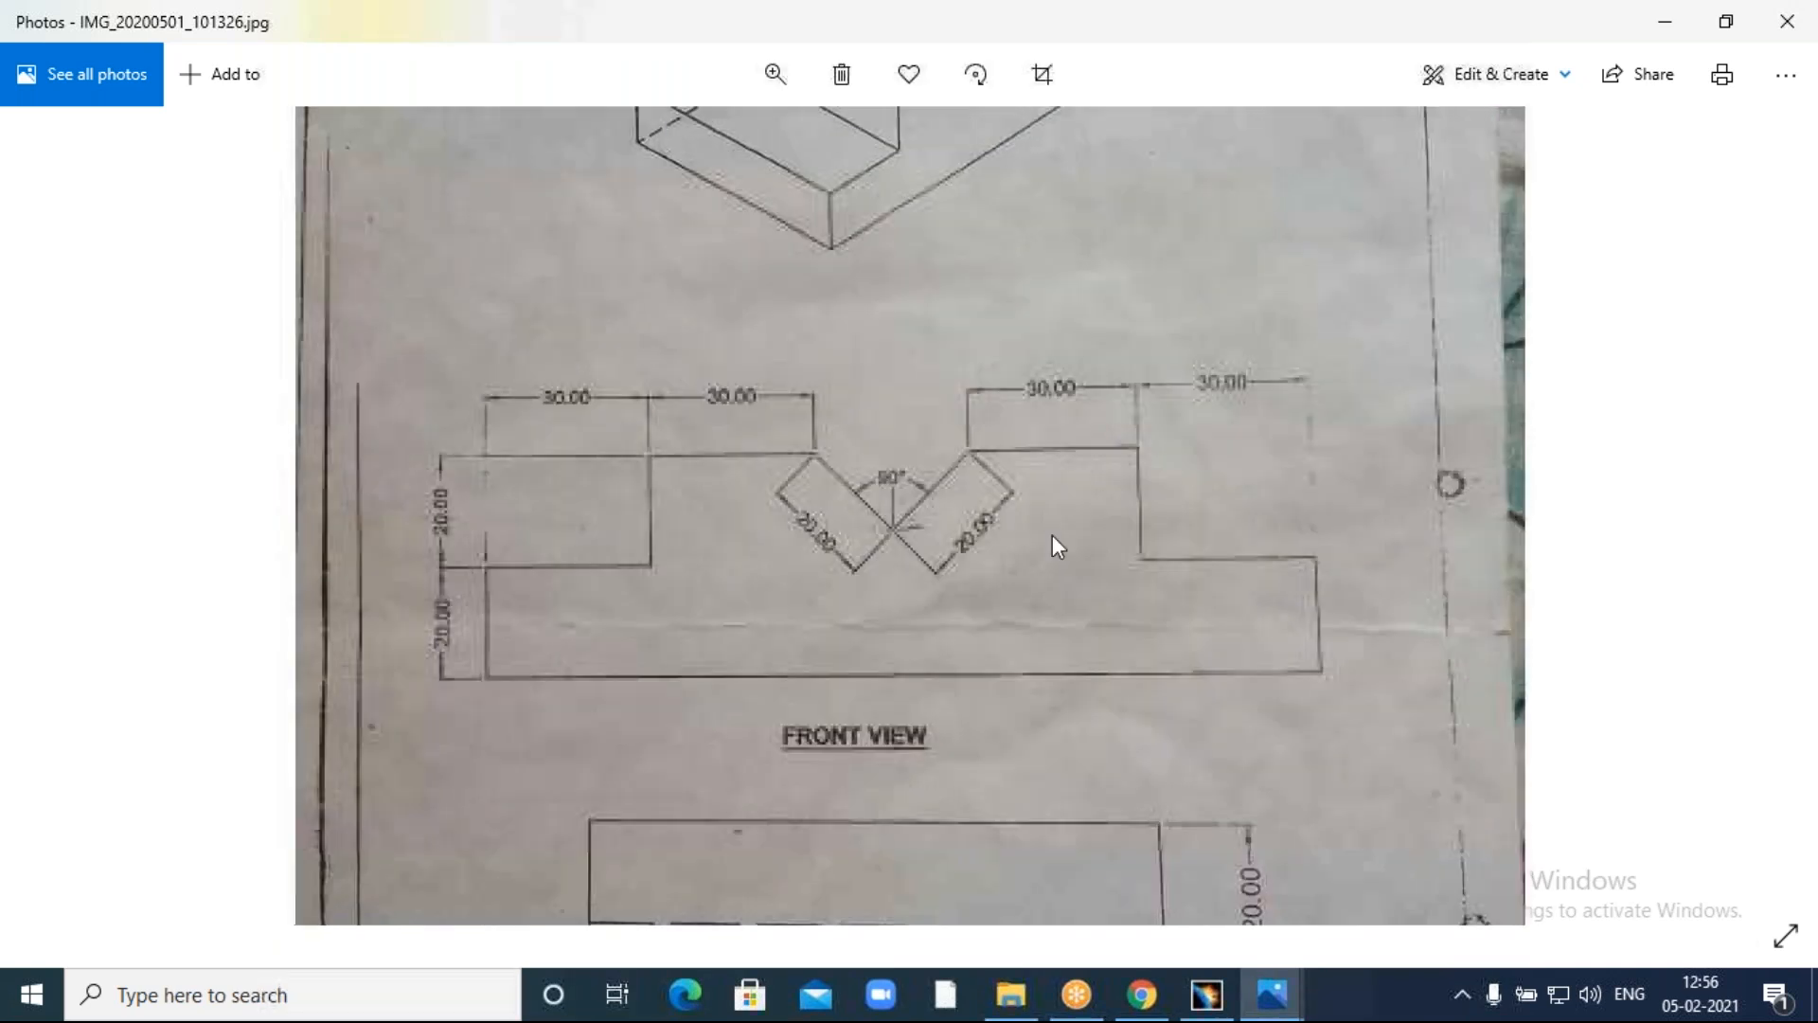
mouse_move(1054, 468)
left_mouse_down()
mouse_move(1053, 321)
mouse_move(1061, 756)
left_mouse_up()
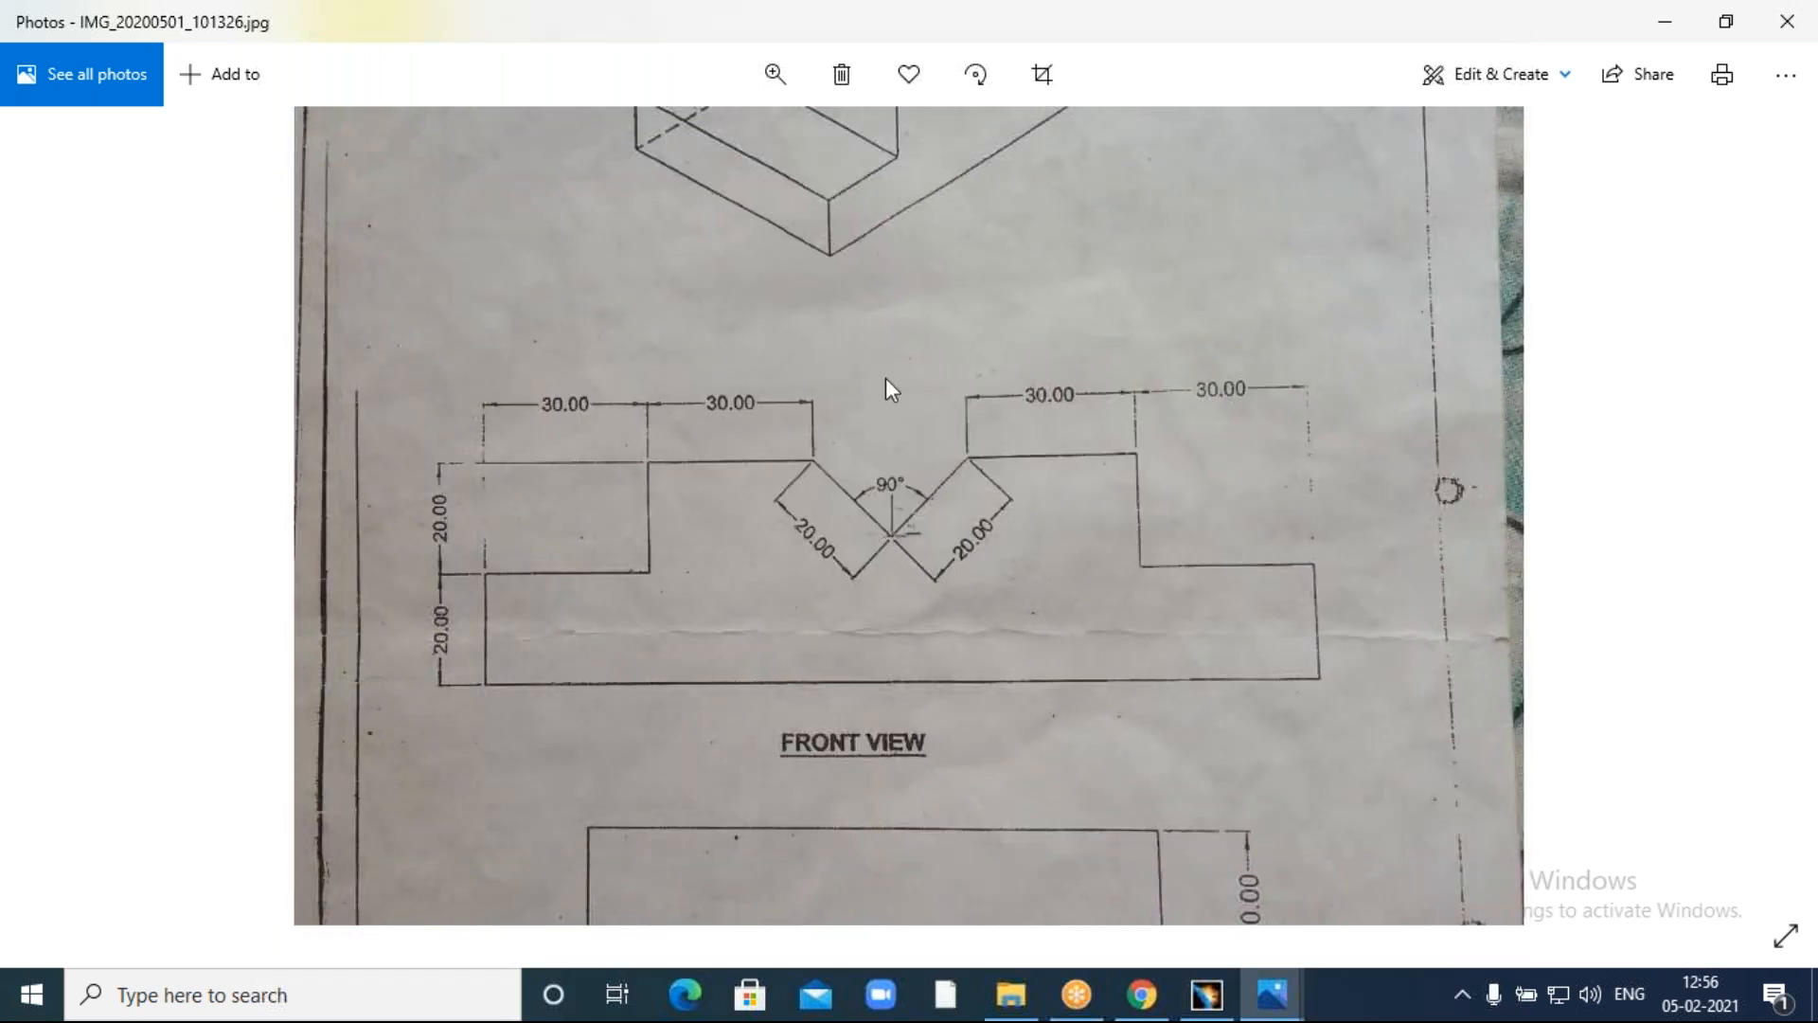
scroll(902, 432, "up", 3)
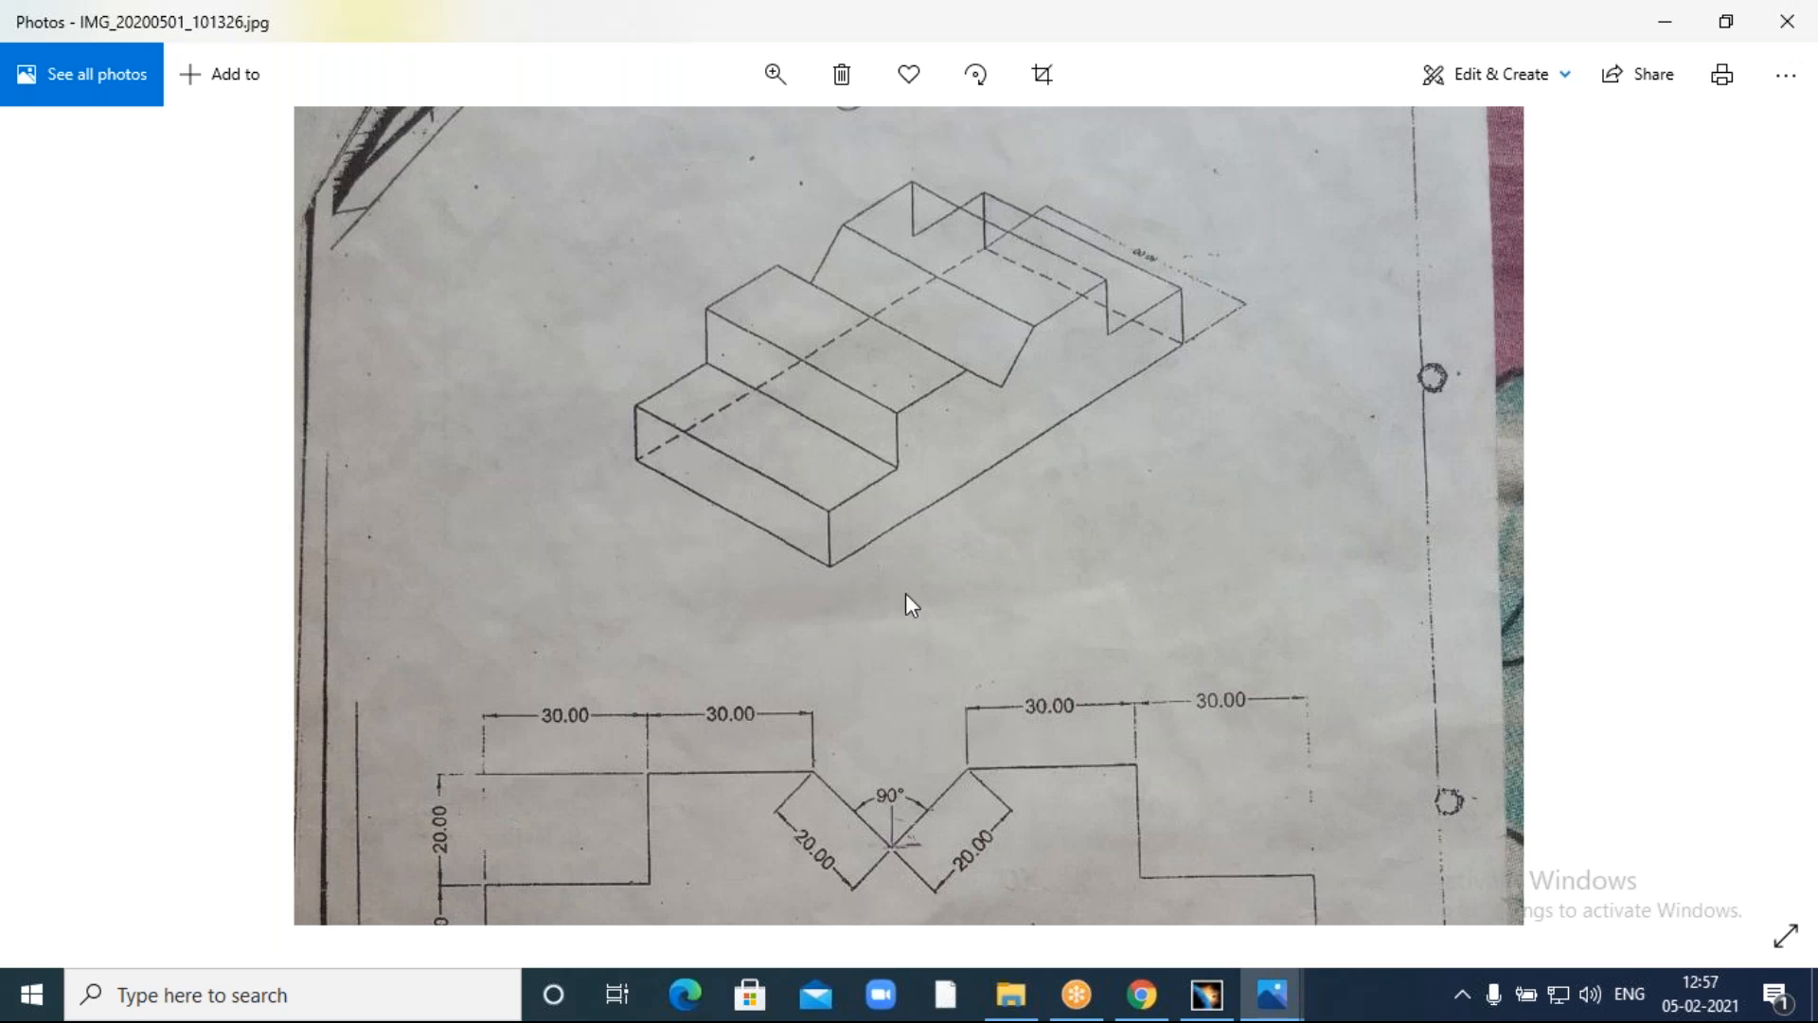
scroll(905, 592, "down", 6)
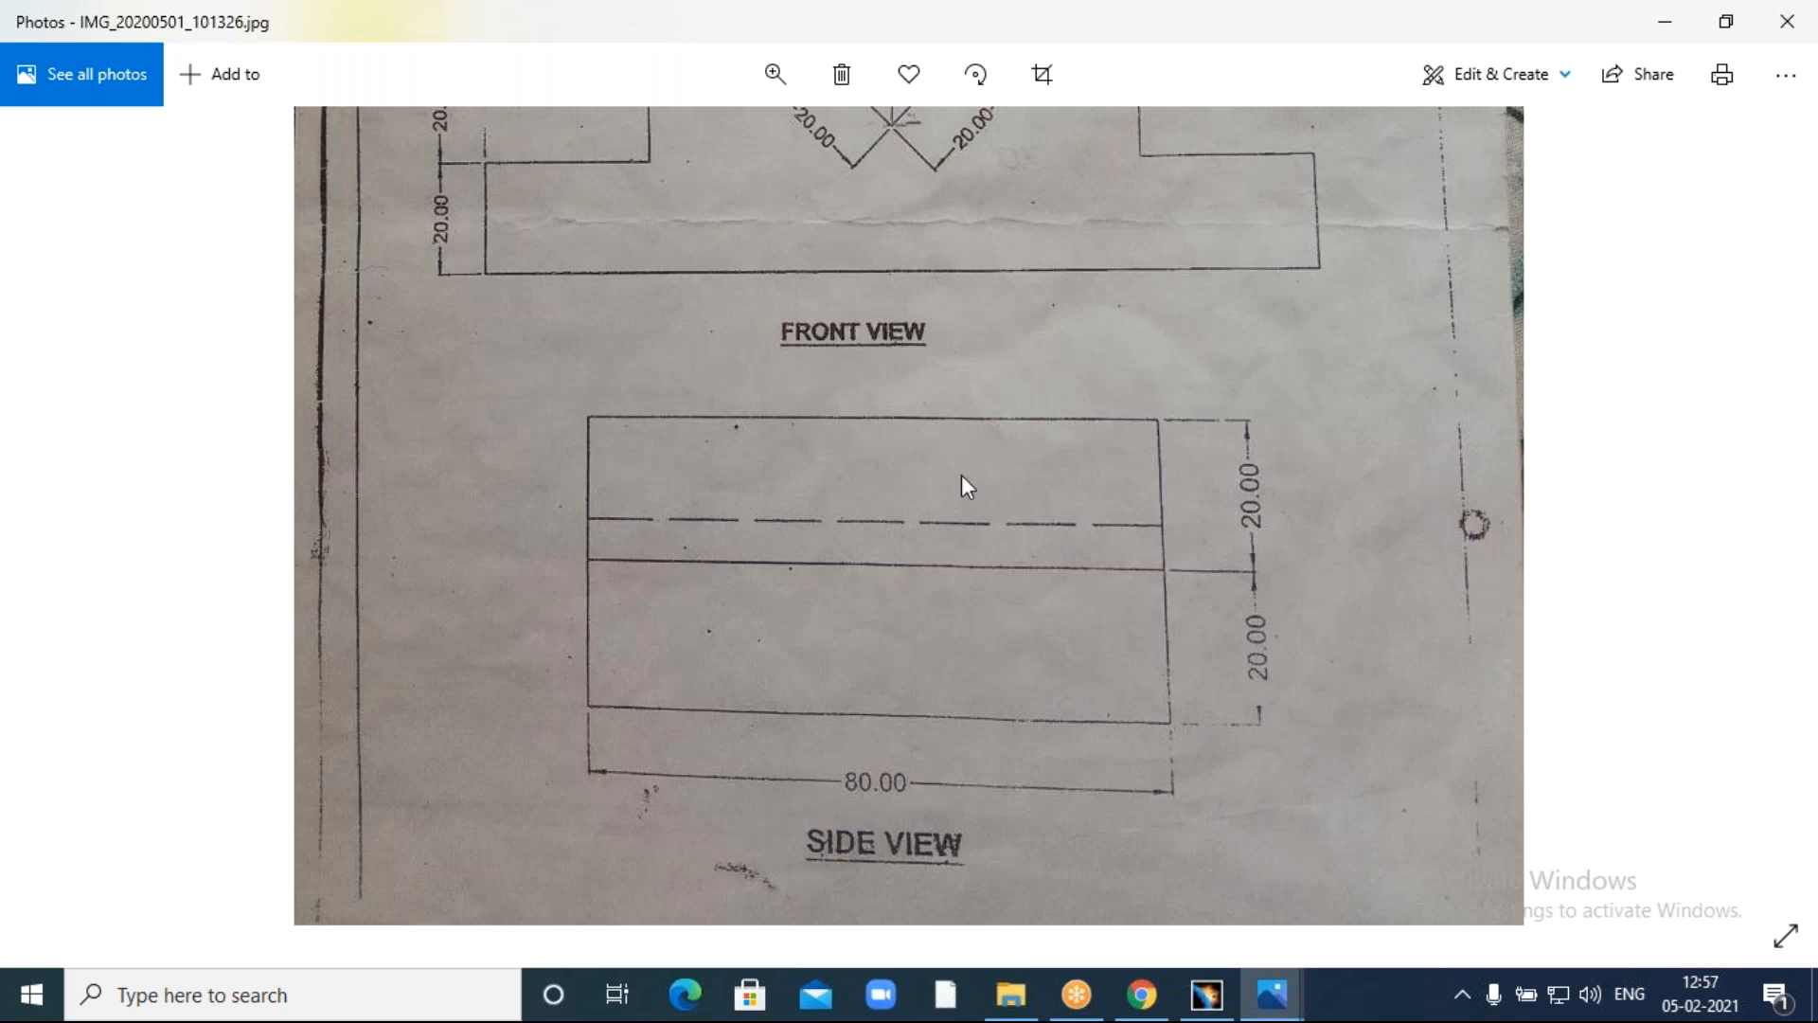
scroll(968, 350, "up", 6)
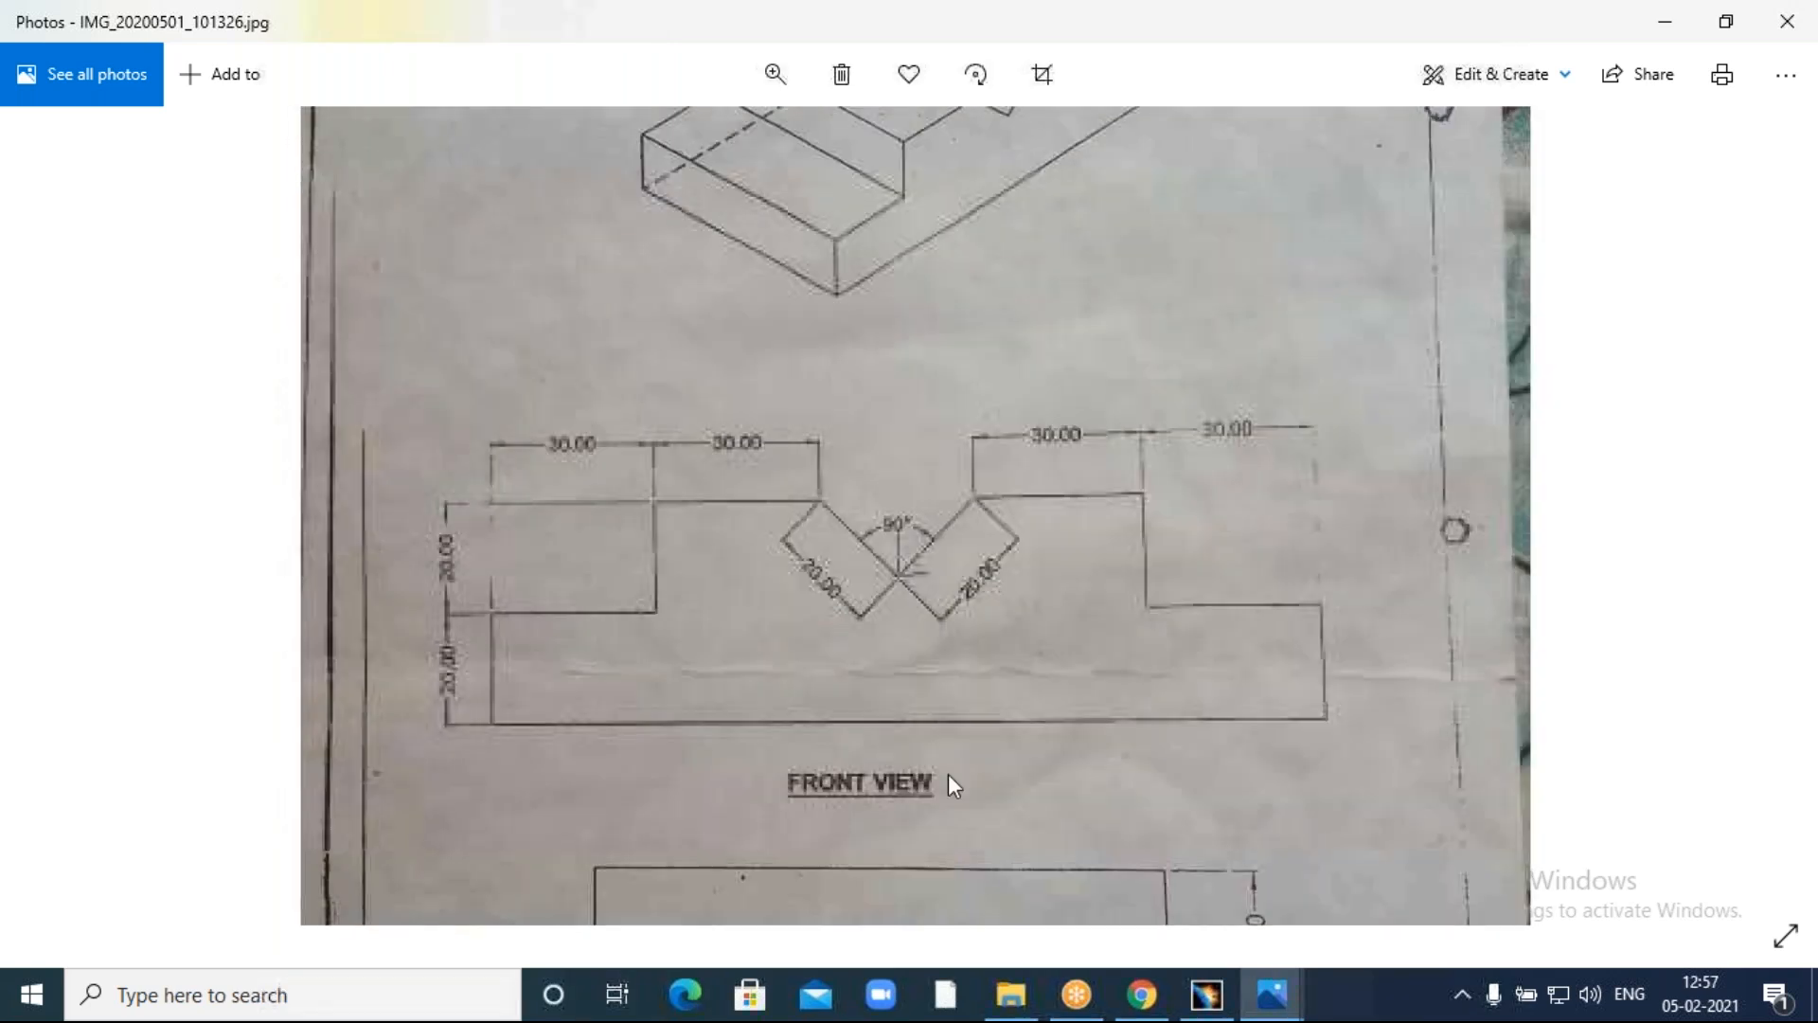
scroll(997, 777, "up", 3)
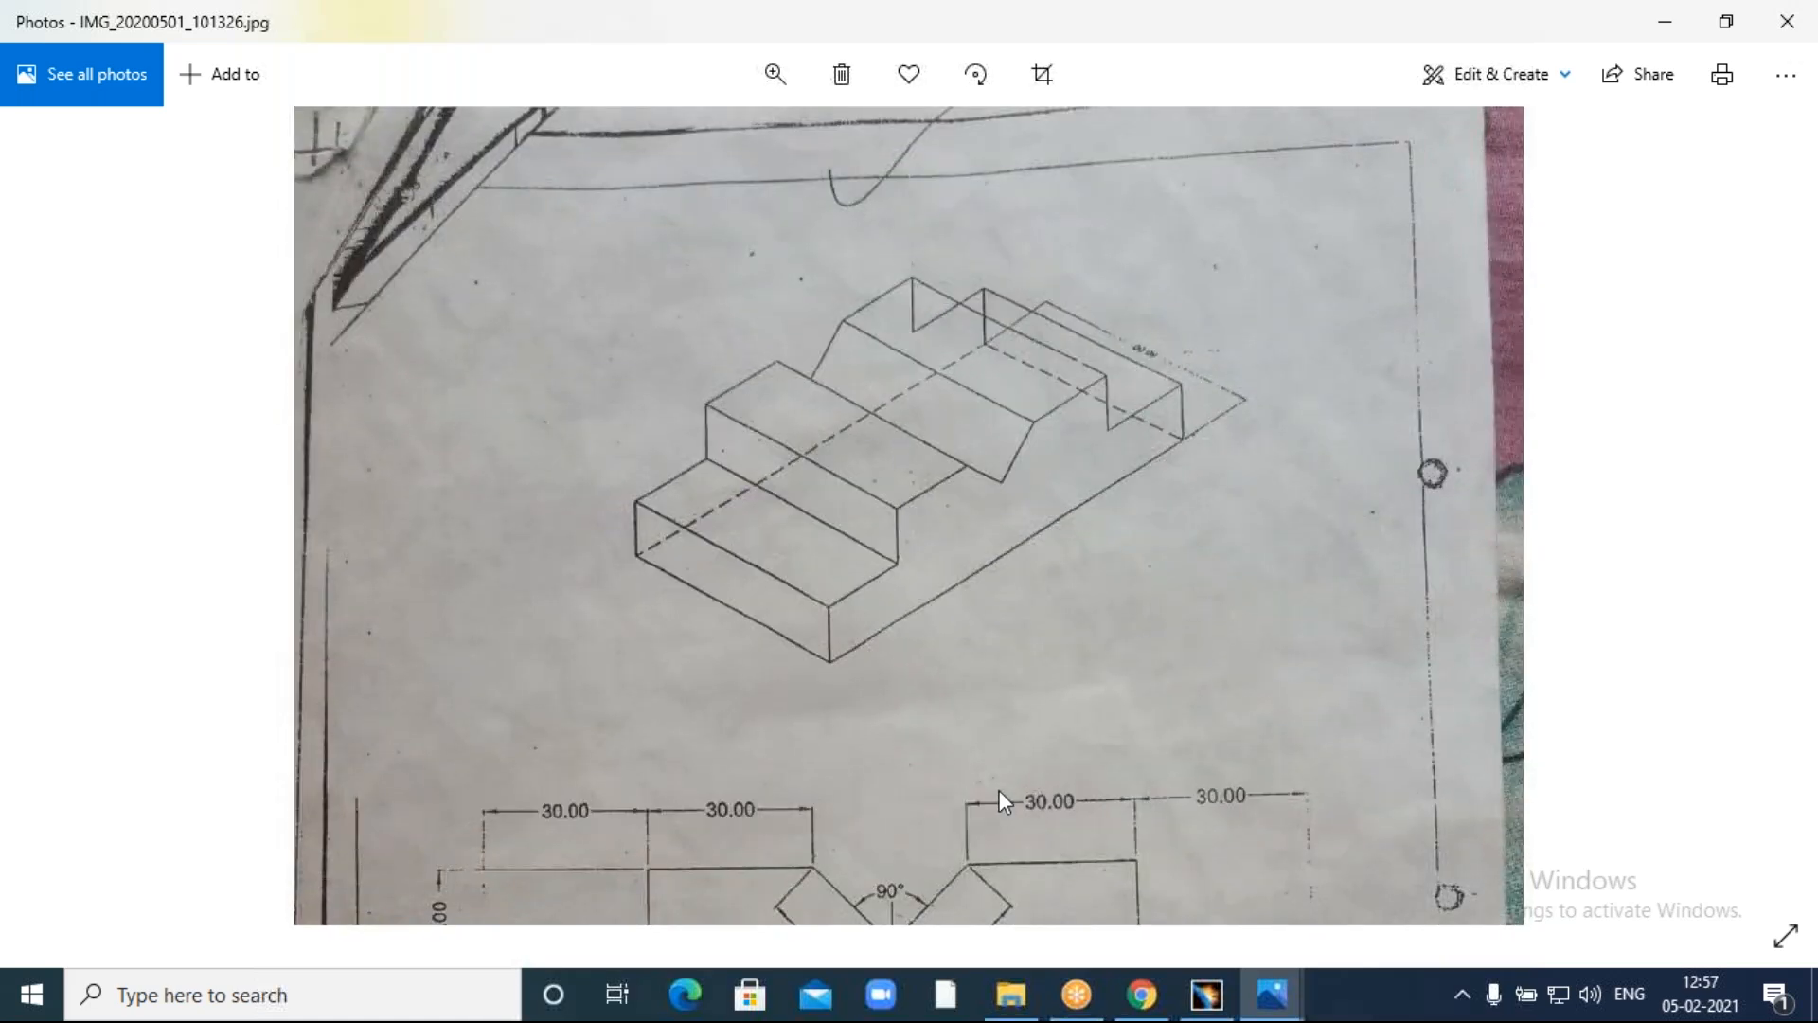